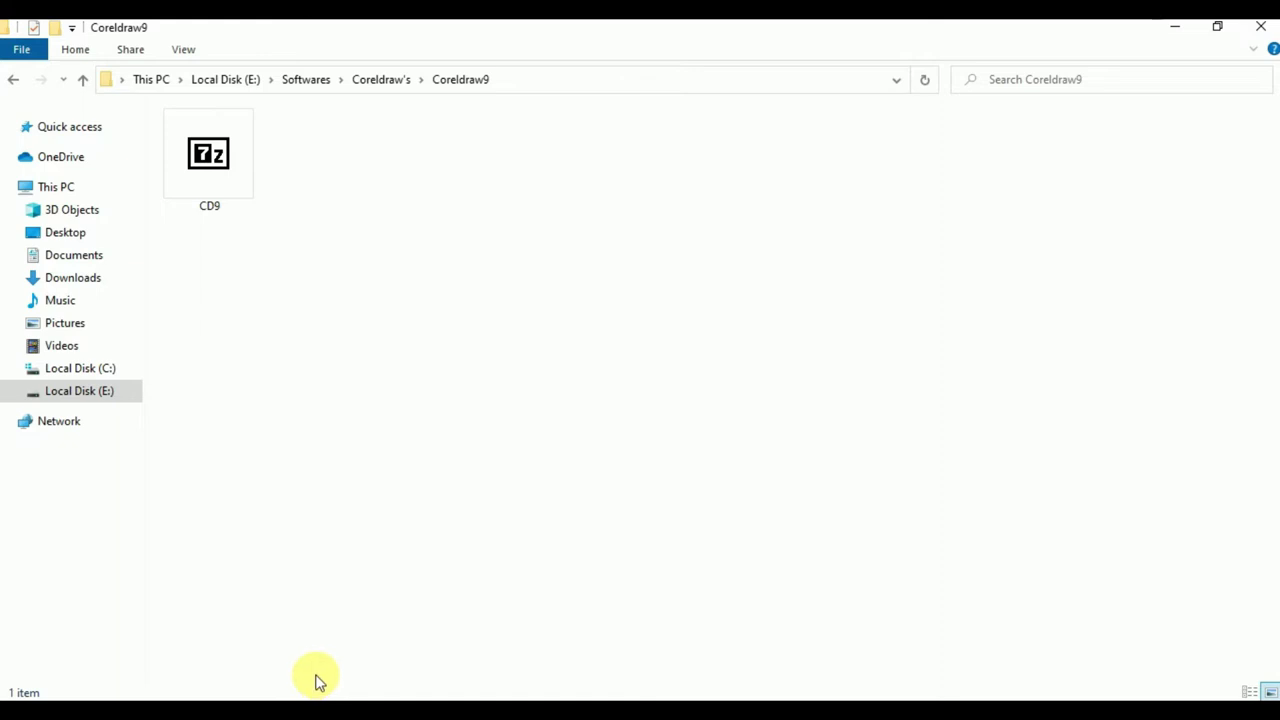
- Switch the Coreldraw9 folder to the Details layout and select the CD9 archive
right_click(323, 530)
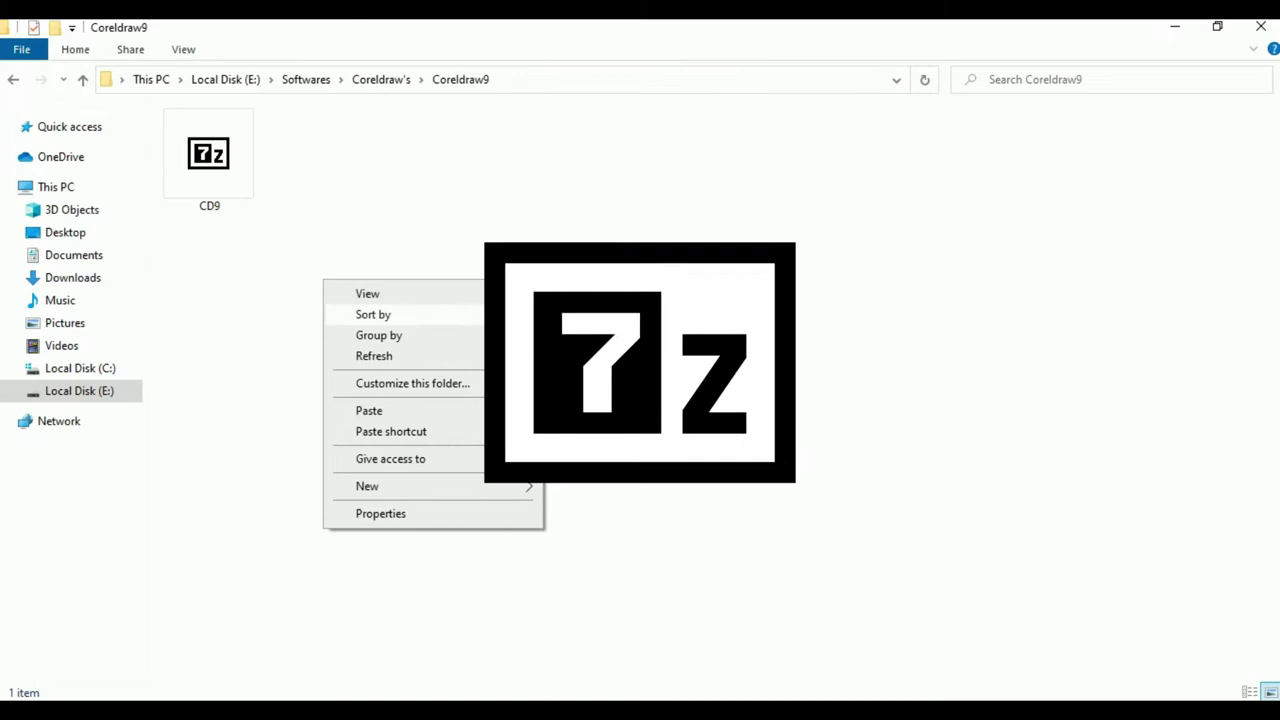
mouse_move(520, 294)
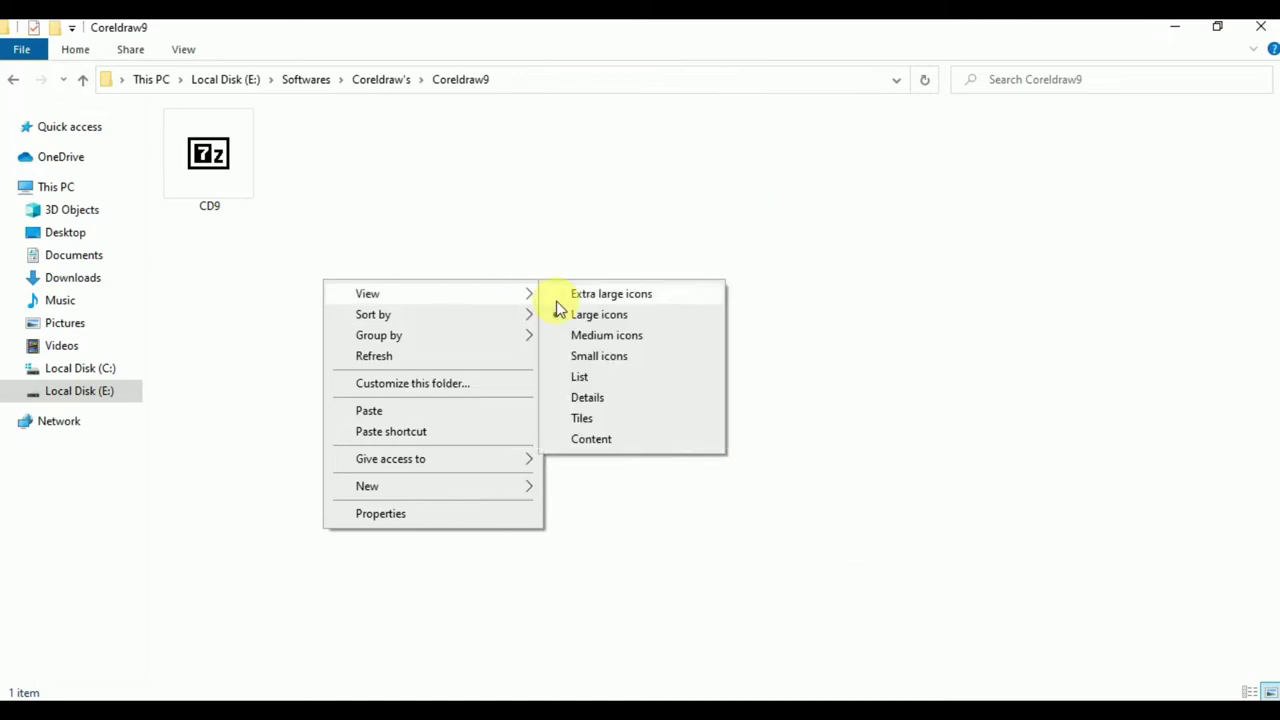
left_click(578, 396)
left_click(563, 140)
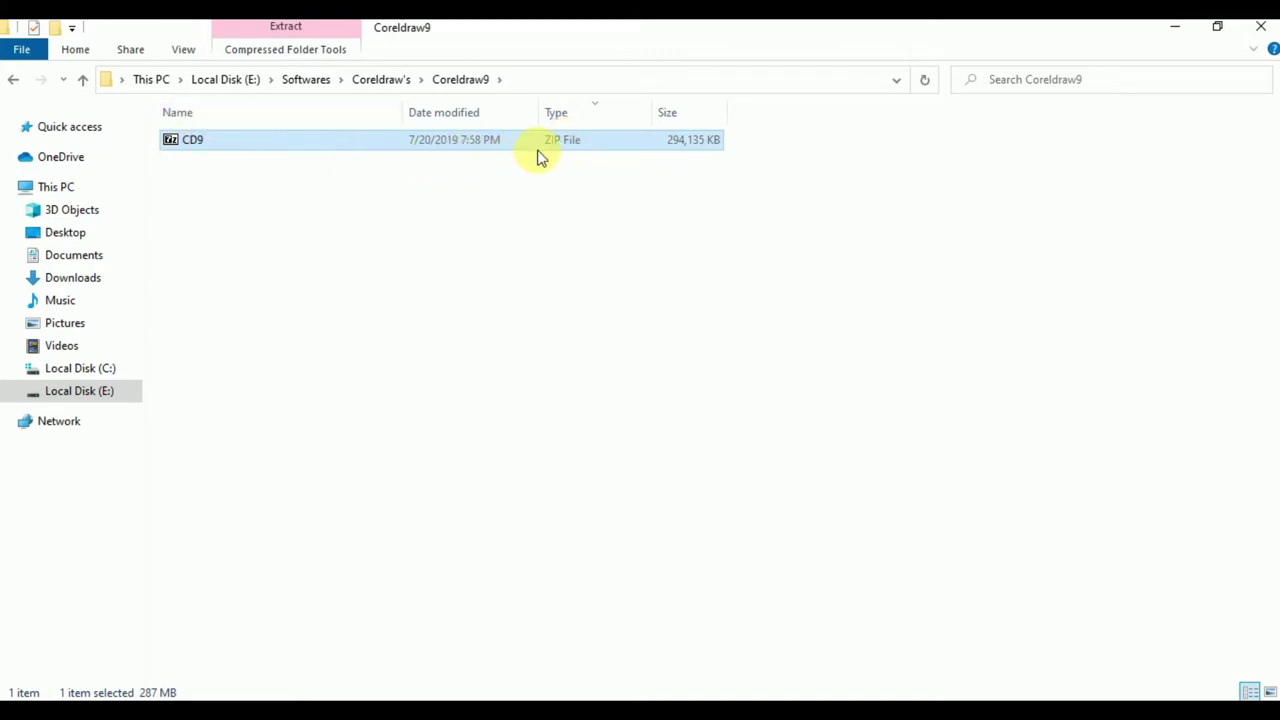
- Extract the CD9 archive with 7-Zip into a CD9 subfolder of E:\Softwares\Coreldraw's\Coreldraw9 and dismiss the extraction report
right_click(188, 146)
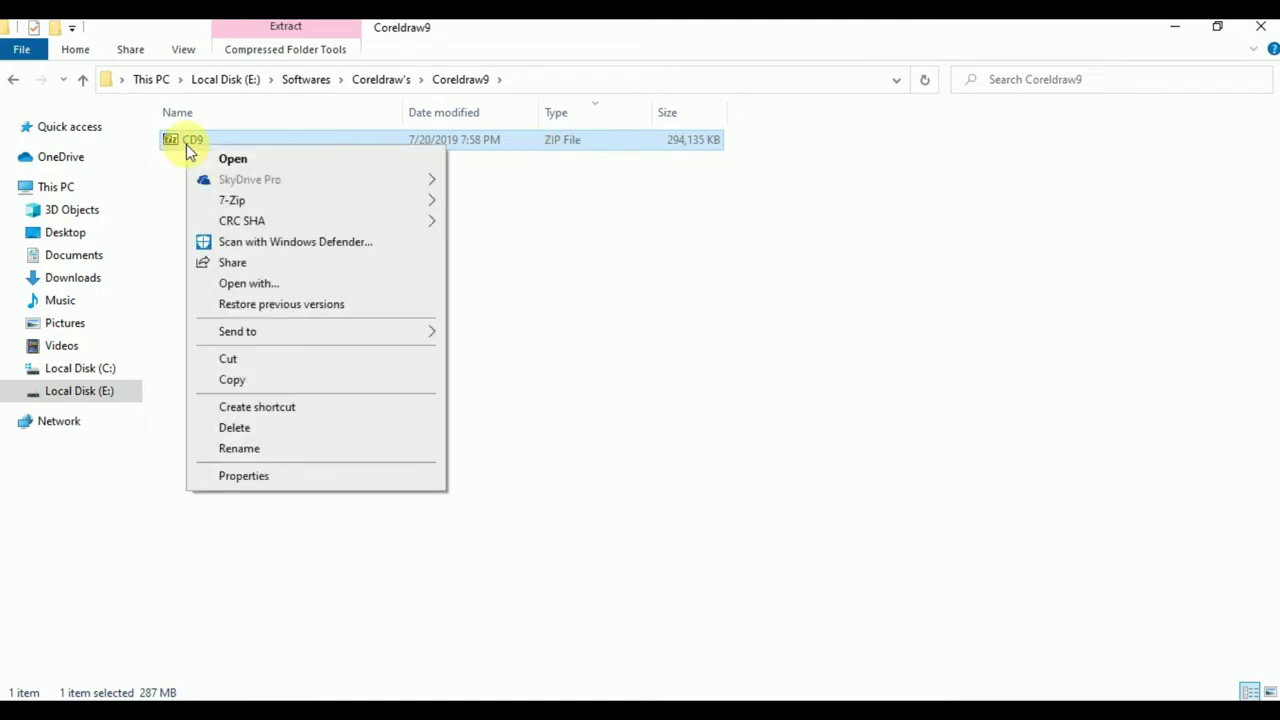
mouse_move(386, 206)
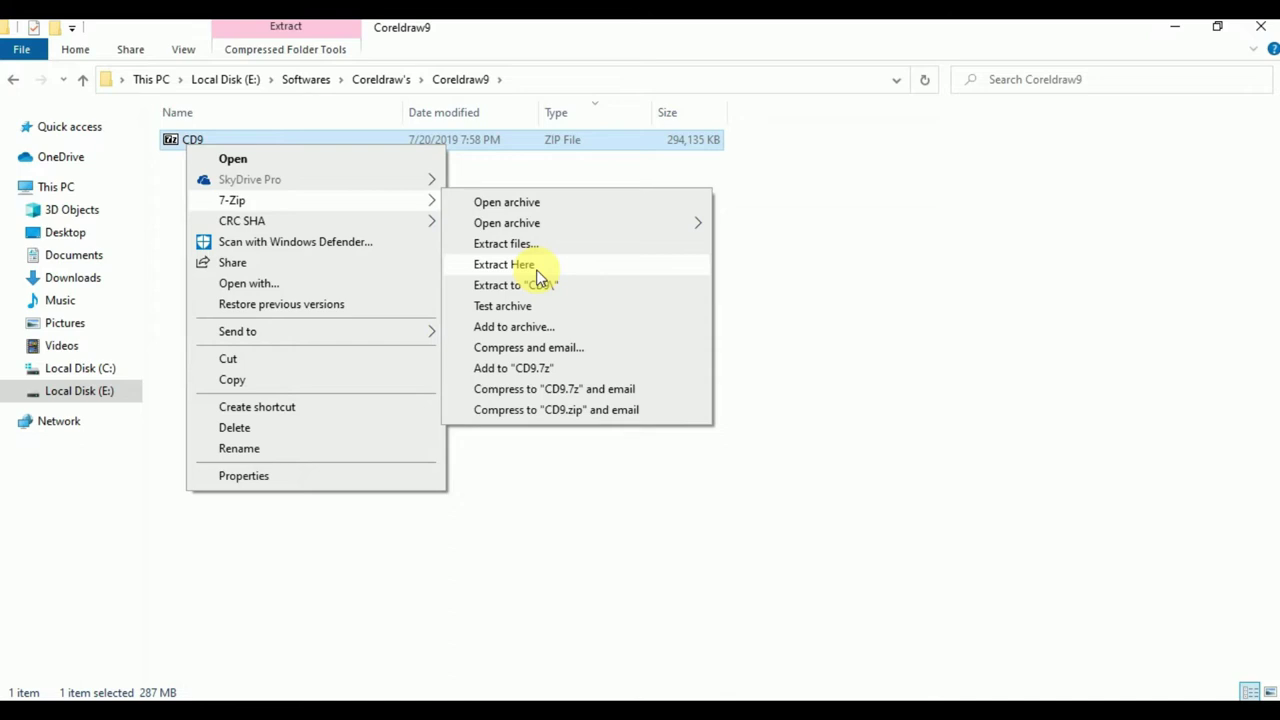
left_click(508, 244)
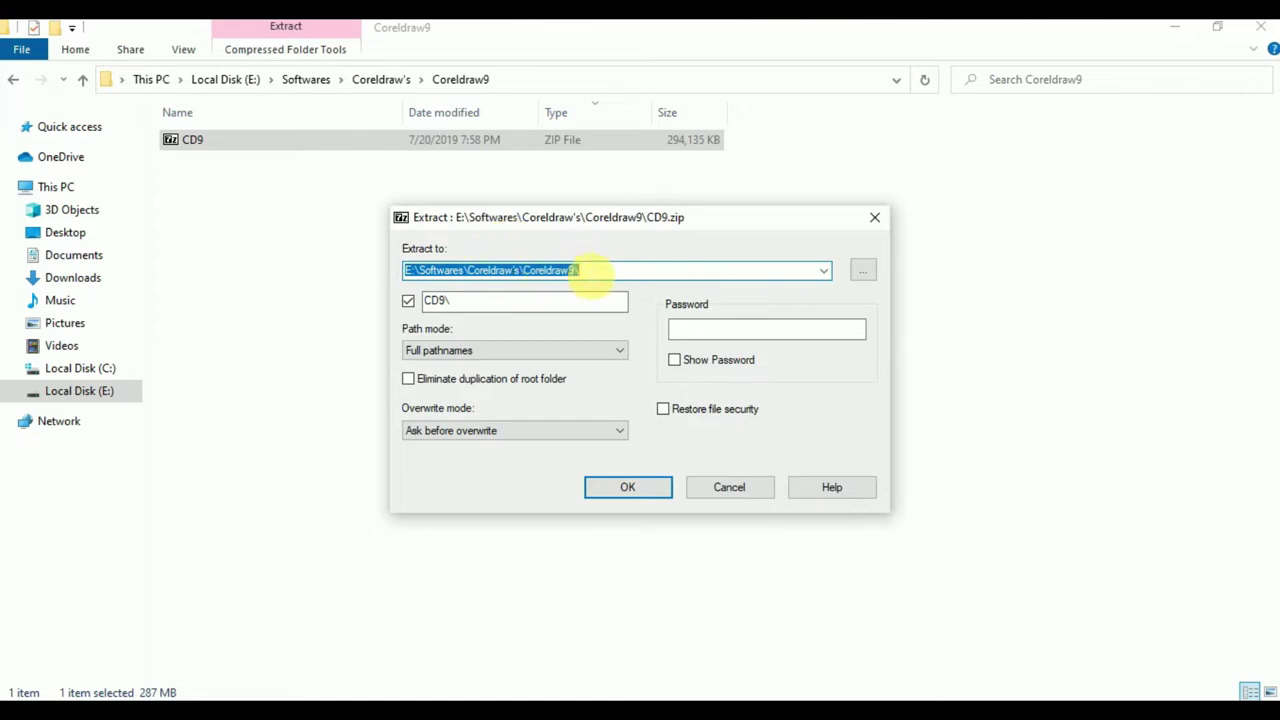
left_click(588, 271)
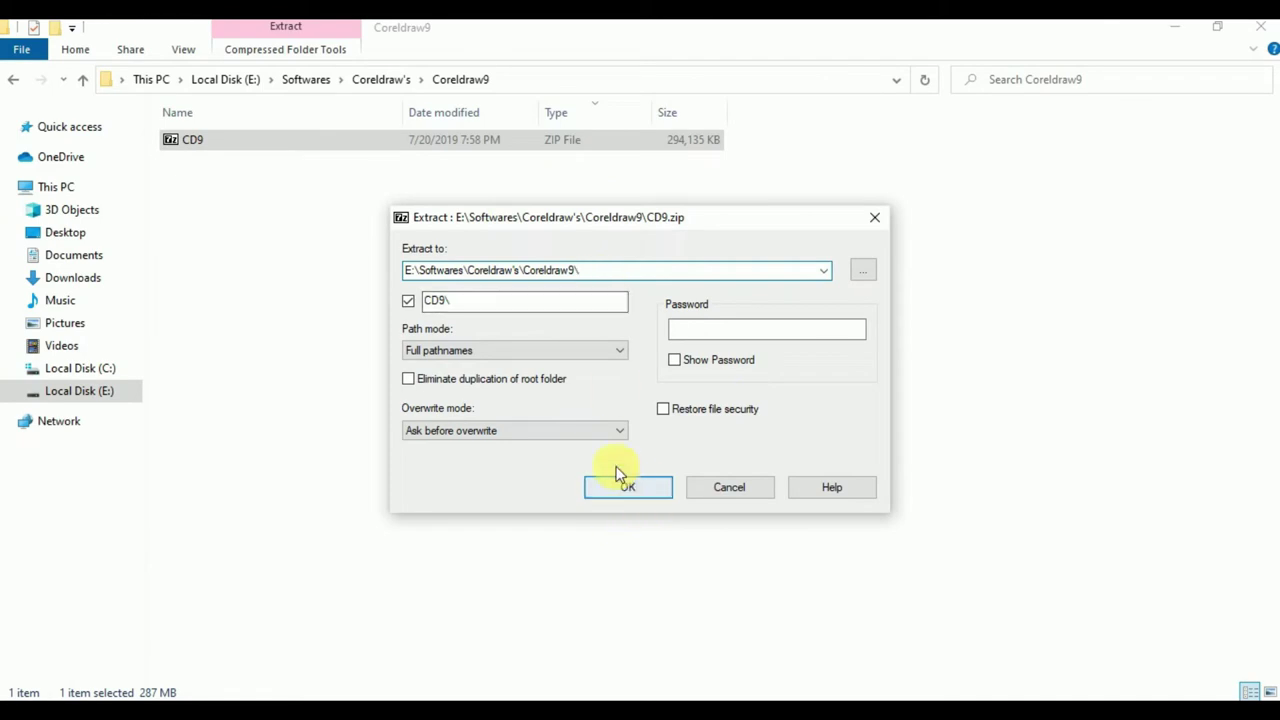
left_click(628, 492)
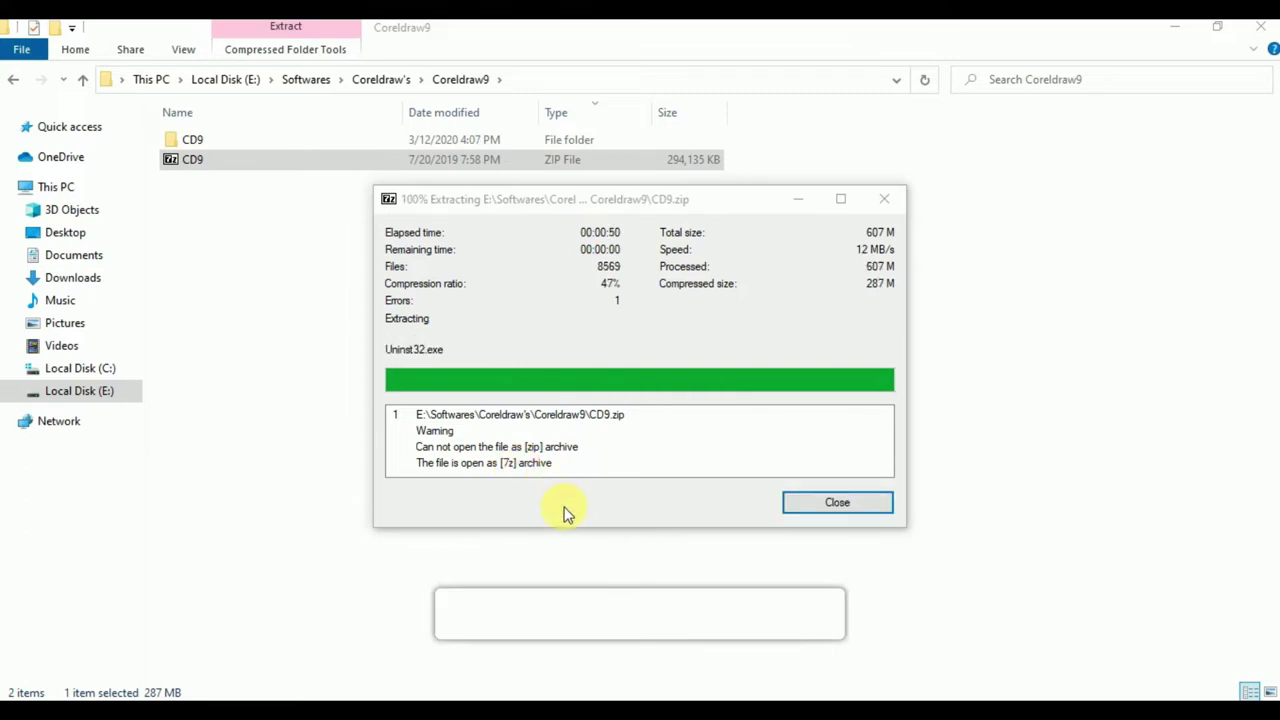
left_click(803, 516)
left_click(462, 198)
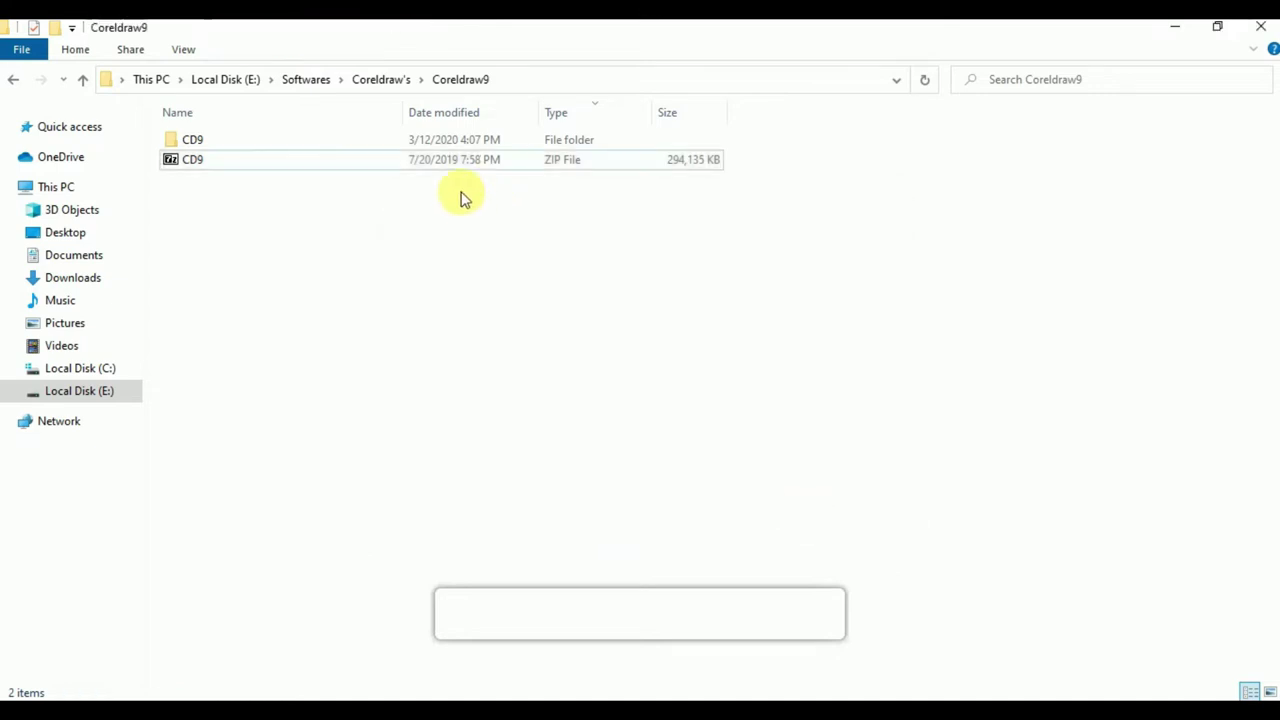
- Open the extracted CD9 folder and show its contents in the Details layout
double_click(418, 140)
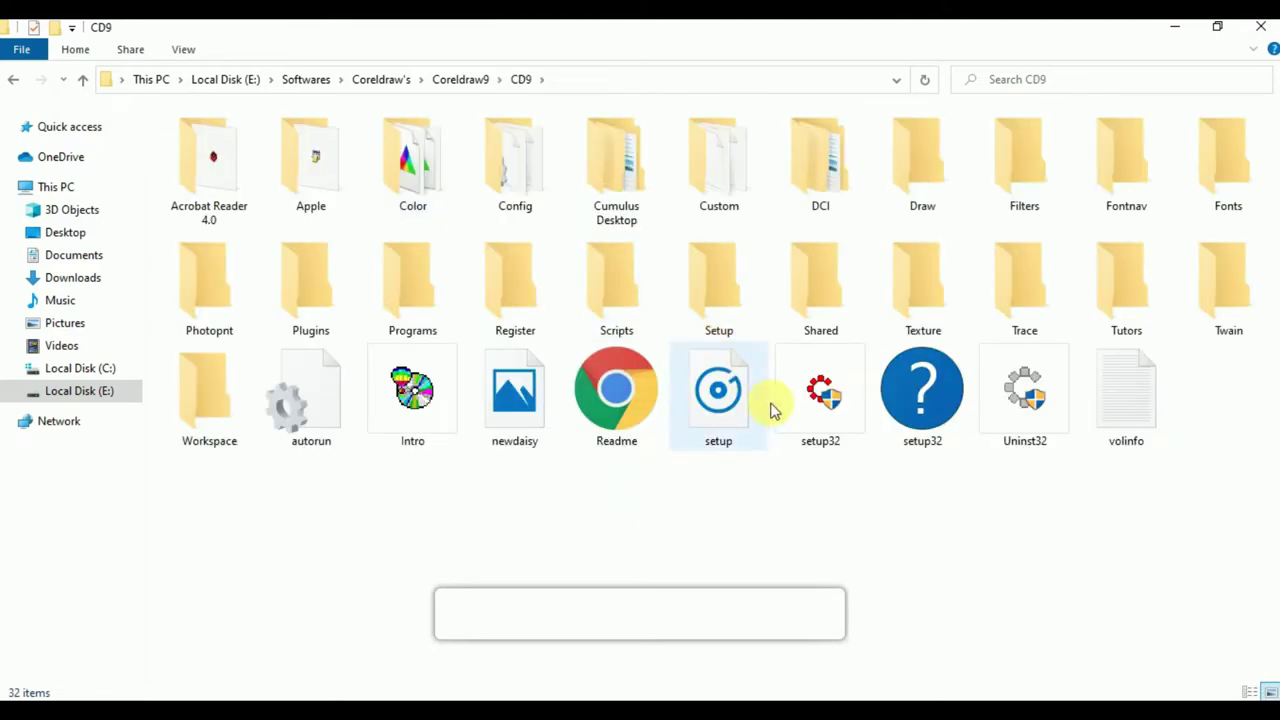
left_click(826, 440)
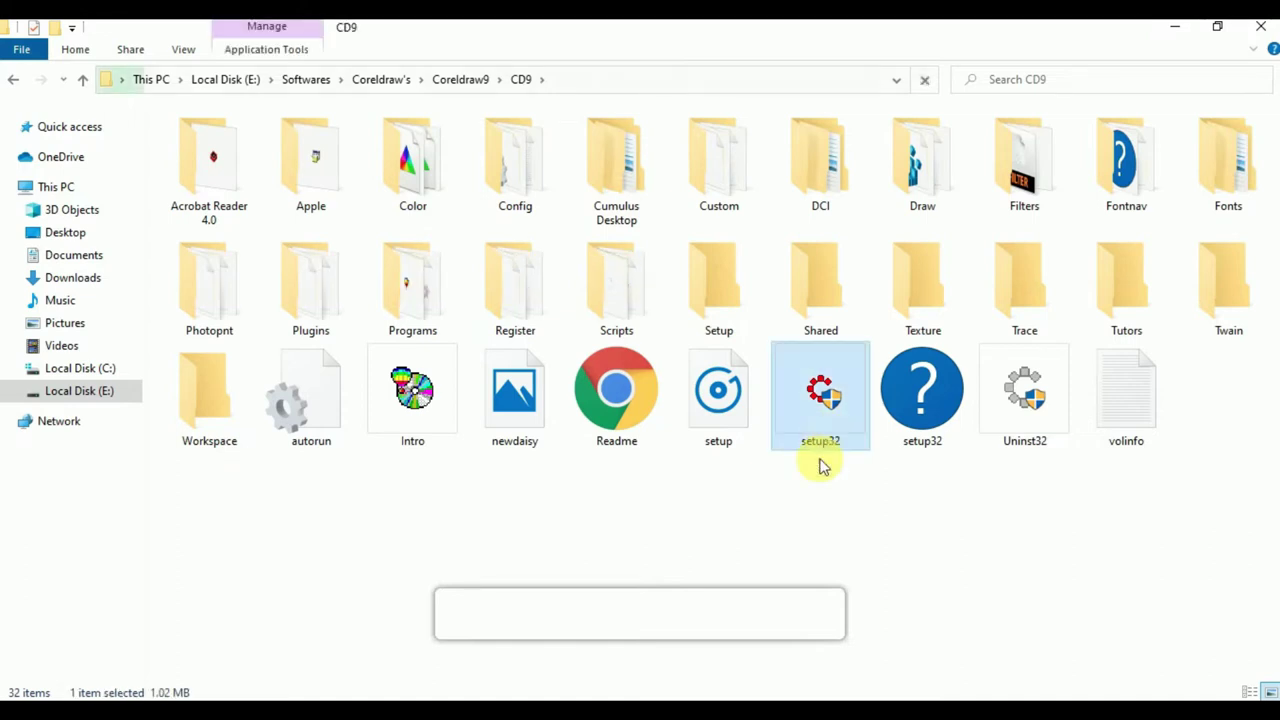
right_click(794, 570)
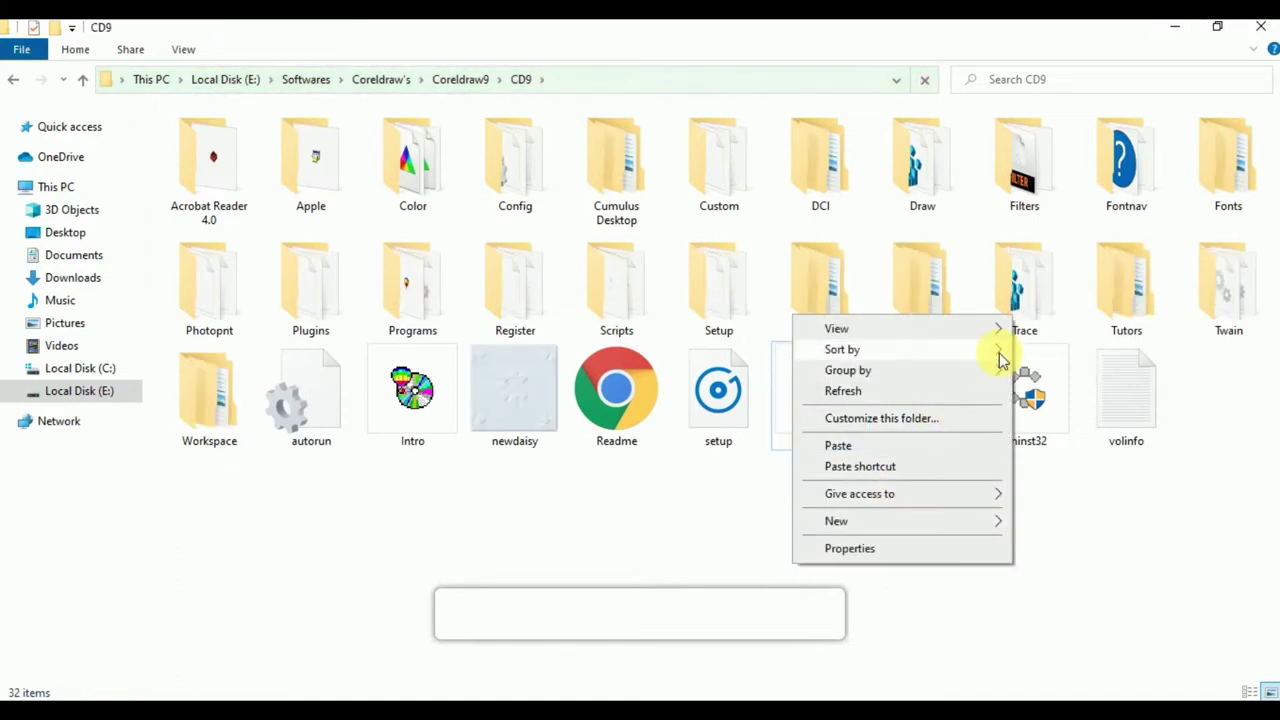
mouse_move(998, 329)
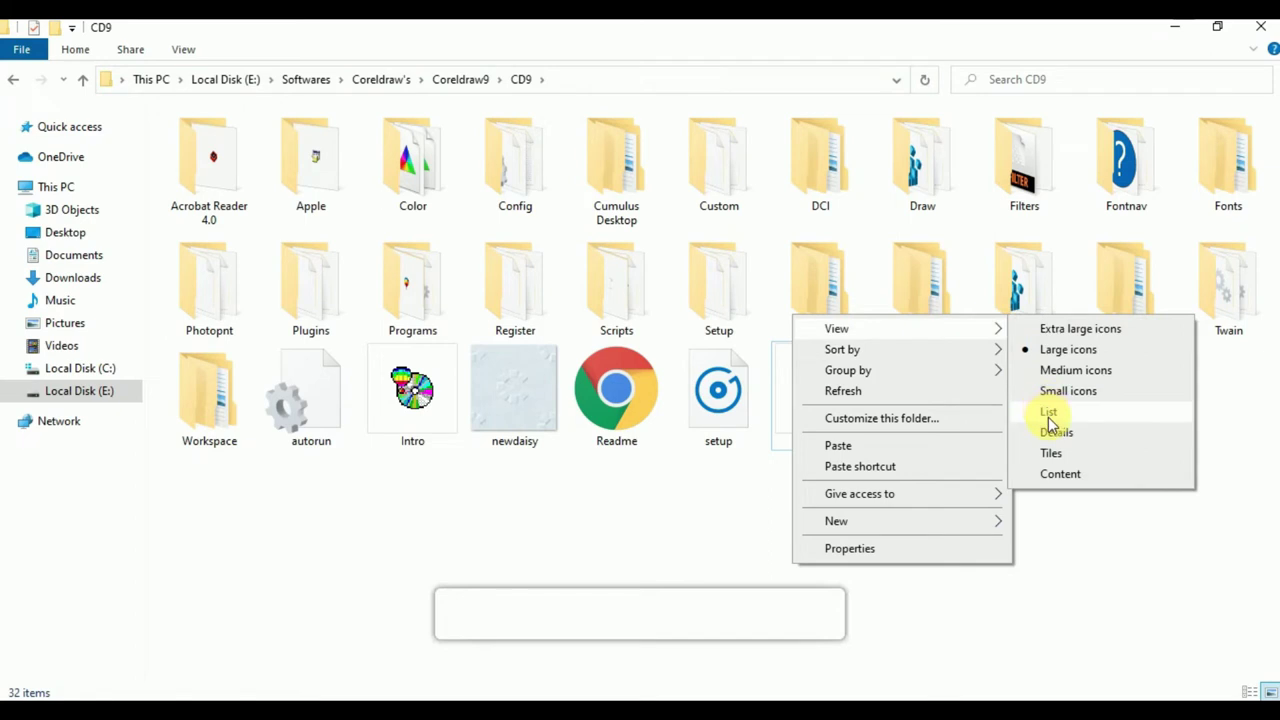
left_click(1054, 432)
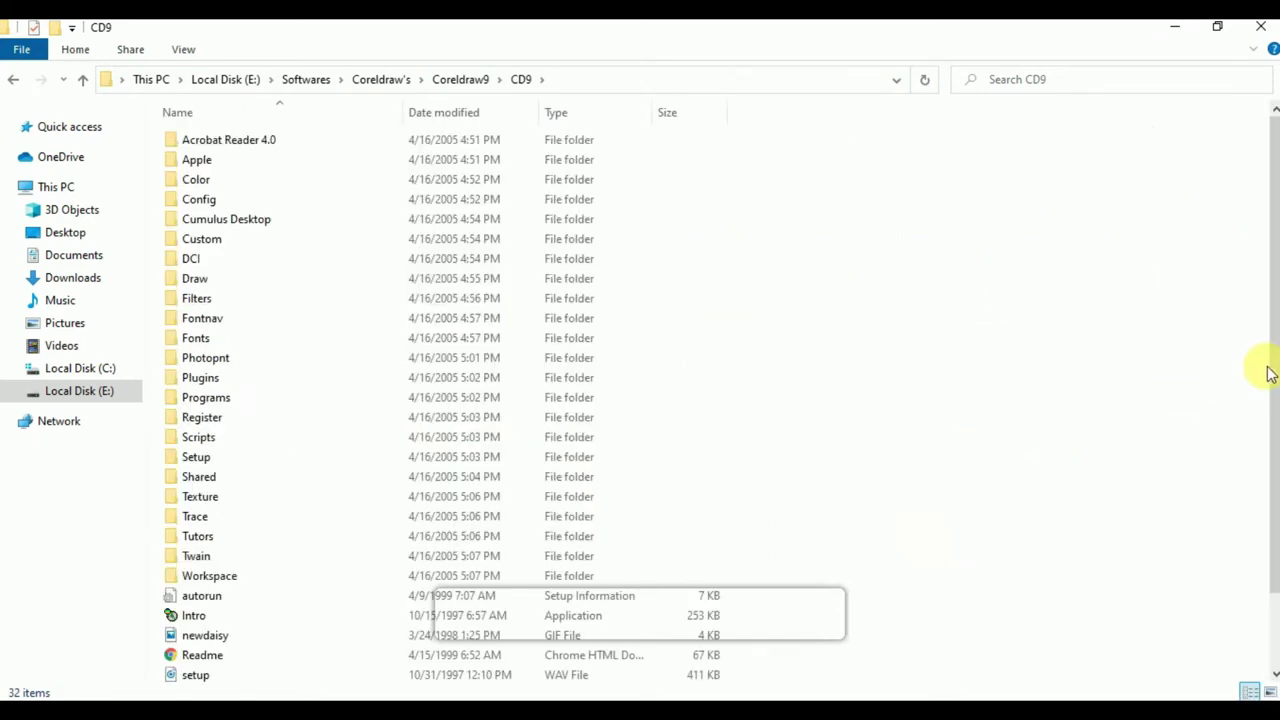
left_click_drag(1269, 376, 1269, 443)
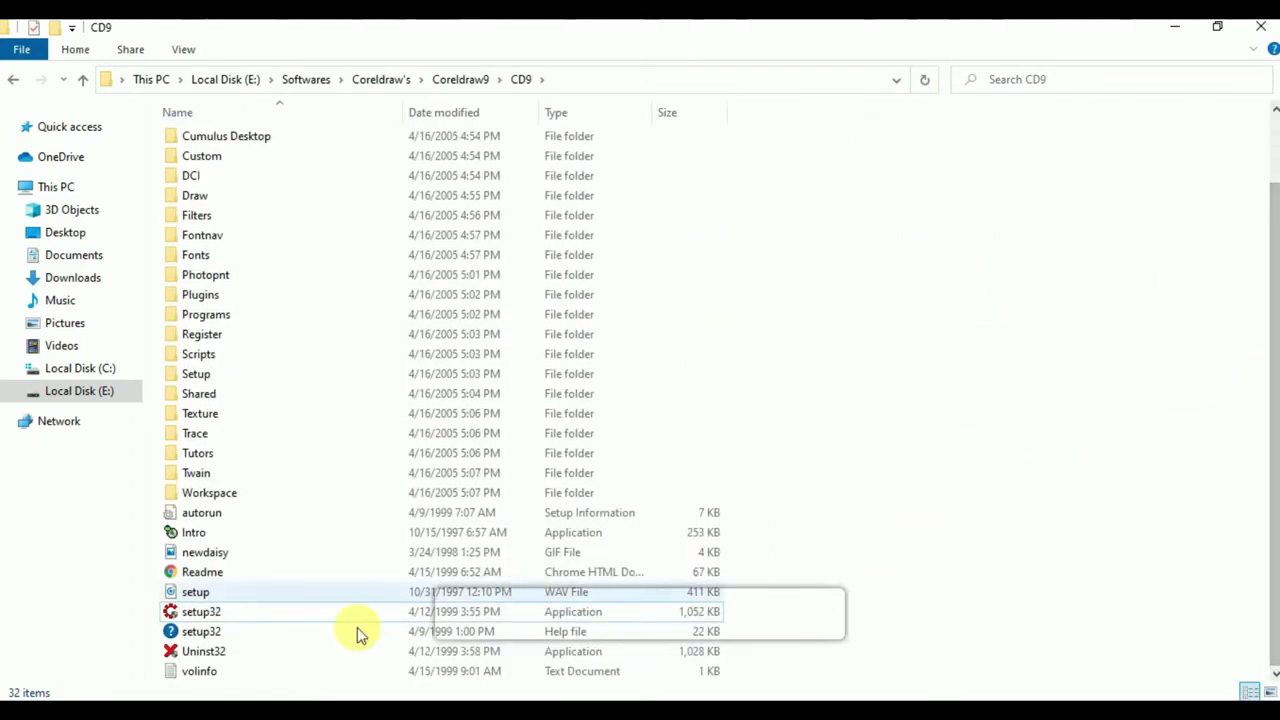
- Run the setup32 application and proceed past the CorelDRAW 9 welcome page
left_click(200, 612)
double_click(528, 614)
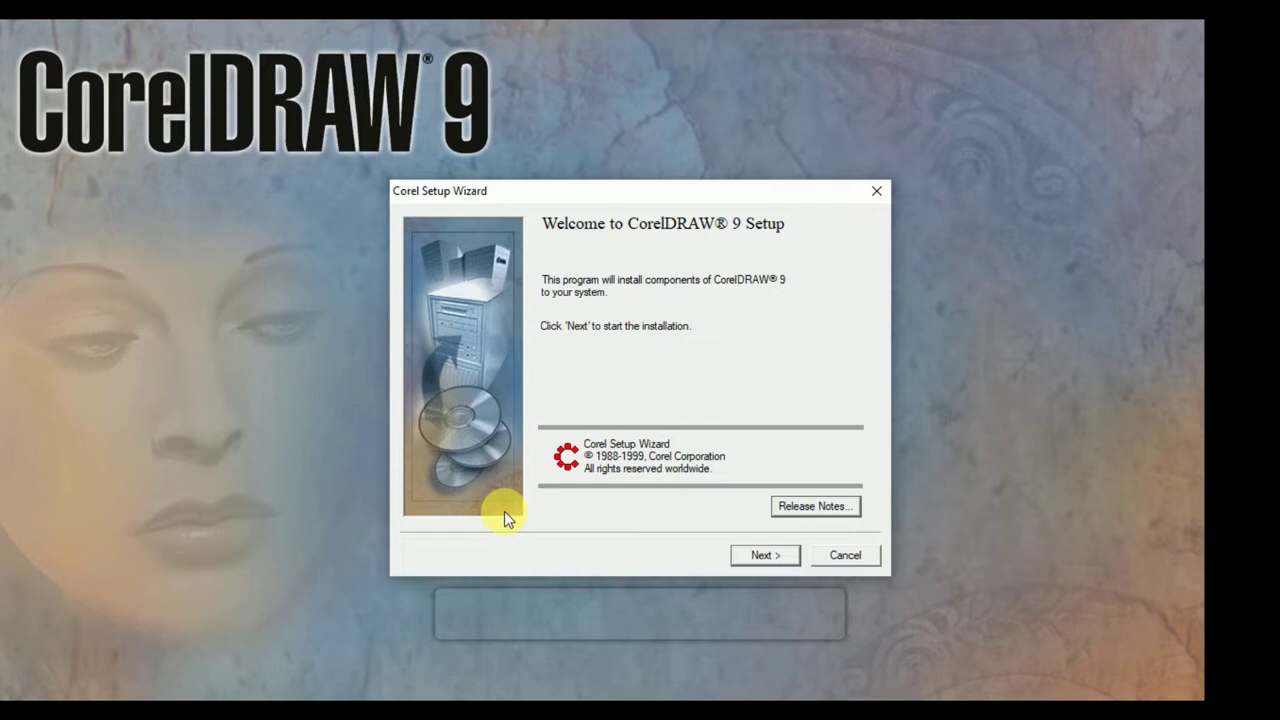
left_click(745, 555)
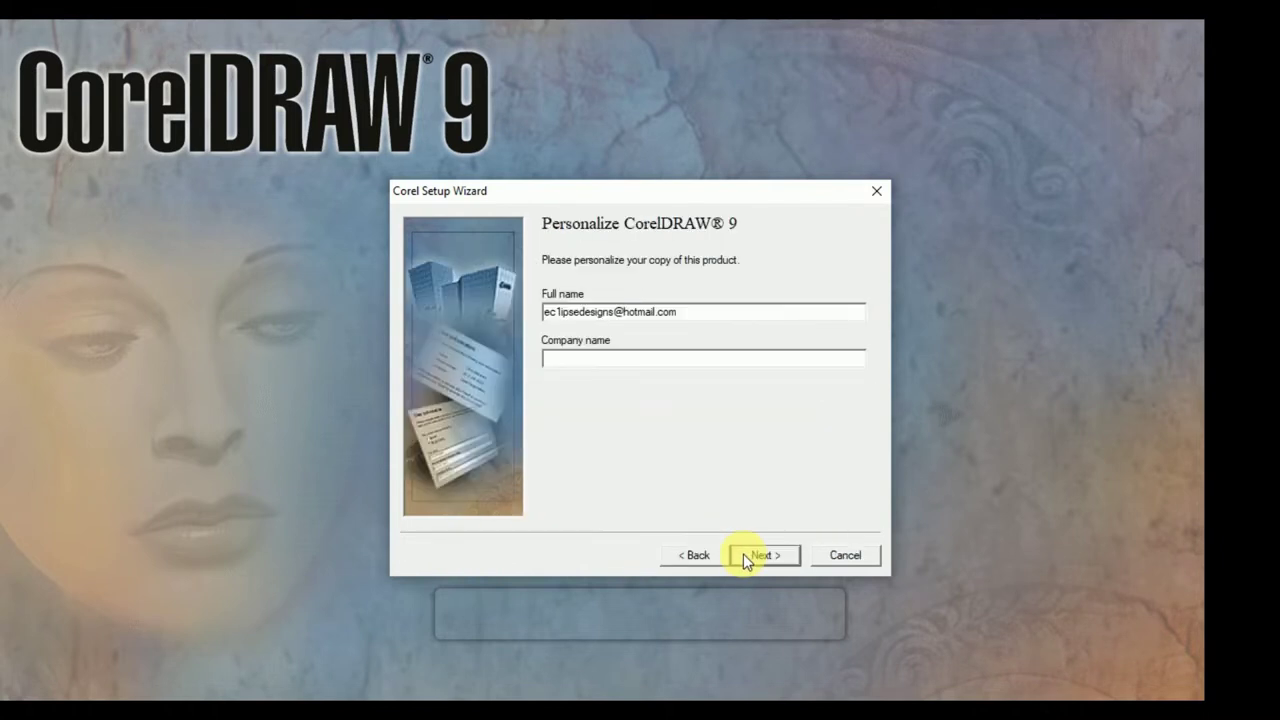
- Replace the prefilled full name with the user's own name and continue, leaving the company name empty
left_click_drag(737, 313, 518, 292)
type("Uma")
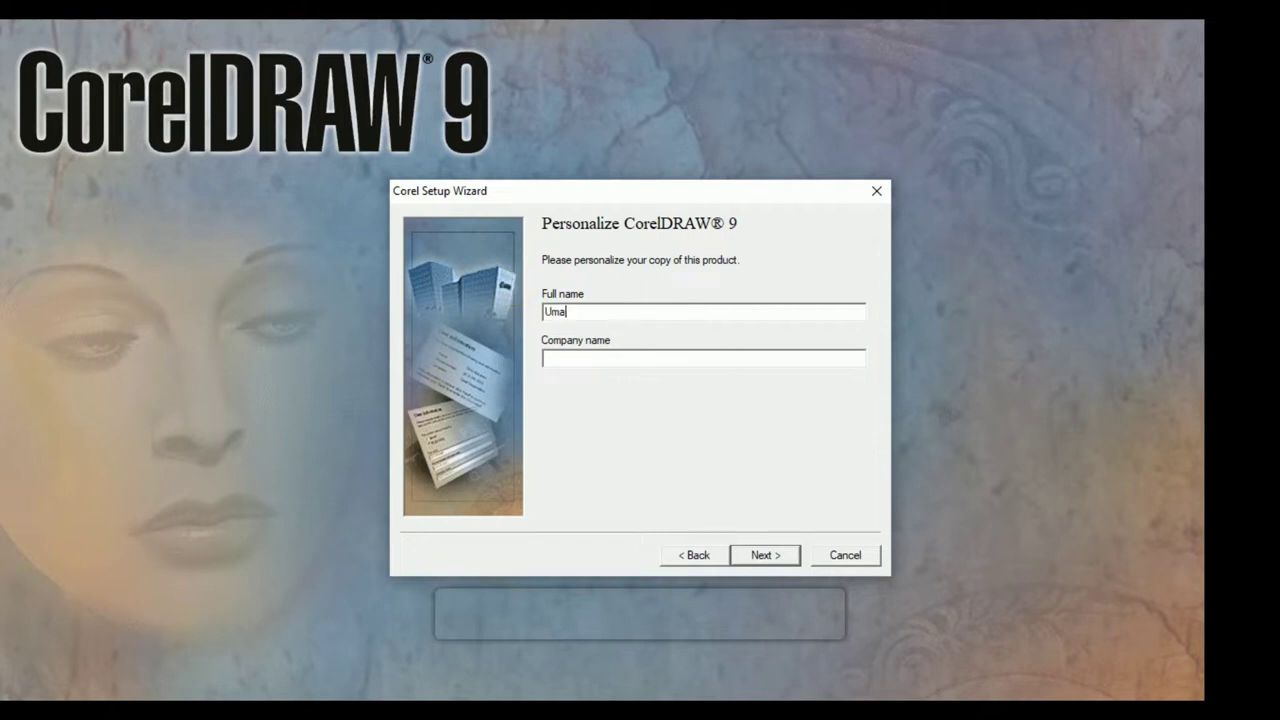
type("ir")
key("Return")
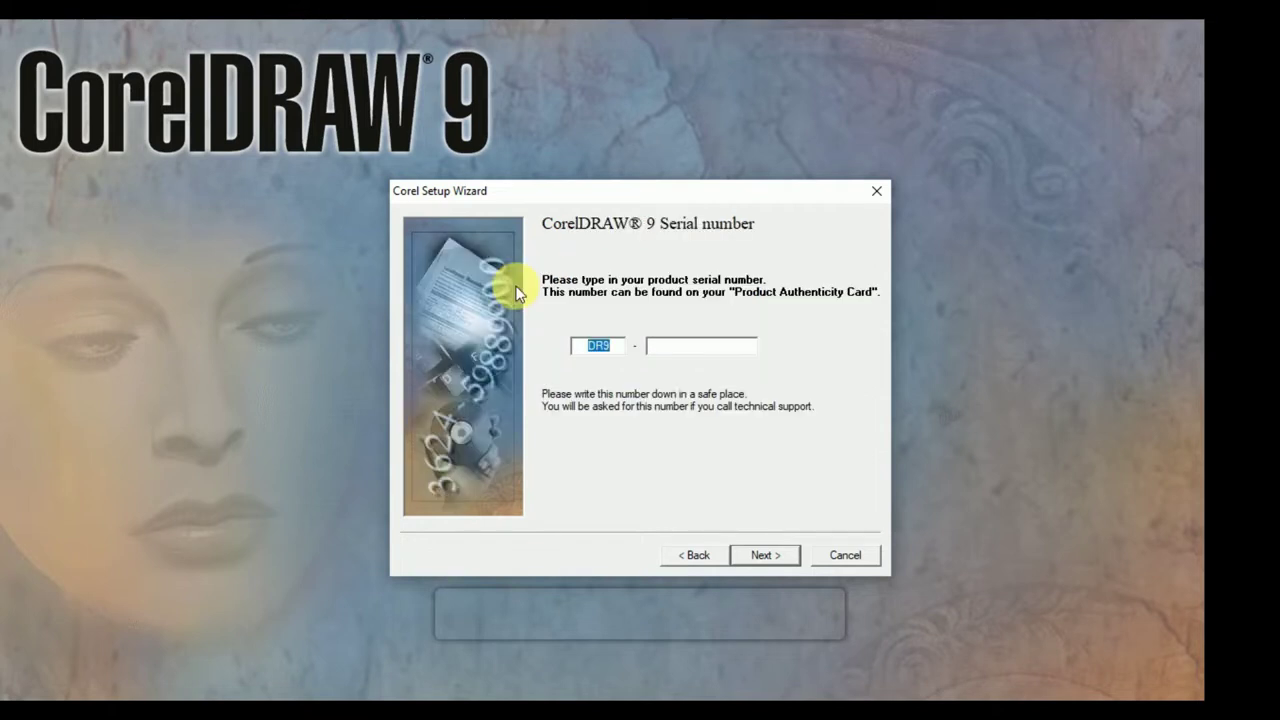
- Enter the product serial number and continue to the setup options
left_click(702, 345)
left_click(674, 350)
type("1111111111")
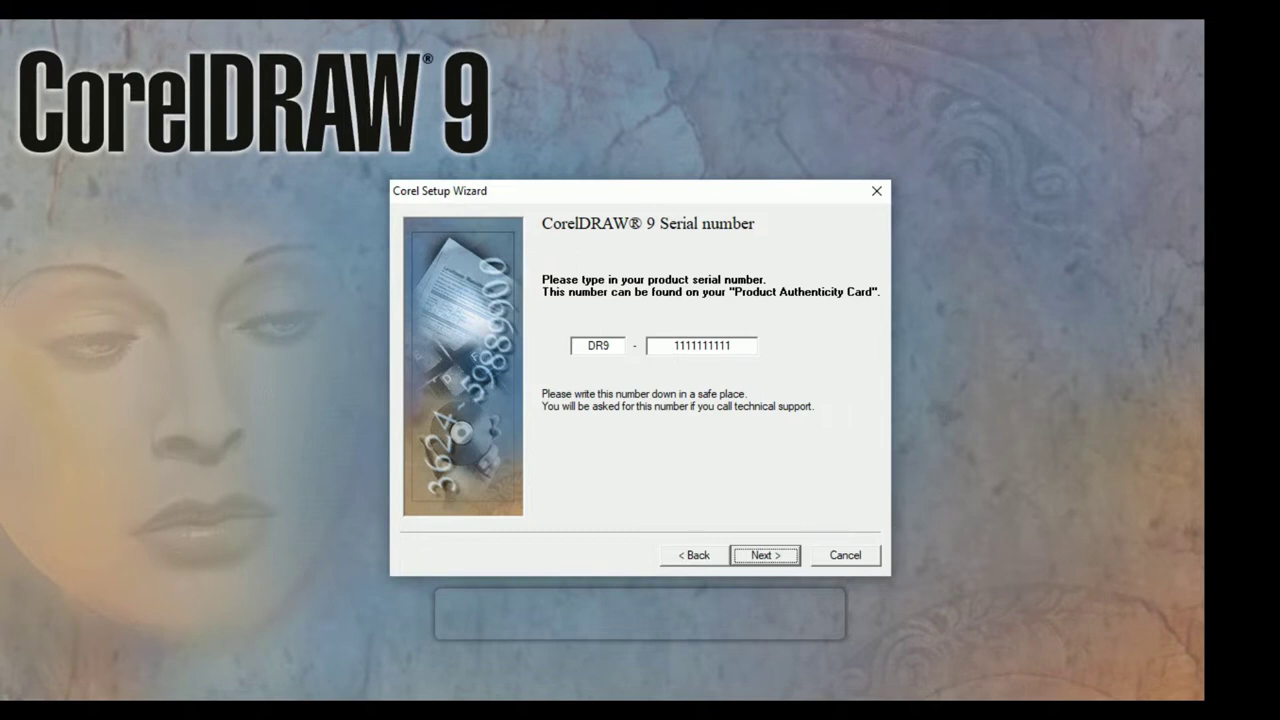
left_click(782, 561)
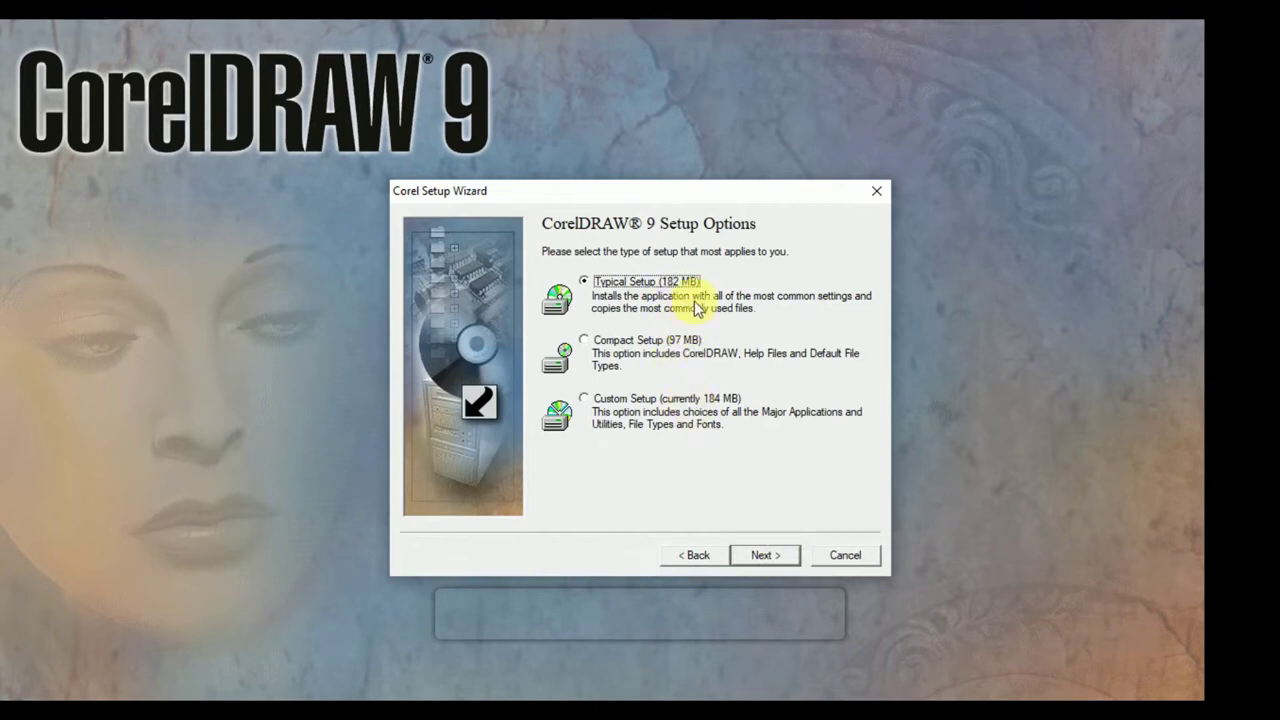
- Accept Typical Setup, English-U.S. writing tools and the default destination folder C:\Program Files (x86)\Corel\Graphics9
left_click(764, 556)
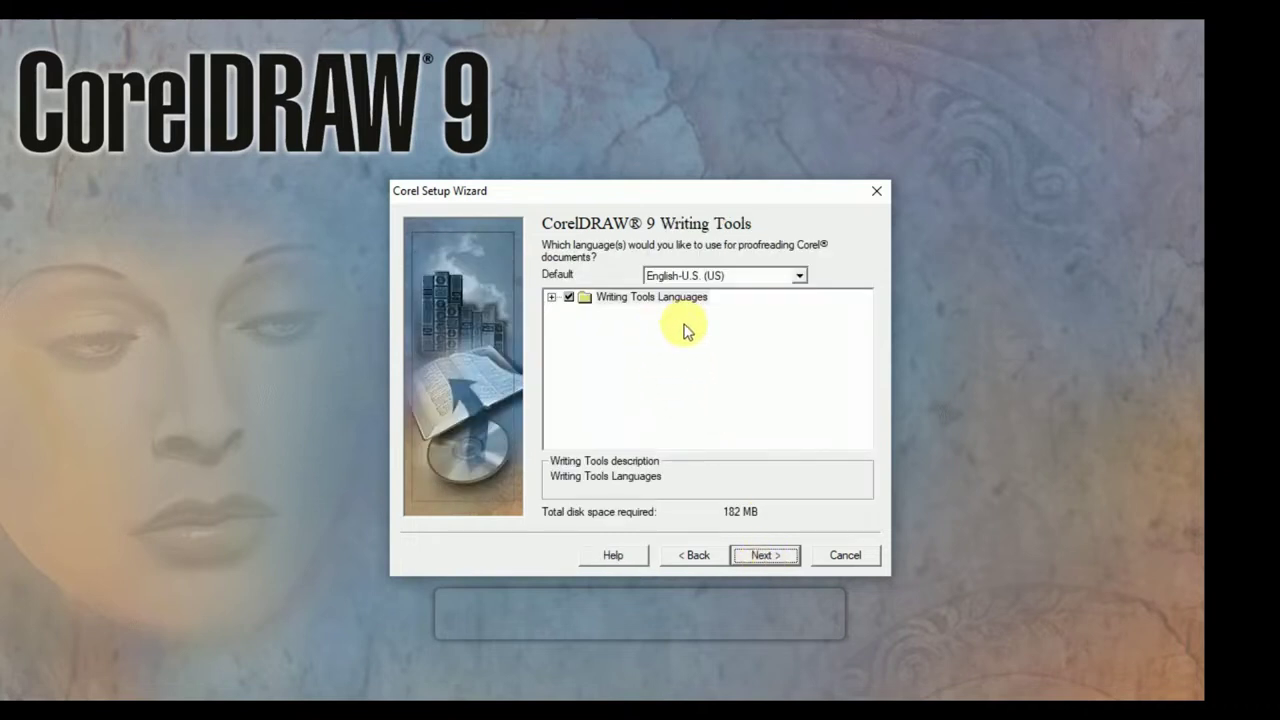
left_click(775, 558)
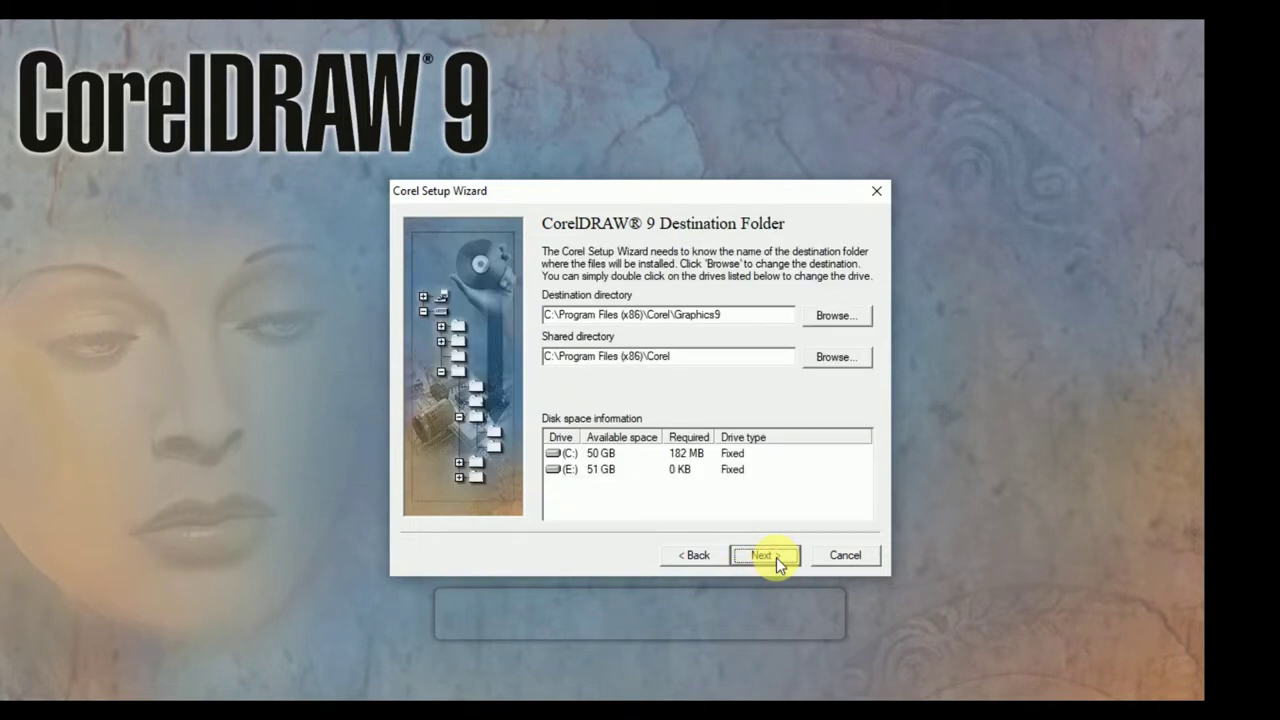
left_click(776, 557)
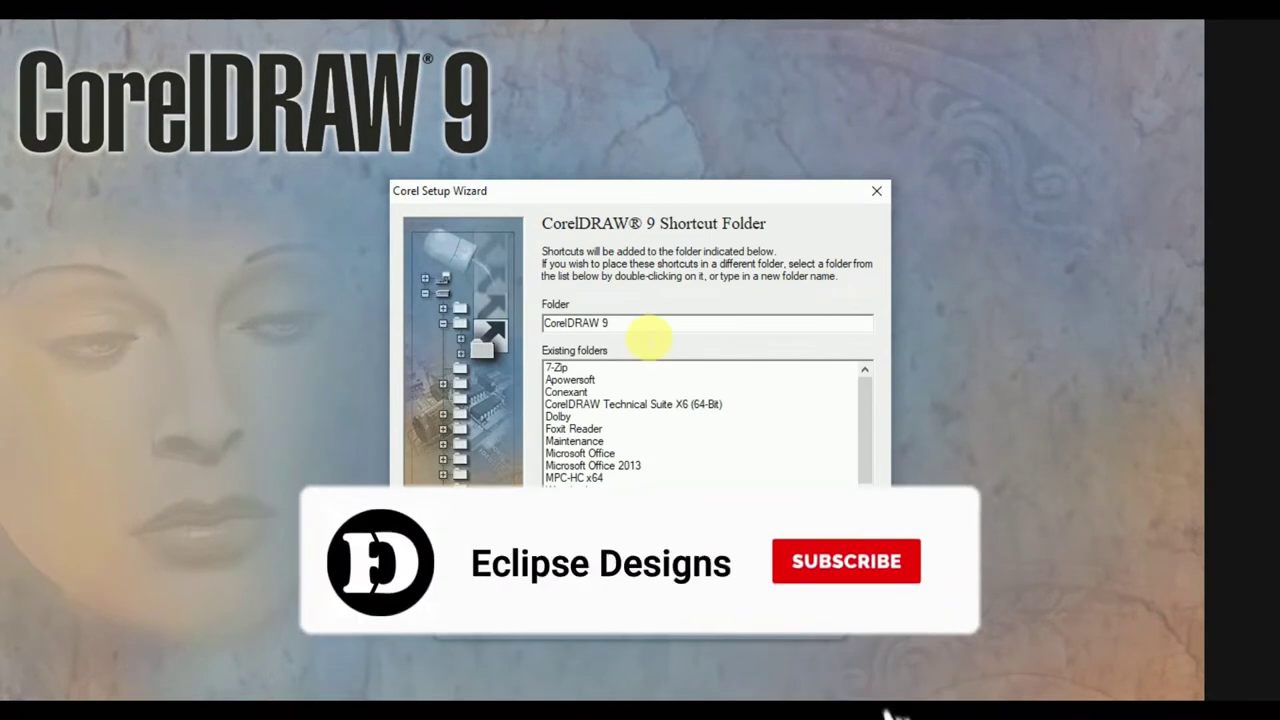
- Keep CorelDRAW 9 as the shortcut folder and start the installation
left_click_drag(700, 416, 651, 211)
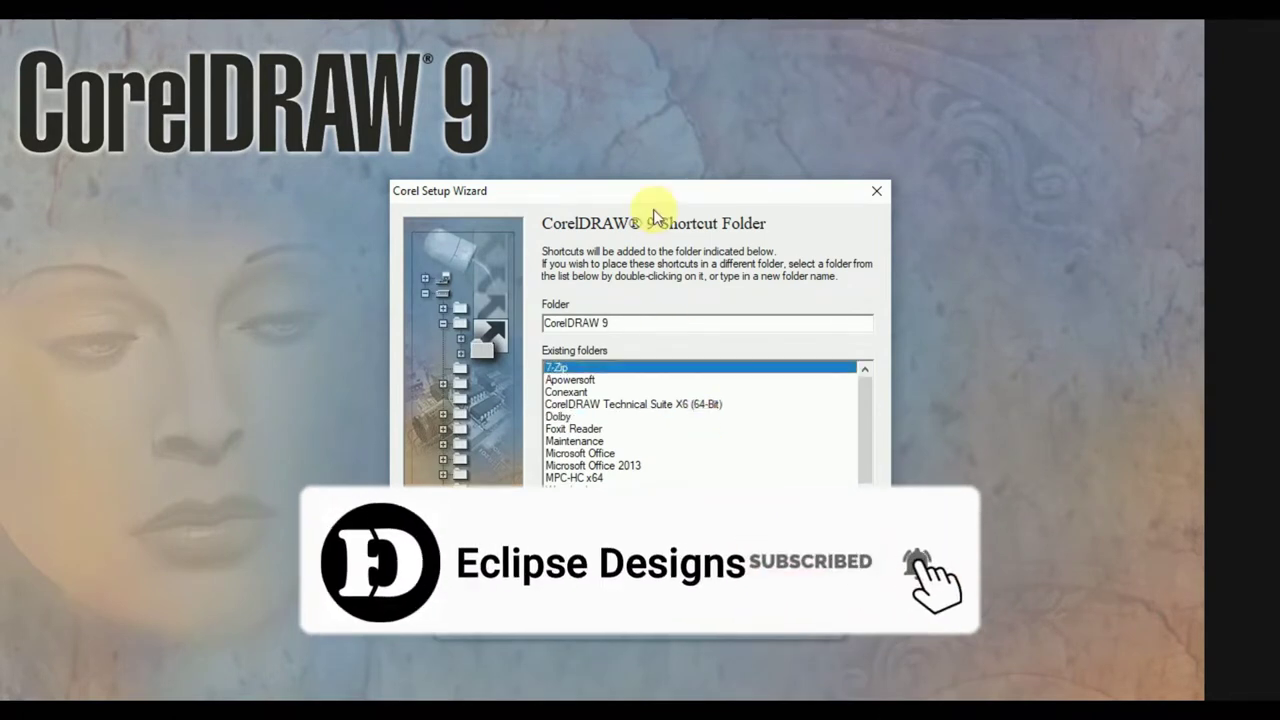
left_click_drag(617, 330, 760, 392)
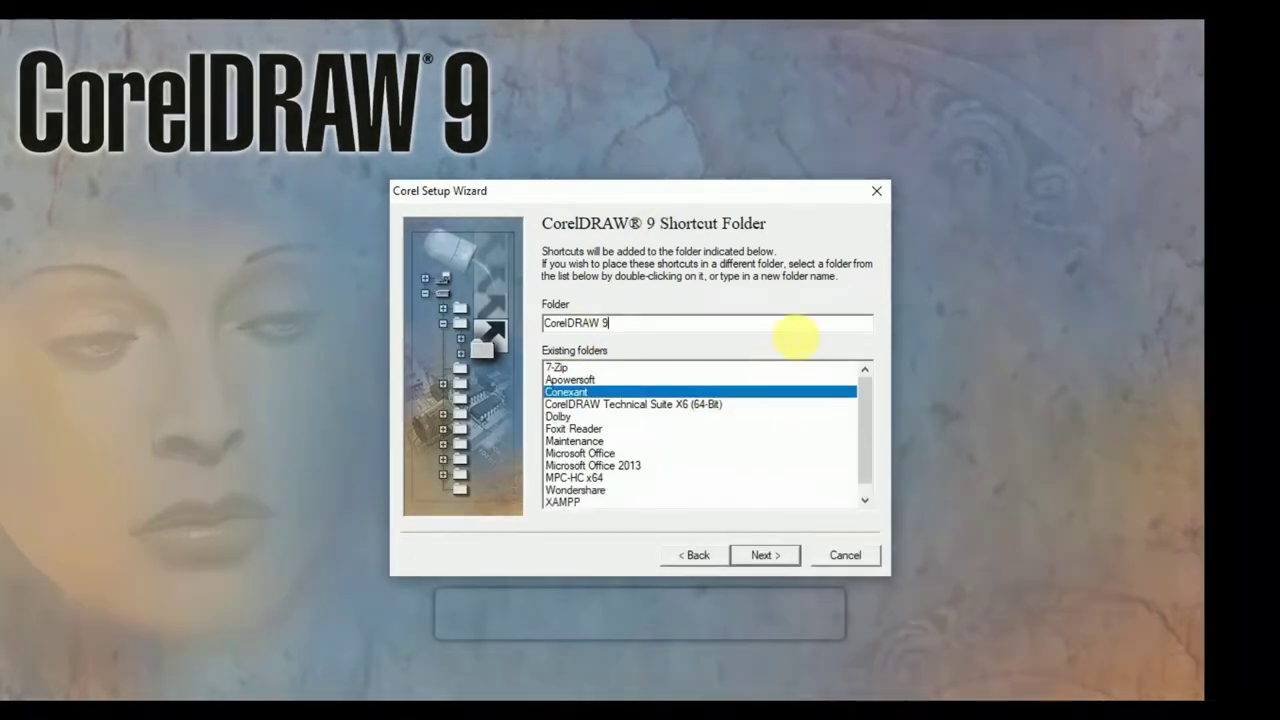
left_click(777, 557)
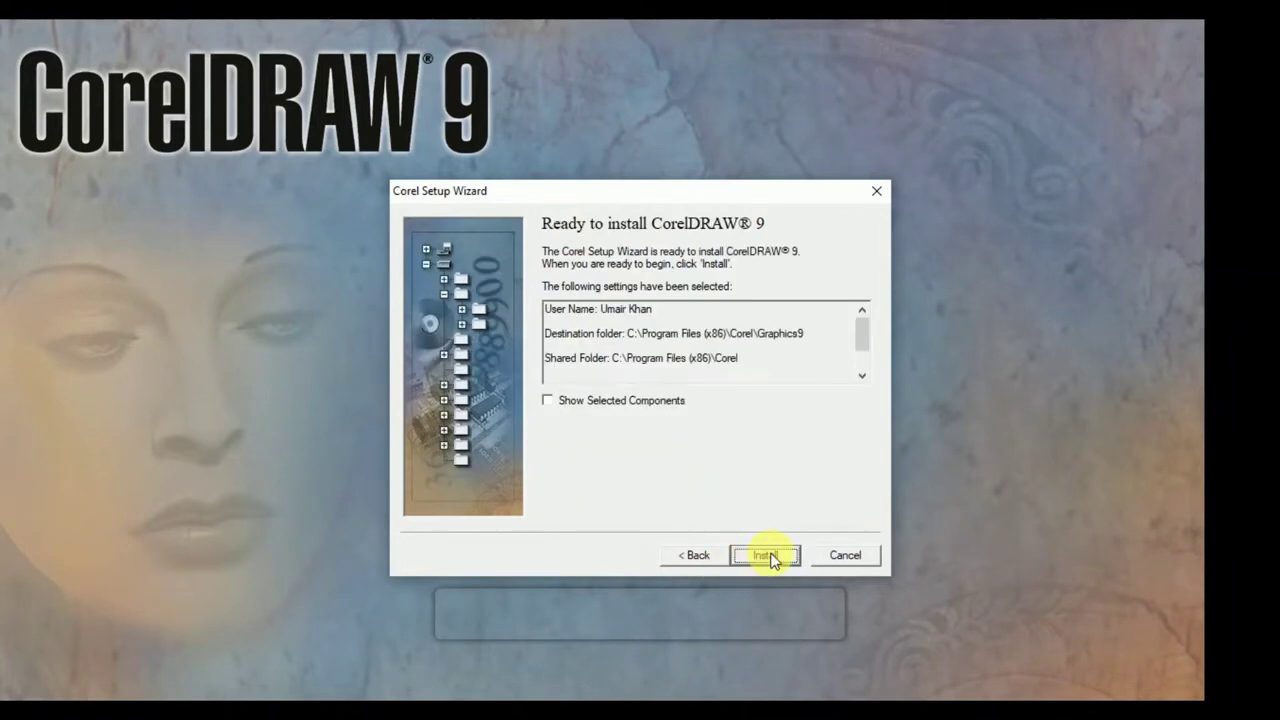
left_click(770, 557)
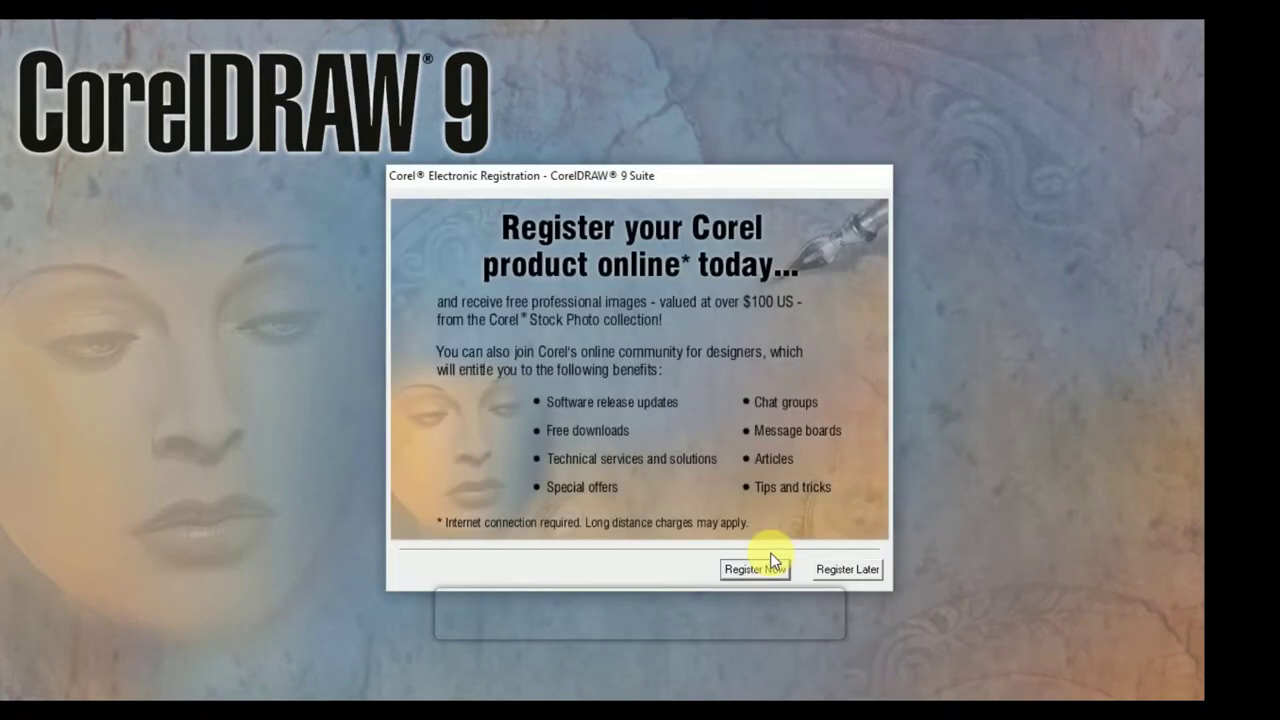
- Postpone the online registration, finish the setup and decline restarting the computer
left_click(849, 571)
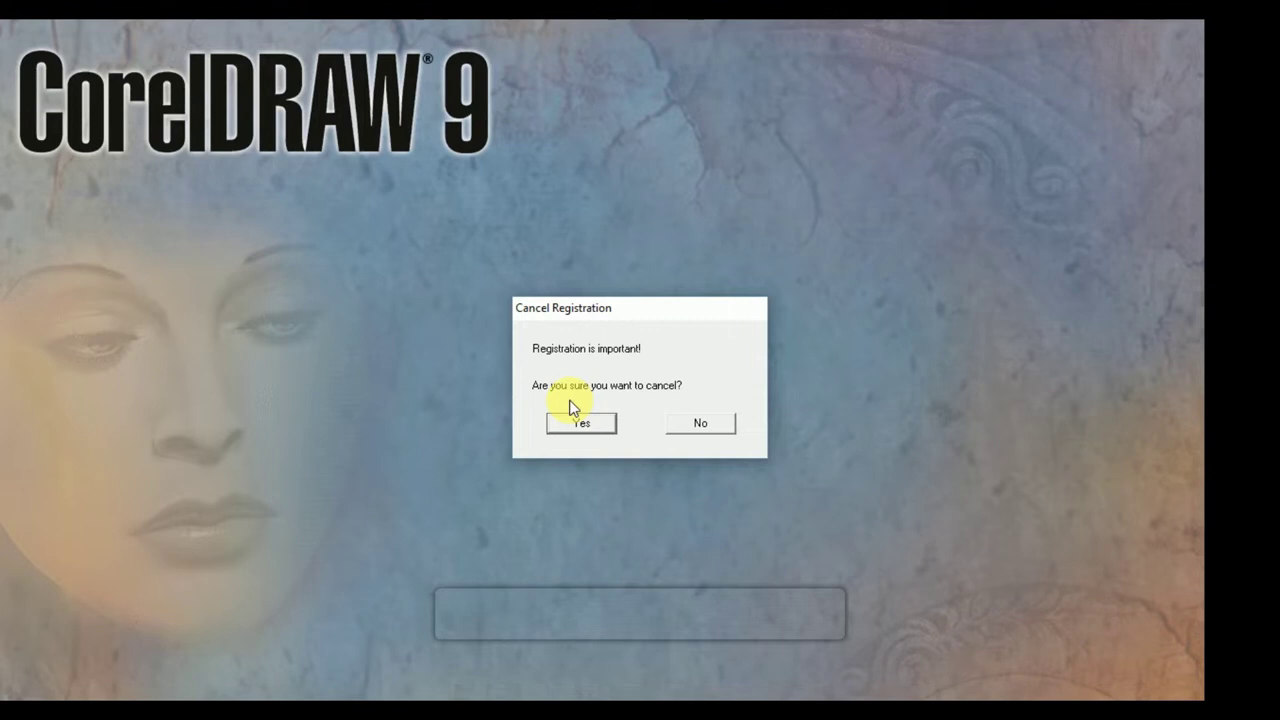
left_click(583, 425)
left_click(740, 440)
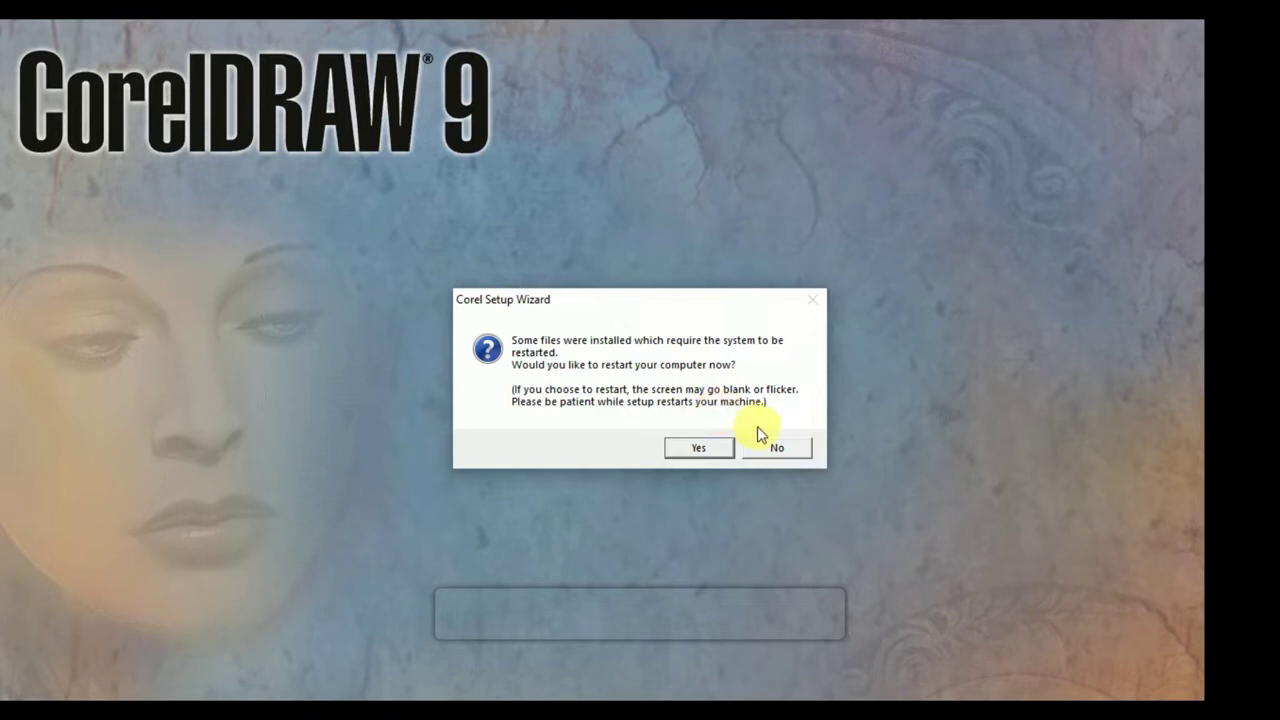
left_click(775, 448)
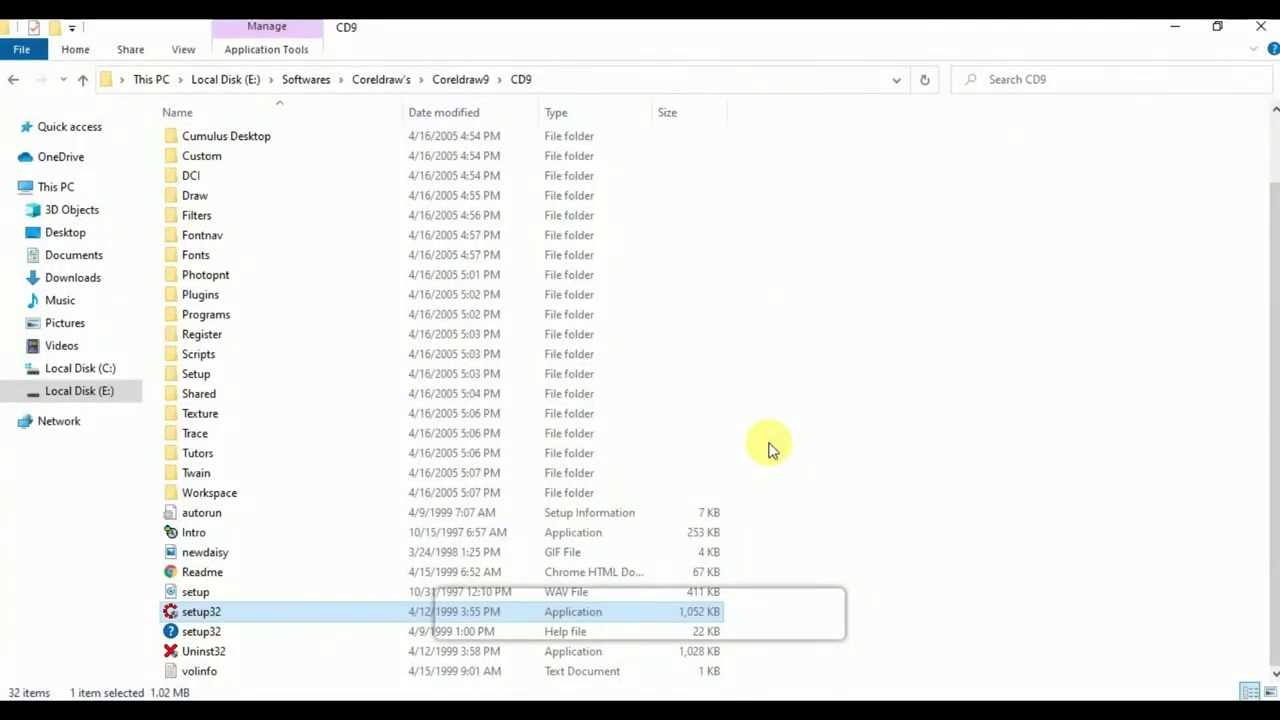
- Close the CD9 folder and Programs and Features windows, and refresh the desktop
left_click(1260, 31)
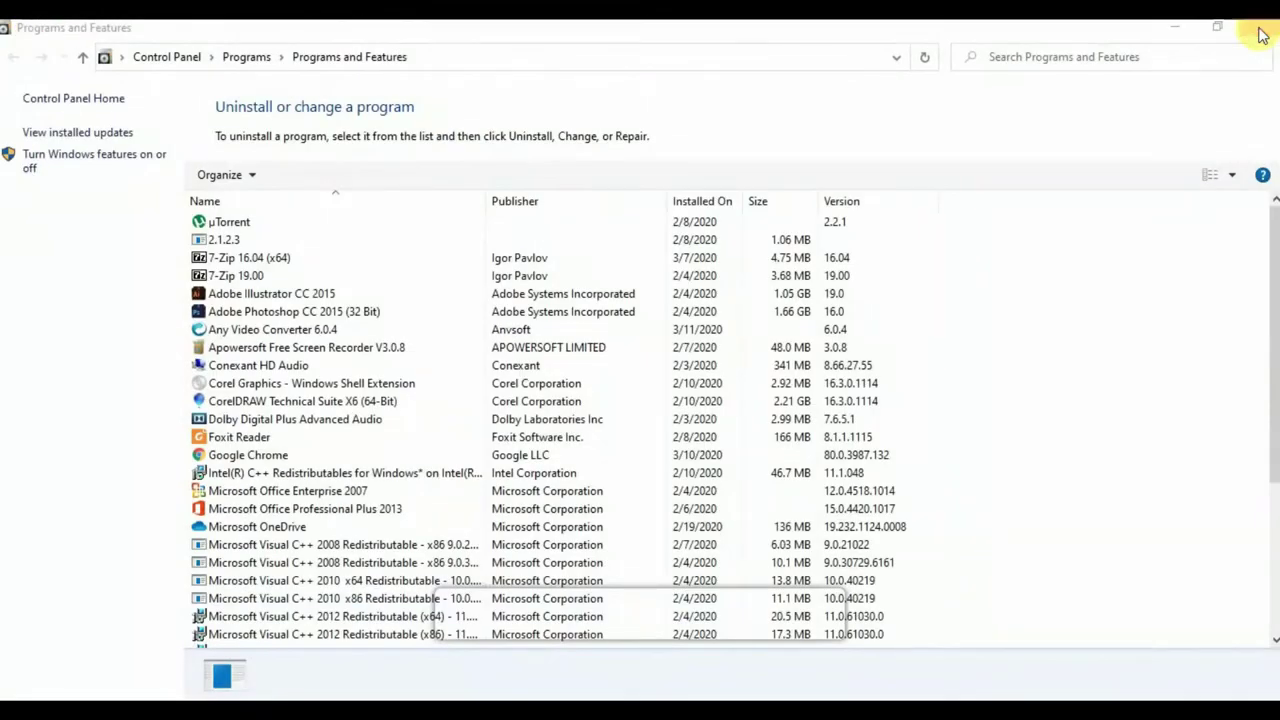
left_click(1260, 31)
right_click(863, 141)
left_click(893, 194)
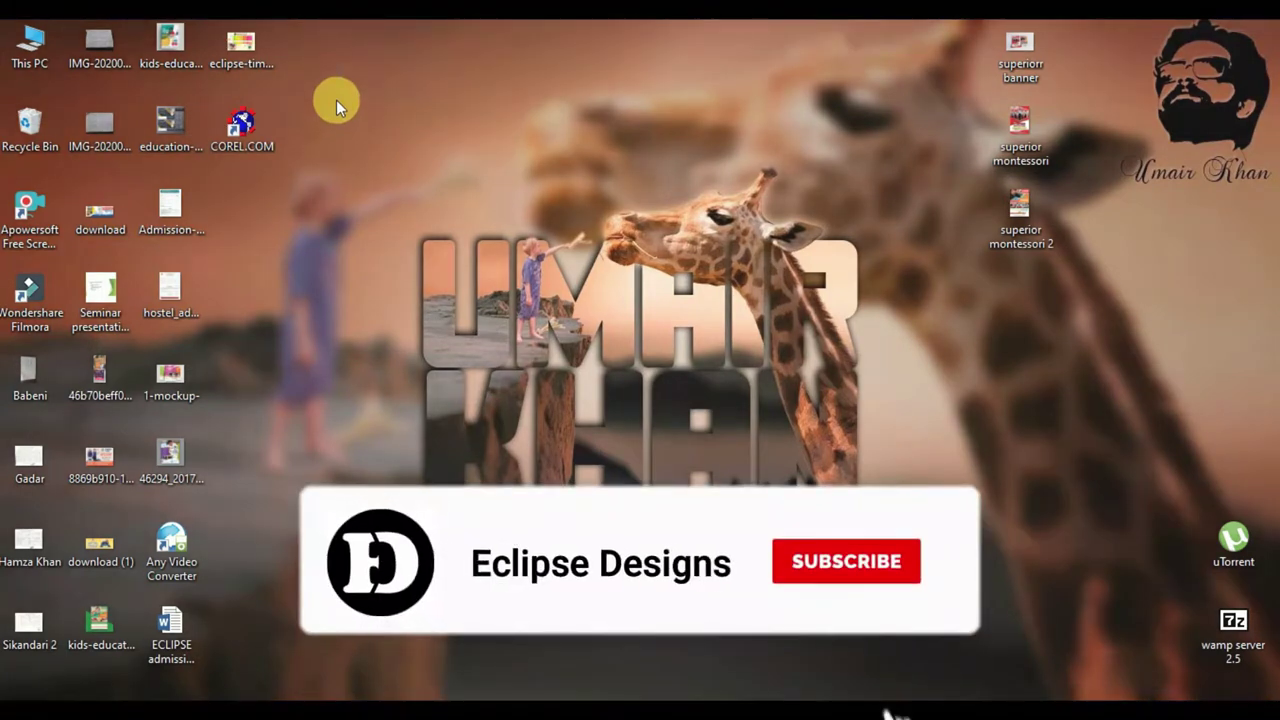
- Delete the COREL.COM shortcut from the desktop
left_click(245, 140)
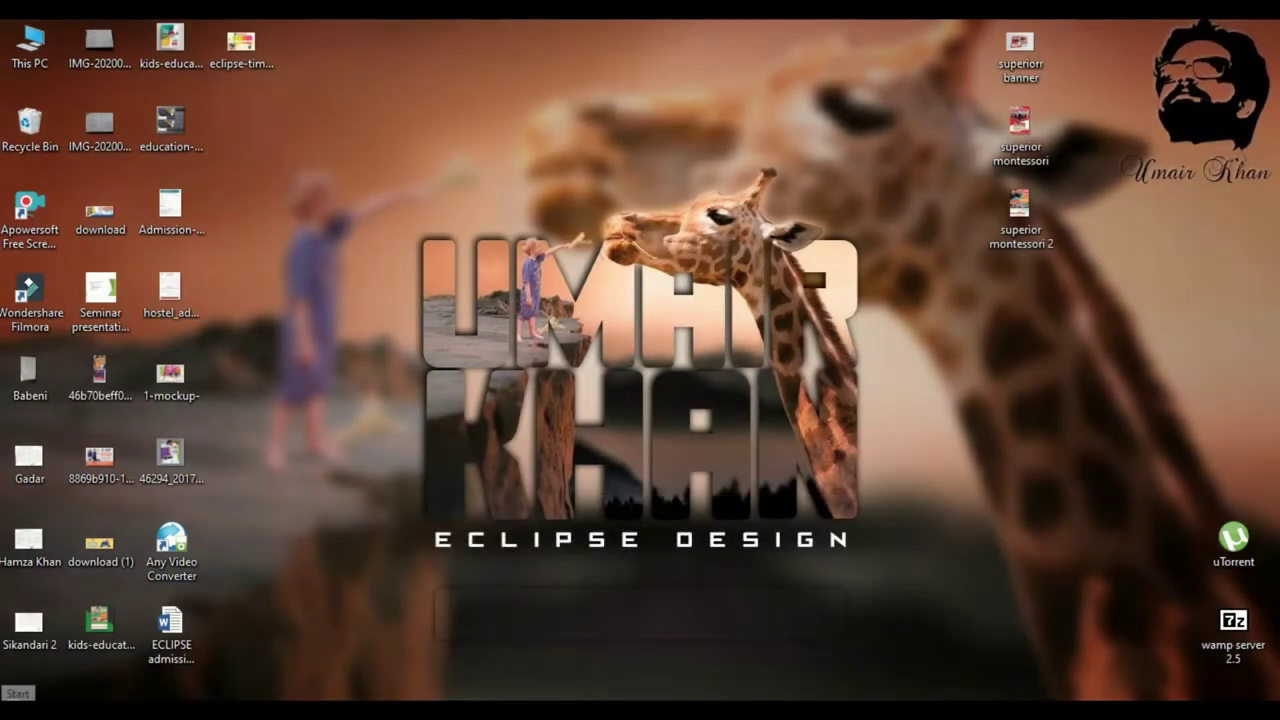
- Launch CorelDRAW 9 from its installed program folder and start a new graphic
key("super")
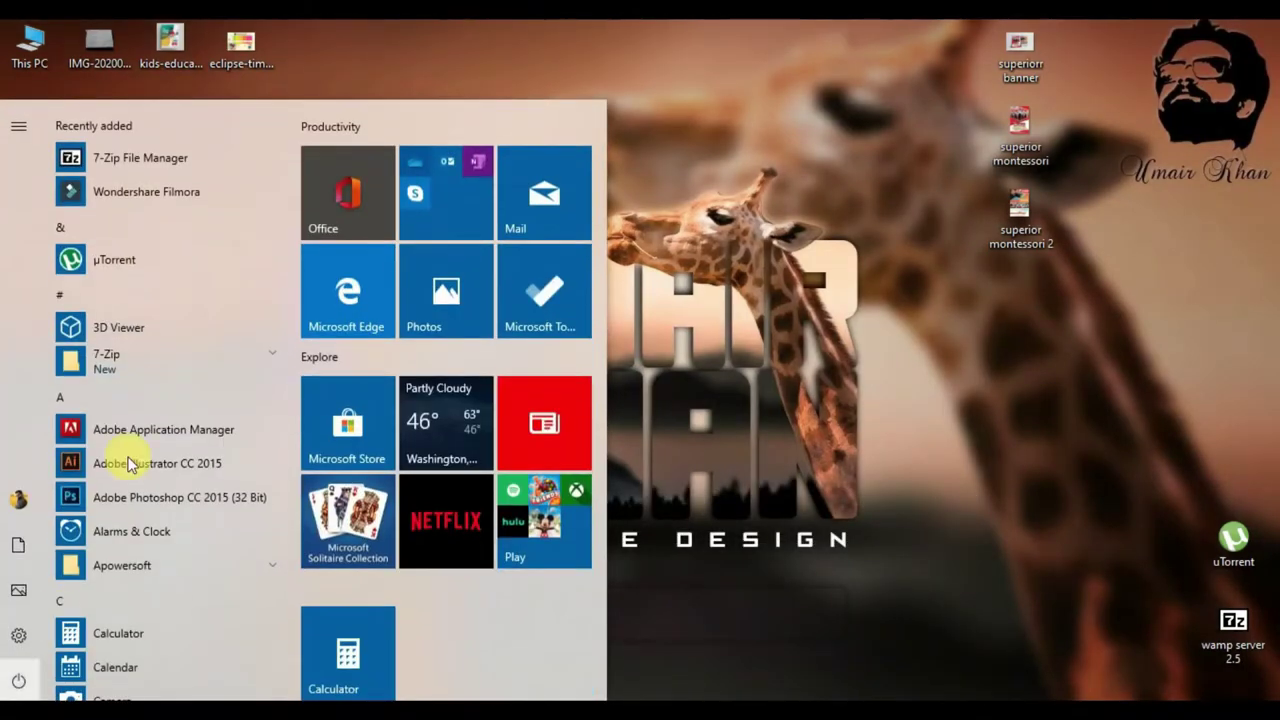
left_click_drag(293, 187, 309, 293)
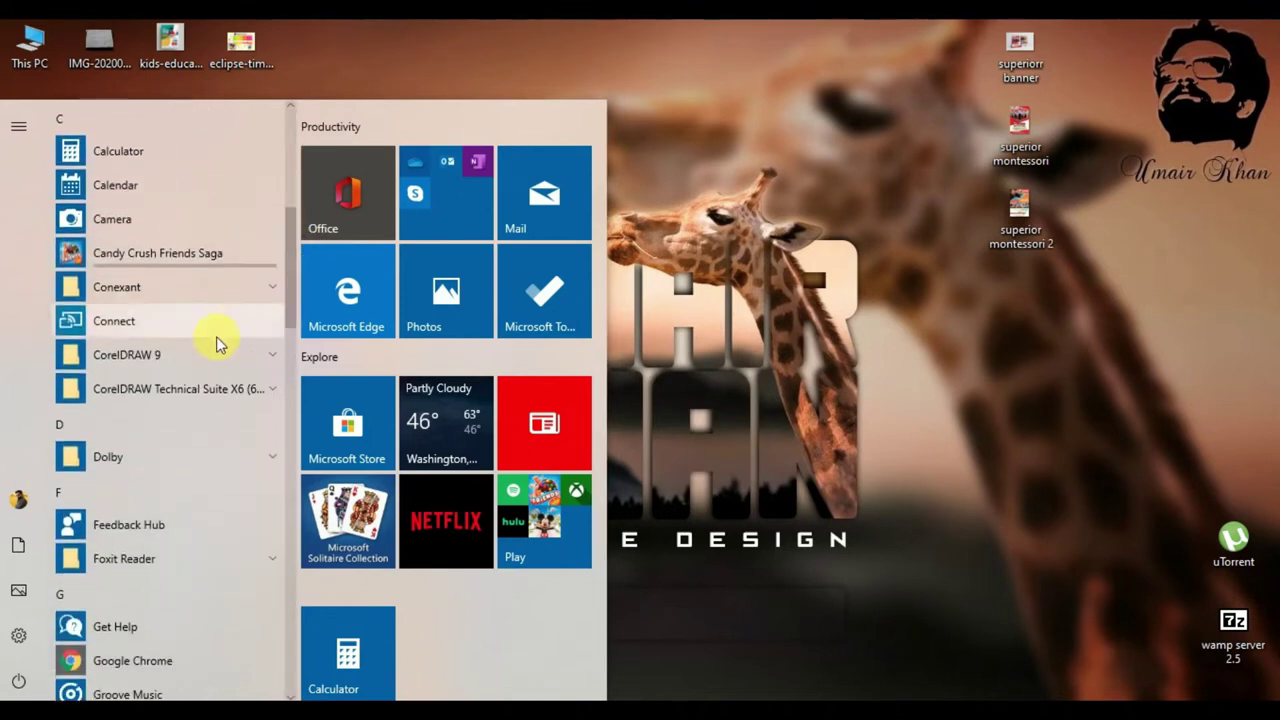
left_click(153, 353)
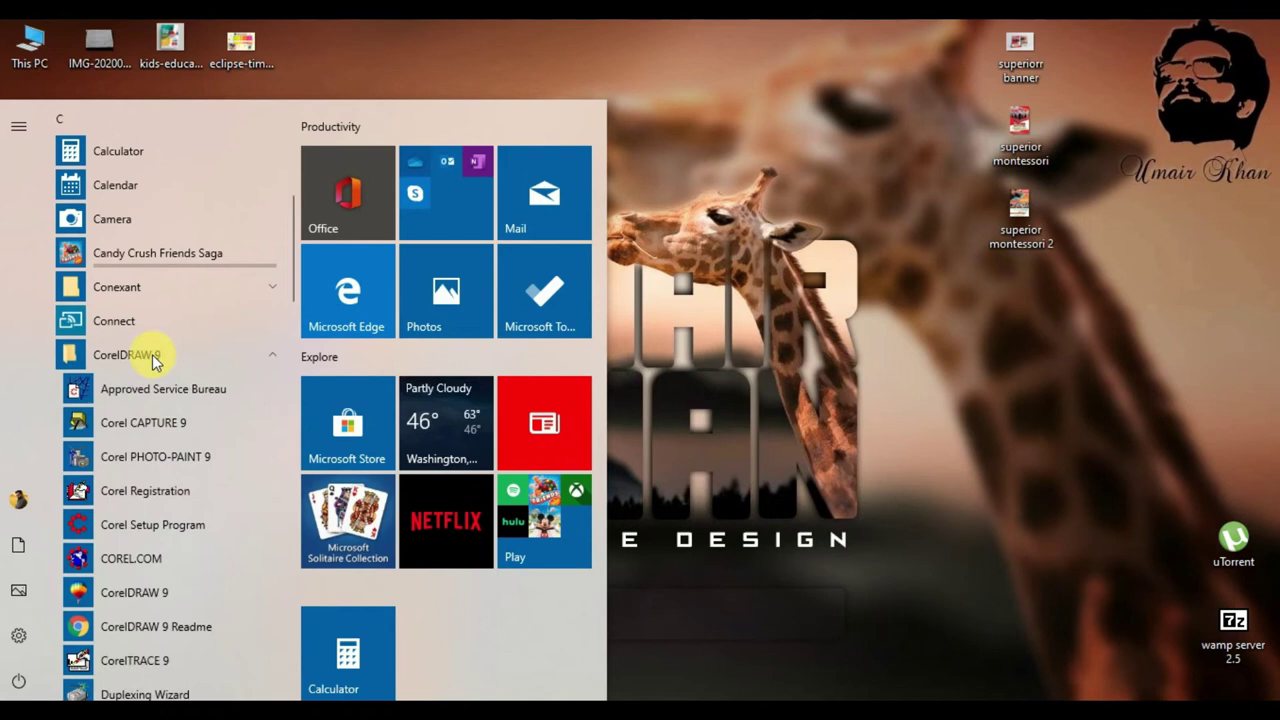
left_click(136, 595)
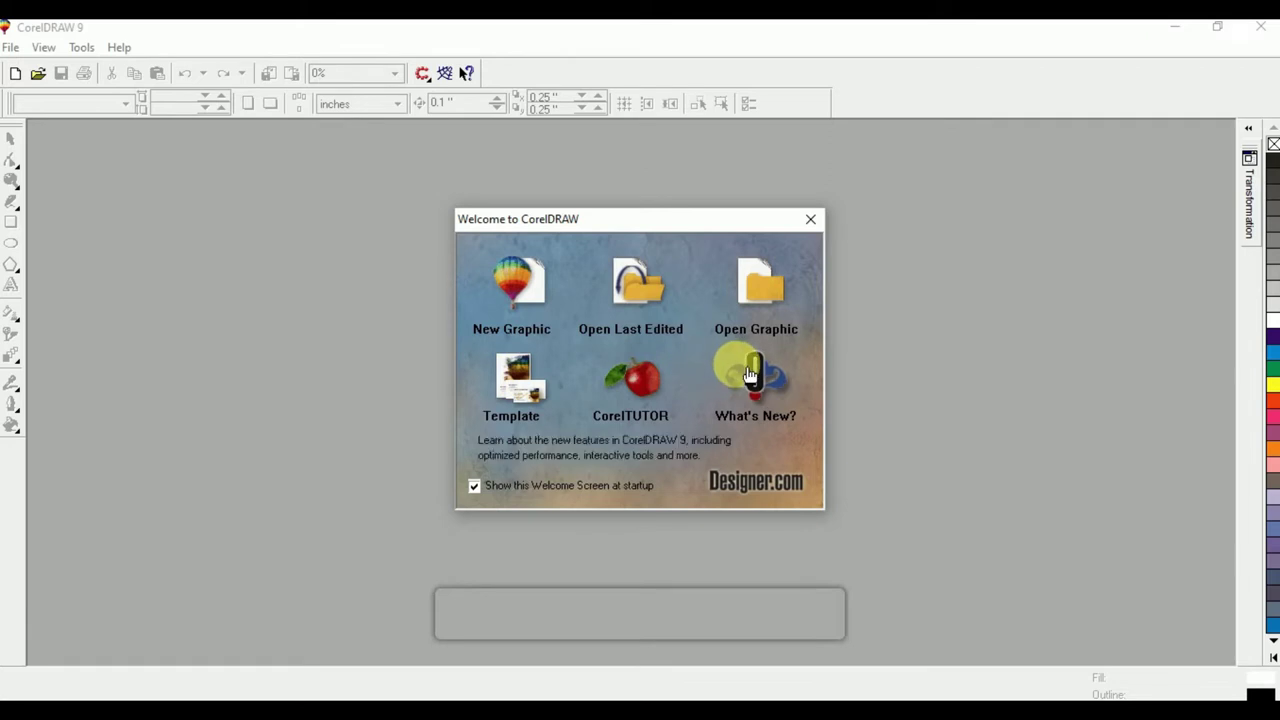
left_click(539, 291)
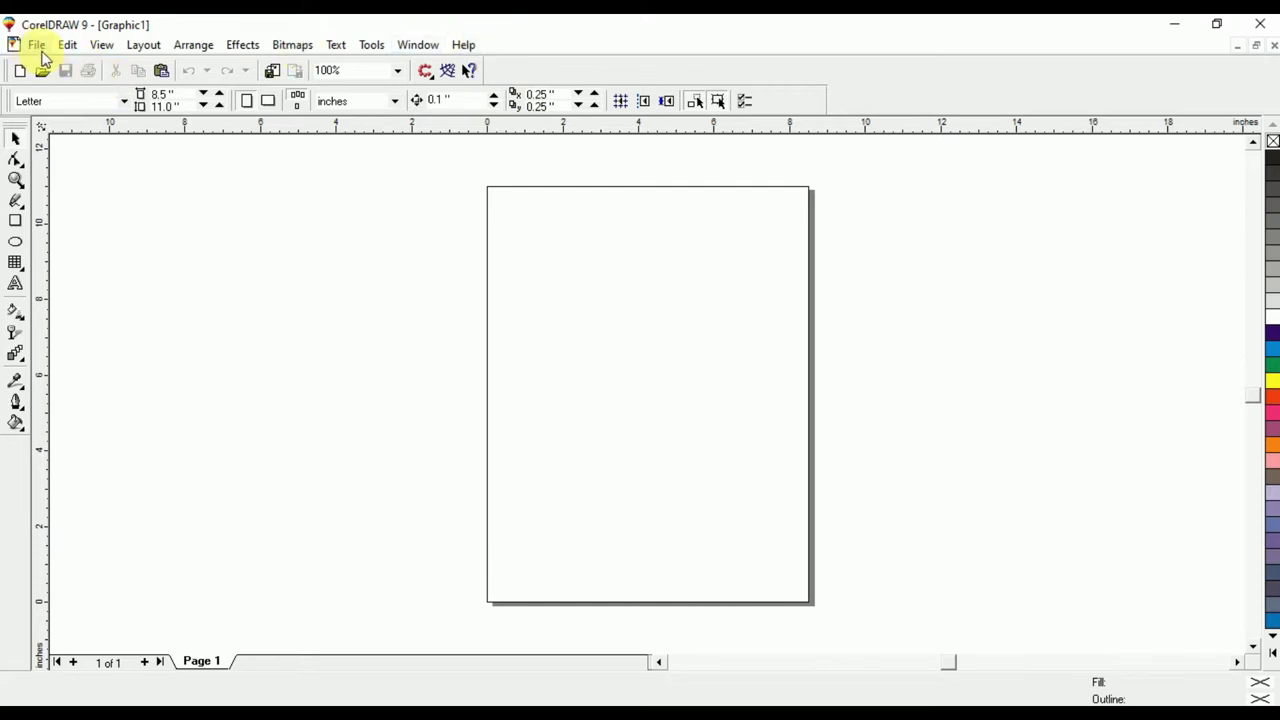
- Look through the command menus and the available paper types and sizes, keeping the page as Letter
left_click(40, 51)
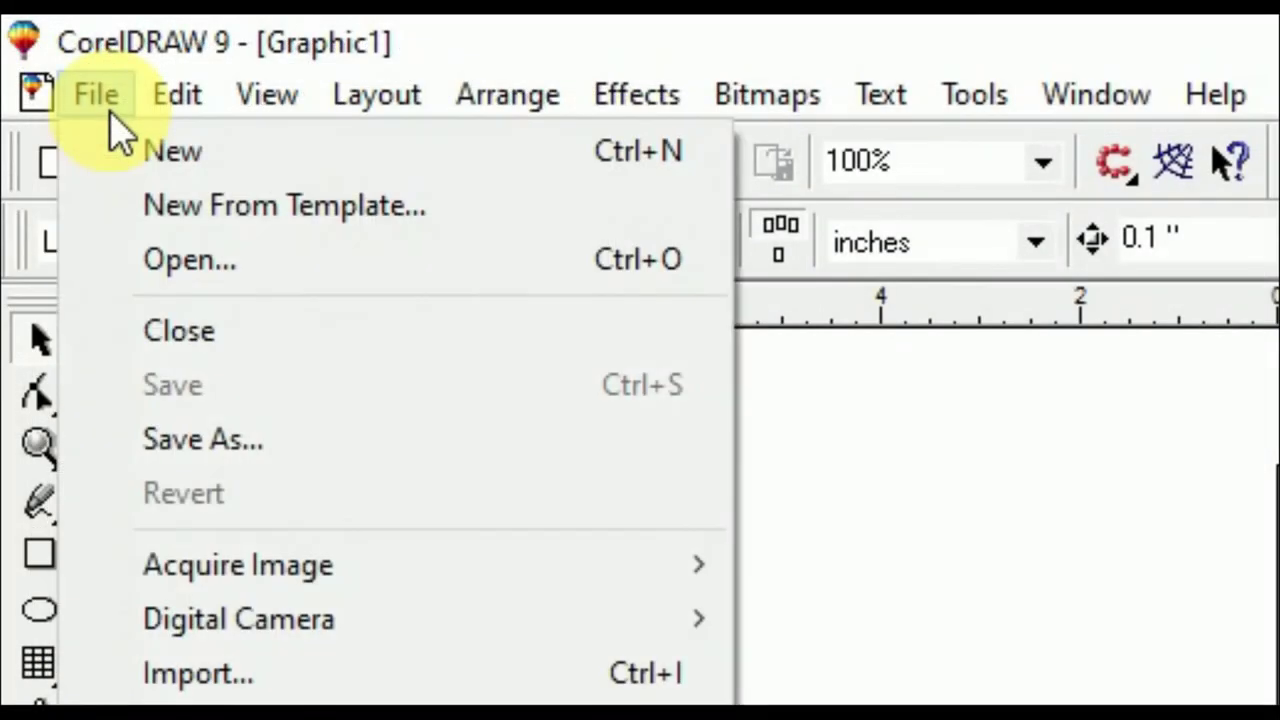
left_click(128, 108)
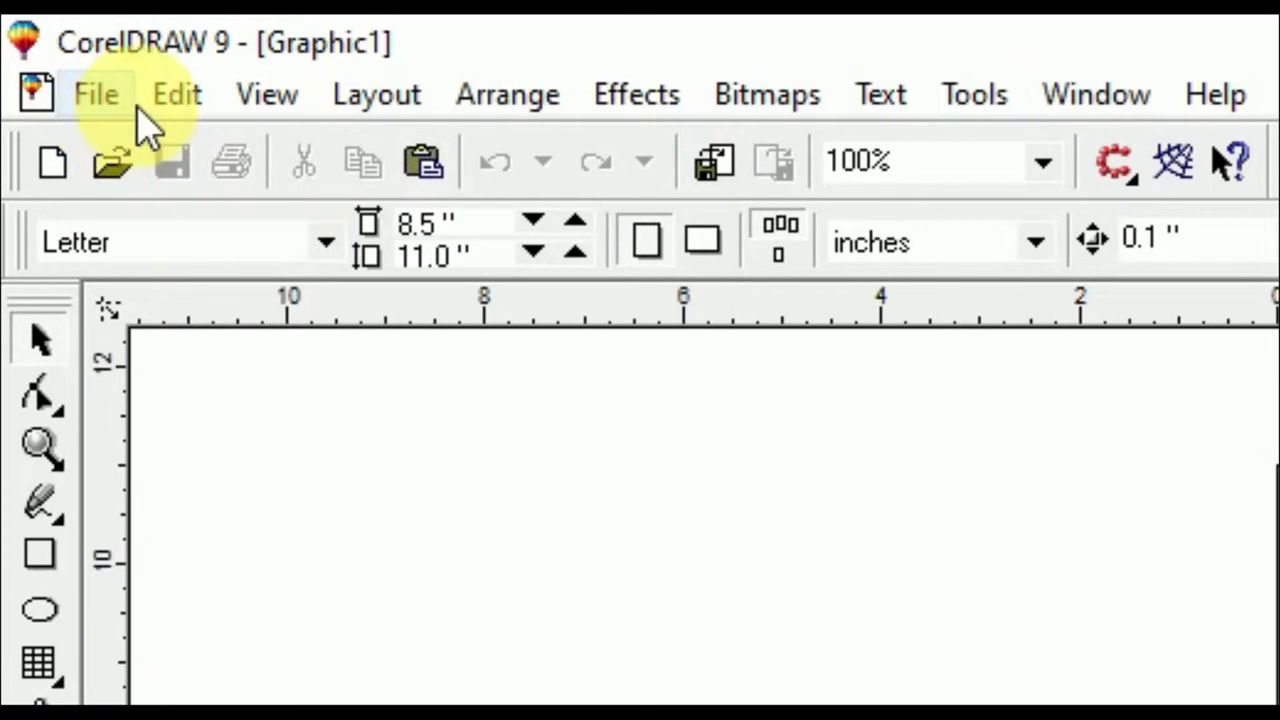
left_click(240, 100)
mouse_move(415, 115)
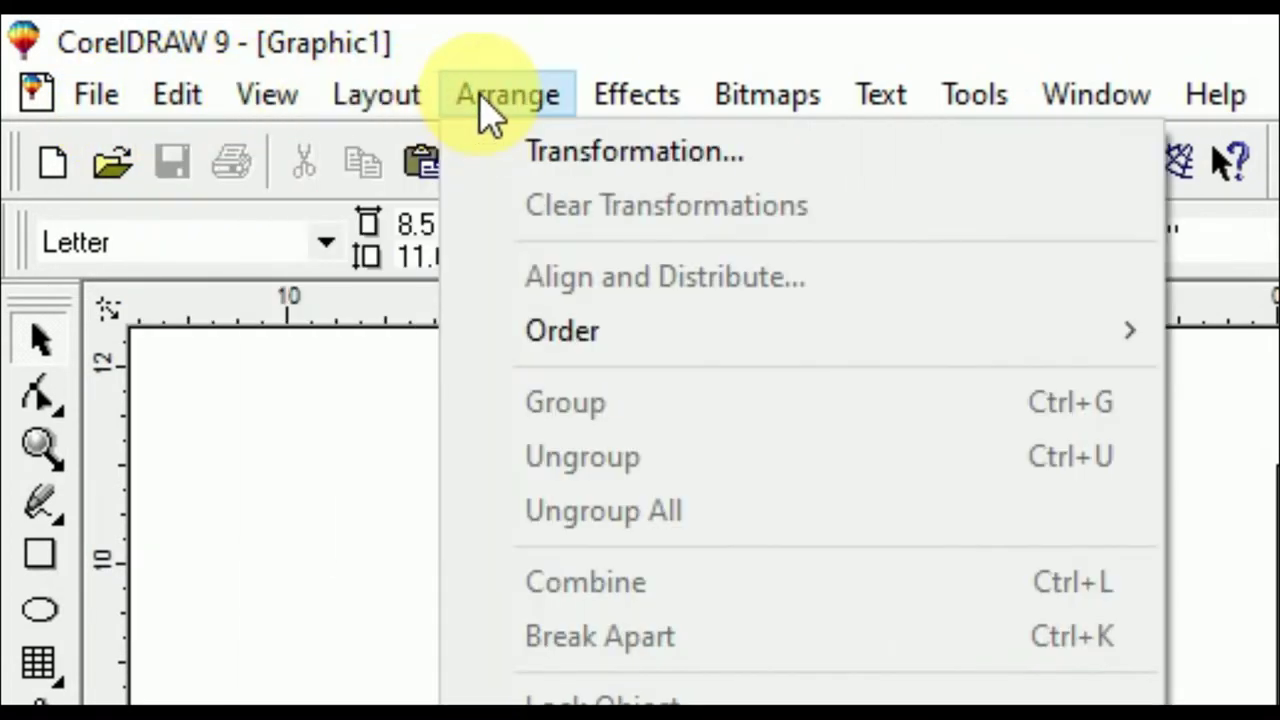
mouse_move(767, 94)
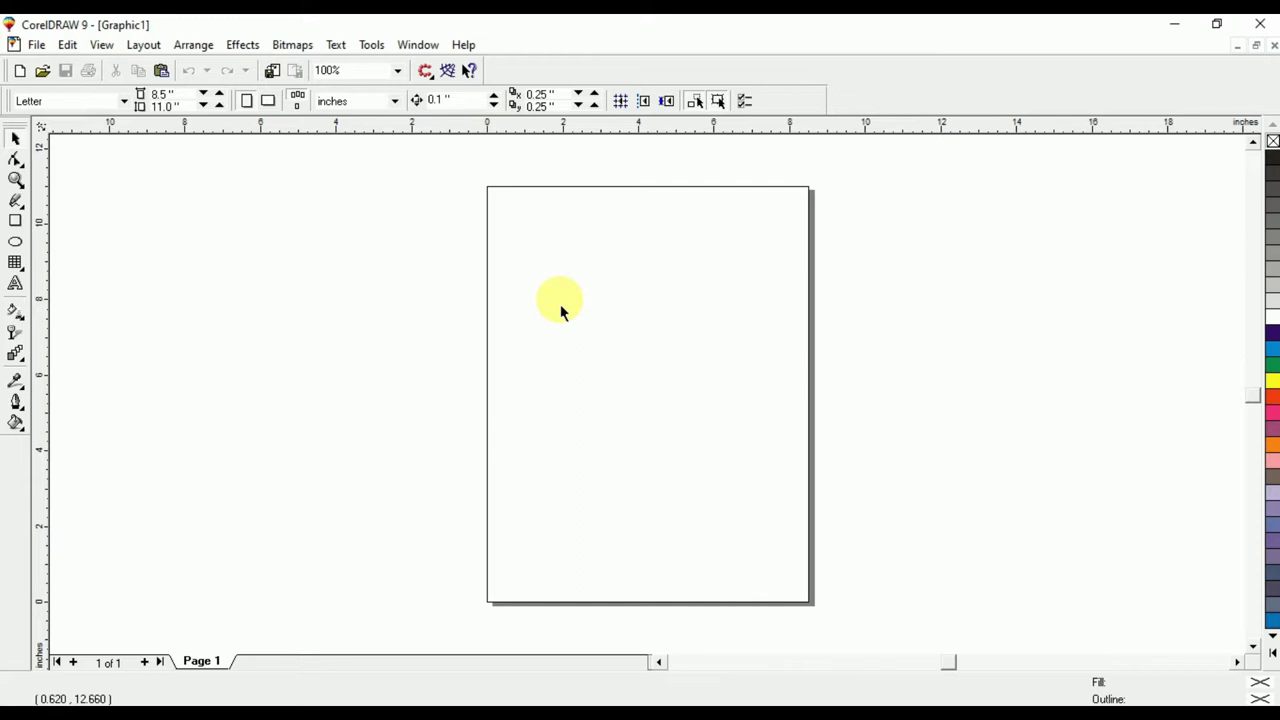
left_click(526, 253)
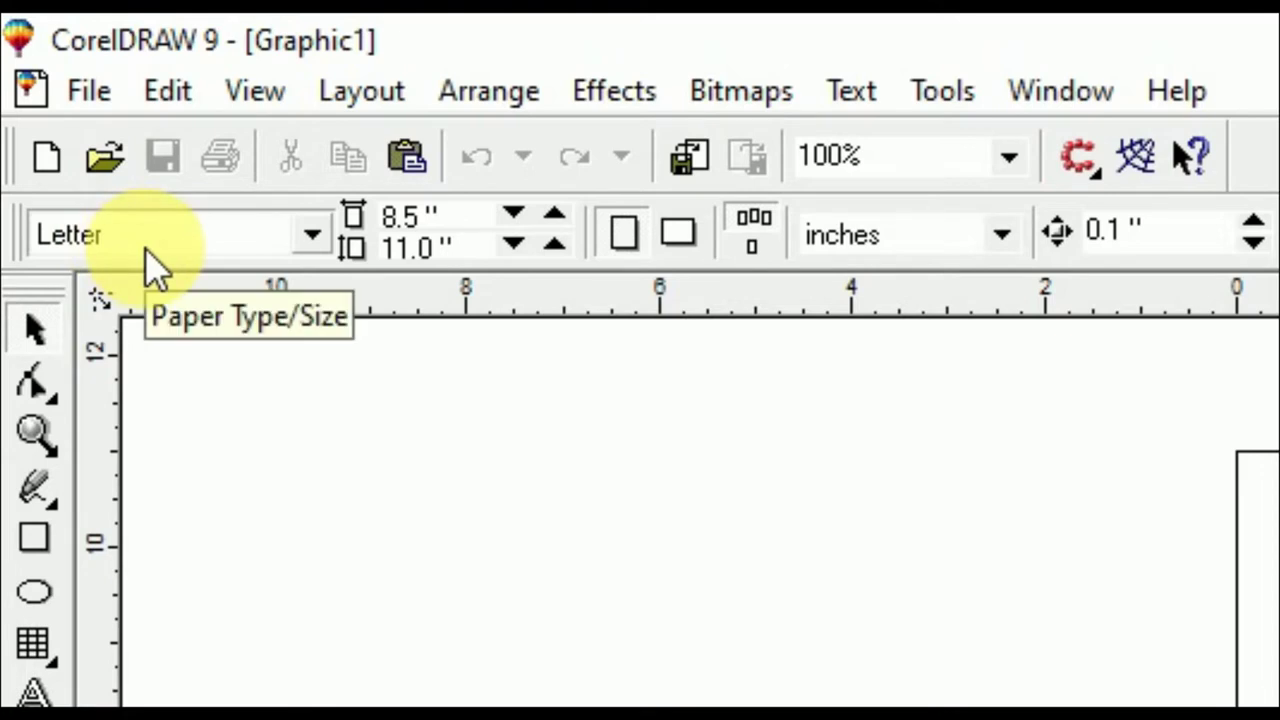
left_click(315, 240)
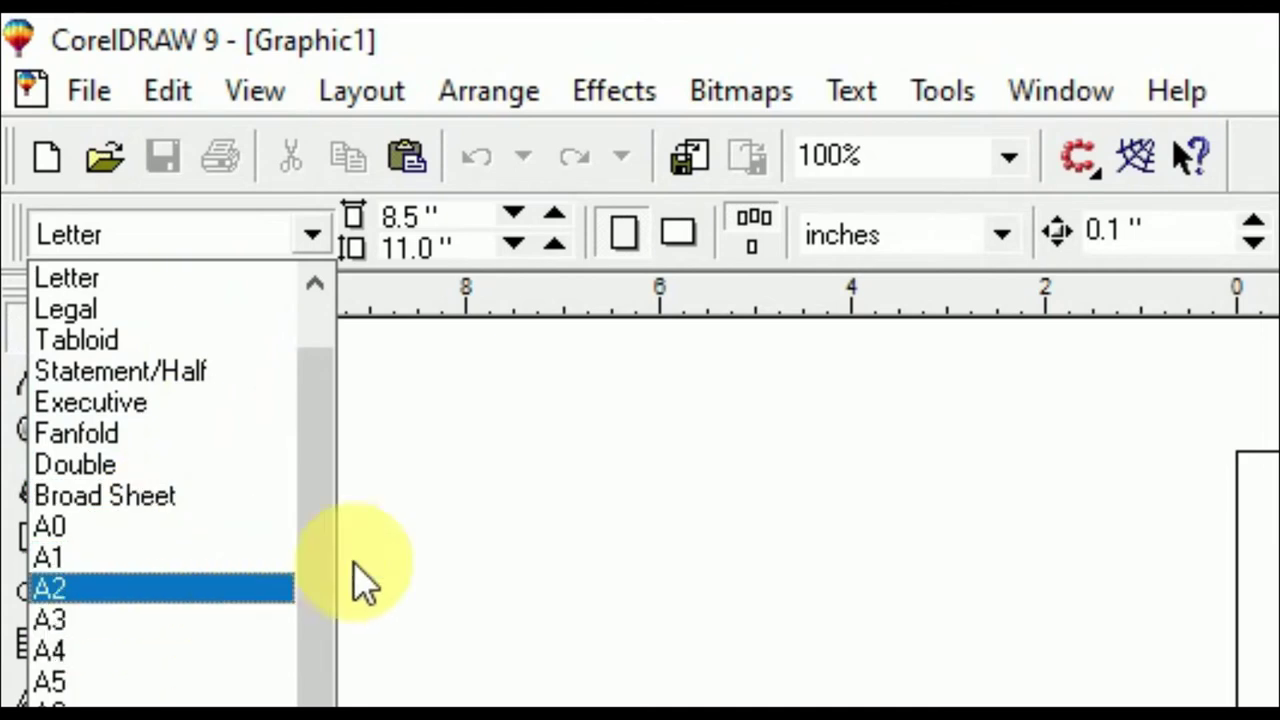
left_click(551, 371)
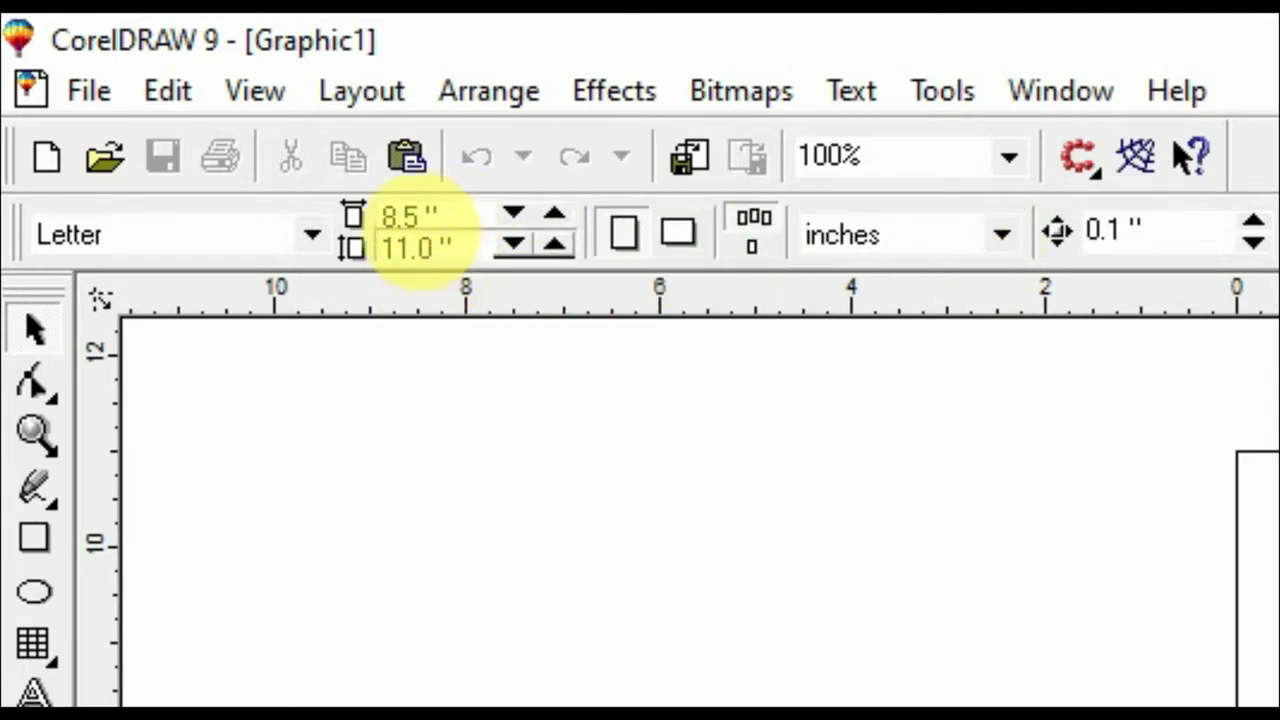
- Switch the drawing units to pixels and back to inches
left_click(1000, 240)
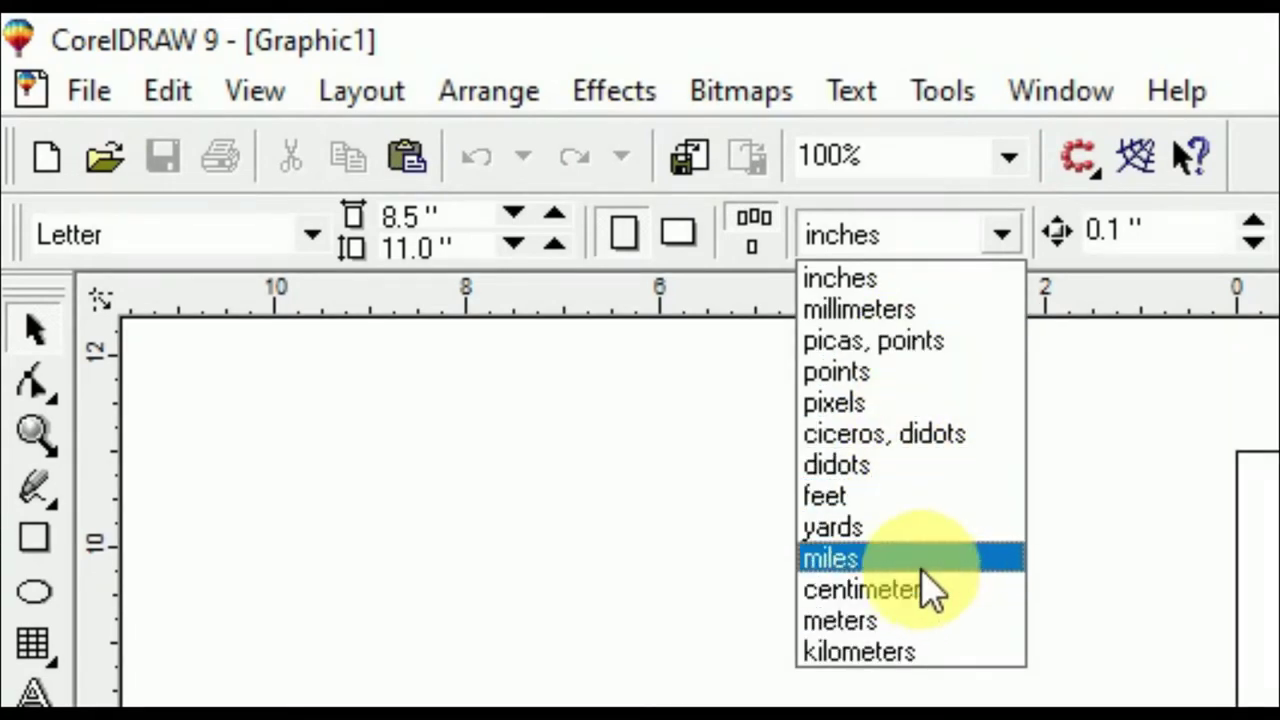
left_click(898, 412)
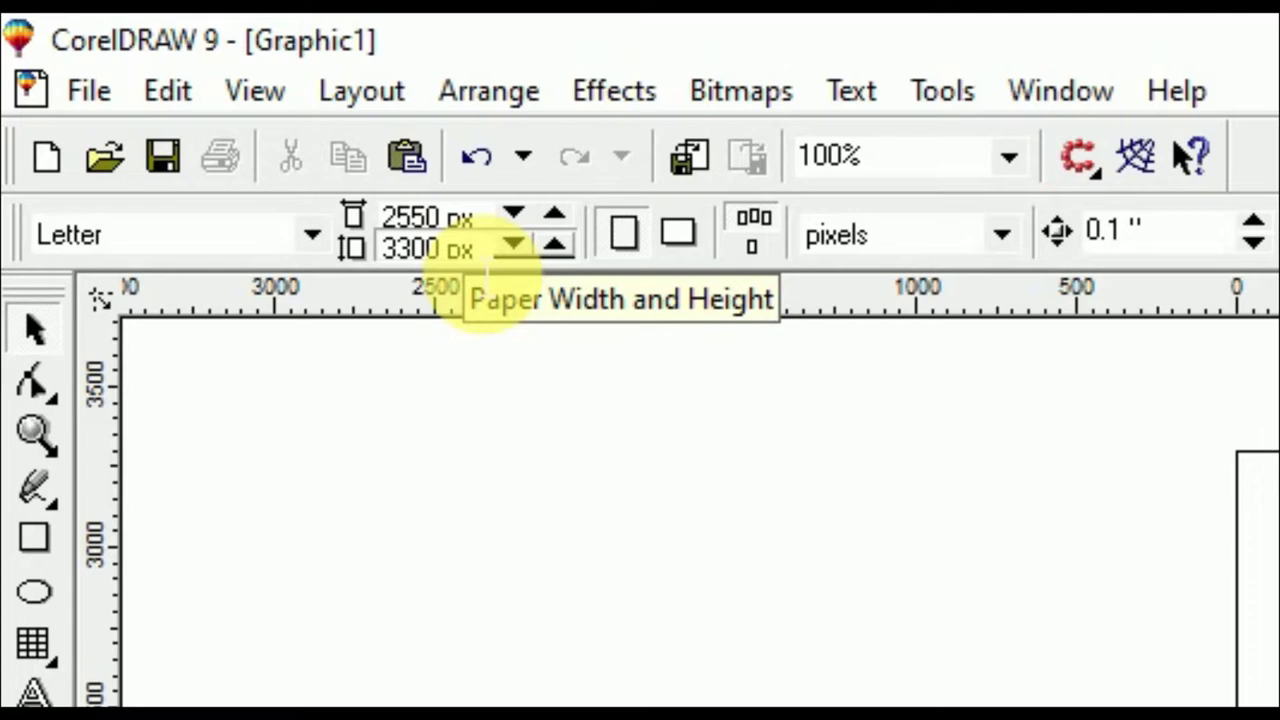
left_click(866, 252)
left_click(876, 280)
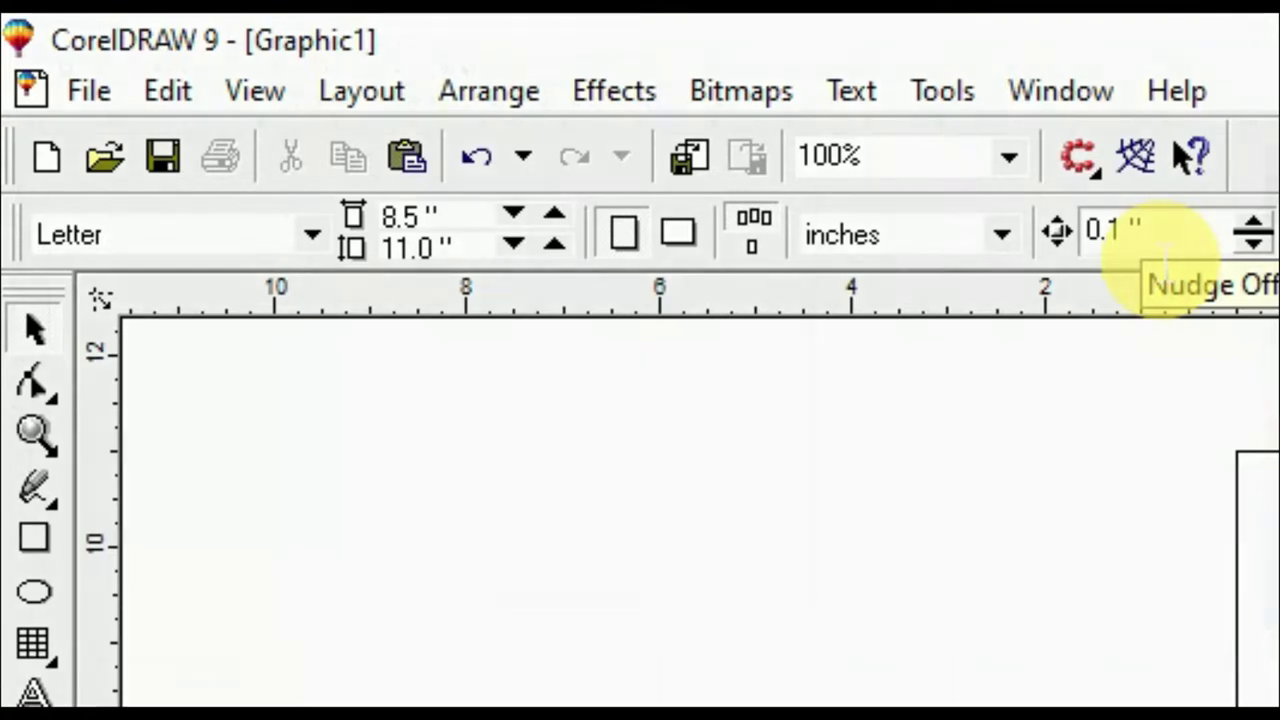
- Draw two rectangles outside the page's left edge, about 2.6 by 2.4 inches and about 2 by 2 inches
left_click(15, 220)
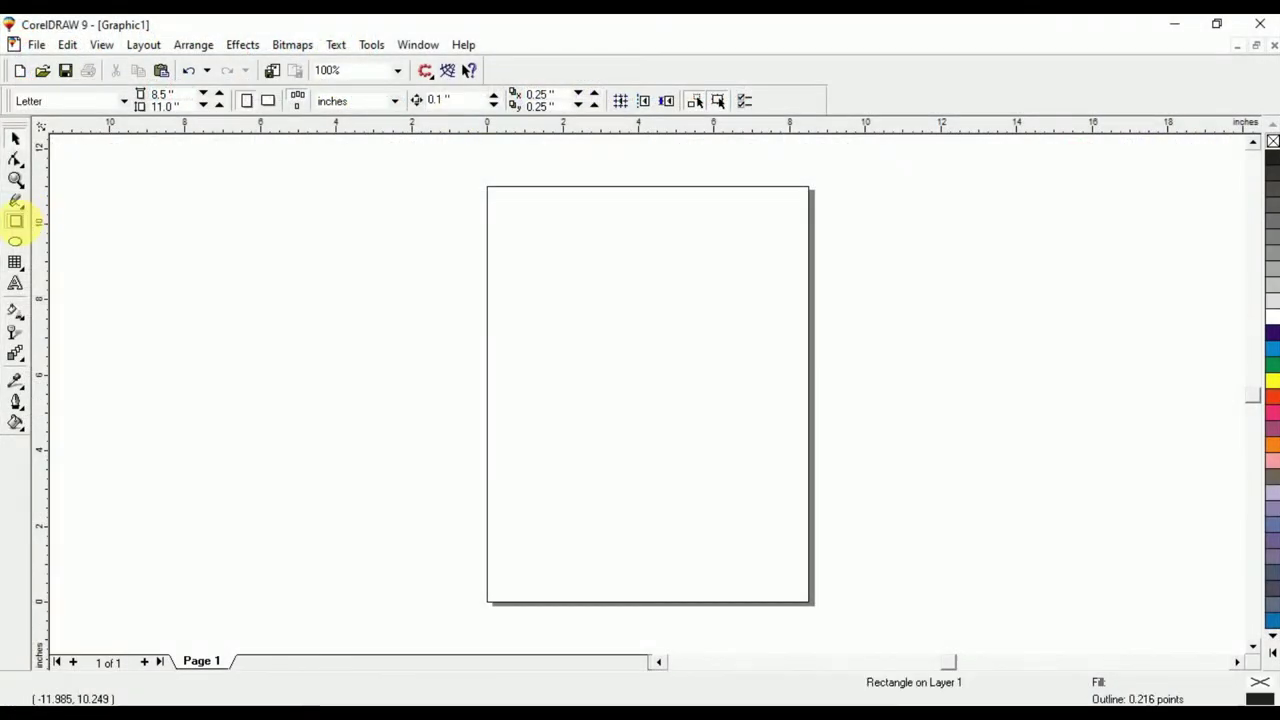
left_click_drag(280, 225, 380, 318)
left_click_drag(401, 264, 477, 340)
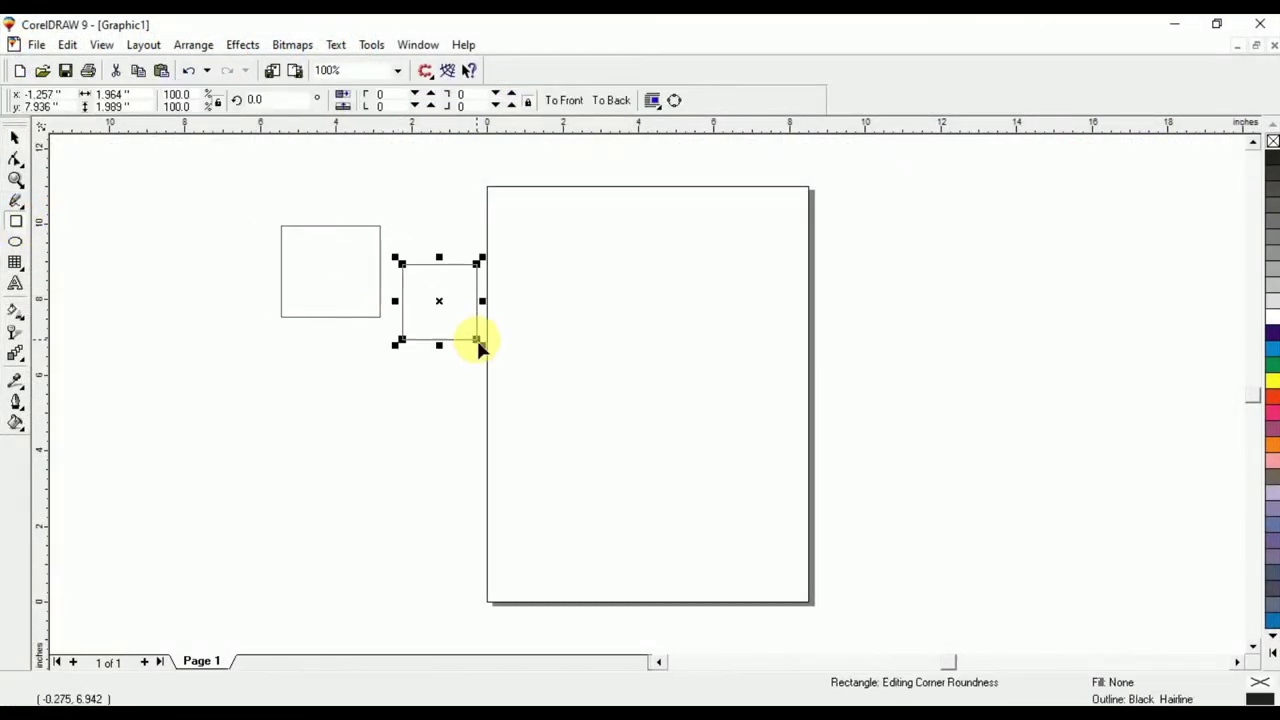
left_click(15, 137)
left_click(272, 310)
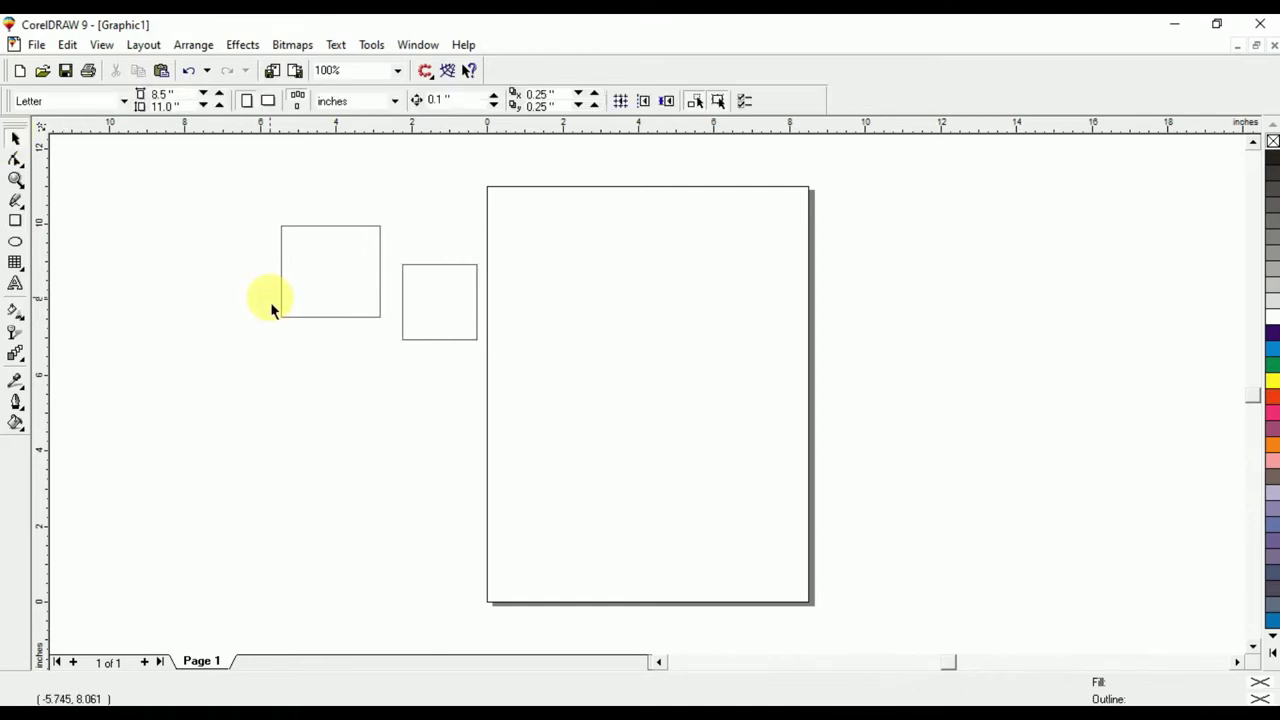
- Nudge the larger rectangle in all four directions in 0.1-inch increments, ending 0.1 inch left of its starting position
left_click(326, 297)
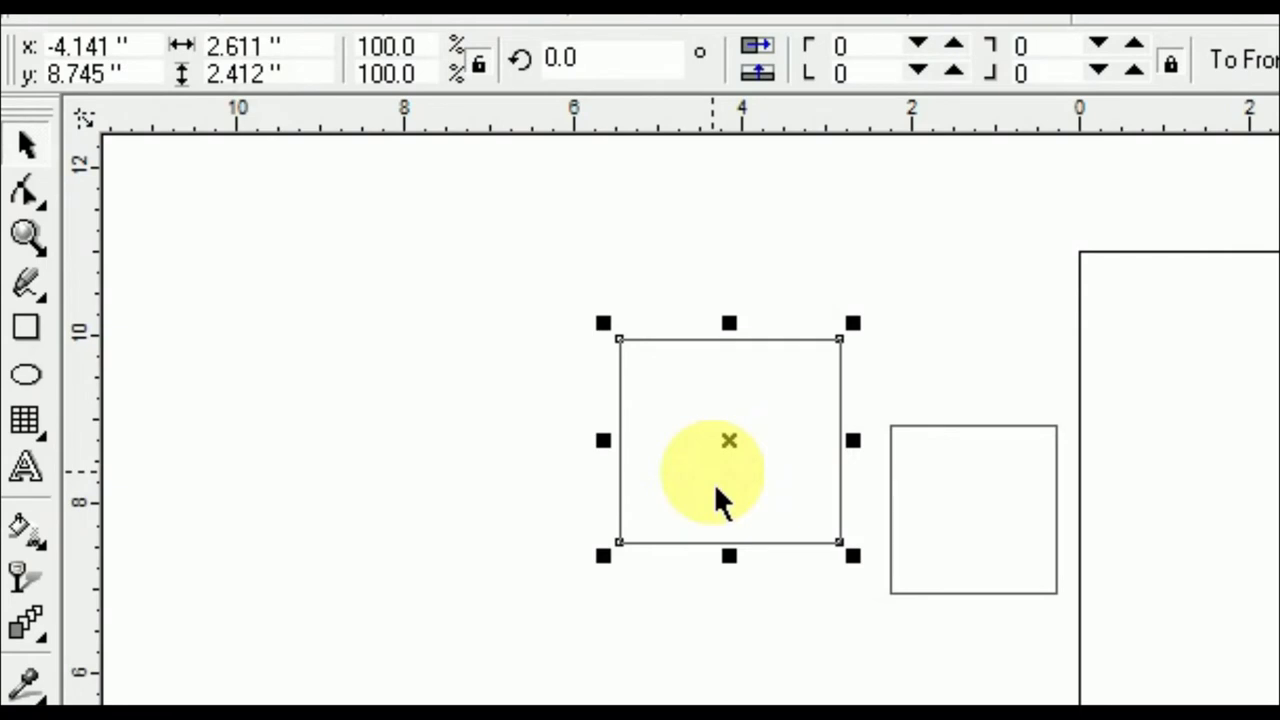
key("Left")
key("Left")
key("Left")
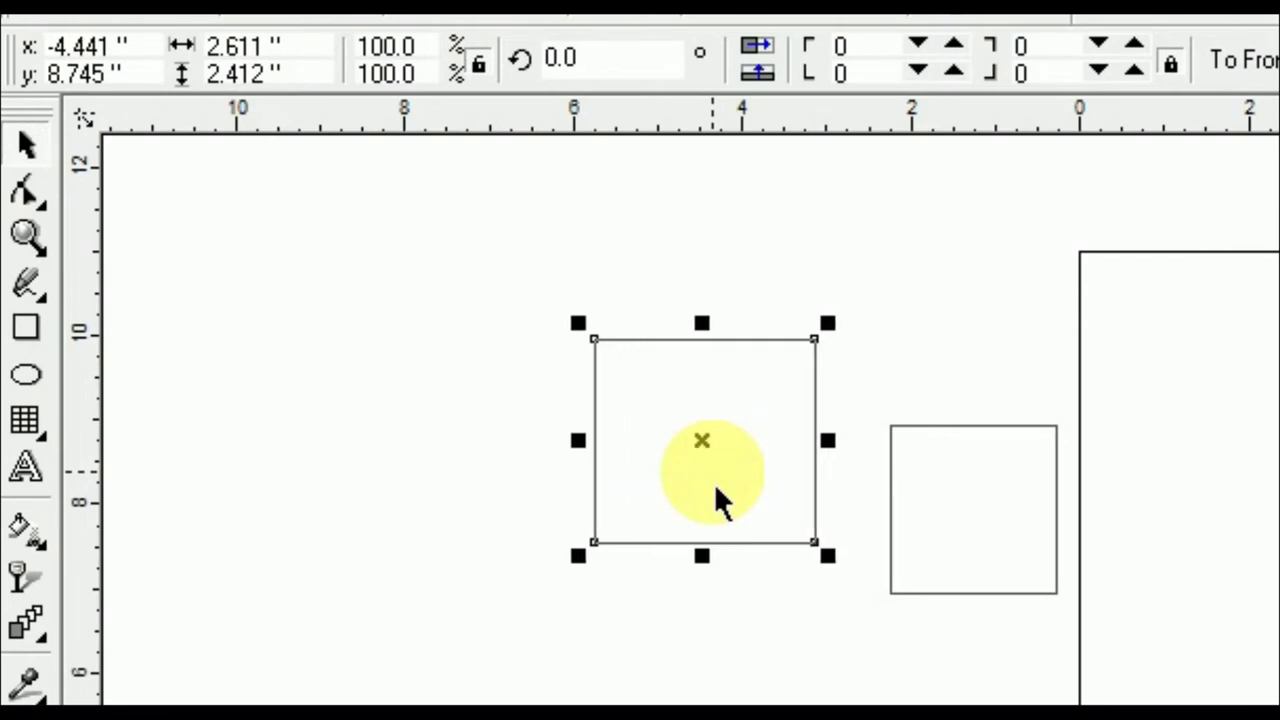
key("Left")
key("Right")
key("Right")
key("Right")
key("Up")
key("Up")
key("Up")
key("Down")
key("Down")
key("Down")
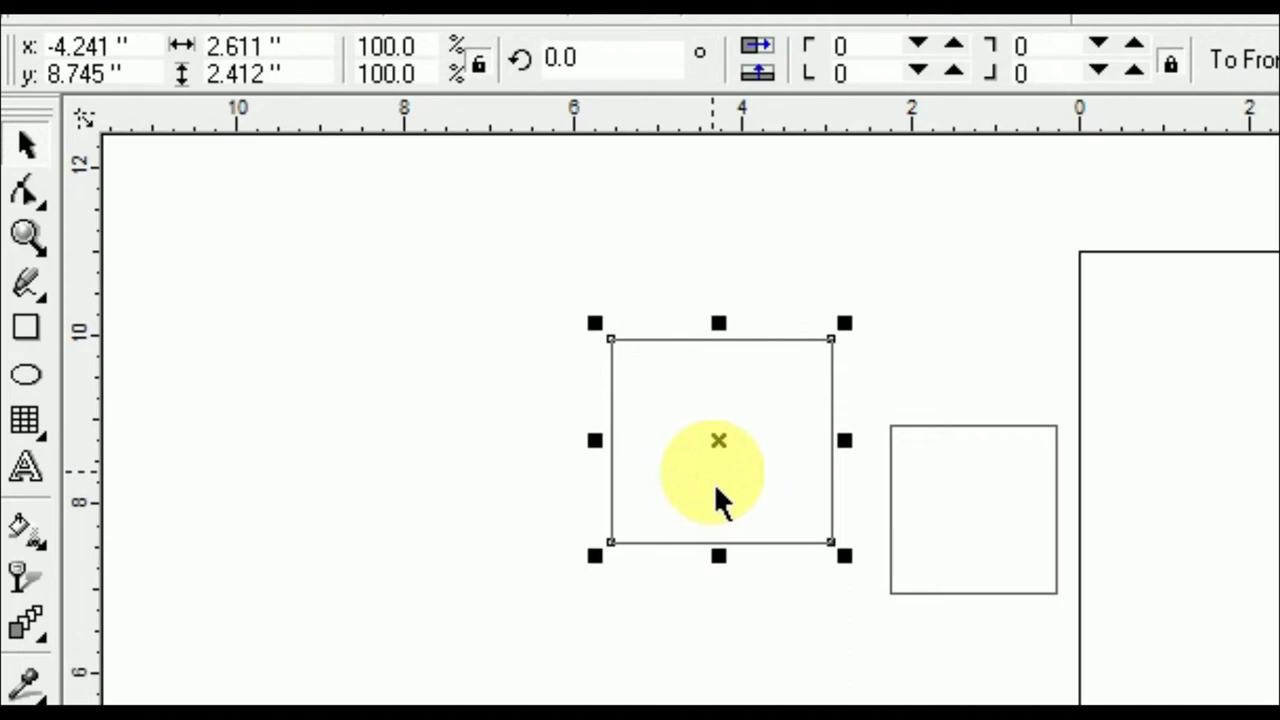
key("Left")
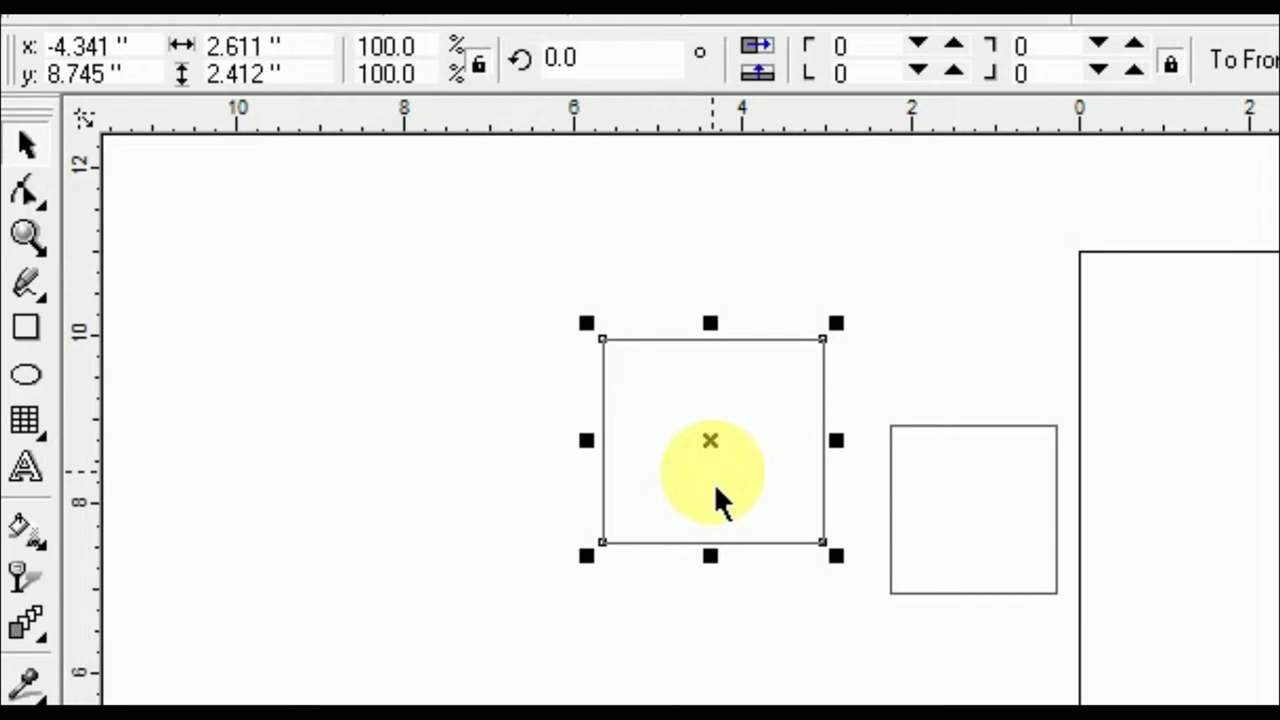
key("Up")
key("Right")
key("Down")
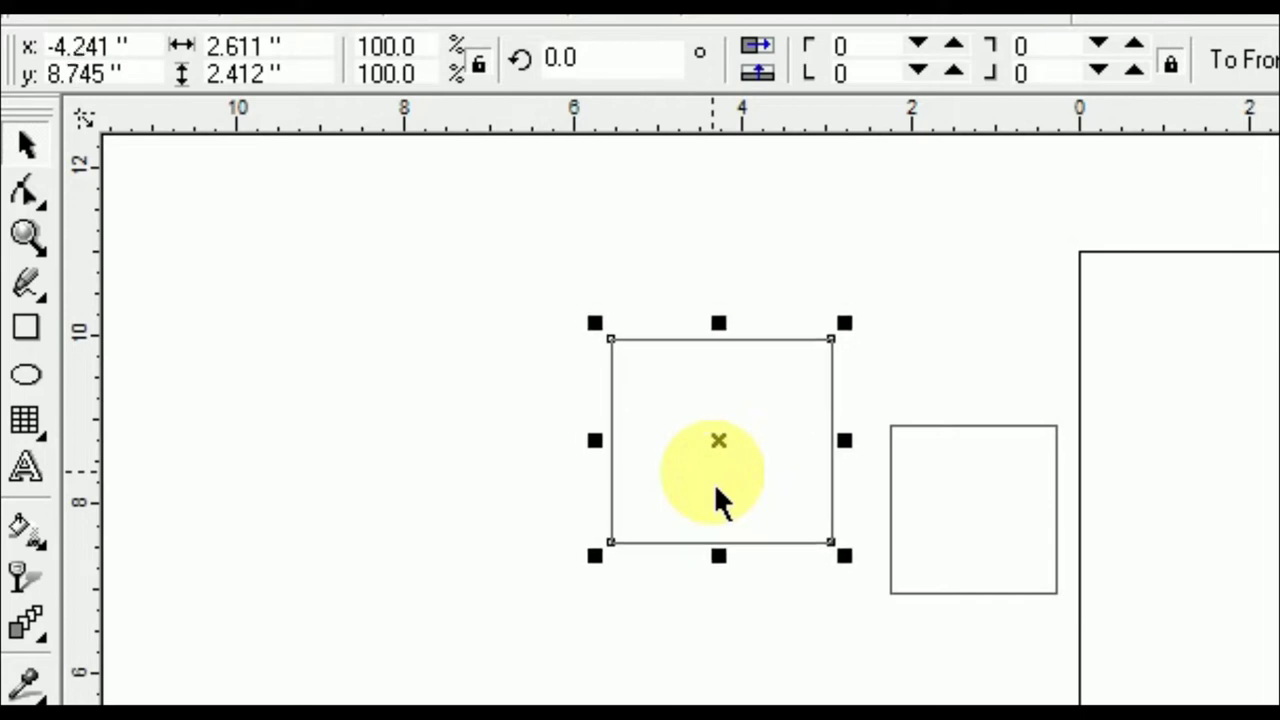
- Set the nudge offset to 1 inch with nothing selected
left_click(925, 412)
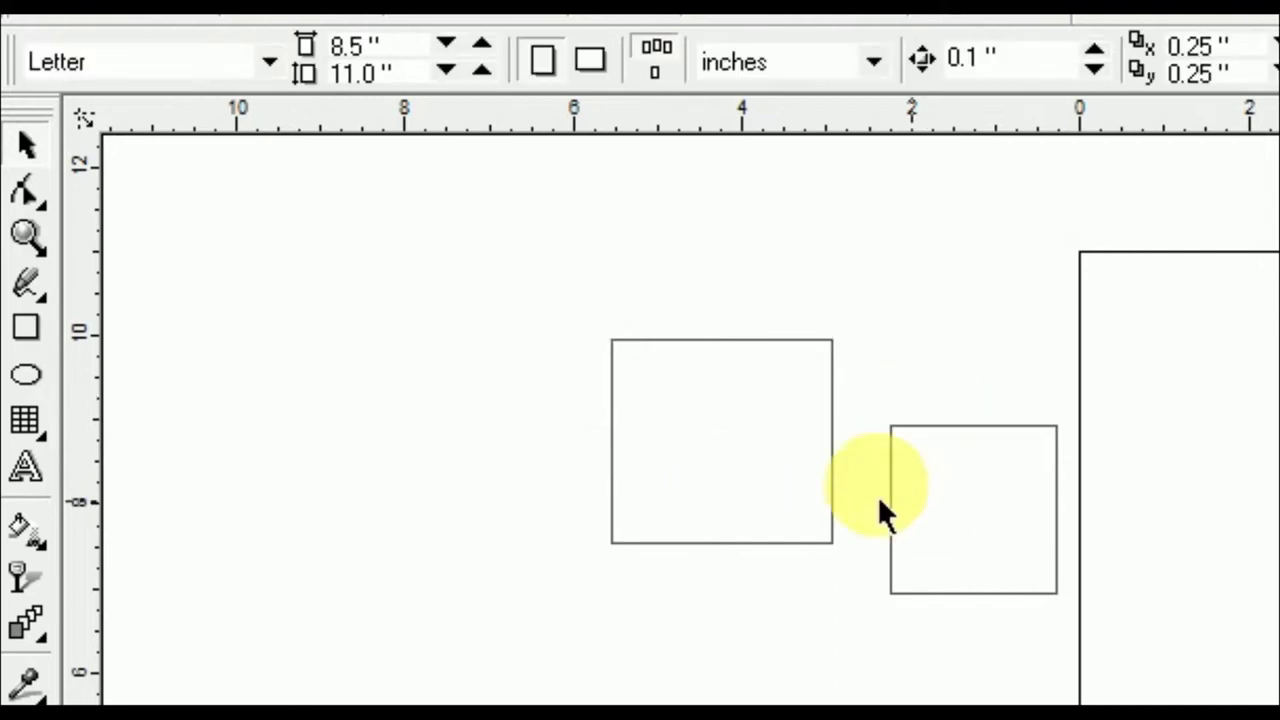
left_click(793, 459)
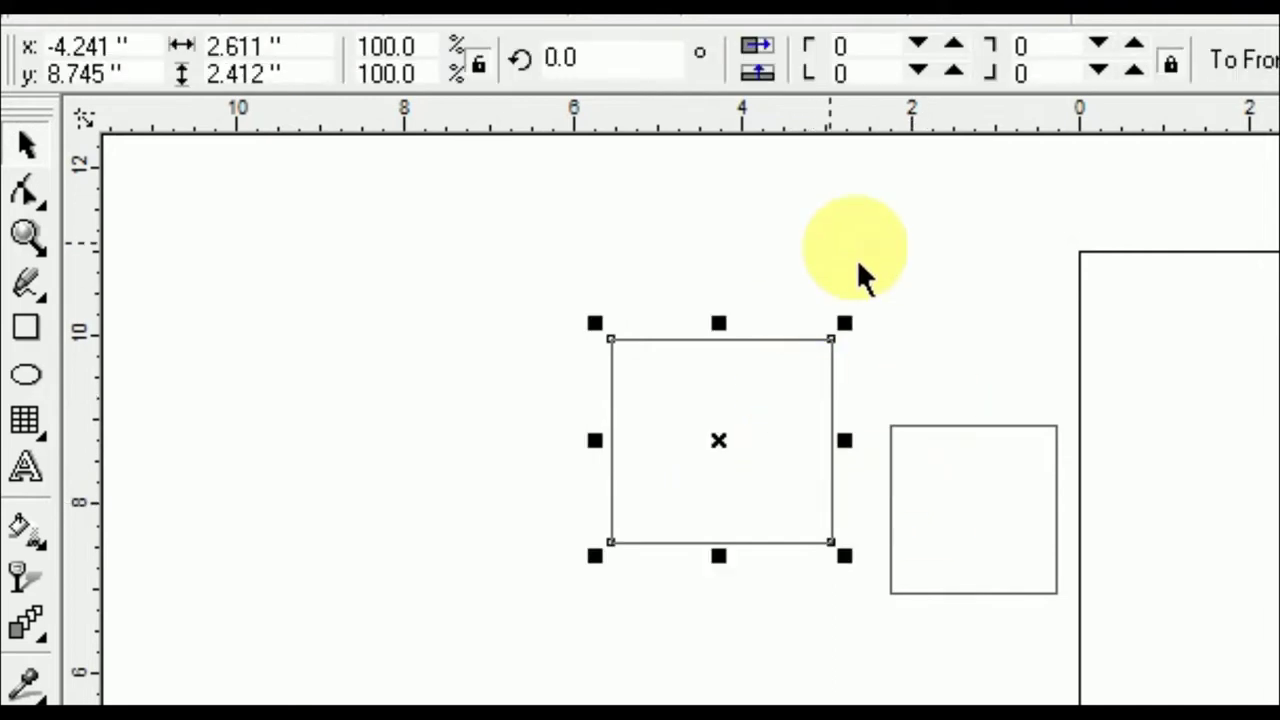
left_click(907, 261)
left_click(1029, 55)
left_click_drag(1029, 55, 920, 58)
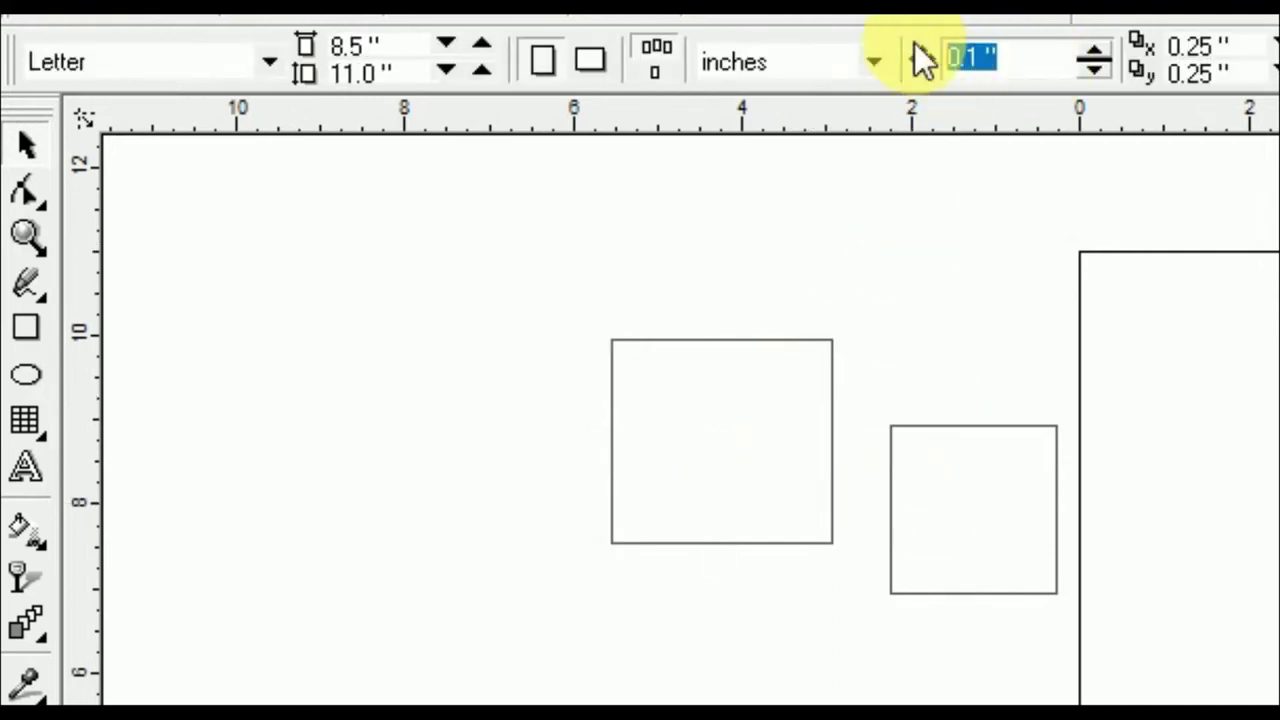
type("1")
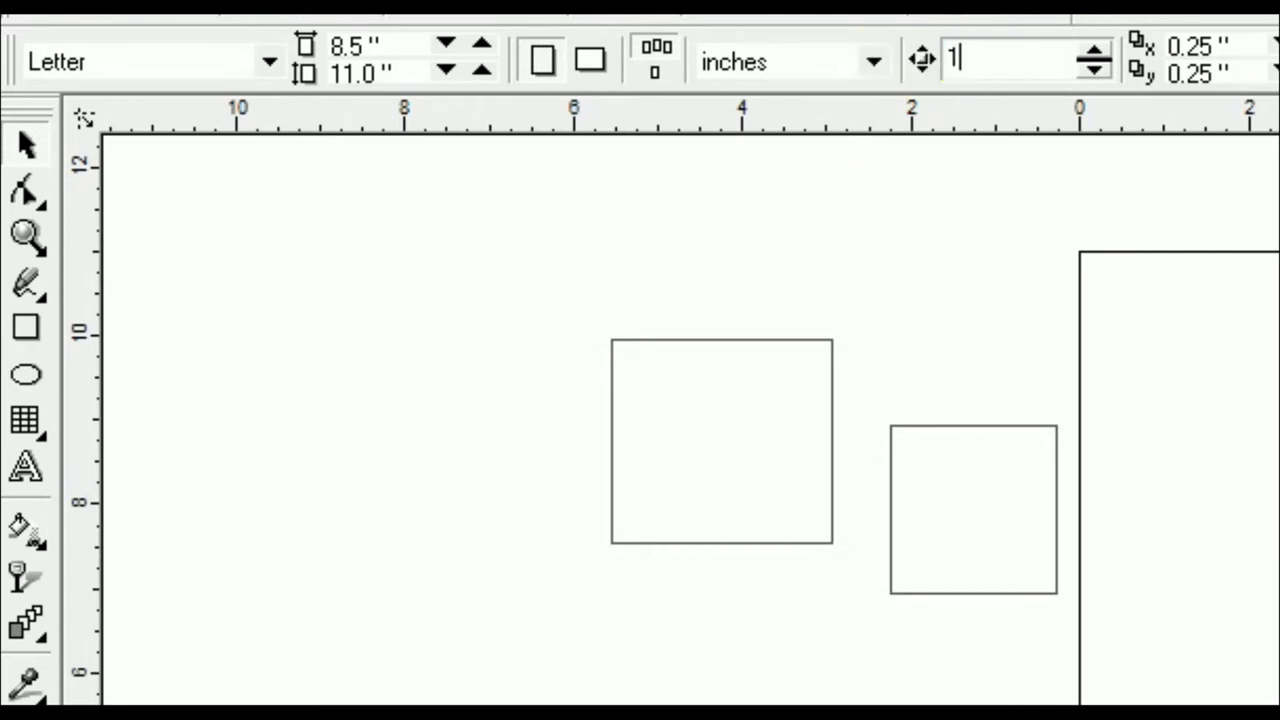
key("Return")
- Move the larger rectangle freehand to about x -4.6, y 8.8 inches, and nudge it horizontally by the 1-inch offset
left_click(742, 468)
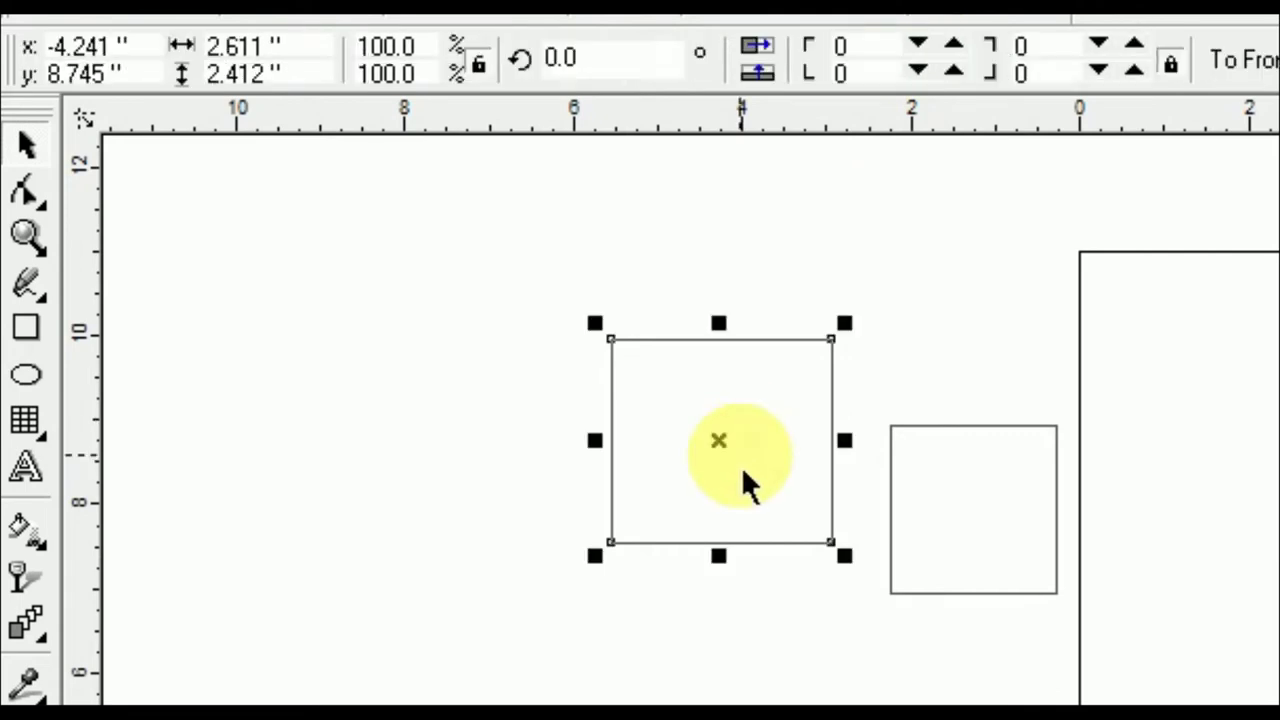
left_click_drag(742, 468, 713, 460)
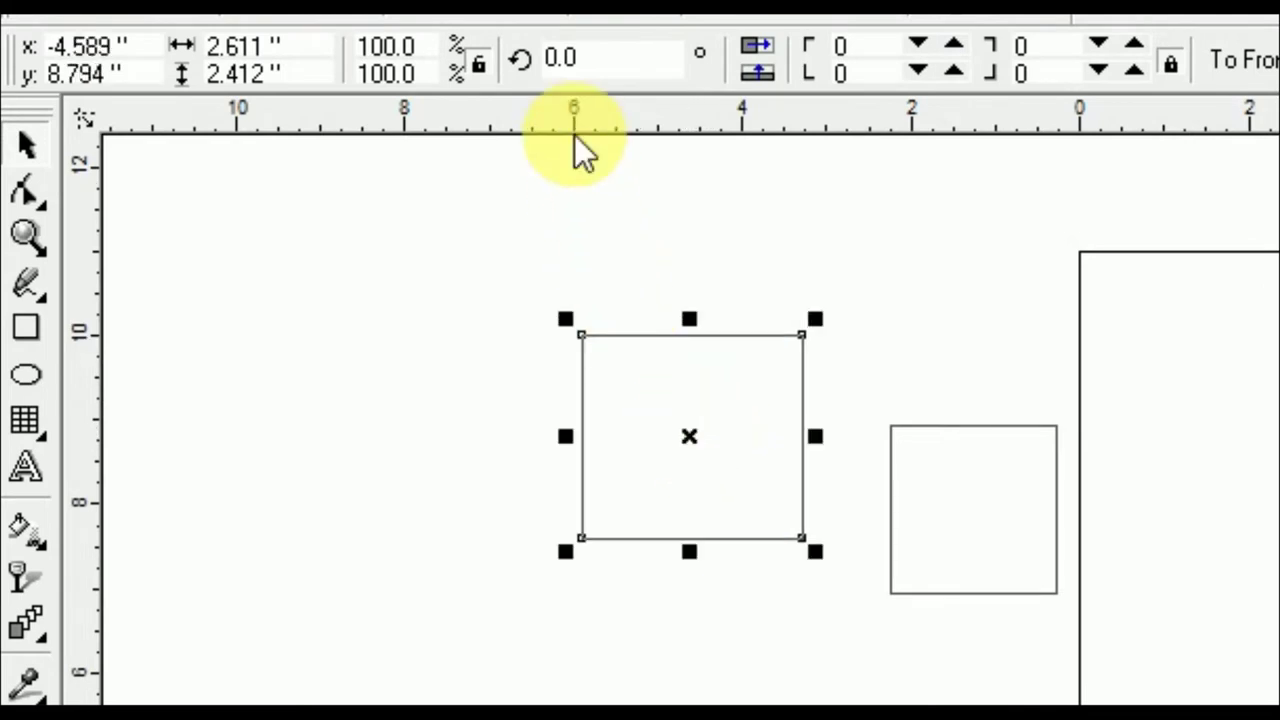
key("Left")
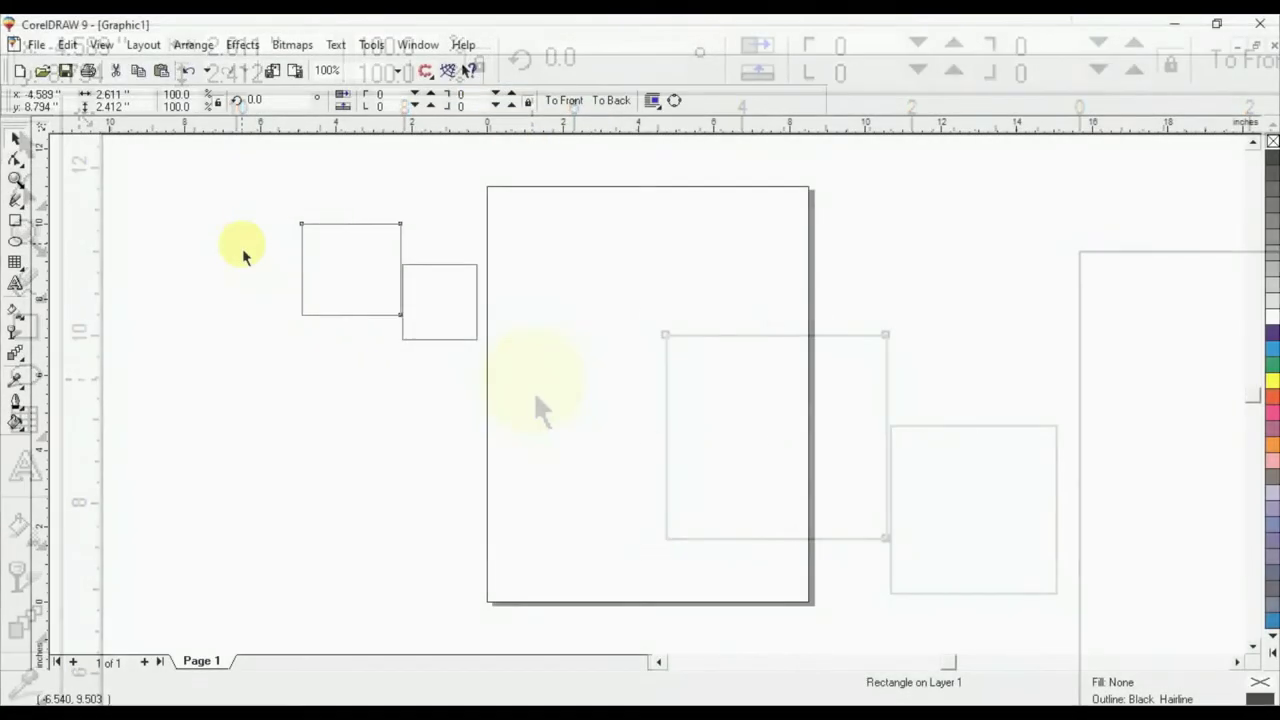
- Deselect the rectangle and set the nudge offset to 0.1 inch
left_click(248, 252)
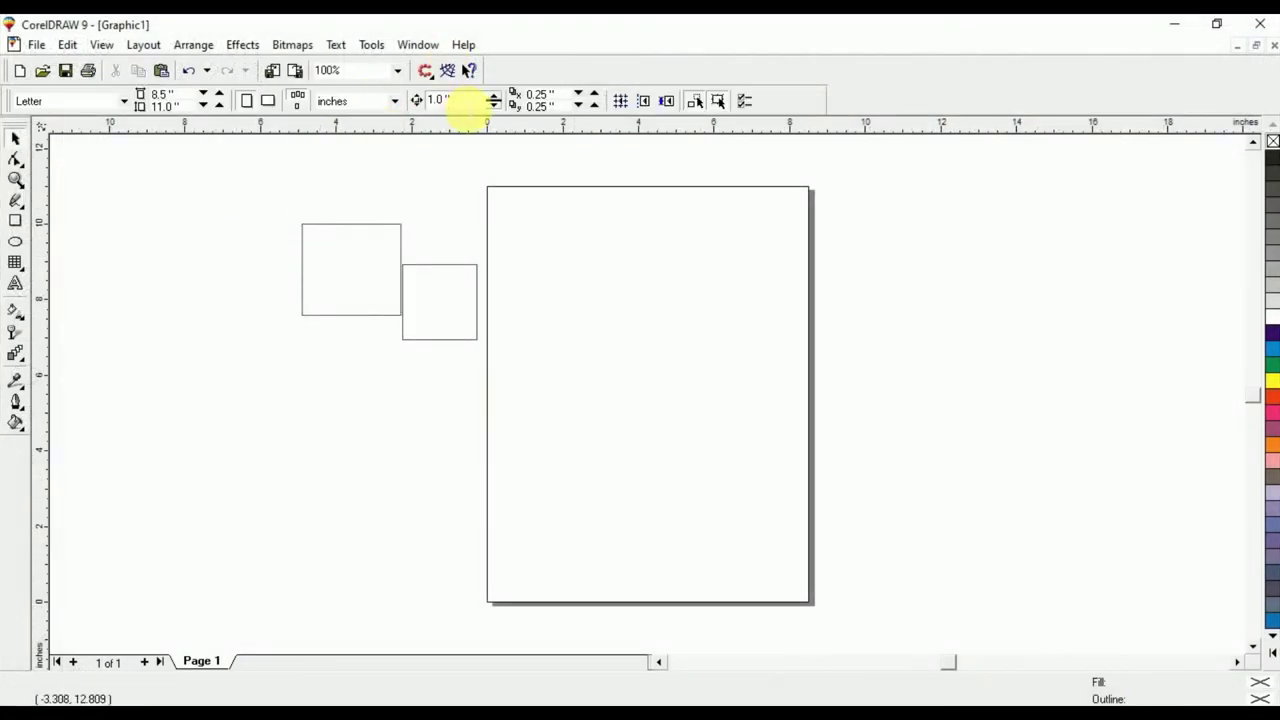
double_click(445, 100)
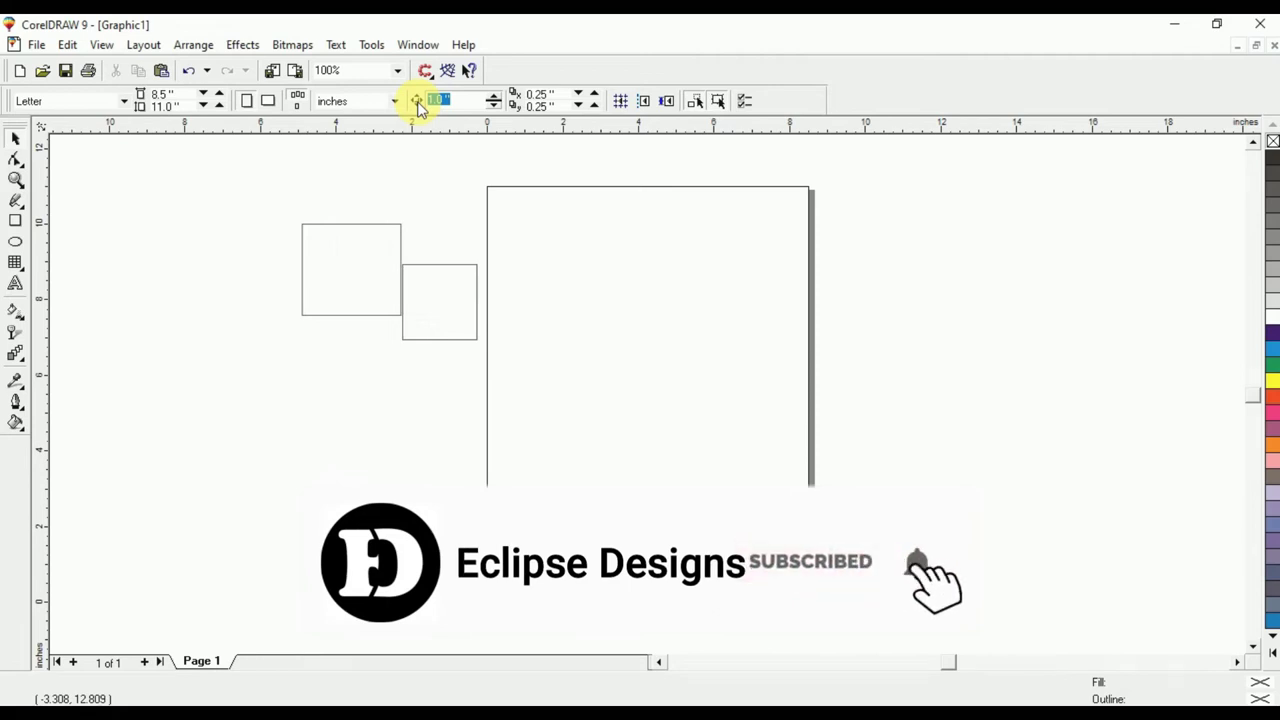
type("0")
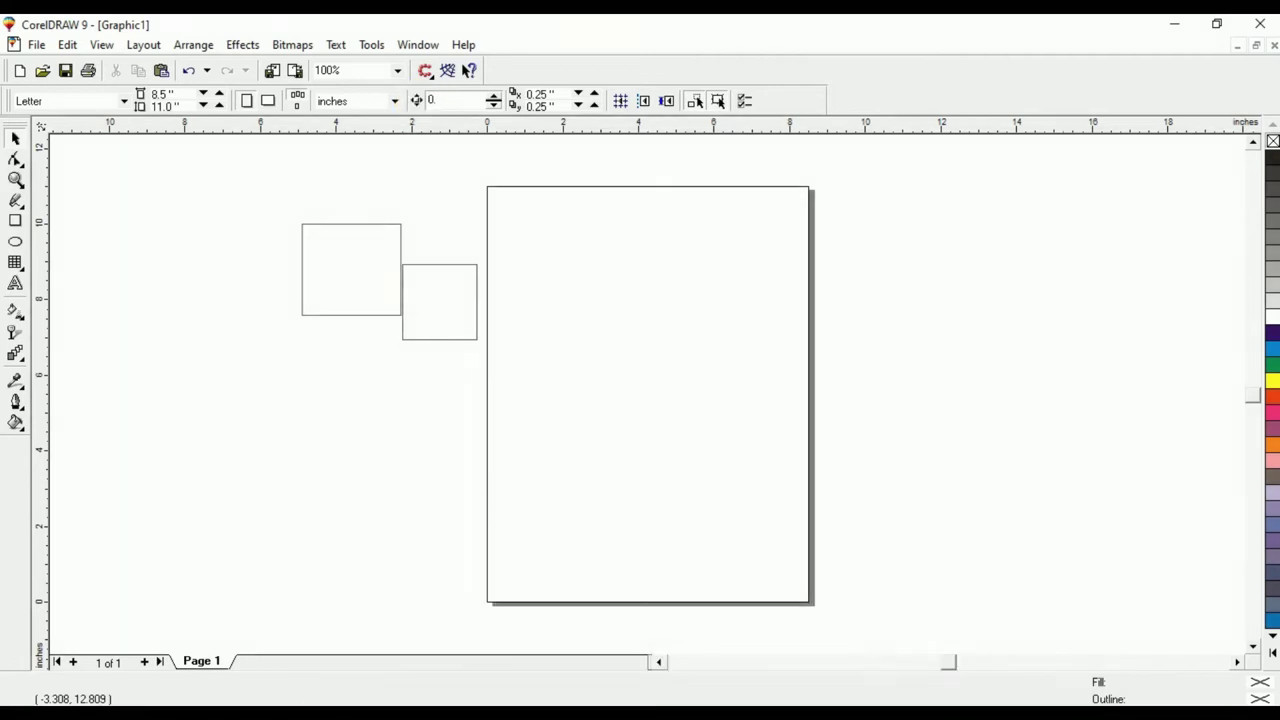
key("Return")
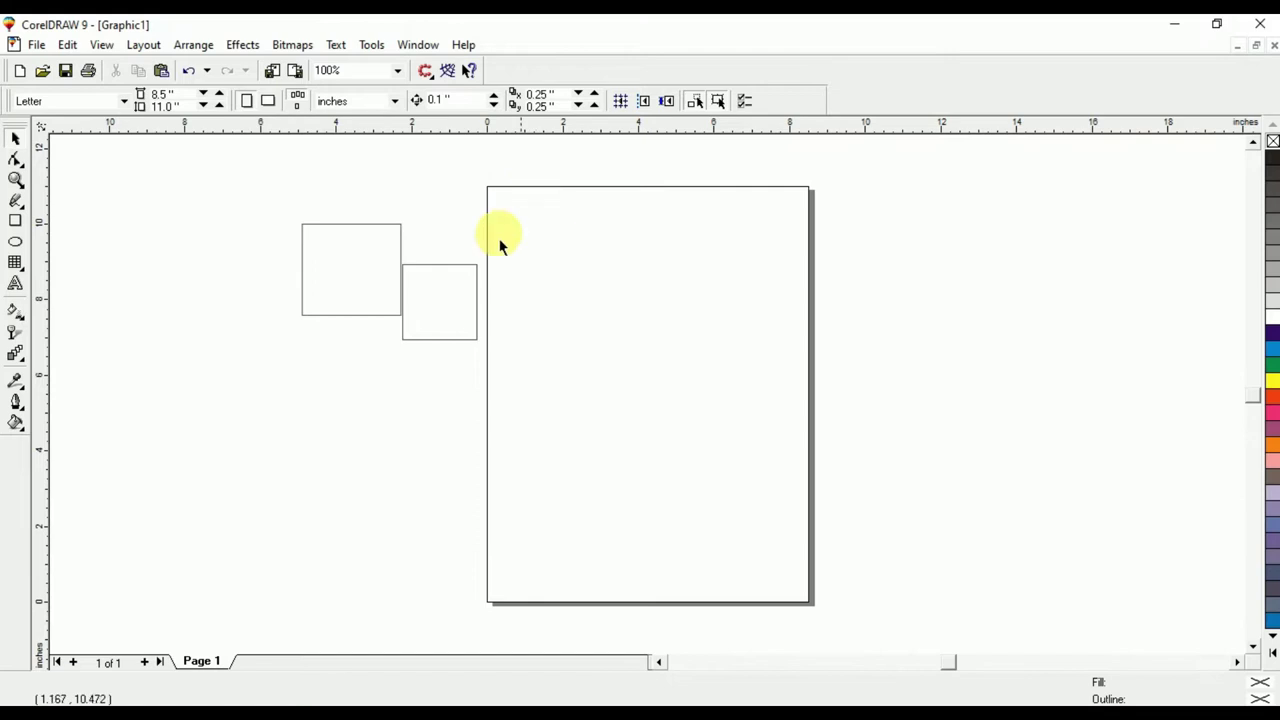
- Delete both existing rectangles and draw a square about 3 inches wide, well clear of the page's left edge
left_click_drag(284, 202, 572, 347)
key("Delete")
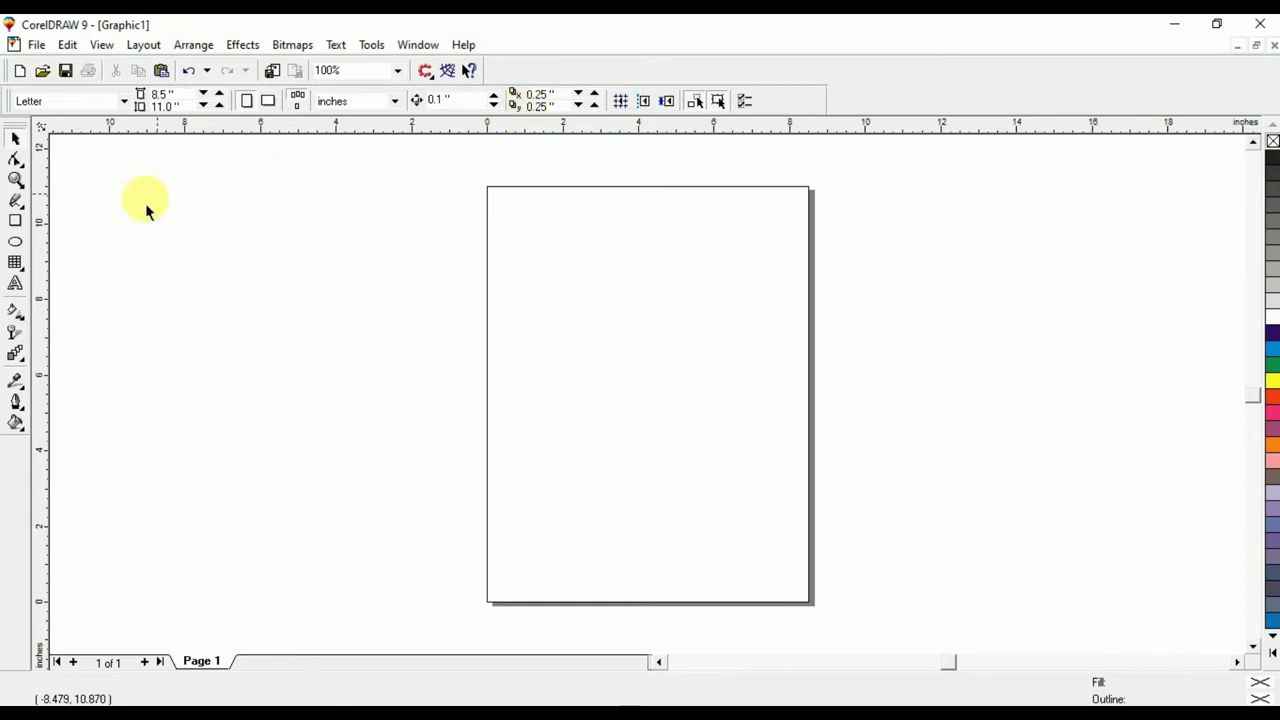
left_click(15, 221)
left_click_drag(130, 214, 248, 333)
left_click(15, 137)
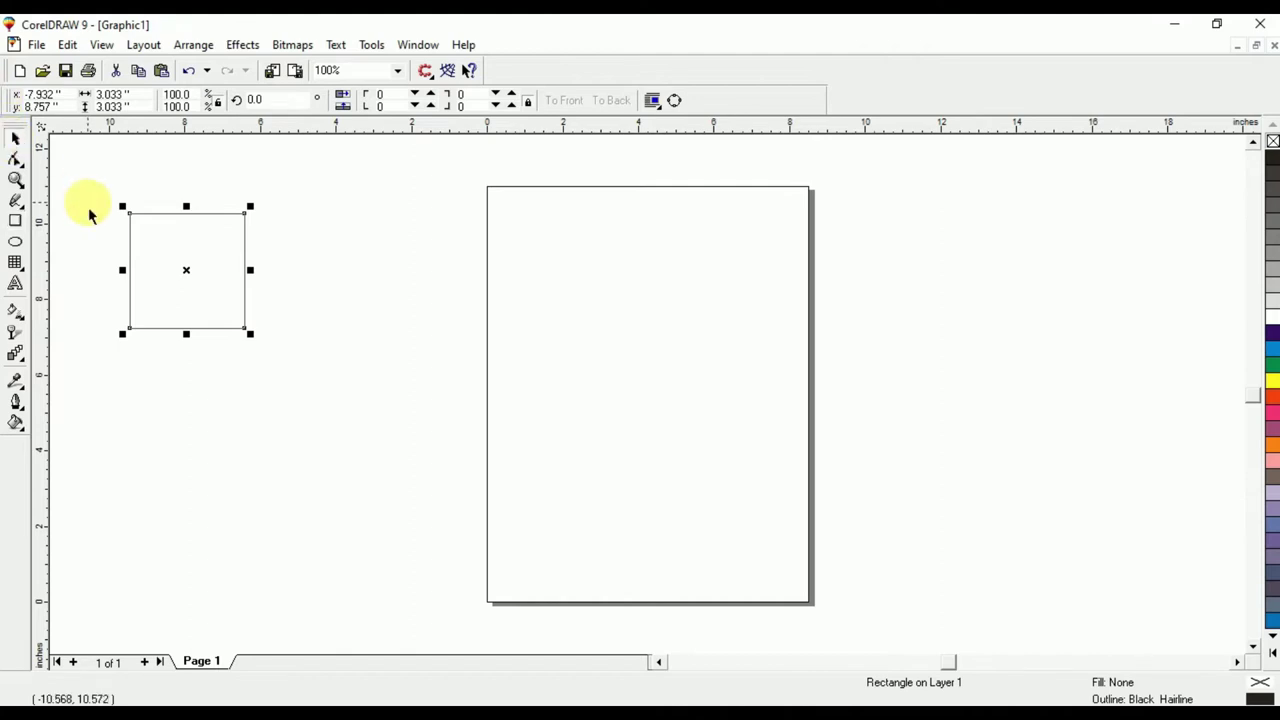
- Duplicate the square four times at the current duplicate distance
key("ctrl+d")
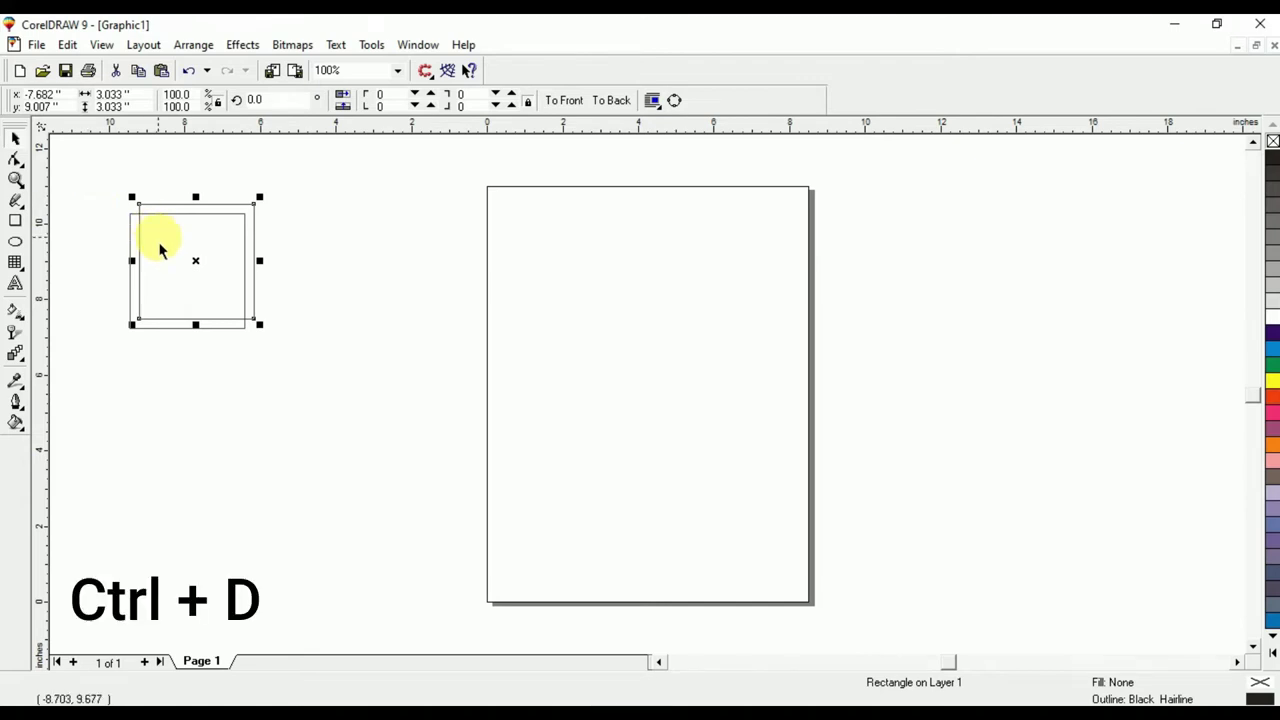
key("ctrl+d")
key("ctrl+d")
key("ctrl+d")
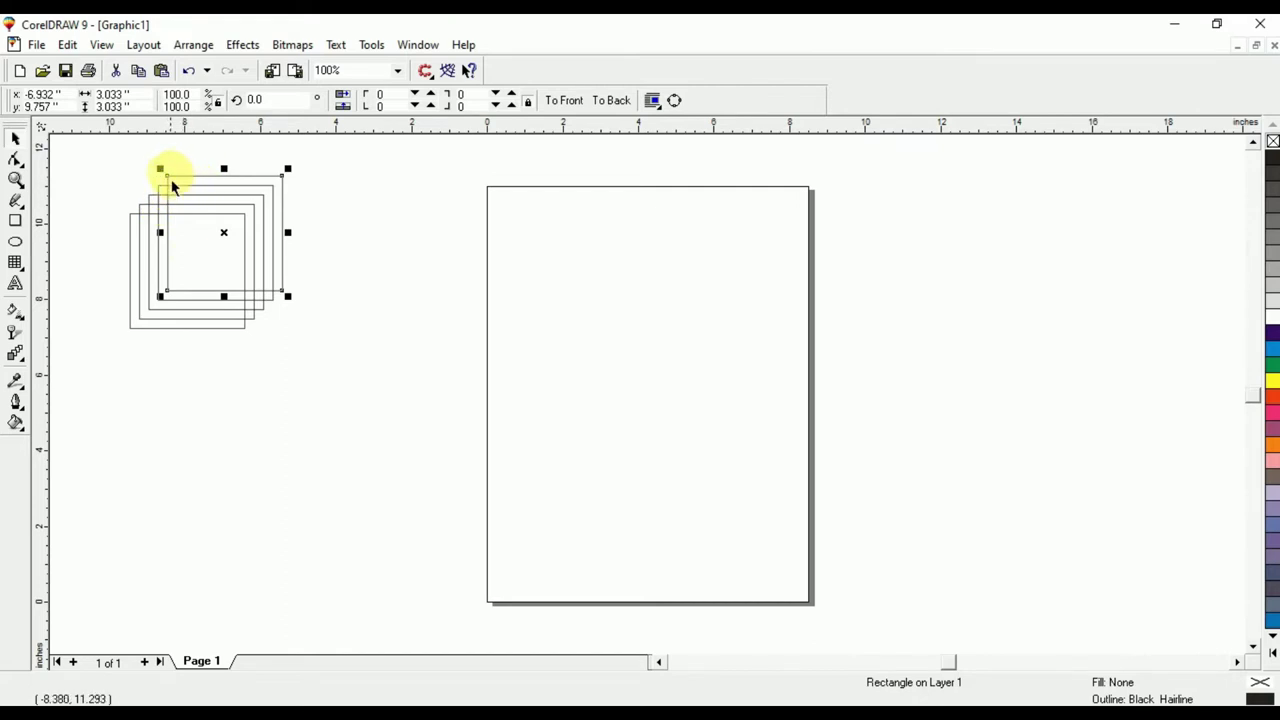
- Move the last duplicated square freehand to just outside the page's left edge and deselect it
left_click(369, 220)
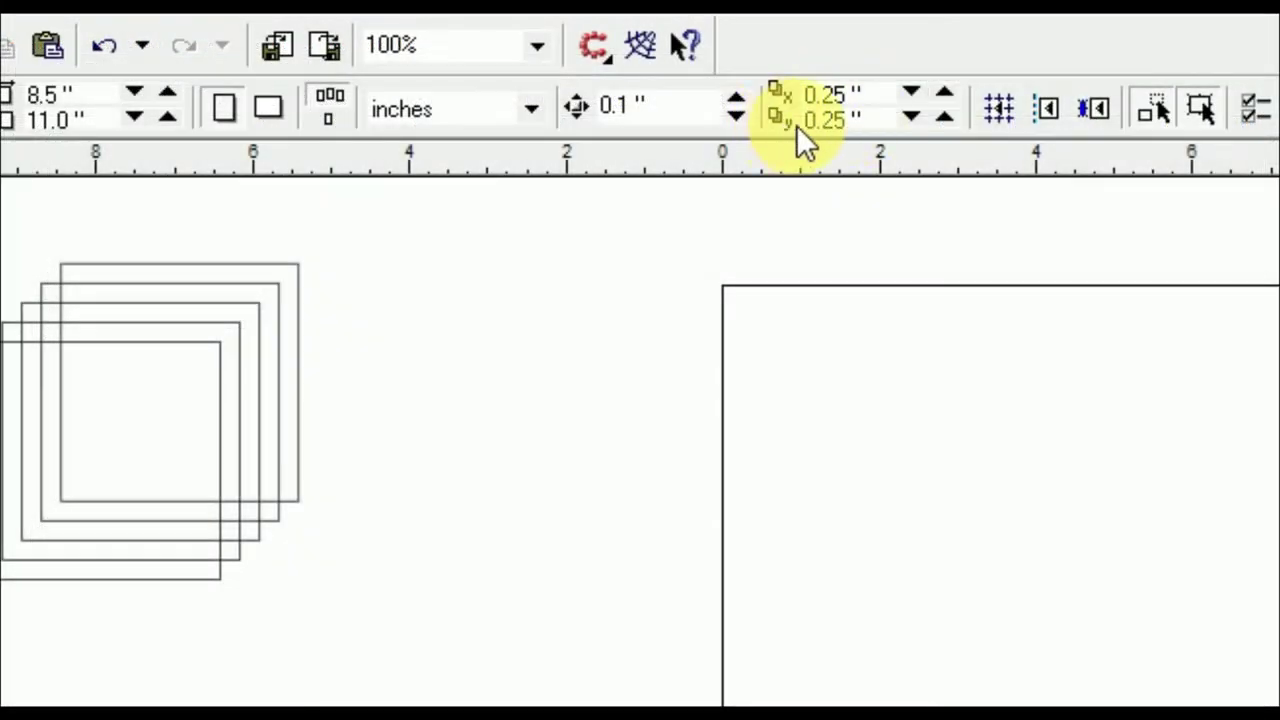
left_click_drag(180, 498, 599, 606)
left_click(1118, 520)
- Set the duplicate distance to 1 inch in both x and y, and duplicate the square beside the page
double_click(818, 94)
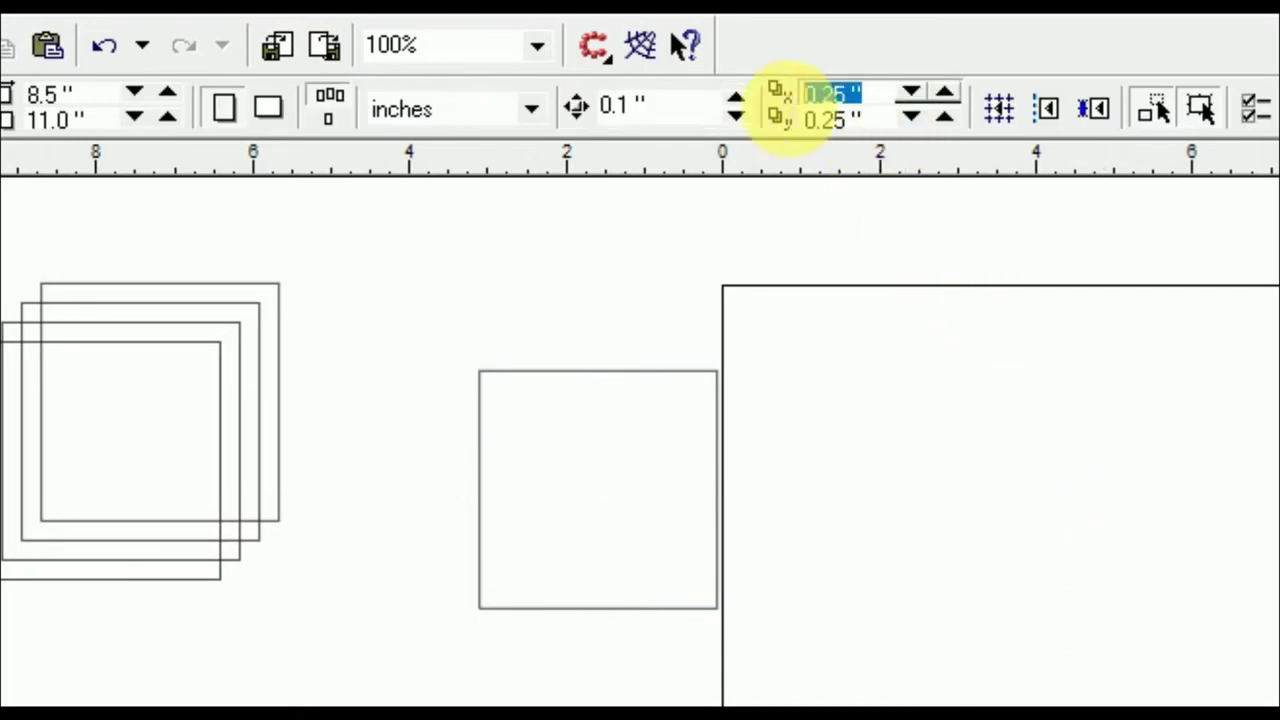
type("1")
key("Tab")
type("1")
key("Return")
left_click(636, 436)
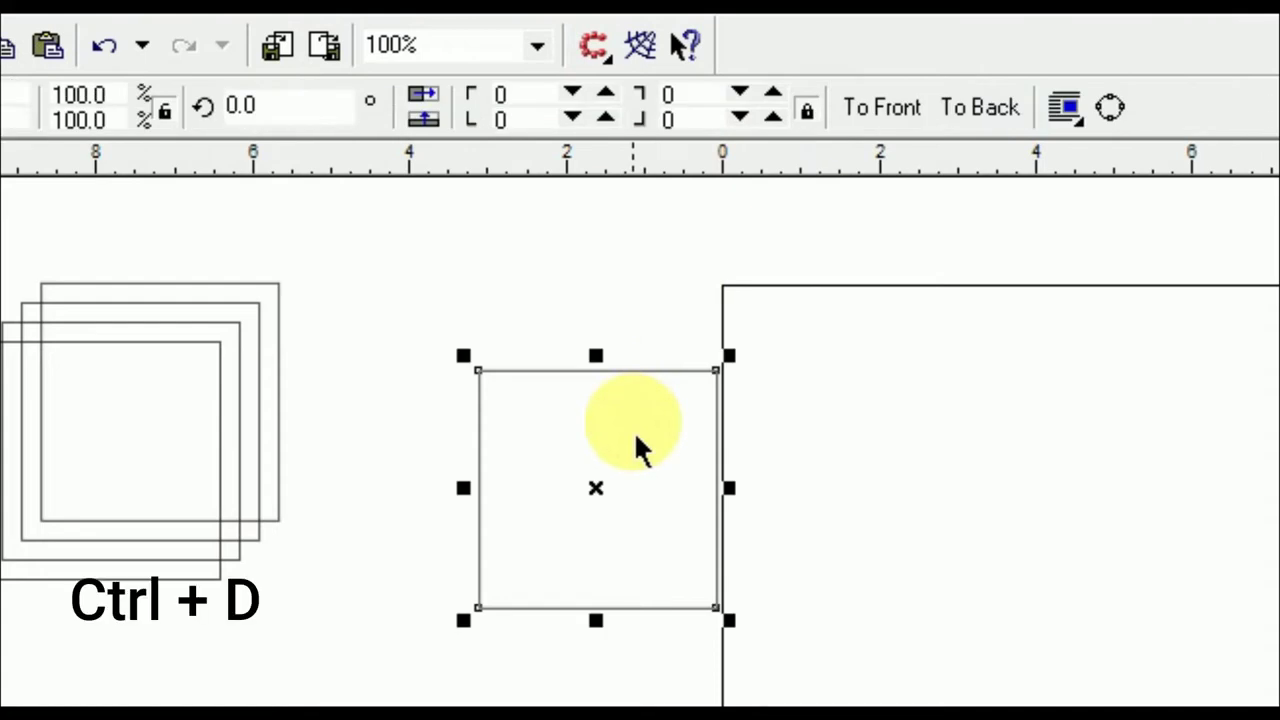
key("ctrl+d")
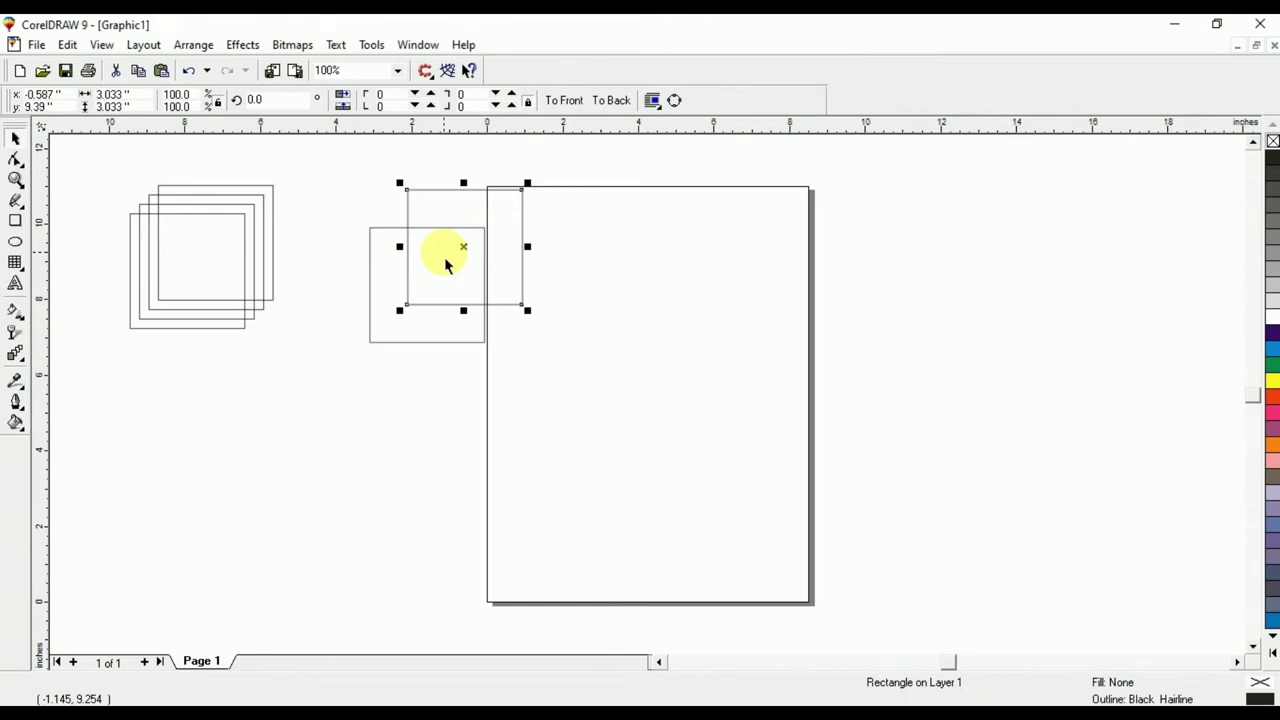
- Delete all the squares and set the duplicate distance to 0.25 inch in both x and y
left_click_drag(89, 171, 611, 449)
key("Delete")
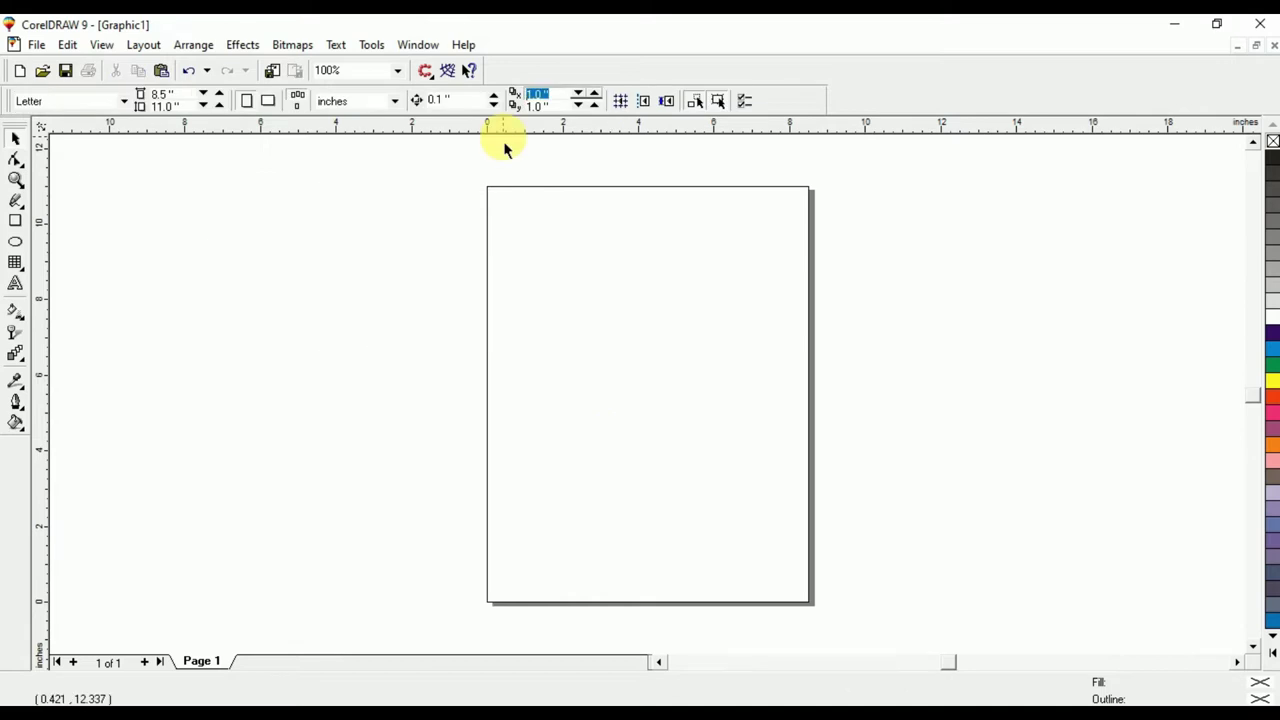
type("0.25")
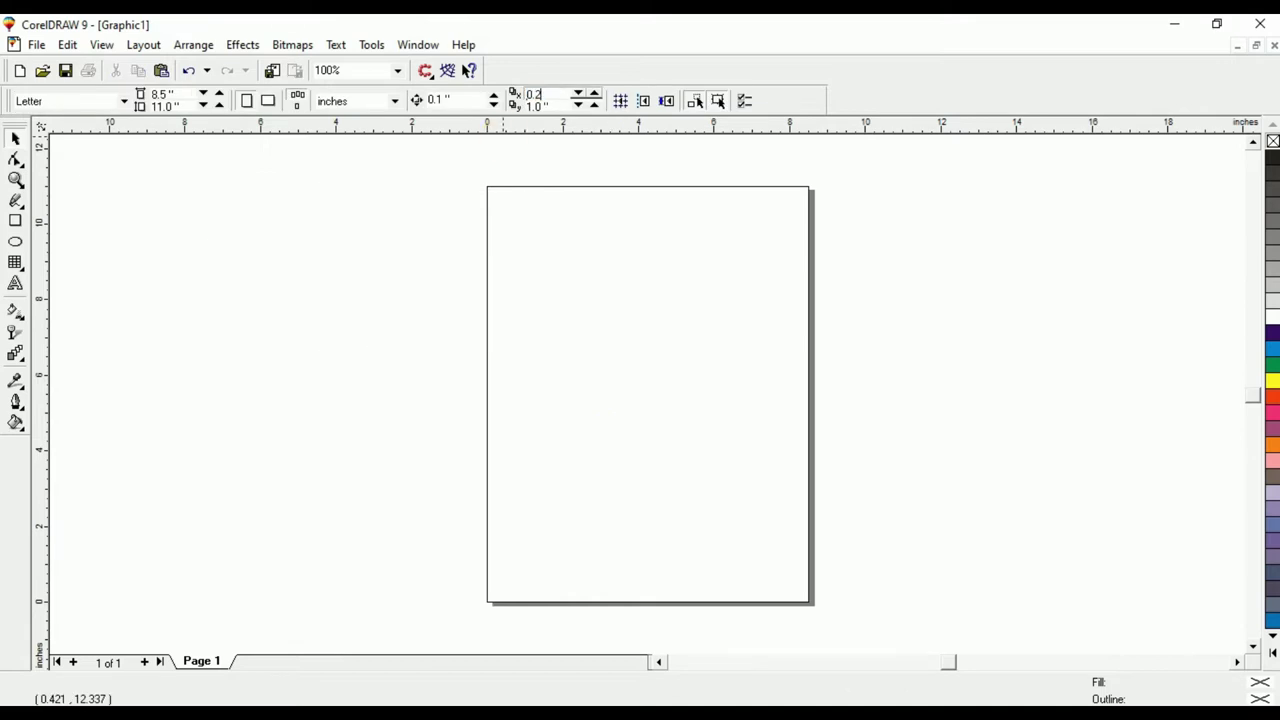
key("Tab")
type("0.25")
key("Return")
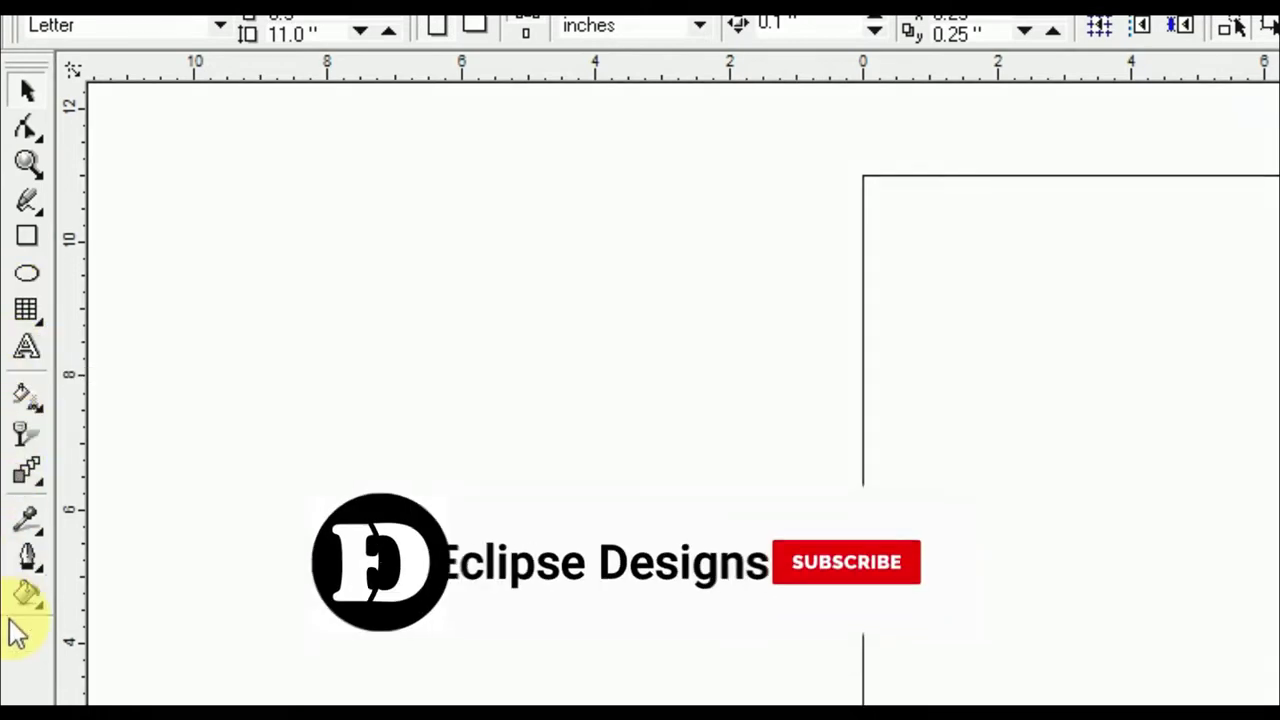
- Examine the tool groups for shape editing, zooming, curve drawing, and polygon, spiral and graph paper objects
left_click(42, 143)
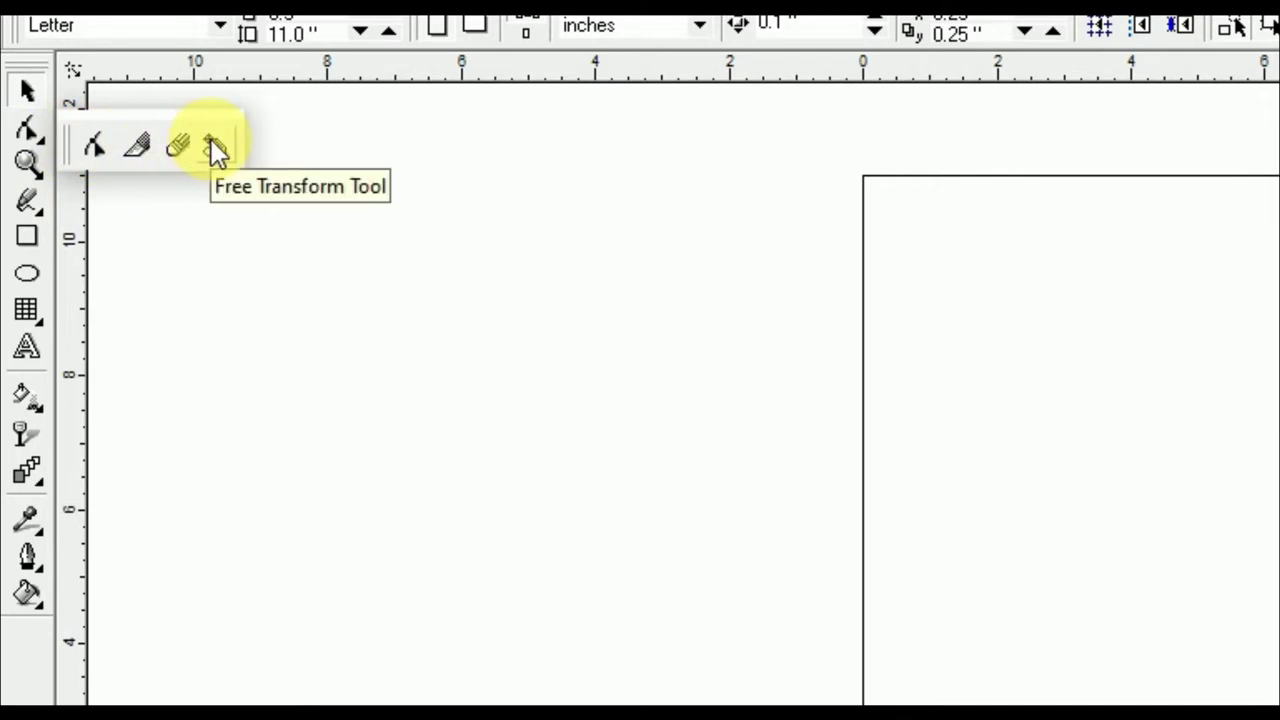
left_click(36, 174)
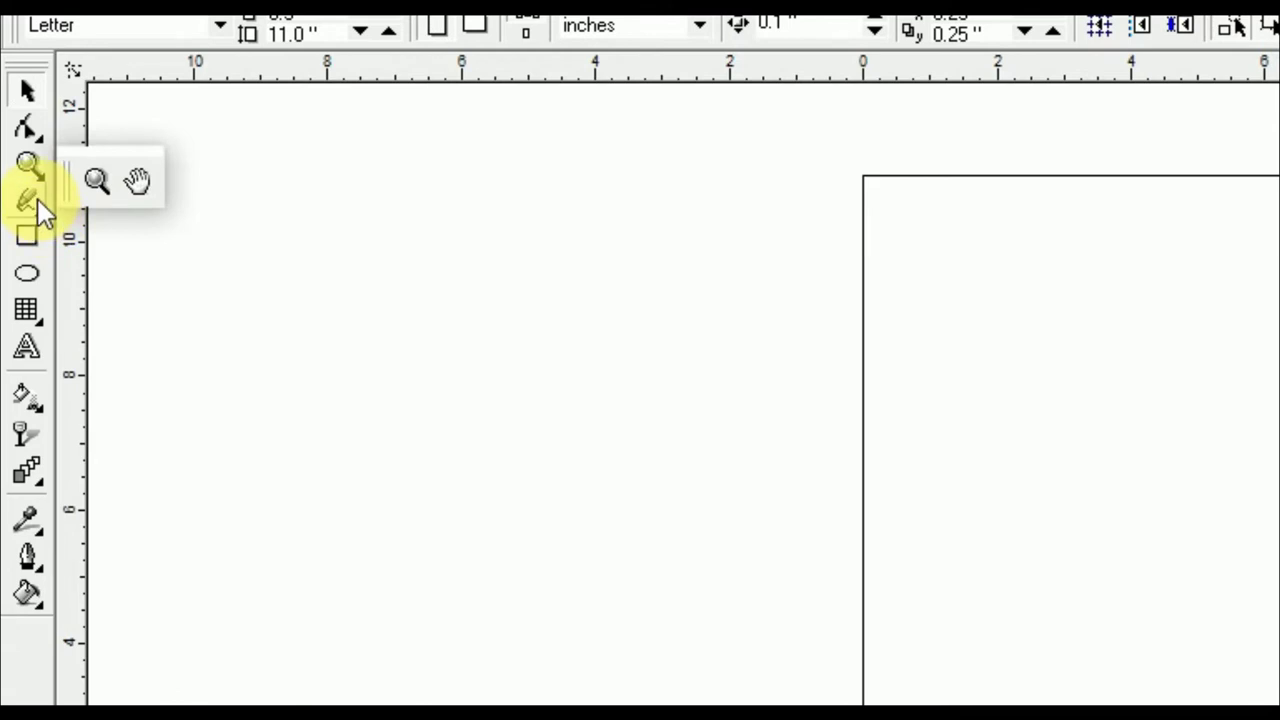
left_click(30, 96)
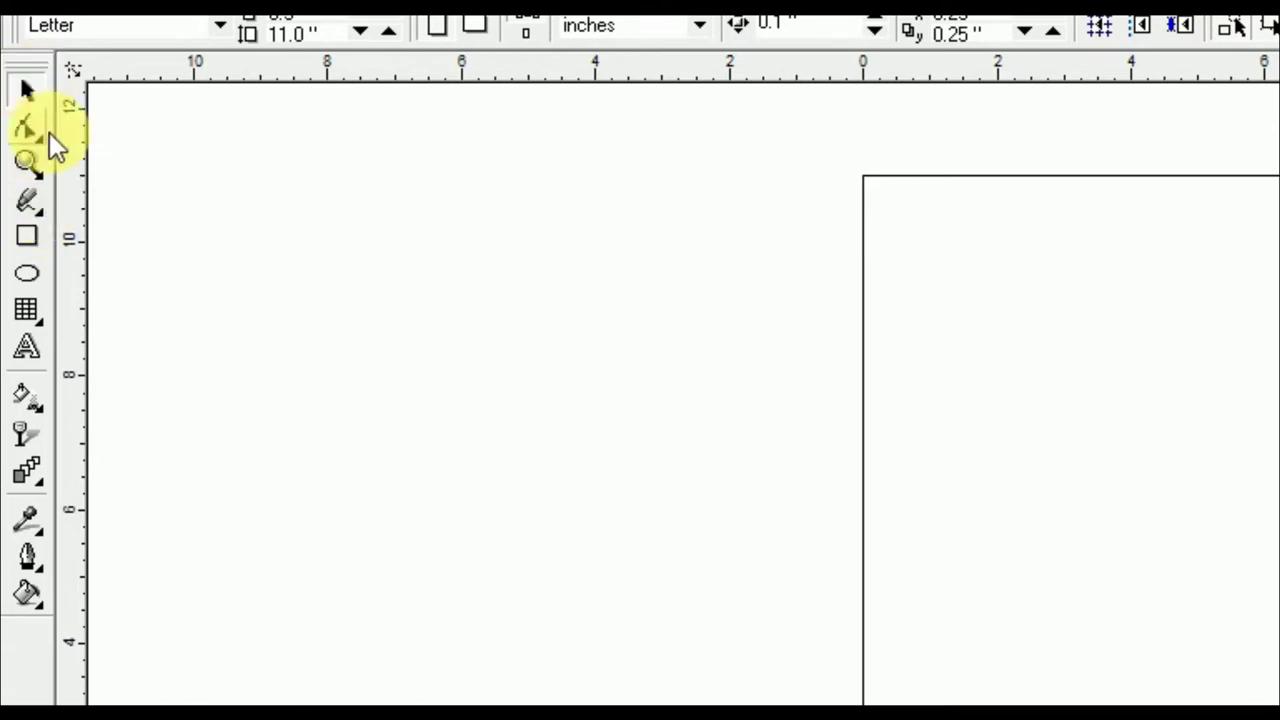
left_click(39, 212)
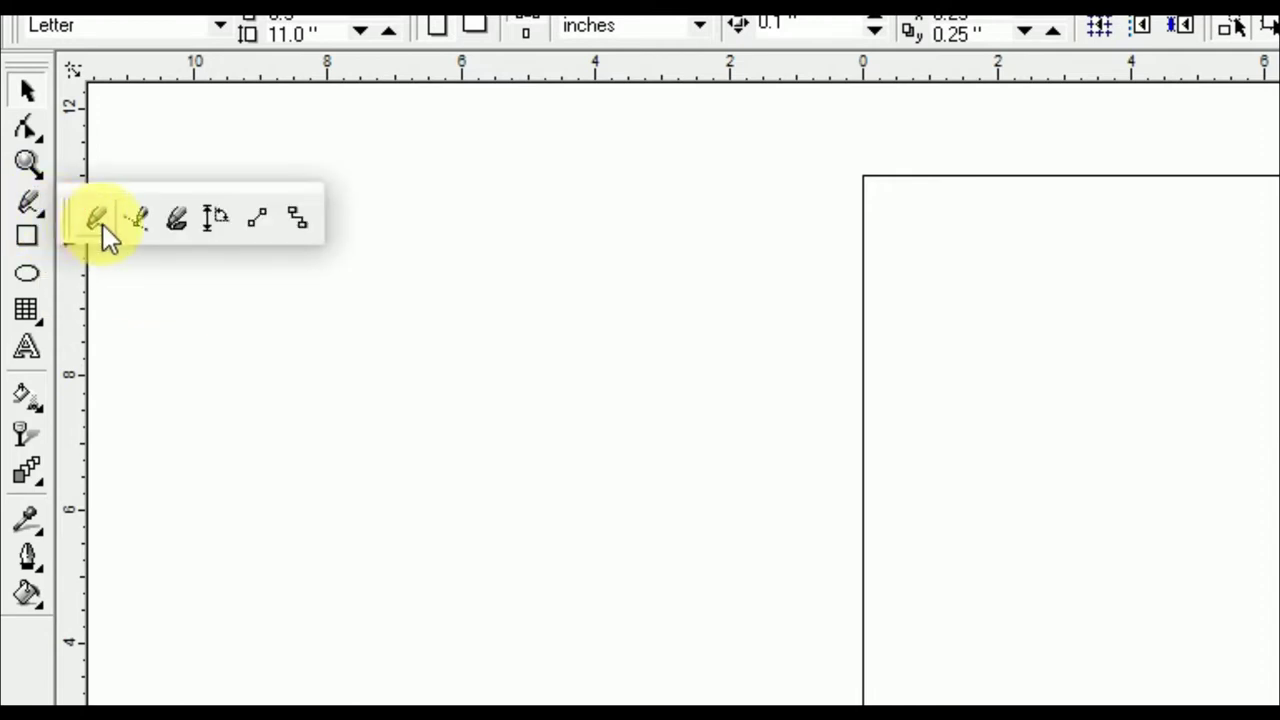
left_click(41, 214)
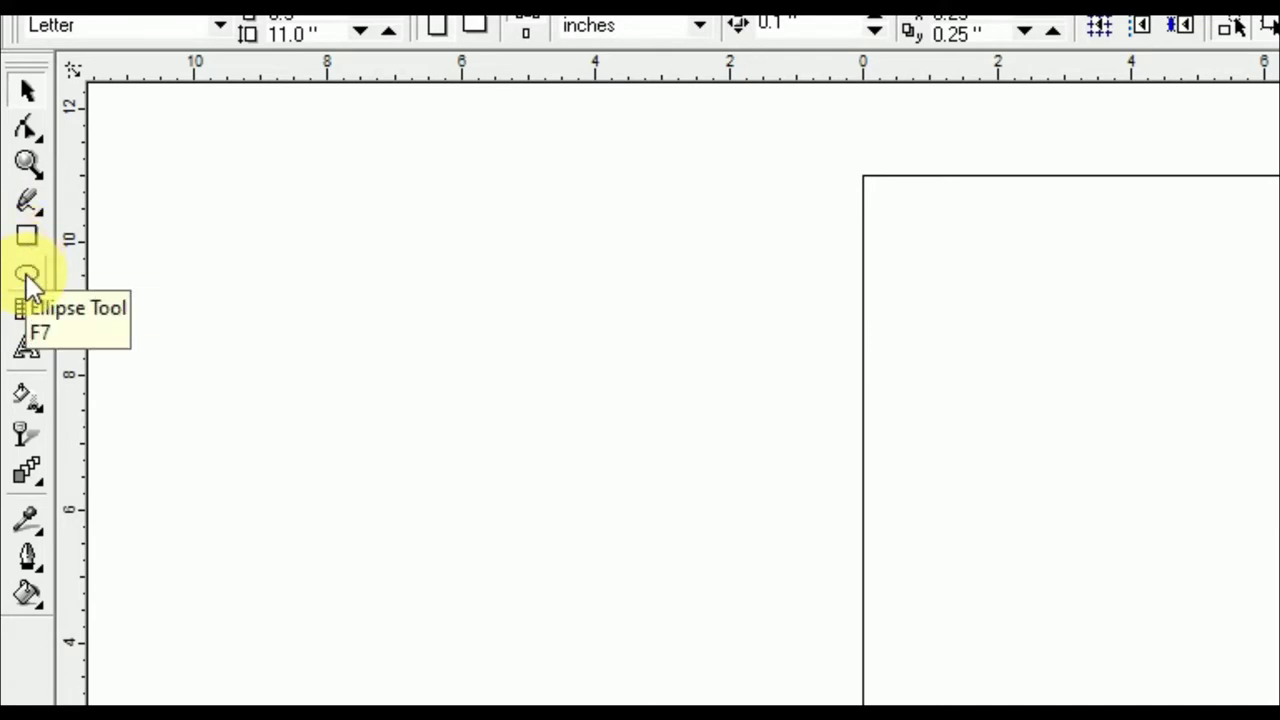
left_click(38, 321)
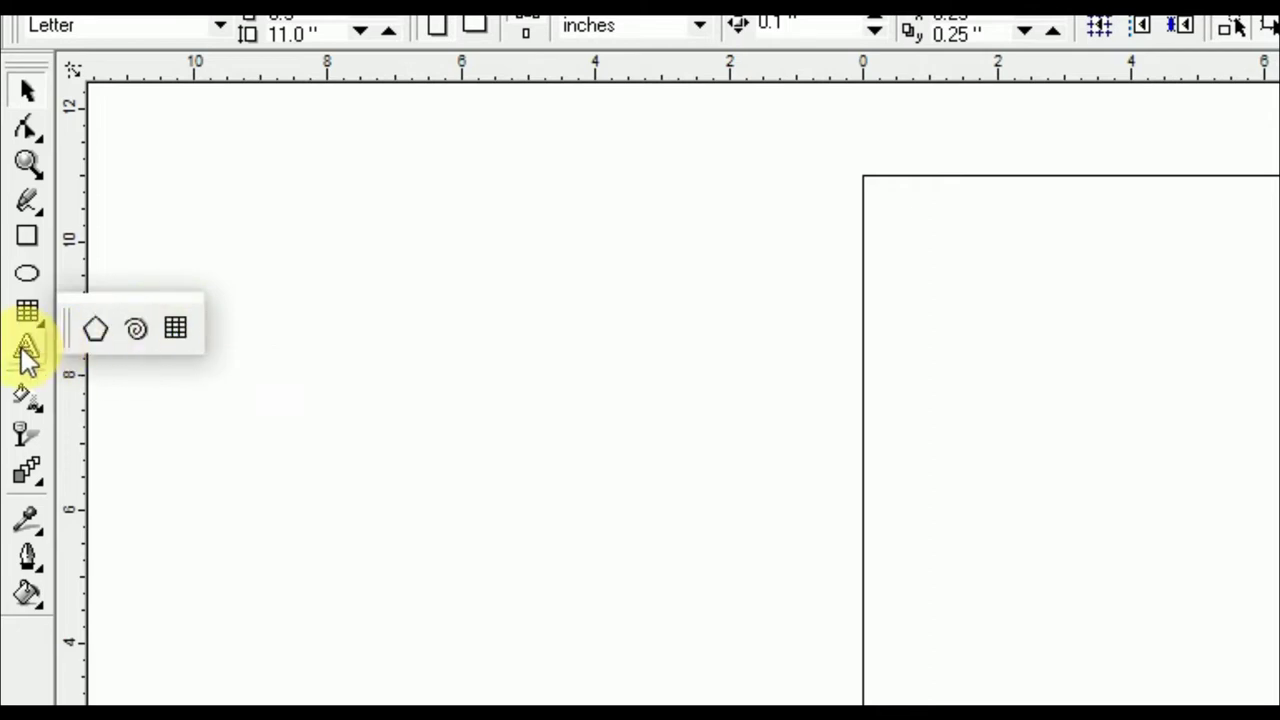
left_click(31, 94)
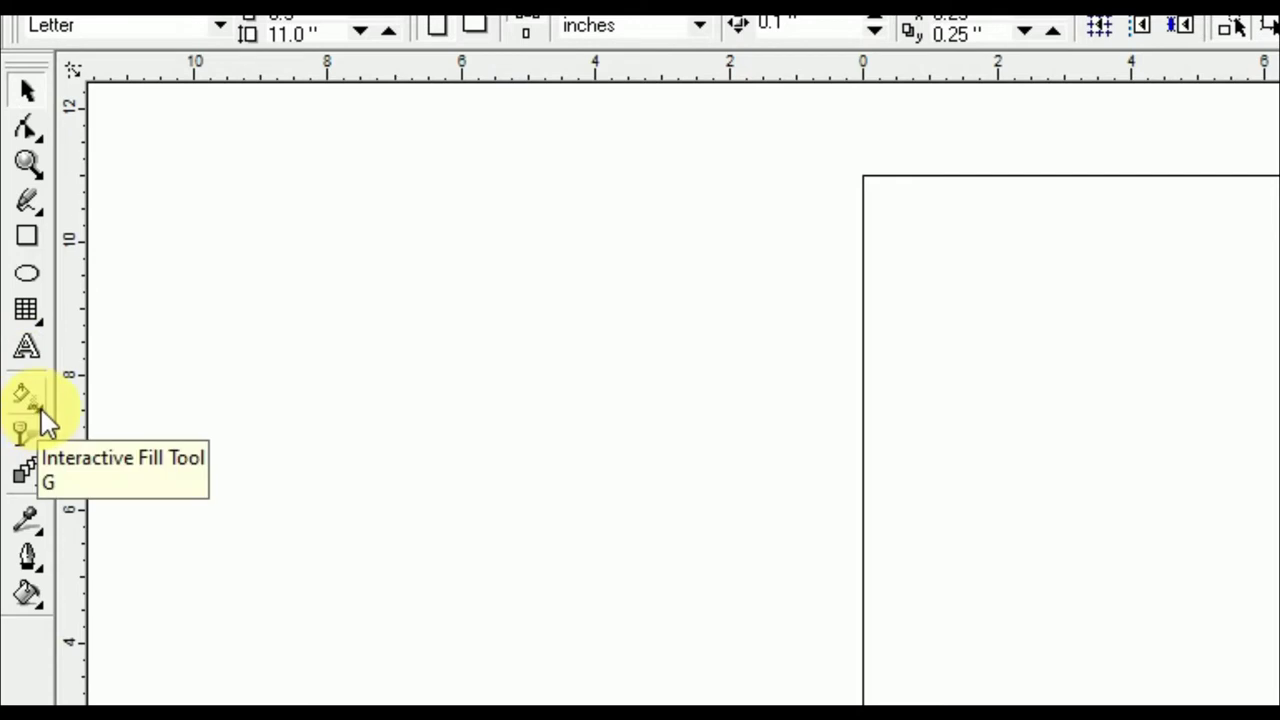
- Examine the interactive fill and interactive effects tool groups, and activate the Interactive Drop Shadow tool
left_click(43, 409)
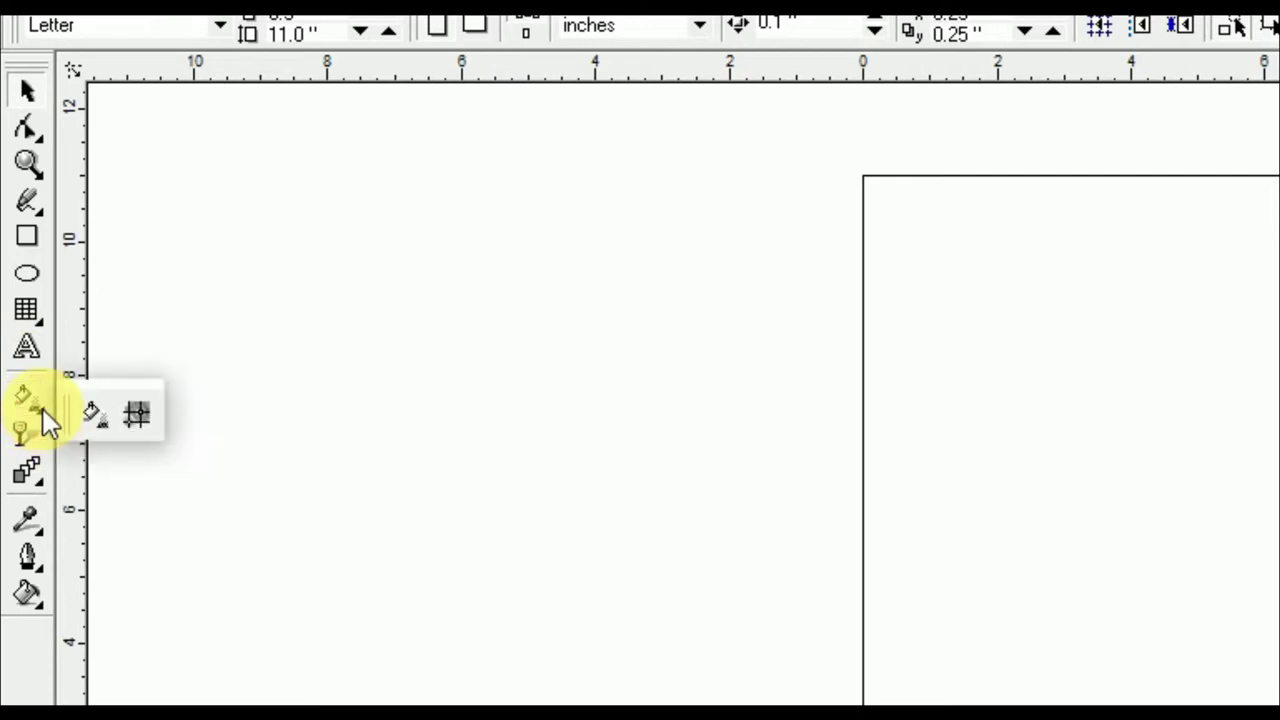
left_click(42, 410)
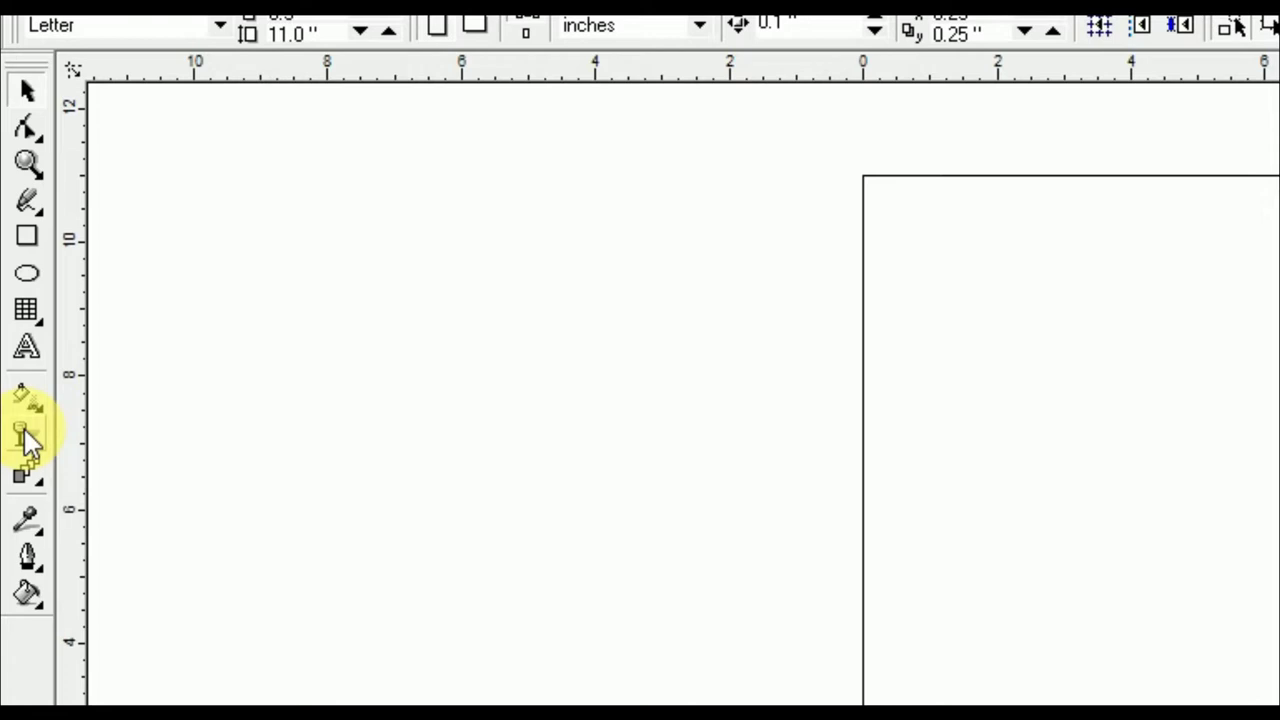
left_click(46, 482)
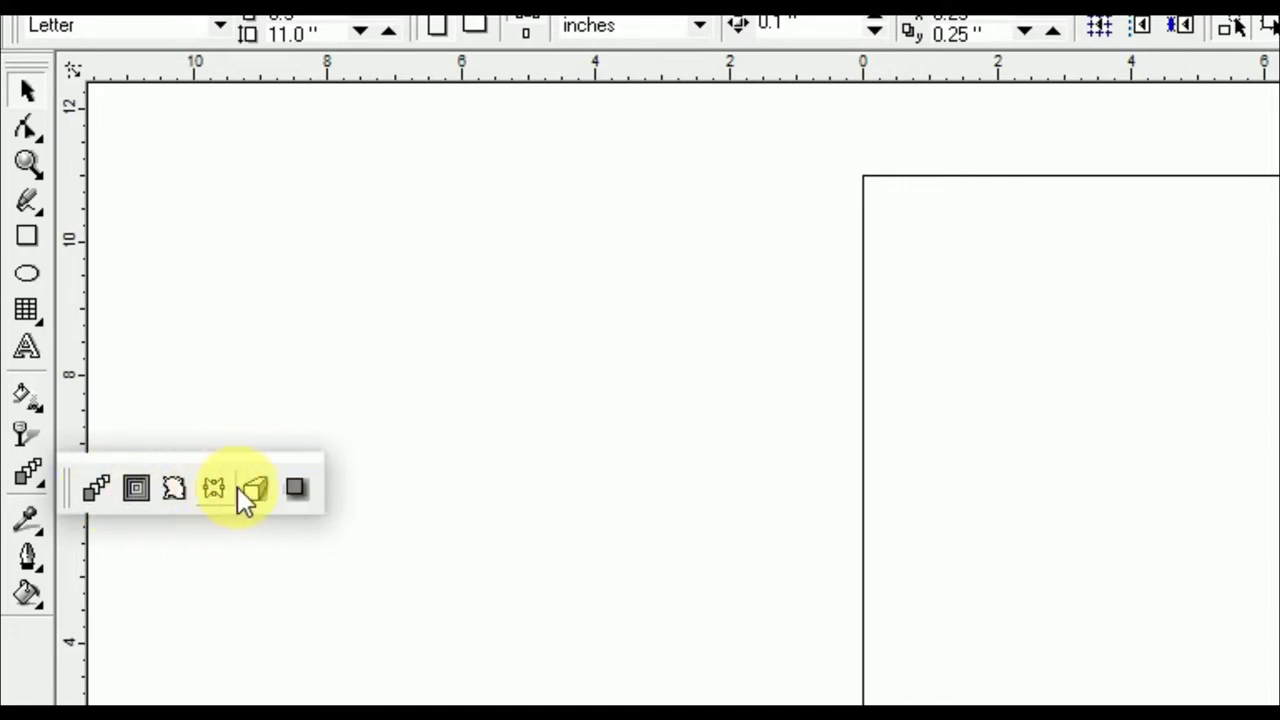
left_click(296, 487)
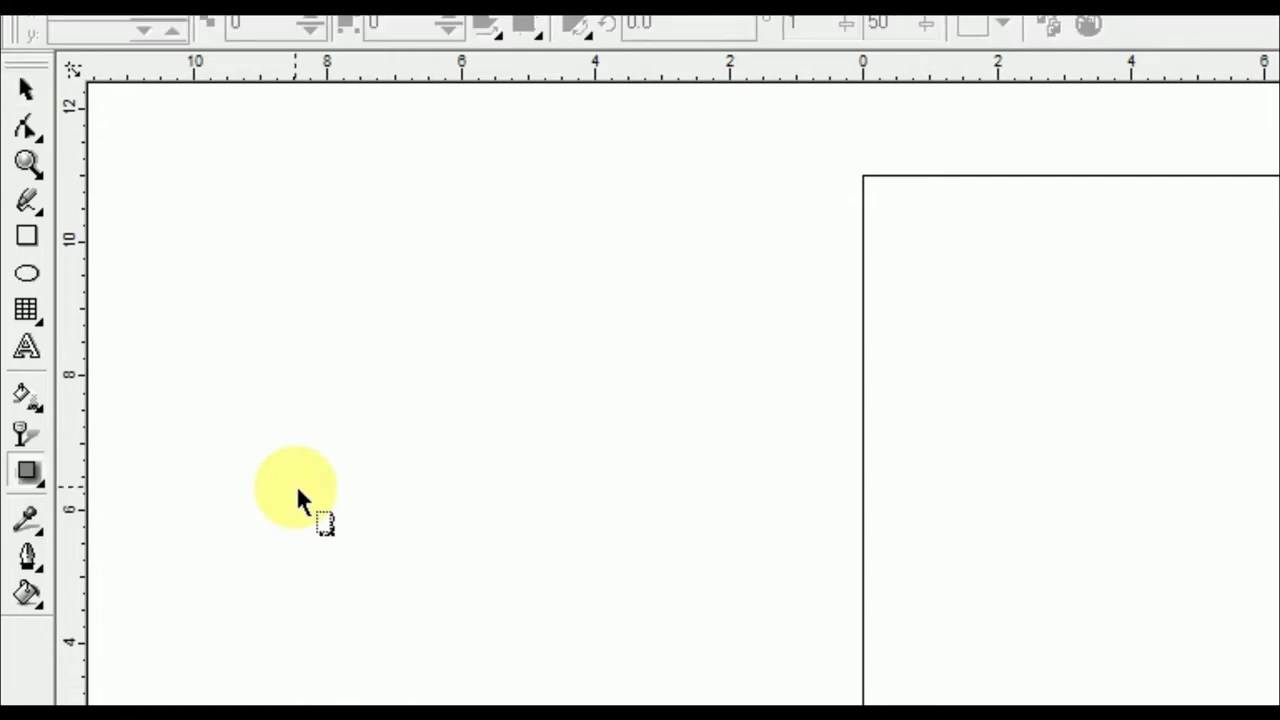
- Examine the eyedropper, outline and fill tool groups, switching back to the Pick tool
left_click(39, 528)
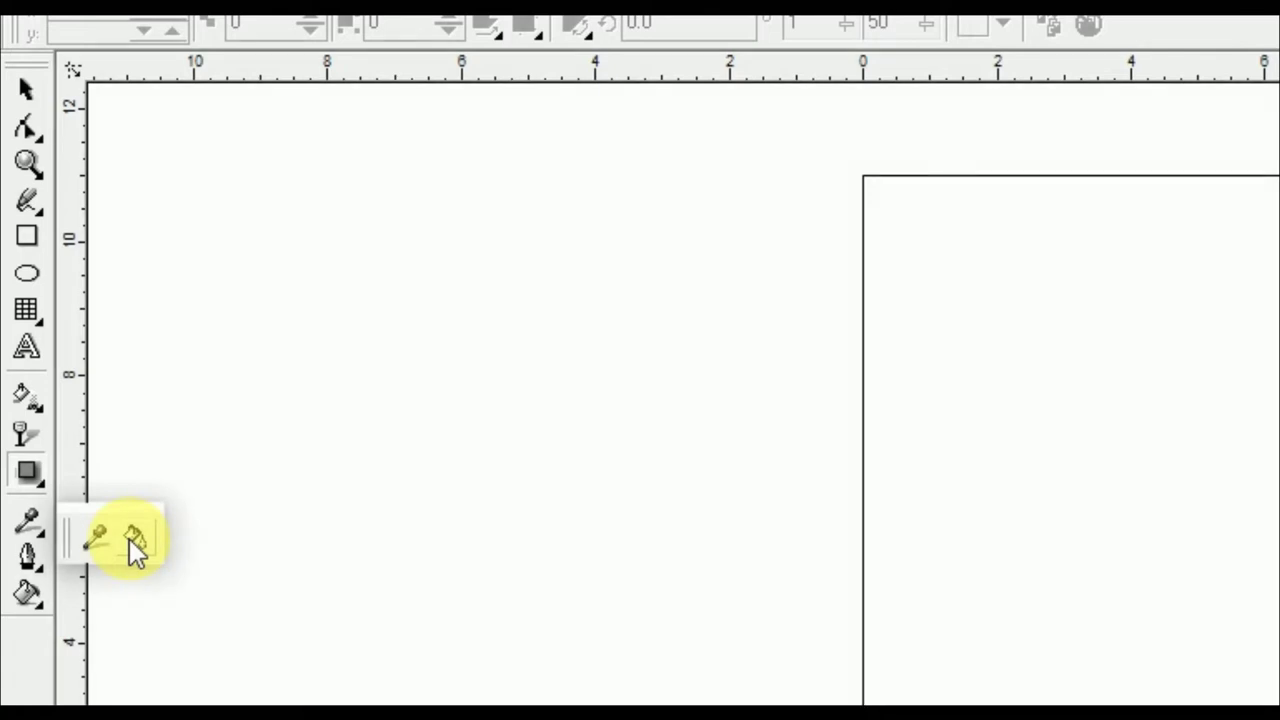
left_click(41, 567)
left_click(41, 567)
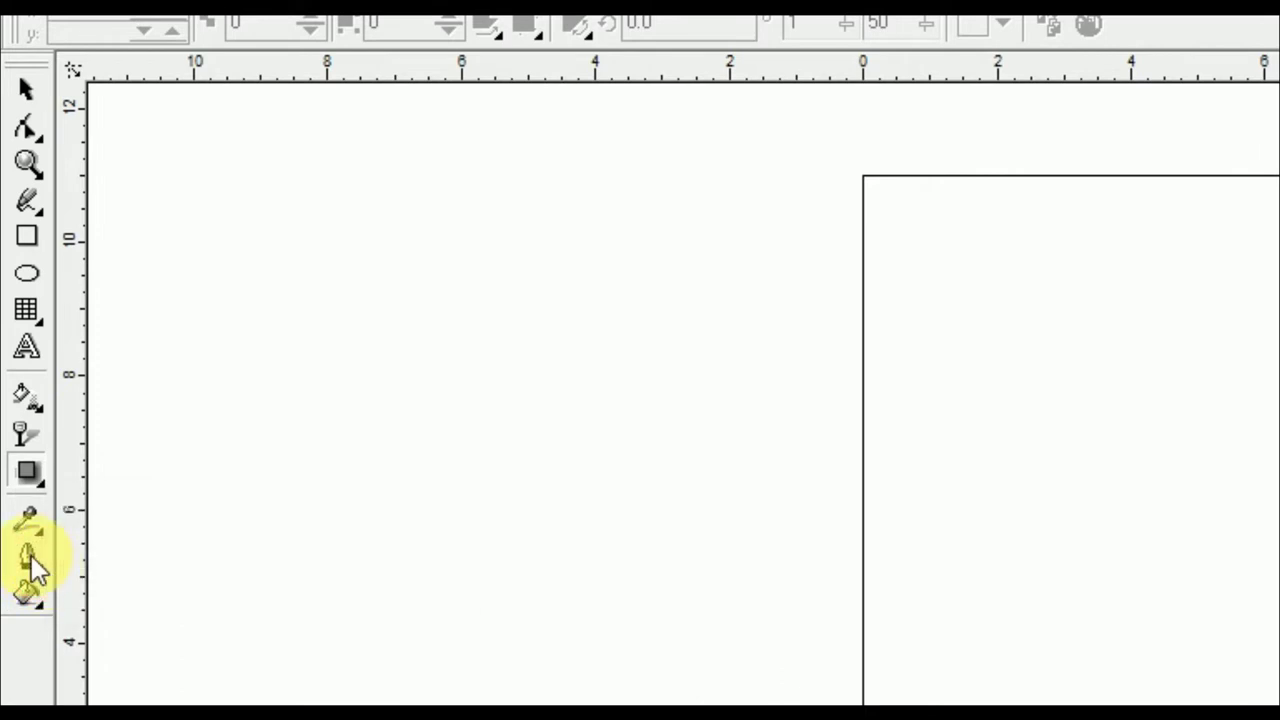
left_click(28, 90)
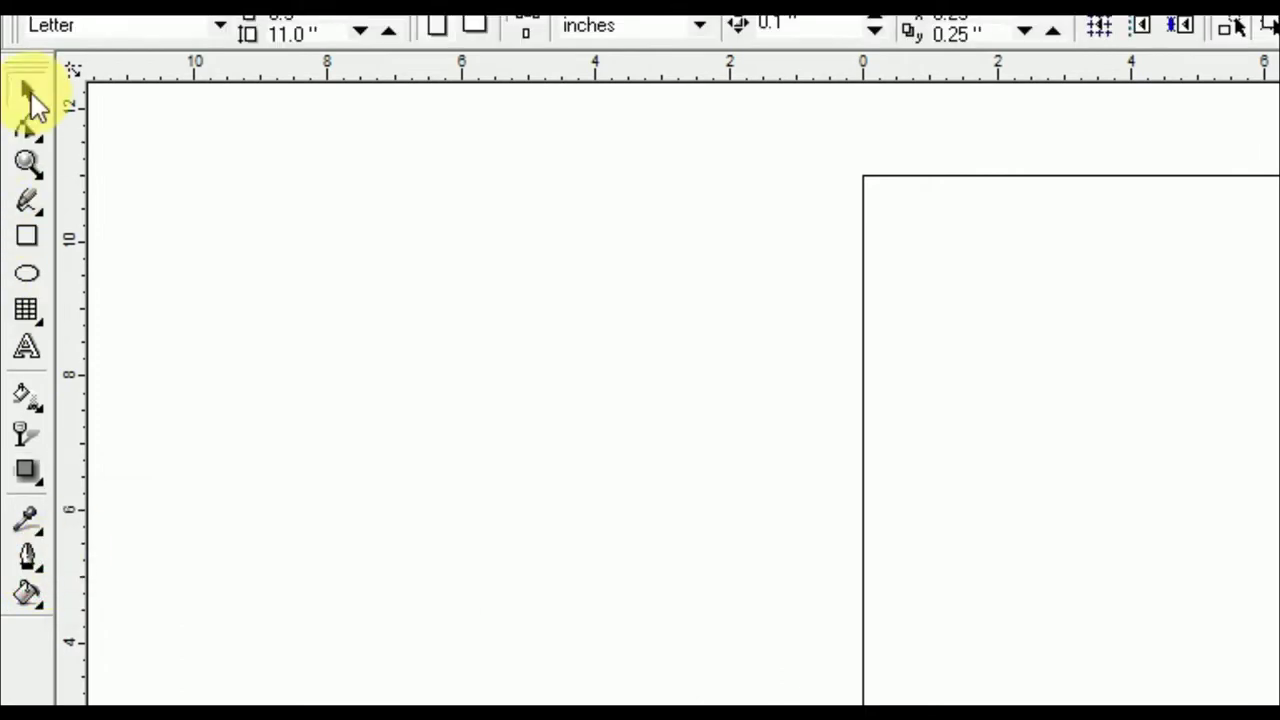
left_click(41, 567)
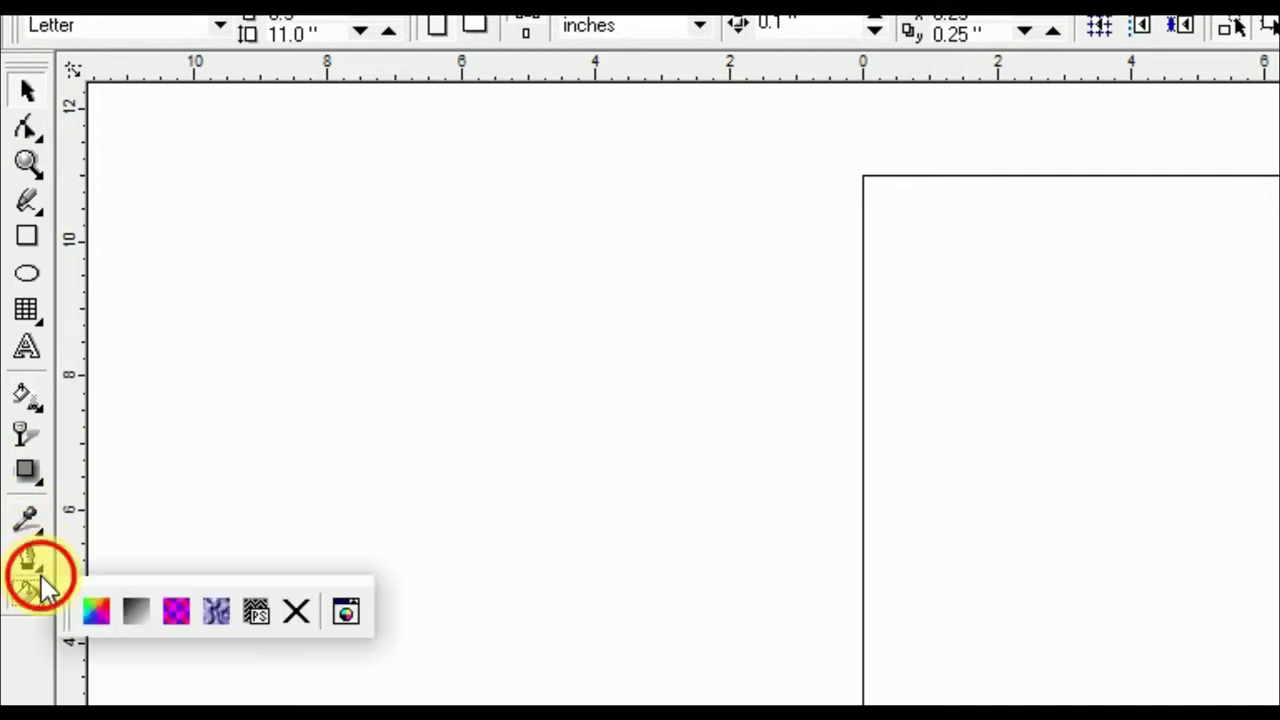
mouse_move(41, 565)
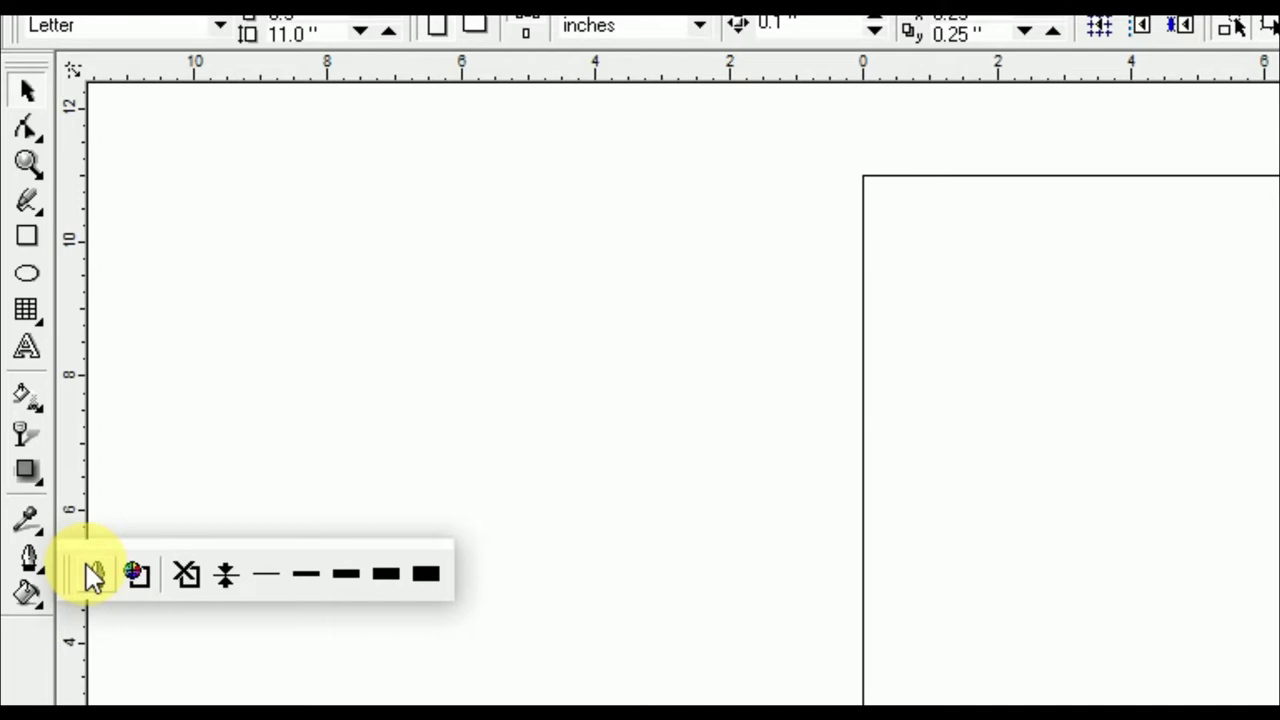
left_click(41, 602)
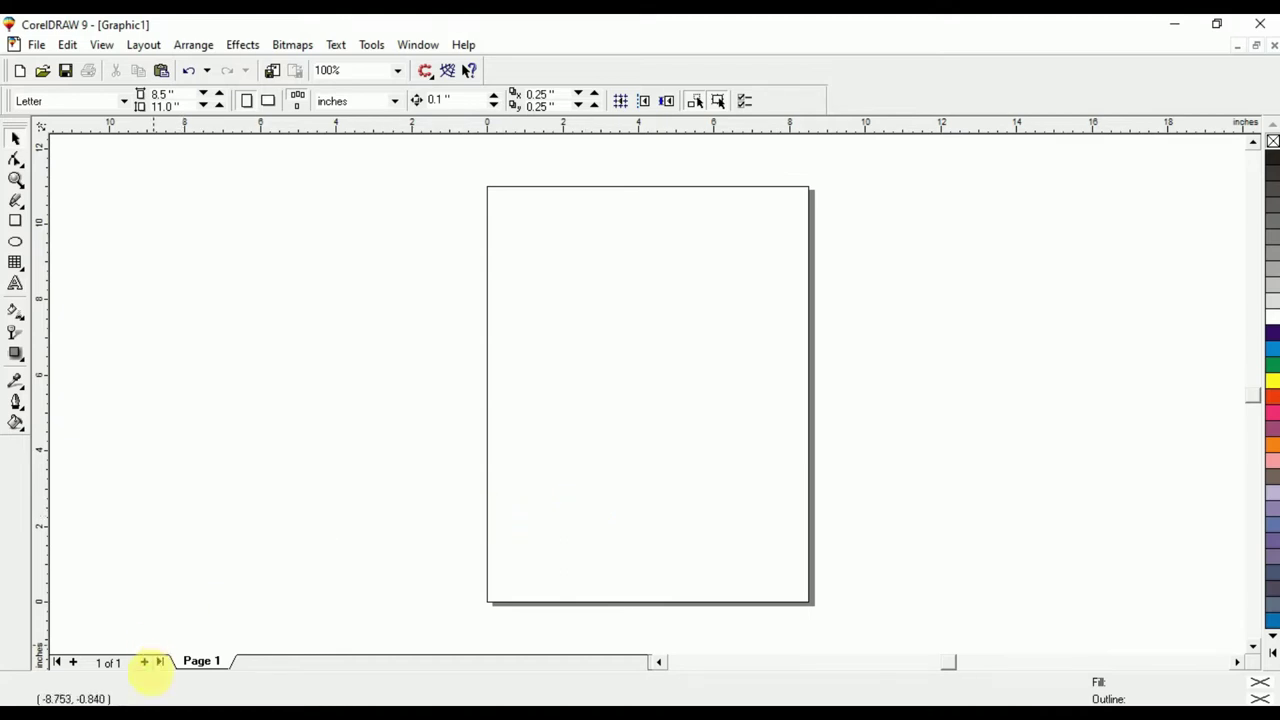
- Add three new pages after Page 1
left_click(143, 662)
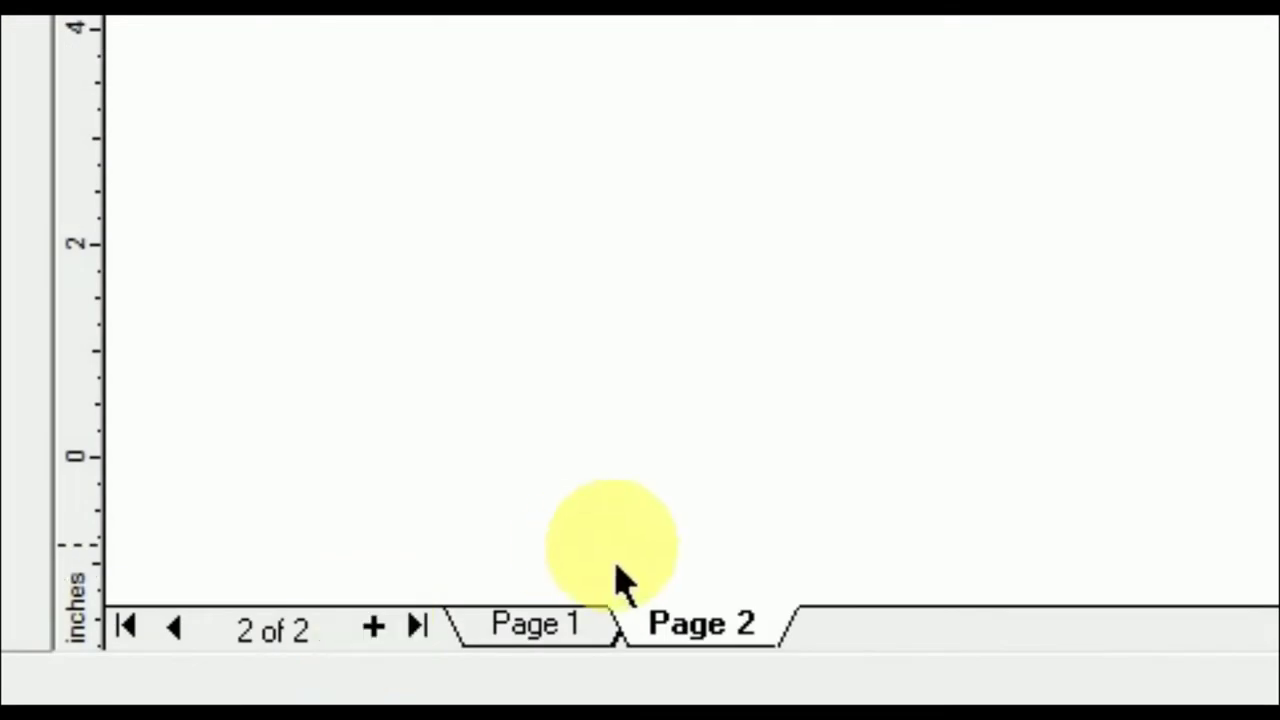
left_click(372, 628)
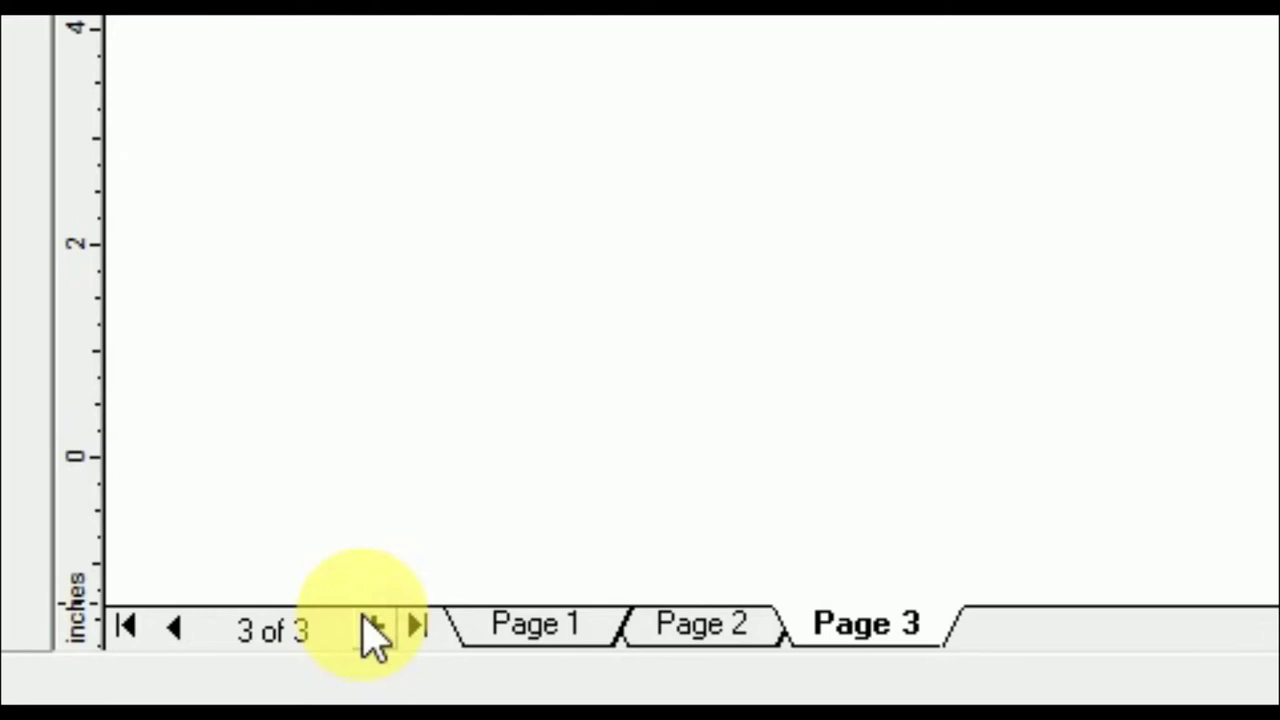
left_click(372, 628)
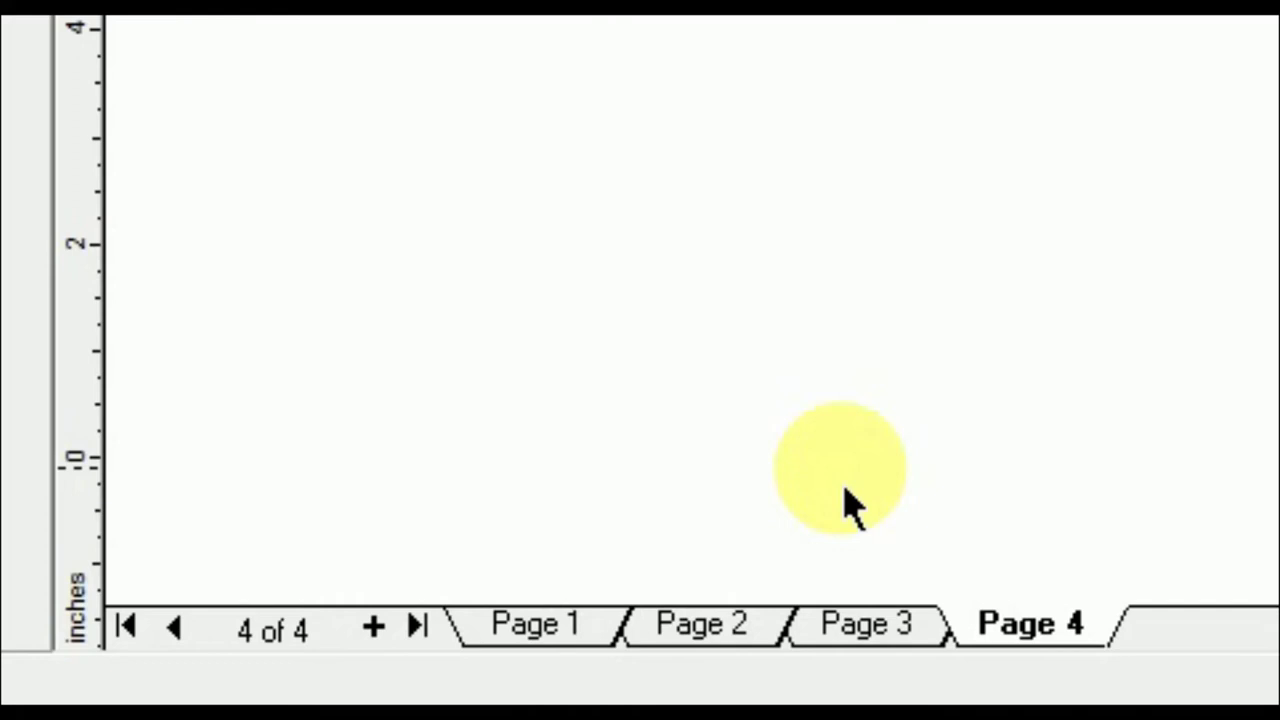
- Step back and forth through the document's pages, ending on Page 2
key("Page_Up")
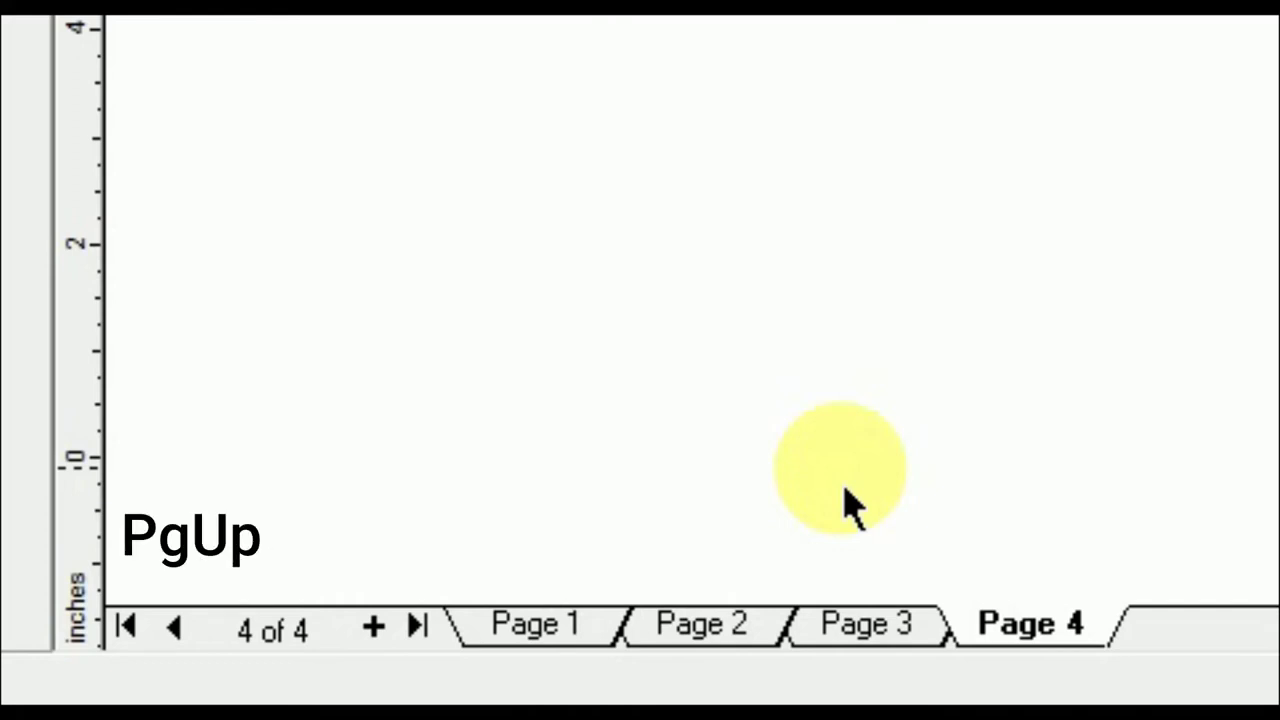
key("Page_Down")
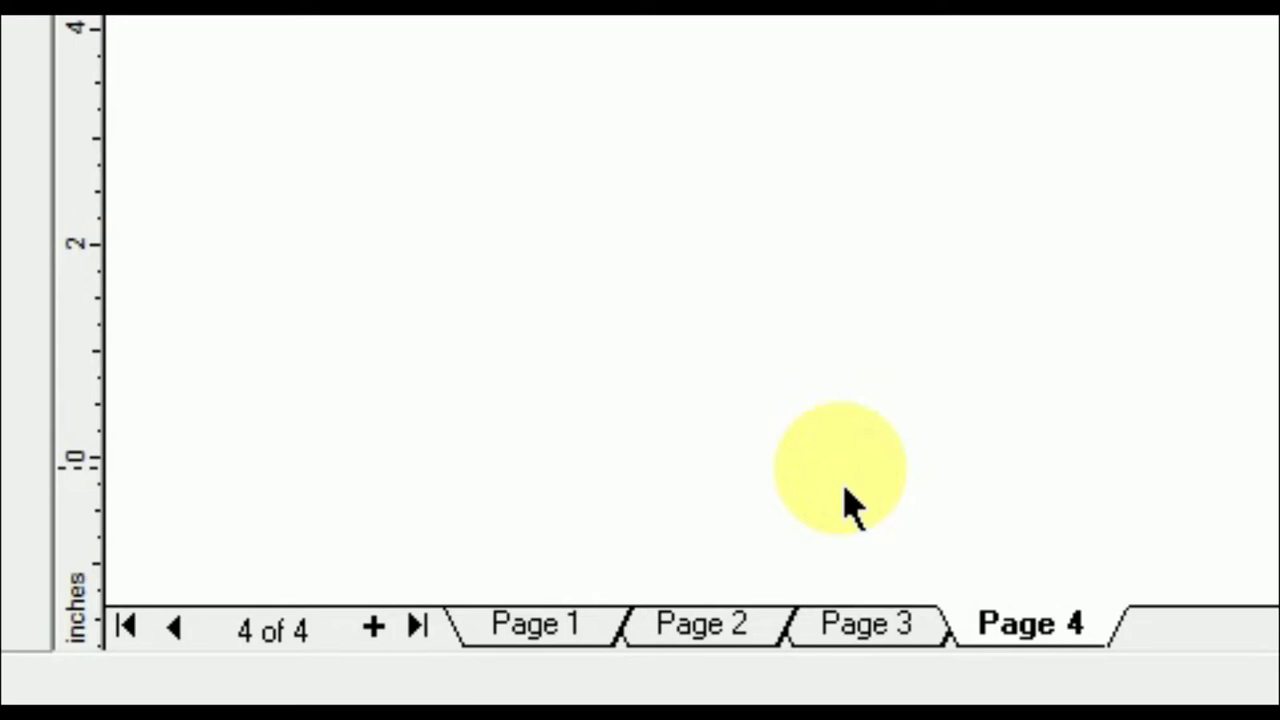
key("Page_Up")
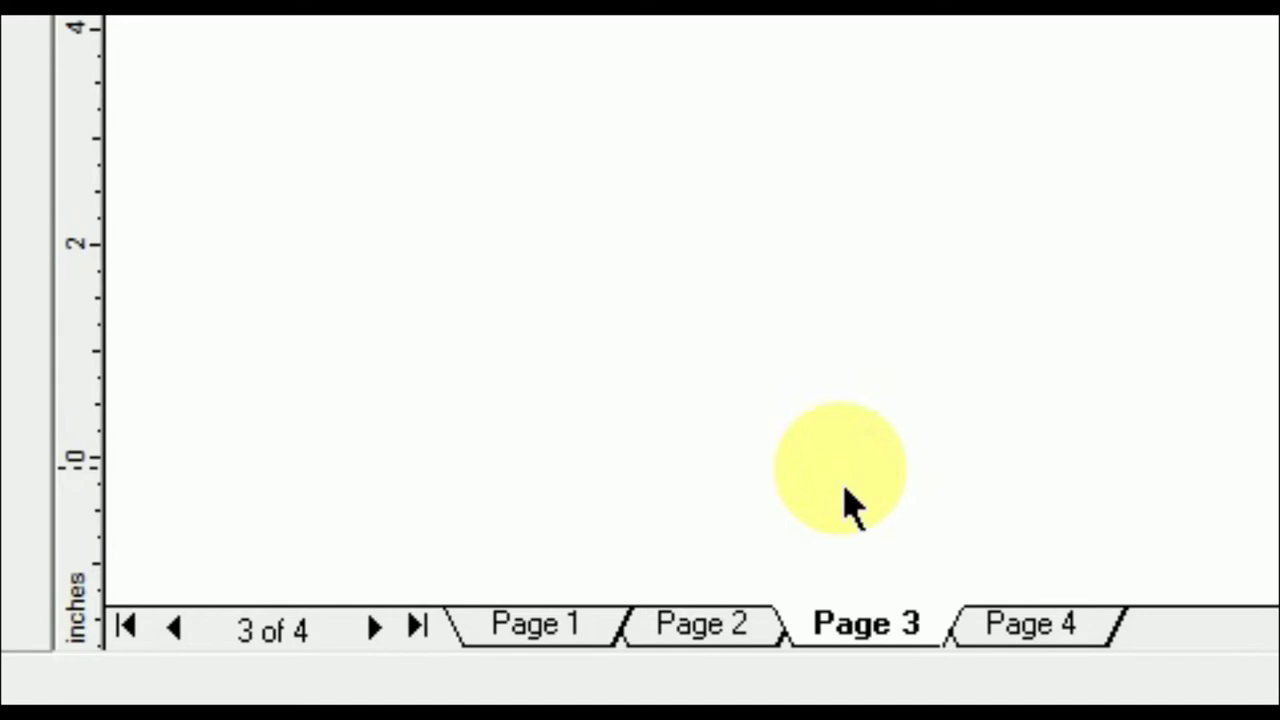
key("Page_Up")
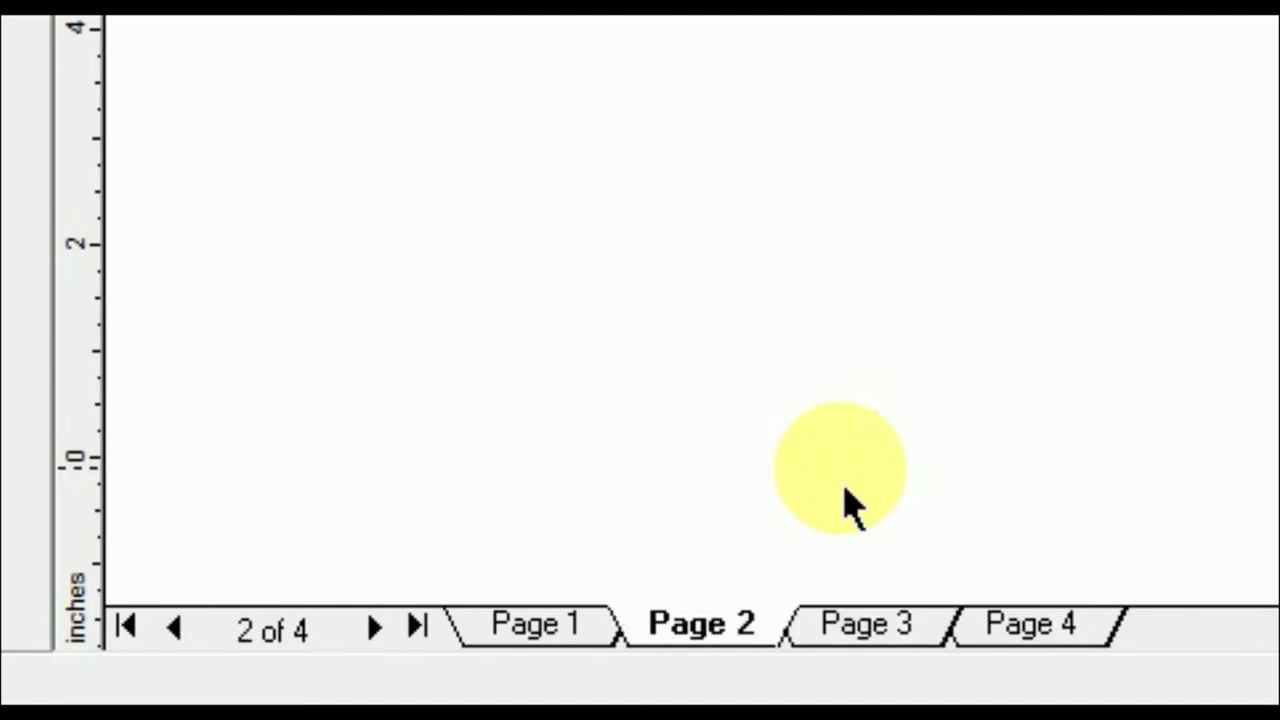
- Go back to Page 1 and step forward through the document's pages to Page 4
key("Page_Up")
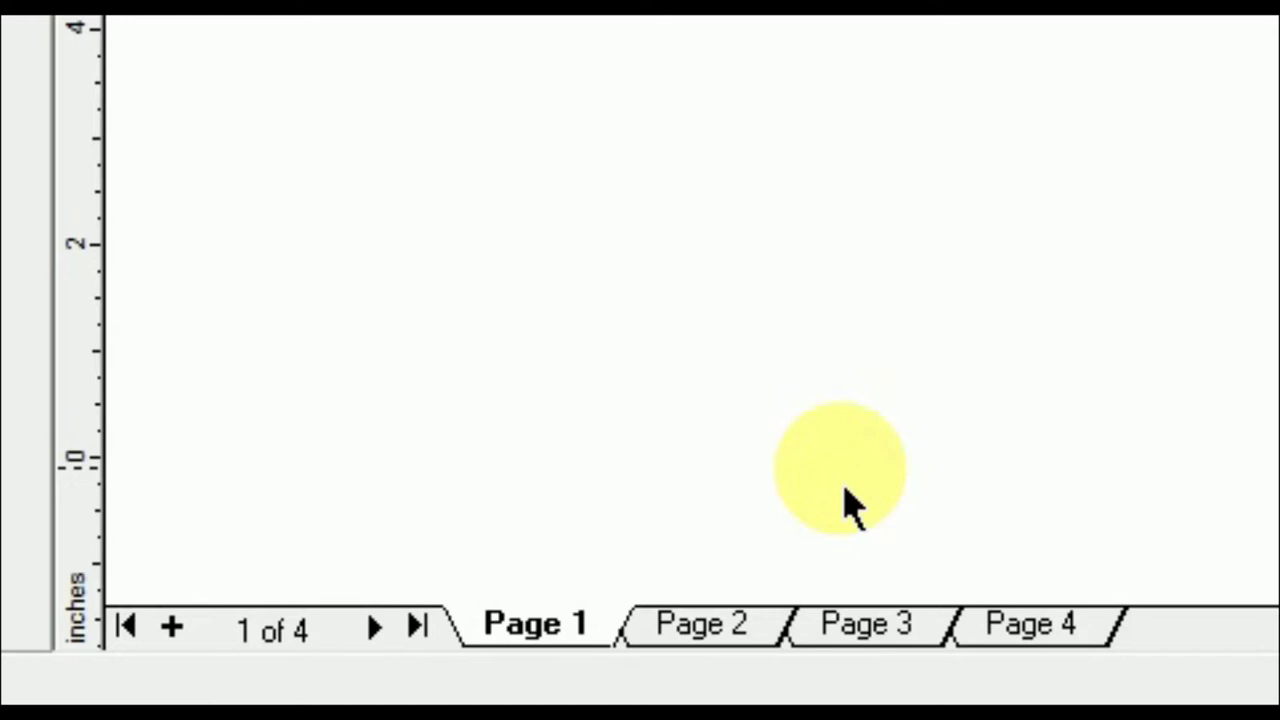
key("Page_Down")
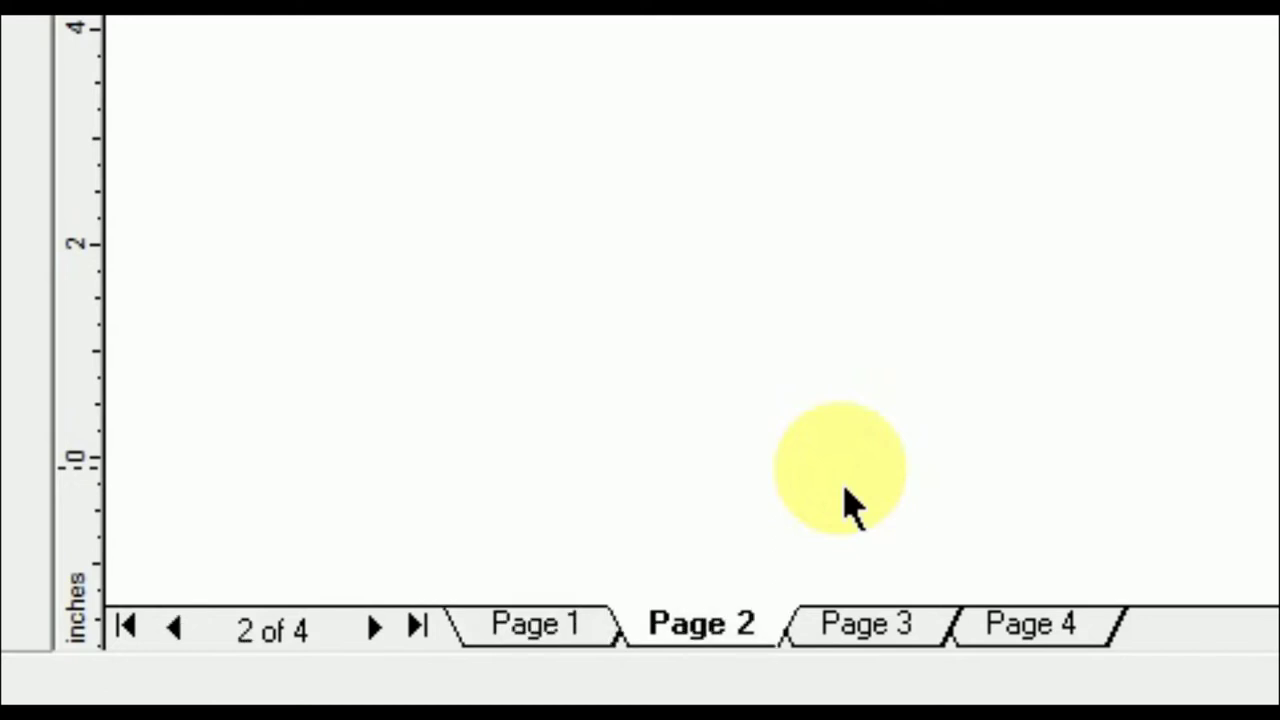
key("Page_Down")
key("Page_Down")
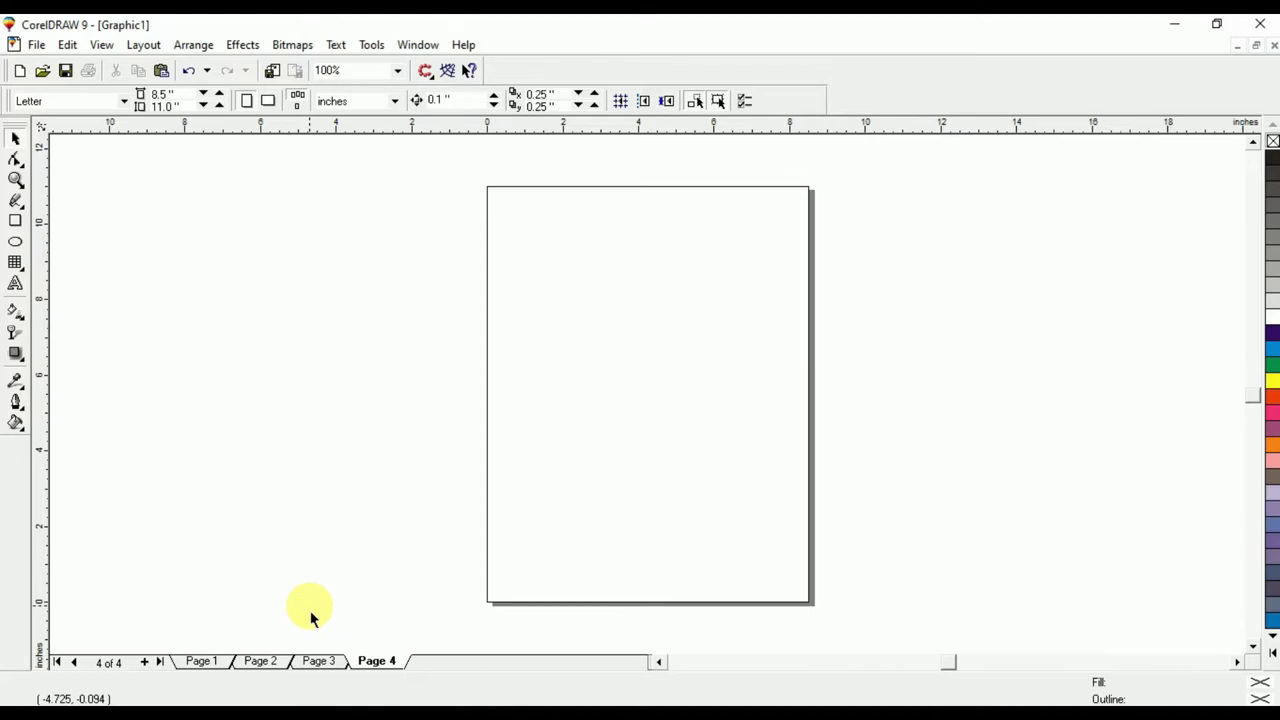
- Rename Page 2 as "Logo"
left_click(262, 662)
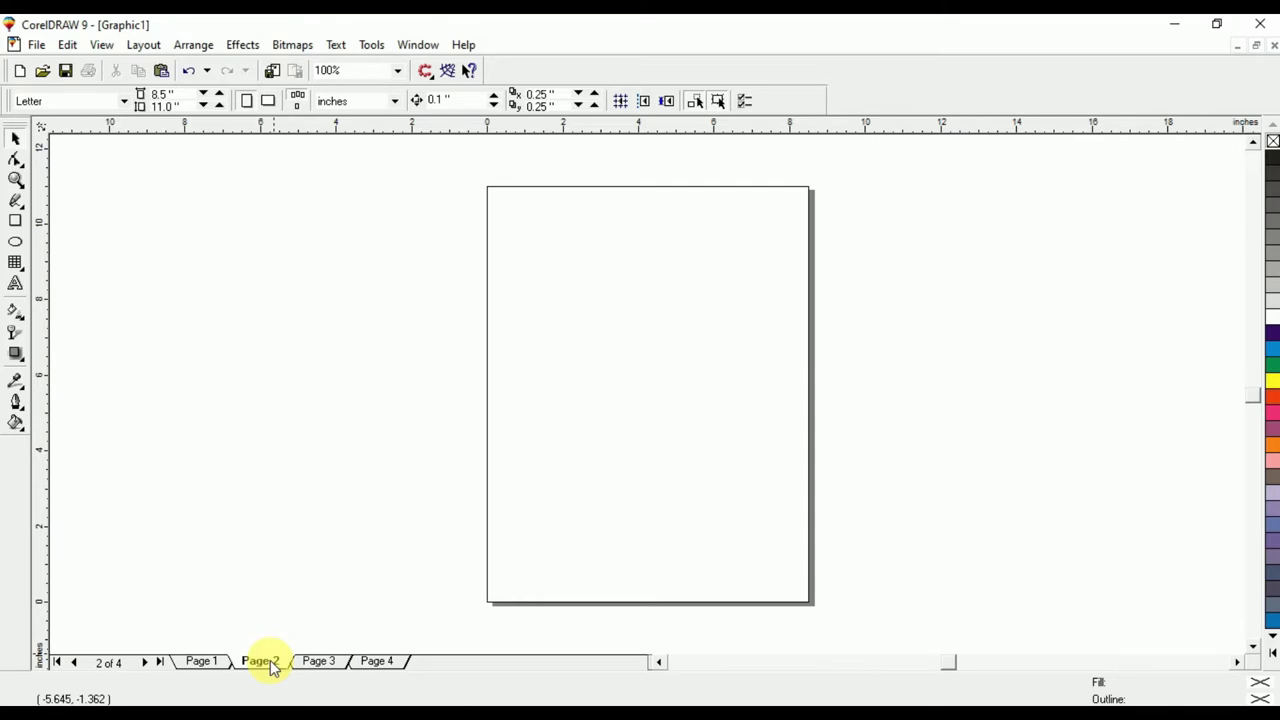
right_click(270, 668)
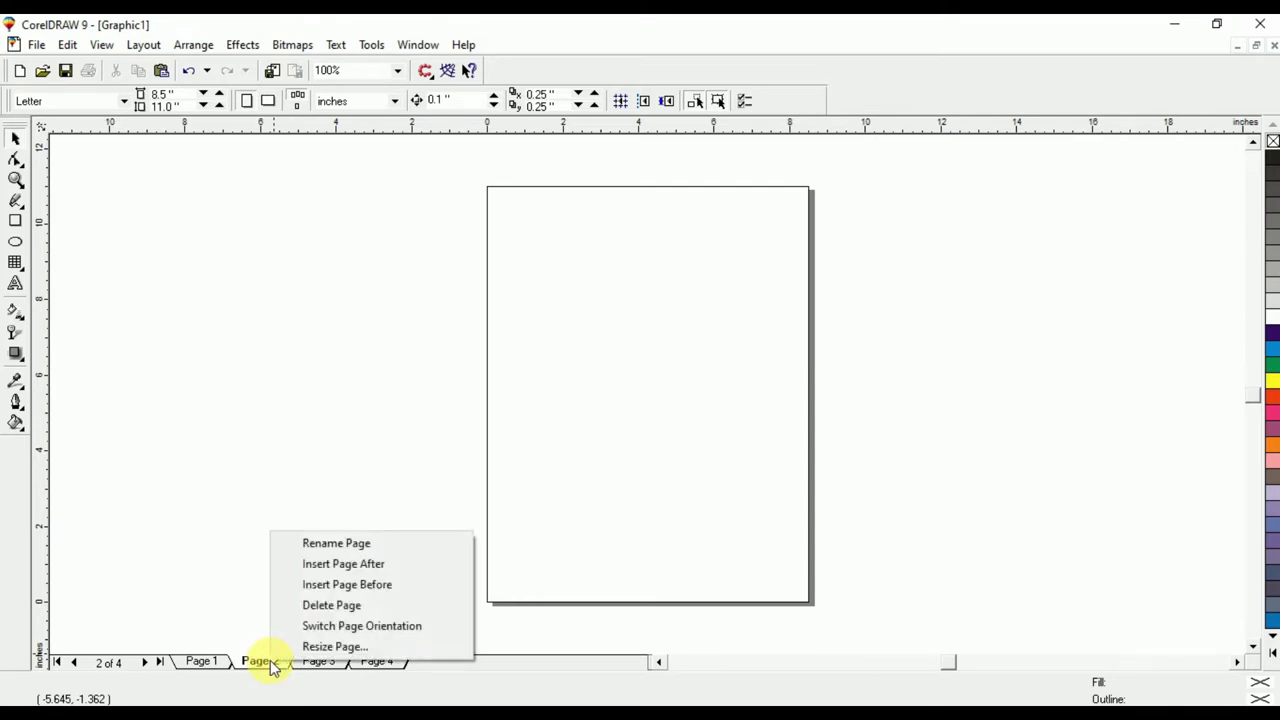
left_click(318, 548)
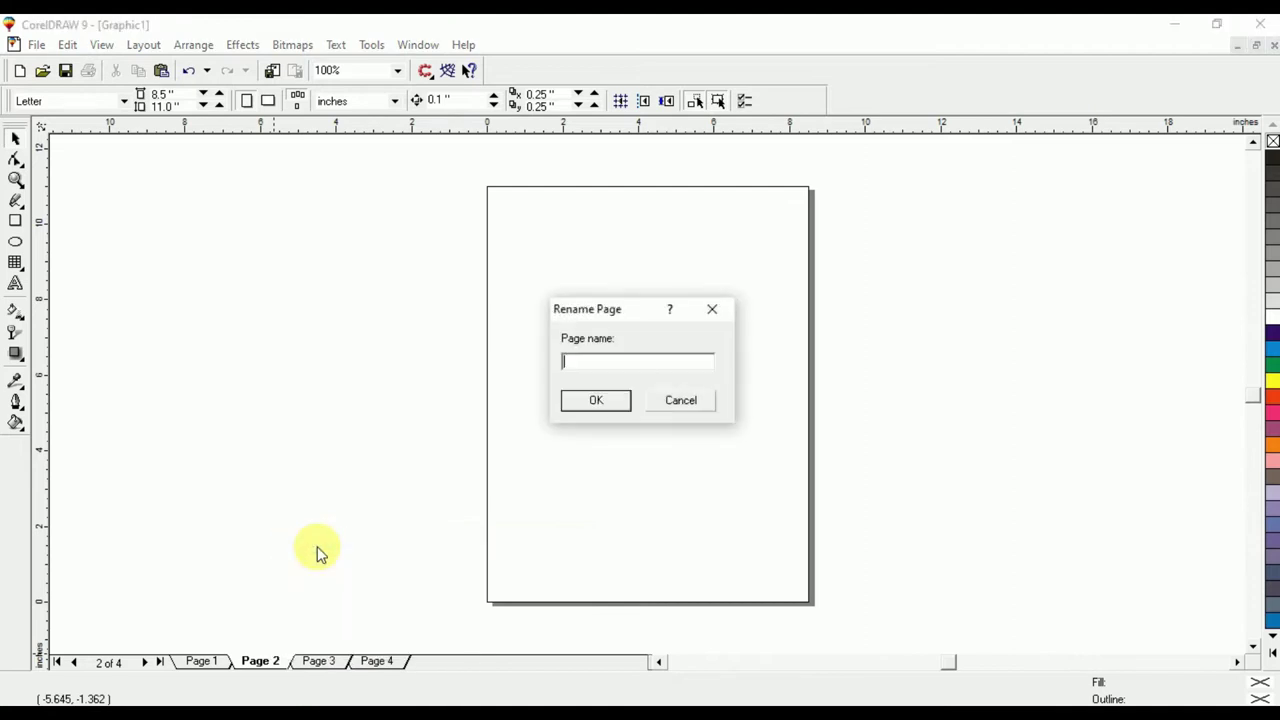
type("Logo")
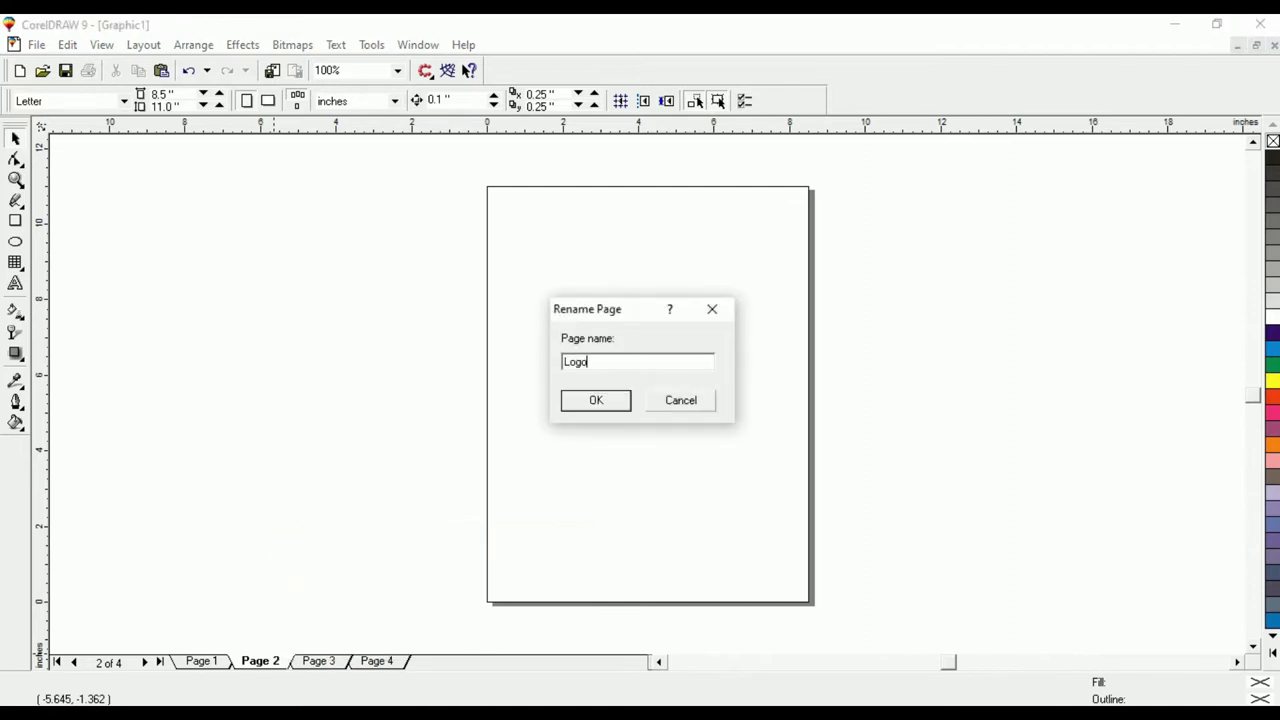
key("Return")
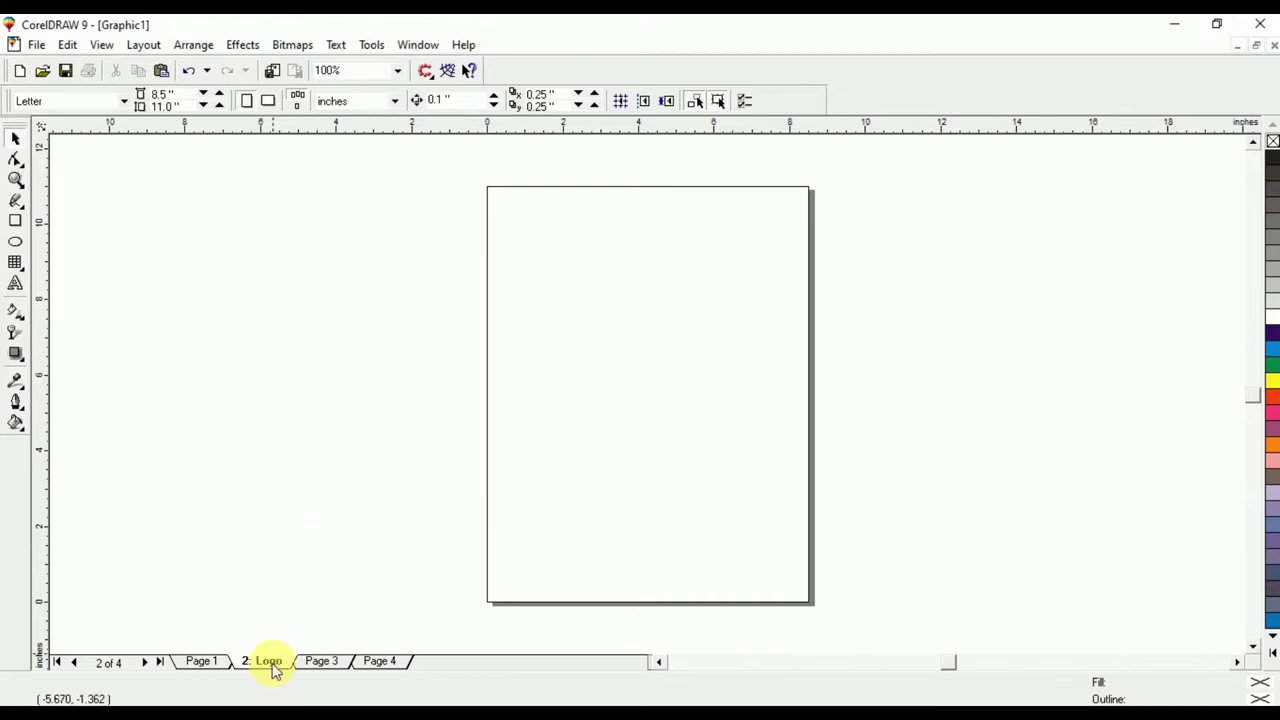
- Rename Page 3 as "Visiting card"
right_click(330, 663)
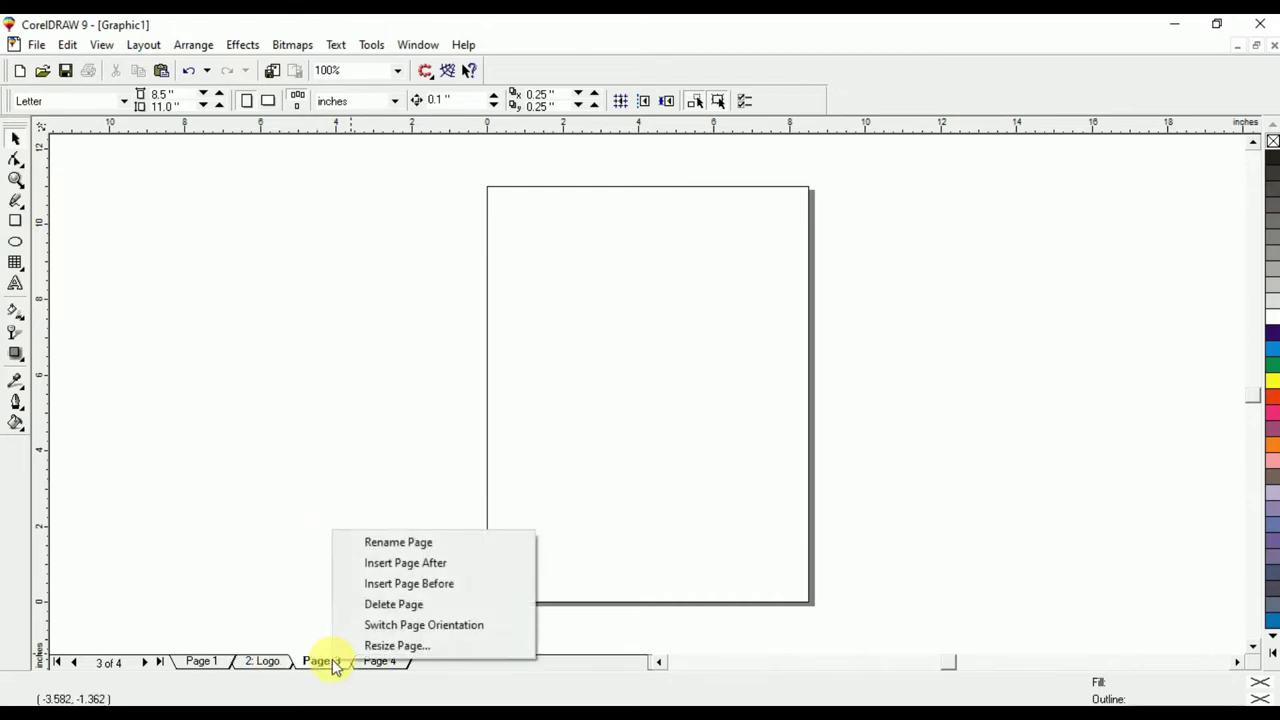
left_click(394, 541)
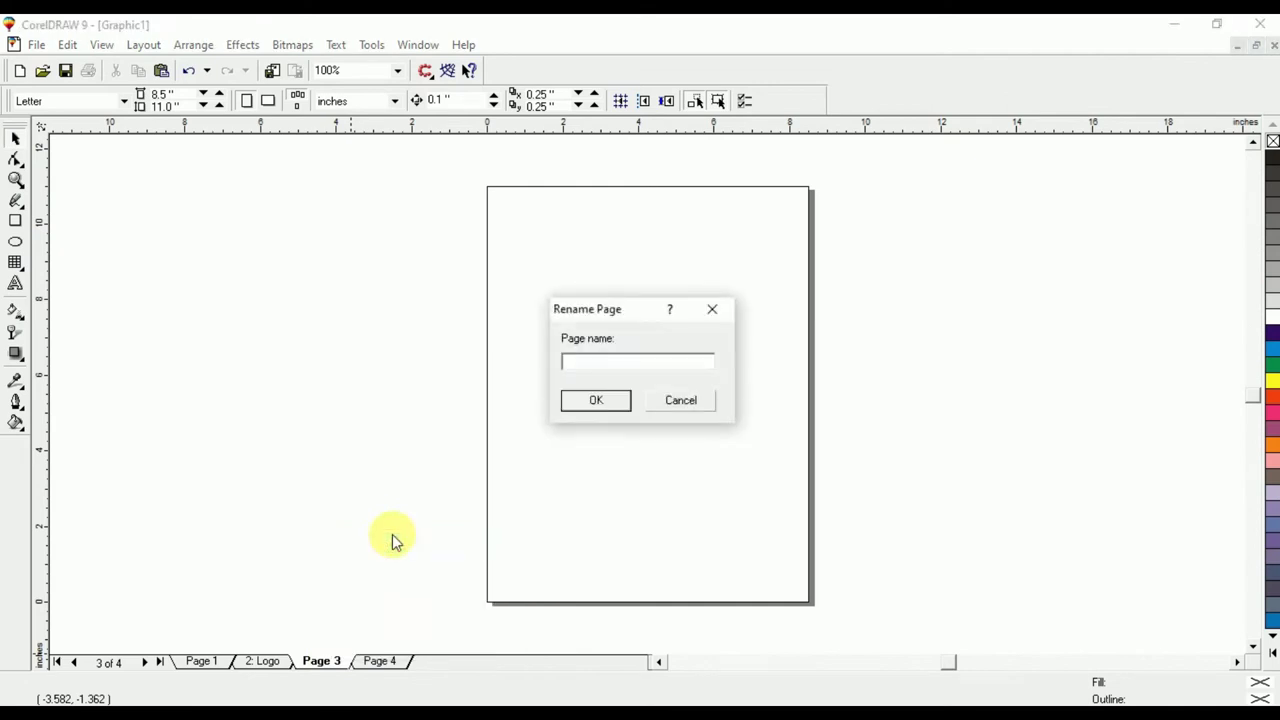
type("Visiting va")
key("BackSpace")
key("BackSpace")
type("card")
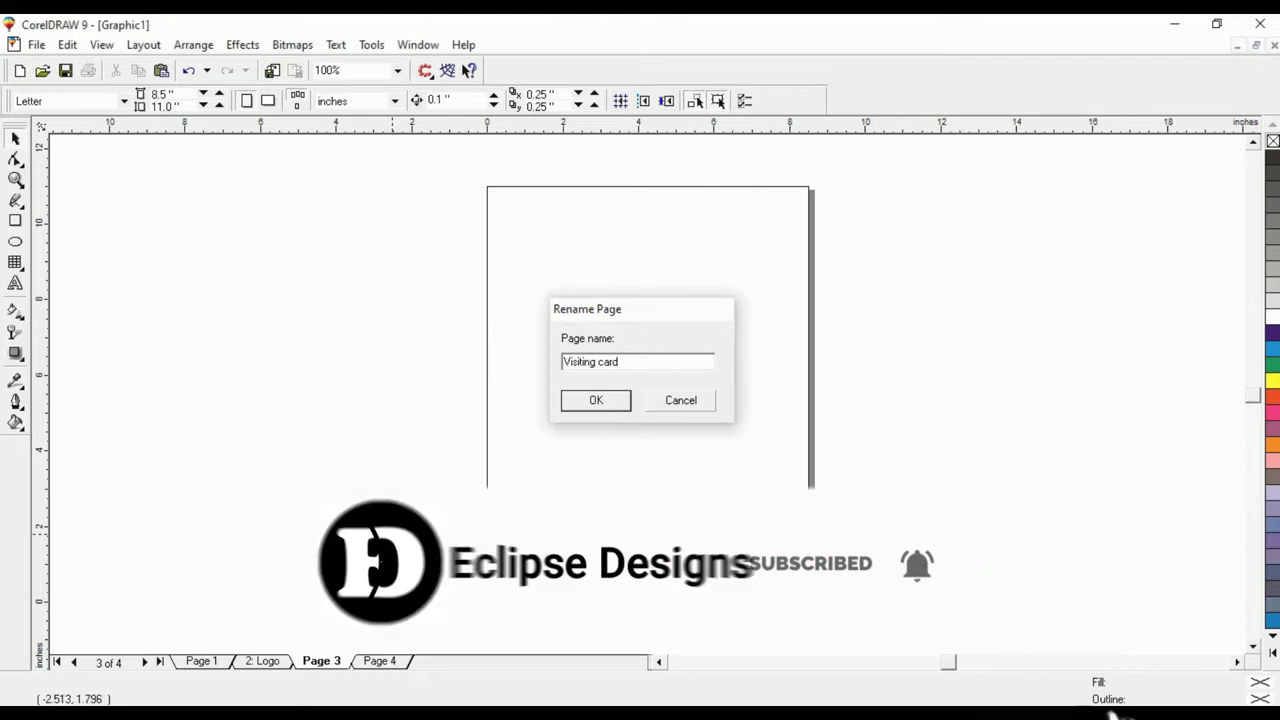
key("Return")
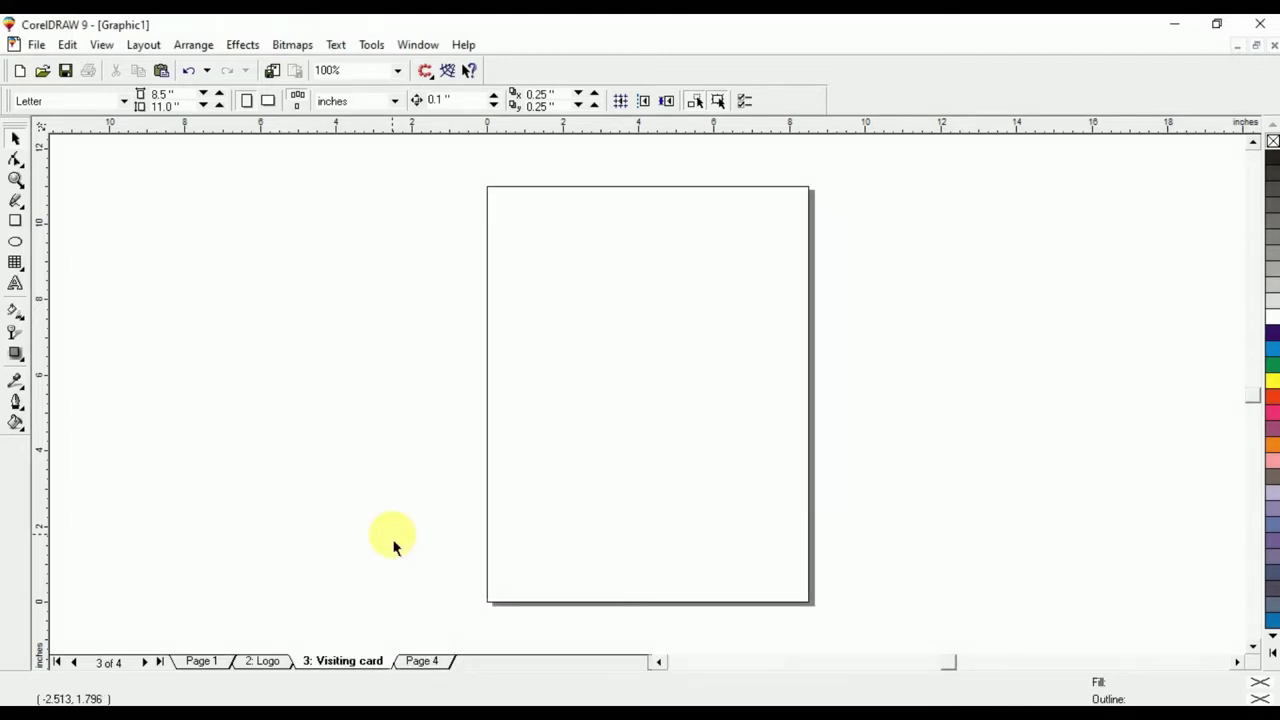
- Delete Page 4 from the document
left_click(428, 664)
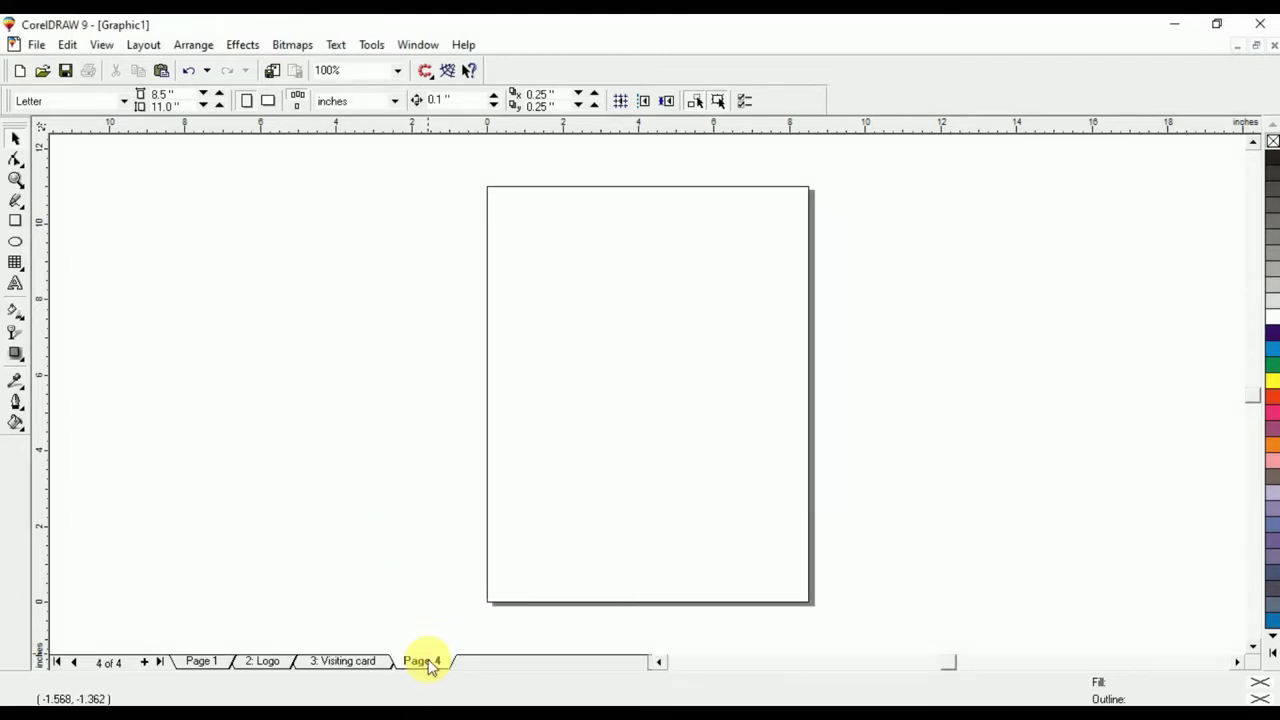
right_click(428, 664)
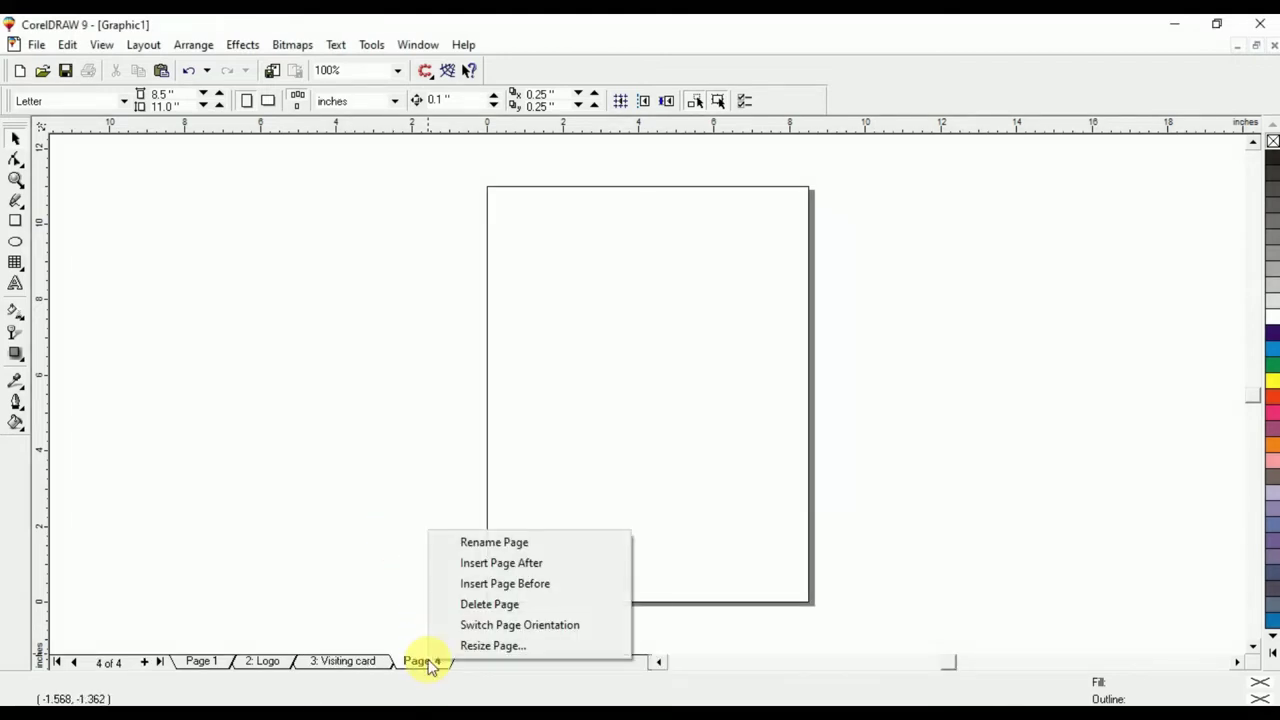
left_click(472, 605)
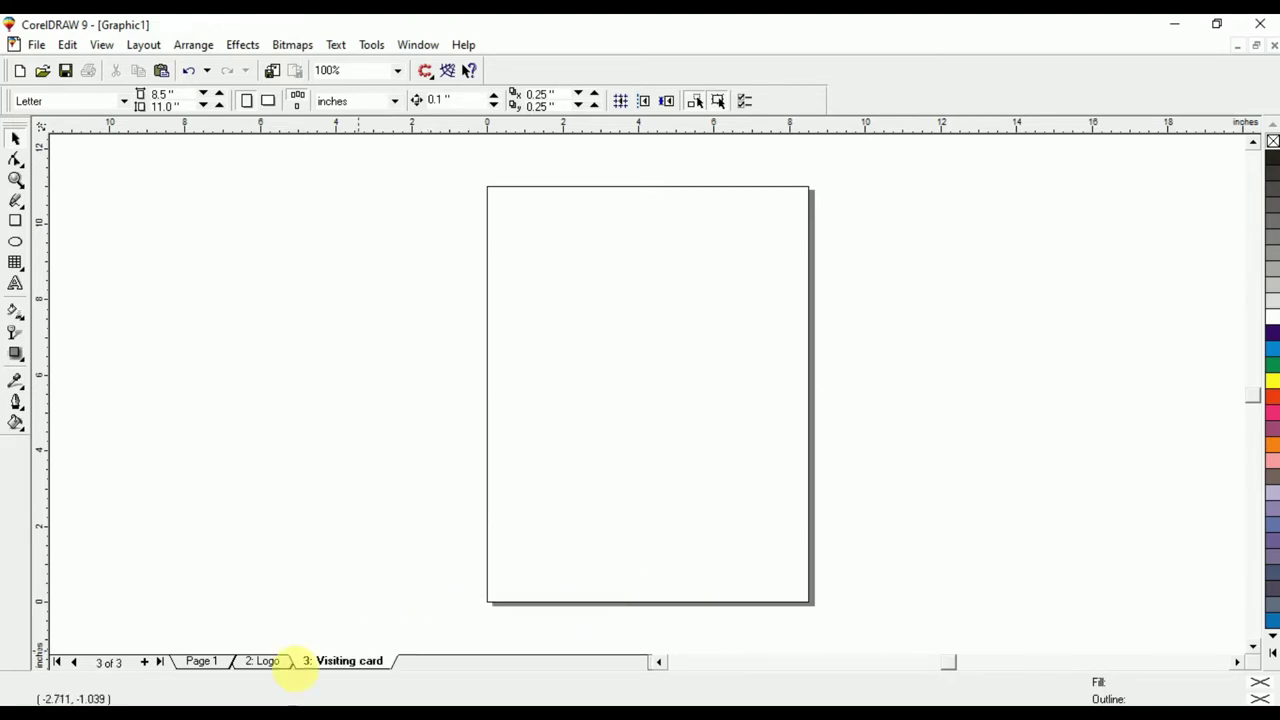
- Switch through Page 1 and the Logo page, ending on the Visiting card page
left_click(203, 661)
left_click(250, 662)
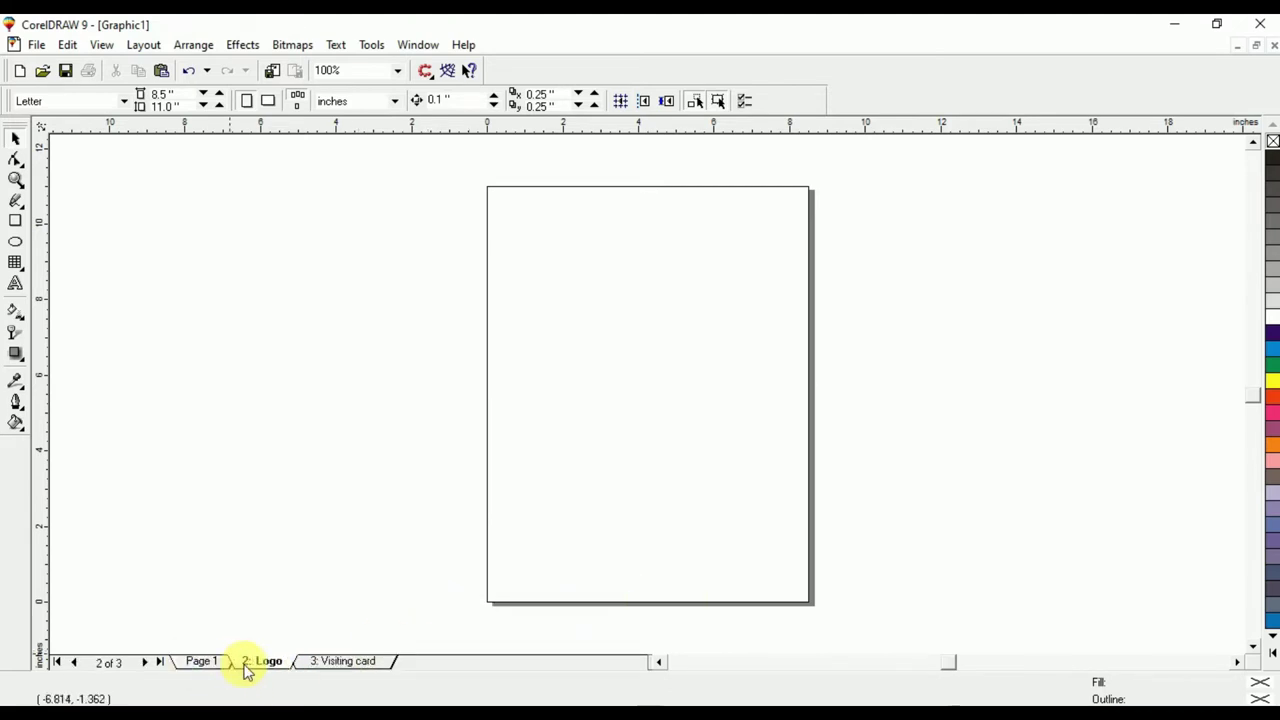
left_click(330, 662)
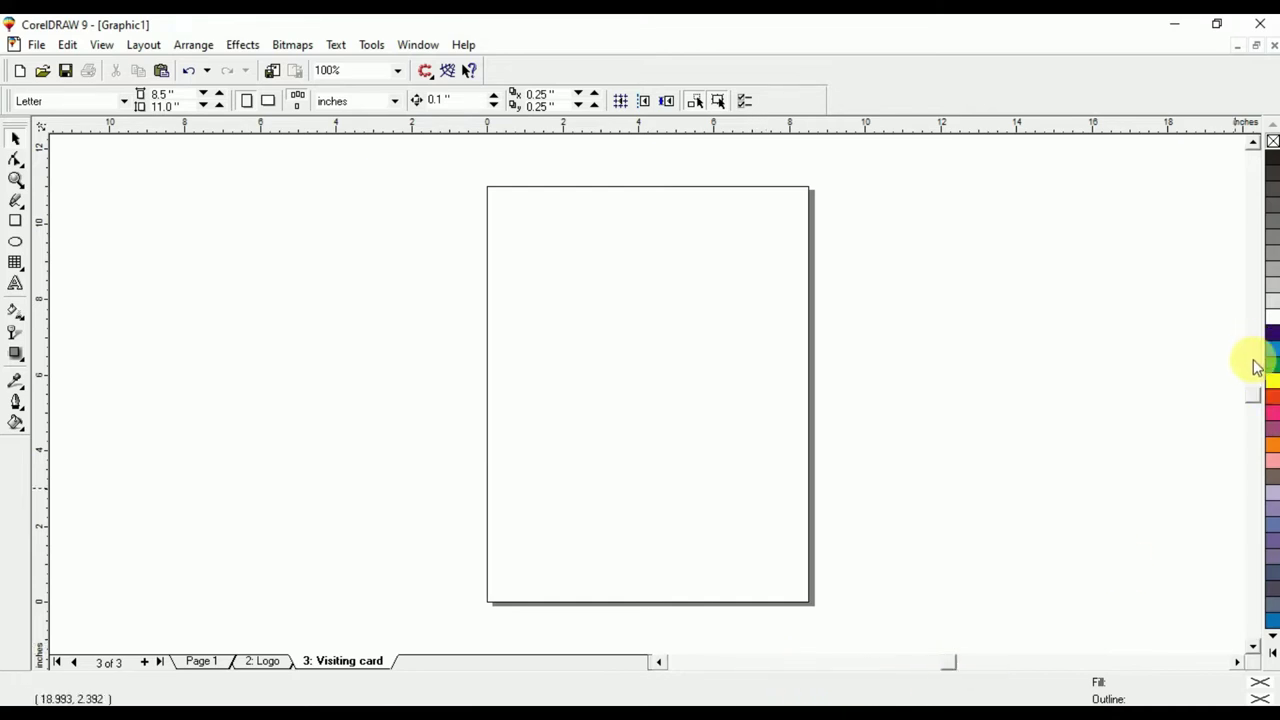
- Scroll the drawing area vertically and horizontally to view the space around the Visiting card page
left_click(1253, 143)
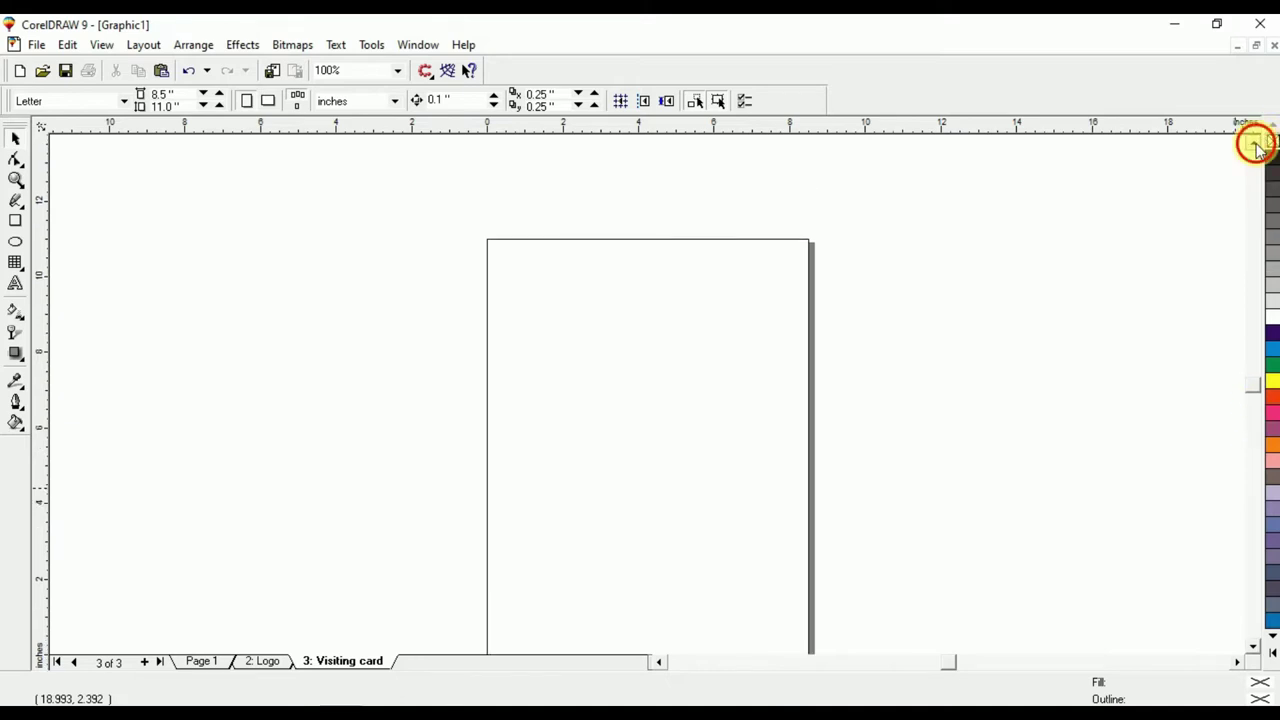
left_click(1253, 143)
left_click(1252, 647)
left_click(1252, 647)
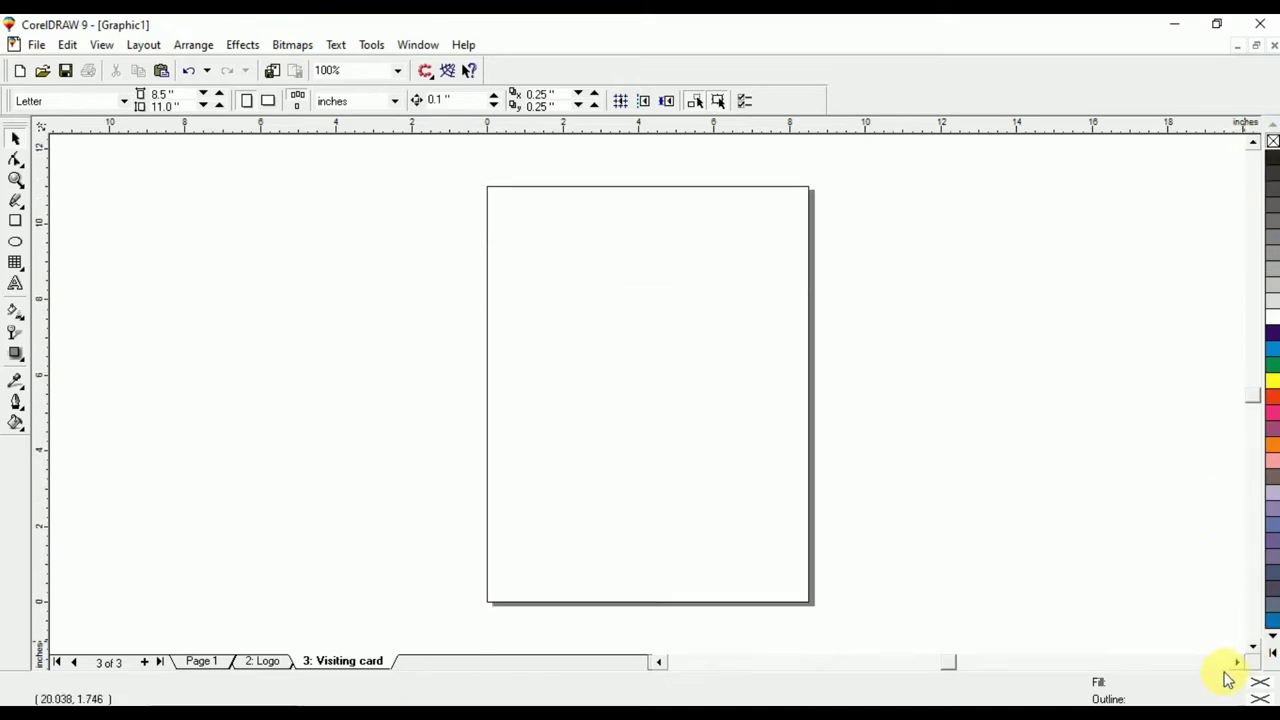
left_click(1237, 662)
left_click(1237, 662)
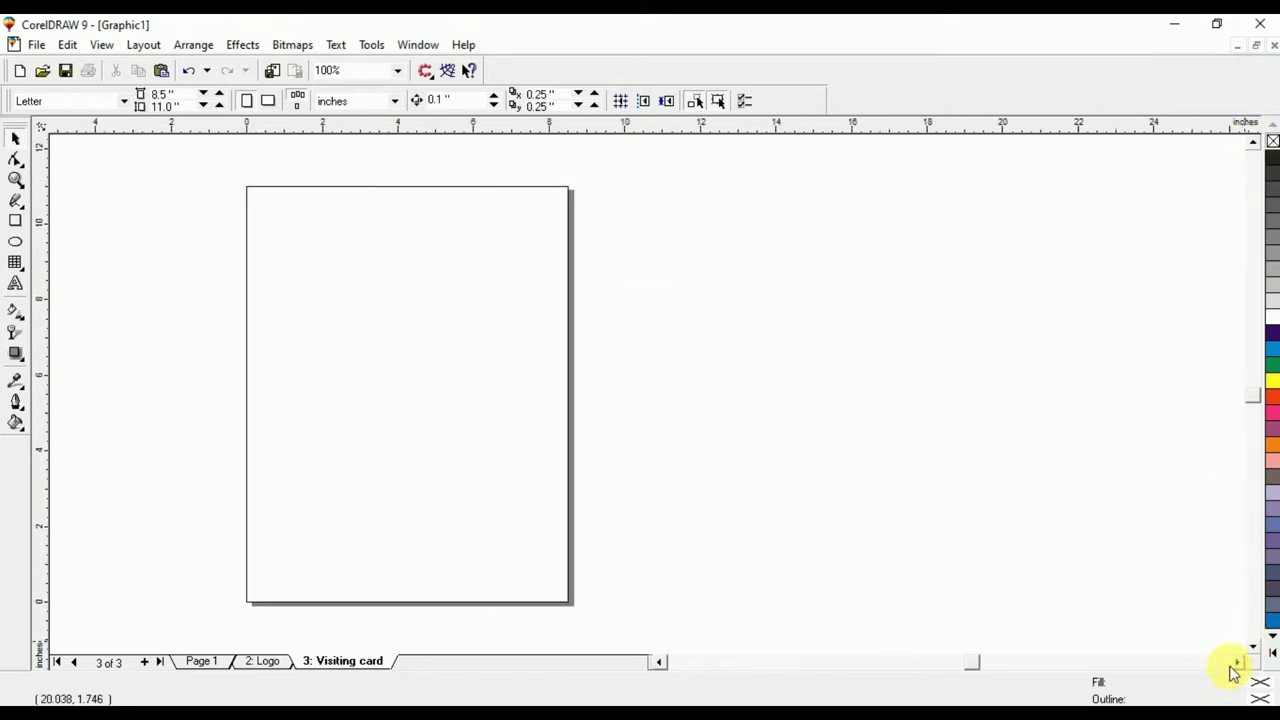
left_click(660, 663)
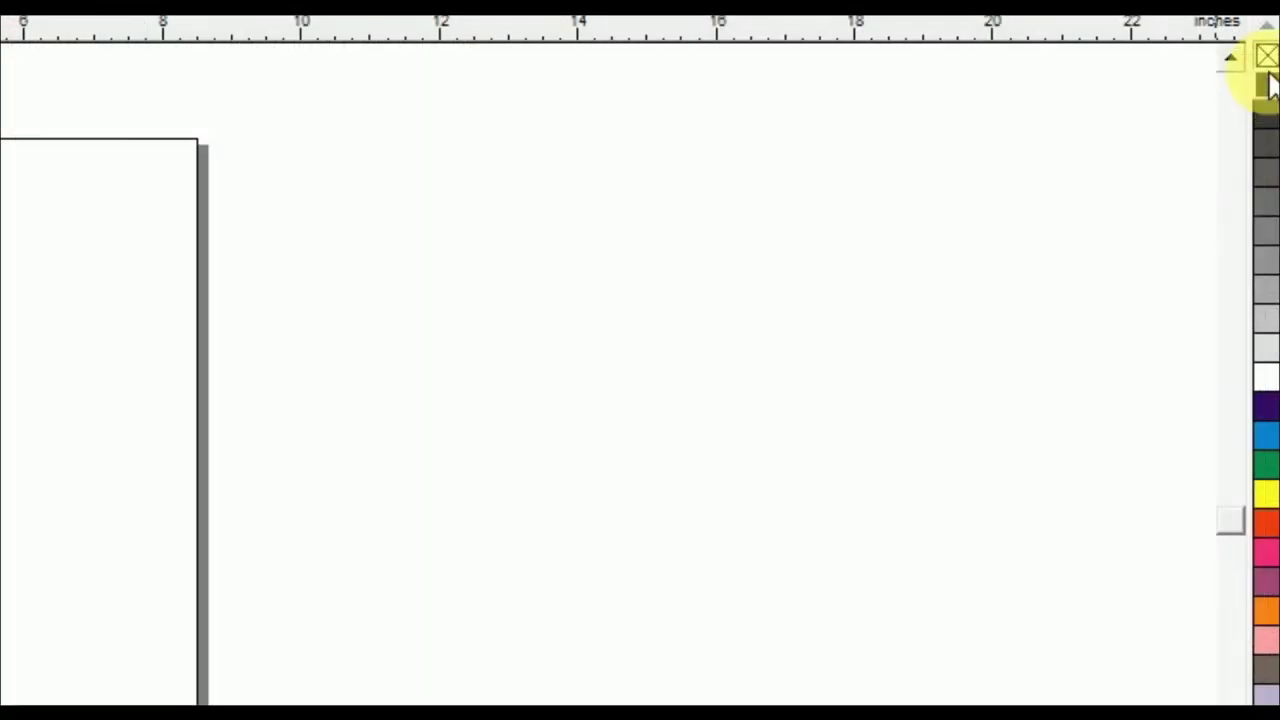
- Draw two trial rectangles on the Visiting card page, about 4.67 × 3.95 inches and 3.95 × 3.06 inches, deleting each one
left_click_drag(404, 260, 582, 411)
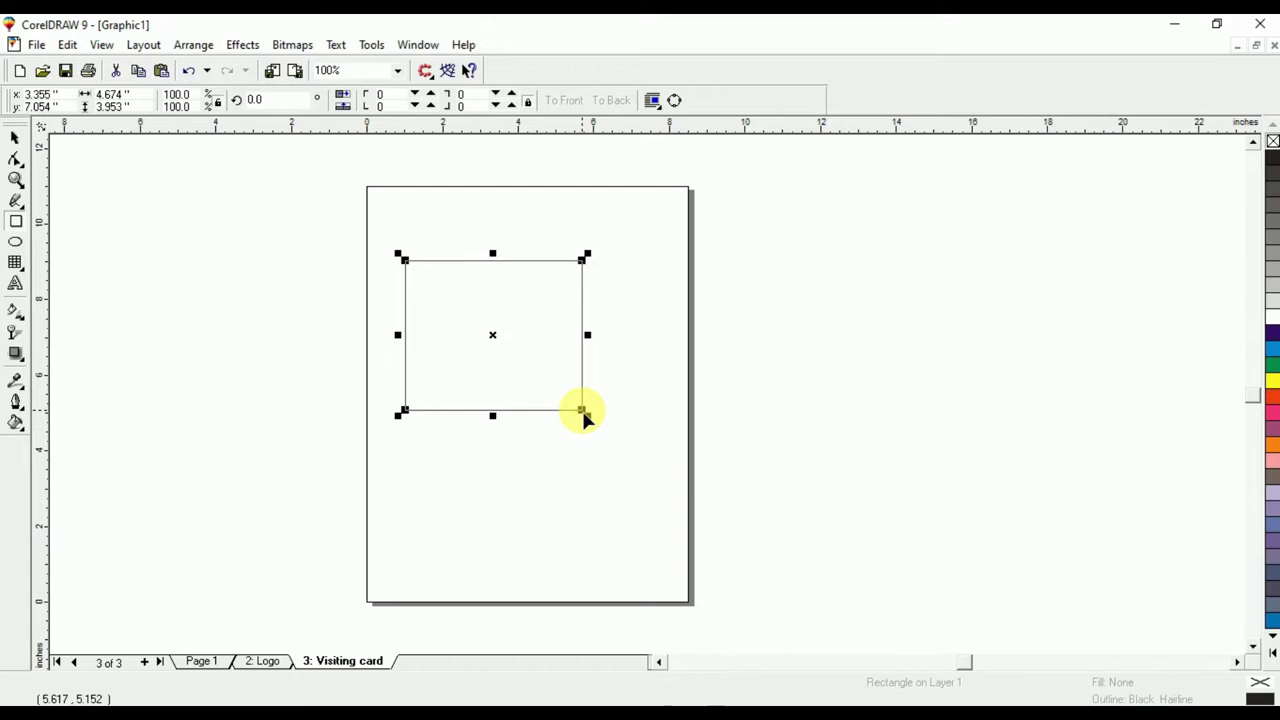
left_click(15, 137)
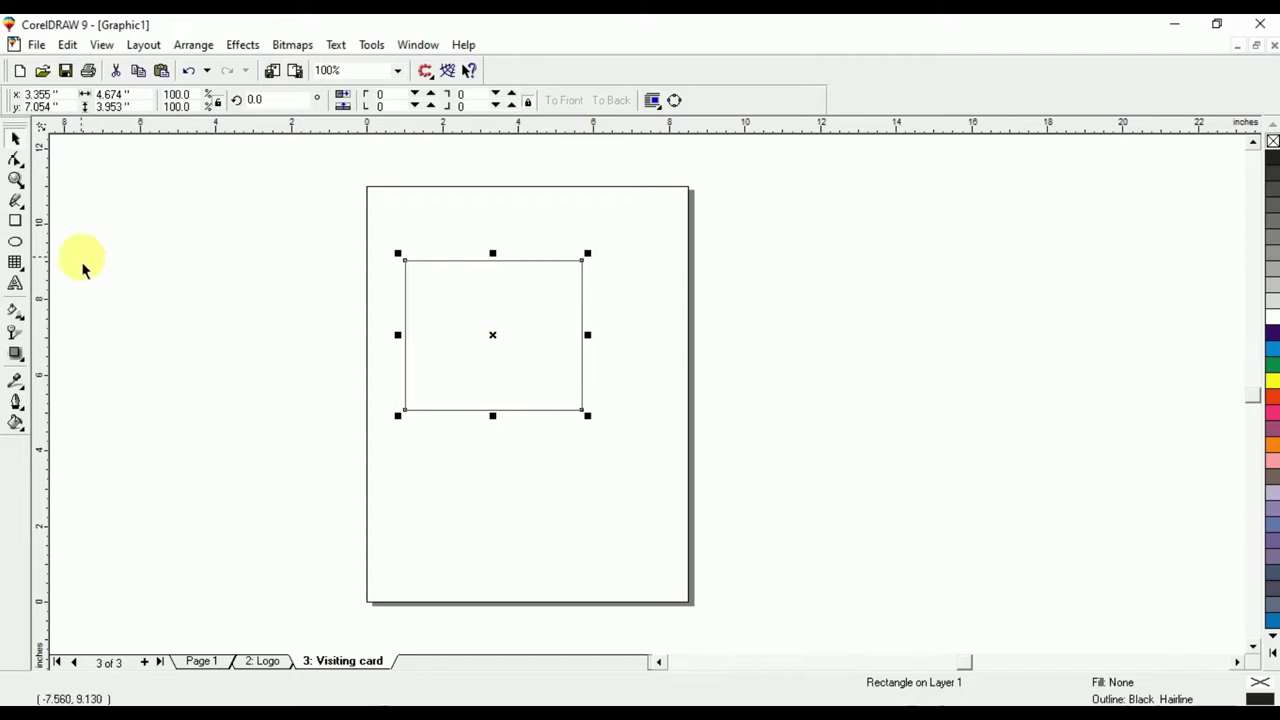
key("Delete")
left_click(15, 221)
left_click_drag(418, 292, 572, 410)
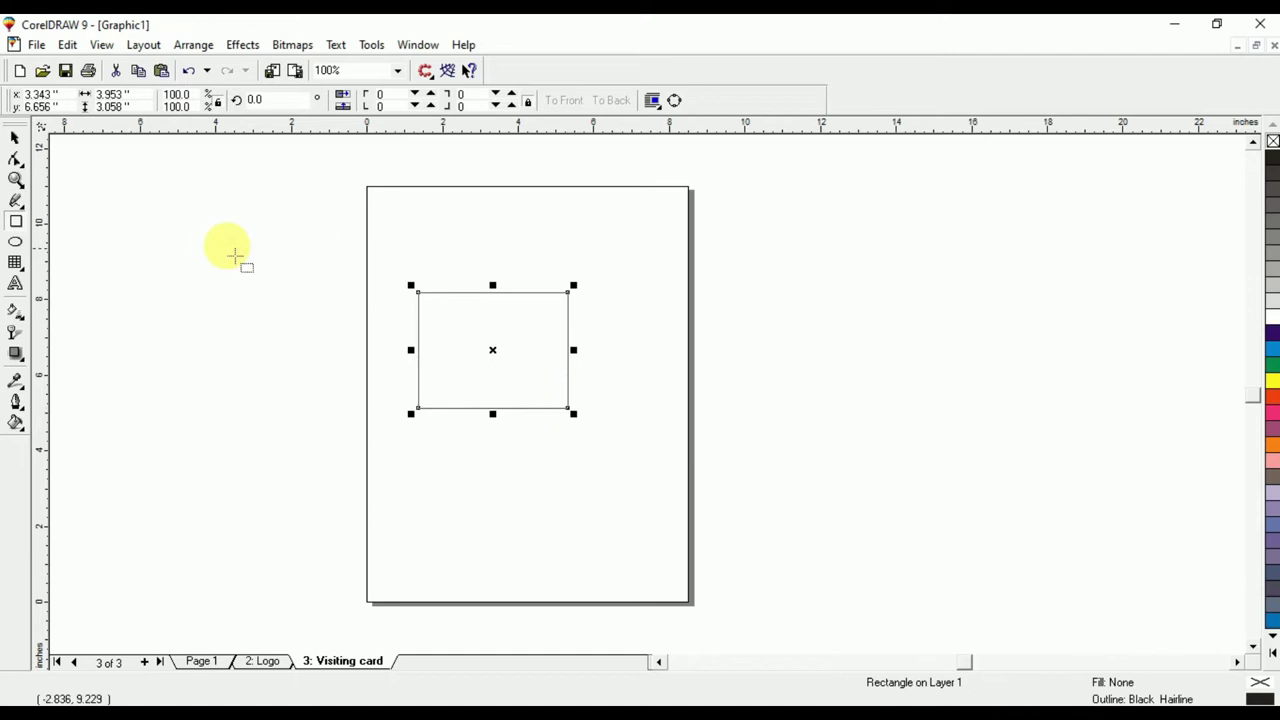
key("Delete")
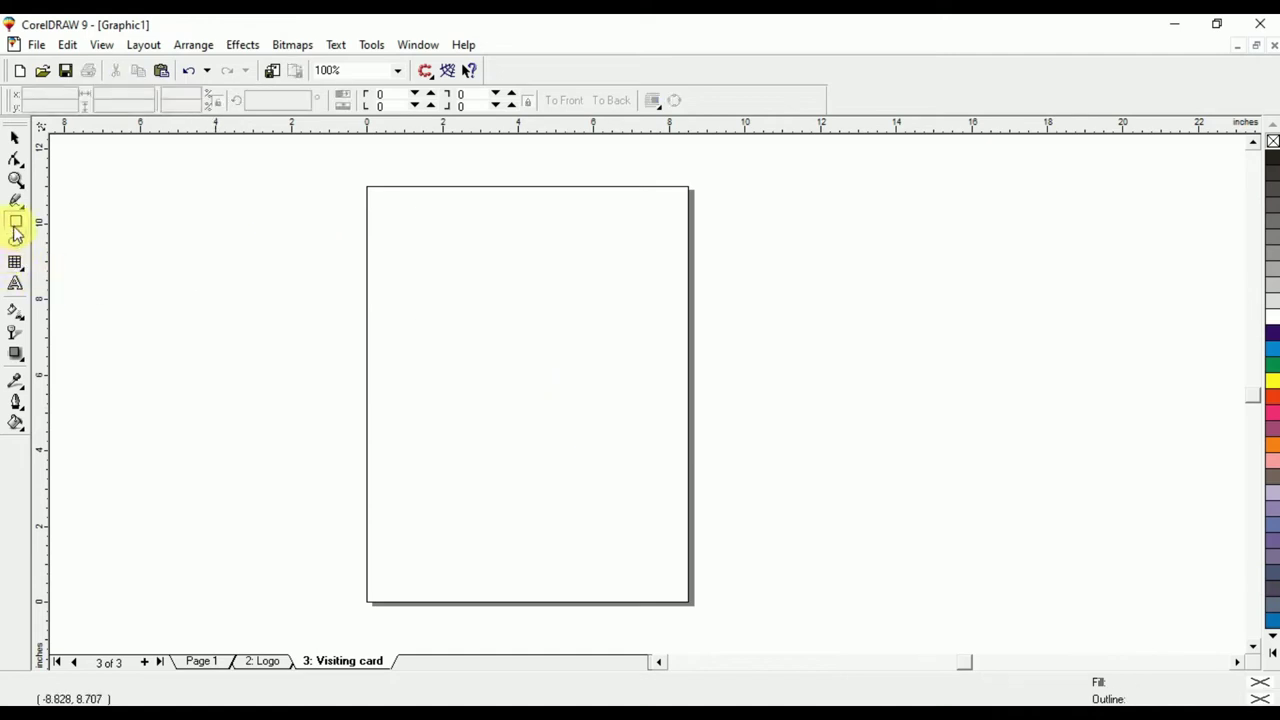
- Draw a near-circular ellipse about 3.73 × 3.70 inches in the page's upper half and keep it selected with the Pick tool
left_click(15, 242)
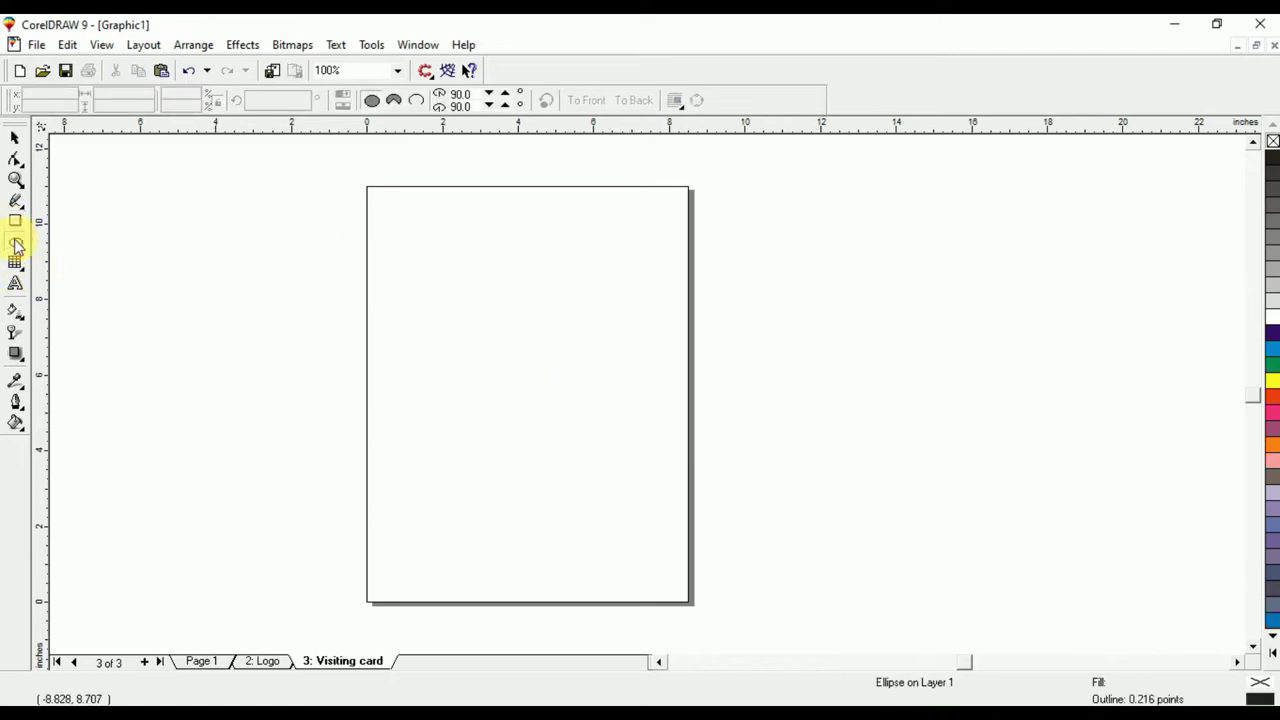
left_click(444, 268)
left_click_drag(444, 268, 585, 408)
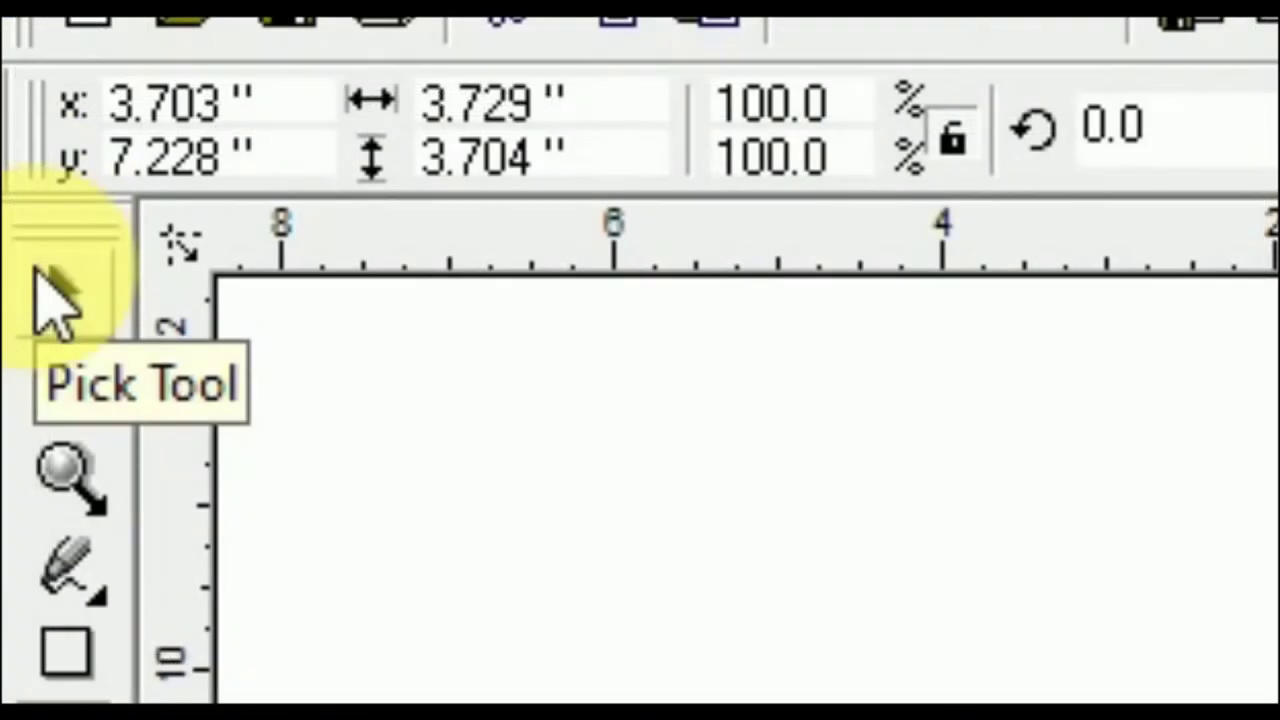
left_click(50, 300)
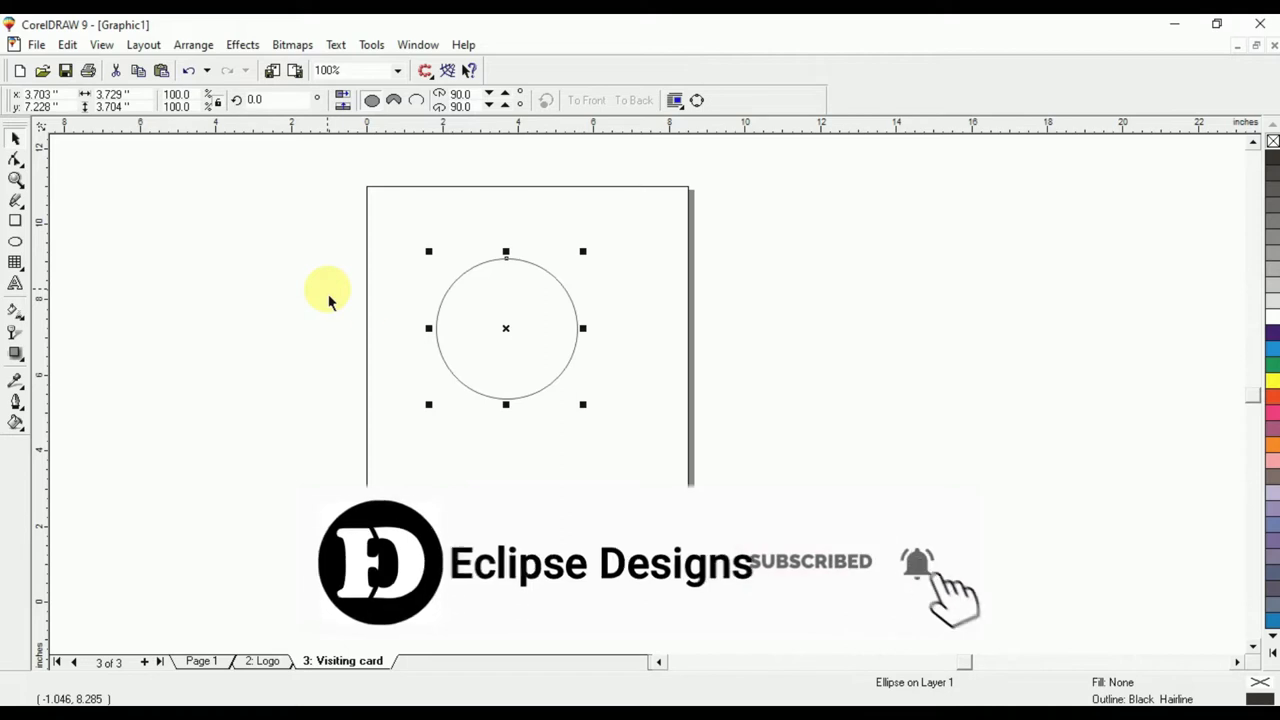
left_click(430, 323)
left_click(438, 328)
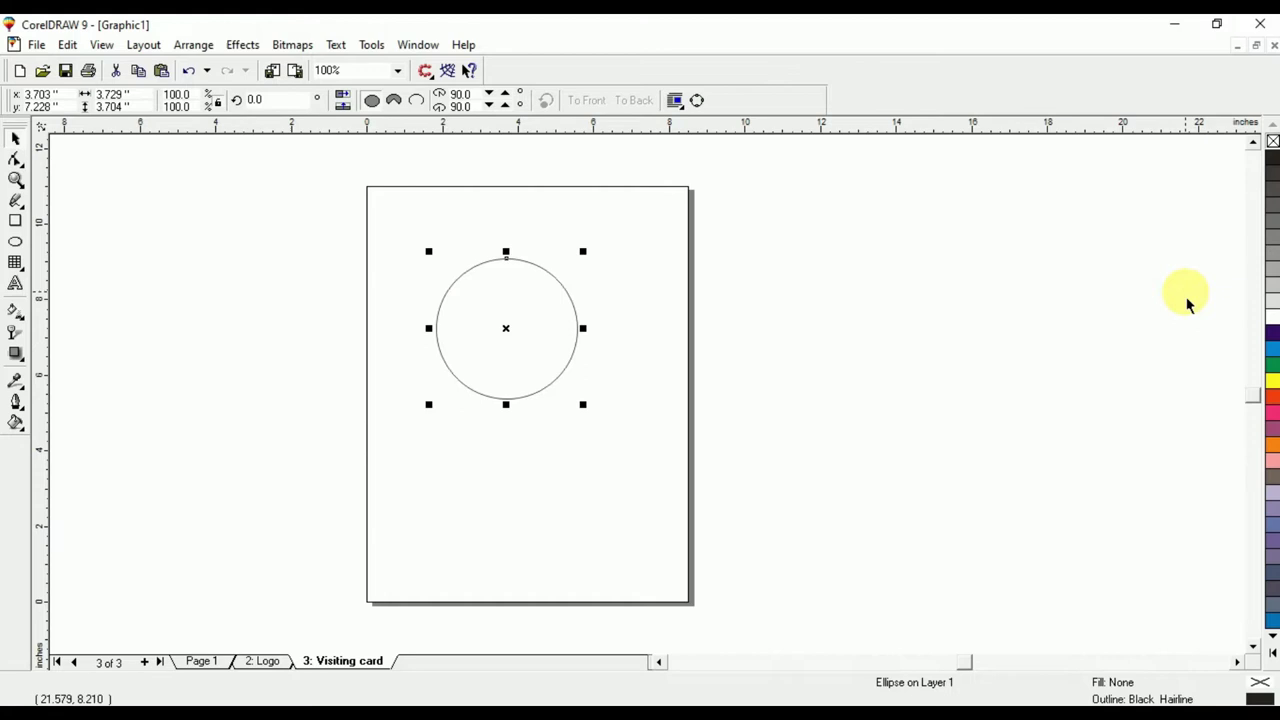
- Fill the circle with Red and deselect it to check the result
left_click(1272, 300)
left_click(1270, 397)
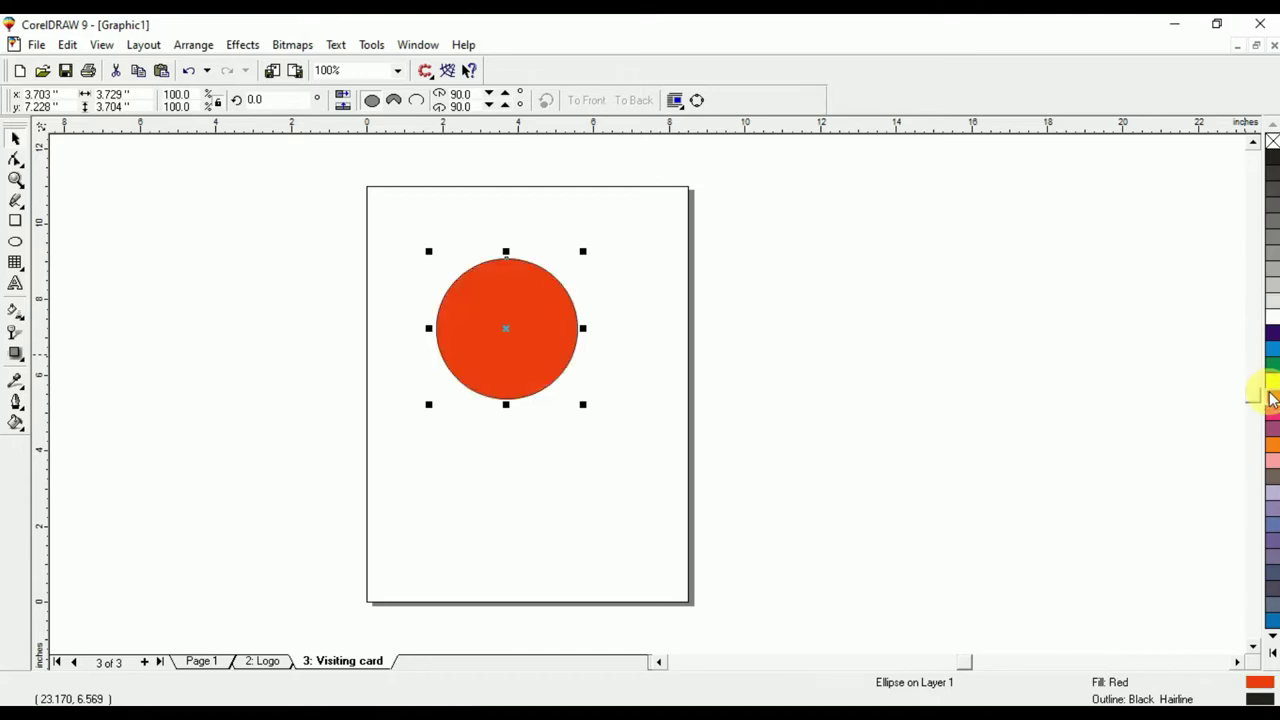
left_click(1200, 383)
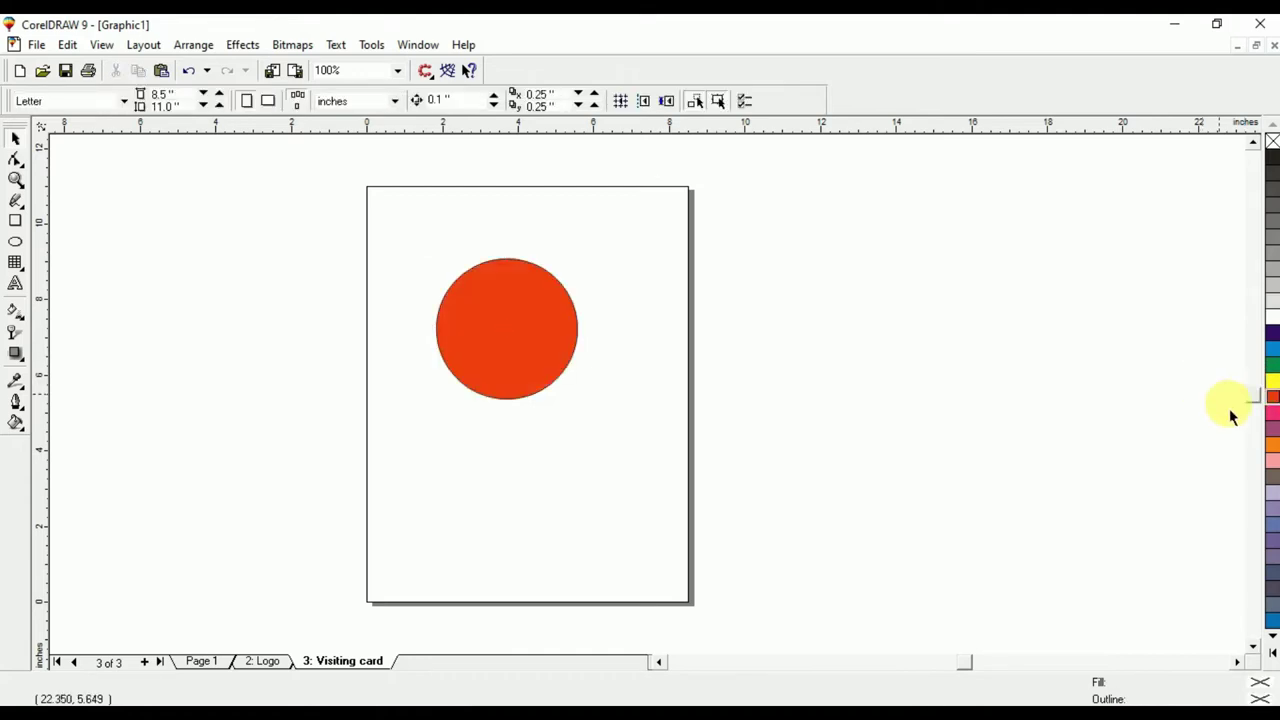
left_click(551, 290)
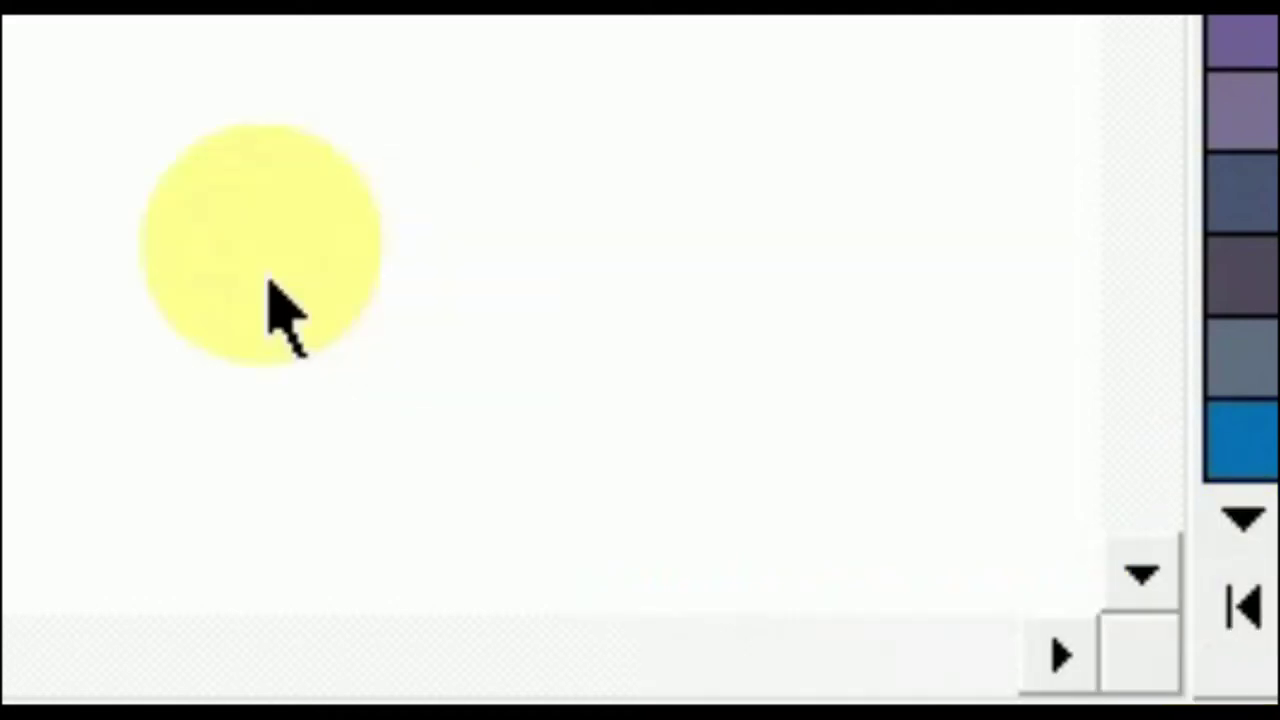
- Browse the further swatches of the color palette and expand the palette
left_click(1242, 520)
left_click(1242, 520)
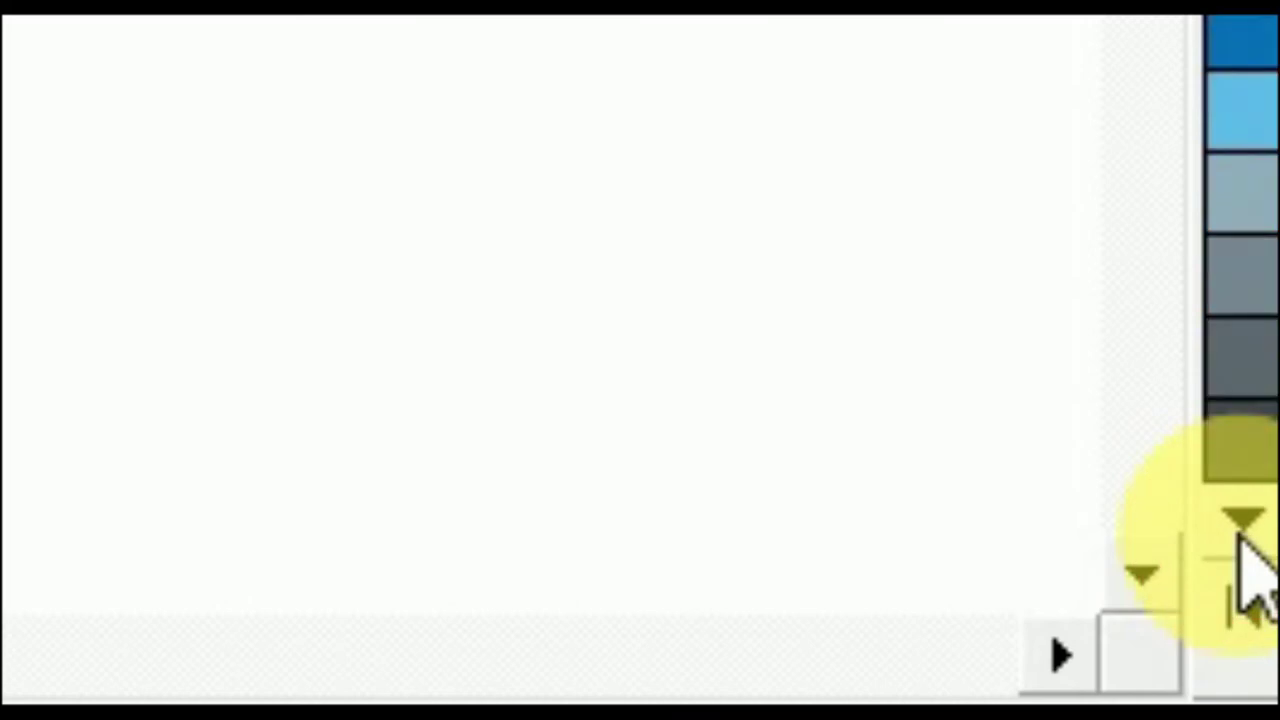
left_click(1242, 520)
left_click(1242, 520)
left_click(1243, 525)
left_click(1243, 525)
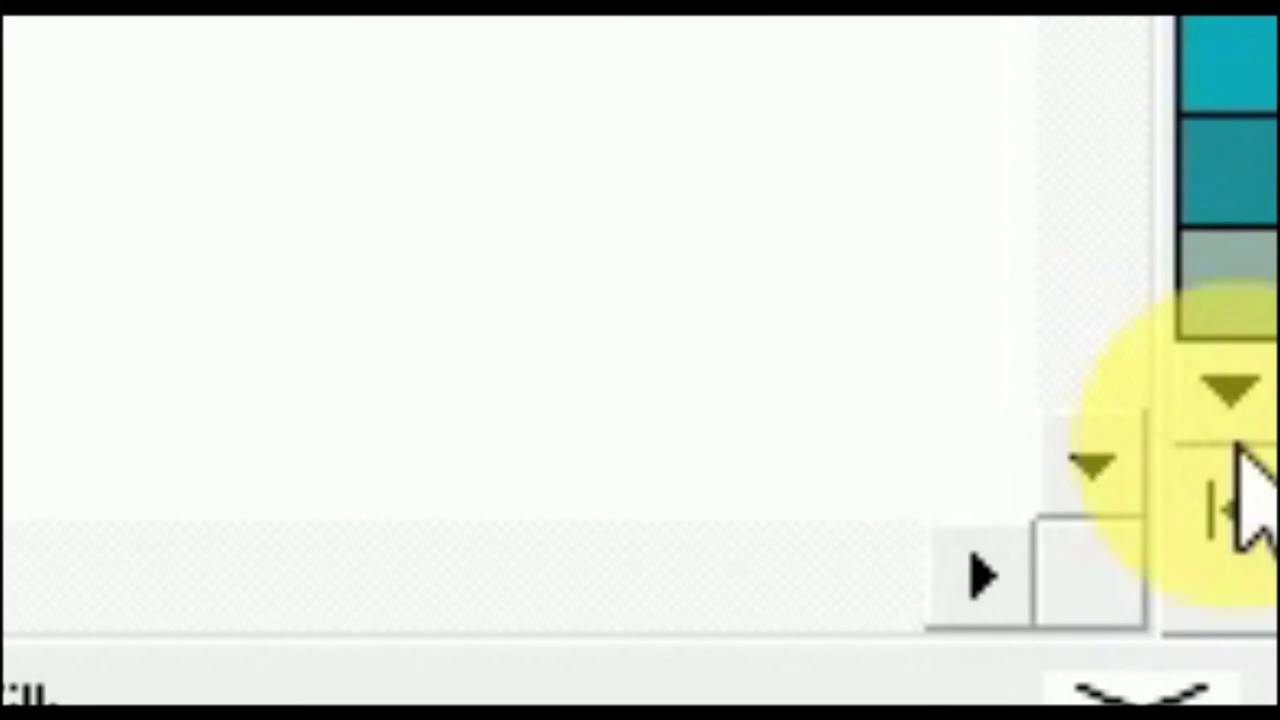
left_click(1258, 535)
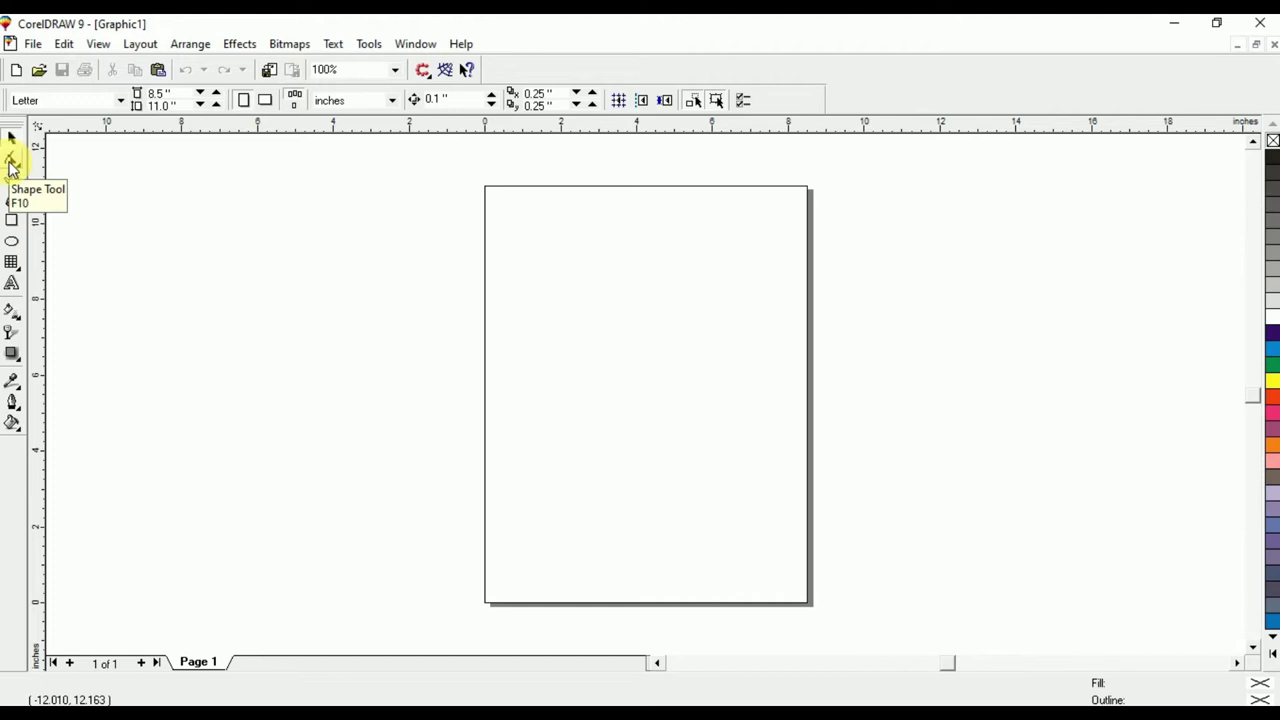
- Draw a rectangle about 4.23 × 3.23 inches on the page and move it partly past the page's left edge
left_click(8, 222)
left_click_drag(506, 266, 666, 388)
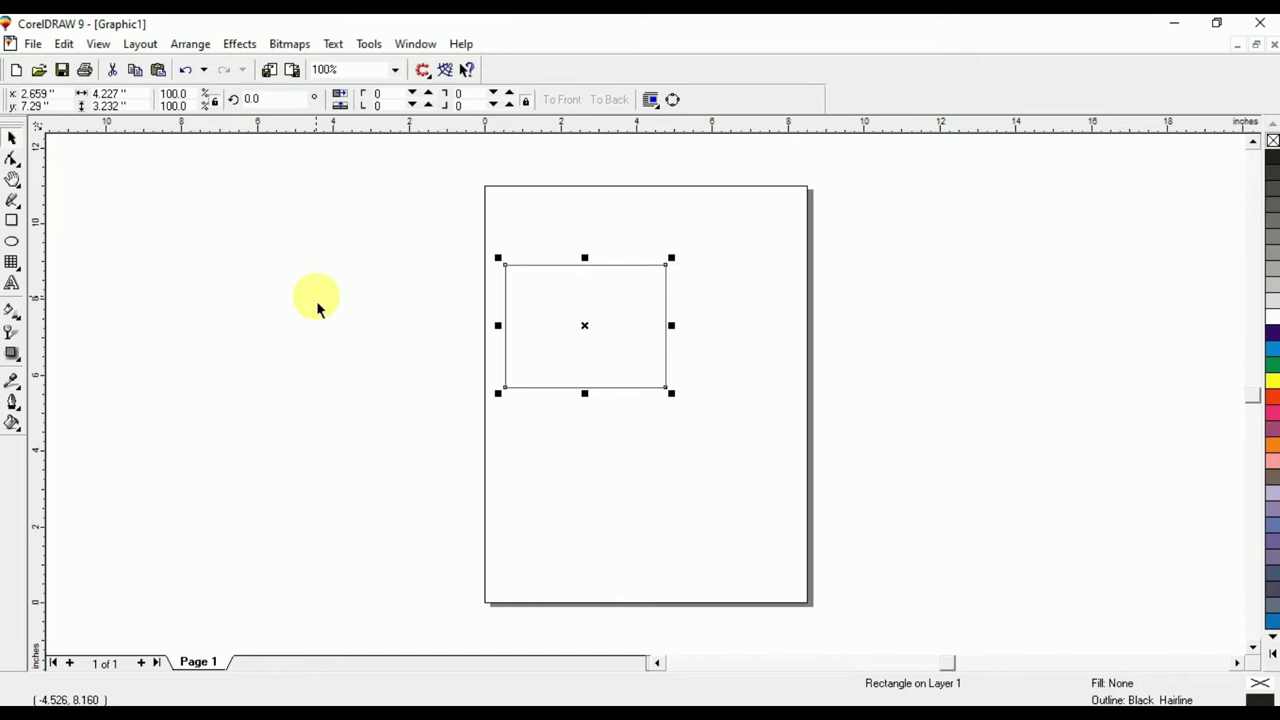
left_click_drag(558, 332, 444, 272)
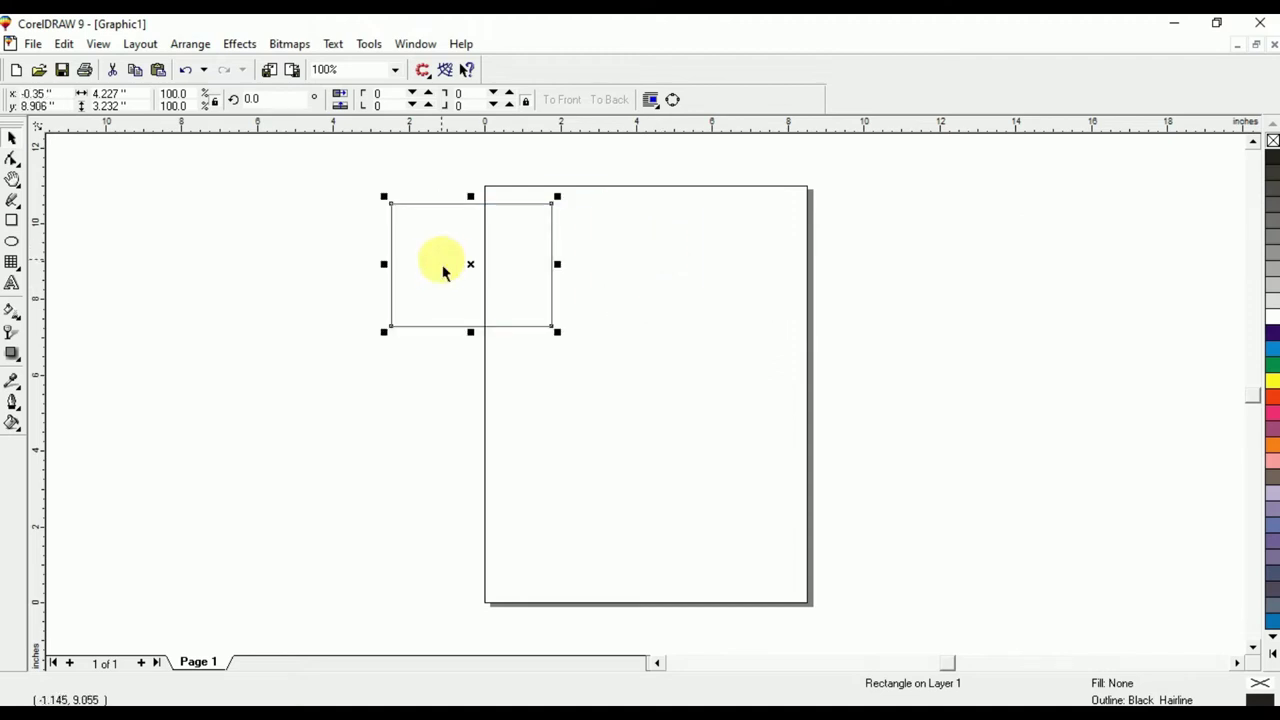
- Show the rectangle's rotate and skew handles, return to its sizing handles and center the rectangle on the page
left_click(444, 272)
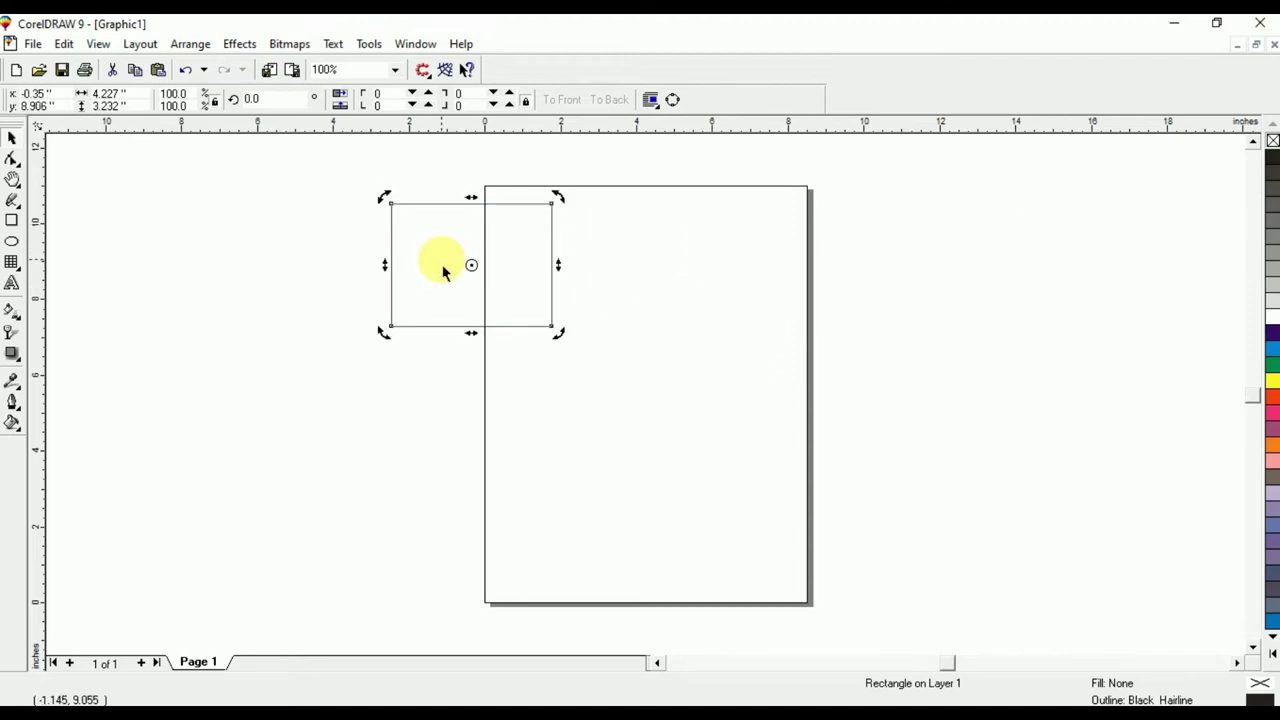
left_click(444, 272)
key("p")
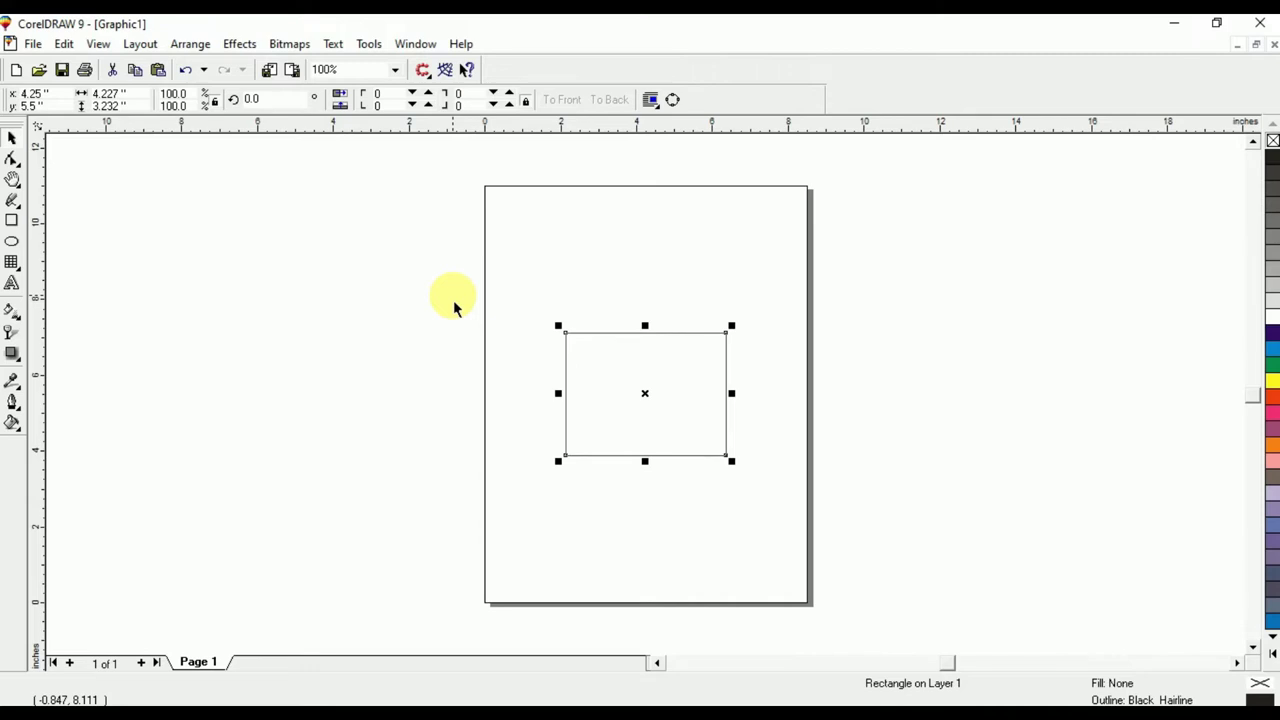
- Deselect the rectangle and zoom the view so that it fits the drawing window
left_click(597, 309)
left_click_drag(597, 305, 700, 440)
left_click(711, 434)
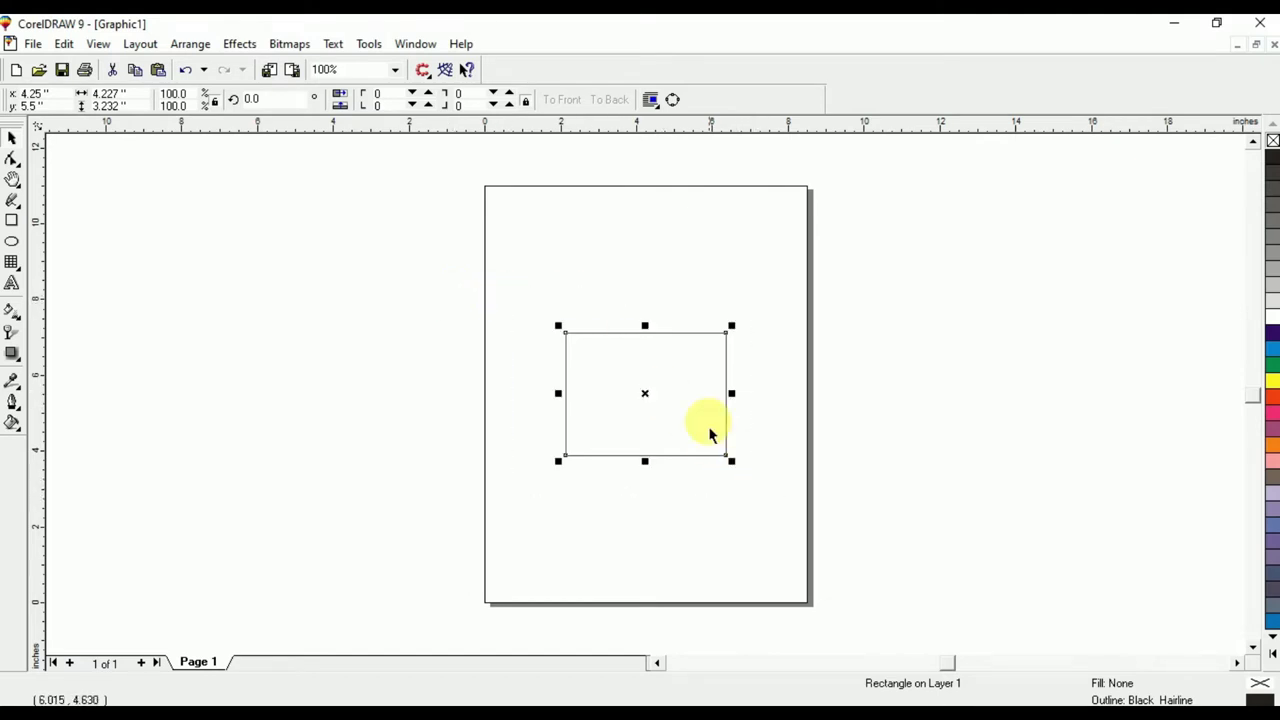
left_click(534, 303)
left_click_drag(737, 478, 760, 500)
key("F4")
left_click(762, 488)
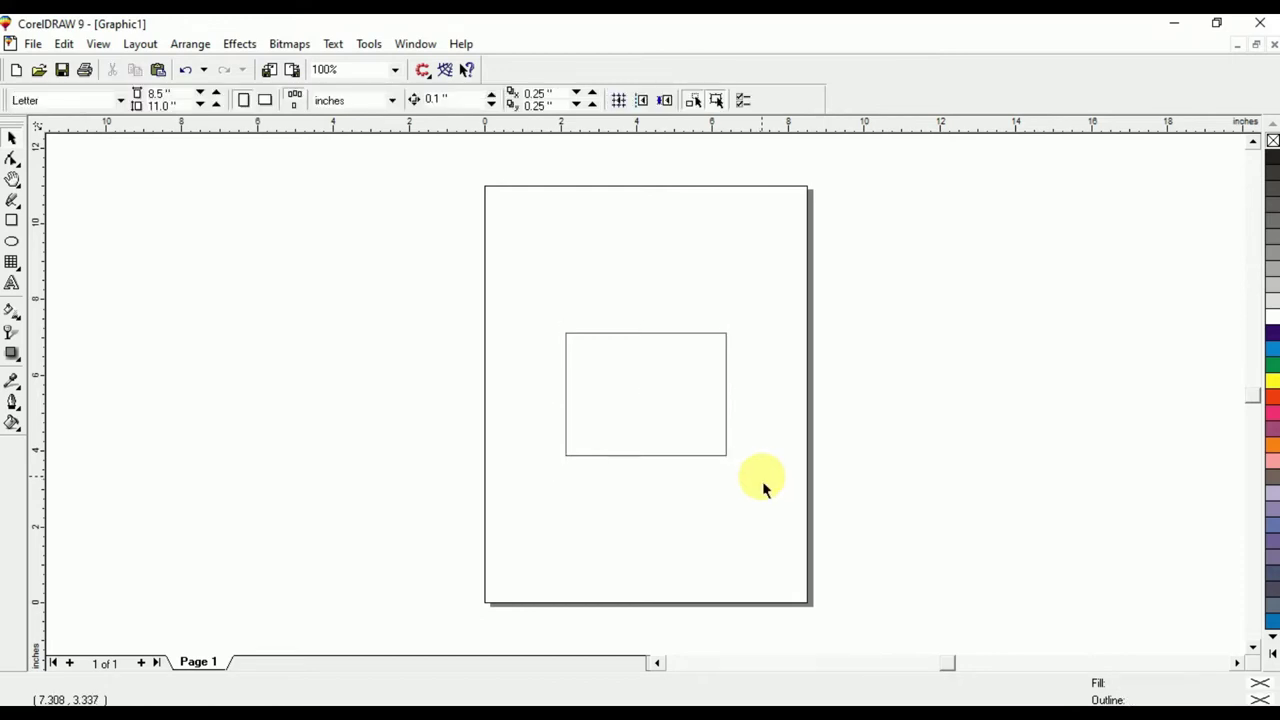
key("F4")
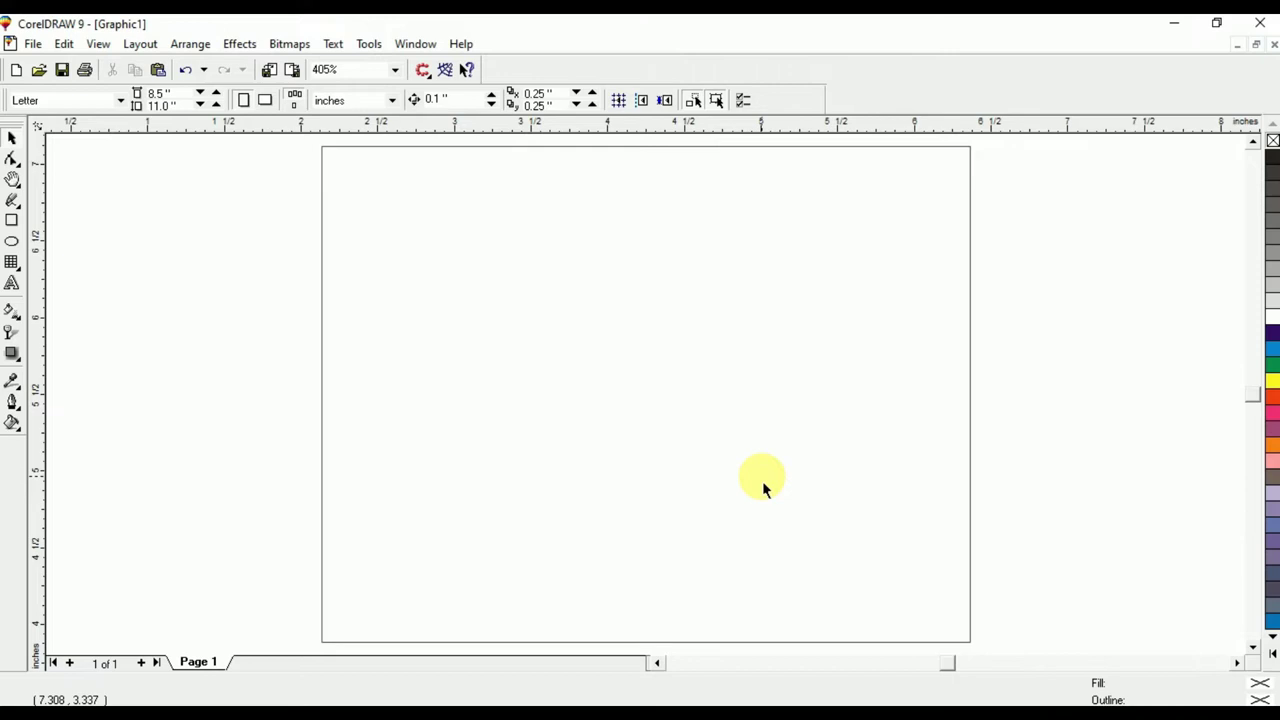
- Select the rectangle and use the Shape tool to round all its corners to 46 and then 100, finally restoring them to 0
key("Tab")
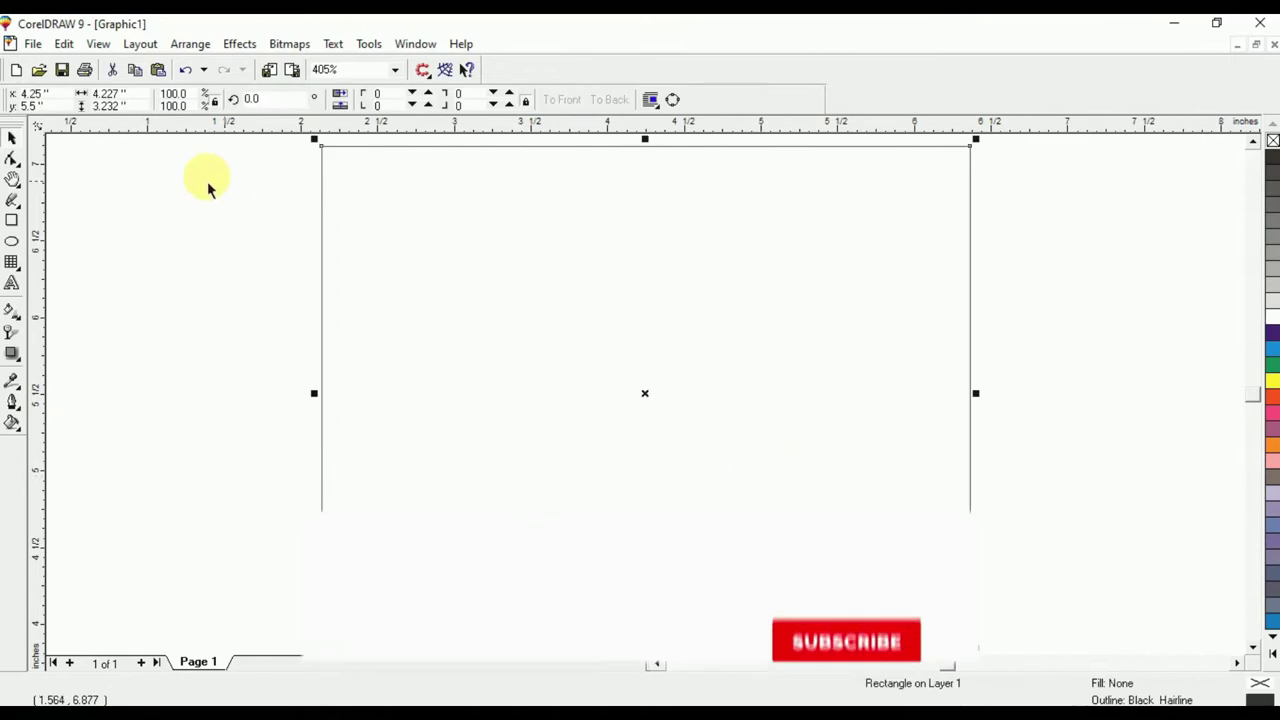
left_click(12, 165)
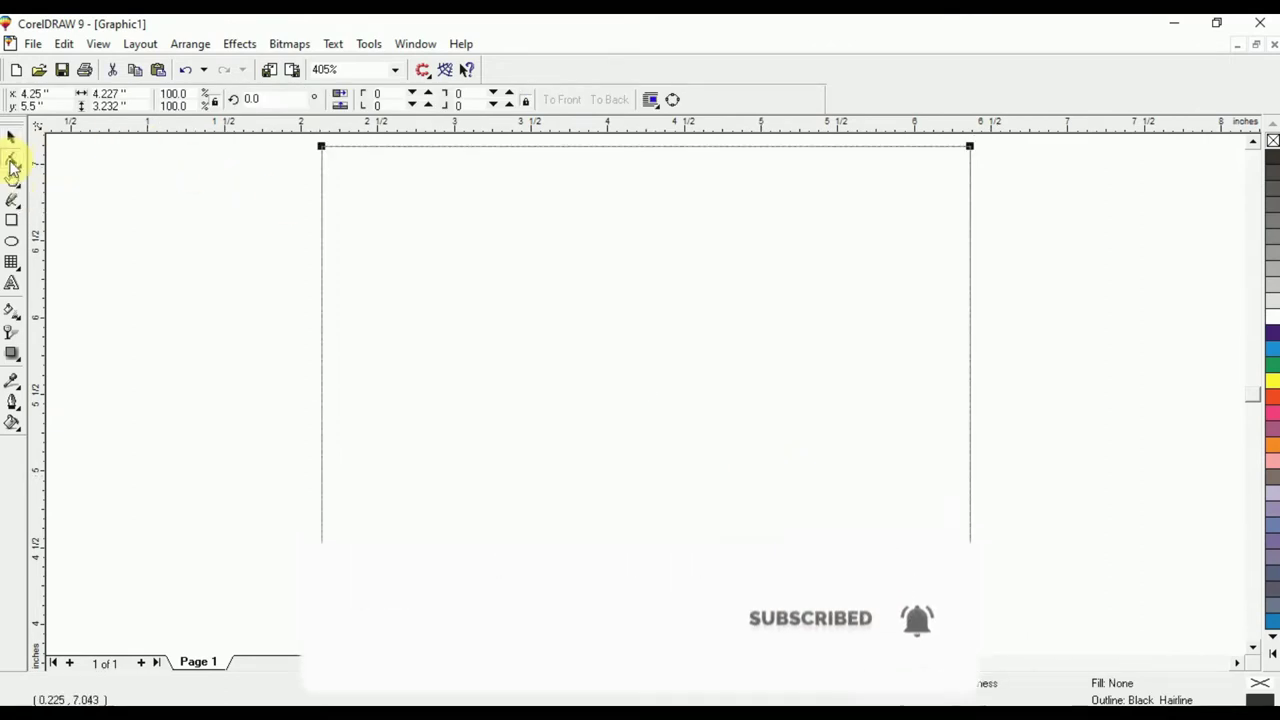
left_click(11, 136)
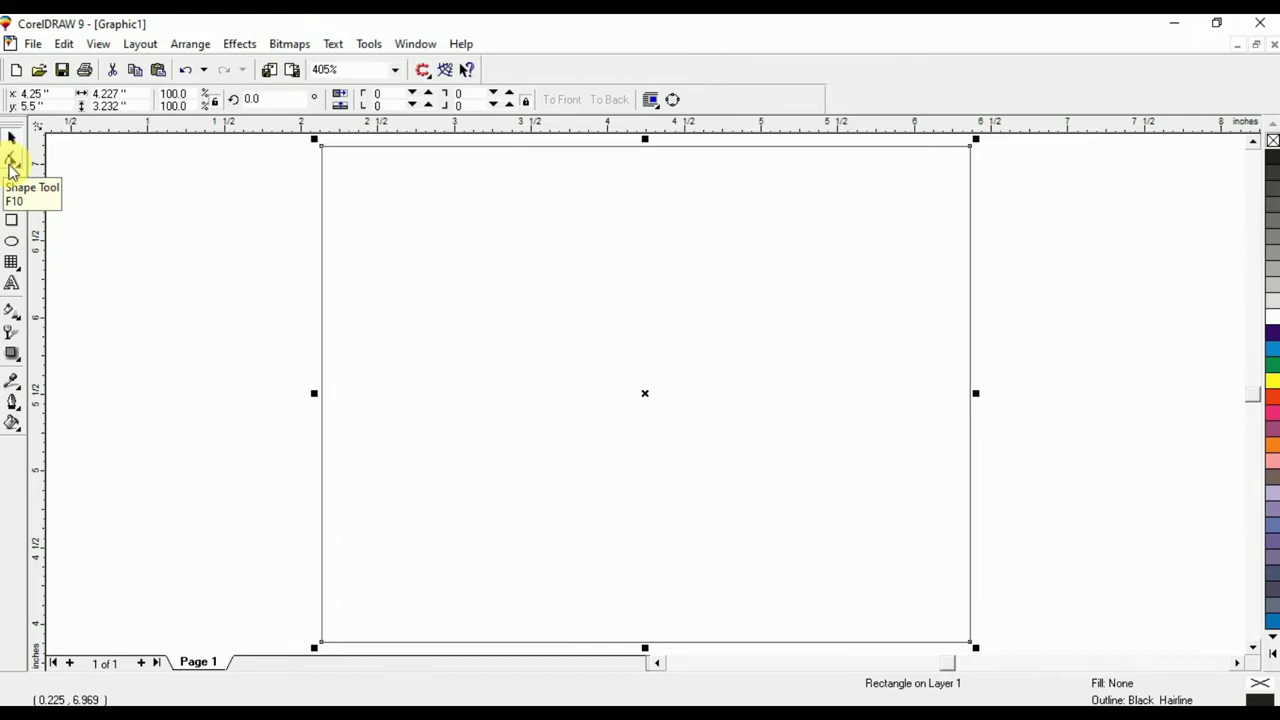
left_click(12, 162)
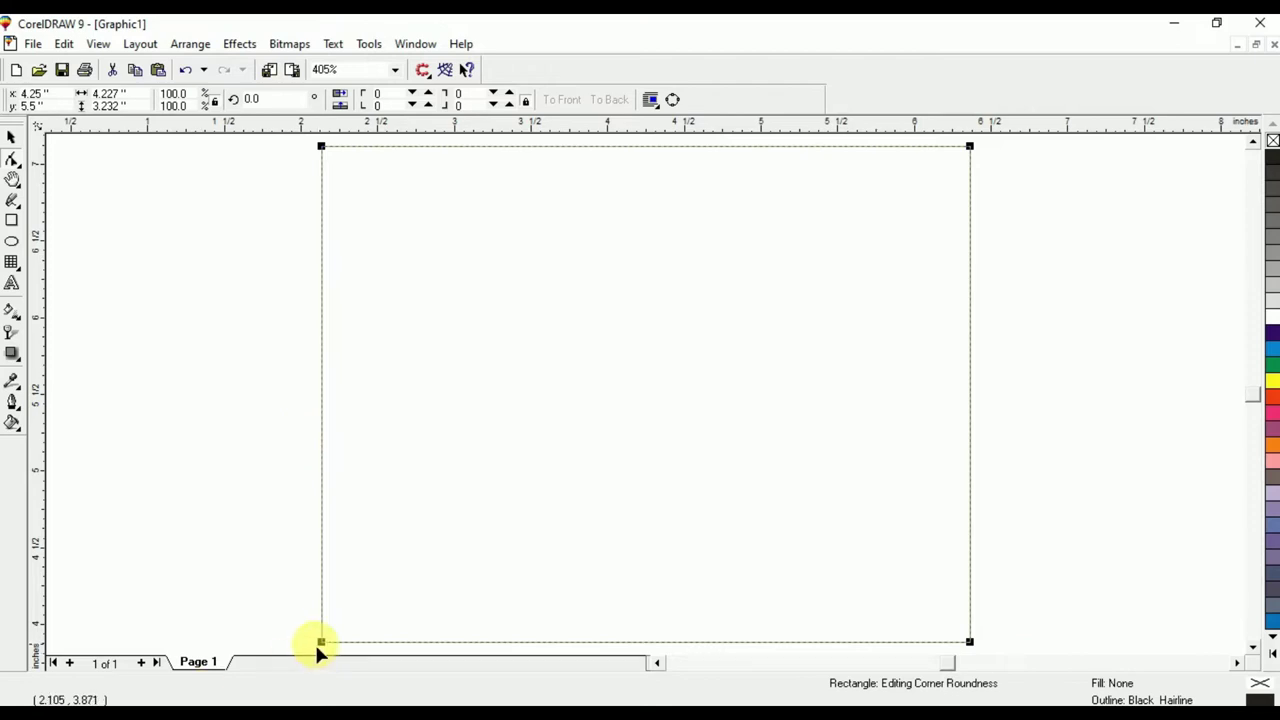
left_click_drag(321, 643, 333, 650)
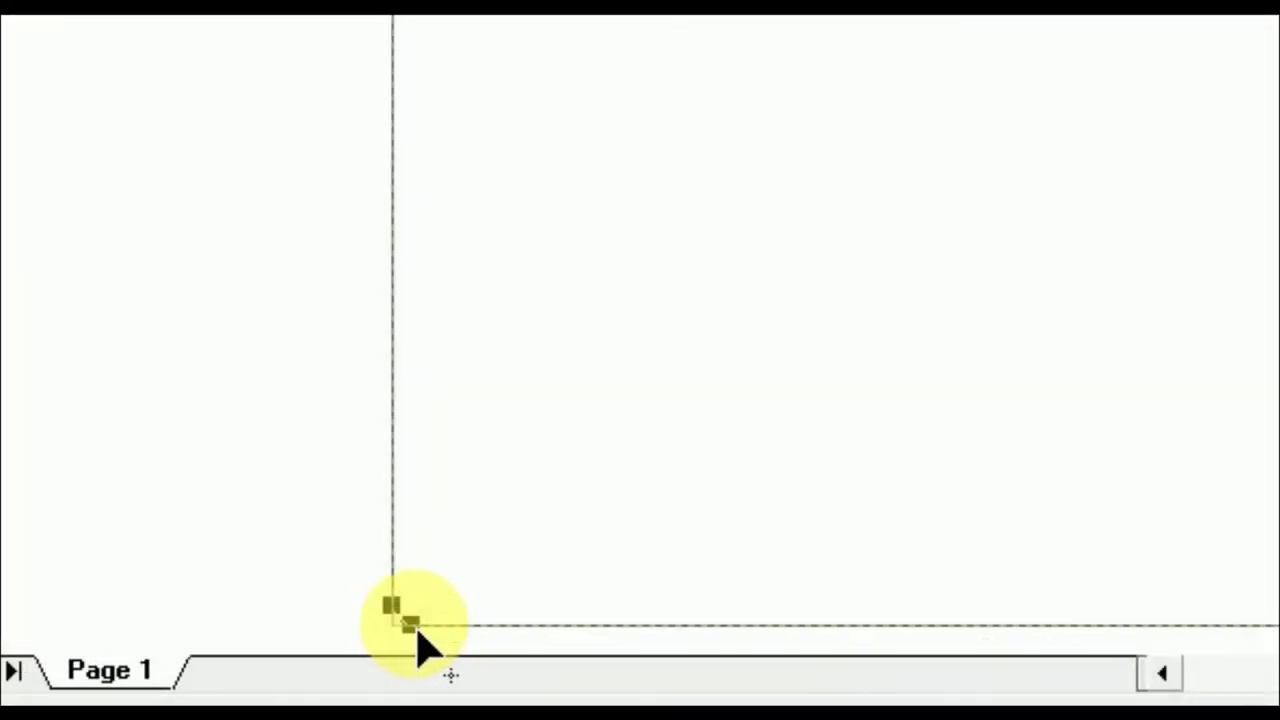
left_click_drag(418, 634, 668, 540)
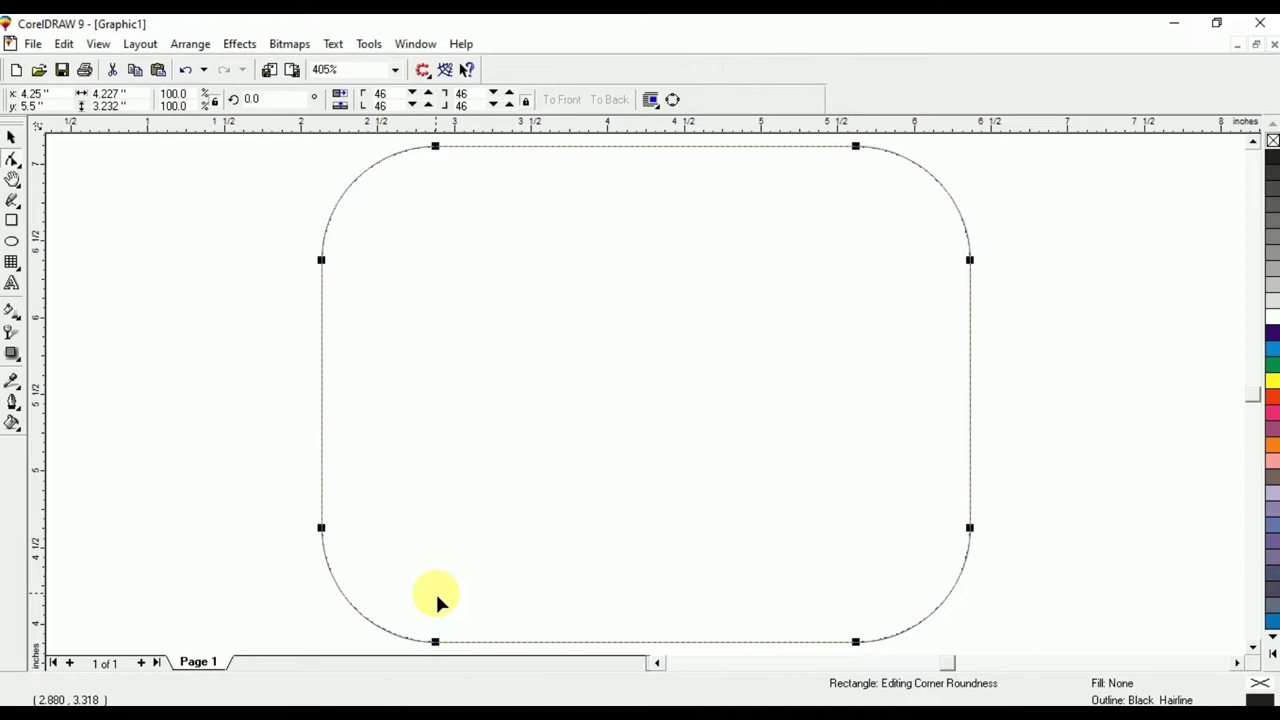
left_click_drag(321, 527, 332, 389)
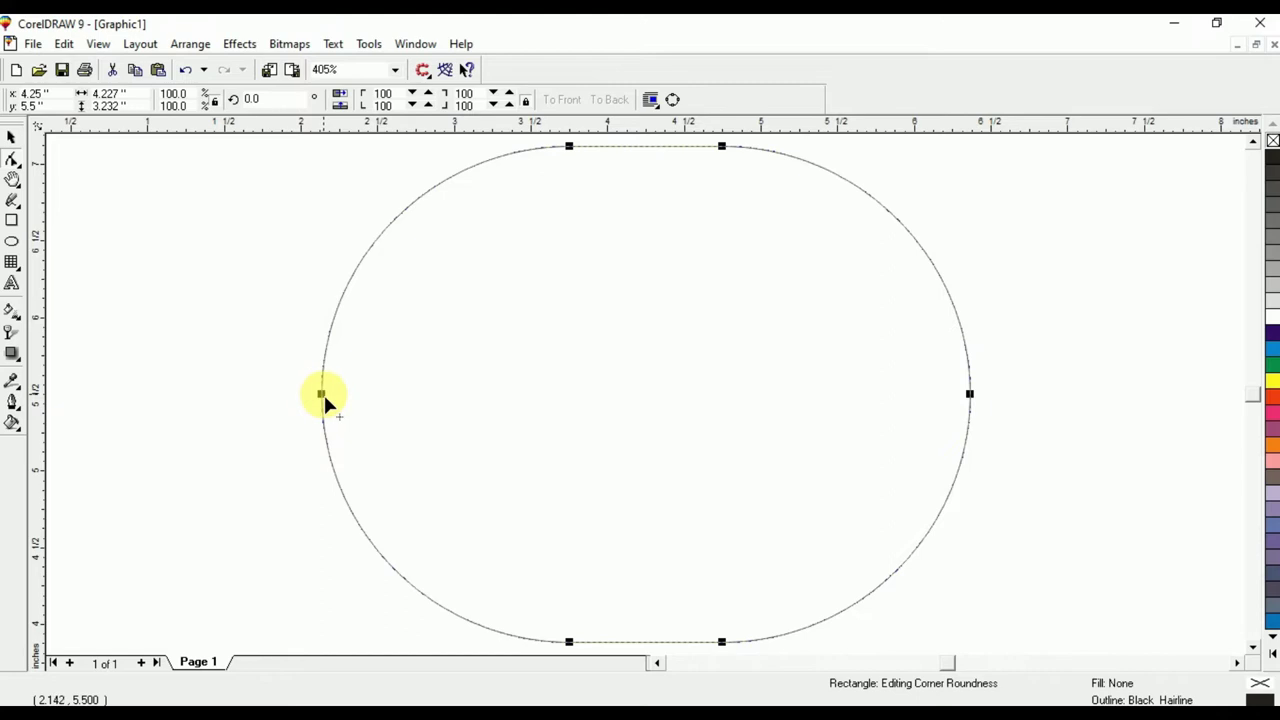
left_click_drag(323, 393, 320, 520)
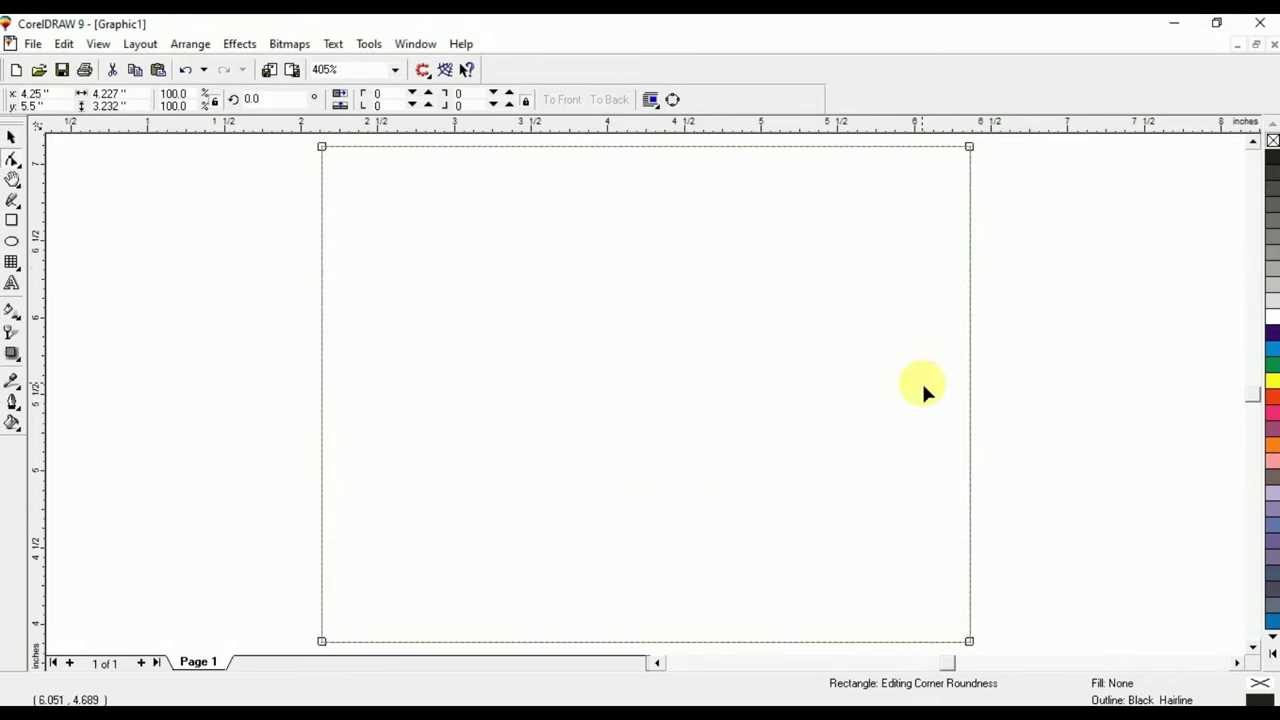
- Choose the Polygon tool in place of the Graph Paper tool, return to the Pick tool and deselect the rectangle
left_click(20, 265)
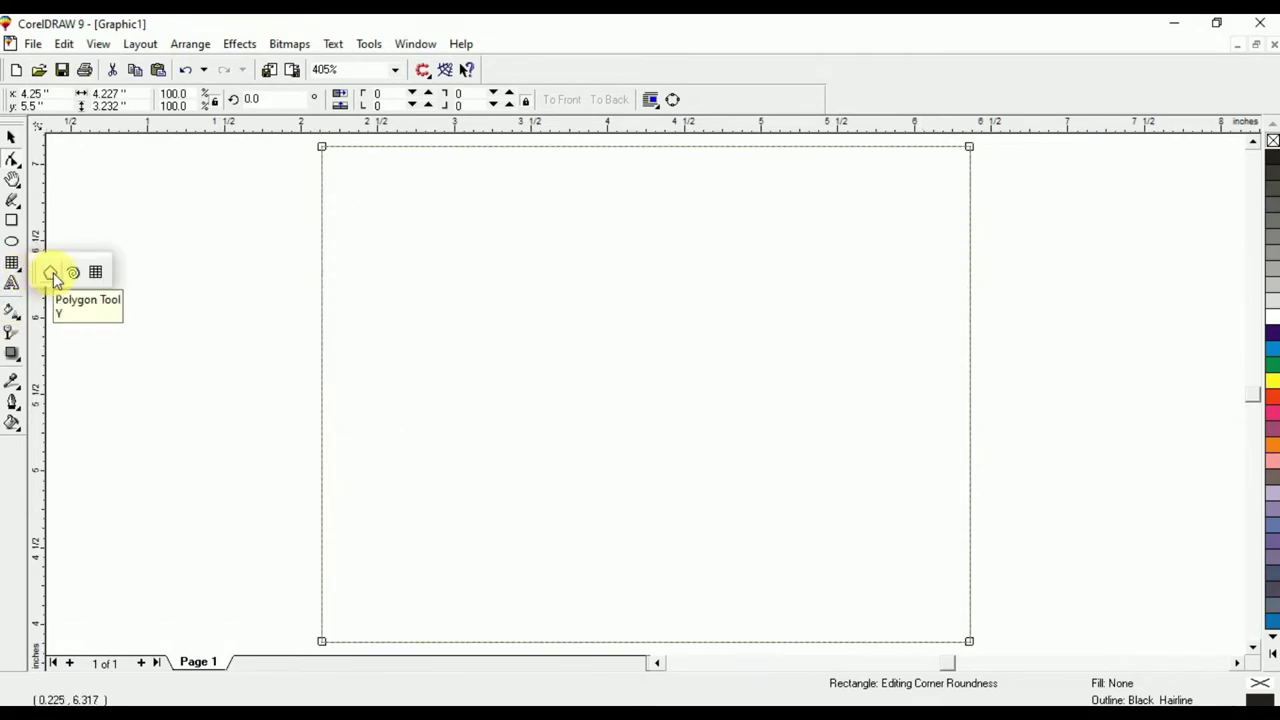
left_click(52, 275)
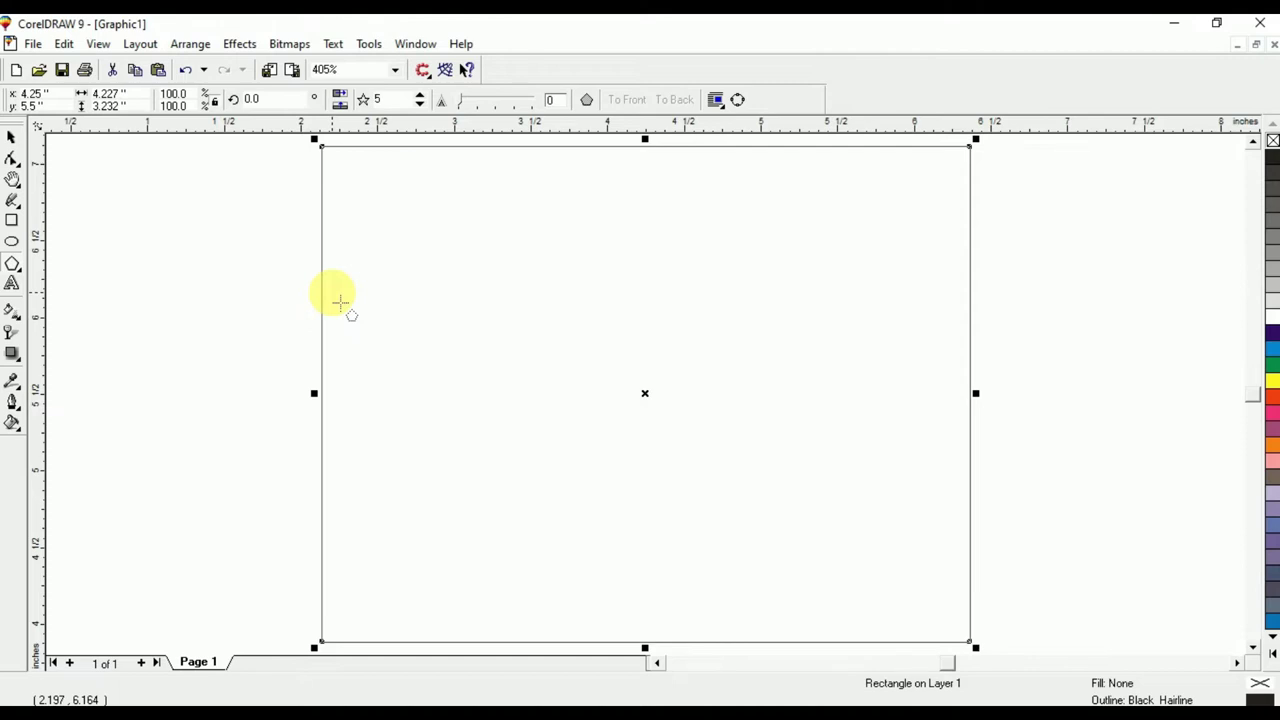
left_click(12, 158)
key("space")
left_click(286, 264)
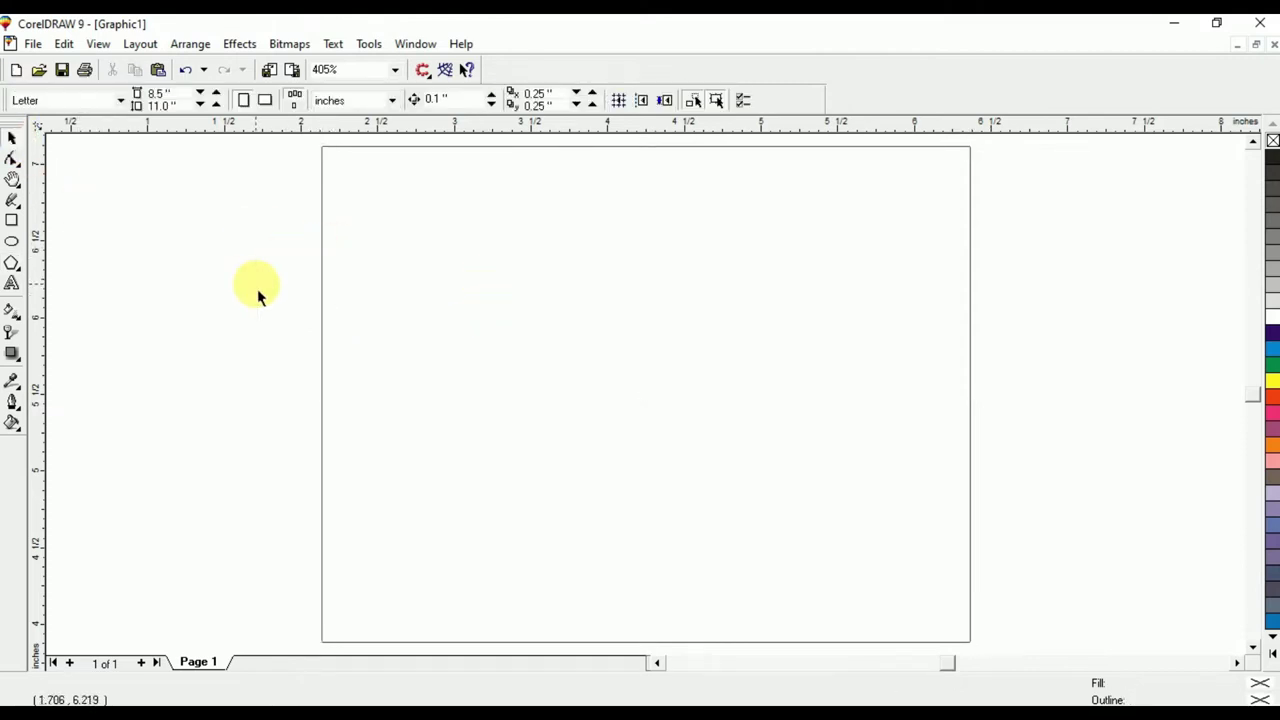
- Delete the rectangle and undo the deletion, repeating the delete and undo a second time
left_click(456, 314)
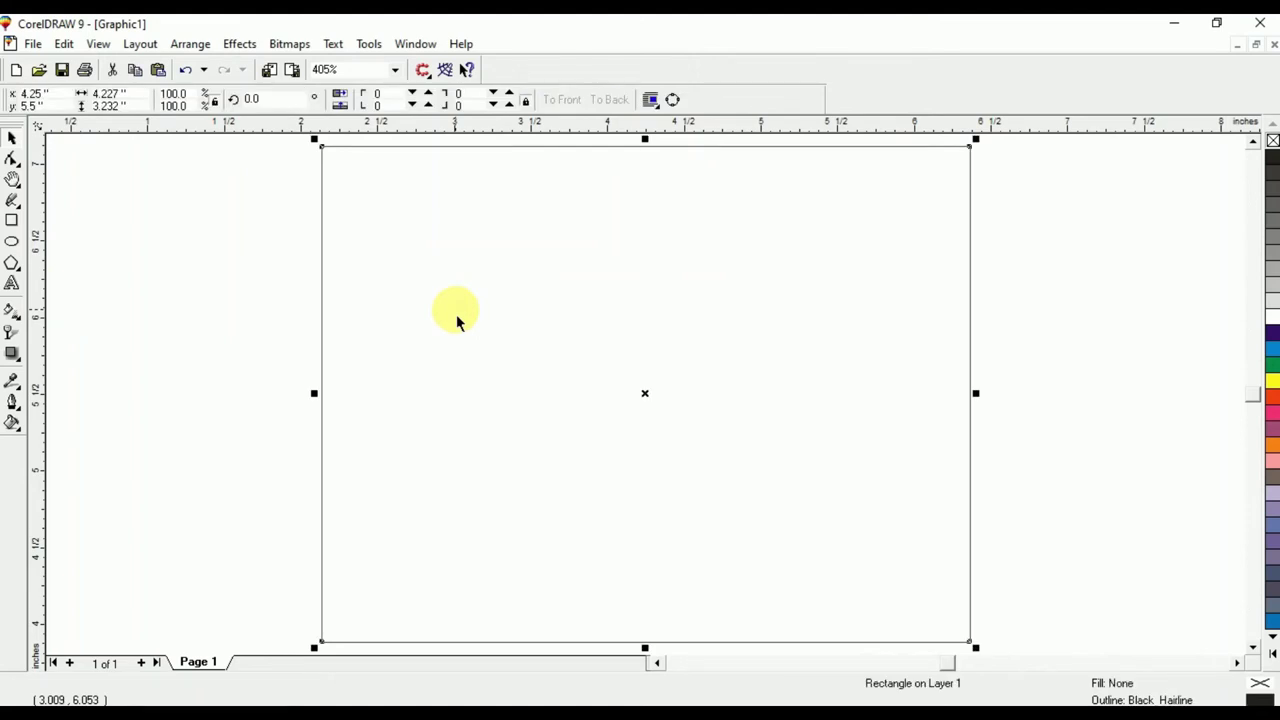
key("Delete")
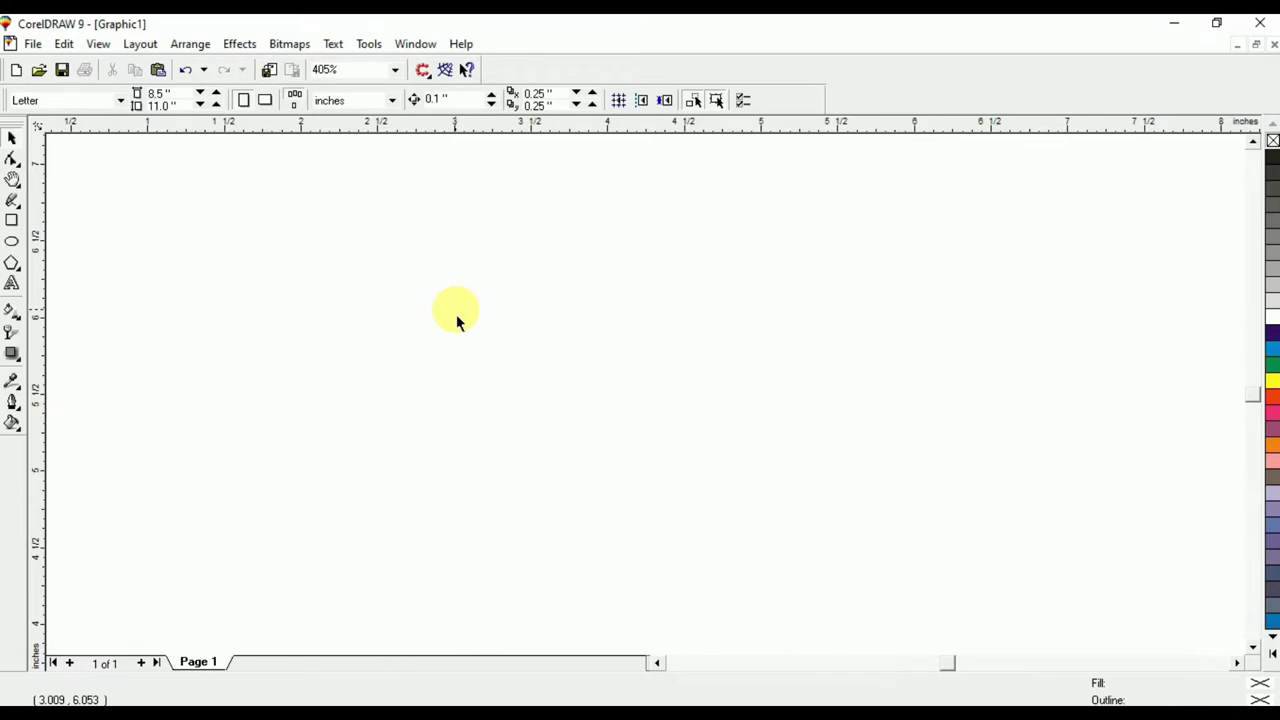
key("ctrl+z")
right_click(456, 314)
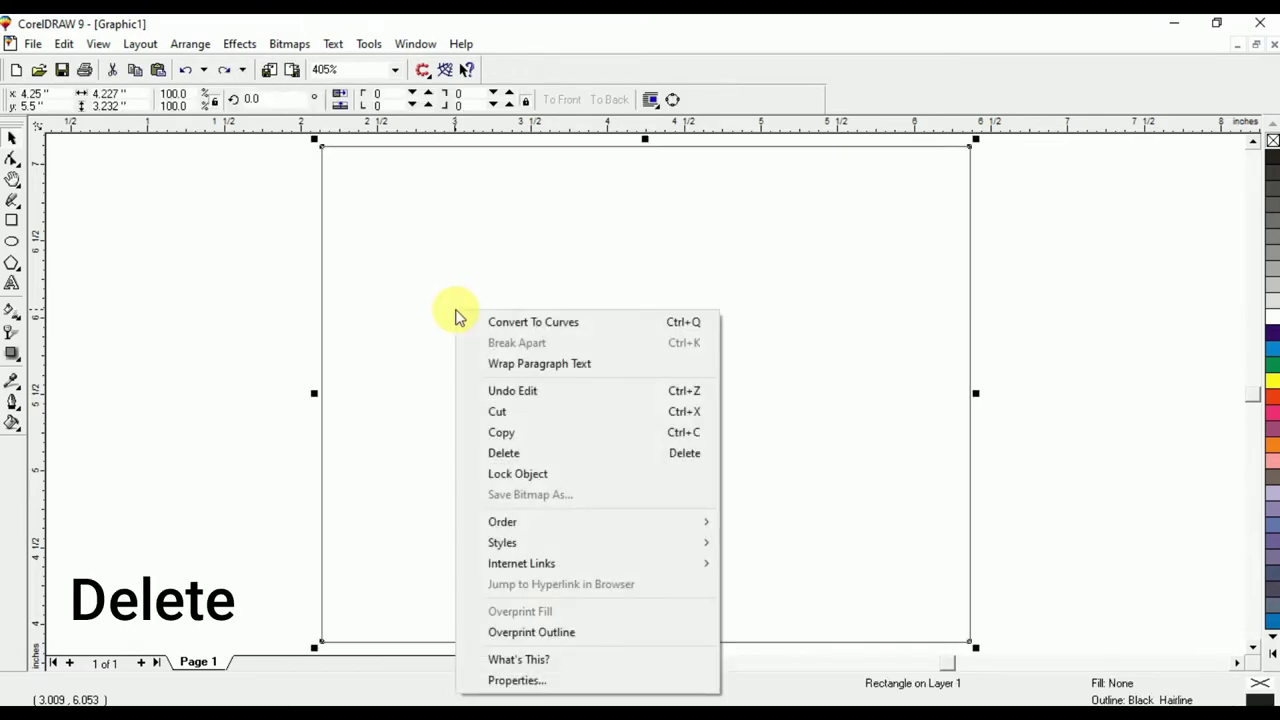
left_click(294, 209)
left_click(351, 218)
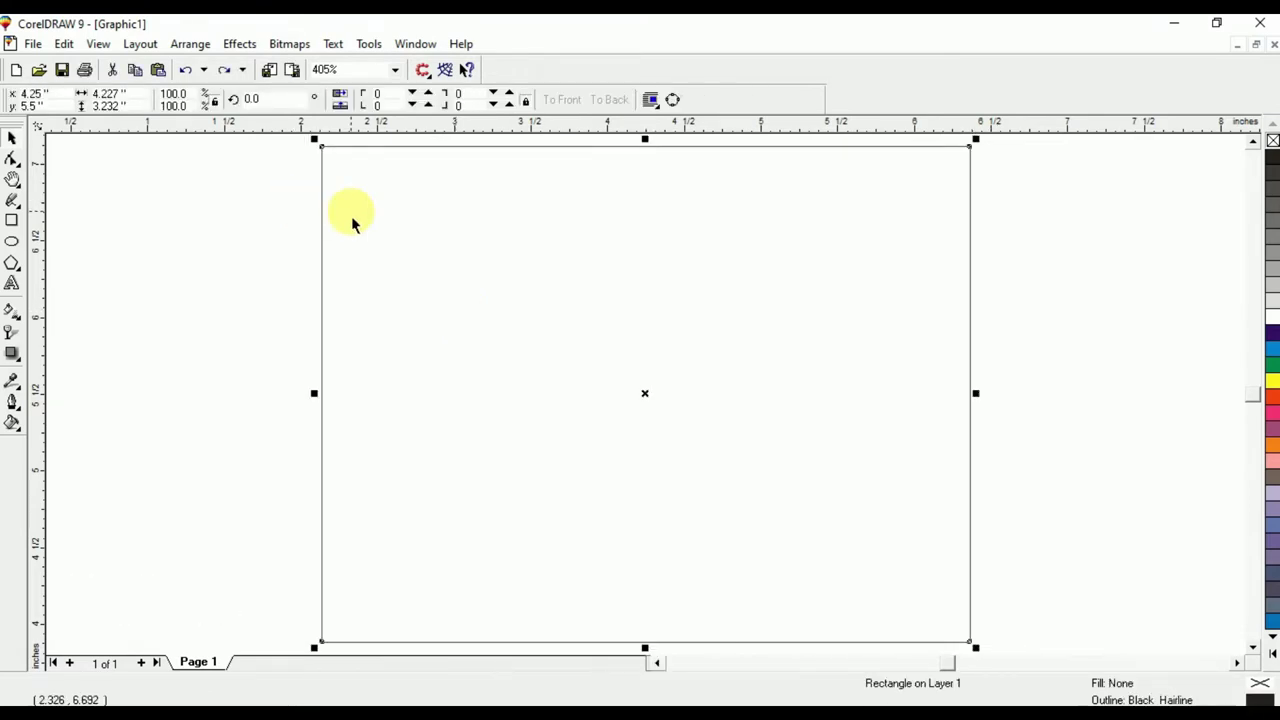
right_click(351, 213)
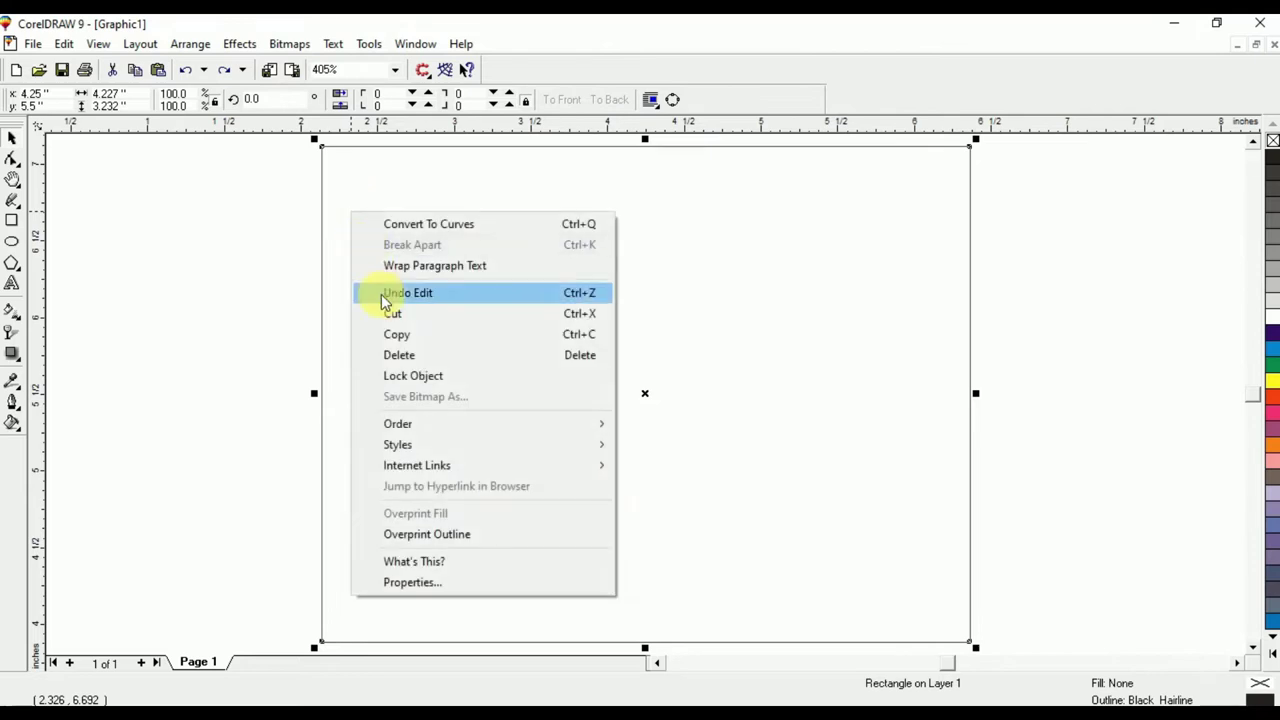
left_click(393, 356)
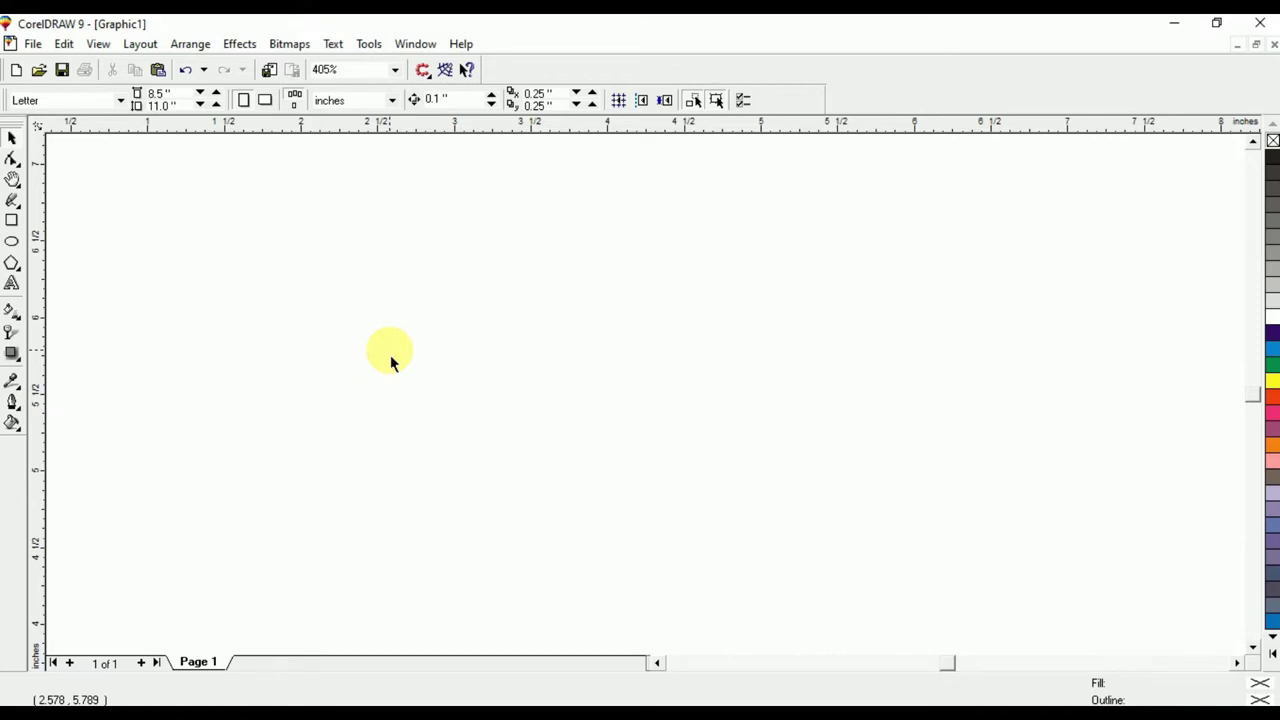
key("ctrl+z")
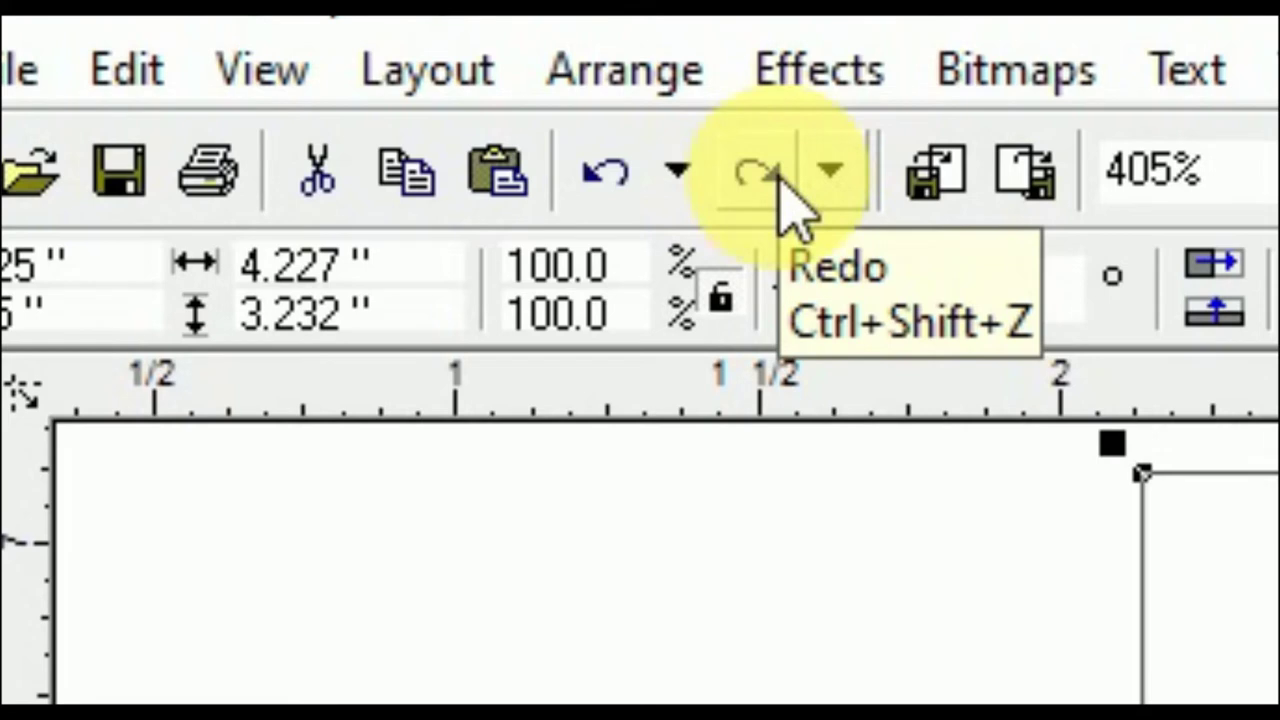
left_click(612, 178)
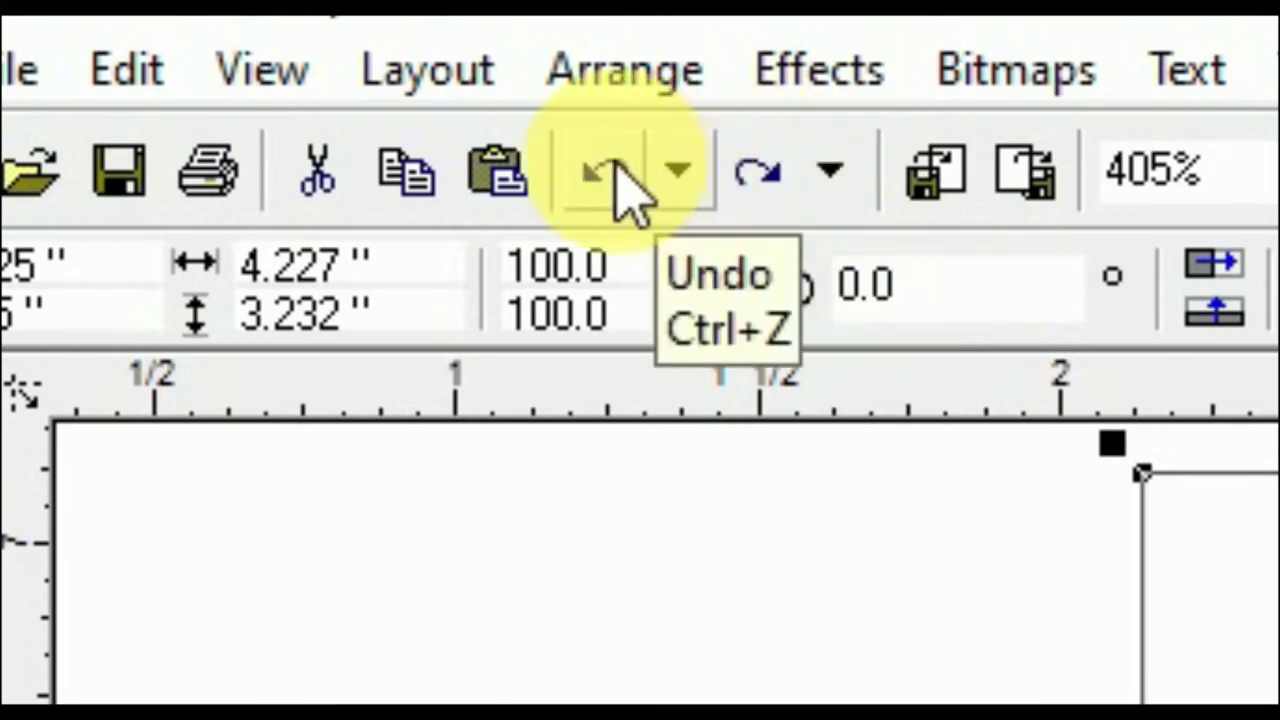
- Deselect the rectangle, select it again and delete it from the page
left_click(191, 209)
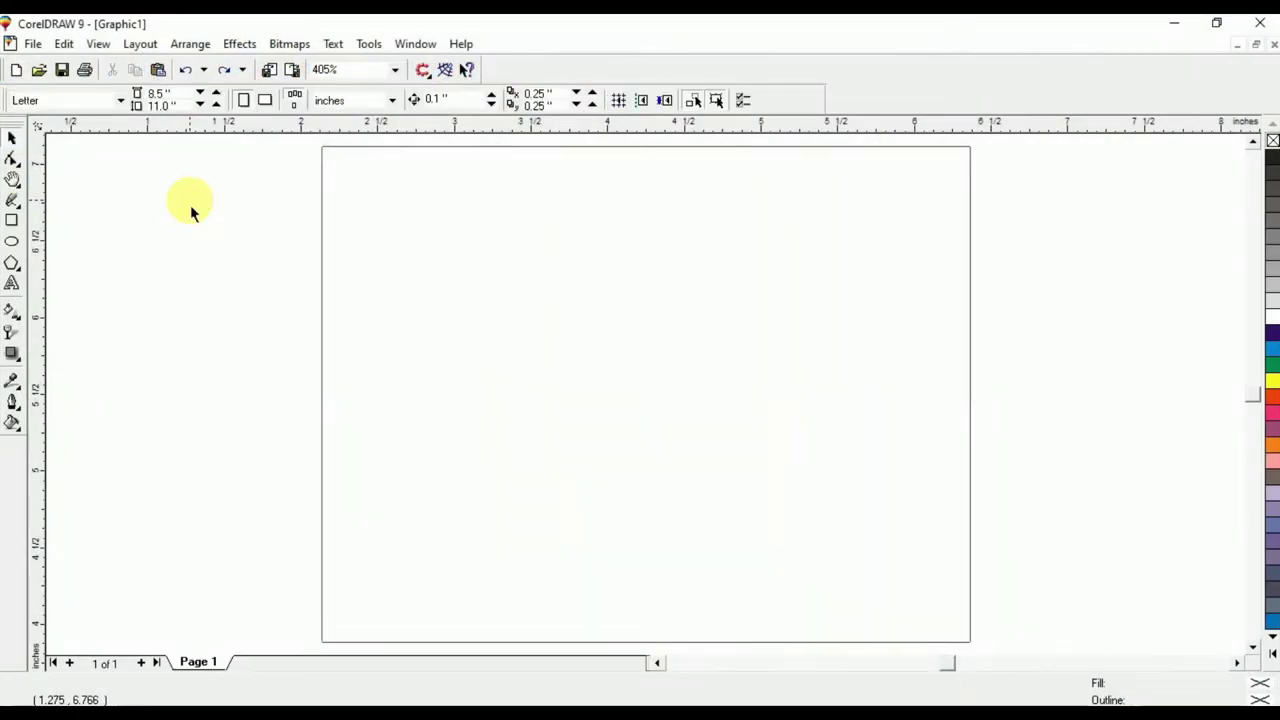
left_click(382, 273)
key("Delete")
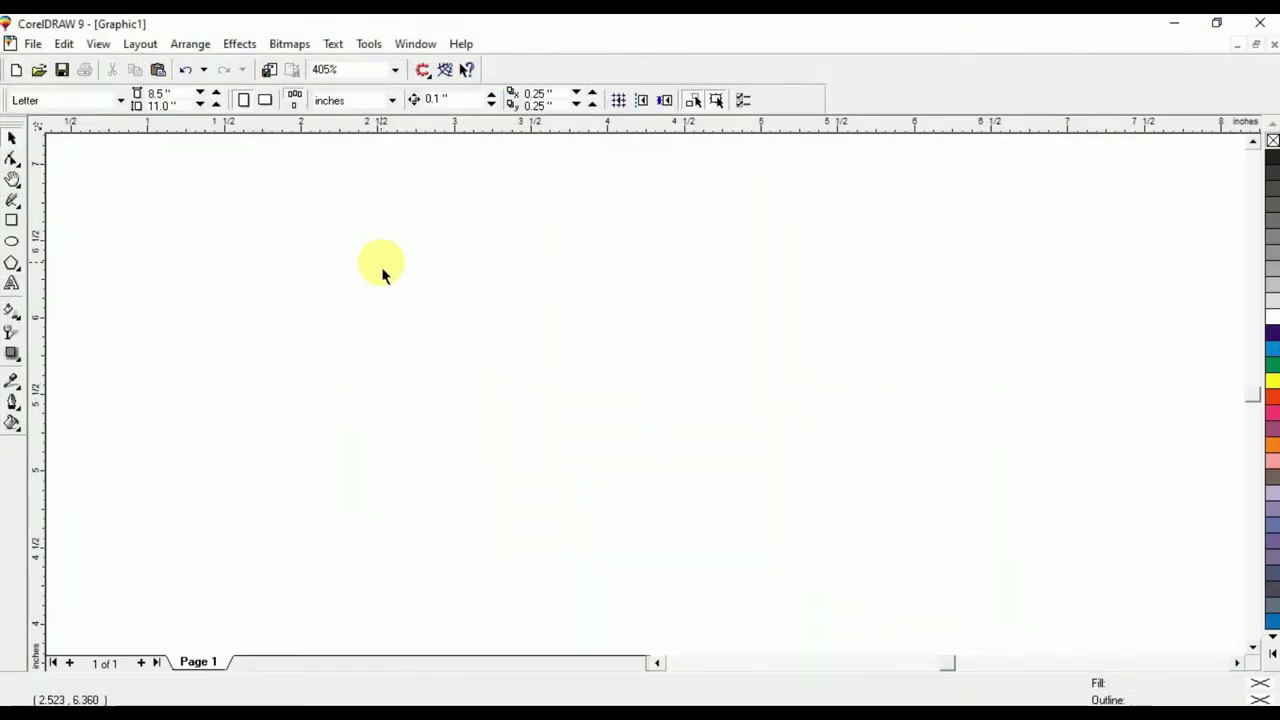
- Draw a pentagon about 2.13 × 2.02 inches with the Polygon tool and set its number of sides to 10
left_click(12, 265)
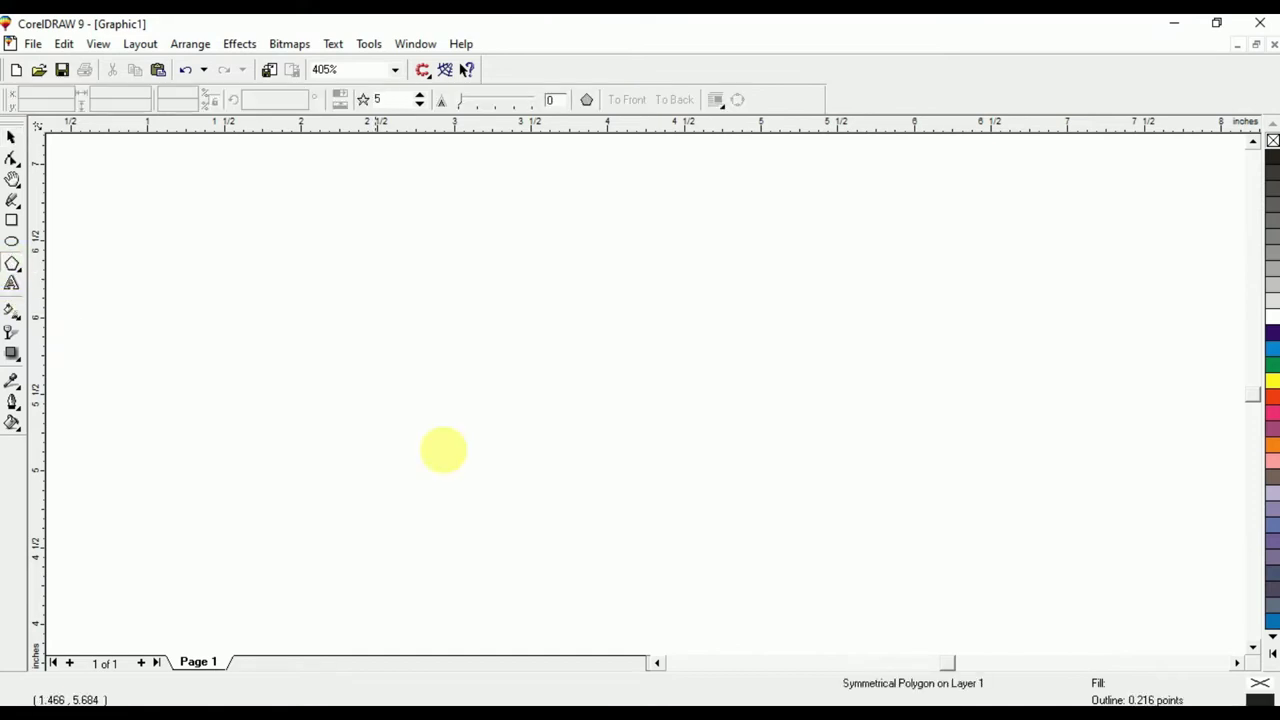
left_click_drag(481, 198, 796, 551)
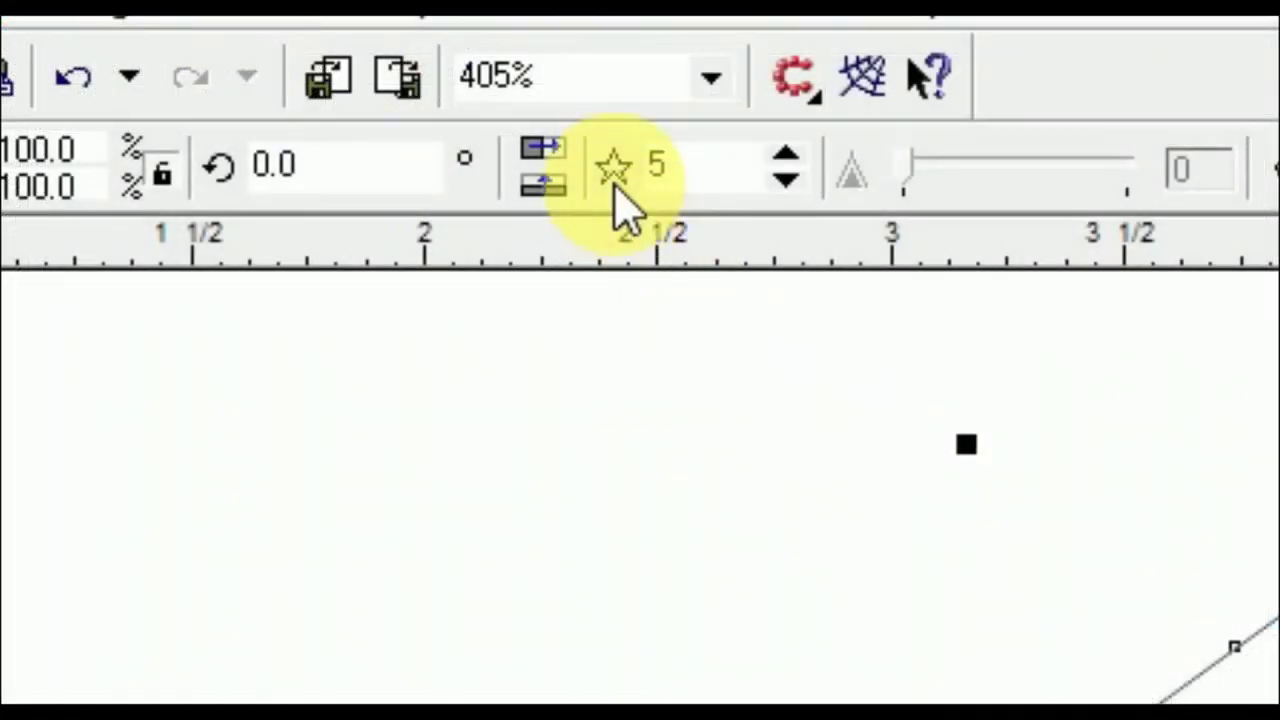
left_click(700, 168)
double_click(657, 168)
type("10")
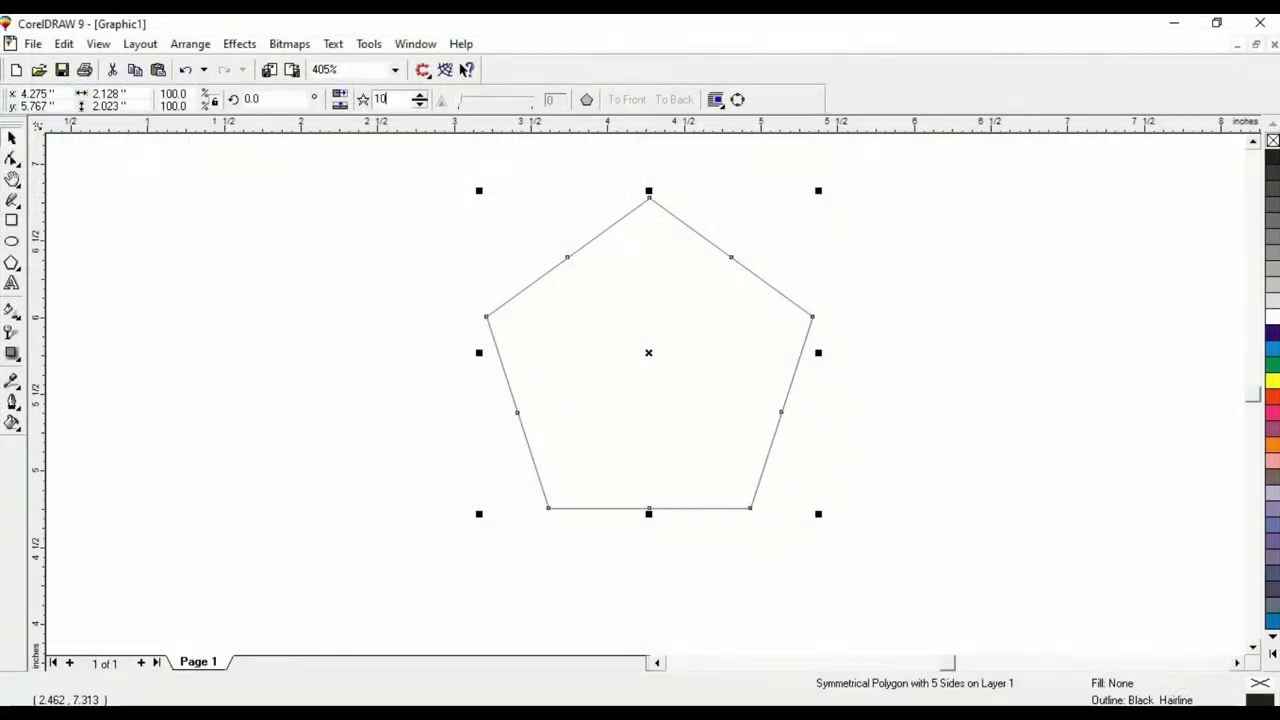
key("Return")
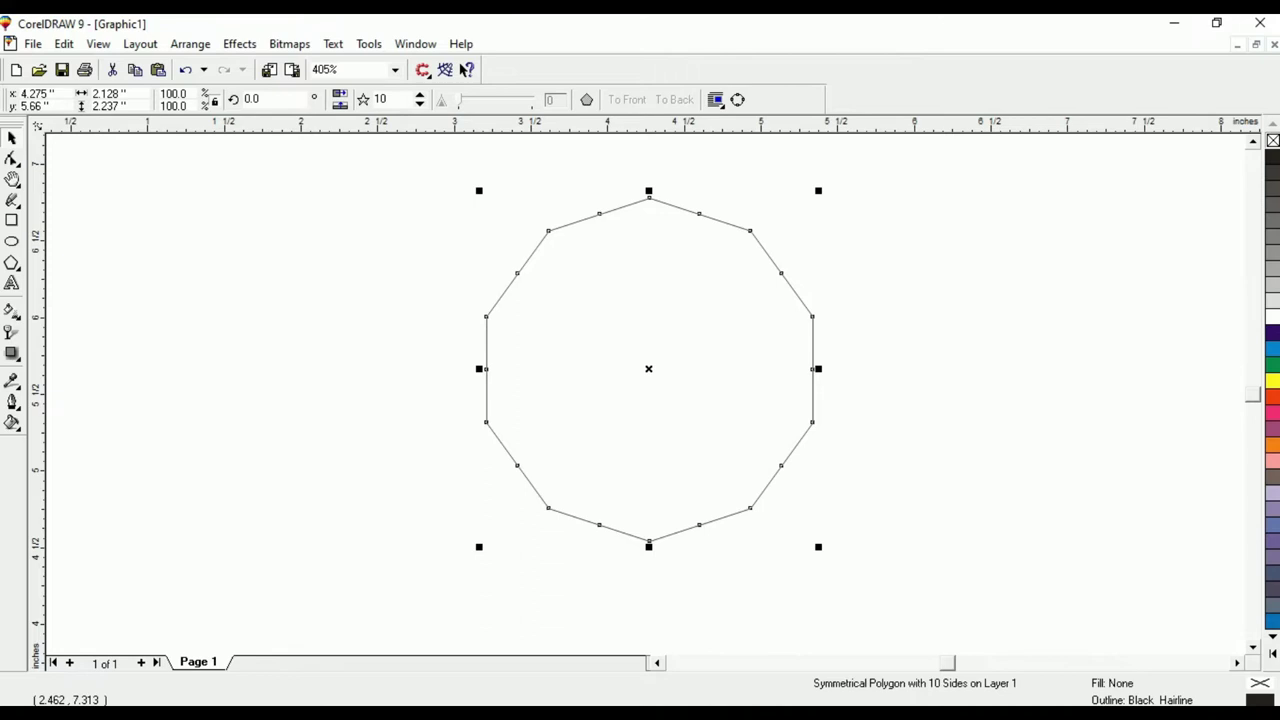
- Use the Shape tool to pull the polygon's corner nodes toward its center and back outward into a ten-pointed star
left_click(12, 163)
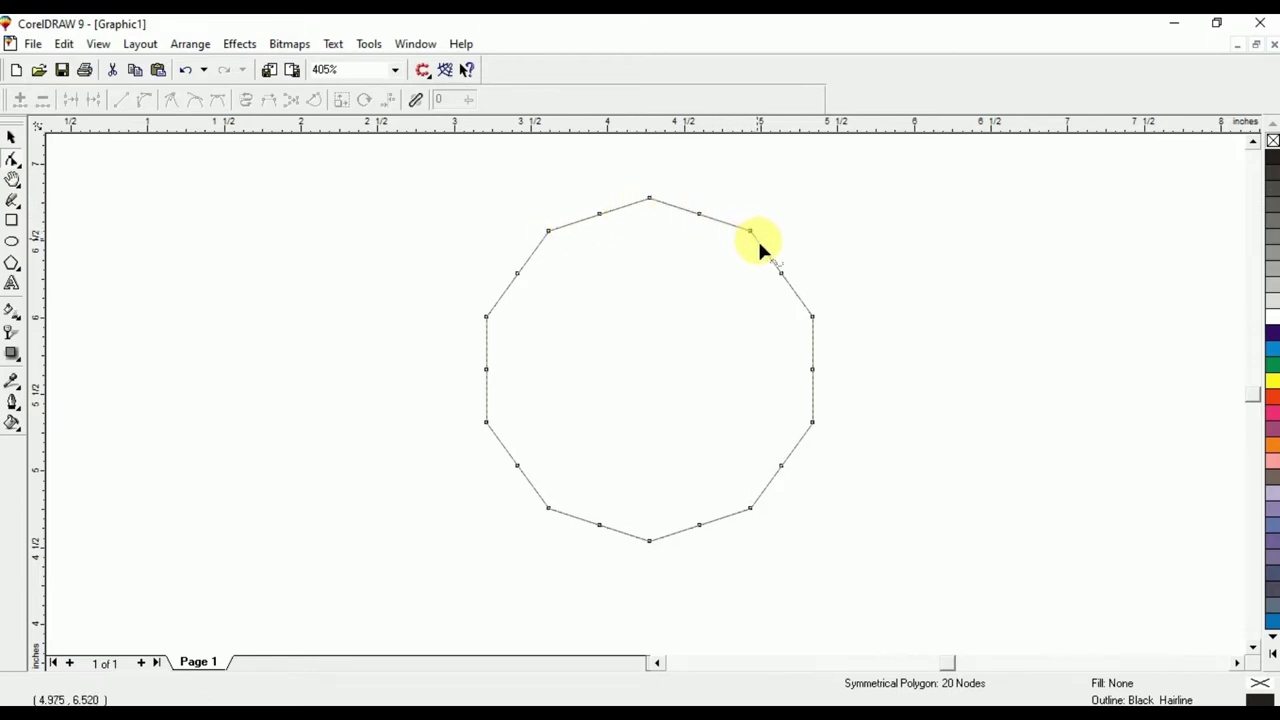
left_click(549, 232)
left_click_drag(550, 232, 640, 353)
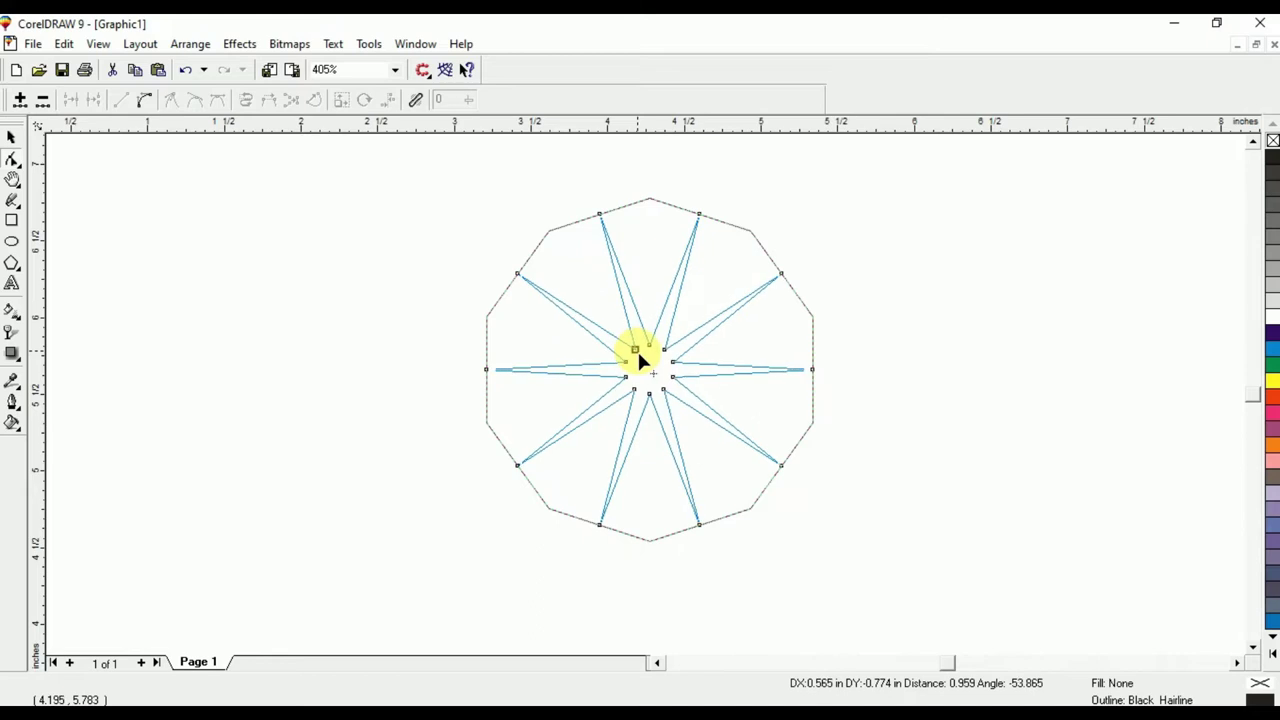
left_click_drag(637, 349, 513, 171)
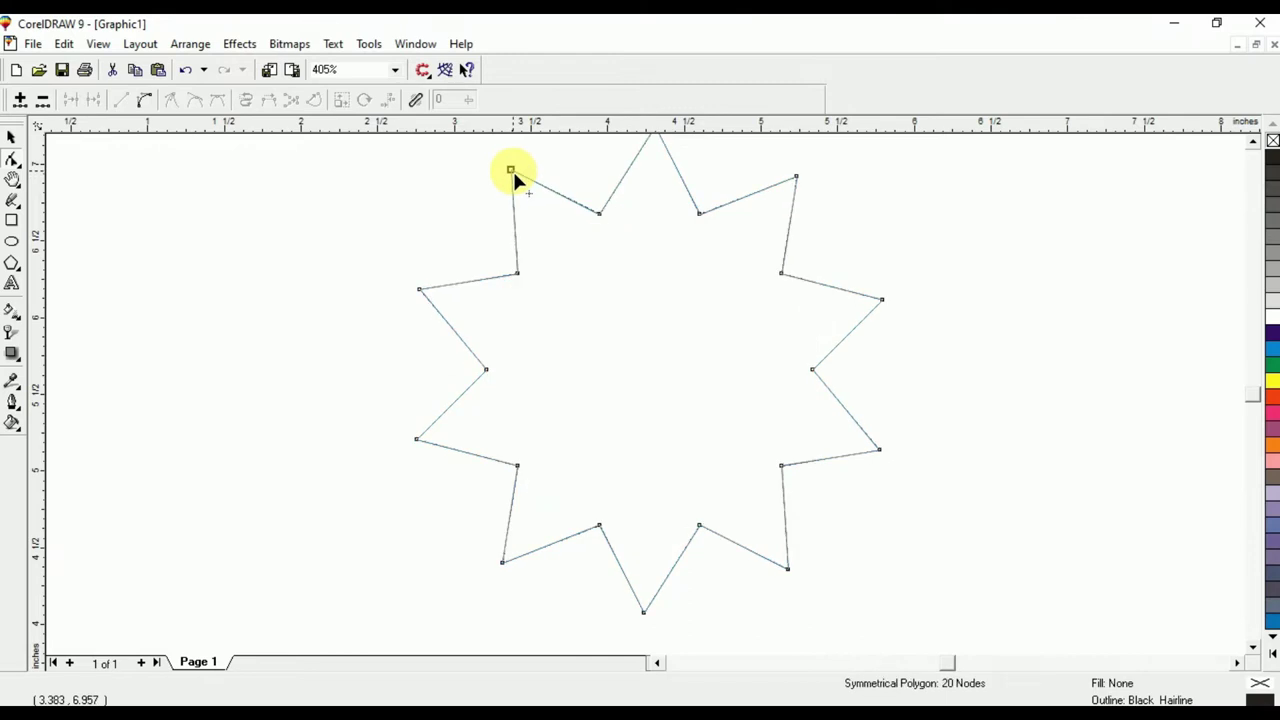
- Pull the star's outer points deep toward its center with the Shape tool to form ten thin spikes
left_click_drag(511, 169, 632, 345)
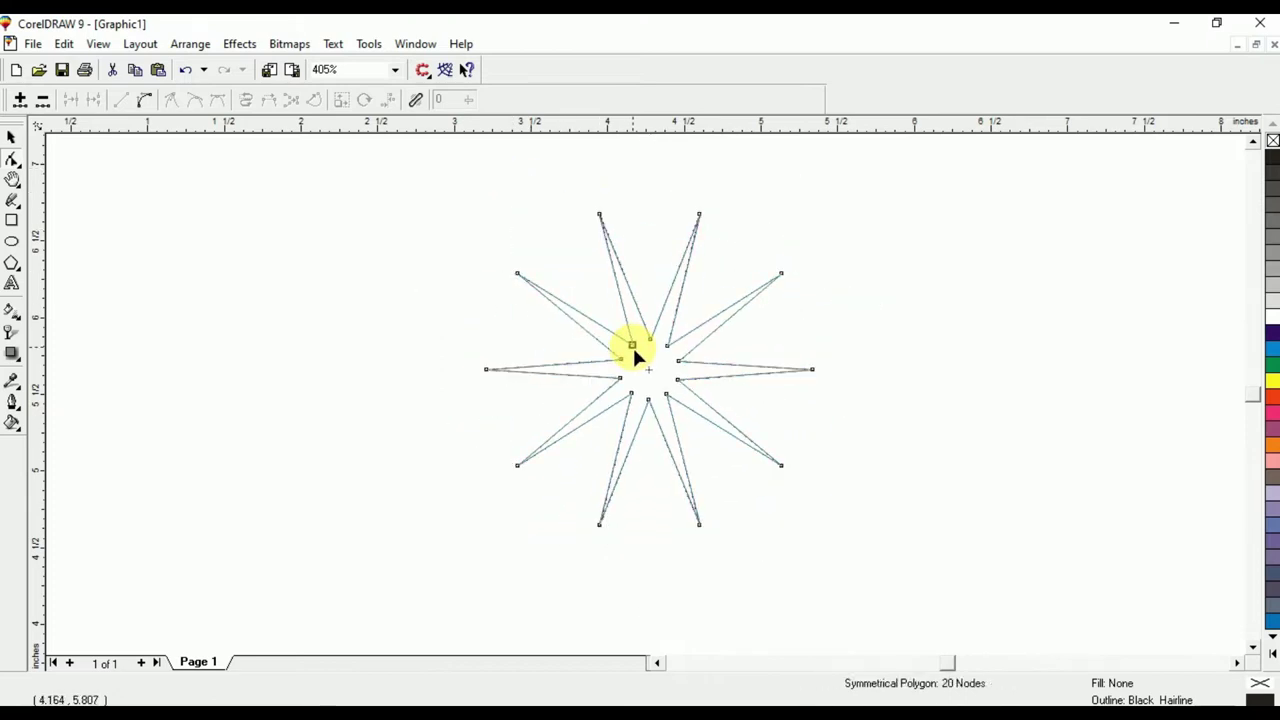
left_click(11, 141)
- Draw a pentagon constrained to equal proportions, about 2.07 inches wide, beside the spiked star and delete it
left_click(12, 263)
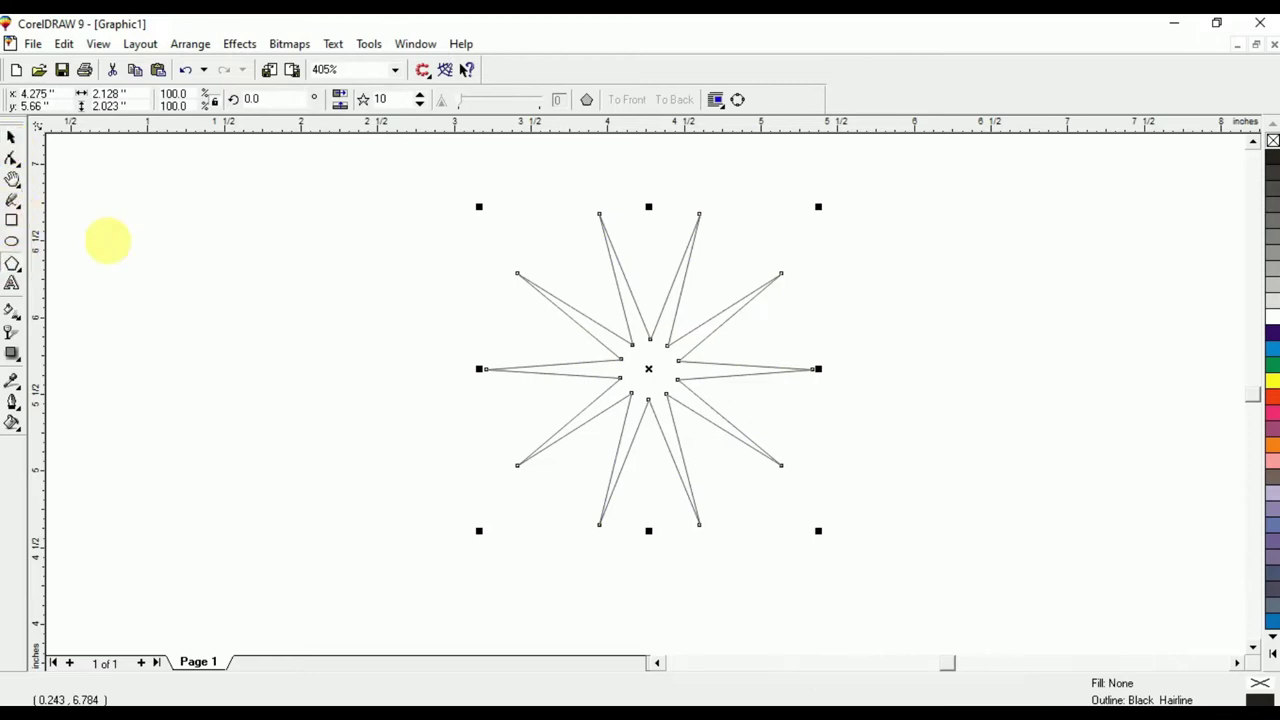
mouse_move(212, 230)
left_mouse_down()
mouse_move(314, 323)
mouse_move(389, 463)
mouse_move(477, 537)
left_mouse_up()
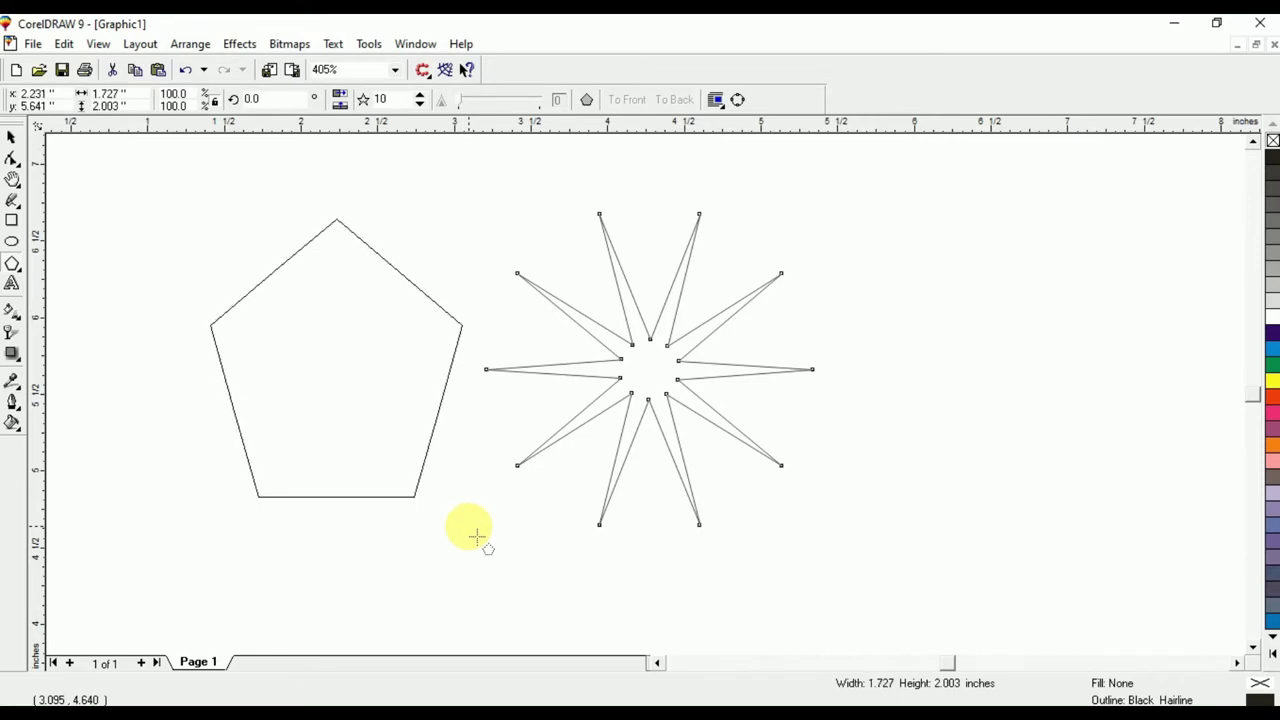
mouse_move(477, 537)
left_mouse_down()
mouse_move(378, 441)
mouse_move(442, 487)
mouse_move(328, 545)
left_mouse_up()
key("ctrl")
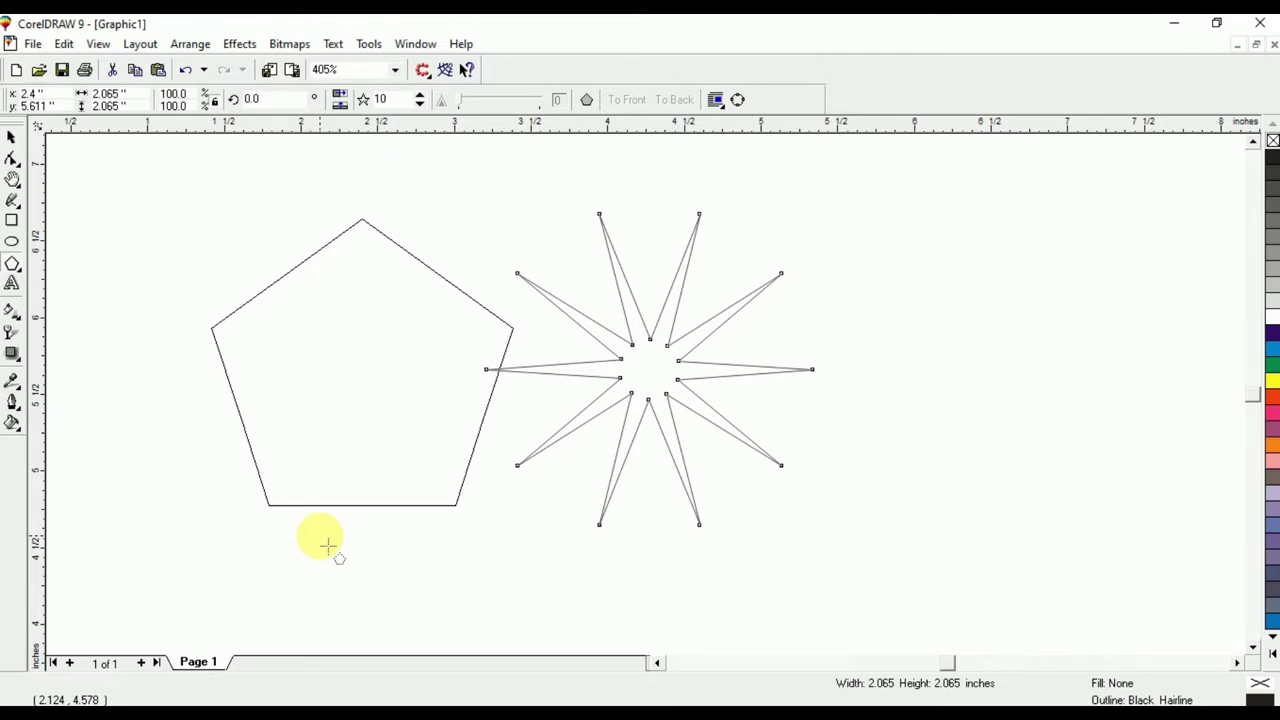
left_click_drag(330, 545, 330, 545)
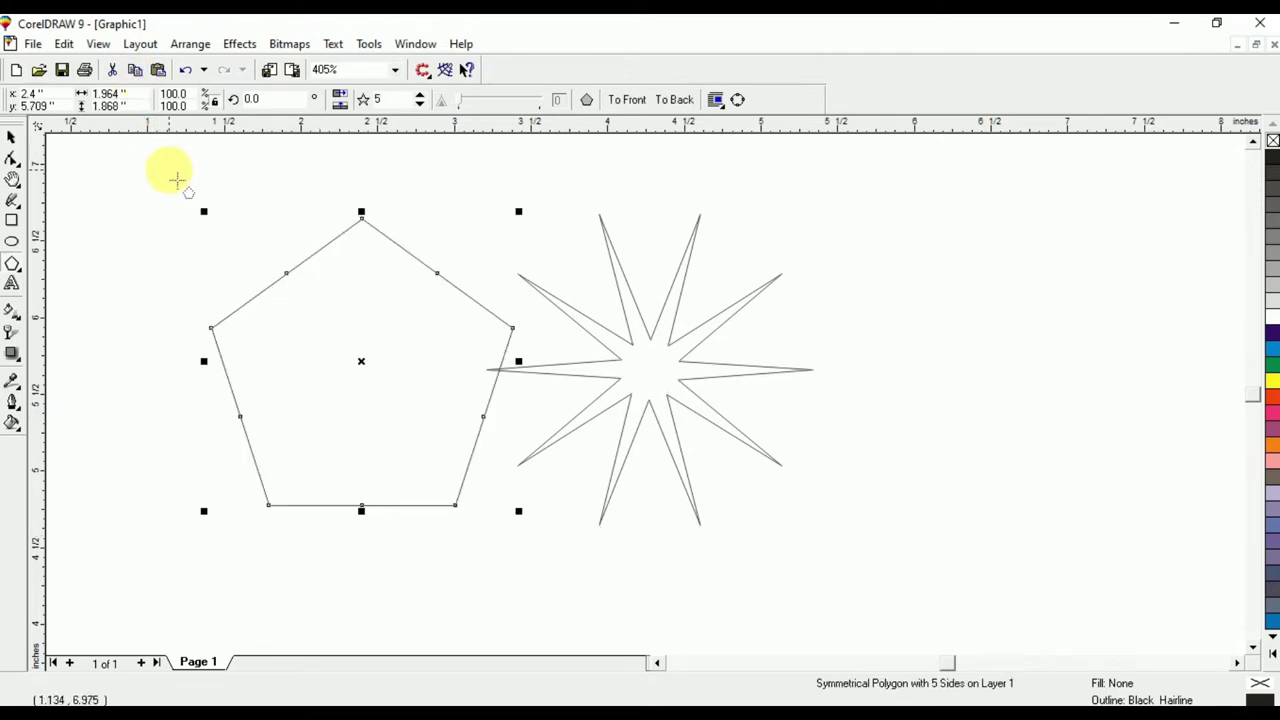
key("Delete")
- Draw a rectangle constrained to a square of about 1.82 inches beside the spiked star and delete it
left_click(12, 221)
mouse_move(118, 230)
left_mouse_down()
mouse_move(246, 391)
mouse_move(257, 451)
mouse_move(229, 491)
mouse_move(238, 500)
left_mouse_up()
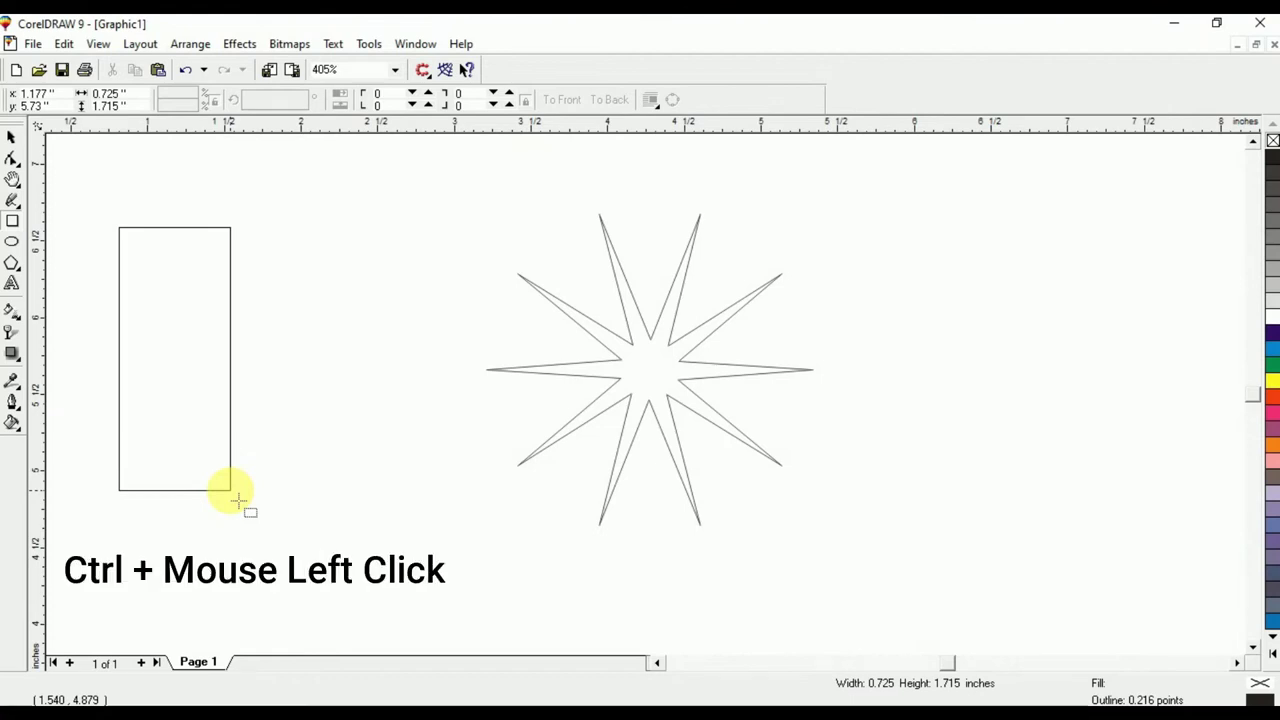
left_click_drag(239, 500, 340, 516)
key("ctrl")
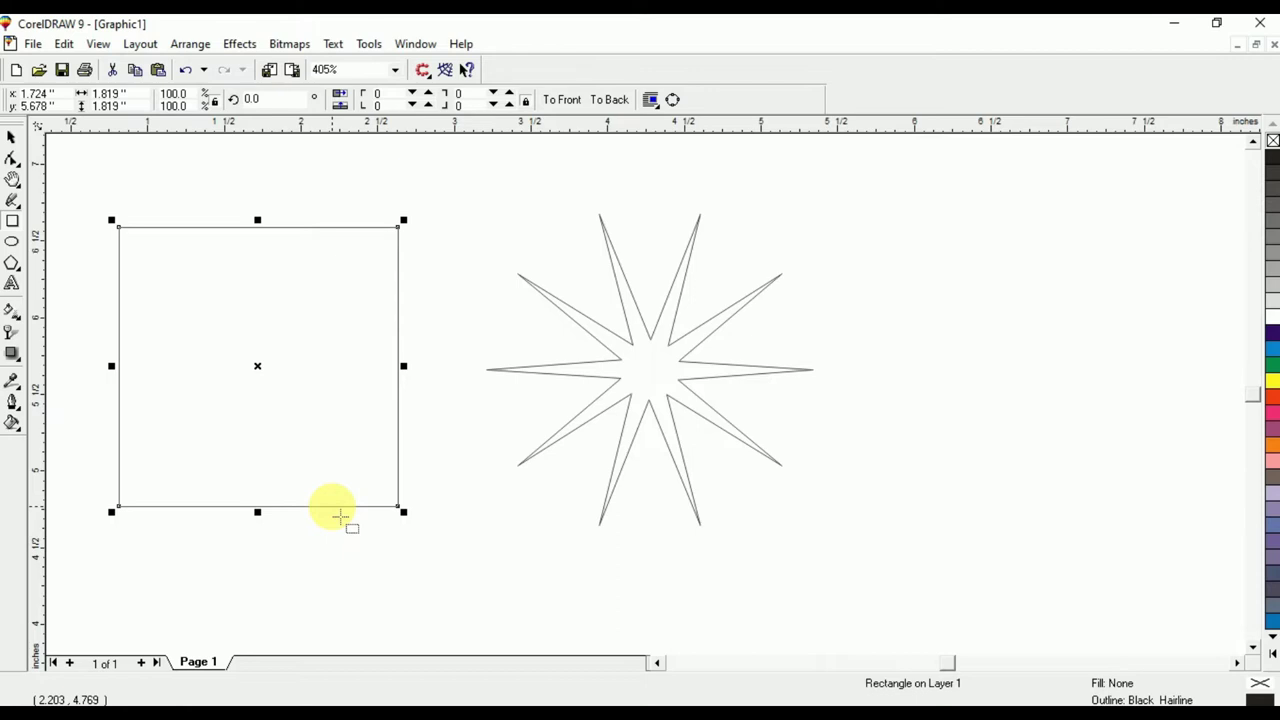
key("Delete")
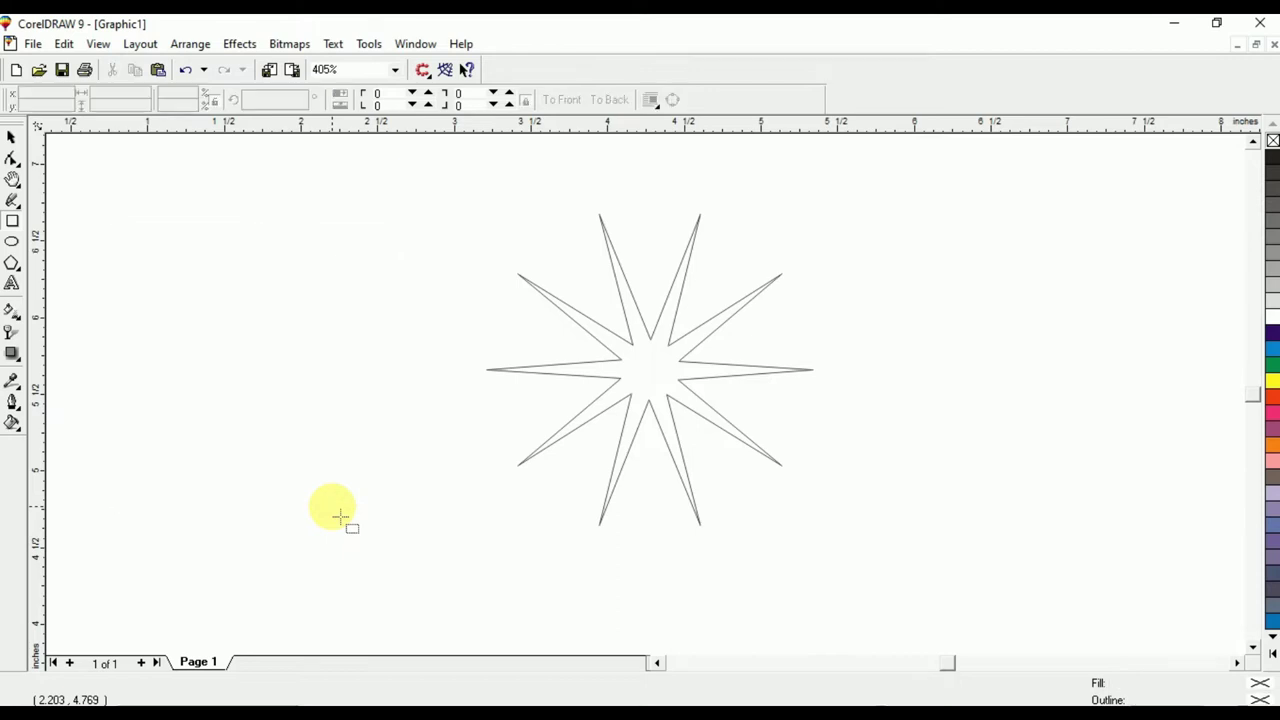
- Draw an equally proportioned pentagon about 1.75 × 1.66 inches and move it clear of the spiked star
left_click(11, 264)
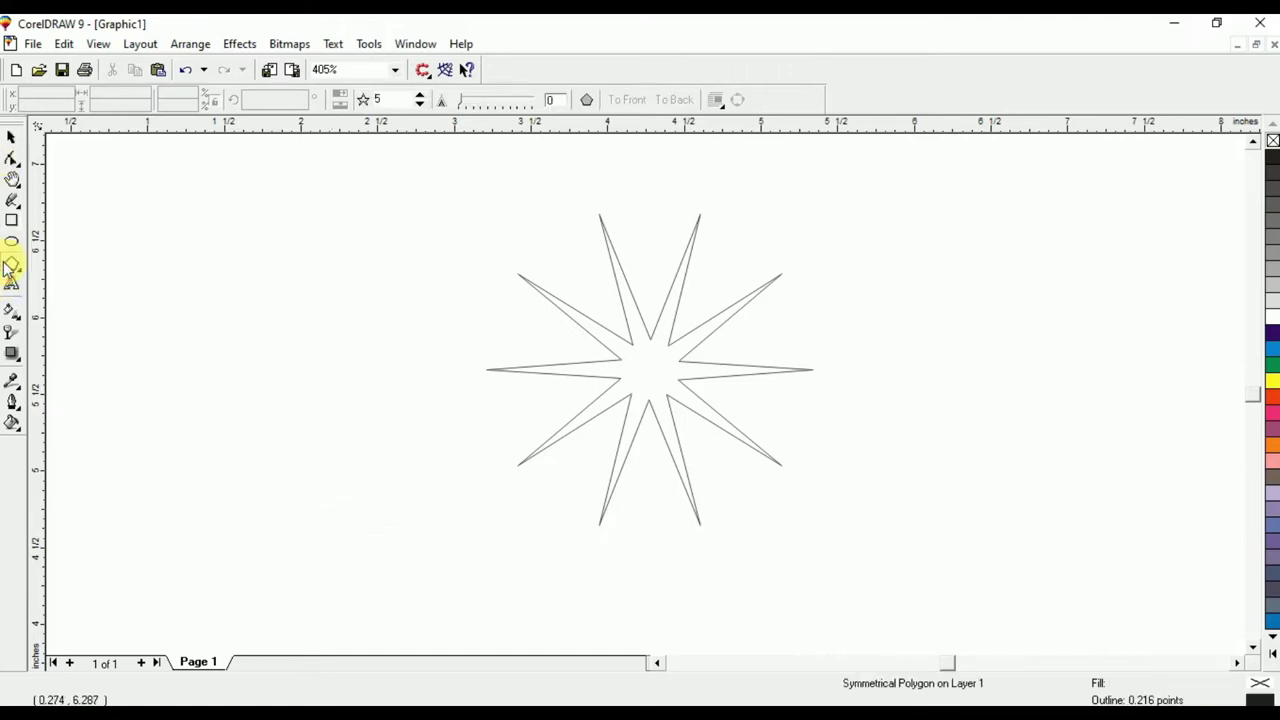
left_click_drag(242, 268, 494, 551)
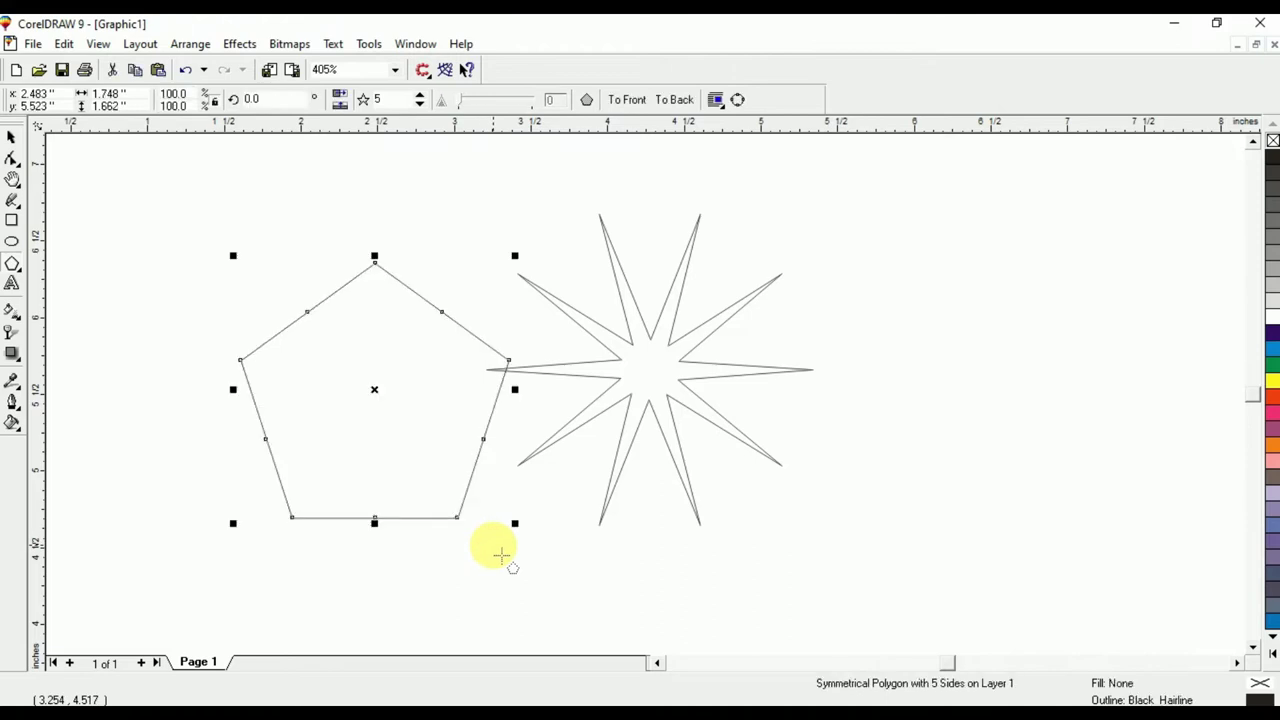
left_click(13, 145)
left_click_drag(389, 401, 329, 390)
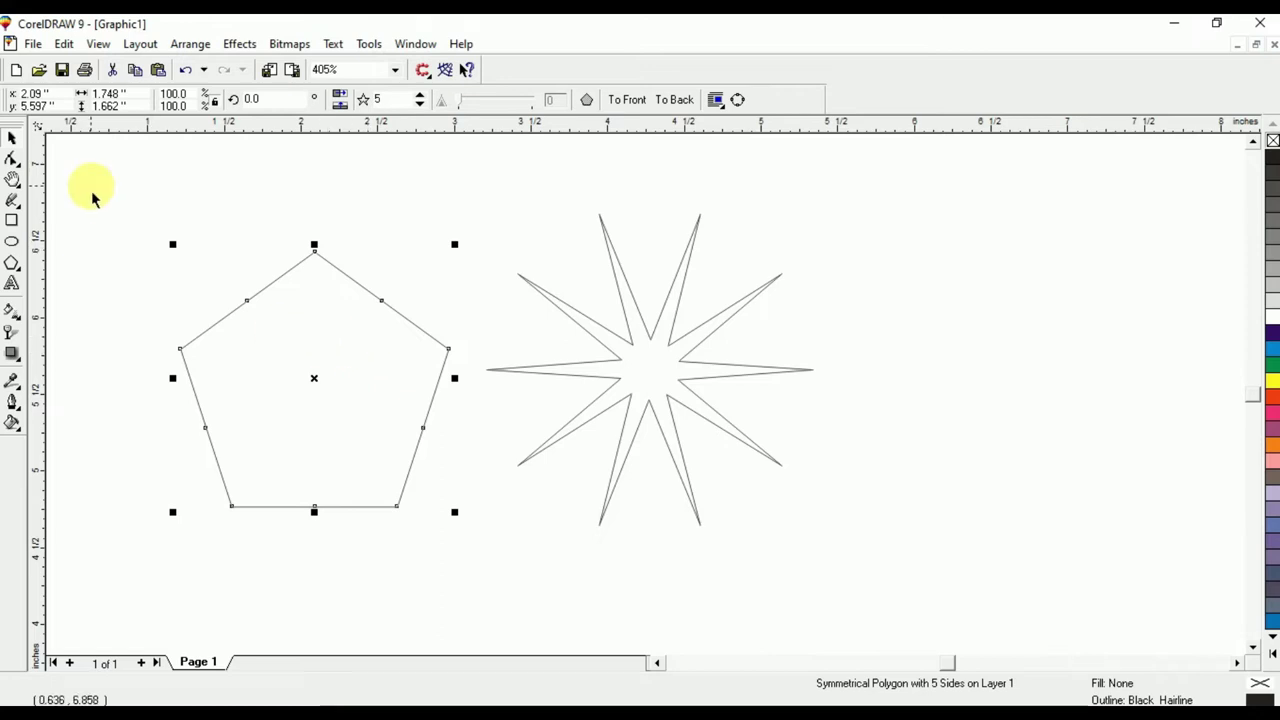
- Pull the pentagon's side midpoints inward with the Shape tool to make a five-pointed star and apply a palette fill color
left_click(12, 158)
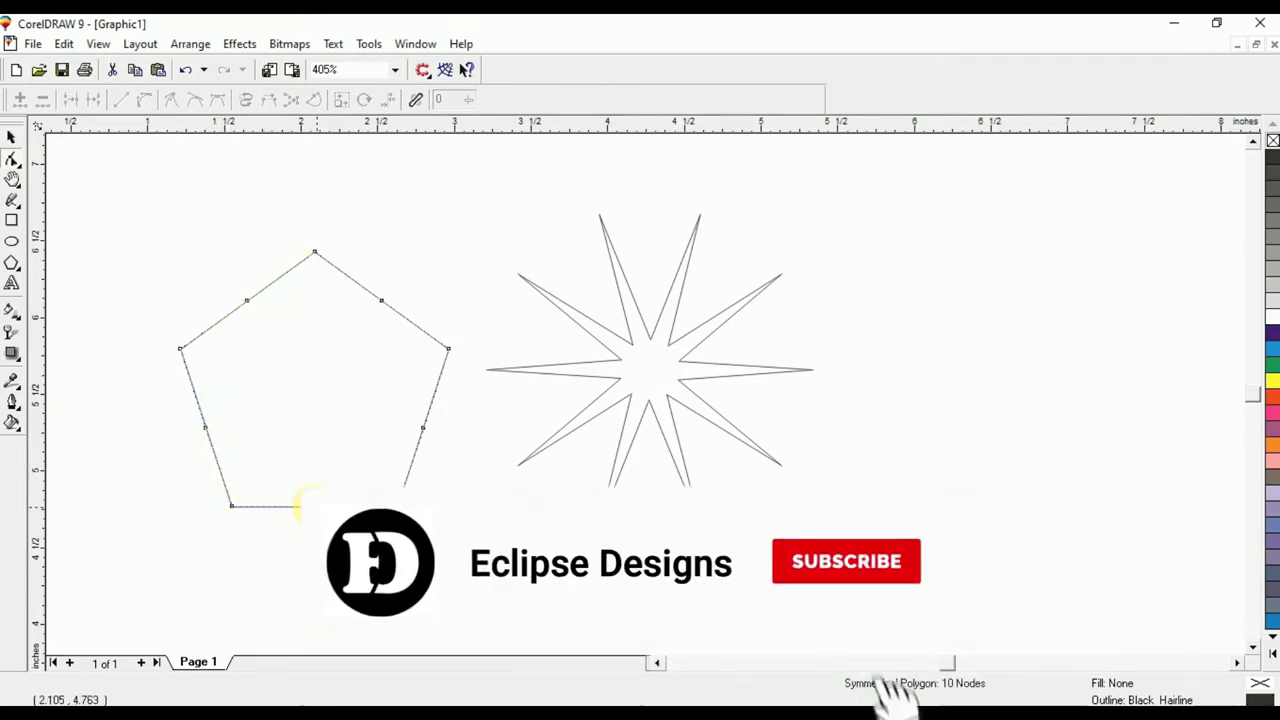
left_click_drag(314, 505, 314, 433)
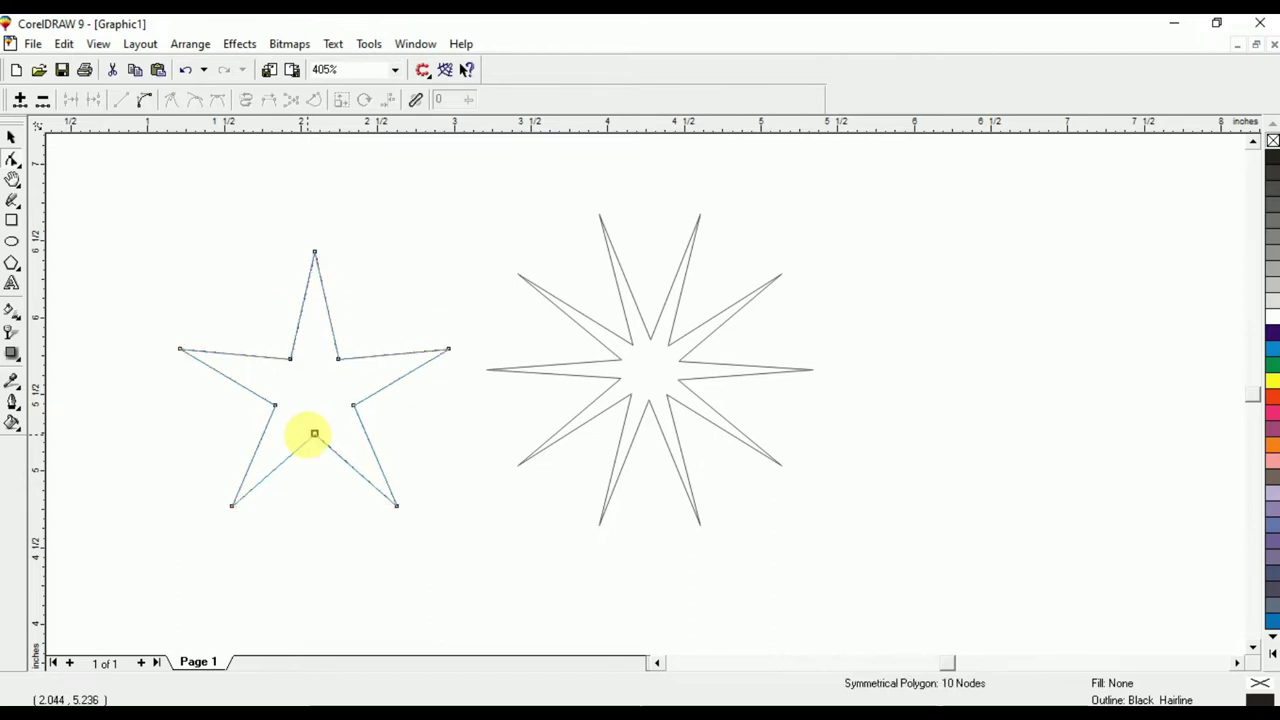
key("space")
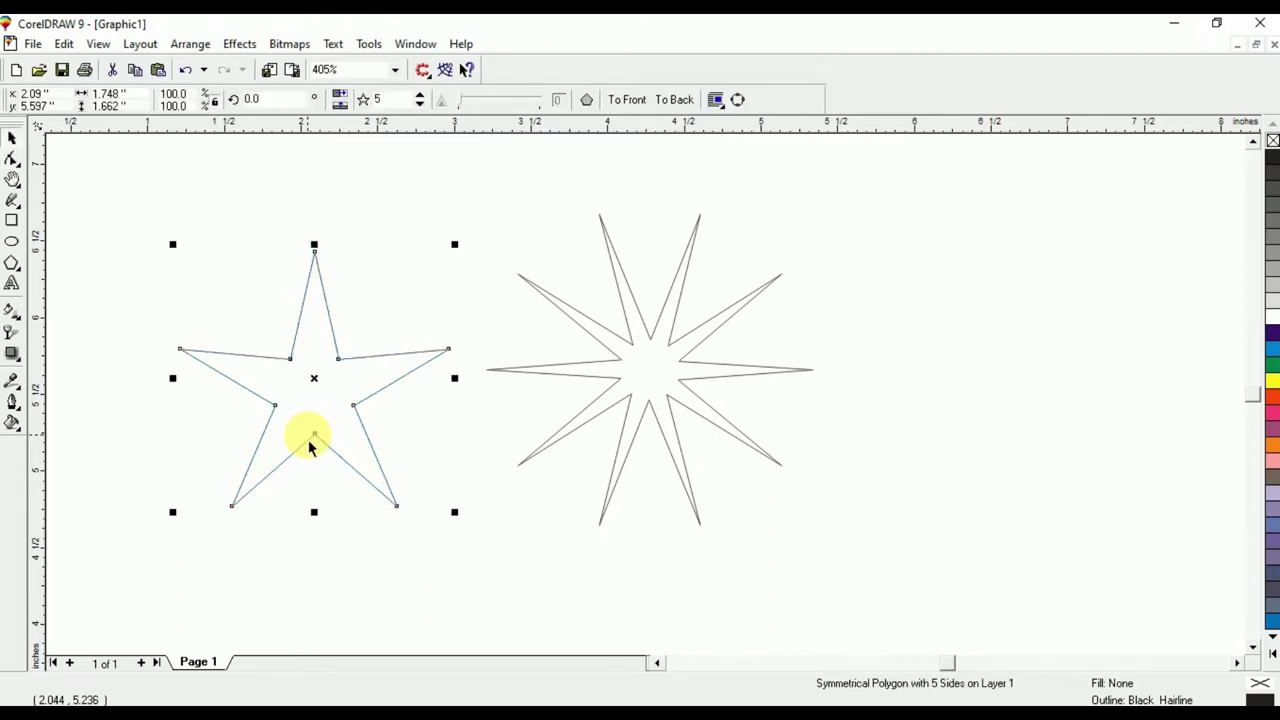
left_click(1272, 366)
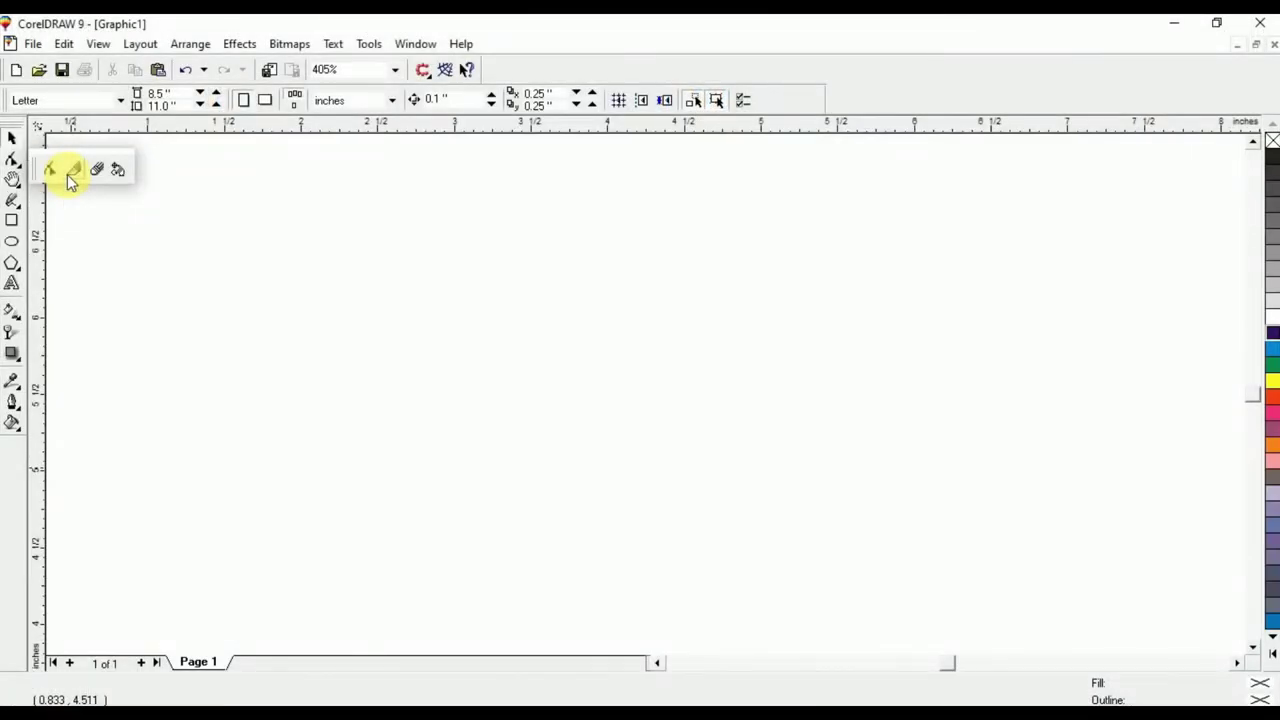
- Draw a rectangle about 2.32 × 1.73 inches and cut it in two with a freehand Knife line from its top edge to its bottom edge
left_click(12, 220)
left_click_drag(387, 278, 743, 544)
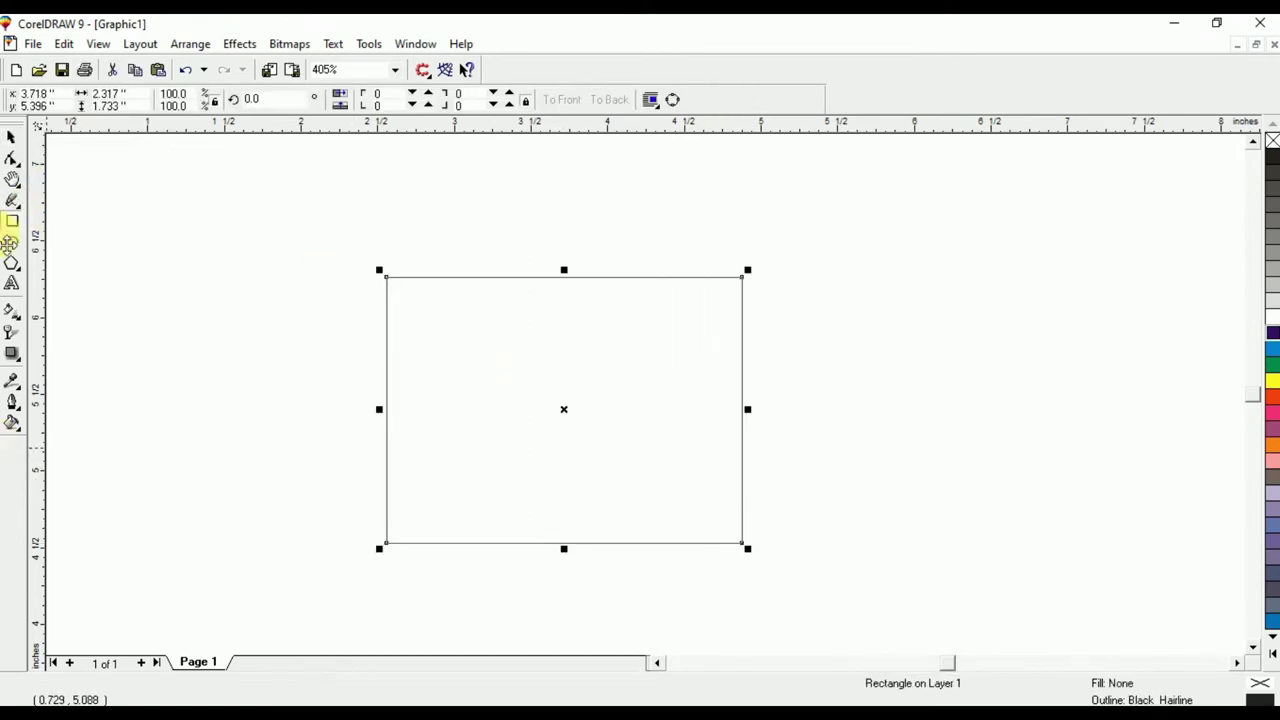
left_click(12, 160)
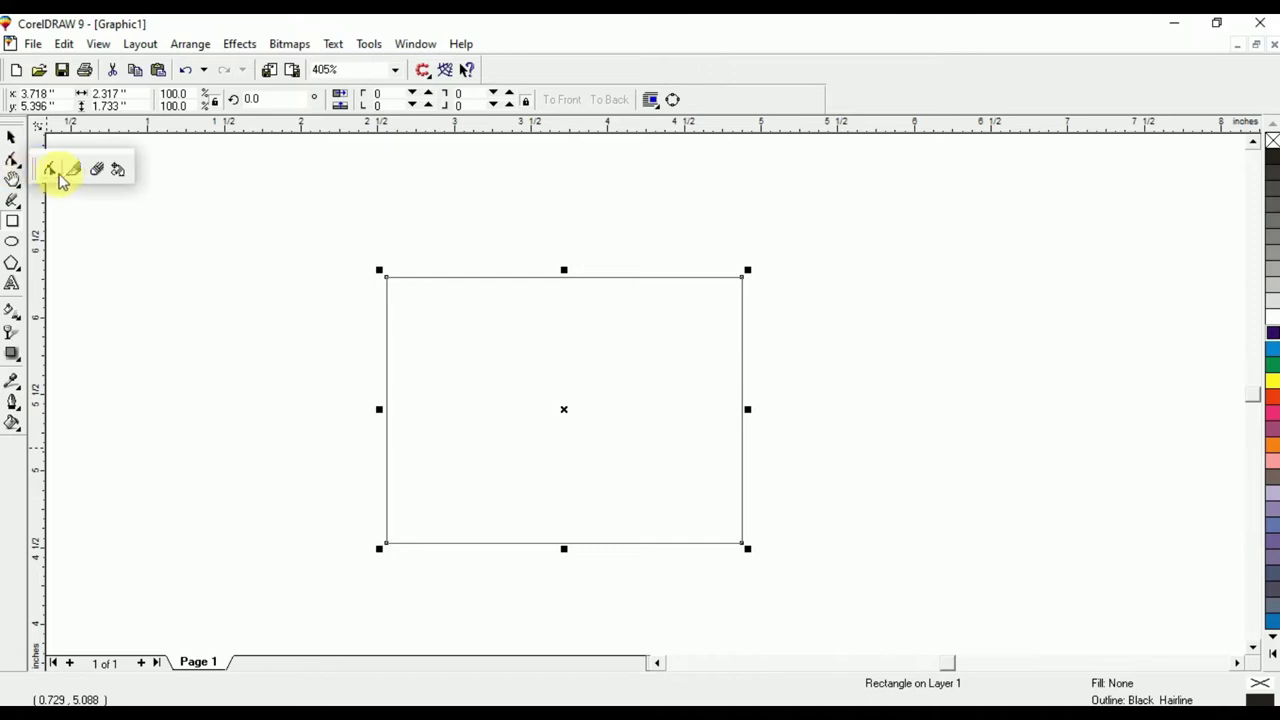
left_click(52, 172)
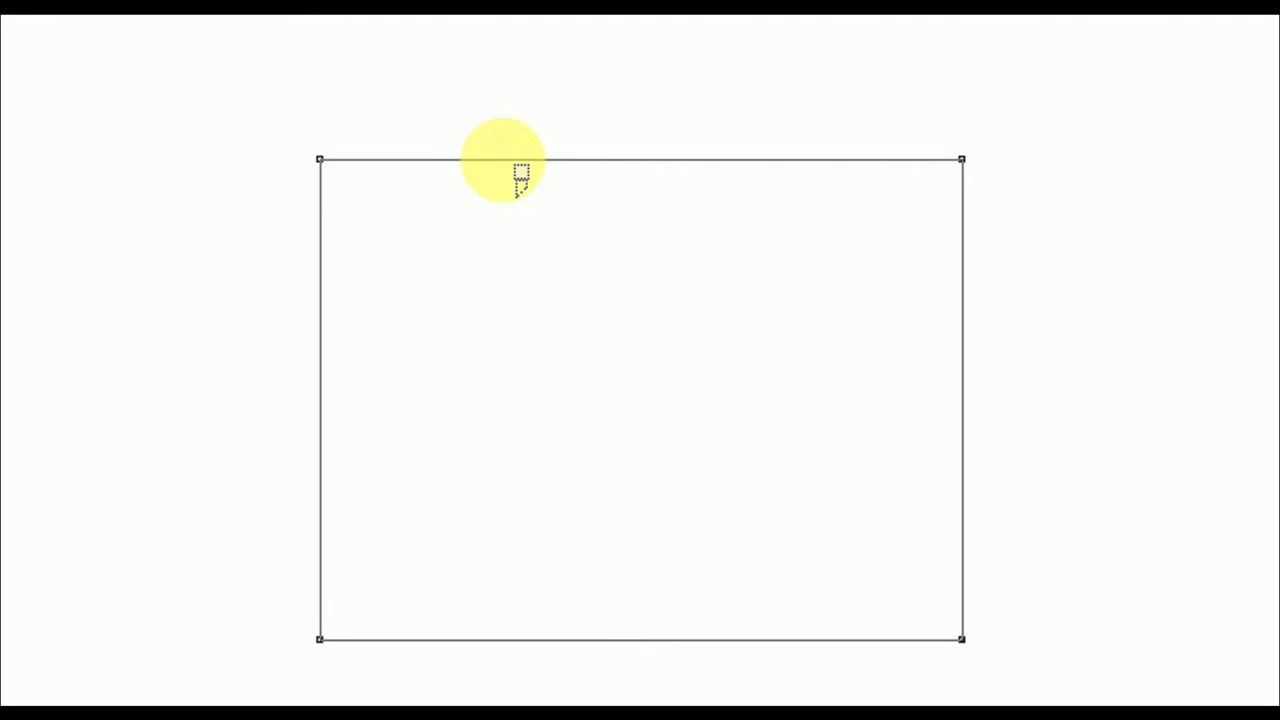
left_click_drag(502, 161, 493, 302)
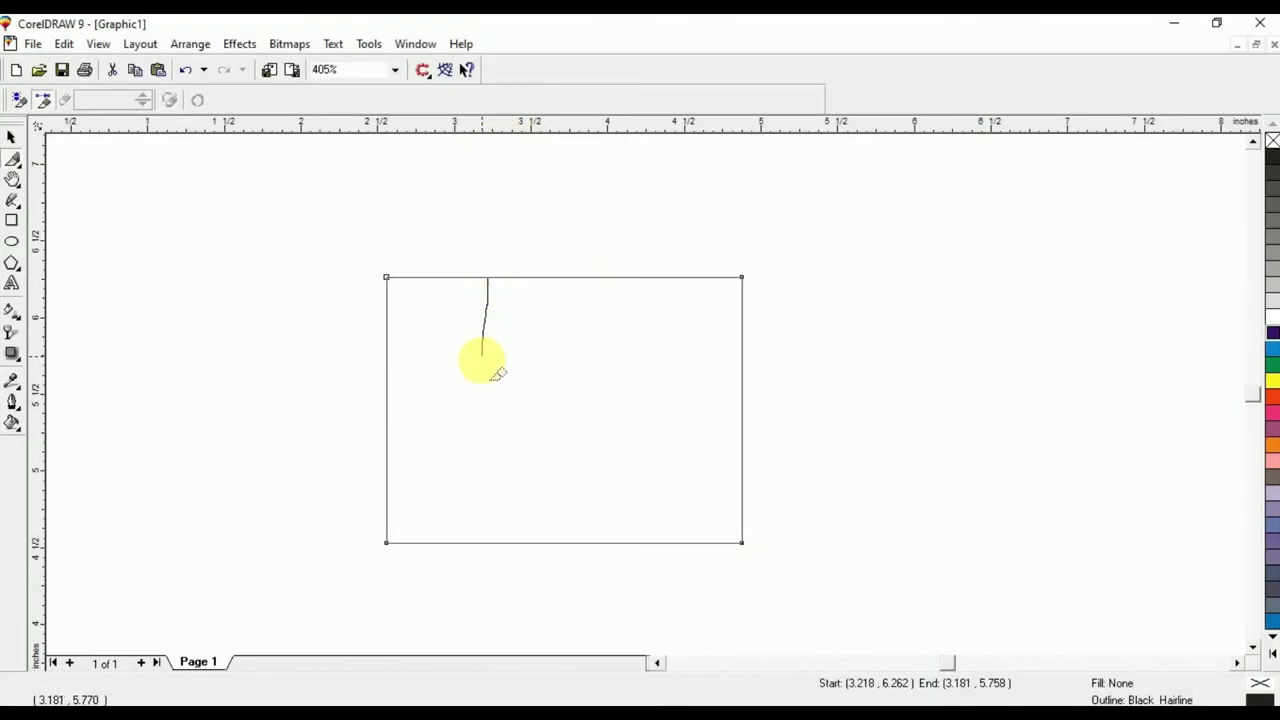
mouse_move(482, 356)
left_mouse_down()
mouse_move(519, 463)
mouse_move(602, 545)
left_mouse_up()
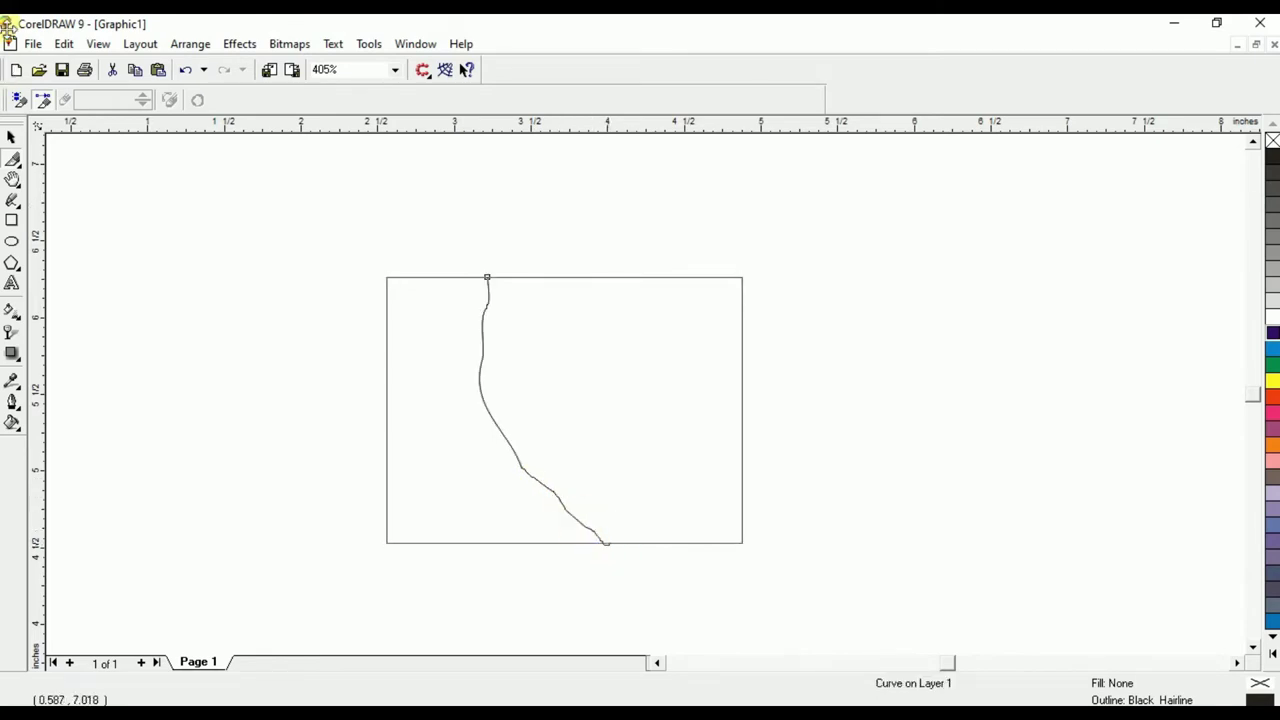
- Move the rectangle's left cut piece away from the right one and fill both pieces with green
left_click(11, 137)
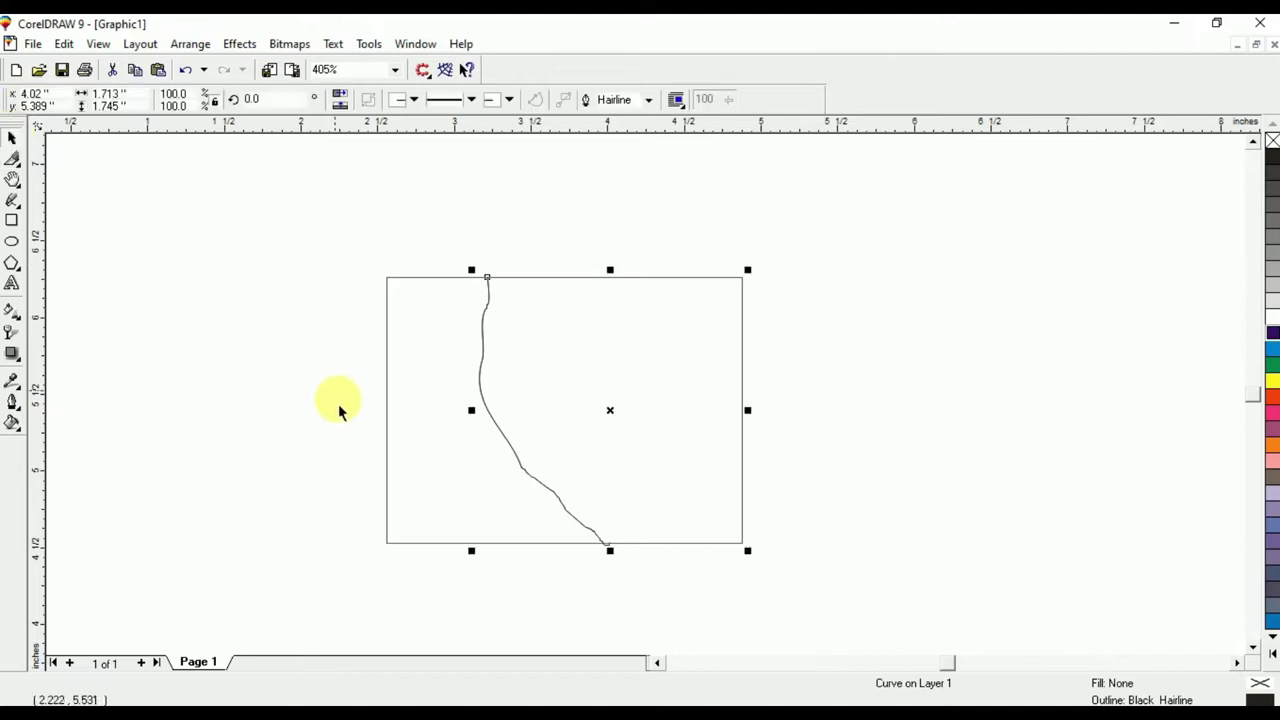
left_click_drag(387, 443, 310, 447)
left_click(576, 421)
left_click(1272, 355)
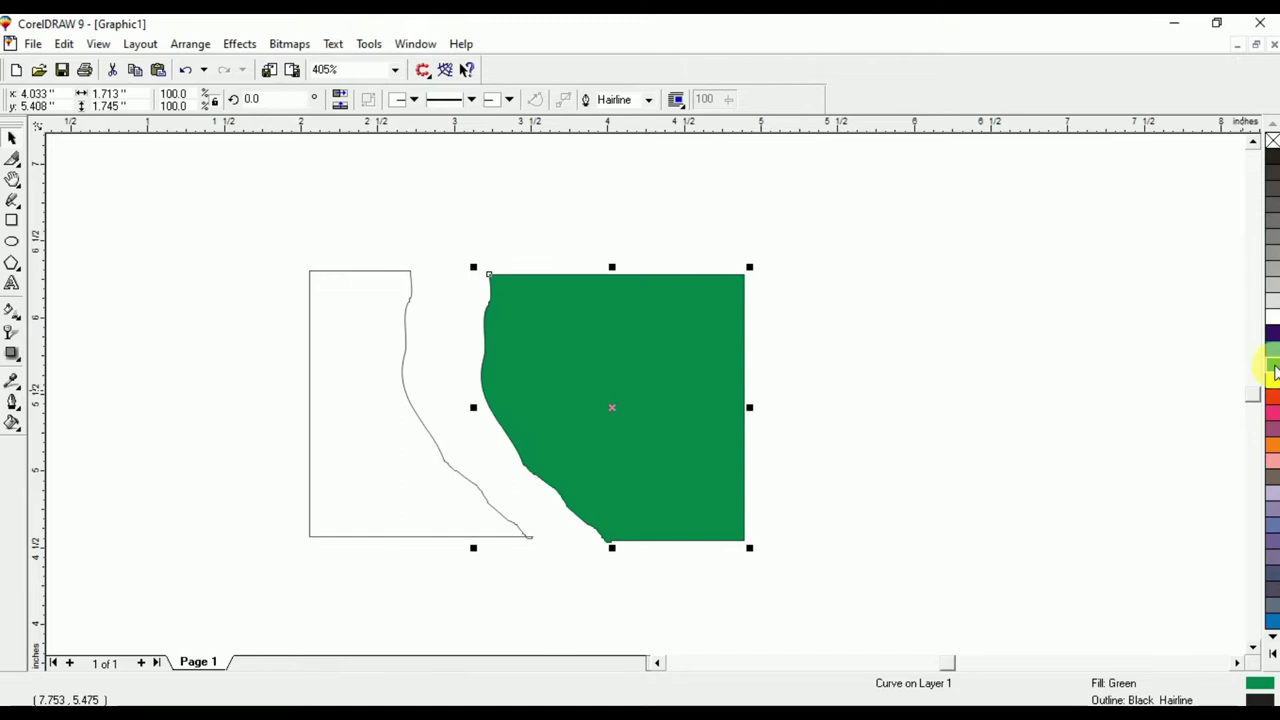
left_click(374, 520)
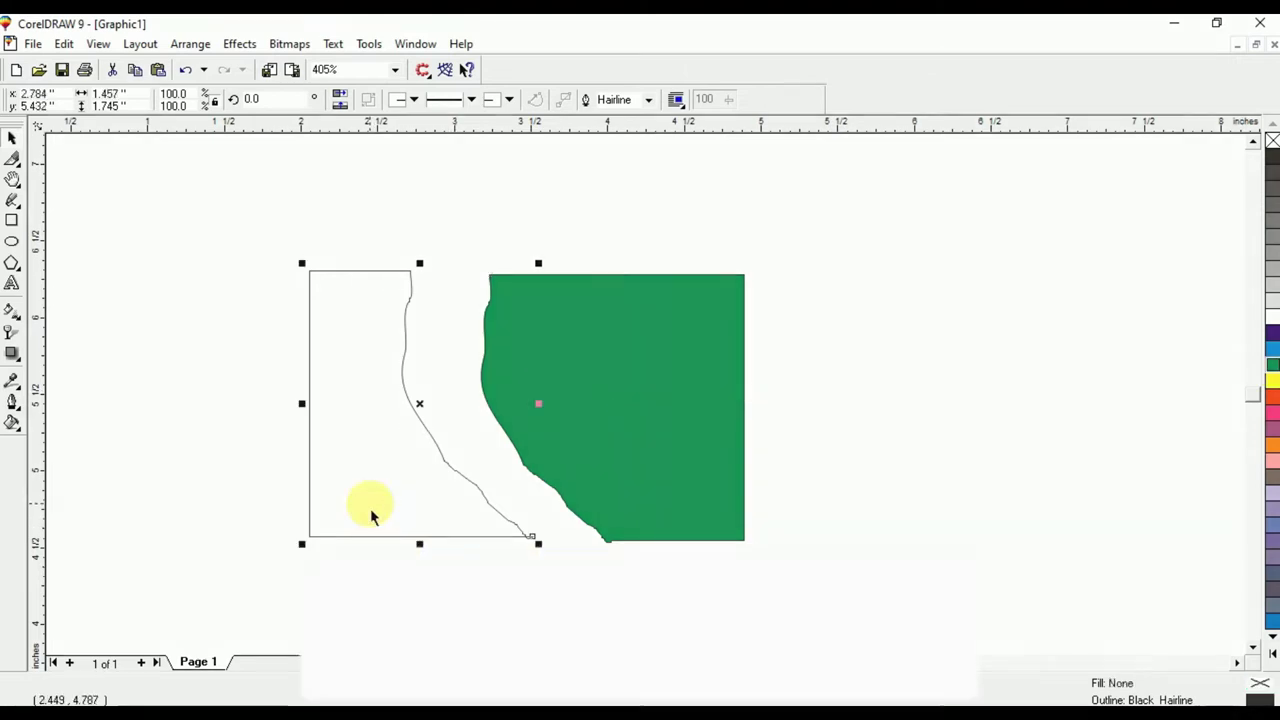
left_click(1272, 364)
left_click(780, 188)
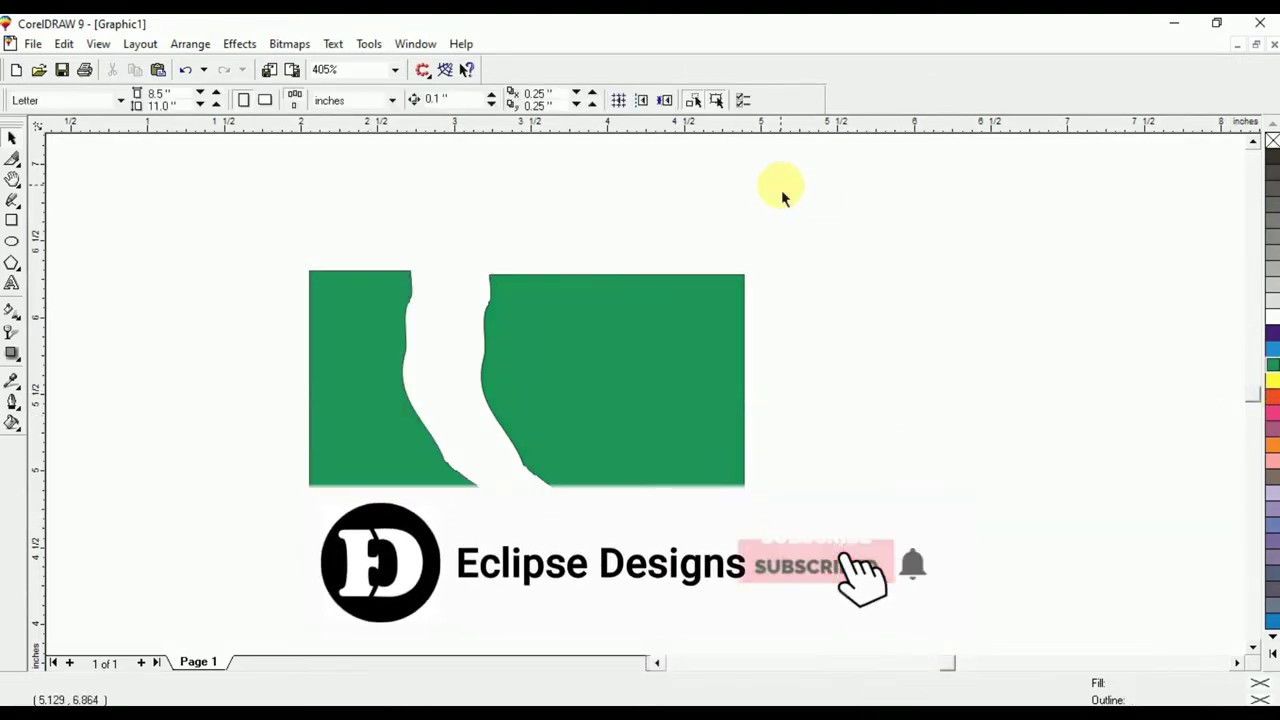
- Use the Knife tool on the right green piece to cut off its upper-right corner in a curve and slice it with a wavy top-to-bottom line
left_click(11, 158)
left_click(652, 278)
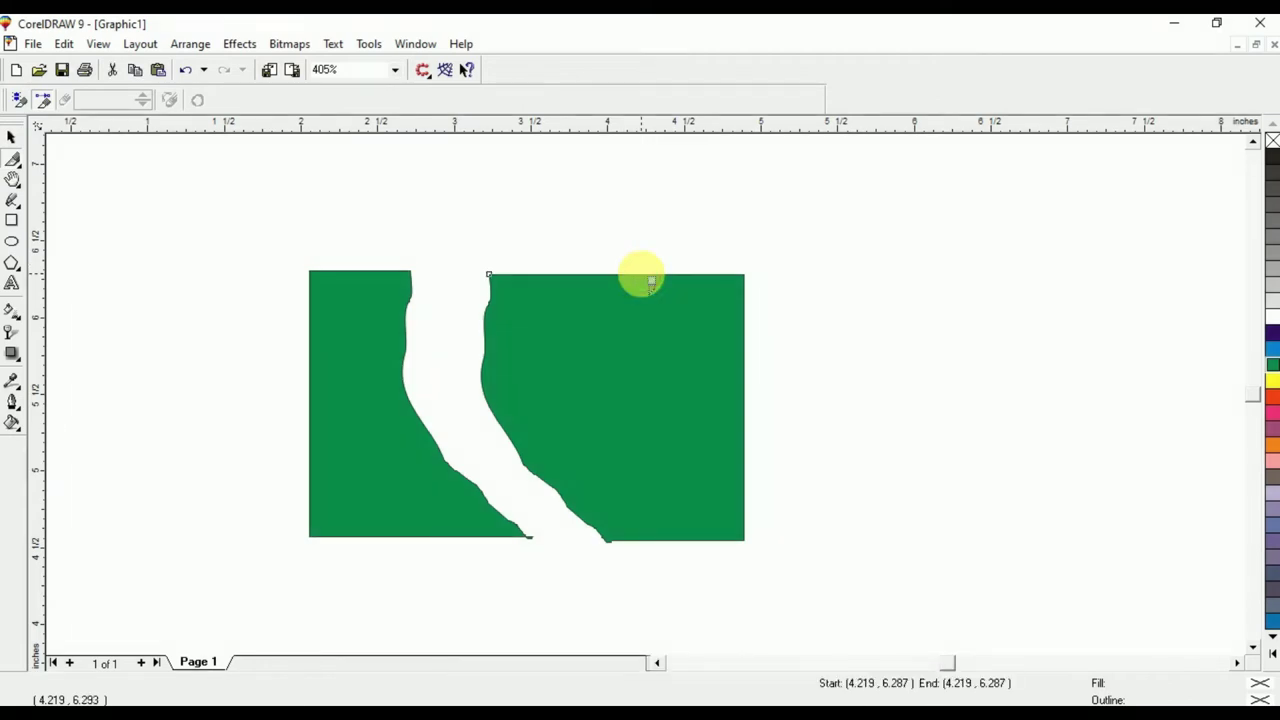
mouse_move(641, 285)
left_mouse_down()
mouse_move(654, 331)
mouse_move(700, 368)
left_mouse_up()
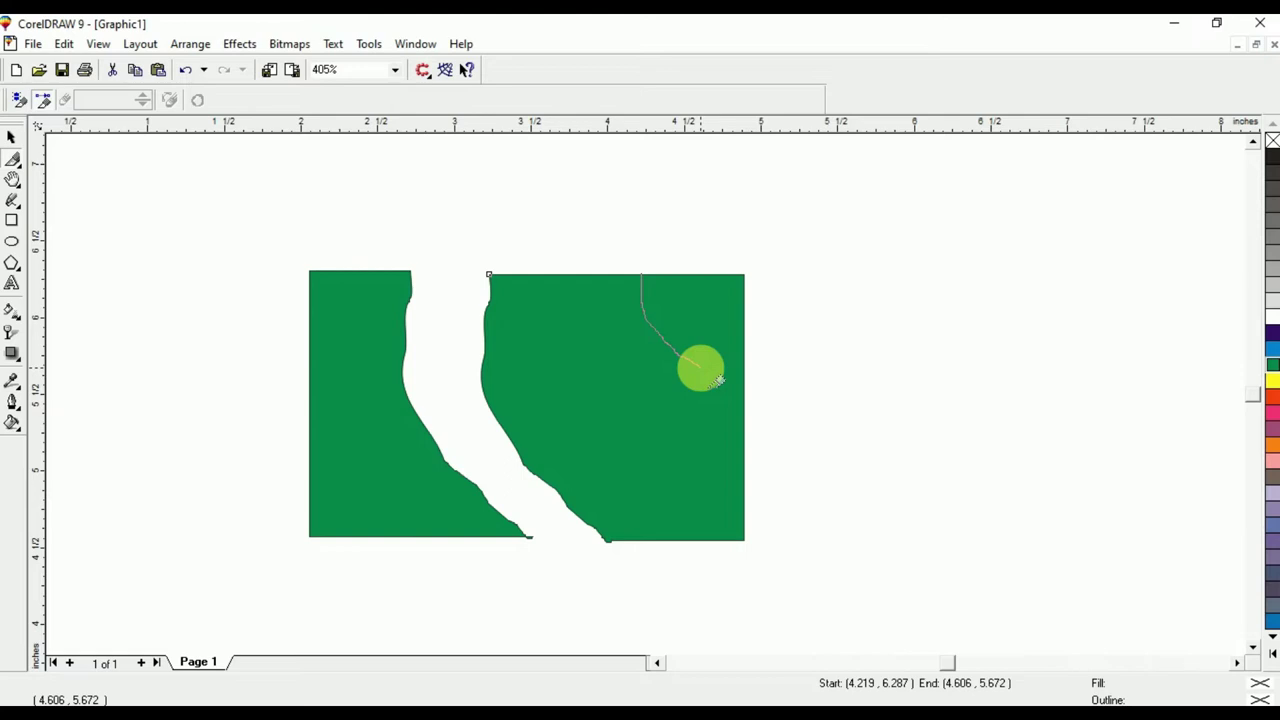
left_click_drag(717, 380, 755, 385)
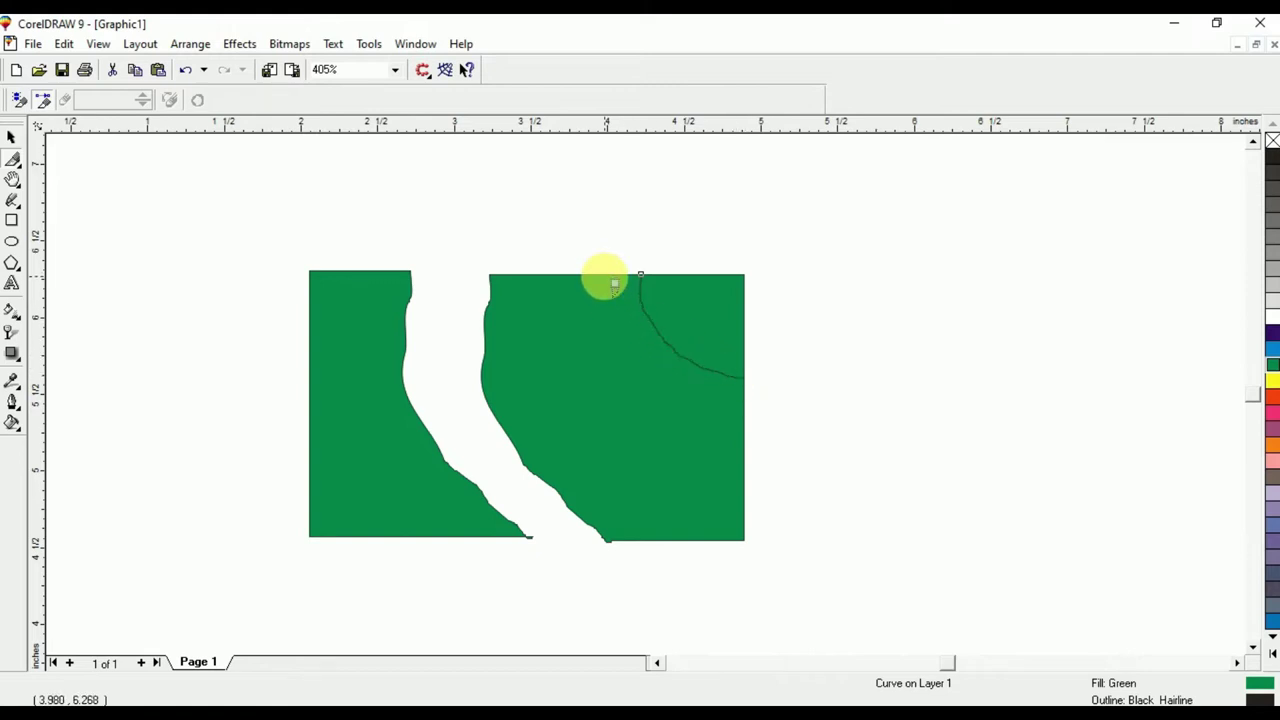
mouse_move(604, 277)
left_mouse_down()
mouse_move(599, 327)
mouse_move(565, 340)
mouse_move(652, 407)
mouse_move(639, 419)
mouse_move(564, 396)
mouse_move(580, 442)
mouse_move(675, 494)
mouse_move(608, 510)
mouse_move(634, 541)
left_mouse_up()
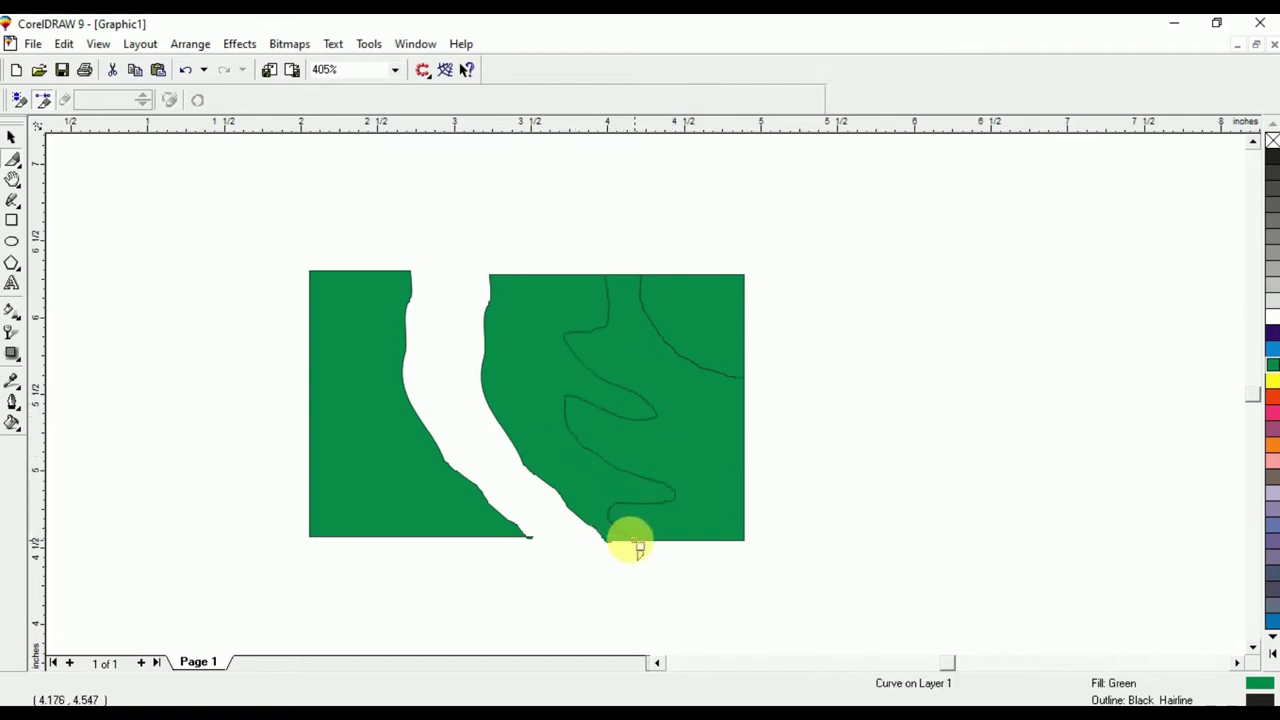
- Move the cut corner piece up and right and the adjoining wavy piece down and right so the cut parts separate
left_click(11, 137)
left_click(704, 343)
left_click_drag(712, 307, 736, 284)
left_click_drag(674, 371, 698, 394)
left_click(826, 409)
- Fill the large right piece with blue, the corner piece with pink and the middle wavy piece with dark blue
left_click(734, 409)
left_click(1271, 350)
left_click(743, 286)
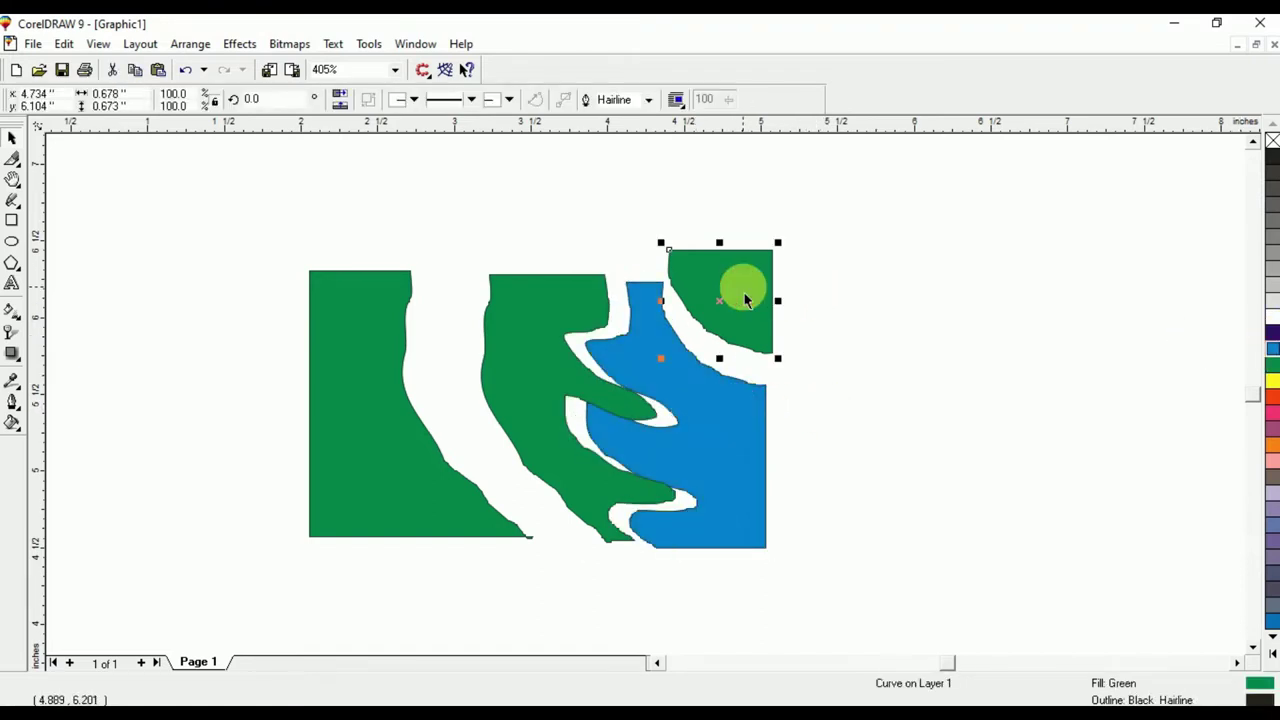
left_click(1270, 411)
left_click(563, 357)
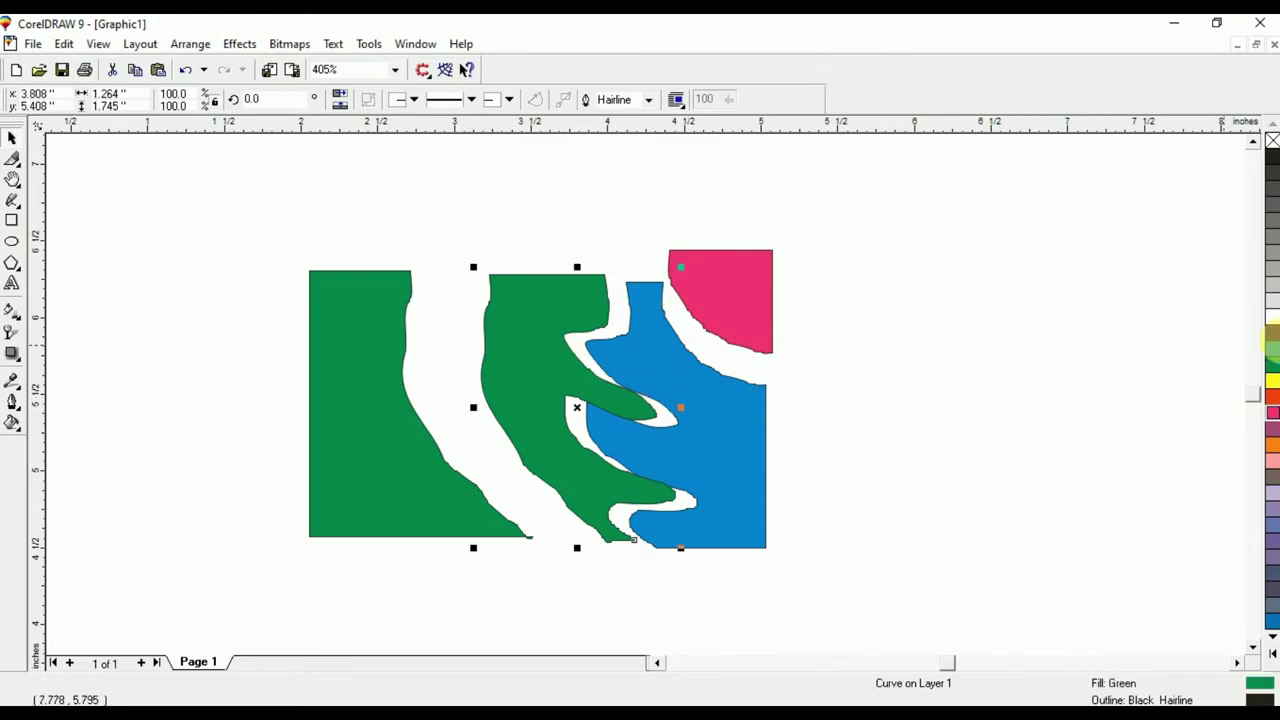
left_click(1272, 333)
- Delete all the cut pieces and draw a new rectangle about 3.64 × 1.89 inches
left_click_drag(986, 236, 214, 580)
key("Delete")
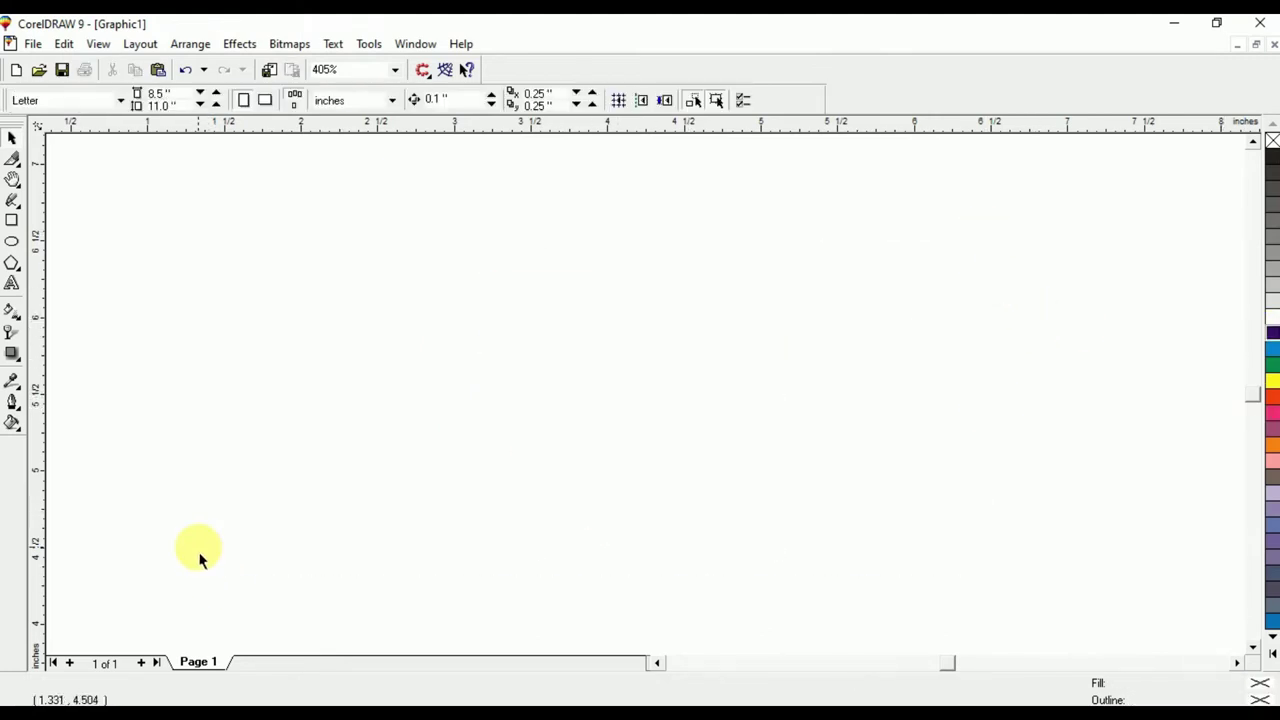
left_click(12, 220)
left_click_drag(321, 269, 880, 560)
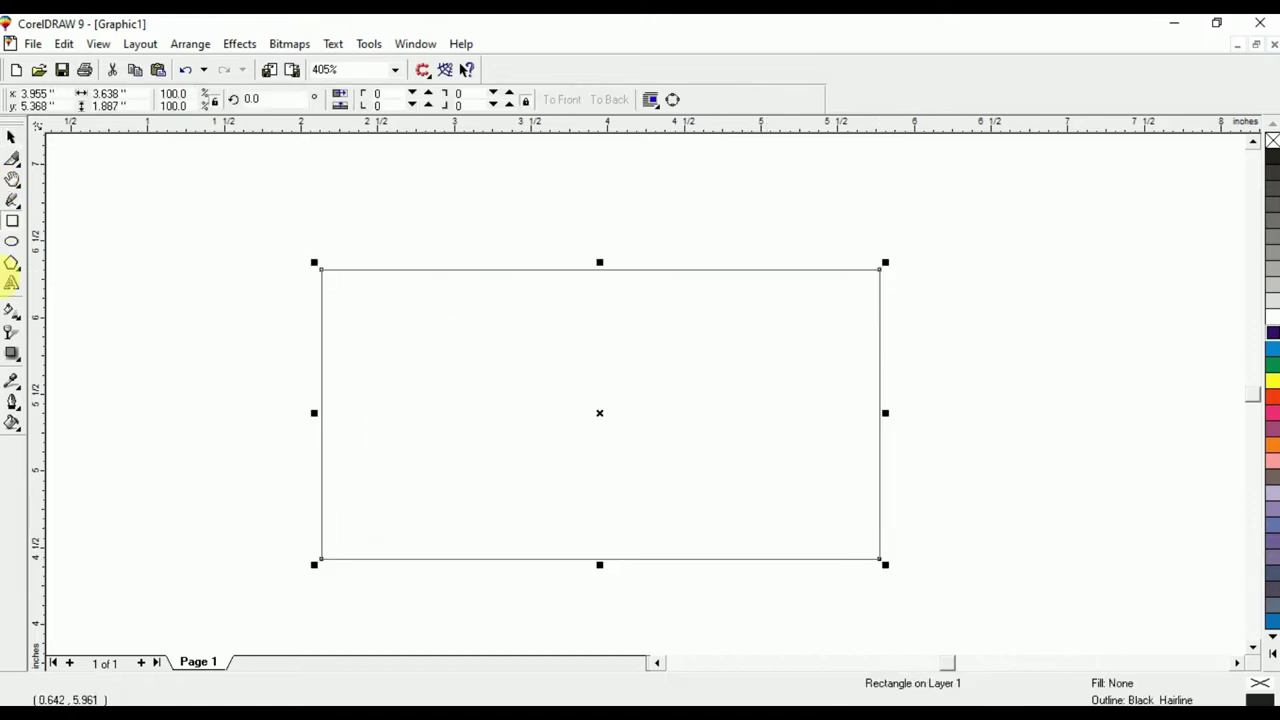
- Erase the rectangle's upper-left corner with the Eraser tool at 0.25 inch thickness
left_click(12, 158)
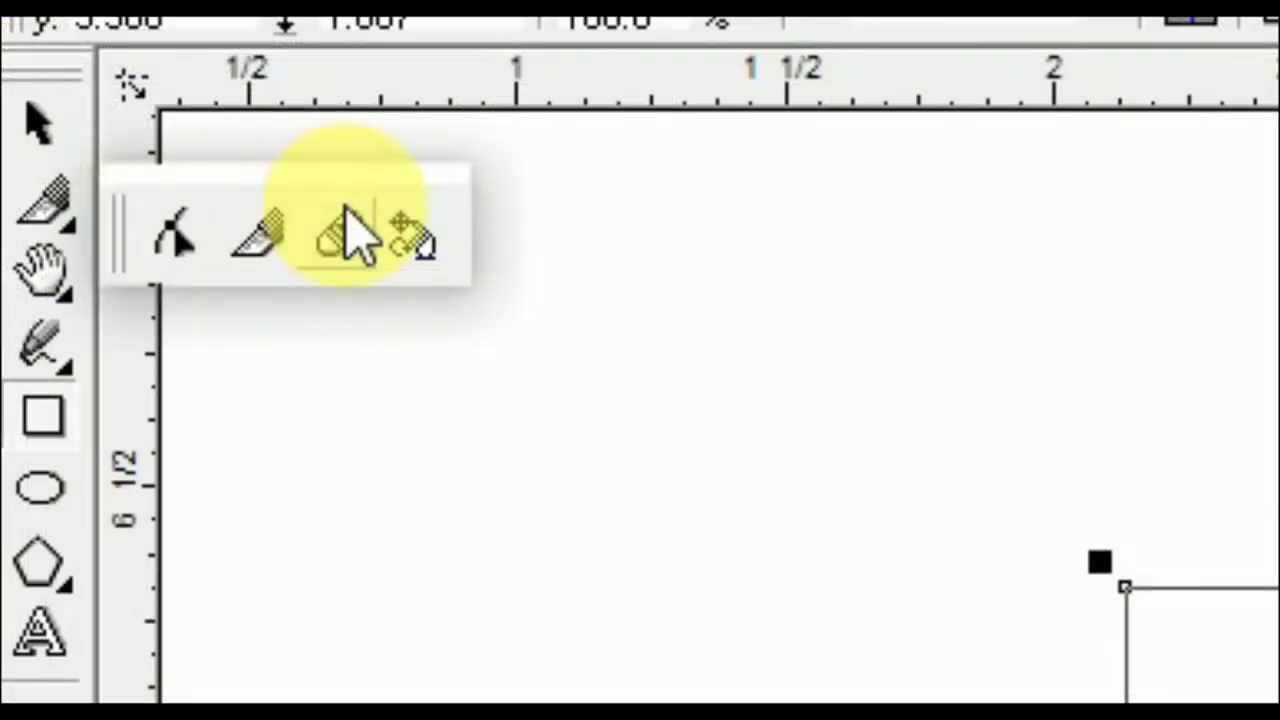
left_click(345, 225)
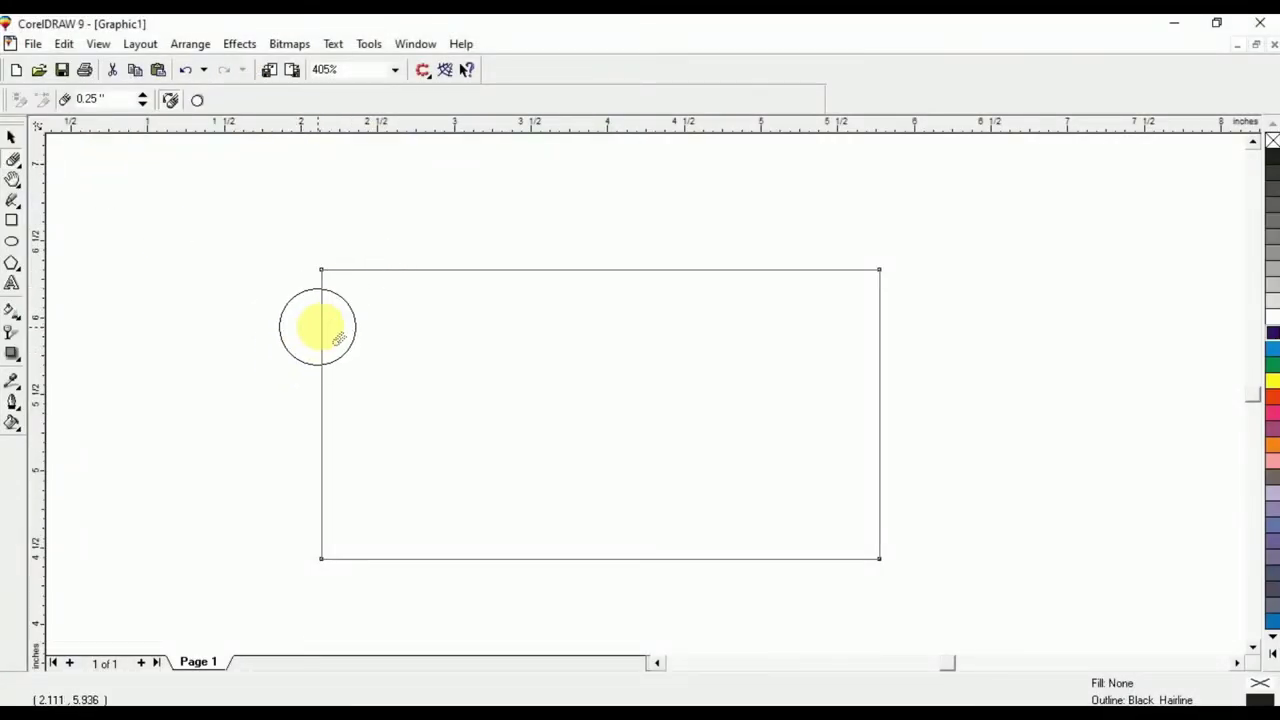
left_click_drag(322, 305, 375, 272)
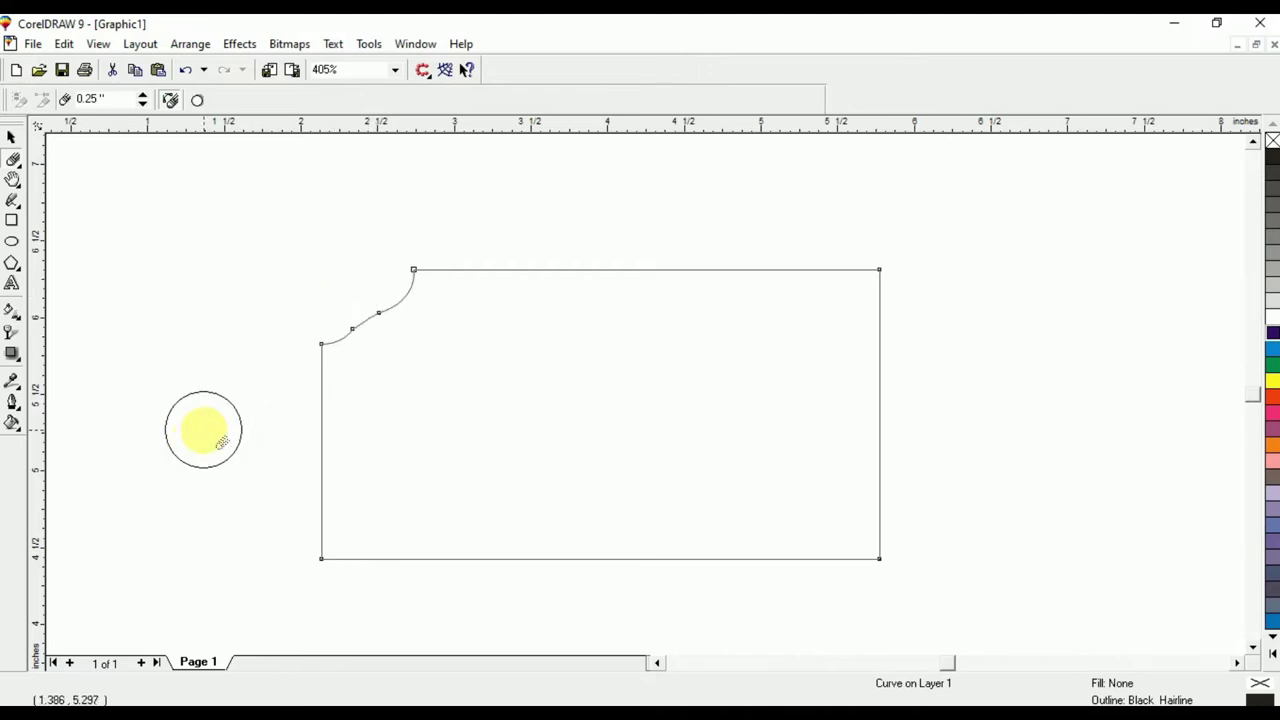
- Erase the rectangle's lower-left corner and a vertical band through its middle with the Eraser tool at 0.25 inch thickness
left_click_drag(309, 514, 380, 563)
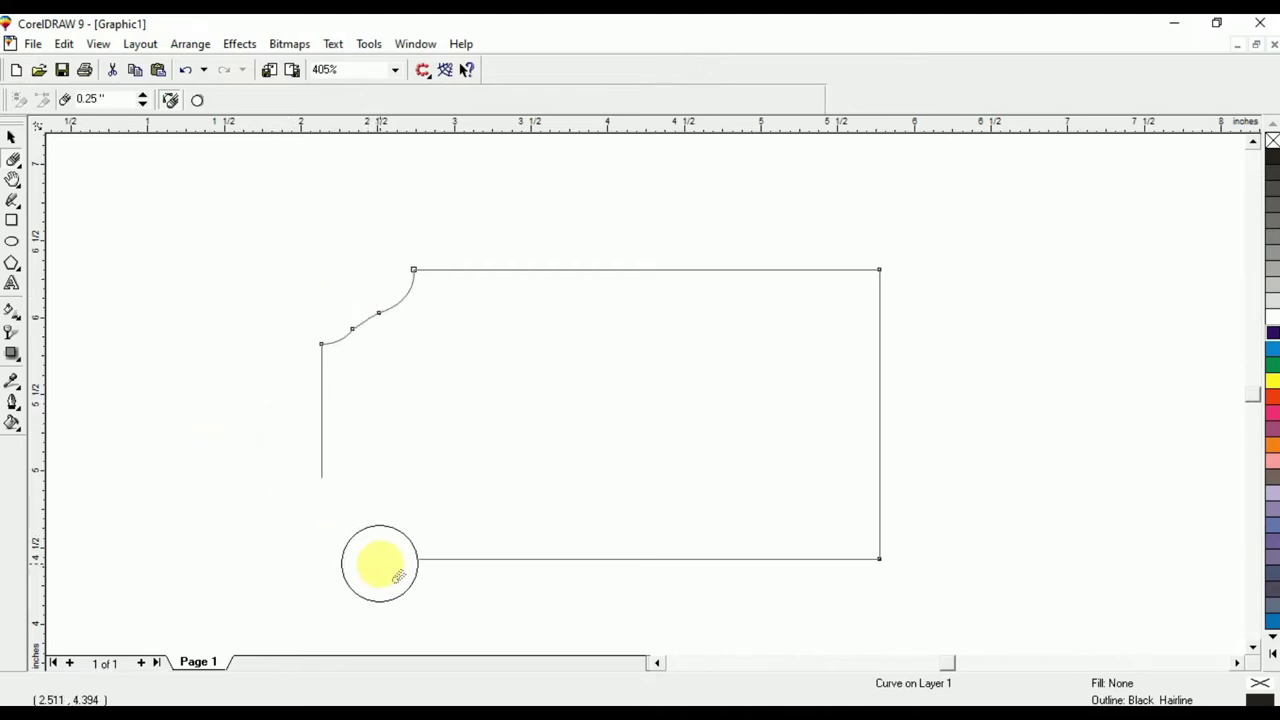
mouse_move(563, 571)
left_mouse_down()
mouse_move(580, 609)
mouse_move(578, 290)
left_mouse_up()
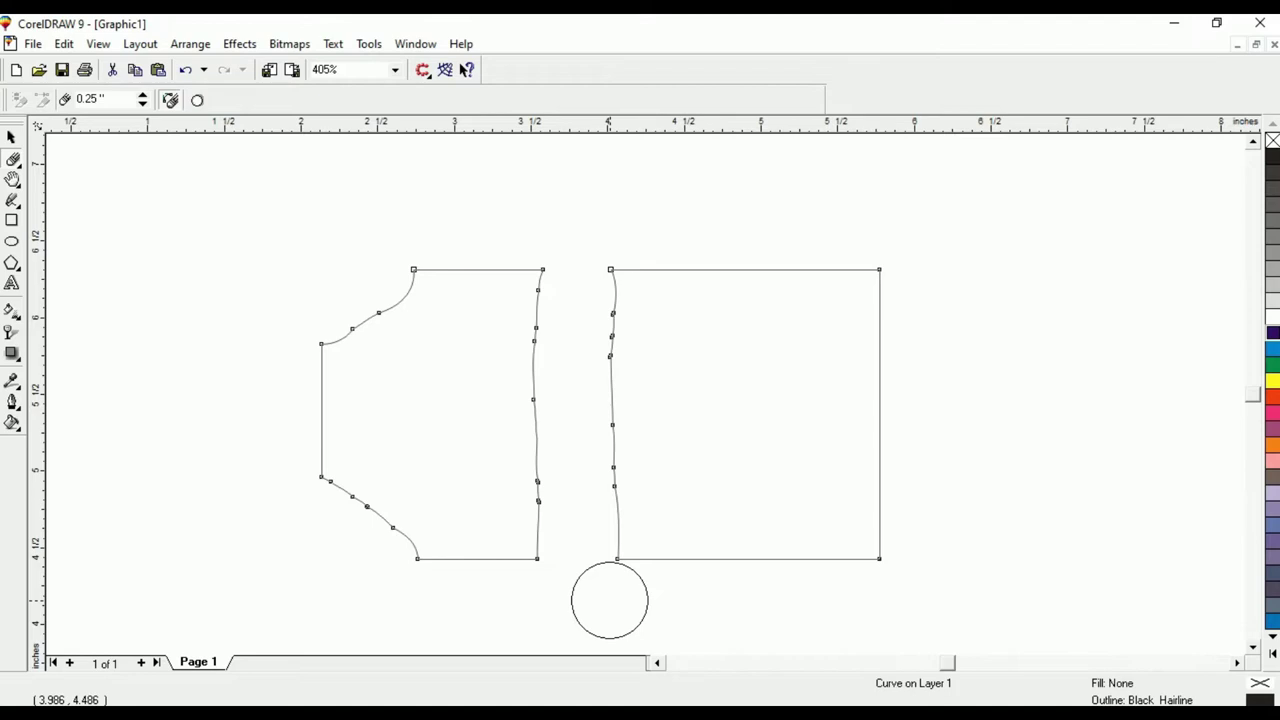
- Select both remaining pieces of the erased rectangle and delete them
left_click(17, 168)
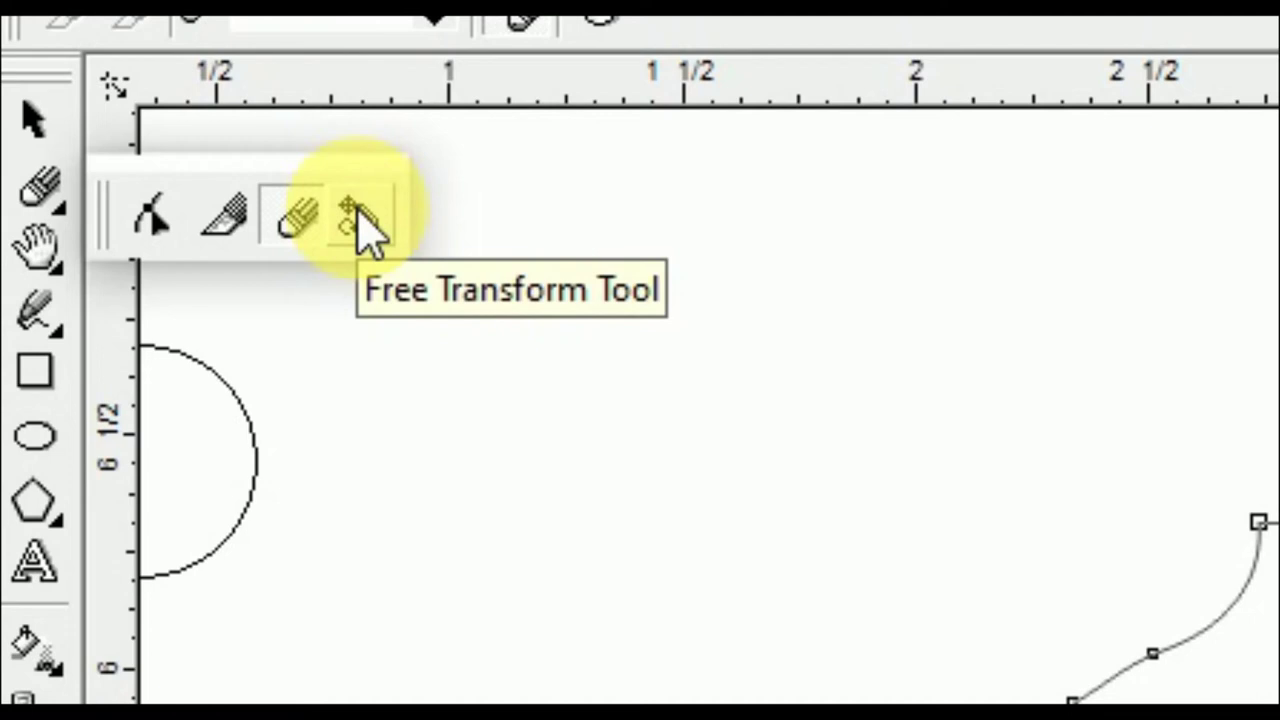
left_click(358, 218)
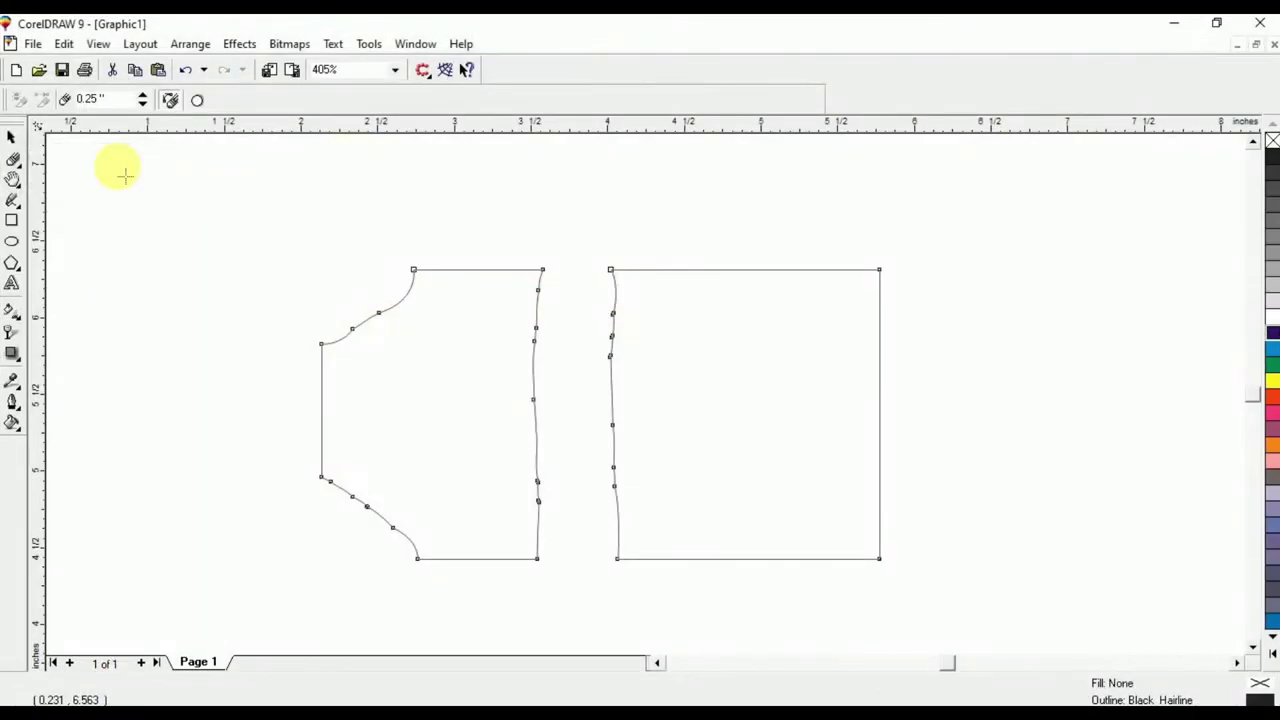
left_click(11, 136)
left_click_drag(294, 220, 943, 591)
key("Delete")
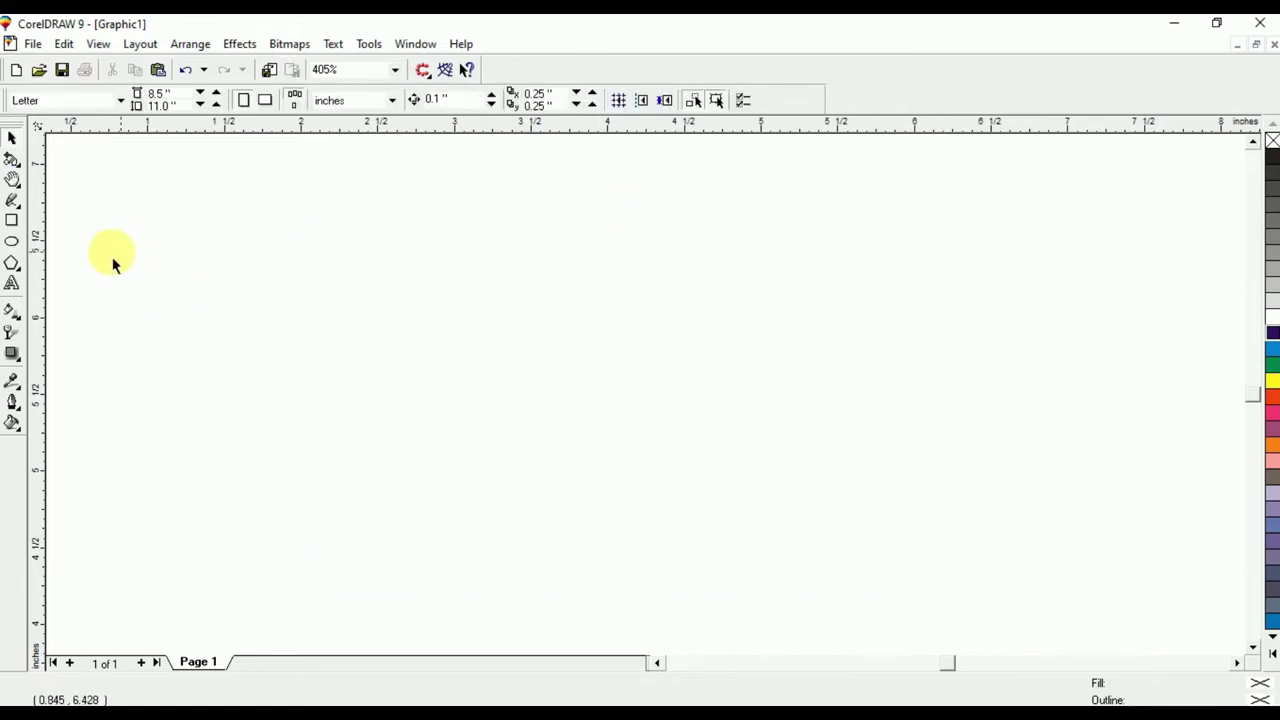
- Draw a five-sided polygon about 1.65 × 1.57 inches and change its number of sides to 3
left_click(12, 264)
left_click_drag(383, 294, 640, 565)
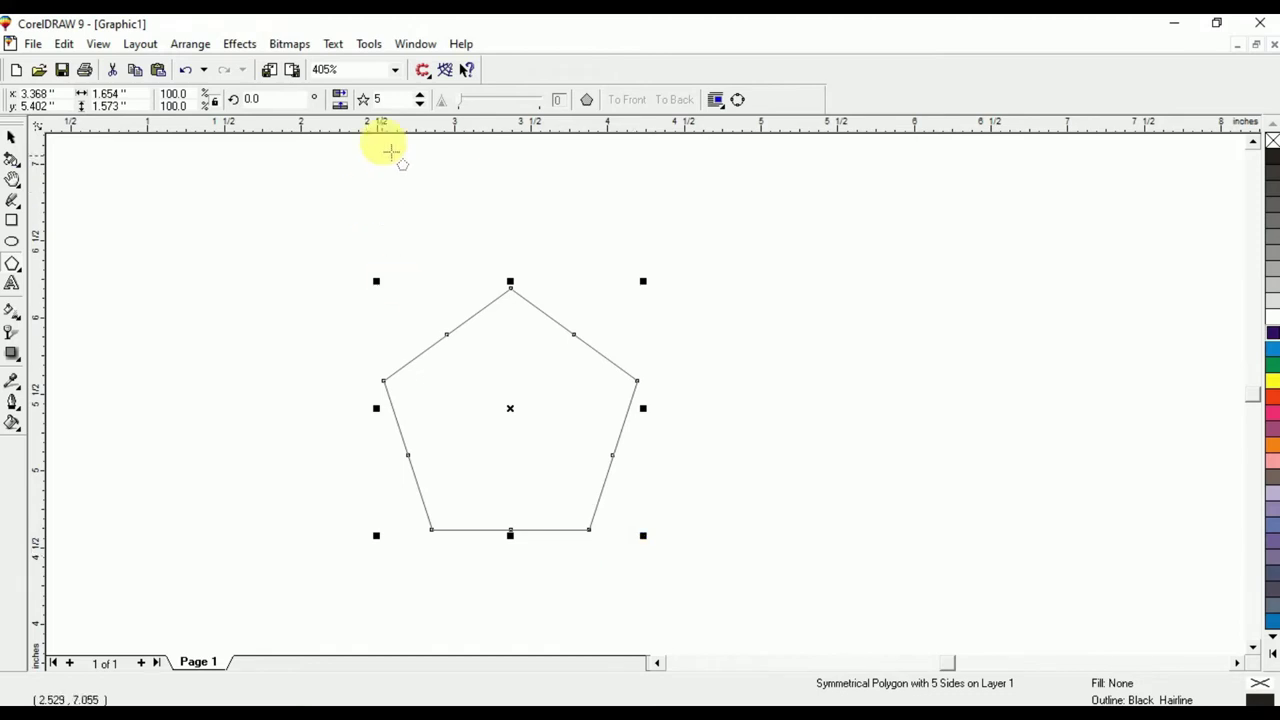
double_click(380, 99)
type("3")
key("Return")
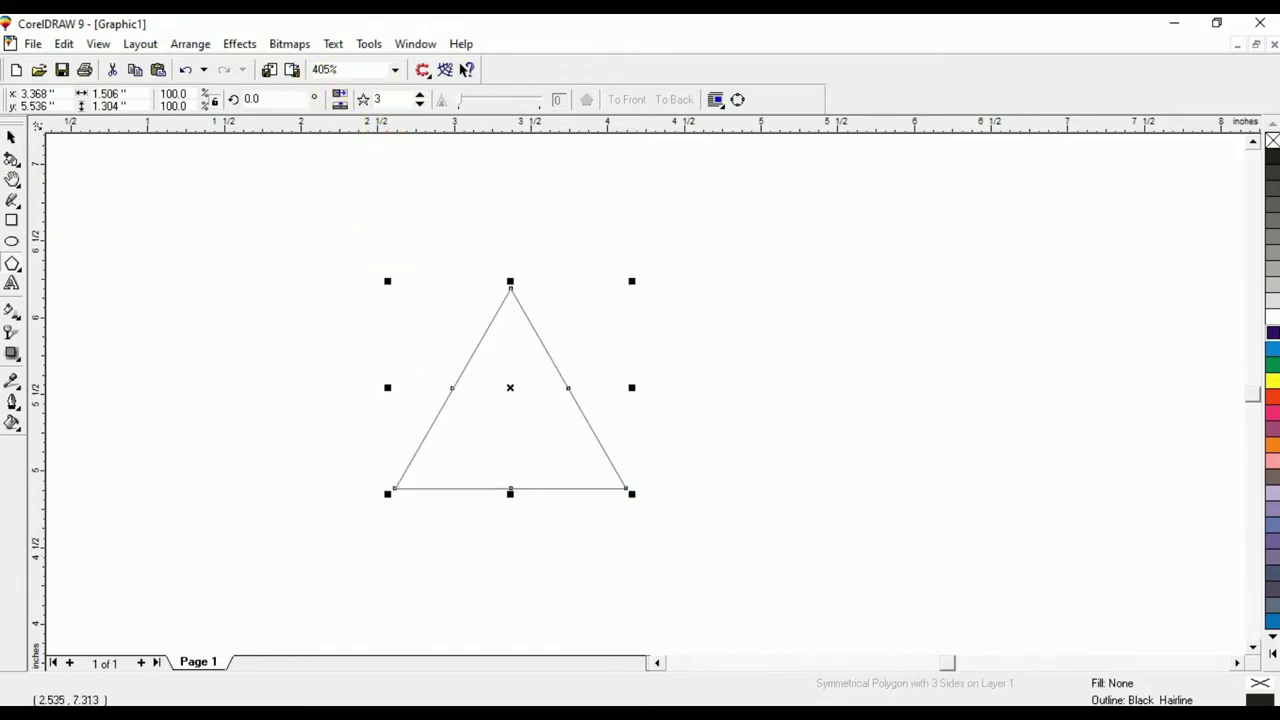
- Set the polygon's number of sides to 20
double_click(385, 99)
type("20")
key("Return")
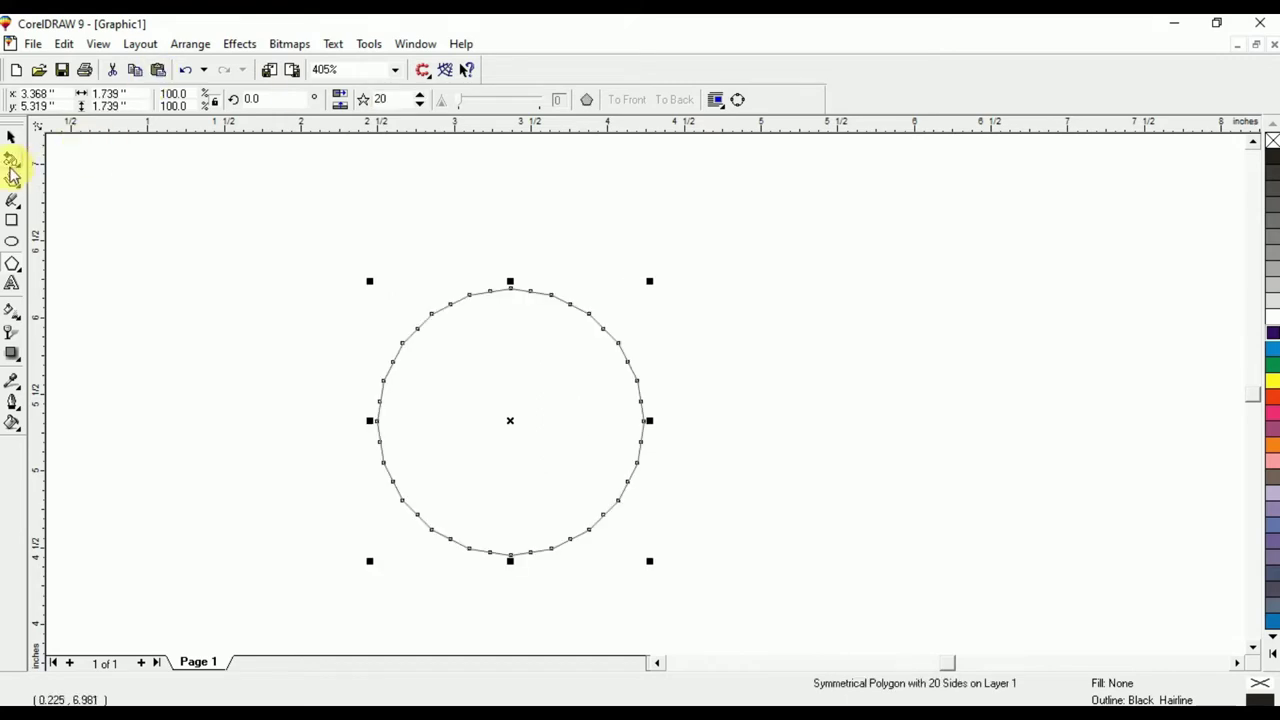
- Pull a mid-side node near the polygon's top inward with the Shape tool to form a starburst and fill it with red
left_click(13, 163)
left_click(48, 170)
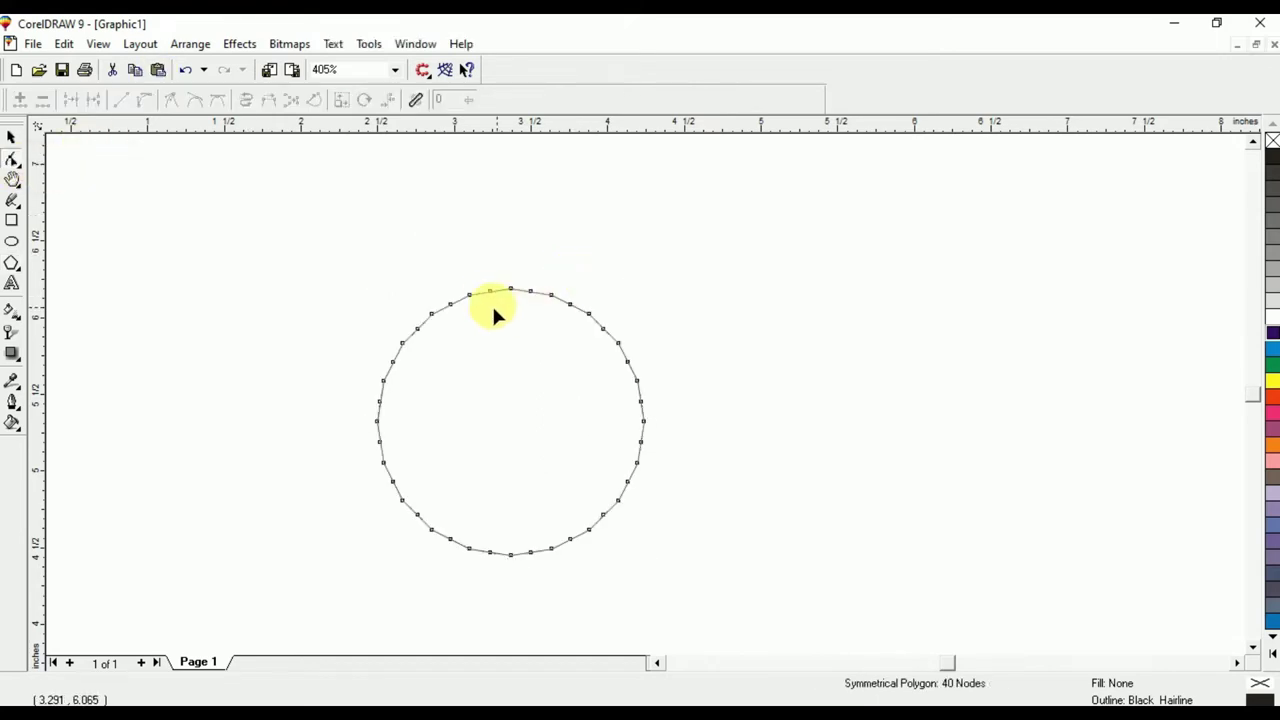
left_click_drag(490, 292, 497, 386)
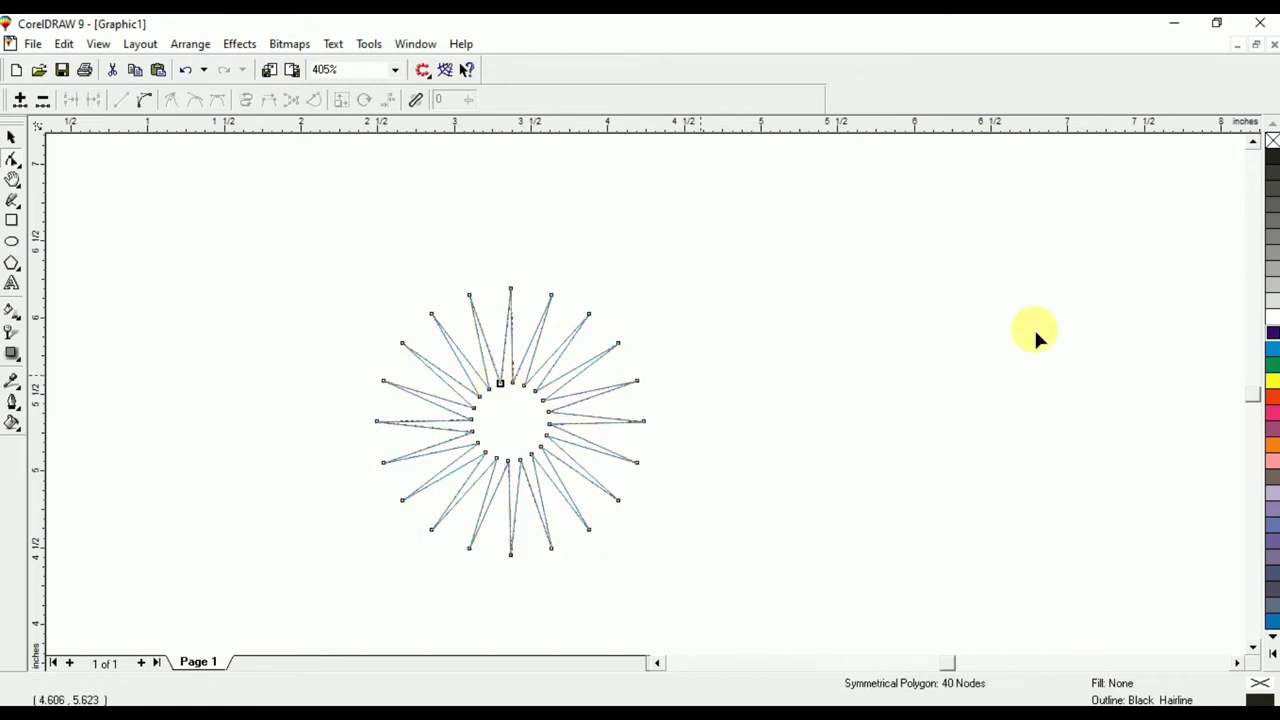
left_click(1272, 397)
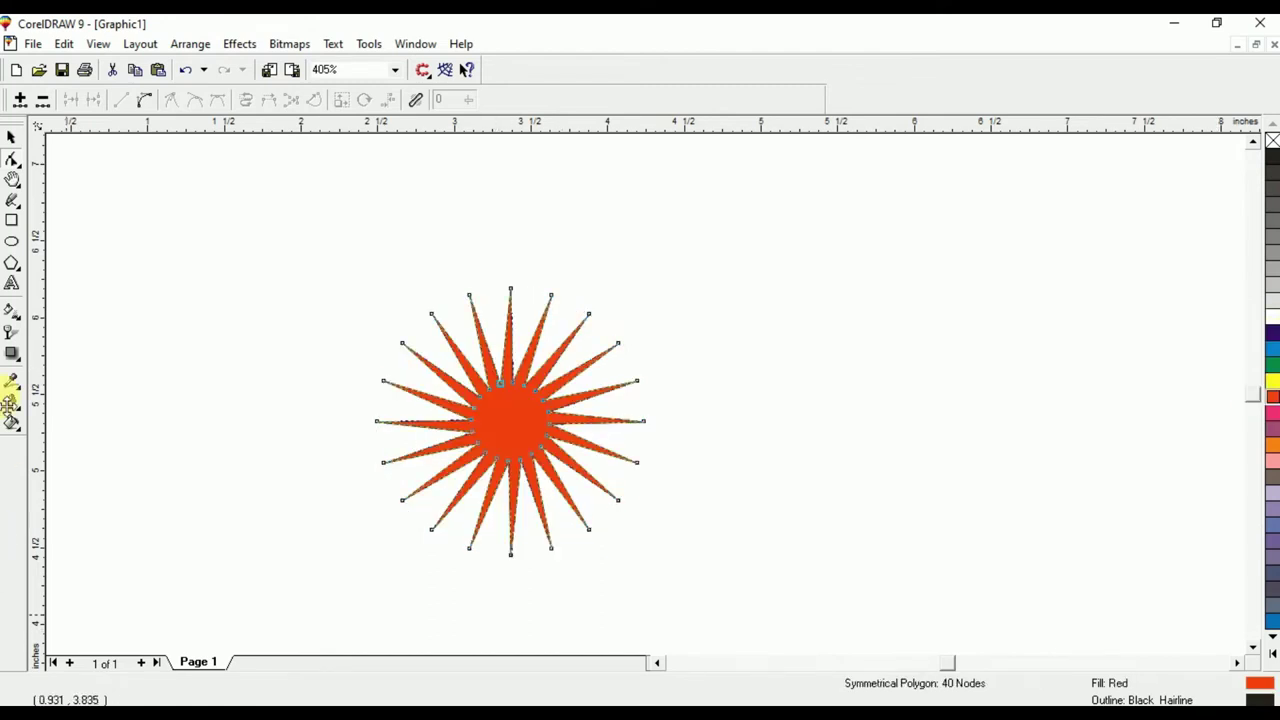
- Rotate the red starburst freely with the Free Transform tool to an angle of about 278.6 degrees
left_click(11, 136)
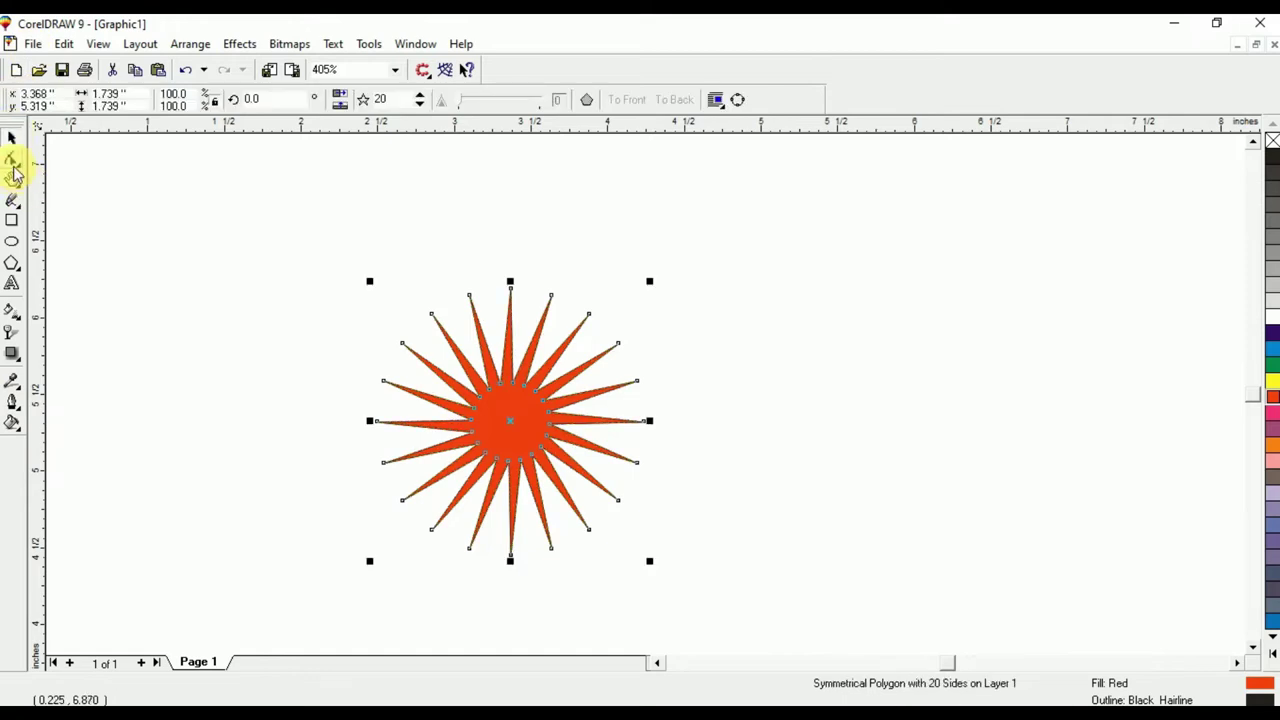
left_click(14, 168)
left_click(118, 169)
left_click_drag(500, 300, 595, 125)
left_click_drag(595, 125, 590, 124)
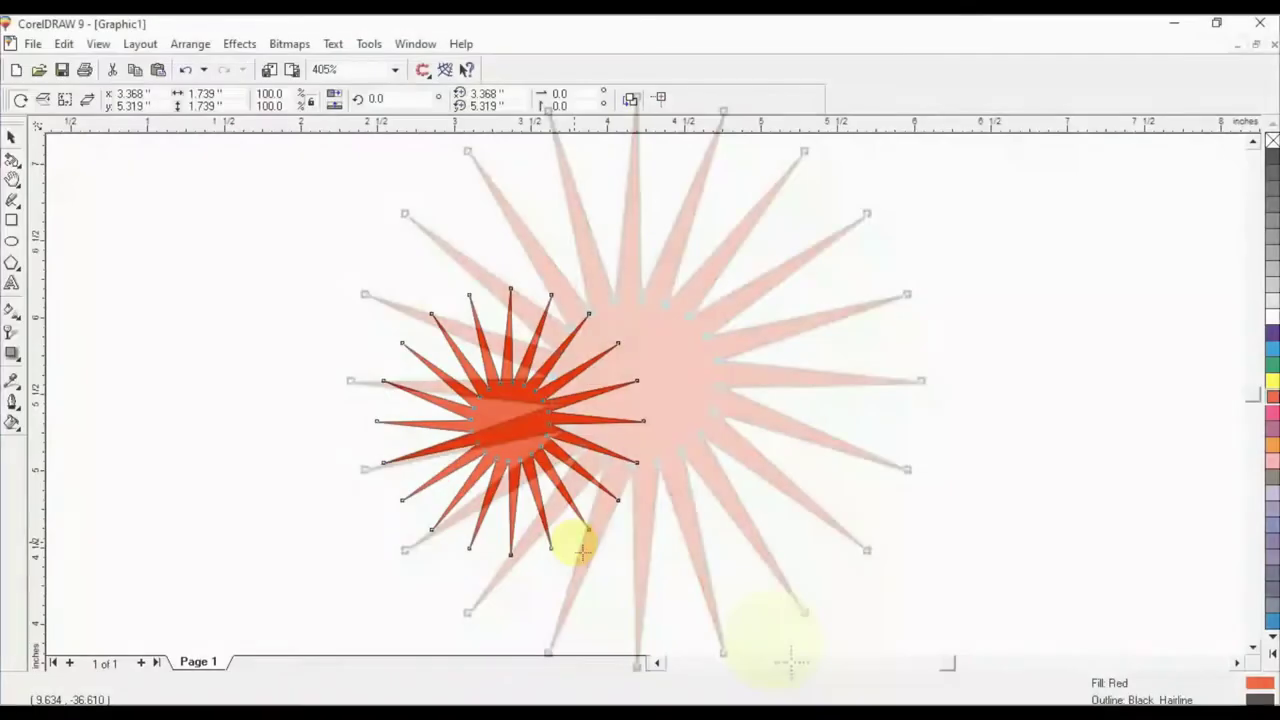
left_click_drag(596, 540, 720, 574)
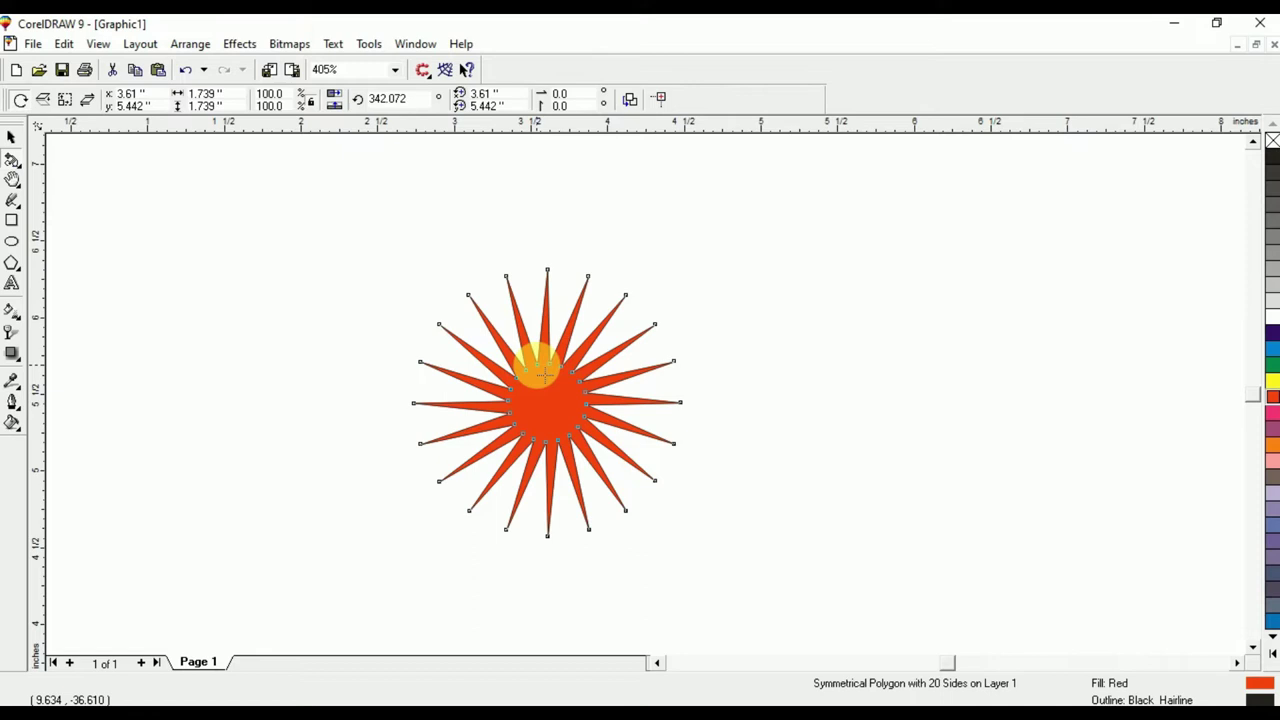
key("ctrl+z")
left_click(14, 164)
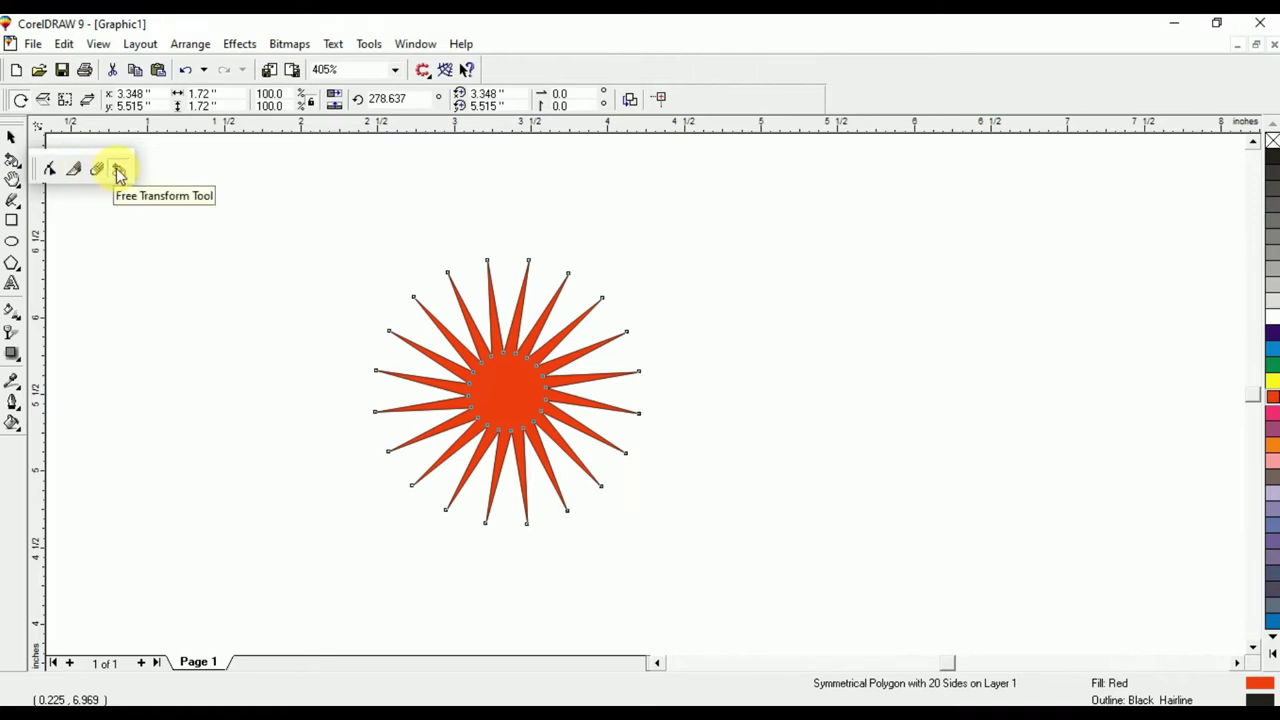
- Zoom in on an area around the starburst with the Zoom tool, zoom back out to 202% and deselect the star
left_click(13, 182)
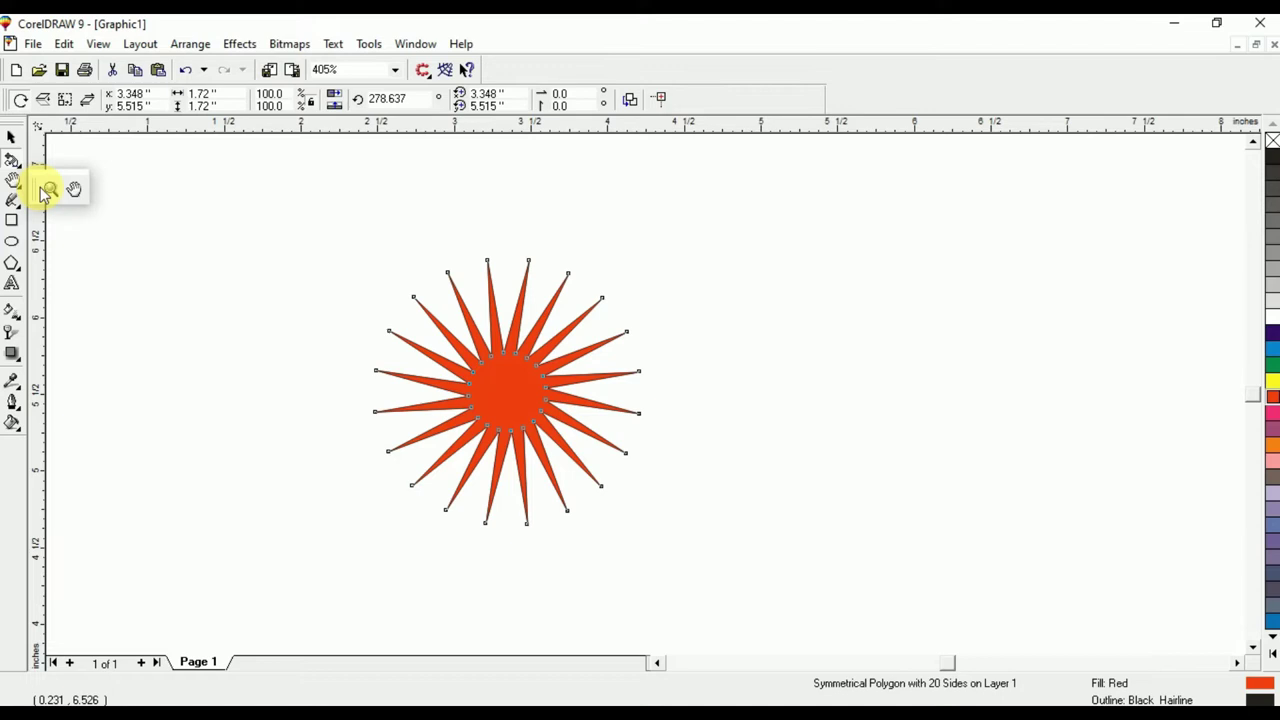
left_click(48, 190)
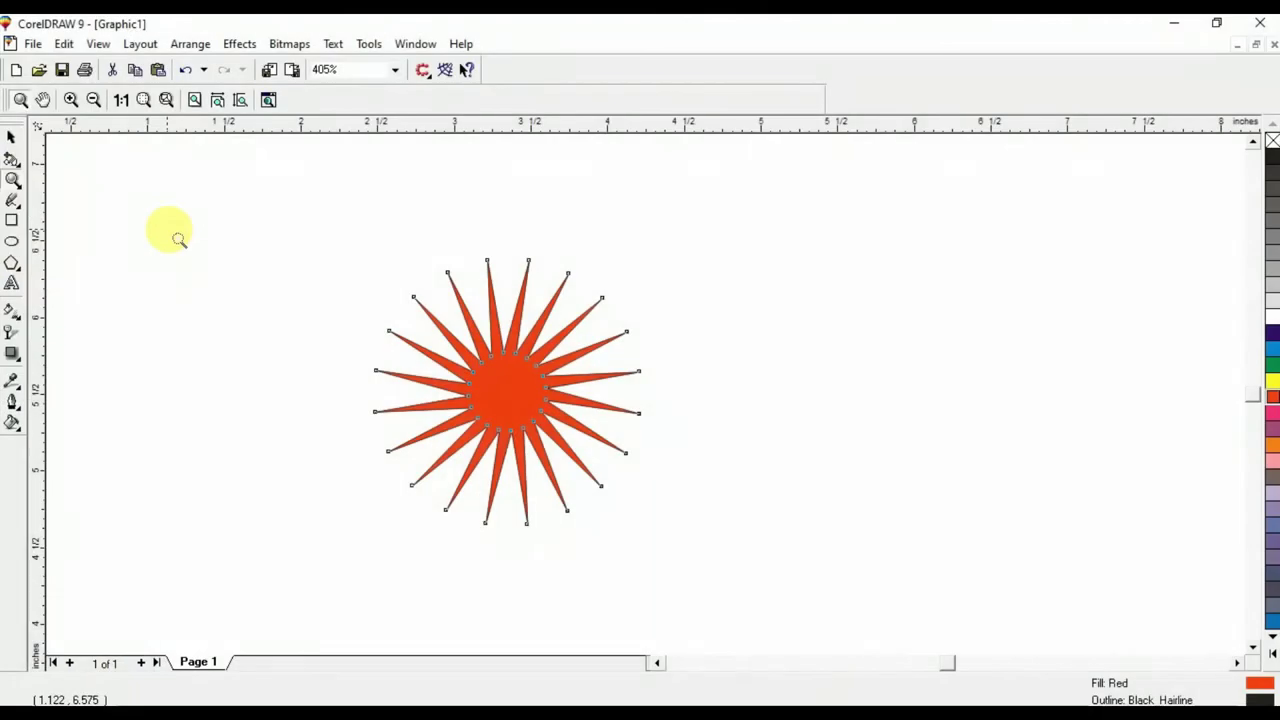
left_click_drag(212, 208, 788, 610)
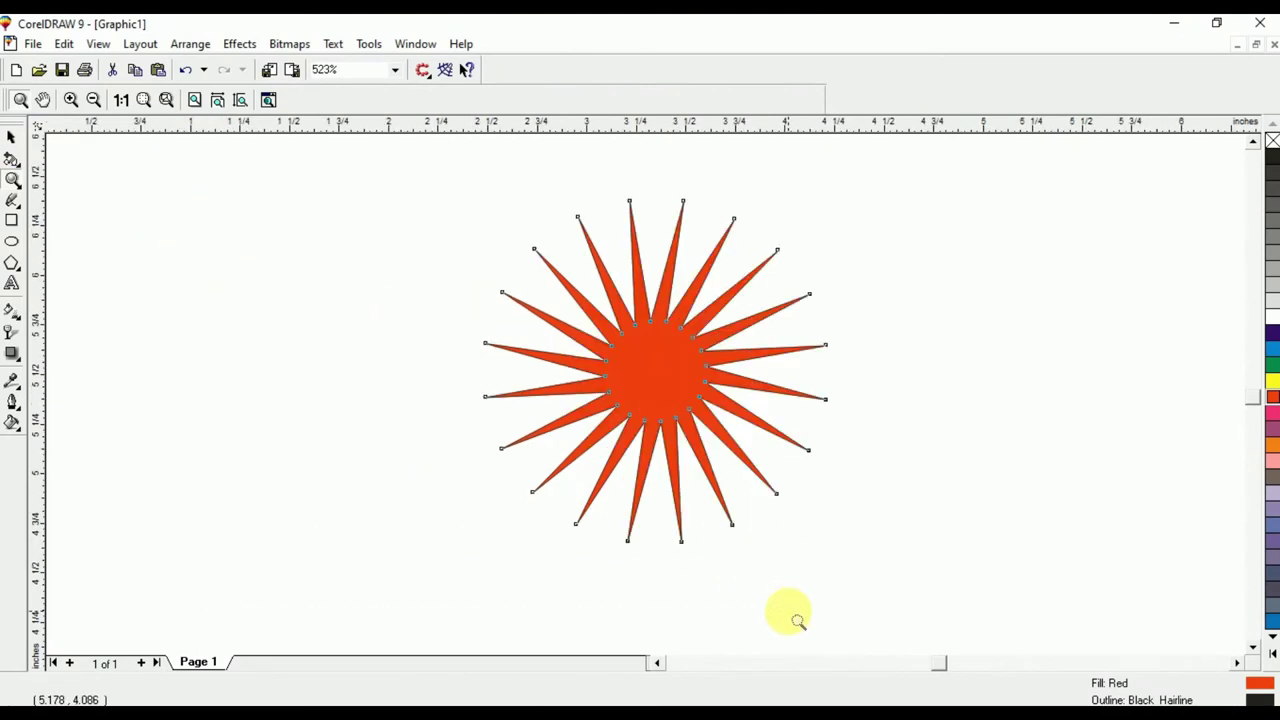
left_click(92, 101)
left_click(92, 101)
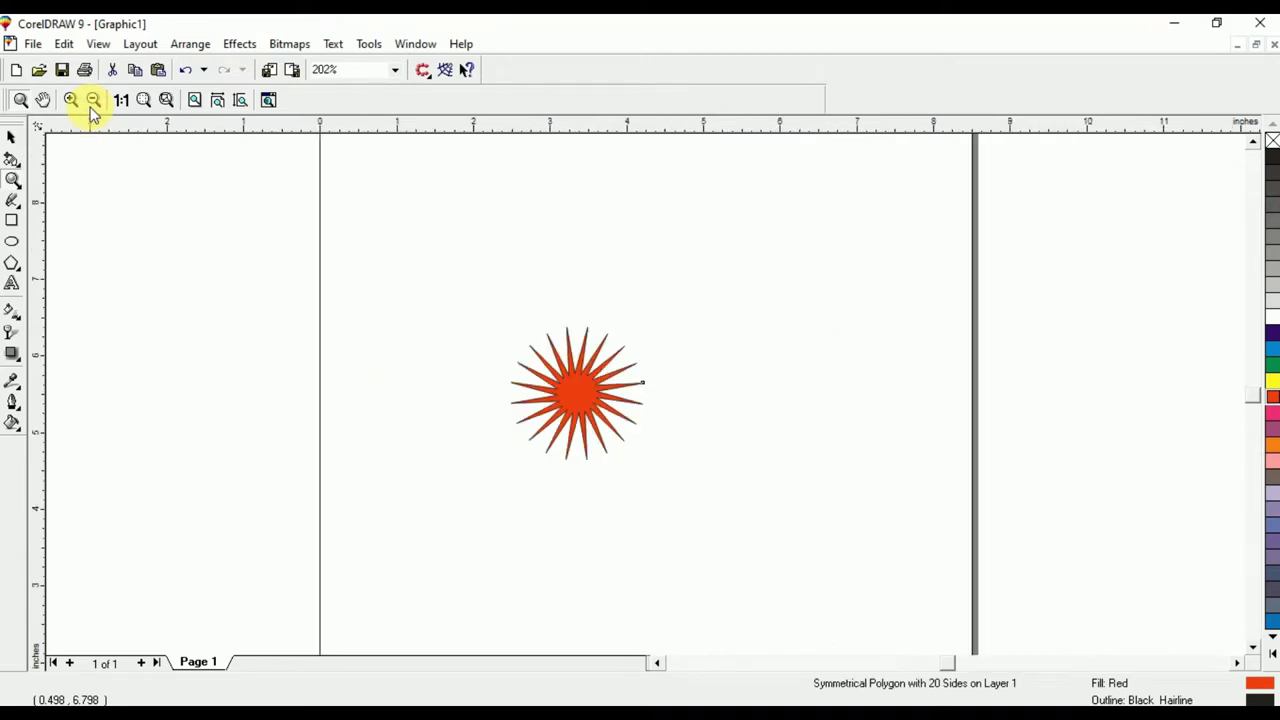
left_click(11, 137)
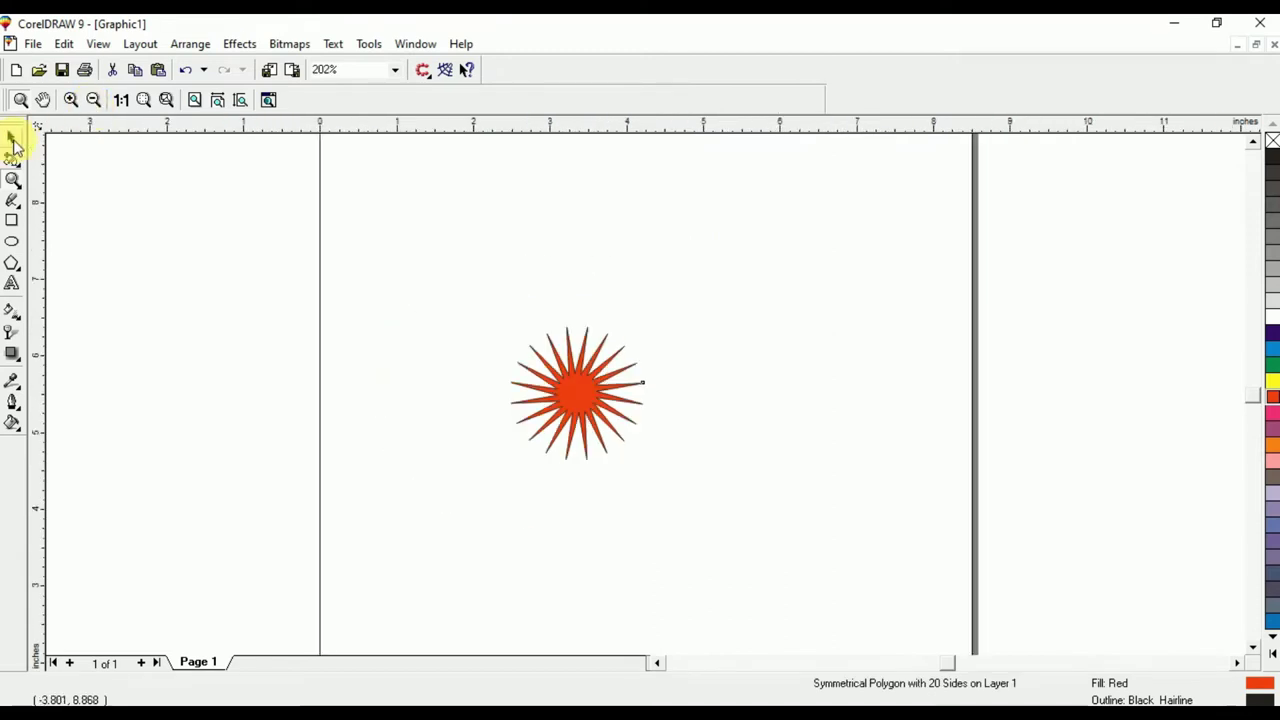
left_click(318, 310)
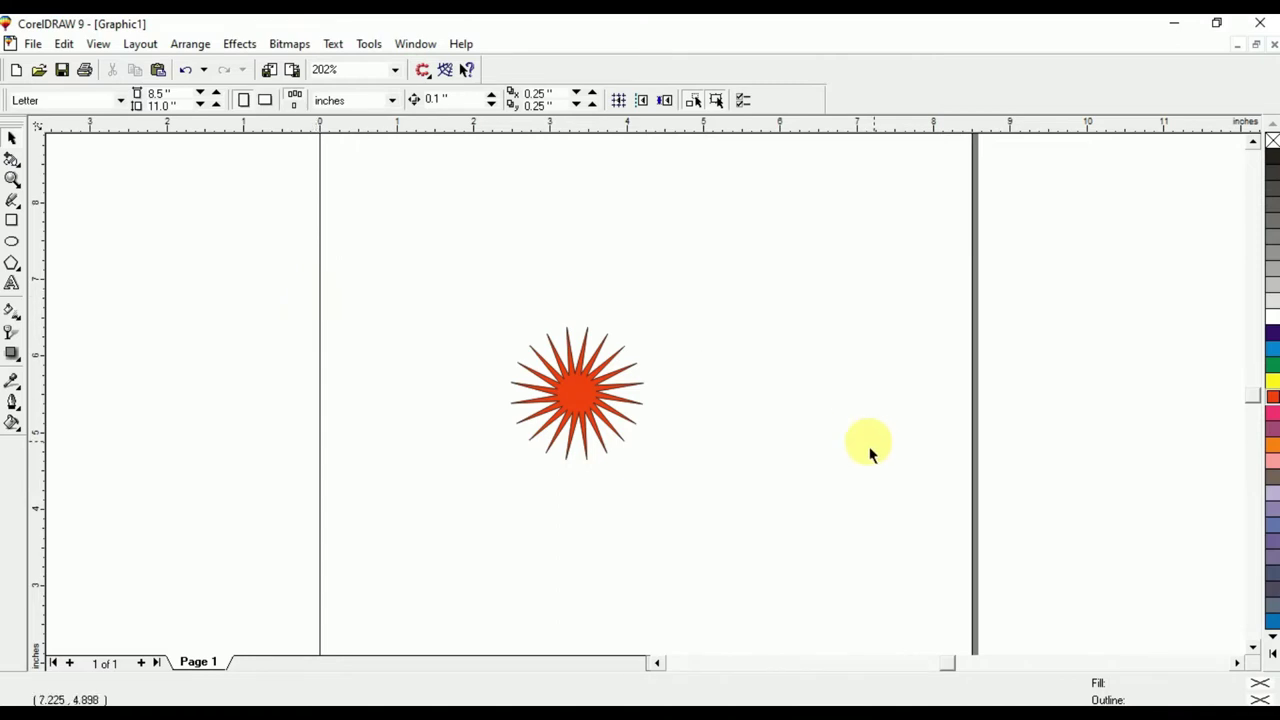
- Select the starburst, zoom to fit all objects in the window, and zoom back out
left_click(563, 393)
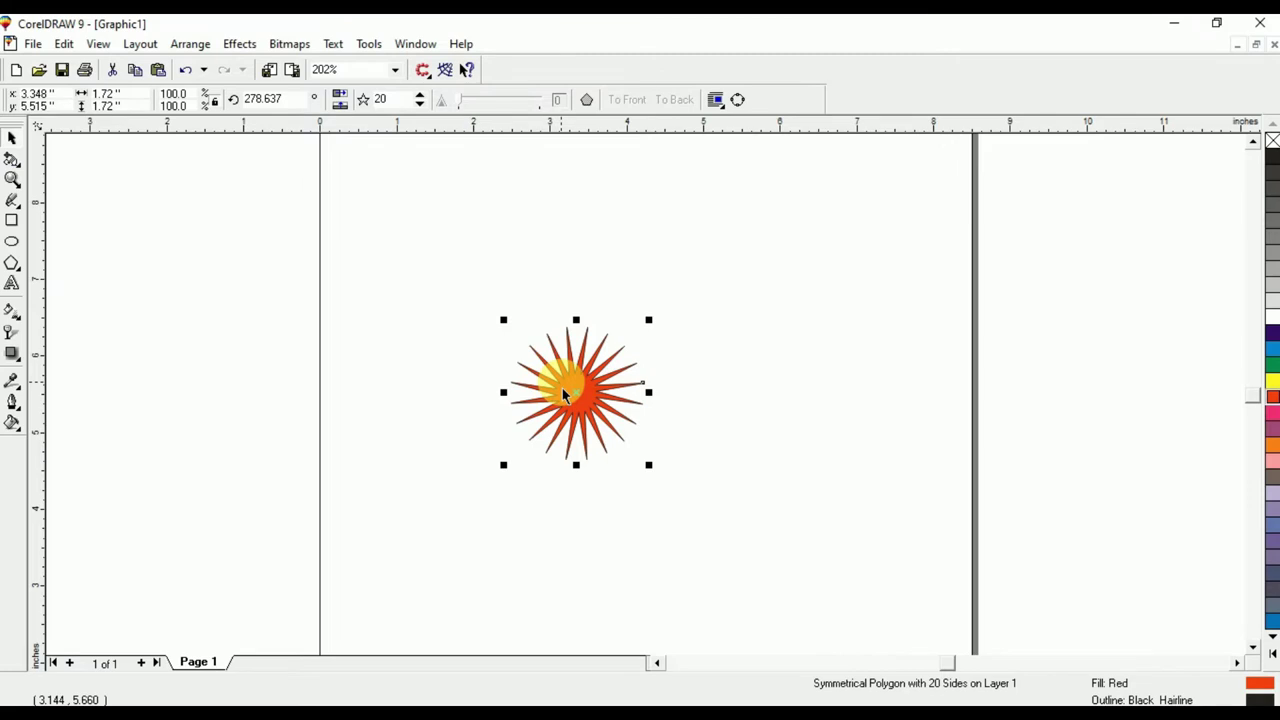
key("F4")
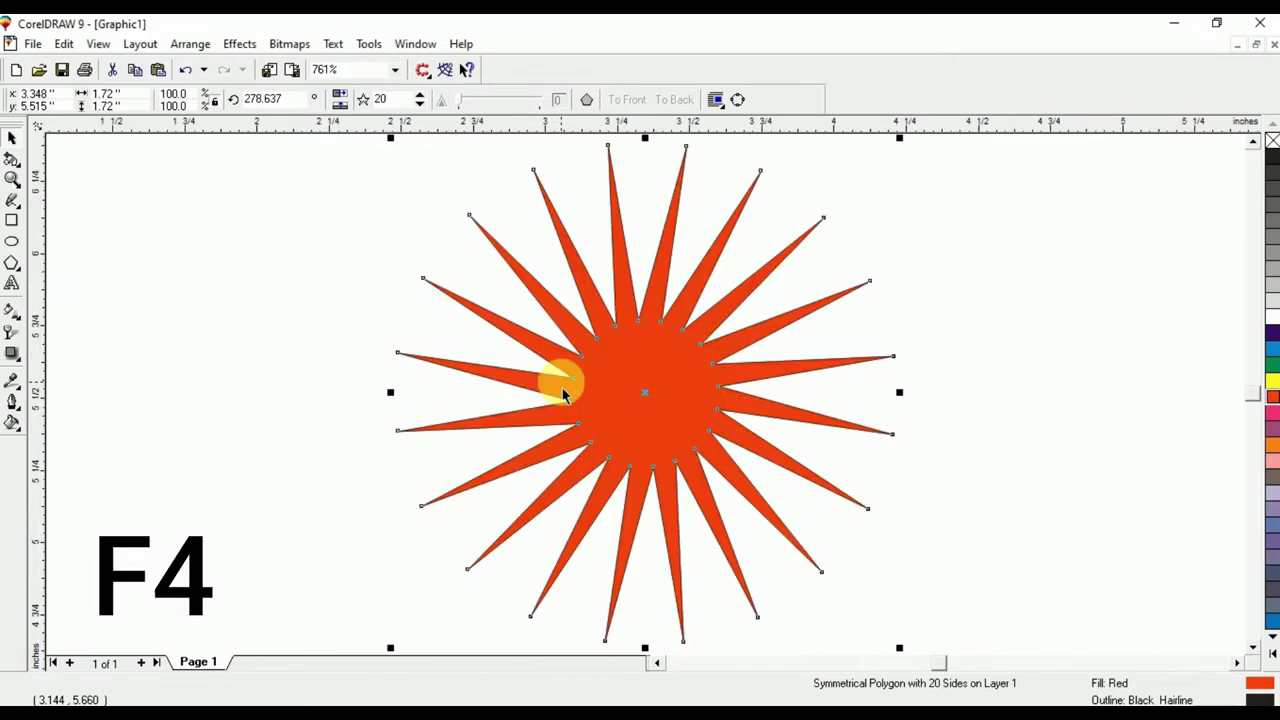
key("F3")
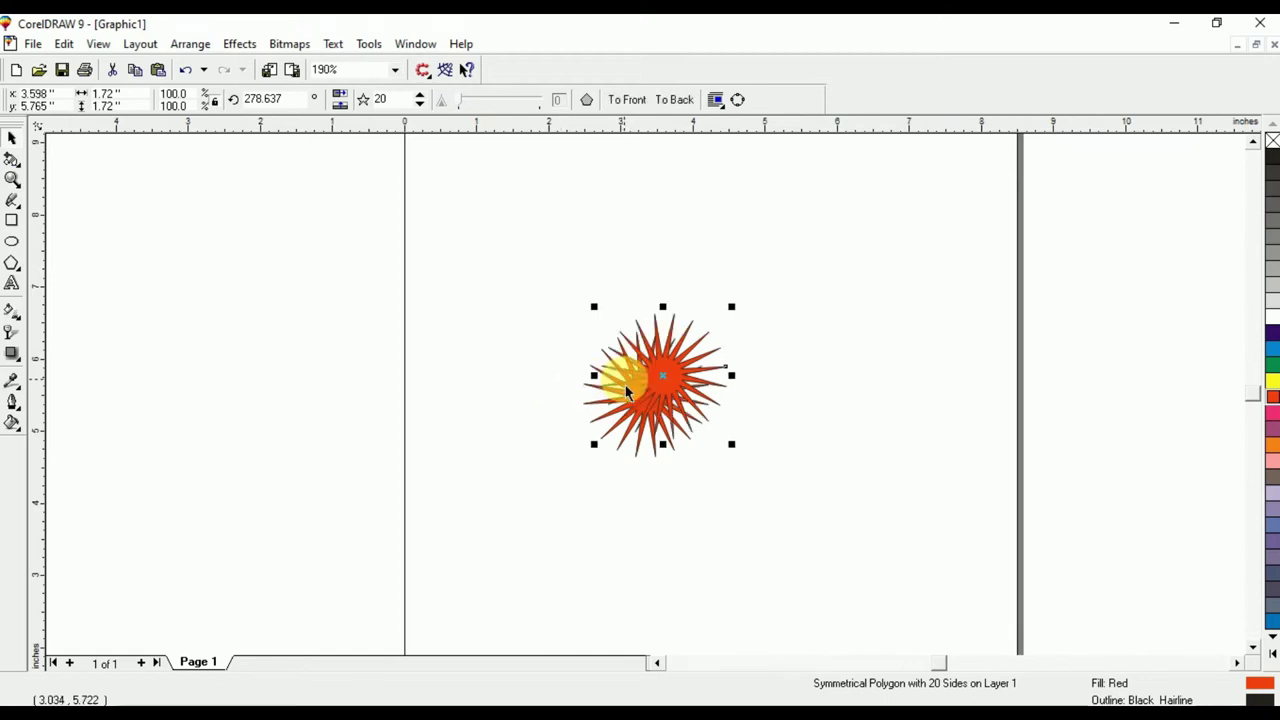
- Duplicate the starburst, move the copy up and left of the original to about x 1.73, y 7.03 inches, and fit both in view
left_click_drag(663, 386, 531, 311)
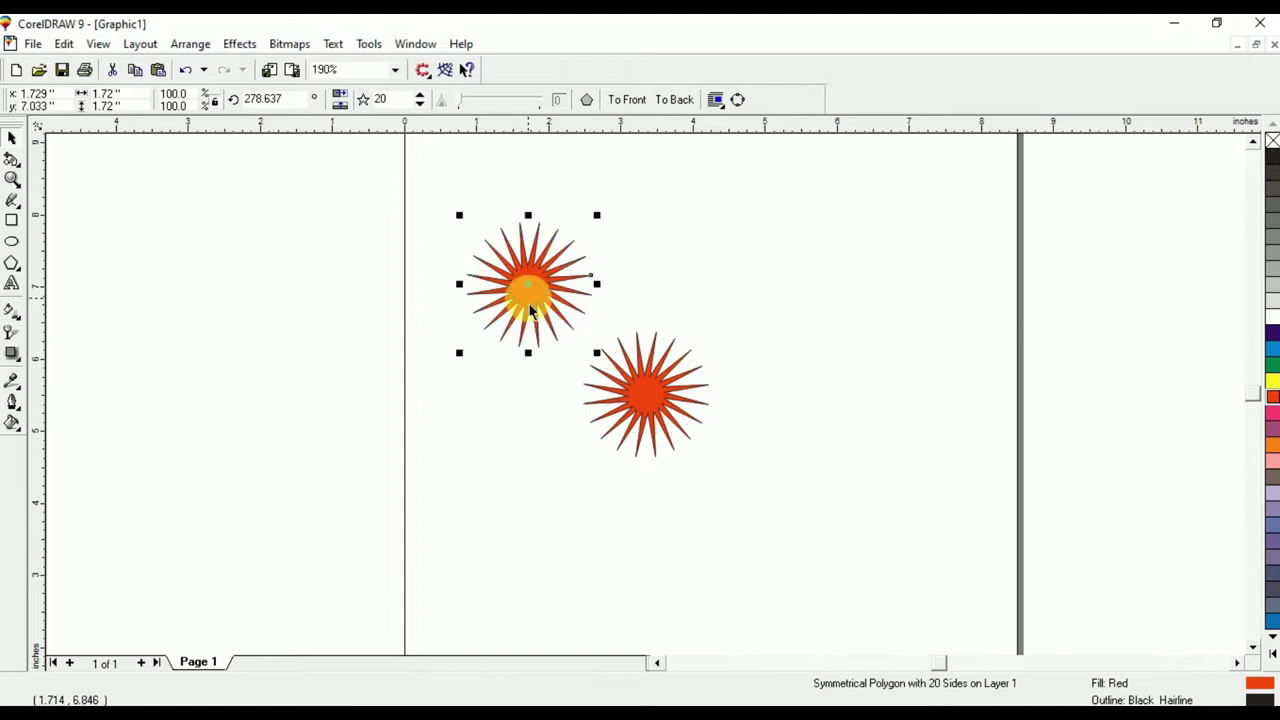
left_click(688, 338)
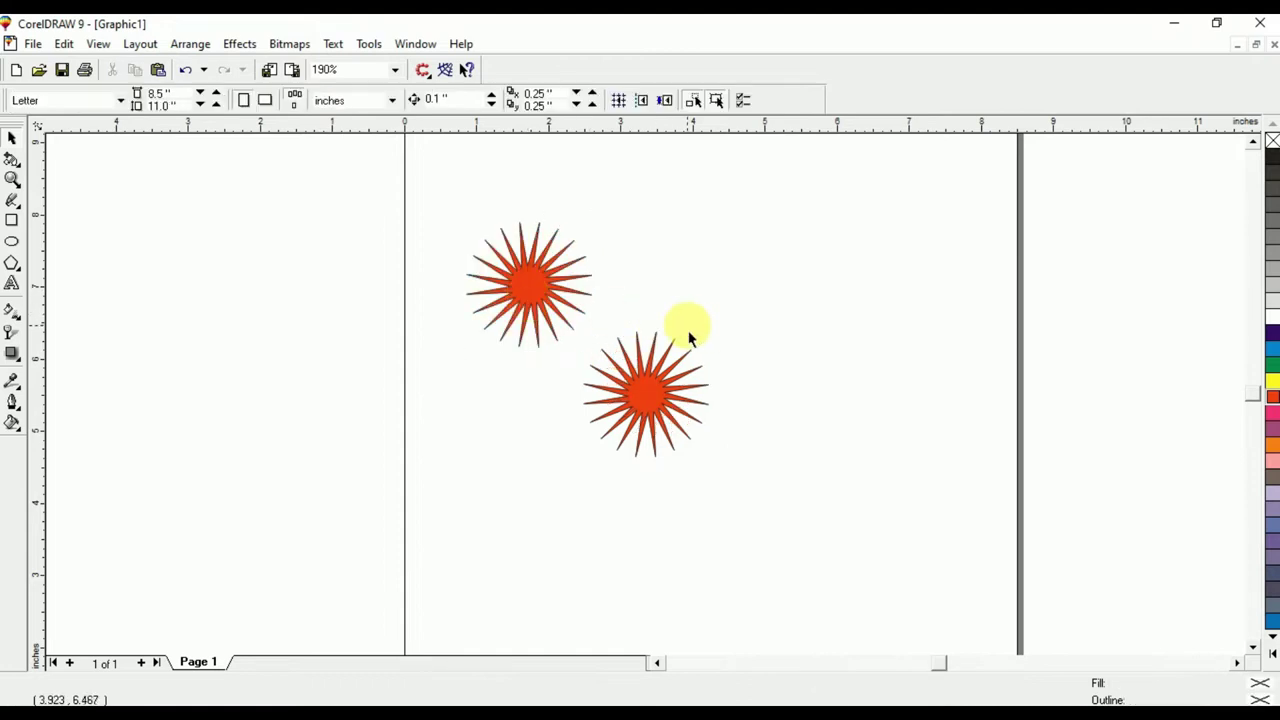
key("F4")
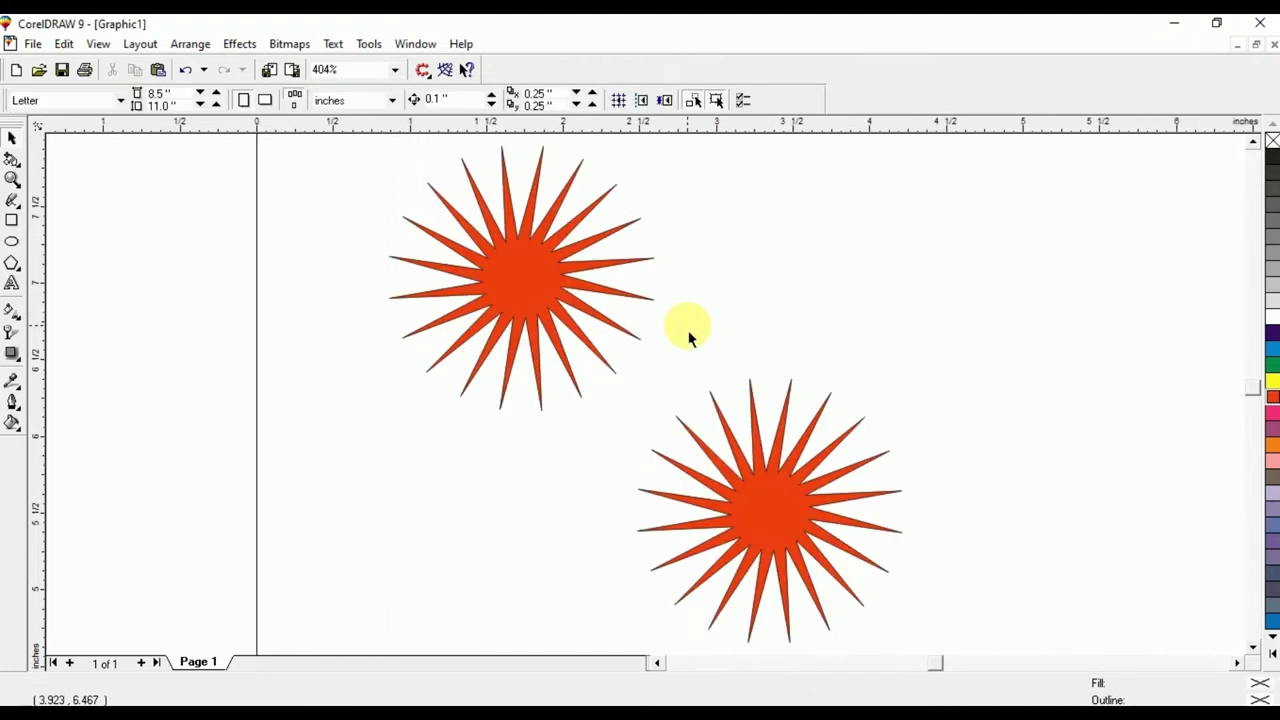
- Zoom to the selected upper-left starburst alone, and do the same for the lower-right starburst
left_click(550, 259)
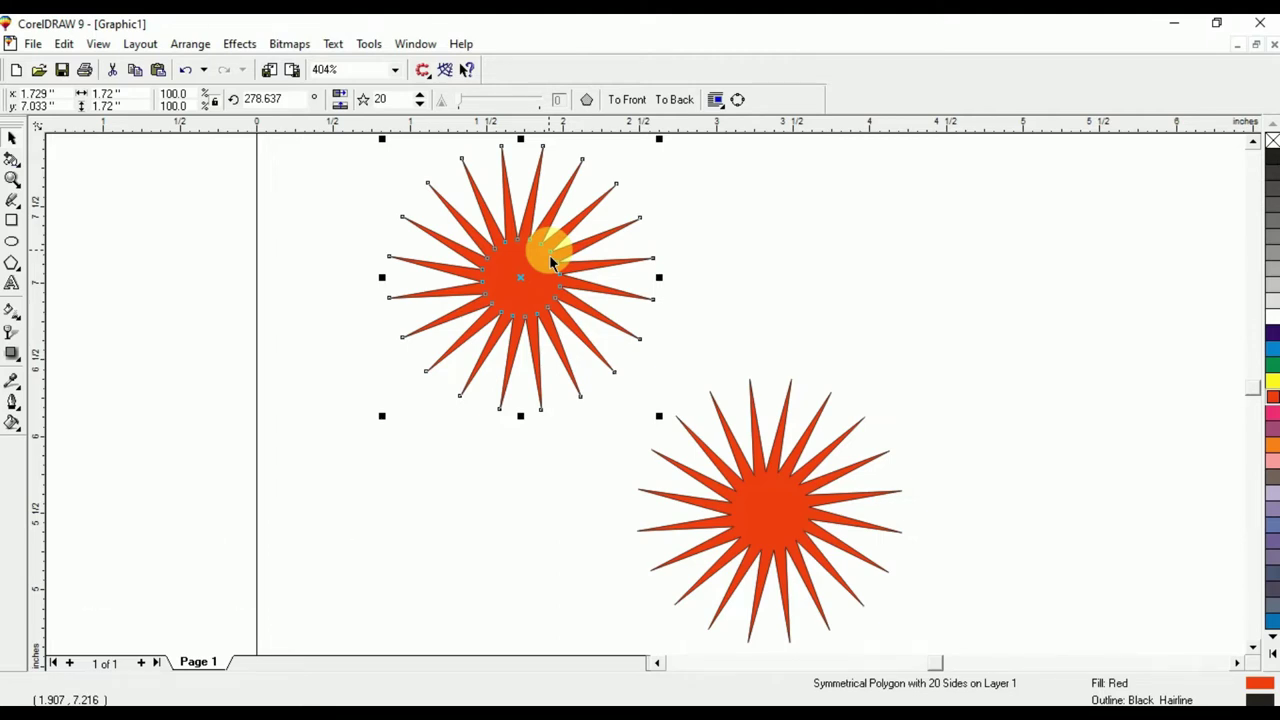
key("shift+F2")
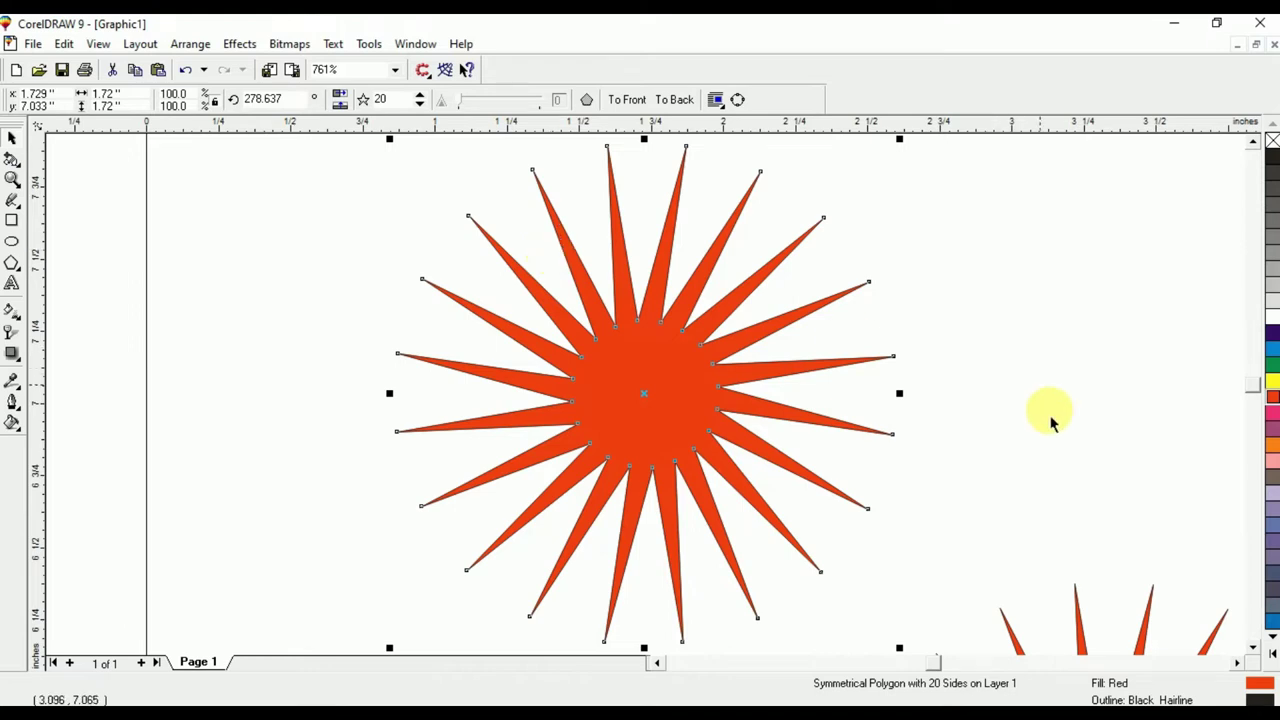
left_click(1080, 655)
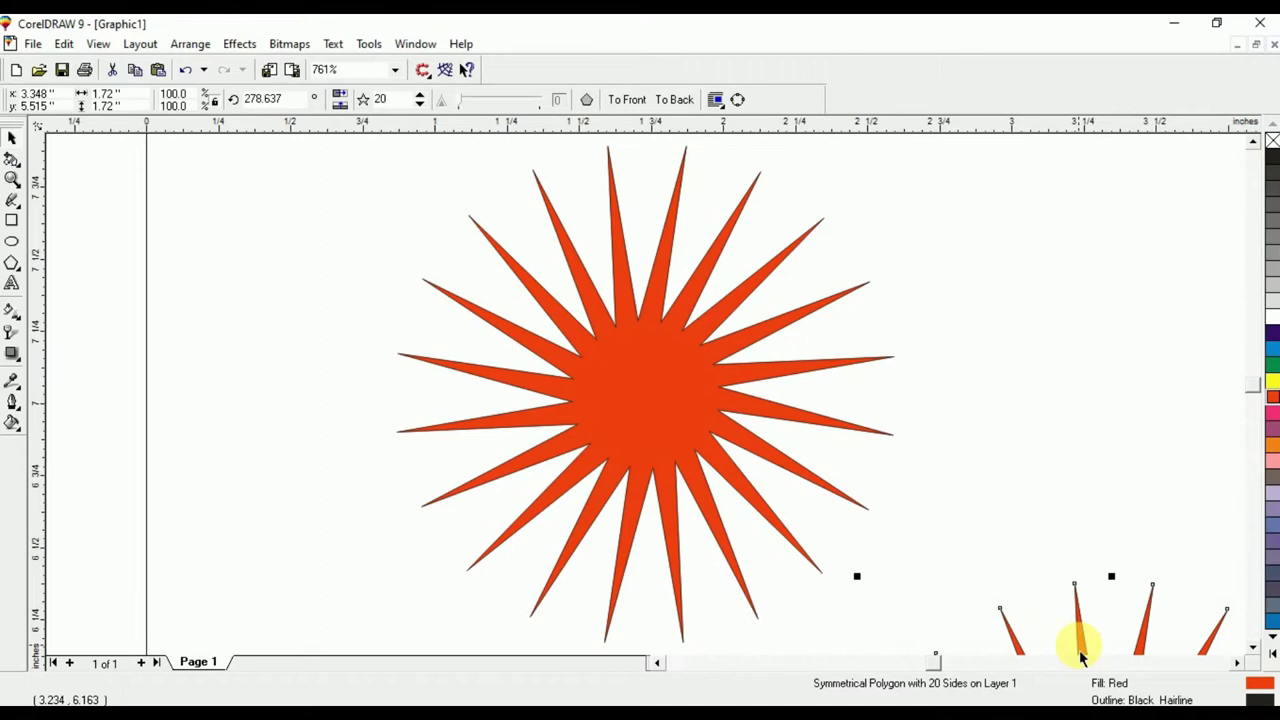
key("shift+F2")
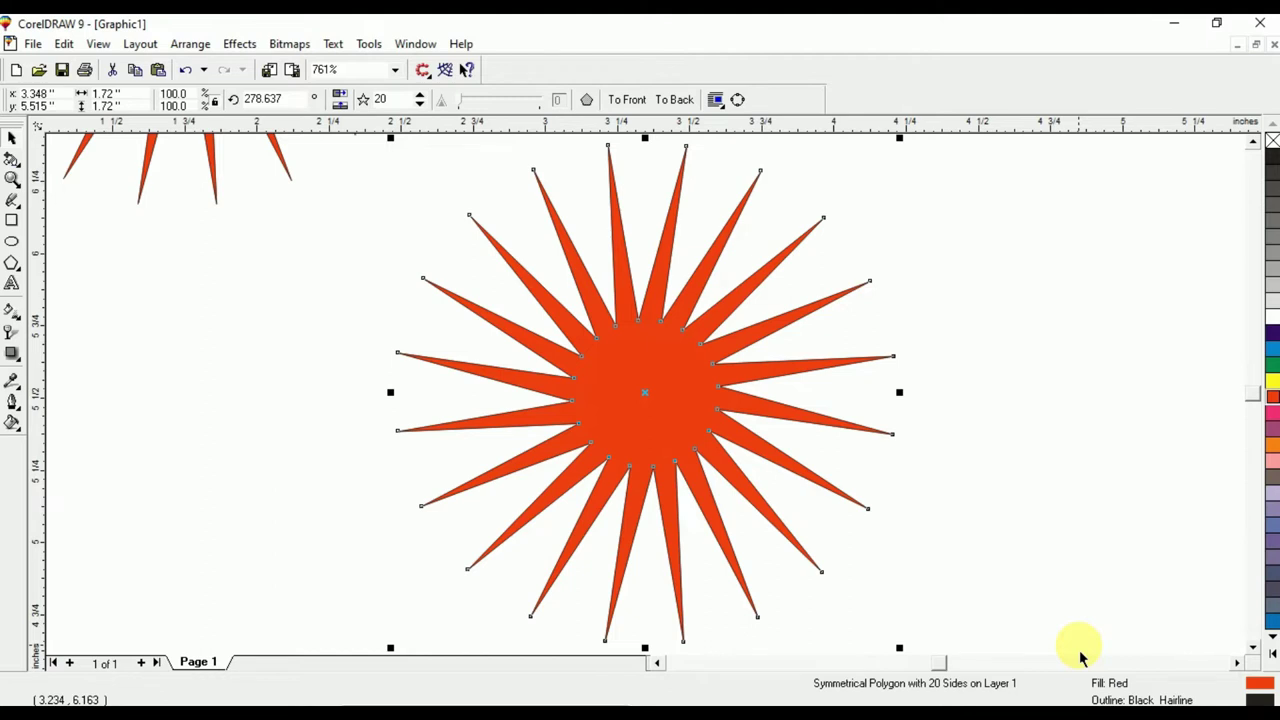
- Zoom out repeatedly to 48% and fit all objects in view again
key("F3")
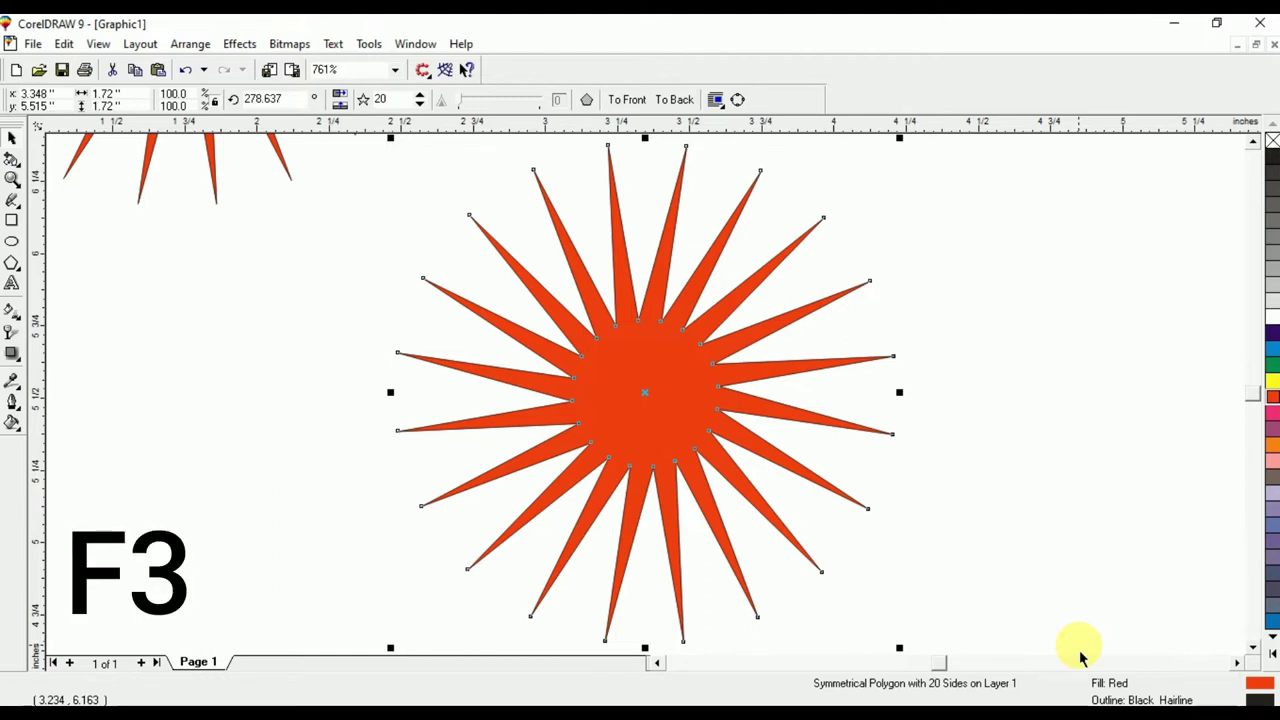
key("F3")
key("F3")
key("F3")
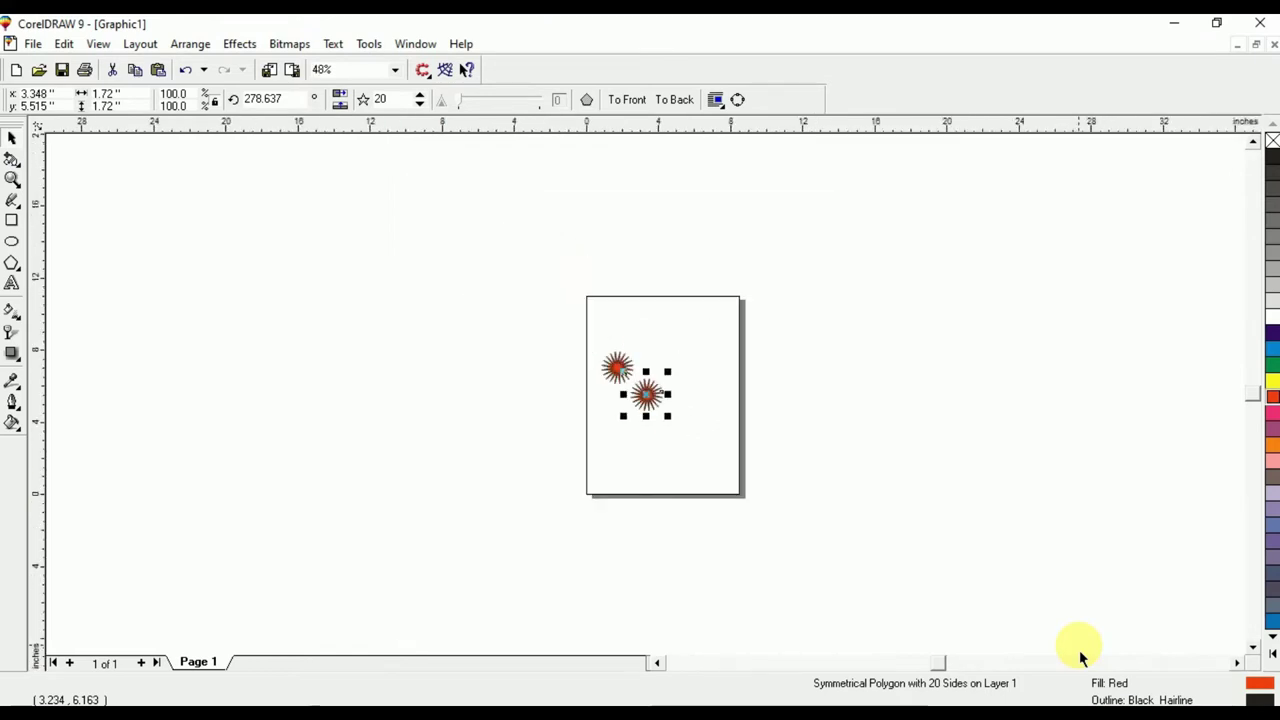
key("F4")
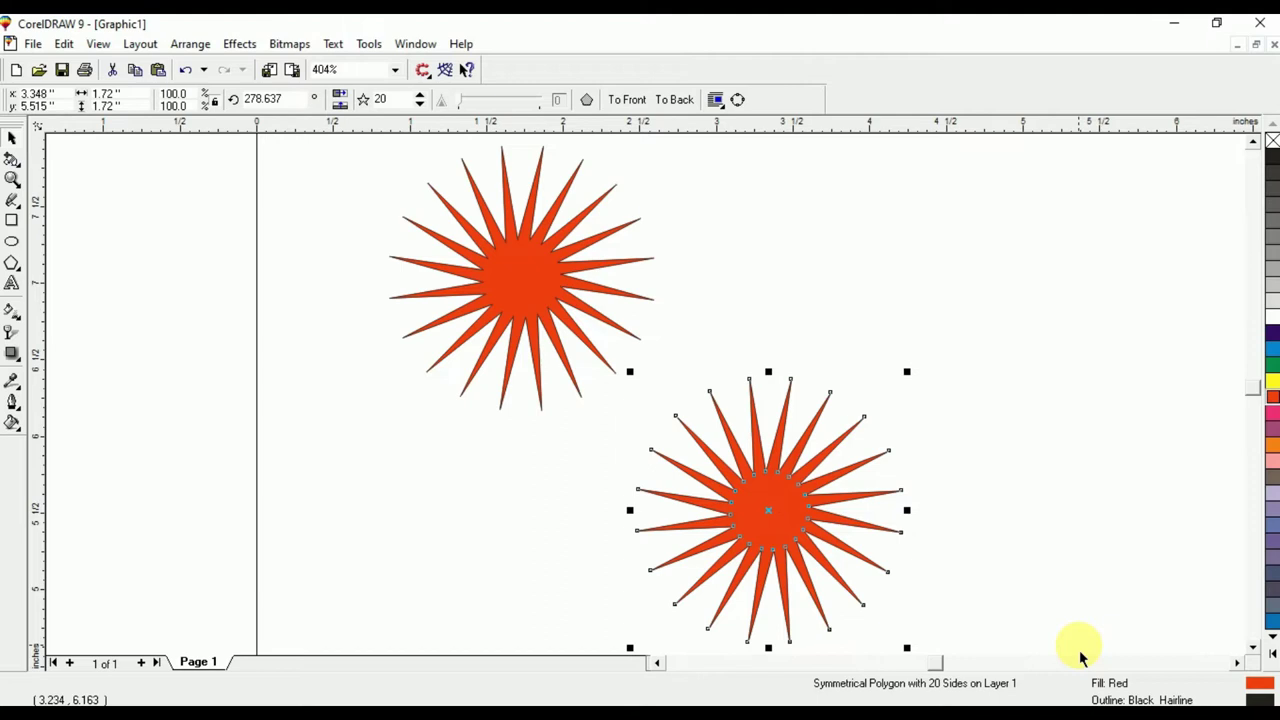
- Select all objects and delete both starbursts
key("ctrl+a")
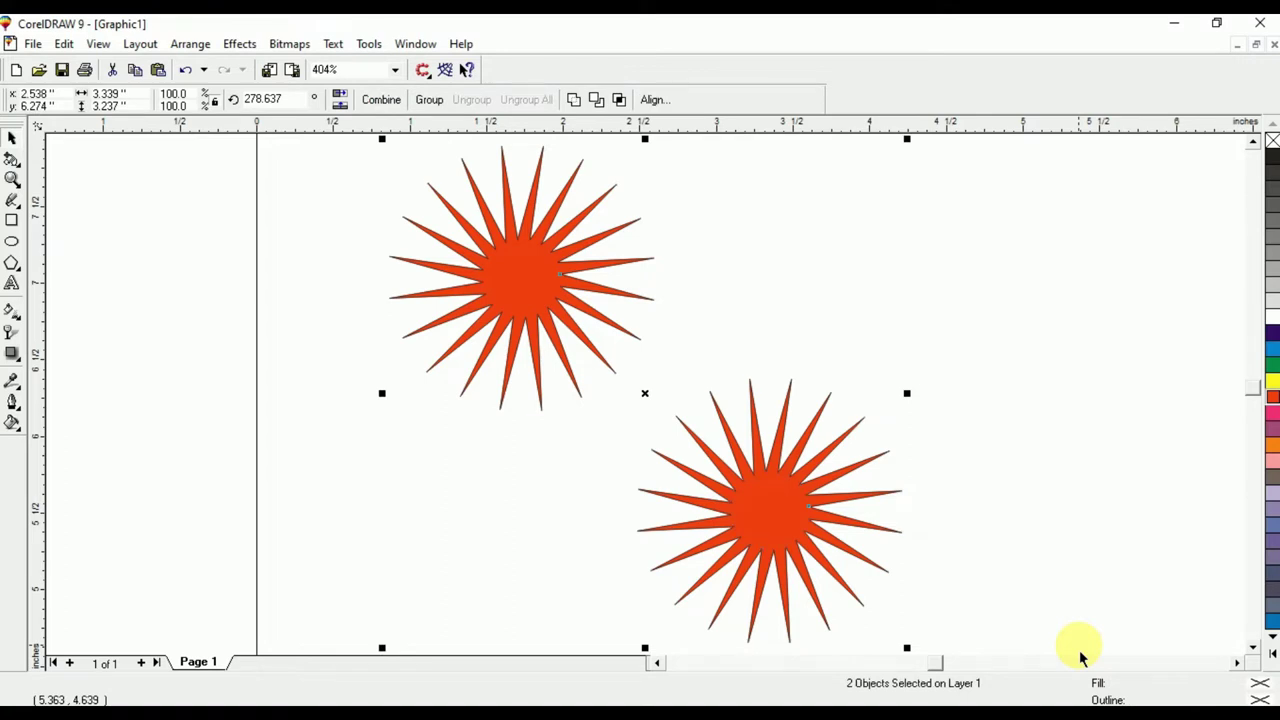
key("Delete")
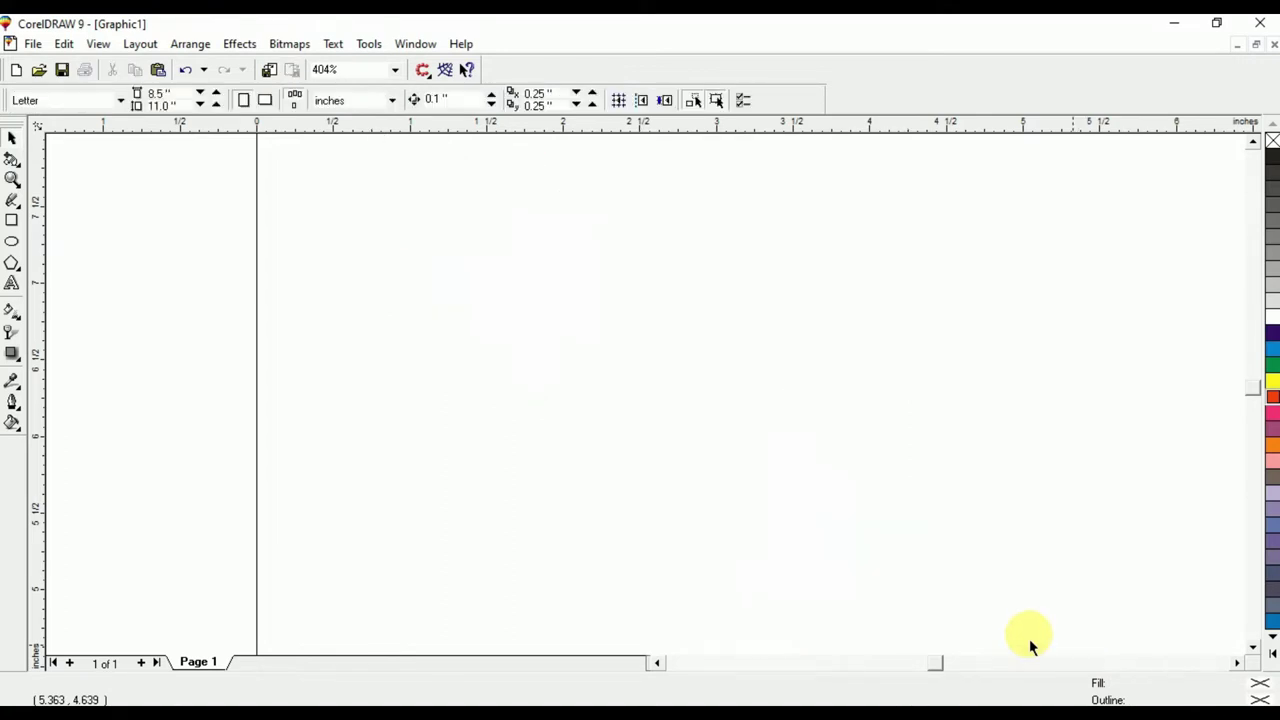
left_click(12, 222)
left_click(12, 247)
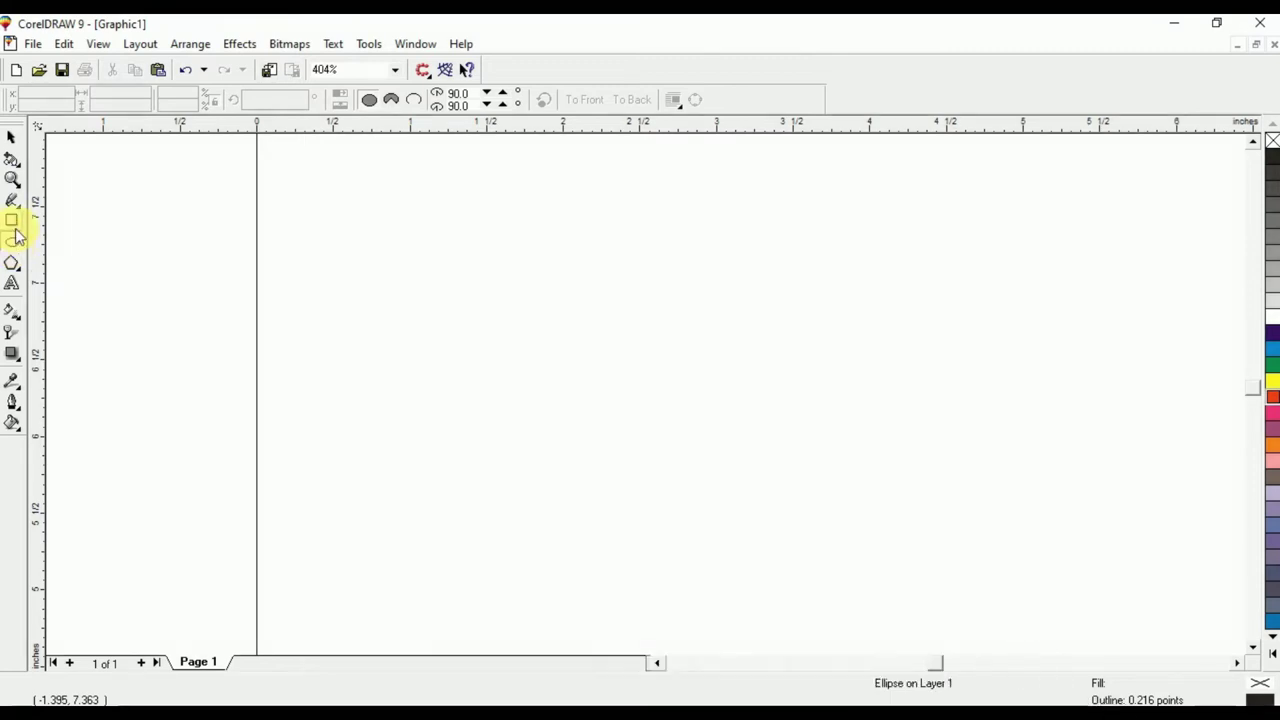
left_click(15, 231)
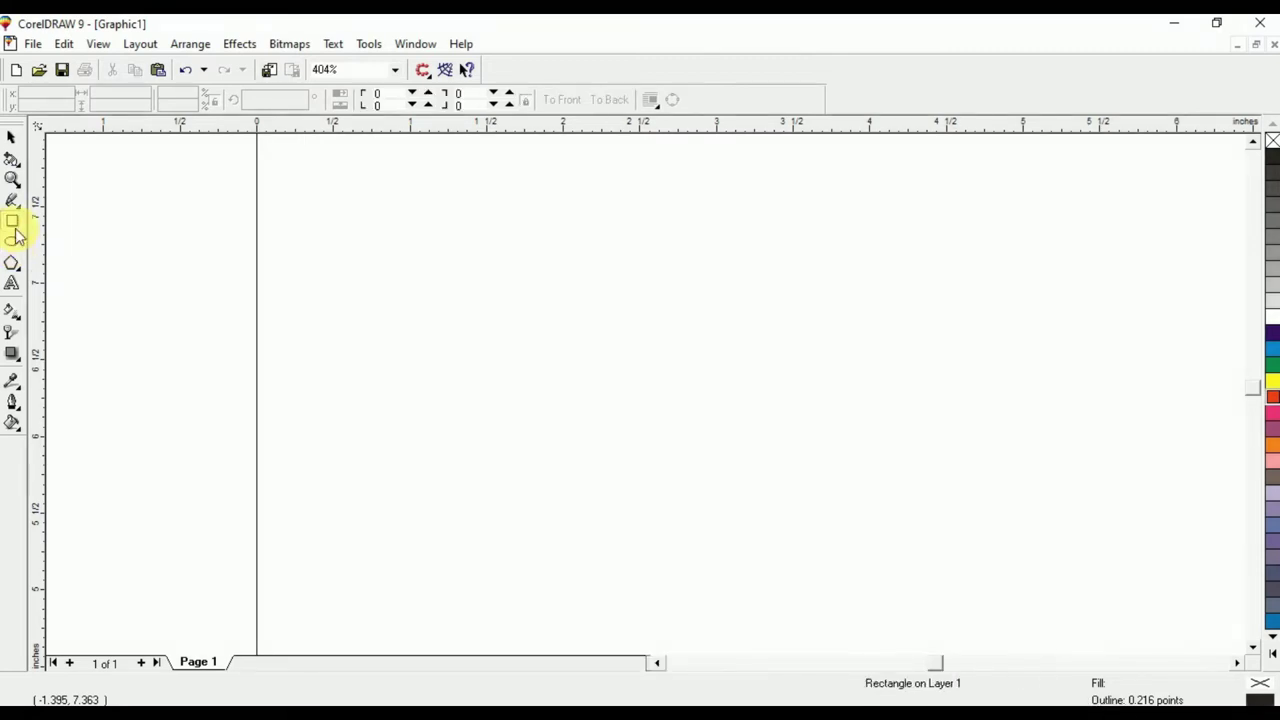
- Draw a spiral with 4 revolutions about 1.7 inches wide, and a larger 13-revolution spiral about 2.3 inches wide beside it
left_click(12, 265)
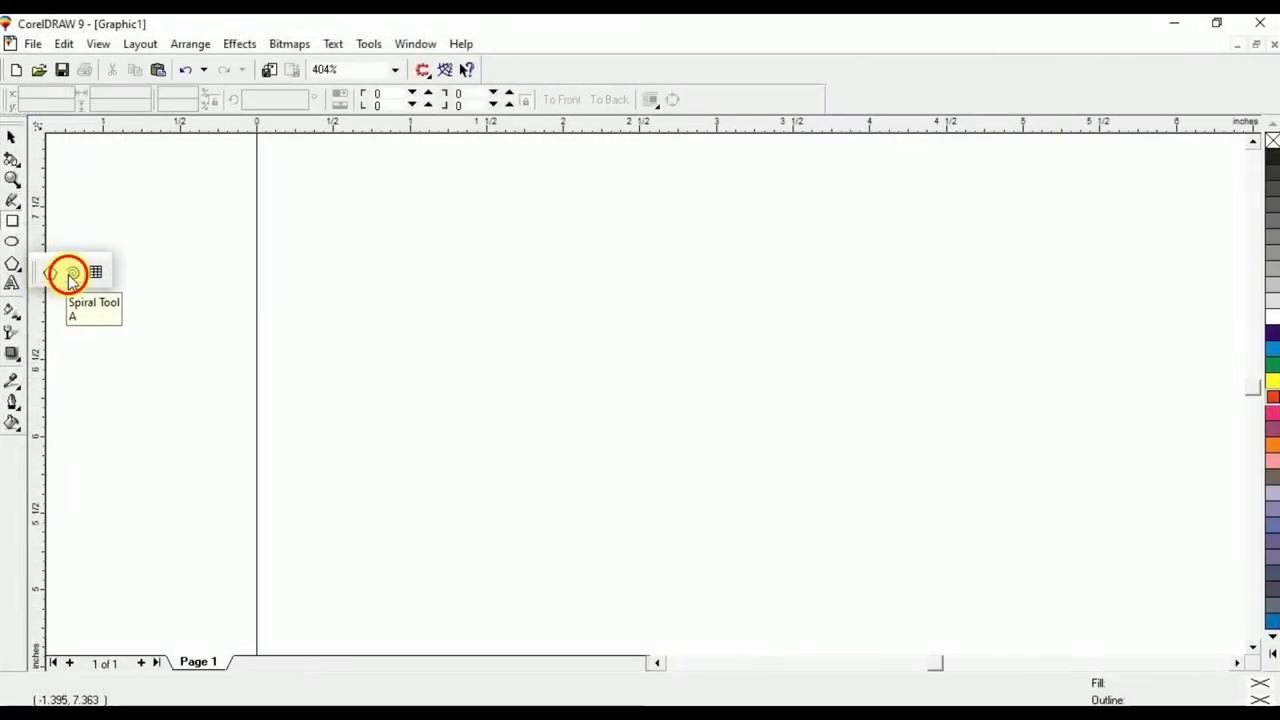
left_click(71, 273)
left_click_drag(527, 190, 798, 416)
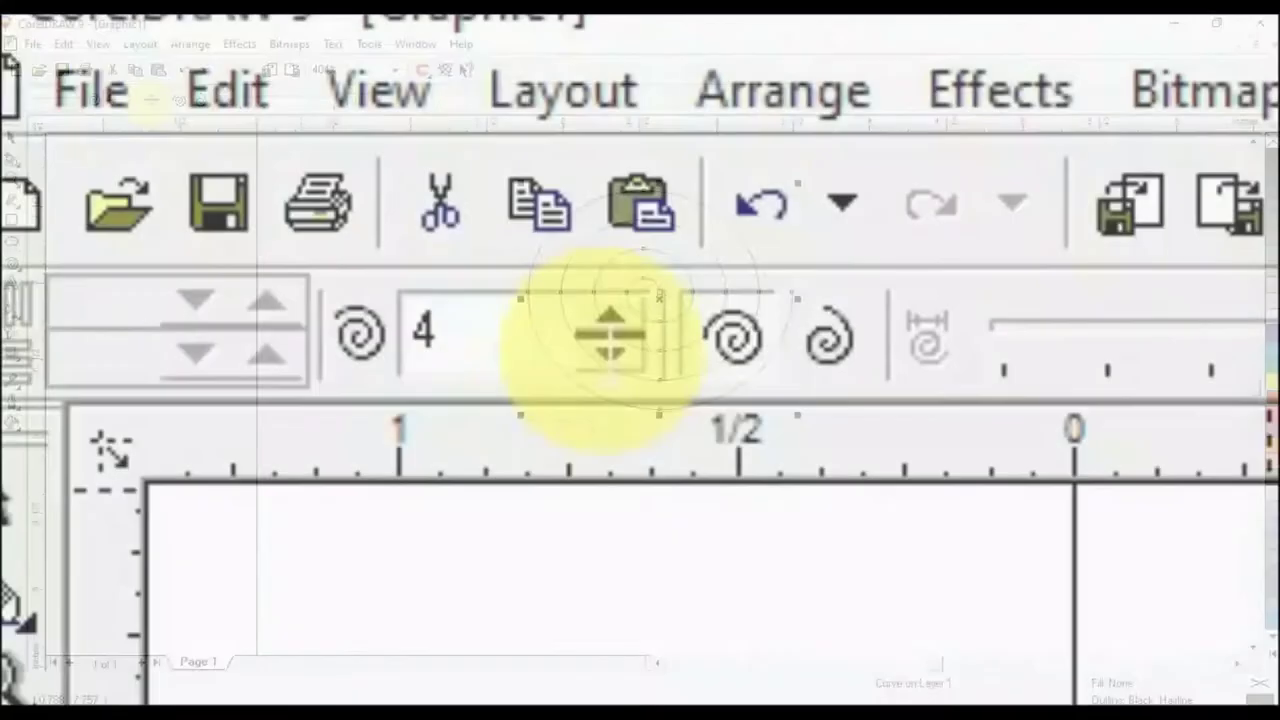
left_click(610, 320)
left_click(610, 320)
left_click(610, 320)
left_click(610, 320)
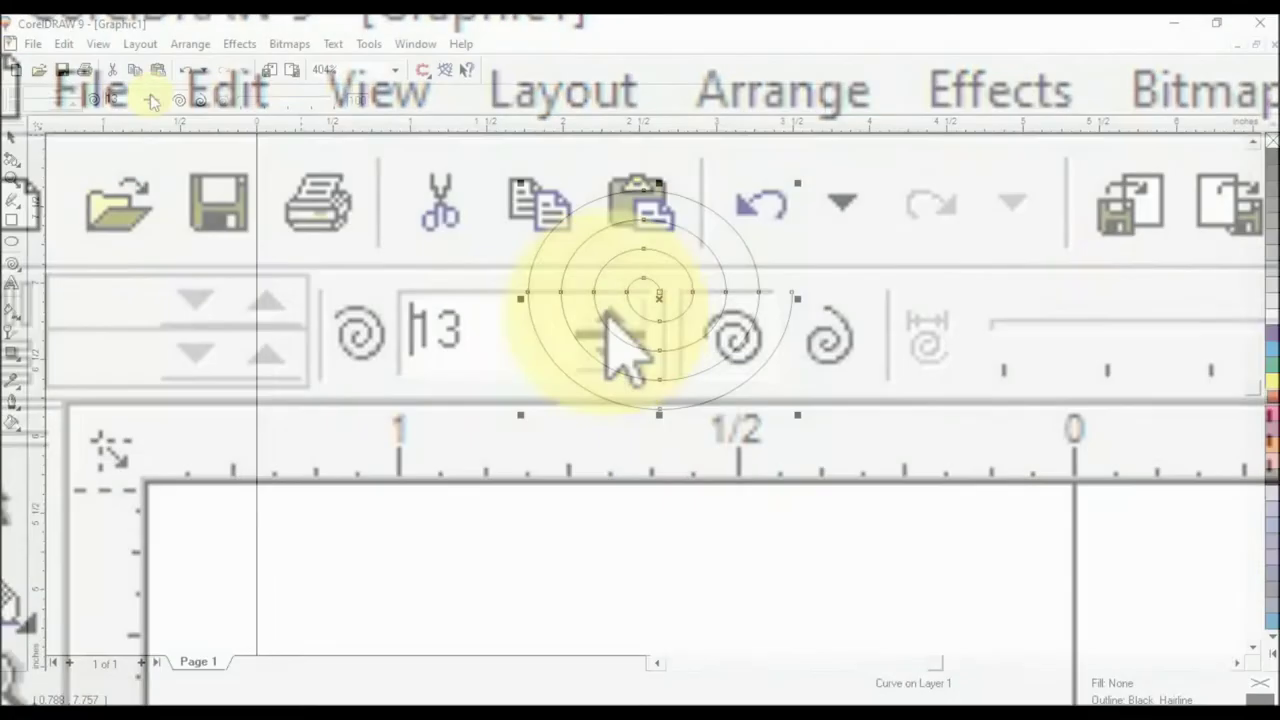
left_click_drag(121, 164, 491, 509)
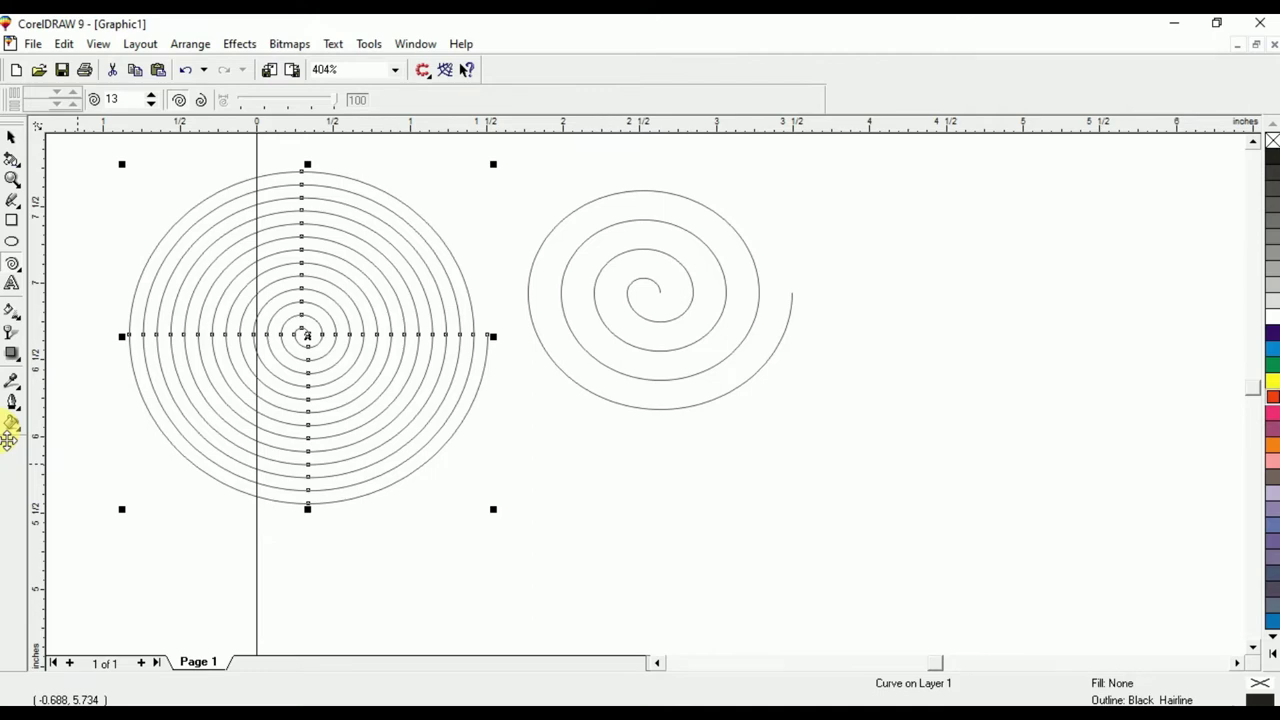
- Select all objects and delete both spirals
key("ctrl+a")
key("Delete")
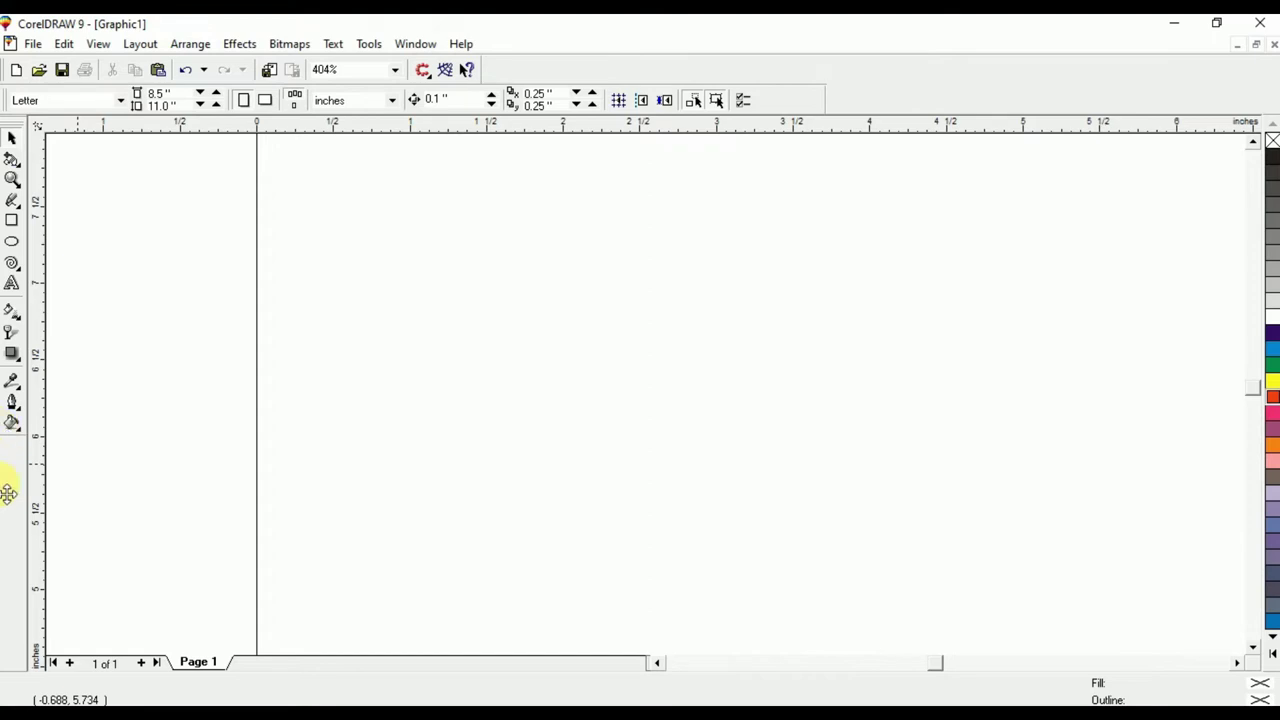
- Draw a graph paper grid of 9 columns and 30 rows about 4.3 inches wide, and delete it
left_click(20, 268)
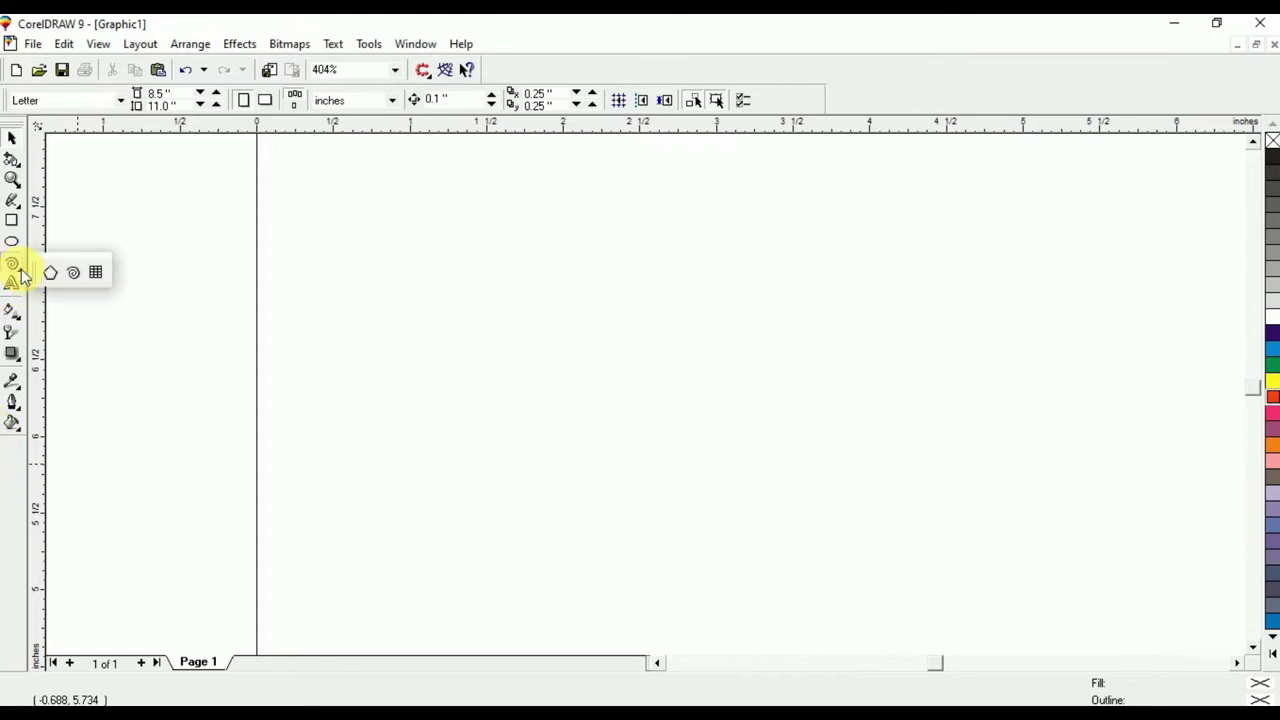
left_click(95, 272)
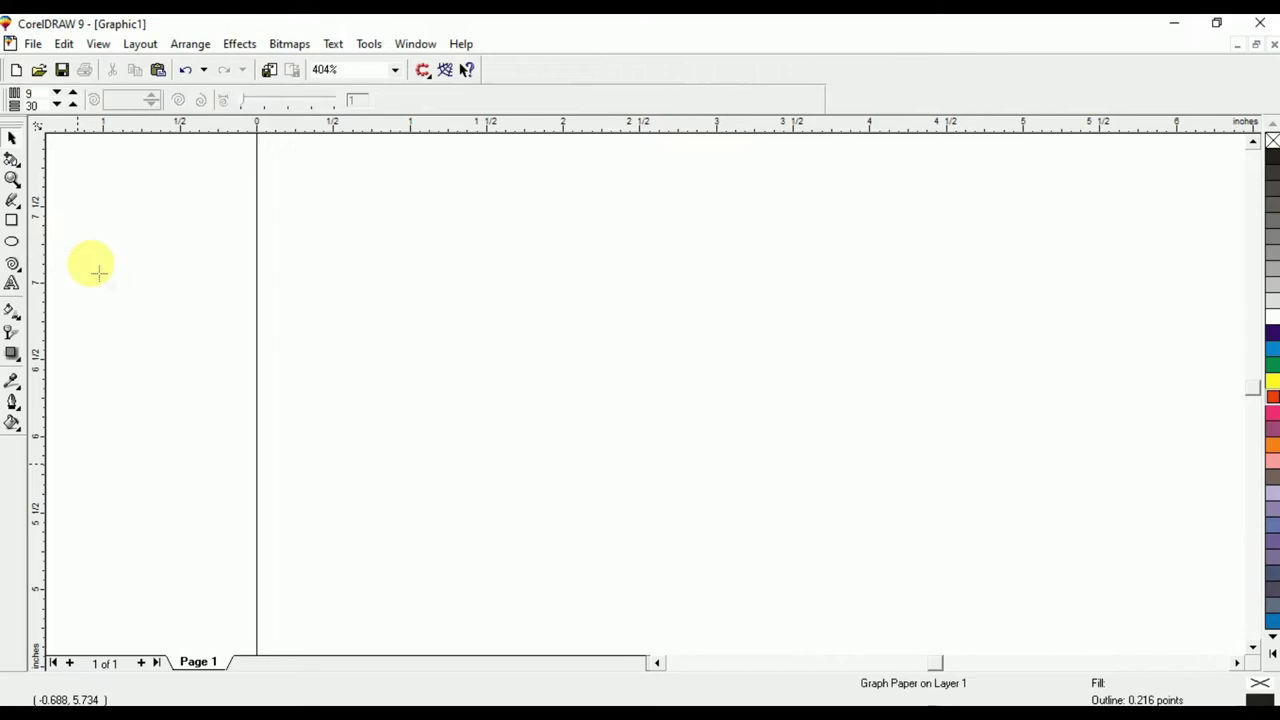
left_click_drag(327, 255, 990, 635)
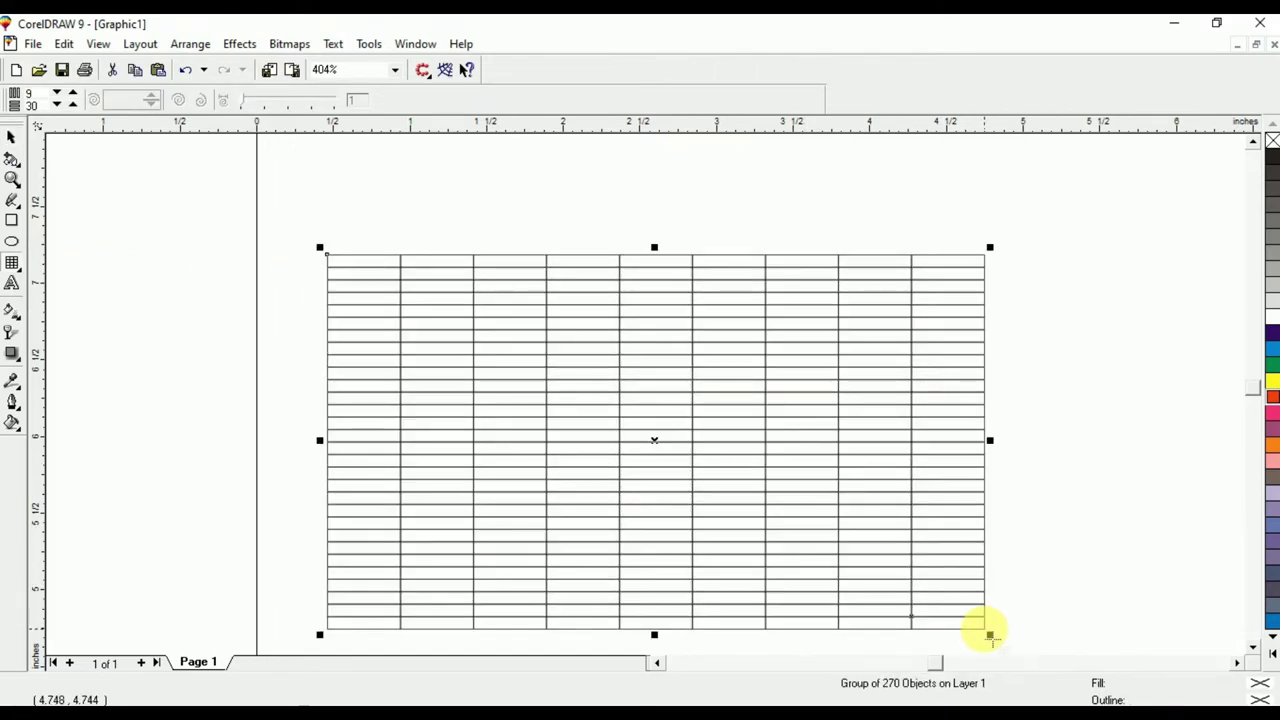
key("Delete")
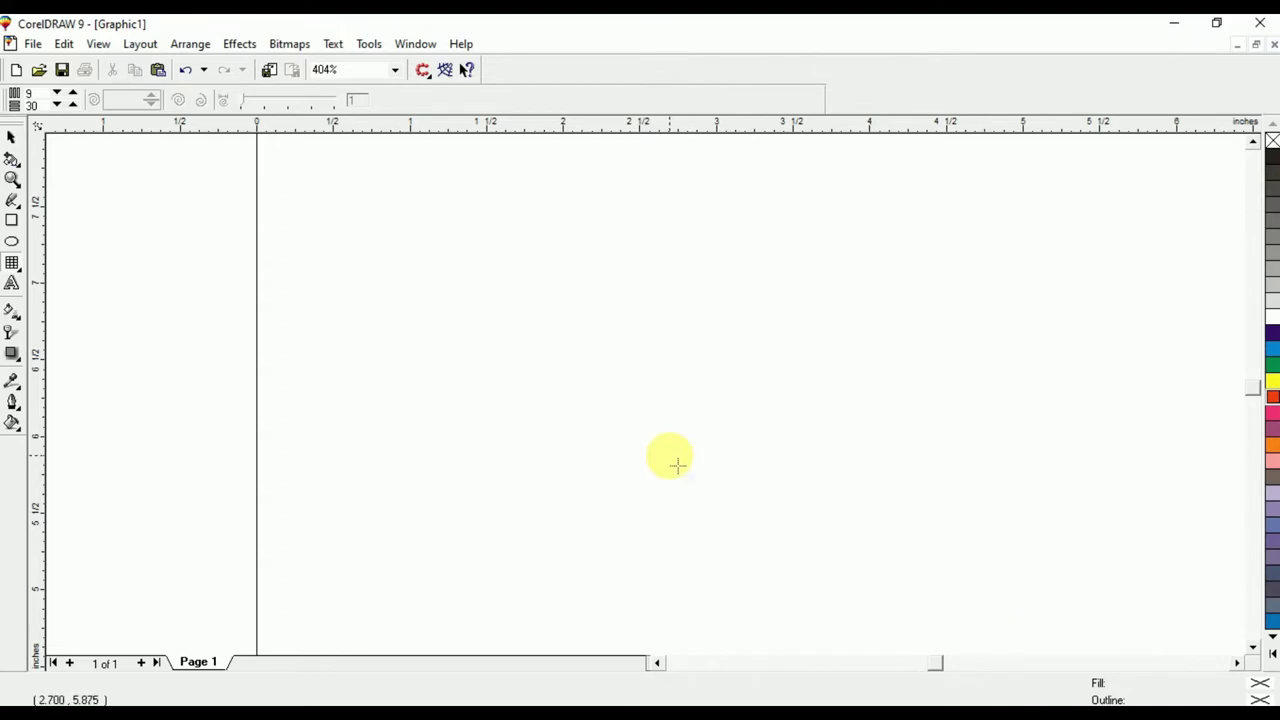
left_click(12, 137)
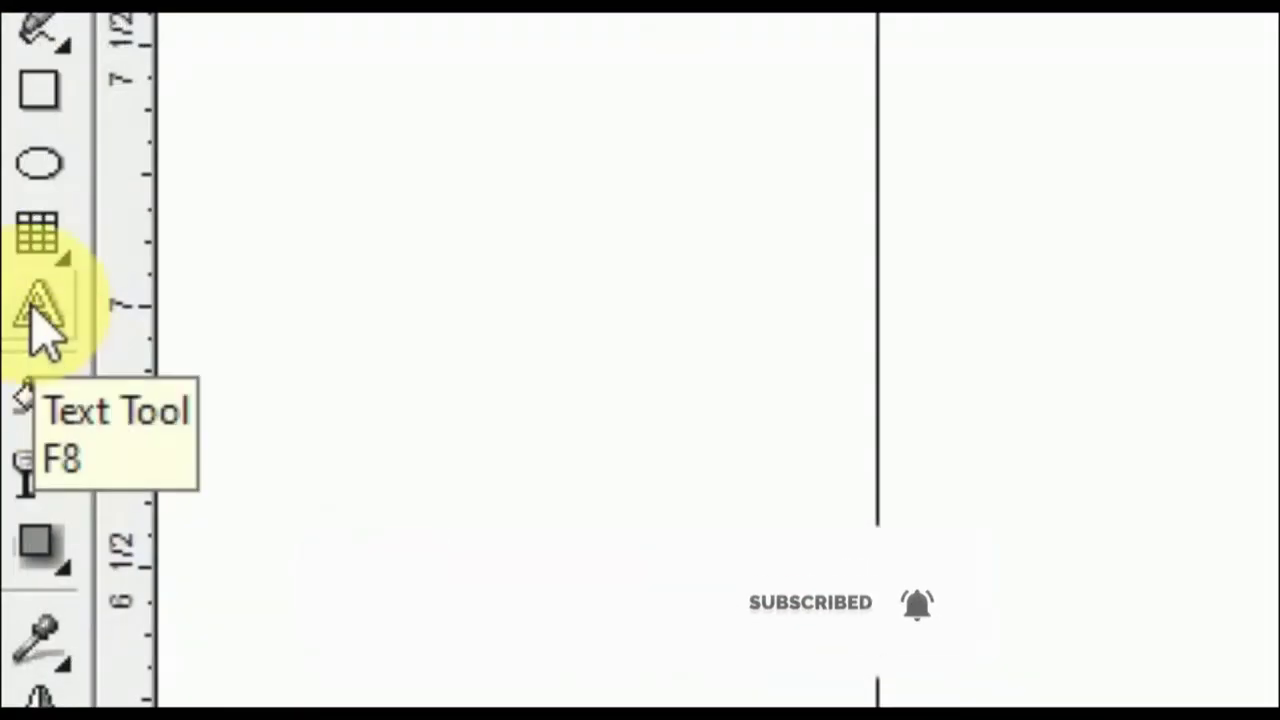
- Start an artistic text block just inside the page's left edge with the first line "Roll number"
left_click(40, 318)
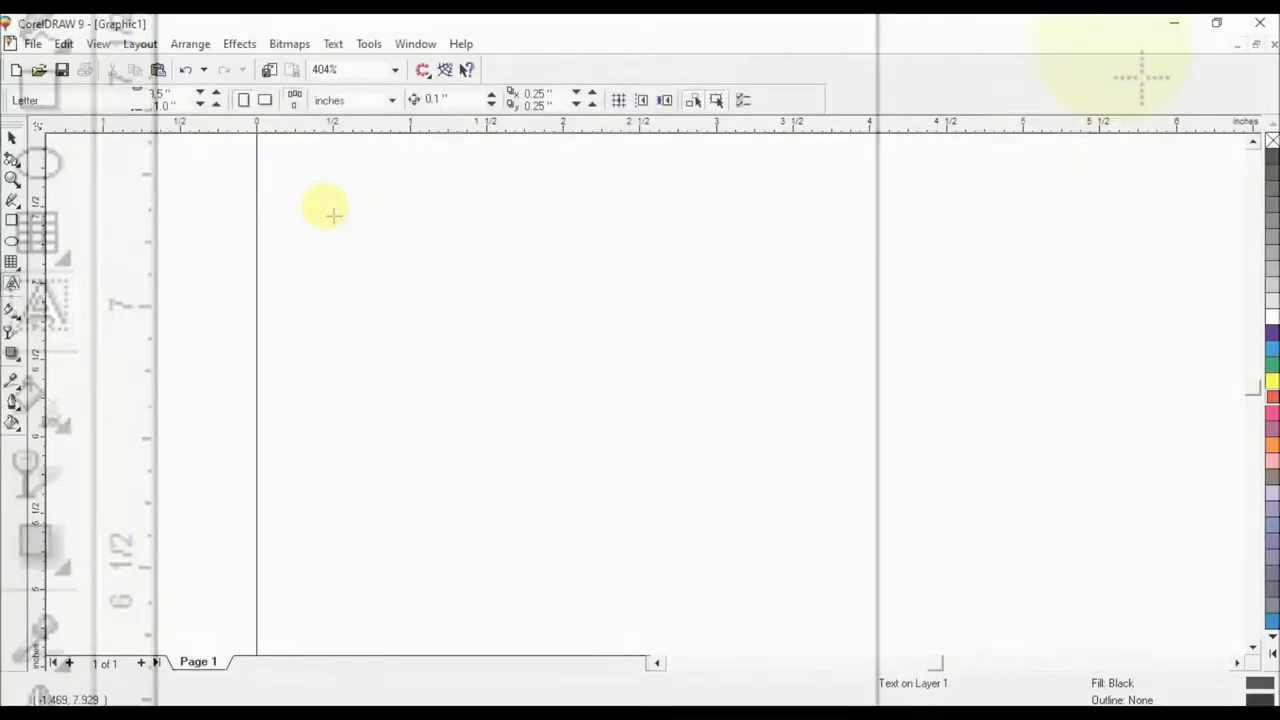
left_click(1132, 44)
type("N")
key("BackSpace")
type("S")
key("BackSpace")
type("Rol")
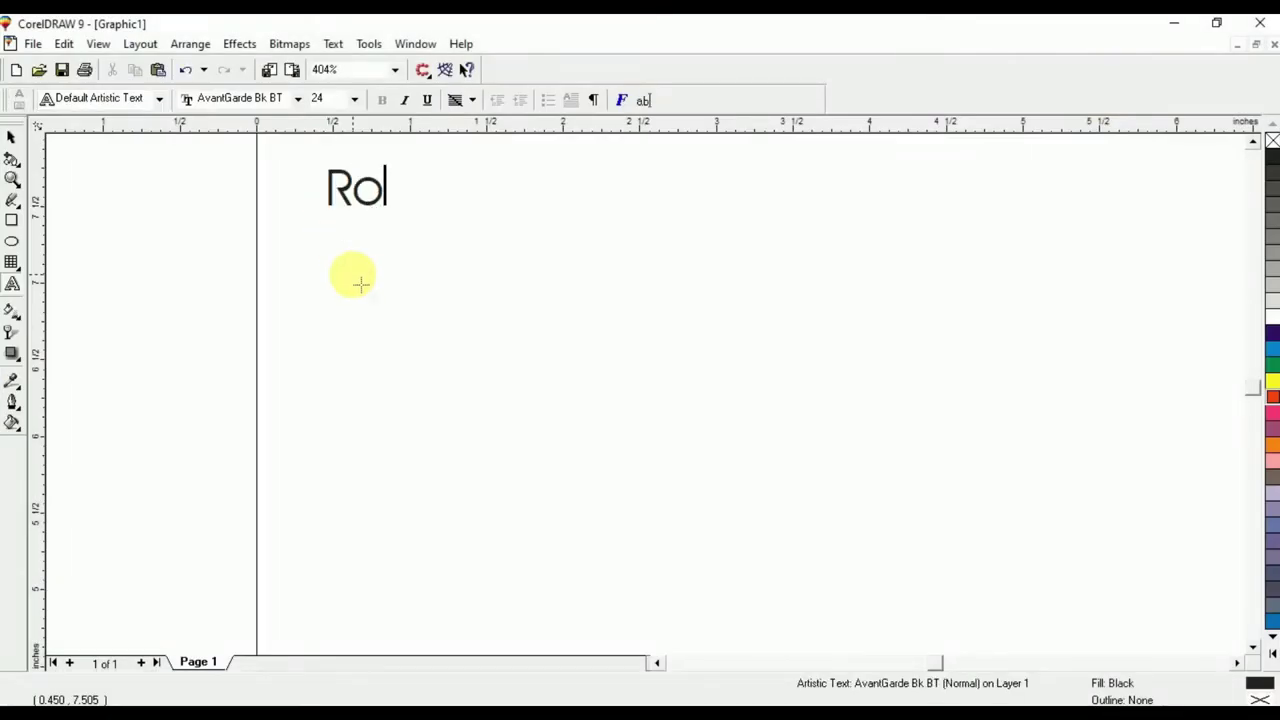
type("l no.")
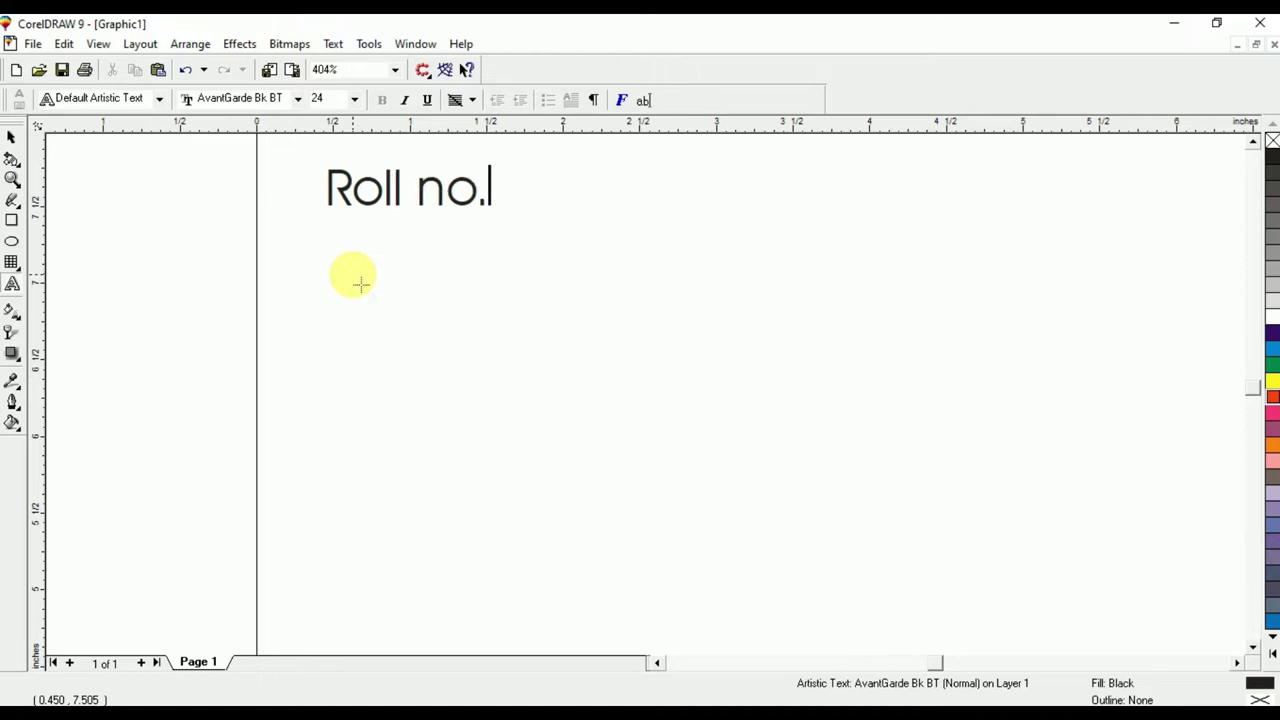
key("BackSpace")
type("mber")
key("Return")
- Add the lines "Name", "F.Name" and "Class" below "Roll number" and finish editing the text block
type("Name")
key("Return")
type("F.Nam")
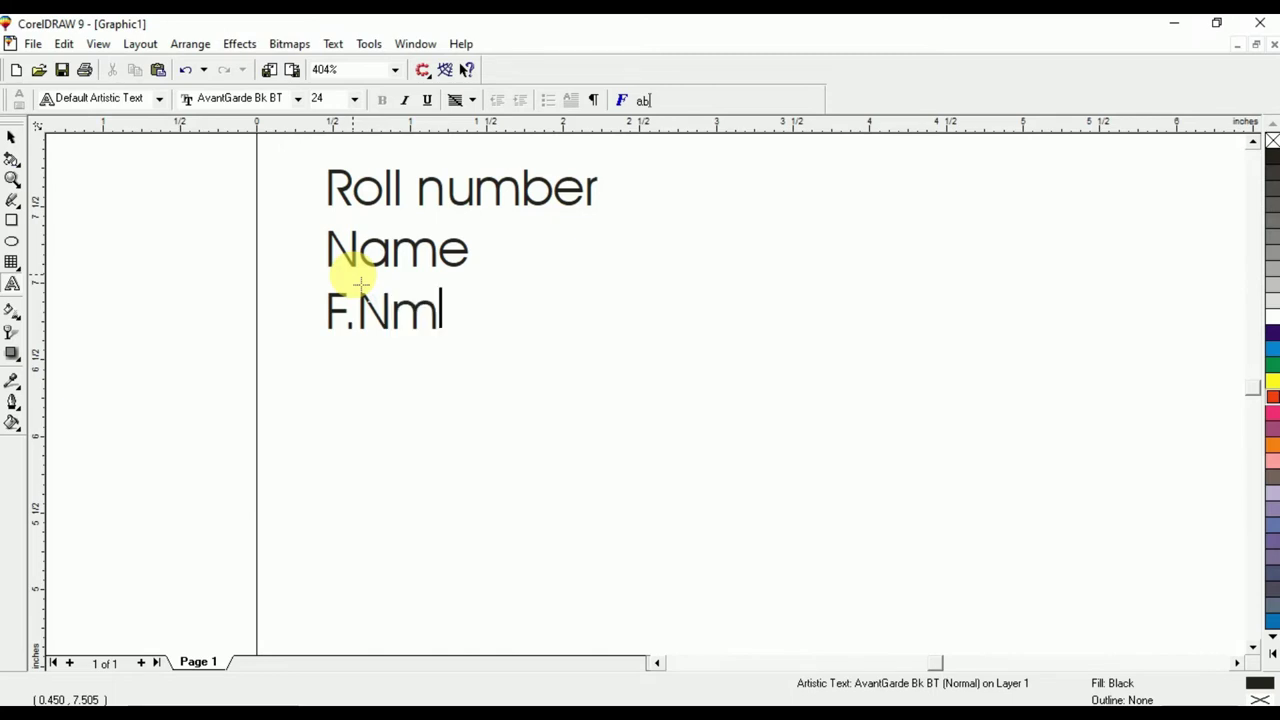
key("BackSpace")
type("ame")
key("Return")
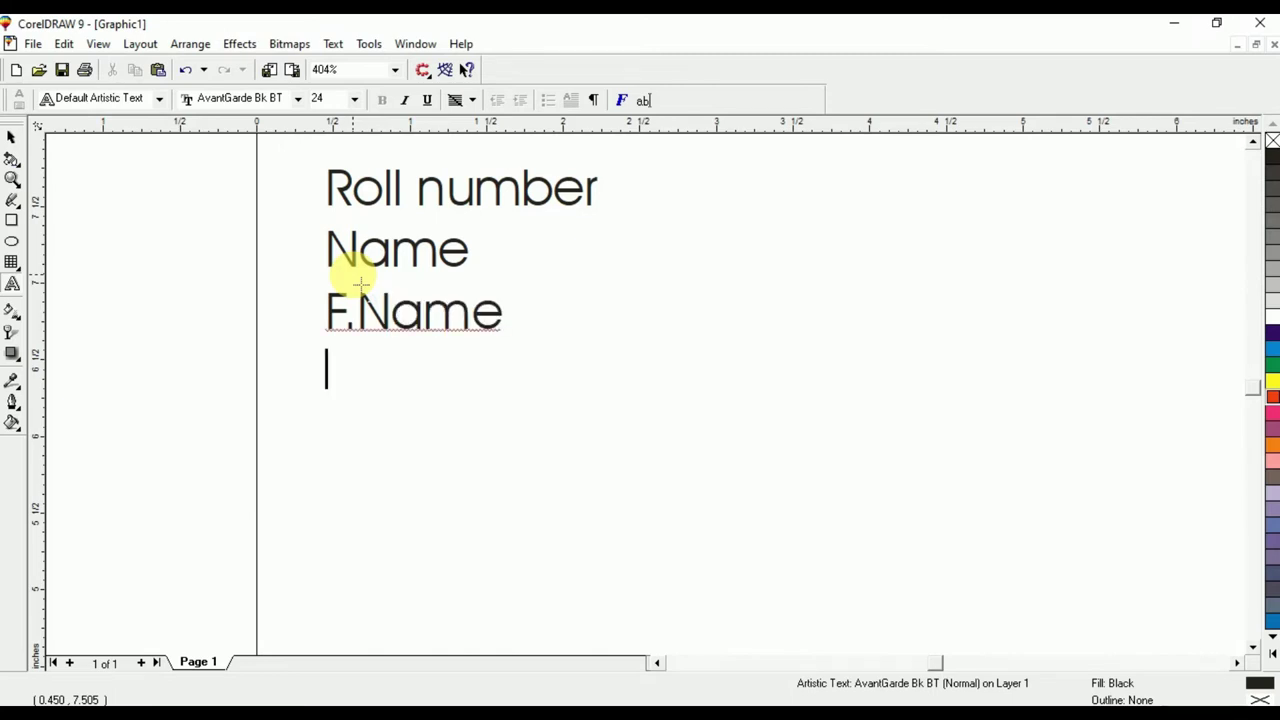
type("Class")
key("ctrl+space")
- Set the text block's font to Arial and its size to 14
left_click(481, 98)
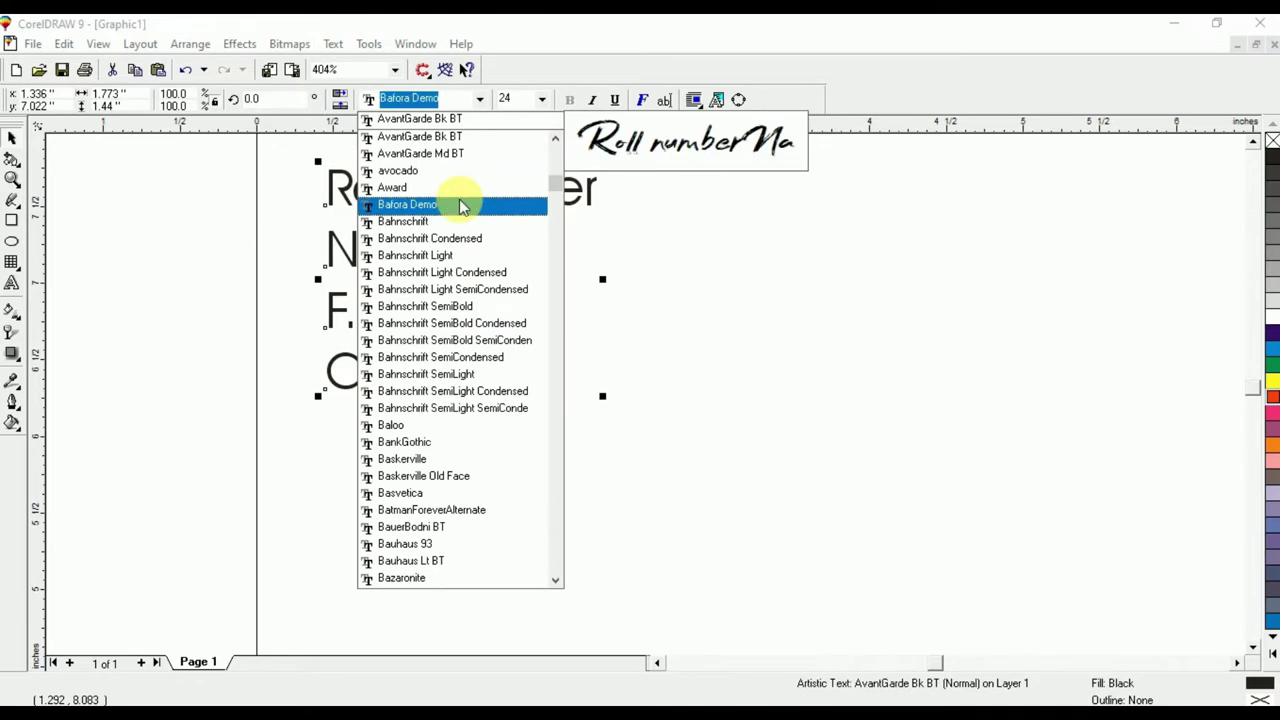
type("Arial")
key("Return")
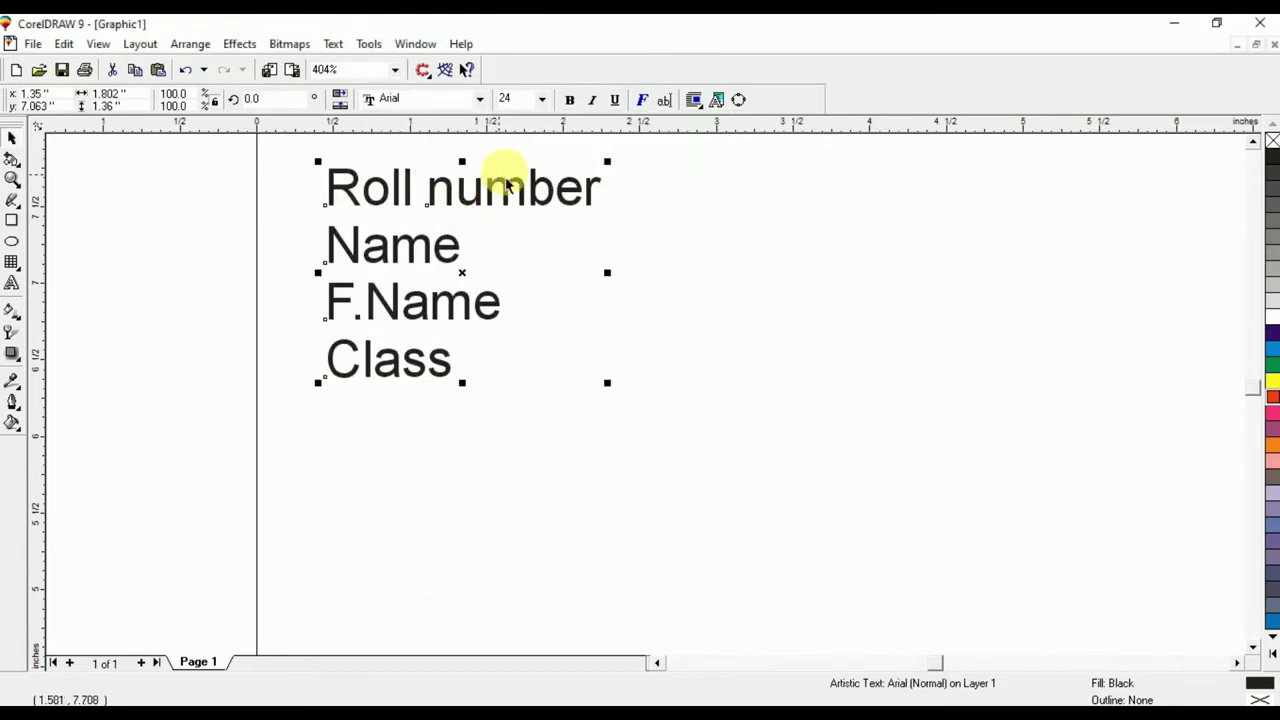
double_click(520, 99)
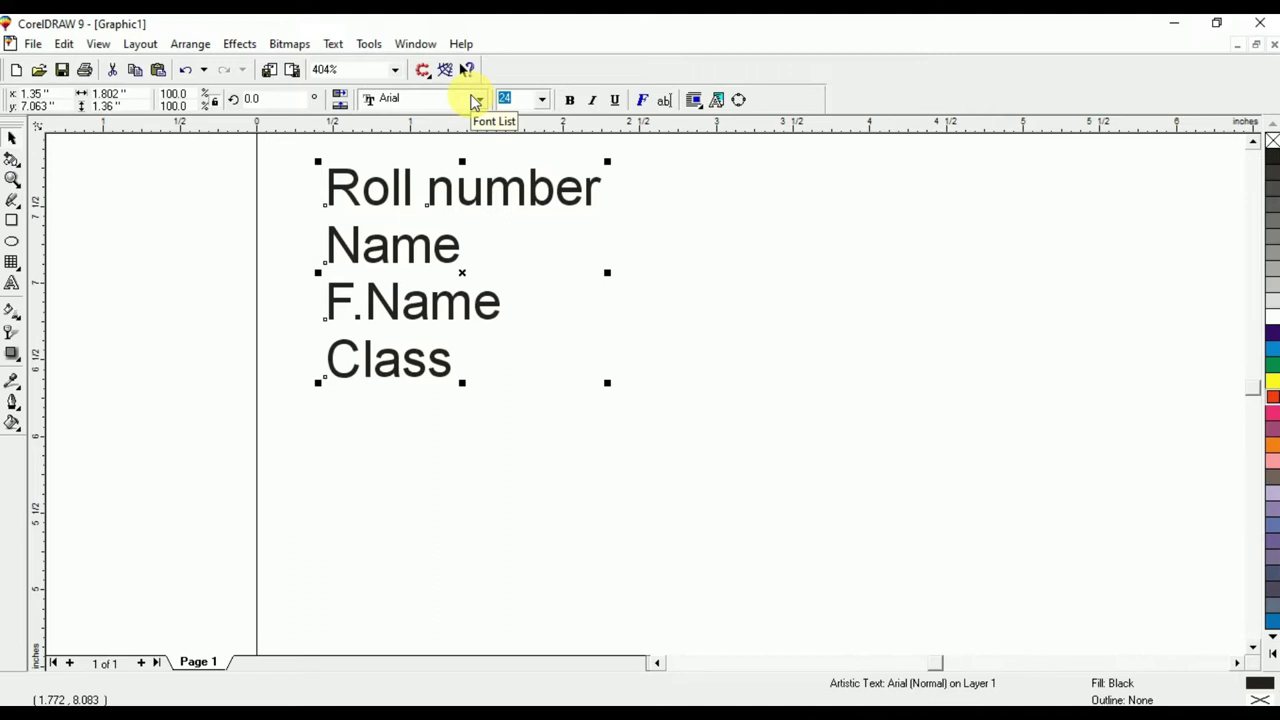
type("14")
key("Return")
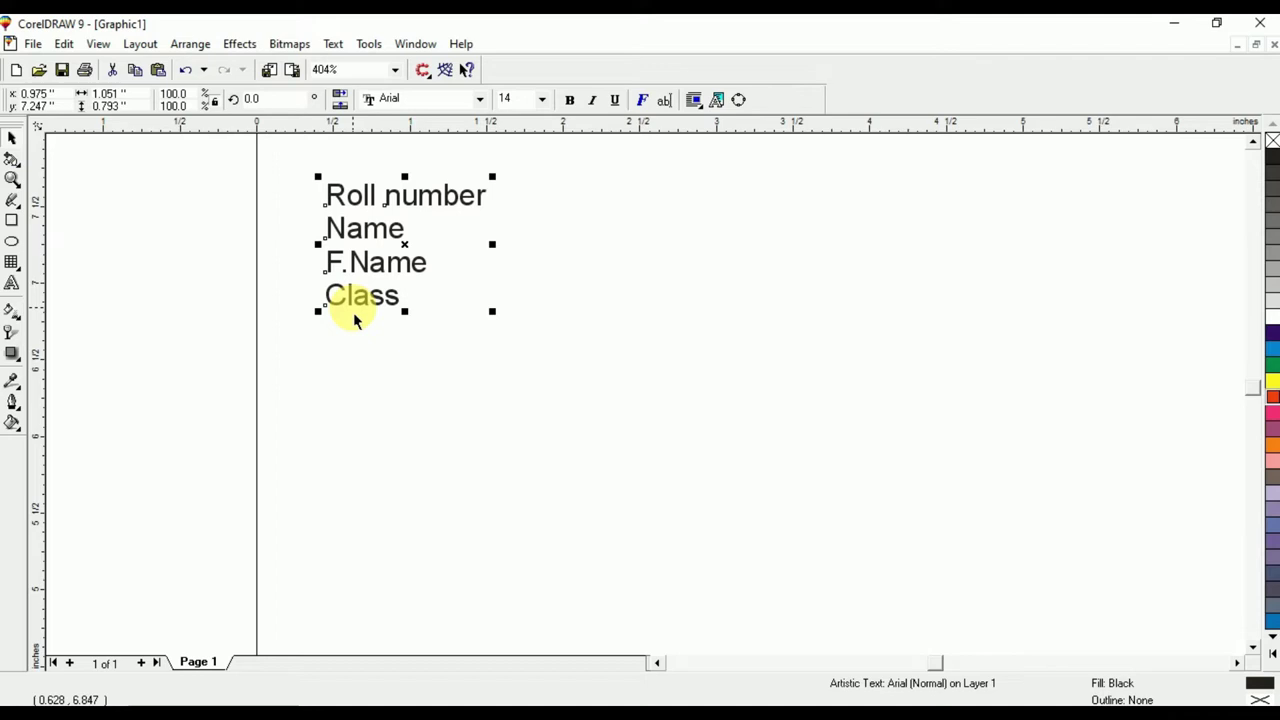
- Draw a graph paper grid of 4 columns and 10 rows, about 3.8 by 2.8 inches, beside the text block
left_click(11, 263)
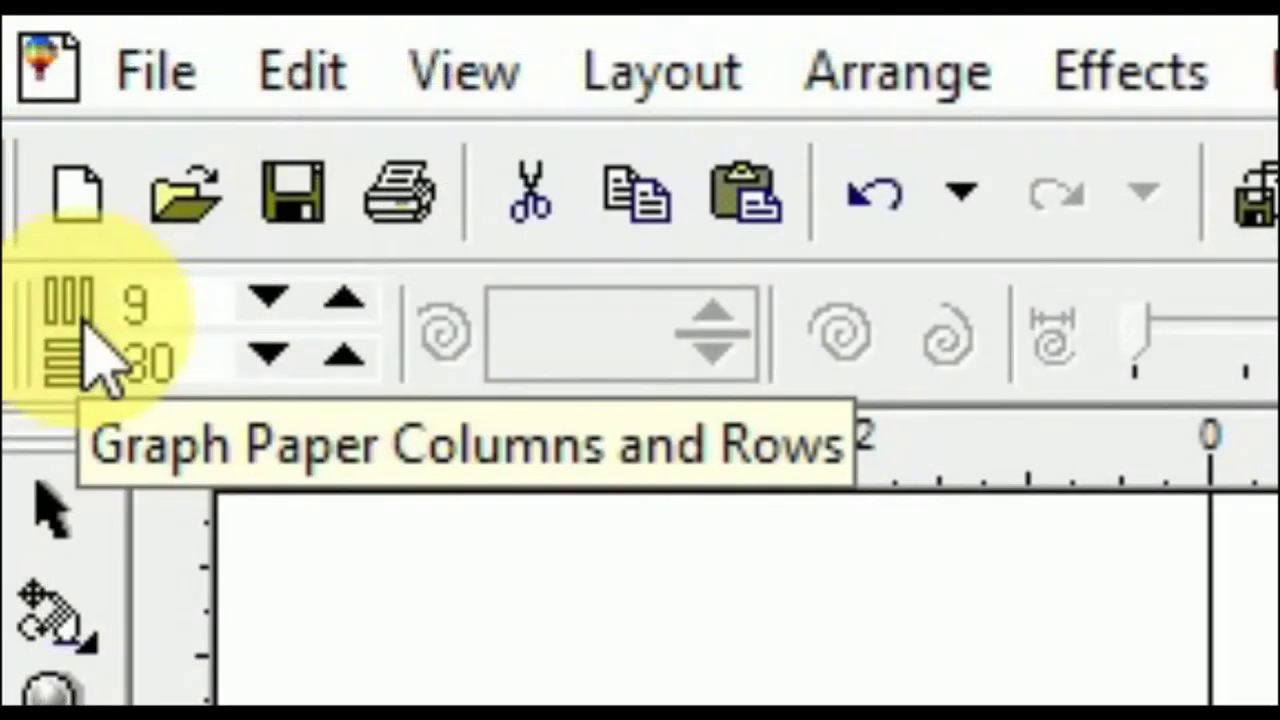
left_click_drag(150, 302, 29, 400)
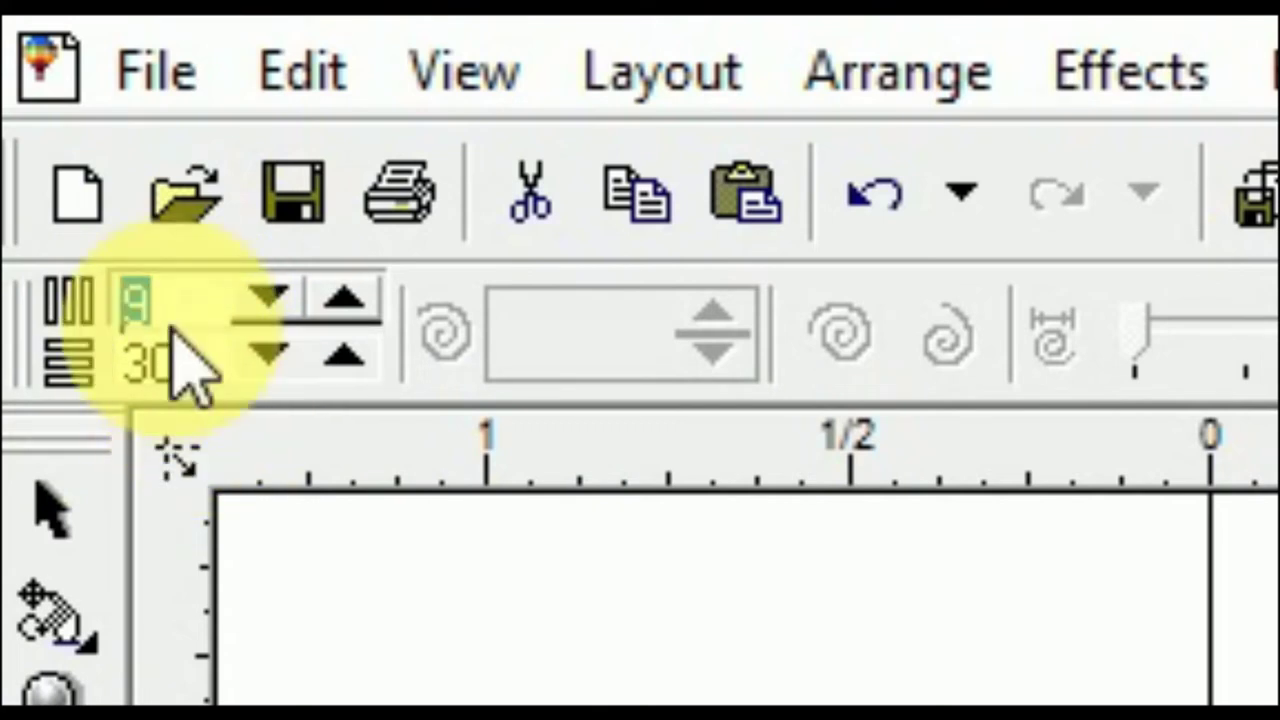
type("4")
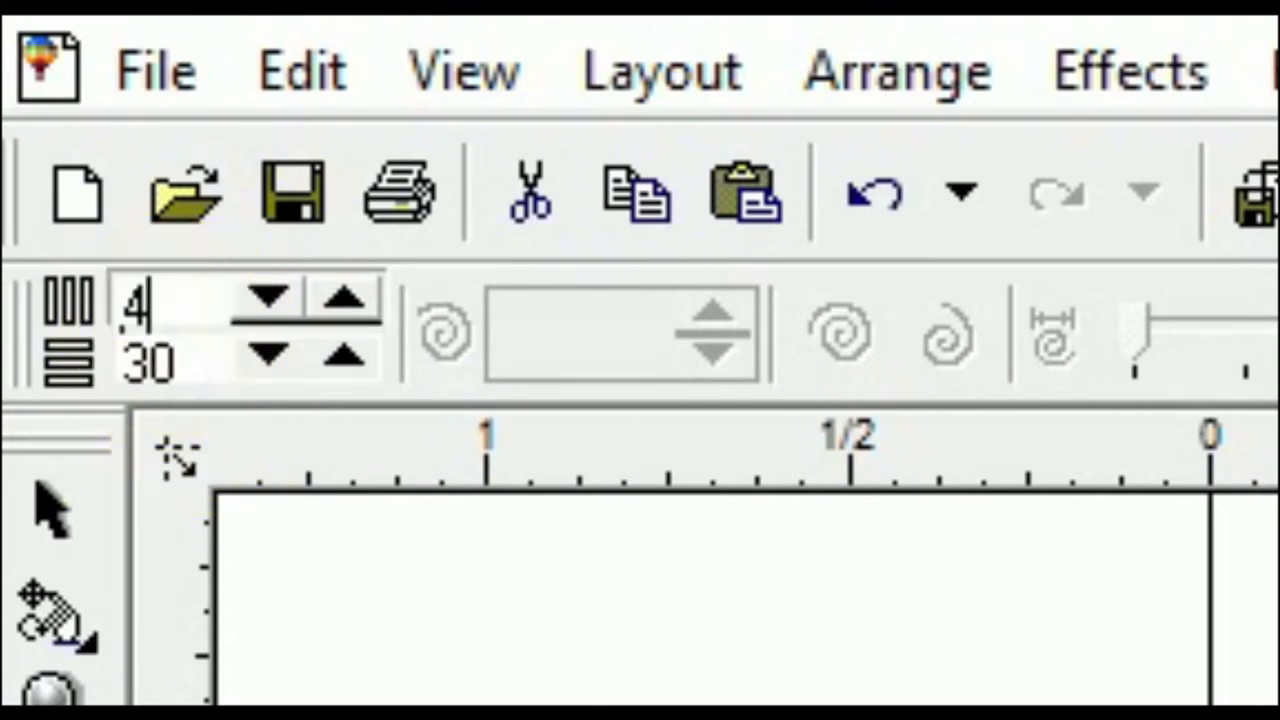
key("Tab")
type("10")
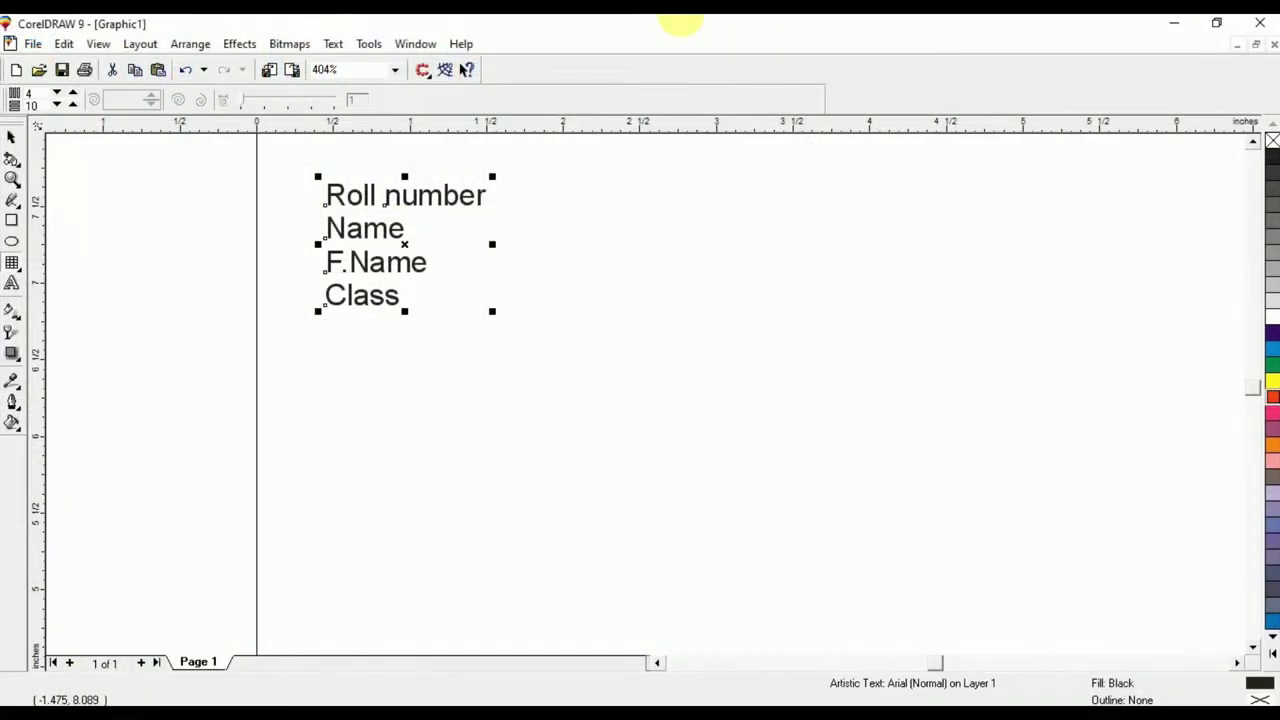
left_click_drag(531, 177, 818, 425)
left_click_drag(873, 467, 1125, 605)
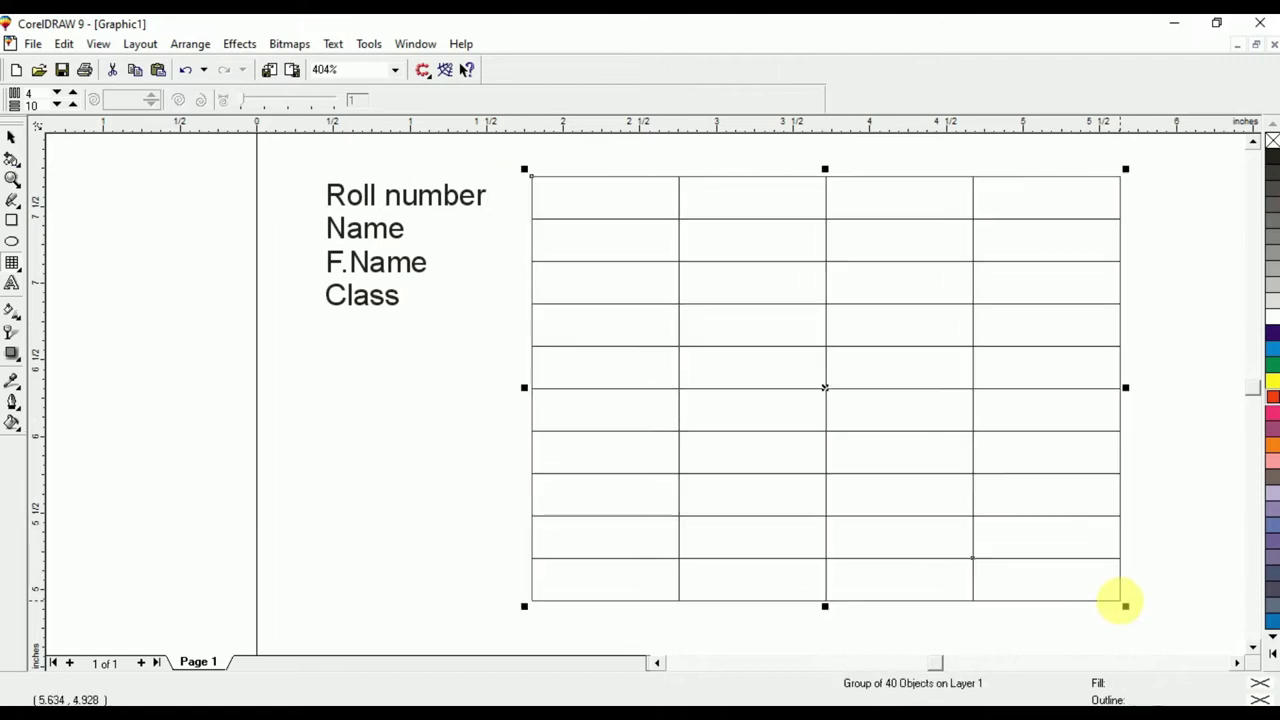
- Break the four-line text block apart into separate lines, and undo the break
left_click(12, 137)
left_click(437, 200)
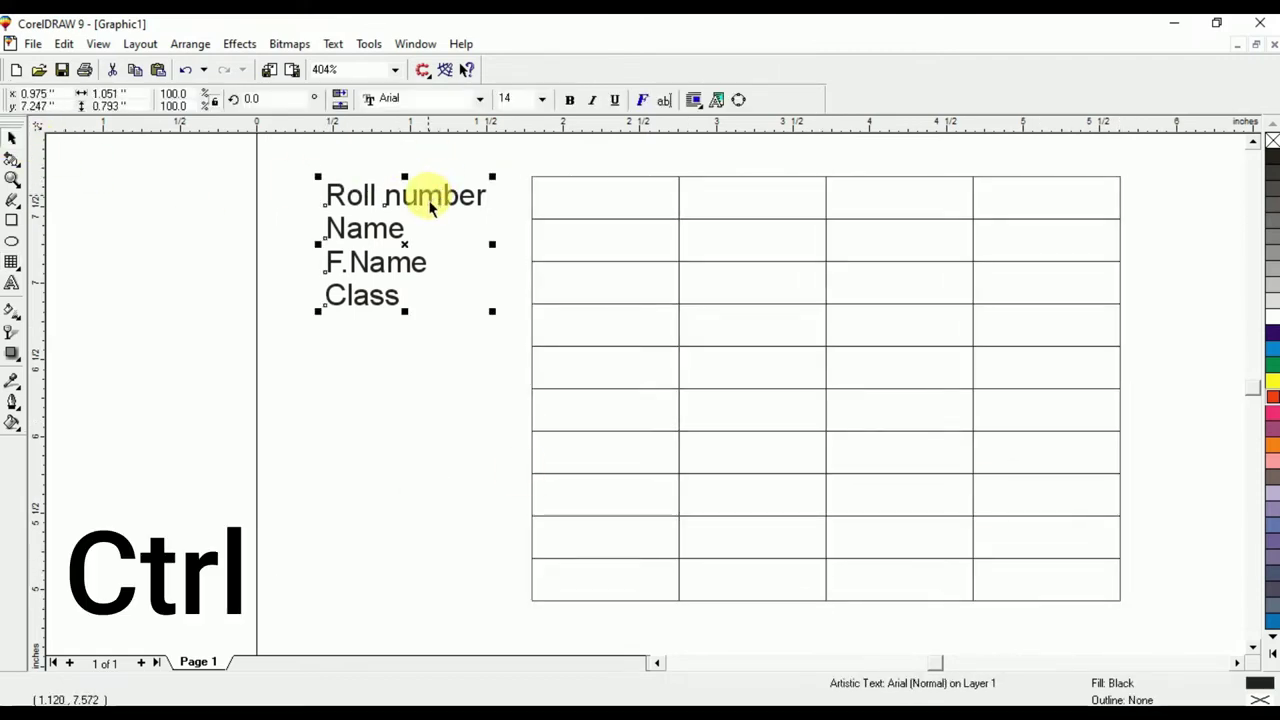
key("ctrl+k")
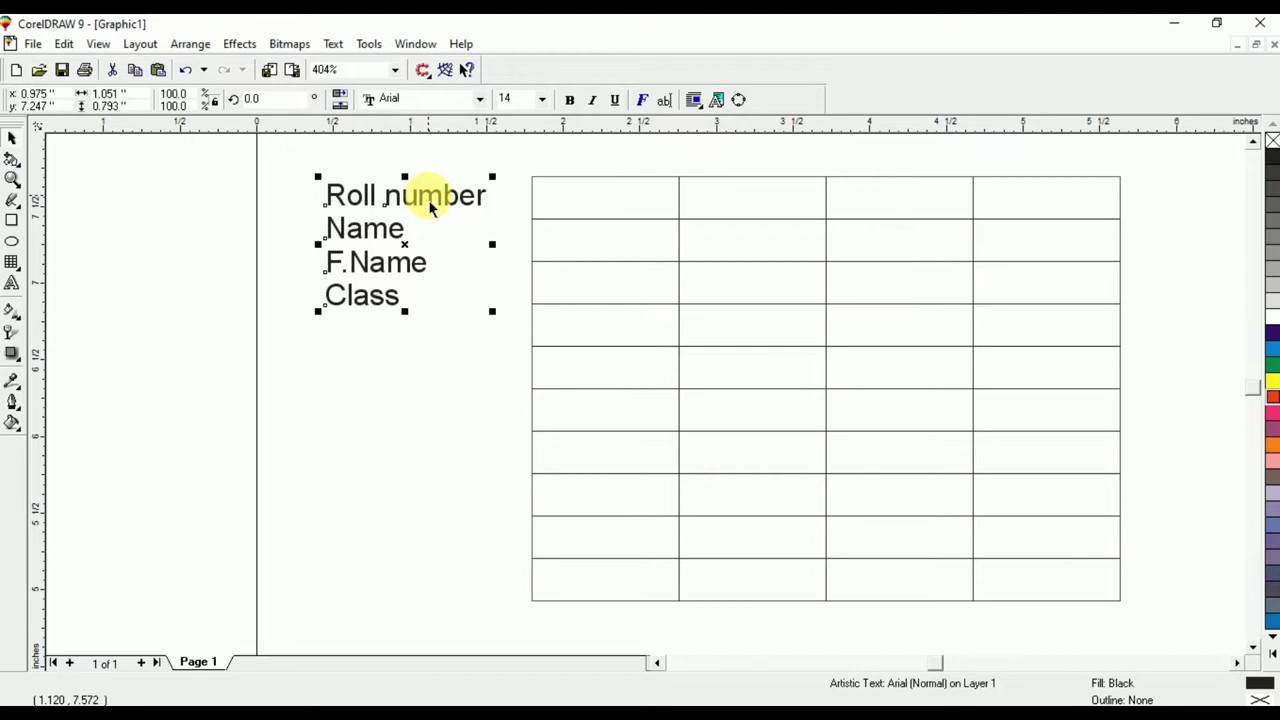
left_click(430, 205)
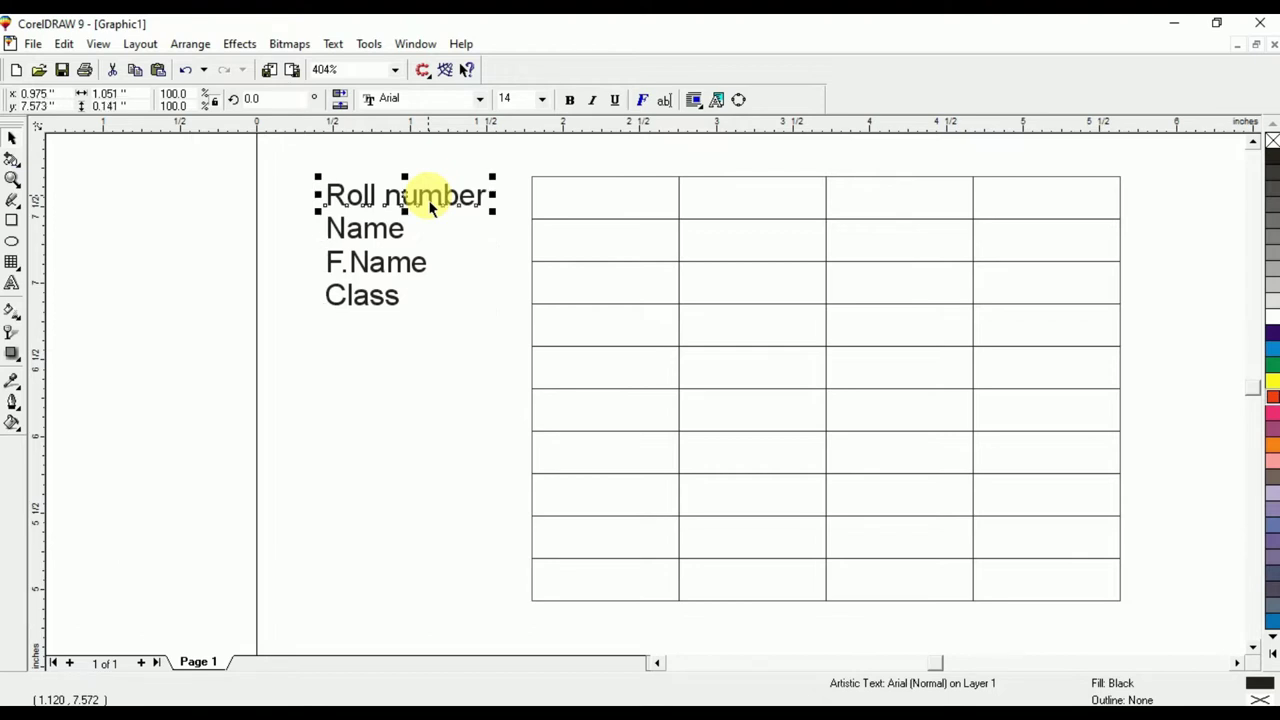
key("ctrl+z")
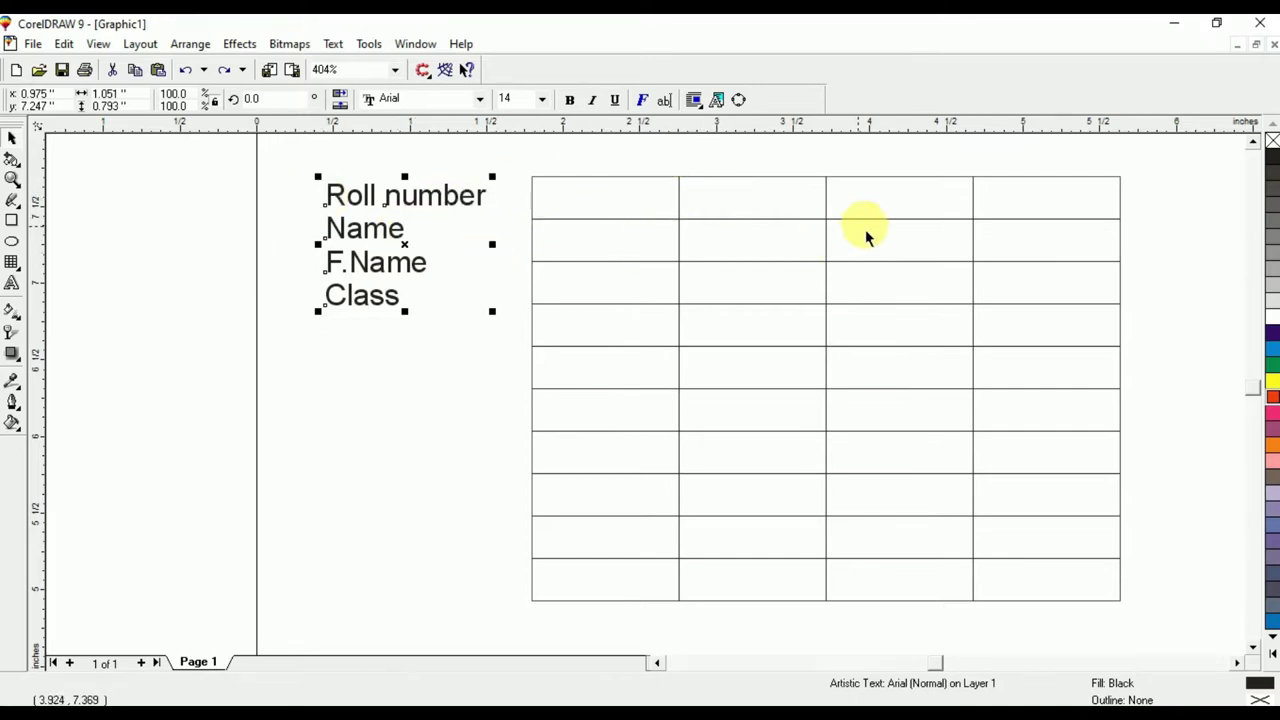
- Break the four-line text block apart into separate lines, and split the "Roll number" line into single words
left_click(349, 404)
left_click(438, 211)
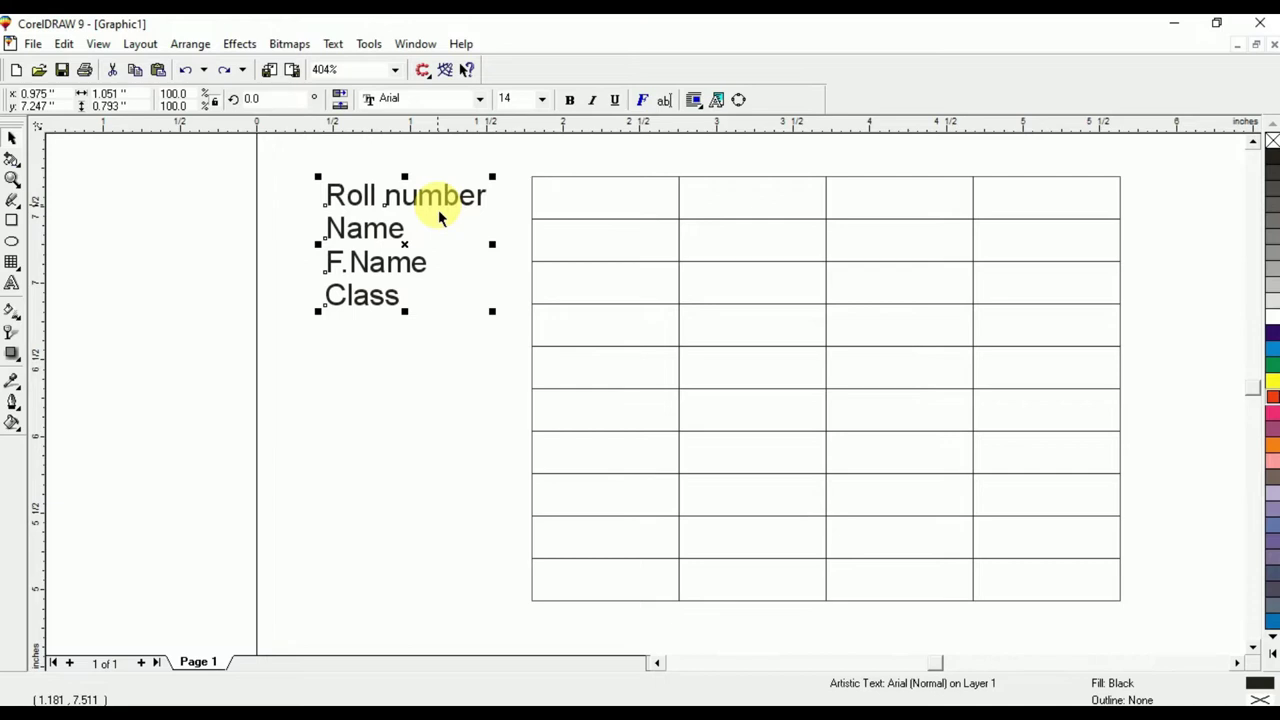
key("ctrl+k")
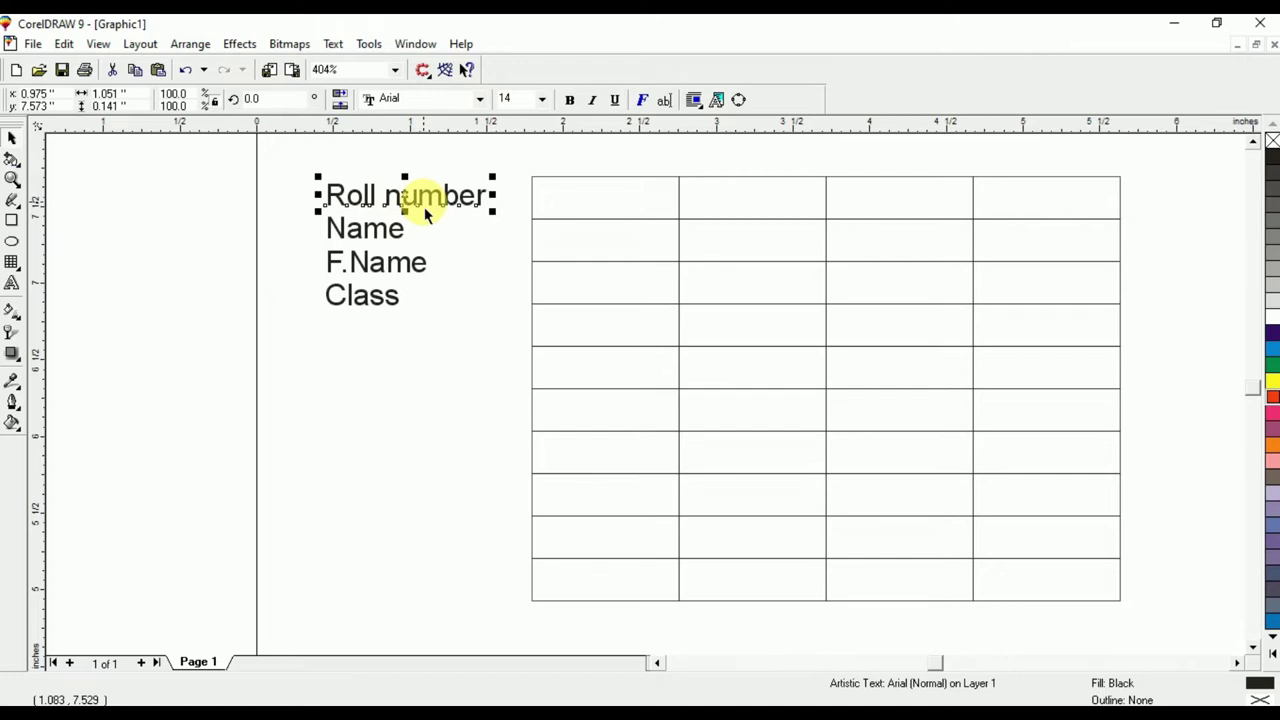
key("ctrl+k")
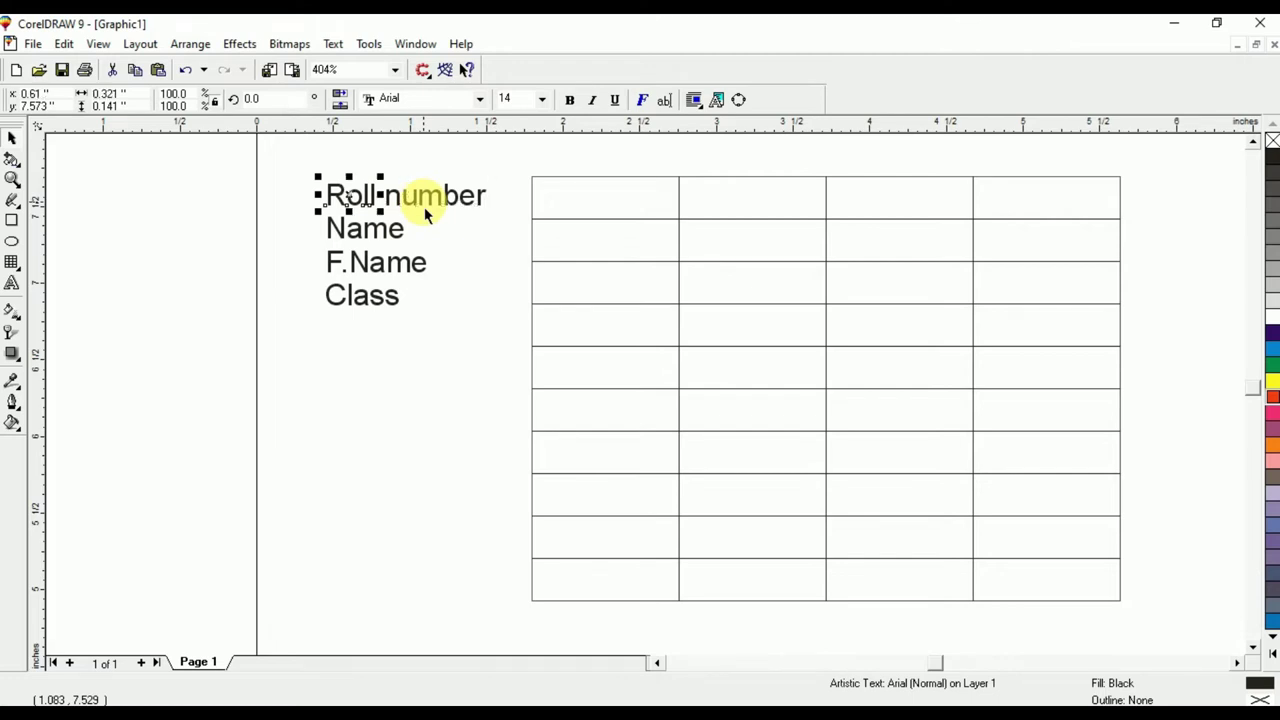
- Undo the word split, and move the "Roll number", "Name", "F.Name" and "Class" lines into the grid's four header cells
key("ctrl+z")
left_click_drag(416, 204, 606, 212)
left_click_drag(376, 244, 766, 206)
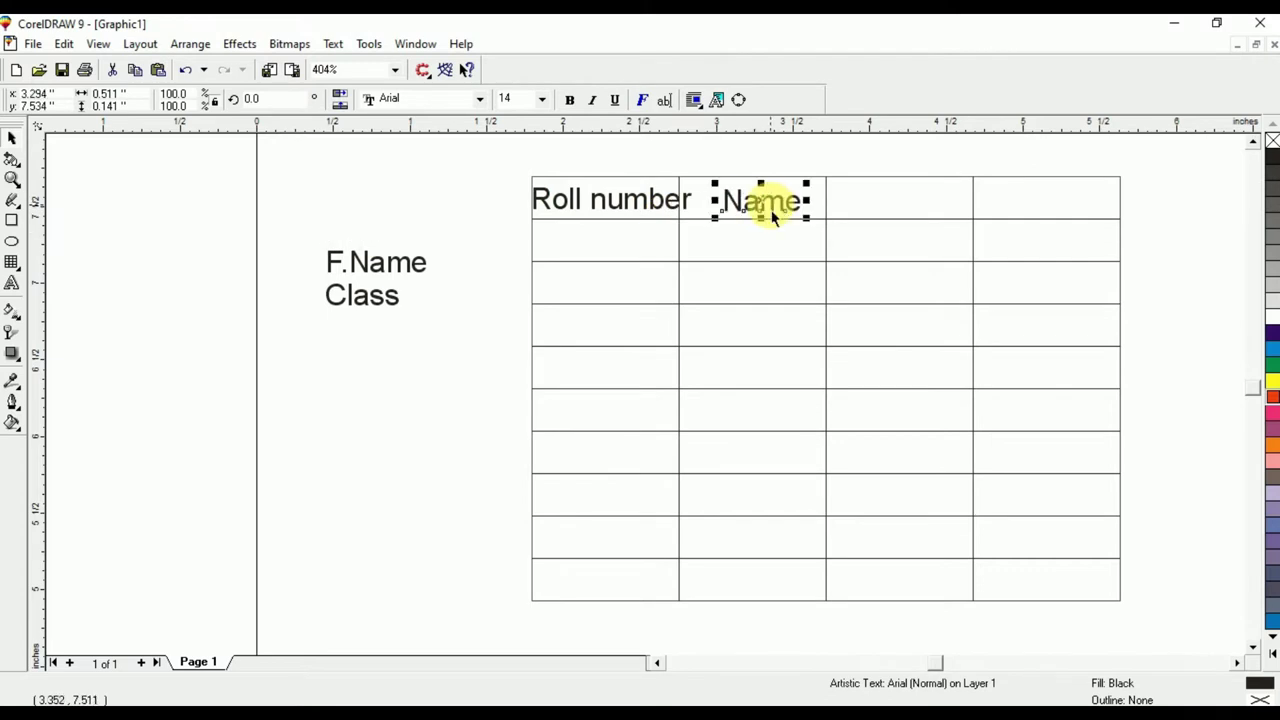
left_click_drag(413, 275, 960, 211)
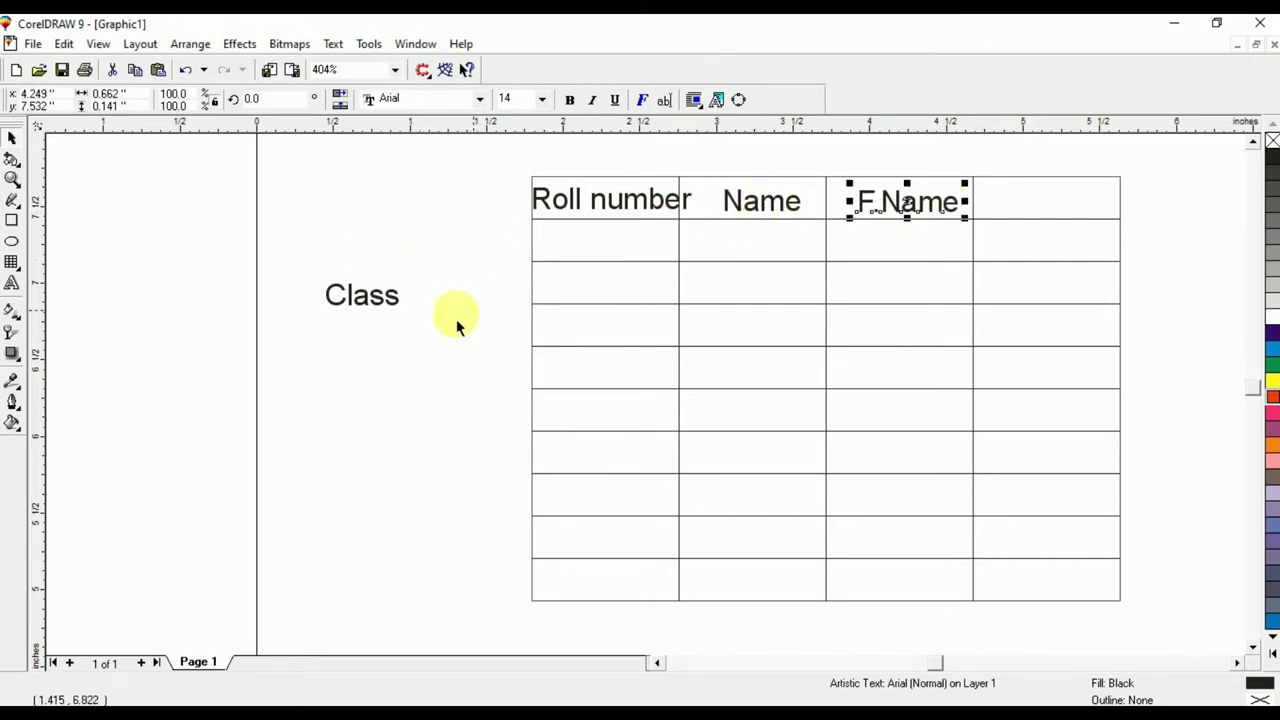
left_click_drag(377, 309, 1057, 209)
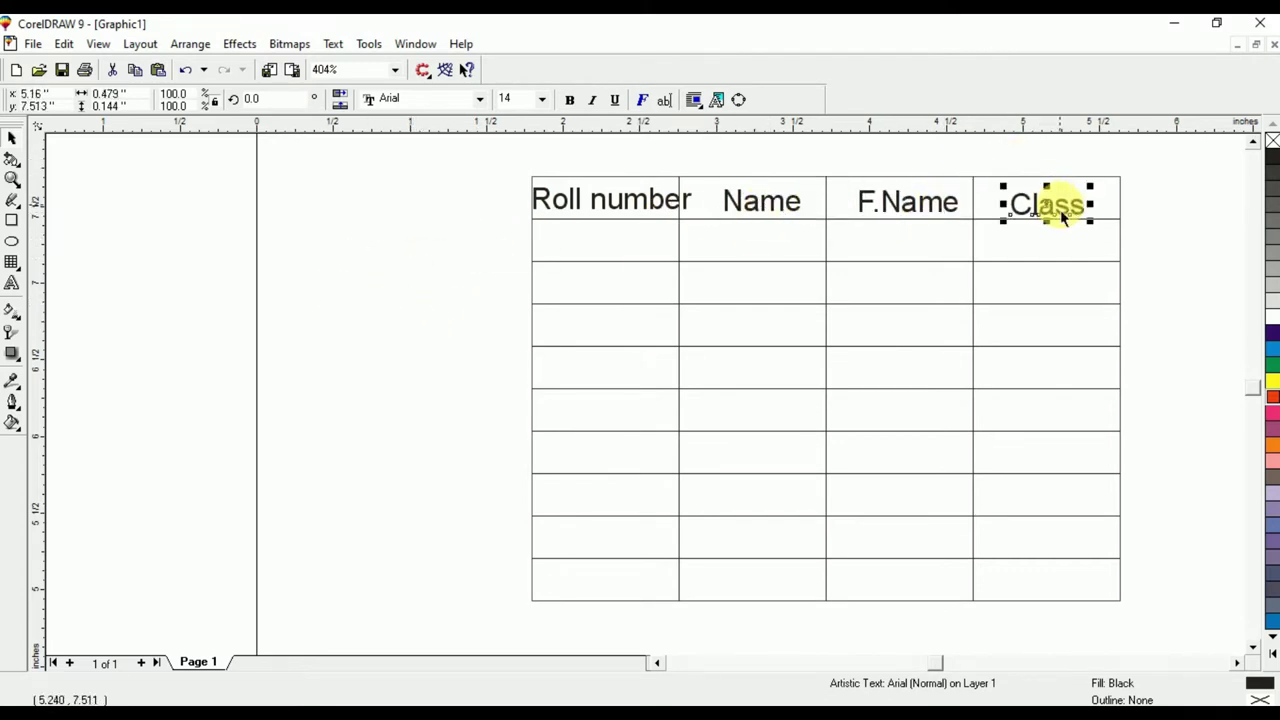
- Set the font size of the four header texts to 12
left_click(500, 170)
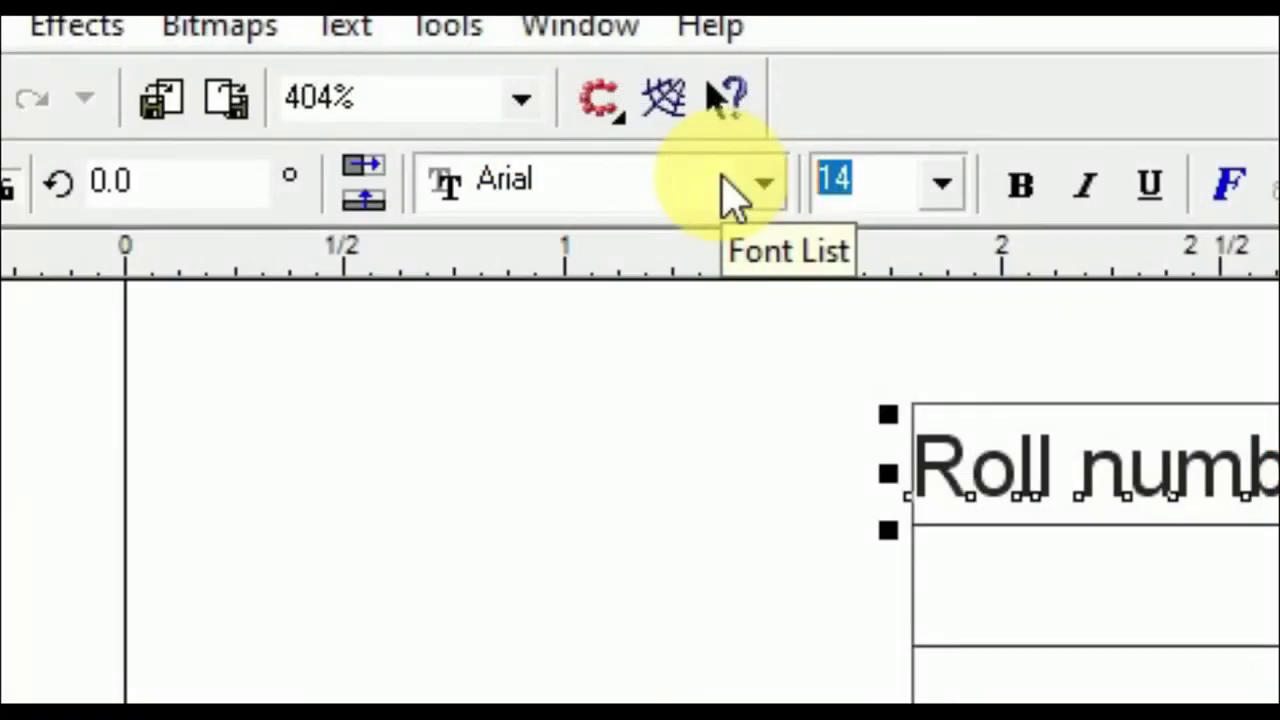
type("12")
key("Return")
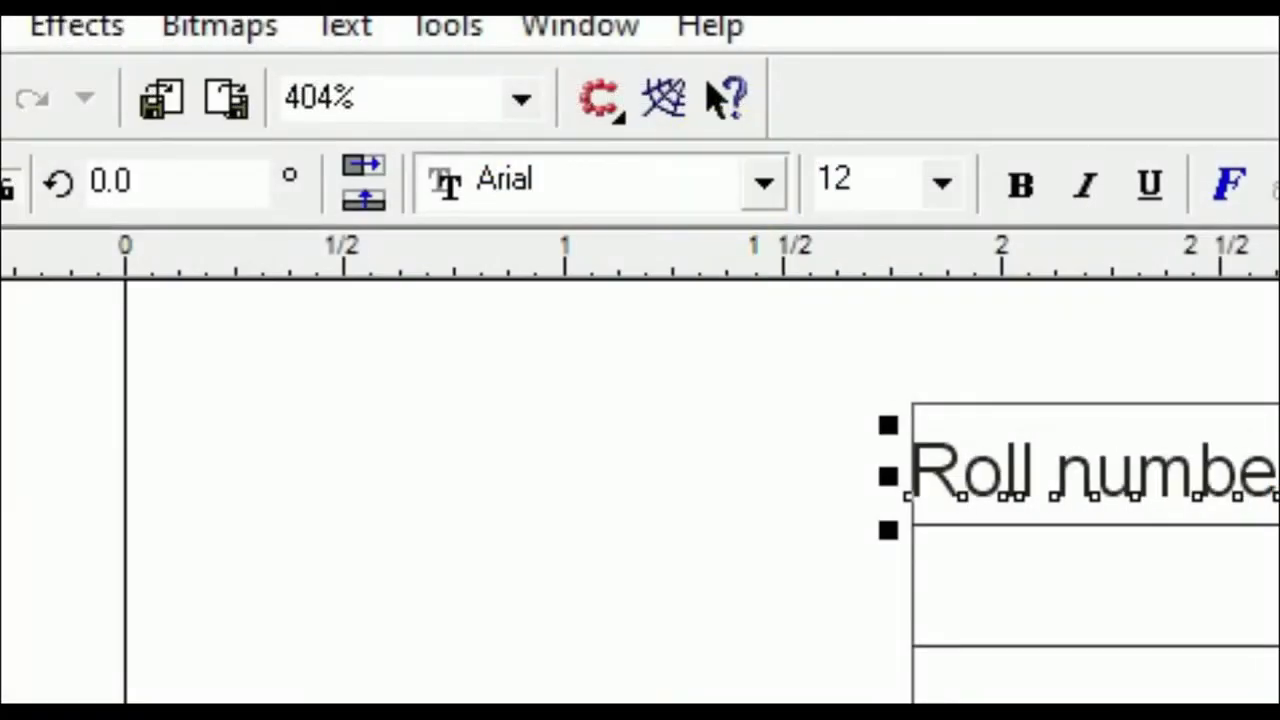
- Ungroup the graph paper grid into individual cells, and select several of them to check the separation
left_click(563, 216)
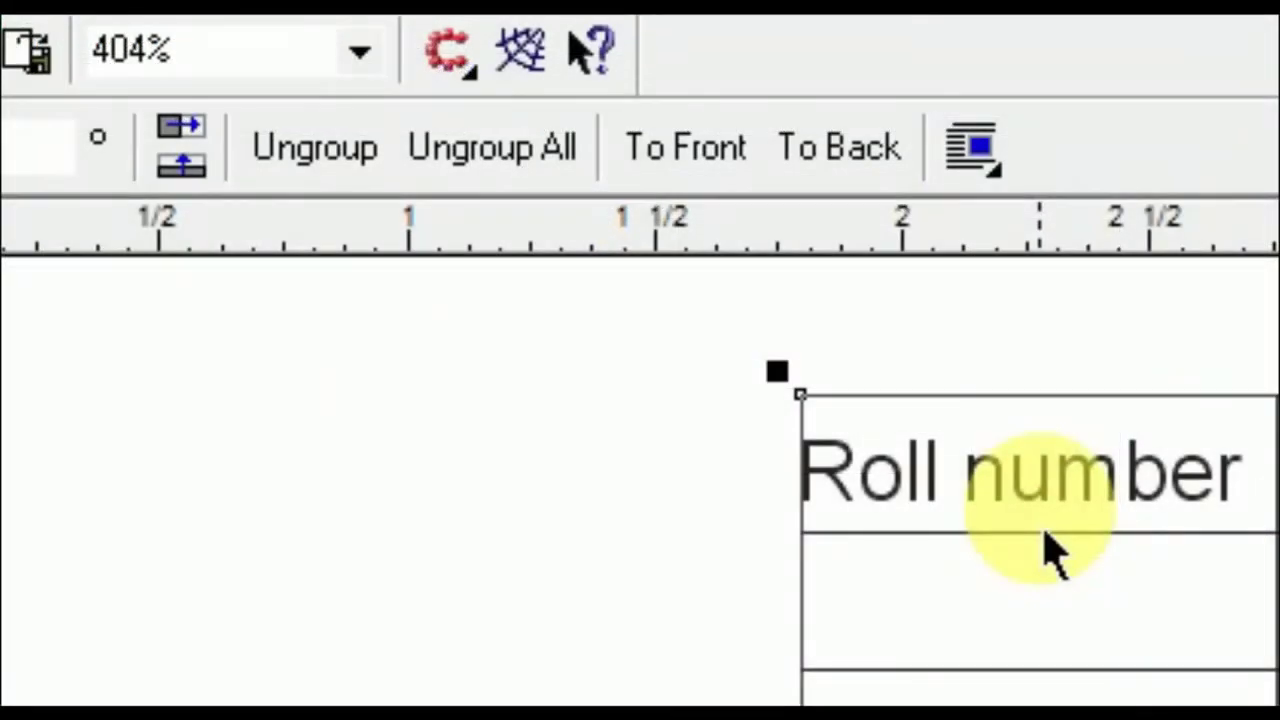
left_click(310, 150)
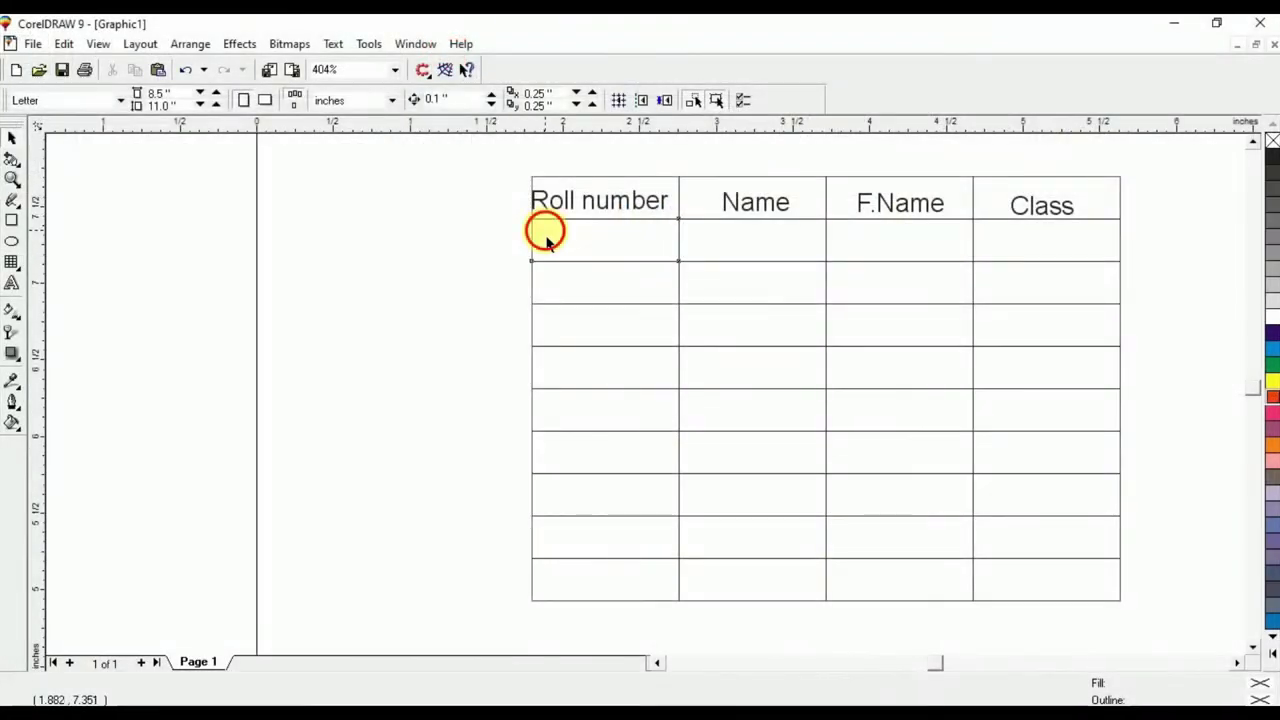
left_click(560, 235)
left_click(600, 190)
left_click(698, 195)
left_click(691, 252)
left_click(634, 251)
- Center the "Roll number" text horizontally and vertically in its header cell
left_click(611, 216)
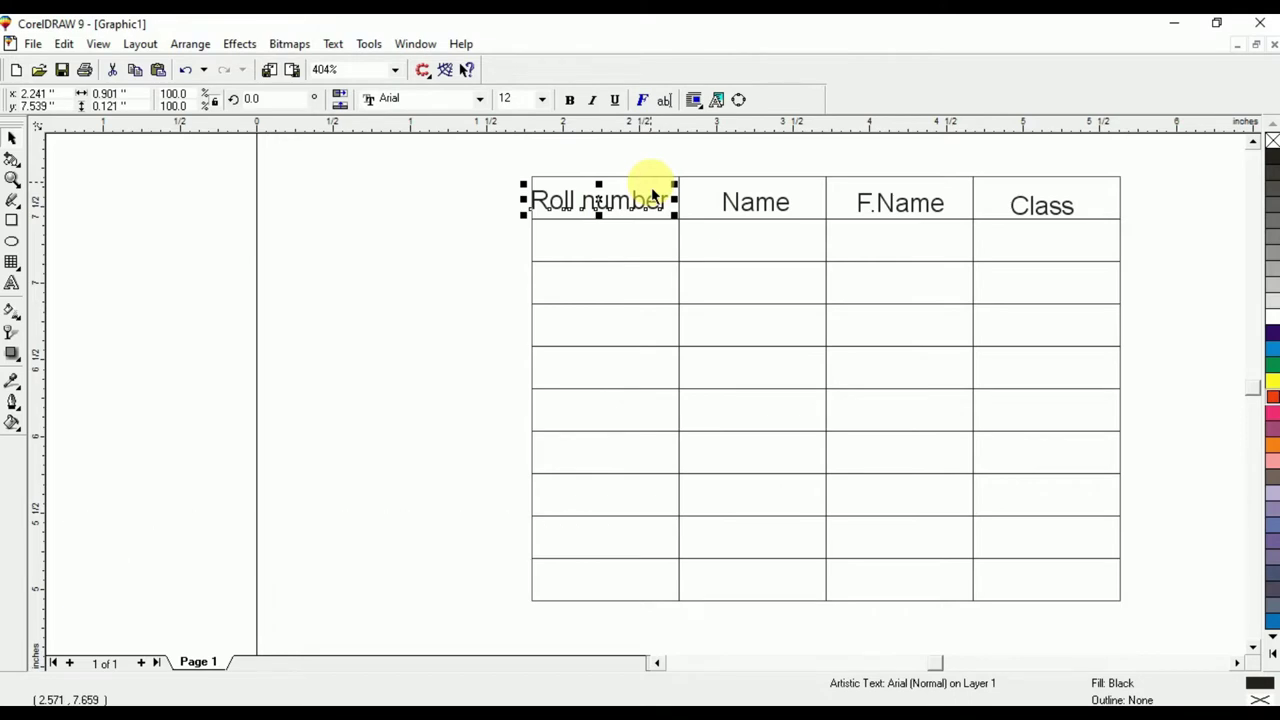
left_click(651, 193, "shift")
key("c")
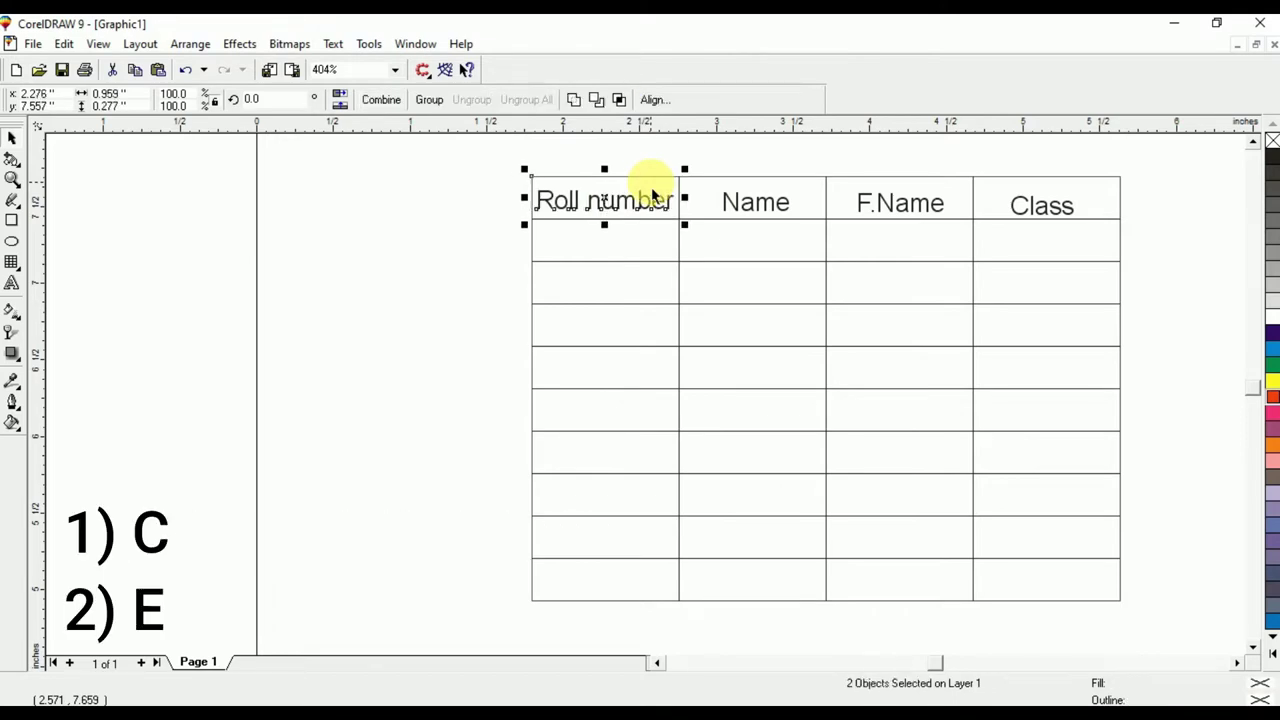
key("e")
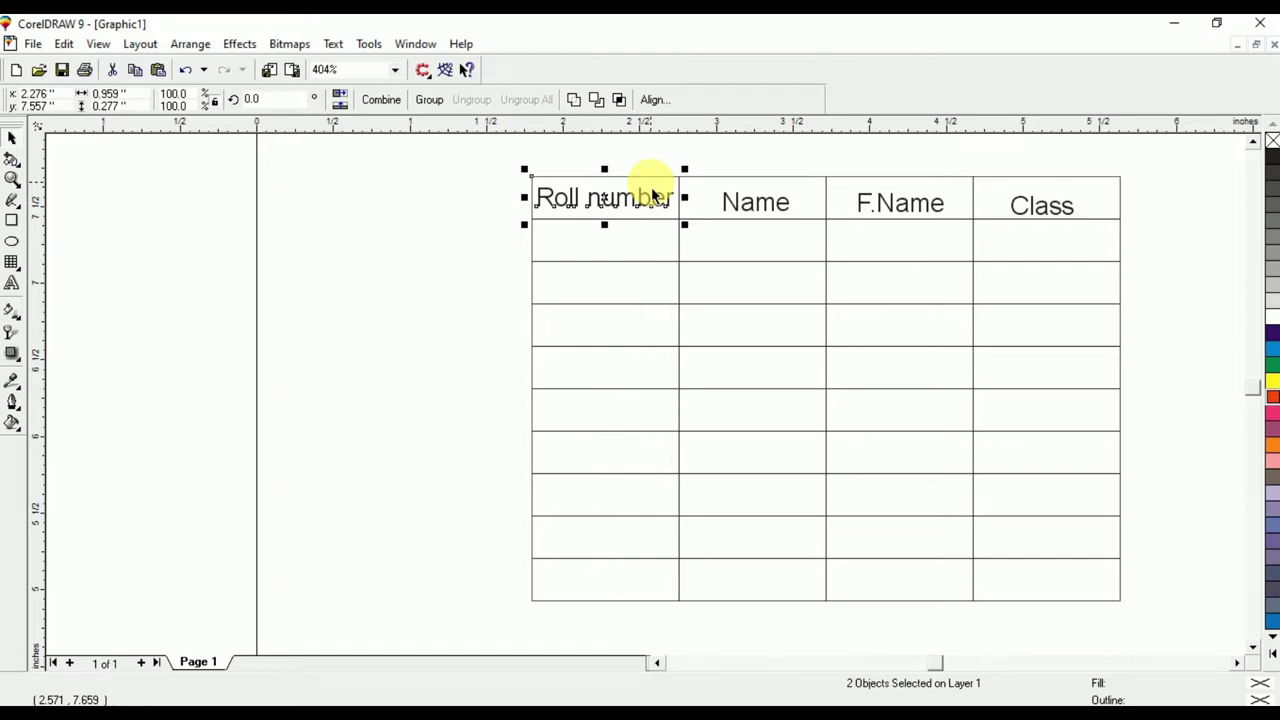
- Center the "Name" text horizontally and vertically in its header cell
left_click(734, 207)
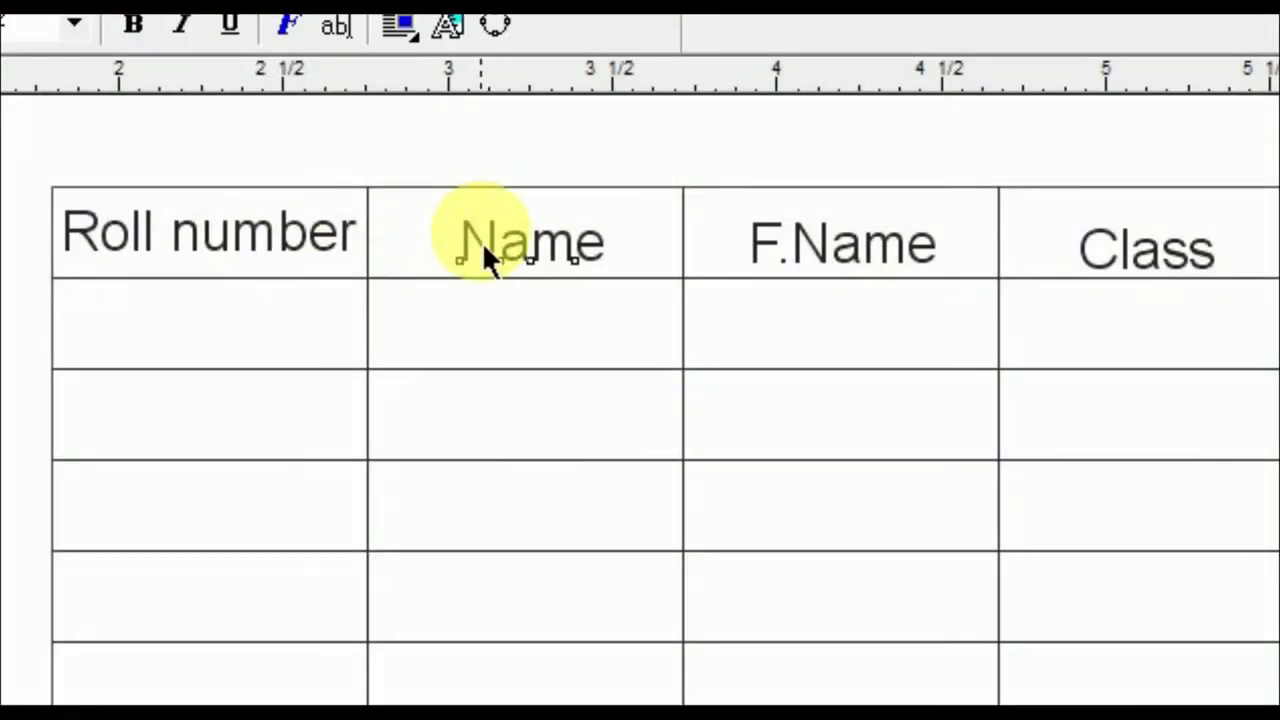
left_click(420, 255)
left_click(420, 255)
left_click(420, 255)
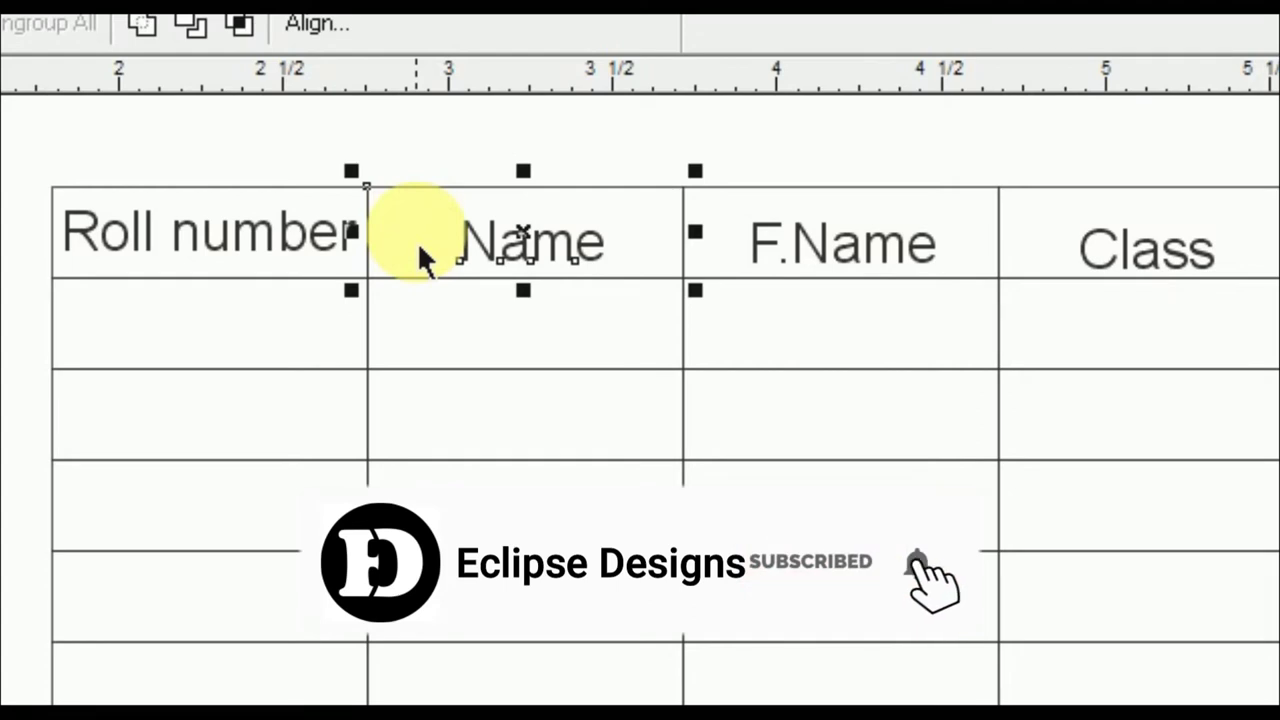
key("Left")
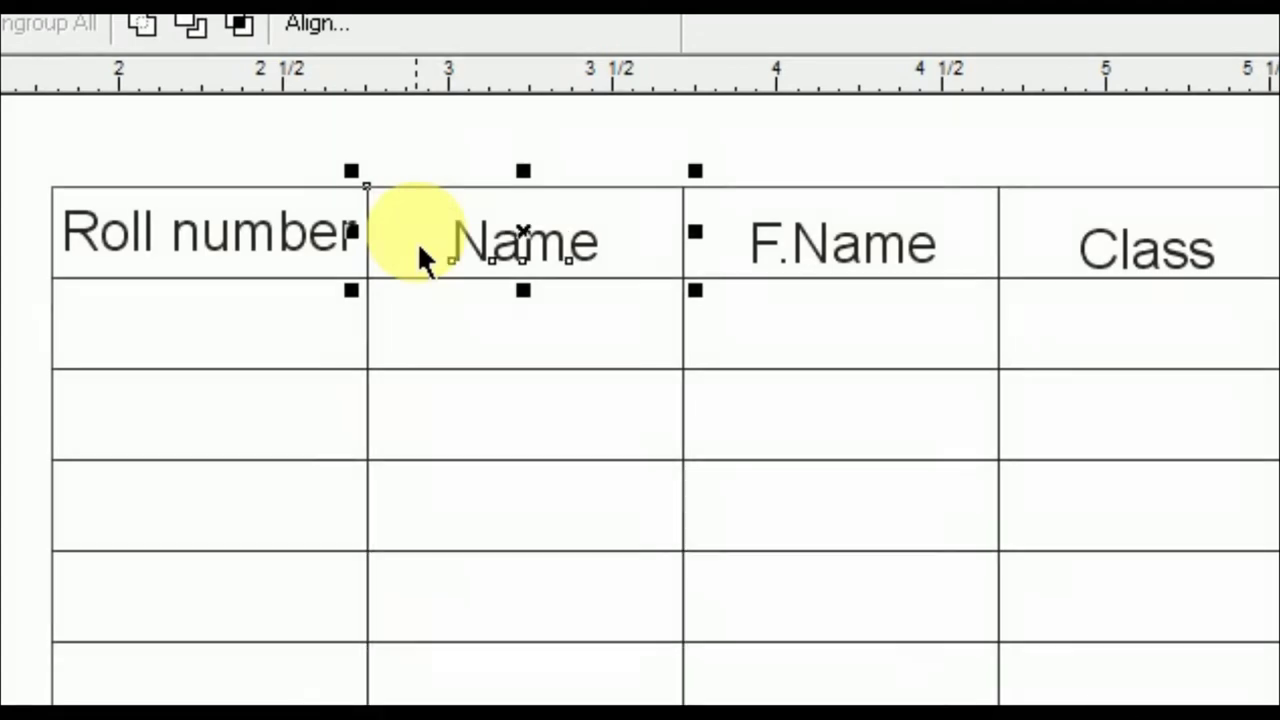
key("Up")
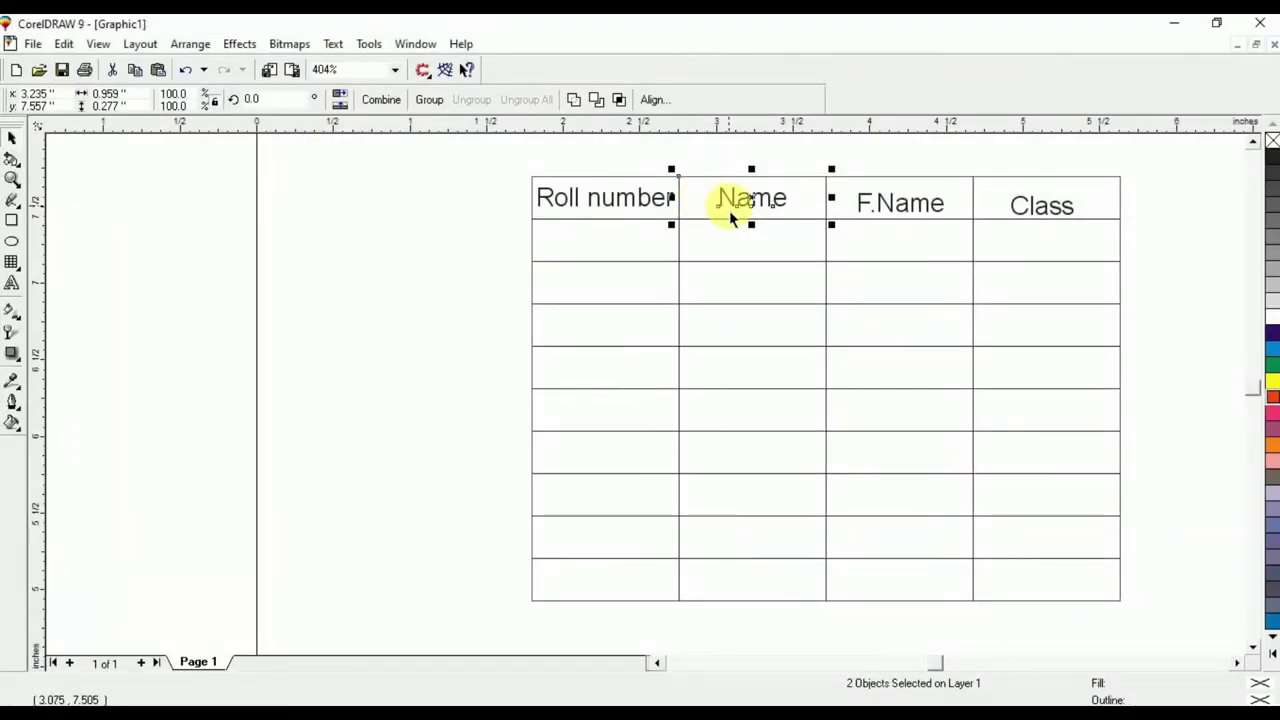
- Align the "Name" text to its cell's left edge, its right edge, and back to the cell's center
left_click(725, 173)
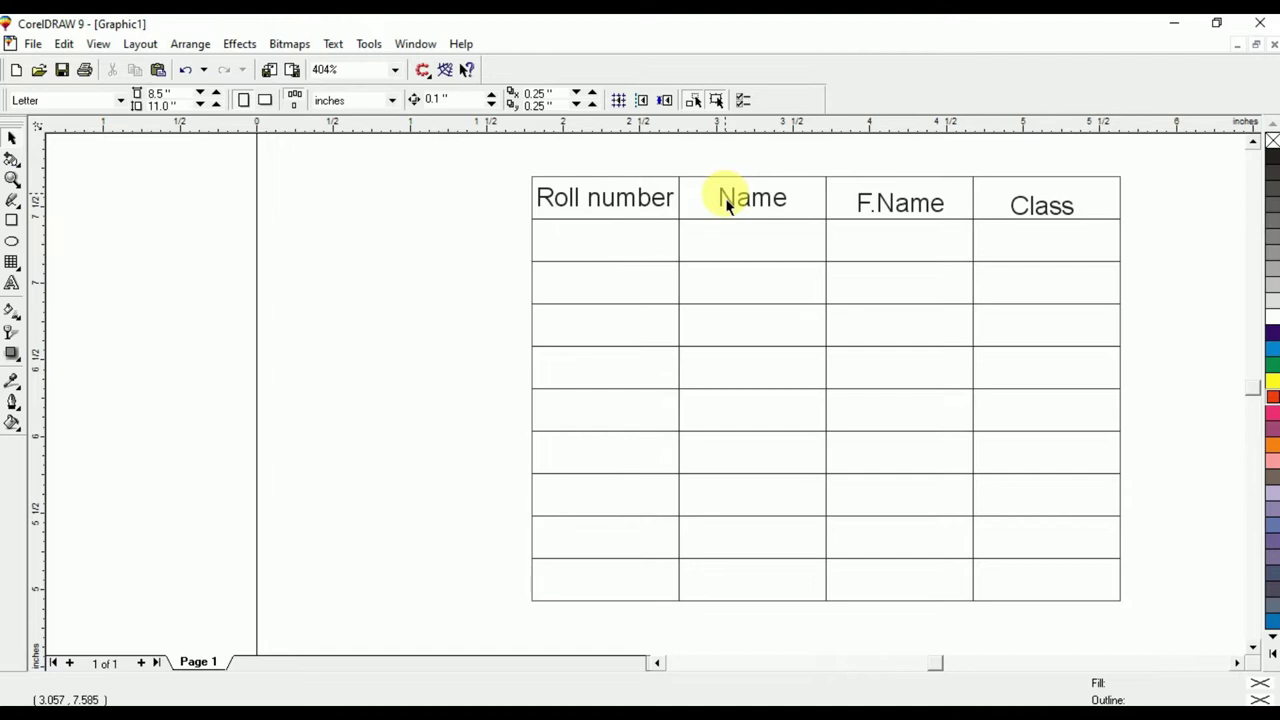
left_click(727, 203)
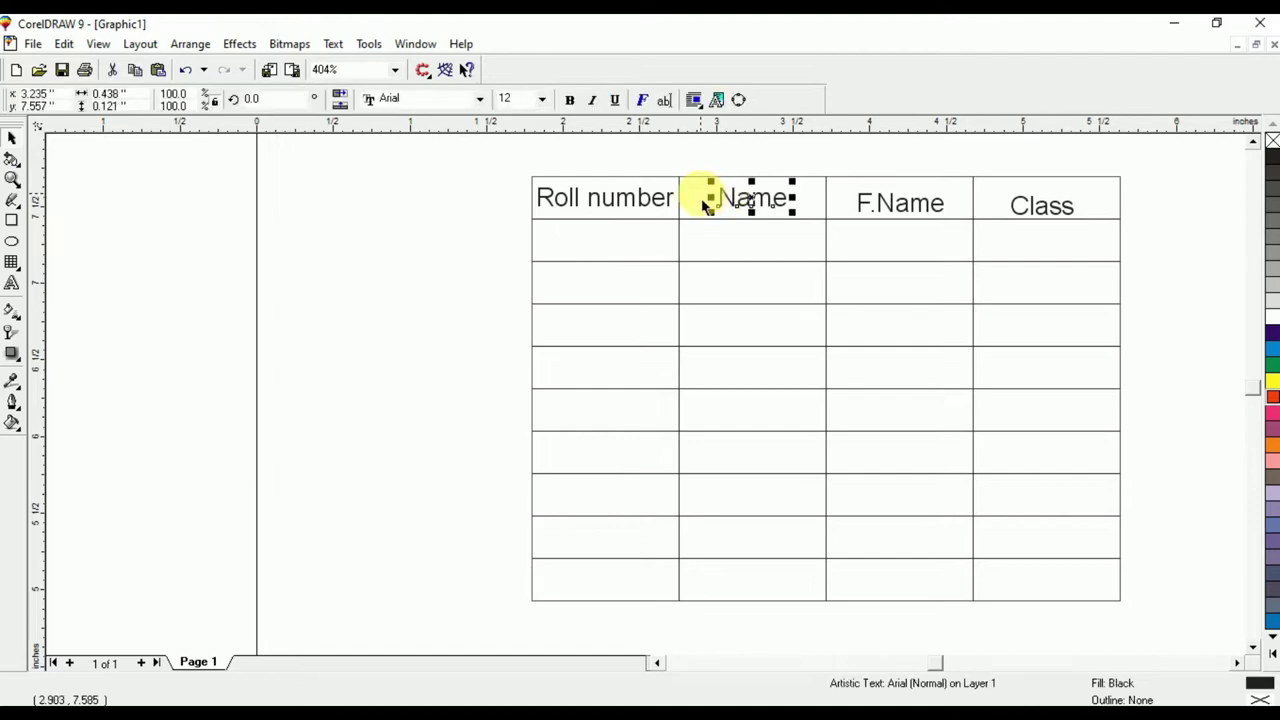
left_click(703, 207, "shift")
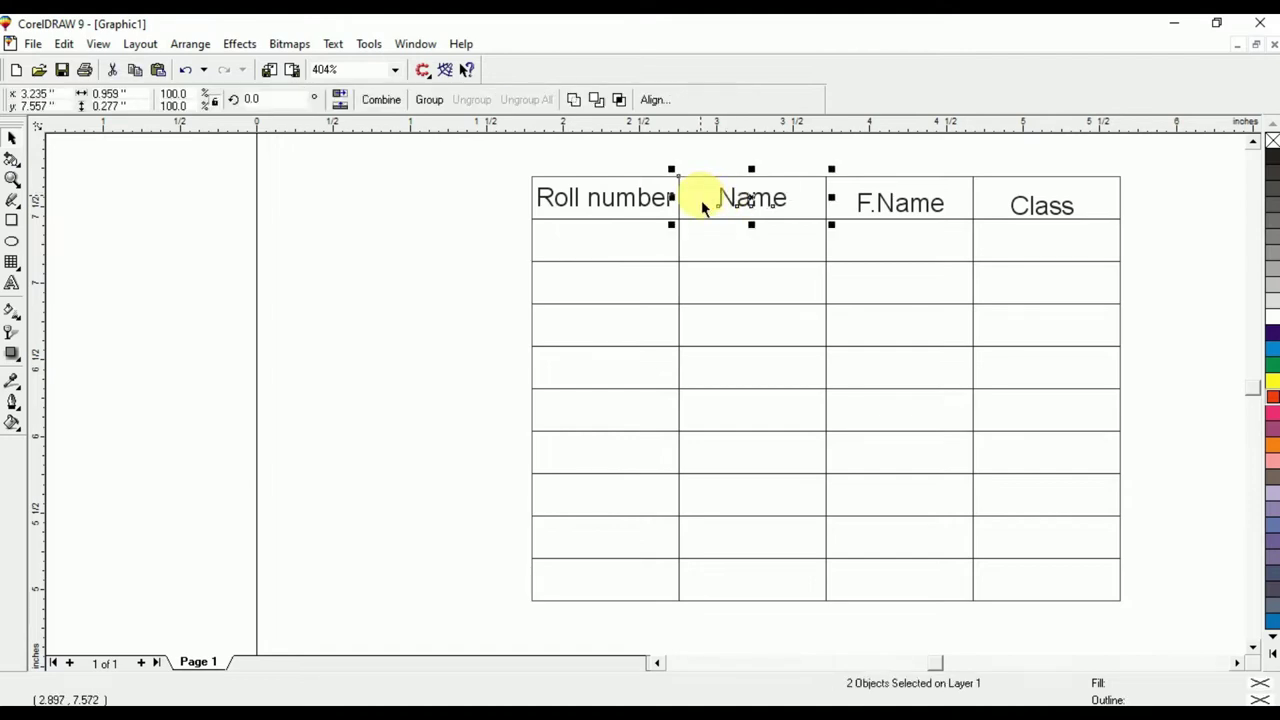
key("l")
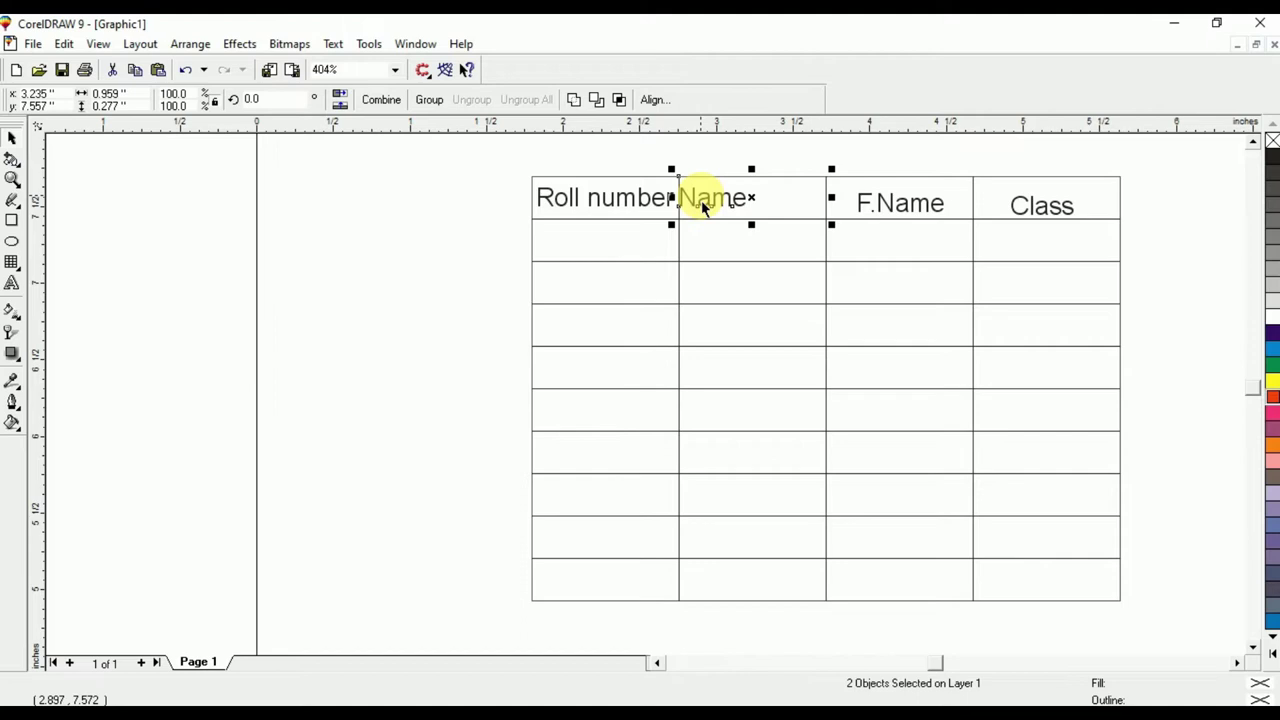
key("r")
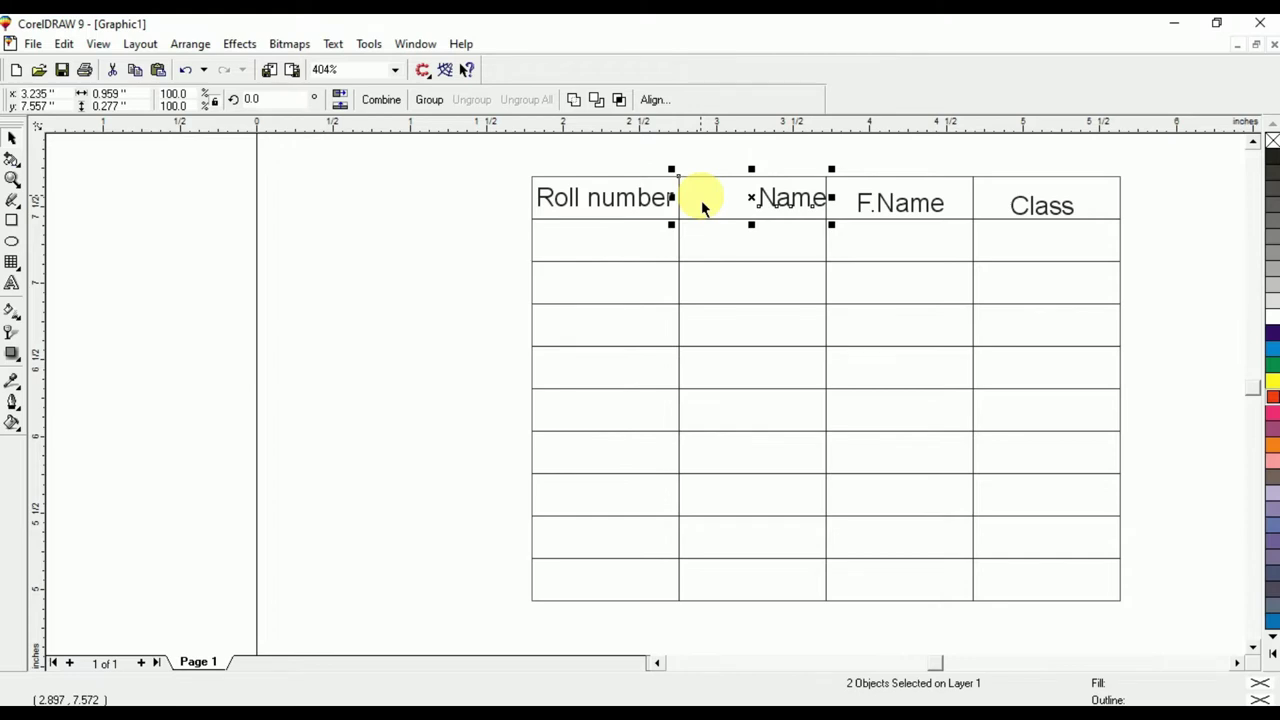
key("e")
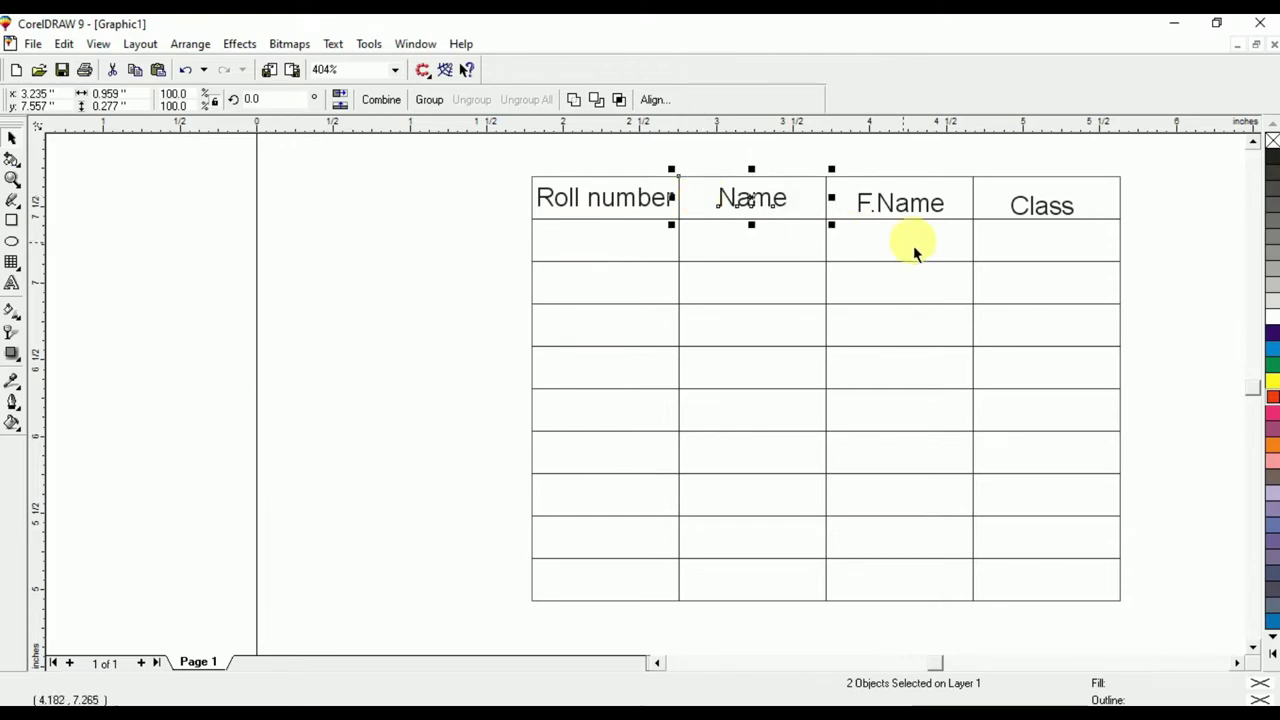
- Center the "F.Name" and "Class" texts horizontally and vertically in their header cells
left_click(940, 210)
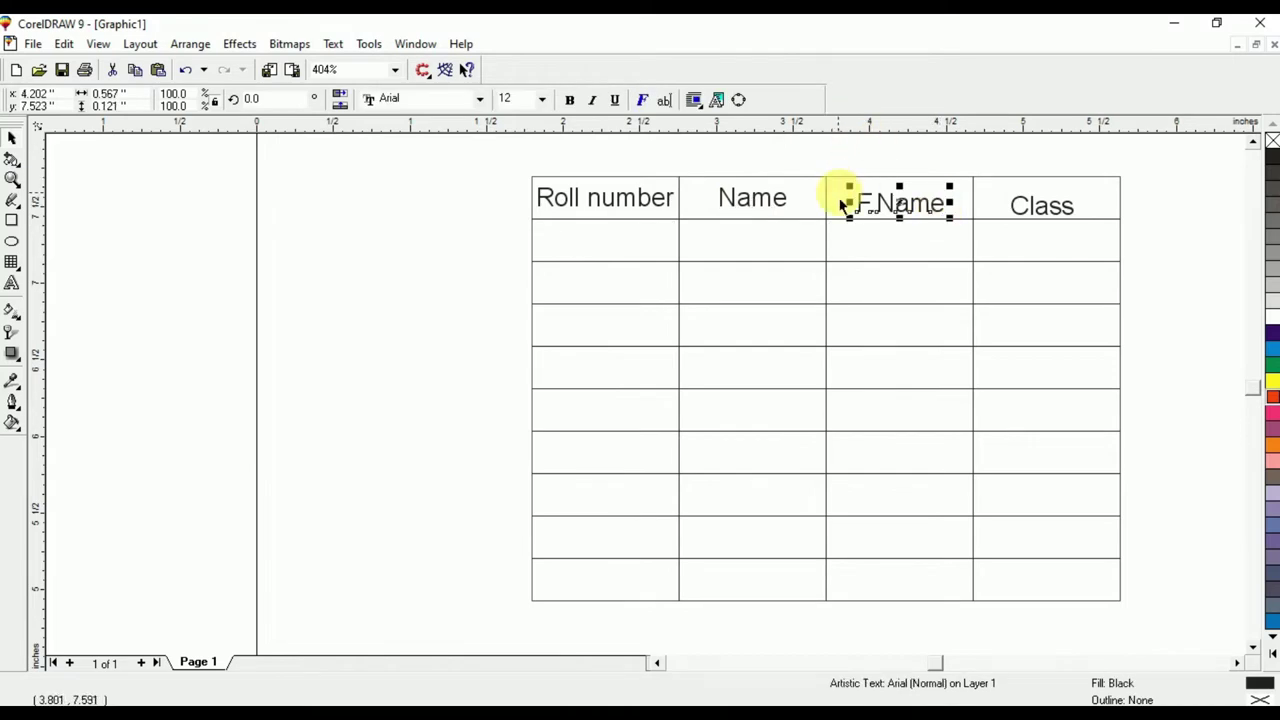
left_click(840, 203, "shift")
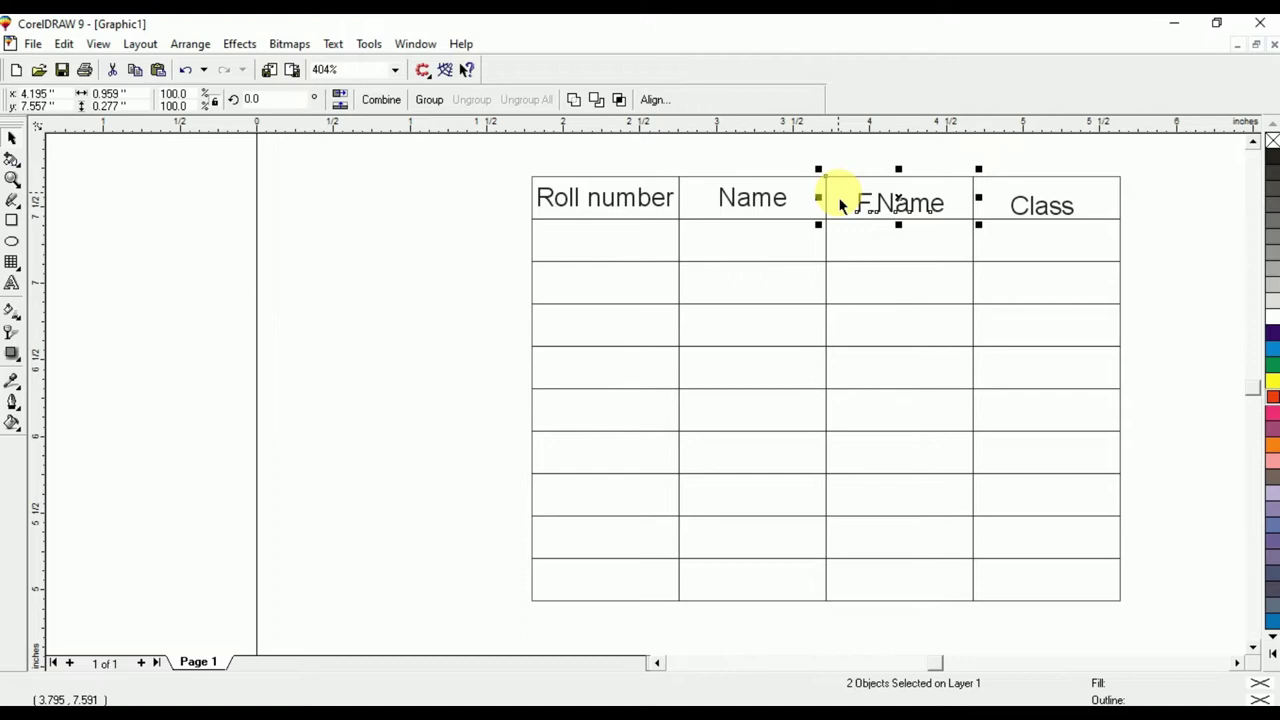
key("e")
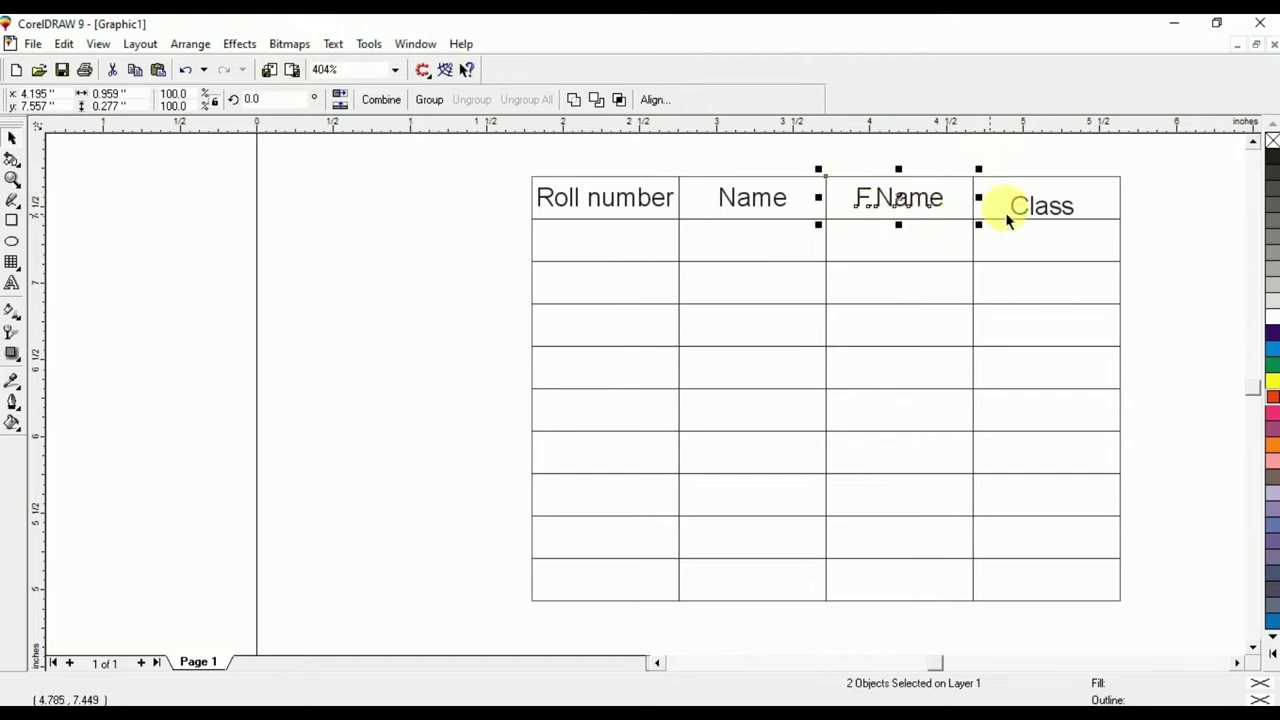
left_click(1032, 215)
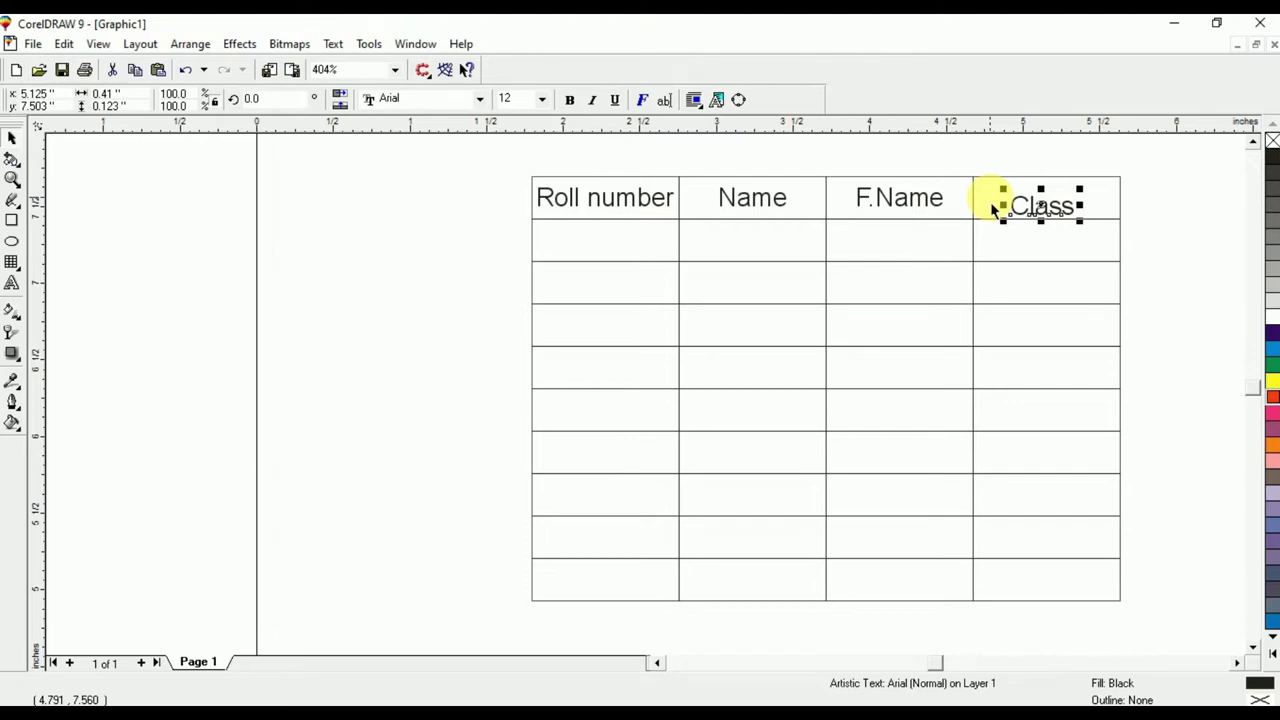
left_click(993, 207, "shift")
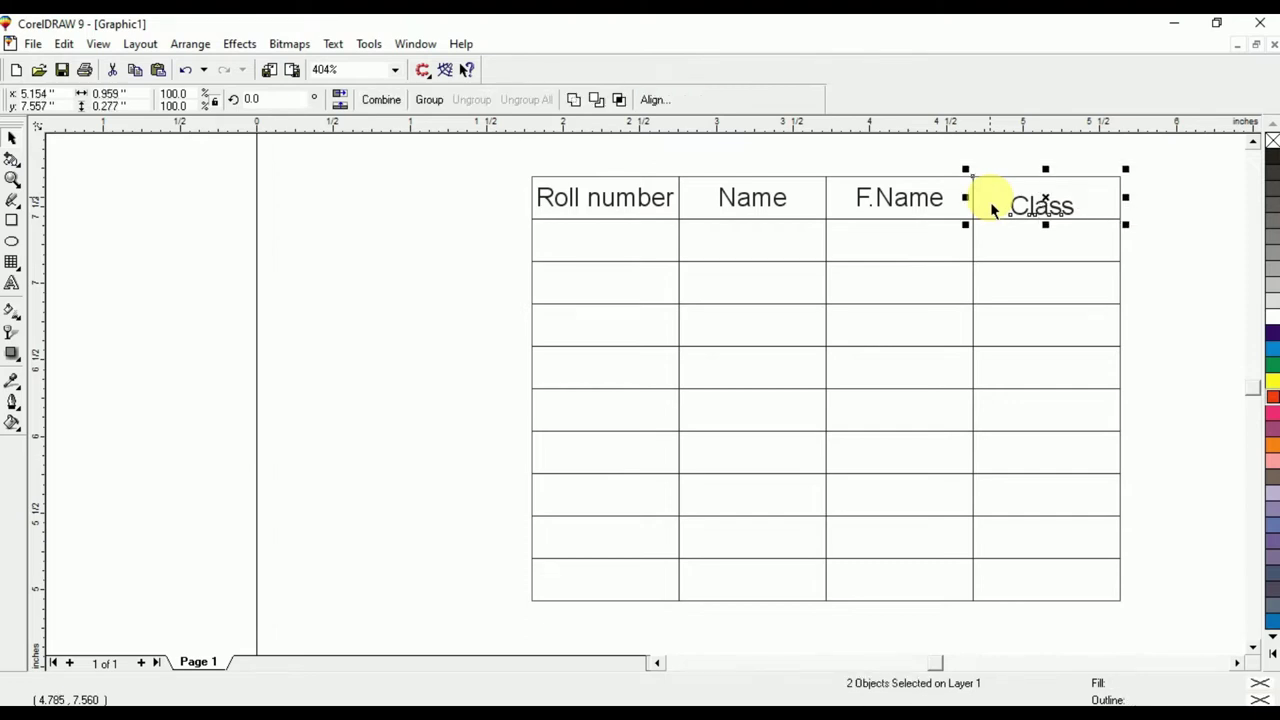
key("c")
key("e")
left_click(473, 193)
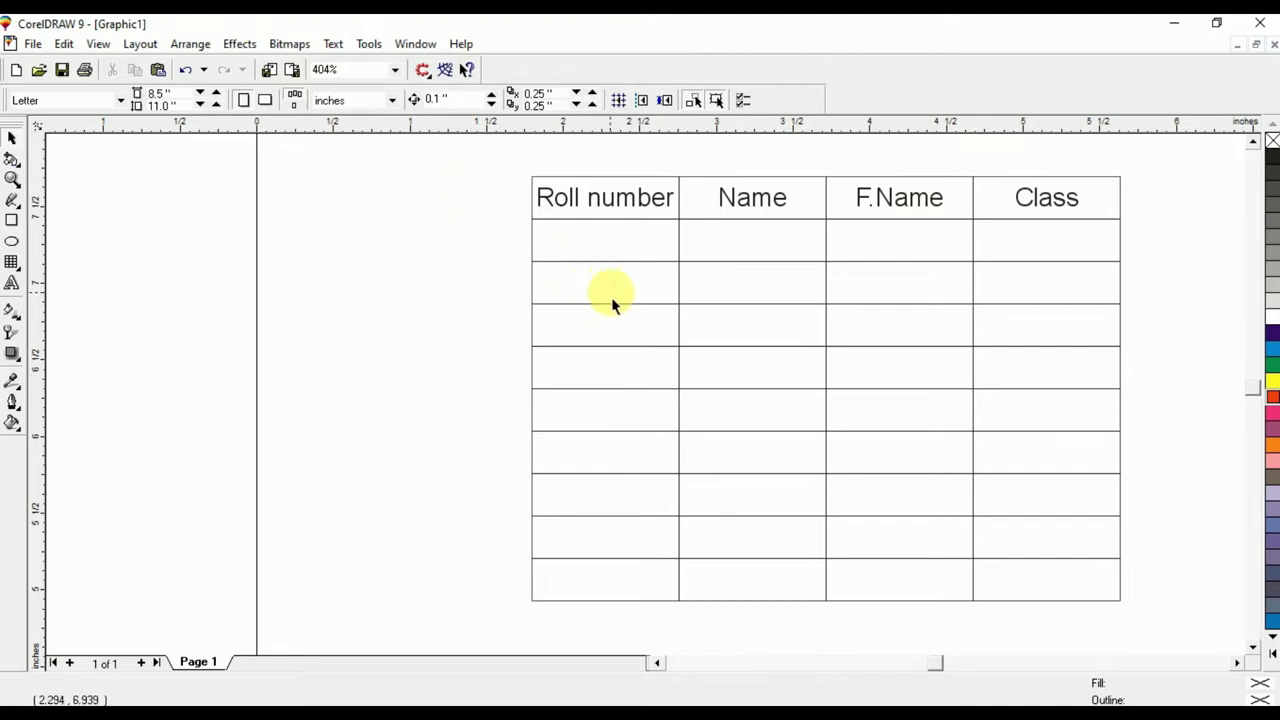
- Try filling the "Roll number" and "Name" header cells with 10% Black, and undo both fills
left_click(604, 266)
left_click_drag(604, 266, 604, 372)
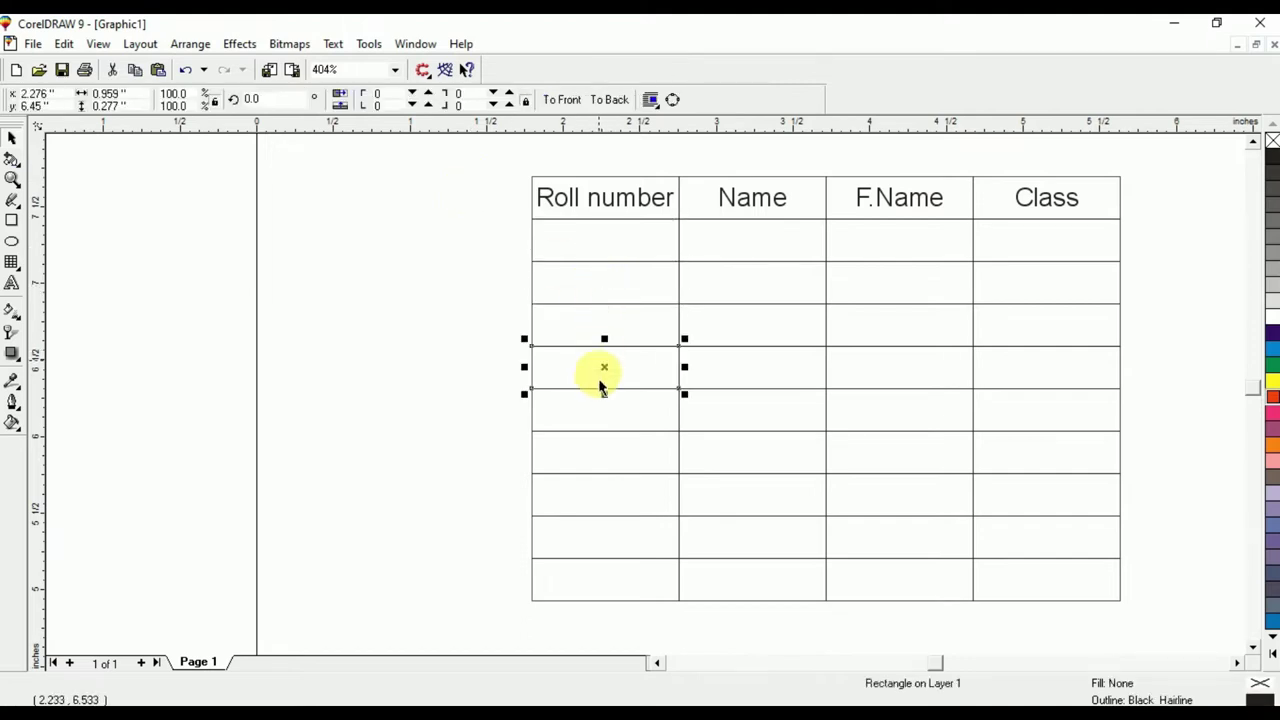
left_click(626, 190)
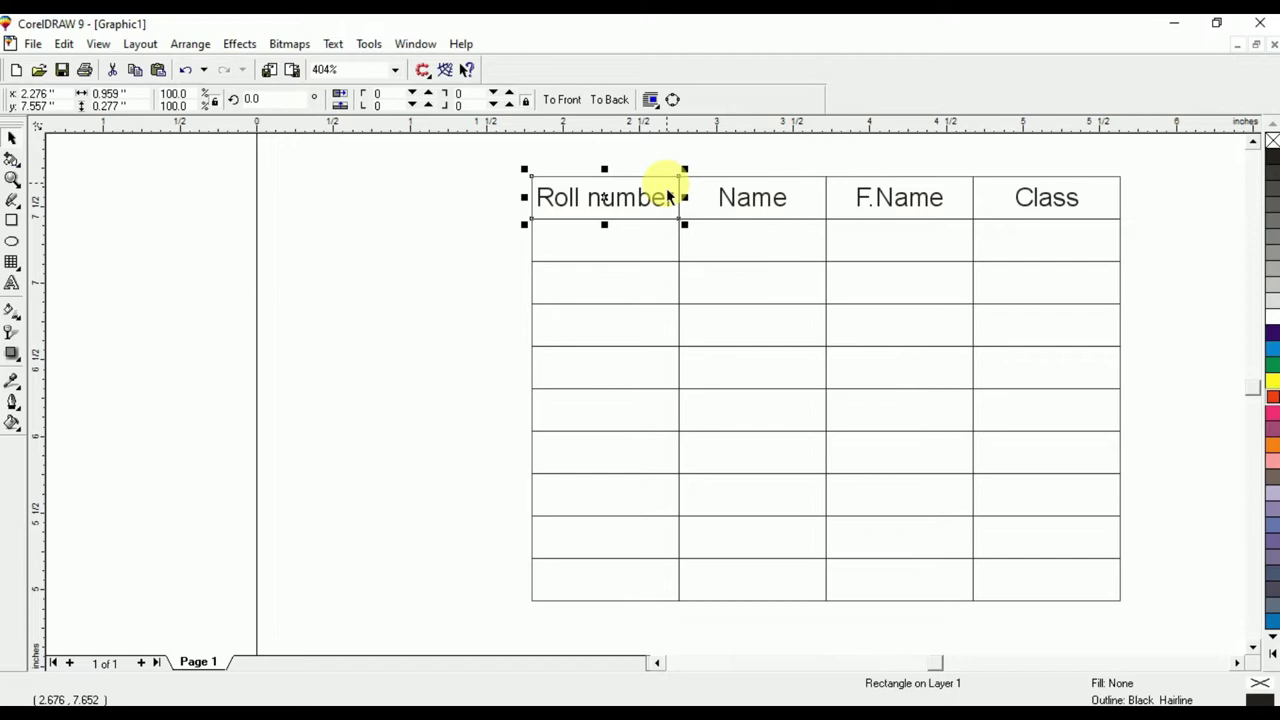
left_click(1270, 308)
left_click(825, 194)
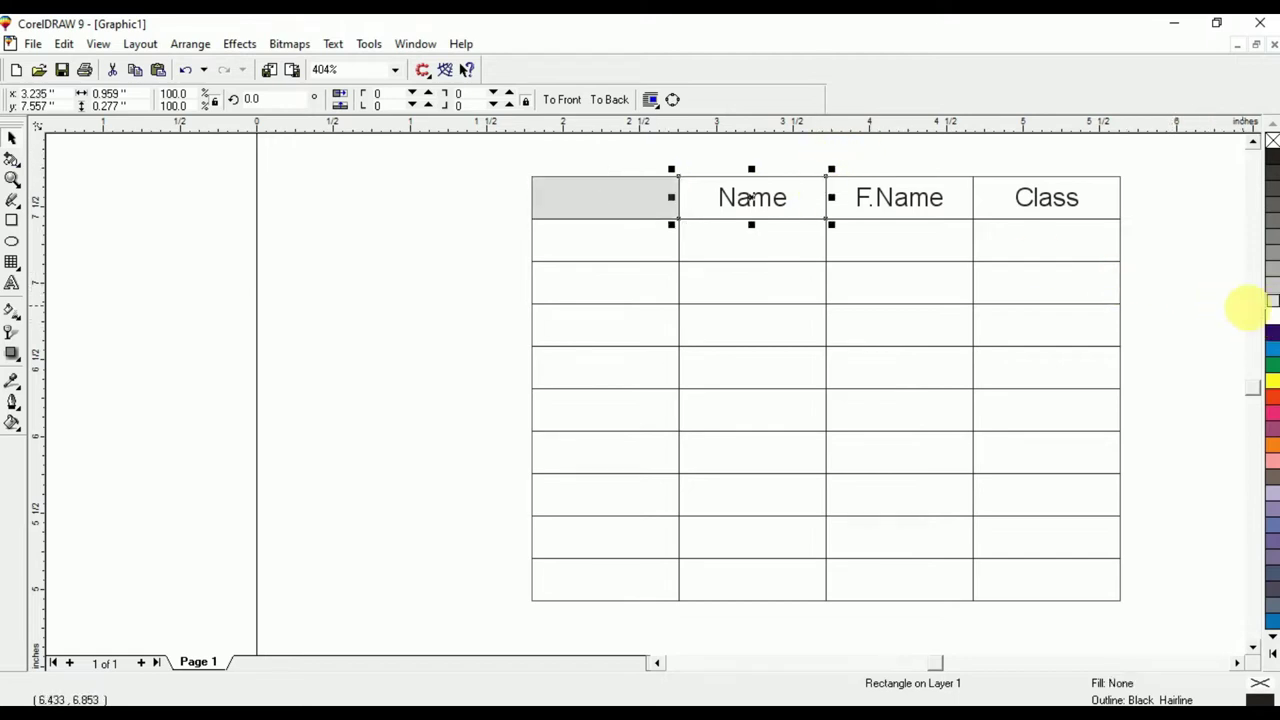
left_click(1270, 308)
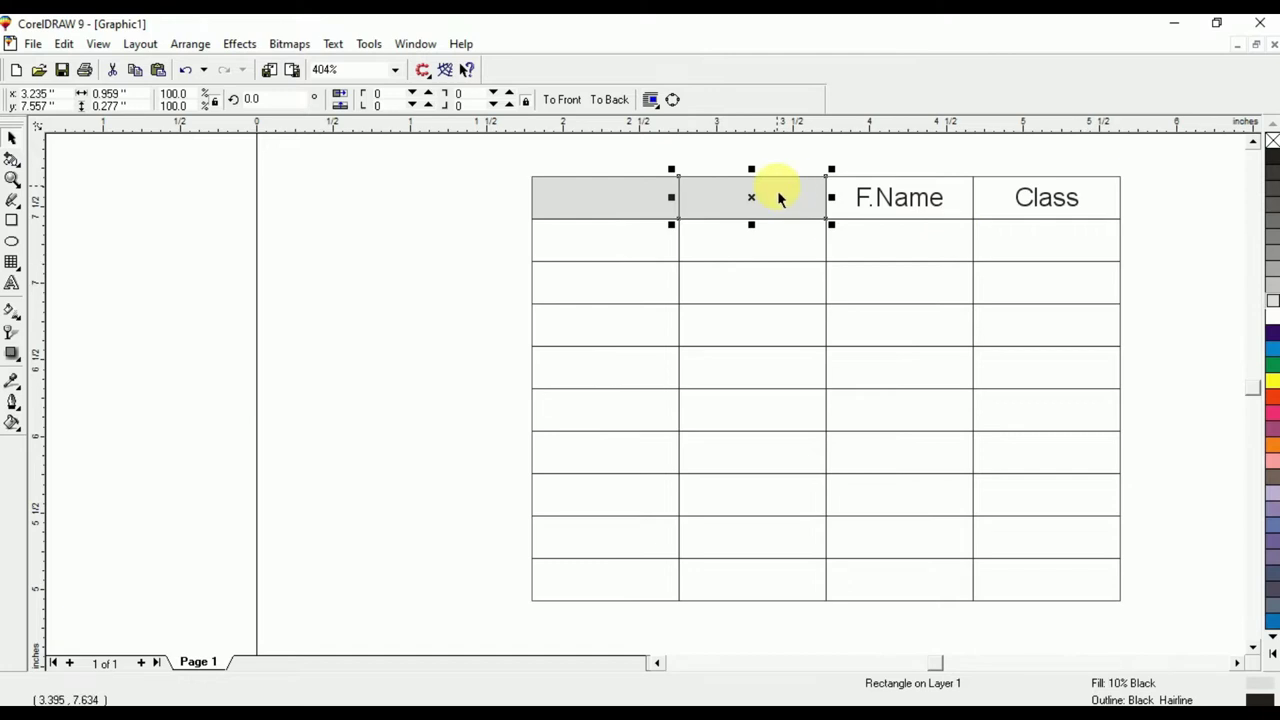
key("ctrl+z")
key("ctrl+z")
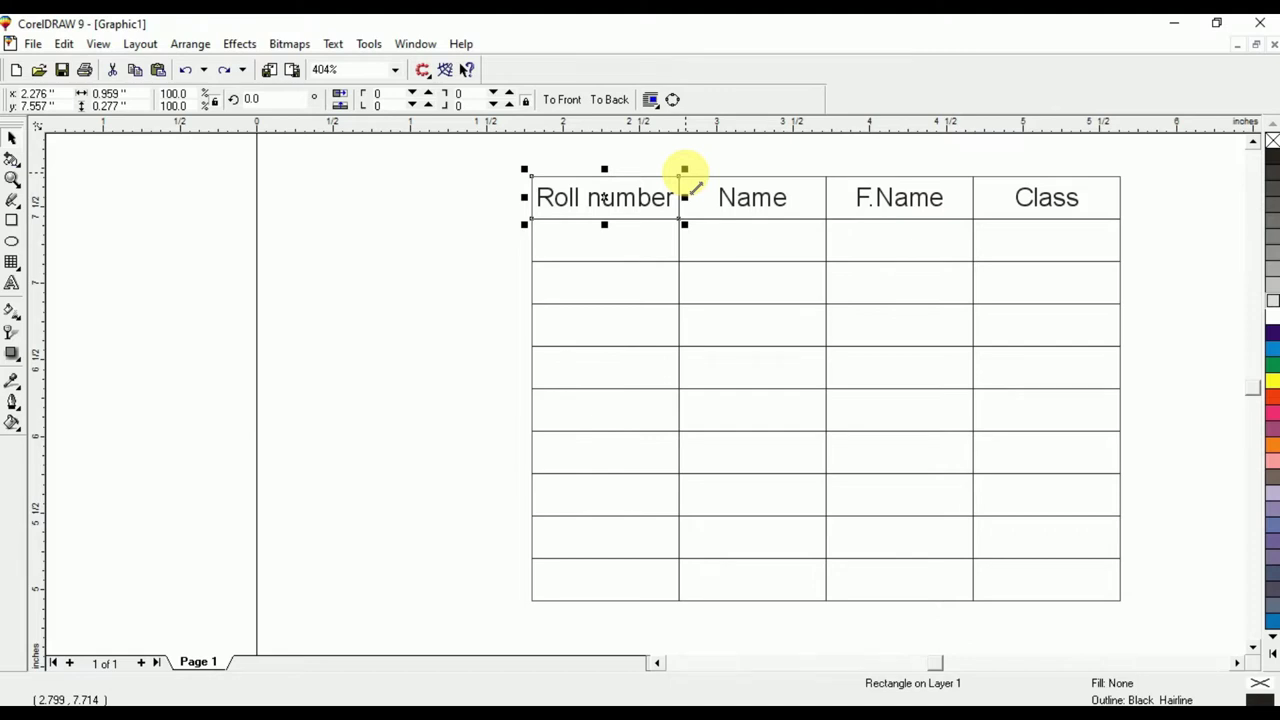
- Fill all four header cells with the plum color and send them behind the header texts
key("Escape")
left_click(604, 194)
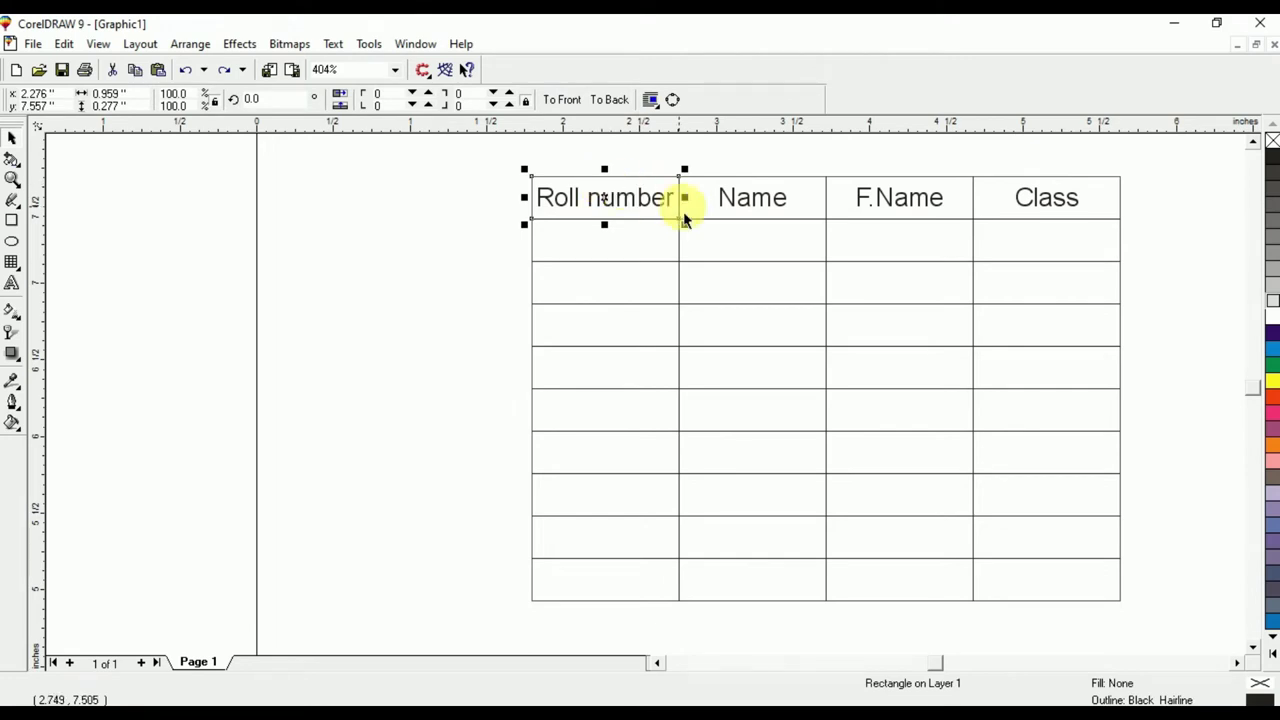
left_click(726, 220, "shift")
left_click(967, 225, "shift")
left_click(985, 220, "shift")
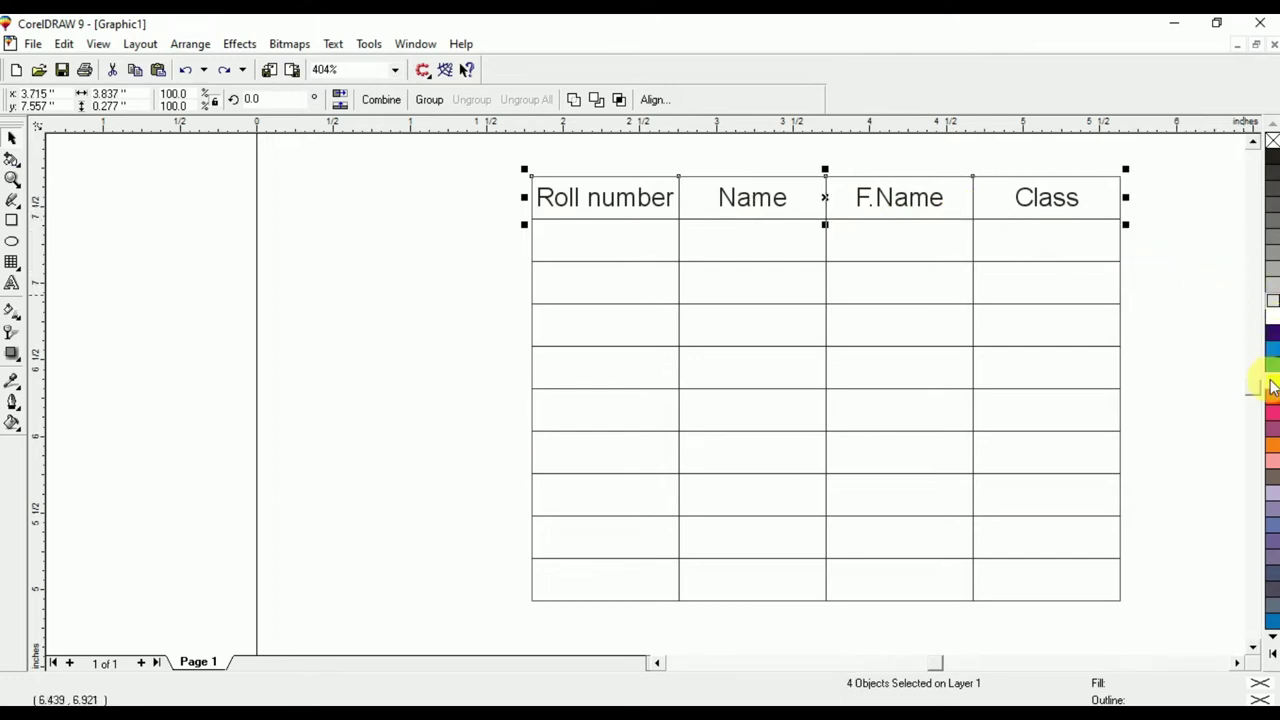
left_click(1273, 432)
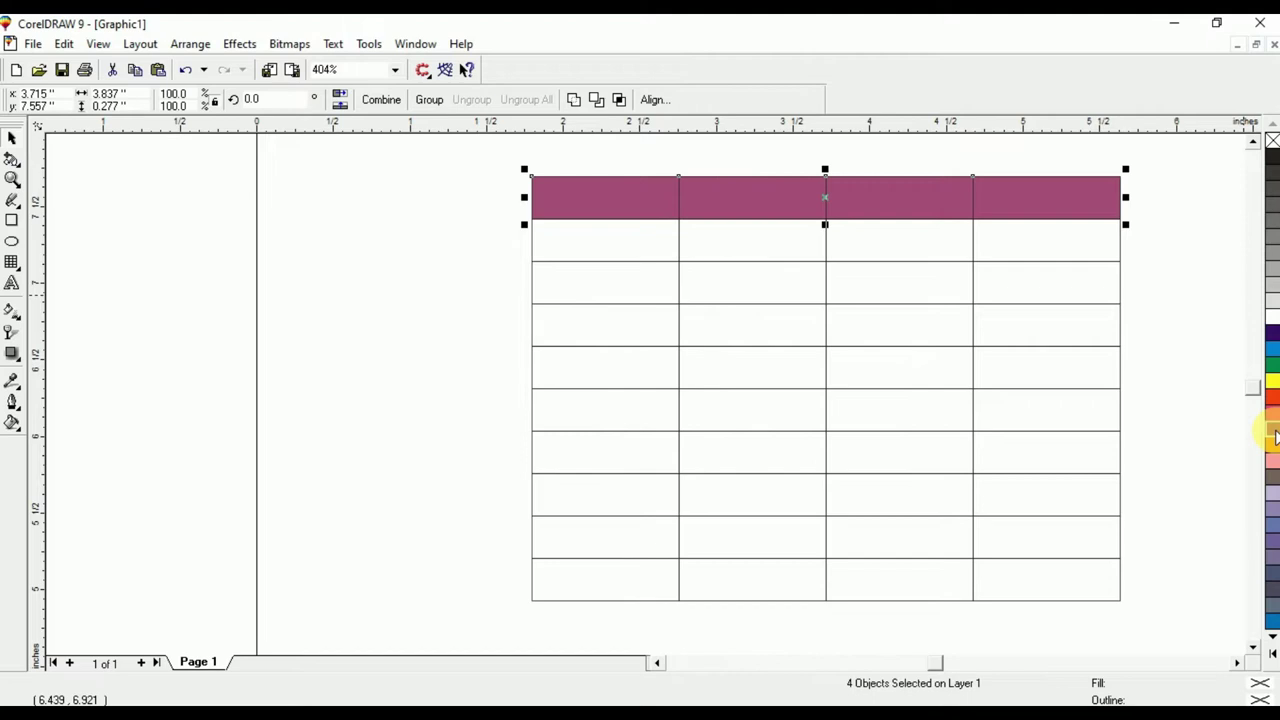
key("shift+Page_Down")
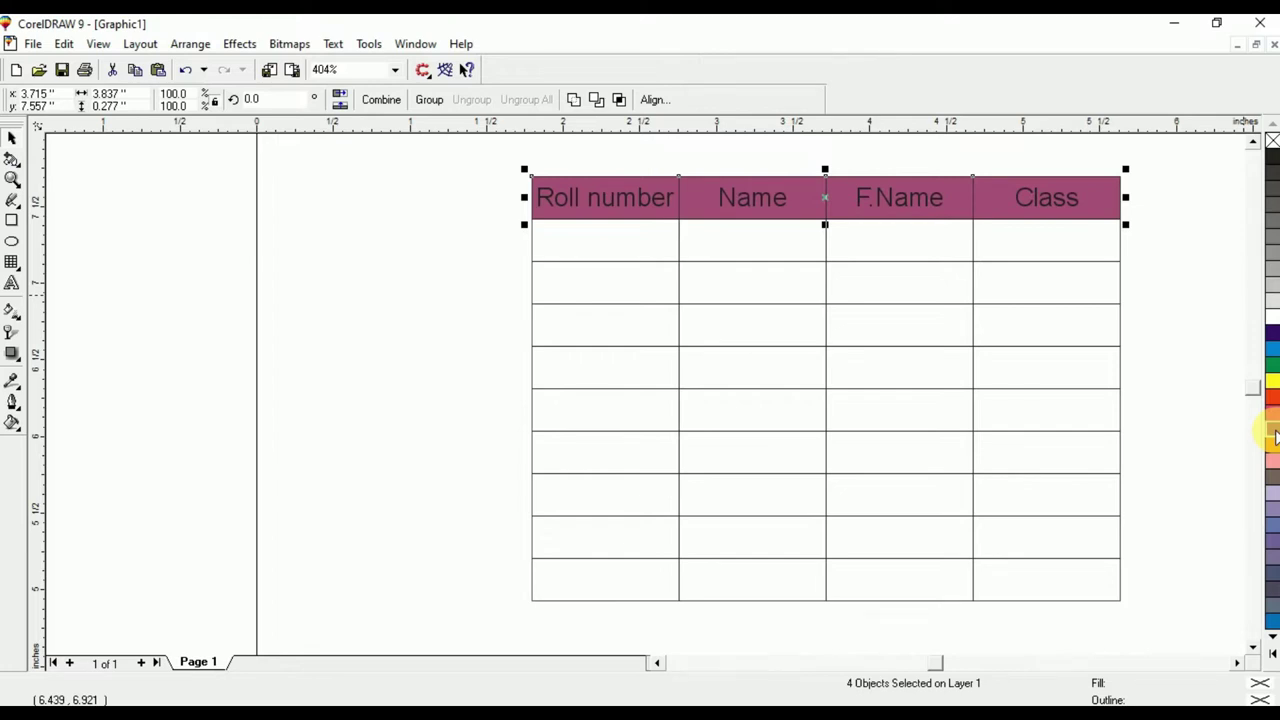
- Deselect the header cells and pan the view across the table with the Pan tool
left_click(13, 180)
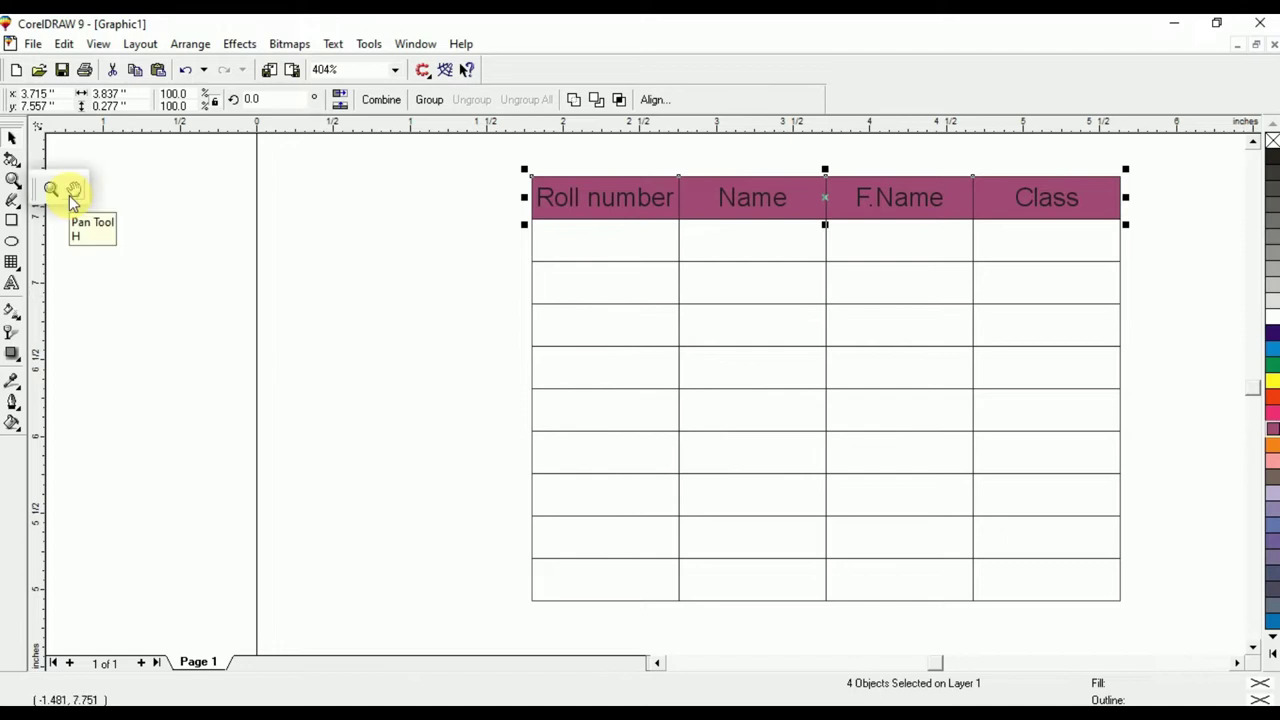
left_click(11, 137)
left_click(483, 203)
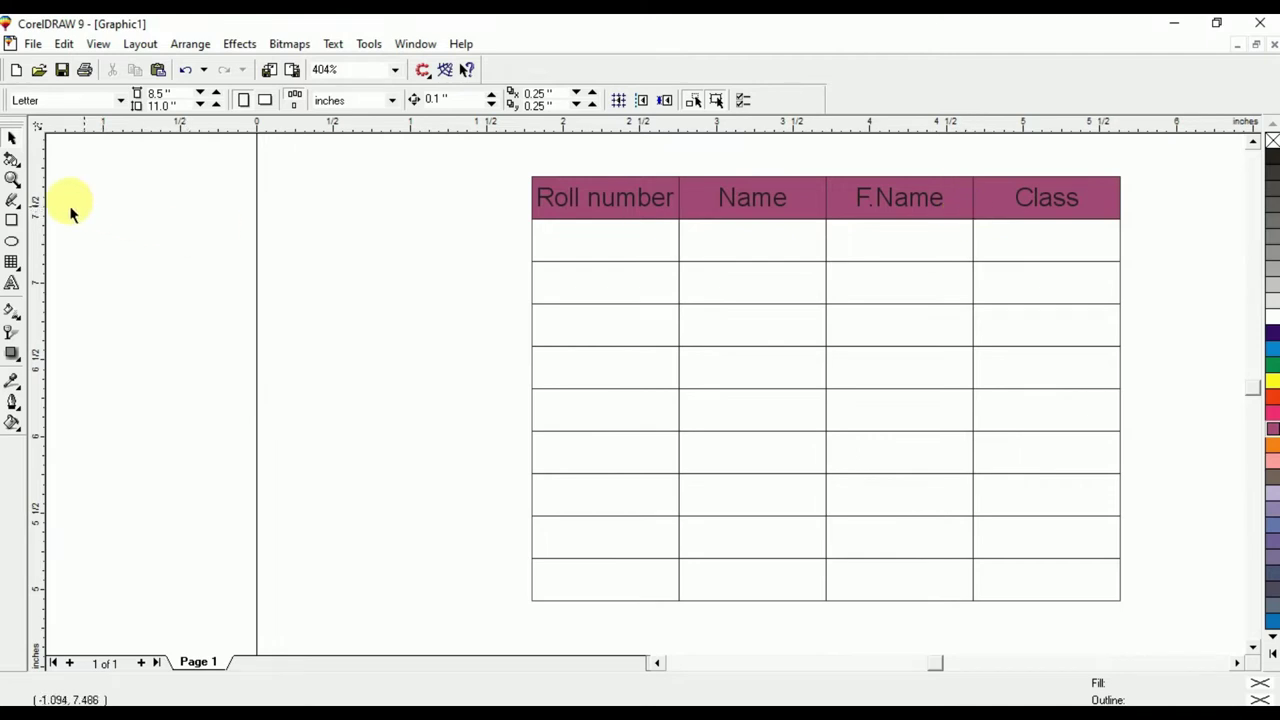
left_click(20, 186)
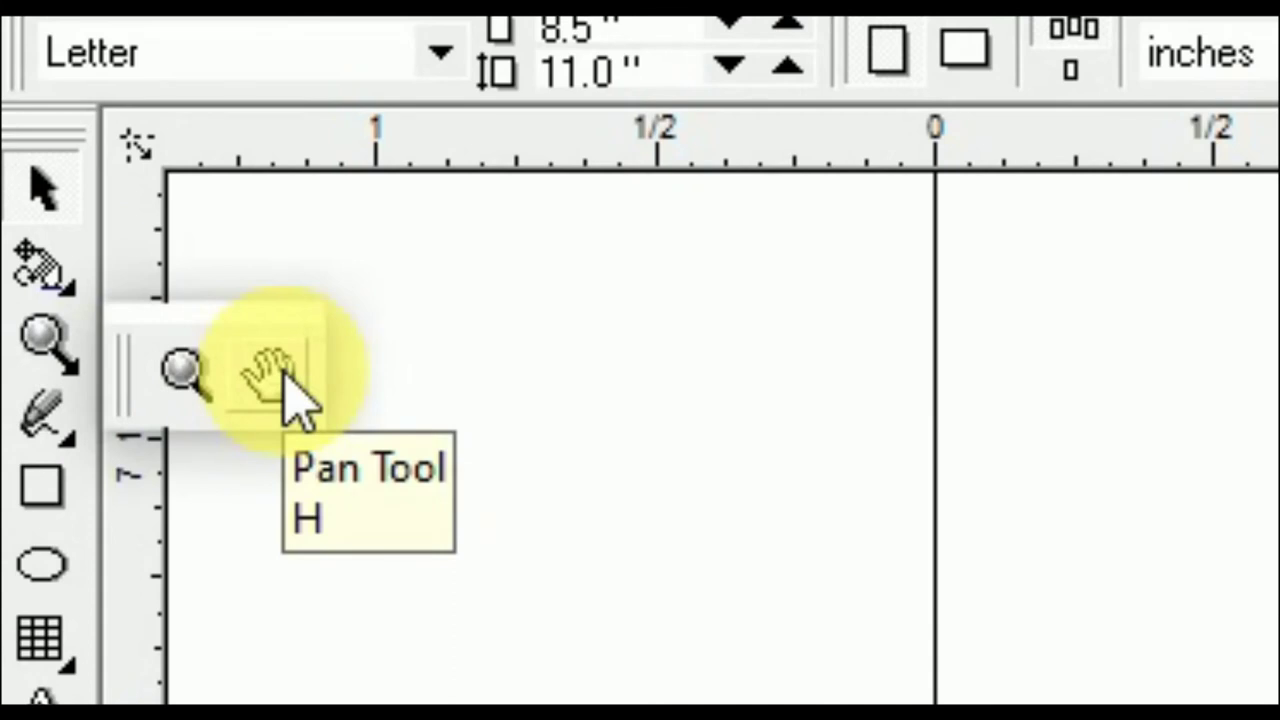
left_click(288, 390)
left_click_drag(443, 314, 242, 328)
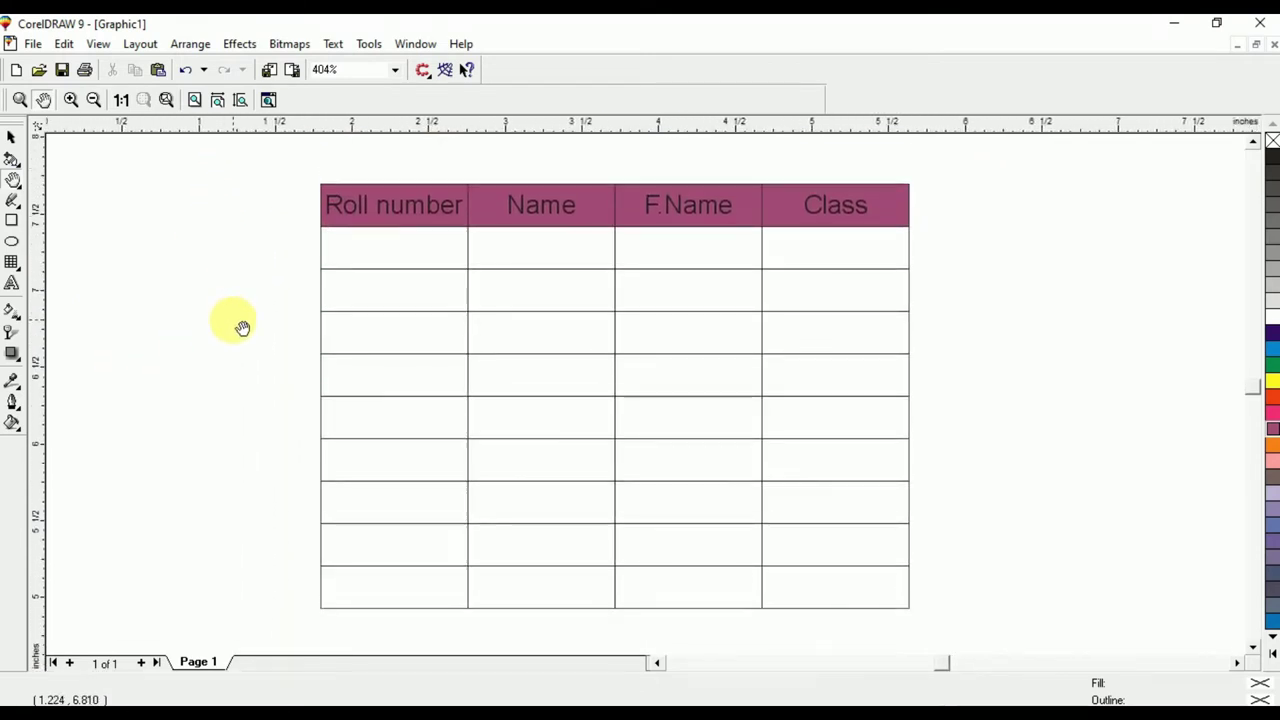
left_click_drag(270, 624, 452, 622)
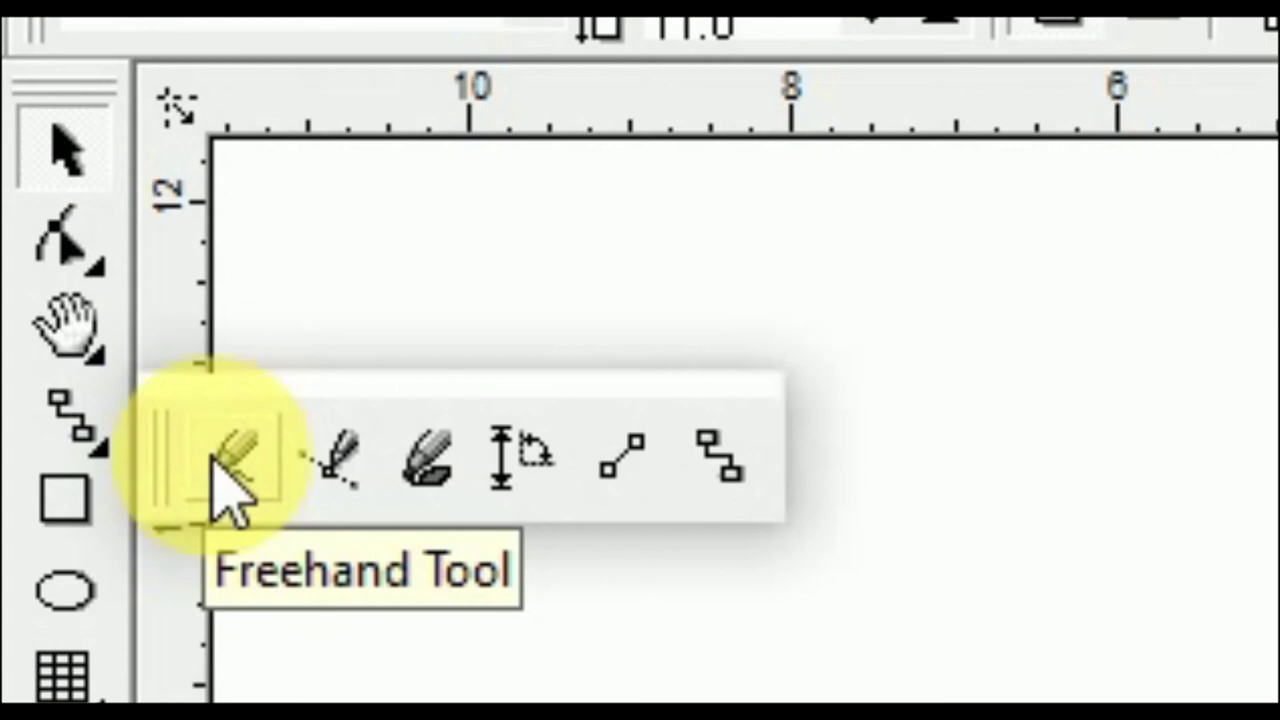
- Draw two straight lines across the page with the Freehand tool, a slightly sloped one about 15.6 in wide and a horizontal one about 12.9 in
left_click(230, 478)
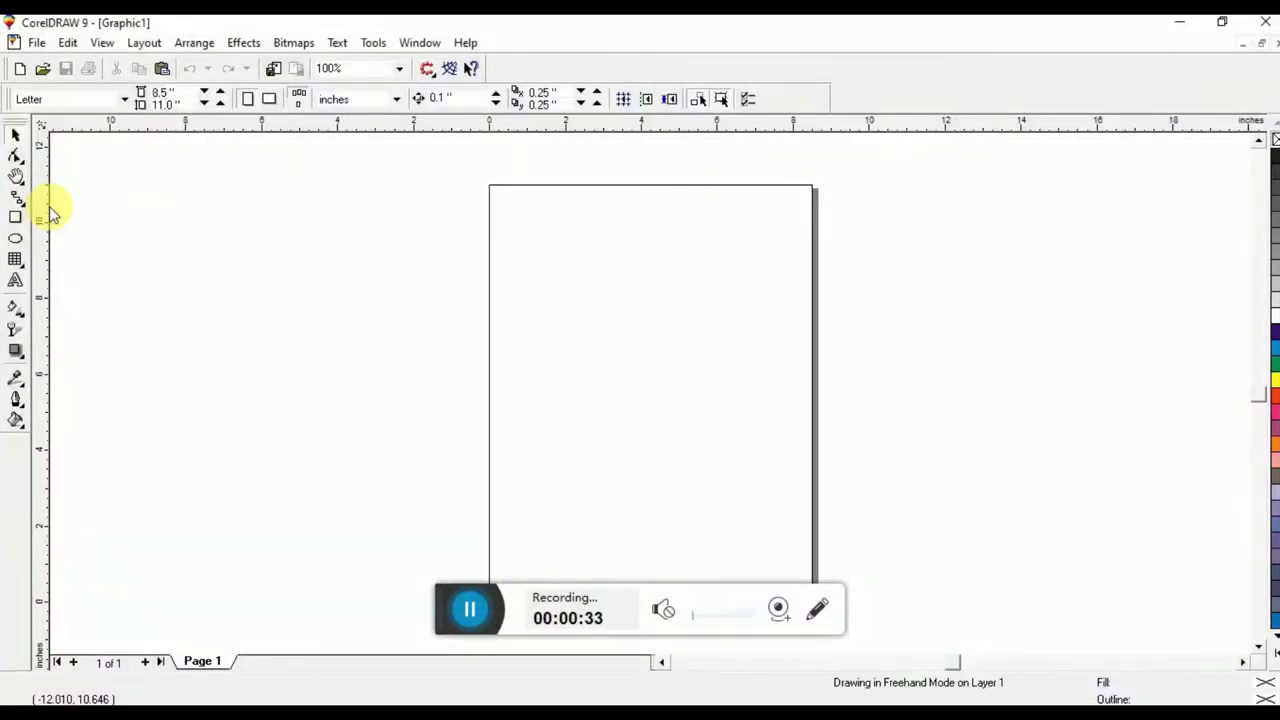
left_click(15, 134)
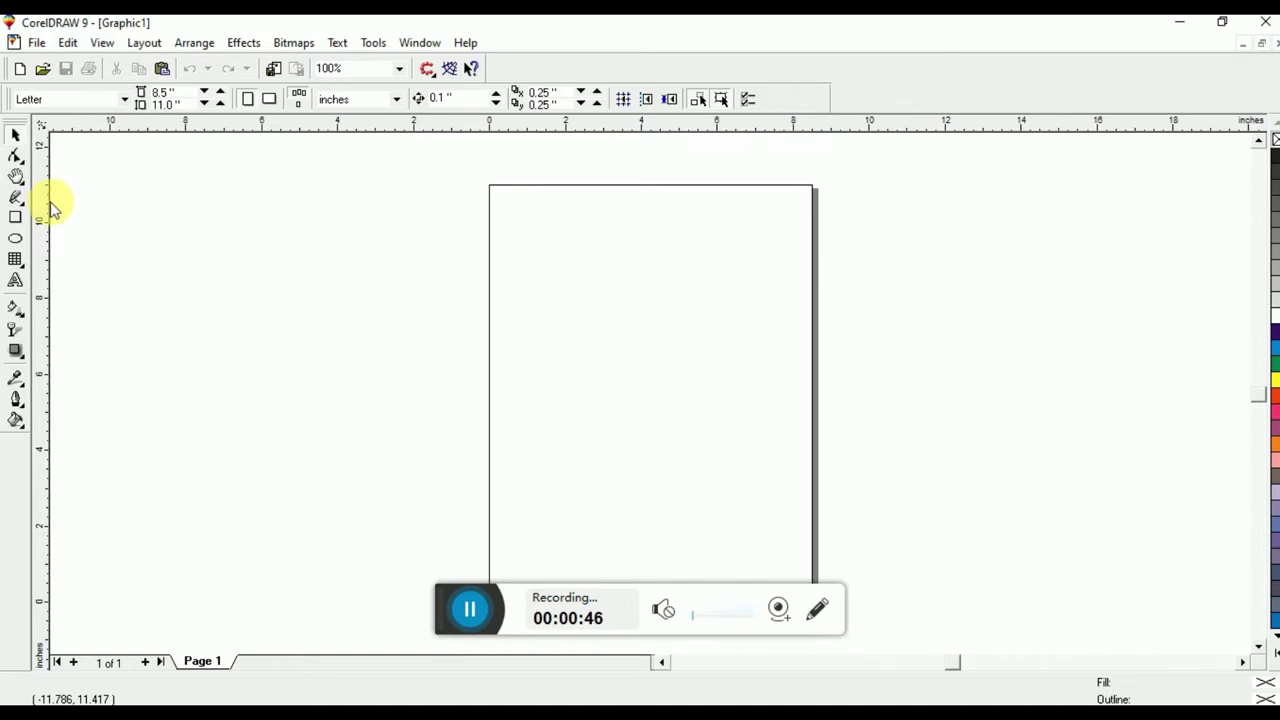
left_click(15, 202)
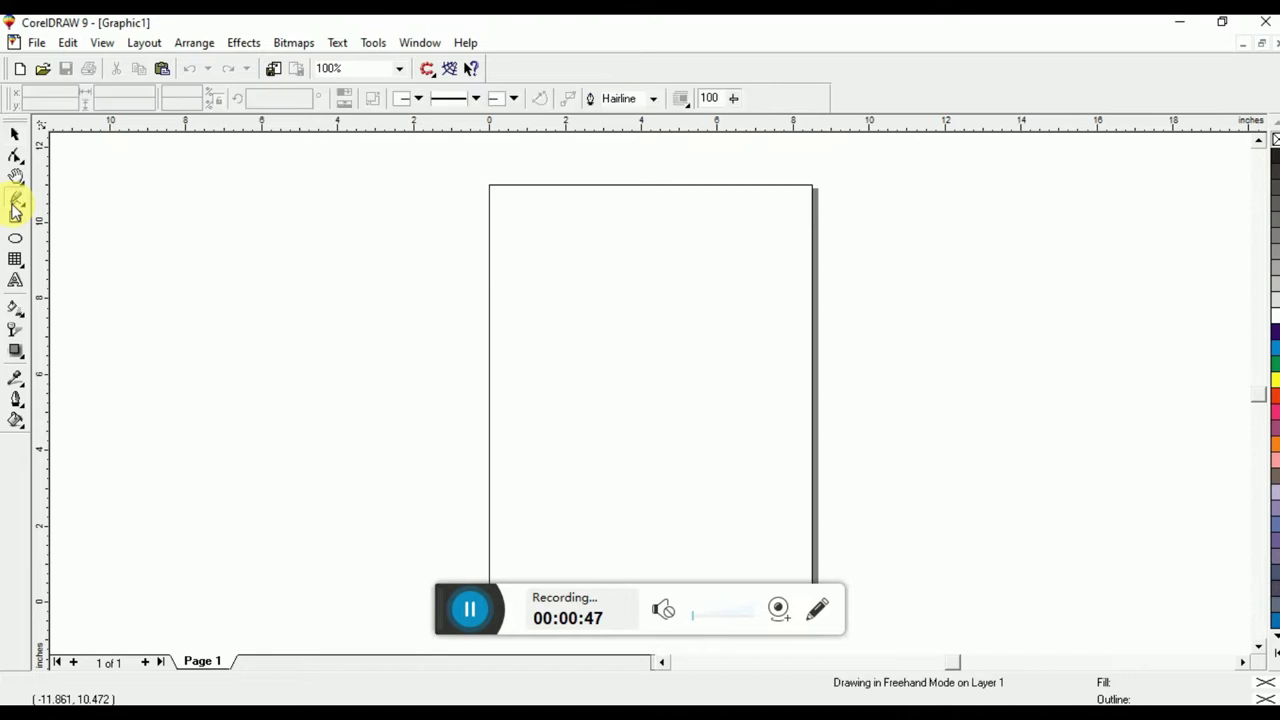
left_click(302, 290)
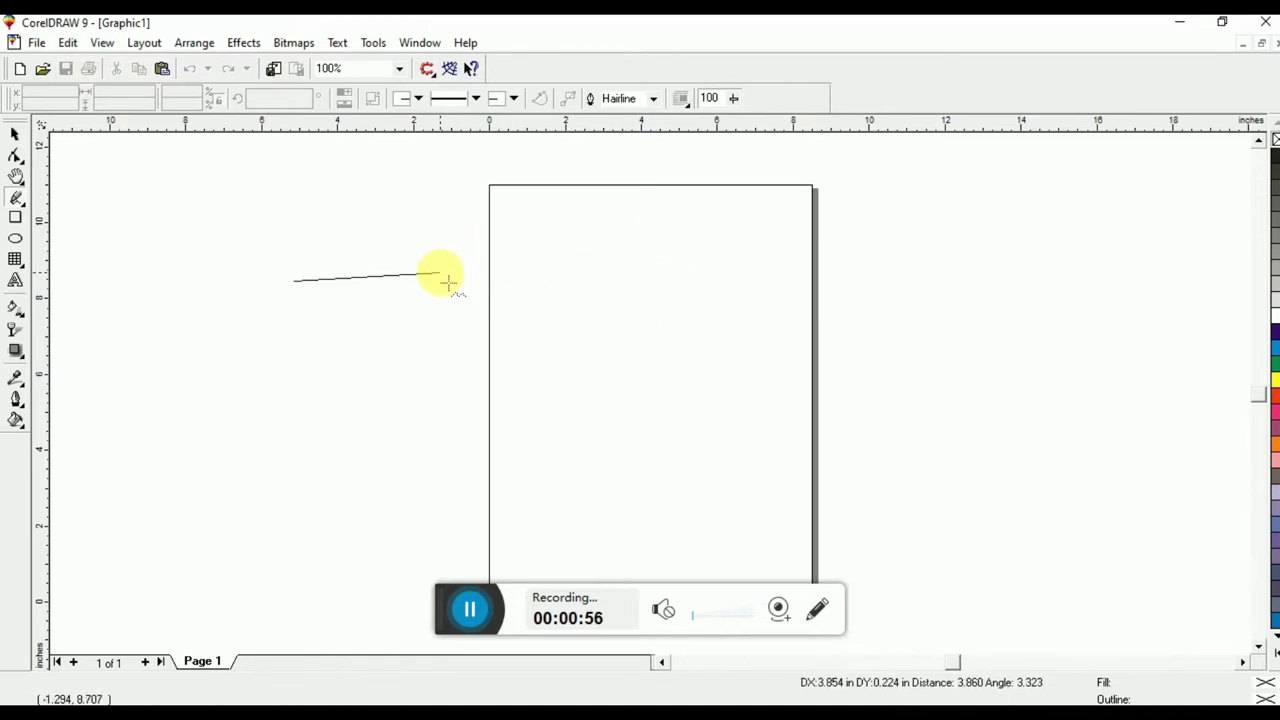
left_click(896, 283)
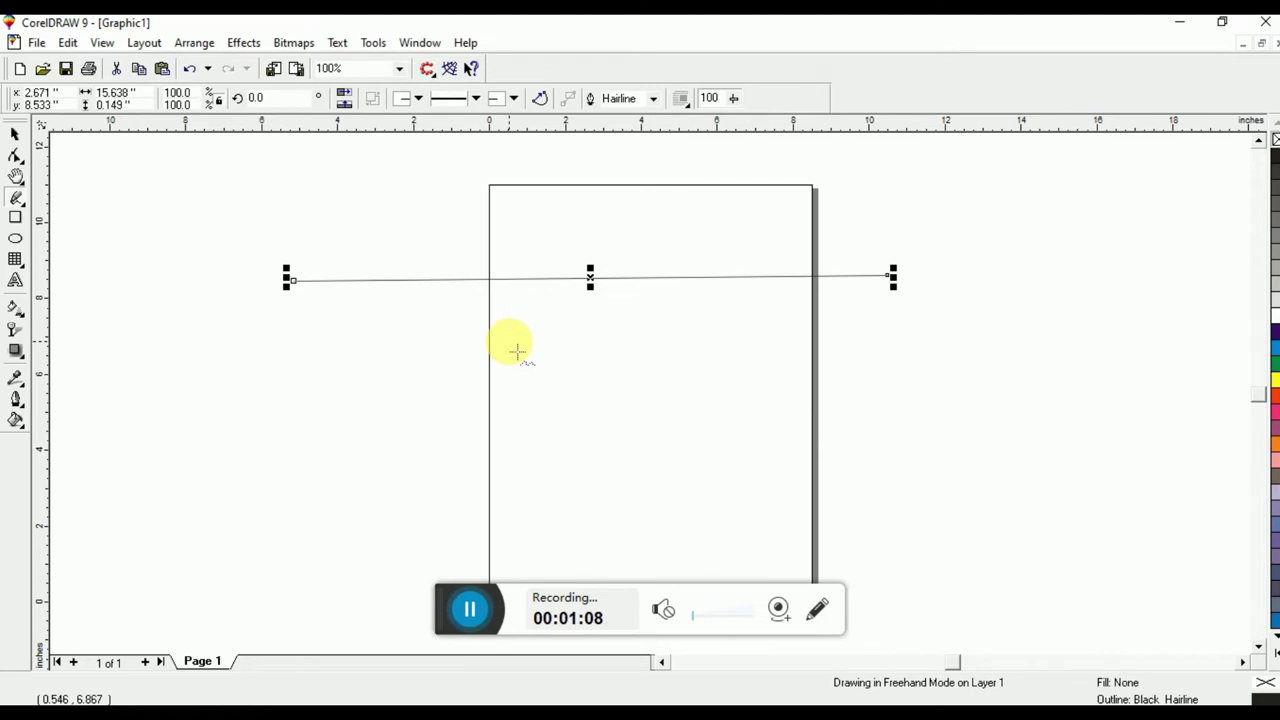
left_click(390, 348)
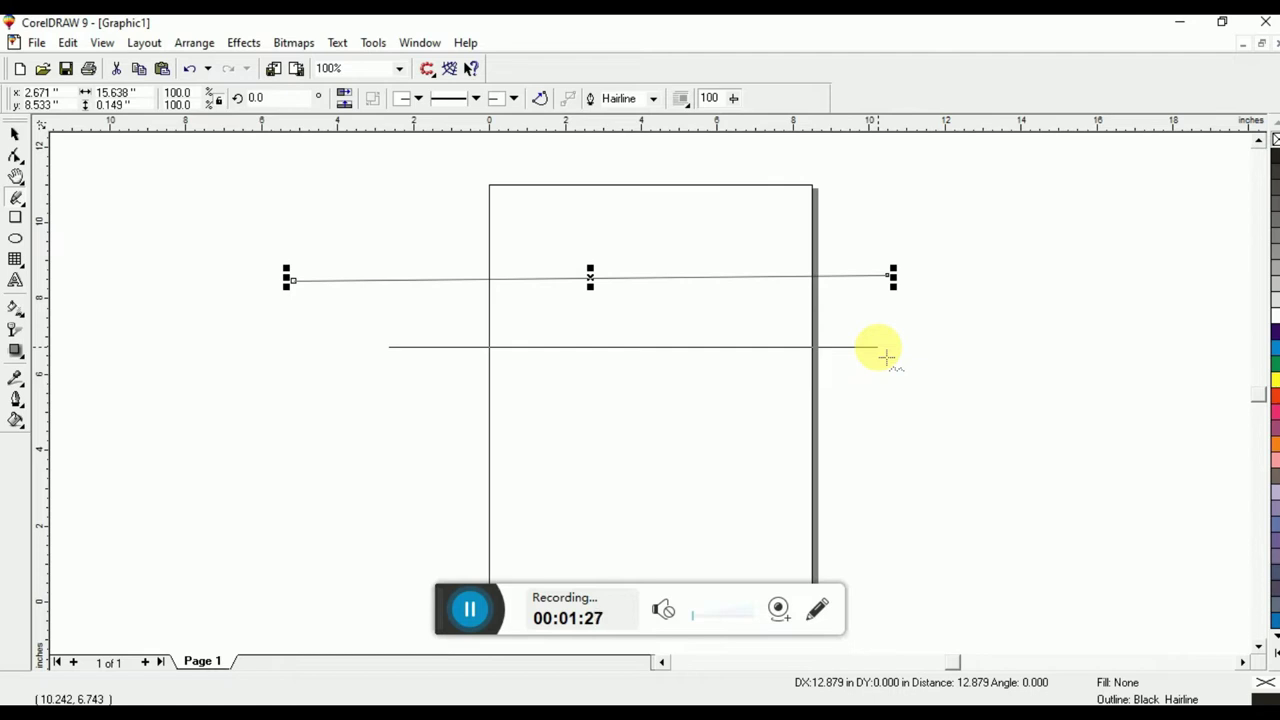
left_click(886, 348)
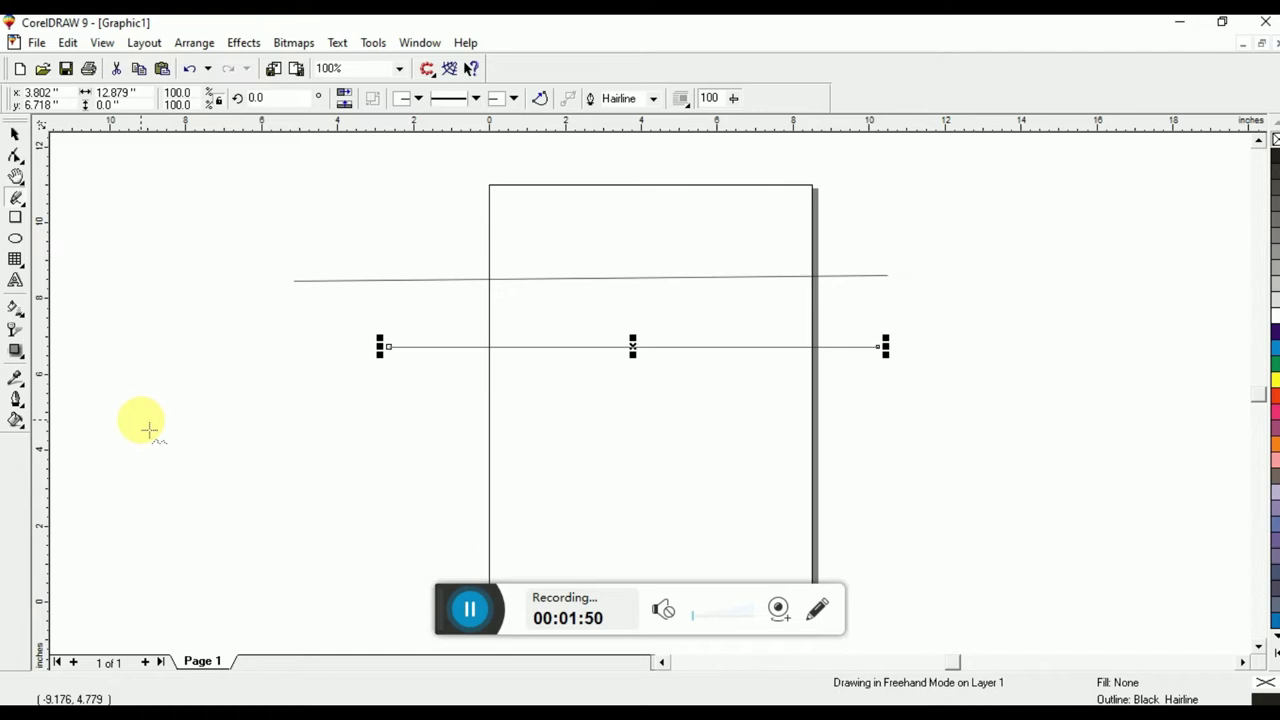
- Draw a connected freehand polyline below the two lines with a horizontal segment, a V-shaped dip, a horizontal run and a rising segment
left_click(188, 419)
key("ctrl")
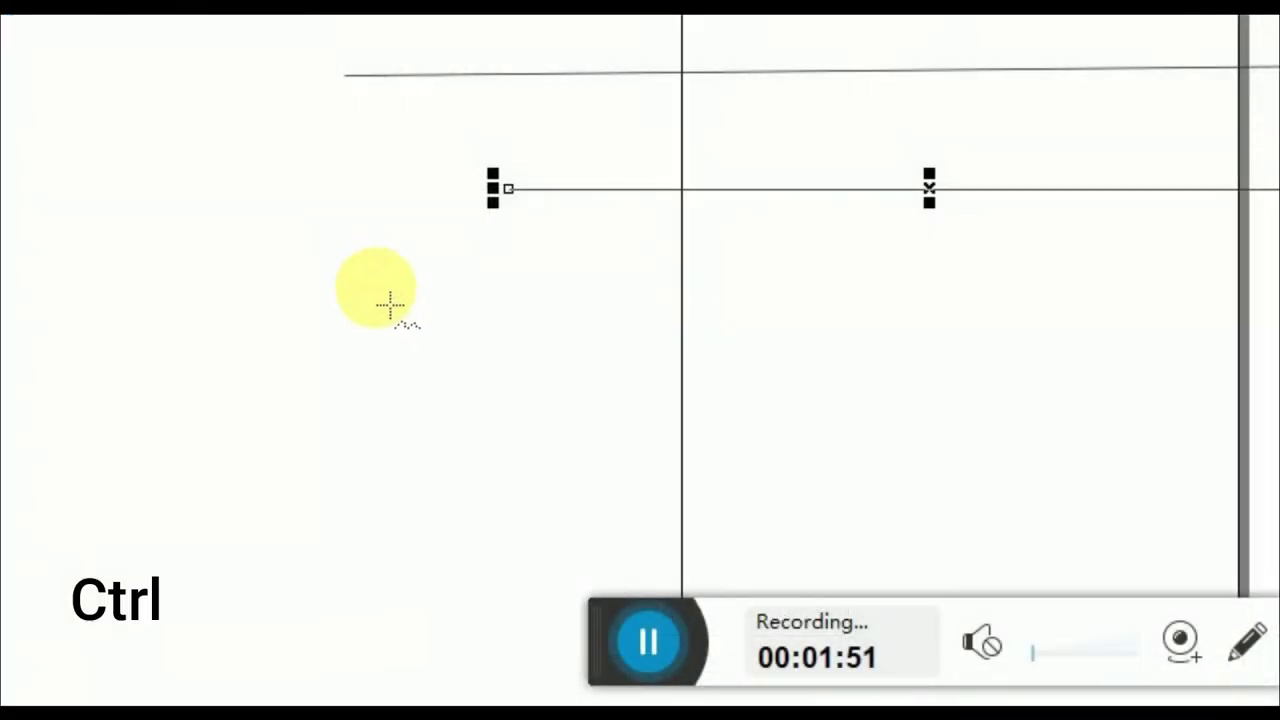
left_click(460, 288)
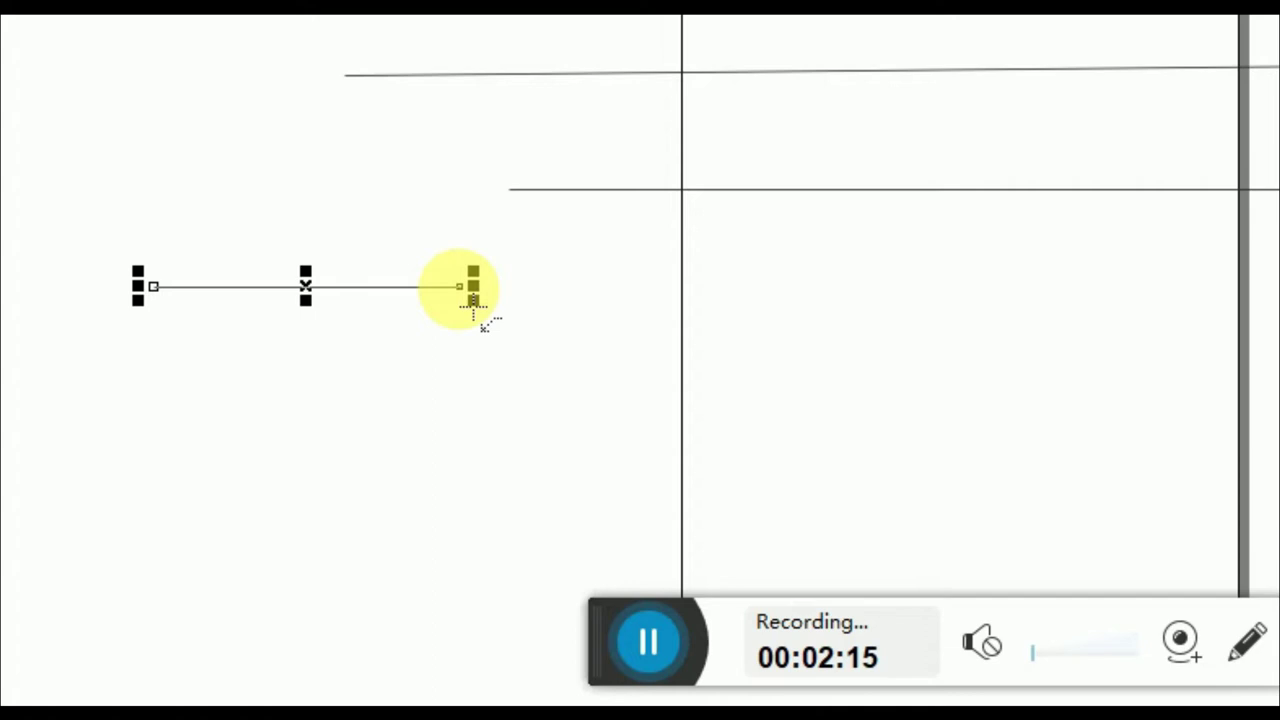
left_click(459, 288)
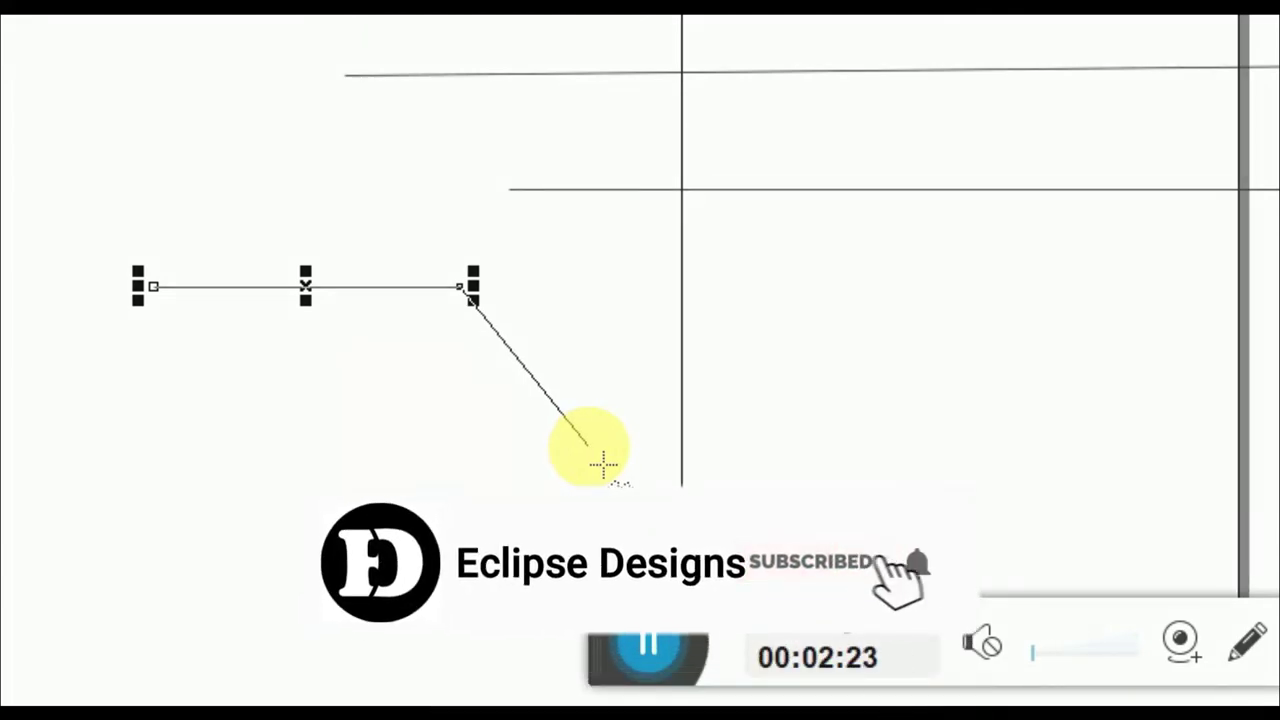
double_click(588, 446)
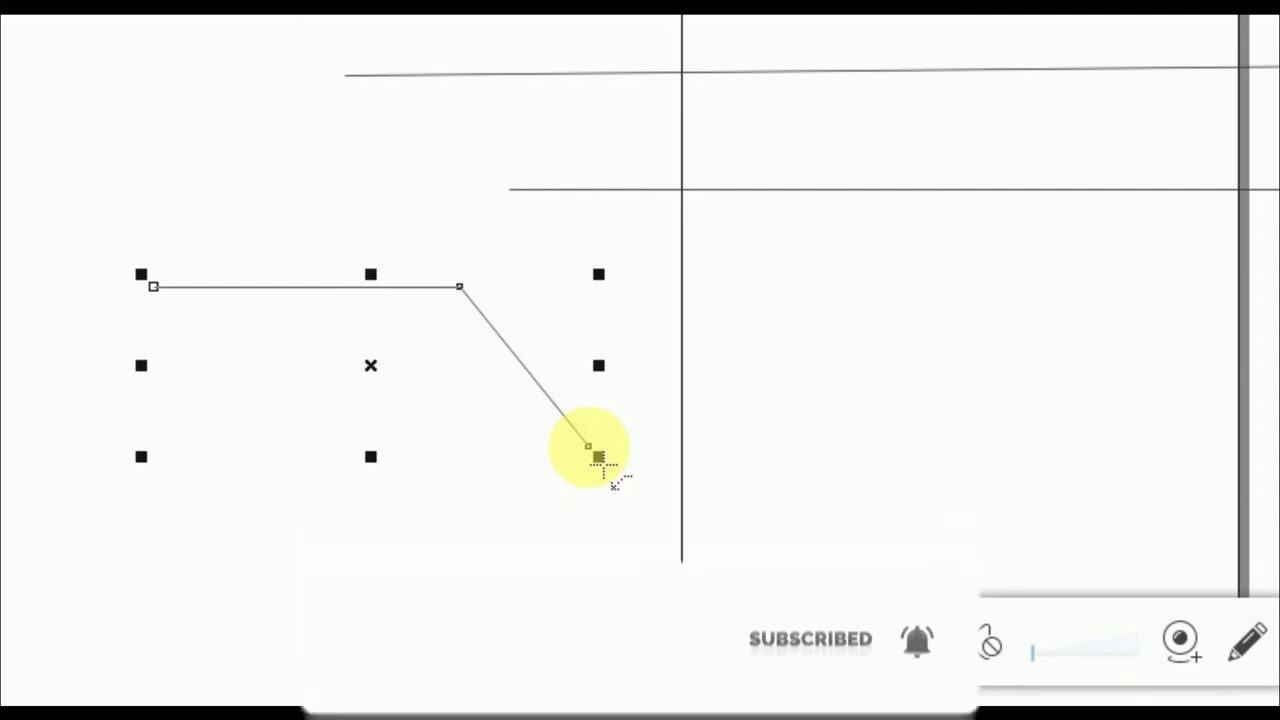
left_click(589, 449)
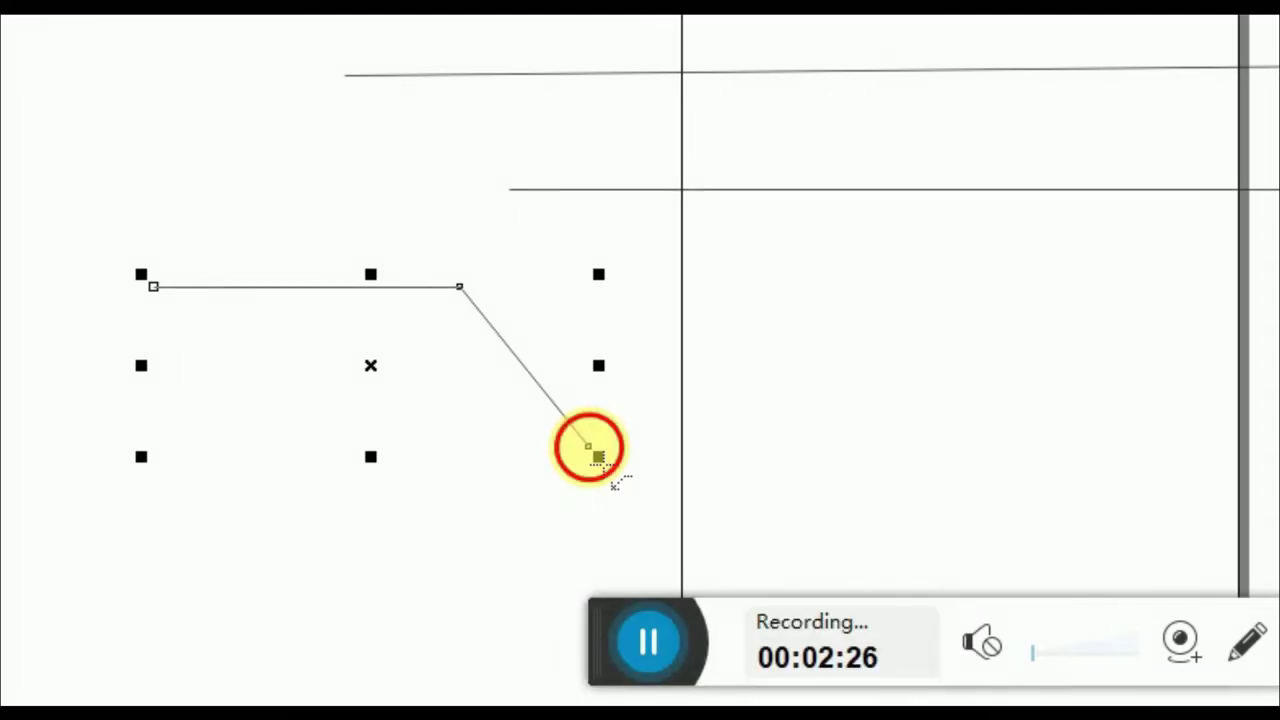
left_click(722, 292)
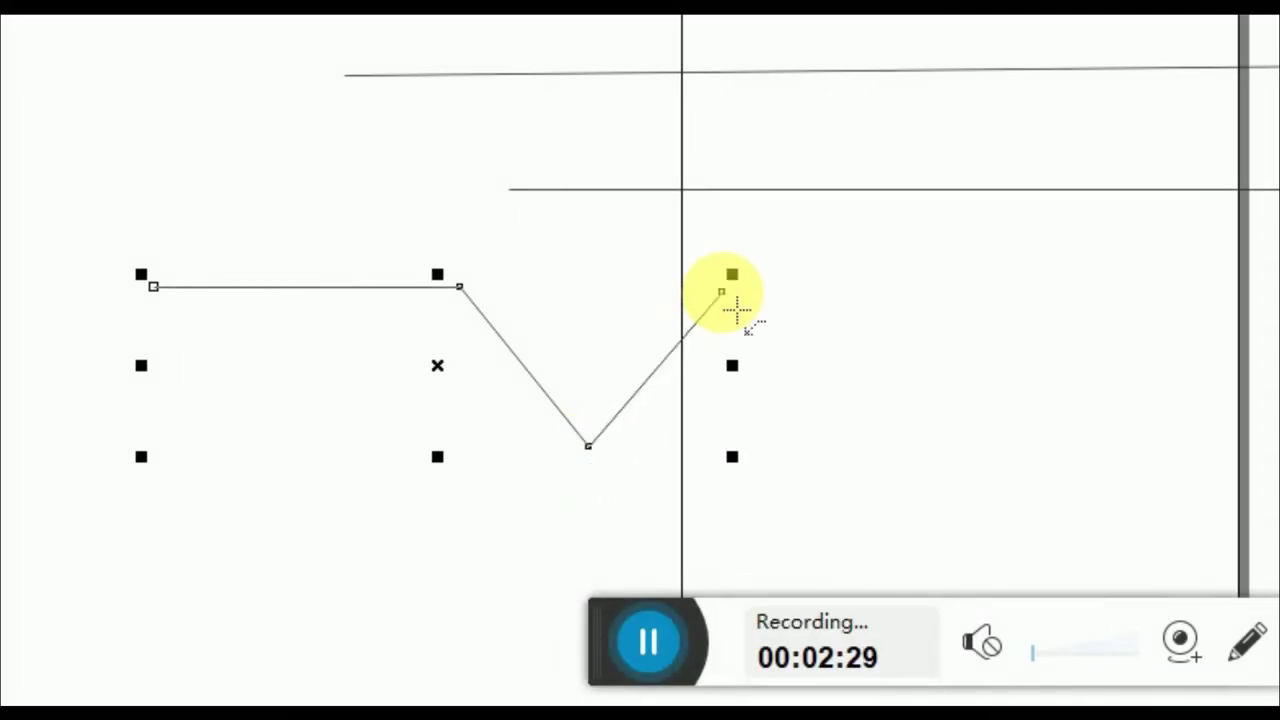
left_click(1097, 292)
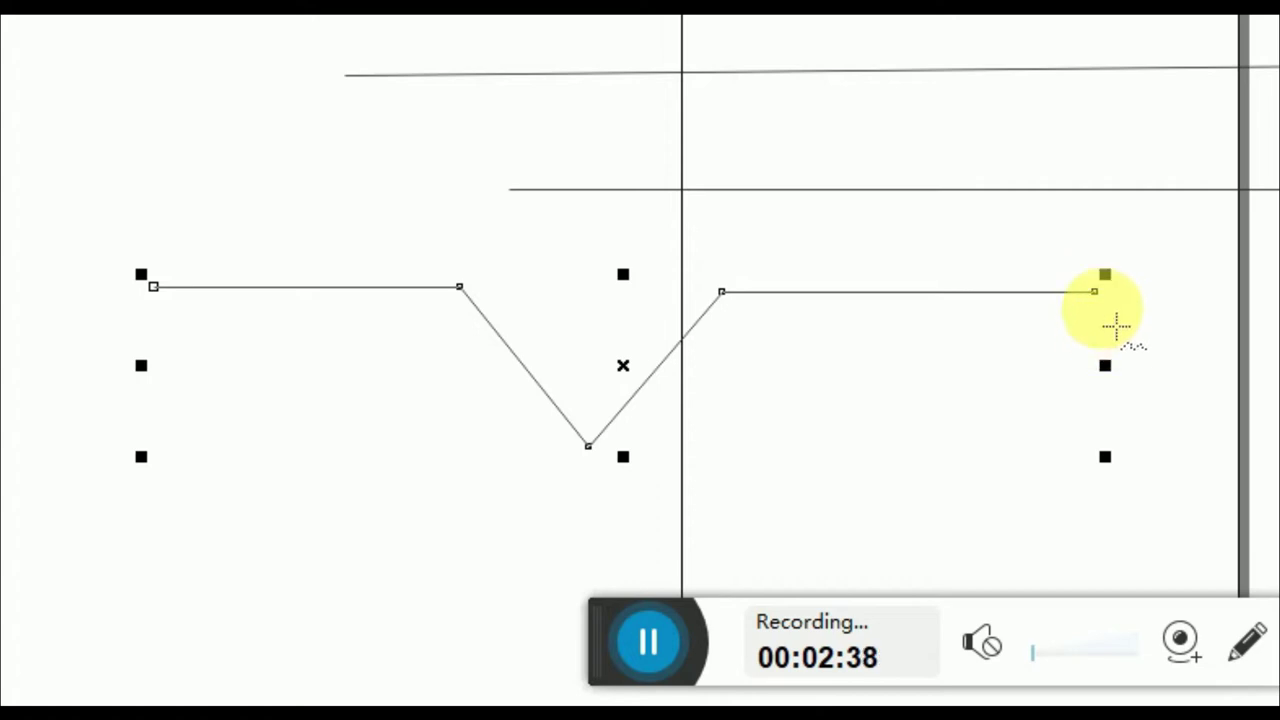
left_click_drag(1110, 315, 1279, 286)
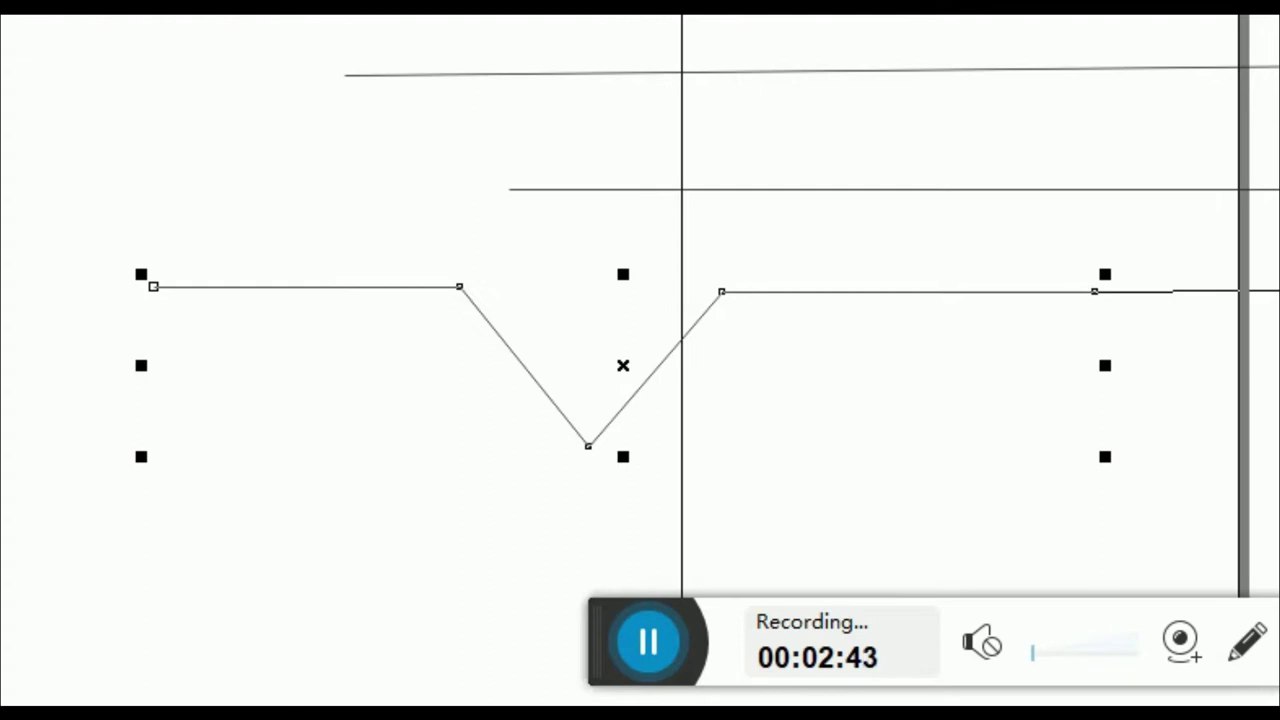
key("Return")
key("Escape")
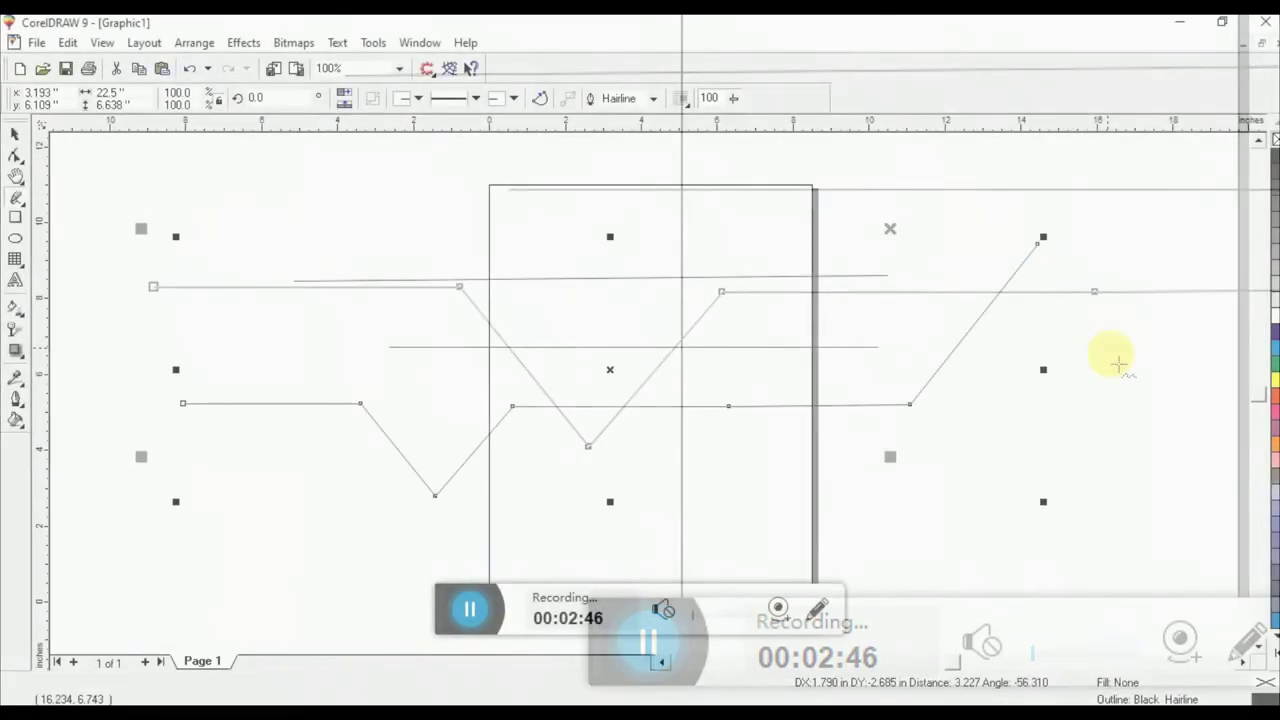
- Continue the polyline down and back across the lower page in zigzag segments, and close it at its starting node
left_click(1159, 459)
left_click(955, 551)
left_click(794, 485)
left_click(685, 520)
left_click(621, 470)
left_click(556, 541)
left_click(381, 546)
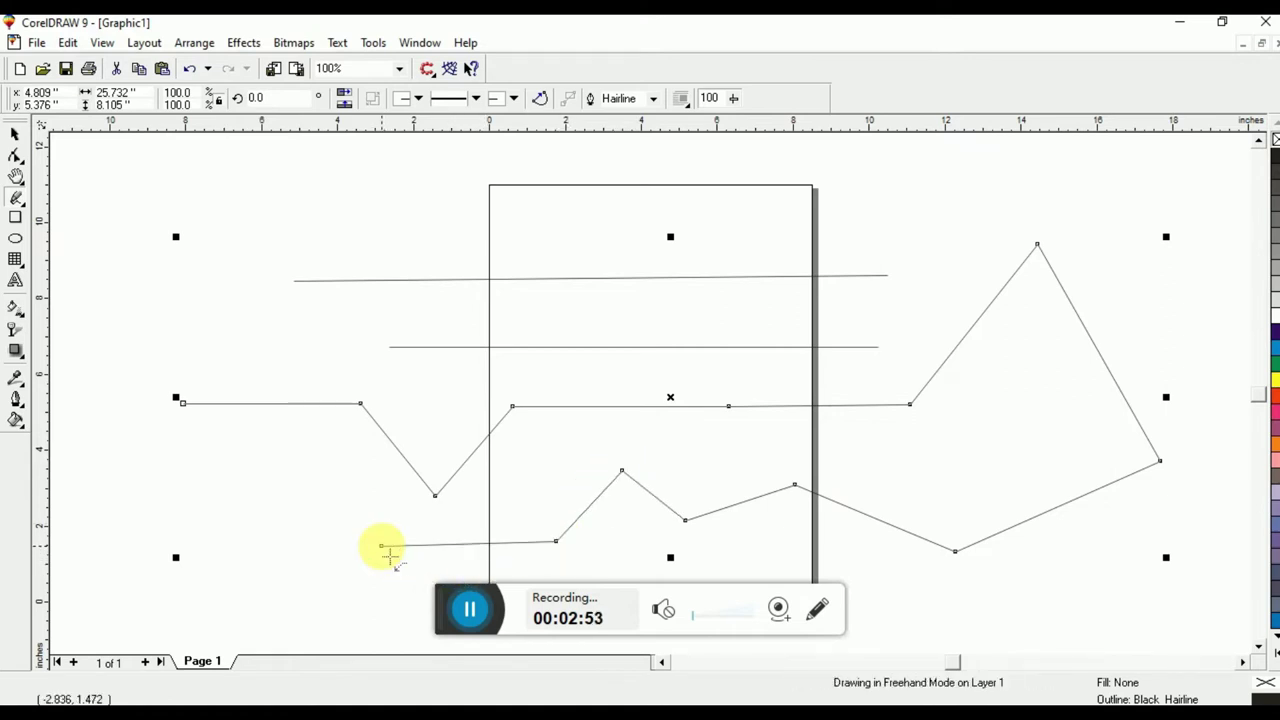
left_click(268, 462)
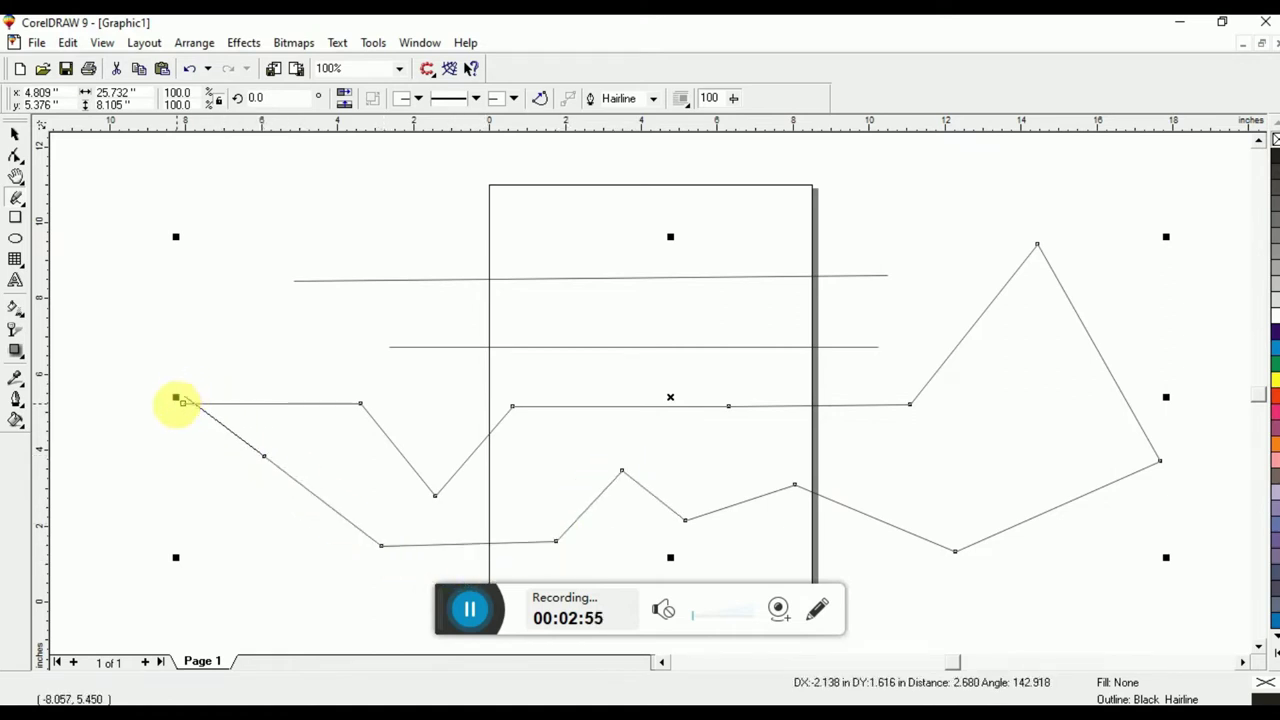
left_click(183, 404)
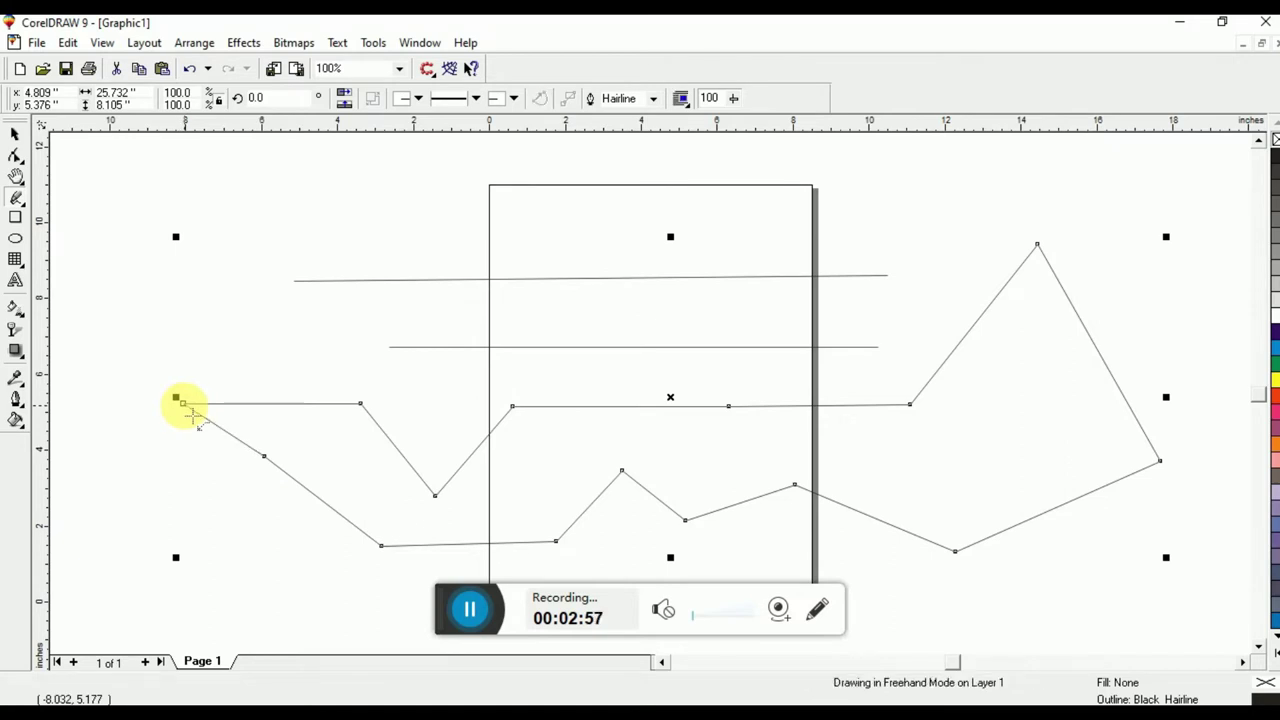
- Select all three drawn objects together and delete them
left_click(14, 135)
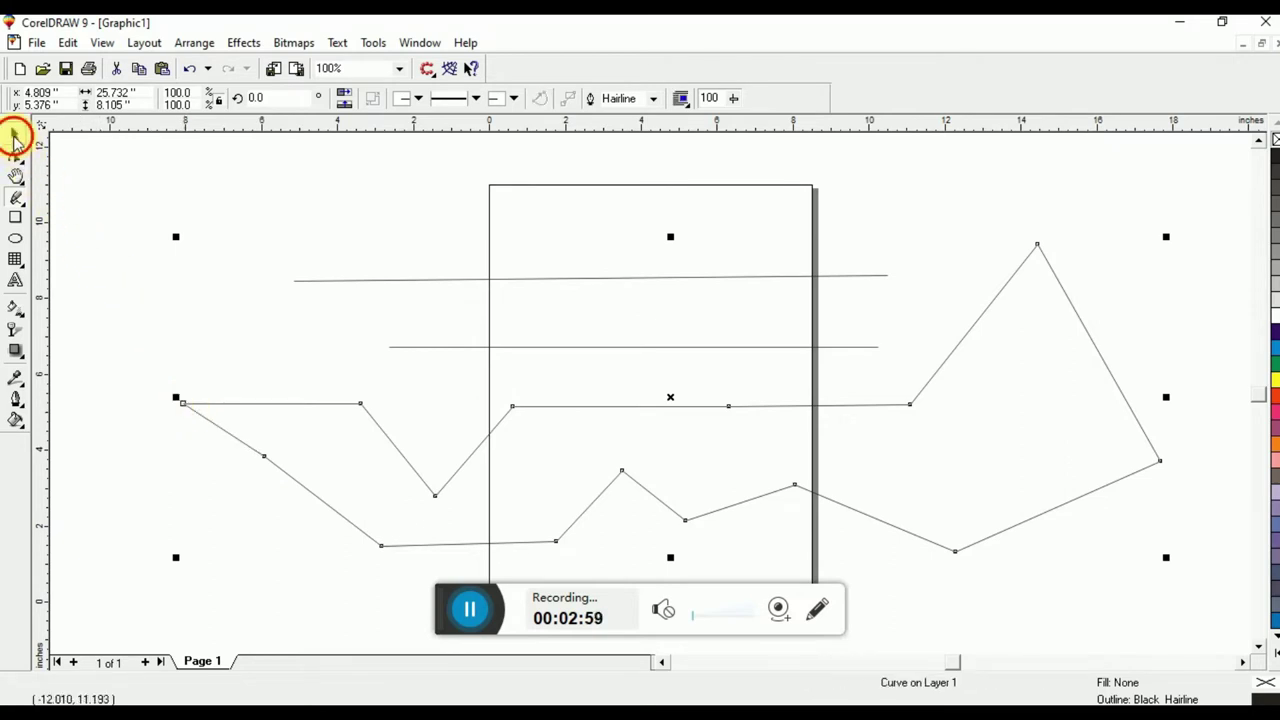
left_click(69, 155)
left_click_drag(97, 157, 1218, 585)
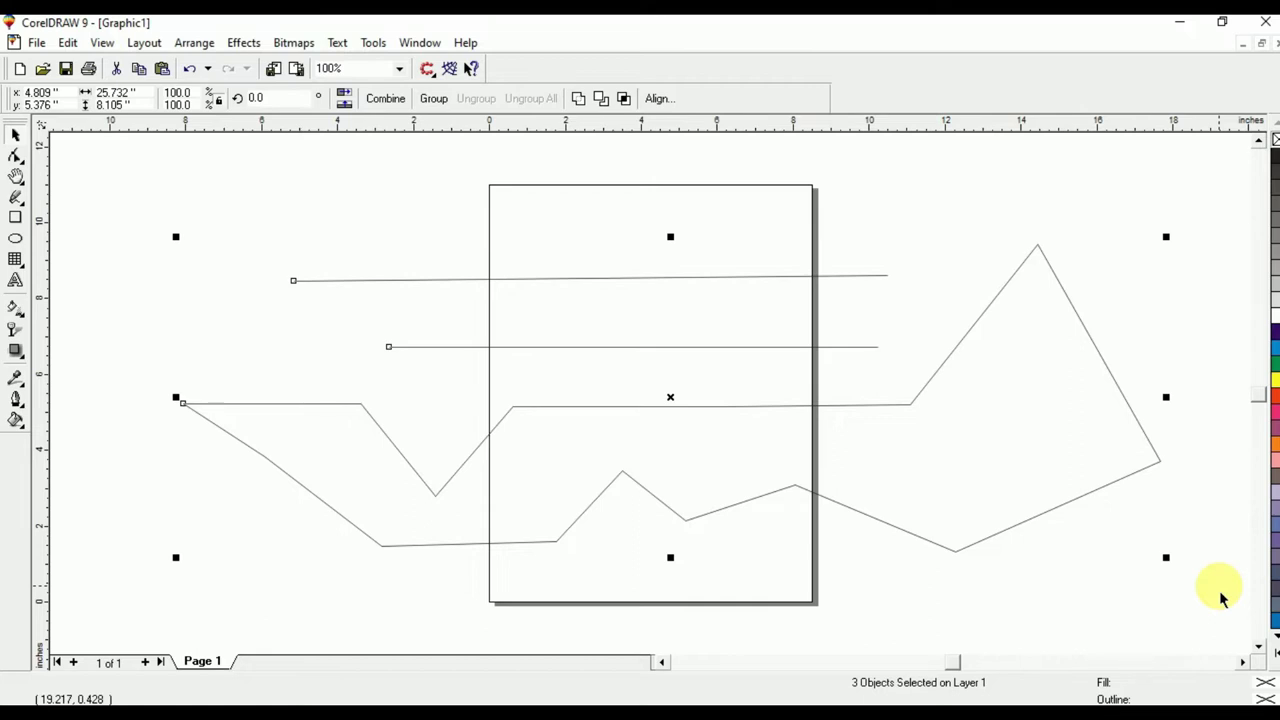
key("Delete")
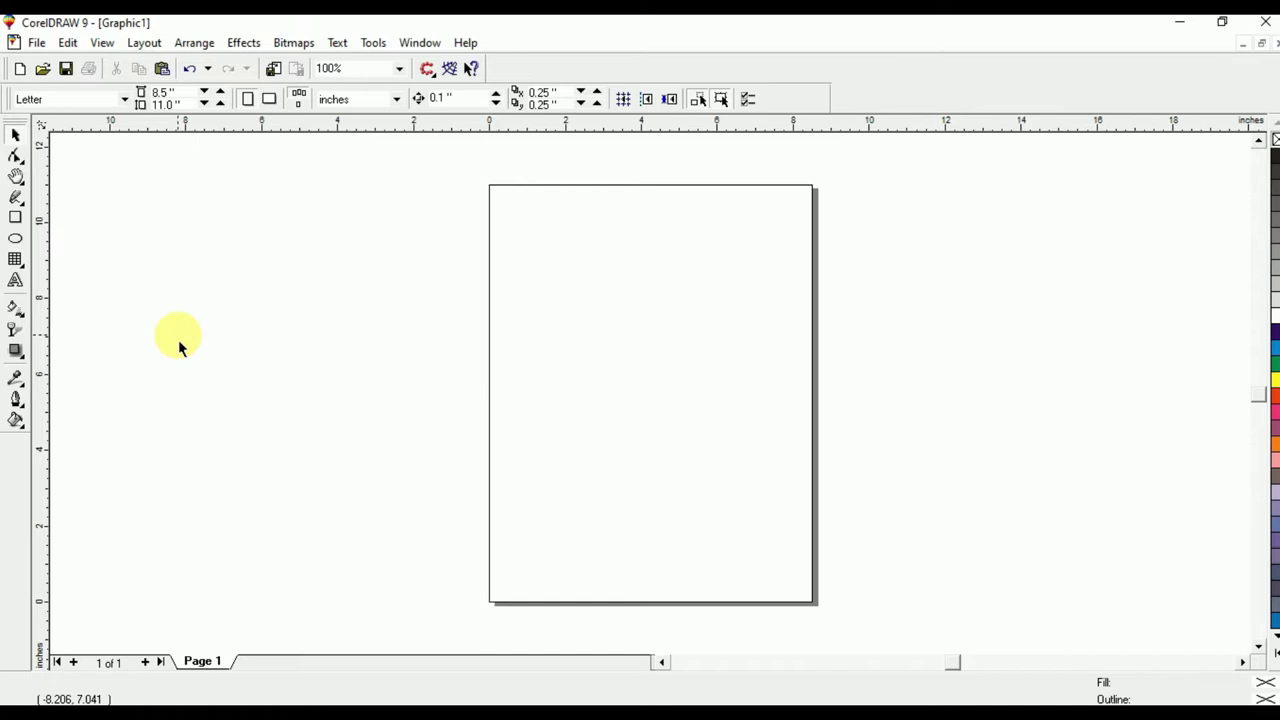
- Draw a straight horizontal line about 5.9 in long inside the page with the Freehand tool
left_click(16, 198)
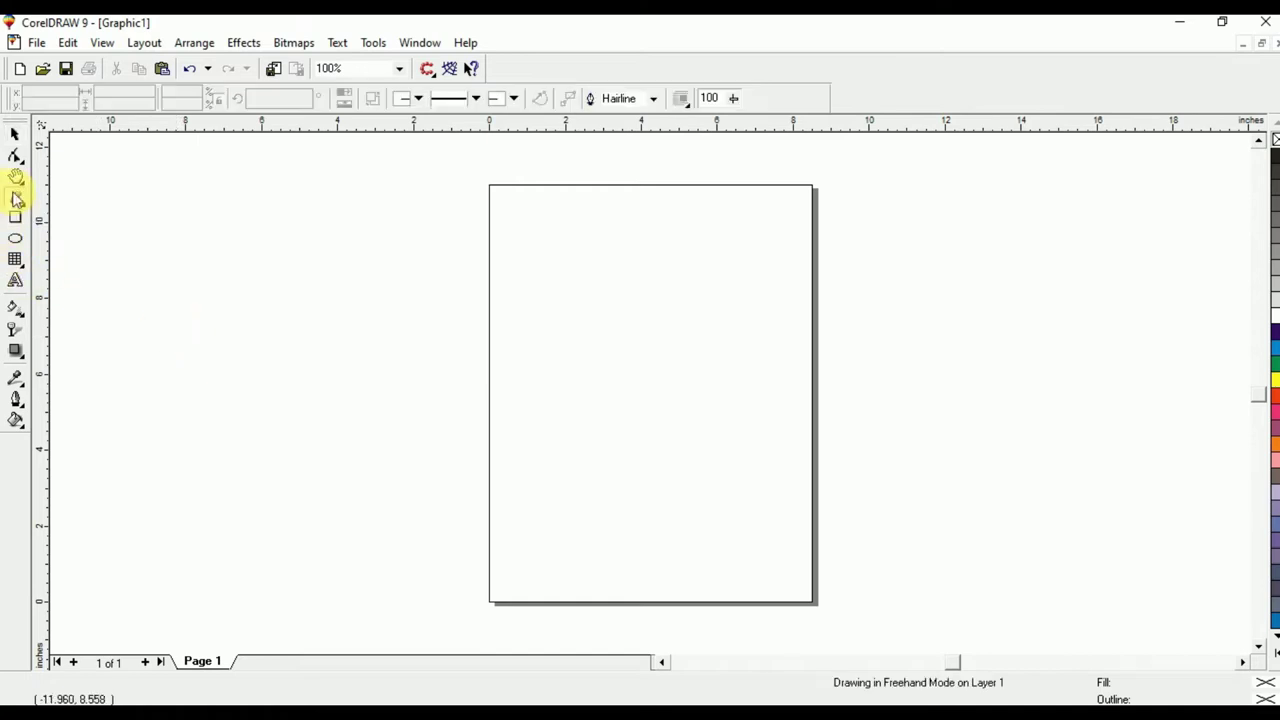
left_click(547, 342)
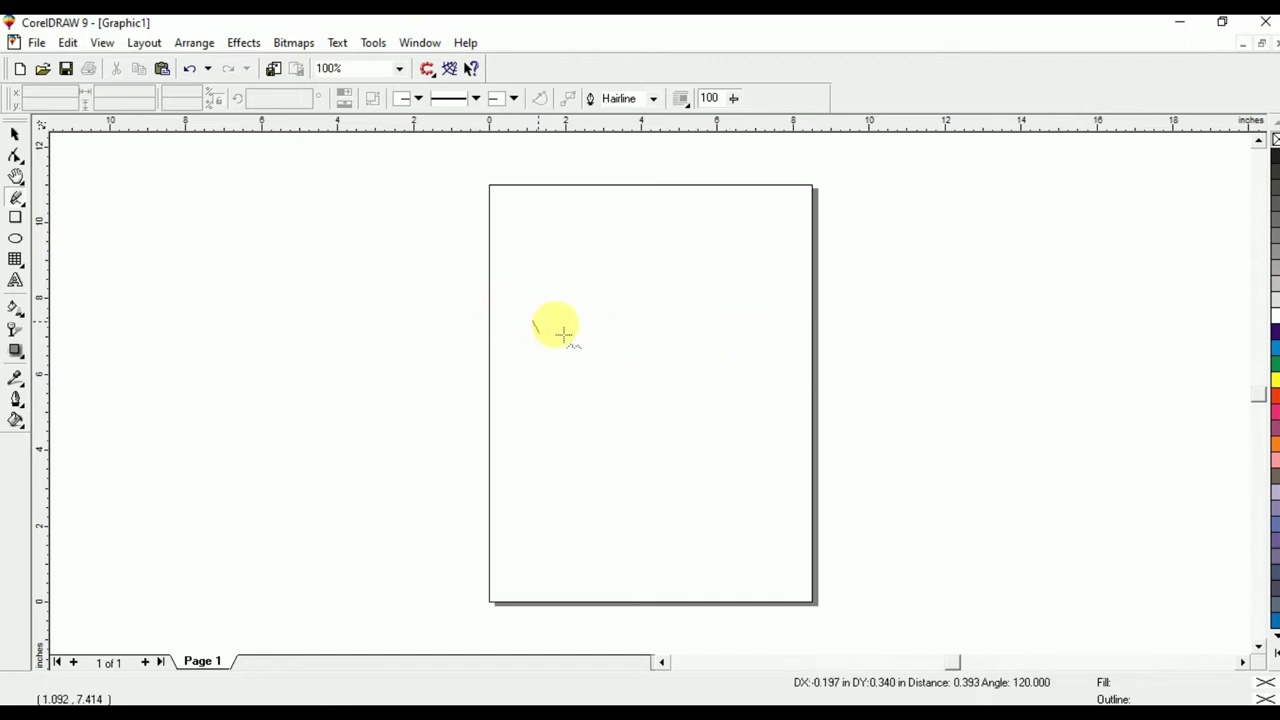
left_click(769, 336)
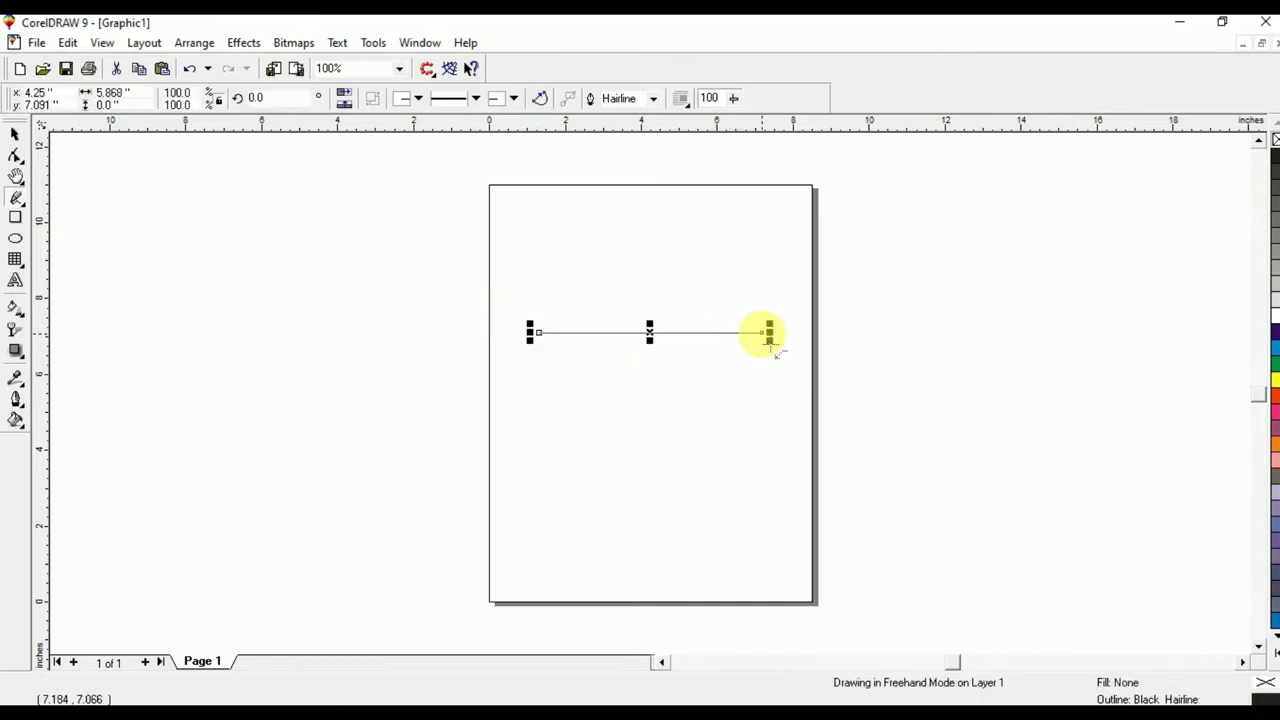
left_click(16, 133)
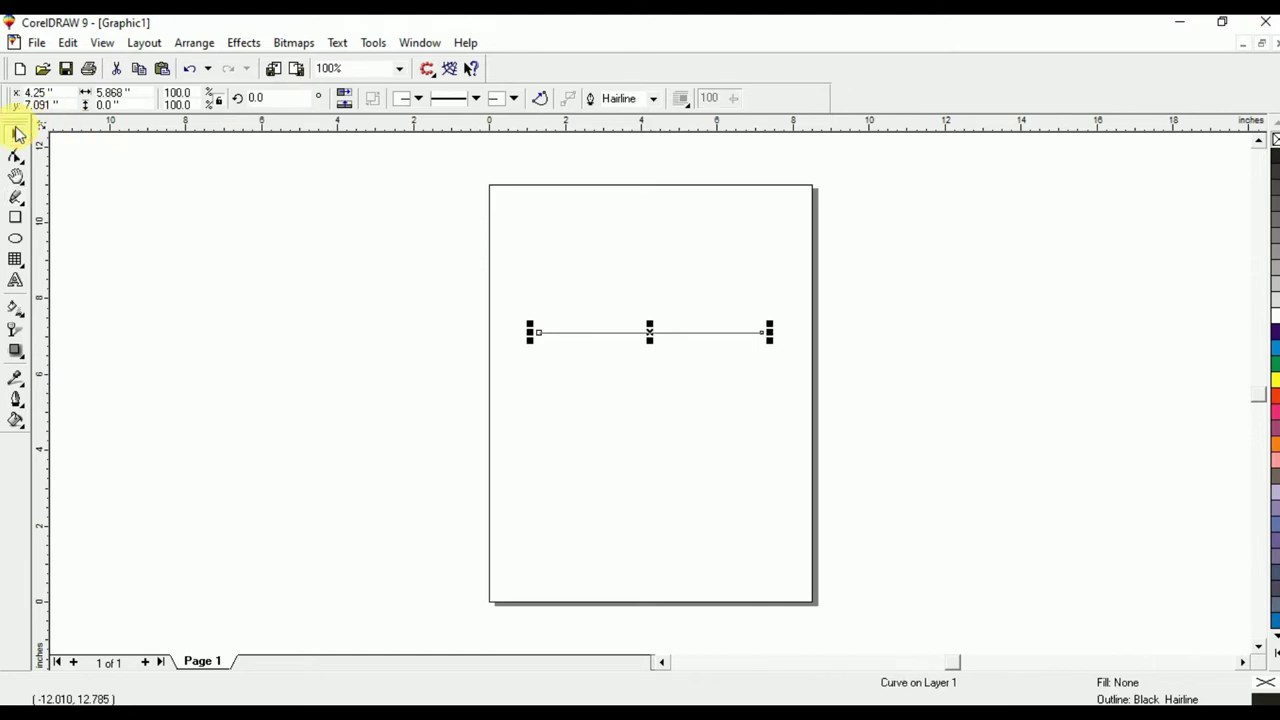
- Zoom to the horizontal line and mark points at its middle, near both ends and again at its middle with the Shape tool
key("F4")
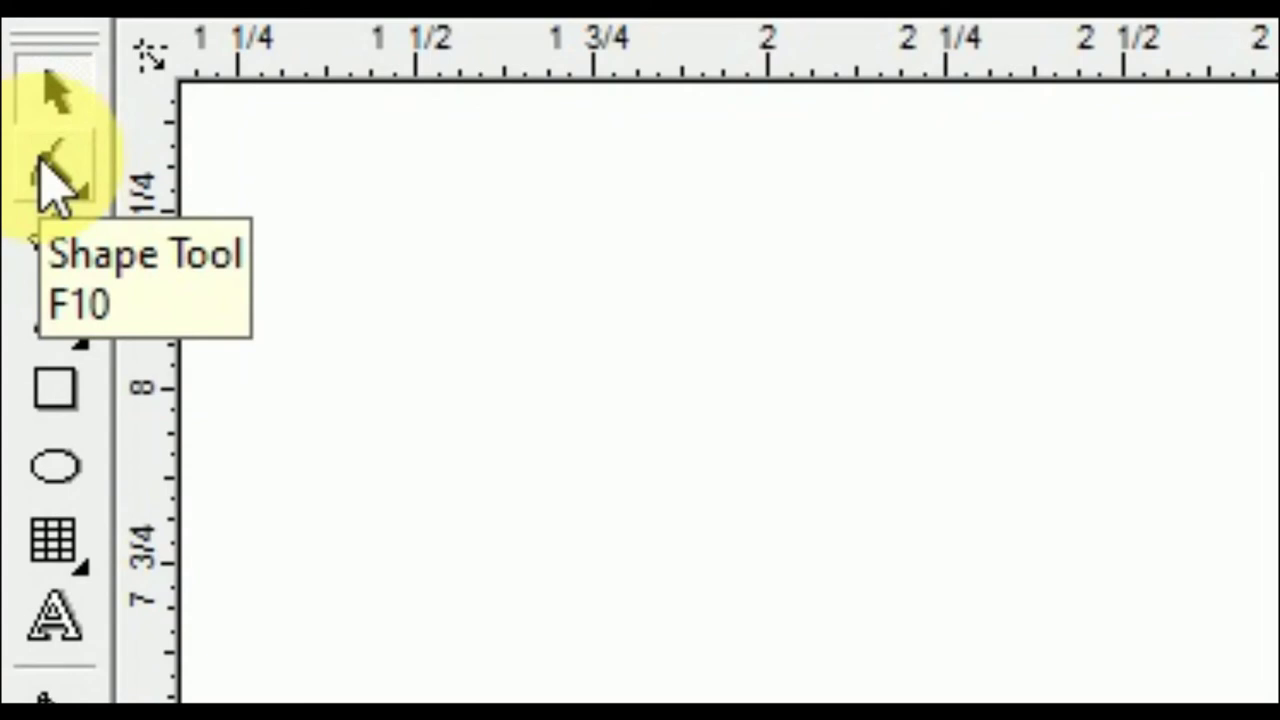
left_click(55, 180)
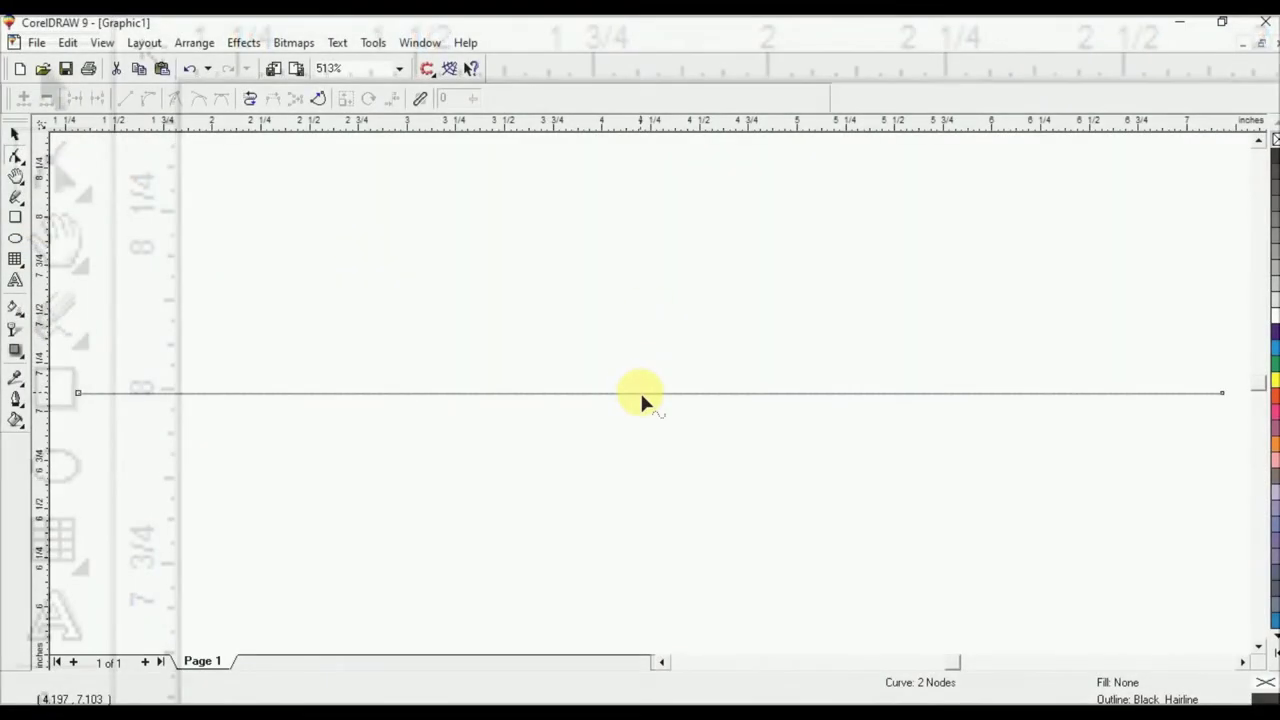
left_click(641, 393)
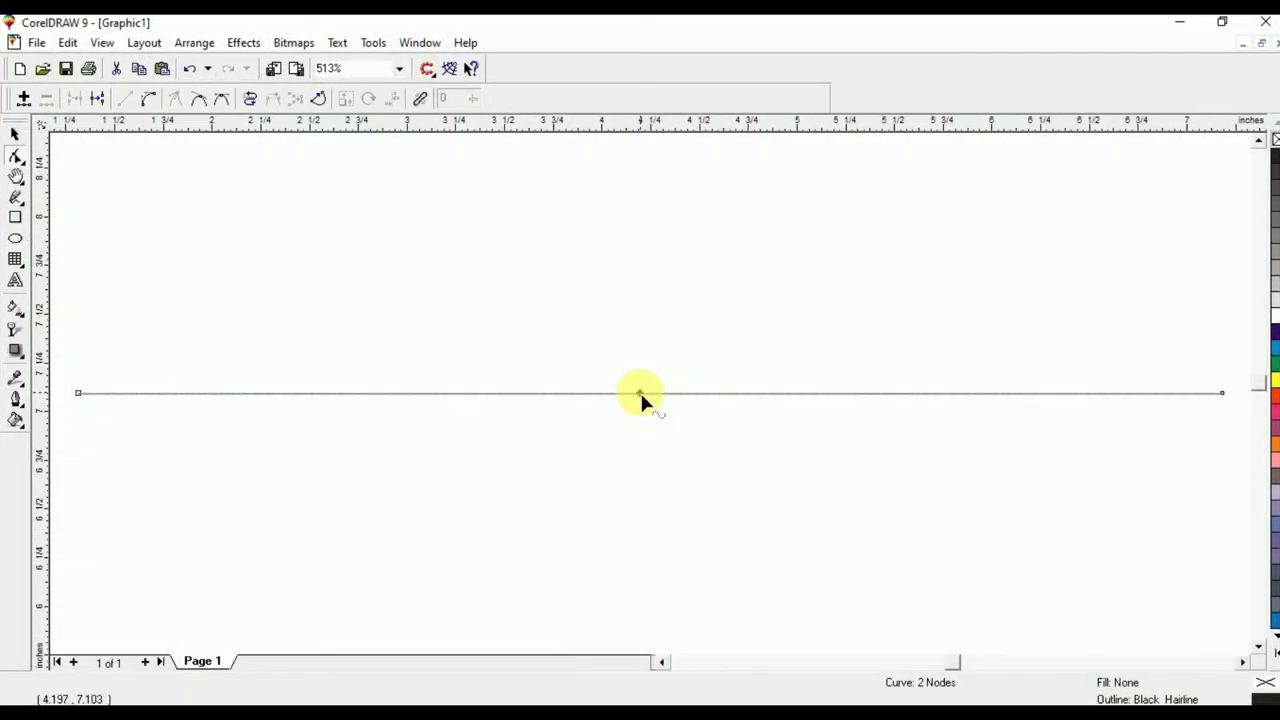
left_click(288, 394)
left_click(1015, 393)
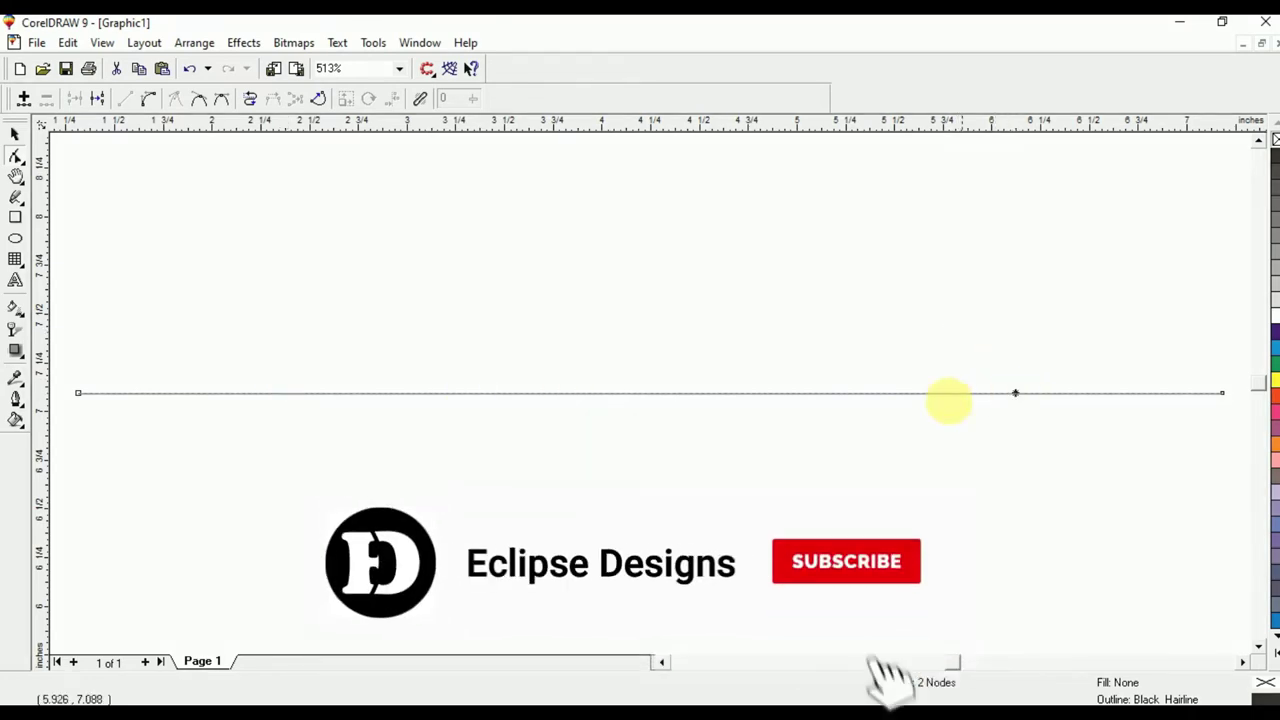
left_click(645, 397)
left_click(644, 393)
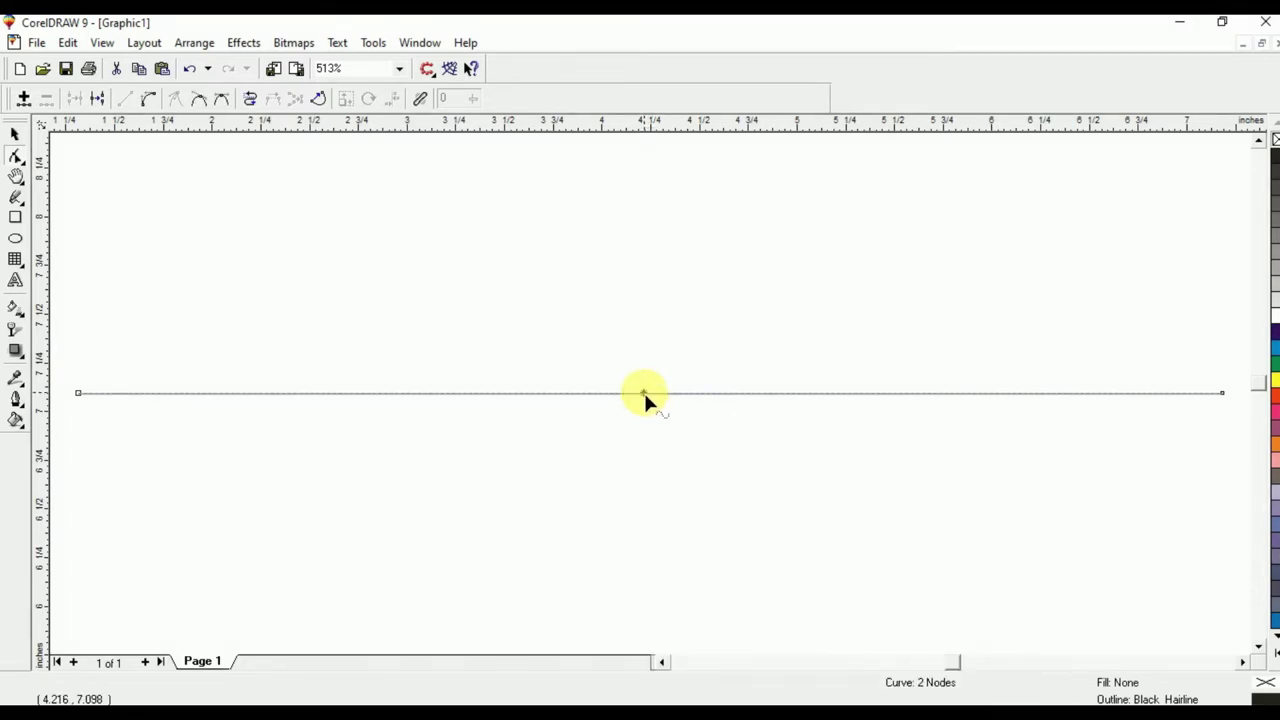
- Try converting the straight line to a curve from the marked middle point, and undo the conversion
right_click(643, 392)
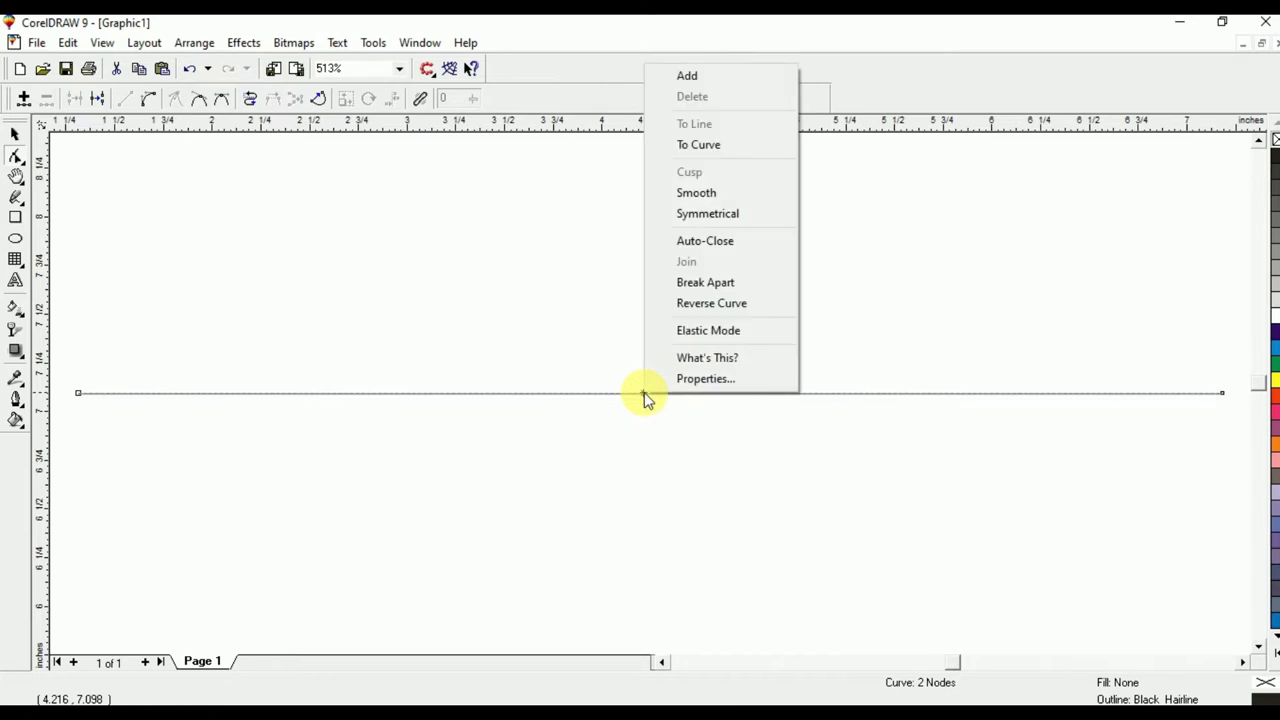
left_click(706, 146)
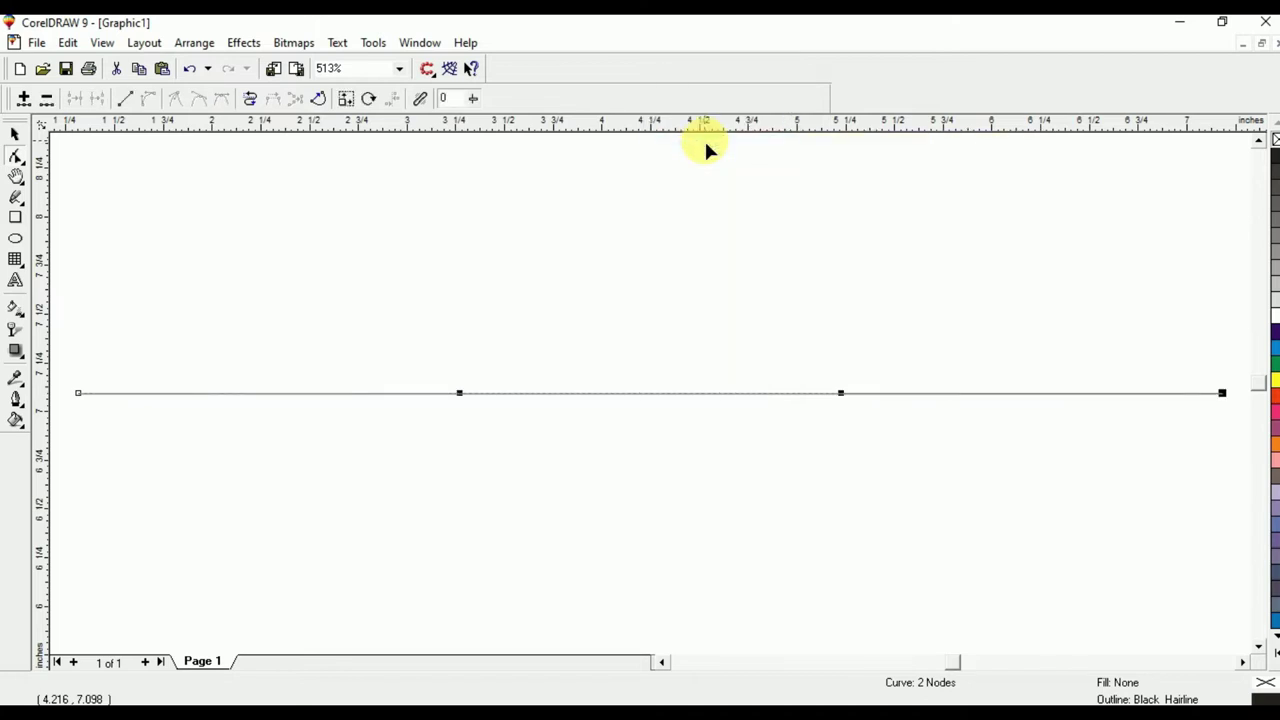
key("ctrl+z")
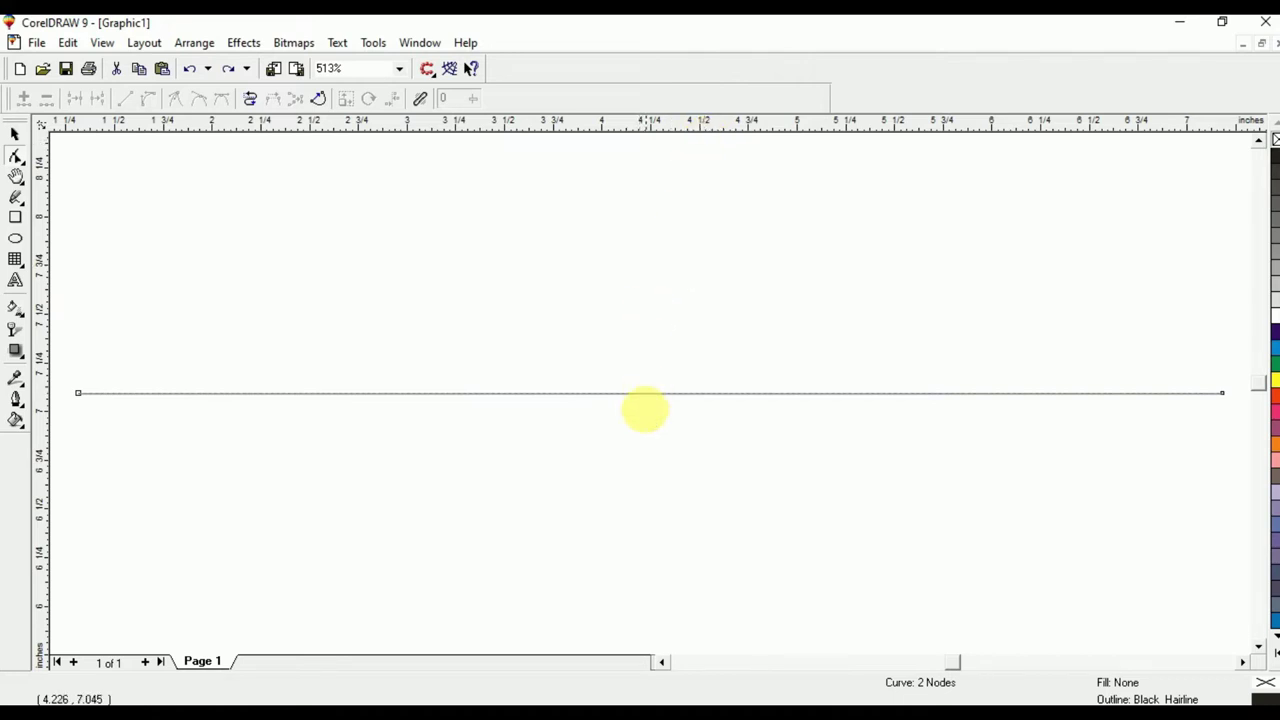
- Convert the line to a curve again with Convert Line To Curve, and undo that conversion
left_click(639, 392)
right_click(638, 394)
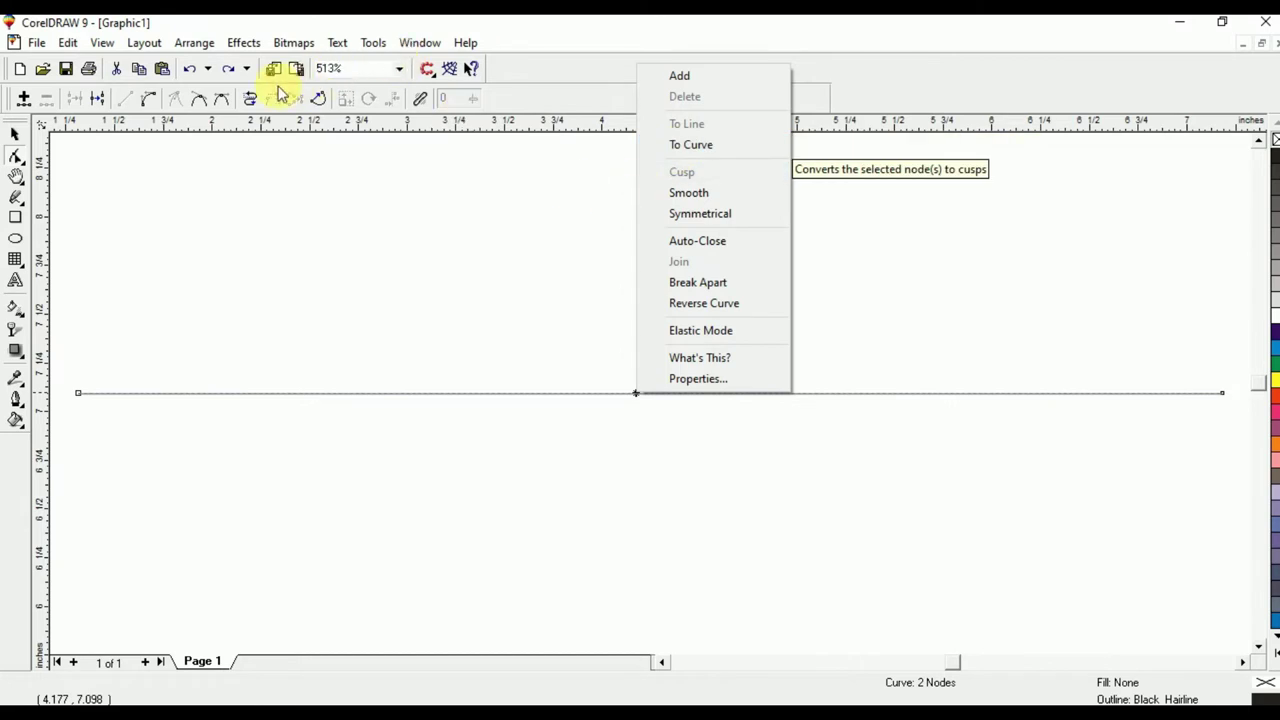
left_click(188, 178)
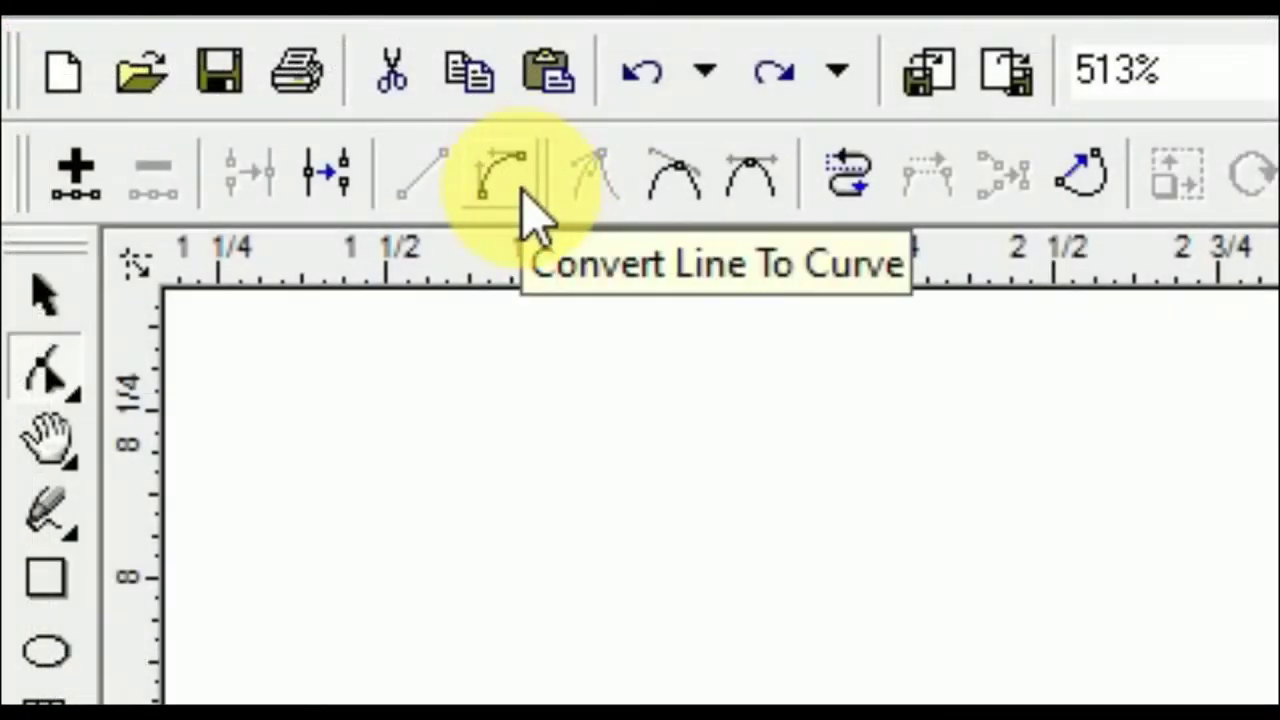
left_click(522, 188)
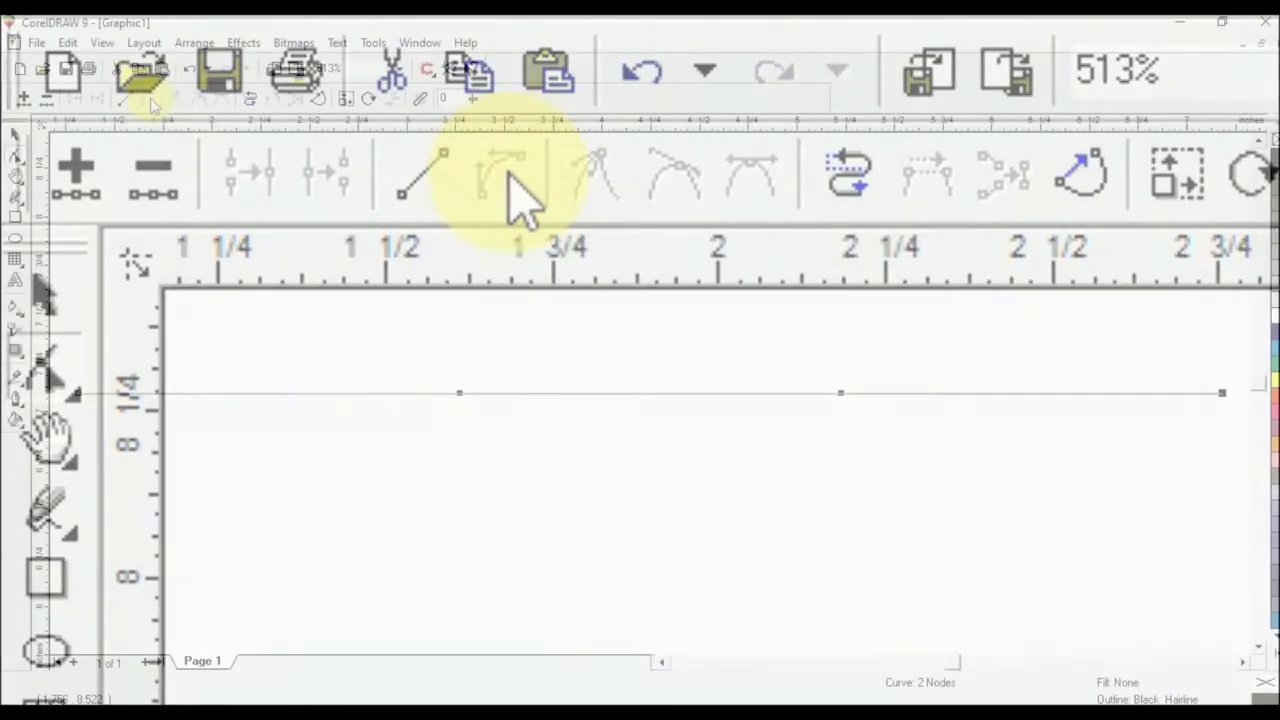
left_click(471, 428)
left_click_drag(349, 326, 841, 497)
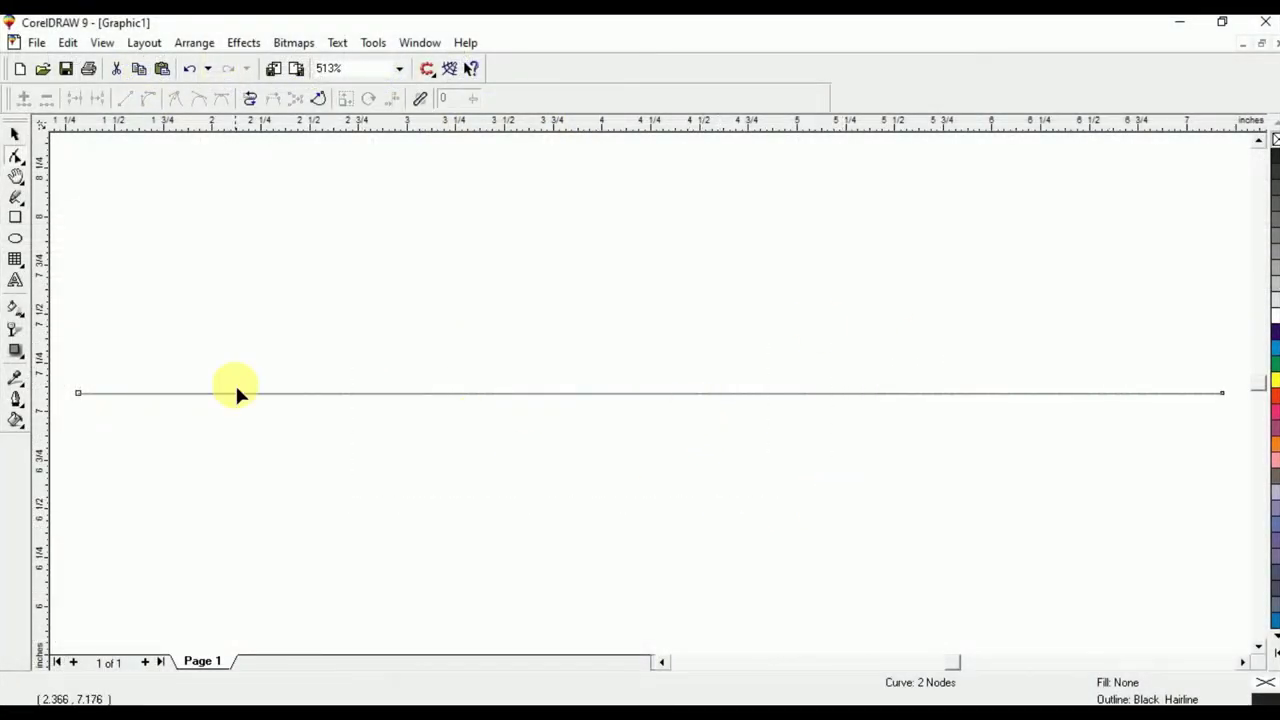
key("ctrl+z")
- Select each end node of the line, and convert the line to a curve from a point near its middle
left_click(78, 393)
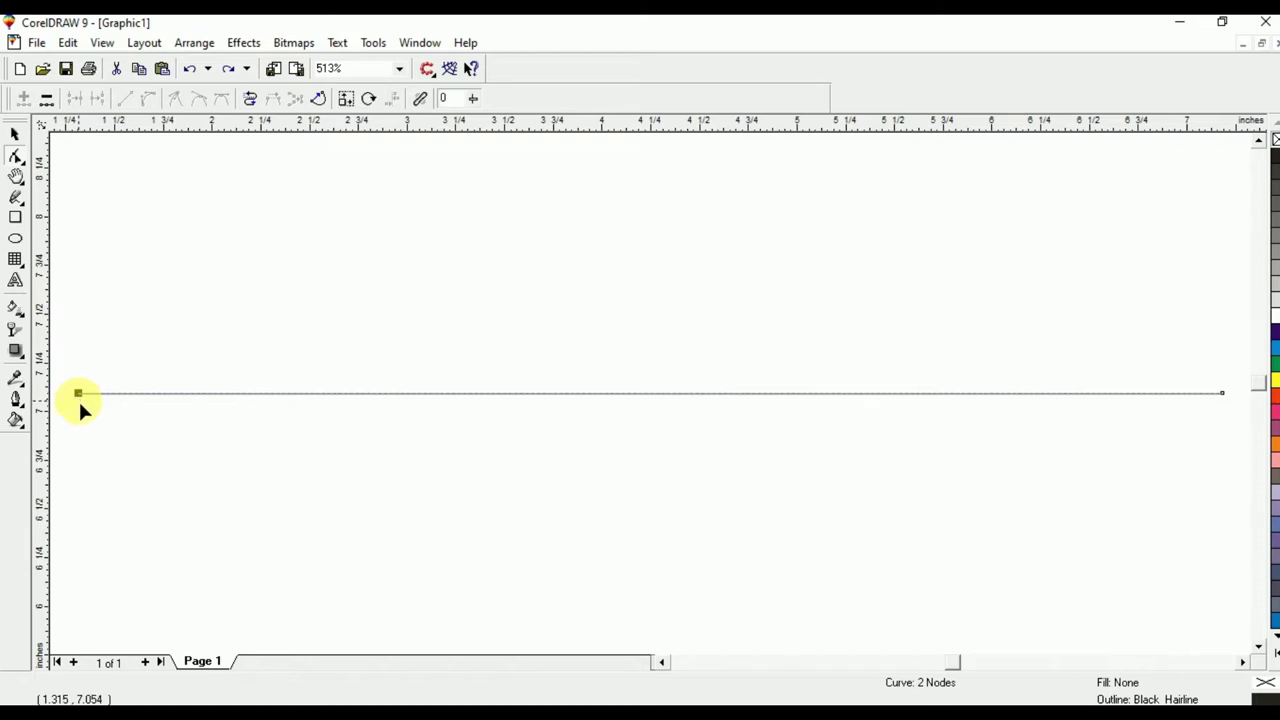
left_click(1222, 393)
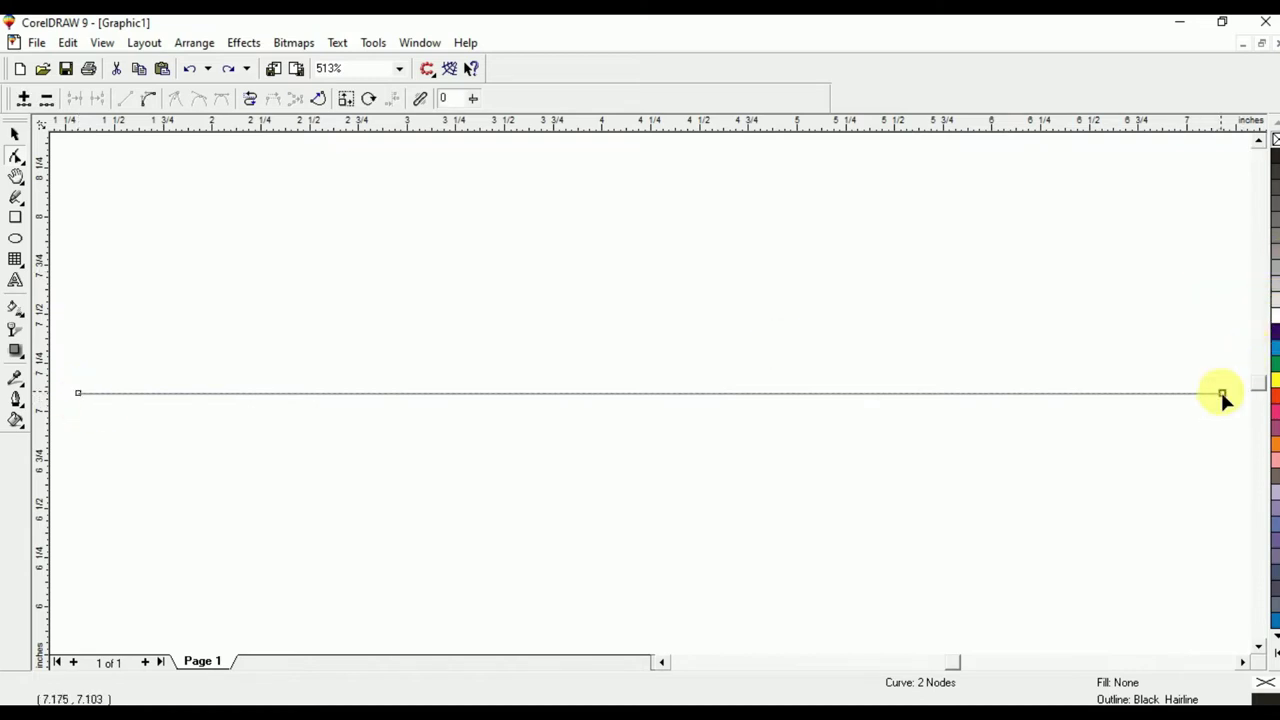
left_click(624, 393)
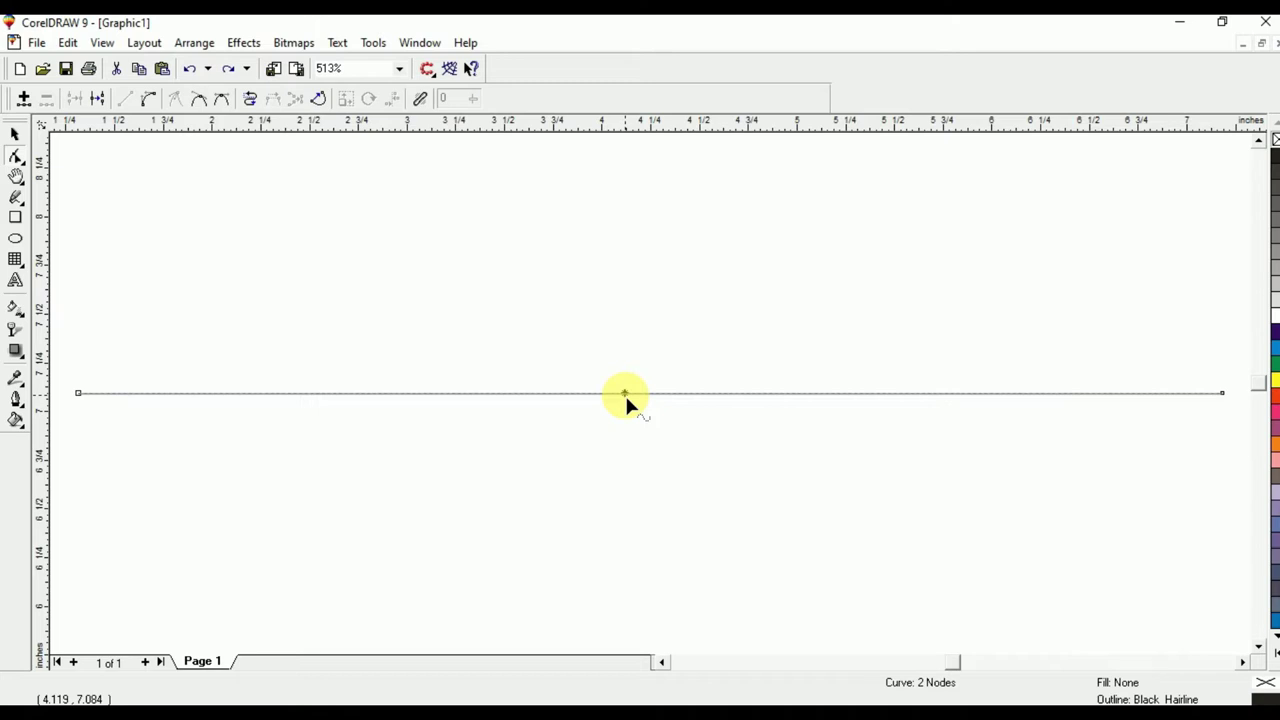
right_click(625, 393)
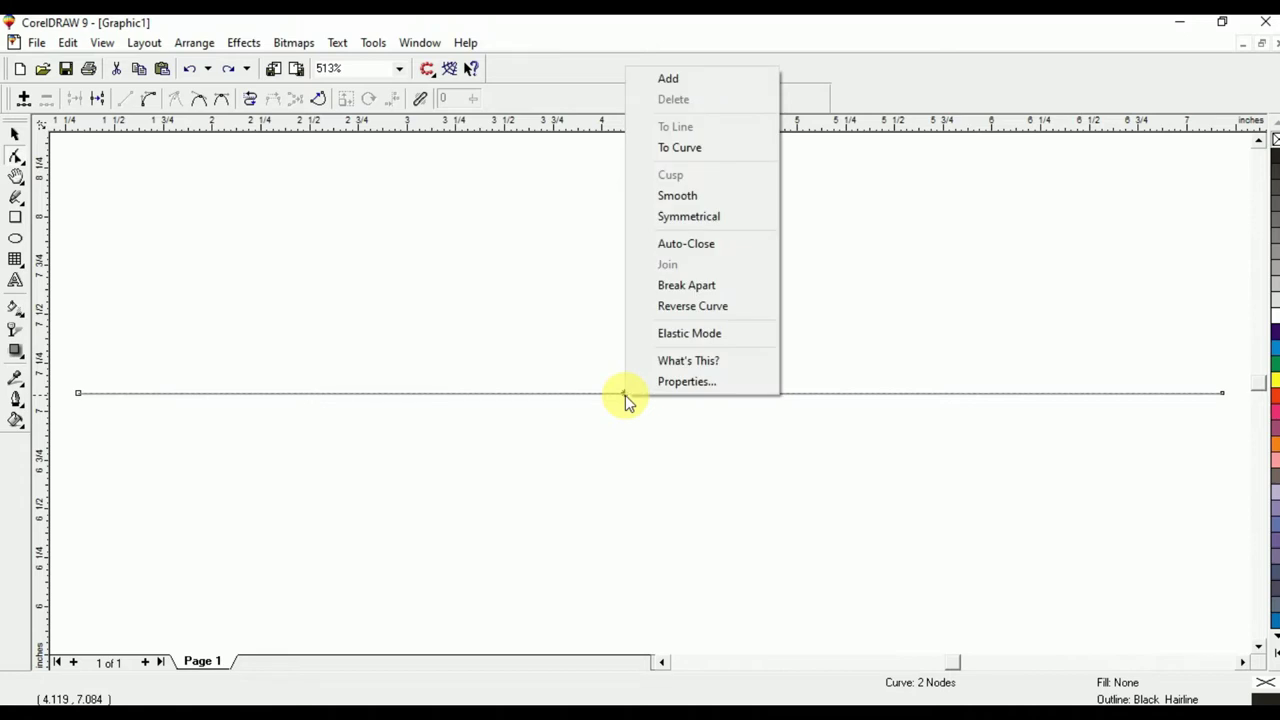
left_click(679, 147)
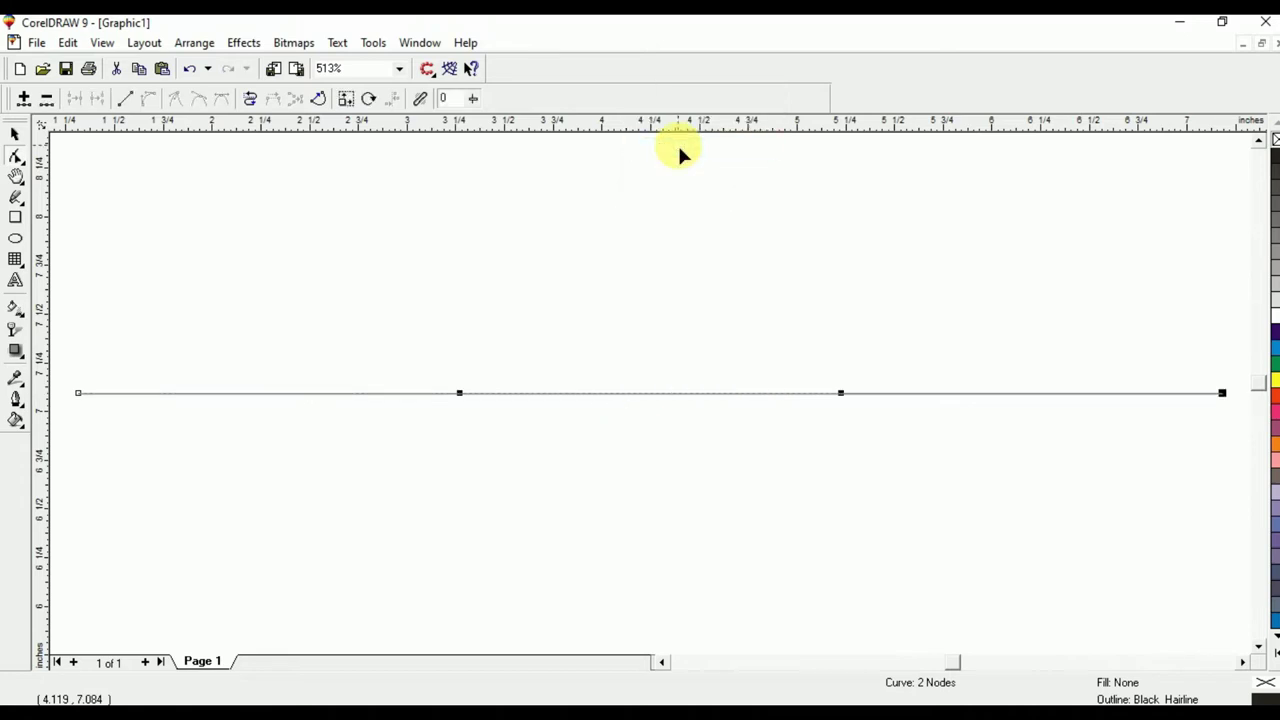
left_click(658, 214)
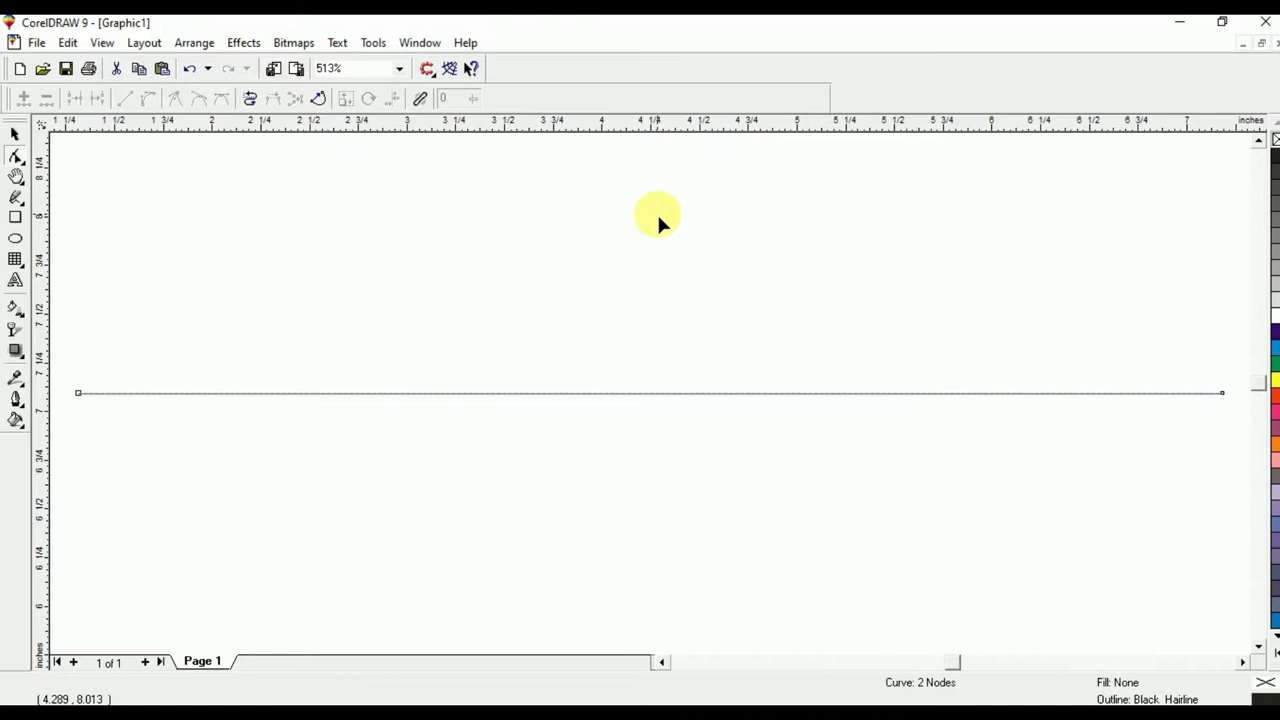
- Select each end node of the curve and pull the left node's control handle upward to arch the left part
left_click(79, 392)
key("plus")
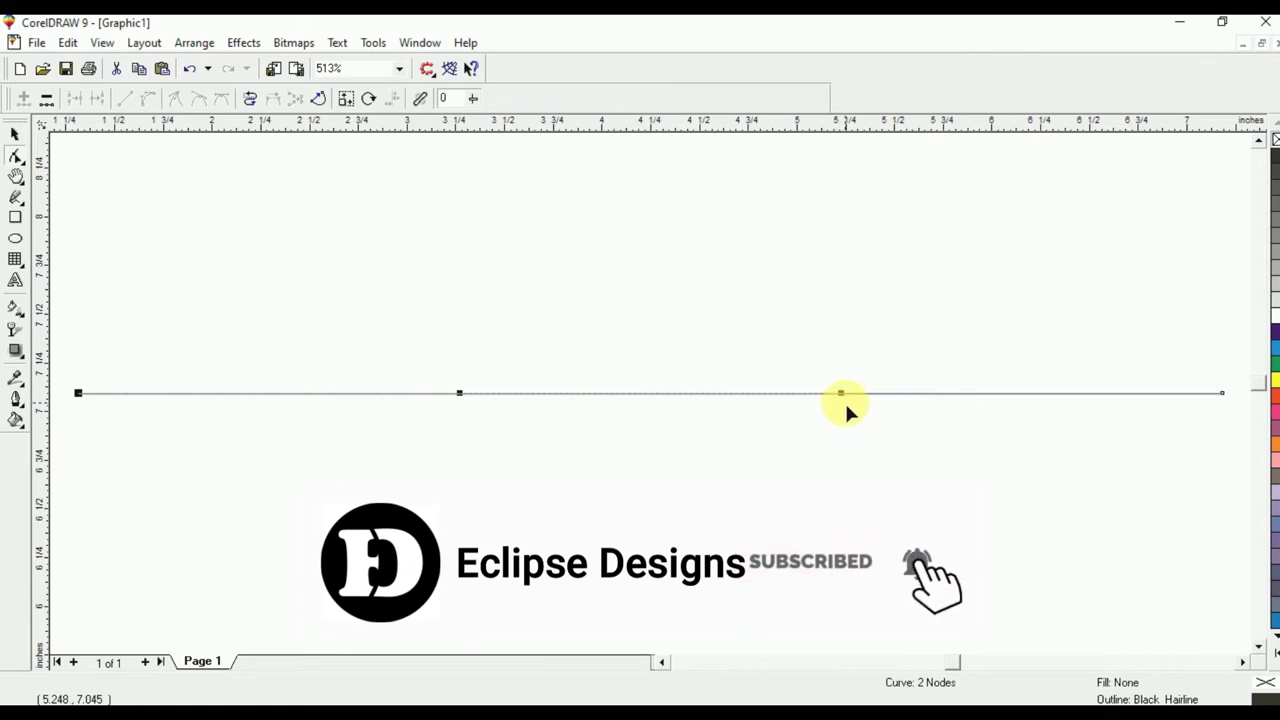
left_click(1223, 392)
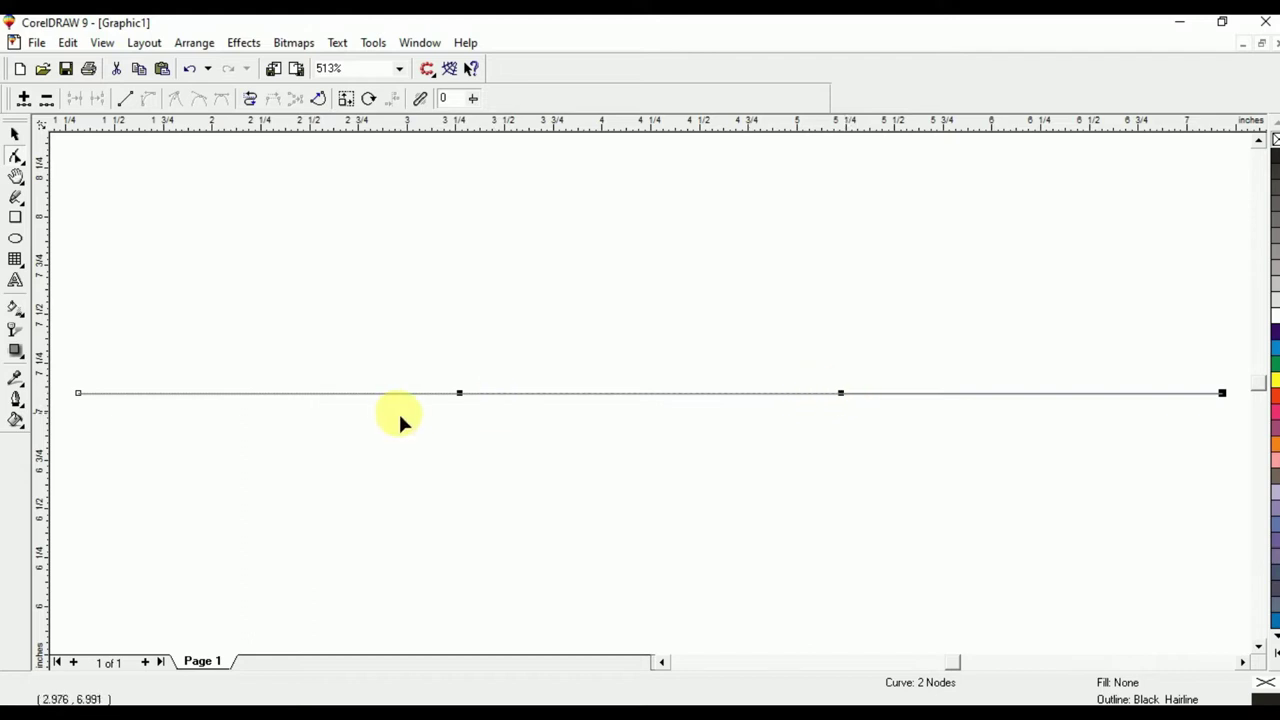
left_click_drag(459, 392, 457, 233)
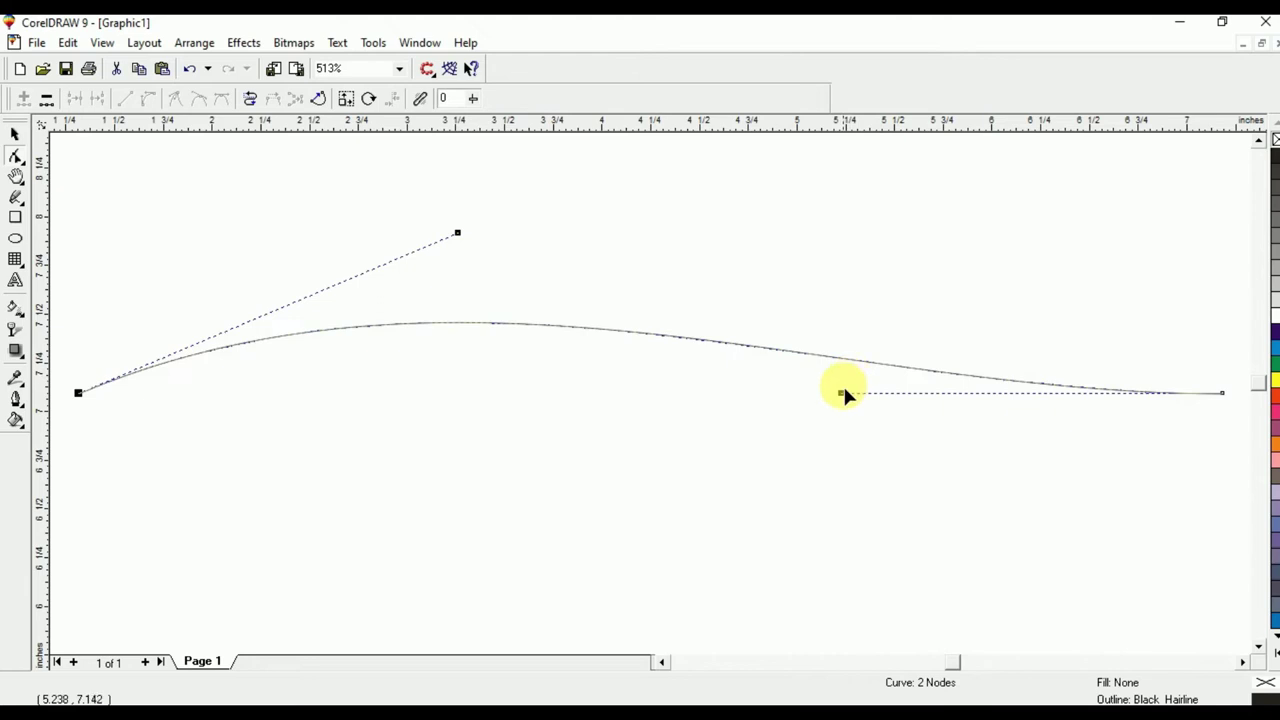
left_click(833, 422)
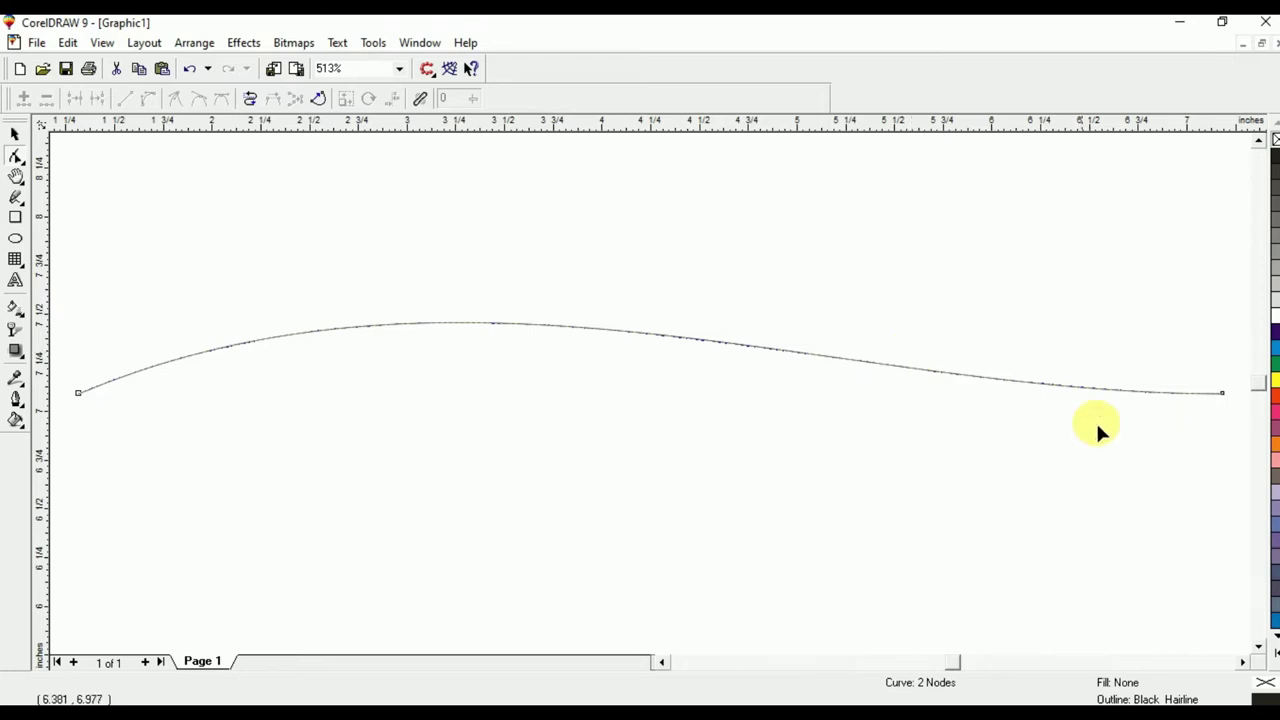
- Swing the right node's control handle down, up and back below the curve to form an S-shaped wave
left_click(1221, 393)
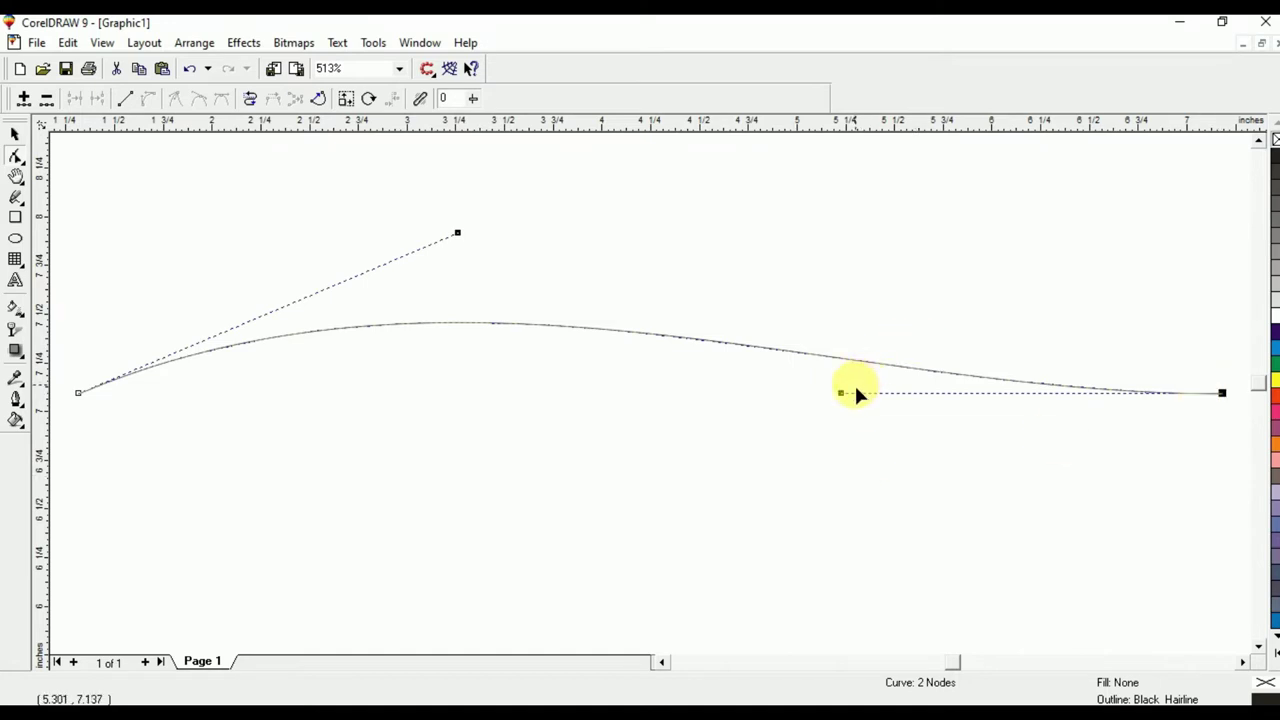
left_click_drag(841, 393, 775, 517)
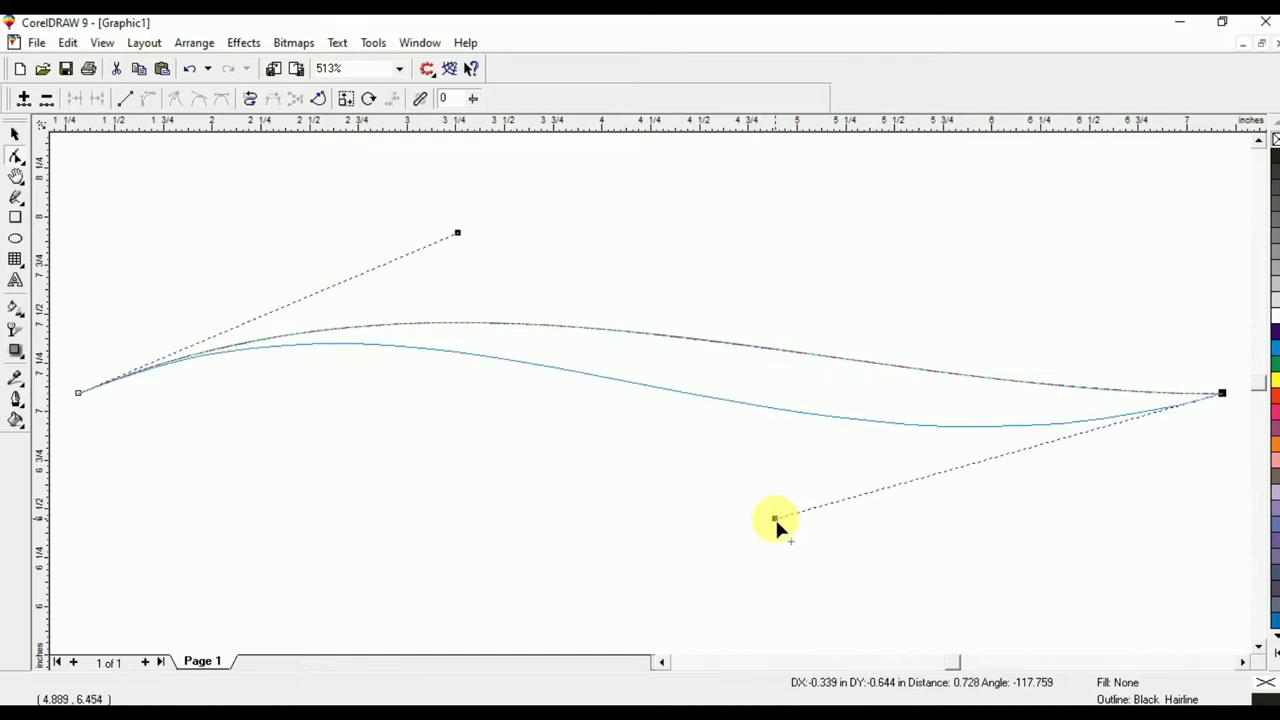
left_click_drag(775, 517, 768, 190)
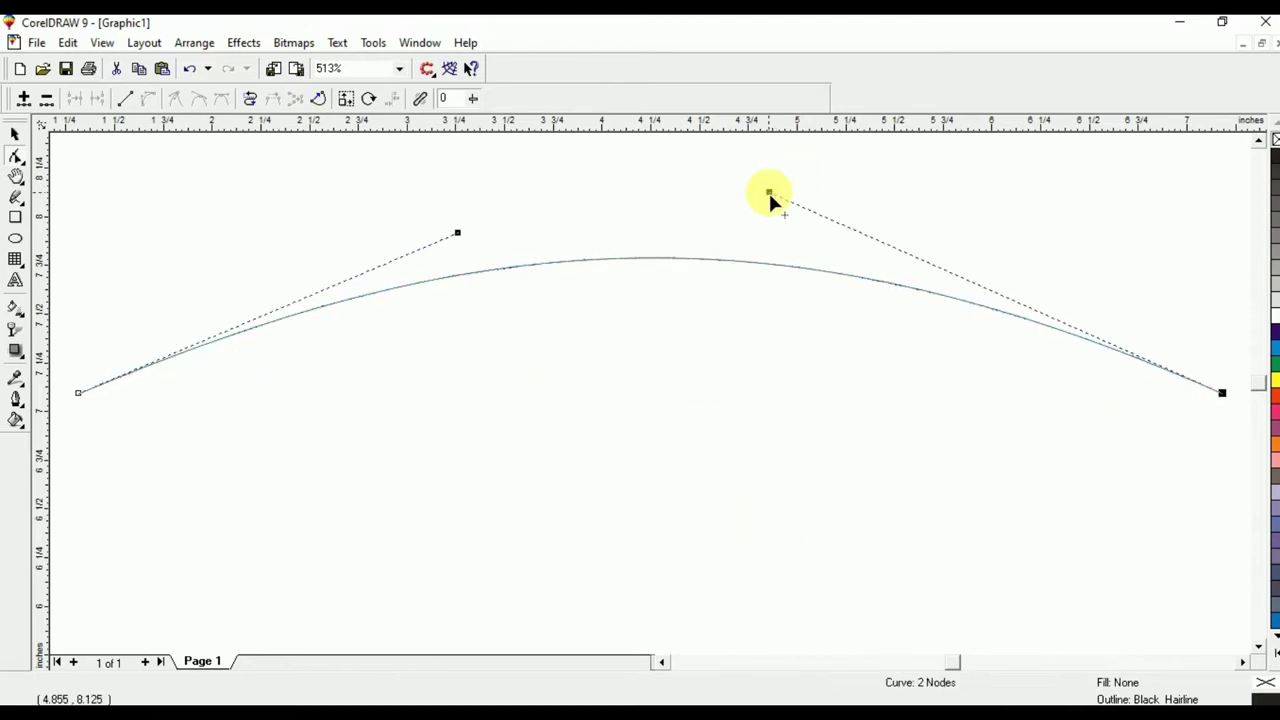
left_click_drag(768, 190, 734, 522)
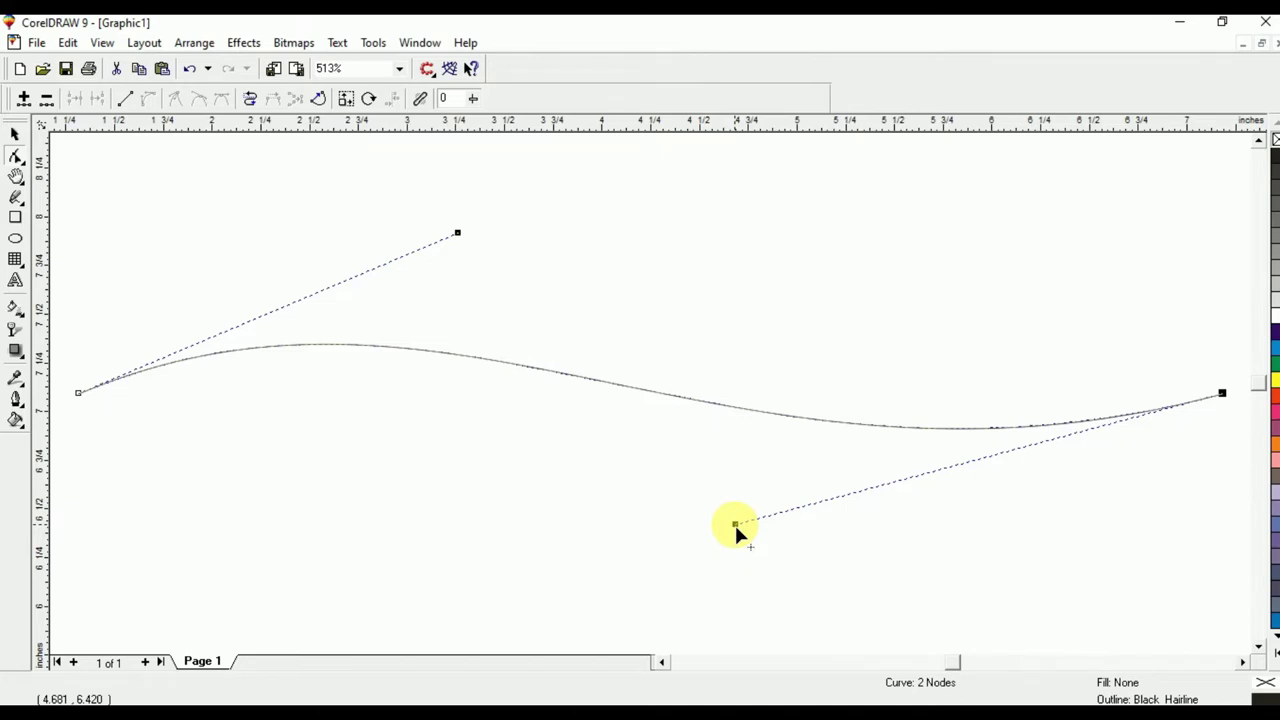
key("space")
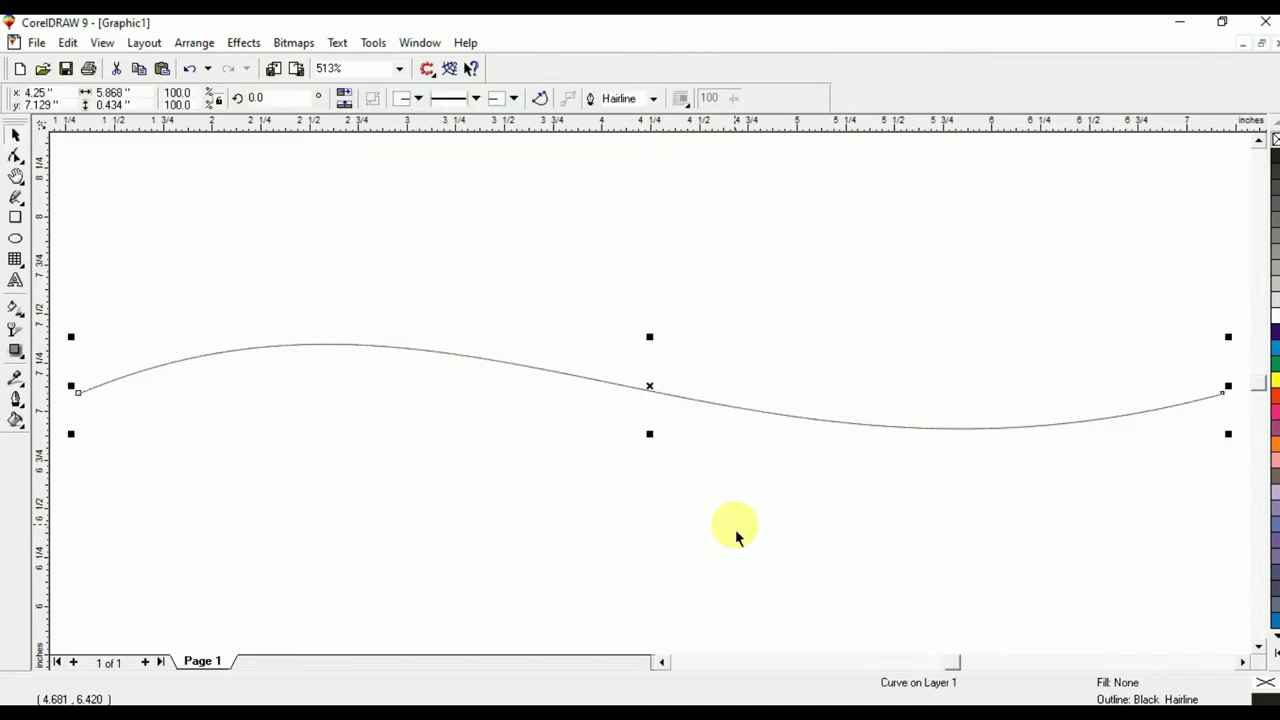
key("ctrl+v")
key("Delete")
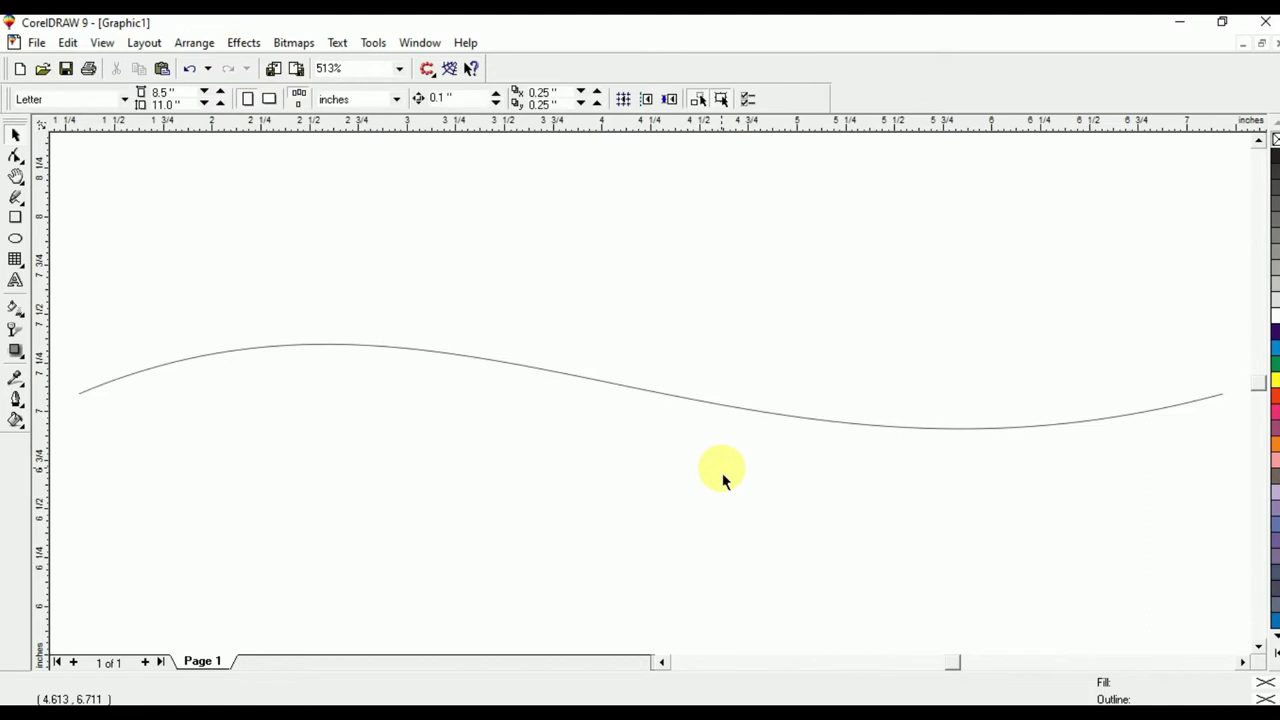
- Draw a closed four-sided shape about 1.07 by 1.49 in with a slanted lower edge across the curve with the Freehand tool
left_click(16, 198)
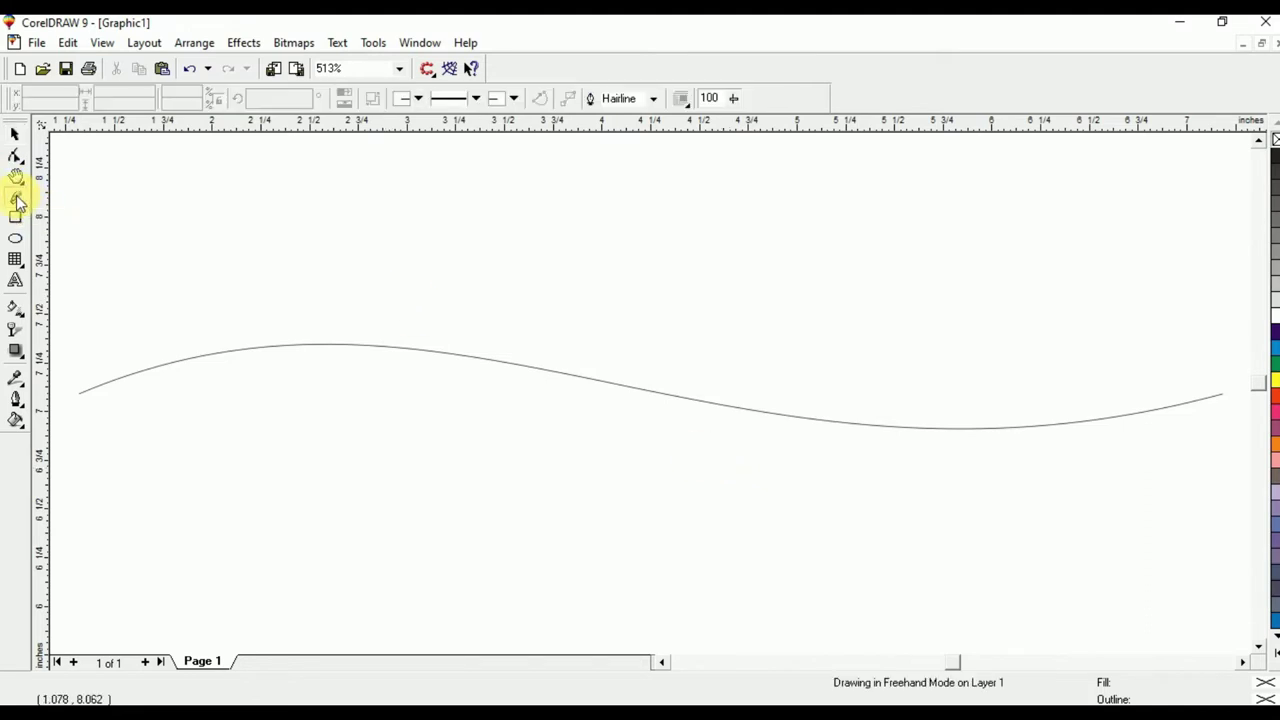
left_click(424, 166)
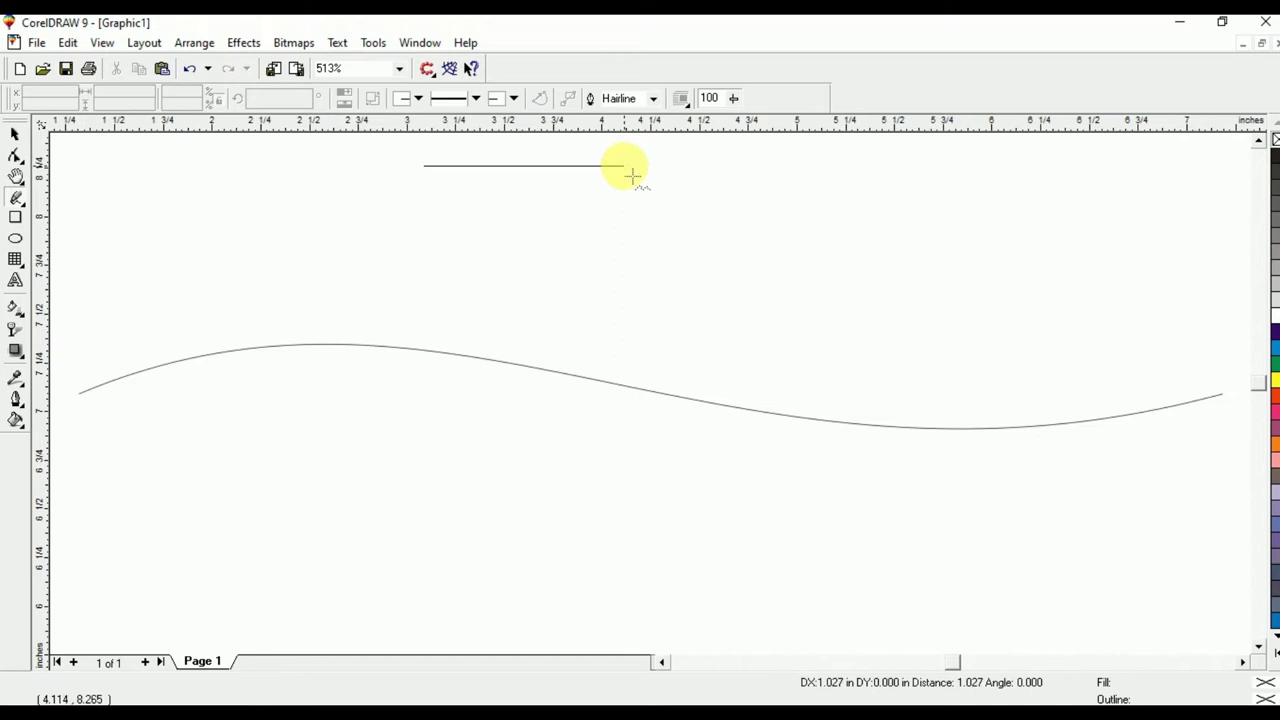
left_click(632, 168)
left_click(628, 168)
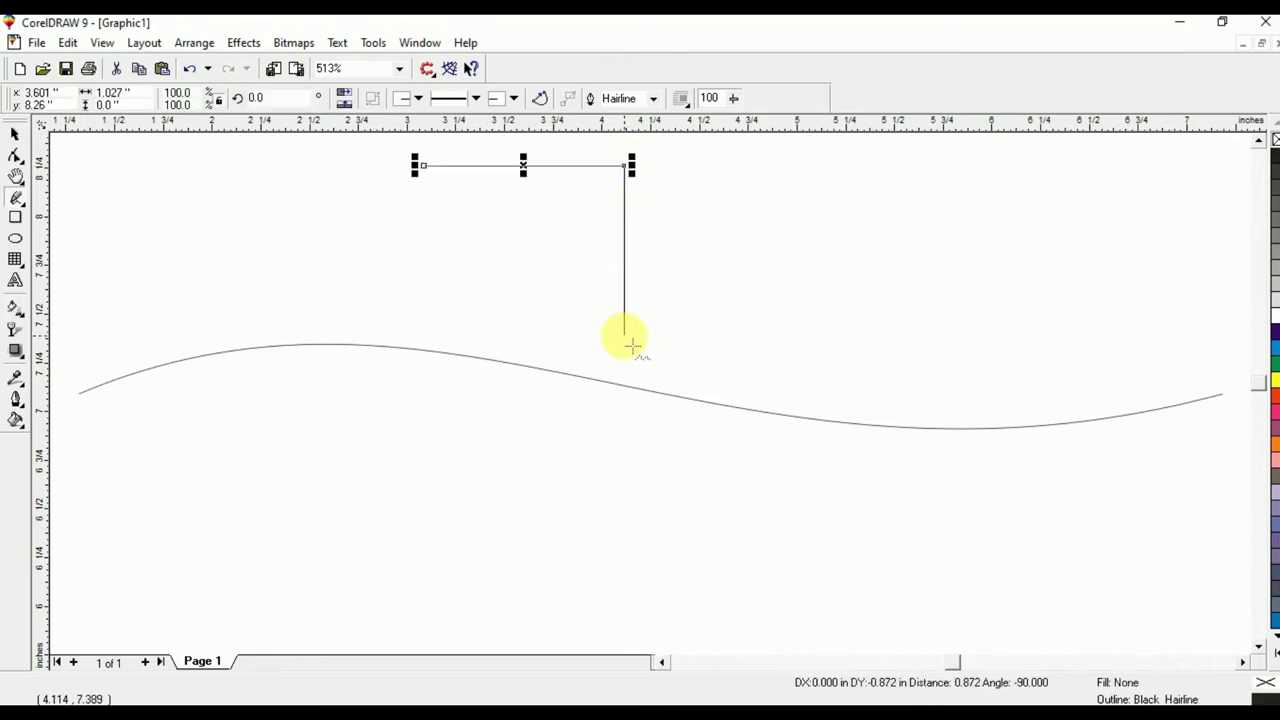
left_click(628, 340)
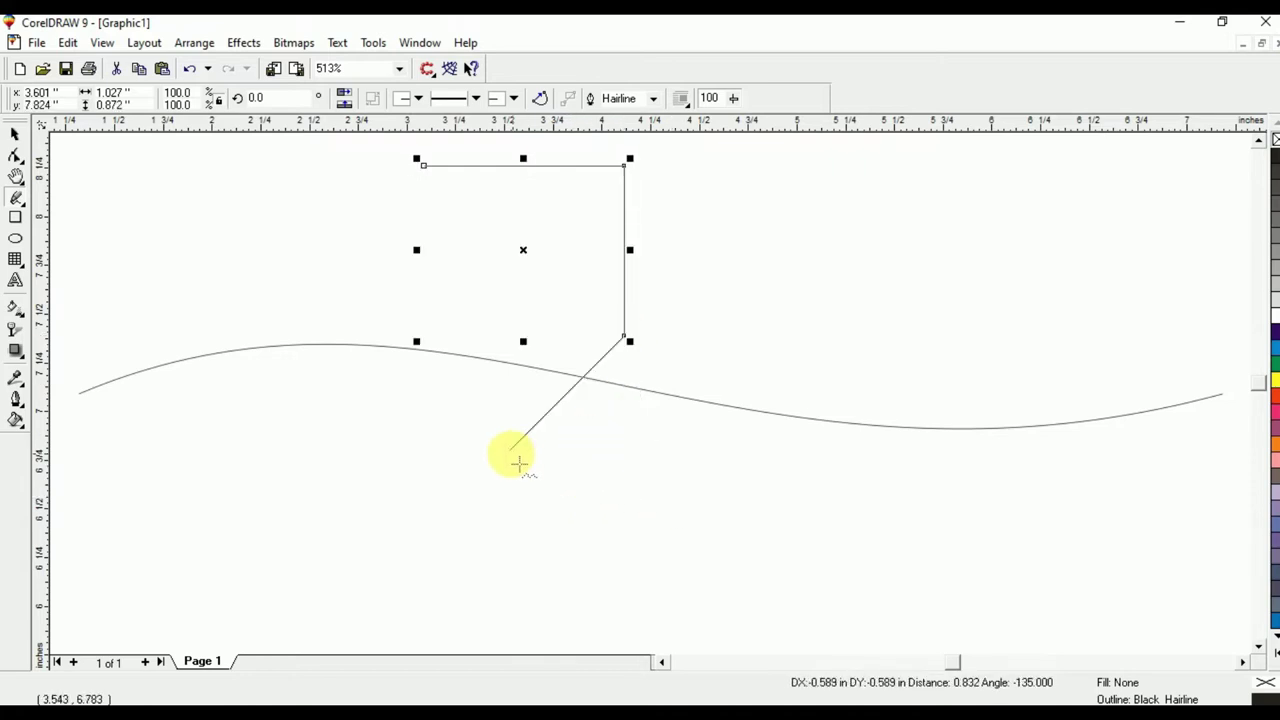
left_click(416, 457)
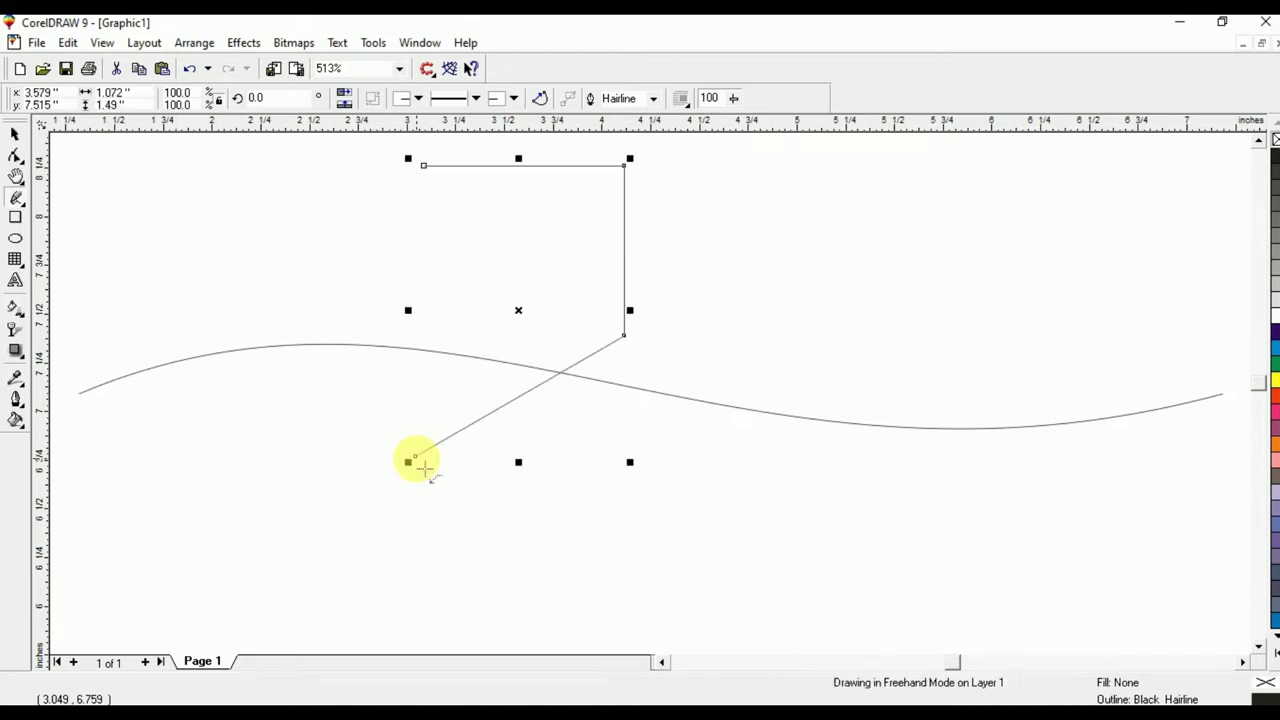
left_click(423, 168)
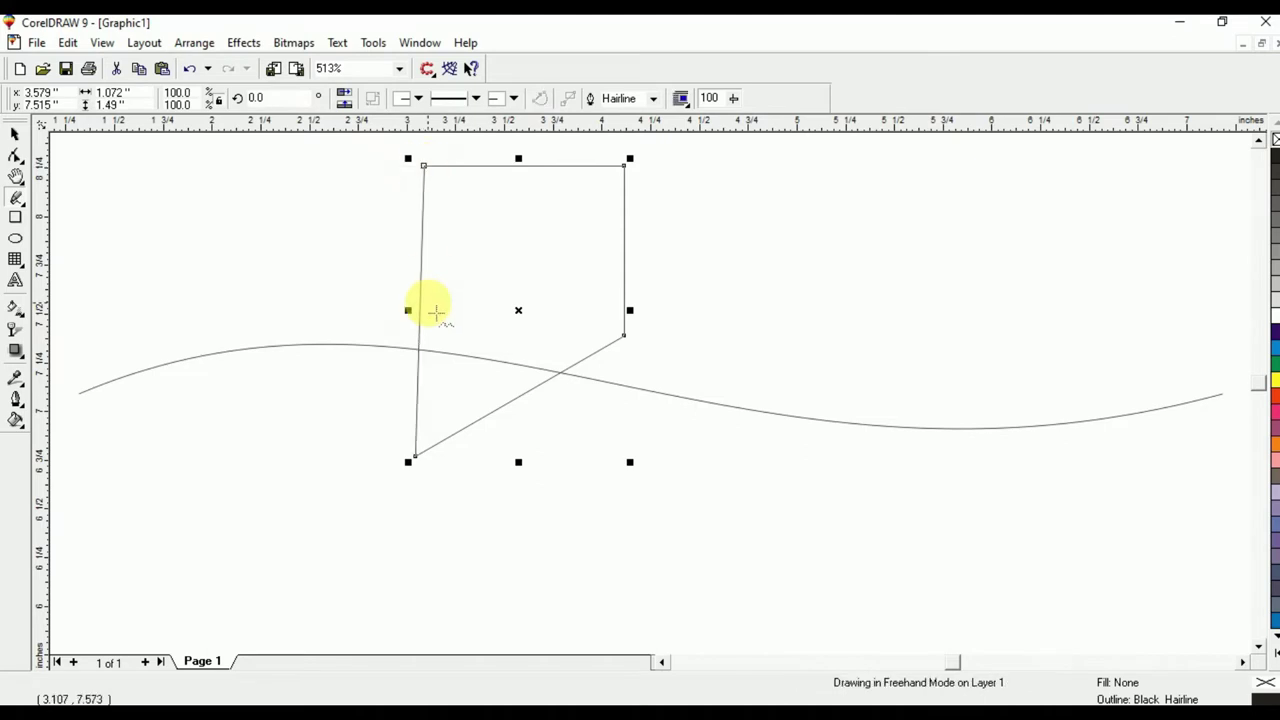
- Move the closed four-sided shape about 0.2 in to the right and slightly down
left_click(14, 133)
left_click_drag(625, 304, 672, 313)
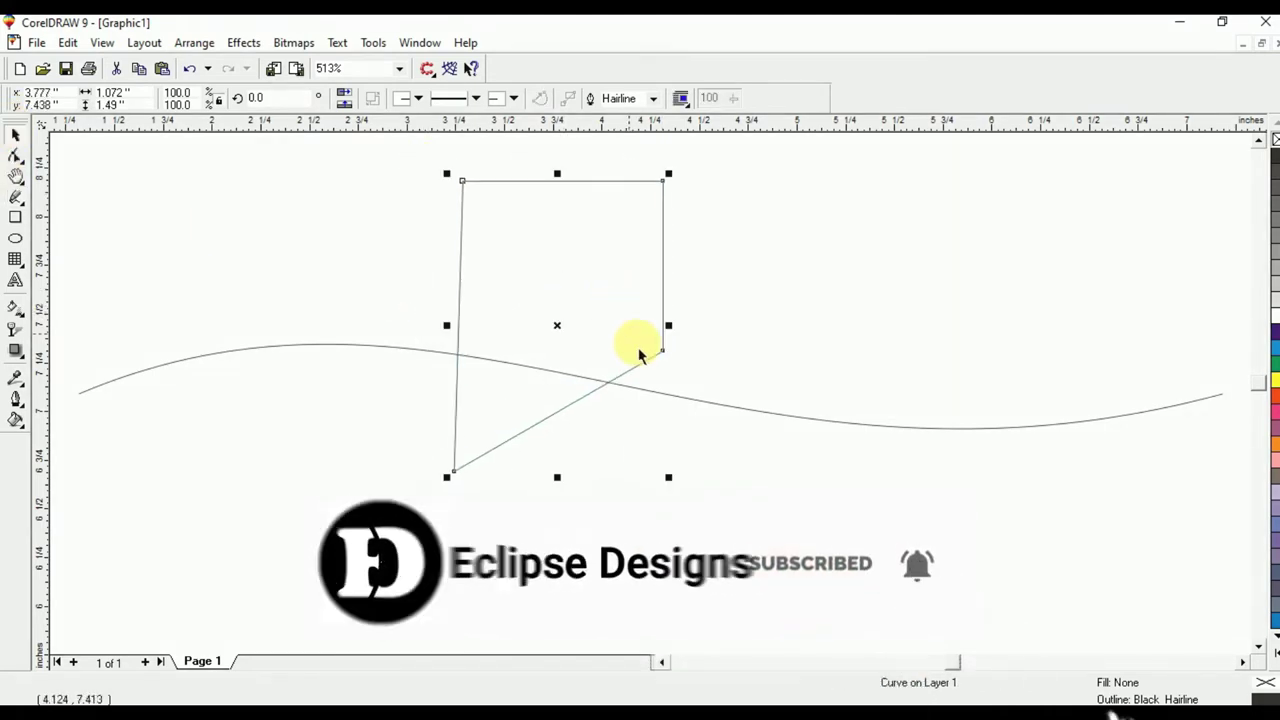
- Delete the S-shaped wave curve and move the closed four-sided shape about 0.57 in right and 0.4 in down
left_click(701, 407)
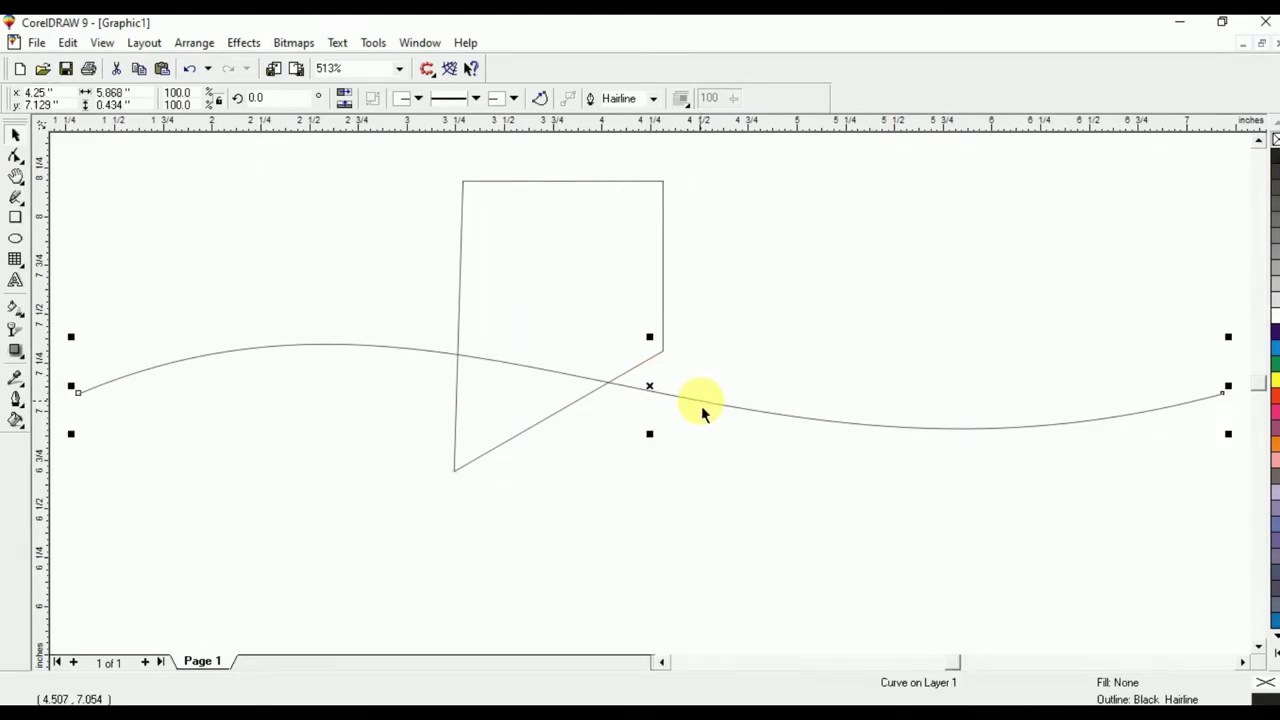
key("Delete")
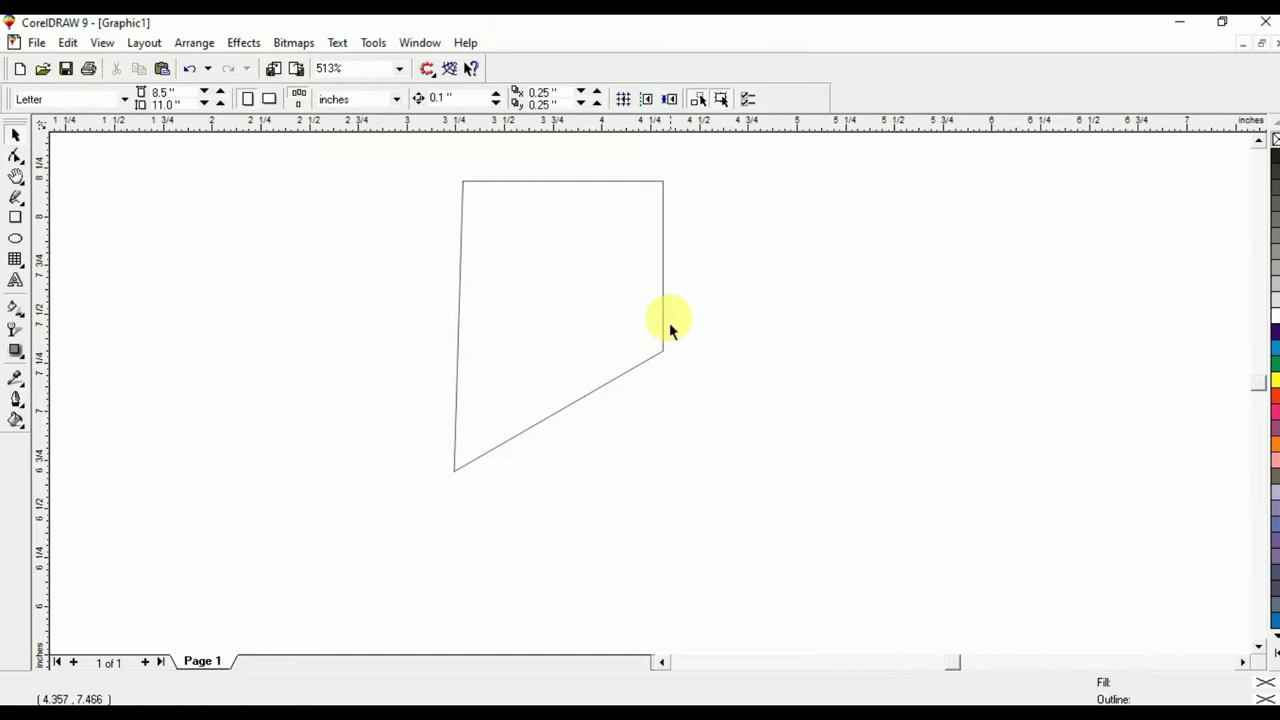
left_click_drag(618, 283, 729, 363)
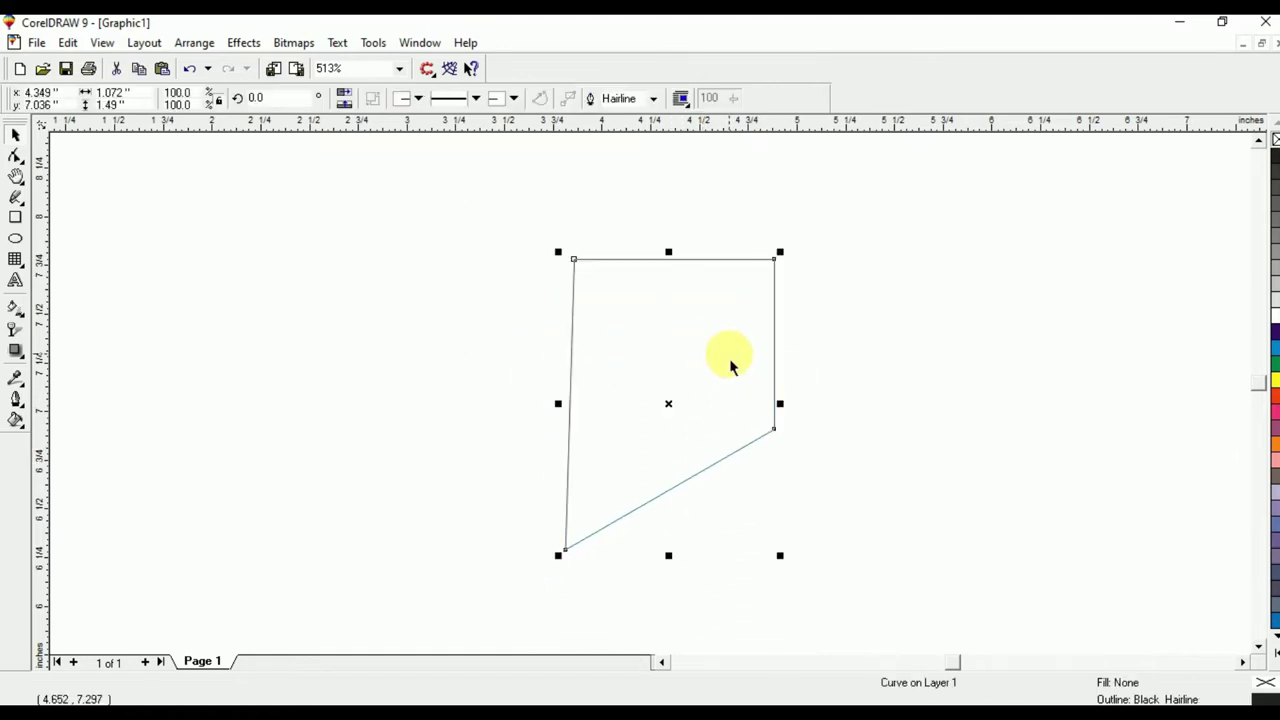
- Convert the top, right and slanted lower edges of the four-sided shape from lines to curves with the Shape tool
left_click(16, 157)
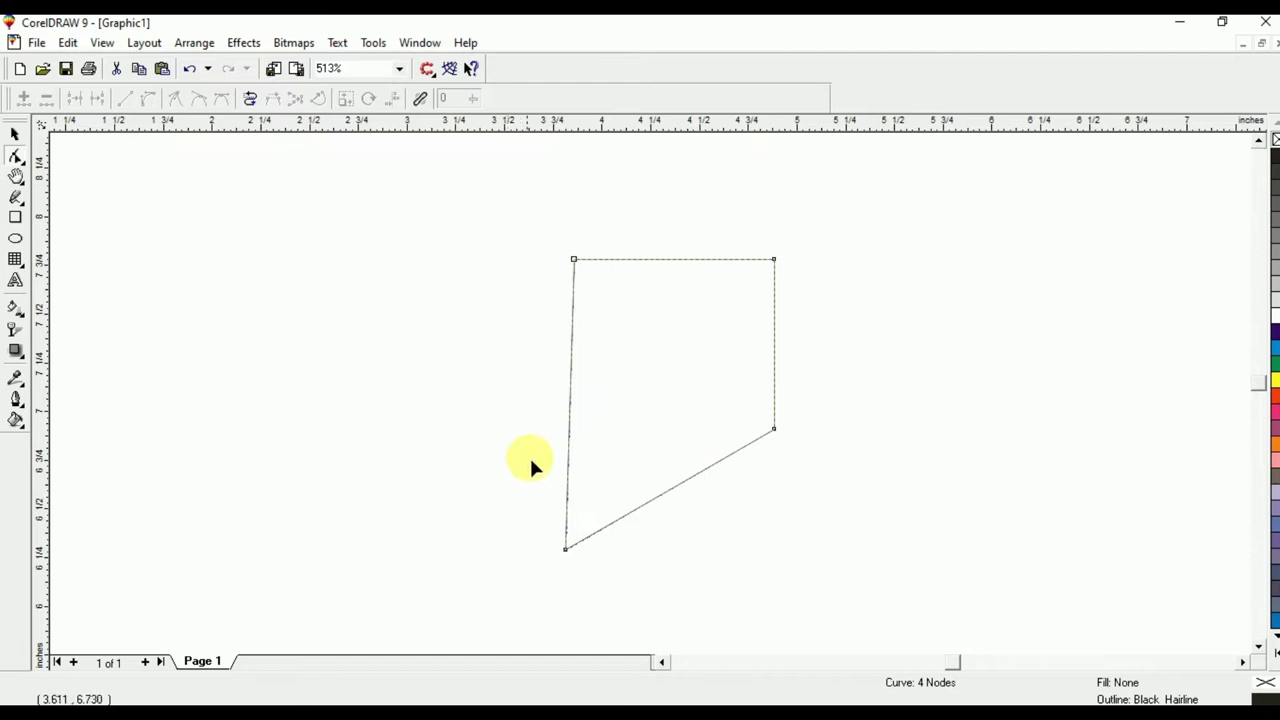
left_click(669, 259)
right_click(669, 259)
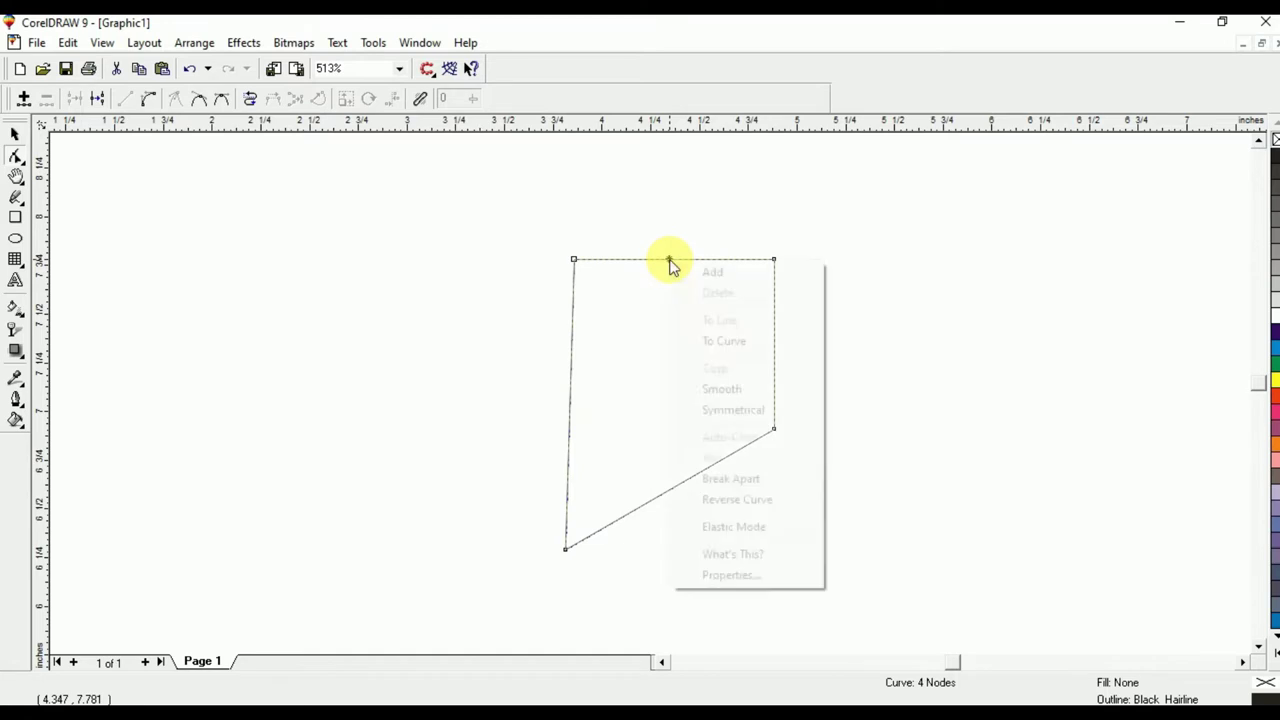
left_click(703, 343)
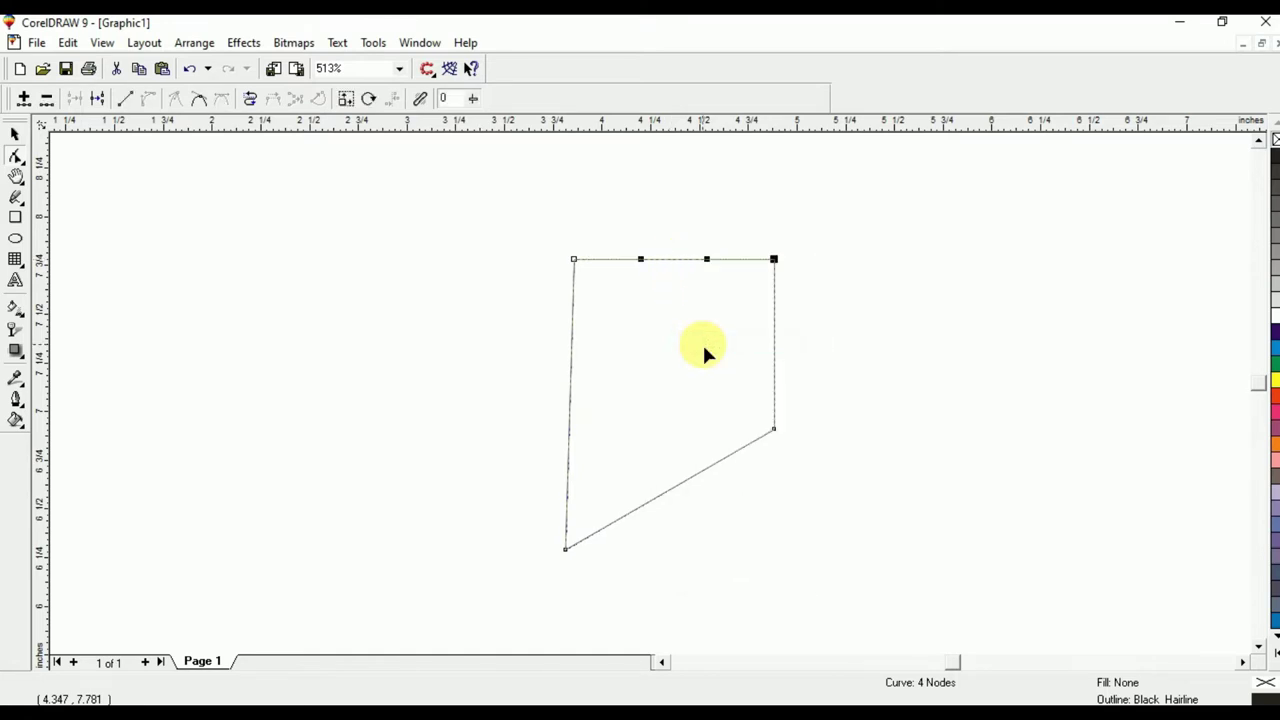
key("Escape")
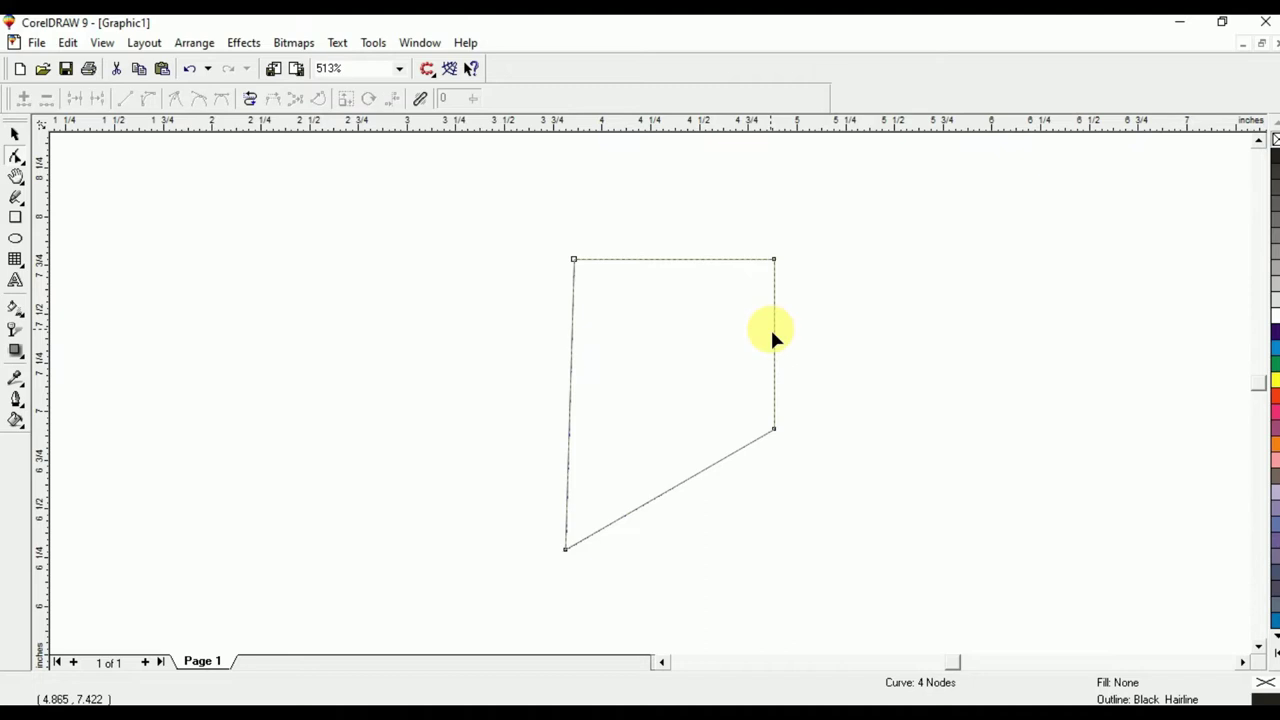
left_click(775, 337)
right_click(775, 337)
left_click(828, 420)
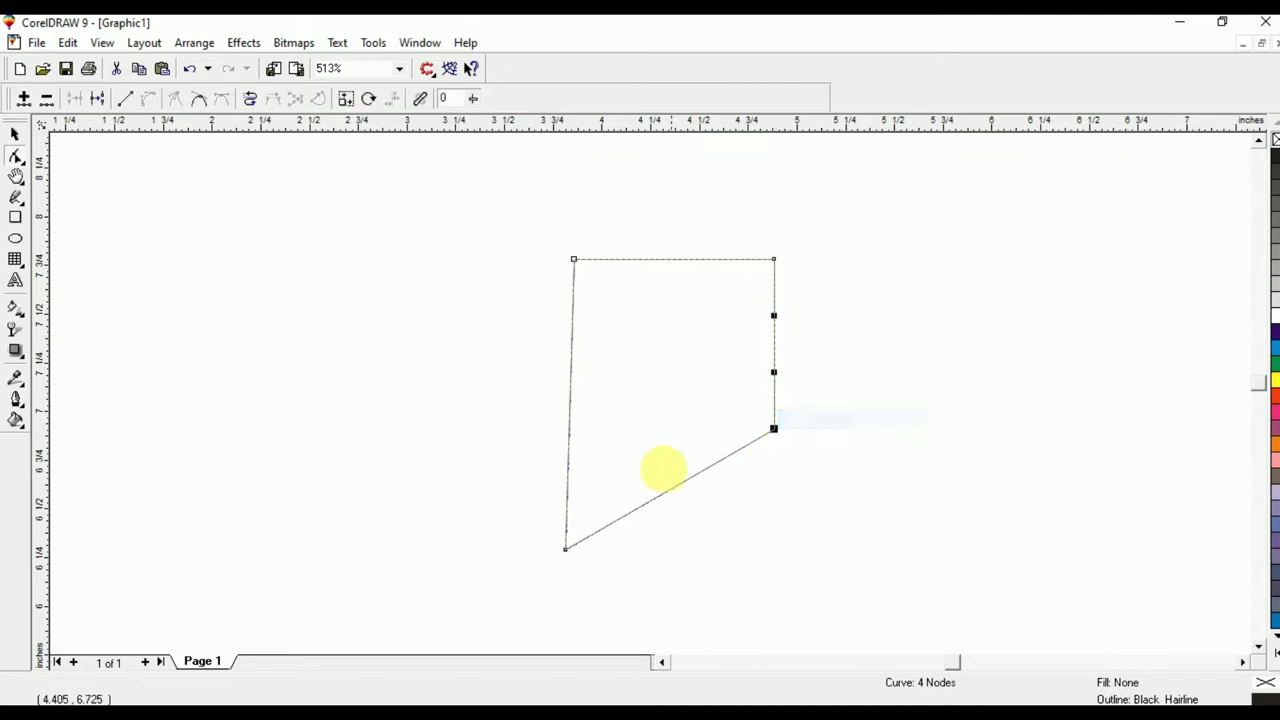
left_click(674, 487)
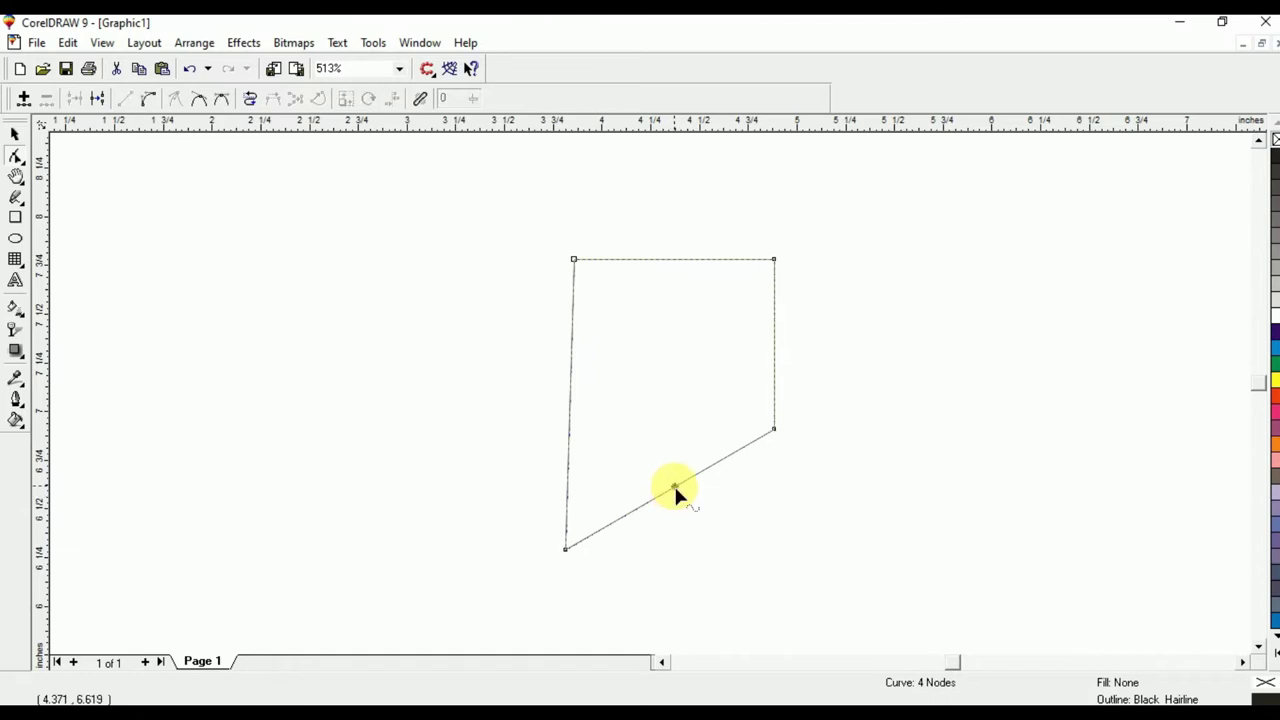
right_click(674, 487)
left_click(726, 240)
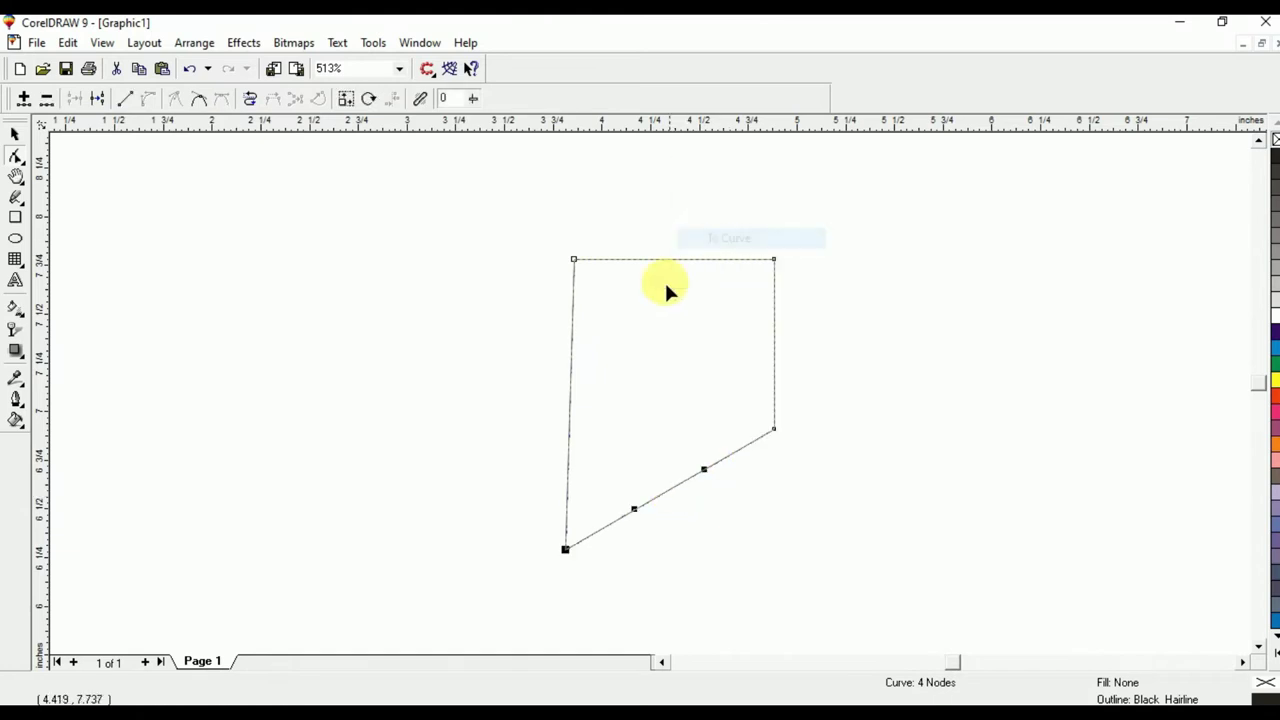
- Convert the shape's left edge to a curve and bend it into an S, inward near the top and outward near the bottom
left_click(571, 369)
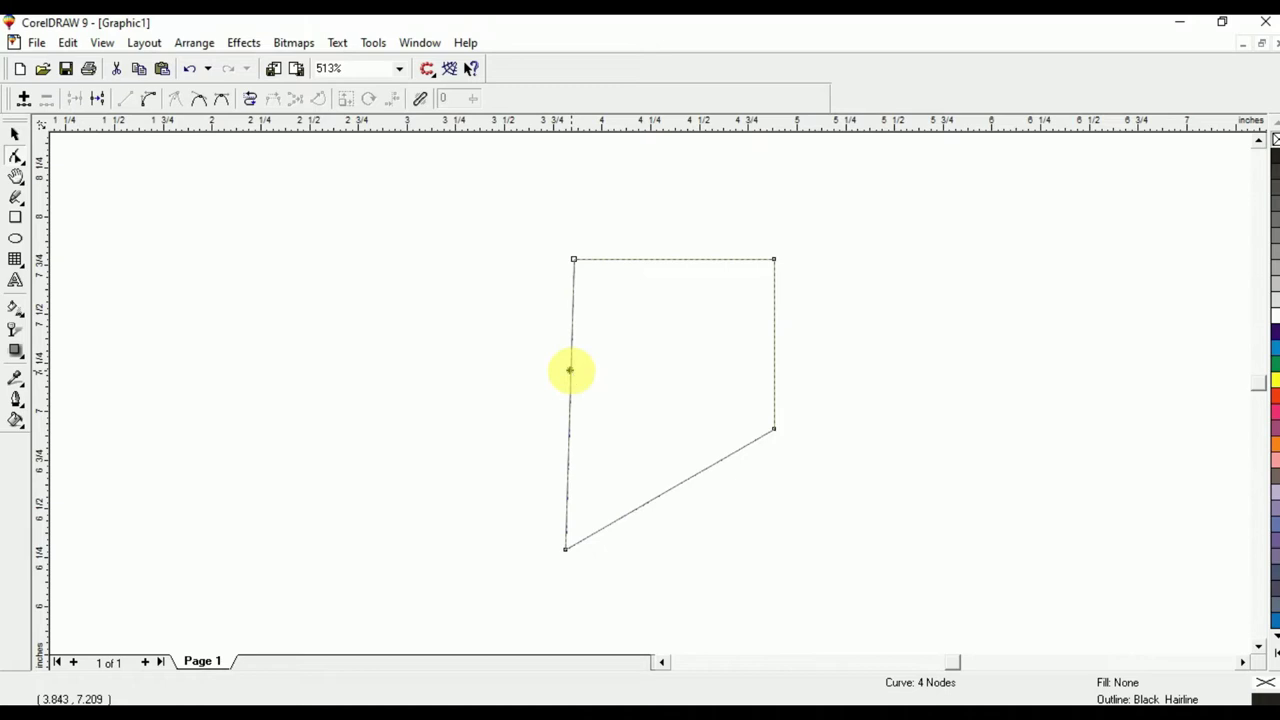
right_click(571, 369)
left_click(614, 453)
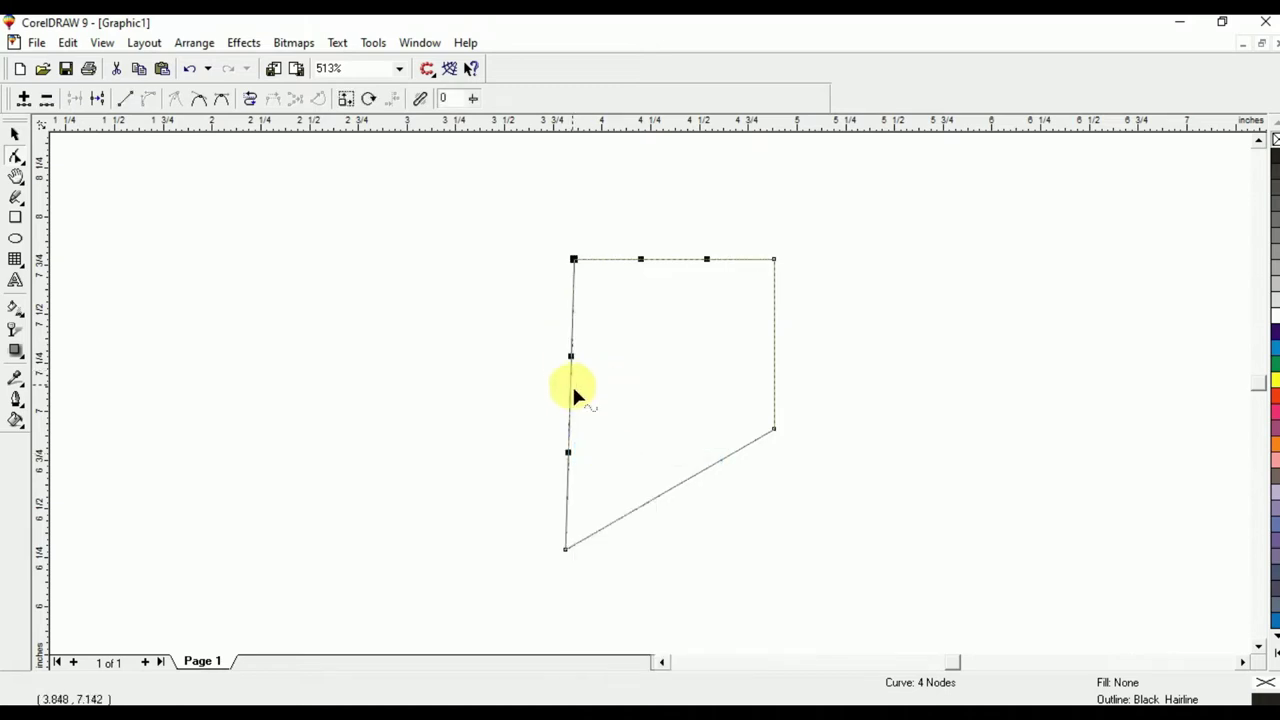
left_click_drag(573, 364, 640, 346)
left_click_drag(568, 455, 510, 451)
- Select the shape's upper-right corner node and pull the top edge upward into a rounded arch
left_click(677, 257)
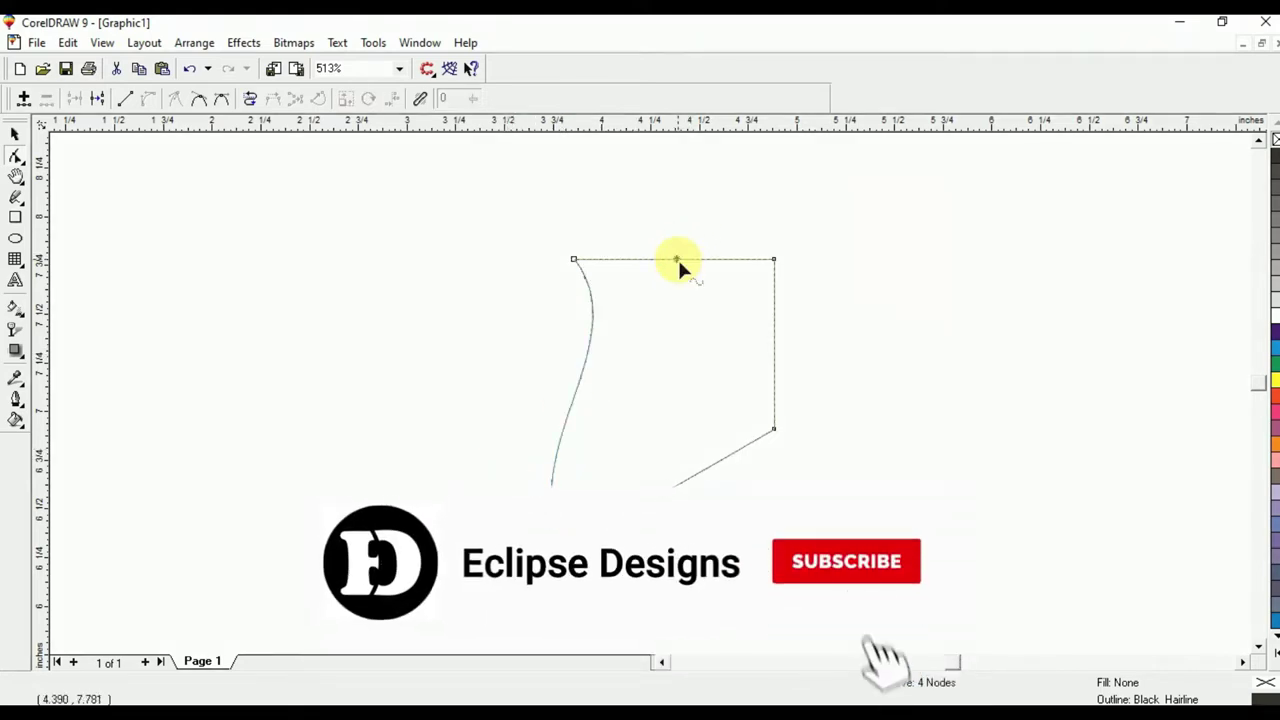
left_click(774, 259)
key("KP_Add")
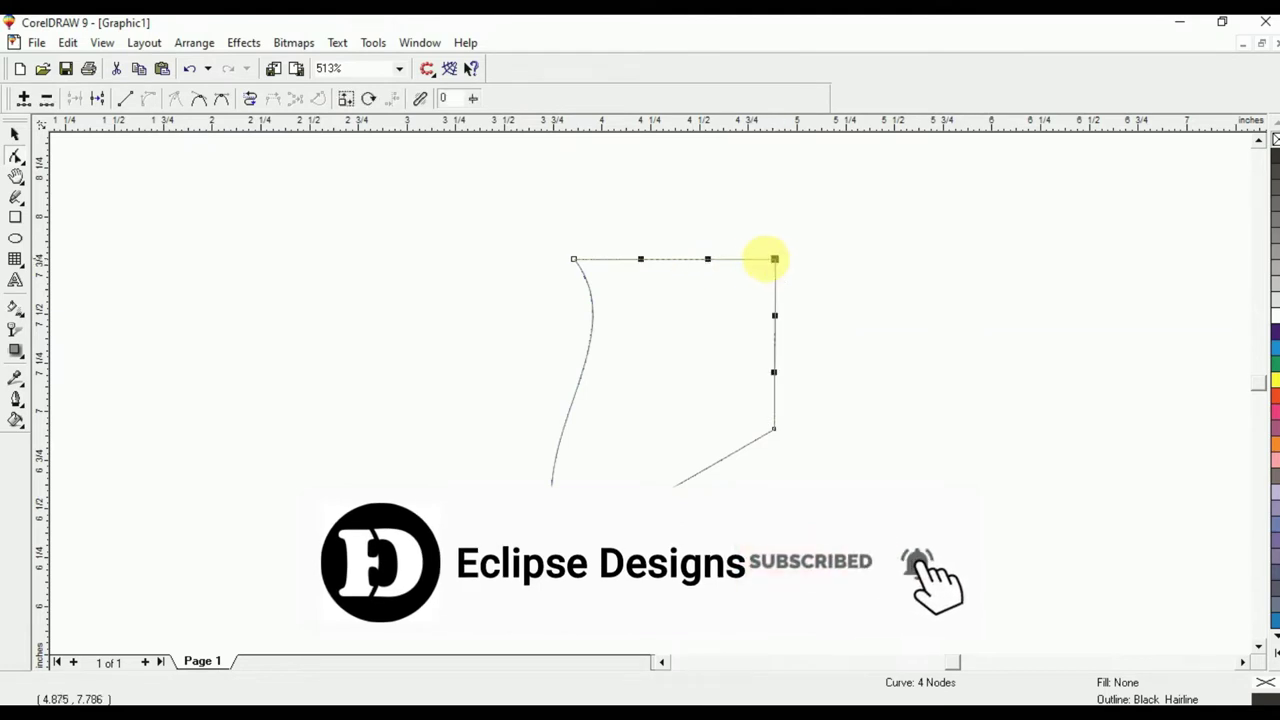
left_click_drag(678, 259, 674, 200)
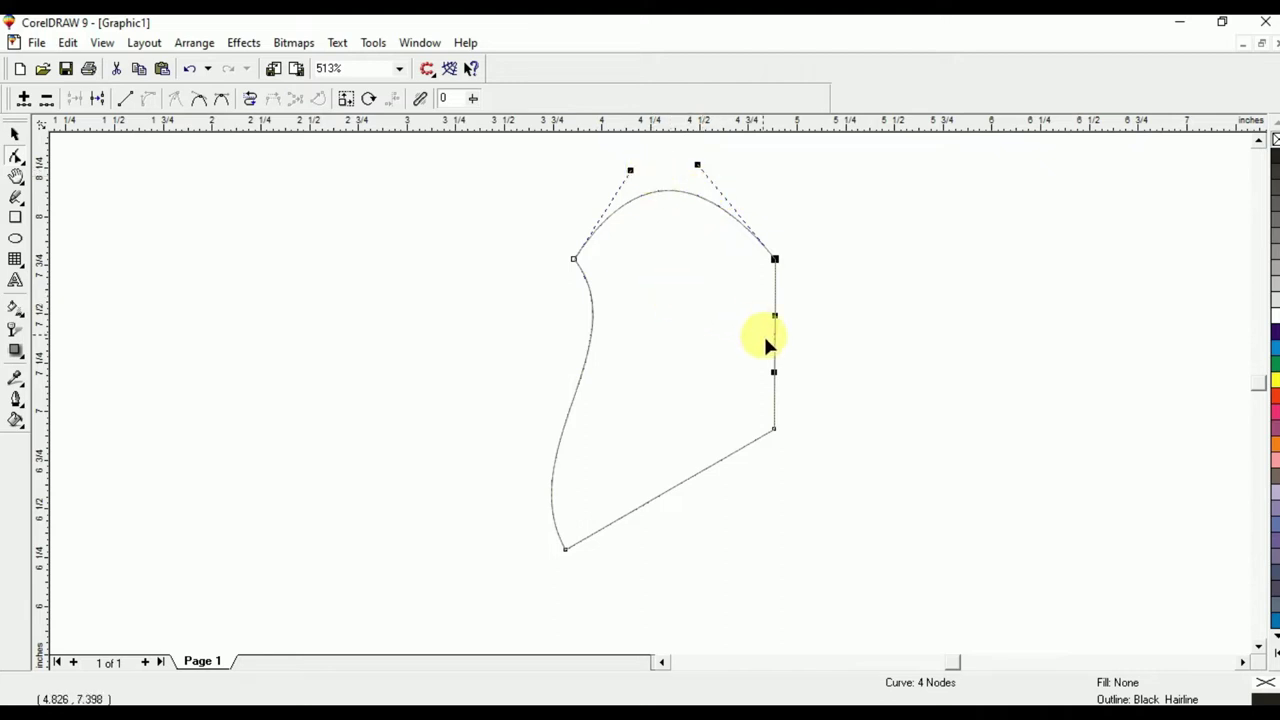
- Bend the straight right and lower sides of the four-node shape into curves with the Shape tool
left_click_drag(775, 317, 861, 289)
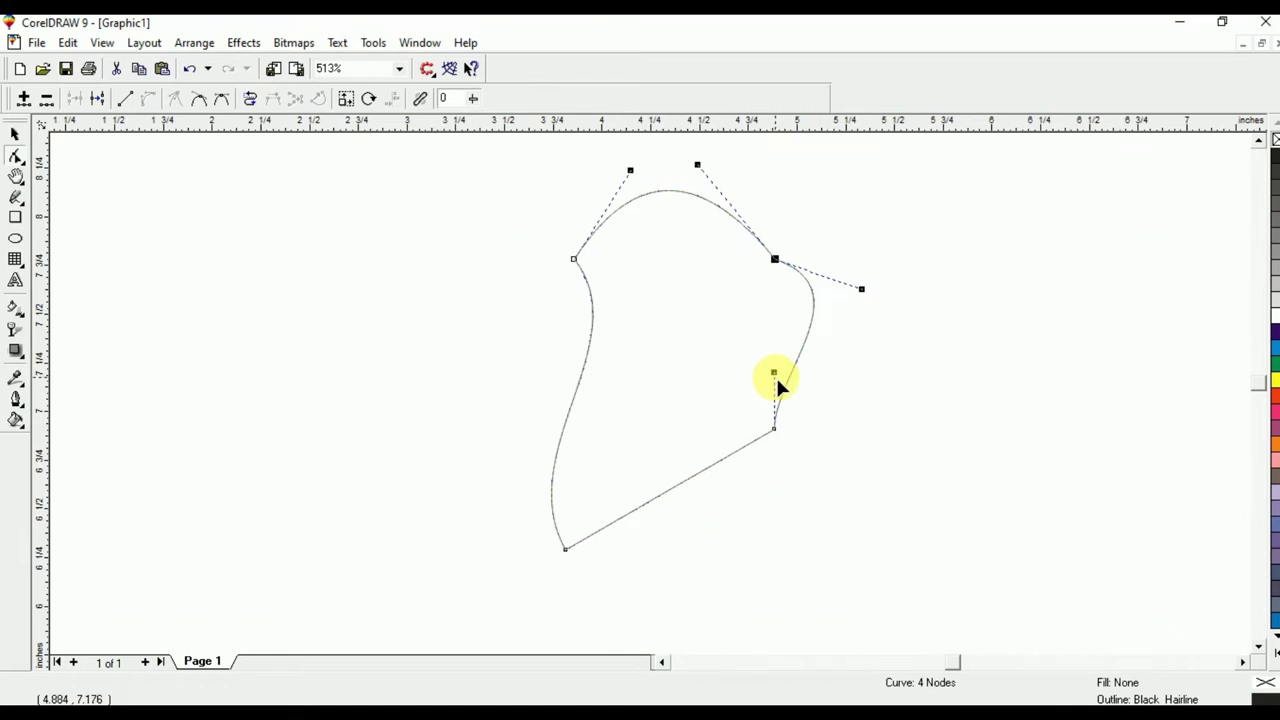
left_click_drag(774, 373, 705, 388)
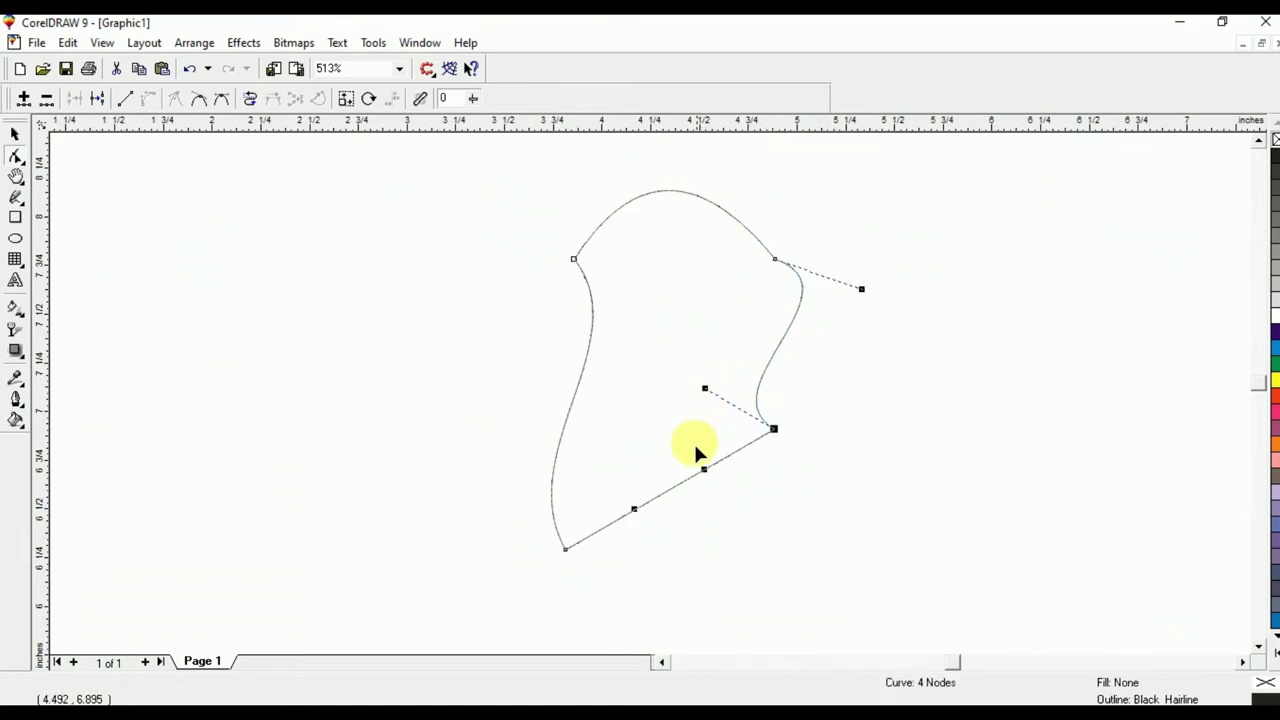
left_click_drag(669, 488, 639, 441)
- Delete the curved four-node shape
key("space")
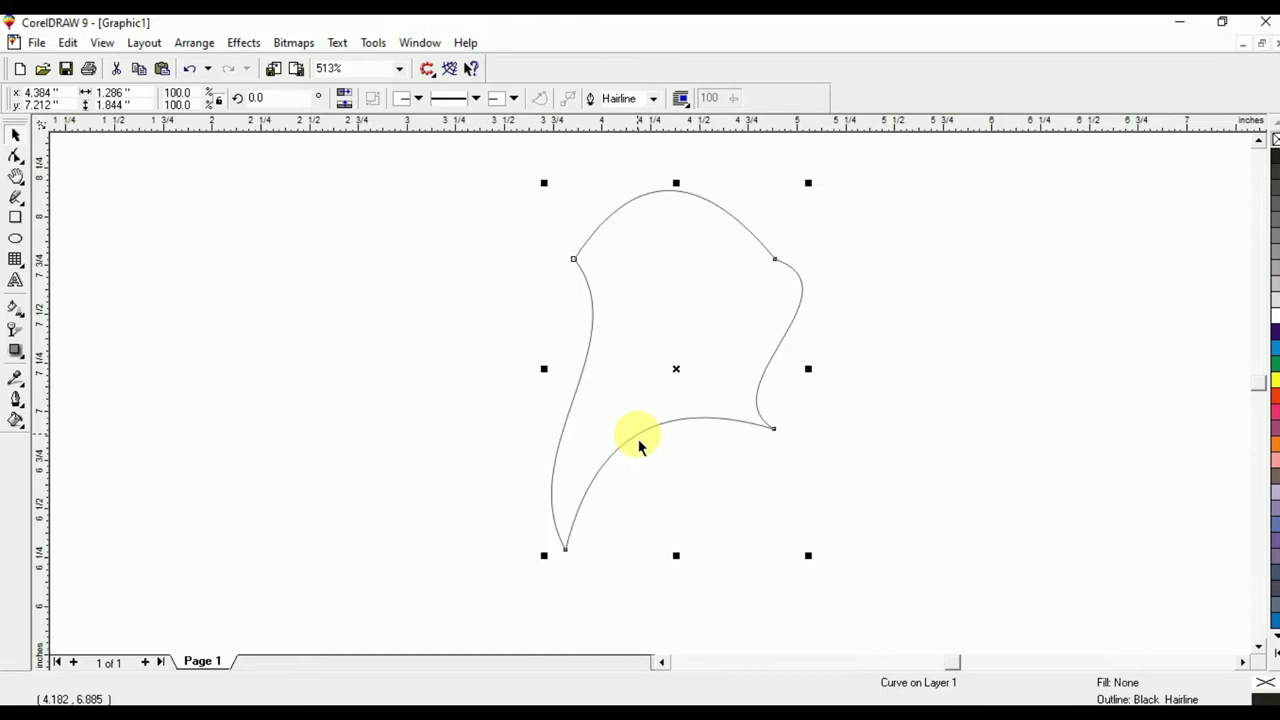
key("Delete")
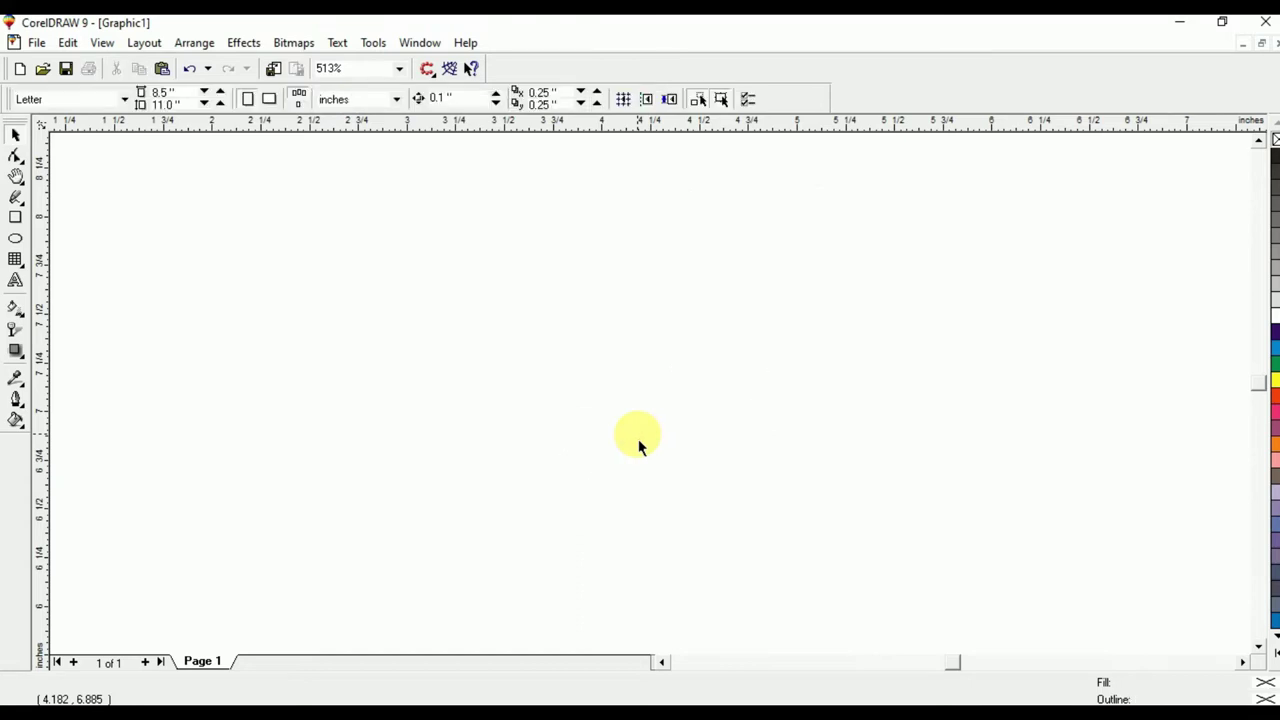
- Draw a circle about 1.73 inches across and a straight horizontal line about 2.39 inches long across its middle
left_click(15, 240)
left_click_drag(480, 217, 826, 543)
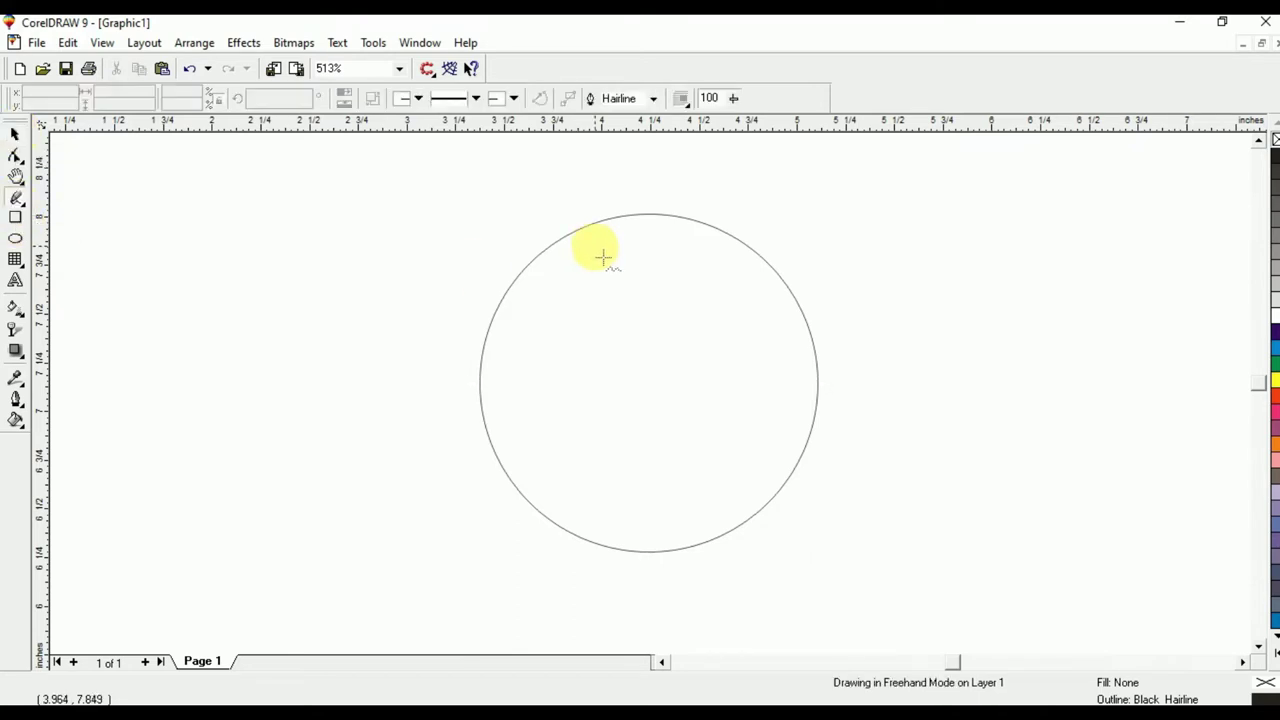
left_click(436, 383)
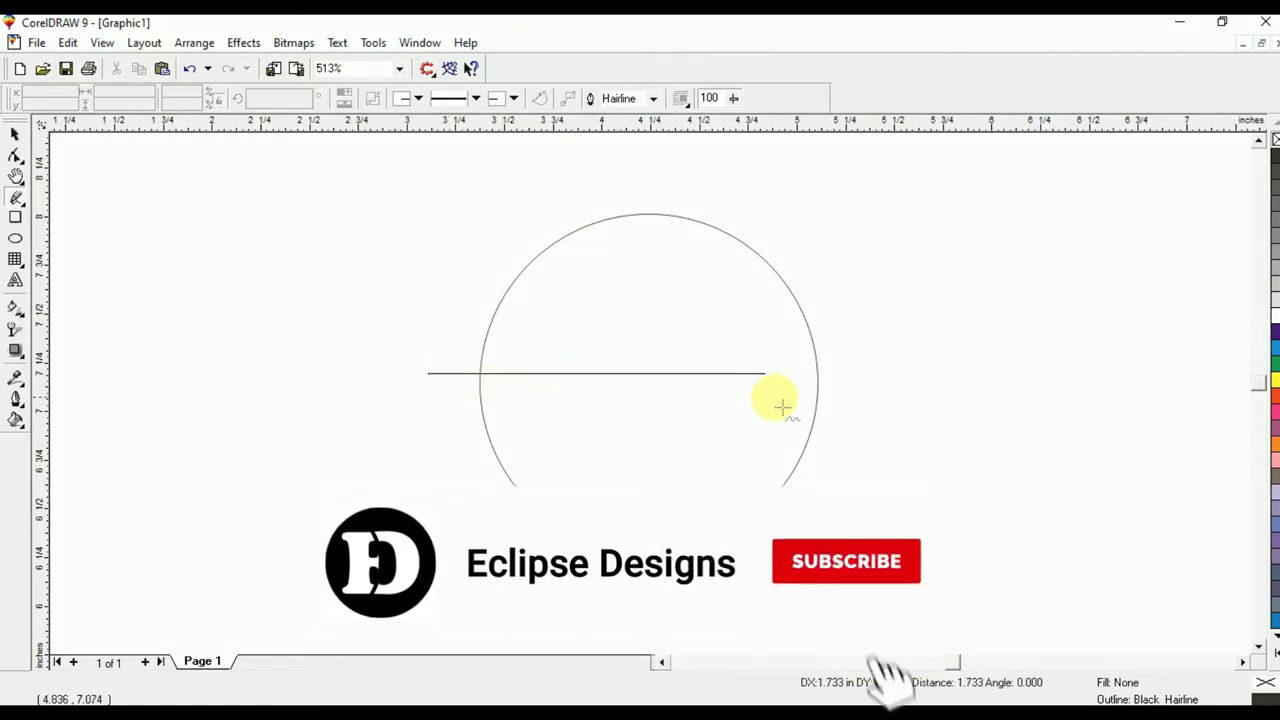
left_click(901, 374)
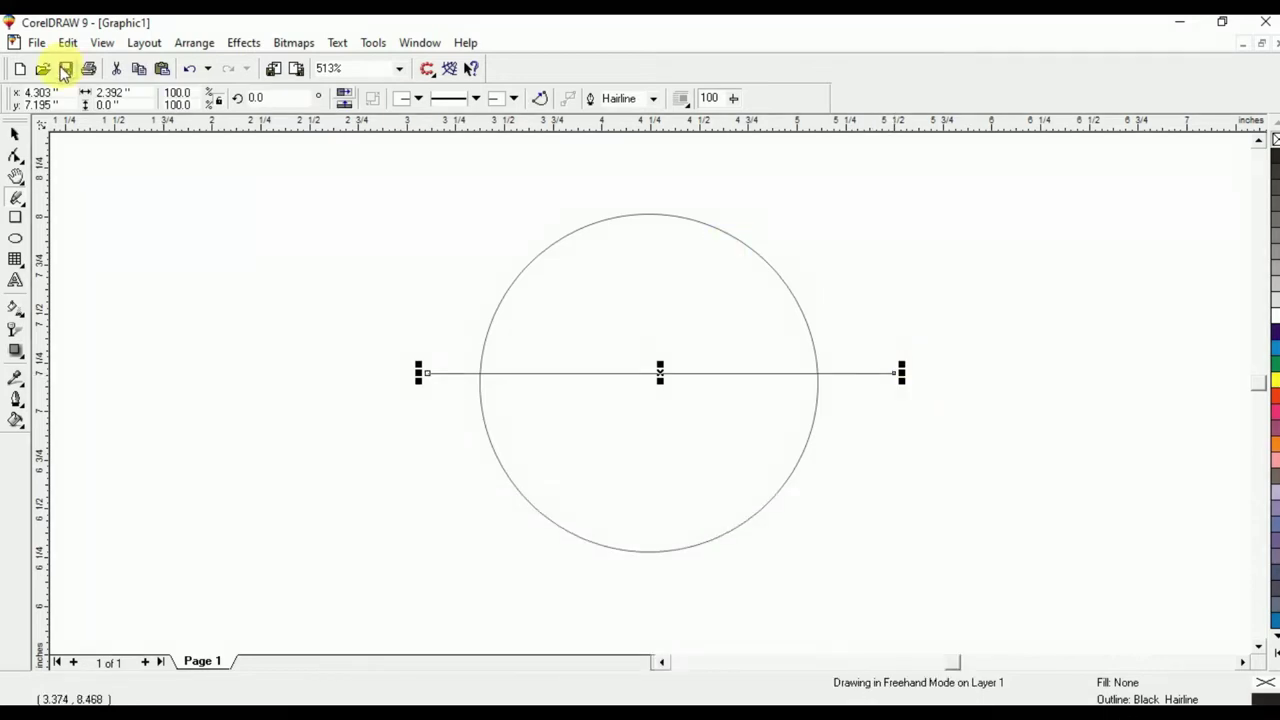
- Align the horizontal line and the circle on their centres, both horizontally and vertically
left_click(15, 136)
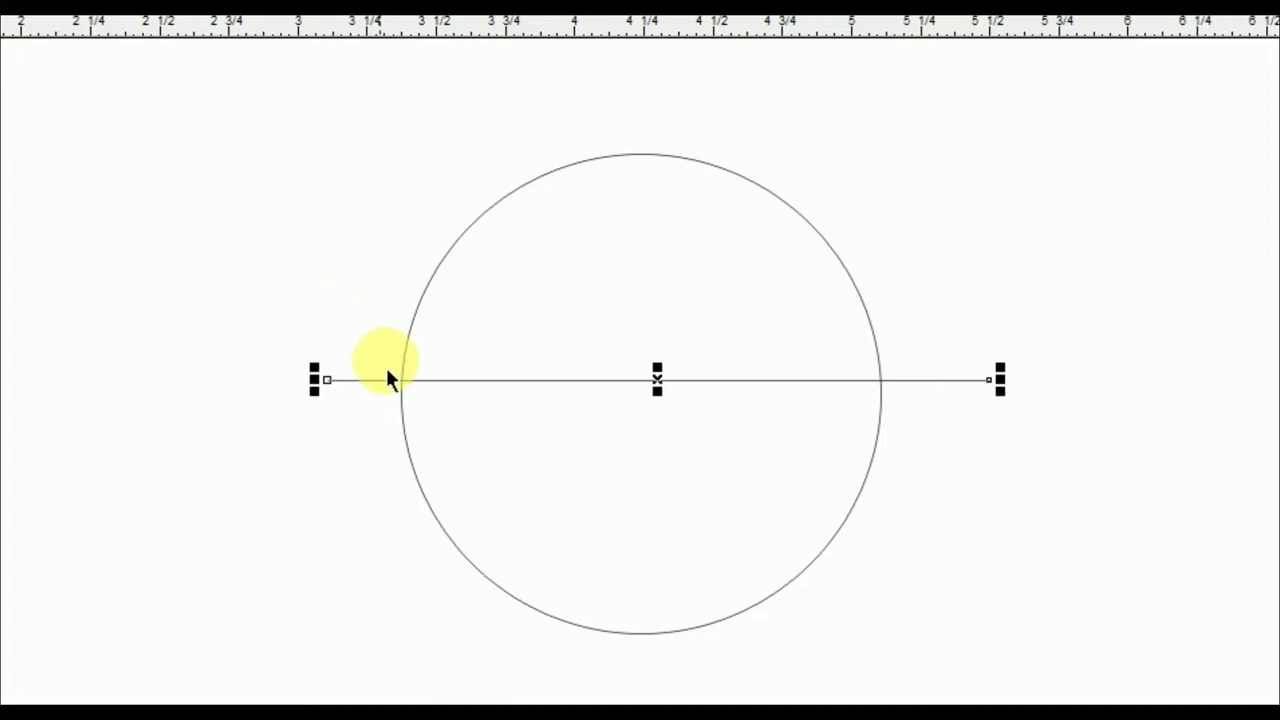
left_click(444, 266, "shift")
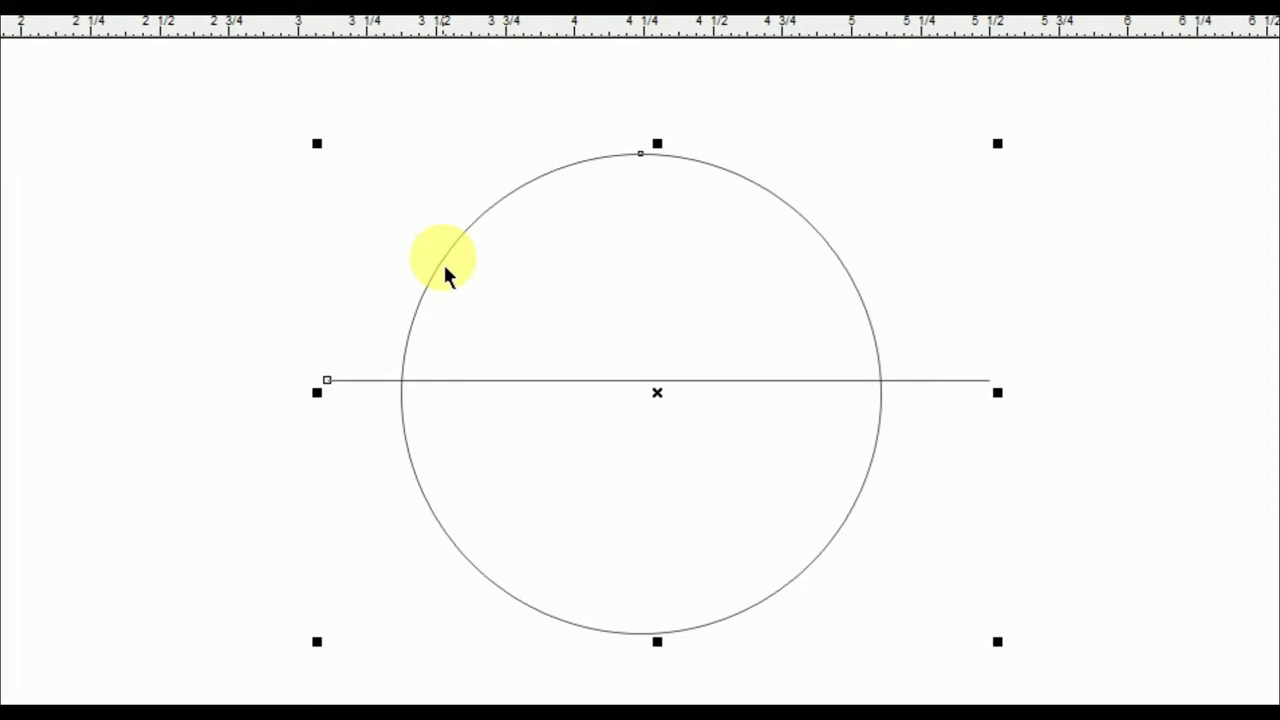
key("c")
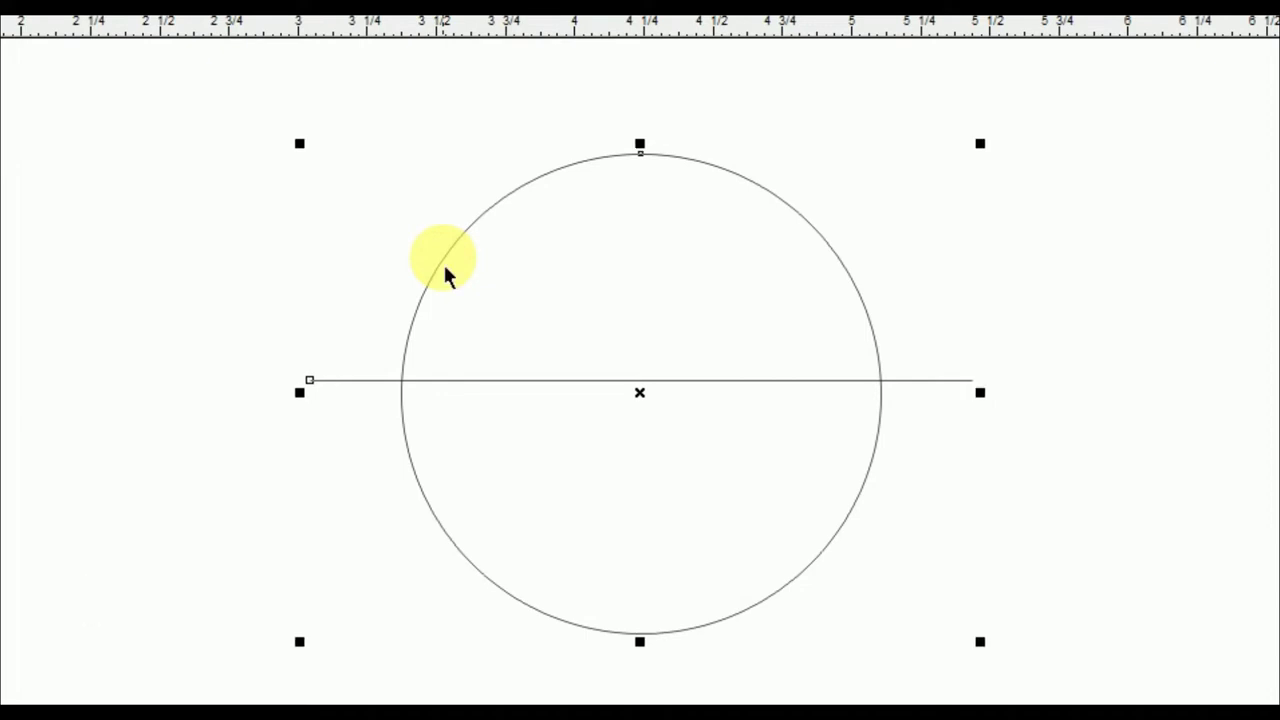
key("e")
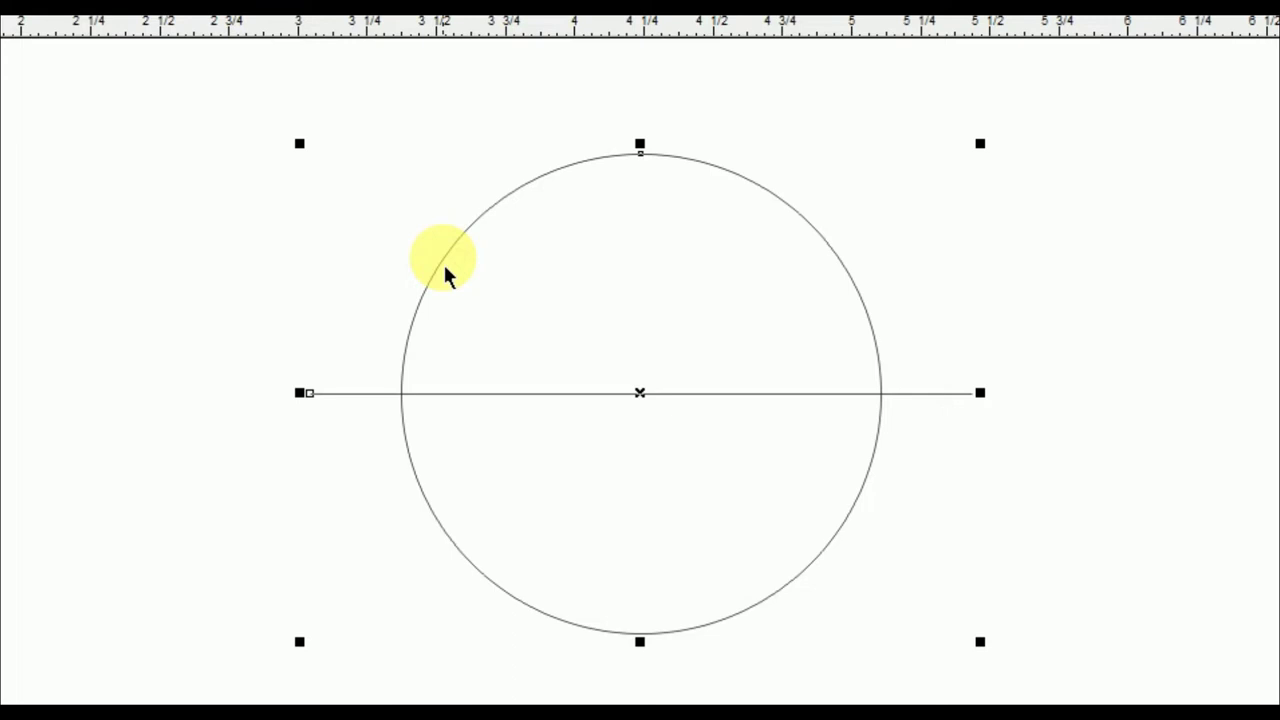
left_click(346, 297)
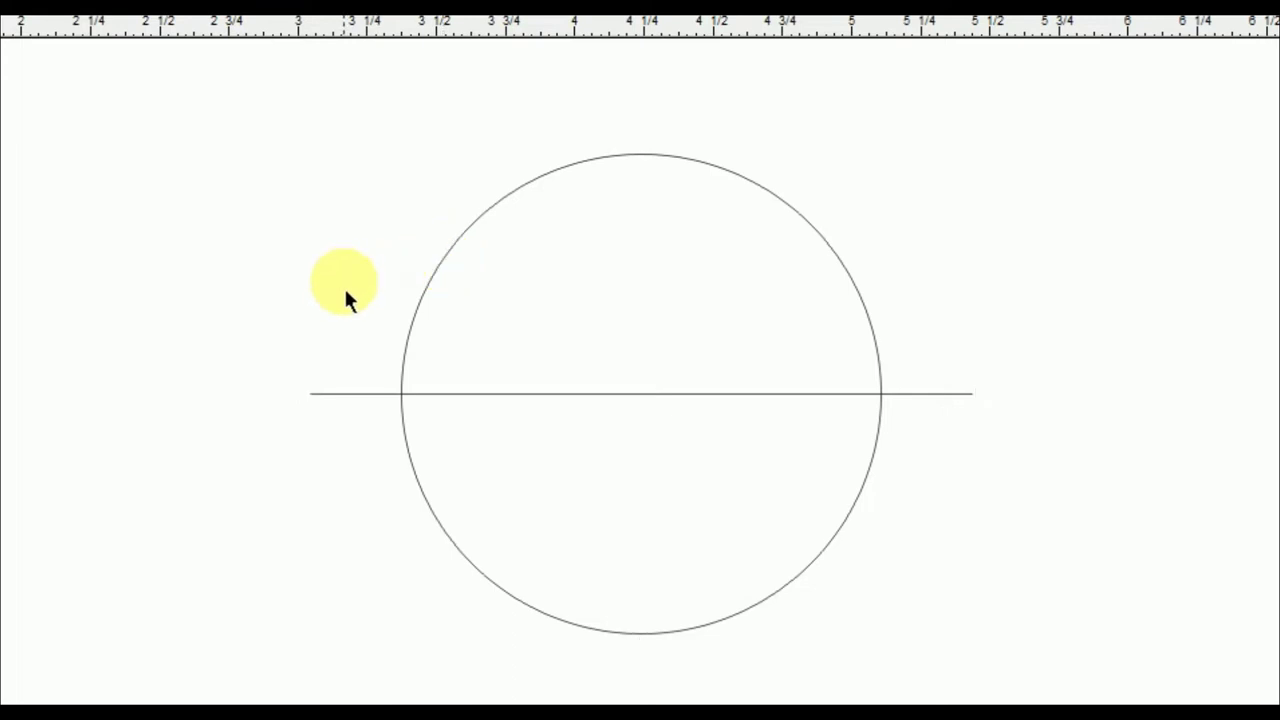
- Convert the horizontal line into an editable curve
left_click(357, 412)
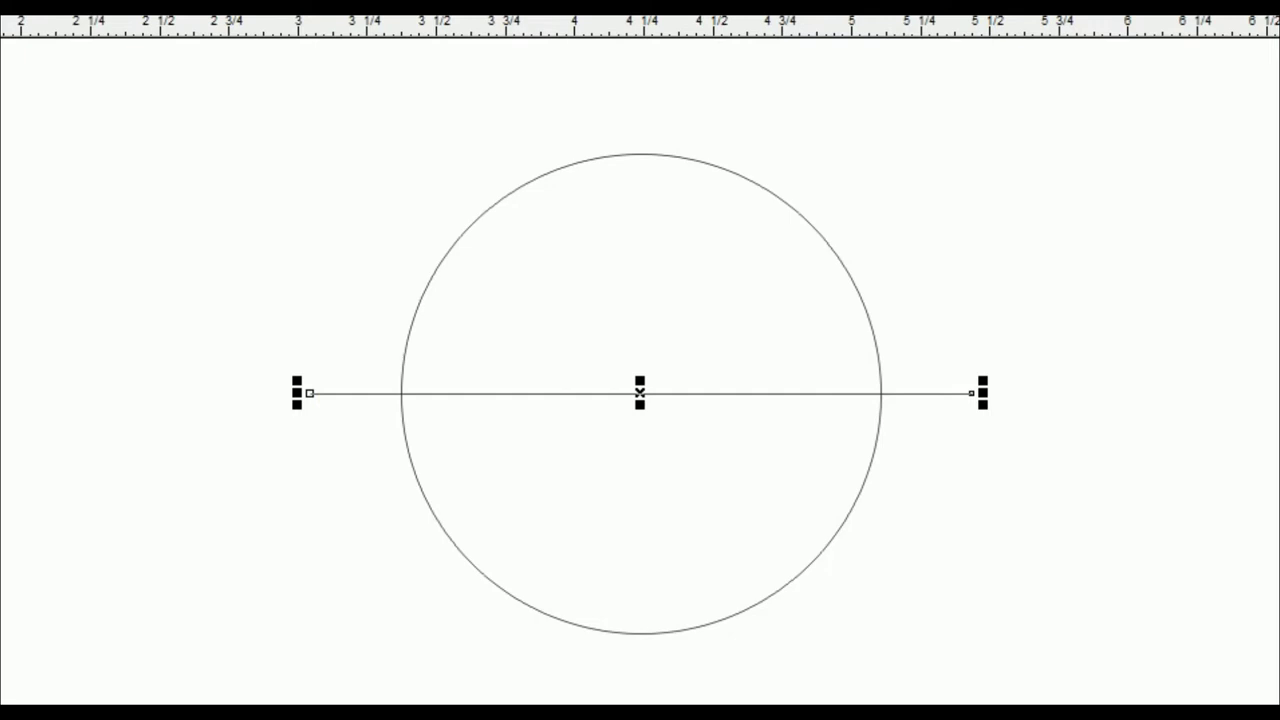
left_click(428, 354)
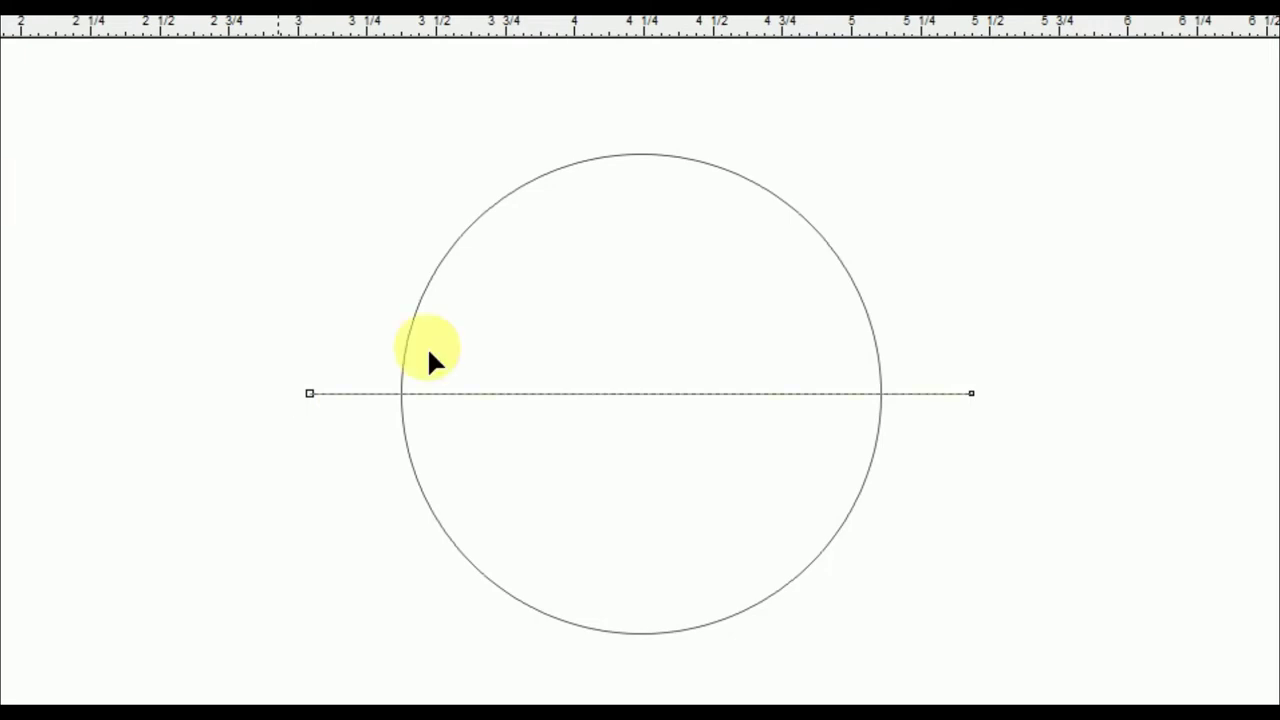
right_click(644, 394)
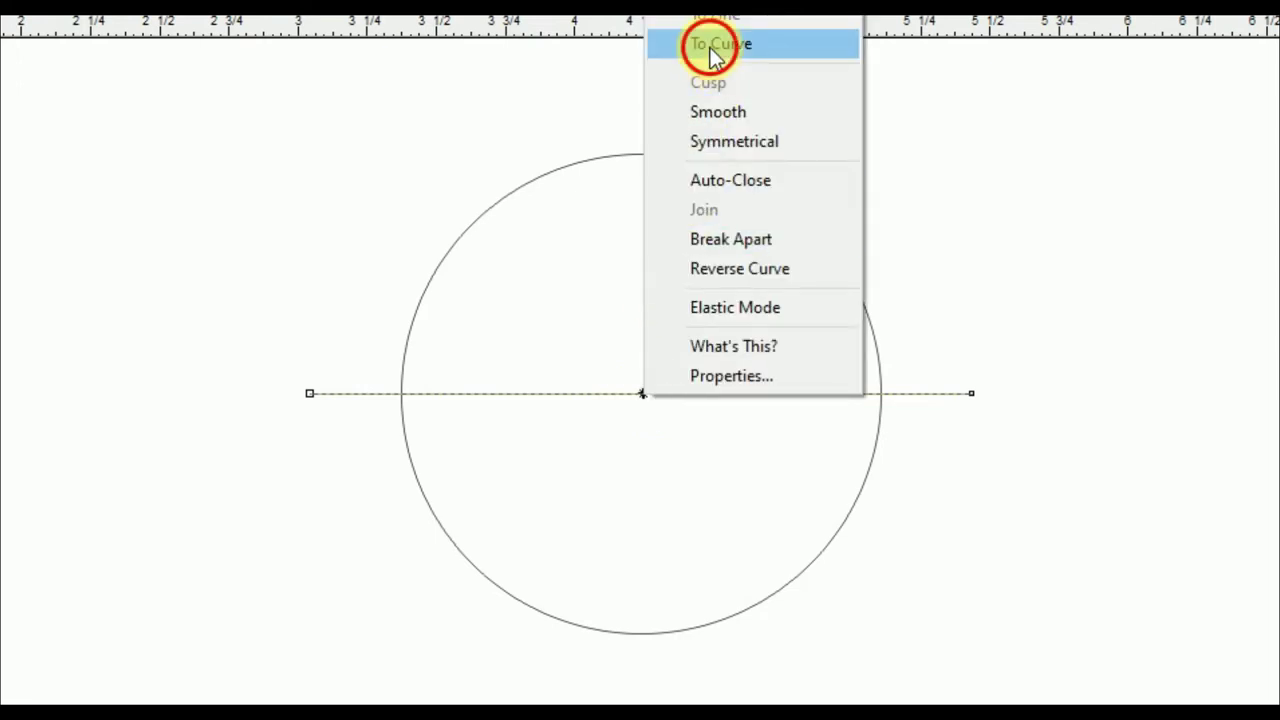
left_click(710, 46)
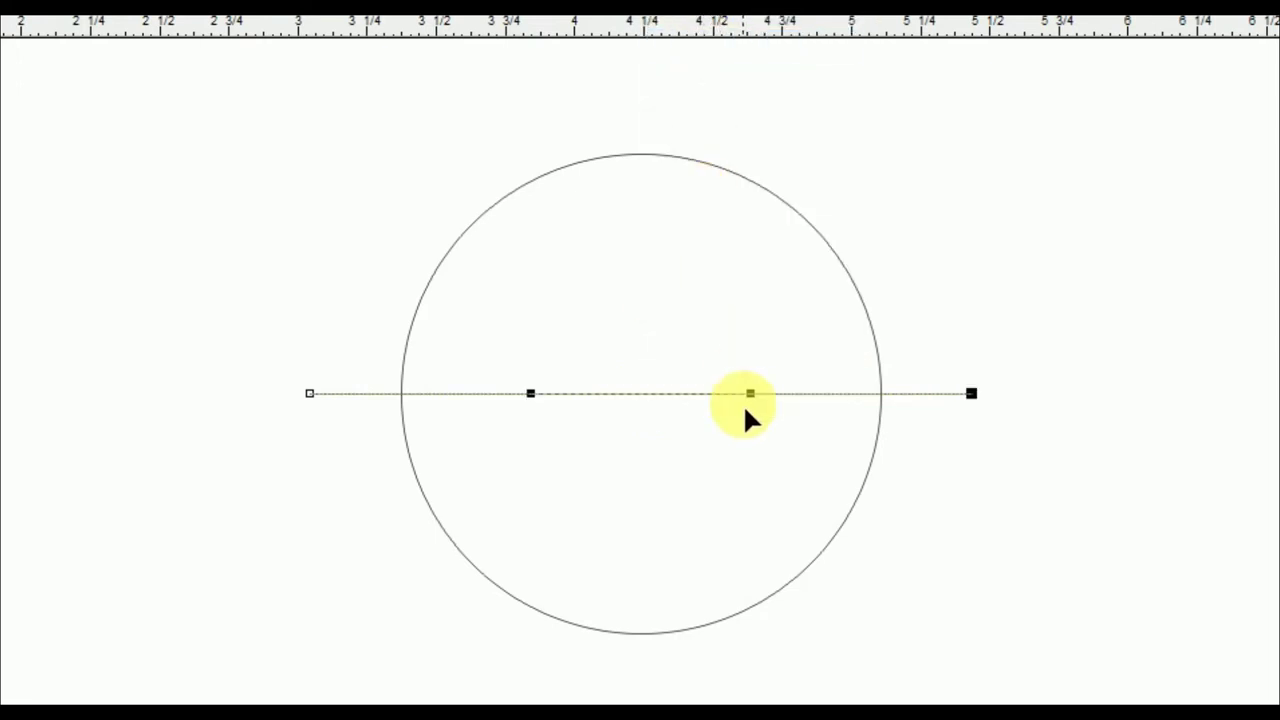
- Shape the line into an S-wave, pulling its right control handle upward and its left one downward
left_click_drag(750, 393, 762, 291)
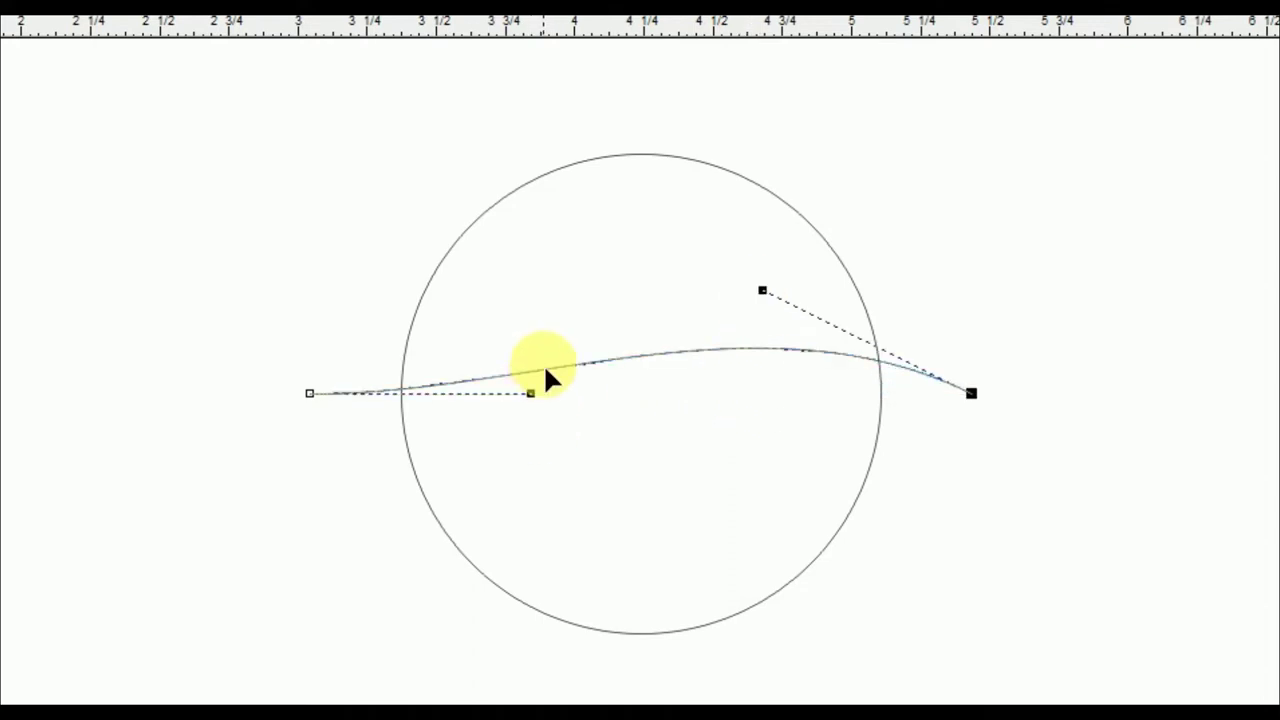
left_click_drag(537, 392, 533, 514)
left_click(762, 290)
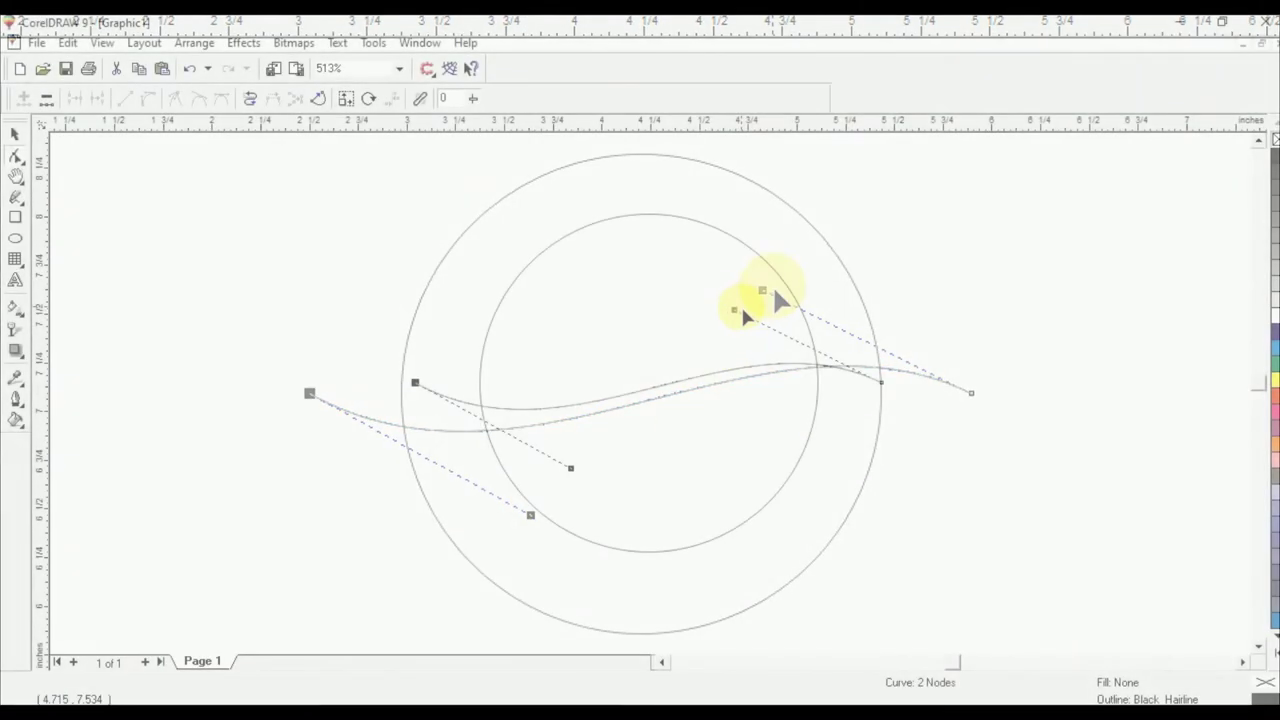
left_click_drag(735, 306, 735, 296)
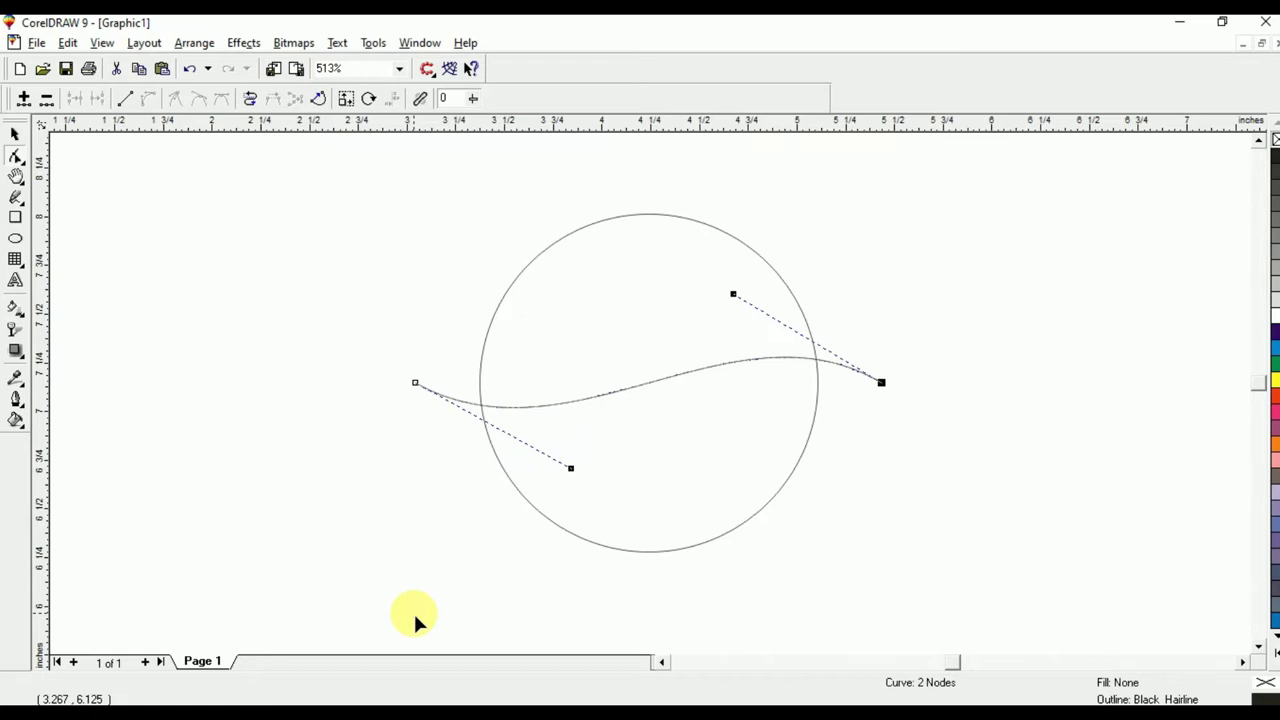
- Trim the circle with the wavy line
key("space")
key("Tab")
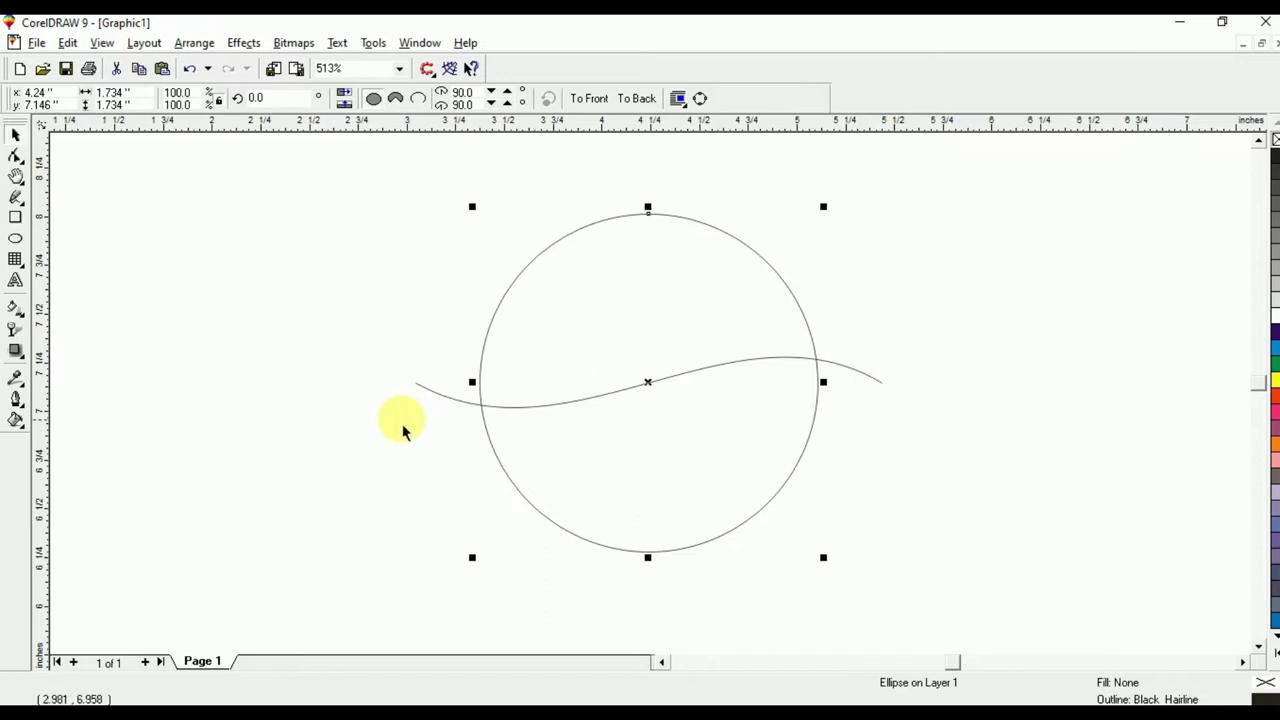
left_click(440, 394)
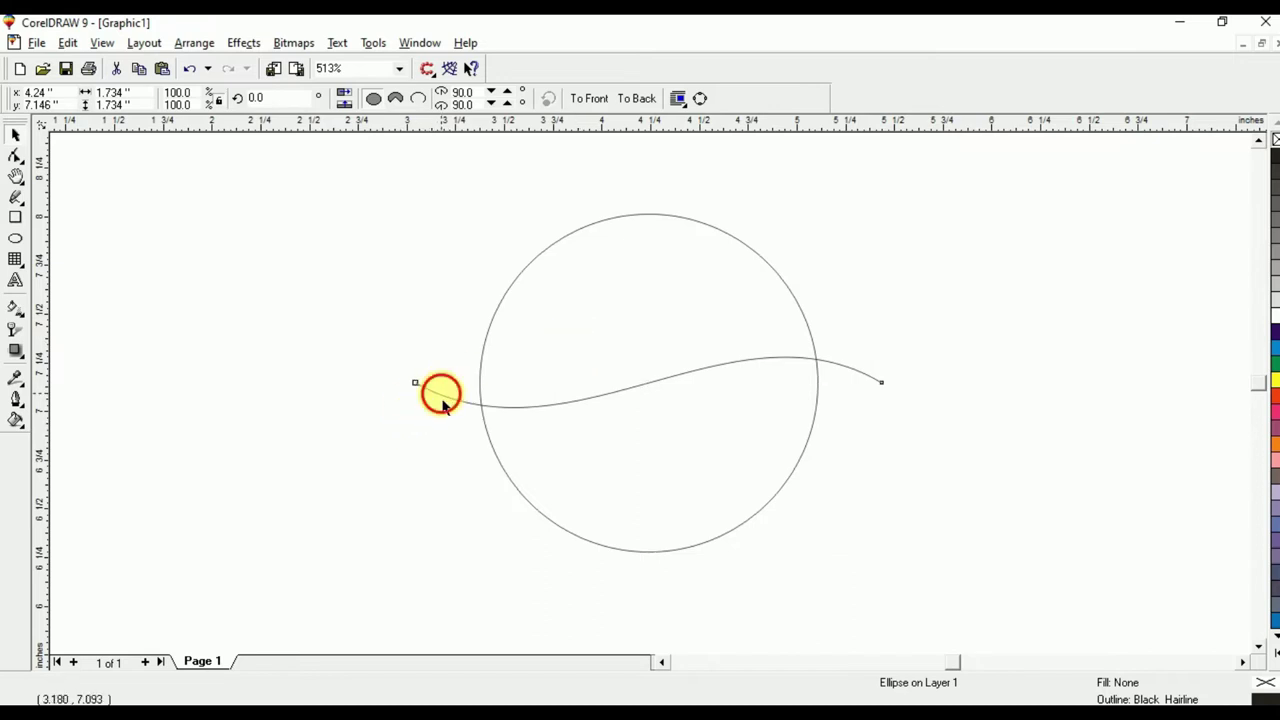
left_click(500, 313, "shift")
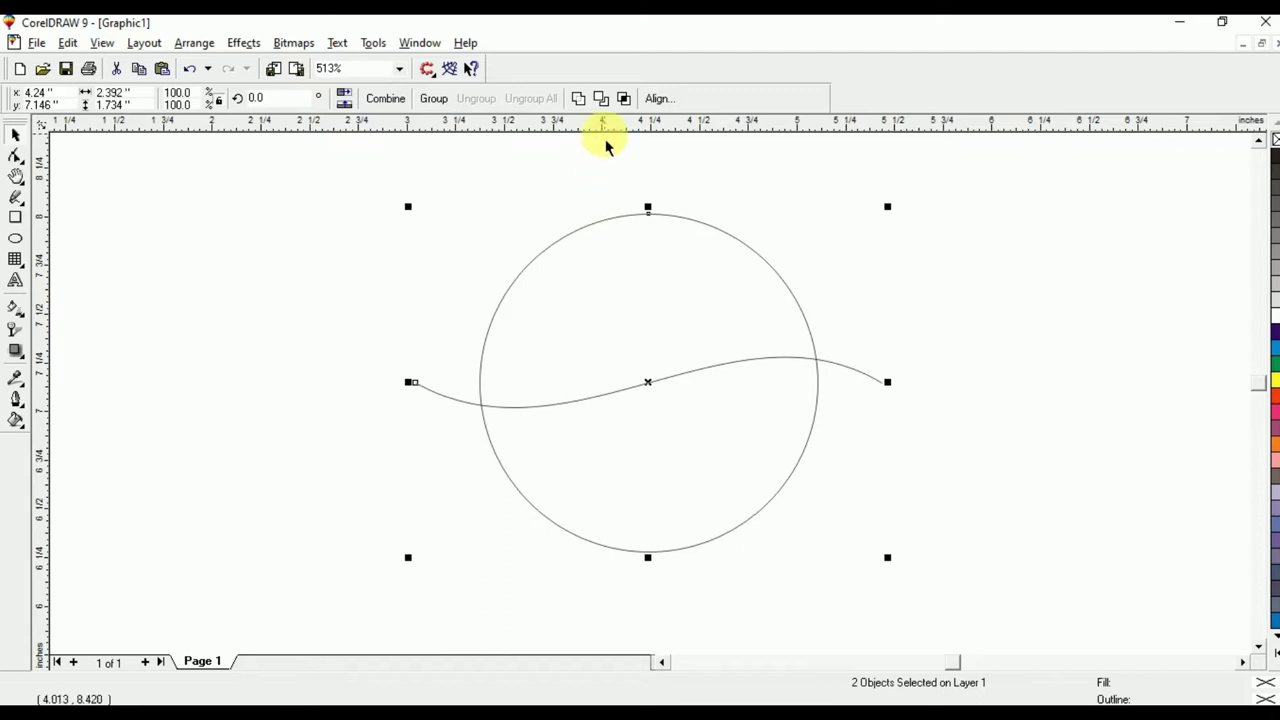
left_click(600, 100)
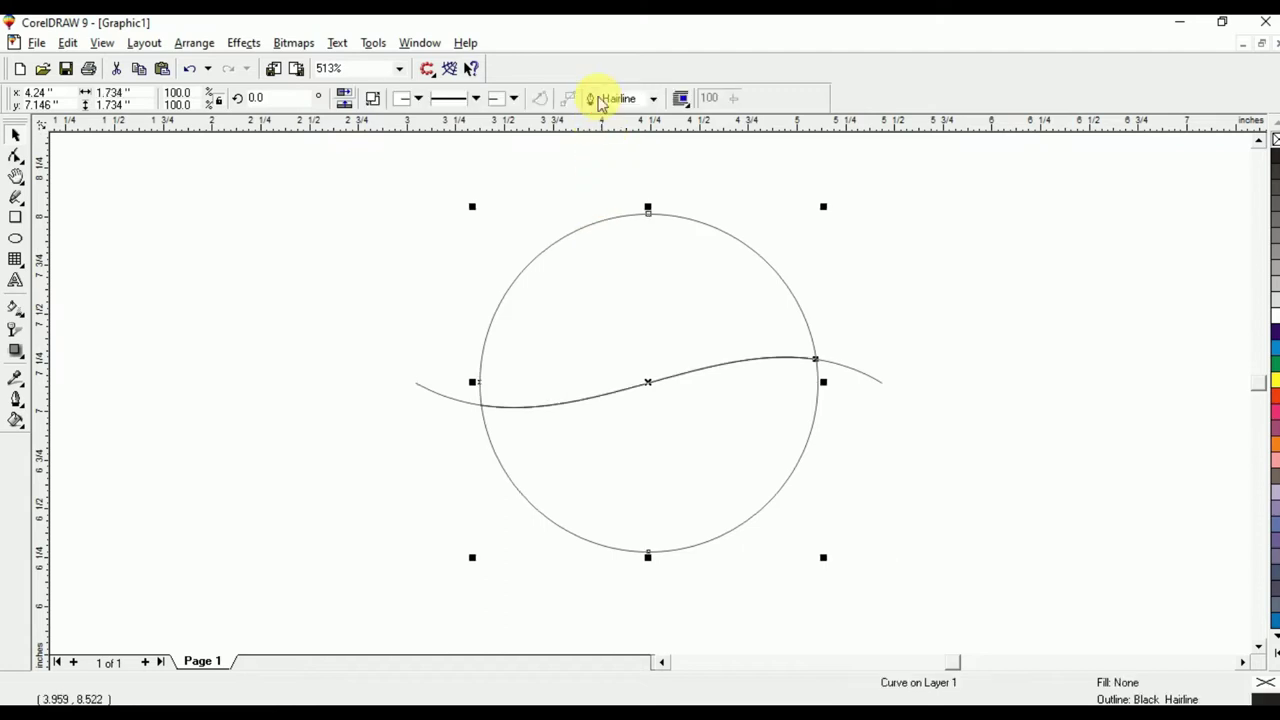
- Move the trimmed circle away from the wavy line and undo the move
left_click(438, 338)
left_click_drag(488, 336, 272, 322)
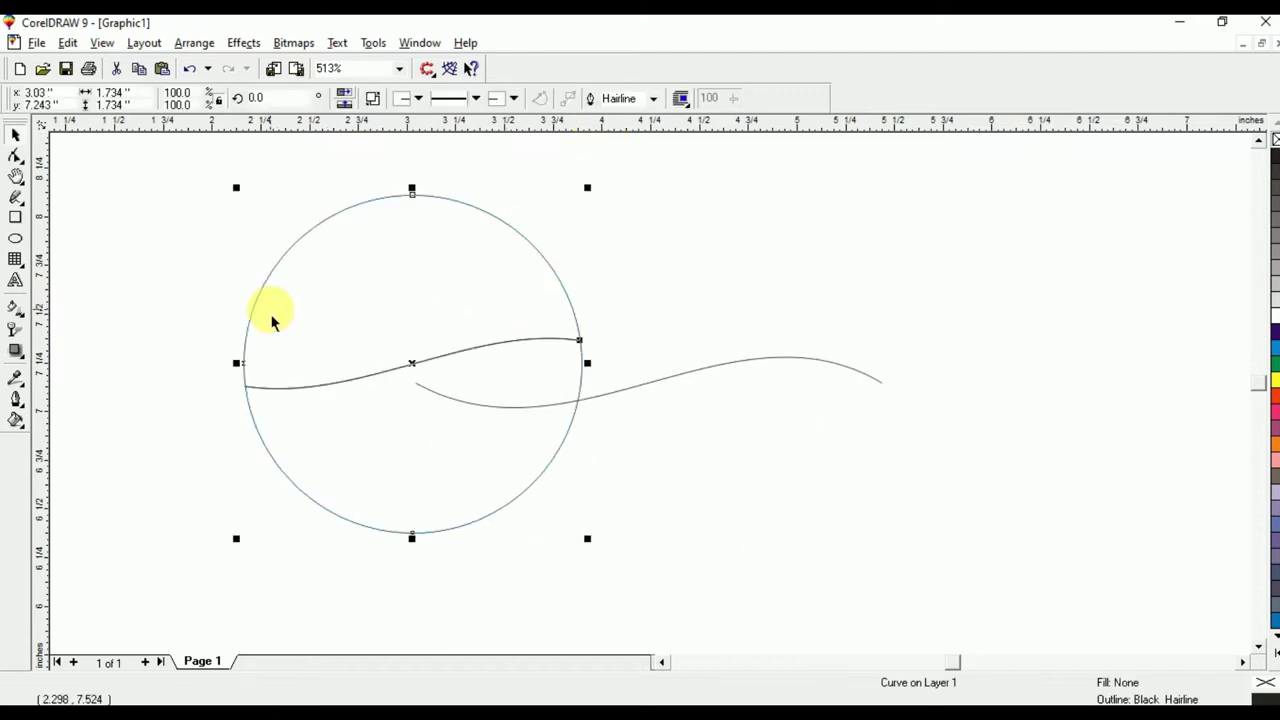
key("ctrl+z")
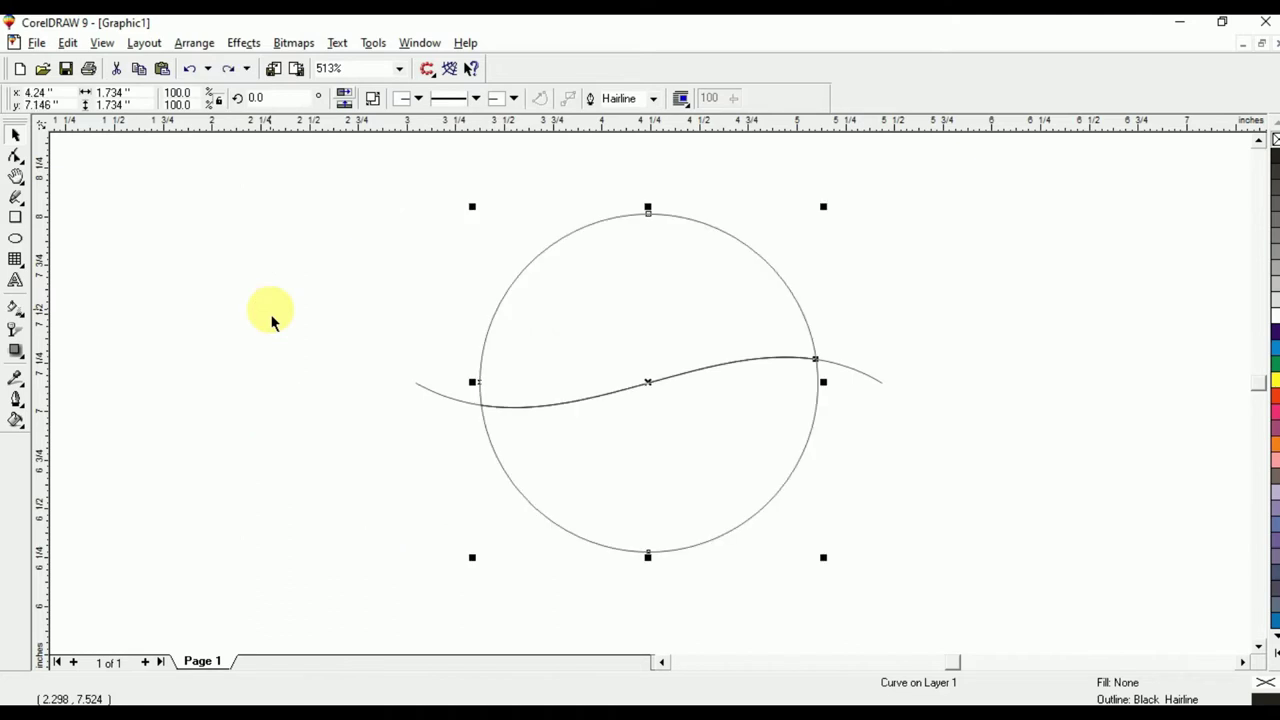
- Delete the original wavy line that extends beyond the circle
left_click(305, 372)
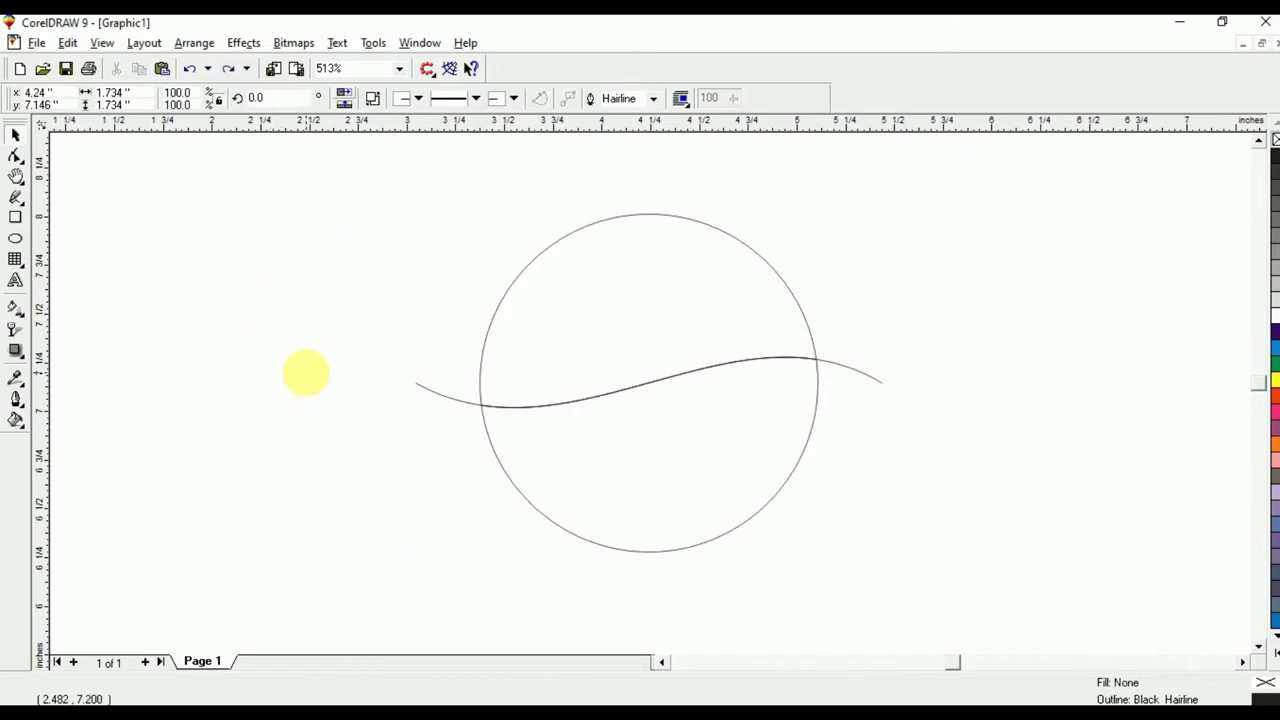
left_click(450, 405)
key("Delete")
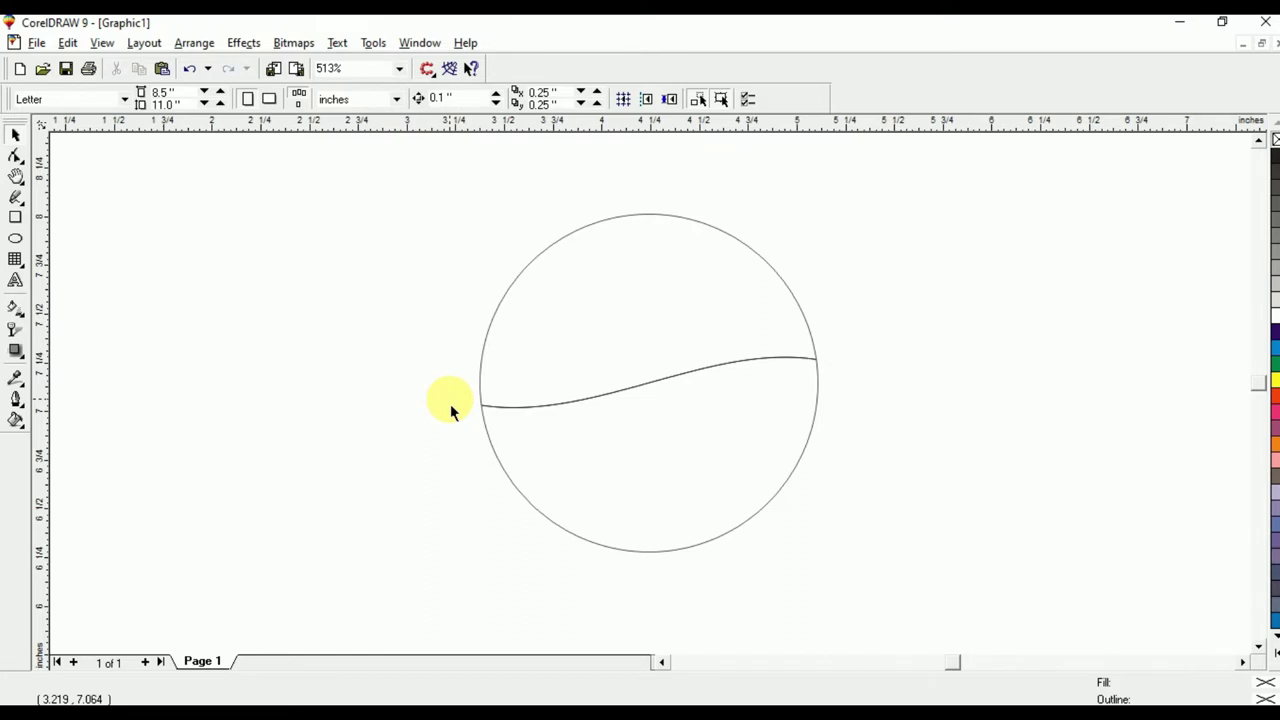
- Break the trimmed circle apart into separate upper and lower pieces
left_click(588, 295)
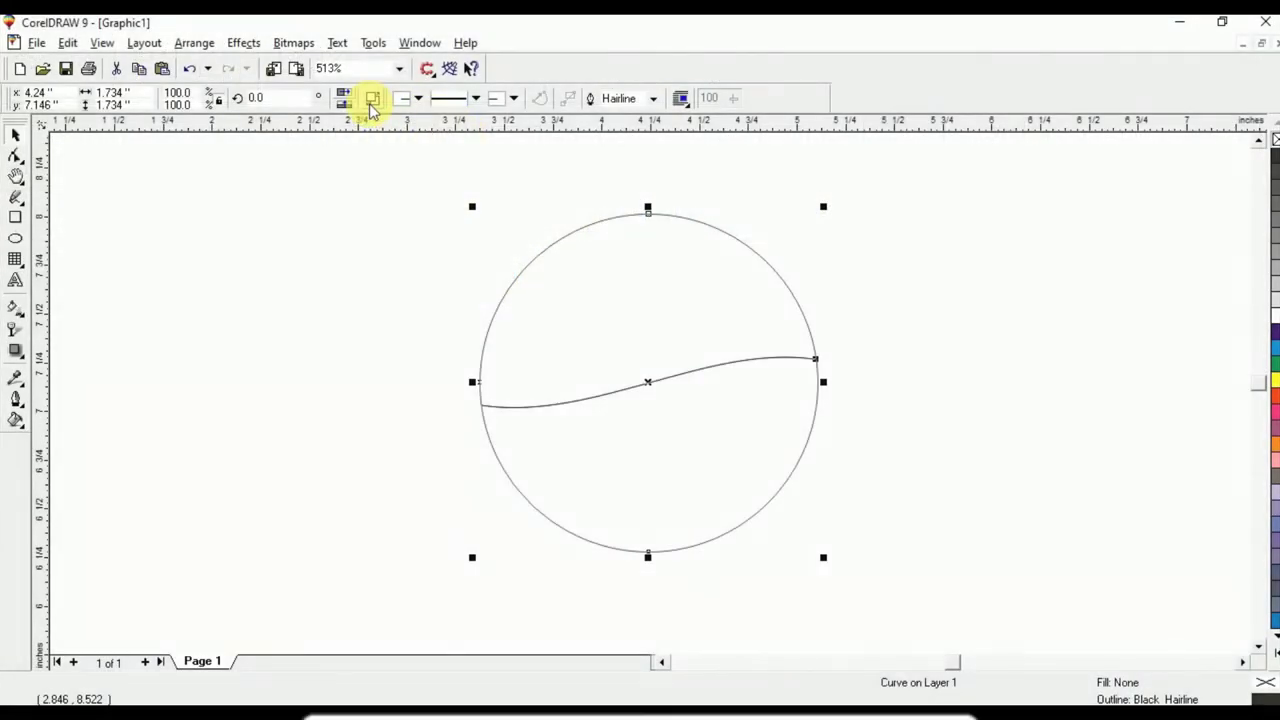
left_click(369, 103)
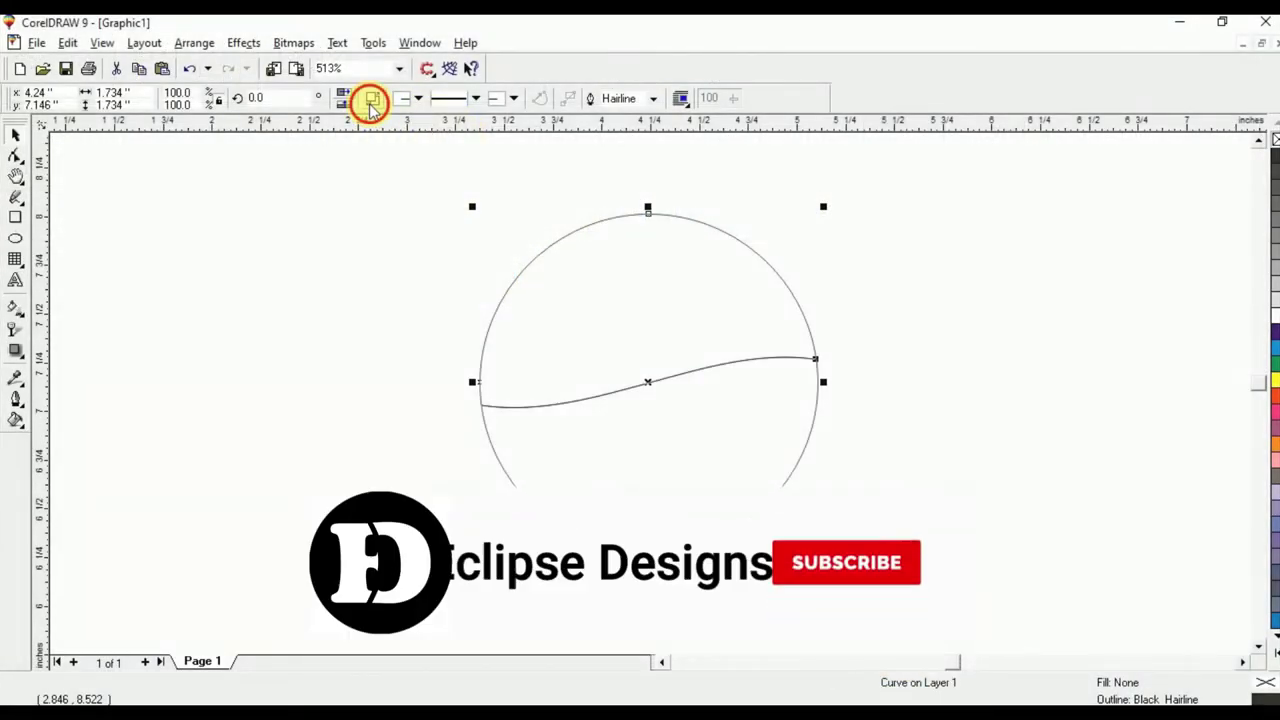
left_click(386, 229)
- Move the upper piece slightly up from the lower one, and undo a trial move of the lower piece
left_click(600, 284)
left_click_drag(600, 284, 634, 320)
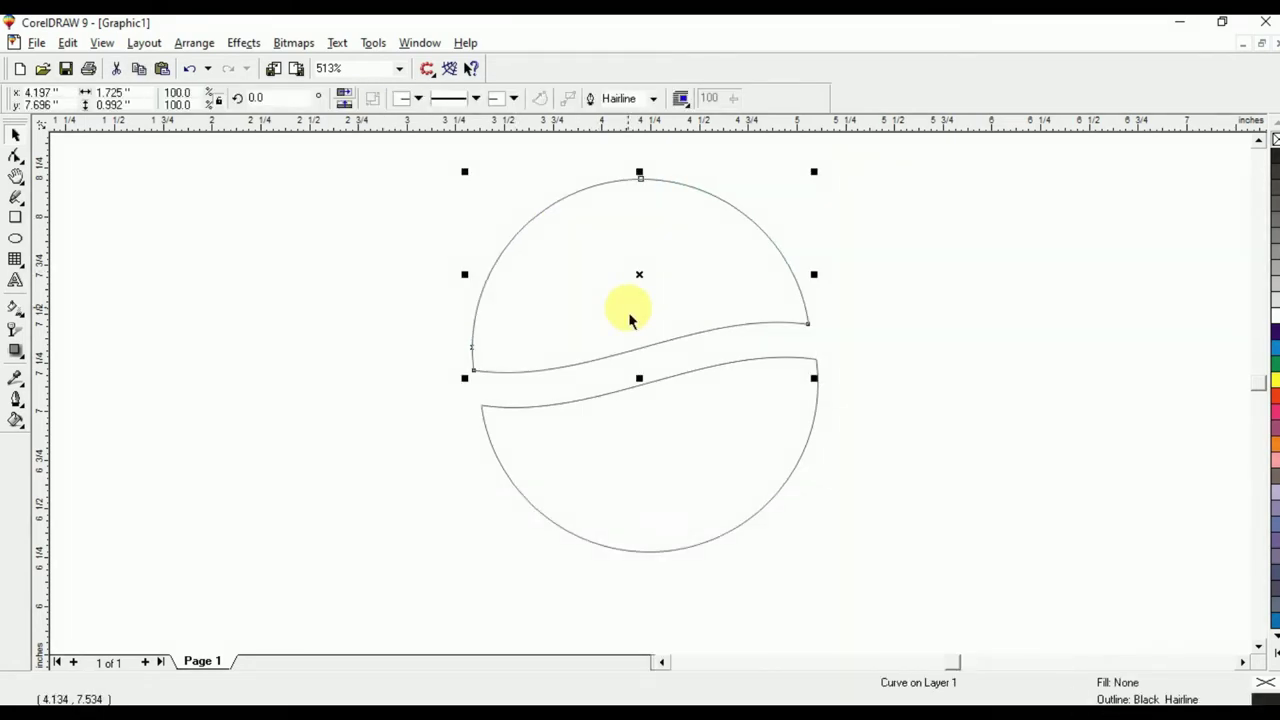
left_click_drag(671, 443, 641, 493)
key("ctrl+z")
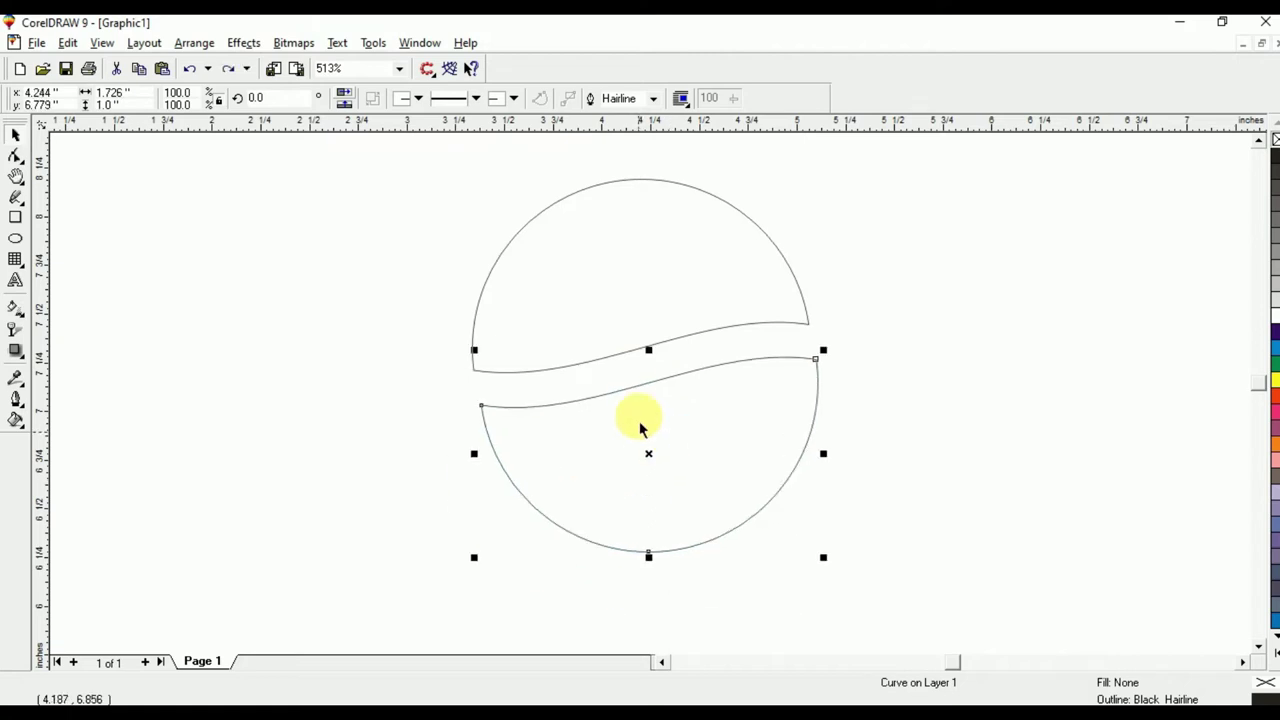
- Fill the upper piece of the circle with red and the lower piece with blue
left_click(648, 348)
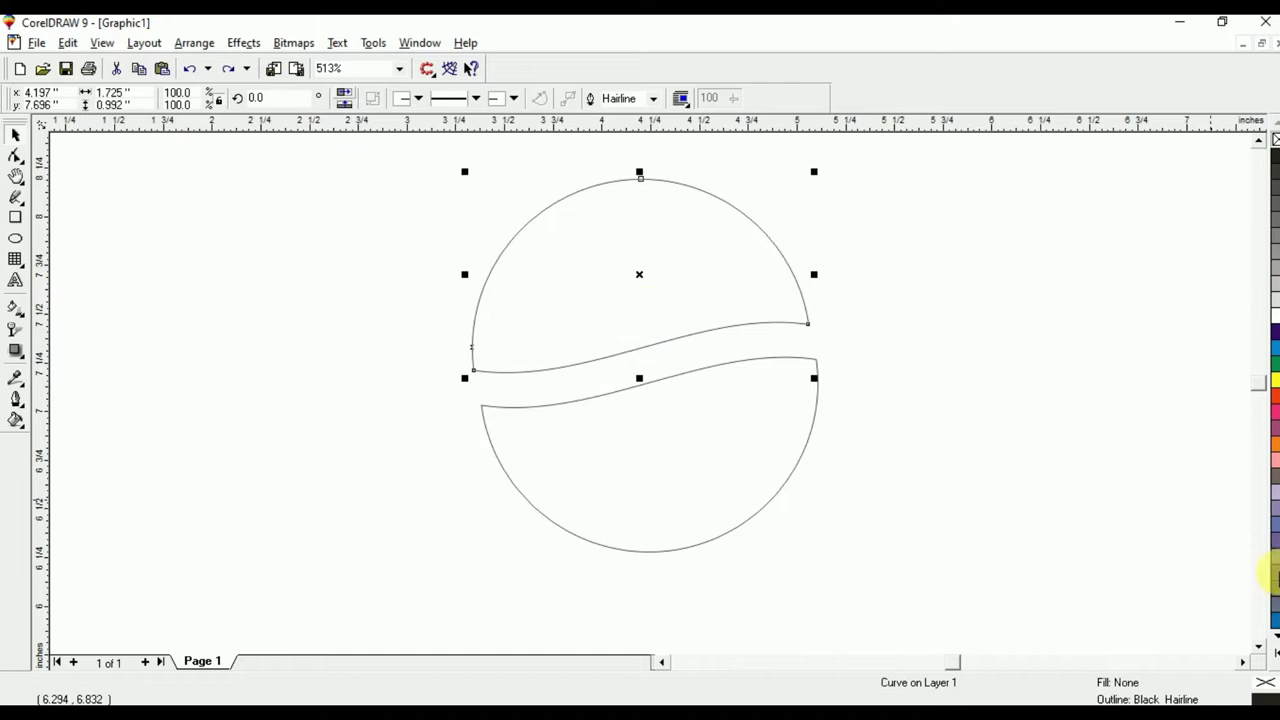
left_click(1275, 400)
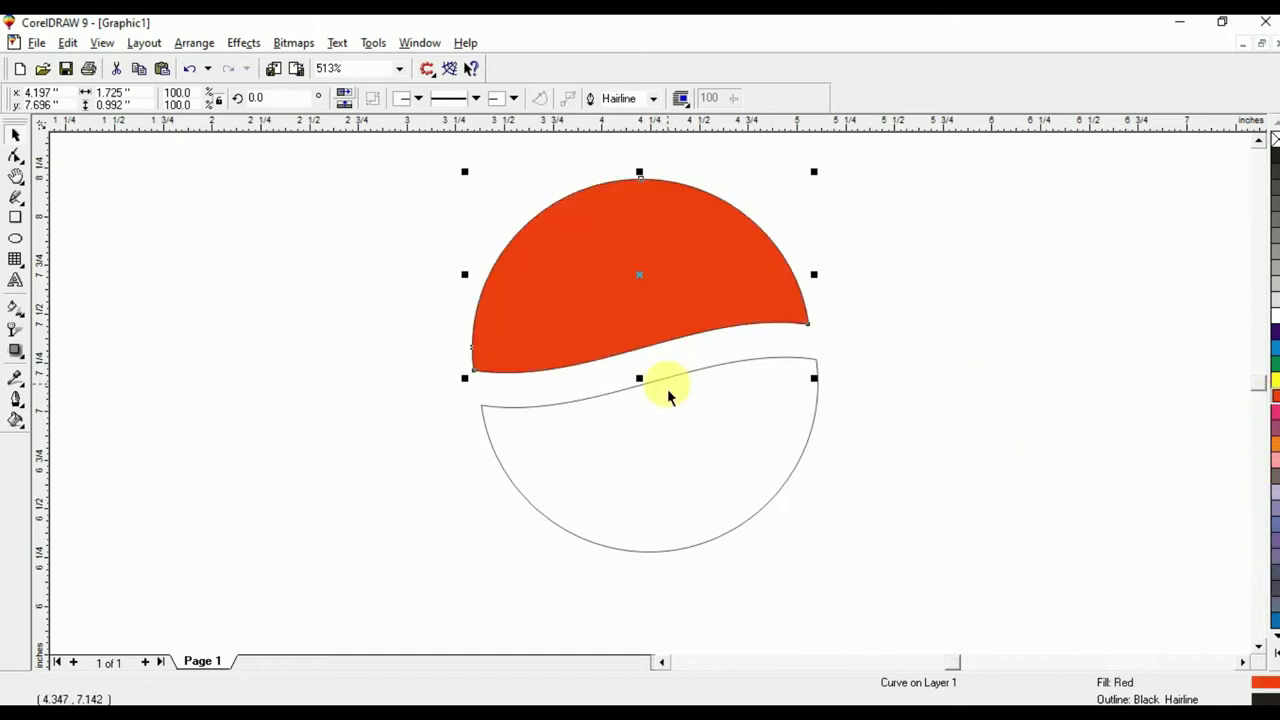
left_click(666, 434)
left_click(1275, 332)
- Nudge the blue lower piece up 0.1 inch to narrow the gap below the red piece
left_click(826, 408)
left_click(760, 455)
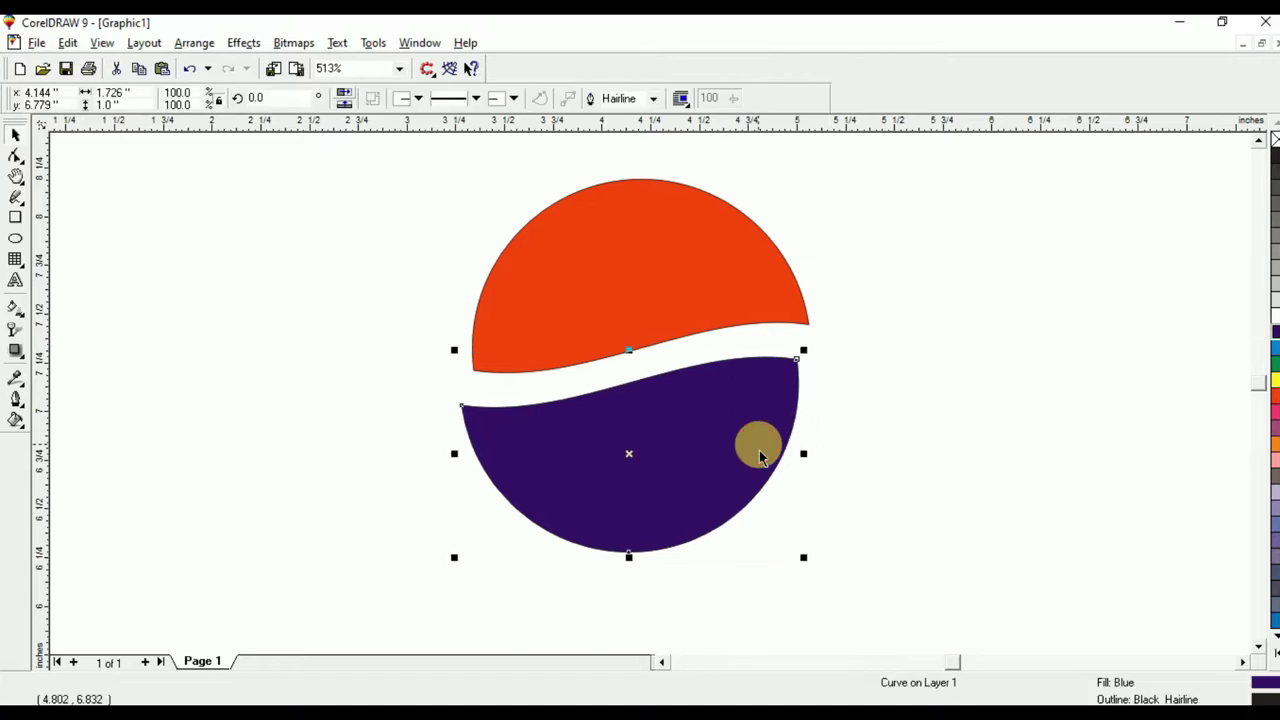
key("Up")
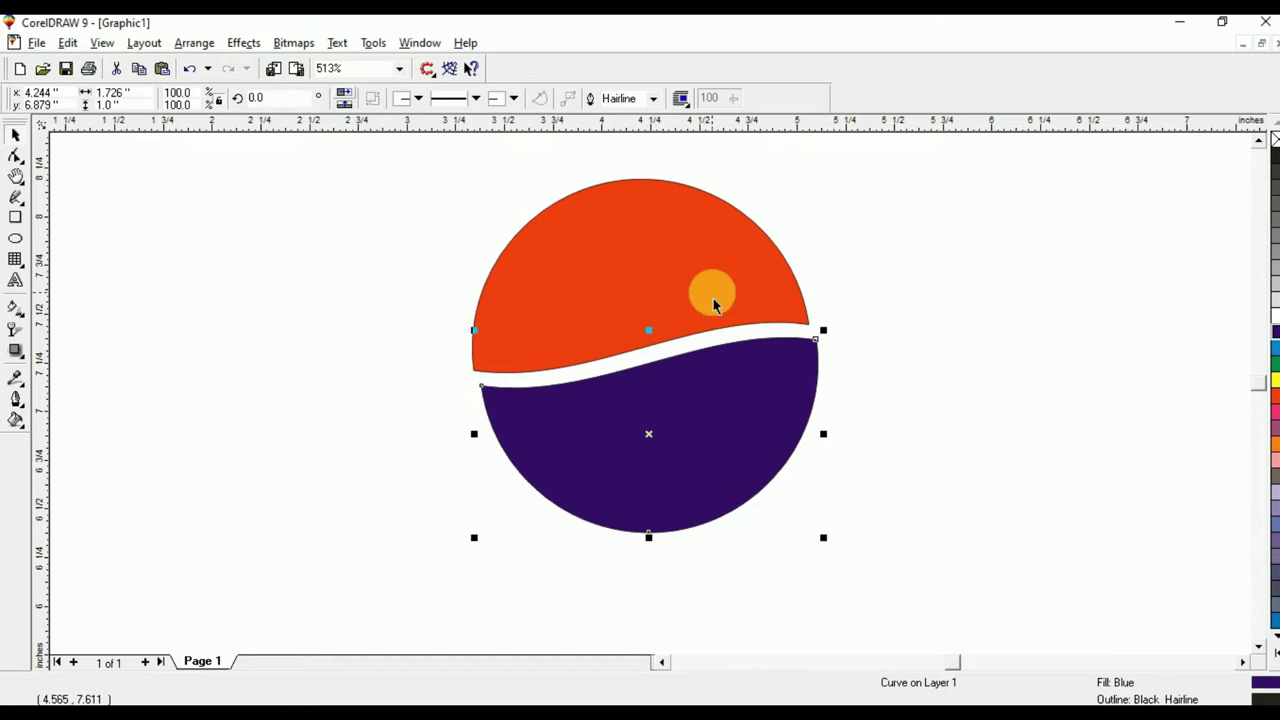
- Delete both the red and blue pieces of the circle emblem
left_click(713, 298, "shift")
left_click(893, 368)
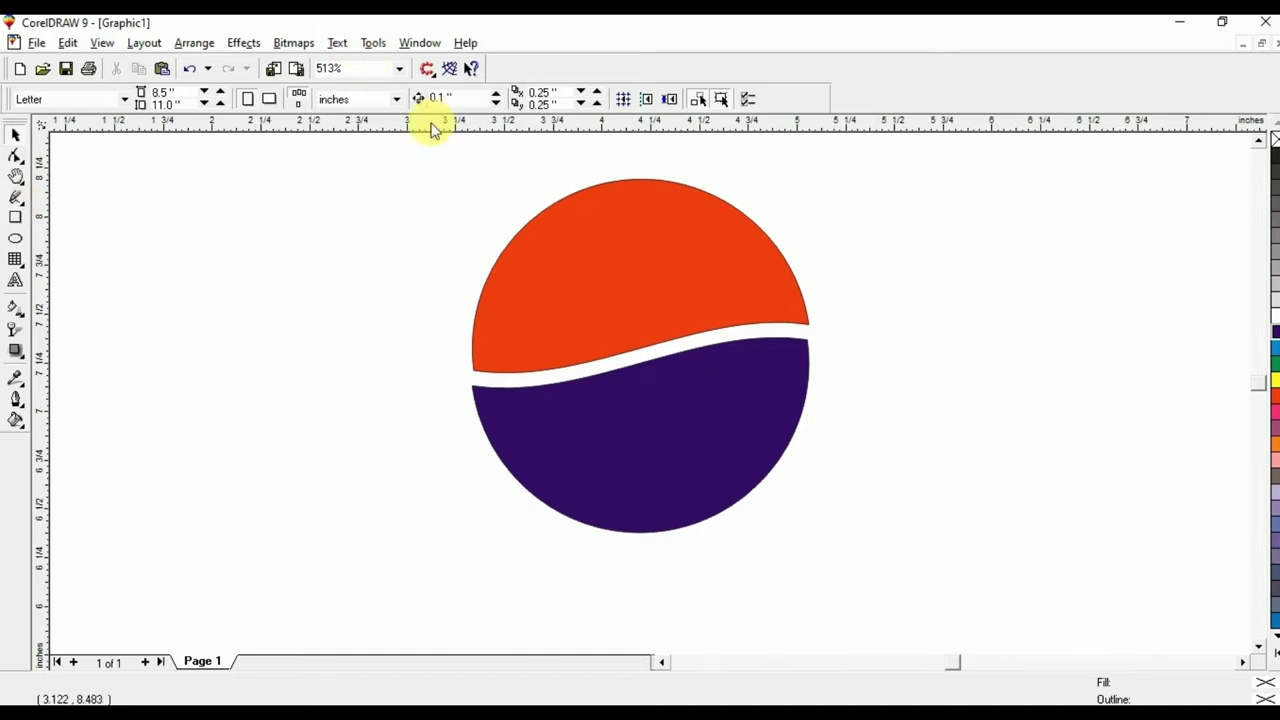
key("ctrl+a")
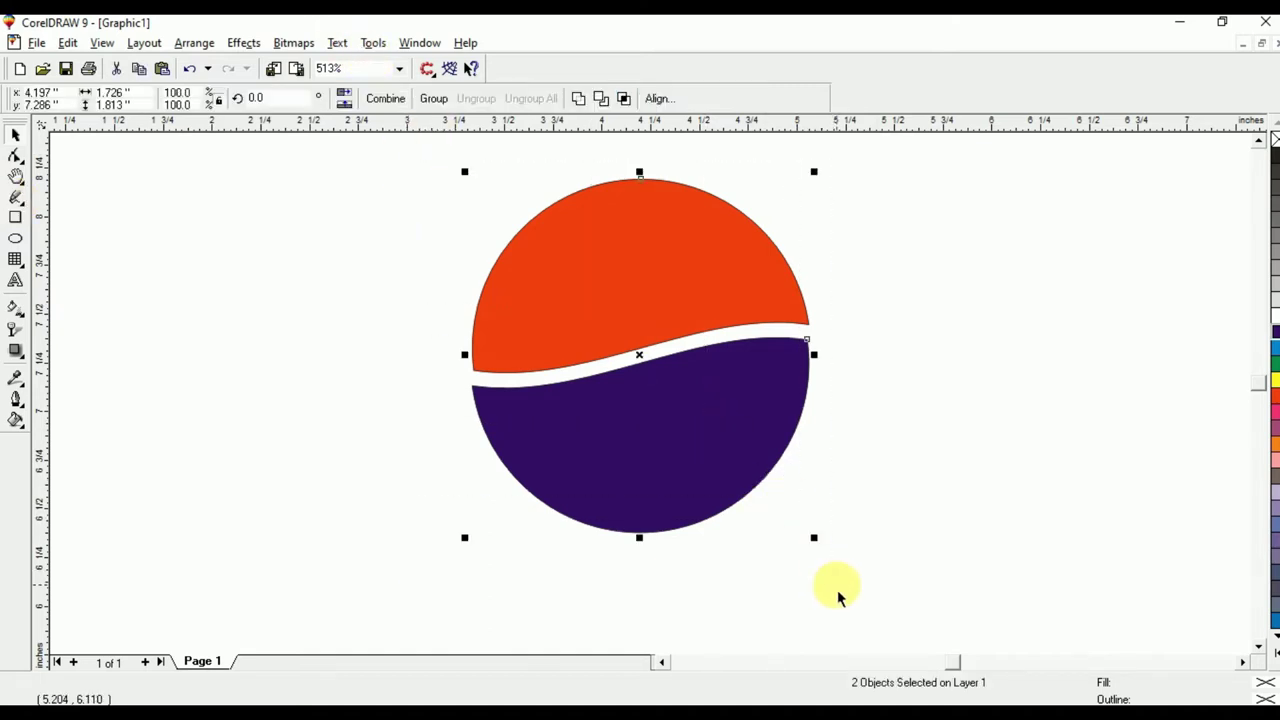
key("Delete")
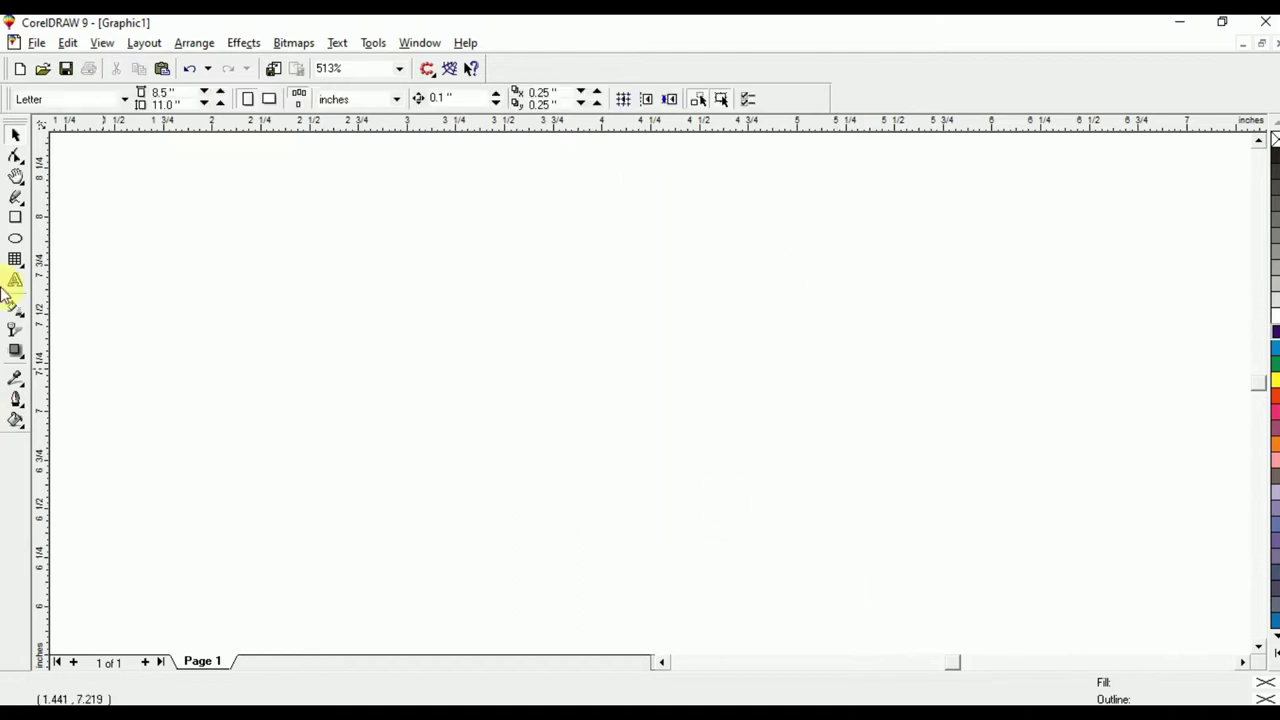
- Draw a closed, four-node teardrop-like curve with the Bezier tool, about 1.67 inches wide and 0.8 inch high
left_click(18, 200)
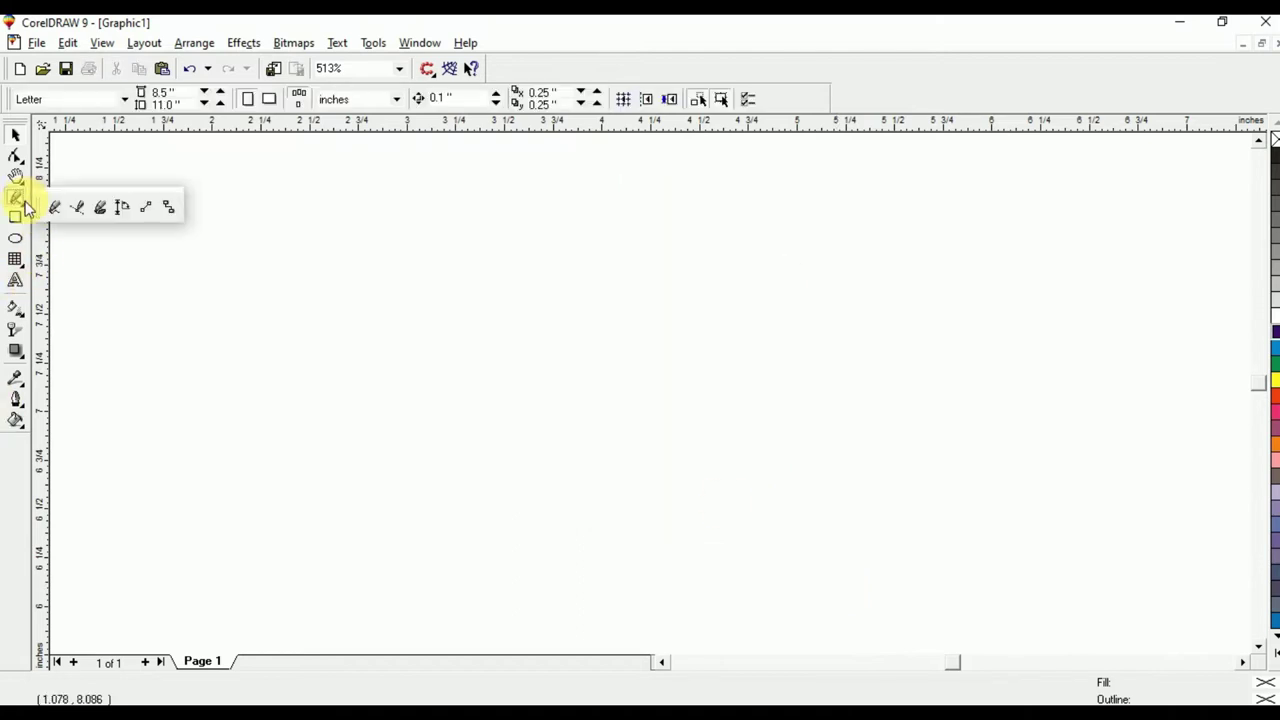
left_click(79, 212)
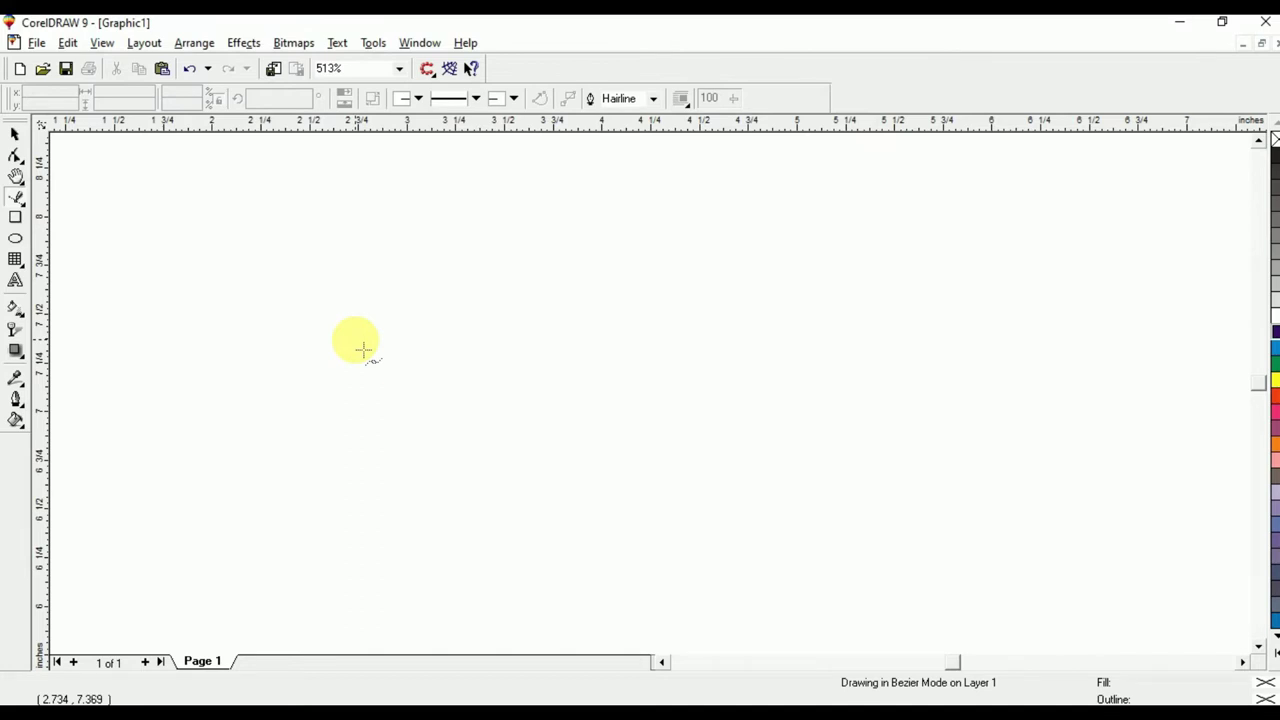
left_click(261, 286)
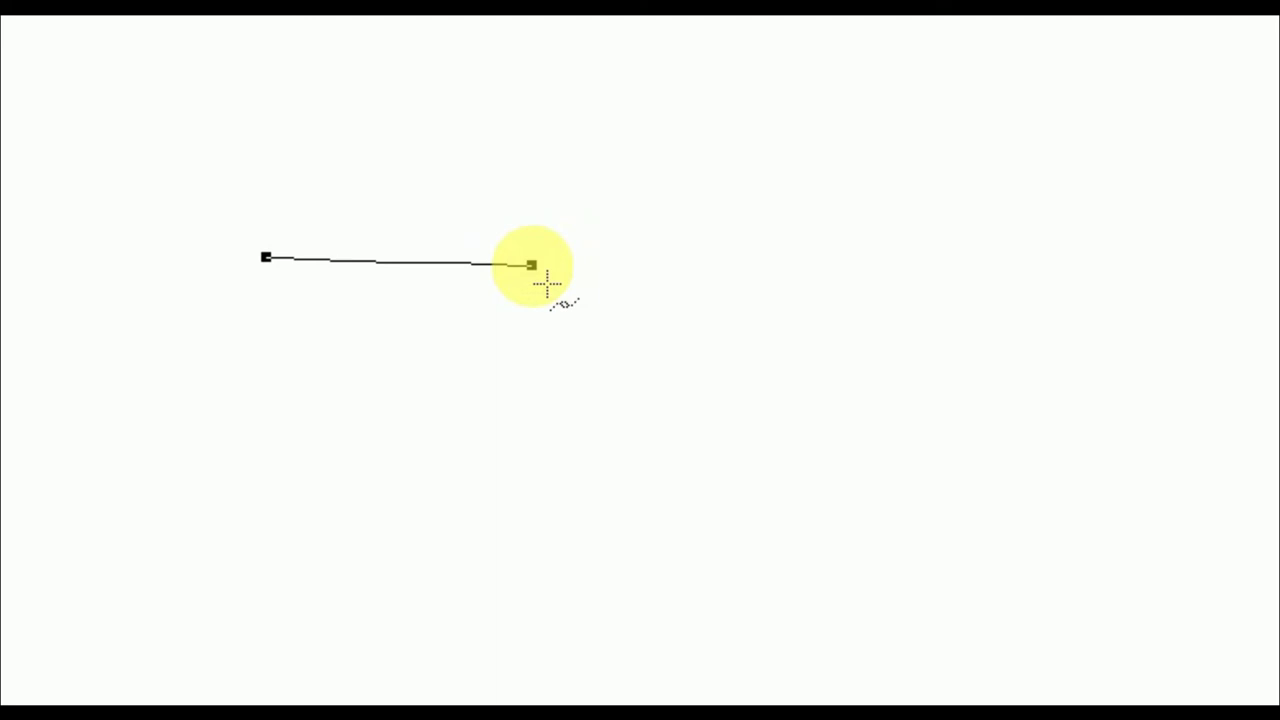
left_click_drag(533, 265, 679, 133)
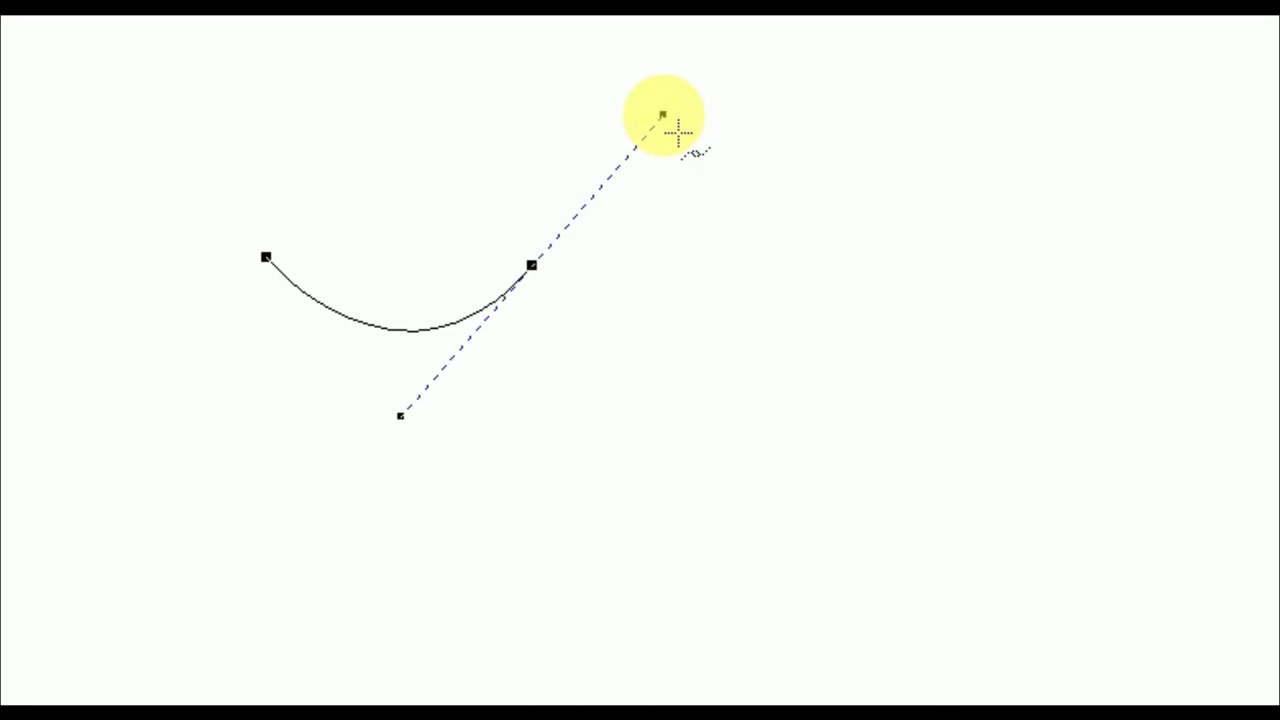
left_click_drag(679, 133, 679, 133)
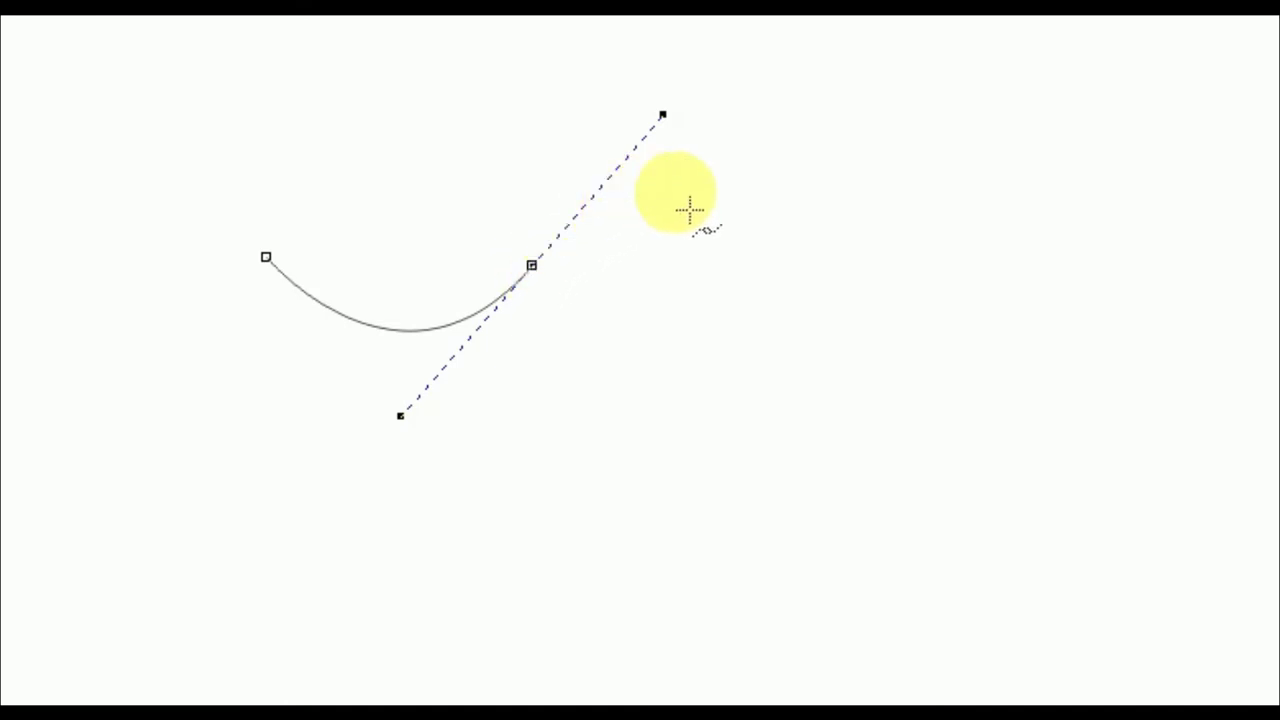
left_click(830, 272)
left_click_drag(830, 272, 838, 327)
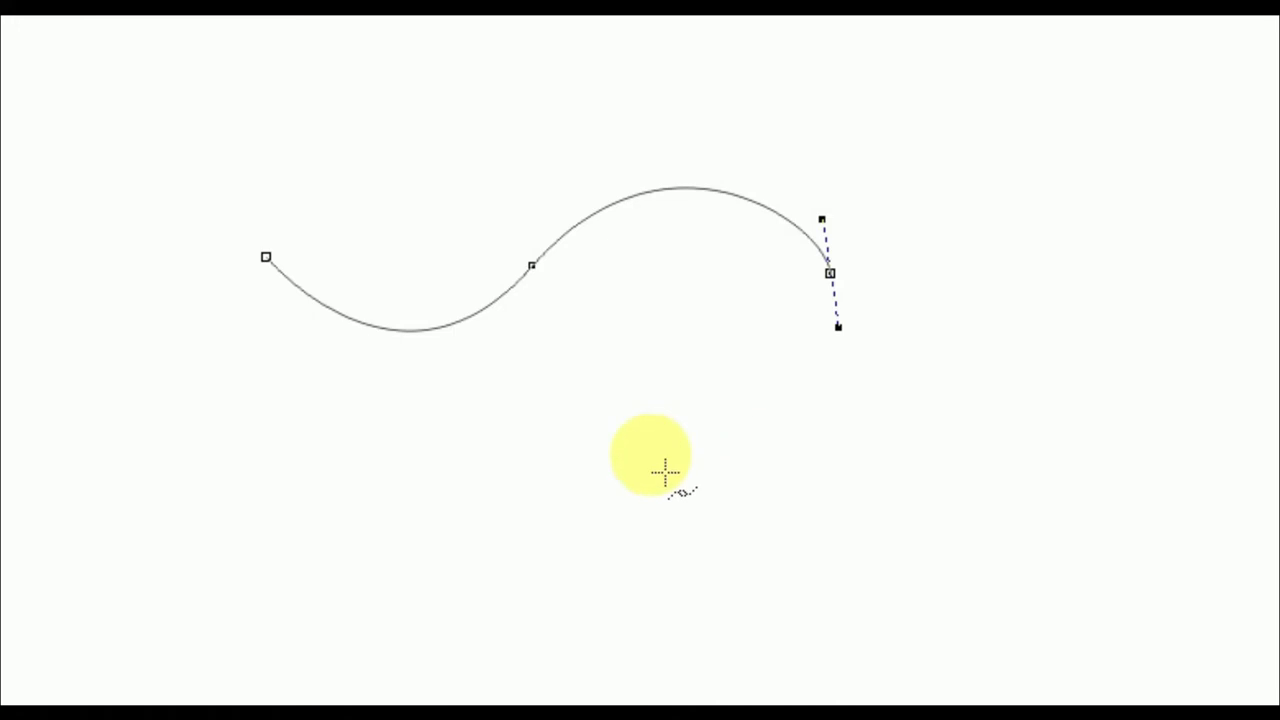
left_click_drag(540, 537, 460, 493)
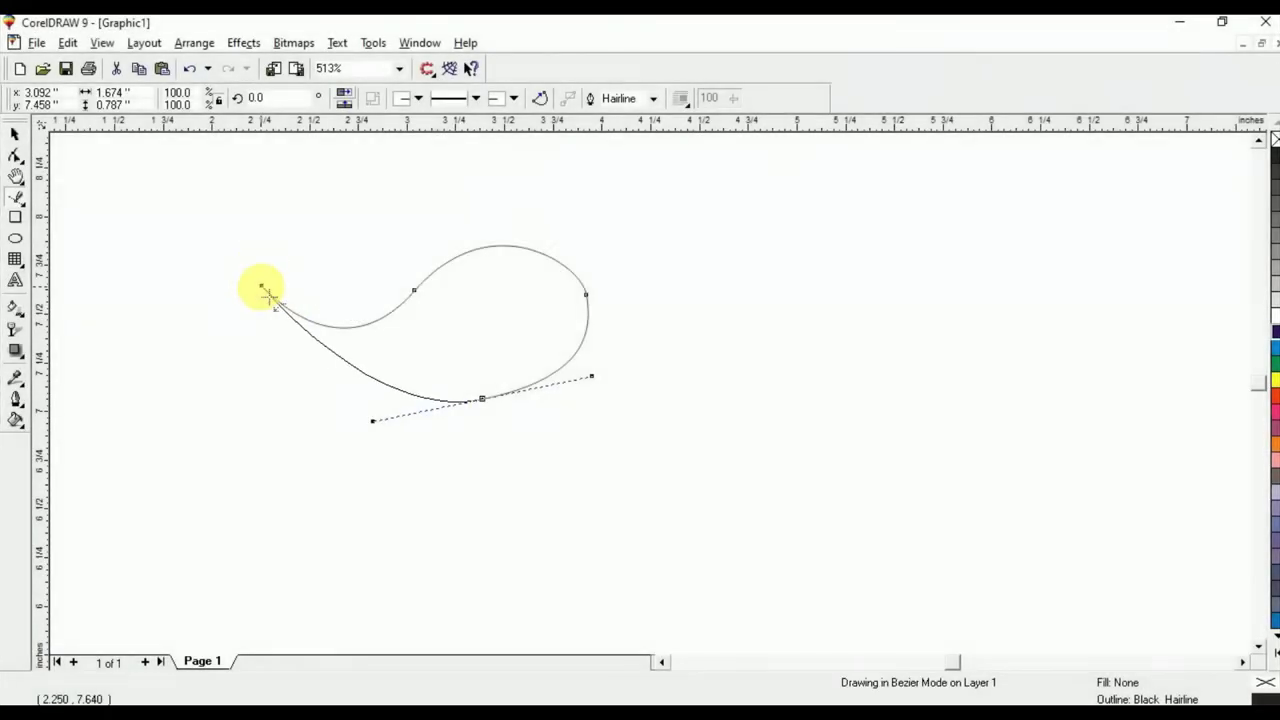
left_click_drag(261, 286, 262, 246)
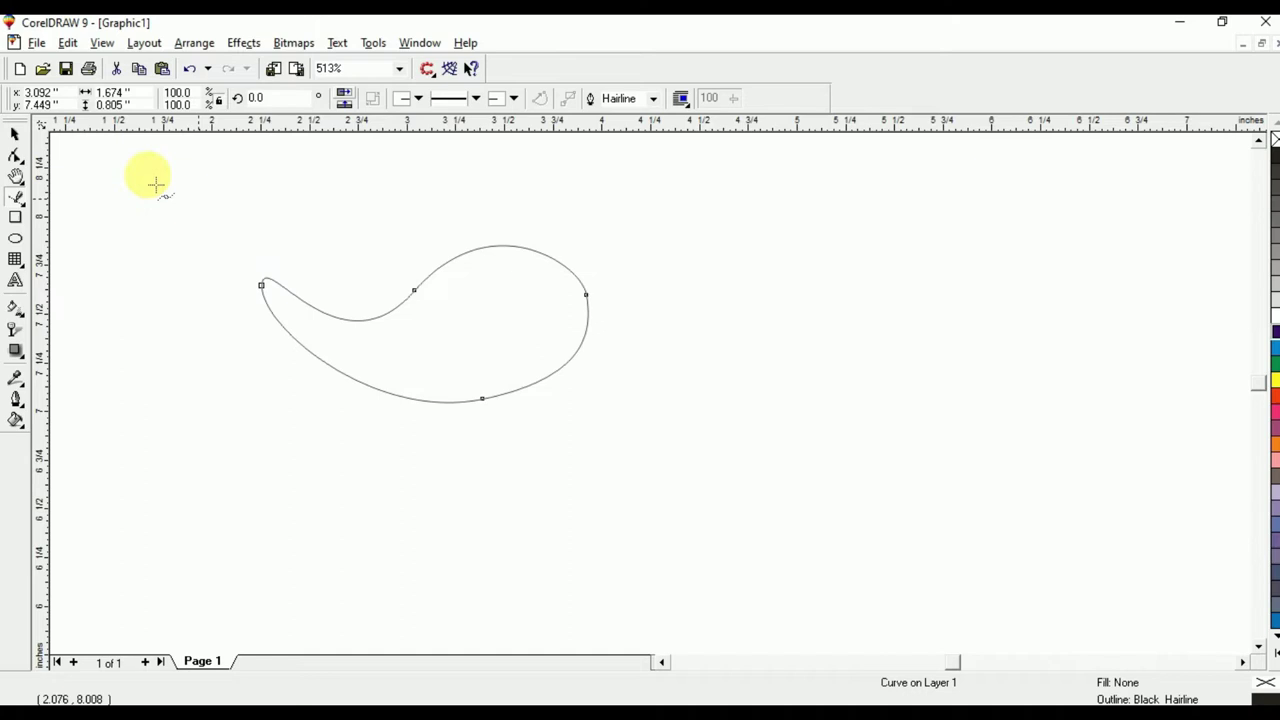
- Delete the closed Bezier curve
left_click(13, 134)
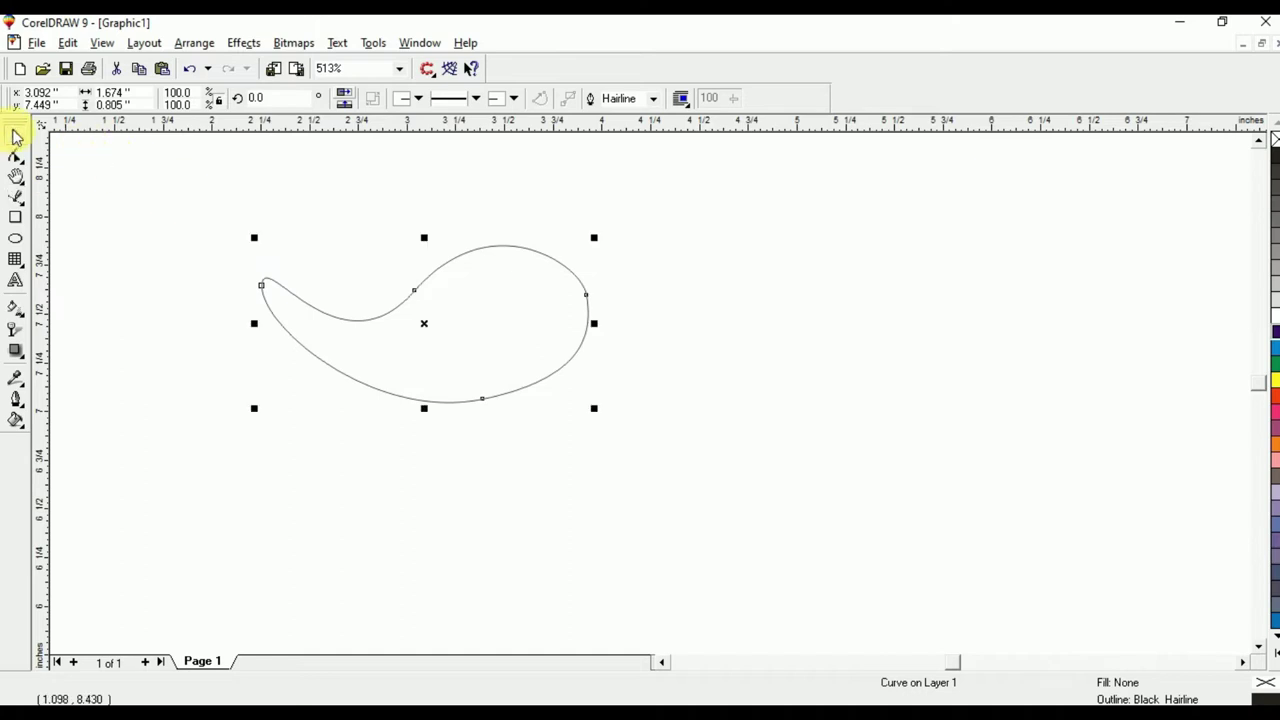
key("Delete")
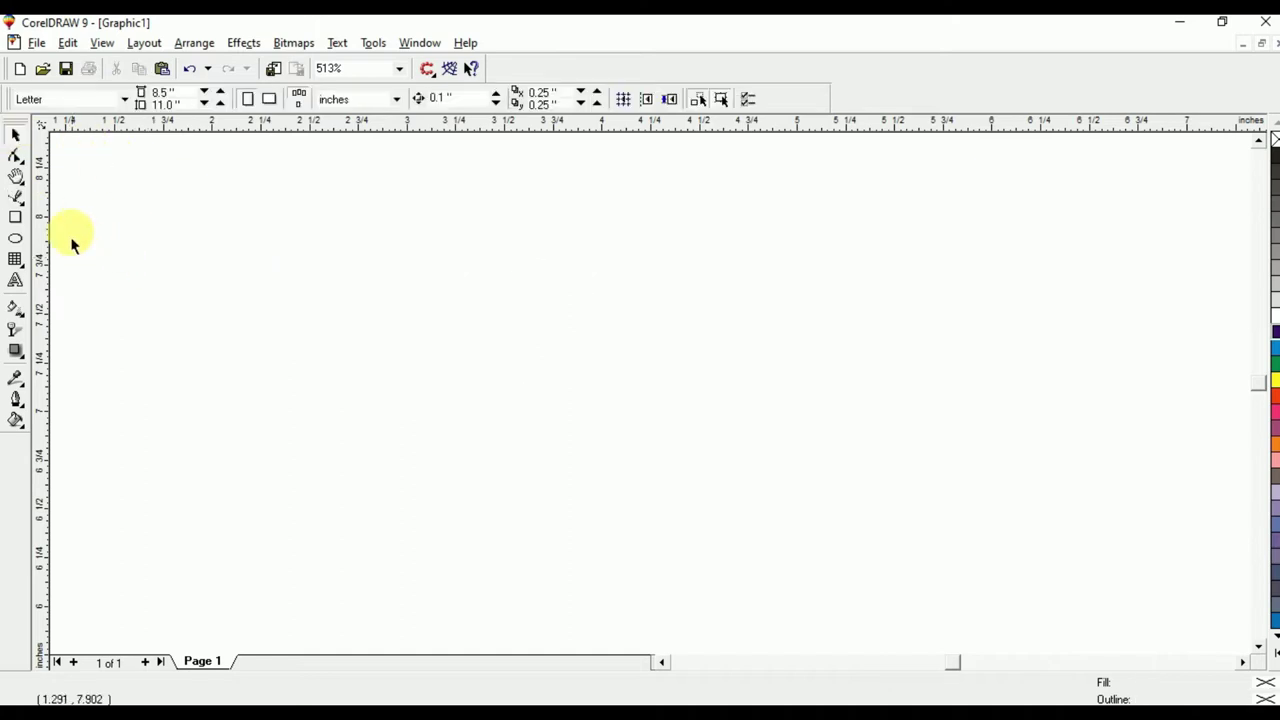
- Try a freehand Artistic Media stroke, and set the tool to a flat-ended tapering preset with a 0.3 inch width
left_click(24, 205)
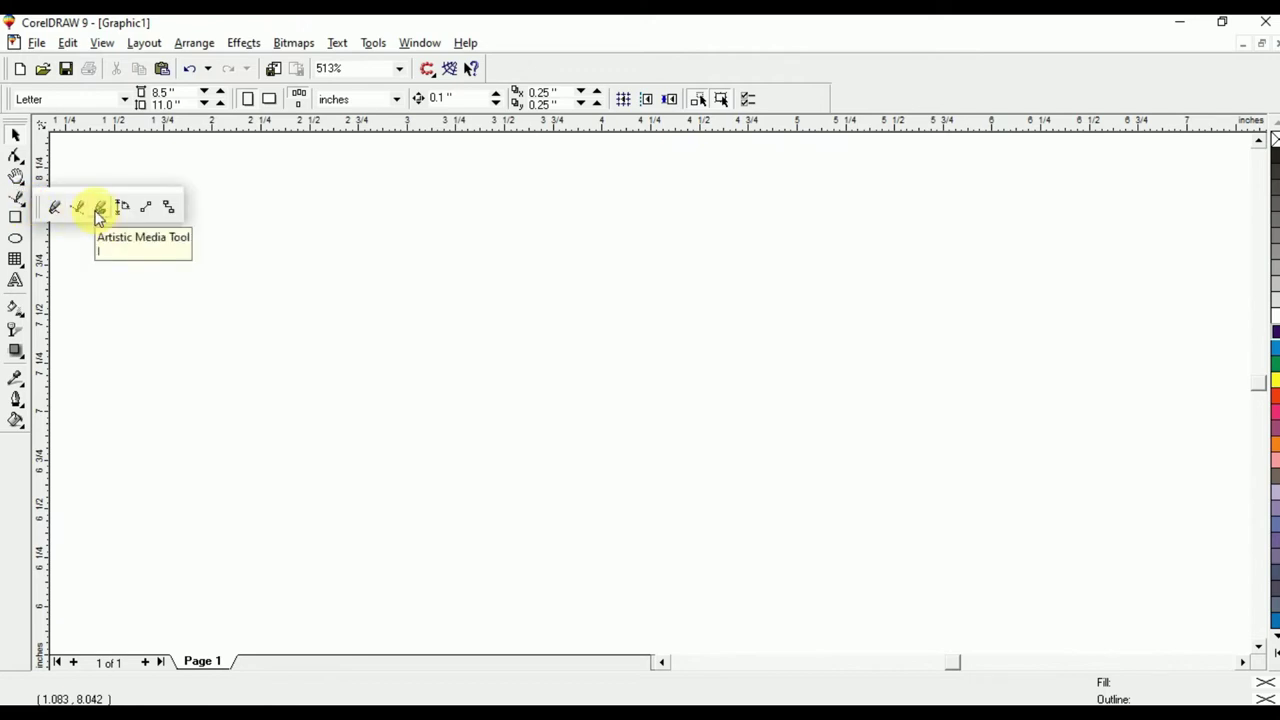
left_click(100, 208)
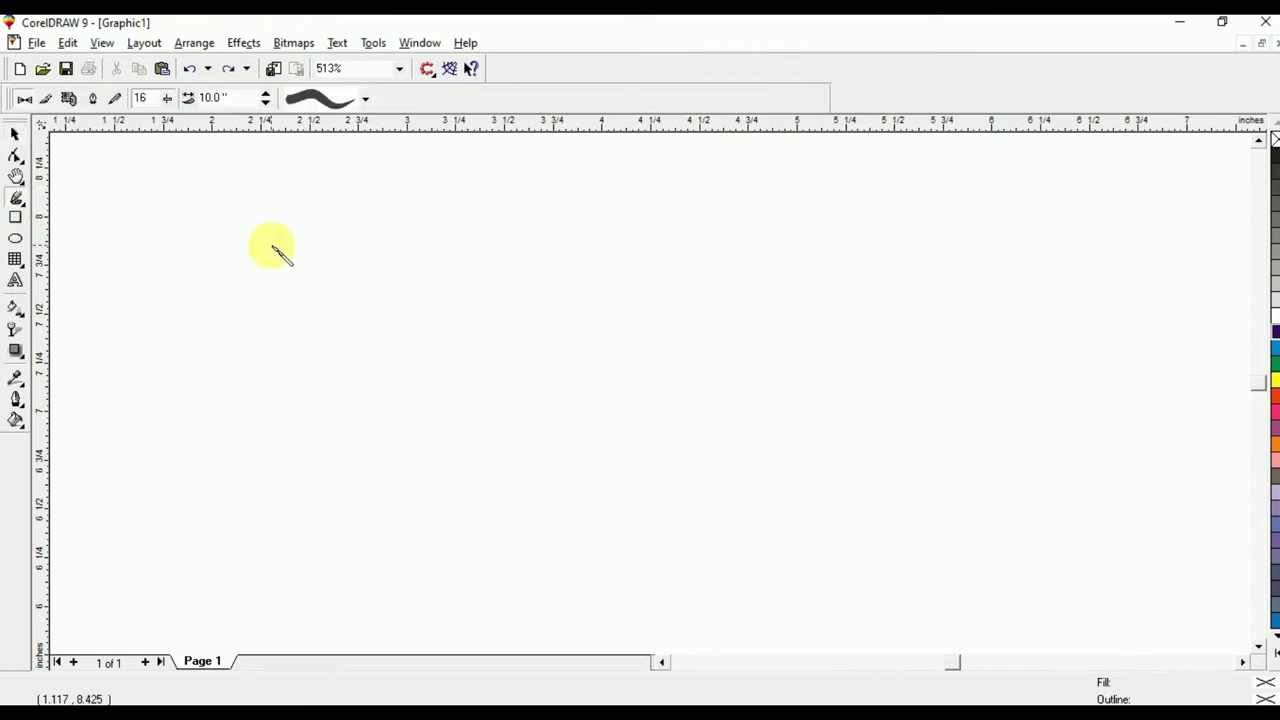
left_click_drag(251, 251, 400, 317)
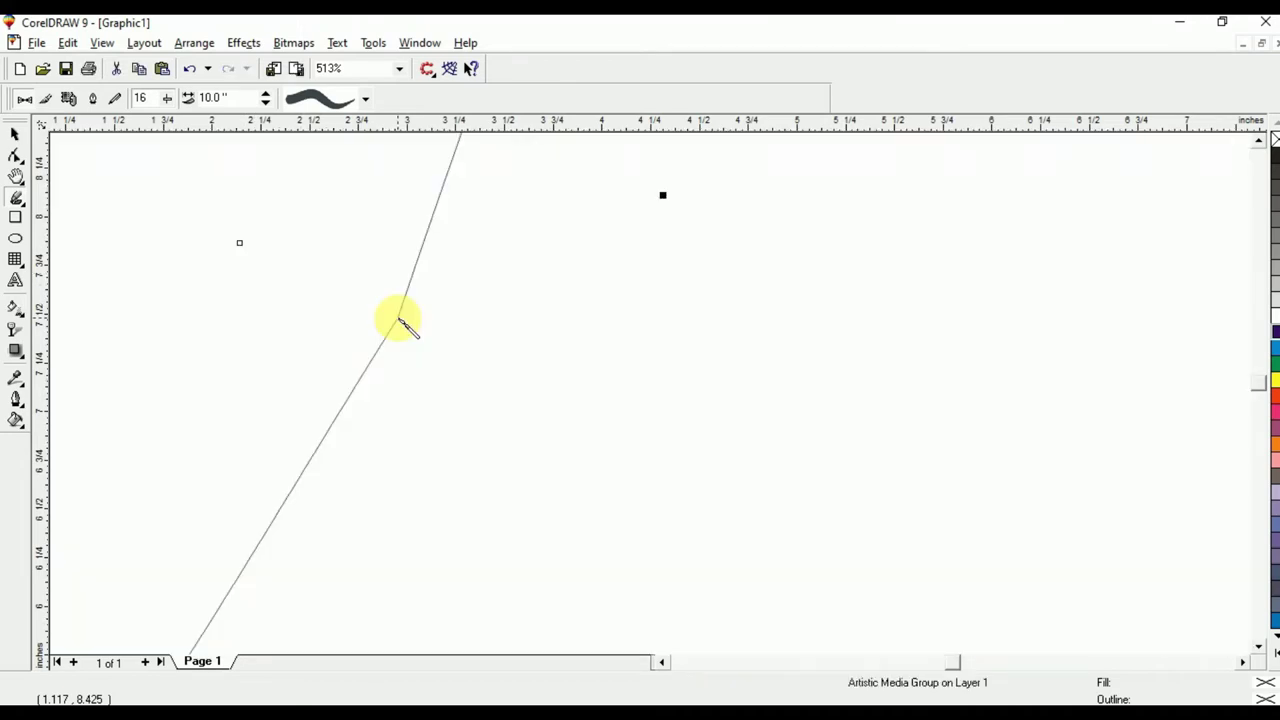
left_click(365, 98)
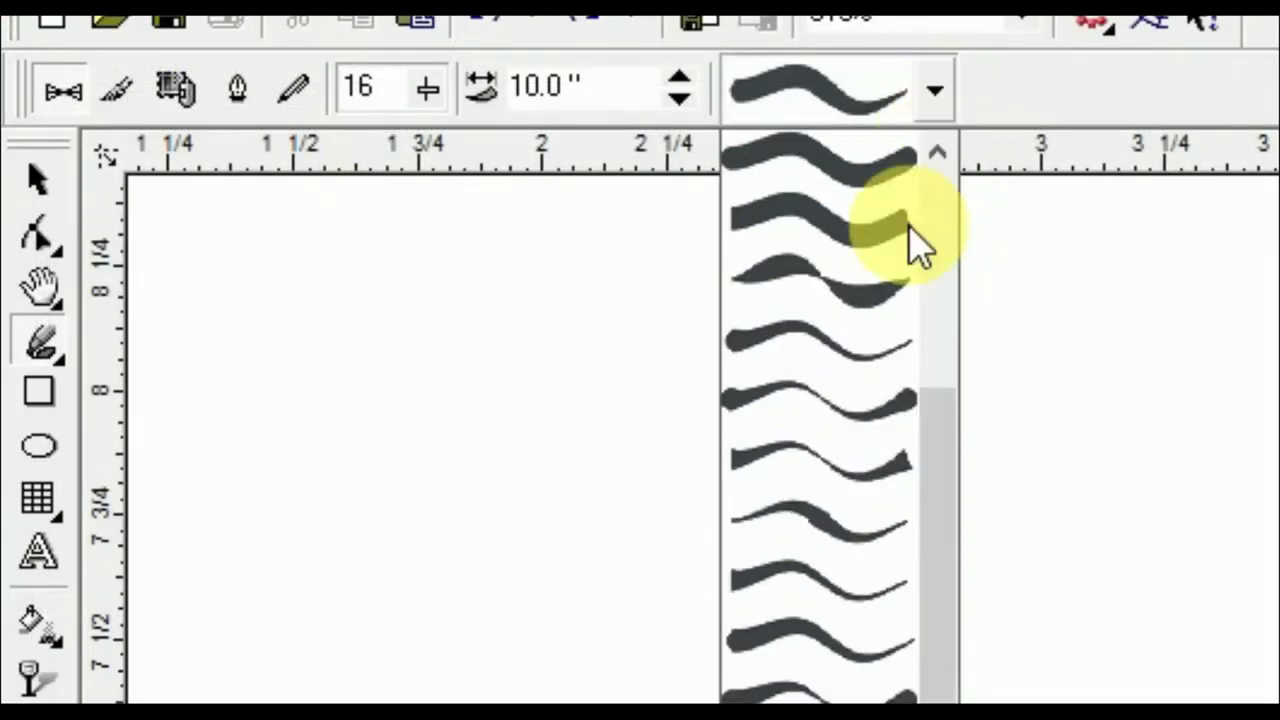
left_click(814, 686)
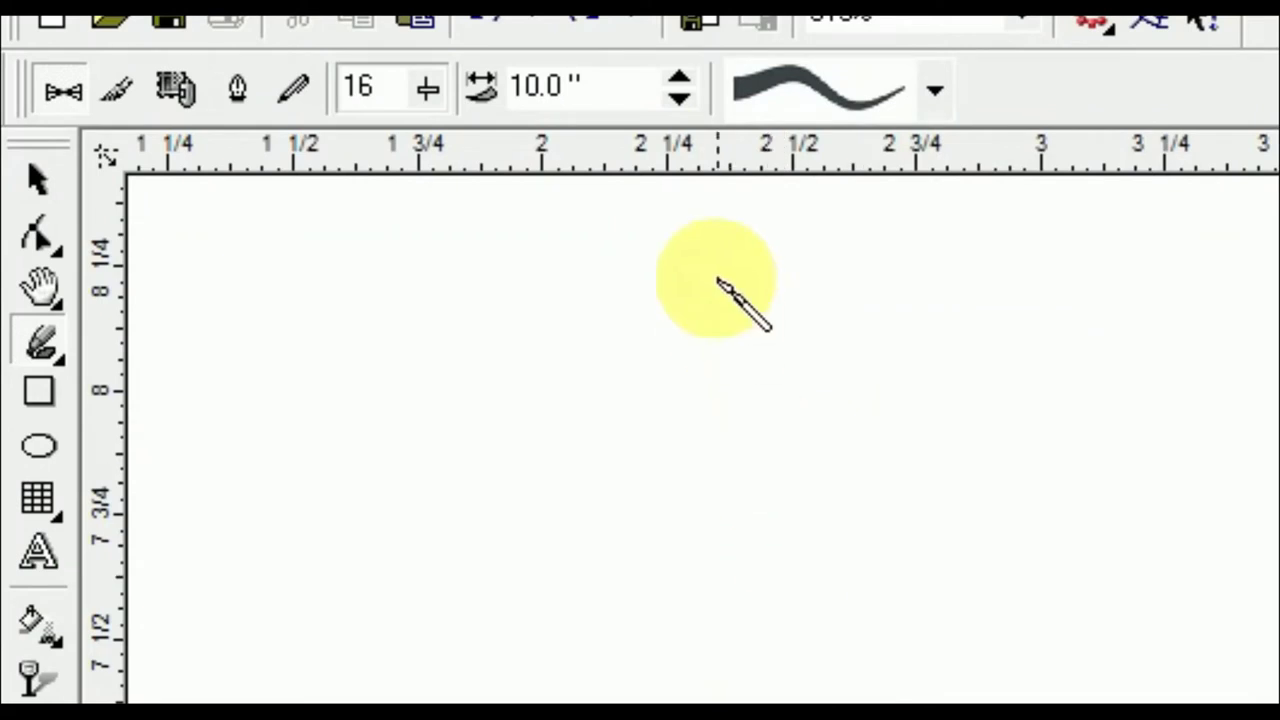
left_click(600, 88)
type("0.3")
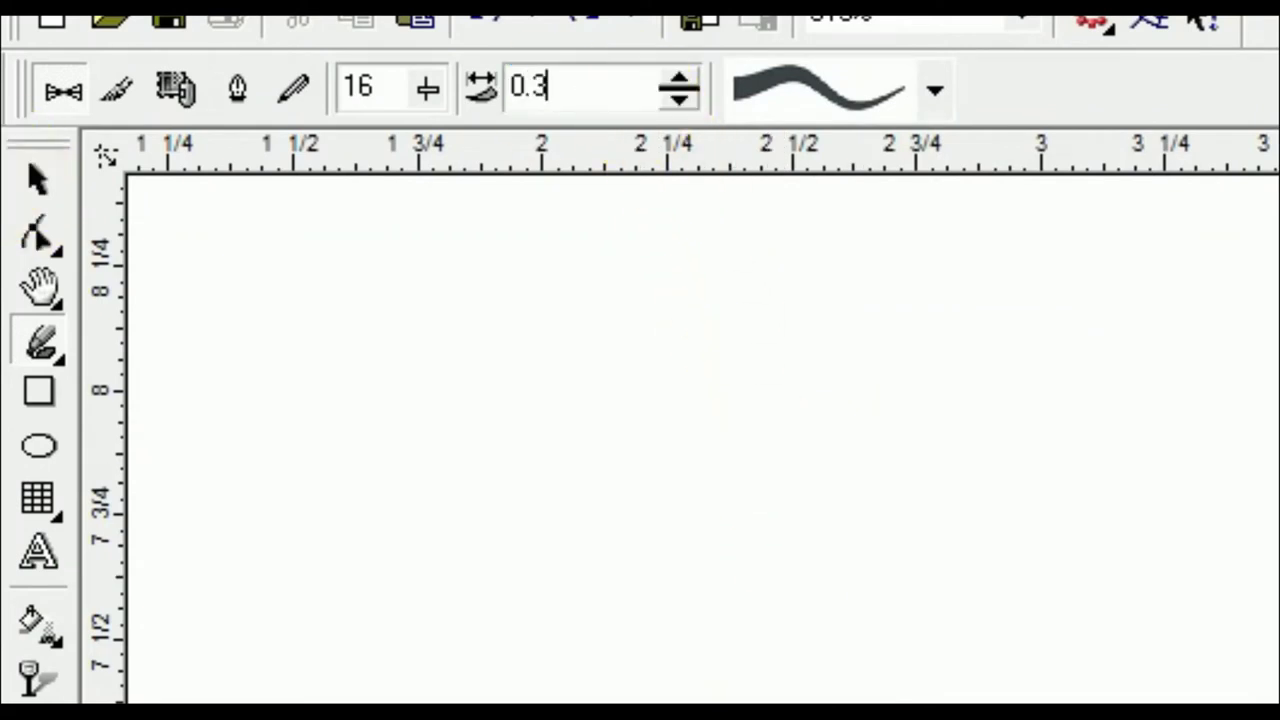
key("Return")
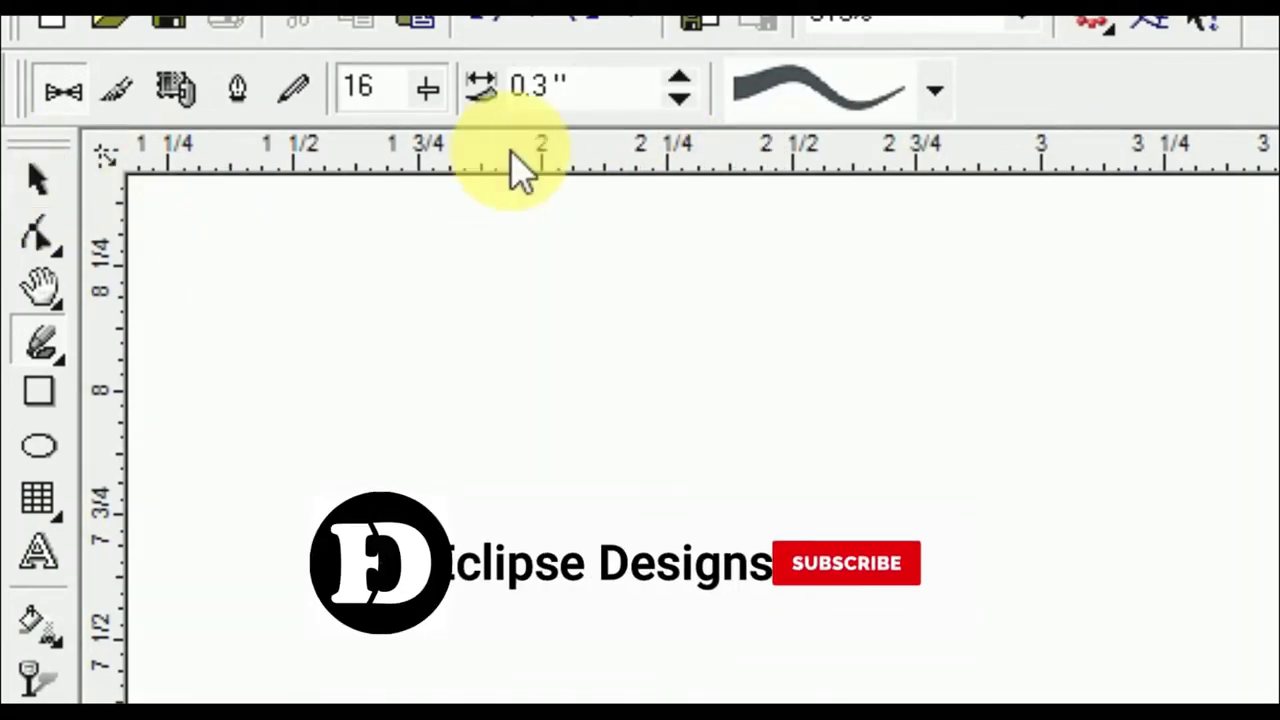
- Draw a long wavy stroke across the page and smaller freehand strokes above it with the flat-ended preset
mouse_move(200, 415)
left_mouse_down()
mouse_move(640, 403)
mouse_move(714, 471)
mouse_move(814, 262)
left_mouse_up()
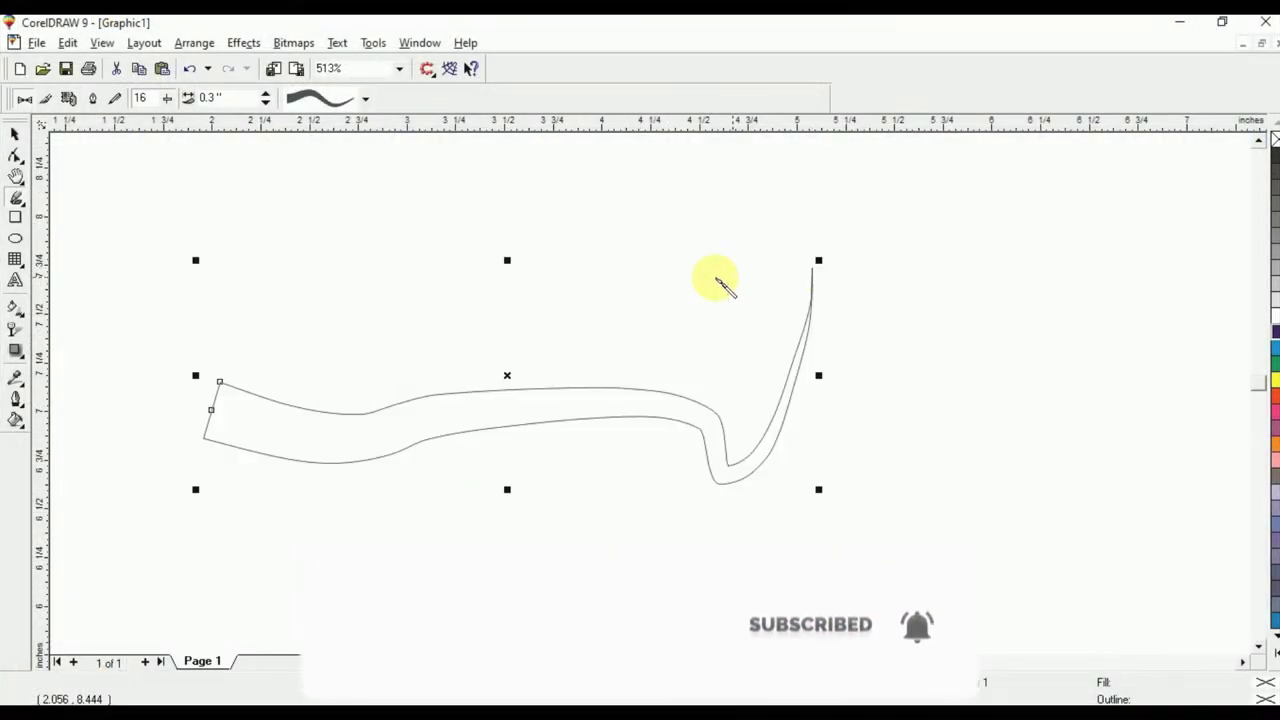
mouse_move(717, 280)
left_mouse_down()
mouse_move(514, 300)
mouse_move(449, 380)
left_mouse_up()
left_click(449, 380)
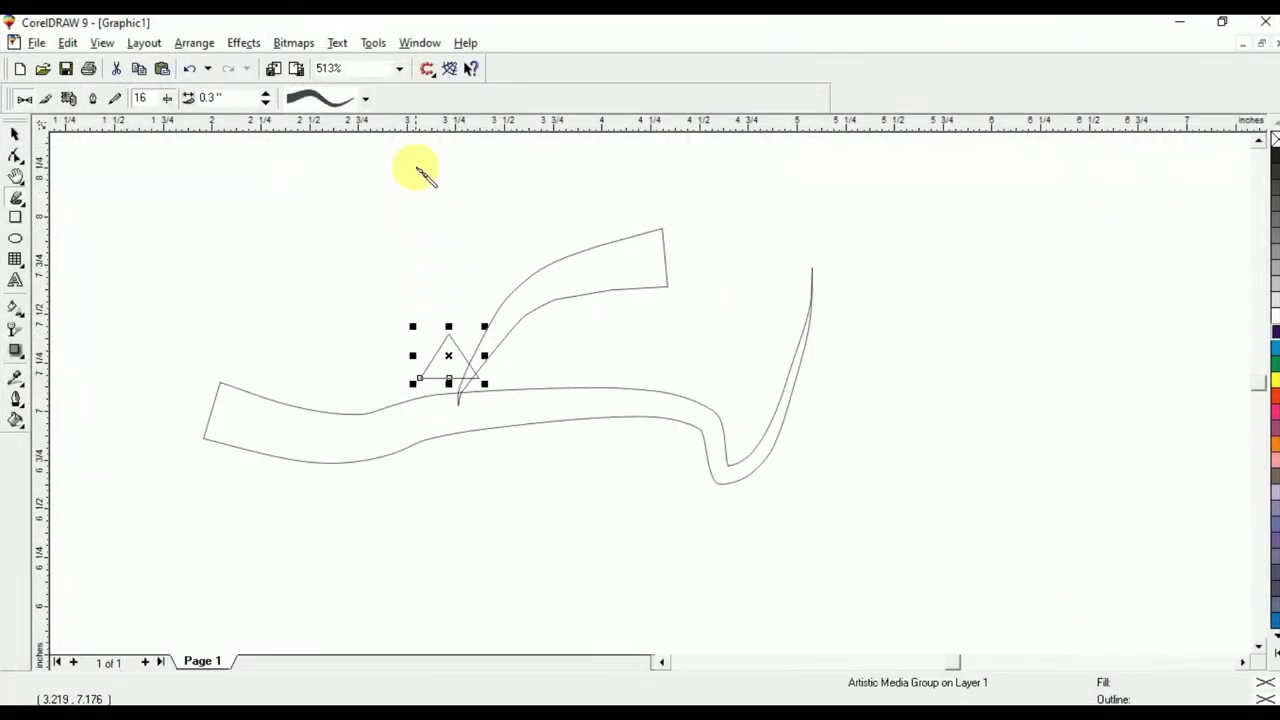
- Choose a different preset stroke shape and draw more freehand strokes, including a long zigzag and a short one beneath it
left_click(366, 100)
left_click(334, 271)
left_click_drag(345, 278, 617, 447)
mouse_move(1170, 170)
left_mouse_down()
mouse_move(1088, 288)
mouse_move(1161, 287)
mouse_move(980, 541)
mouse_move(1138, 598)
mouse_move(883, 467)
mouse_move(820, 497)
mouse_move(714, 581)
mouse_move(594, 618)
left_mouse_up()
left_click_drag(757, 588, 852, 566)
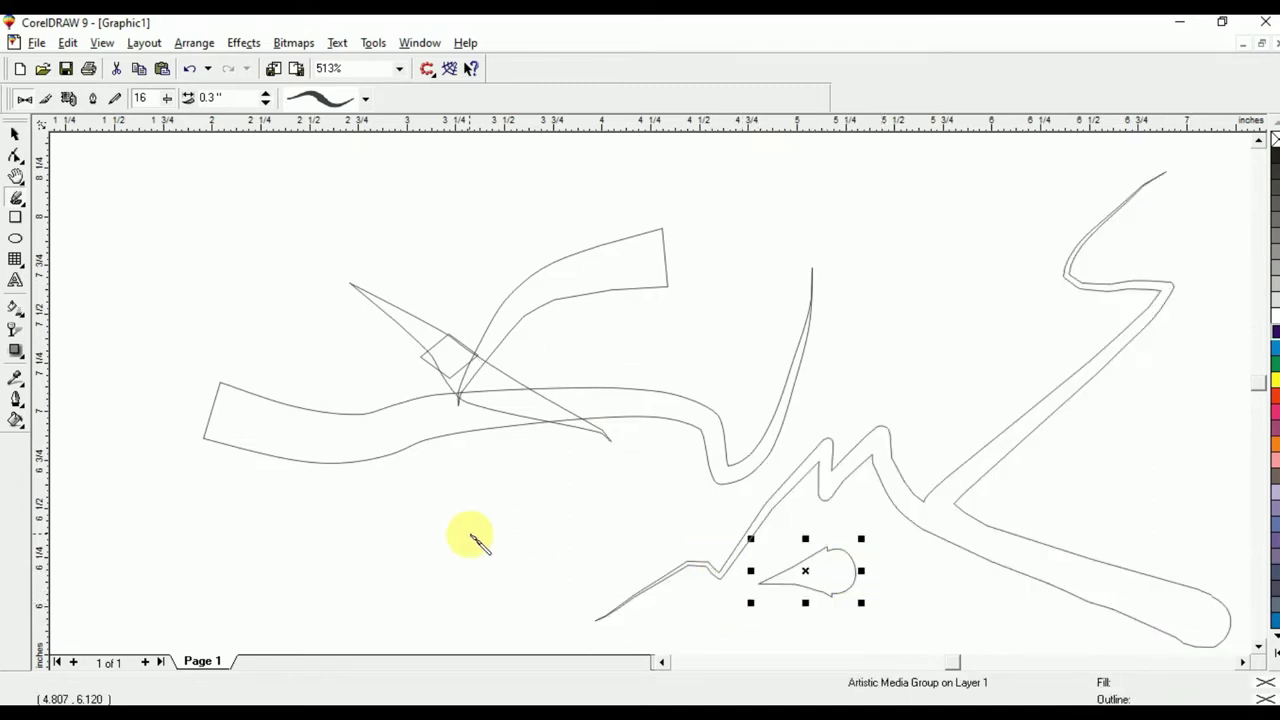
- Check the Sprayer mode of the Artistic Media tool, and delete all the strokes on the page
left_click(68, 98)
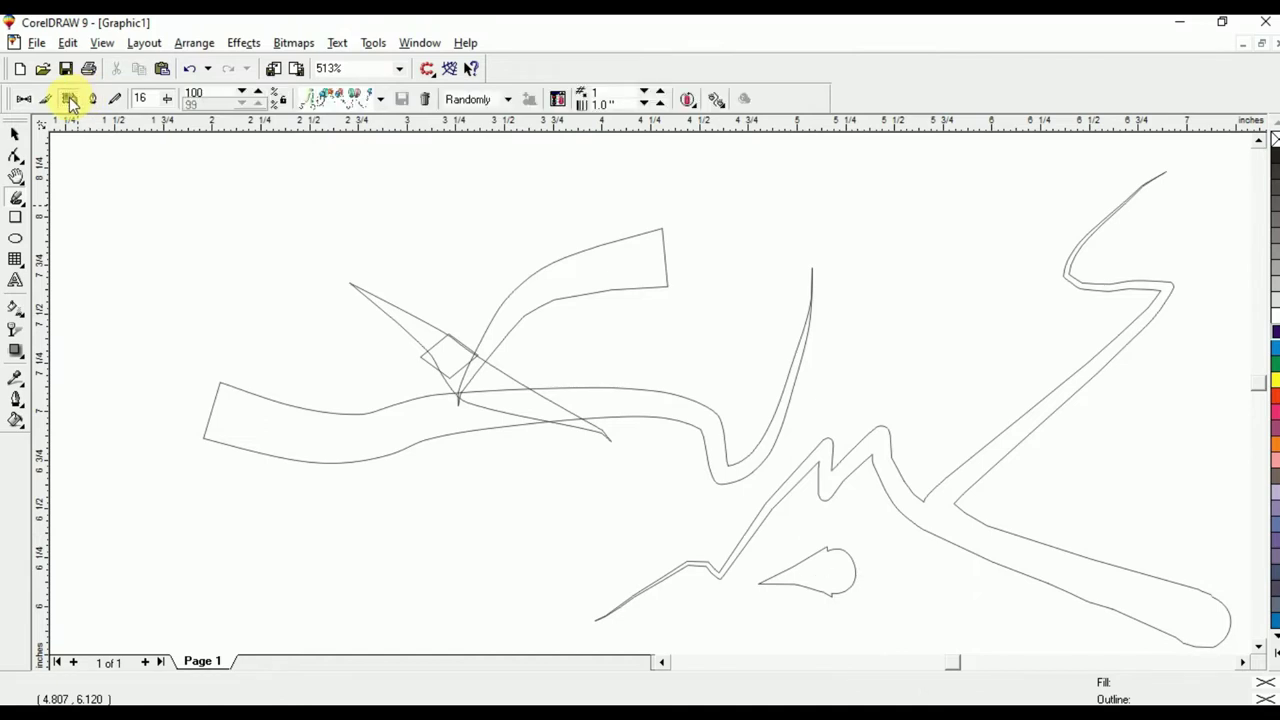
left_click(24, 98)
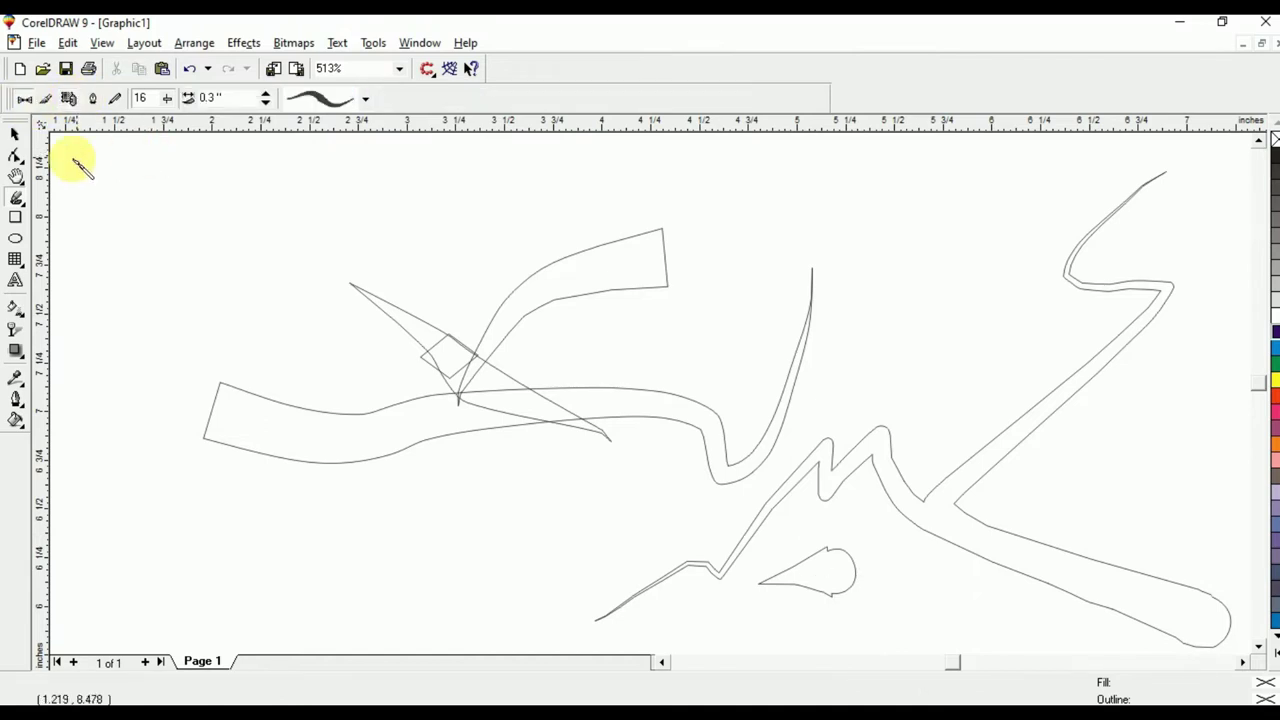
double_click(14, 134)
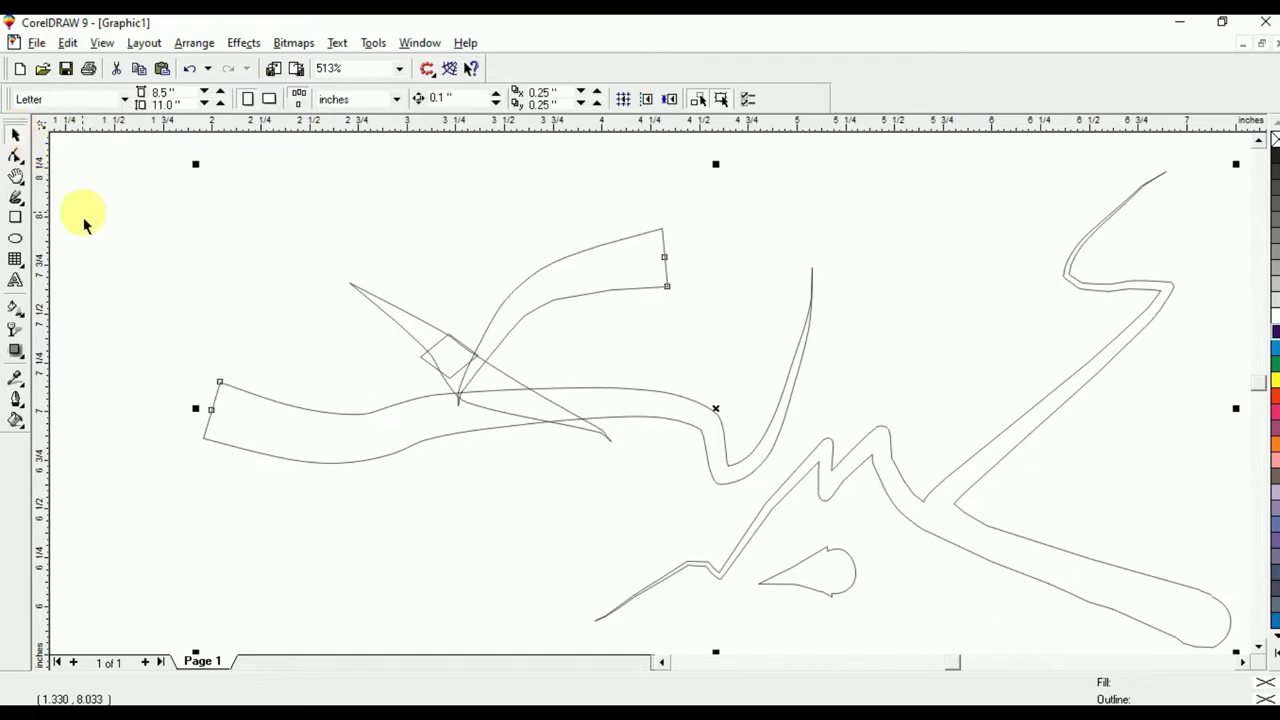
key("Delete")
- Draw a rectangle about 3.17 inches wide and 1.35 inches high
left_click(18, 204)
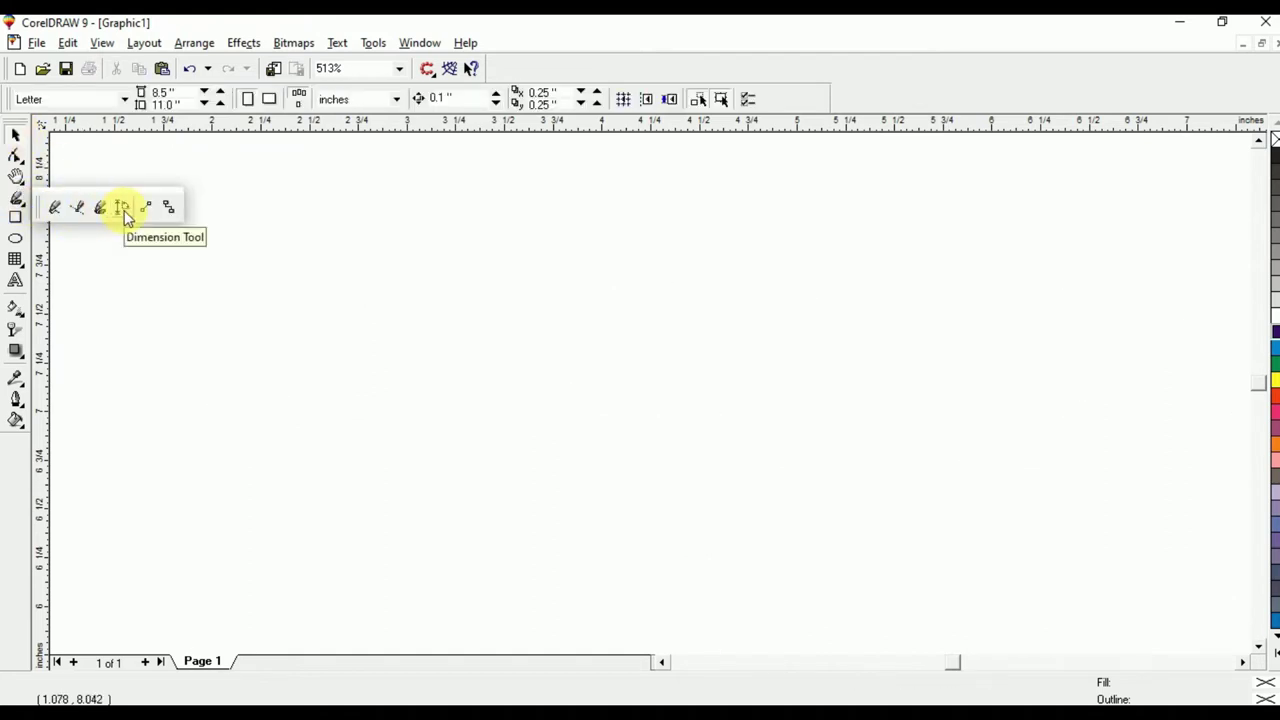
left_click(15, 217)
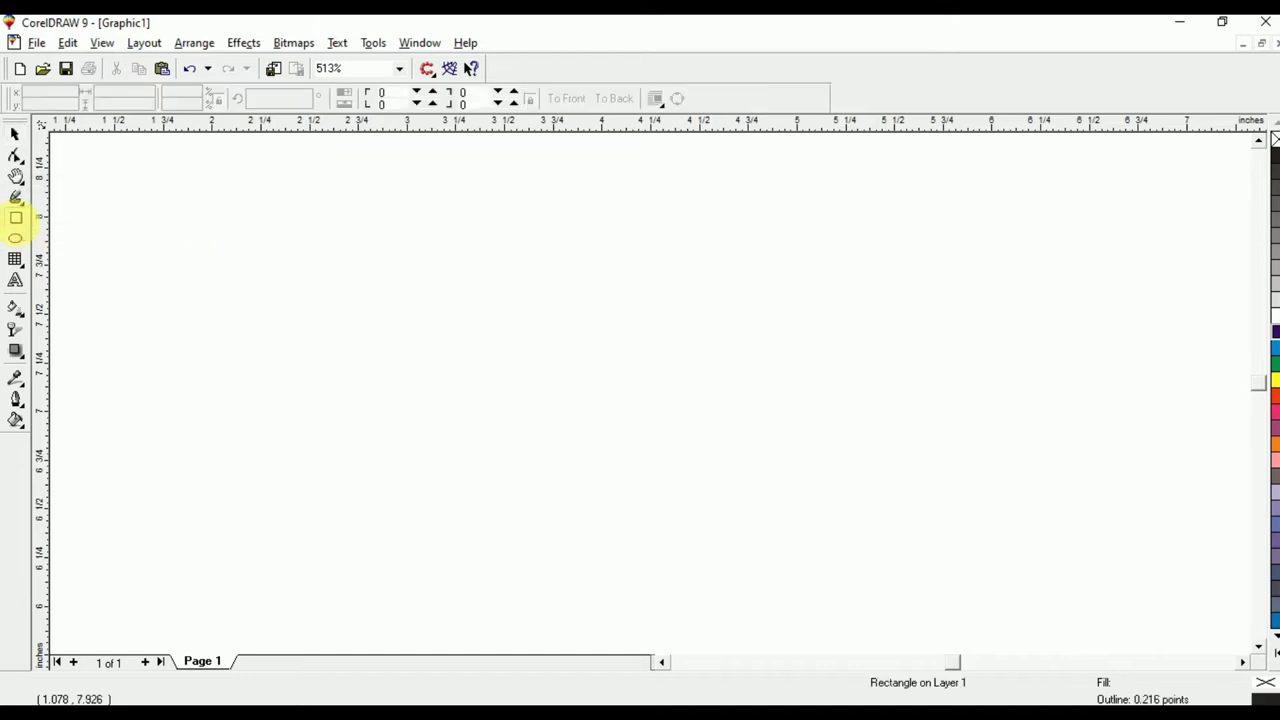
left_click_drag(185, 247, 803, 511)
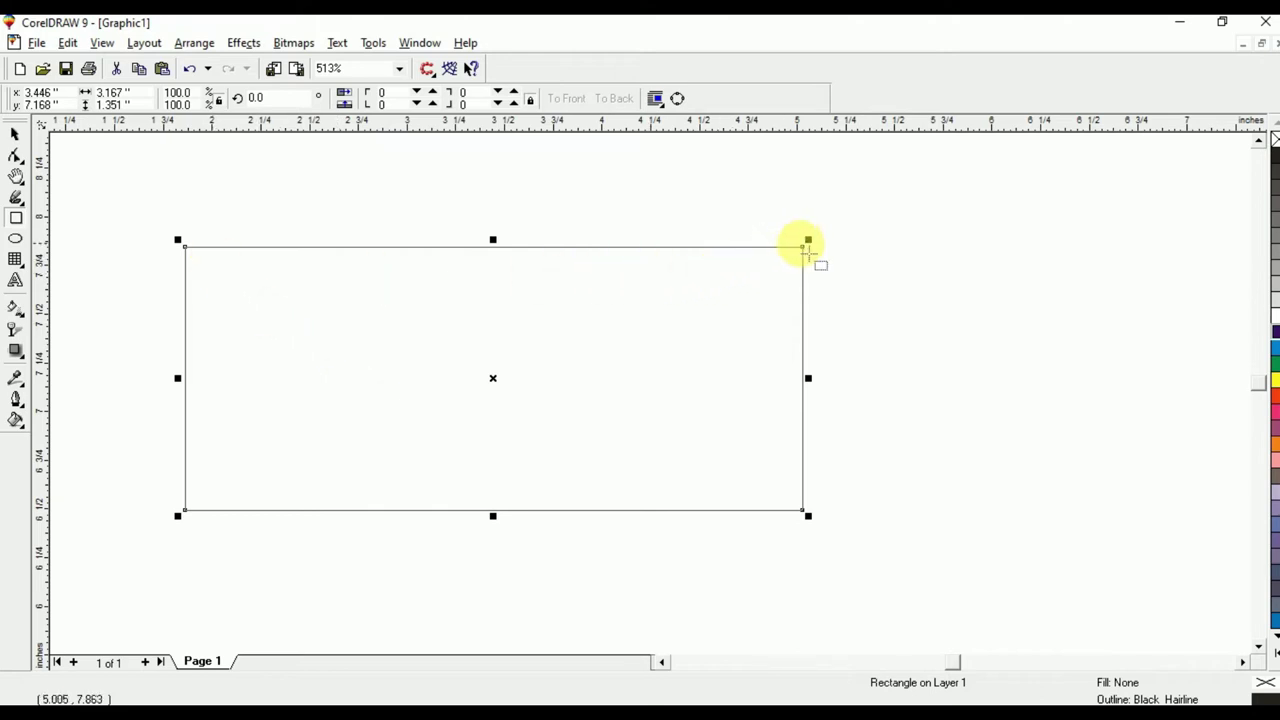
- Add a horizontal dimension for the rectangle's width, from its upper-left corner to its lower-right corner
left_click(17, 198)
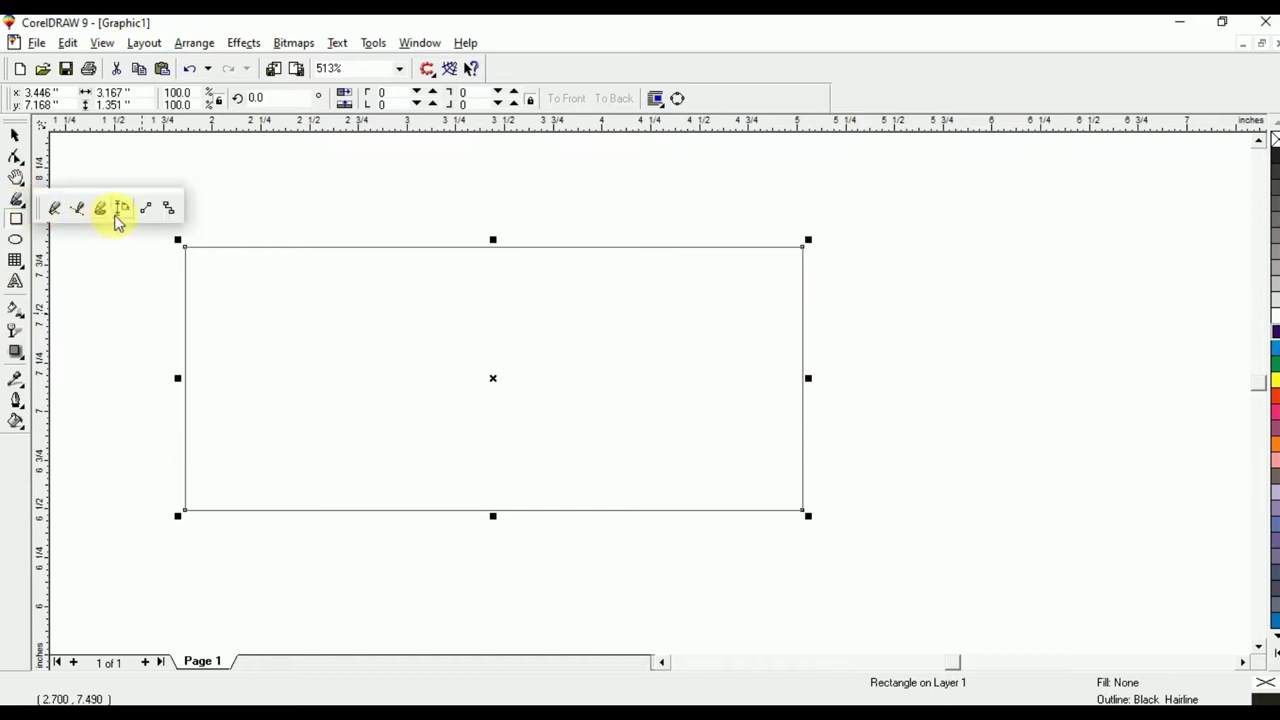
left_click(121, 209)
key("ctrl+z")
left_click(190, 254)
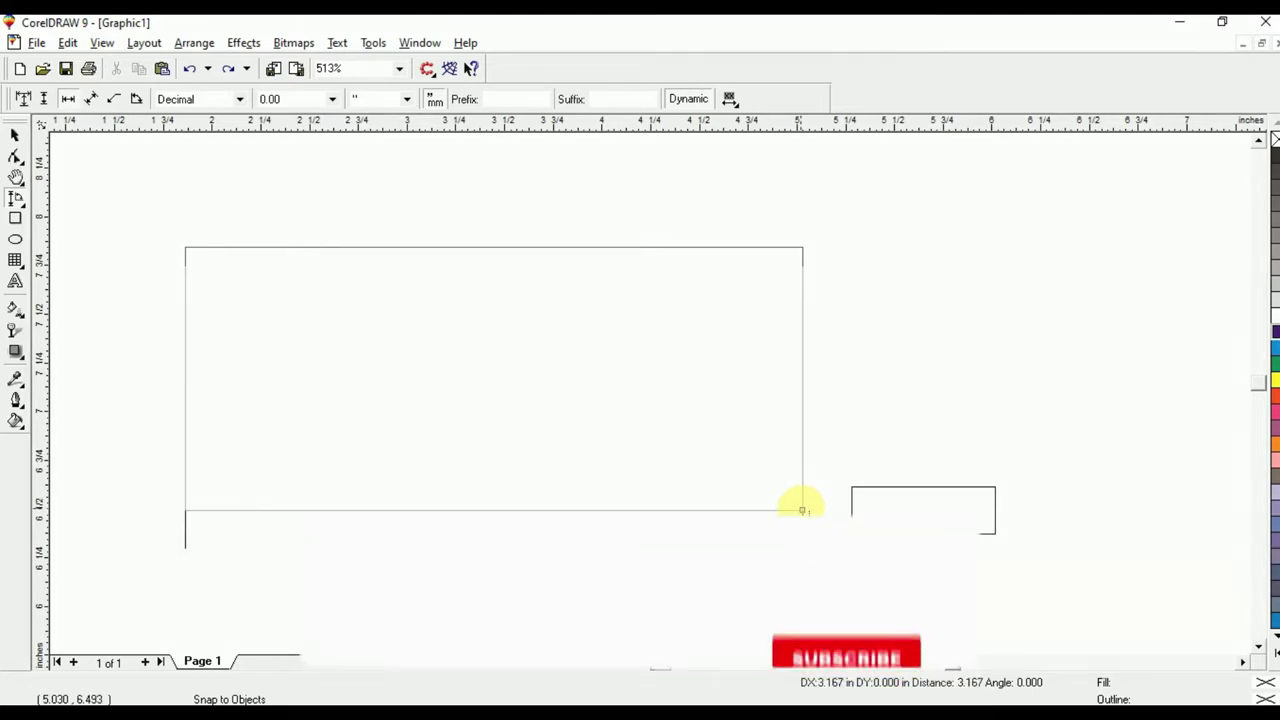
left_click(802, 512)
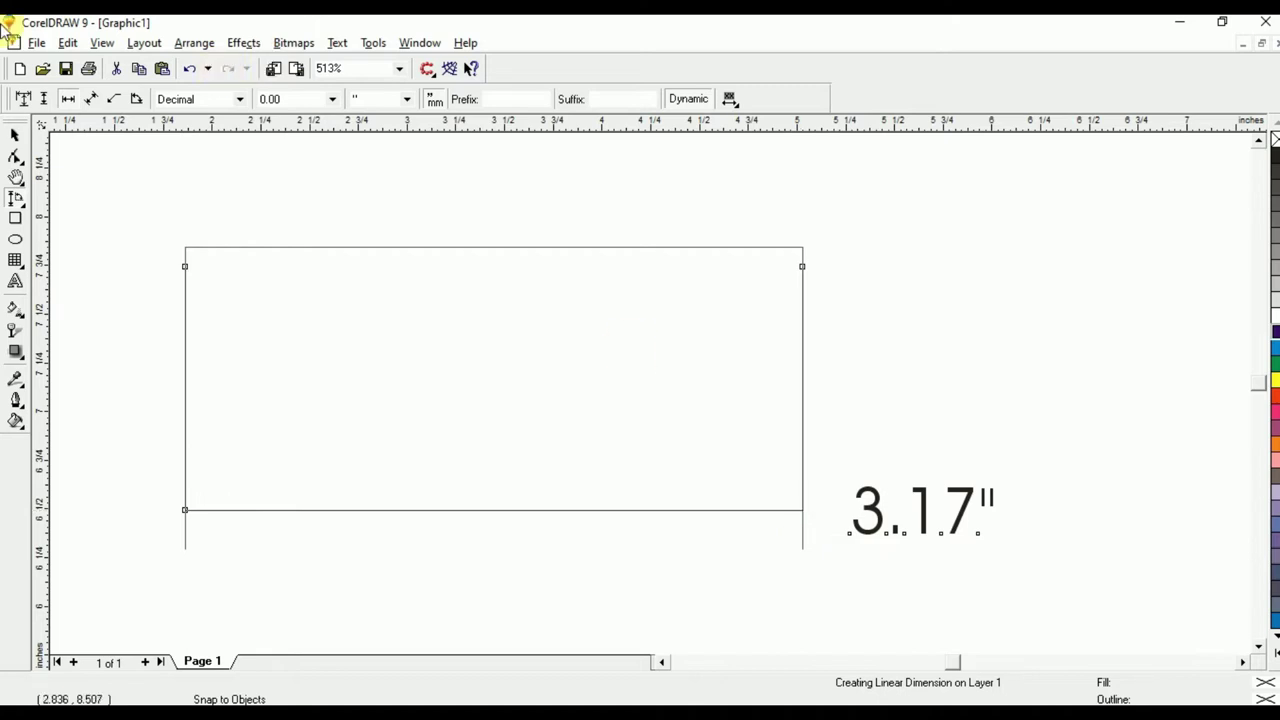
- Delete the rectangle together with its width dimension
left_click(18, 138)
left_click_drag(143, 212, 1070, 610)
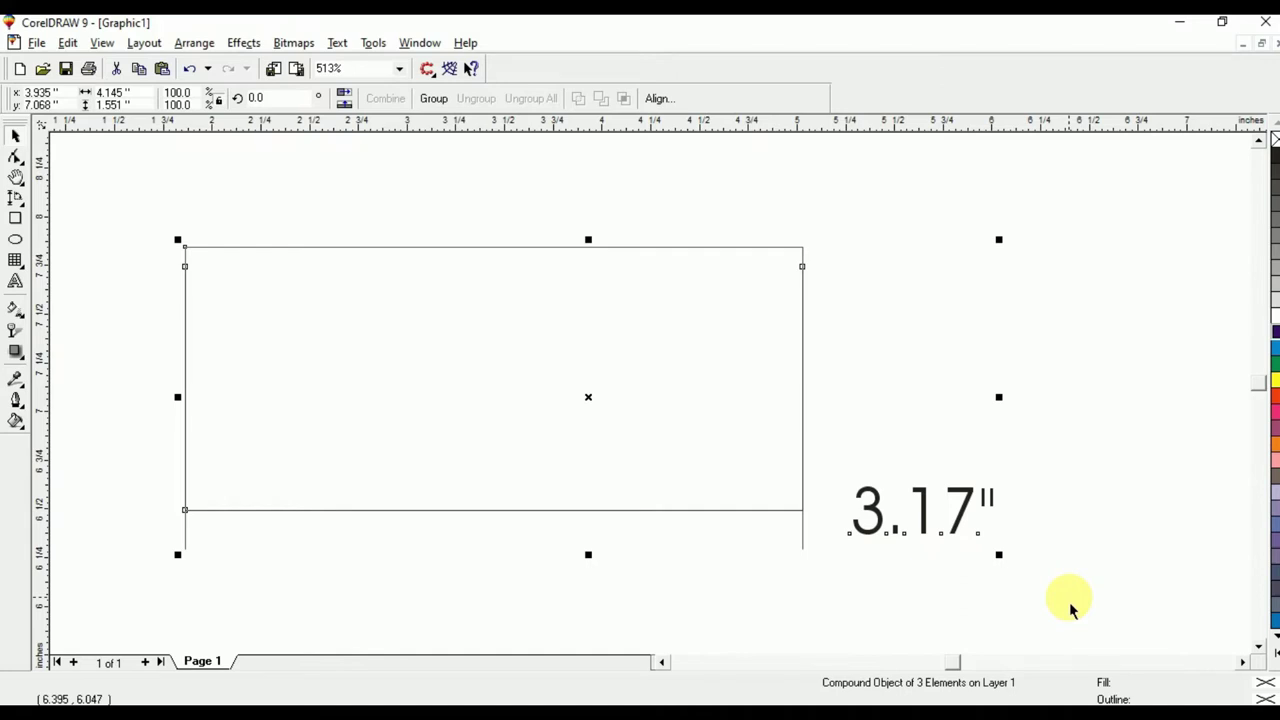
key("Delete")
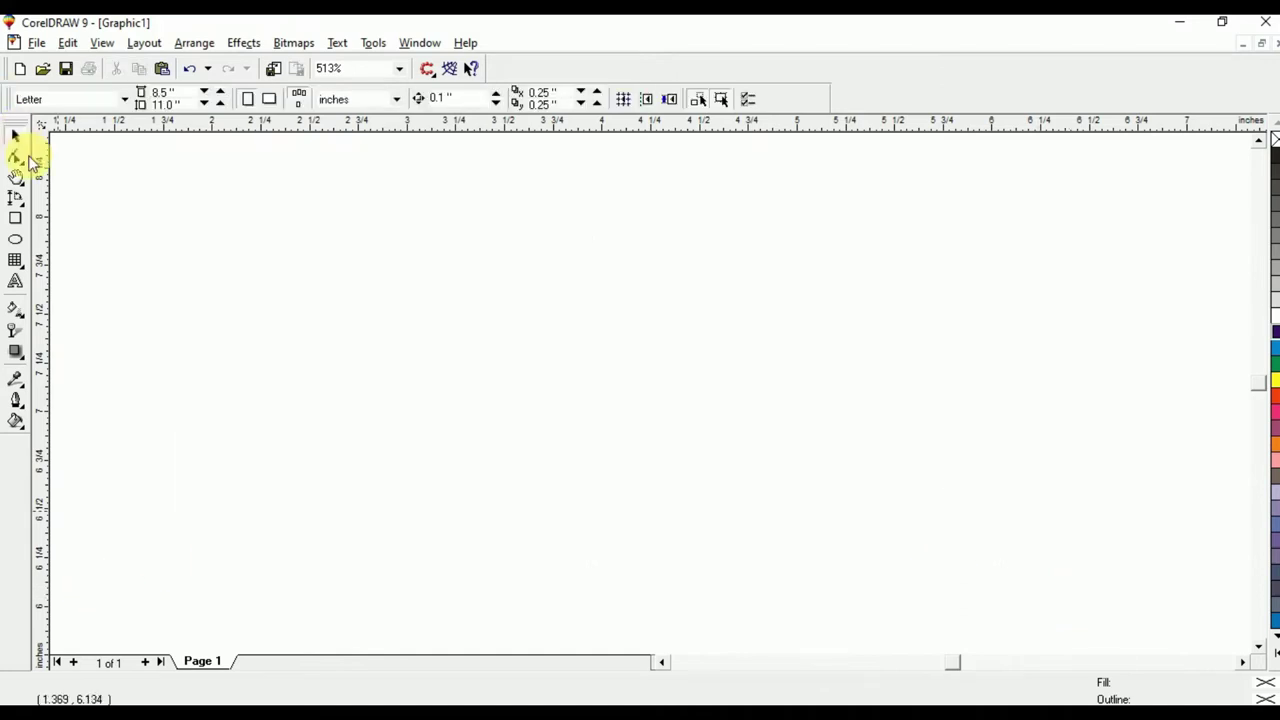
- Draw two rectangles offset diagonally from each other, the lower one about 0.51 inches wide and 0.5 inches high
left_click(18, 201)
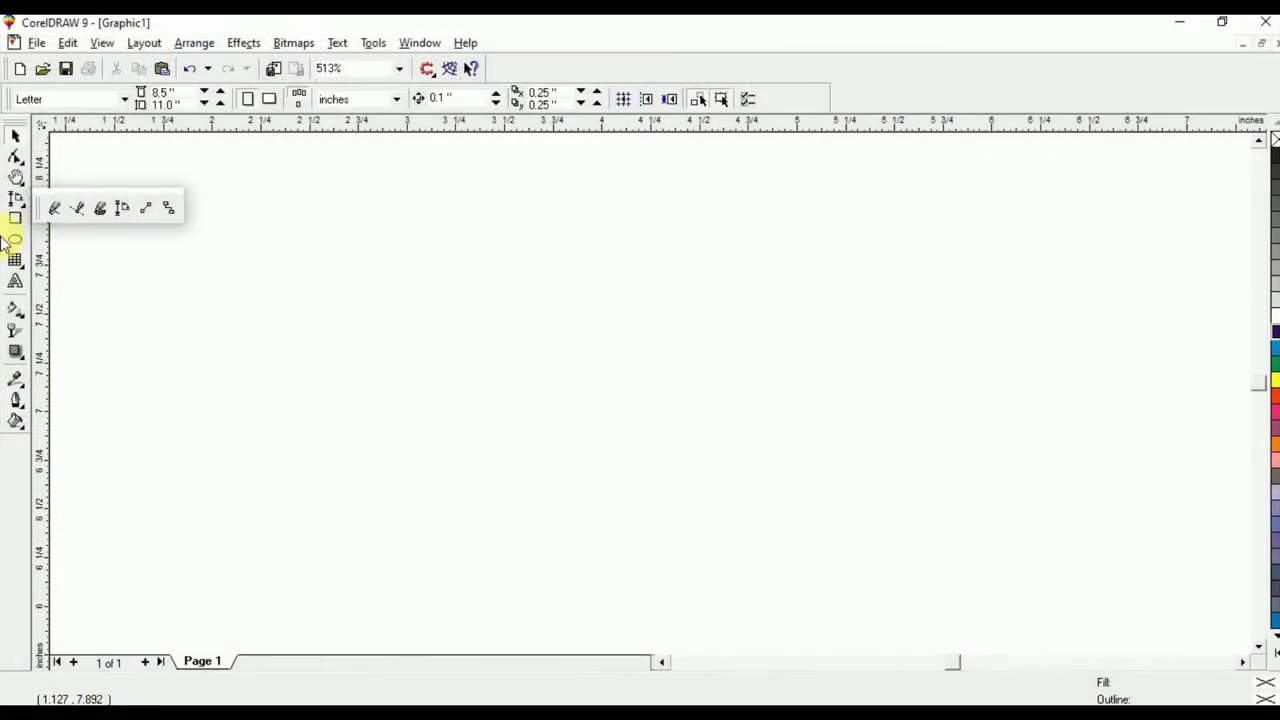
left_click(15, 218)
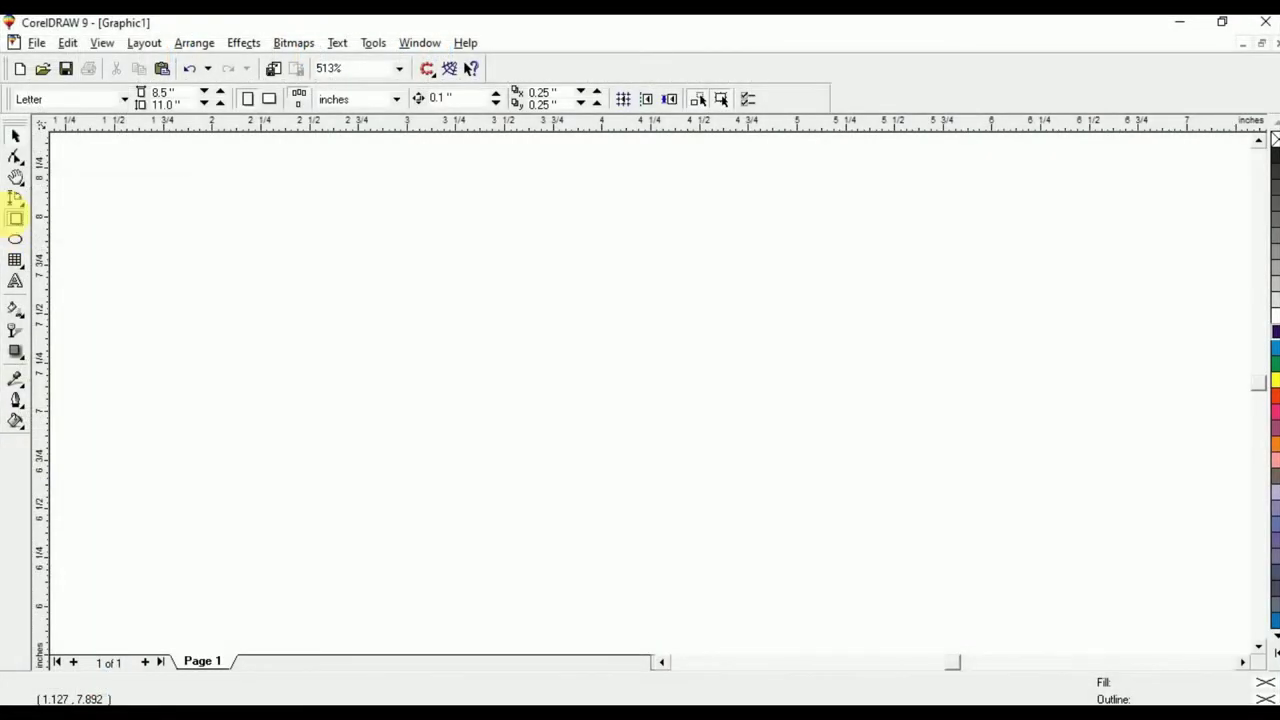
mouse_move(246, 259)
left_mouse_down()
mouse_move(334, 363)
mouse_move(397, 350)
mouse_move(491, 443)
left_mouse_up()
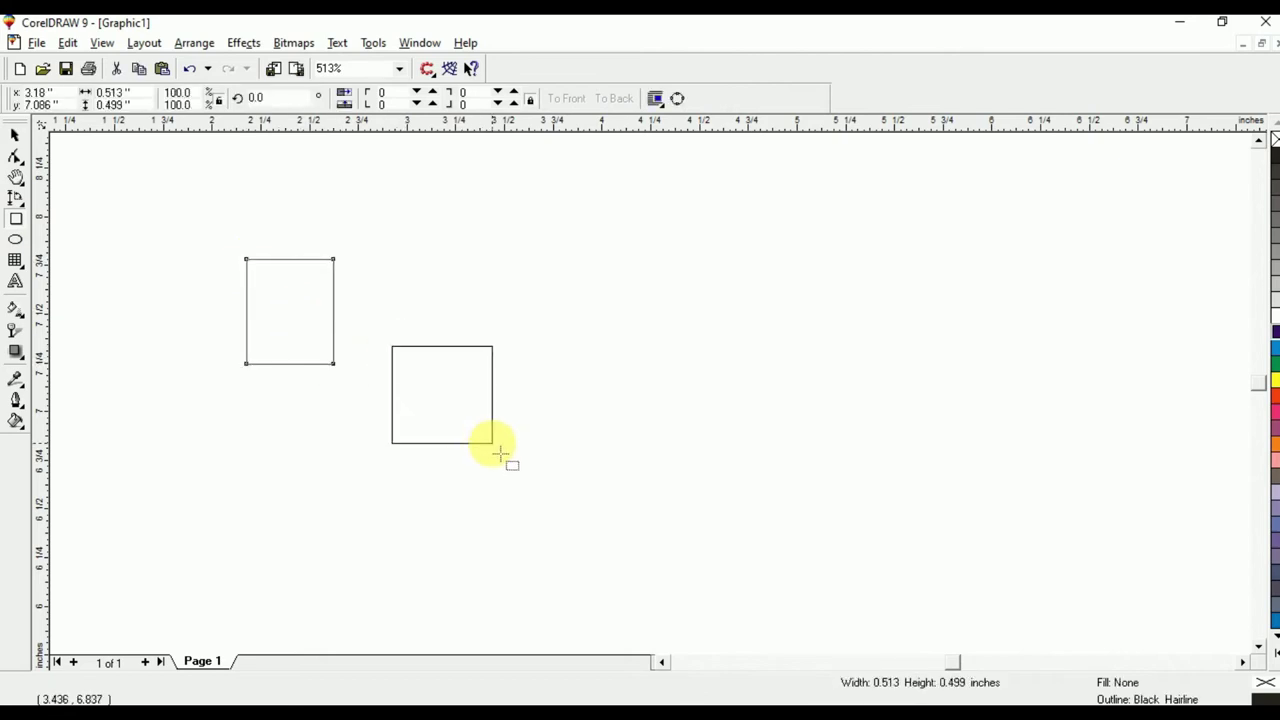
- Connect the first rectangle's lower-right corner to the second rectangle's upper-left corner with a straight connector line
left_click(27, 203)
left_click(151, 213)
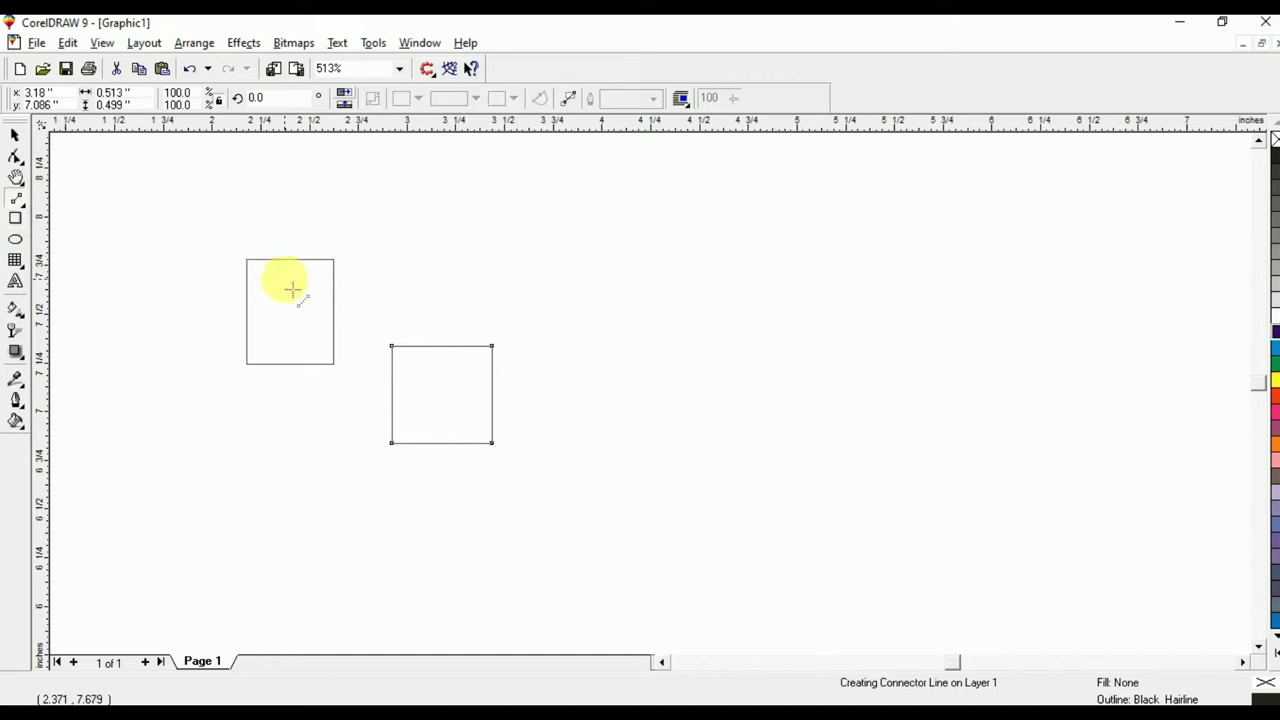
left_click(335, 366)
left_click_drag(391, 352, 396, 350)
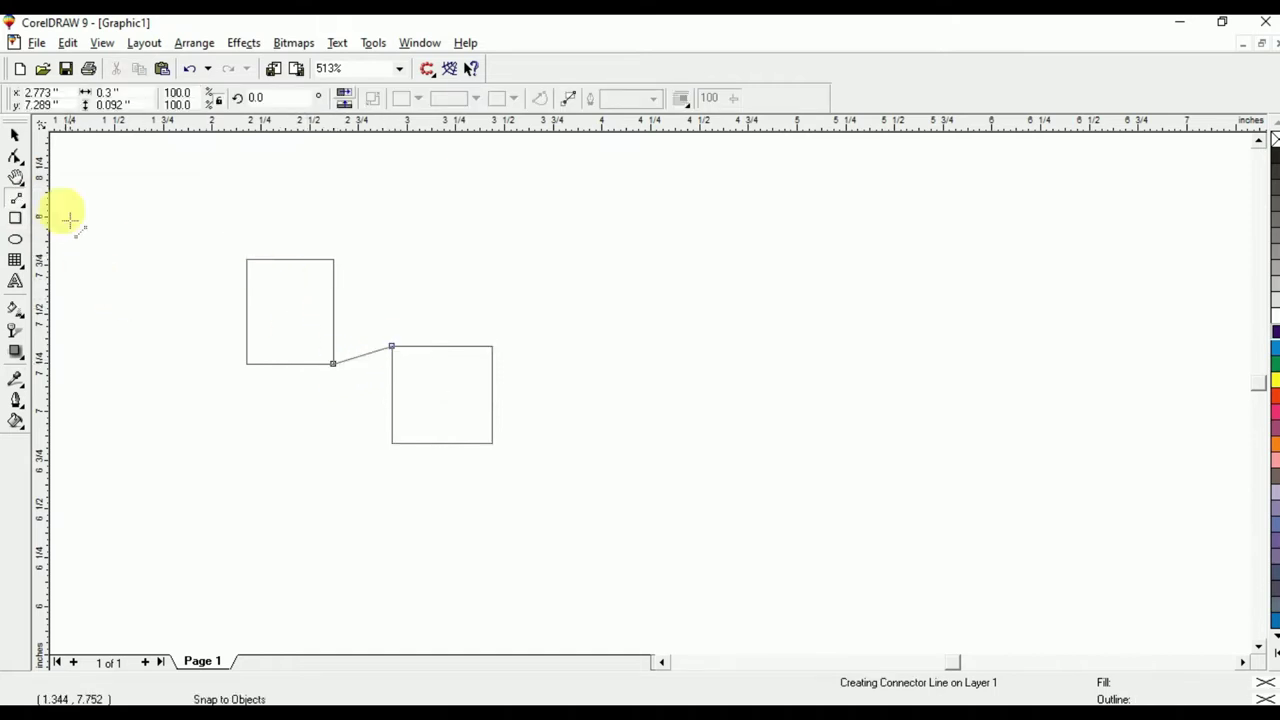
- Draw two more rectangles to the right of the connected pair, the lower one about 0.76 by 0.65 inches
left_click(15, 135)
left_click(15, 218)
left_click_drag(594, 269, 848, 461)
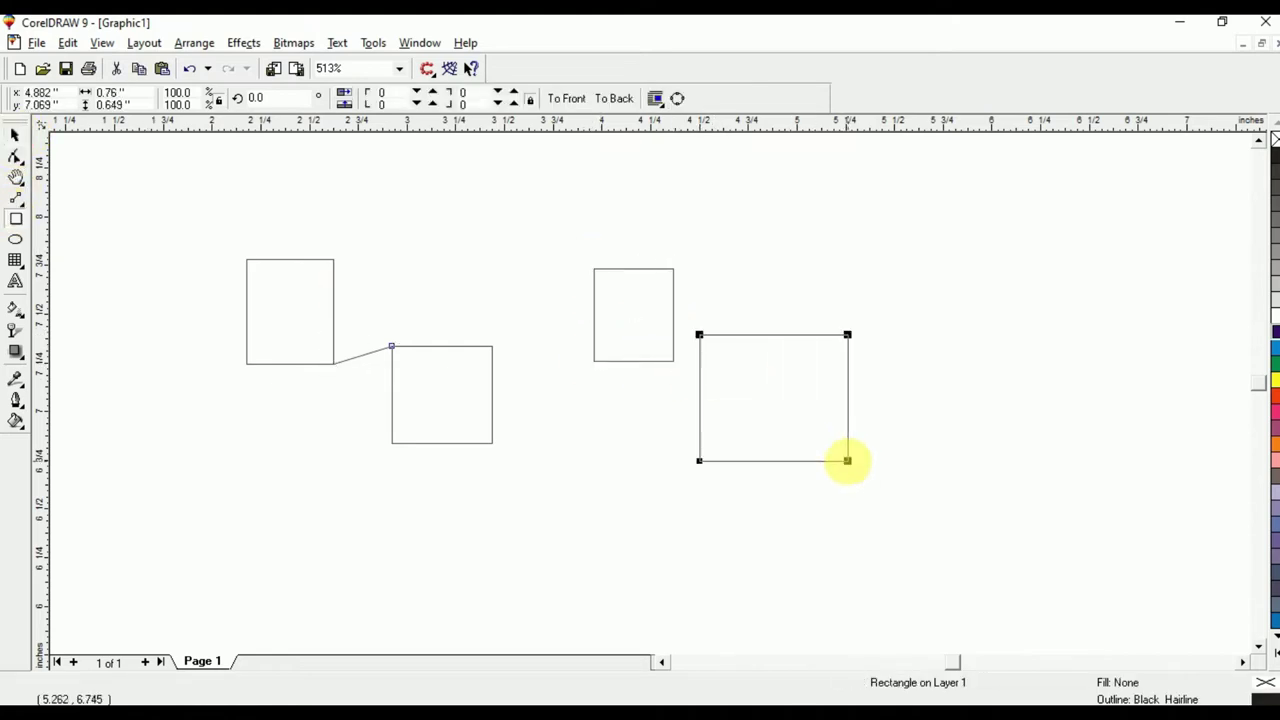
- Link the new pair's facing lower corners with an angled connector line, and select all six objects on the page
left_click(15, 198)
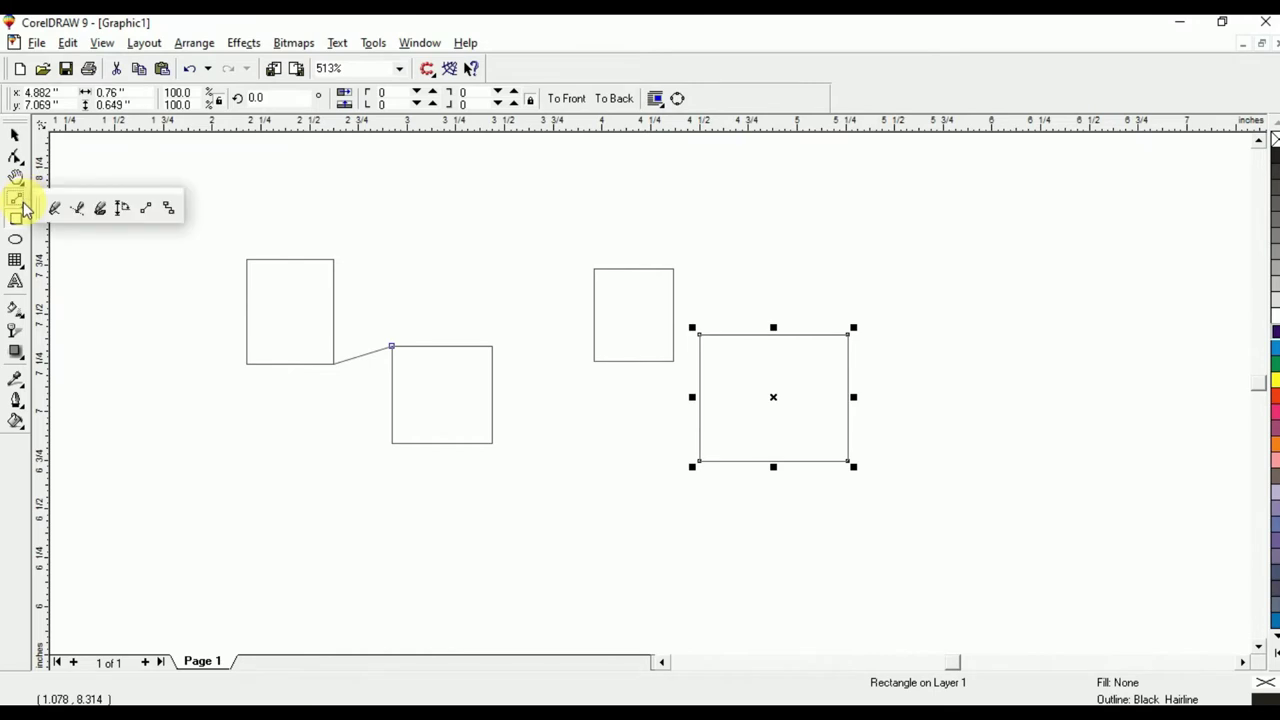
left_click(170, 209)
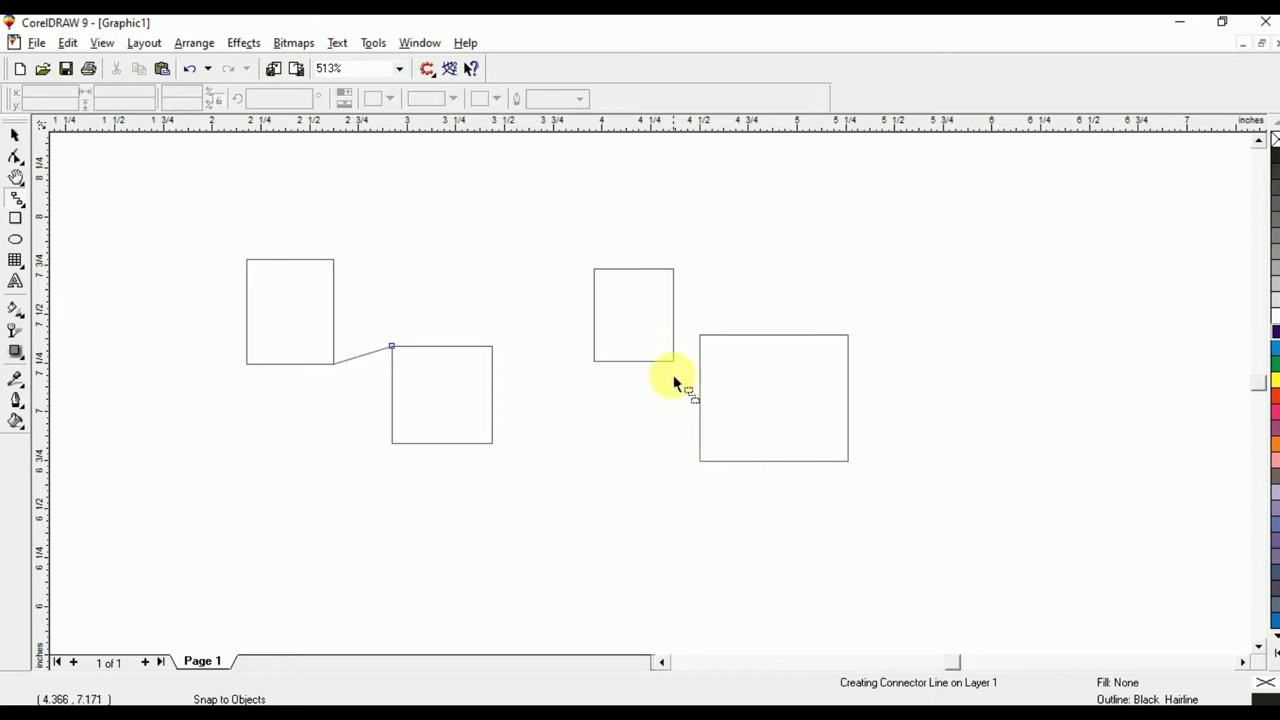
mouse_move(673, 366)
left_mouse_down()
mouse_move(680, 414)
mouse_move(708, 449)
mouse_move(699, 462)
mouse_move(671, 400)
mouse_move(698, 411)
mouse_move(699, 456)
left_mouse_up()
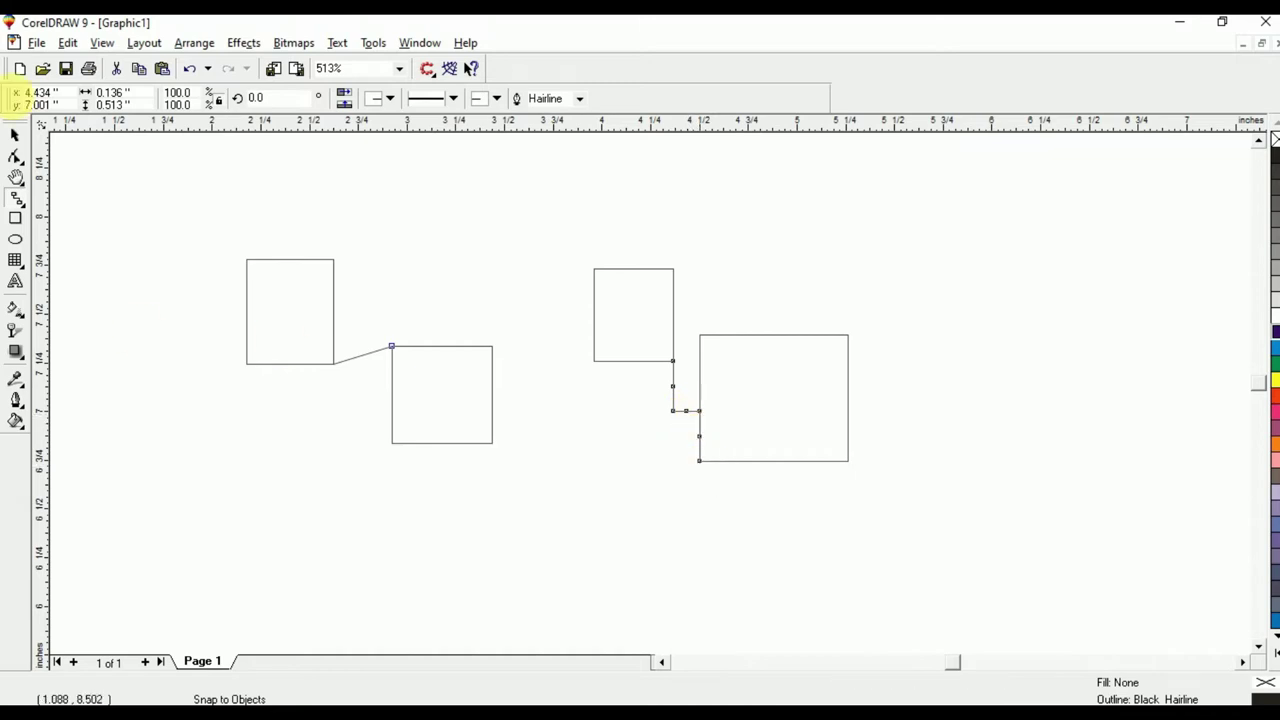
left_click(14, 133)
left_click_drag(178, 170, 862, 570)
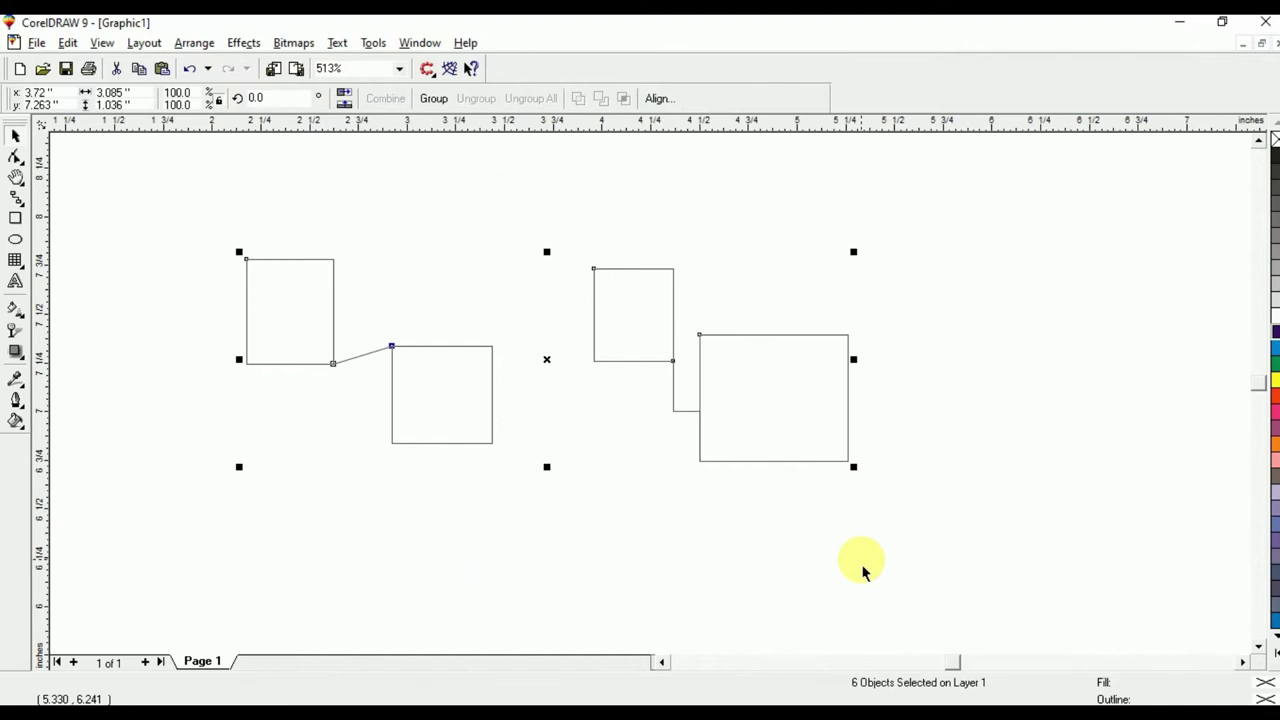
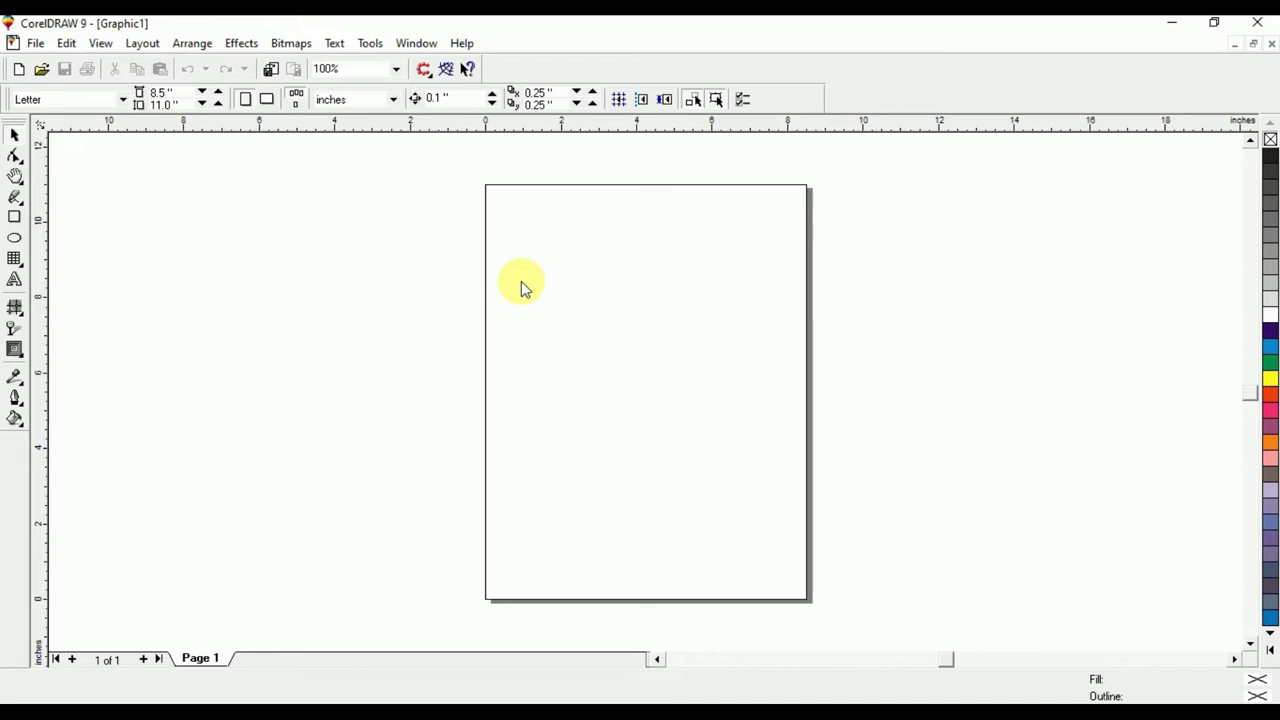
- Draw a graph-paper grid of 4 columns and 6 rows on the page, about 6.54 by 4.58 inches
left_click(24, 266)
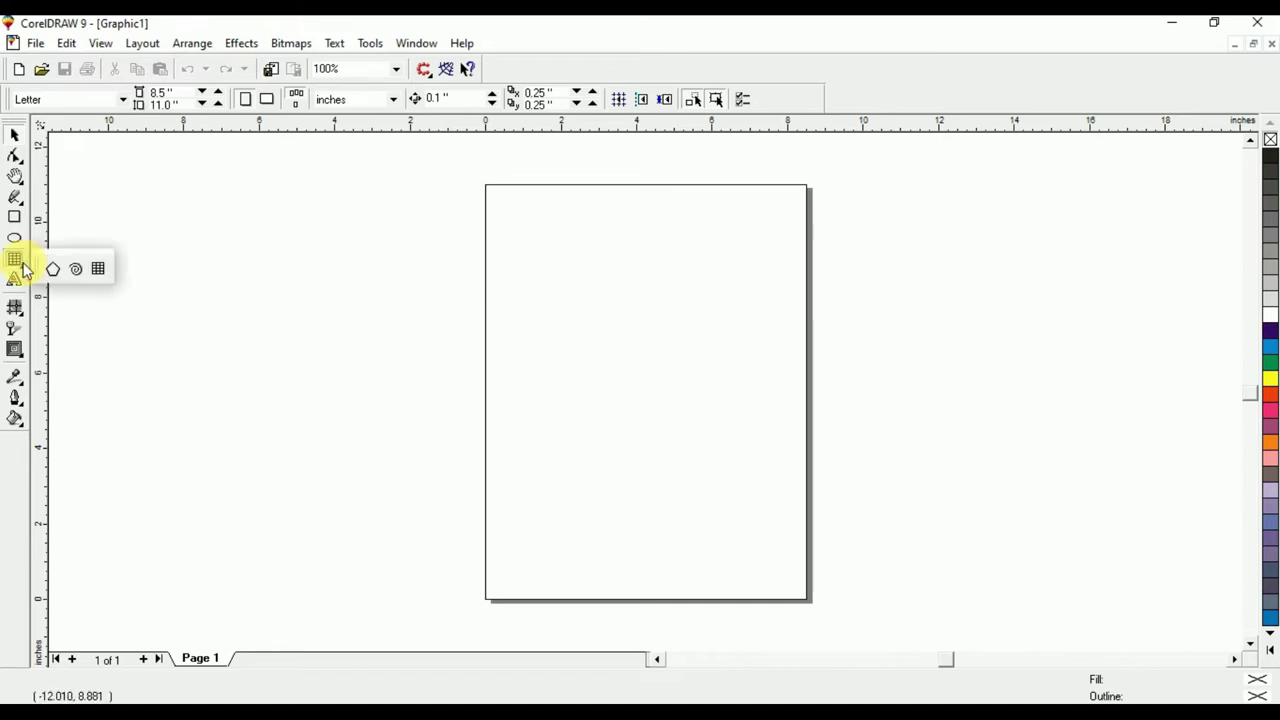
left_click(97, 269)
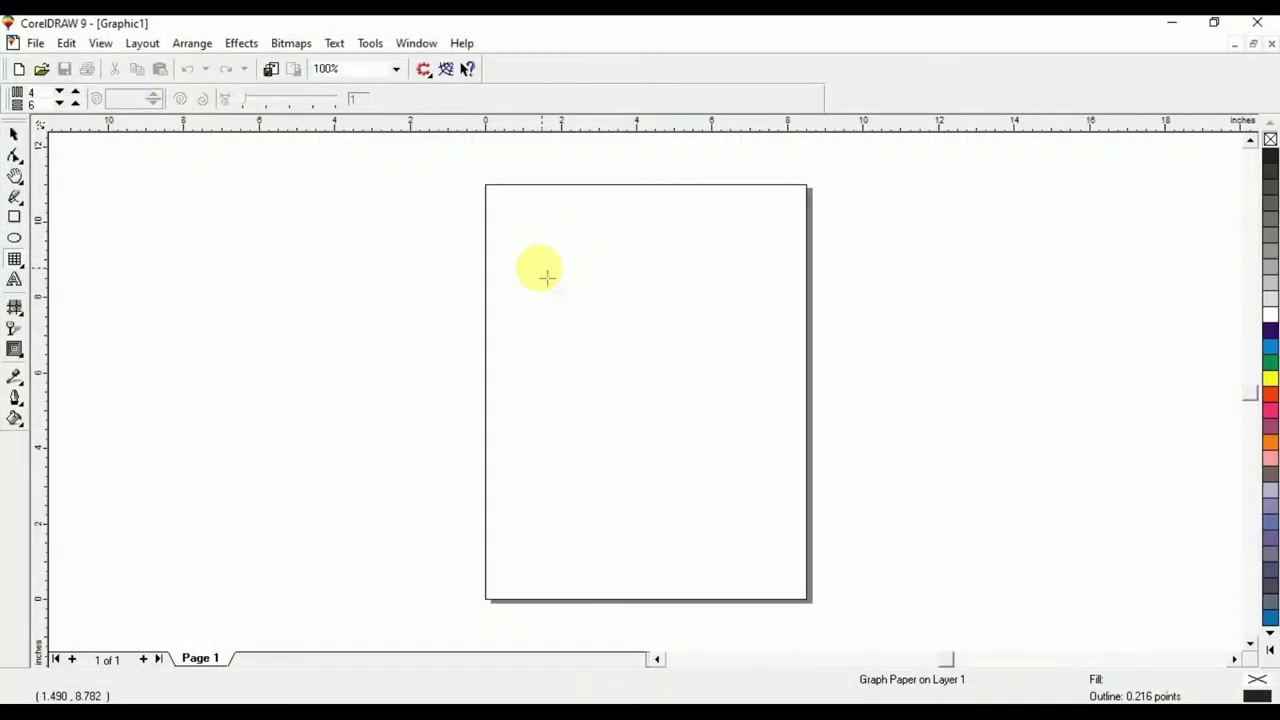
left_click_drag(524, 268, 777, 450)
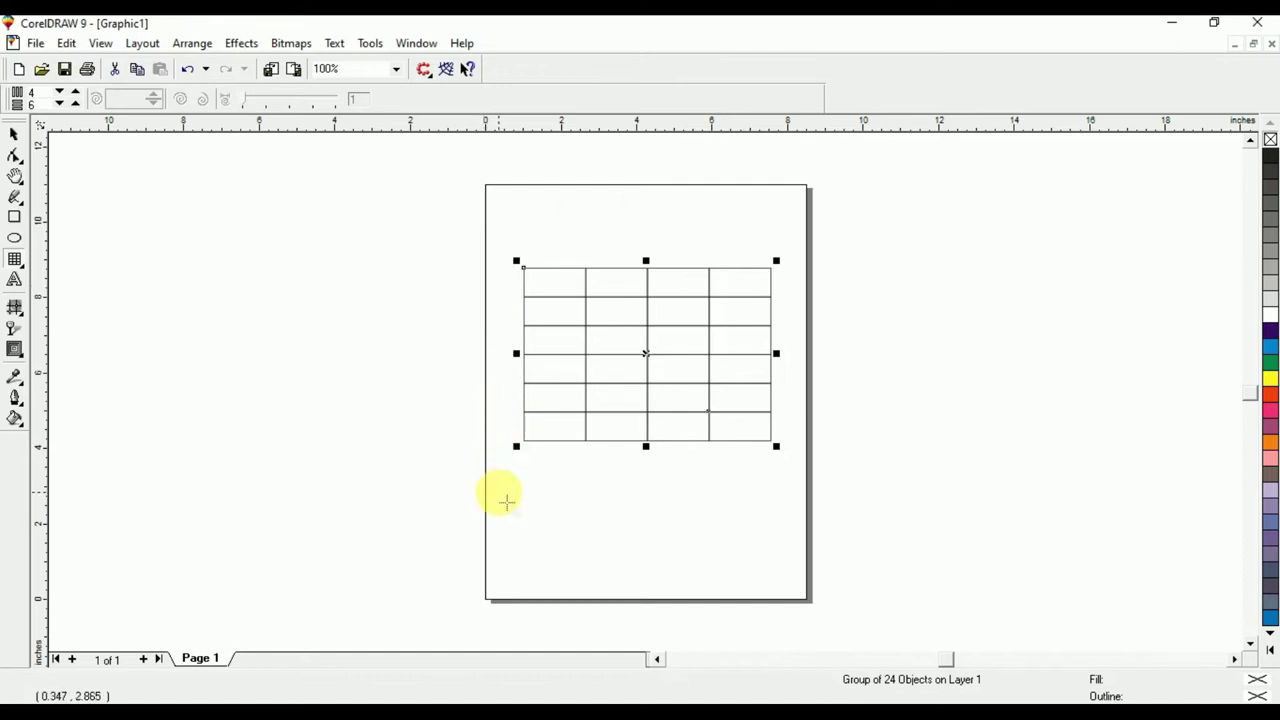
left_click(12, 137)
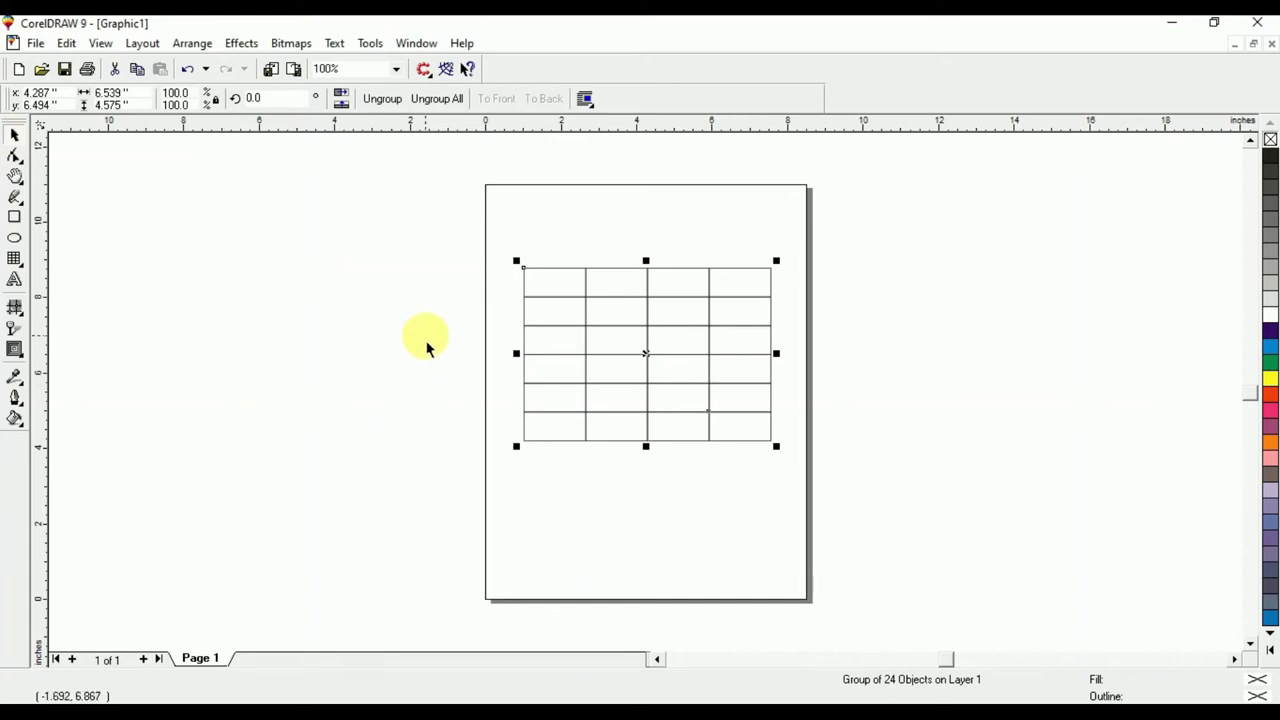
- Set the page orientation to landscape and centre the grid on the page
left_click(496, 214)
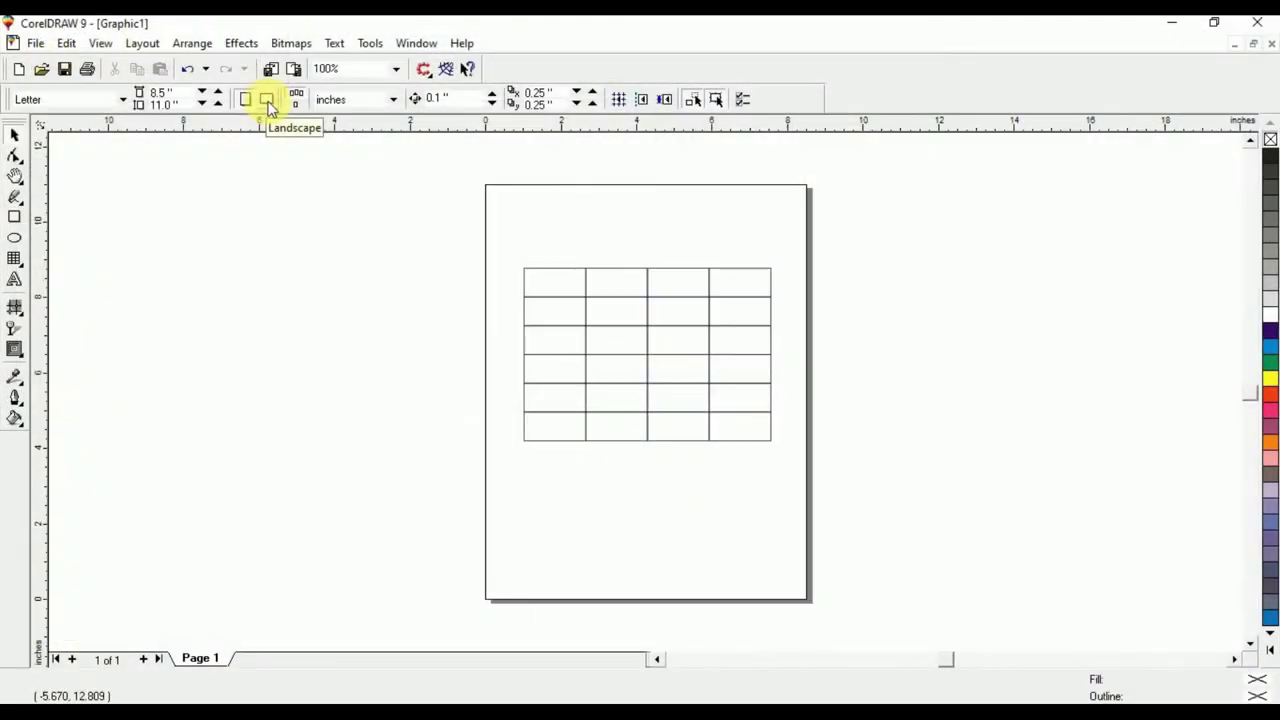
left_click(267, 104)
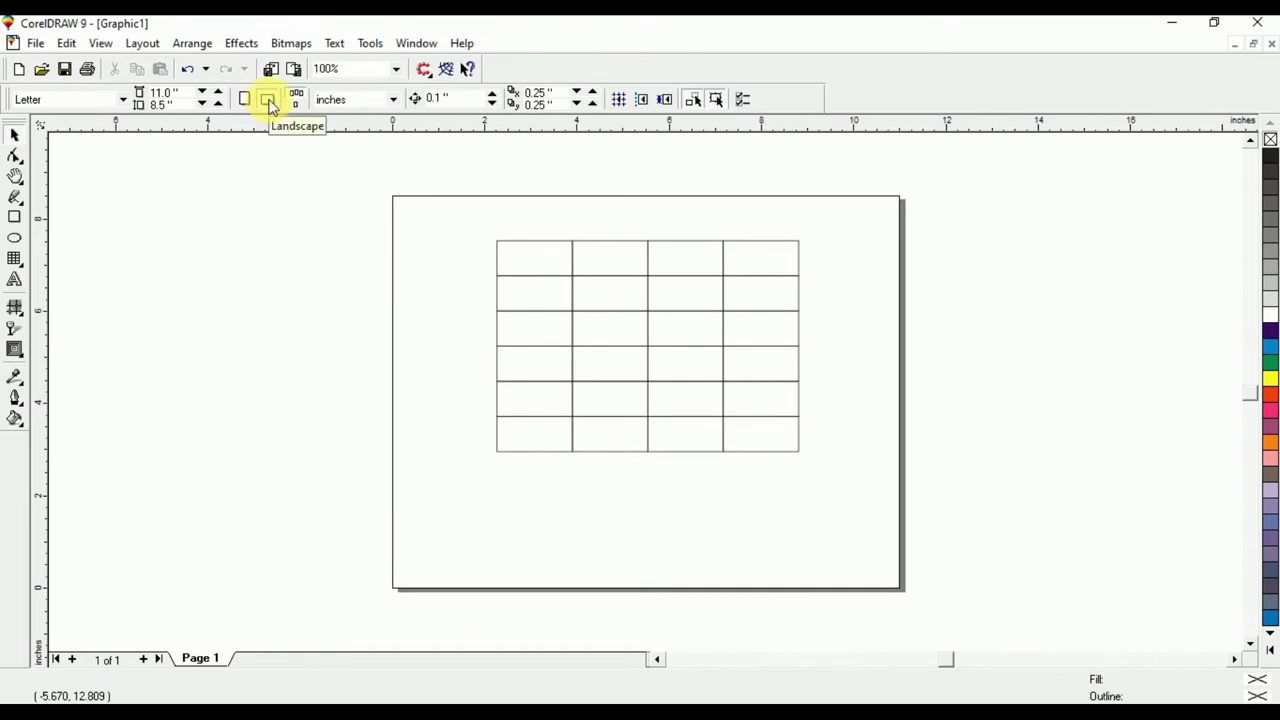
left_click(508, 265)
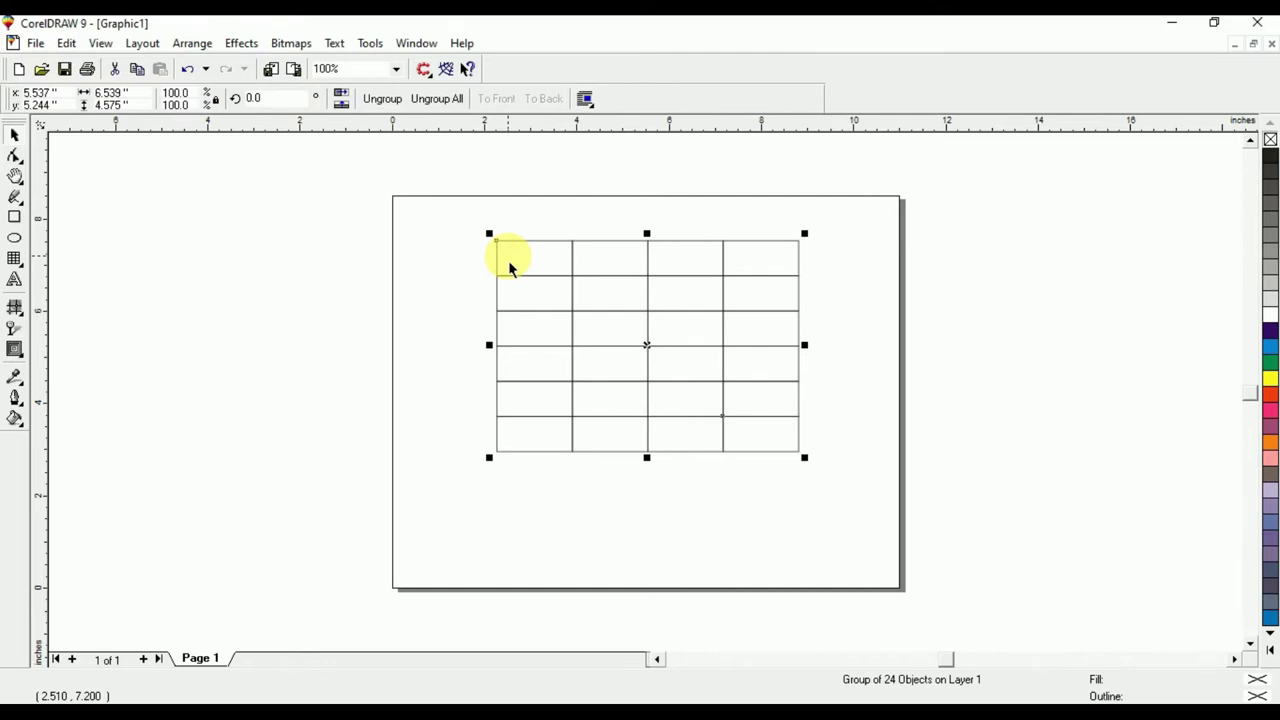
key("p")
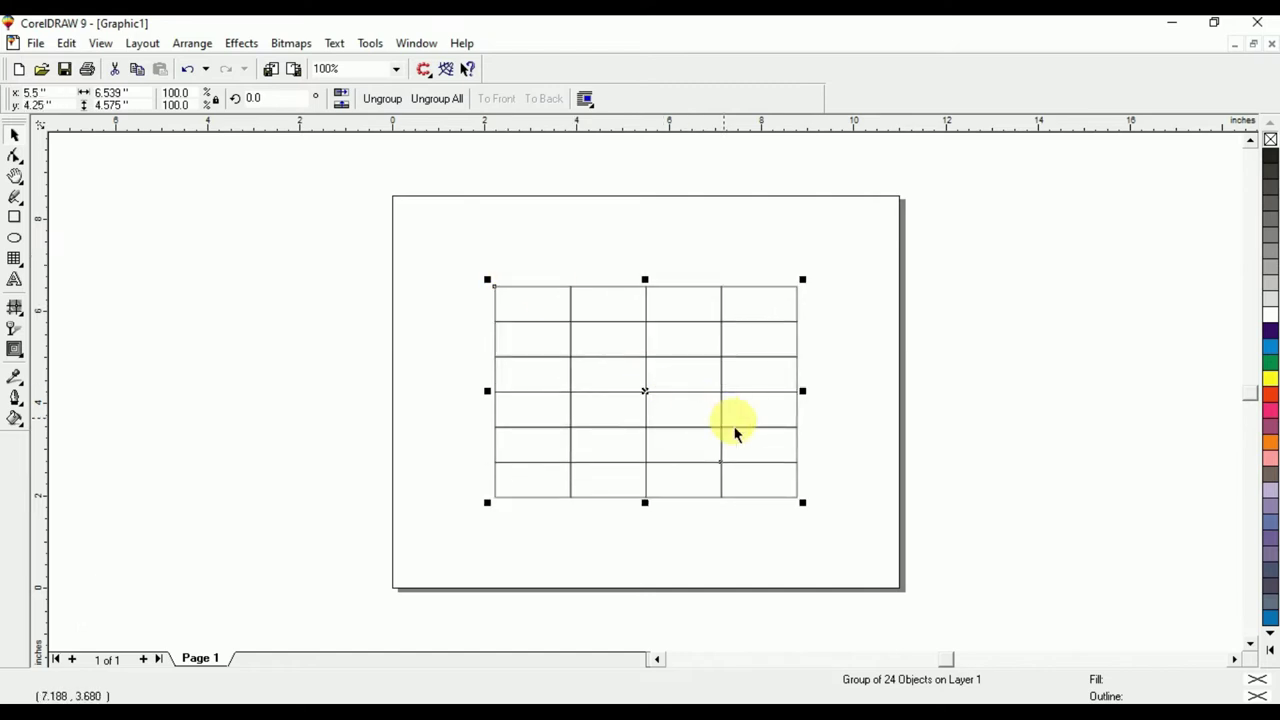
- Stretch the grid's right side to a total width of about 7.66 inches, and ungroup it into separate cells
left_click_drag(804, 392, 864, 404)
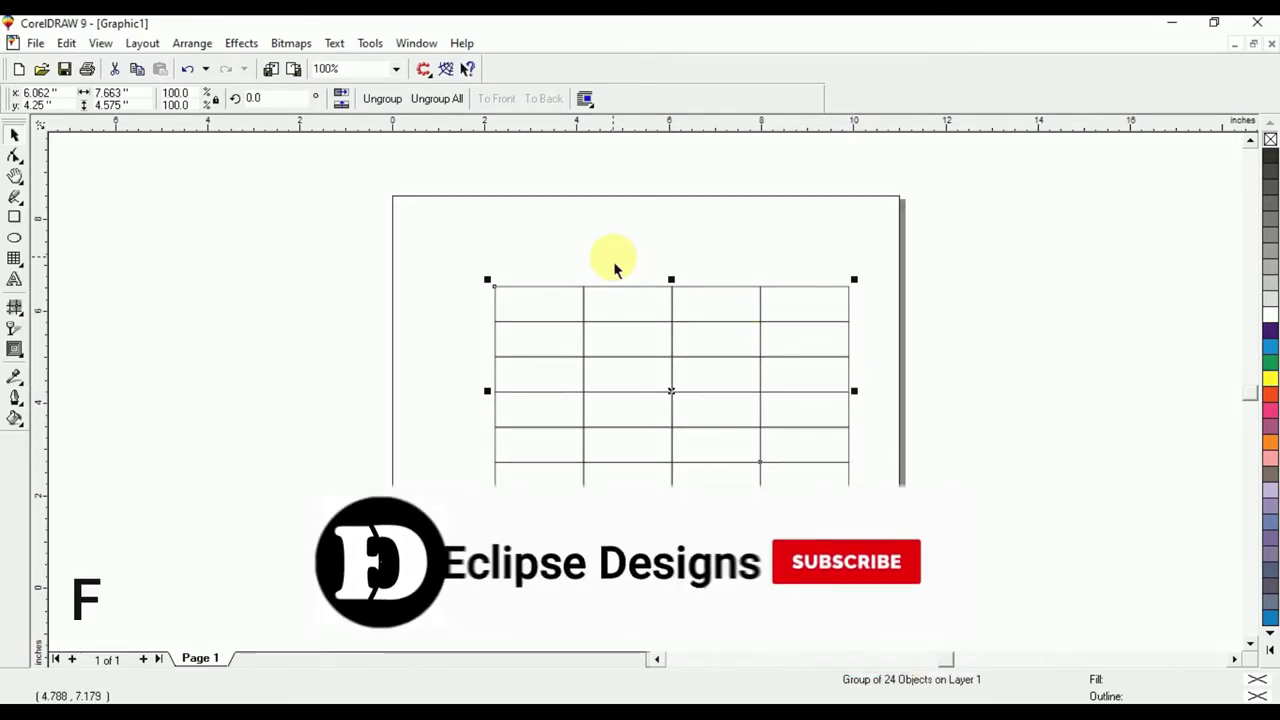
key("shift+F2")
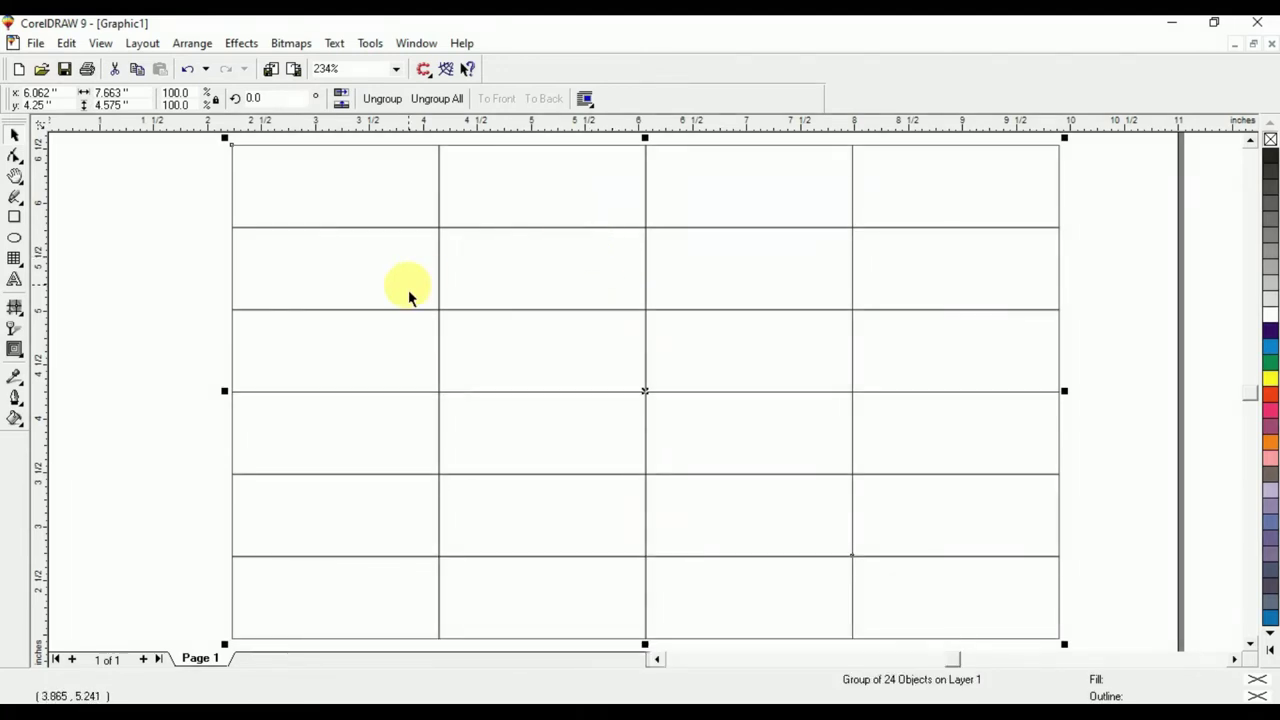
left_click(172, 214)
left_click(437, 249)
left_click(374, 190)
left_click(409, 97)
left_click(72, 262)
- Try moving the upper-left cell out of the grid, and undo the move
left_click_drag(238, 204, 181, 200)
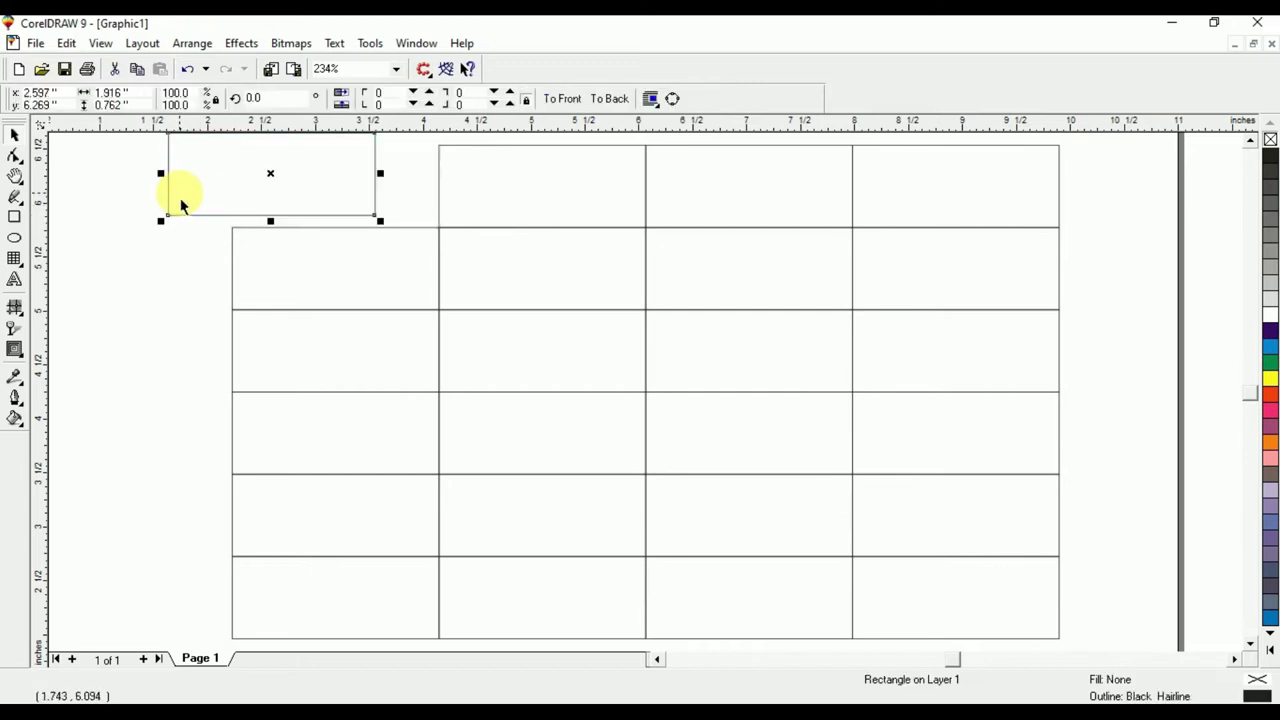
key("ctrl+z")
left_click(197, 217)
left_click(277, 193)
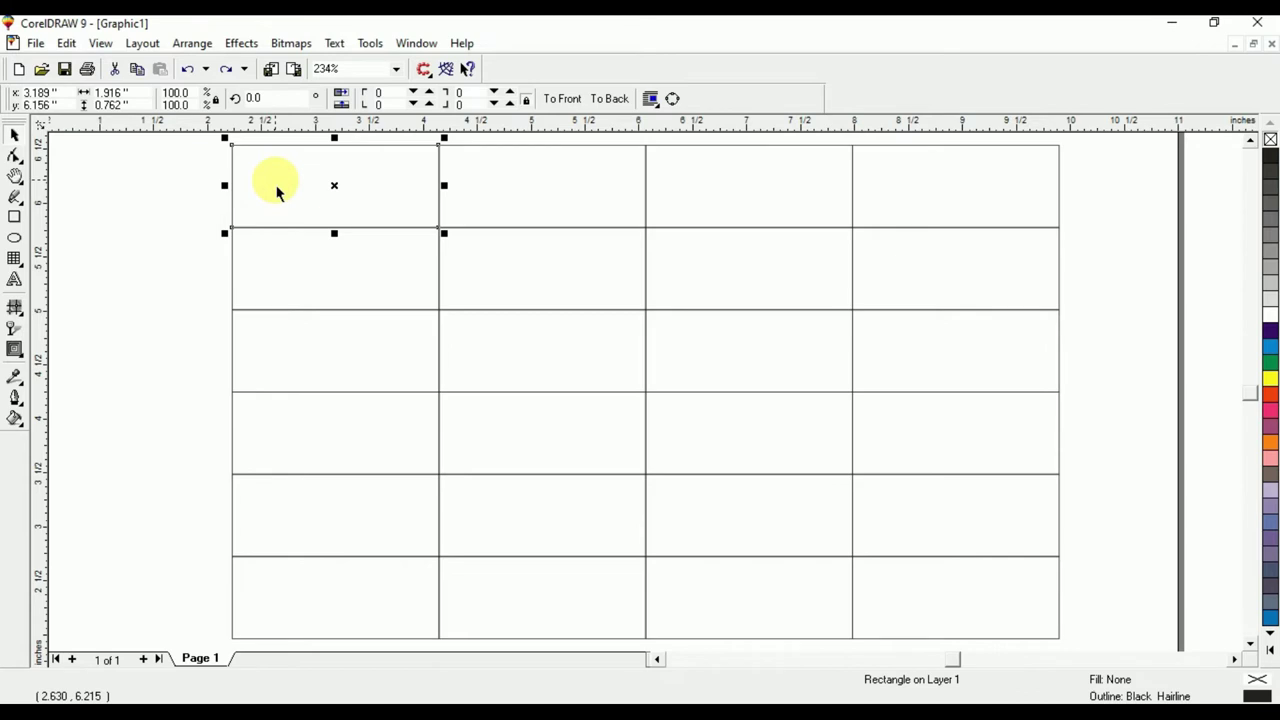
- Add artistic text to the left of the grid with the four lines S.No, Name, F.Name and Class
left_click(14, 279)
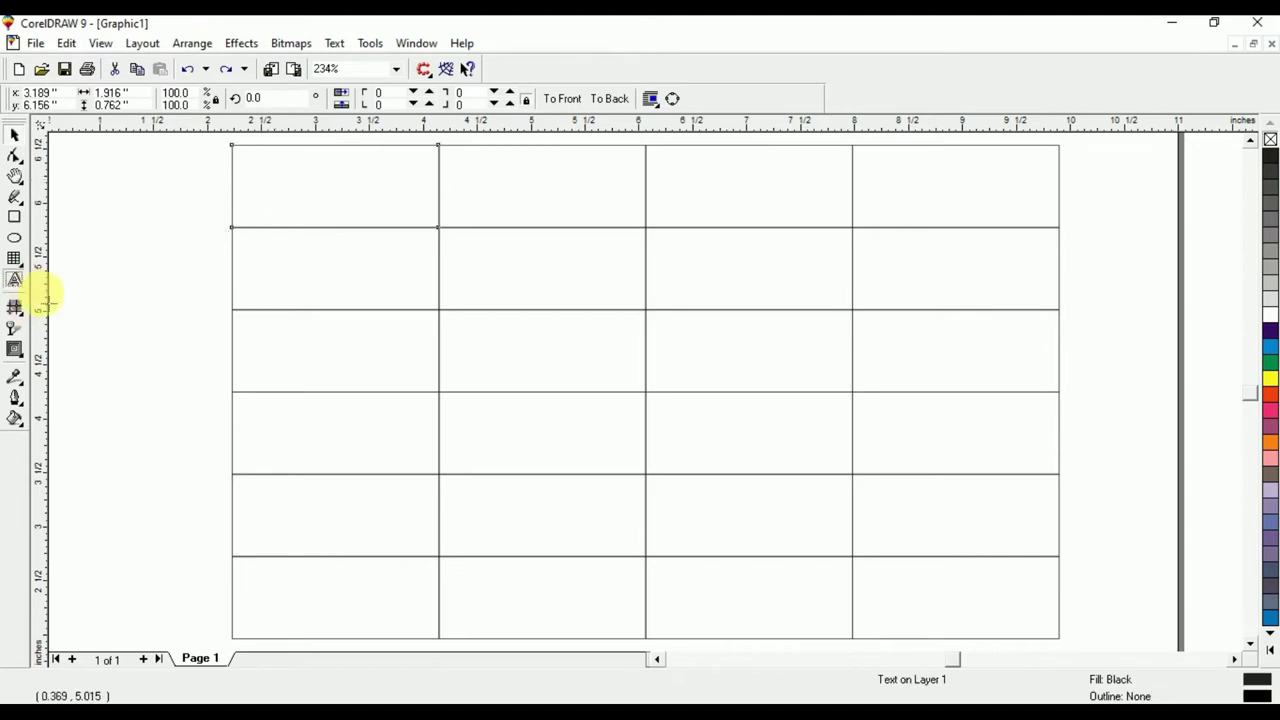
left_click(90, 306)
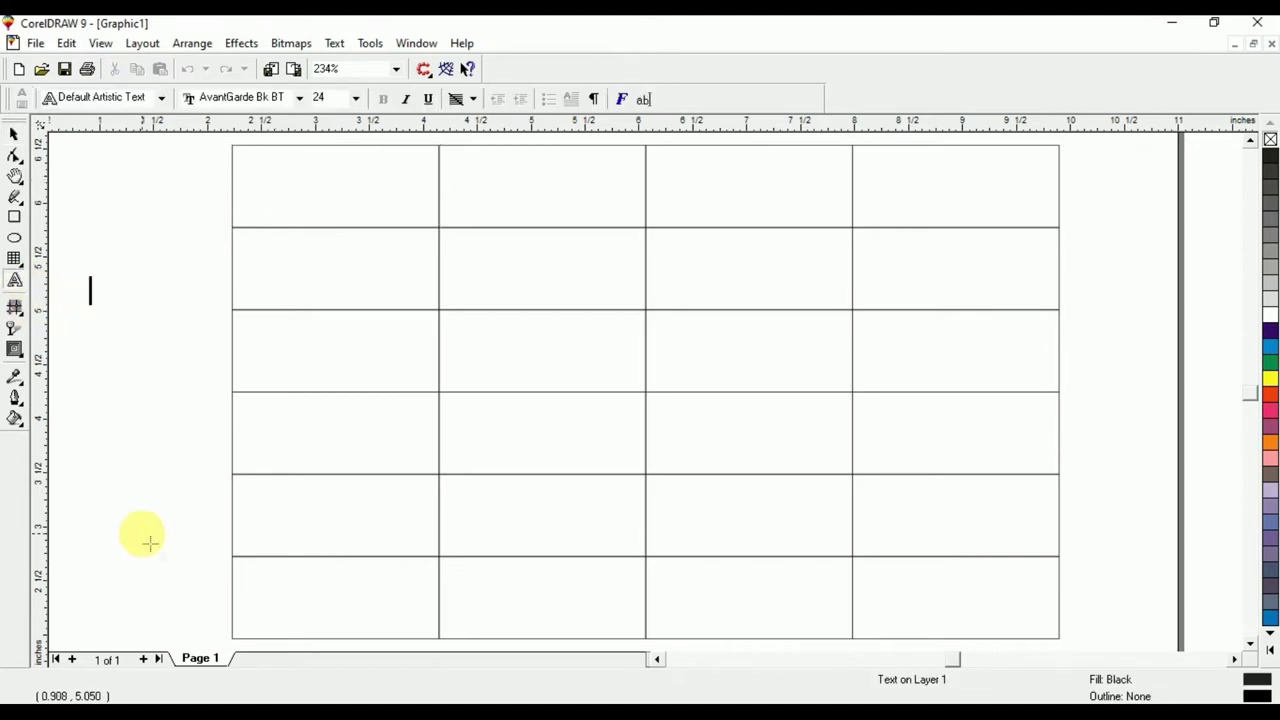
type("S.No")
key("Return")
type("Name")
key("Return")
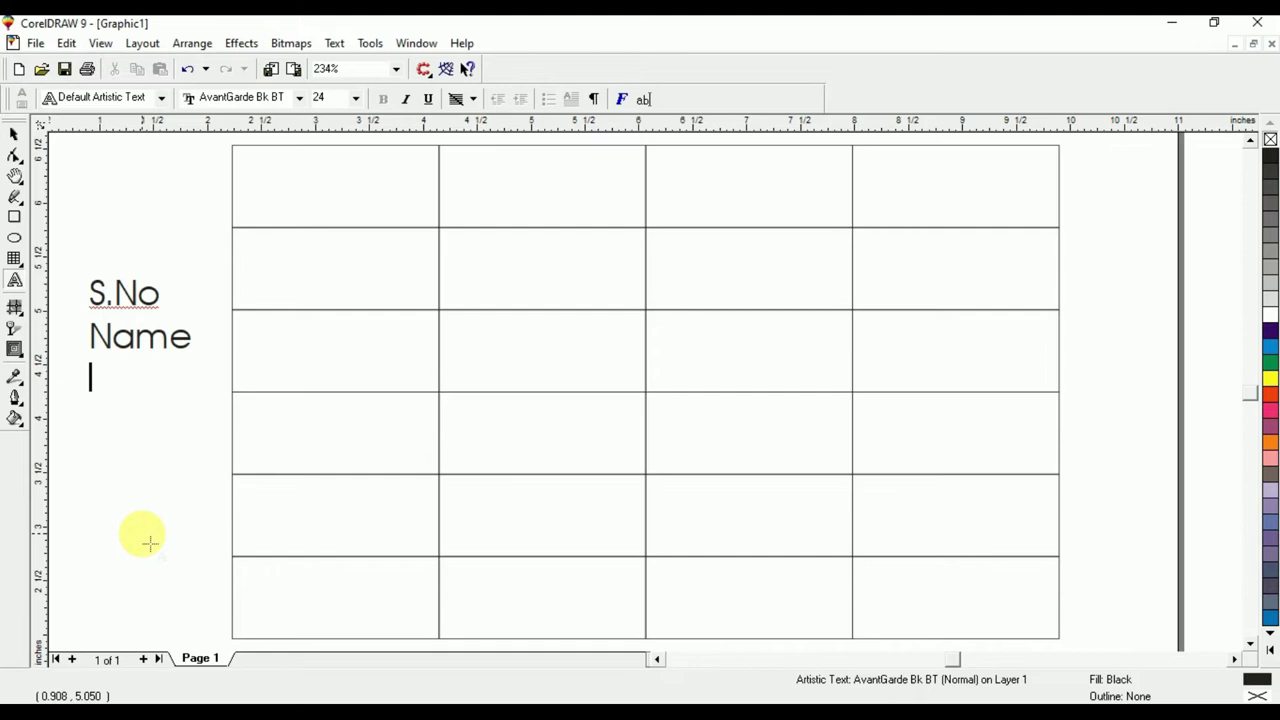
type("Fl")
type(".Name")
key("Return")
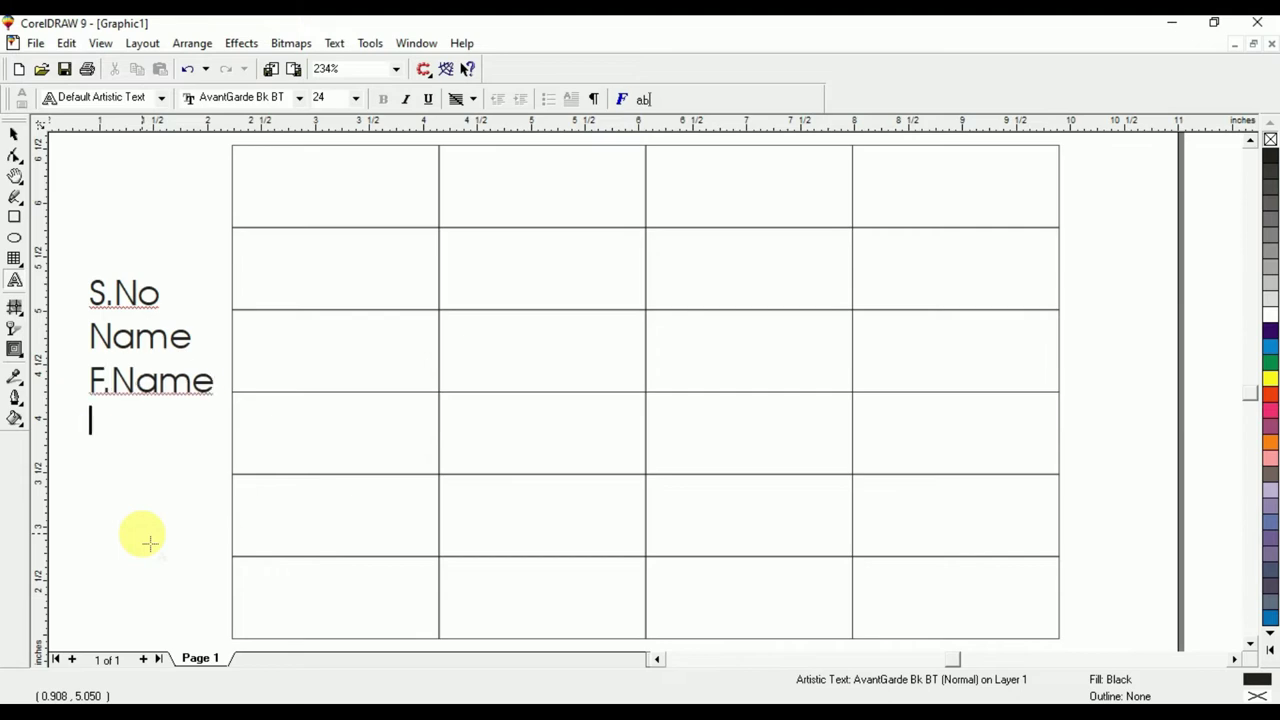
type("Class")
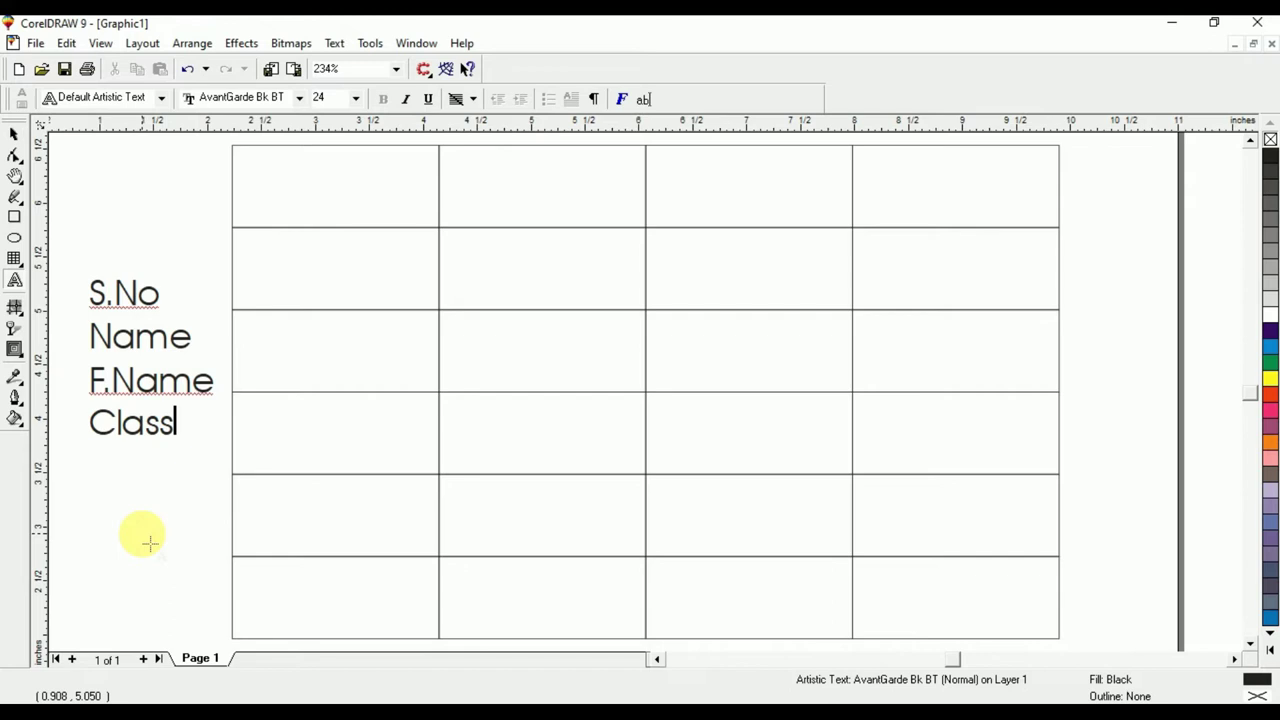
- Set the font of the four-line text to Calibri and its size to 16
left_click(14, 134)
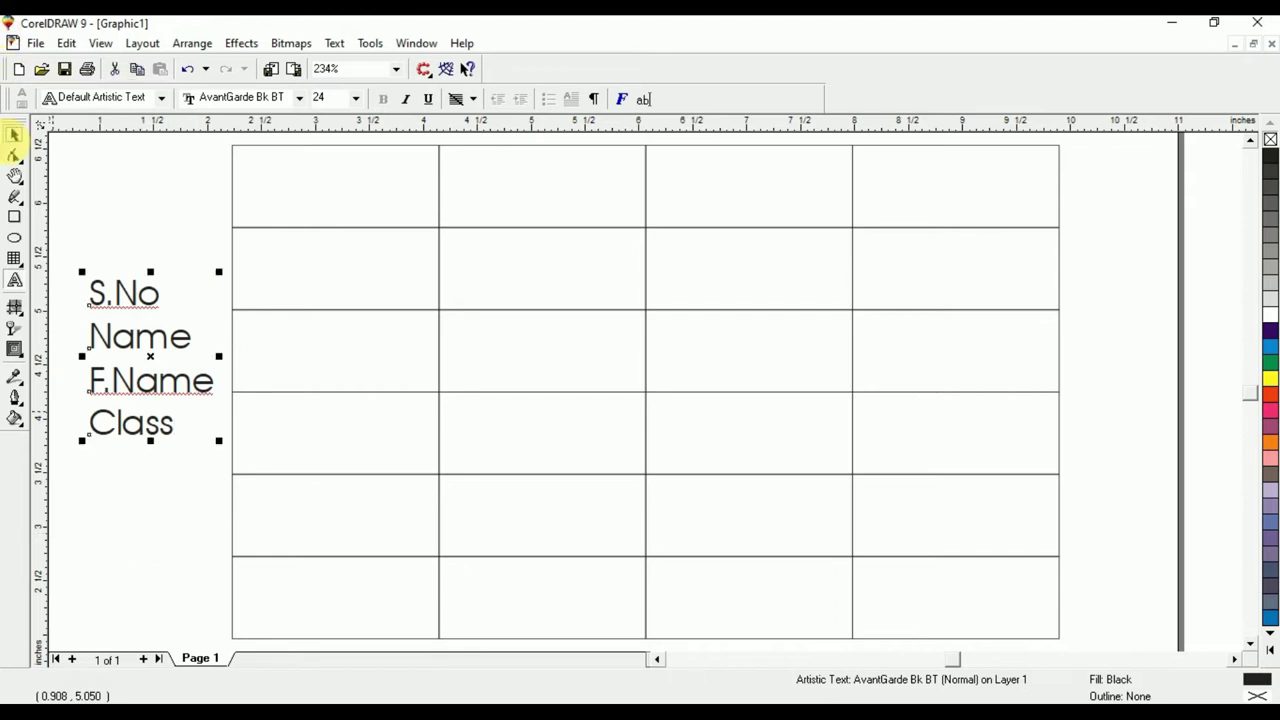
left_click(476, 98)
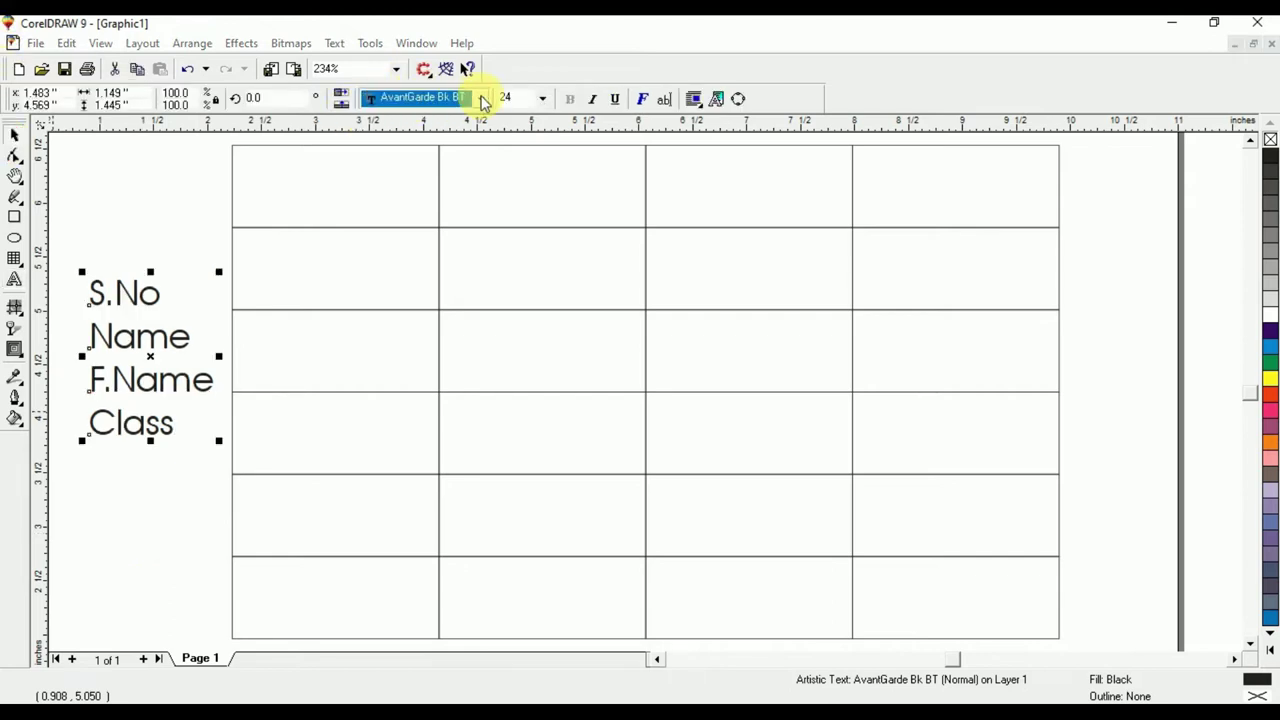
left_click(481, 98)
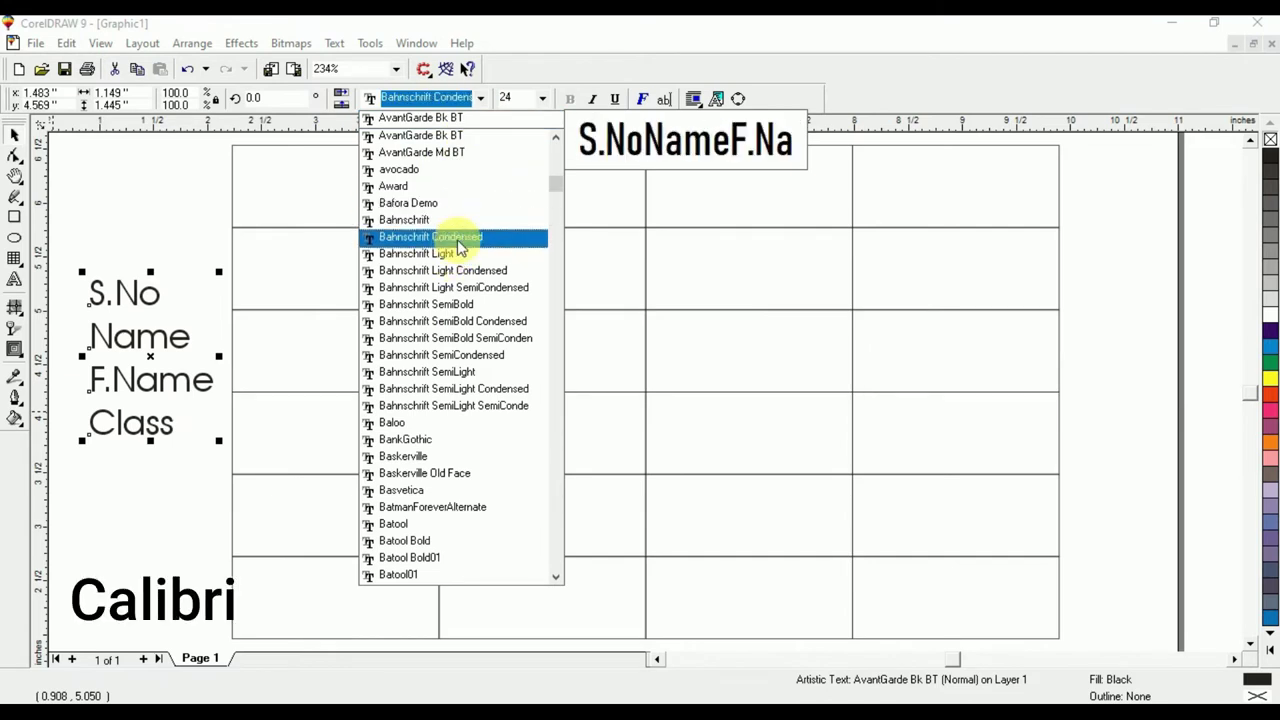
type("Calibri")
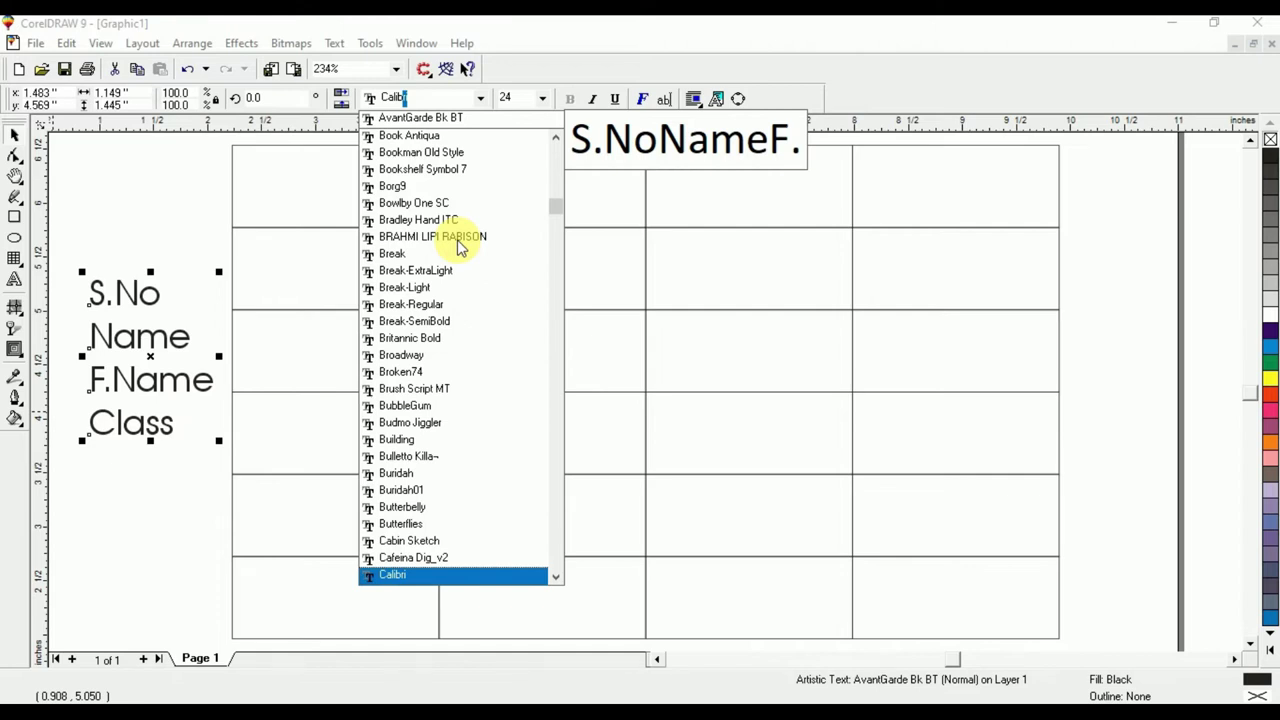
key("Return")
double_click(508, 100)
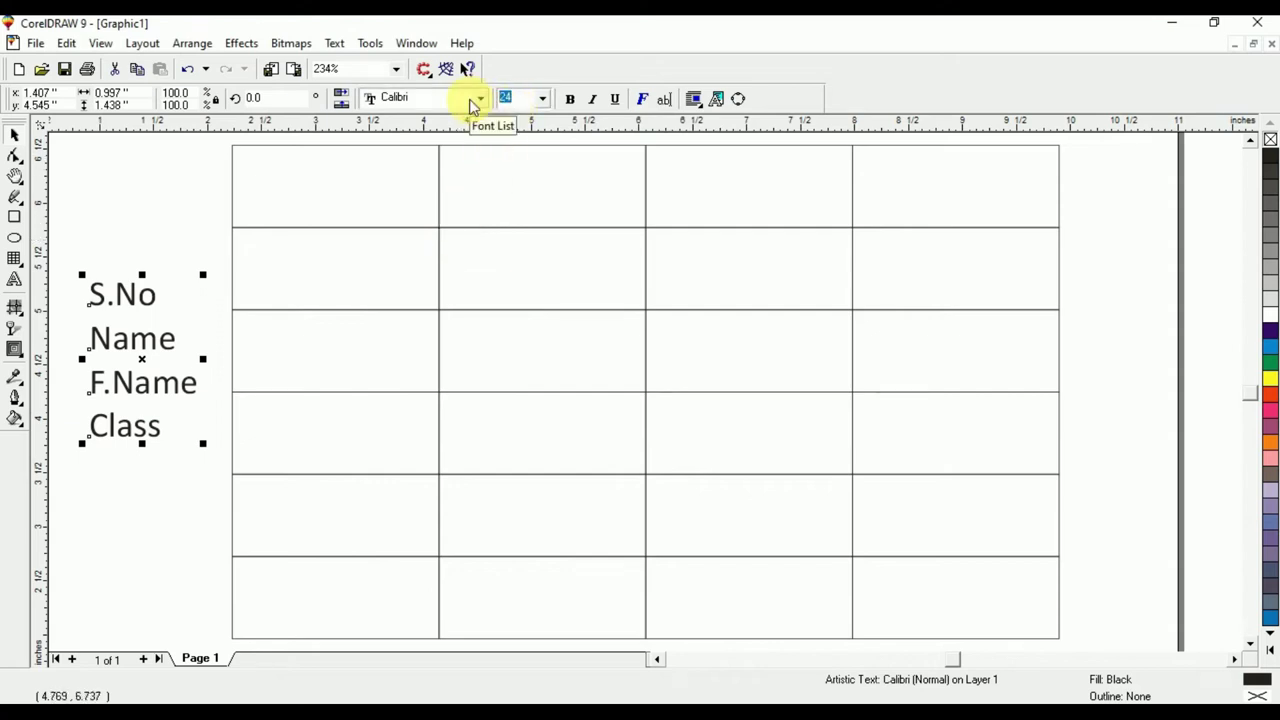
type("16")
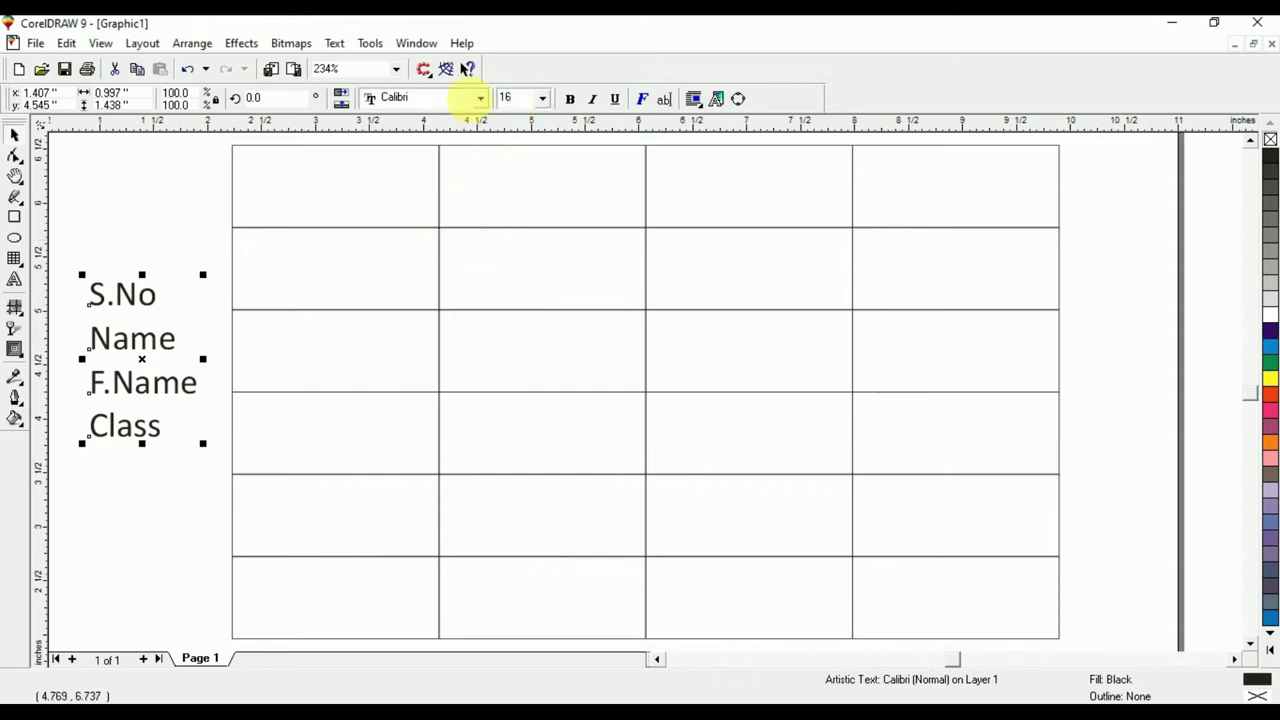
key("Return")
double_click(516, 100)
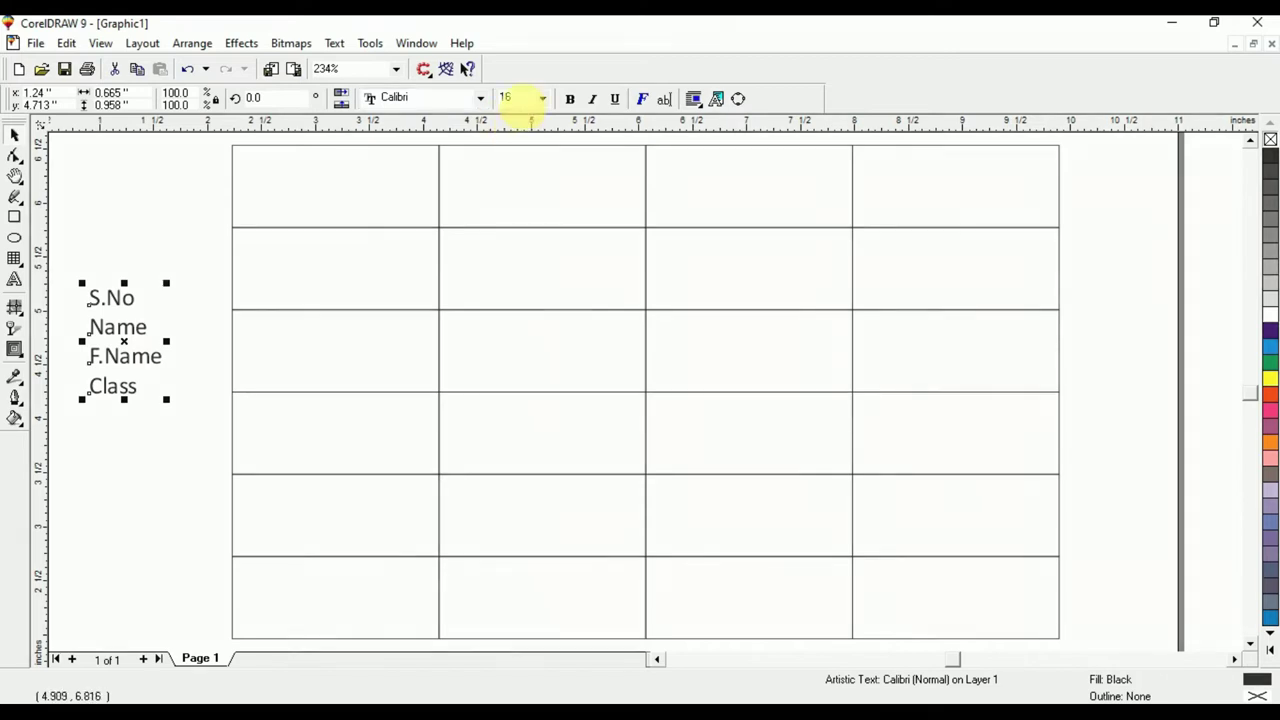
- Set the size of the four-line text to 18 and move it slightly closer to the grid
key("End")
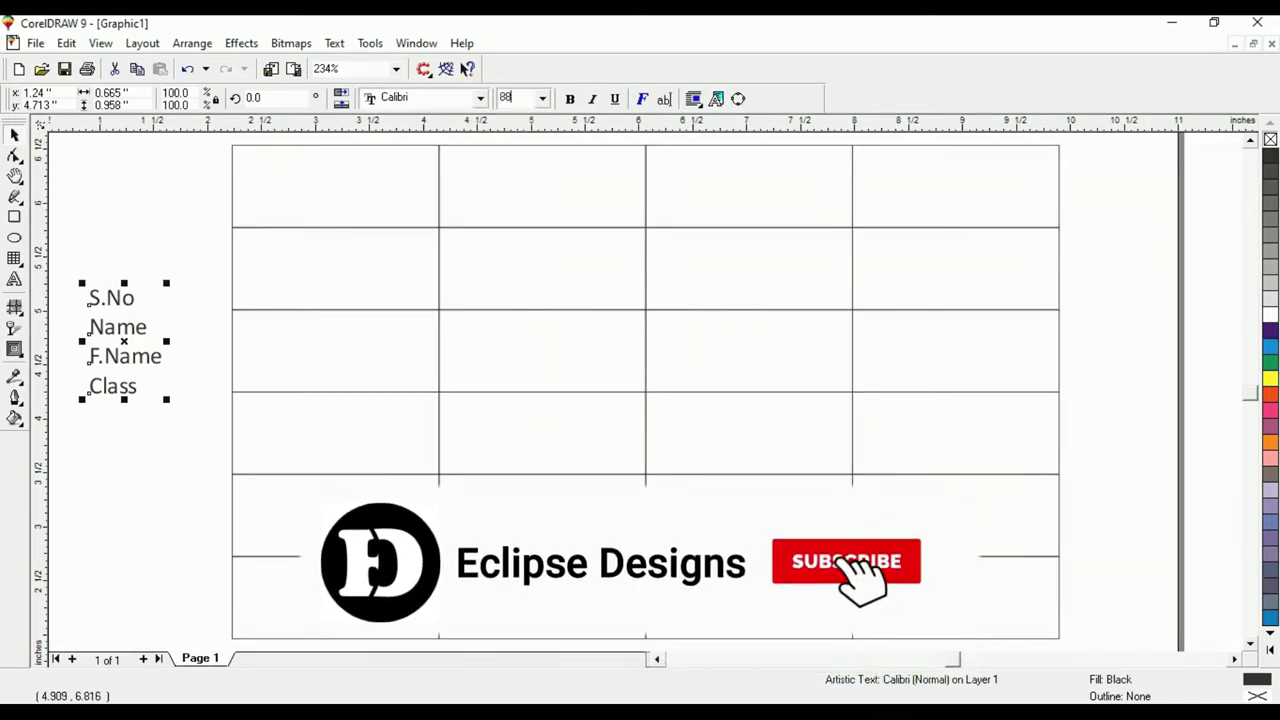
key("BackSpace")
key("BackSpace")
type("18")
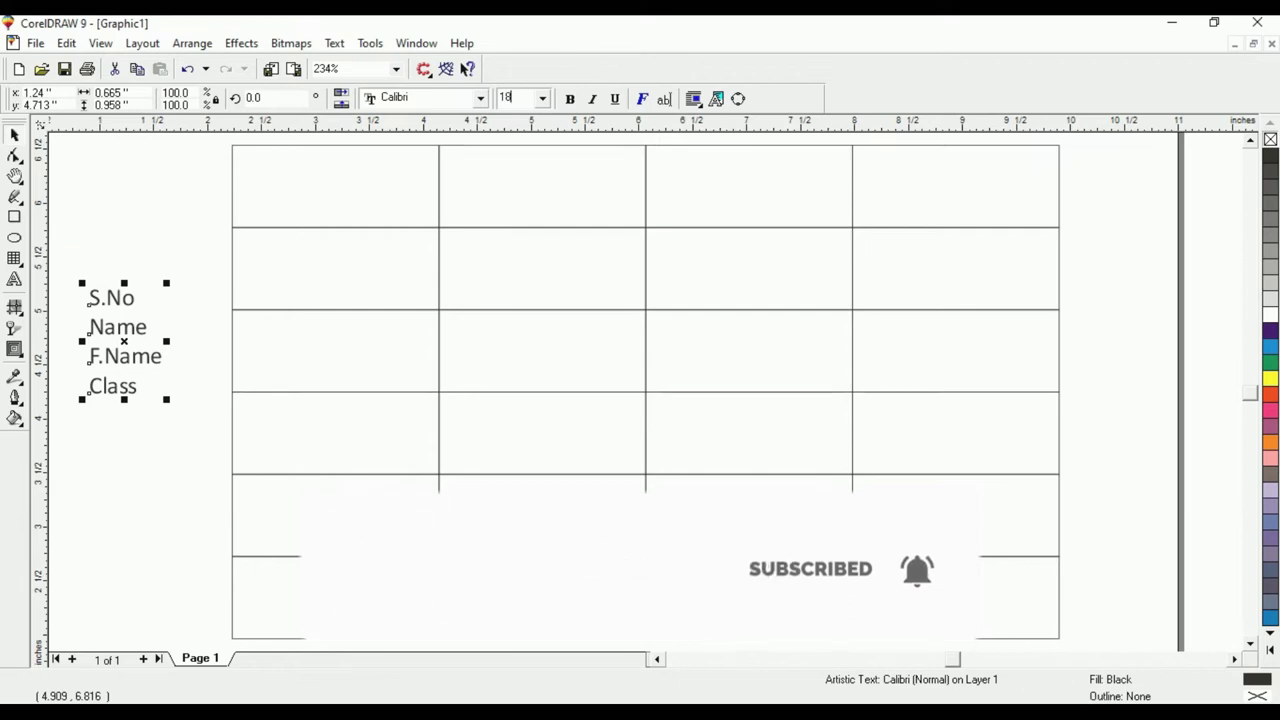
key("Return")
left_click_drag(142, 353, 168, 343)
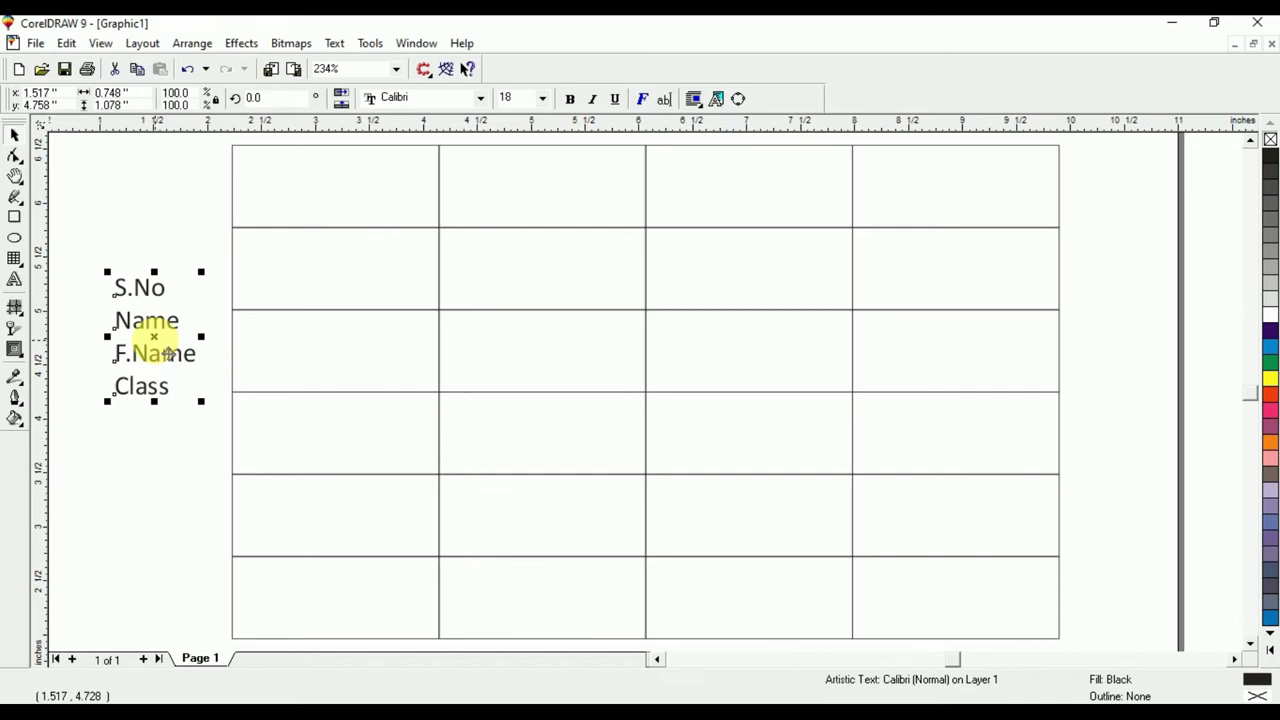
- Break the text apart into separate lines and center S.No horizontally and vertically in the first cell of the top row
key("ctrl+k")
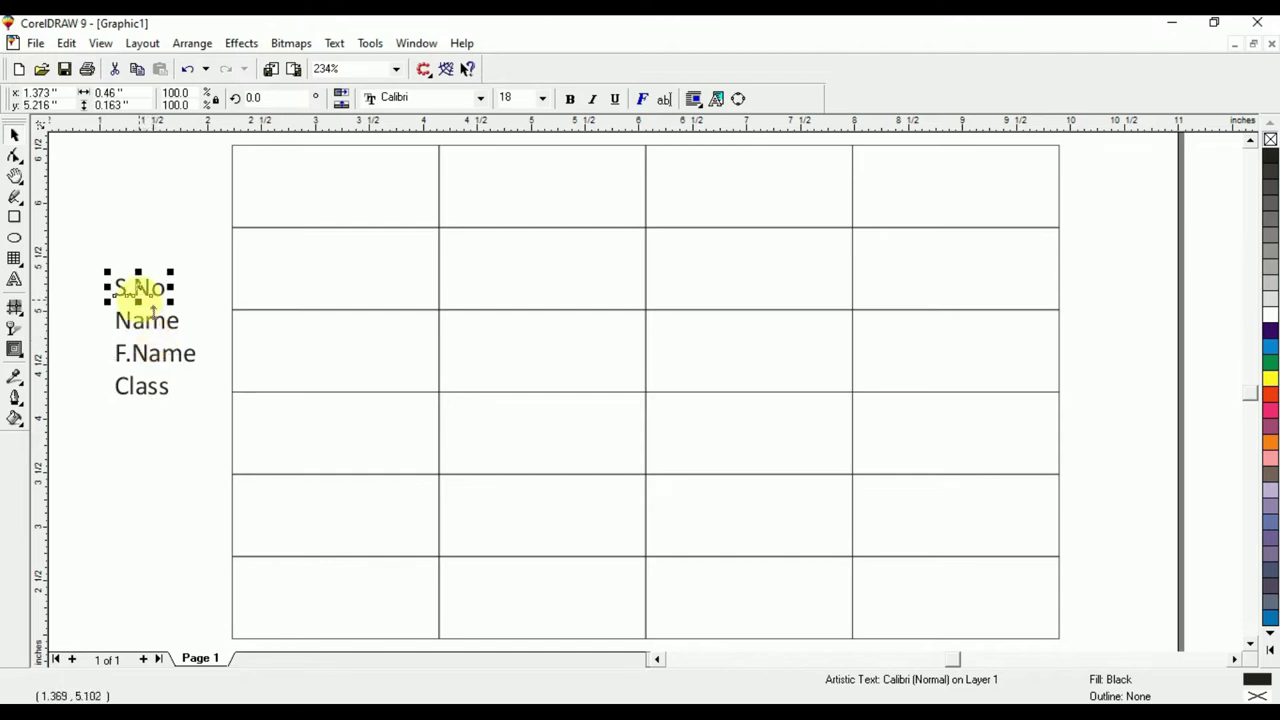
left_click(276, 209, "shift")
key("c")
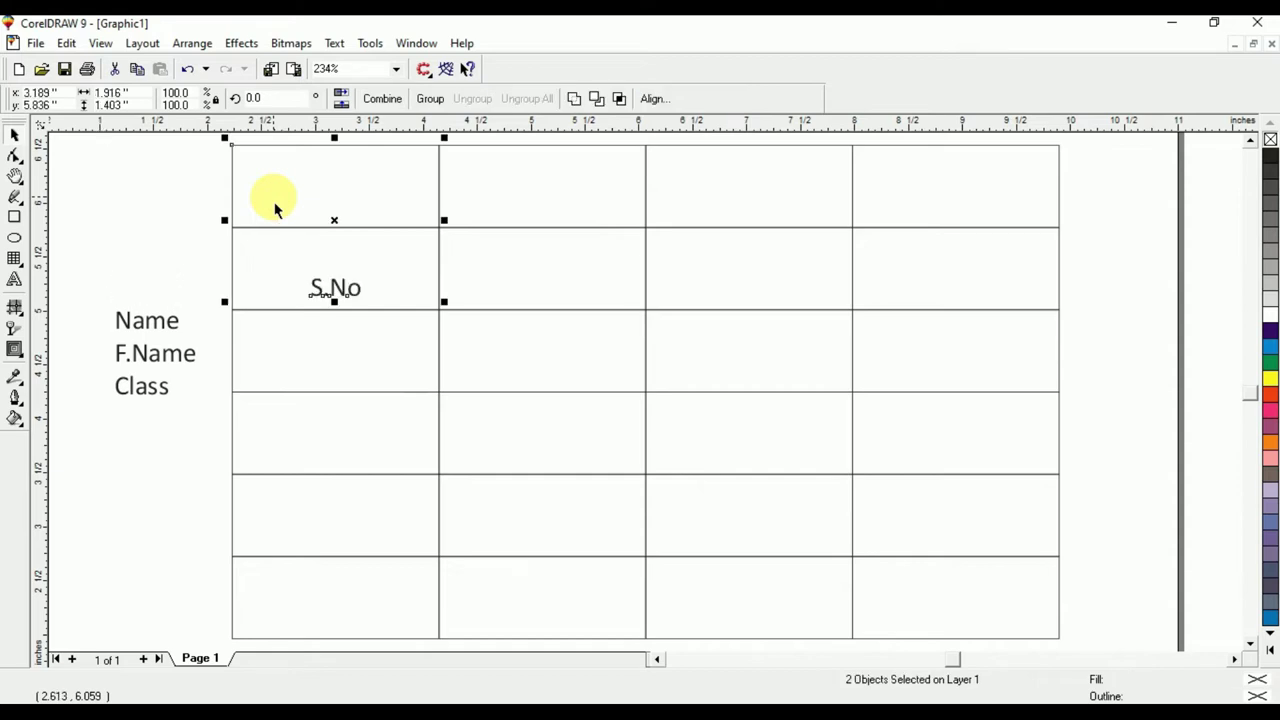
key("e")
left_click(188, 265)
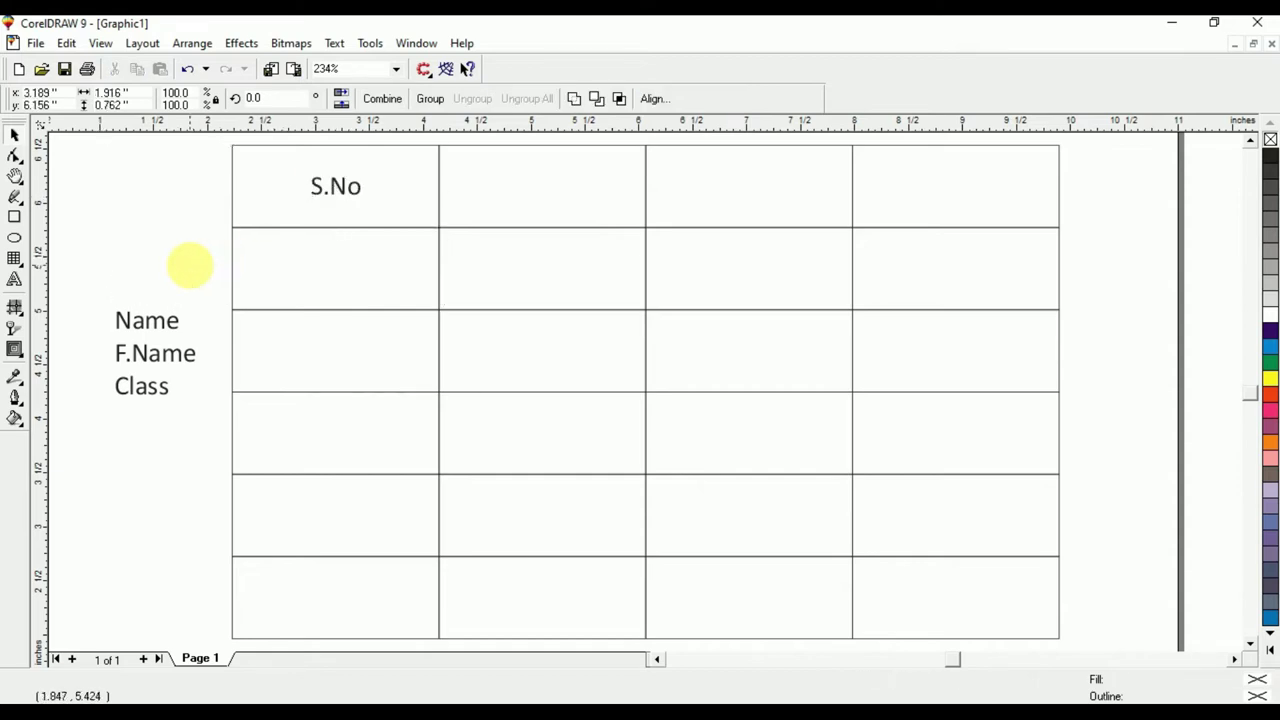
- Center Name in the second cell and F.Name in the third cell of the top row, both horizontally and vertically
left_click(157, 326)
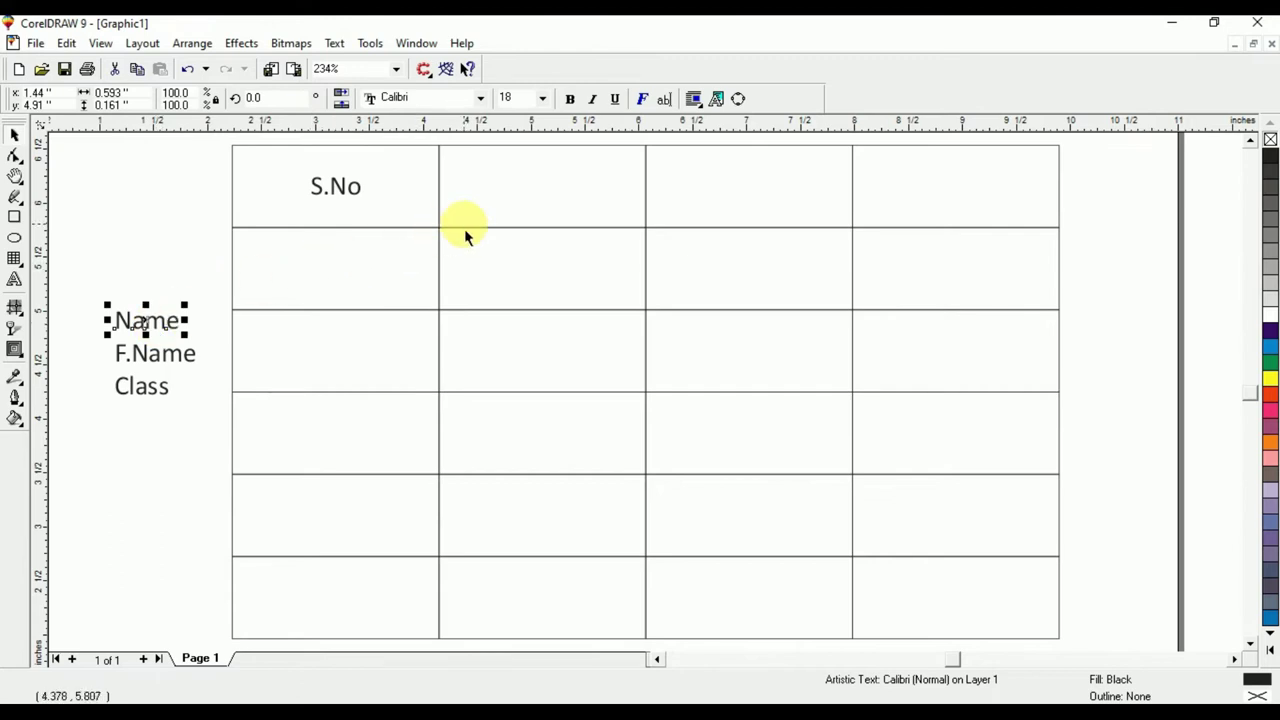
left_click(504, 218, "shift")
key("c")
key("e")
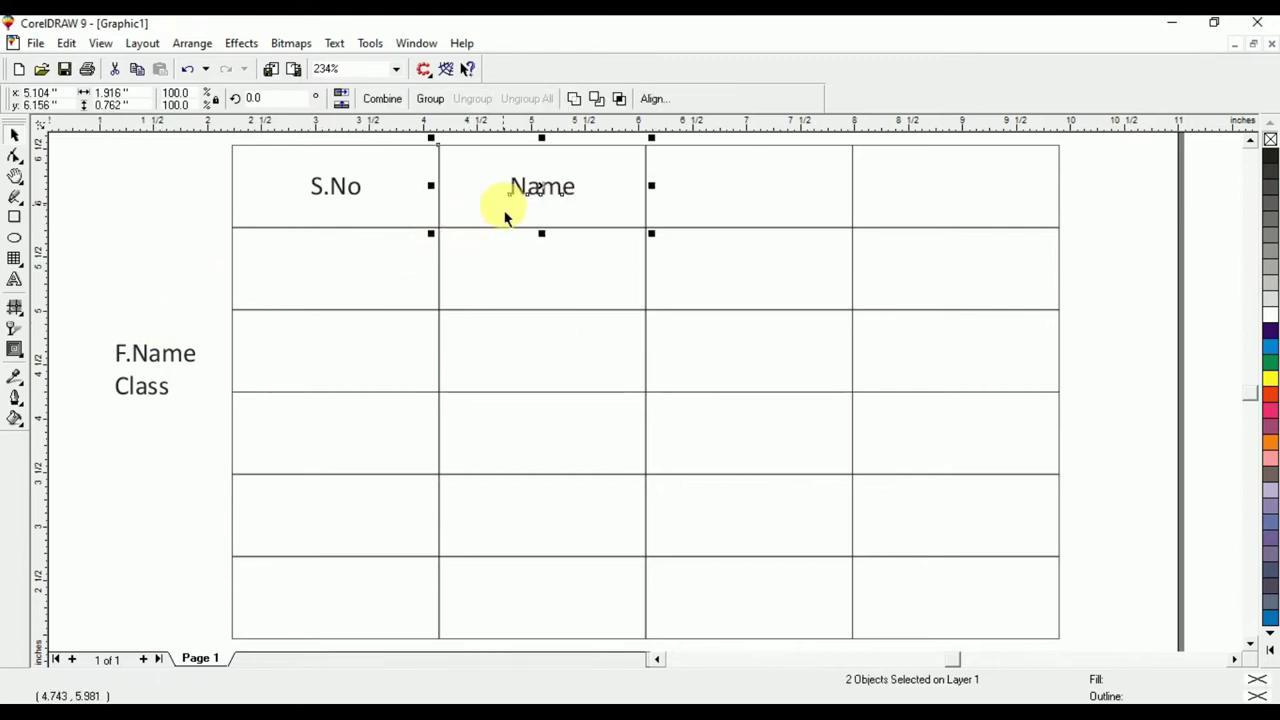
left_click(164, 367)
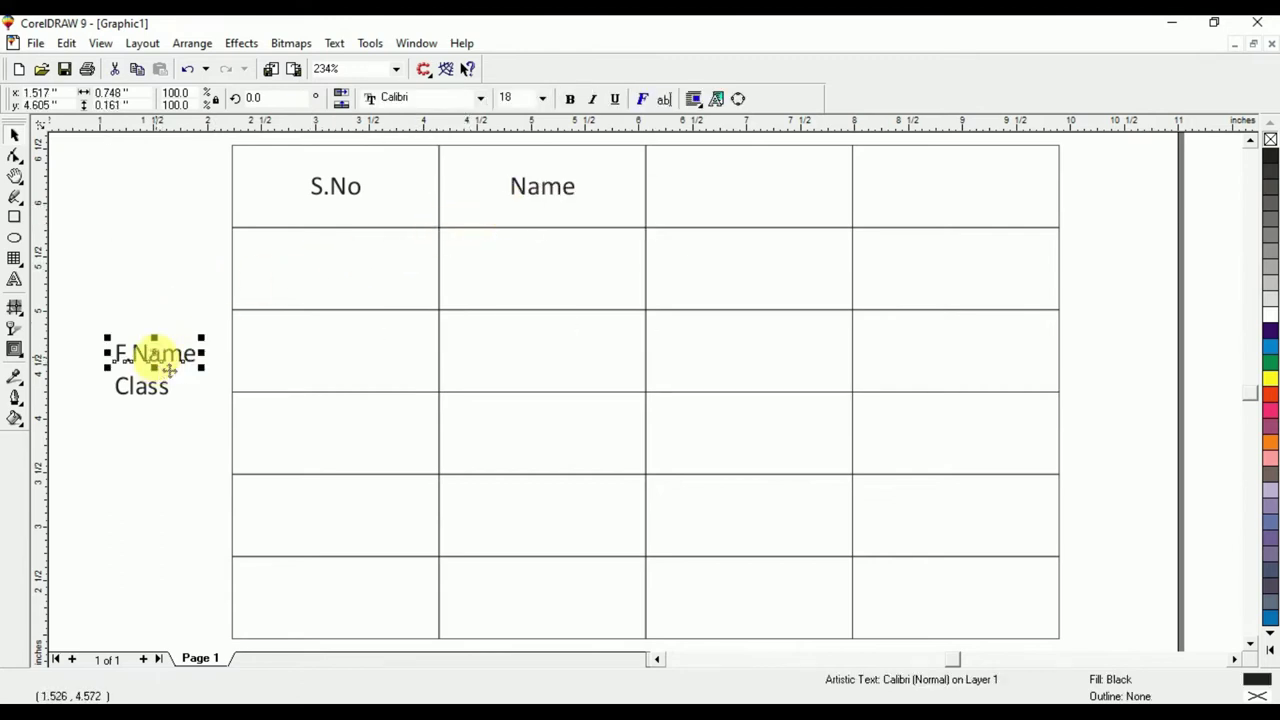
left_click(696, 179, "shift")
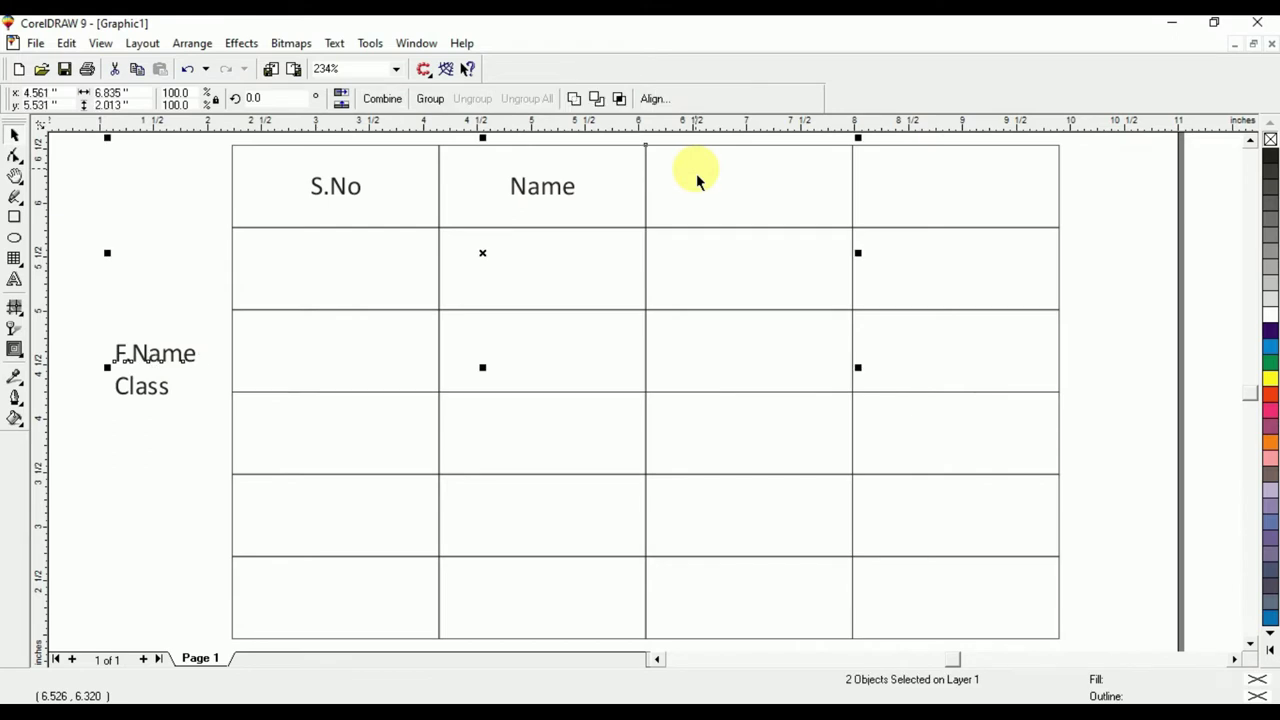
key("c")
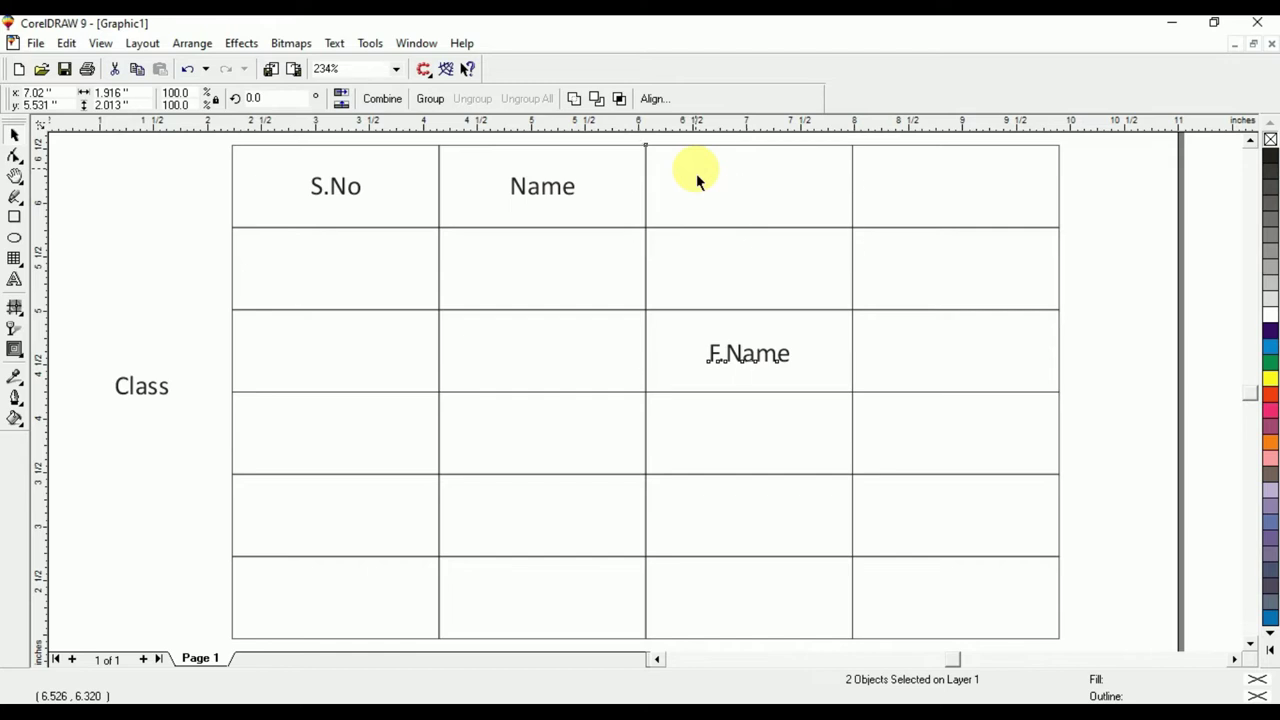
key("e")
- Center Class horizontally and vertically in the last cell of the top row
left_click(166, 388)
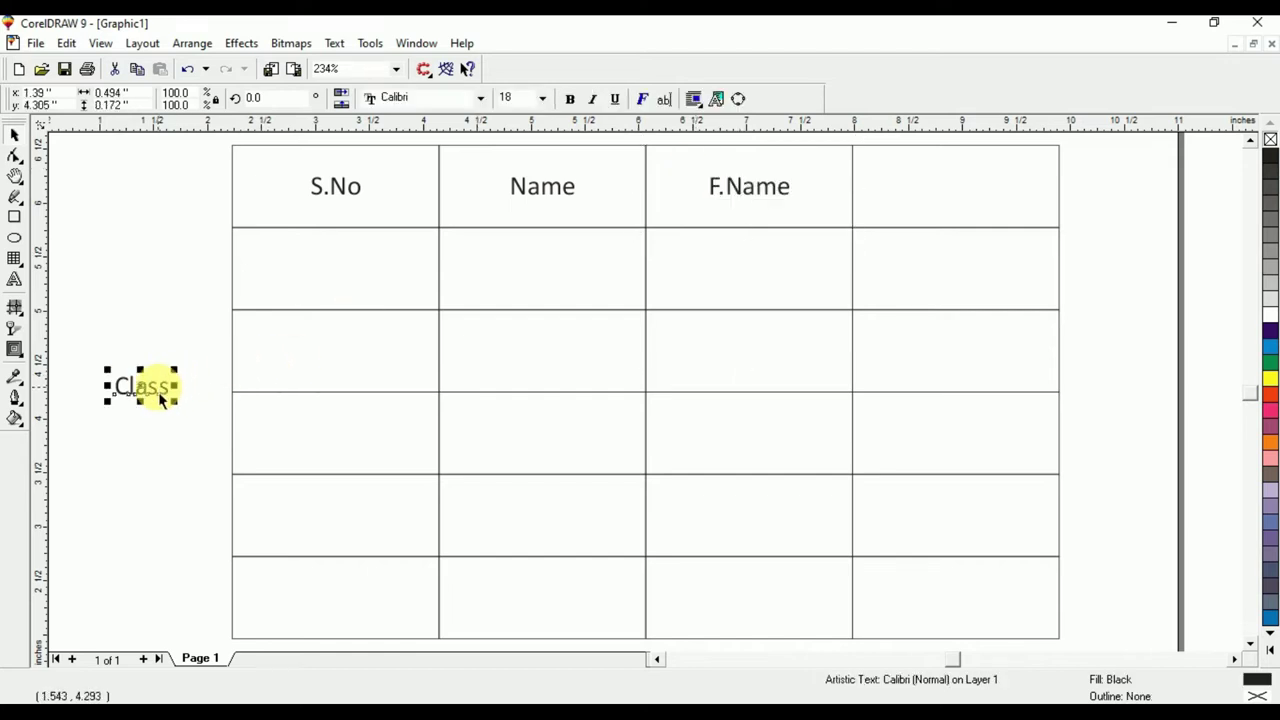
left_click(986, 205, "shift")
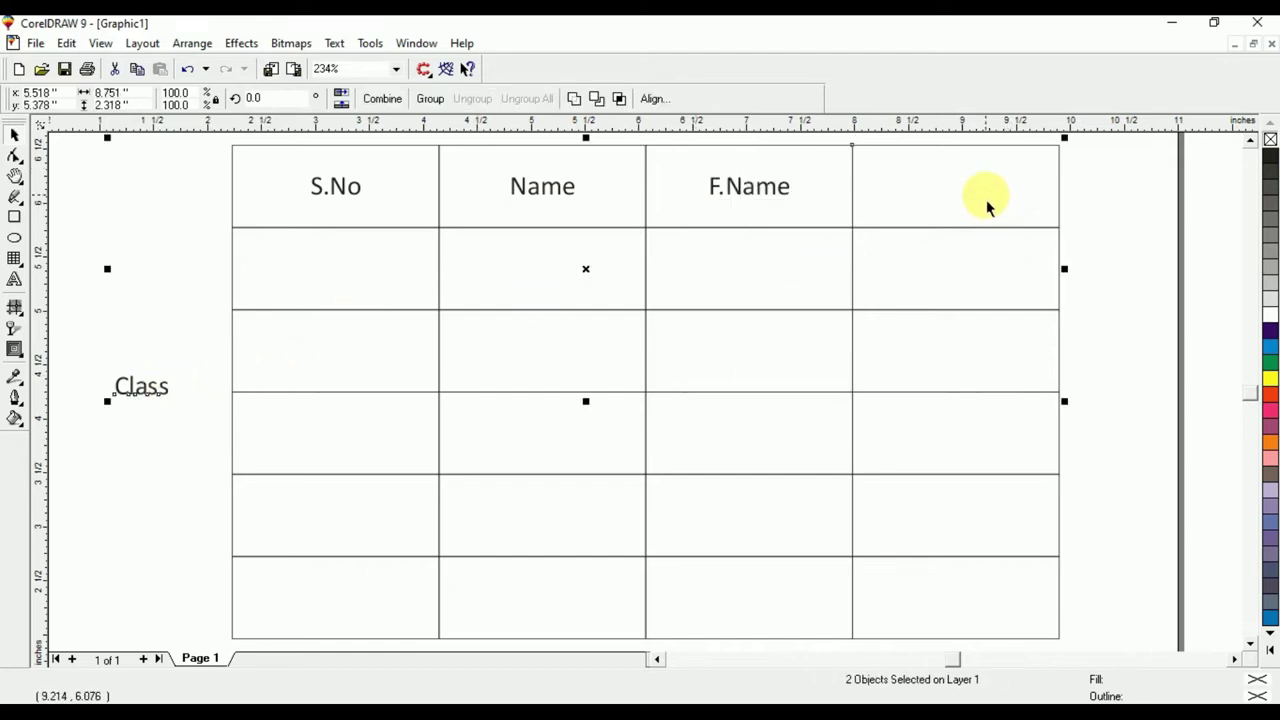
key("c")
key("e")
left_click(1085, 195)
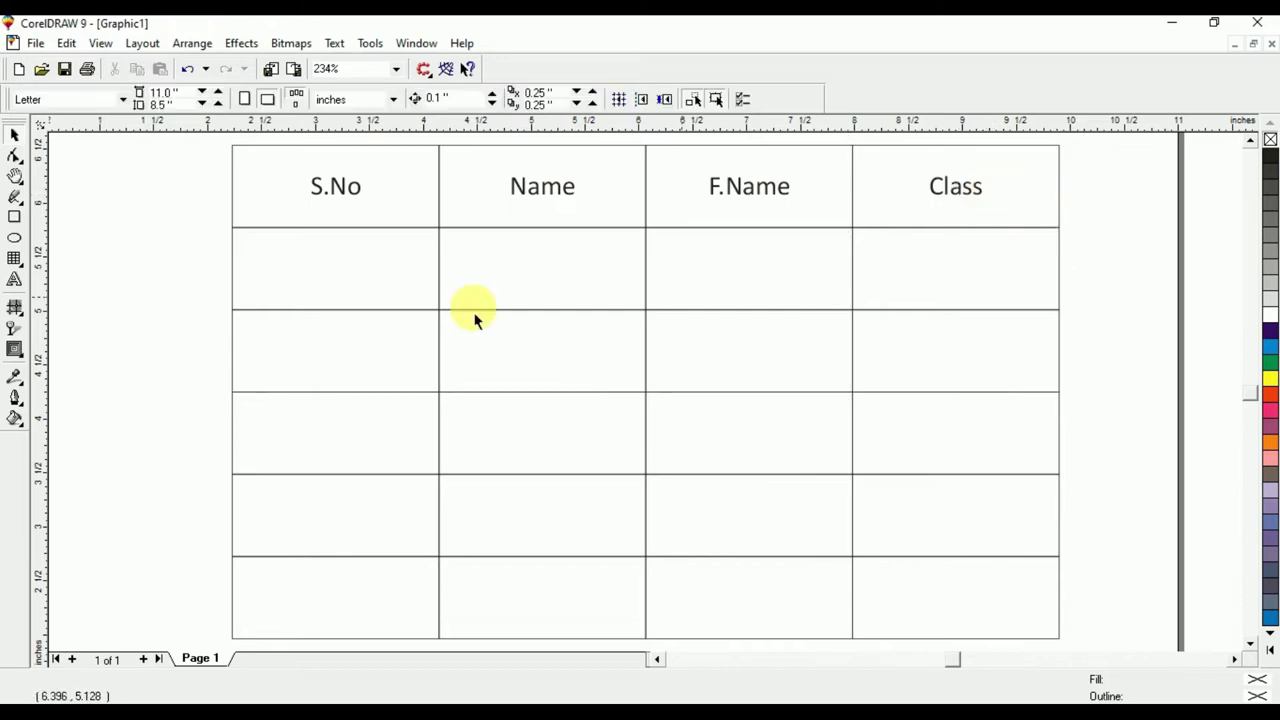
- Try narrowing the six cells of the S.No column from their left side, and undo the change
left_click(398, 189)
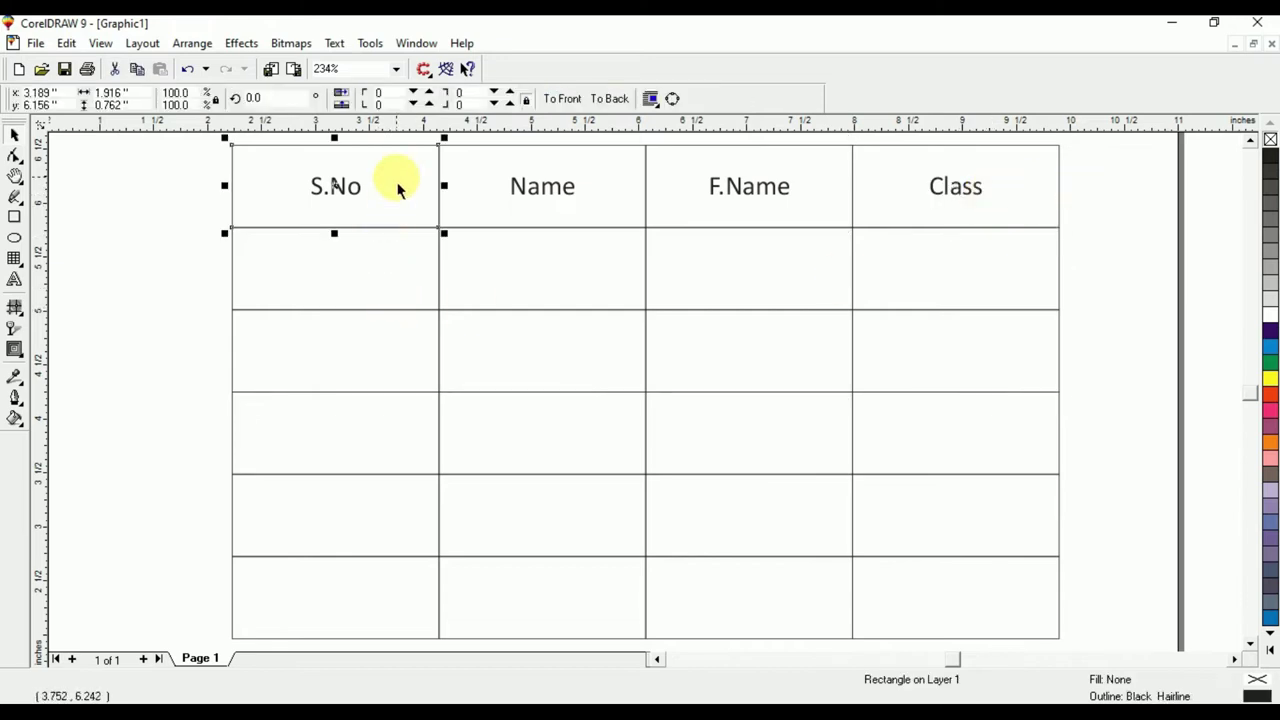
left_click(389, 271)
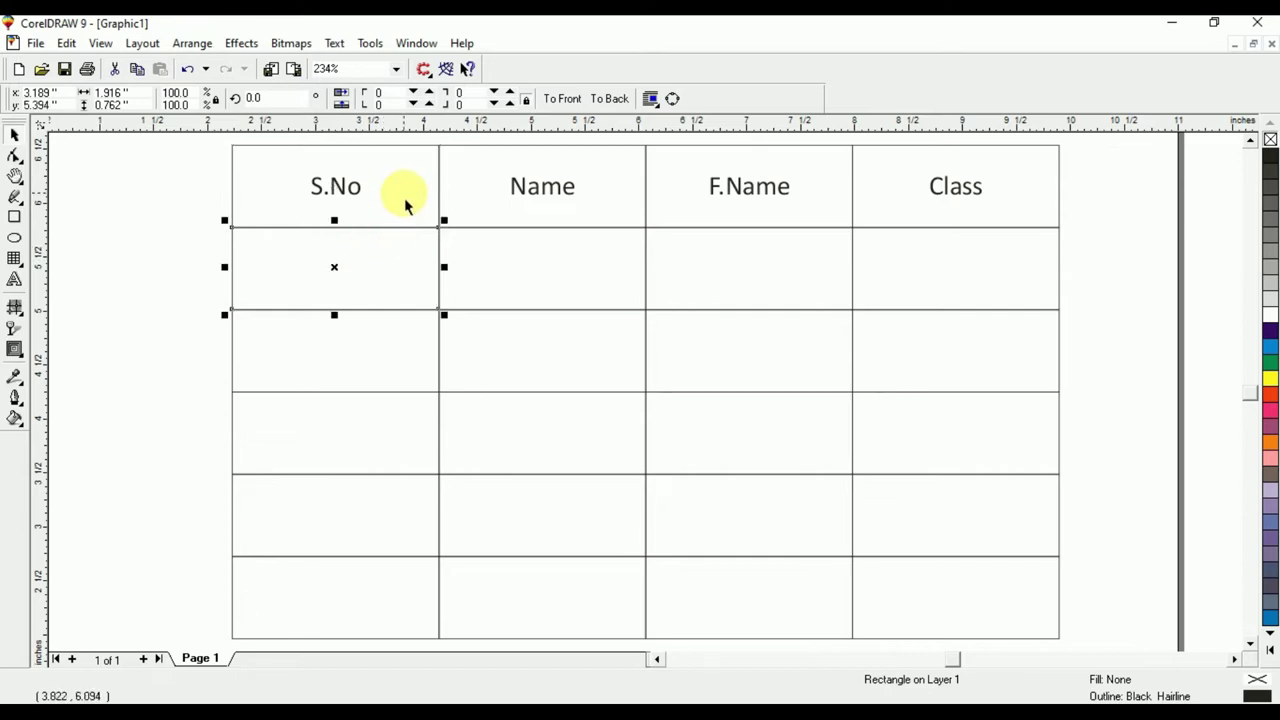
left_click(405, 205)
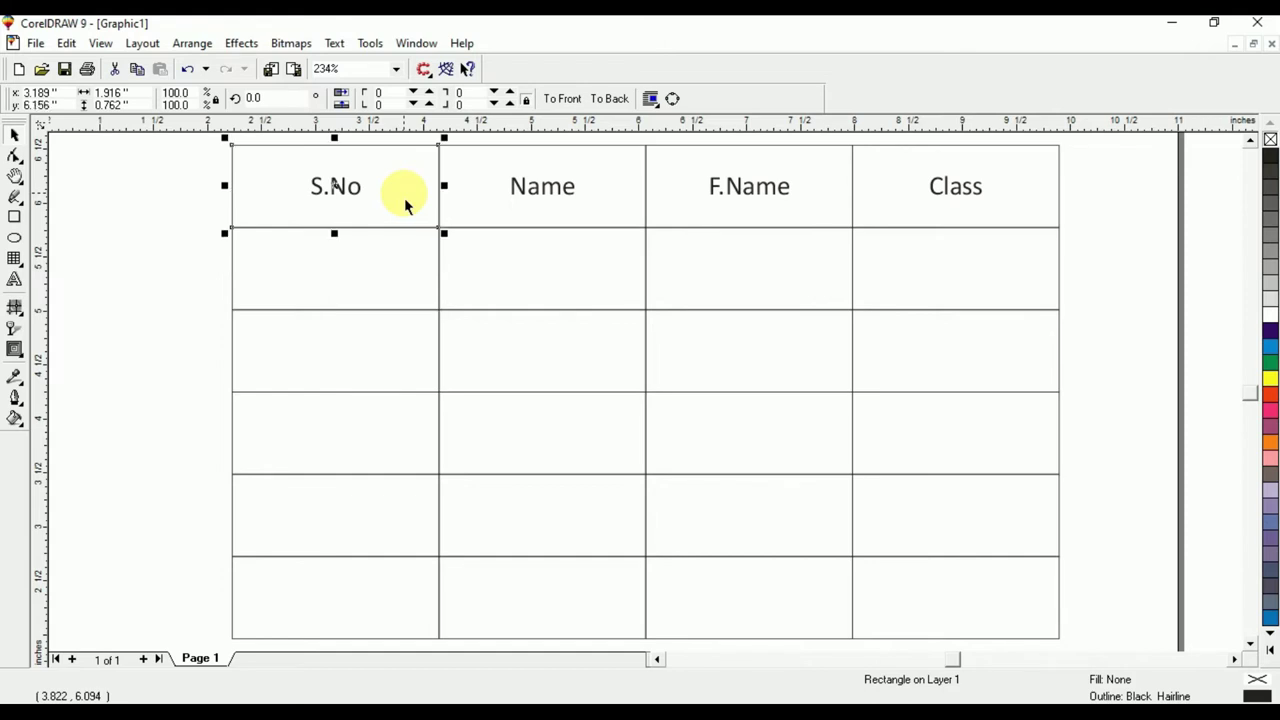
left_click(404, 255, "shift")
left_click(389, 349, "shift")
left_click(396, 425, "shift")
left_click(397, 520, "shift")
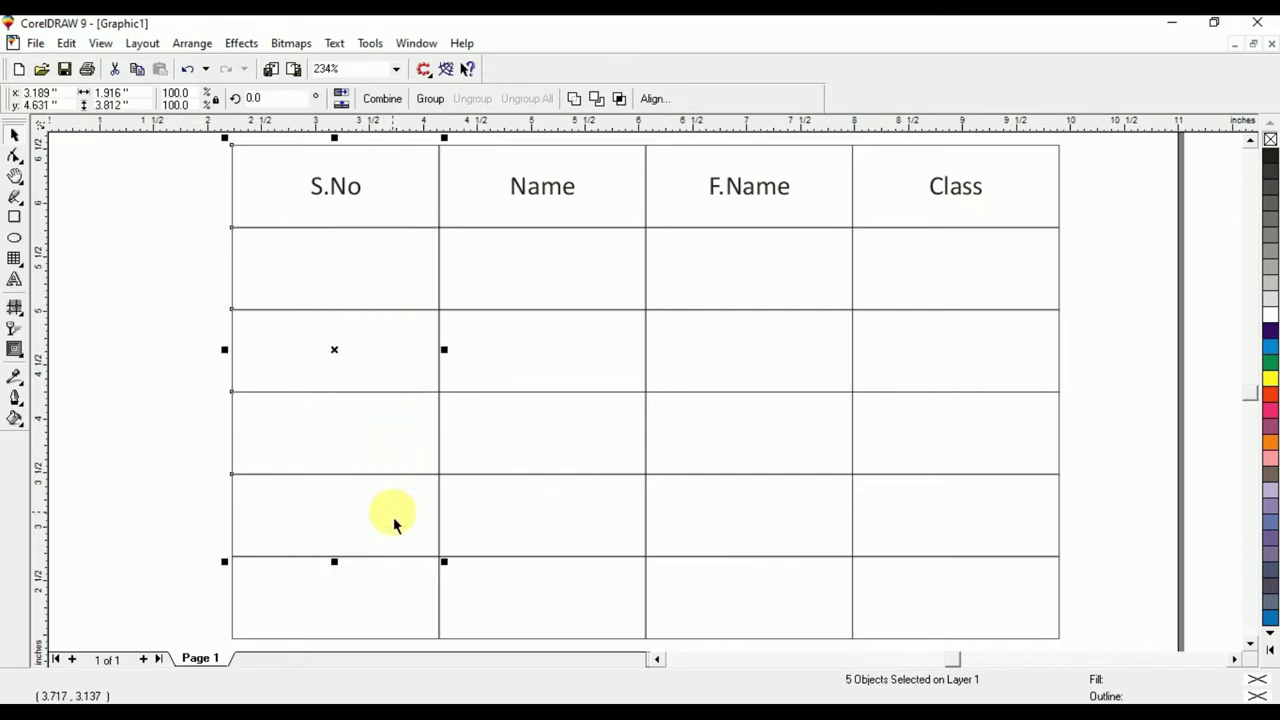
left_click(385, 598, "shift")
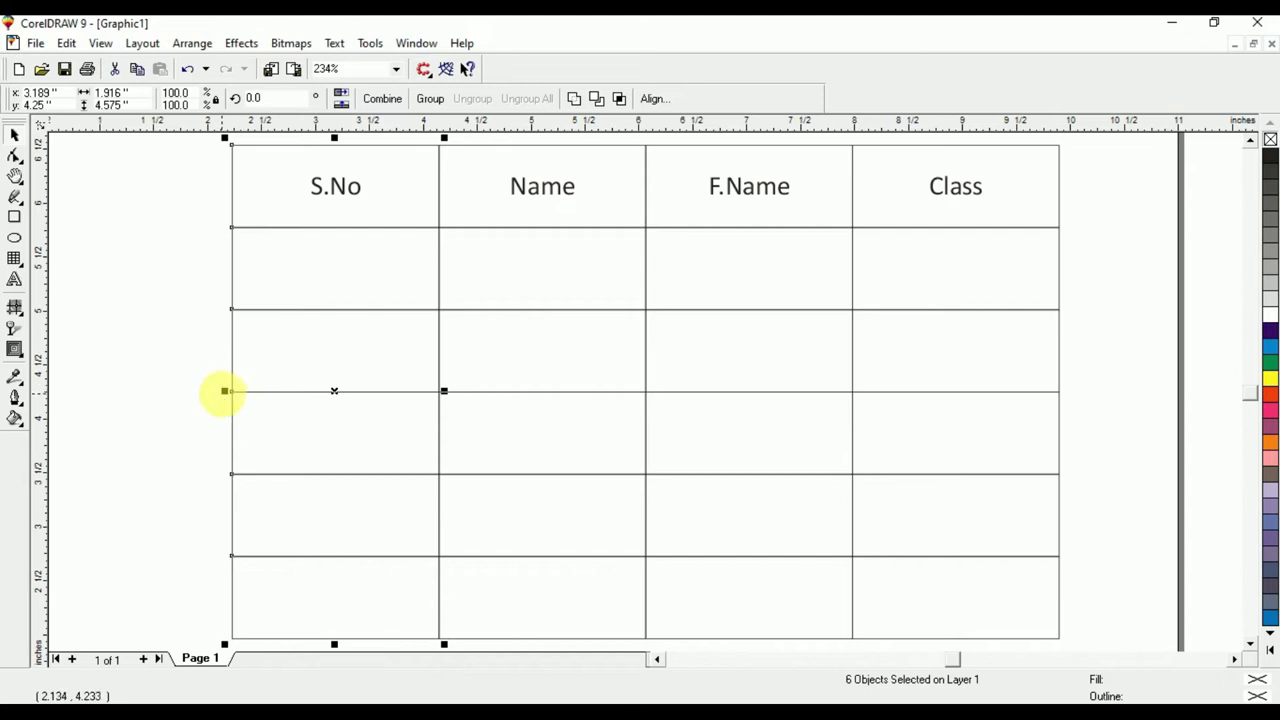
left_click_drag(224, 391, 314, 412)
key("ctrl+z")
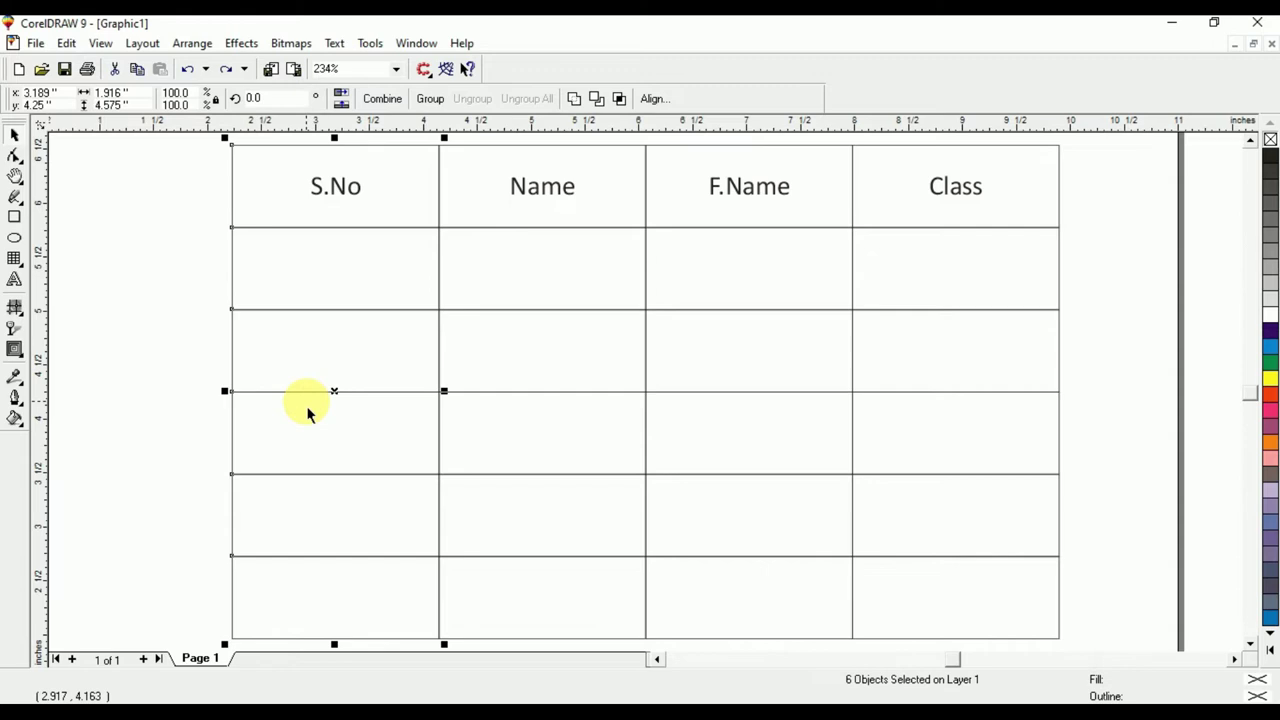
- Try narrowing the S.No column from its right side, and undo back to the full-width column with all headings centered
left_click_drag(449, 403, 372, 392)
left_click_drag(416, 141, 1068, 645)
key("ctrl+z")
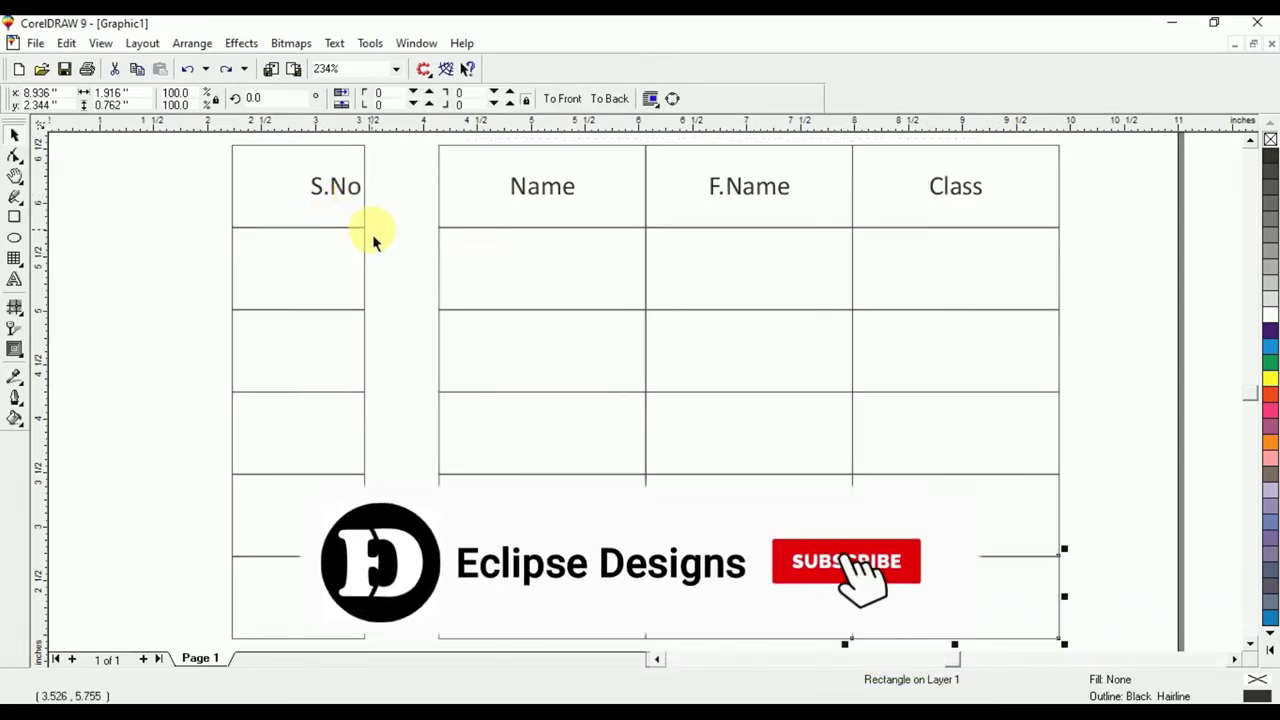
key("ctrl+z")
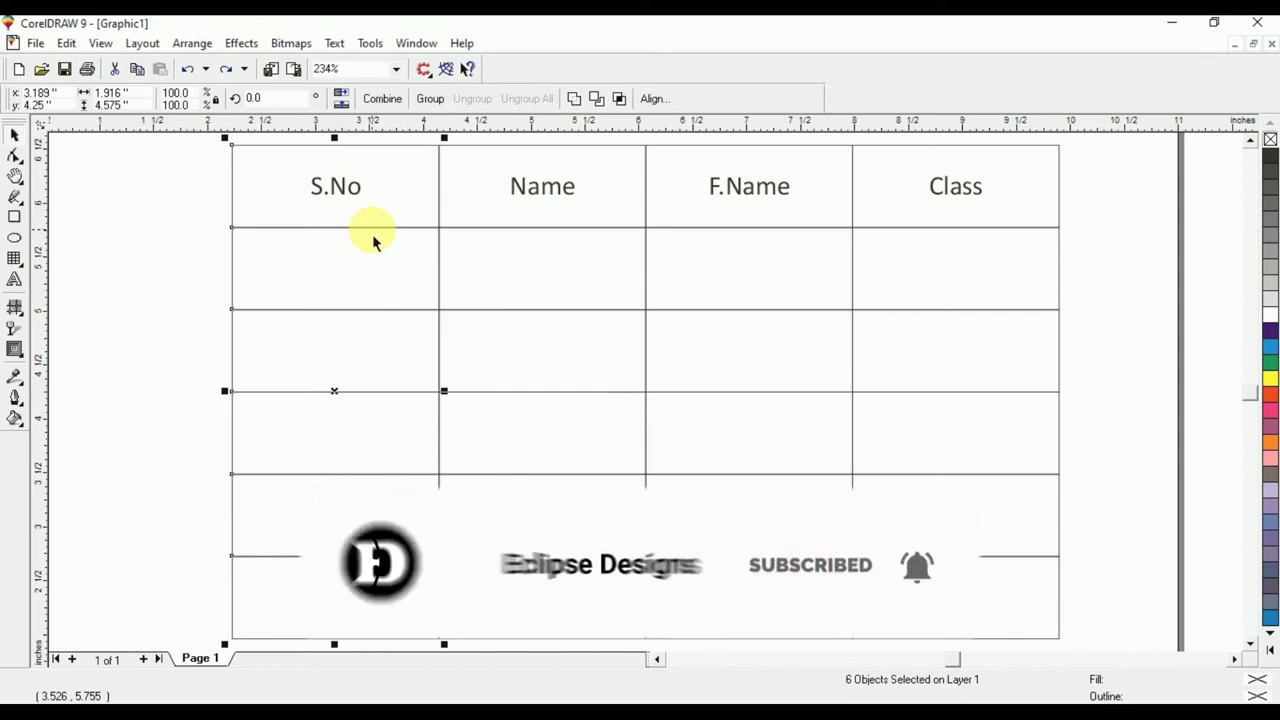
key("ctrl+z")
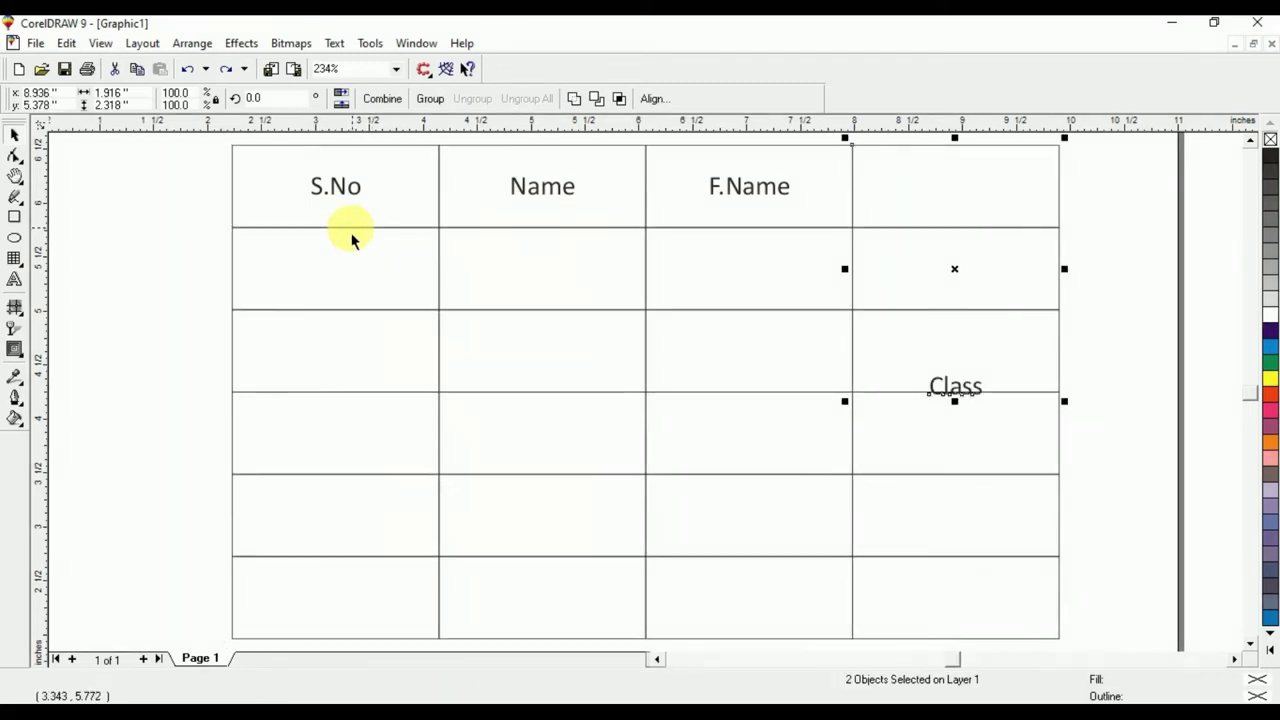
key("ctrl+shift+z")
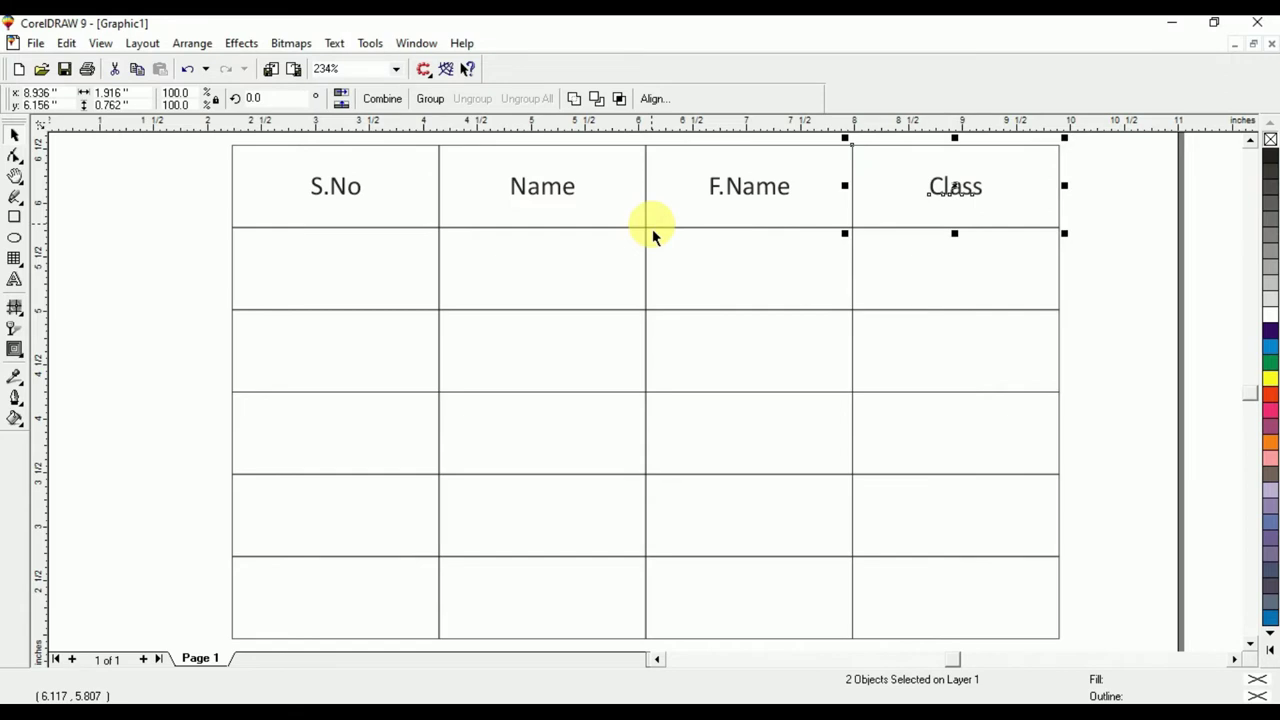
- Narrow all six cells of the S.No column from their left side to a width of about 1.13 inches
left_click(168, 182)
left_click(252, 228)
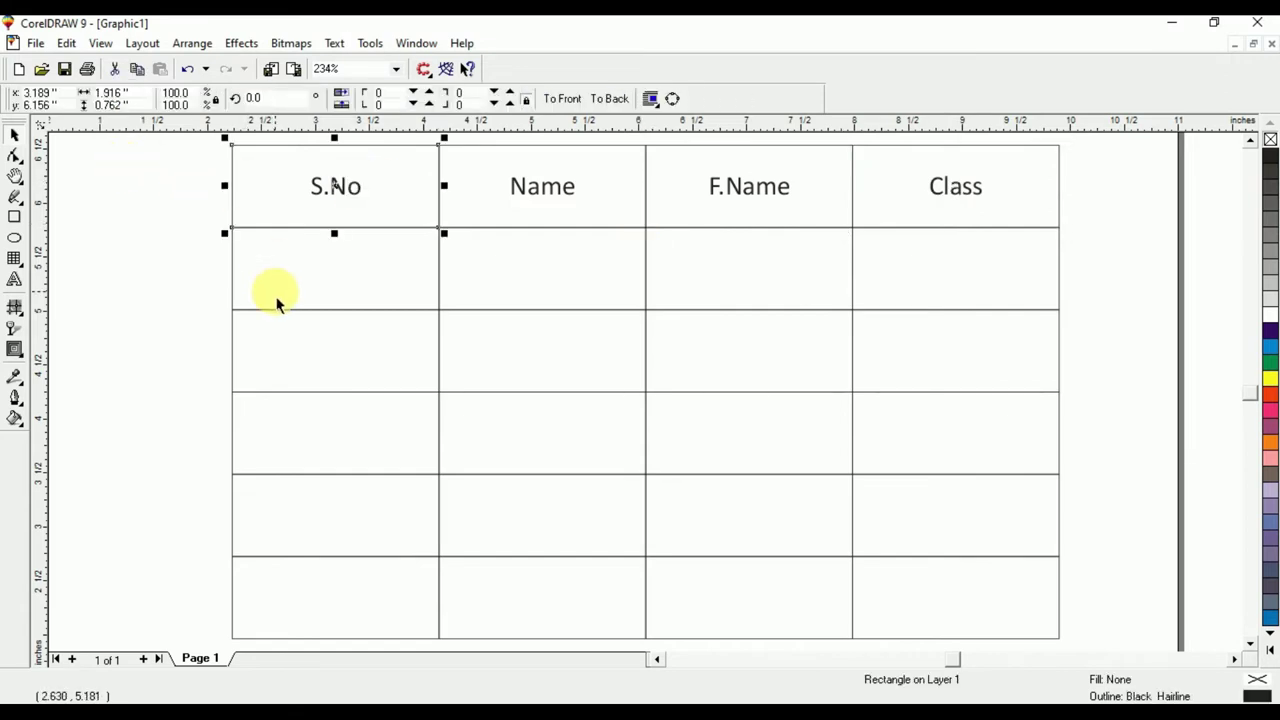
left_click(282, 309, "shift")
left_click(296, 392, "shift")
left_click(309, 443, "shift")
left_click(314, 516, "shift")
left_click(322, 602, "shift")
left_click_drag(225, 393, 316, 400)
left_click(215, 305)
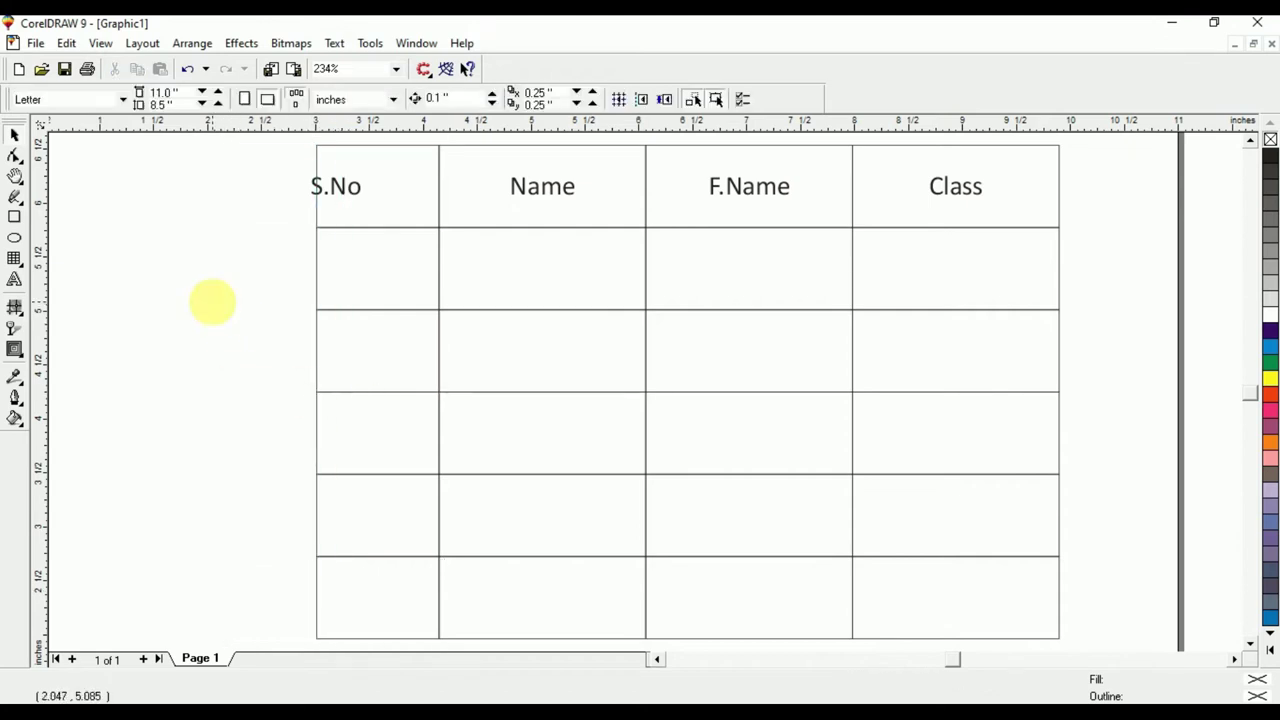
- Center the S.No heading again within its narrowed cell
left_click(340, 196)
left_click(392, 195, "shift")
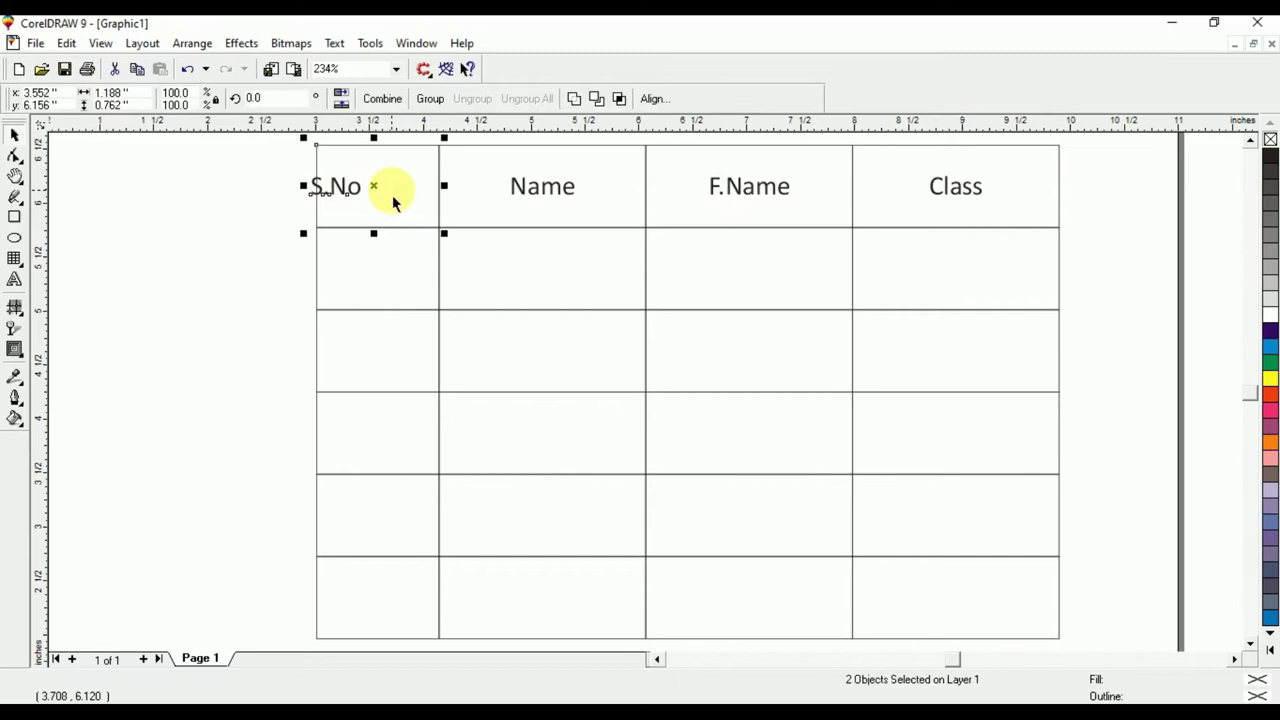
key("e")
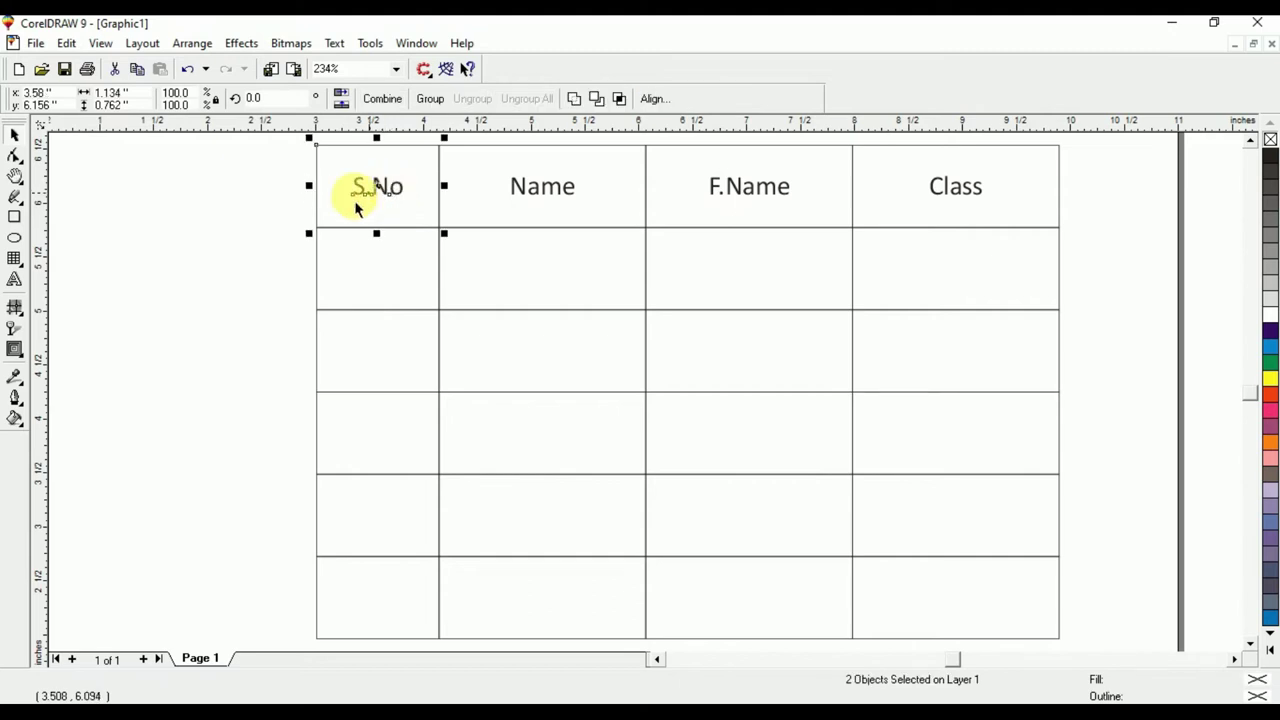
left_click(214, 203)
- Make the four headings S.No, Name, F.Name and Class bold
left_click_drag(271, 156, 1020, 216)
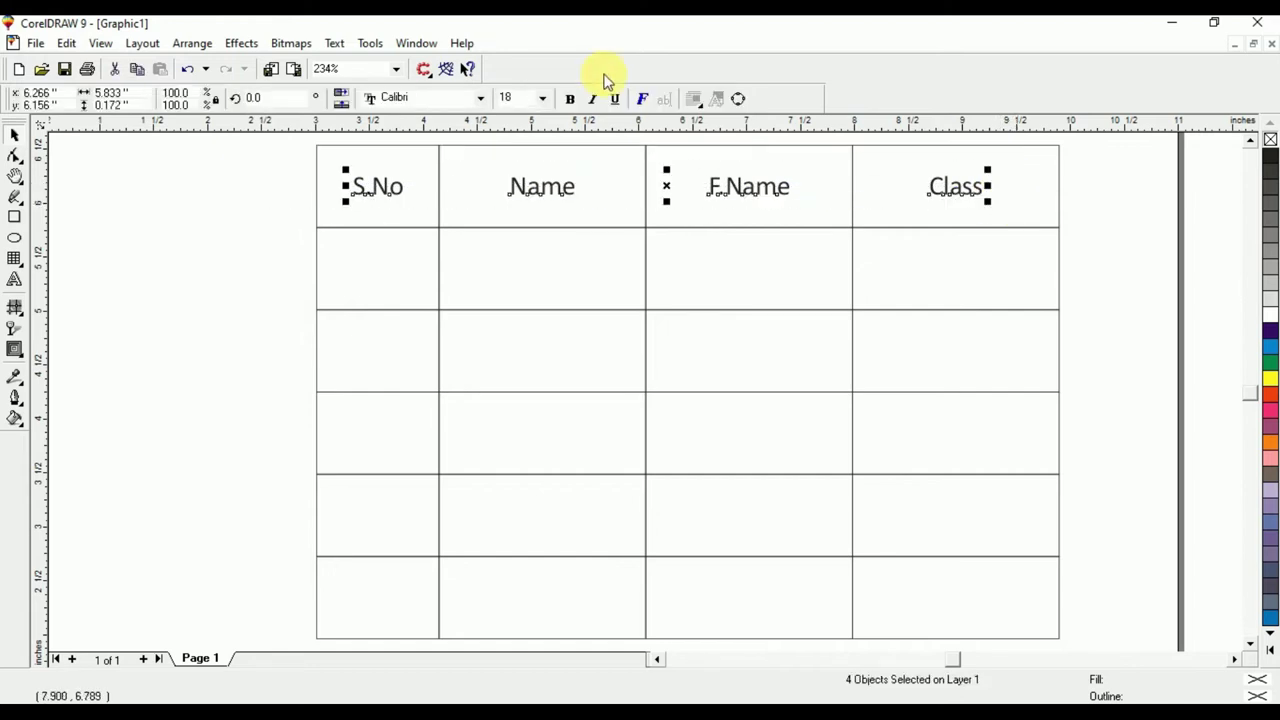
left_click(570, 99)
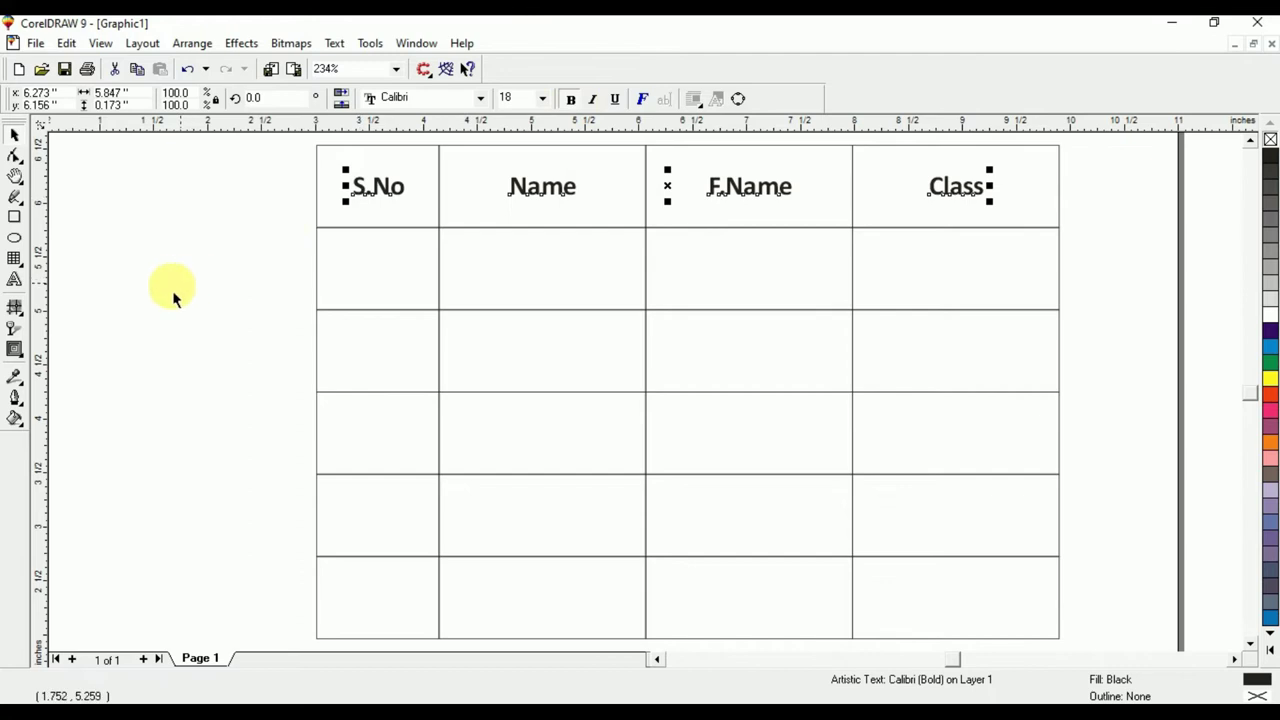
left_click(250, 265)
- Fill the S.No header cell with red
left_click(416, 184)
left_click(280, 180)
left_click(360, 158)
left_click(535, 160)
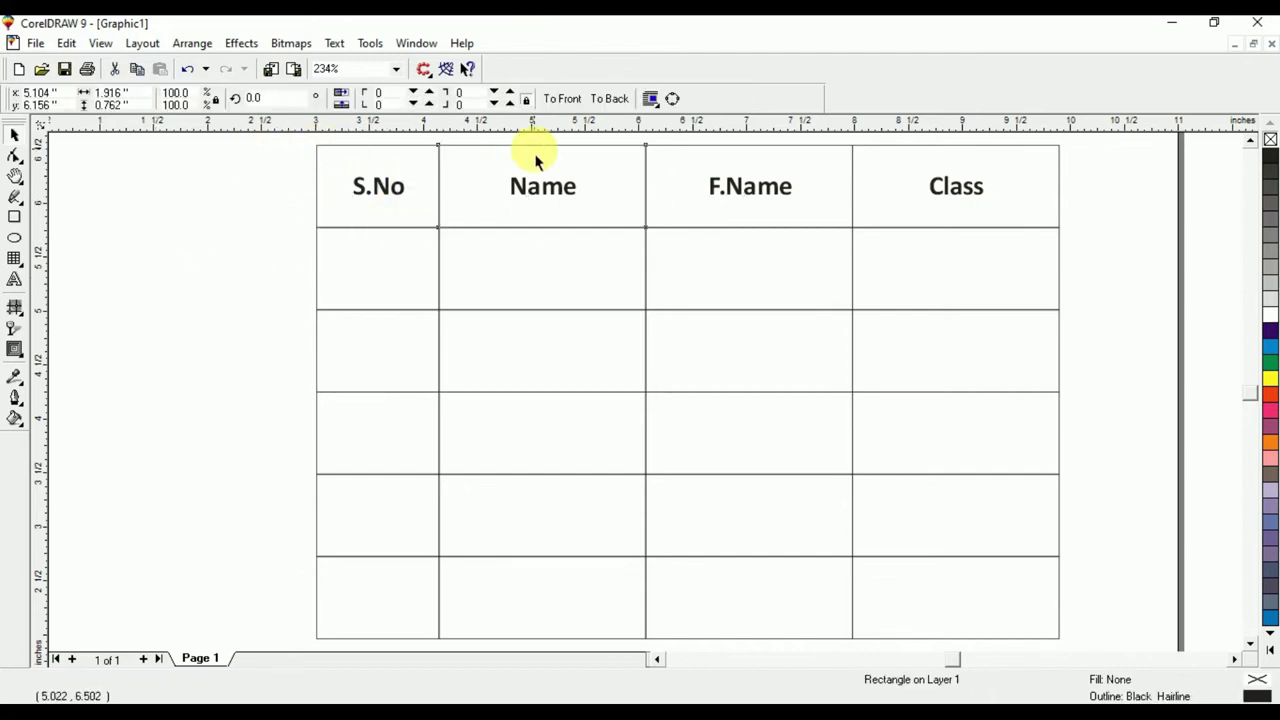
left_click(380, 155)
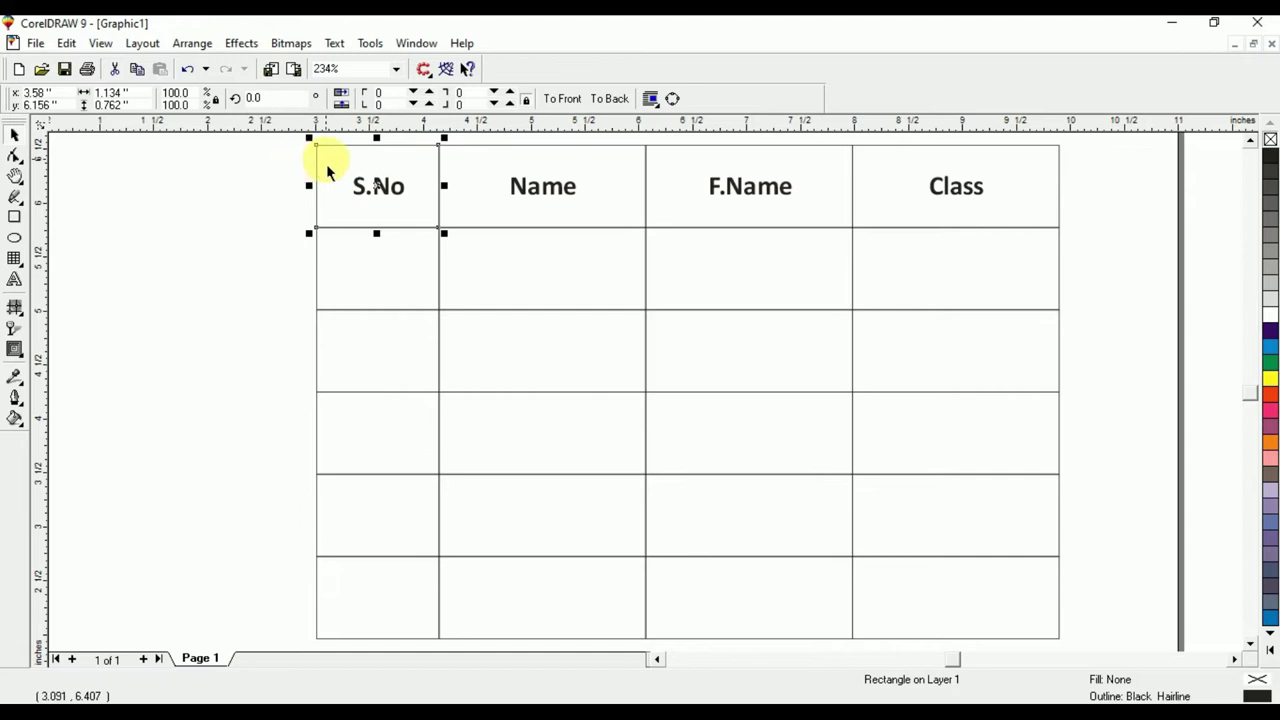
left_click(1269, 393)
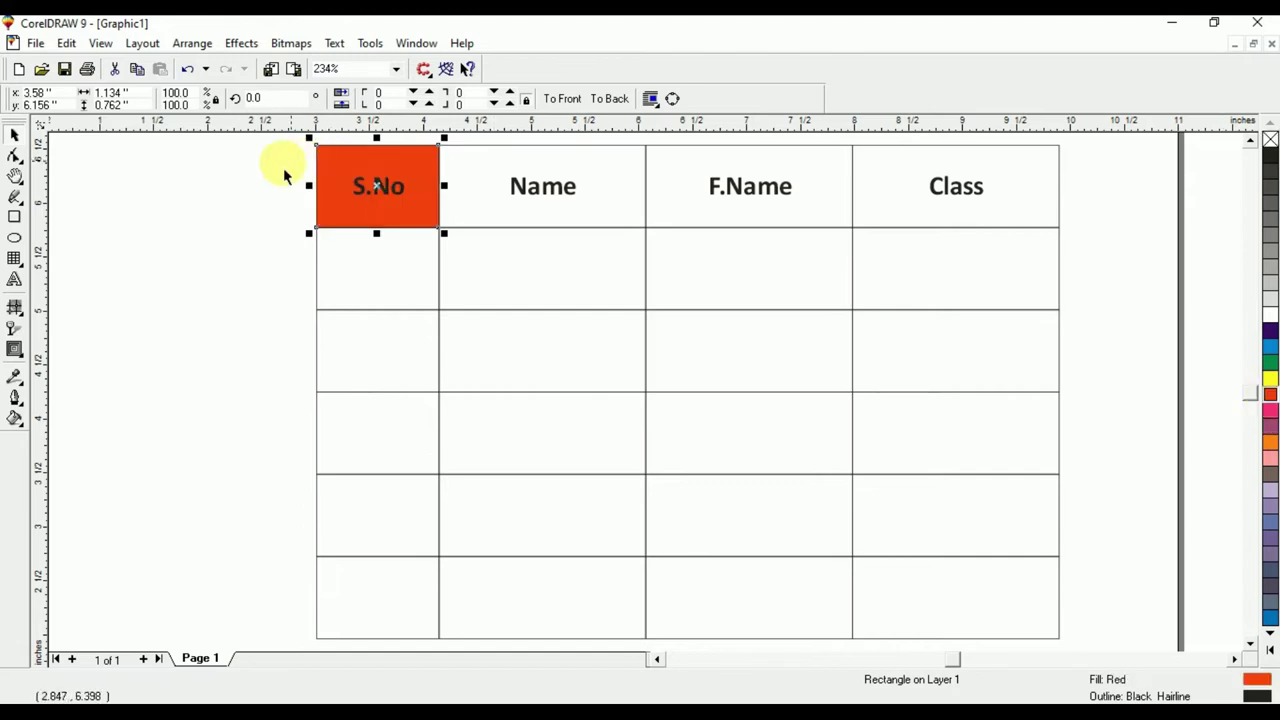
left_click(262, 175)
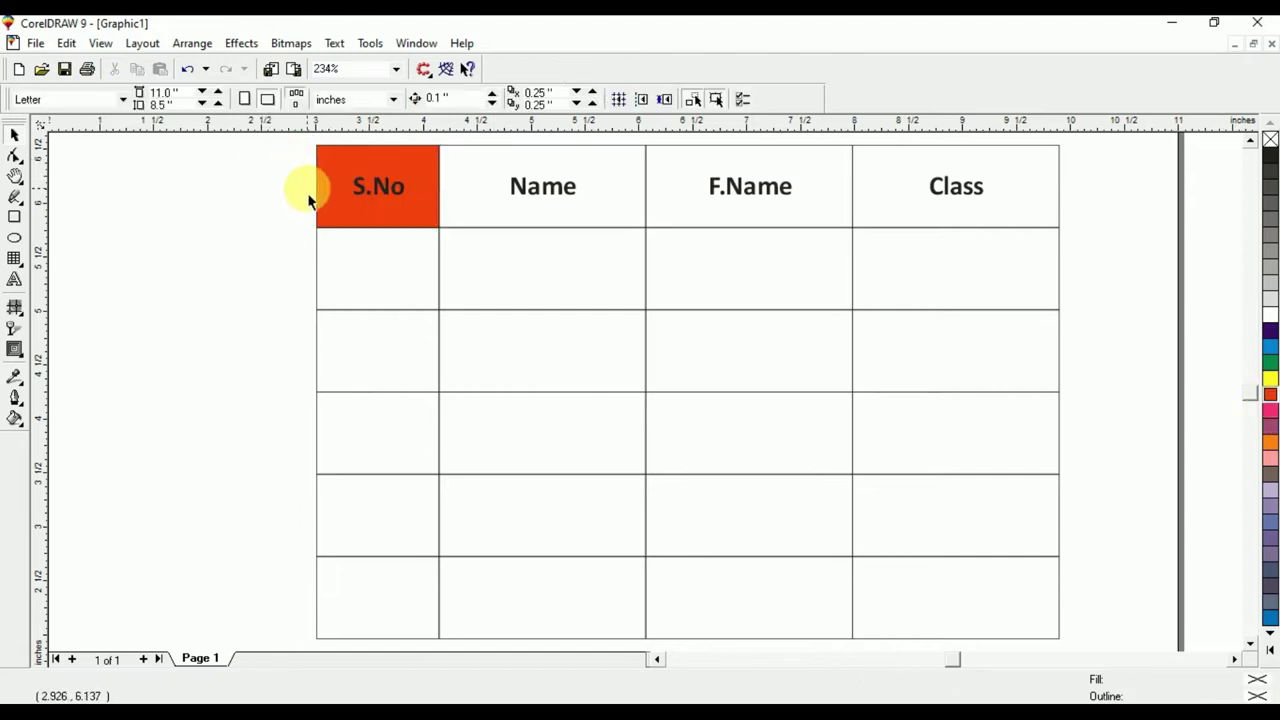
key("F3")
key("F3")
key("F3")
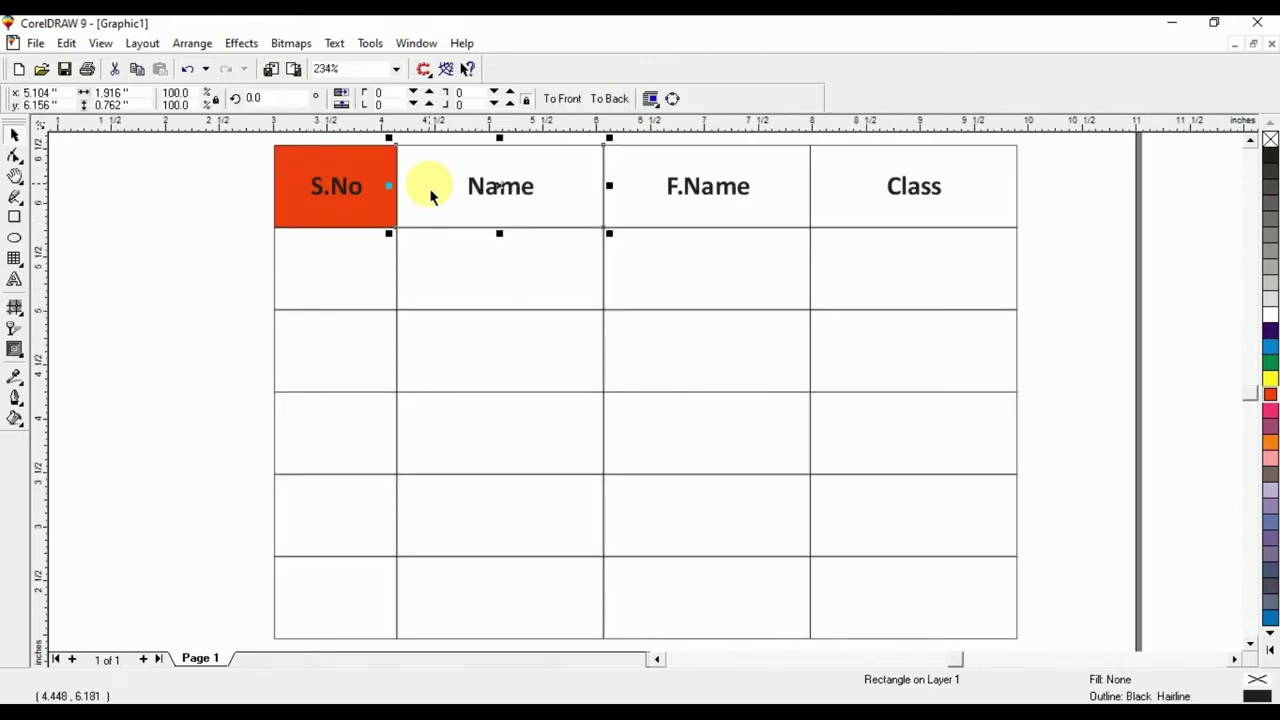
- Fill the Name, F.Name and Class header cells with the same red as the S.No cell
left_click(651, 210, "shift")
left_click(815, 213, "shift")
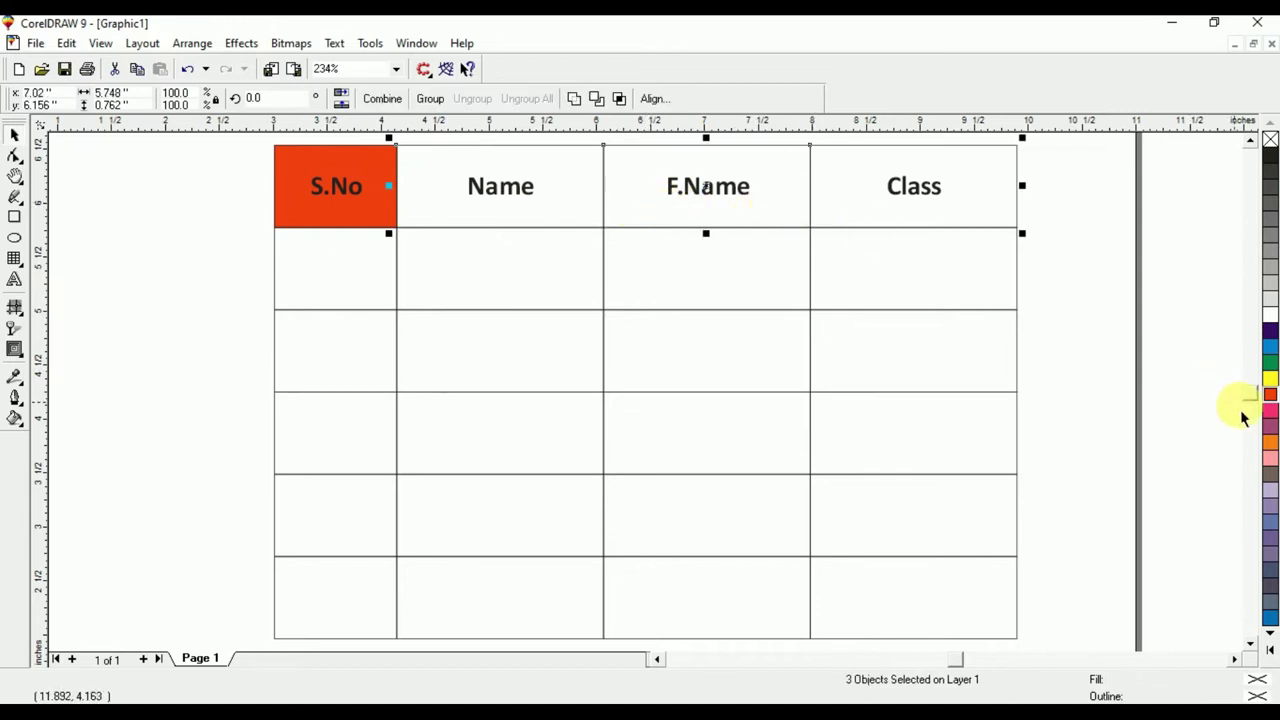
left_click(1271, 400)
left_click(1128, 338)
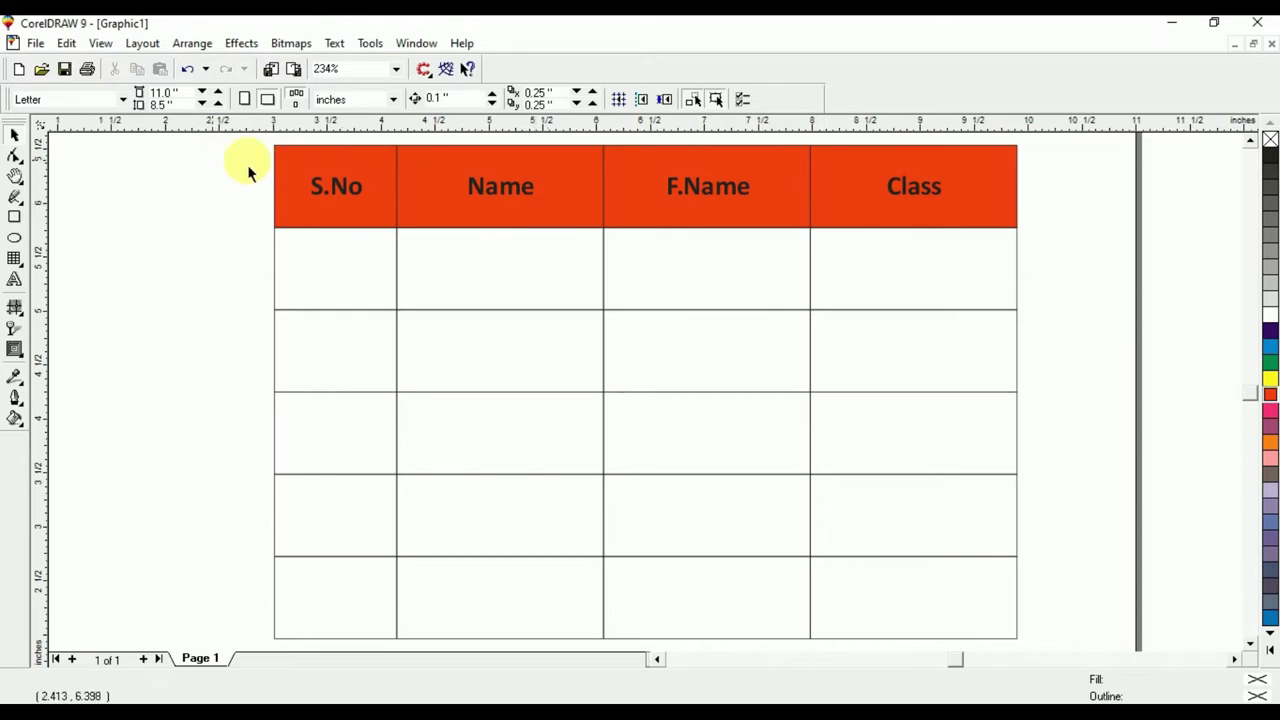
left_click(295, 175)
left_click_drag(233, 157, 983, 223)
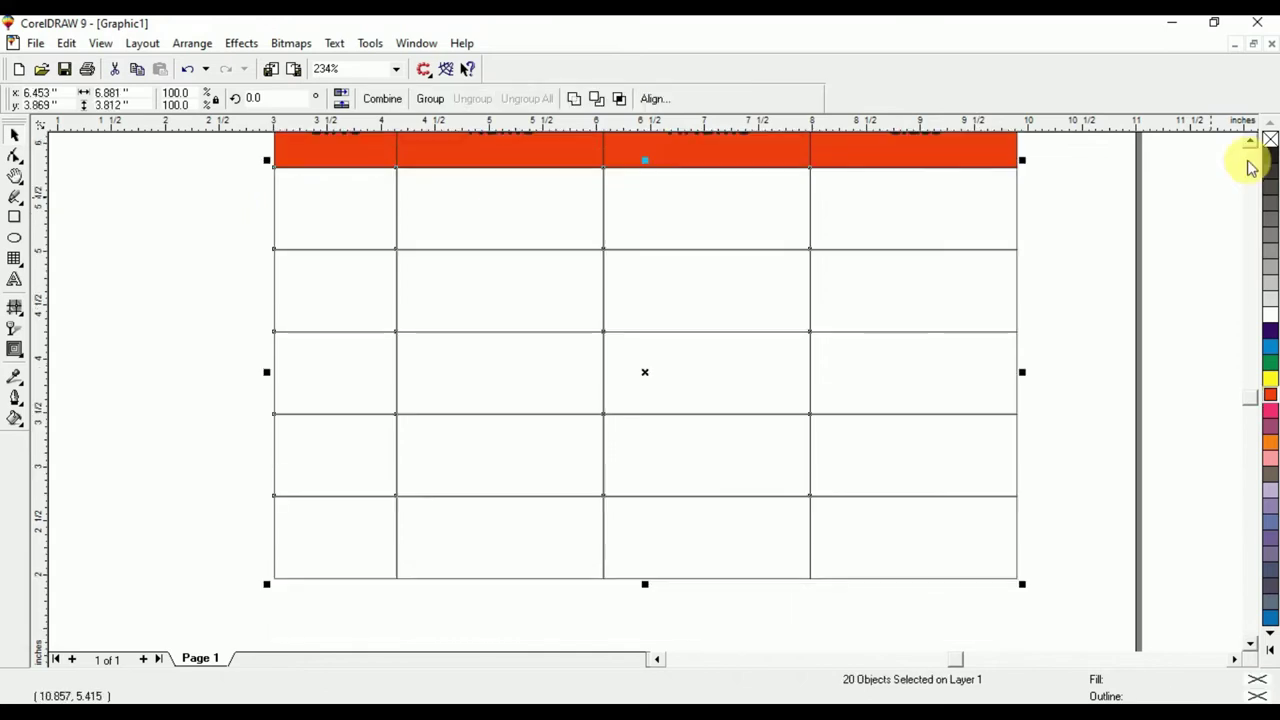
left_click(1250, 141)
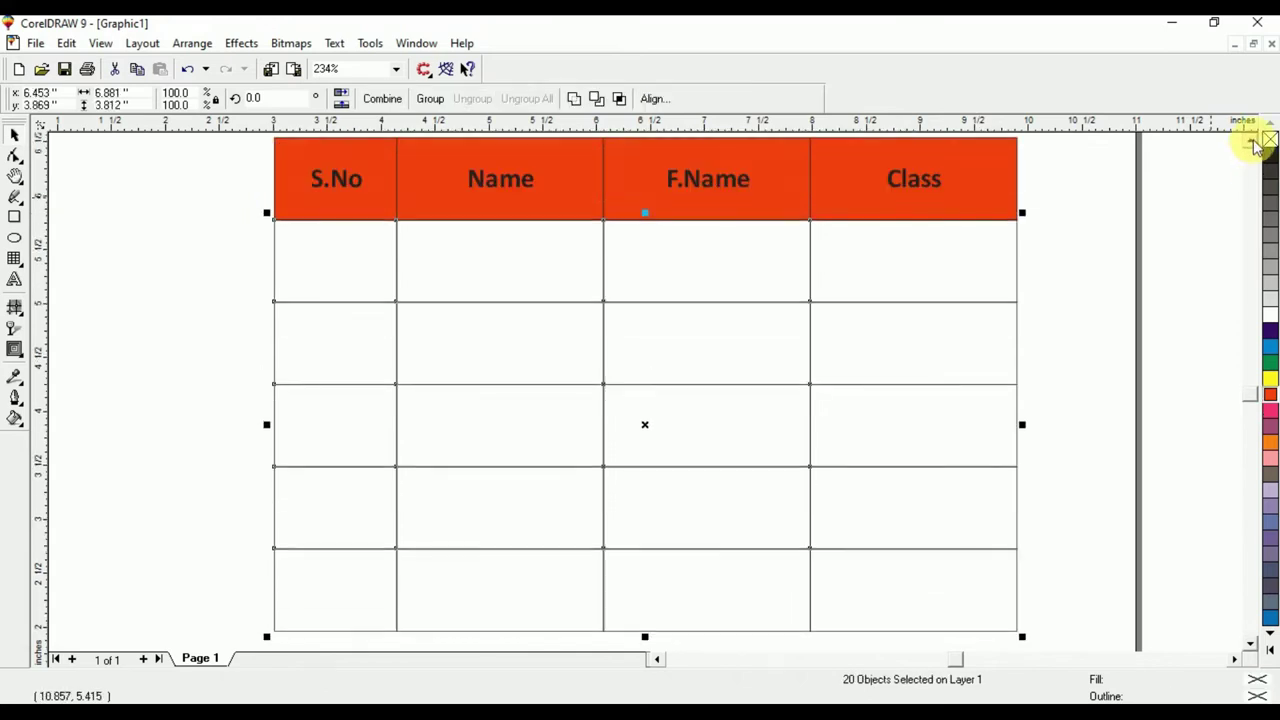
left_click(1160, 225)
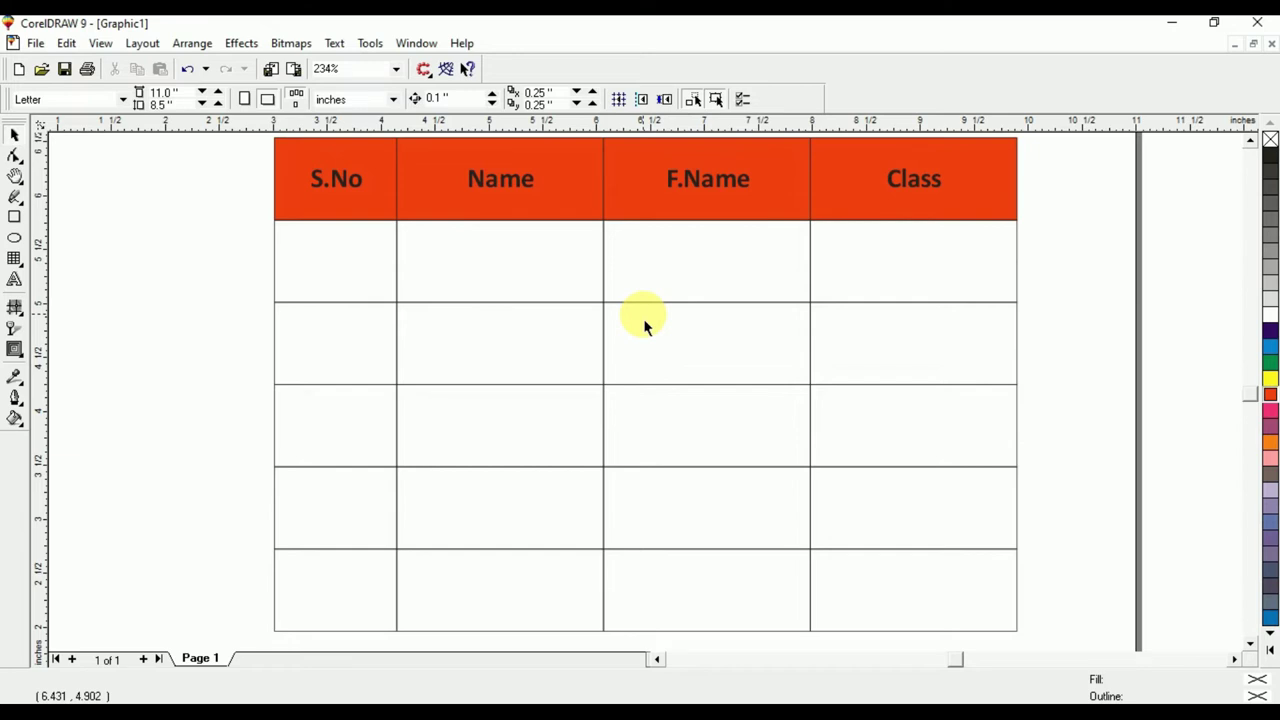
left_click(530, 195)
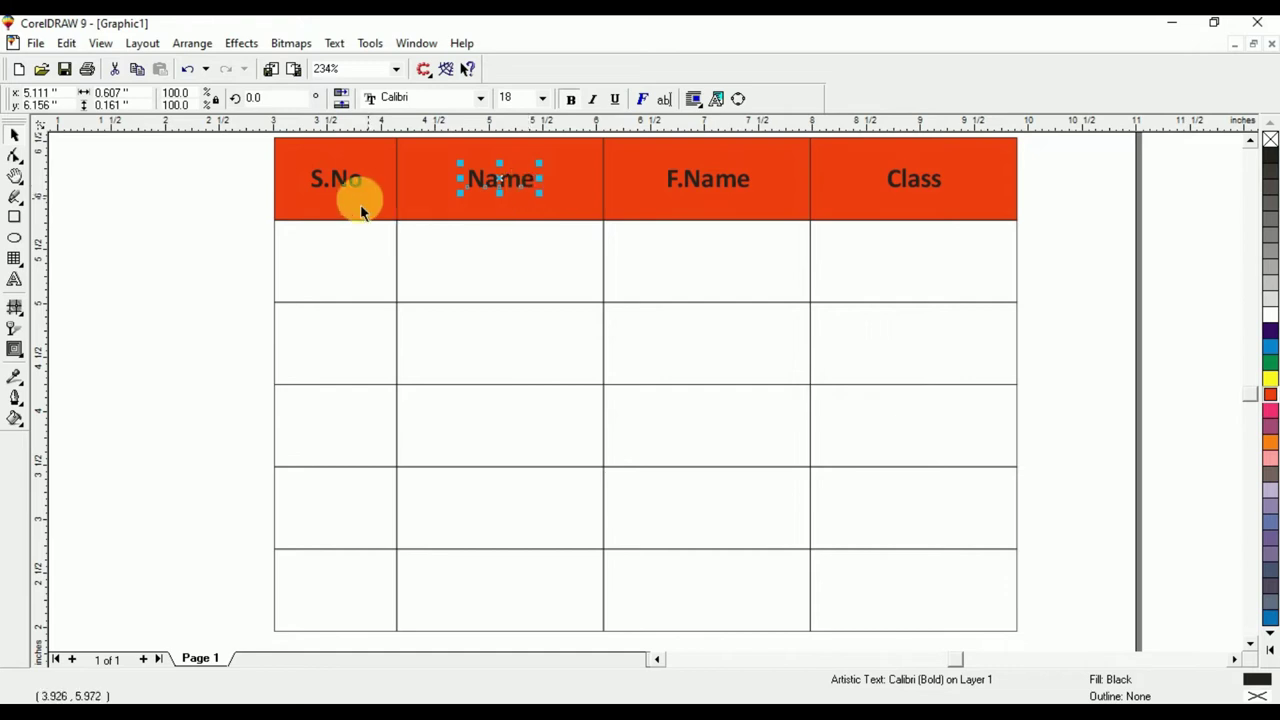
left_click(250, 220)
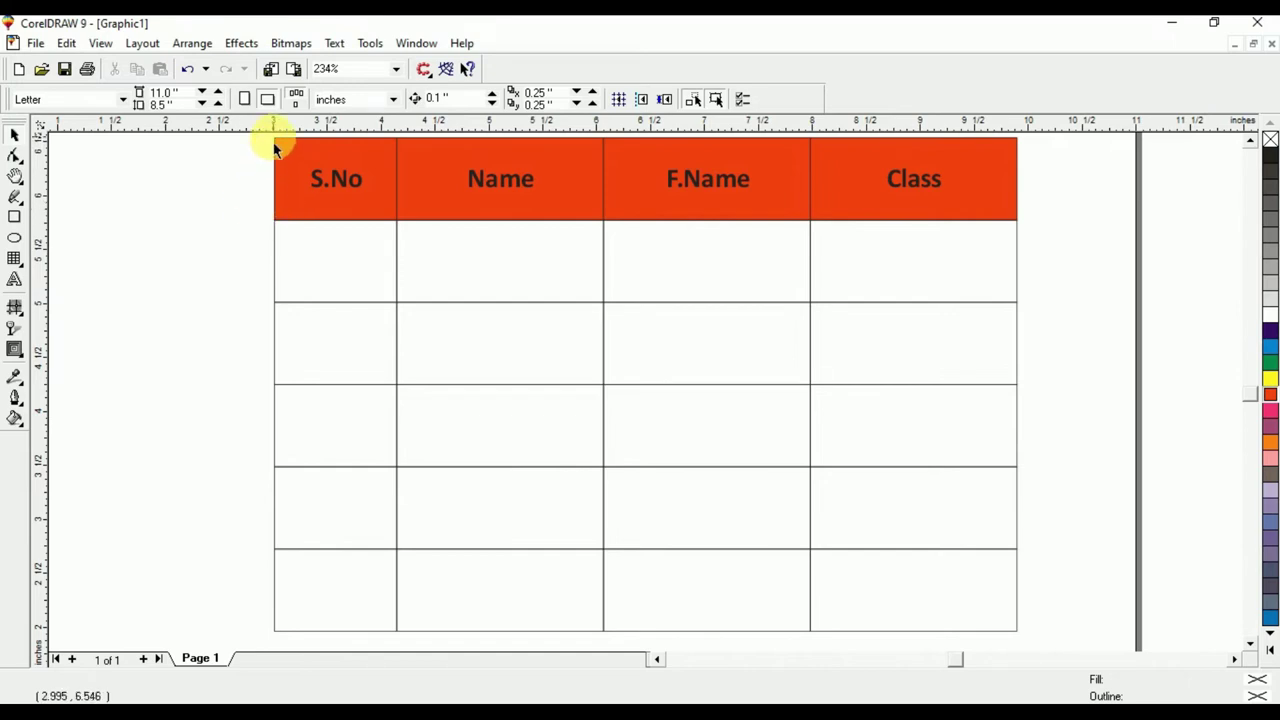
- Set the outline width of all body cells and the four header cells to 1.0 points
left_click_drag(243, 177, 1044, 617)
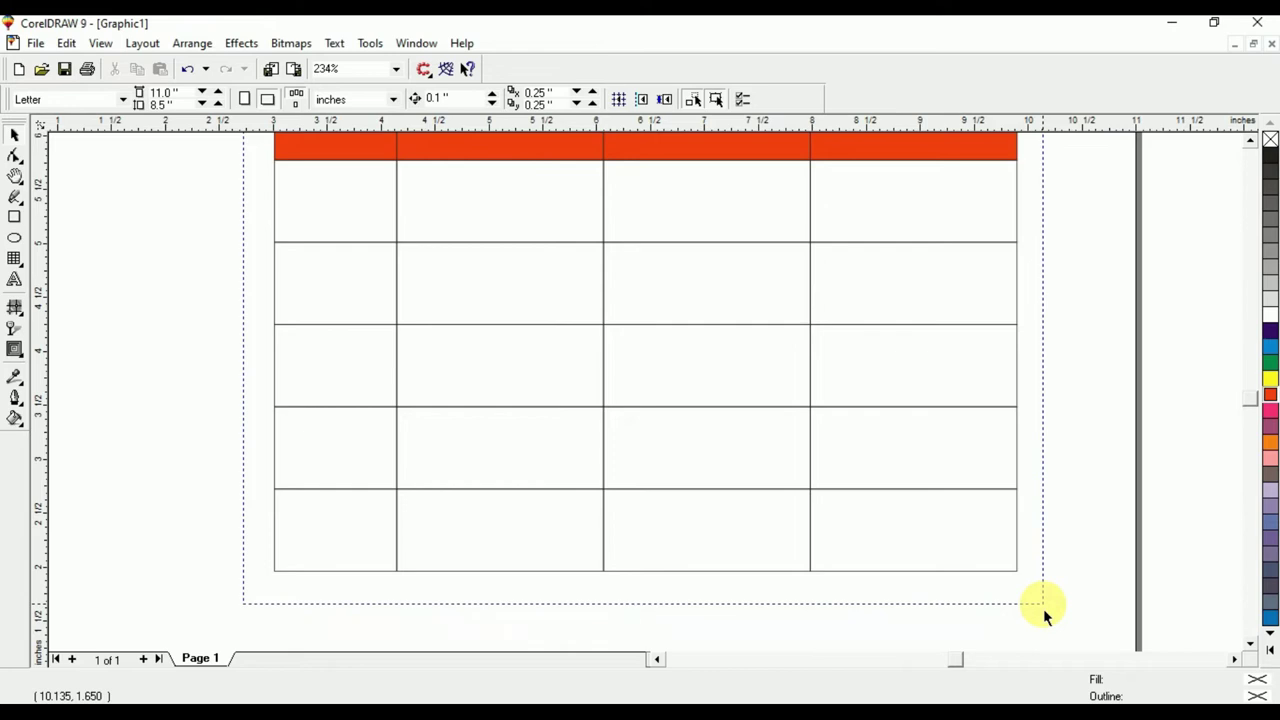
left_click_drag(1044, 617, 1044, 616)
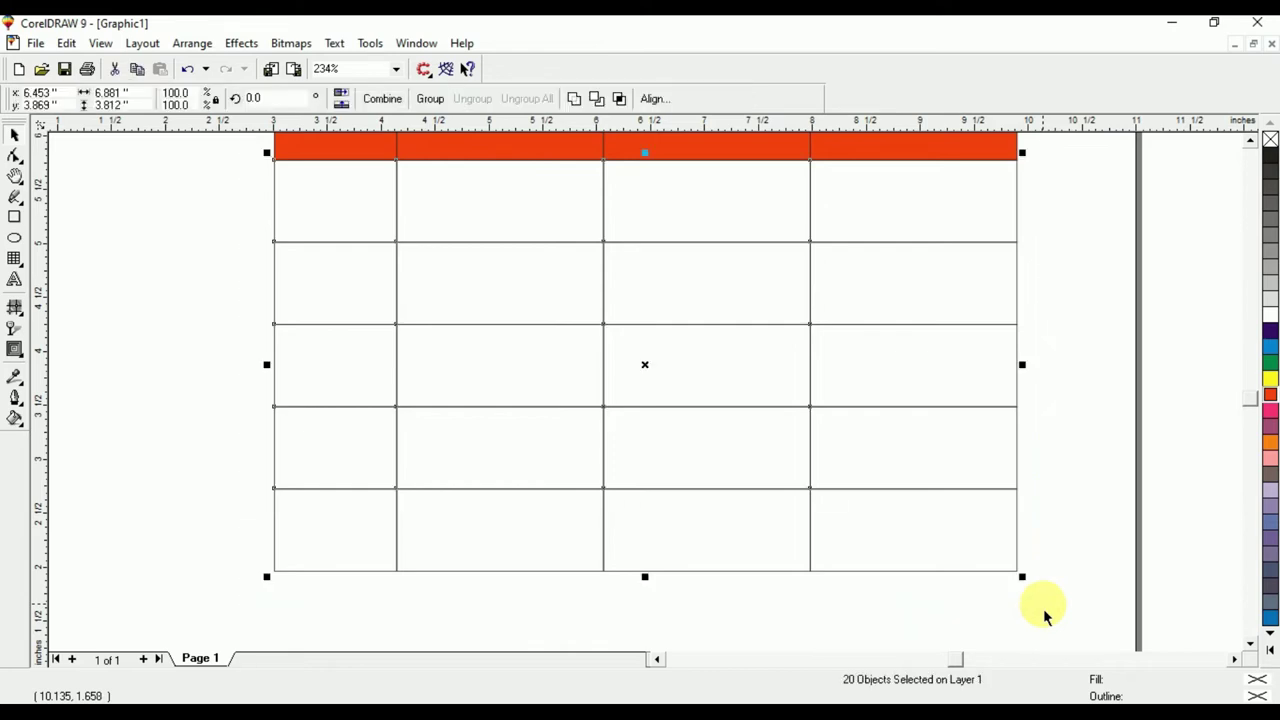
scroll(1256, 144, "up", 3)
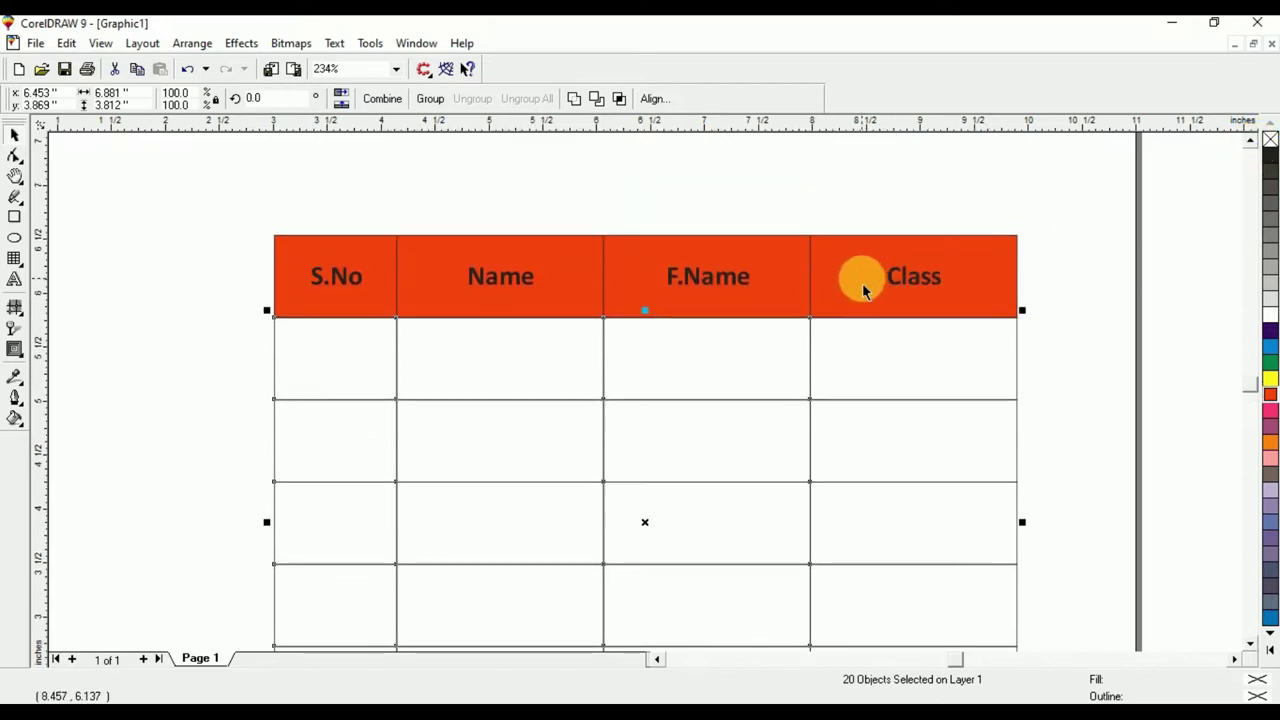
left_click(862, 283, "shift")
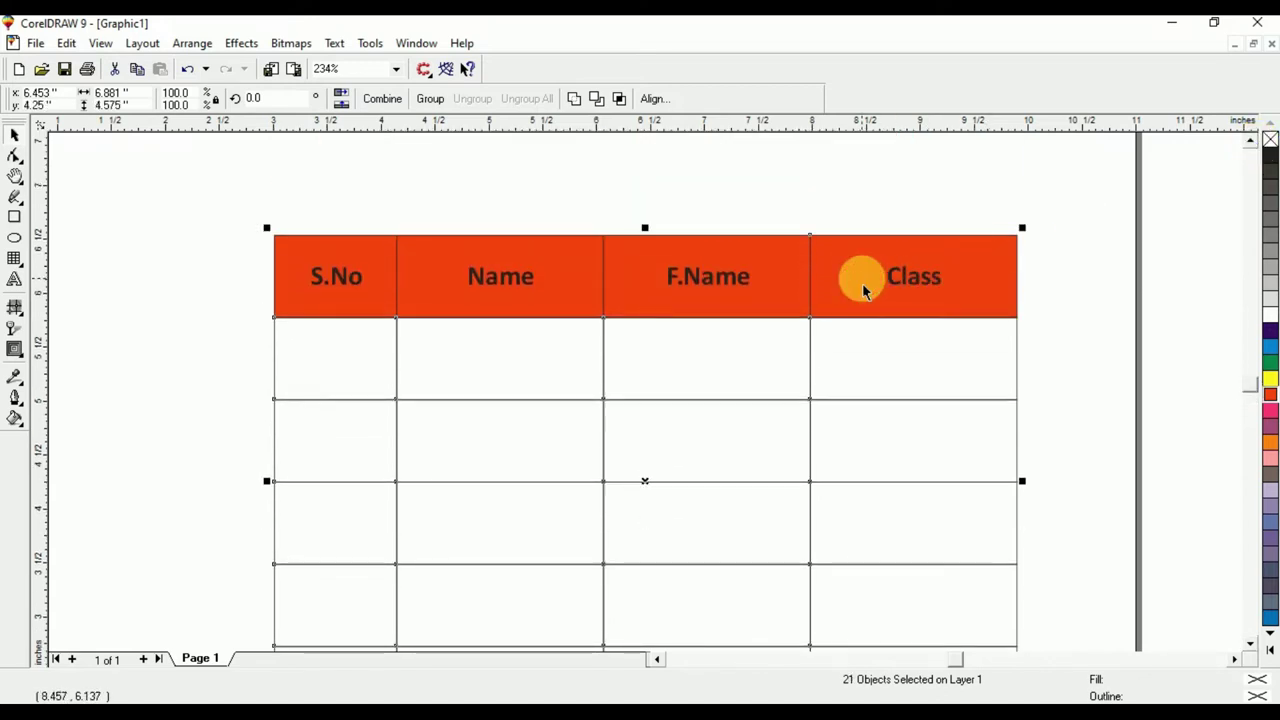
left_click(782, 266, "shift")
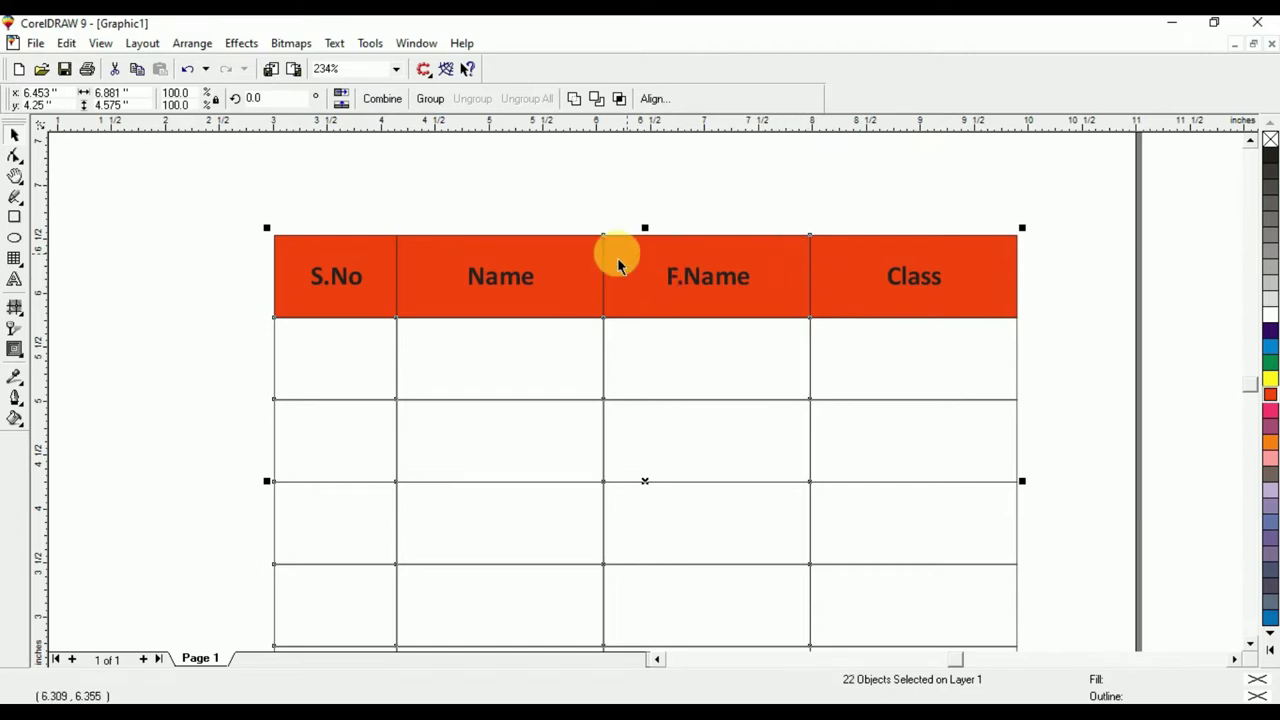
left_click(571, 262, "shift")
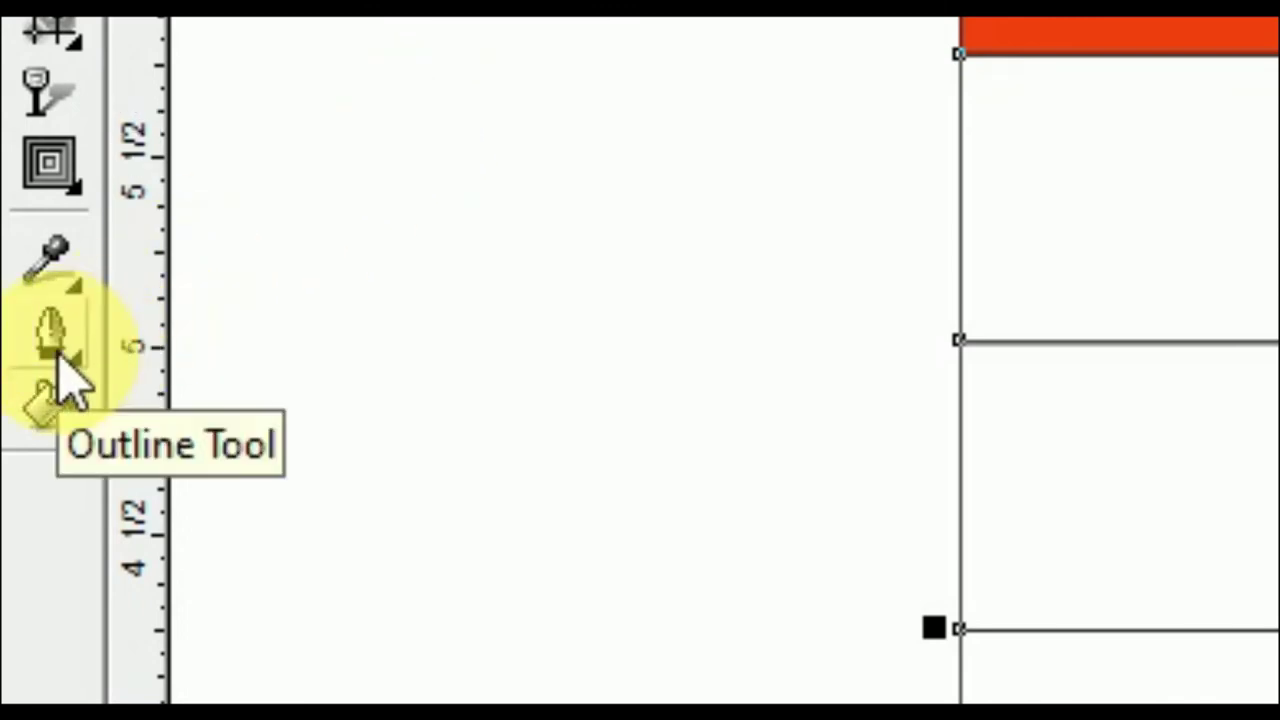
left_click(60, 358)
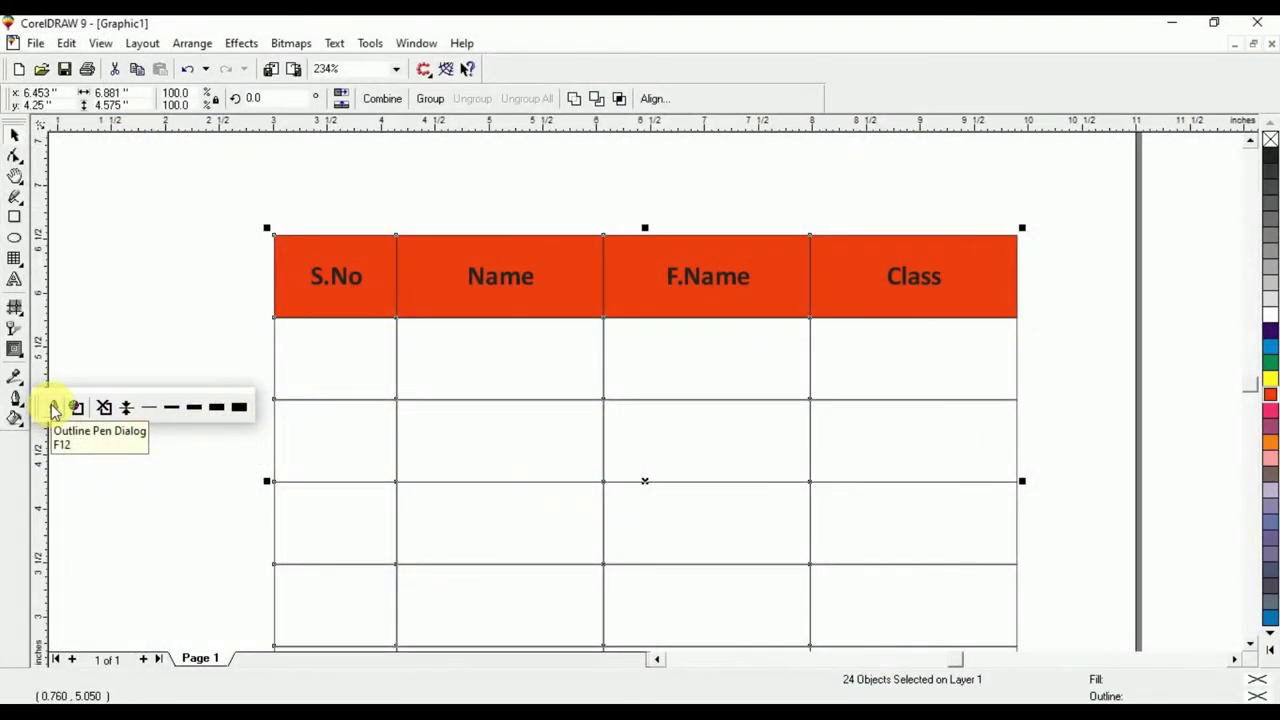
left_click(54, 410)
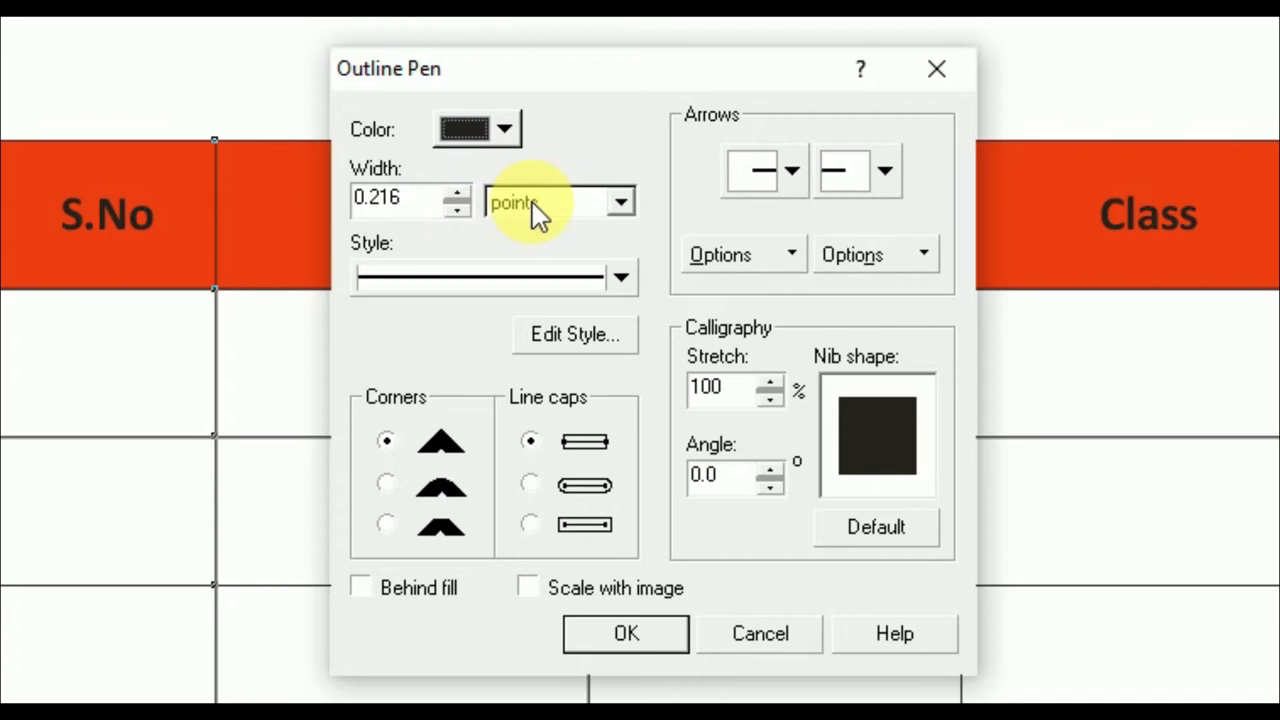
left_click_drag(436, 199, 316, 205)
type("1.0")
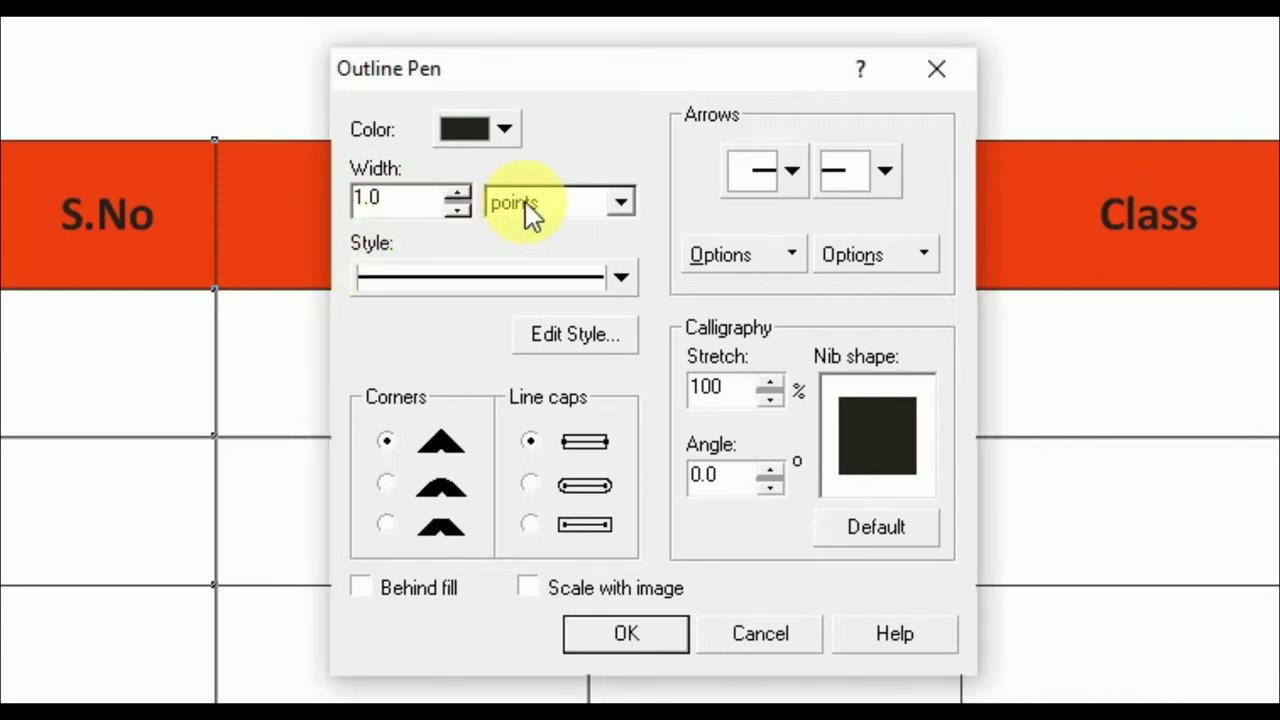
- Give the outlines of the selected table cells rounded corners and round line caps, placed behind the fill
left_click(386, 481)
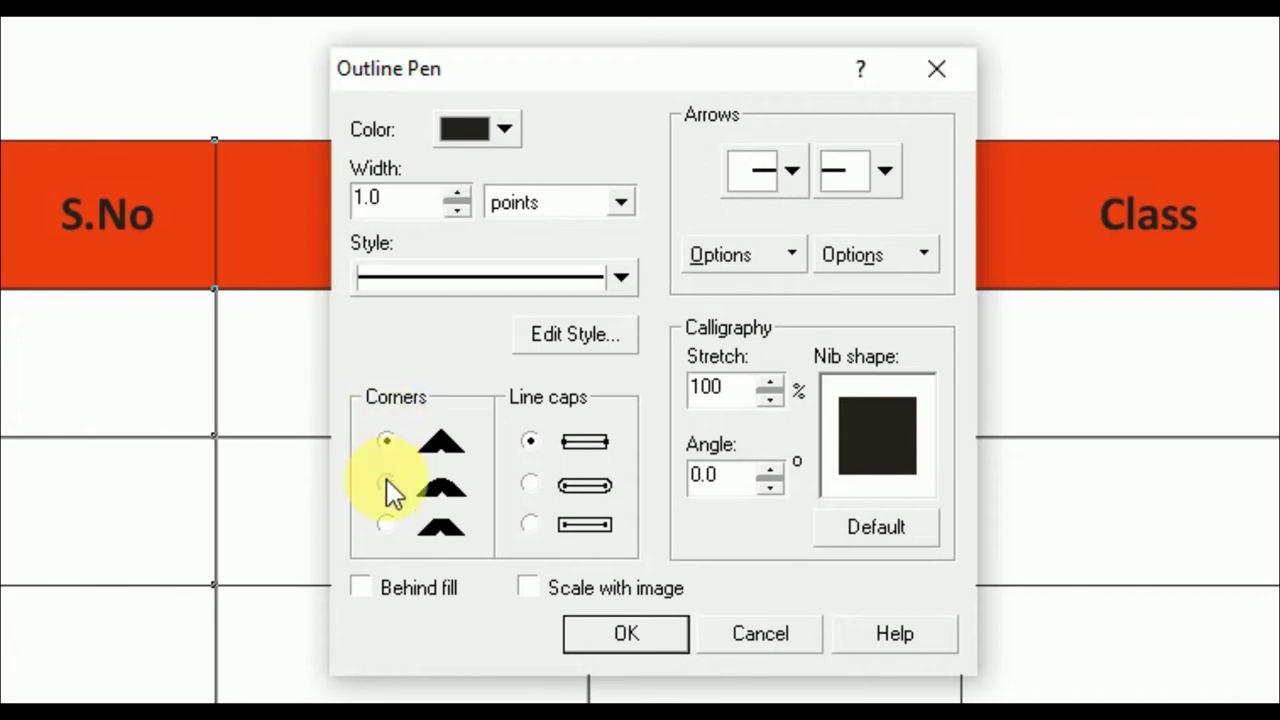
left_click(530, 483)
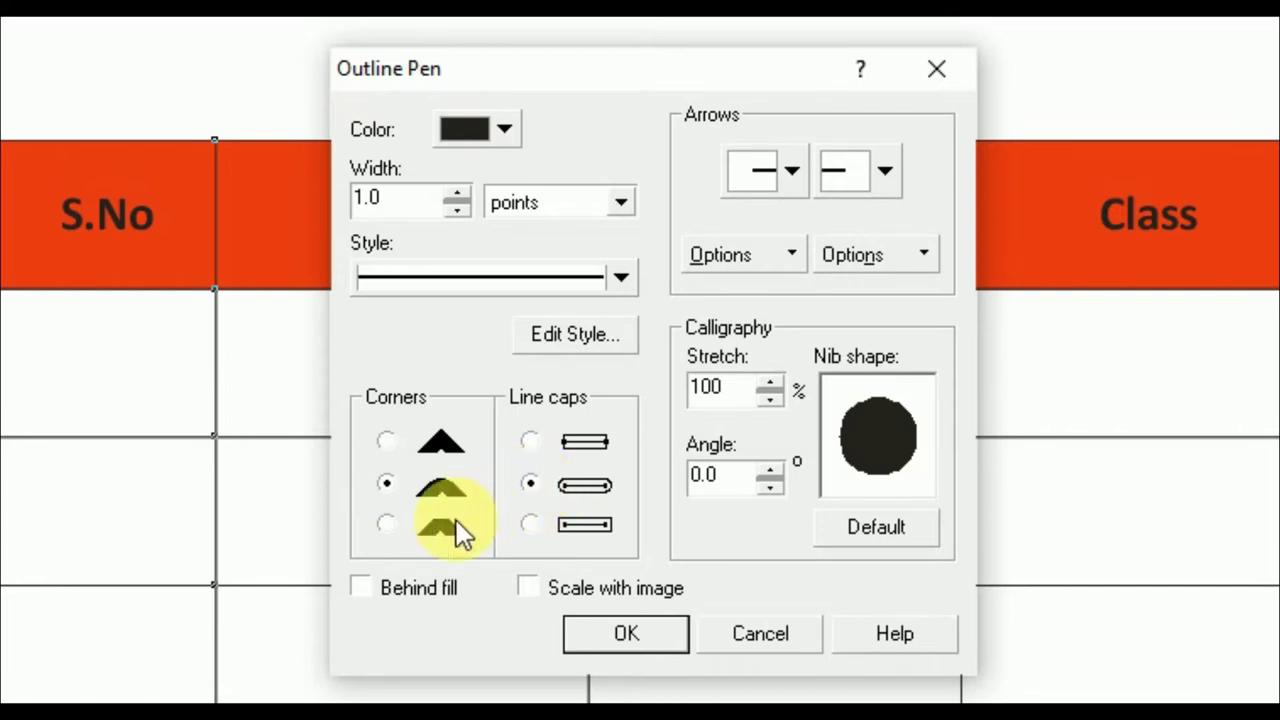
left_click(424, 592)
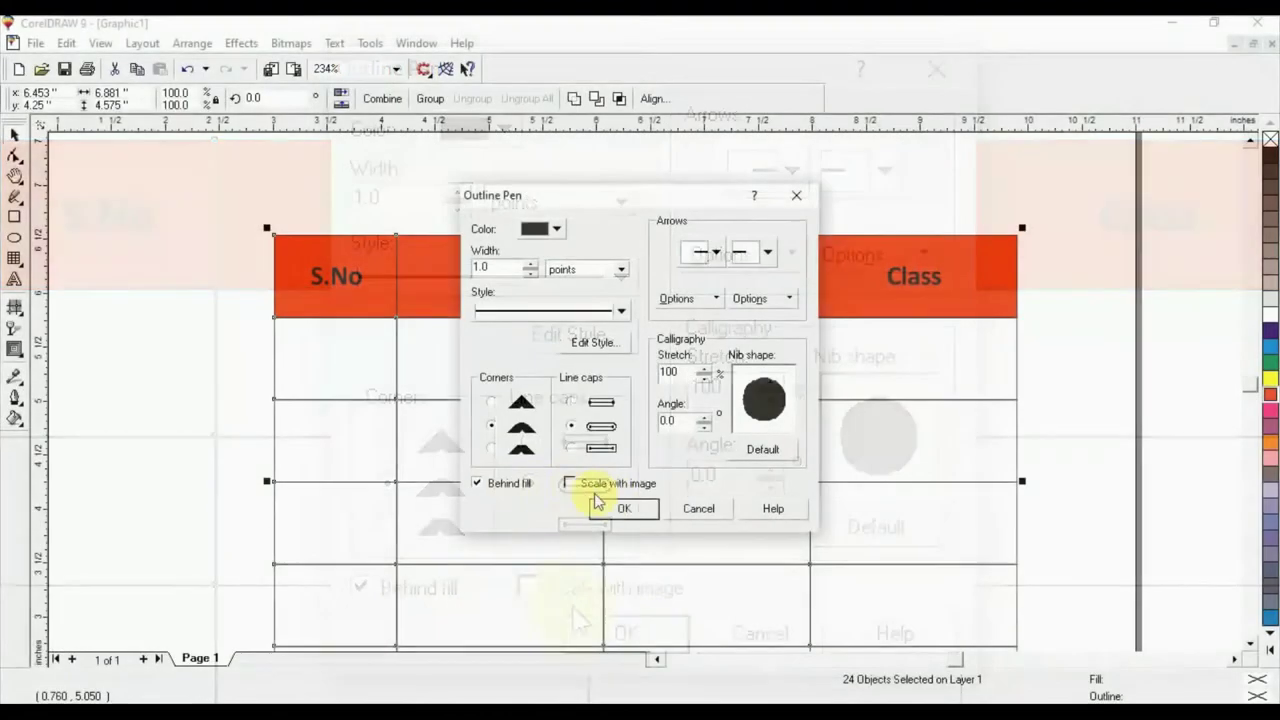
left_click(624, 510)
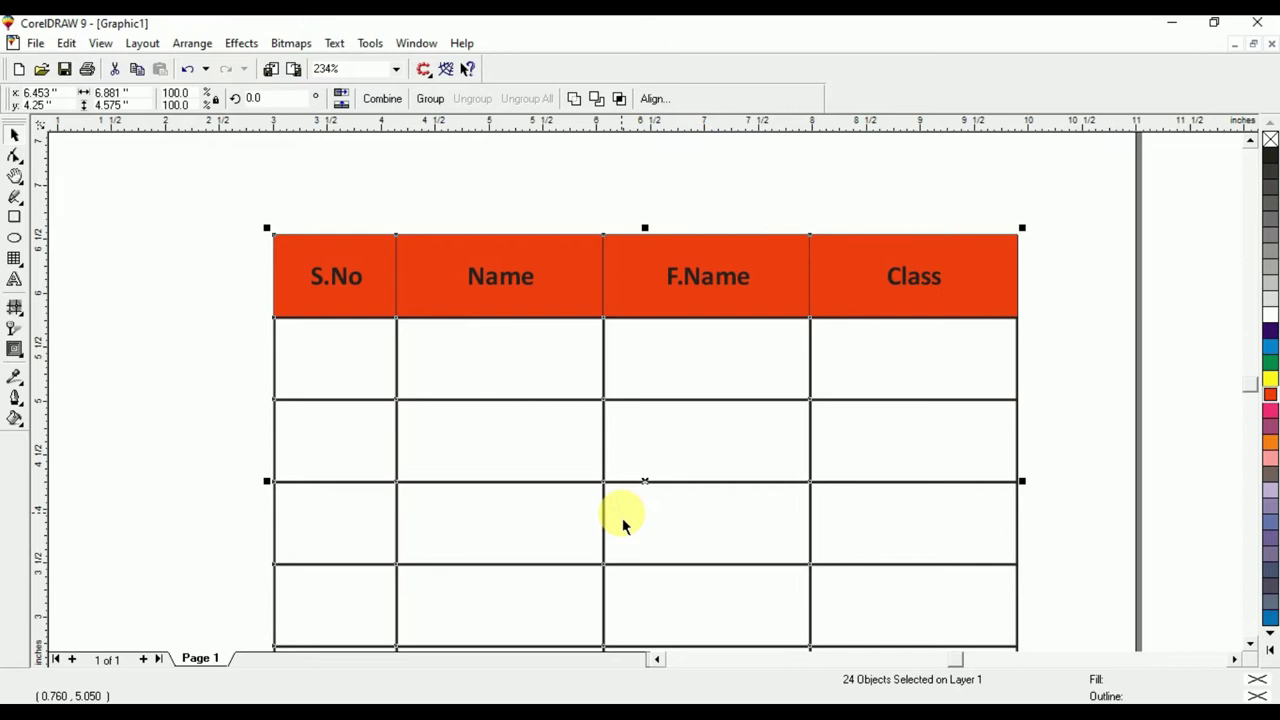
- Turn off the Behind fill option for the outlines of all table cells
left_click(15, 400)
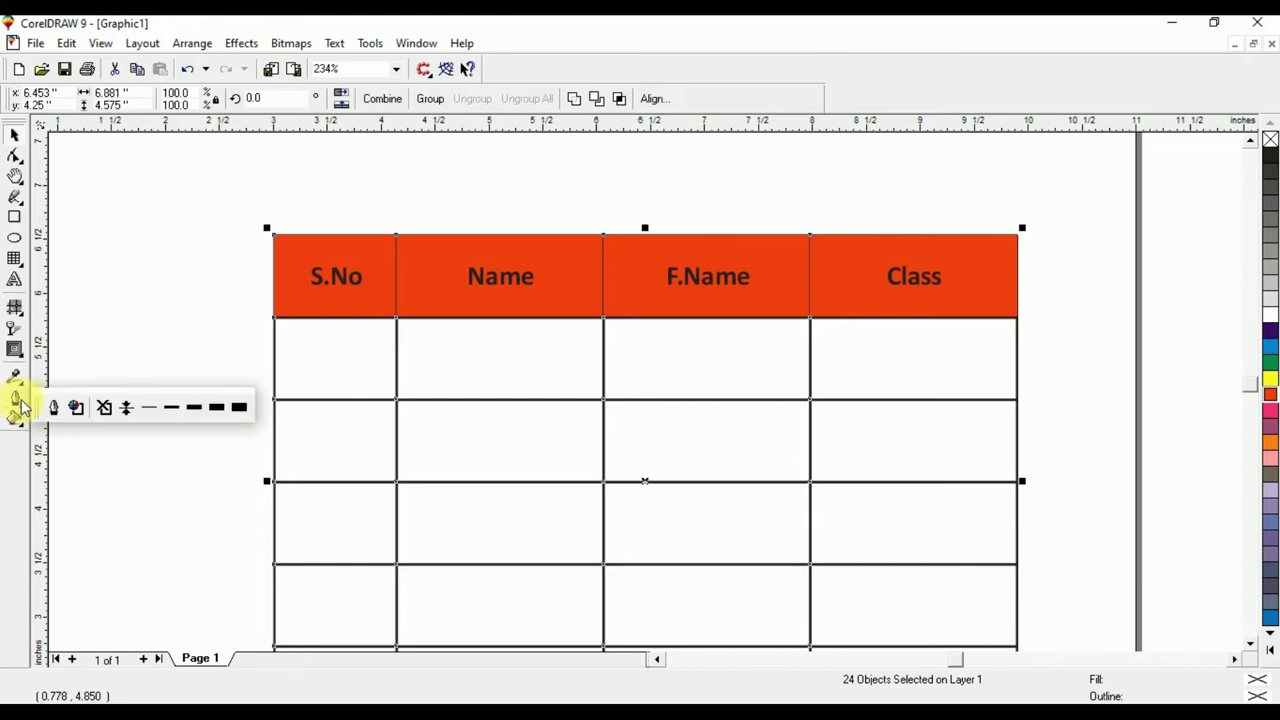
left_click(53, 407)
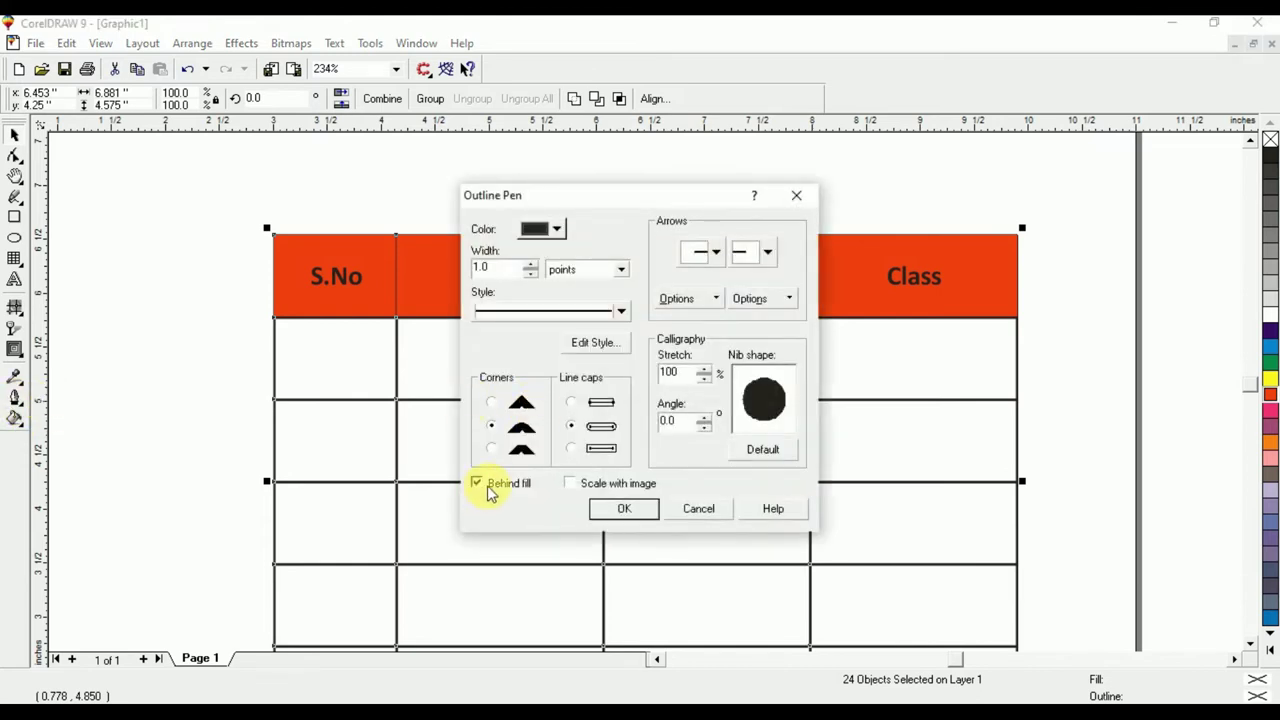
left_click(494, 489)
left_click(620, 510)
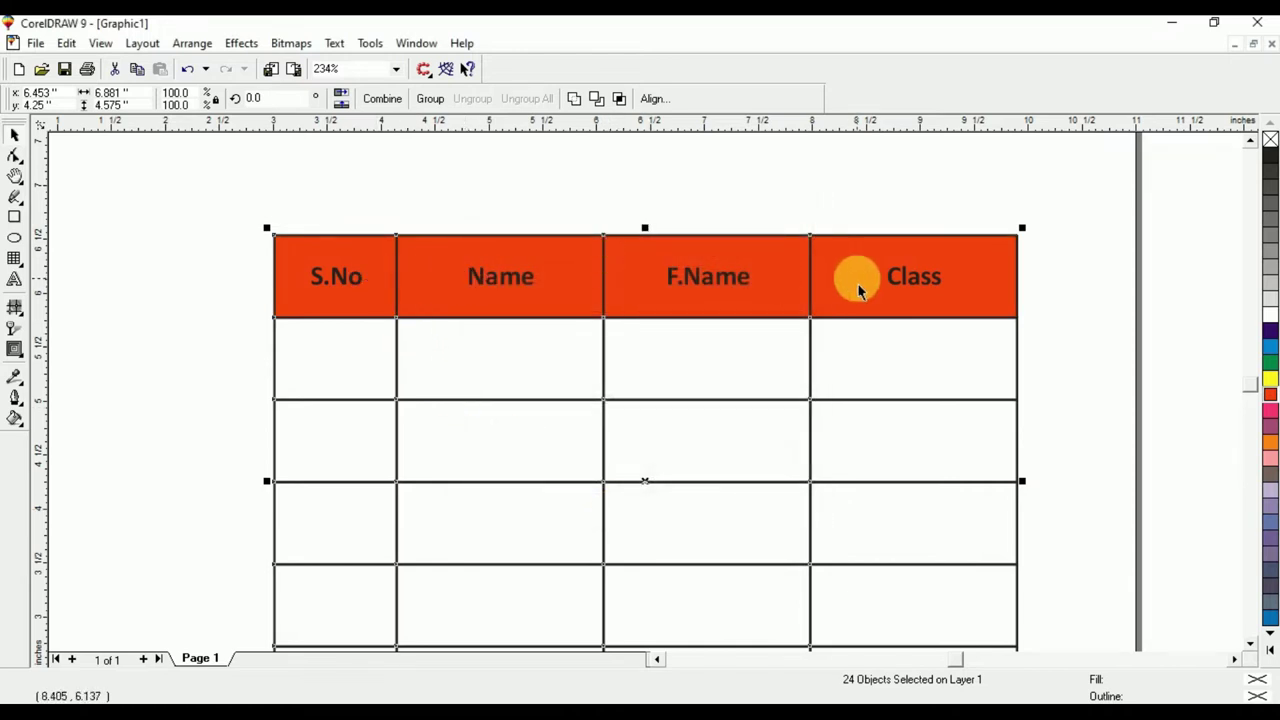
left_click(1035, 292)
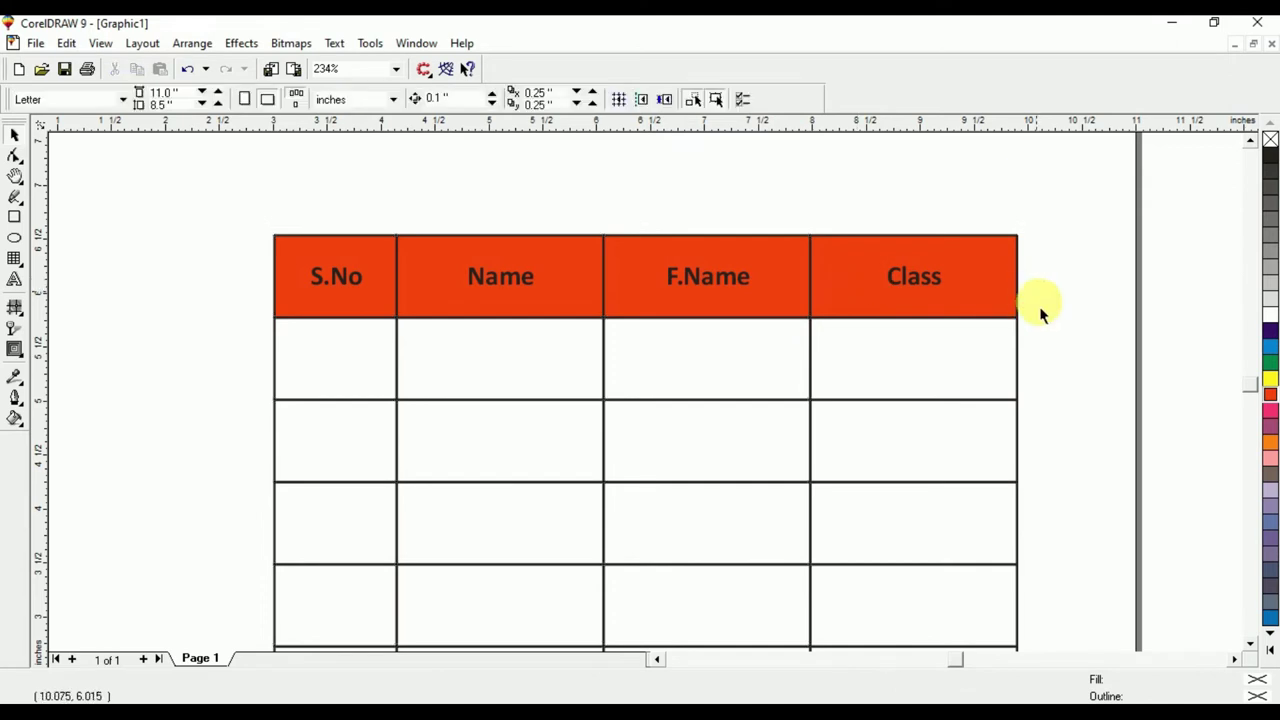
- Try a 10% Black fill on four diagonal body cells, from the Class column's first row down to the S.No column's fourth row
left_click(1250, 643)
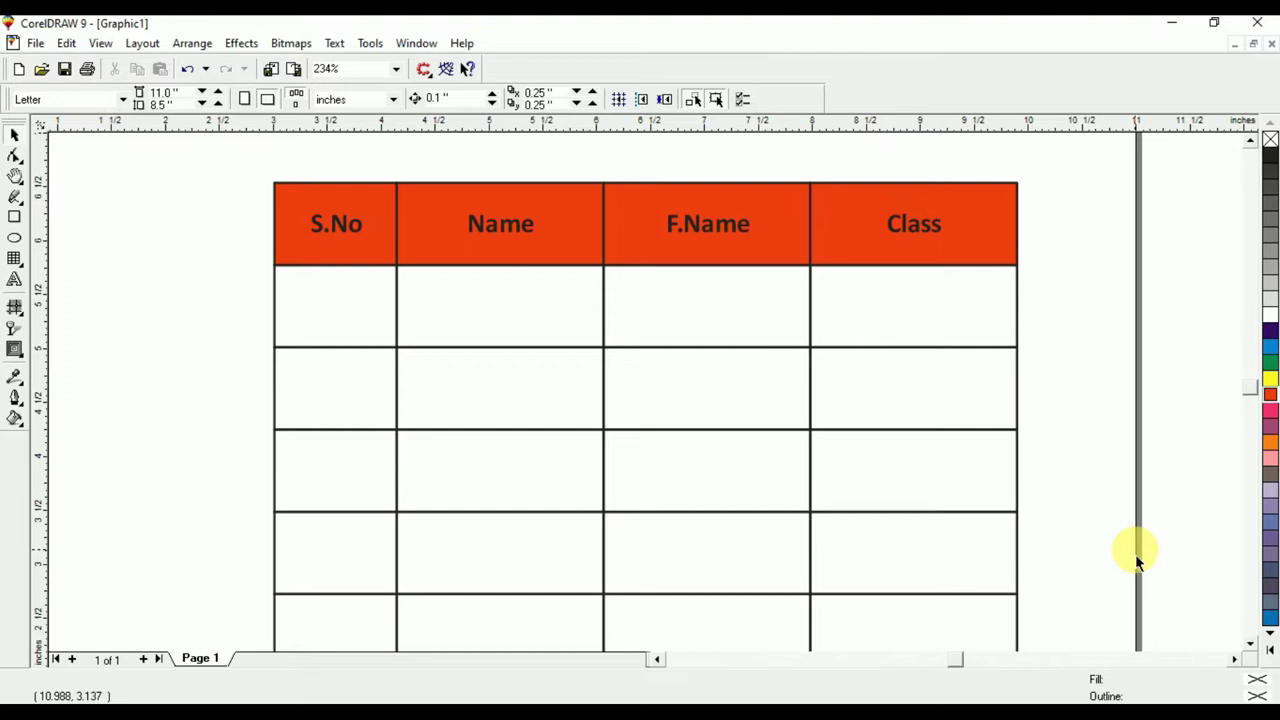
scroll(1148, 566, "down", 1)
left_click(946, 258)
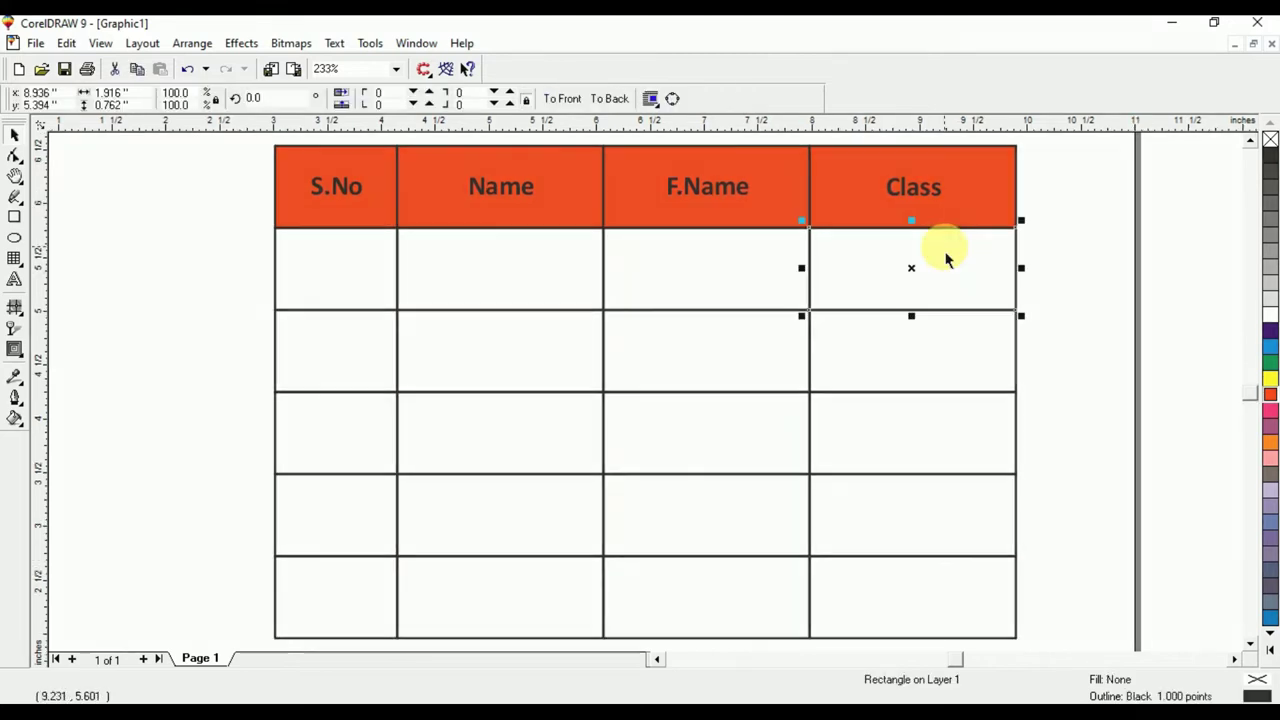
left_click(809, 330, "shift")
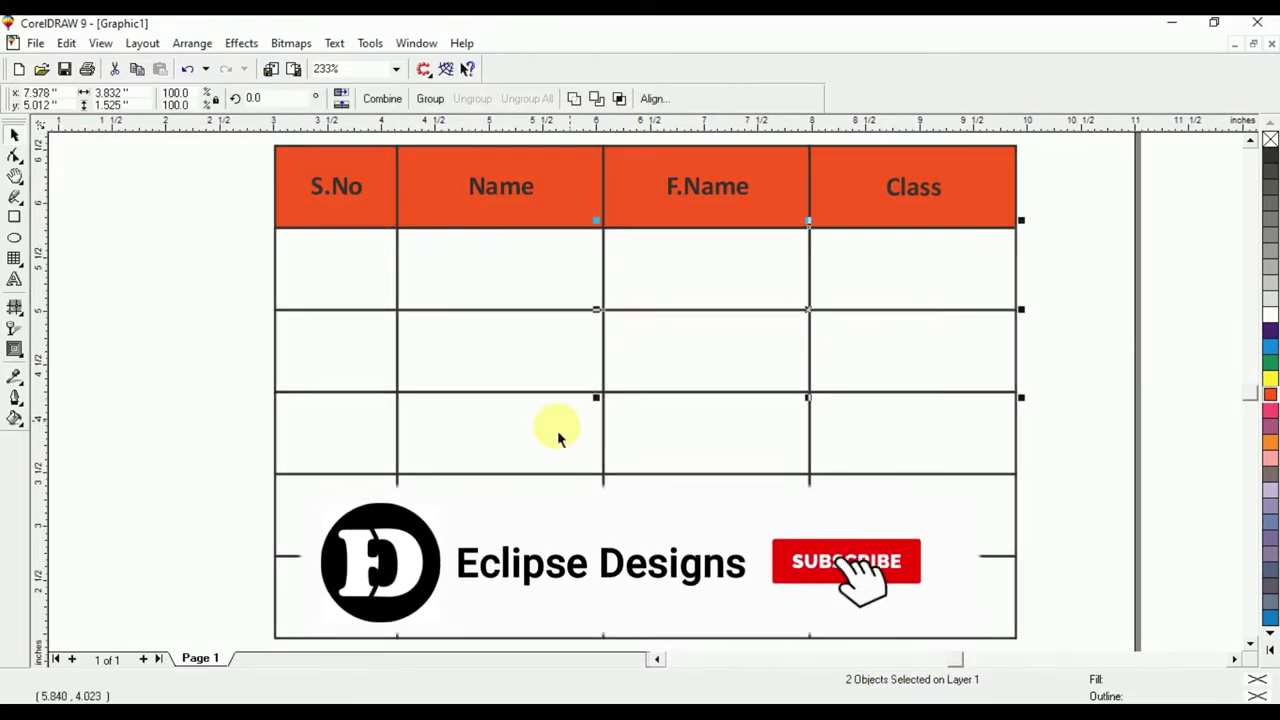
left_click(508, 431, "shift")
left_click(336, 430, "shift")
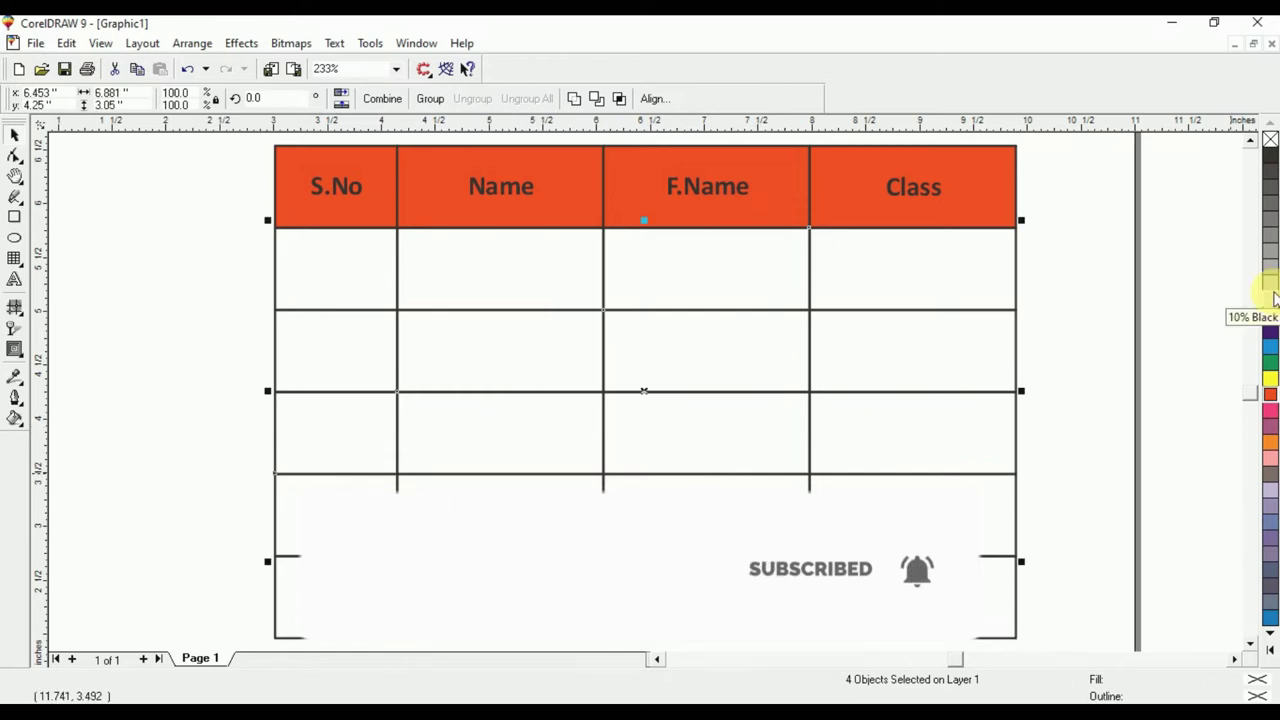
left_click(1270, 290)
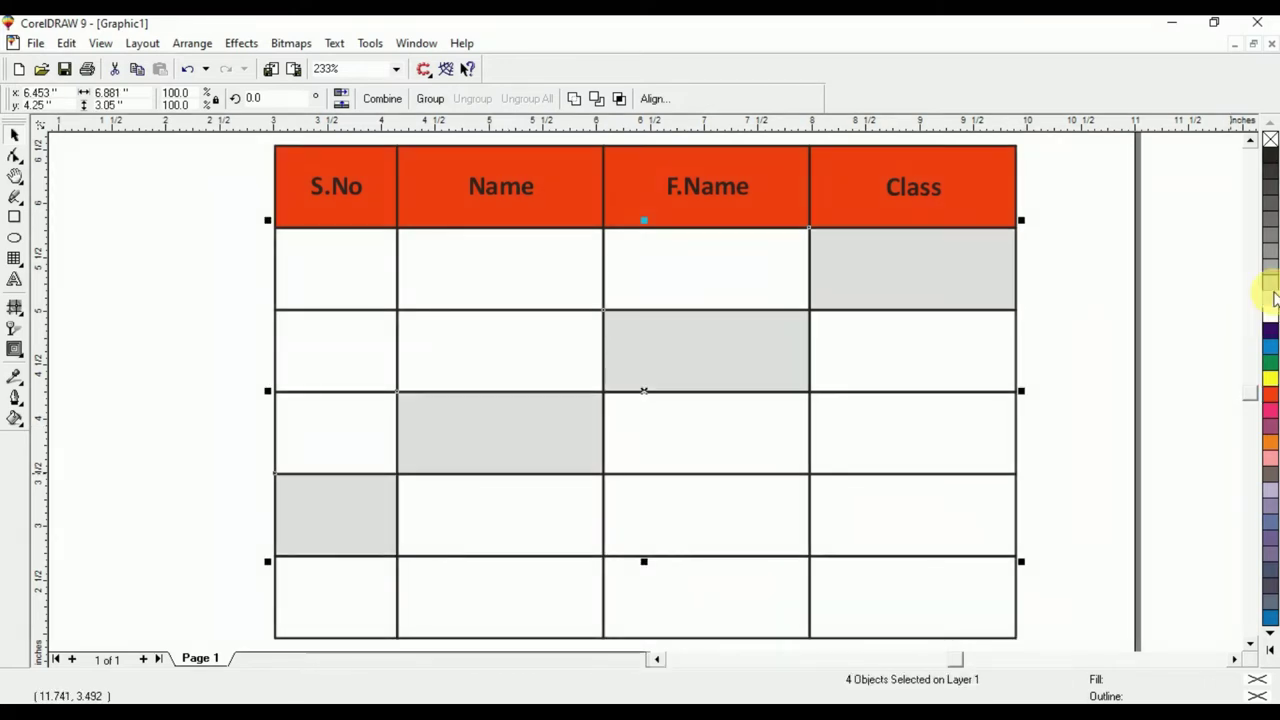
left_click(1164, 257)
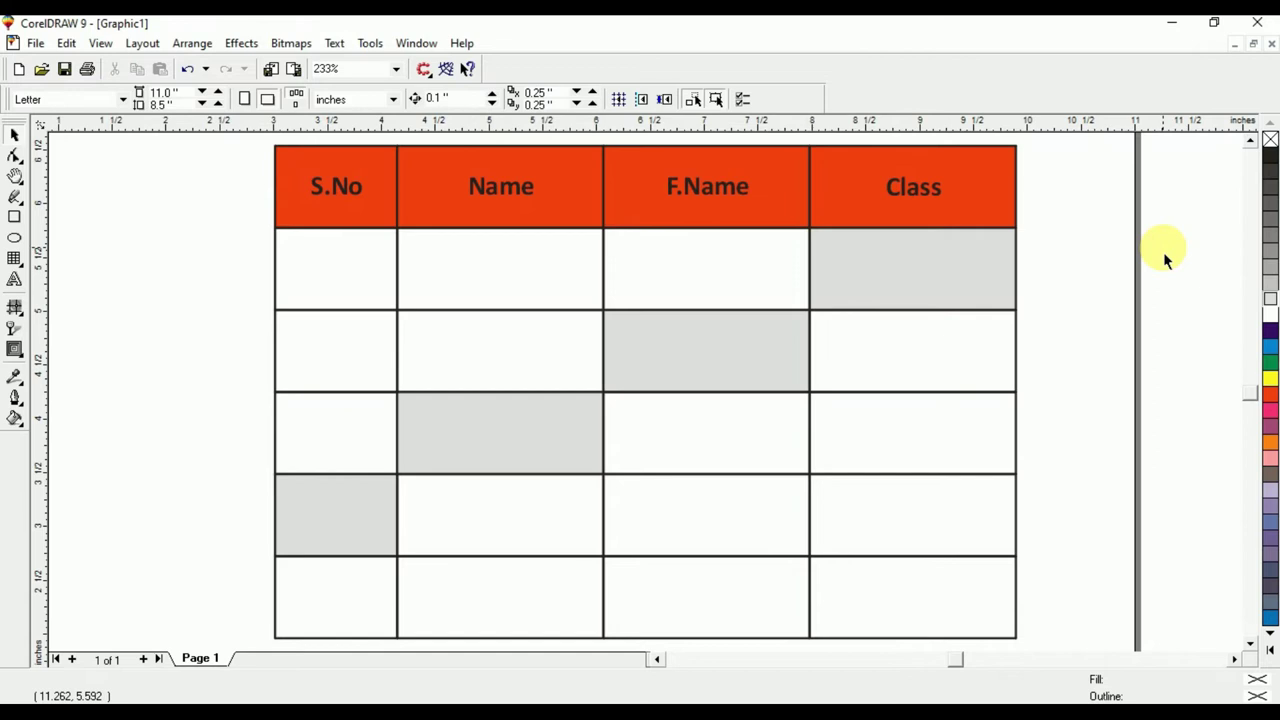
key("ctrl+z")
- Fill all the body cells below the header row with 10% Black
left_click(222, 232)
left_click_drag(222, 213, 779, 480)
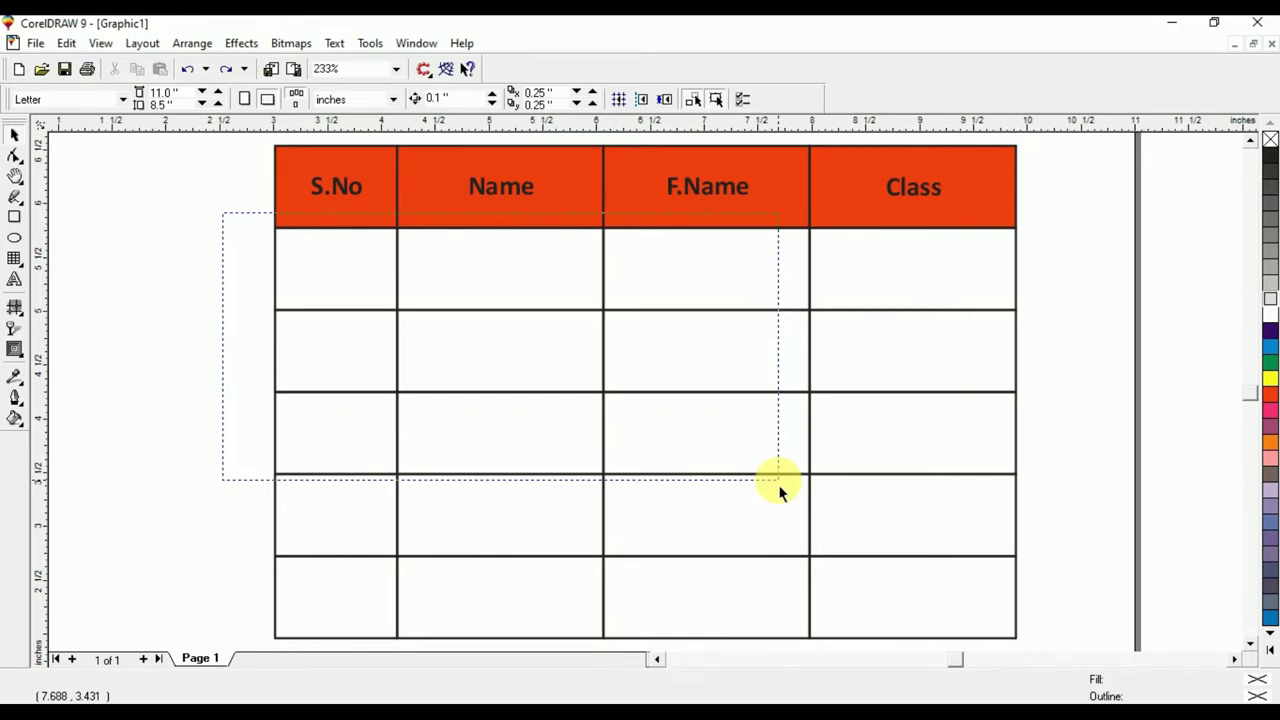
left_click_drag(778, 484, 1043, 660)
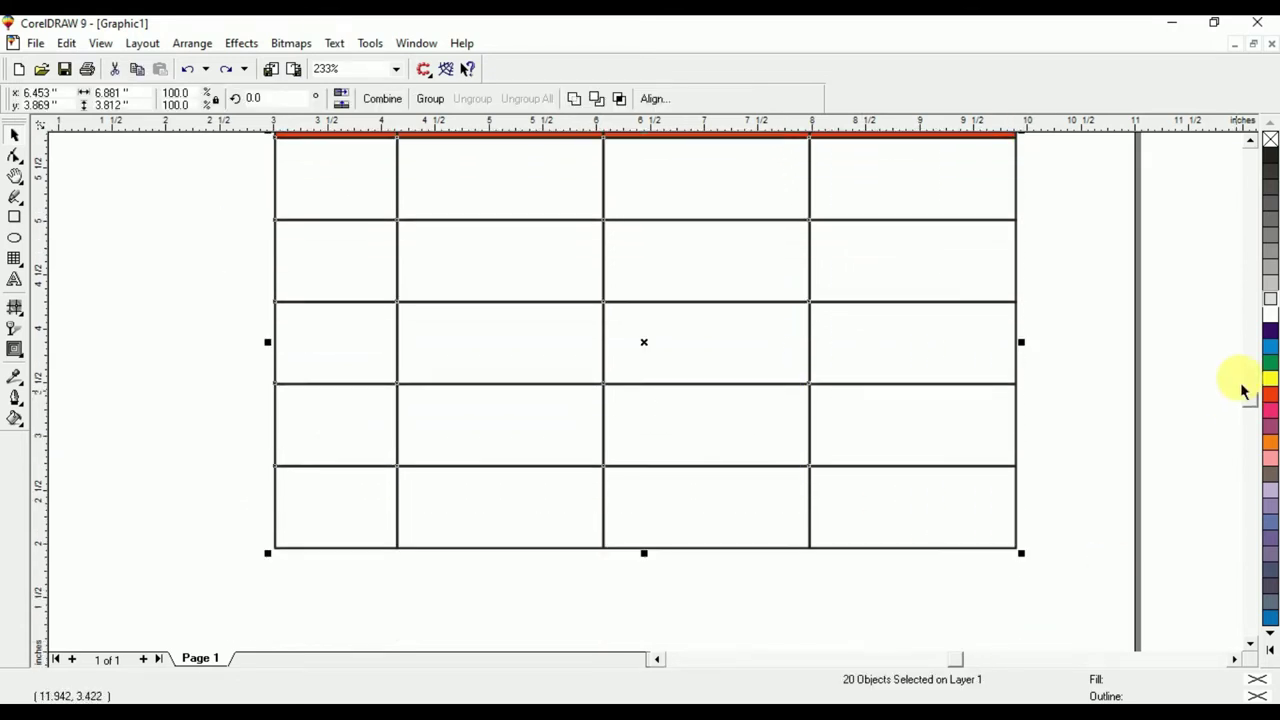
left_click(1270, 272)
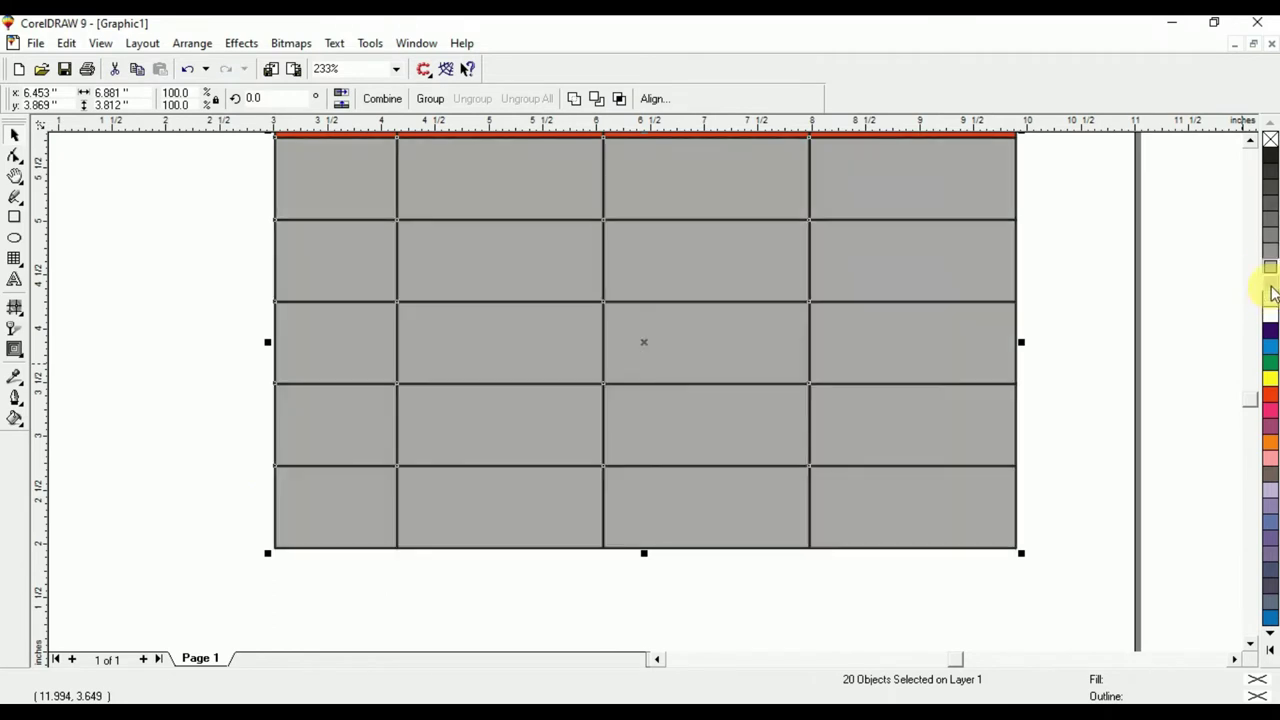
left_click(1270, 288)
left_click(1270, 298)
left_click(1188, 323)
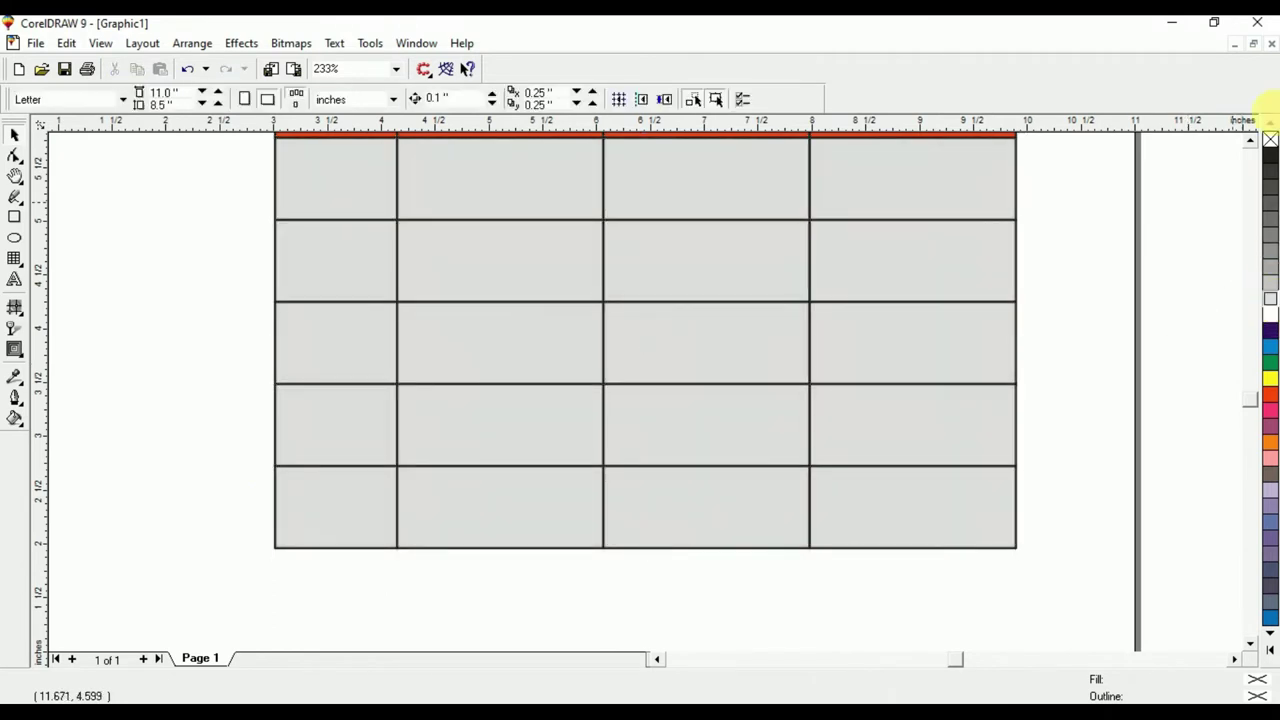
left_click(1250, 141)
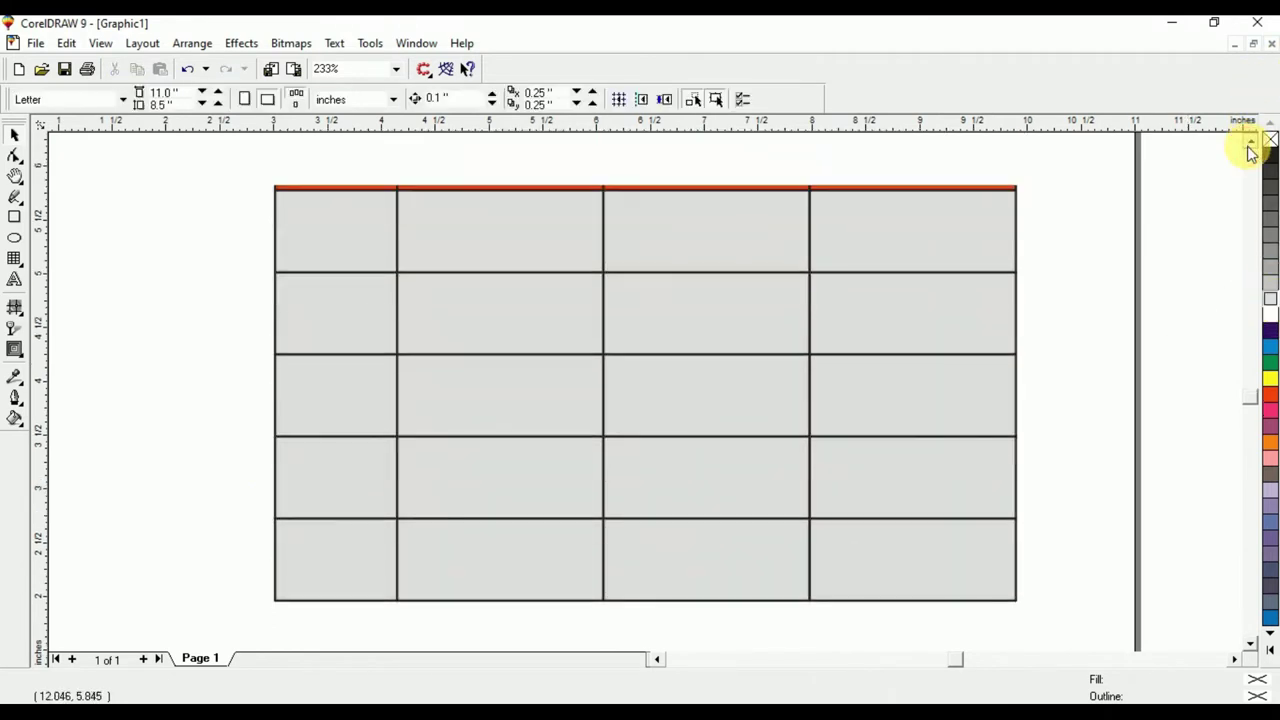
- Fill the F.Name column's third body cell and the S.No column's second body cell with Yellow
left_click(951, 237)
left_click(660, 369)
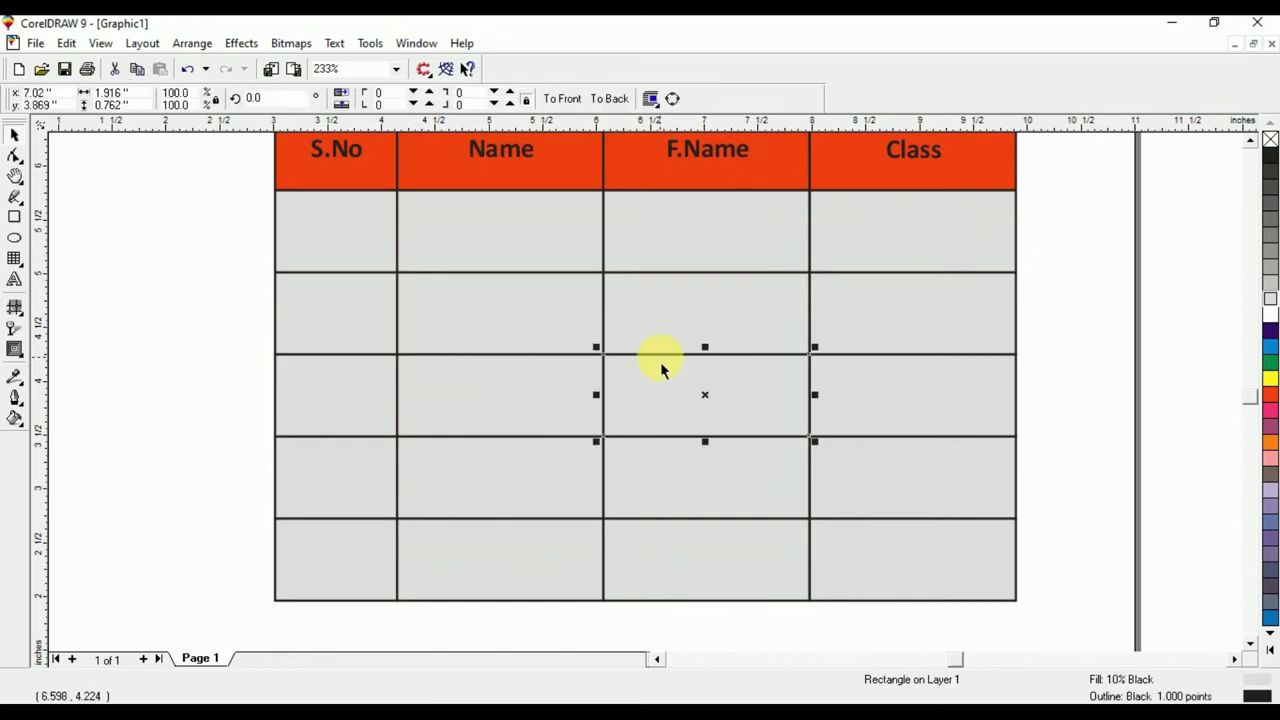
left_click(661, 365)
left_click(661, 365)
left_click(1270, 384)
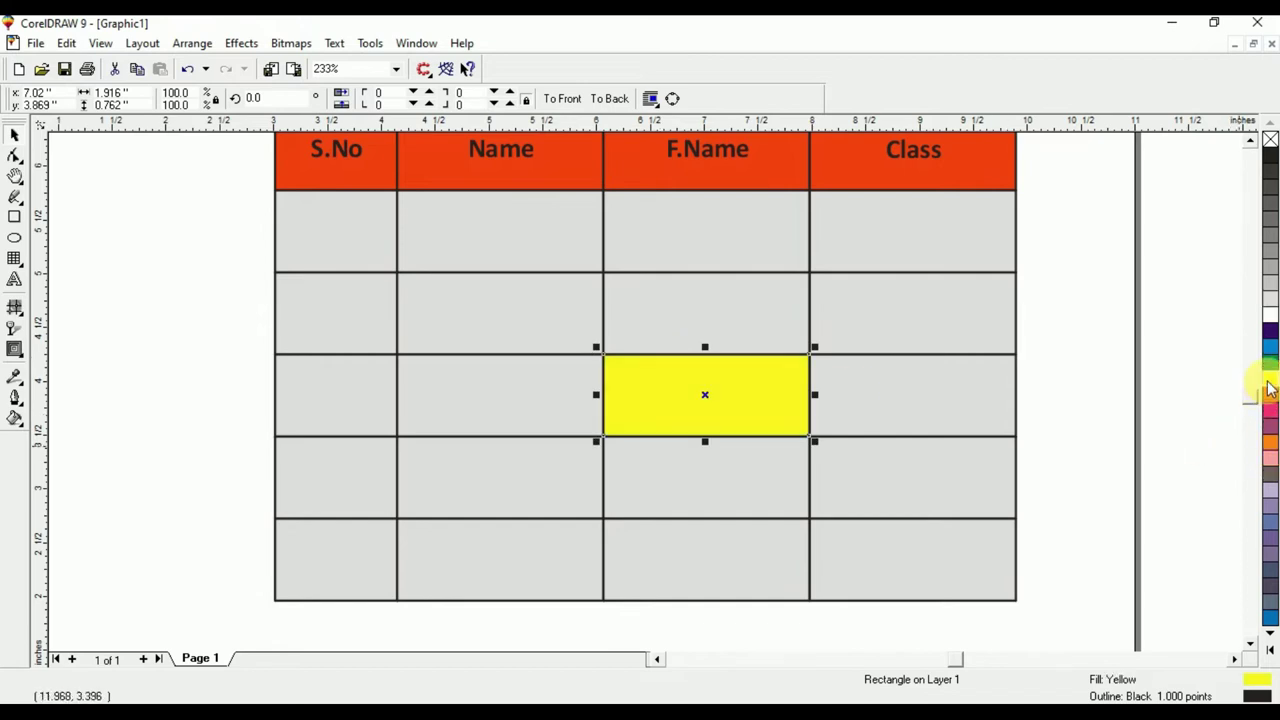
left_click(378, 338)
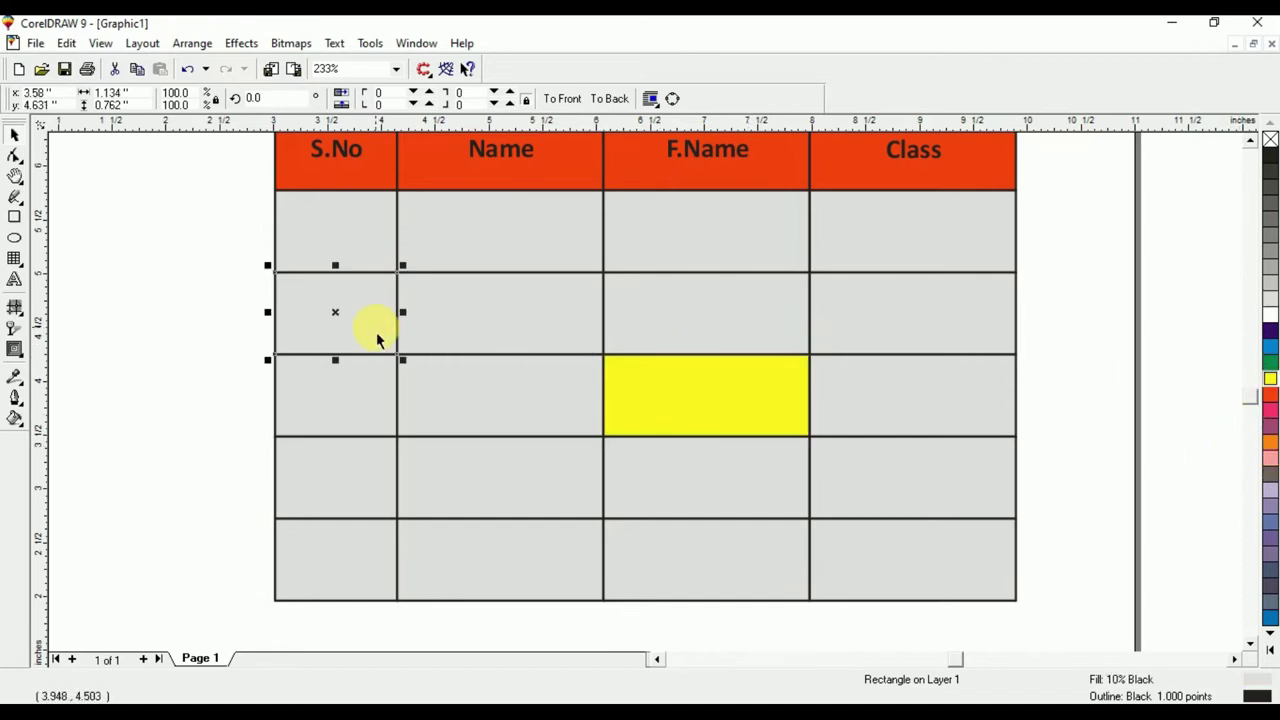
left_click(1270, 378)
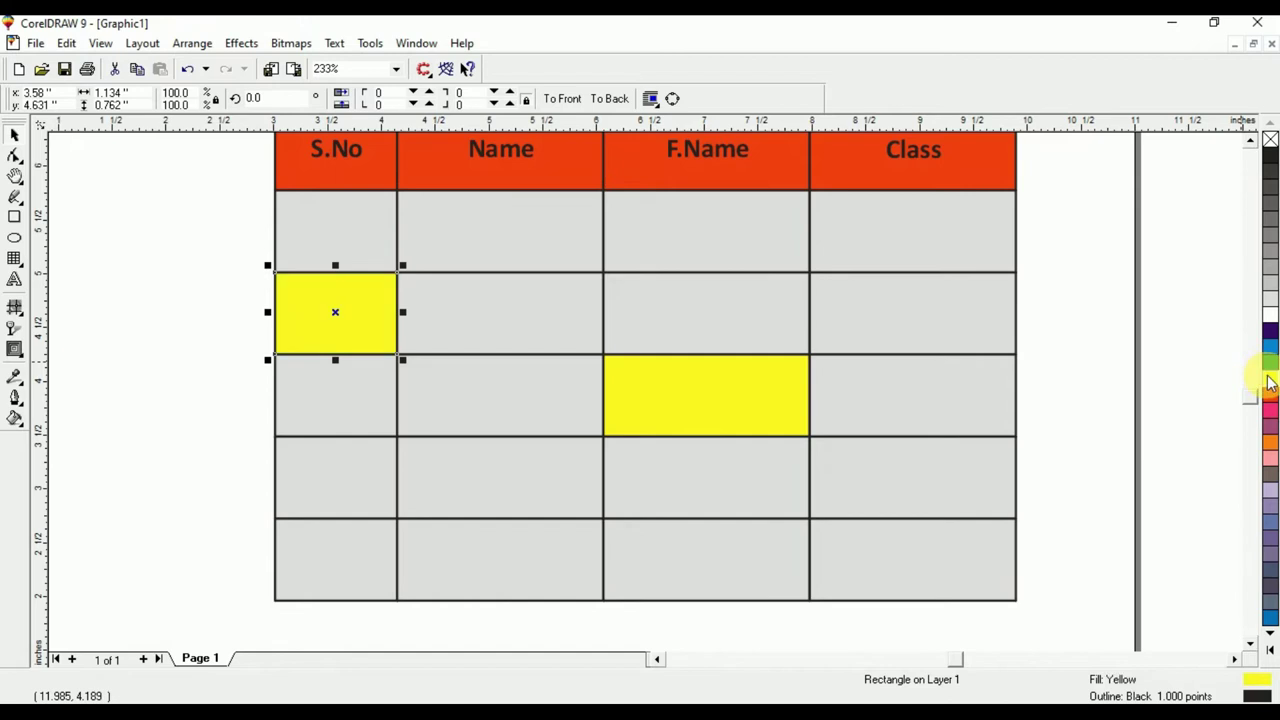
- Fill the whole fourth body row and all body cells of the Class column with Yellow
left_click_drag(198, 431, 1061, 544)
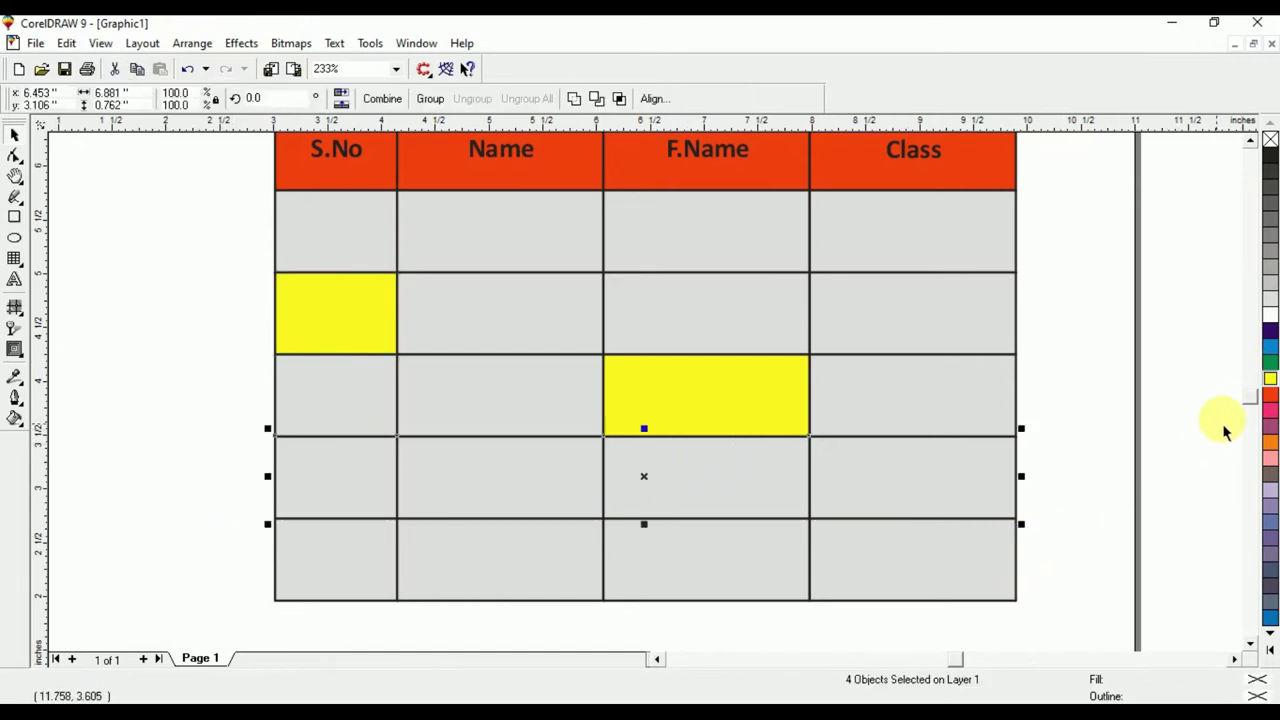
left_click(1270, 378)
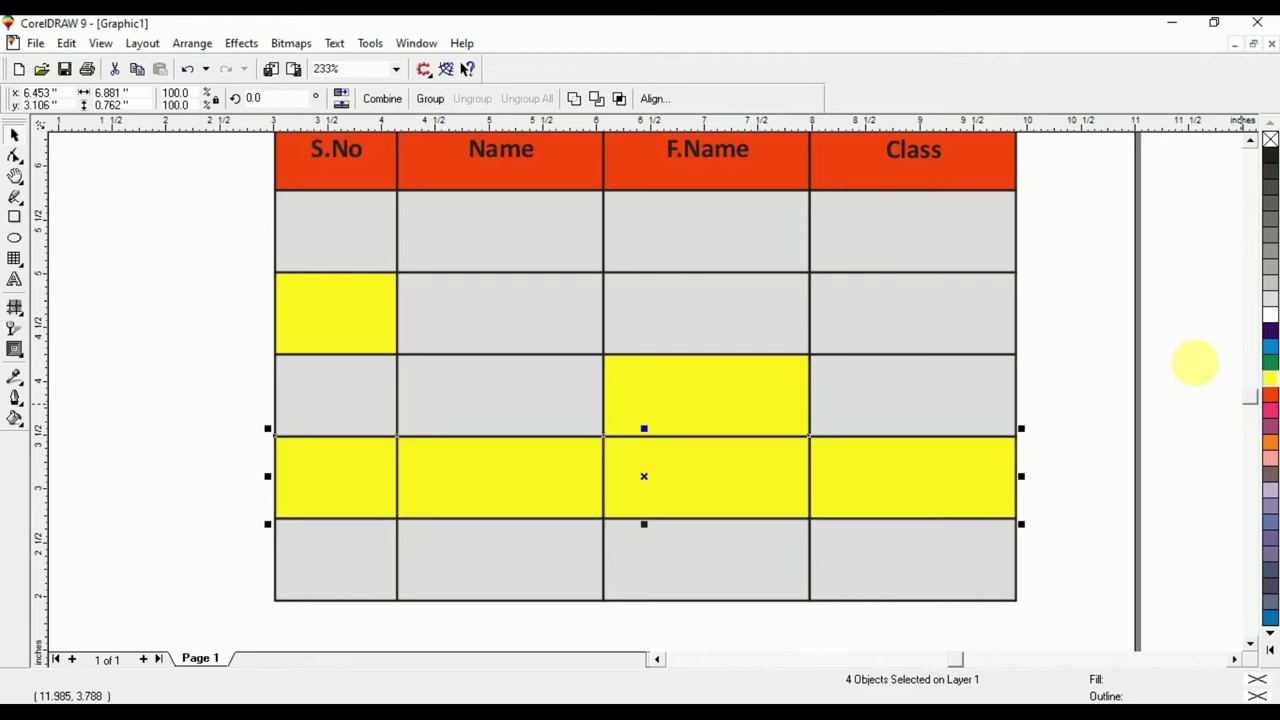
left_click(1087, 168)
left_click_drag(817, 363, 783, 434)
key("ctrl+z")
left_click_drag(1047, 178, 787, 608)
left_click(1270, 379)
left_click(1170, 345)
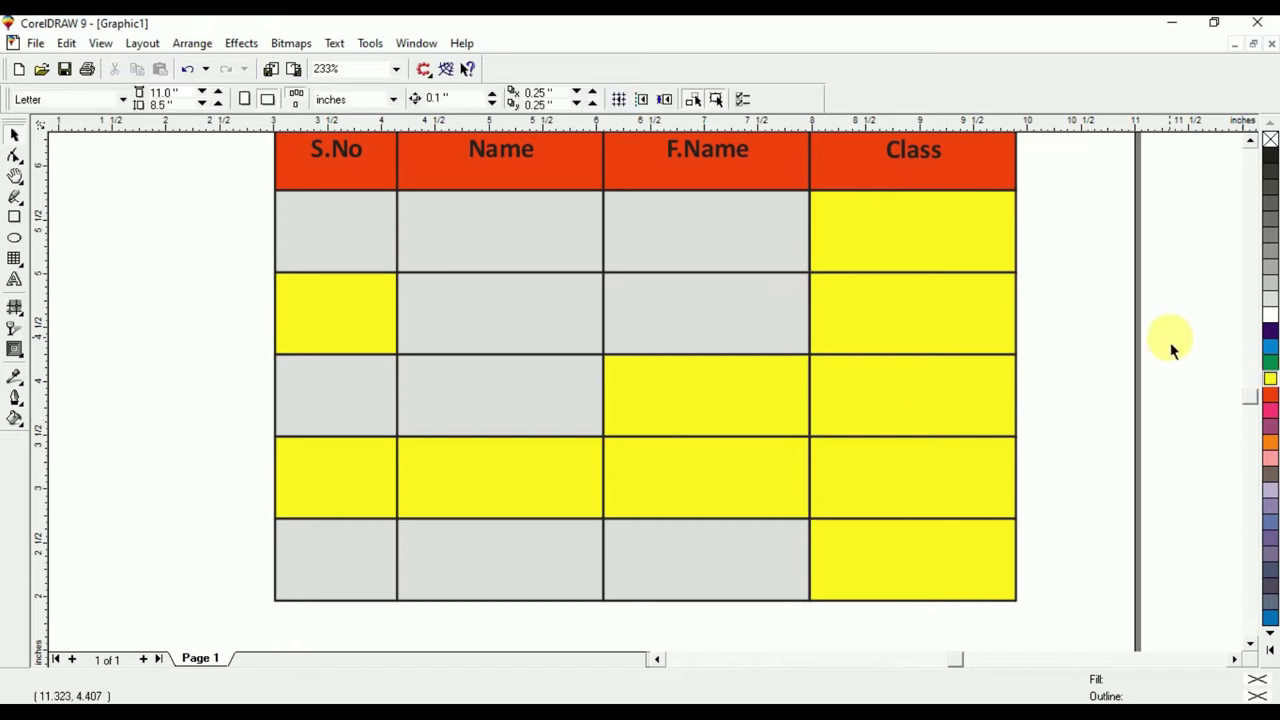
- Delete the entire table with its headings from the page
left_click(1250, 140)
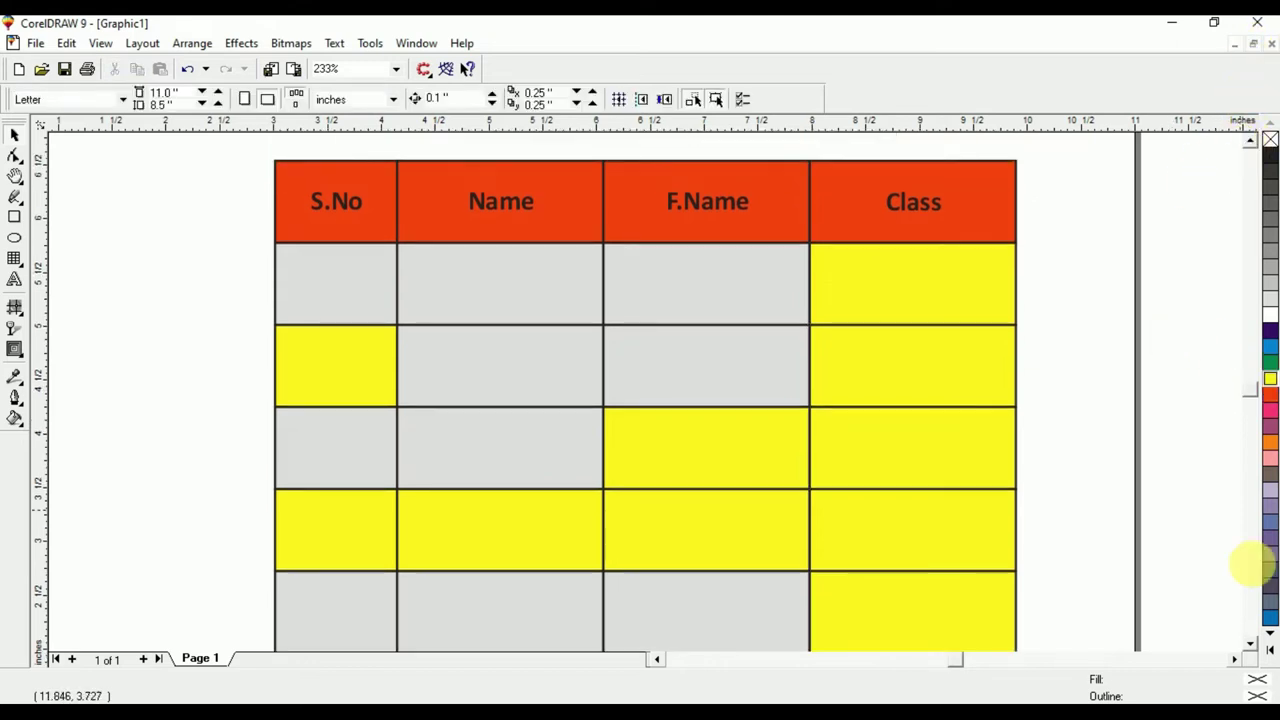
left_click(1249, 645)
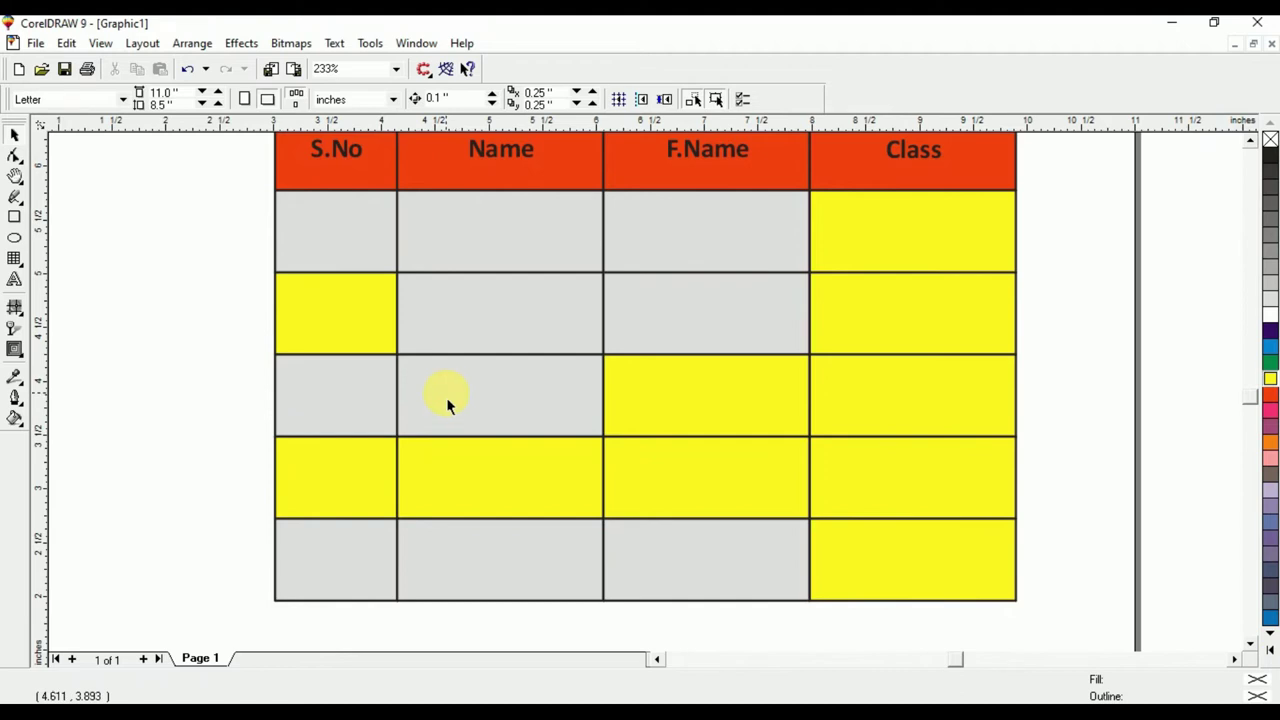
key("ctrl+a")
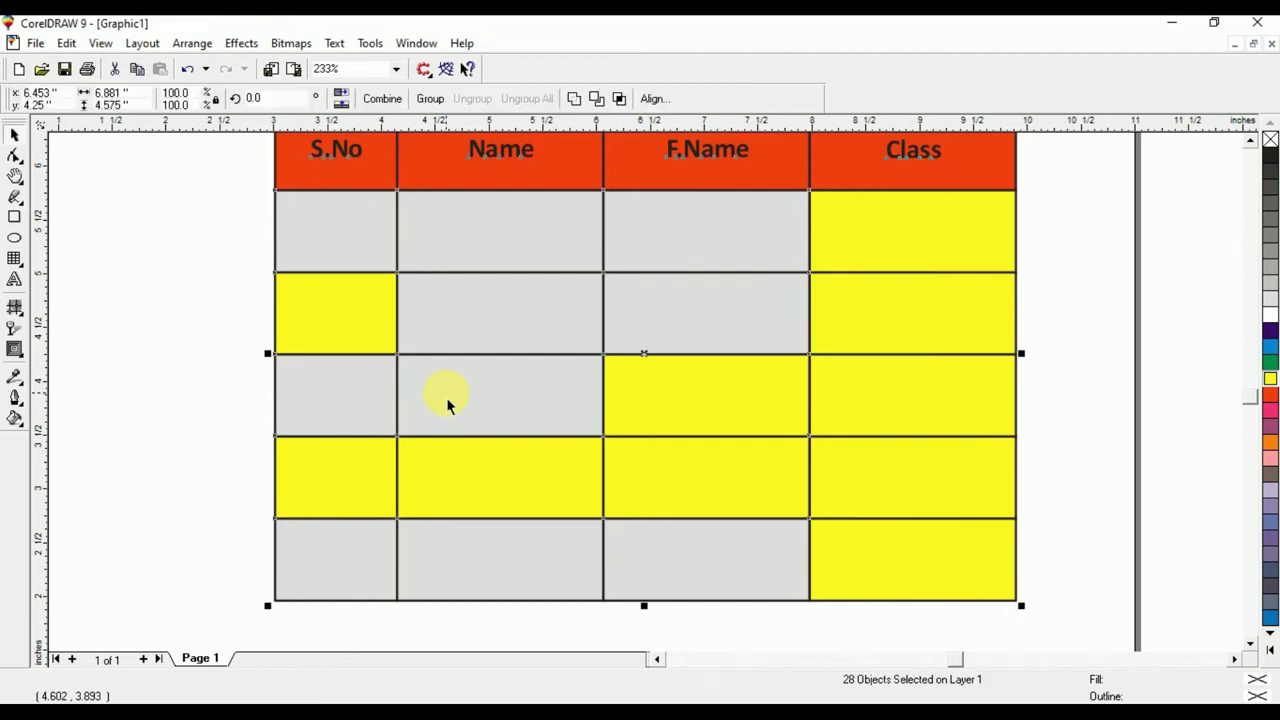
key("Delete")
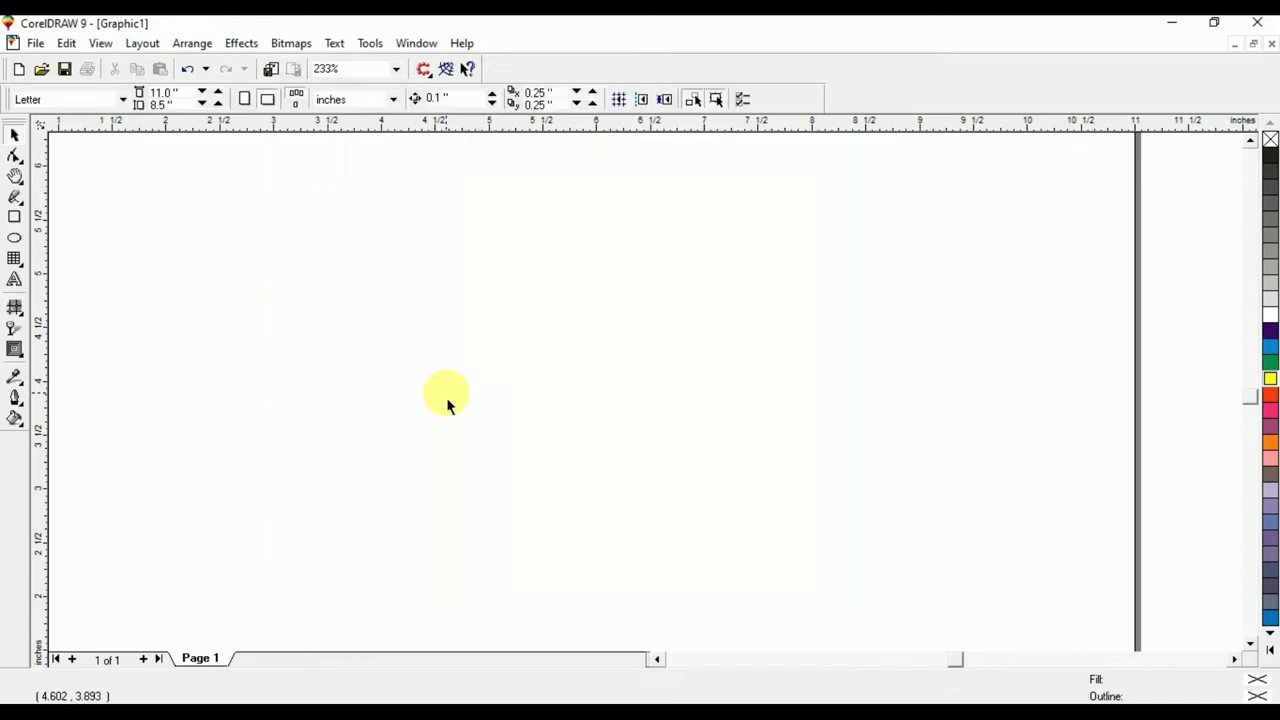
- Add the artistic text "Hello world" in the upper middle of the page with the Text tool
left_click(14, 279)
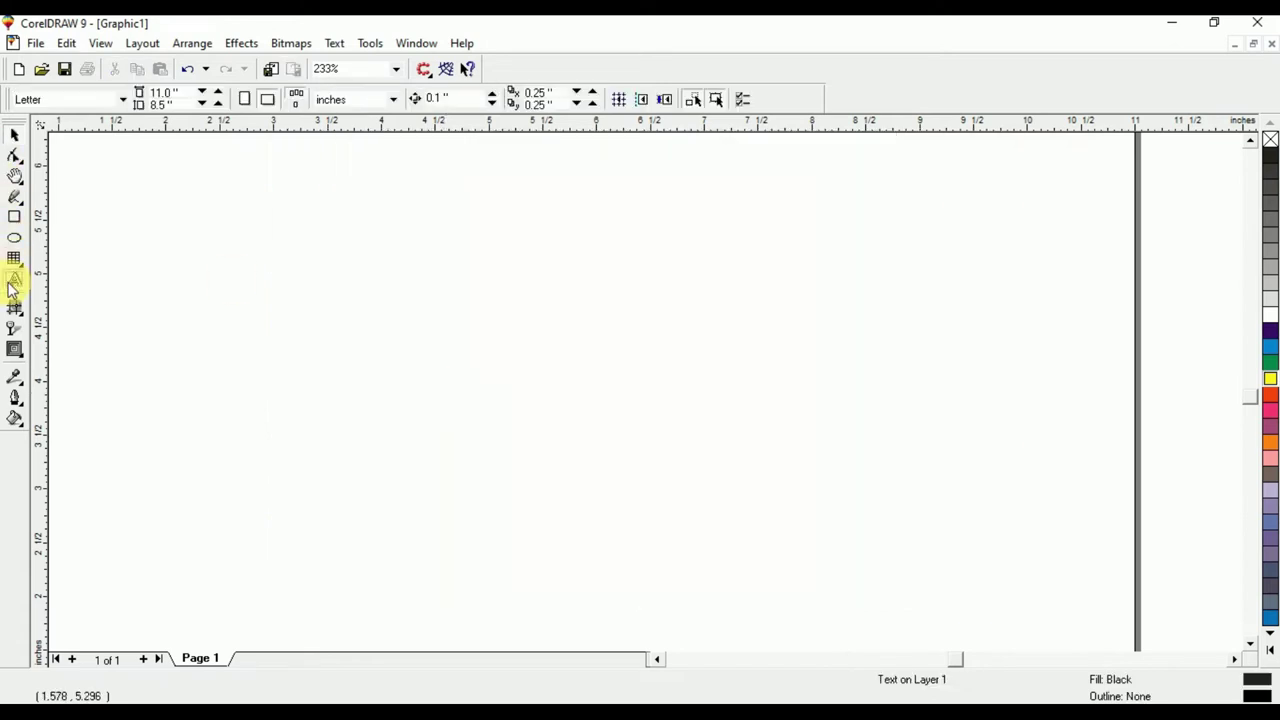
left_click(350, 312)
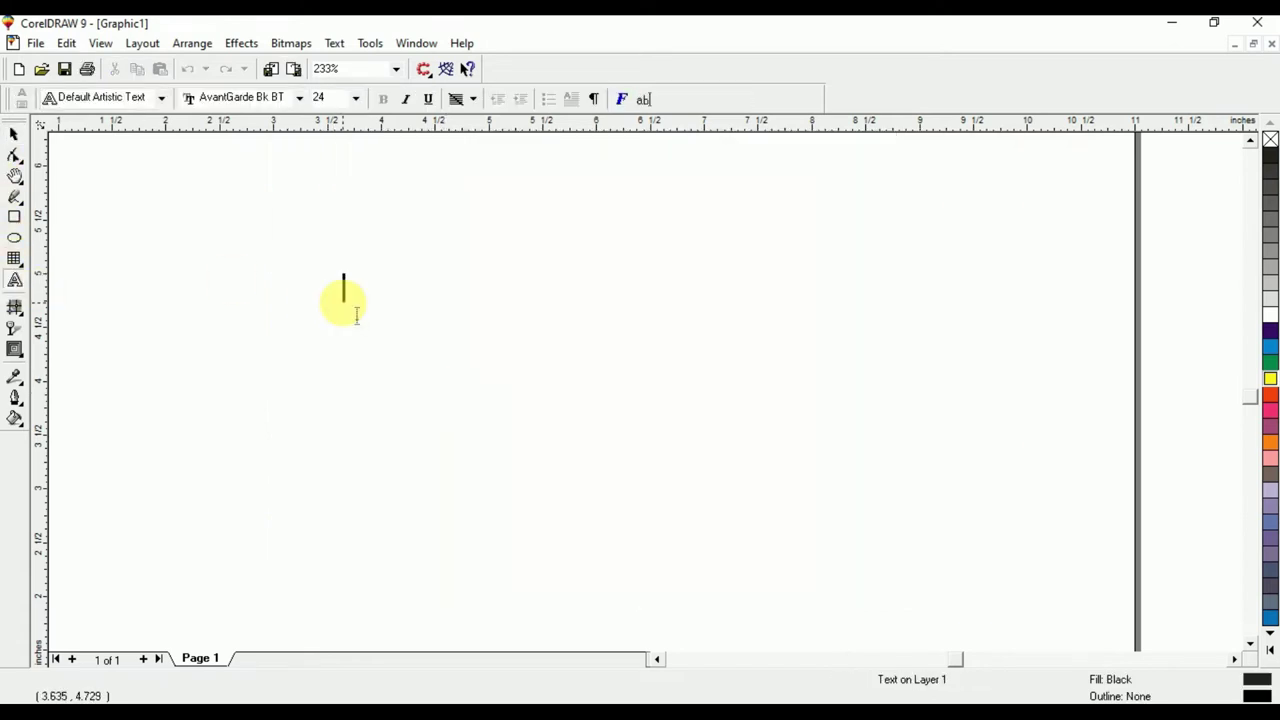
left_click(15, 285)
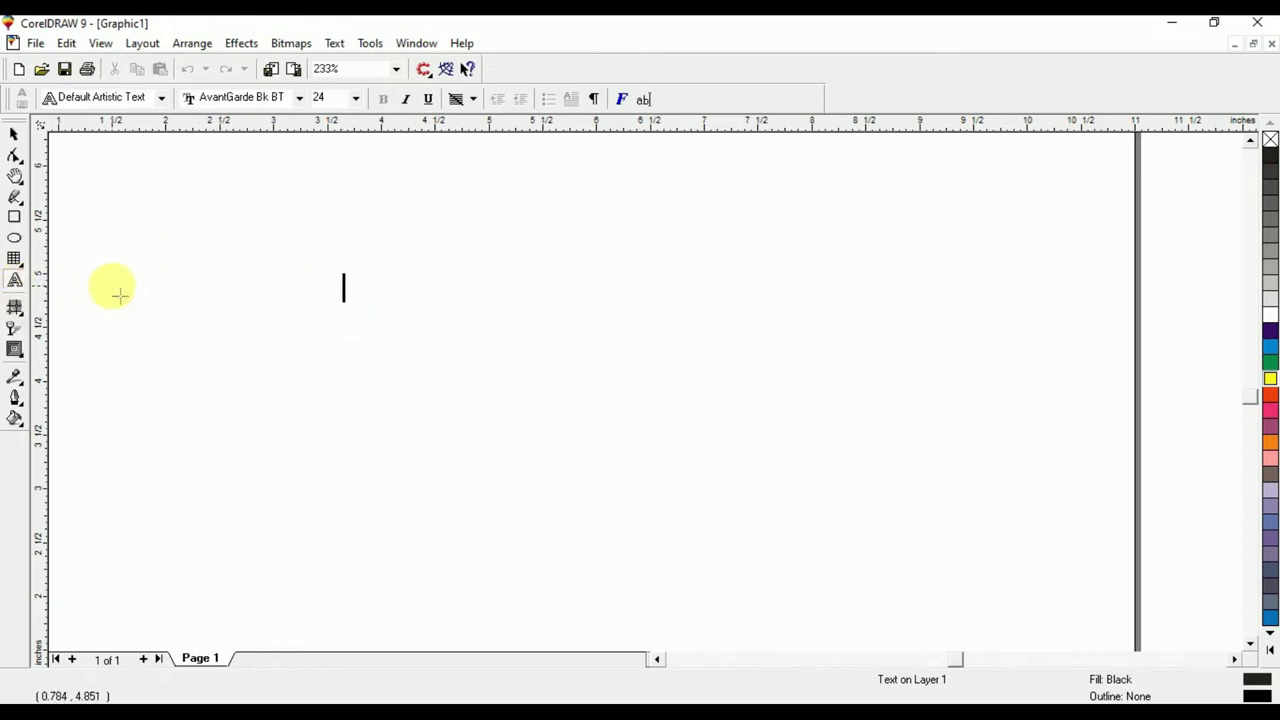
left_click(357, 303)
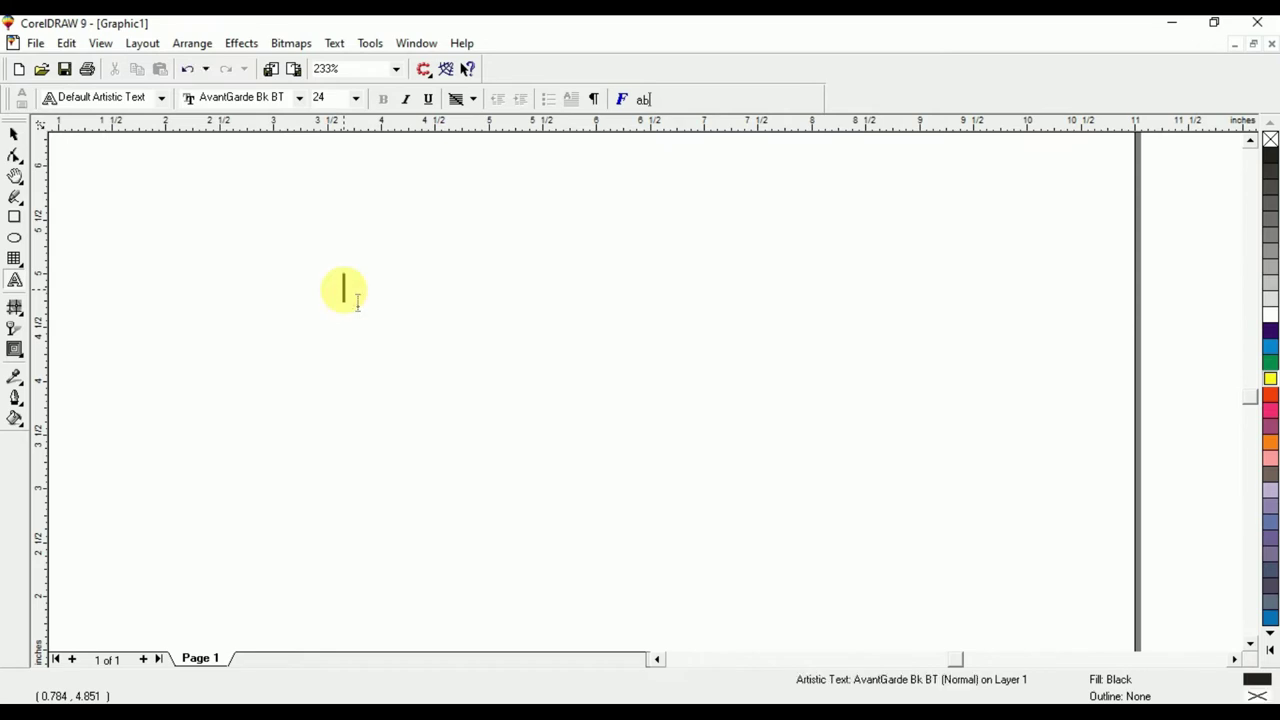
type("Khnl")
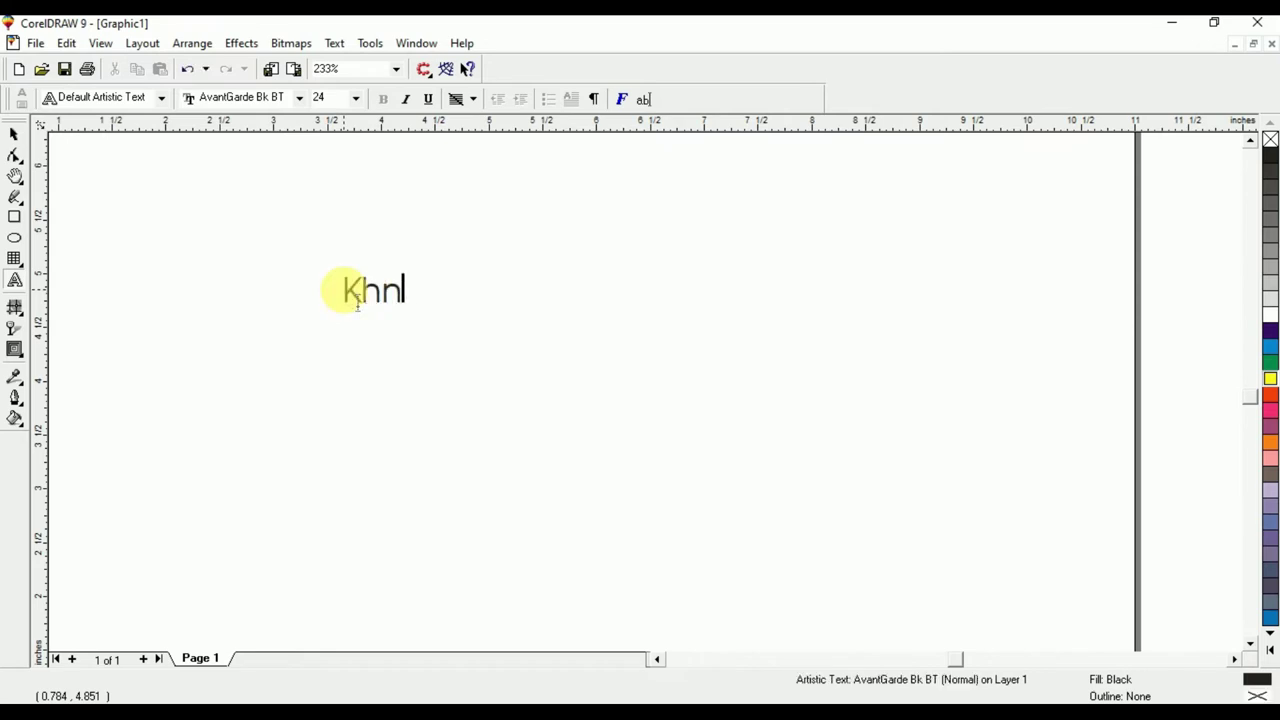
key("BackSpace")
key("BackSpace")
key("BackSpace")
key("BackSpace")
type("Hello world")
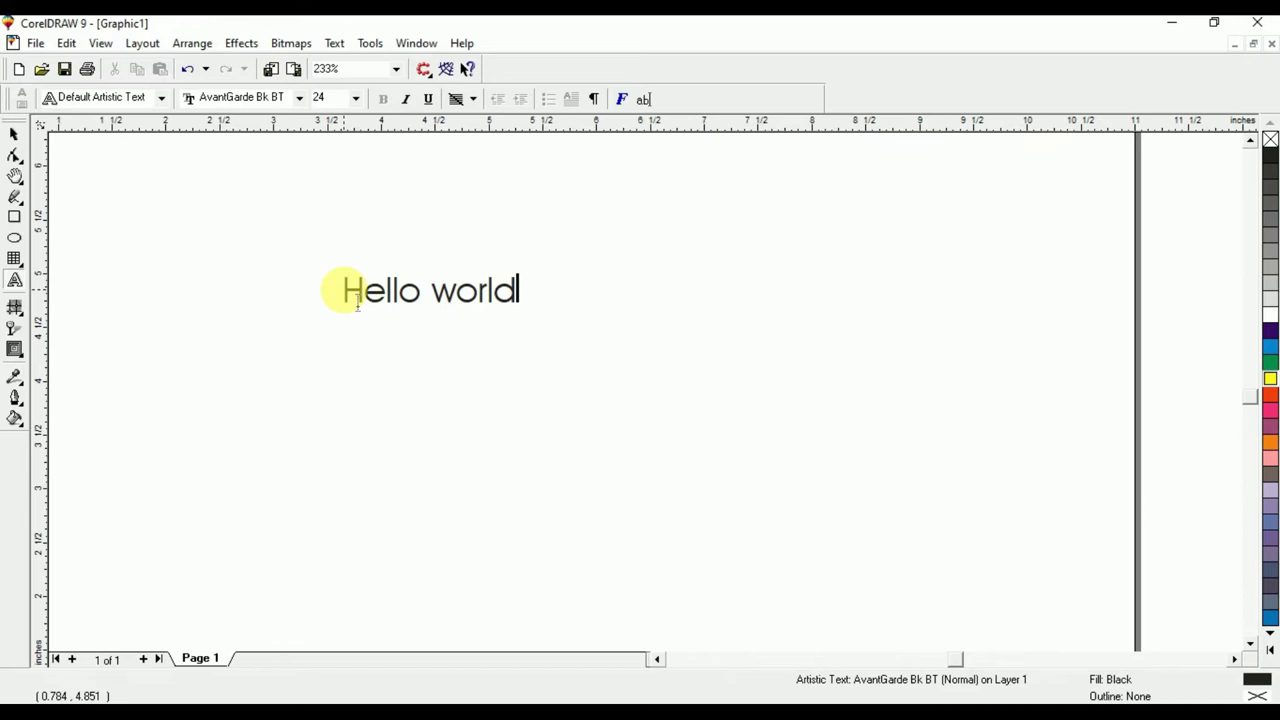
key("ctrl+space")
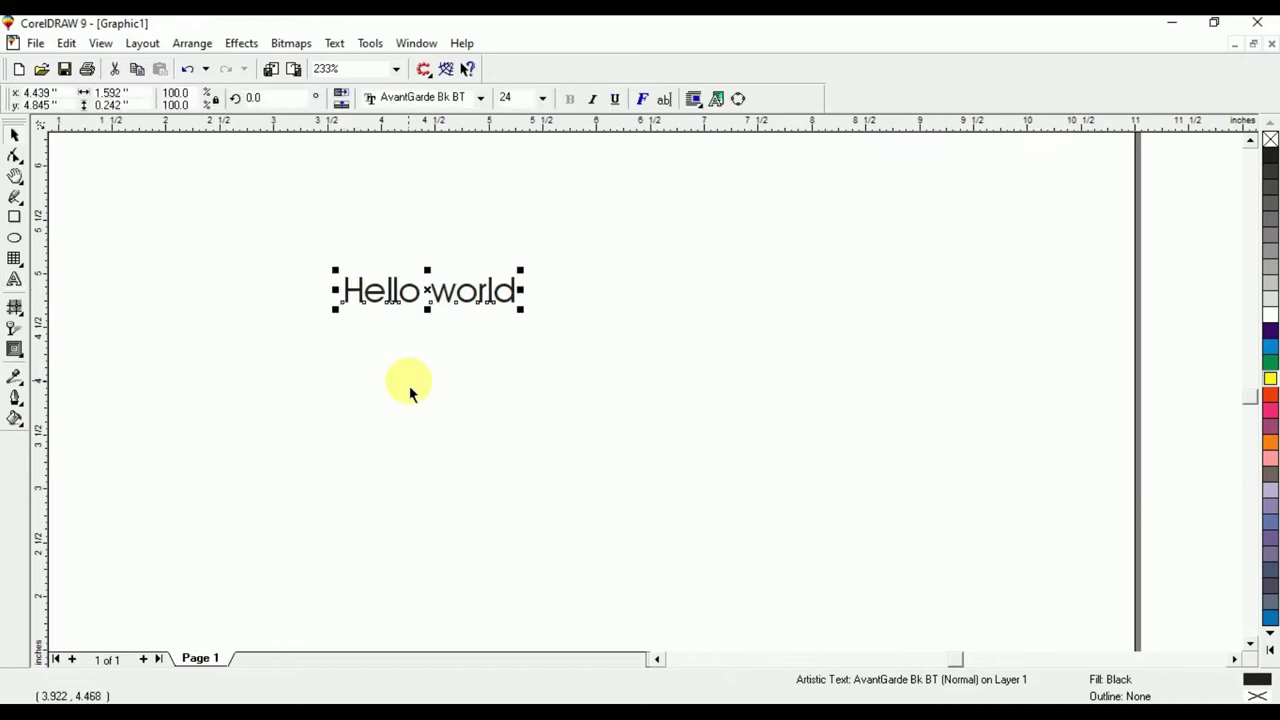
- Change the "Hello world" text to the Bafora Demo font and enlarge it to about 4.8 inches wide
left_click(487, 100)
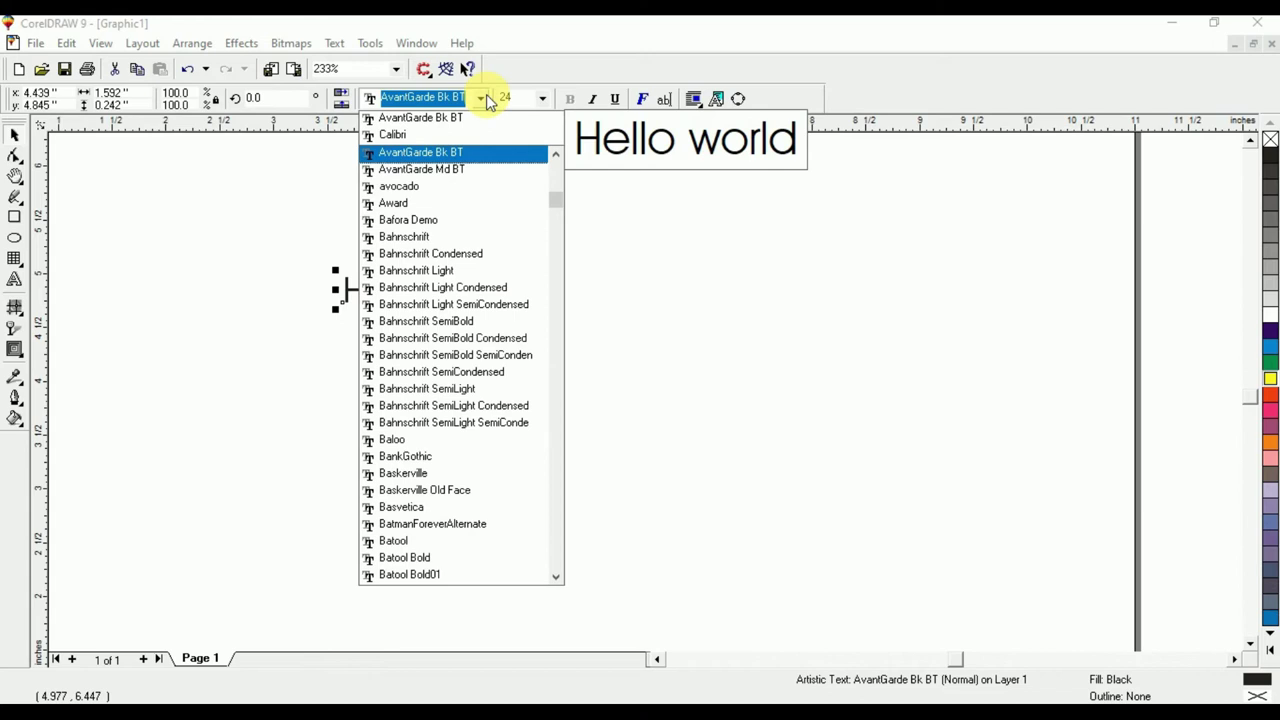
left_click(466, 220)
left_click_drag(478, 311, 874, 517)
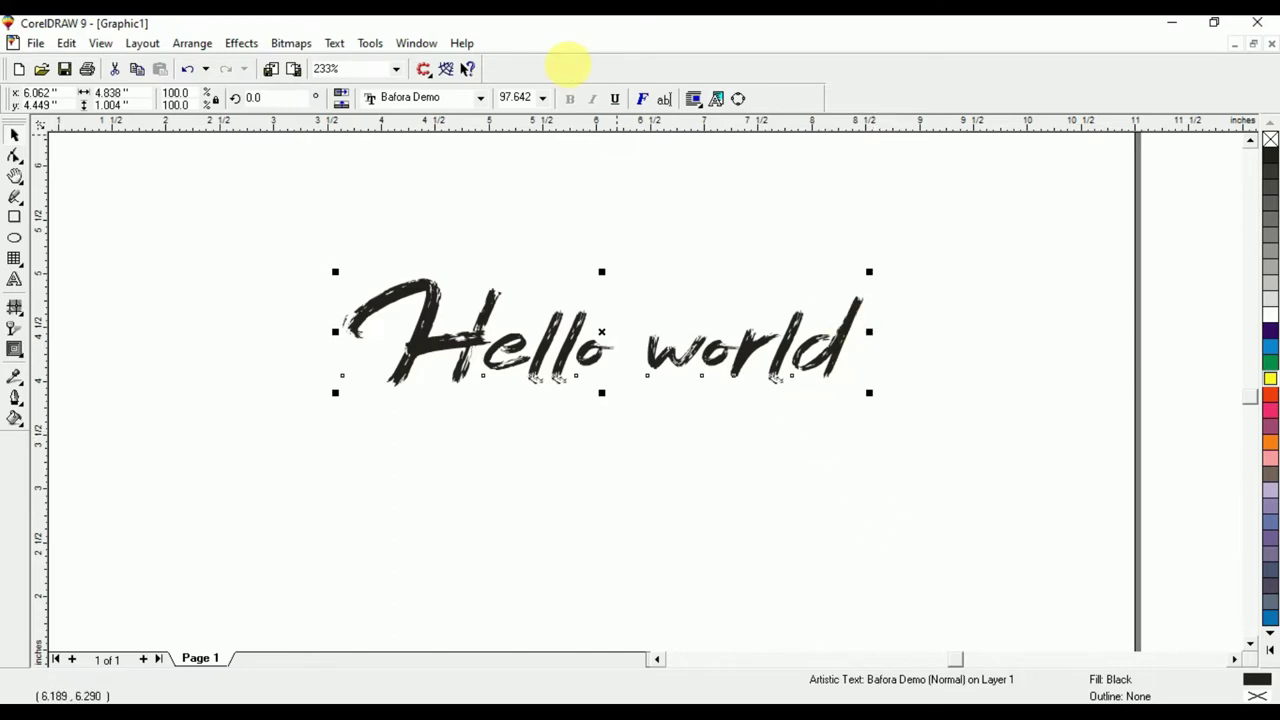
- Set the font size of the "Hello world" text to 100 and fill it with Cyan
left_click(538, 98)
left_click(543, 98)
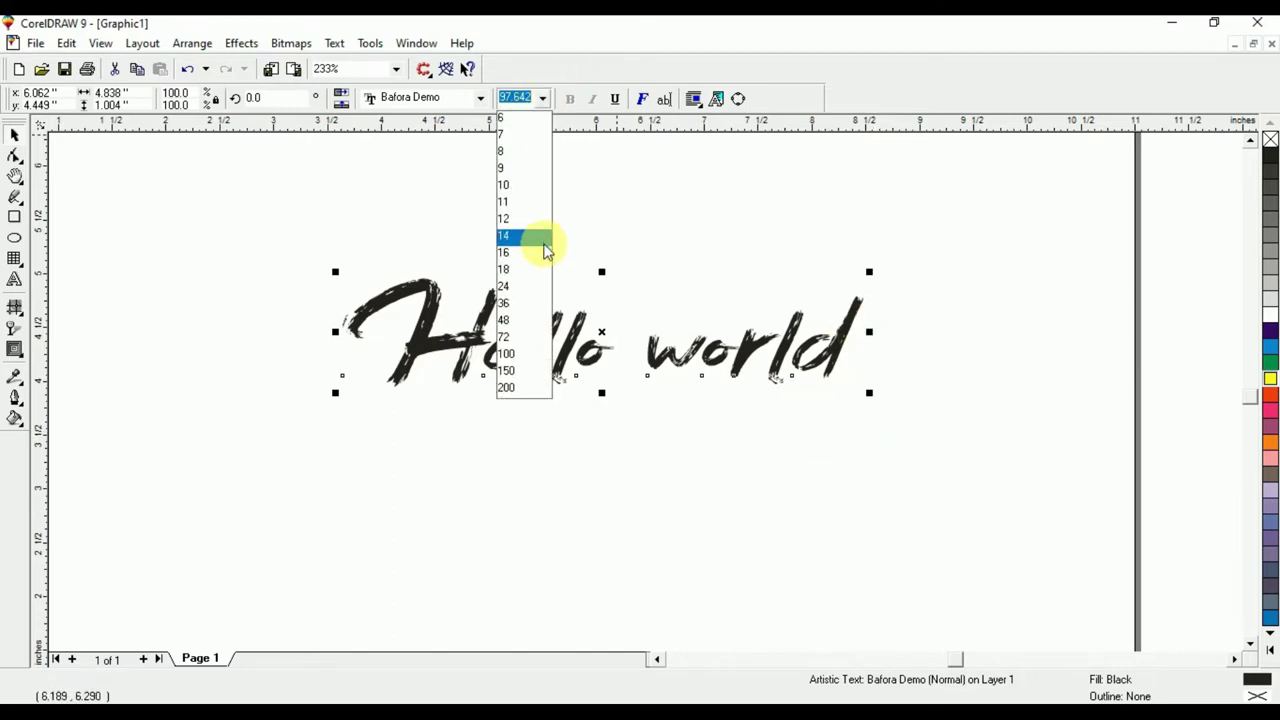
left_click(532, 357)
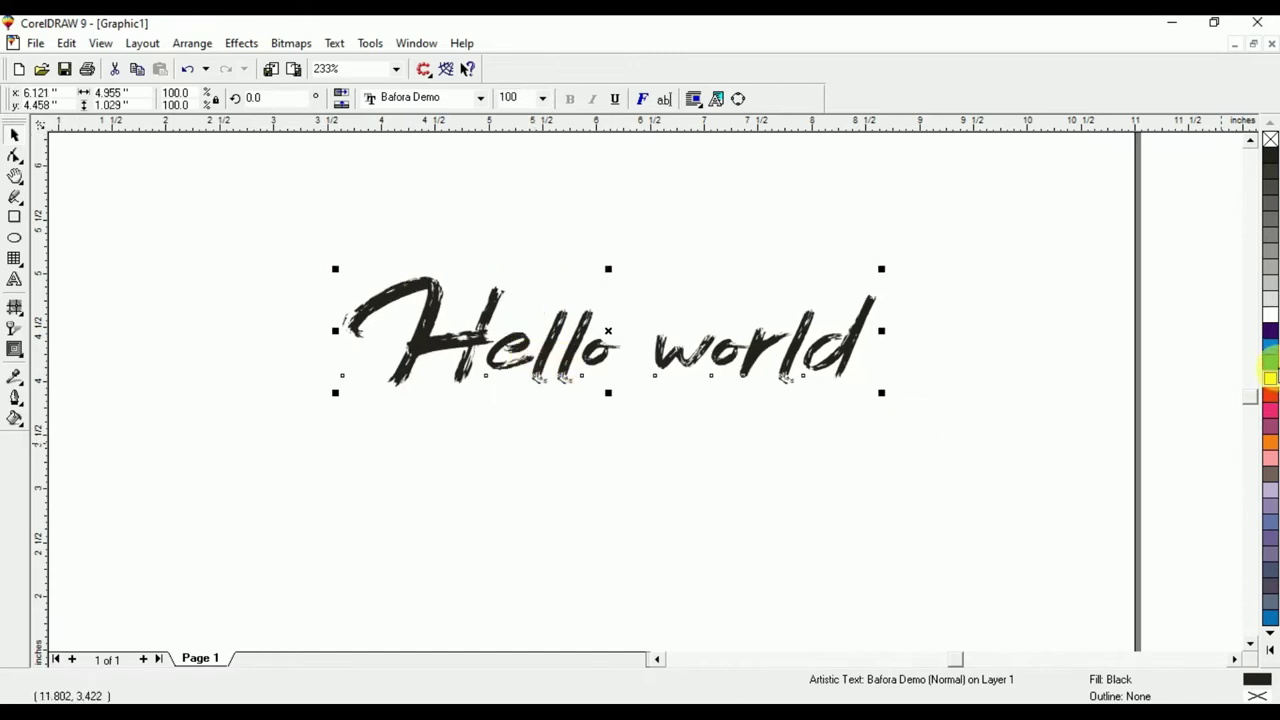
left_click(1270, 347)
left_click_drag(302, 198, 937, 466)
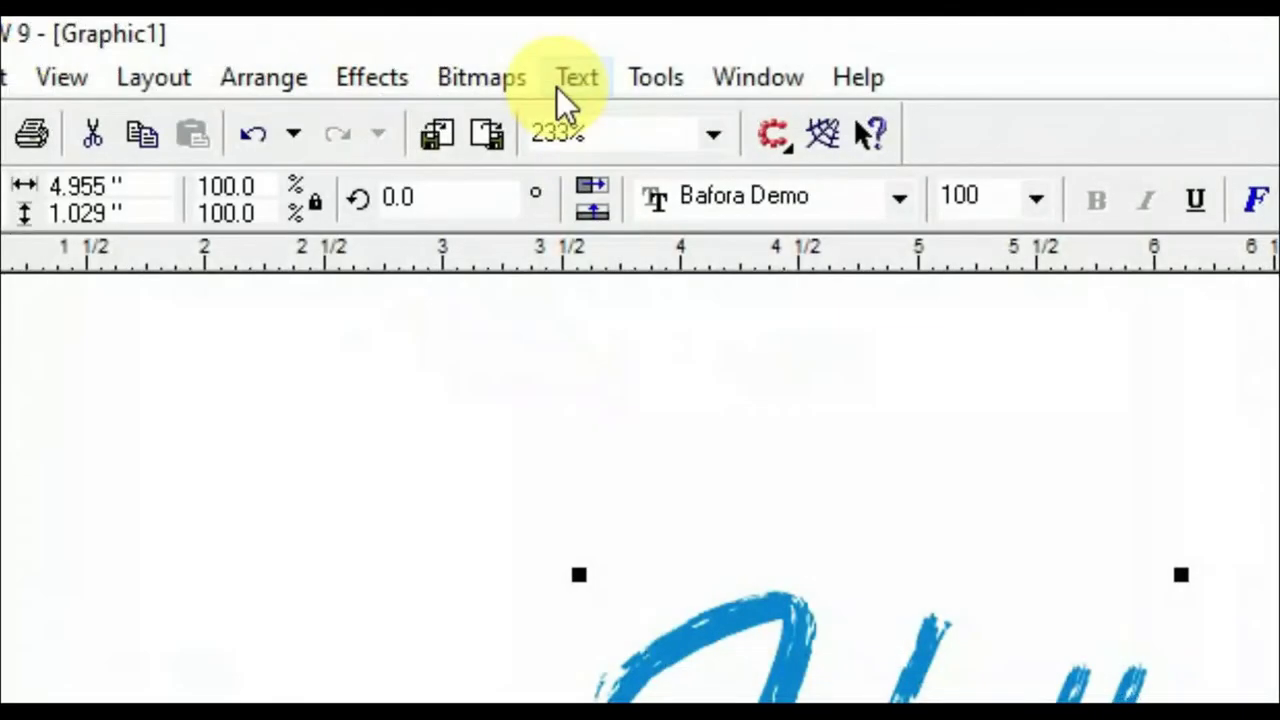
- Go through the Change Case options for the "Hello world" text and apply Title Case
left_click(325, 46)
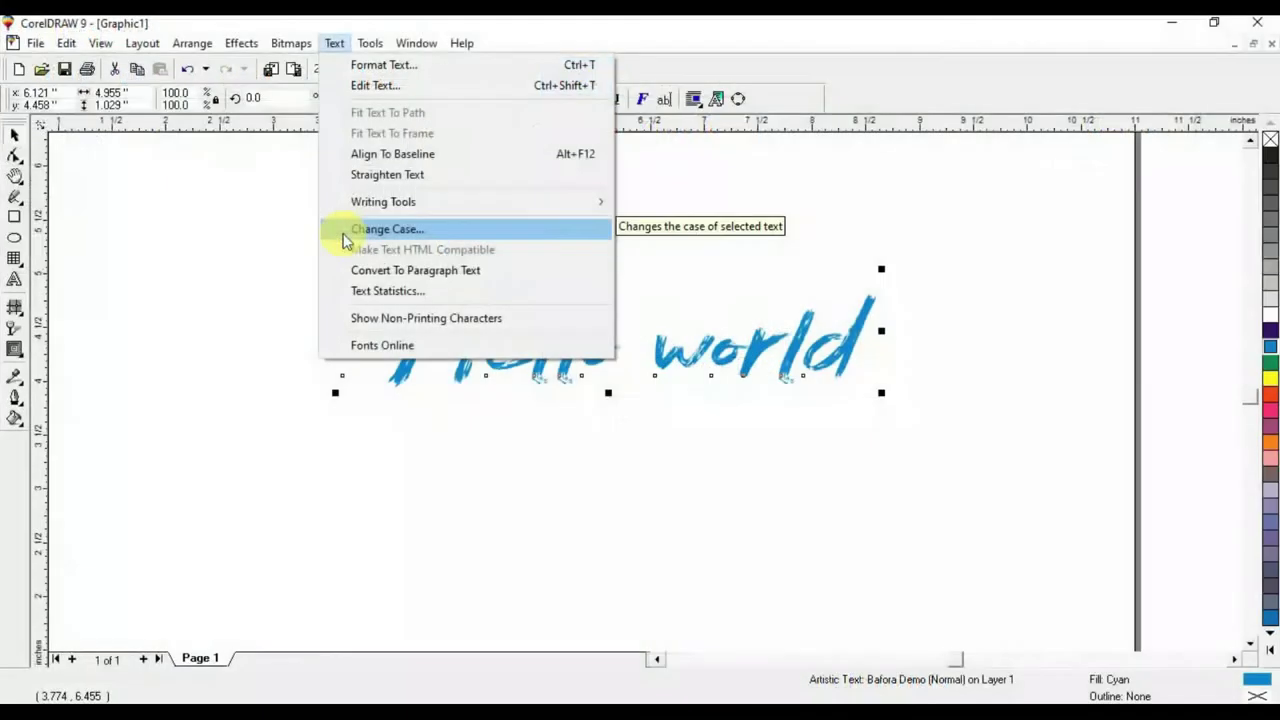
left_click(345, 238)
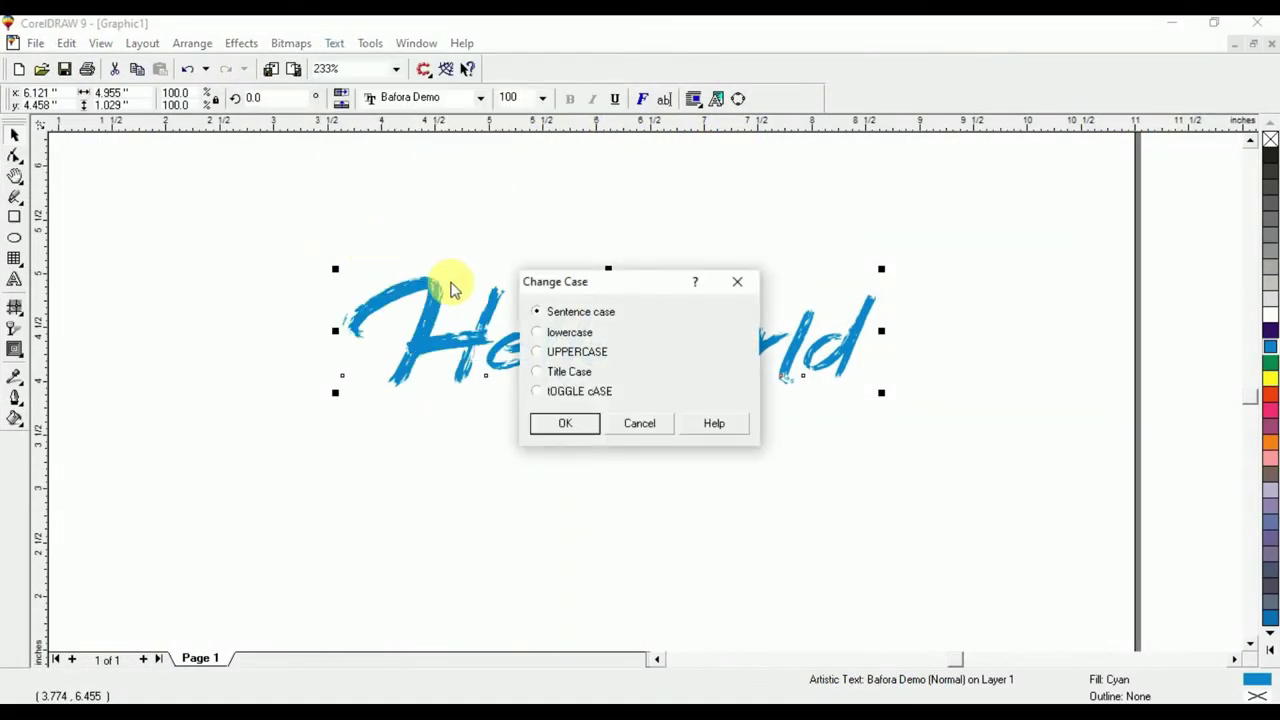
left_click_drag(577, 290, 1000, 252)
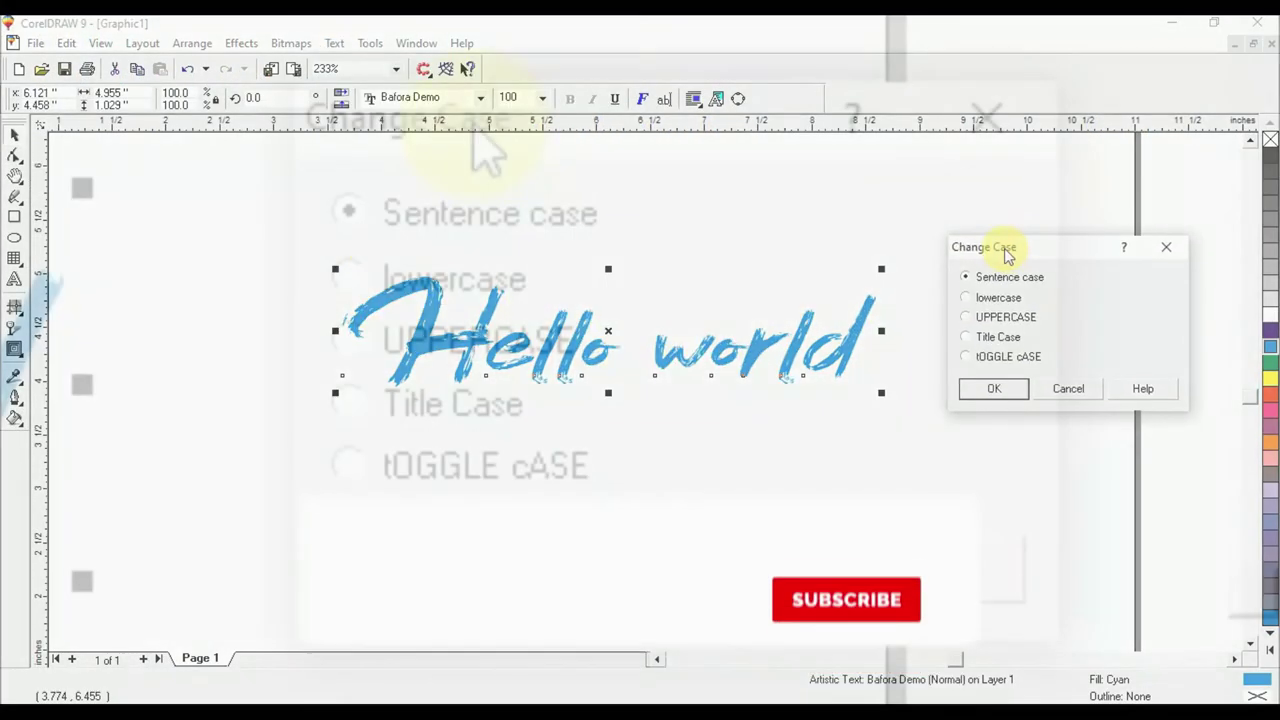
left_click(500, 280)
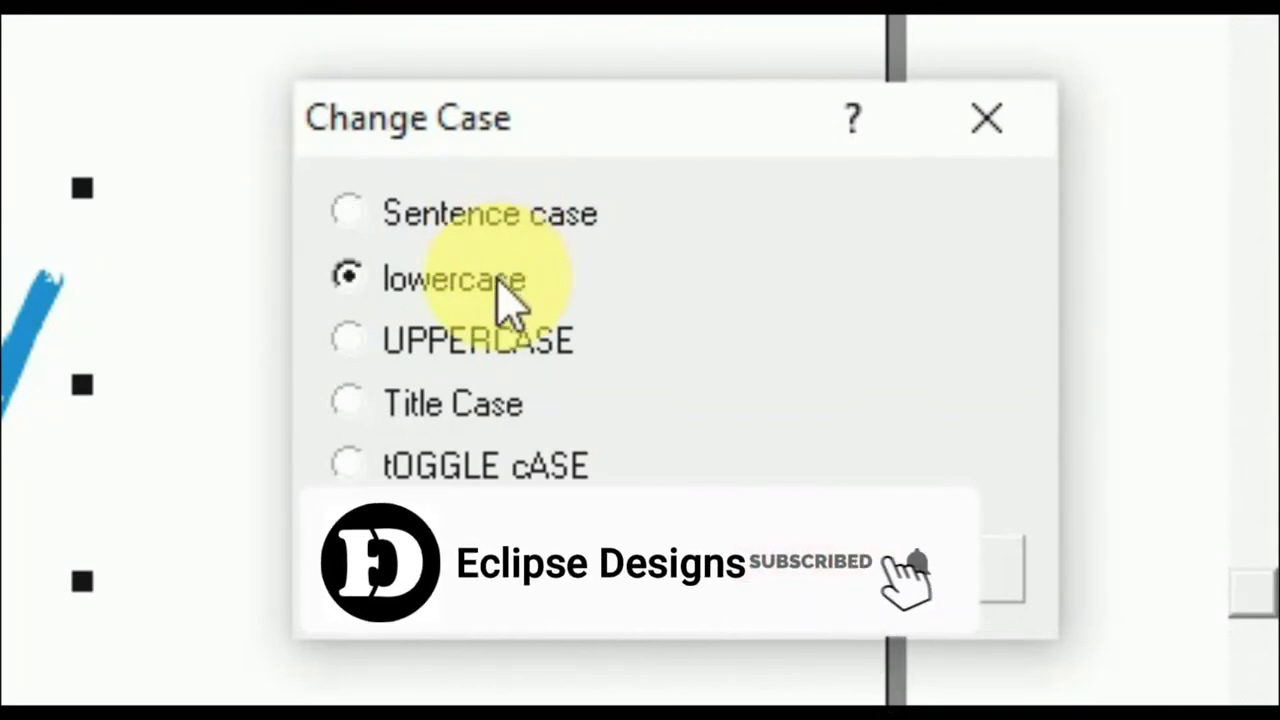
left_click(495, 338)
left_click(458, 420)
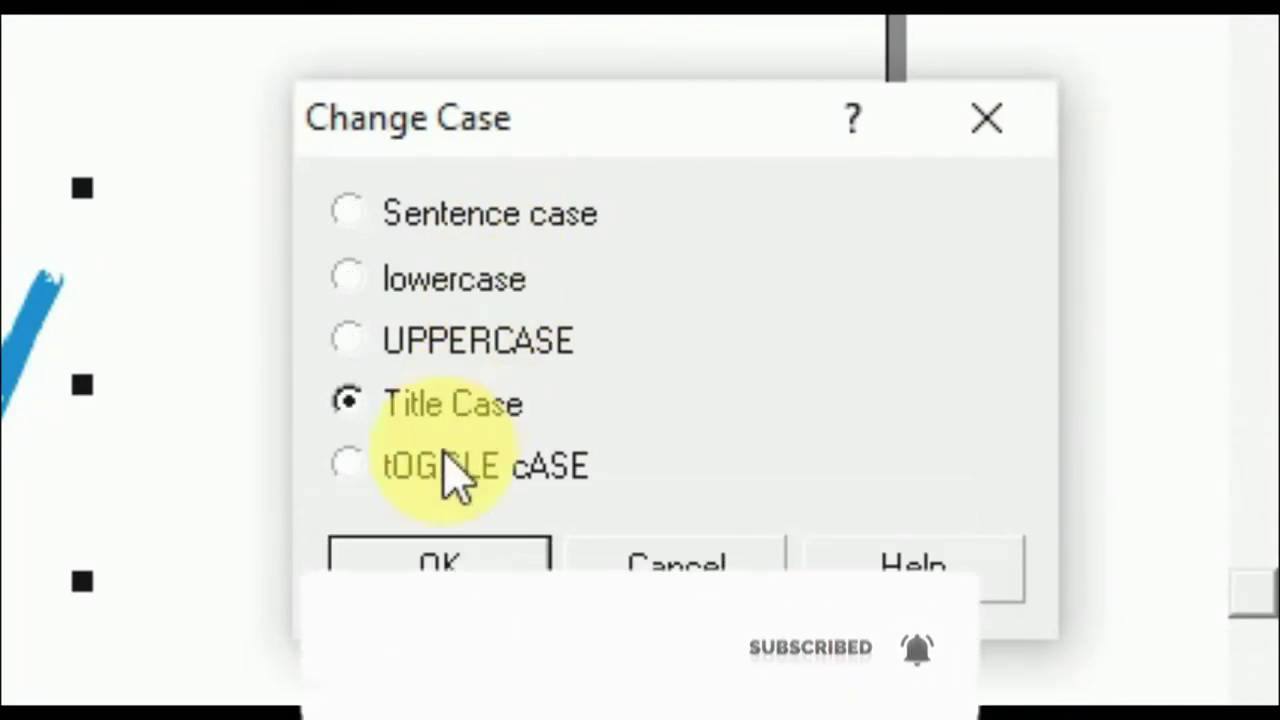
left_click(420, 466)
left_click(405, 215)
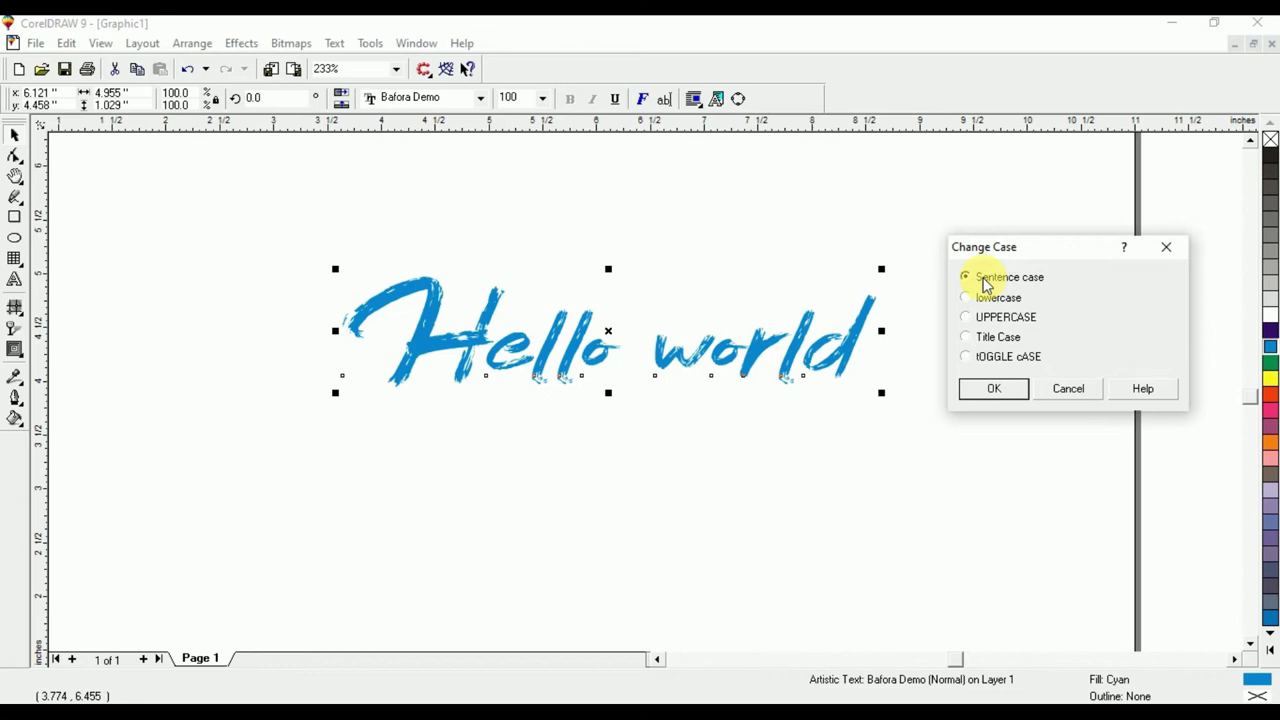
left_click(990, 297)
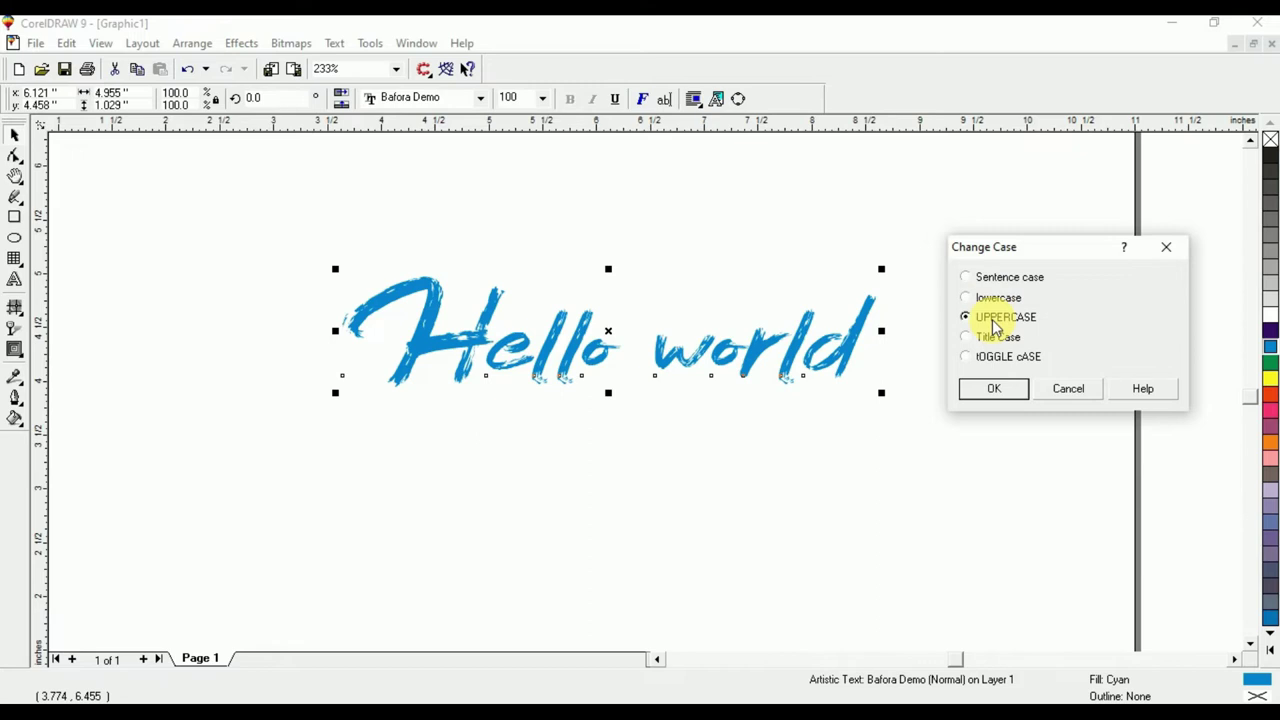
left_click(1020, 338)
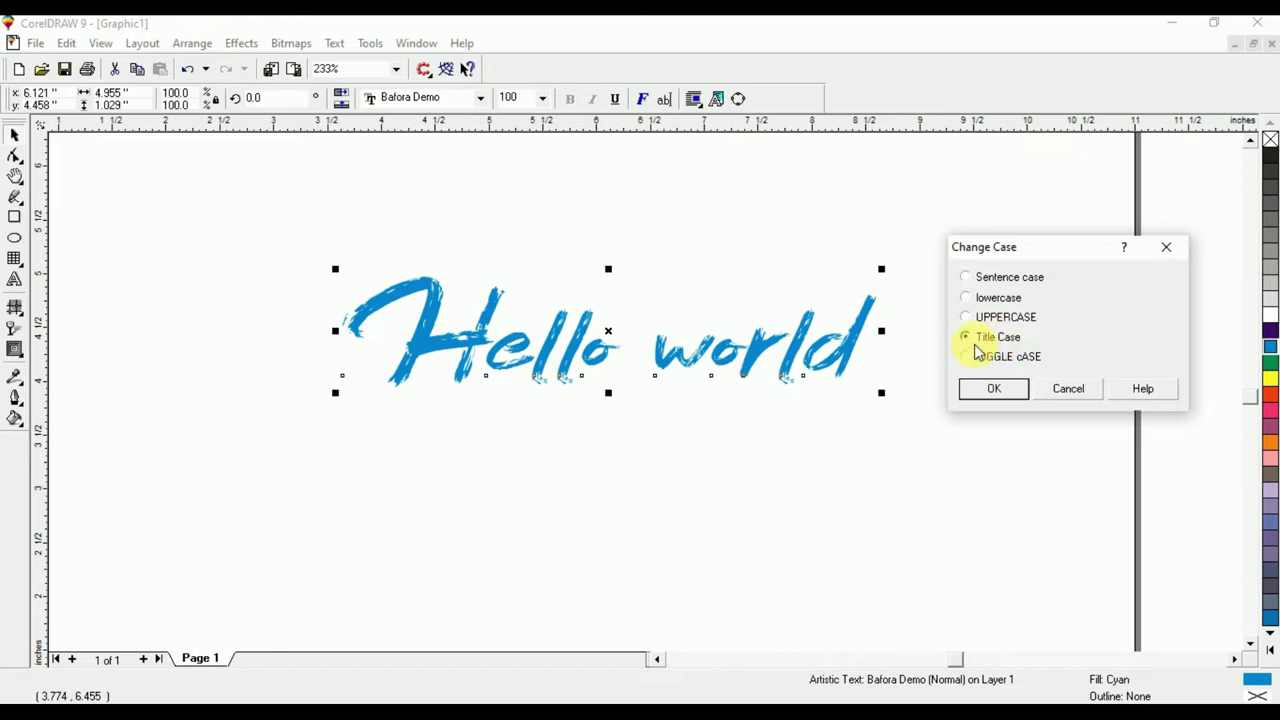
left_click(987, 392)
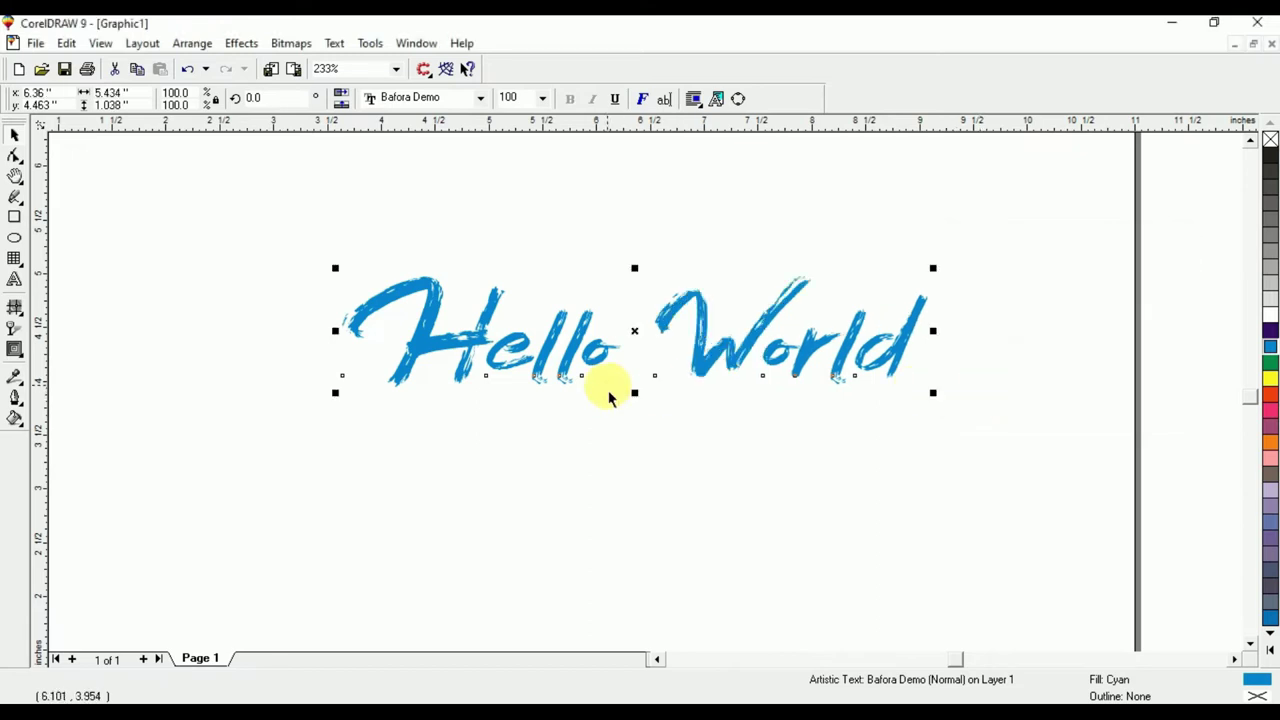
left_click(552, 420)
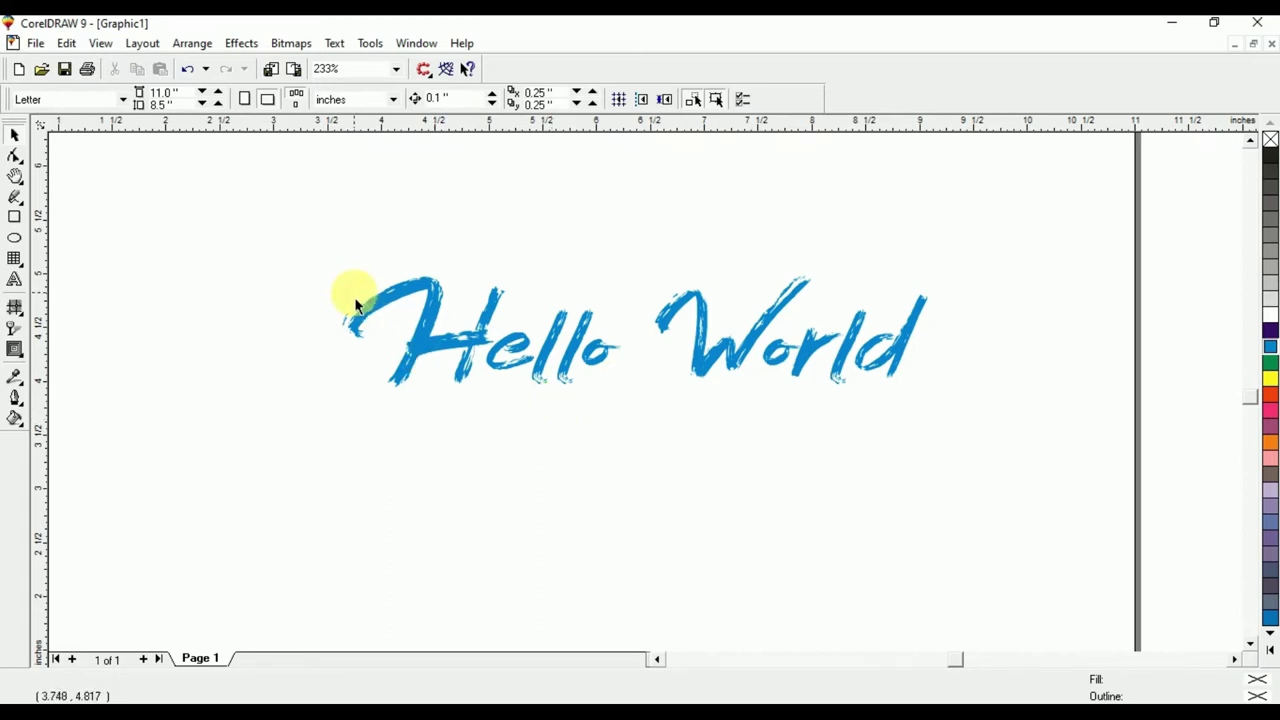
- Delete the "Hello World" text and activate the Ellipse tool
left_click_drag(288, 194, 987, 496)
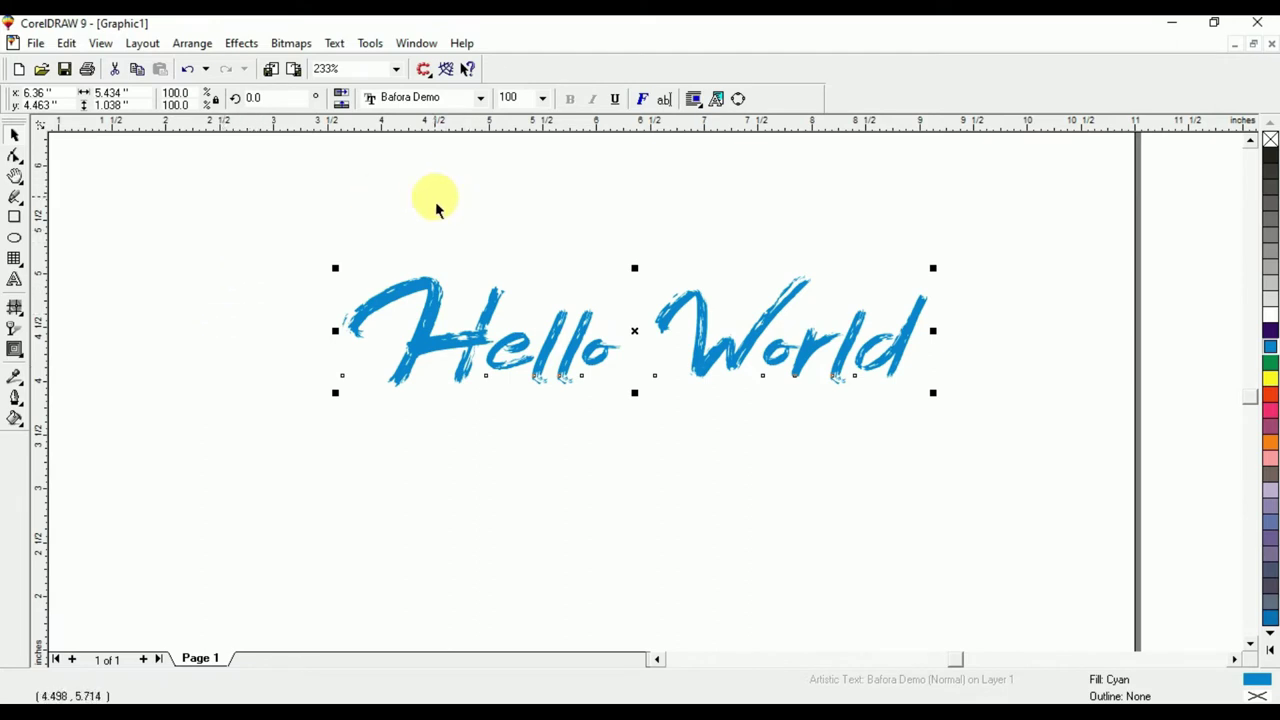
key("Delete")
left_click(15, 241)
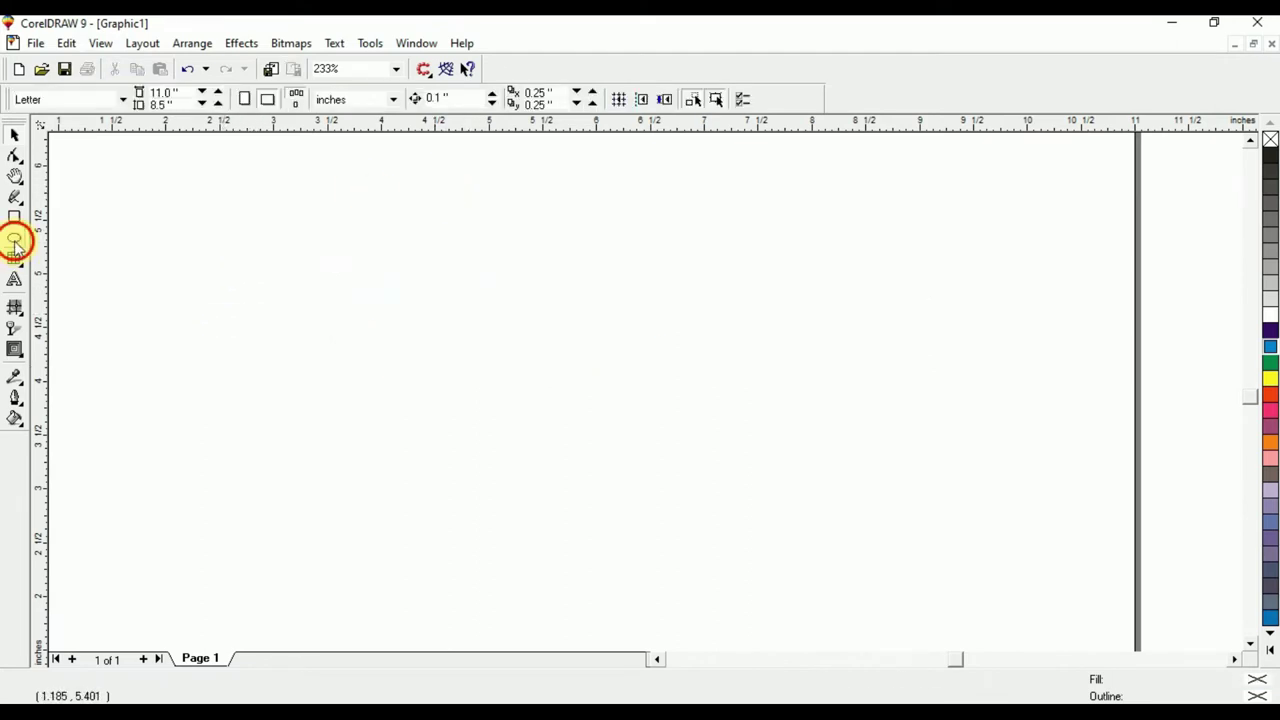
- Draw a circle about 2.36 inches in diameter to the right of the page's centre, undoing any trial resize
left_click_drag(600, 358, 757, 491)
key("space")
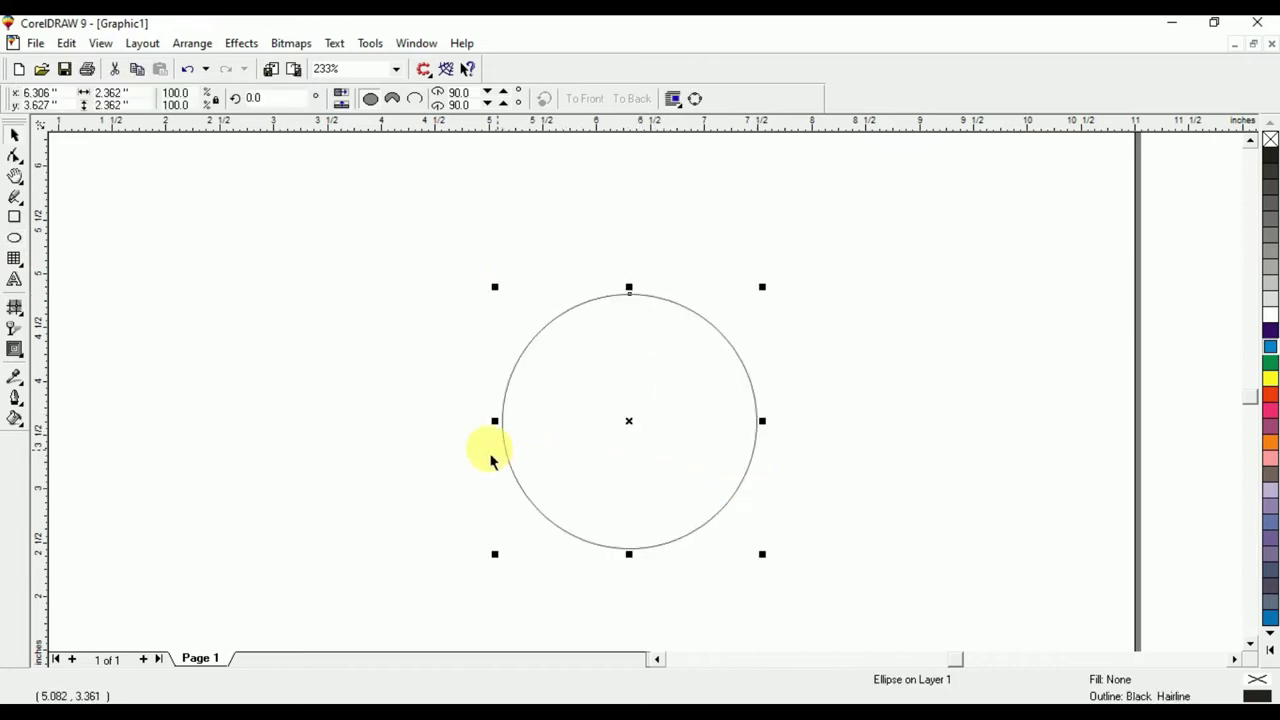
left_click(742, 384)
left_click(734, 380)
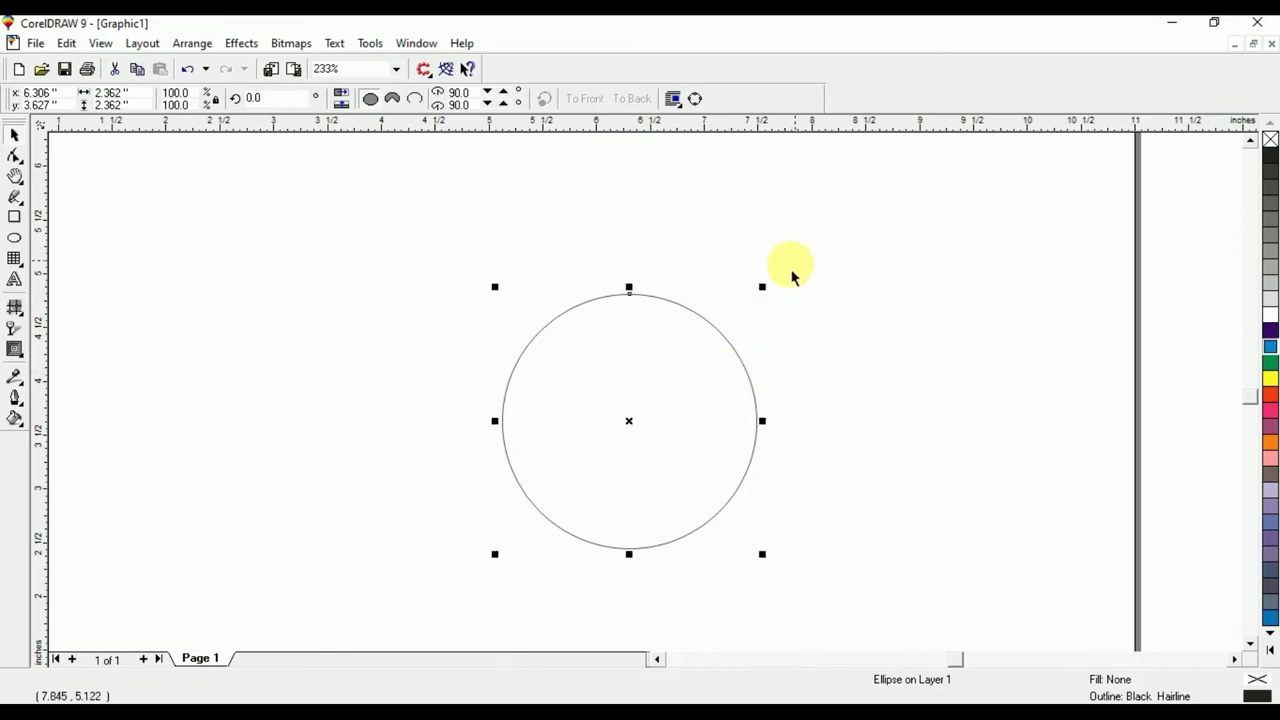
left_click_drag(774, 302, 757, 302)
key("ctrl+z")
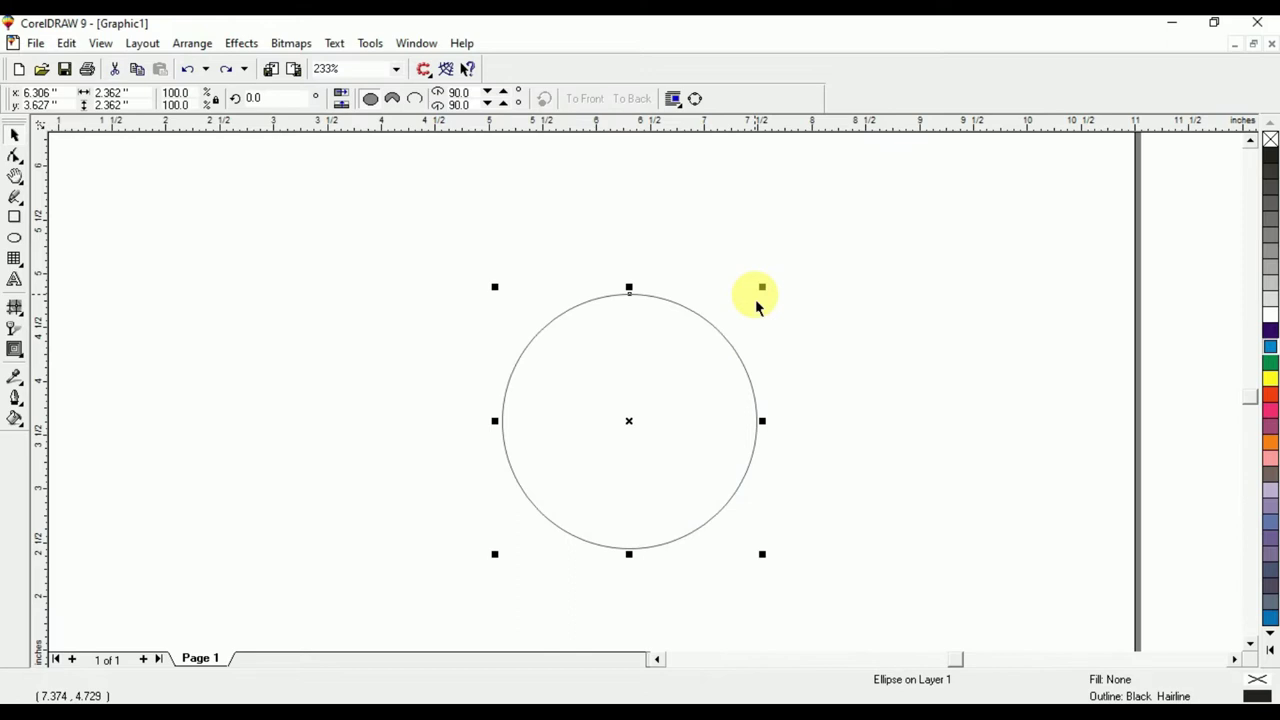
- Duplicate the circle in place and shrink the copy concentrically to about 2.1 inches in diameter
key("ctrl+d")
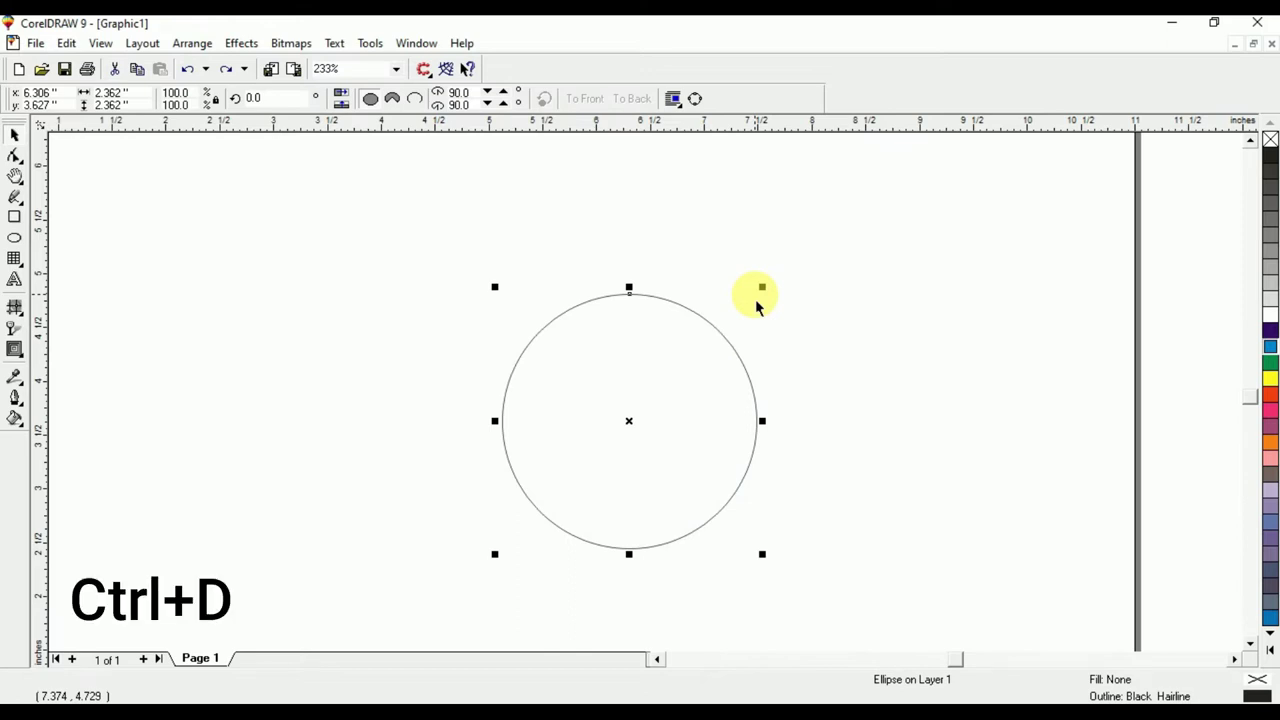
left_click(503, 428, "shift")
key("ctrl+z")
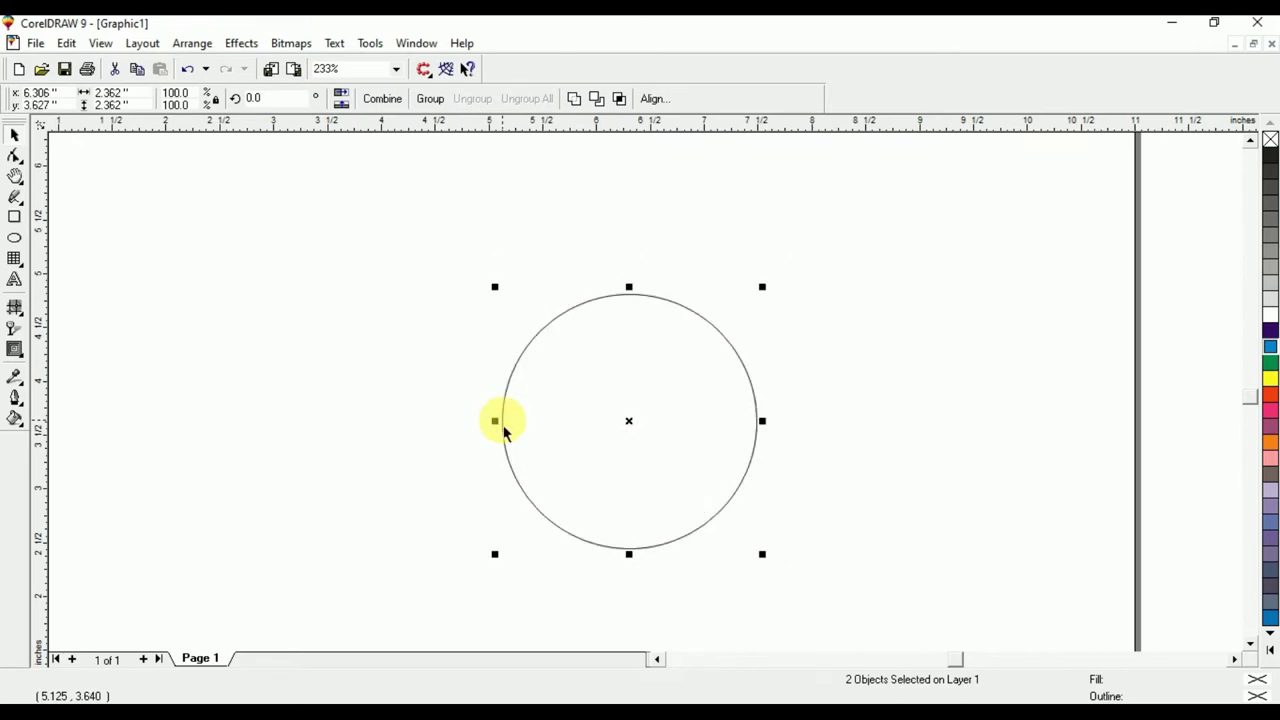
left_click(488, 407)
left_click(503, 405)
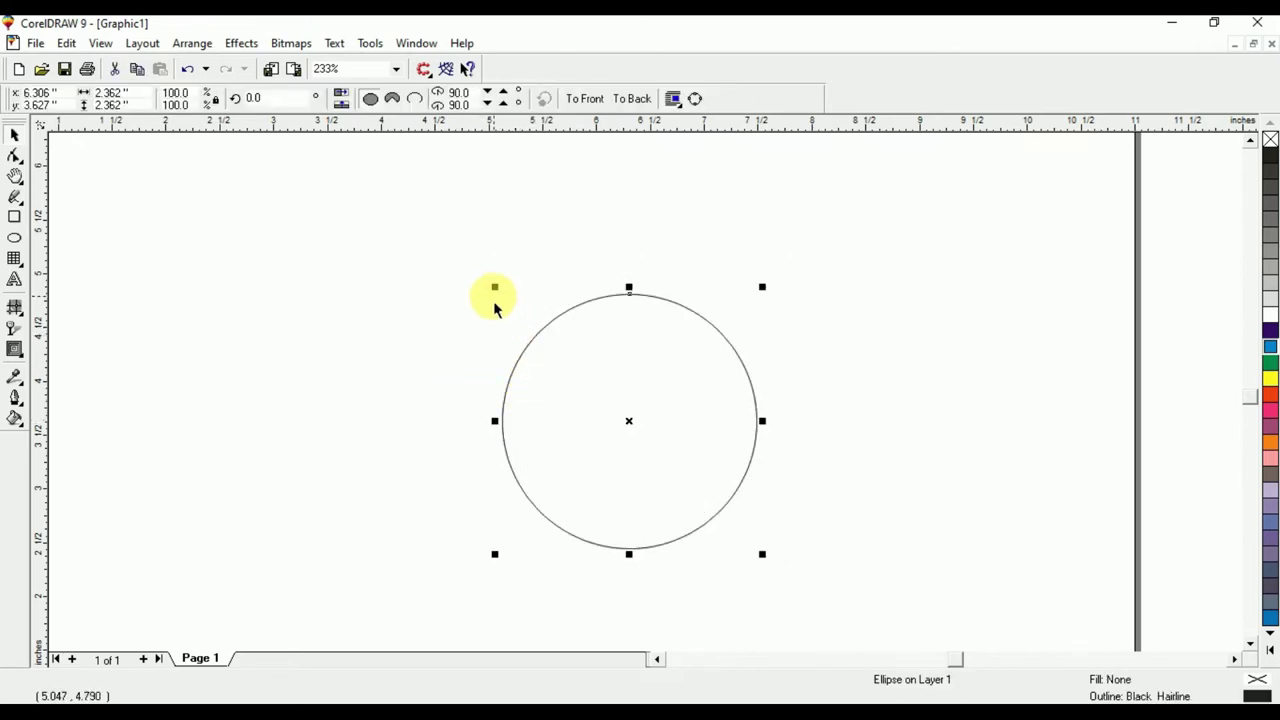
mouse_move(503, 302)
left_mouse_down()
mouse_move(519, 311)
mouse_move(509, 300)
left_mouse_up()
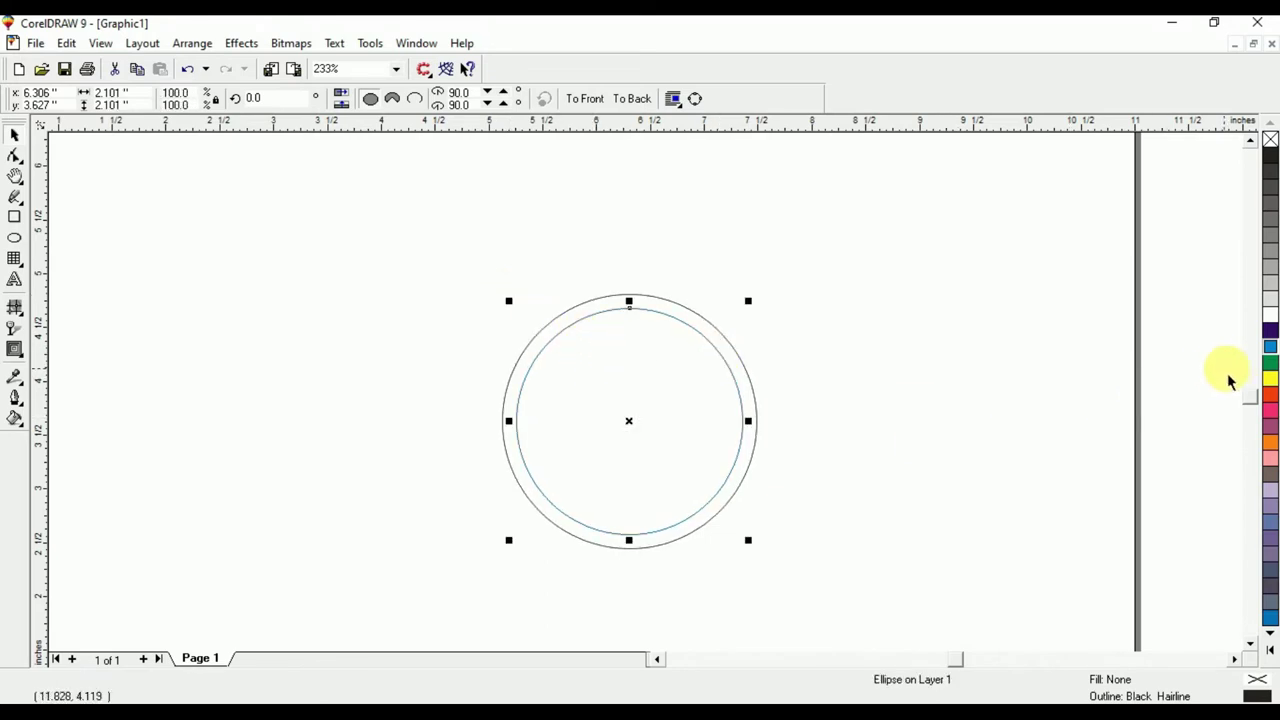
- Fill the inner circle with Blue and the outer circle with Cyan, leaving nothing selected
left_click(1270, 331)
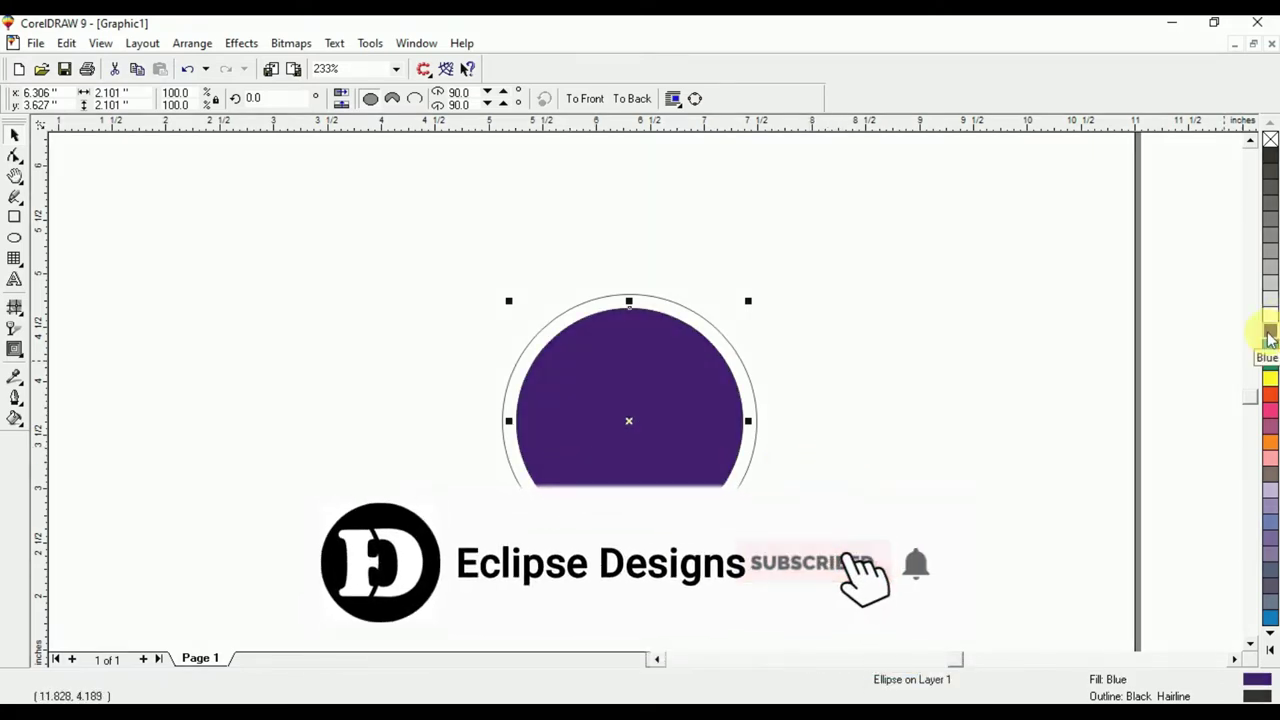
left_click(734, 351)
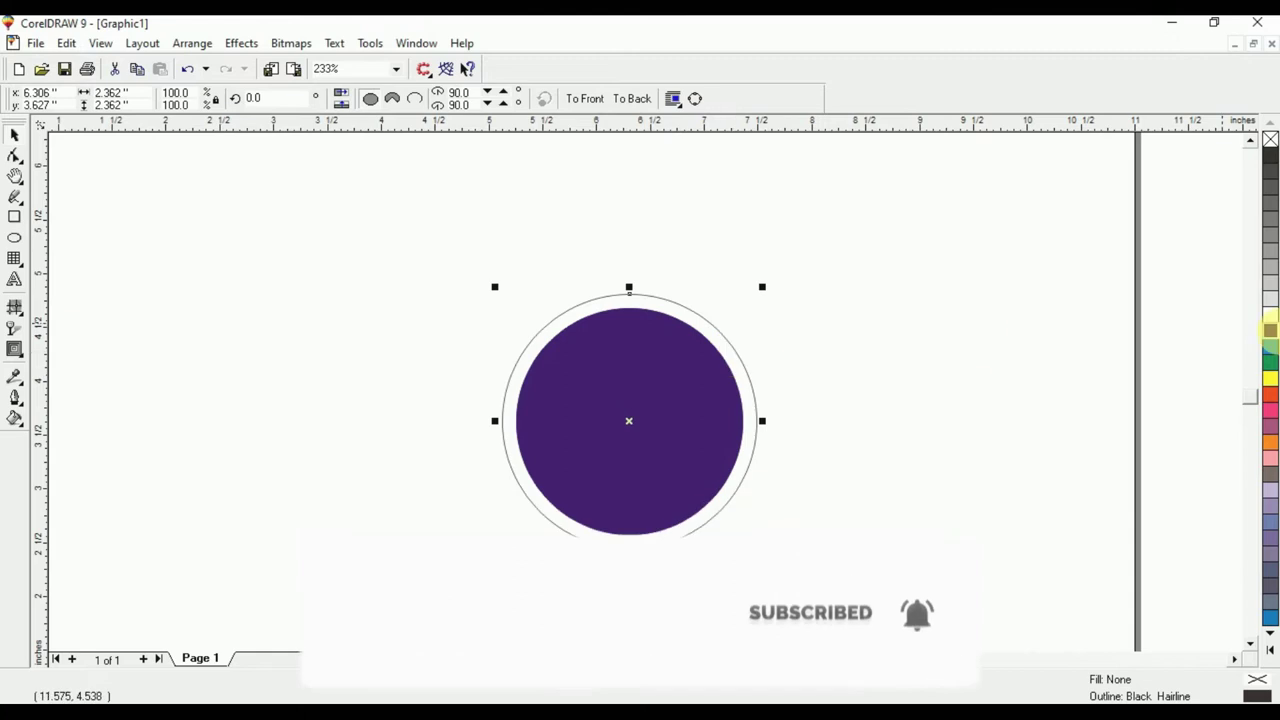
left_click(1270, 343)
left_click(841, 397)
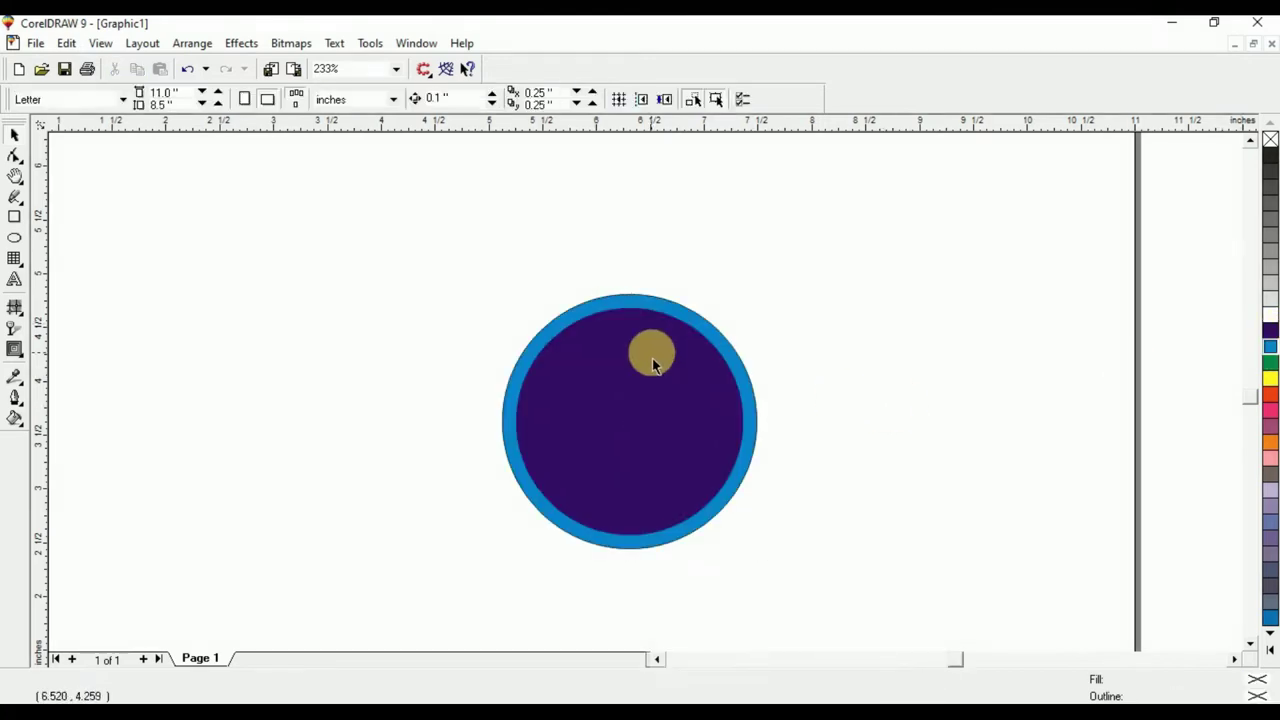
left_click(700, 327)
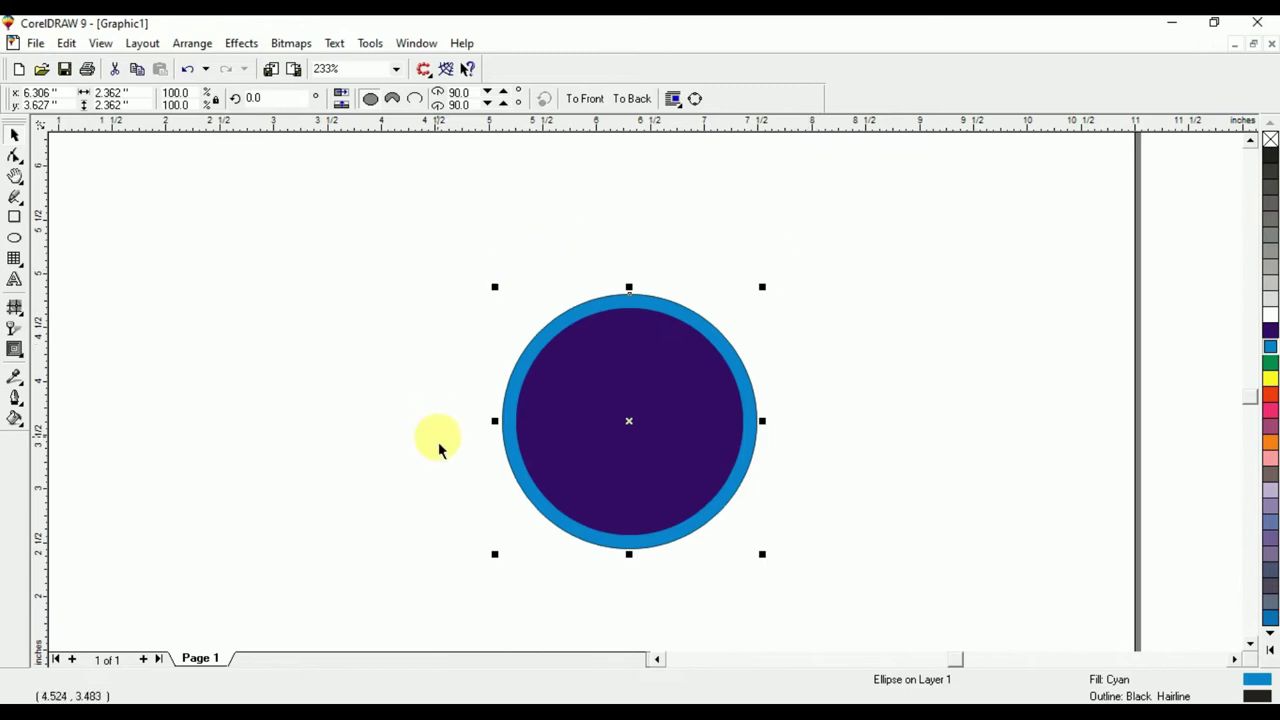
left_click(367, 377)
- Add the artistic text "Hello Everyone I m Eclipse" beginning to the left of the circles
left_click(14, 284)
left_click(207, 320)
type("Hello Everyone I m E")
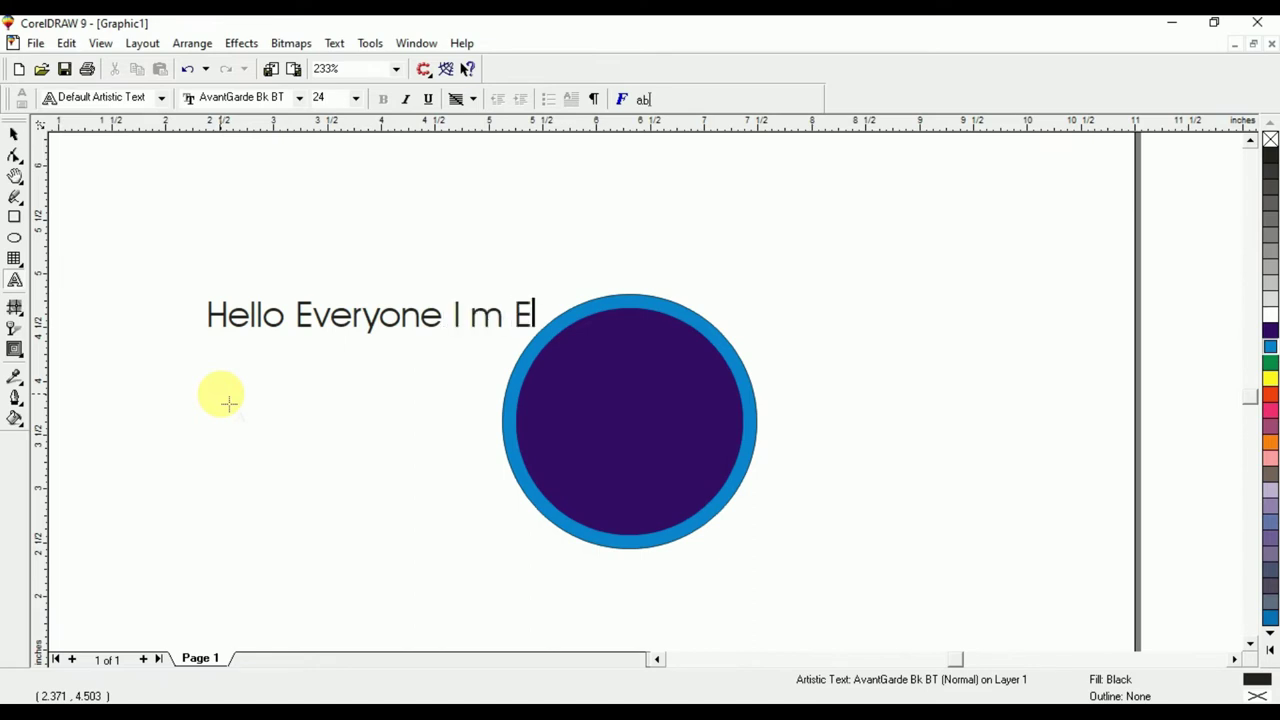
type("clipse")
key("ctrl+space")
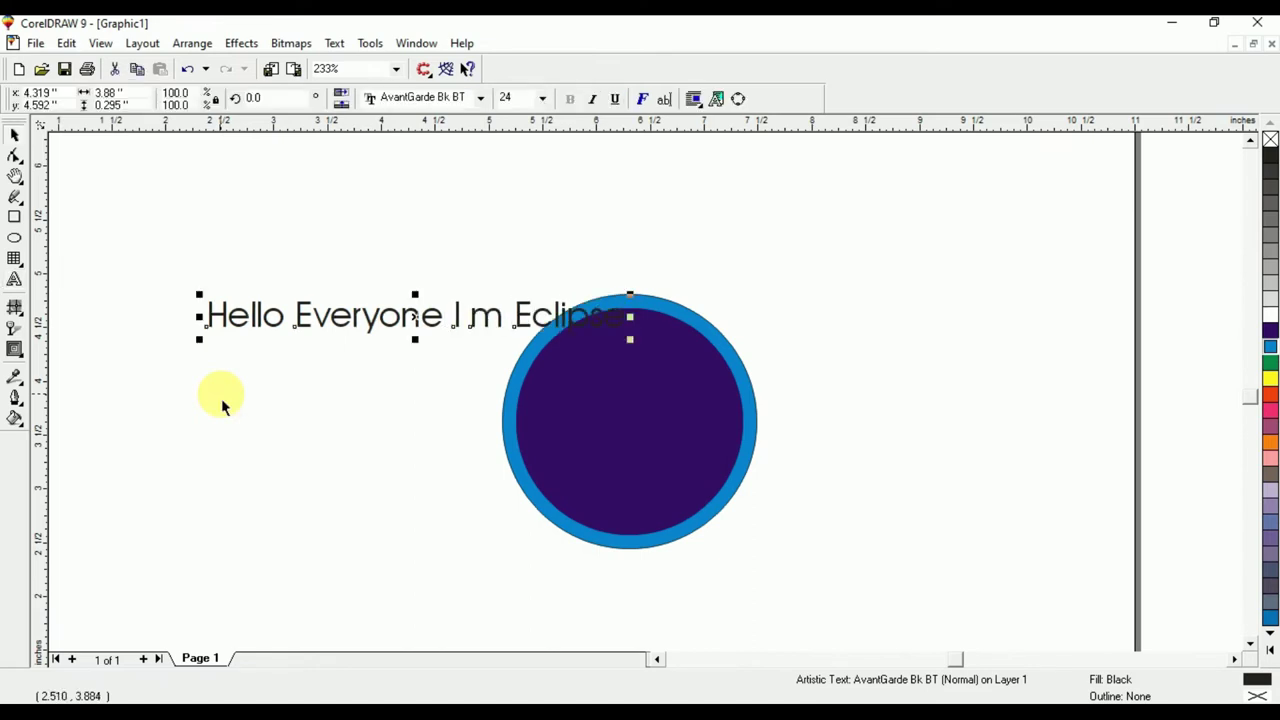
- Set the "Hello Everyone I m Eclipse" text to Calibri at size 20 and move it up about 0.37 inches
left_click(449, 97)
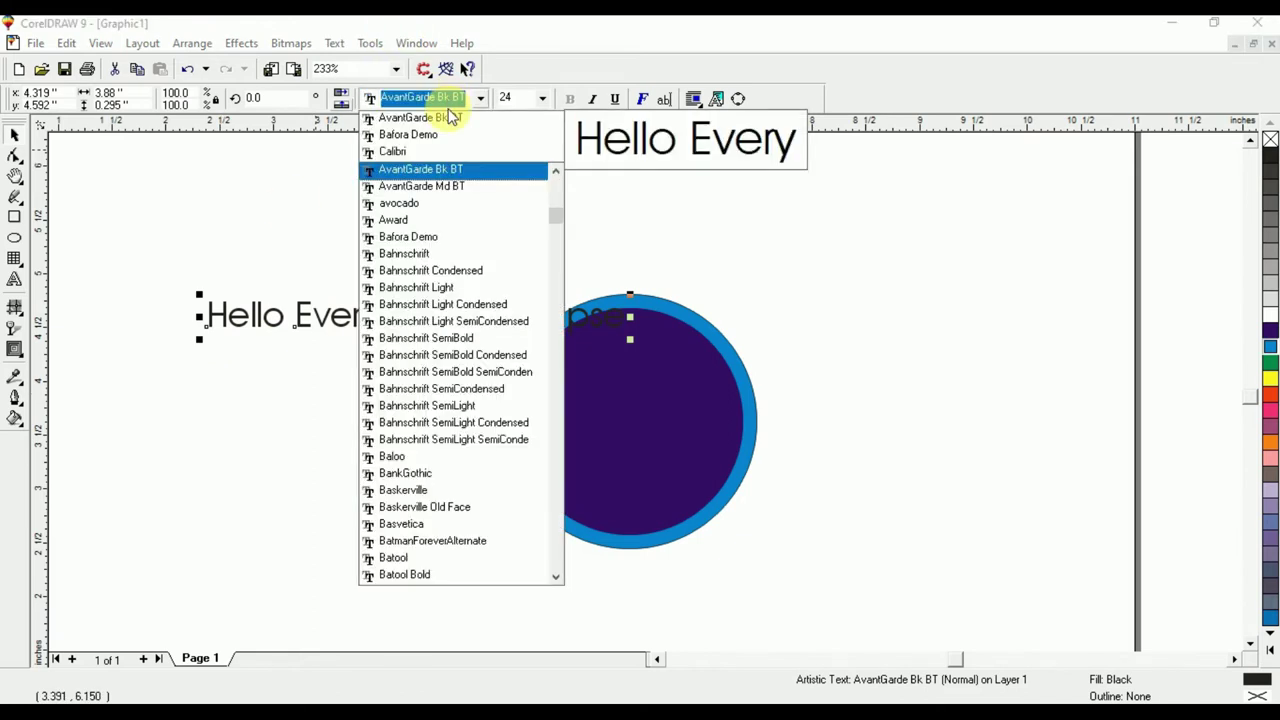
left_click(444, 152)
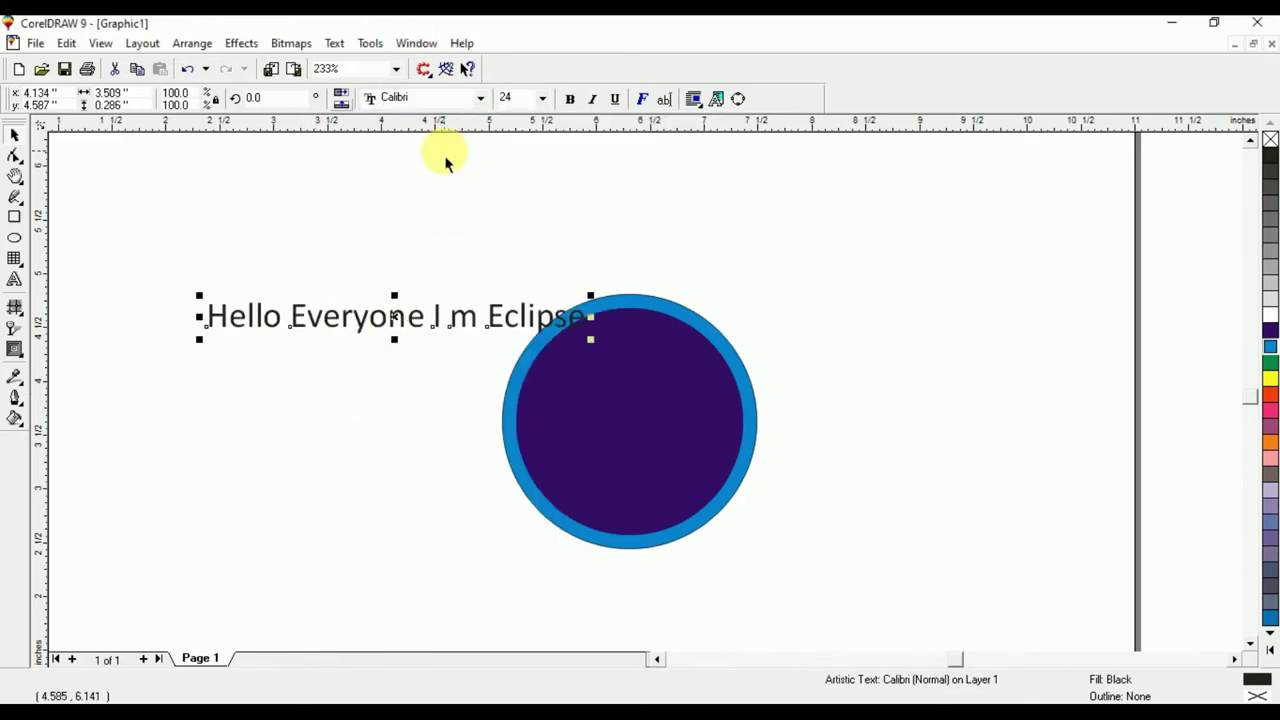
left_click(518, 100)
type("18")
key("Return")
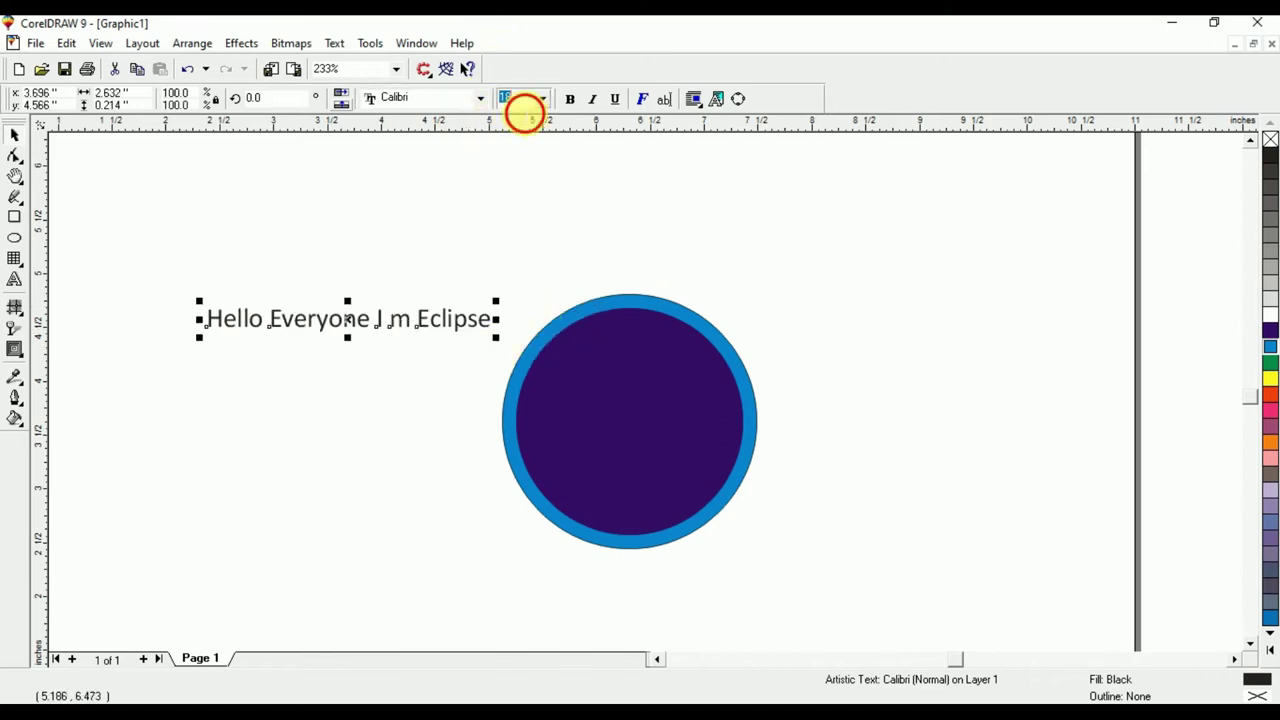
type("20")
key("Return")
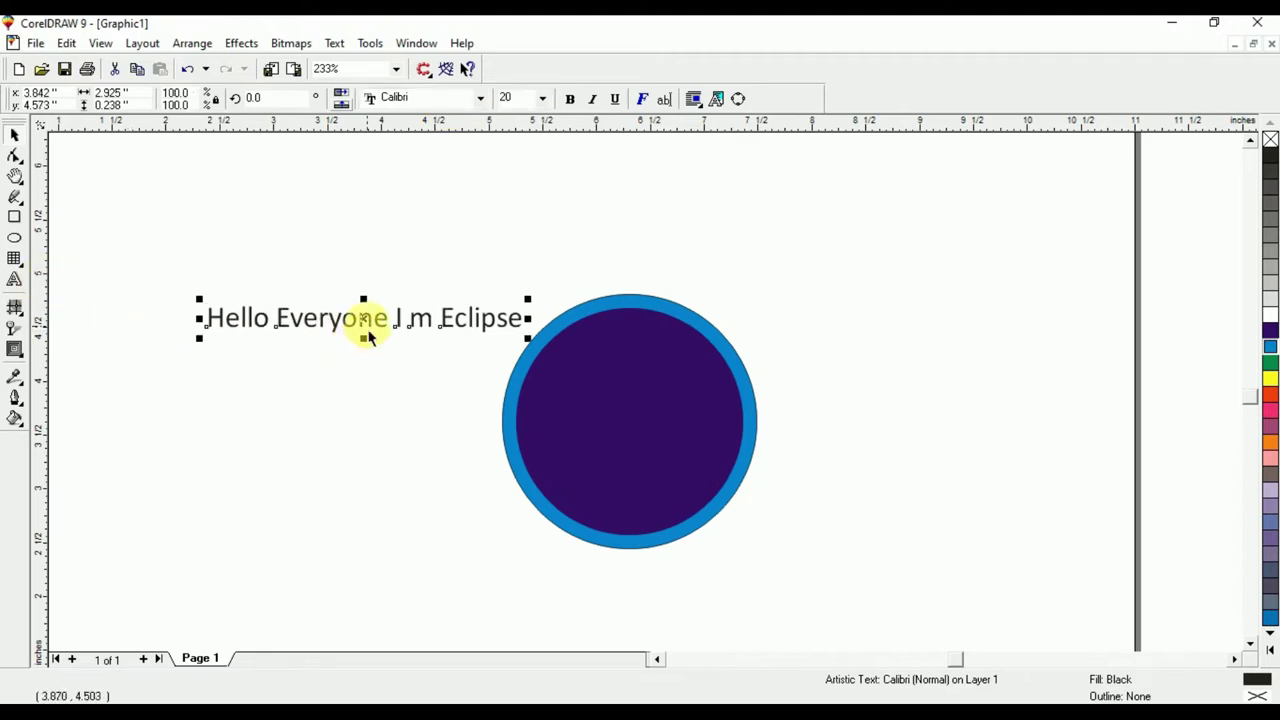
left_click_drag(380, 328, 378, 287)
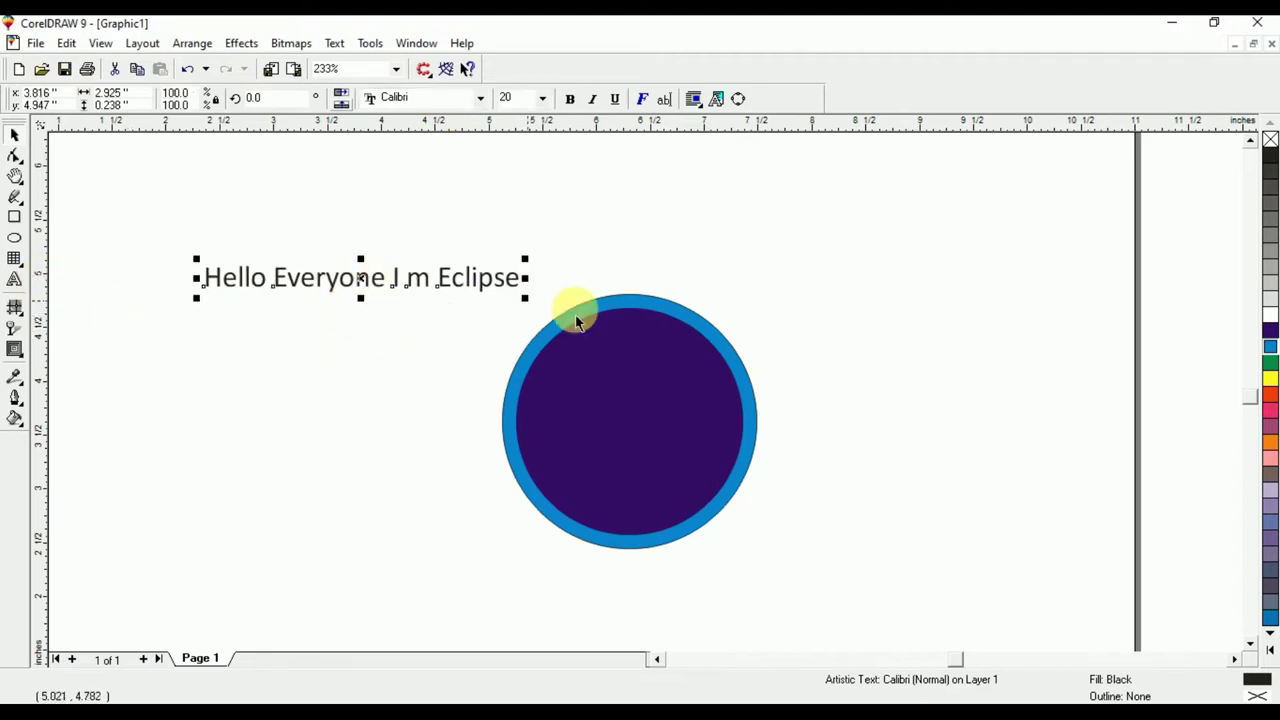
- Fit the "Hello Everyone I m Eclipse" text to the path of the outer cyan circle
left_click(636, 304)
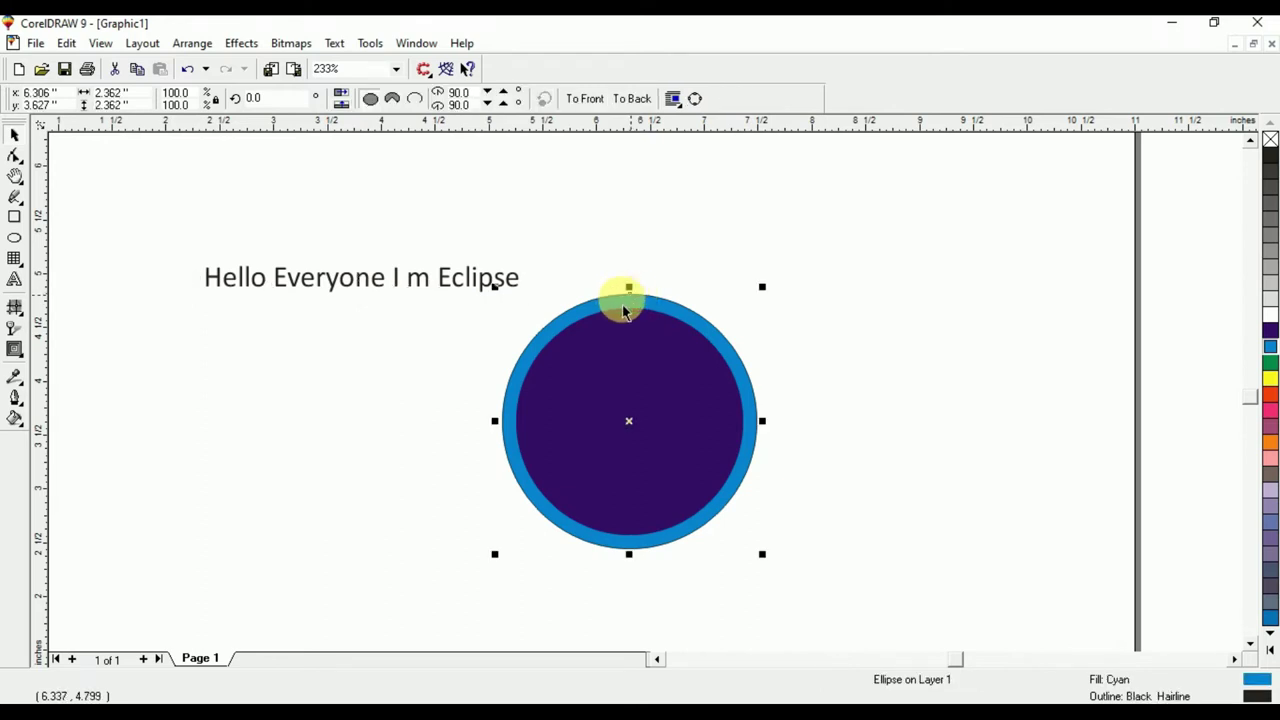
left_click(153, 408)
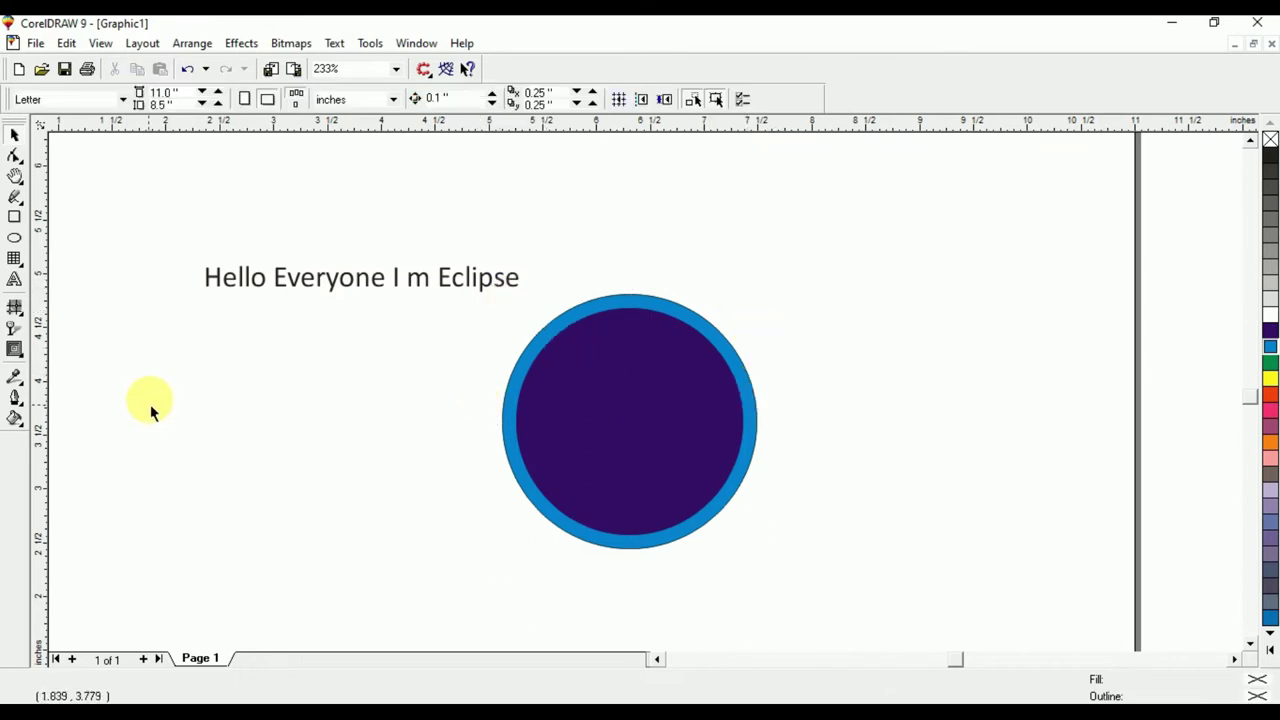
left_click(278, 287)
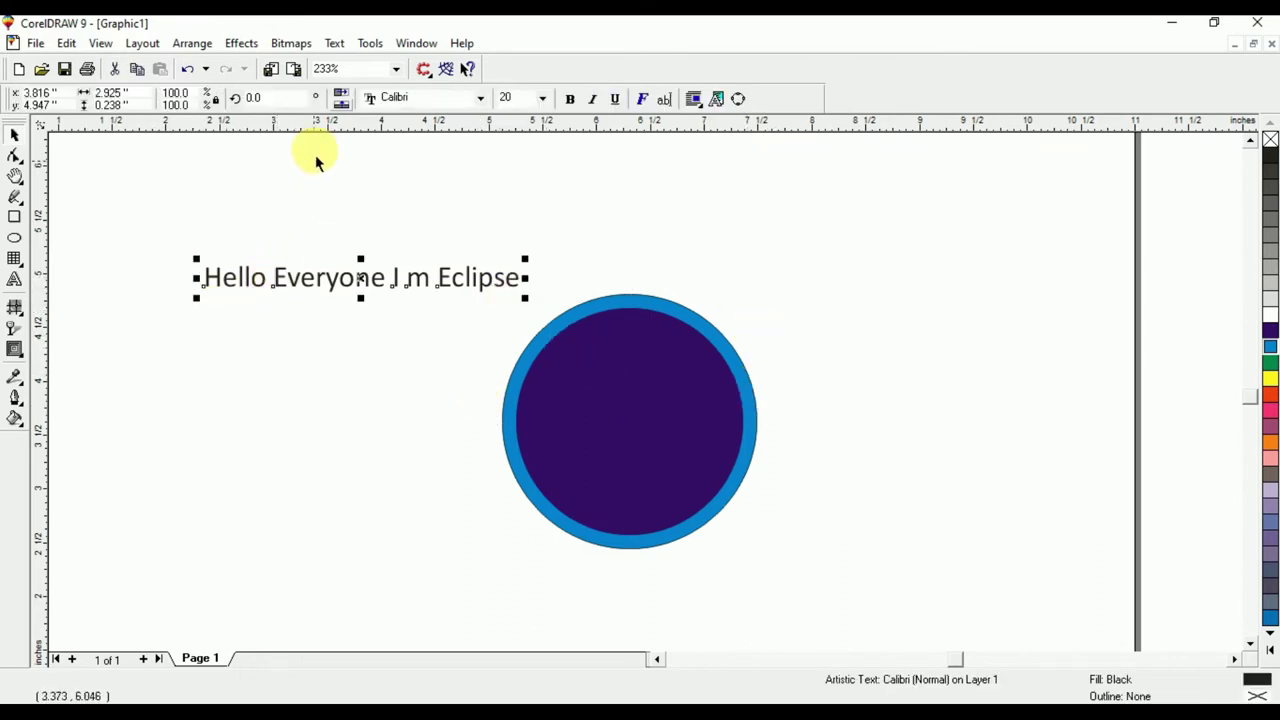
left_click(334, 43)
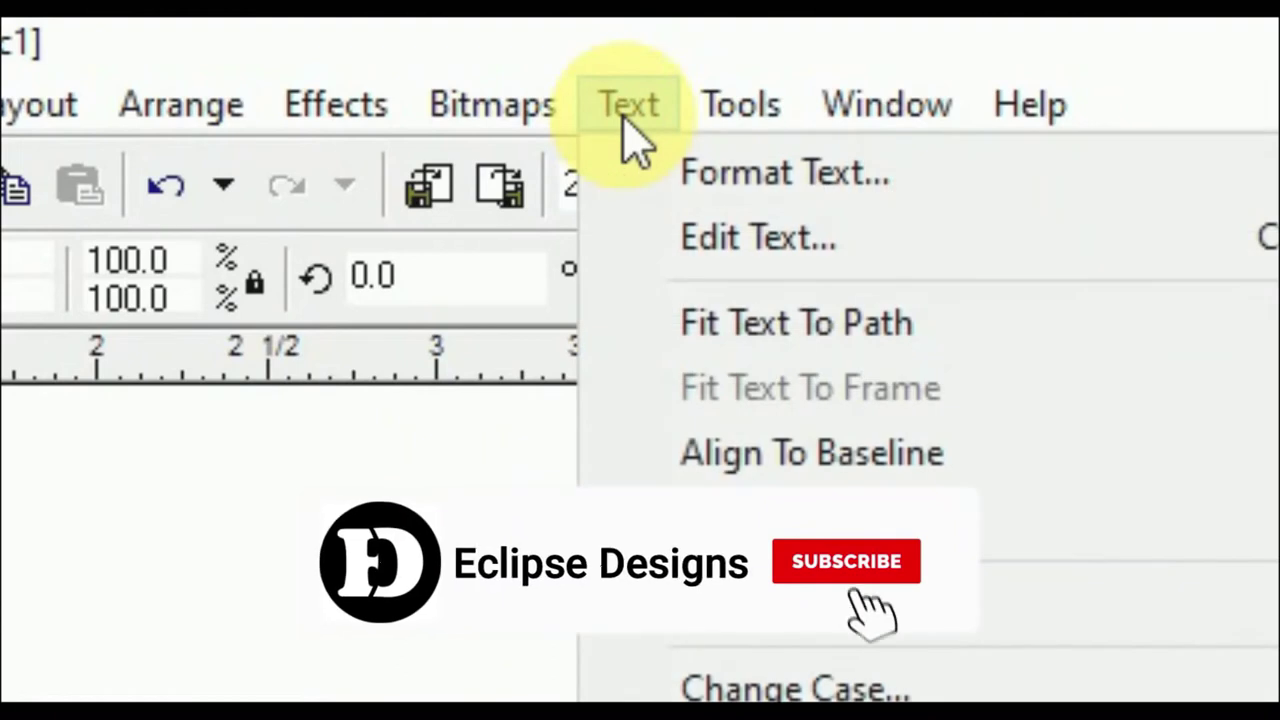
left_click(742, 350)
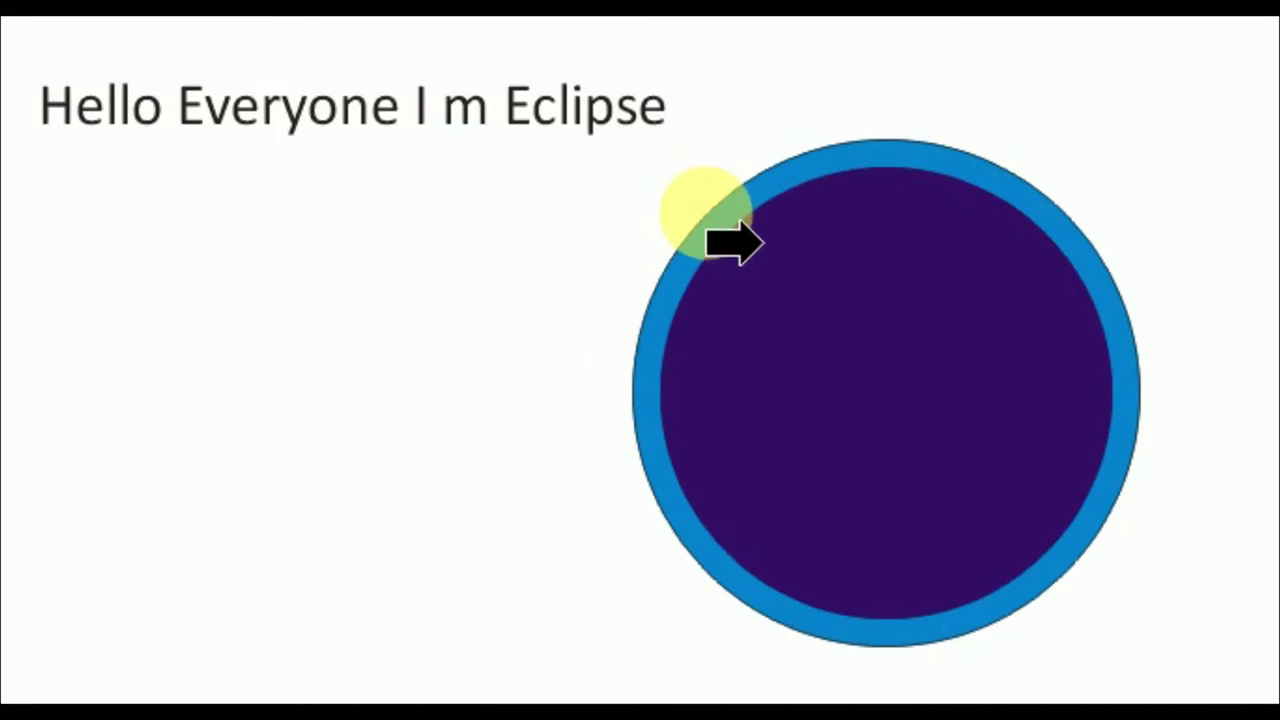
left_click(706, 212)
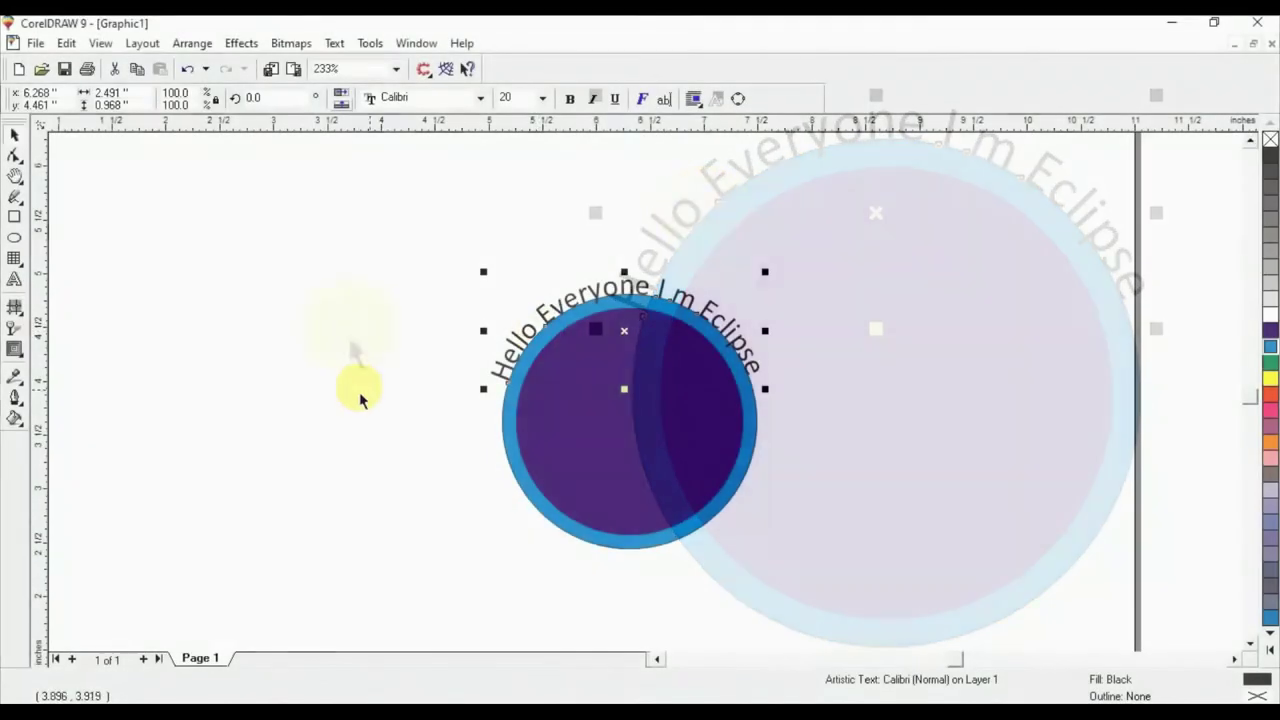
- Set the curved text's distance from the path to 0.05 inches and try a 0.05-inch horizontal offset
left_click(557, 318)
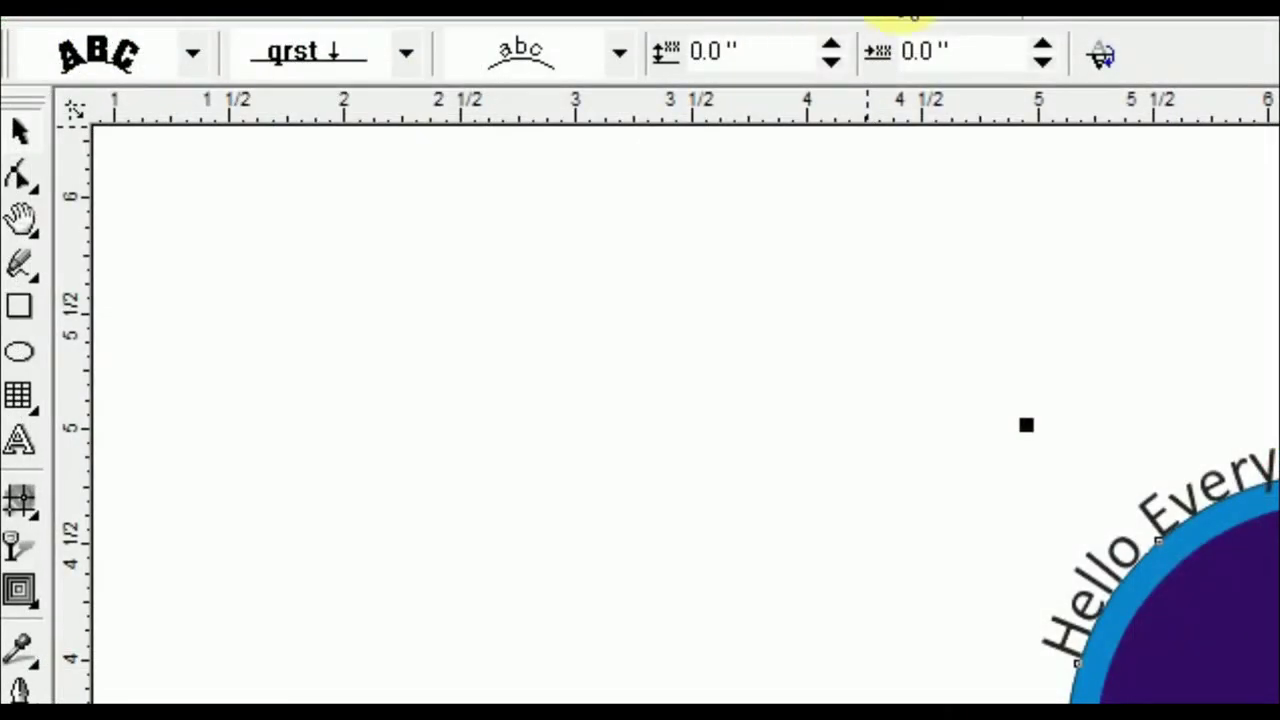
left_click(830, 44)
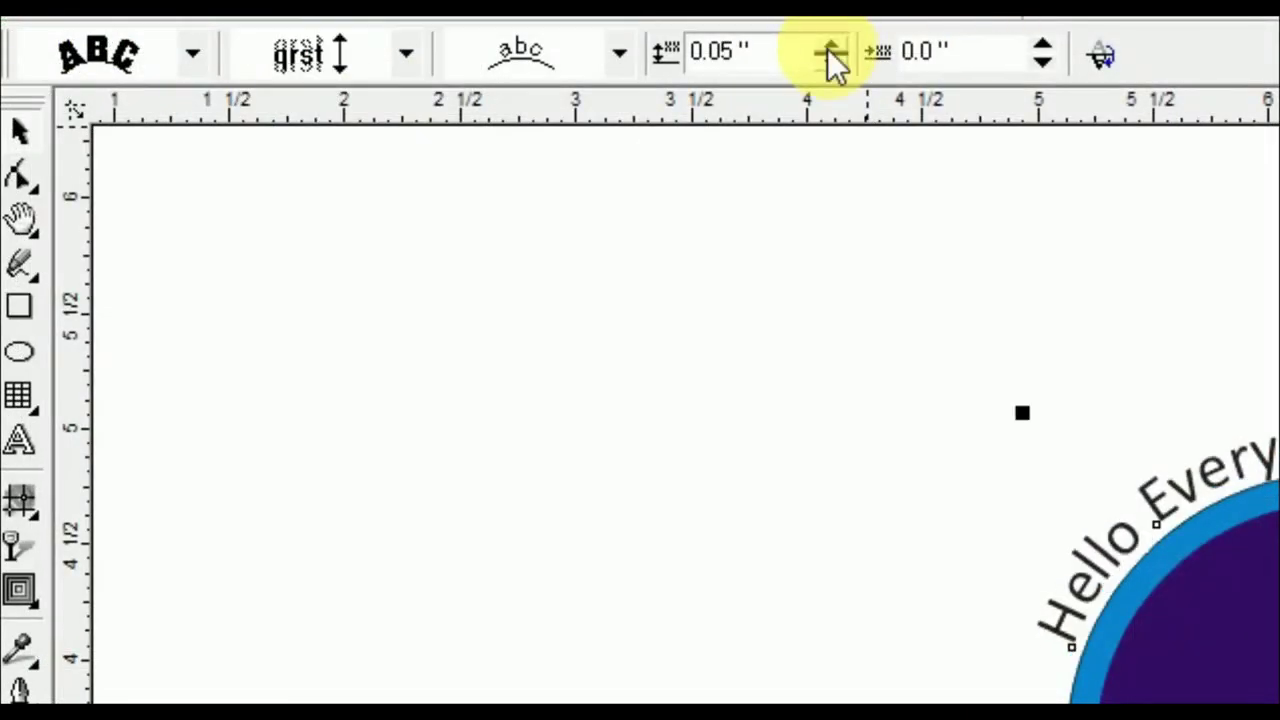
left_click(1041, 44)
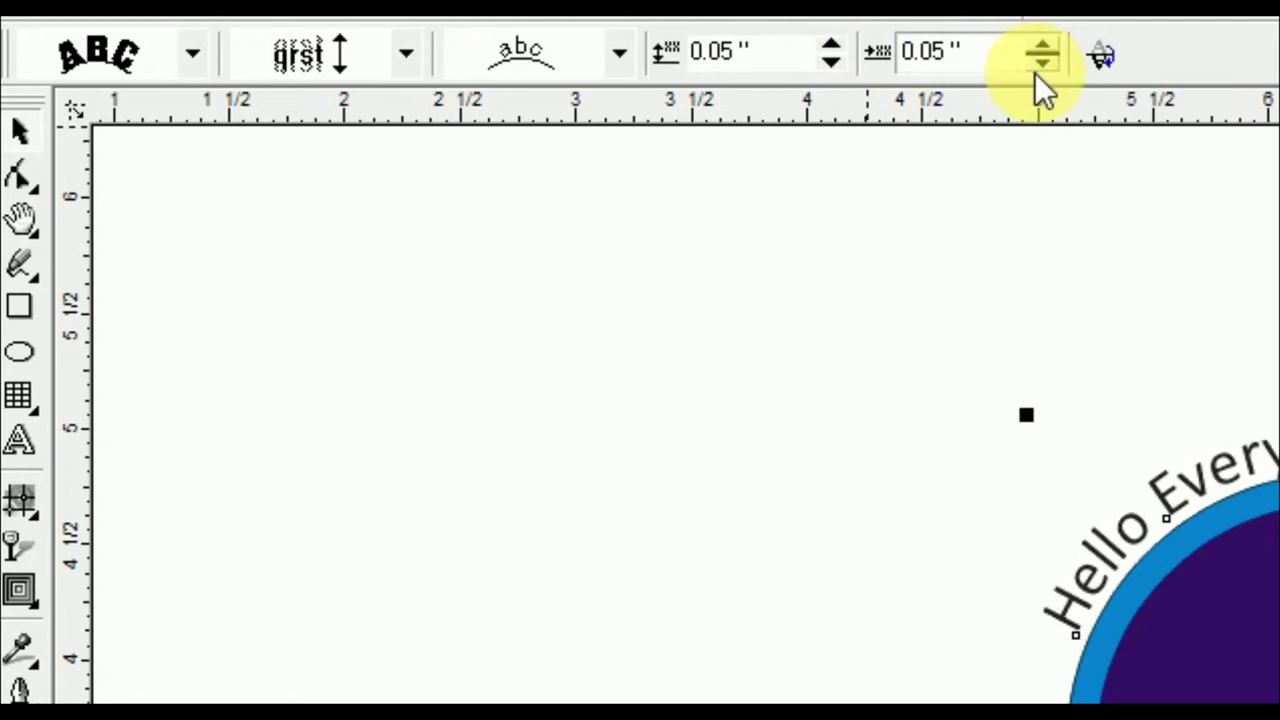
left_click(1037, 64)
left_click(1041, 44)
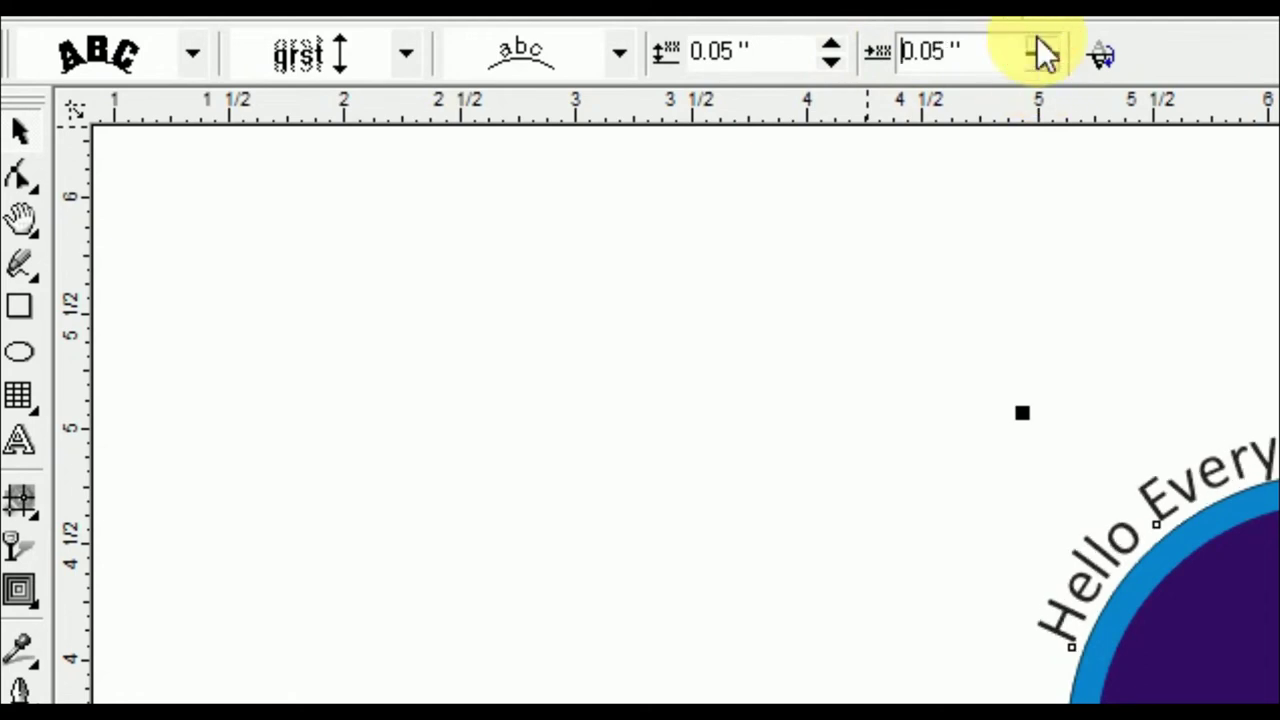
left_click(845, 44)
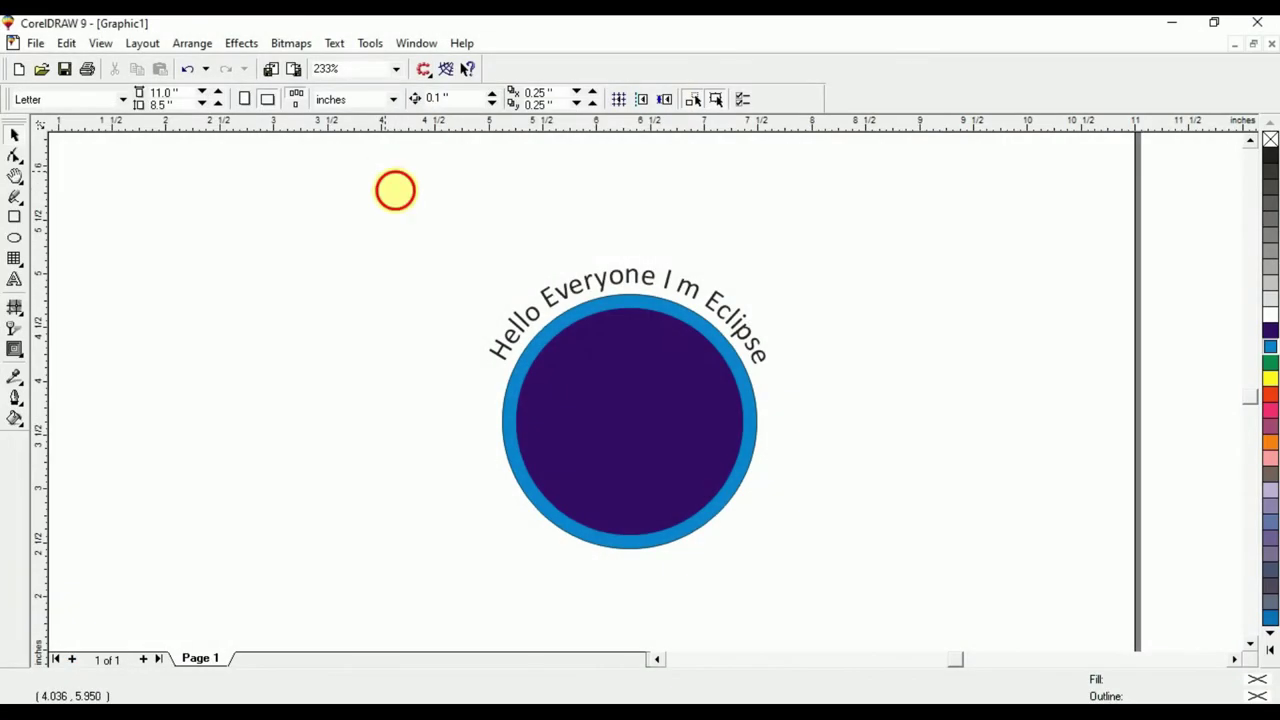
- Select both circles with the curved text and move them together to the left part of the page
left_click_drag(395, 190, 815, 584)
left_click_drag(630, 410, 321, 380)
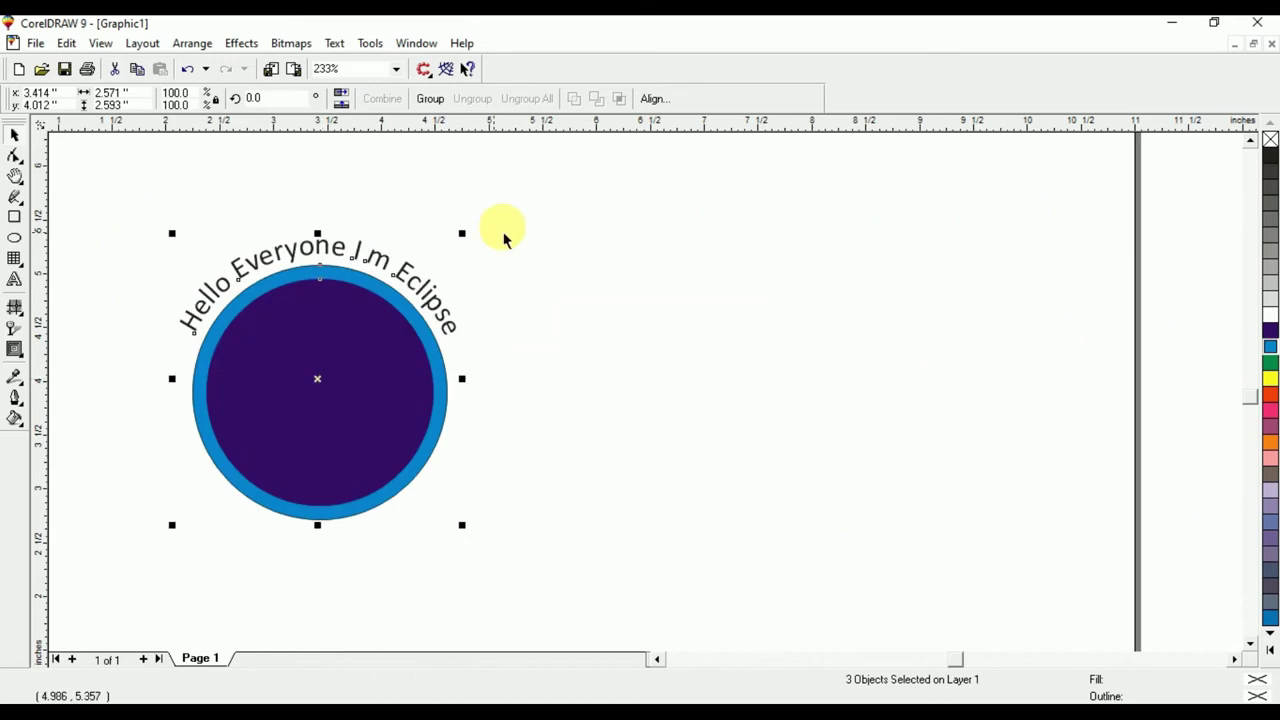
left_click(72, 275)
- Add the artistic text "Good Luck" inside the purple inner circle
left_click(14, 279)
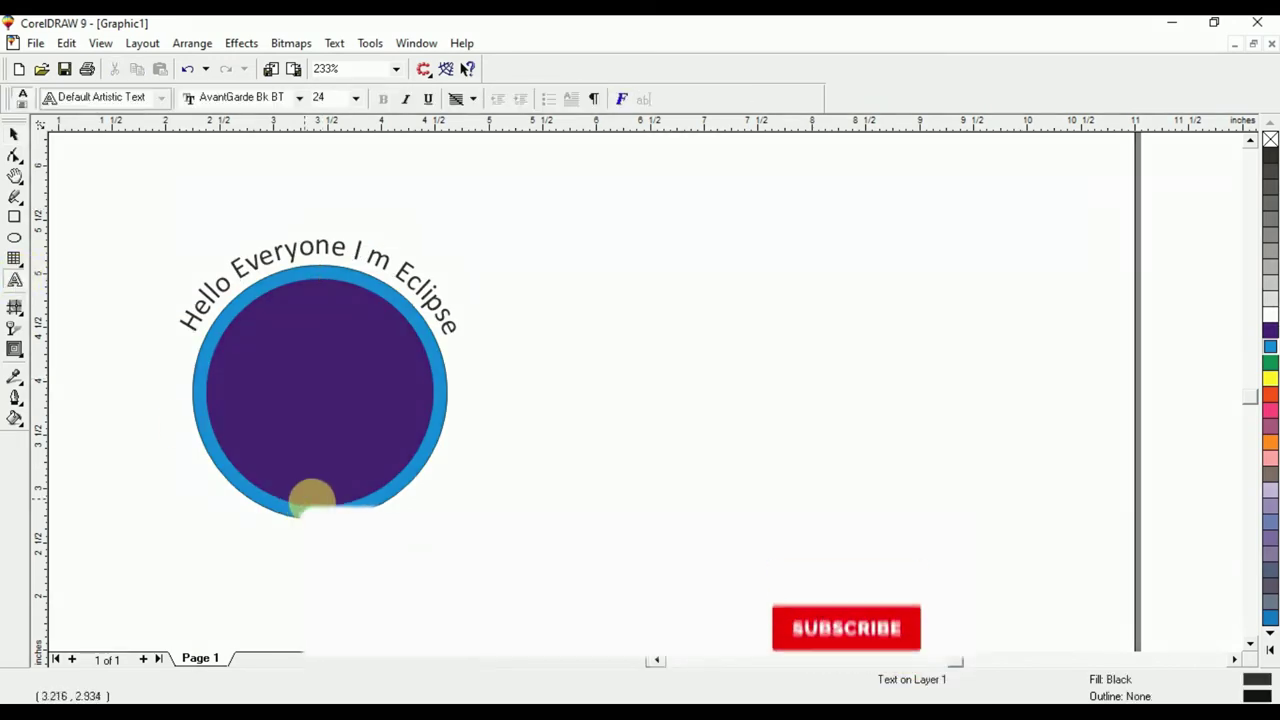
left_click(14, 134)
left_click(400, 380)
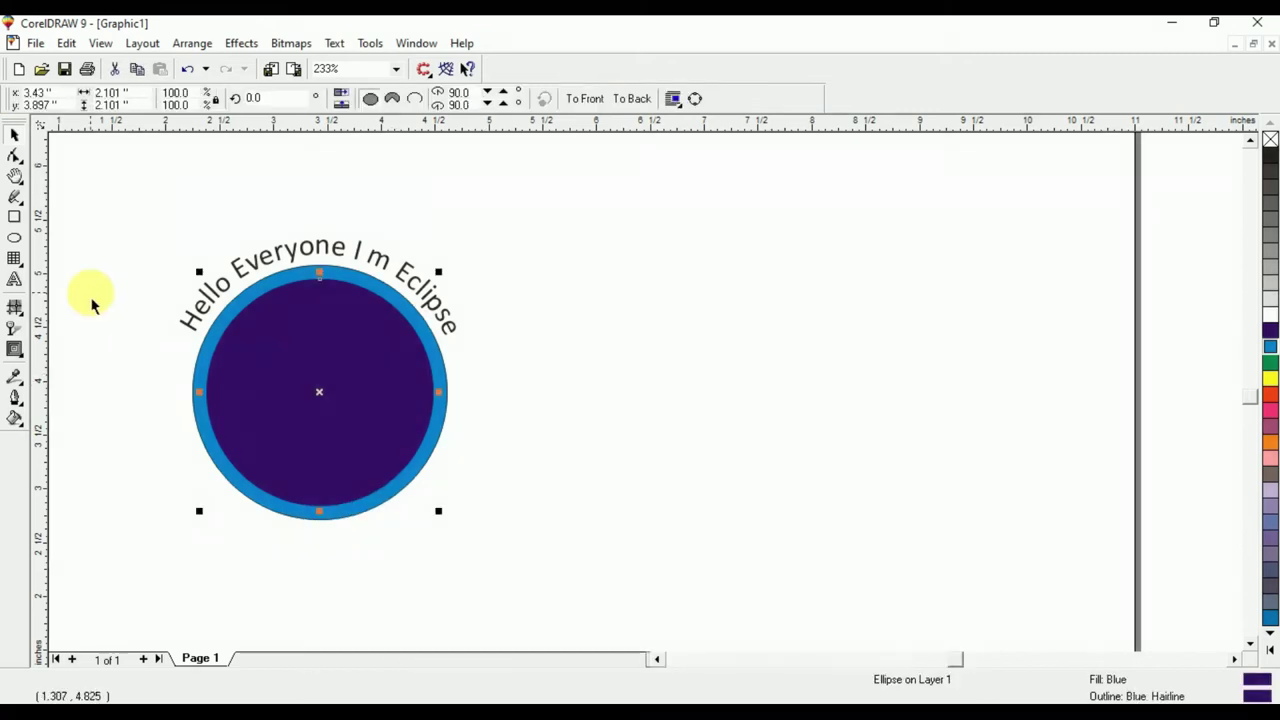
left_click(14, 281)
left_click(271, 395)
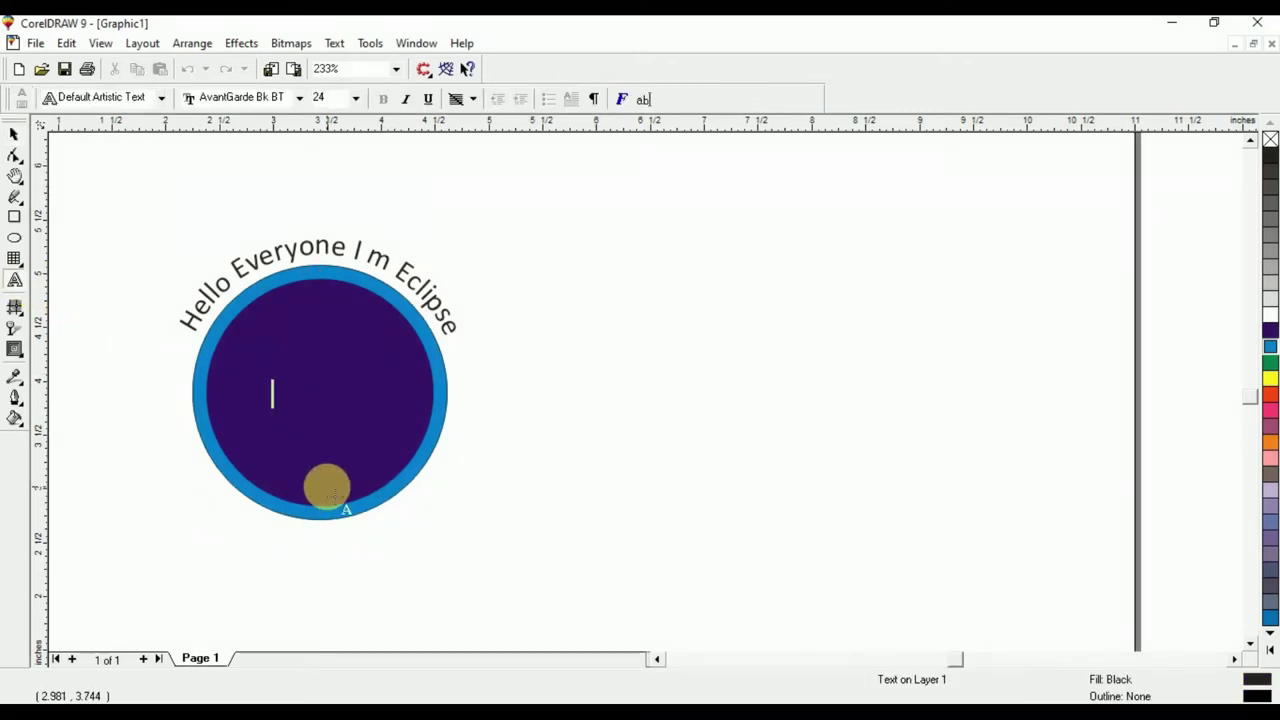
type("W")
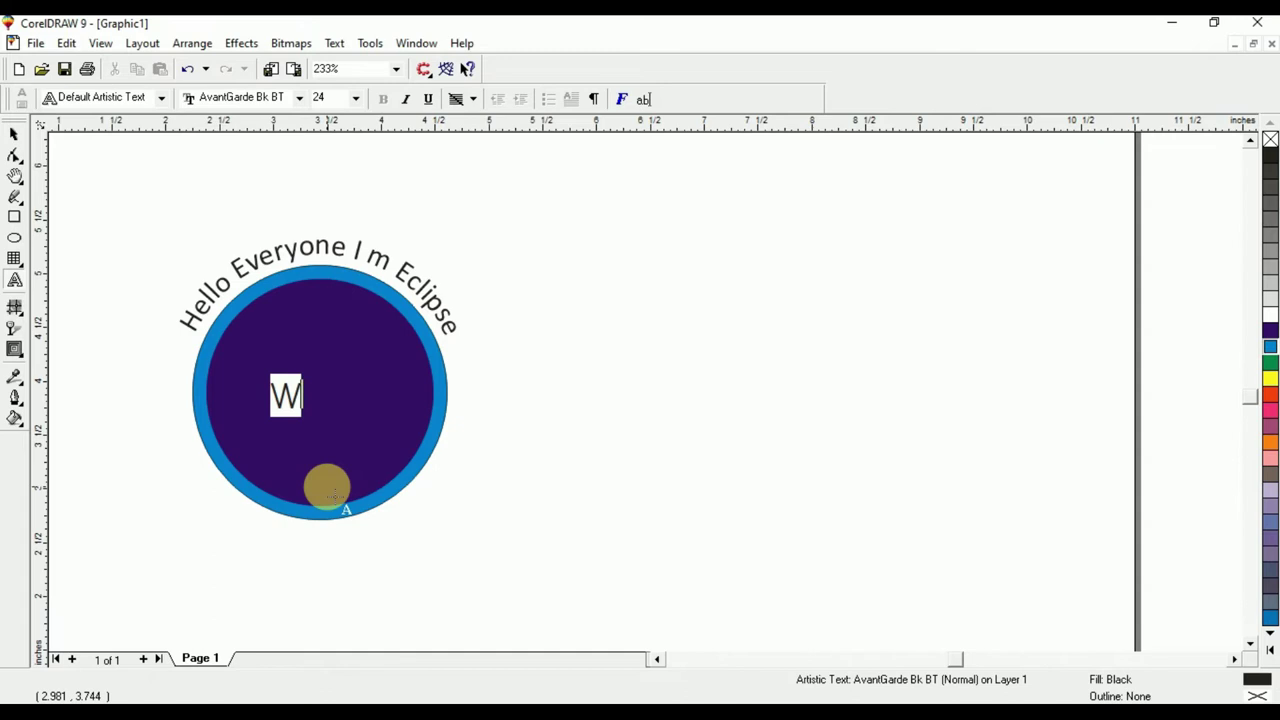
type("Goo")
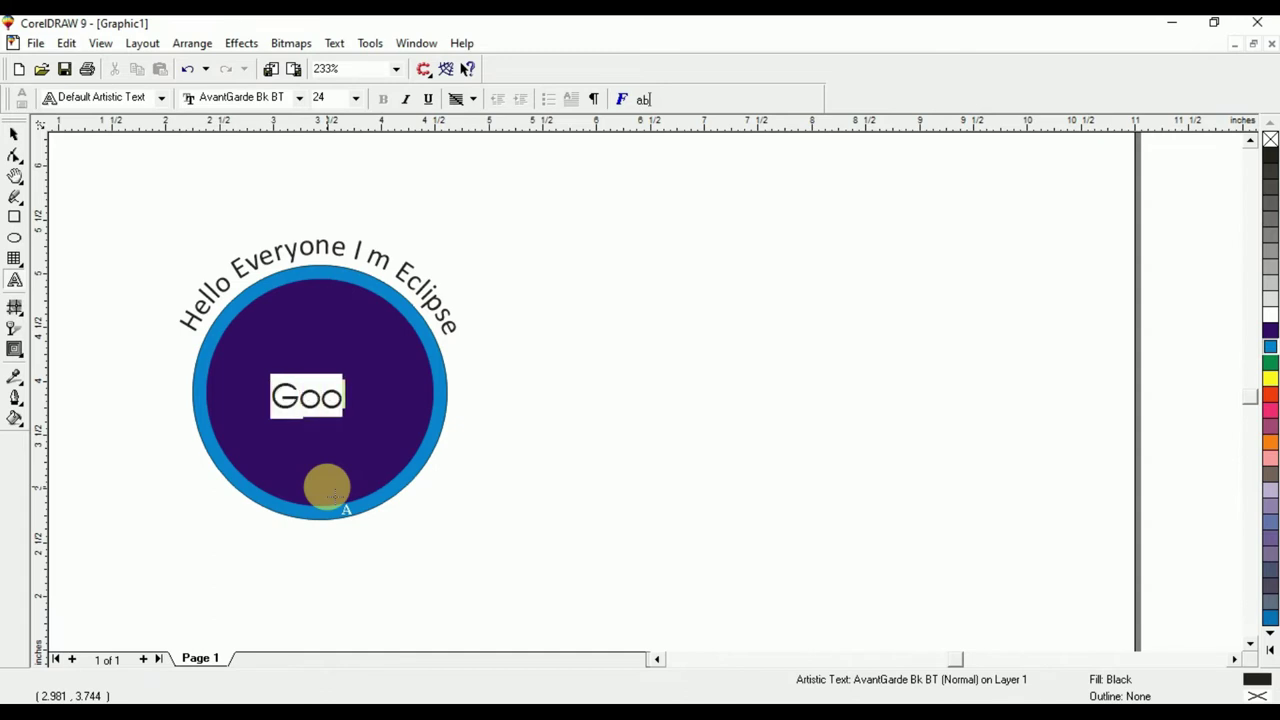
type("d Luck")
key("ctrl+space")
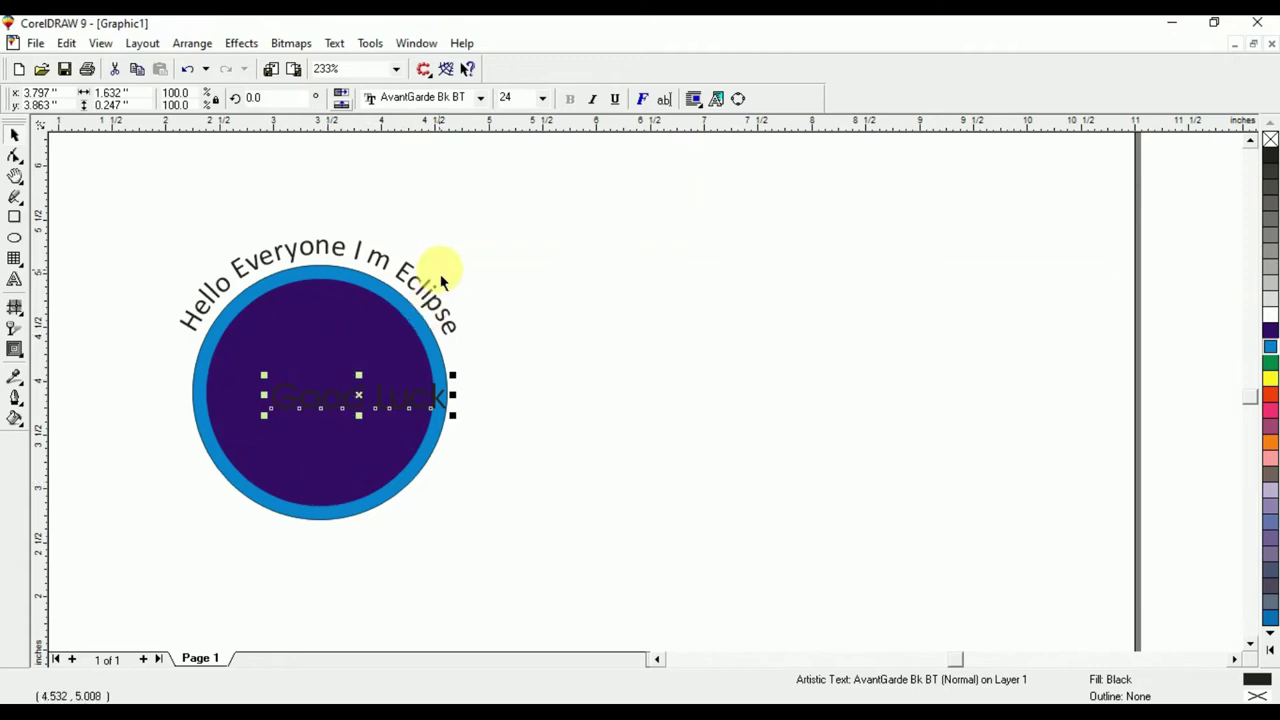
- Set the "Good Luck" text to the Calibri font and give it a white fill
left_click(478, 100)
left_click(481, 98)
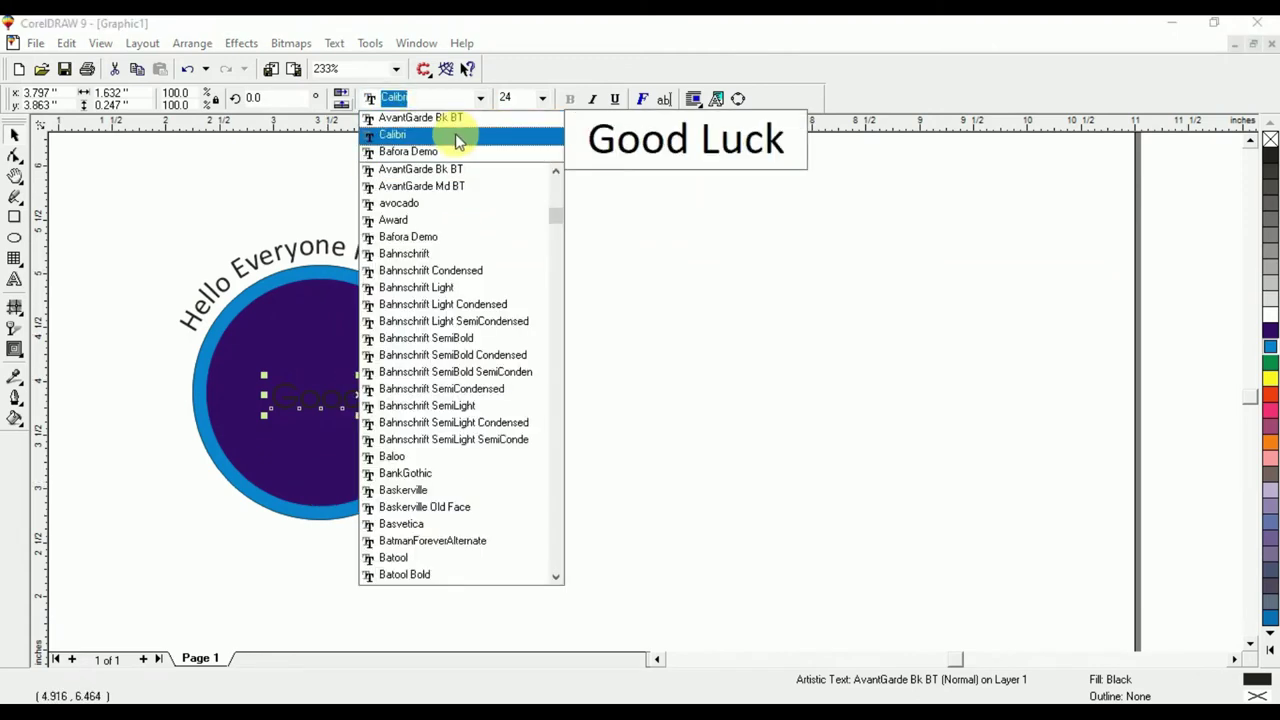
left_click(455, 136)
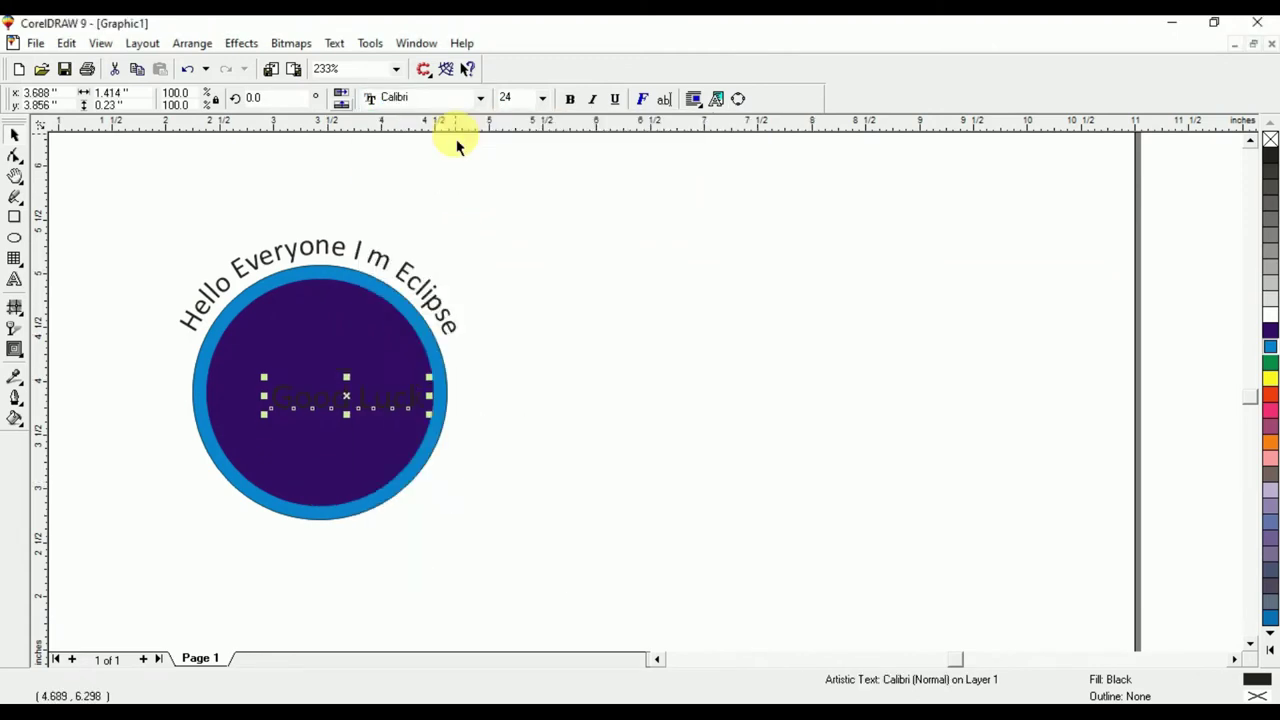
left_click(1267, 315)
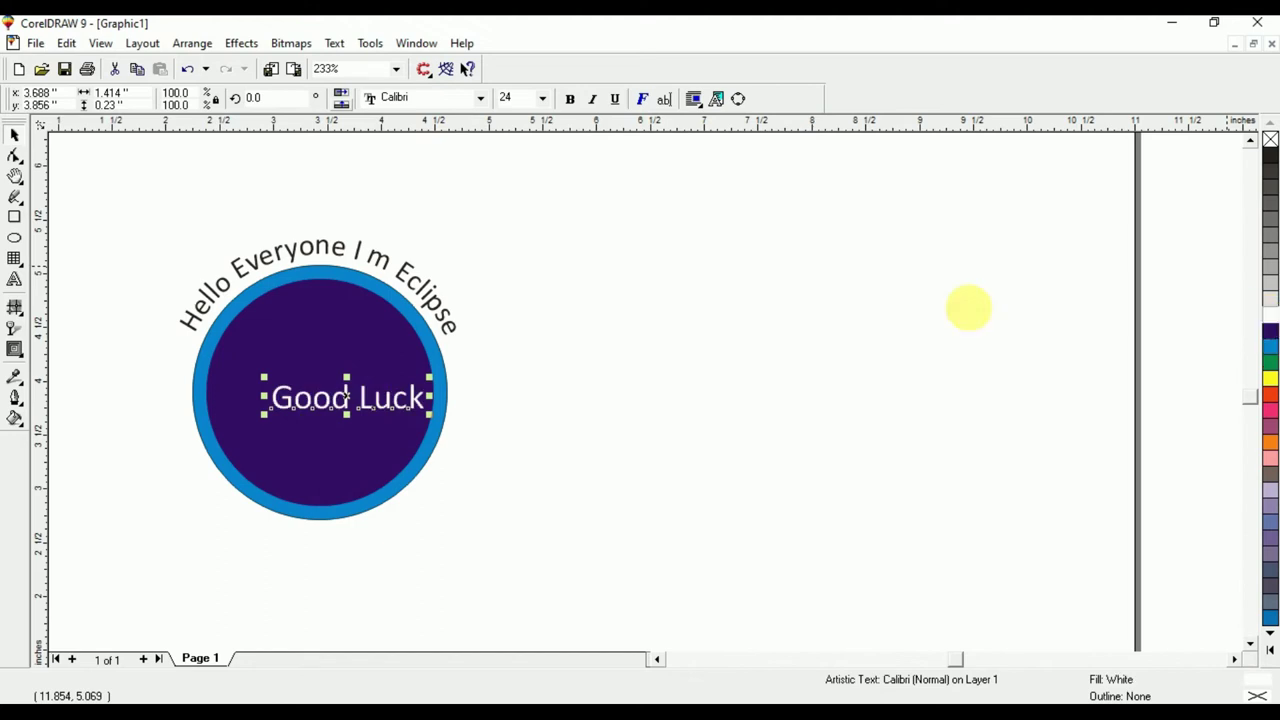
- Move the "Good Luck" text slightly left and up so it sits near the centre of the purple circle
left_click(330, 304)
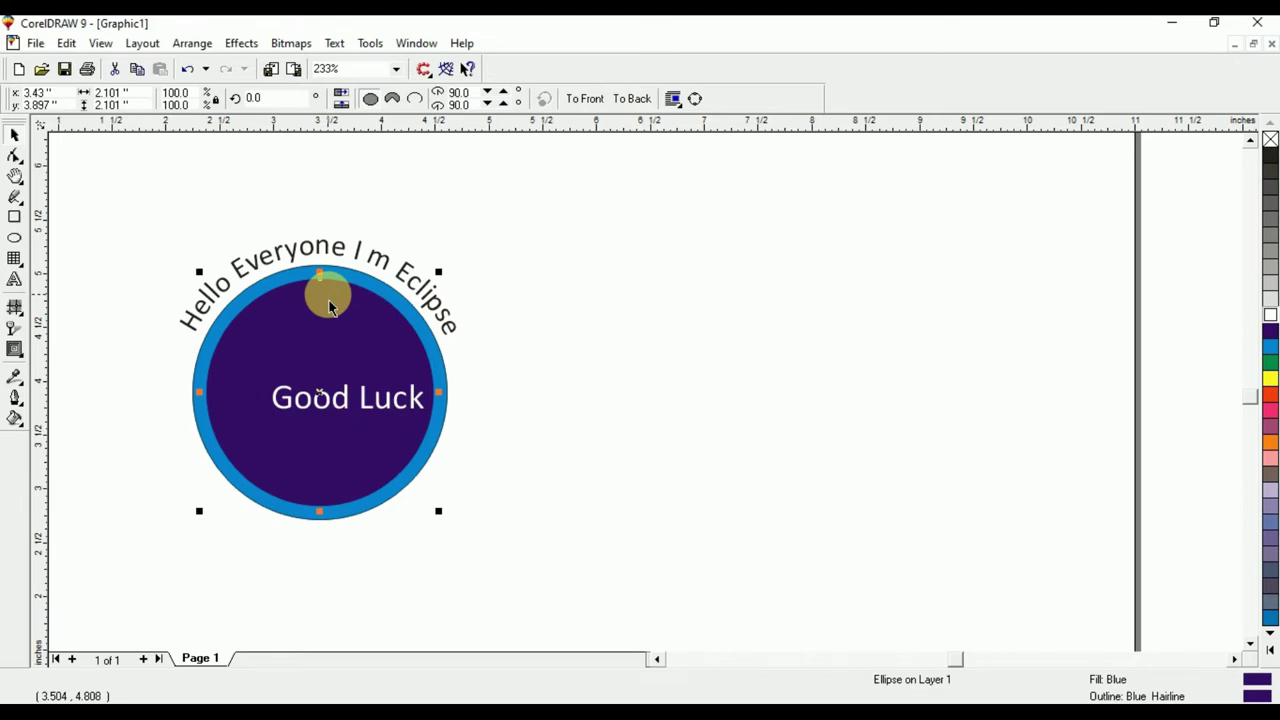
left_click(362, 400)
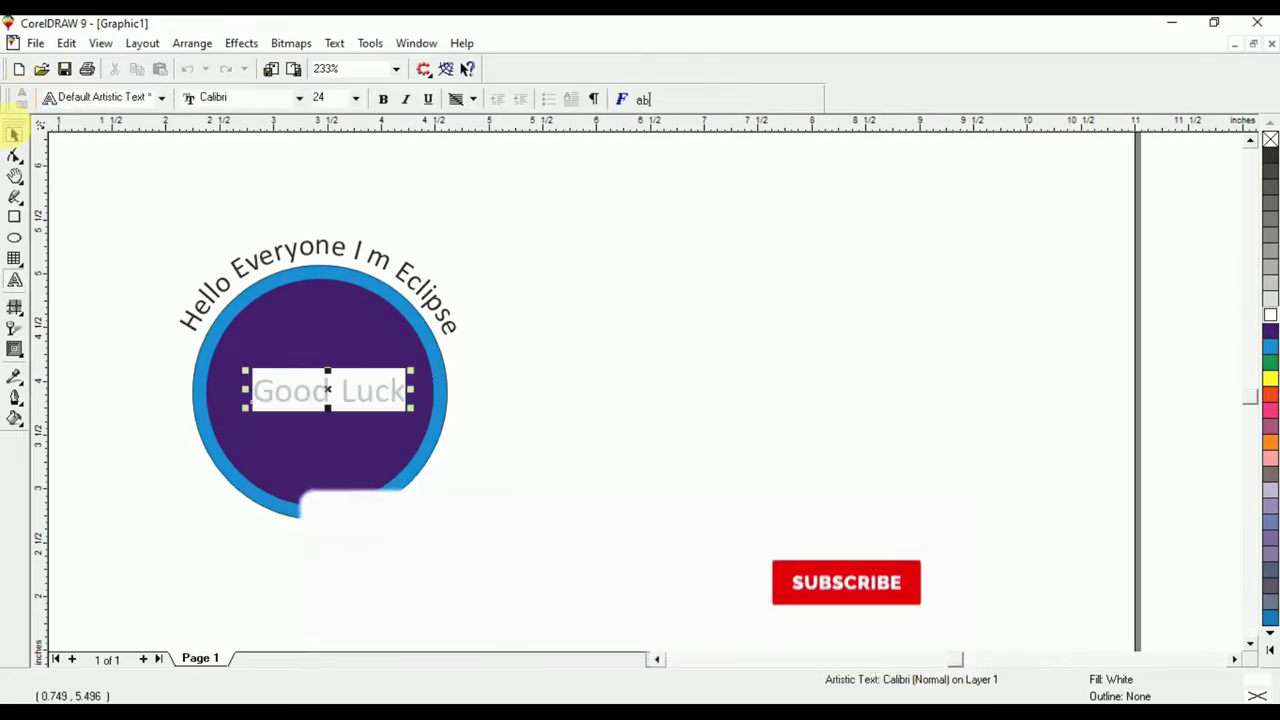
left_click(151, 331)
left_click(265, 392)
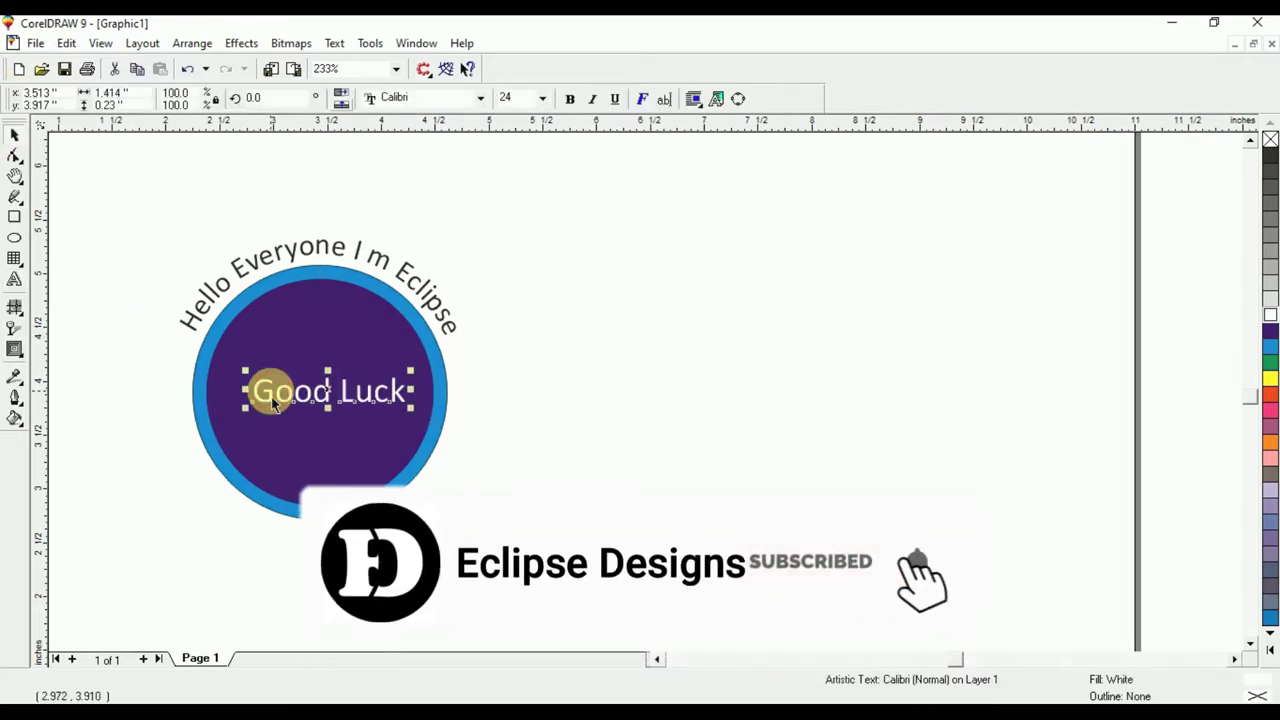
- Fit the "Good Luck" text to the path of the purple inner circle
left_click(336, 43)
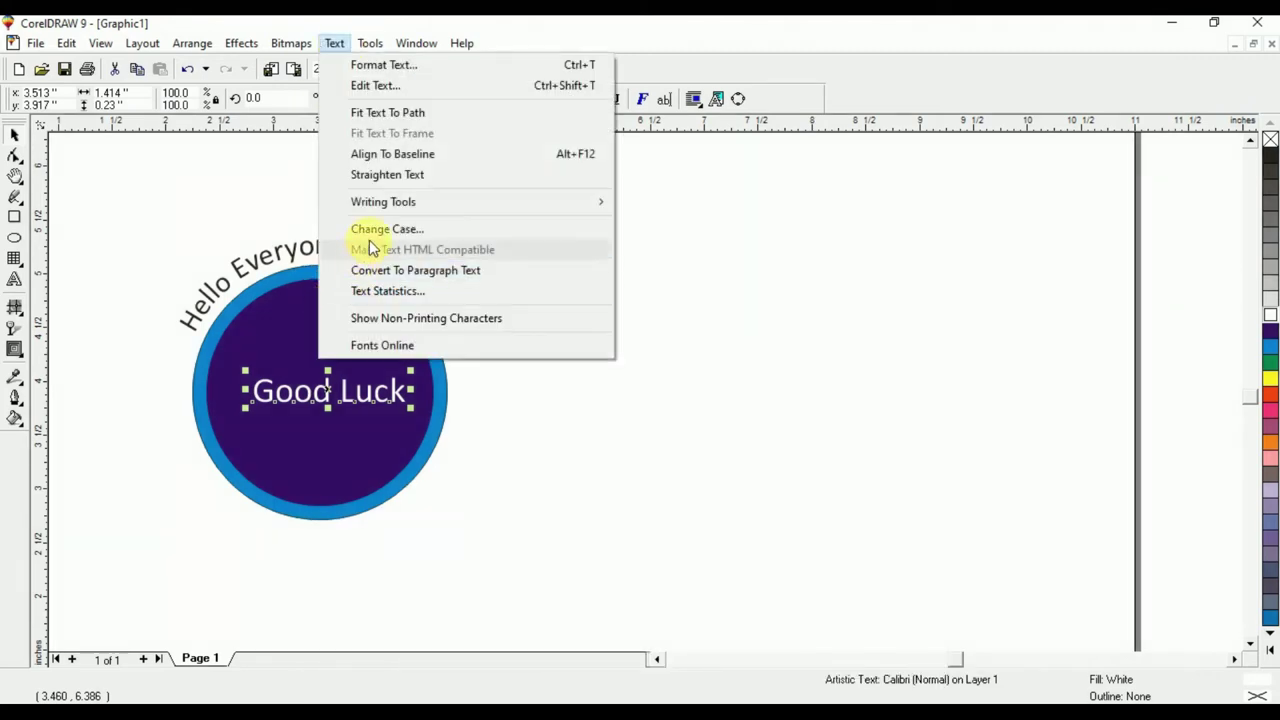
left_click(402, 112)
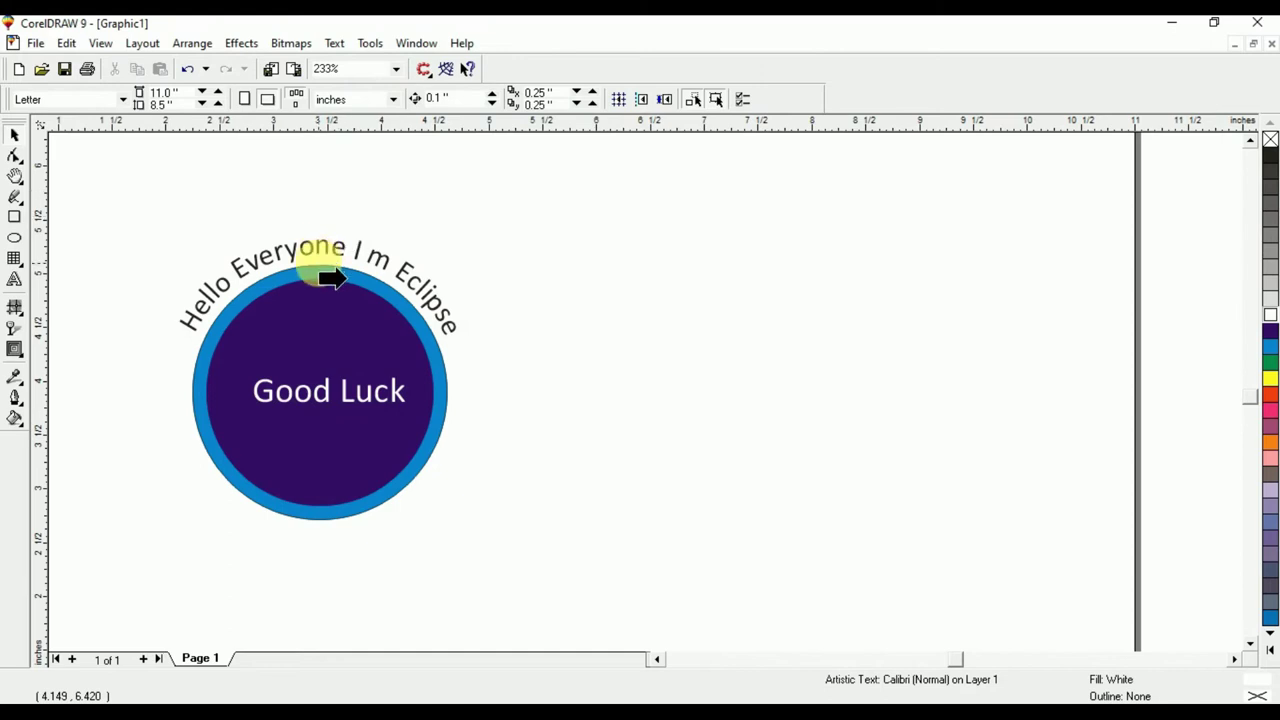
left_click(276, 496)
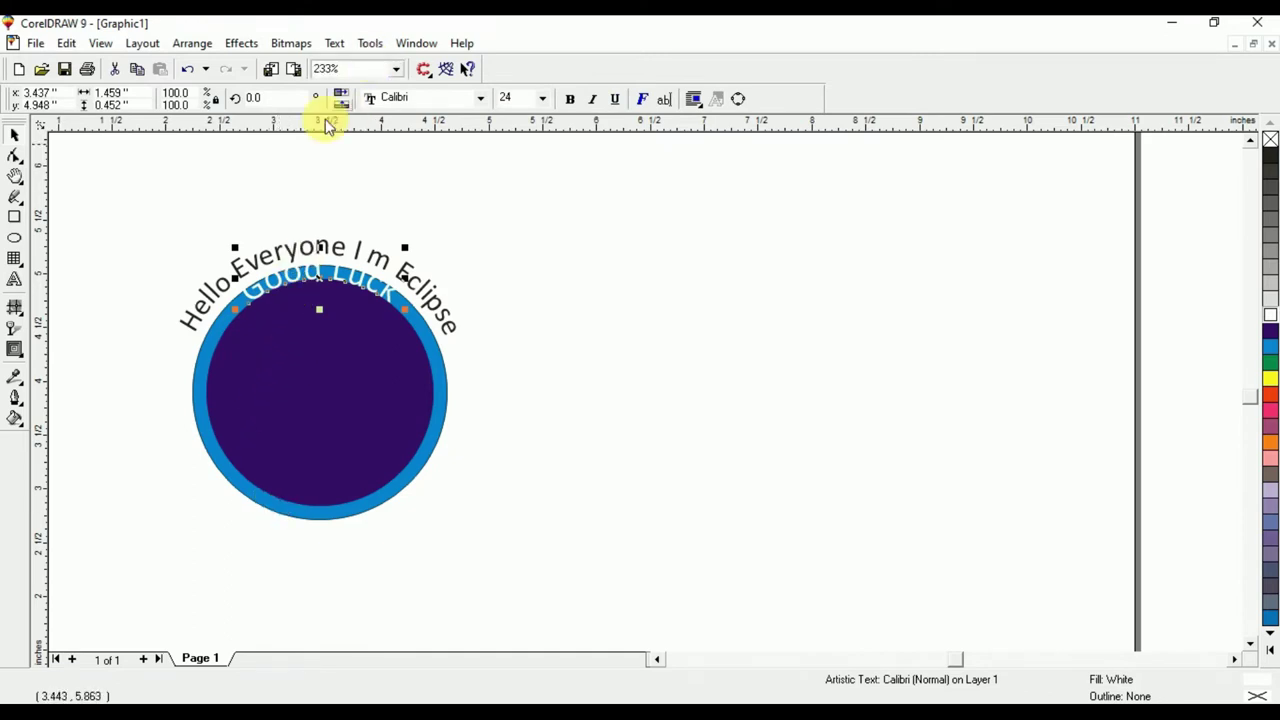
- Place the curved "Good Luck" text at the bottom of the purple circle and flip it to the inner side of the path
left_click(236, 225)
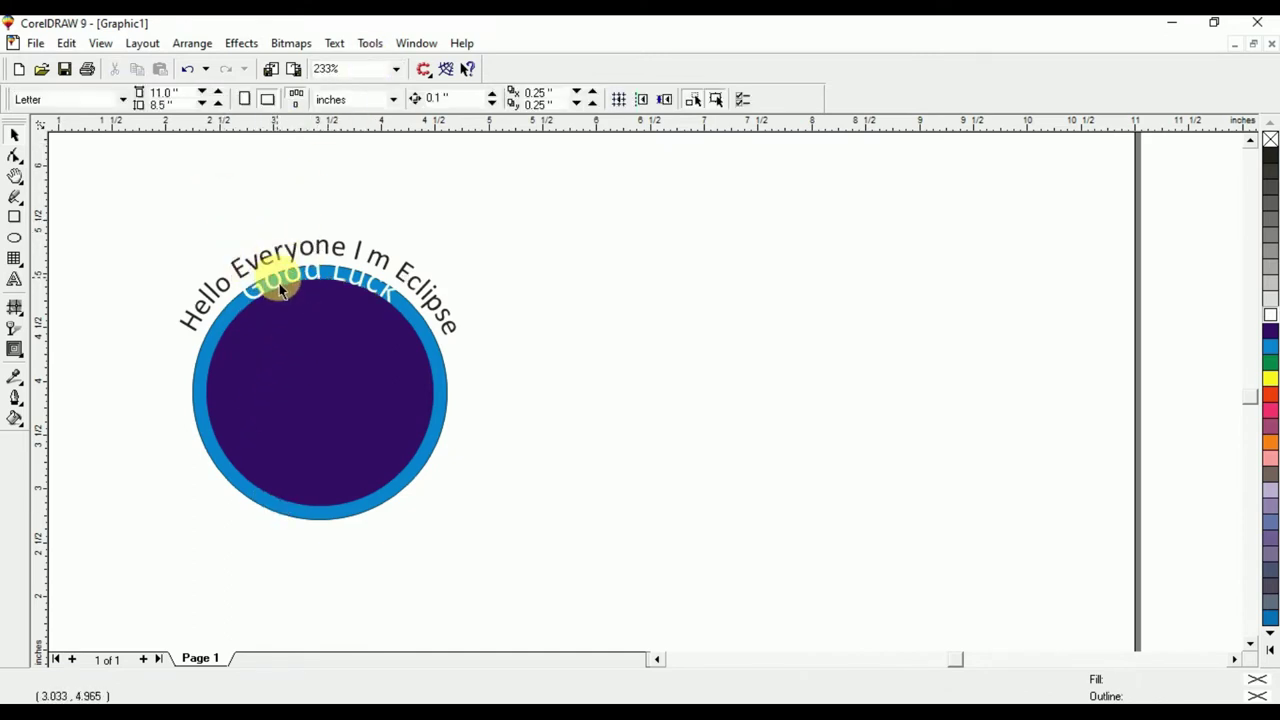
left_click(280, 289)
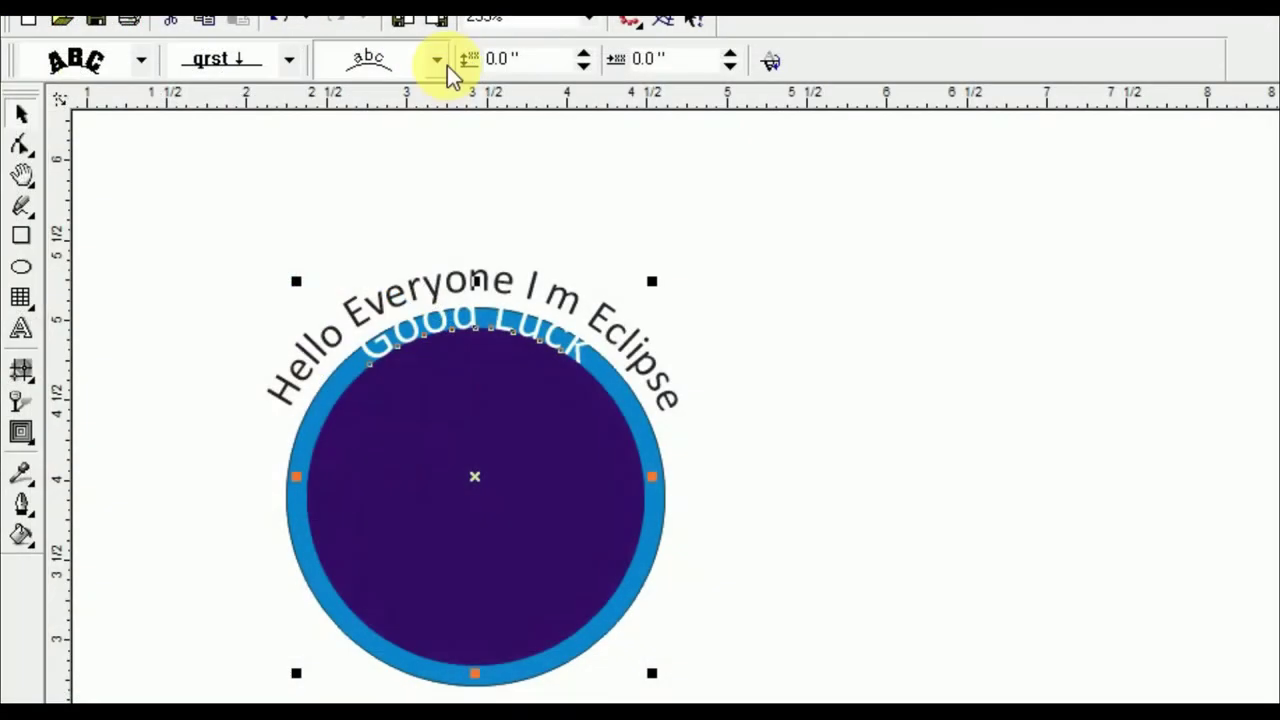
left_click(434, 60)
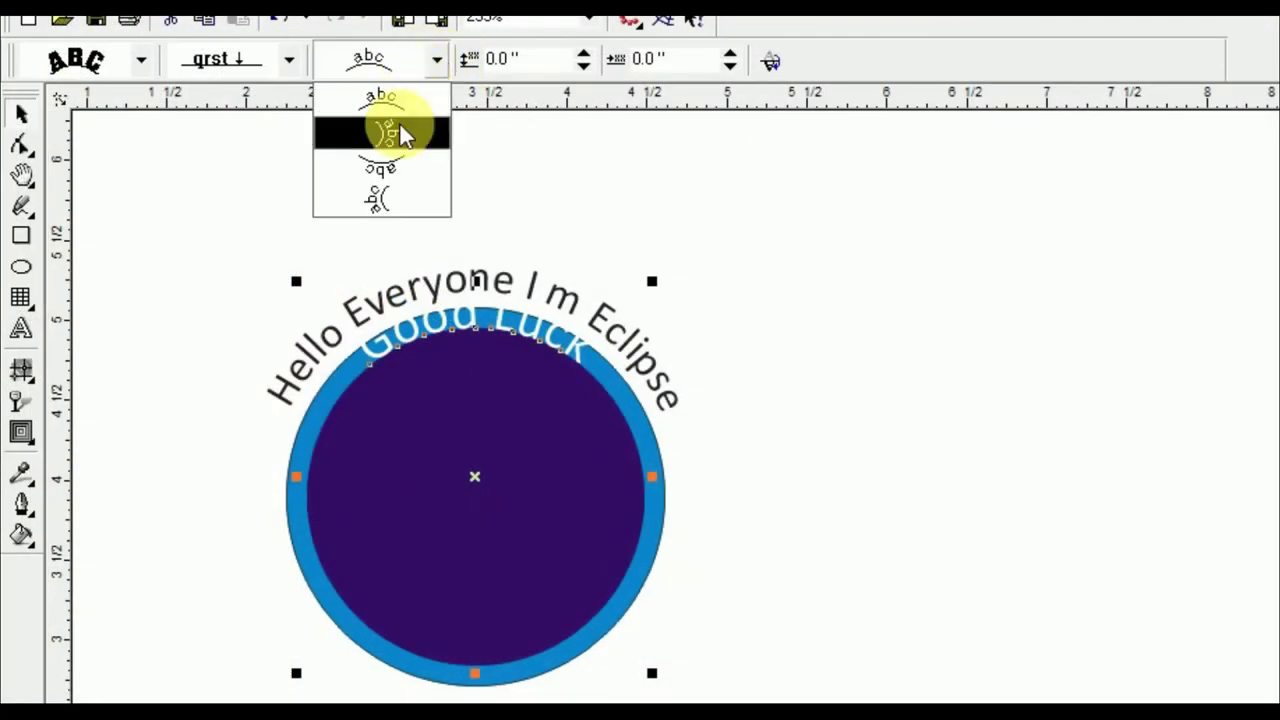
left_click(395, 166)
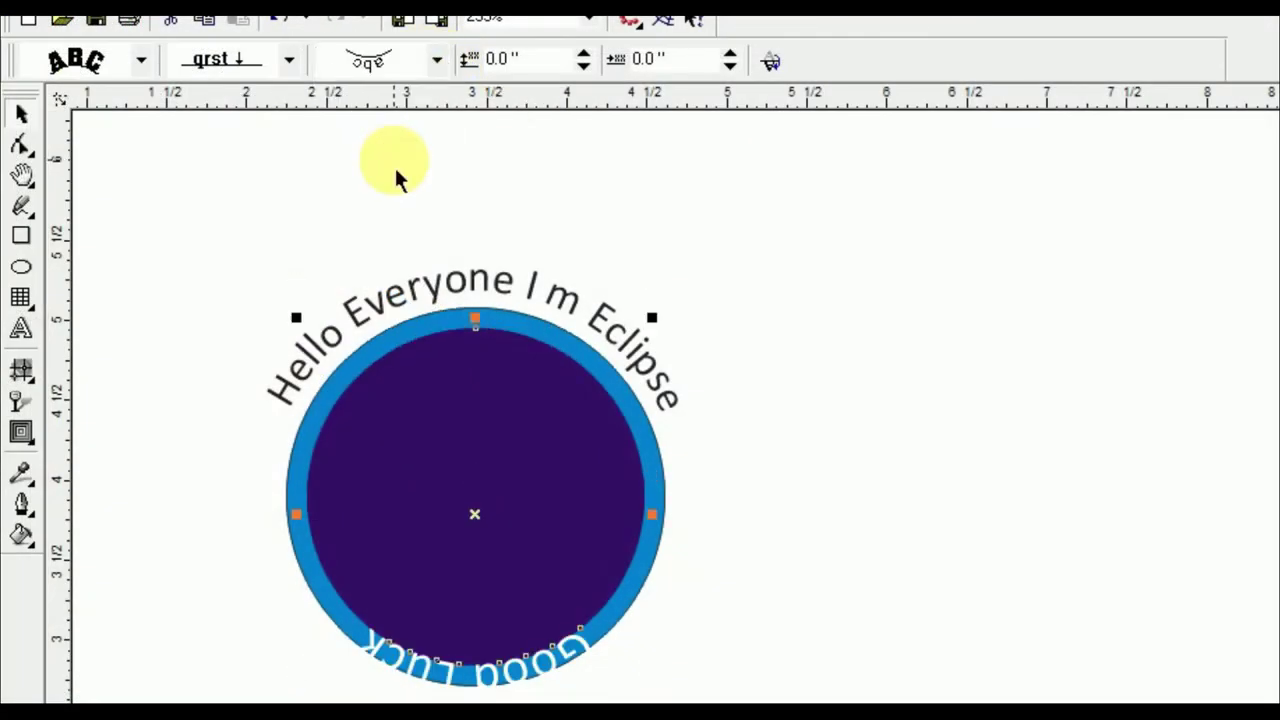
left_click(768, 66)
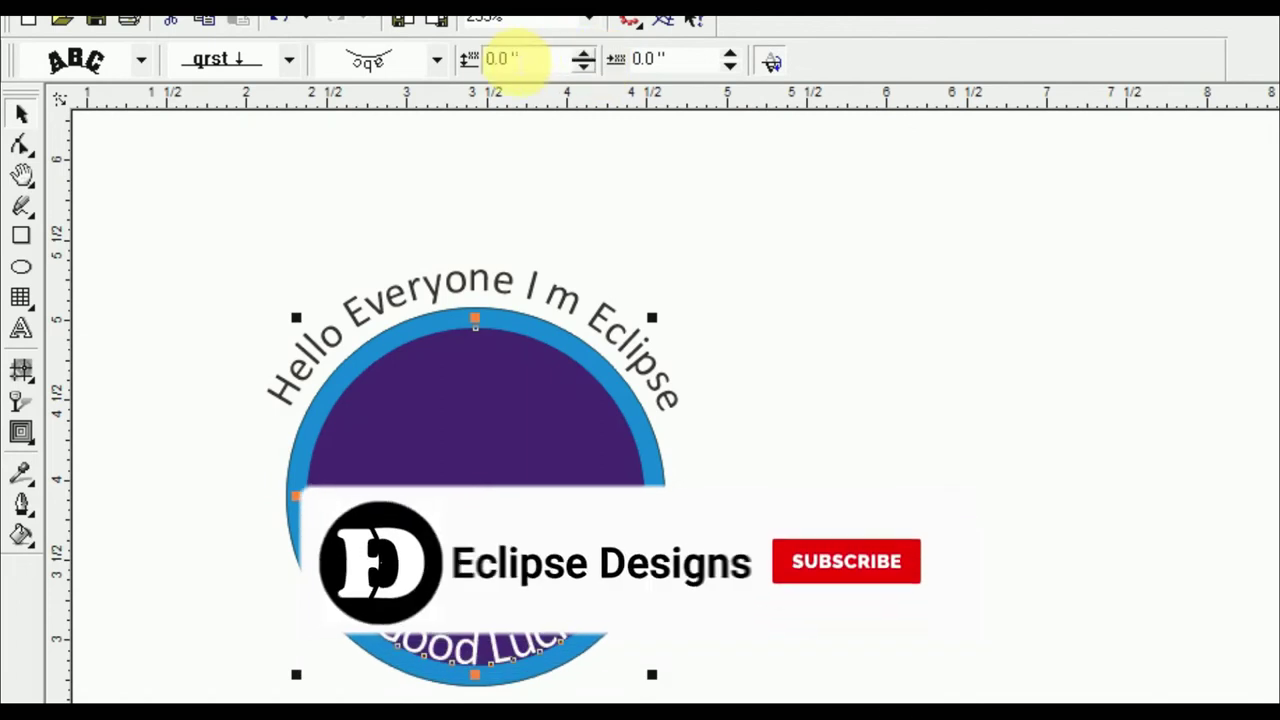
- Try a 0.05-inch horizontal offset on the curved "Good Luck" text and look through its orientation and vertical placement options
left_click(729, 55)
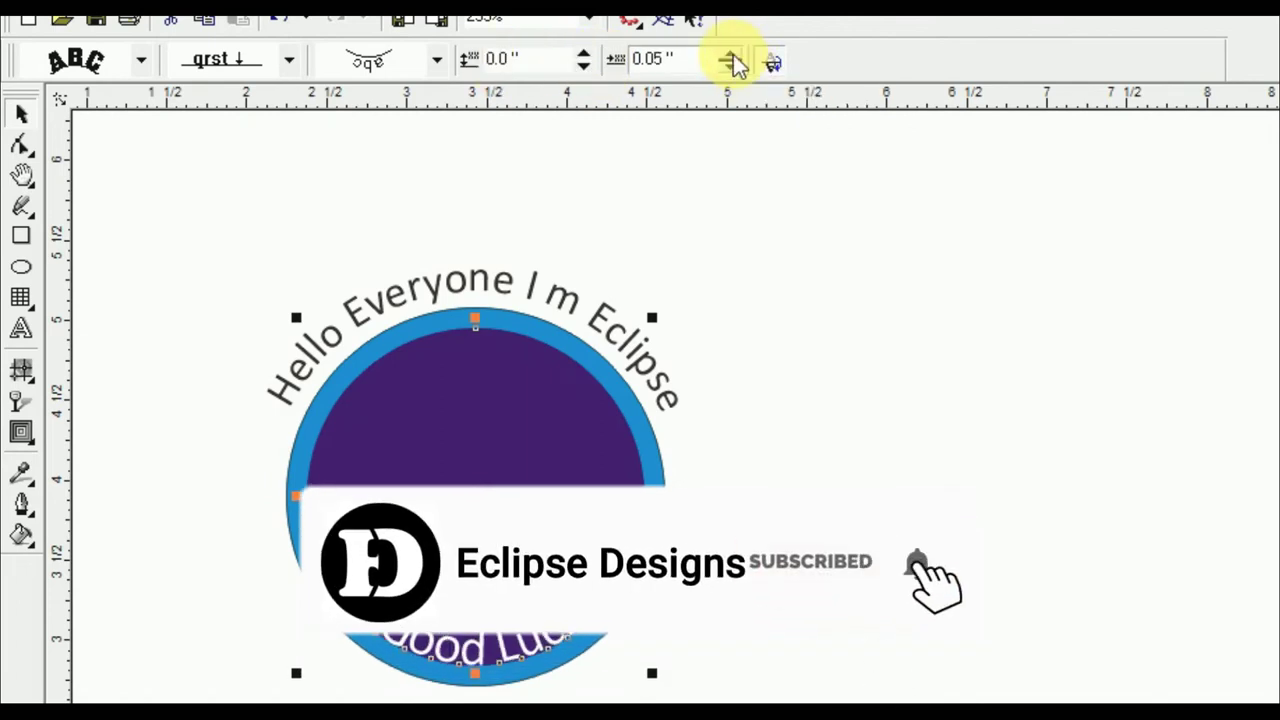
left_click(729, 66)
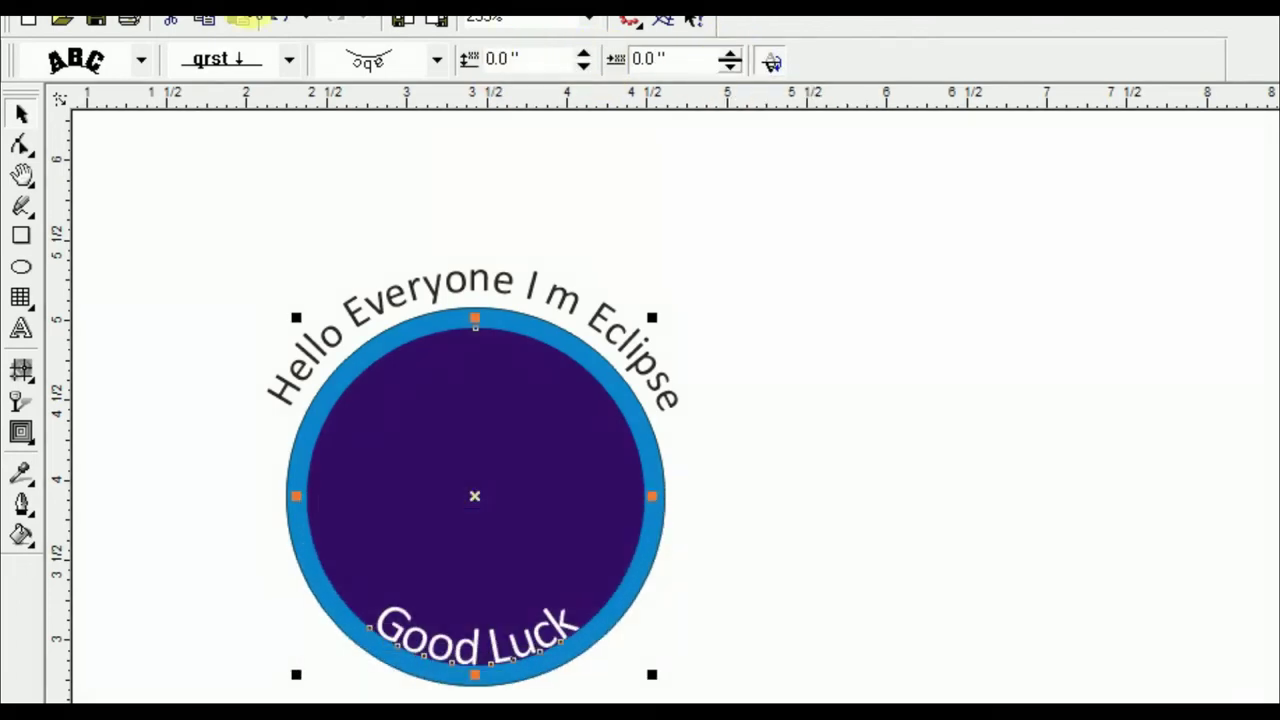
left_click(141, 62)
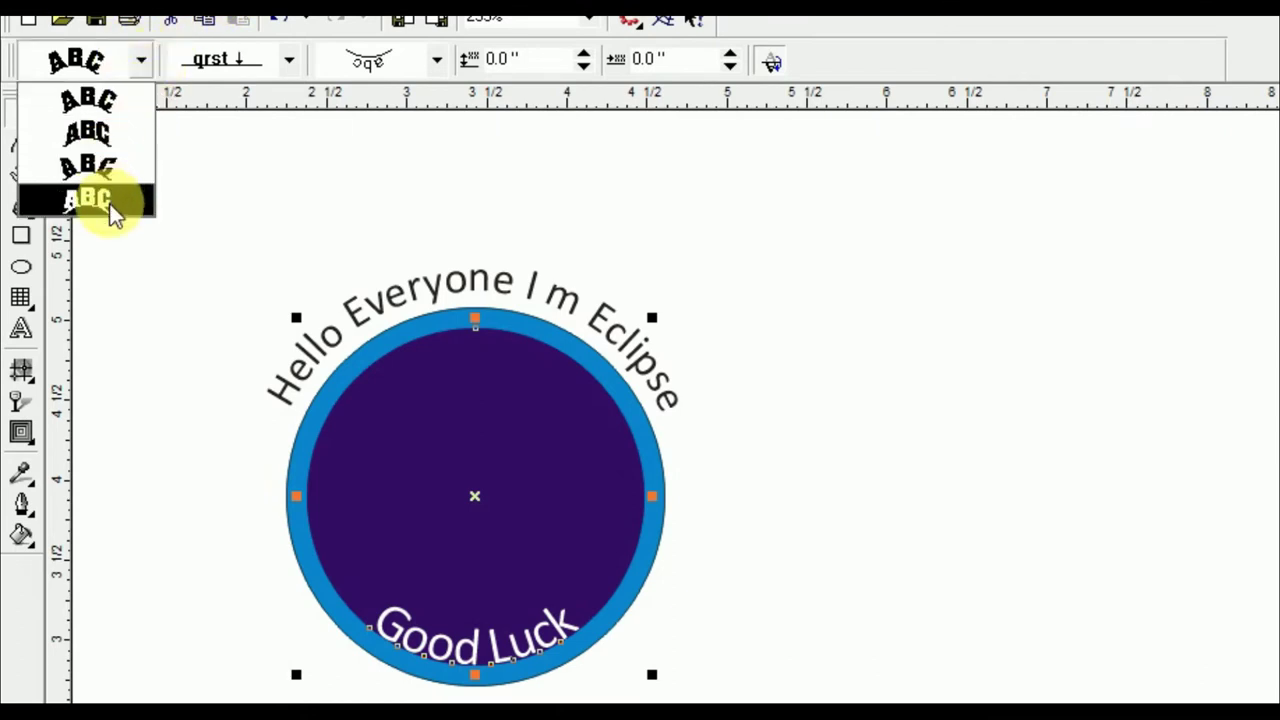
left_click(141, 62)
left_click(289, 60)
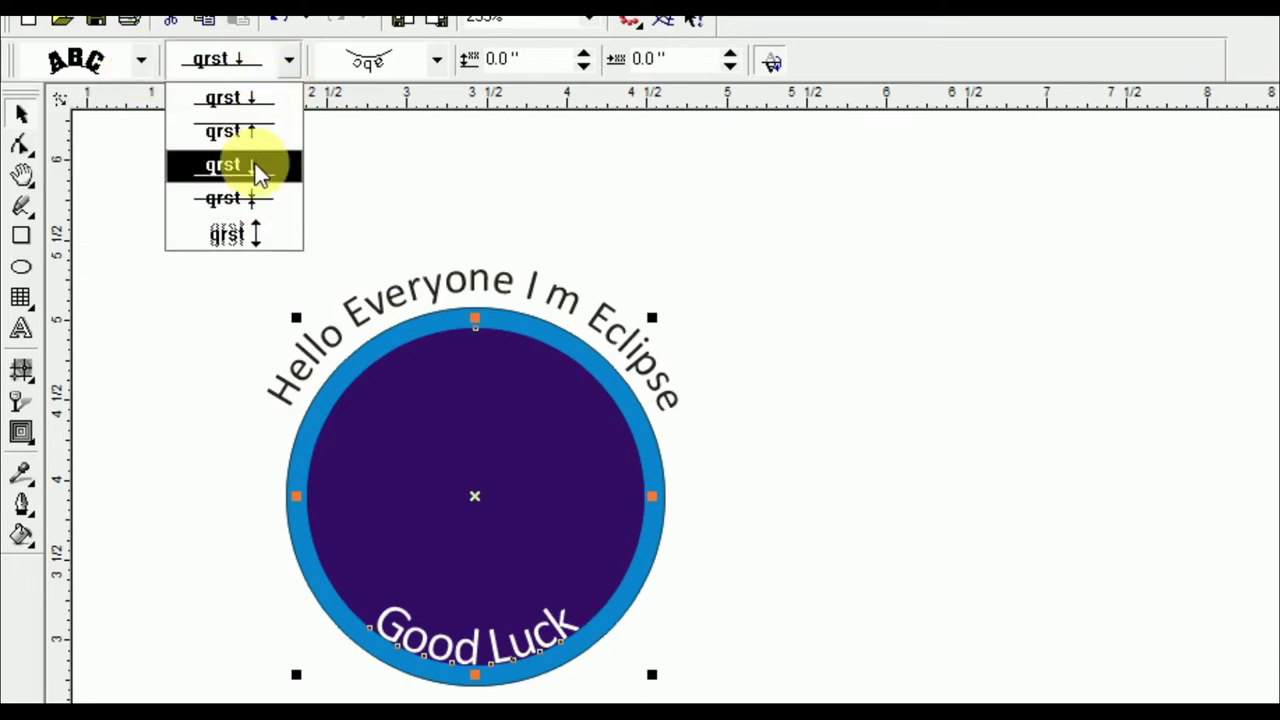
left_click(257, 180)
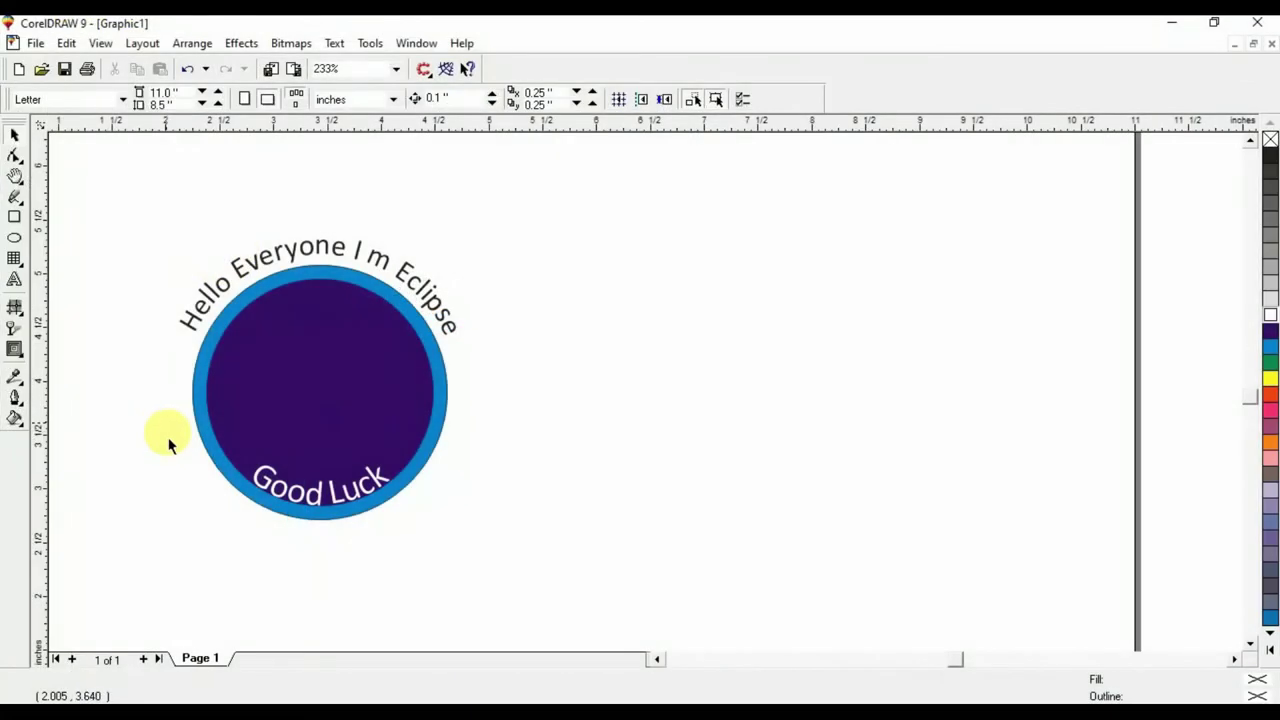
left_click_drag(125, 190, 514, 586)
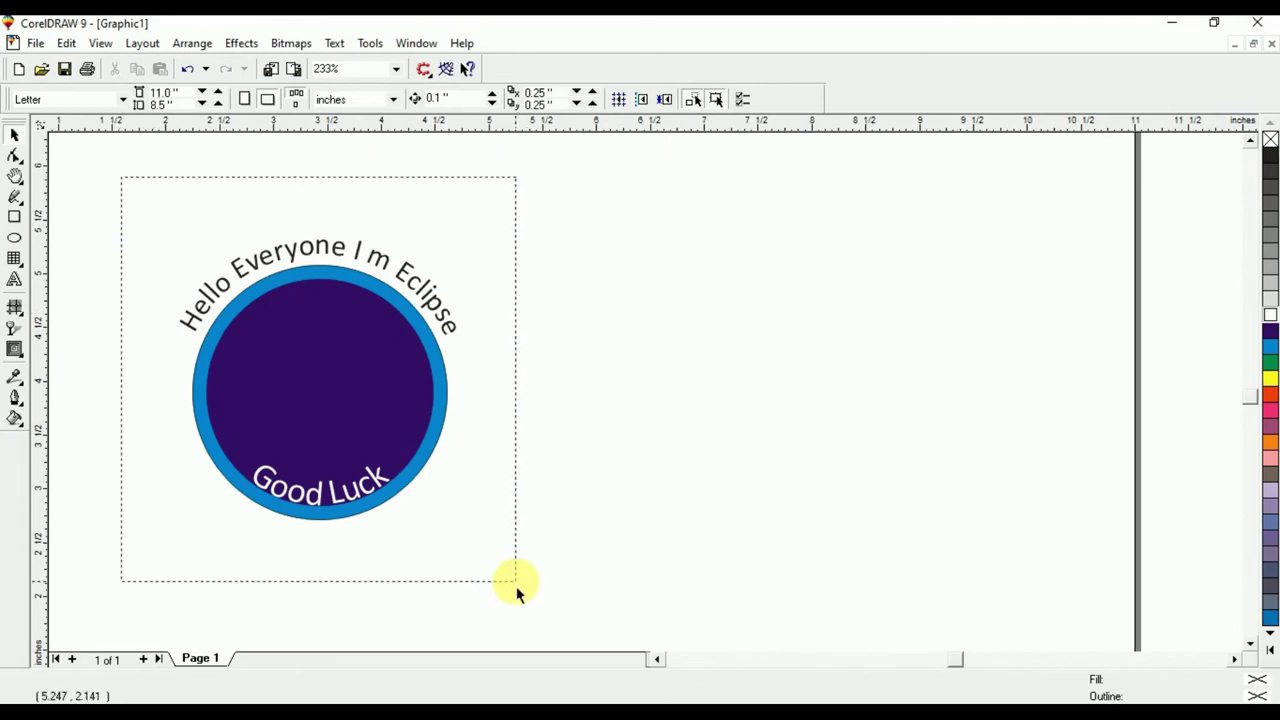
key("F5")
left_click(14, 138)
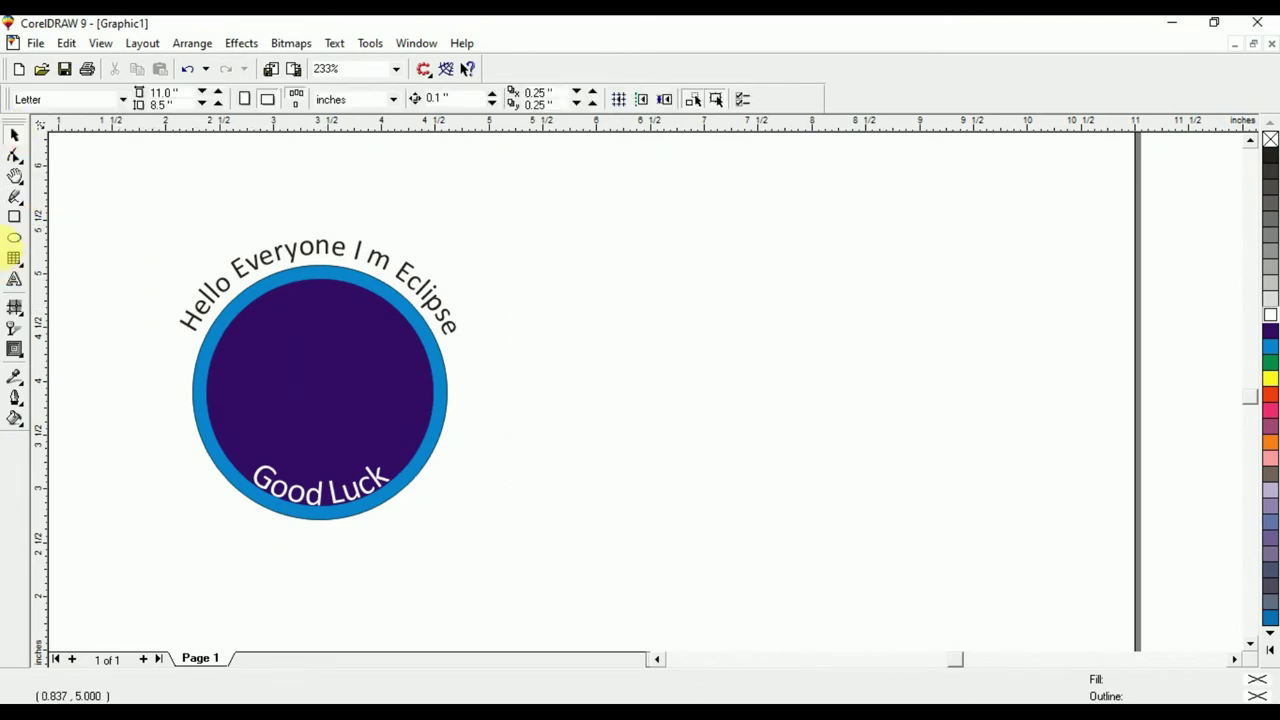
- Draw a straight horizontal freehand line about 4.63 inches long to the right of the circles
left_click(15, 199)
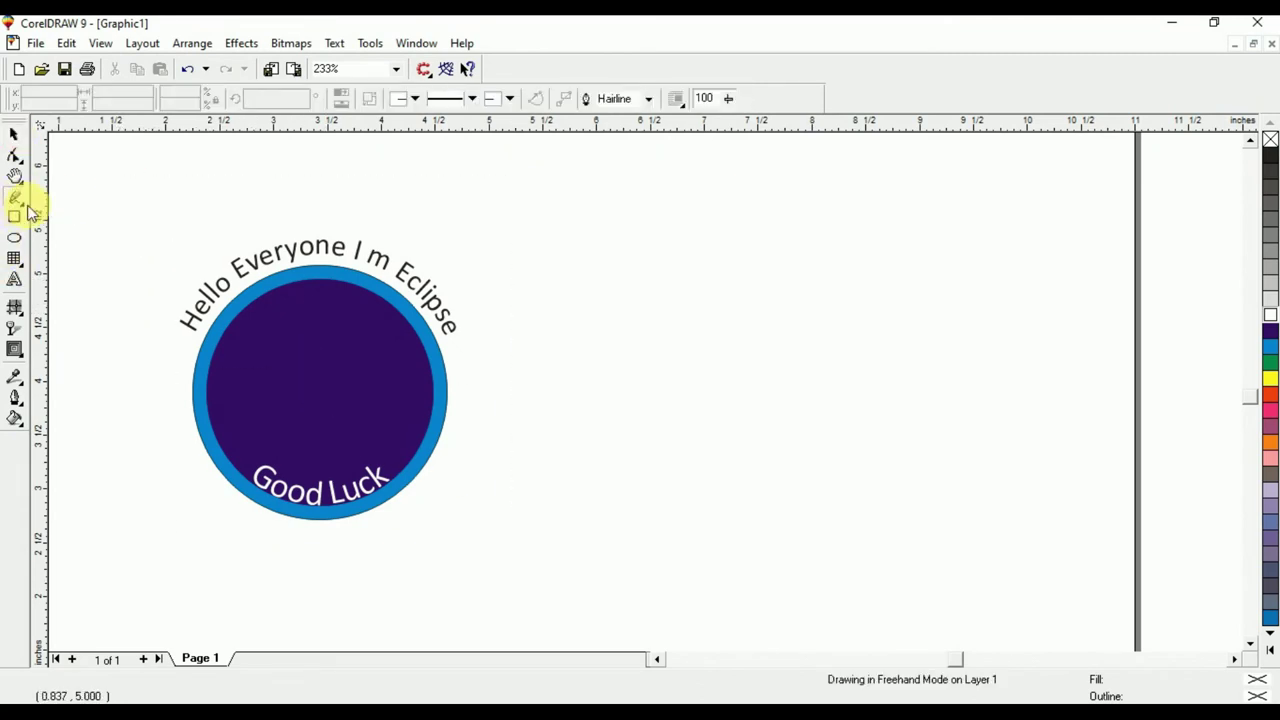
left_click(544, 322)
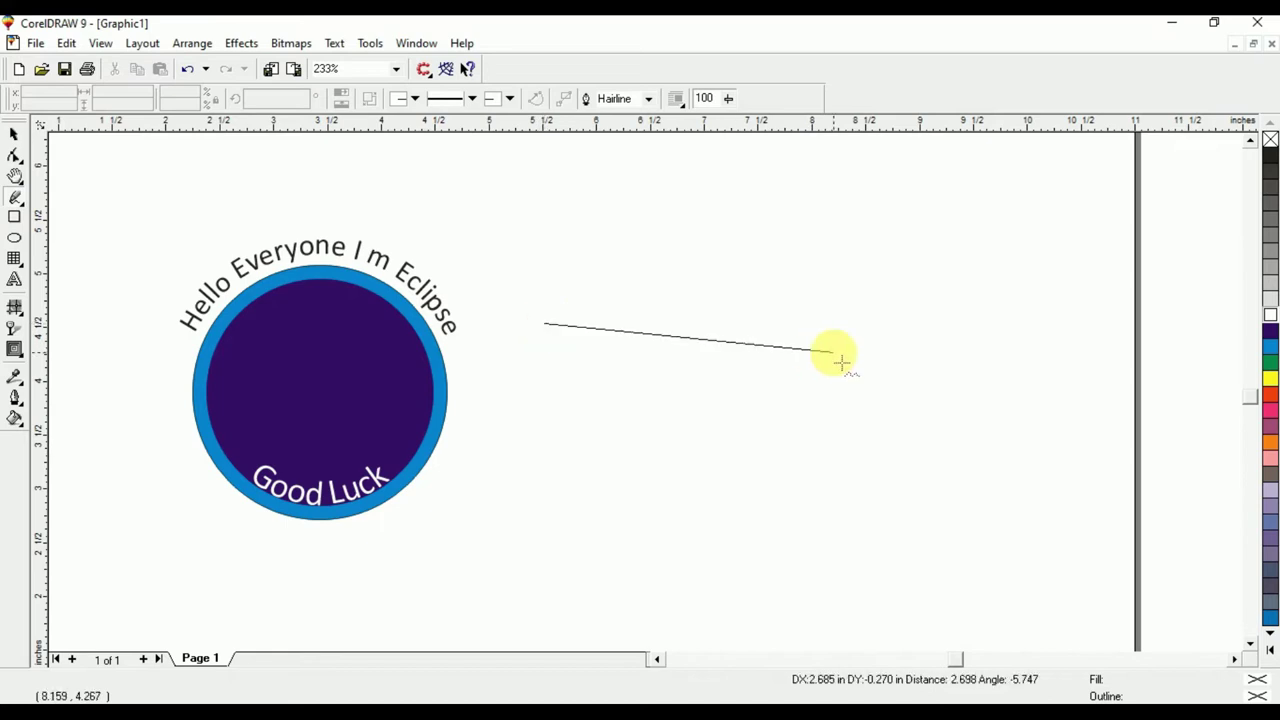
left_click(1051, 322)
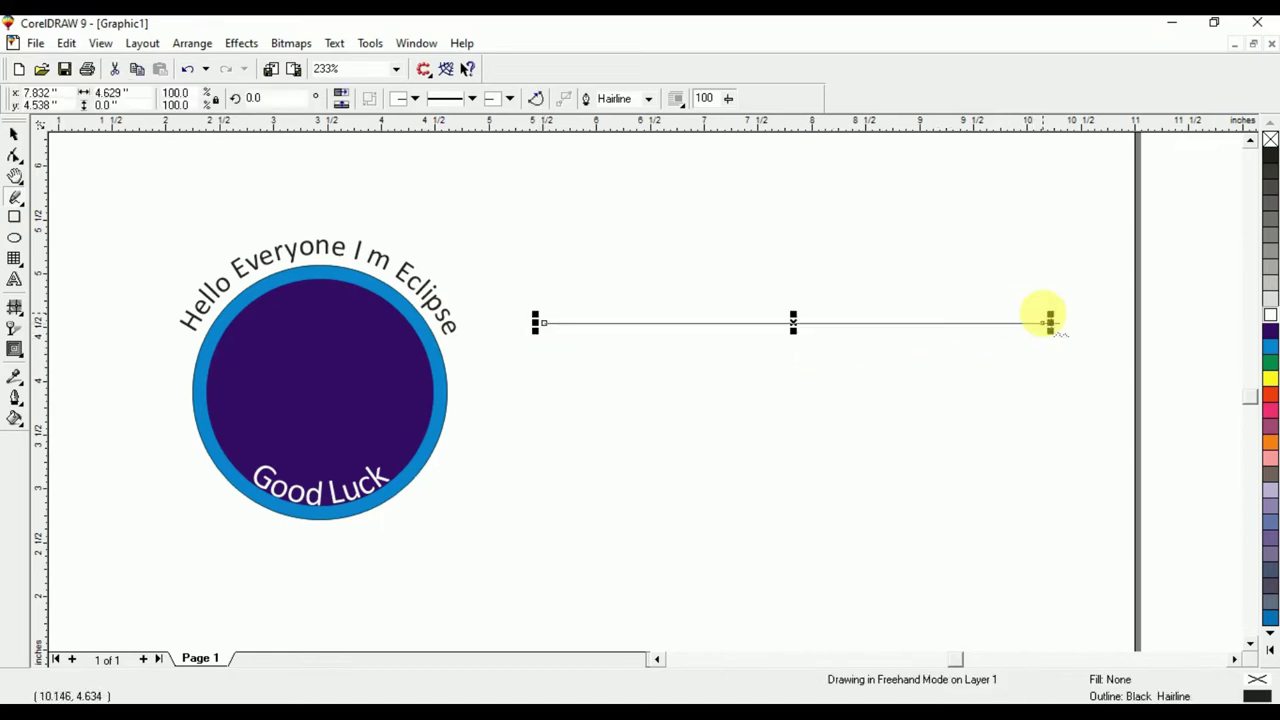
key("space")
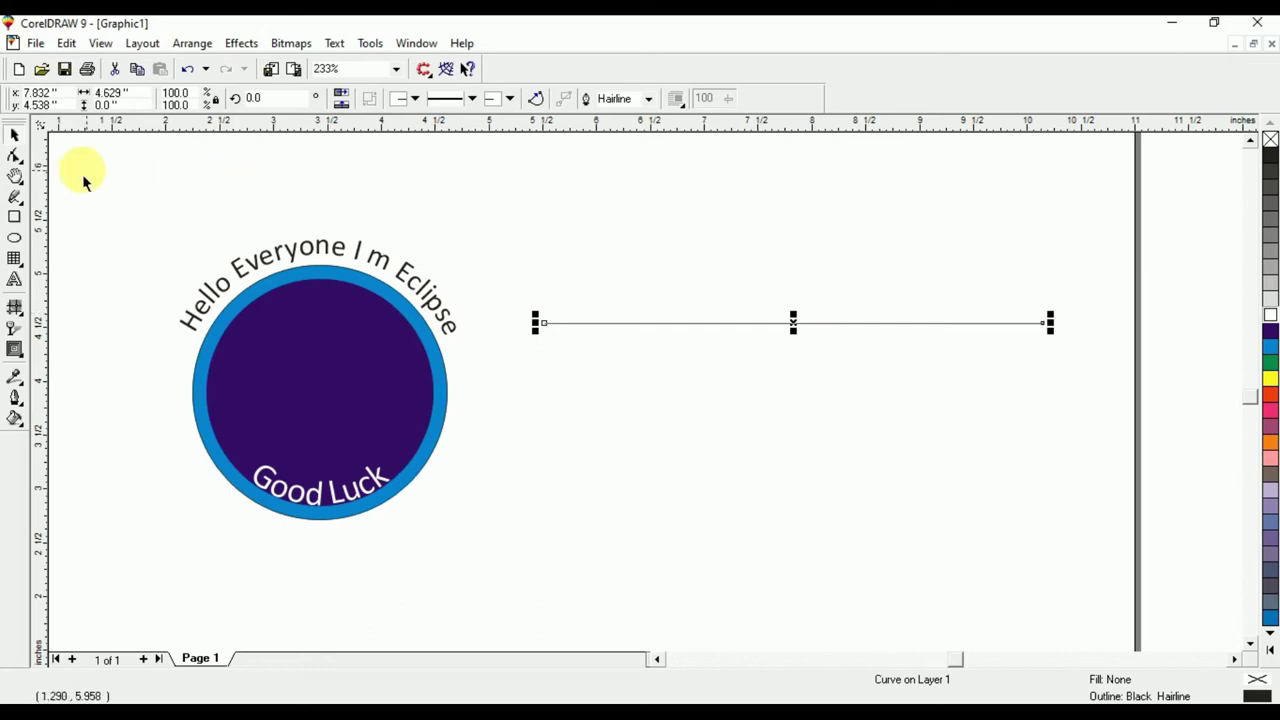
- Convert the horizontal line to a curve and bend it into an S-shaped wave, rising at its left half and dipping at its right
left_click(16, 157)
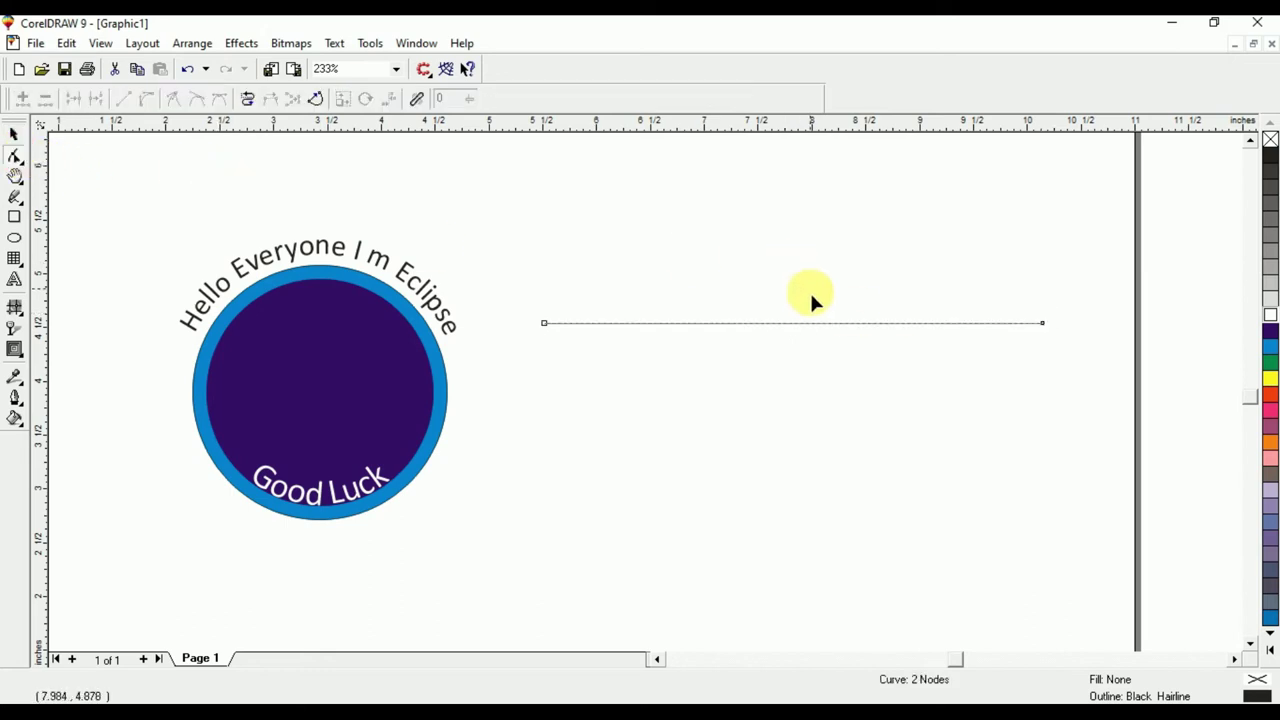
right_click(801, 322)
left_click(820, 404)
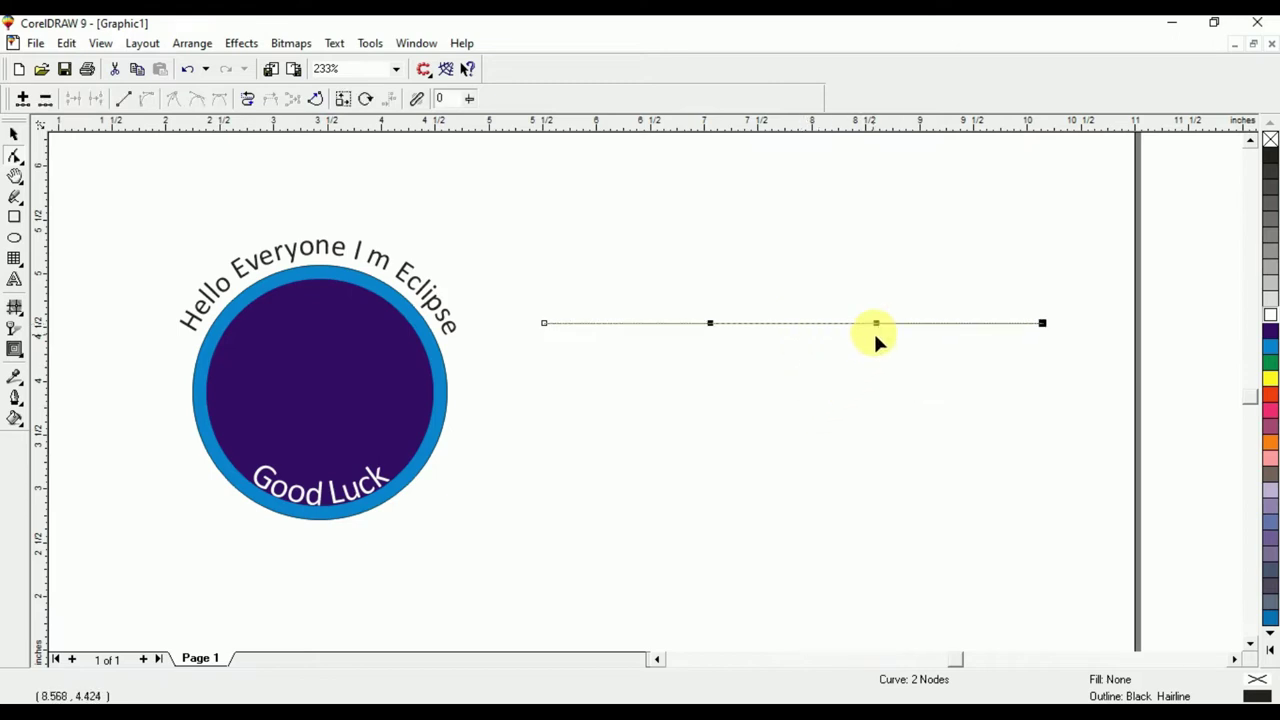
left_click_drag(876, 323, 885, 414)
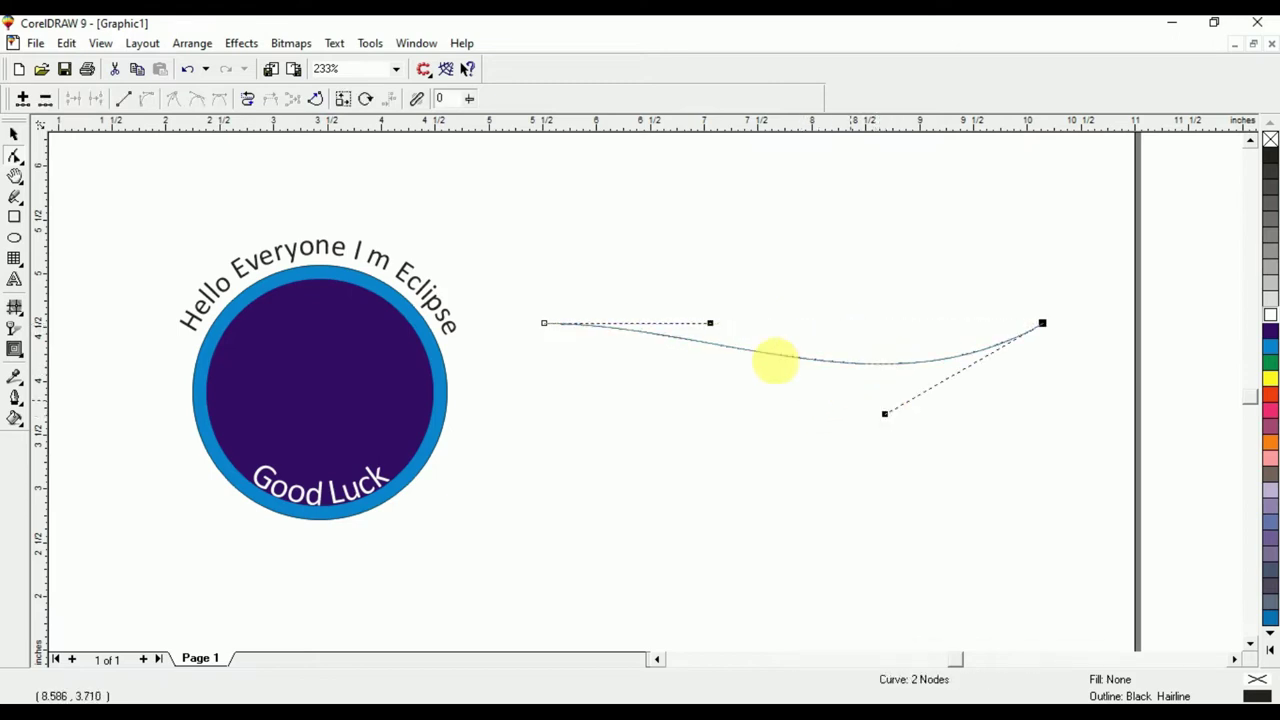
left_click_drag(710, 323, 733, 214)
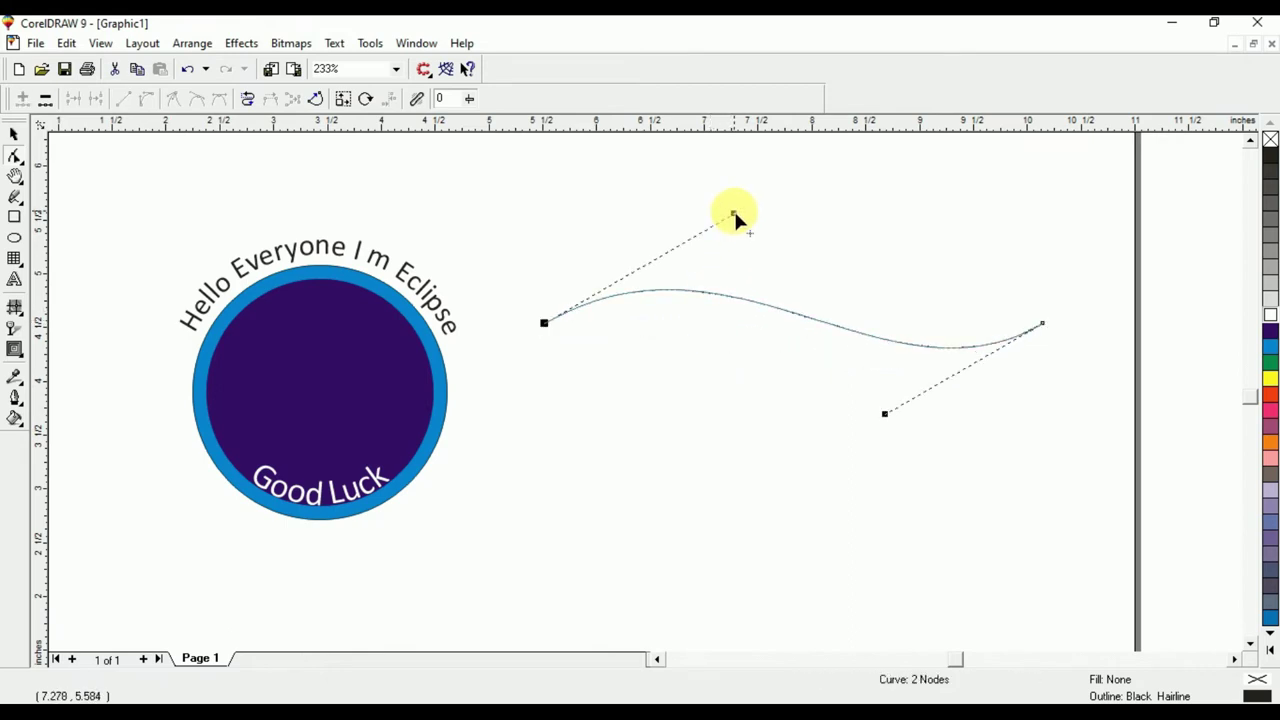
- Add the artistic text "Hello I m from Pakistan, and you?" below the wavy curve
key("space")
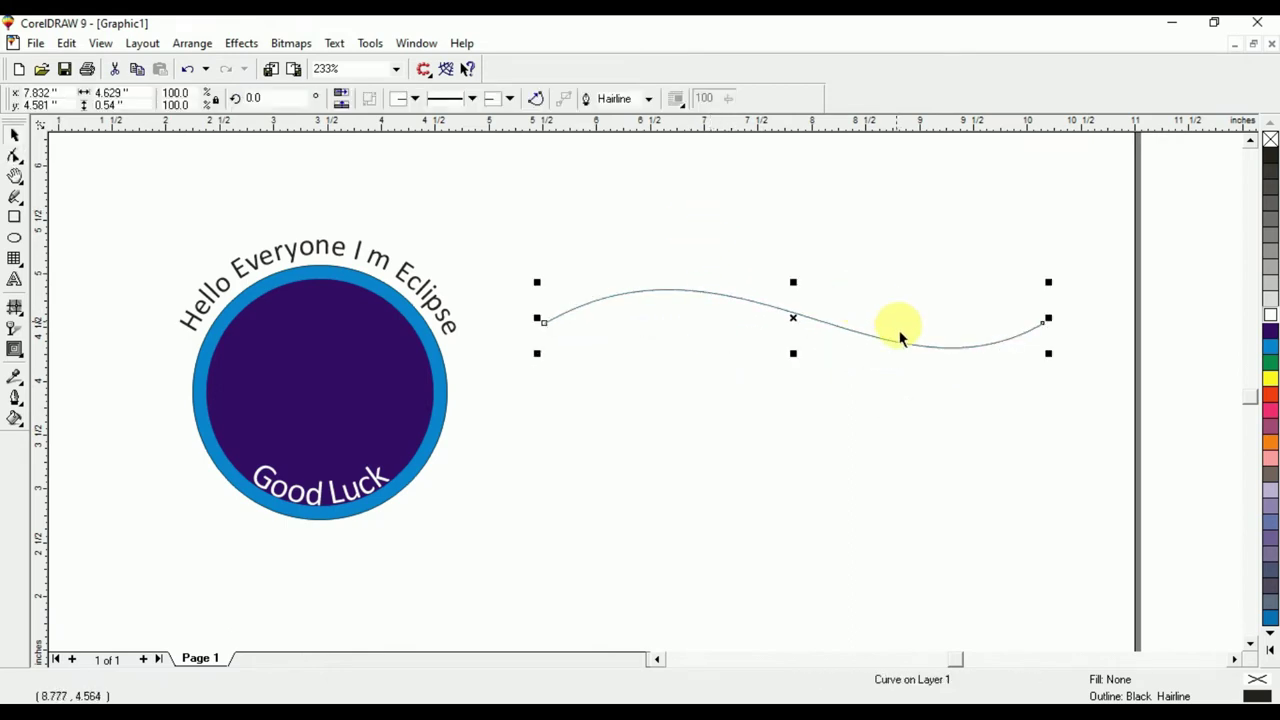
left_click(14, 279)
left_click(588, 478)
type("Hel")
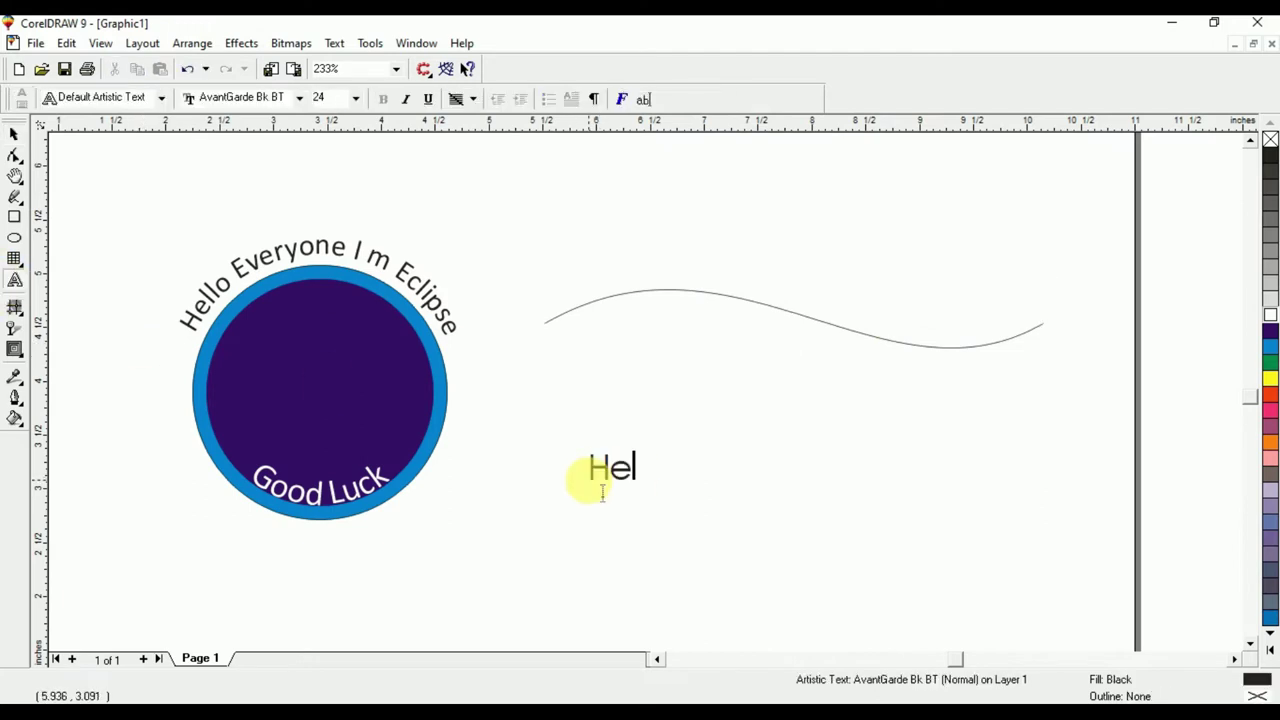
type("lo I m from Paksital")
key("BackSpace")
key("BackSpace")
key("BackSpace")
key("BackSpace")
key("BackSpace")
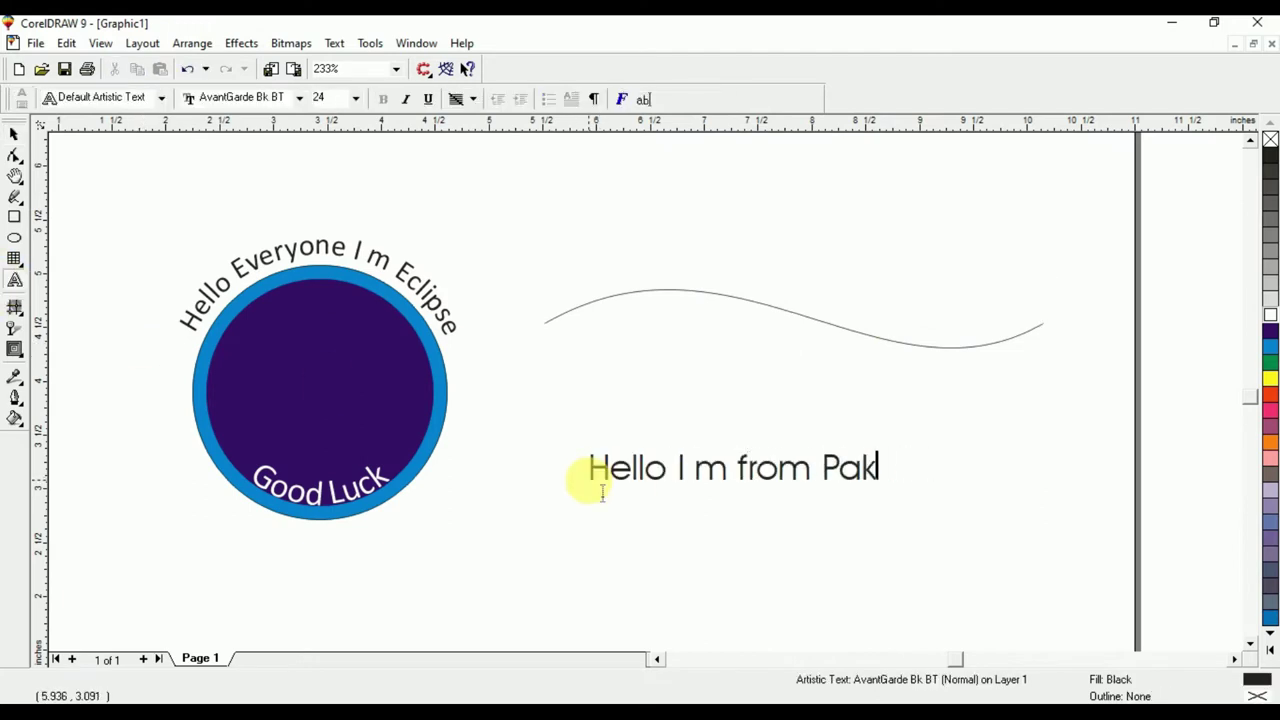
type("istan, and yo")
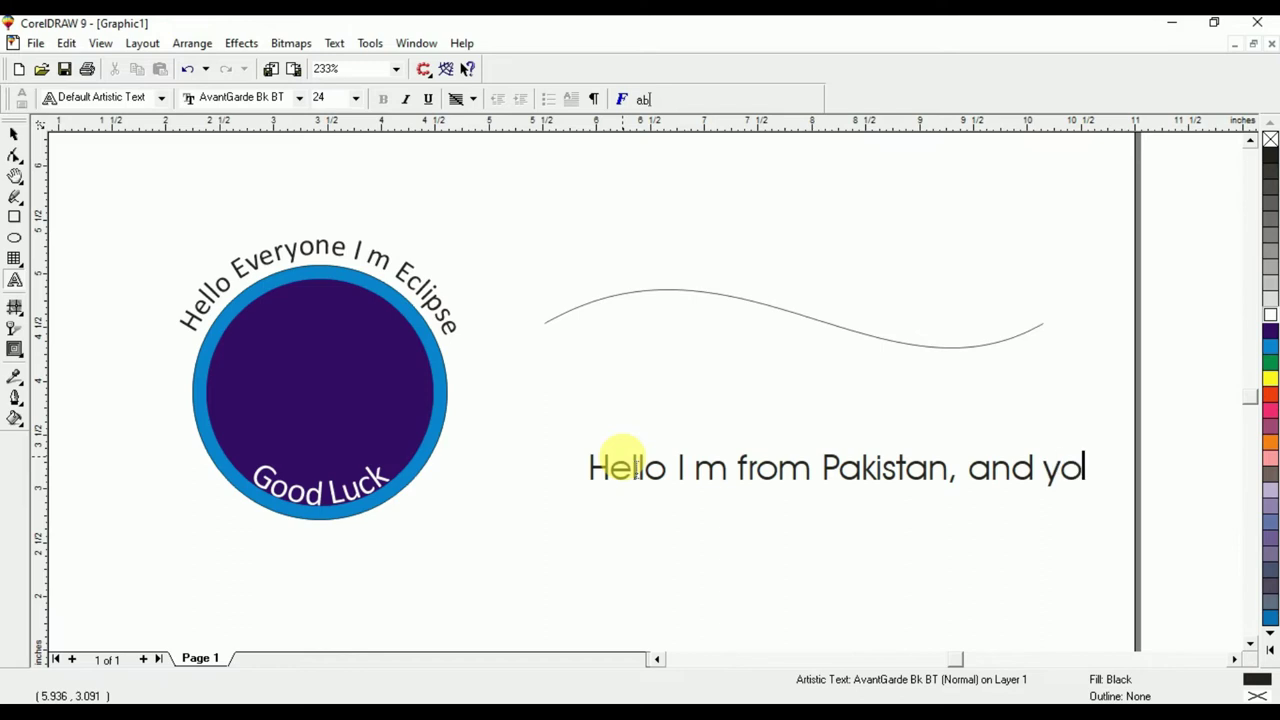
type("u?")
key("ctrl+space")
- Set the new sentence's font to Calibri and fit the text to the wavy curve
left_click(480, 97)
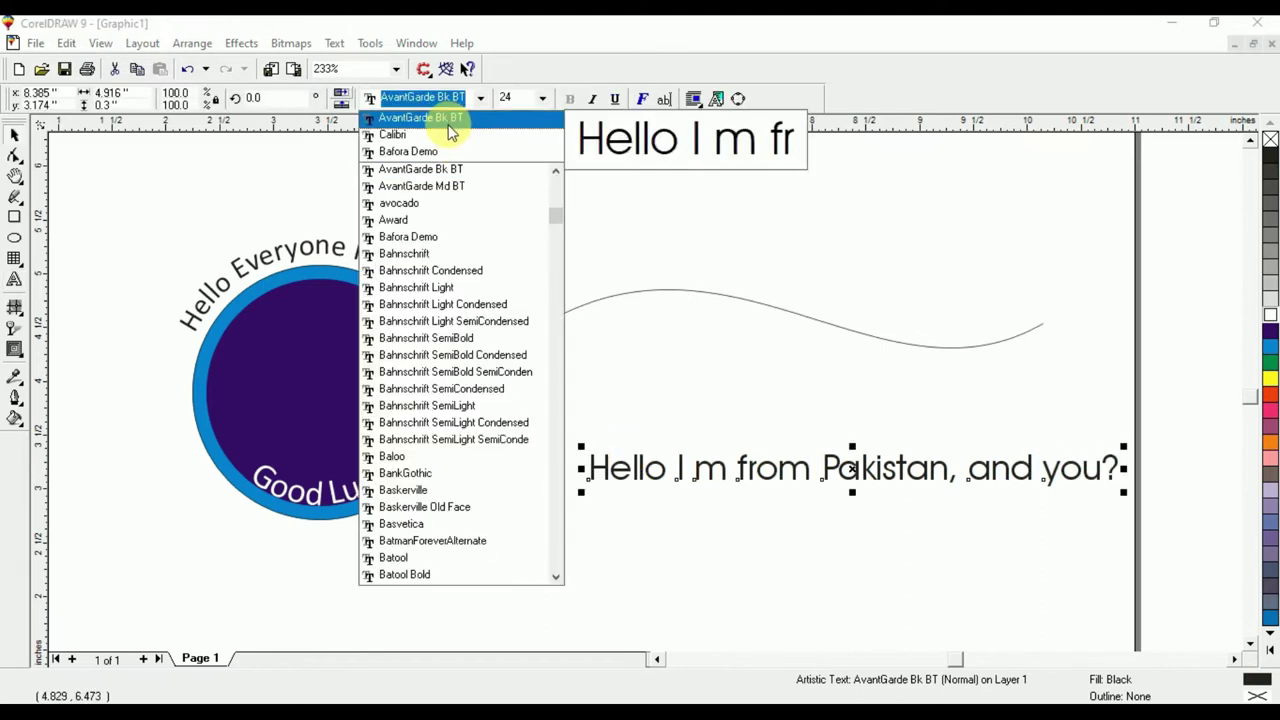
left_click(443, 130)
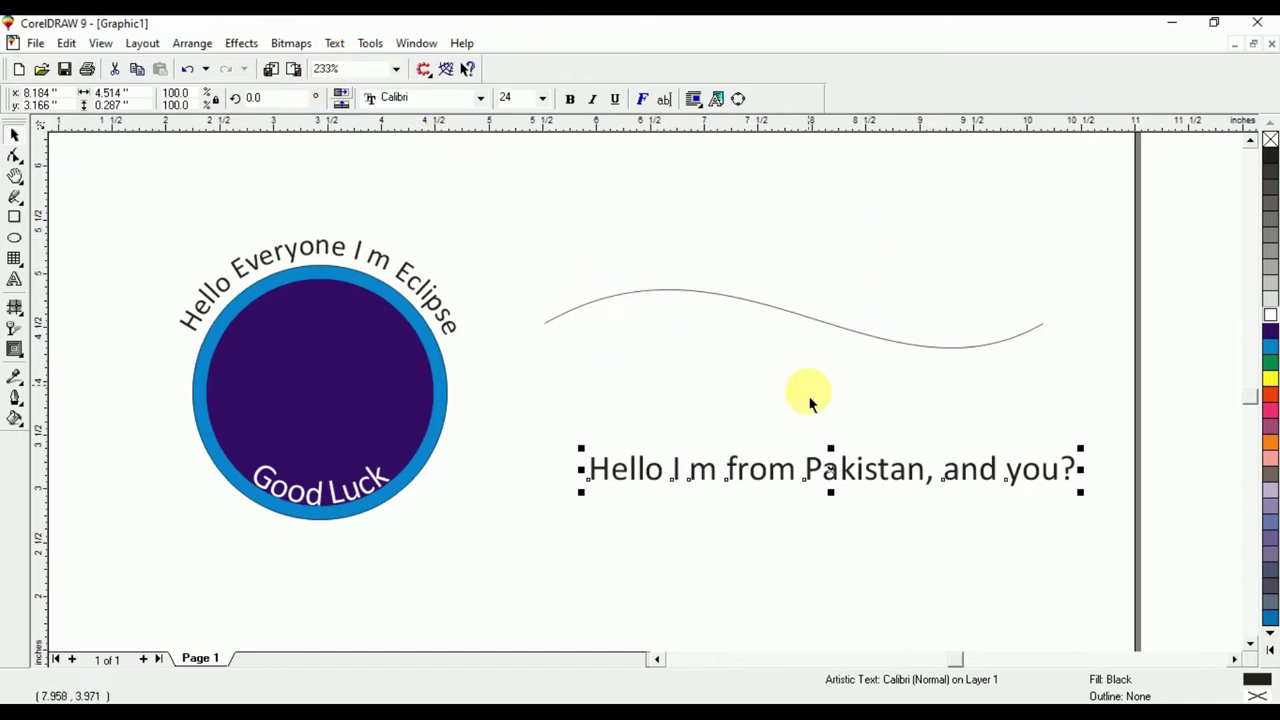
left_click(336, 45)
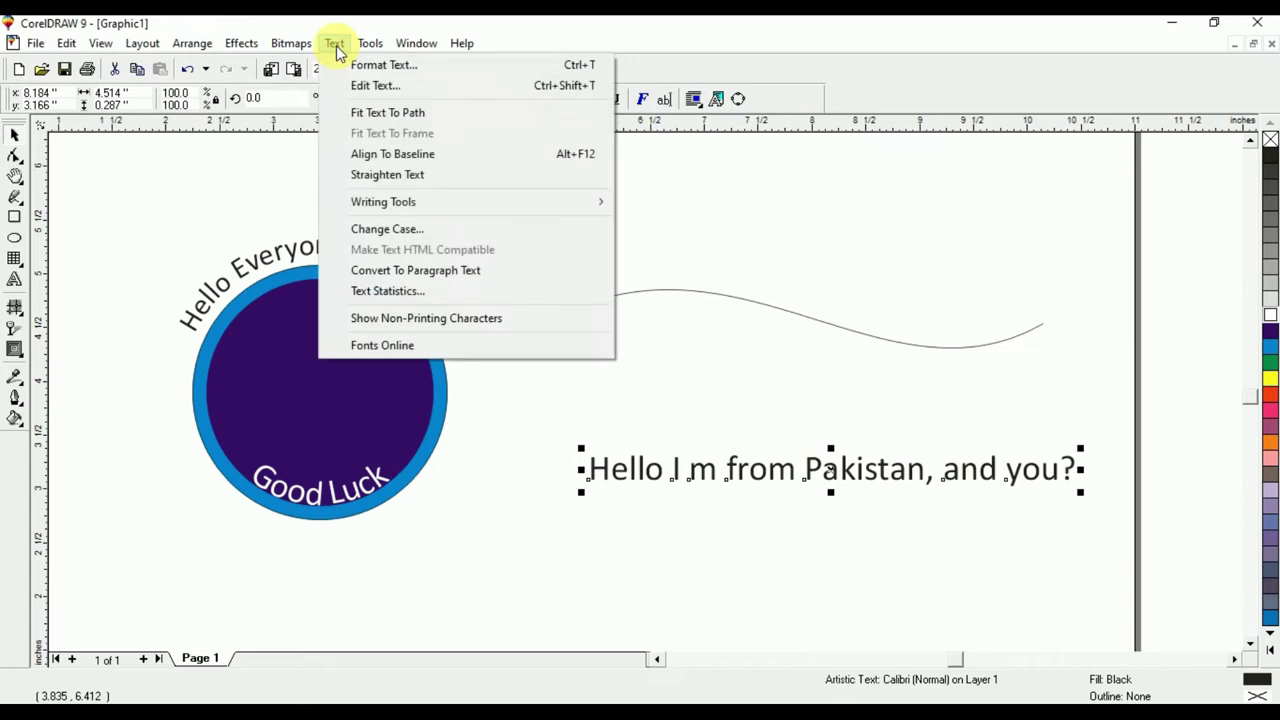
left_click(393, 113)
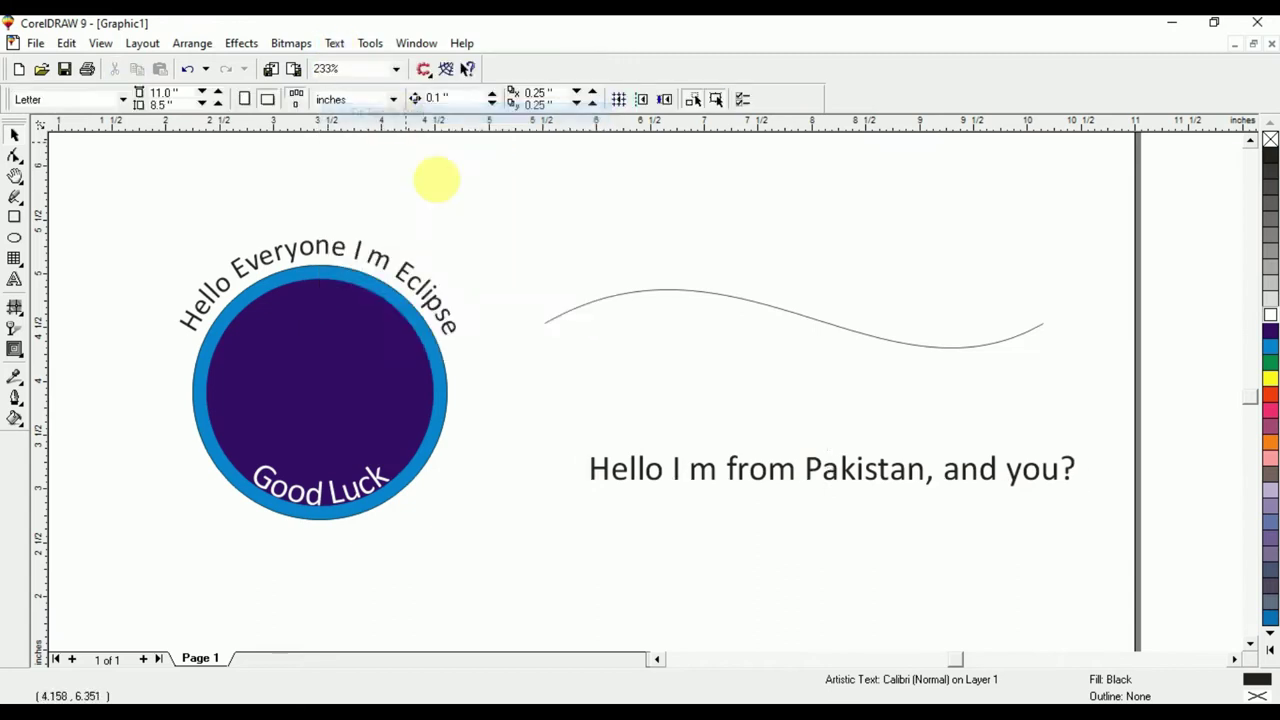
left_click(610, 297)
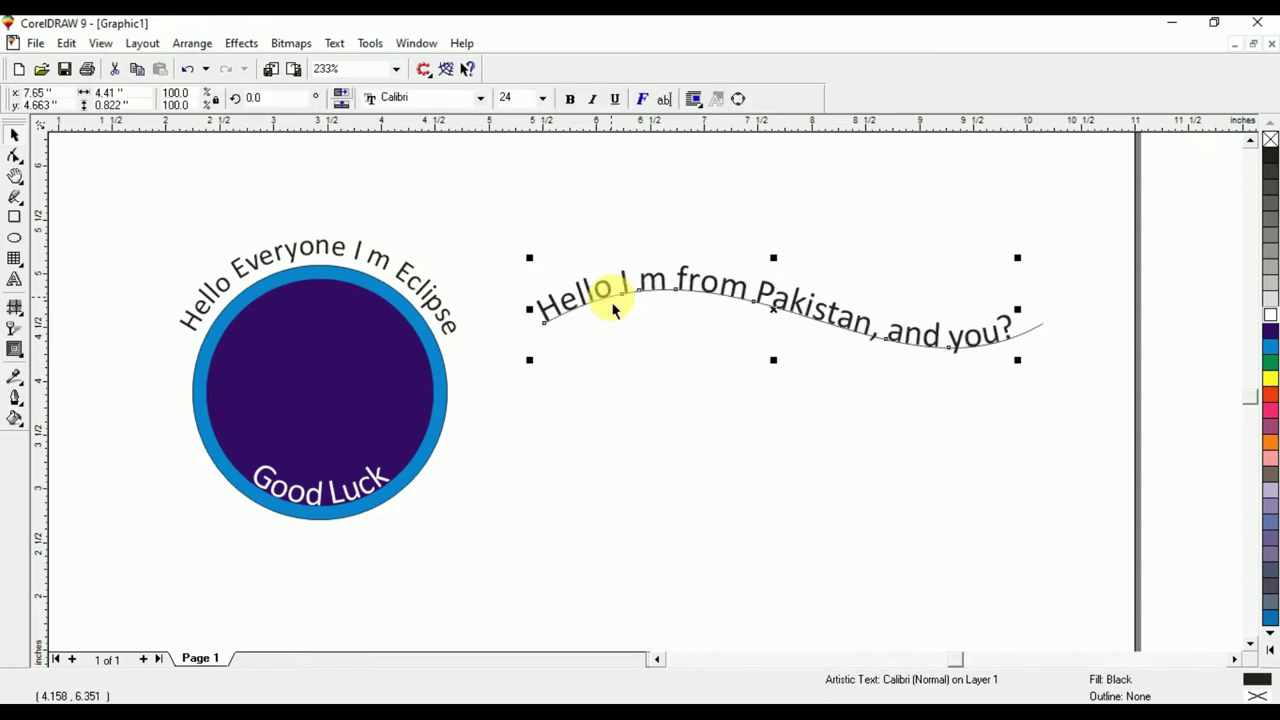
left_click(631, 363)
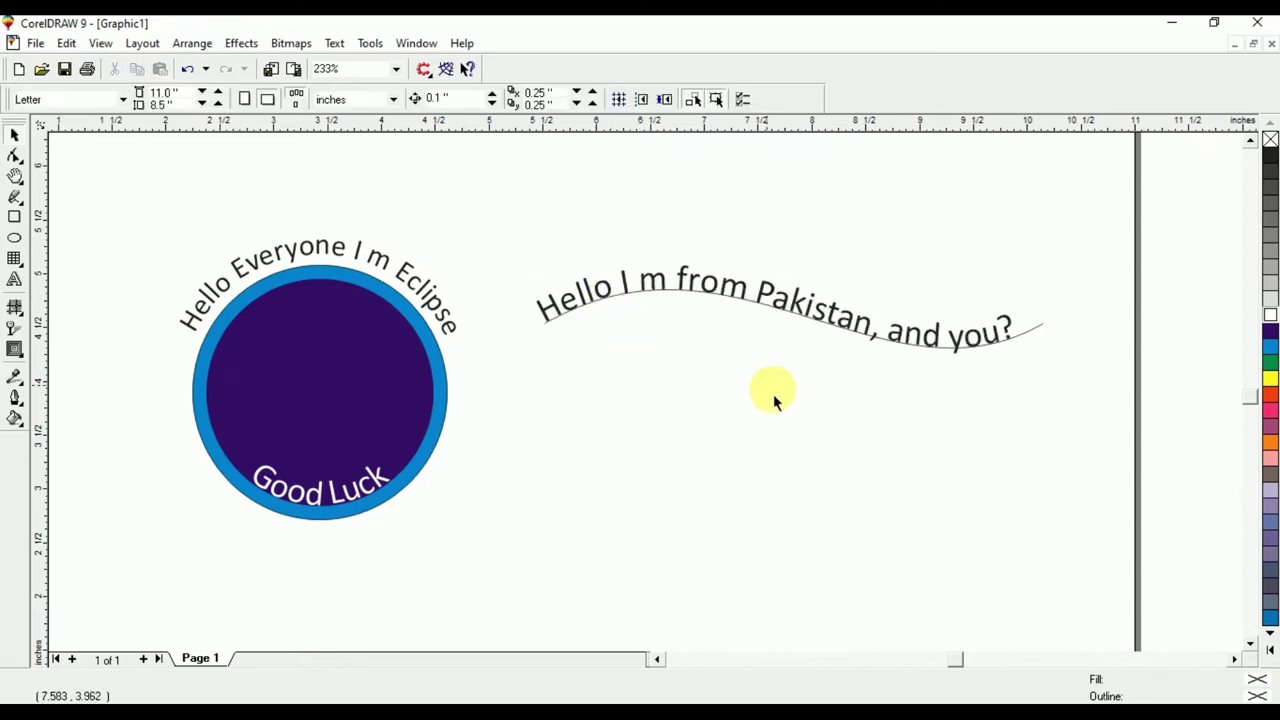
- Try deleting the wavy curve under the fitted text, and undo the deletion
left_click(1038, 332)
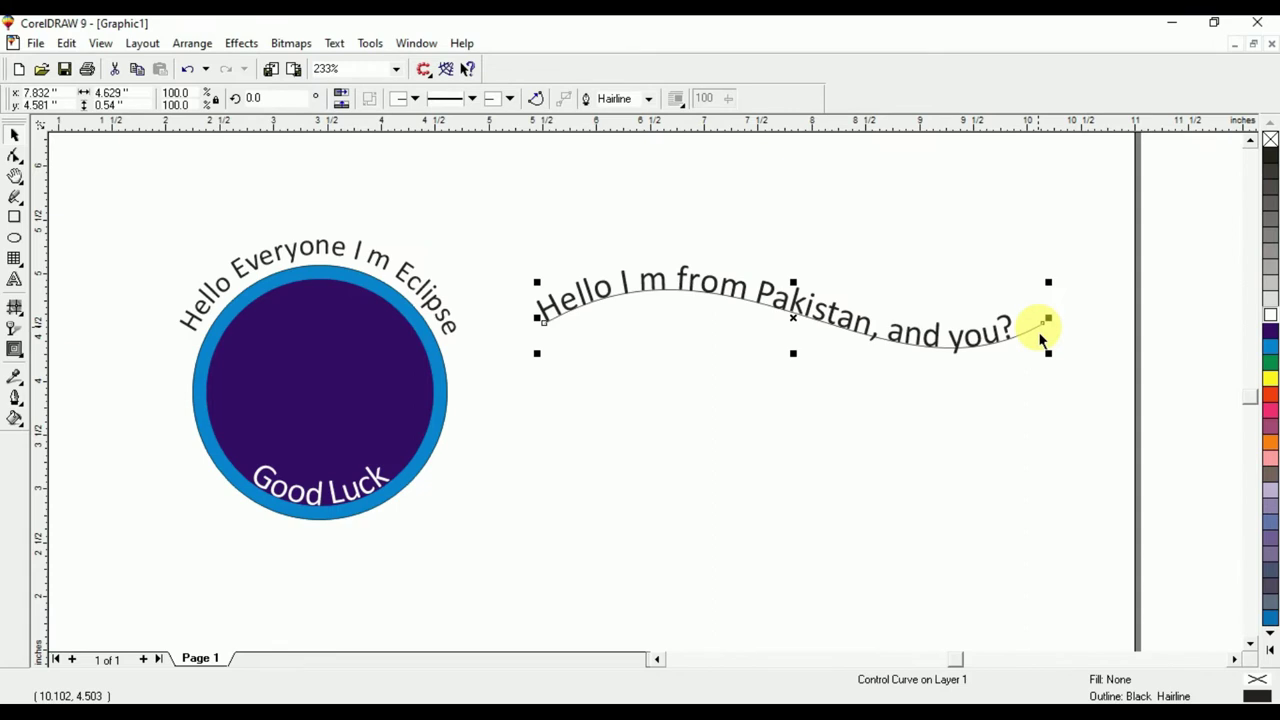
key("Delete")
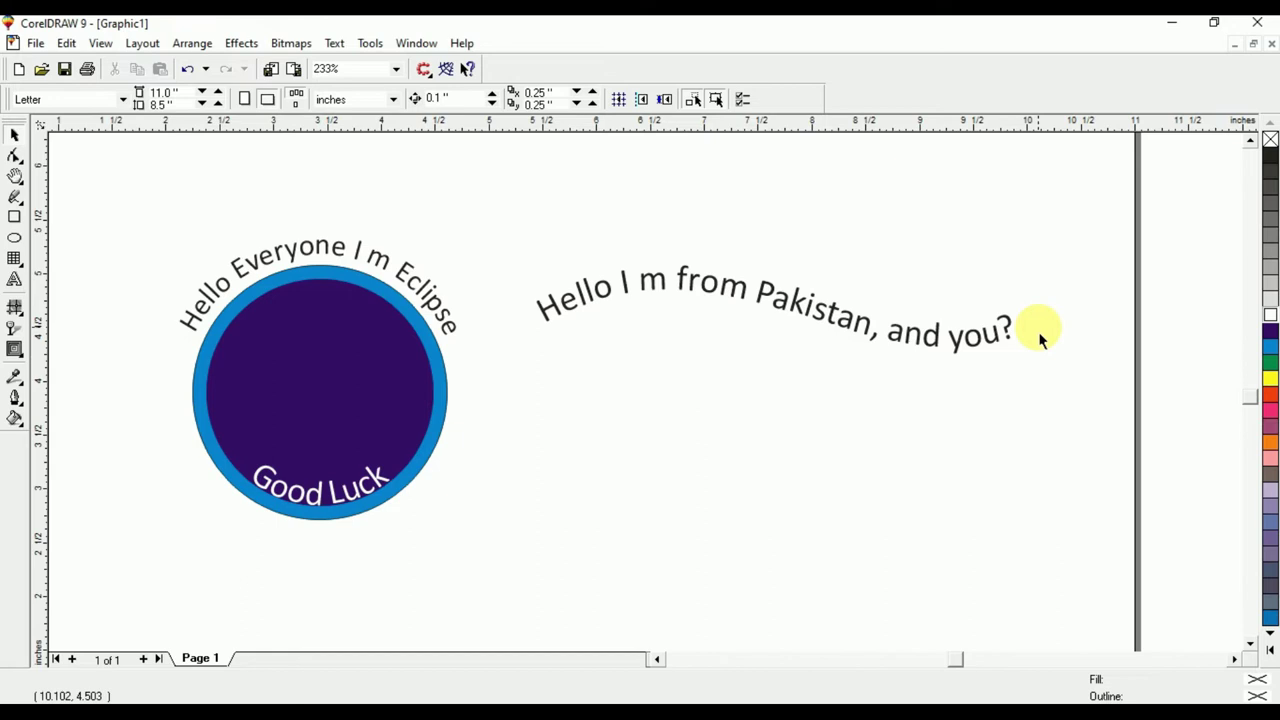
key("ctrl+z")
- Move the fitted sentence together with its wavy path slightly downward
left_click(1011, 417)
left_click(987, 345)
left_click(1011, 400)
left_click_drag(1031, 336, 1026, 365)
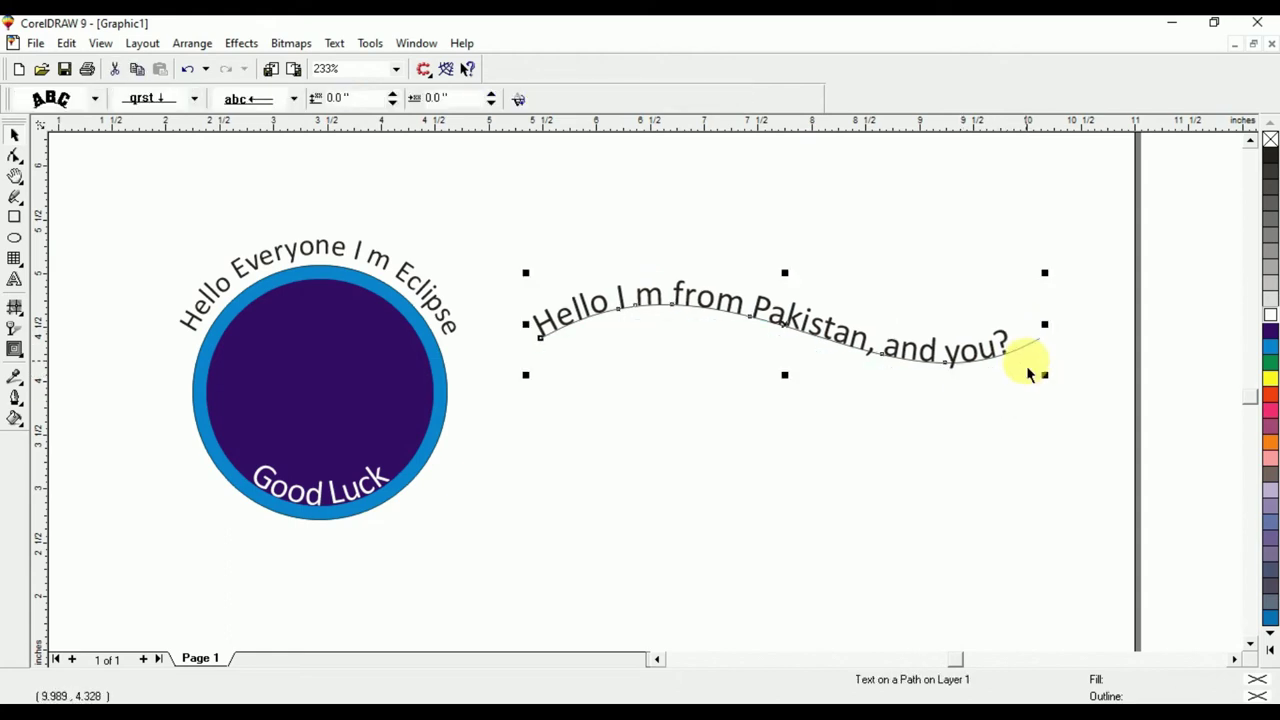
left_click(1004, 384)
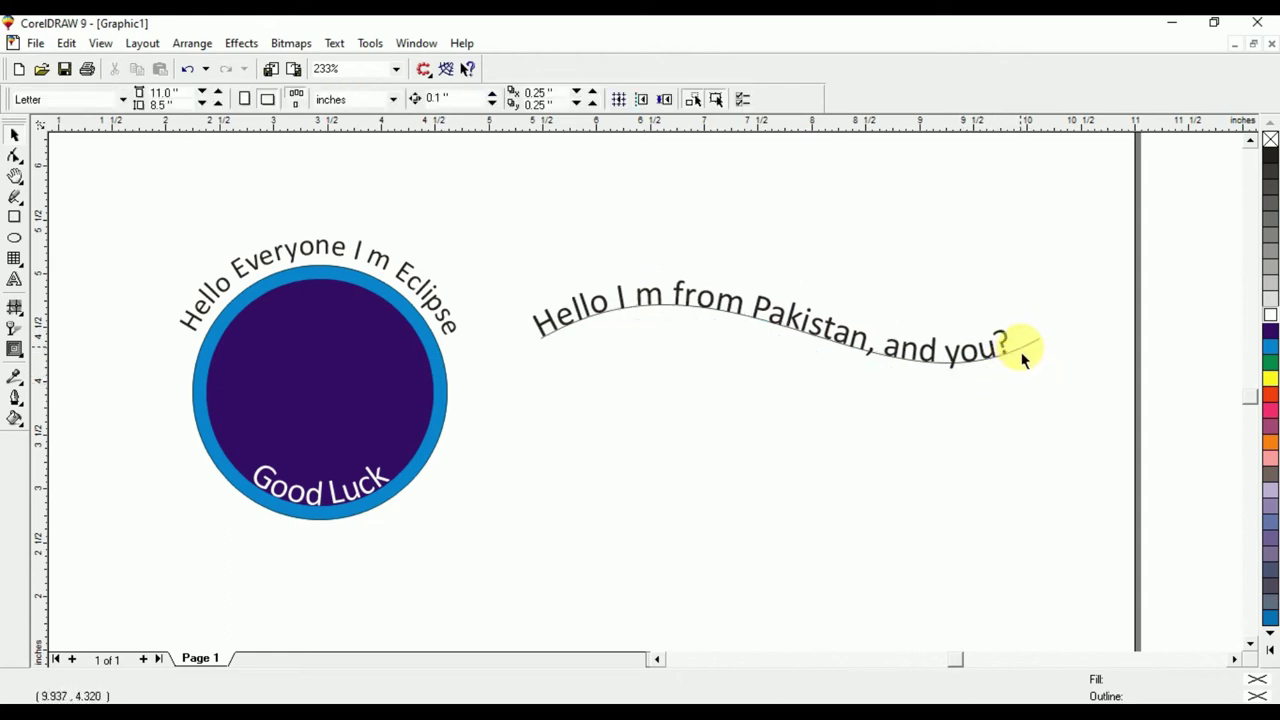
- Remove the wavy line from under the fitted text, and delete all remaining objects to clear the page
left_click(1021, 361)
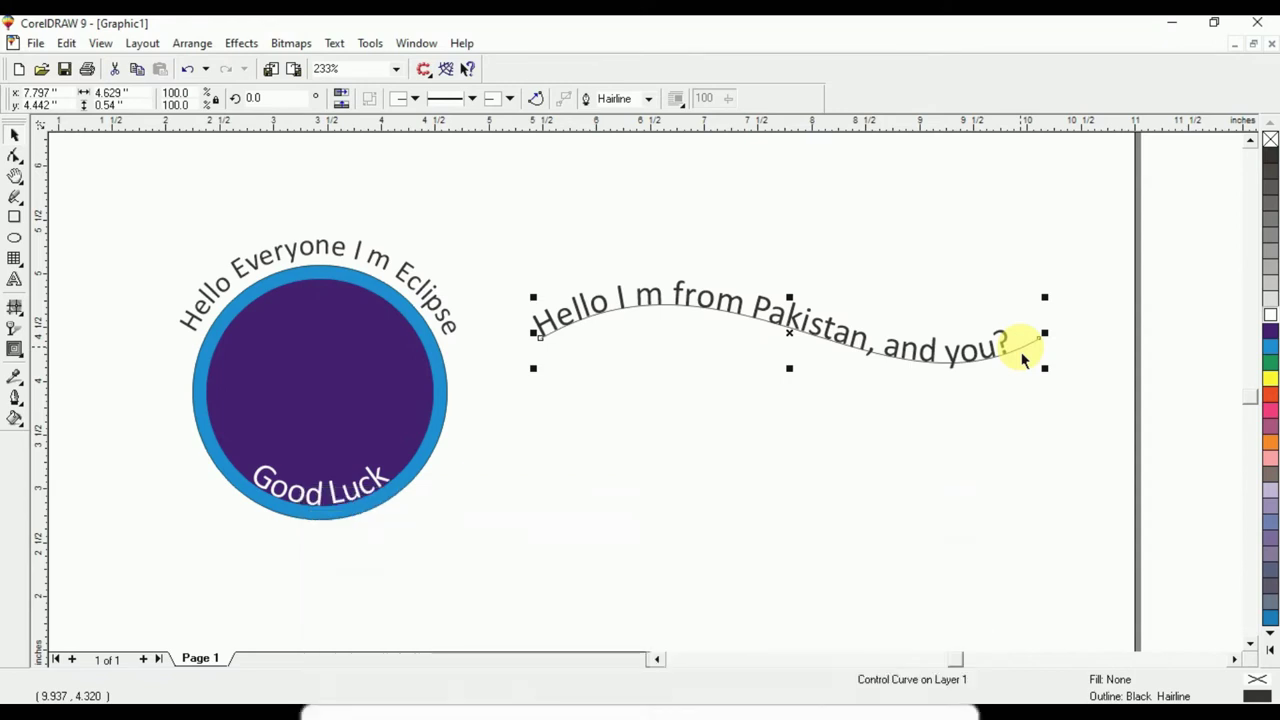
left_click(1022, 358)
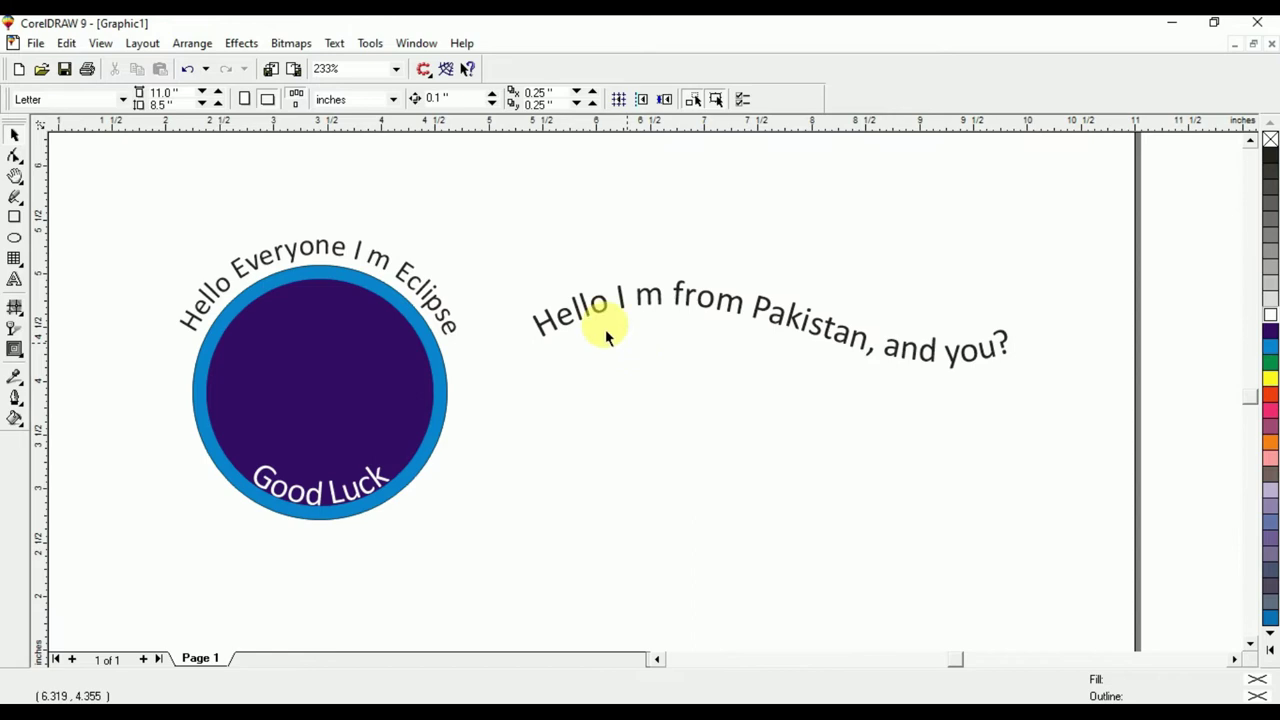
mouse_move(117, 180)
left_mouse_down()
mouse_move(794, 477)
mouse_move(1074, 622)
left_mouse_up()
key("Delete")
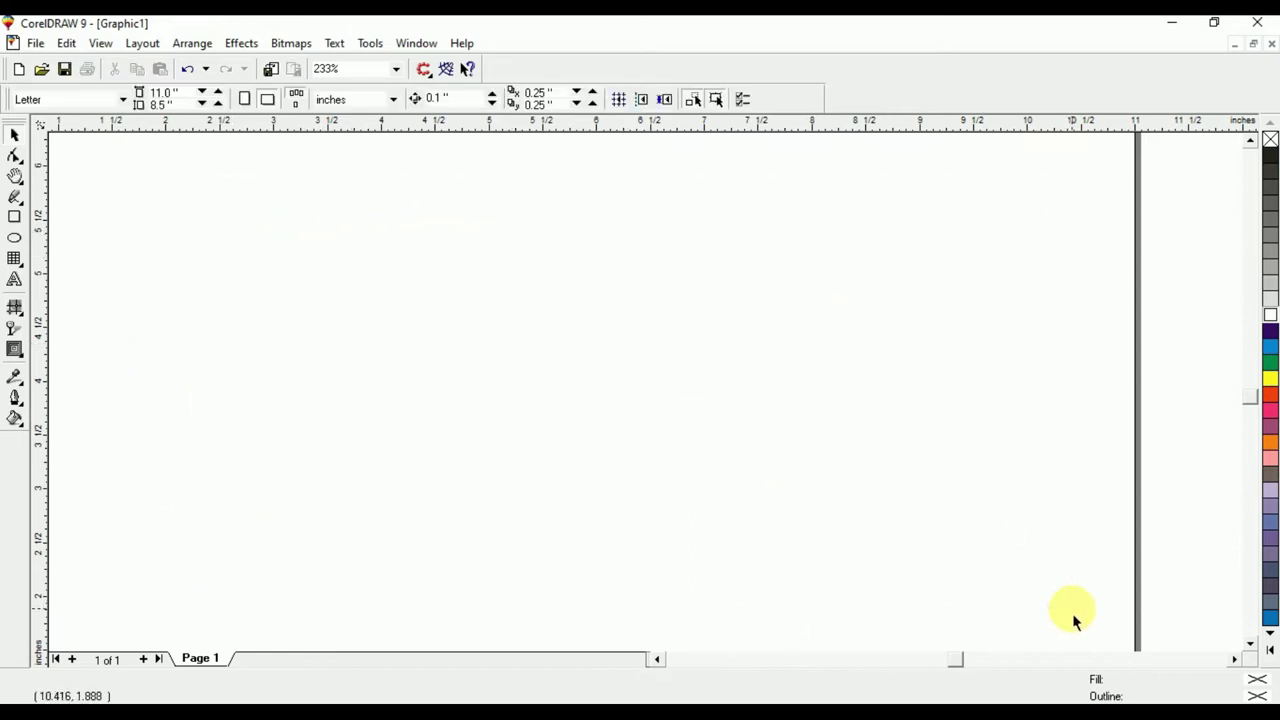
- Add the artistic text "Design" on the empty page
left_click(14, 279)
left_click(401, 362)
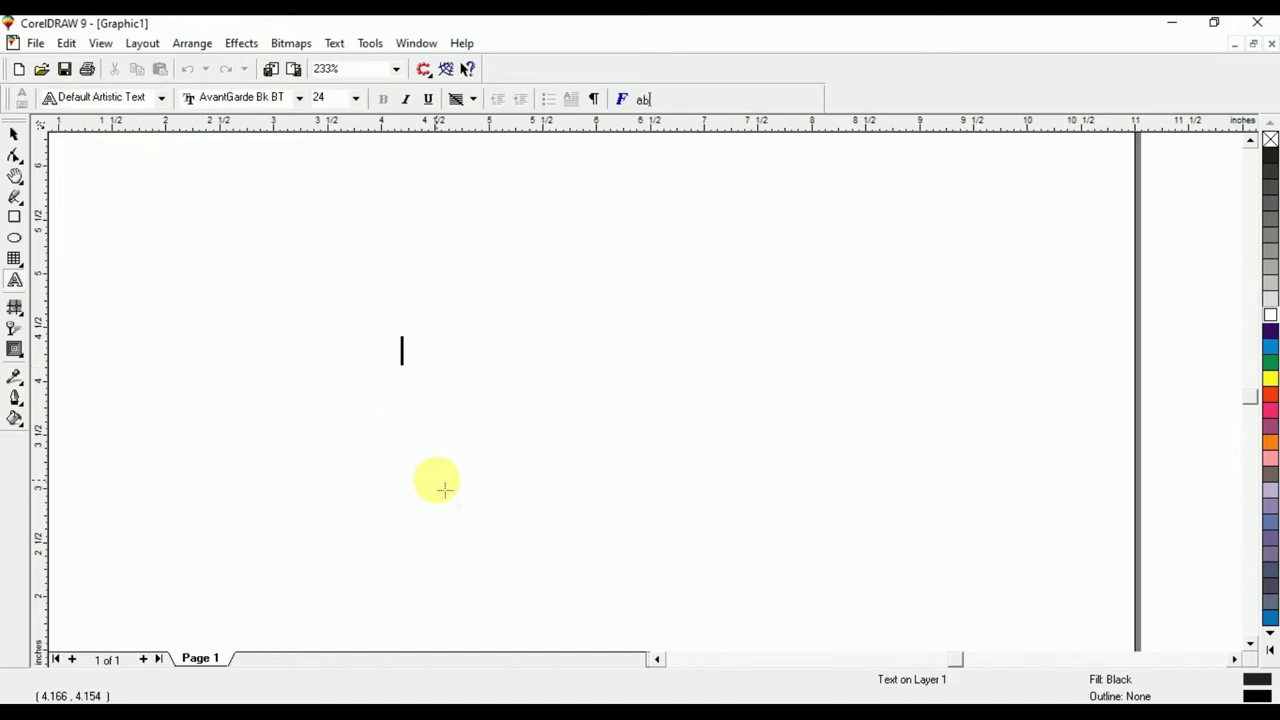
type("Dess")
key("BackSpace")
type("ign")
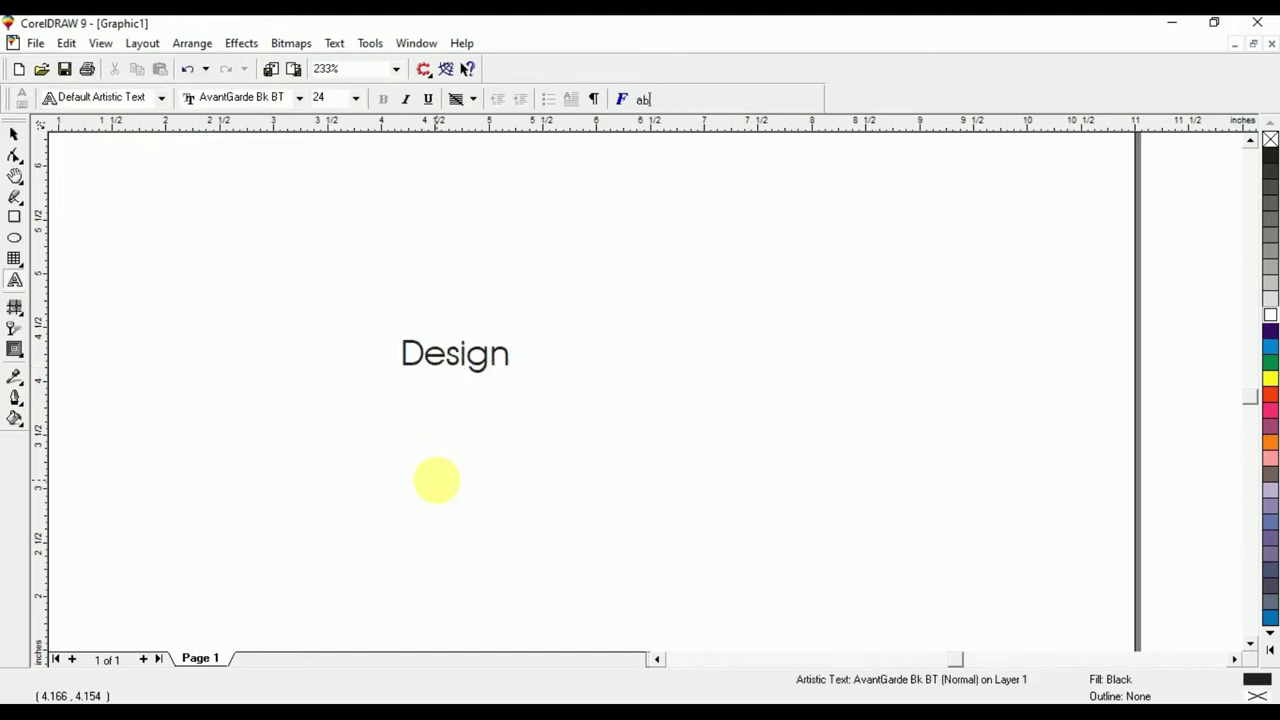
key("ctrl+space")
- Set the "Design" text to the avocado font at size 150
left_click(451, 97)
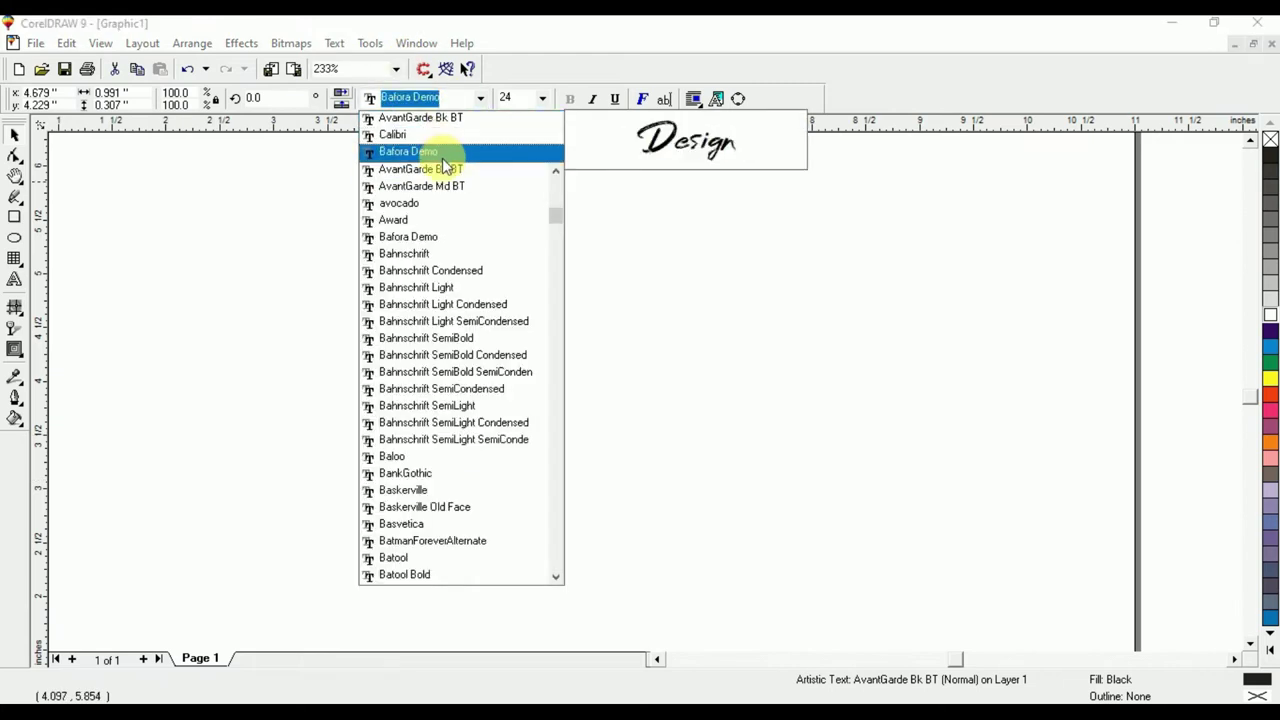
left_click(444, 210)
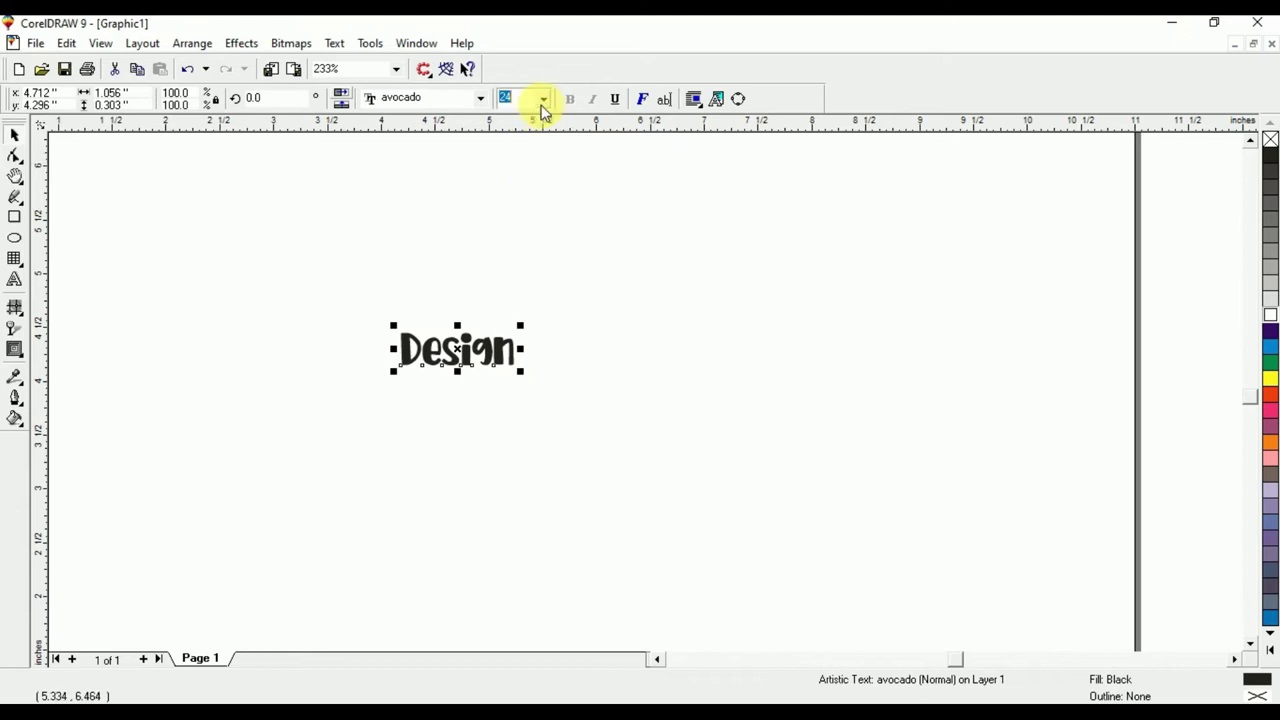
left_click(542, 98)
left_click(512, 388)
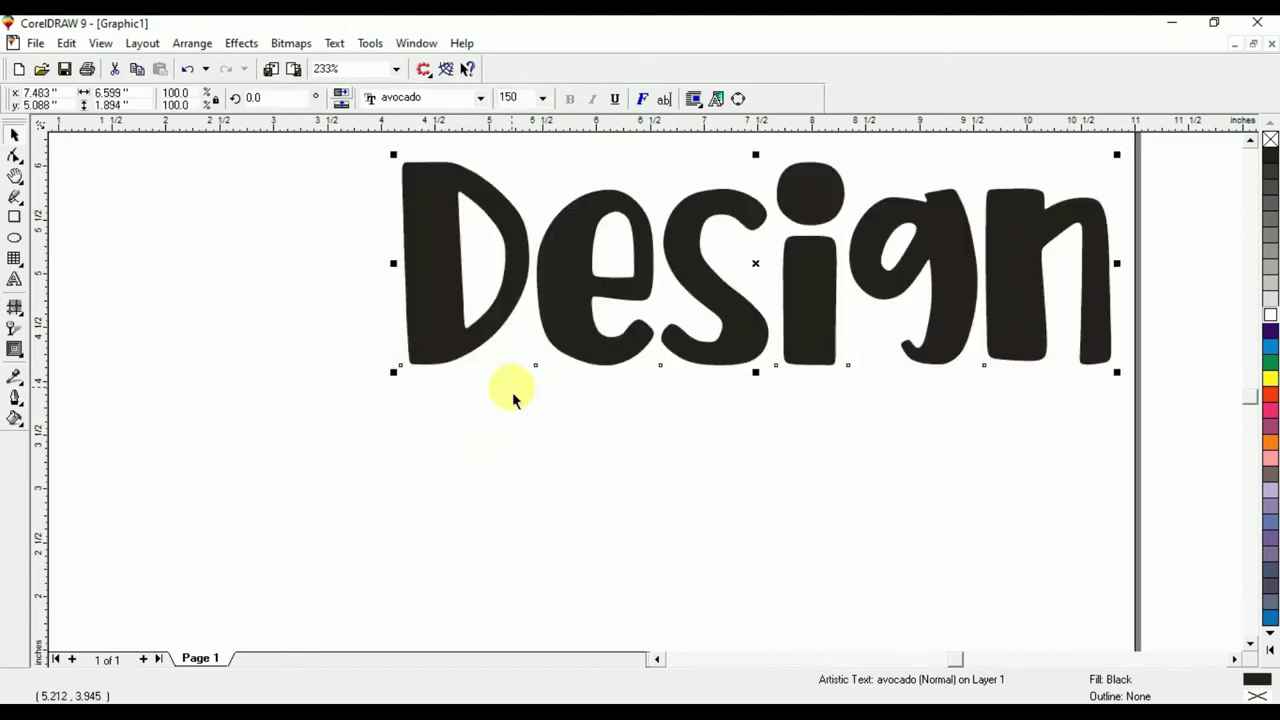
- Move the "Design" text to the middle of the visible page area and fill it with cyan
left_click_drag(766, 266, 534, 286)
left_click(520, 323)
left_click(527, 332)
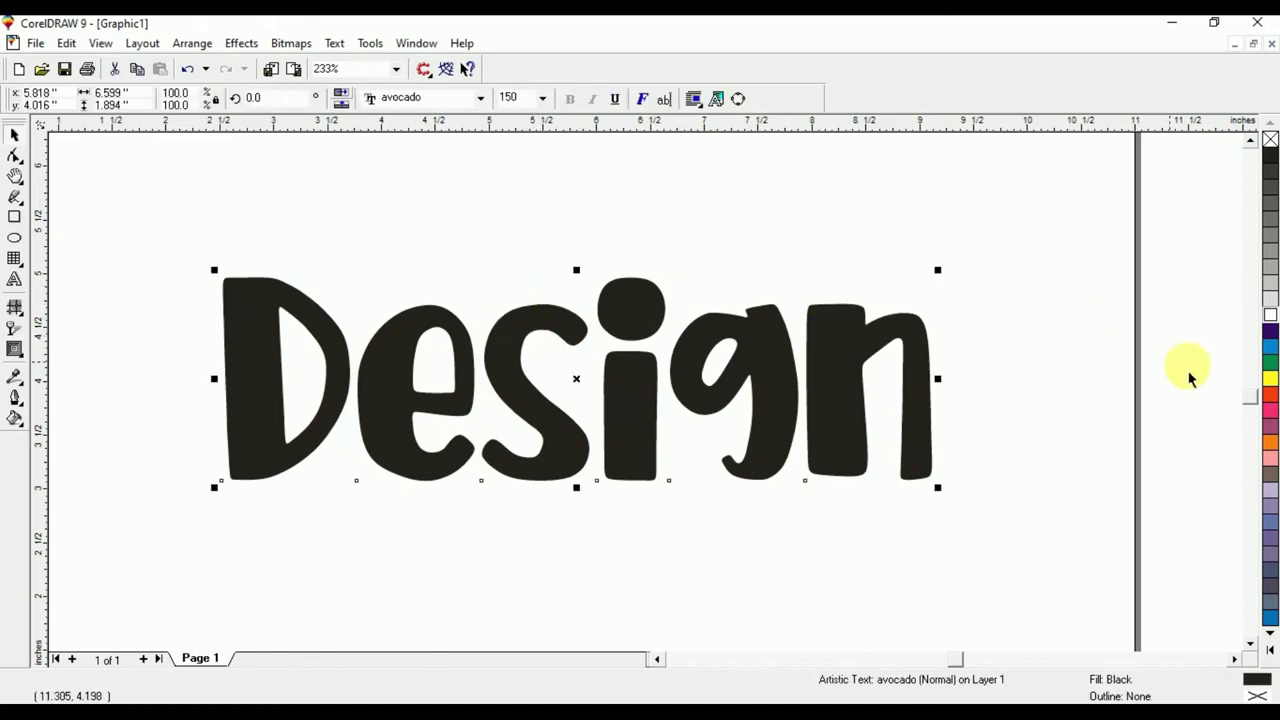
left_click(1269, 347)
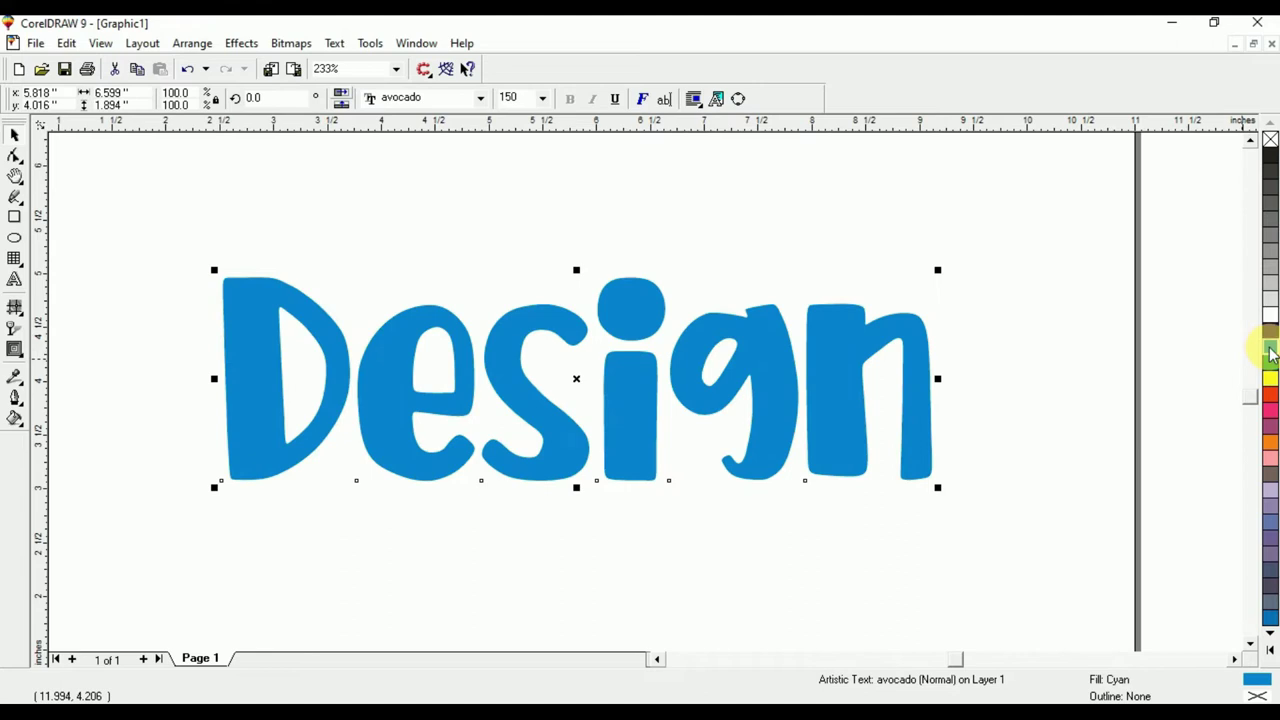
left_click(987, 323)
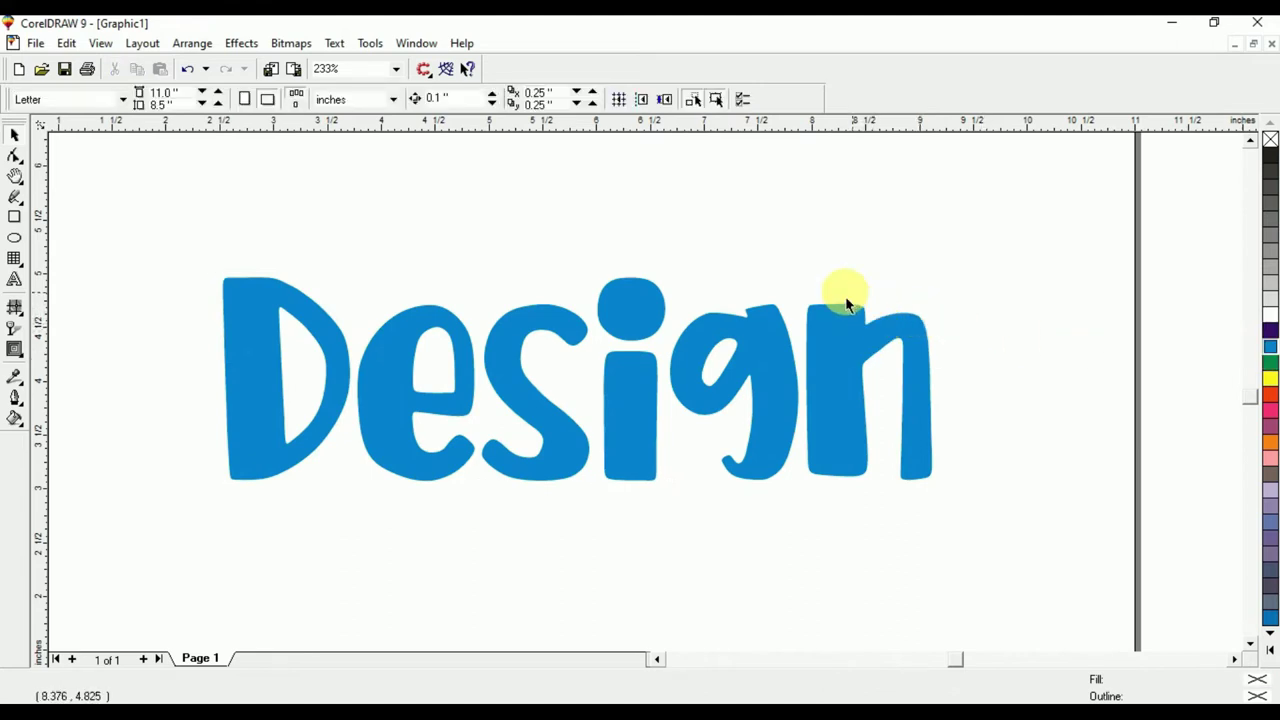
left_click(871, 475)
key("F12")
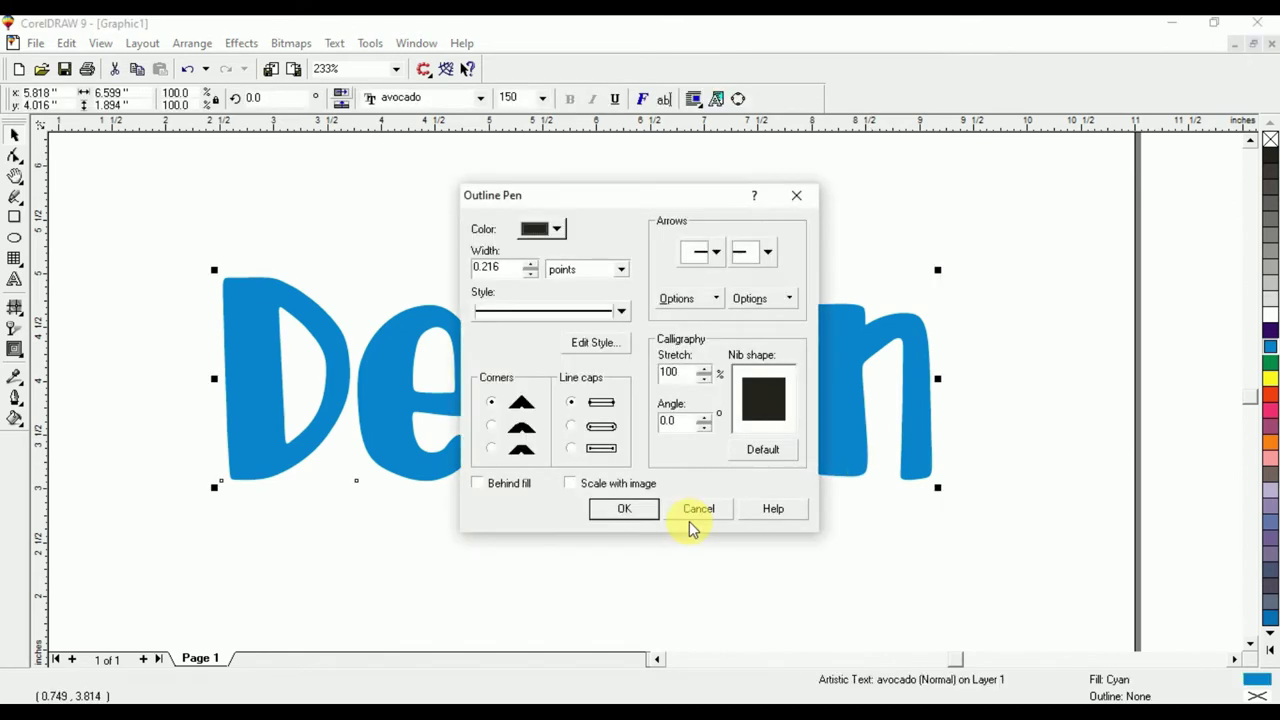
left_click(694, 511)
- Give the "Design" text a 2-point black outline with rounded corners and round line caps, placed behind the fill
left_click(386, 338)
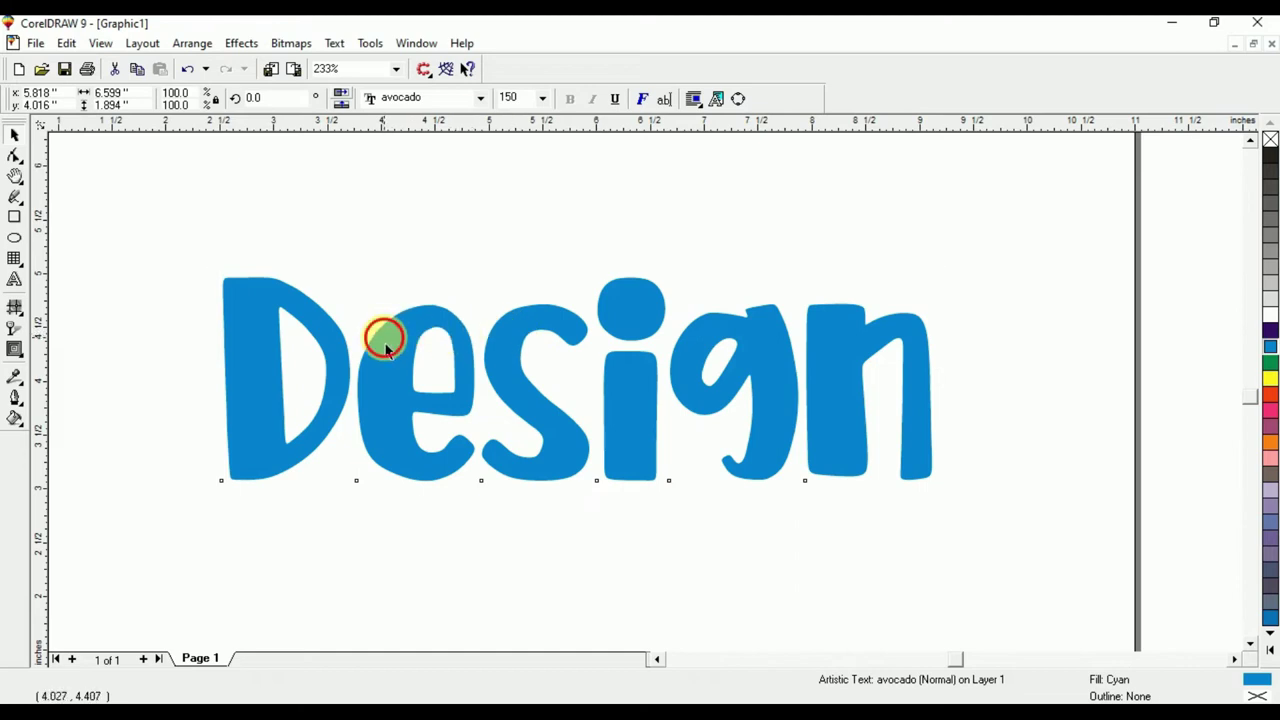
left_click(18, 398)
left_click(54, 409)
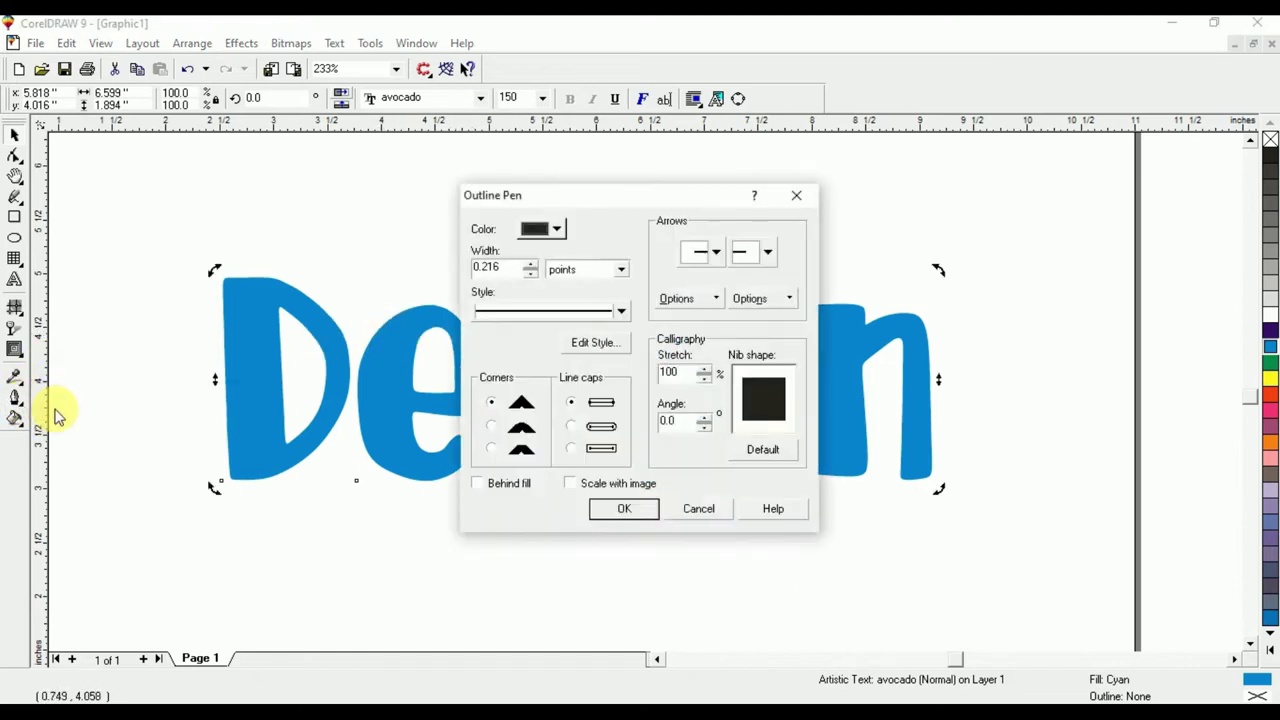
left_click_drag(600, 192, 817, 143)
double_click(729, 220)
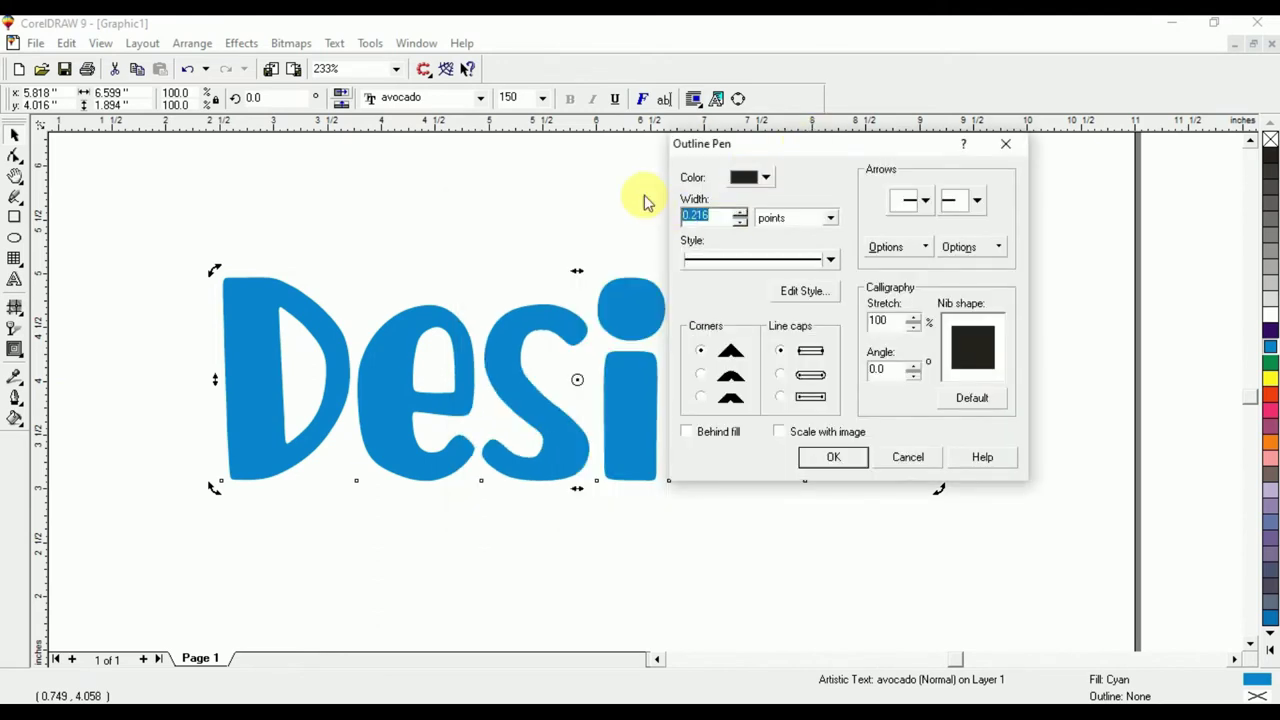
type("2")
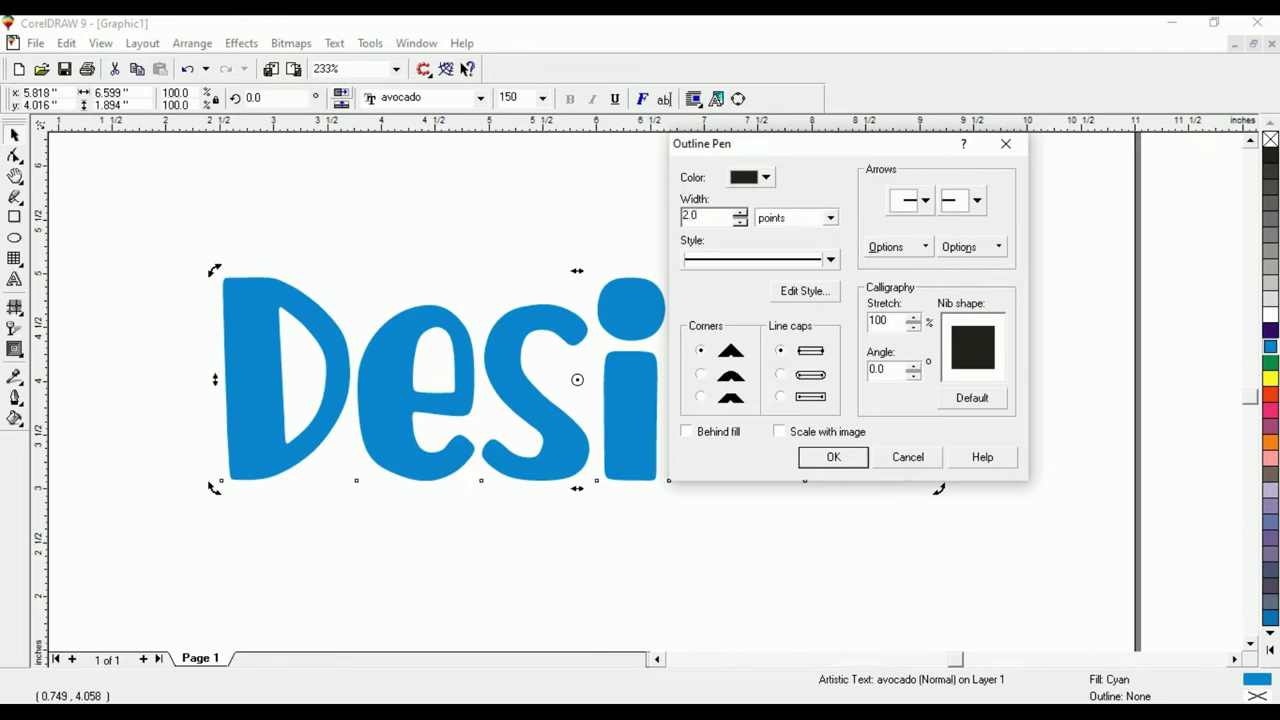
left_click(699, 374)
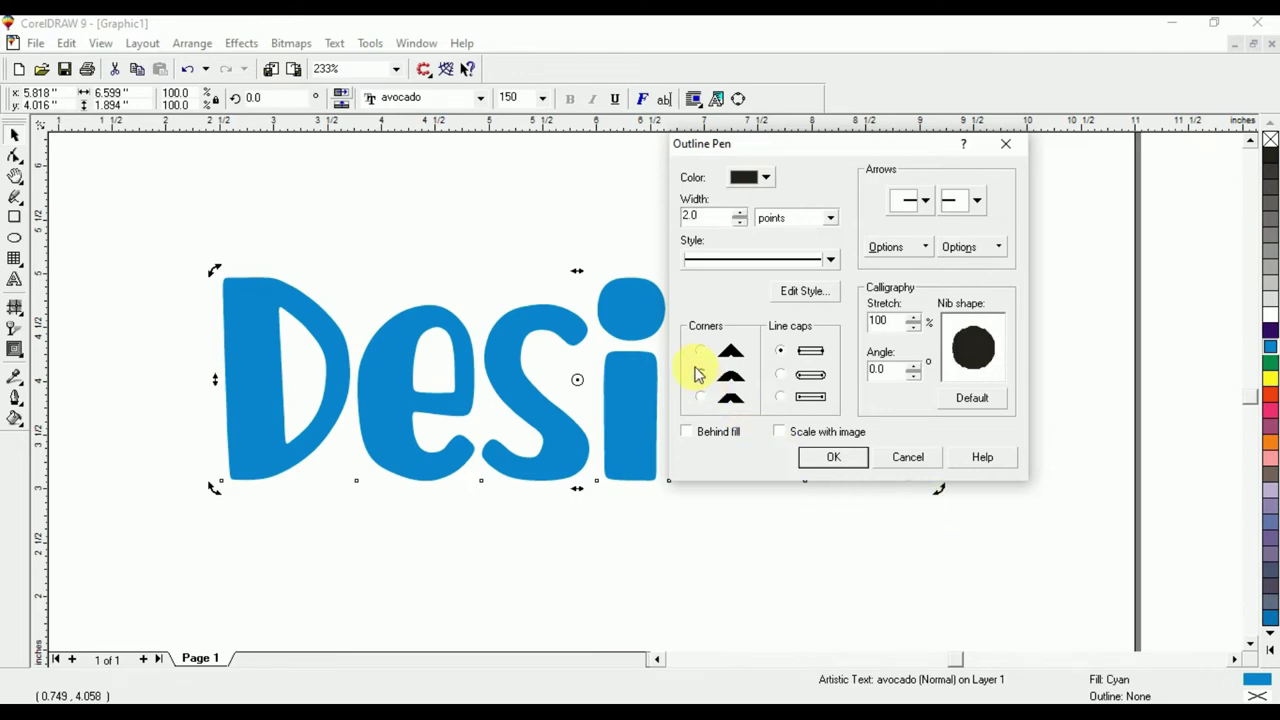
left_click(780, 374)
left_click(686, 431)
left_click(814, 463)
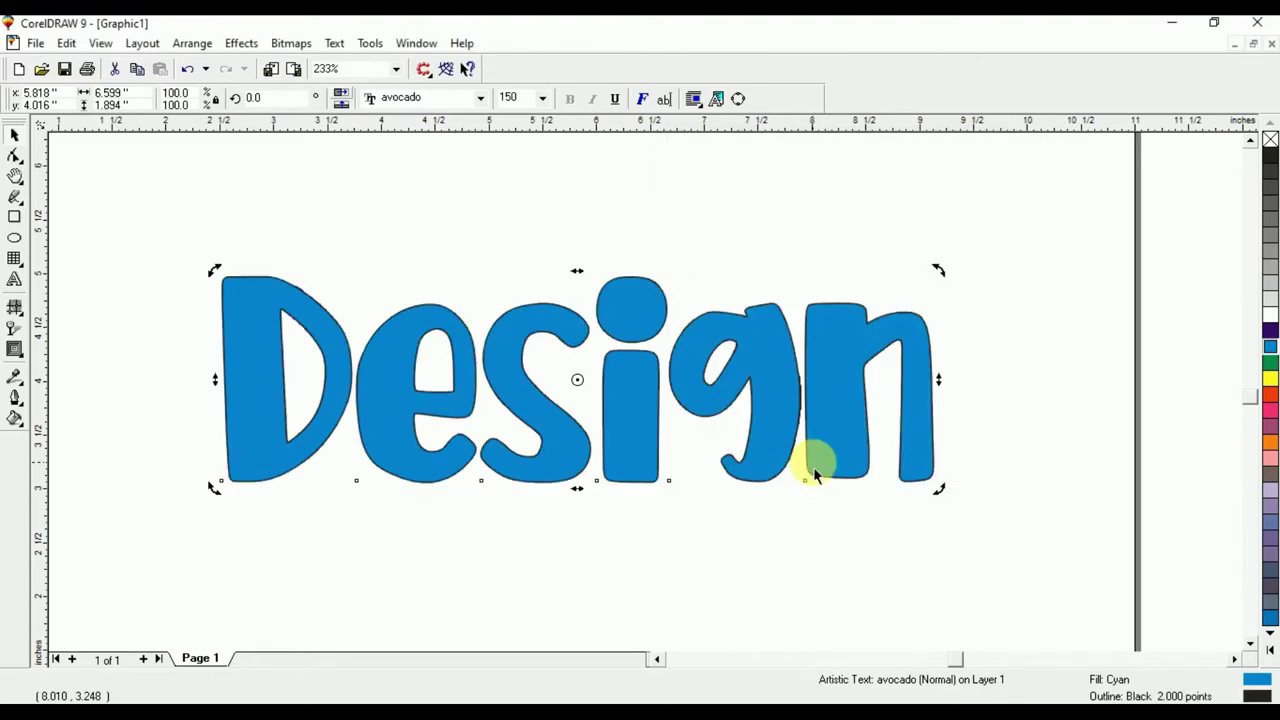
- Set the outline width of the "Design" text to 5 points
left_click(15, 398)
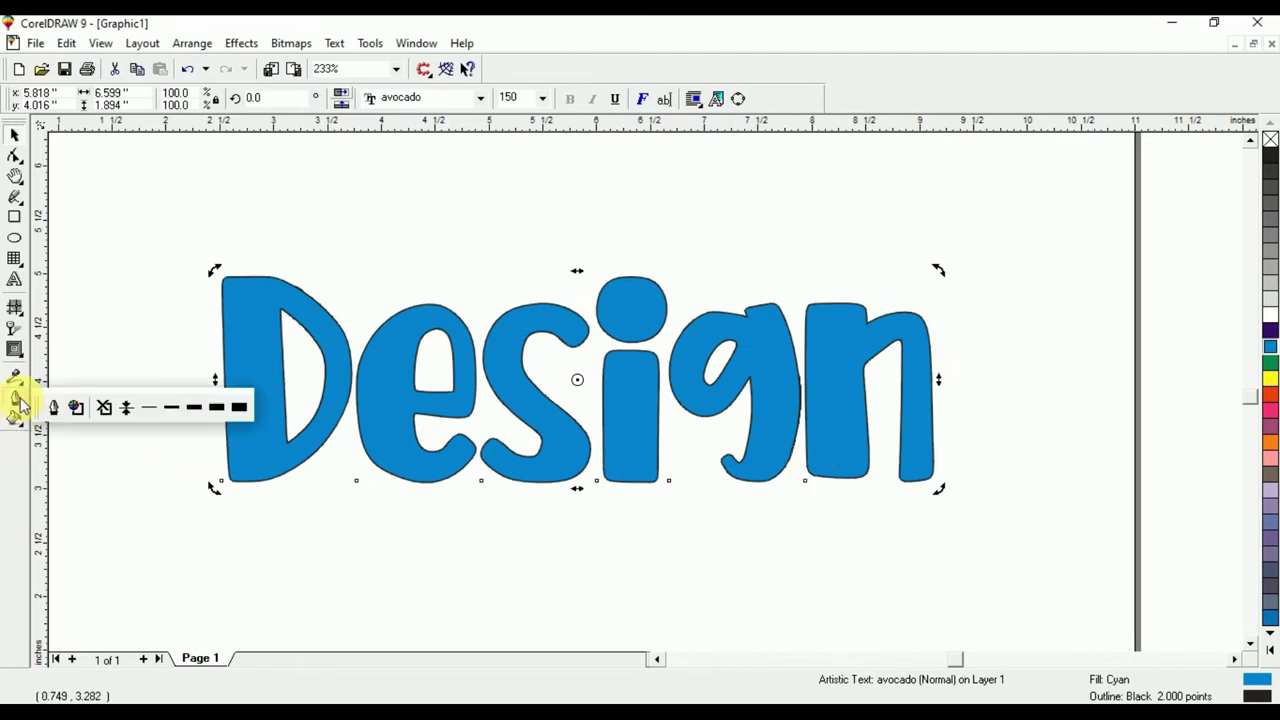
left_click(47, 407)
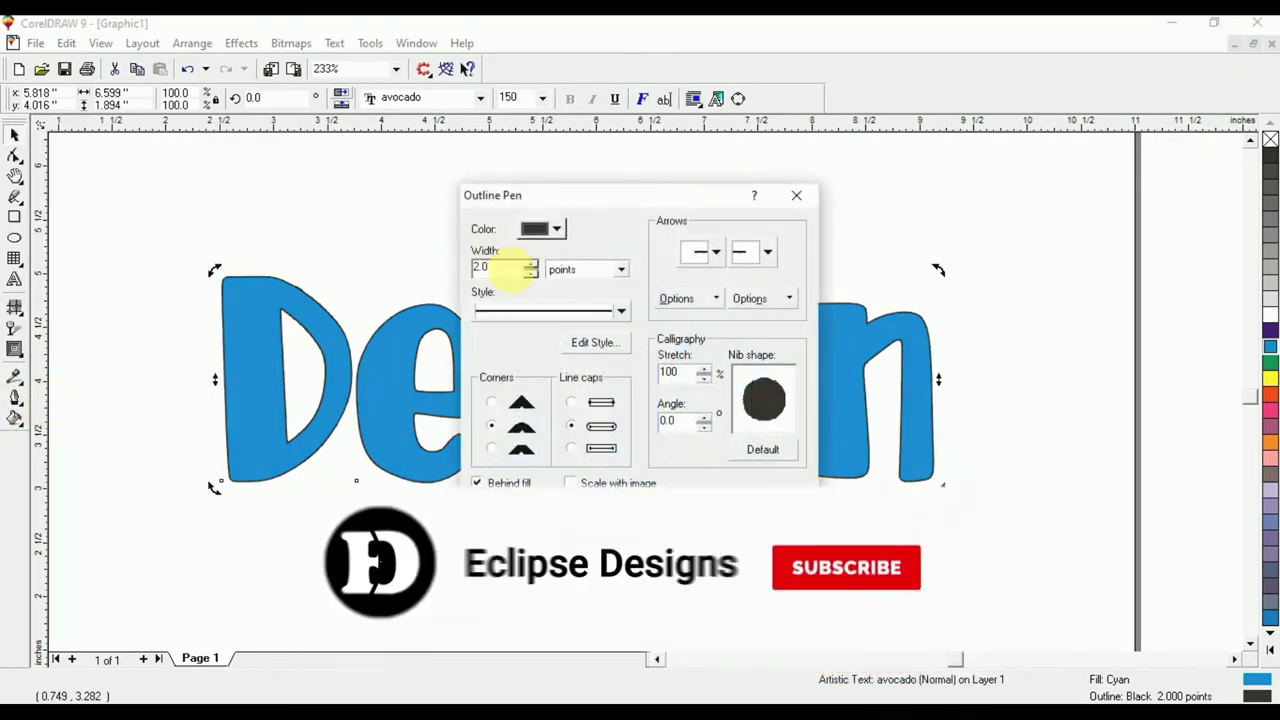
type("5")
key("Return")
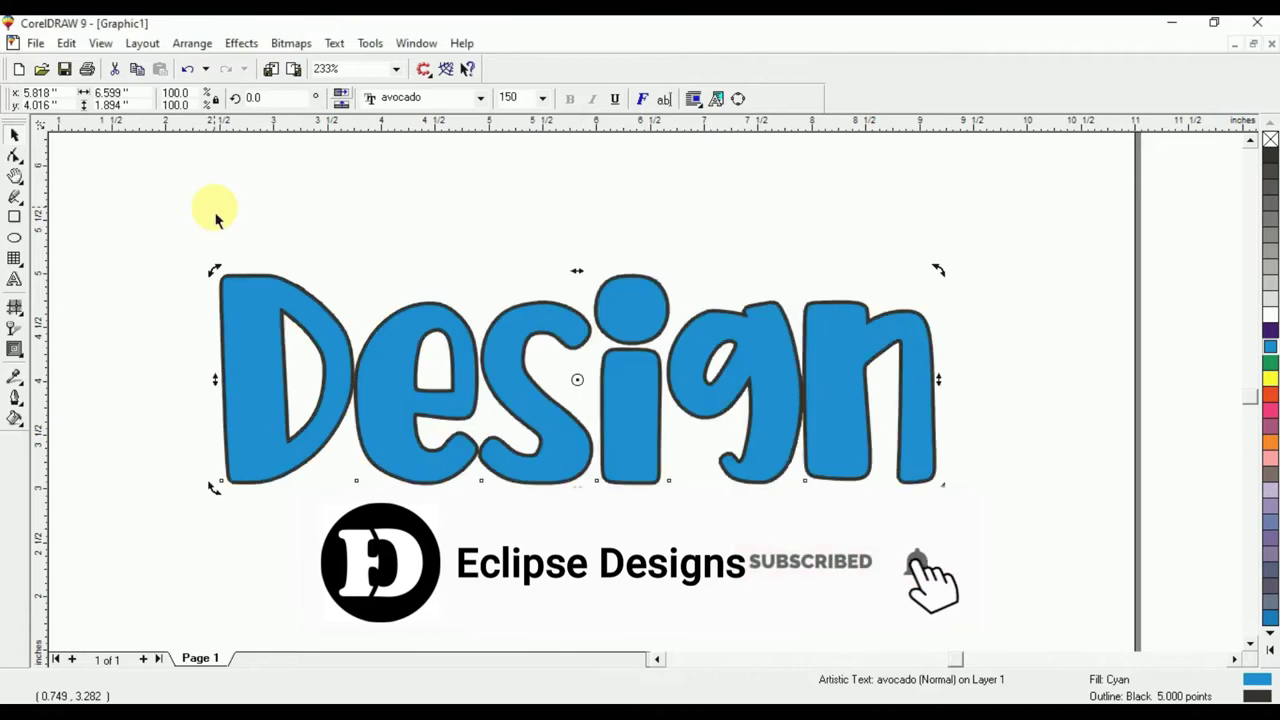
left_click(282, 205)
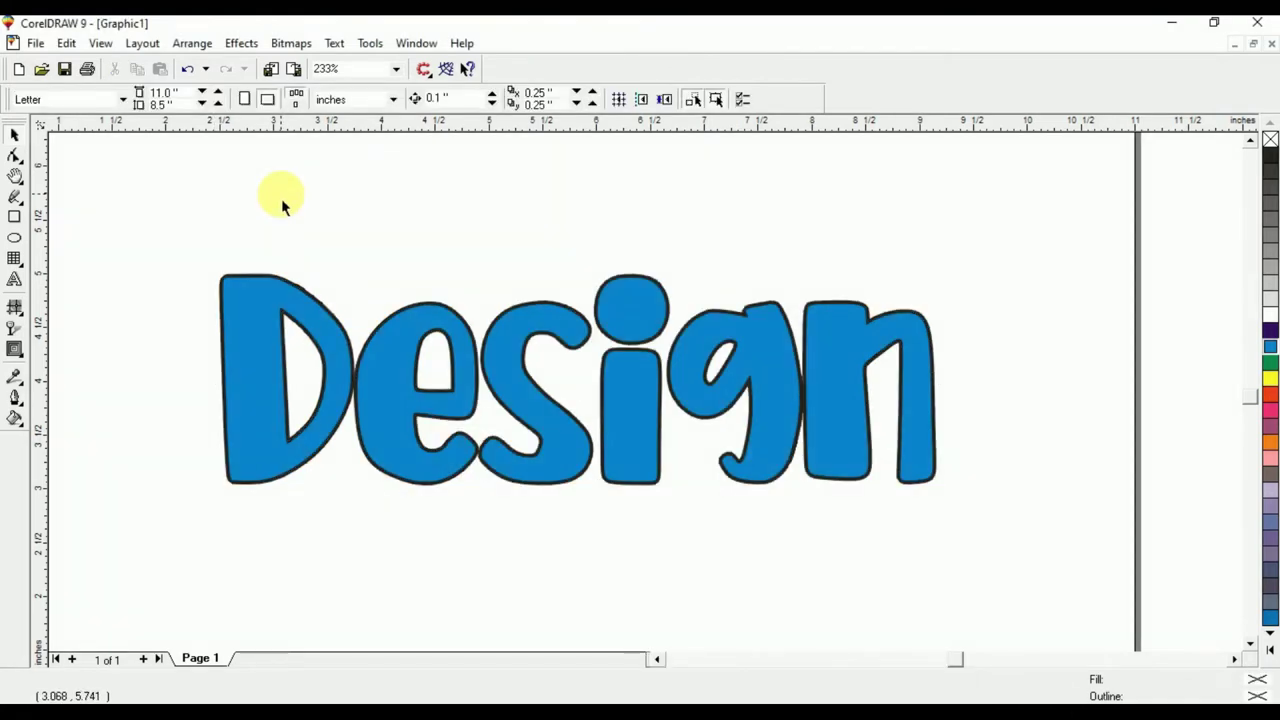
left_click(247, 303)
left_click_drag(258, 314, 238, 322)
key("ctrl+z")
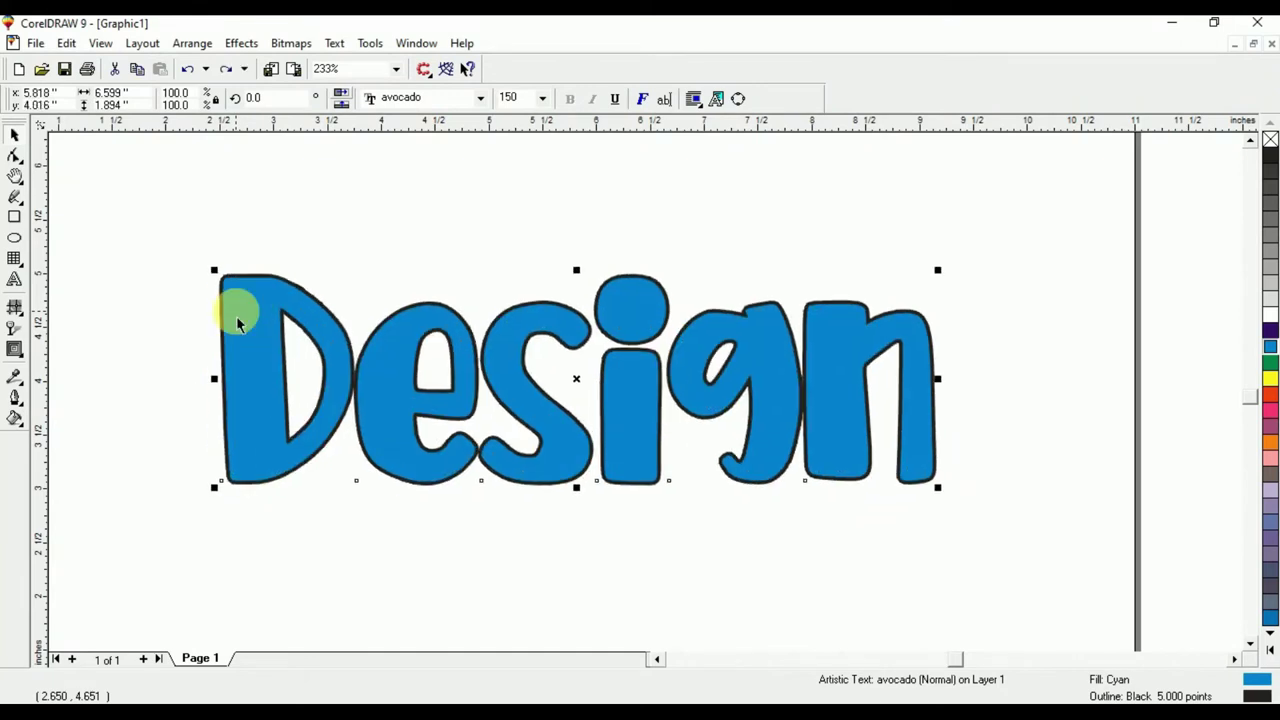
left_click(330, 227)
- Duplicate the "Design" text and fill the original behind the copy with black
left_click(258, 310)
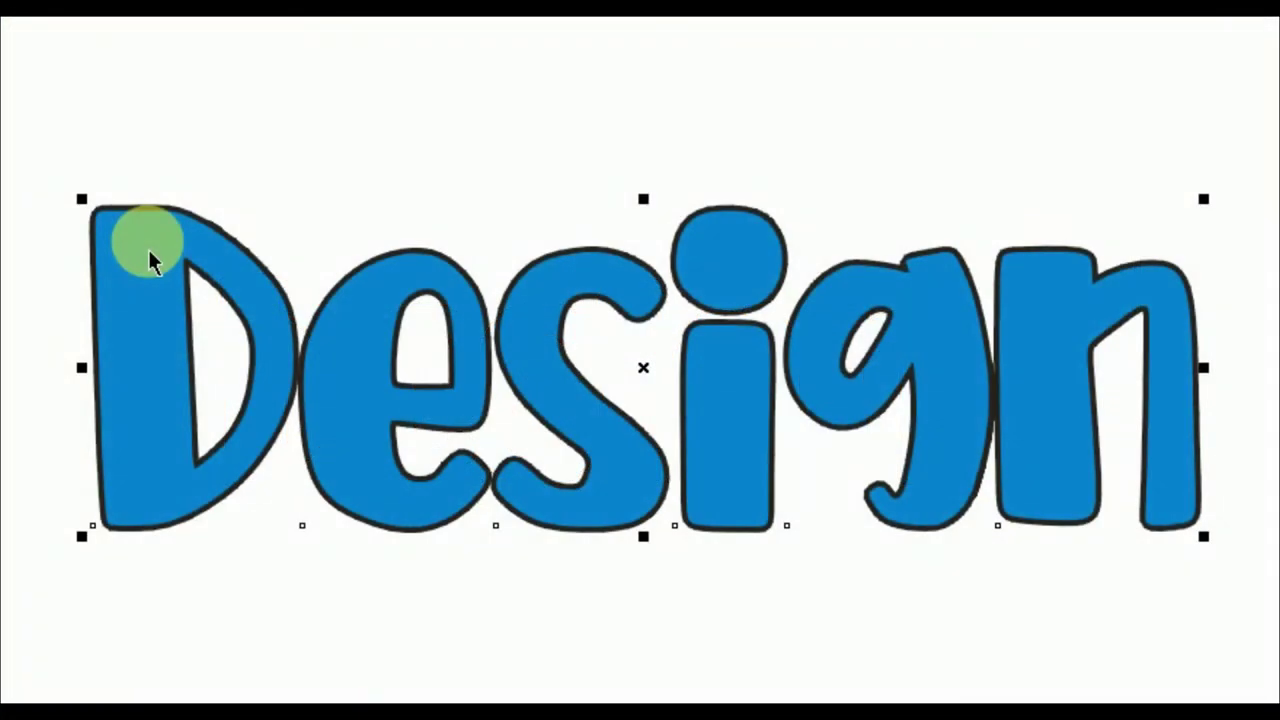
key("ctrl+d")
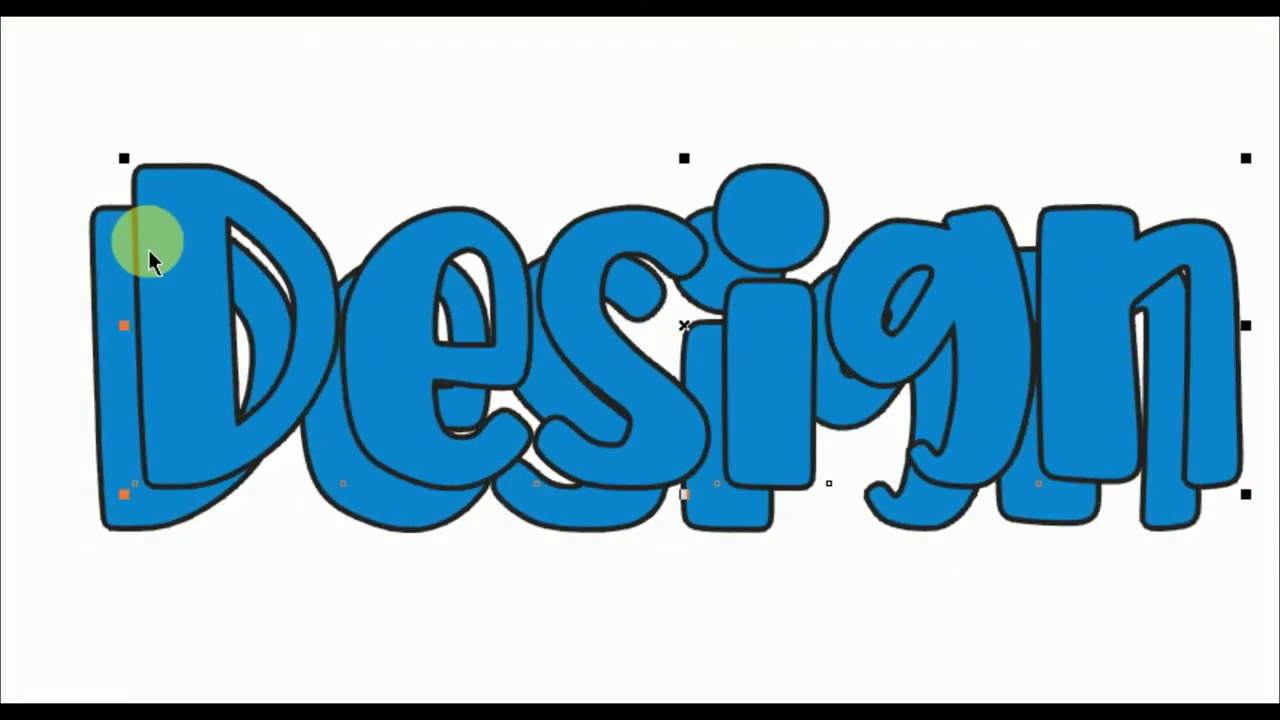
key("Escape")
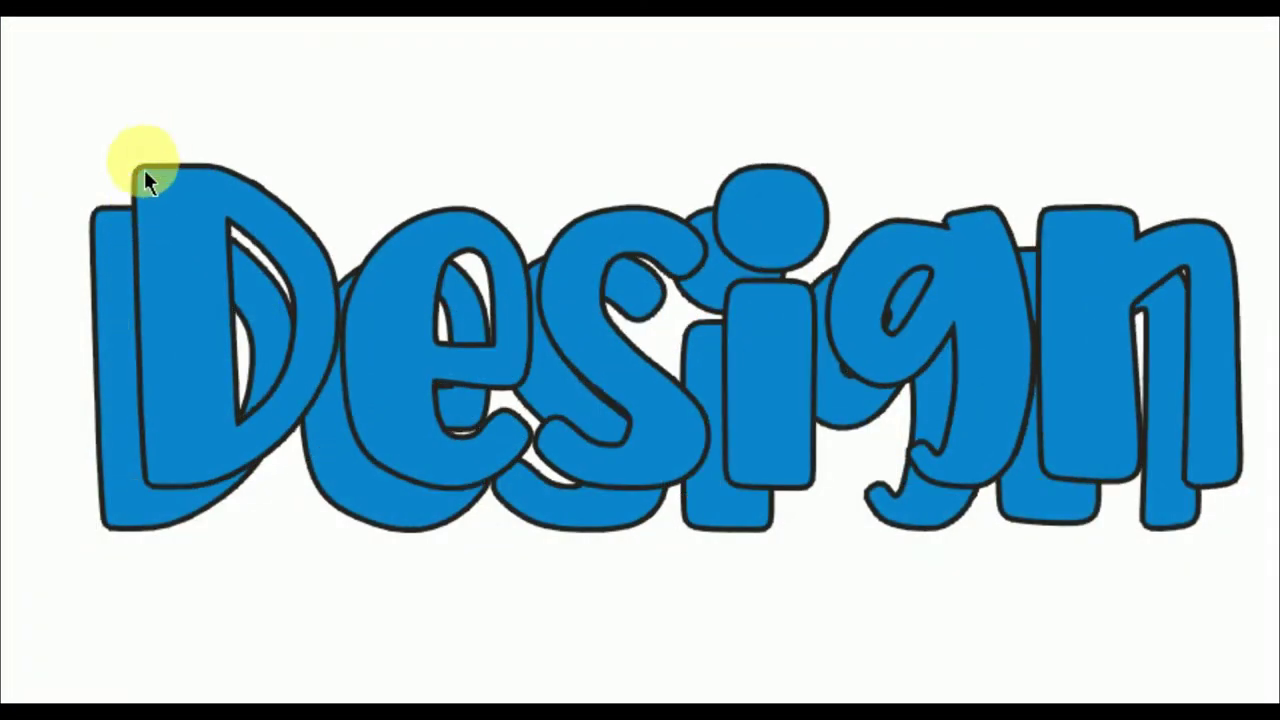
left_click(110, 230)
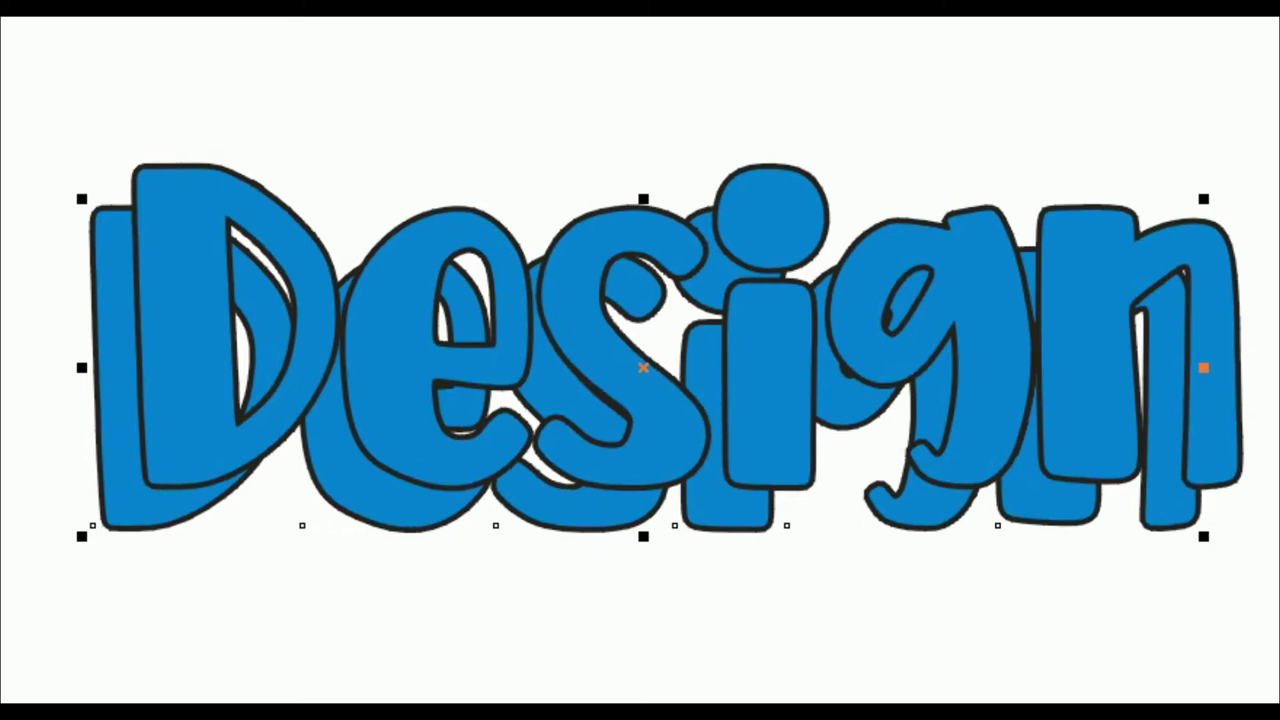
- Move the front cyan "Design" copy down and to the left so the black one forms a narrow drop shadow
left_click(700, 238)
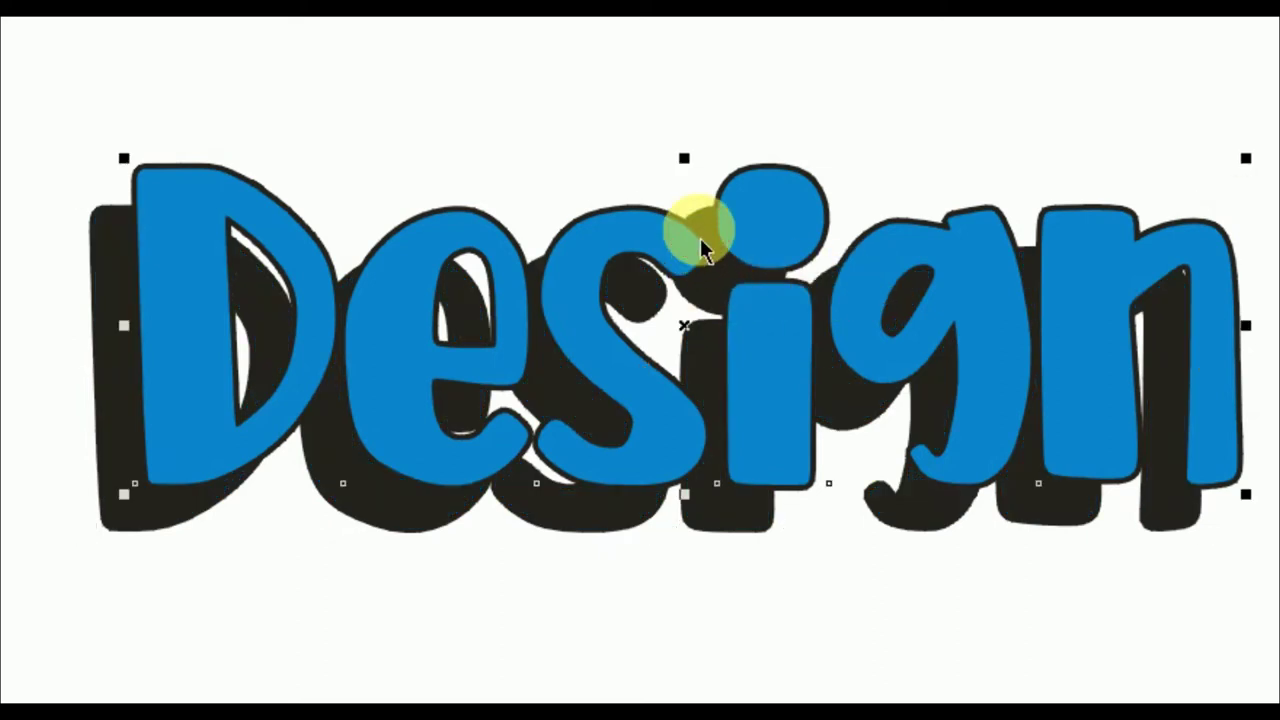
left_click_drag(697, 355, 670, 372)
left_click(575, 600)
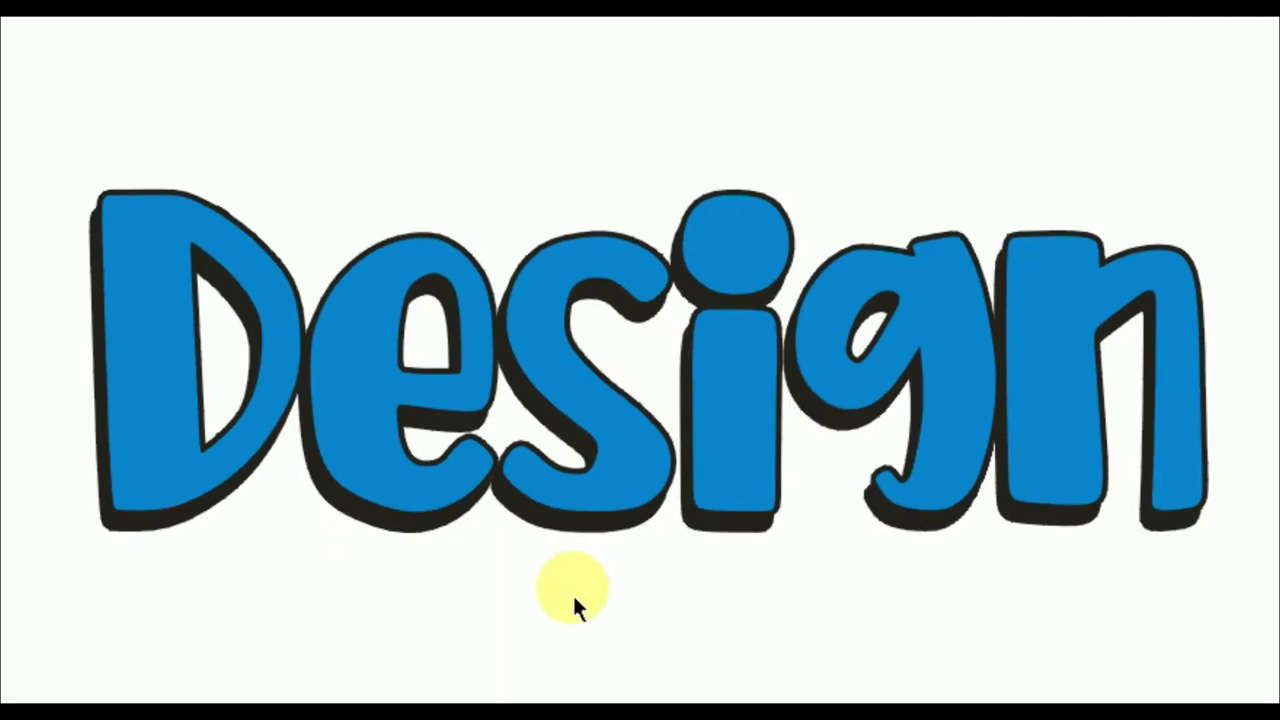
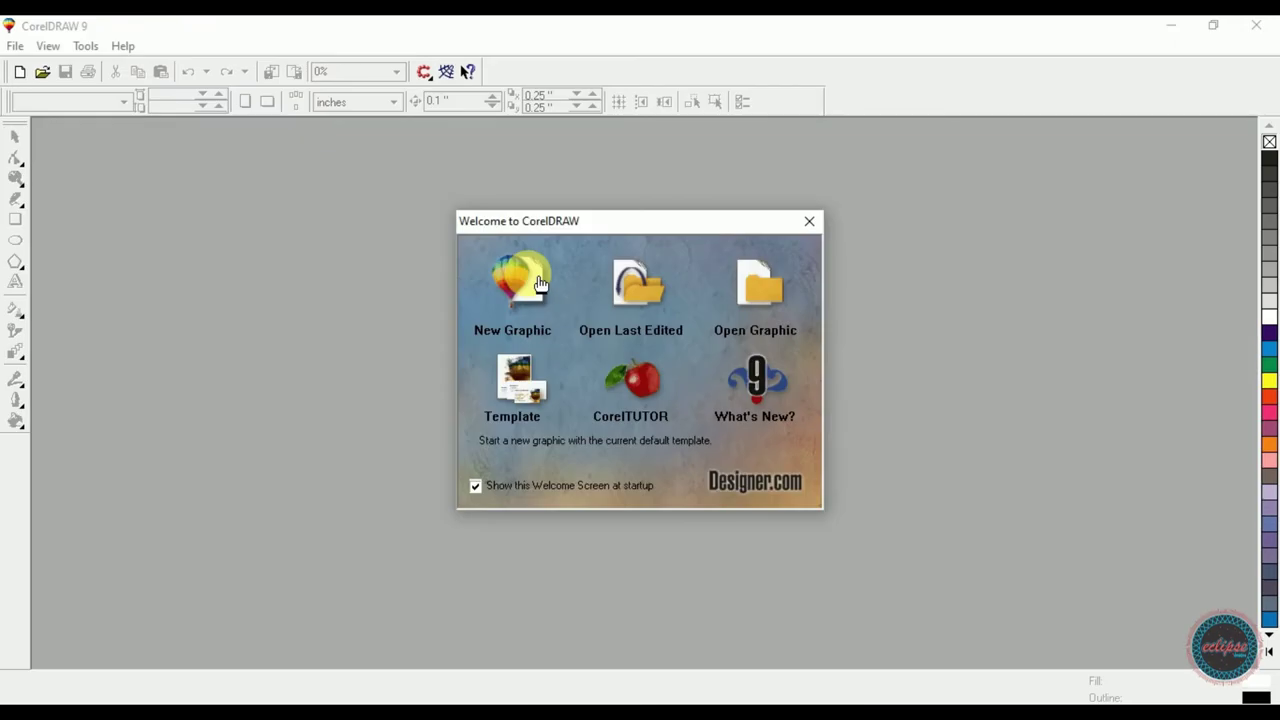
- Start a new graphic and draw a rectangle about 6.3 by 5.1 inches in the upper part of the page
left_click(526, 277)
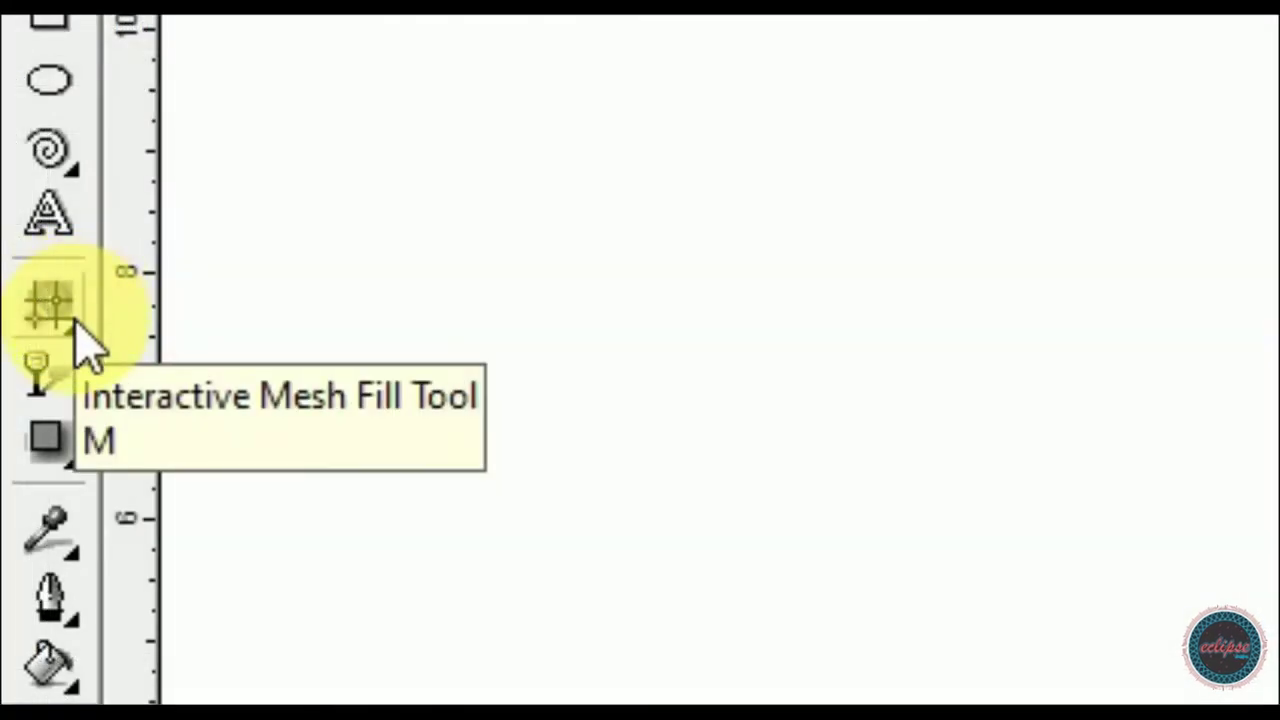
left_click(80, 335)
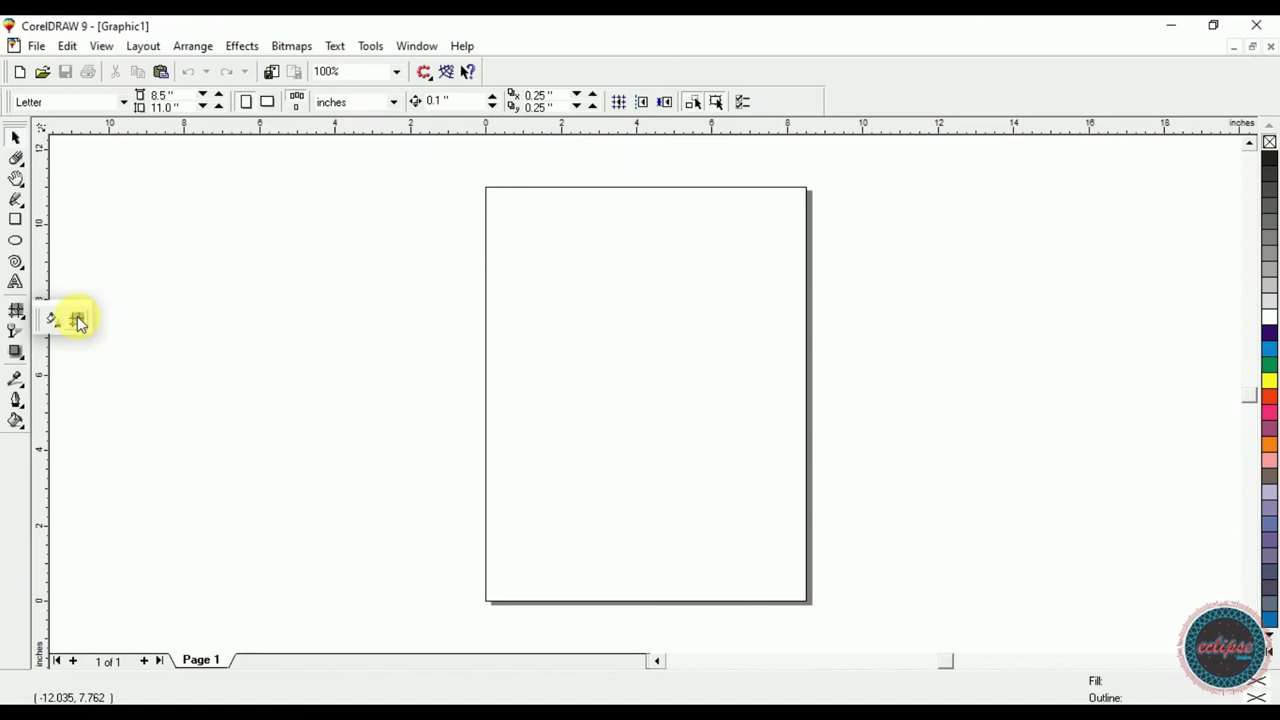
left_click(18, 222)
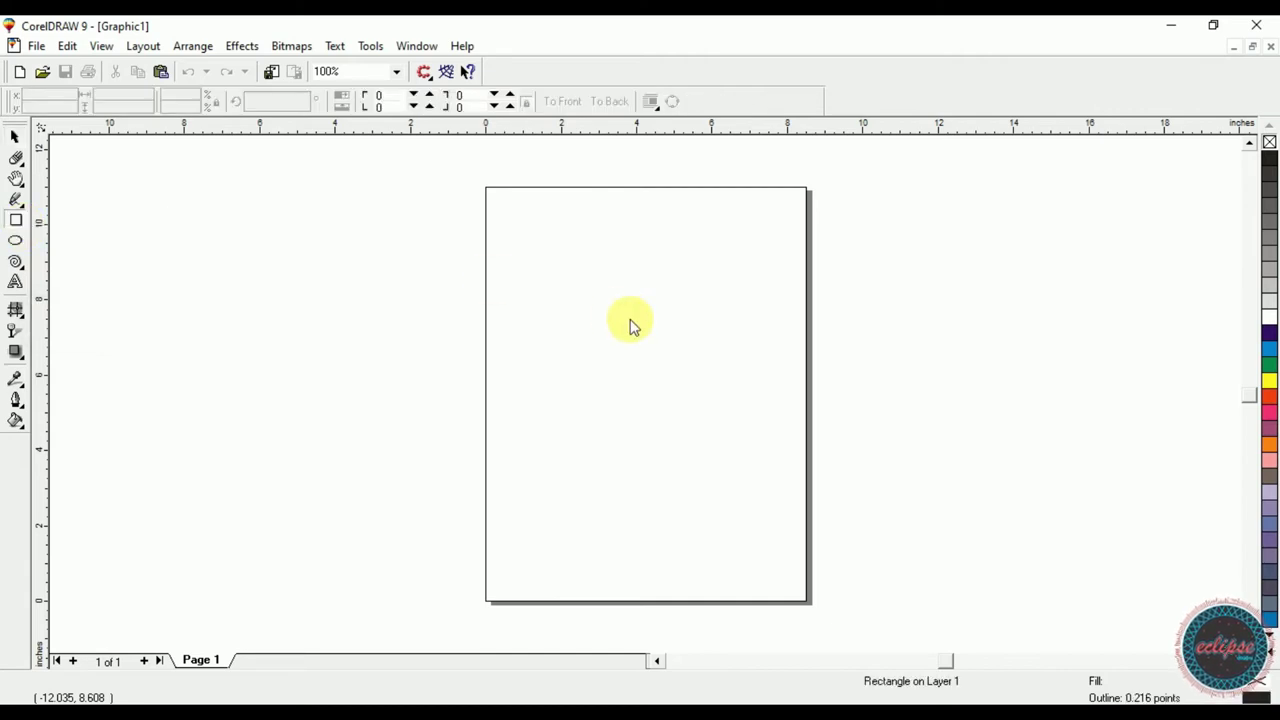
left_click_drag(519, 227, 757, 420)
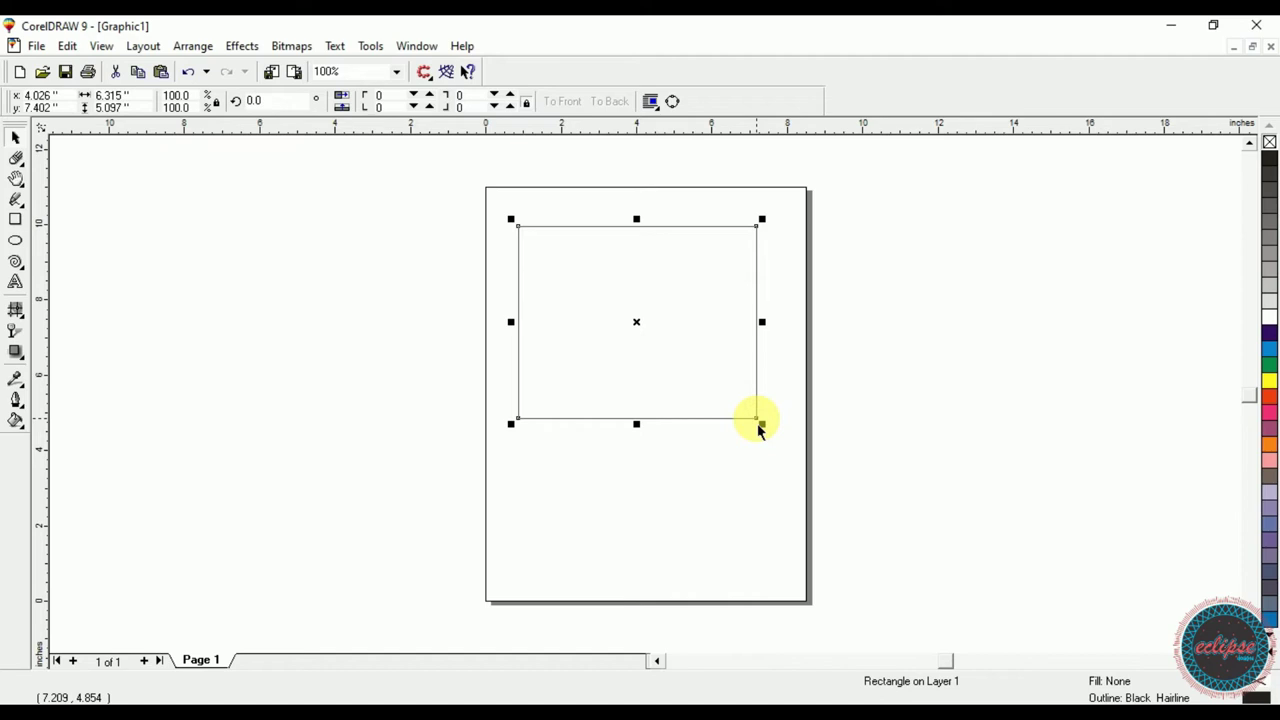
key("shift+F2")
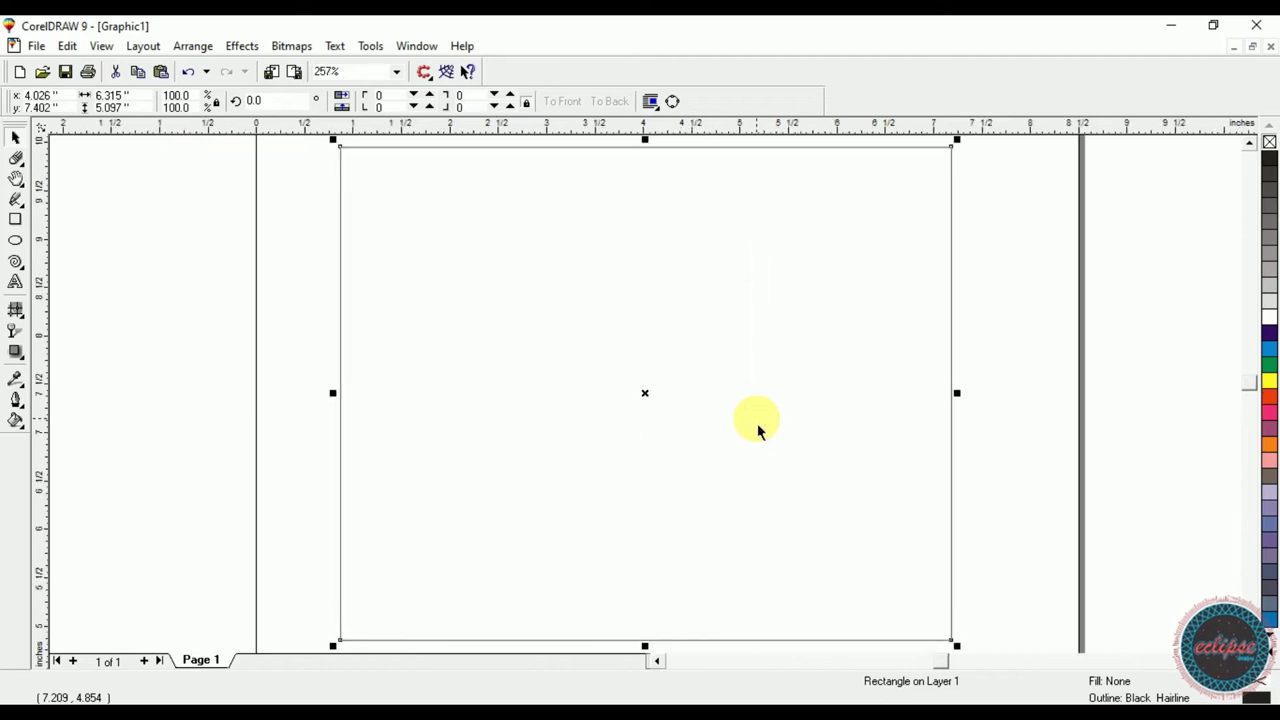
- Apply a linear fountain fill across the rectangle from left to right with the Interactive Fill tool
left_click(14, 309)
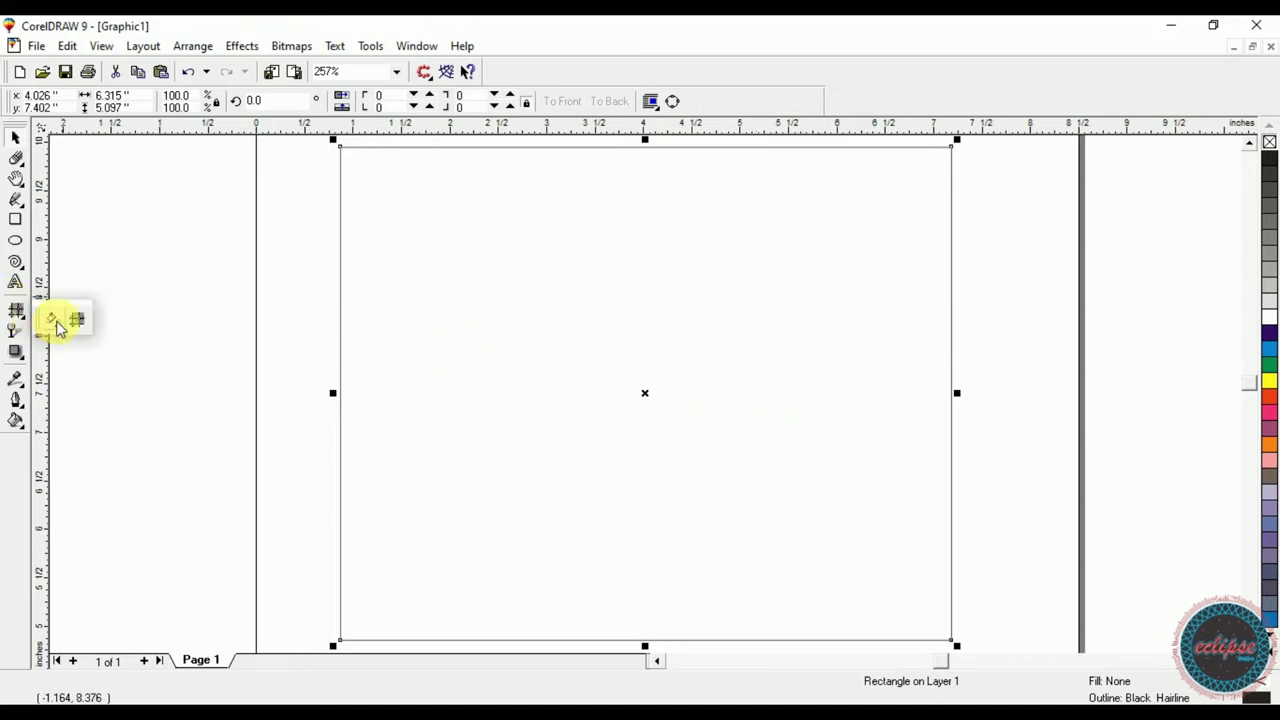
left_click(55, 324)
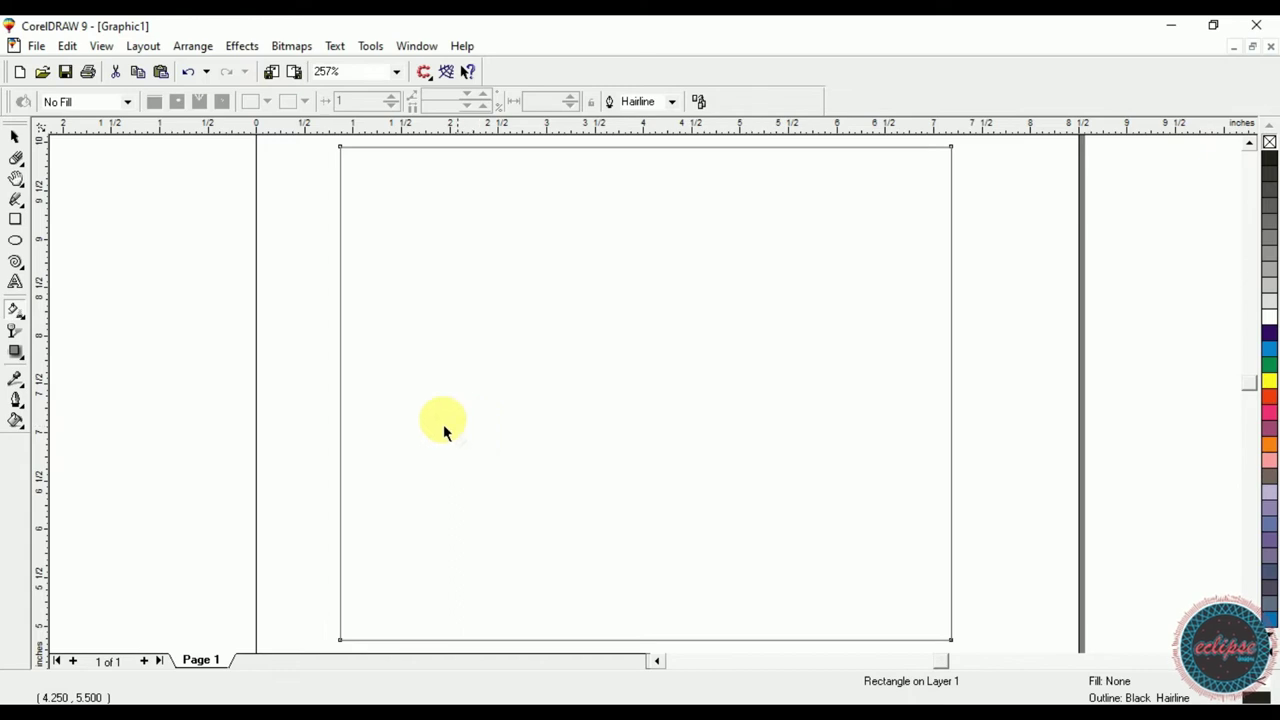
left_click_drag(362, 402, 898, 400)
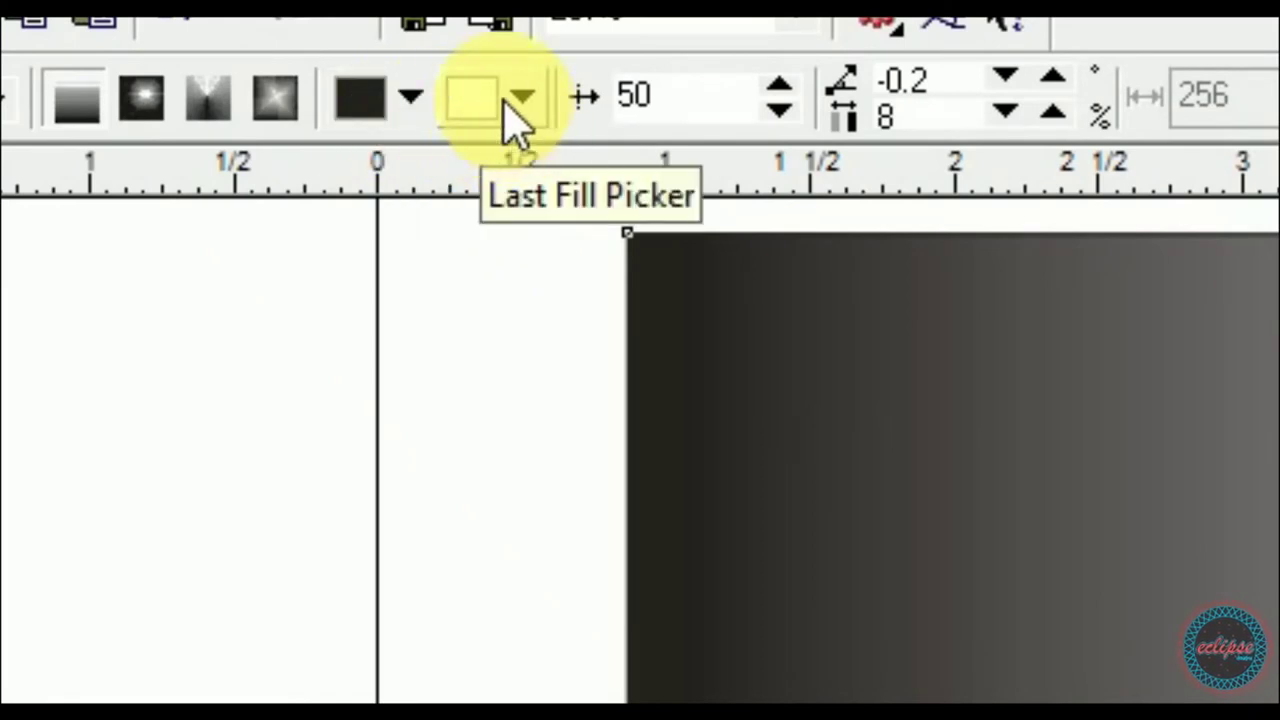
- Set the fountain fill's first colour to dark purple and its last colour to cyan
left_click(410, 97)
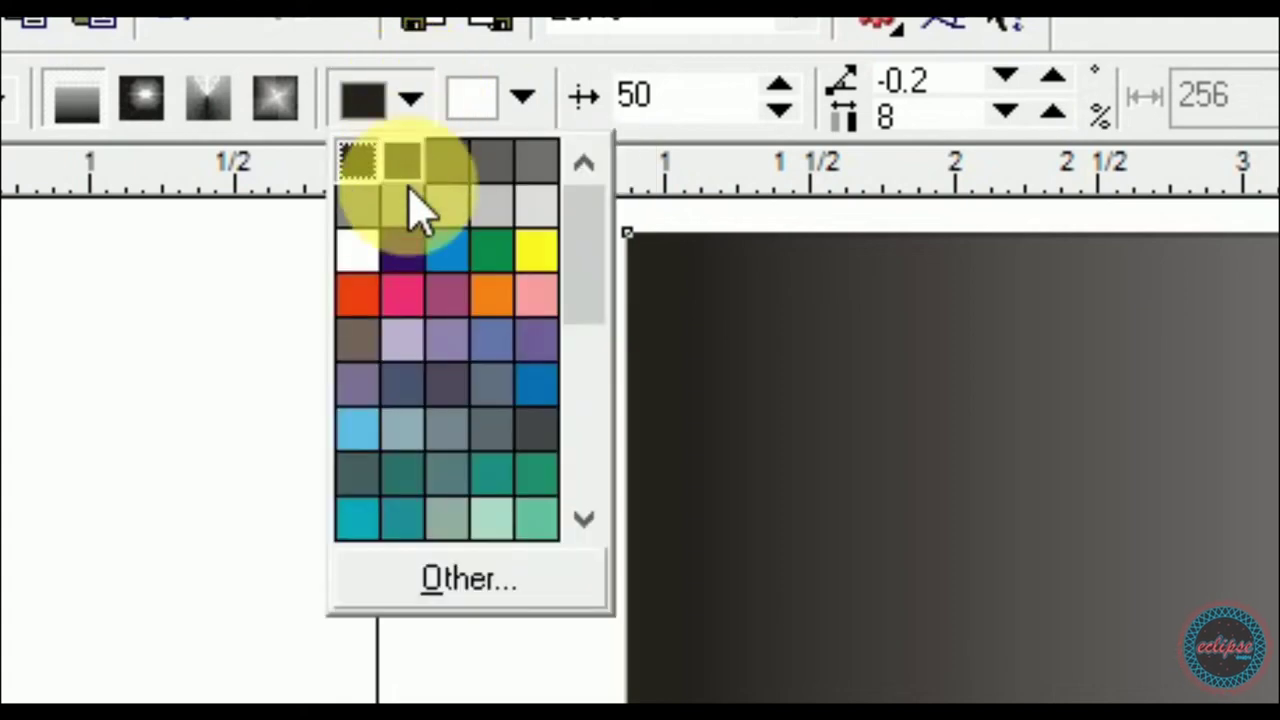
left_click(411, 248)
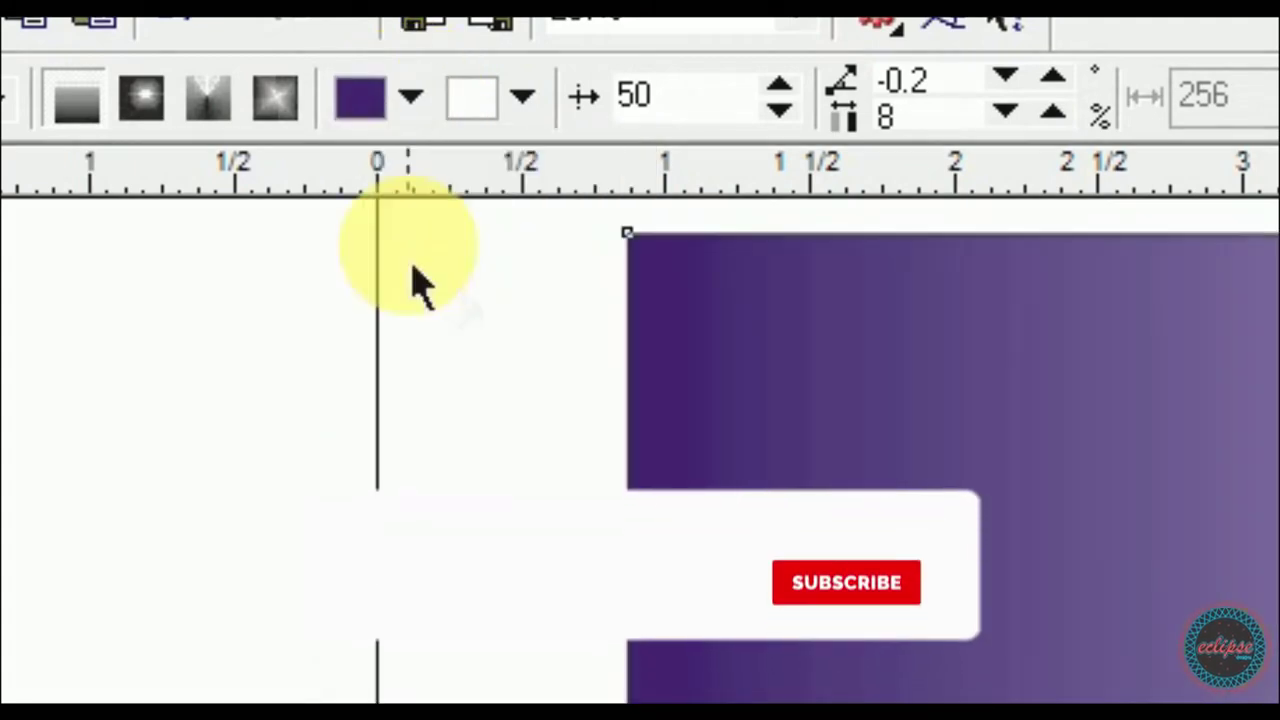
left_click(522, 97)
left_click(576, 197)
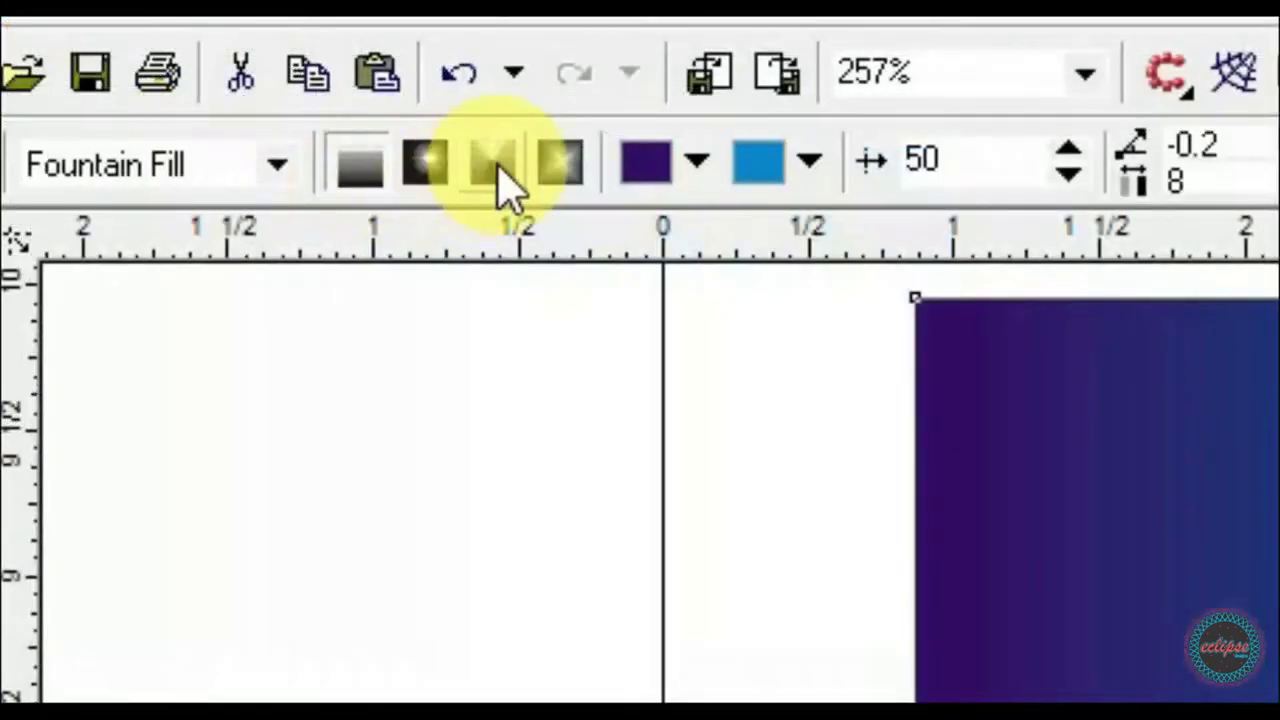
- Change the rectangle's fountain fill type to radial, conical and finally square
left_click(422, 168)
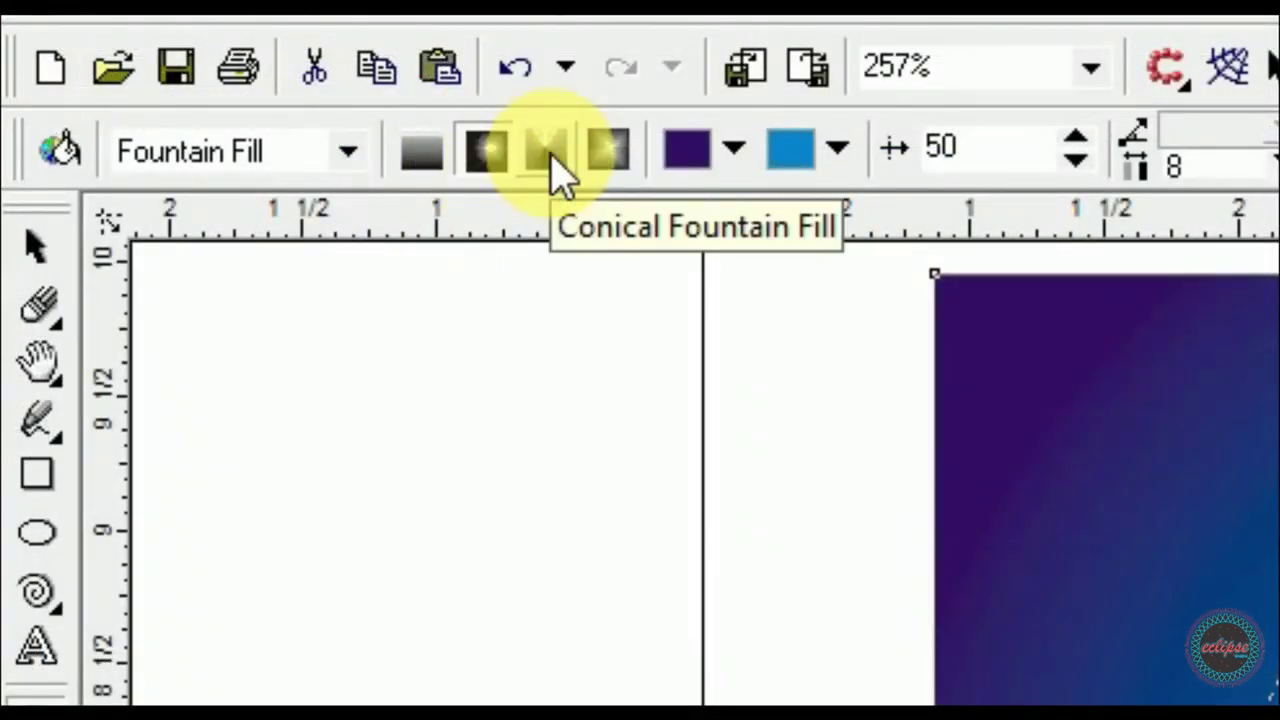
left_click(553, 168)
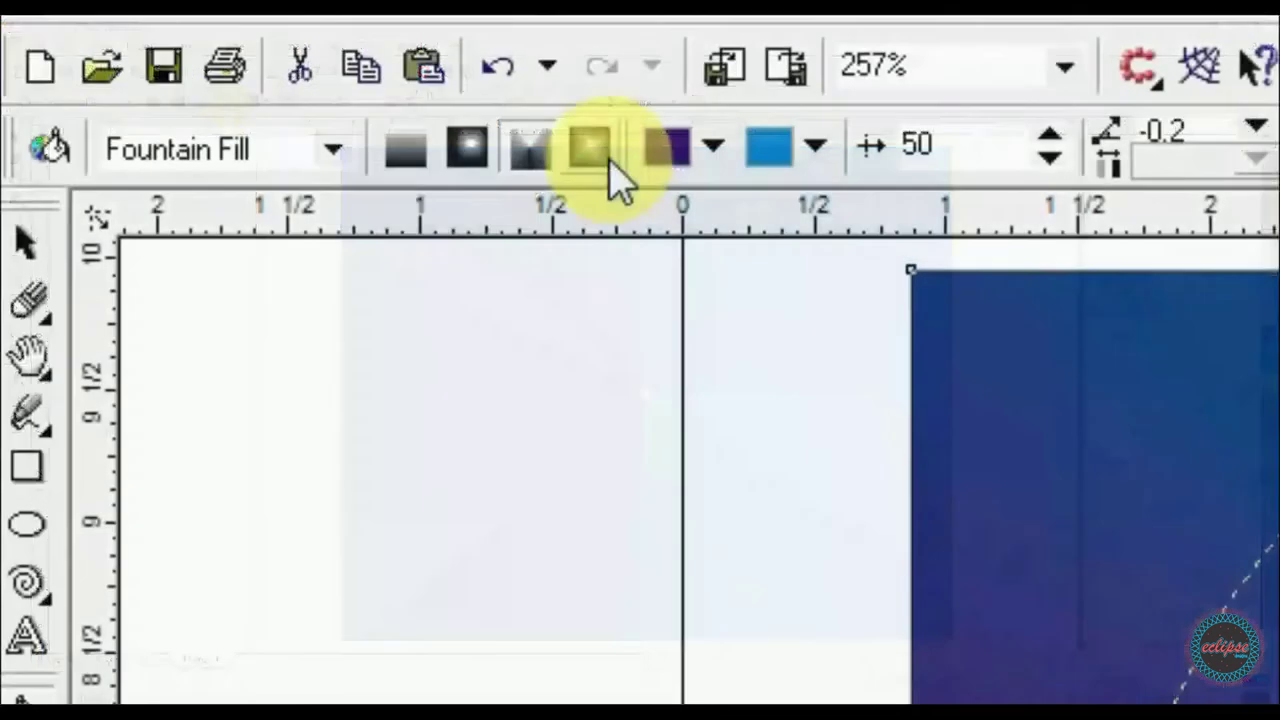
left_click(226, 105)
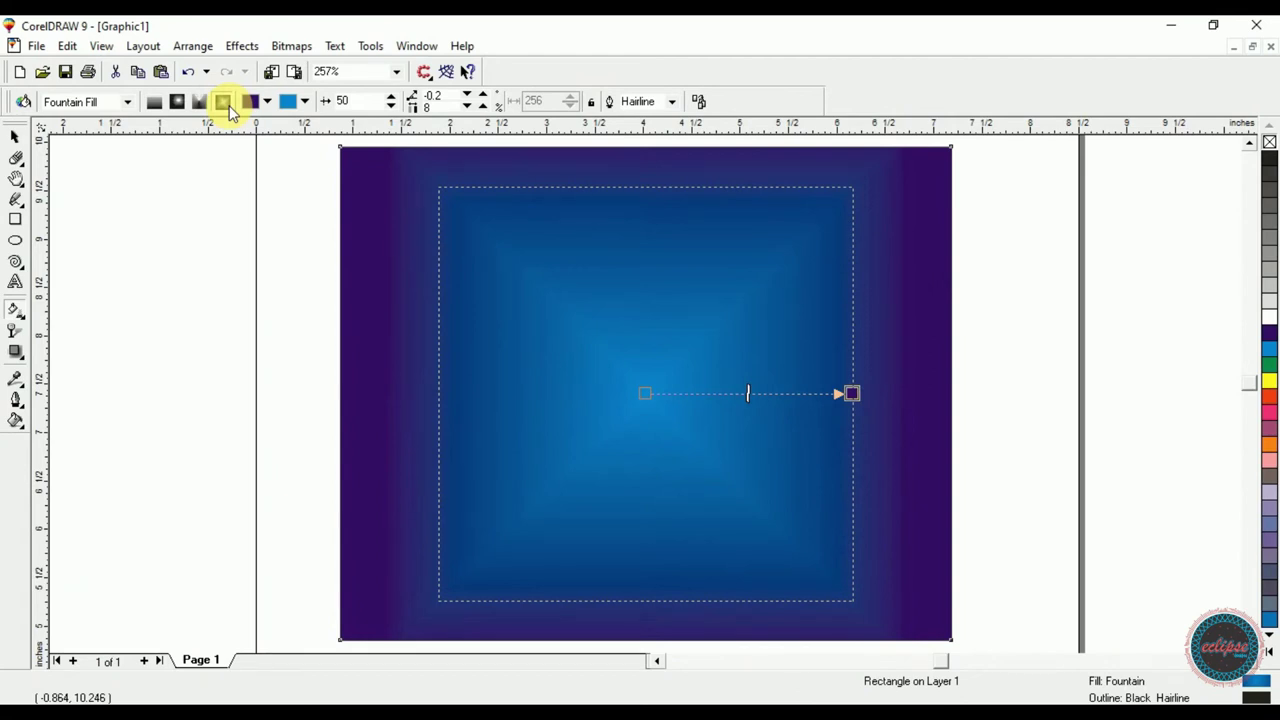
- Remove the fountain fill from the rectangle, leaving only its outline
left_click(16, 137)
left_click(214, 280)
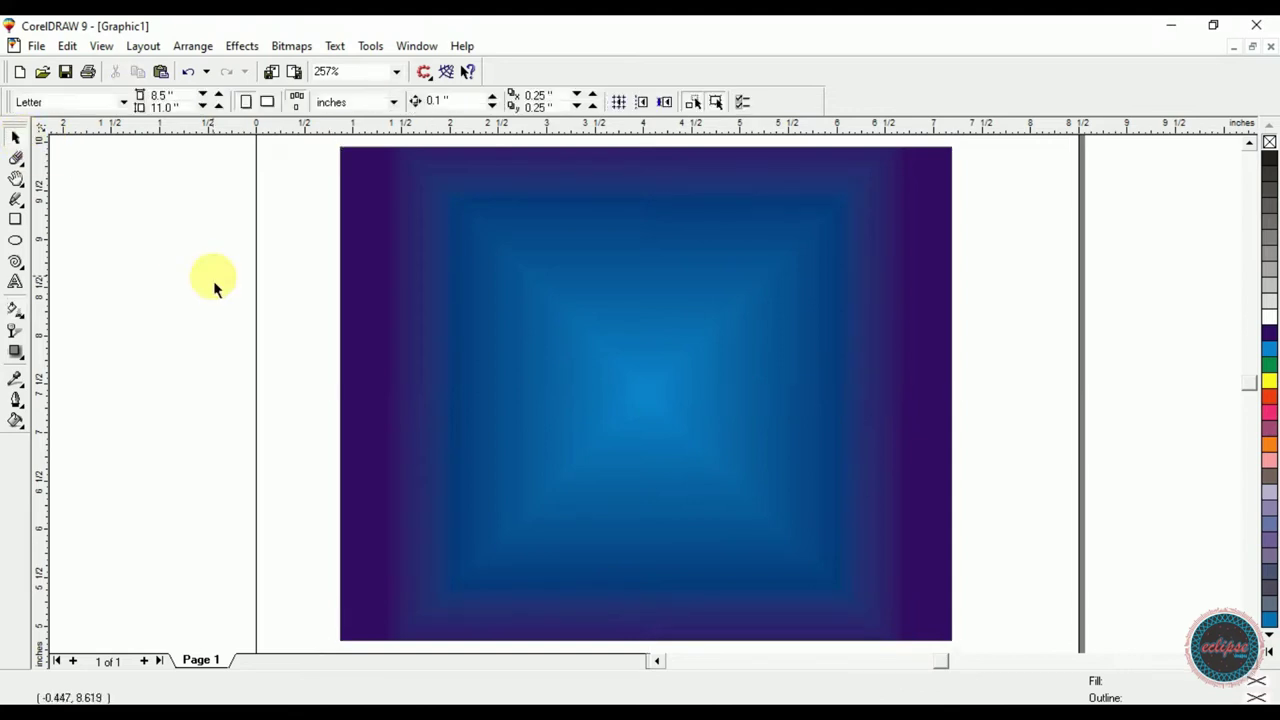
left_click(400, 292)
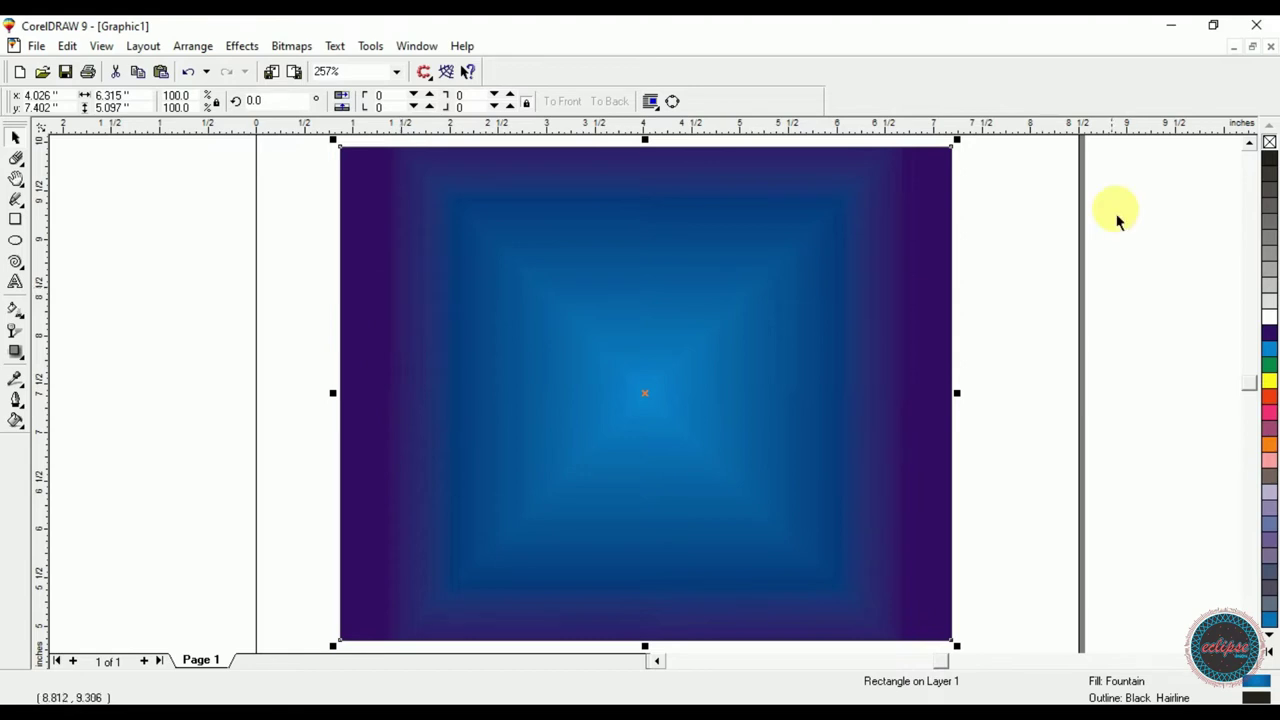
left_click(1268, 144)
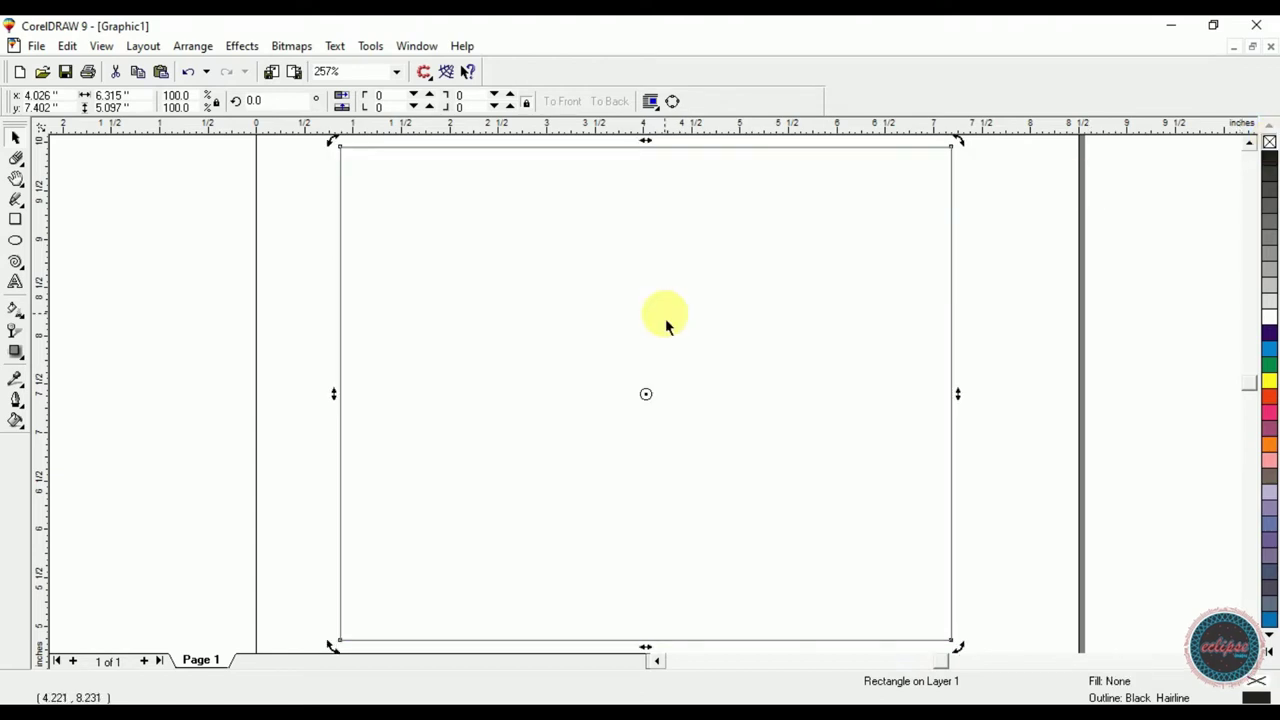
- Apply a 3 by 3 mesh fill to the rectangle and colour its upper-left corner node cyan
left_click(18, 312)
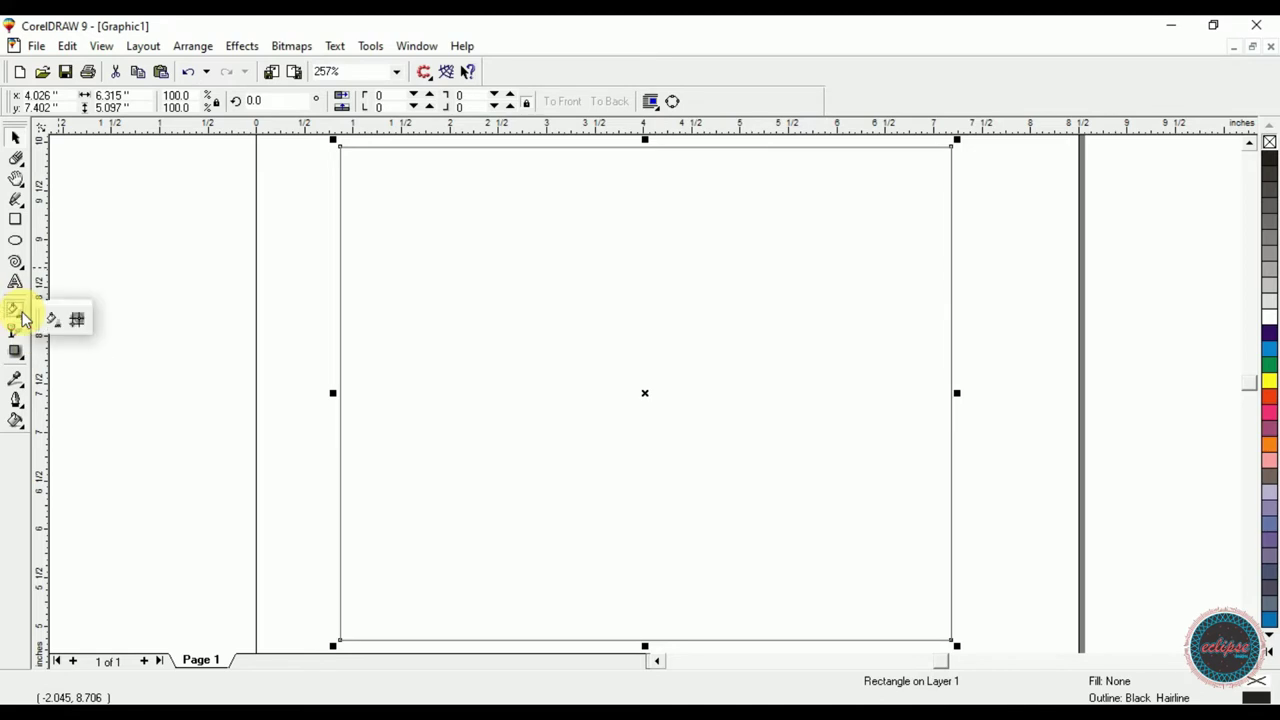
left_click(76, 320)
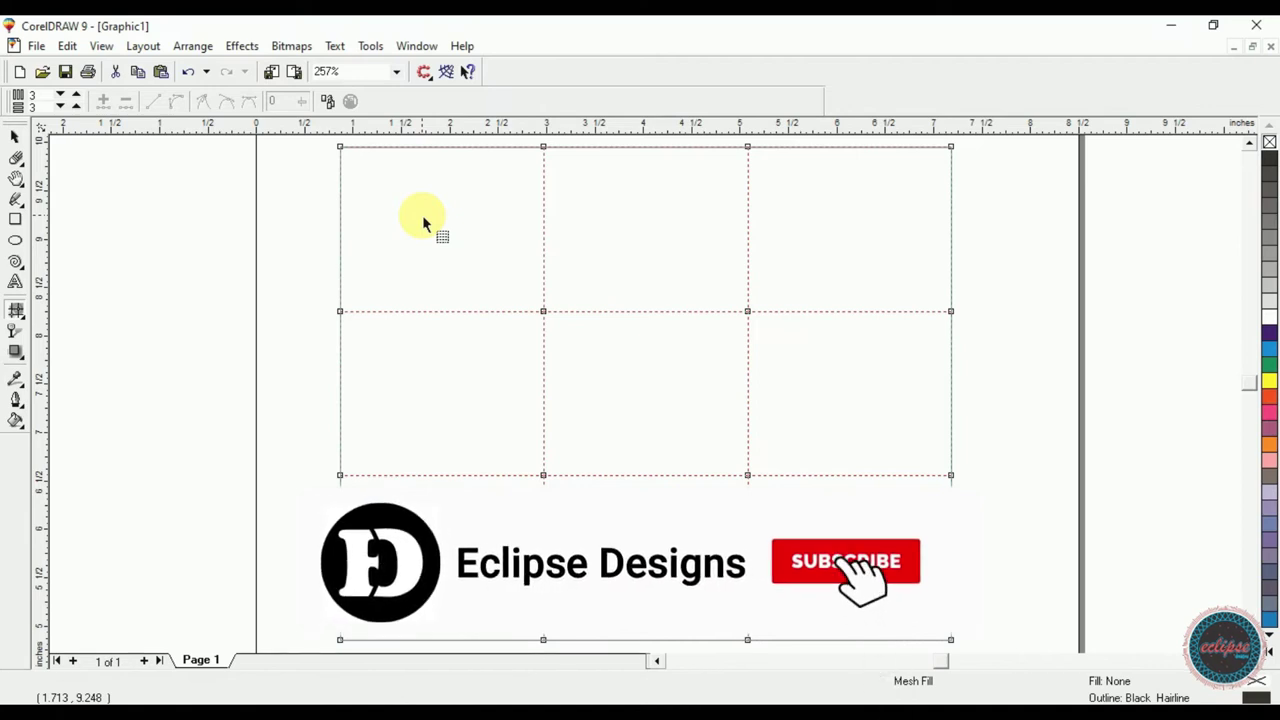
left_click(340, 147)
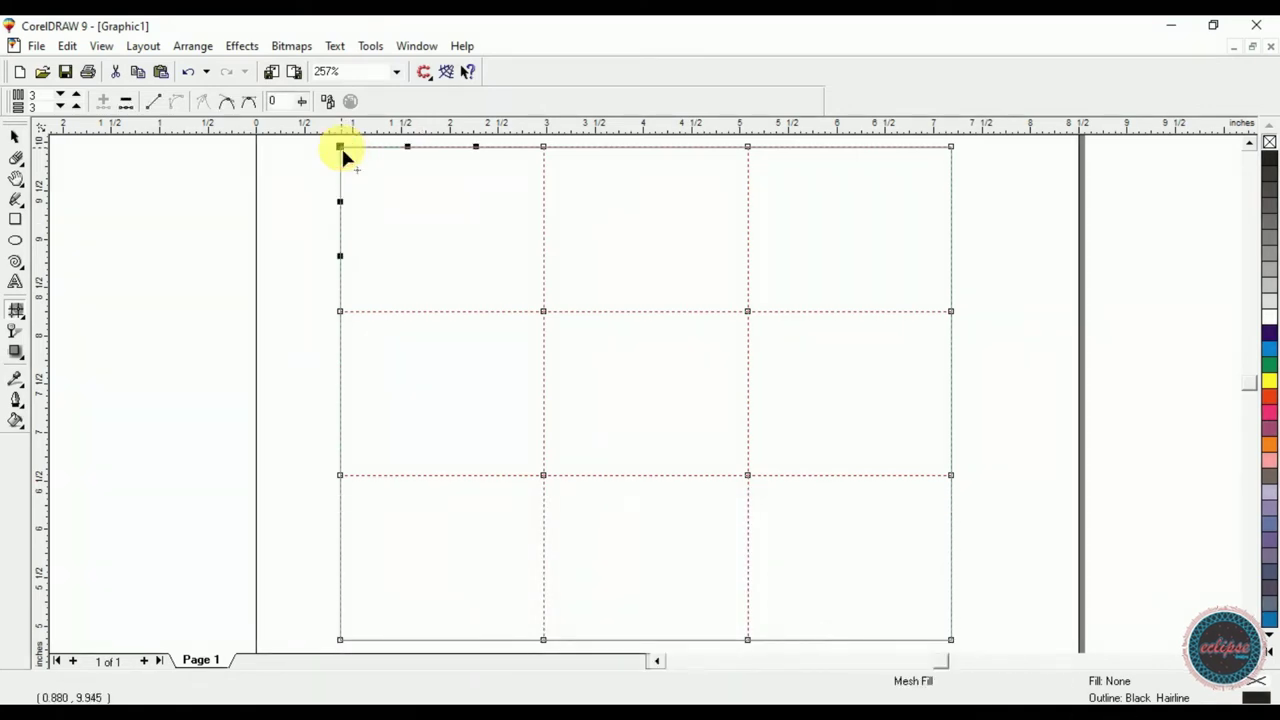
left_click(1270, 350)
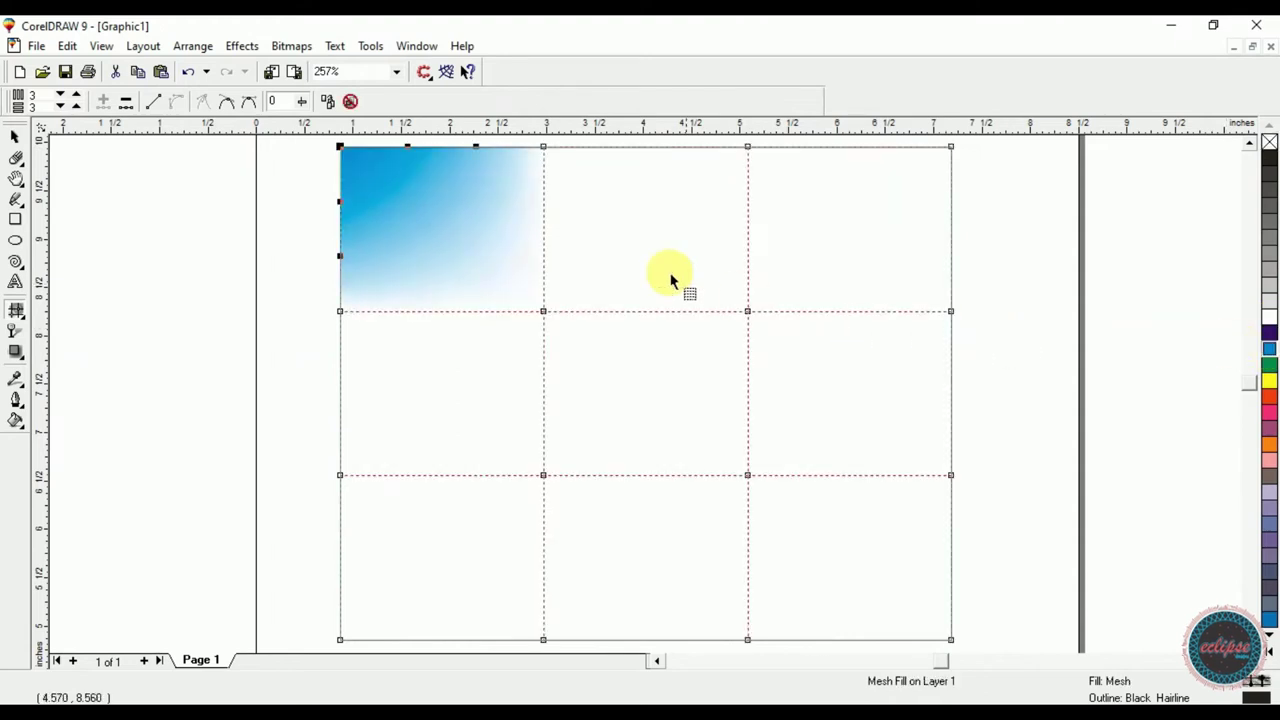
- Colour the second, third and fourth nodes of the mesh's upper inner line dark purple
left_click(543, 311)
left_click(1270, 337)
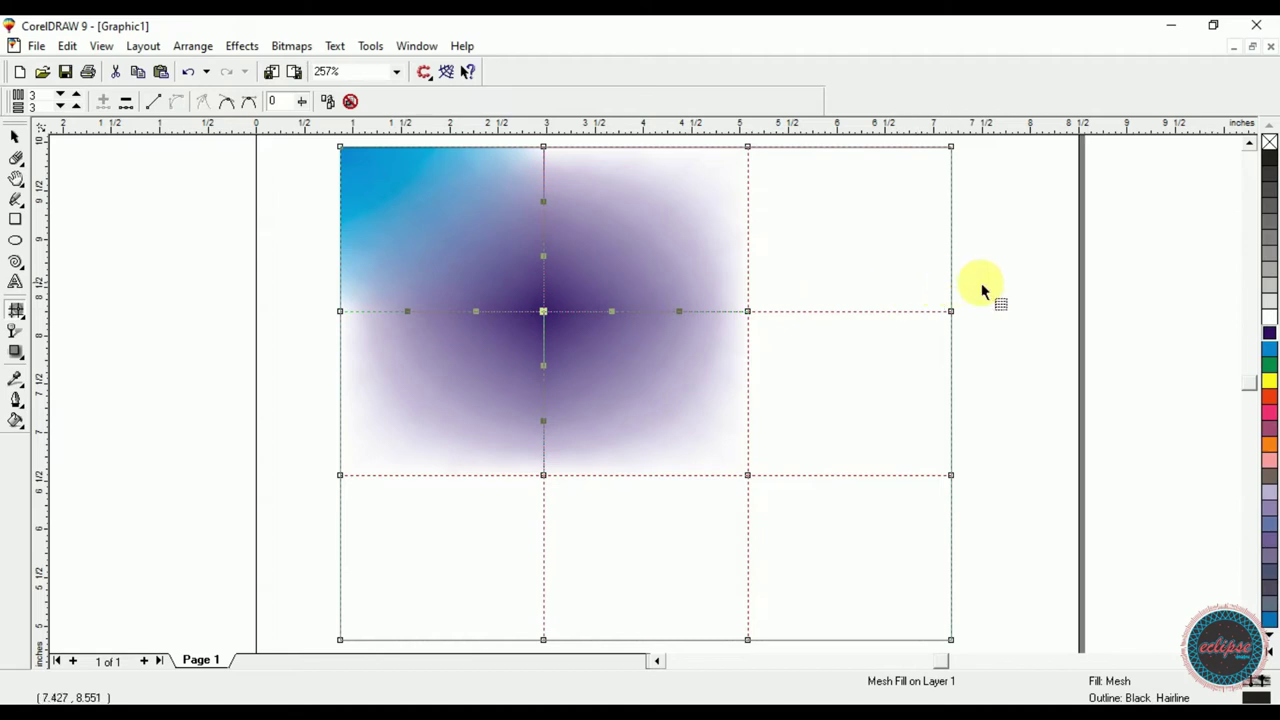
left_click_drag(959, 296, 724, 340)
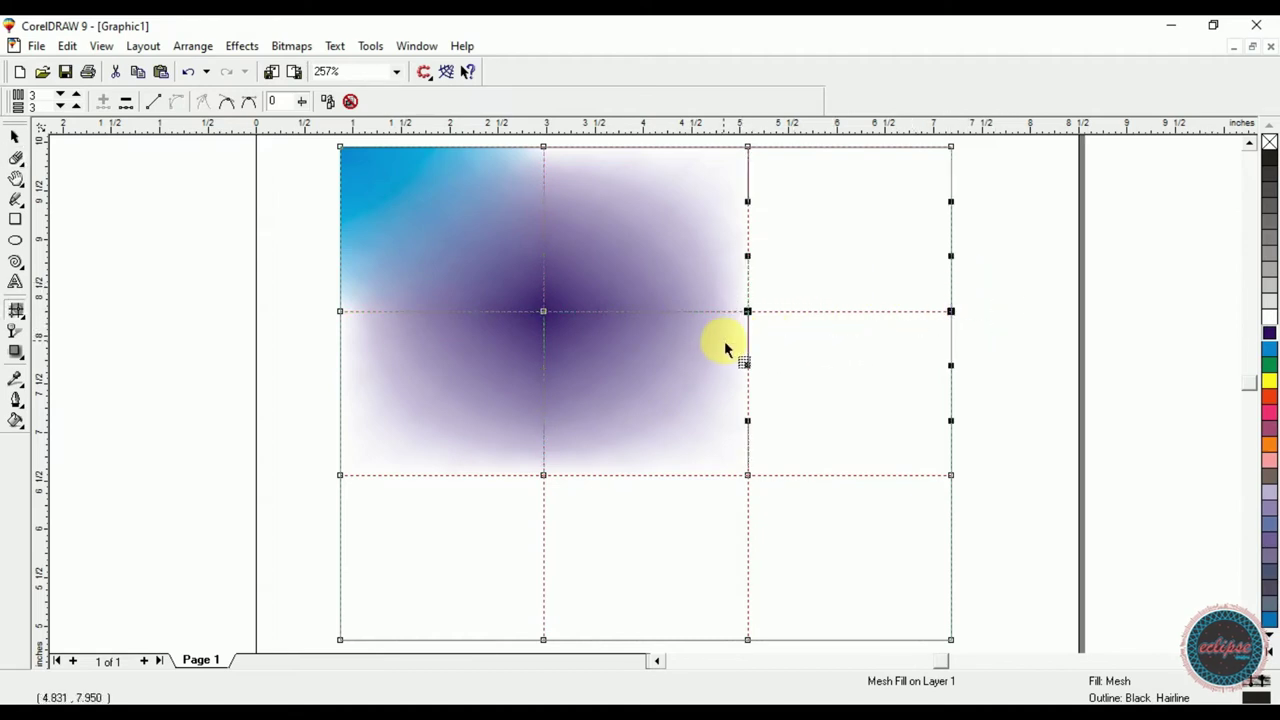
left_click(1268, 333)
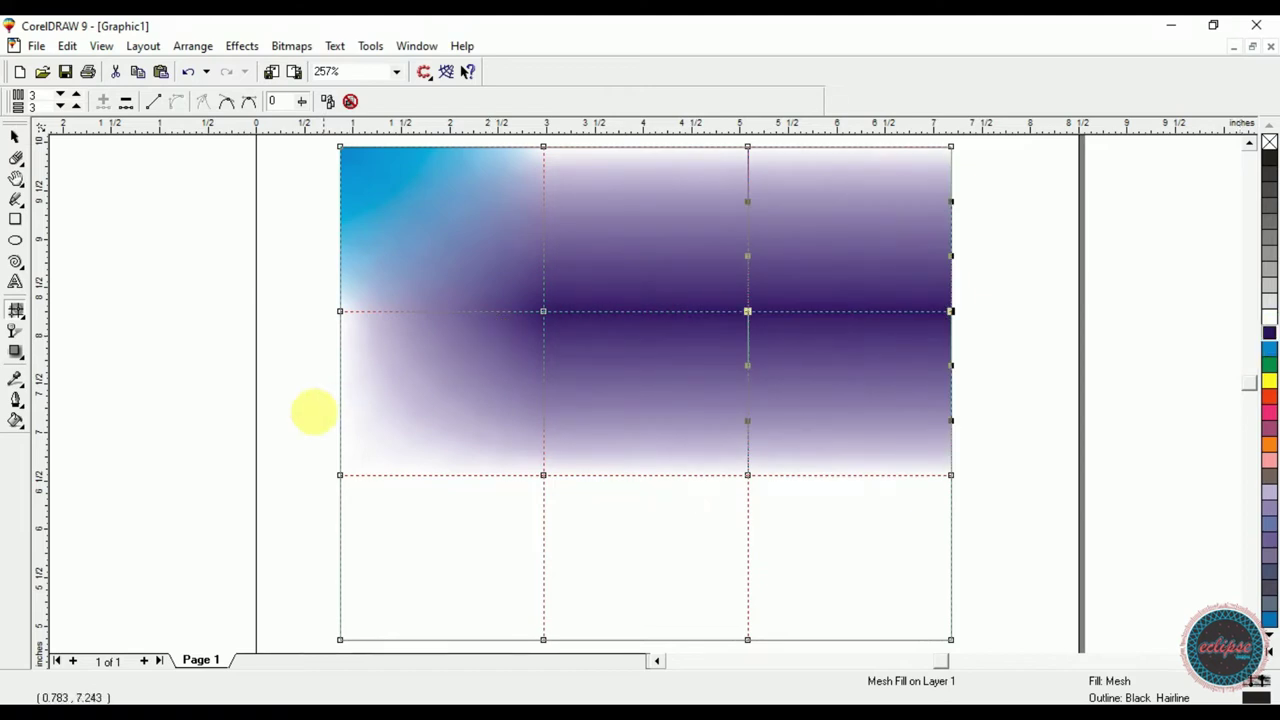
- Colour the first three nodes from the left on the mesh's lower inner line cyan
left_click_drag(276, 414, 796, 490)
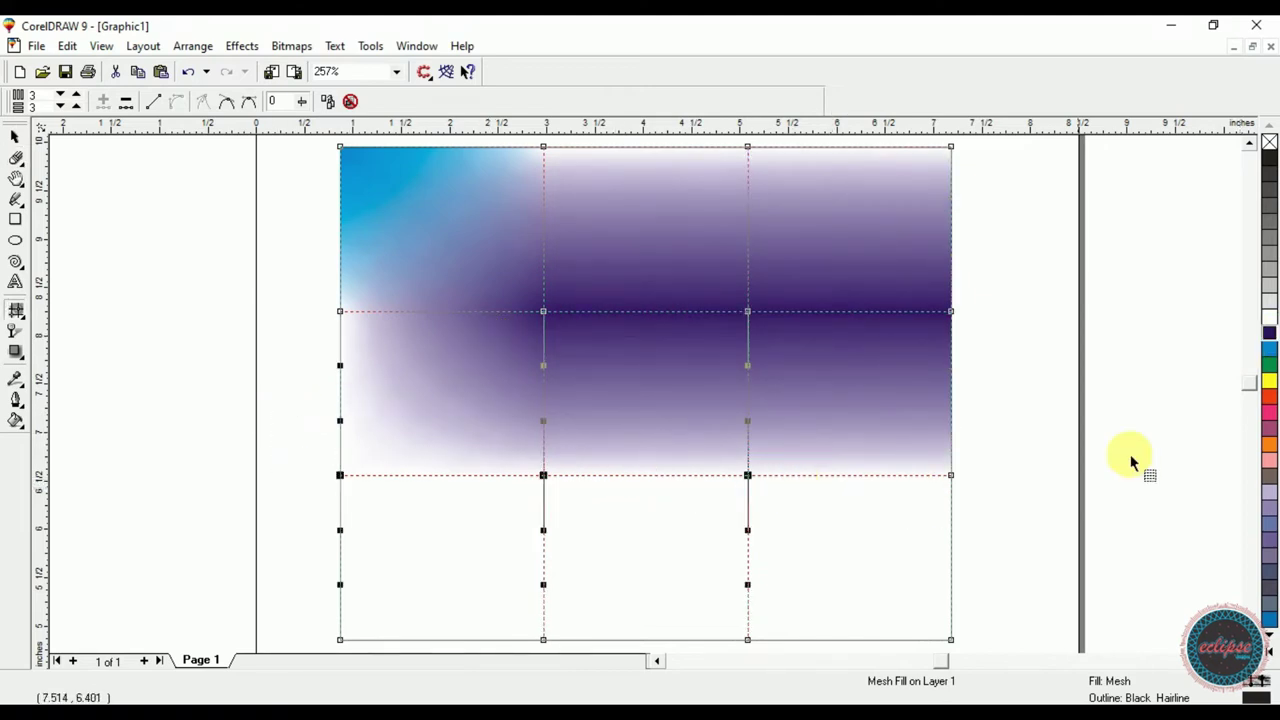
left_click(1268, 355)
left_click(1073, 542)
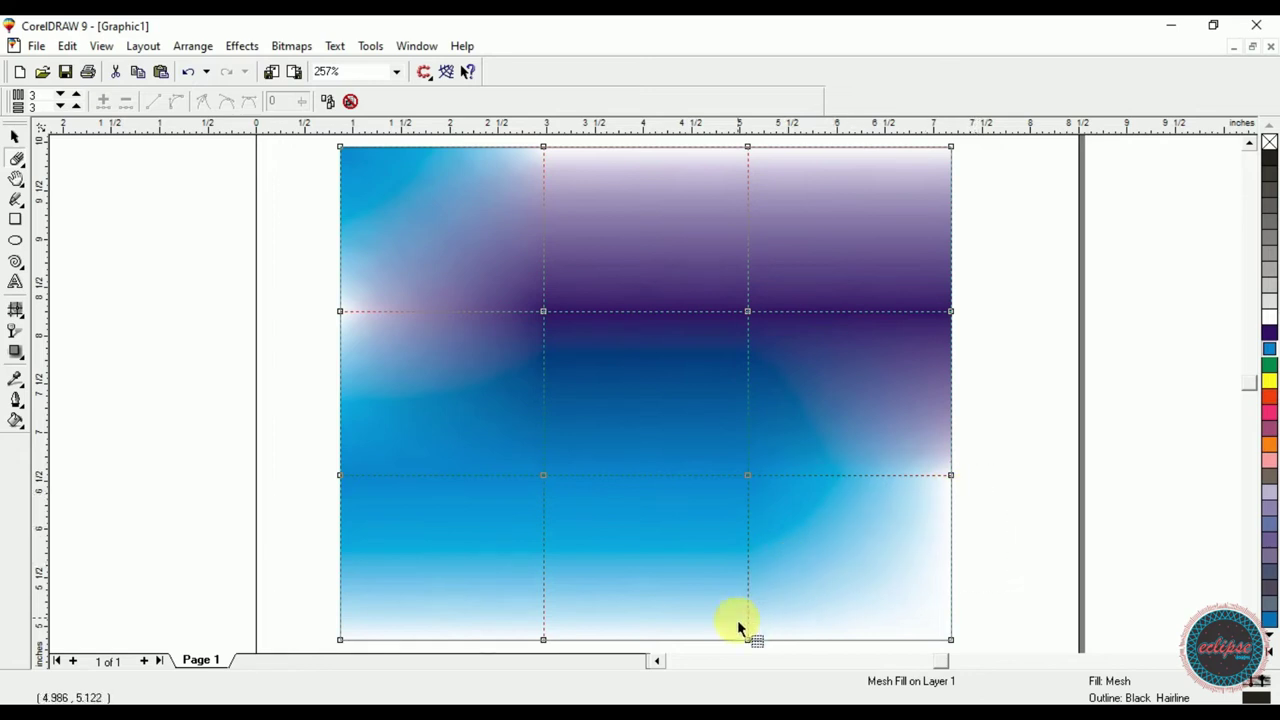
- Colour the four nodes around the mesh's lower-right cell yellow
scroll(737, 620, "down", 1)
left_click_drag(730, 652, 729, 651)
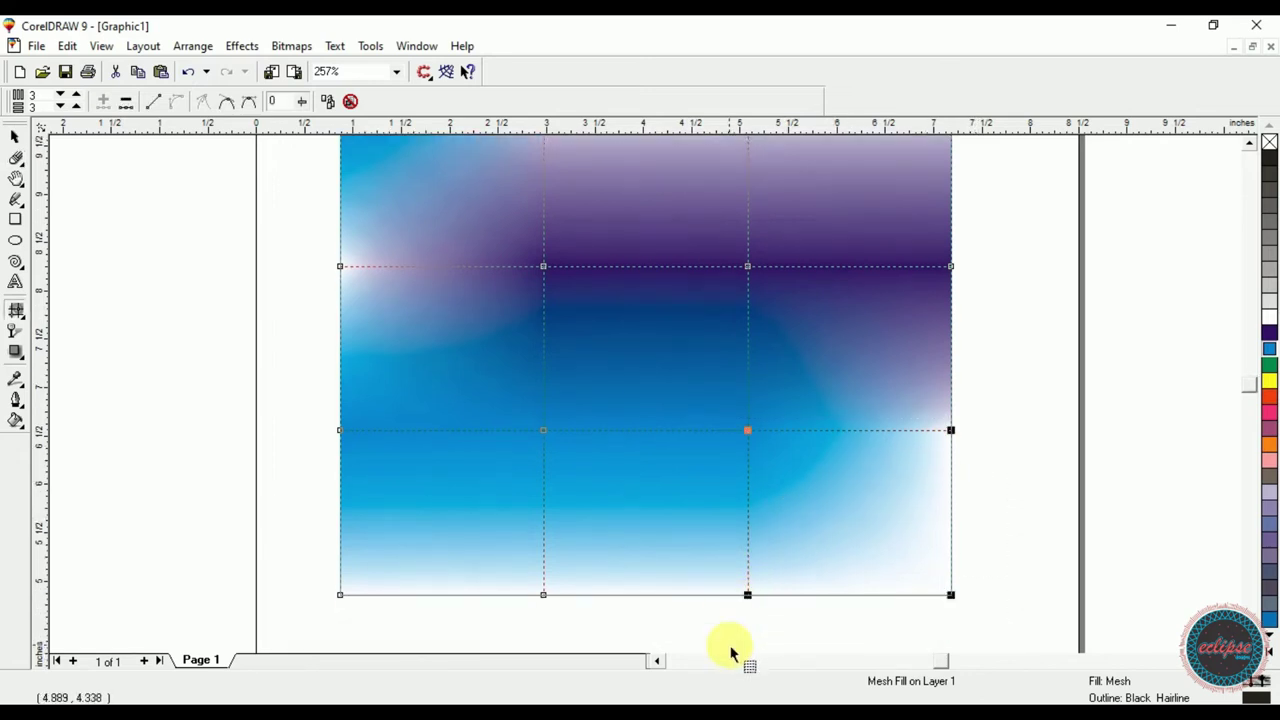
left_click(1268, 380)
left_click(1066, 410)
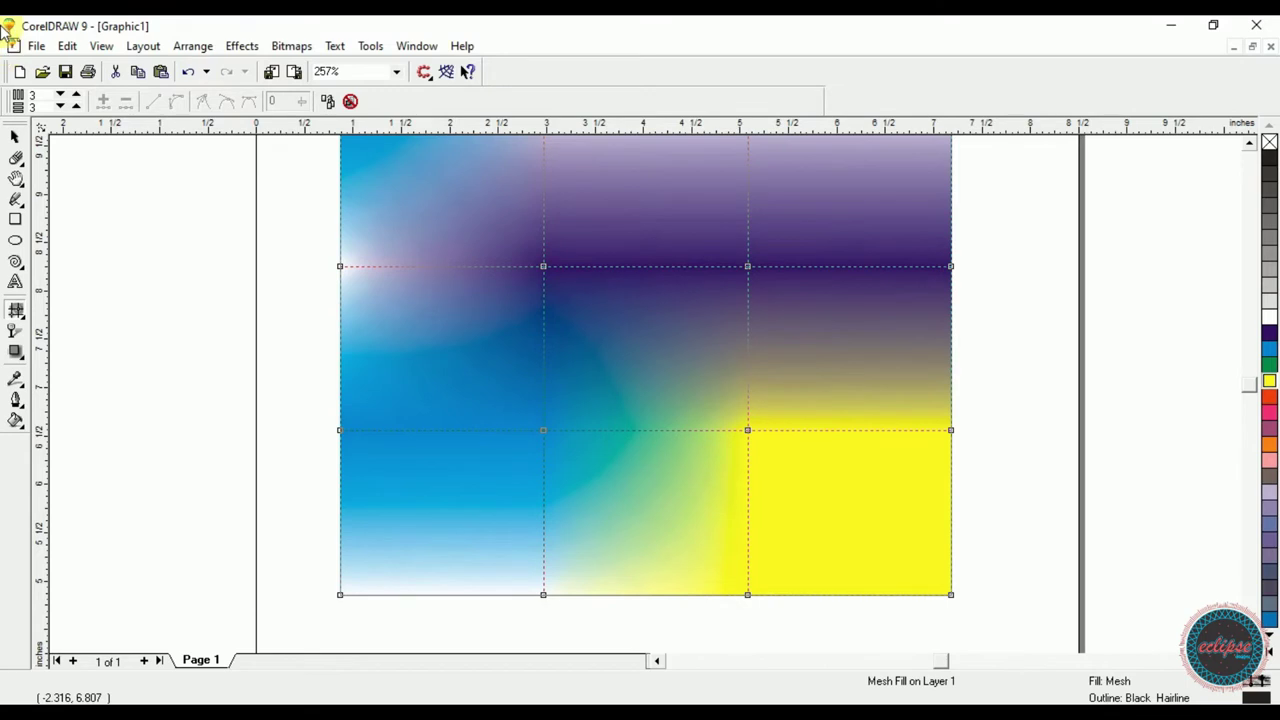
- Select the mesh-filled rectangle and delete it from the page
left_click(15, 136)
left_click(211, 214)
left_click(632, 268)
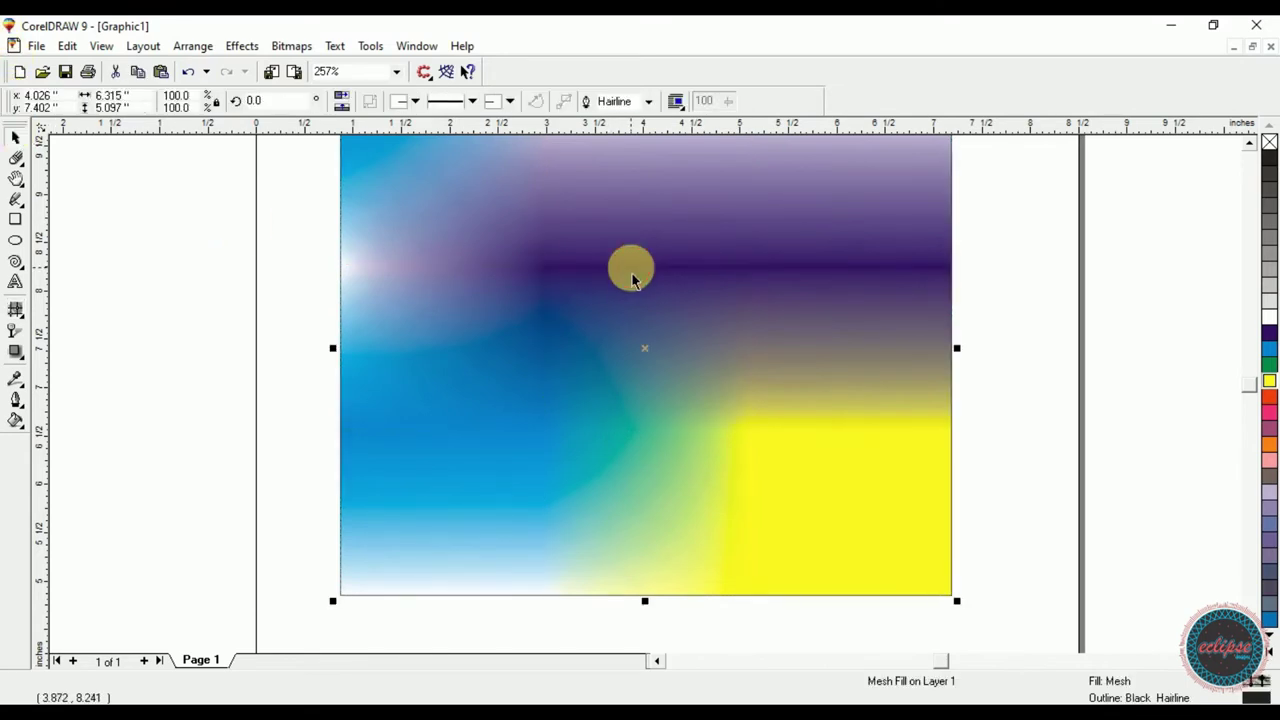
scroll(632, 280, "up", 1)
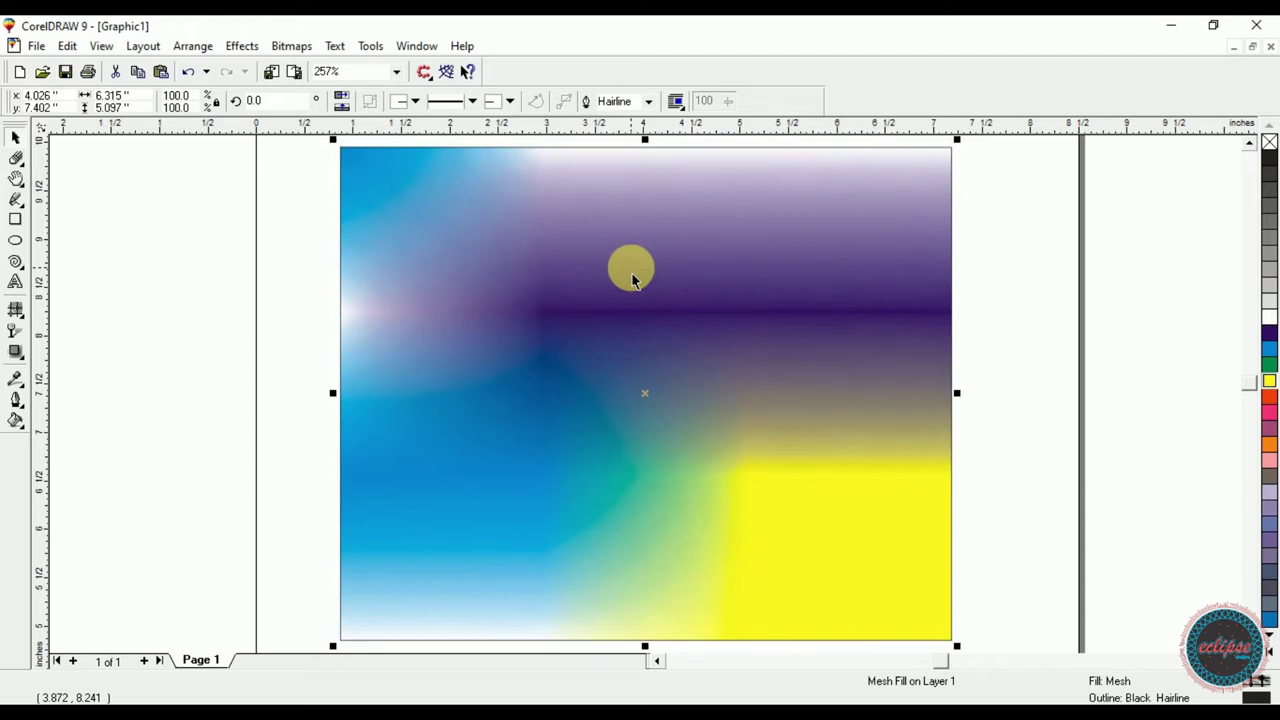
key("Delete")
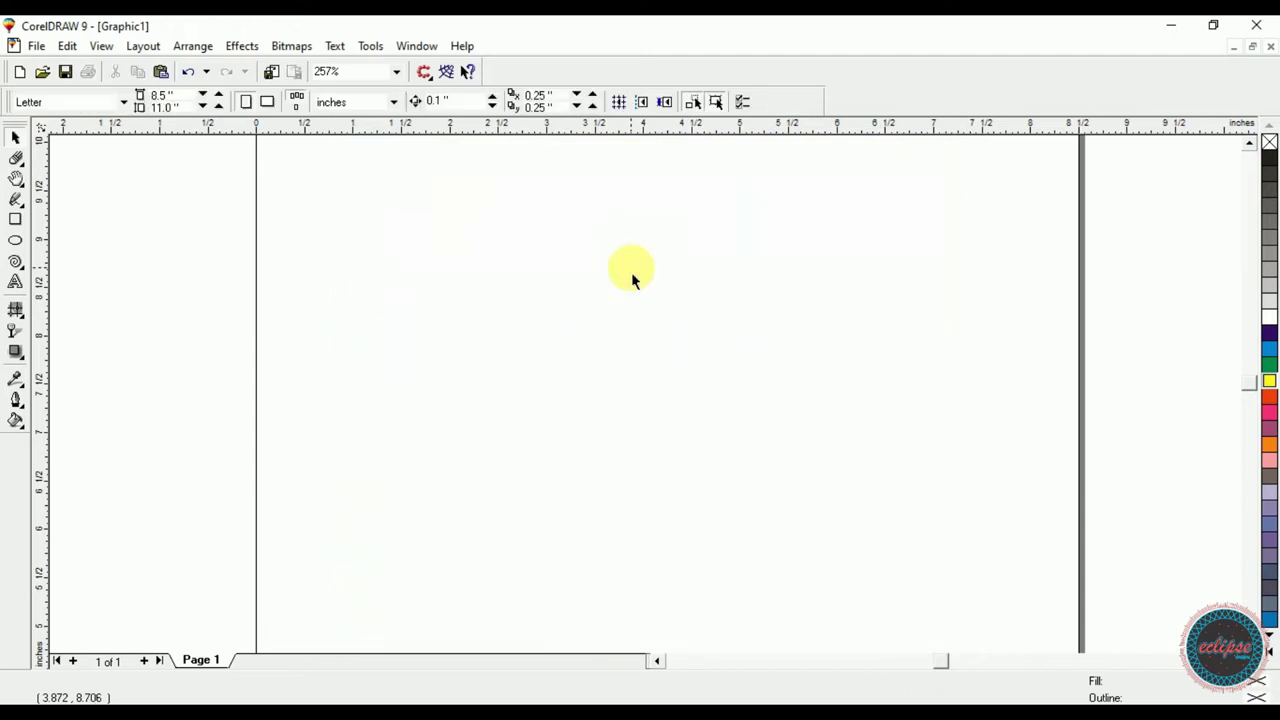
- Add the artistic text "HELLO" on the upper part of the empty page
left_click(15, 281)
left_click(455, 338)
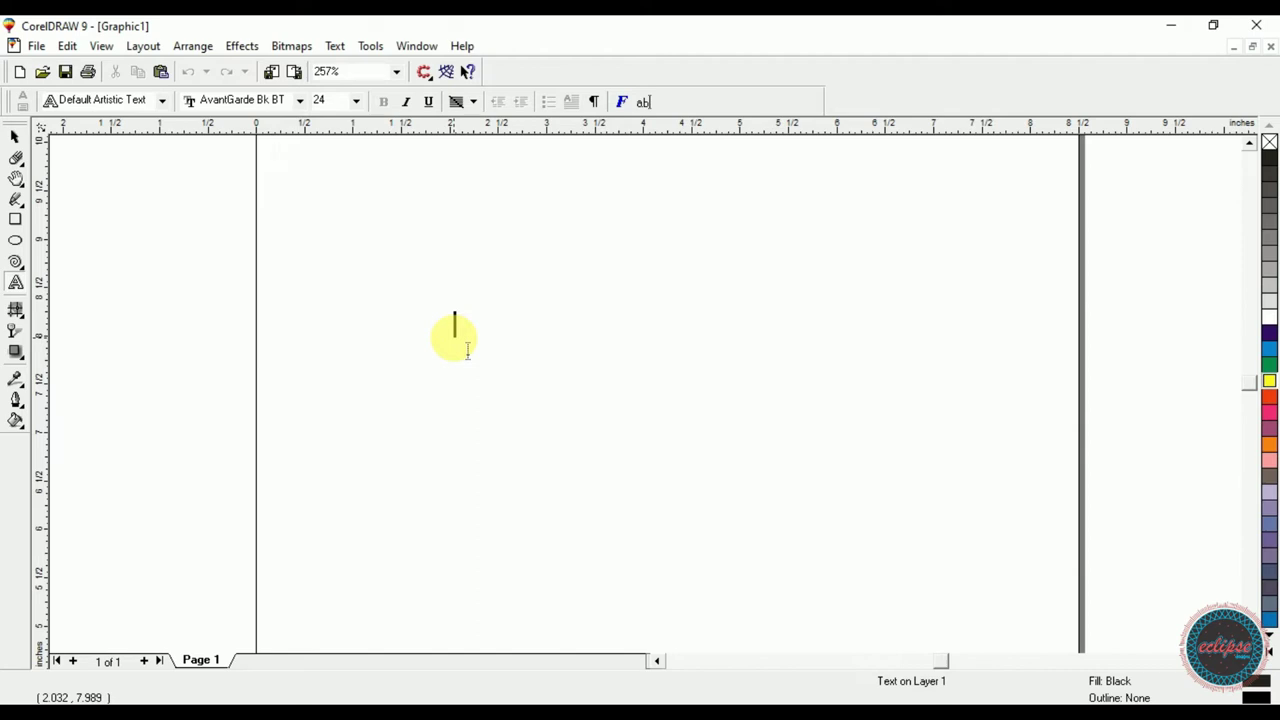
type("HELLO")
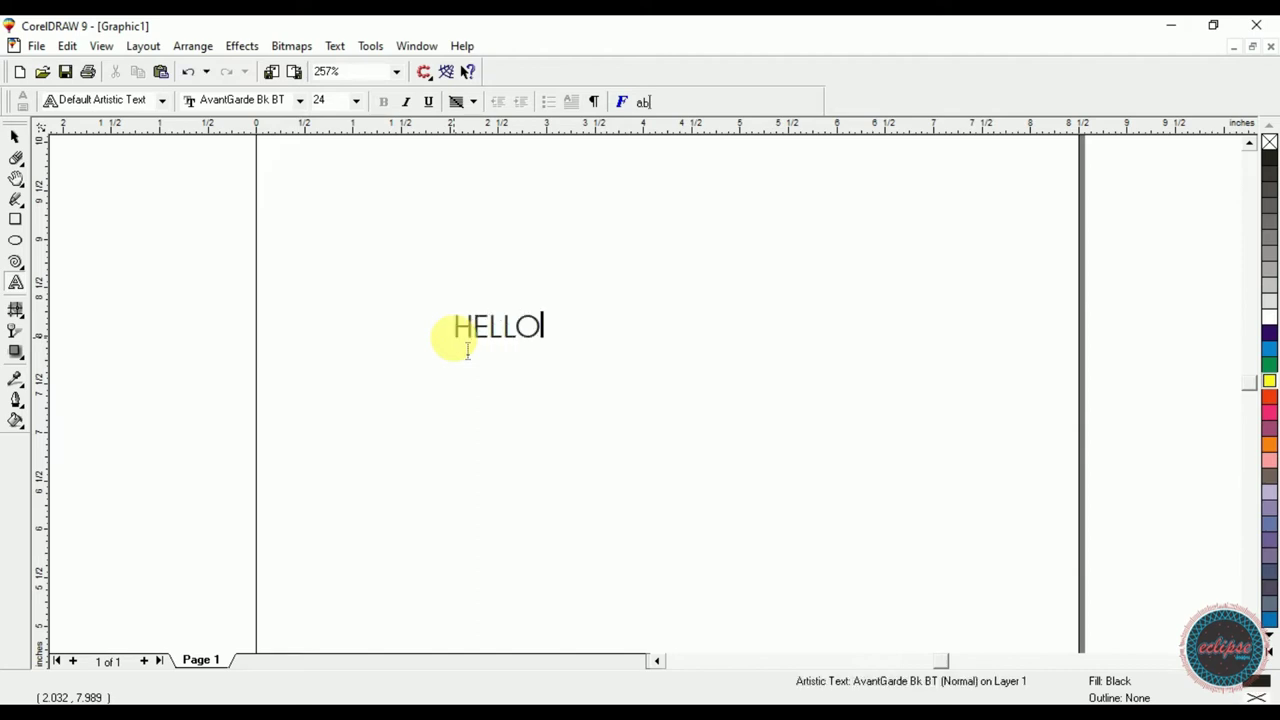
key("ctrl+space")
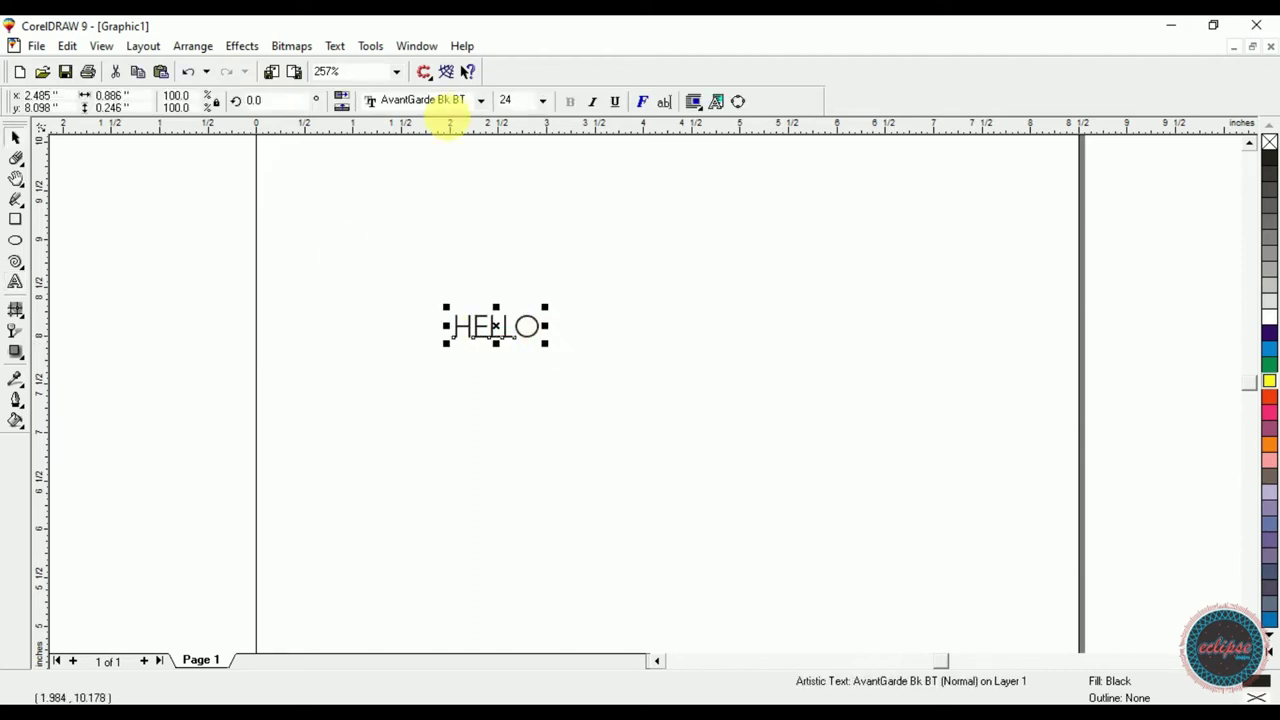
- Change the HELLO text to the avocado font and enlarge it to about 6.26 by 1.92 inches
left_click(463, 105)
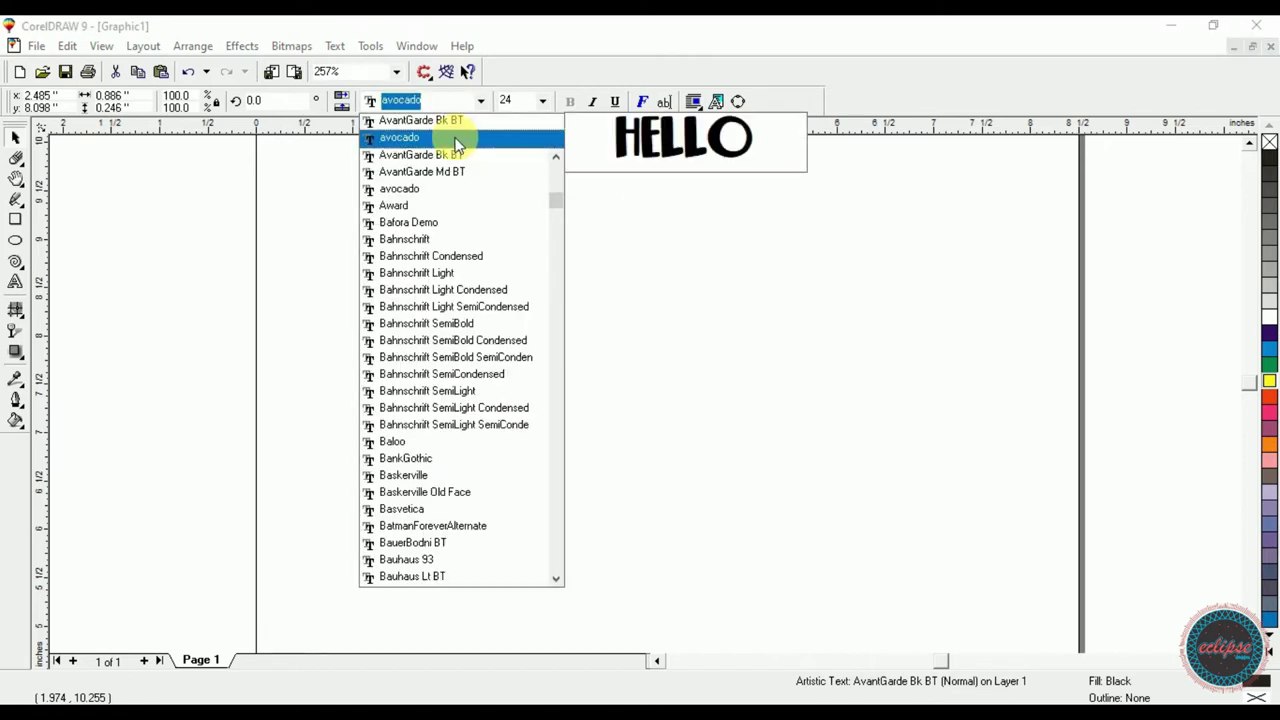
left_click(455, 139)
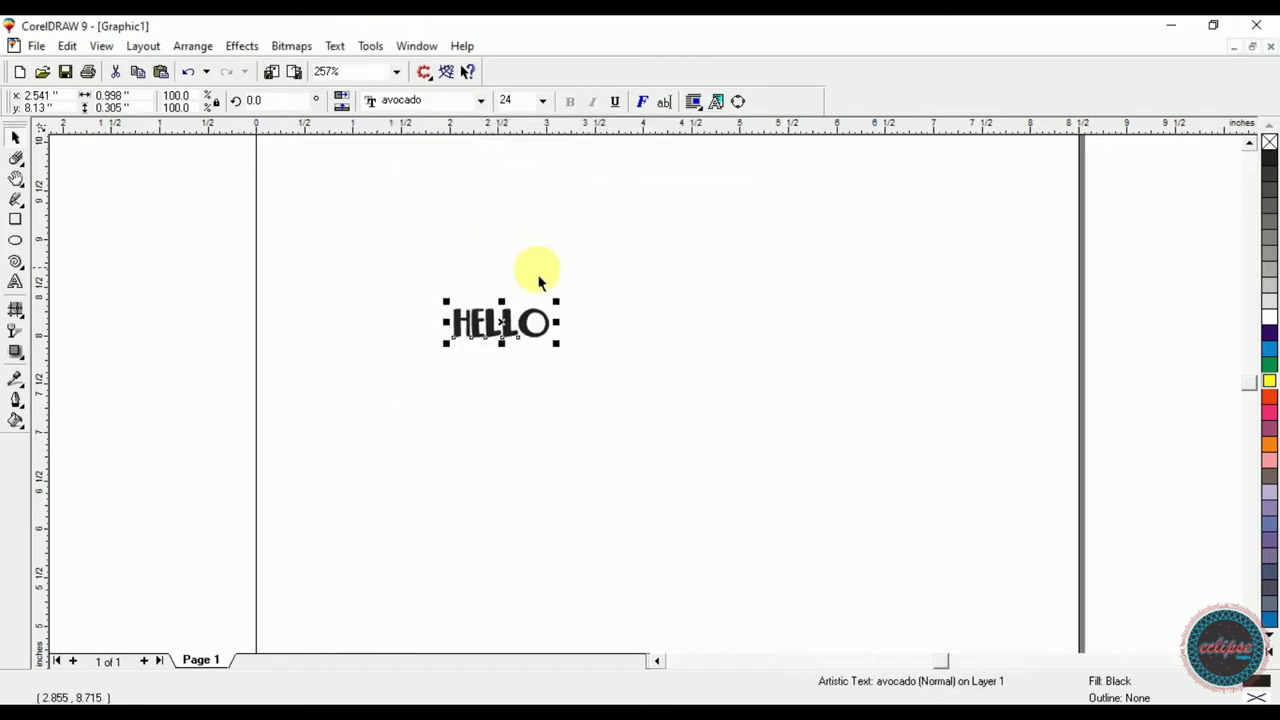
left_click_drag(567, 357, 980, 628)
left_click_drag(447, 300, 355, 260)
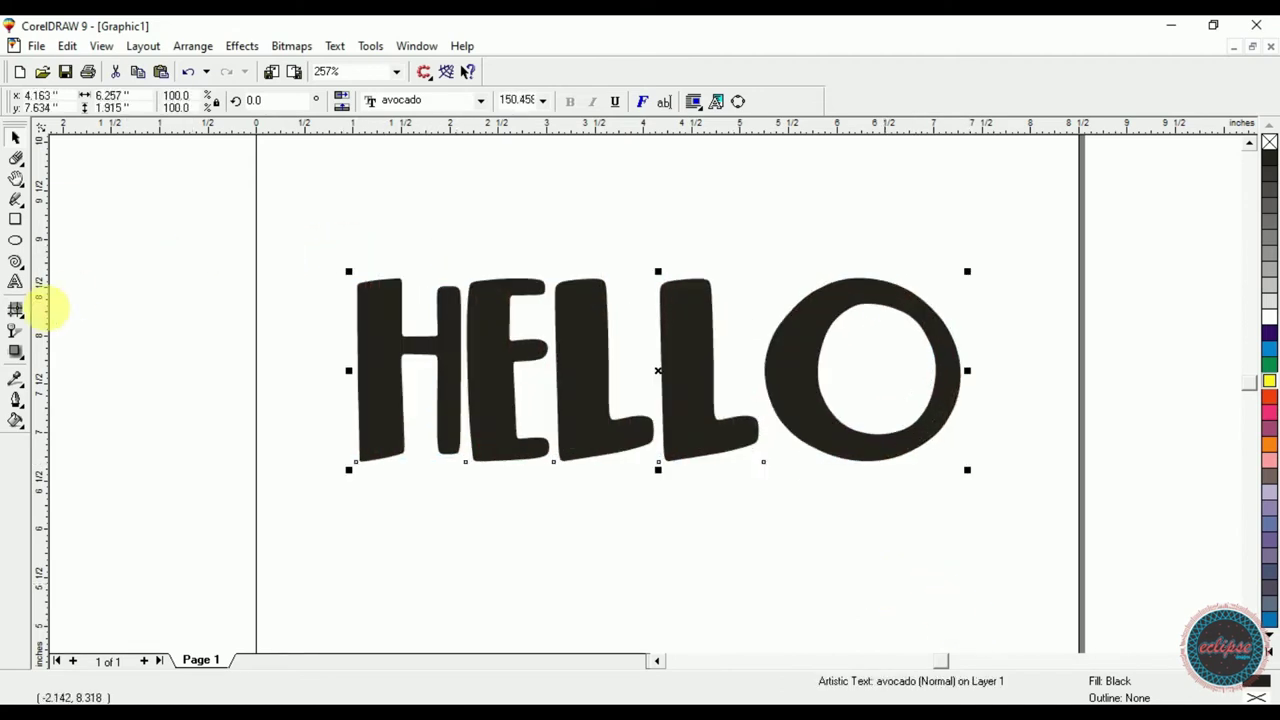
- Apply a linear interactive fountain fill to HELLO, running downwards through the first L from black to white
left_click(16, 318)
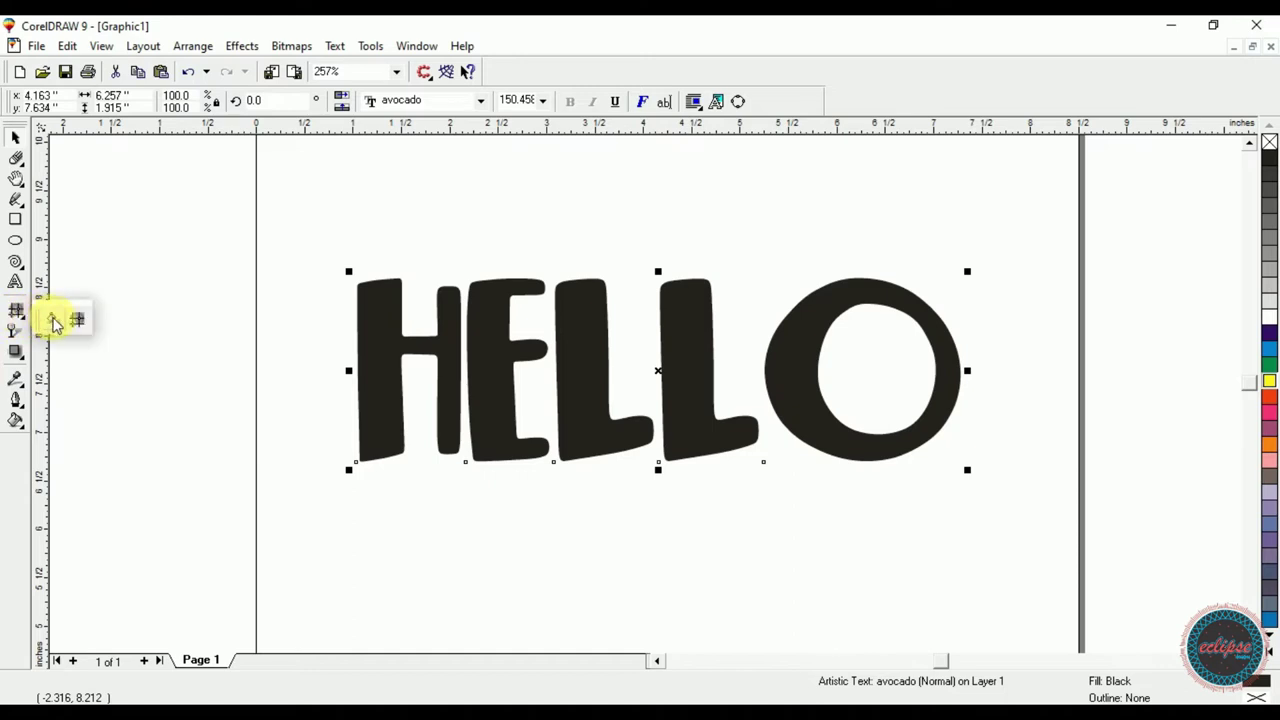
left_click(54, 322)
left_click_drag(577, 292, 579, 440)
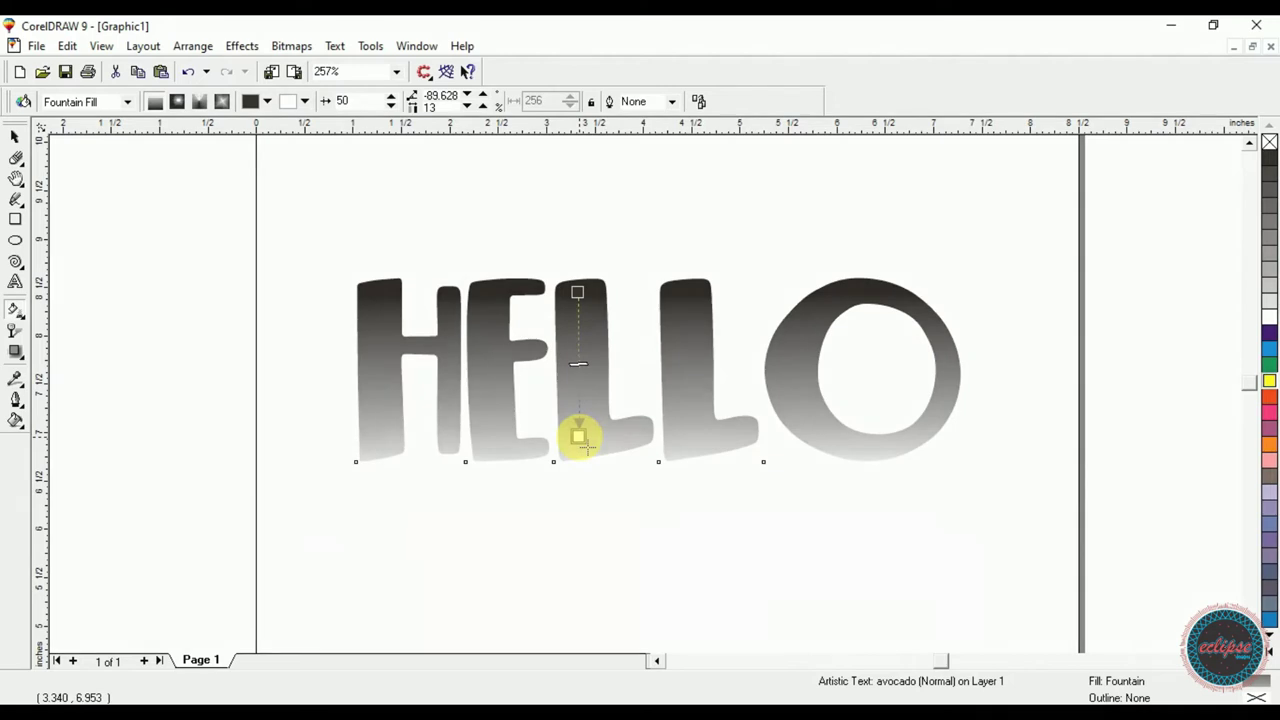
- Set the fountain fill's start colour to red and look at its custom colour settings without applying a change
left_click(267, 101)
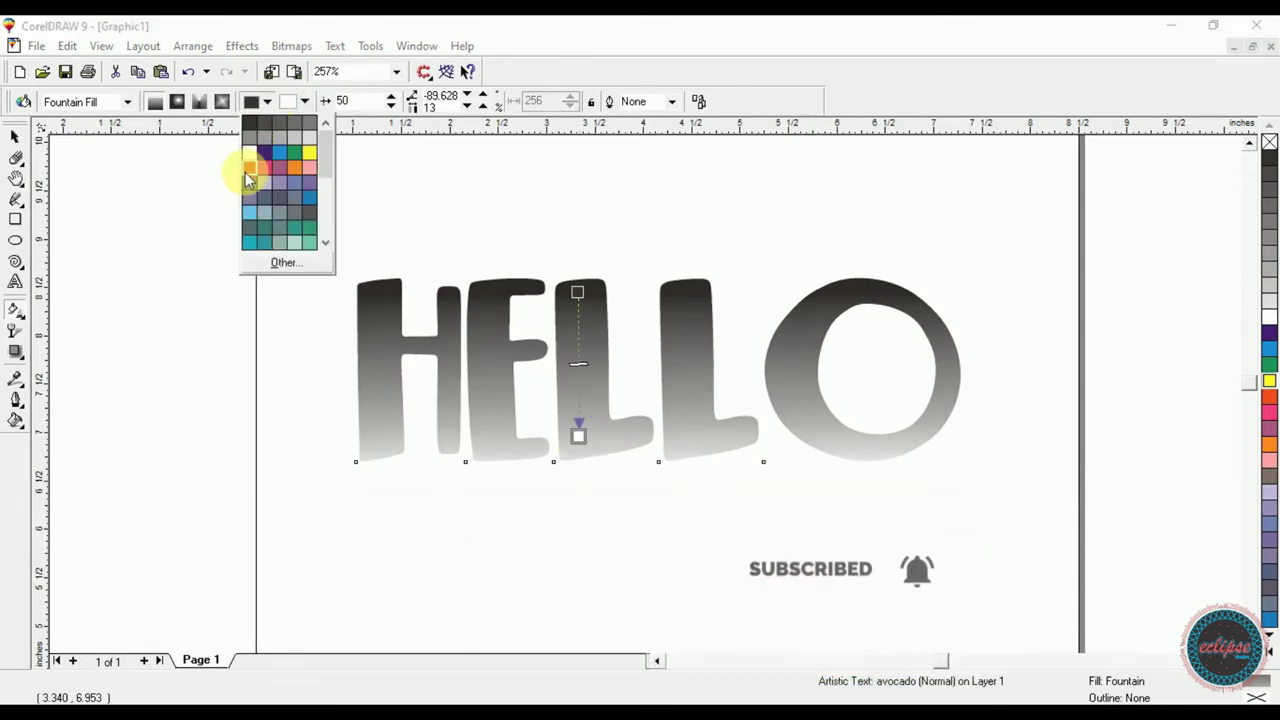
left_click(247, 170)
left_click(267, 101)
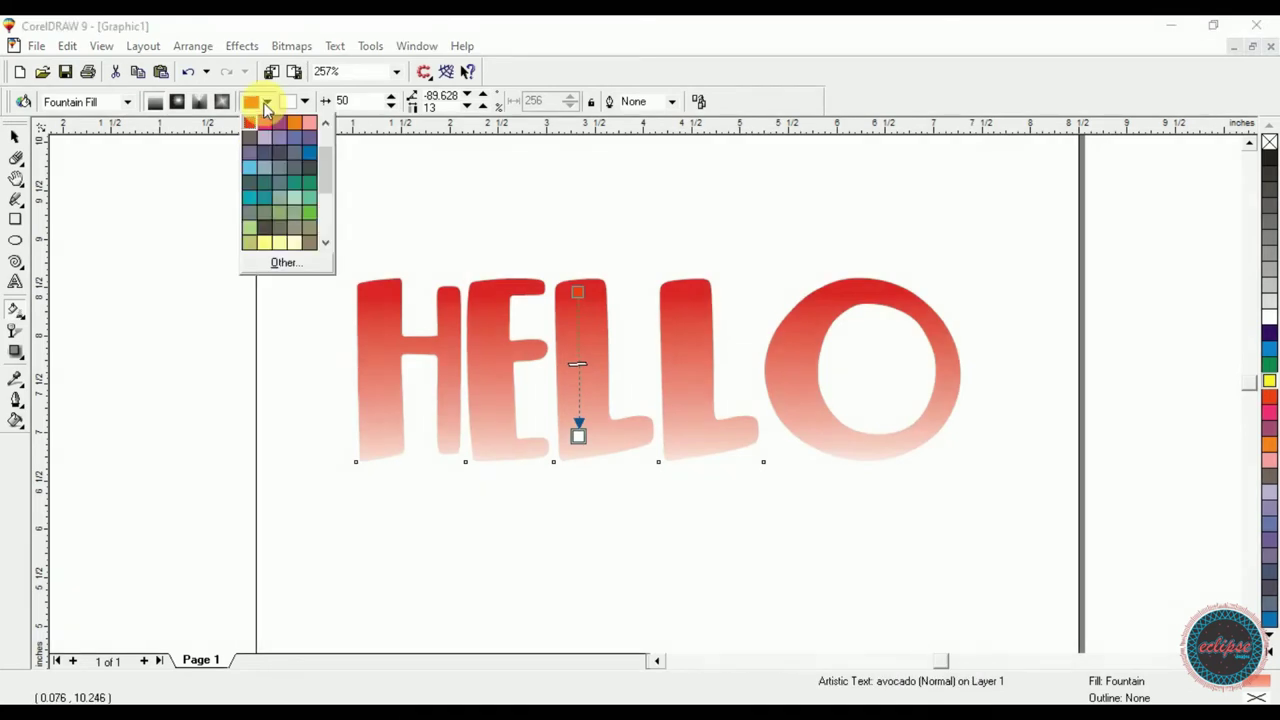
left_click(272, 262)
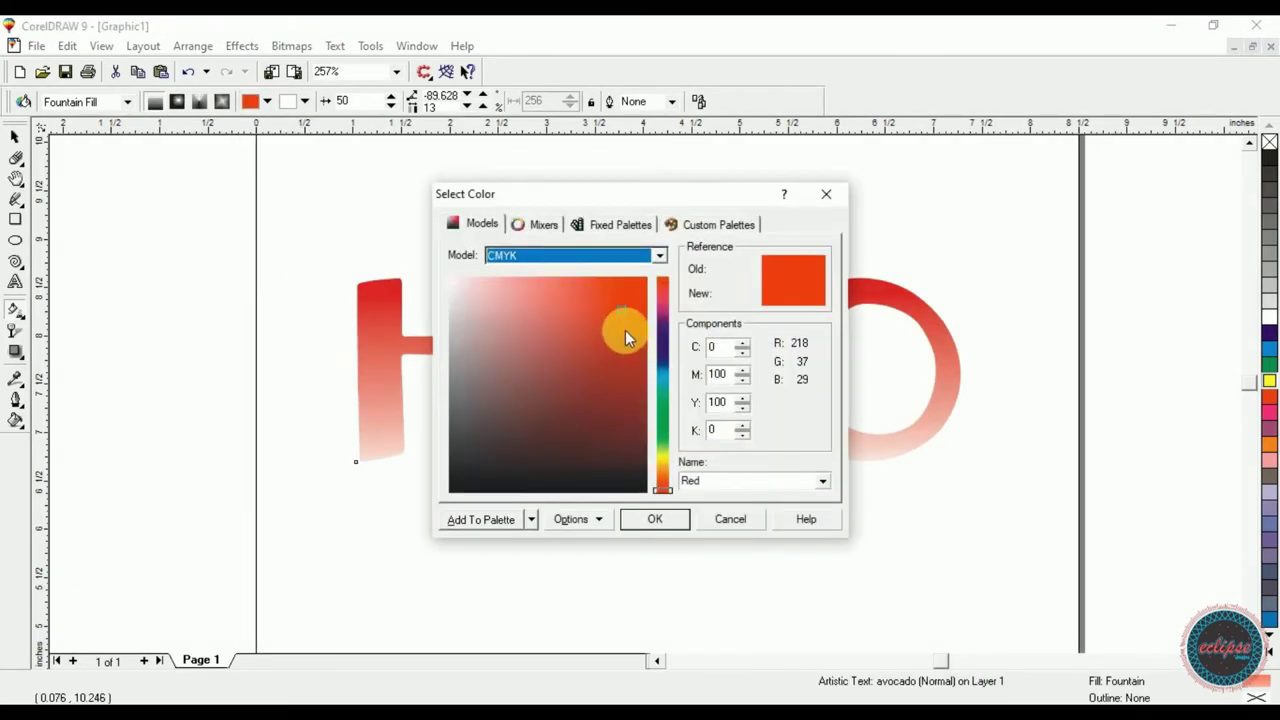
left_click_drag(625, 332, 618, 372)
left_click(726, 522)
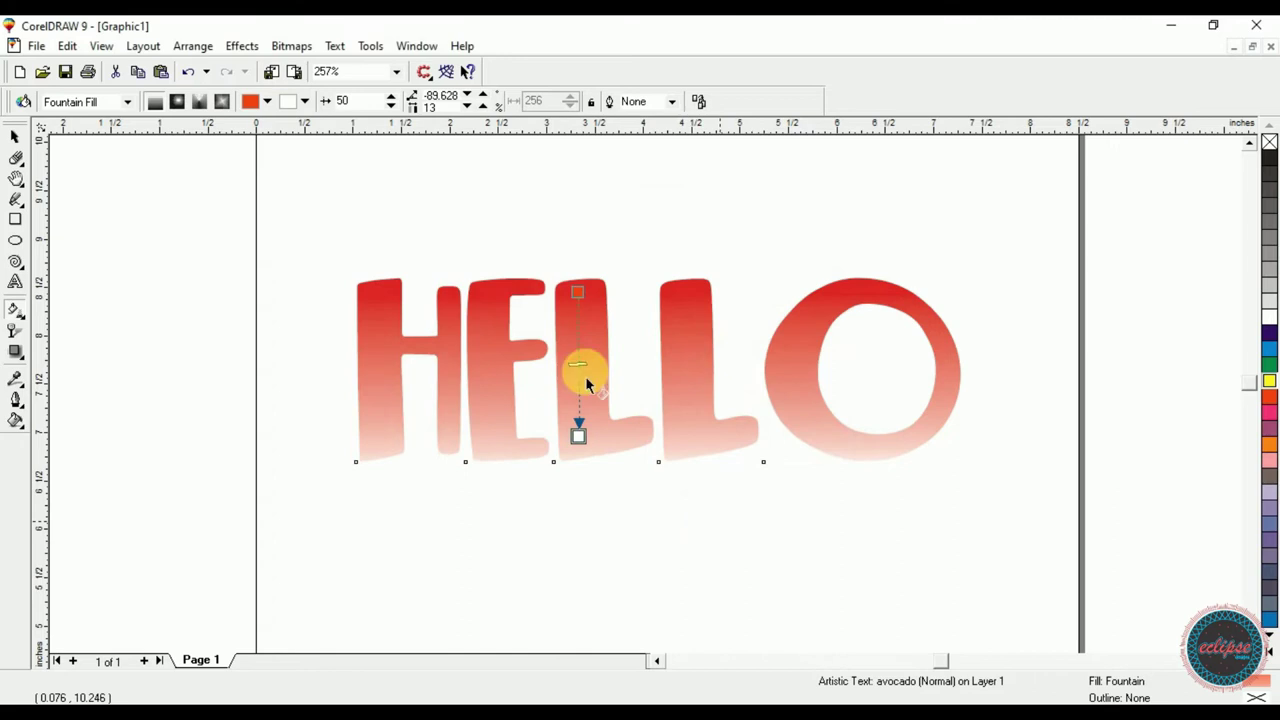
- Set the fountain fill's start colour to orange and darken it to a custom brown, C24 M78 Y99 K0
left_click(267, 101)
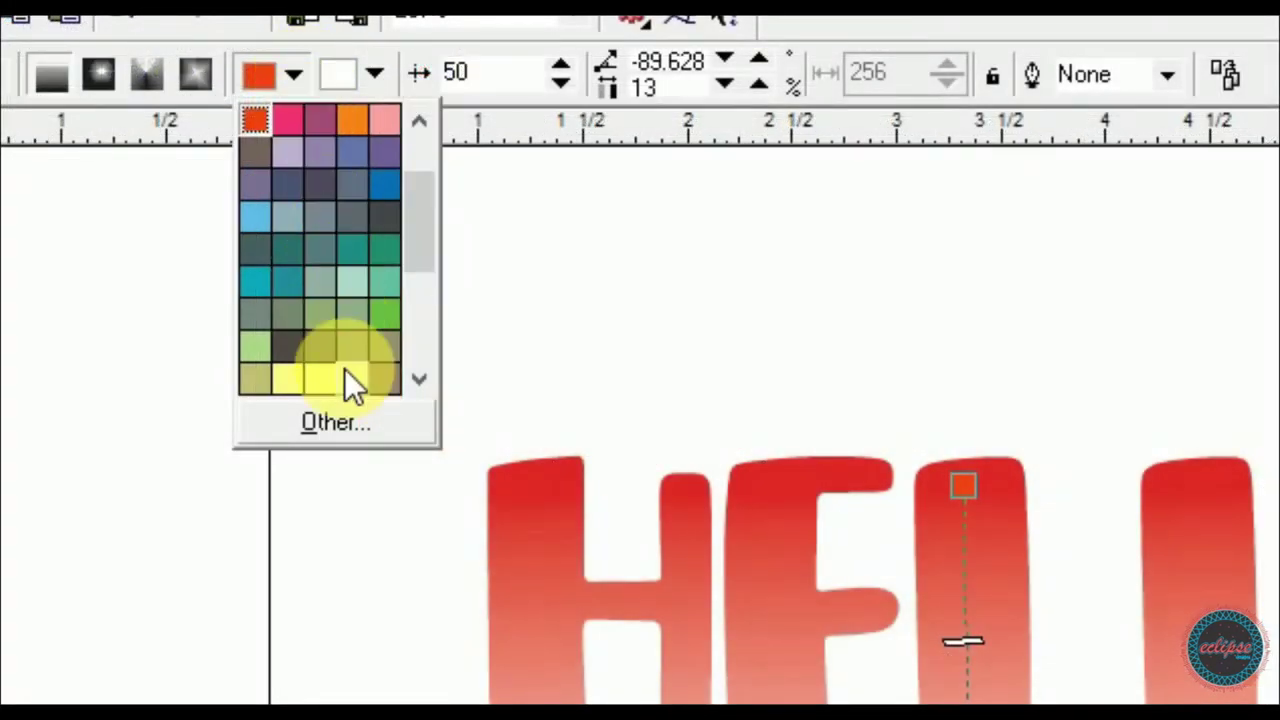
left_click(340, 121)
left_click(294, 72)
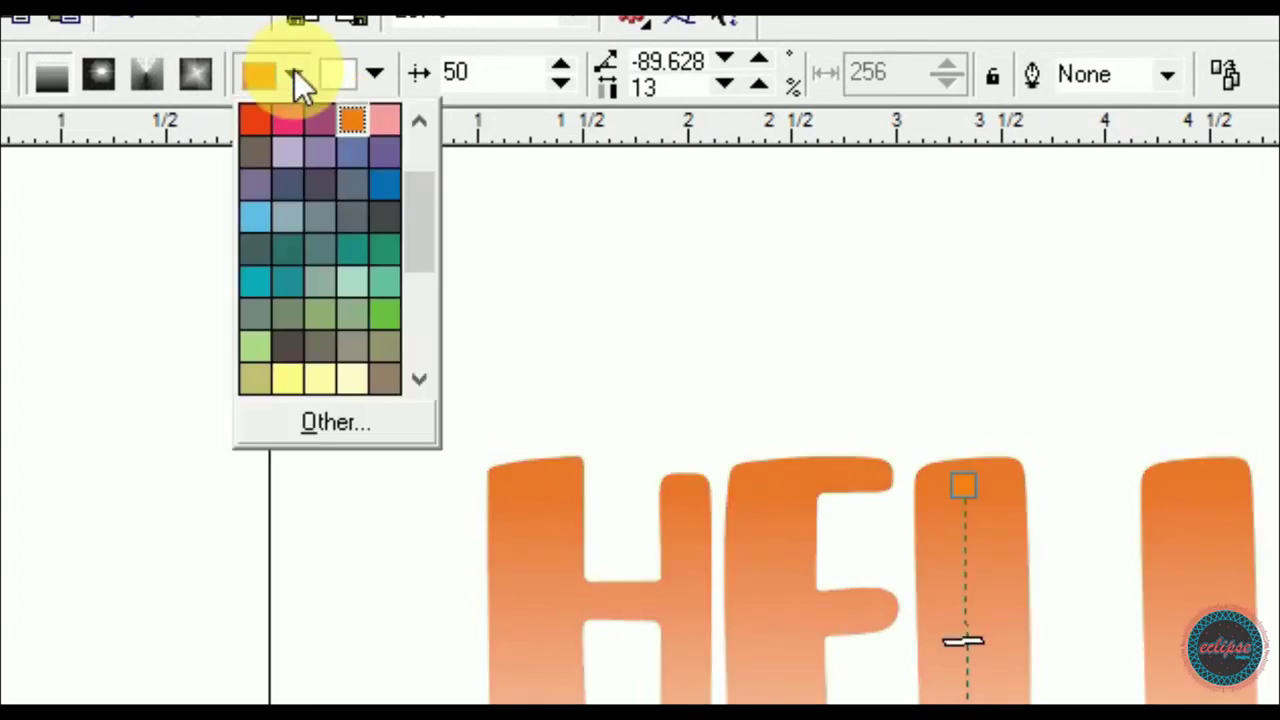
left_click_drag(431, 218, 423, 142)
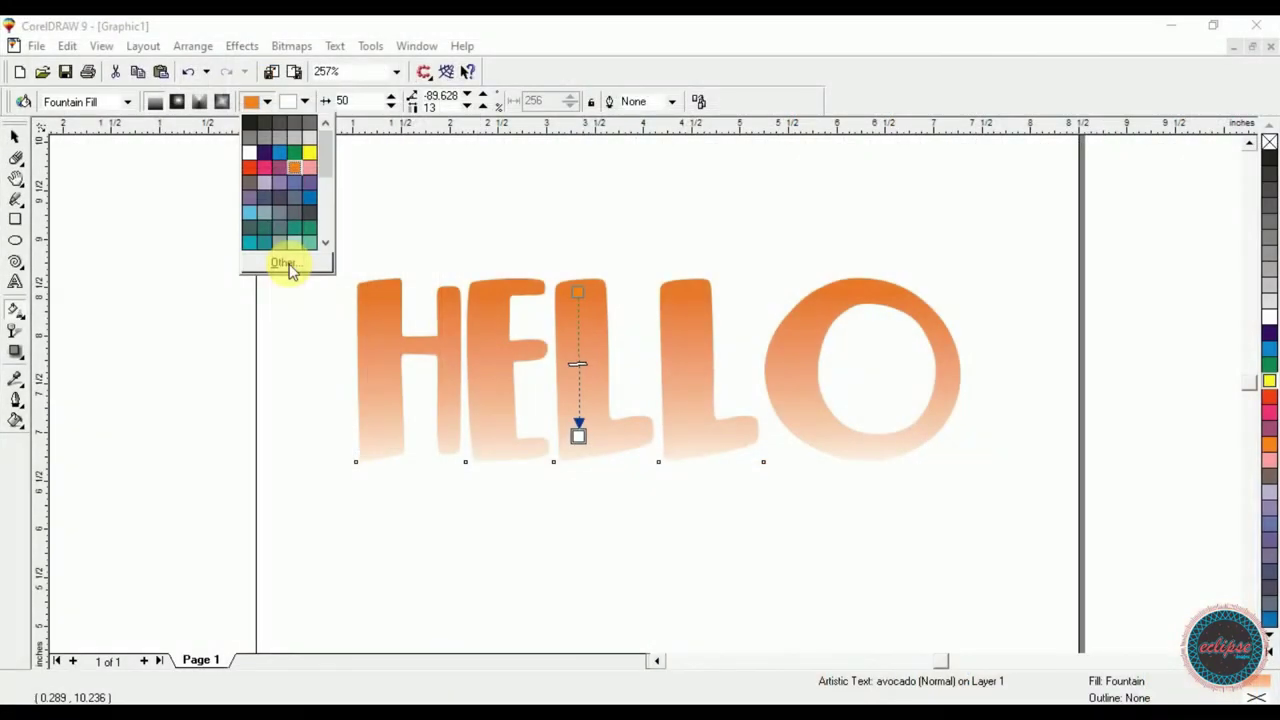
left_click(286, 266)
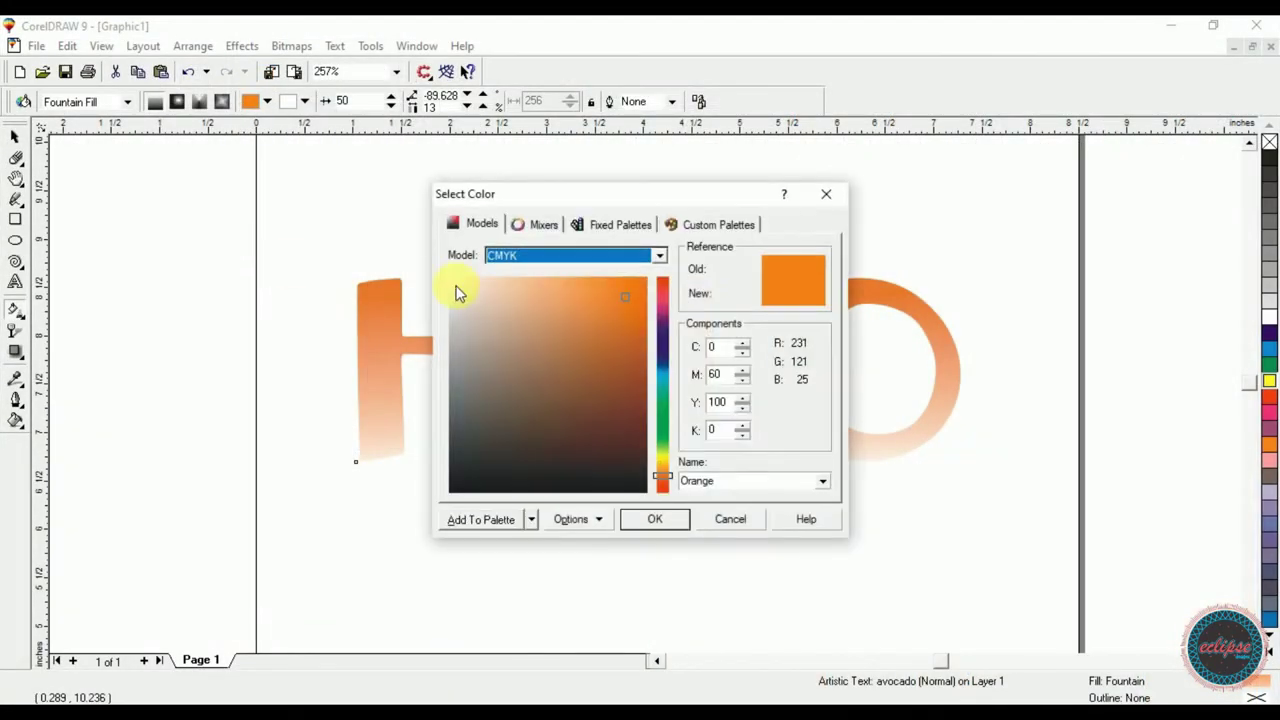
left_click(638, 347)
mouse_move(638, 347)
left_mouse_down()
mouse_move(638, 375)
mouse_move(643, 355)
mouse_move(645, 367)
left_mouse_up()
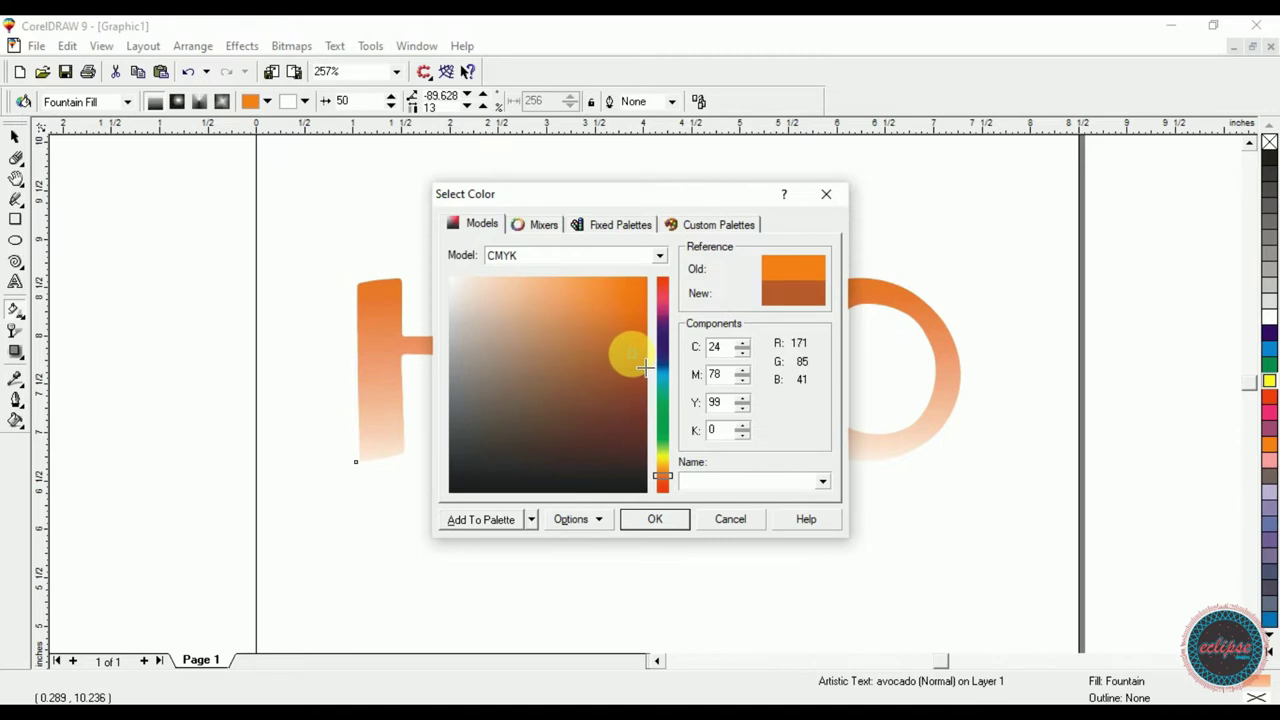
left_click(654, 518)
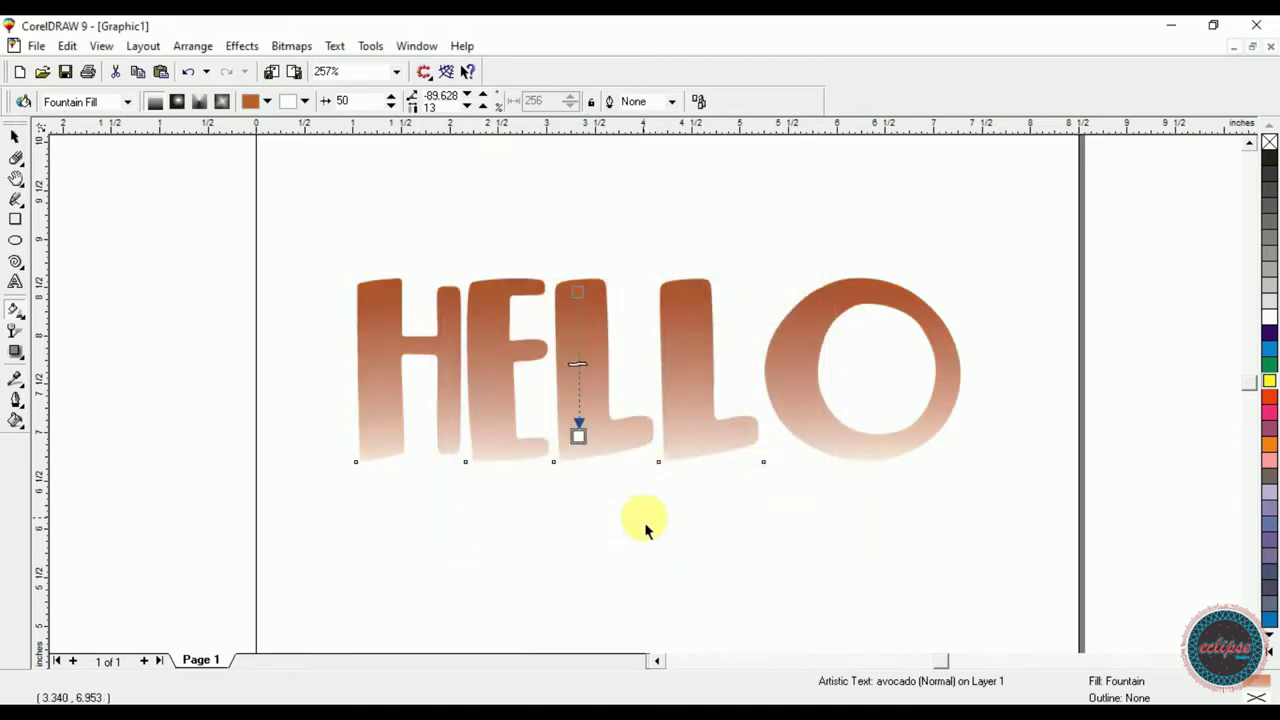
- Set the fountain fill's end colour to orange and deselect the HELLO text
left_click(299, 101)
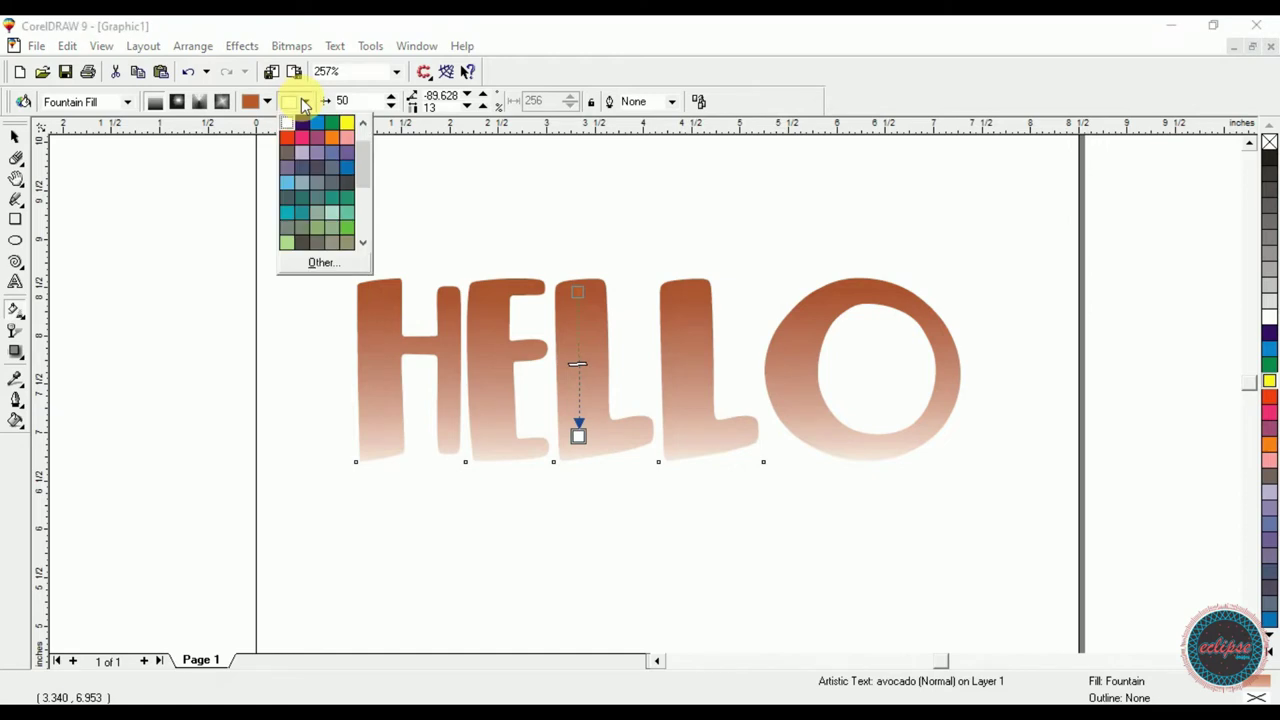
left_click(337, 135)
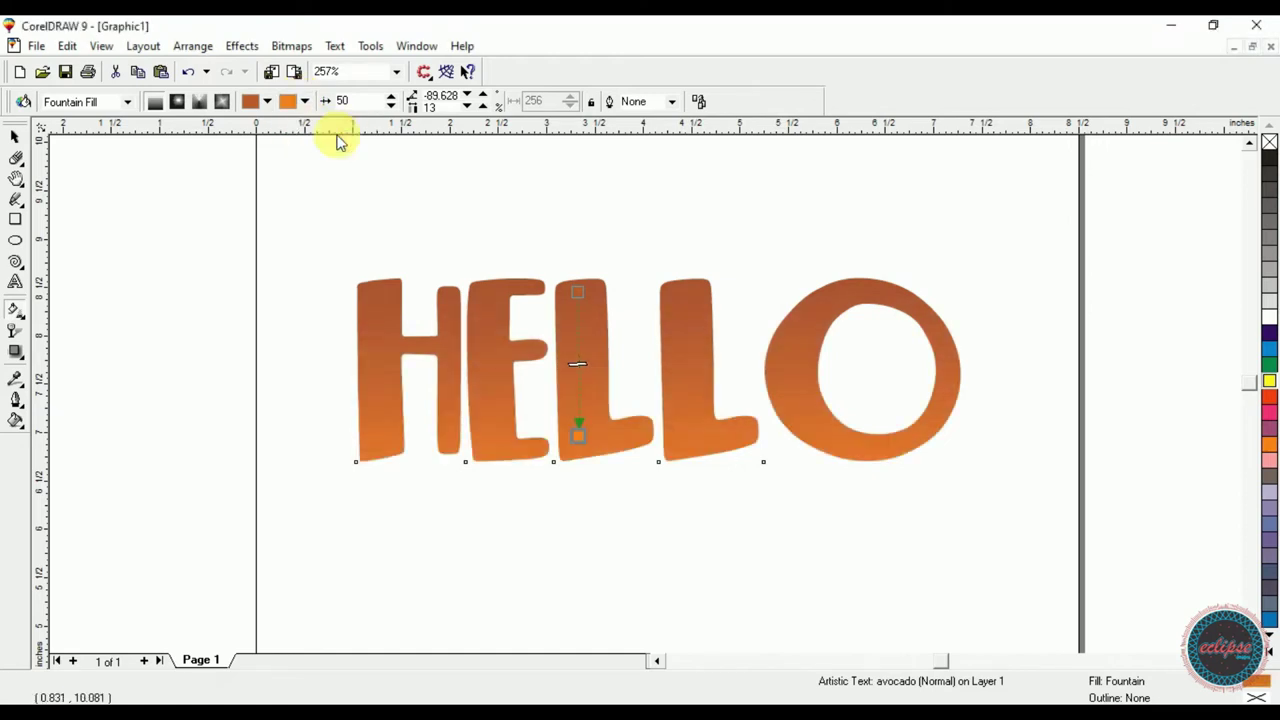
left_click(14, 137)
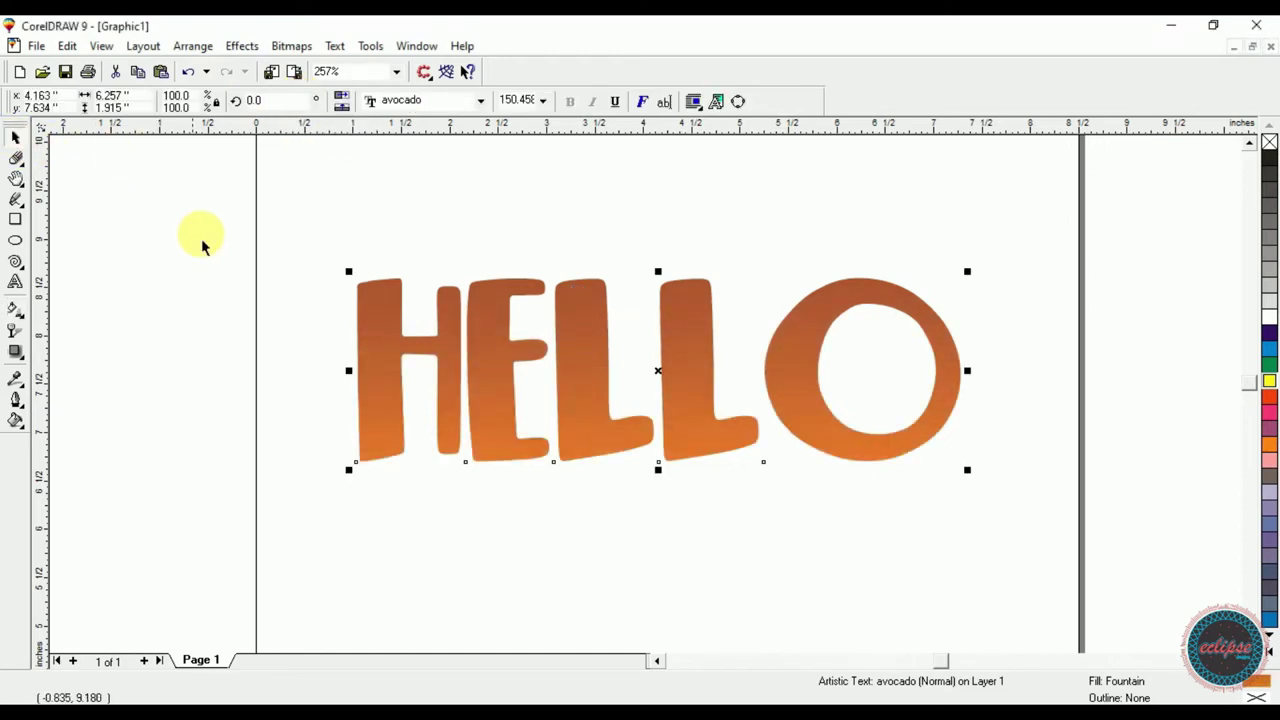
left_click(231, 262)
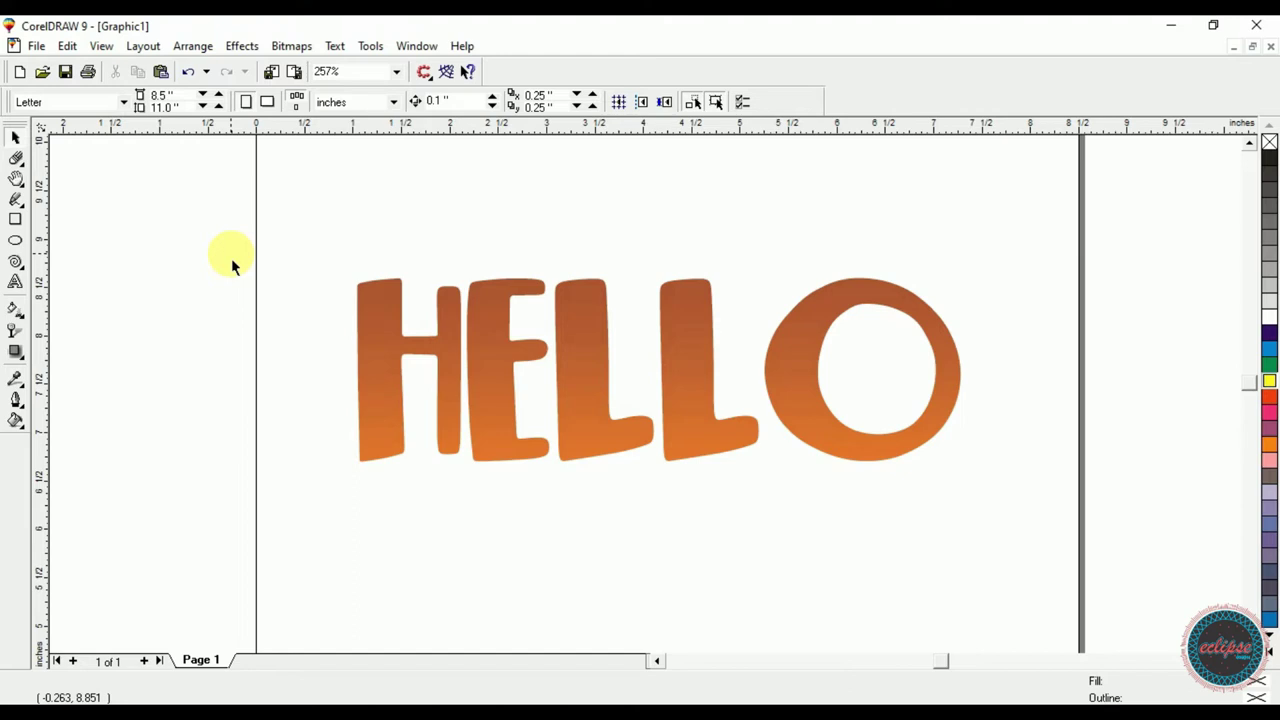
- Apply a linear transparency fading HELLO from the H towards the O, and clear it again
left_click(387, 378)
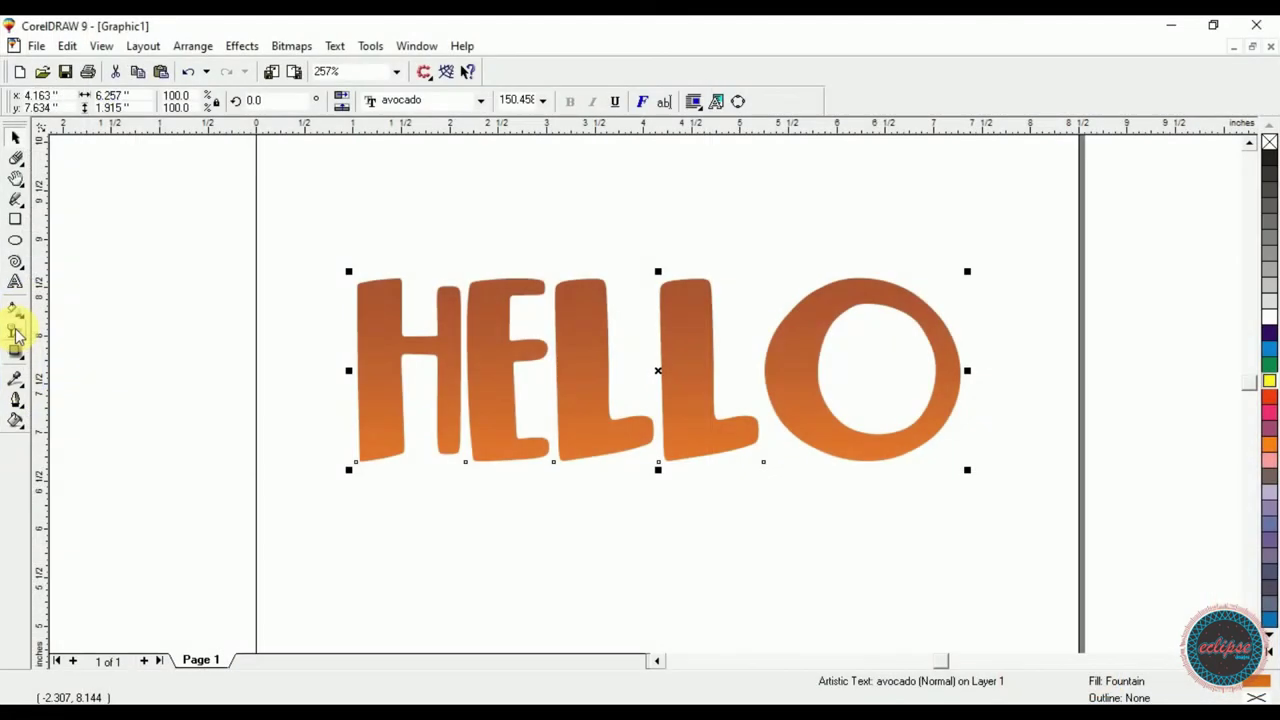
left_click(16, 335)
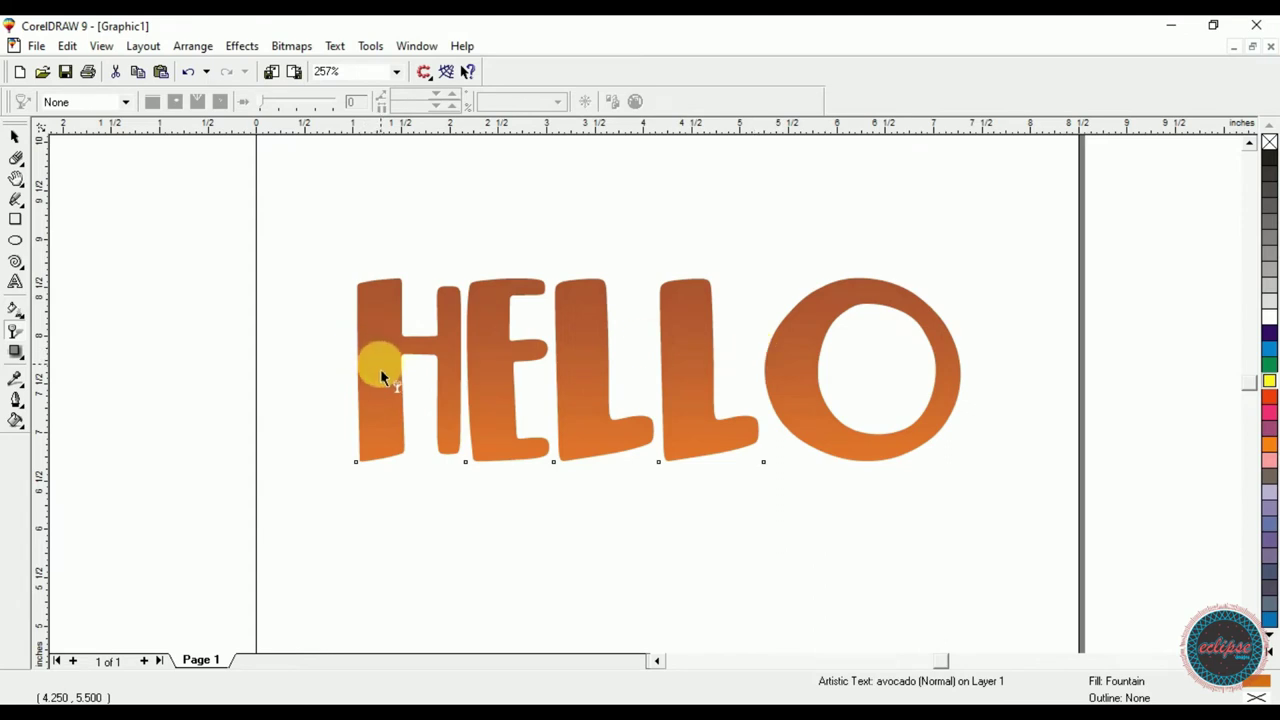
left_click_drag(376, 363, 787, 363)
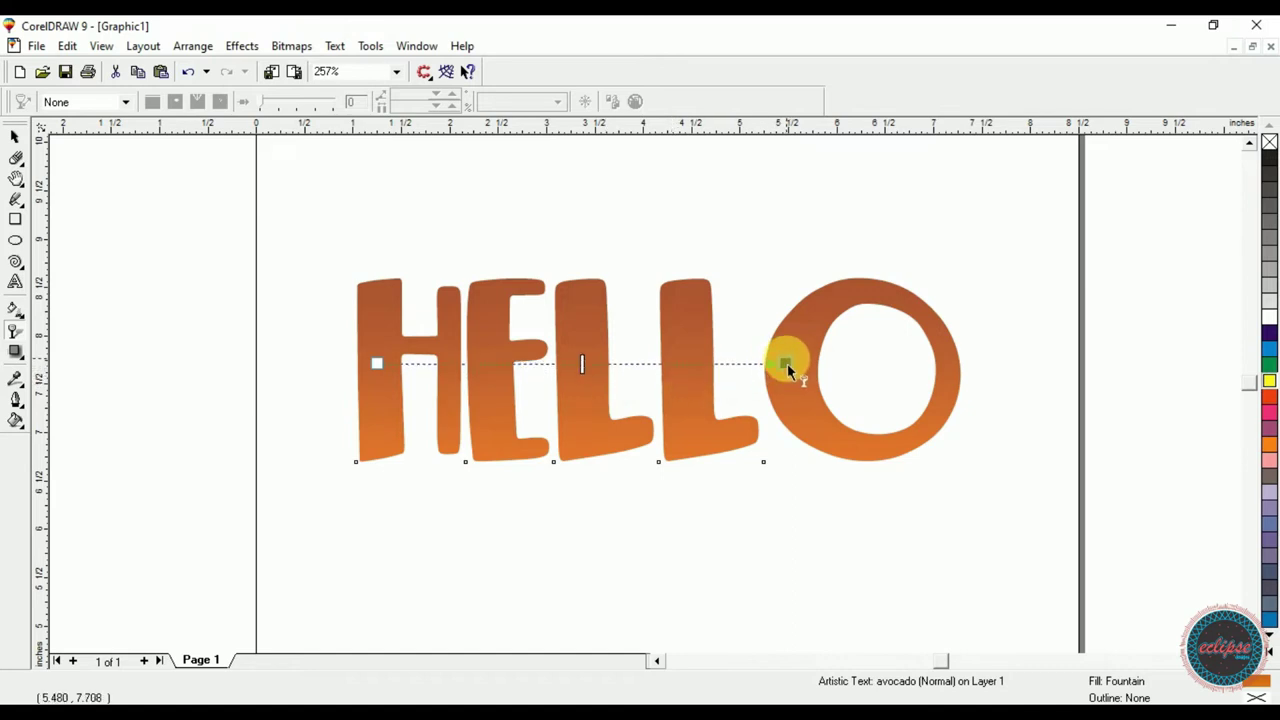
left_click_drag(787, 363, 787, 360)
left_click(787, 368)
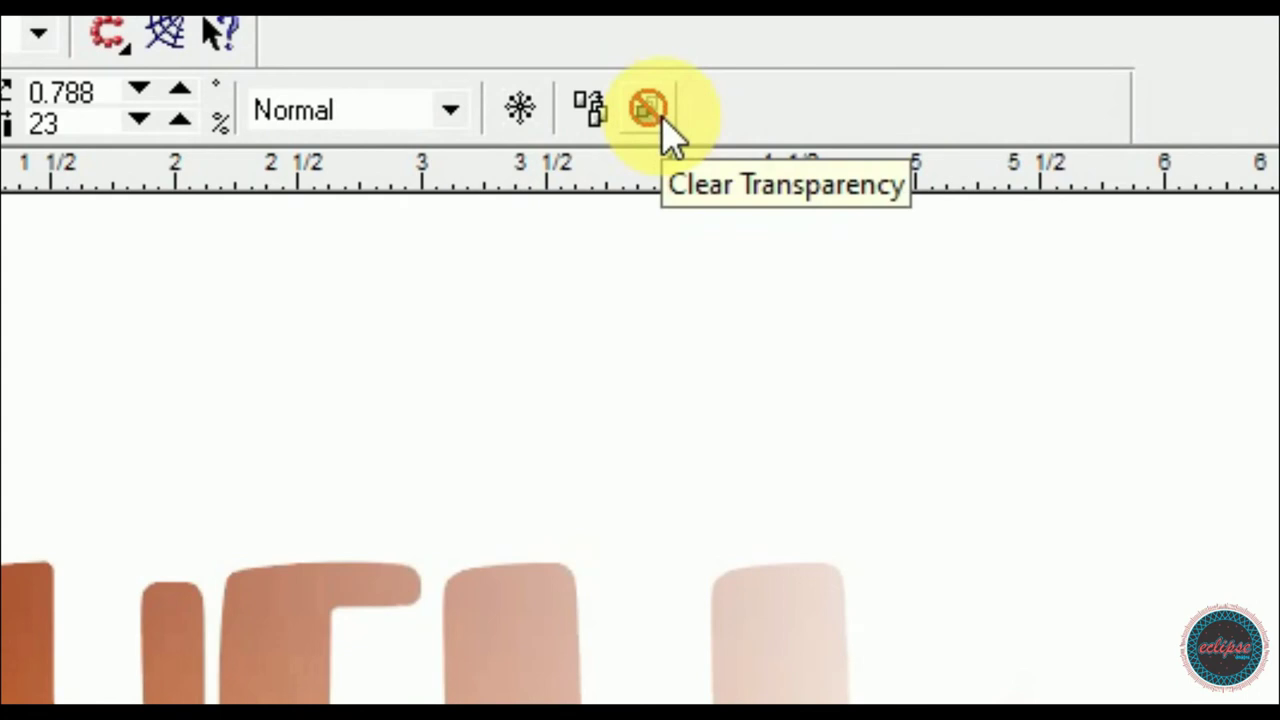
left_click(648, 107)
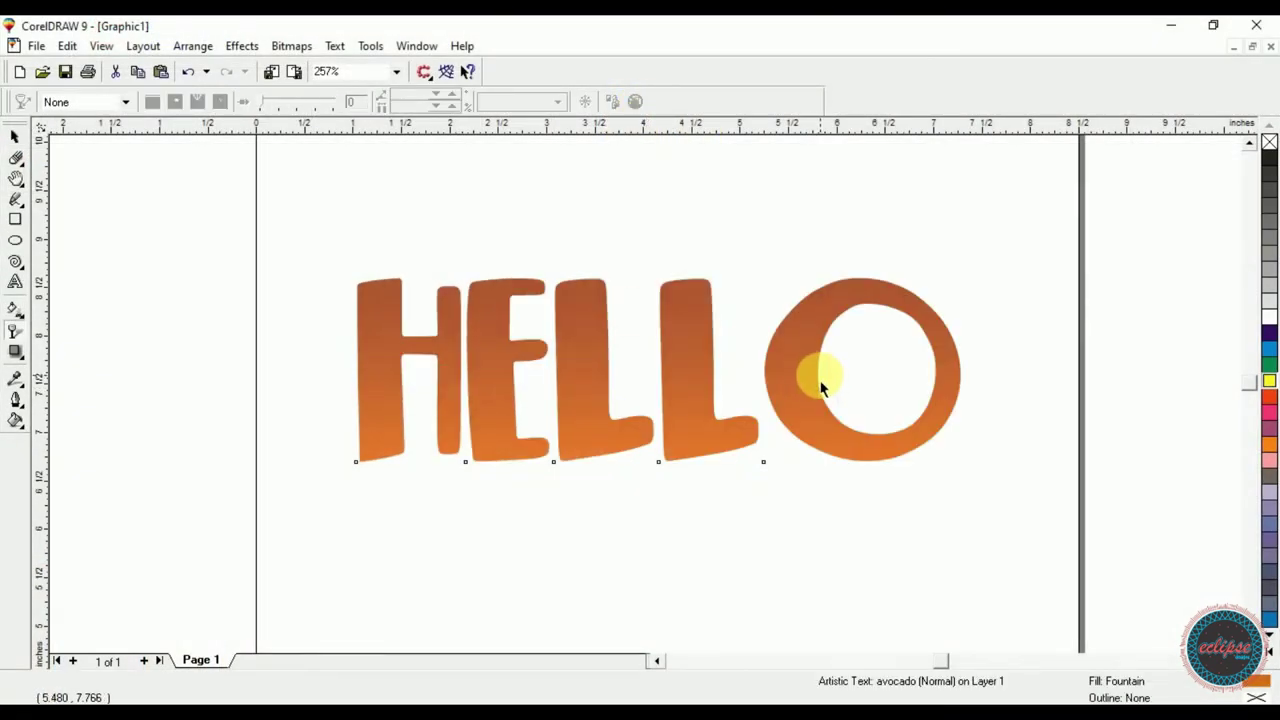
- Apply a linear transparency to HELLO that starts at the O and fades out towards the H
left_click_drag(808, 377, 435, 380)
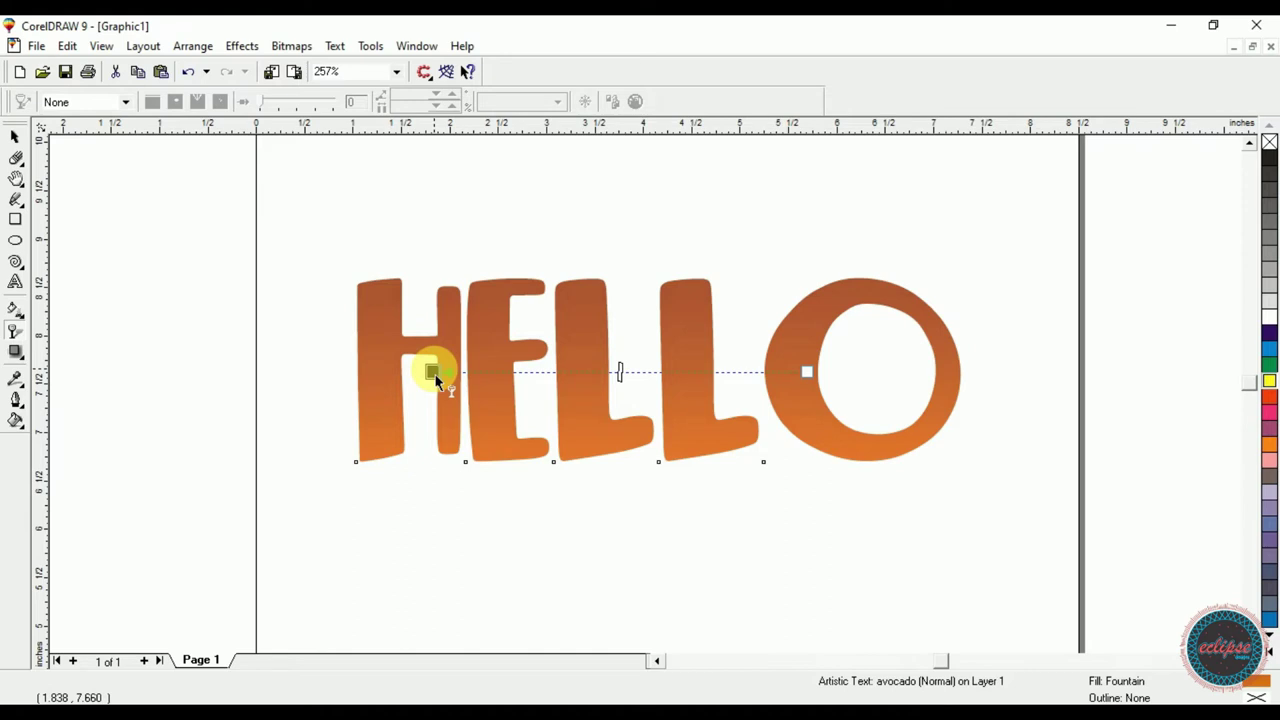
left_click_drag(435, 380, 437, 375)
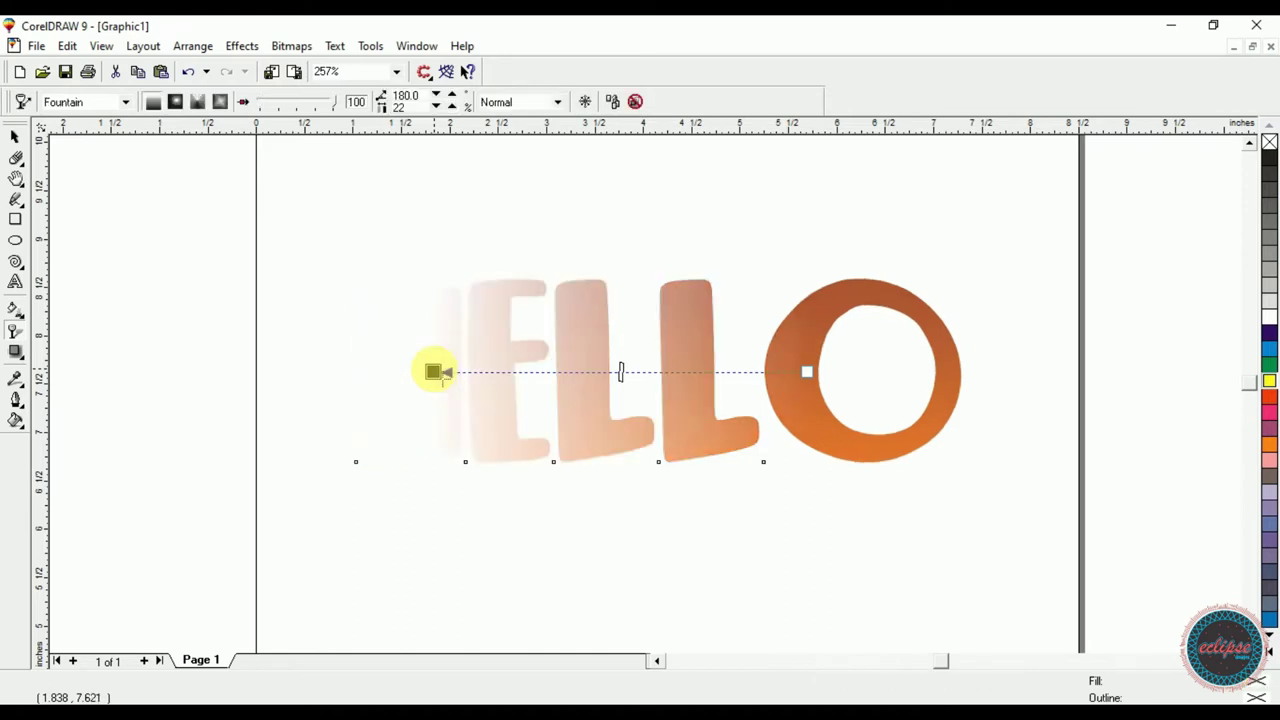
key("space")
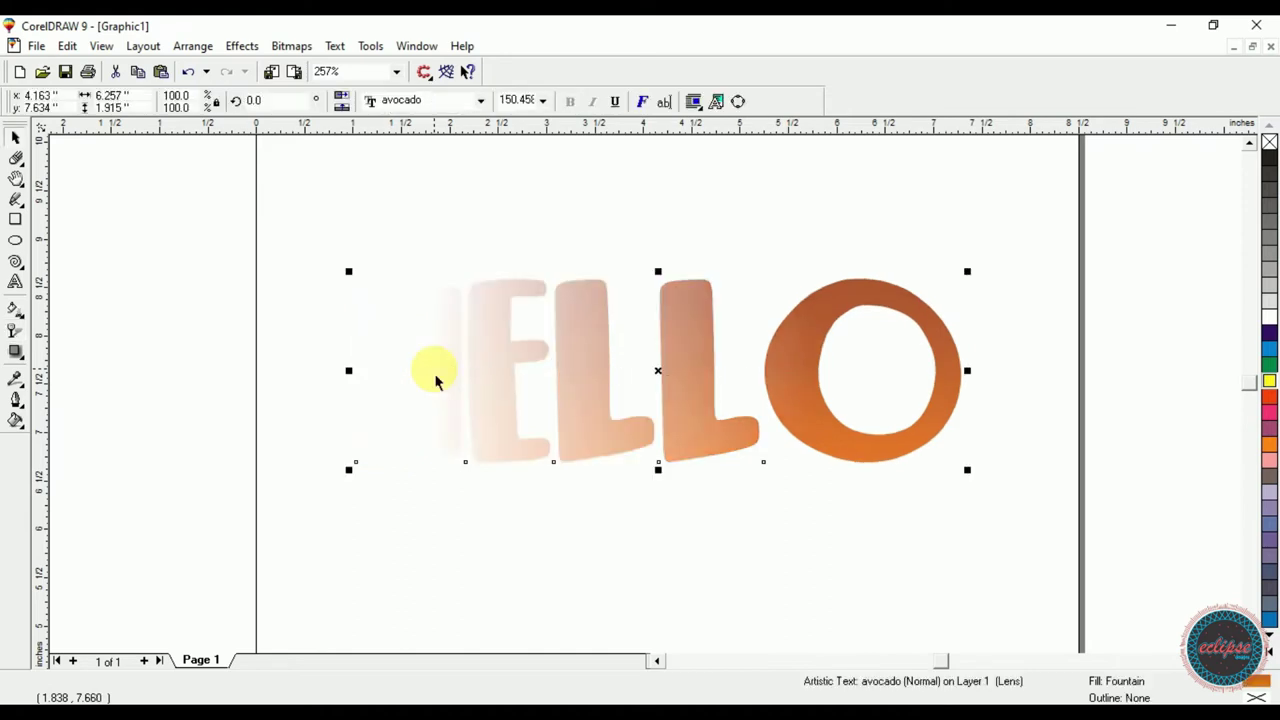
- Clear the transparency from HELLO and apply a new linear transparency fading from the E towards the O
left_click(15, 330)
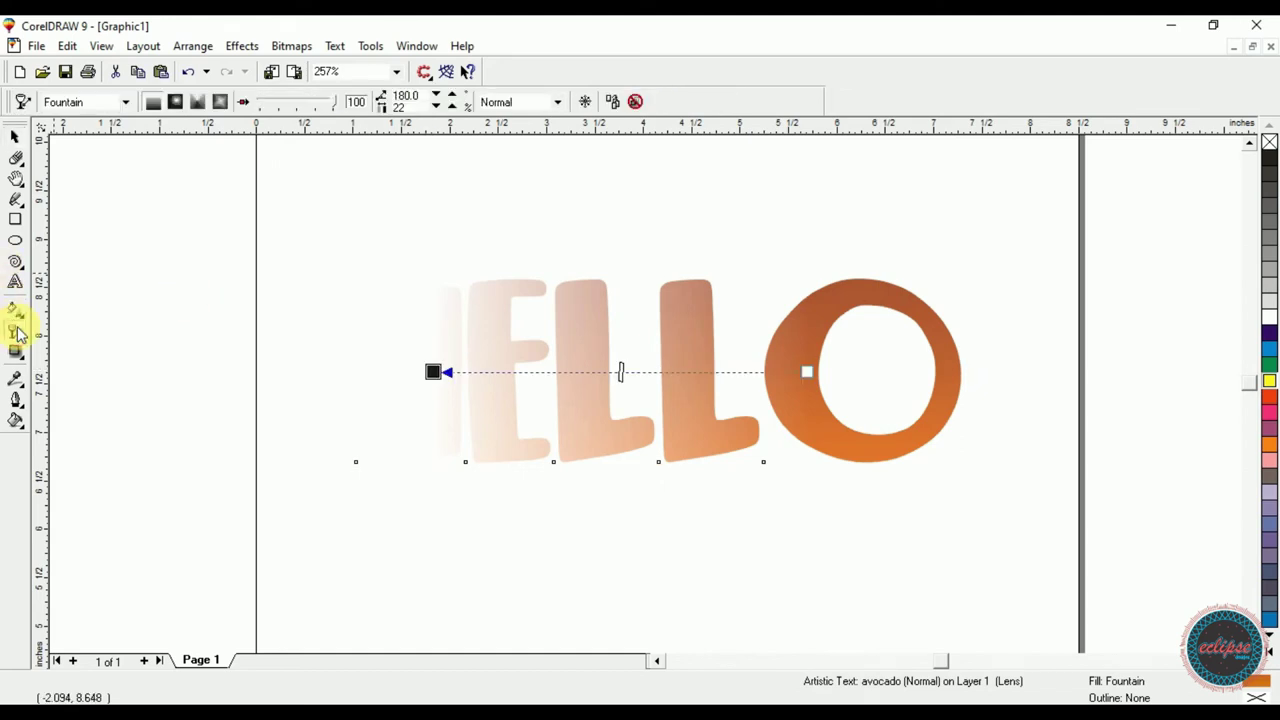
left_click(636, 103)
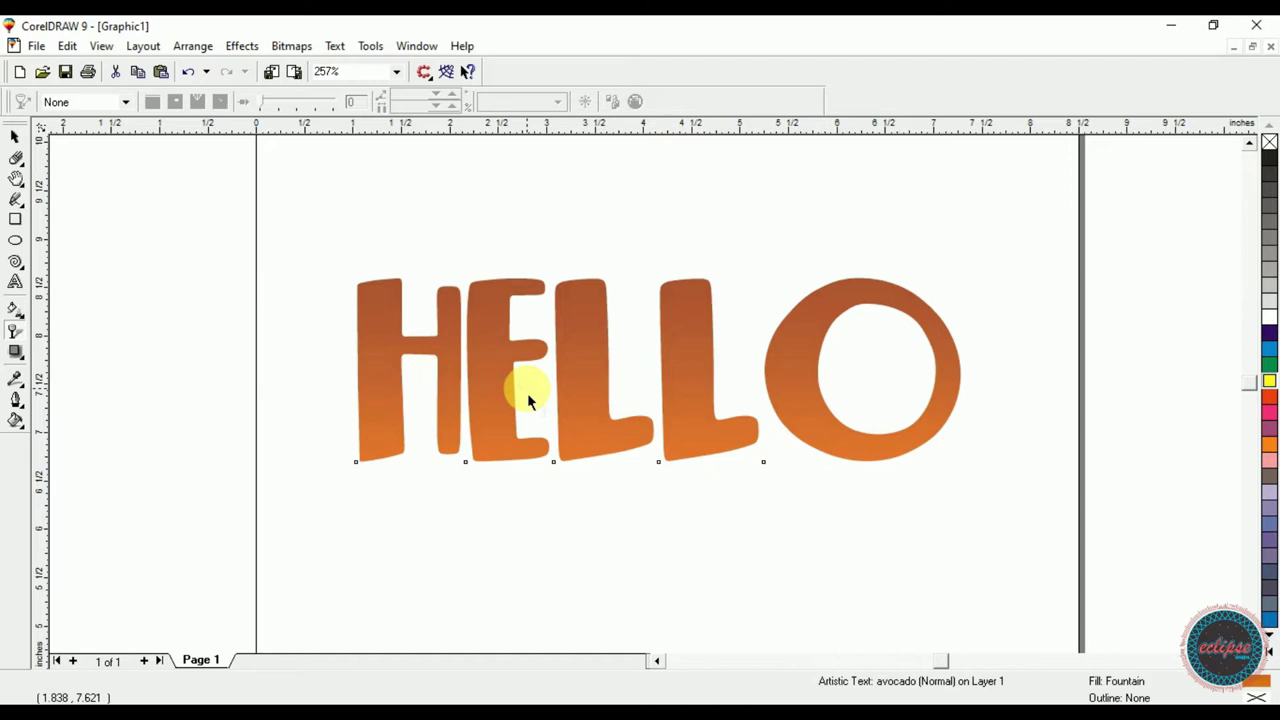
left_click_drag(499, 362, 595, 376)
left_click_drag(595, 378, 831, 363)
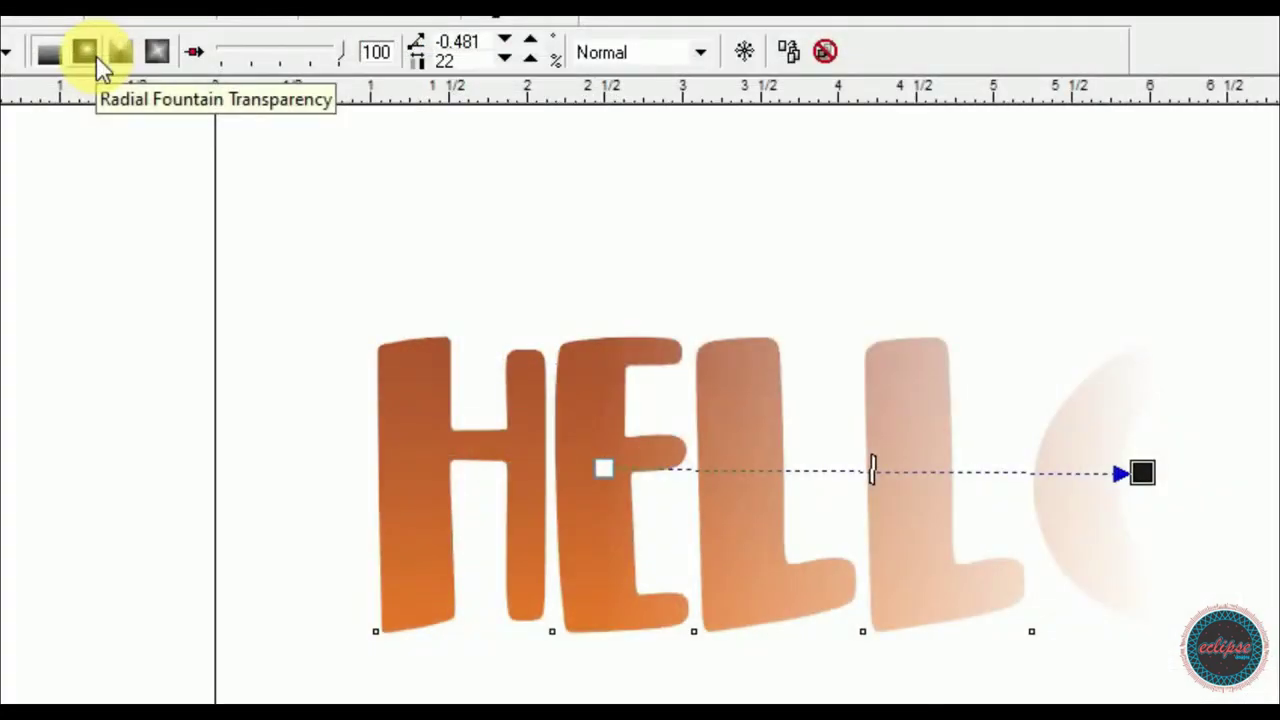
- Try the radial, conical and square fountain transparency types on HELLO, and clear the transparency
left_click(86, 52)
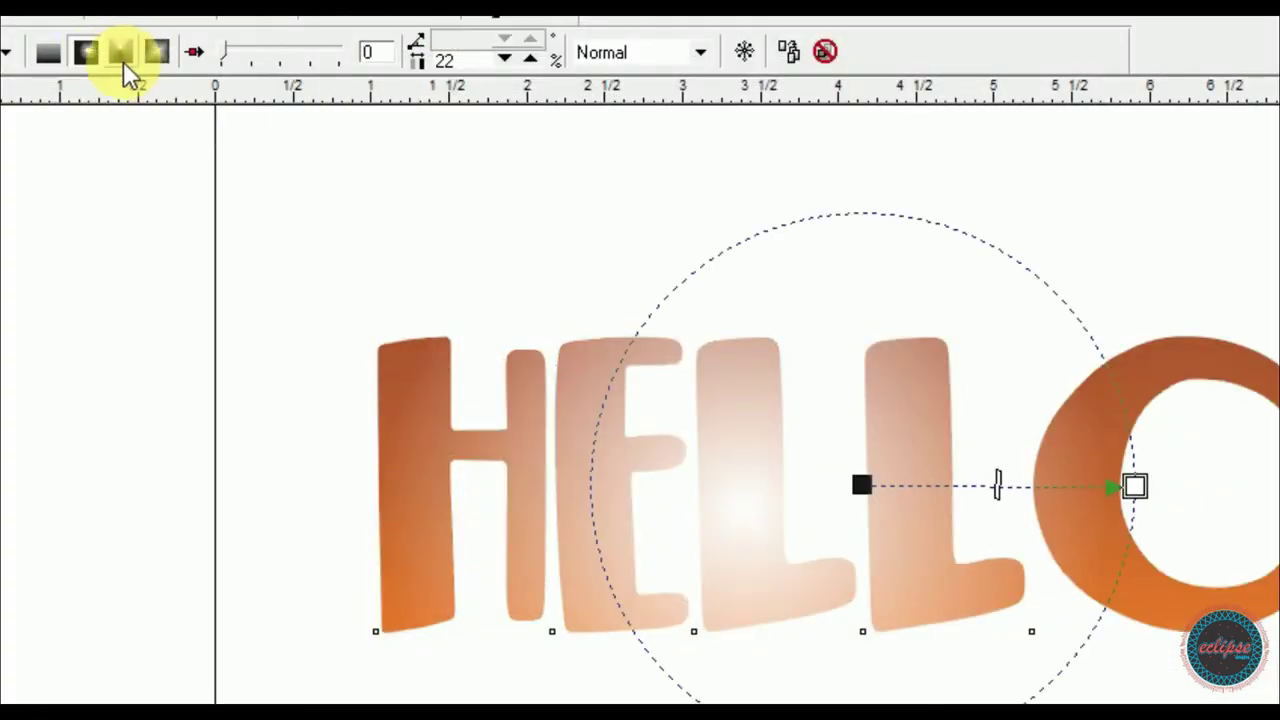
left_click(123, 61)
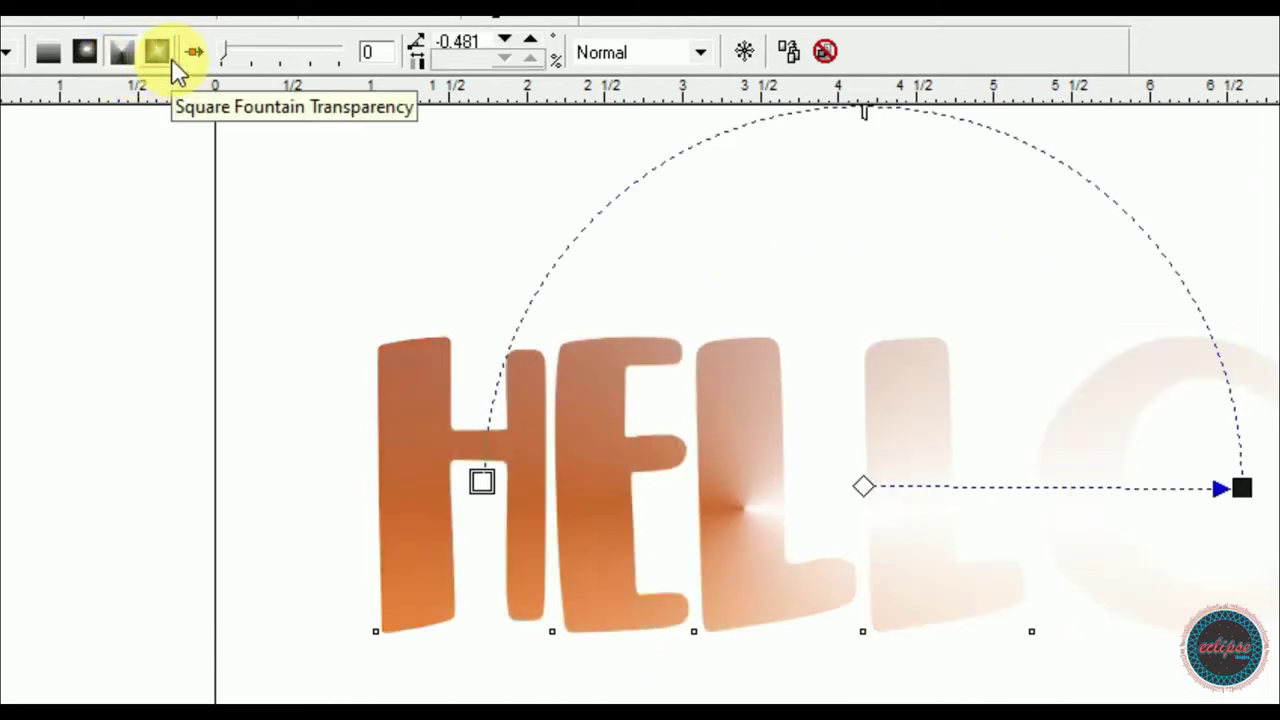
left_click(165, 62)
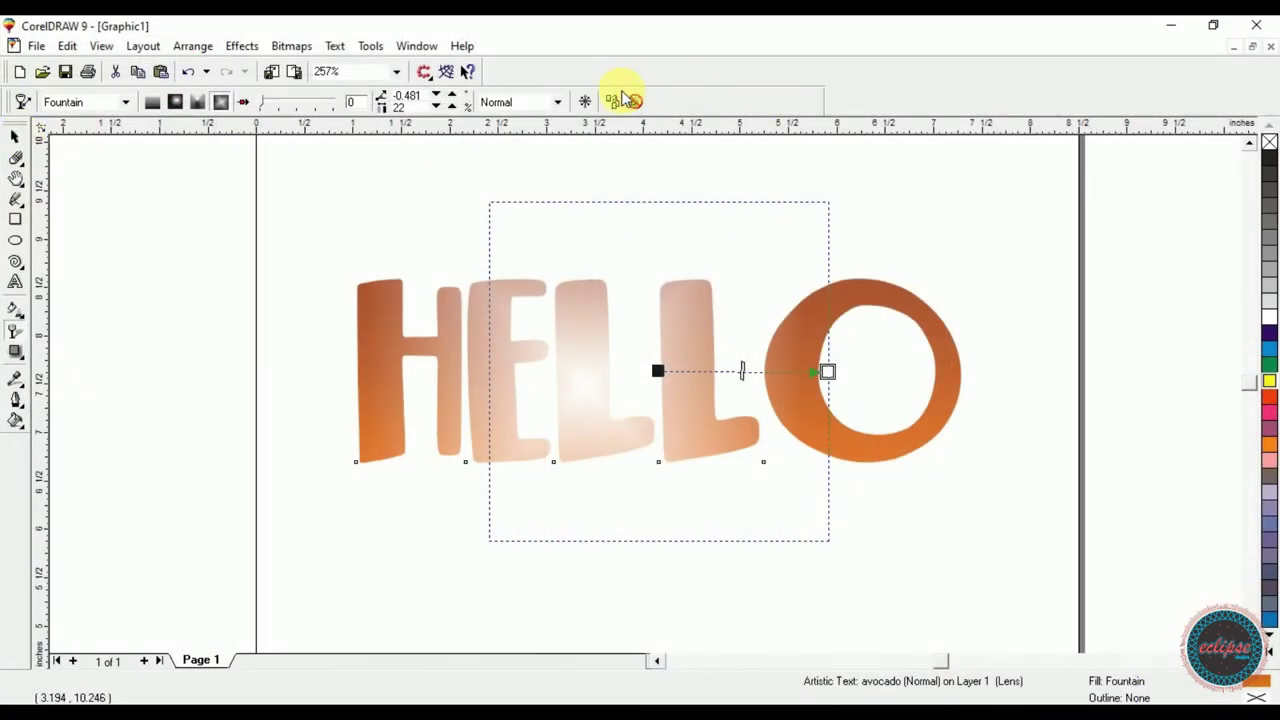
left_click(635, 101)
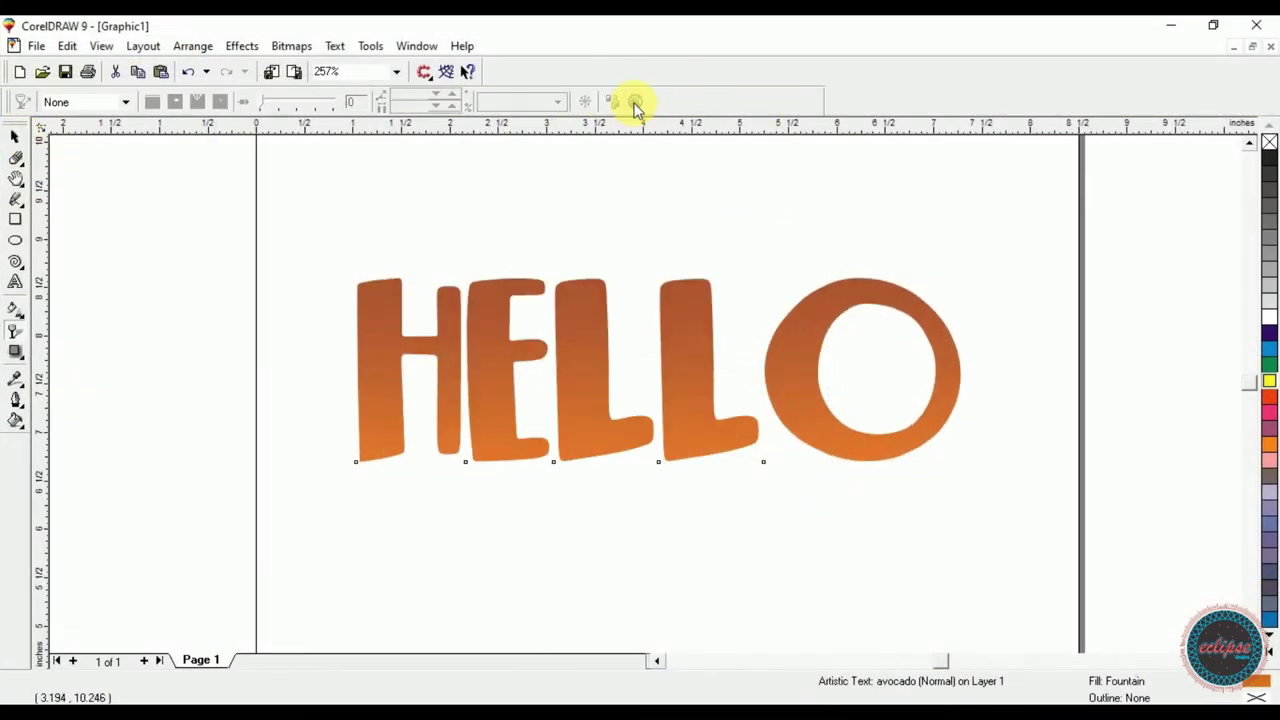
- Draw a rectangle about 6.98 by 3.19 inches around the HELLO text
left_click(15, 219)
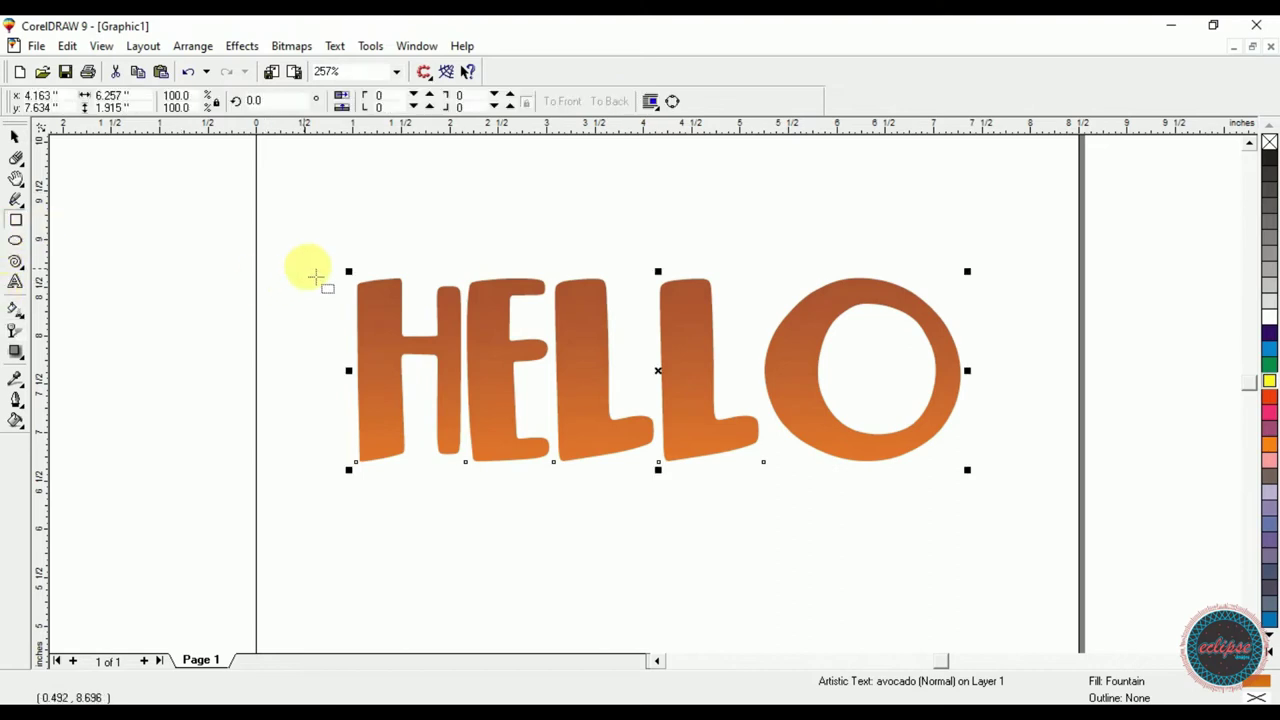
left_click_drag(322, 221, 345, 224)
mouse_move(586, 255)
left_mouse_down()
mouse_move(1000, 509)
mouse_move(998, 530)
left_mouse_up()
key("space")
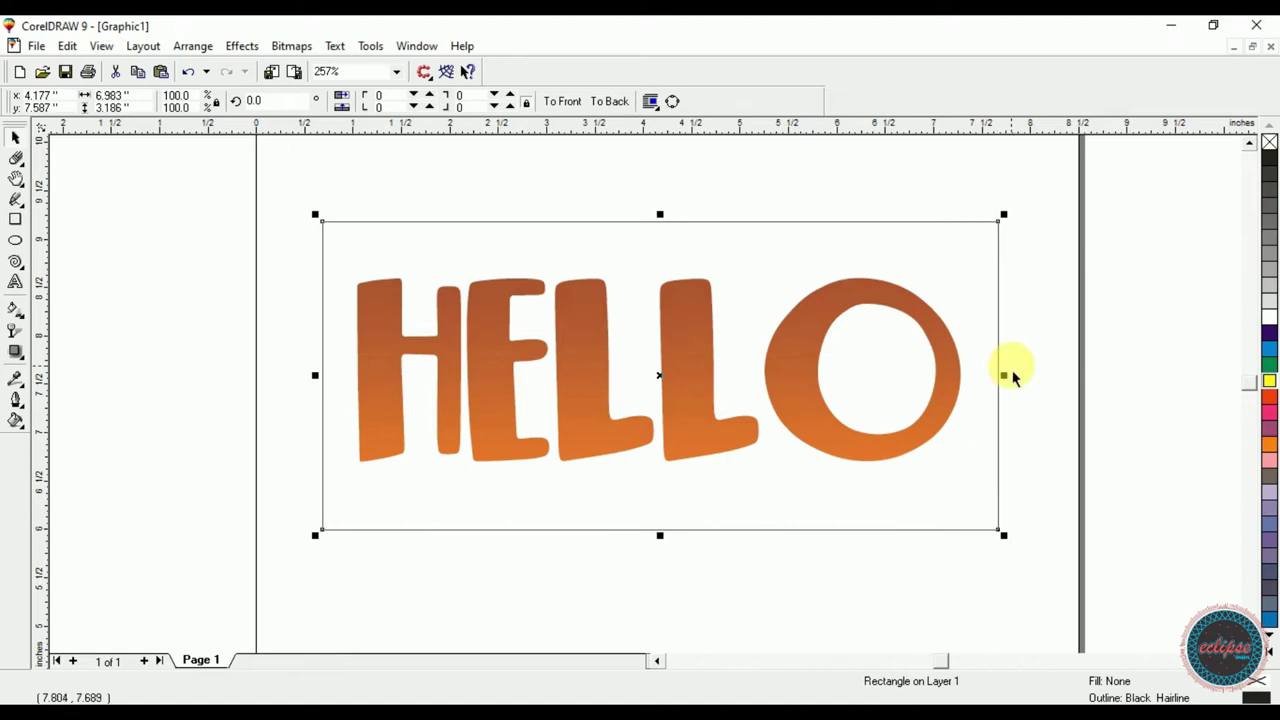
- Fill the rectangle with blue and send it behind the HELLO text
left_click(981, 328)
left_click(1268, 338)
left_click(866, 310)
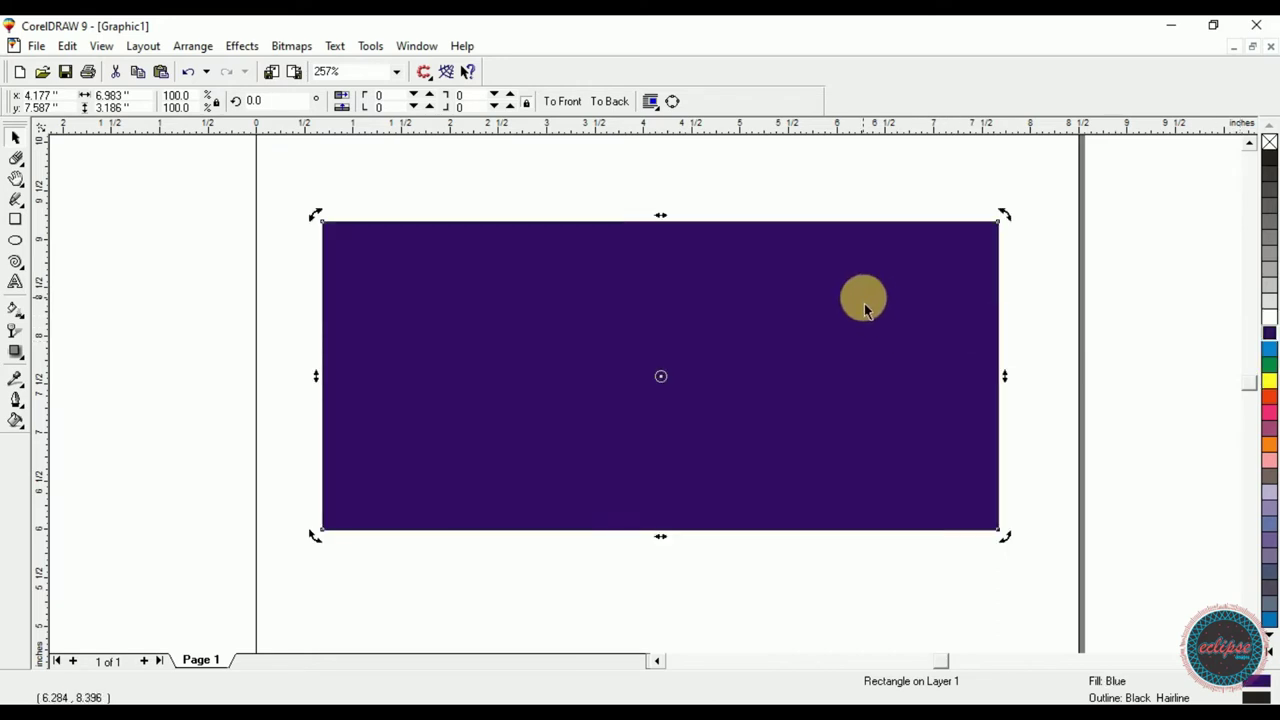
key("shift+Page_Down")
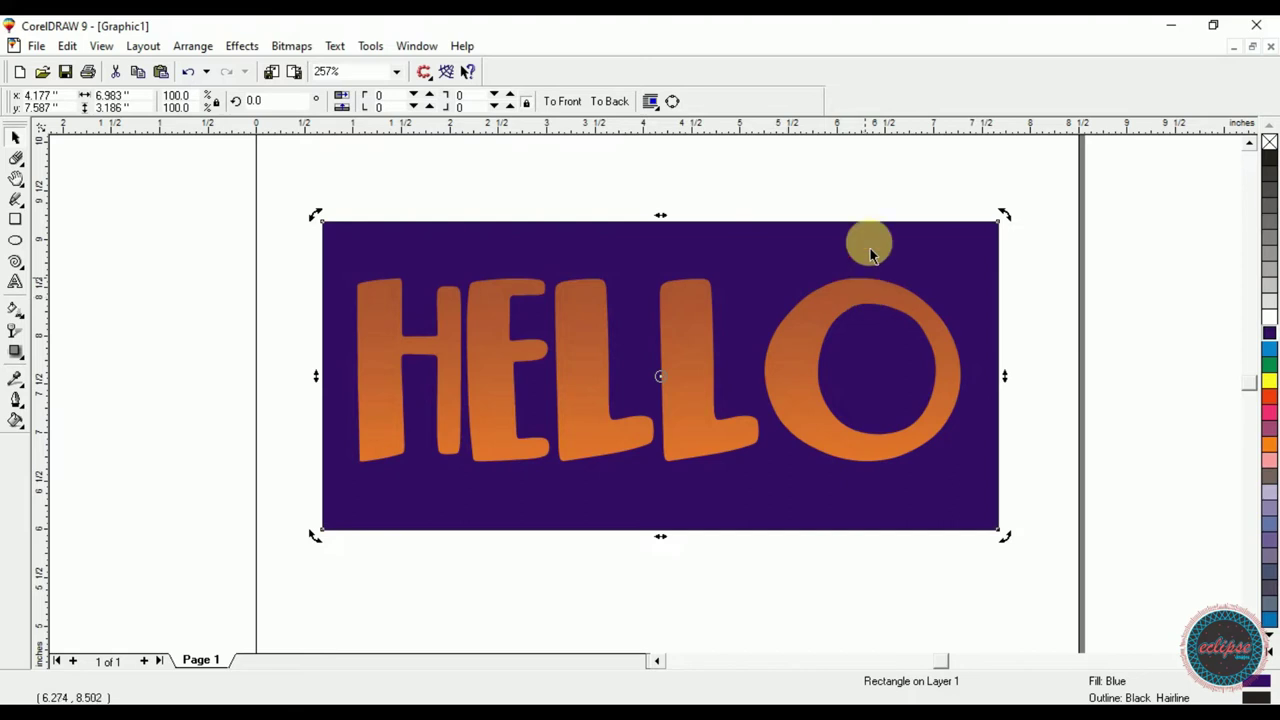
- Change the fill of the rectangle behind HELLO to 50% Black
left_click(866, 188)
left_click(832, 302)
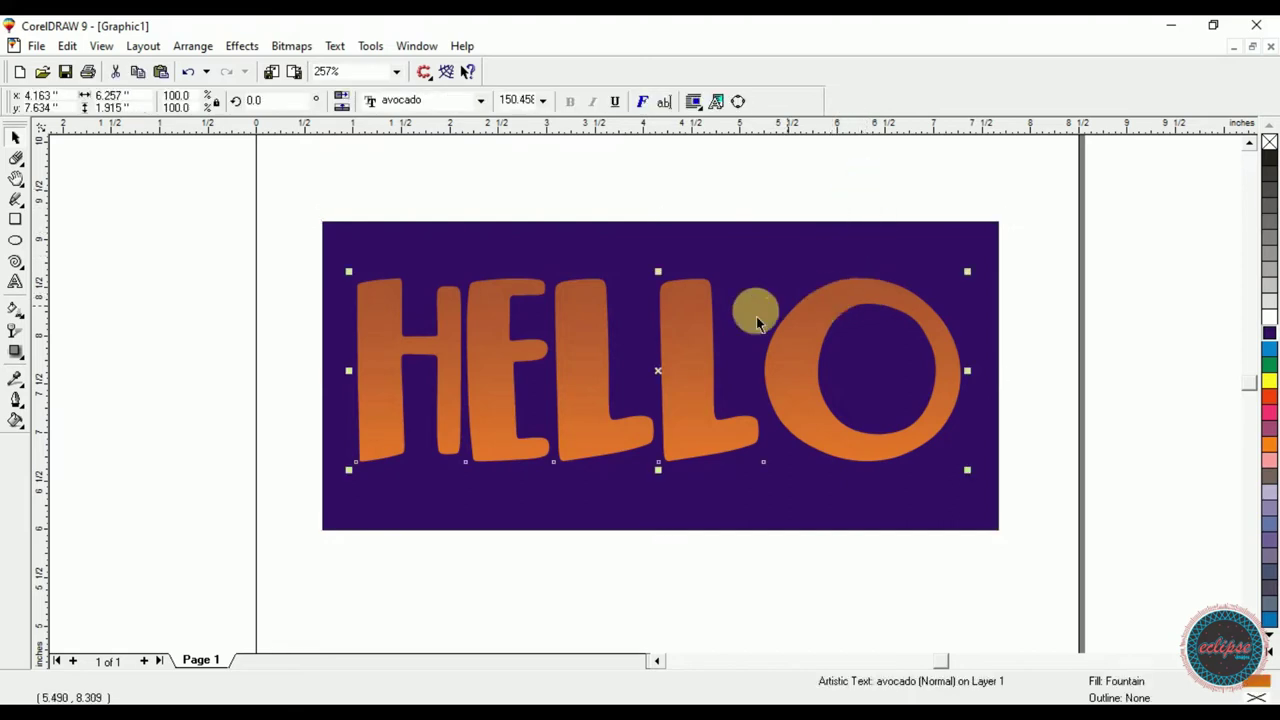
left_click(795, 280)
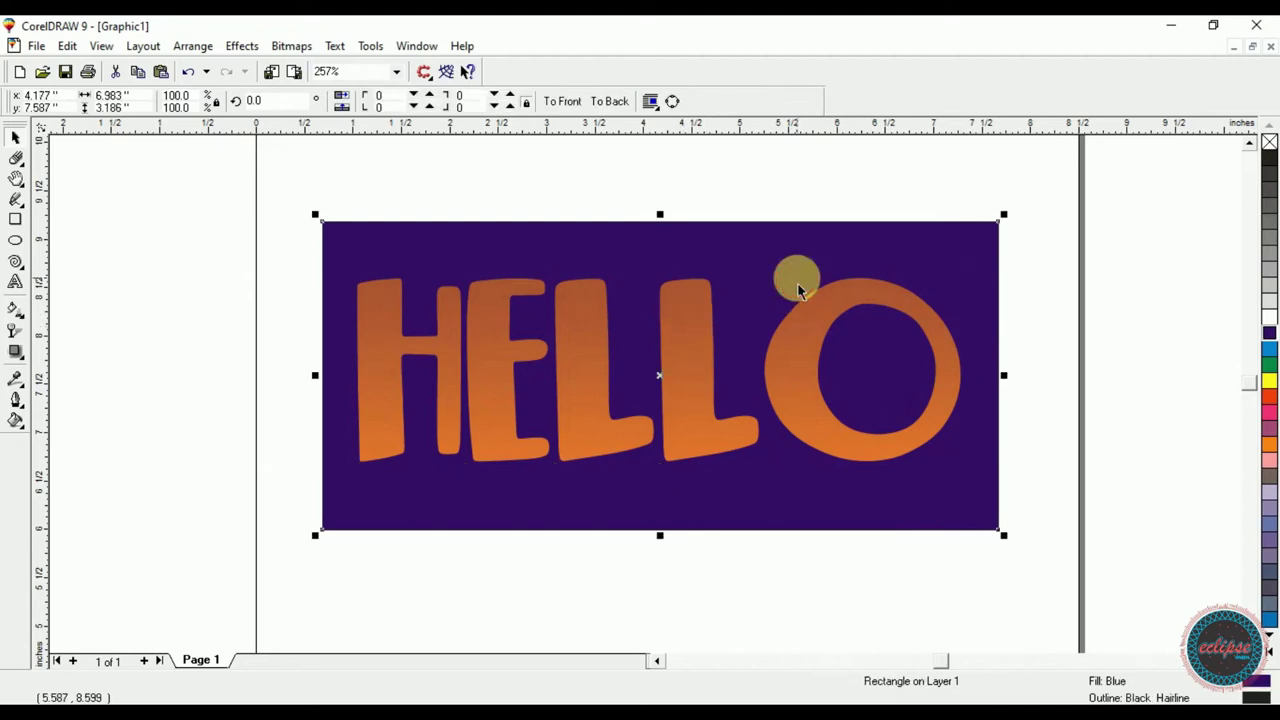
left_click(1270, 240)
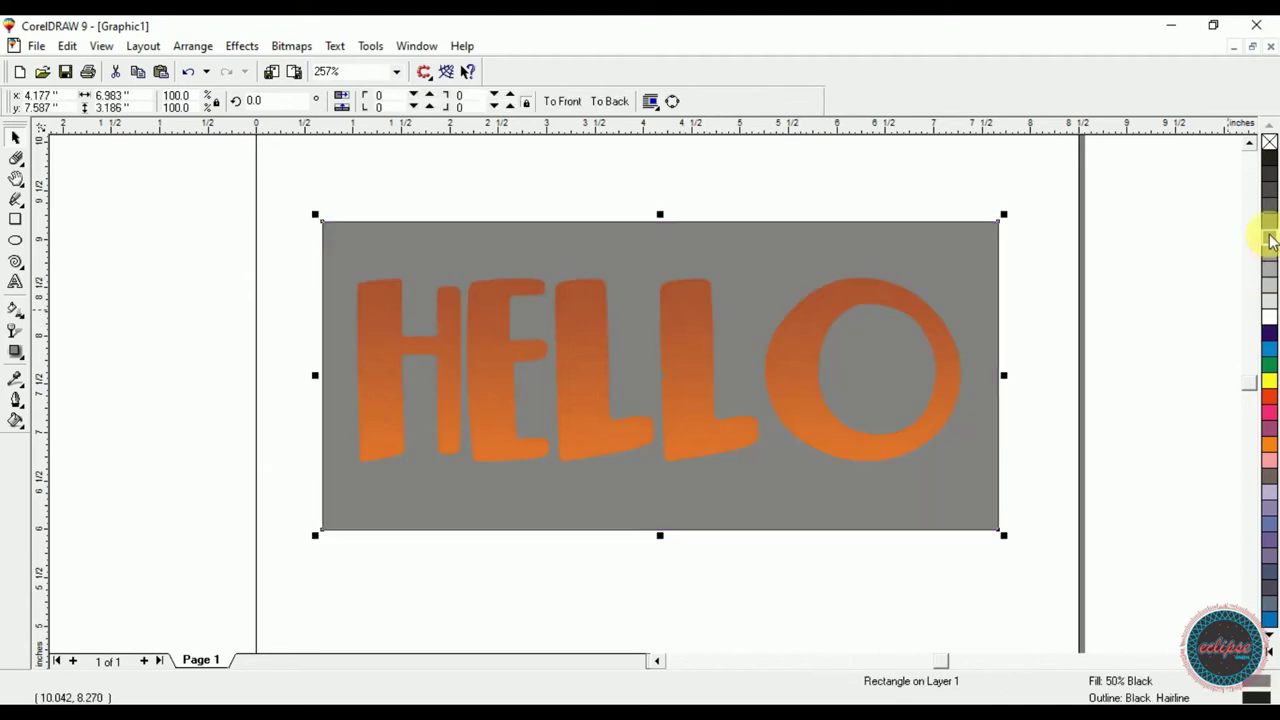
- Fill the rectangle behind the HELLO text with yellow
left_click(1014, 274)
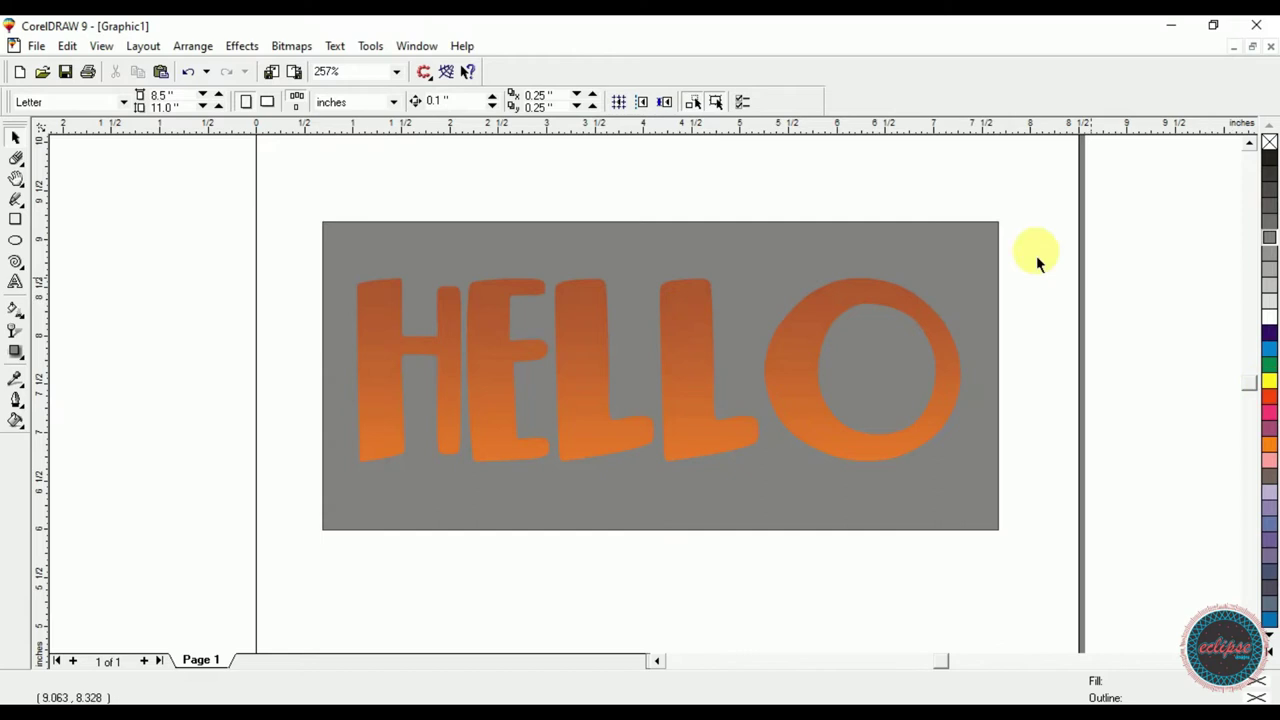
left_click(985, 248)
left_click(1269, 380)
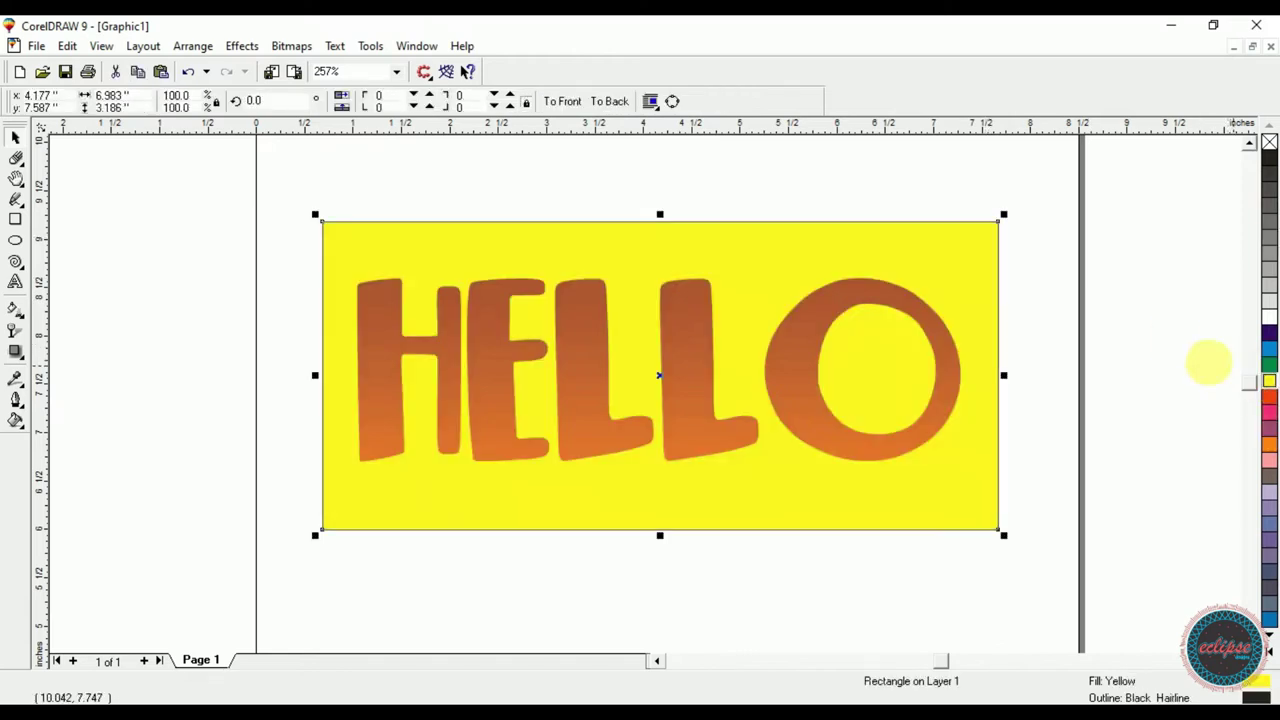
left_click(1003, 348)
- Apply a uniform transparency of 82 to the HELLO text
left_click(916, 318)
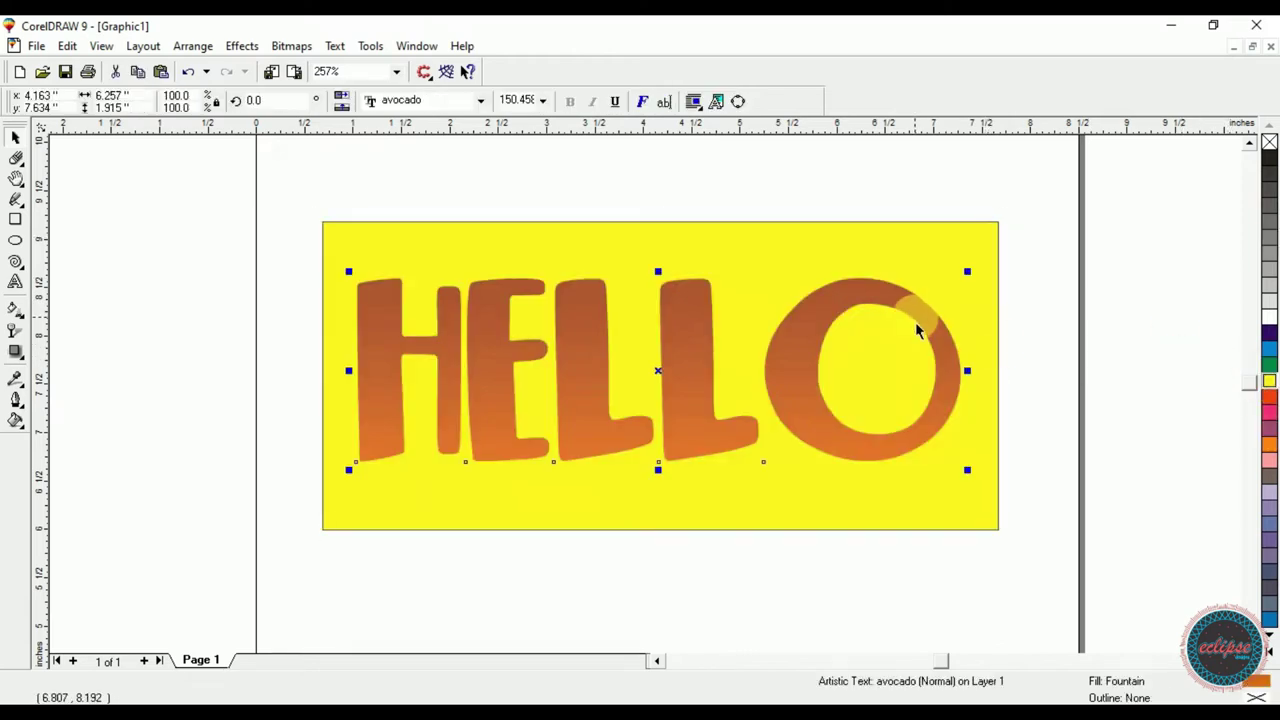
left_click_drag(256, 246, 972, 482)
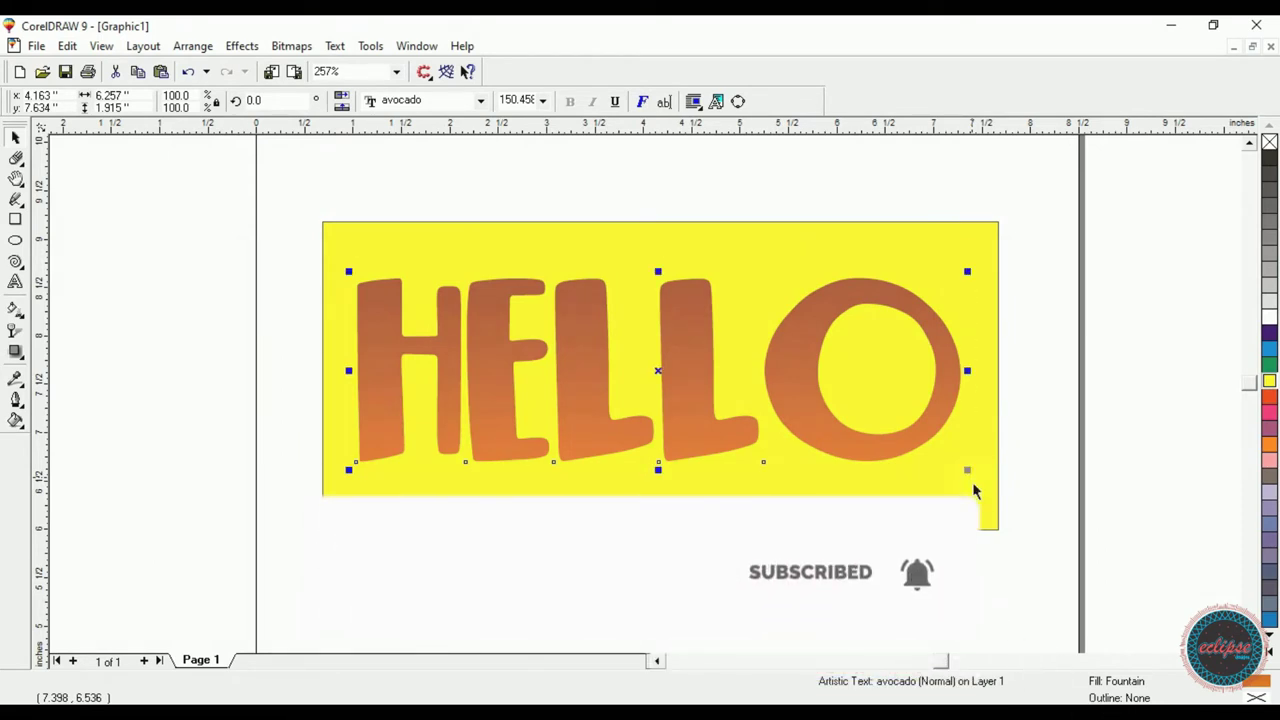
left_click(16, 334)
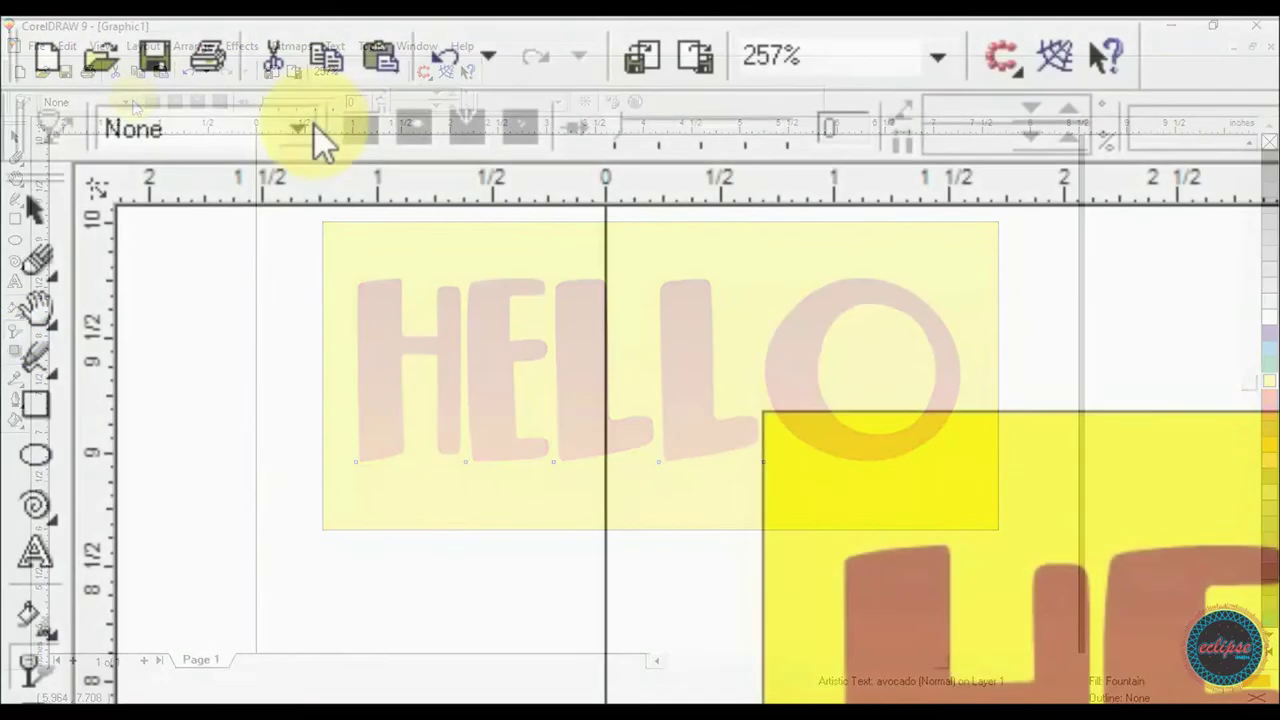
left_click(128, 100)
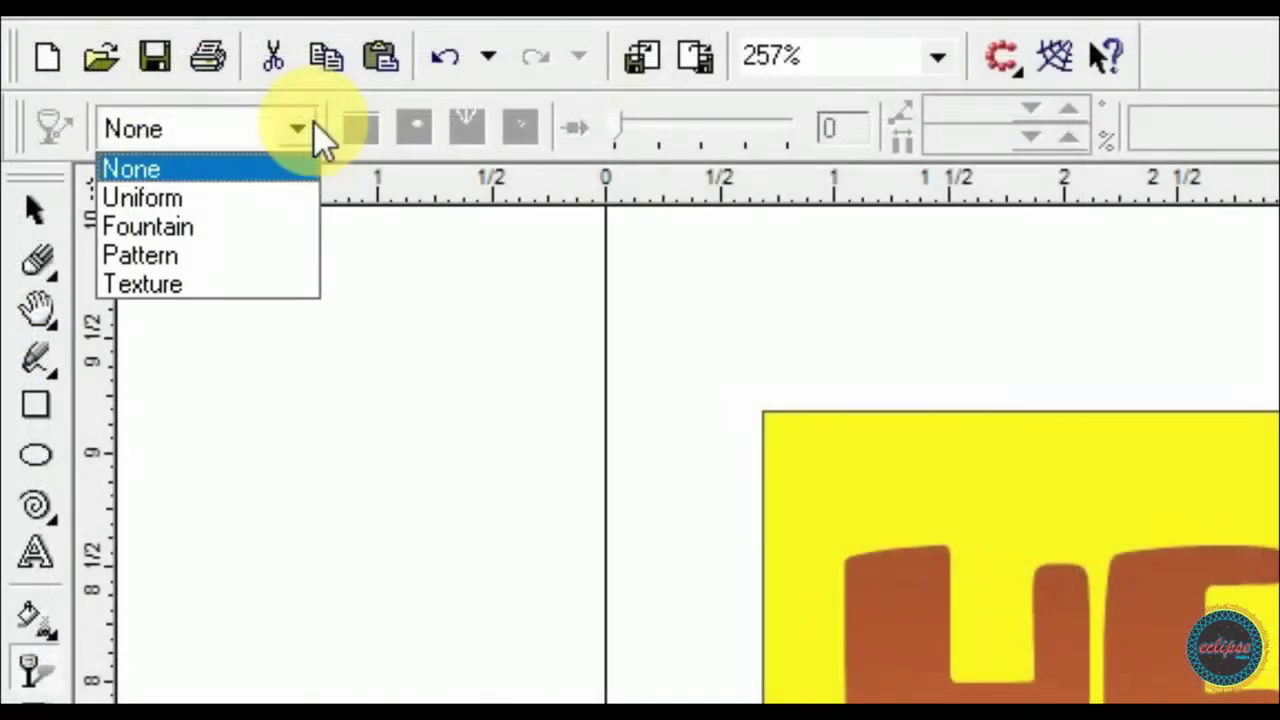
left_click(173, 200)
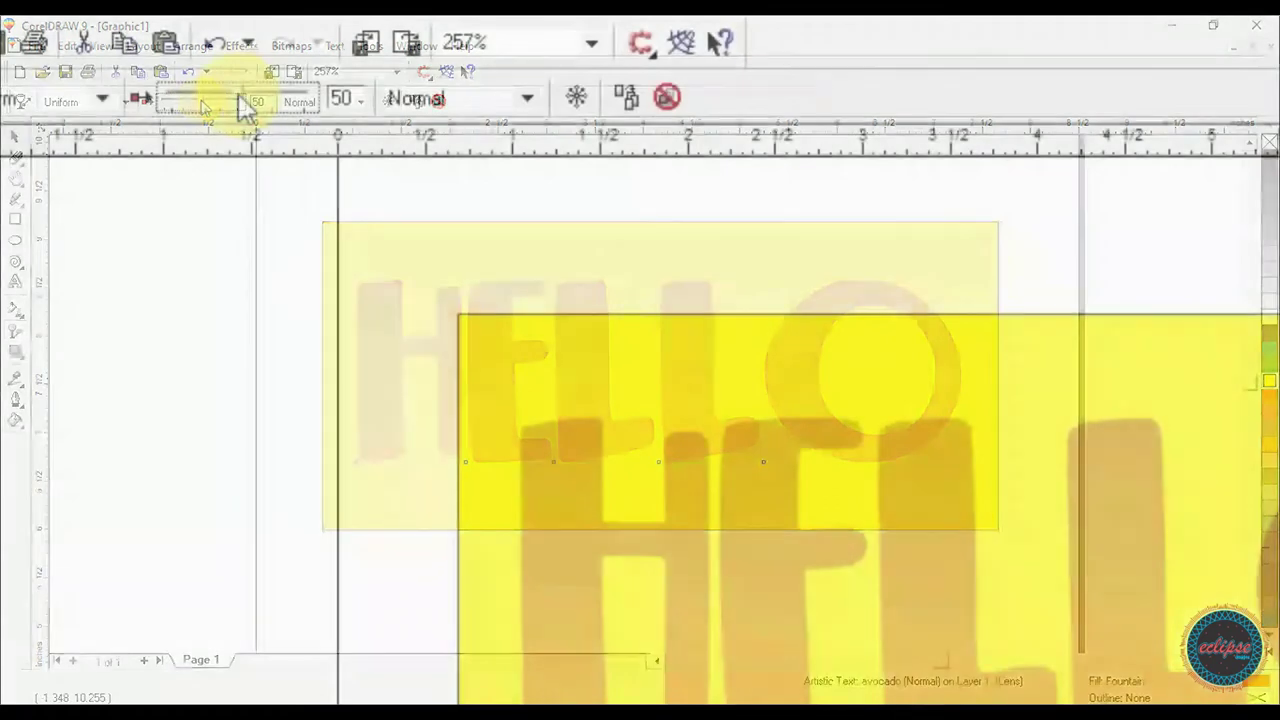
mouse_move(245, 105)
left_mouse_down()
mouse_move(262, 115)
mouse_move(252, 91)
mouse_move(220, 89)
mouse_move(264, 88)
mouse_move(201, 80)
mouse_move(255, 110)
mouse_move(228, 108)
left_mouse_up()
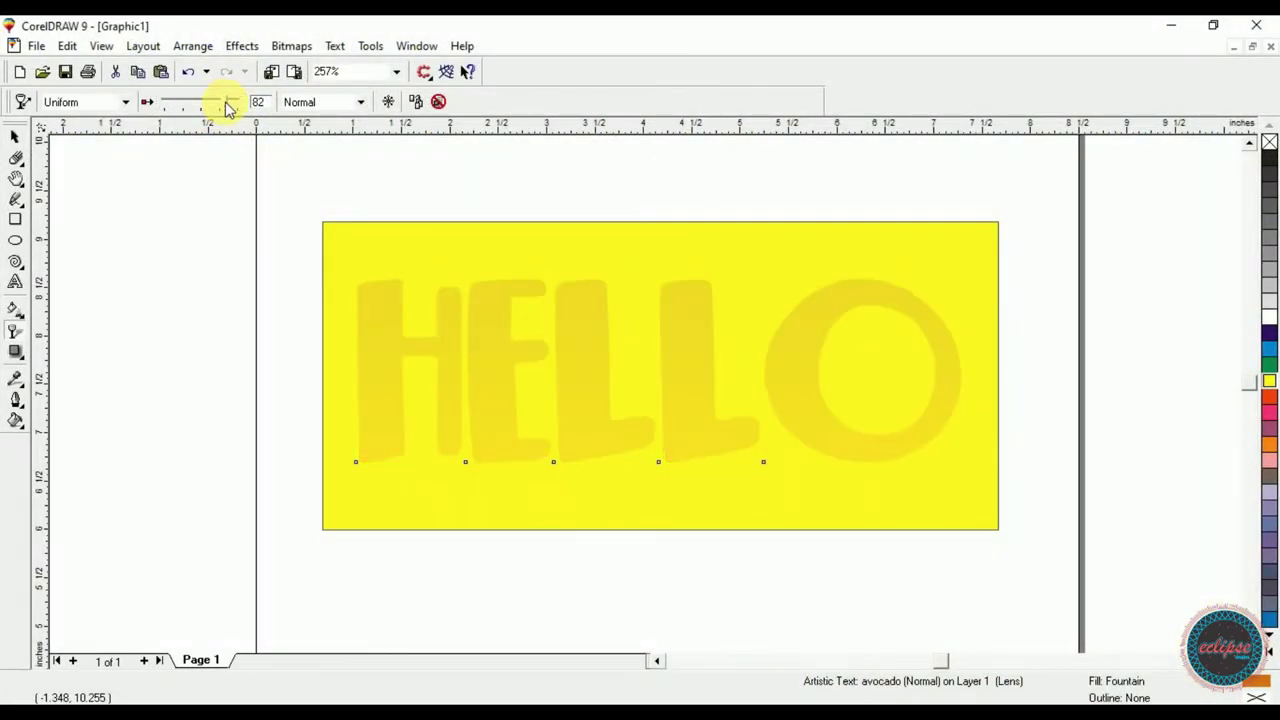
left_click(15, 136)
left_click(181, 226)
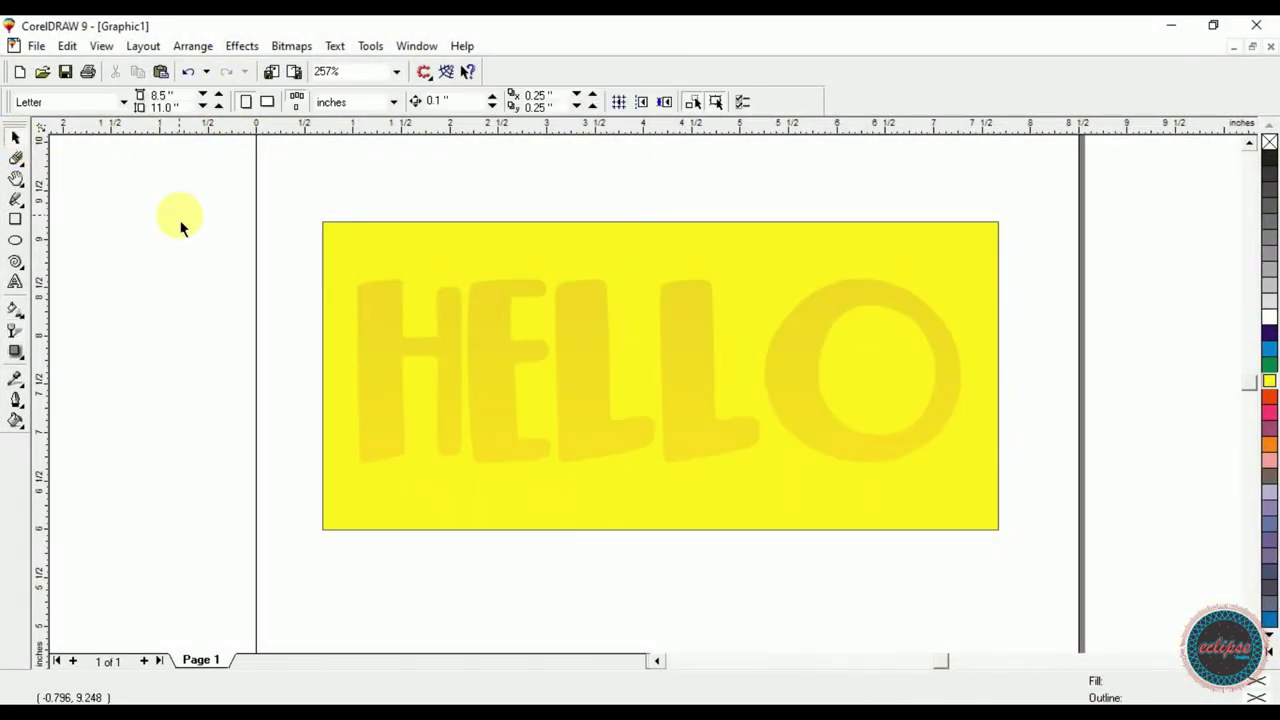
left_click(338, 306)
left_click(15, 281)
left_click(540, 372)
left_click(15, 136)
left_click(51, 243)
- Add the artistic text WORLD in the empty area beside the page
left_click(17, 283)
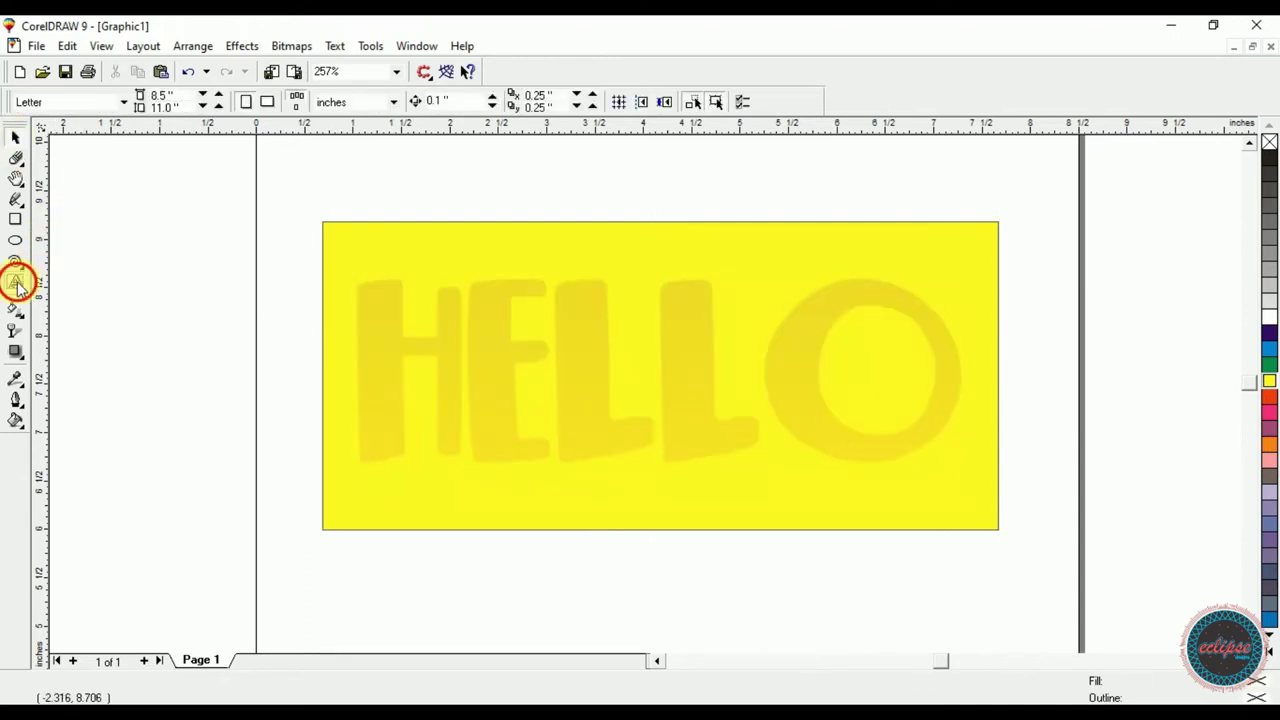
left_click(150, 318)
type("WOrld")
key("BackSpace")
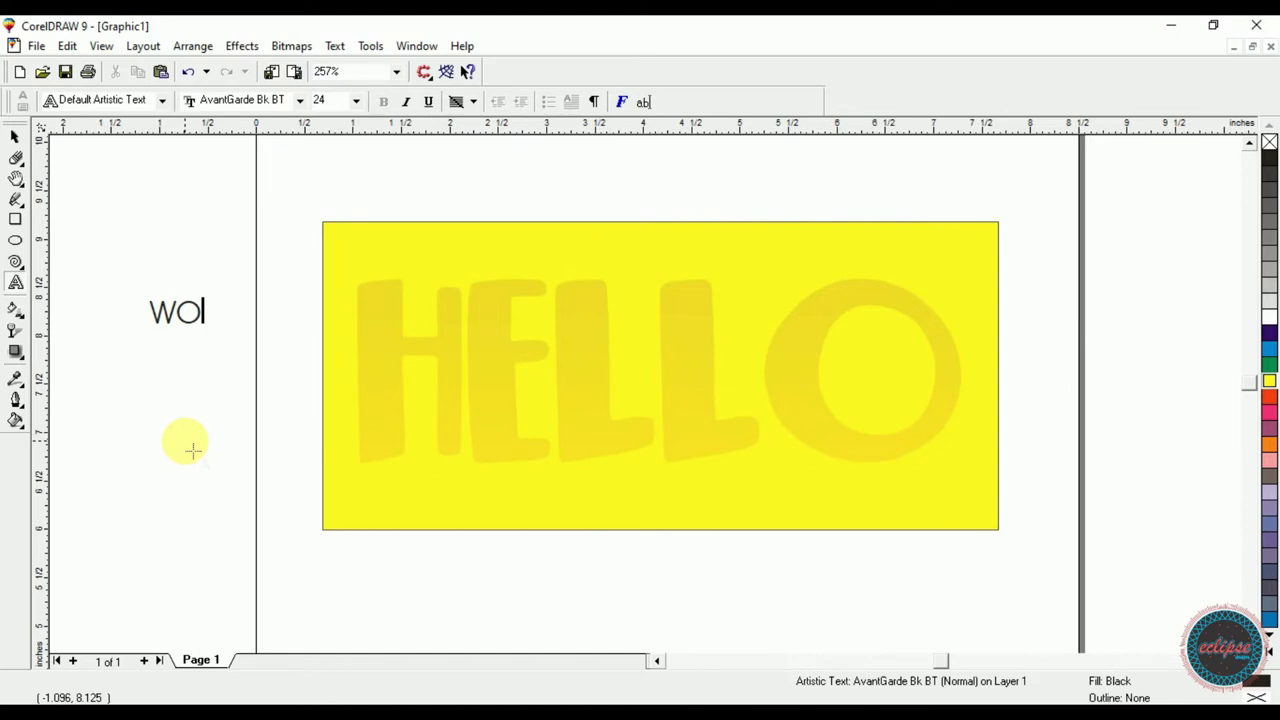
type("RLD")
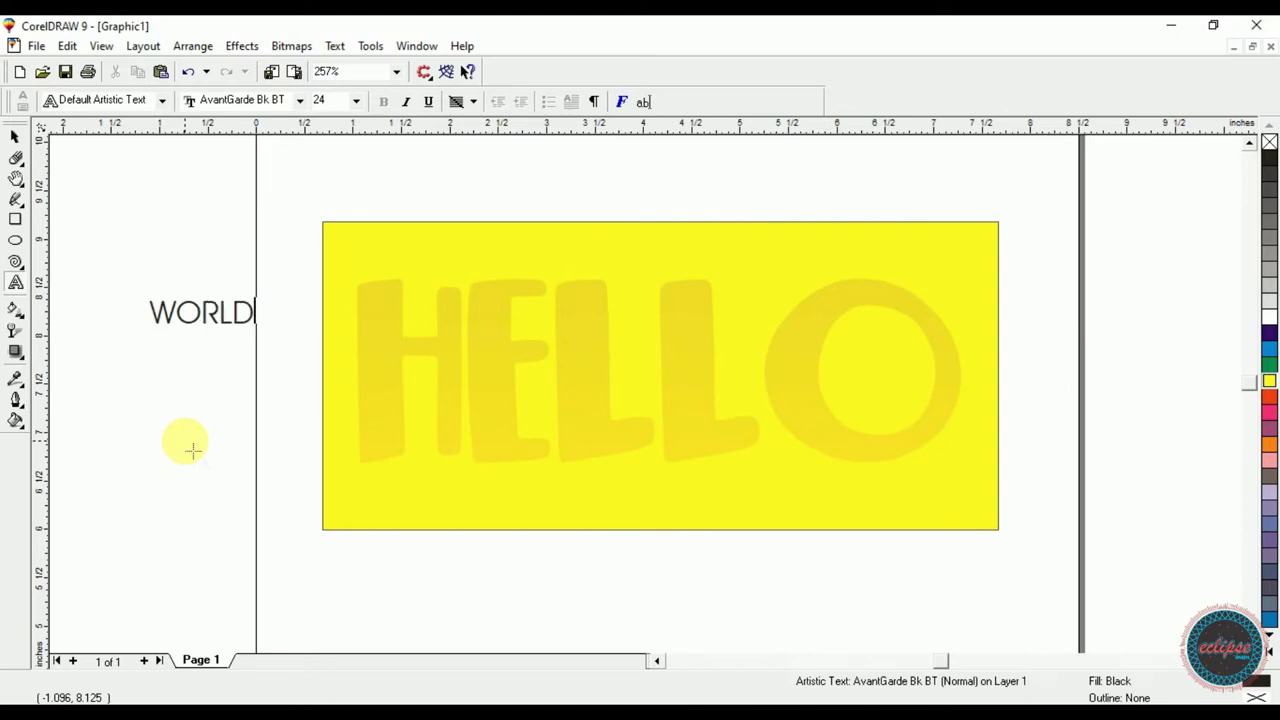
- Set the WORLD text in the avocado font and place it over the yellow rectangle, enlarged to about 4.8 inches wide
key("ctrl+space")
left_click(478, 101)
left_click(451, 135)
left_click_drag(209, 306, 656, 374)
left_click_drag(723, 398, 896, 557)
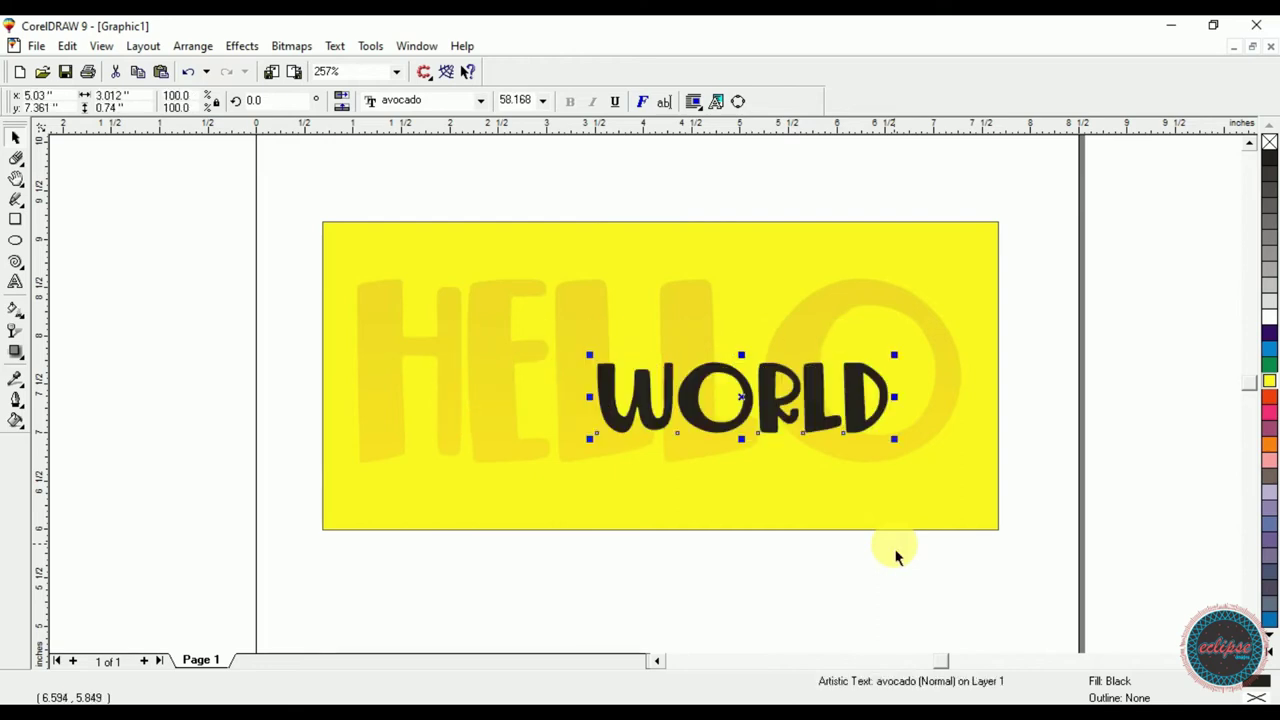
left_click_drag(589, 355, 518, 331)
- Center the WORLD text horizontally and vertically on the yellow rectangle
left_click(494, 314, "shift")
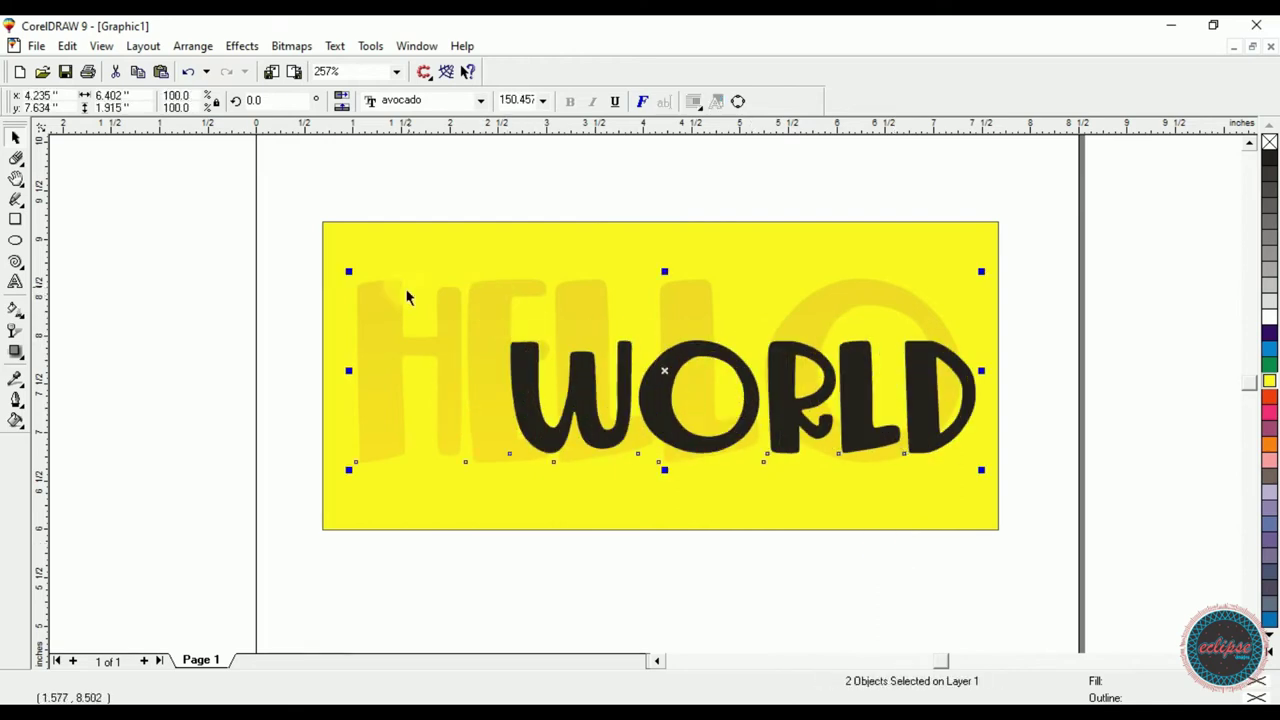
left_click(378, 266, "shift")
left_click(517, 371)
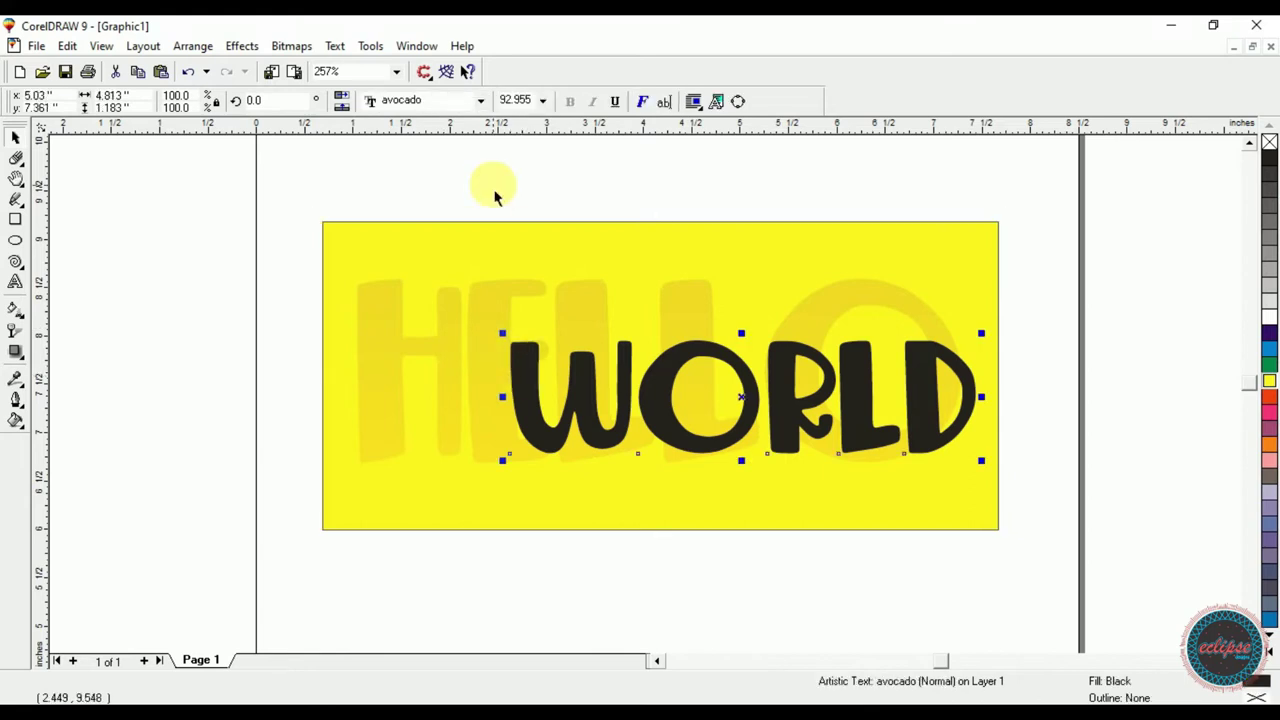
left_click(497, 251, "shift")
key("c")
key("e")
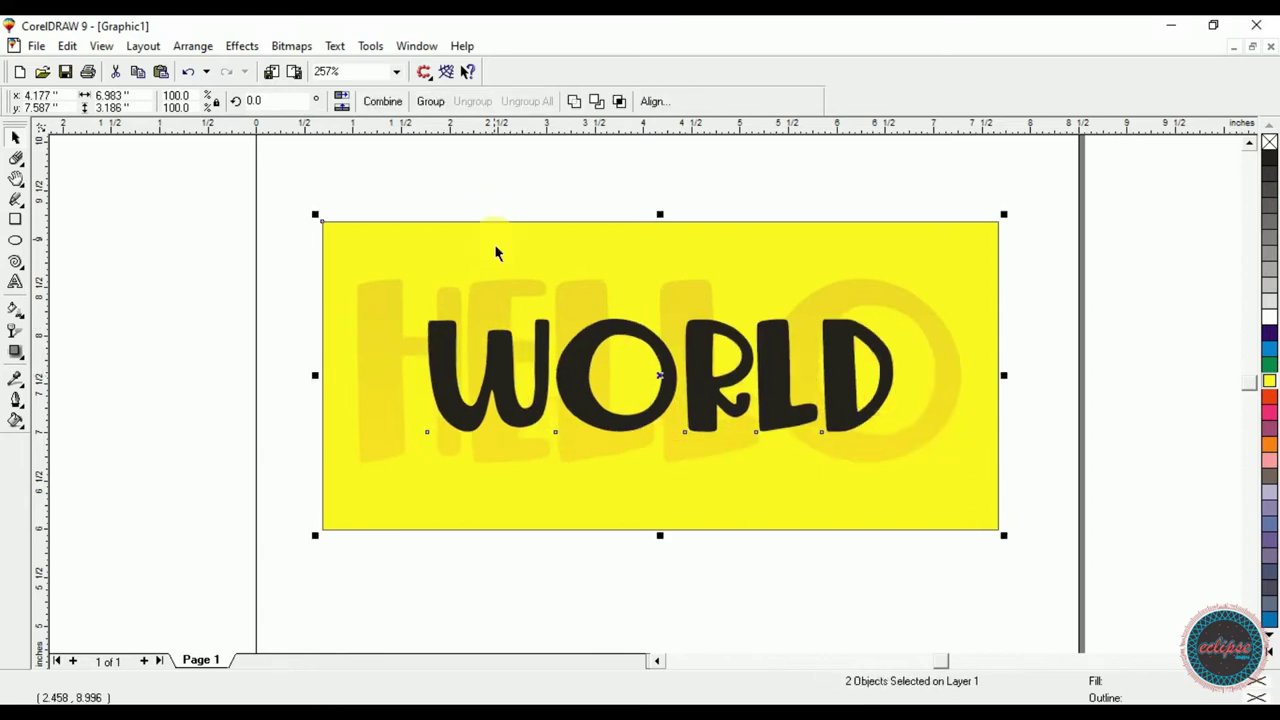
left_click(557, 219)
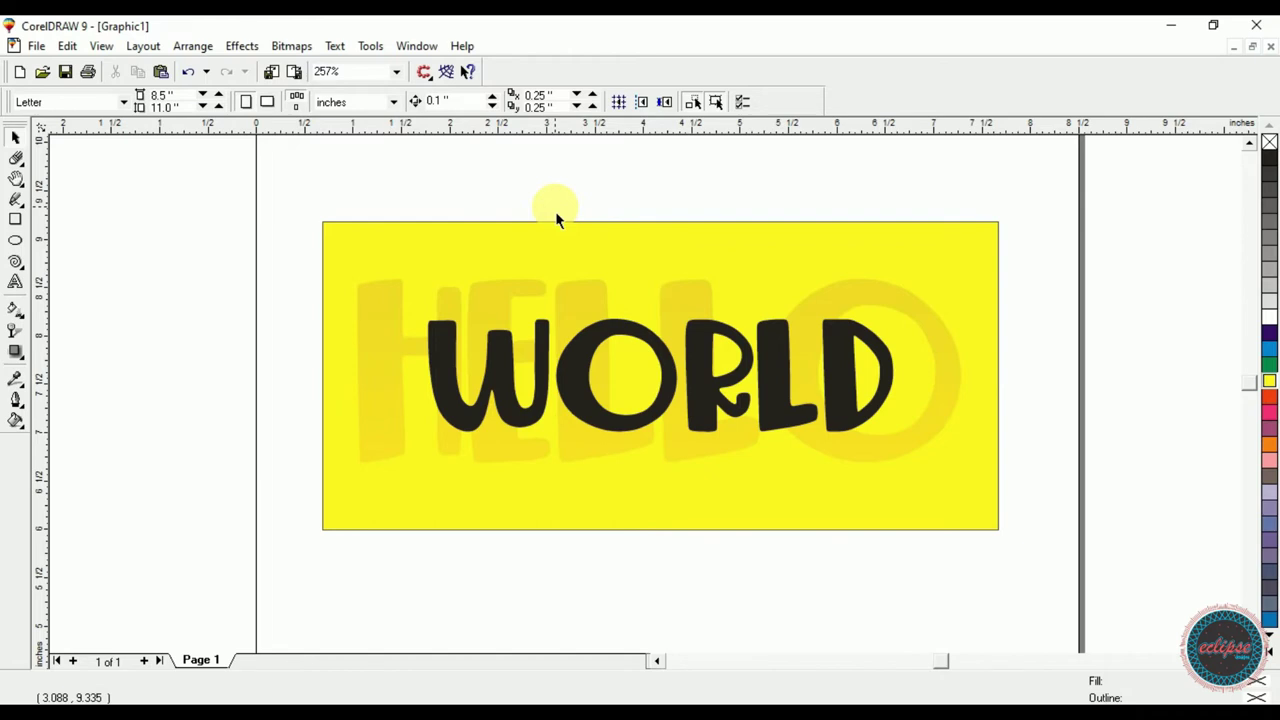
- Delete the yellow rectangle and the WORLD text
left_click(557, 237)
key("Delete")
left_click(608, 337)
key("Delete")
- Remove the transparency from the HELLO text
left_click(588, 340)
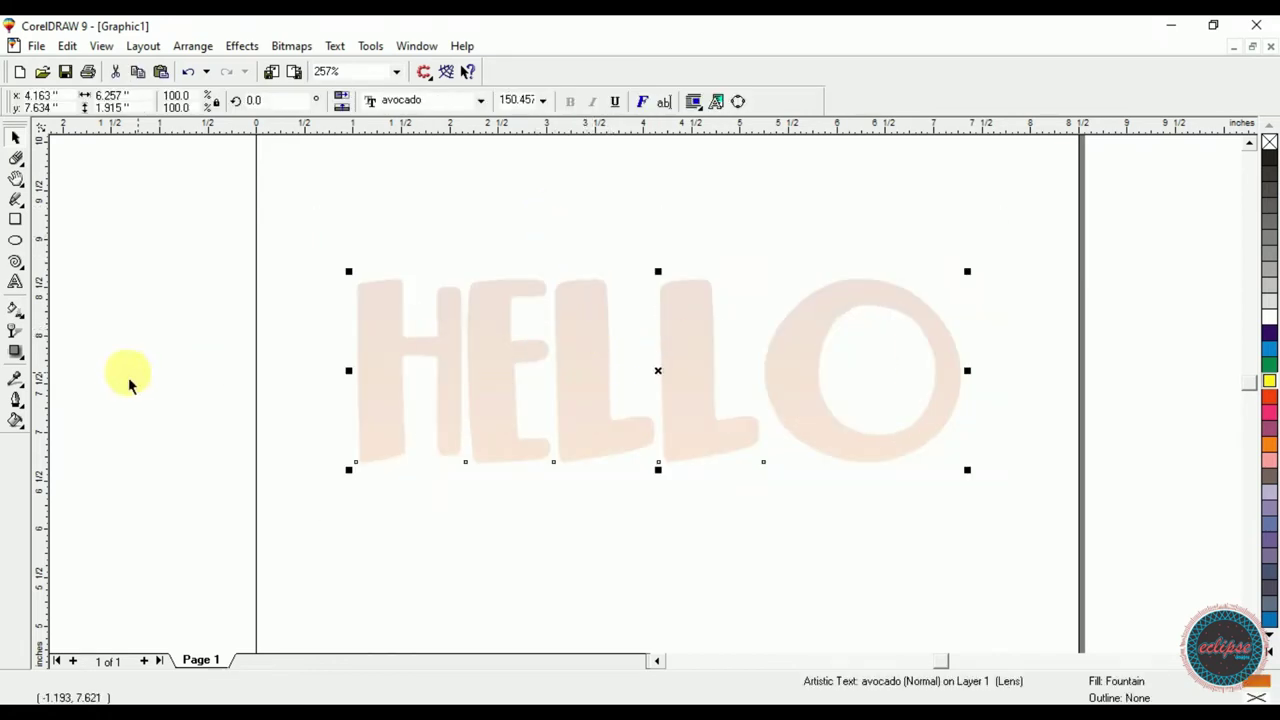
left_click(15, 331)
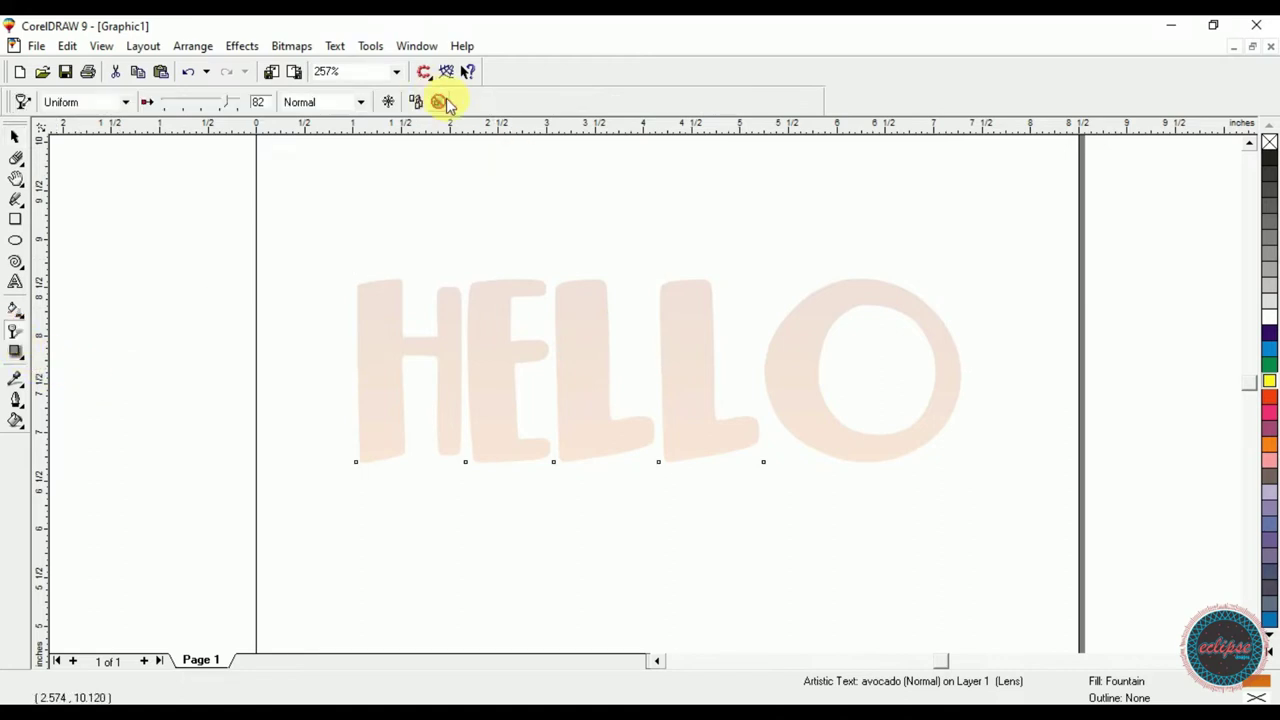
left_click(440, 101)
left_click(15, 135)
left_click(170, 371)
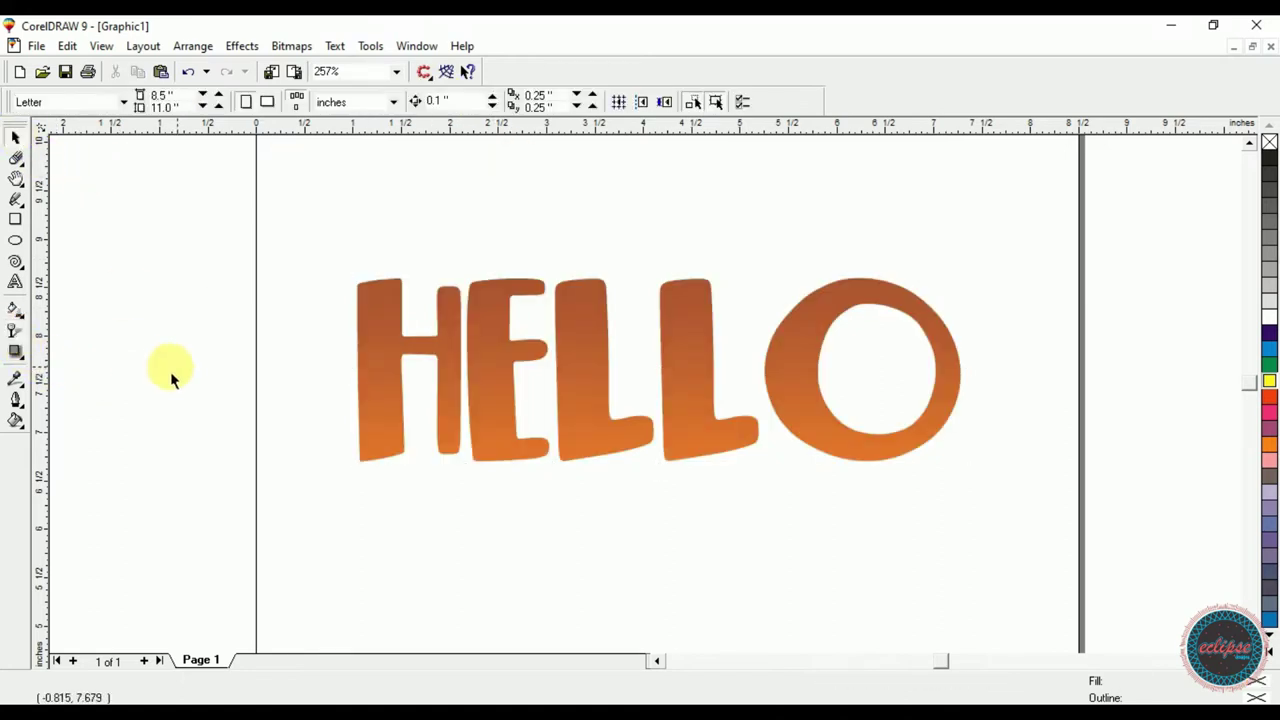
- Duplicate the HELLO text above the original, shrink the copy to about 2 inches wide and place it near the page's upper-left corner
left_click(20, 354)
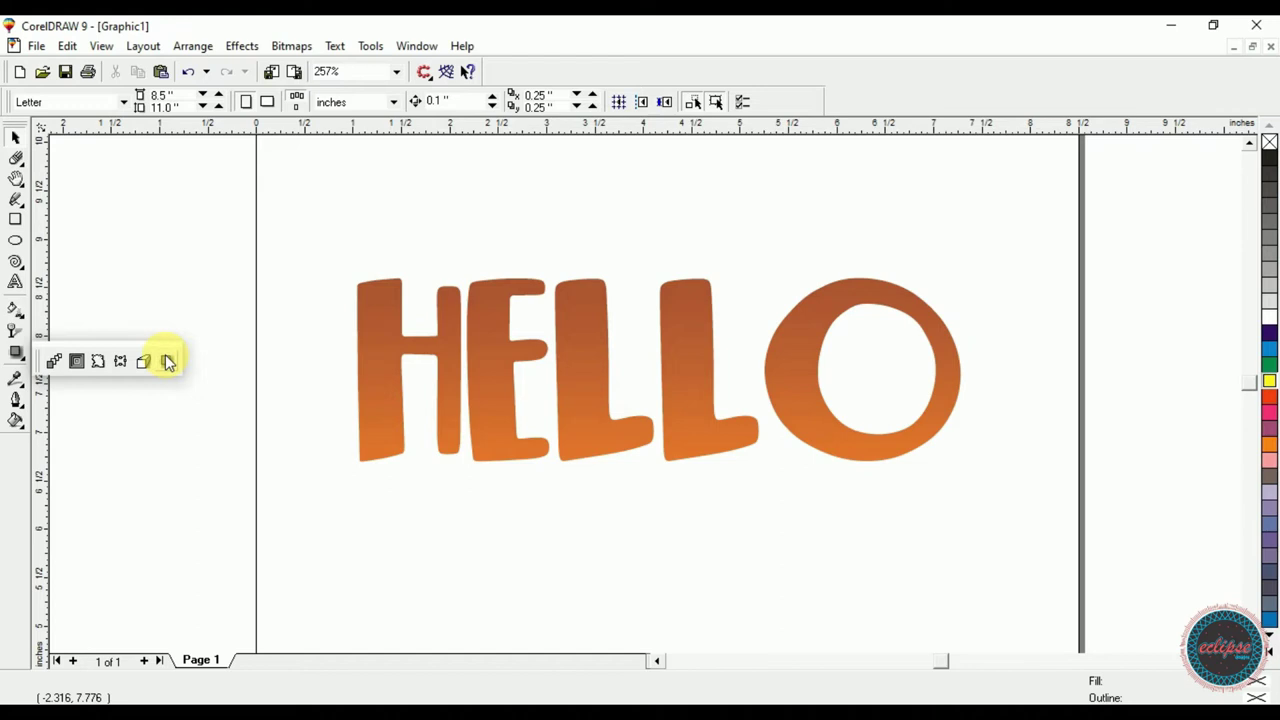
left_click(54, 362)
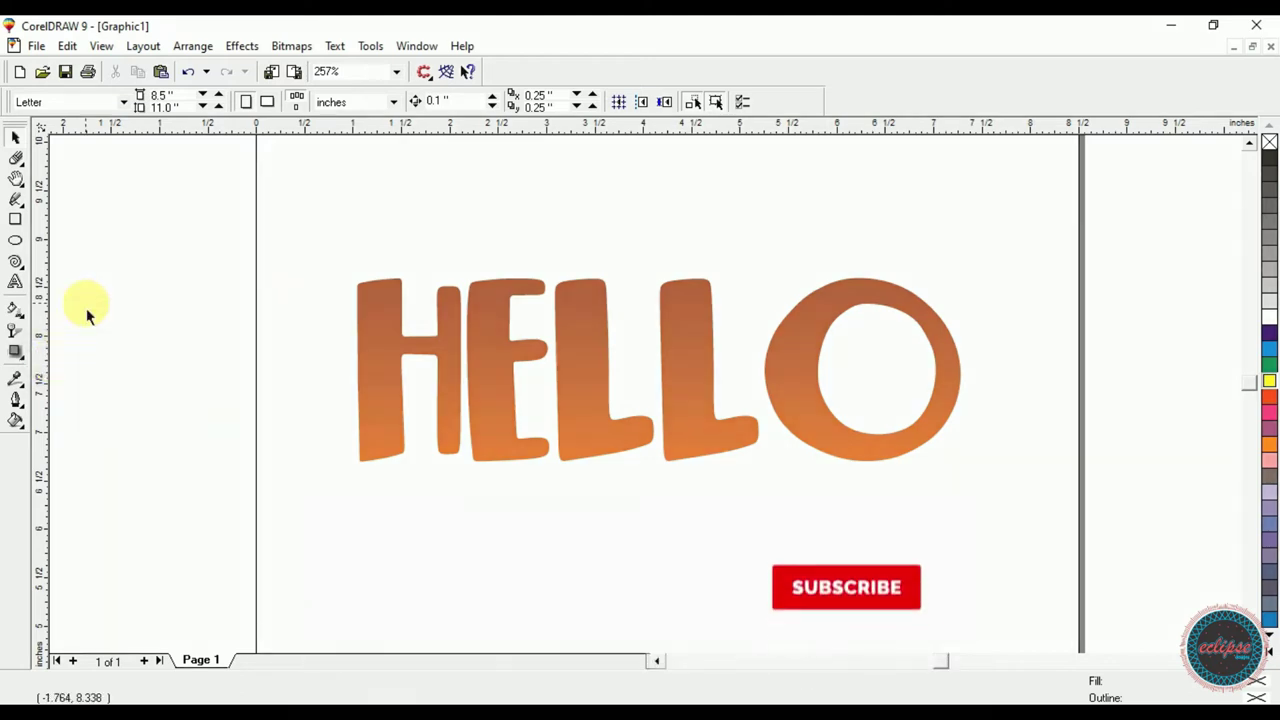
left_click(378, 369)
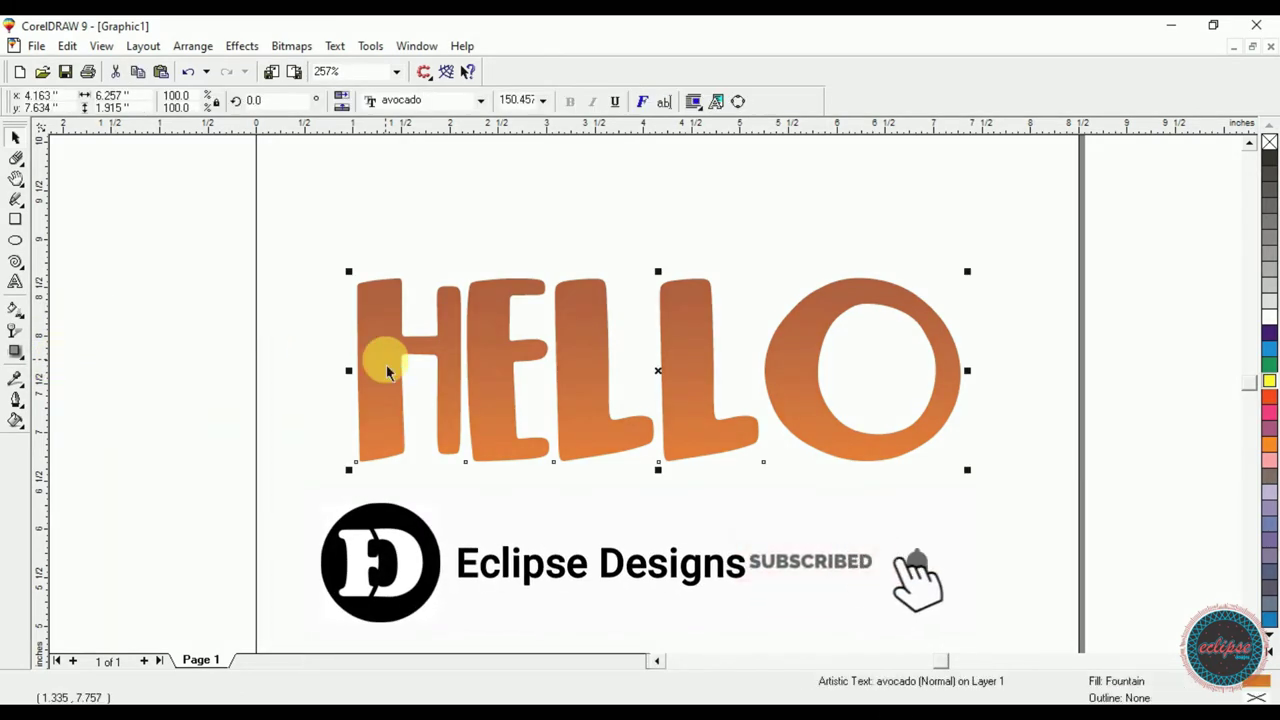
left_click_drag(501, 396, 380, 183)
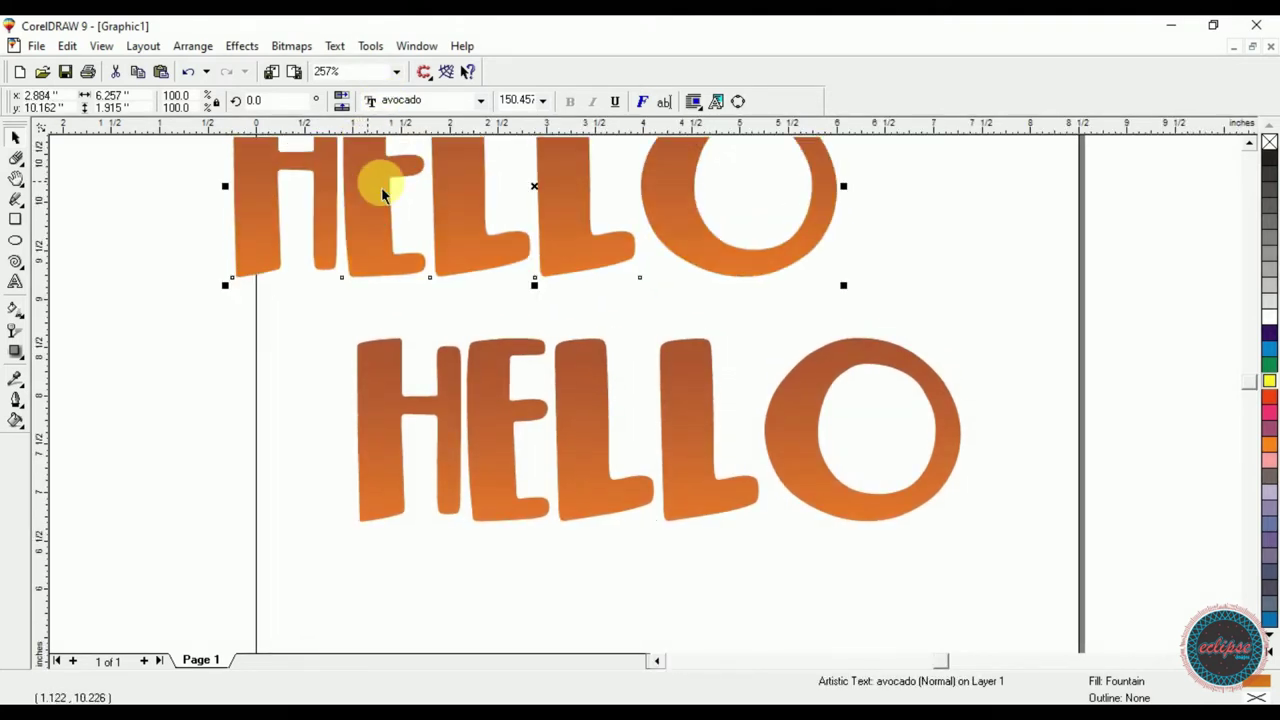
left_click_drag(845, 287, 640, 262)
left_click_drag(551, 200, 405, 228)
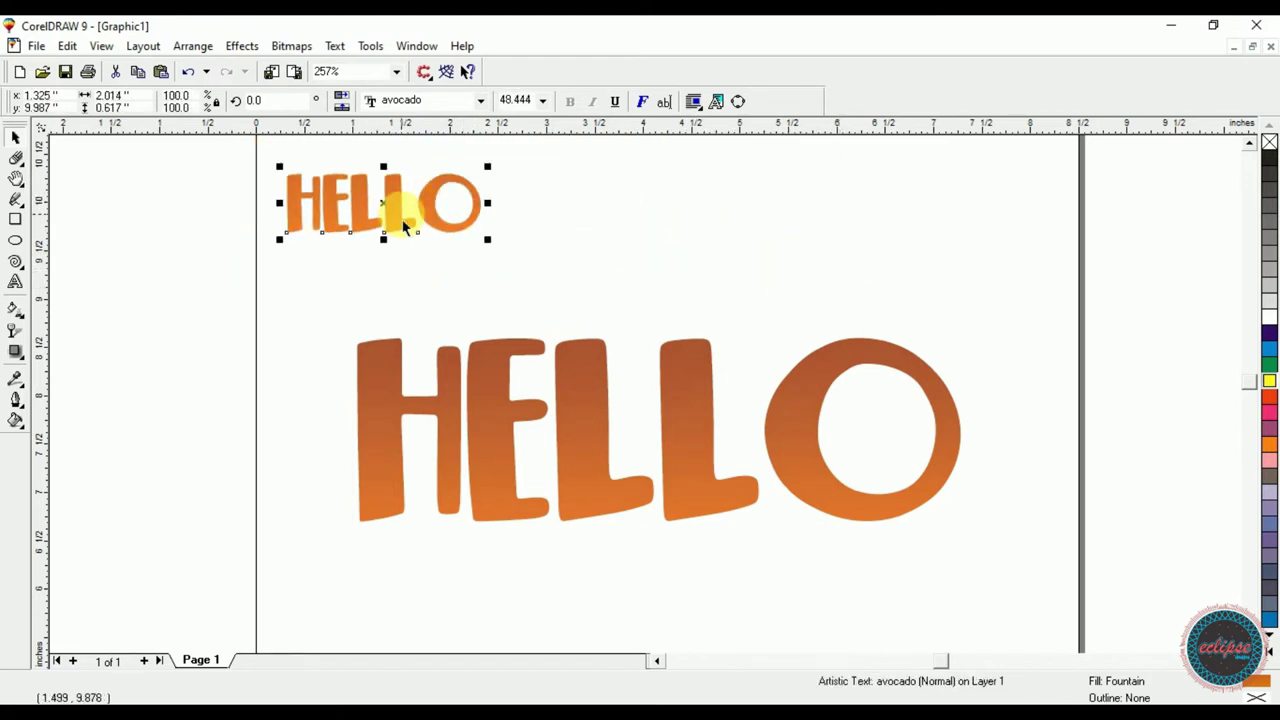
- Blend the small HELLO text into the large HELLO text with the Blend tool
left_click(15, 352)
left_click(52, 362)
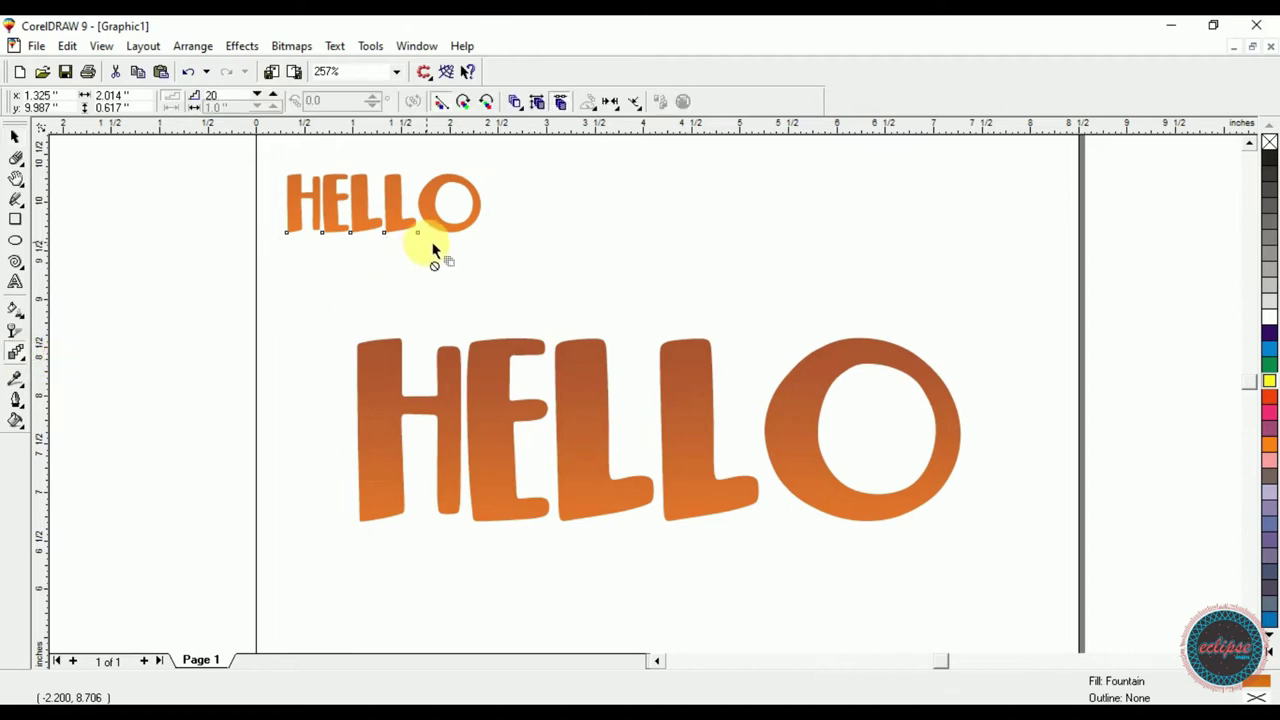
left_click_drag(428, 206, 590, 418)
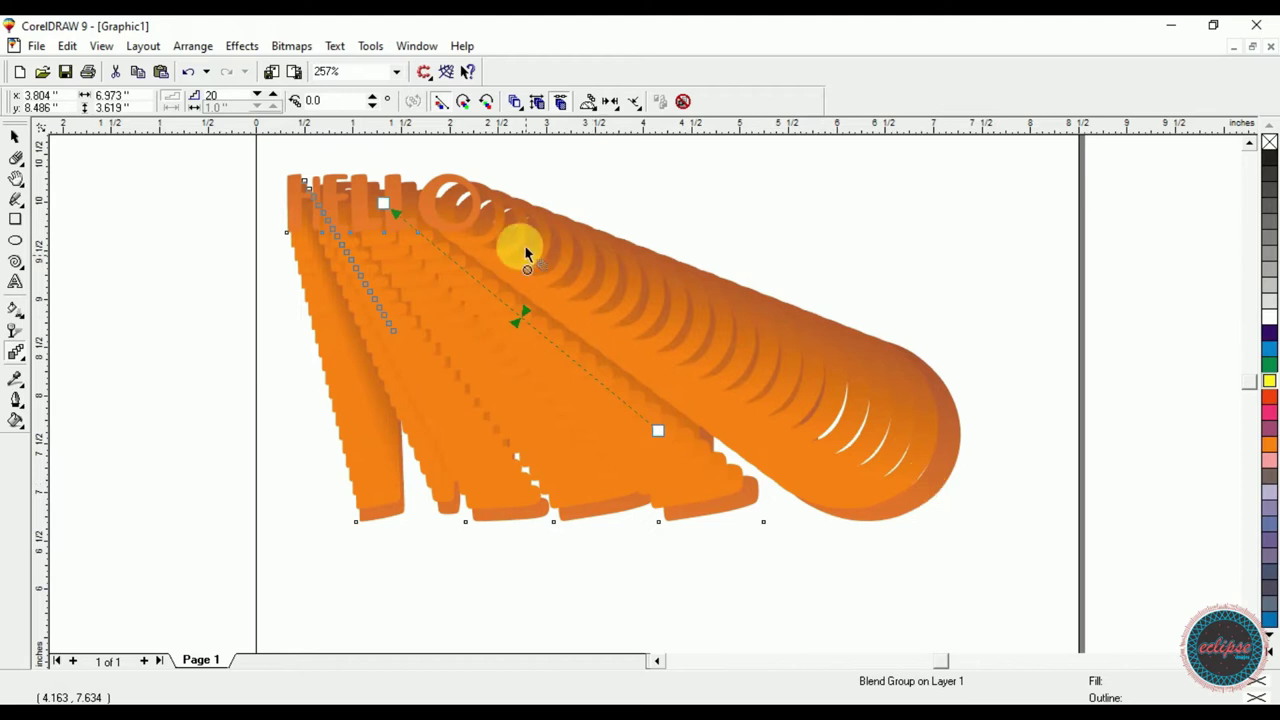
- Delete the HELLO text blend and draw a square about 1.08 inches wide in the upper-left part of the page
key("space")
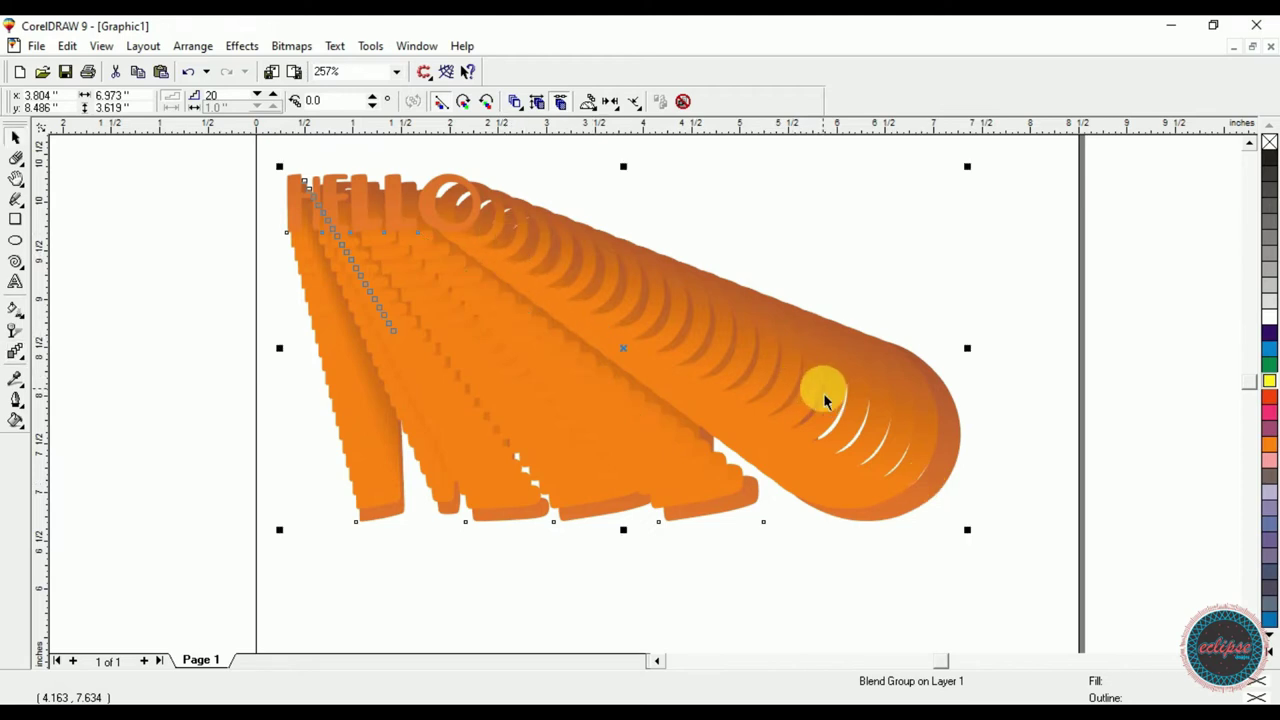
key("Delete")
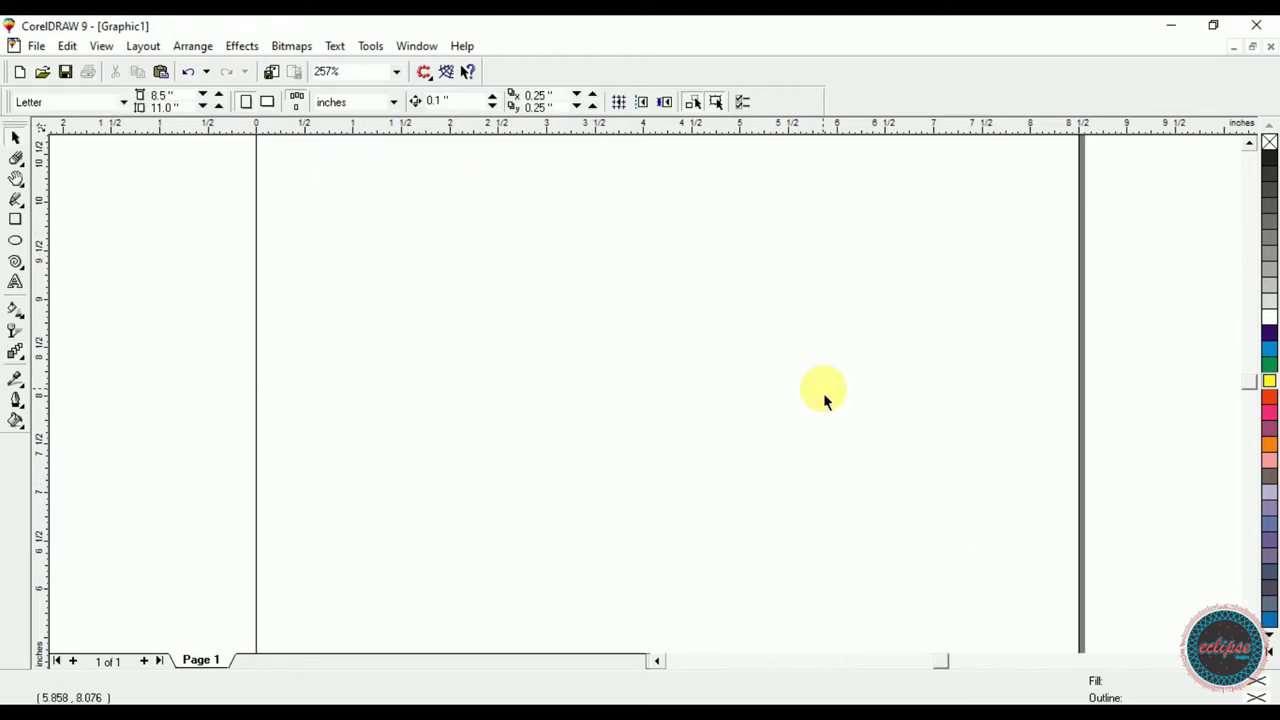
left_click(15, 219)
left_click_drag(333, 221, 437, 326)
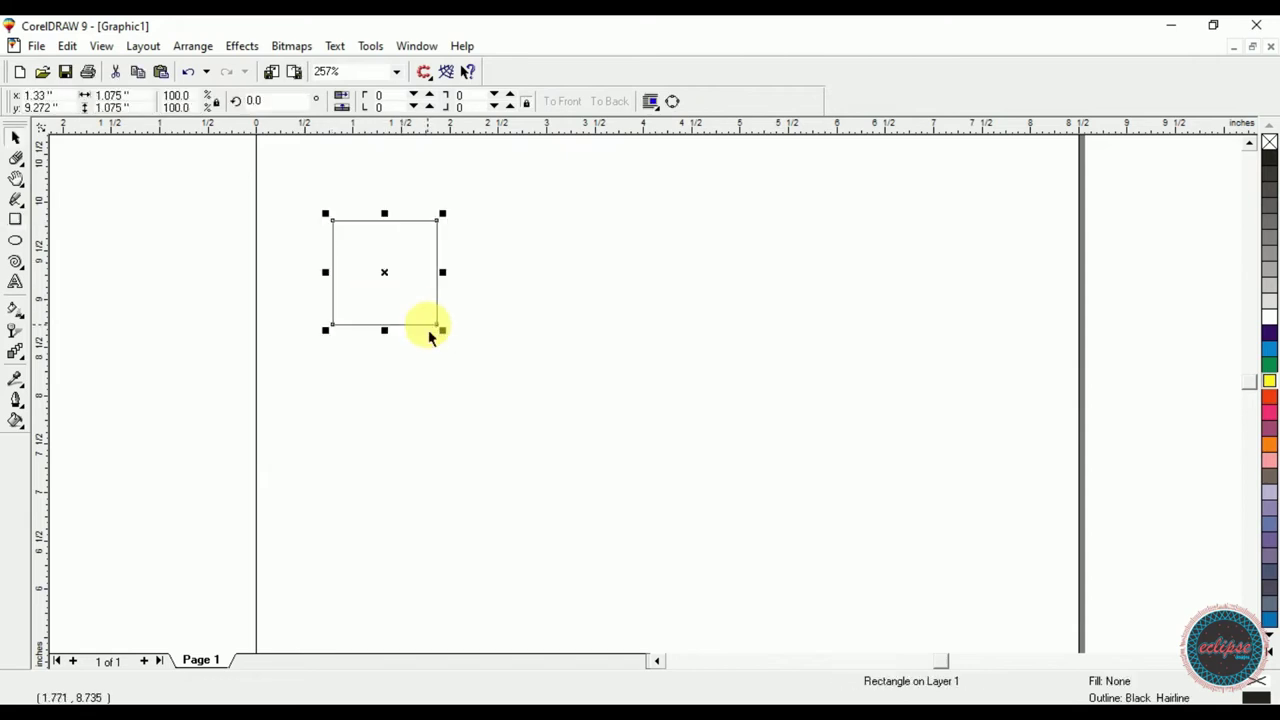
- Copy the square to the lower middle of the page, filled with cyan and shrunk to about 0.67 inches wide
left_click_drag(391, 286, 727, 549)
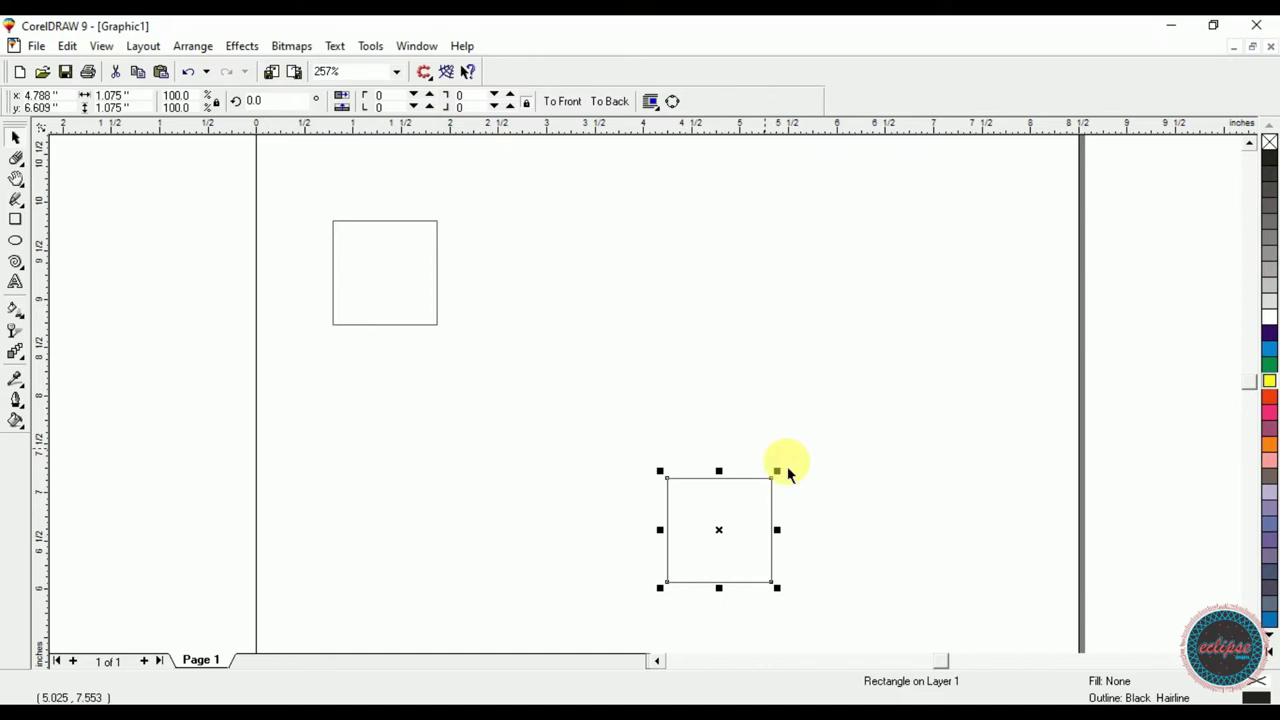
left_click(1269, 348)
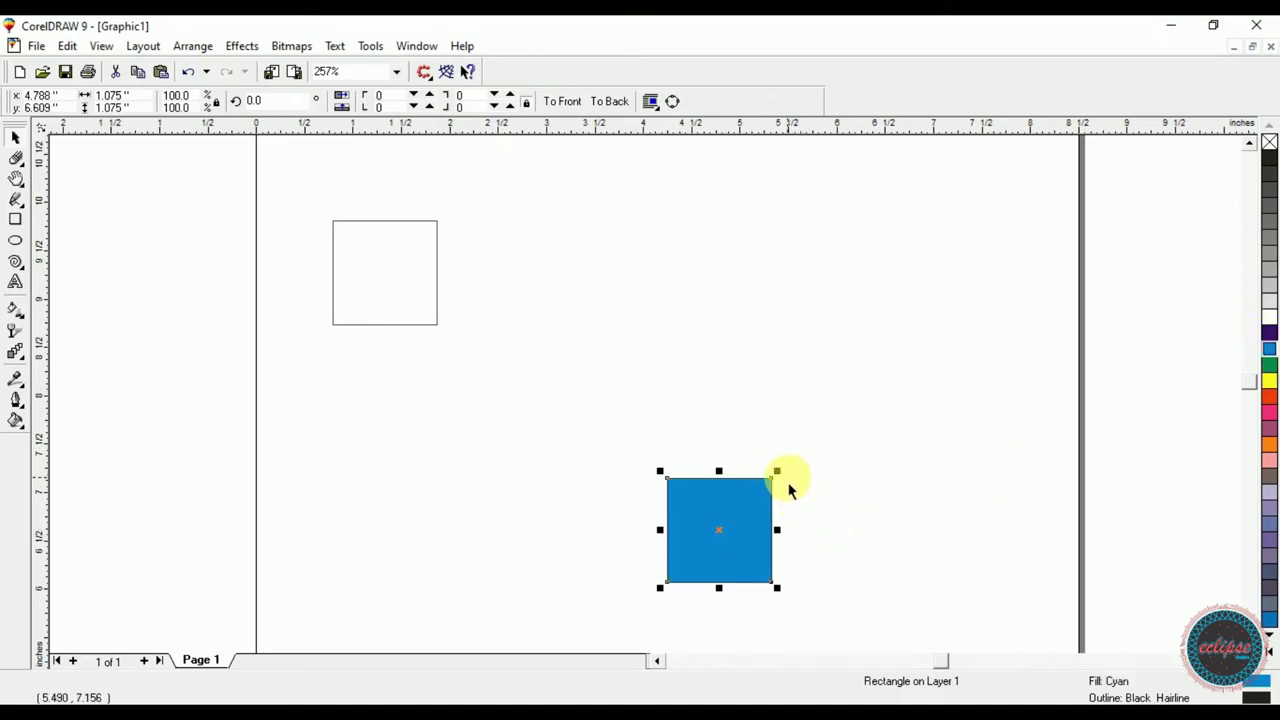
left_click_drag(777, 471, 753, 495)
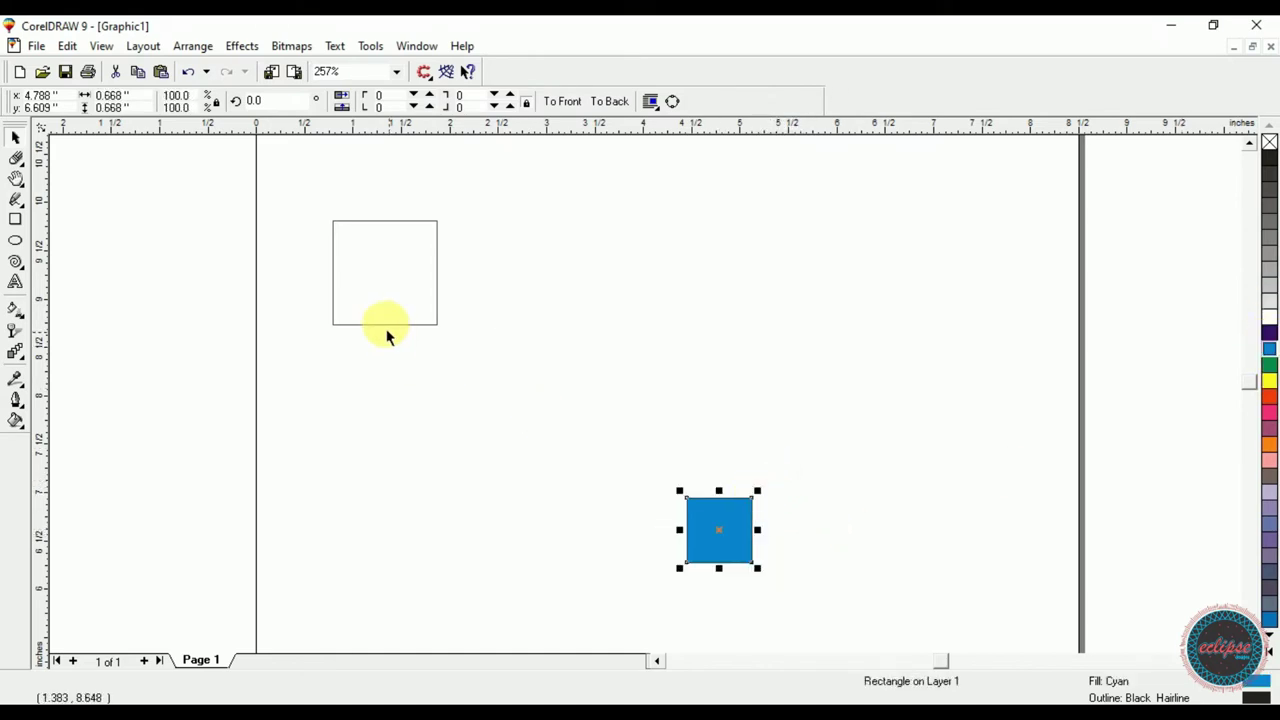
- Fill the original square with blue and blend it into the small cyan square
left_click(386, 326)
left_click(1269, 333)
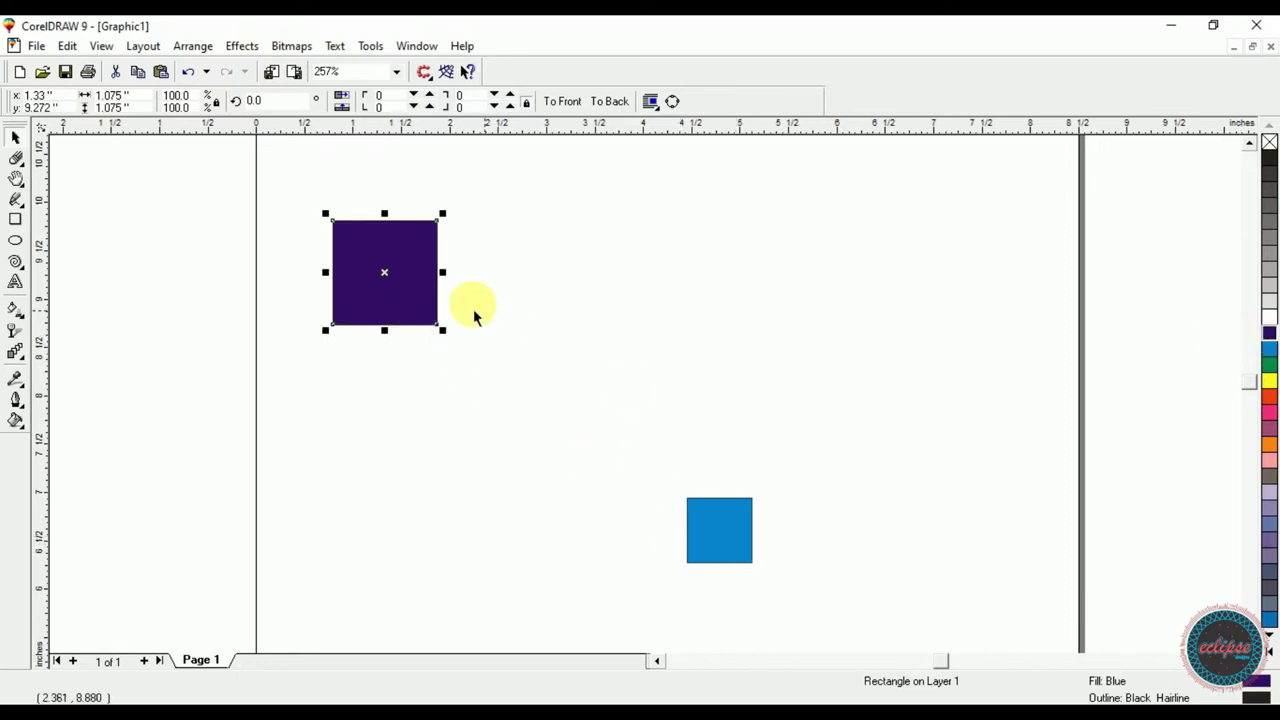
left_click(15, 352)
left_click_drag(412, 263, 720, 523)
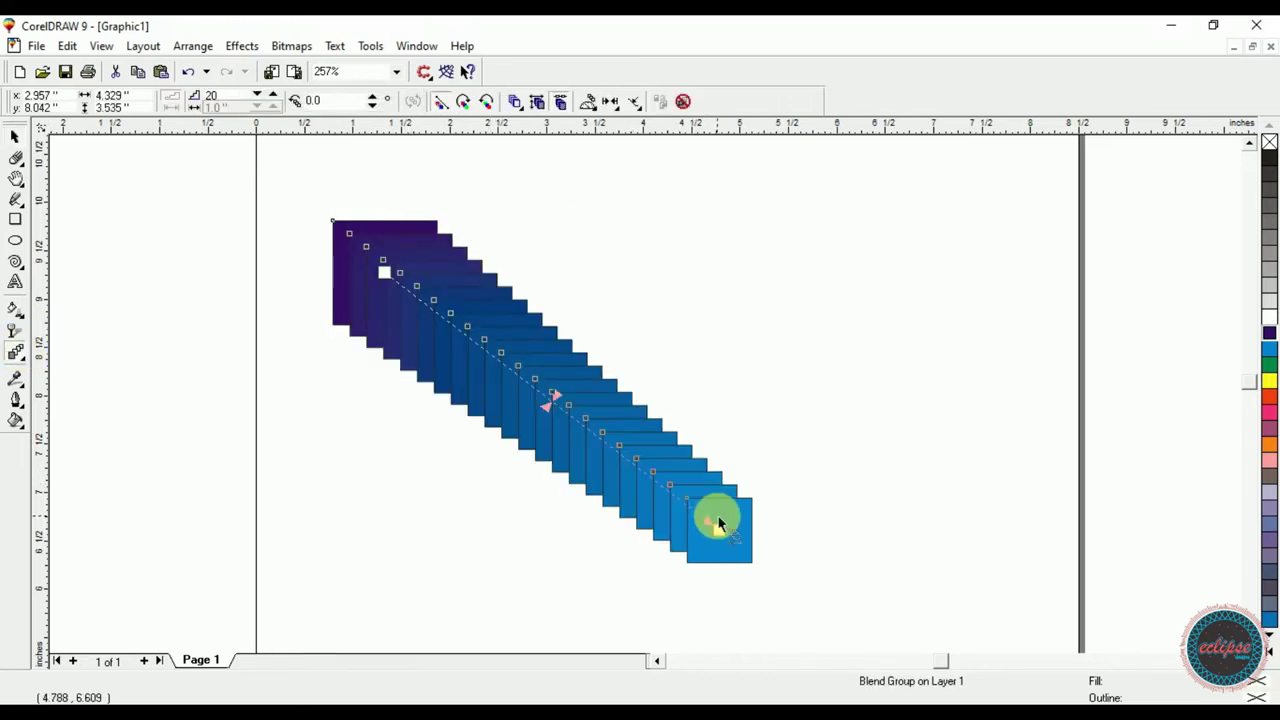
- Select the blended squares and remove the outlines from the whole blend
key("space")
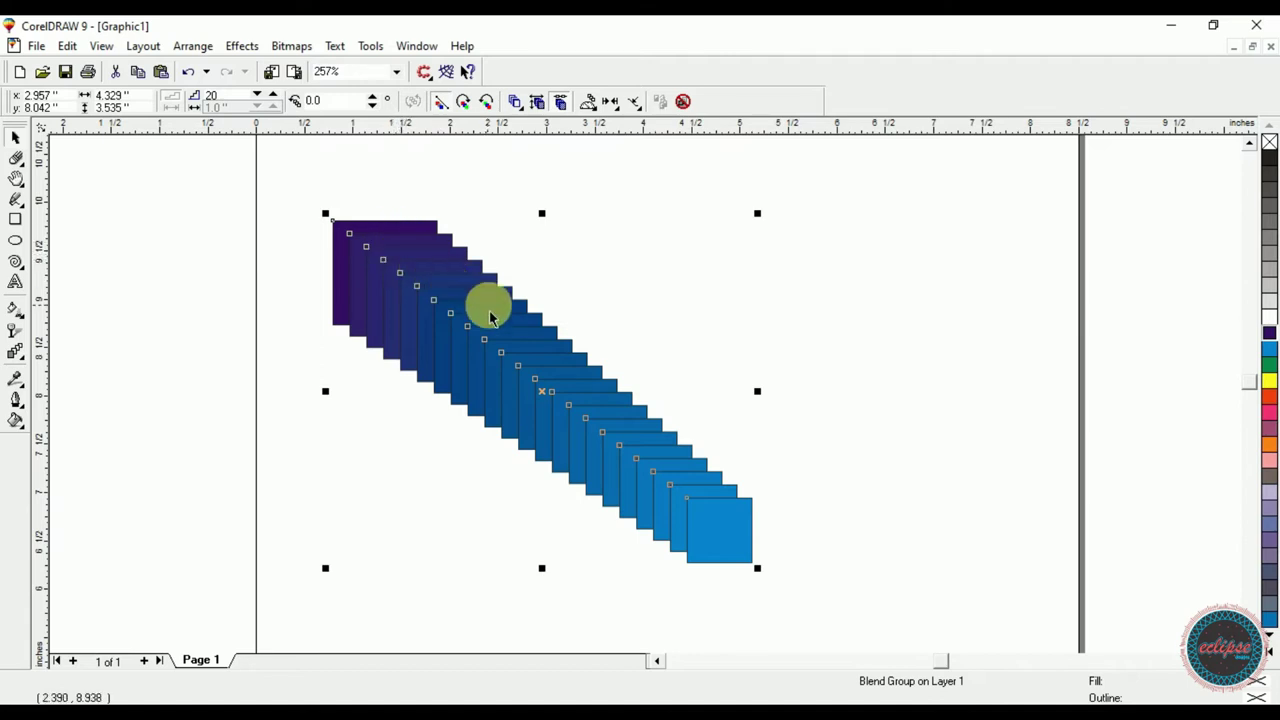
left_click(742, 527)
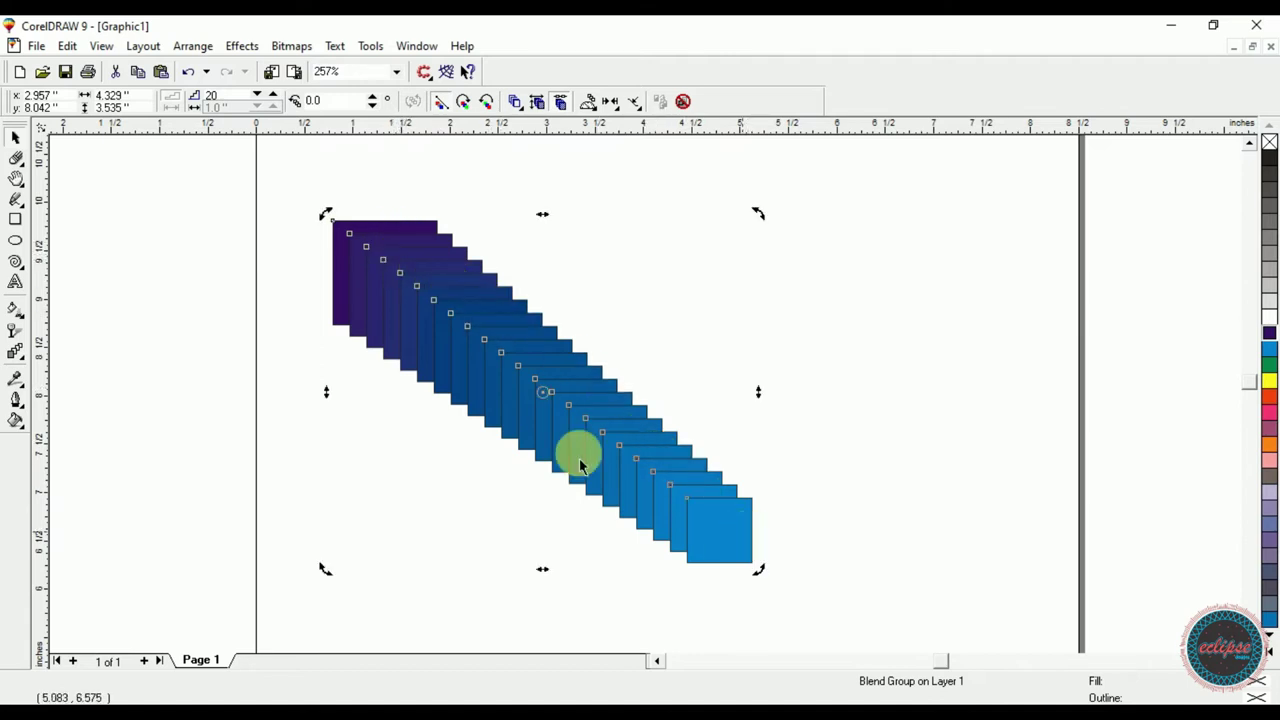
left_click(266, 162)
left_click_drag(268, 162, 771, 623)
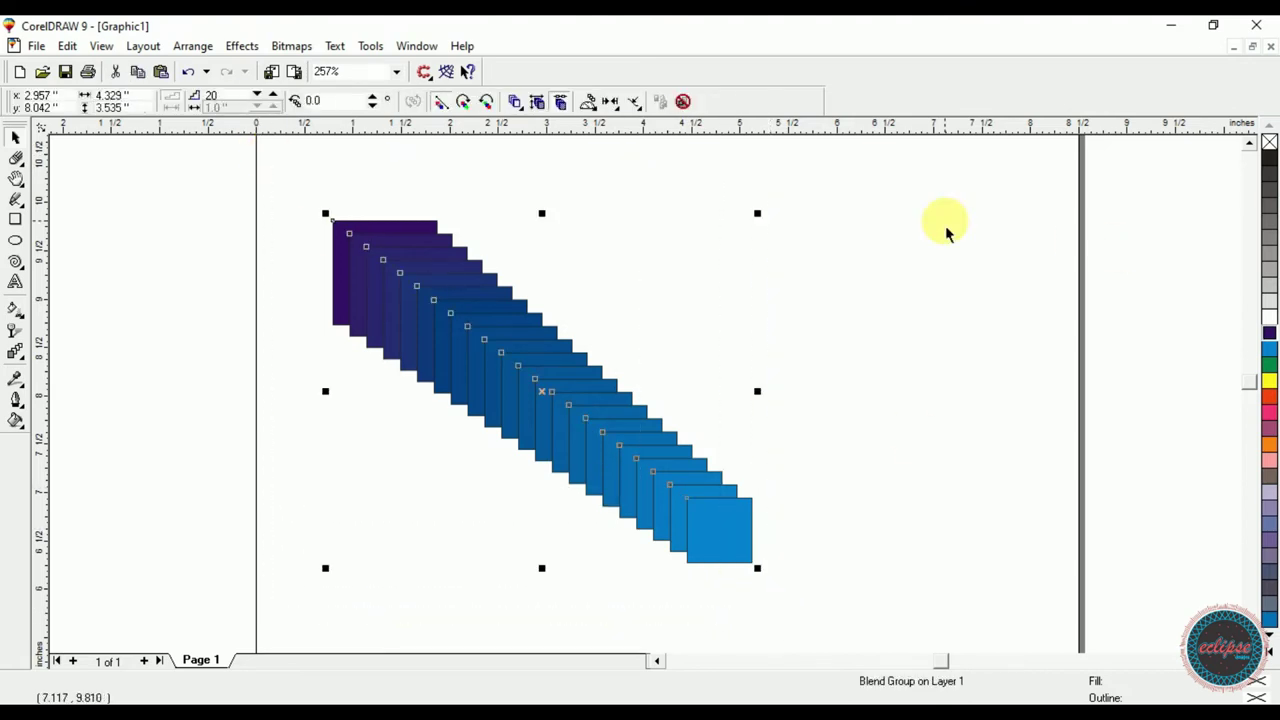
right_click(1268, 142)
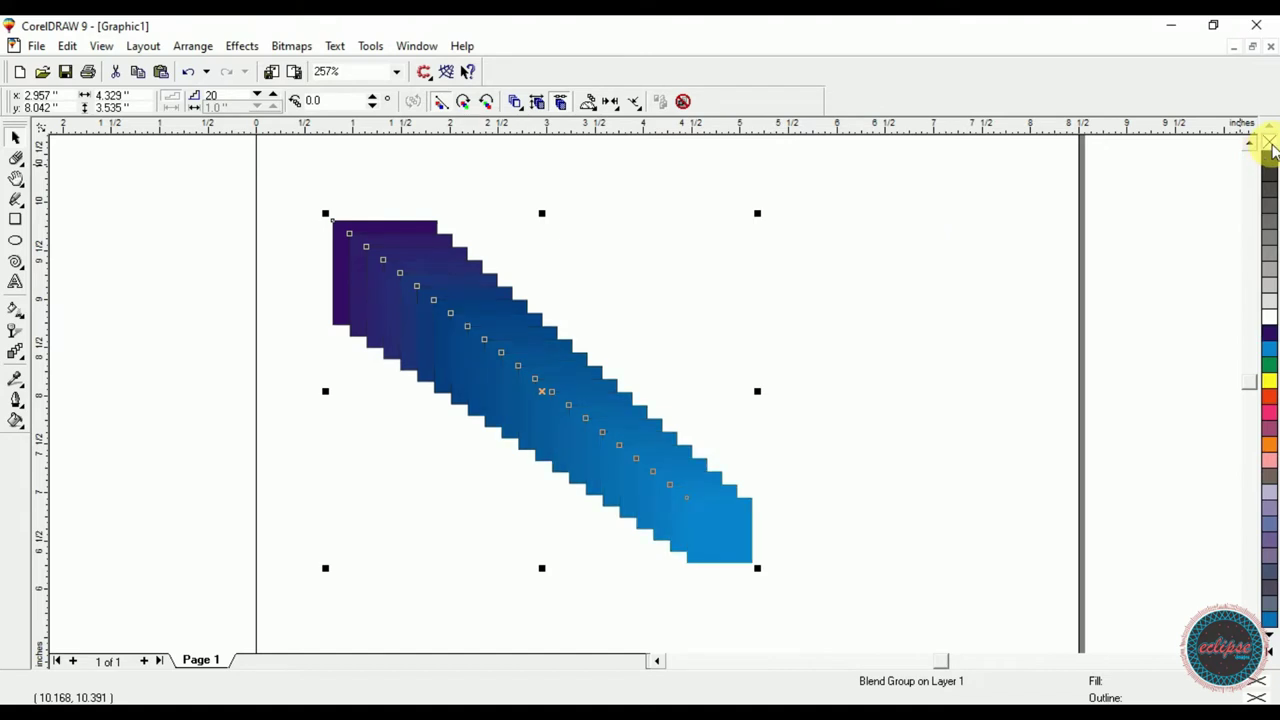
left_click(997, 344)
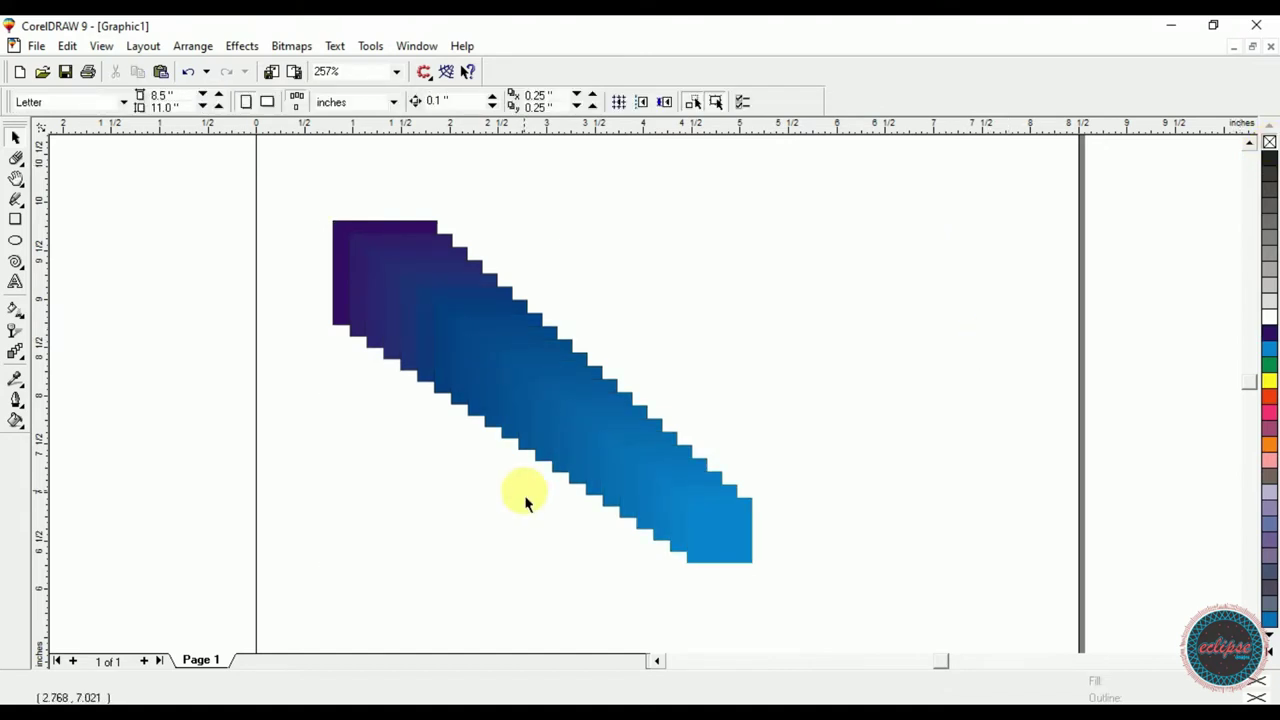
- Delete the blended squares and draw a square about 3.5 inches wide at the centre of the page
left_click(561, 434)
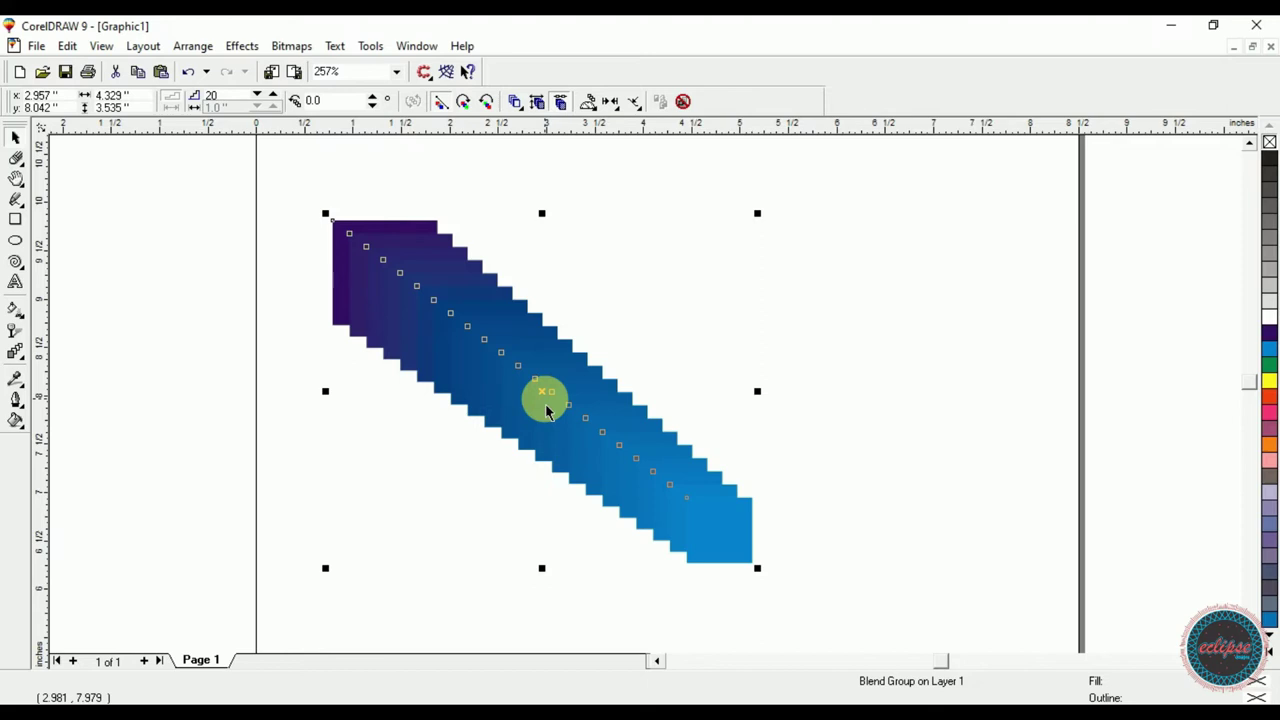
key("Delete")
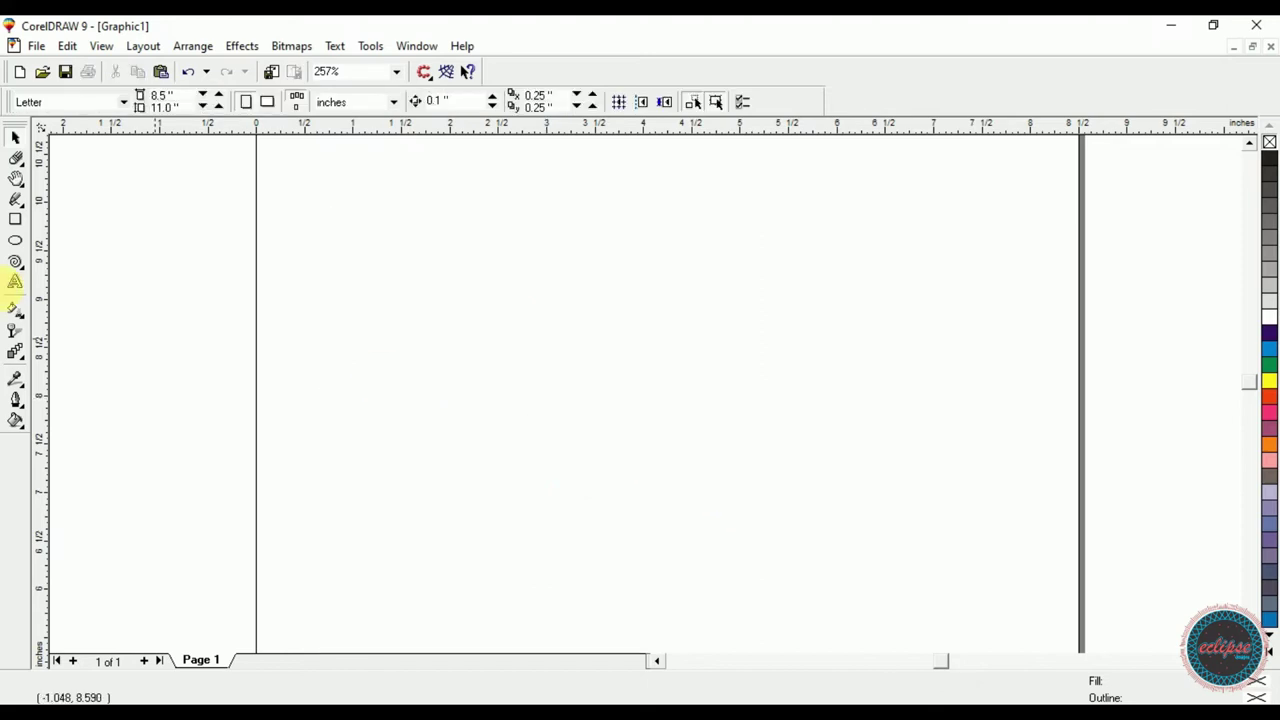
left_click(22, 356)
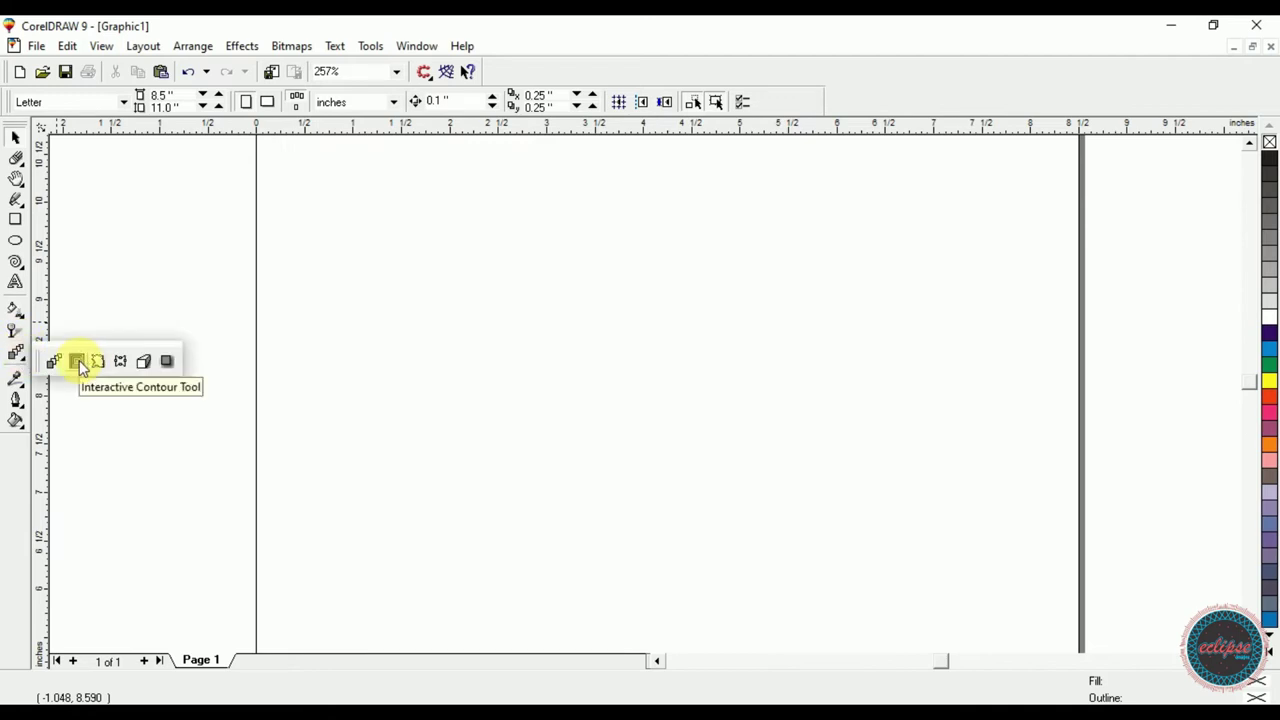
left_click(15, 219)
left_click_drag(486, 233, 826, 494)
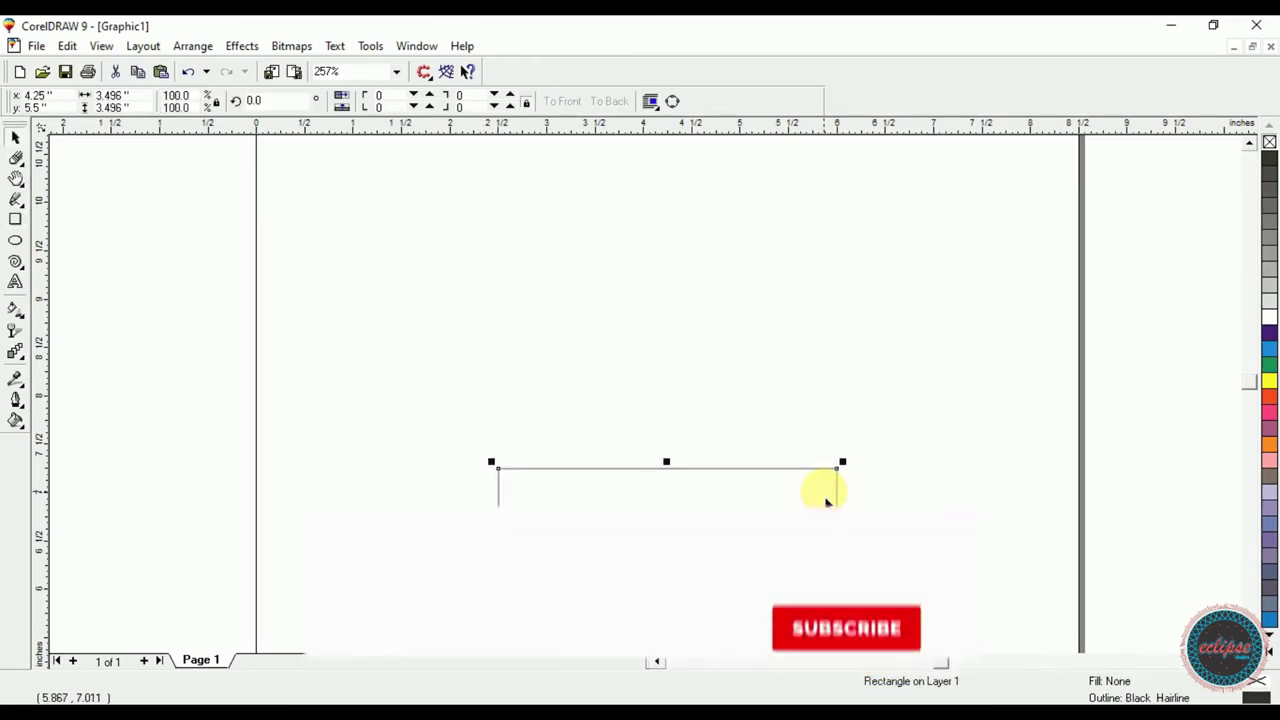
key("shift+F2")
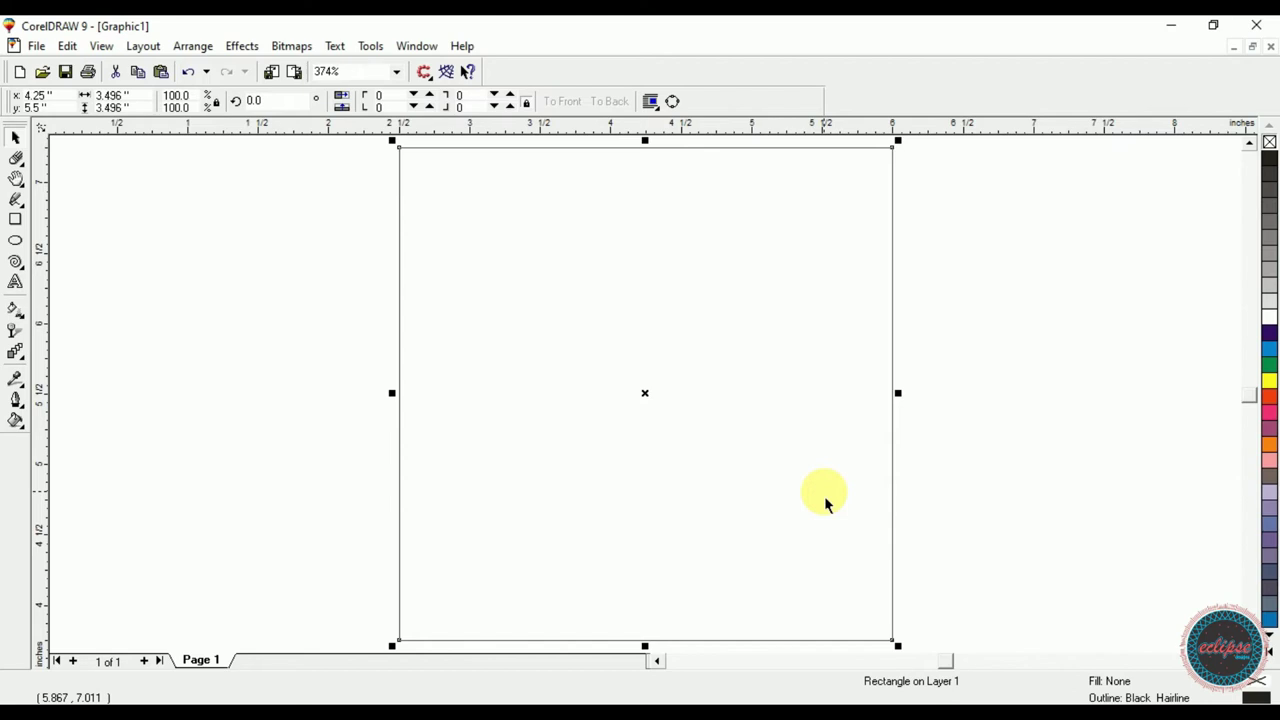
- Fill the square with blue and contour it inward to its centre with the Interactive Contour tool at a 0.1 inch offset
left_click(15, 352)
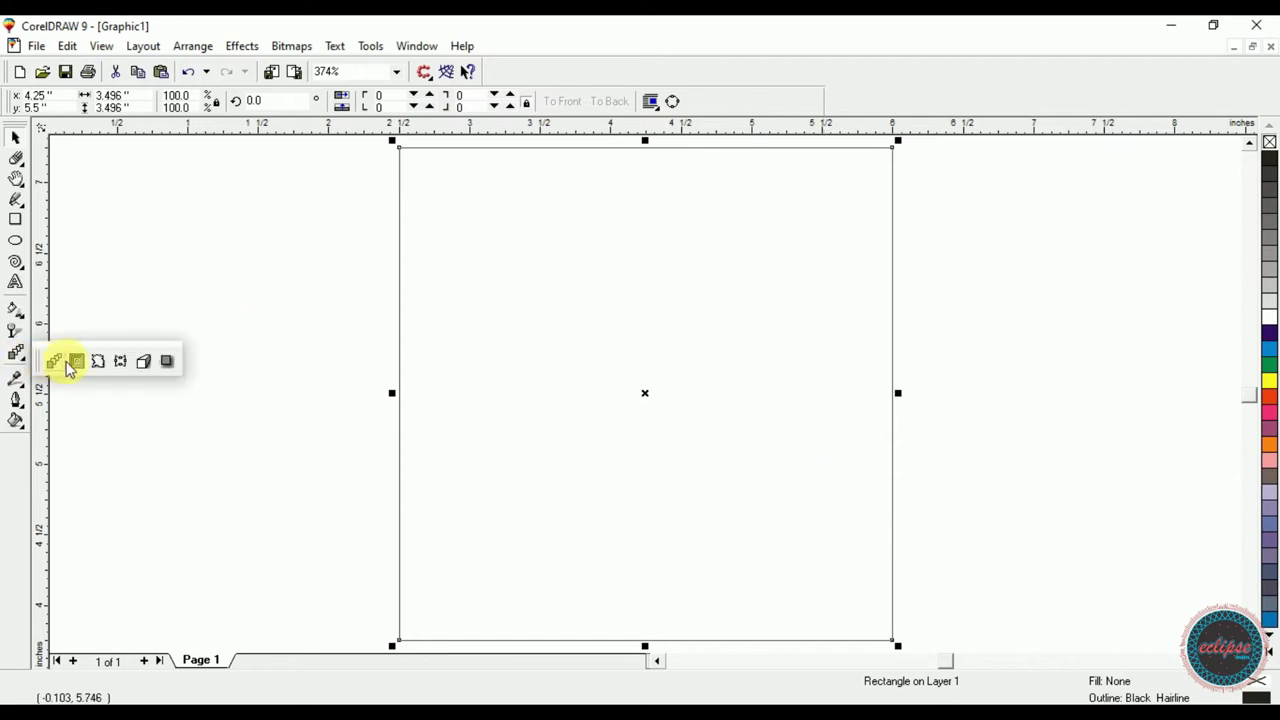
left_click(76, 362)
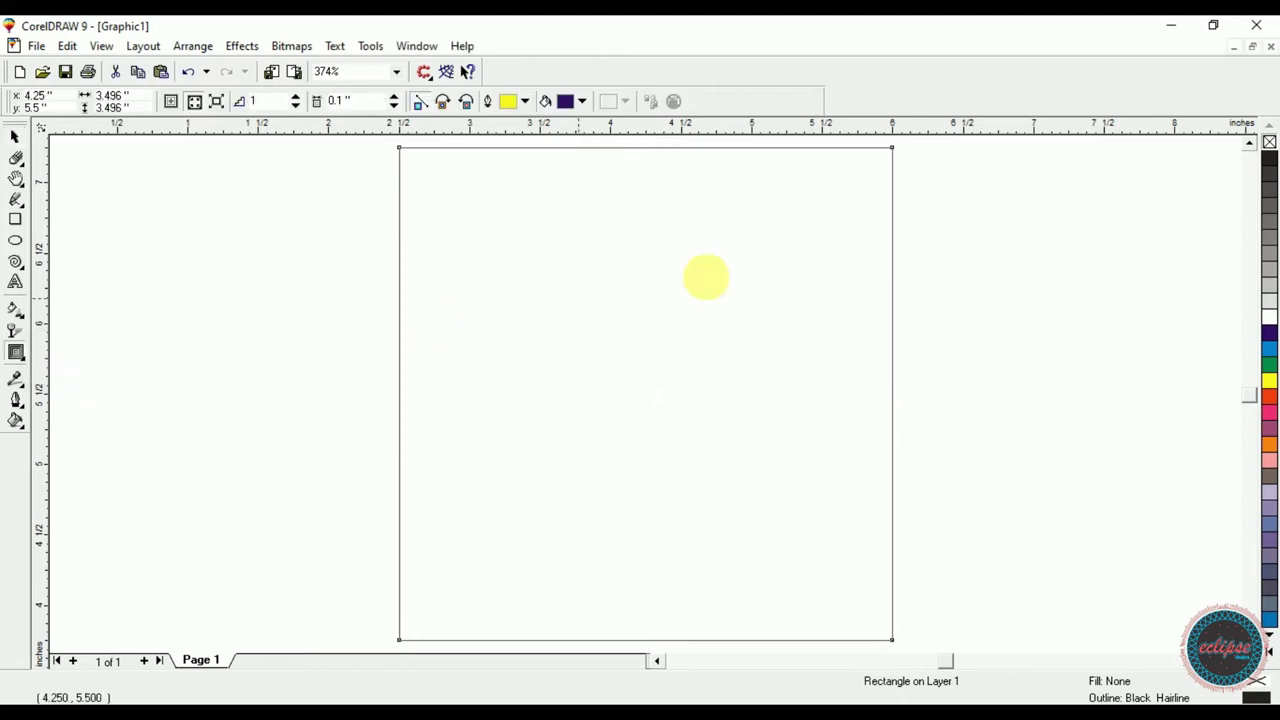
left_click(1263, 339)
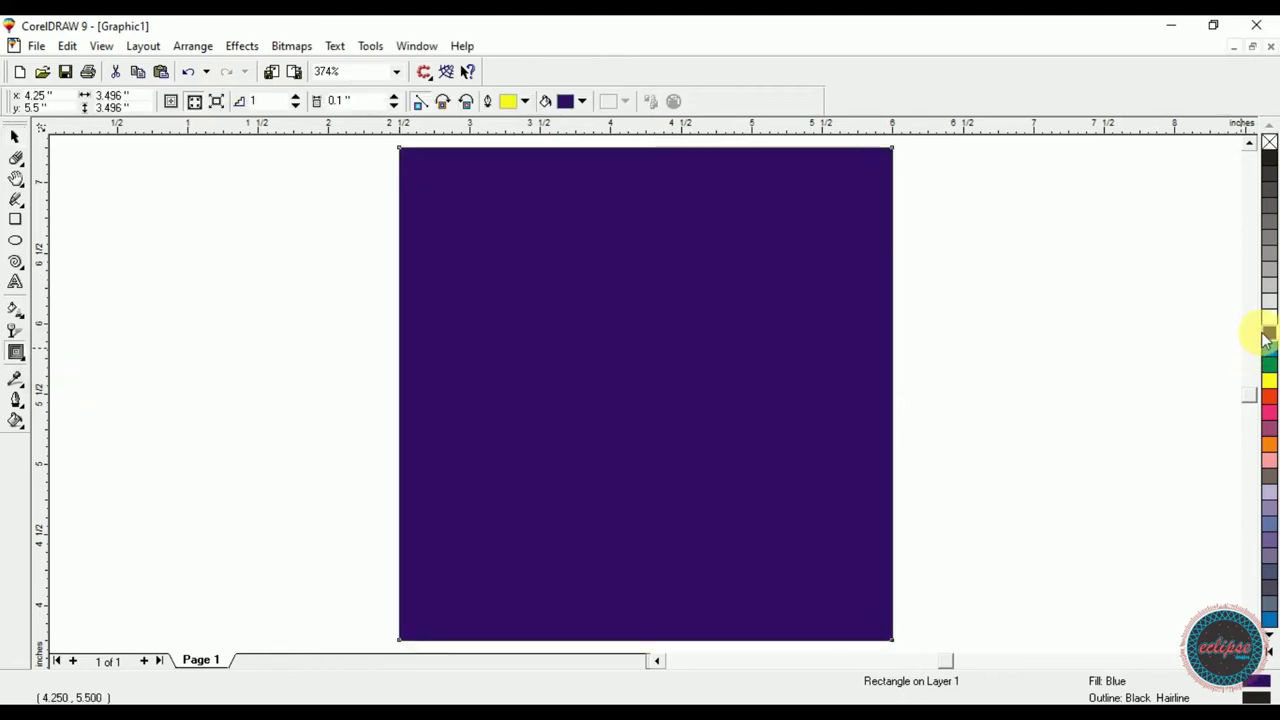
mouse_move(650, 396)
left_mouse_down()
mouse_move(640, 256)
mouse_move(647, 372)
left_mouse_up()
key("ctrl+z")
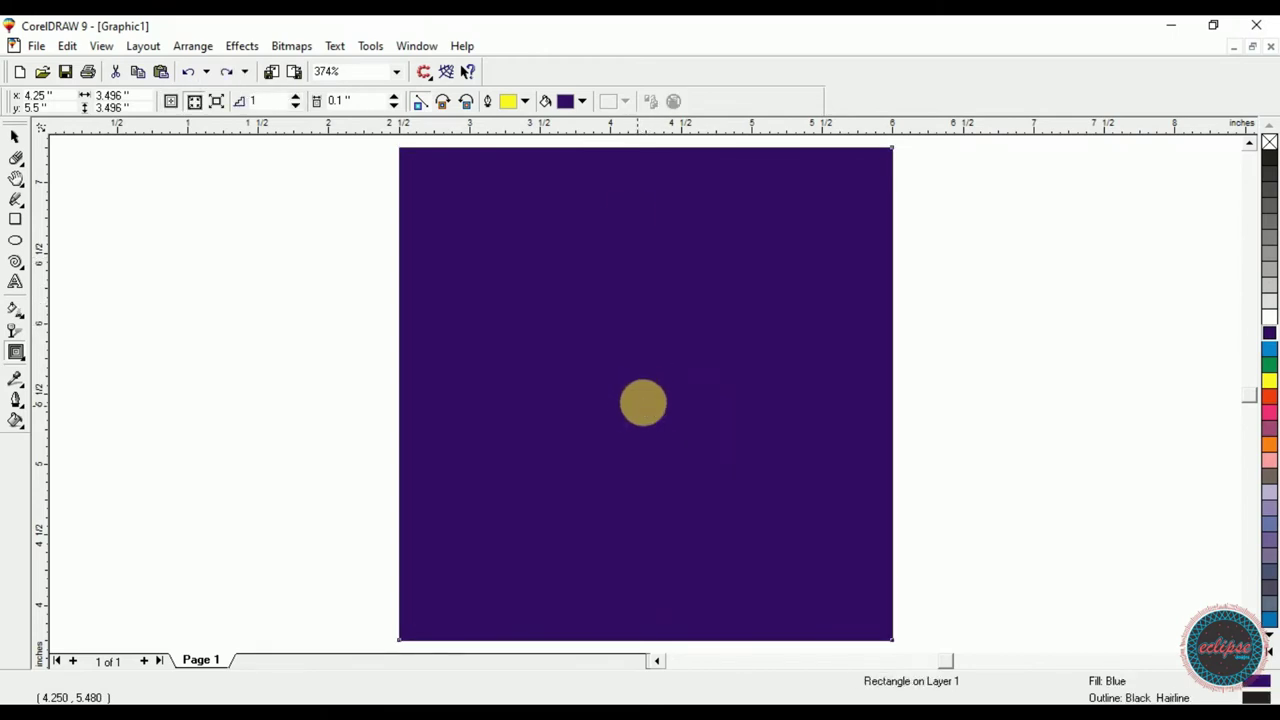
key("ctrl+shift+z")
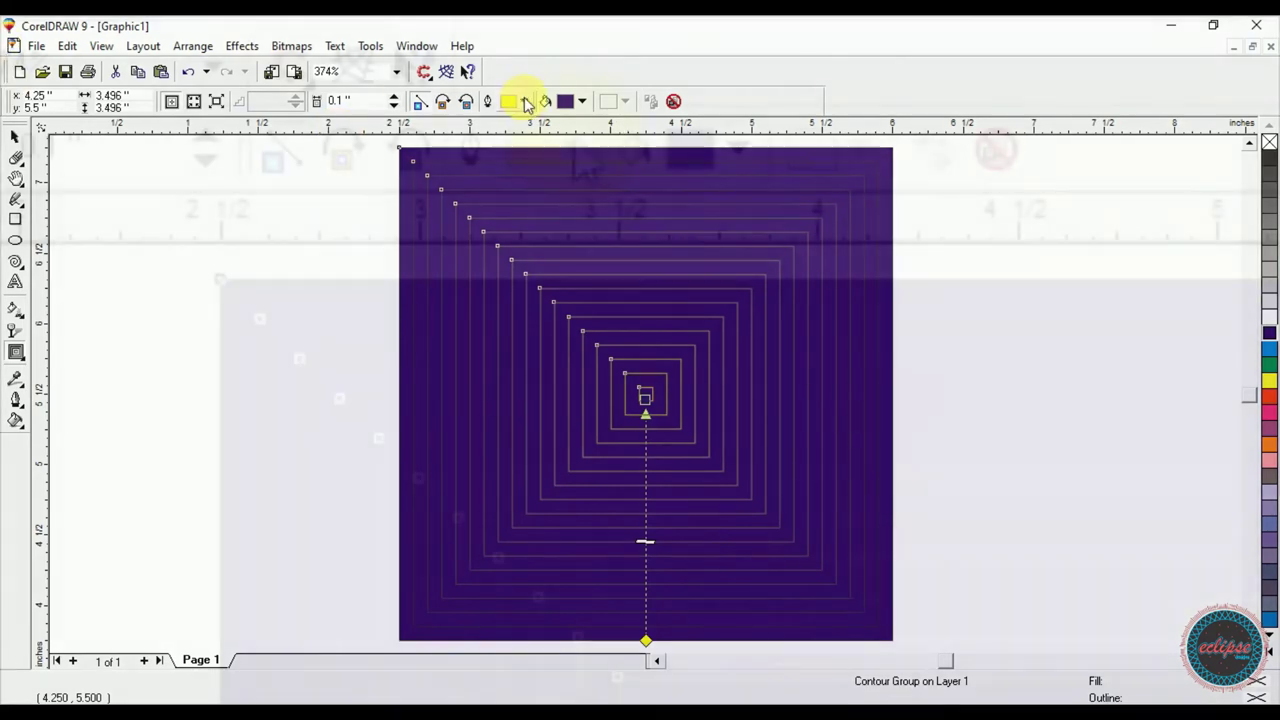
- Set the contour's fill colour to cyan
left_click(525, 101)
left_click(582, 101)
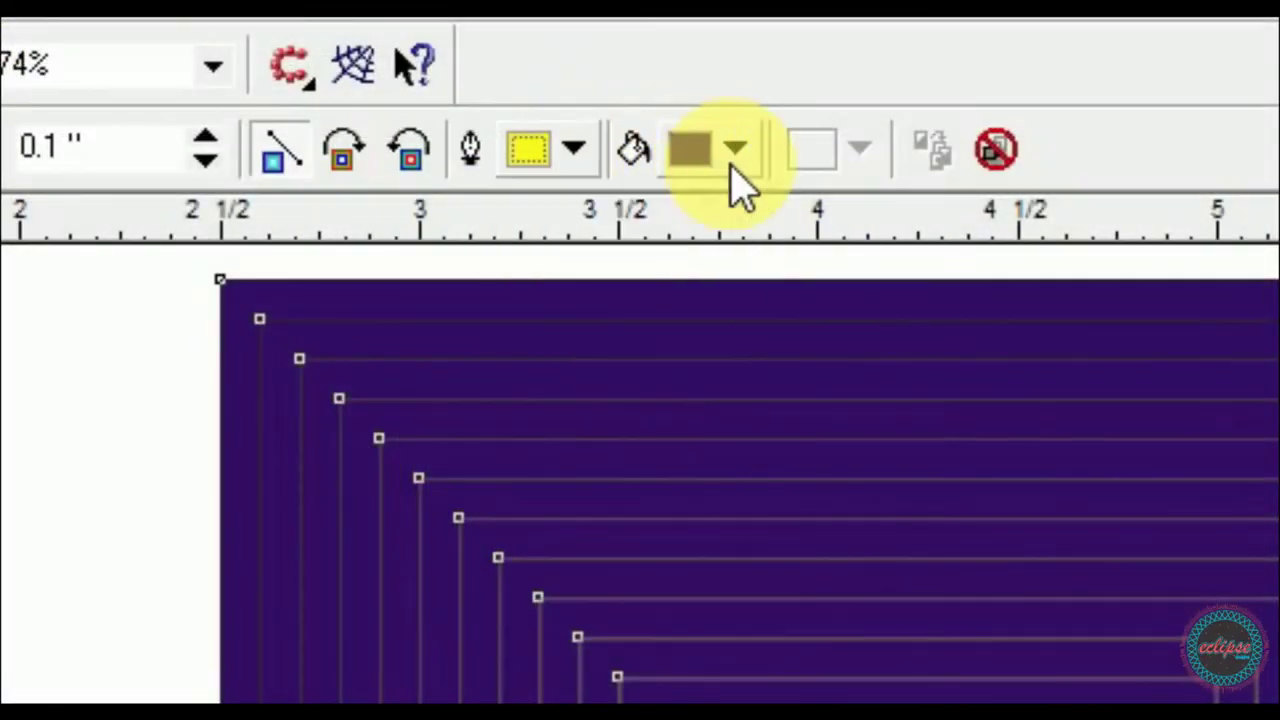
left_click(735, 150)
left_click(771, 296)
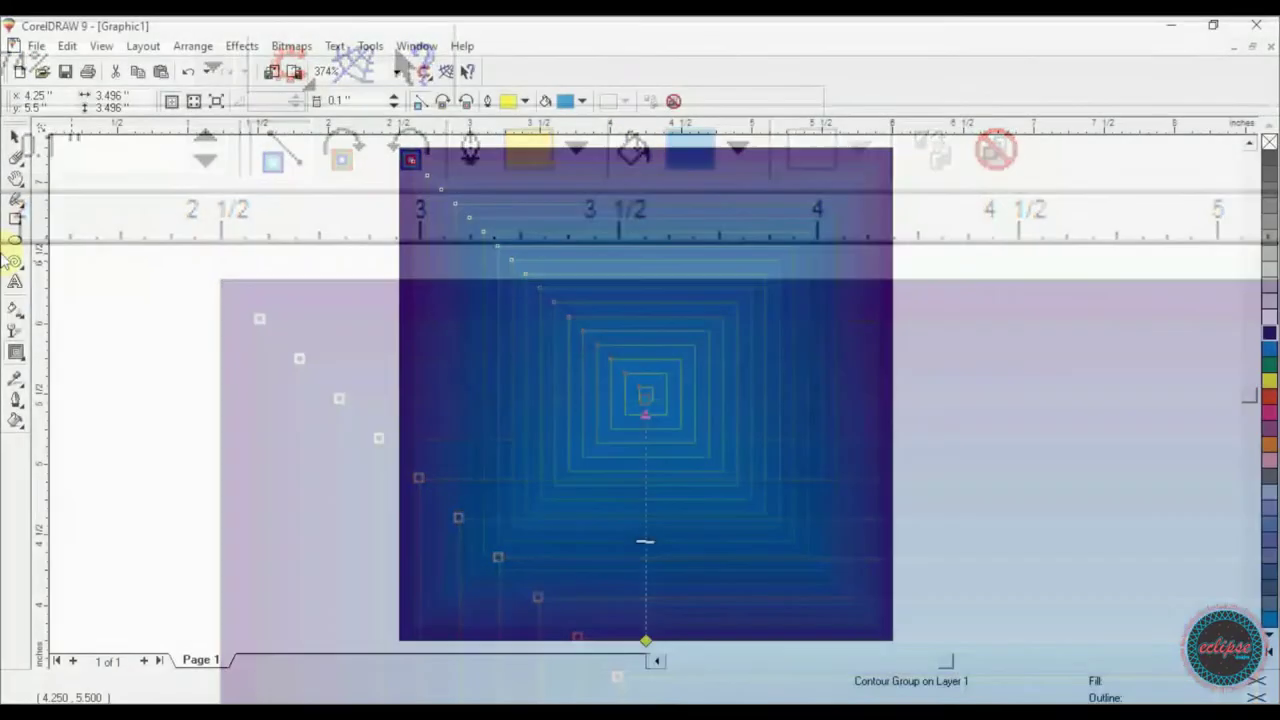
- Select the contour's control rectangle and remove its outline
left_click(14, 139)
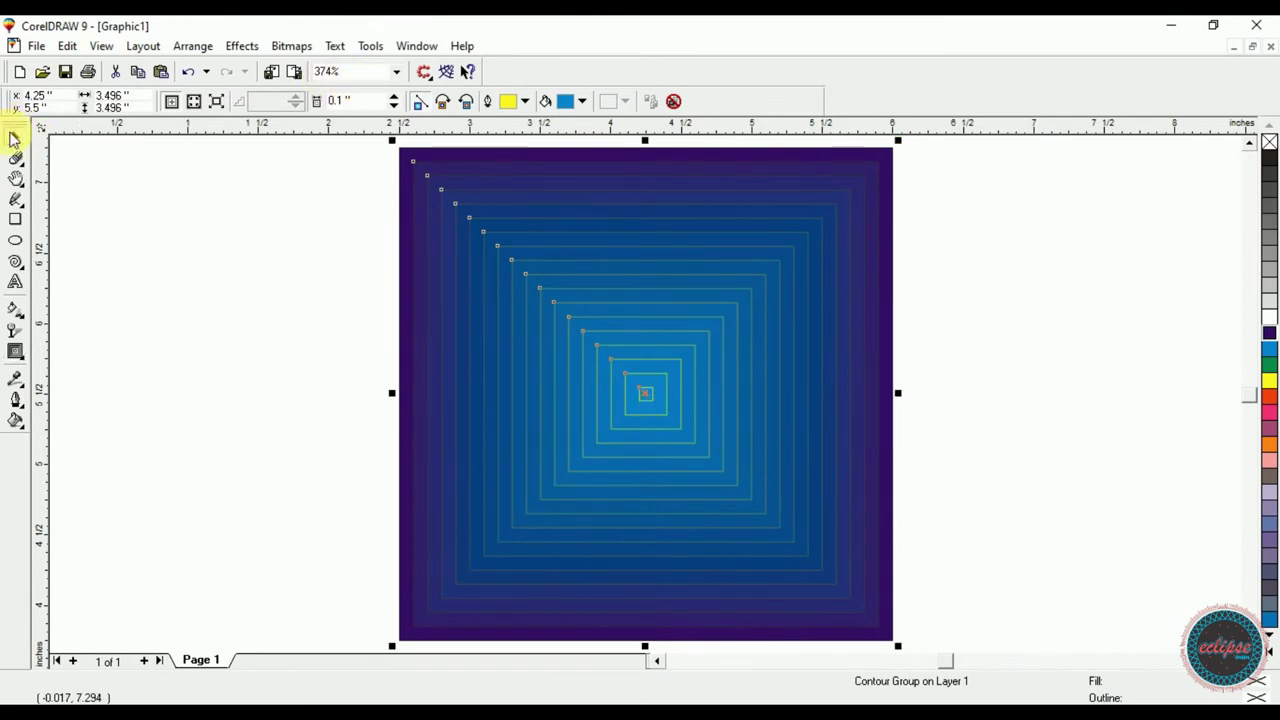
left_click(384, 189)
left_click(422, 167)
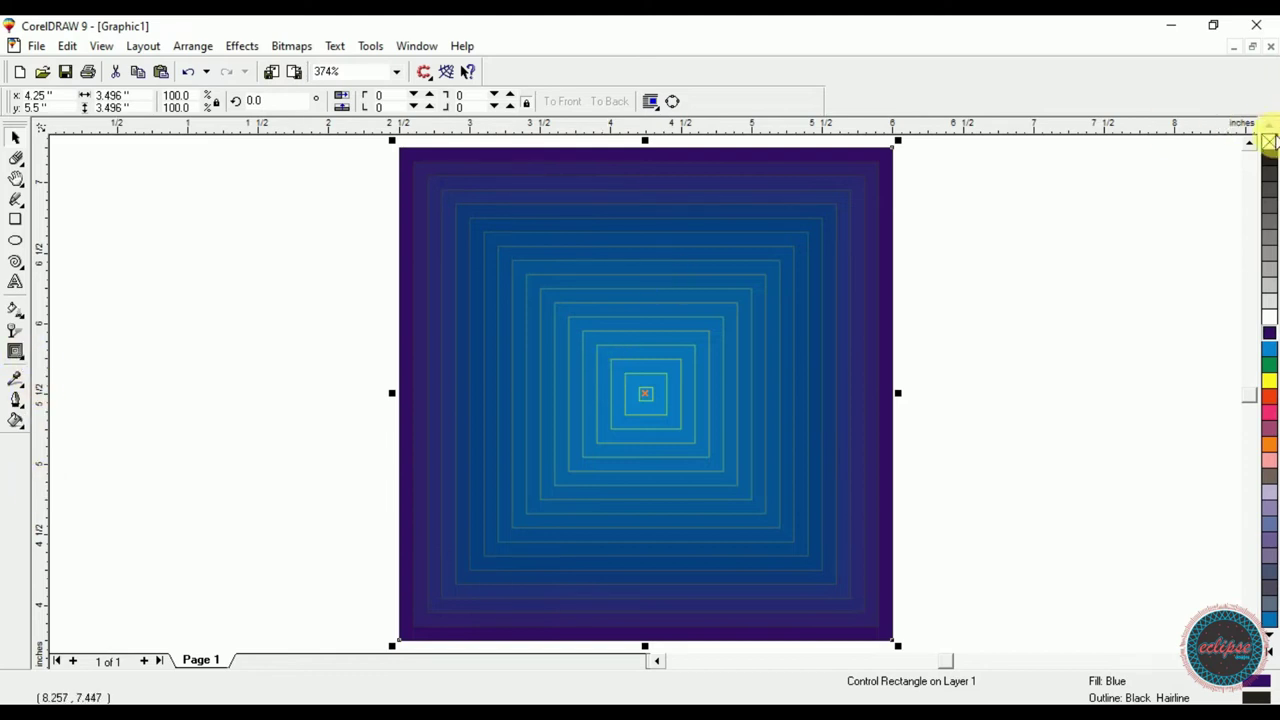
right_click(1270, 143)
left_click(1020, 295)
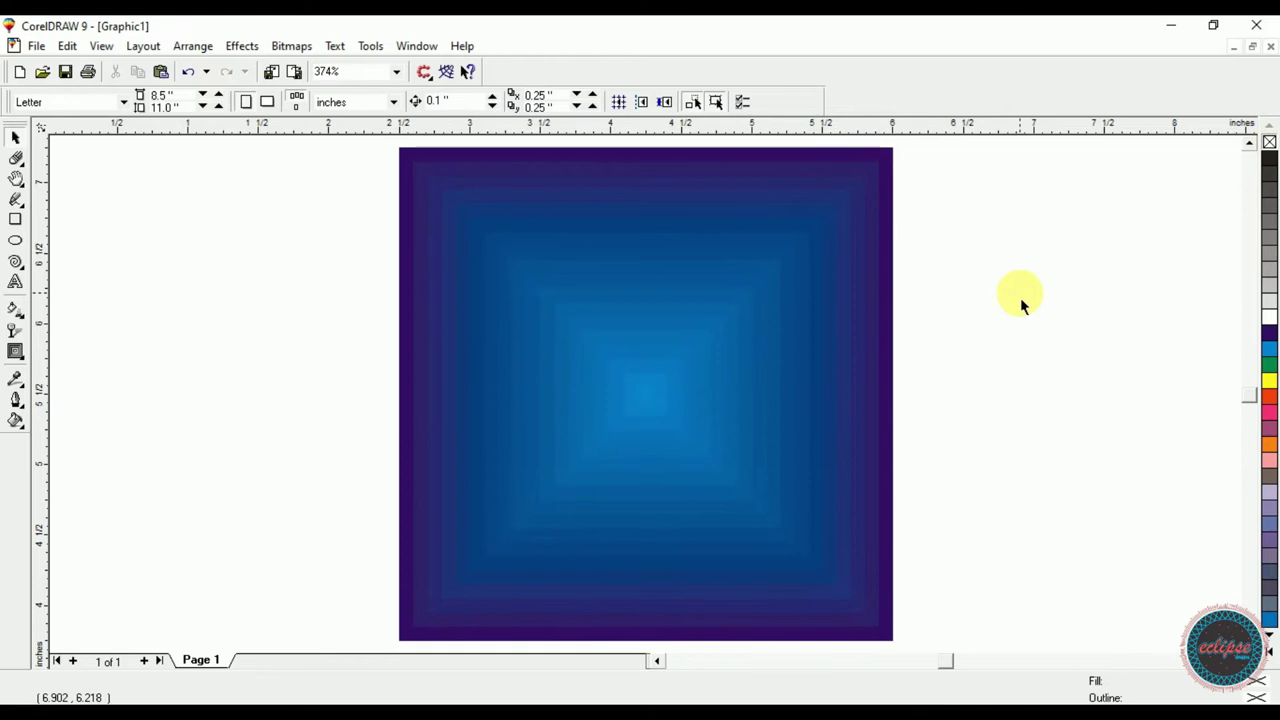
- Delete the contoured square and draw a rectangle about 3.42 by 1.44 inches in the middle of the page
left_click(669, 364)
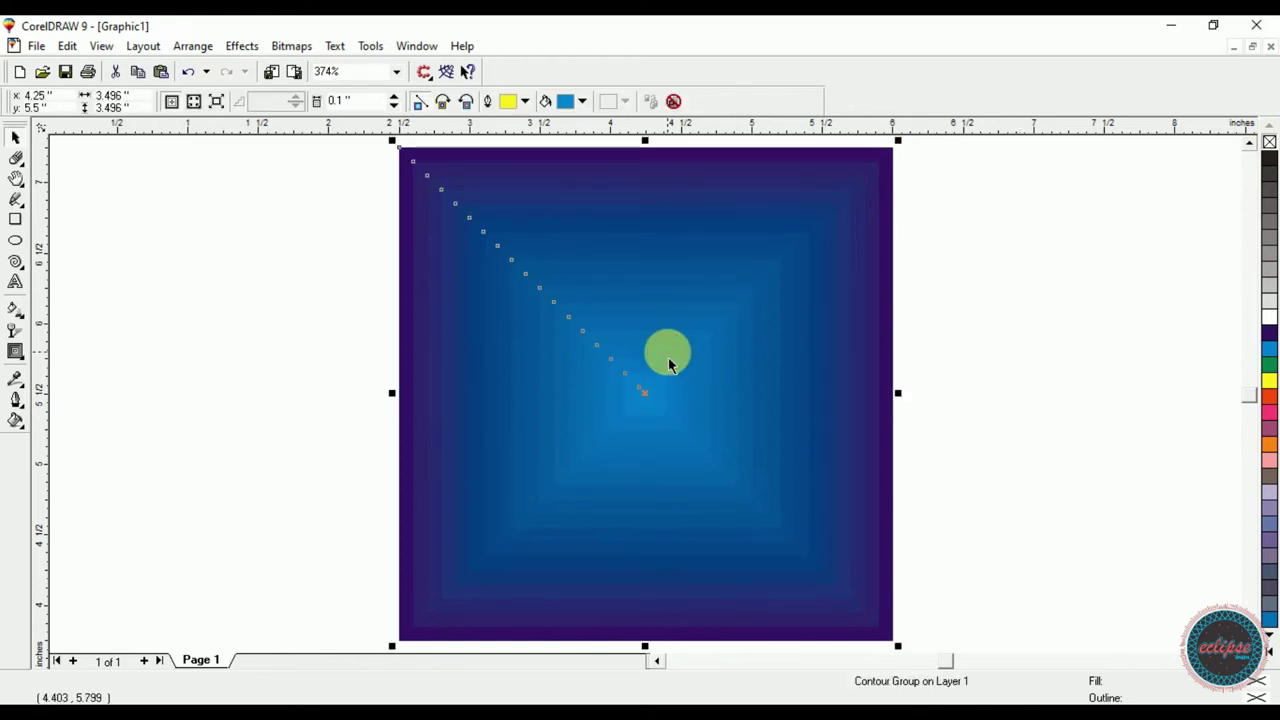
key("Delete")
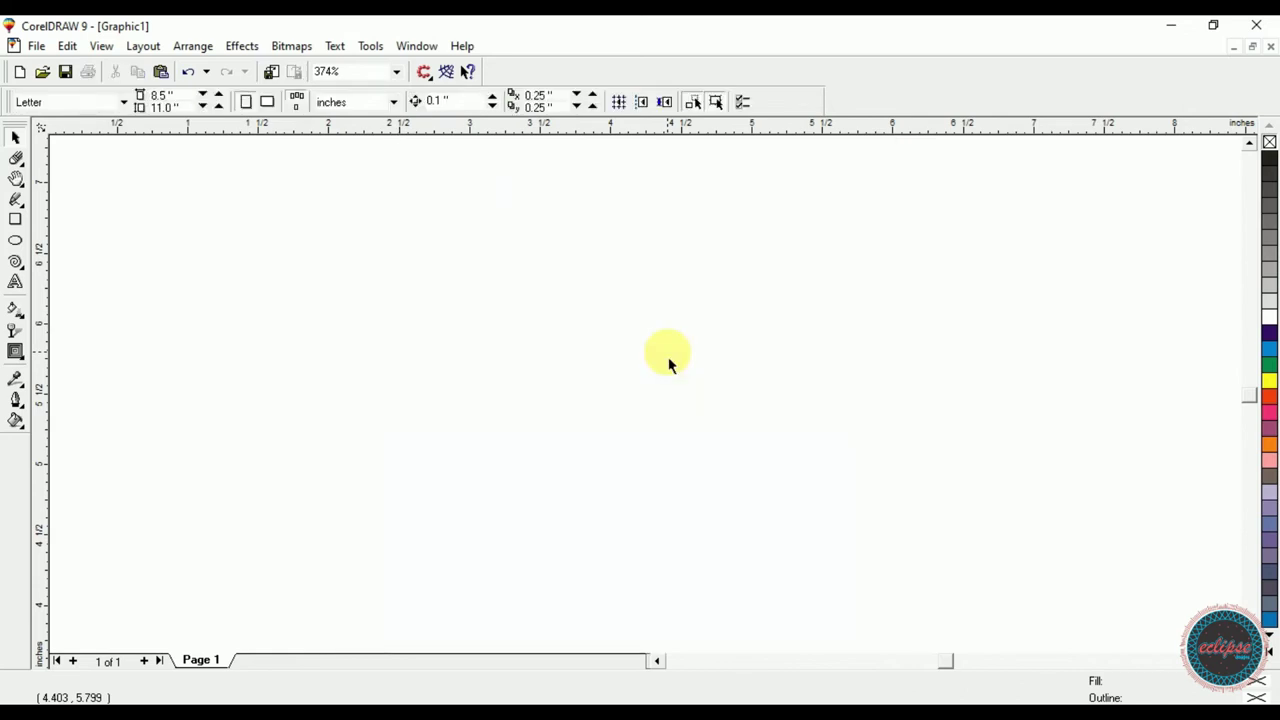
left_click(22, 351)
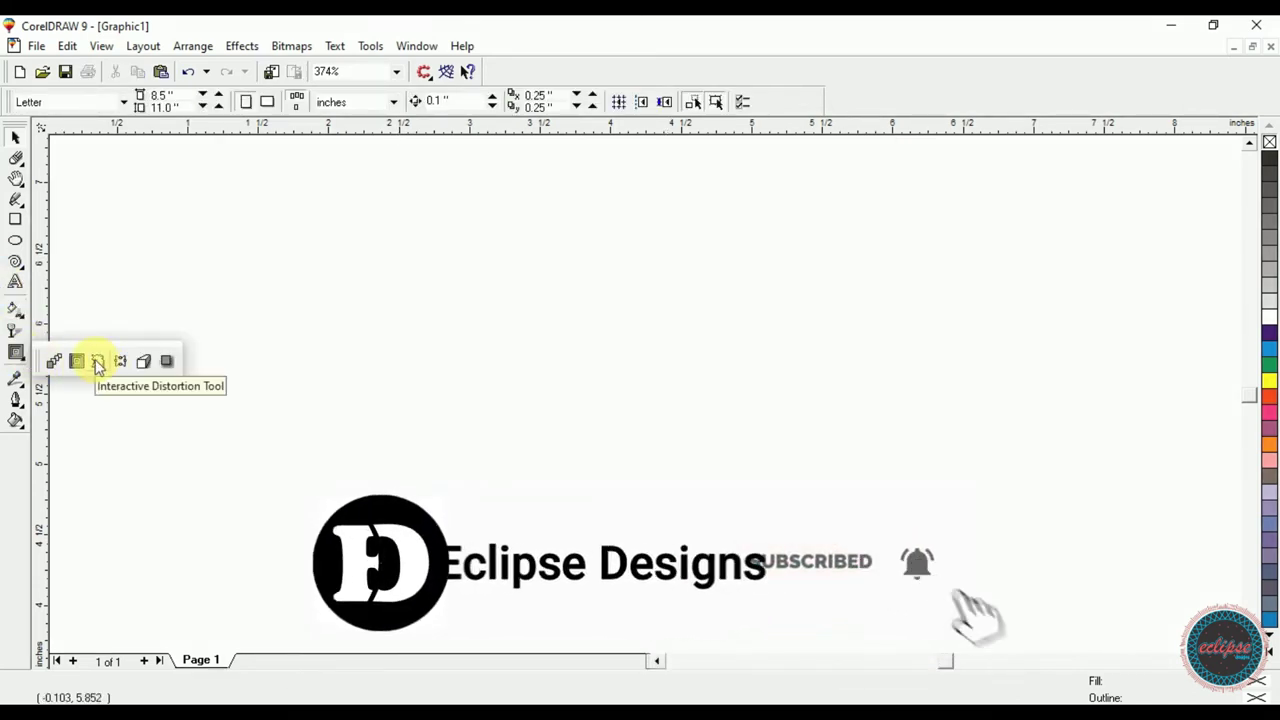
left_click(15, 219)
left_click_drag(390, 310, 873, 513)
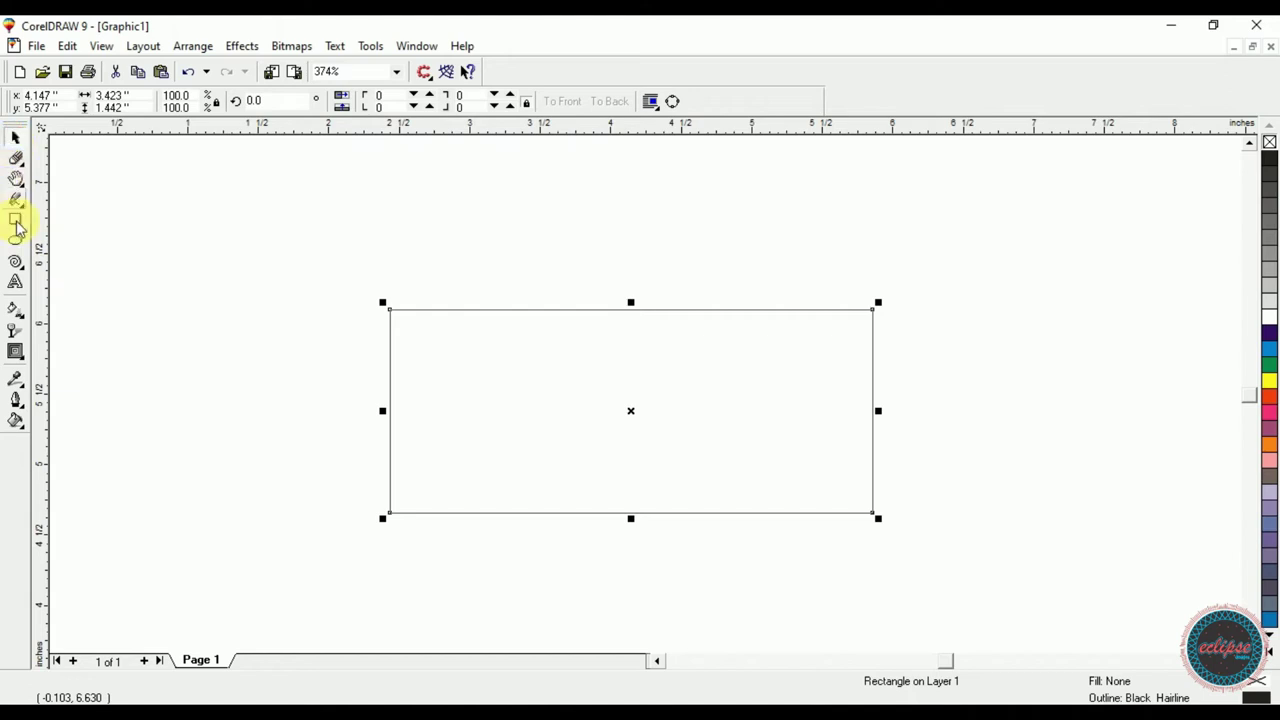
- Try two push-and-pull distortions on the rectangle, undo them, and distort it again from near its centre with the Interactive Distortion tool
left_click(23, 357)
left_click(97, 361)
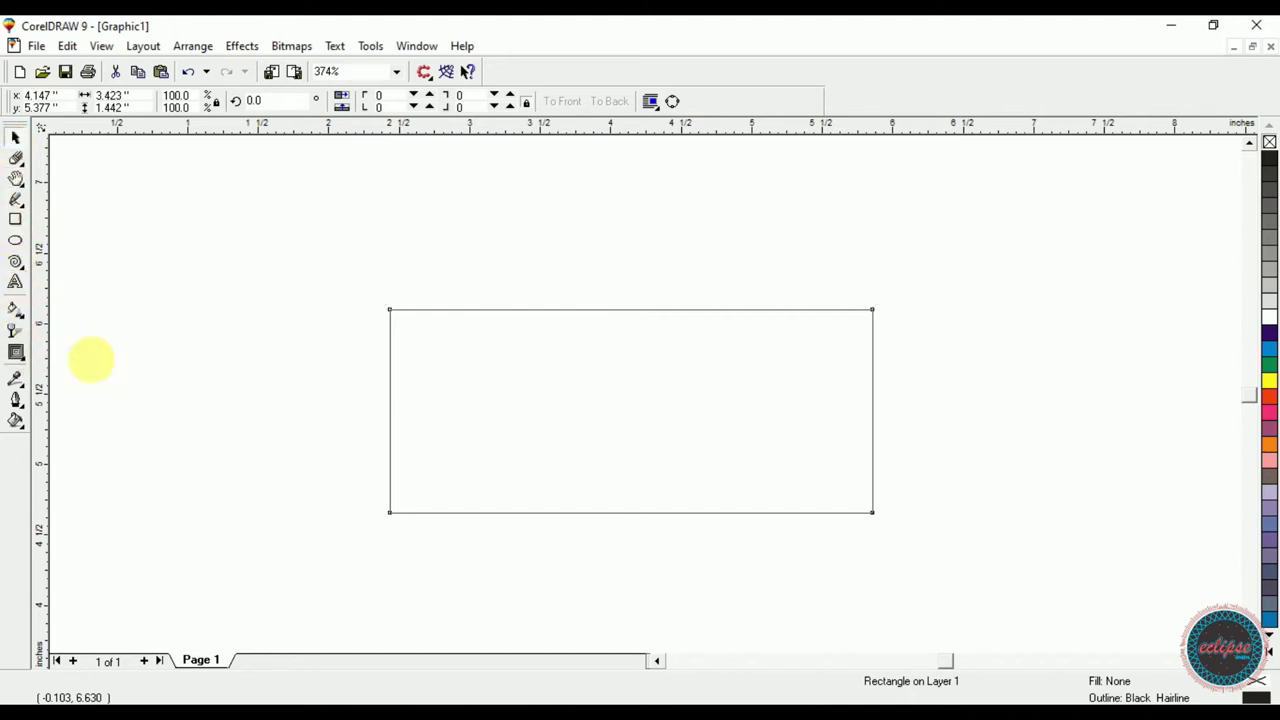
left_click_drag(617, 314, 497, 229)
left_click_drag(466, 349, 400, 289)
key("ctrl+z")
key("ctrl+z")
left_click_drag(593, 448, 651, 317)
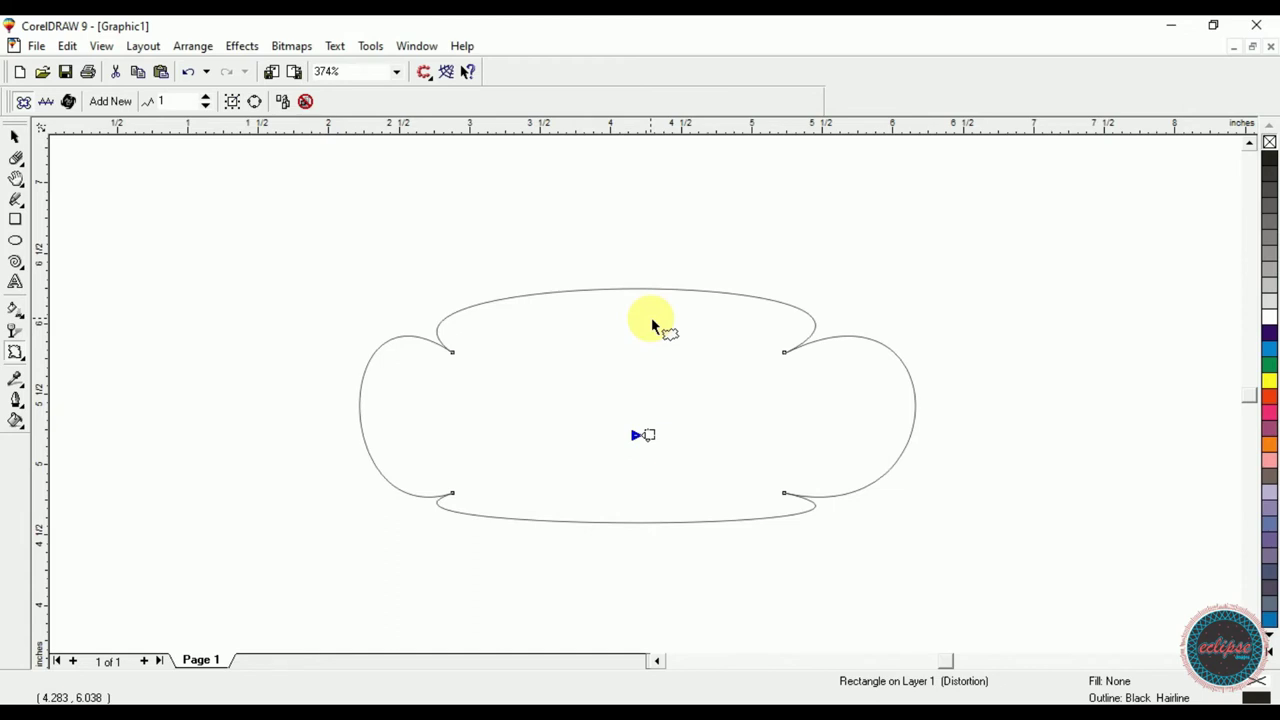
- Delete the distorted shape and draw a rectangle about 3.45 by 1.8 inches in the middle of the page
key("space")
key("Delete")
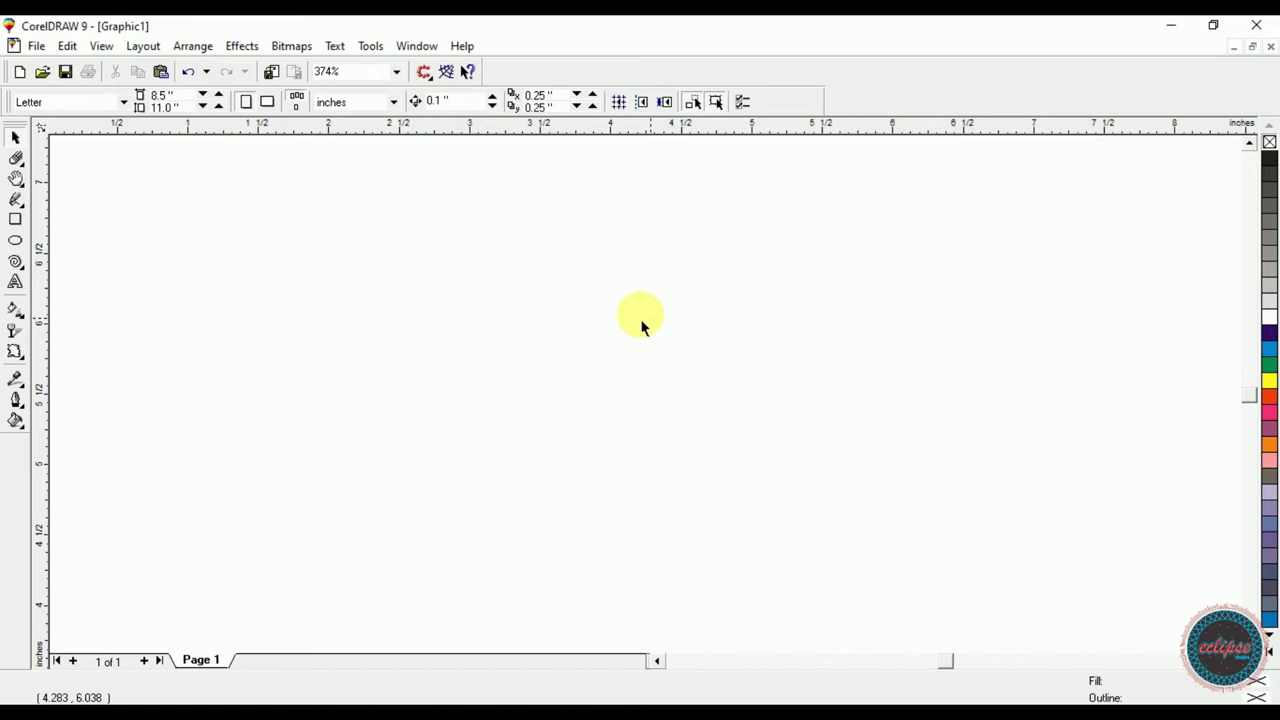
left_click(17, 356)
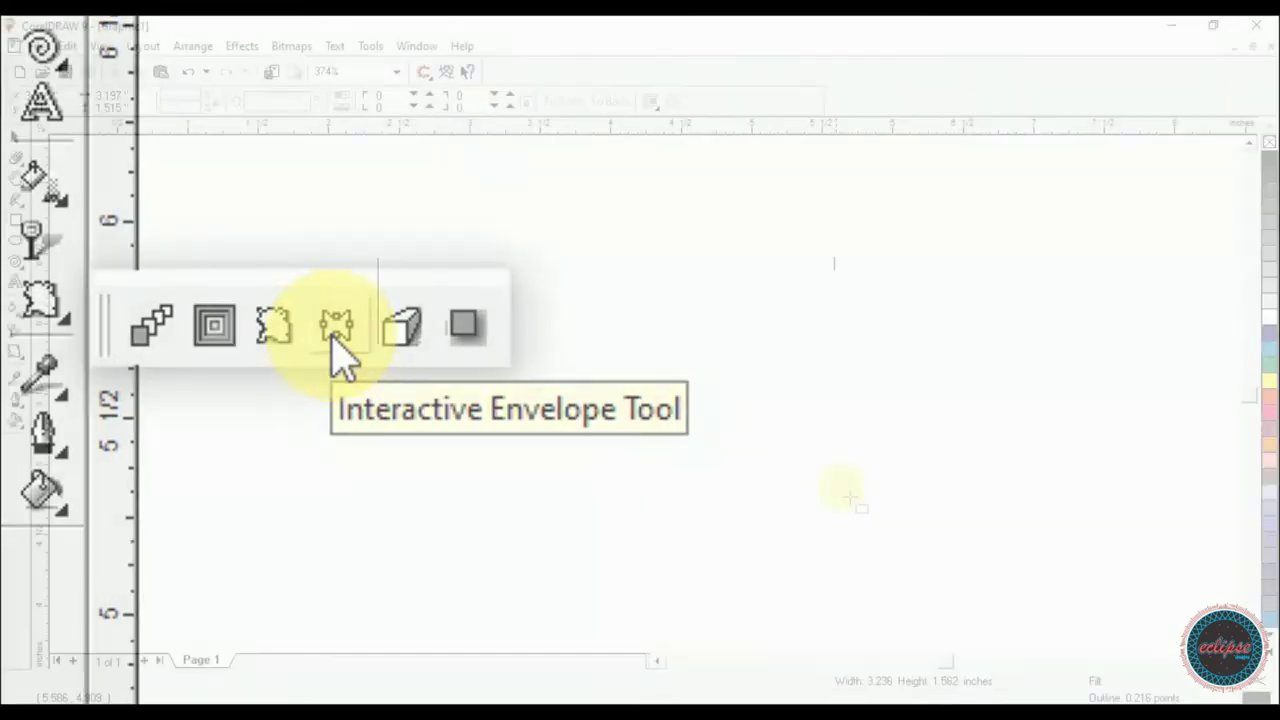
left_click_drag(843, 491, 865, 513)
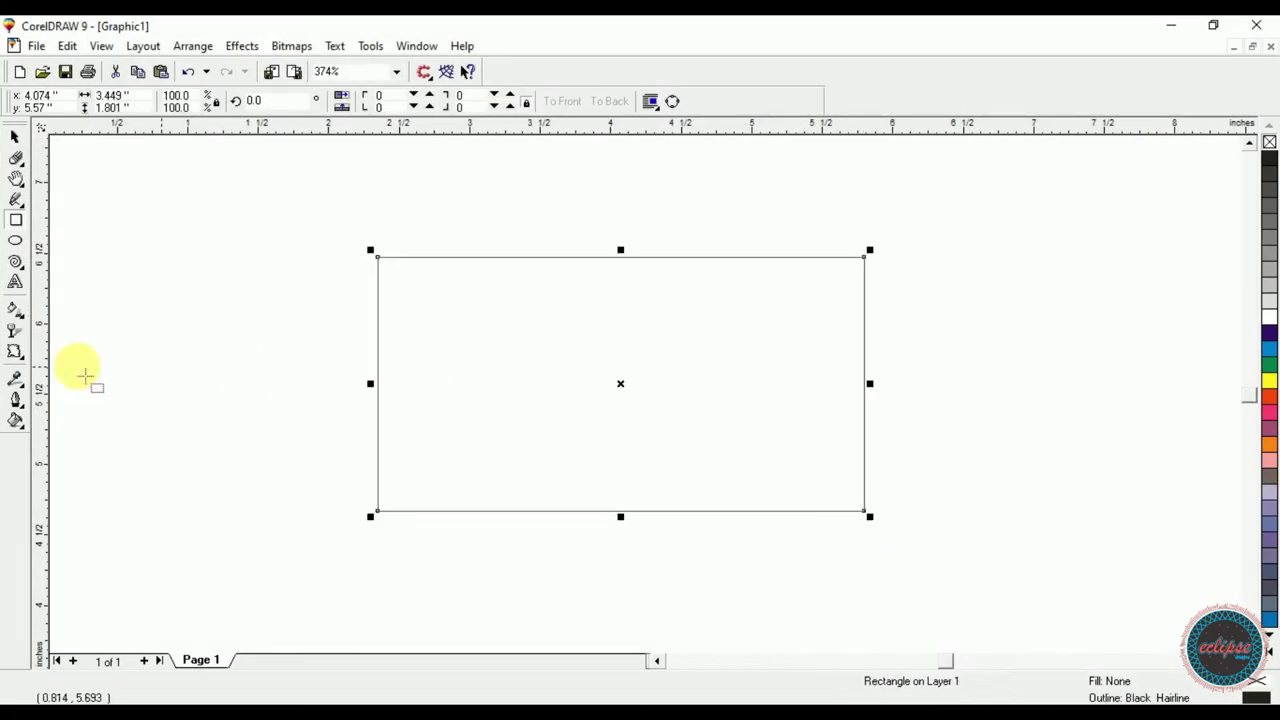
- Pinch the rectangle with the Interactive Envelope tool by moving its upper and lower middle nodes inward
left_click(15, 352)
left_click(119, 364)
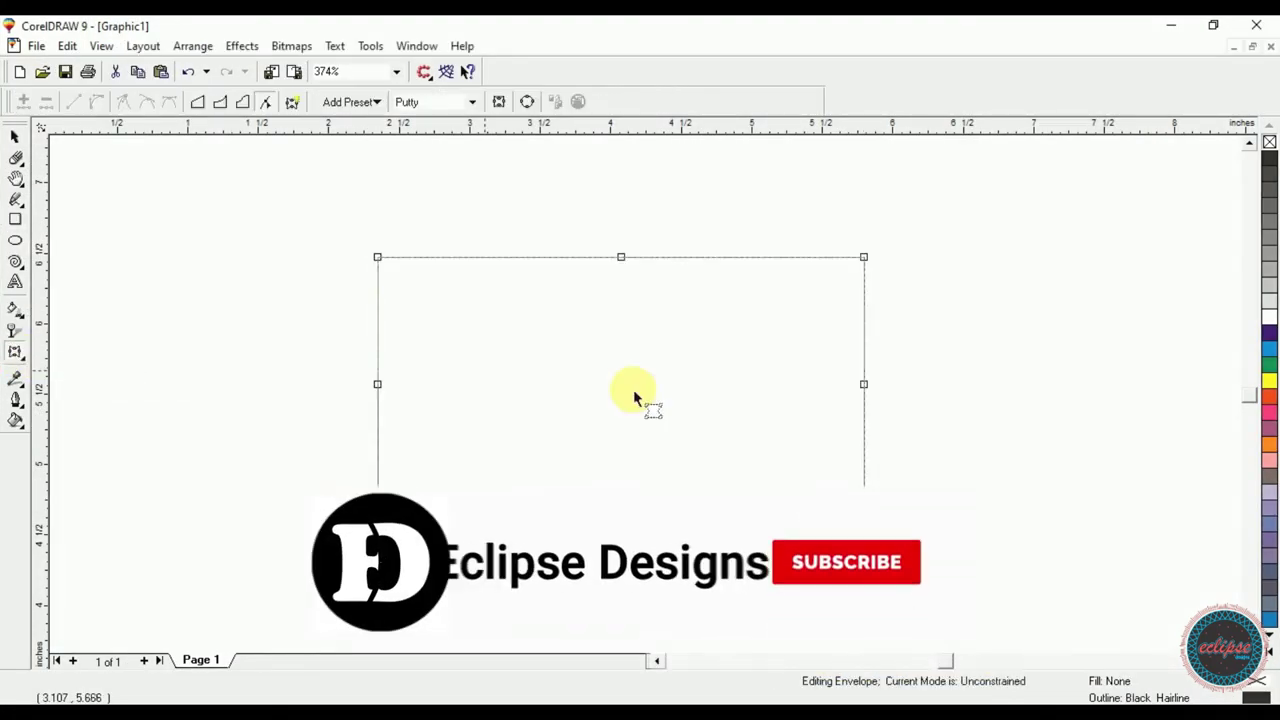
left_click_drag(621, 257, 628, 344)
left_click_drag(621, 510, 622, 449)
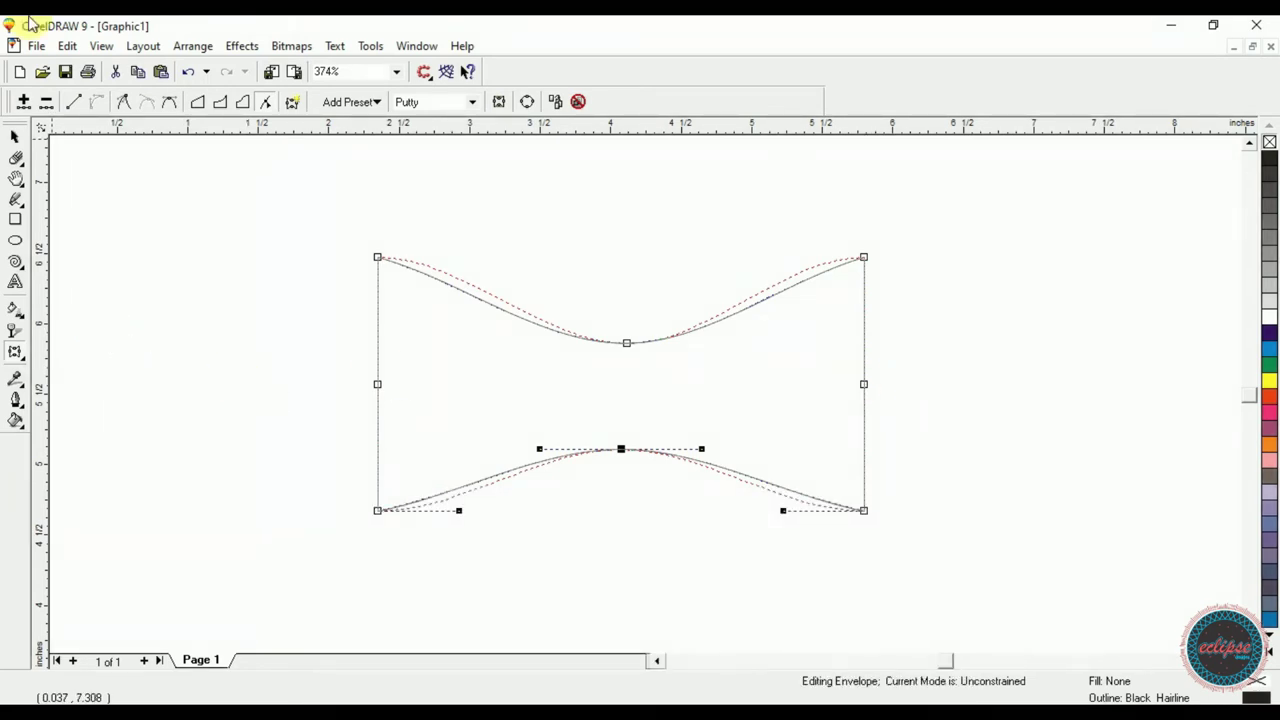
- Select the enveloped rectangle and delete it from the page
left_click(15, 135)
left_click_drag(343, 232, 993, 580)
key("Delete")
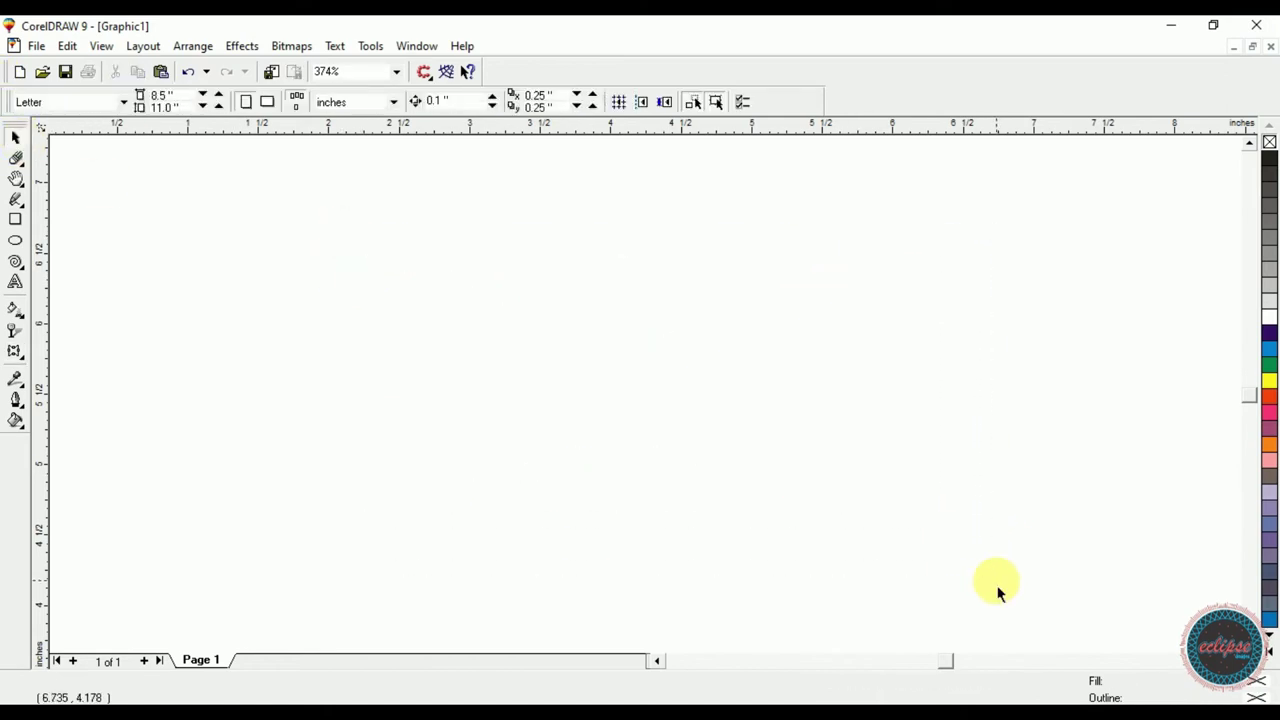
- Add the artistic text "HellO" in the upper middle of the page
left_click(15, 352)
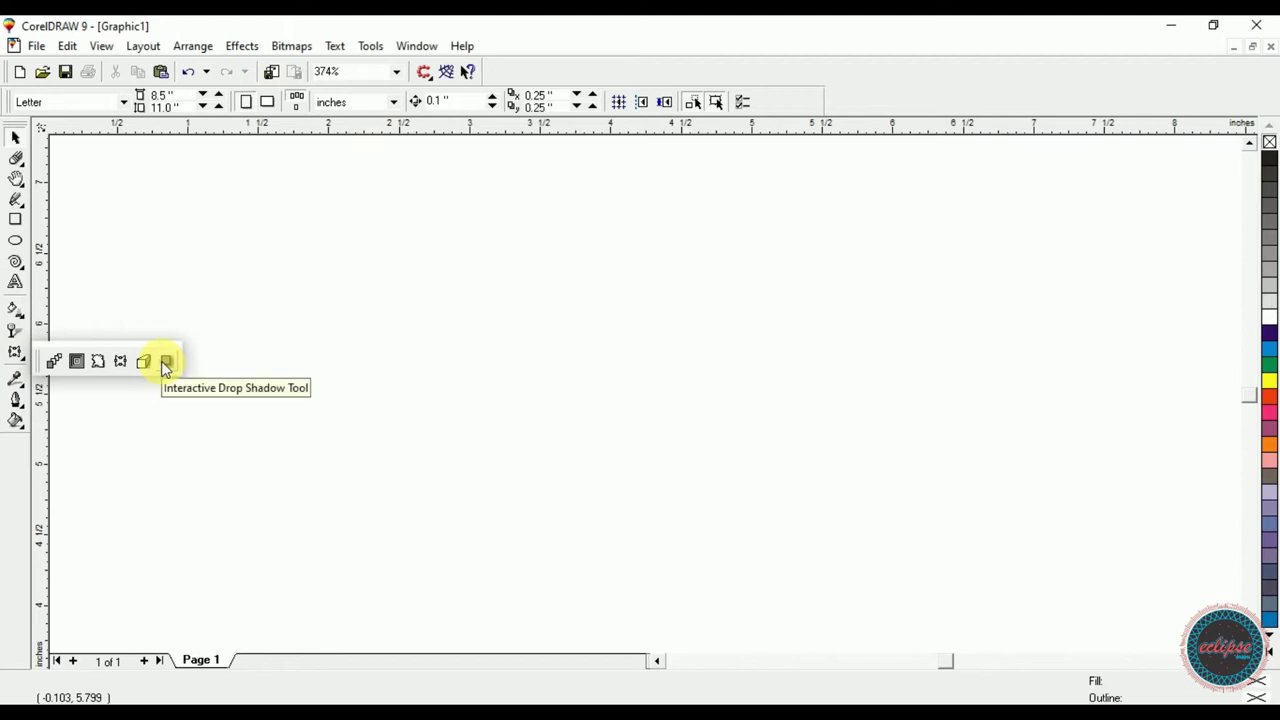
left_click(16, 283)
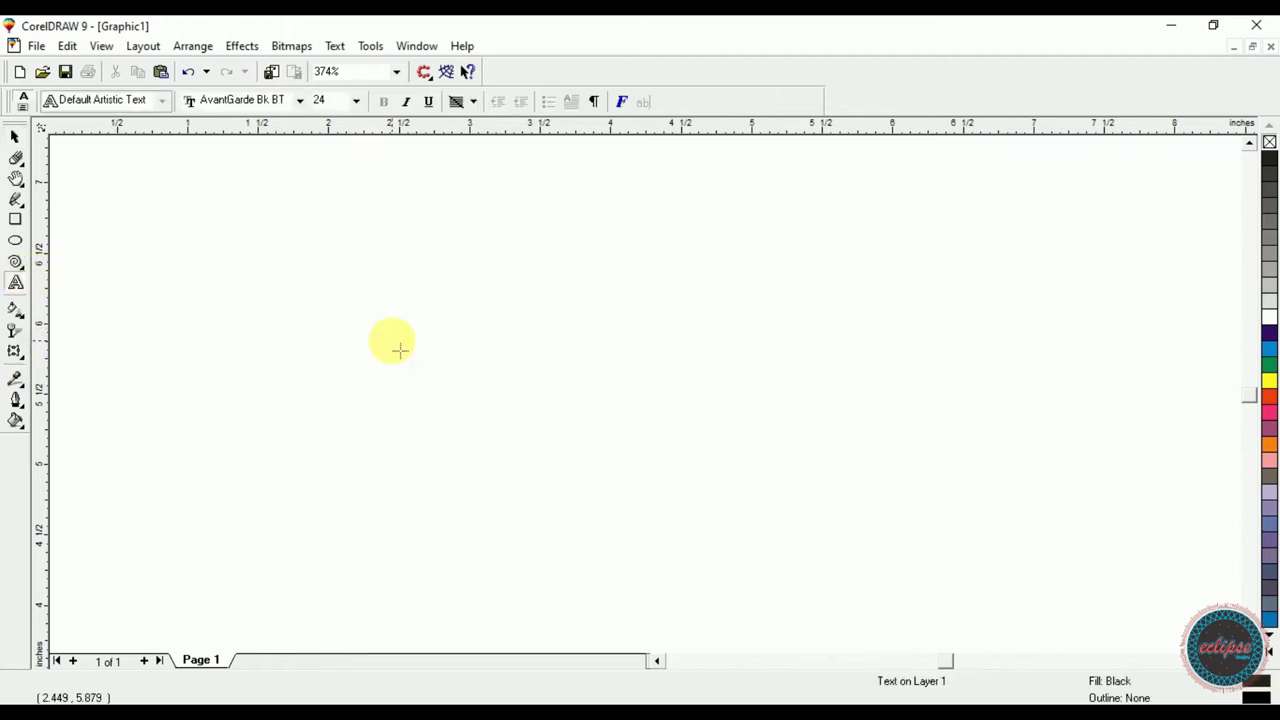
left_click(394, 339)
type("el")
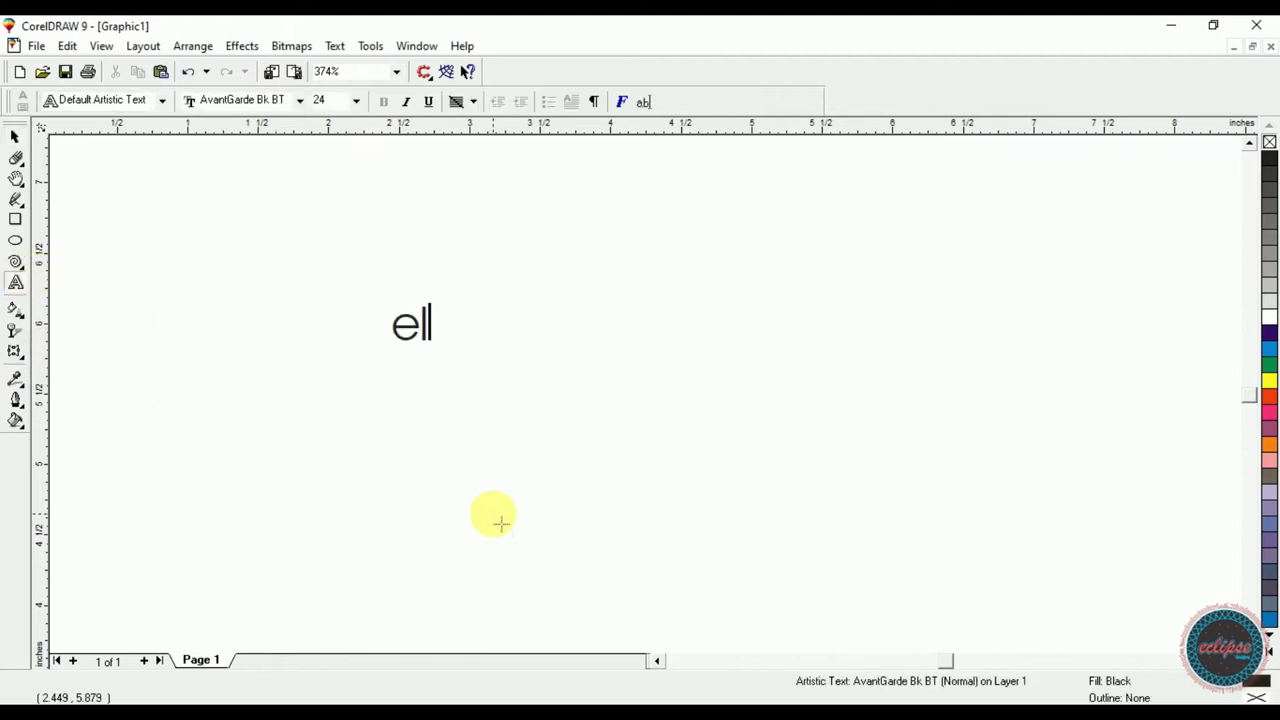
type("hel")
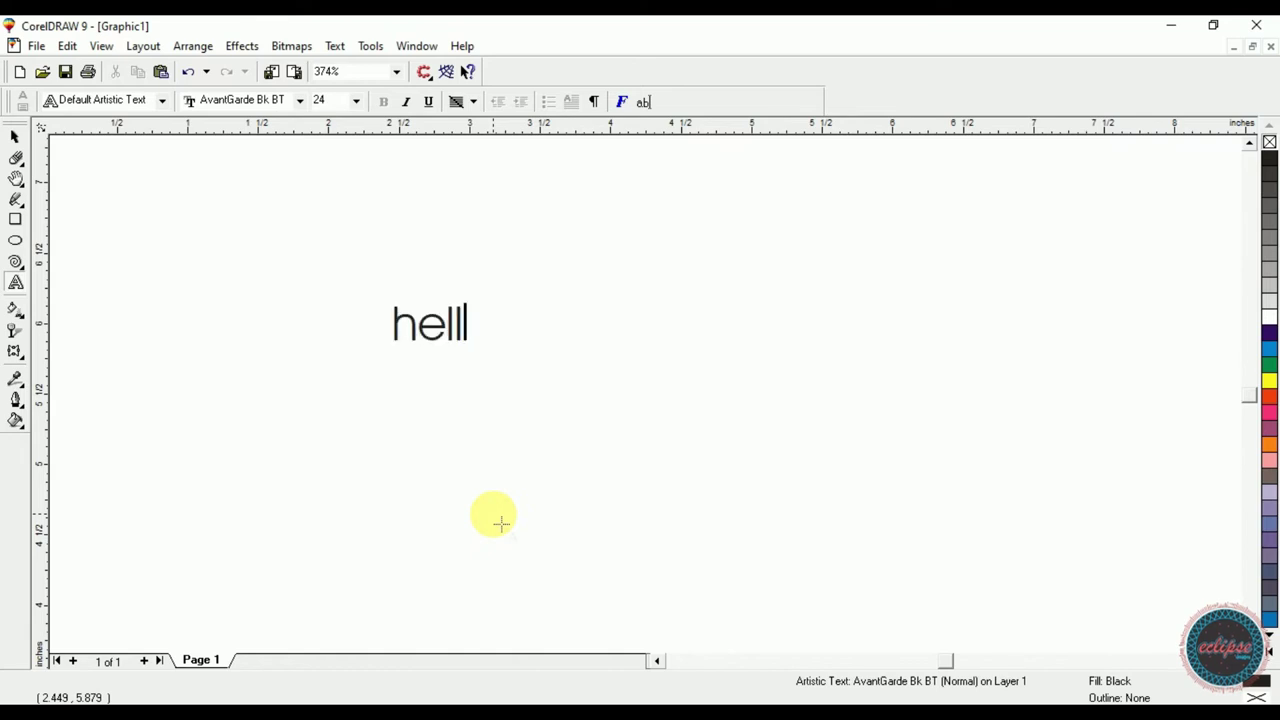
key("ctrl+space")
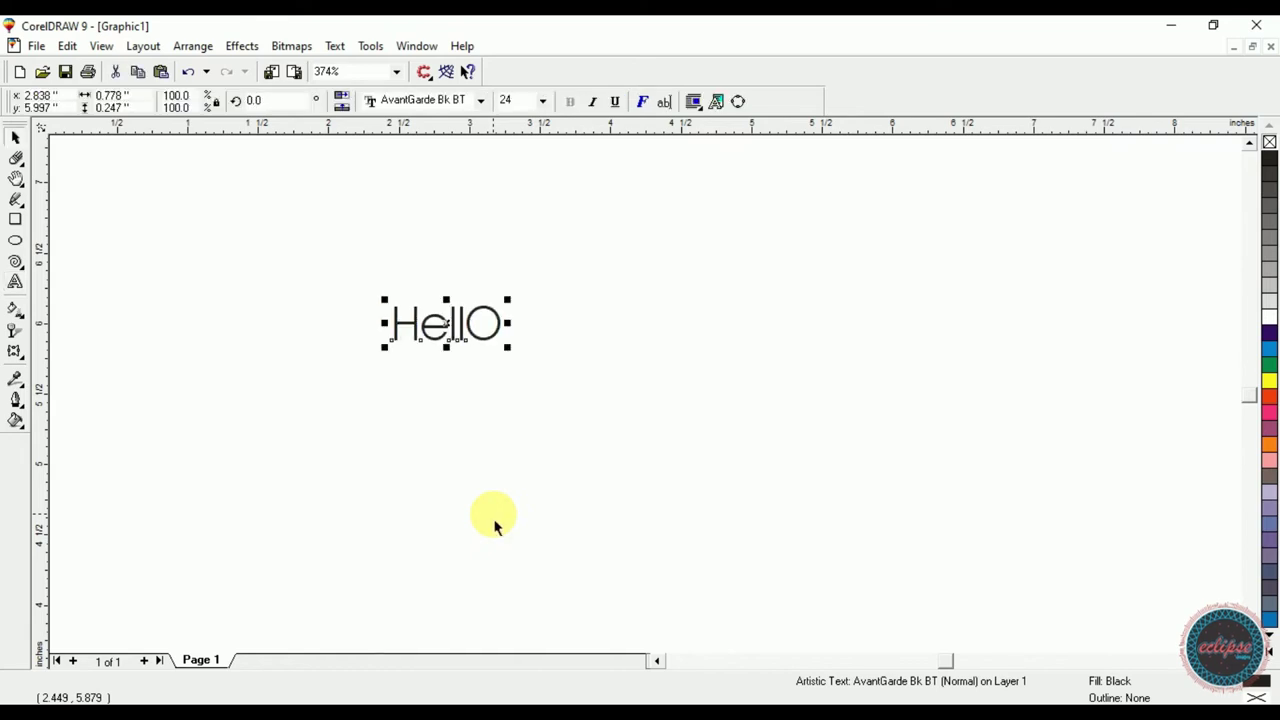
- Set the text's font to avocado and enlarge it to about 3.64 by 1.31 inches
left_click(486, 101)
left_click(482, 101)
left_click(472, 136)
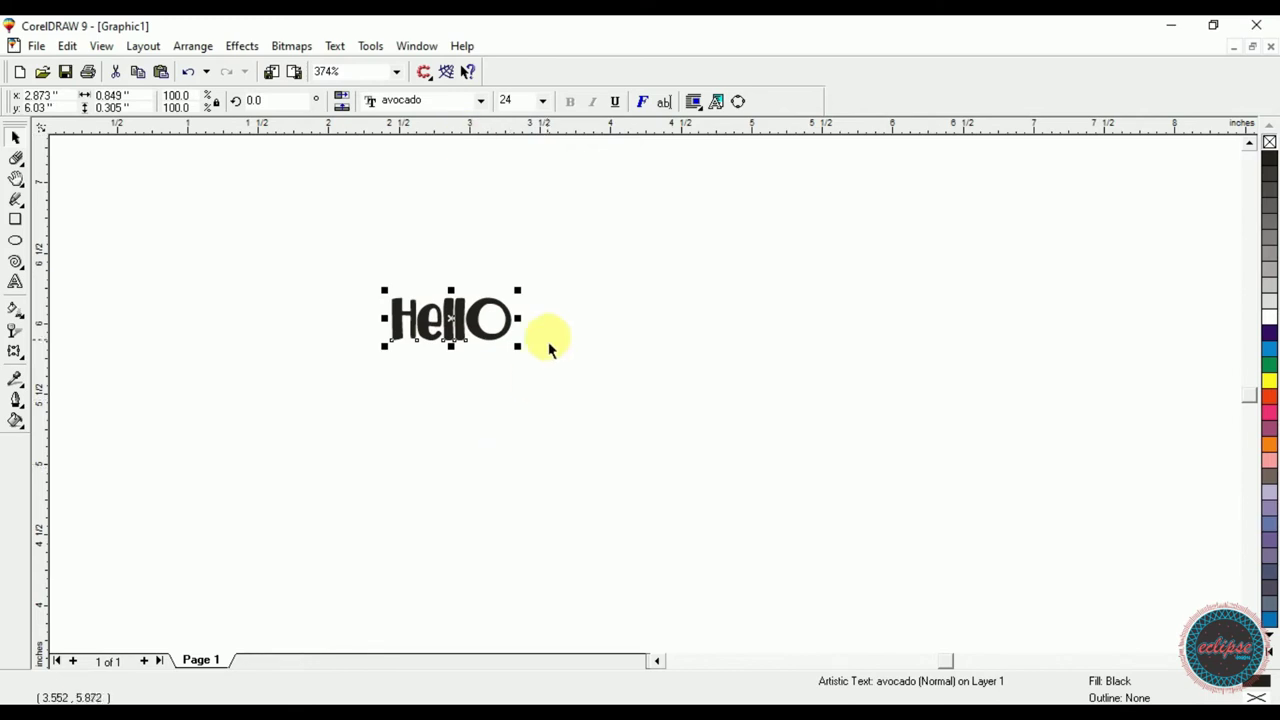
left_click_drag(518, 349, 914, 552)
- Draw a rectangle about 4.9 by 2.39 inches around the text and fill it with yellow
left_click(15, 219)
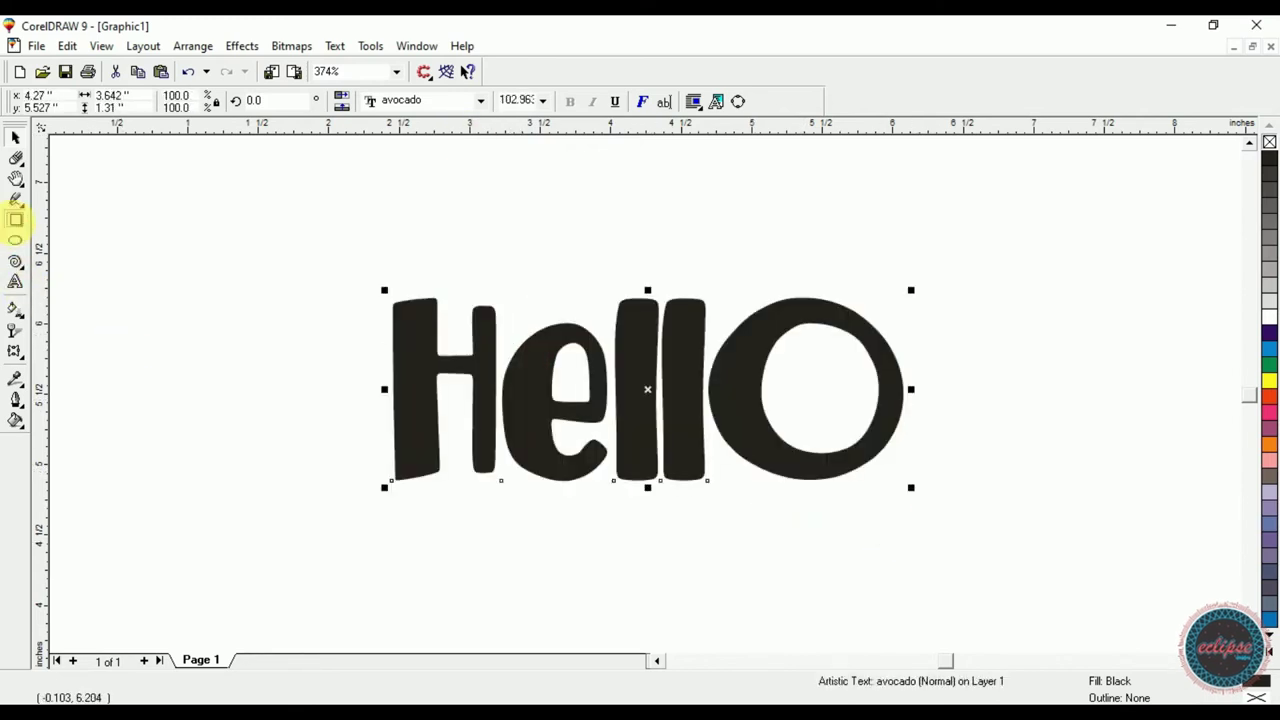
mouse_move(301, 224)
left_mouse_down()
mouse_move(617, 420)
mouse_move(993, 563)
left_mouse_up()
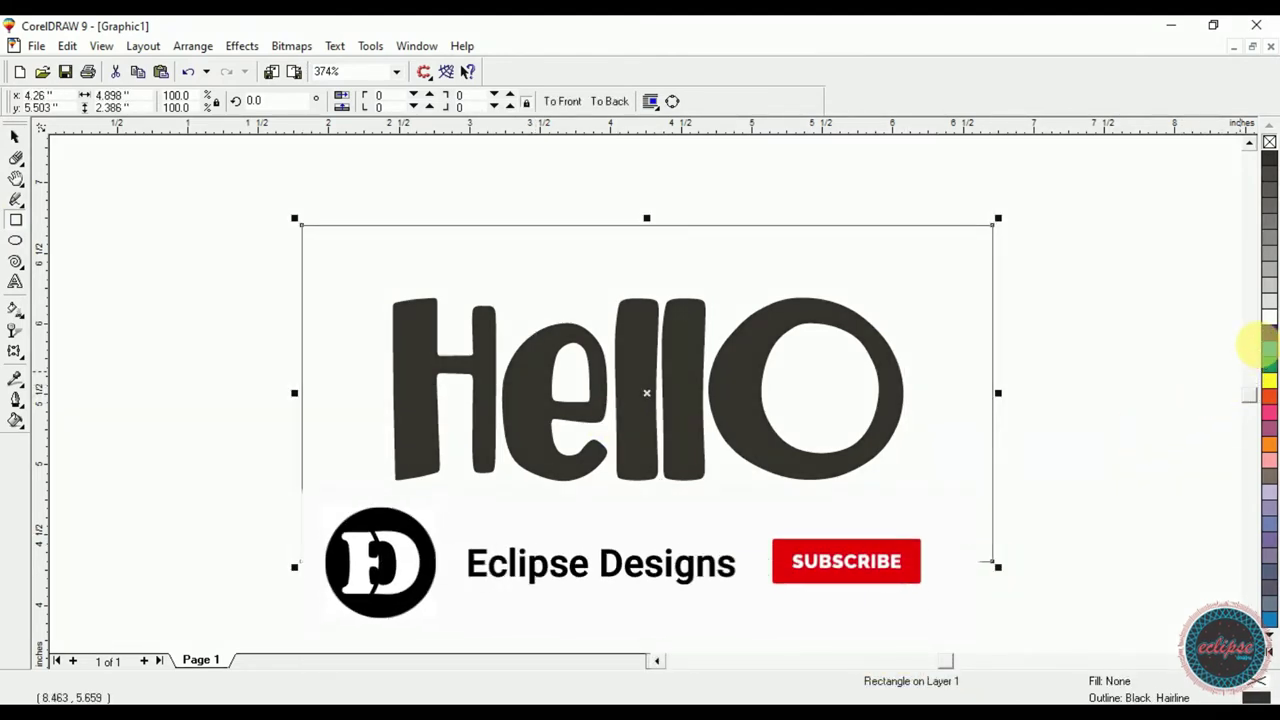
left_click(1268, 381)
key("space")
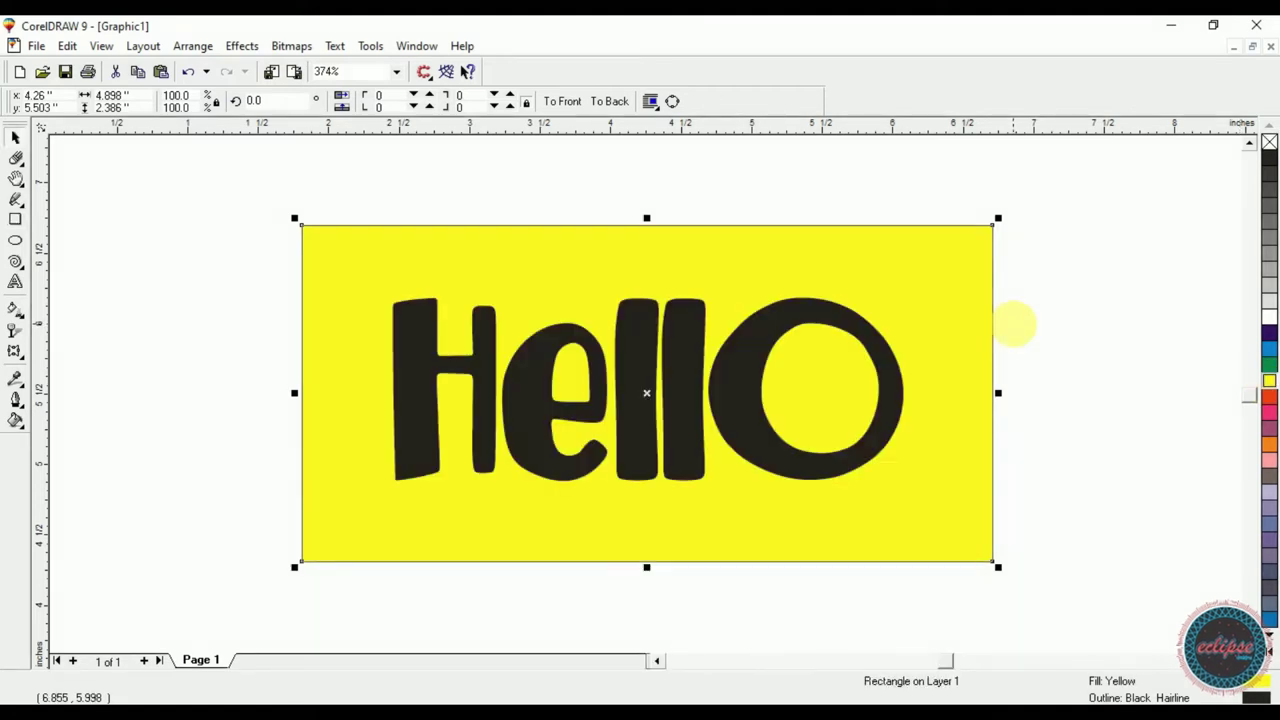
- Fill the text on the yellow rectangle with white
left_click(797, 316)
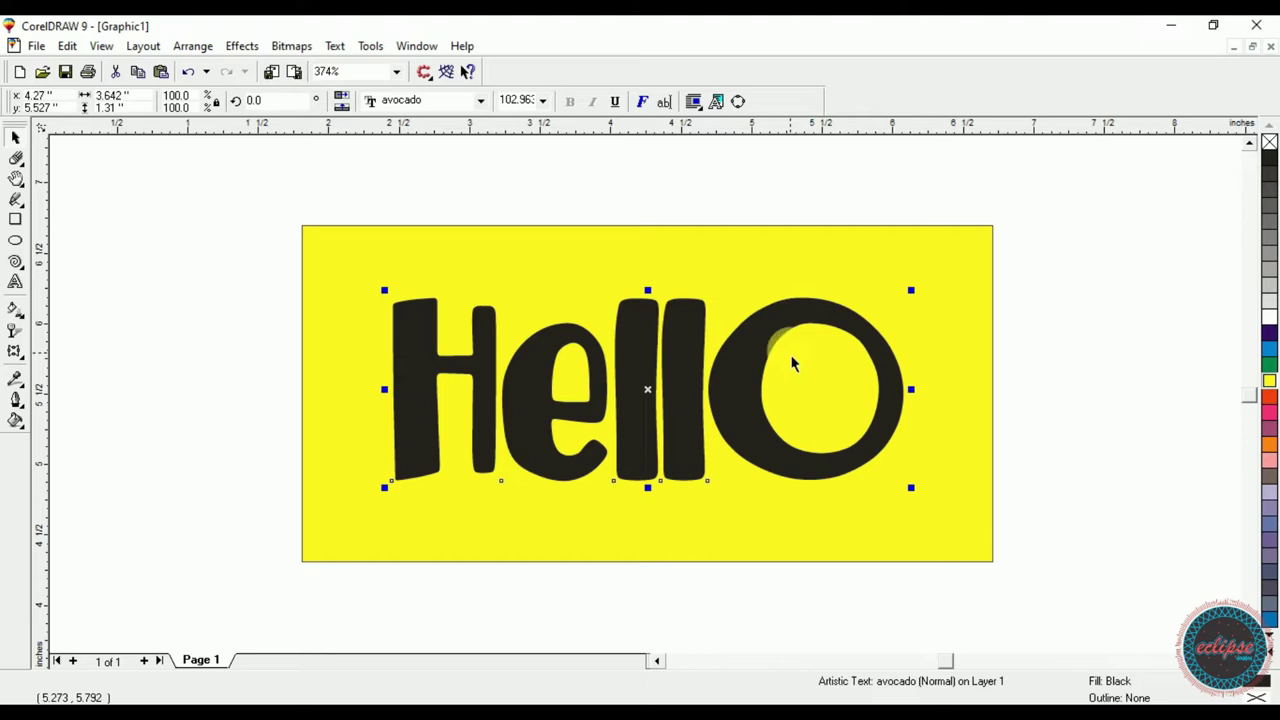
left_click(773, 318)
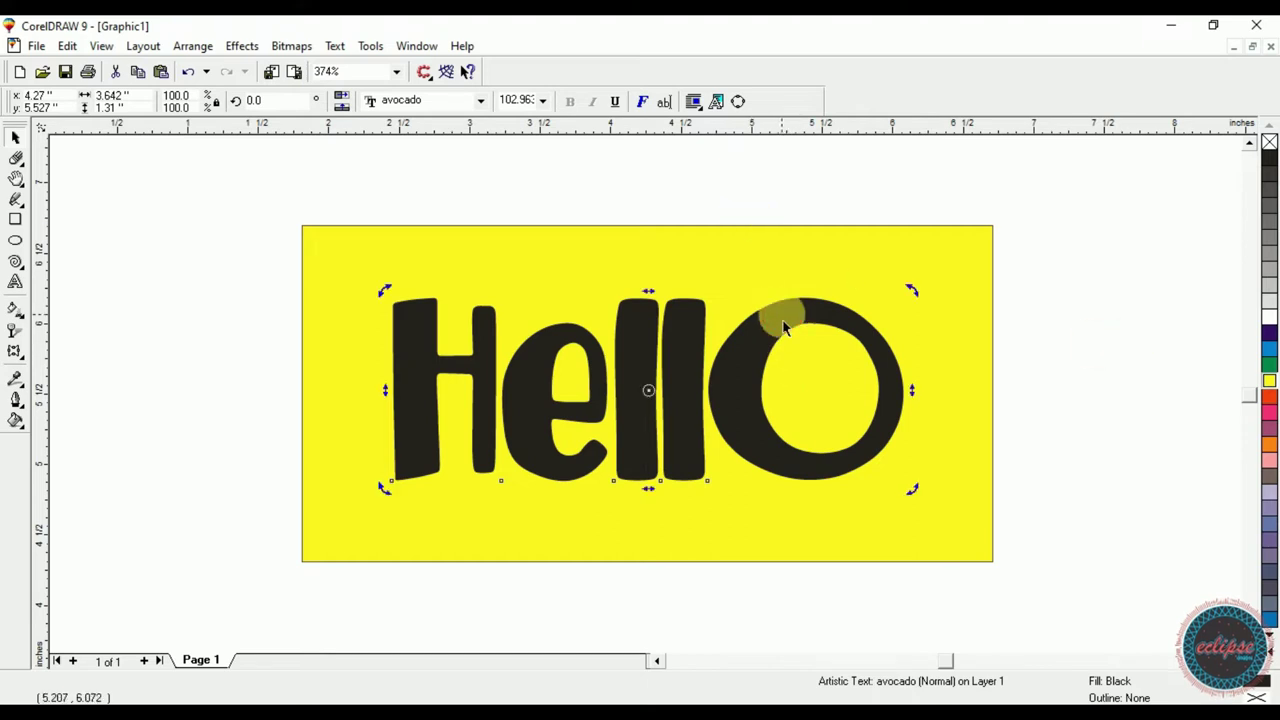
left_click(1266, 320)
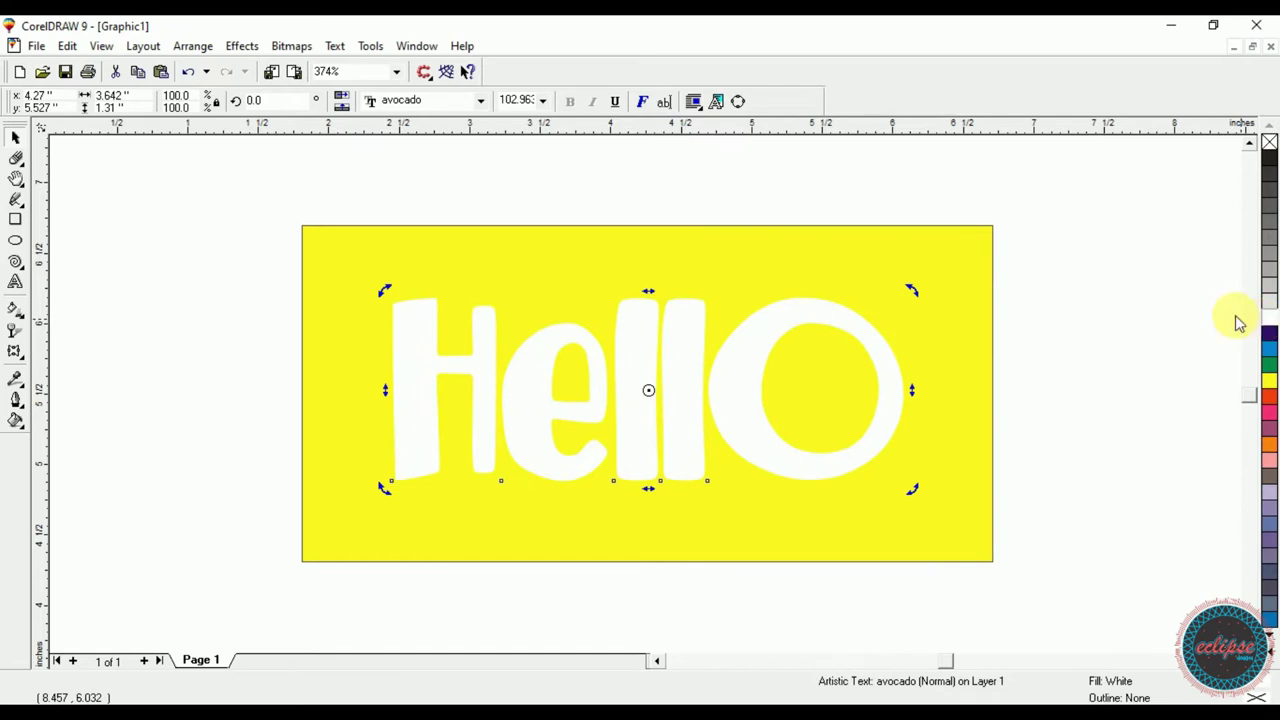
- Try Interactive Drop Shadows on the white text, cast to its right, its left and upward, undoing each one
left_click(15, 353)
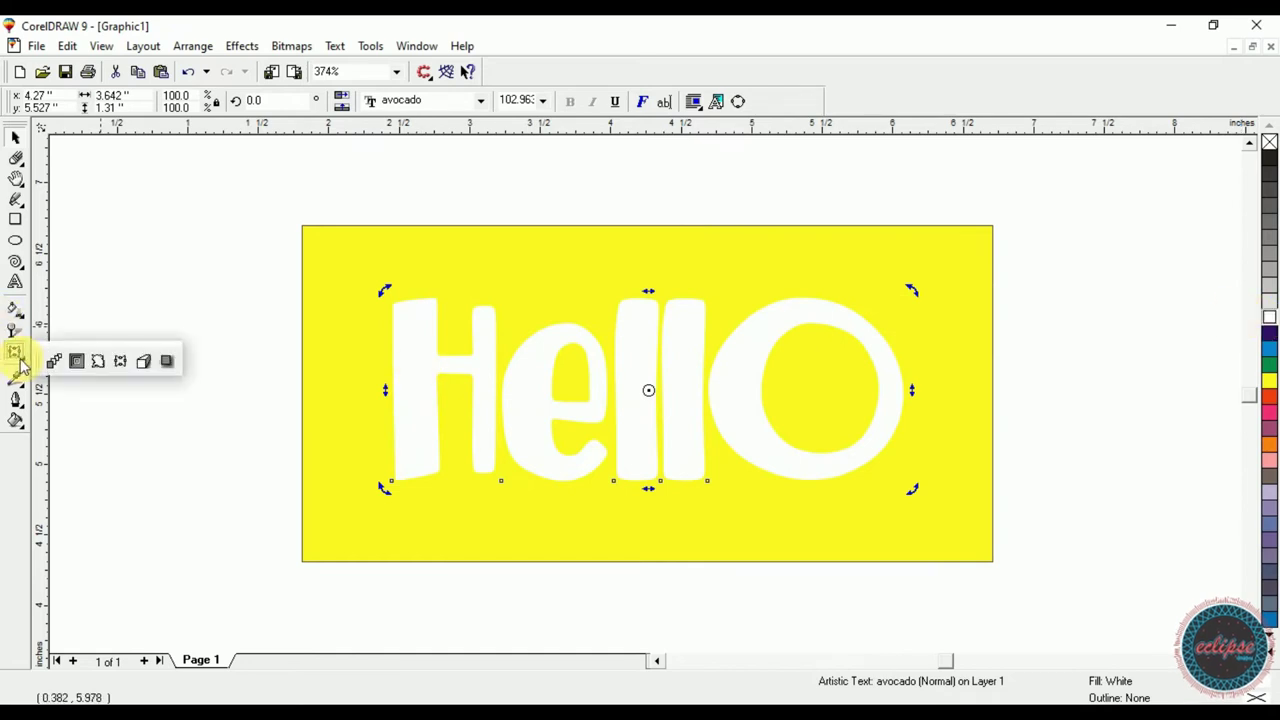
left_click(168, 362)
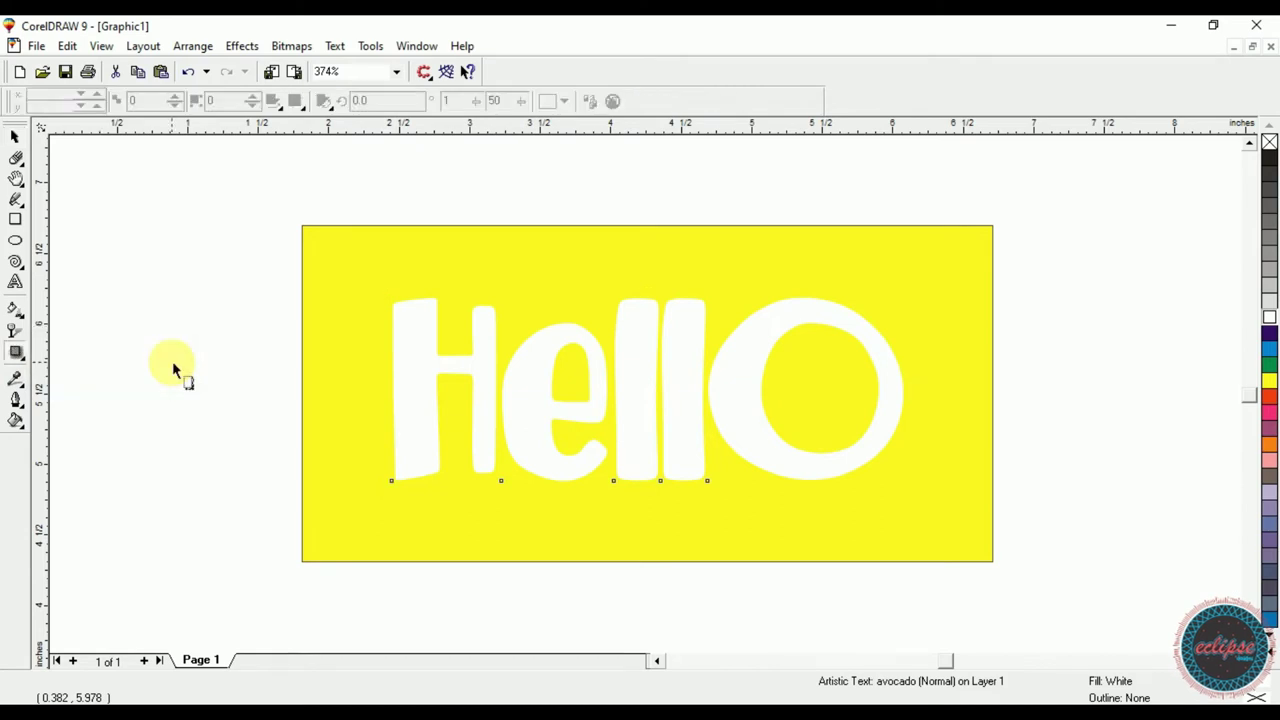
left_click_drag(649, 386, 971, 392)
key("ctrl+z")
left_click_drag(646, 389, 988, 396)
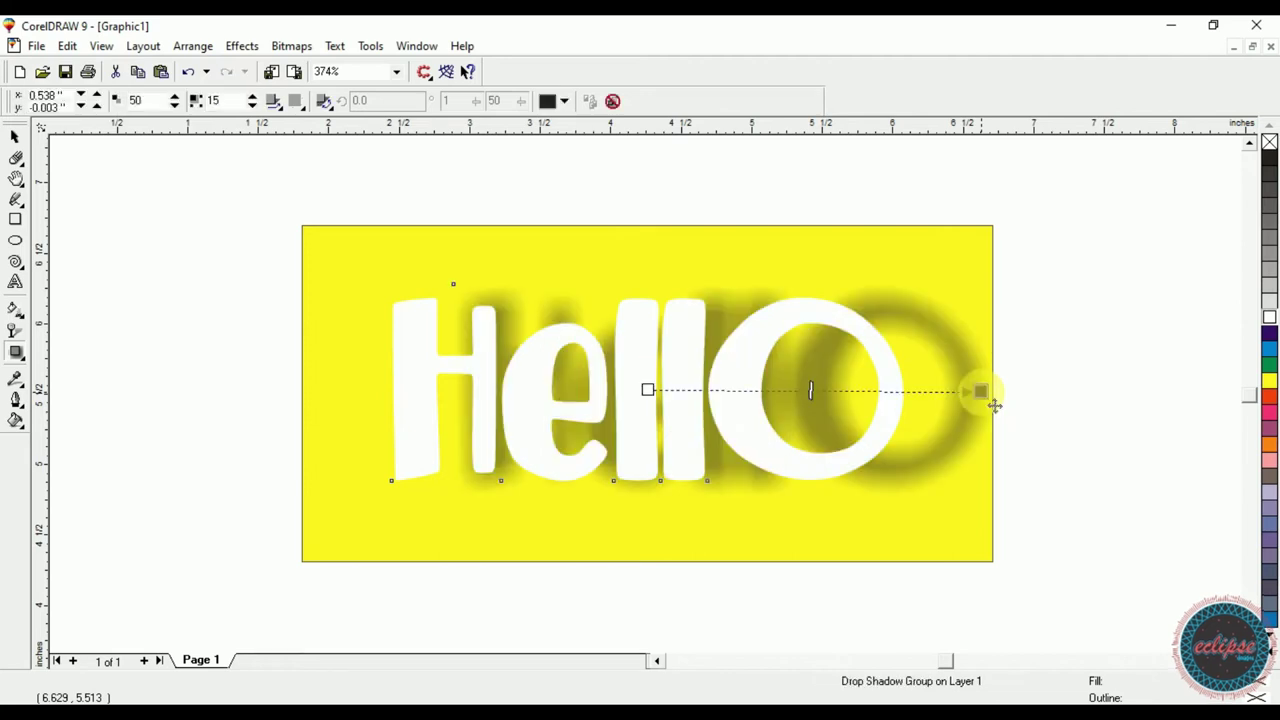
key("ctrl+z")
left_click_drag(647, 388, 332, 377)
key("ctrl+z")
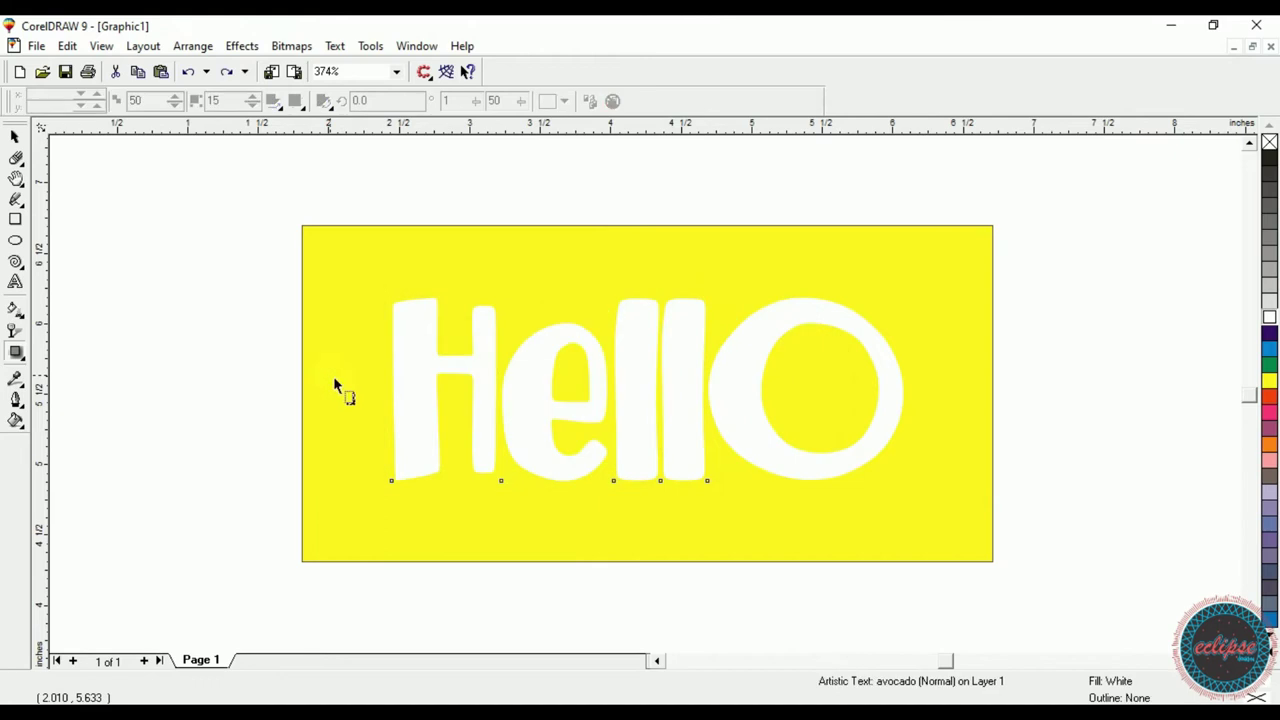
left_click_drag(700, 400, 640, 223)
key("ctrl+z")
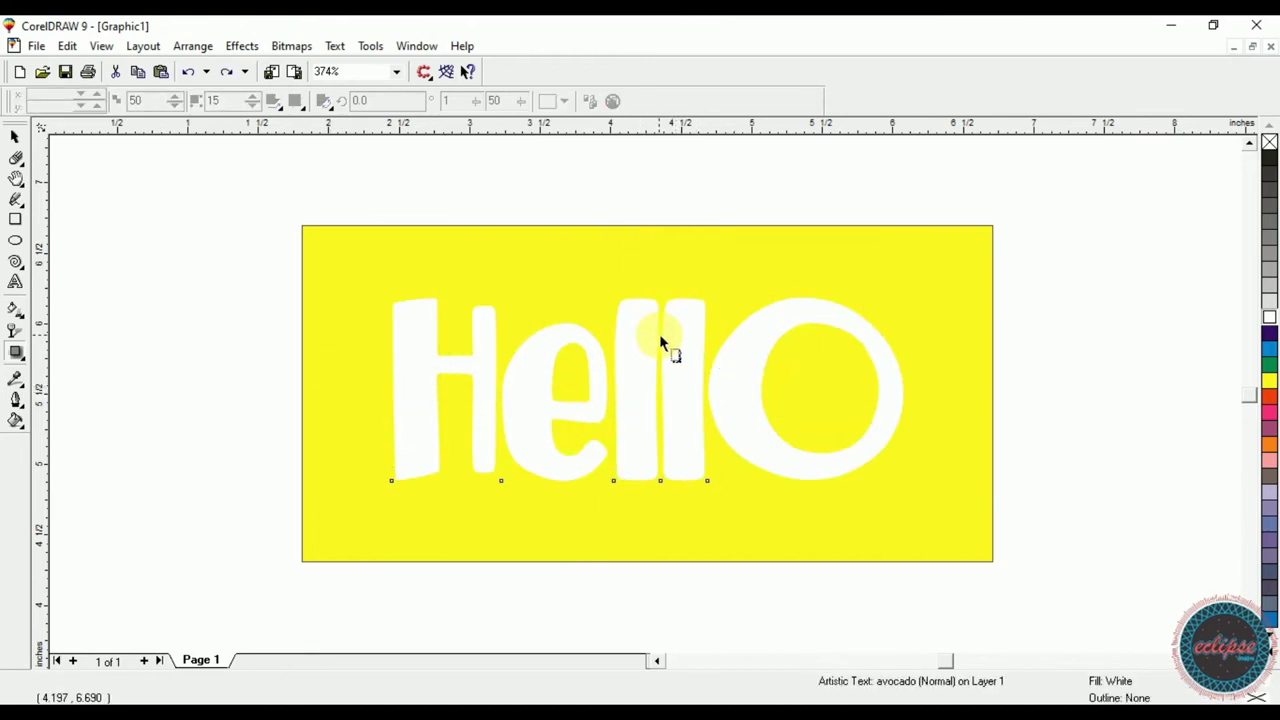
- Add a drop shadow directly behind the text with no offset and raise its opacity to 96
left_click_drag(688, 390, 613, 393)
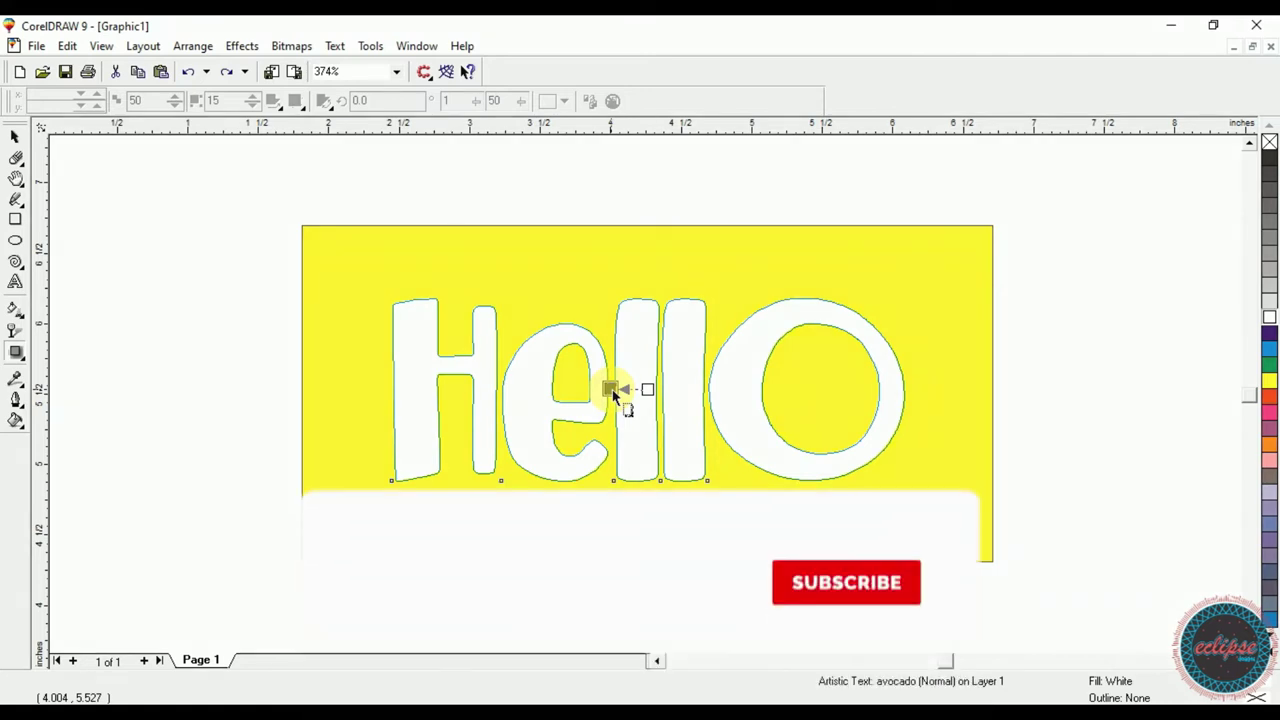
left_click_drag(614, 393, 614, 393)
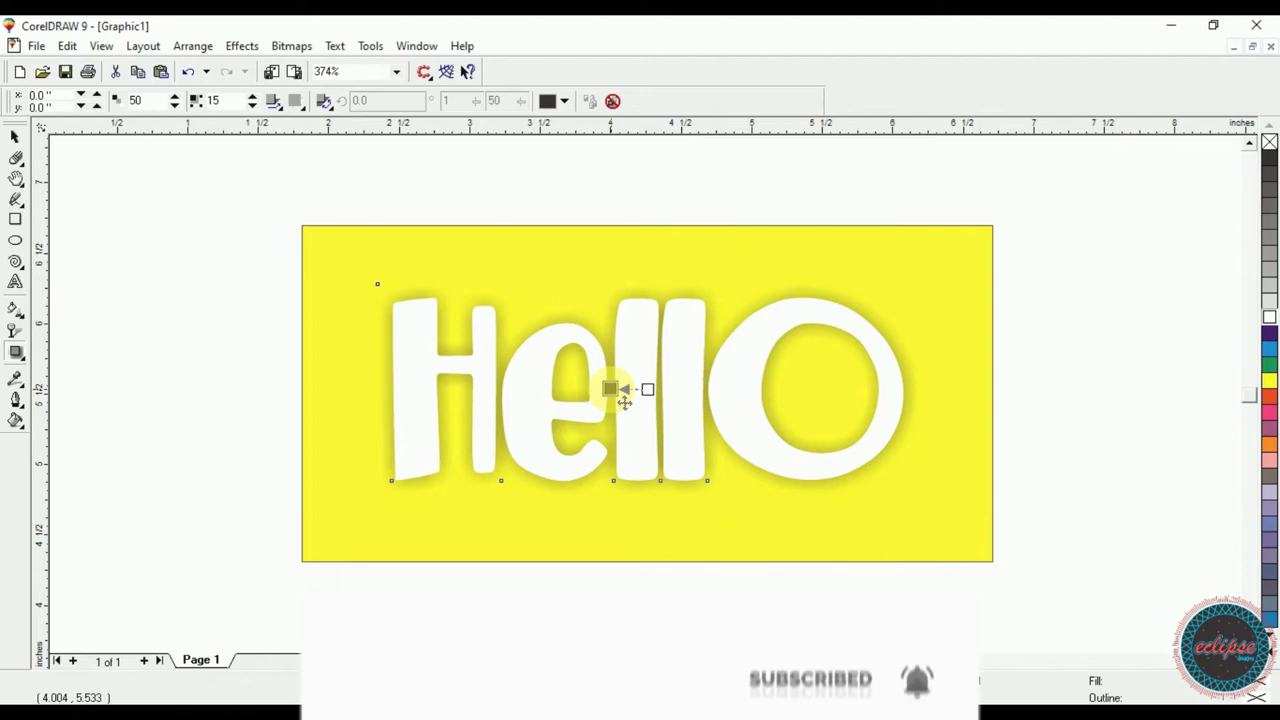
key("shift+F2")
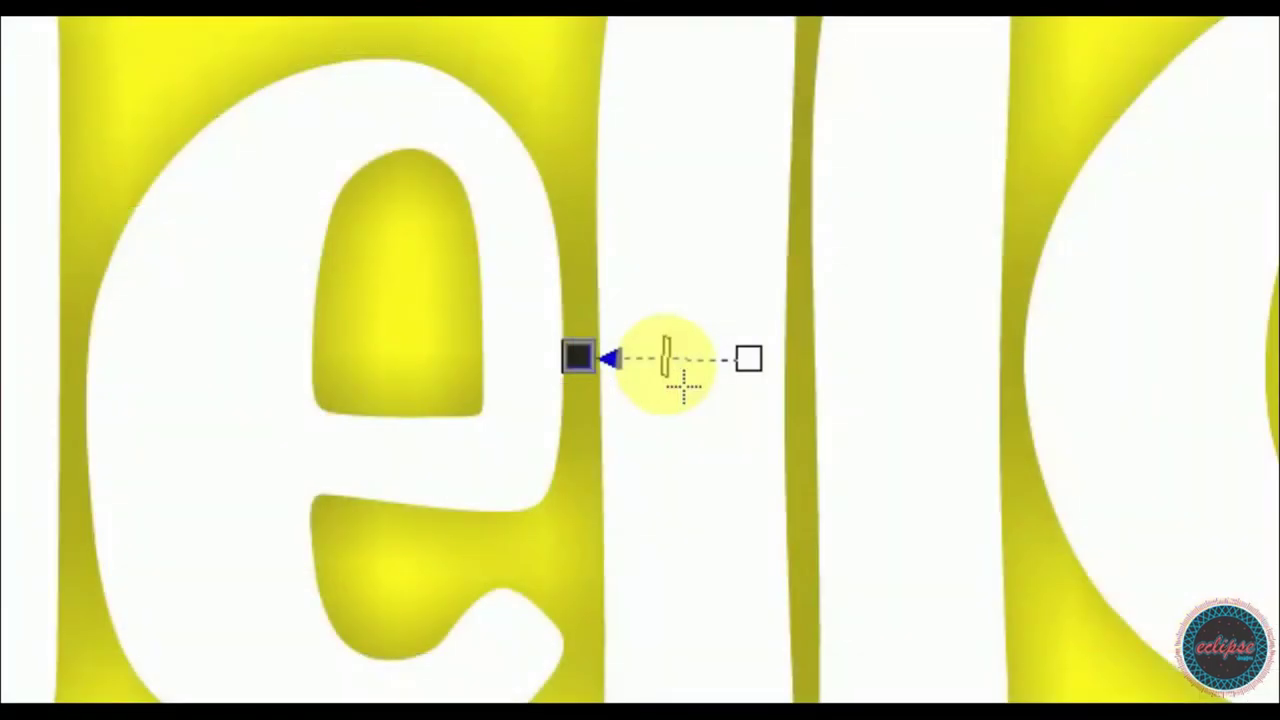
left_click_drag(683, 385, 576, 392)
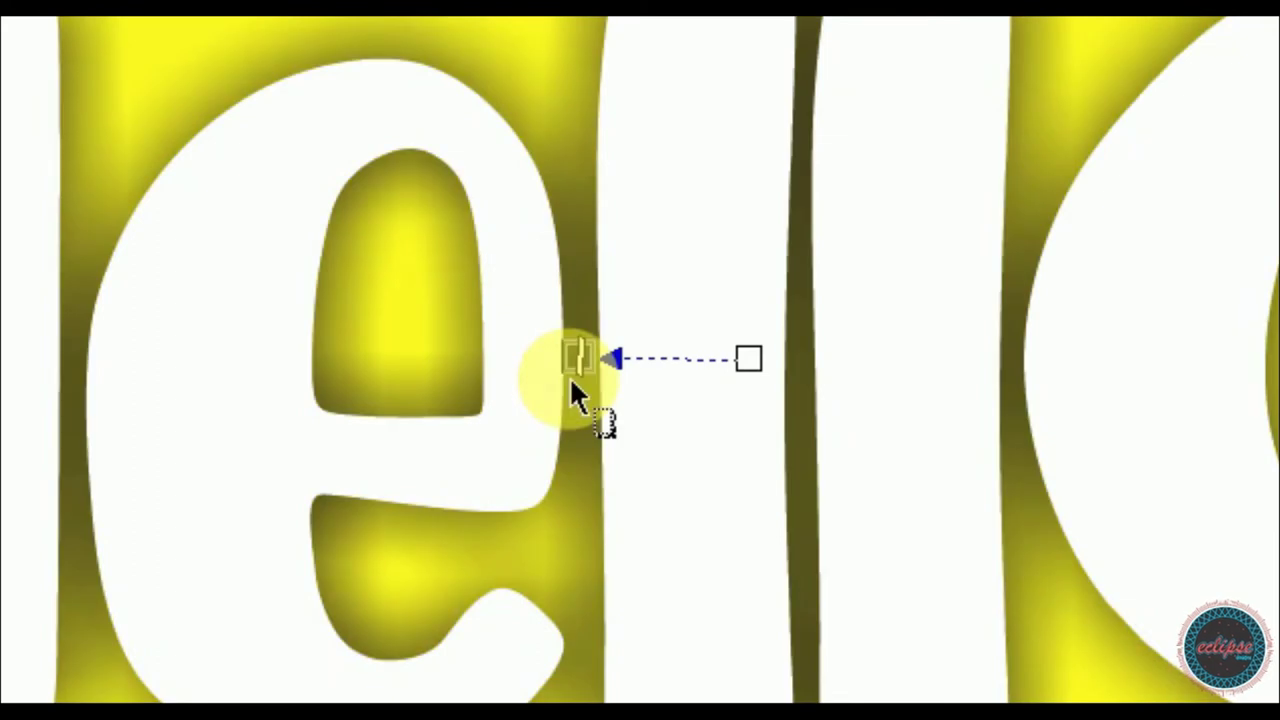
mouse_move(576, 360)
left_mouse_down()
mouse_move(736, 407)
mouse_move(727, 396)
left_mouse_up()
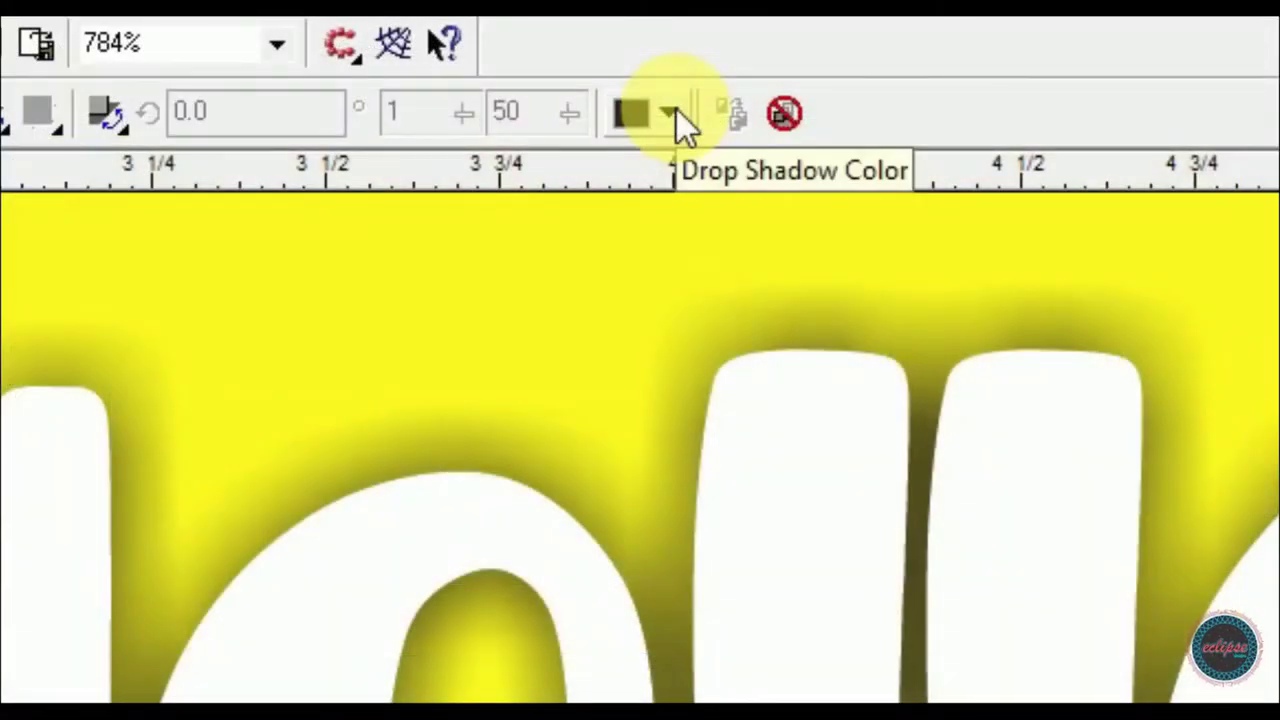
- Change the color of the text's drop shadow to green
left_click(672, 112)
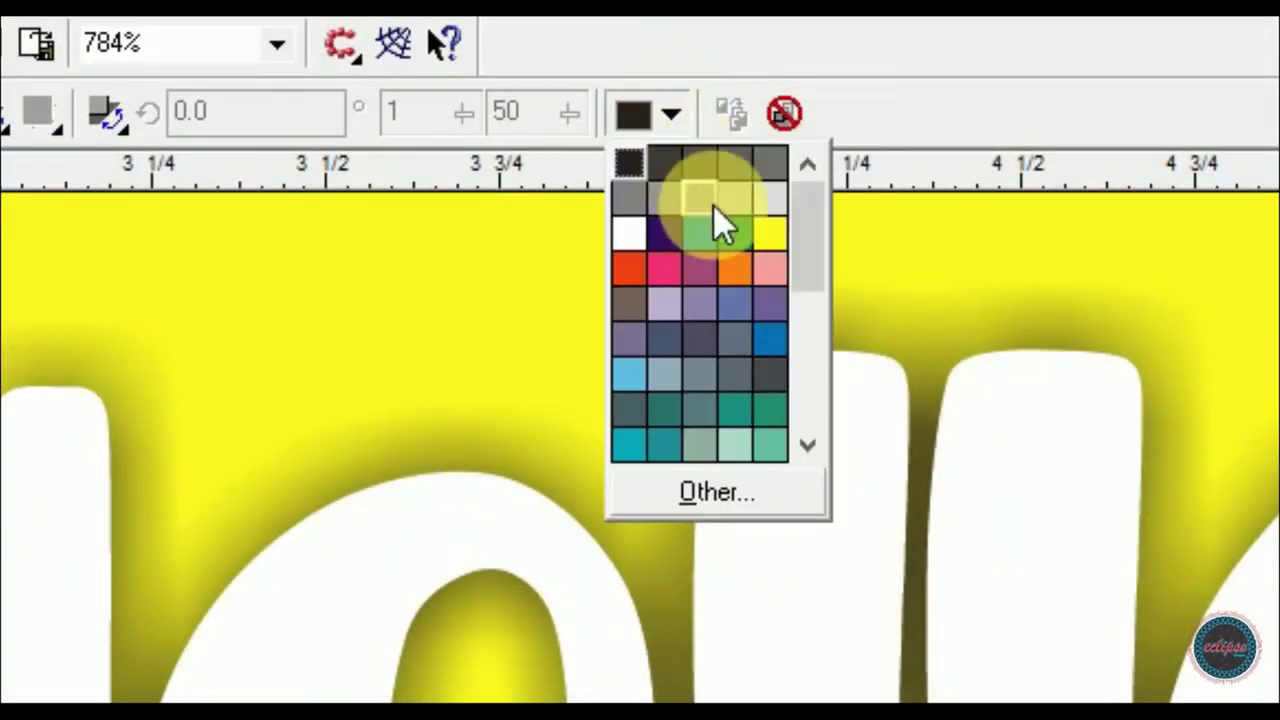
left_click(674, 236)
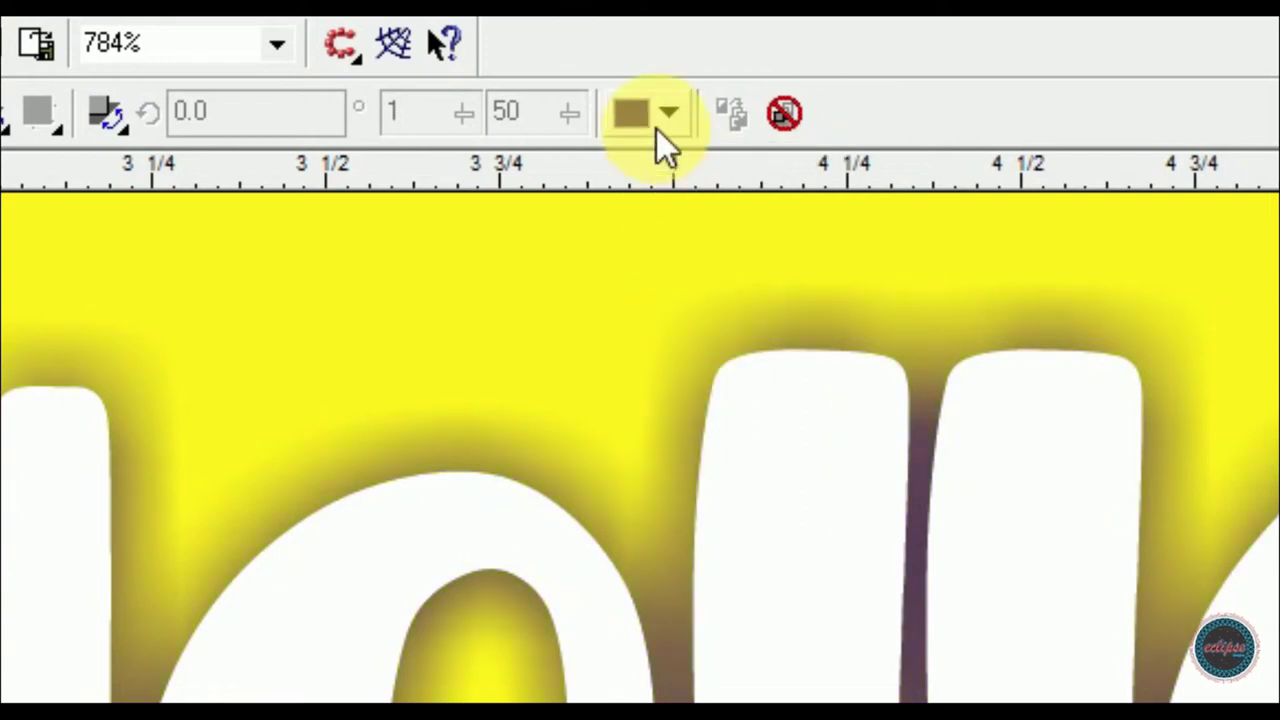
left_click(667, 115)
left_click(738, 242)
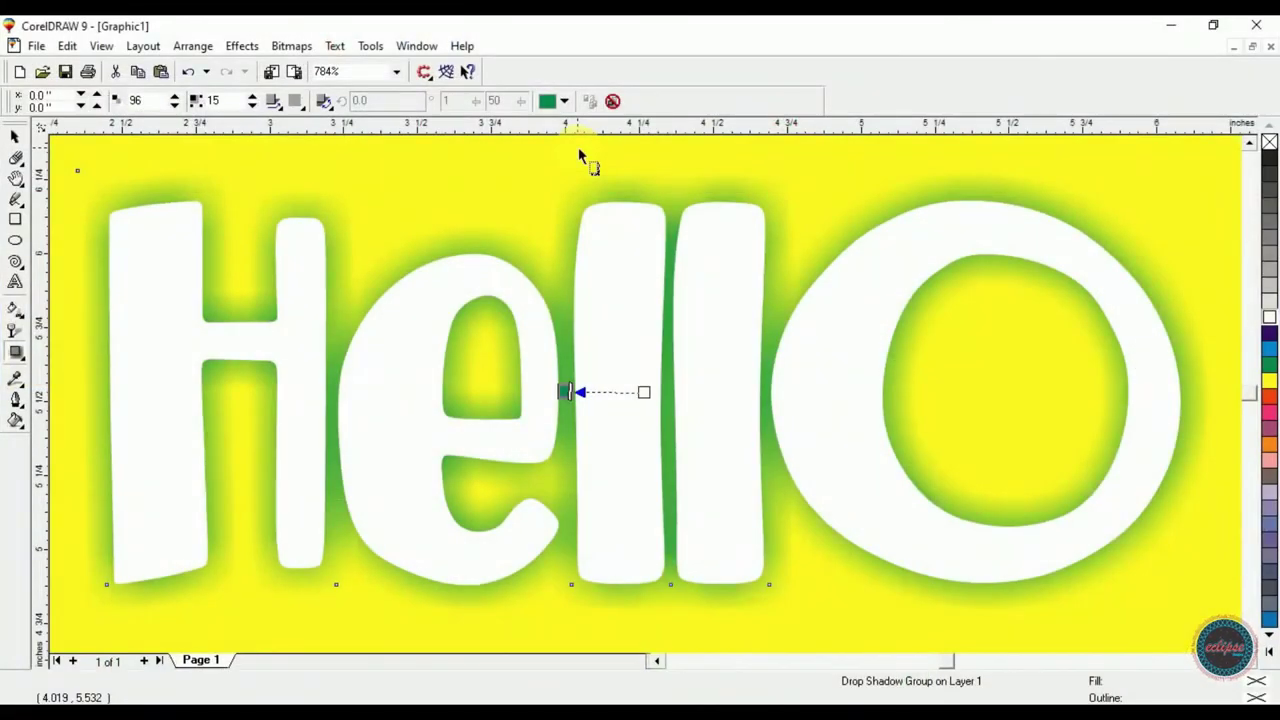
key("F4")
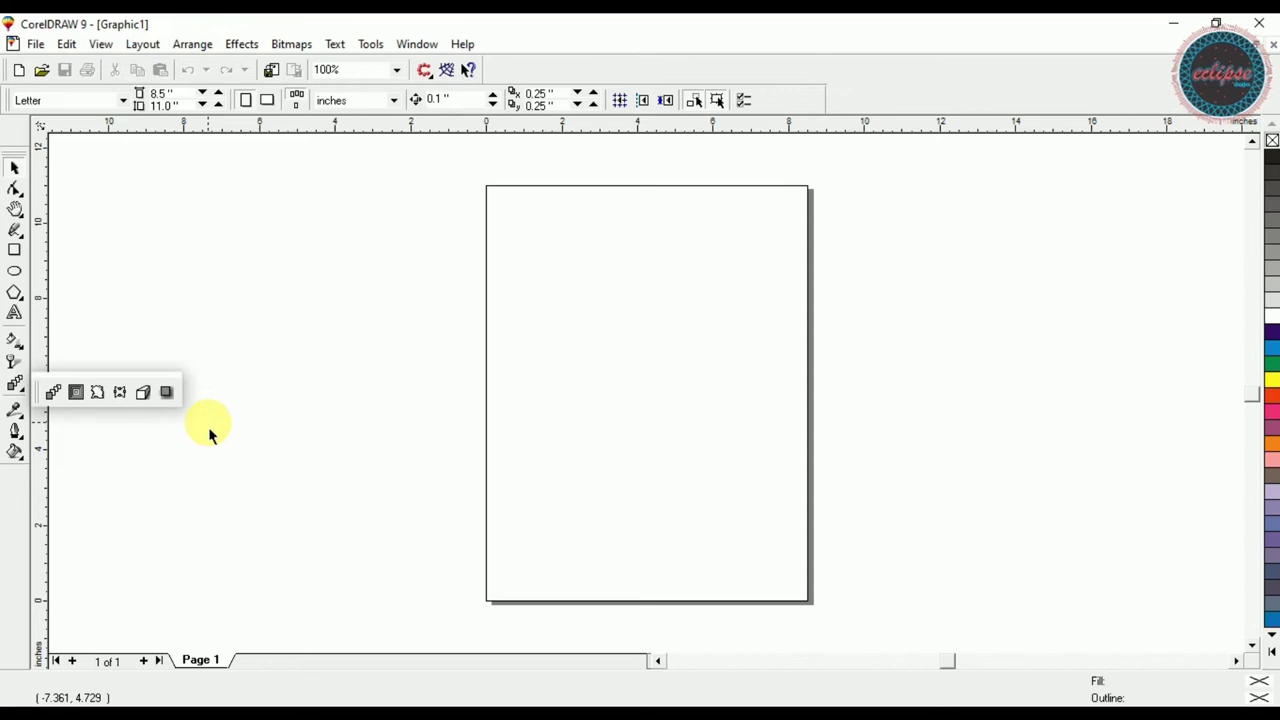
- Draw a square of about 1.42 inches near the page's upper-left corner and one of about 2.98 inches in the lower-right part
left_click(14, 250)
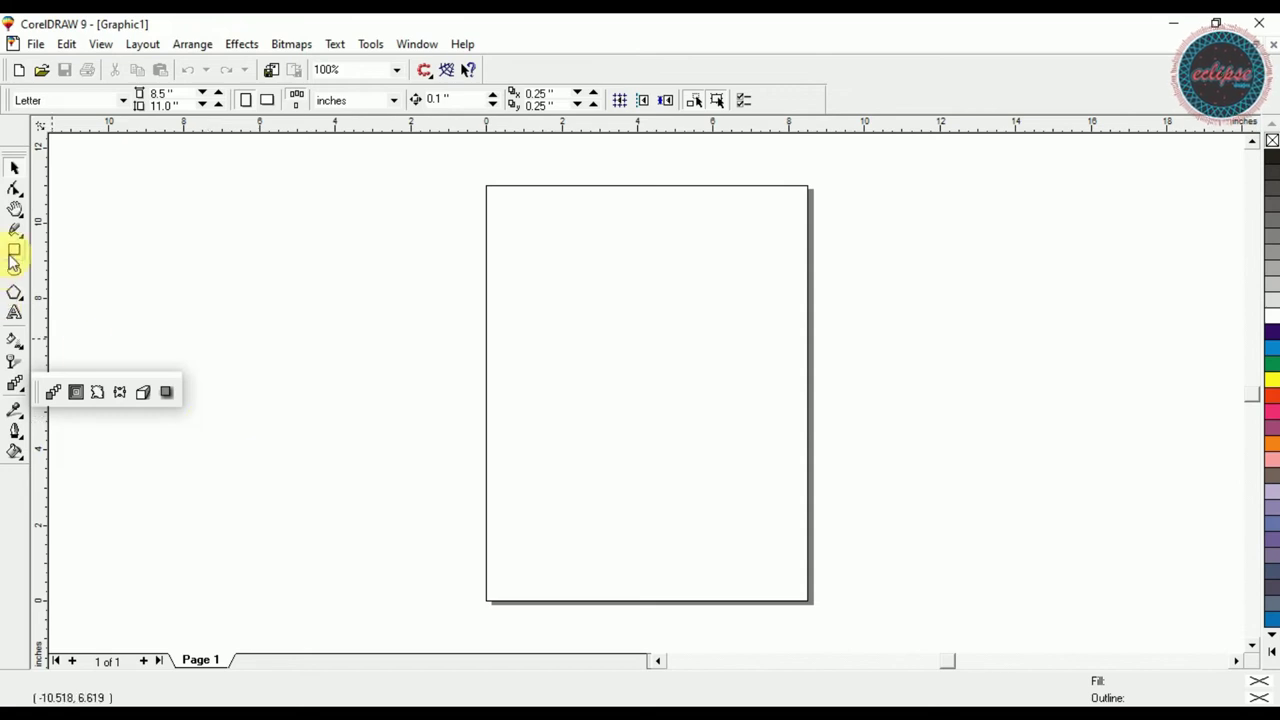
left_click_drag(473, 226, 532, 259)
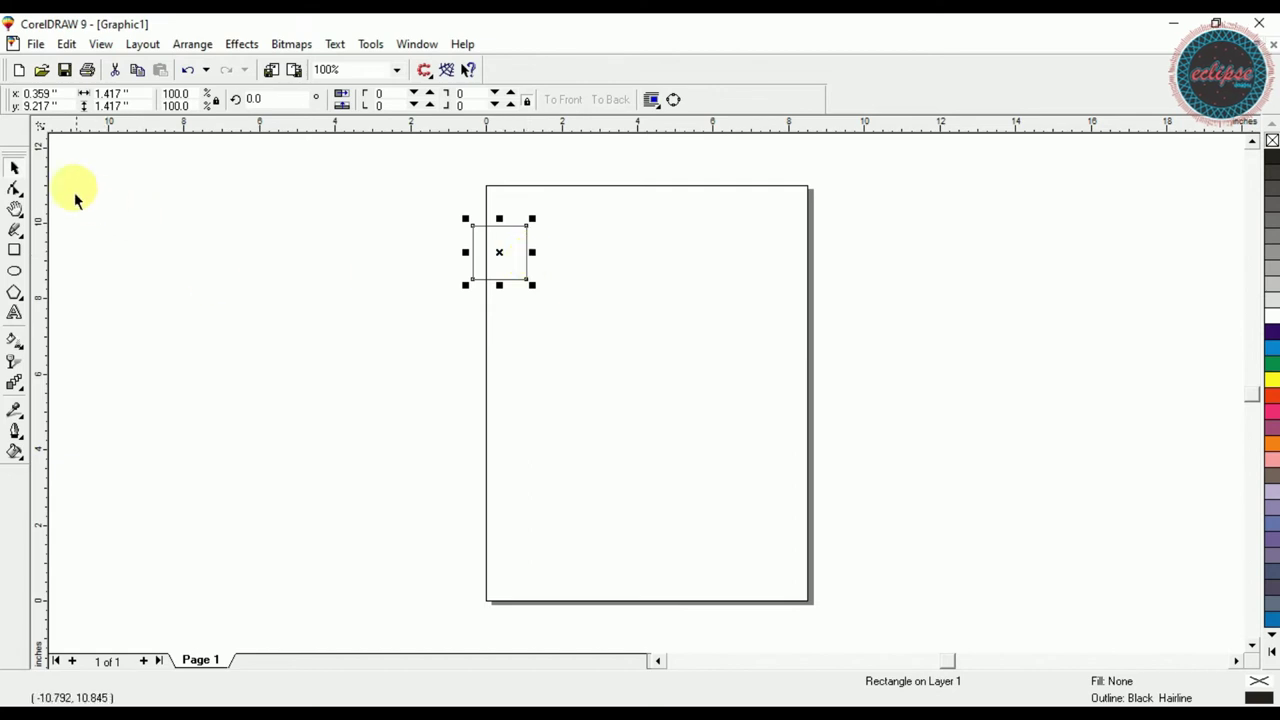
left_click(14, 167)
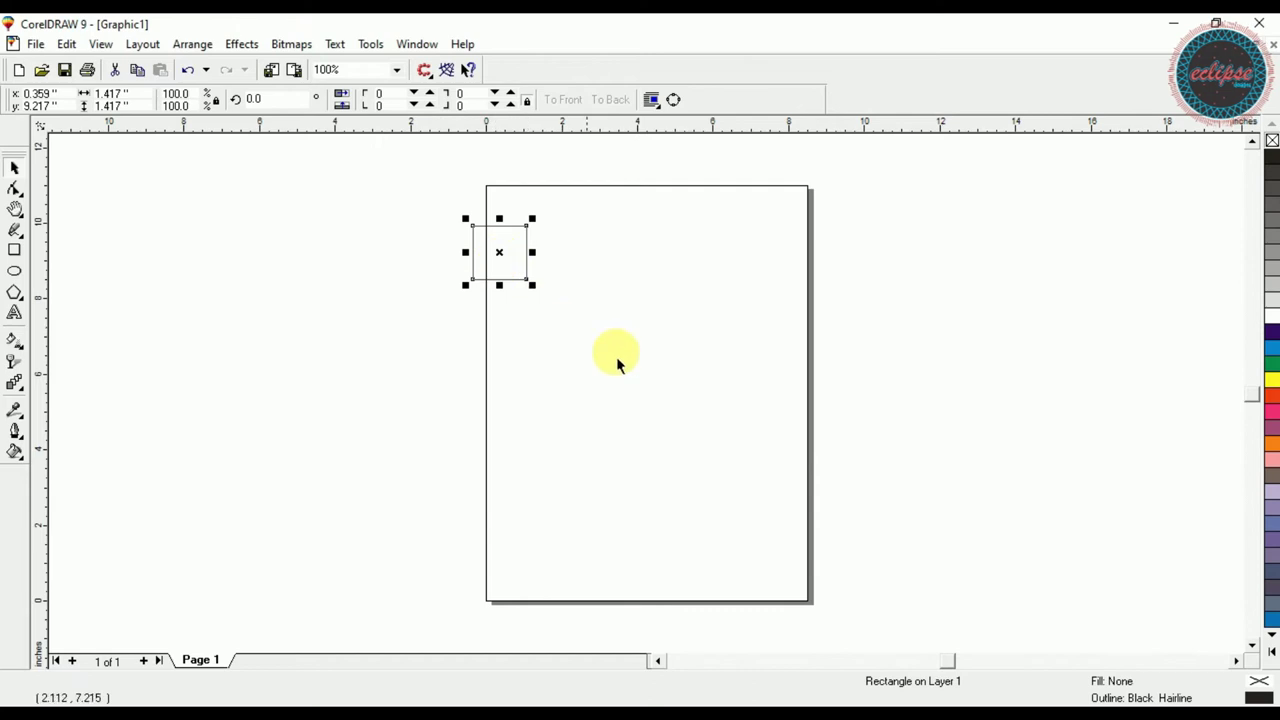
key("F6")
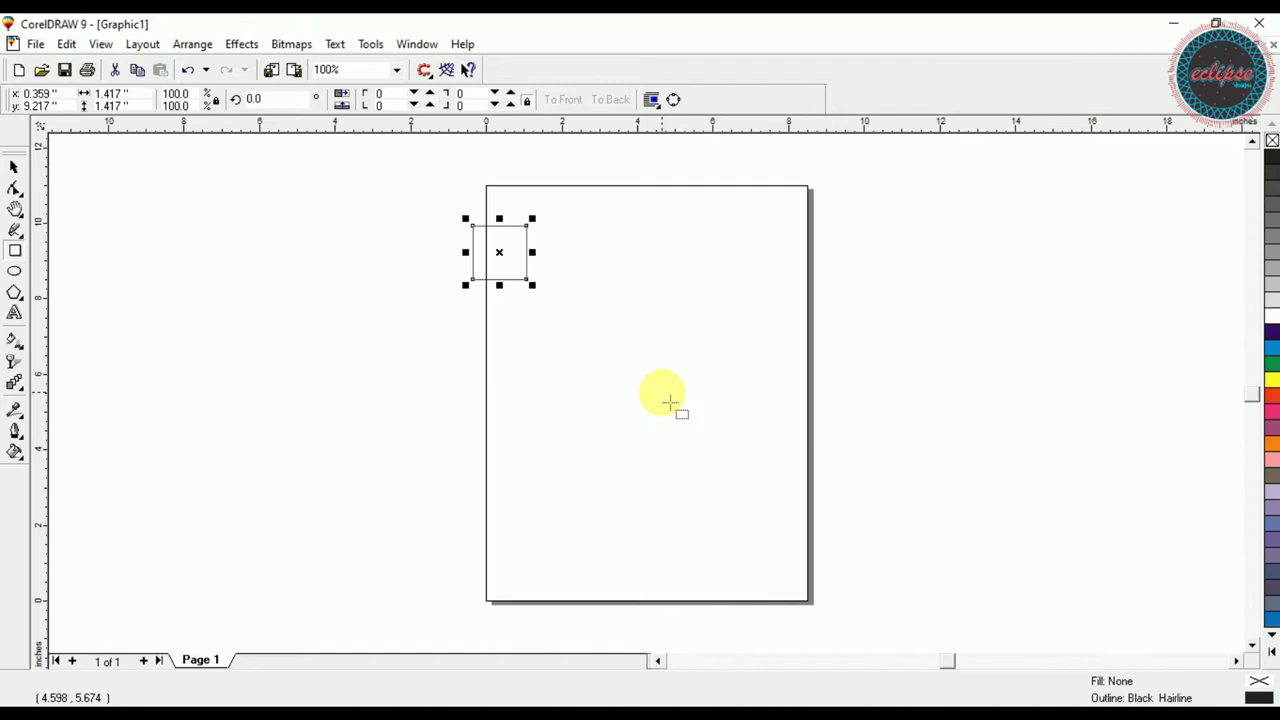
left_click_drag(662, 393, 781, 497)
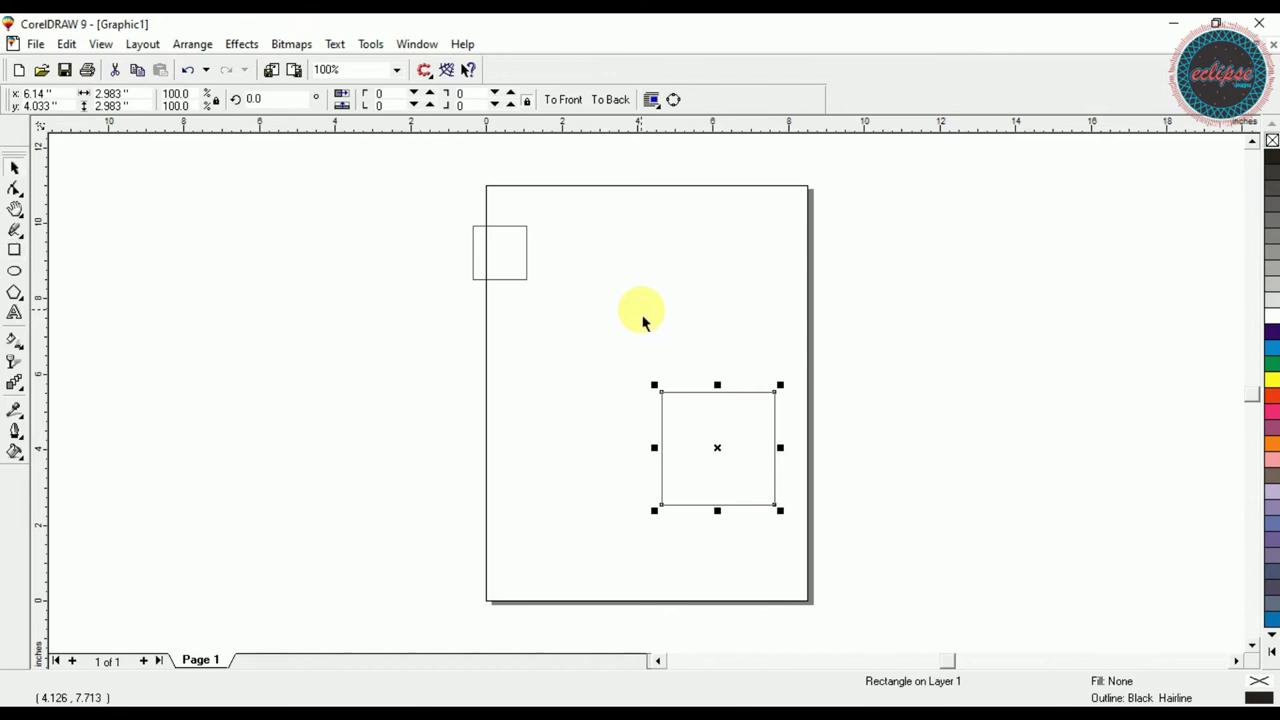
- Move the small square fully onto the page and blend it into the large square in 15 steps
left_click(524, 260)
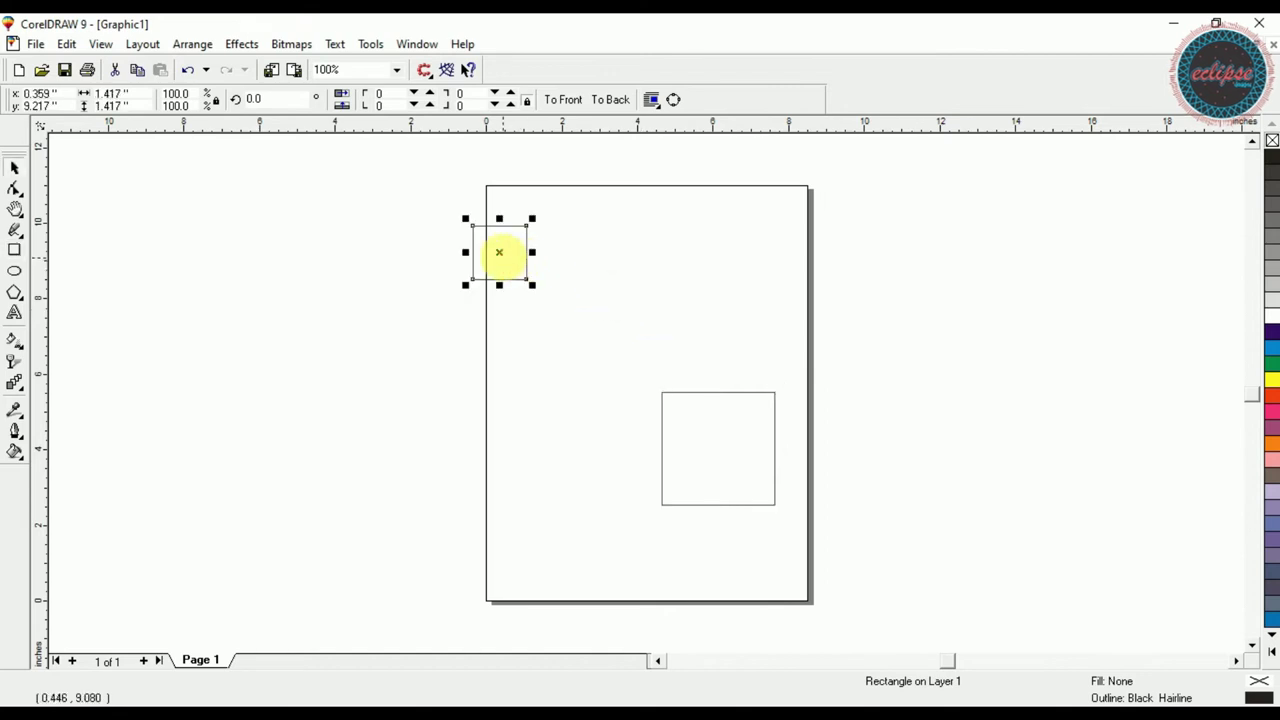
left_click_drag(508, 266, 563, 263)
left_click(563, 263)
left_click(563, 263)
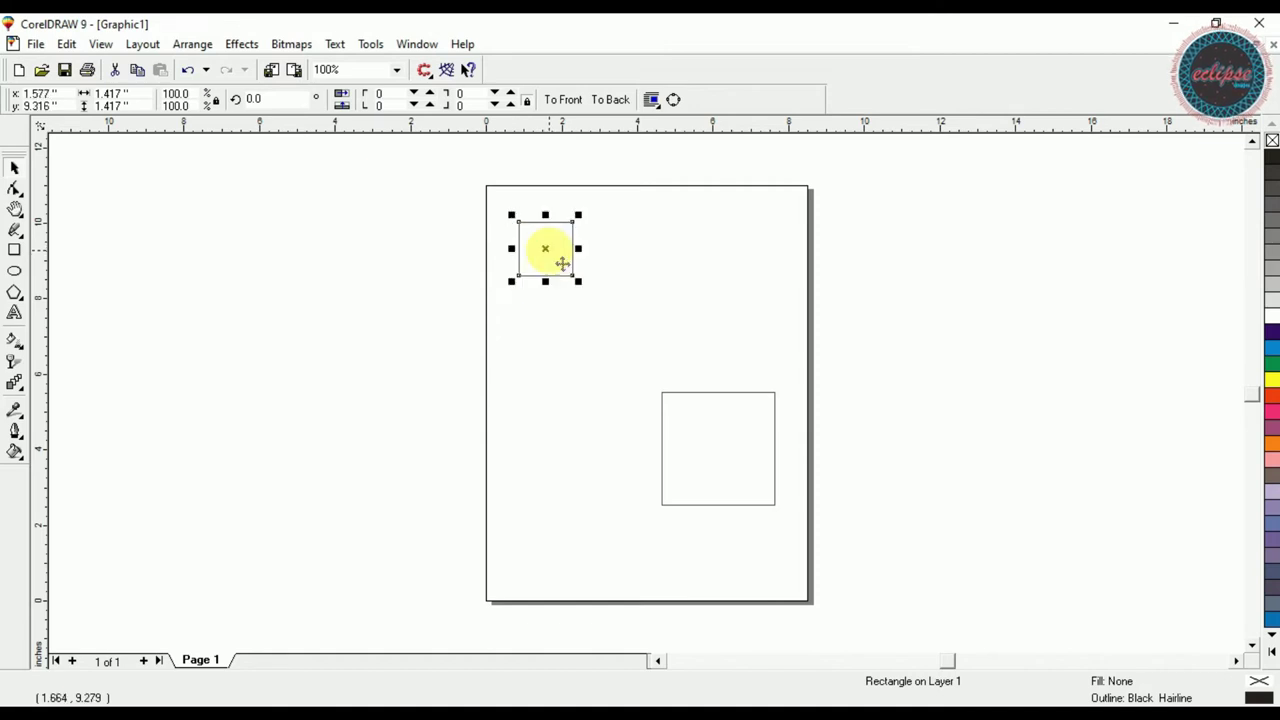
left_click(14, 383)
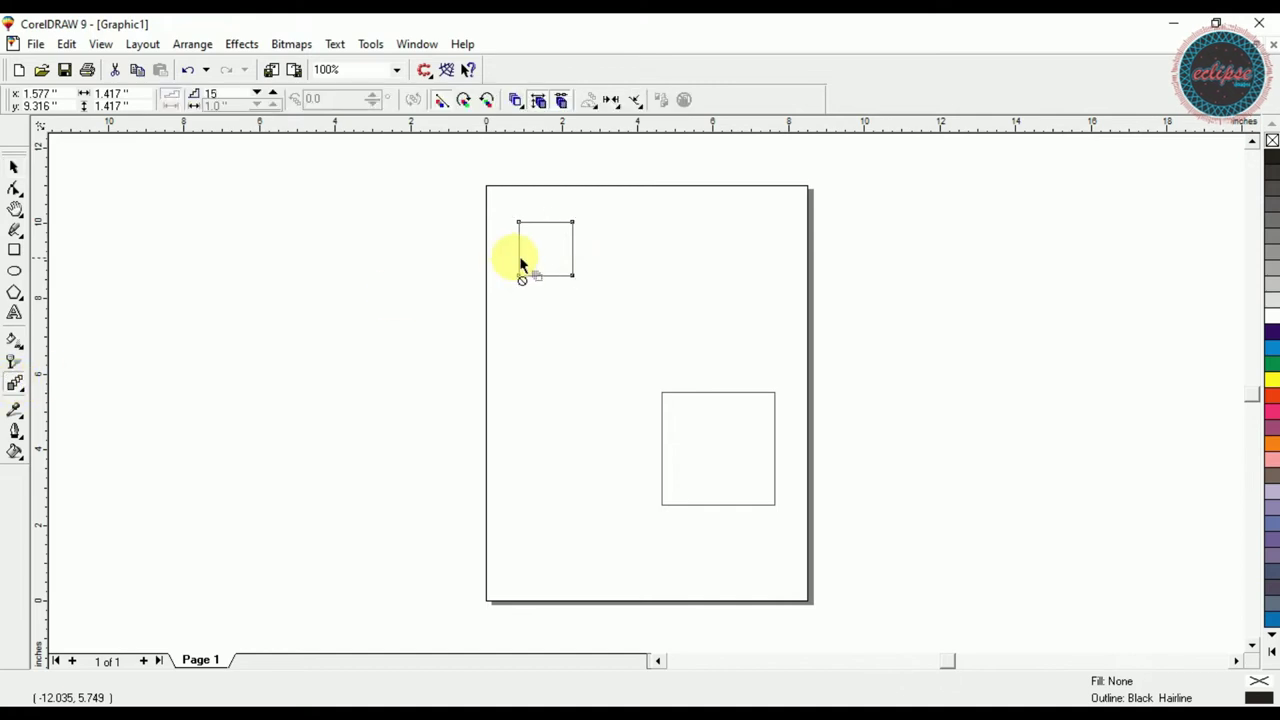
left_click_drag(545, 250, 697, 434)
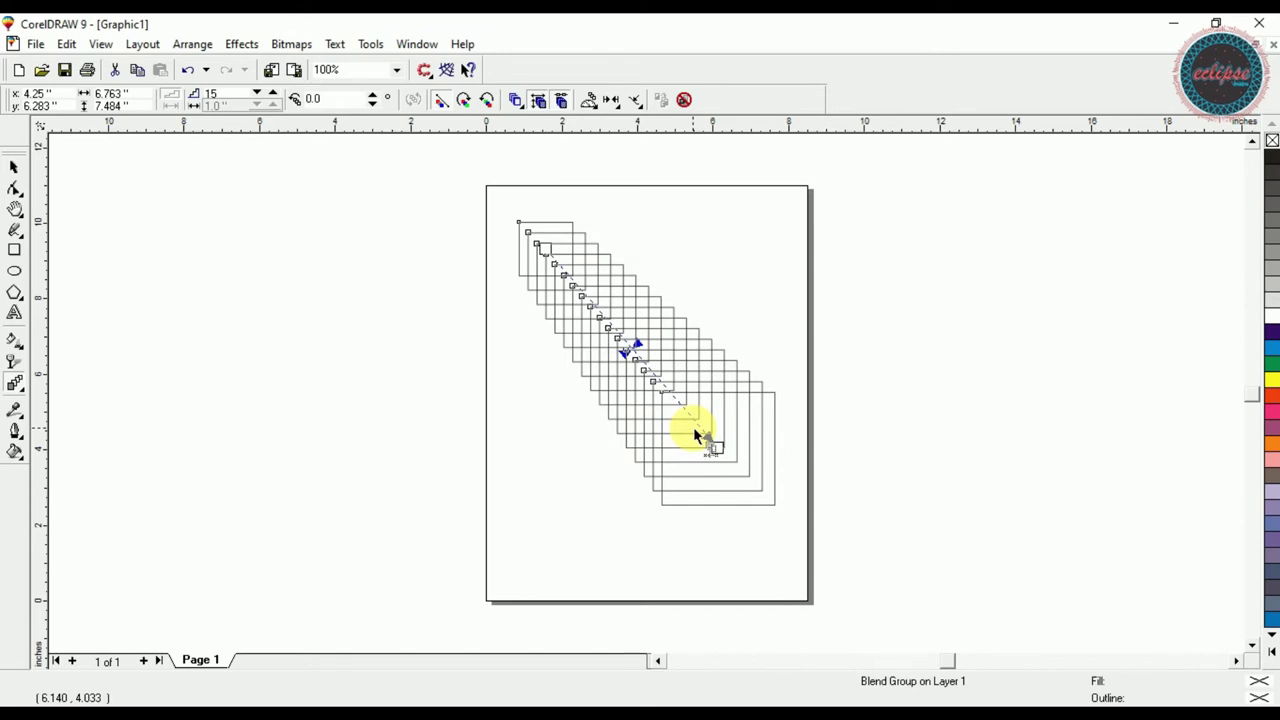
- Fill the blend's large end square with orange and its small end square with Deep Yellow
key("space")
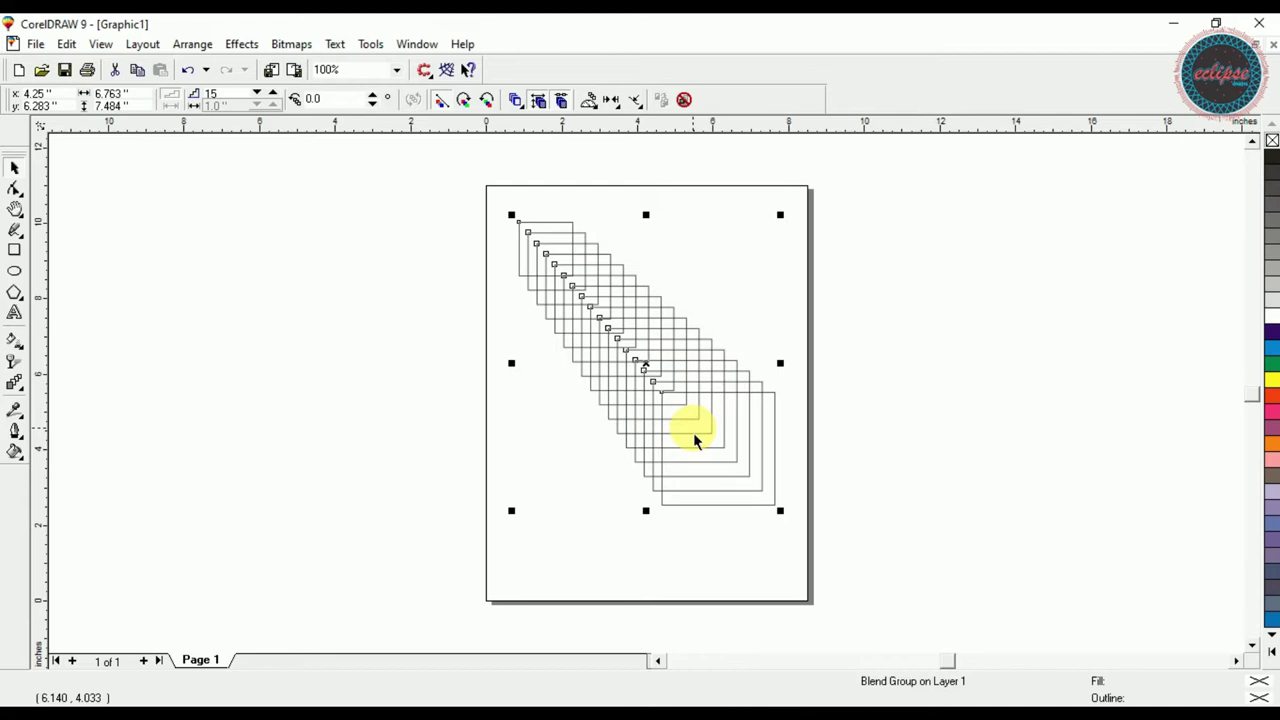
left_click(840, 436)
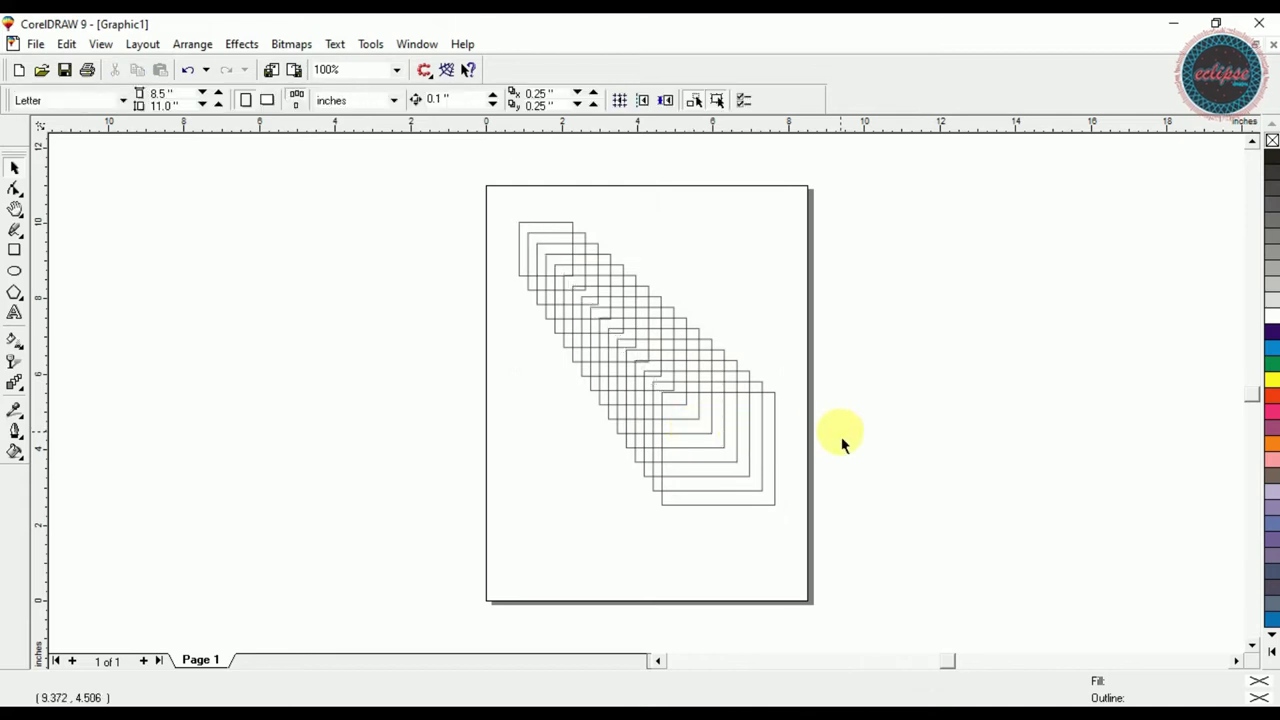
left_click(775, 443)
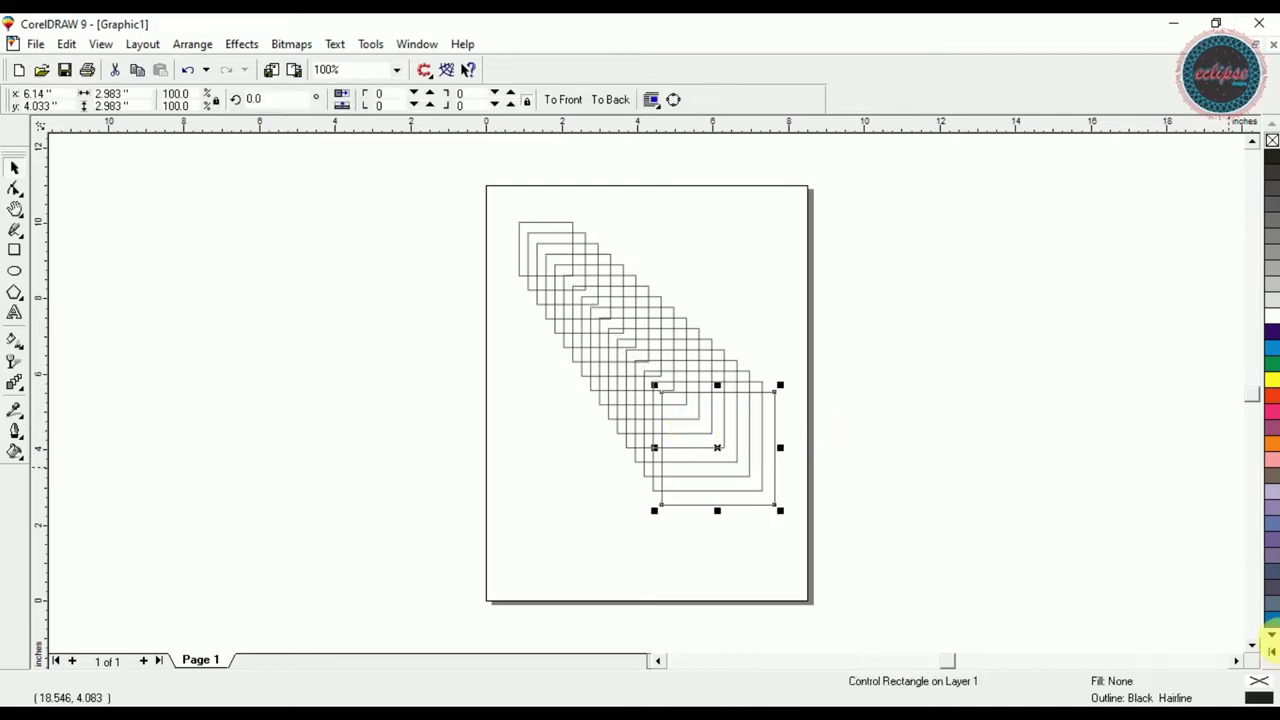
left_click(1268, 450)
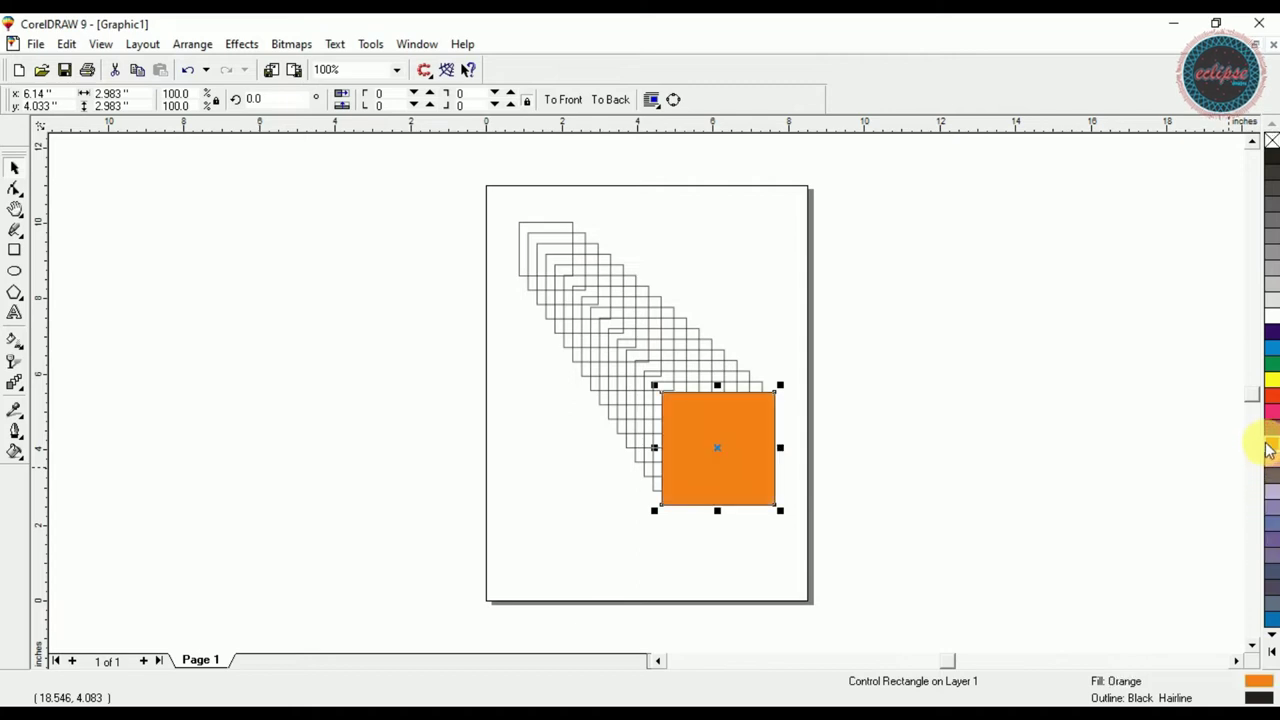
left_click(528, 235)
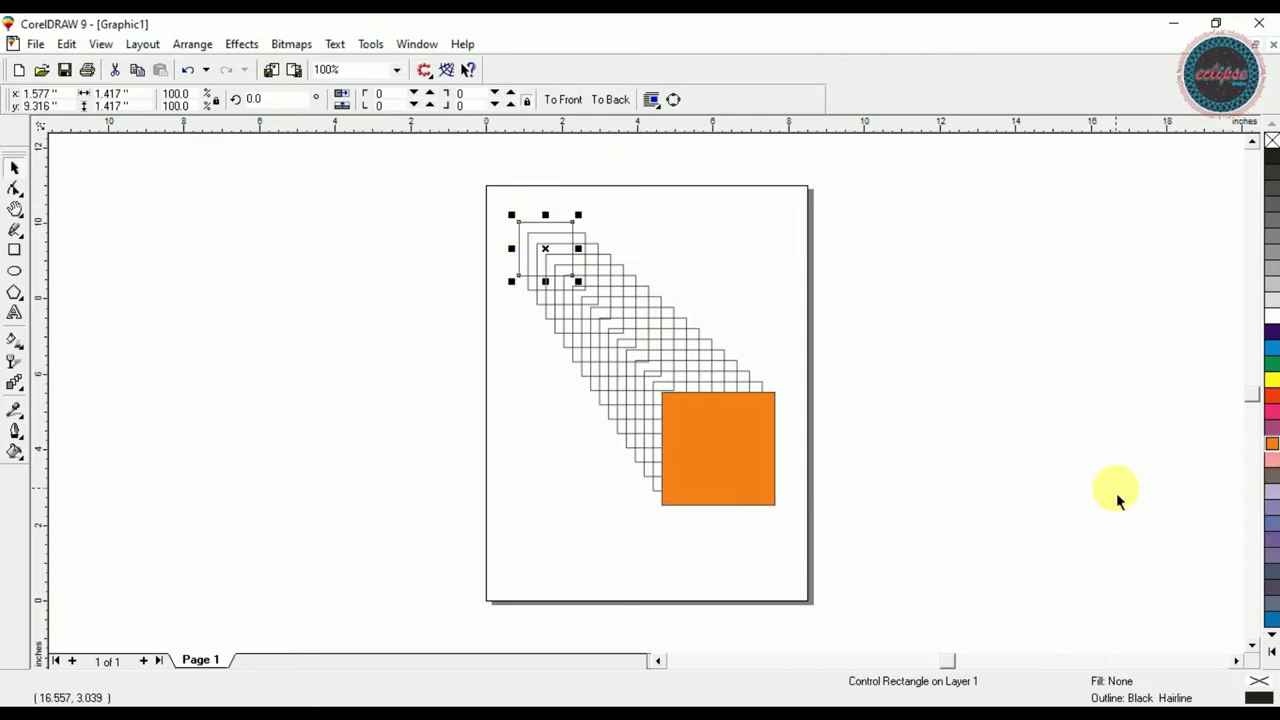
left_click(1273, 650)
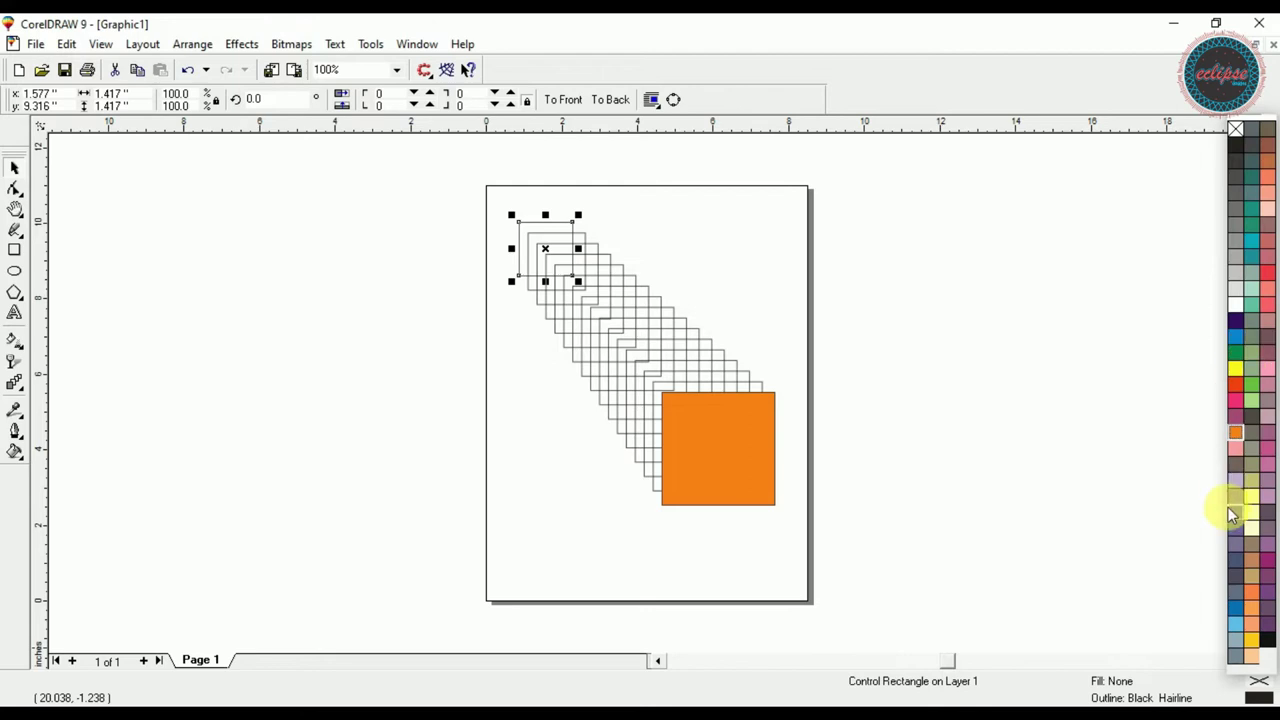
left_click(1251, 641)
left_click(1041, 472)
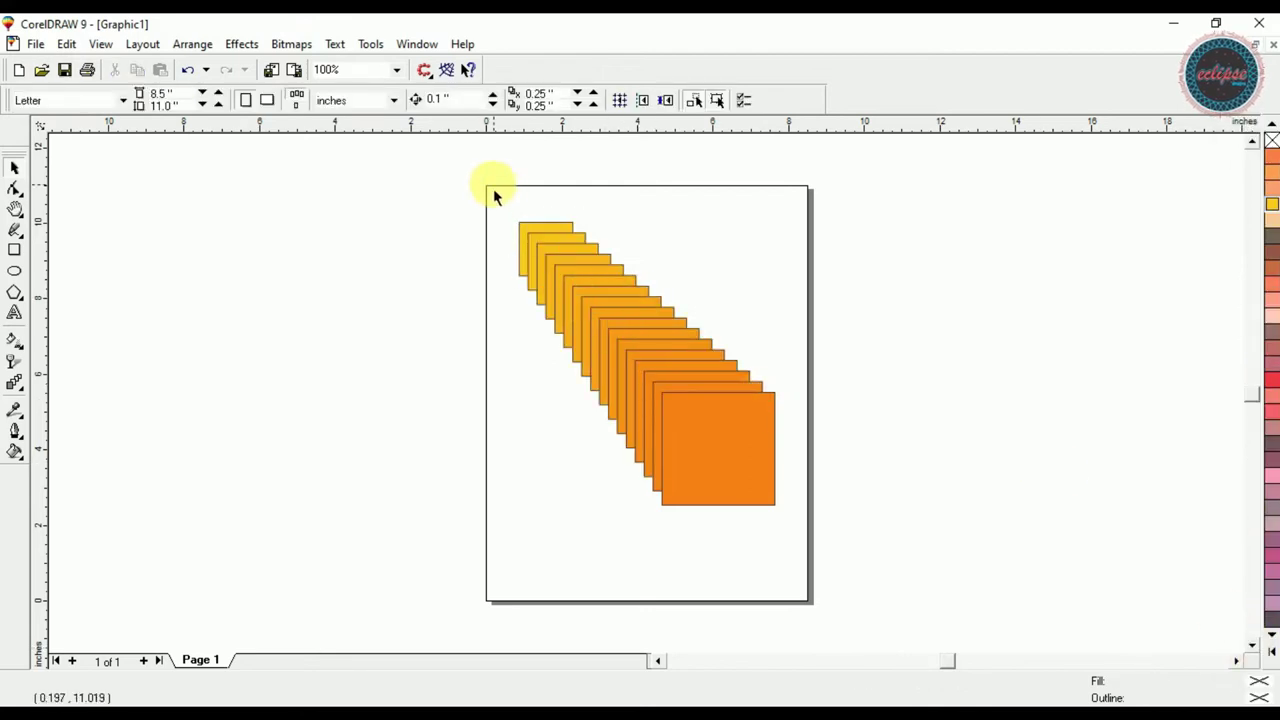
- Remove the outline from the entire yellow-to-orange square blend
left_click_drag(488, 190, 828, 550)
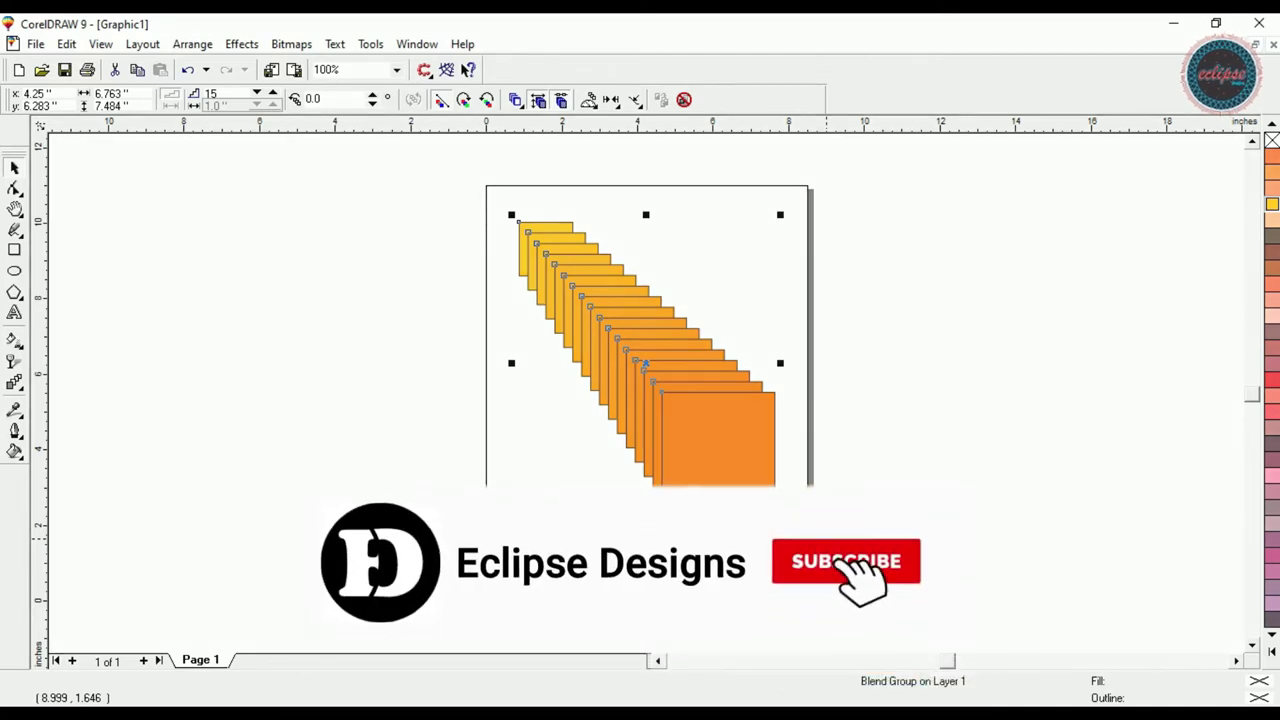
right_click(1272, 145)
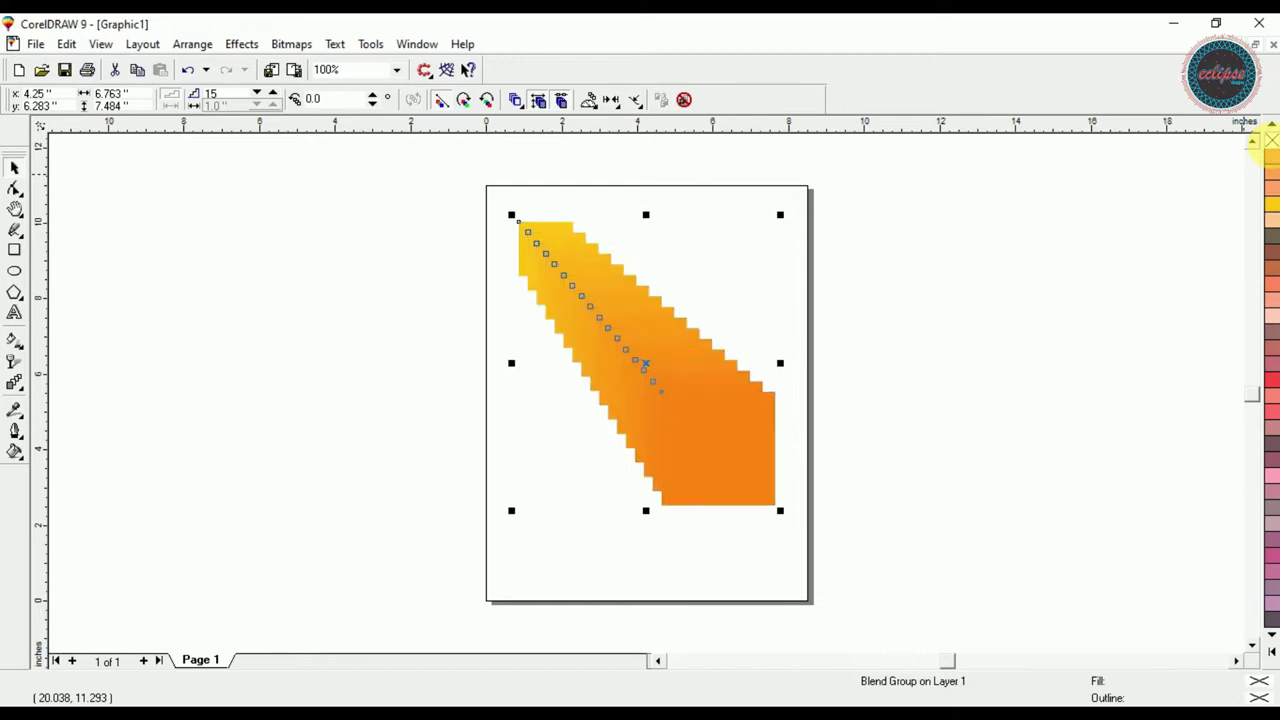
left_click(1073, 293)
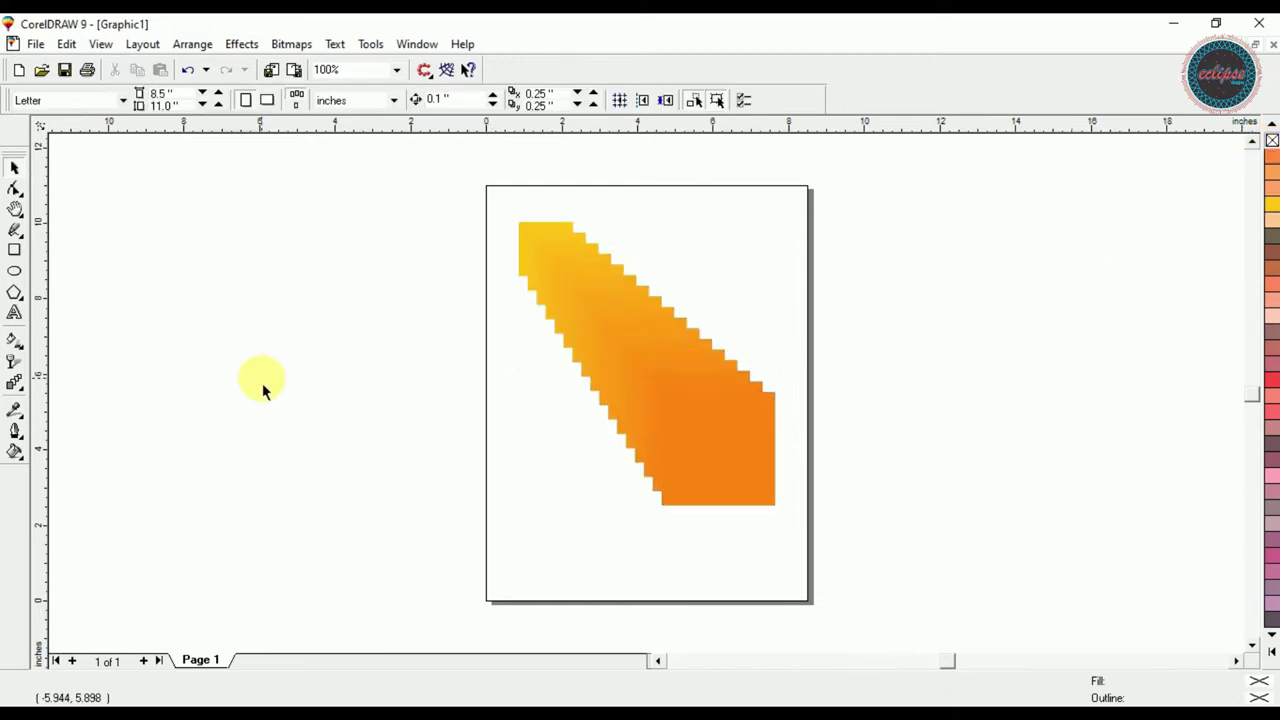
left_click(524, 230)
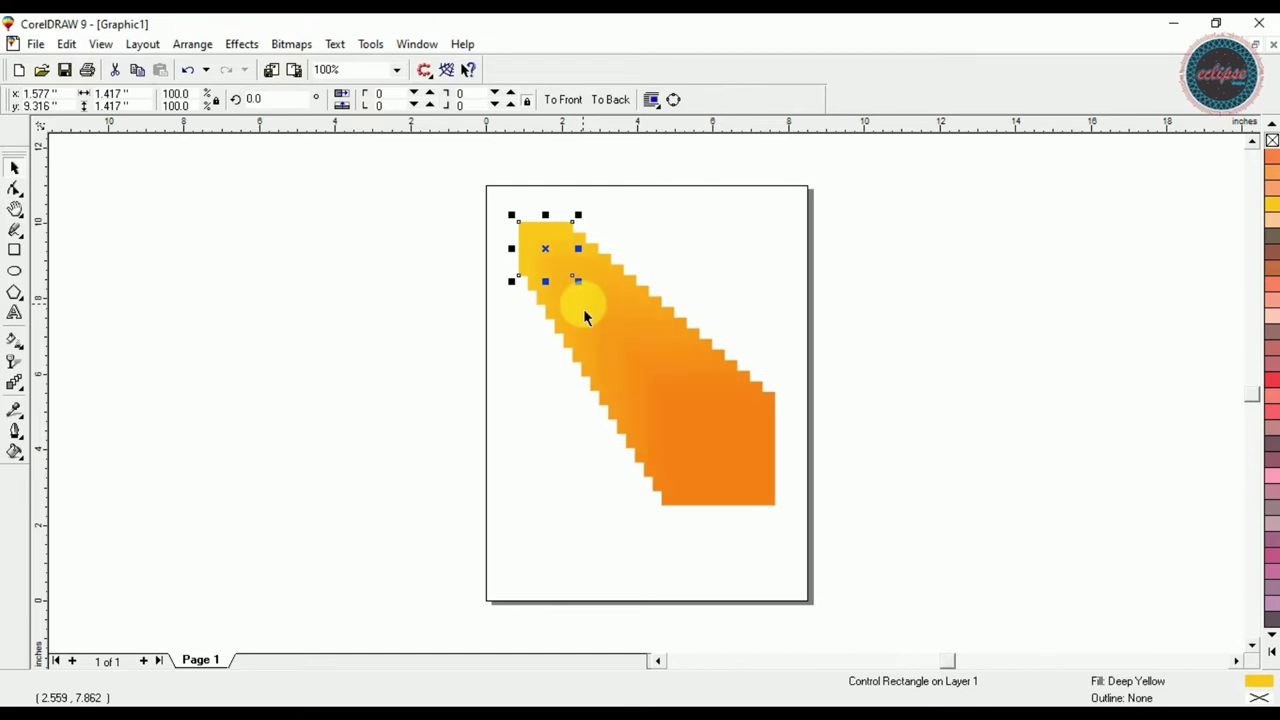
left_click(455, 289)
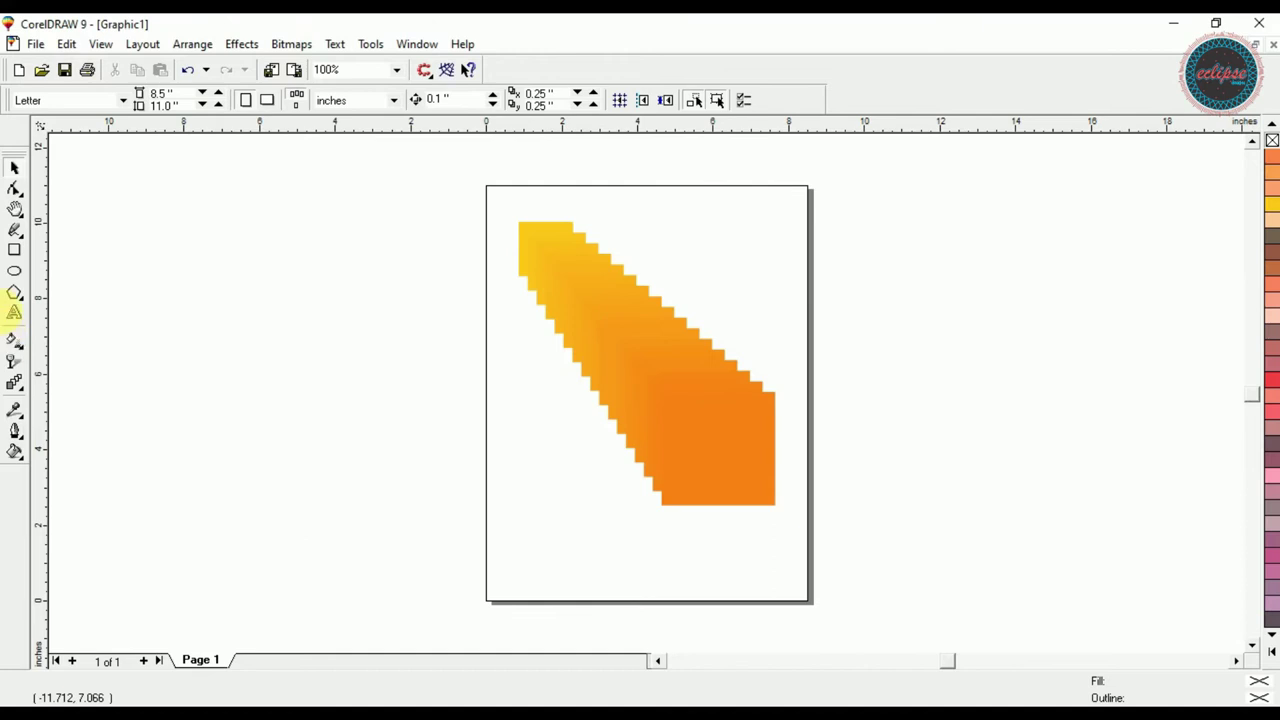
- Draw a square of about 1.87 inches and, below it near the page's left edge, a circle of about 3.8 inches
left_click(14, 250)
left_click_drag(160, 202, 230, 271)
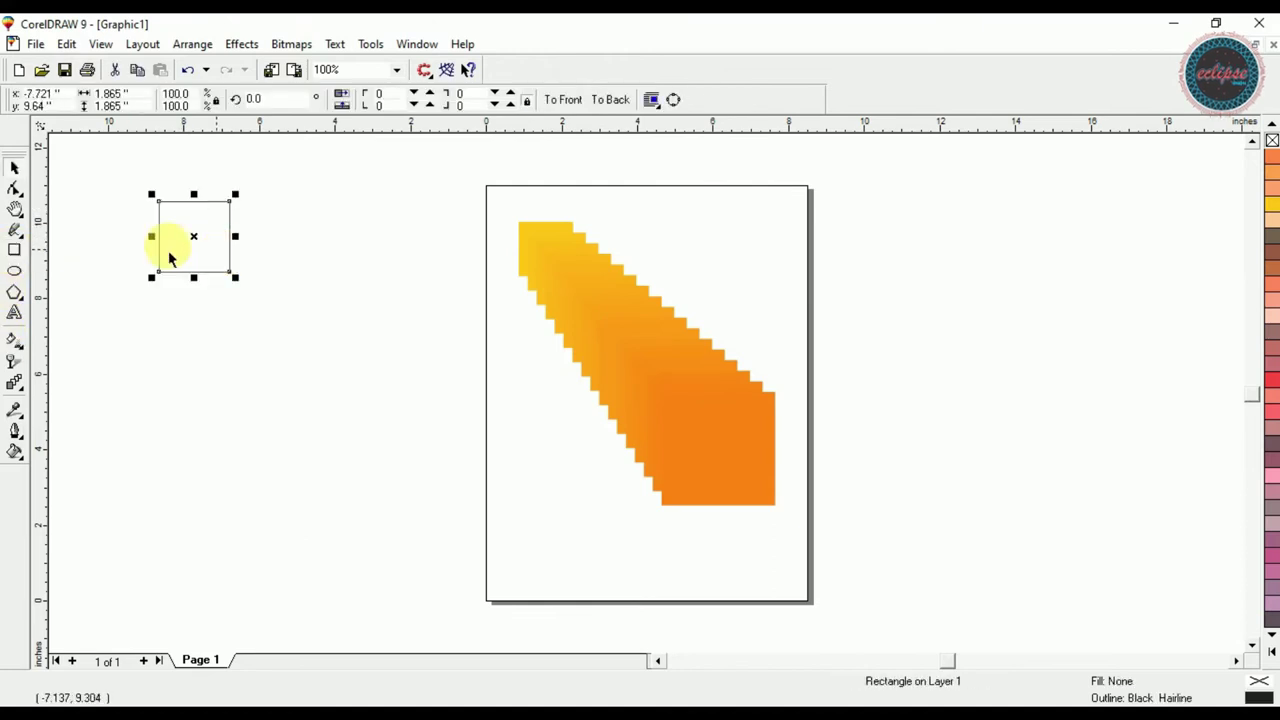
left_click(14, 271)
left_click_drag(329, 434, 480, 548)
key("space")
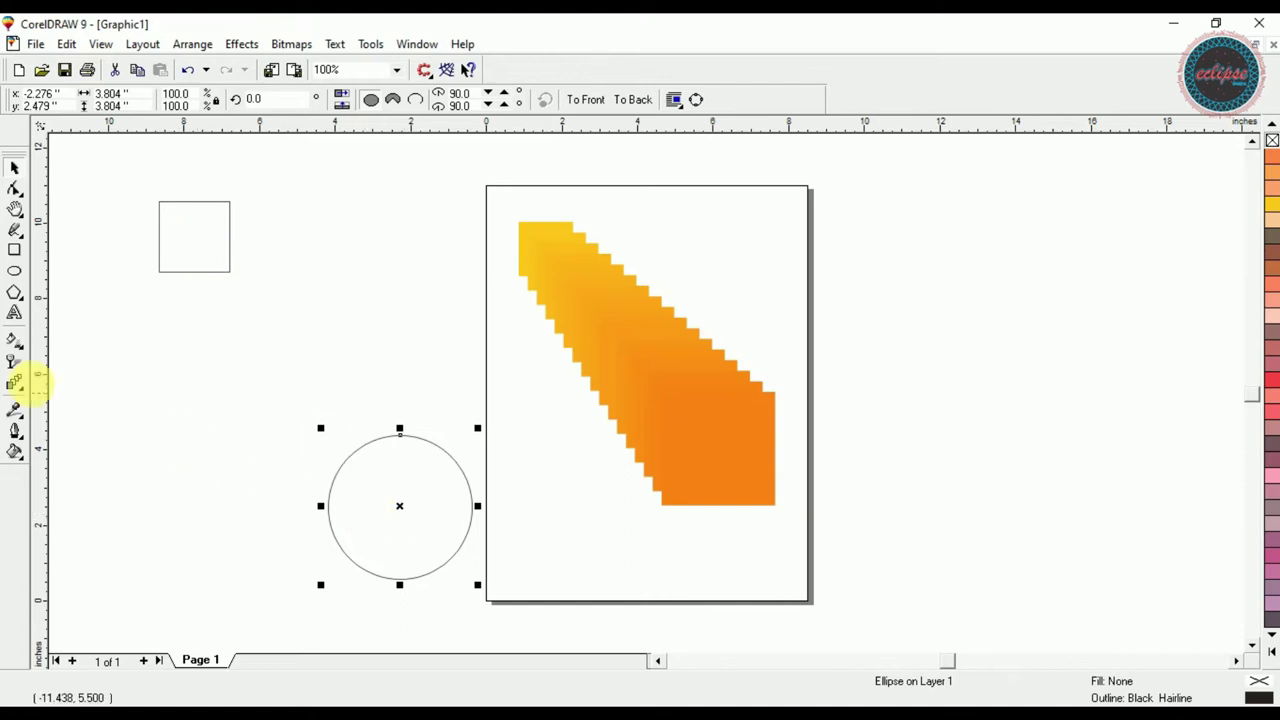
- Blend the circle into the new square in 15 steps
left_click(13, 386)
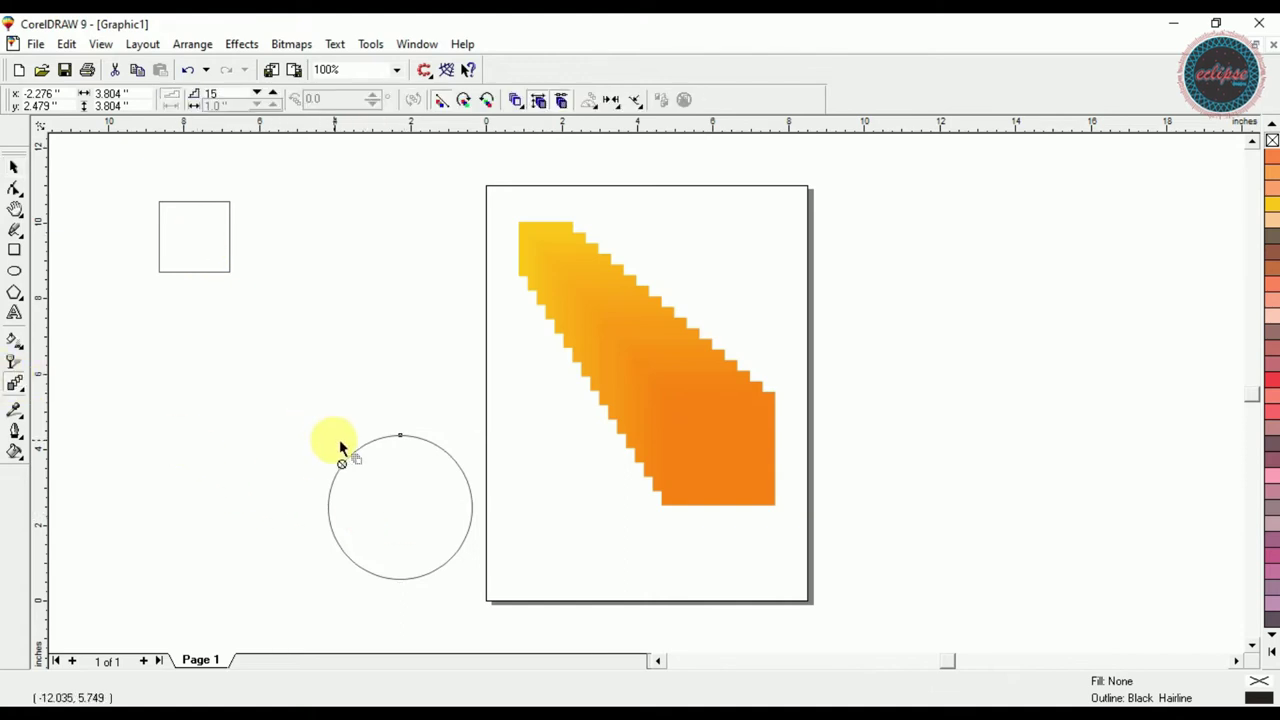
key("space")
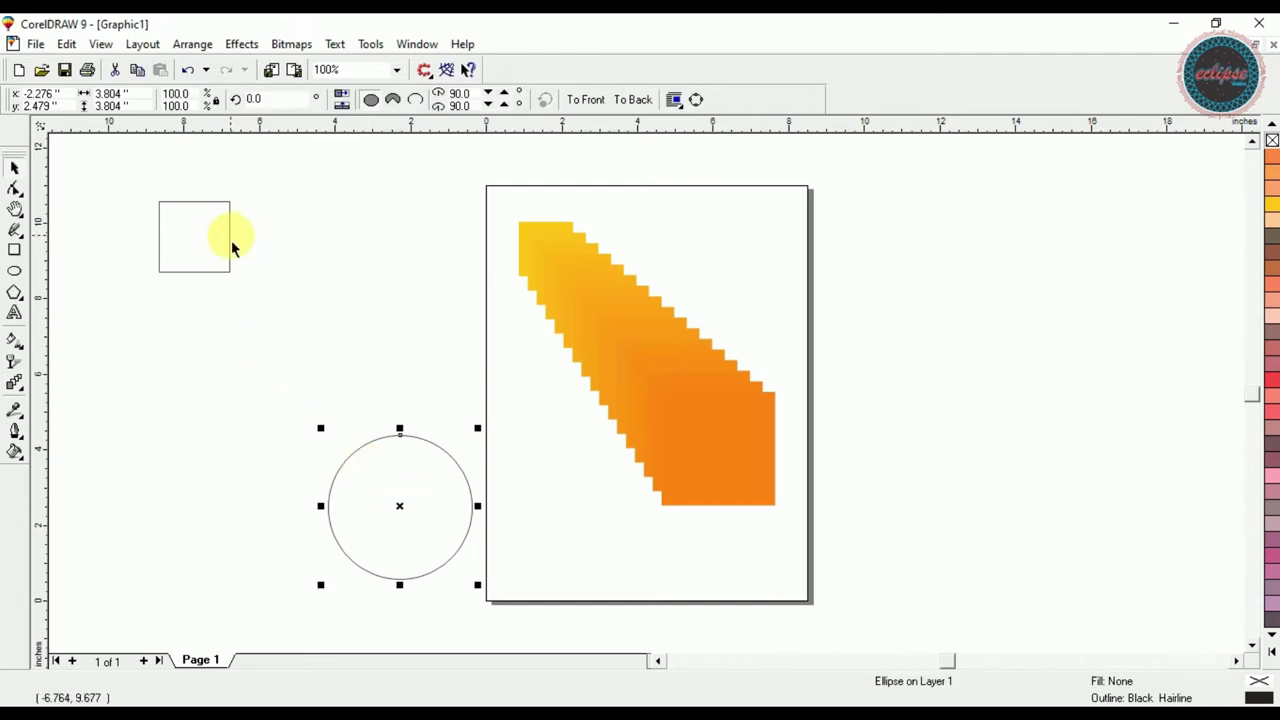
left_click(15, 383)
left_click_drag(400, 505, 190, 240)
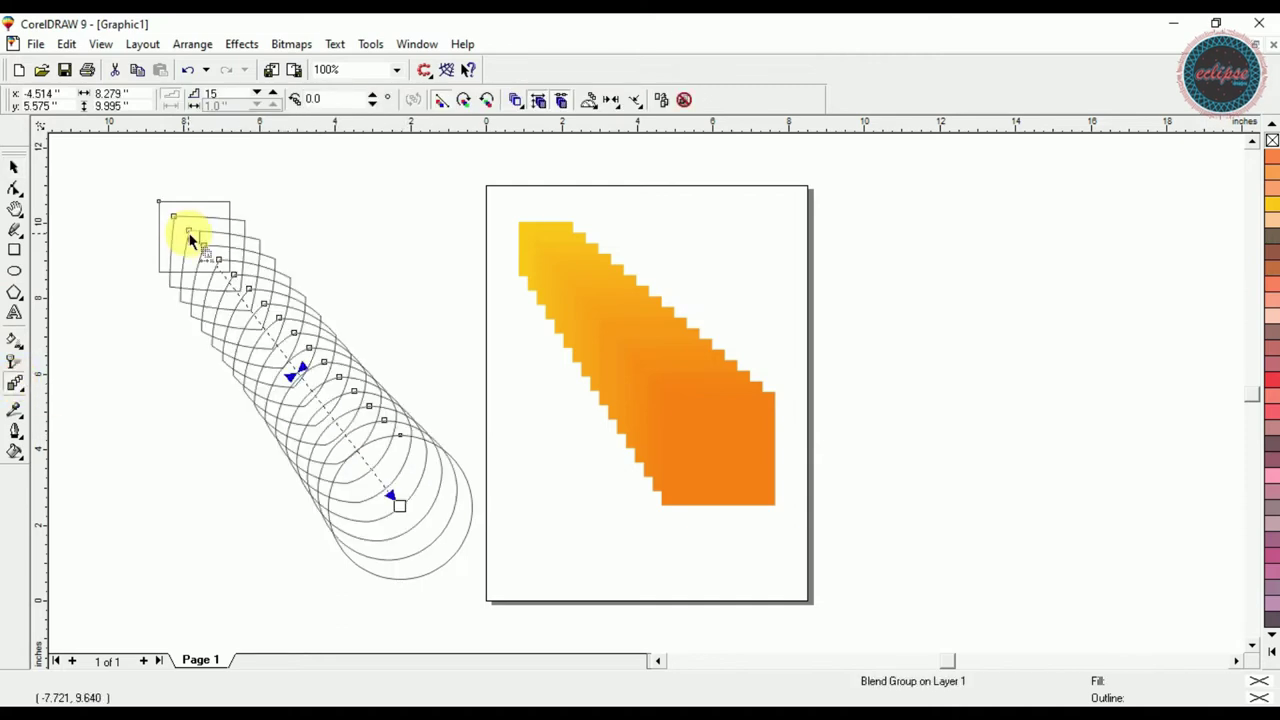
- Fill the blend's end circle with orange and its end square with red
left_click(15, 167)
left_click(467, 482)
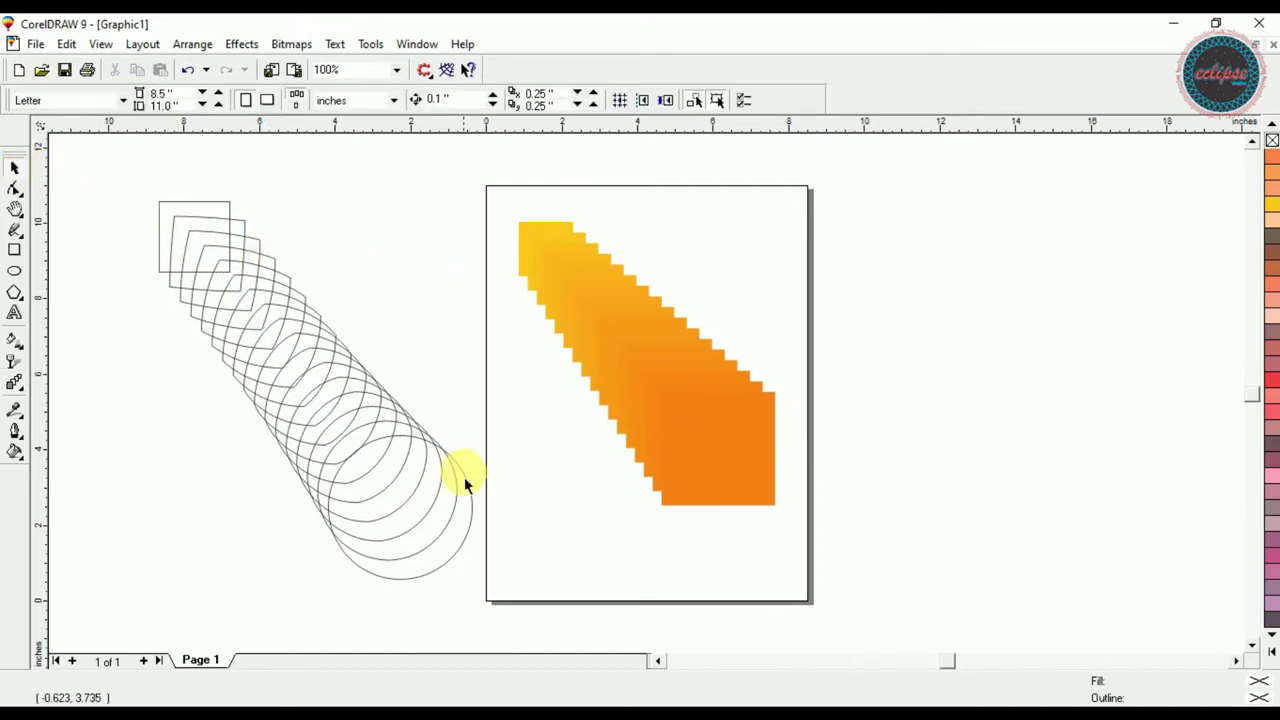
left_click(1272, 651)
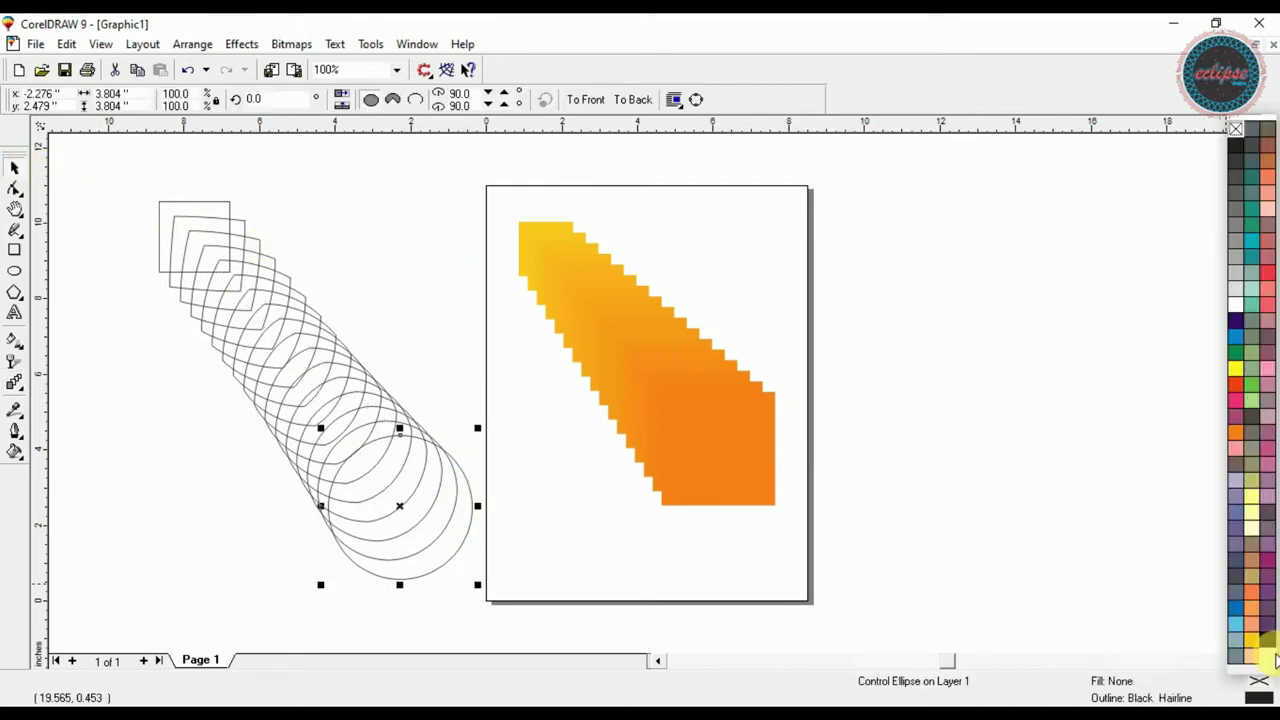
left_click(1236, 432)
left_click(214, 205)
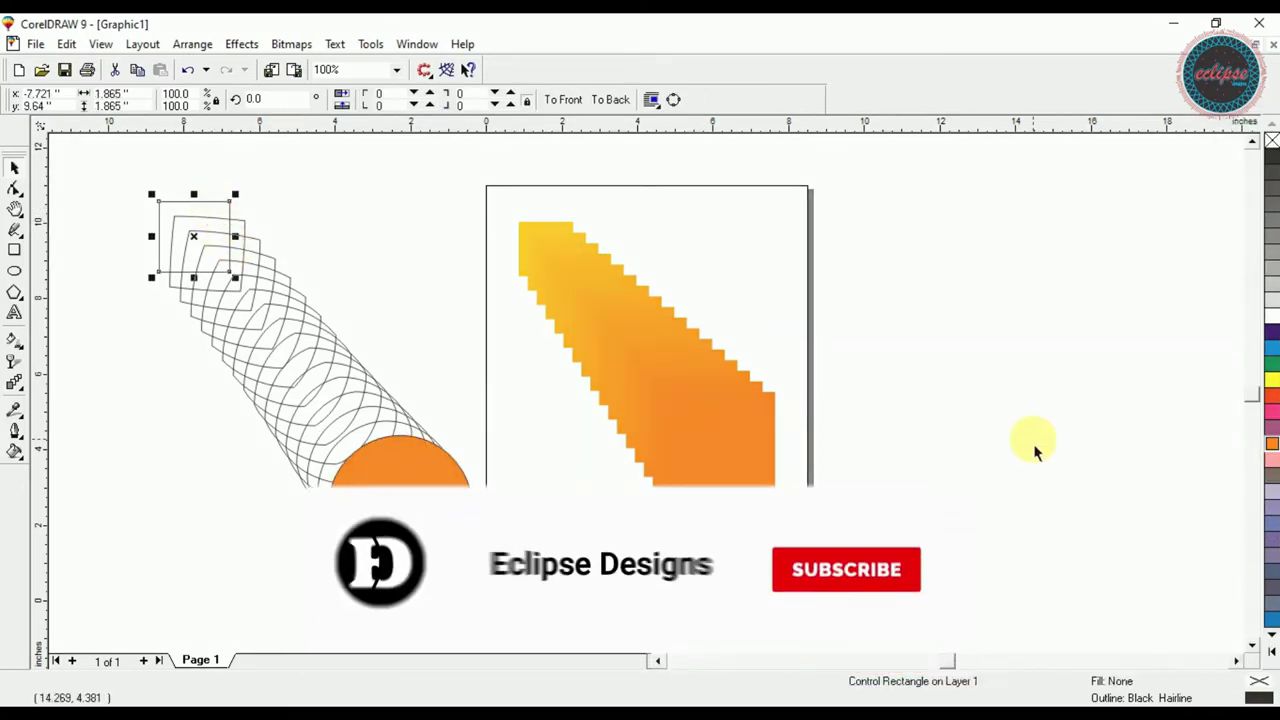
left_click(1268, 398)
left_click(1003, 405)
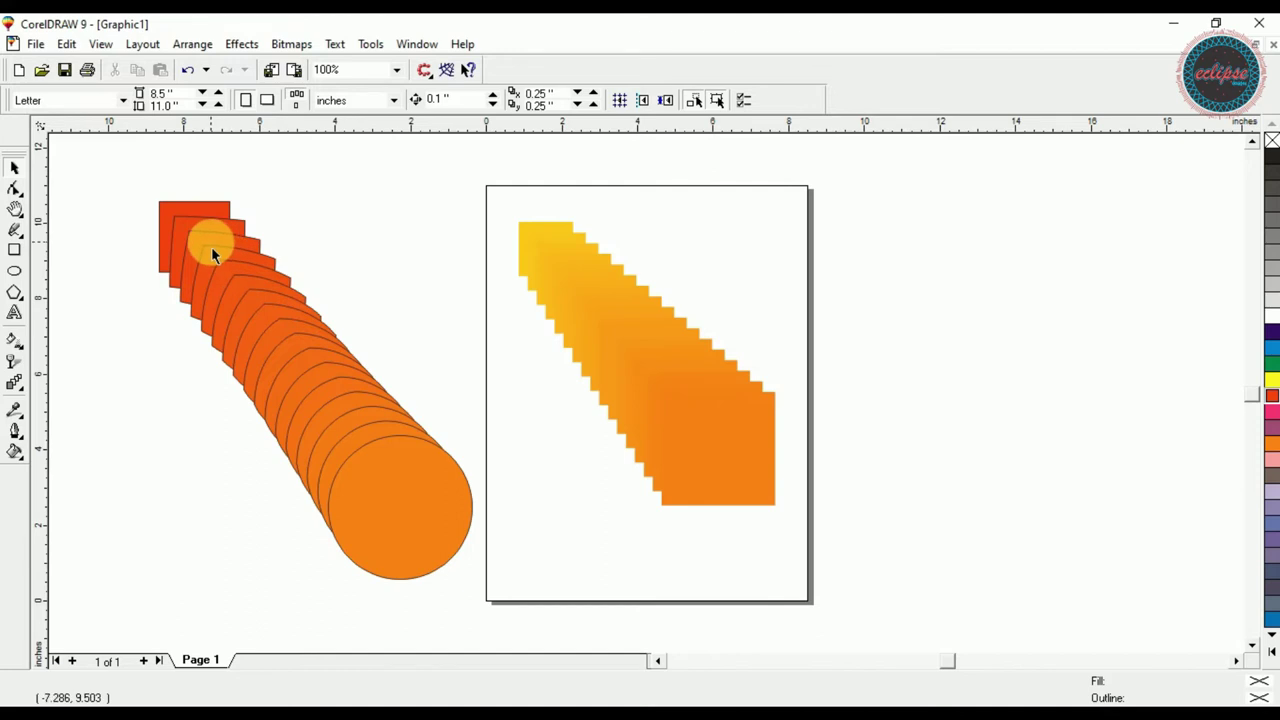
- Remove the outline from the whole square-to-circle blend and undo the removal
left_click(164, 212)
left_click_drag(135, 187, 505, 597)
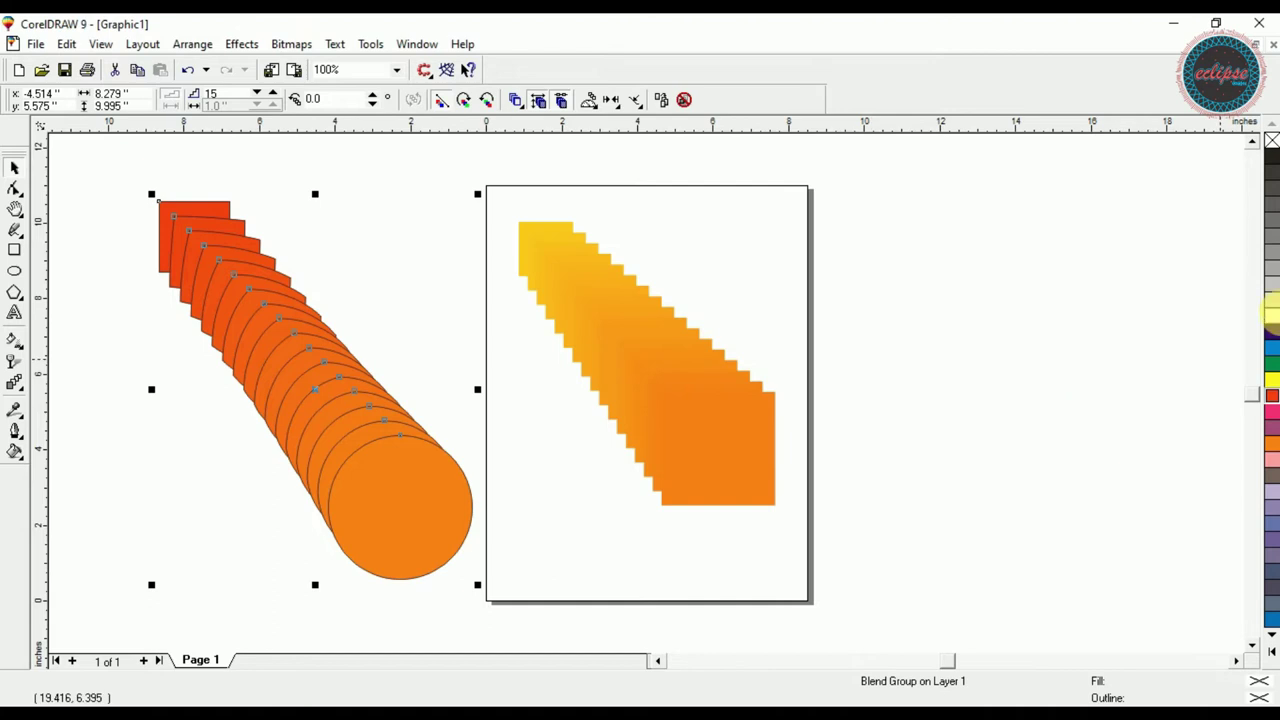
right_click(1268, 148)
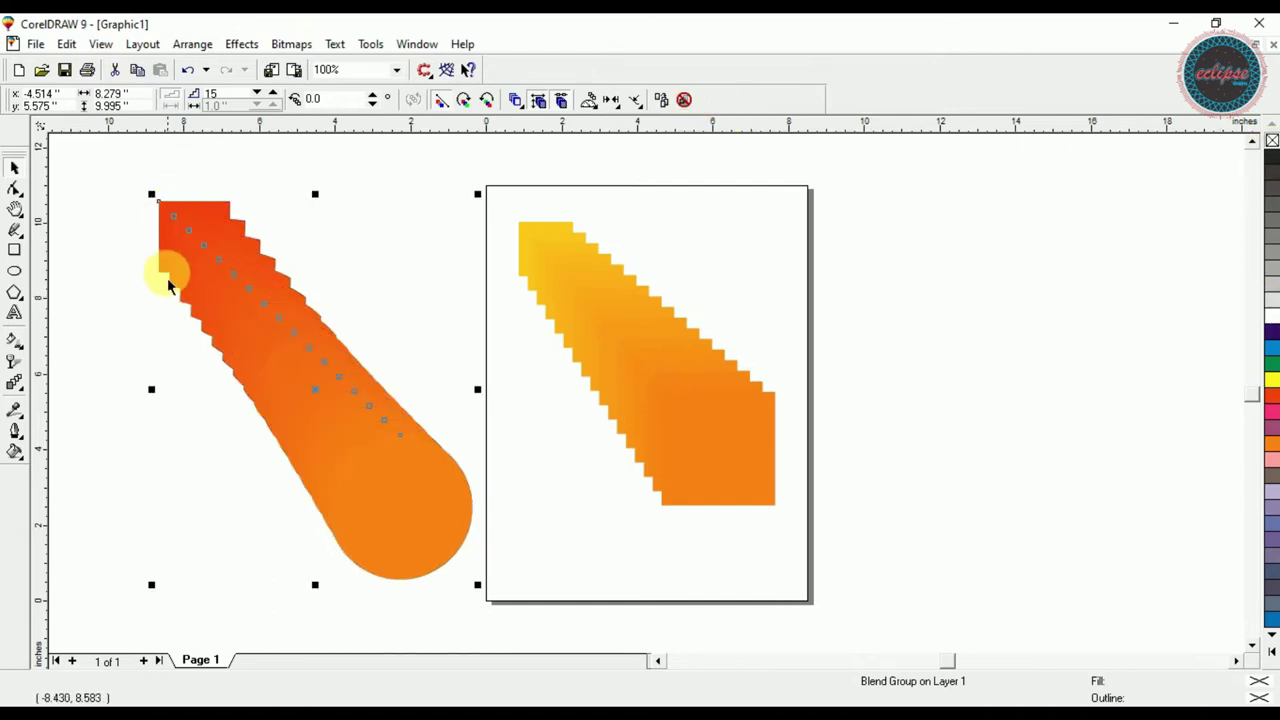
key("ctrl+z")
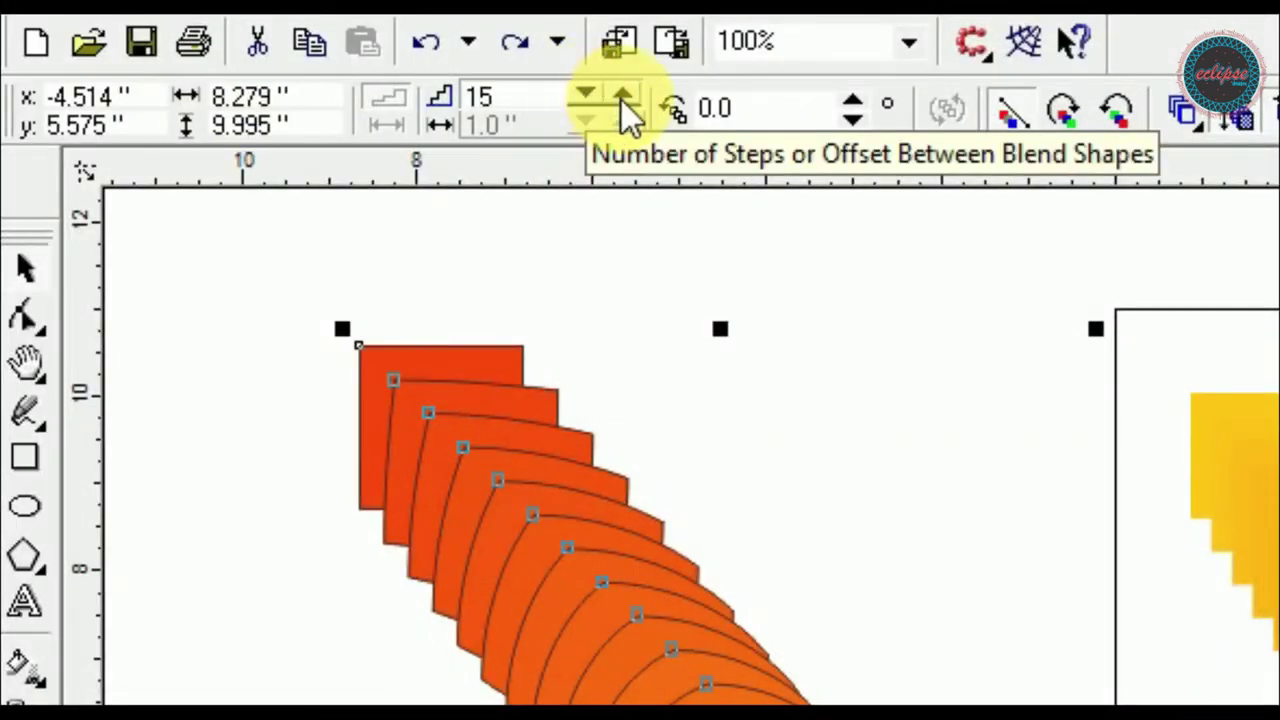
- Set the square-to-circle blend to 9 steps and remove its outline
left_click(587, 94)
left_click(587, 94)
left_click(587, 94)
left_click(587, 94)
left_click(587, 94)
left_click(587, 94)
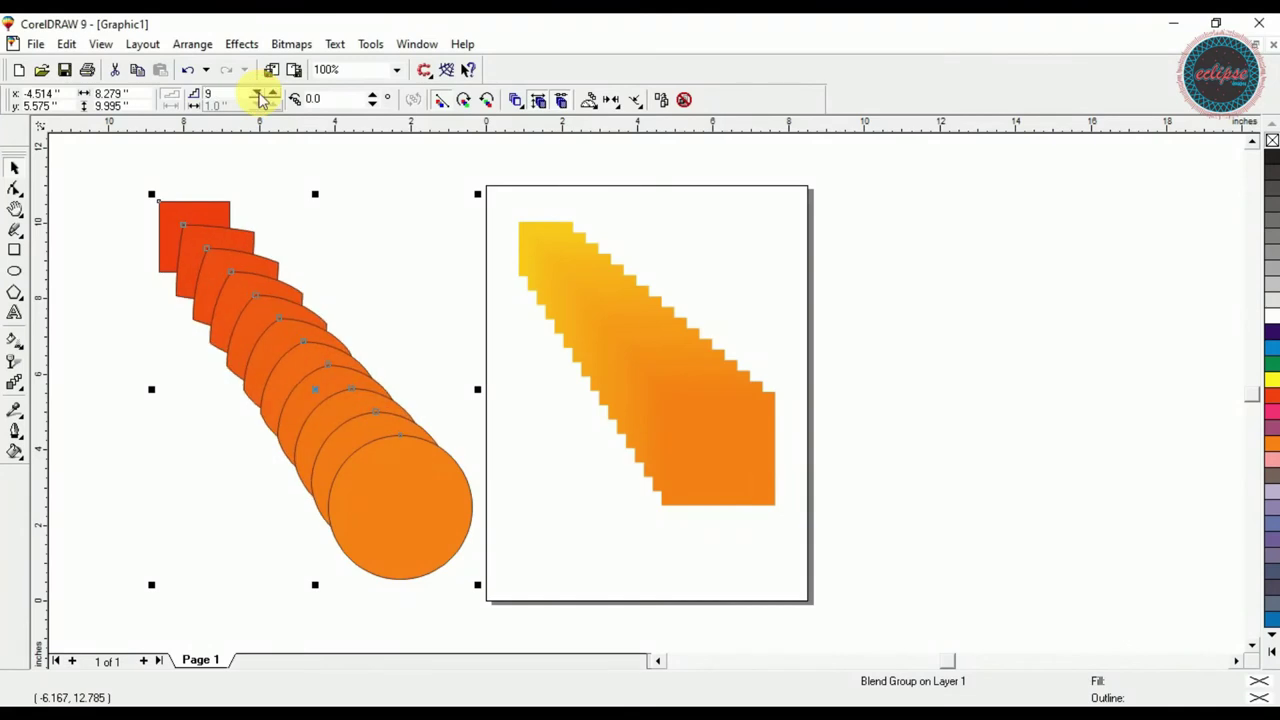
left_click(273, 94)
left_click(273, 94)
left_click(273, 94)
left_click(273, 94)
left_click(273, 94)
left_click(273, 94)
left_click(258, 94)
left_click(258, 94)
left_click(258, 94)
left_click(258, 94)
left_click(258, 94)
left_click(260, 95)
right_click(1272, 143)
left_click(1083, 194)
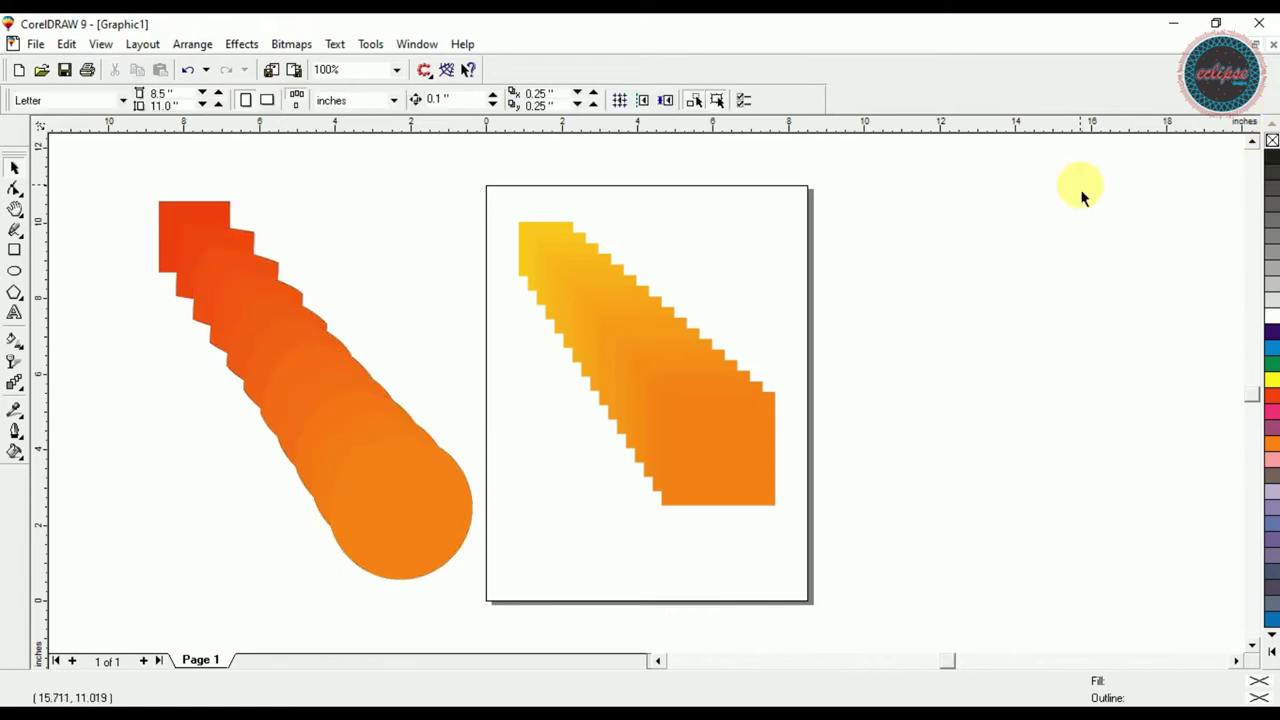
- Move the yellow-to-orange square blend off the page toward the square-to-circle blend
left_click(329, 338)
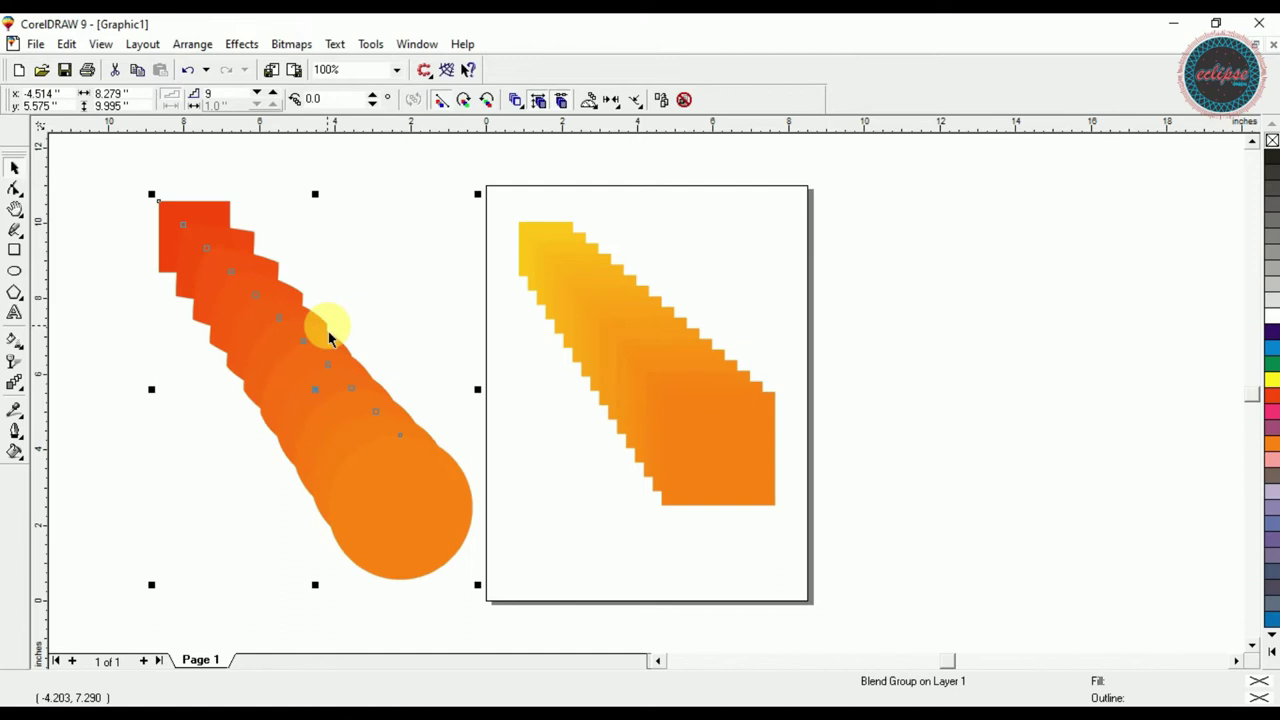
left_click(645, 358)
left_click_drag(645, 358, 389, 302)
- Draw a closed vertical line of two overlapping segments about 2.86 inches tall on the page and bow one segment to the right as a curve
left_click(623, 304)
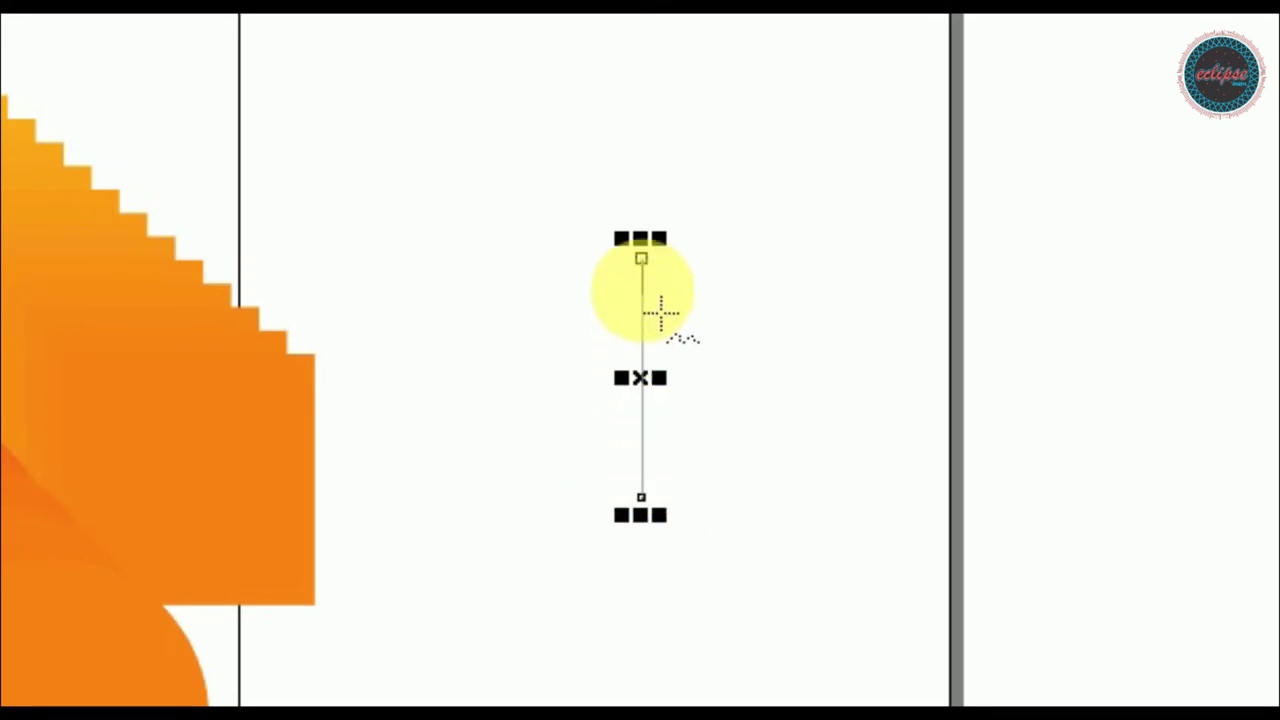
left_click(641, 259)
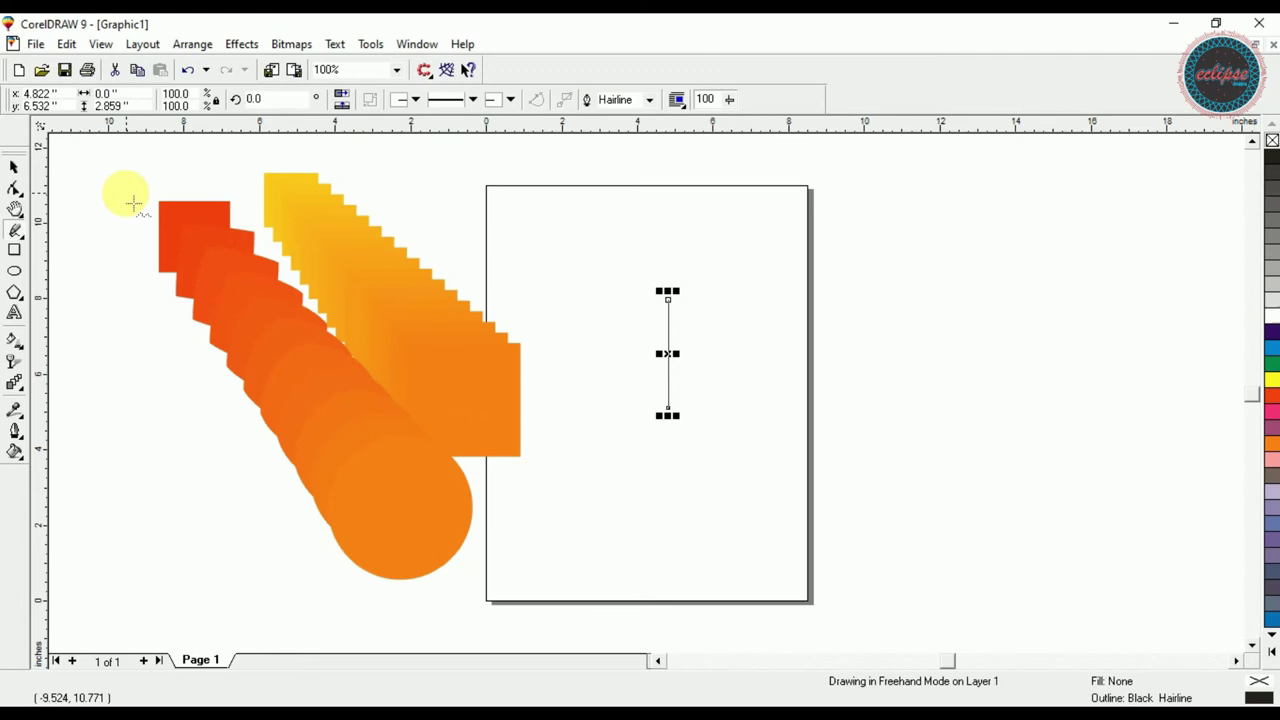
left_click(14, 191)
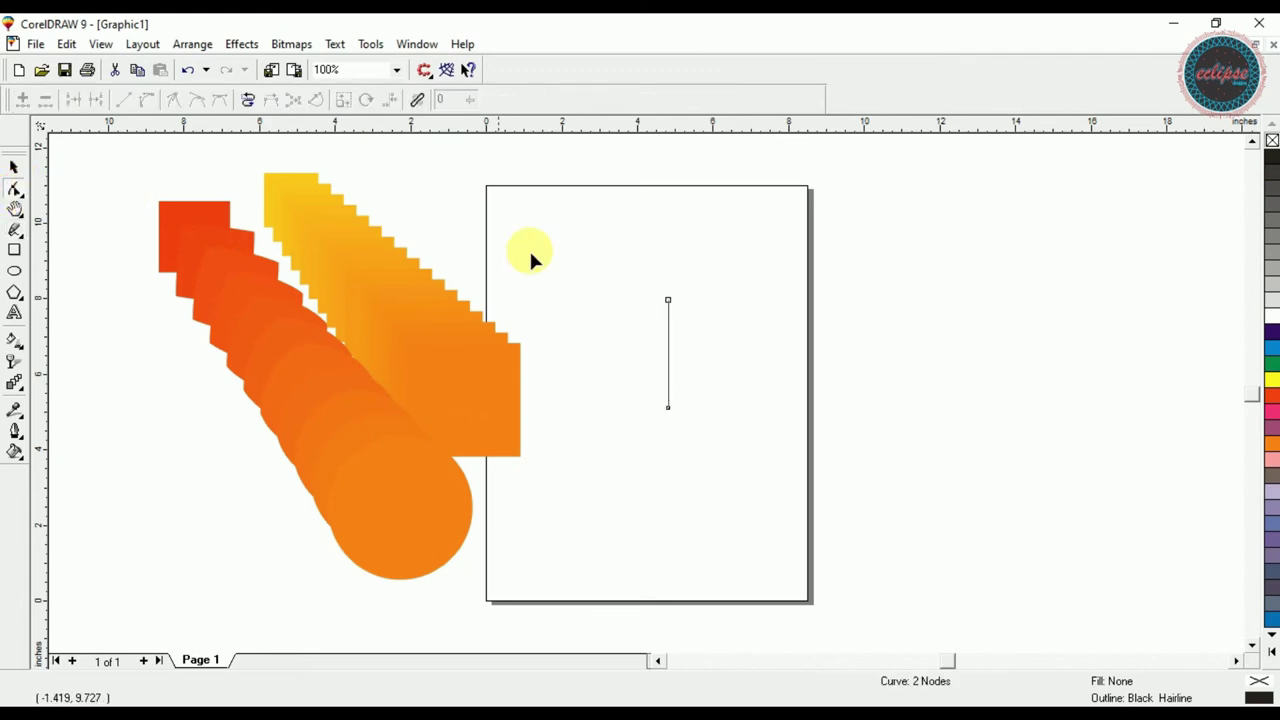
left_click(668, 347)
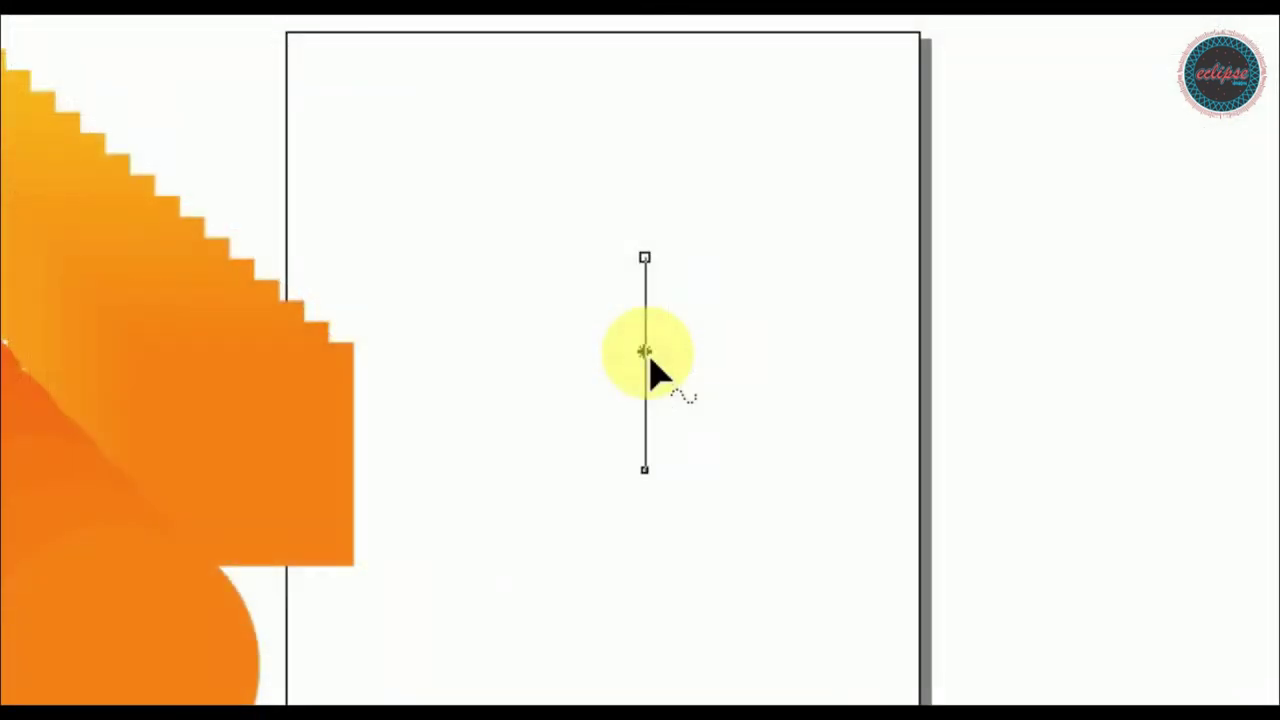
right_click(645, 352)
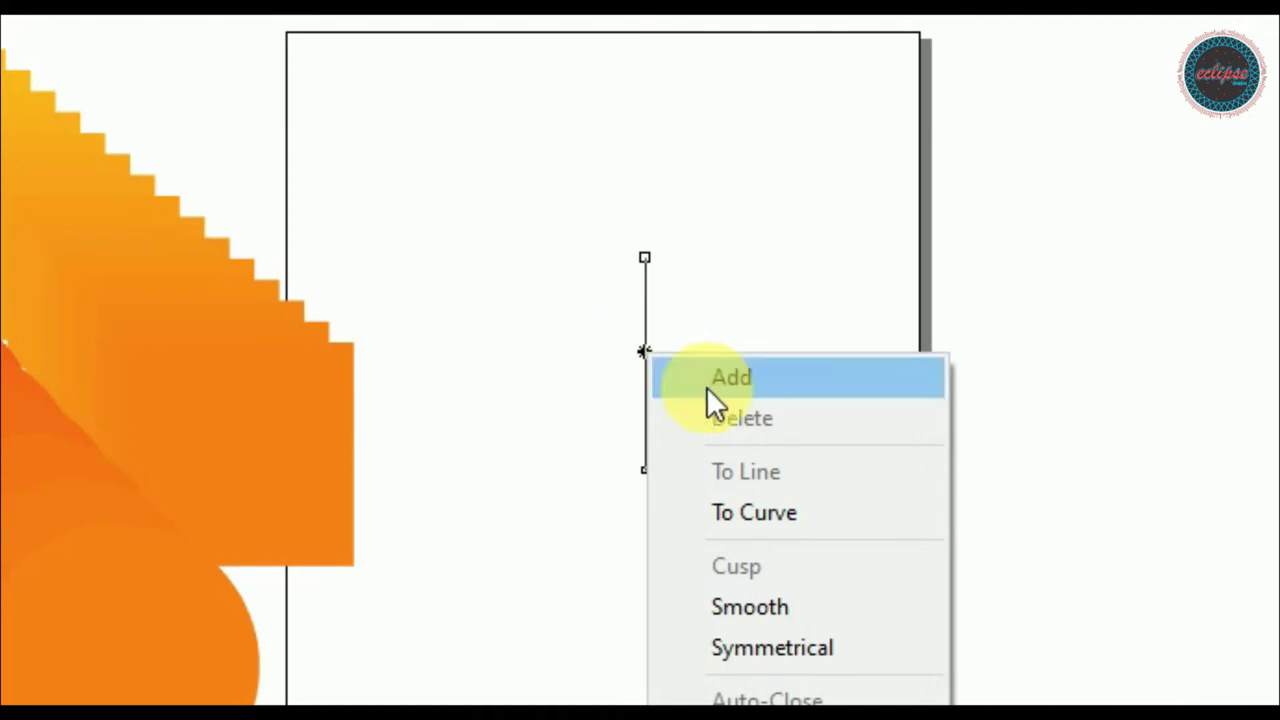
left_click(780, 510)
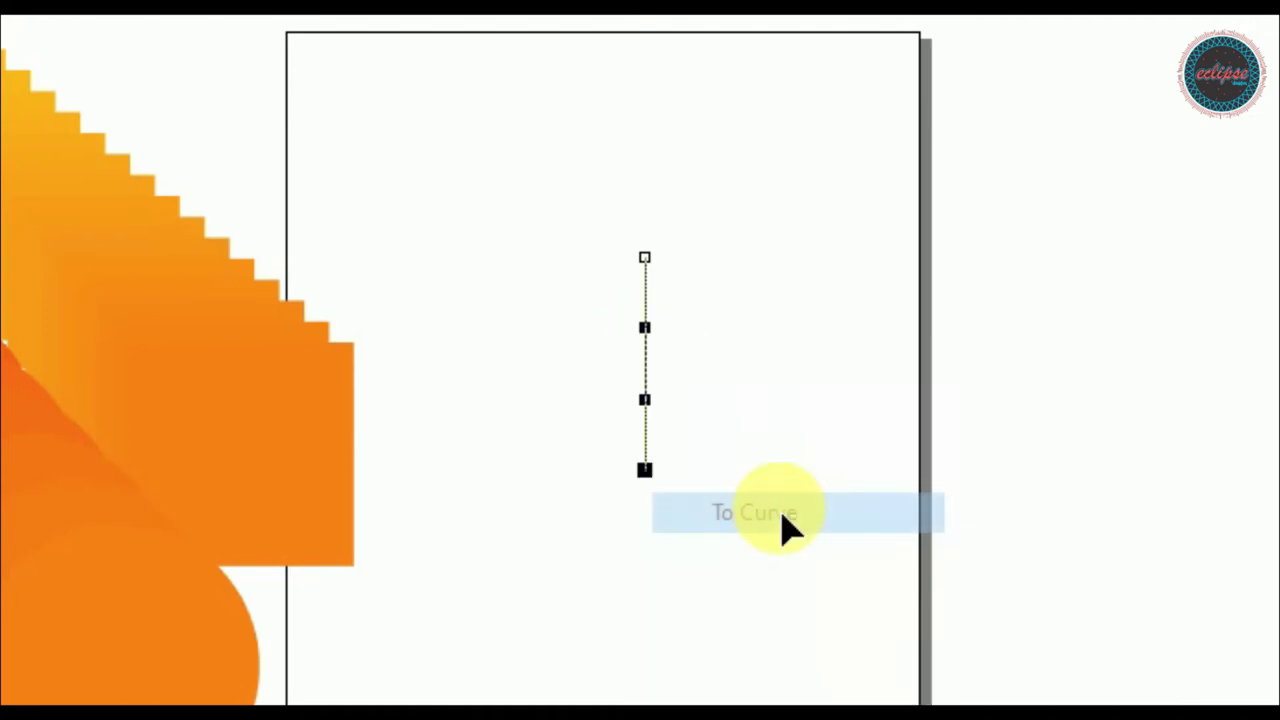
left_click_drag(646, 363, 688, 385)
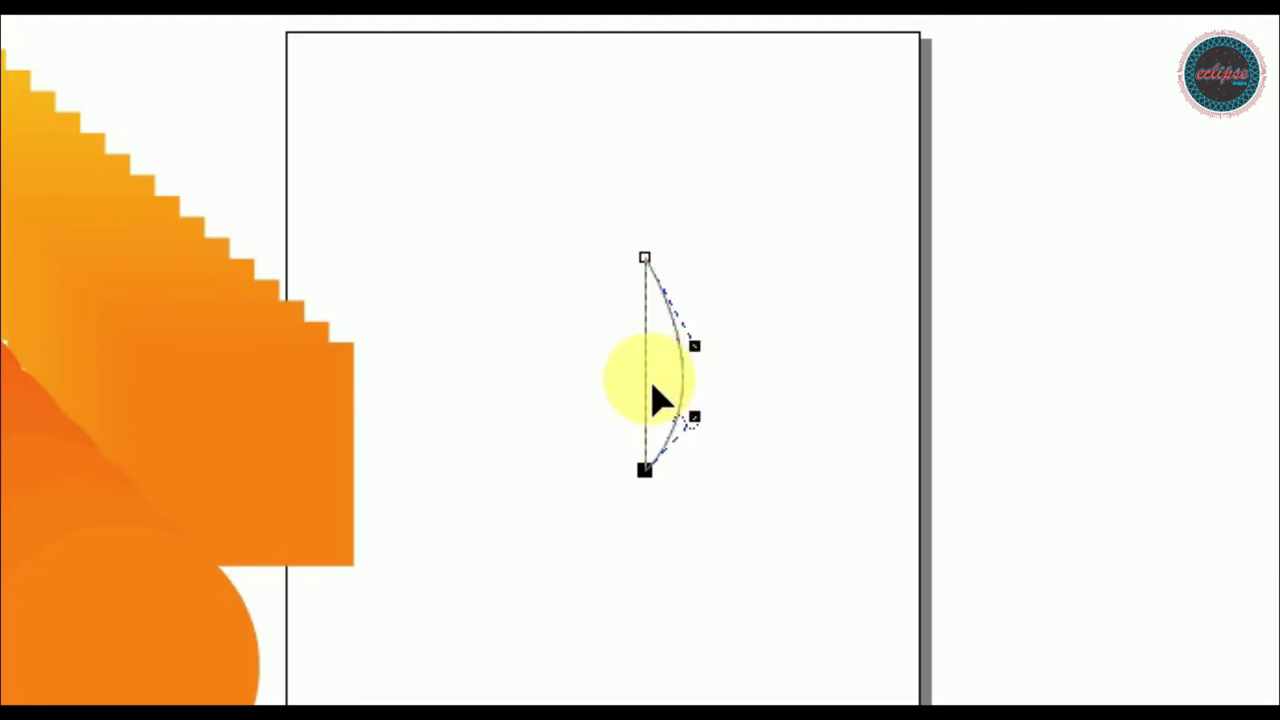
- Convert the shape's straight left segment to a curve, bow it to the left, and undo the bend
left_click(647, 392)
right_click(644, 383)
left_click(714, 543)
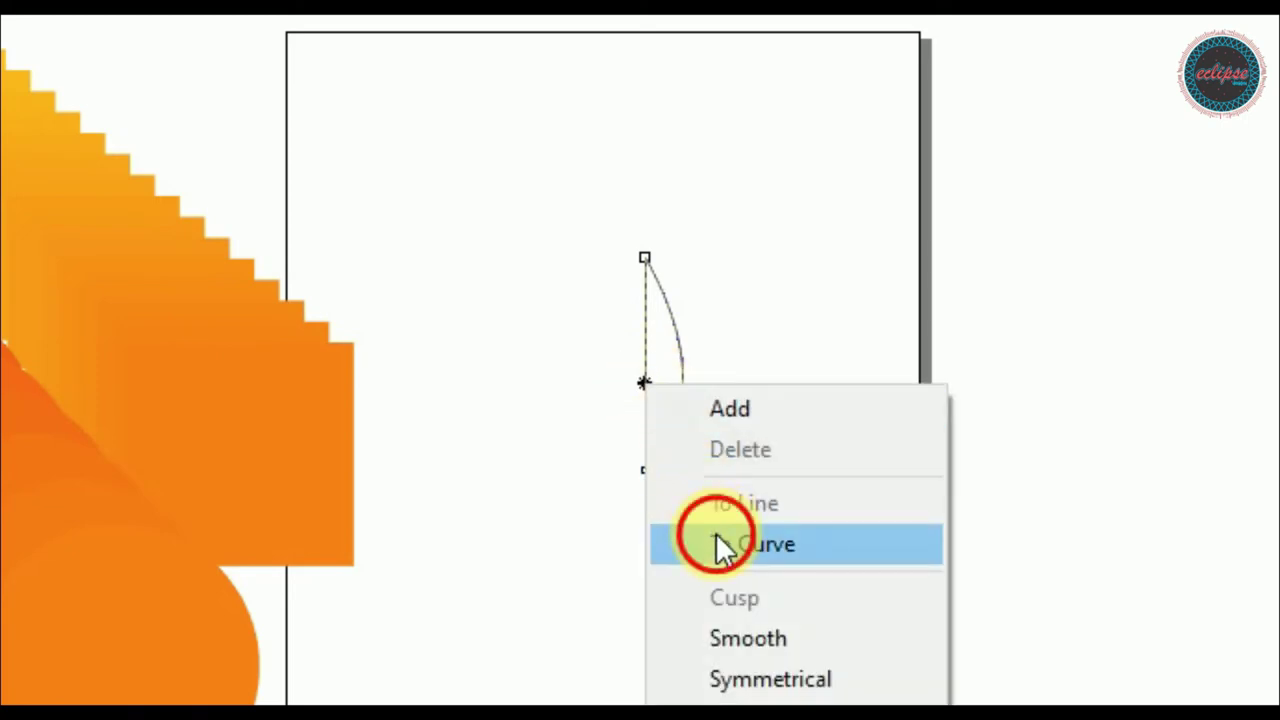
left_click_drag(651, 400, 615, 410)
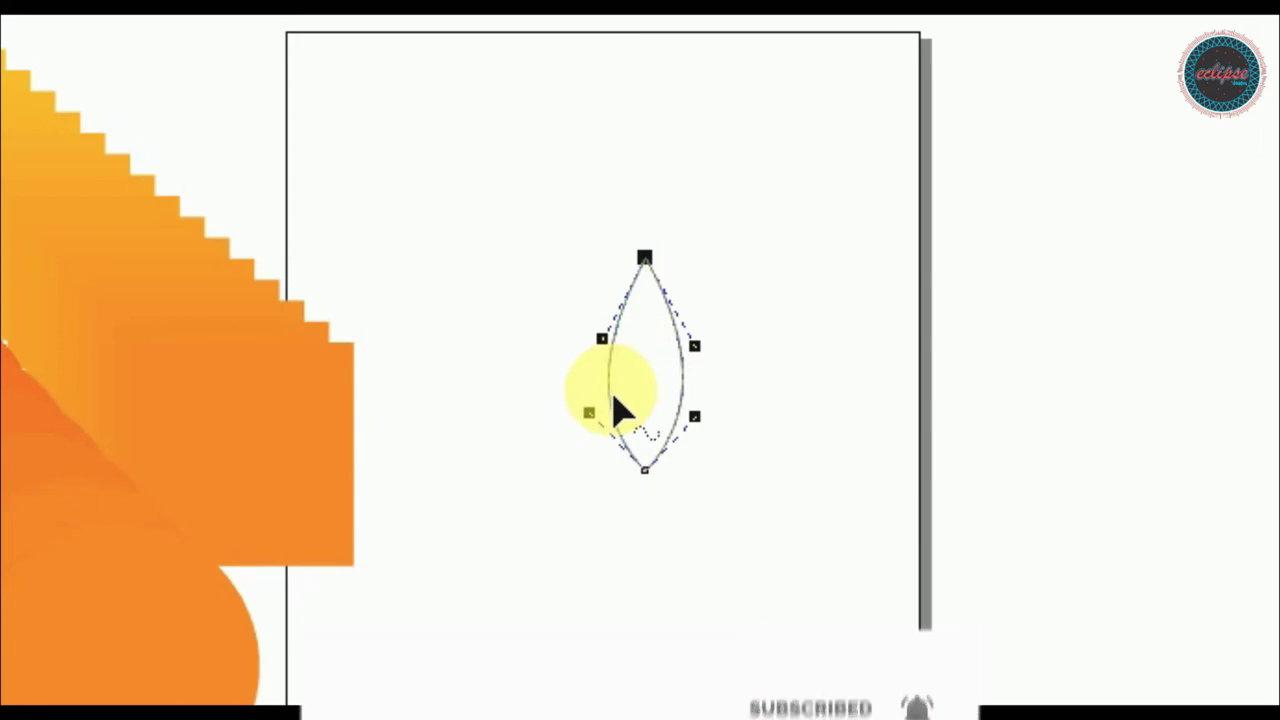
key("ctrl+z")
key("space")
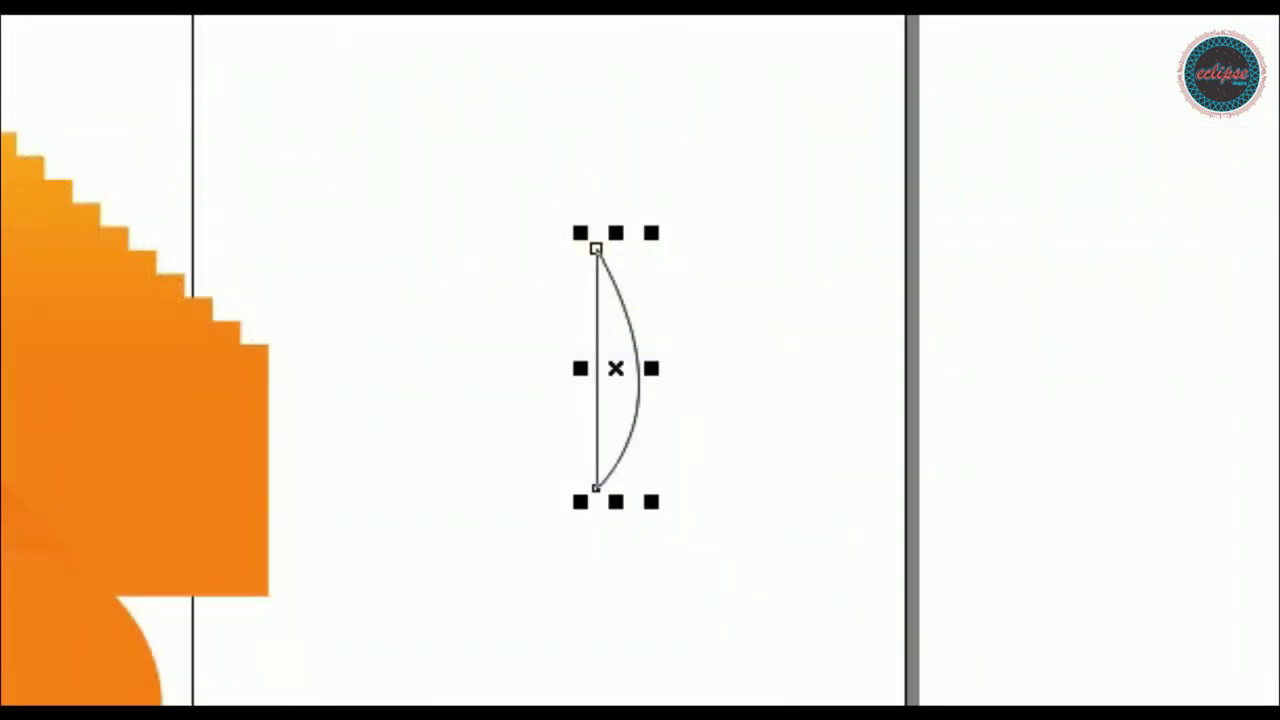
- Try to add a mirrored copy of the half leaf on its left side, and delete that copy
left_click(616, 245)
left_click_drag(651, 403, 600, 386)
left_click(430, 365)
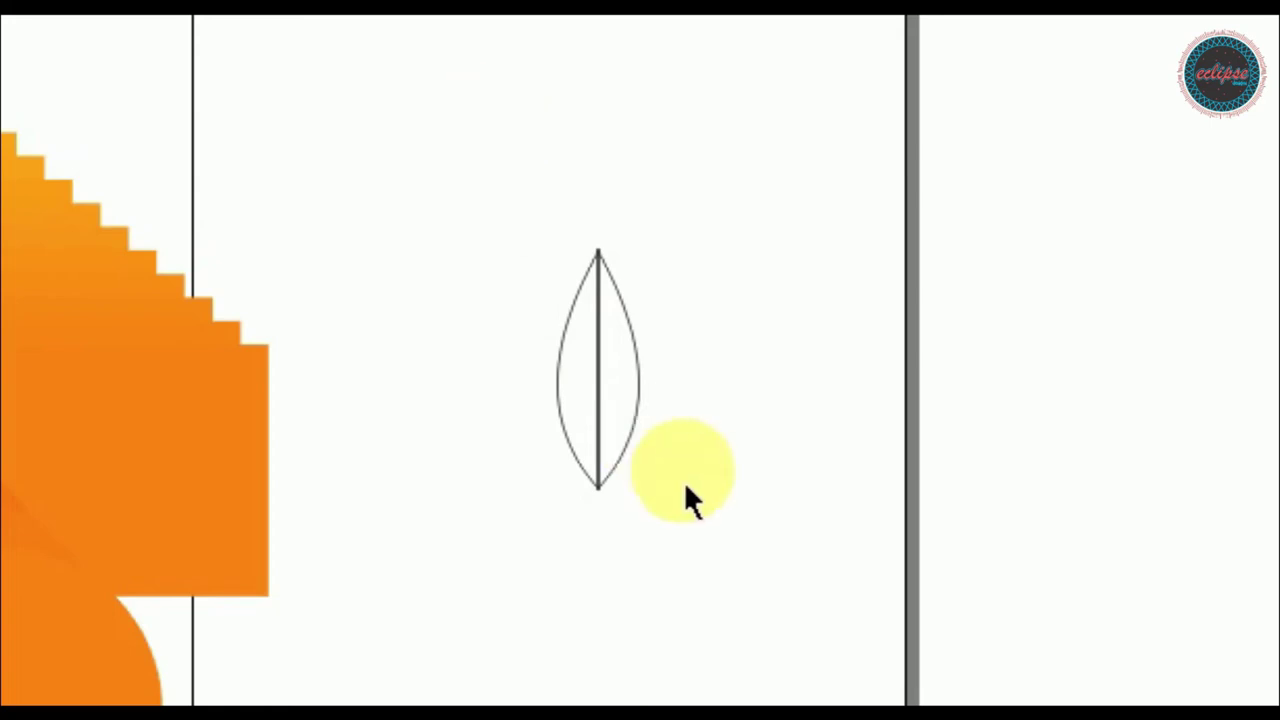
key("shift+F2")
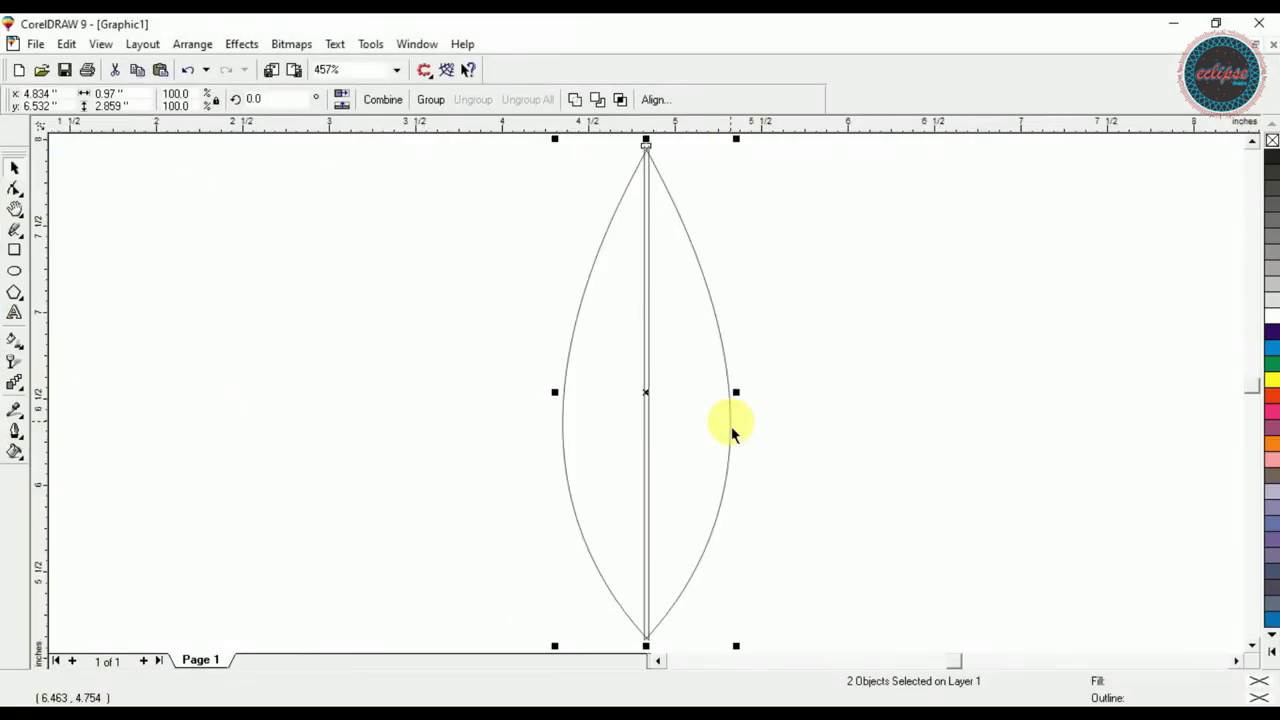
key("F3")
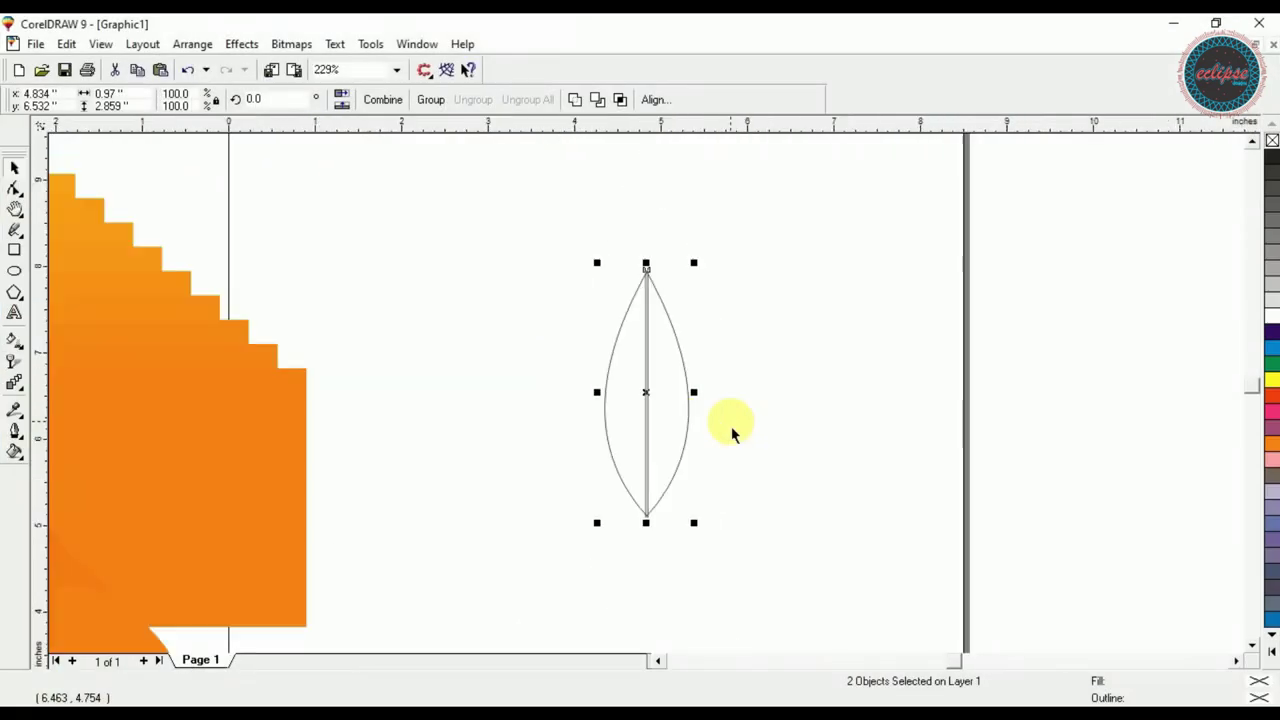
left_click(612, 388)
left_click(612, 388)
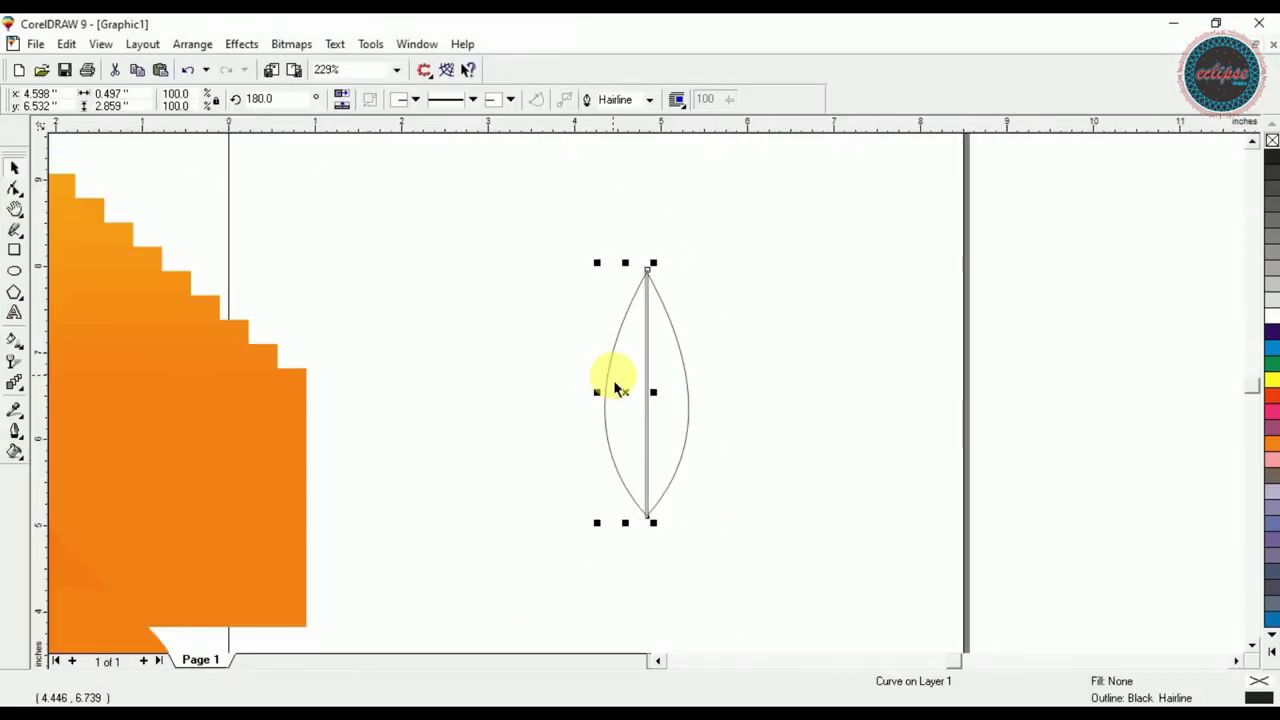
key("Delete")
- Mirror a copy of the half leaf to the left at 100% so both straight edges meet
left_click(666, 397)
left_click(666, 397)
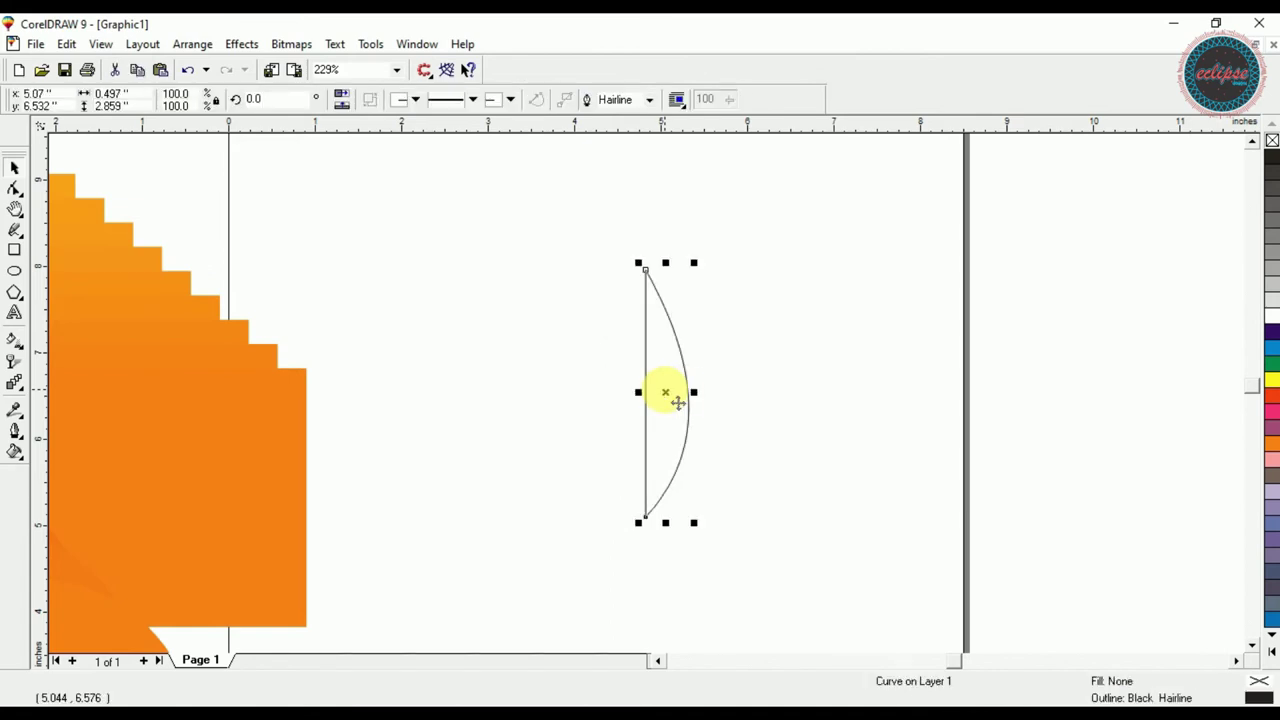
left_click_drag(706, 400, 638, 402)
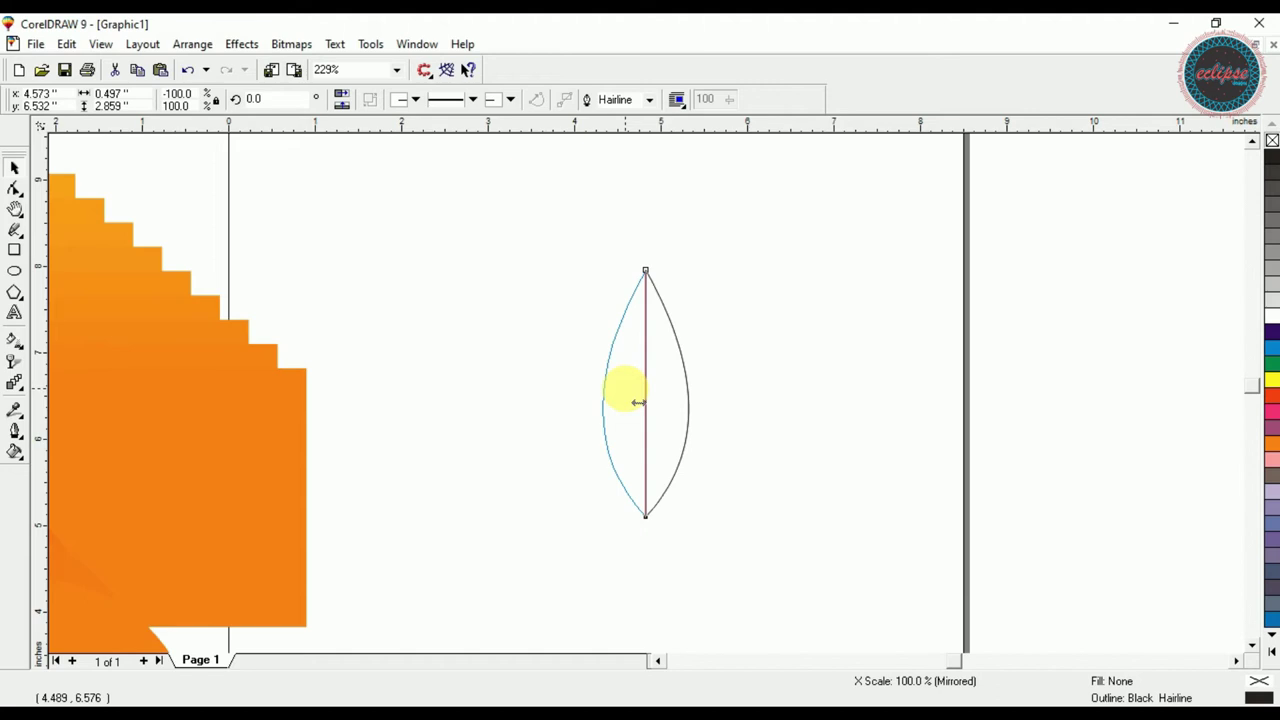
left_click_drag(638, 402, 627, 398)
left_click(536, 263)
- Weld the two halves into one leaf and lower its upper tip node to make it about 2.43 inches tall
left_click_drag(776, 566, 594, 186)
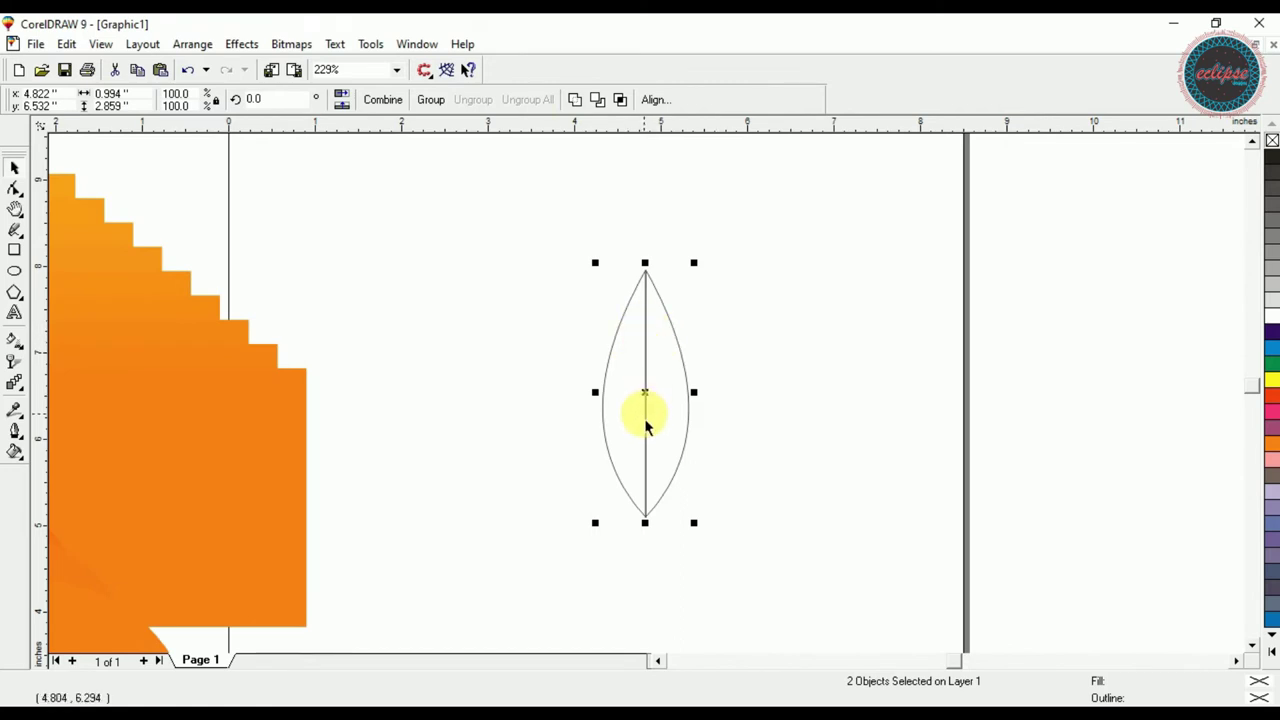
left_click(575, 100)
key("F10")
mouse_move(651, 272)
left_mouse_down()
mouse_move(657, 300)
mouse_move(646, 297)
left_mouse_up()
key("space")
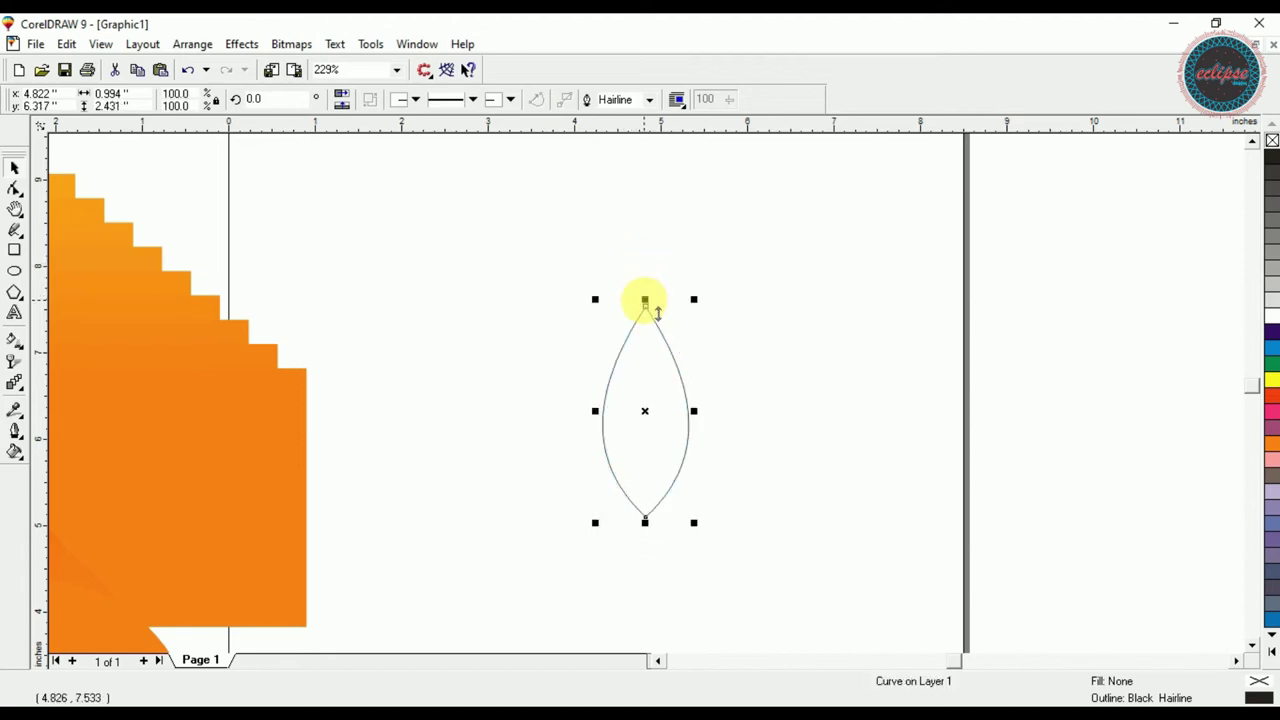
- Move the leaf up about 0.44 inches on the page and switch it to rotation mode
left_click(417, 360)
left_click(651, 429)
left_click_drag(651, 429, 650, 387)
left_click(640, 376)
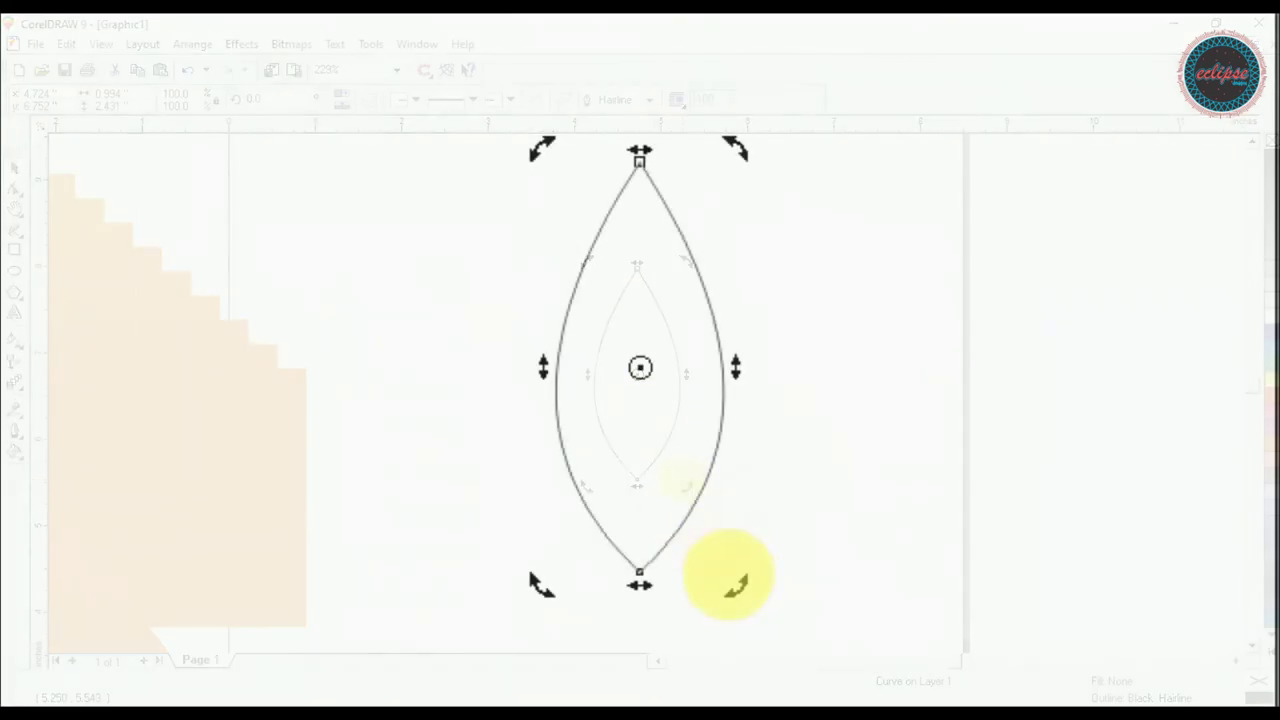
- Rotate the leaf about its own centre and undo the rotation
left_click_drag(740, 590, 900, 592)
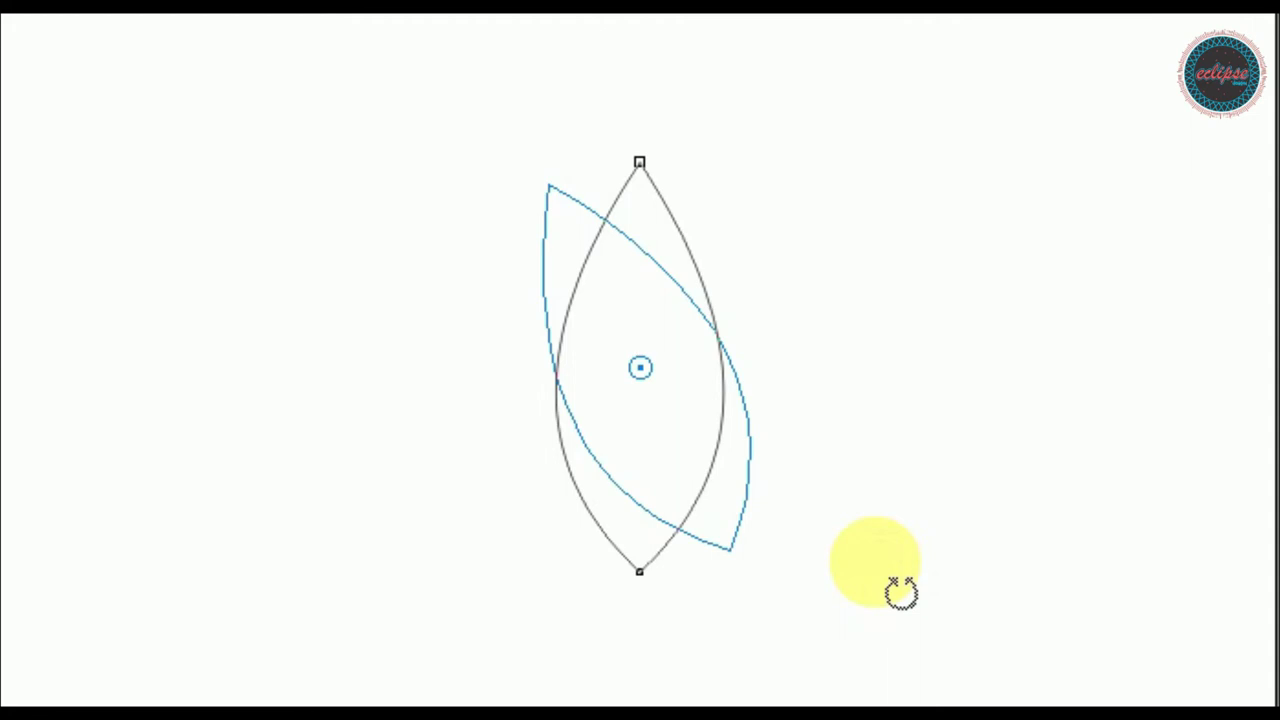
left_click_drag(900, 592, 900, 592)
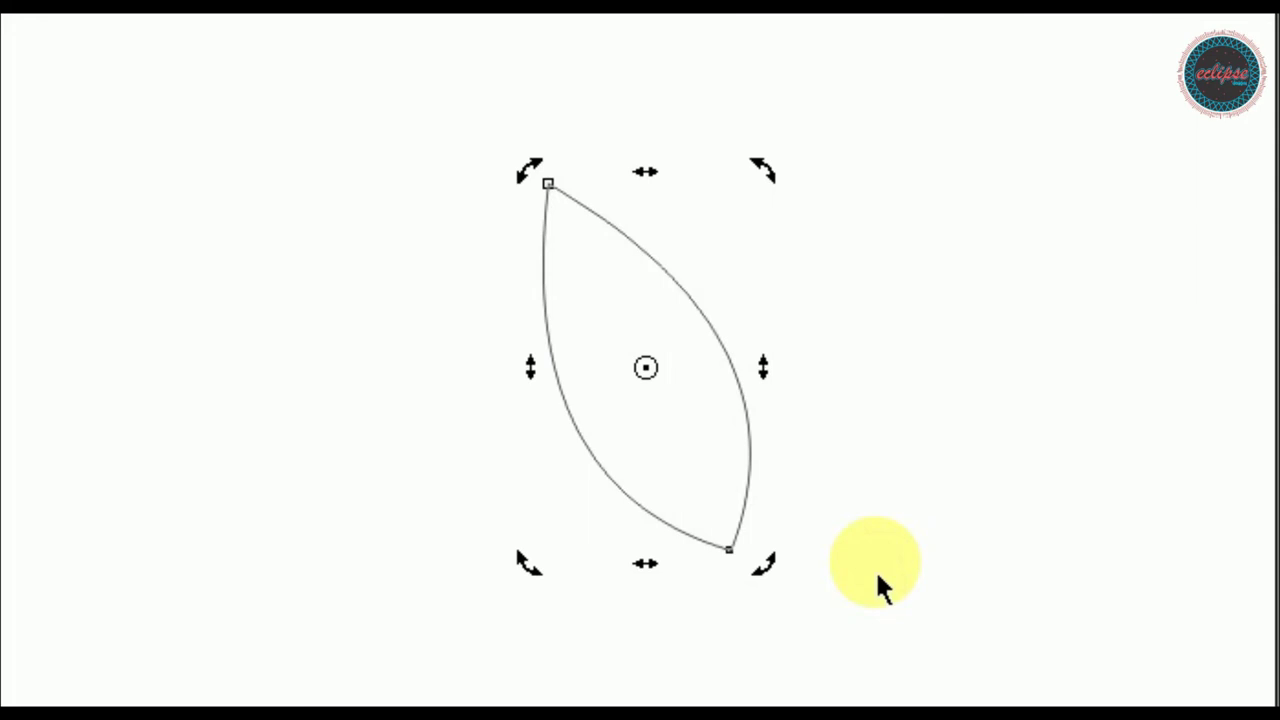
key("ctrl+z")
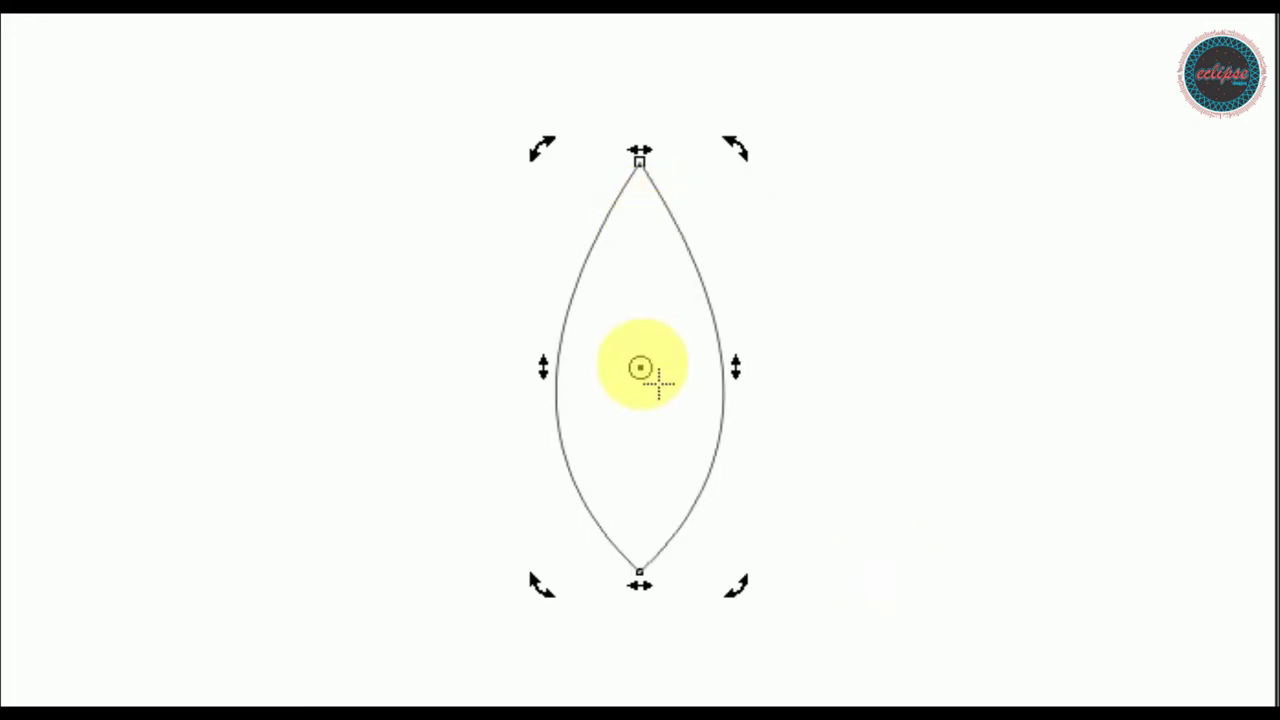
- Place the leaf's rotation centre on its lower tip and rotate it about 57.5 degrees to the left
left_click_drag(640, 368, 638, 574)
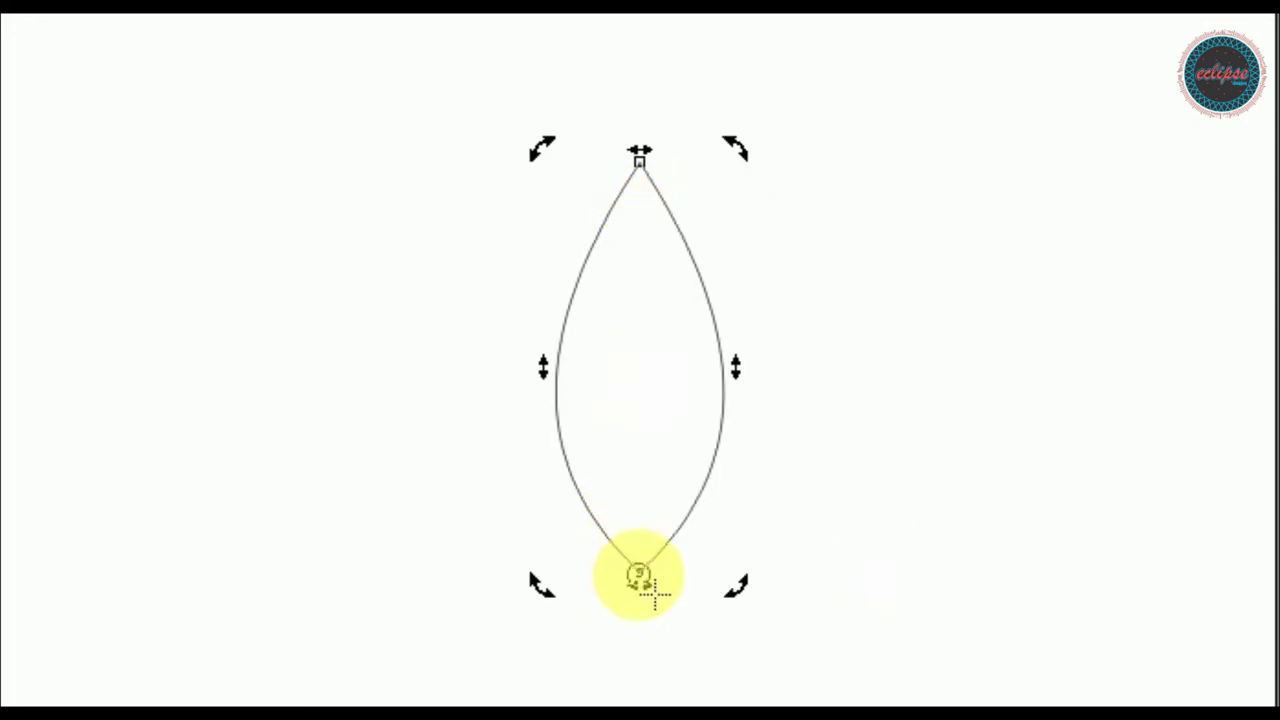
left_click_drag(735, 588, 854, 480)
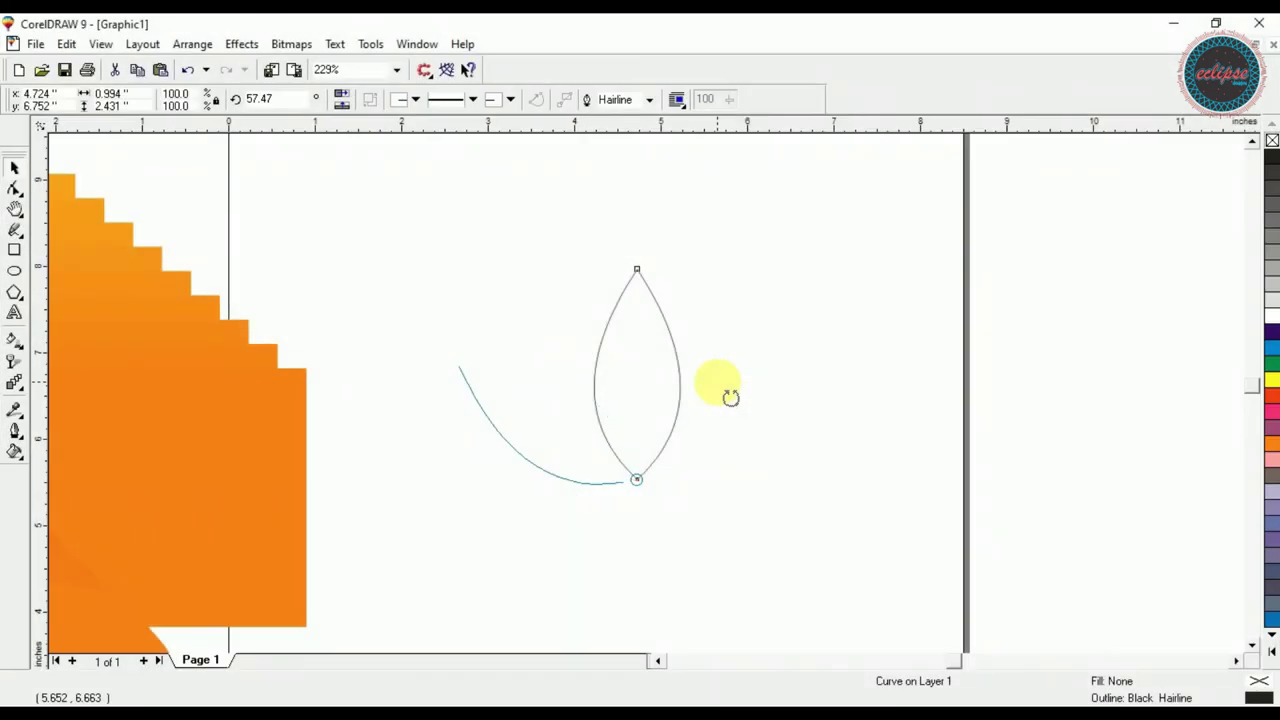
left_click_drag(731, 397, 729, 454)
left_click(729, 454)
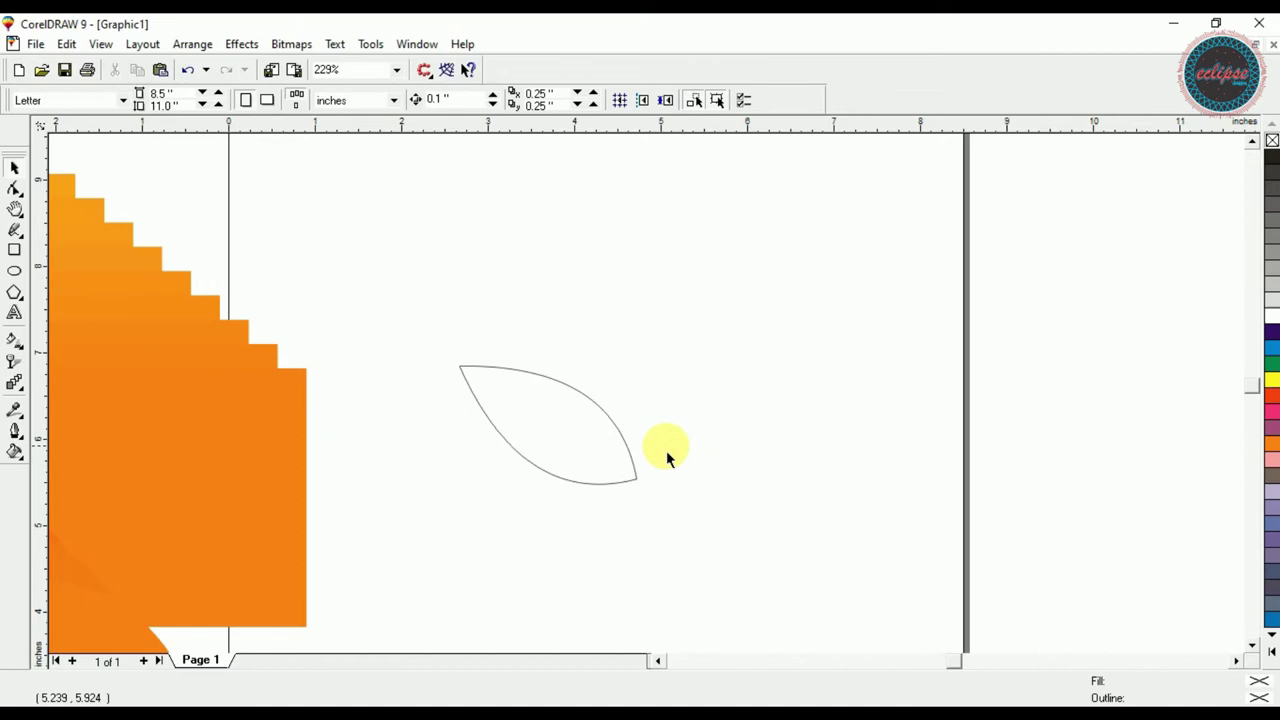
- Mirror a copy of the tilted leaf to the right from the shared tip and group the two leaves
left_click(621, 451)
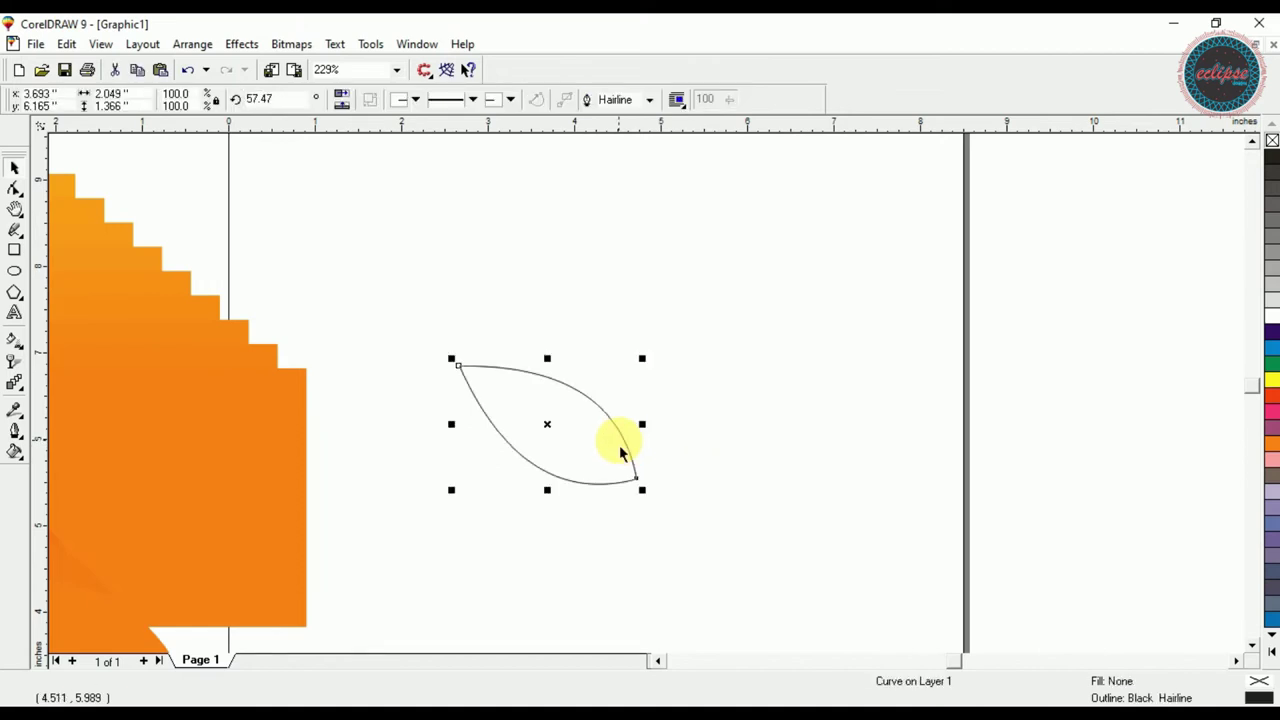
left_click_drag(451, 424, 664, 456)
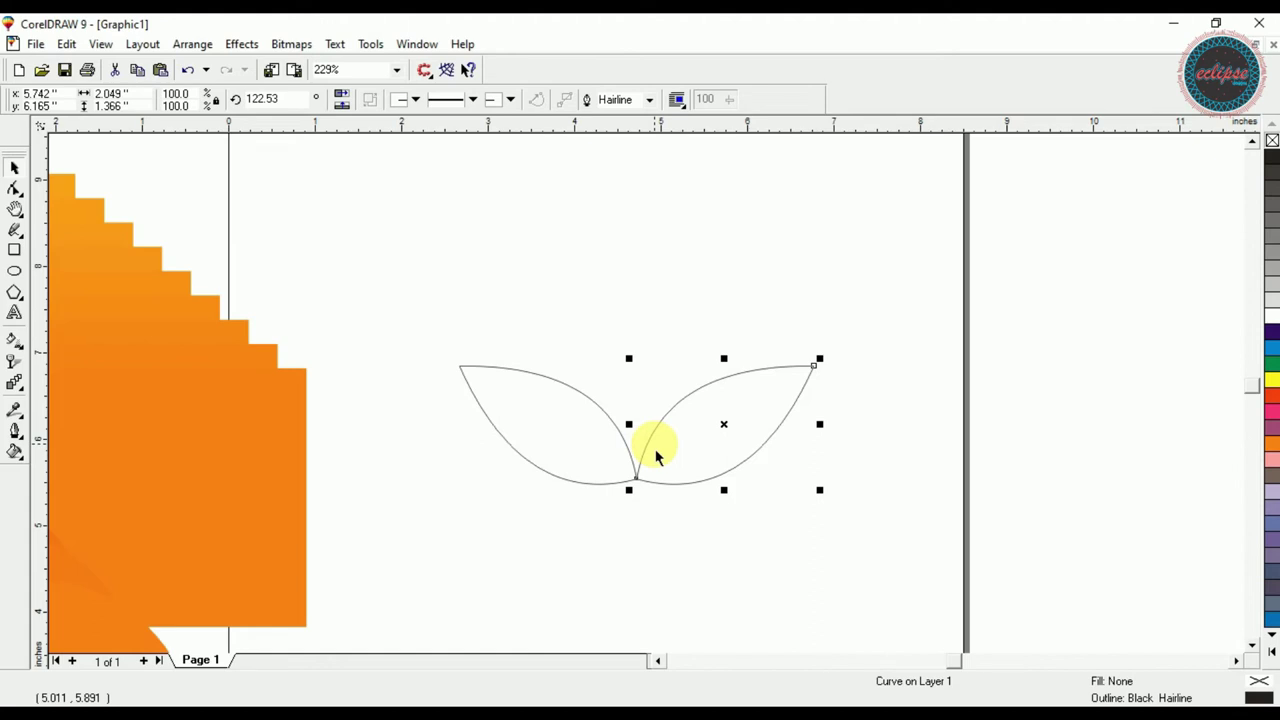
key("F3")
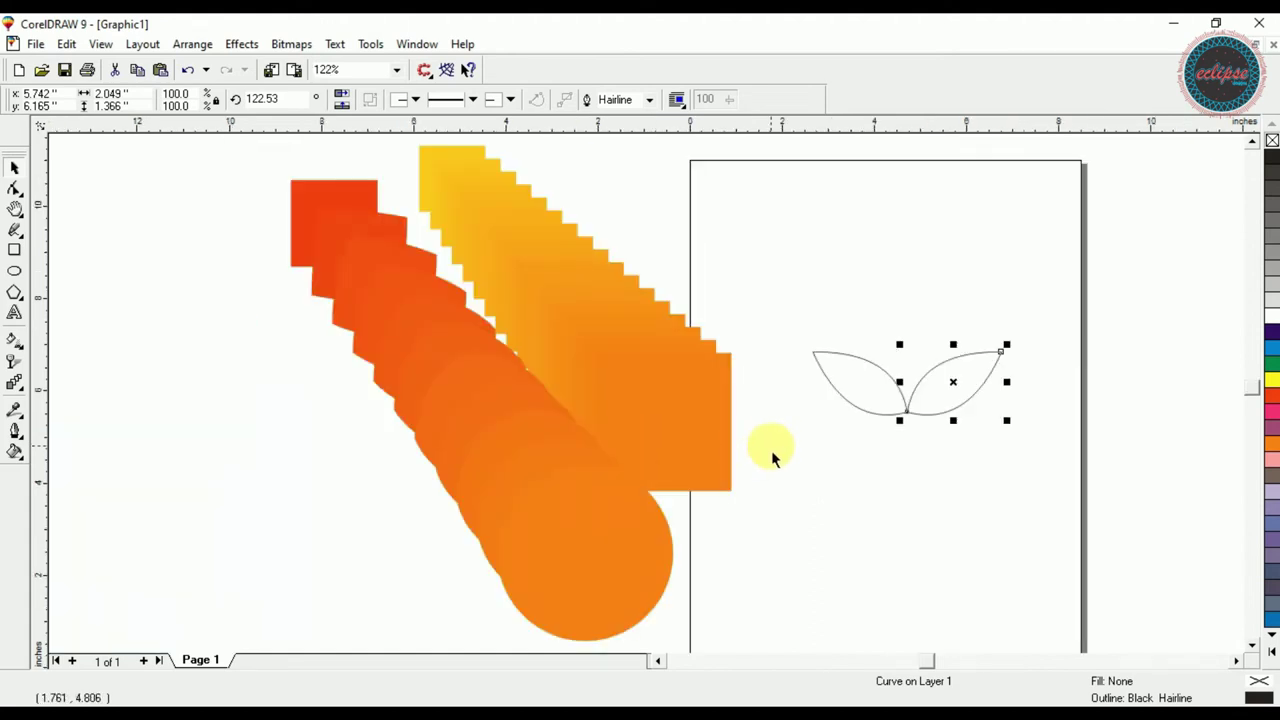
left_click(868, 408, "shift")
key("ctrl+g")
- Place a copy of the leaf pair about 1.66 inches wide near the page's upper edge and fill the large pair green
left_click_drag(924, 398, 928, 257)
left_click_drag(1023, 277, 990, 278)
left_click(966, 468)
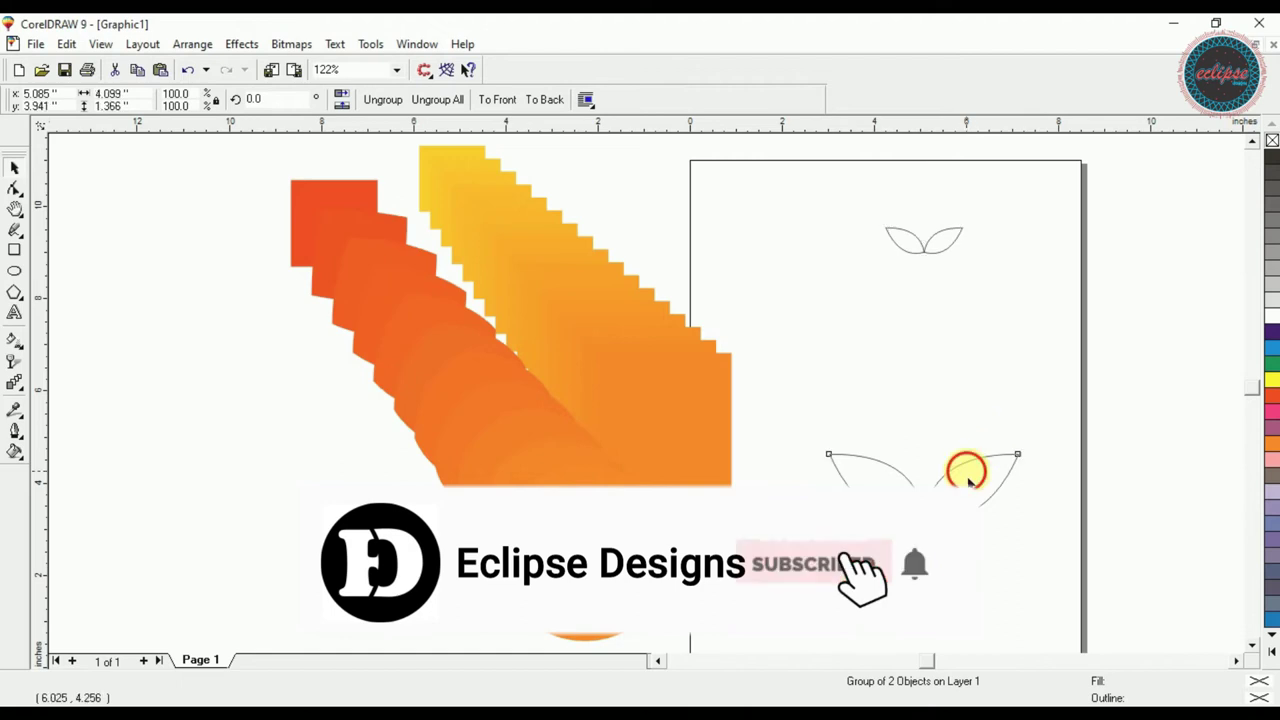
left_click(1271, 363)
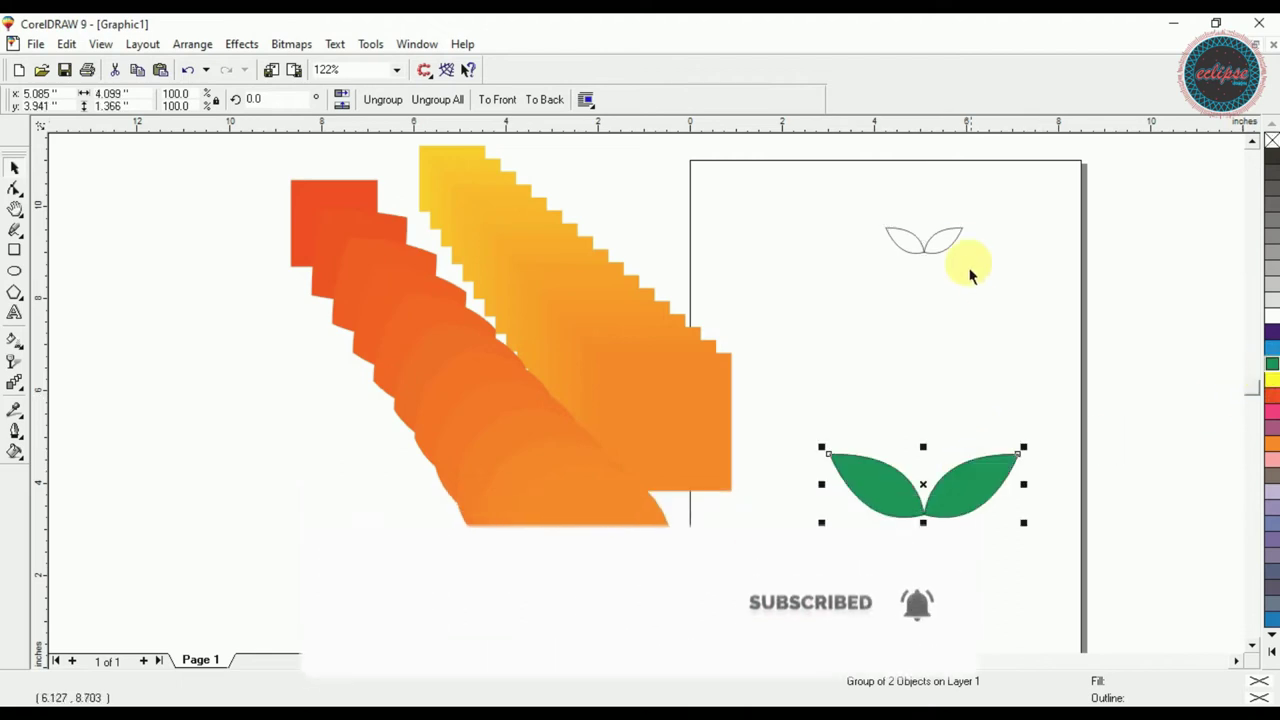
- Fill the small leaf pair light green
left_click(951, 238)
left_click(1272, 650)
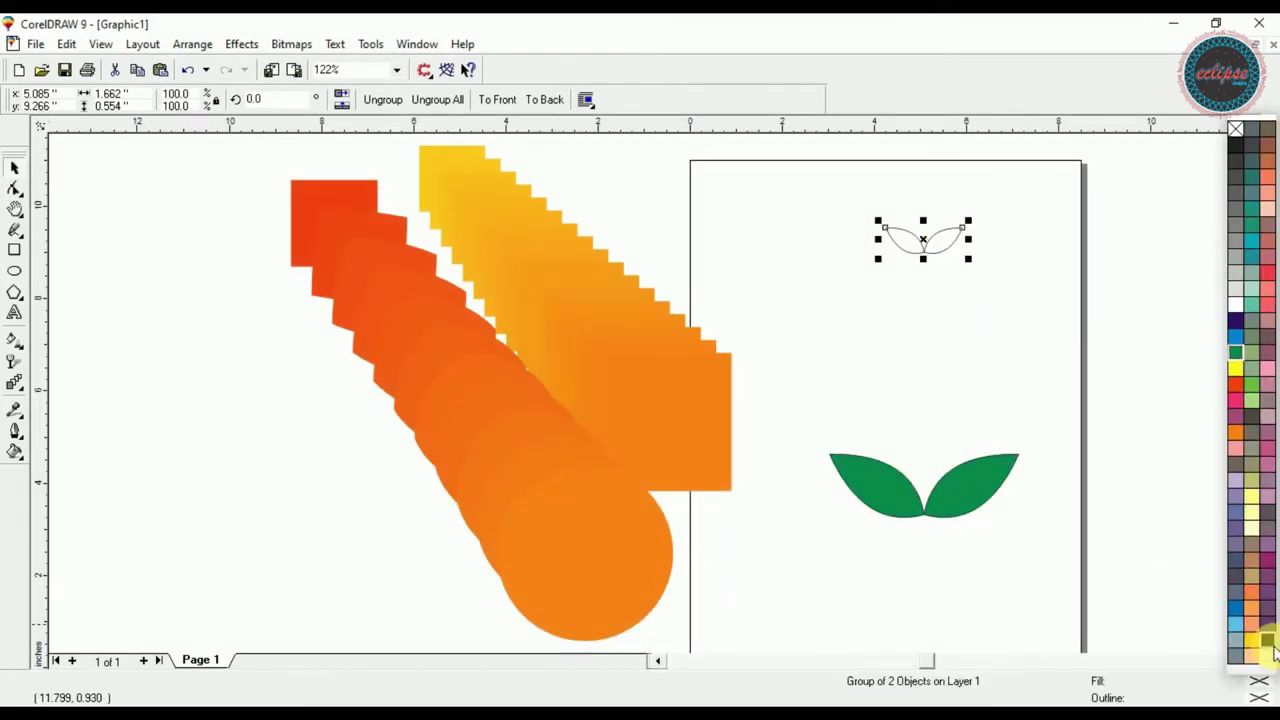
left_click(1240, 386)
left_click(948, 409)
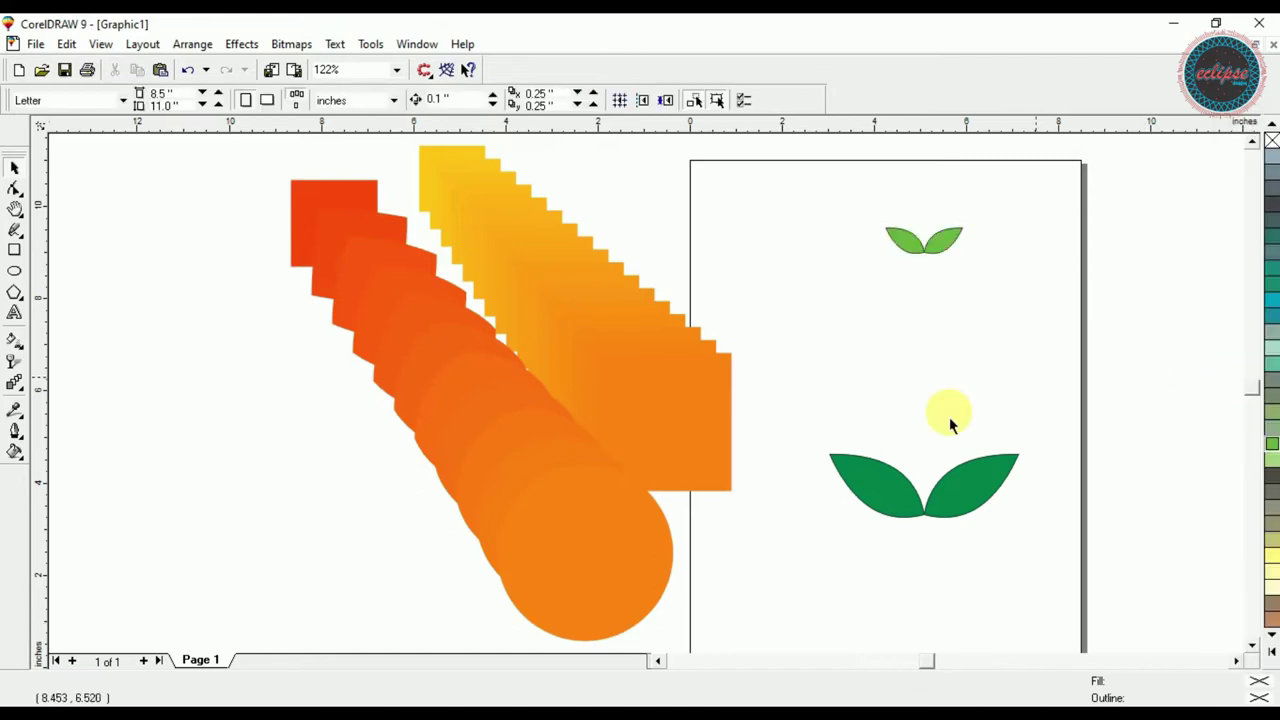
- Blend the large leaf pair into the small pair with 15 steps, and undo the blend and the small pair's fill
left_click(984, 495)
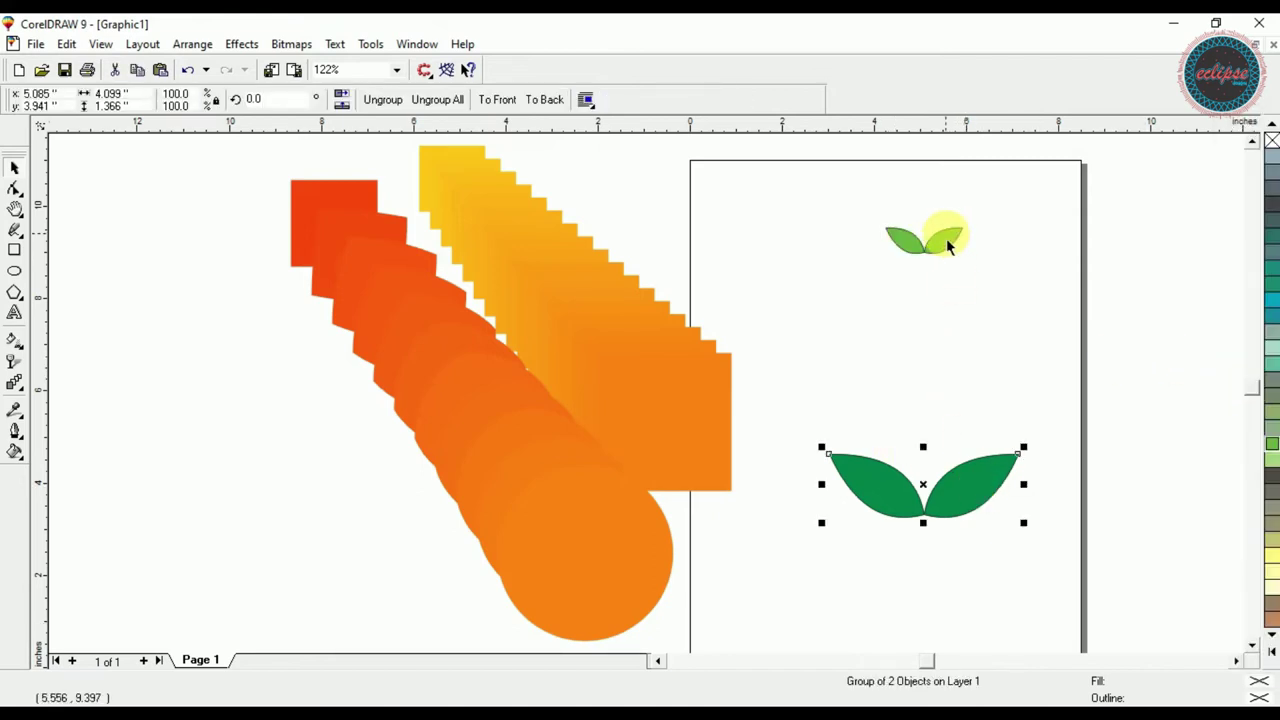
left_click(14, 383)
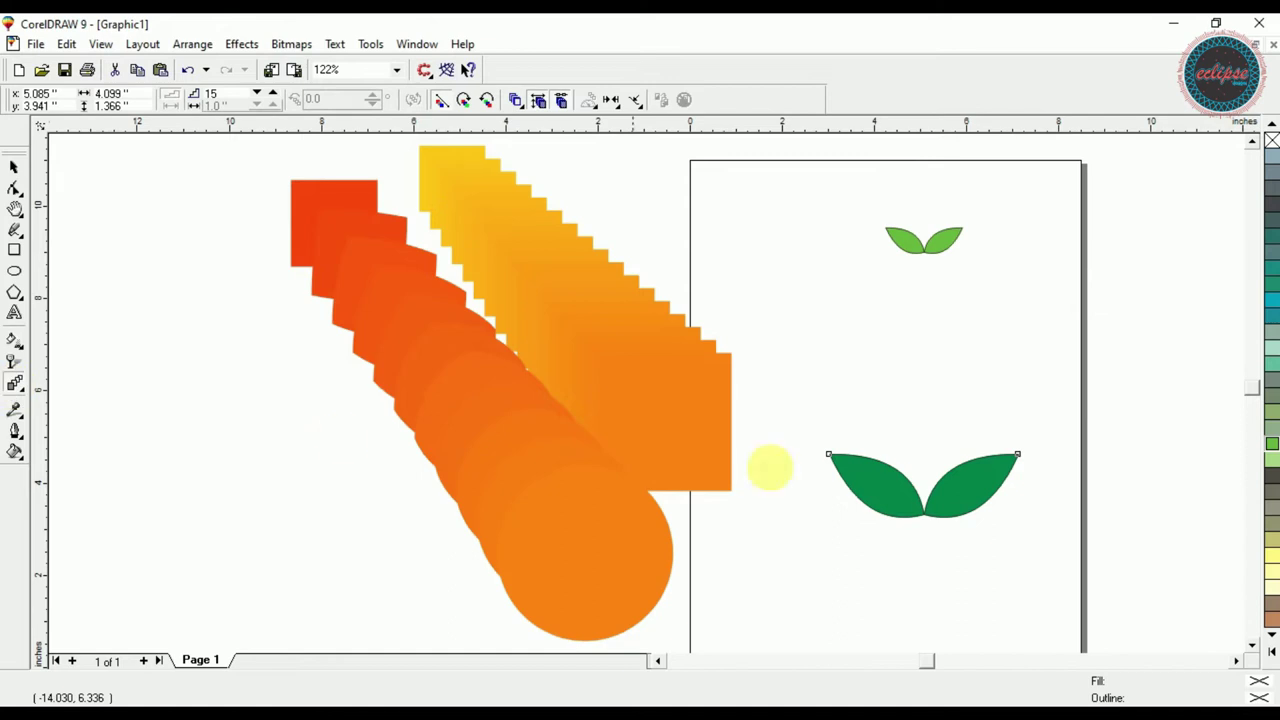
left_click_drag(971, 494, 928, 256)
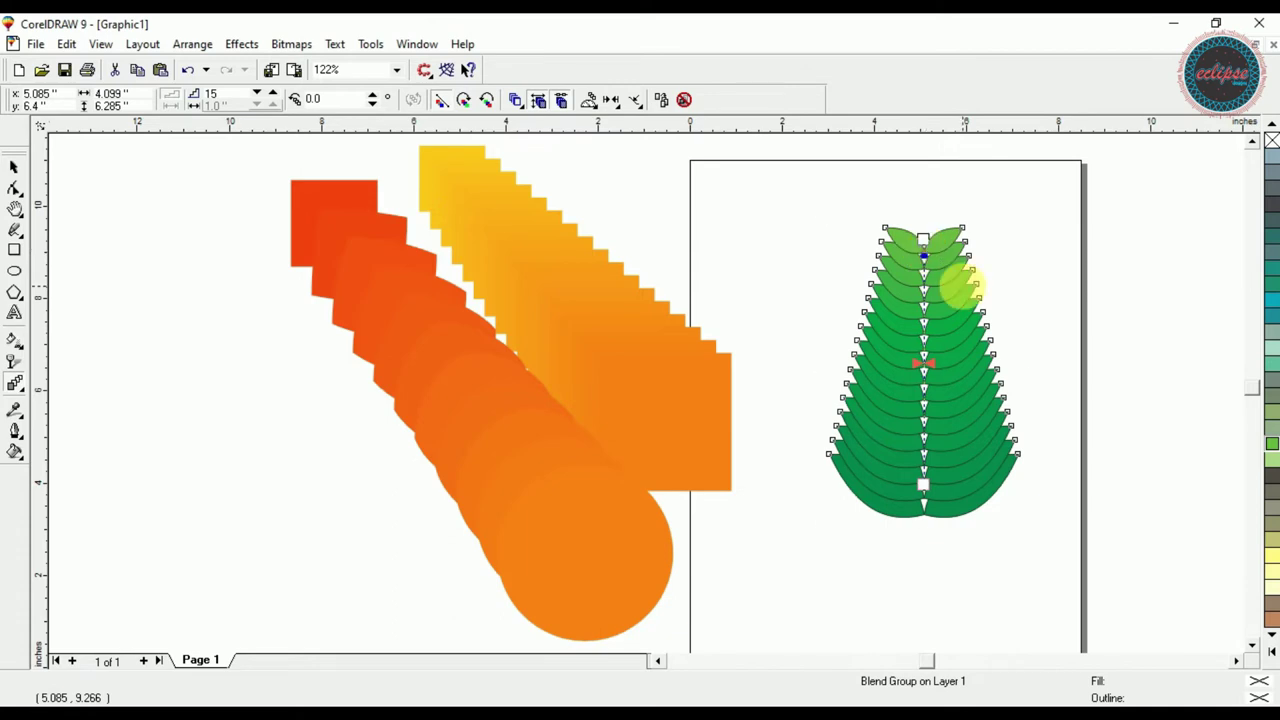
key("space")
key("ctrl+z")
key("ctrl+z")
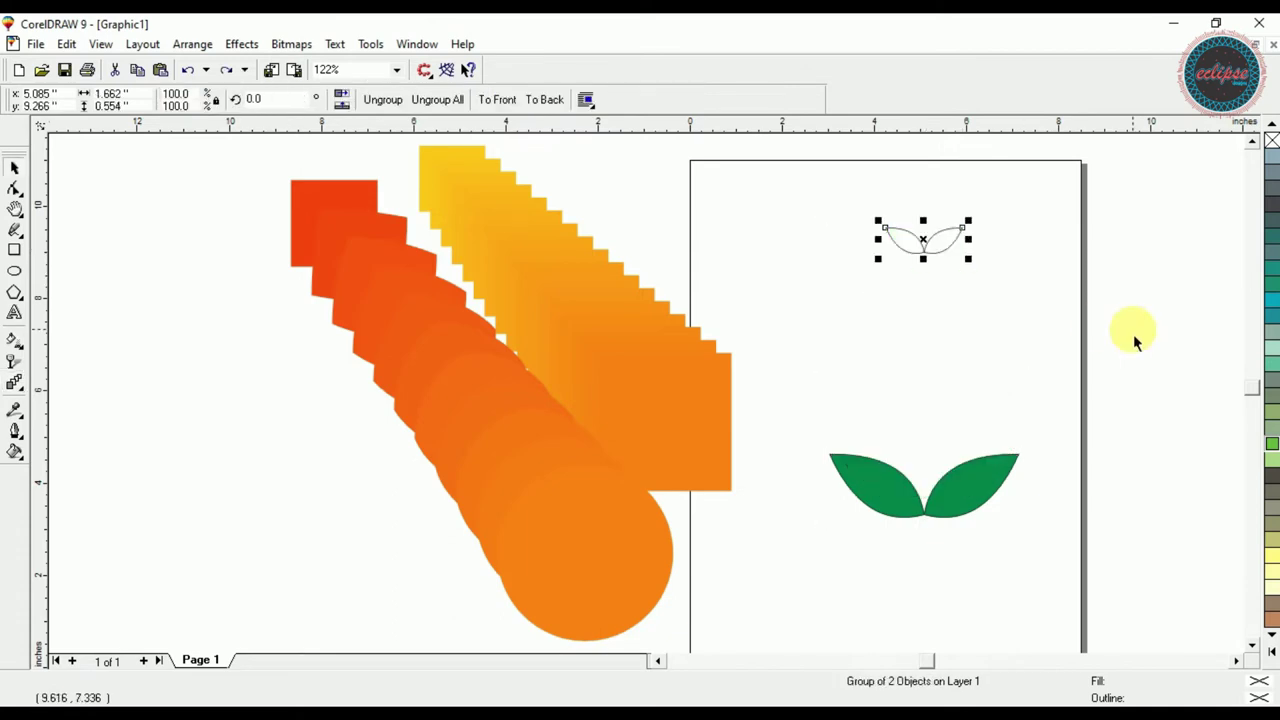
- Delete the small unfilled leaf pair near the page's upper edge
left_click(836, 200)
key("Tab")
left_click(1063, 305)
- Select only the right leaf inside the green group and nudge it 0.5 inch to the right
left_click(994, 468)
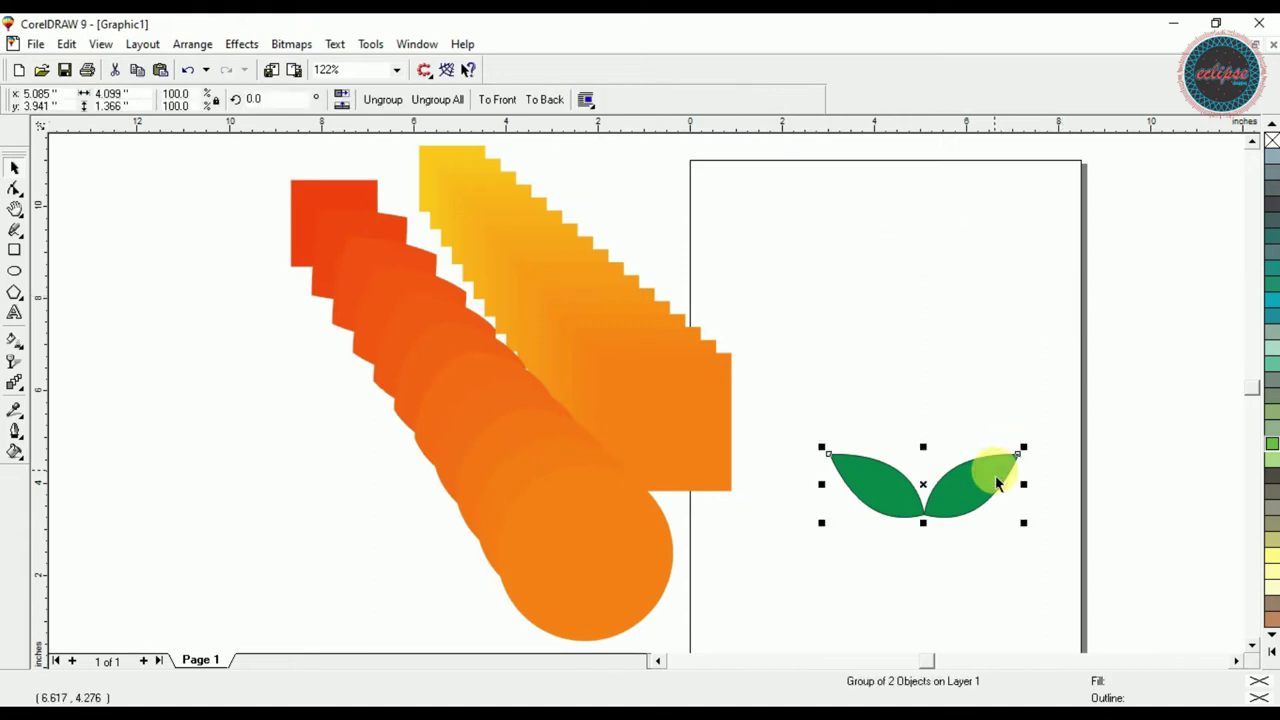
left_click(995, 476, "ctrl")
key("Right")
key("Right")
key("Right")
key("Right")
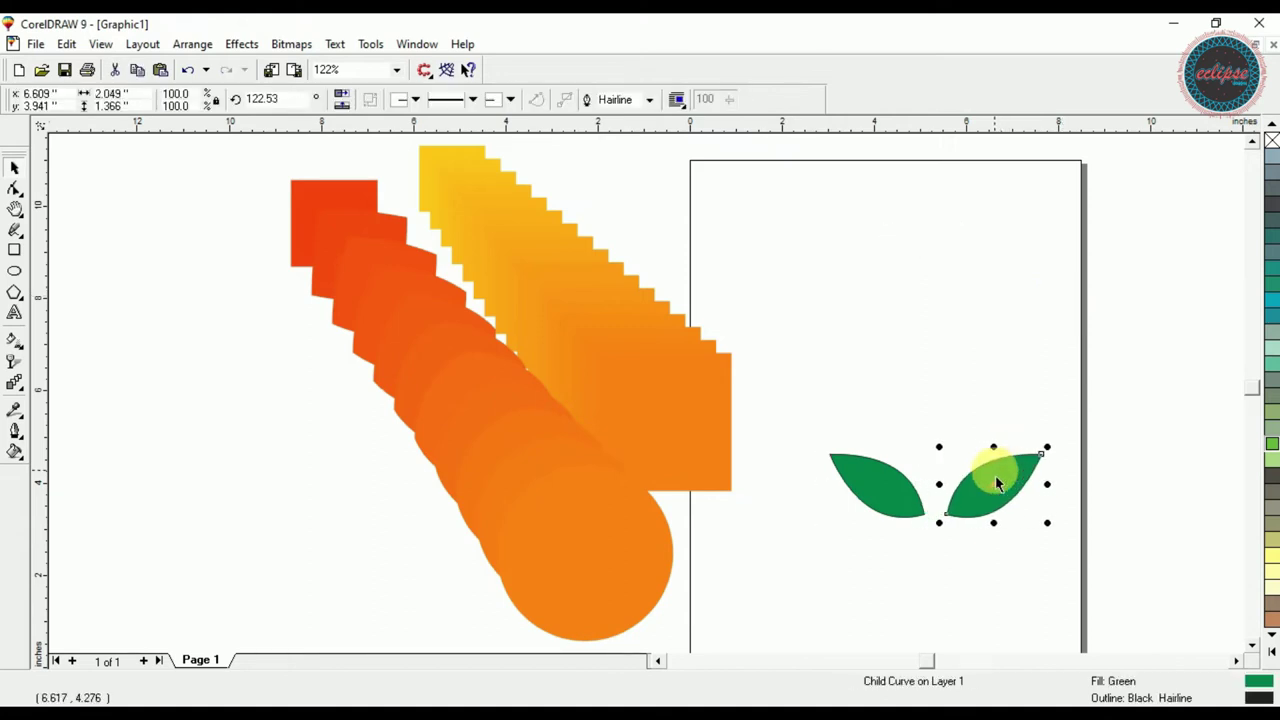
- Select only the left leaf inside the green group and nudge it 0.3 inch up
left_click(880, 478)
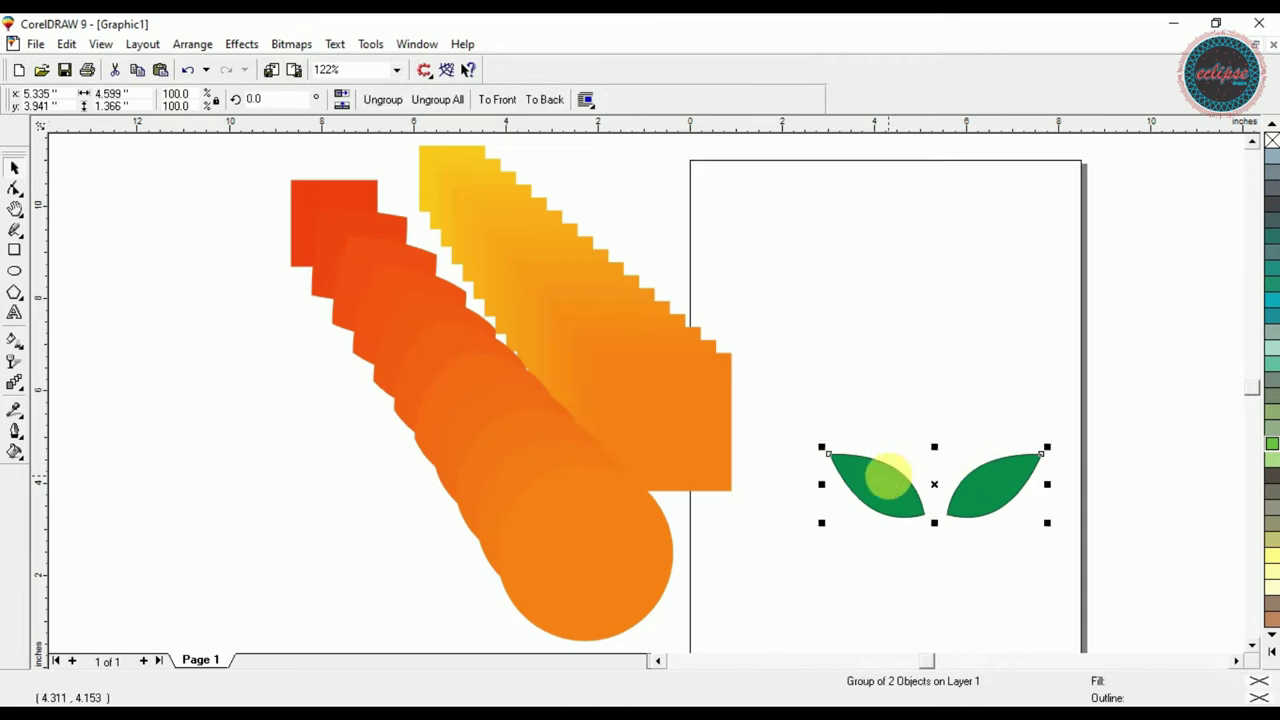
right_click(876, 478)
left_click(874, 484)
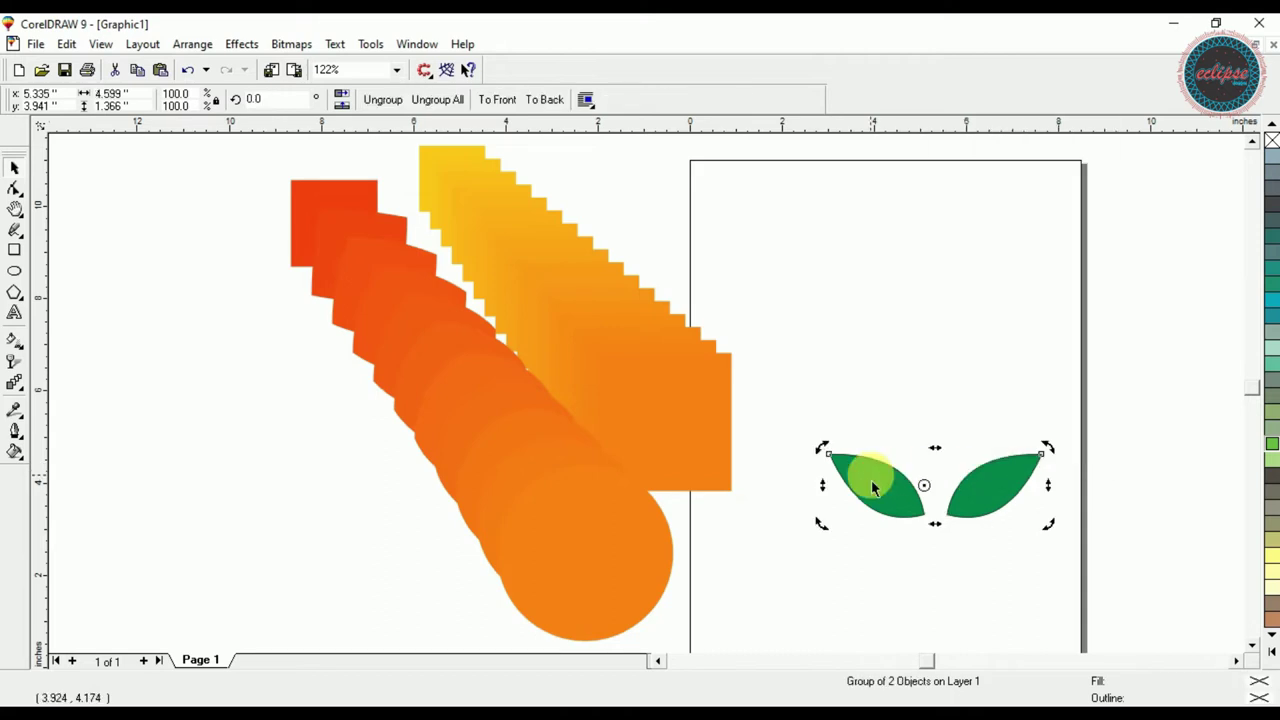
left_click(870, 493)
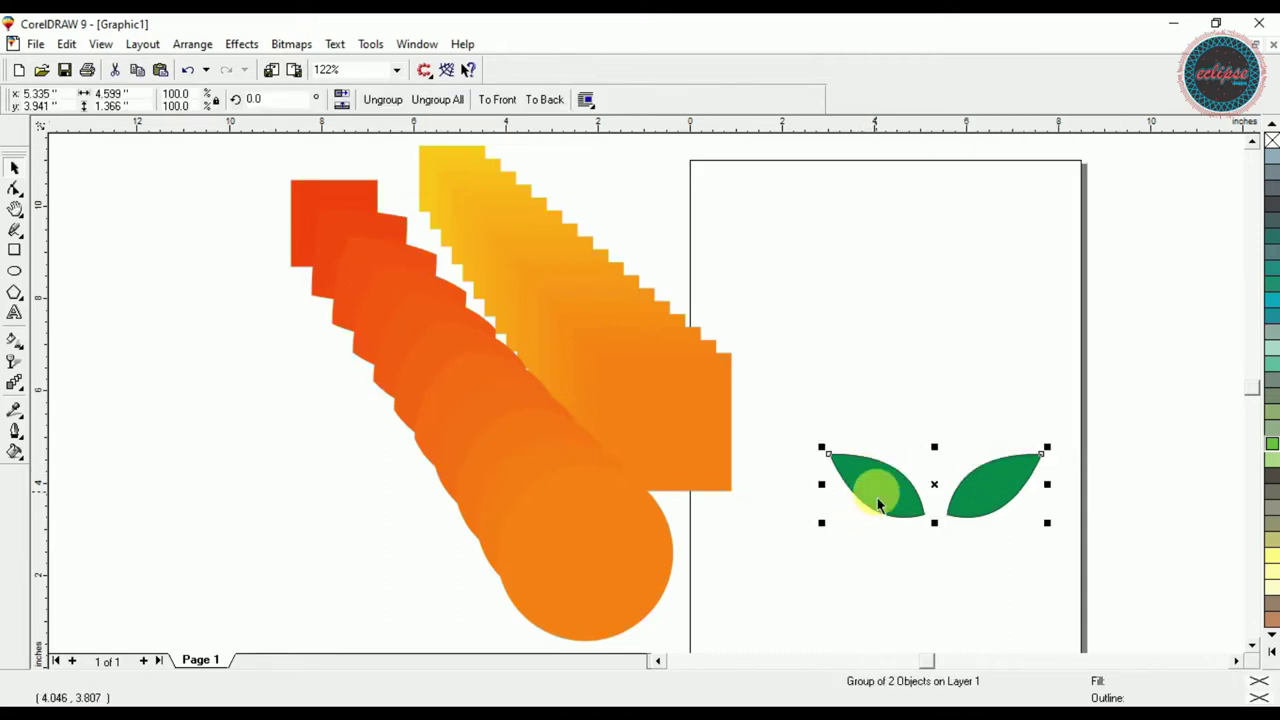
left_click(878, 505, "ctrl")
key("Up")
key("Up")
key("Up")
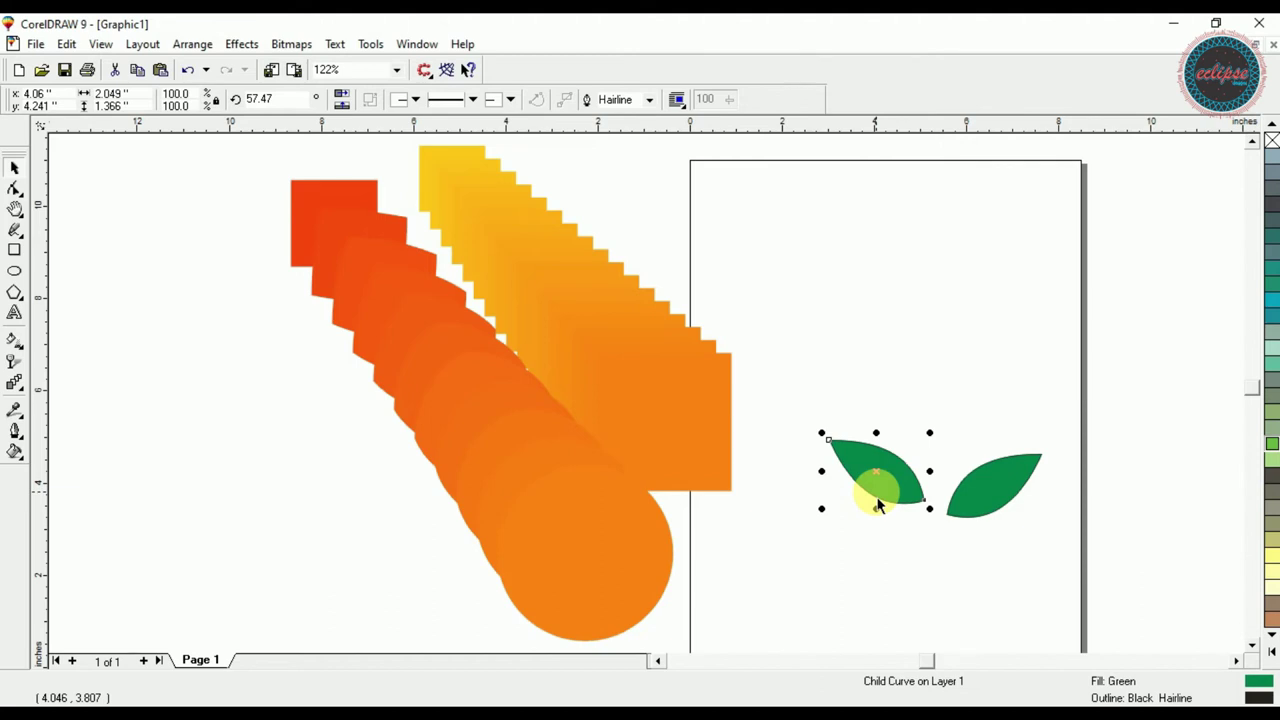
- Select the whole green leaf group and scale it down proportionally to about 68.6%, about 3.15 by 1.14 inches
right_click(822, 402)
left_click(834, 374)
left_click(852, 485)
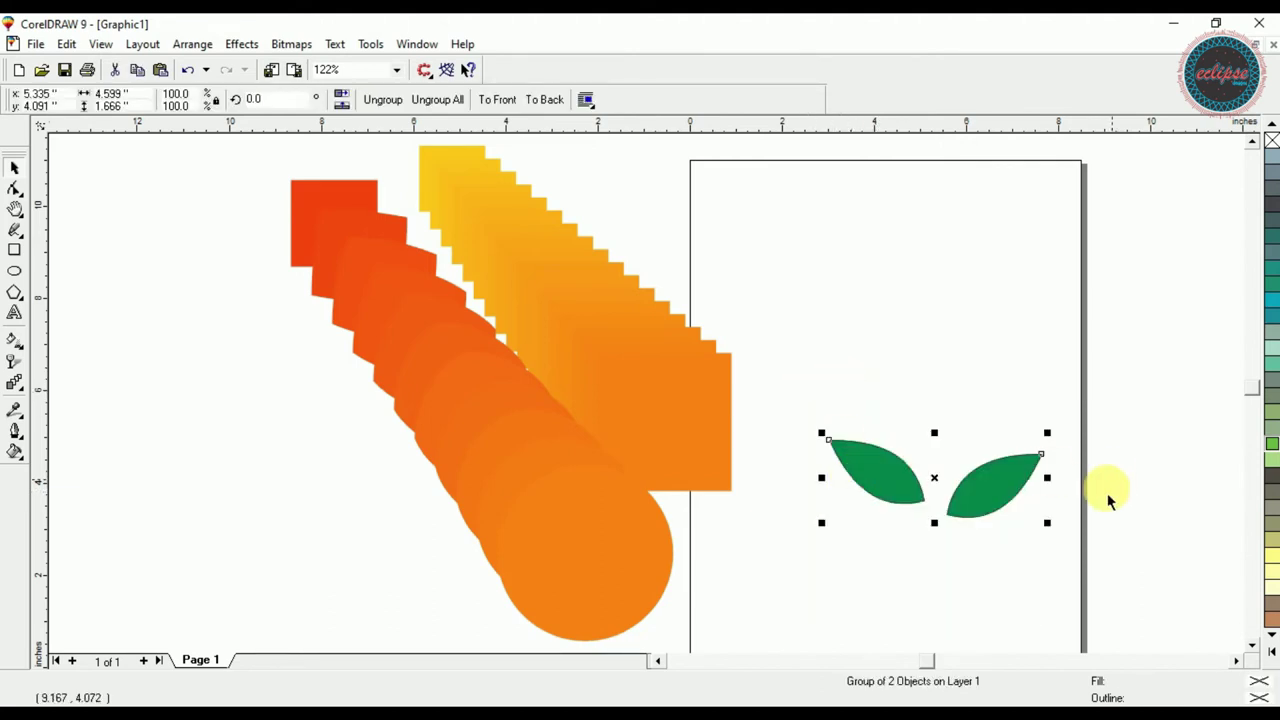
left_click_drag(1049, 527, 990, 512)
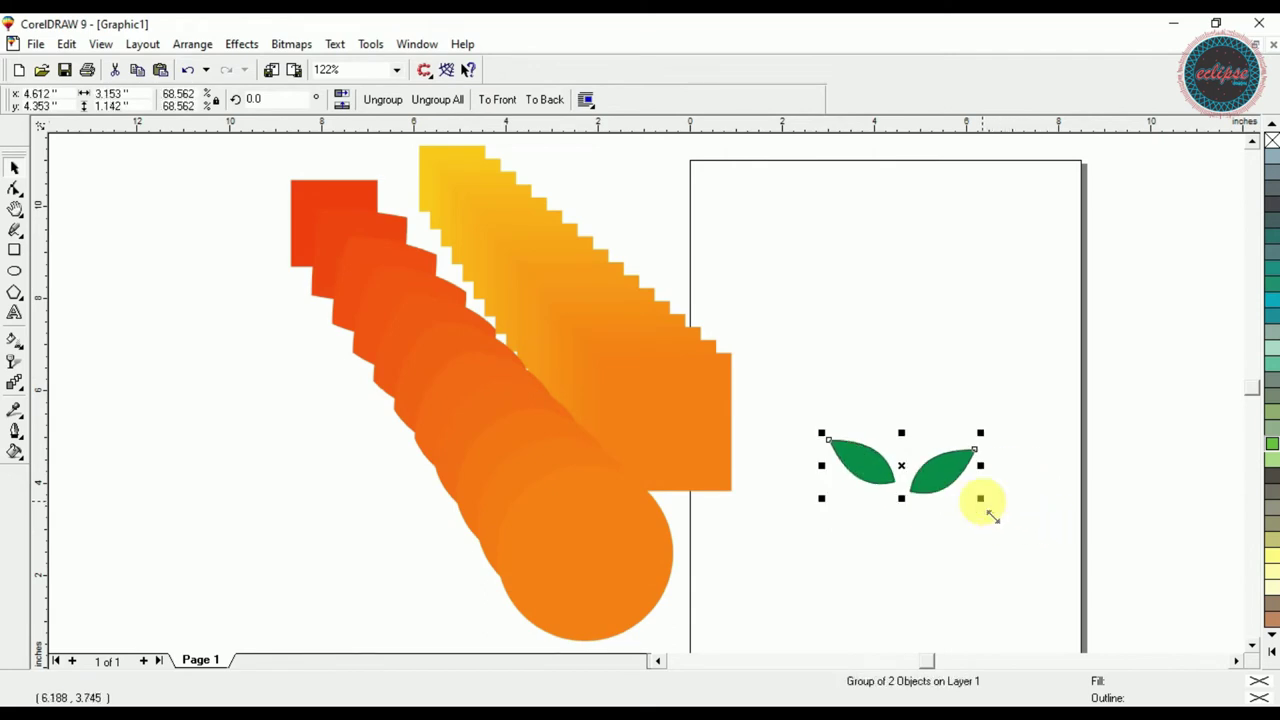
left_click_drag(903, 466, 848, 190)
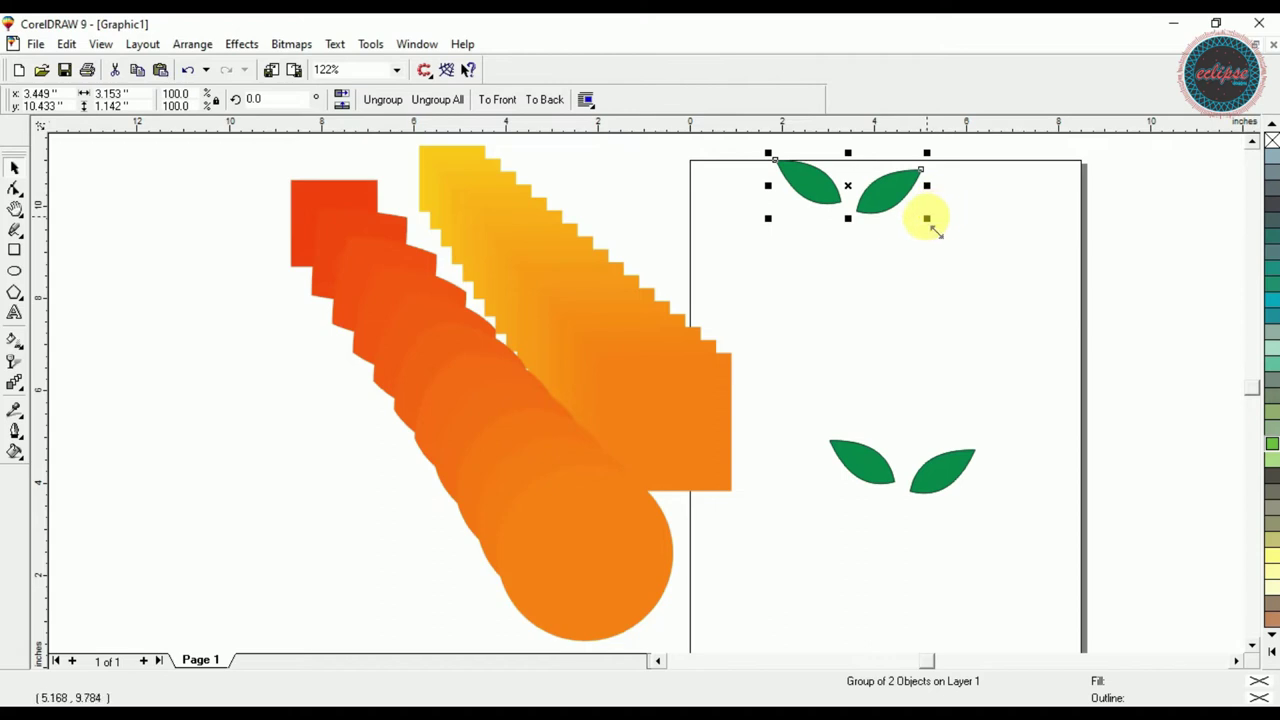
left_click(928, 295)
key("ctrl+z")
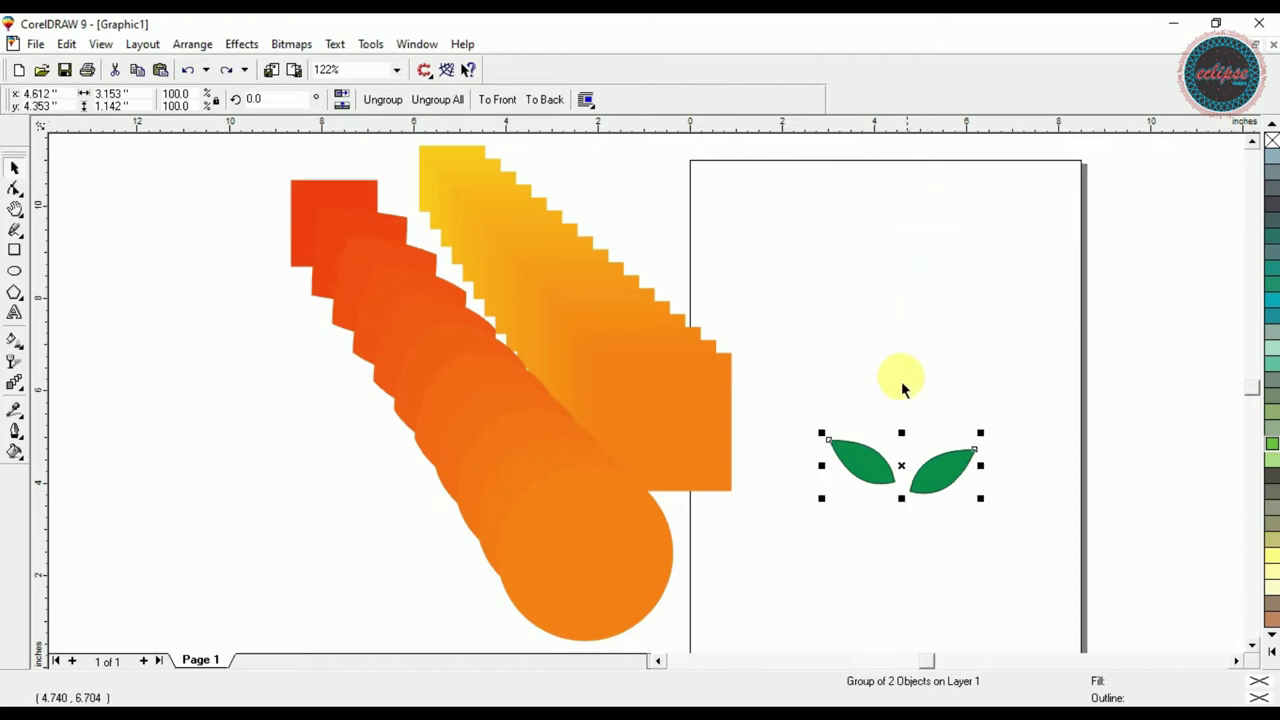
- Place a reduced copy of the leaf pair, about 0.99 inch wide, directly above near the page's upper edge and fill it light green
left_click_drag(903, 457, 935, 217)
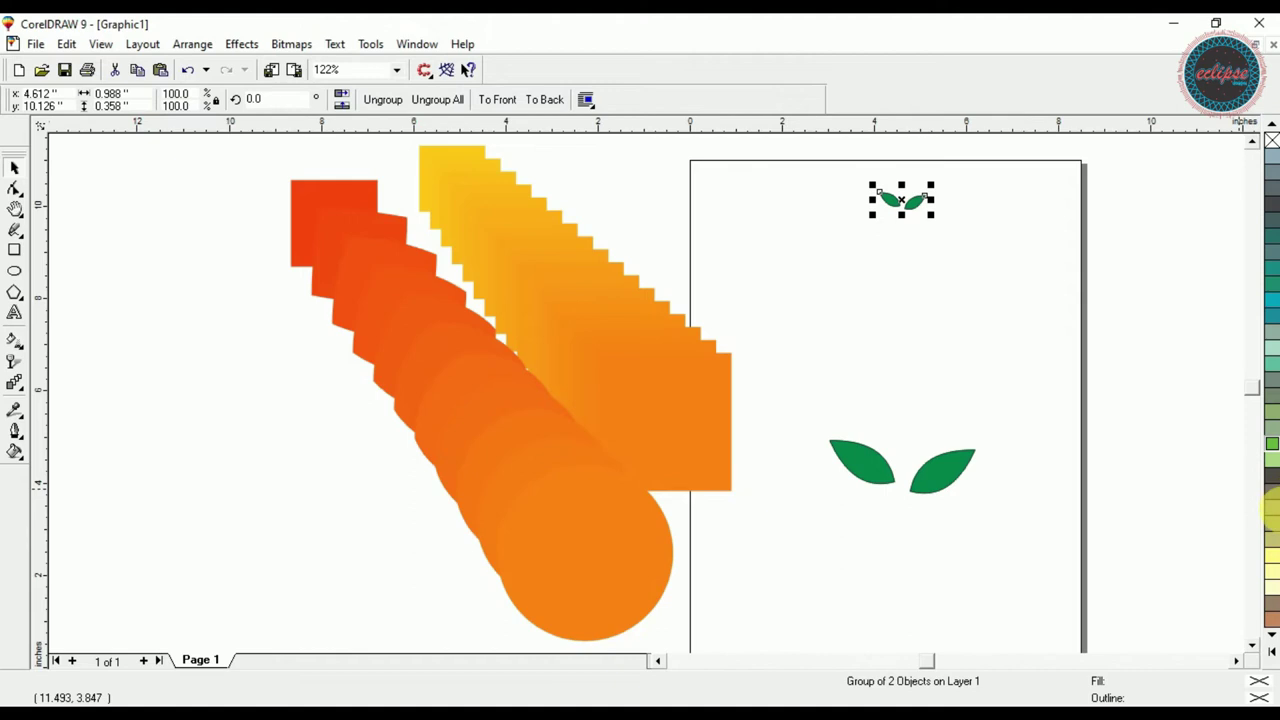
left_click(1271, 432)
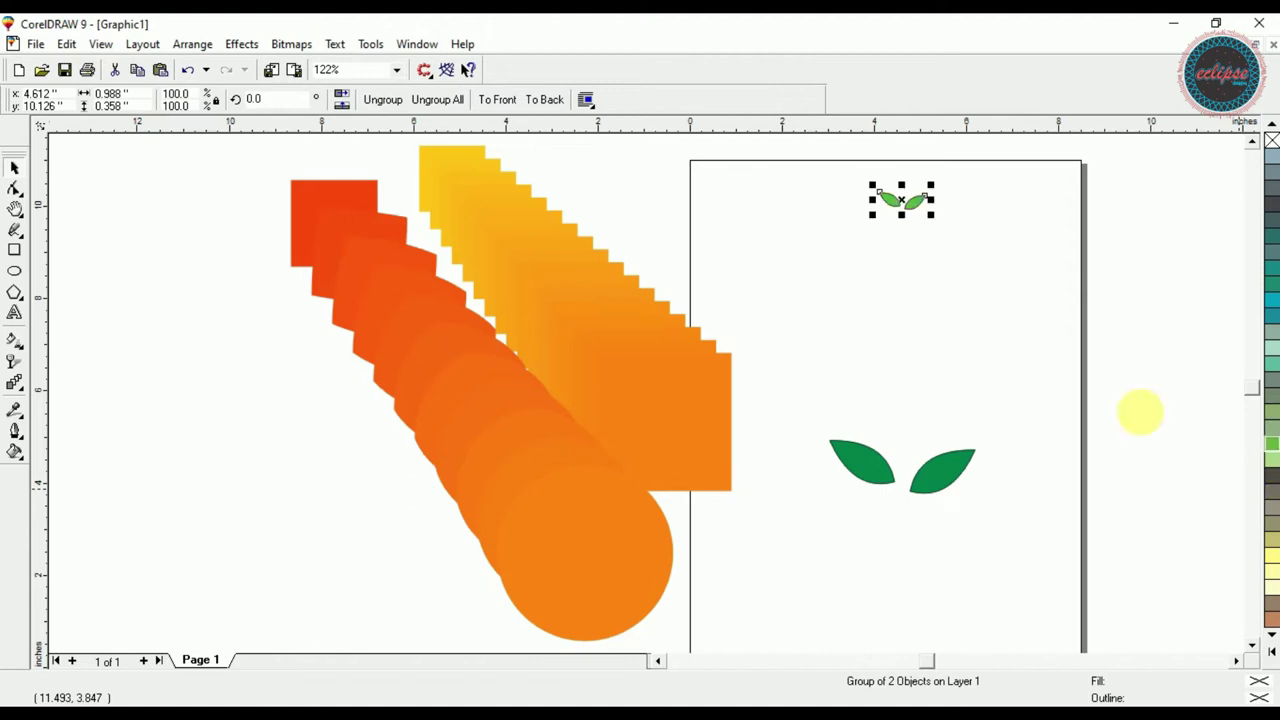
- Blend the large leaf pair into the small light green pair and set the blend to 12 steps
left_click(14, 383)
left_click_drag(866, 473, 907, 211)
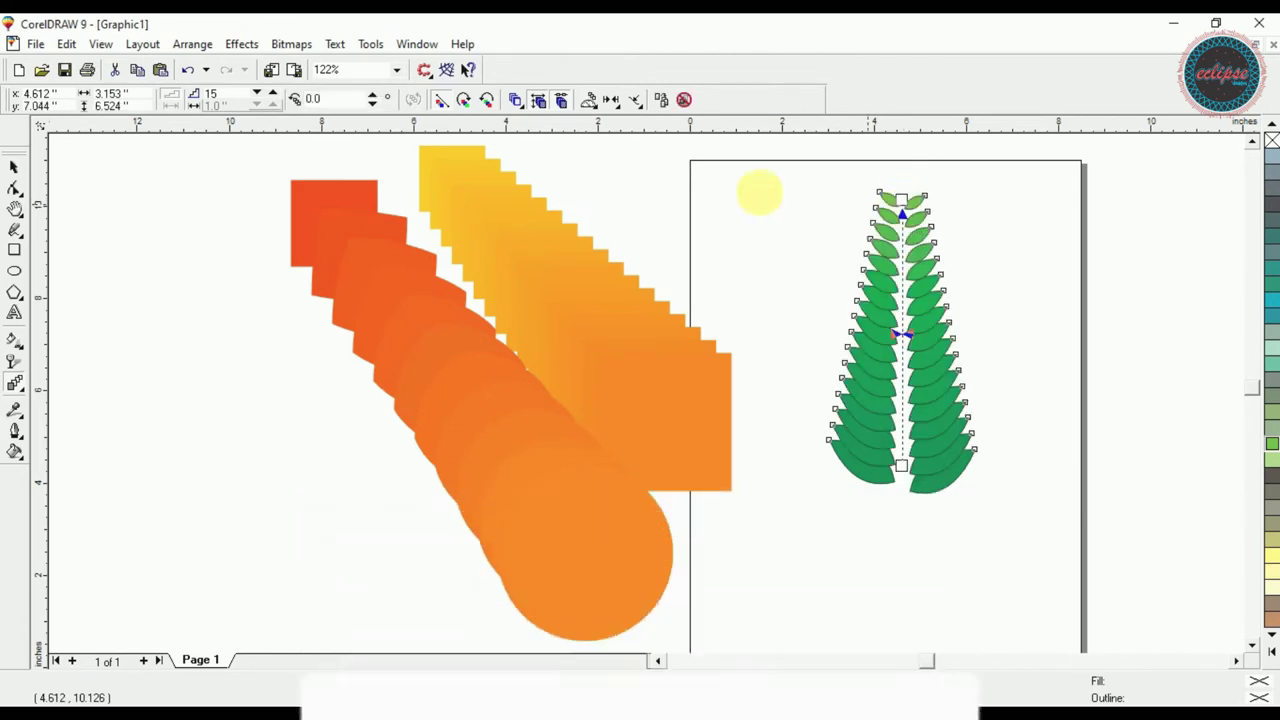
left_click(257, 95)
left_click(257, 95)
left_click(257, 95)
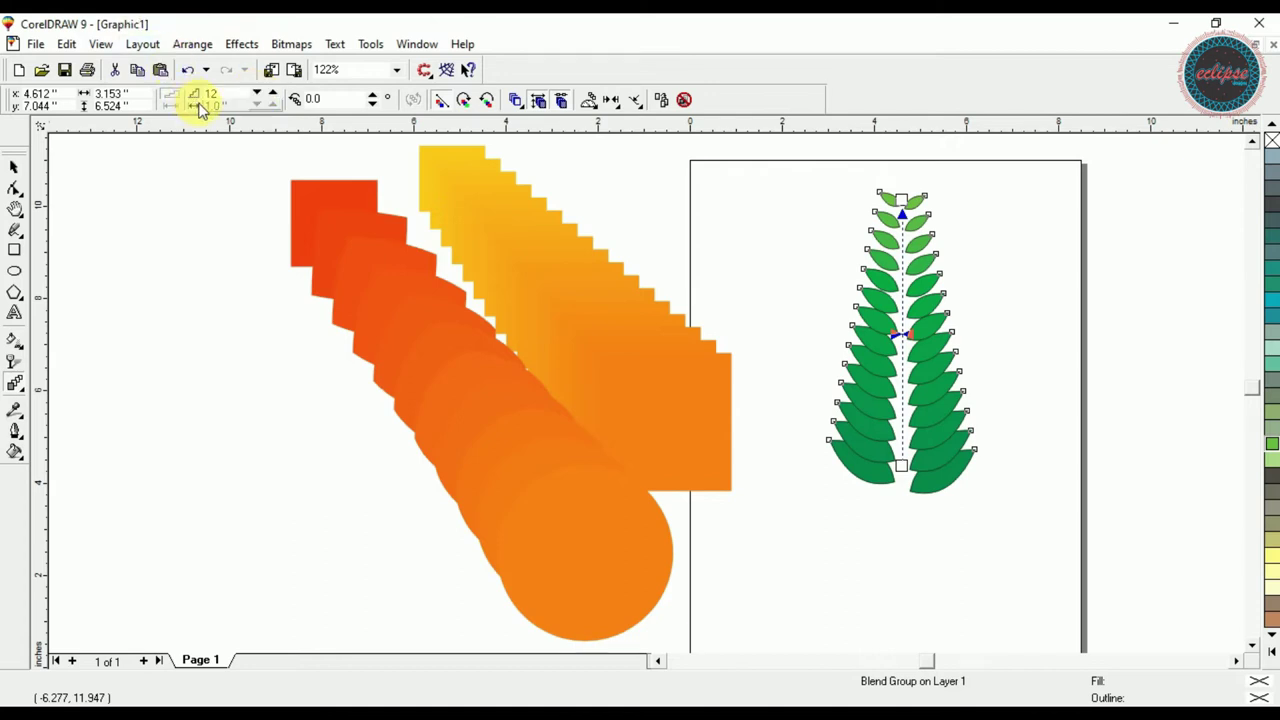
left_click(217, 149)
- Delete the red-orange and yellow-orange shape blends beside the page
left_click(14, 167)
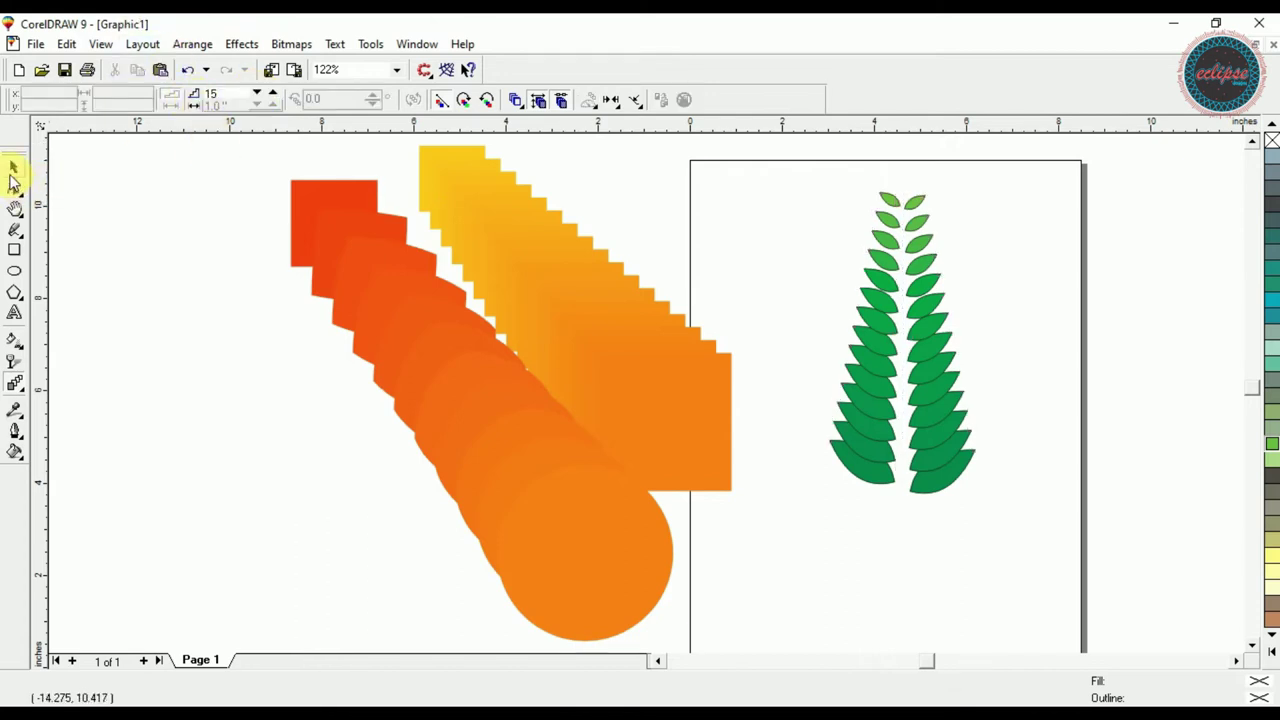
left_click_drag(217, 140, 510, 292)
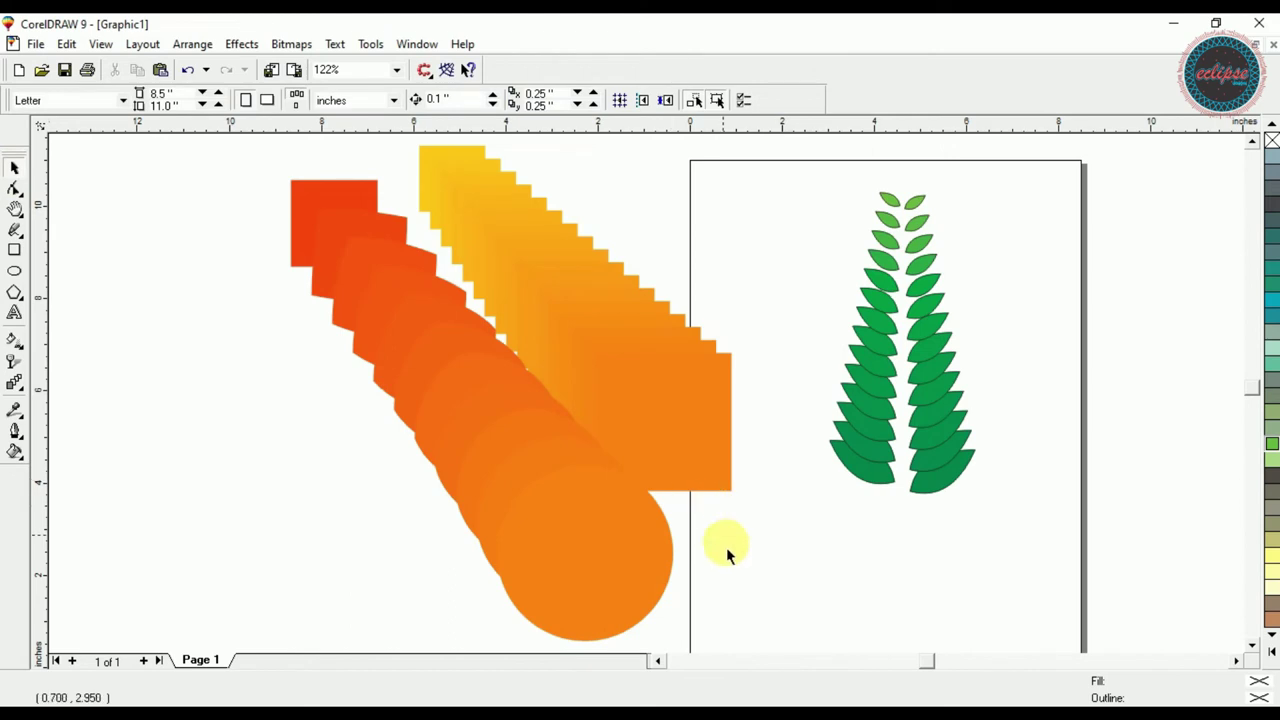
scroll(780, 660, "down", 1)
scroll(780, 672, "down", 1)
key("Delete")
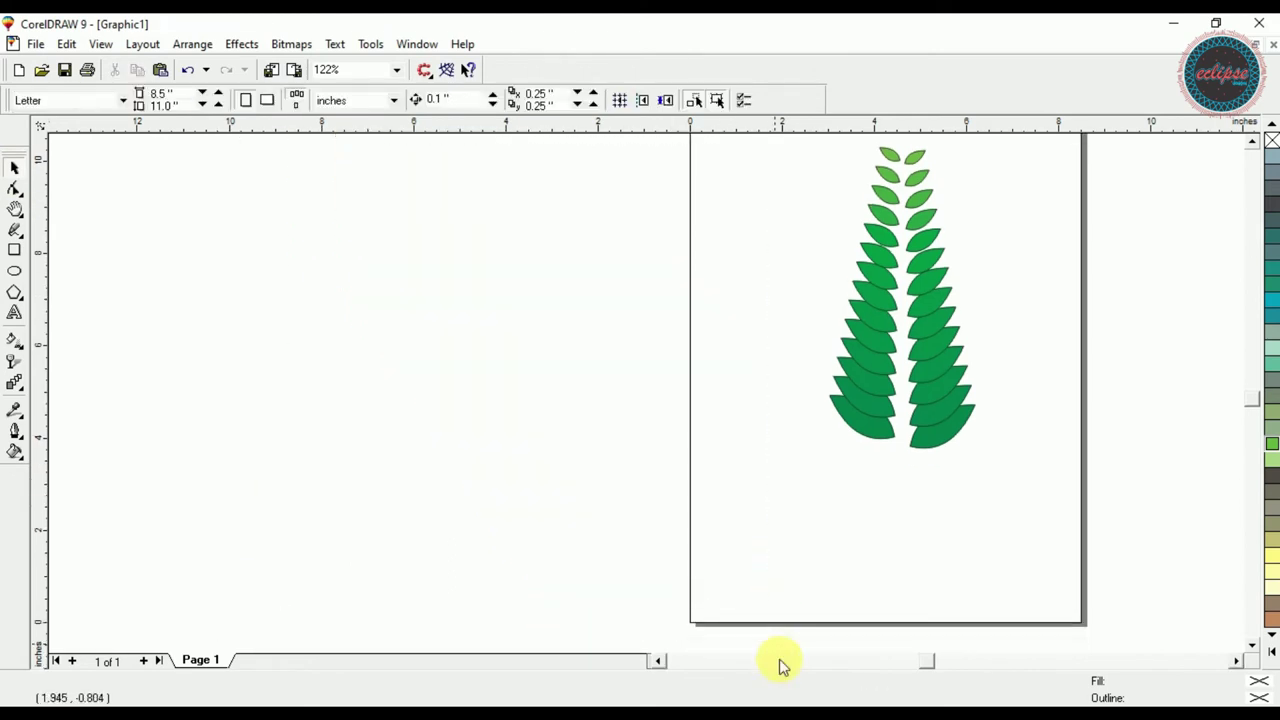
key("F4")
key("F3")
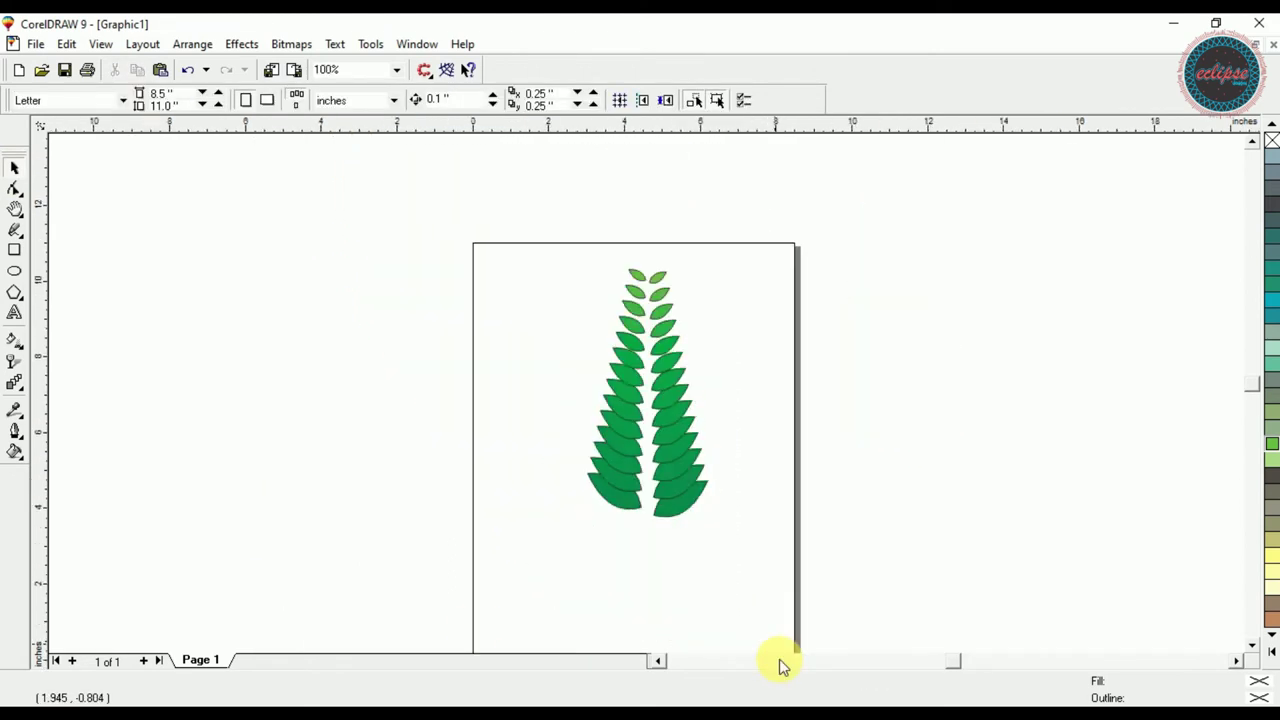
- Draw a vertical straight freehand line about 7.2 inches long in the empty area left of the page
left_click(15, 230)
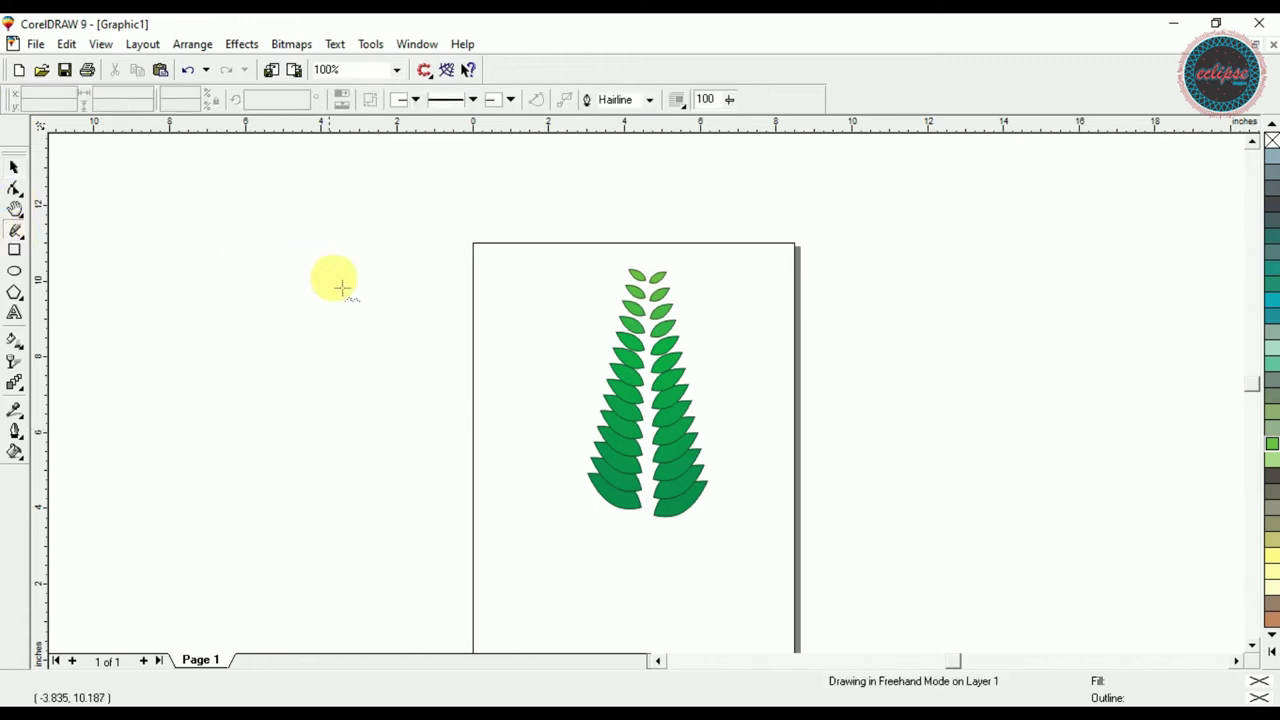
left_click(294, 262)
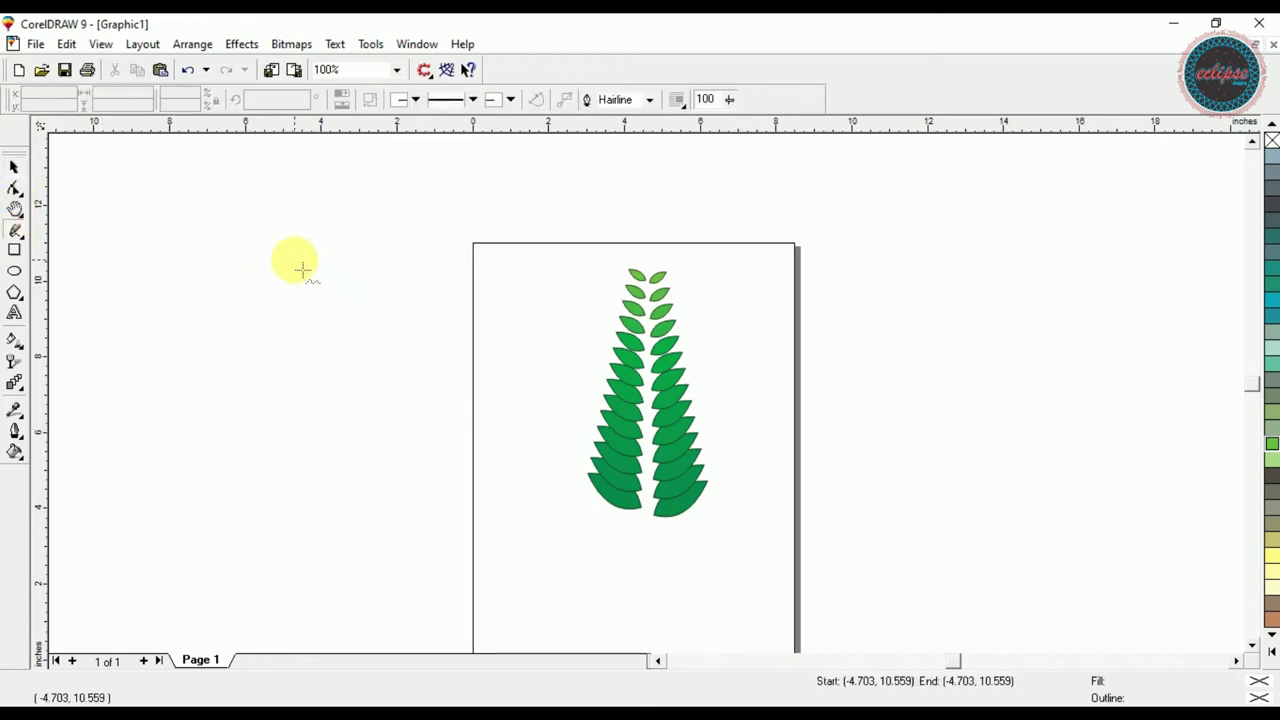
left_click(294, 540)
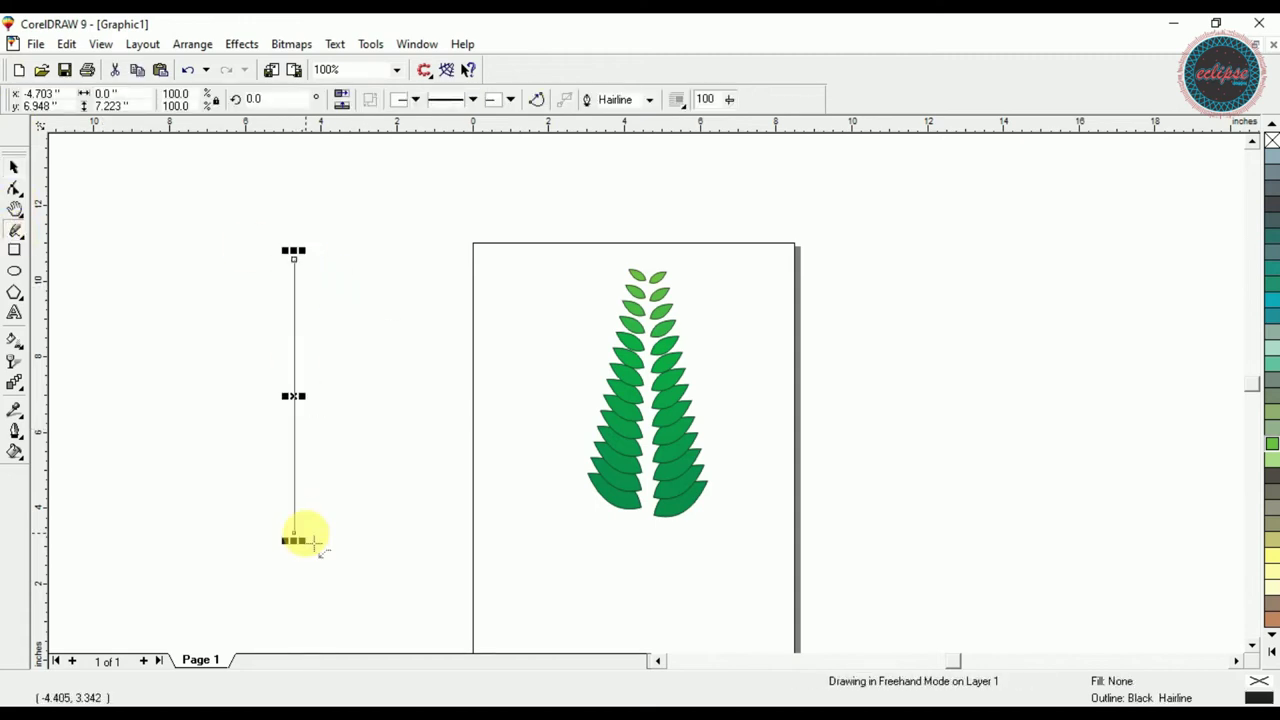
- Convert the vertical line's segment to a curve and bow it out to the left
left_click(12, 190)
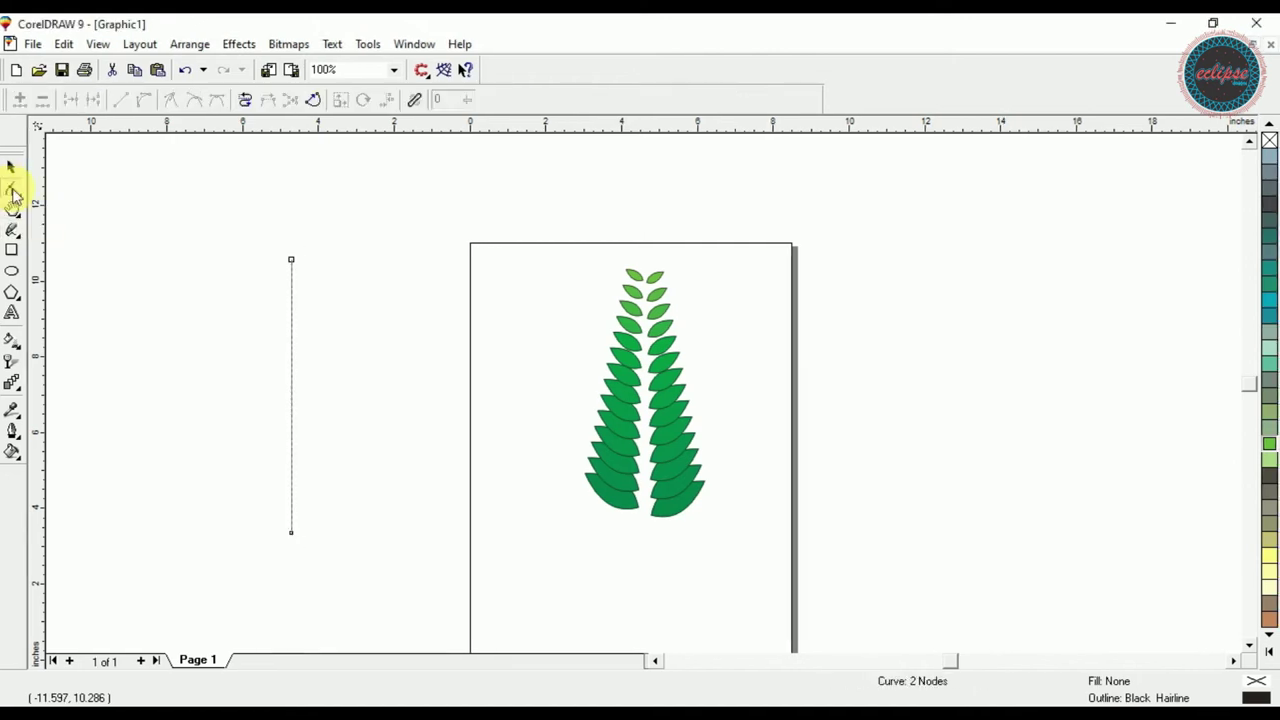
right_click(291, 386)
left_click(350, 152)
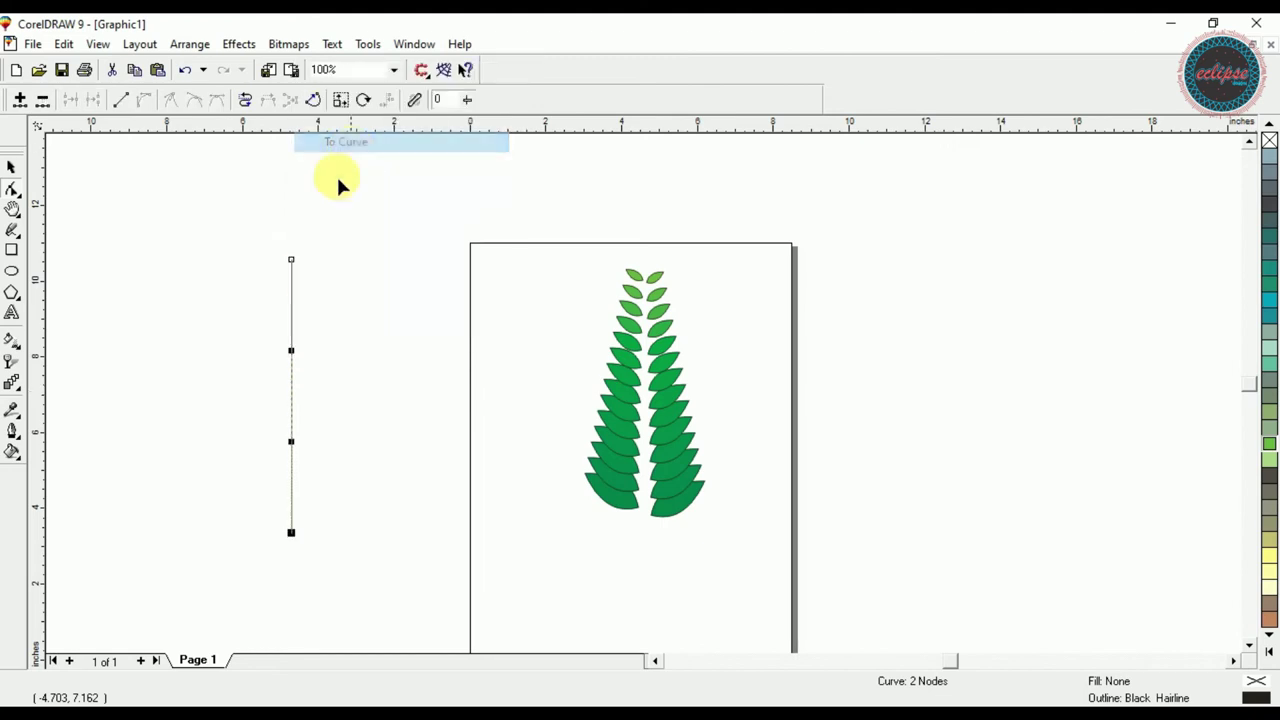
left_click_drag(292, 380, 211, 410)
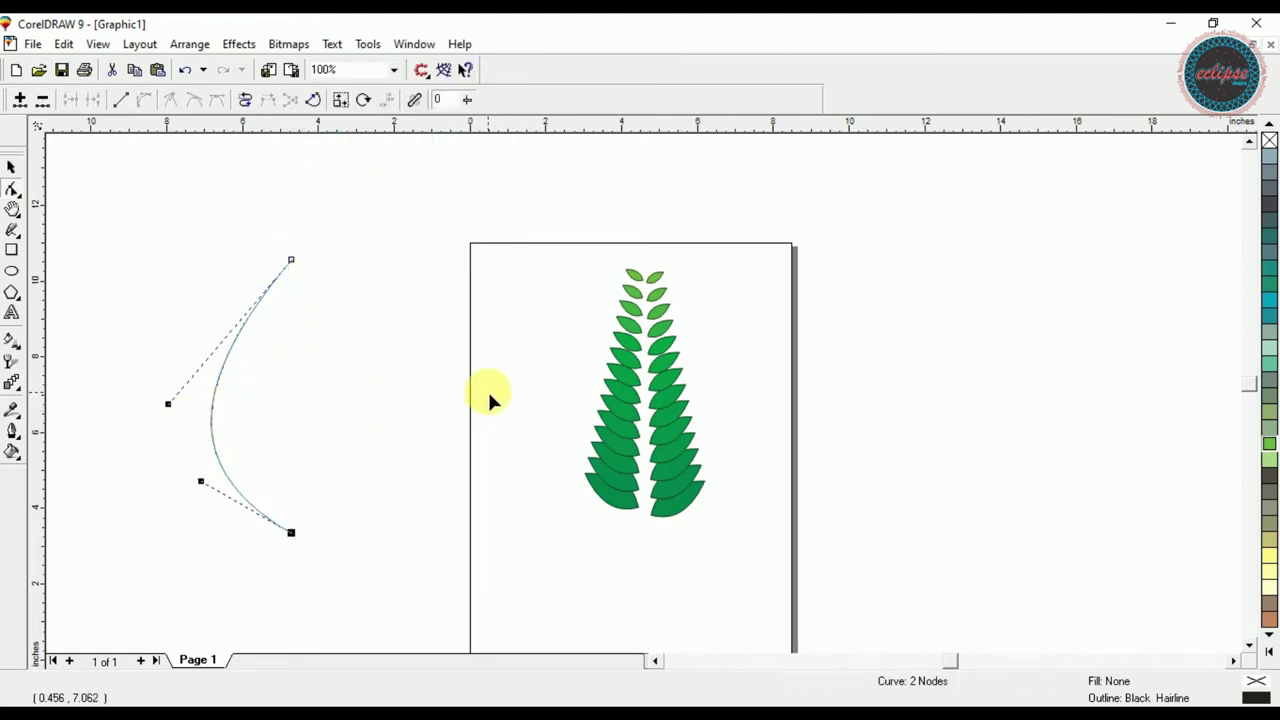
- Attach the leaf blend to the bowed curve as its new path
key("space")
left_click(636, 376)
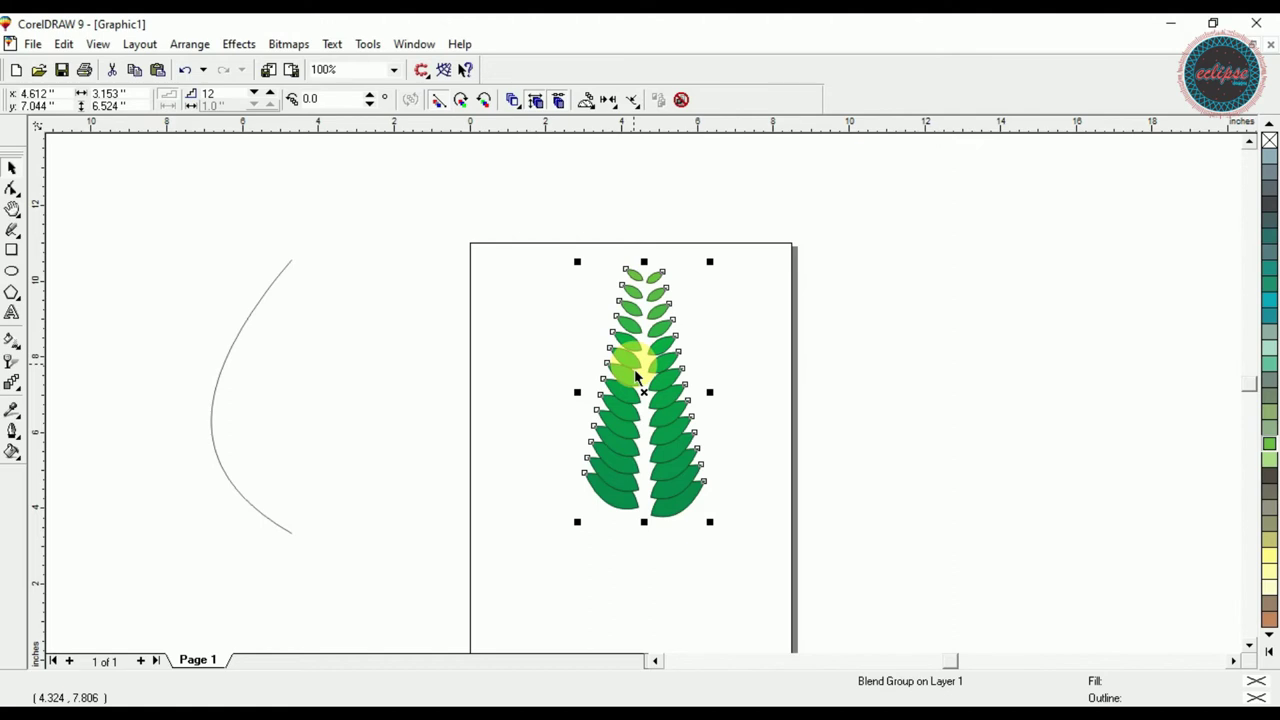
left_click(631, 101)
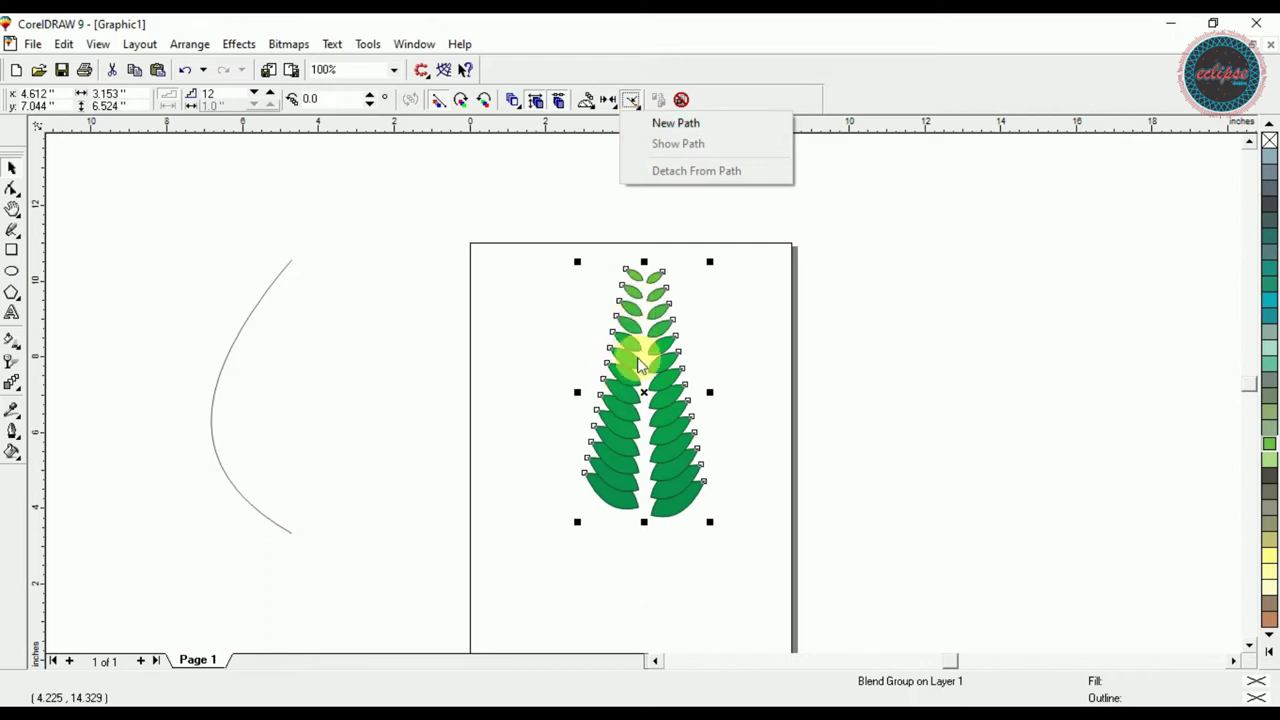
left_click(661, 126)
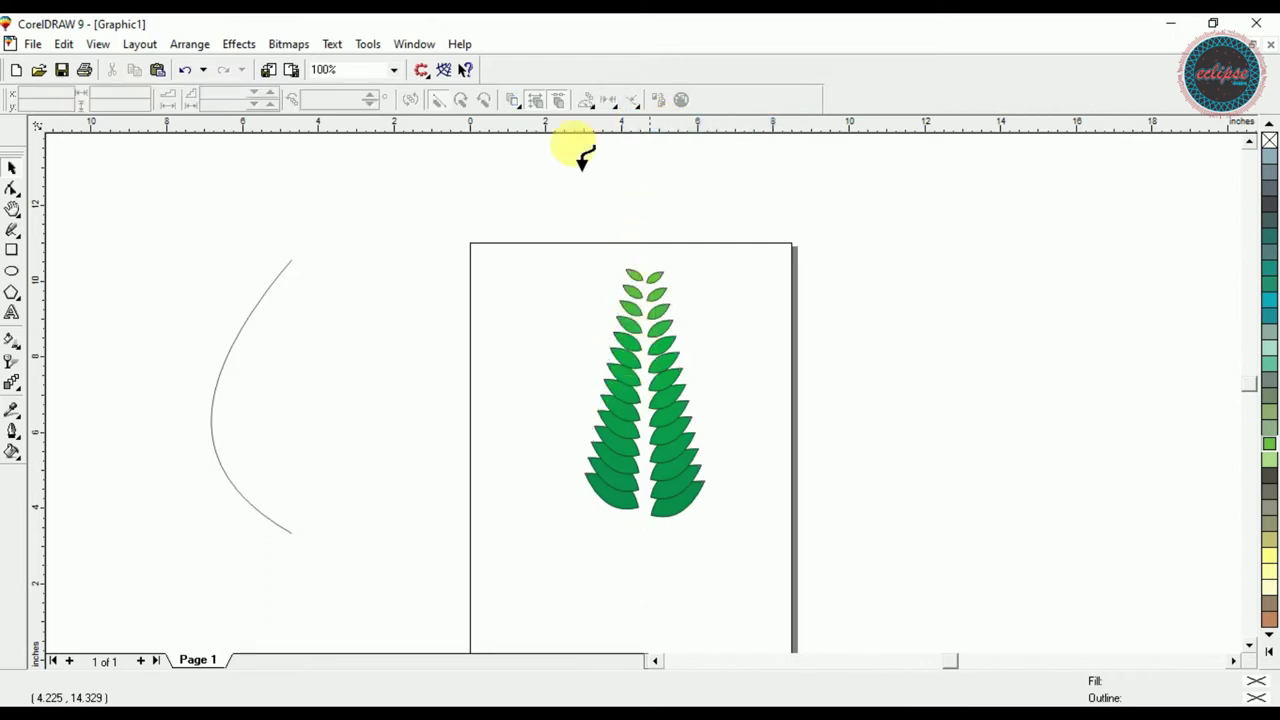
left_click(290, 268)
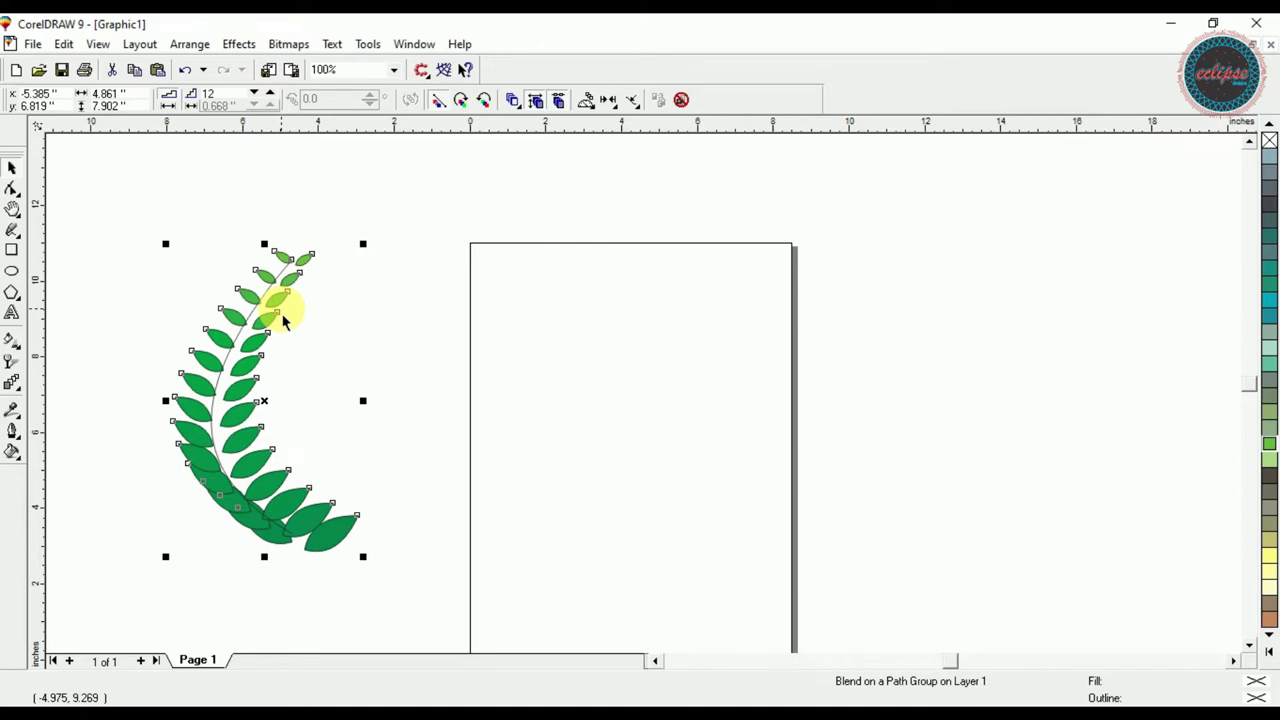
- Select the large end leaf pair of the path blend and rotate it to about 46.4 degrees
key("shift+F2")
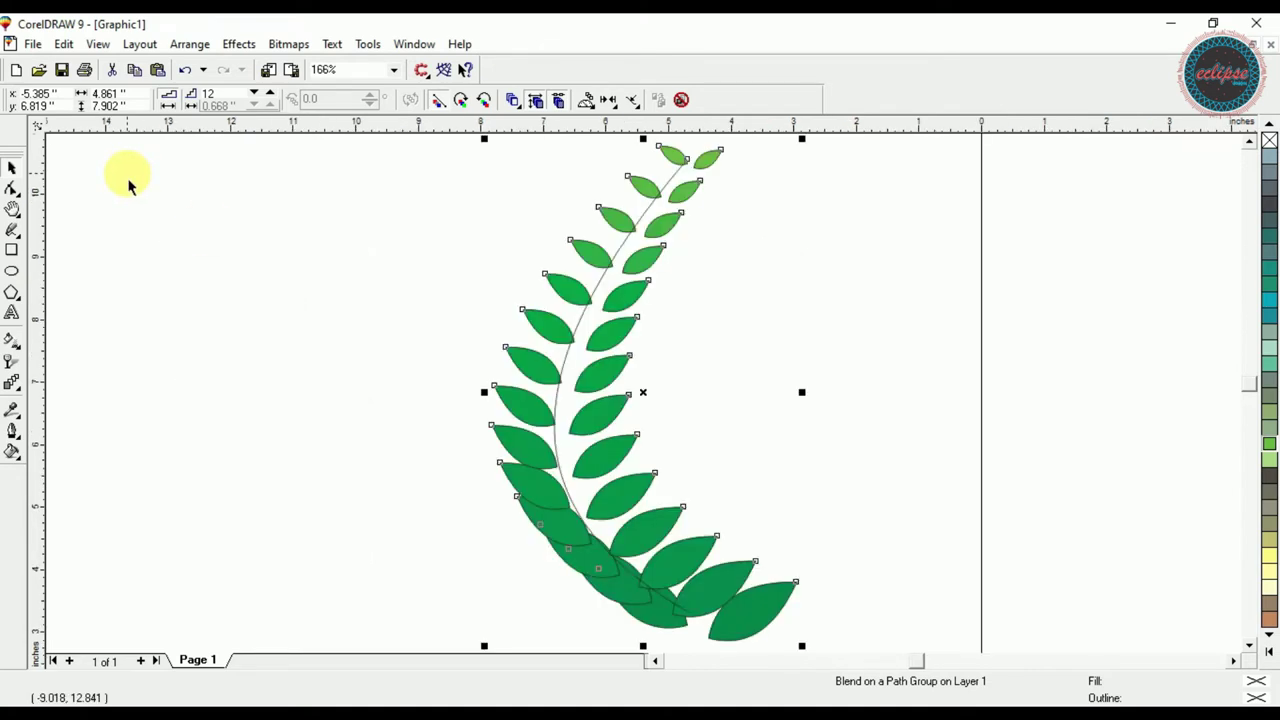
key("F3")
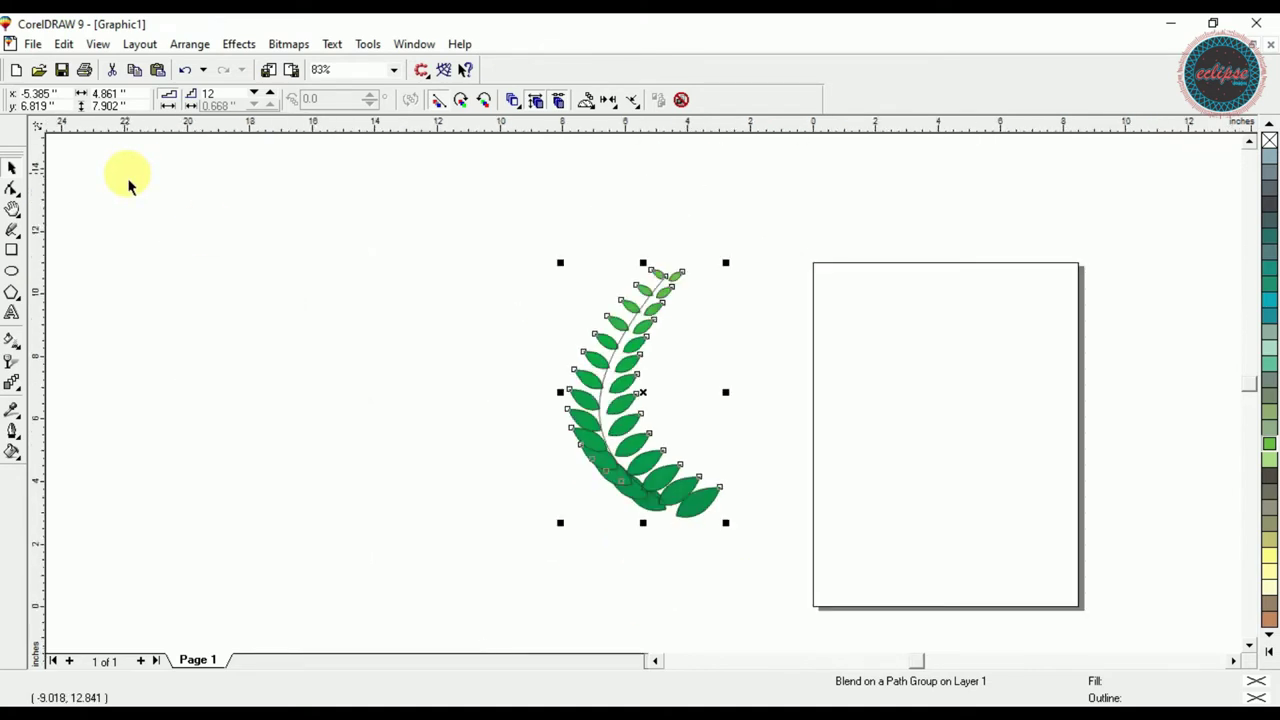
key("shift+F2")
left_click(128, 185)
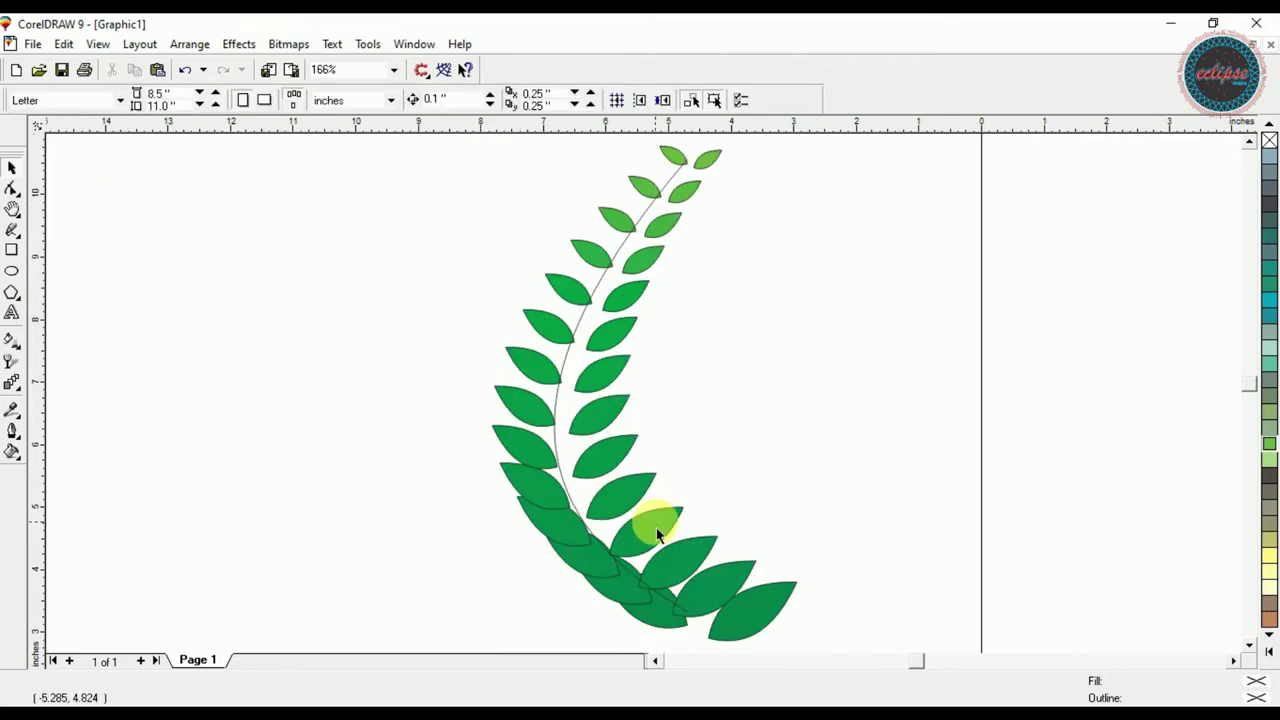
left_click(719, 634)
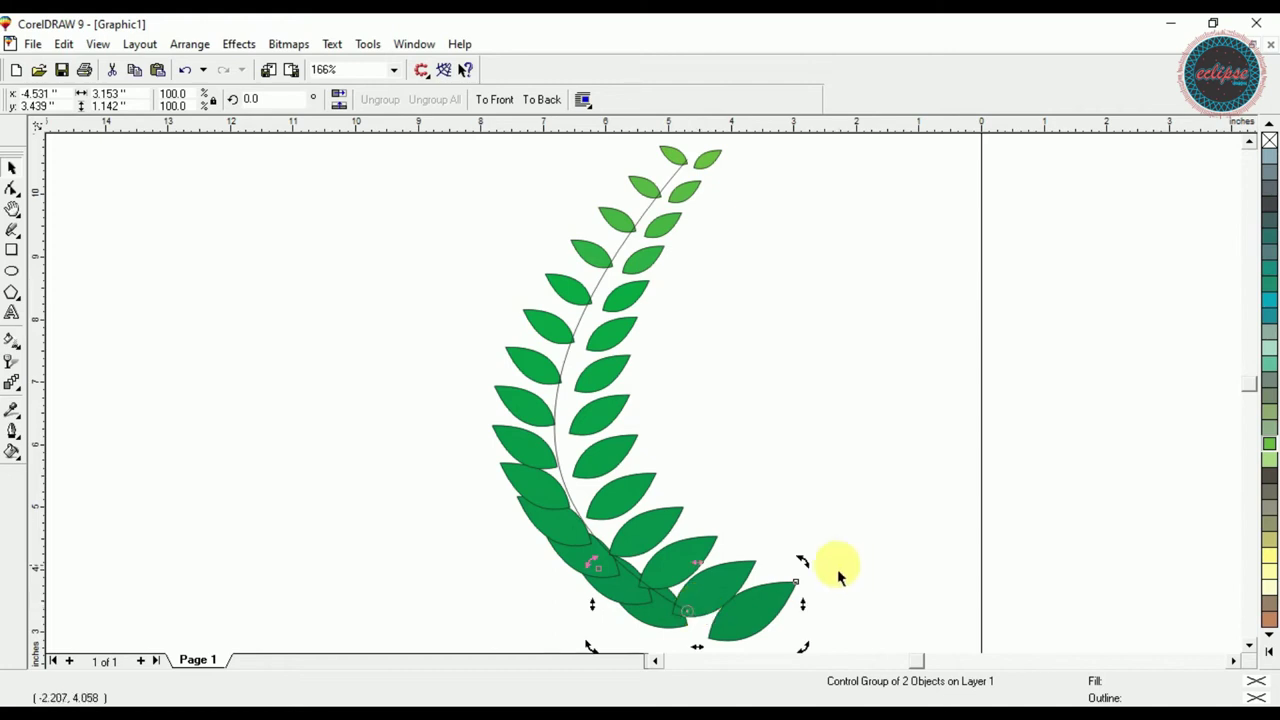
left_click_drag(806, 563, 753, 486)
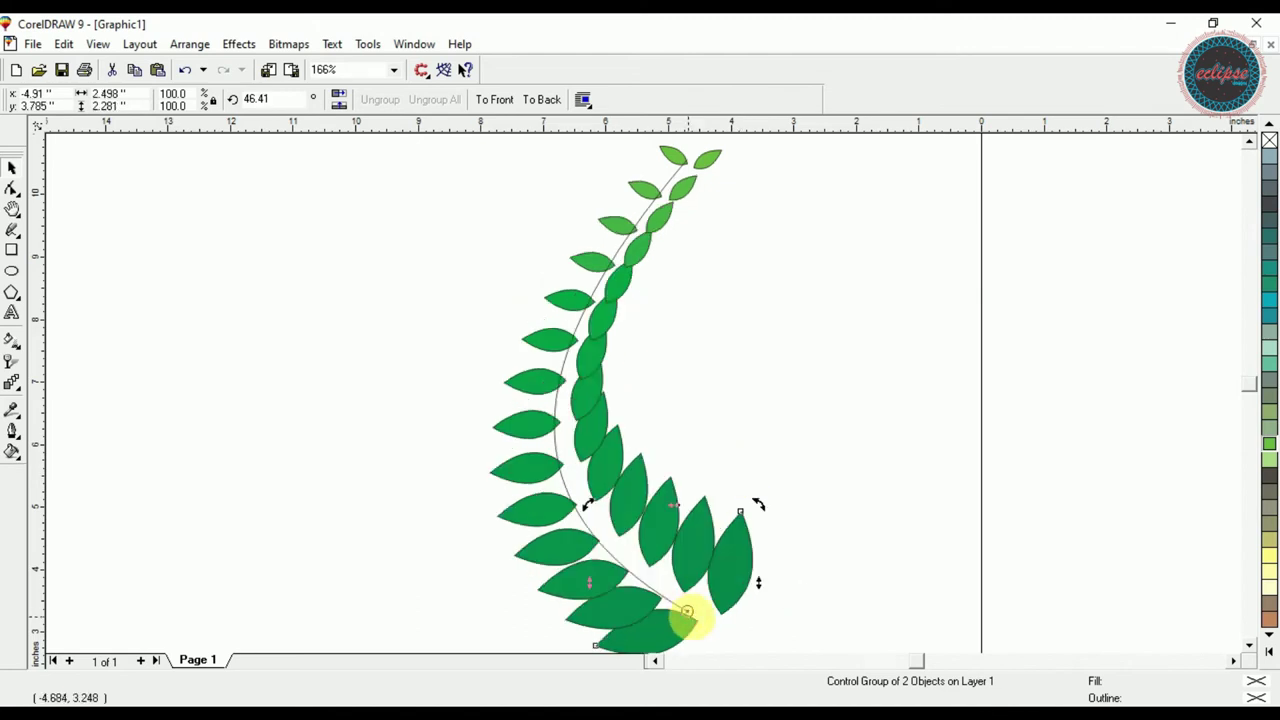
- Move the large end leaf pair up along the curve, leaving a bare stem end, and adjust its rotation to about 46.8 degrees
left_click(720, 606)
left_click_drag(672, 582, 626, 600)
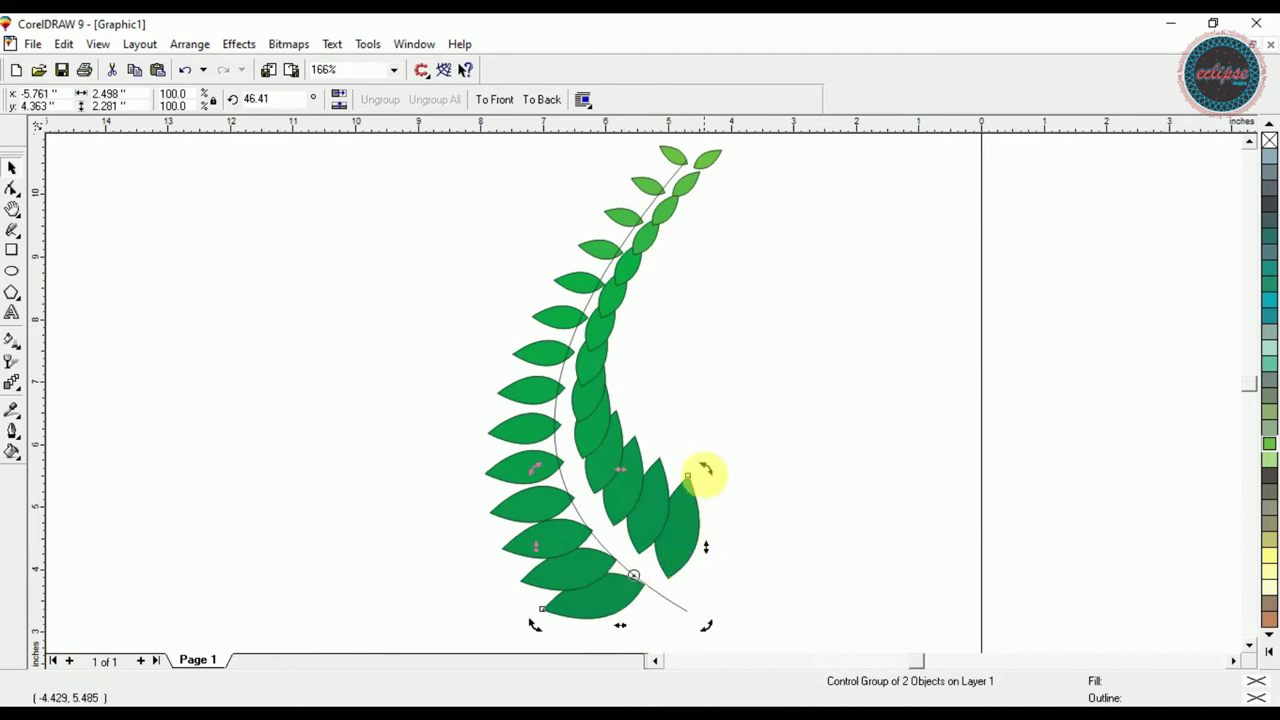
mouse_move(717, 487)
left_mouse_down()
mouse_move(743, 526)
mouse_move(704, 474)
left_mouse_up()
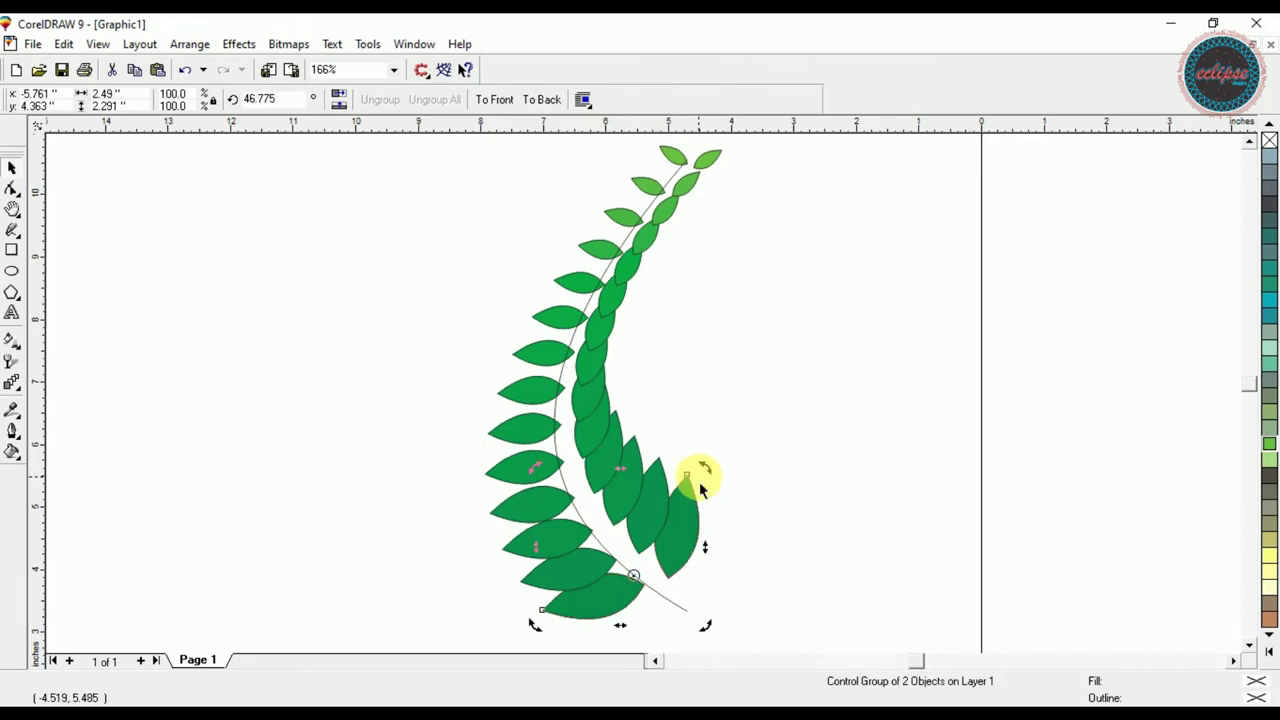
- Rotate the small end leaf pair at the curve's upper tip clockwise to about 331.9 degrees
left_click(717, 172)
left_click(717, 172)
left_click_drag(729, 177, 725, 210)
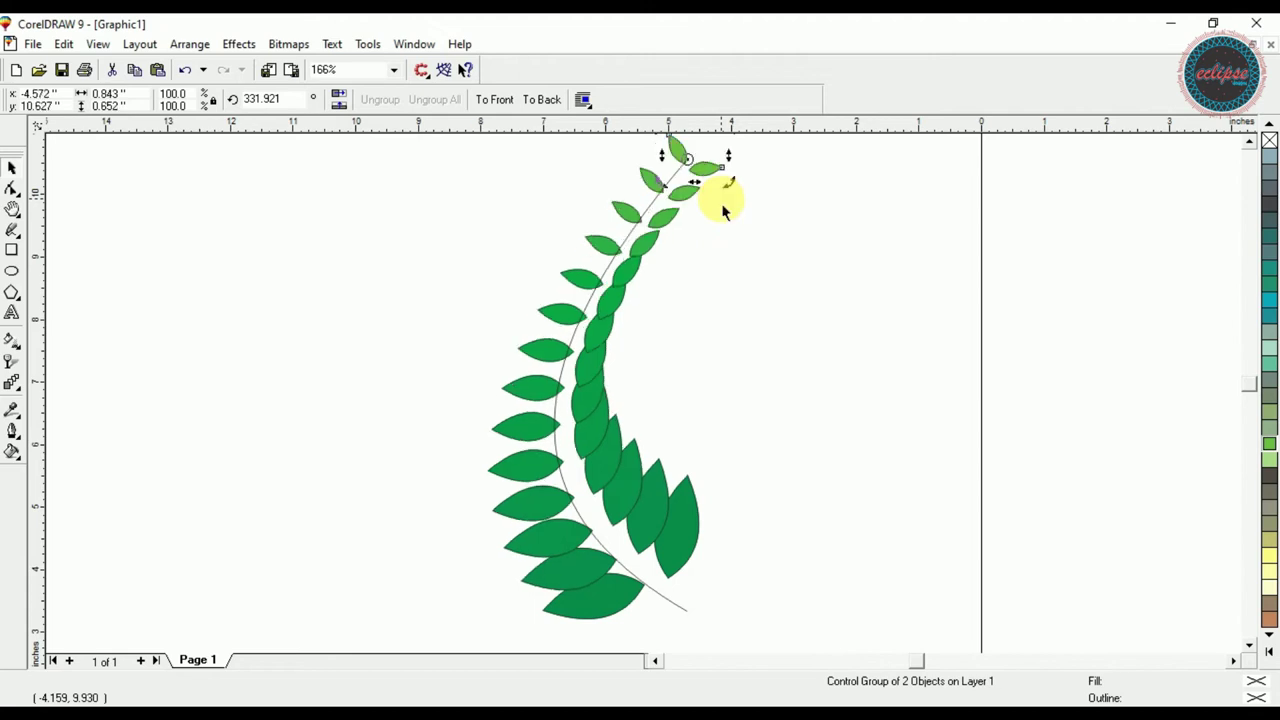
left_click(598, 360)
left_click(474, 363)
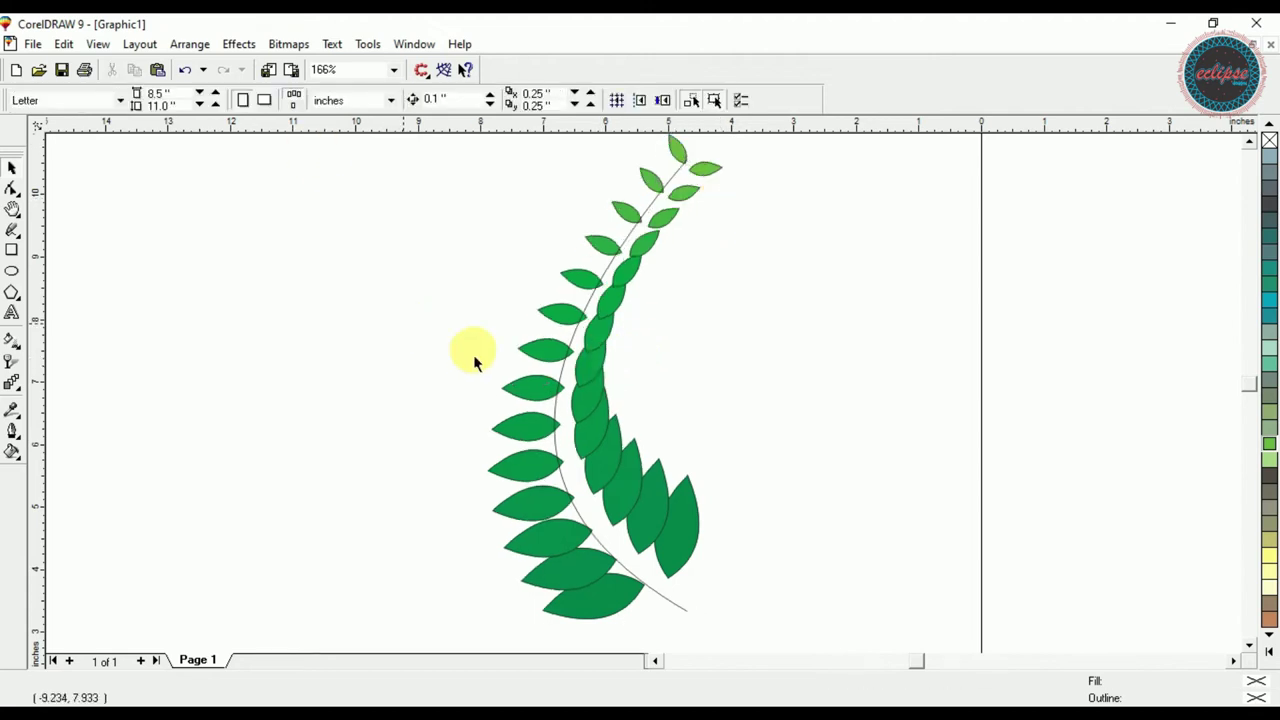
- Reduce the leaf blend on the path to 8 steps
left_click(540, 354)
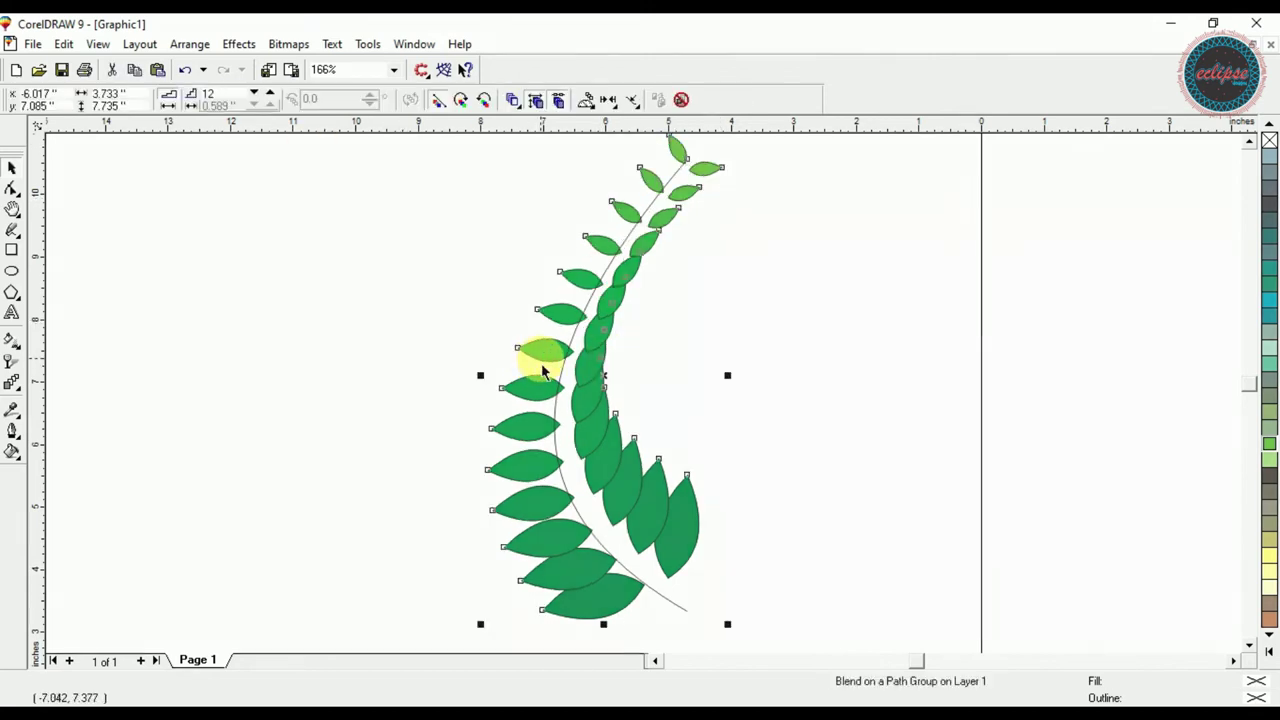
left_click(257, 94)
left_click(258, 94)
left_click(258, 94)
left_click(258, 94)
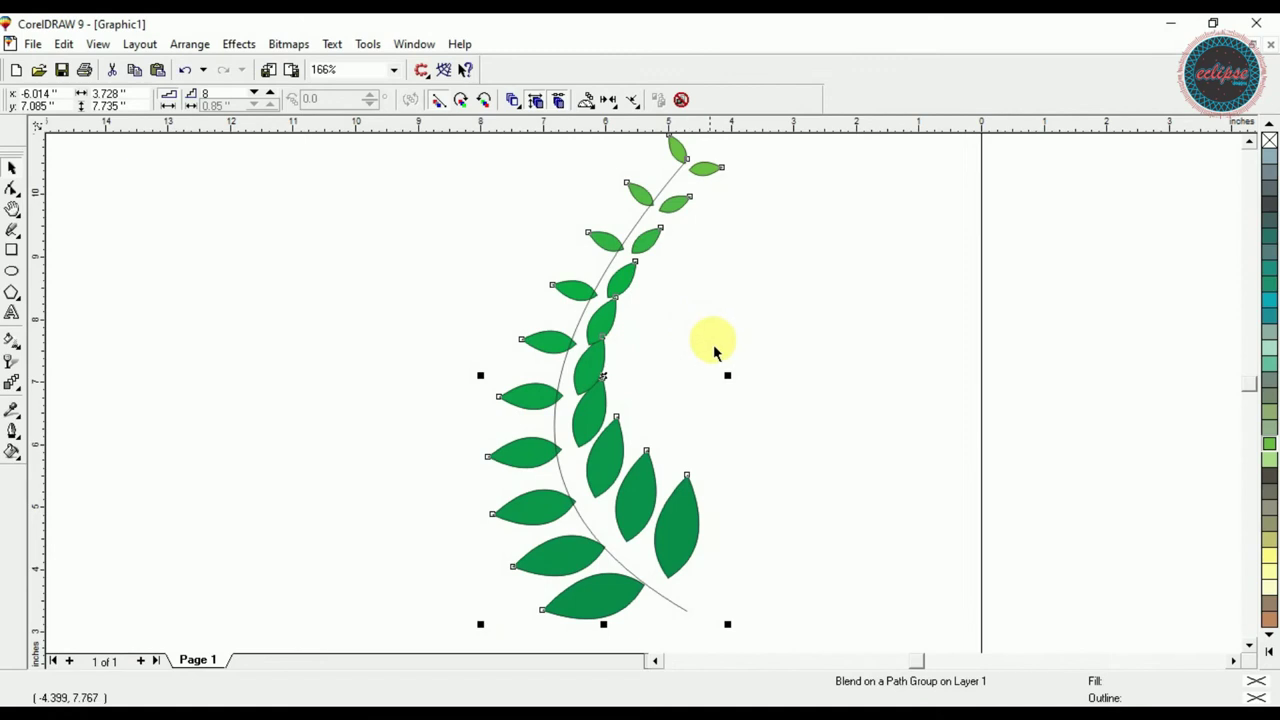
left_click(713, 344)
- Move the leaf blend together with its stem curve slightly to the right, by about 0.2 inch
left_click(556, 431)
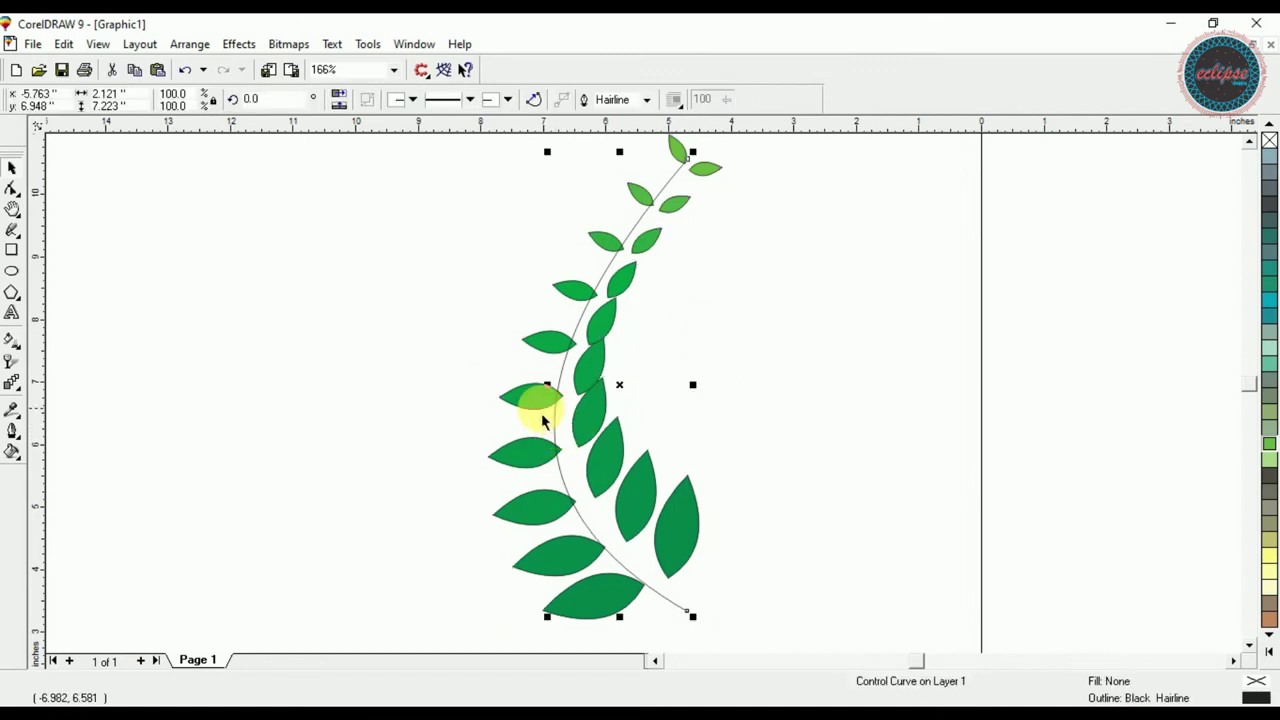
left_click(545, 420)
left_click(557, 430)
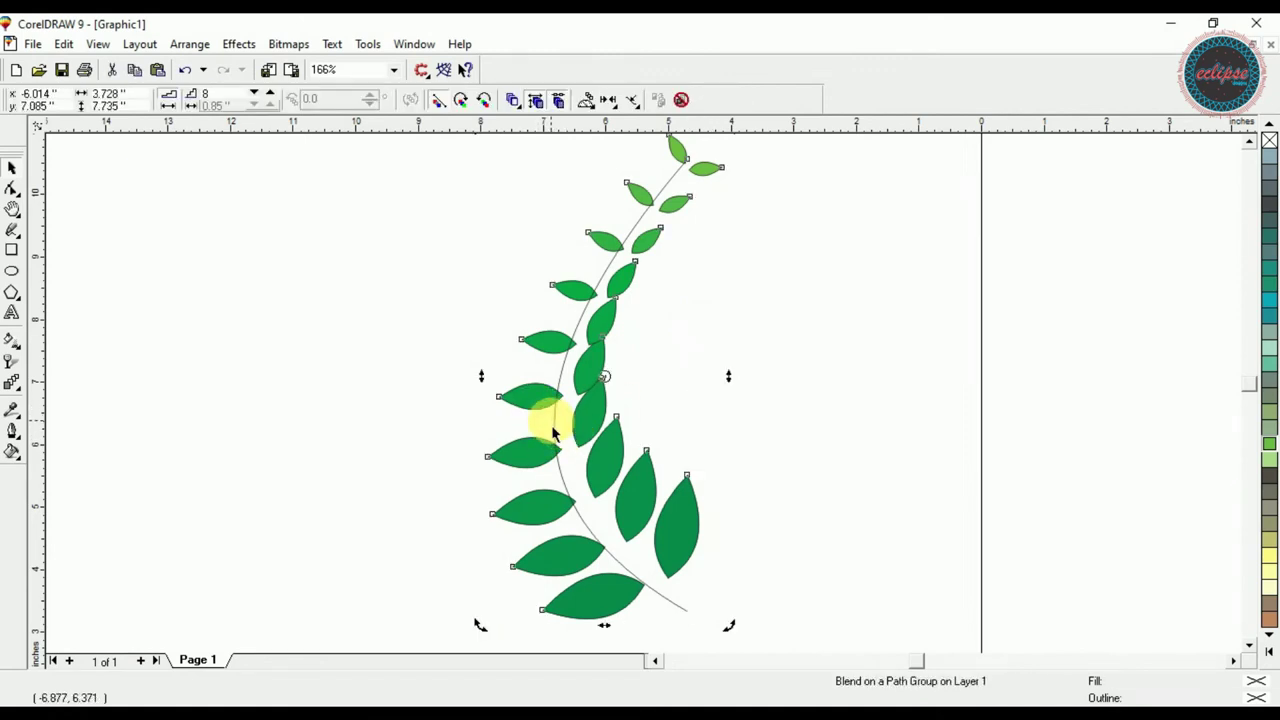
left_click(545, 424)
left_click(557, 433)
left_click_drag(555, 432, 567, 432)
left_click(740, 306)
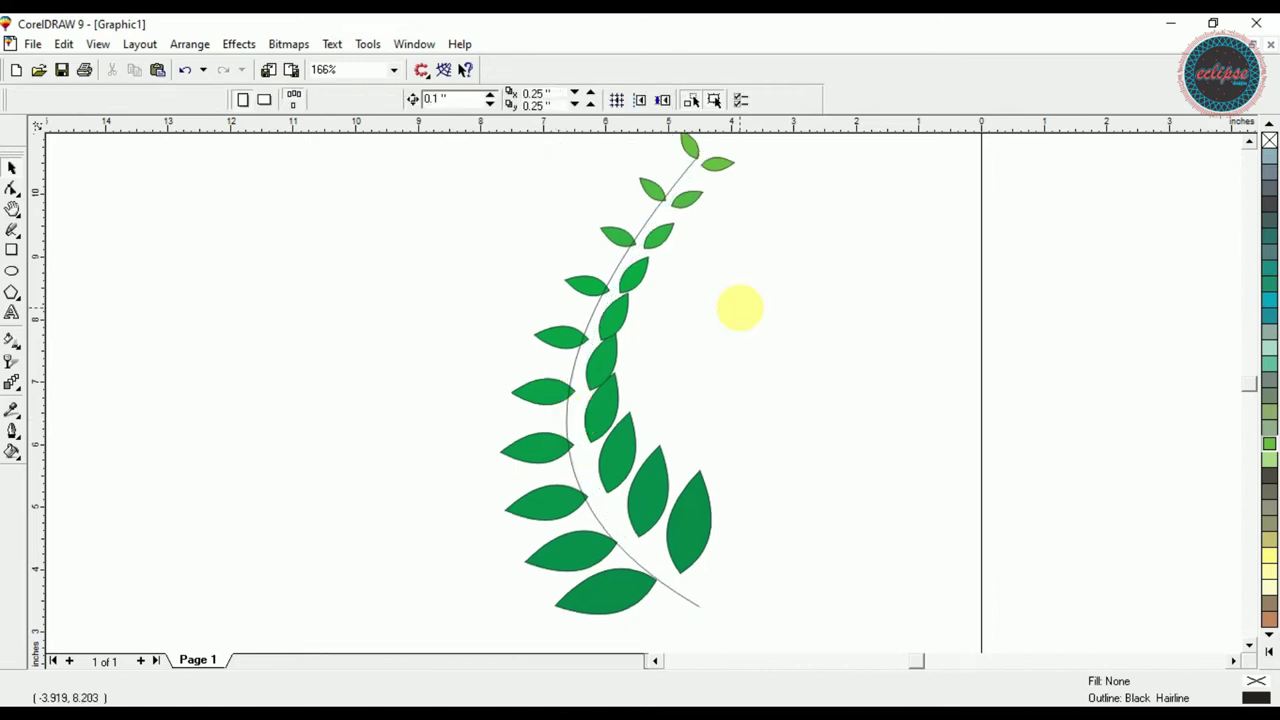
- Give the stem curve a 3-point chartreuse outline with rounded corners, placed behind the fill
left_click(644, 244)
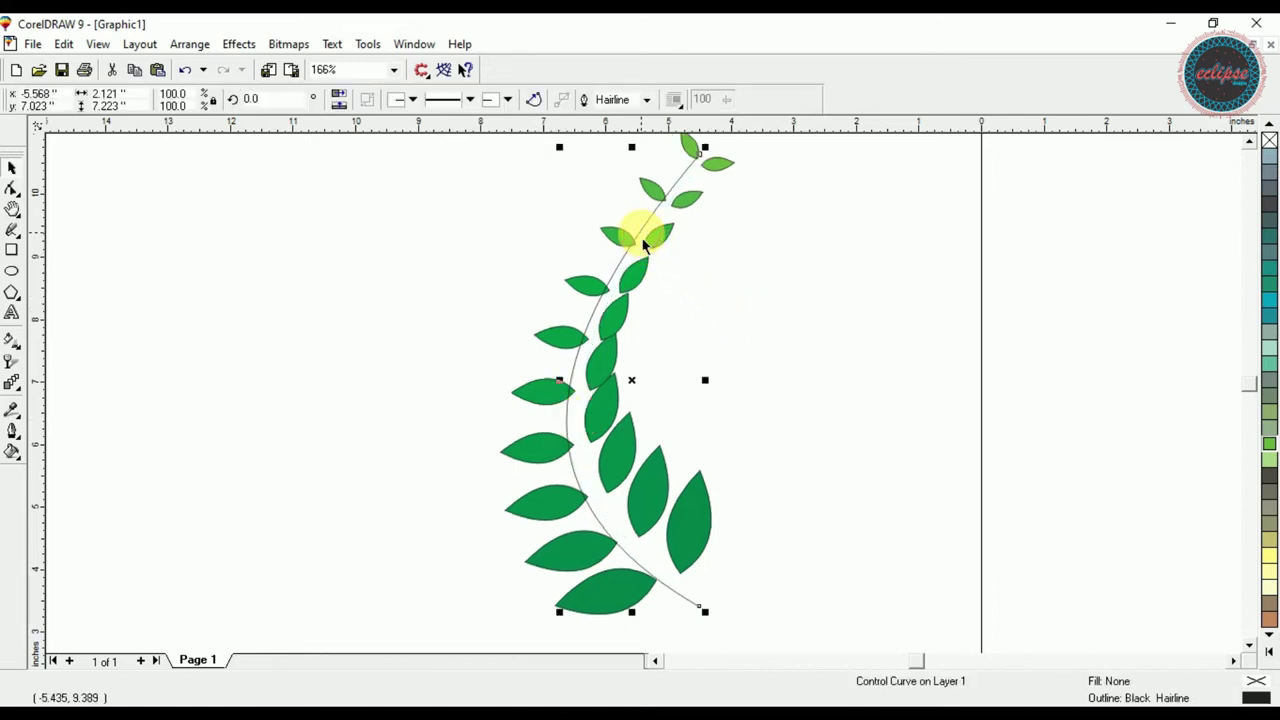
left_click(13, 431)
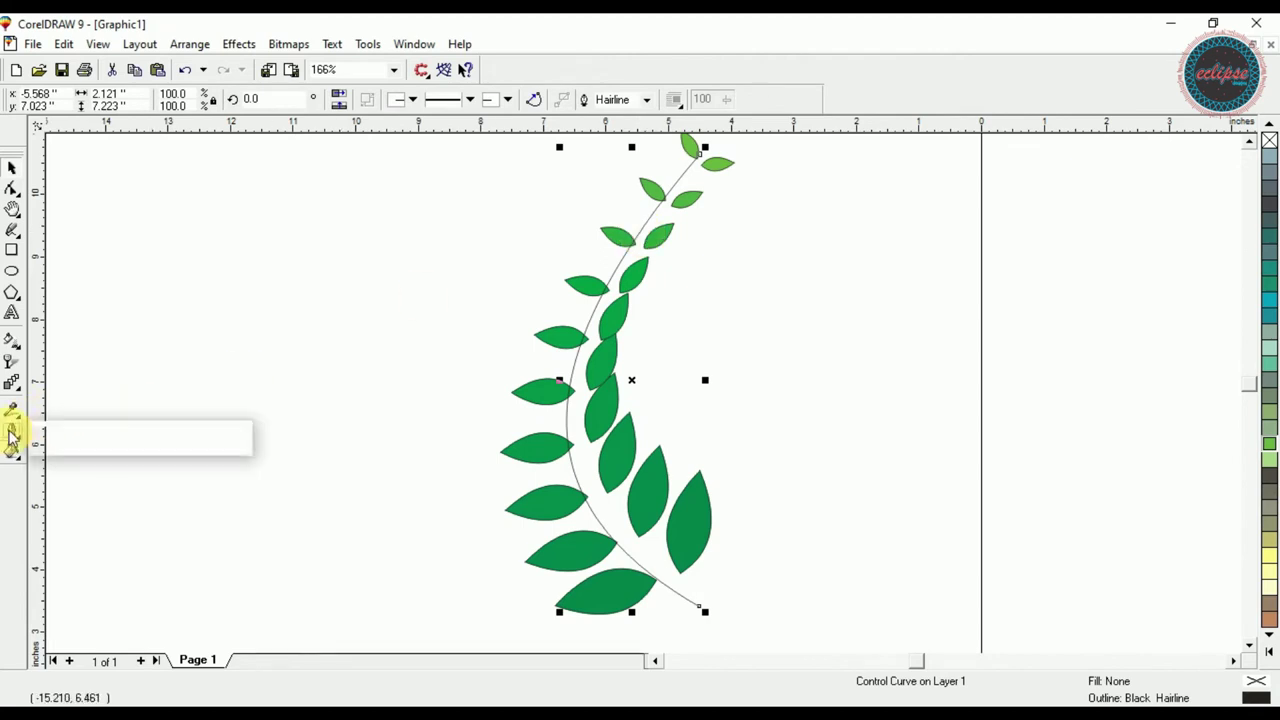
left_click(50, 440)
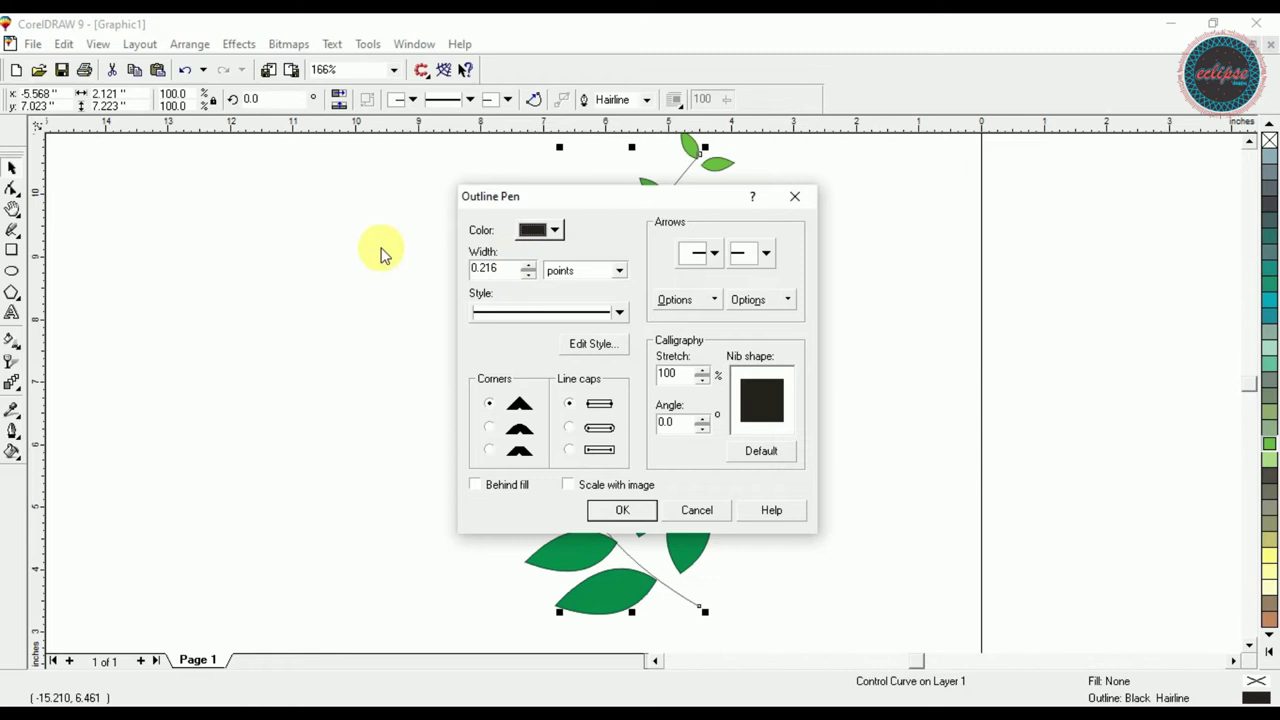
double_click(487, 267)
type("3")
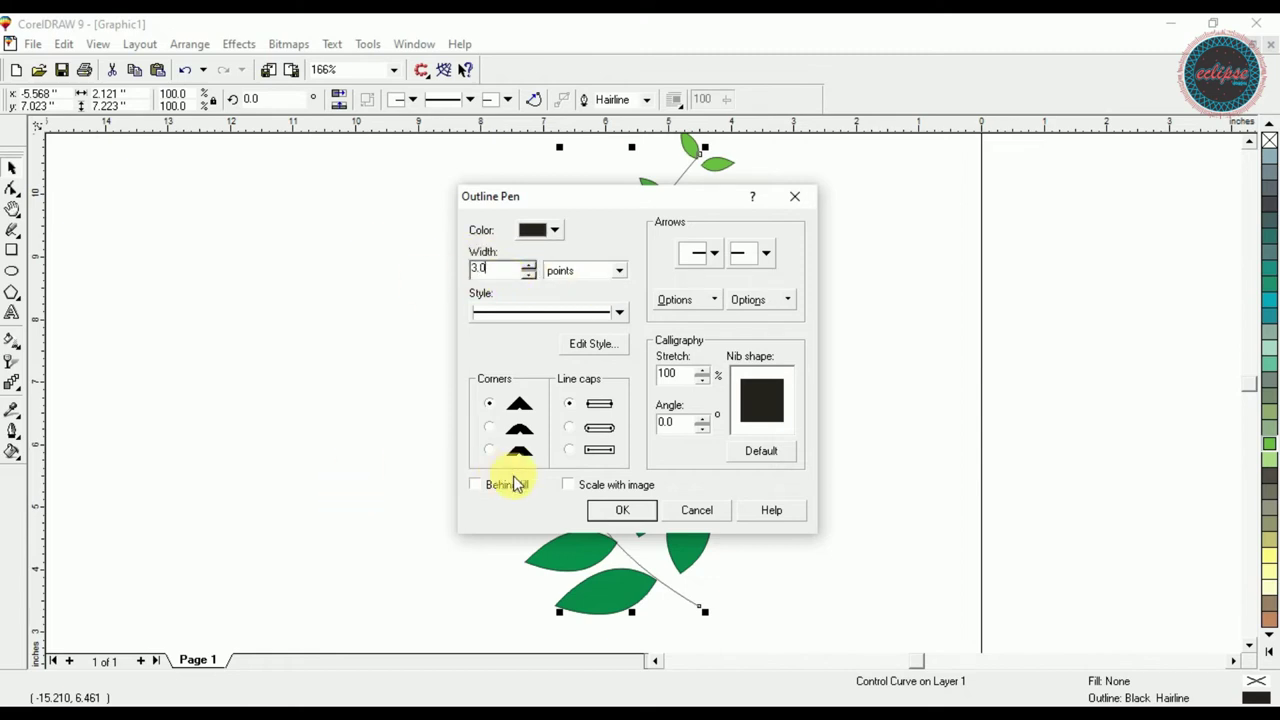
left_click(490, 430)
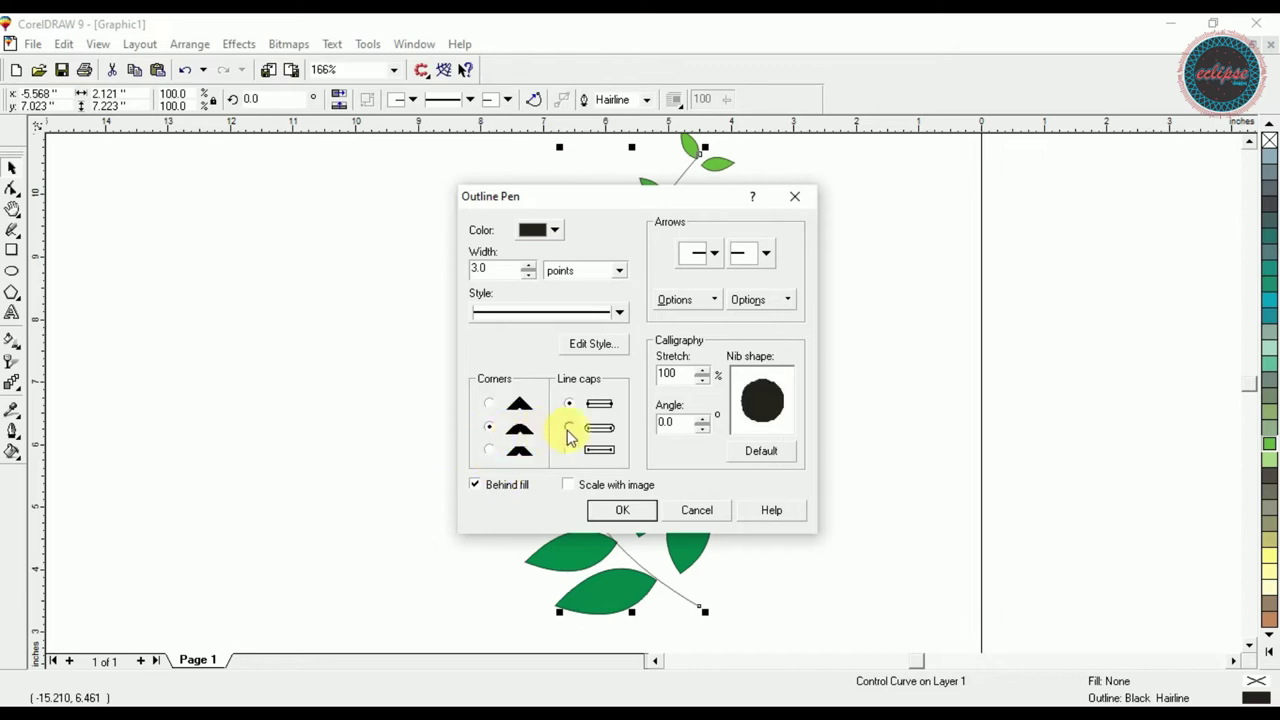
left_click(622, 510)
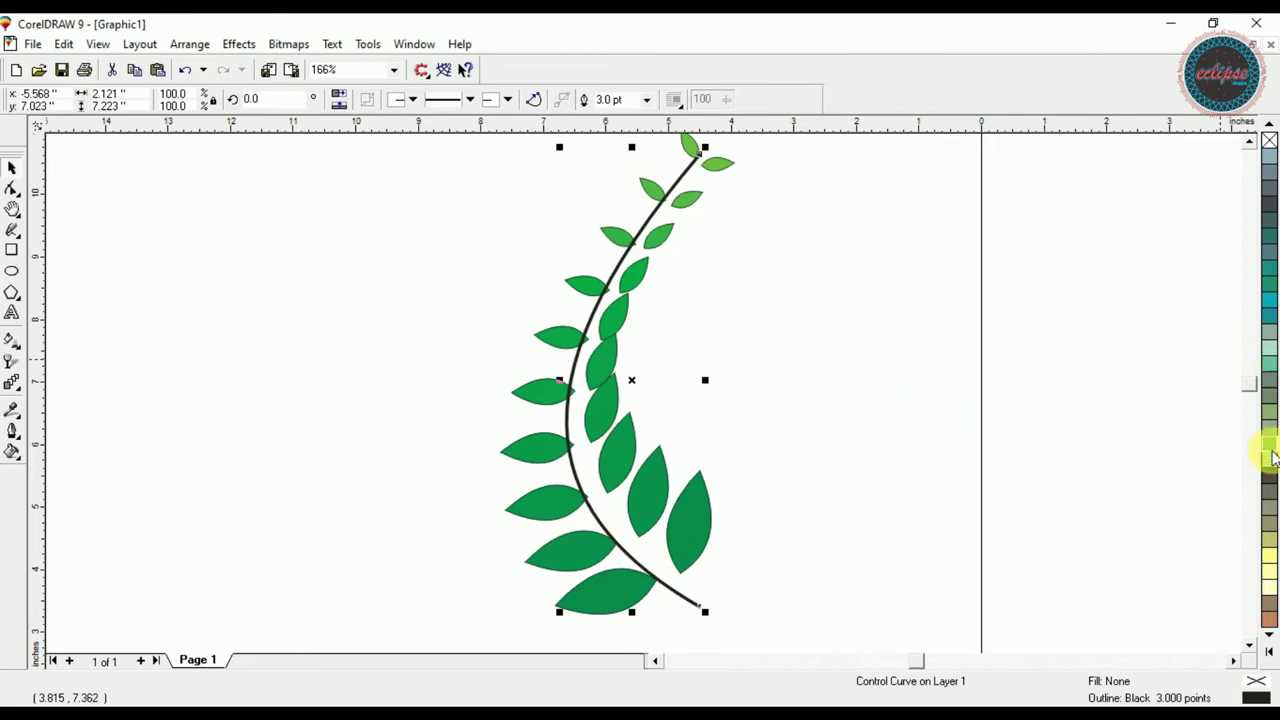
right_click(1270, 448)
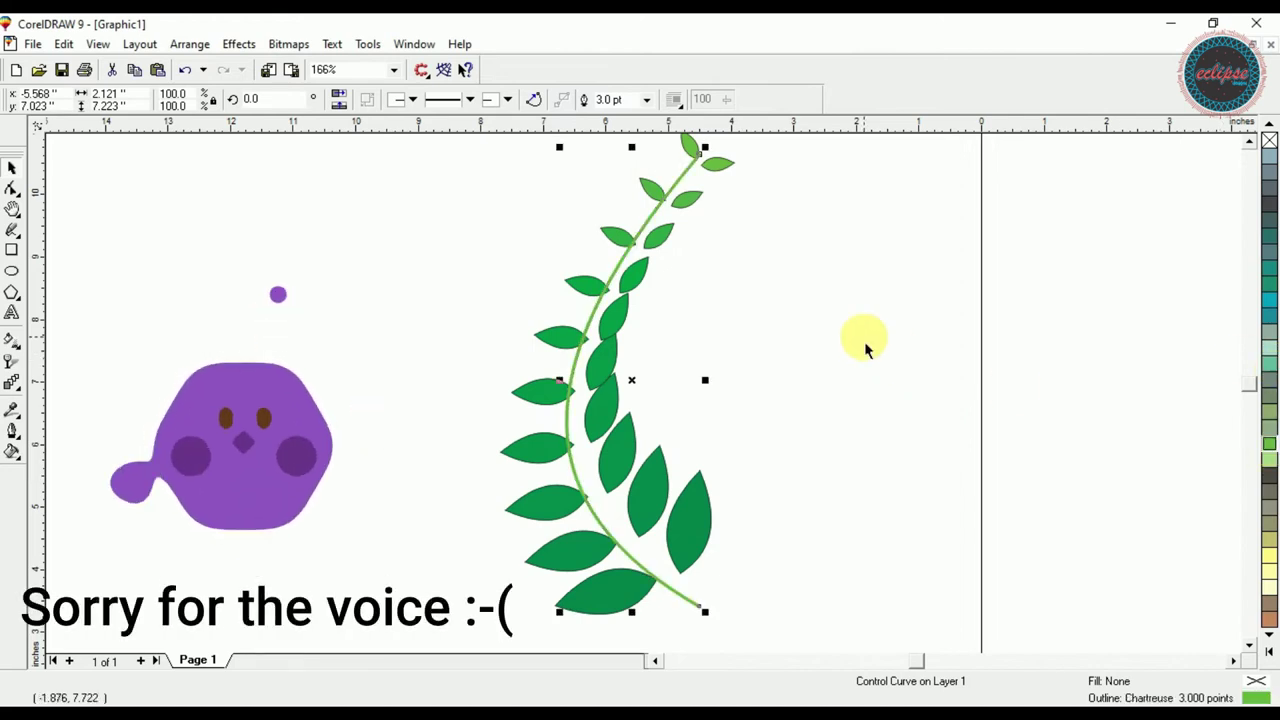
- Remove the outline from the small upper and large lower end leaf pairs of the blend
left_click(711, 168)
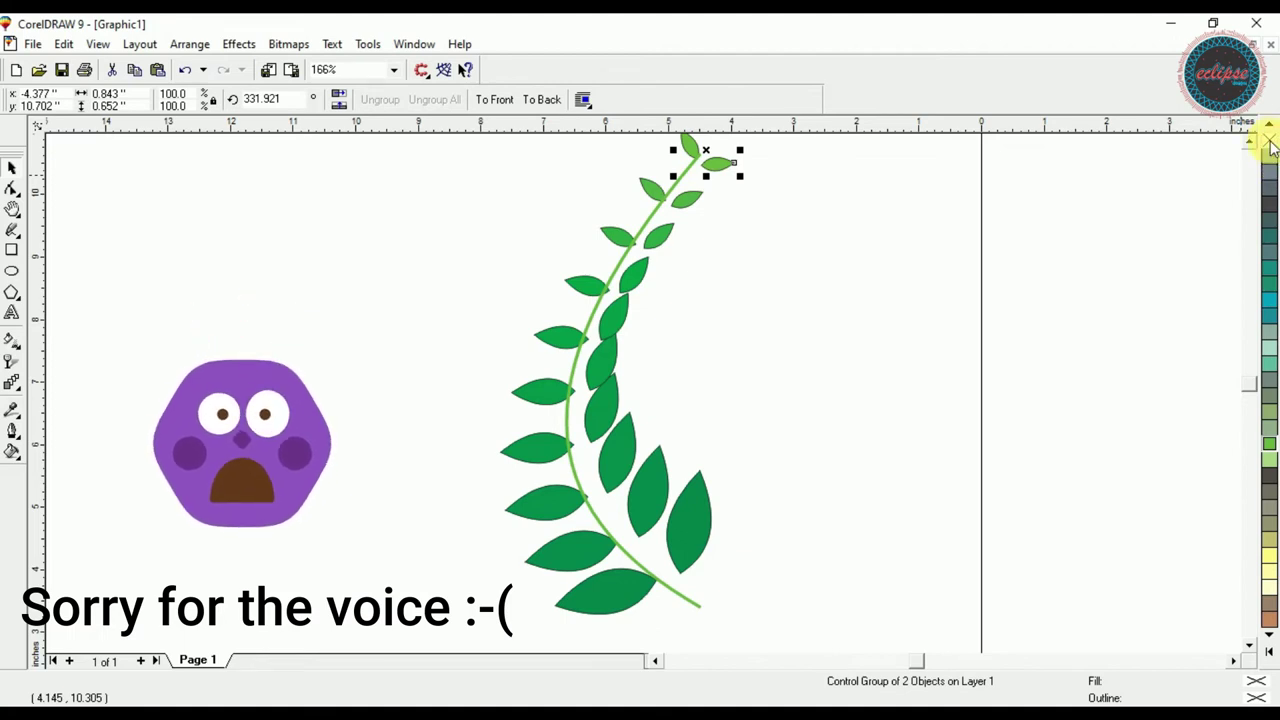
left_click(674, 503)
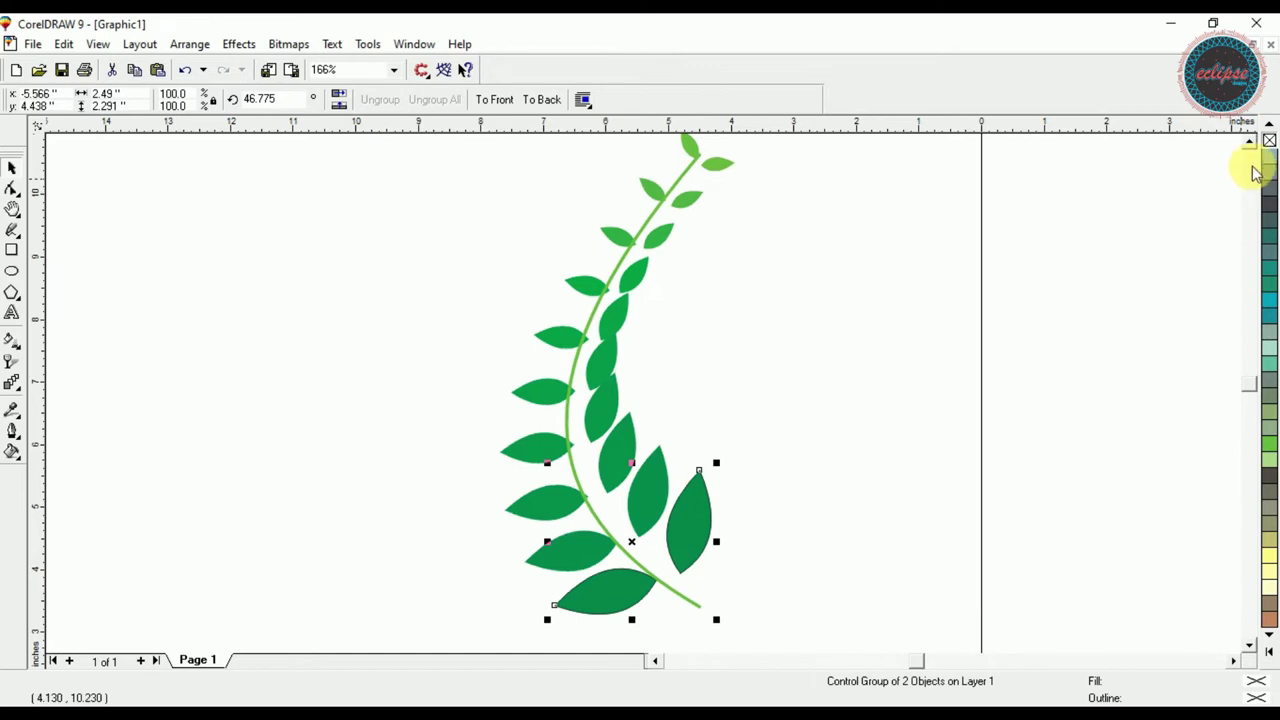
left_click(1006, 305)
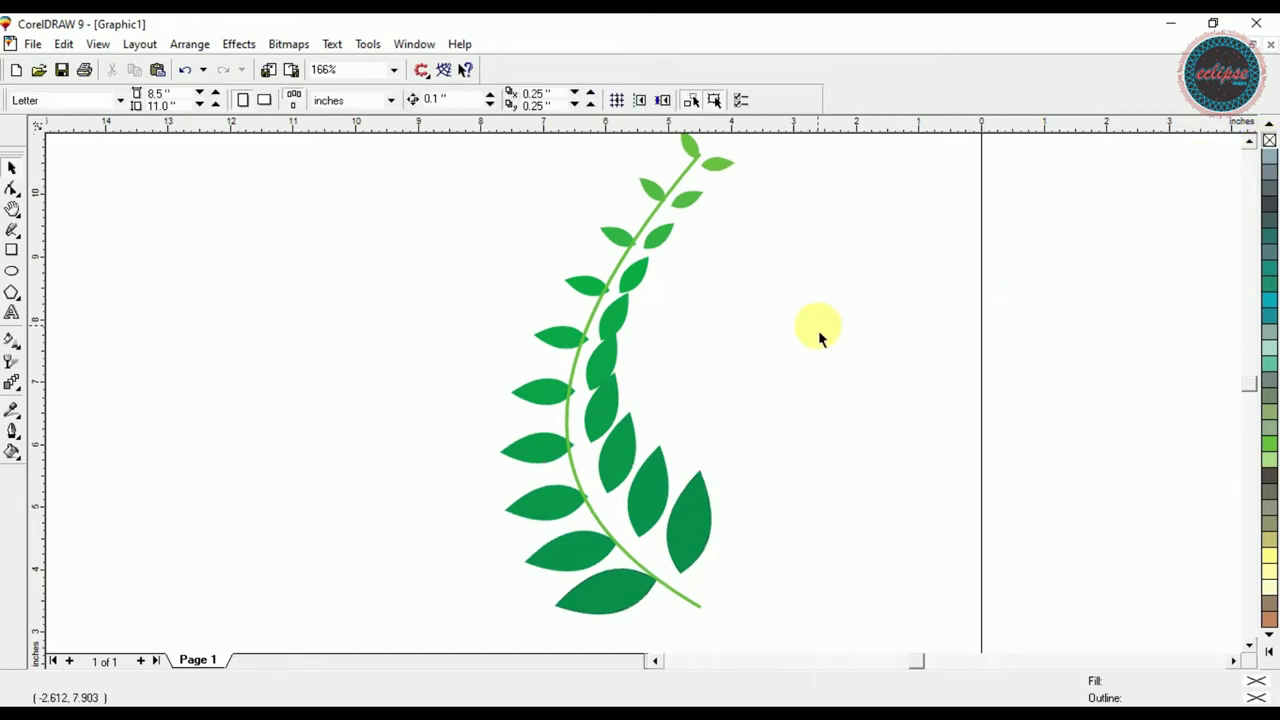
- Select the whole leaf branch with its stem and group it
key("F3")
key("F3")
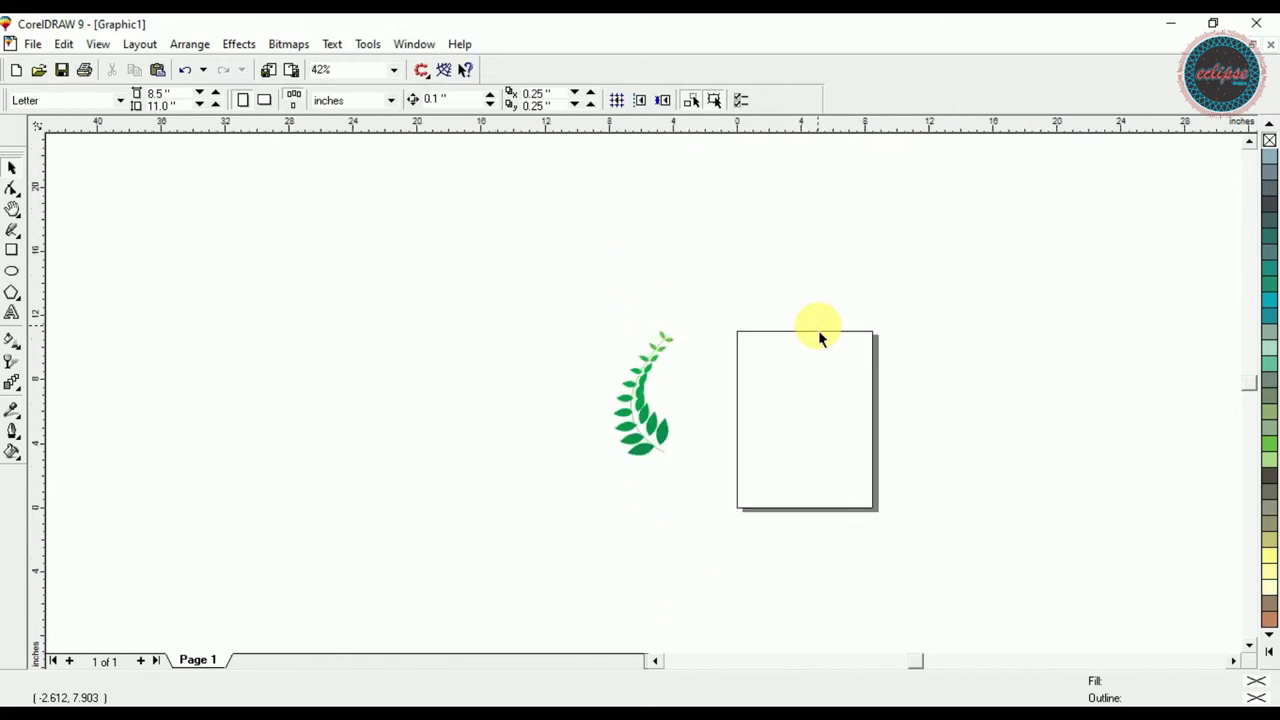
left_click_drag(559, 308, 731, 490)
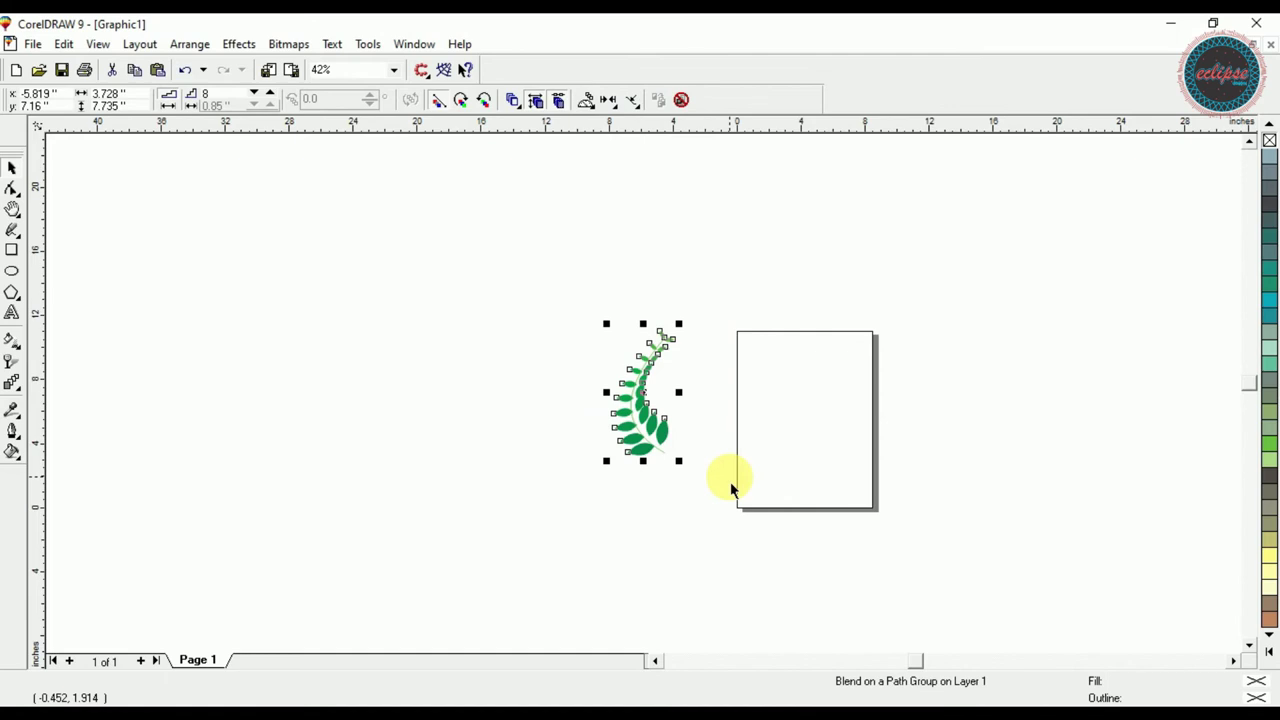
left_click_drag(574, 297, 725, 487)
key("ctrl+g")
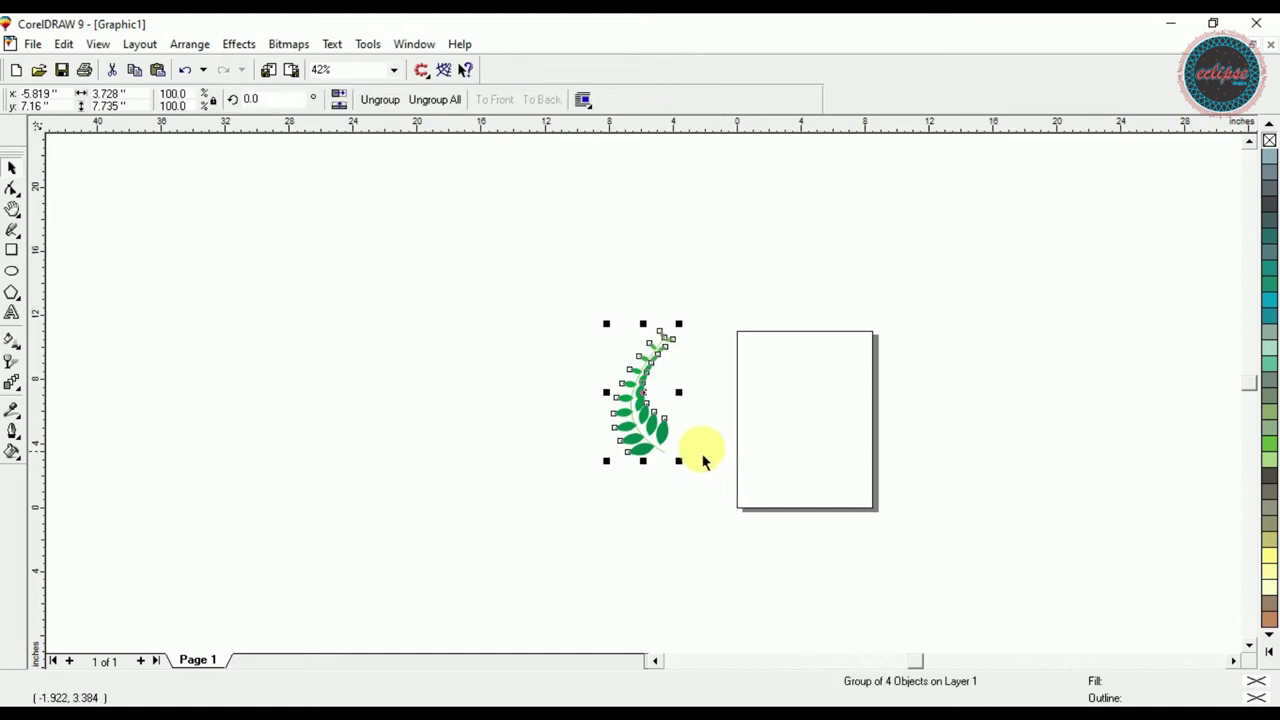
- Set the branch's rotation centre at the stem's lower end and rotate the branch counterclockwise to about 29.9 degrees
left_click(650, 402)
left_click_drag(645, 396, 665, 451)
mouse_move(613, 340)
left_mouse_down()
mouse_move(583, 397)
mouse_move(570, 395)
left_mouse_up()
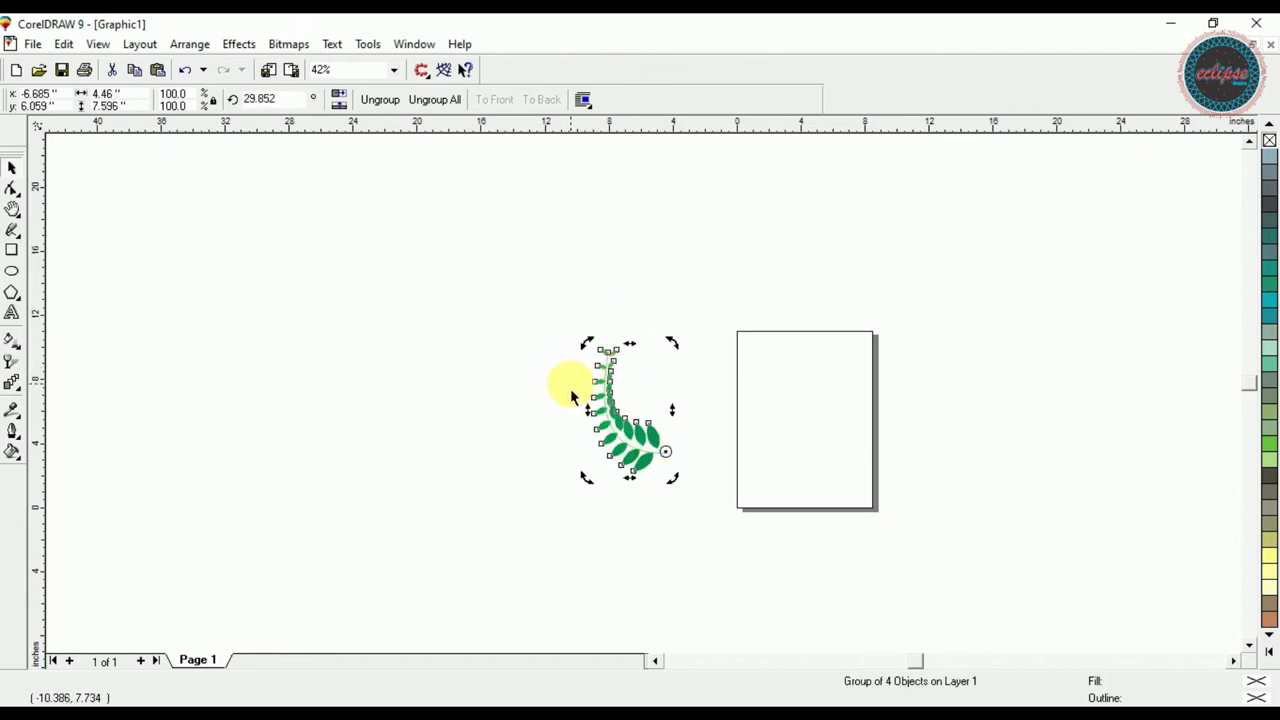
left_click(565, 410)
left_click(613, 440)
left_click(613, 440)
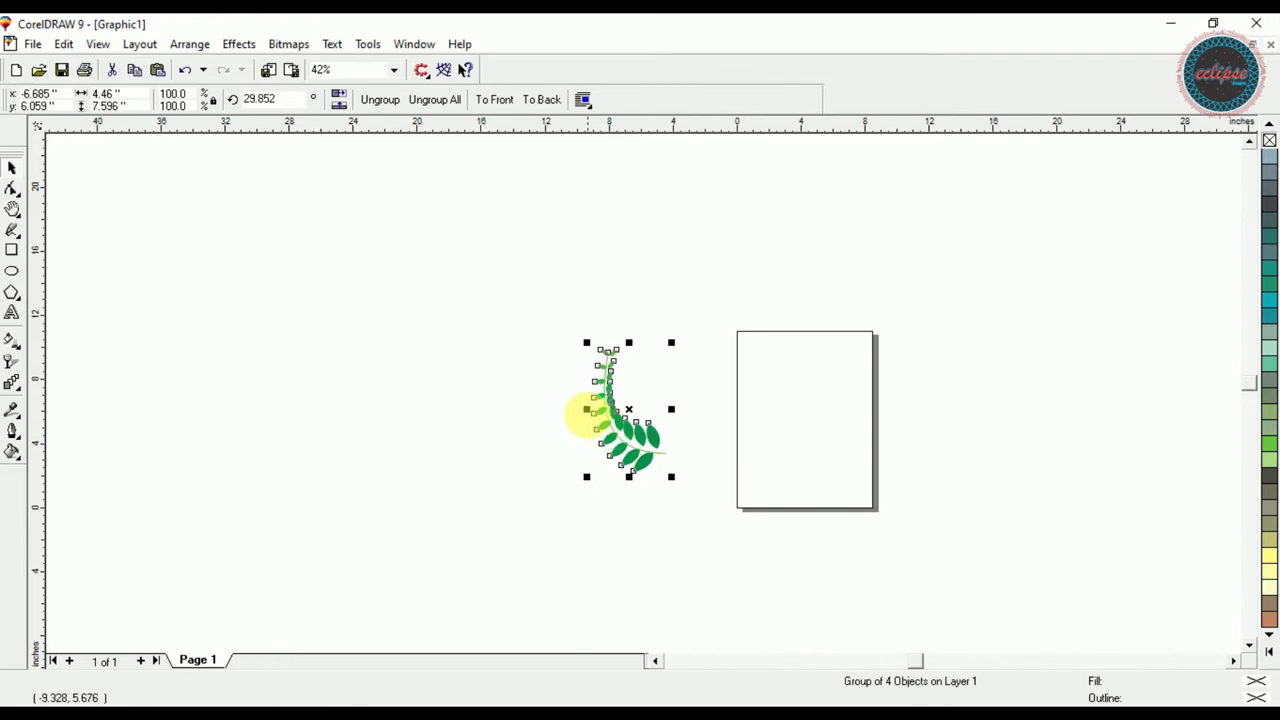
- Create a horizontally mirrored copy of the branch to its right and nudge it outward, leaving a small gap between the stems
left_click_drag(601, 425, 712, 435)
key("Right")
key("Right")
key("Right")
key("Right")
key("Right")
key("Right")
key("Right")
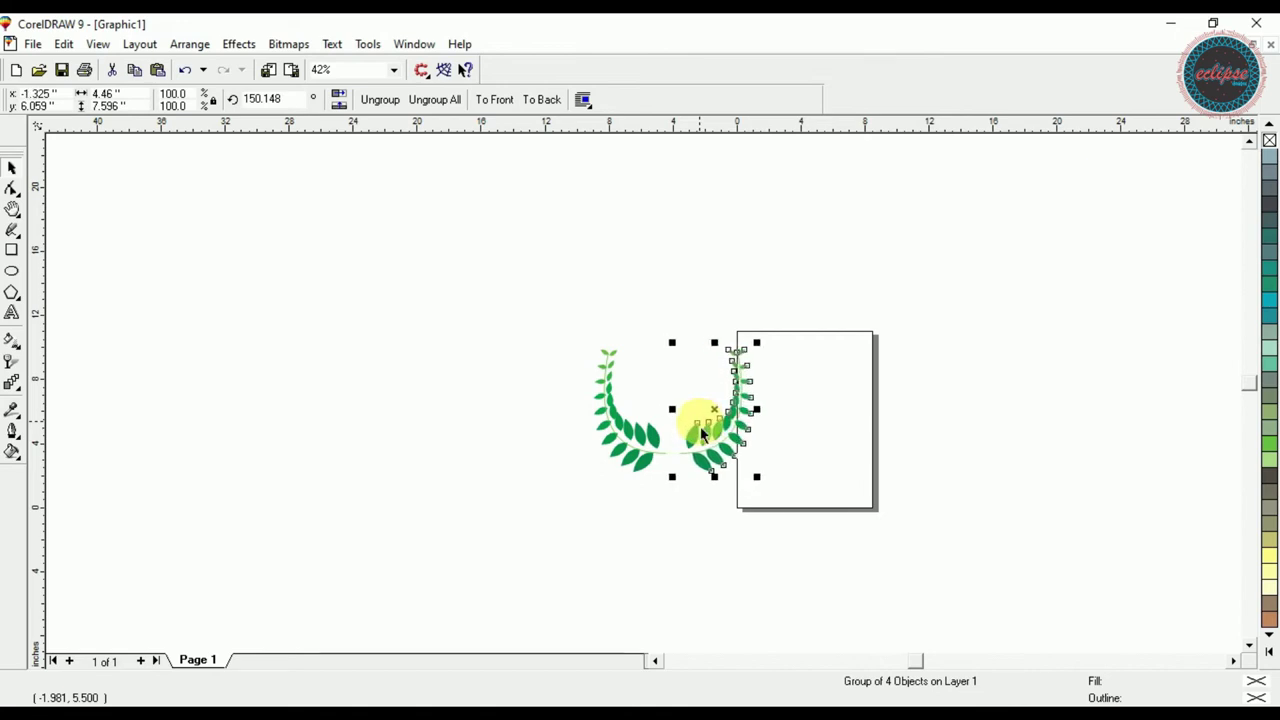
- Move both branches together to the empty area well left of the page
left_click_drag(526, 317, 857, 545)
left_click_drag(674, 408, 409, 390)
key("shift+F2")
key("F3")
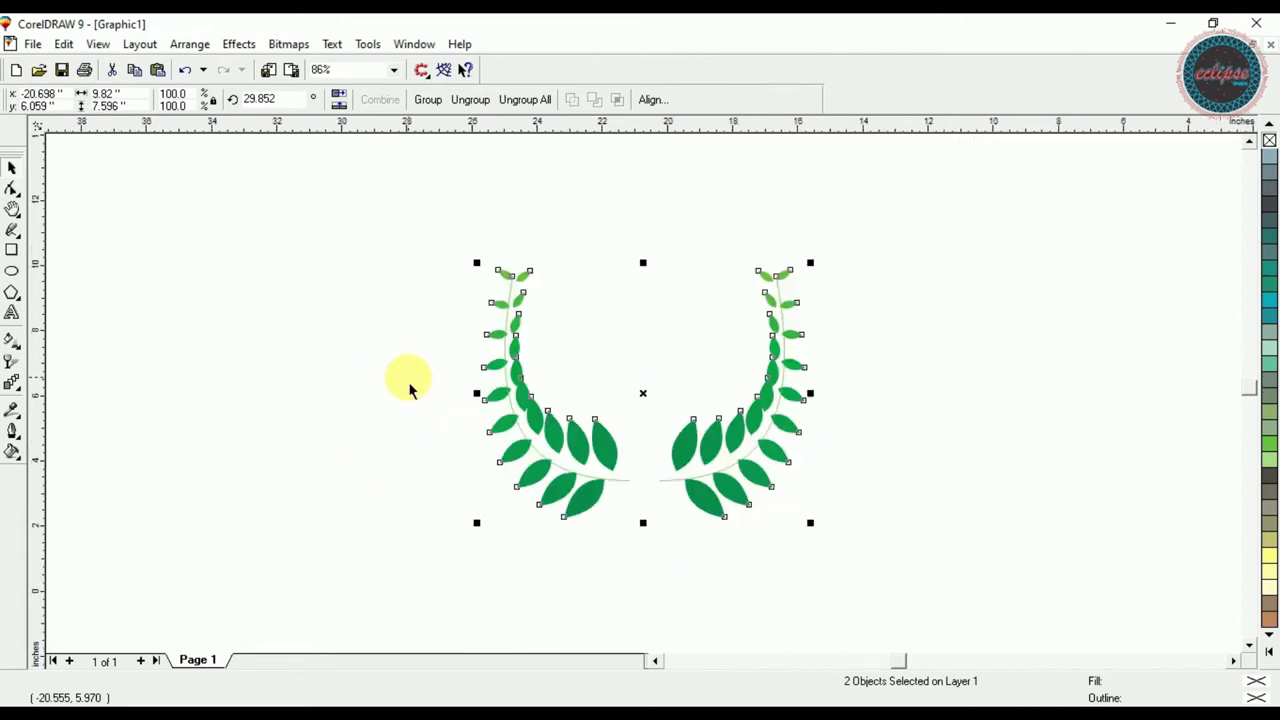
key("Escape")
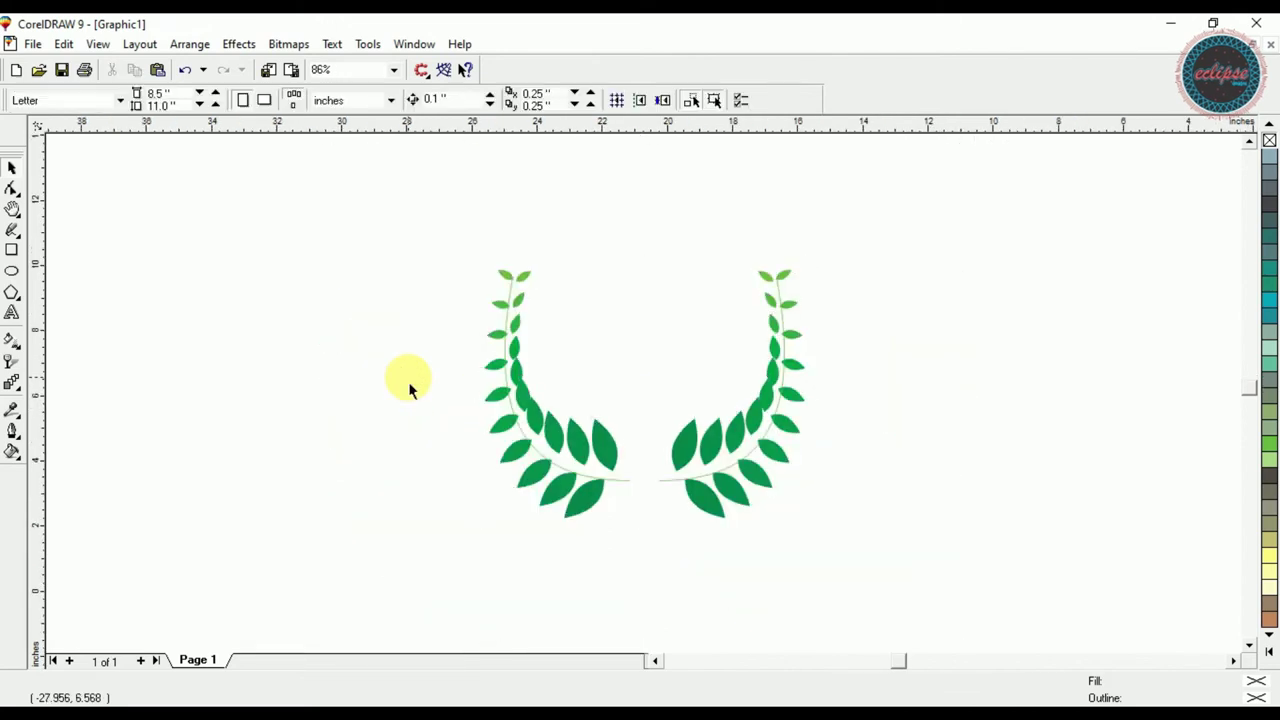
- Add a one-word name as artistic text in the empty area left of the branches
left_click(12, 312)
left_click(187, 357)
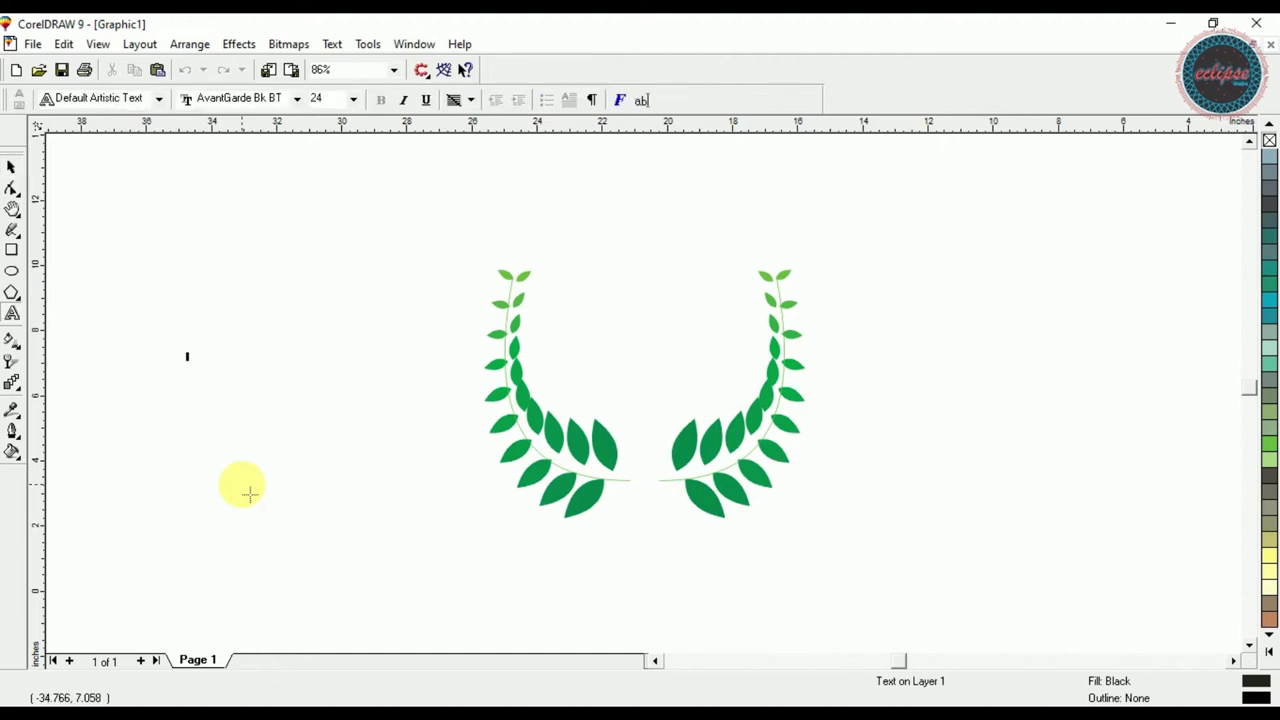
type("KHAN")
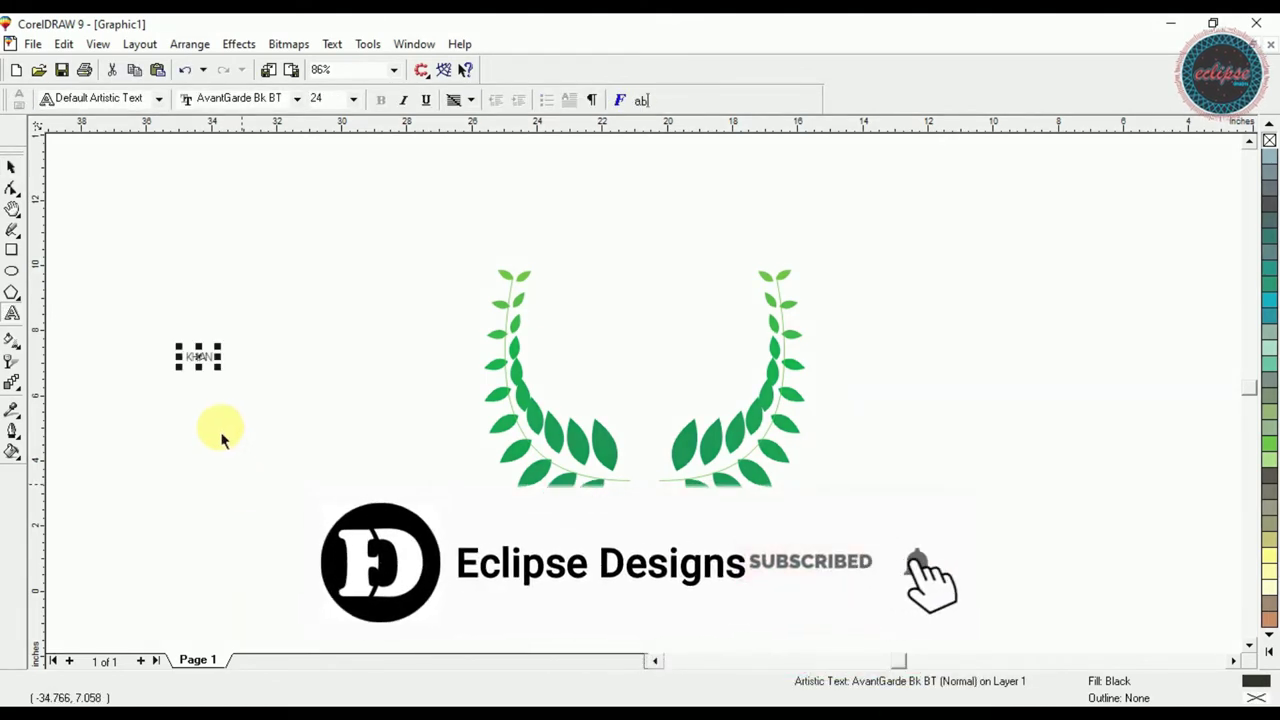
key("ctrl+space")
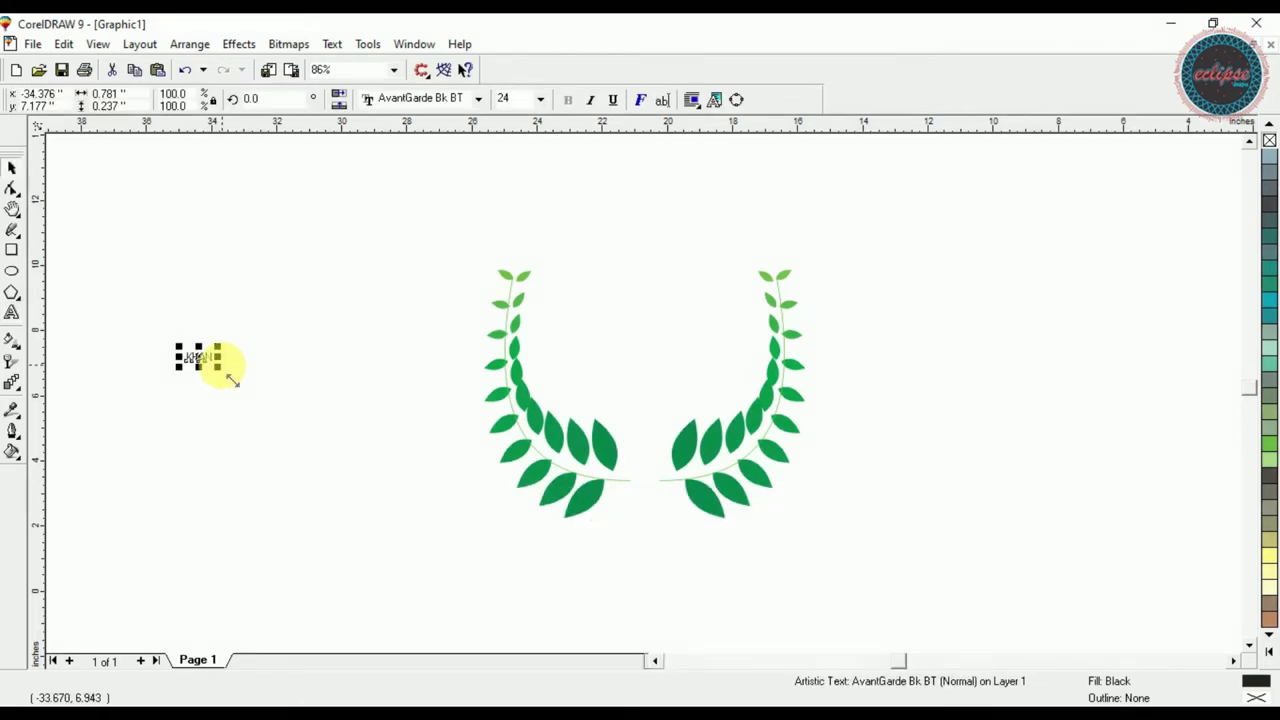
key("ctrl+space")
- Replace the wording of the artistic text with "Eclipse"
left_click(228, 372)
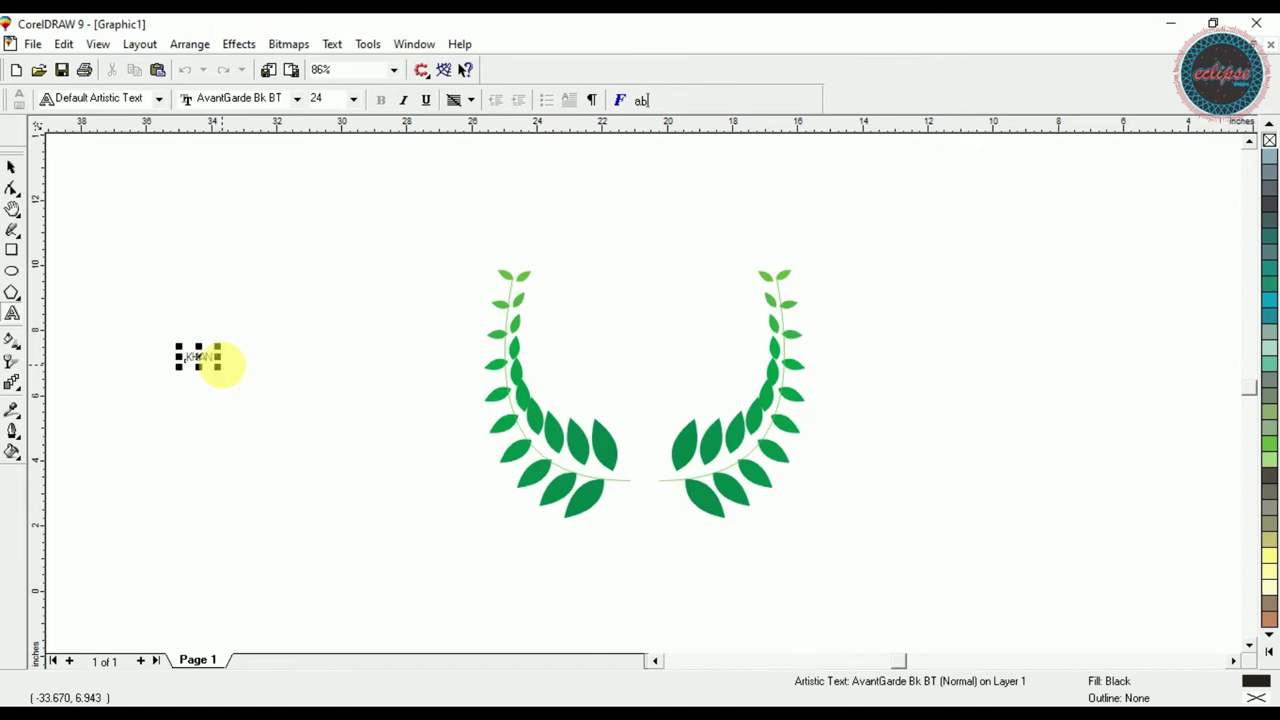
key("ctrl+a")
left_click(195, 381)
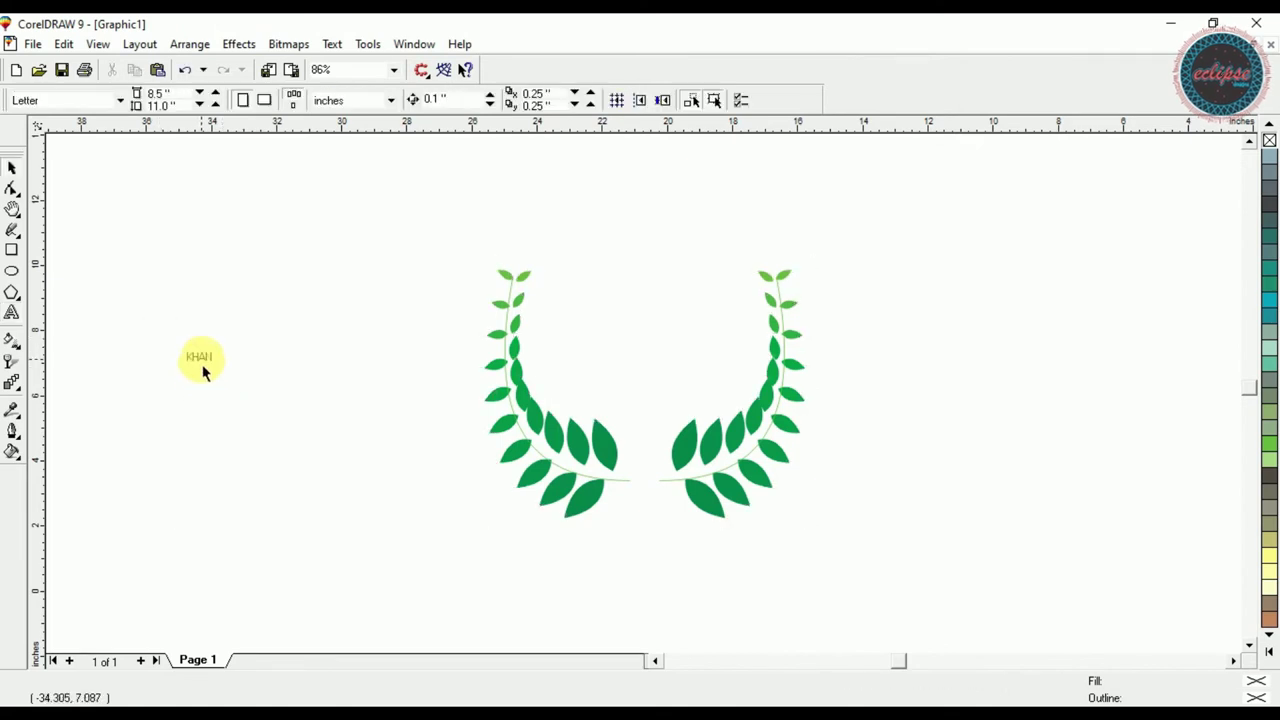
left_click(203, 372)
left_click(214, 373)
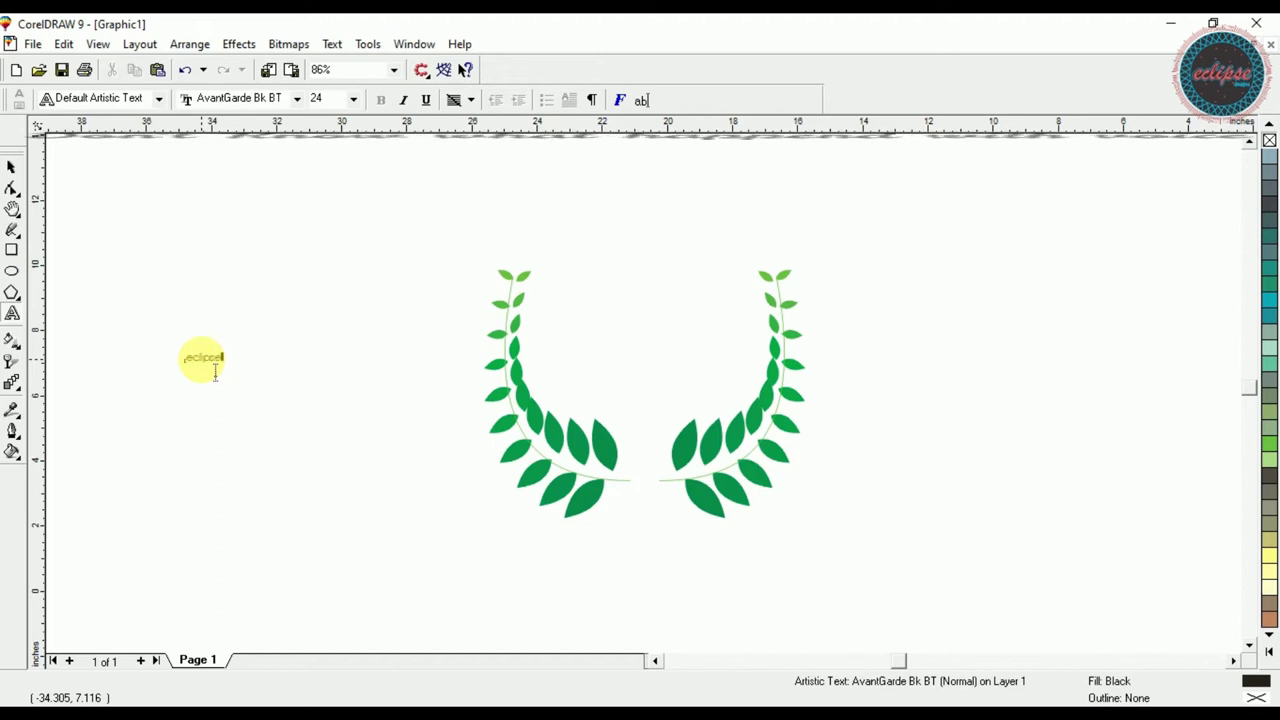
key("ctrl+space")
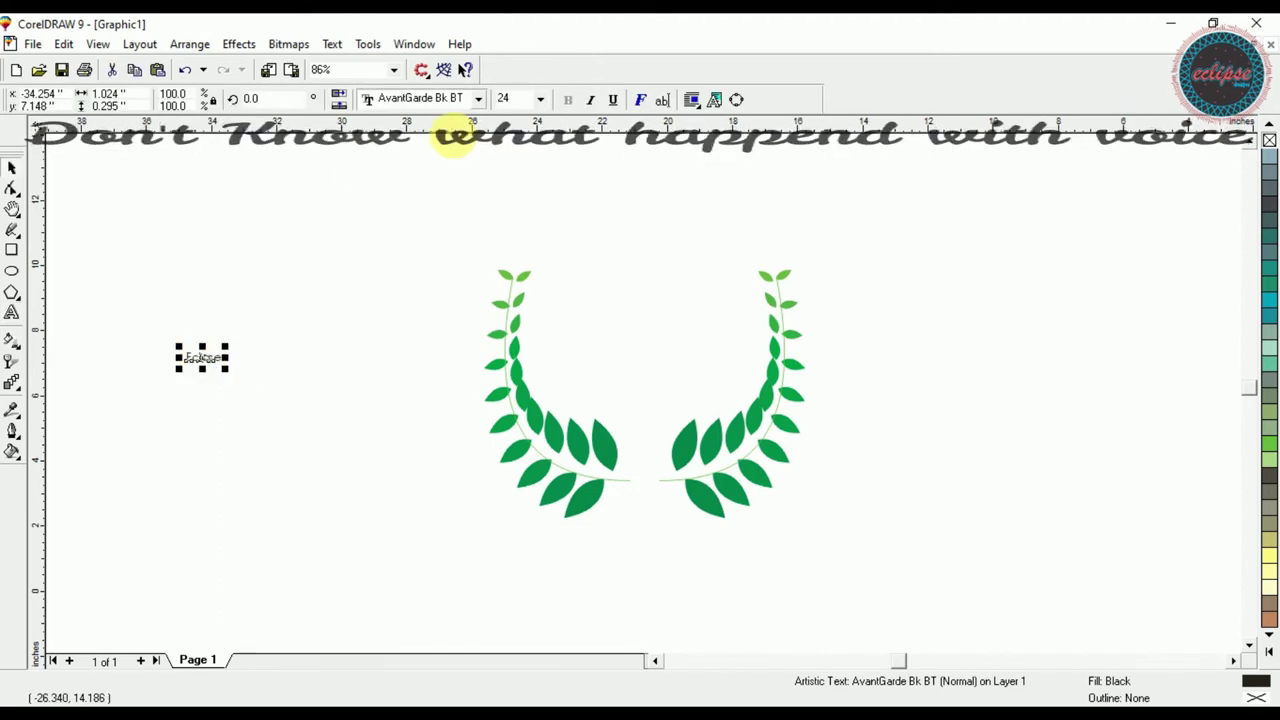
- Set the Eclipse text in the avocado font, enlarge it to about 49.7 pt and centre it between the two branches
left_click(457, 100)
left_click(434, 170)
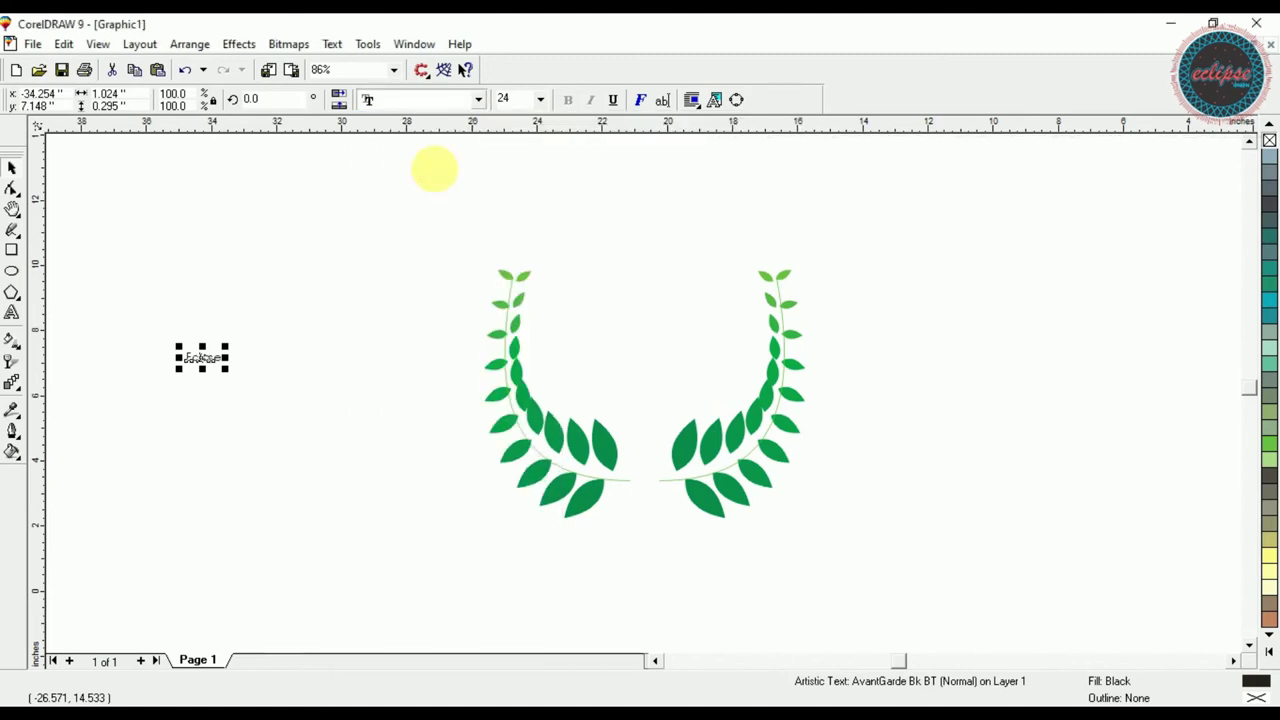
left_click(206, 366)
left_click_drag(253, 393, 645, 342)
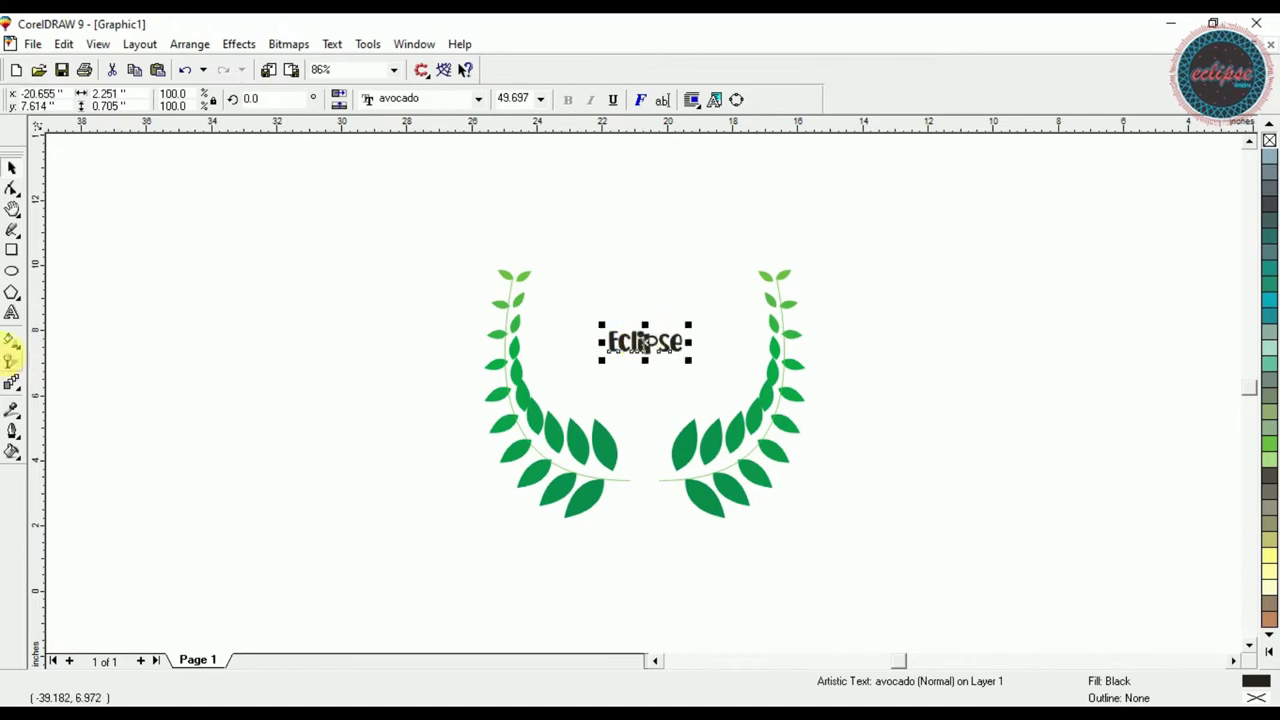
- Apply a vertical interactive fountain fill to the Eclipse text, from dark green at the top to light green at the bottom
left_click(12, 342)
left_click_drag(647, 326, 646, 357)
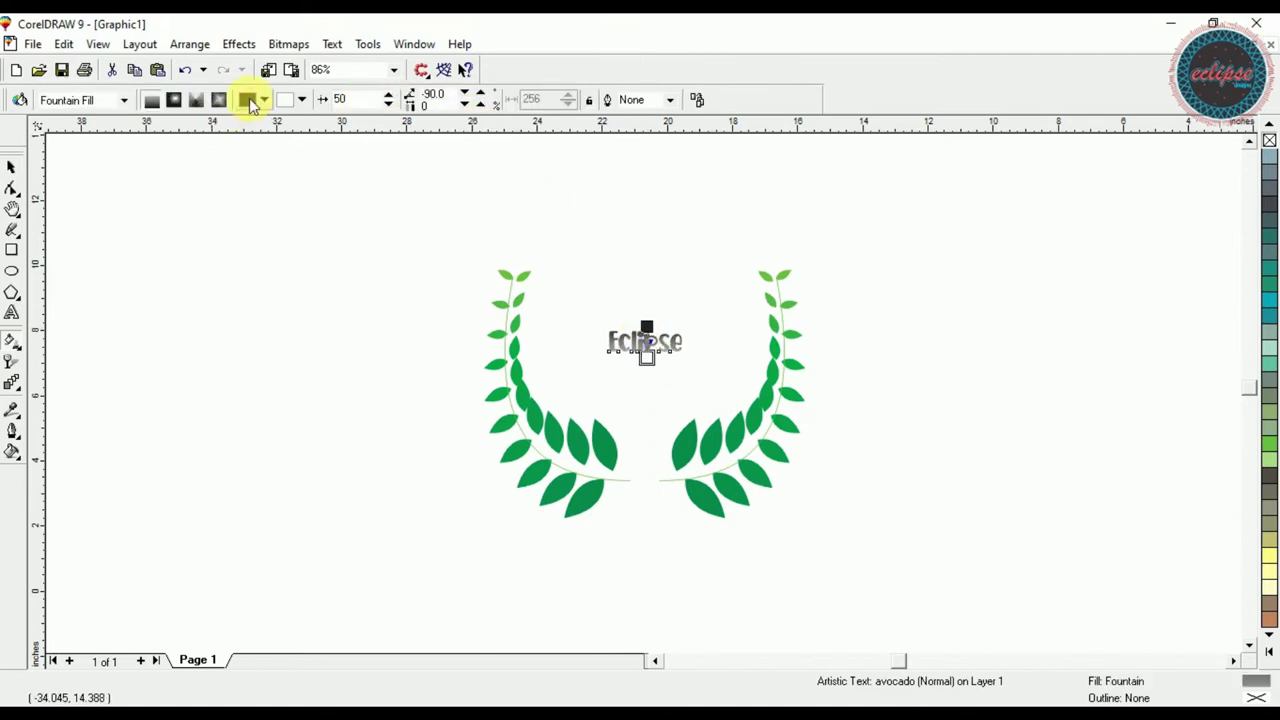
left_click(252, 104)
left_click(285, 153)
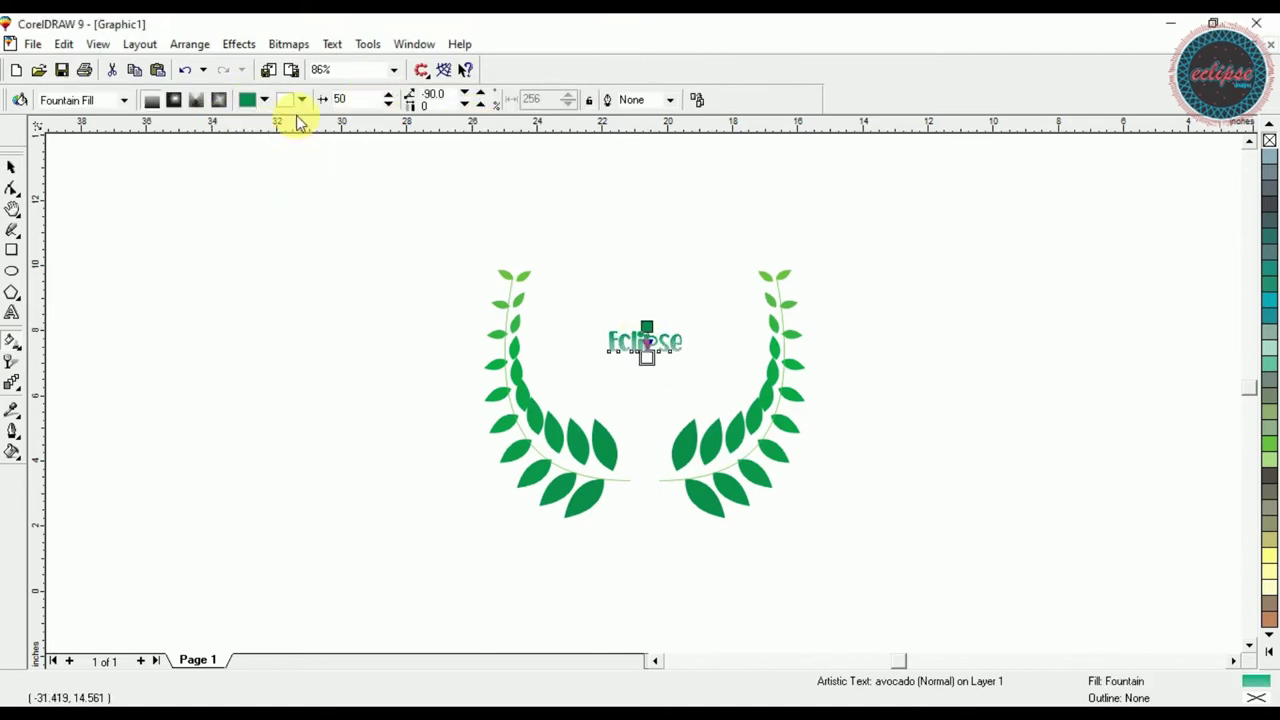
left_click(297, 100)
left_click(344, 234)
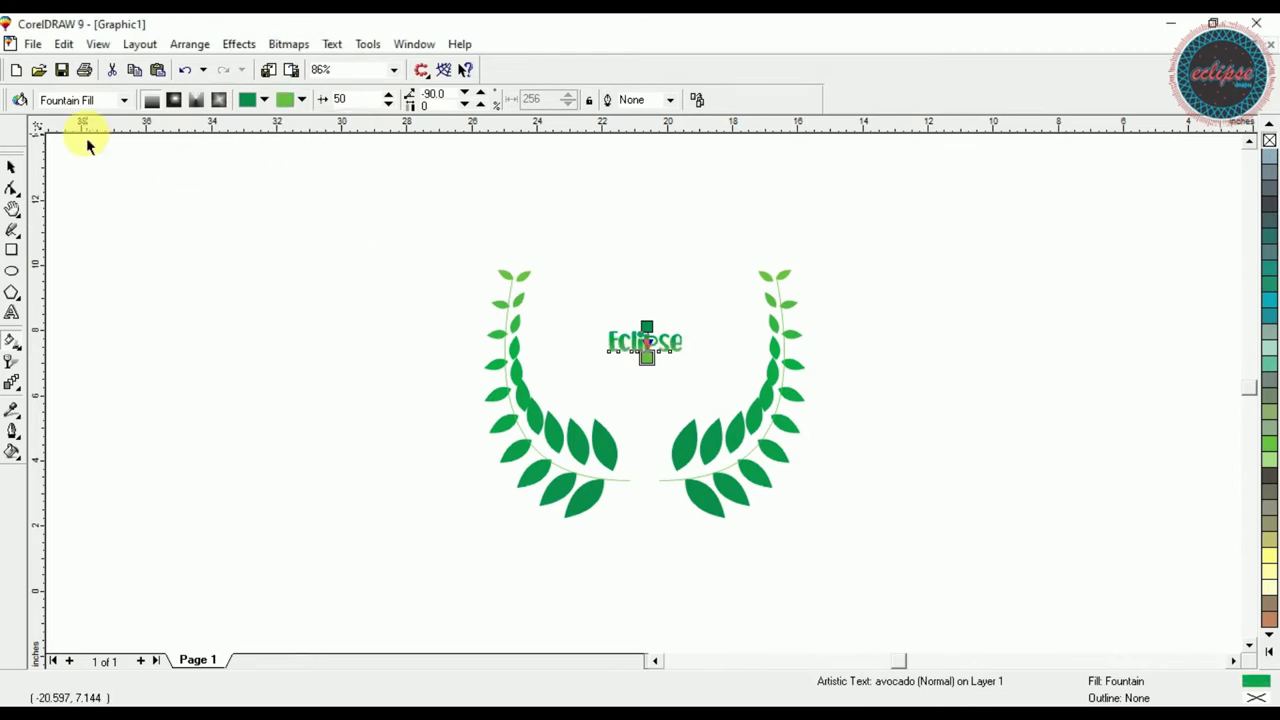
key("space")
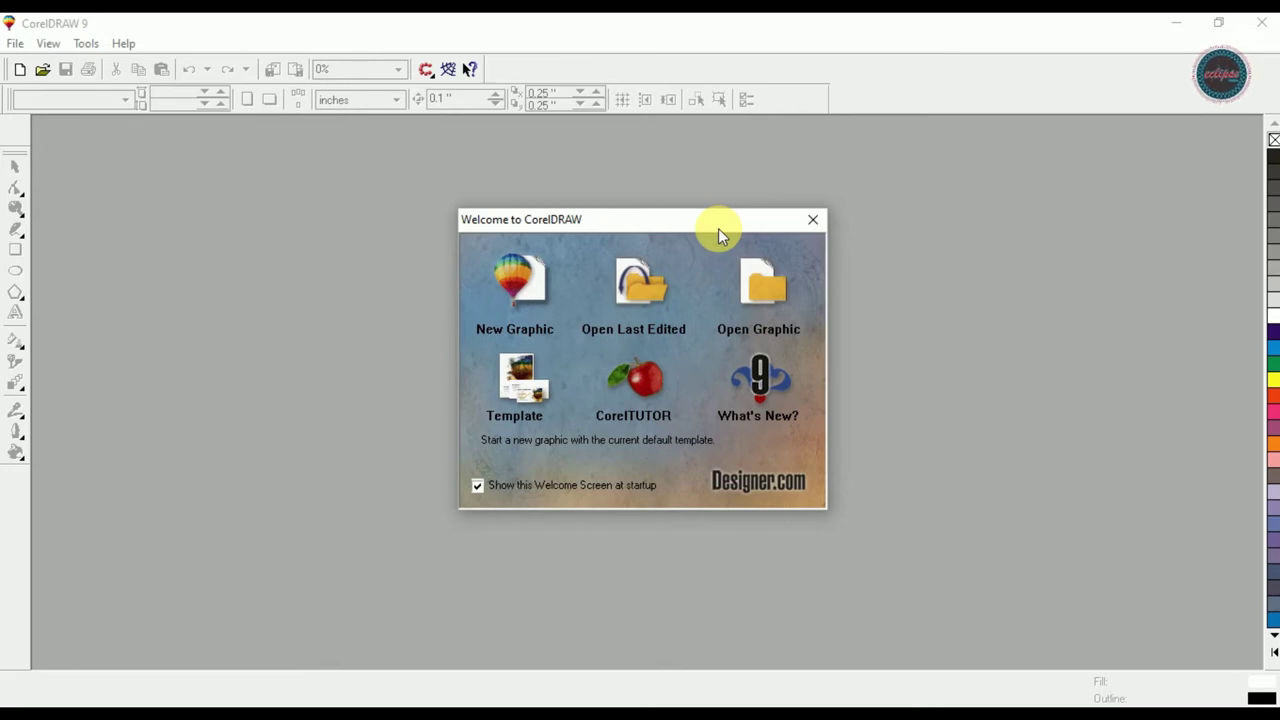
- Start a new blank graphic from the welcome screen
left_click(518, 278)
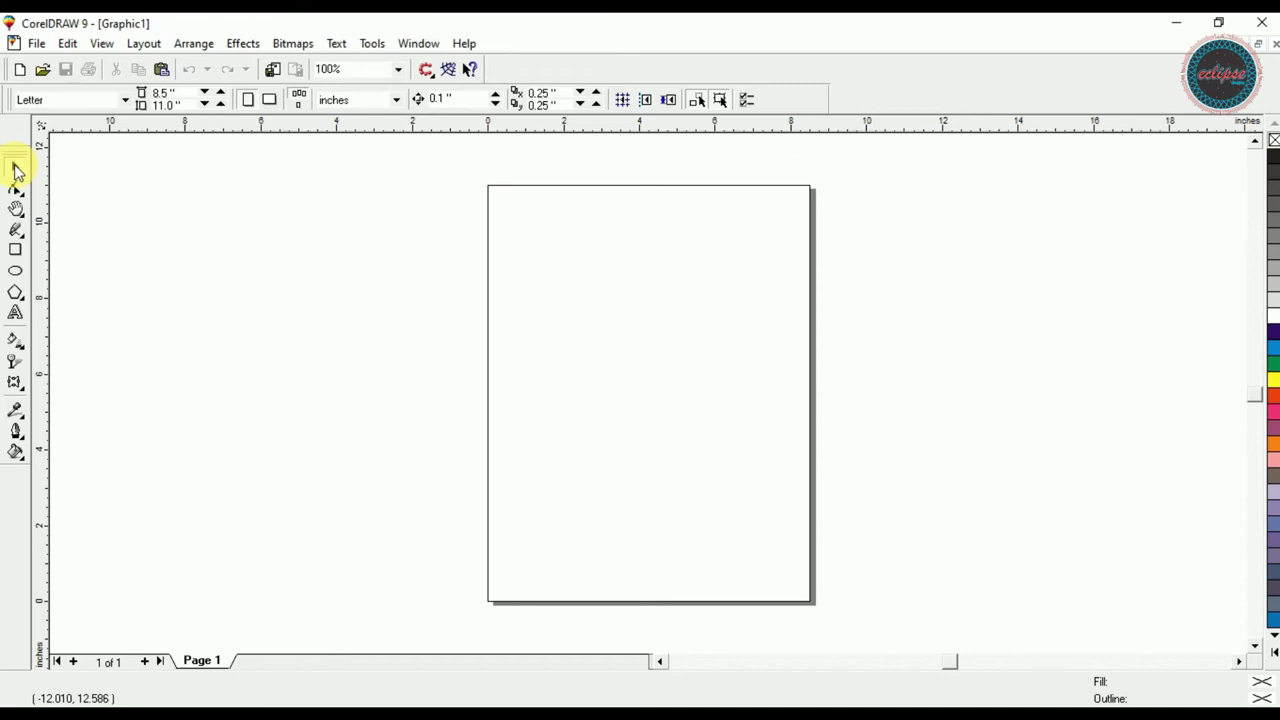
- Draw a circle about 5.69 in in diameter with the Ellipse tool and centre it on the page
left_click(15, 273)
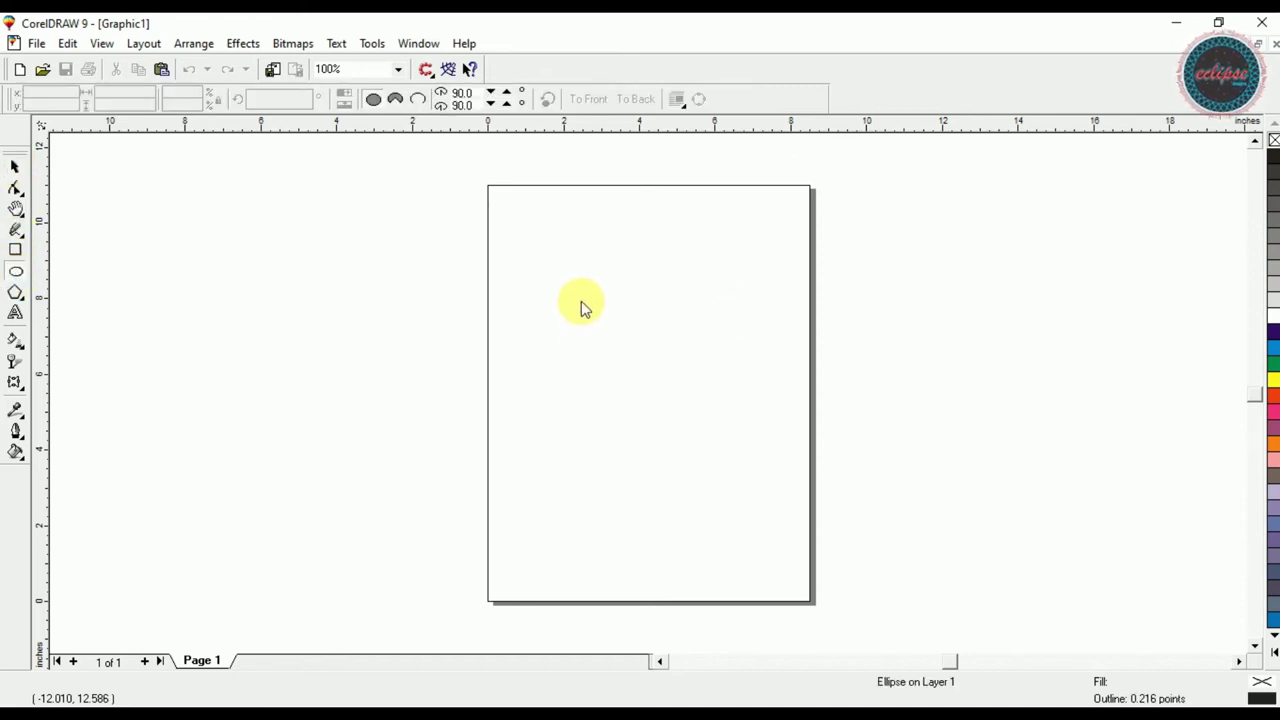
left_click_drag(558, 290, 789, 500)
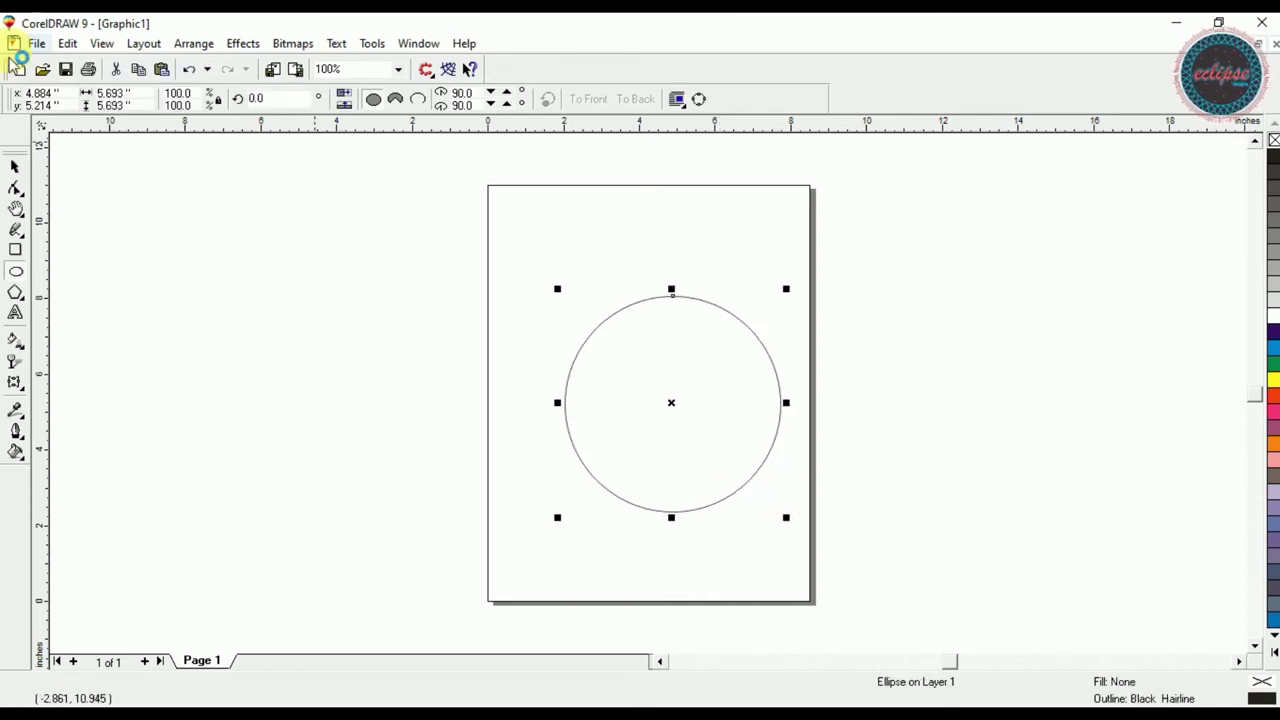
left_click(14, 167)
key("p")
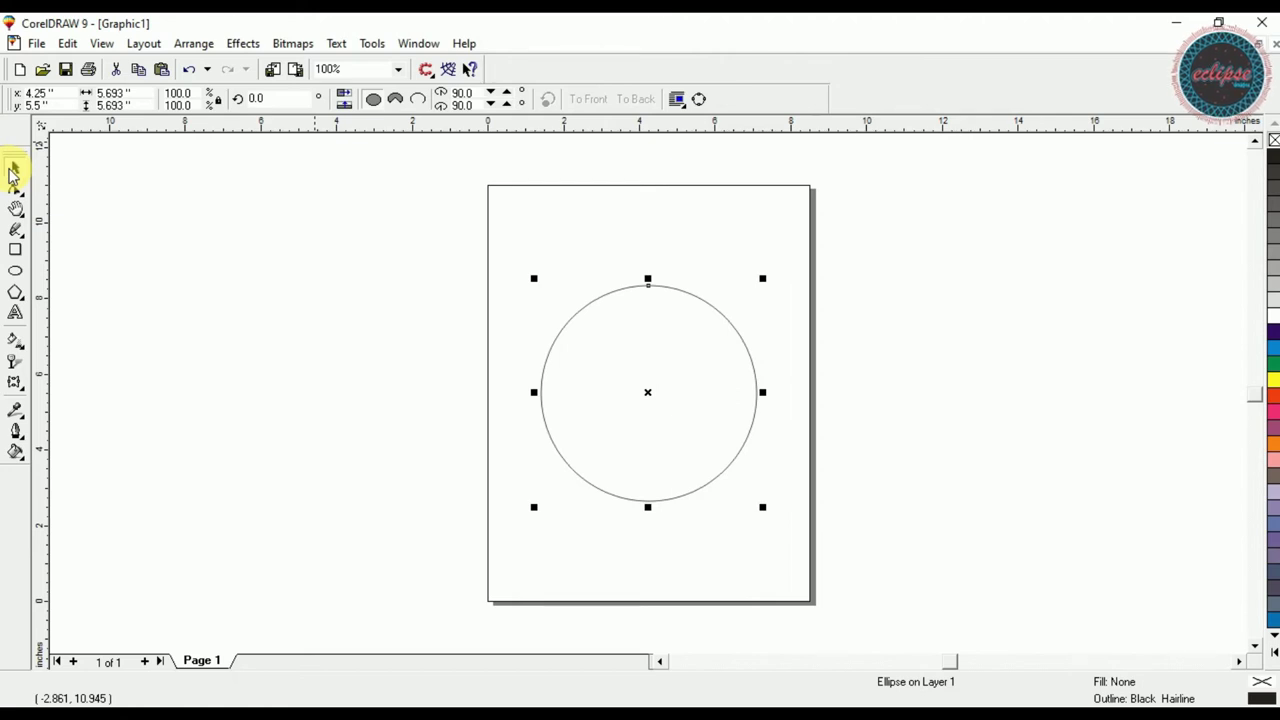
- Draw a straight vertical freehand line about 2.74 in long in the empty area left of the page
left_click(15, 230)
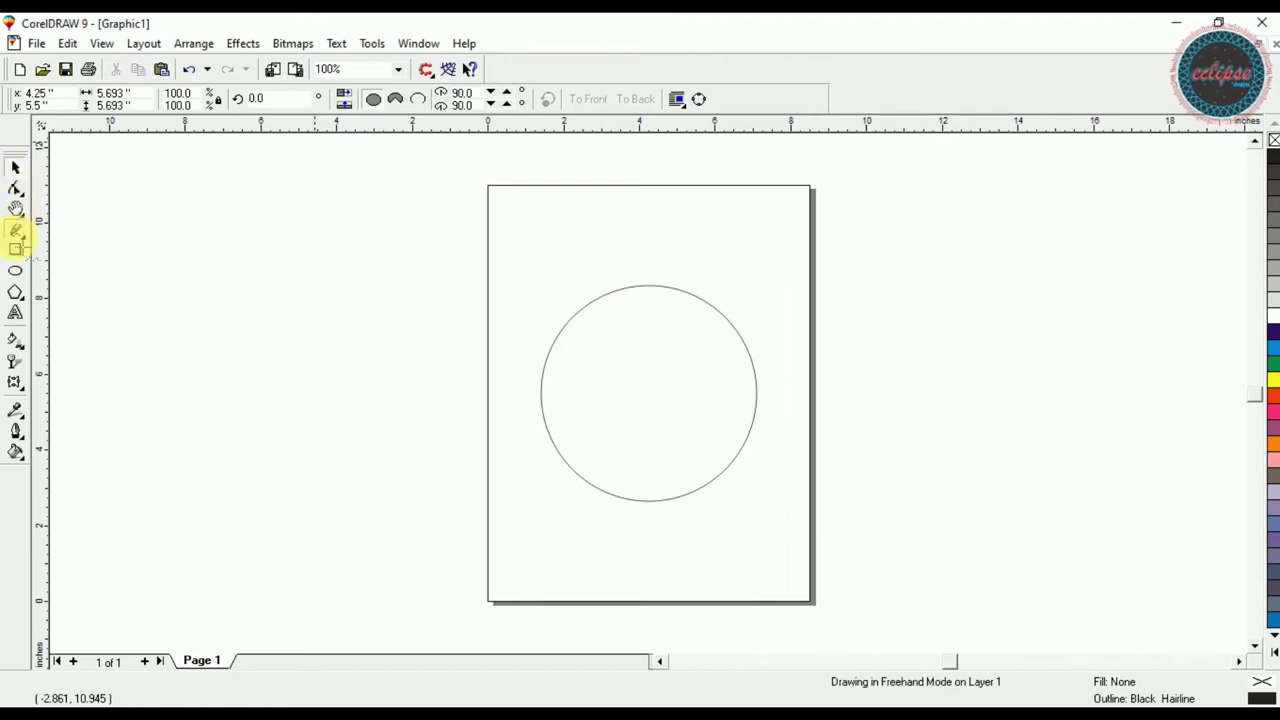
left_click(199, 272)
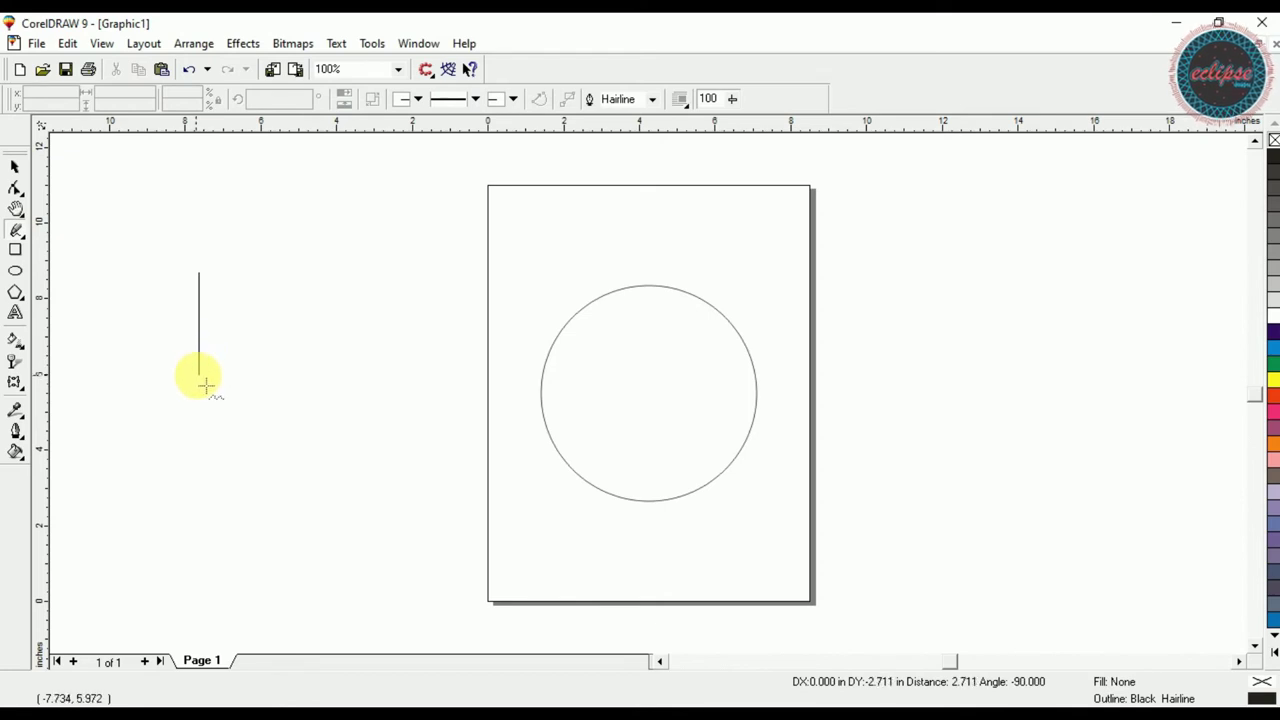
left_click(204, 384)
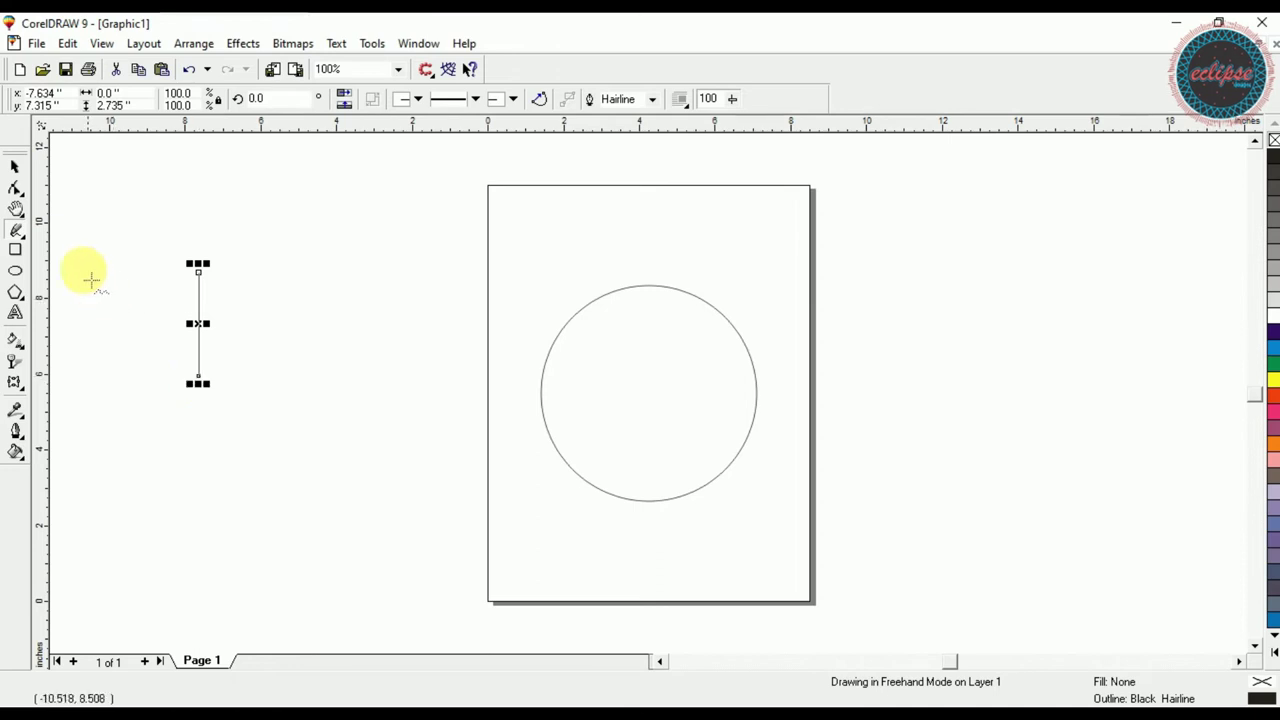
- Convert the vertical line to a curve and bow its middle outward to the left
left_click(15, 190)
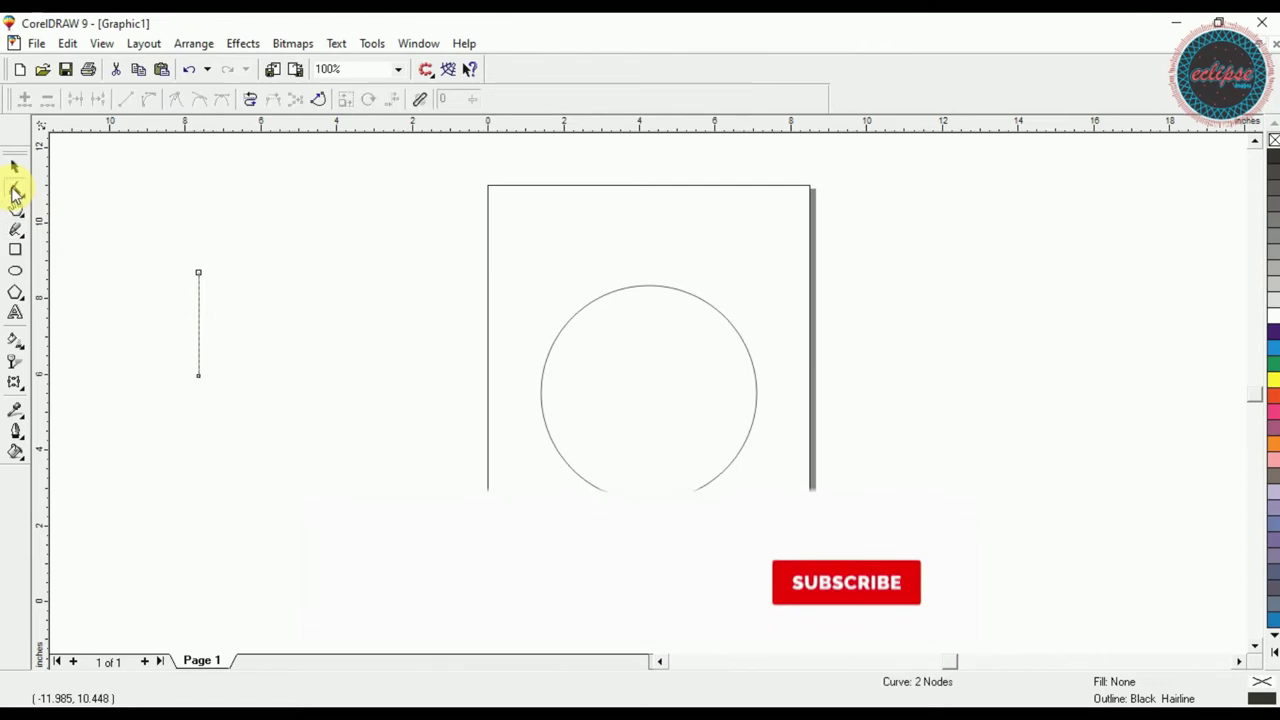
right_click(198, 316)
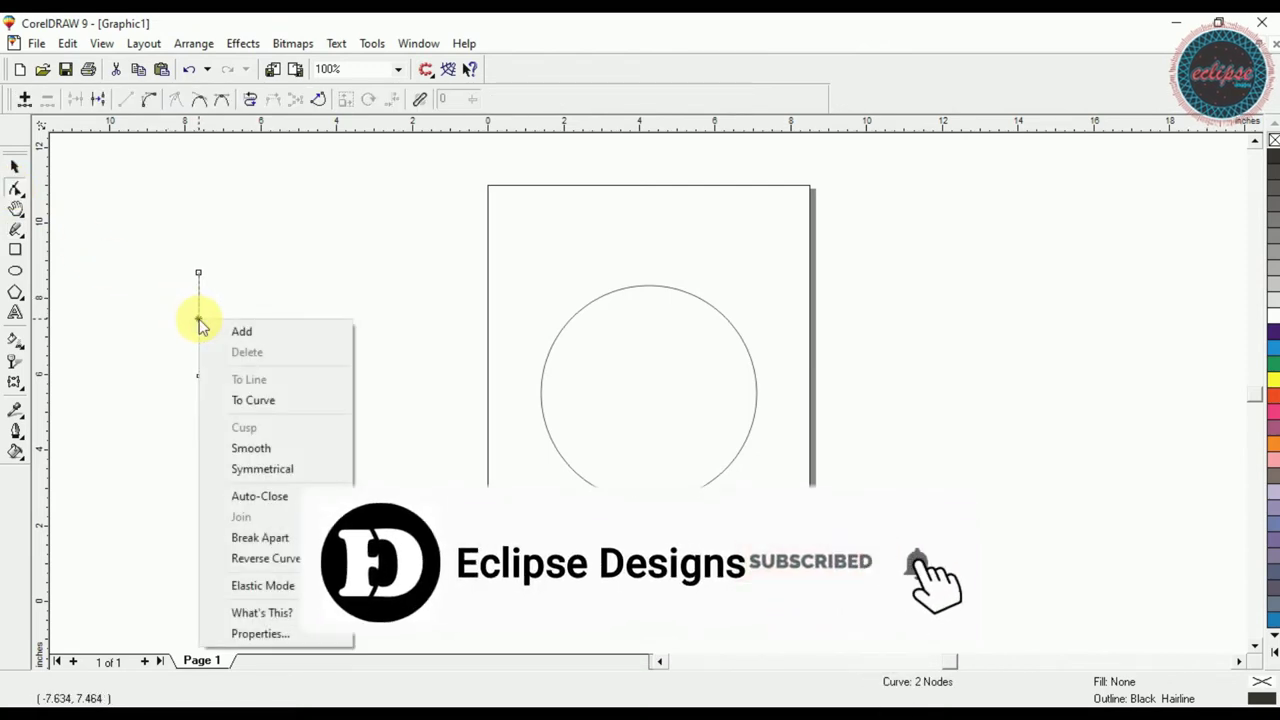
left_click(244, 398)
left_click_drag(198, 330, 171, 337)
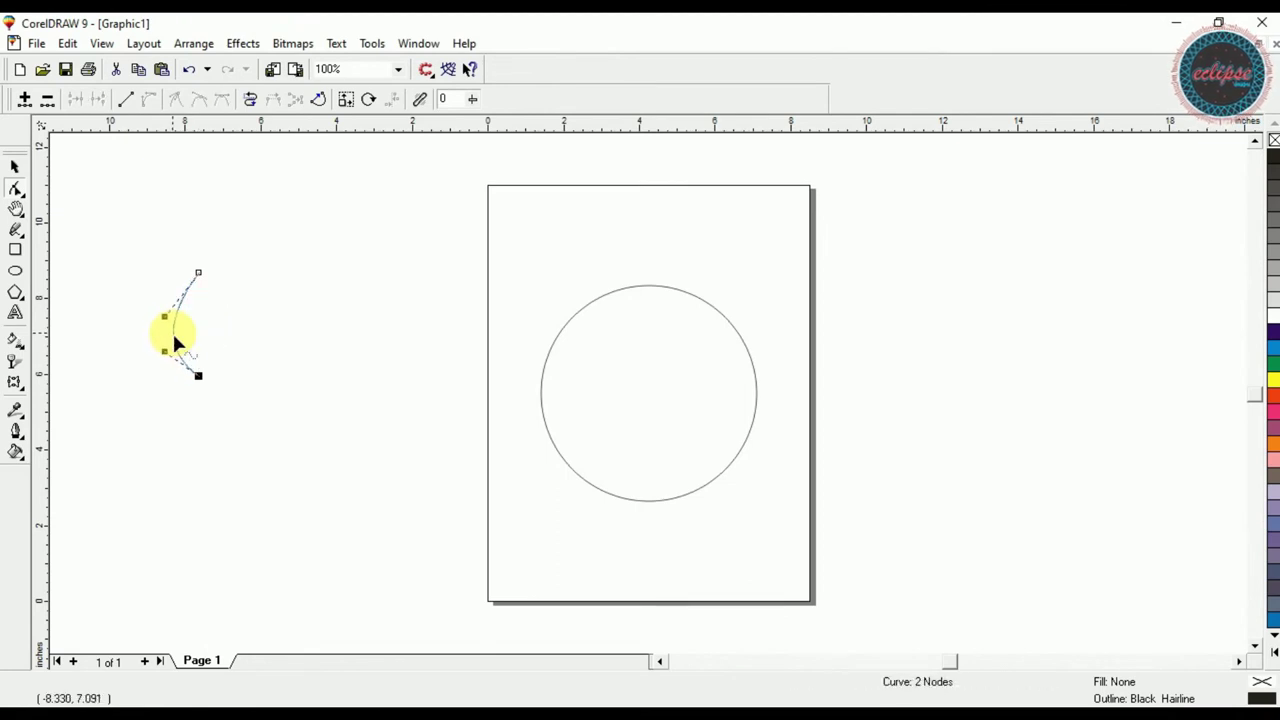
- Mirror a copy of the curve to its right to form a leaf outline, and weld both halves
left_click(15, 167)
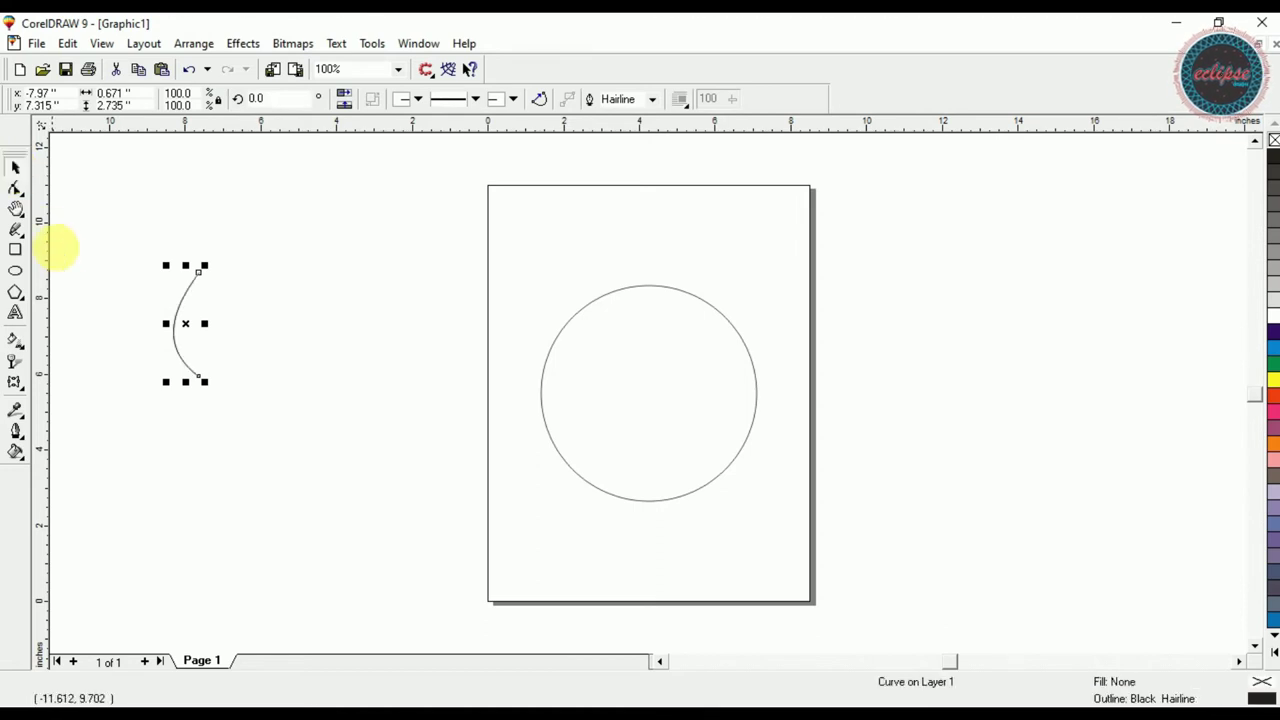
left_click_drag(166, 330, 225, 378)
left_click_drag(107, 201, 265, 429)
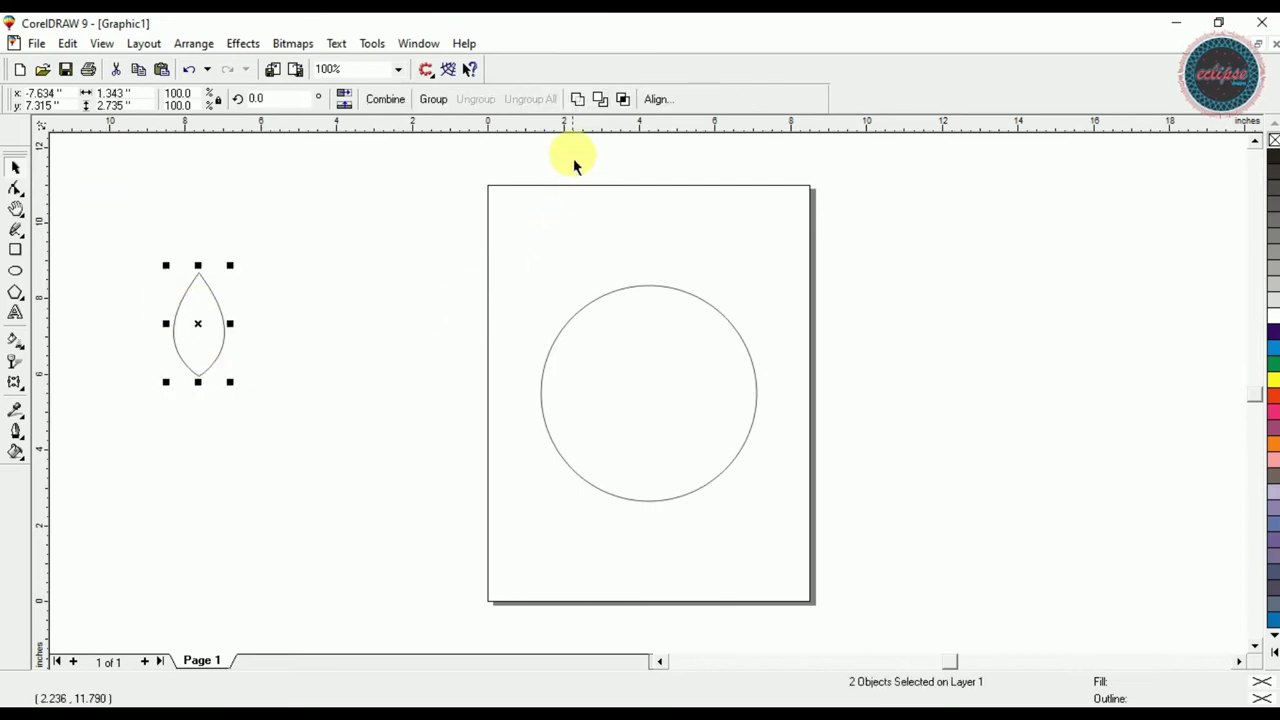
left_click(577, 100)
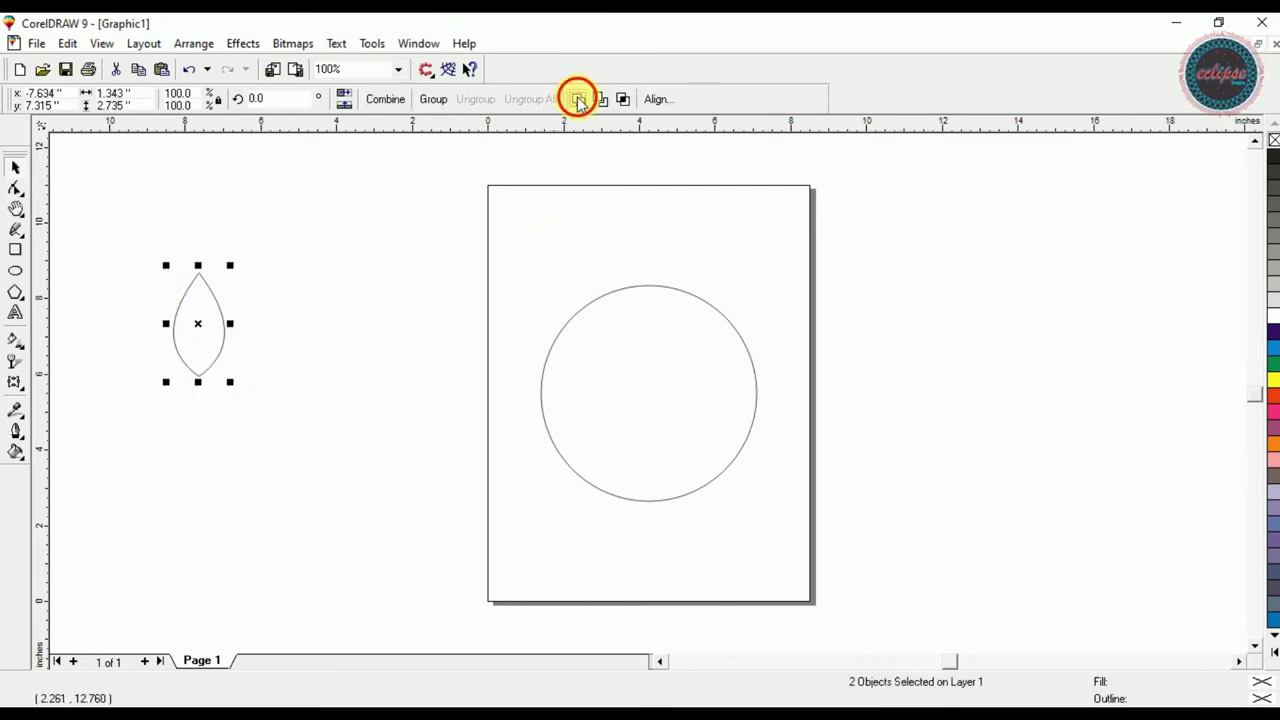
- Rotate the leaf to about 44.5° and place a horizontally mirrored copy against its right side
left_click(197, 331)
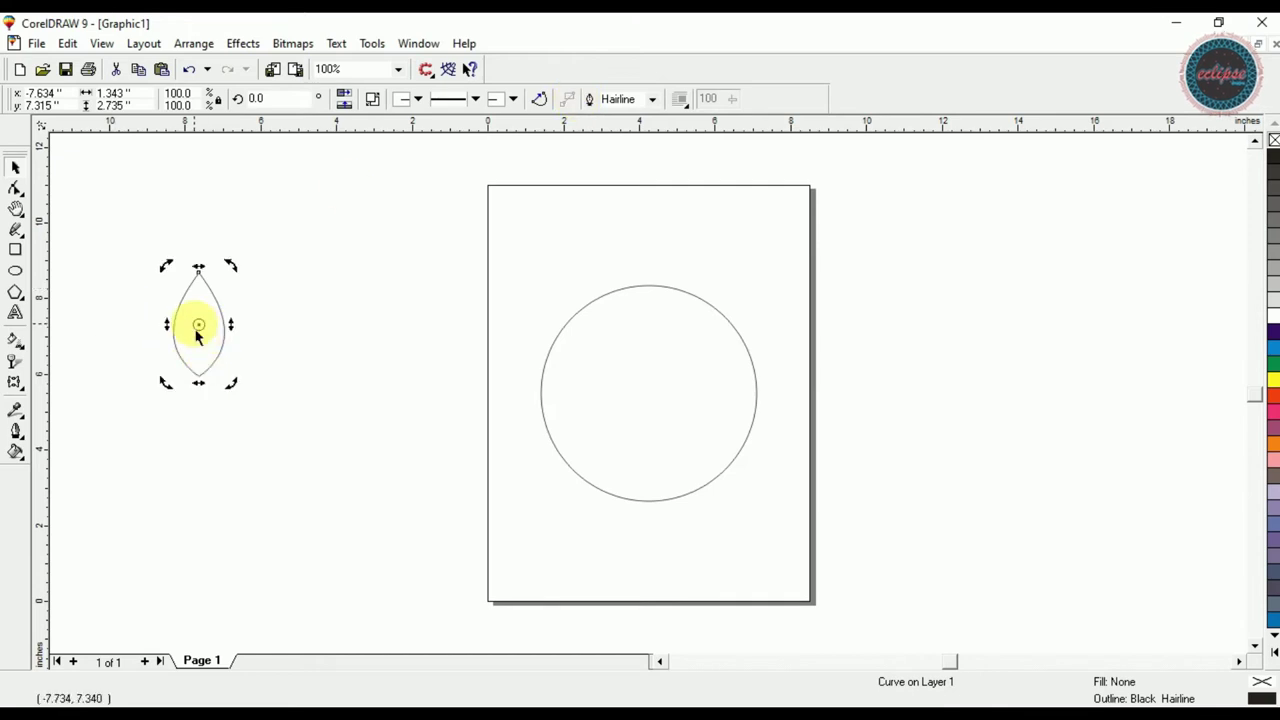
left_click_drag(229, 384, 302, 362)
left_click(258, 412)
left_click(223, 366)
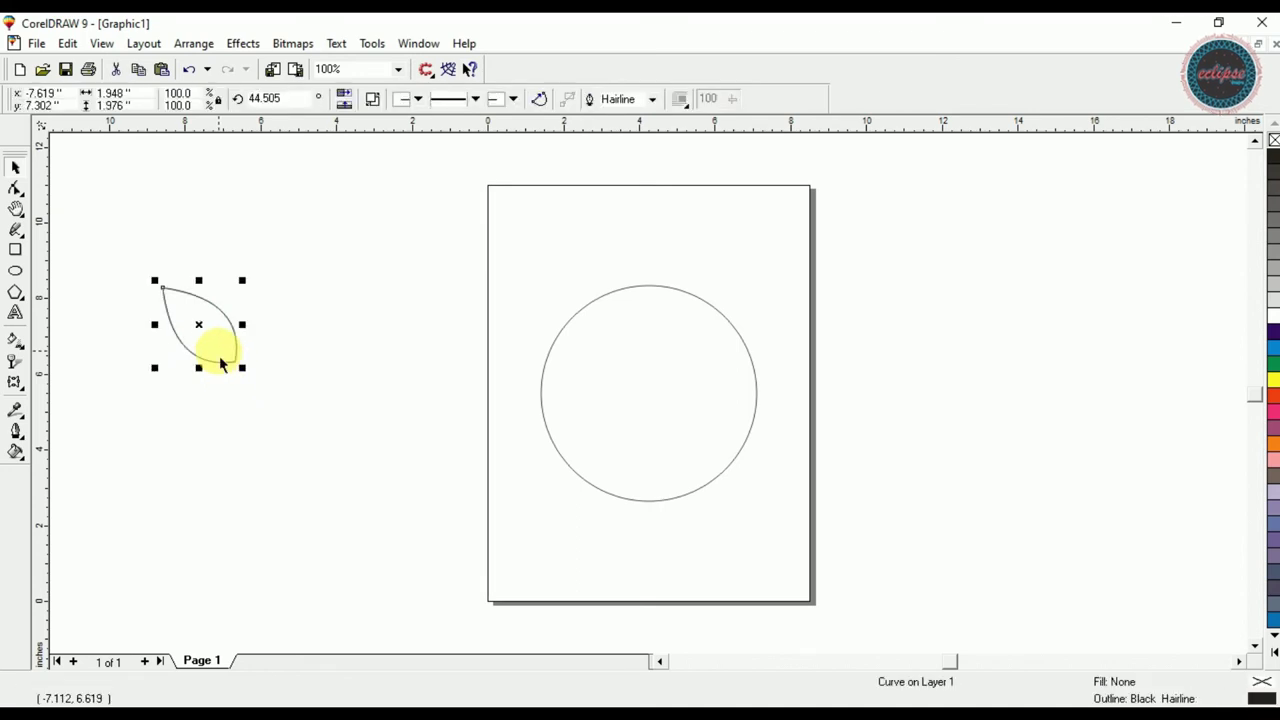
left_click_drag(155, 324, 271, 354)
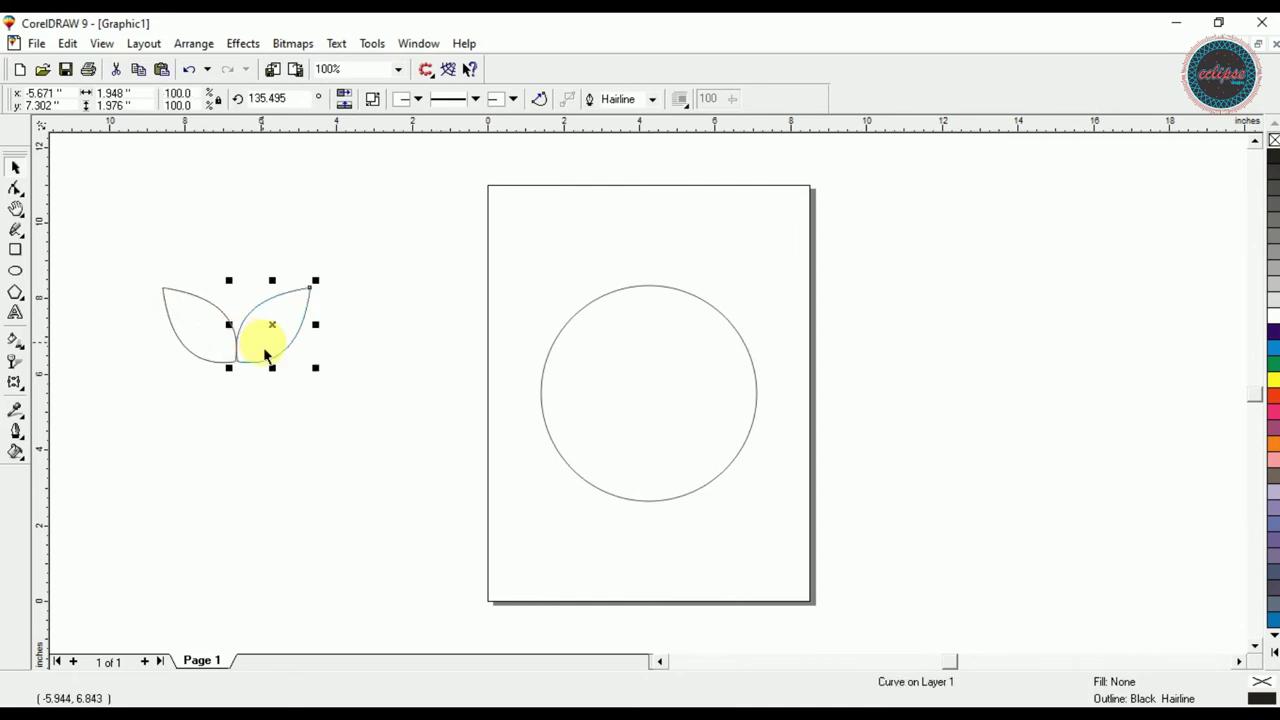
- Rotate the original leaf further to about 56.7° and delete the mirrored copy
left_click(204, 341)
left_click(218, 352)
left_click_drag(260, 386, 251, 363)
left_click(284, 336)
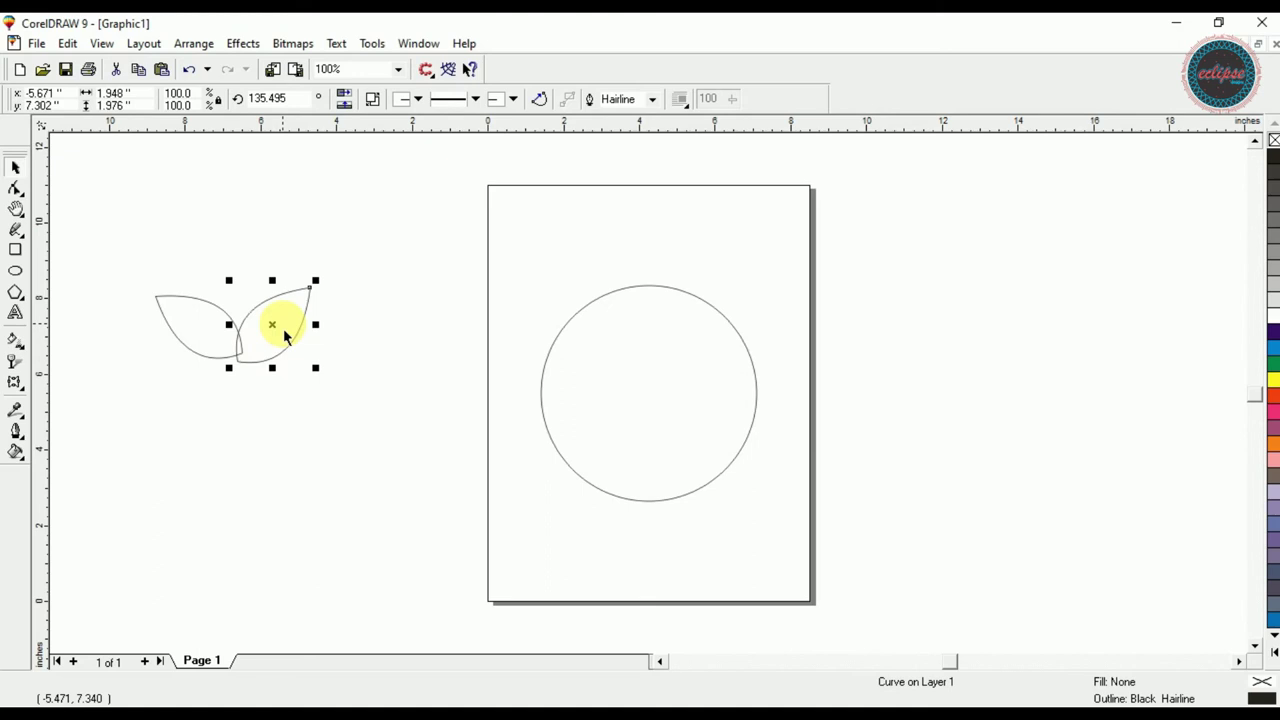
key("Delete")
- Mirror a copy of the tilted leaf to its right and group the two leaves as a pair
left_click(206, 343)
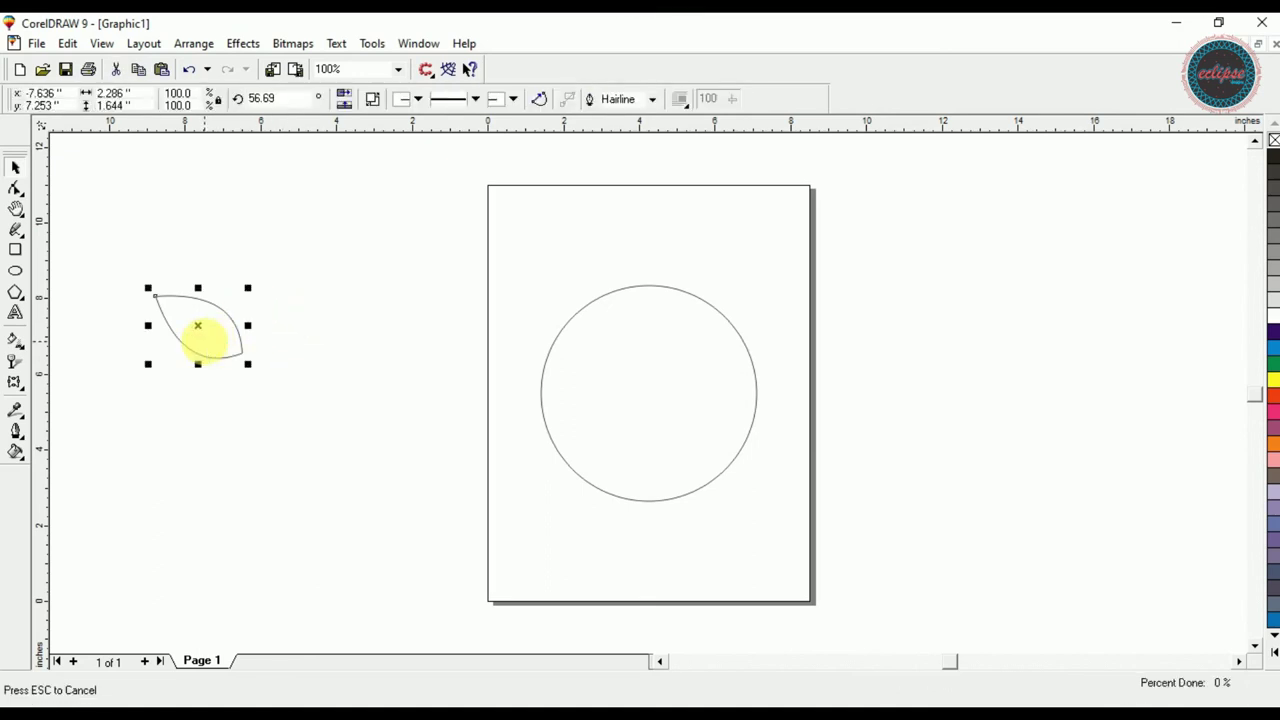
left_click(165, 341)
left_click_drag(165, 341, 268, 350)
left_click_drag(130, 265, 407, 401)
key("ctrl+g")
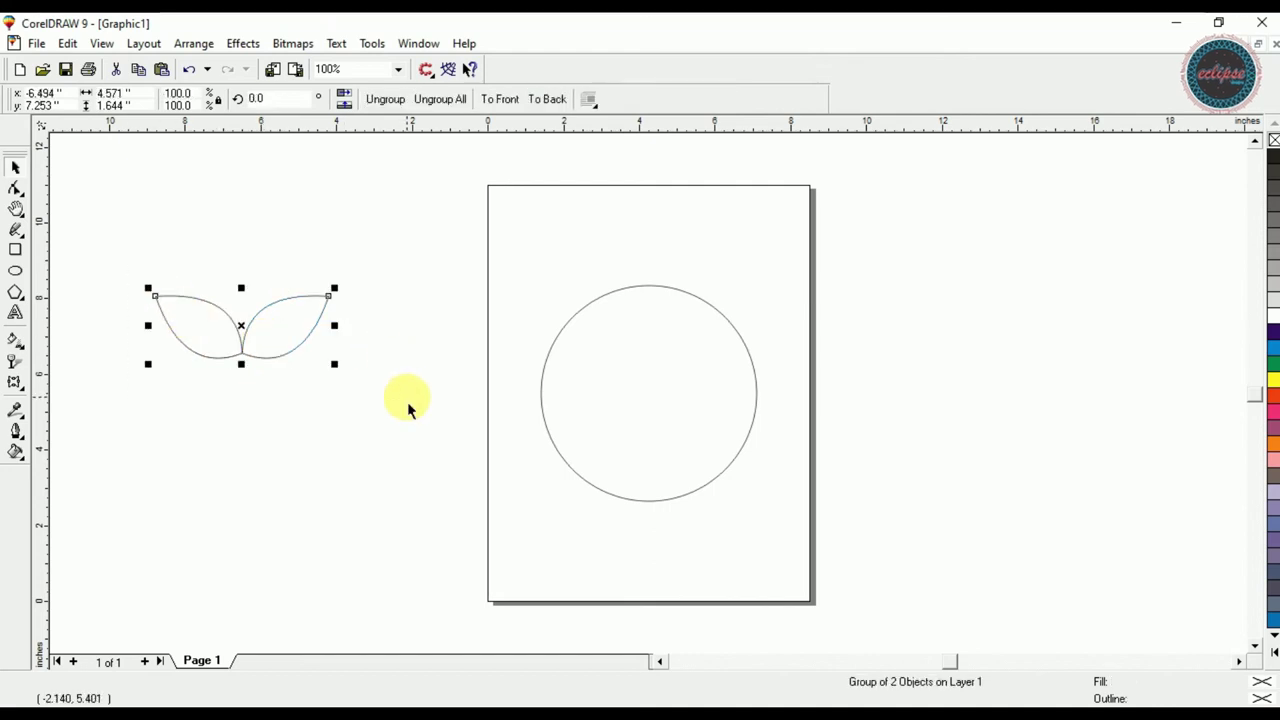
- Move the leaf pair down, shrink it to about 2.14 in wide, and place a duplicate well above it
left_click_drag(254, 340, 262, 506)
left_click_drag(336, 530, 245, 500)
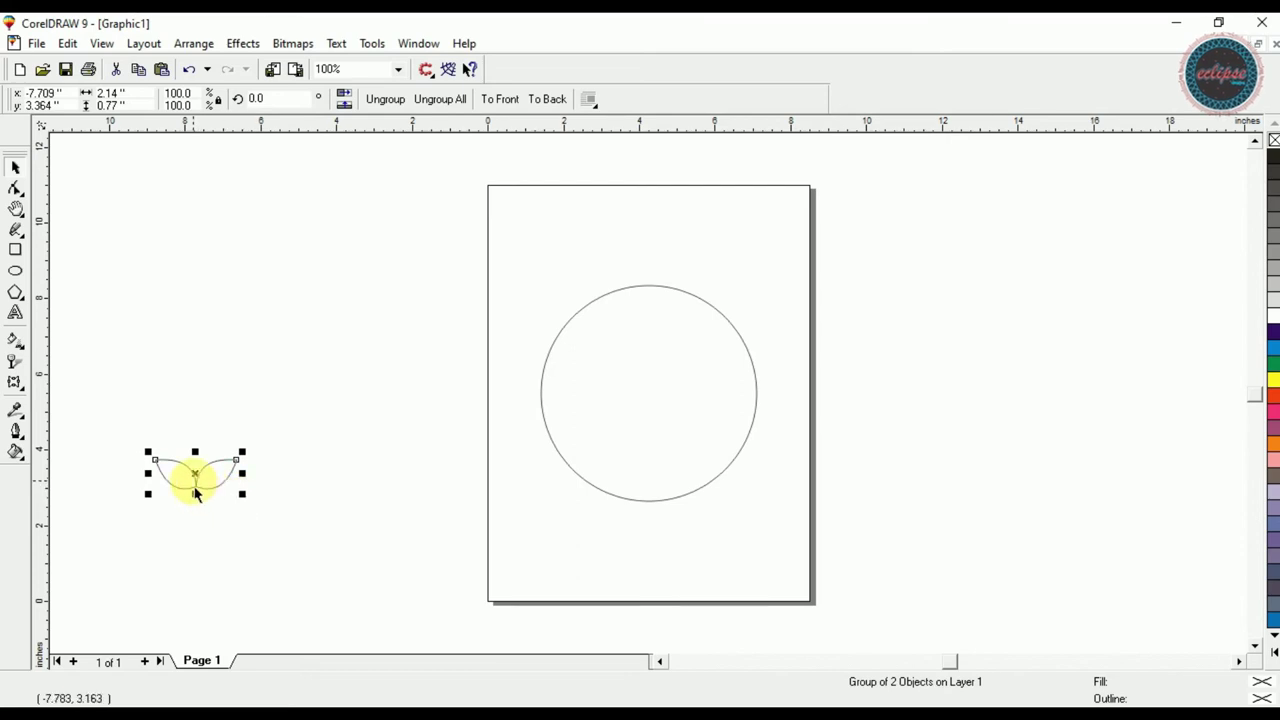
left_click_drag(195, 475, 250, 236)
left_click(100, 588)
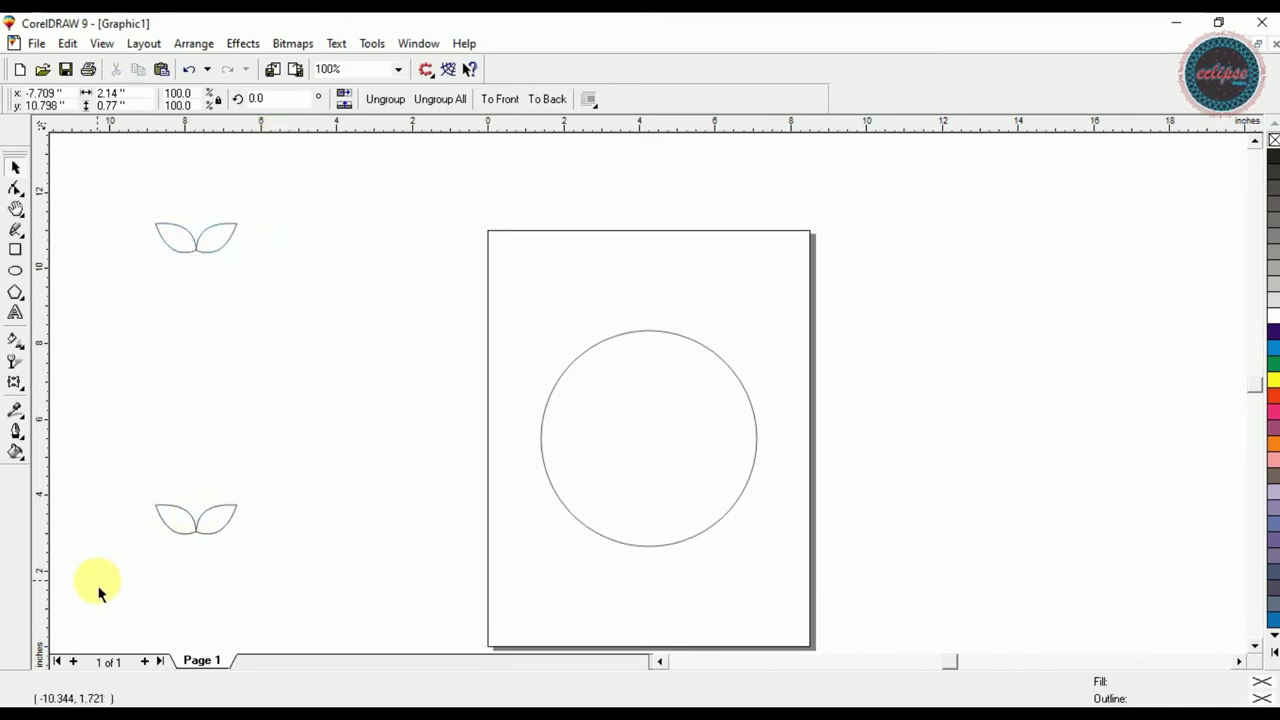
left_click(218, 240)
key("ctrl+z")
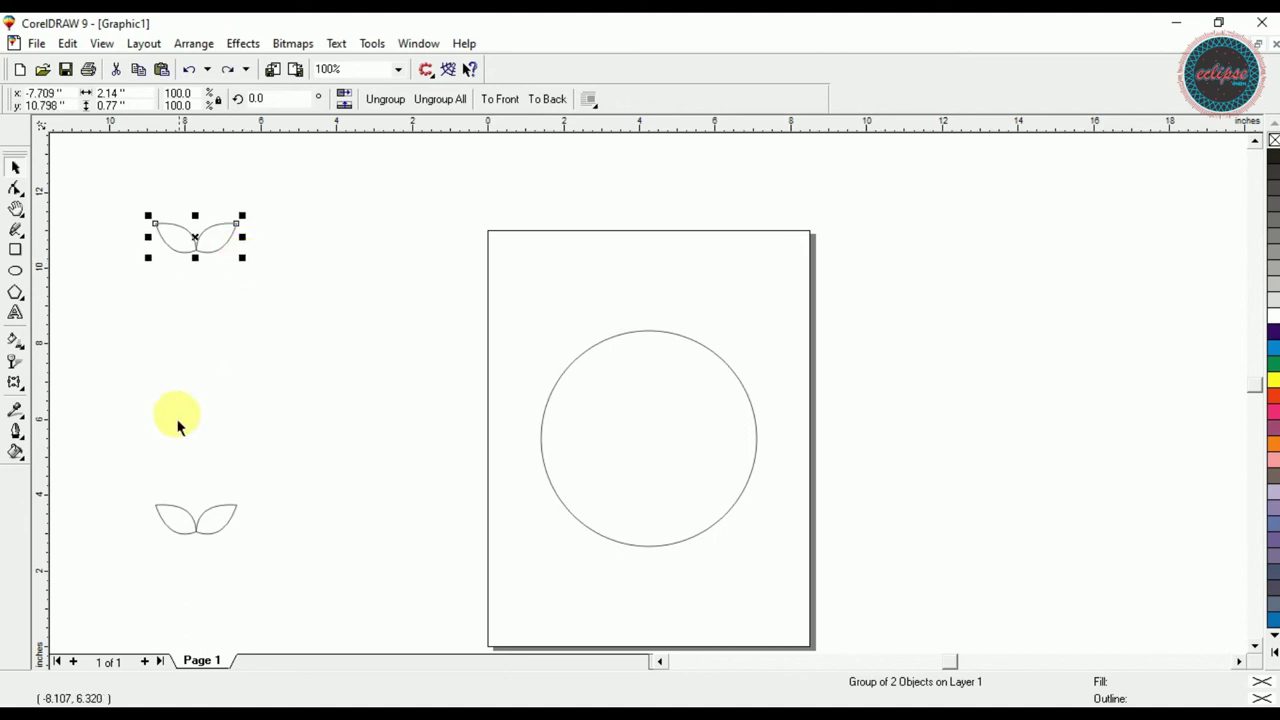
- Blend the lower leaf pair into the upper one with the Interactive Blend tool
left_click(16, 412)
left_click(50, 393)
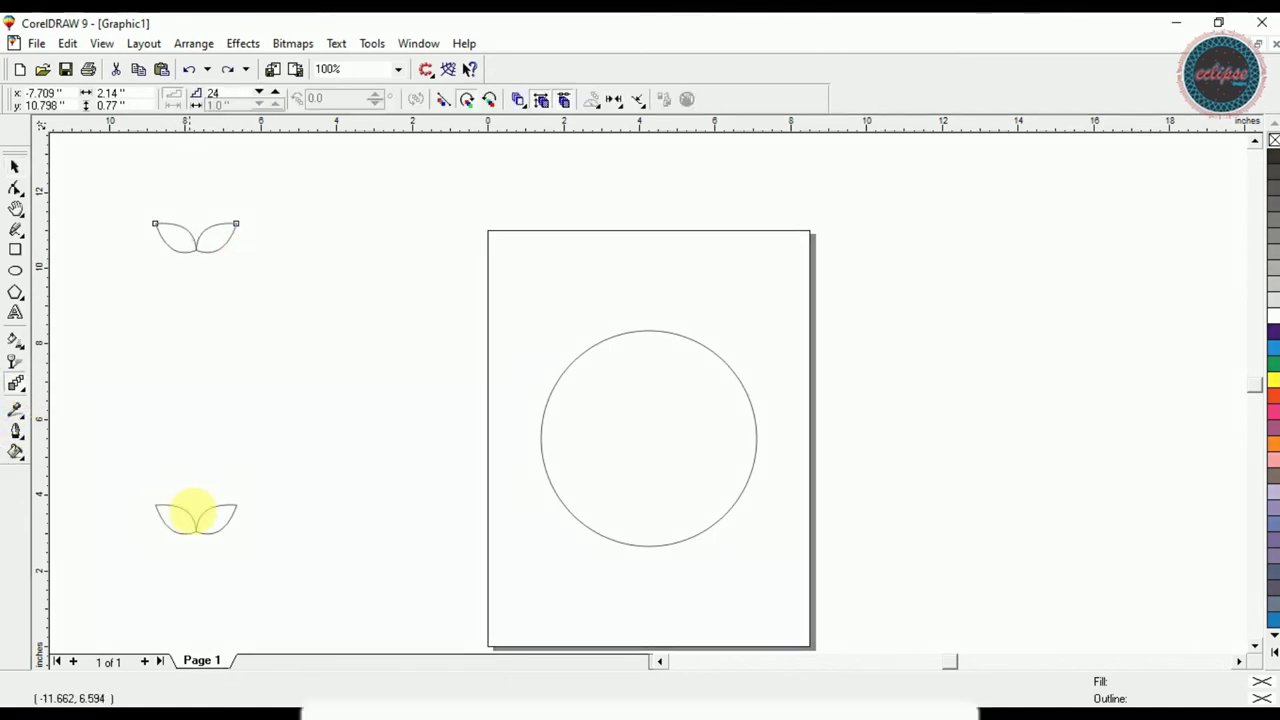
left_click_drag(195, 518, 188, 237)
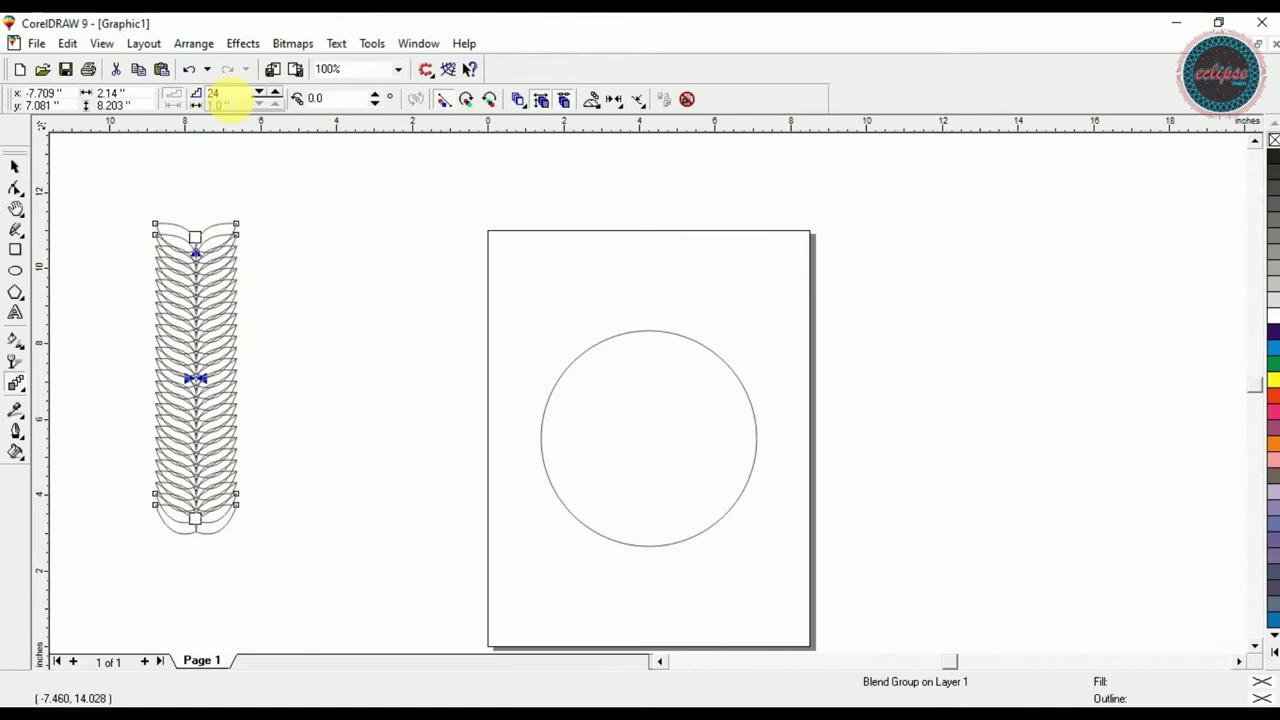
- Set the blend to 10 steps after trying 16, and scale the blend group to about 1.54 by 5.92 in
double_click(208, 94)
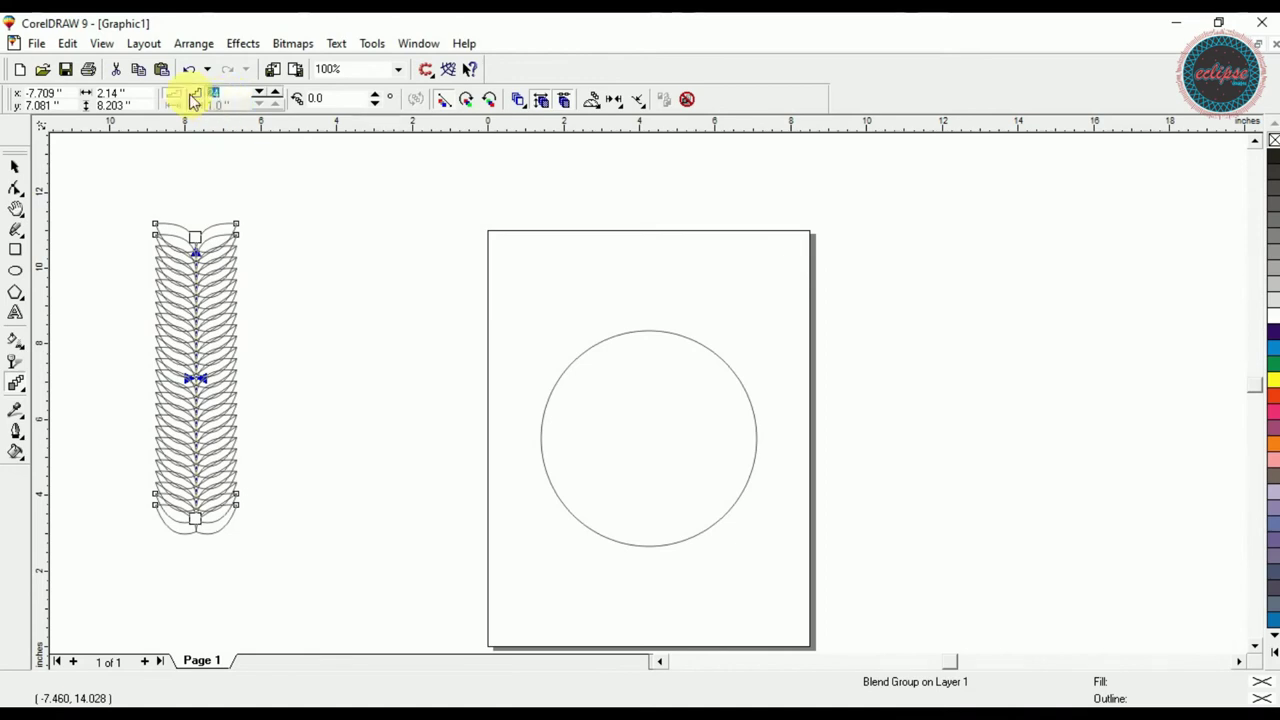
type("16")
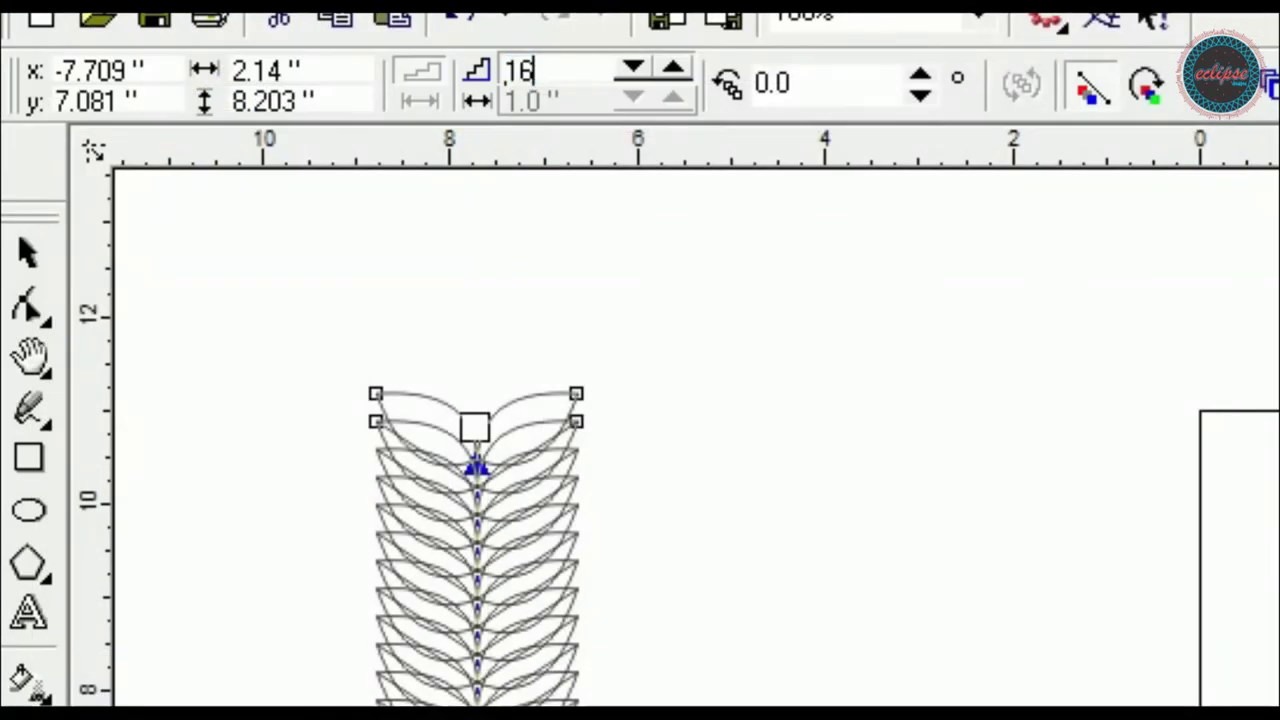
key("Return")
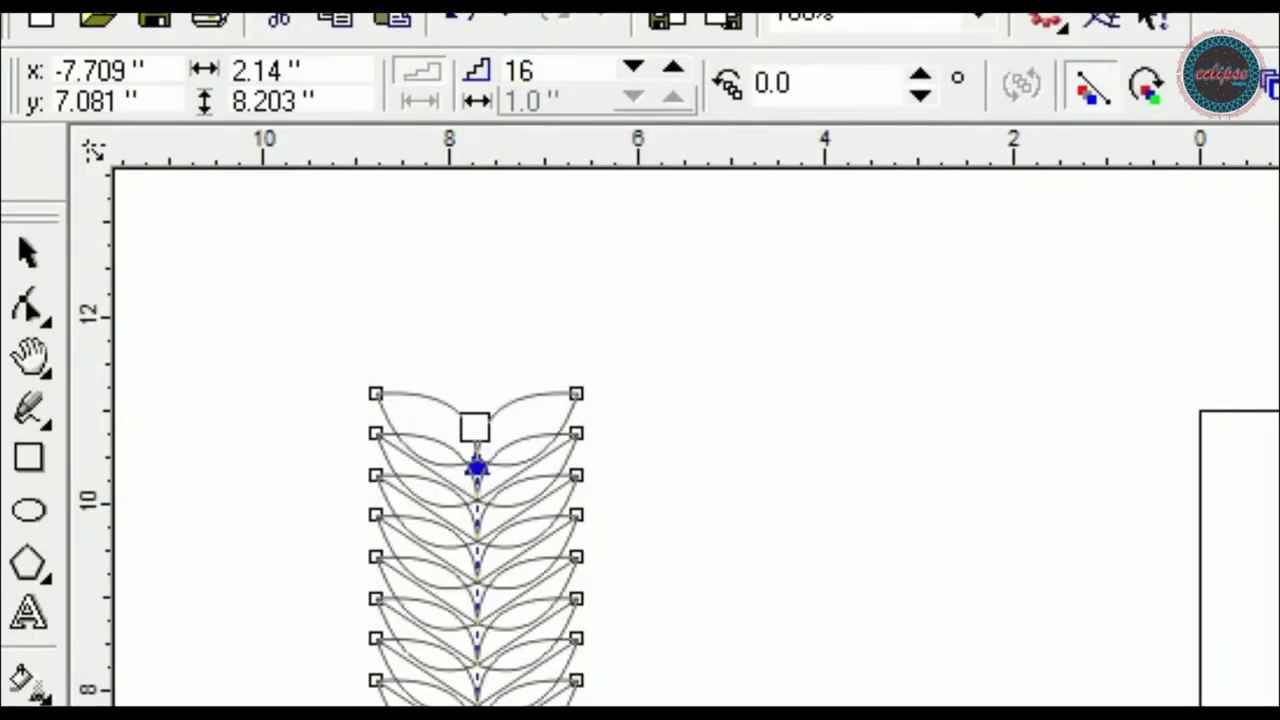
type("10")
key("Return")
left_click(15, 166)
left_click_drag(236, 505, 223, 509)
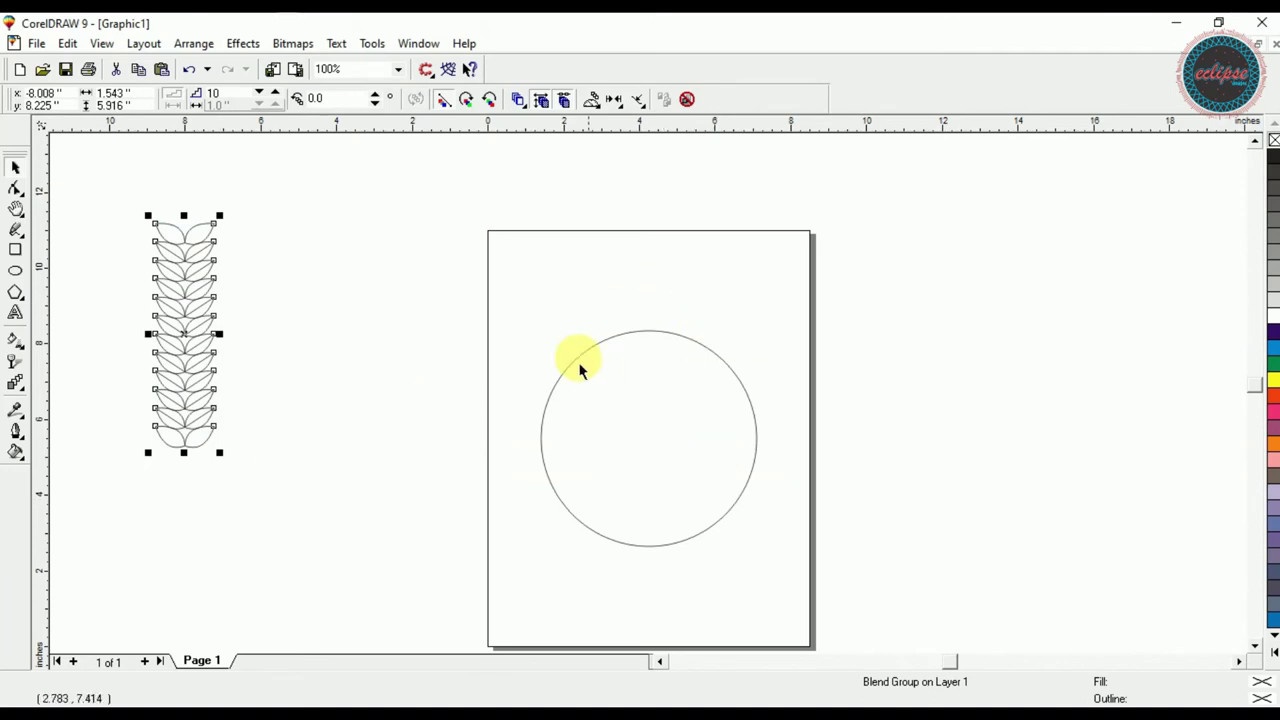
- Assign the circle as the new path of the leaf blend
left_click(637, 100)
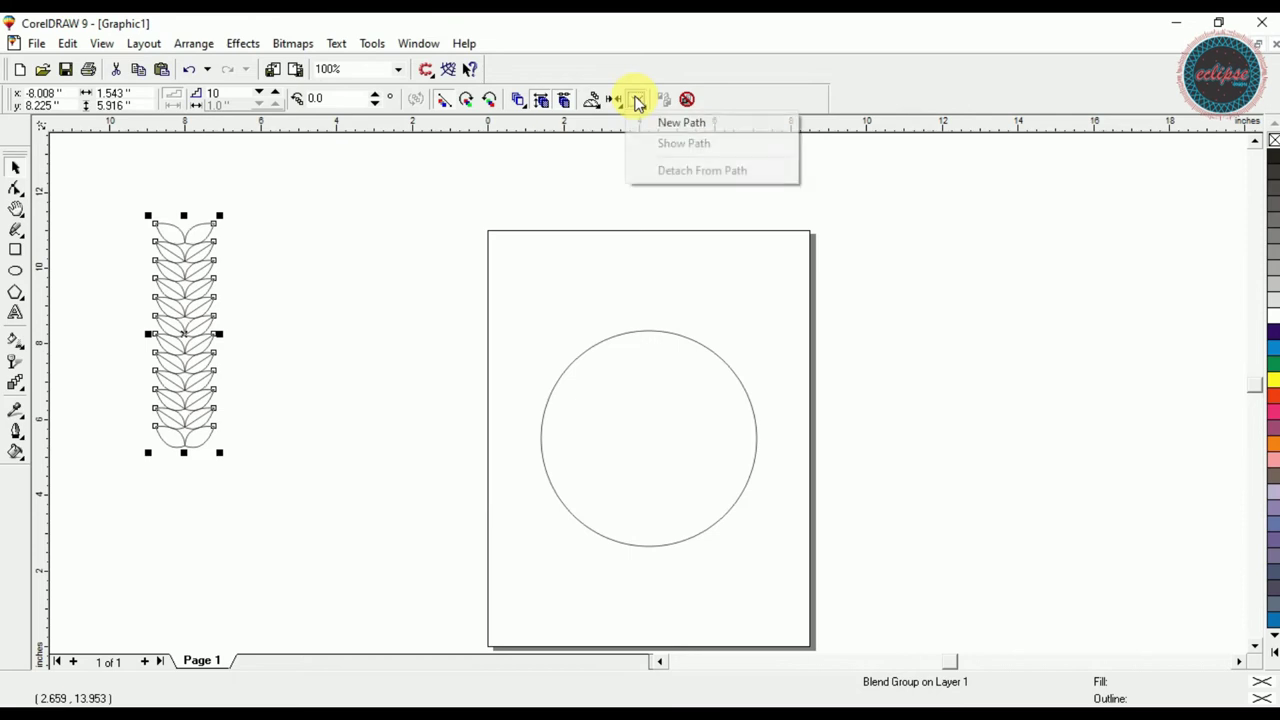
left_click(655, 123)
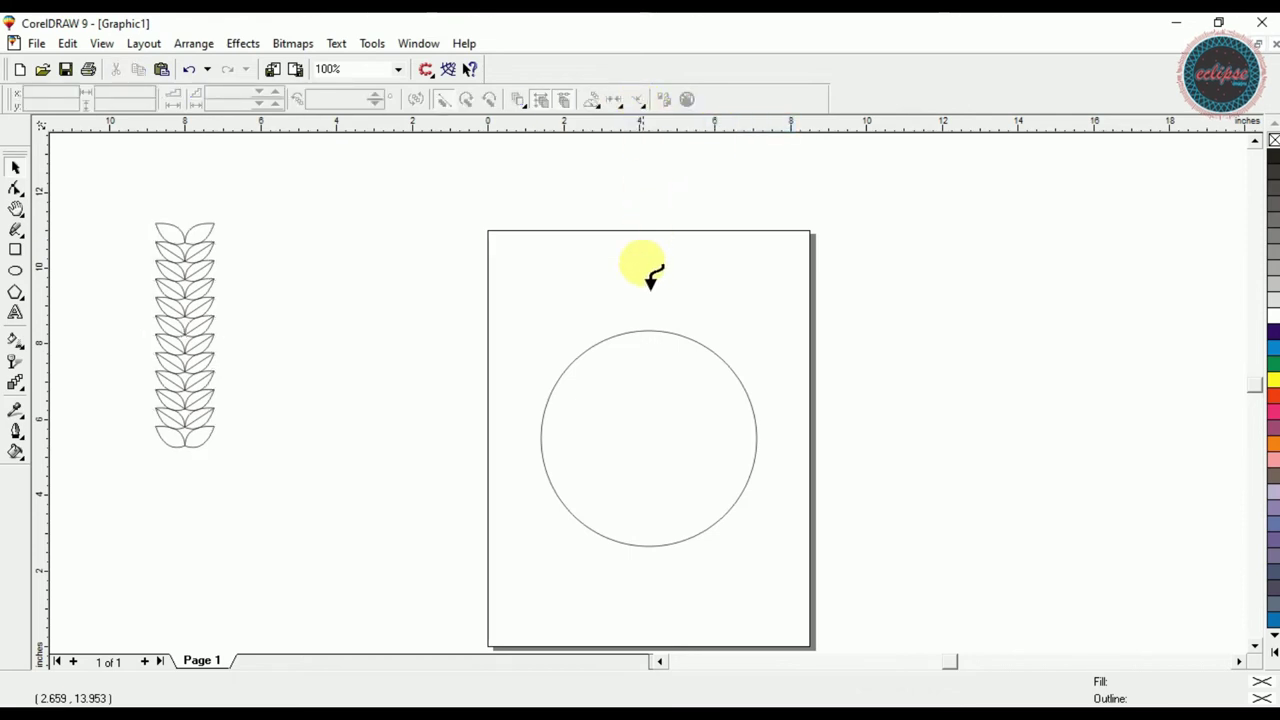
left_click(649, 332)
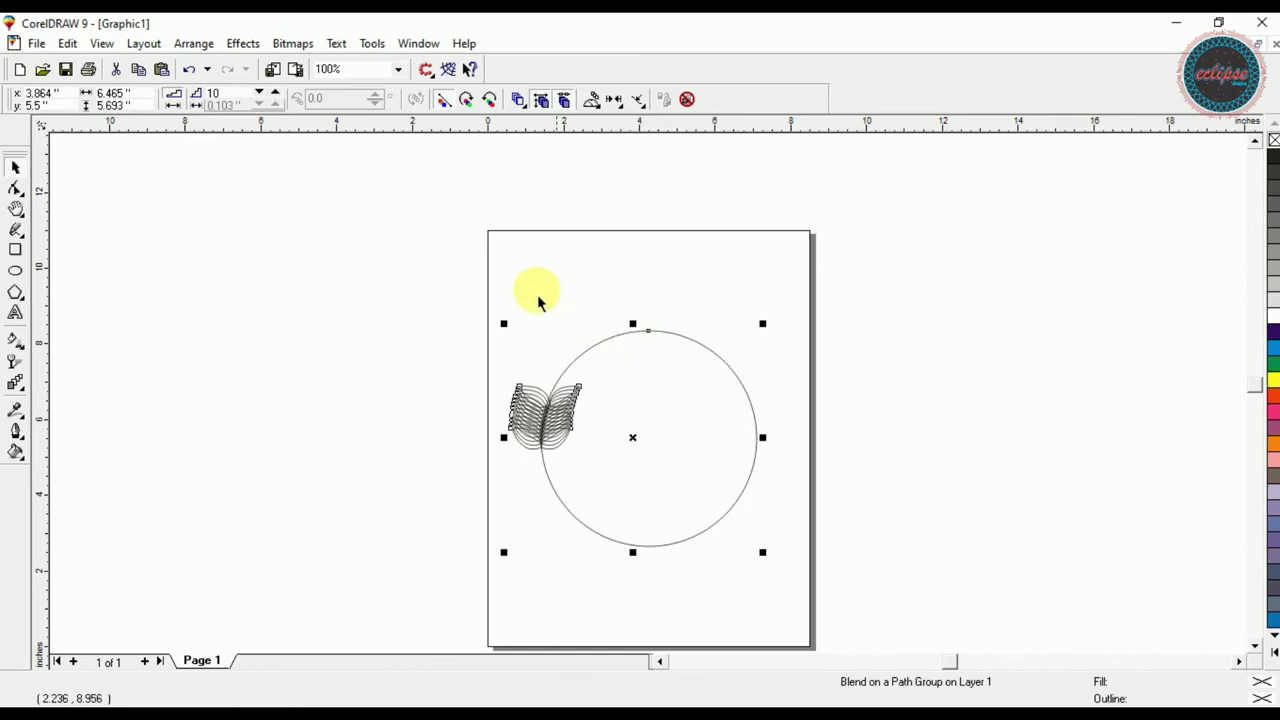
- Spread the leaf blend along the full circle path and rotate all blended objects to follow it
key("shift+F2")
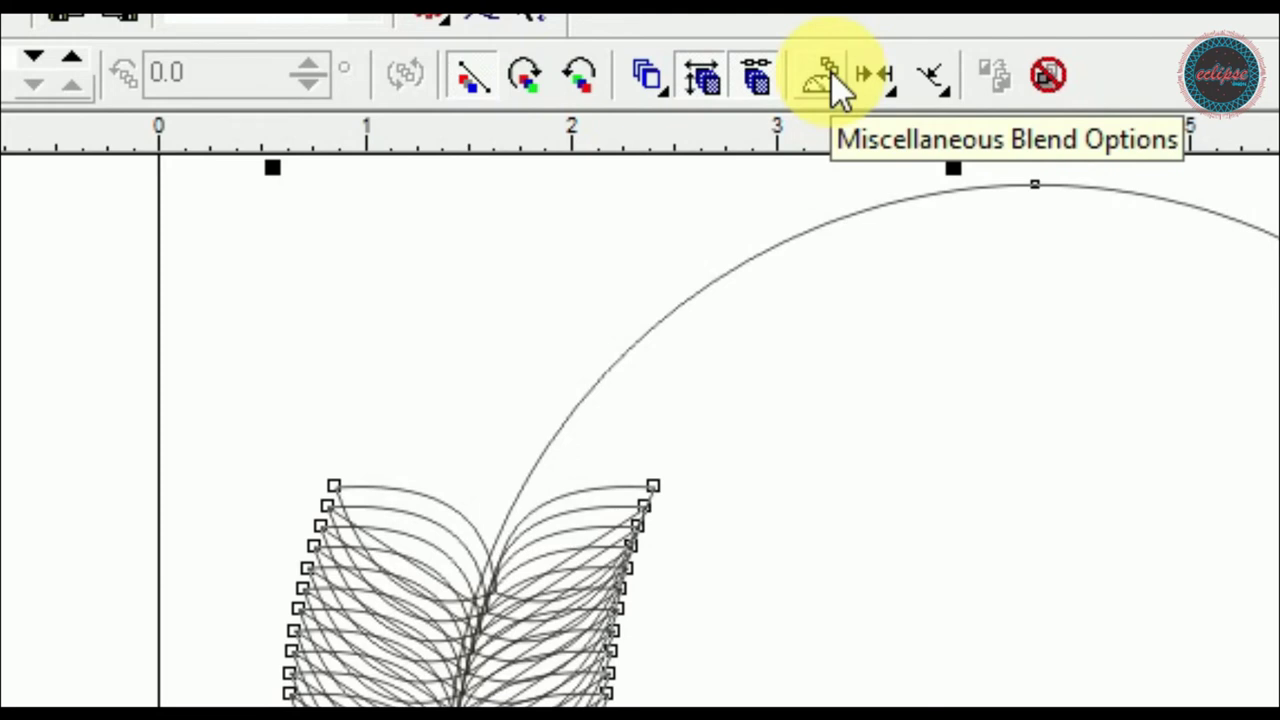
left_click(832, 74)
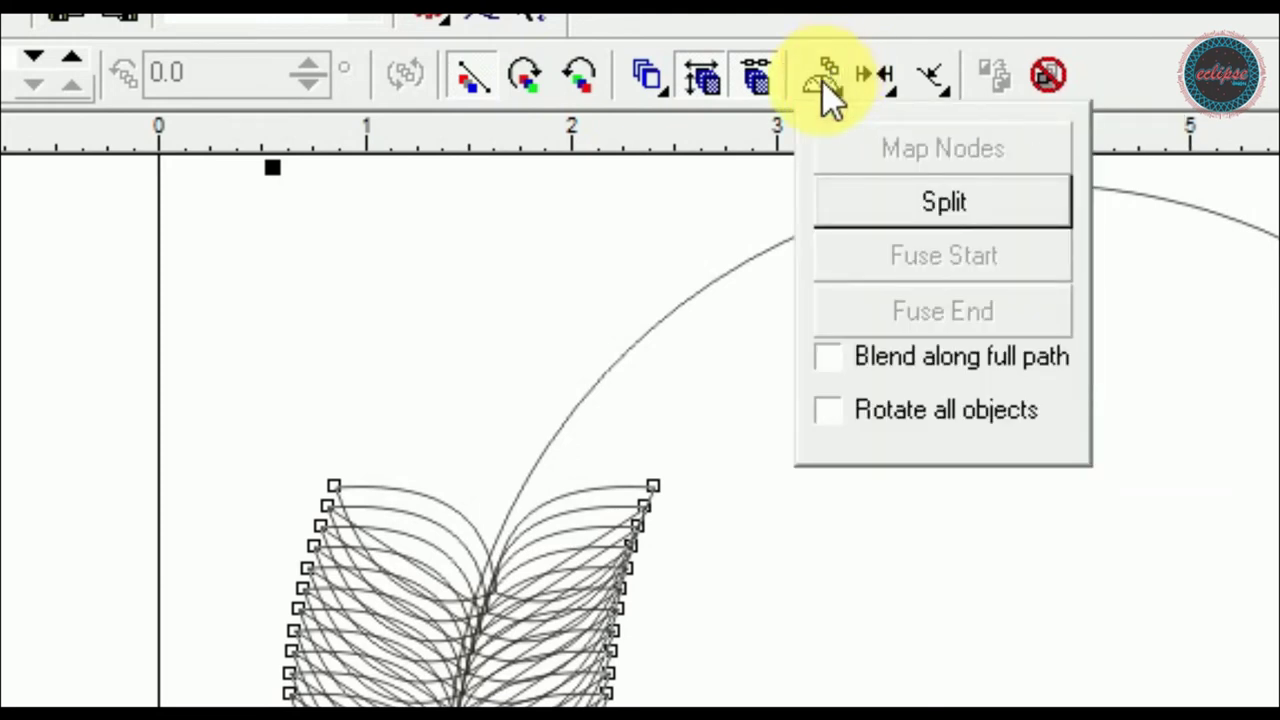
left_click(843, 357)
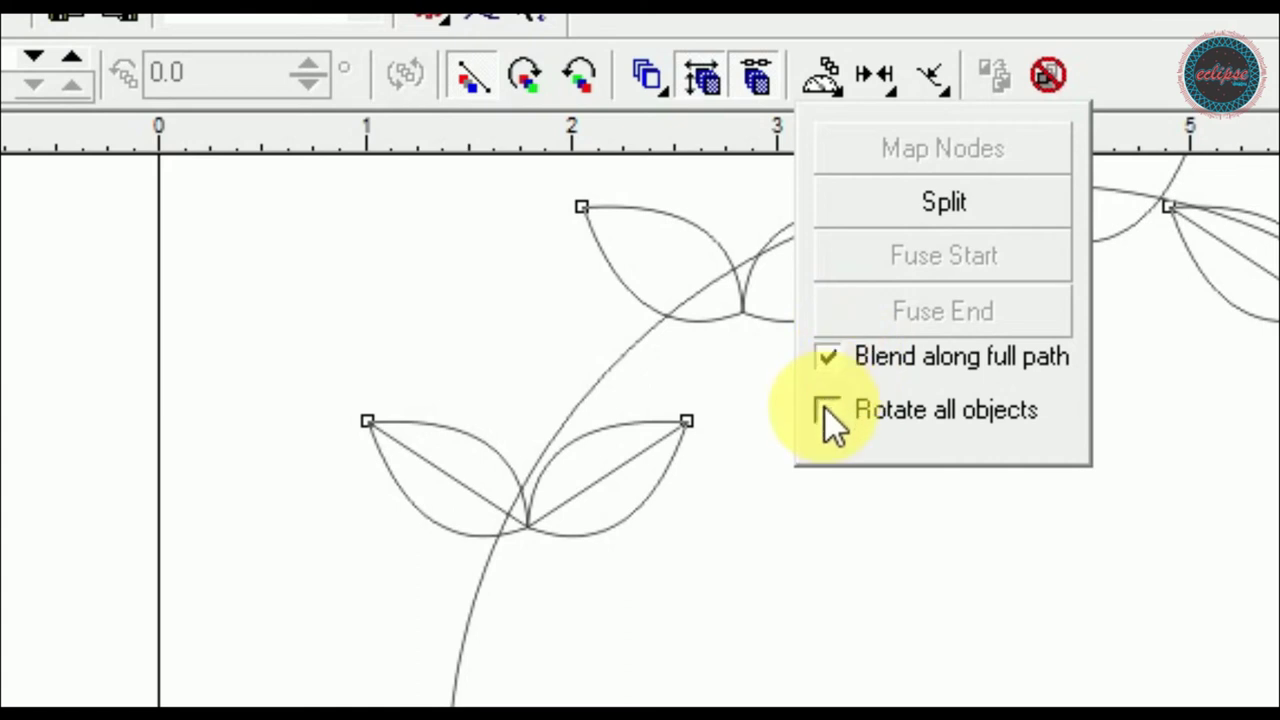
left_click(663, 528)
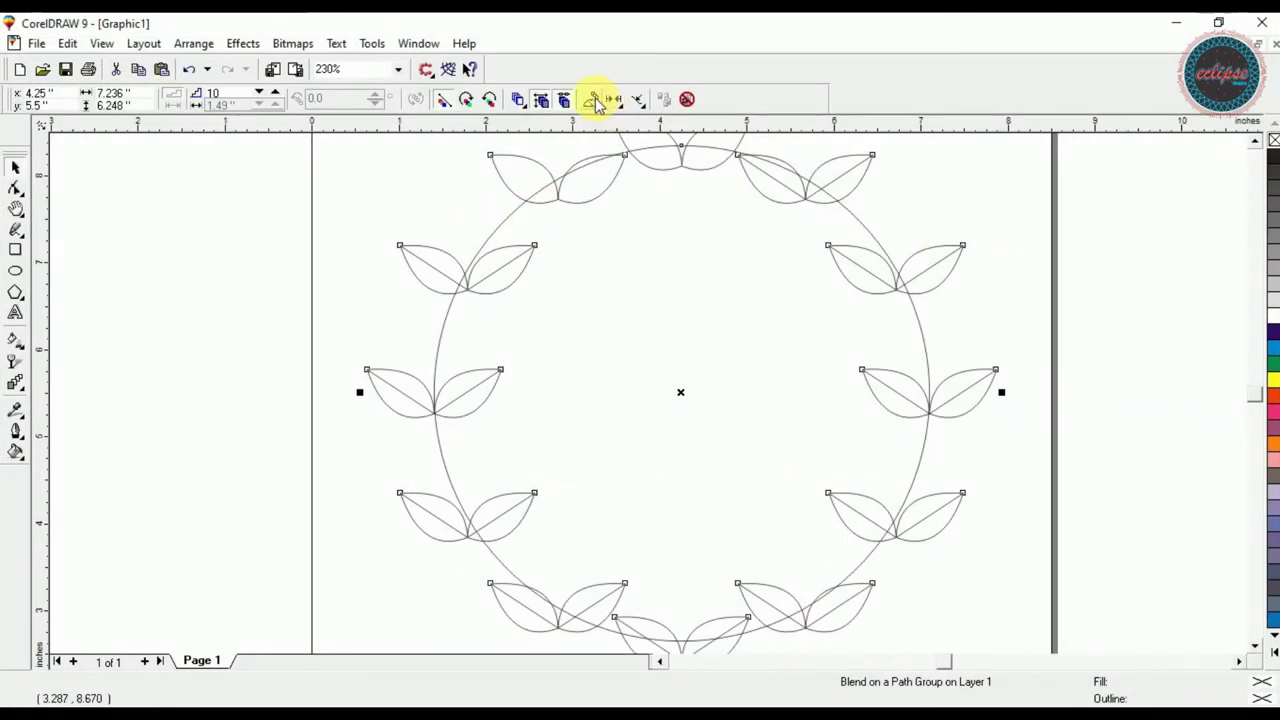
left_click(593, 101)
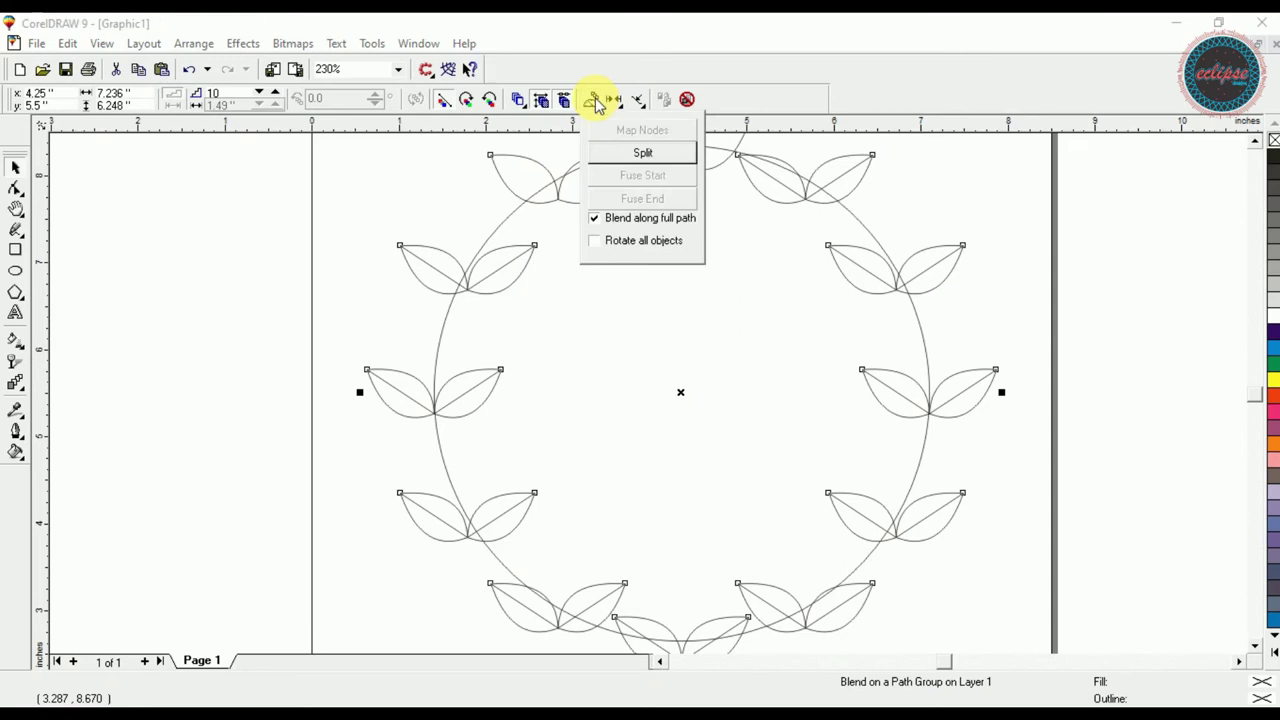
left_click(624, 243)
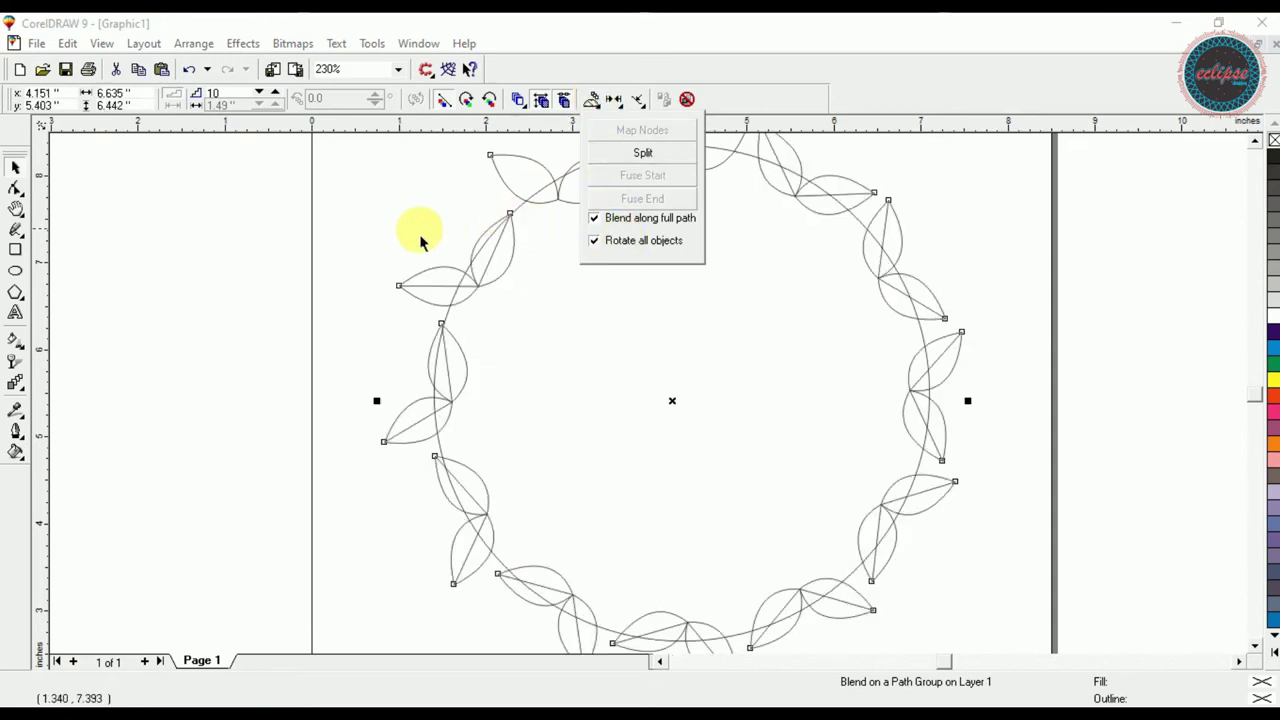
- Set the number of blend steps on the leaf wreath to 8
left_click(258, 93)
left_click(258, 93)
left_click(259, 94)
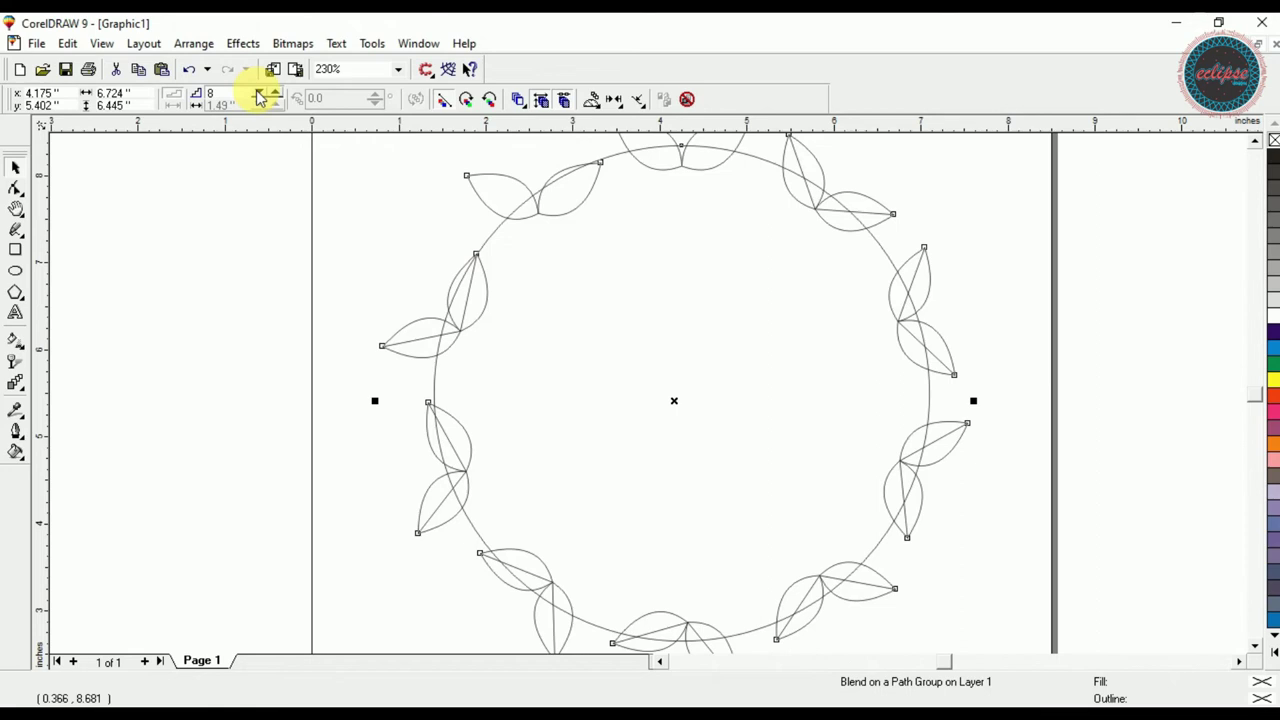
key("shift+F4")
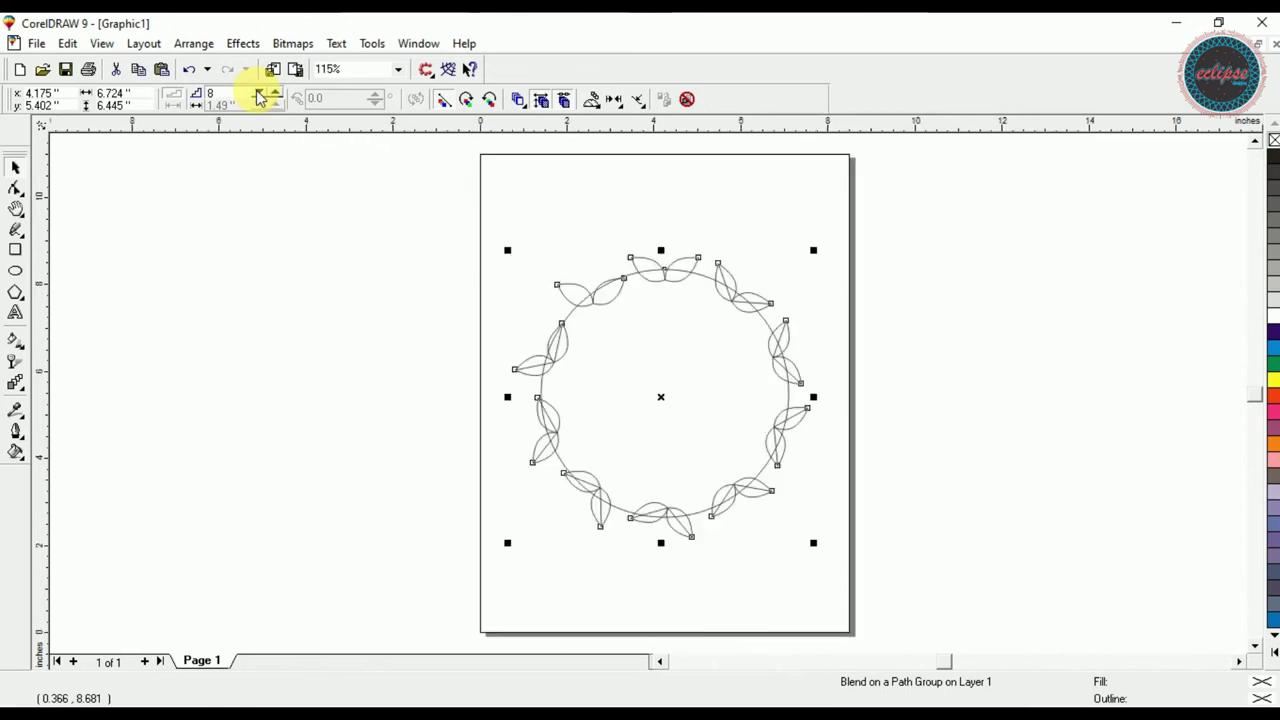
left_click(357, 294)
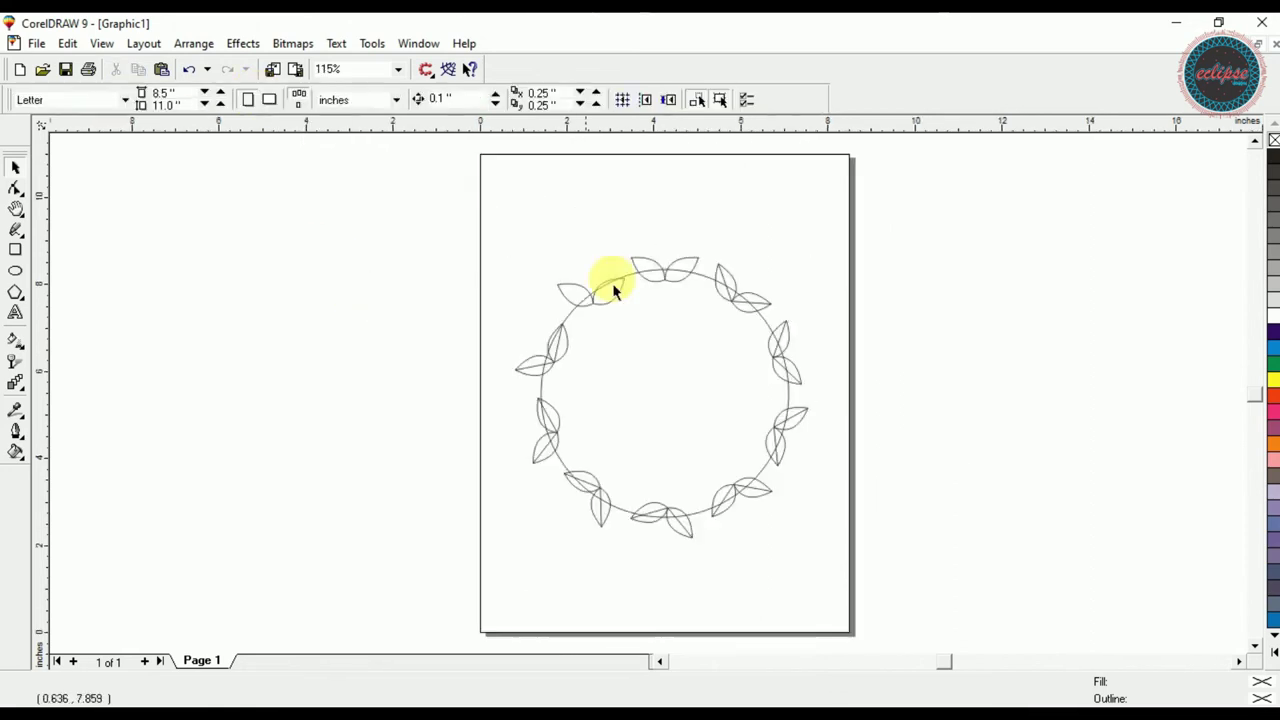
- Rotate the control leaf pair at the circle's top to about 277 degrees
left_click(683, 278)
left_click(681, 283)
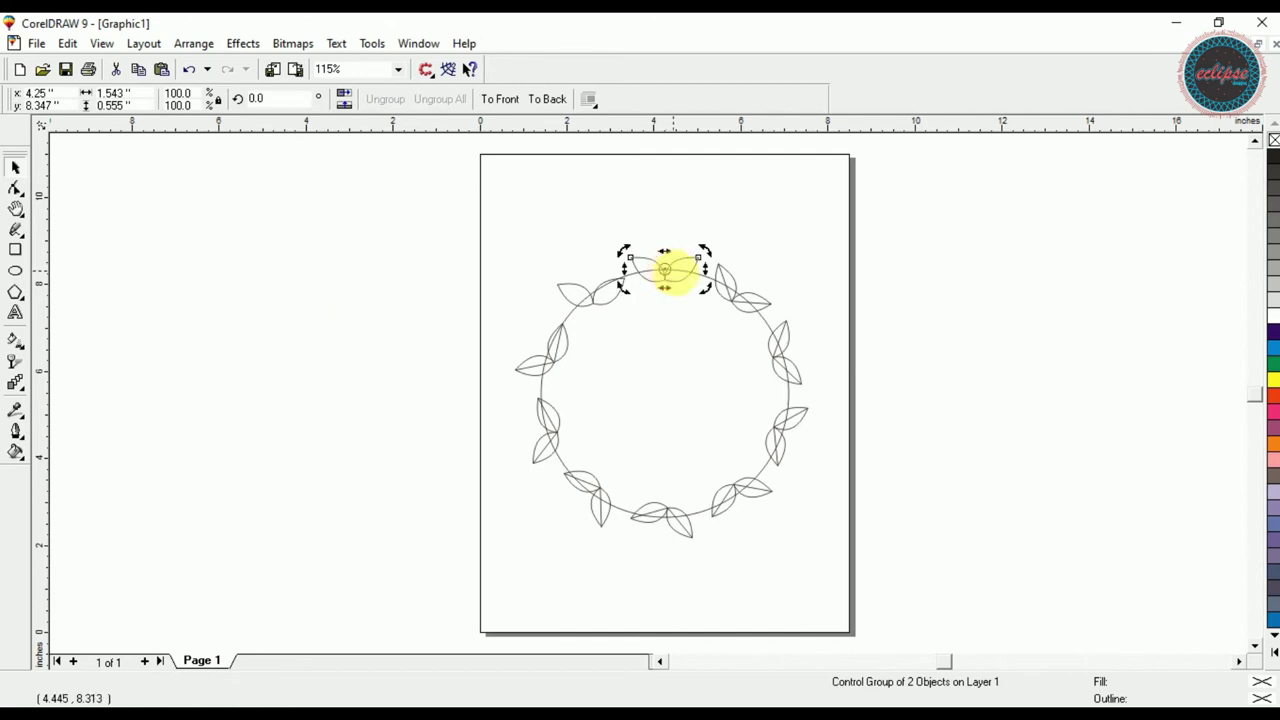
left_click_drag(718, 302, 645, 358)
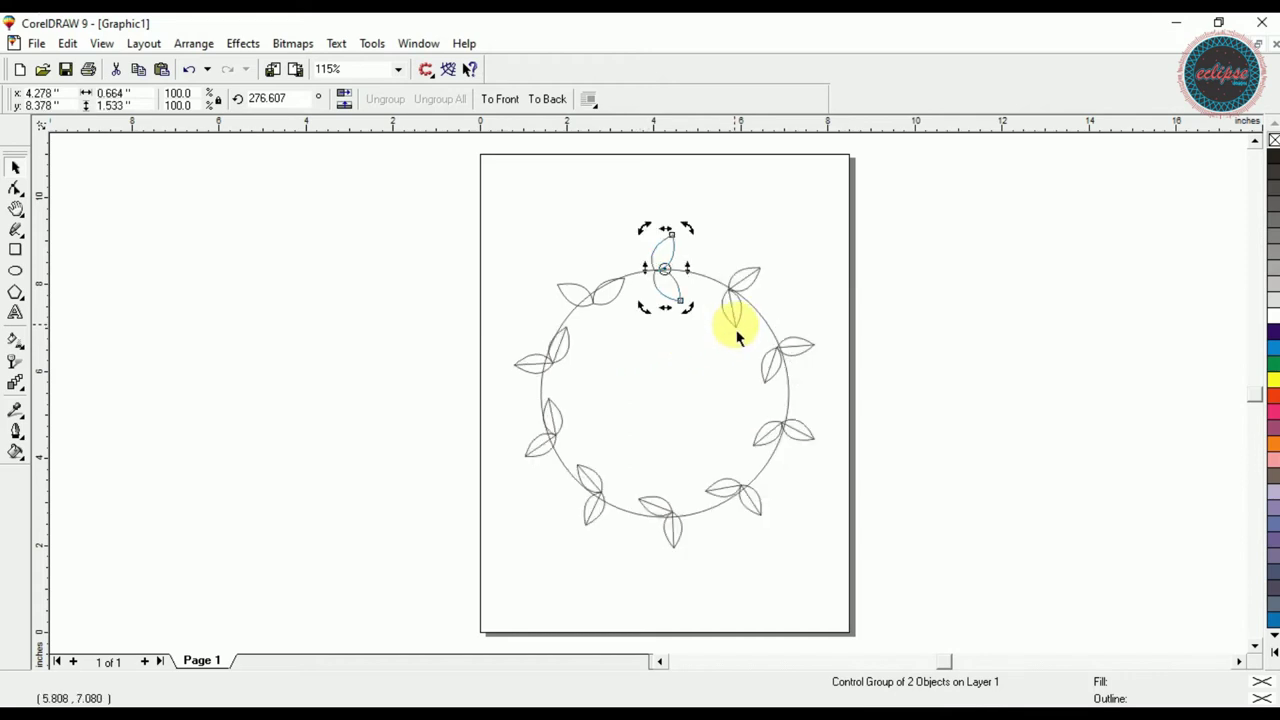
- Rotate the other control leaf pair, at the wreath's upper left, to about 298 degrees
left_click(737, 330)
left_click(591, 300)
left_click(594, 309)
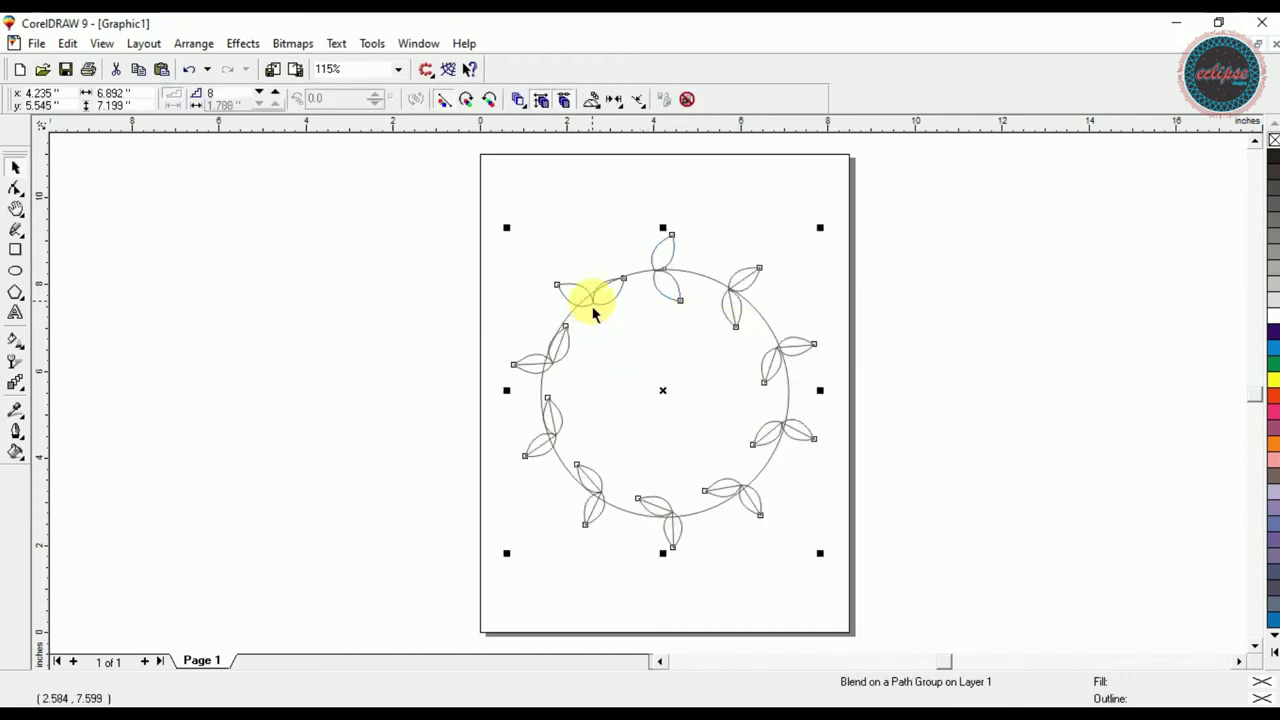
left_click(530, 307)
left_click(560, 296)
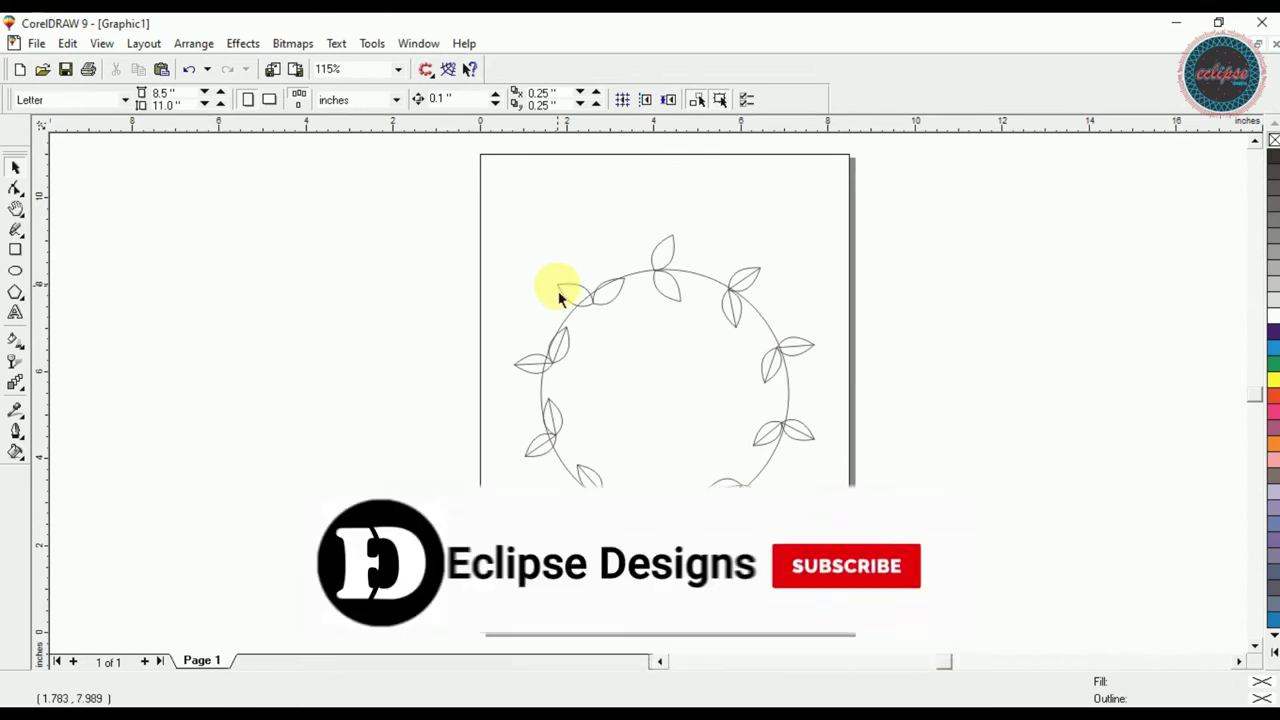
left_click(591, 290)
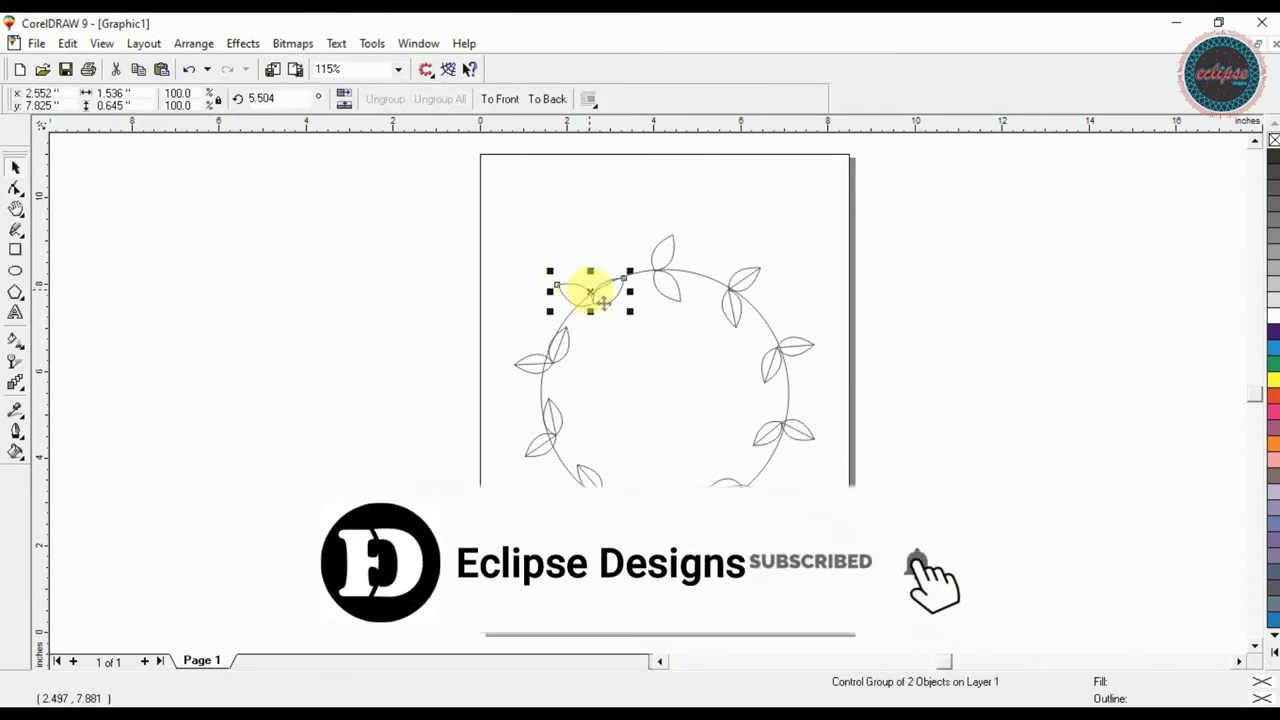
left_click_drag(630, 313, 589, 366)
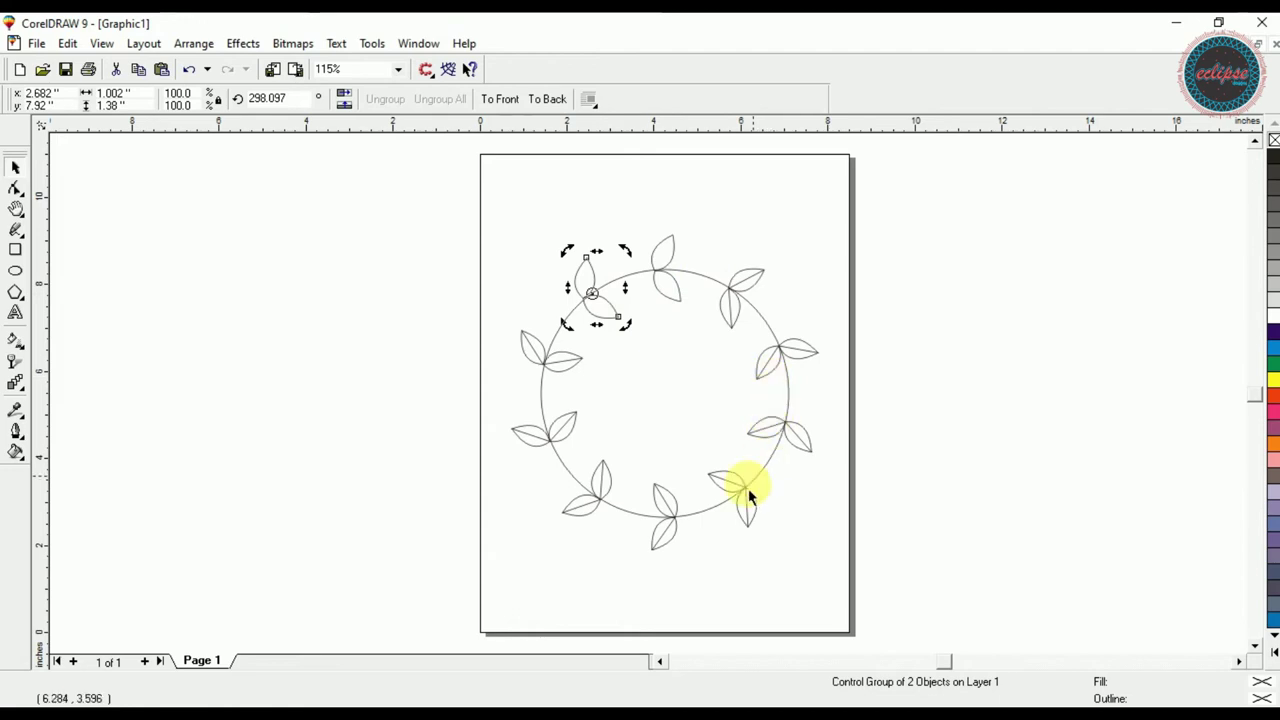
left_click(490, 230)
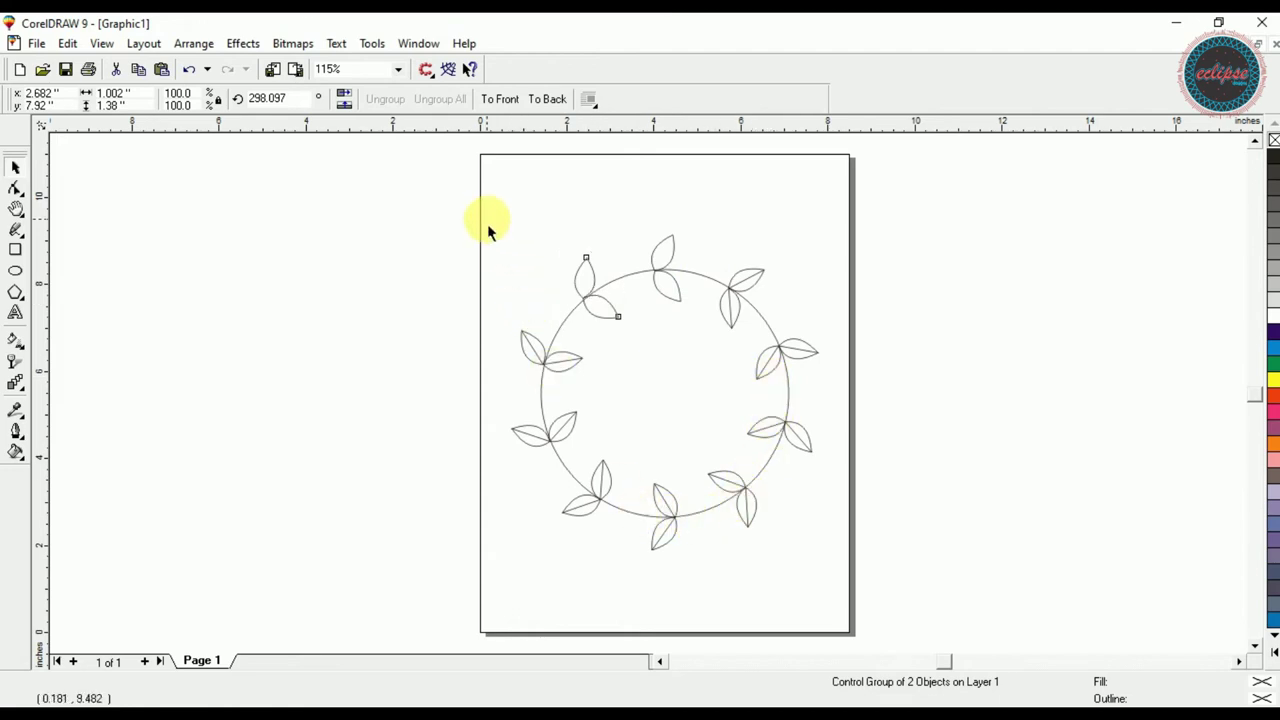
- Fill the upper-left control leaf pair with blue and the top control leaf pair with dark purple
left_click(586, 285)
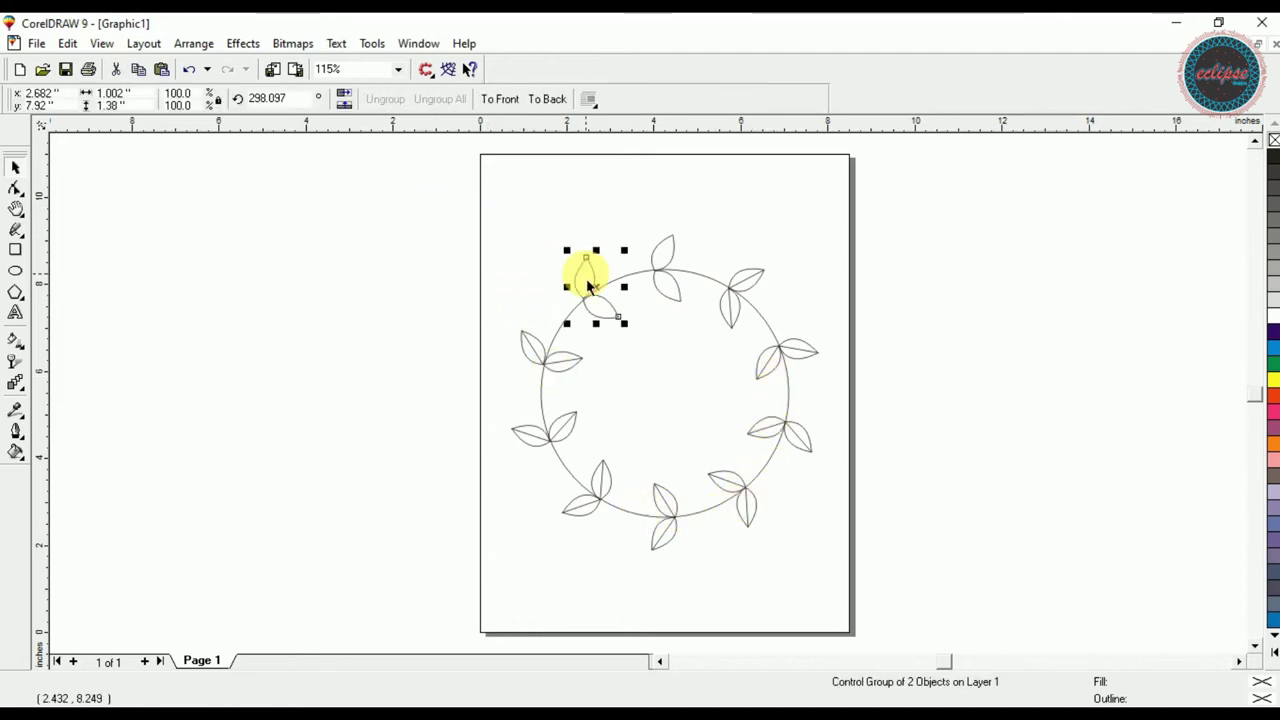
left_click(1272, 350)
left_click(663, 252)
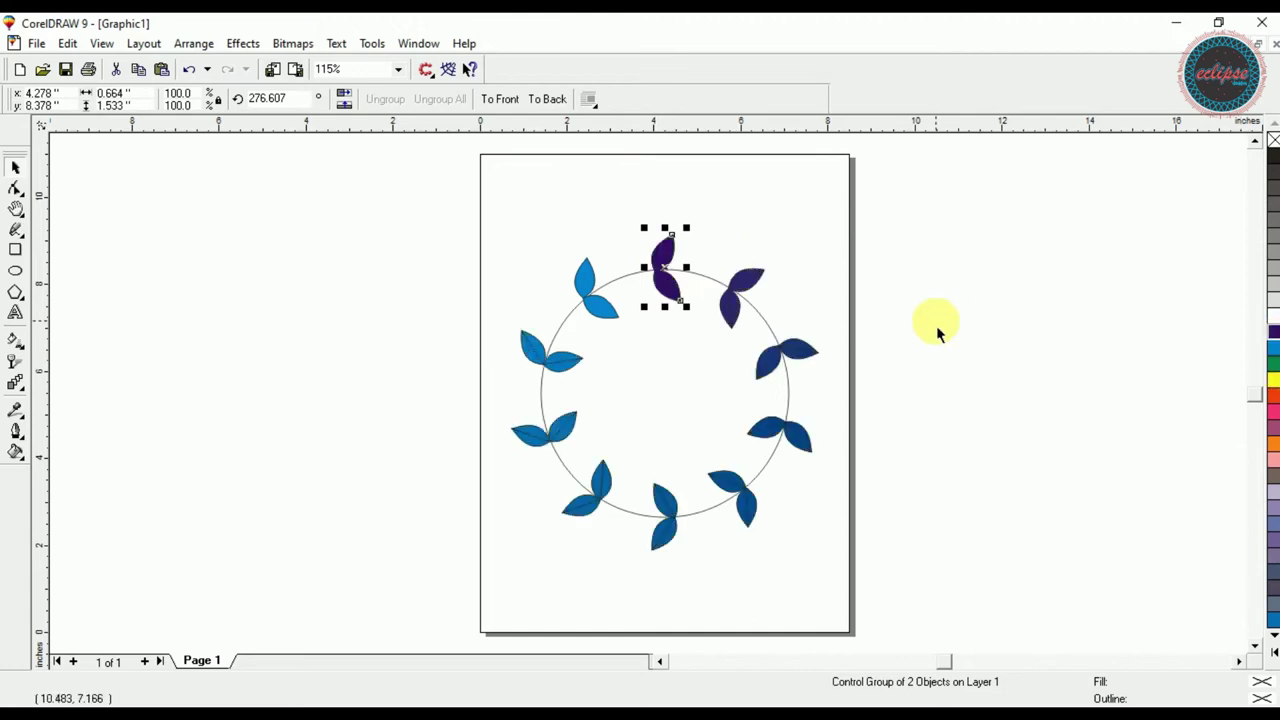
left_click(937, 333)
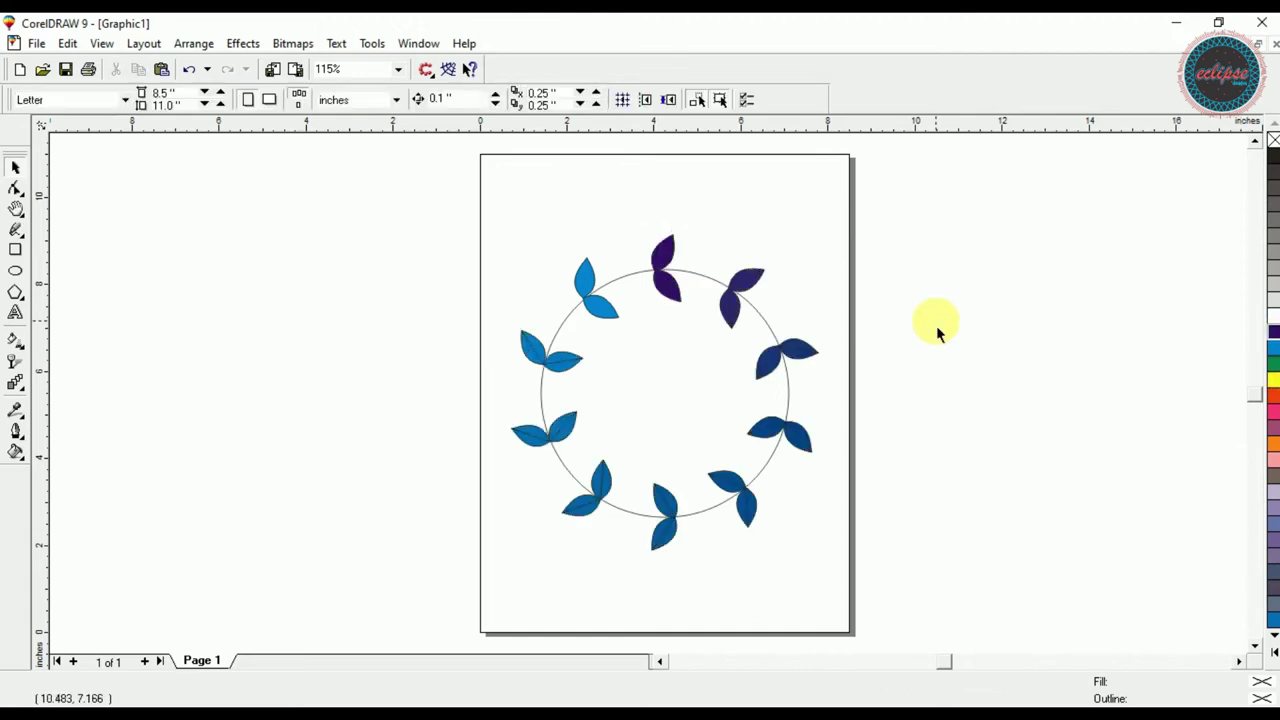
- Set the wreath's color progression to Counterclockwise Blend after comparing it with the clockwise one
left_click(545, 375)
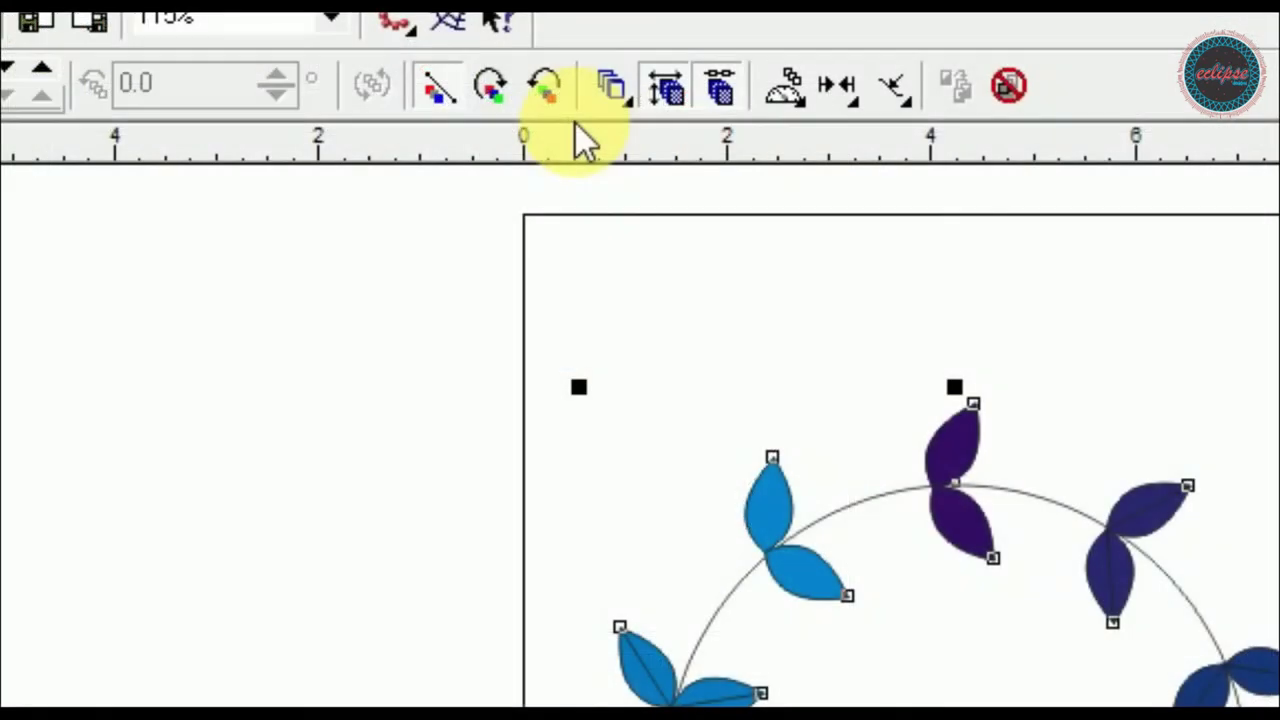
left_click(531, 94)
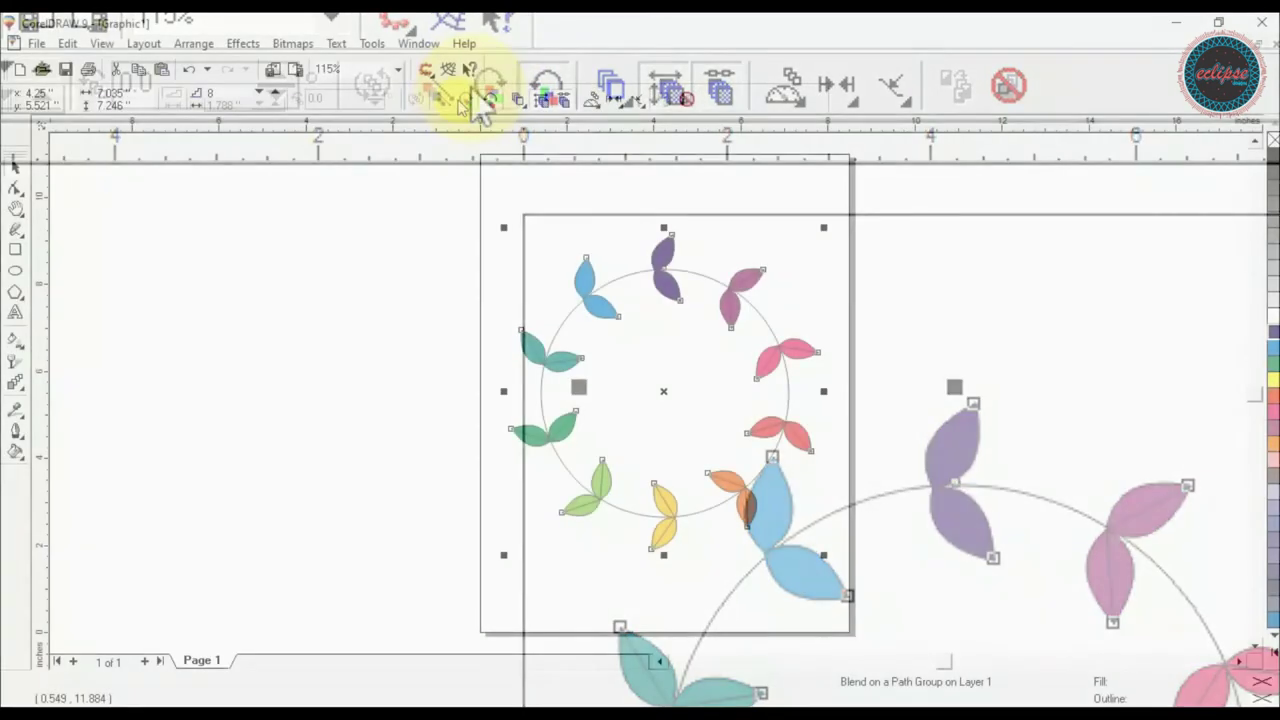
left_click(490, 88)
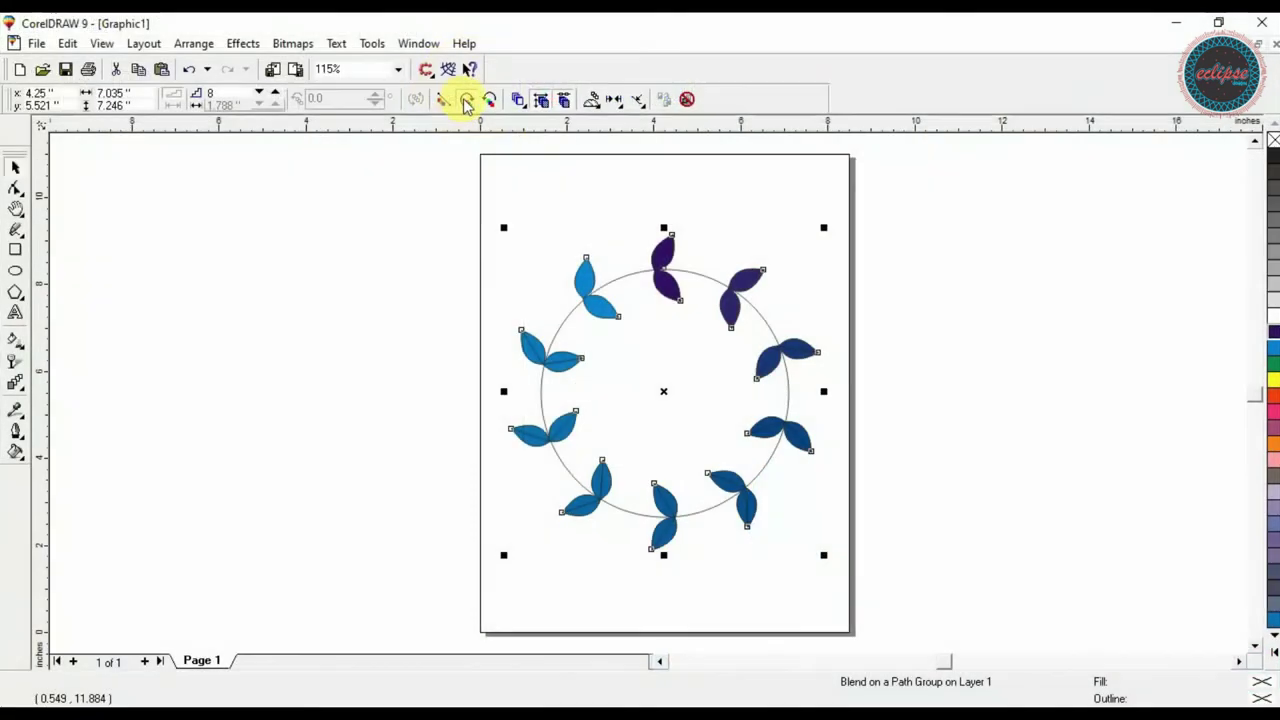
left_click(489, 103)
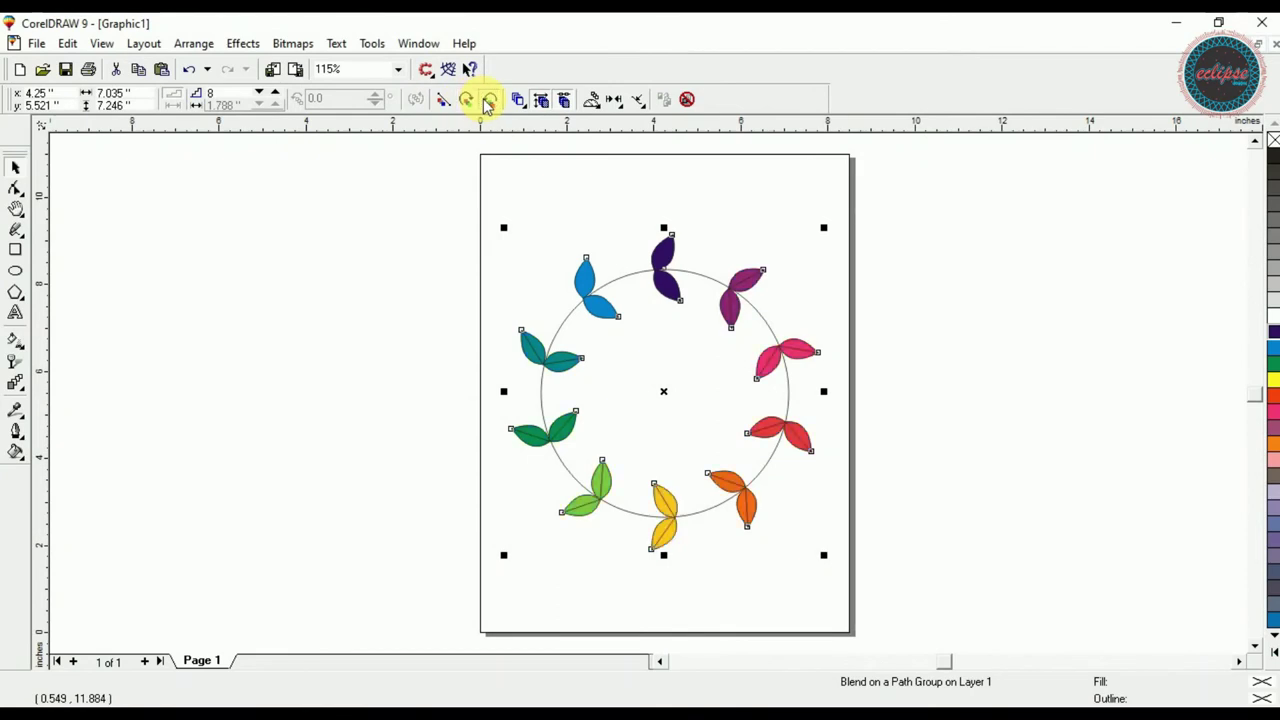
left_click(480, 288)
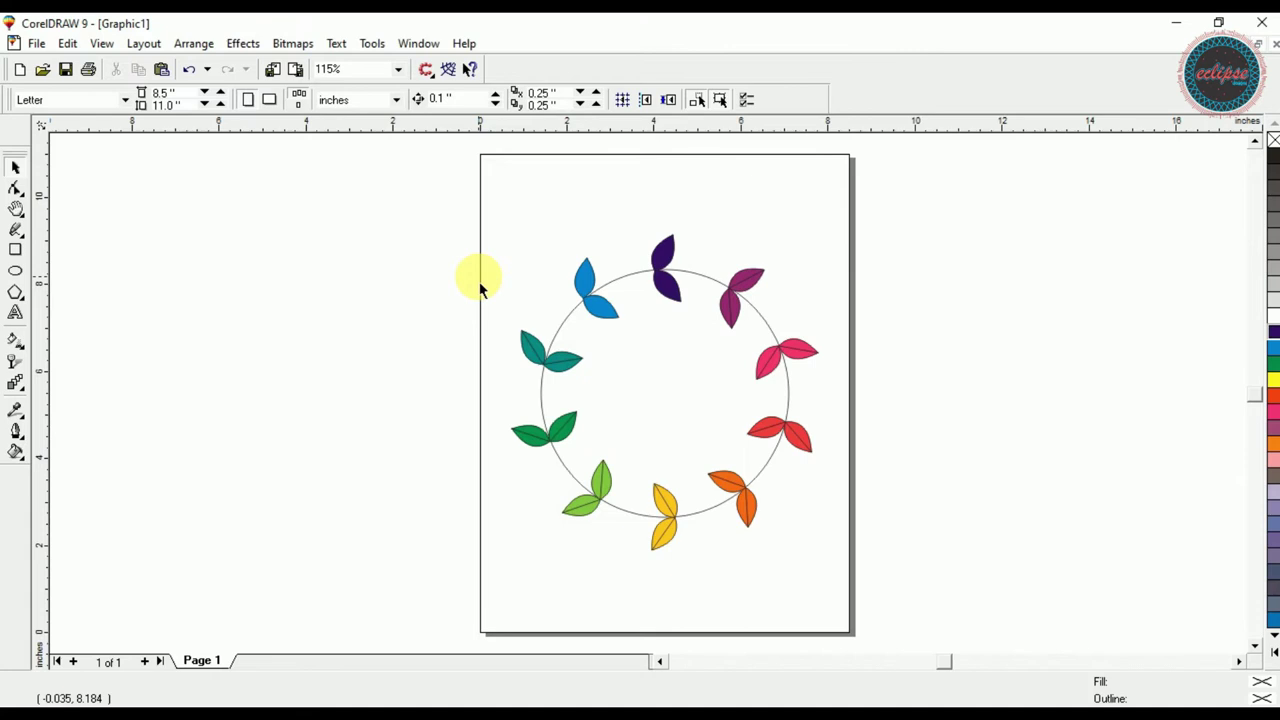
- Draw a vertical straight line about 6.67 in long to the left of the page with the Freehand tool
left_click(16, 232)
left_click(358, 240)
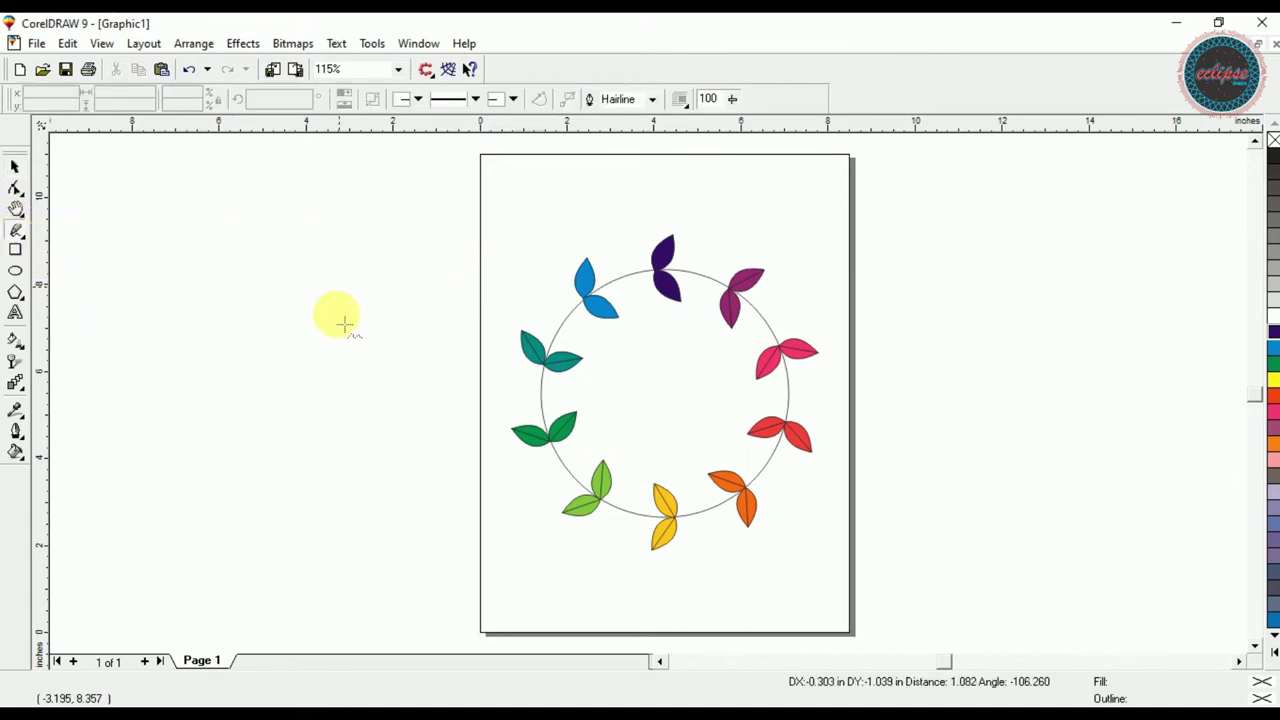
left_click(365, 531)
key("space")
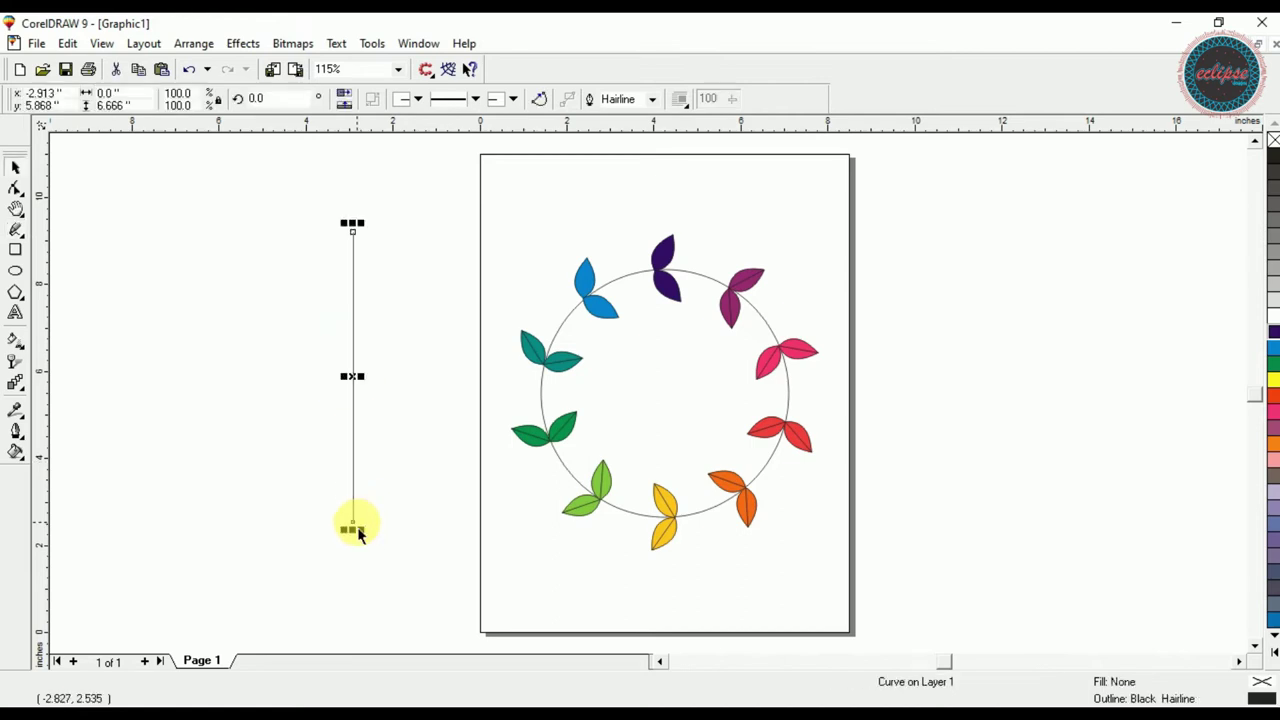
- Convert the long line to a curve and bend its middle leftward into an arc about 1.71 in wide
left_click(15, 235)
left_click(17, 190)
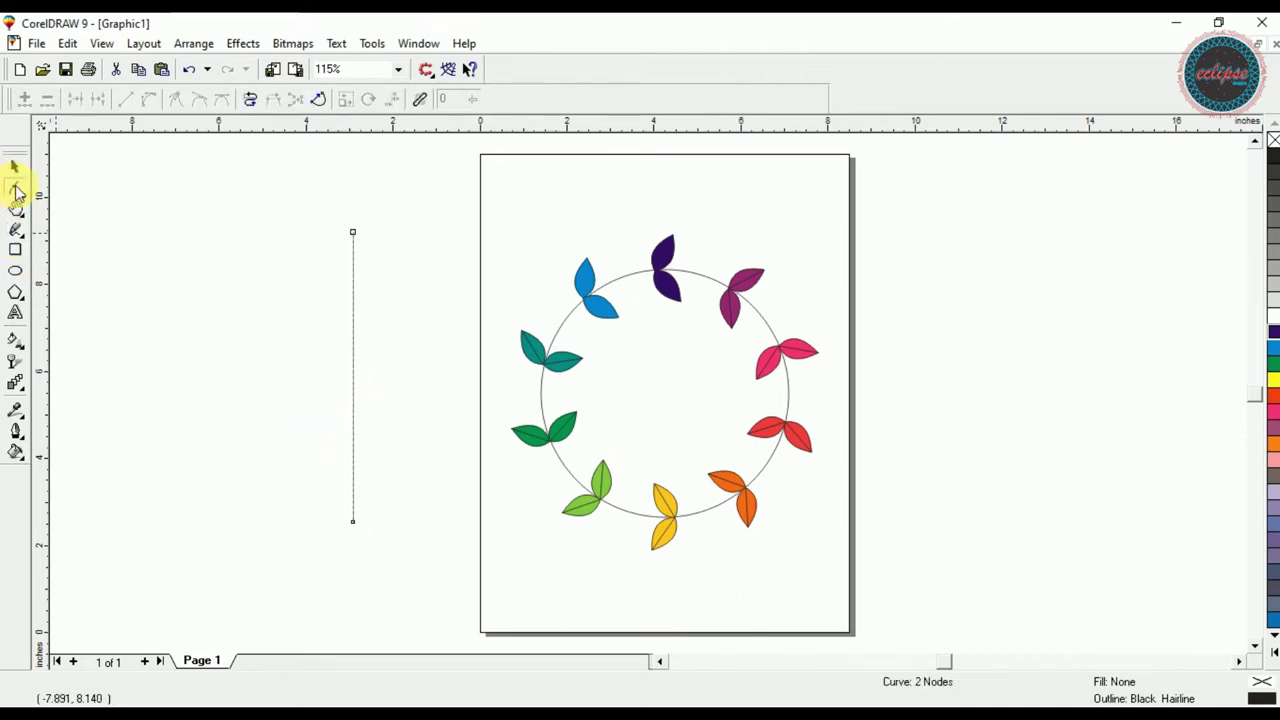
left_click(352, 373)
right_click(352, 373)
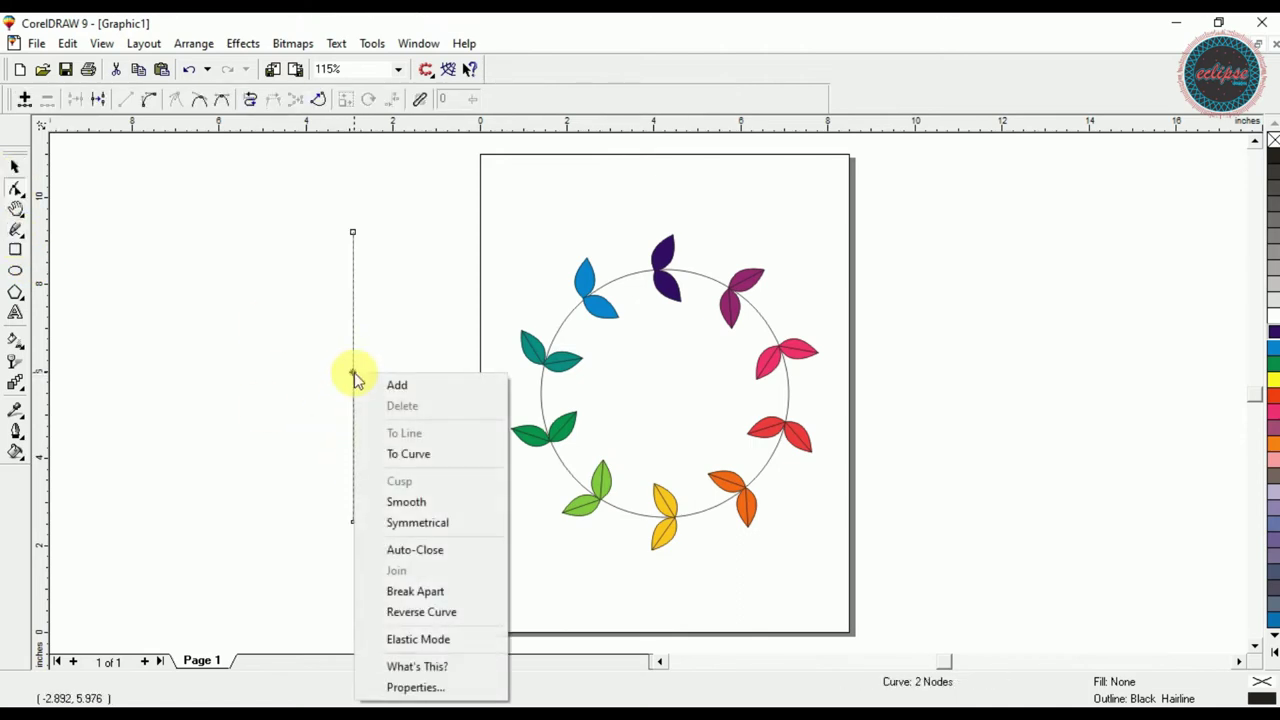
left_click(407, 454)
left_click_drag(355, 381, 278, 385)
key("space")
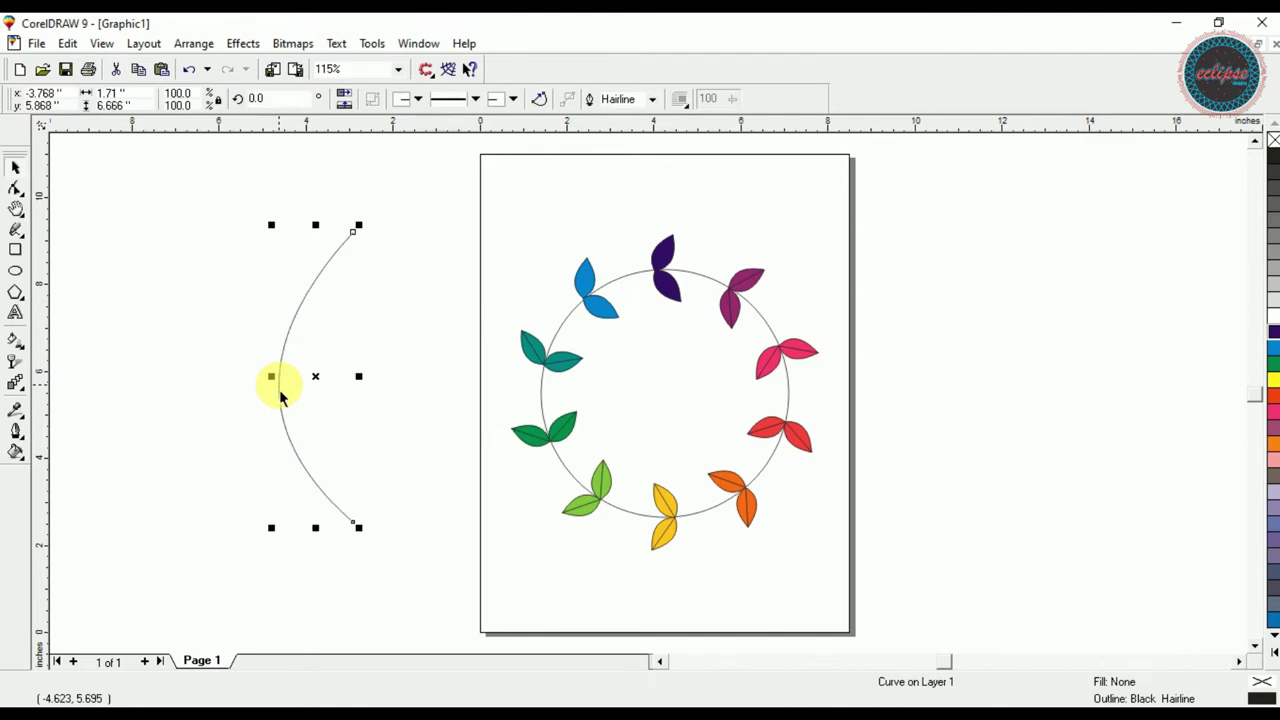
left_click(209, 343)
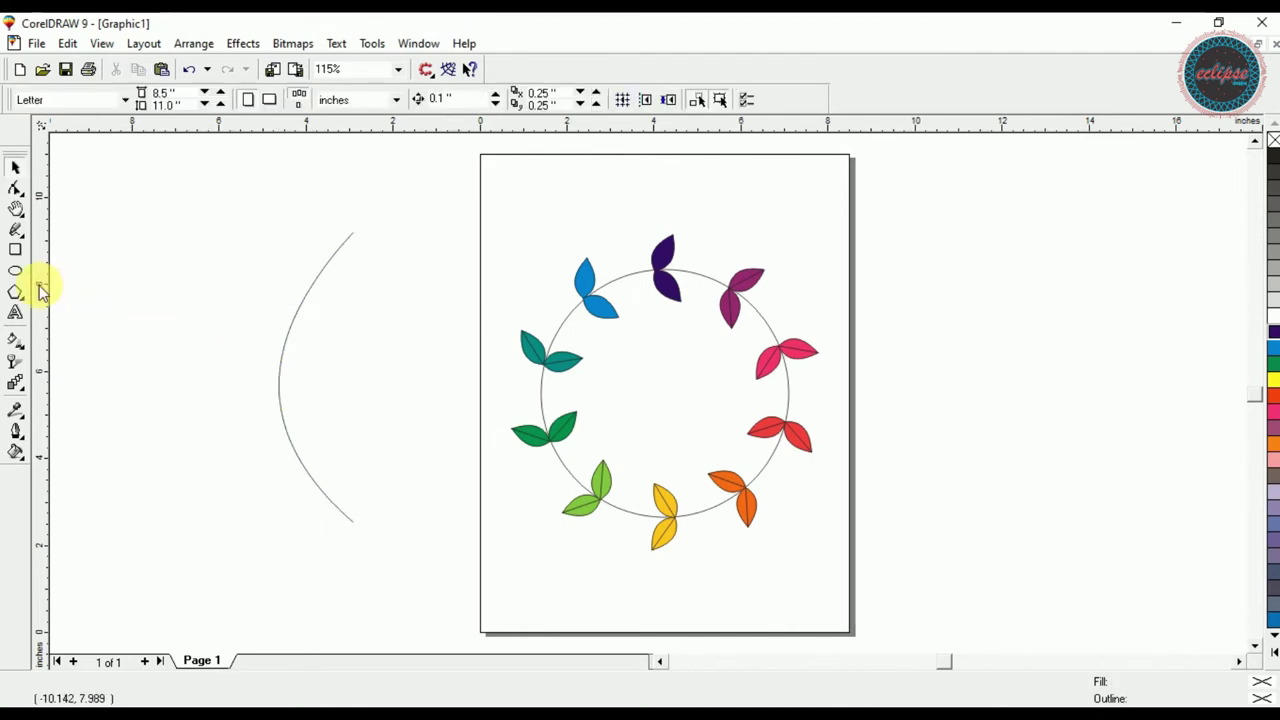
- Draw a short vertical line about 2.2 in long to the left of the large arc
left_click(15, 229)
left_click(237, 232)
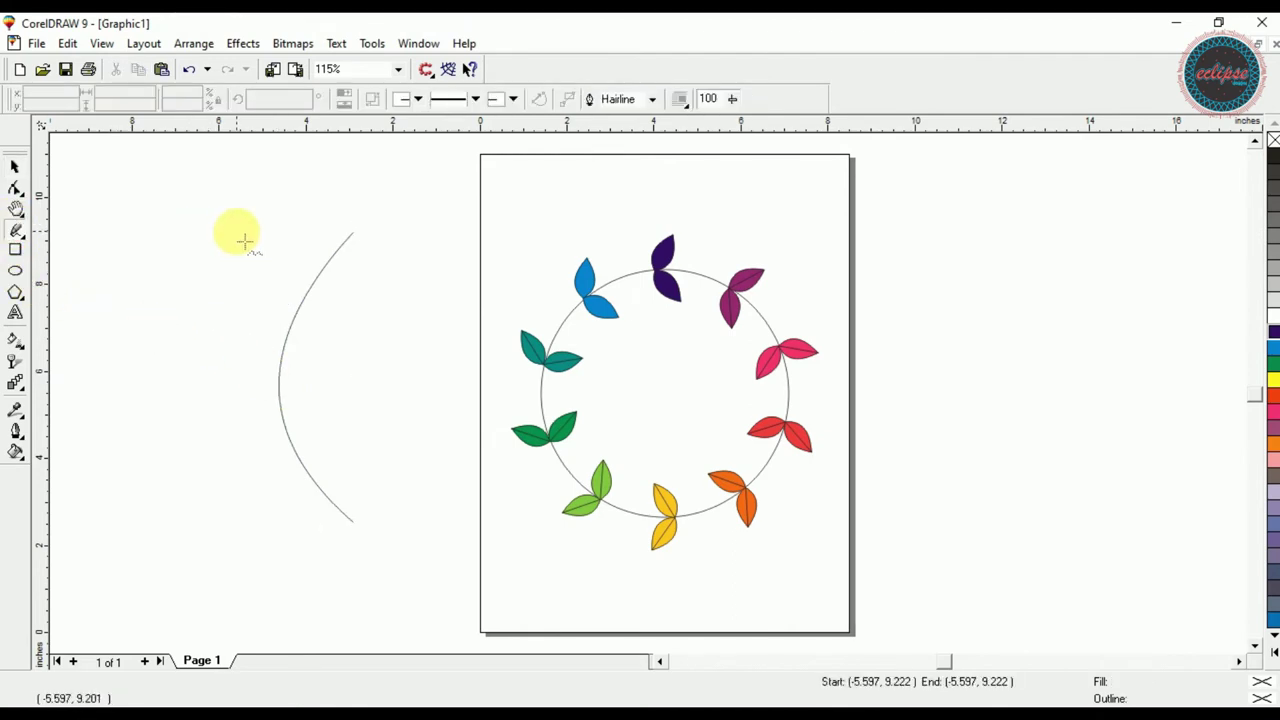
left_click(237, 325)
- Convert the short line to a curve and bend its middle slightly leftward into a shallow arc
left_click(13, 189)
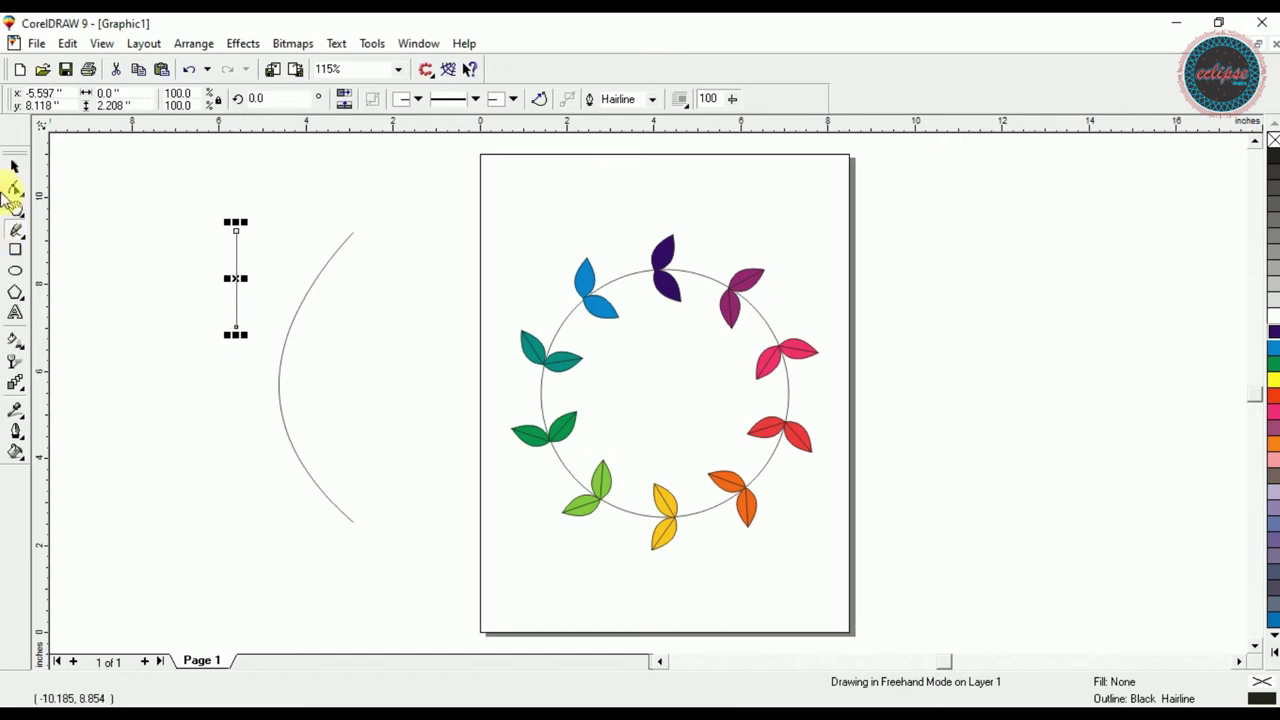
left_click(236, 278)
right_click(236, 279)
left_click(280, 360)
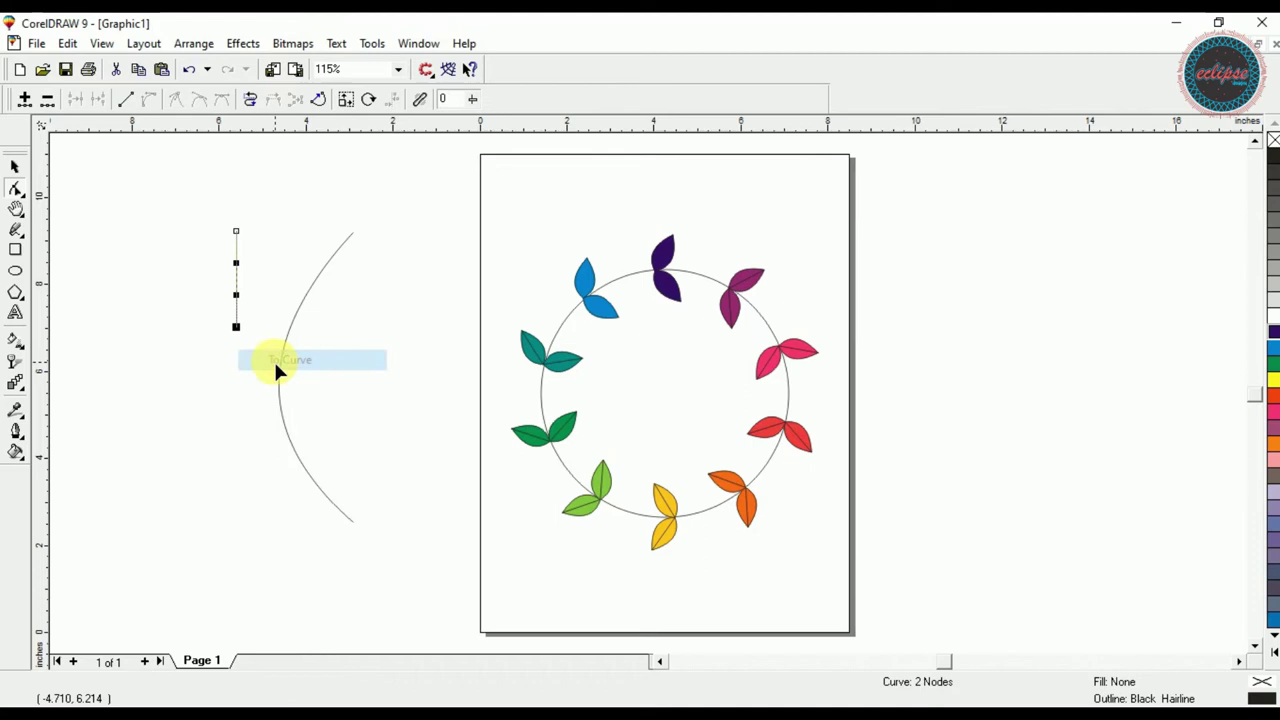
left_click_drag(237, 287, 214, 286)
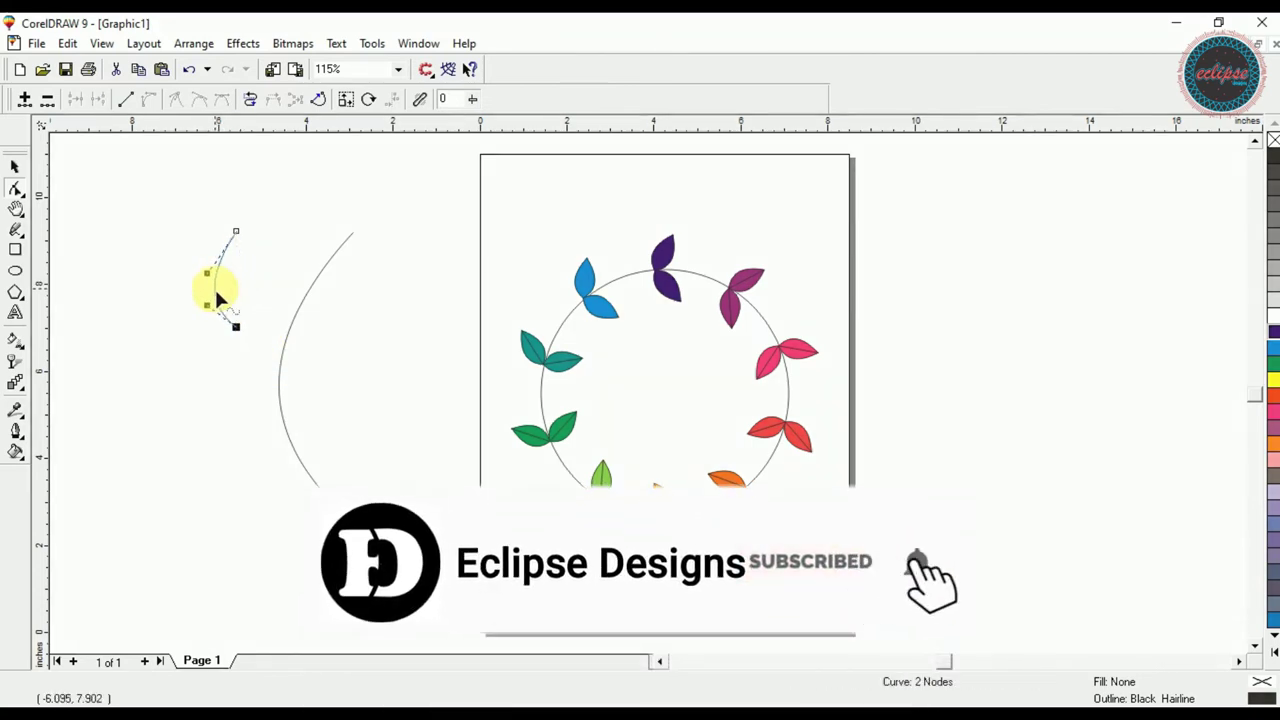
key("space")
key("F2")
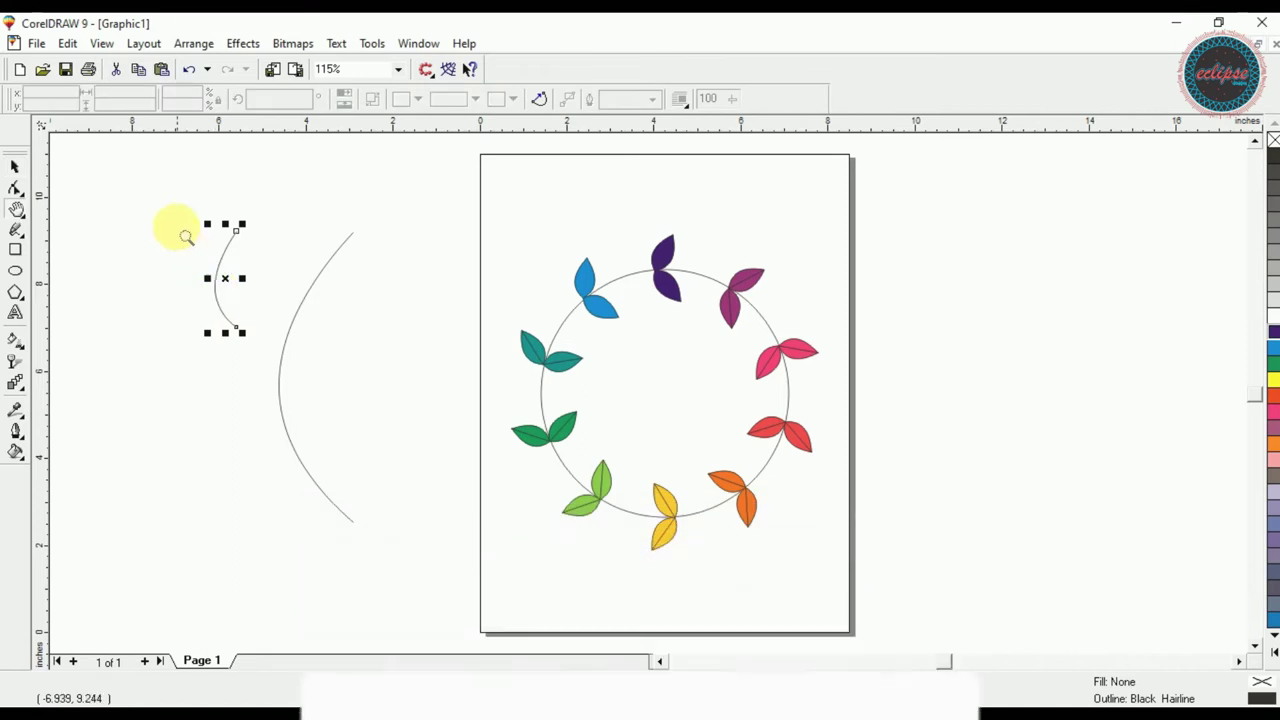
- Mirror a copy of the short arc onto its open side and weld both arcs into one leaf outline
left_click_drag(138, 199, 408, 568)
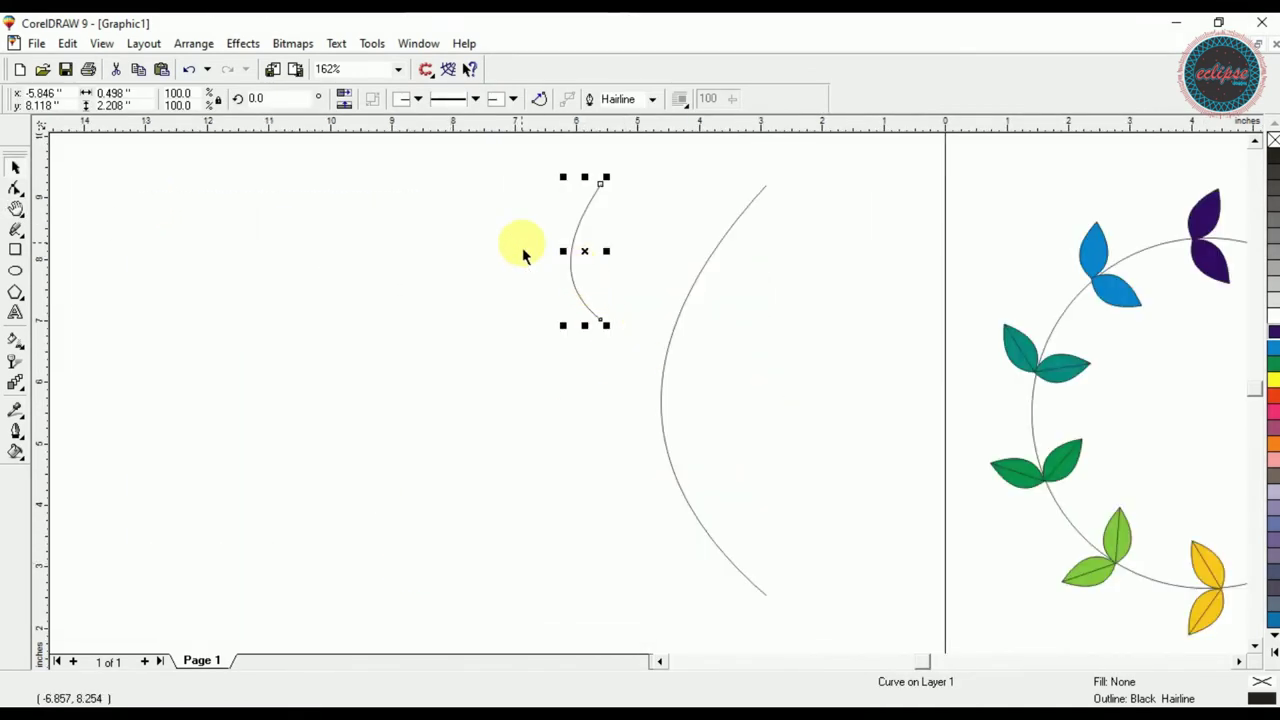
left_click_drag(567, 268, 644, 286)
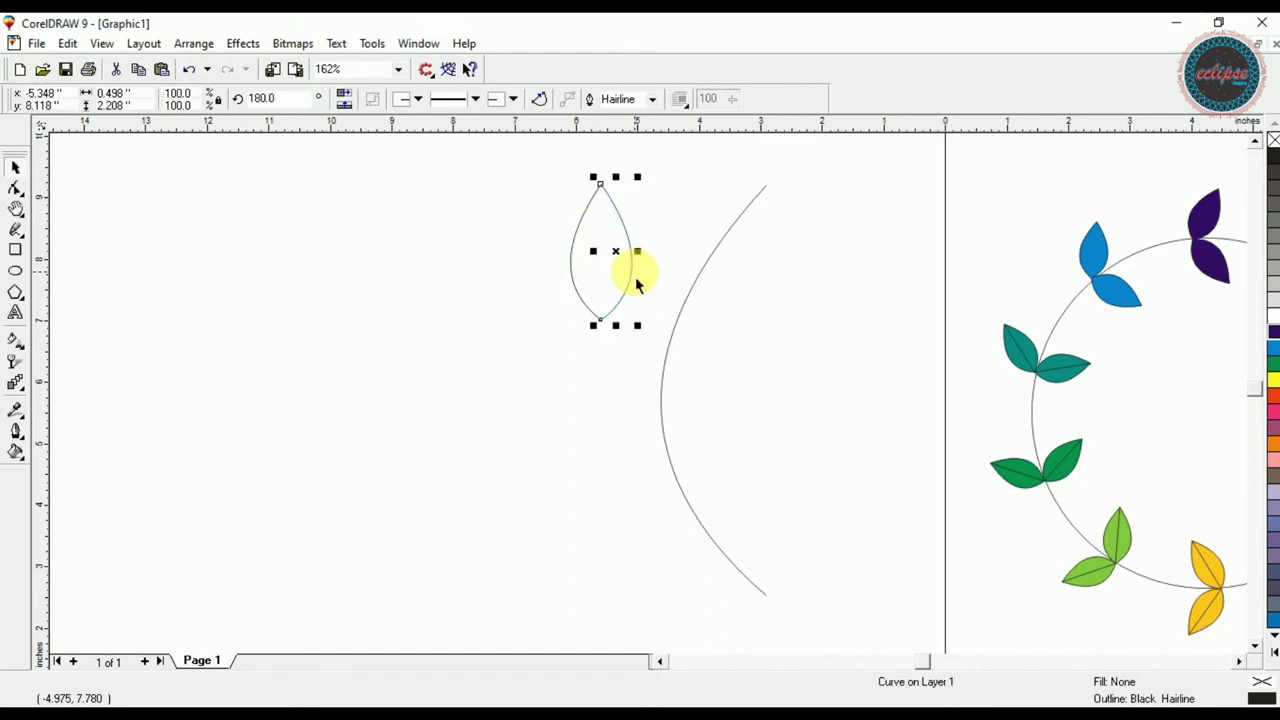
left_click_drag(548, 162, 650, 365)
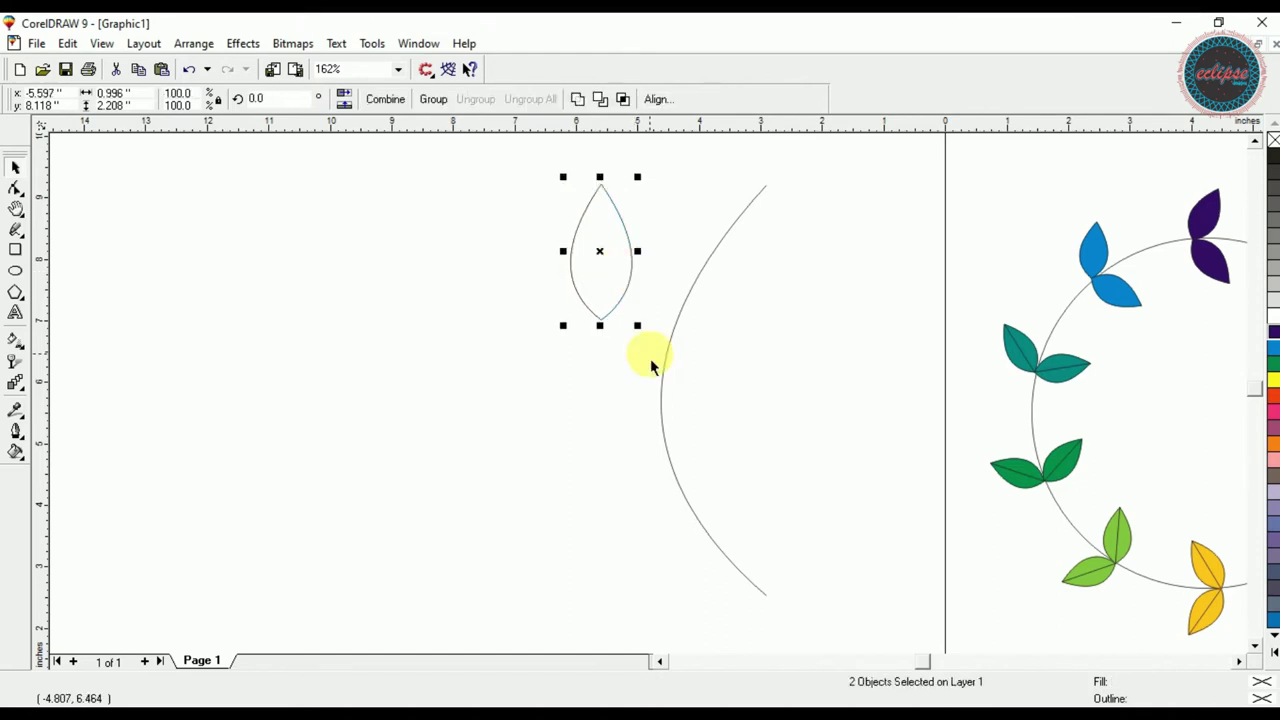
left_click(578, 100)
- Move the leaf into the empty area farther from the large arc and rotate it to about 53.6 degrees
left_click_drag(609, 263, 368, 390)
left_click(368, 390)
left_click_drag(406, 466, 523, 420)
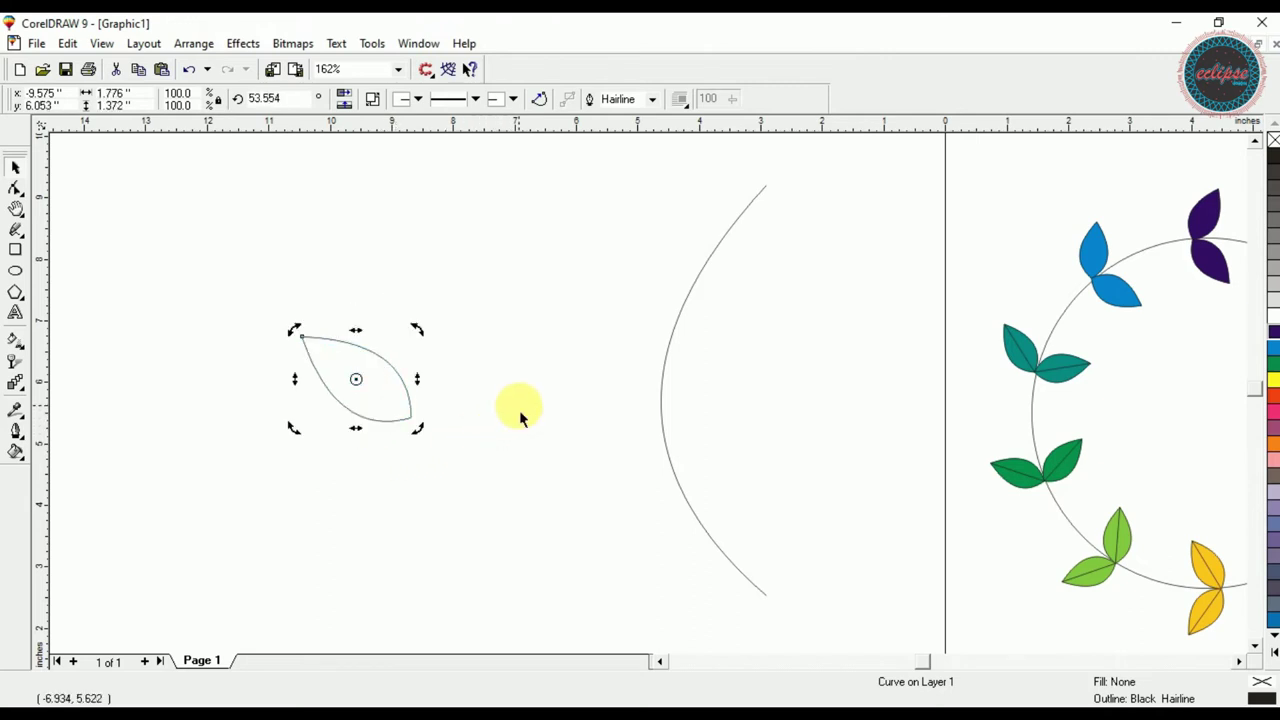
left_click(385, 420)
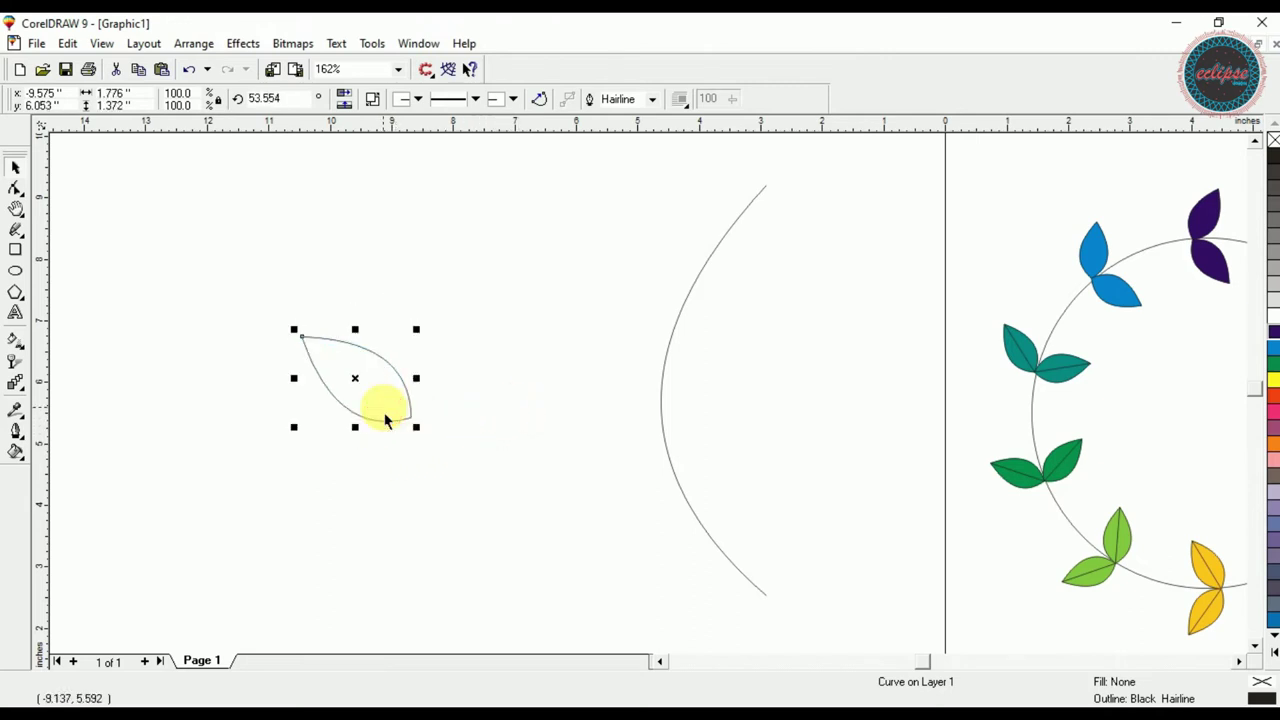
- Mirror a copy of the tilted leaf horizontally so their bases meet, and group the two leaves
left_click_drag(293, 378, 517, 403)
left_click(357, 388, "shift")
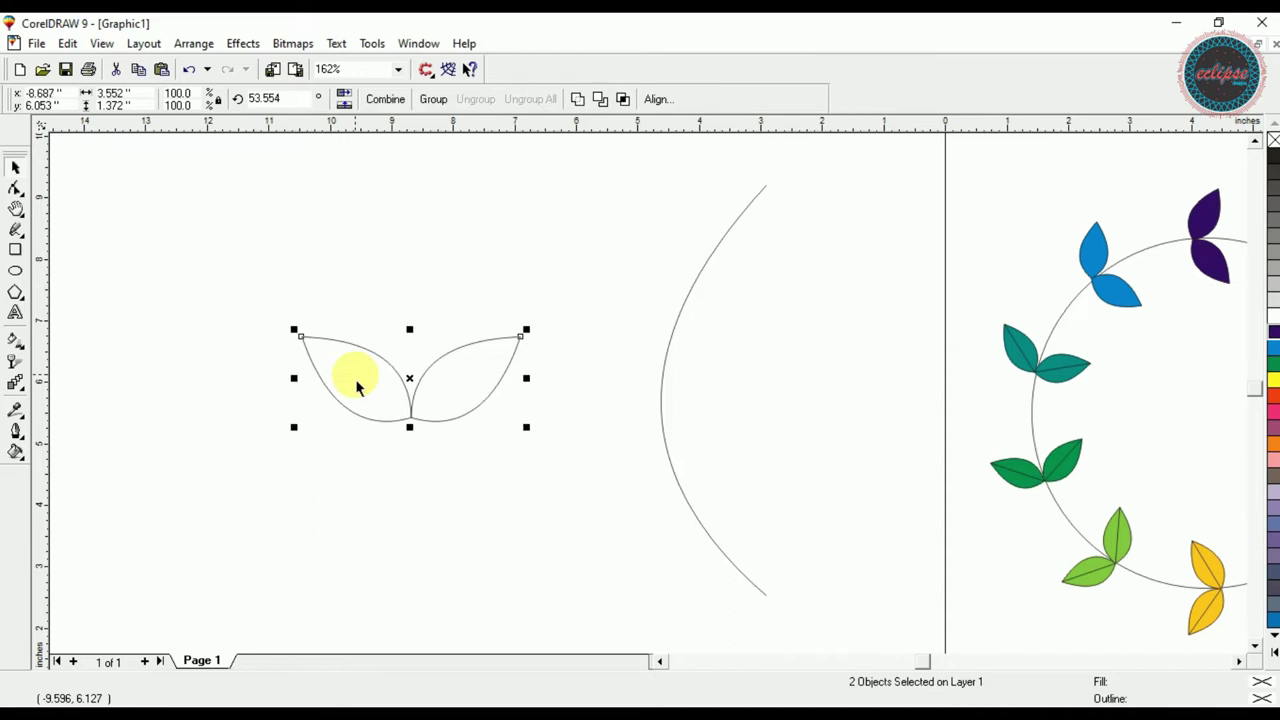
key("ctrl+g")
- Scale the leaf pair to about 54% level with the large arc's lower end and place a copy near the height of its upper end
left_click_drag(414, 391, 418, 597)
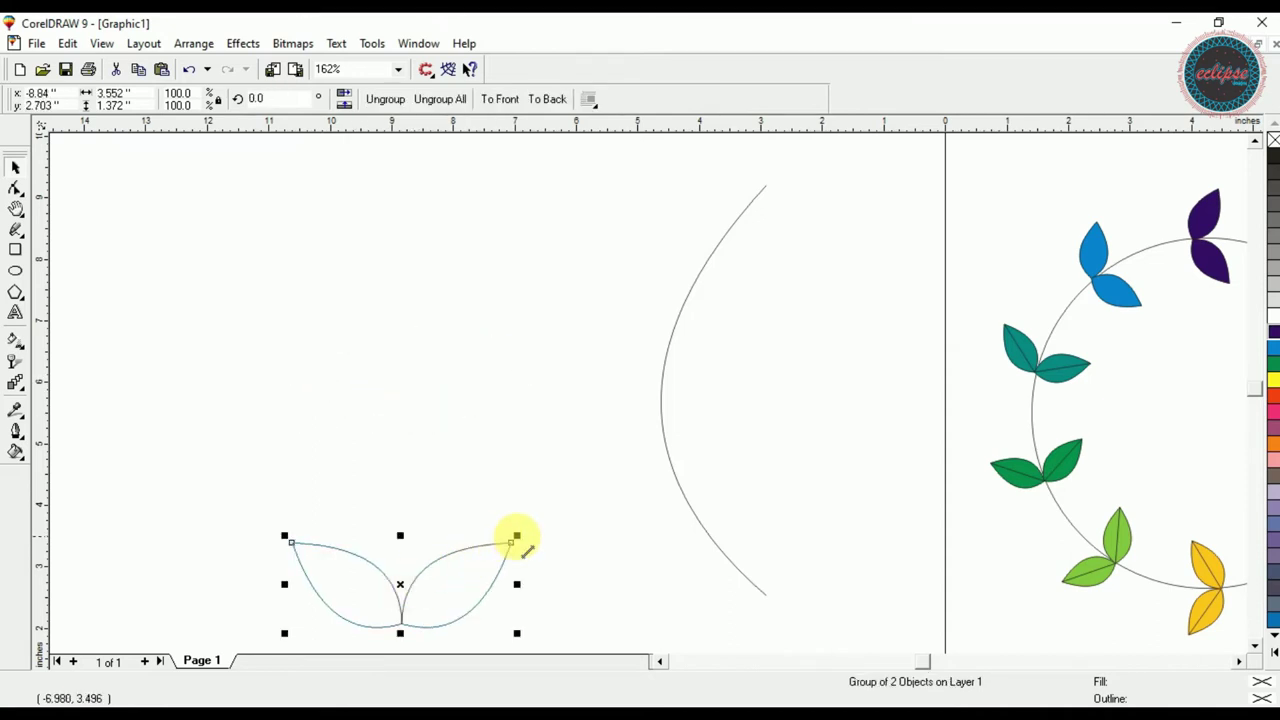
left_click_drag(510, 543, 418, 576)
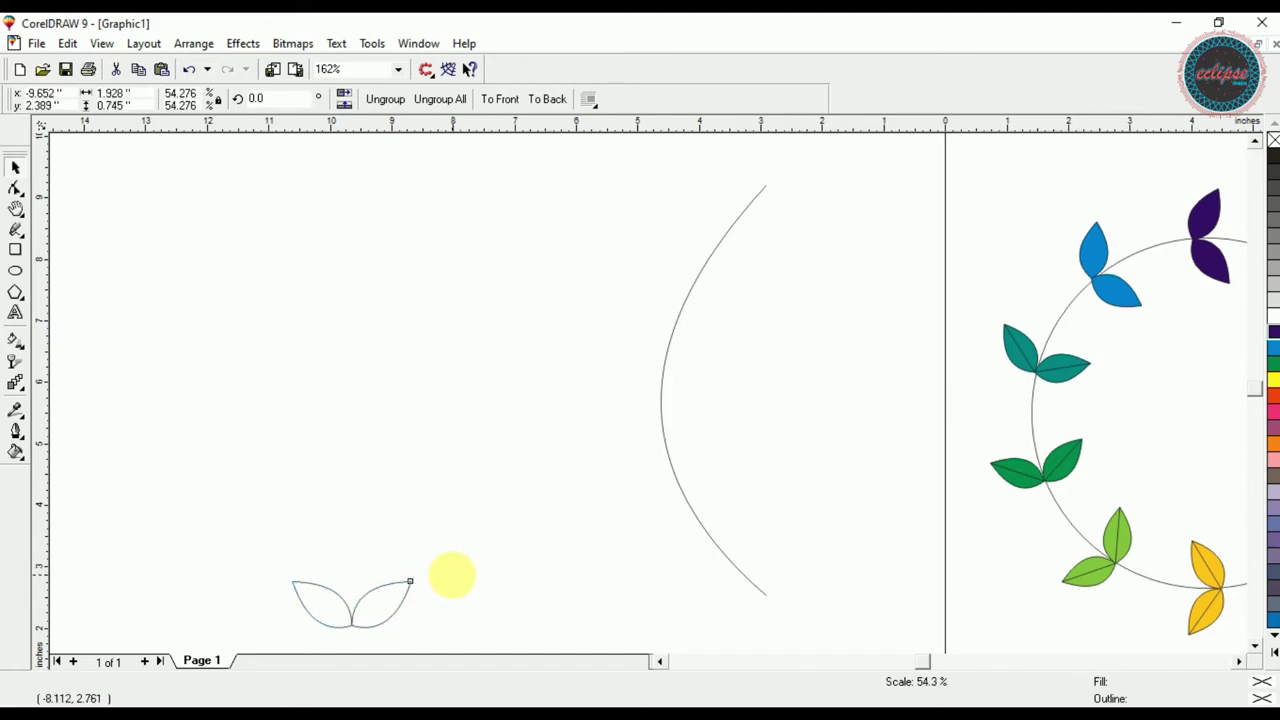
left_click_drag(363, 614, 355, 241)
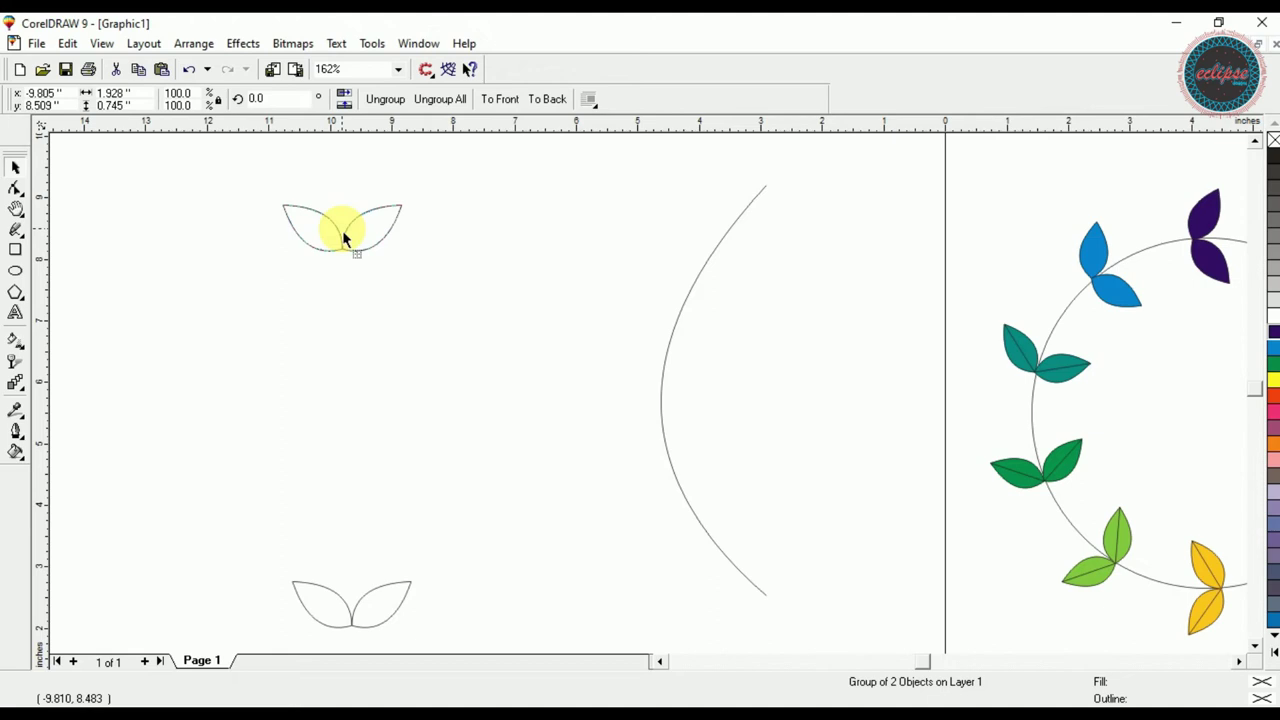
left_click_drag(343, 235, 343, 237)
key("Escape")
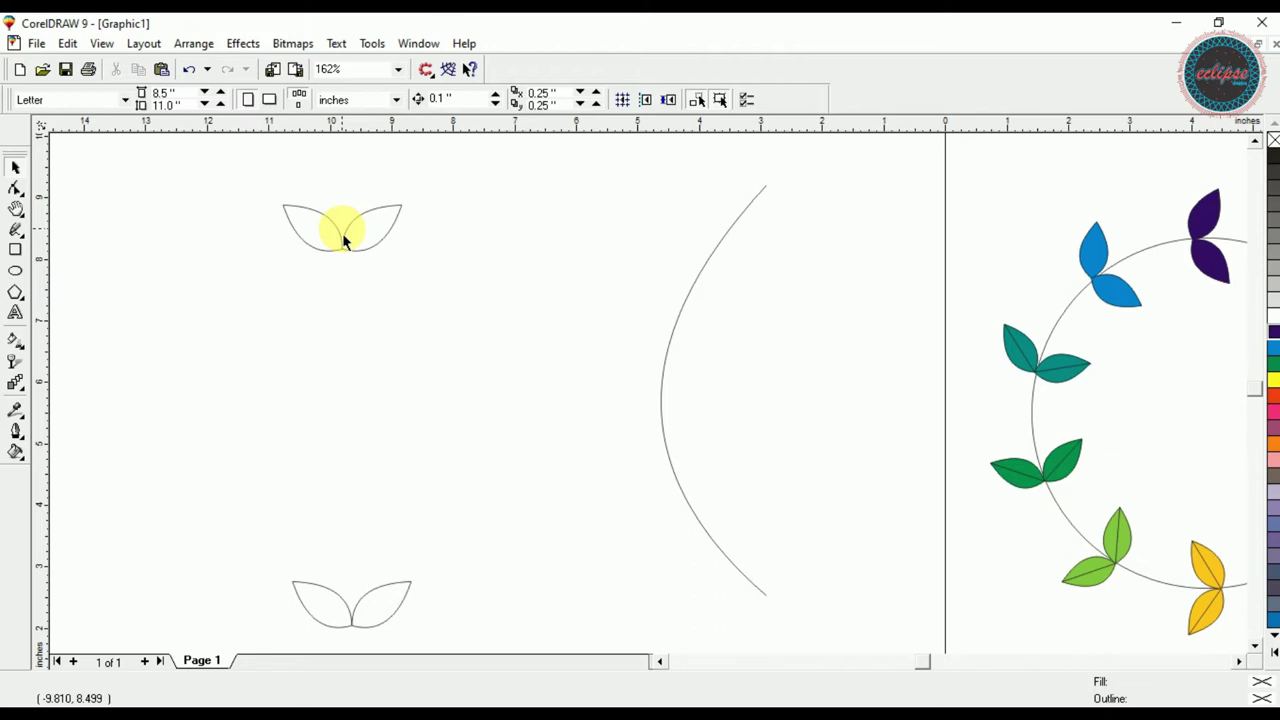
- Align the upper and lower leaf pairs on a common vertical center line
left_click(343, 237)
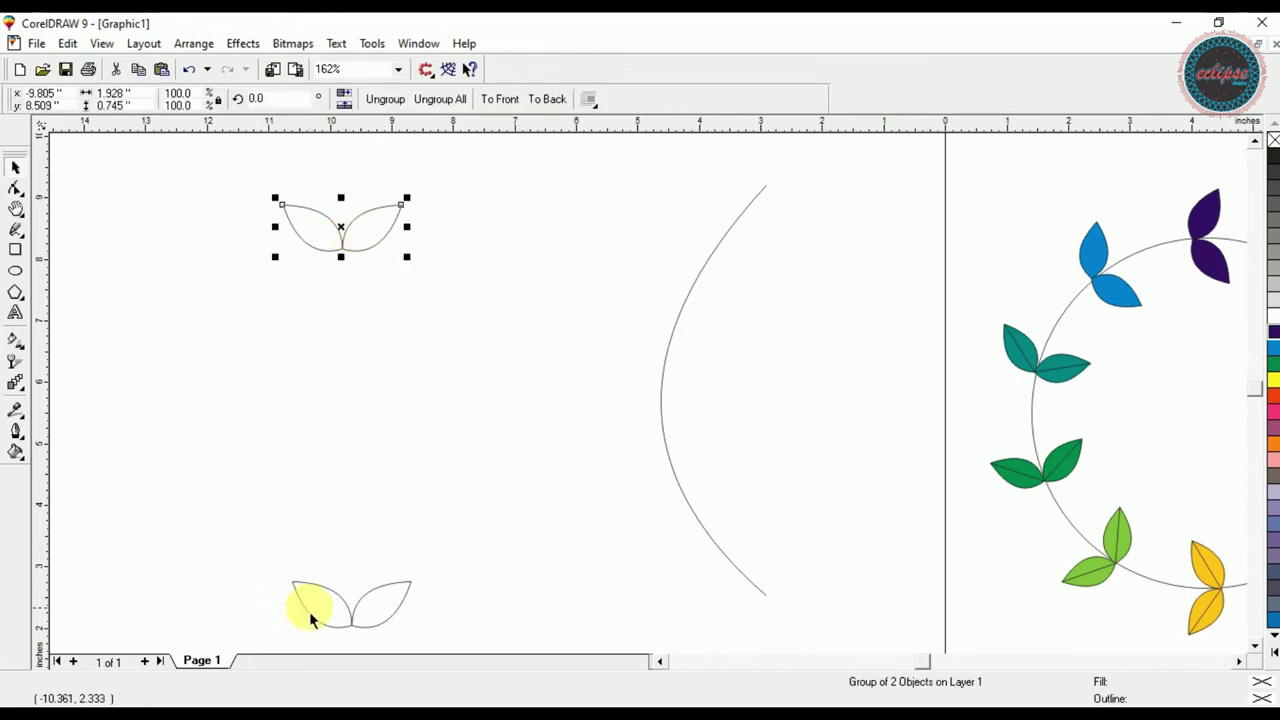
left_click(310, 620, "shift")
key("c")
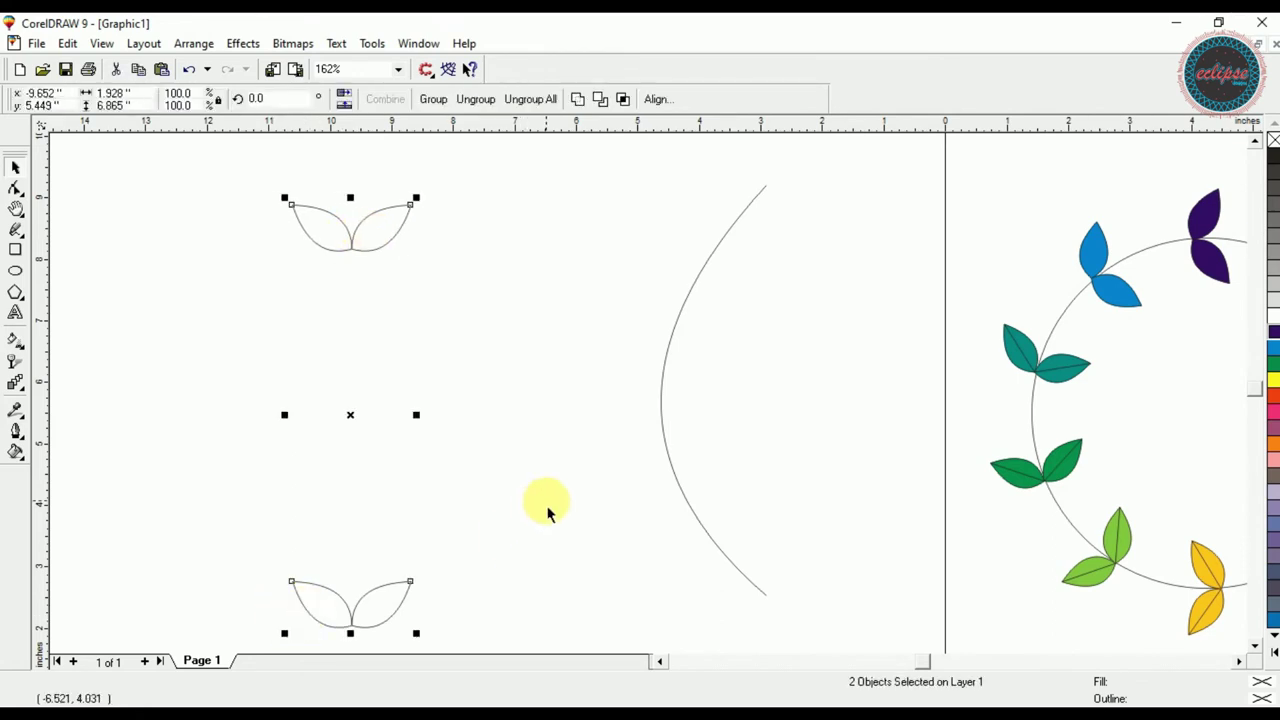
left_click(537, 445)
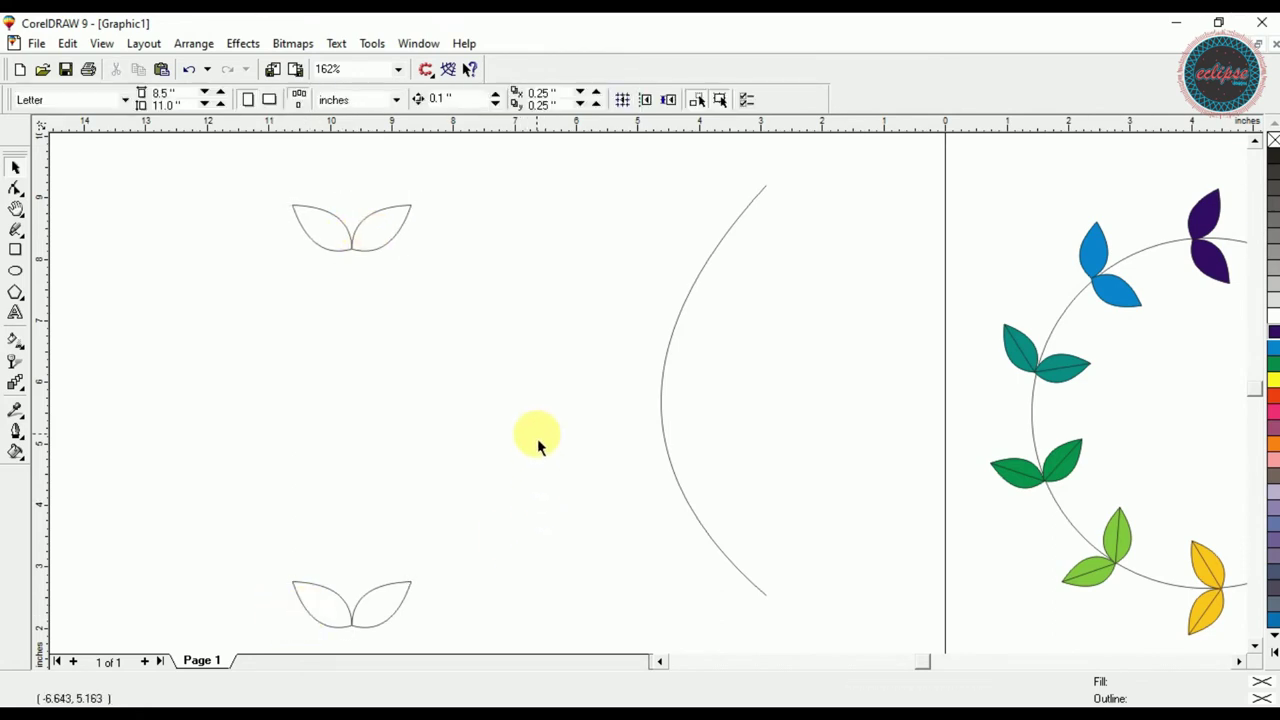
- Shrink the upper leaf pair to about 1.06 in wide and re-center it above the lower pair
left_click(376, 245)
left_click_drag(416, 199, 364, 219)
left_click(388, 601, "shift")
key("c")
left_click(162, 463)
- Blend the lower leaf pair into the small upper pair with the Blend tool, using 10 steps
left_click(16, 385)
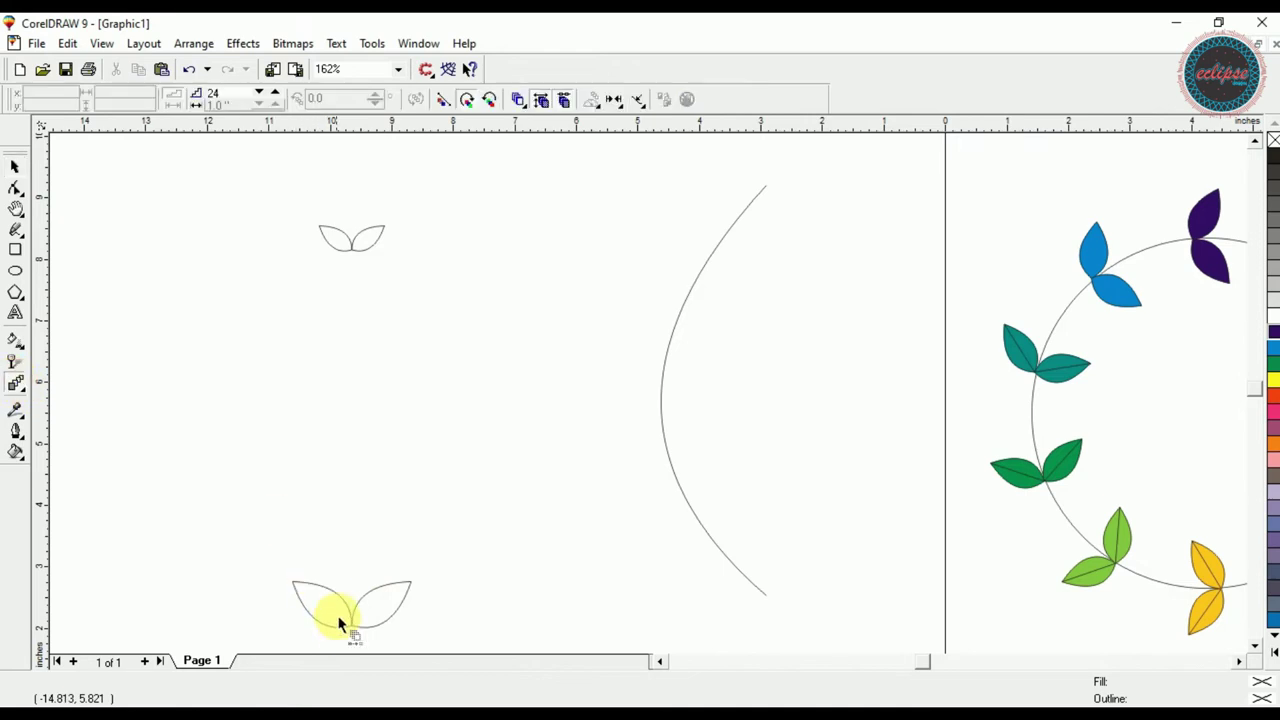
left_click_drag(342, 625, 360, 241)
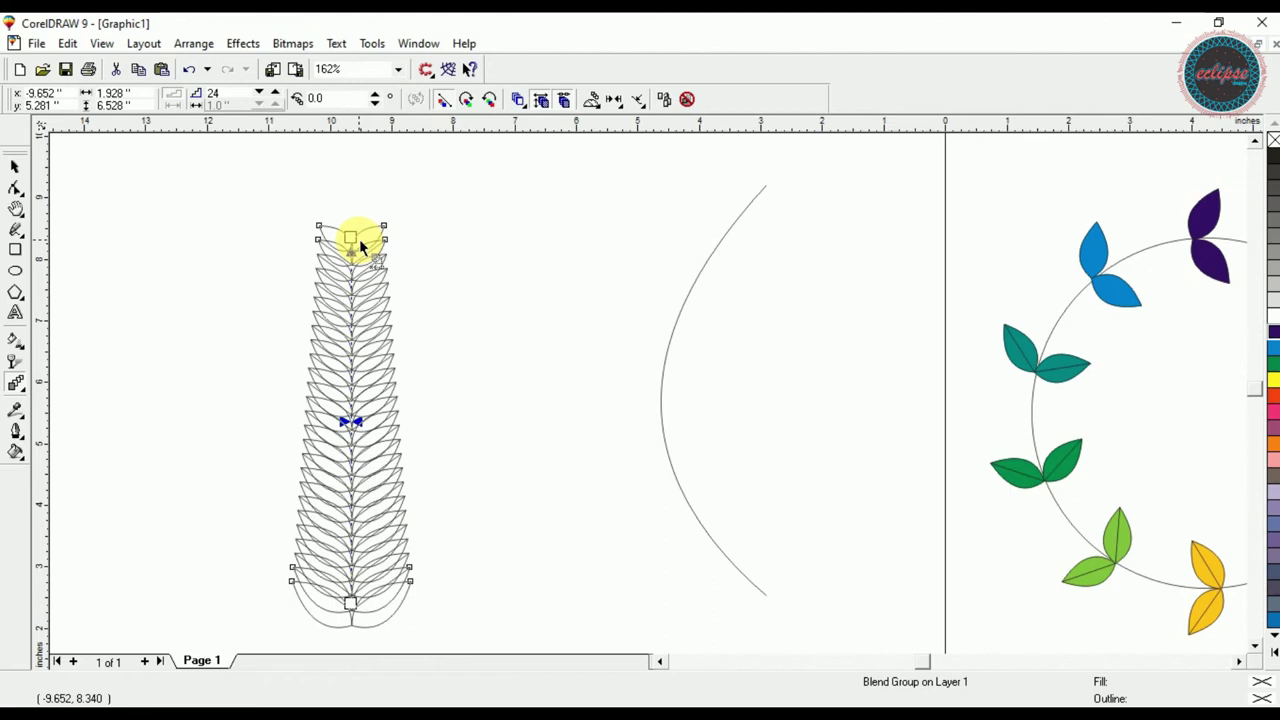
left_click(240, 99)
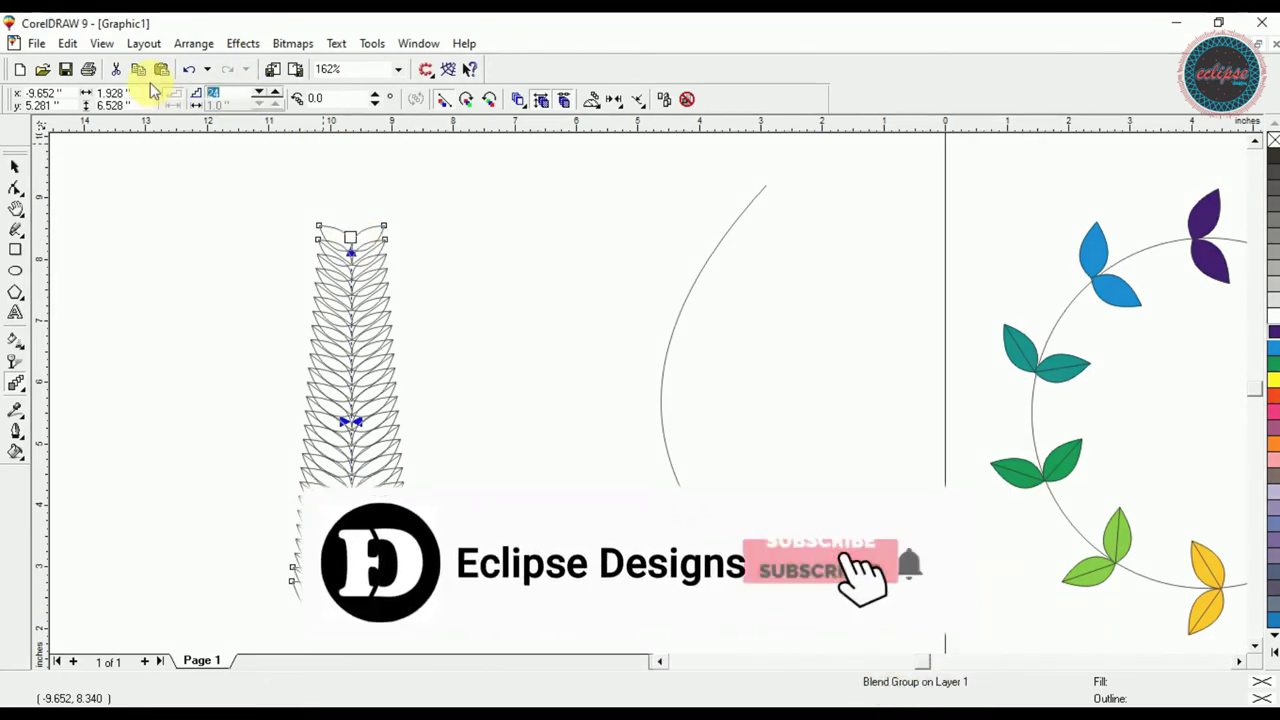
type("10")
key("Return")
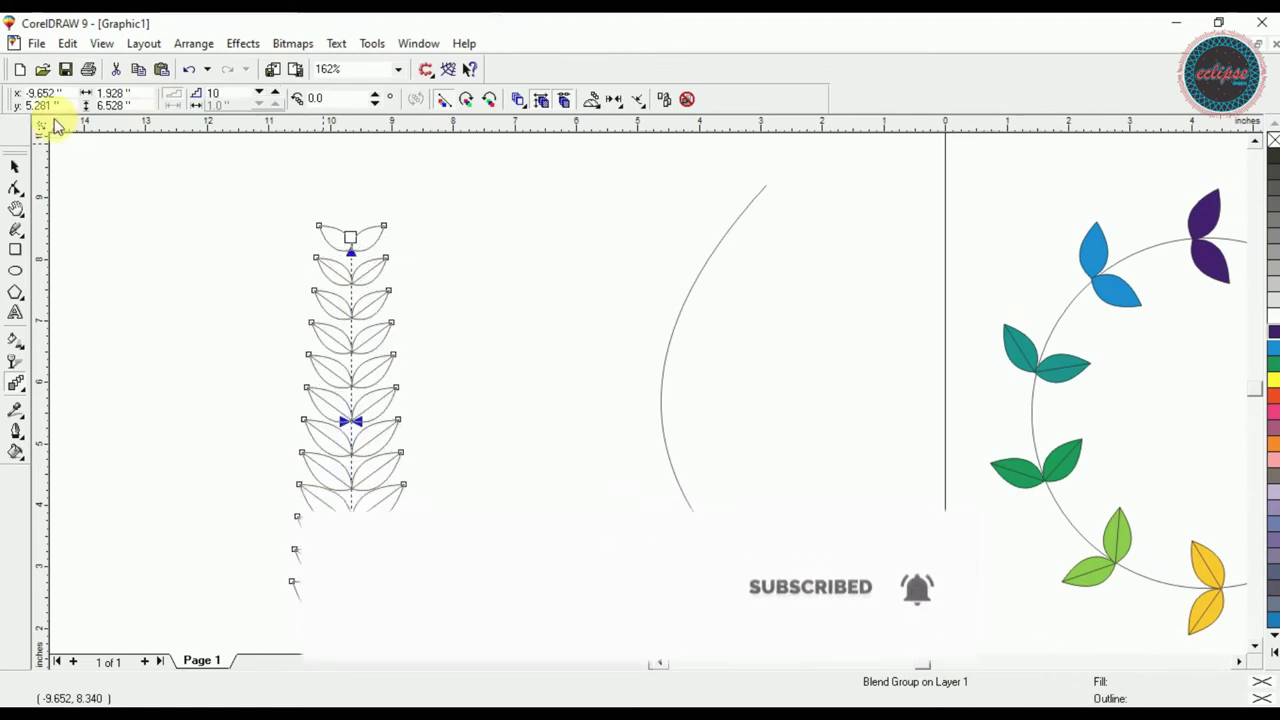
left_click(15, 165)
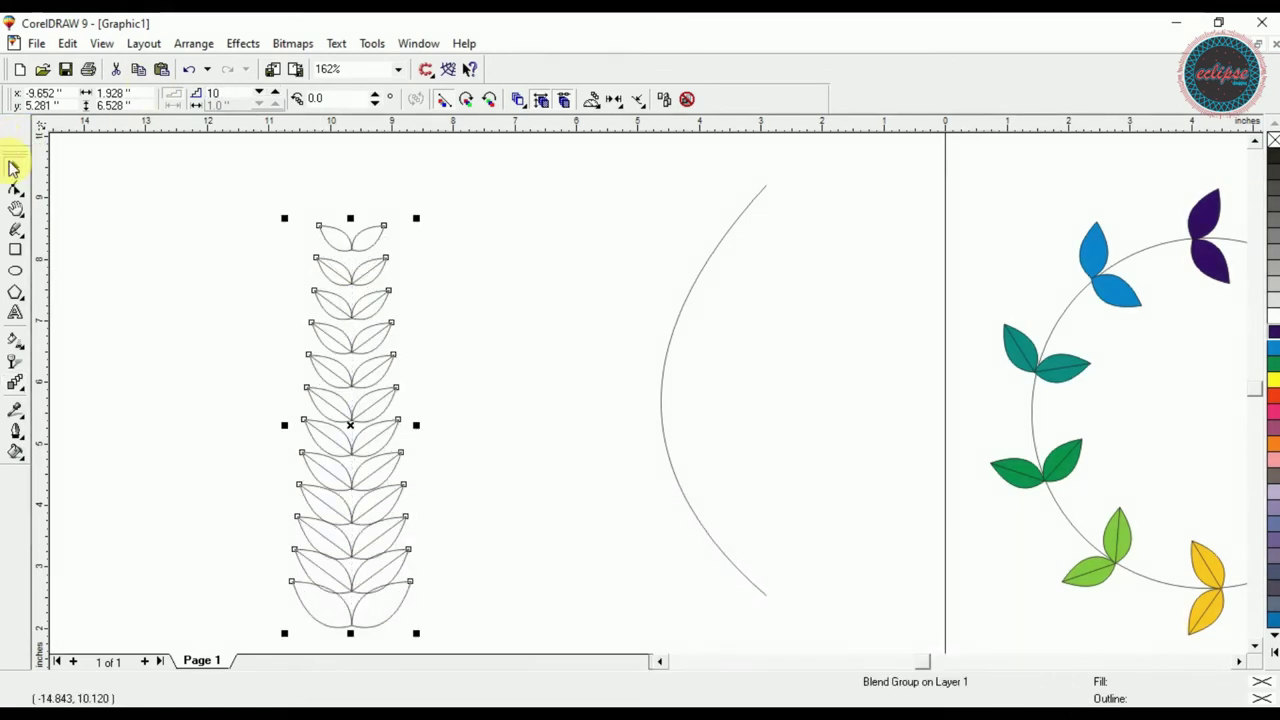
left_click(642, 99)
left_click(663, 120)
left_click(667, 128)
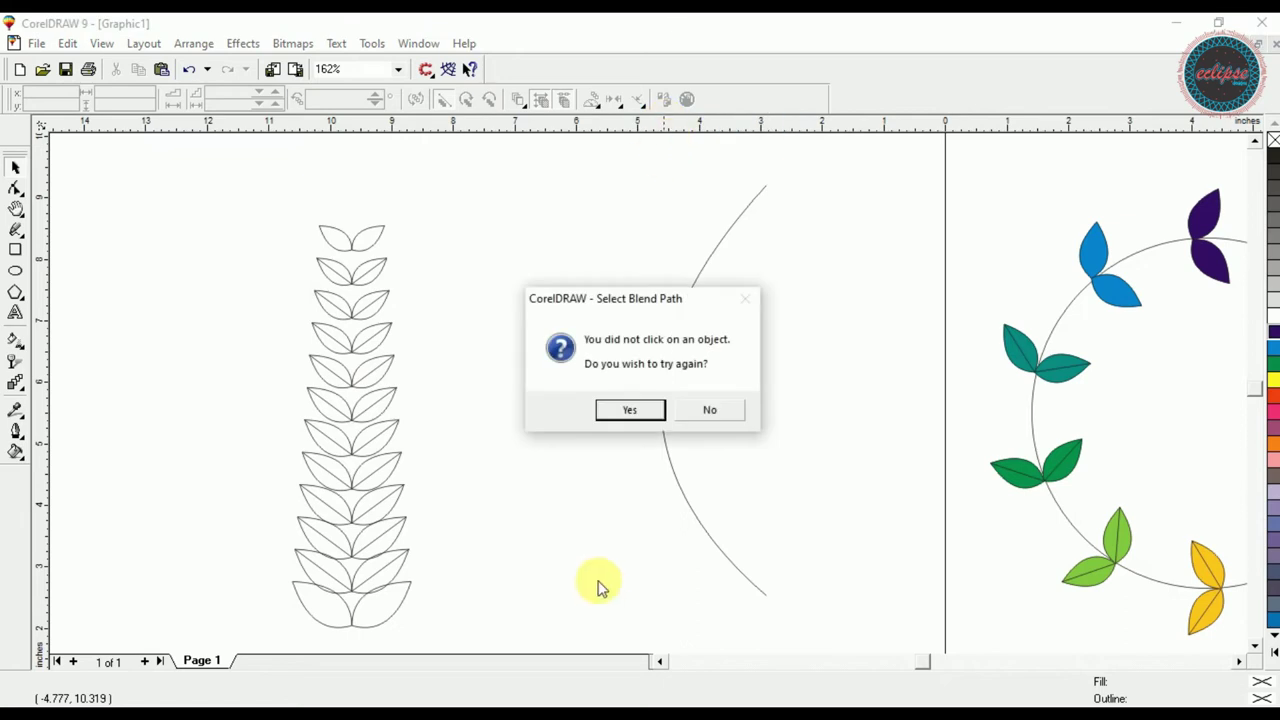
left_click(720, 410)
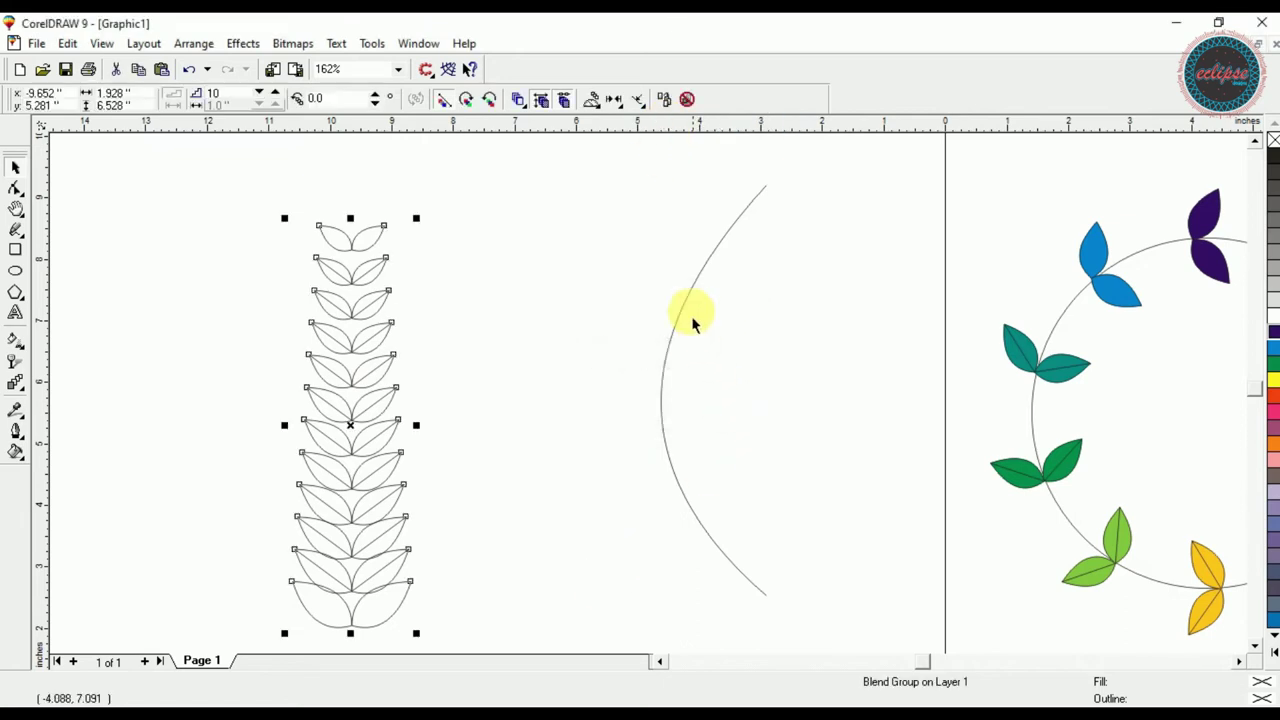
- Assign the large arc as the new path of the leaf blend
left_click(637, 102)
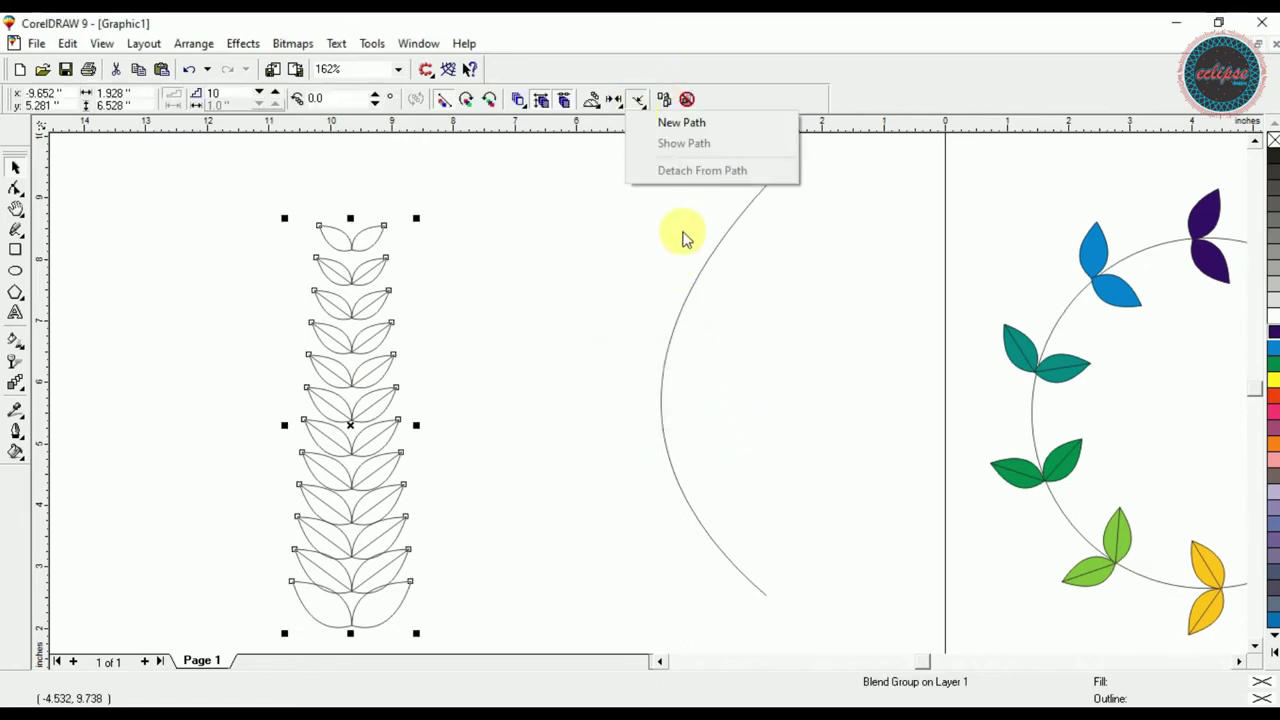
left_click(684, 123)
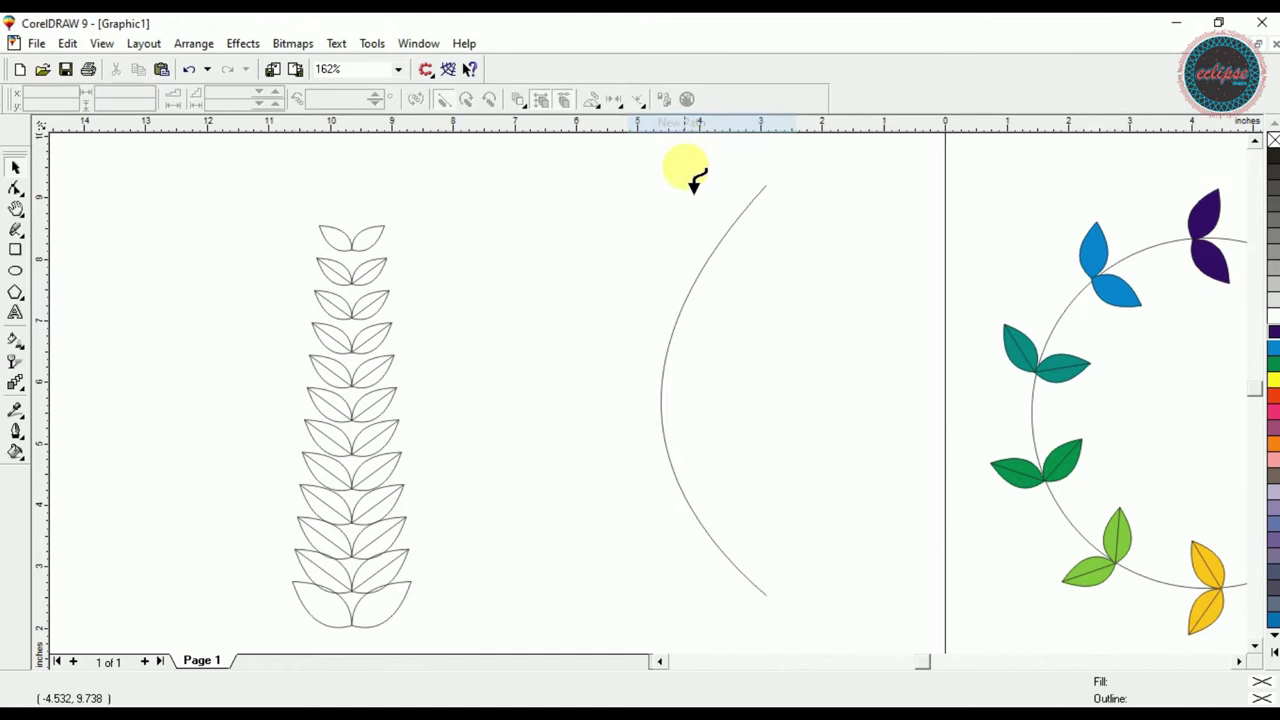
left_click(719, 262)
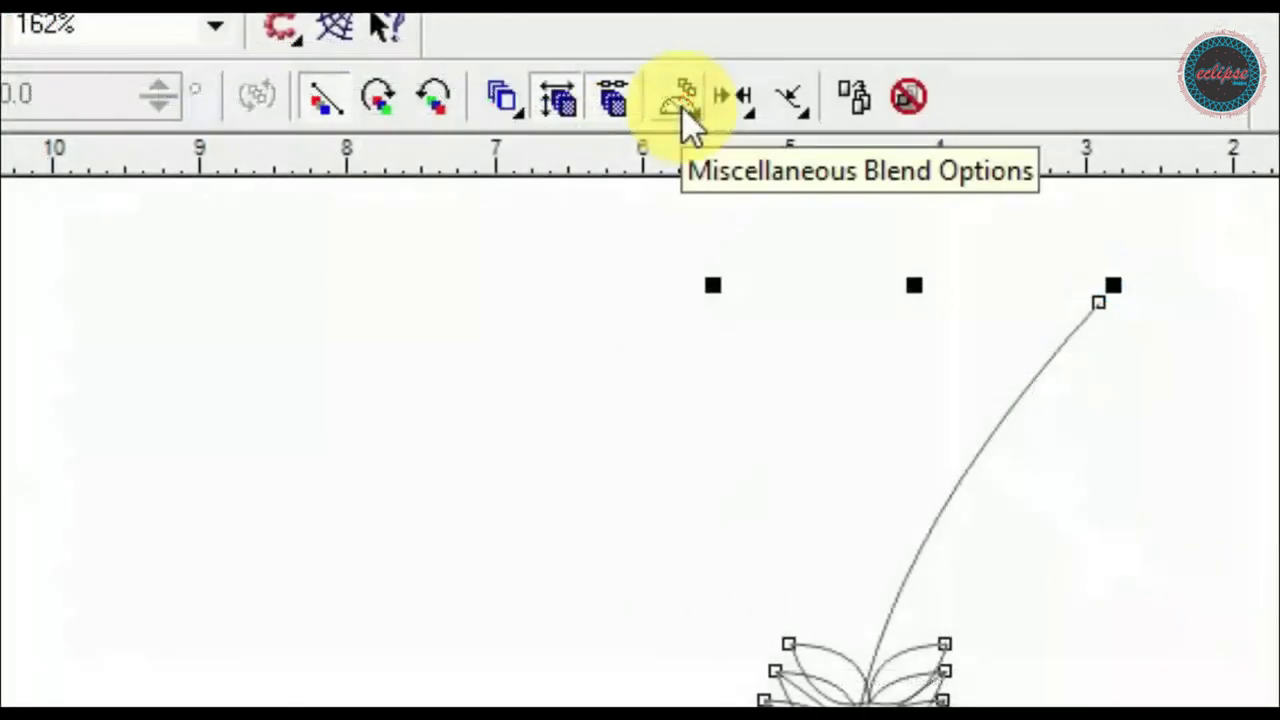
- Spread the leaf blend along the full path and rotate all of its objects to follow the arc
left_click(683, 108)
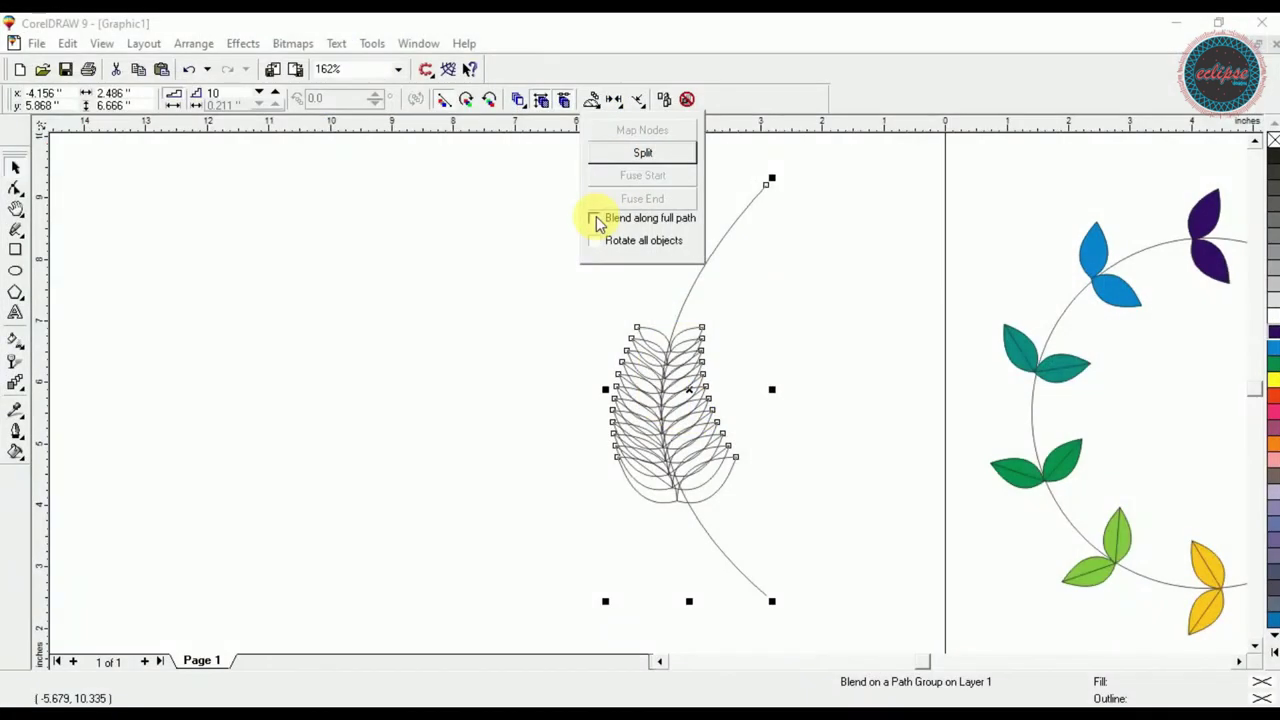
left_click(596, 218)
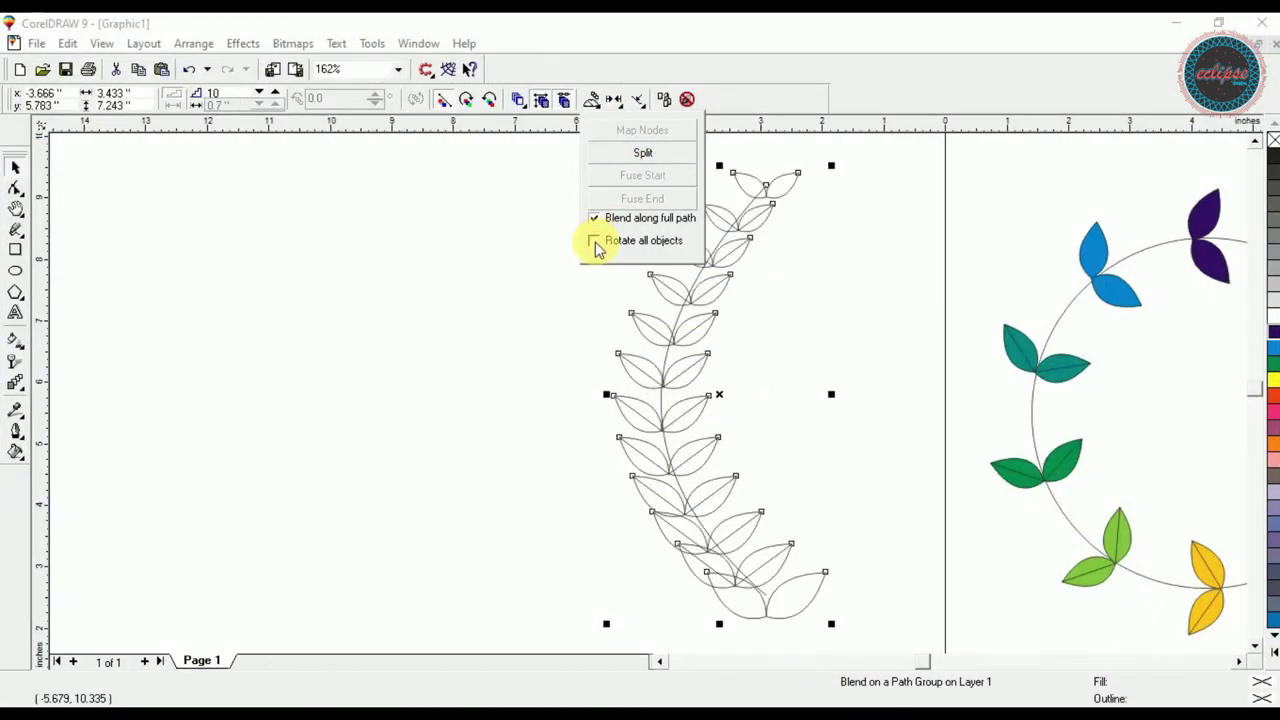
left_click(594, 242)
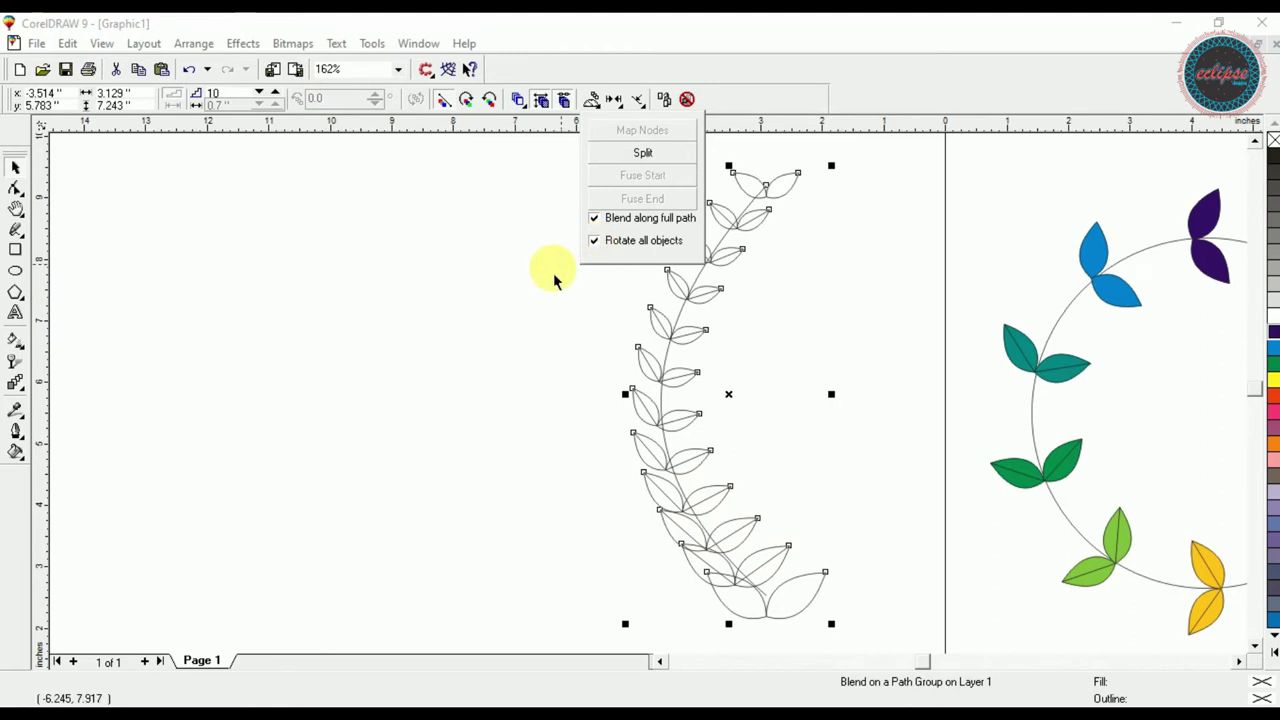
left_click(906, 254)
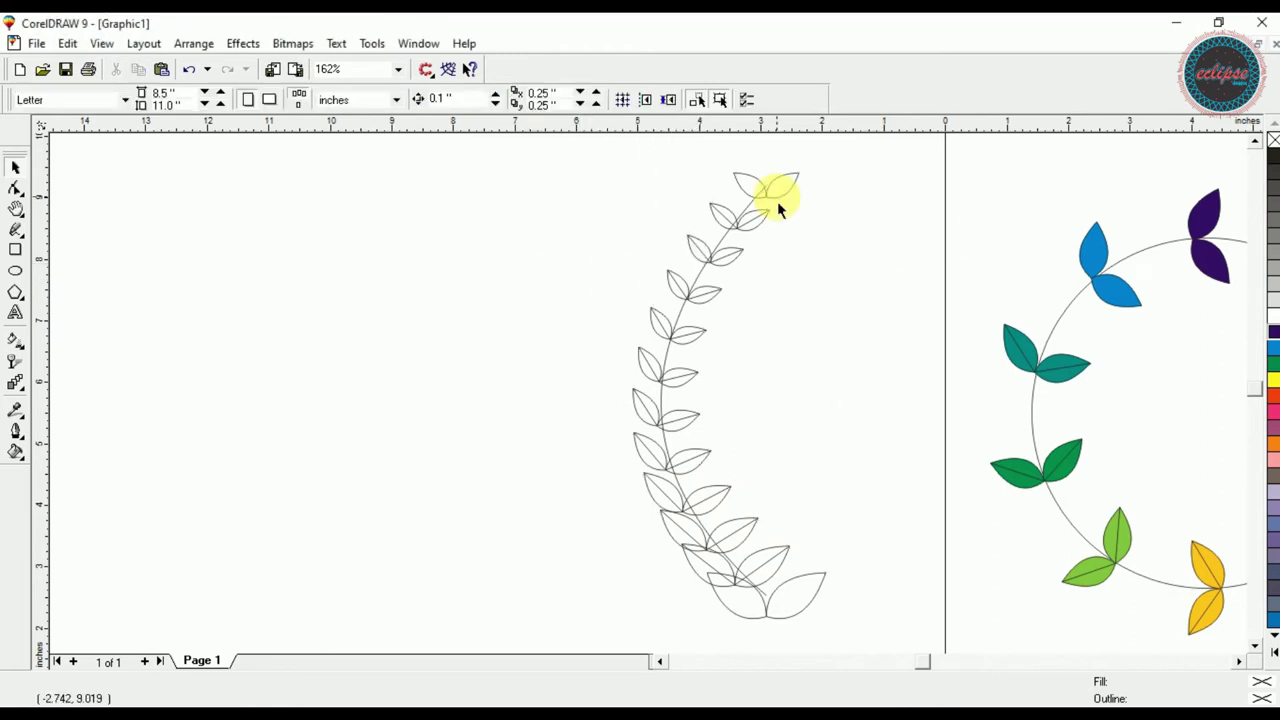
- Rotate the small leaf pair at the arc's upper end clockwise to about 322.4 degrees
left_click(777, 201)
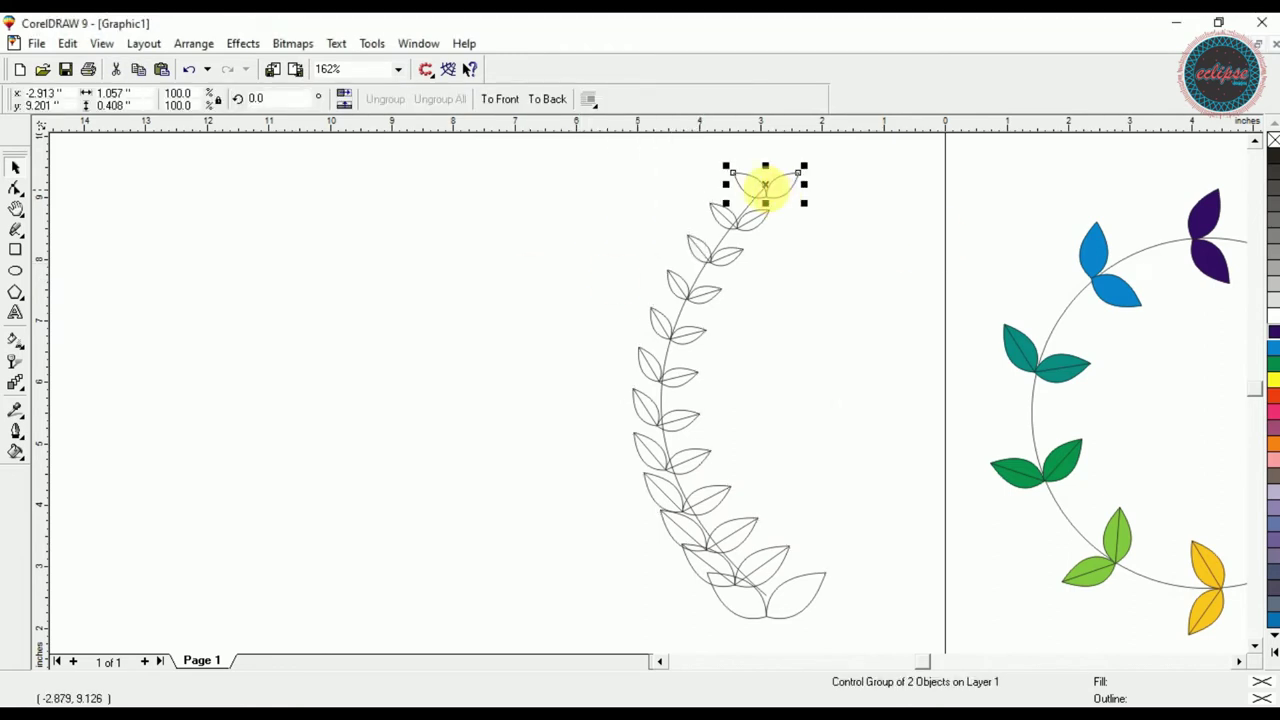
left_click(780, 197)
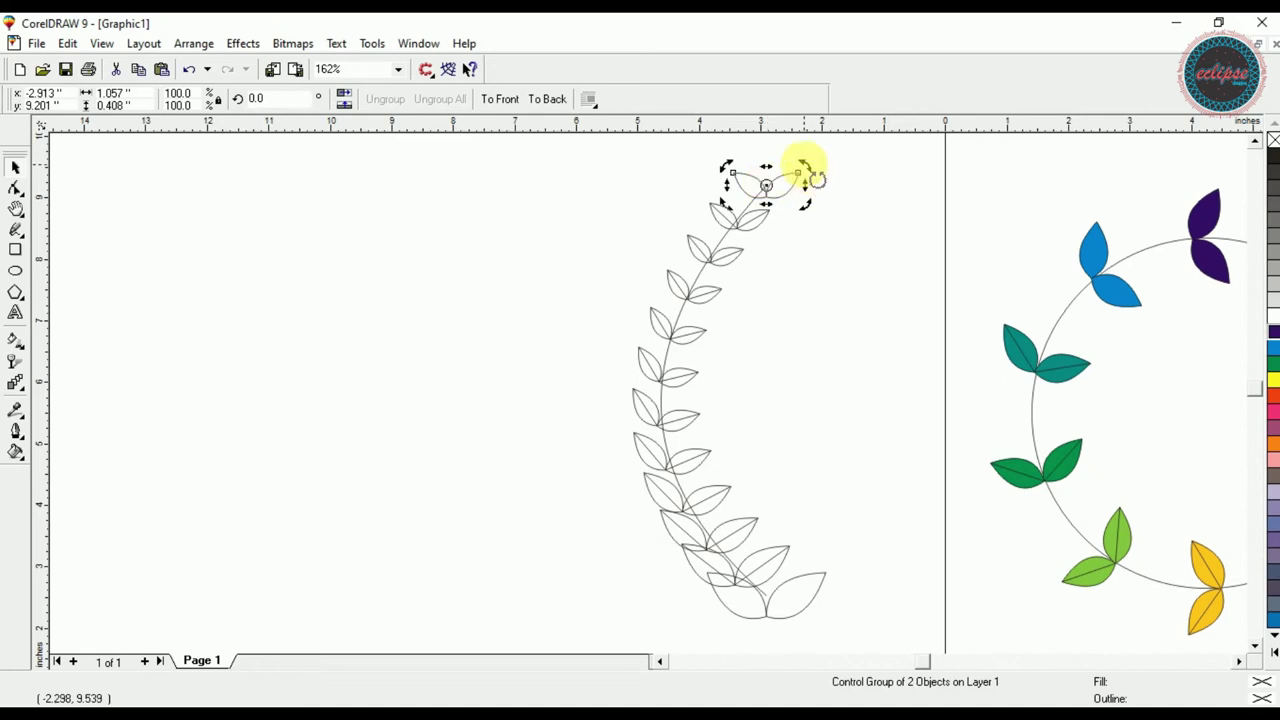
left_click_drag(817, 176, 826, 202)
left_click(818, 306)
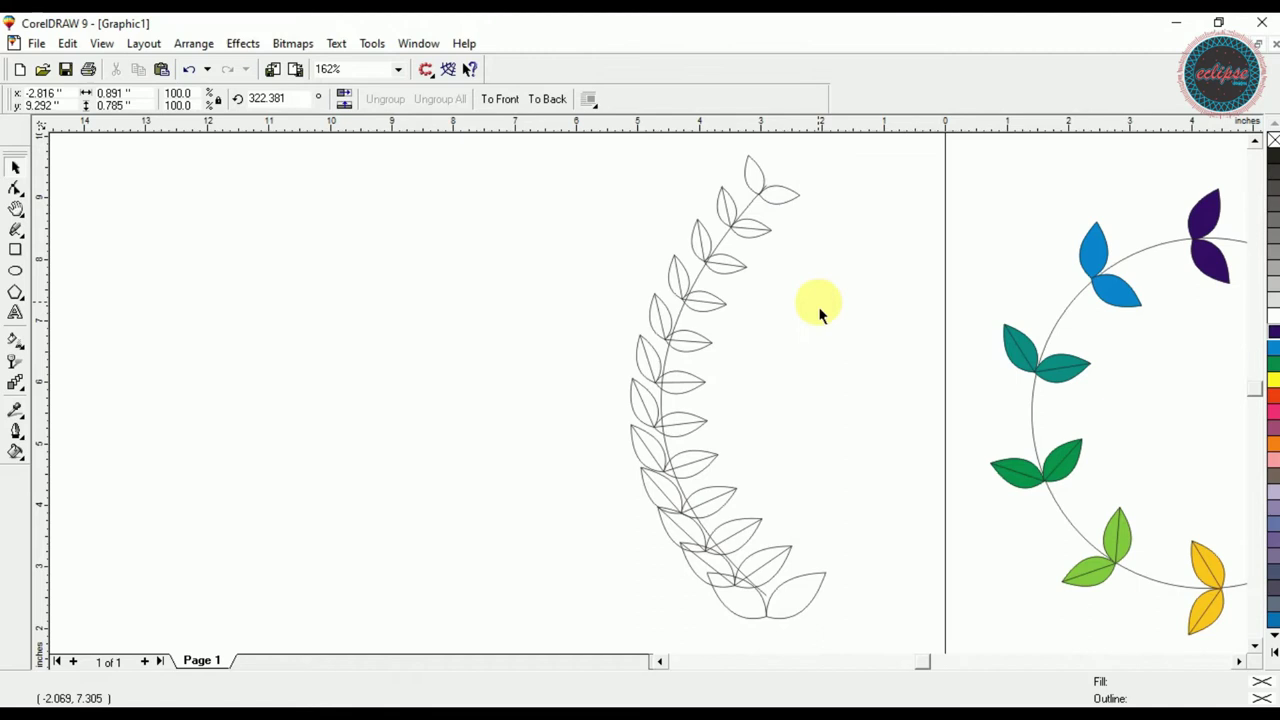
- Rotate the large leaf pair at the arc's lower end counterclockwise to about 32 degrees
left_click(770, 608)
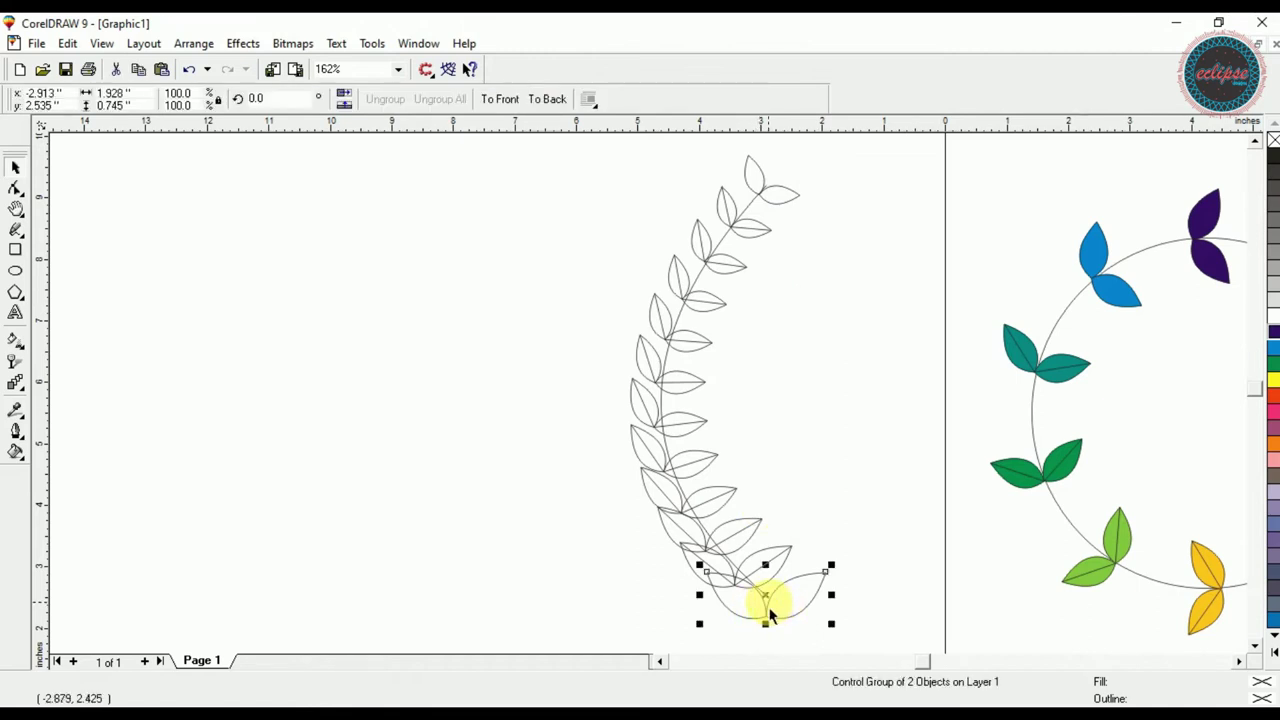
left_click_drag(829, 586, 797, 571)
left_click(805, 607)
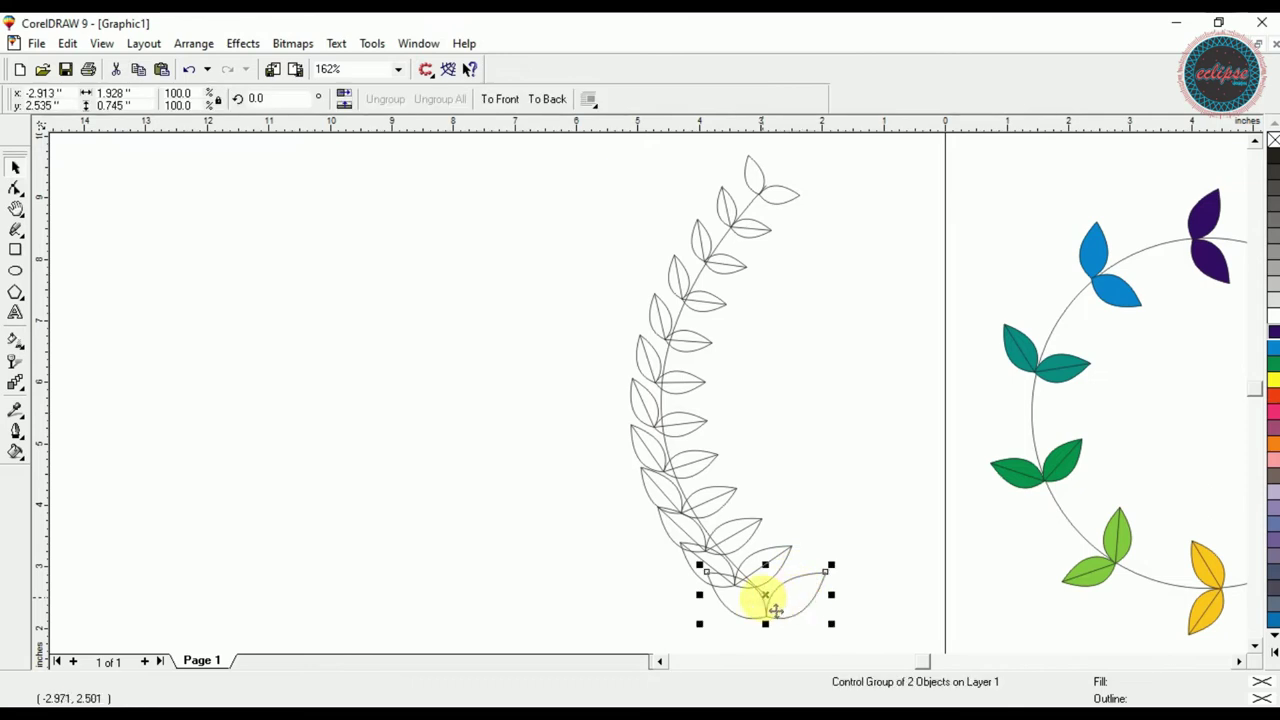
left_click_drag(832, 578, 805, 553)
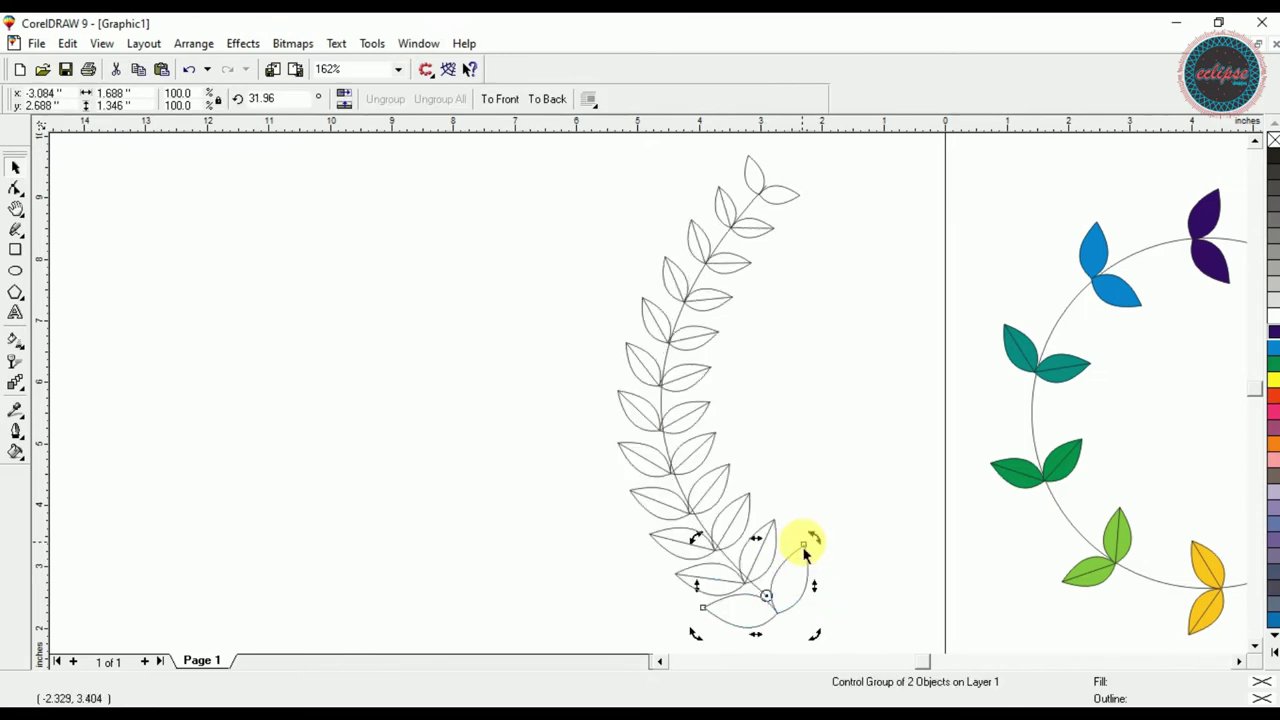
left_click(830, 510)
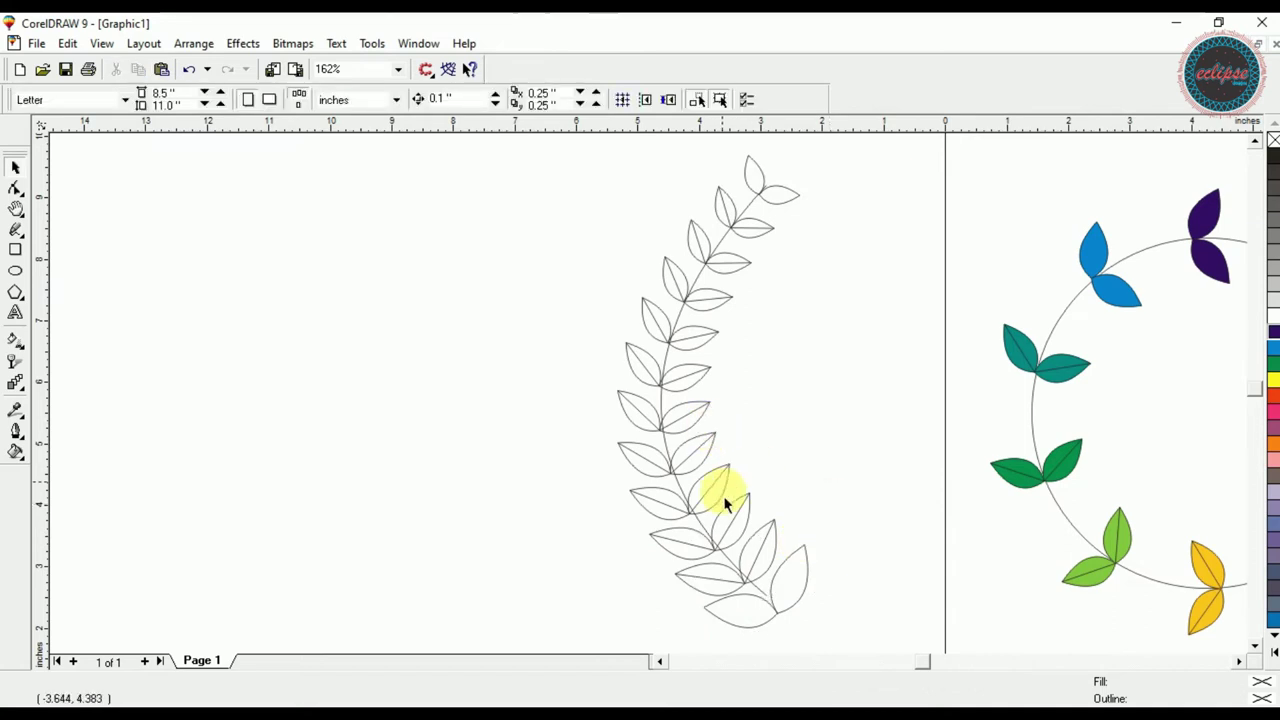
- Move the large end leaf pair slightly up along the arc so a short stem sticks out below it
left_click(766, 611)
left_click_drag(770, 600, 740, 577)
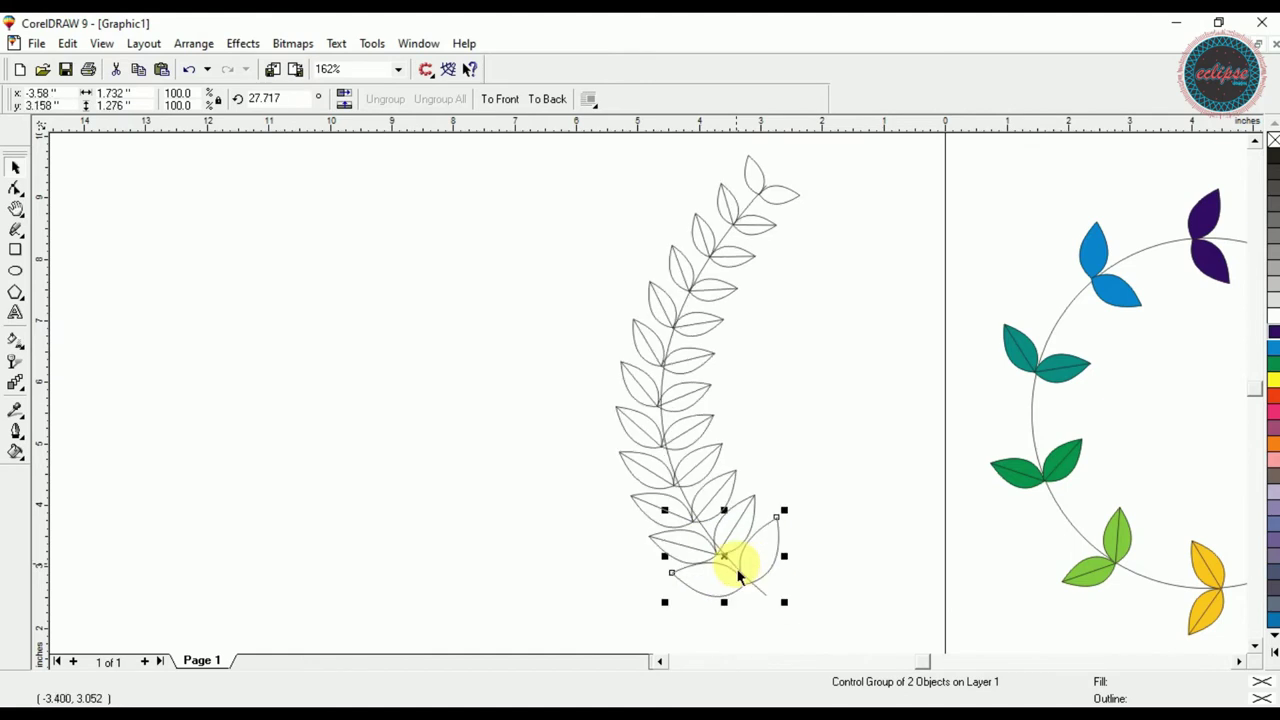
- Reduce the leaf blend along the arc to 8 steps
left_click(480, 371)
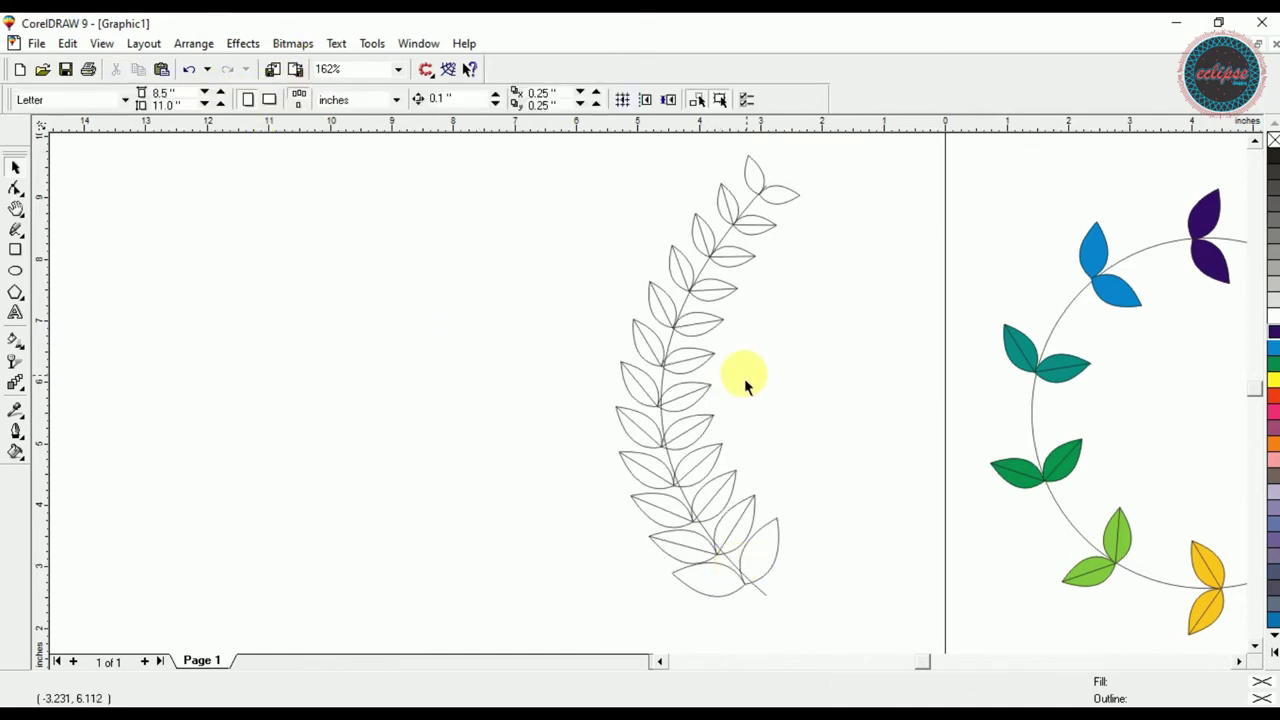
left_click(706, 334)
left_click(273, 99)
left_click(273, 99)
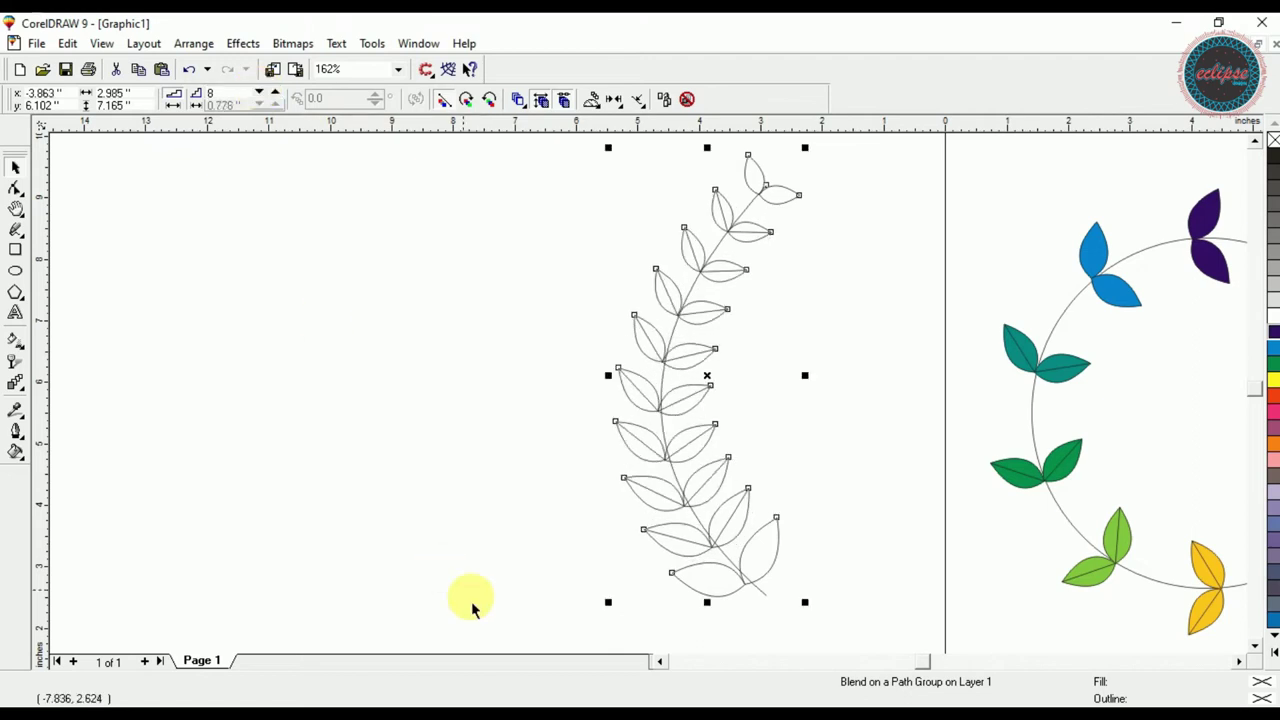
- Rotate the large leaf pair at the arc's lower end counterclockwise to about 43.3 degrees
left_click(777, 637)
left_click(767, 565)
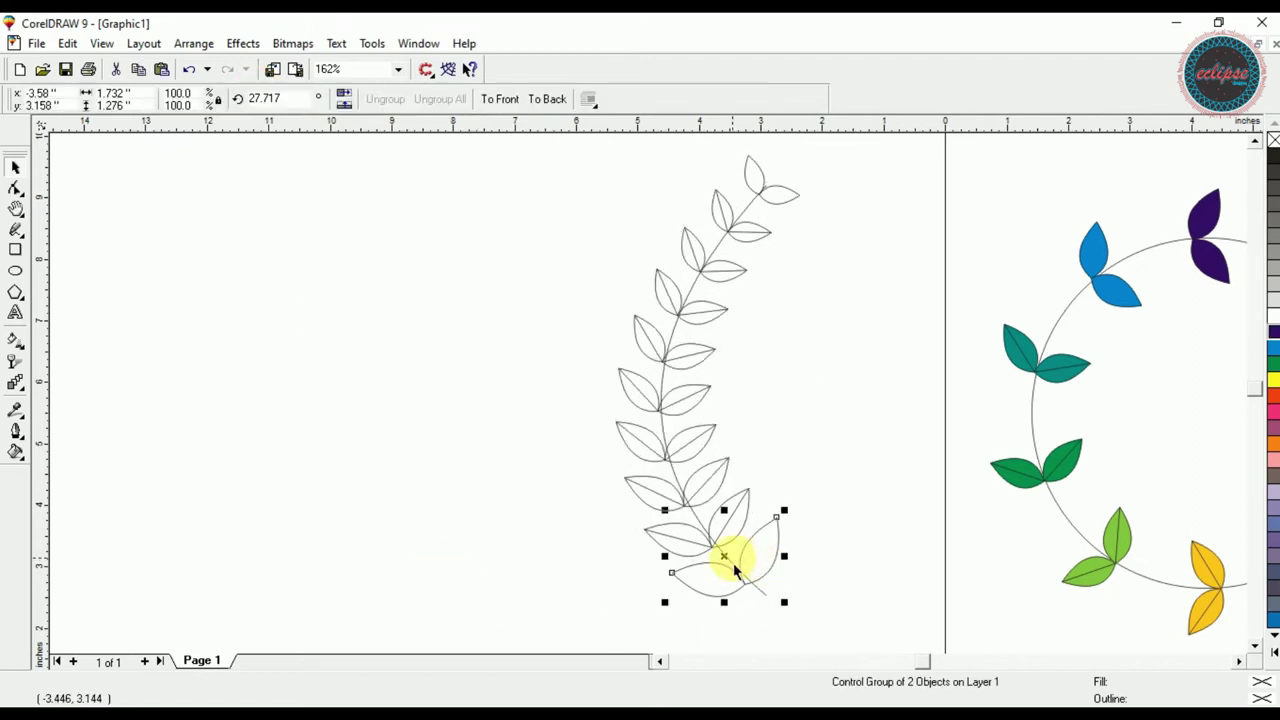
left_click(733, 570)
left_click(761, 585)
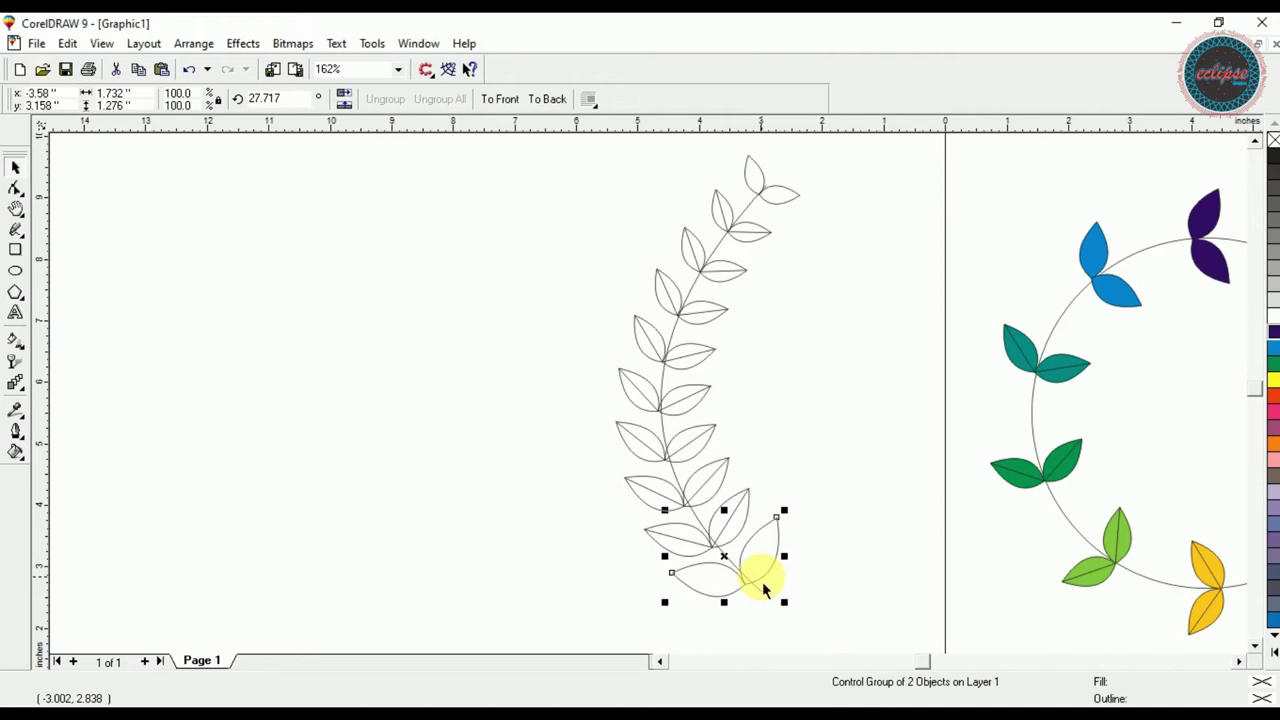
left_click(733, 565)
left_click_drag(797, 517, 768, 497)
left_click(812, 495)
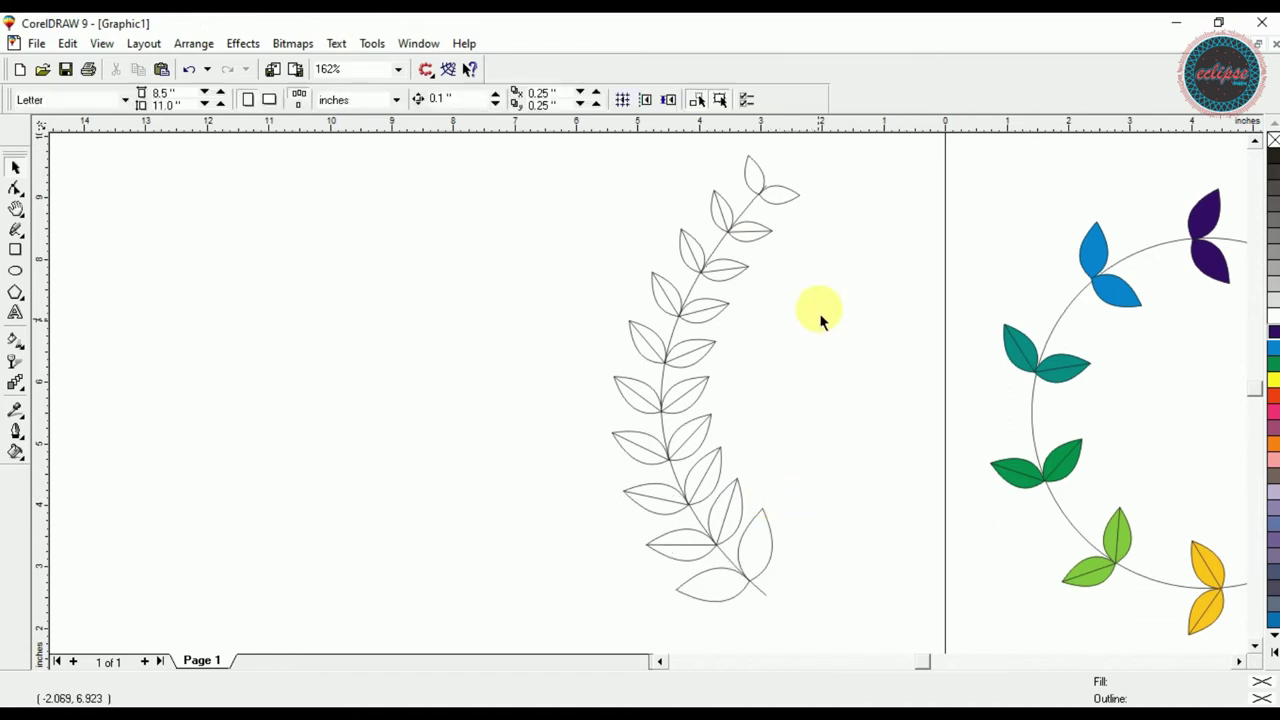
- Fill the small leaf pair at the arc's upper end with light green
left_click(690, 452)
left_click(725, 284)
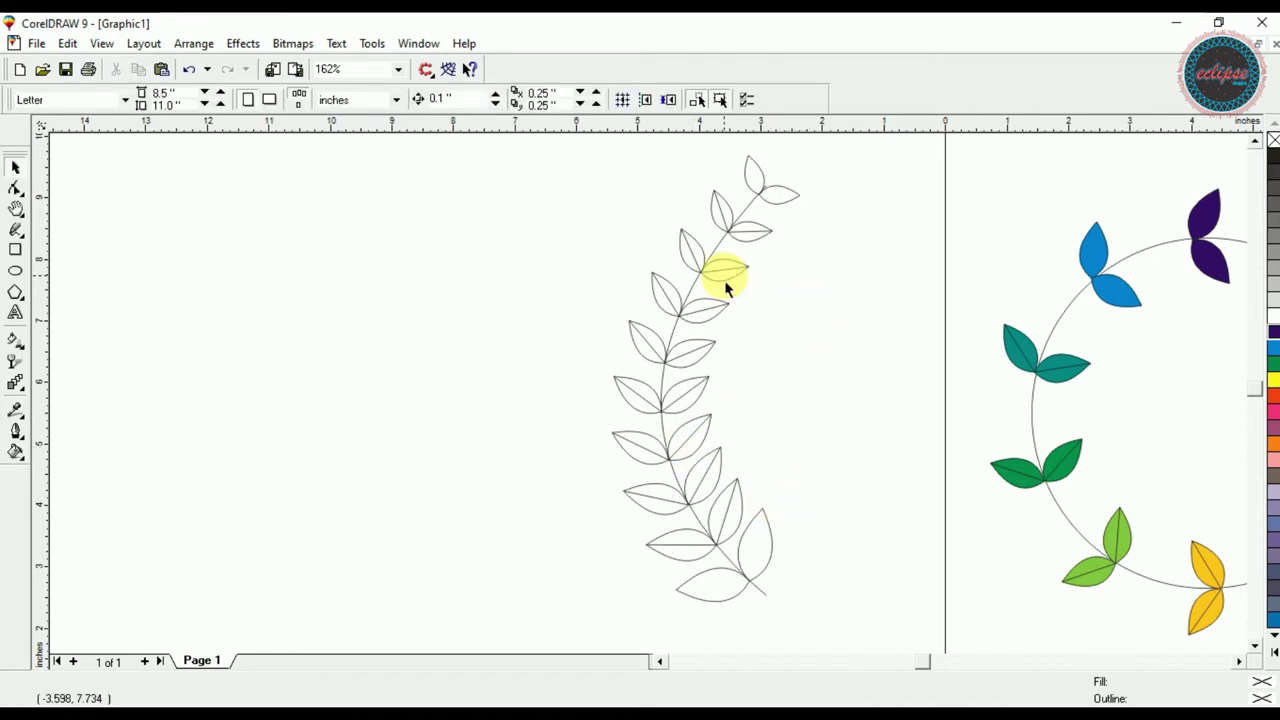
left_click(766, 198)
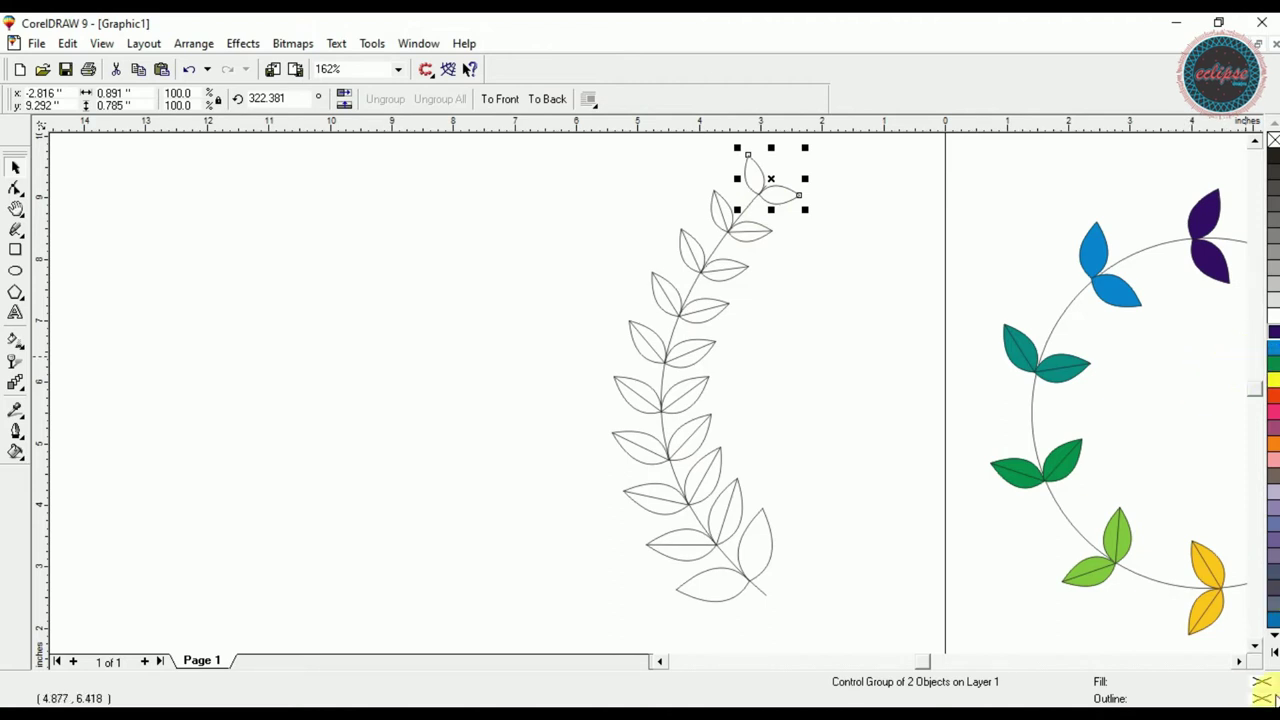
left_click(1273, 653)
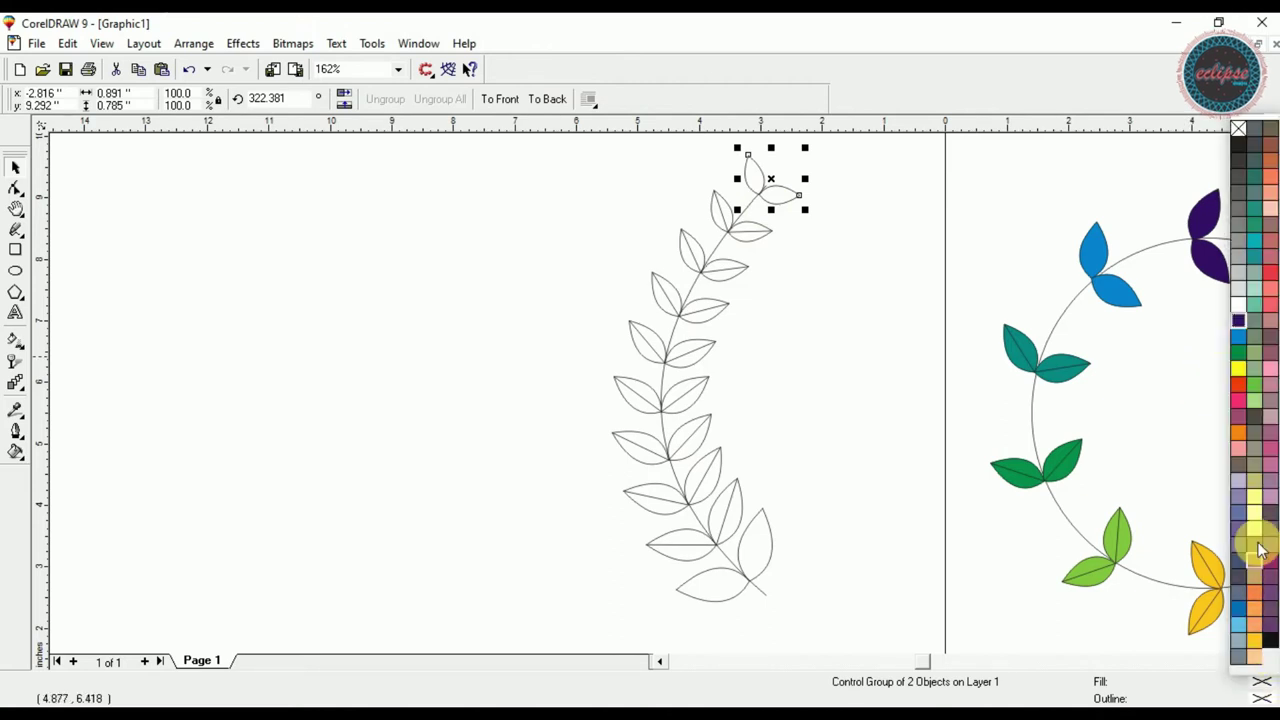
left_click(1254, 452)
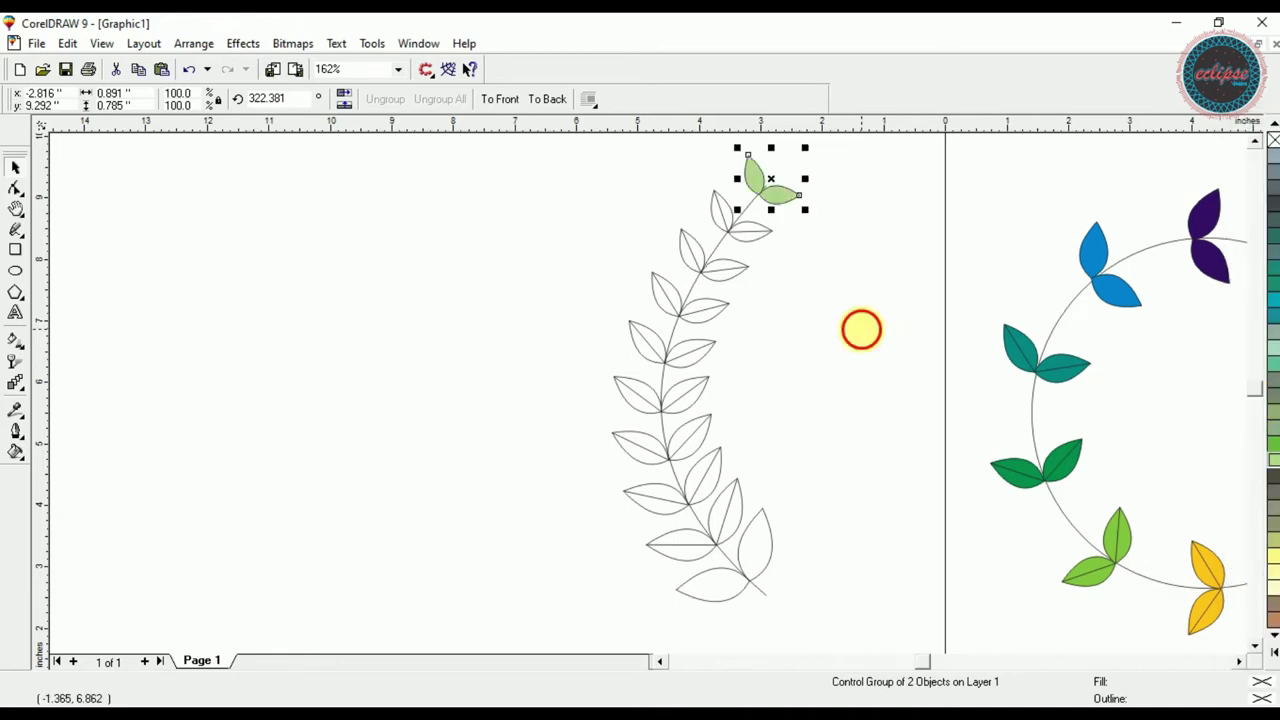
- Fill the large leaf pair at the arc's lower end with dark green so the blend runs between both greens
left_click(782, 532)
left_click(766, 548)
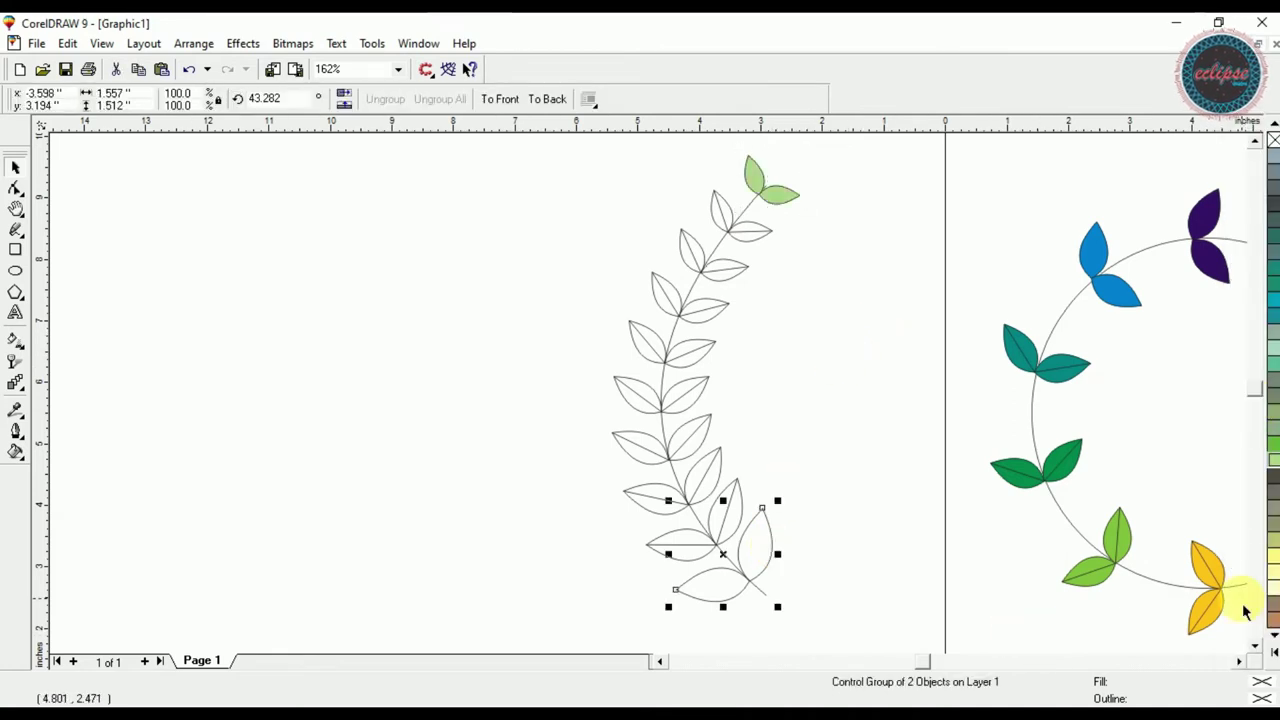
left_click(1271, 651)
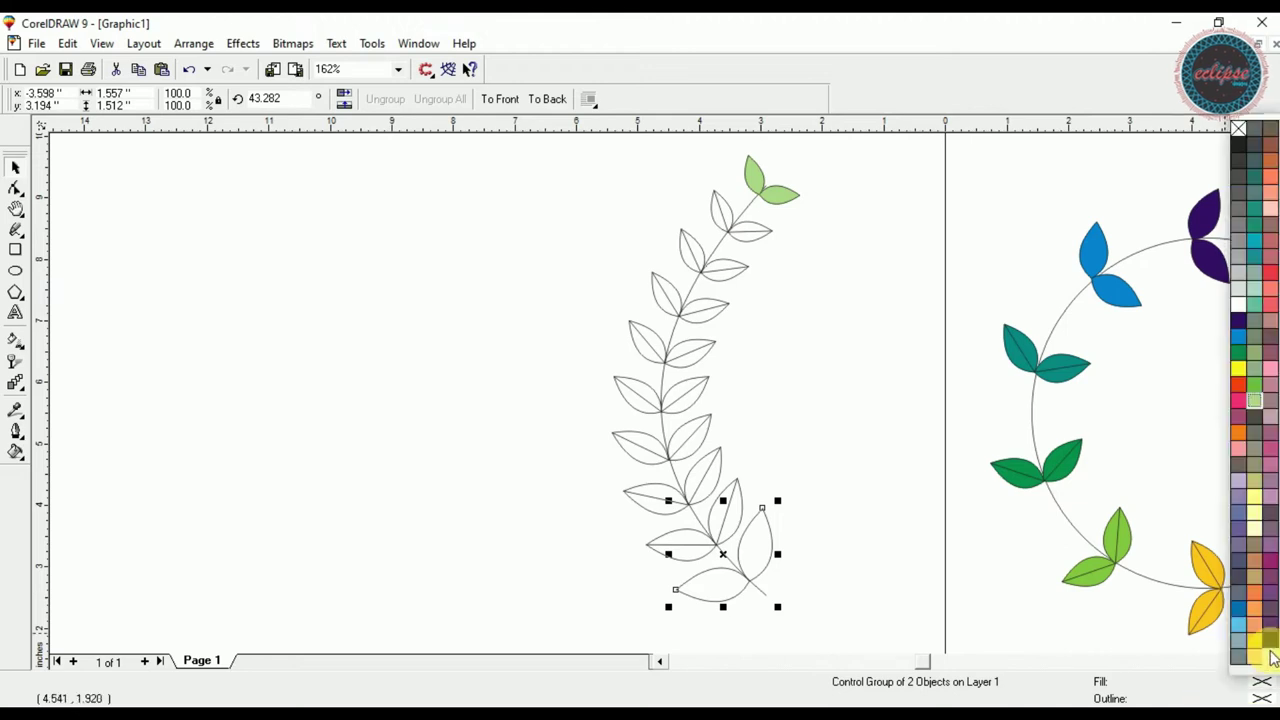
left_click(1238, 355)
left_click(787, 395)
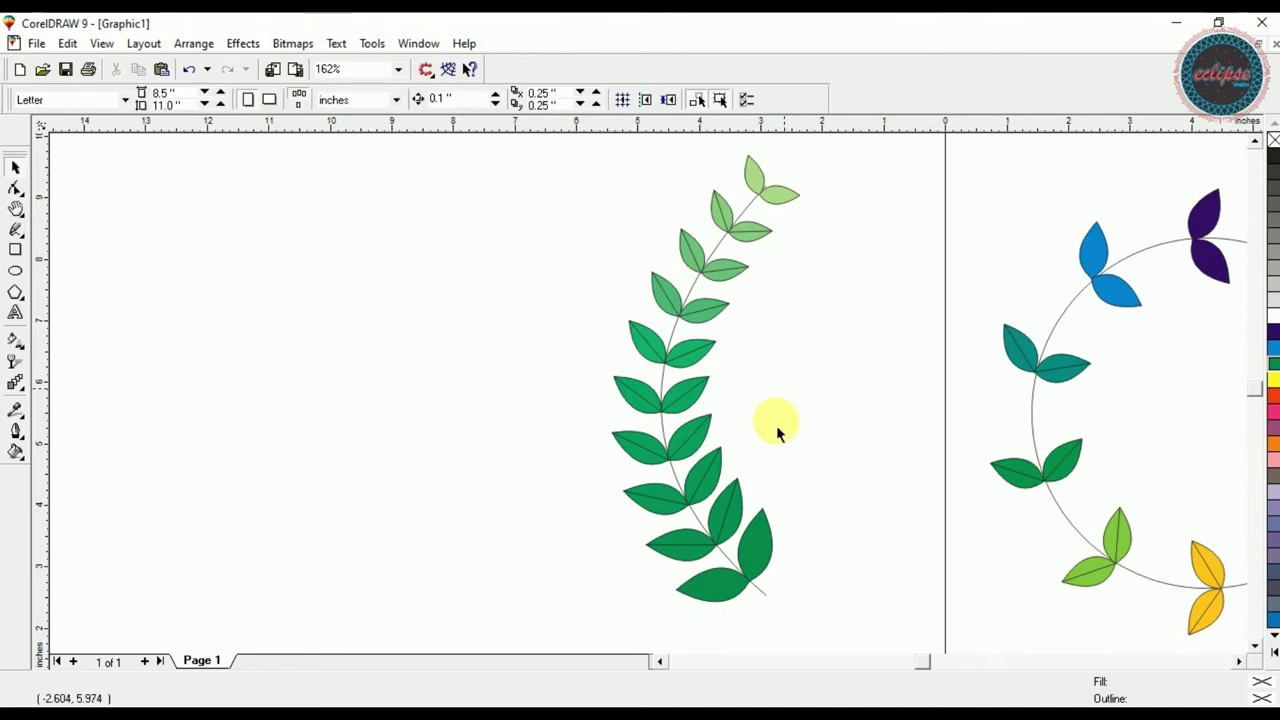
- Give the arc stem a 3.0-point green outline placed behind the fill, with rounded corners and rounded line caps
left_click(761, 595)
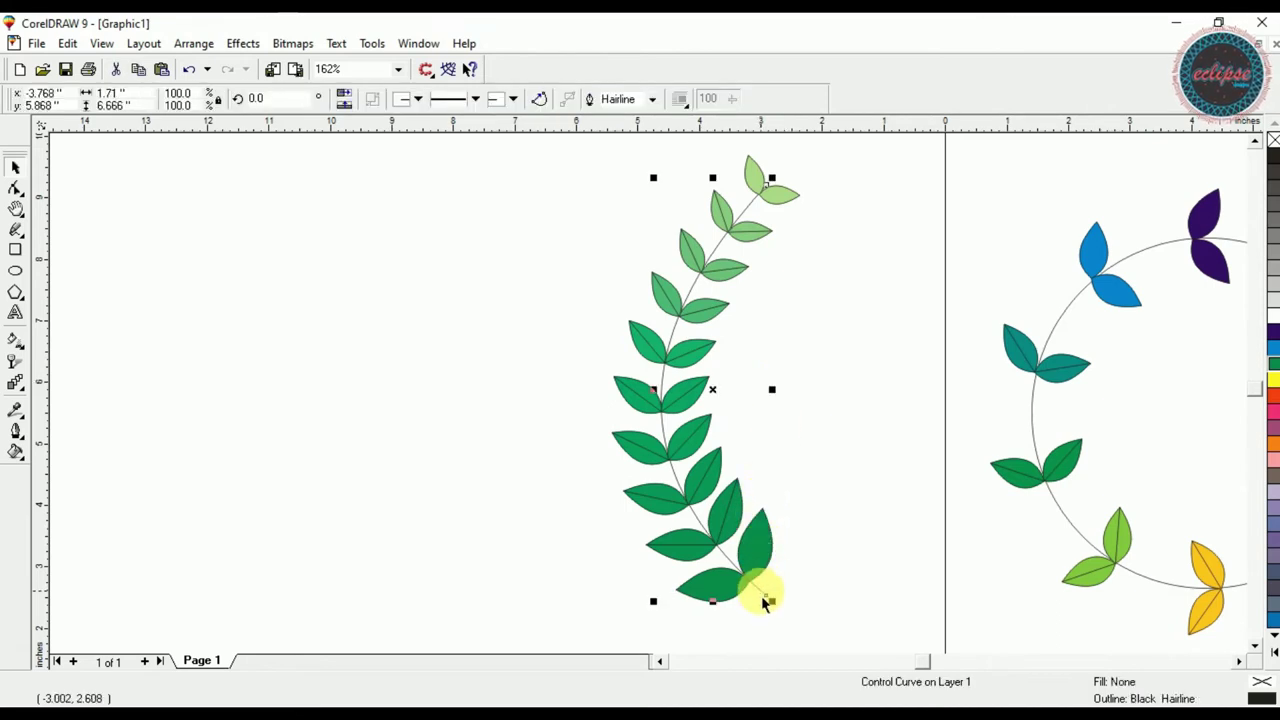
key("F12")
type("3.0")
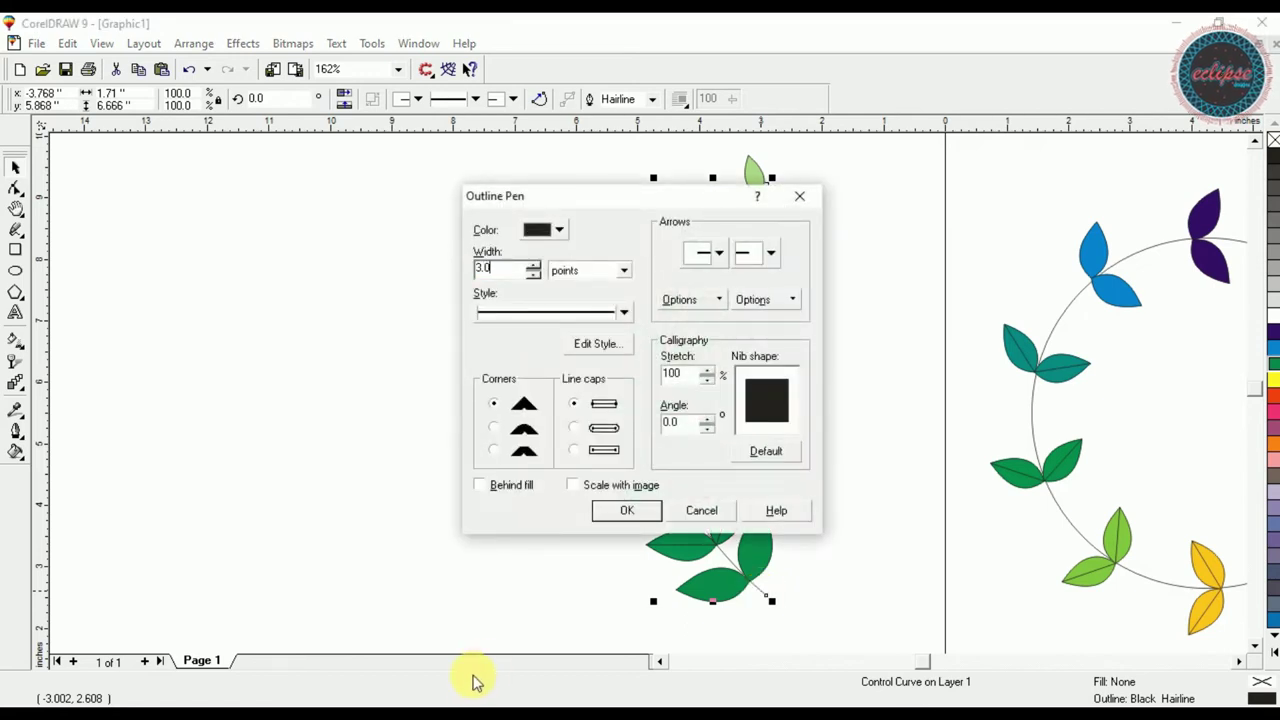
left_click(505, 482)
left_click(494, 427)
left_click(573, 427)
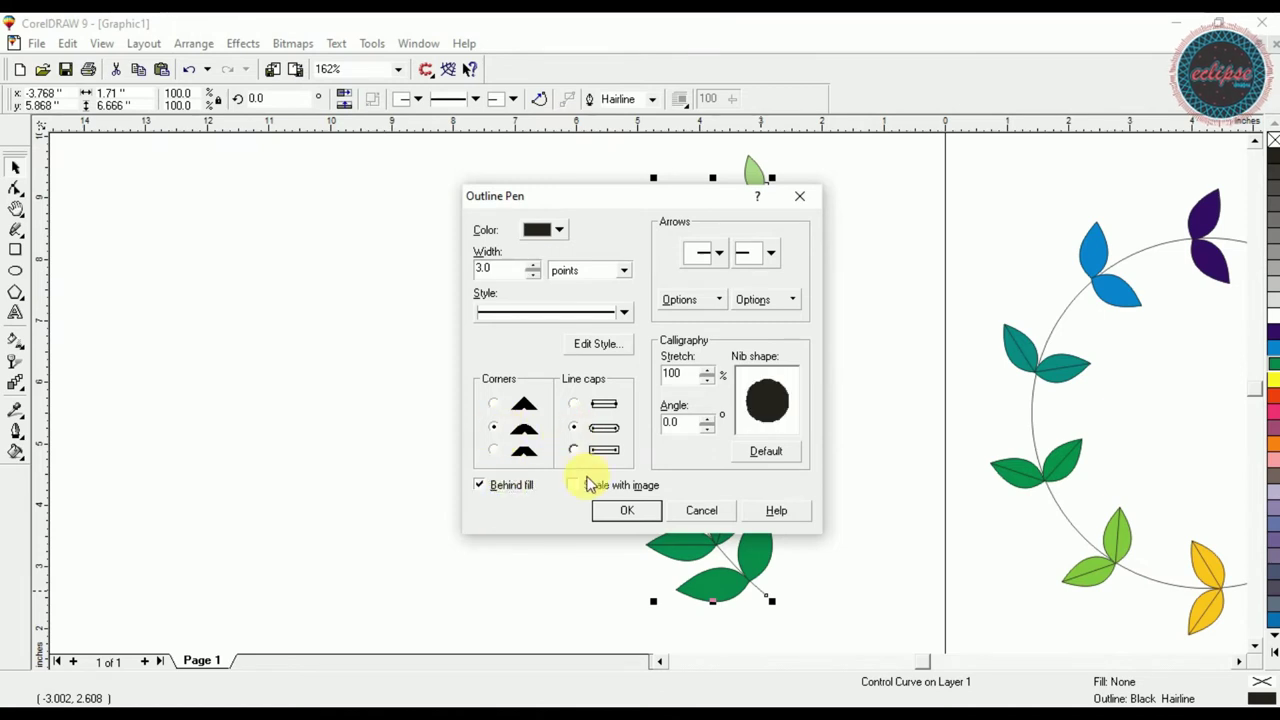
left_click(616, 512)
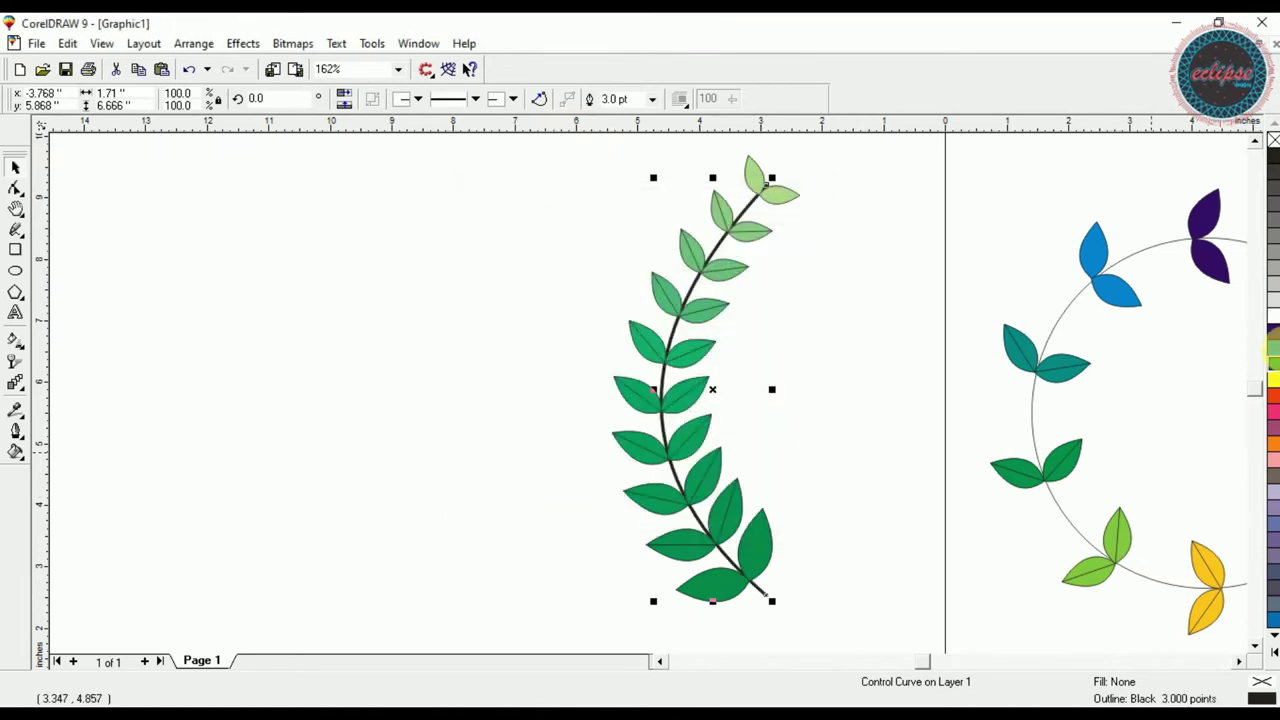
right_click(1270, 355)
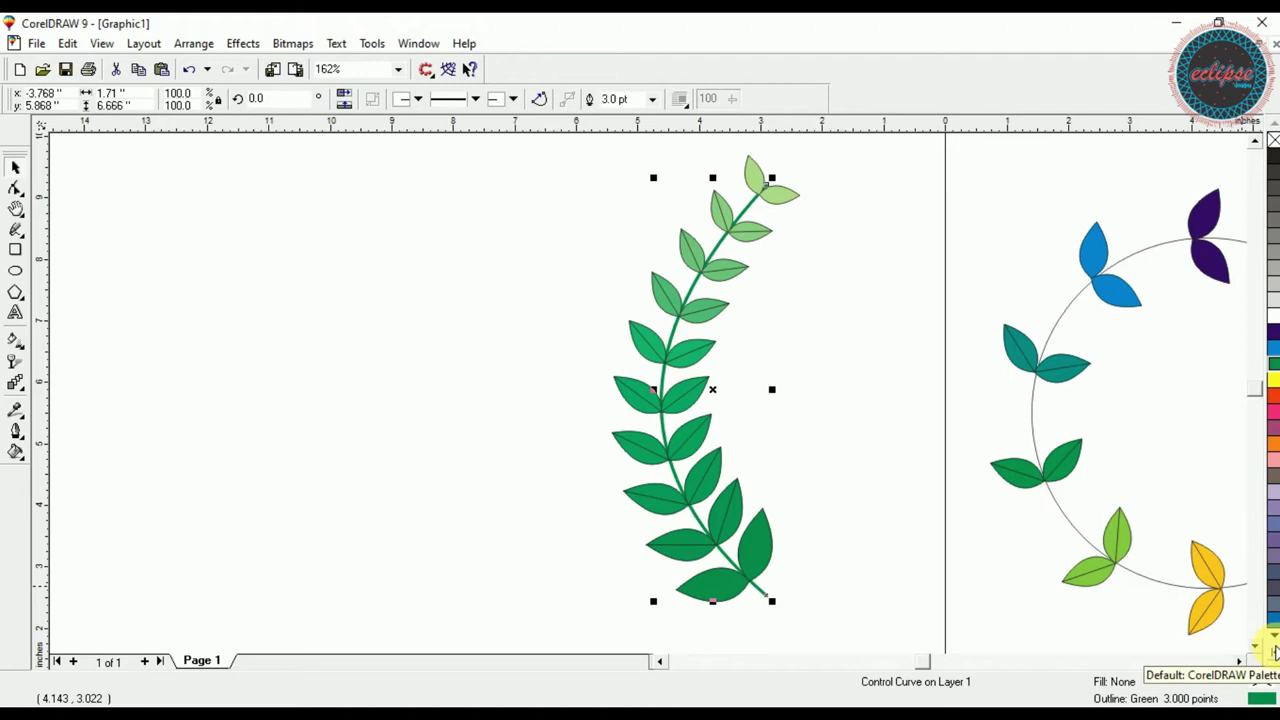
left_click(460, 534)
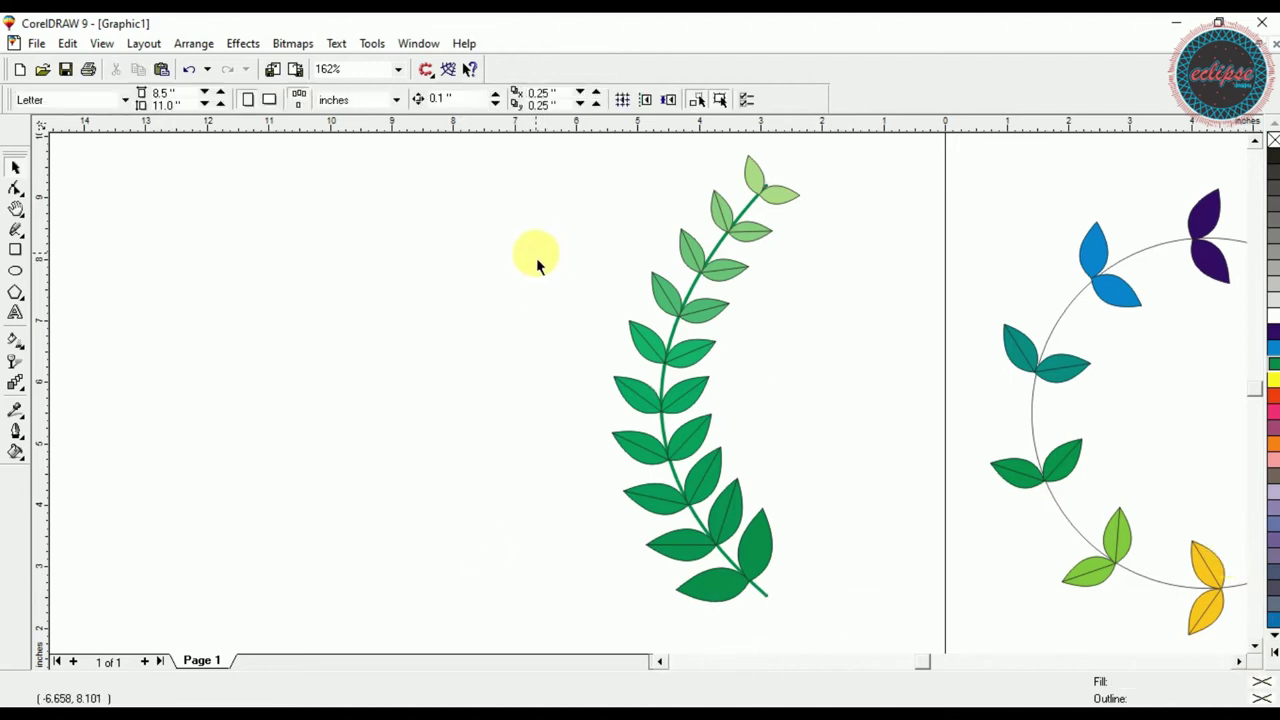
- Move the green leaf branch beside the rainbow leaf wreath
key("shift+F4")
left_click_drag(454, 167, 194, 571)
left_click_drag(315, 316, 484, 326)
left_click(357, 220)
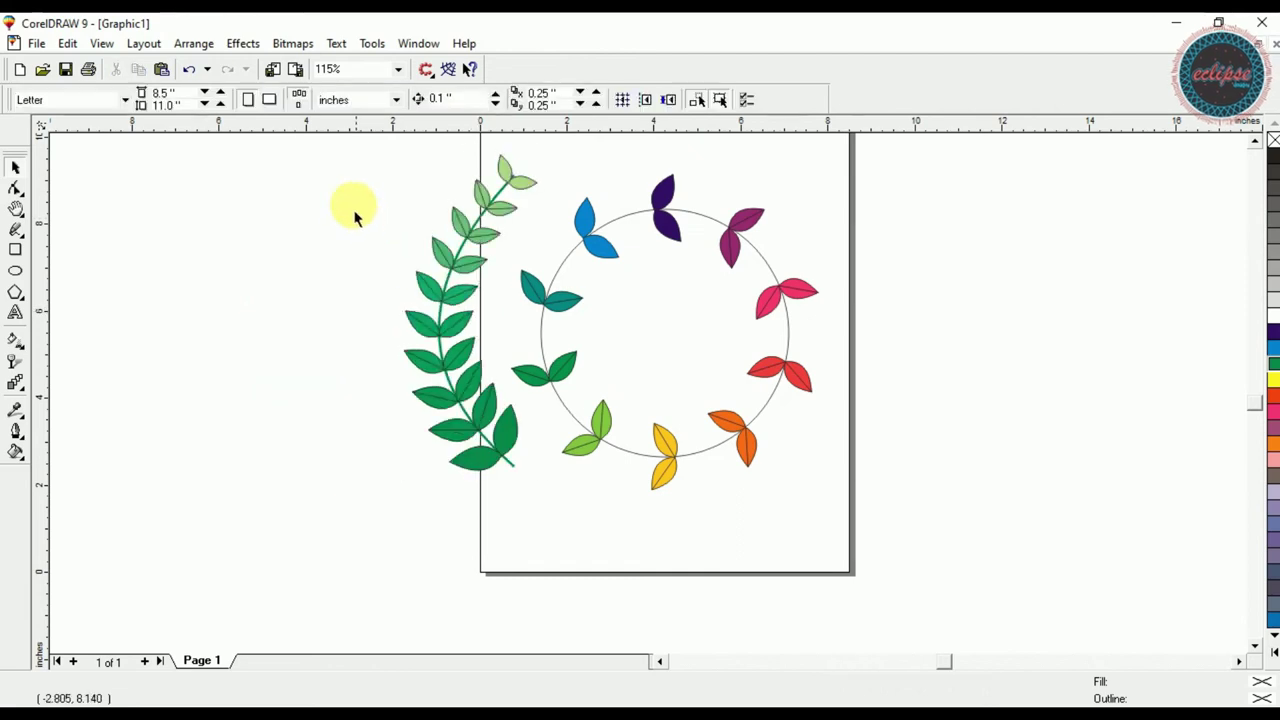
- Change the page to landscape and move the branch and wreath together so both fit inside it
left_click(270, 99)
left_click_drag(345, 188, 877, 577)
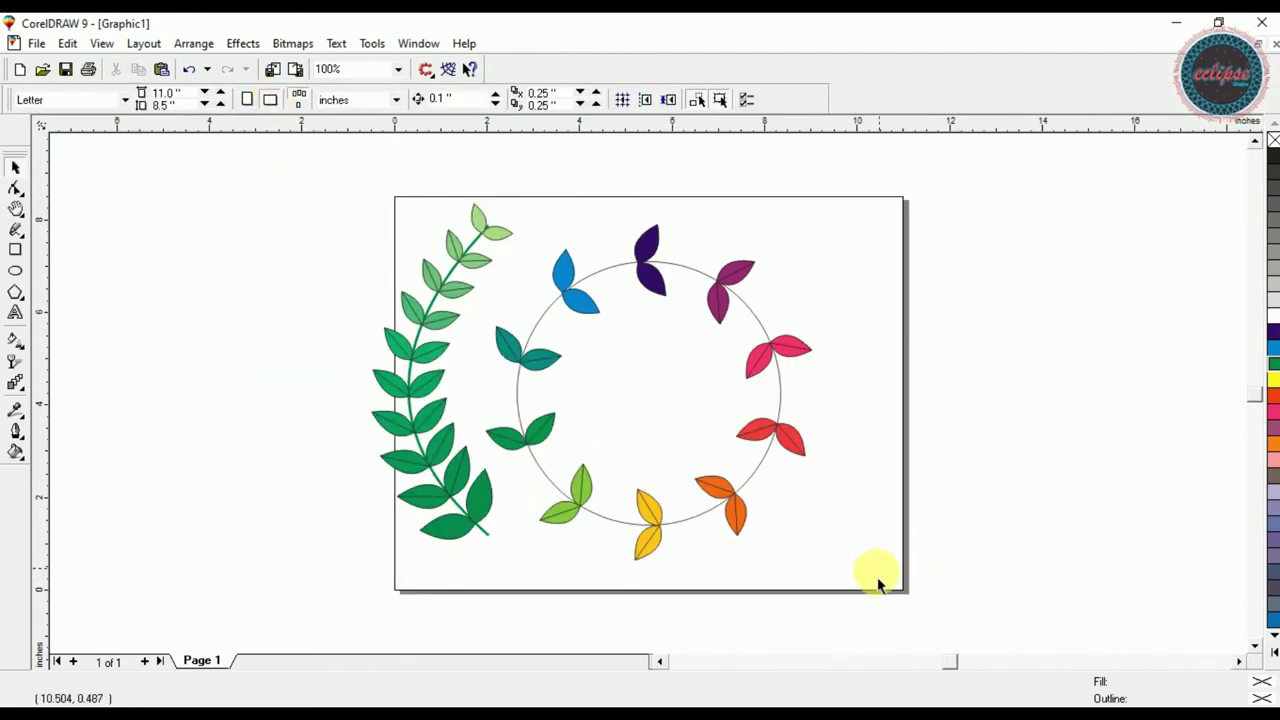
left_click_drag(653, 401, 723, 401)
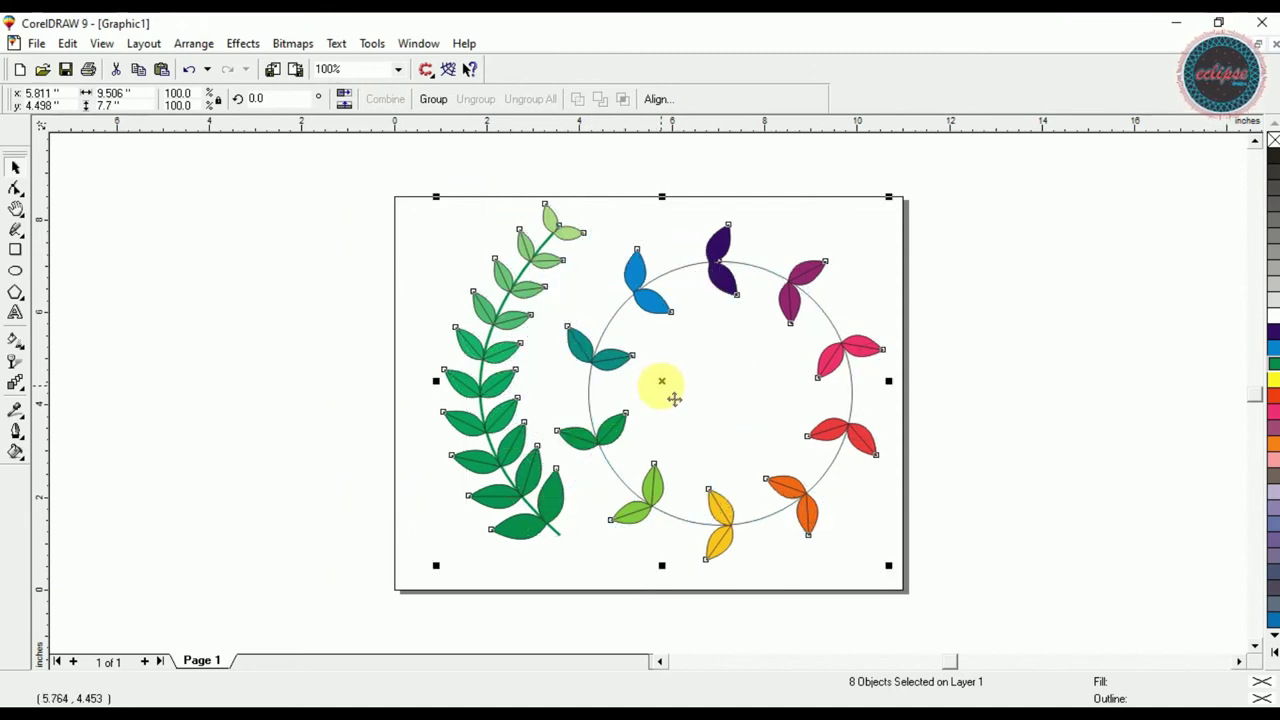
left_click(404, 273)
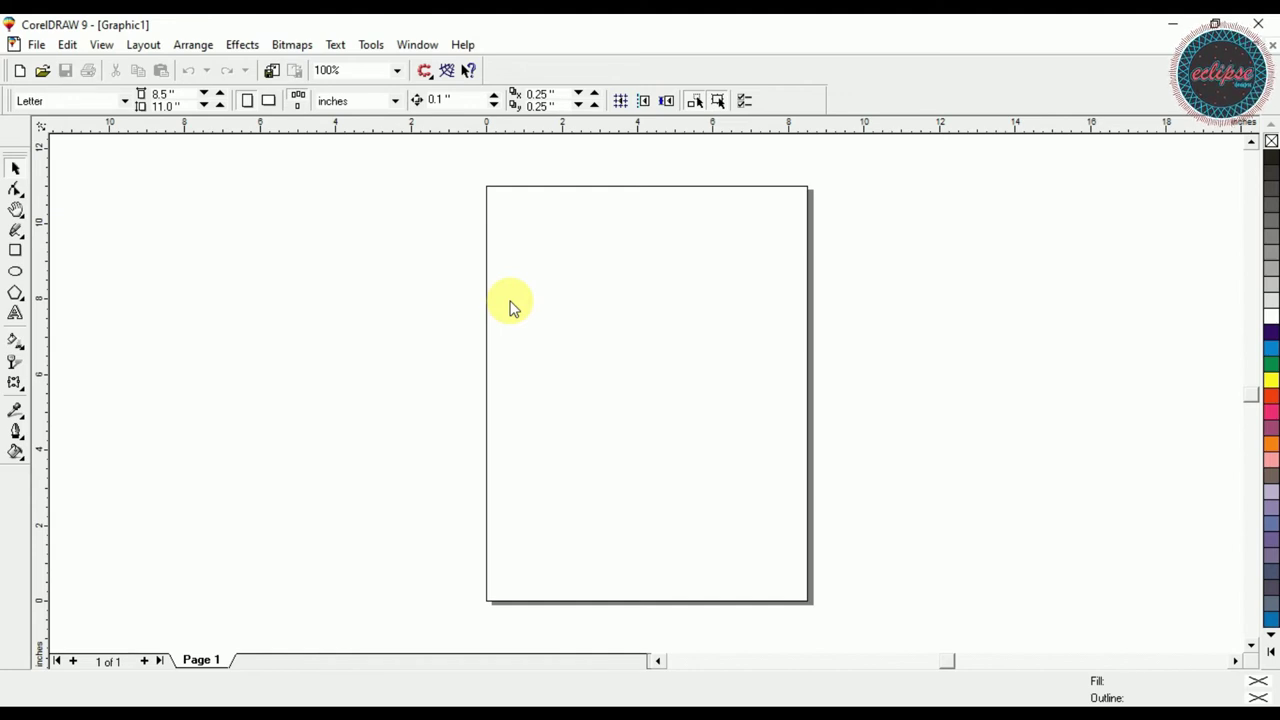
- Add the artistic text "Eclipse" on the blank page in Bahnschrift SemiLight SemiCondensed, enlarged to about 66 points
left_click(16, 315)
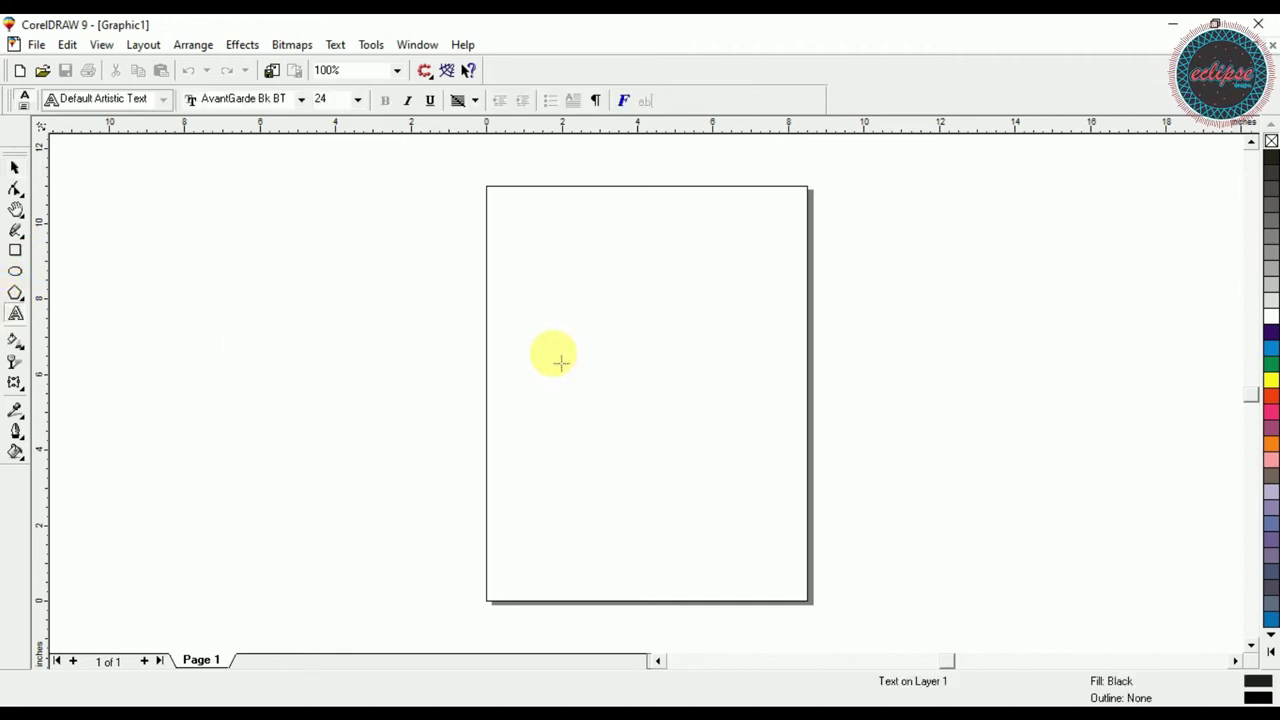
left_click(560, 362)
type("Eclipse")
key("ctrl+space")
left_click(443, 100)
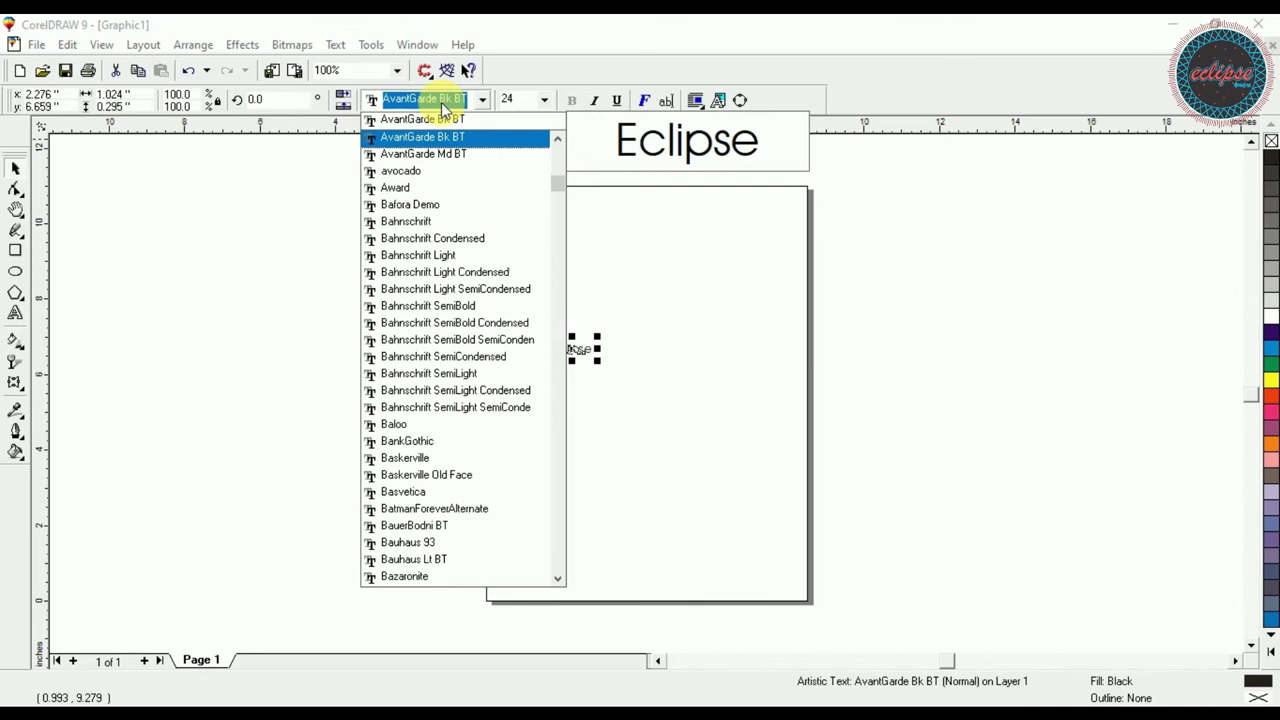
left_click(455, 407)
key("shift+F2")
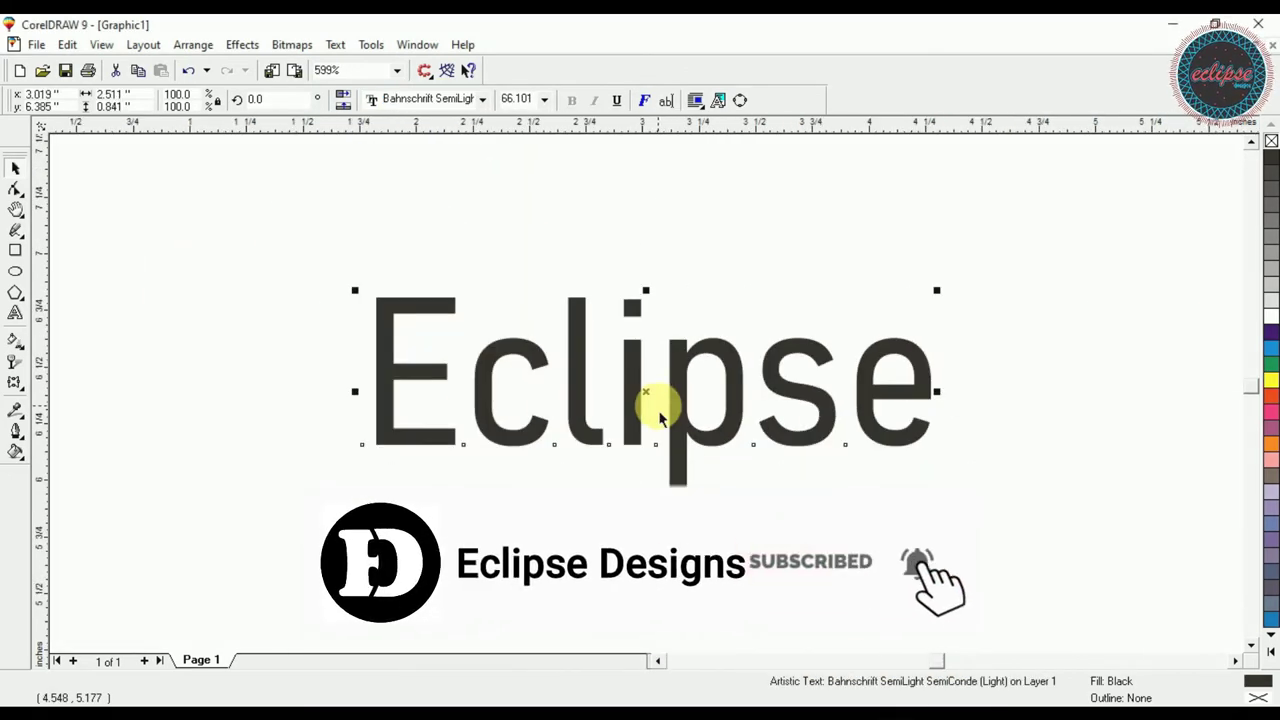
- Try an unconstrained envelope on the text by raising its upper middle node and bending the node's handle, and undo the changes
left_click(15, 385)
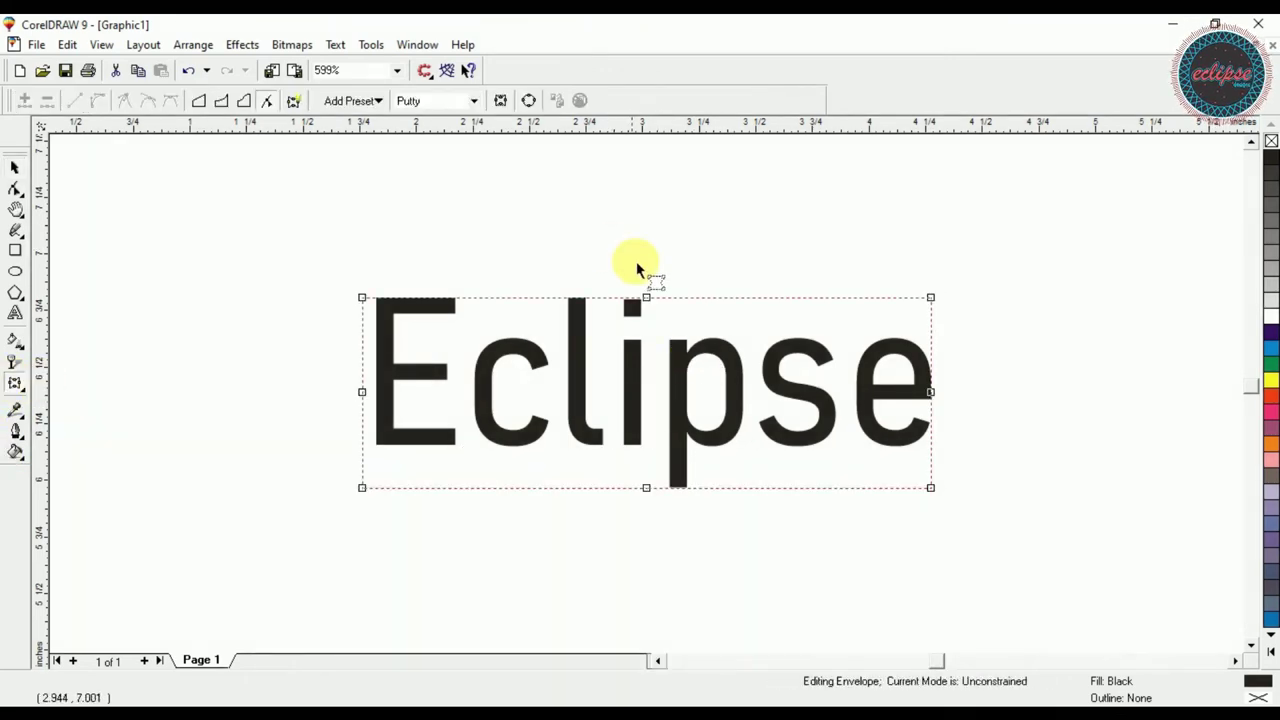
left_click_drag(646, 299, 646, 263)
key("ctrl+z")
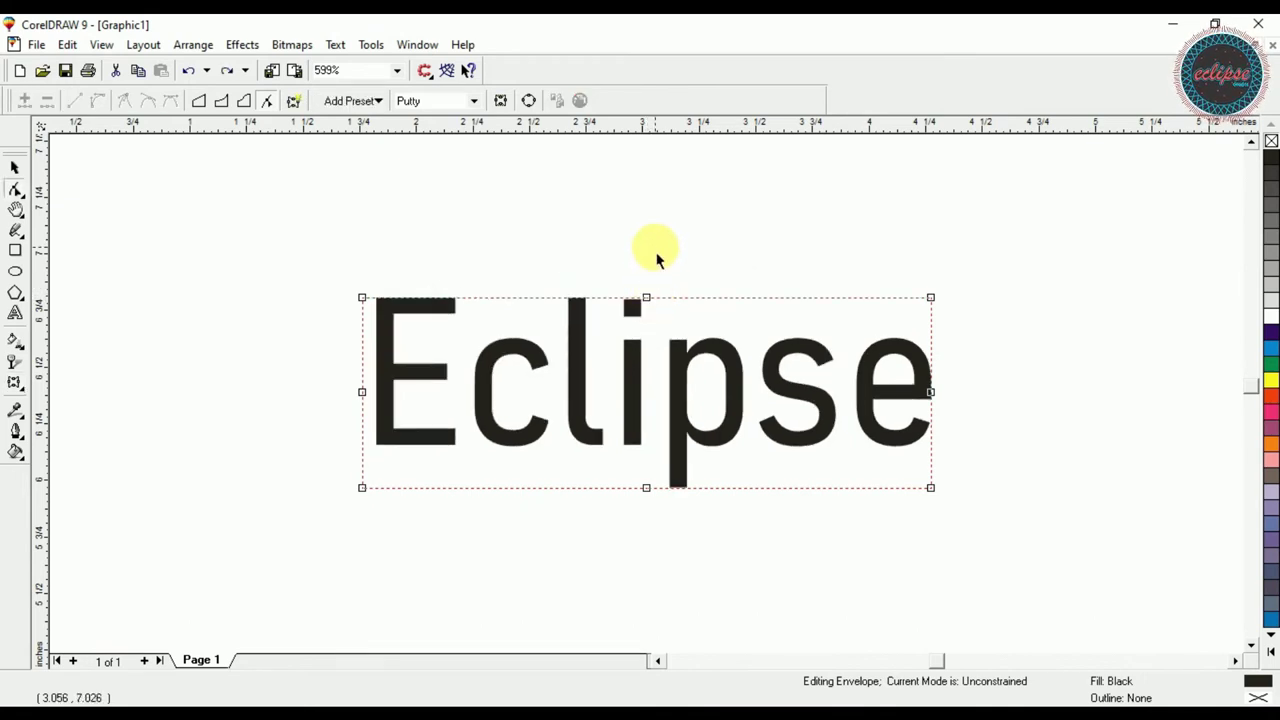
left_click_drag(646, 300, 655, 246)
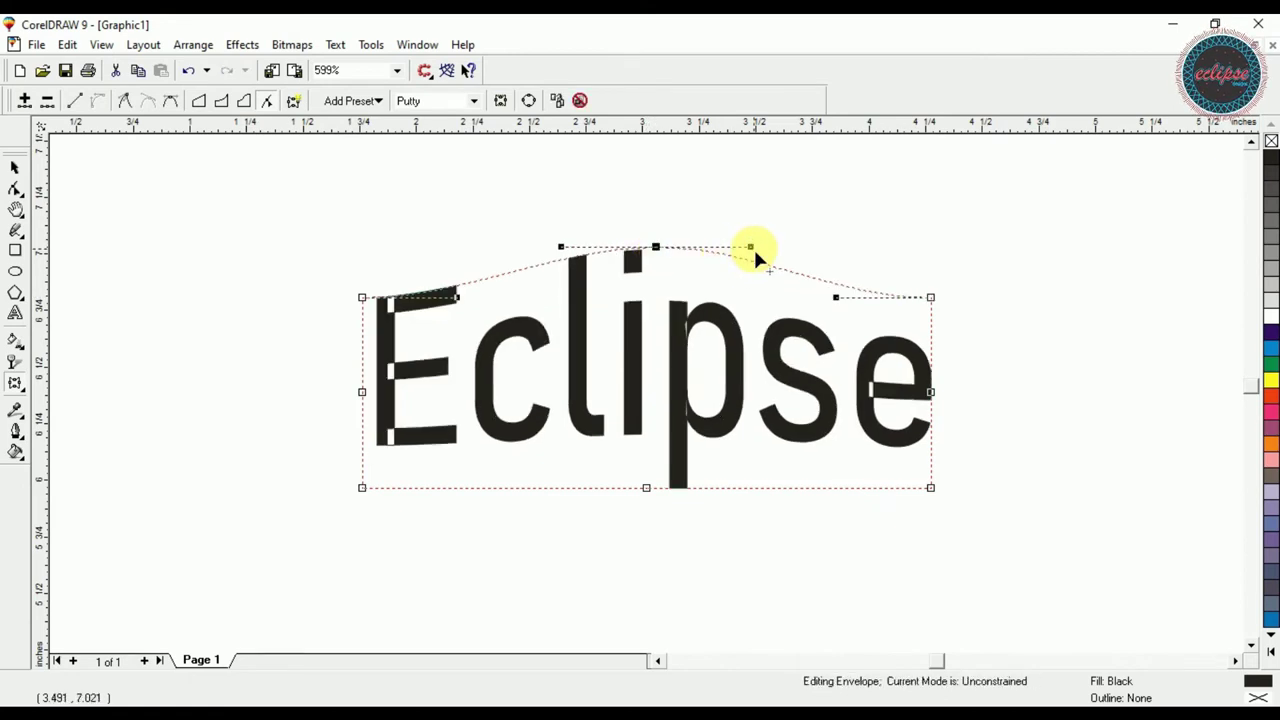
left_click_drag(753, 247, 723, 310)
key("ctrl+z")
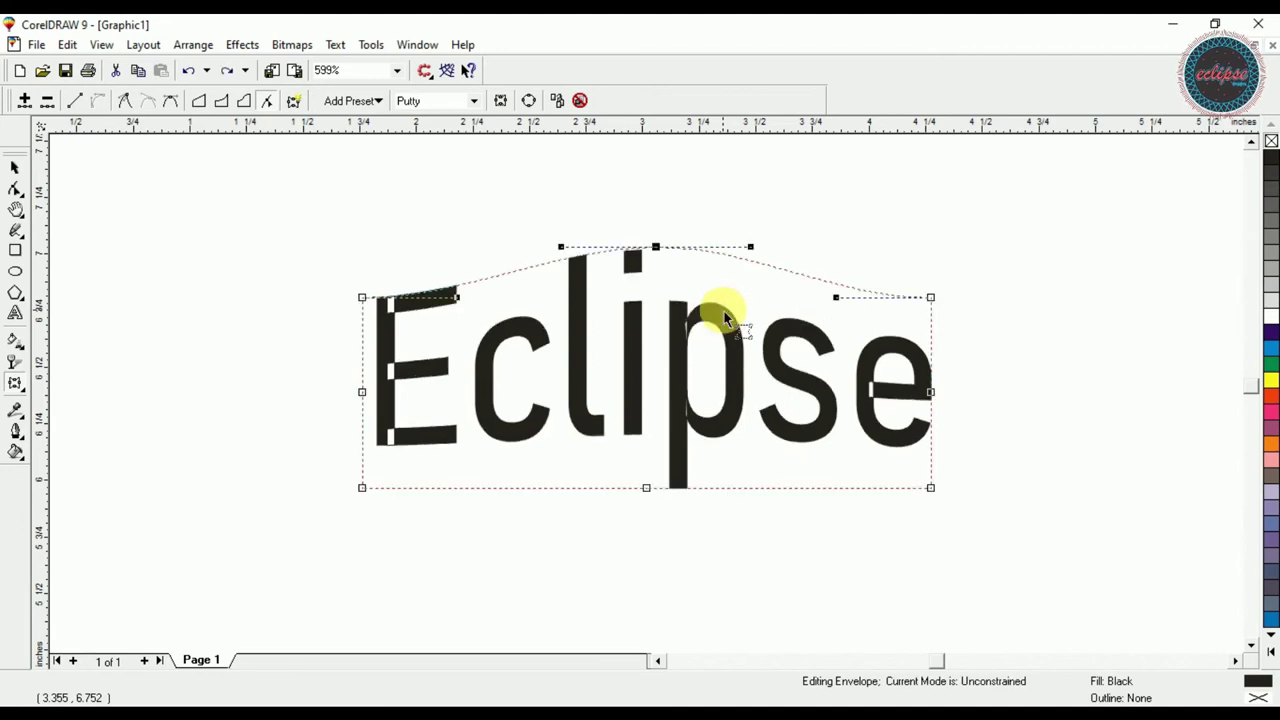
key("ctrl+z")
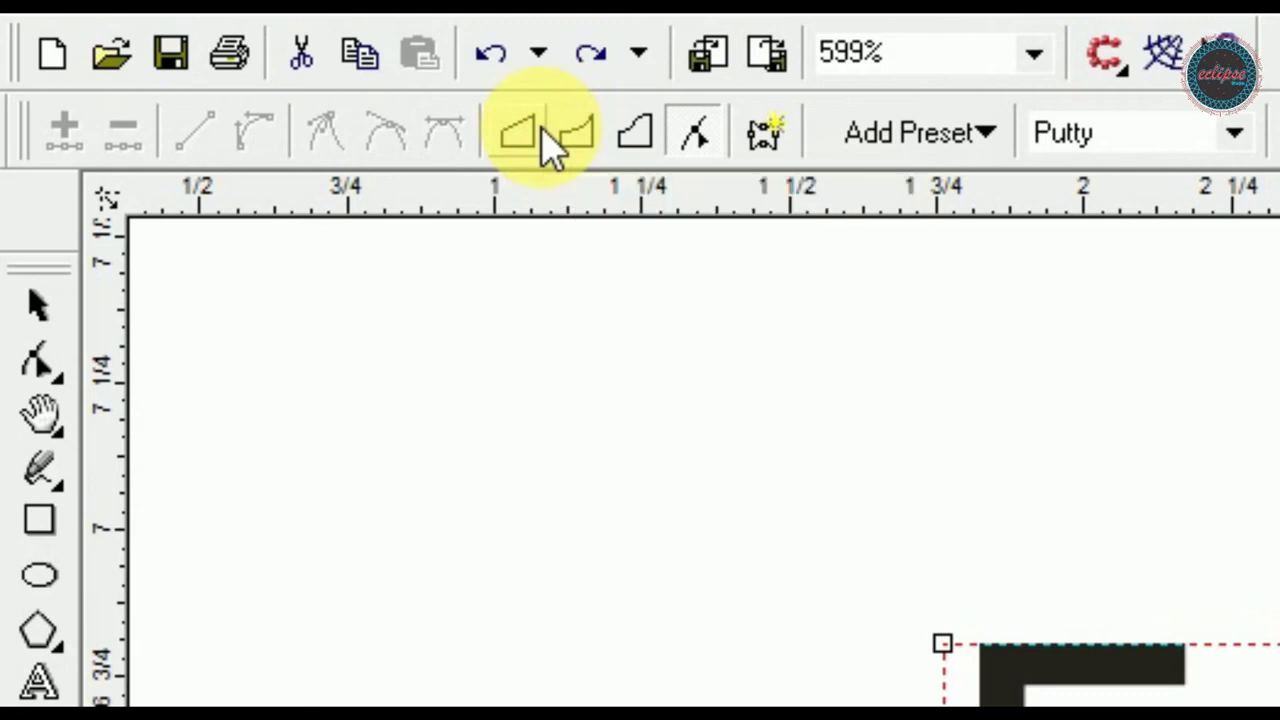
- Try the envelope's Straight Line mode by raising the upper middle node about 0.67 inches, and undo it
left_click(542, 130)
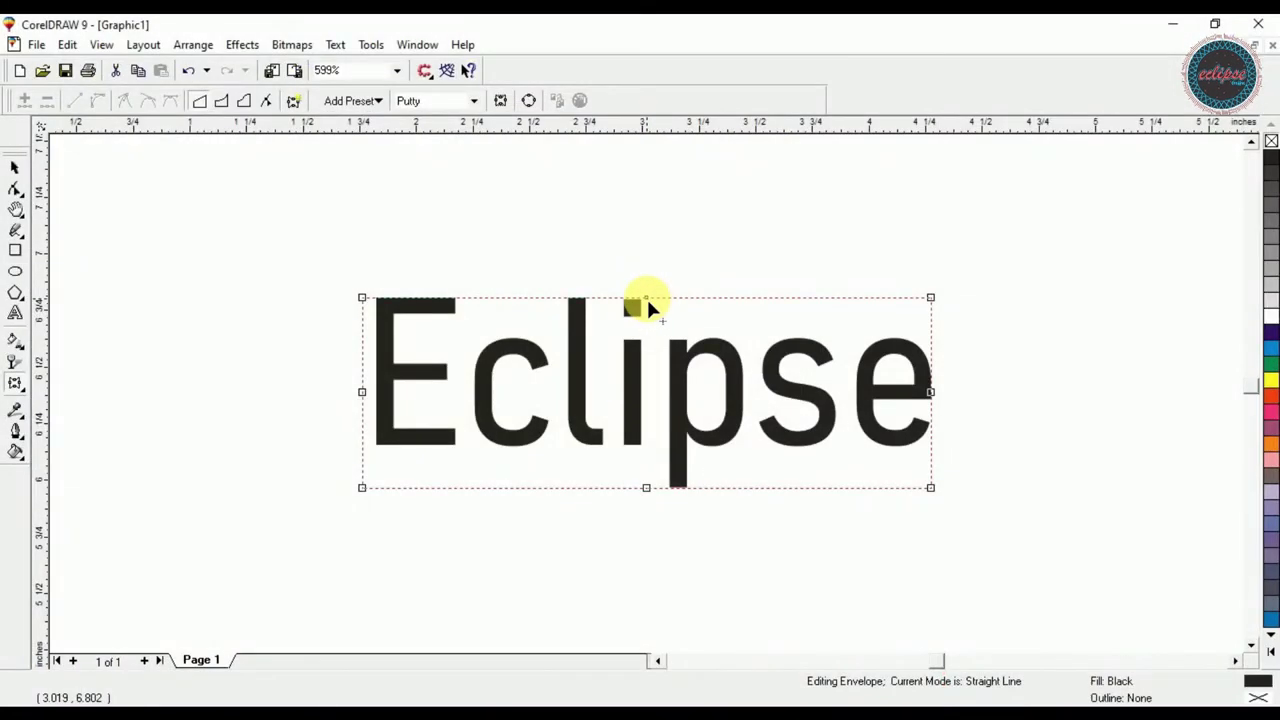
left_click_drag(646, 298, 657, 150)
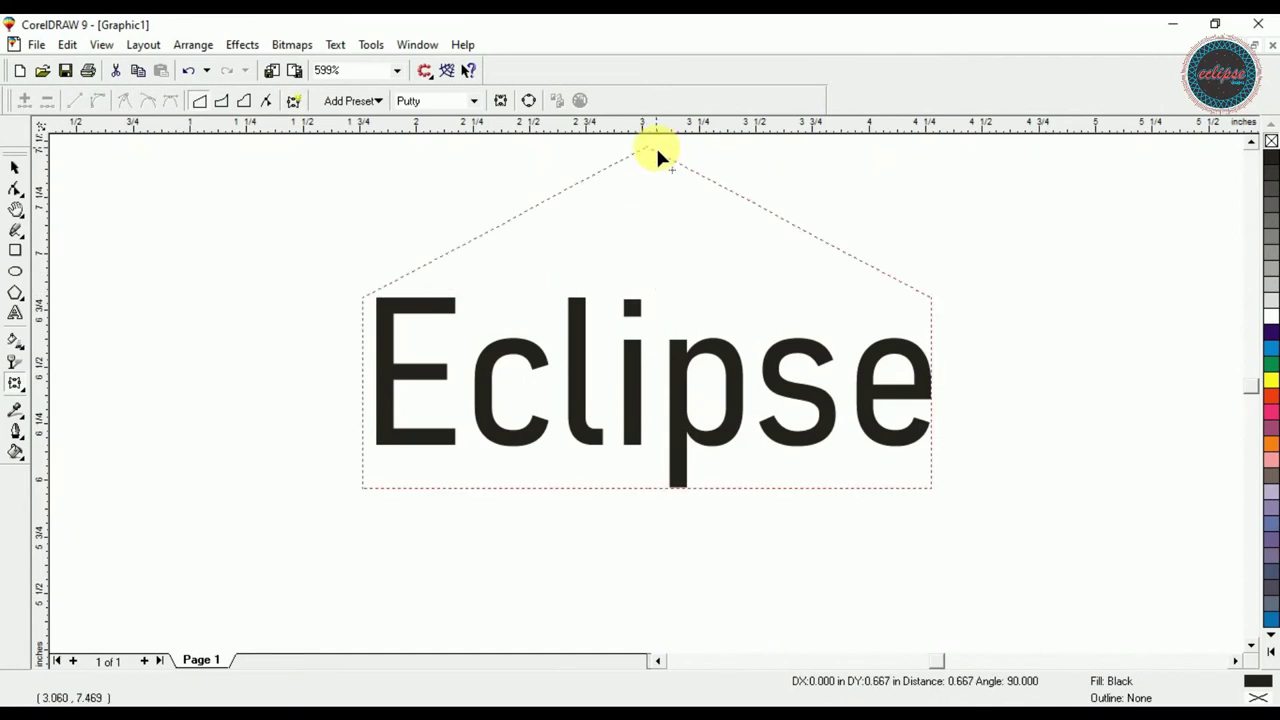
left_click_drag(657, 150, 657, 150)
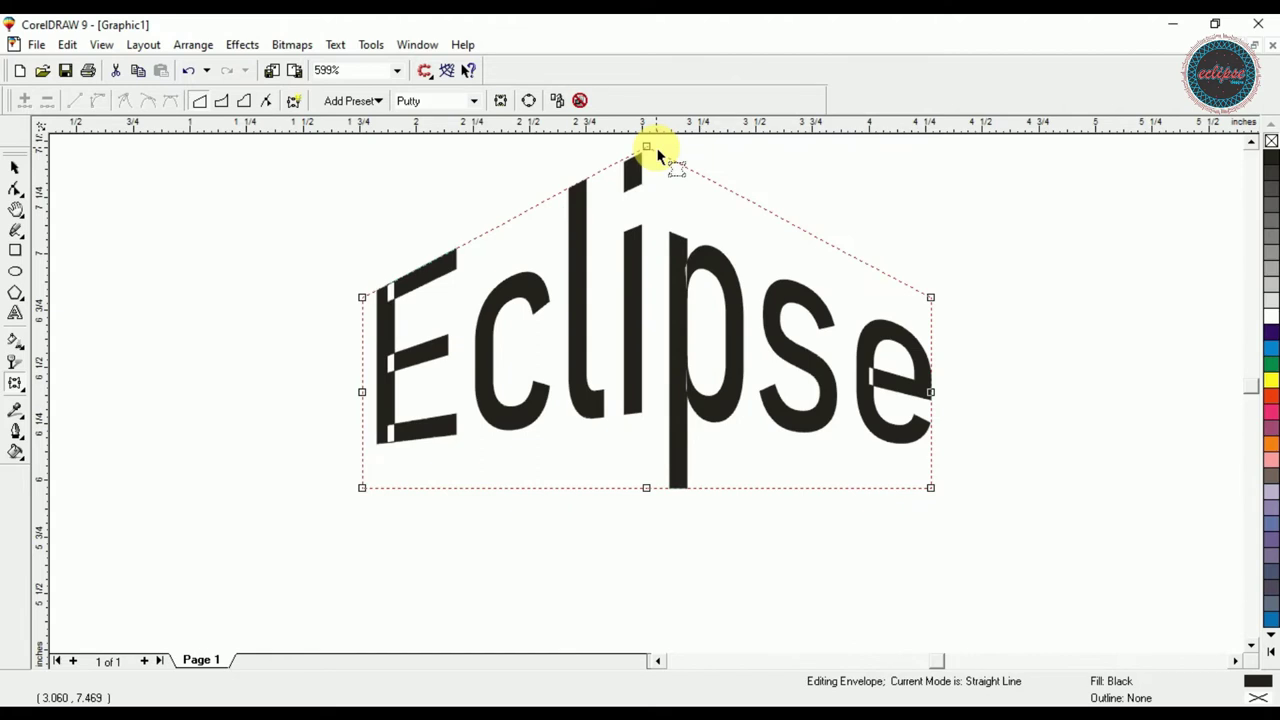
key("ctrl+z")
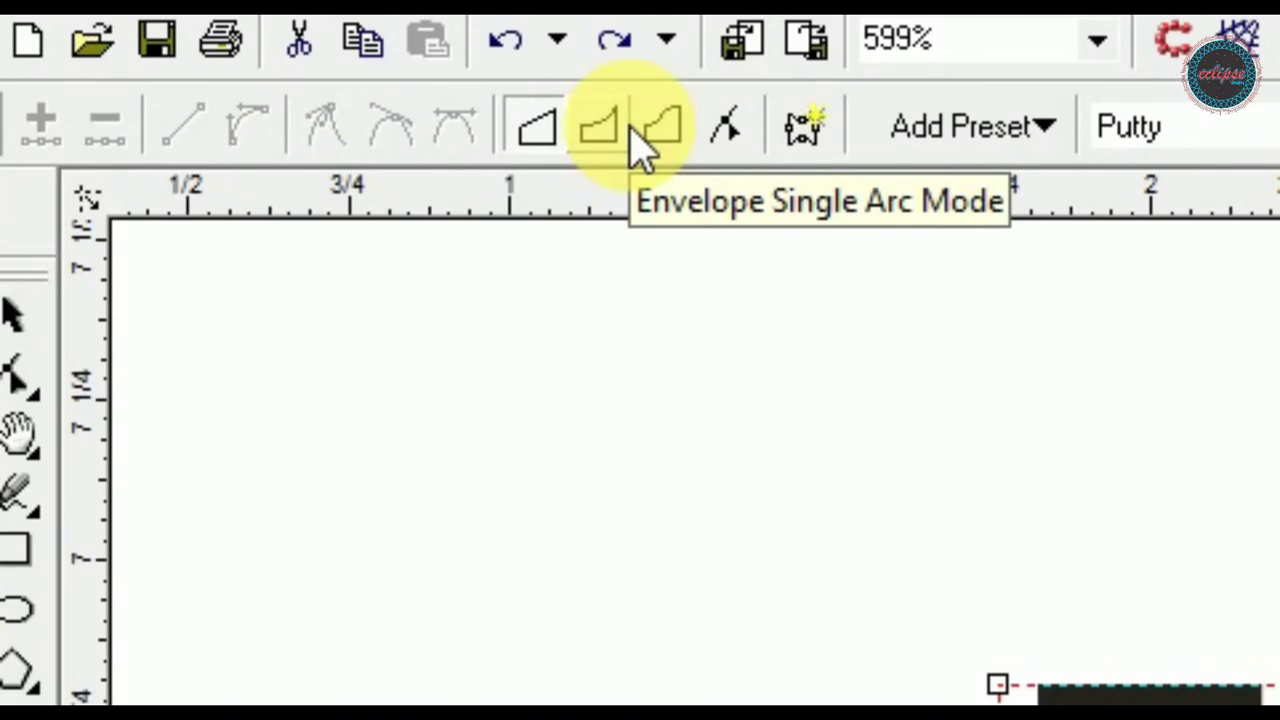
- Try the envelope's Single Arc mode on the text by curving all four sides inward through their middle nodes, and clear the envelope
left_click(630, 132)
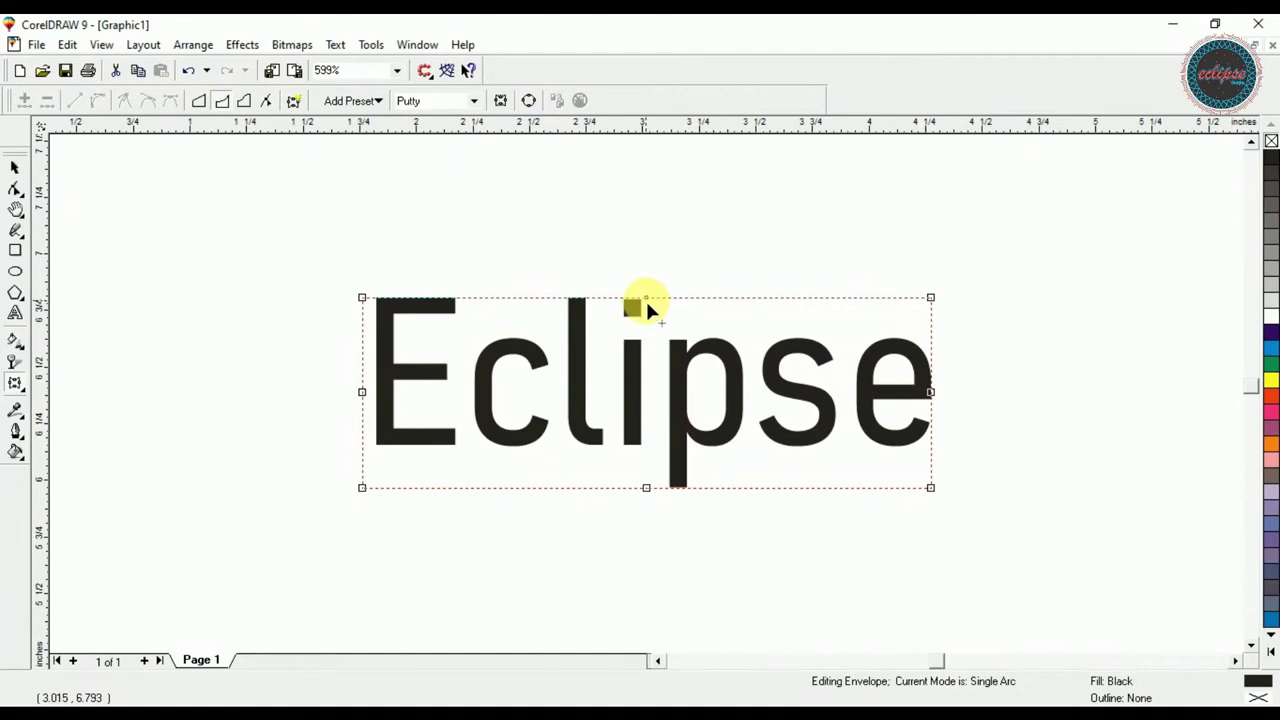
mouse_move(646, 298)
left_mouse_down()
mouse_move(644, 373)
mouse_move(644, 280)
left_mouse_up()
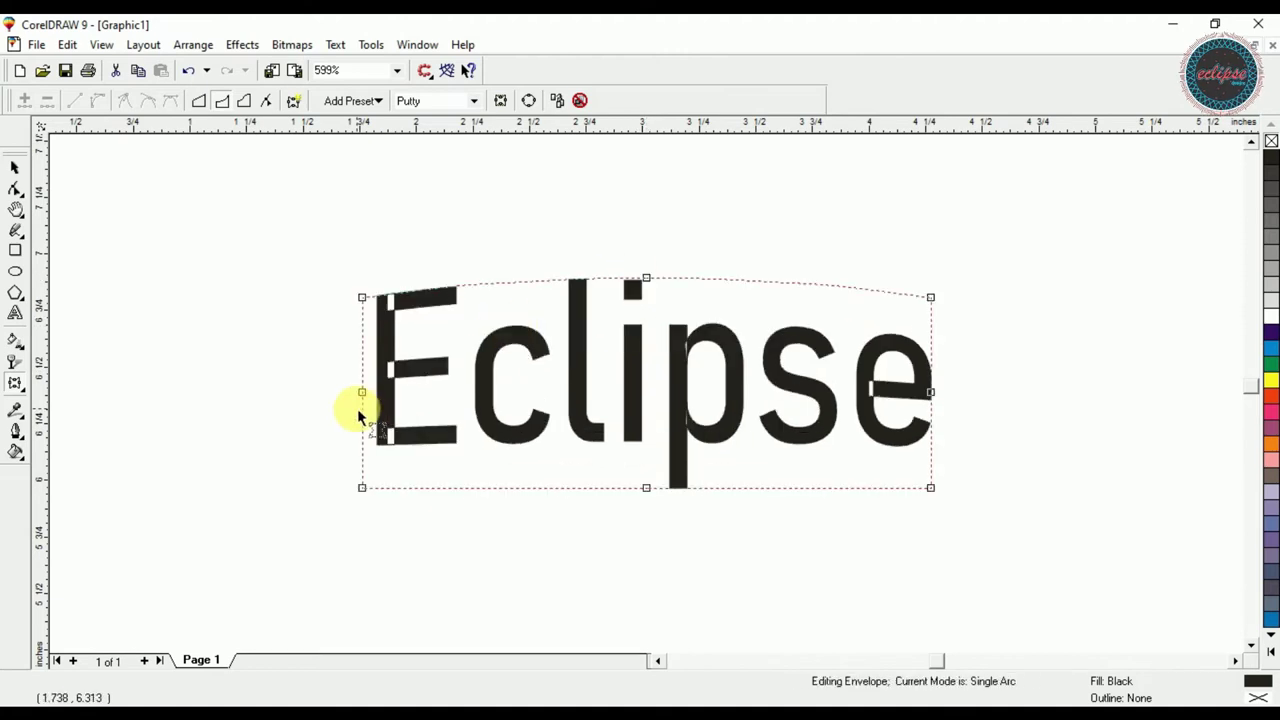
left_click_drag(365, 398, 432, 392)
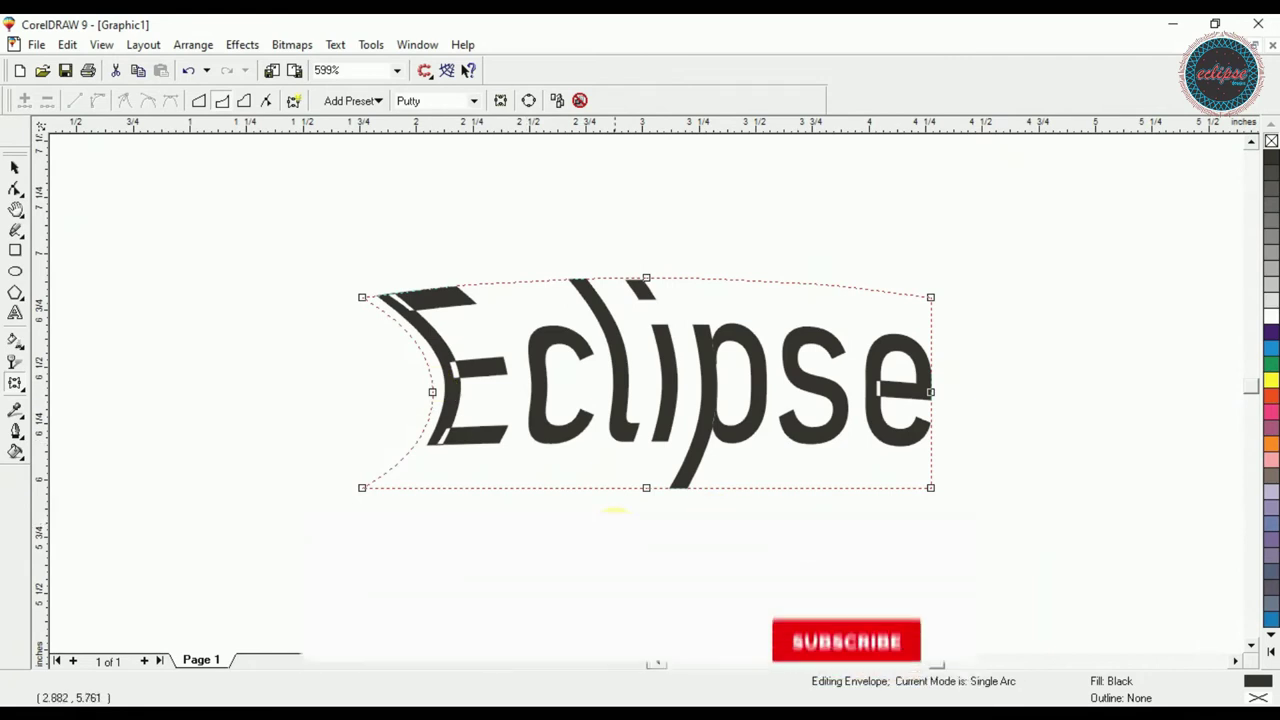
left_click_drag(646, 487, 646, 445)
left_click_drag(930, 391, 880, 392)
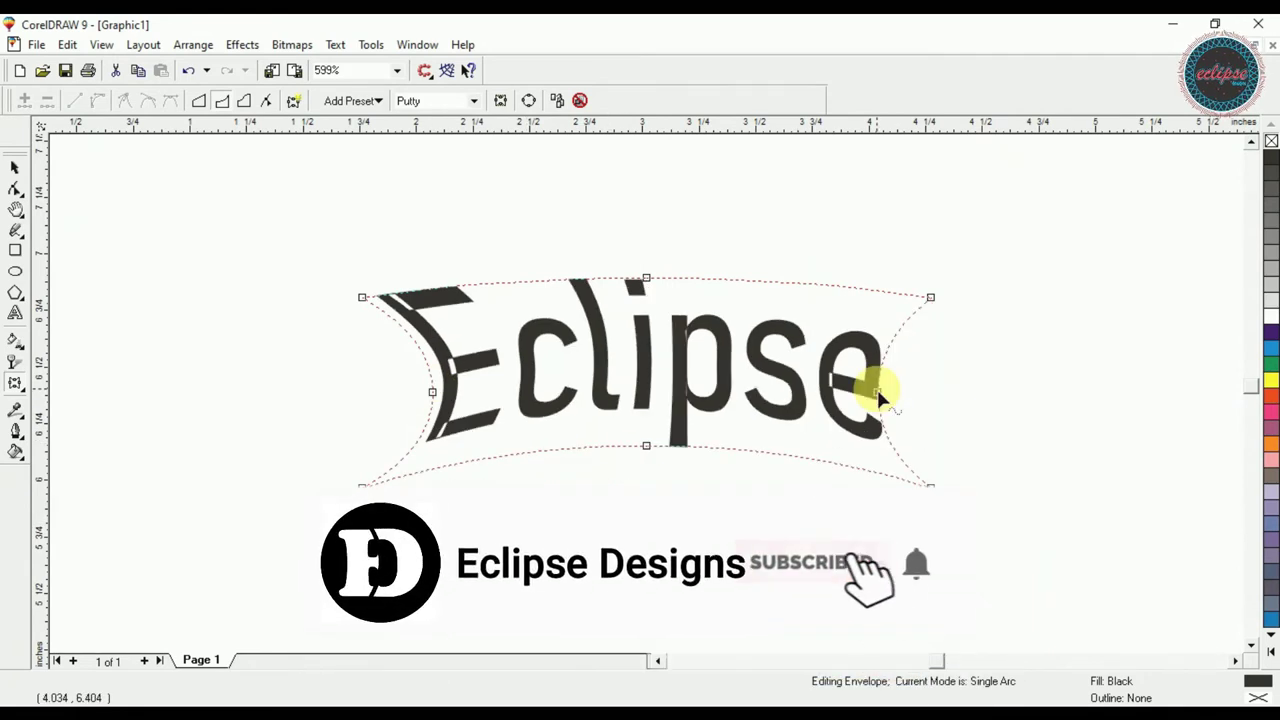
left_click(646, 277)
left_click_drag(646, 277, 646, 338)
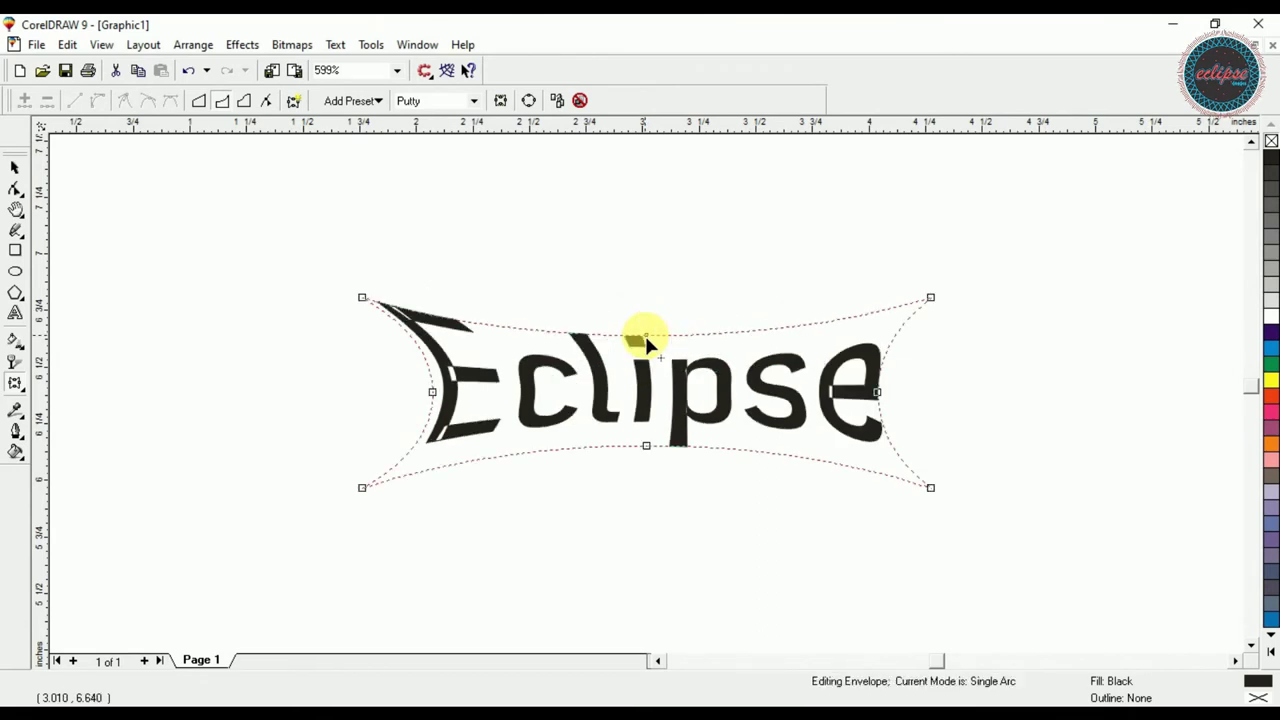
left_click(580, 100)
- Try a Double Arc envelope on the text, lowering the upper-left corner, raising the upper-right corner, and adjusting the upper middle node
left_click(15, 383)
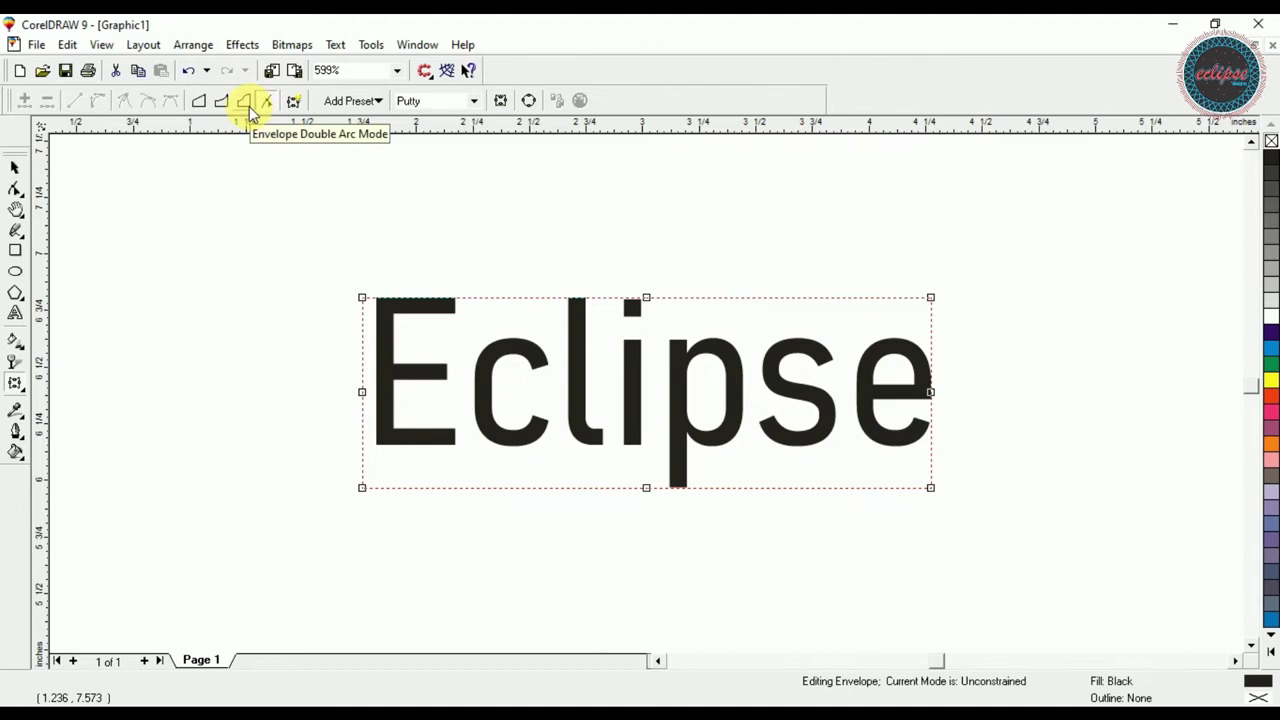
left_click(249, 106)
left_click_drag(645, 300, 640, 222)
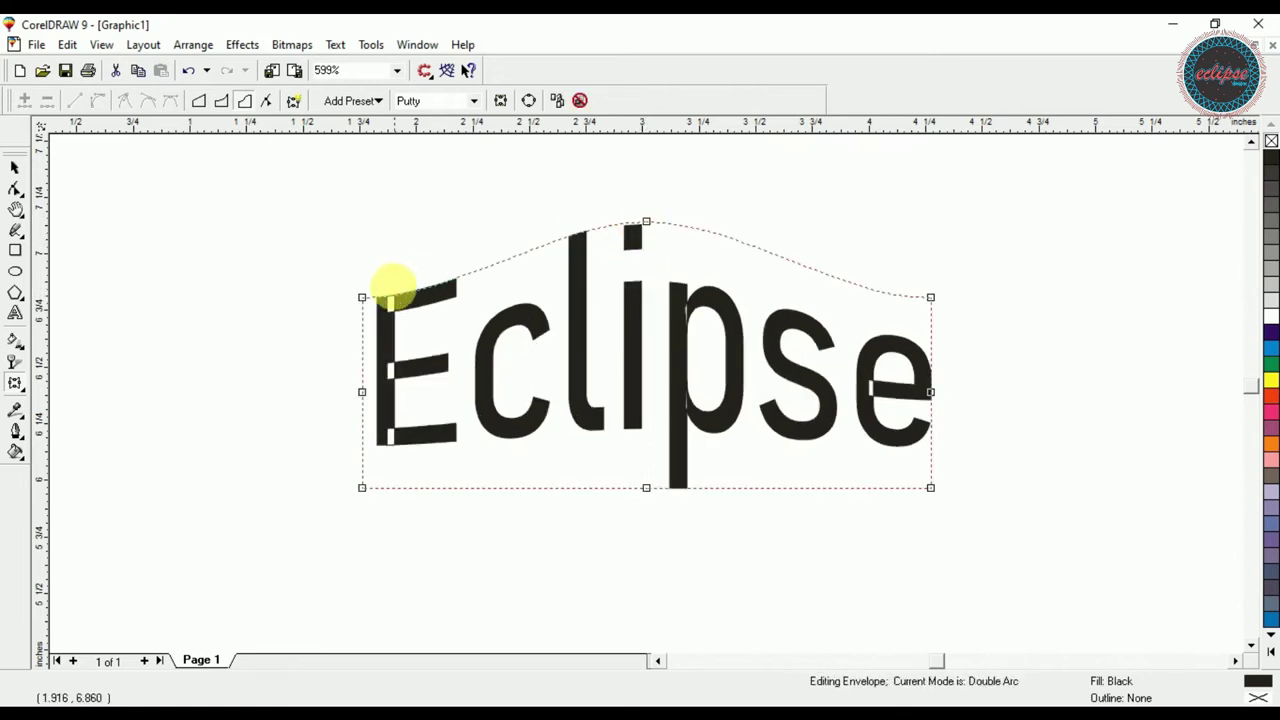
left_click_drag(361, 298, 365, 403)
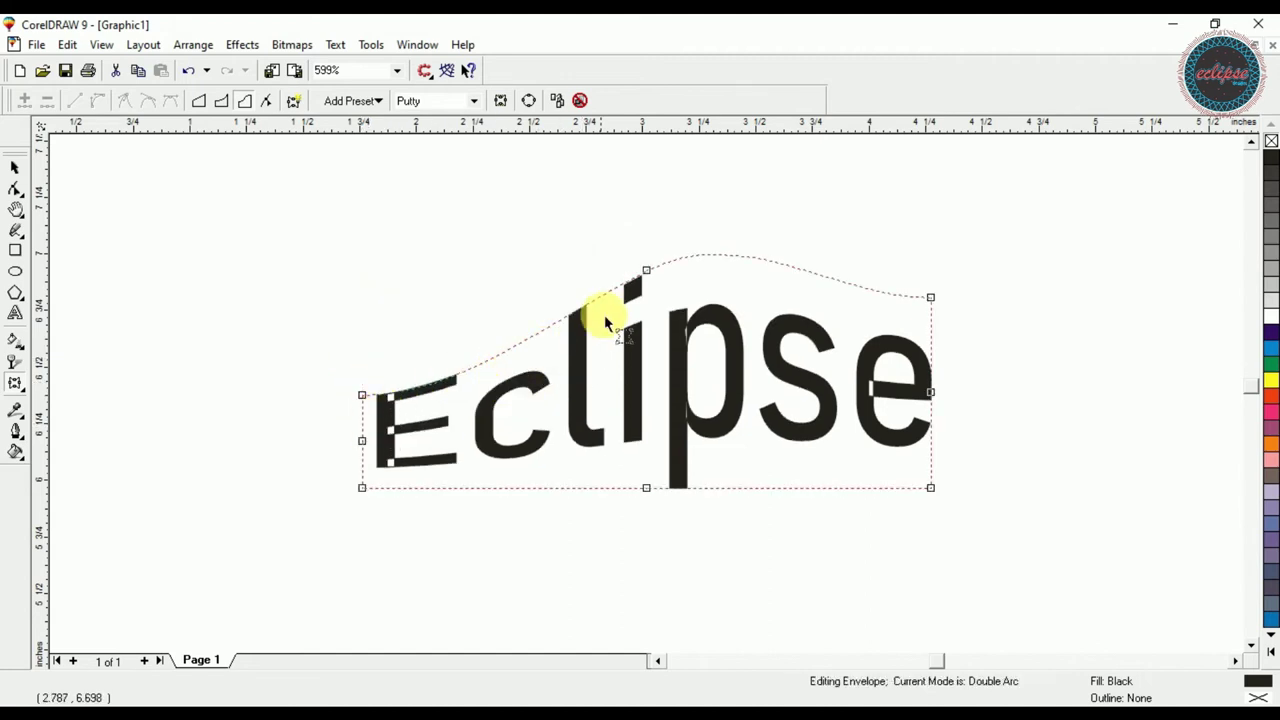
left_click_drag(931, 296, 941, 214)
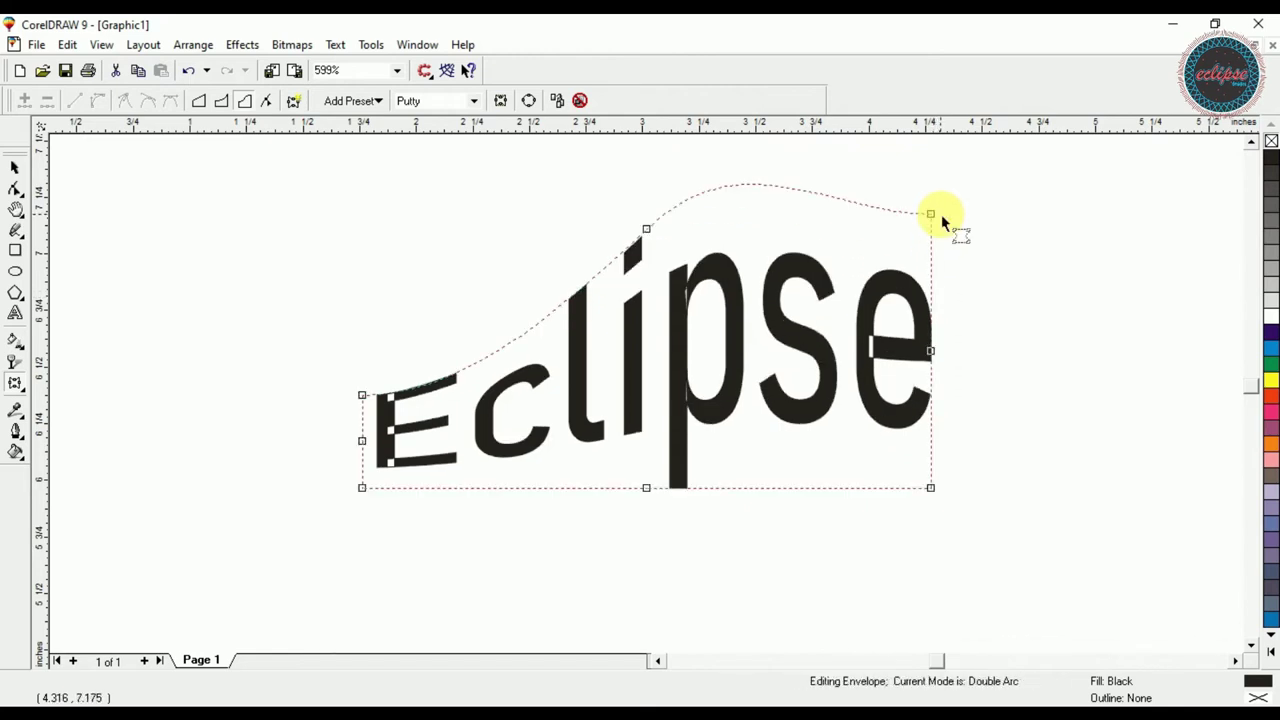
left_click(645, 229)
left_click_drag(645, 229, 805, 315)
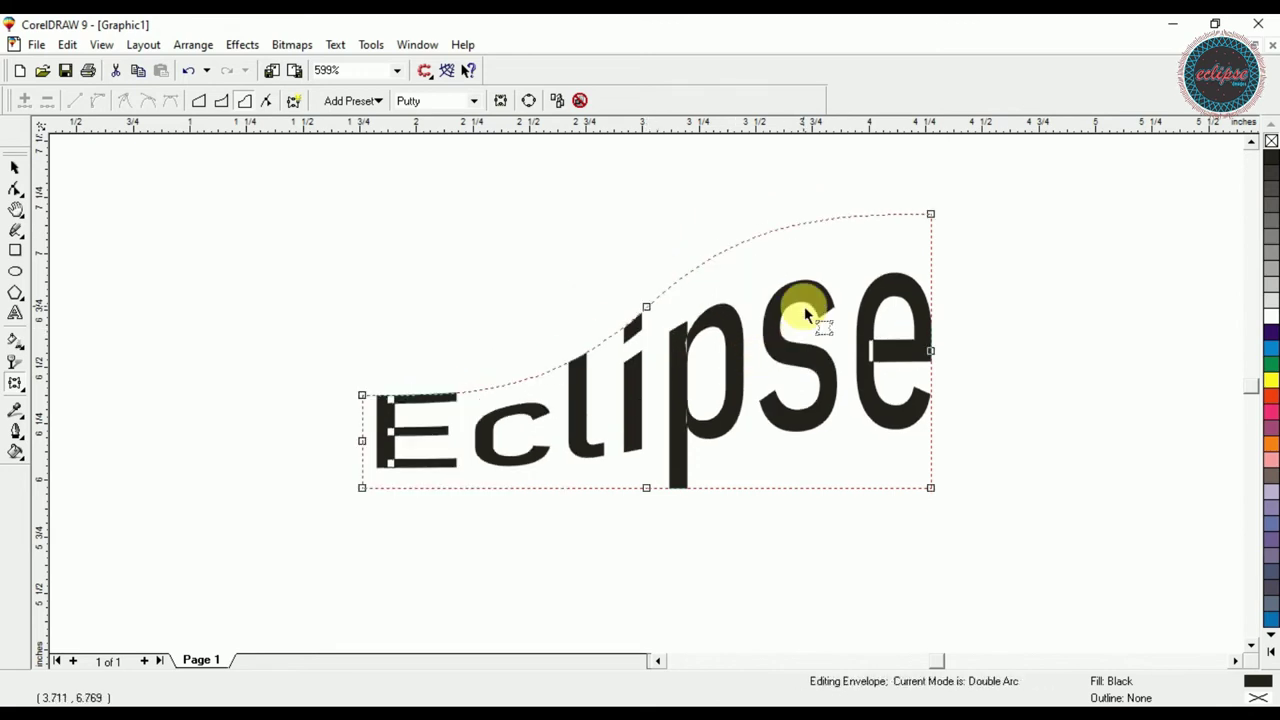
left_click(293, 102)
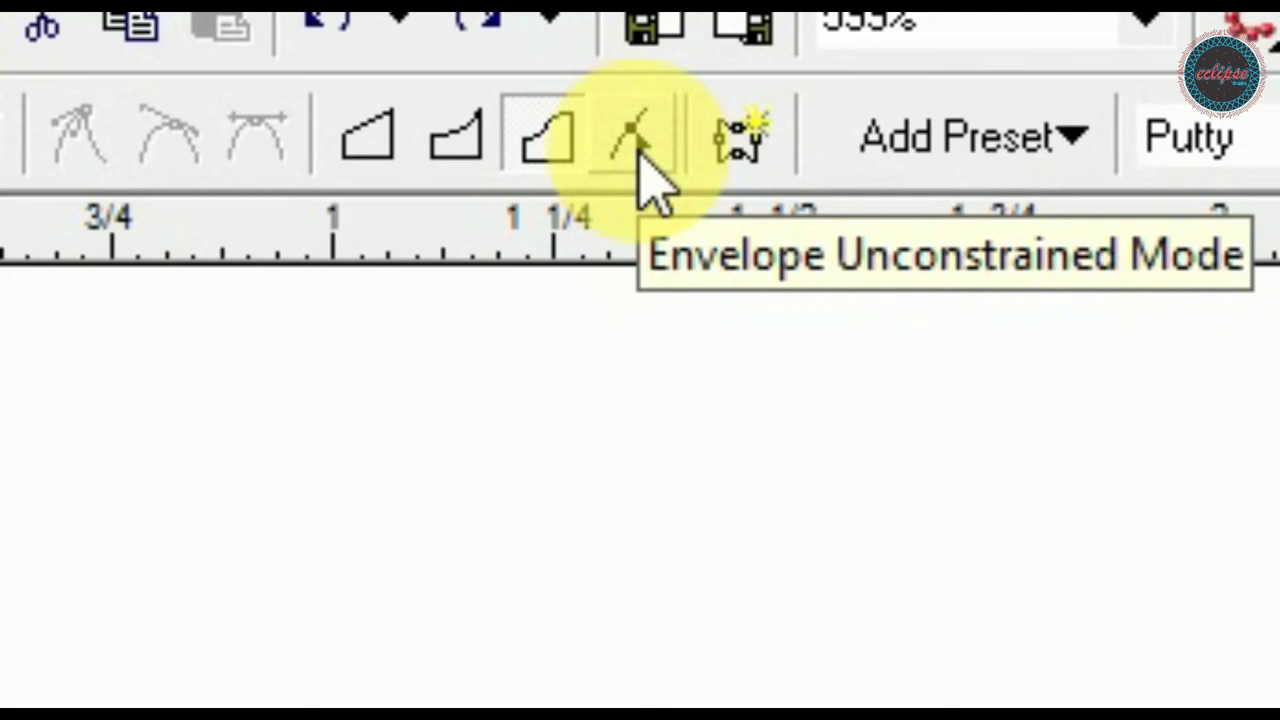
- Try the envelope's Unconstrained mode by bending the text's upper edge into a wave with its node handles
left_click(638, 148)
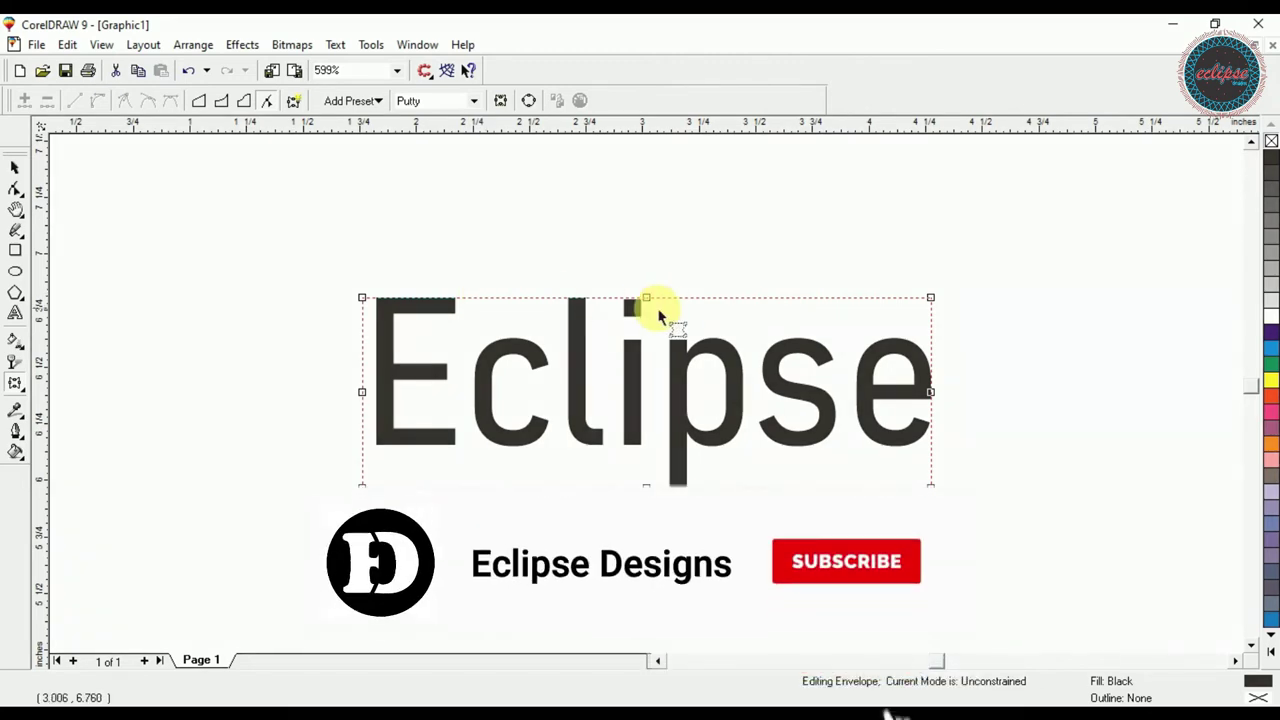
left_click_drag(648, 302, 646, 268)
key("ctrl+z")
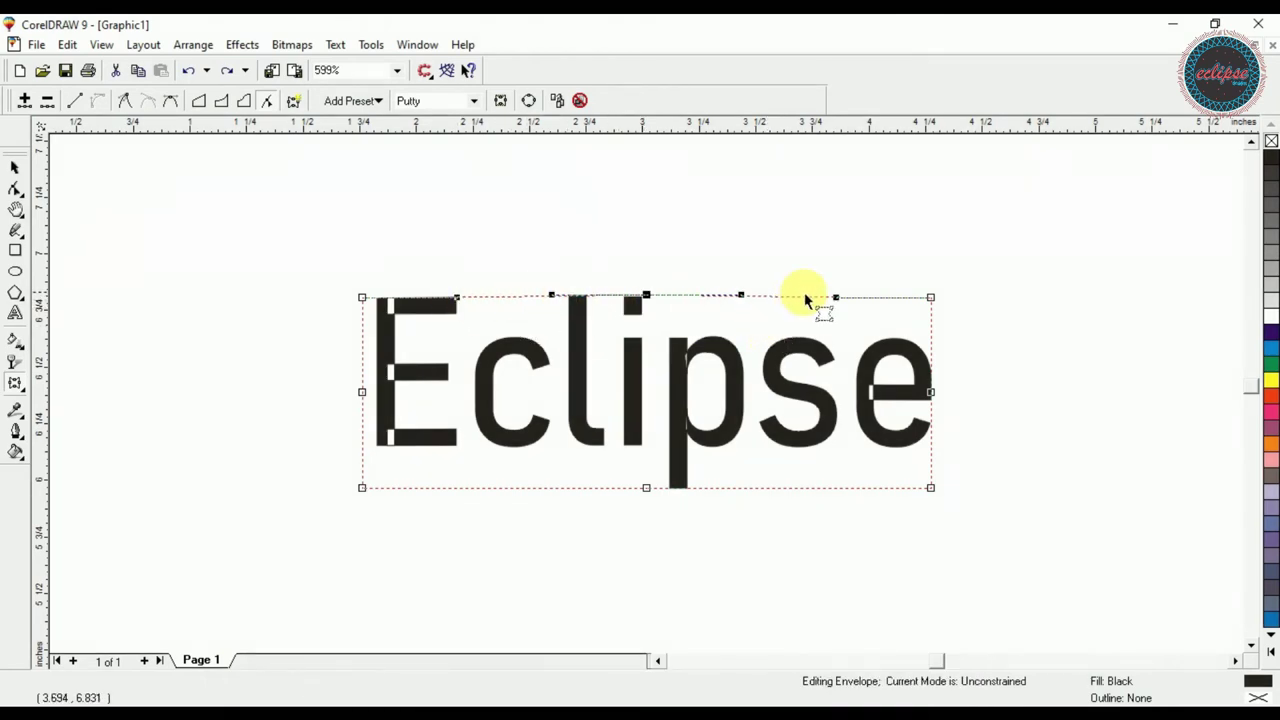
left_click_drag(835, 298, 800, 372)
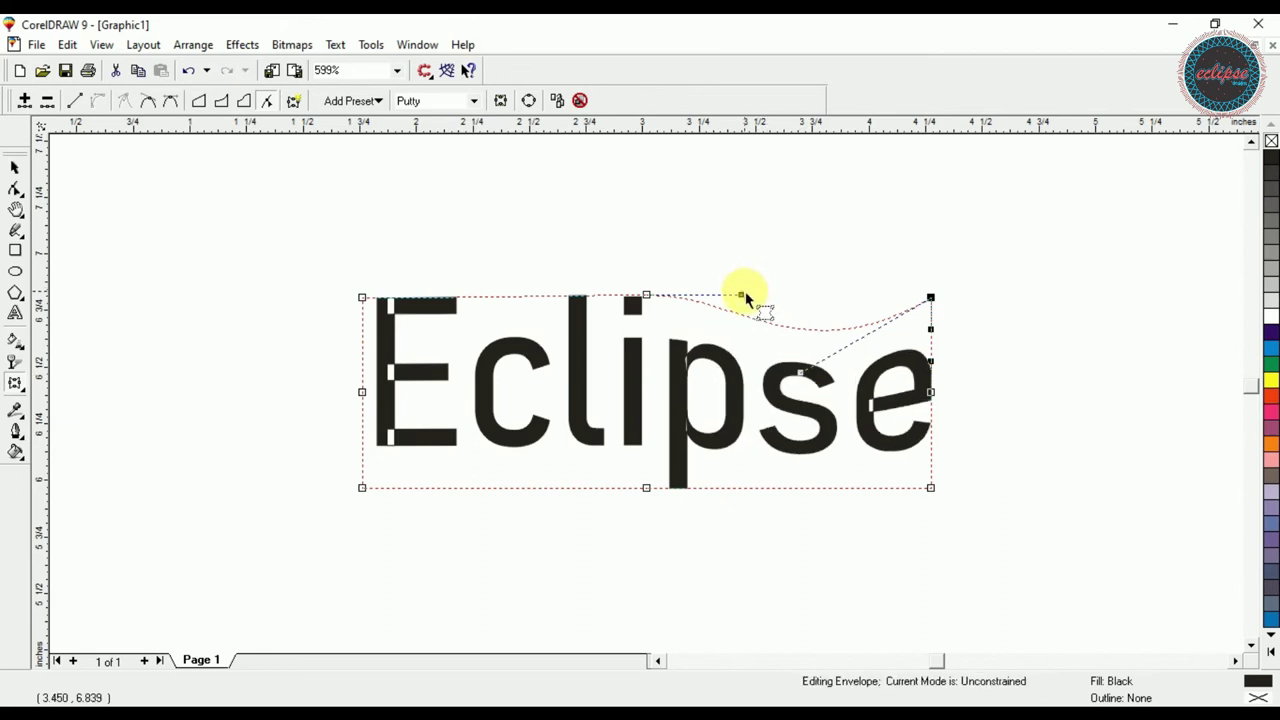
left_click(744, 292)
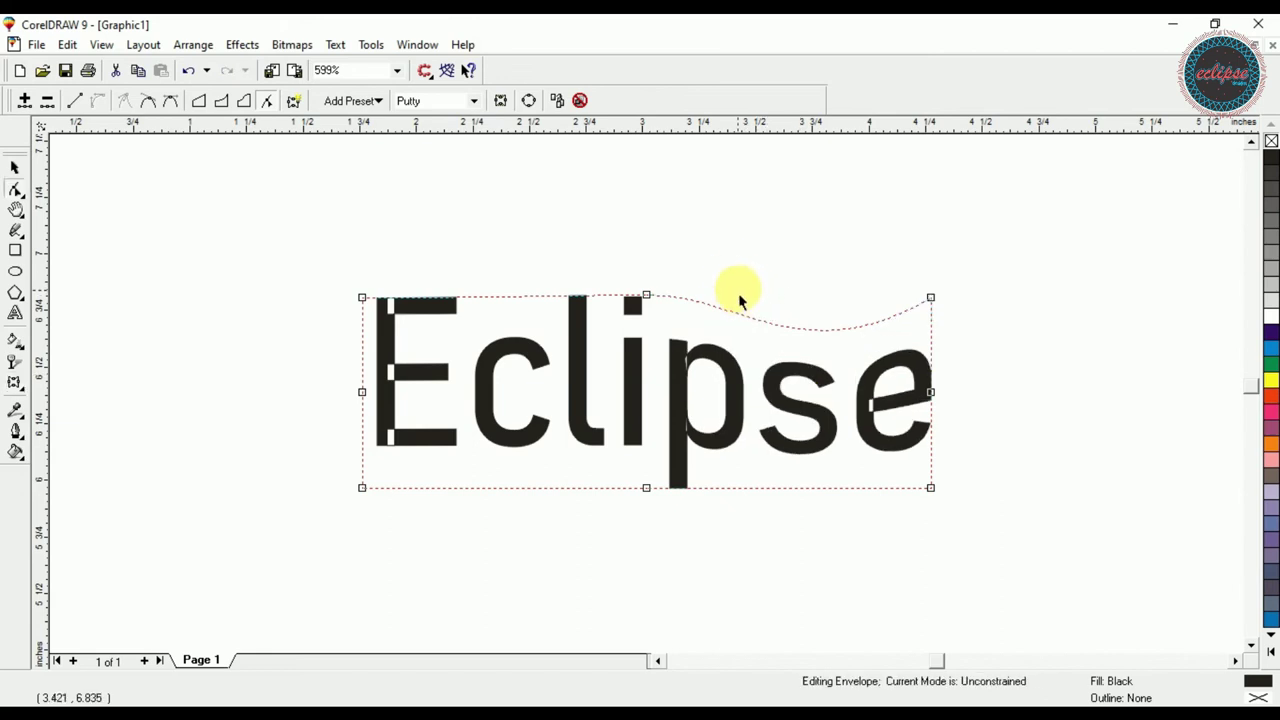
left_click(647, 295)
left_click_drag(741, 294, 740, 233)
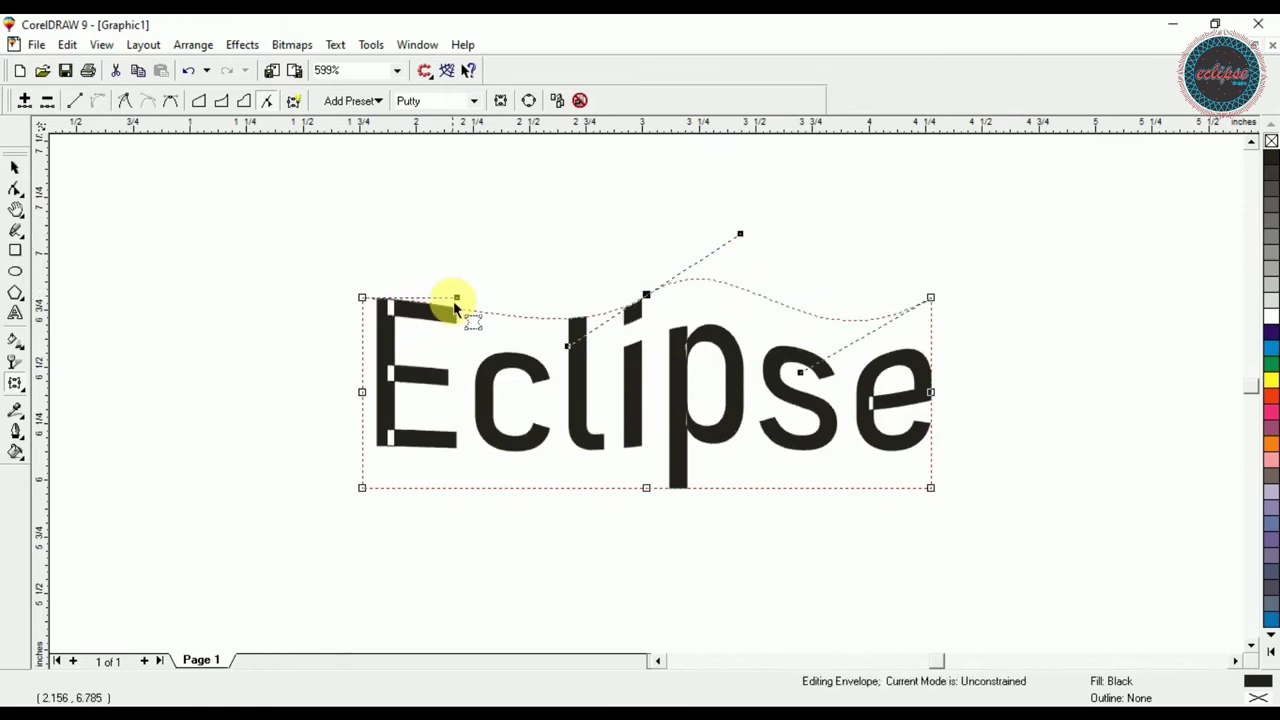
left_click_drag(456, 298, 451, 352)
- Push the envelope's left middle node inward and its lower middle node down about 0.4 inches, and clear the envelope
left_click_drag(363, 395, 411, 400)
left_click(646, 487)
left_click_drag(646, 487, 650, 578)
left_click(743, 594)
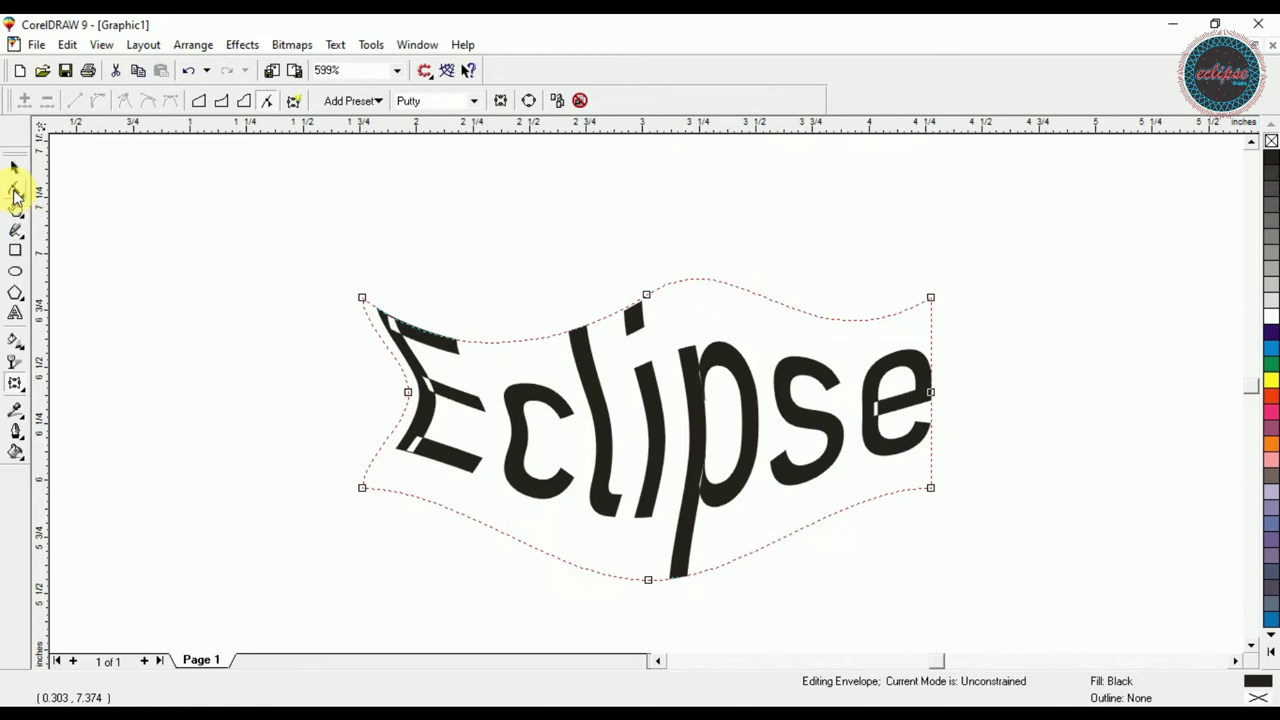
left_click(581, 101)
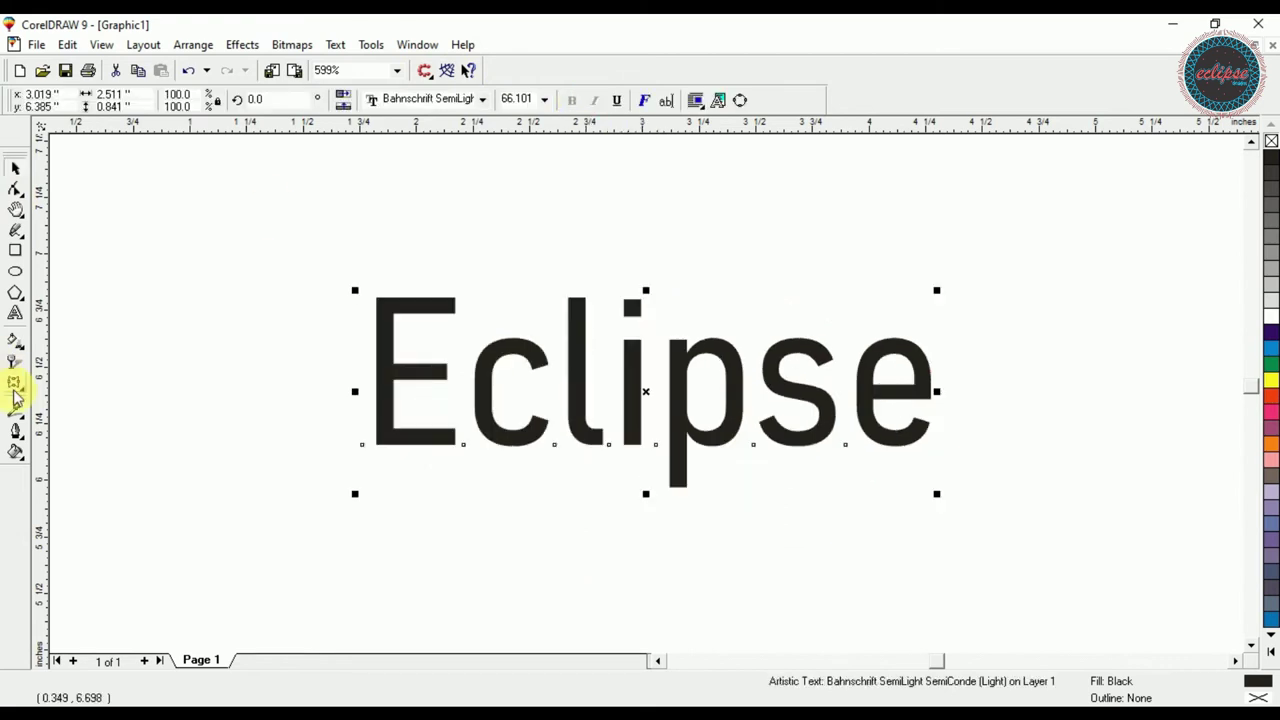
- Start a new envelope on the text and examine the mapping modes and the available preset shapes
left_click(15, 383)
left_click(474, 101)
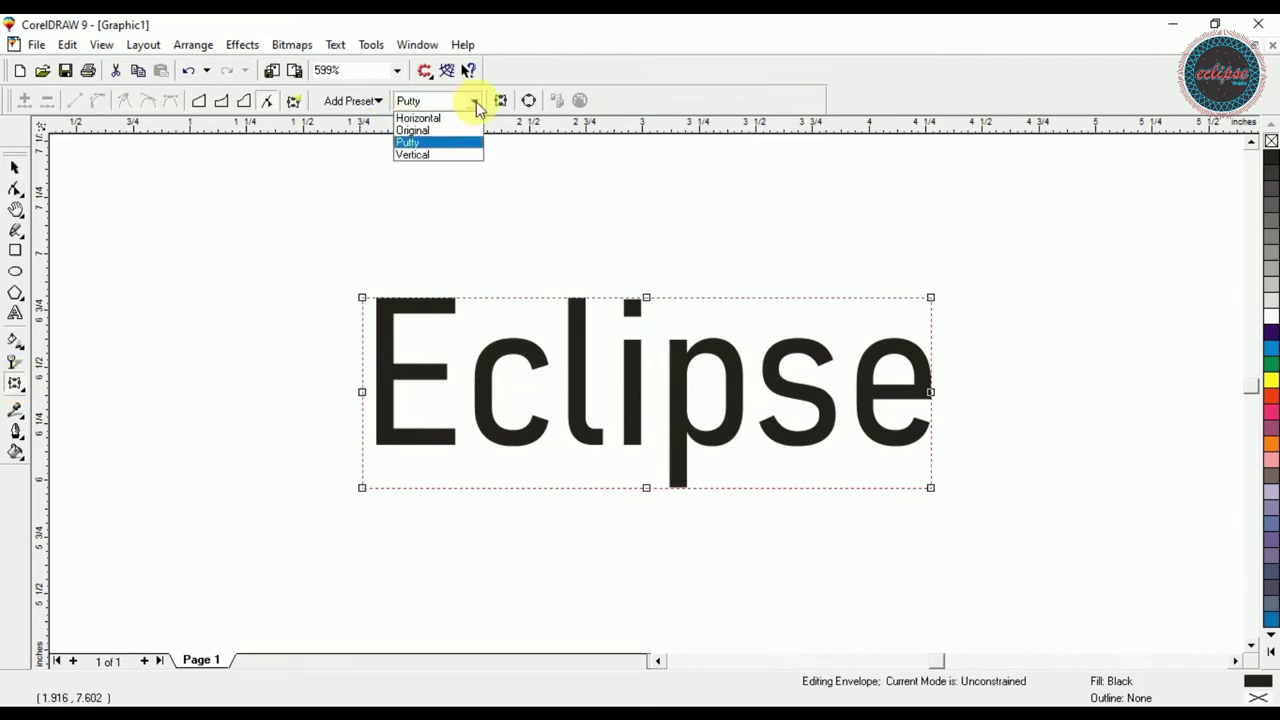
left_click(476, 101)
left_click(342, 104)
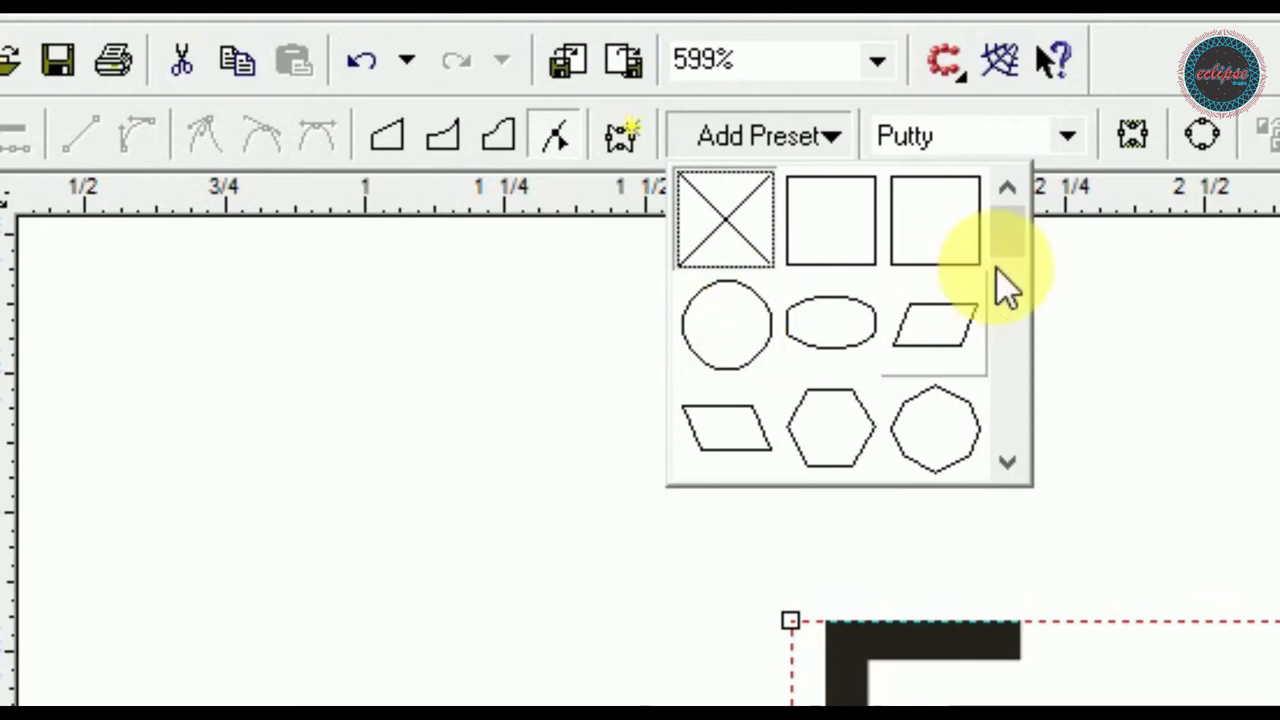
left_click_drag(1019, 241, 1006, 330)
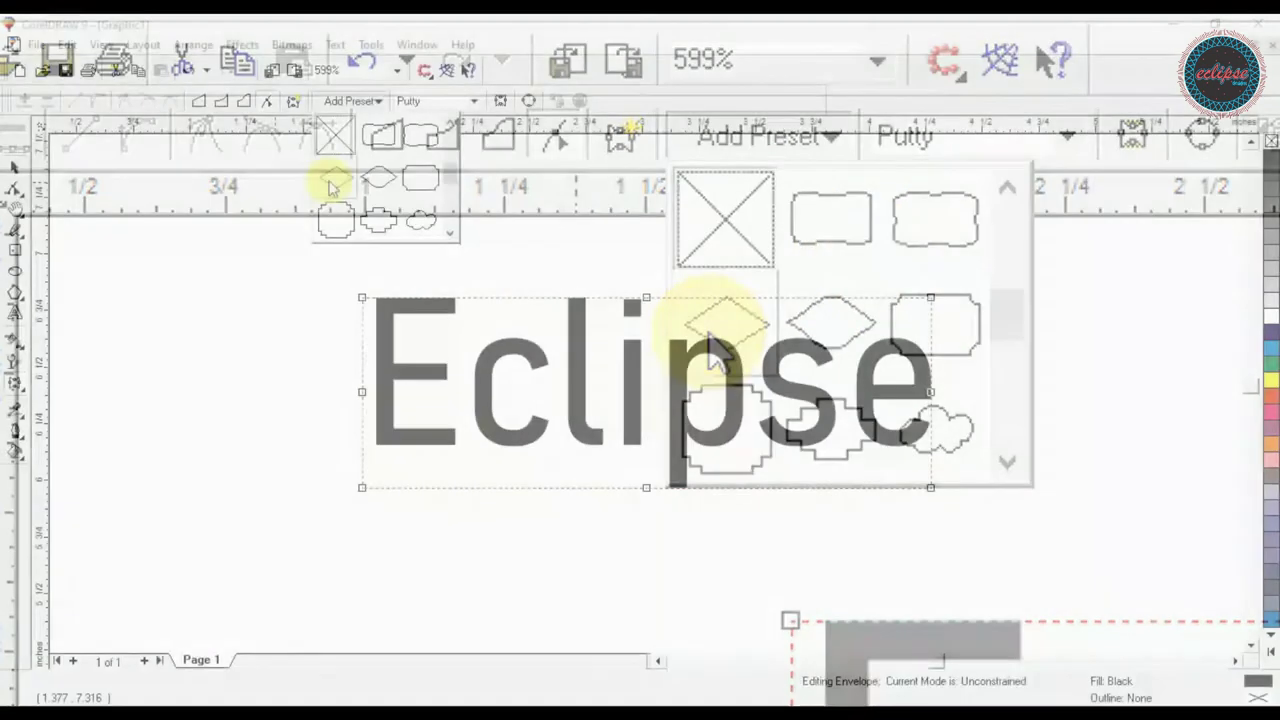
- Try the diamond and teardrop envelope presets on the Eclipse text, undoing each one
left_click(333, 180)
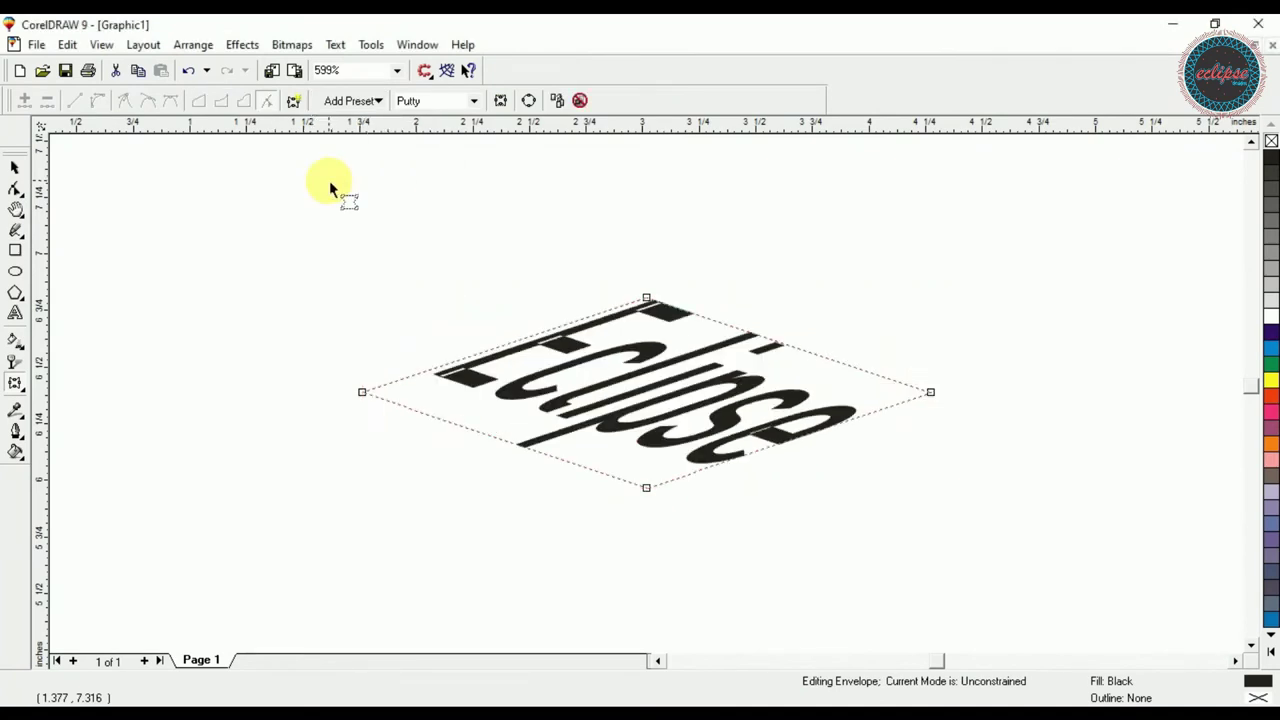
key("ctrl+z")
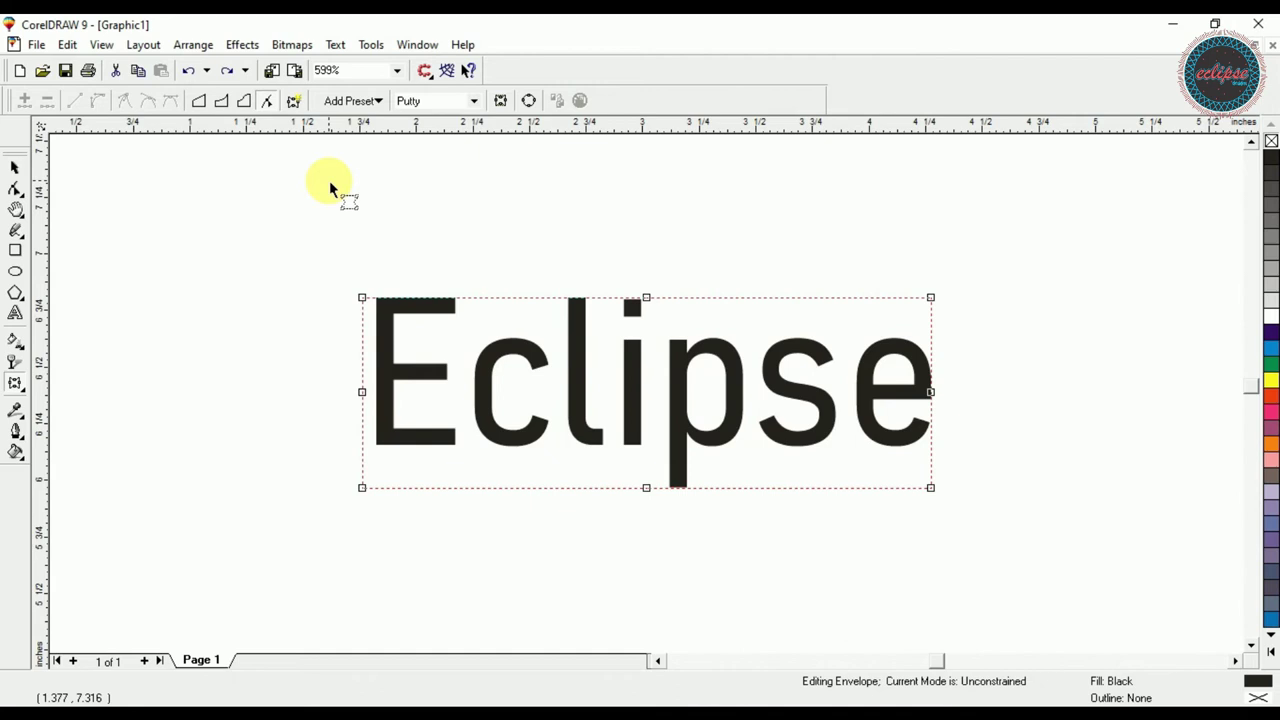
left_click(370, 101)
left_click_drag(446, 163, 449, 186)
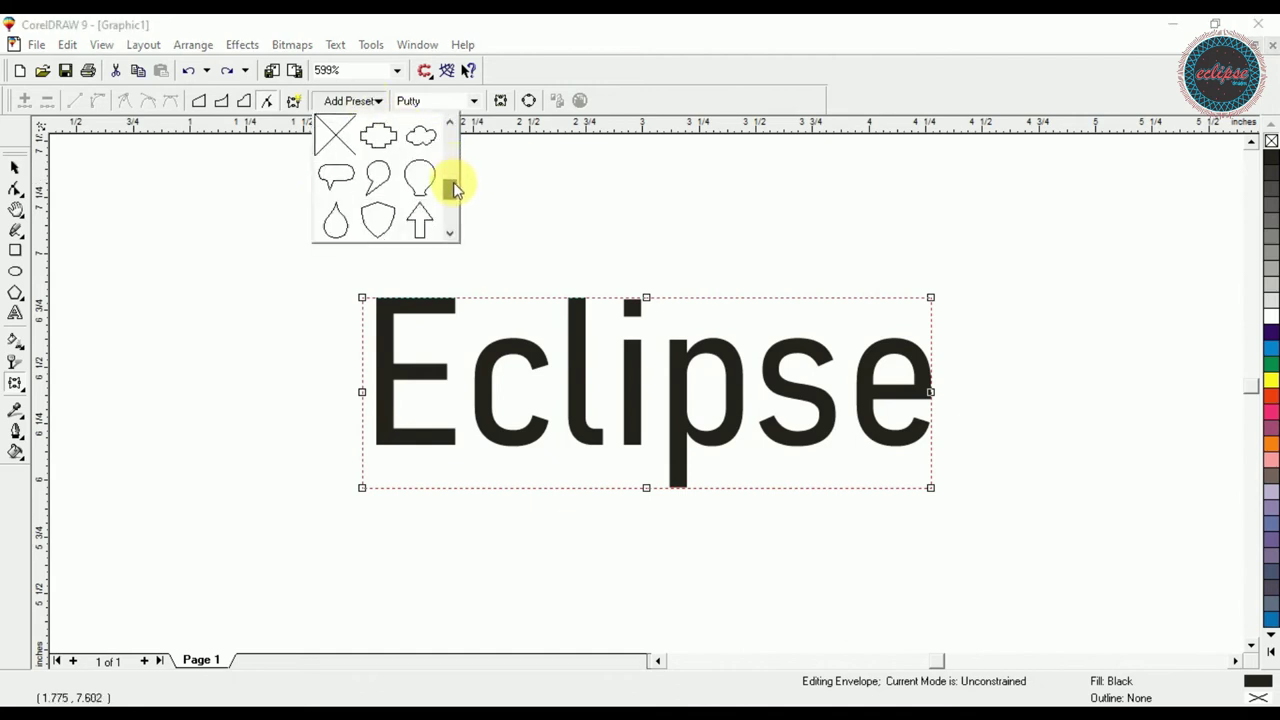
left_click(337, 222)
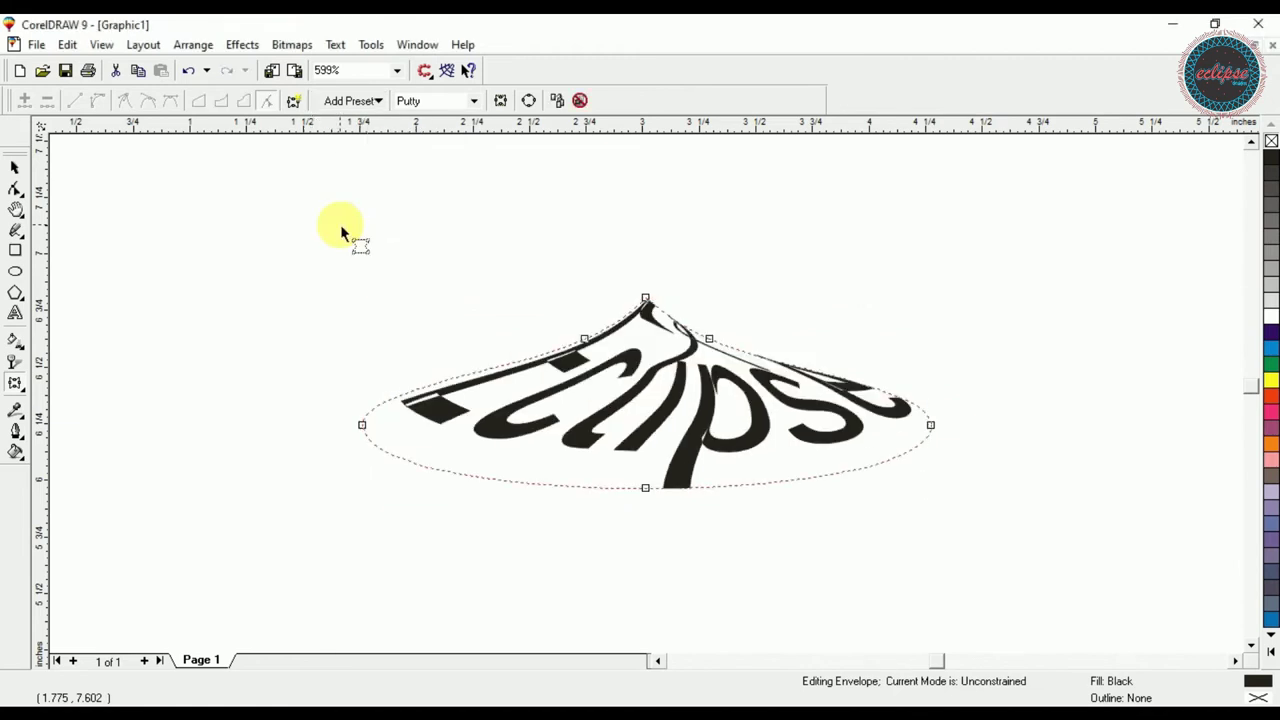
key("ctrl+z")
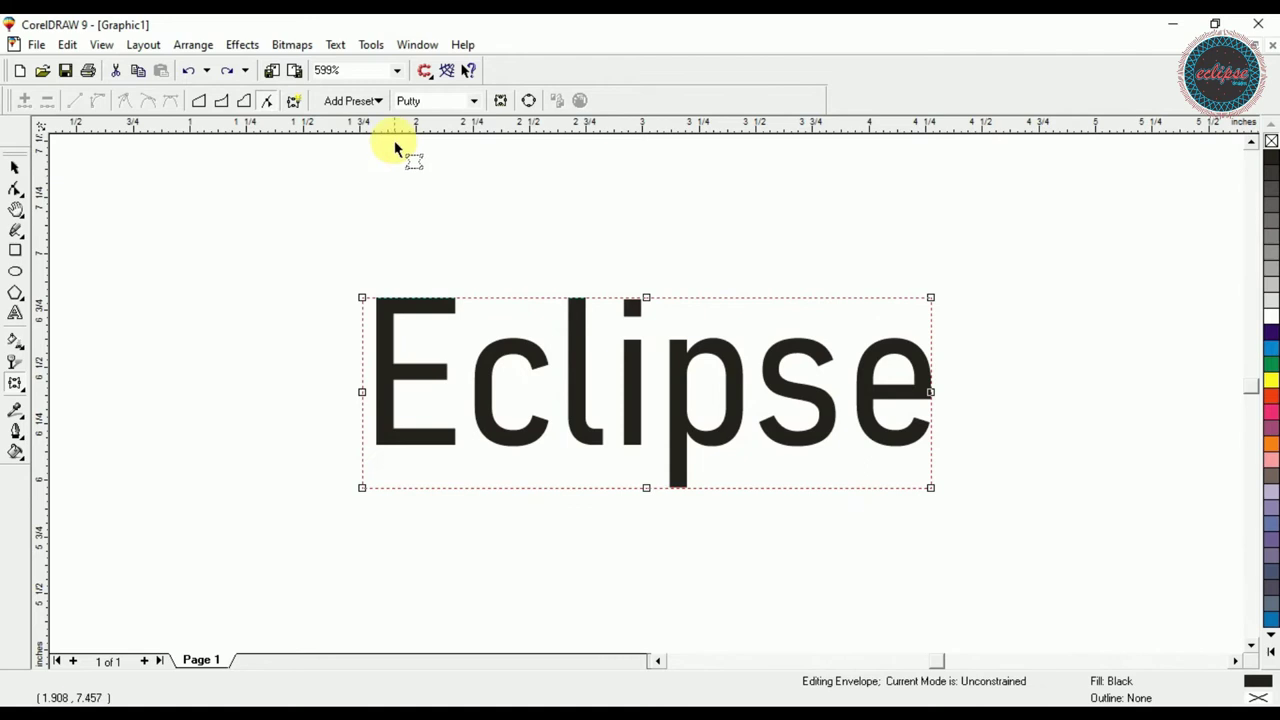
- Try the shield and five-pointed star envelope presets on the Eclipse text, undoing each one
left_click(350, 100)
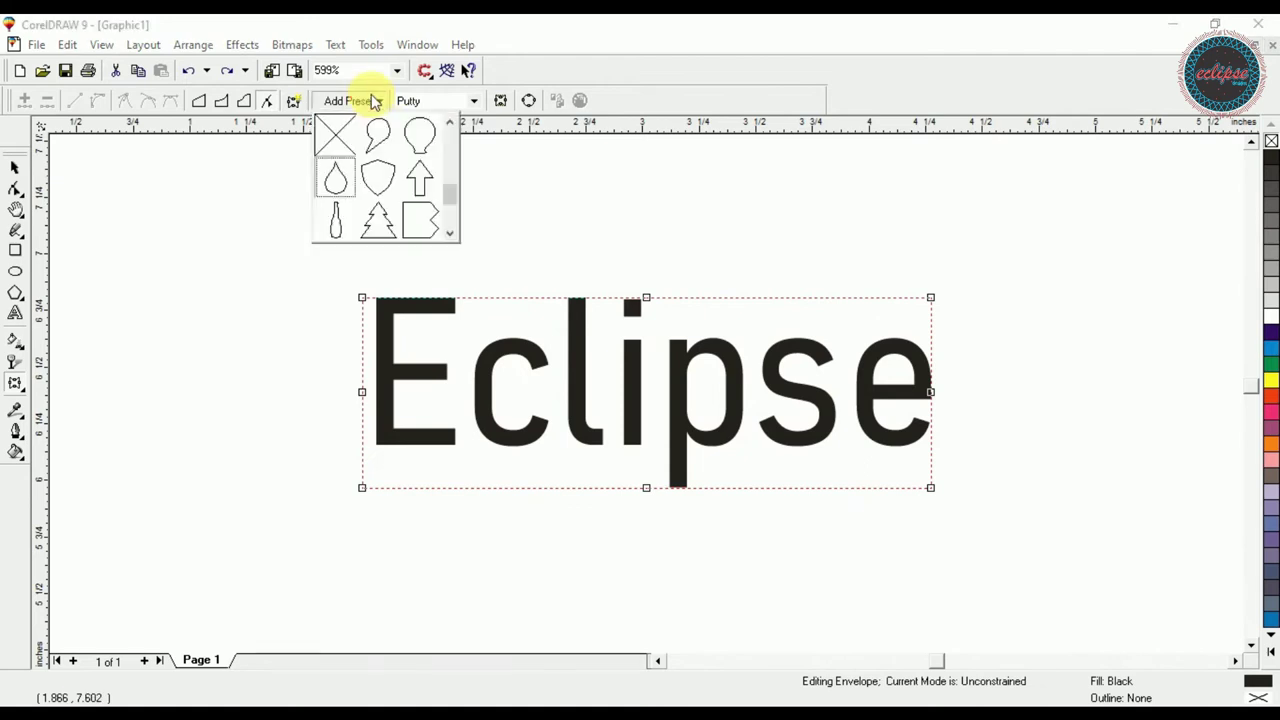
left_click(380, 178)
key("ctrl+z")
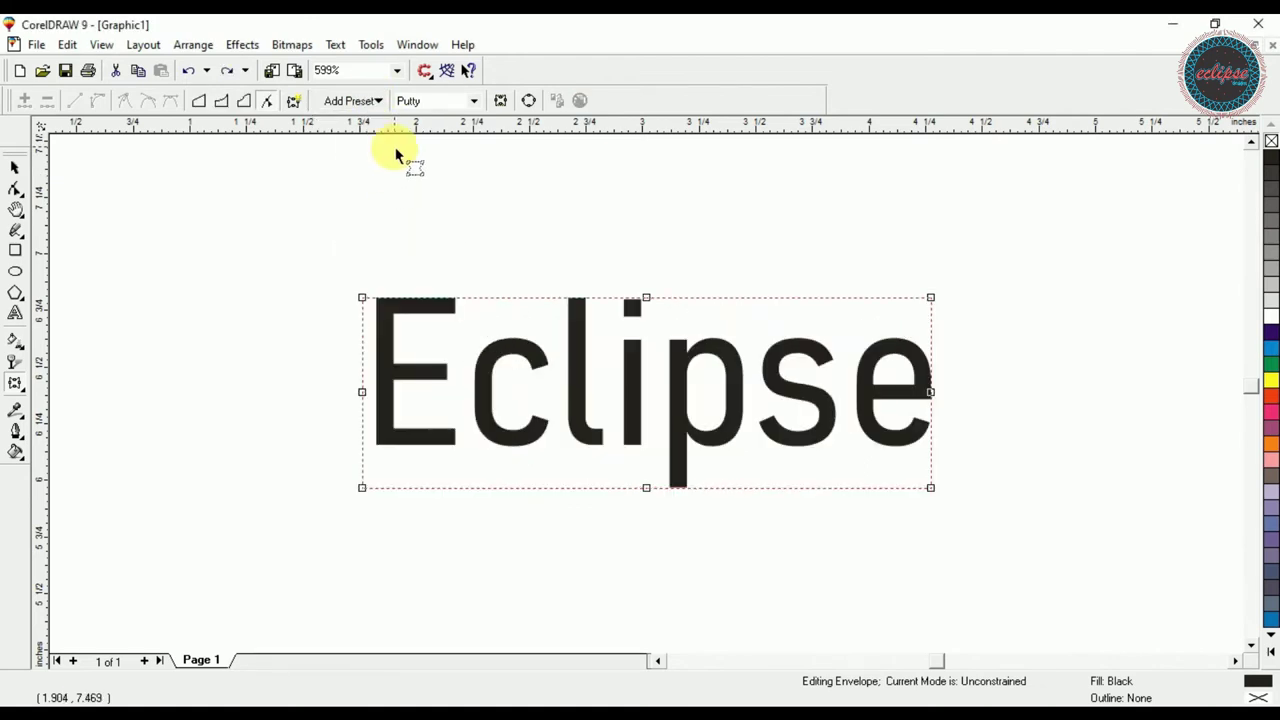
left_click(376, 102)
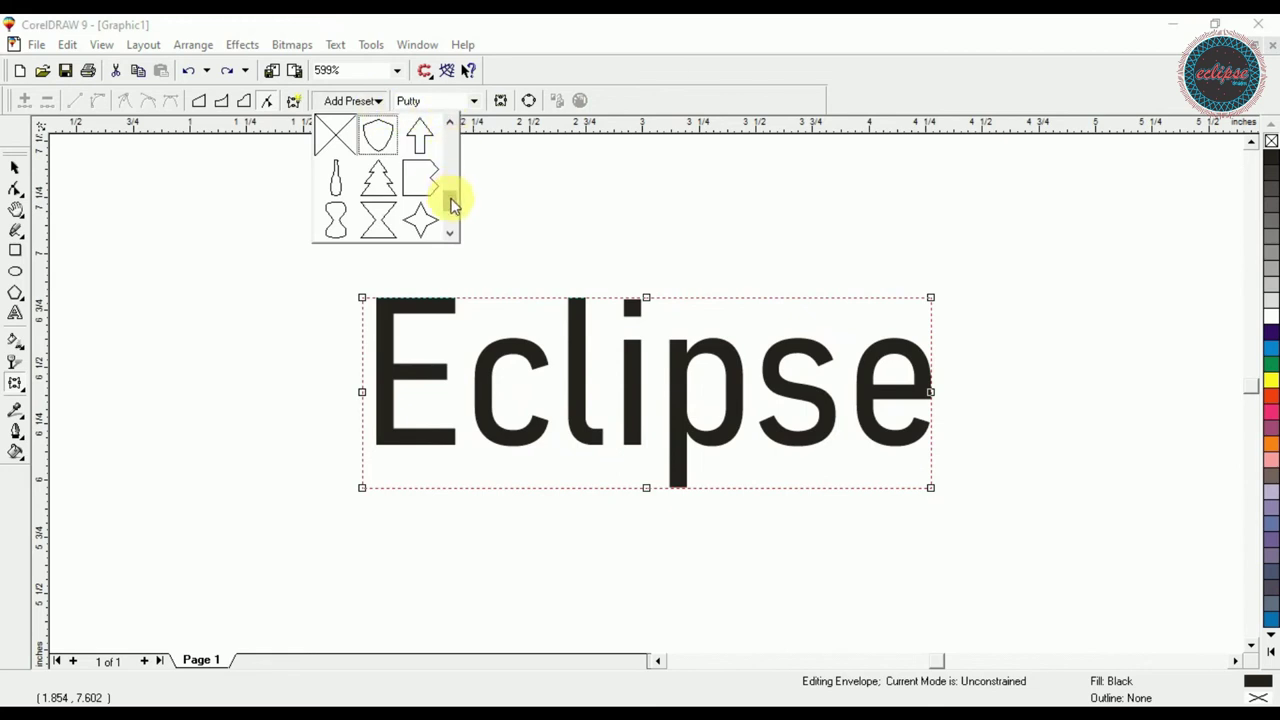
left_click_drag(449, 200, 451, 214)
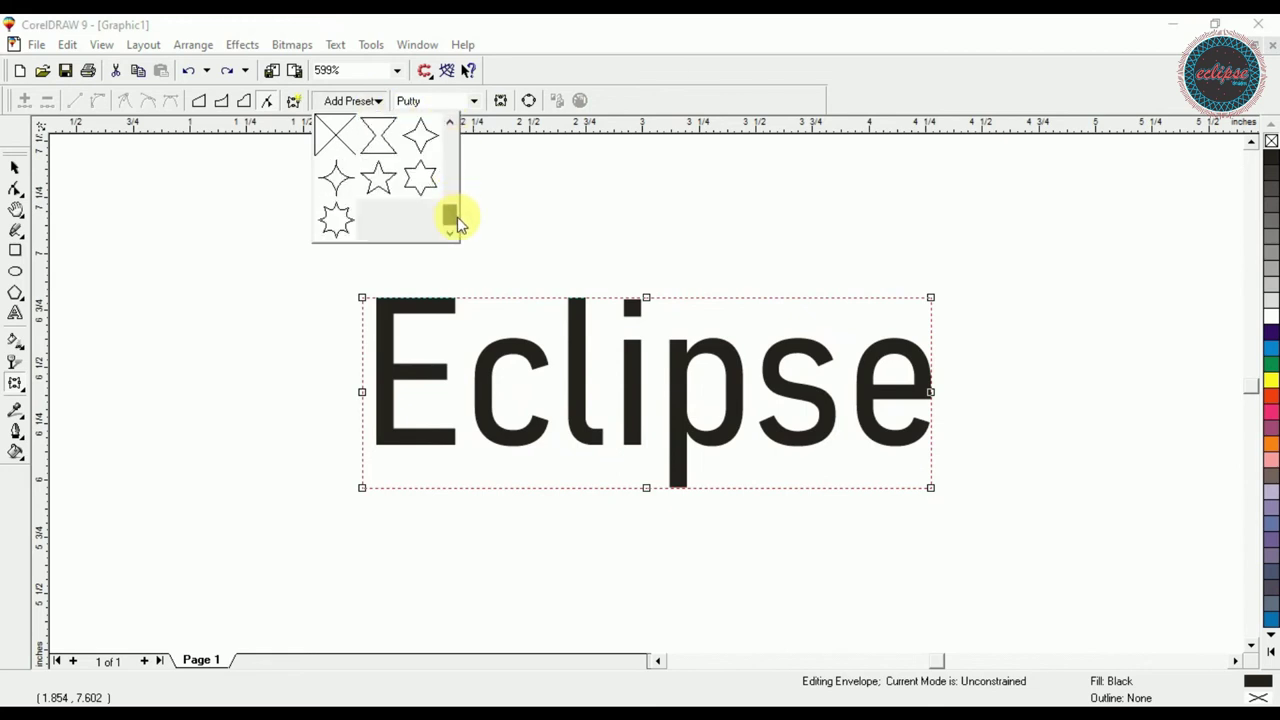
left_click(377, 185)
key("ctrl+z")
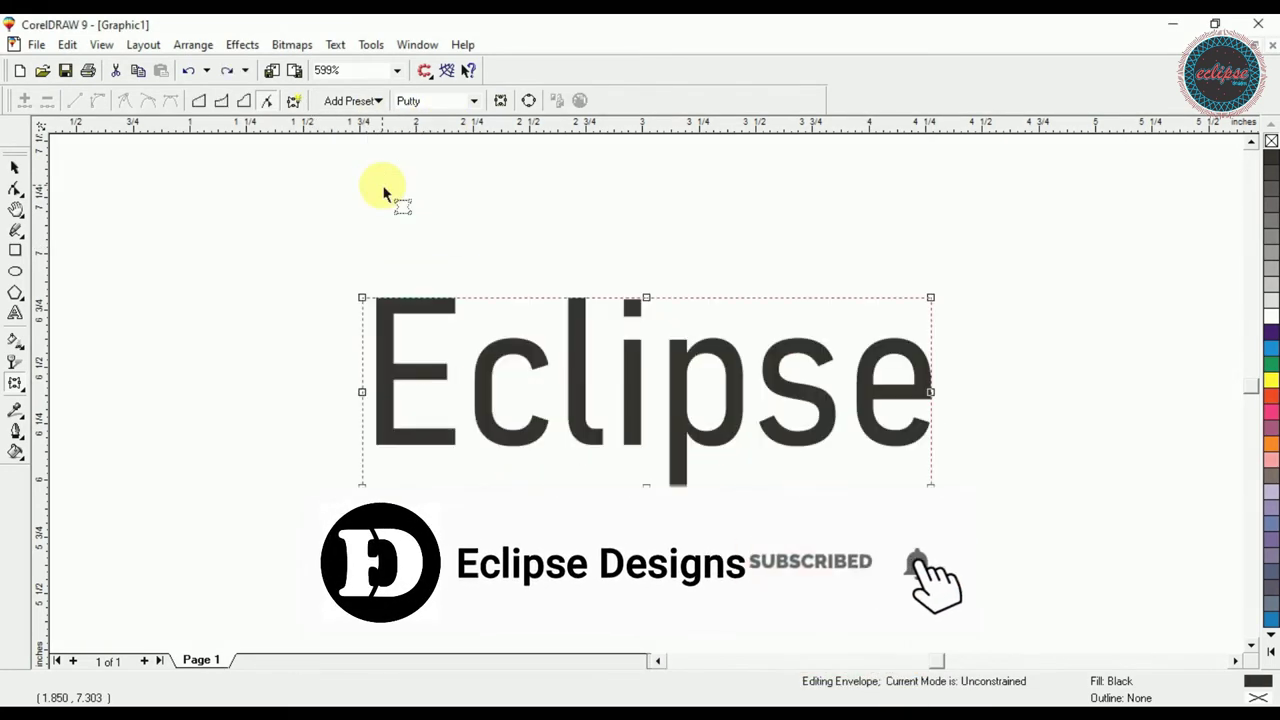
- Replace the Eclipse text with a cyan-filled rectangle about 1.71 by 1.46 inches near the middle of the view
left_click(14, 166)
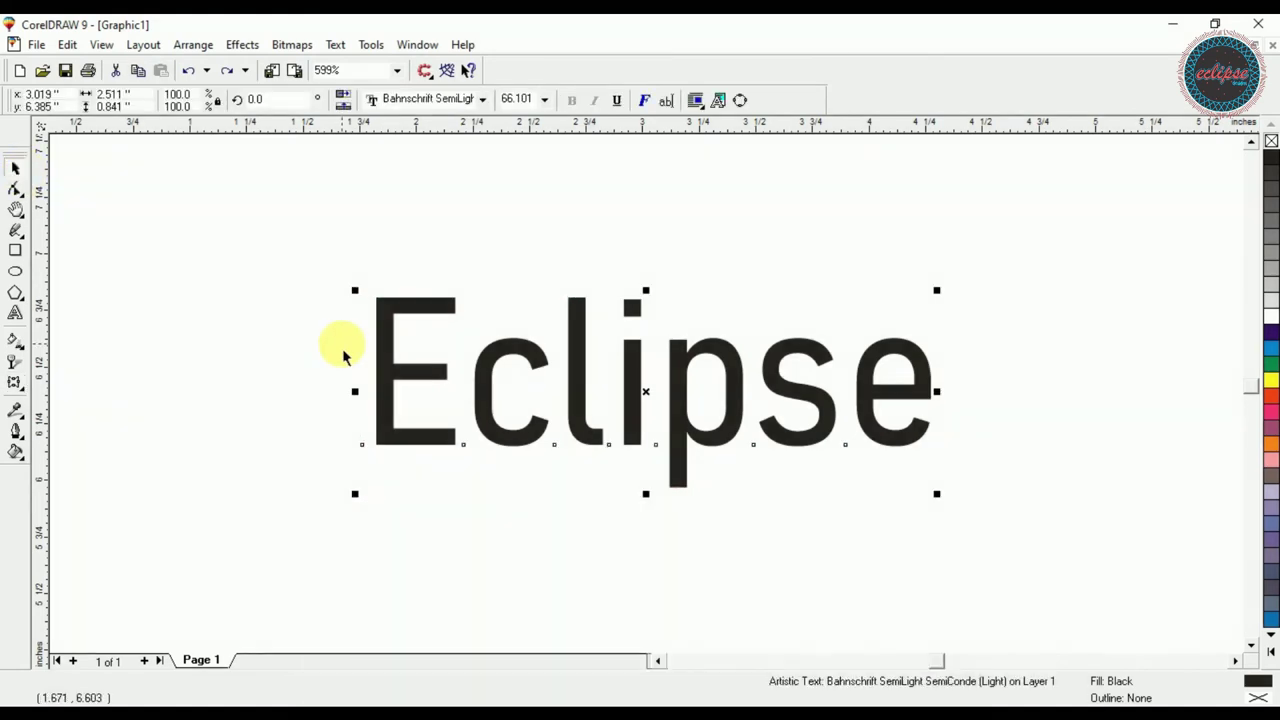
key("Delete")
left_click(15, 250)
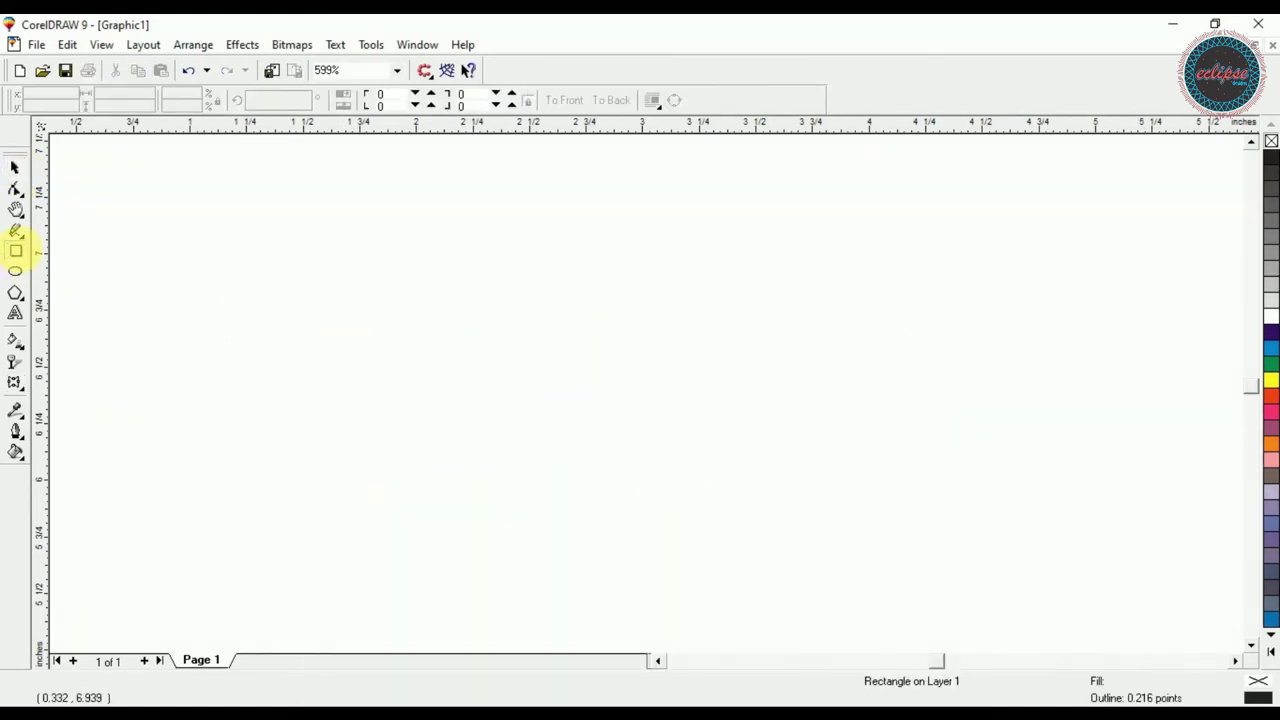
mouse_move(389, 207)
left_mouse_down()
mouse_move(531, 369)
mouse_move(763, 512)
mouse_move(778, 541)
left_mouse_up()
key("space")
left_click_drag(716, 463, 746, 502)
left_click(1271, 348)
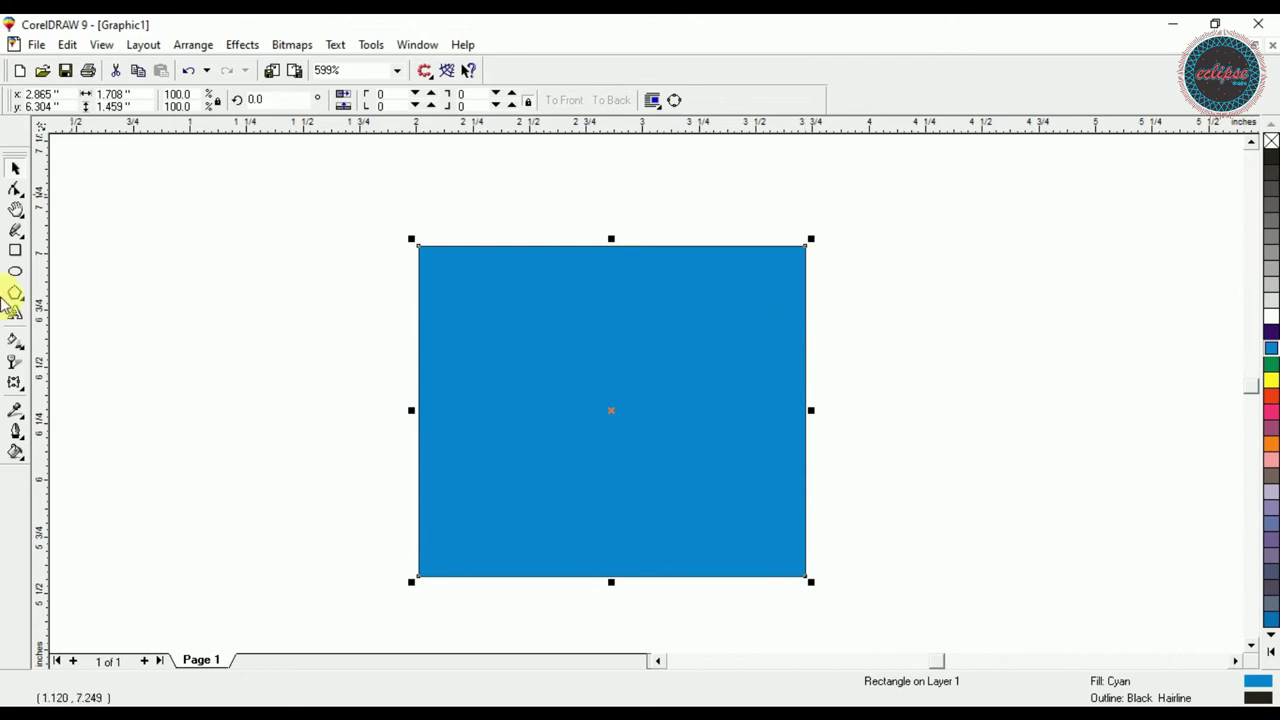
- Pull the rectangle's top middle envelope node down in Straight Line mode and its left middle node inward in Single Arc mode
left_click(16, 382)
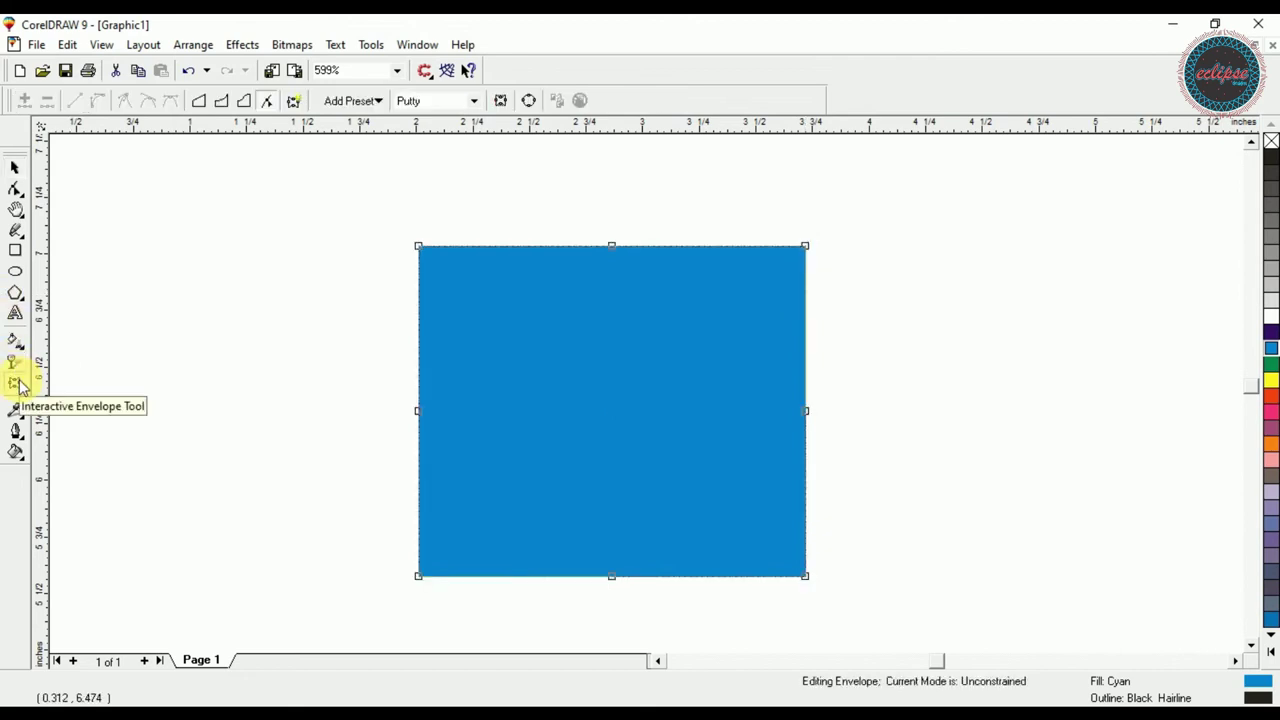
left_click(200, 102)
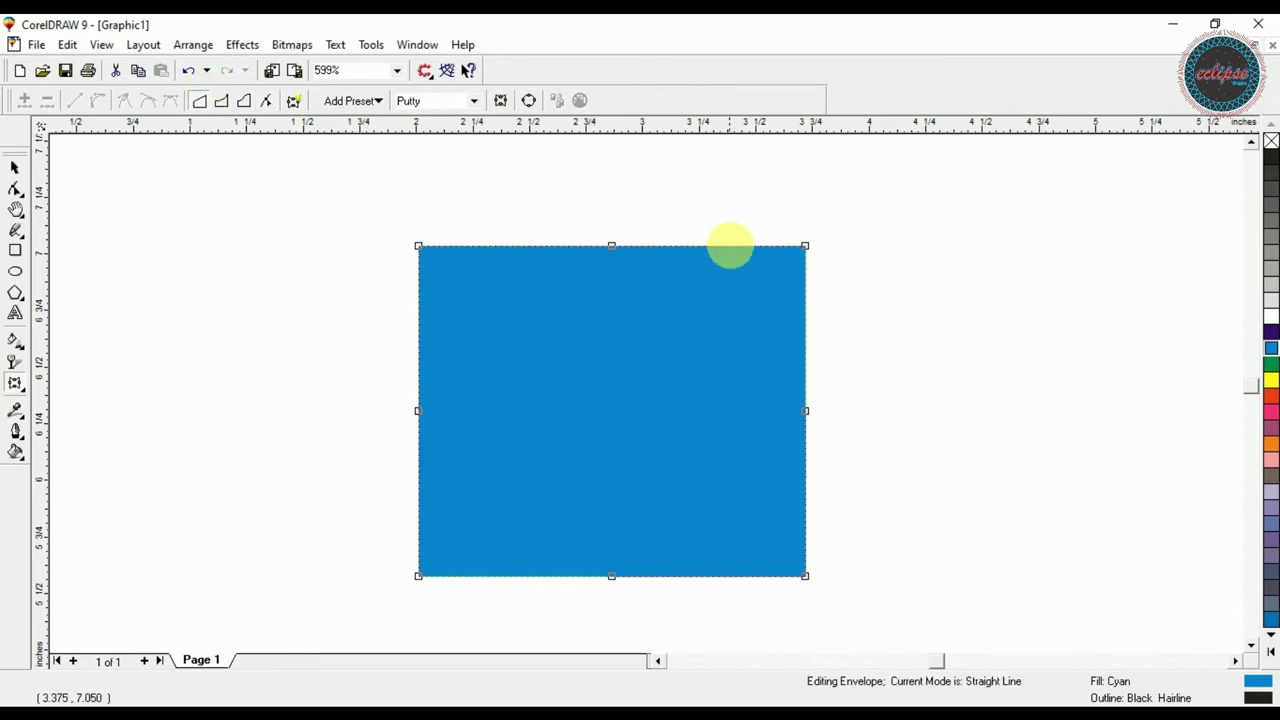
left_click_drag(614, 252, 621, 351)
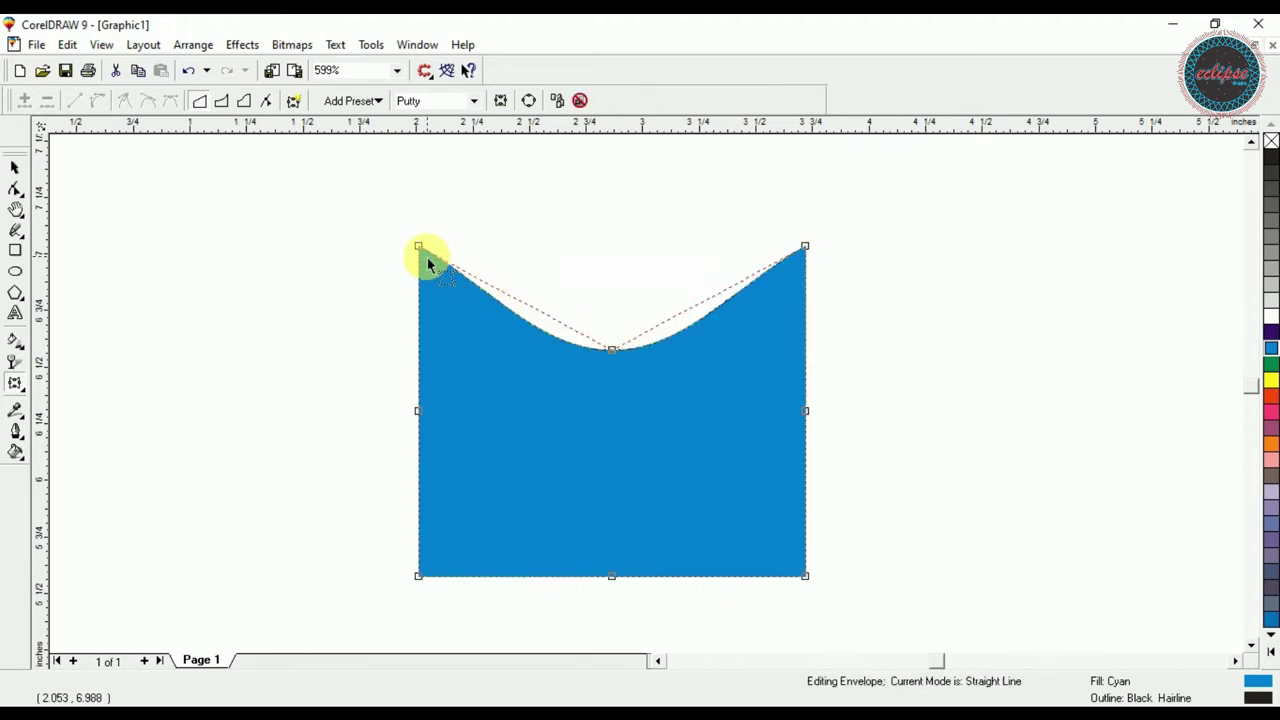
key("ctrl+z")
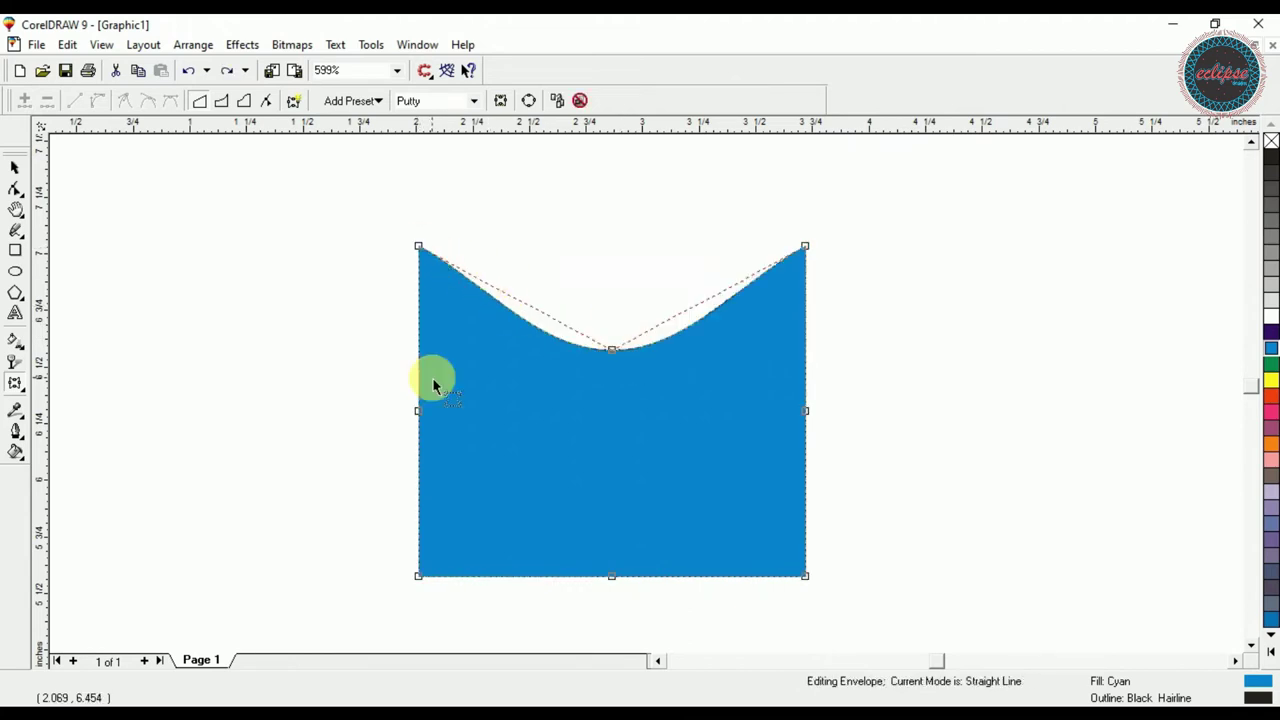
left_click(222, 104)
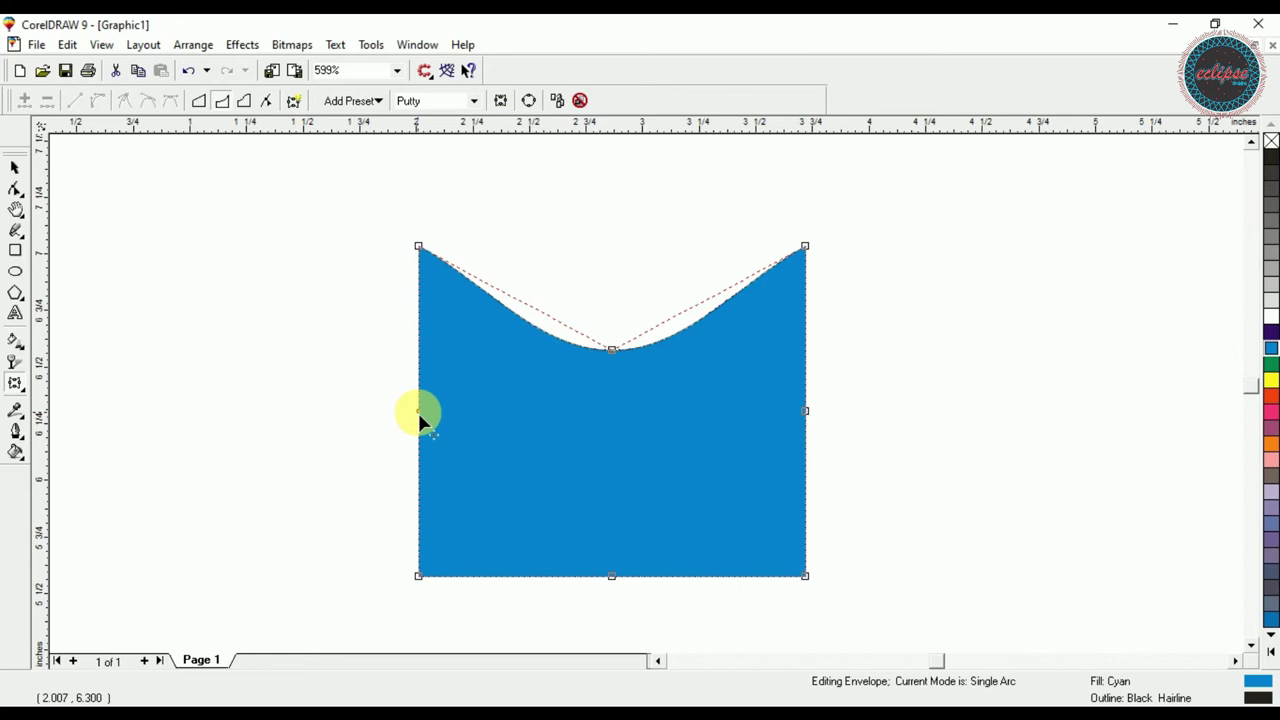
left_click_drag(418, 409, 500, 410)
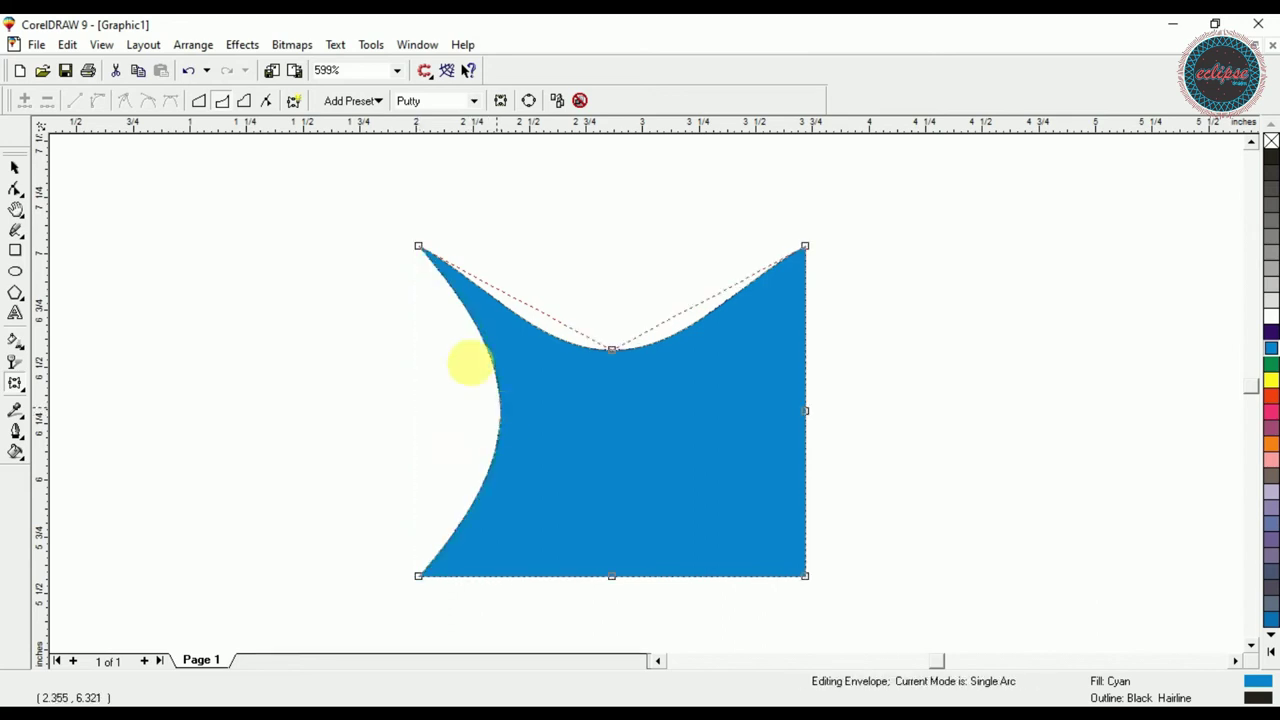
- Shift the shape's lower-right envelope corner inward and upper-right corner outward in Double Arc mode, and clear the envelope
left_click(245, 104)
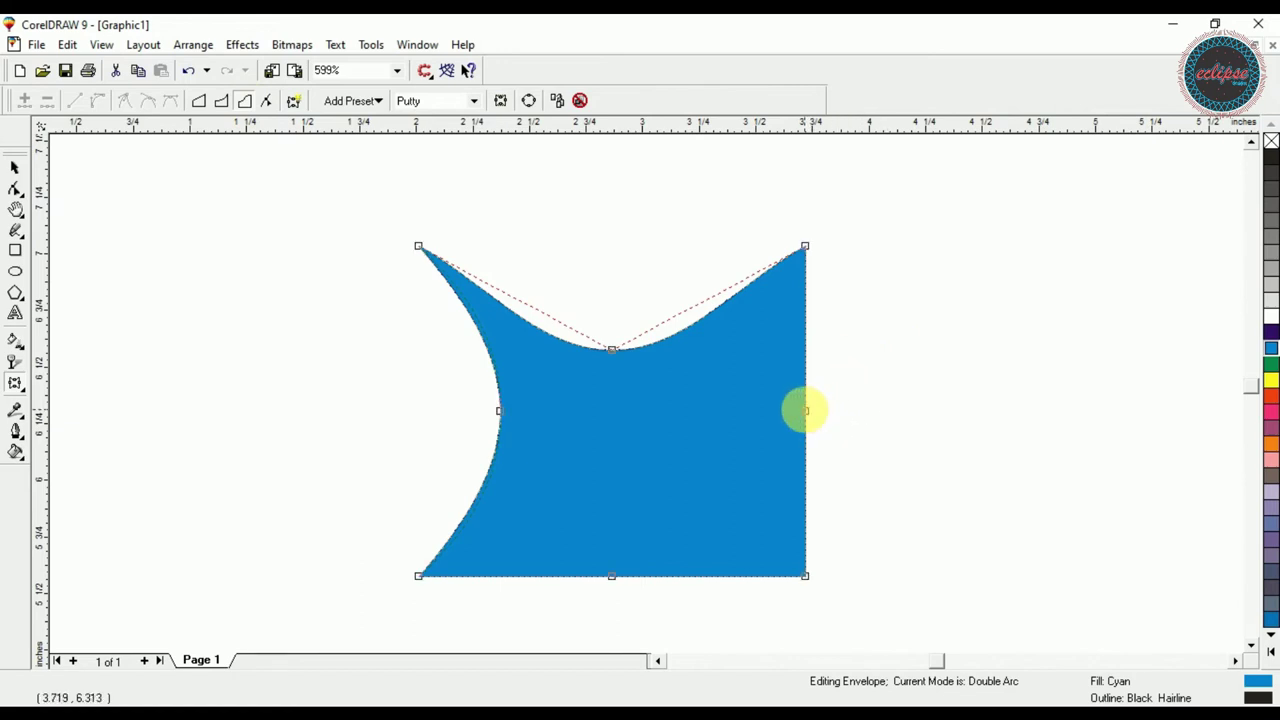
left_click_drag(806, 575, 733, 582)
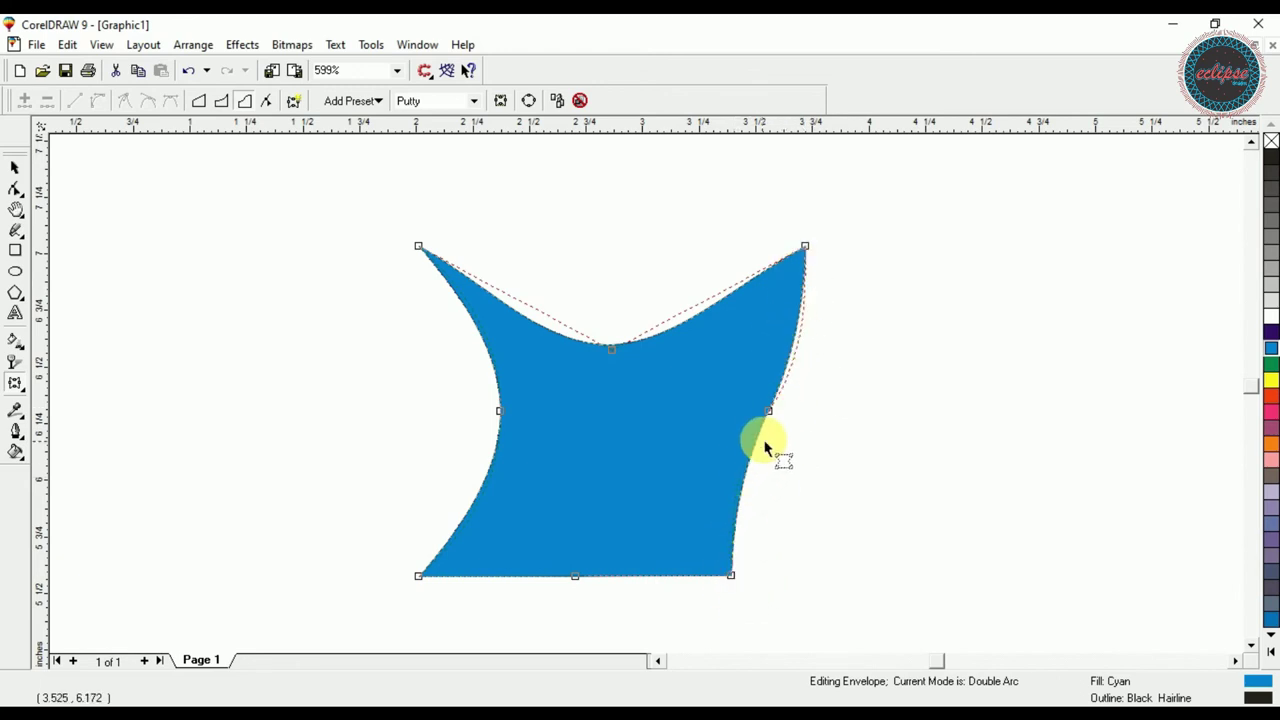
left_click_drag(807, 251, 862, 251)
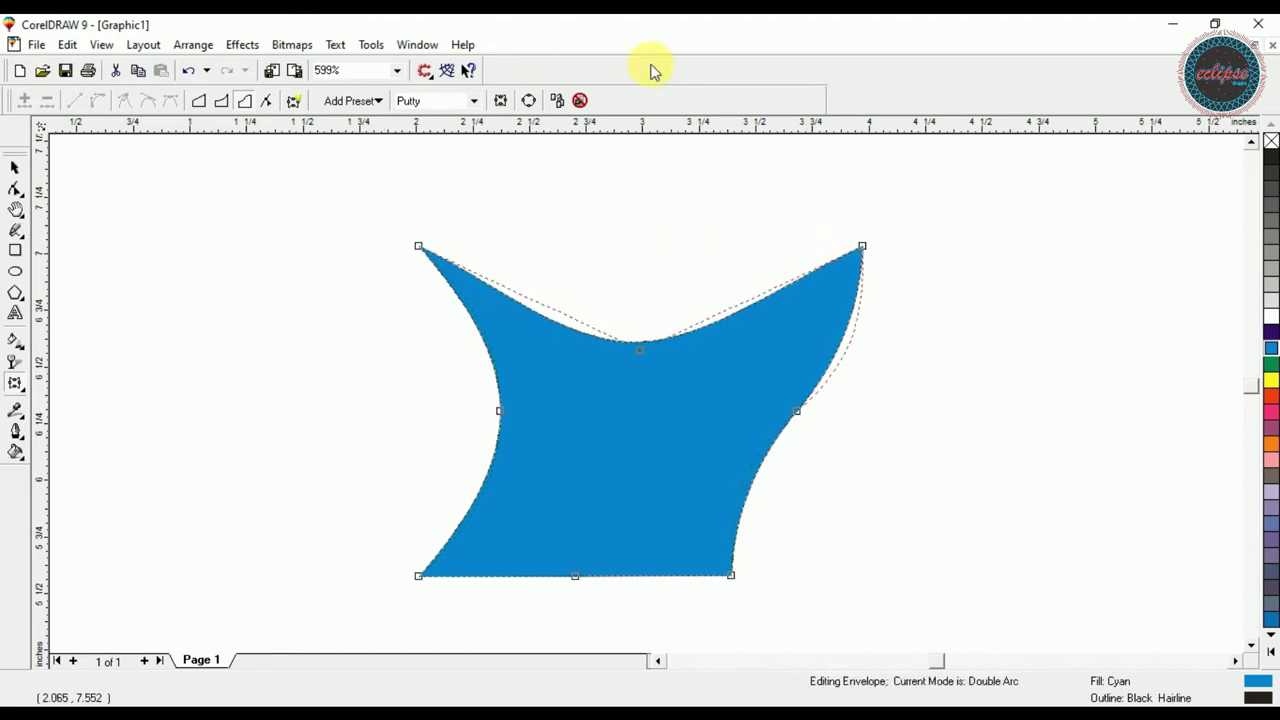
left_click(580, 101)
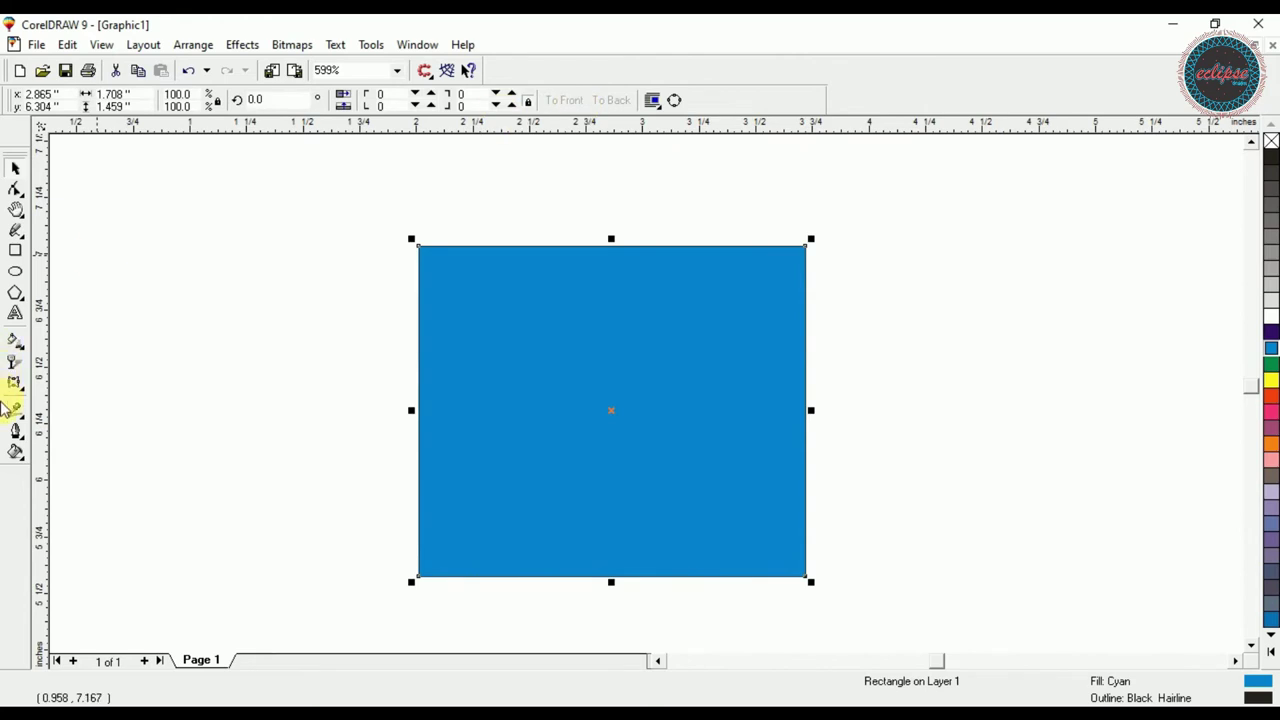
- Bend the rectangle's top edge into a wave with an Unconstrained envelope, and clear the envelope
left_click(14, 388)
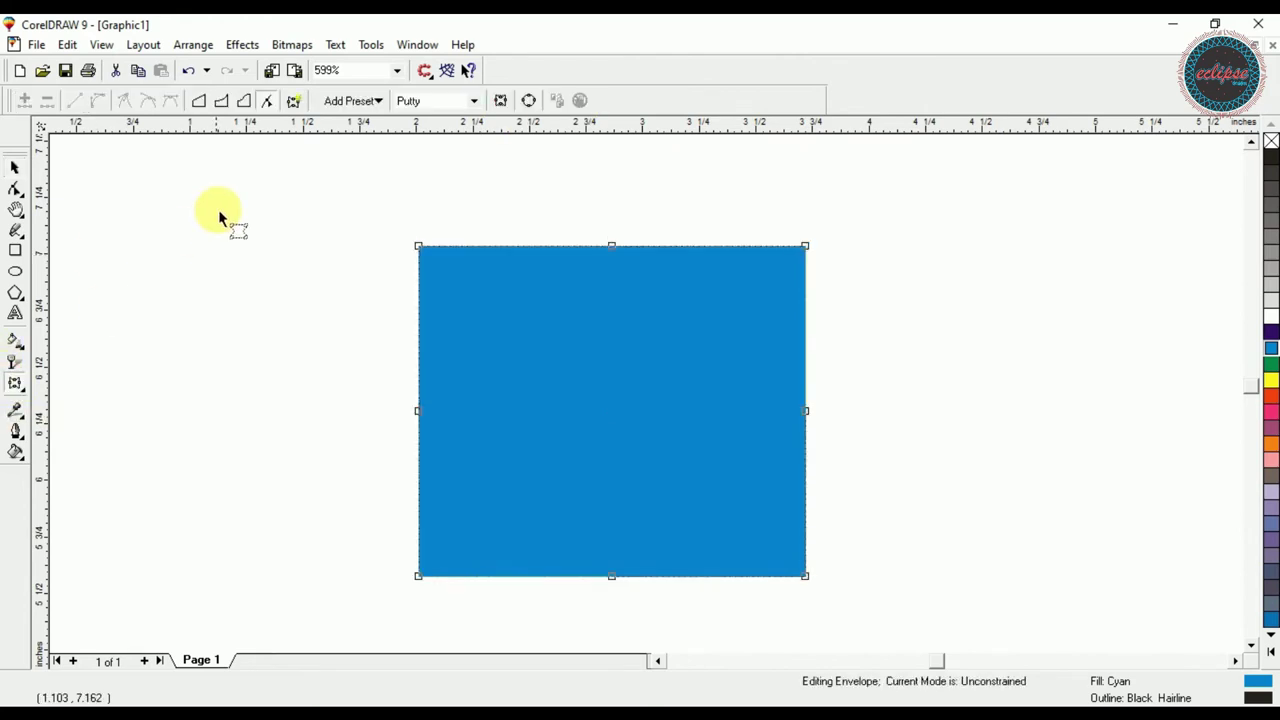
left_click(267, 103)
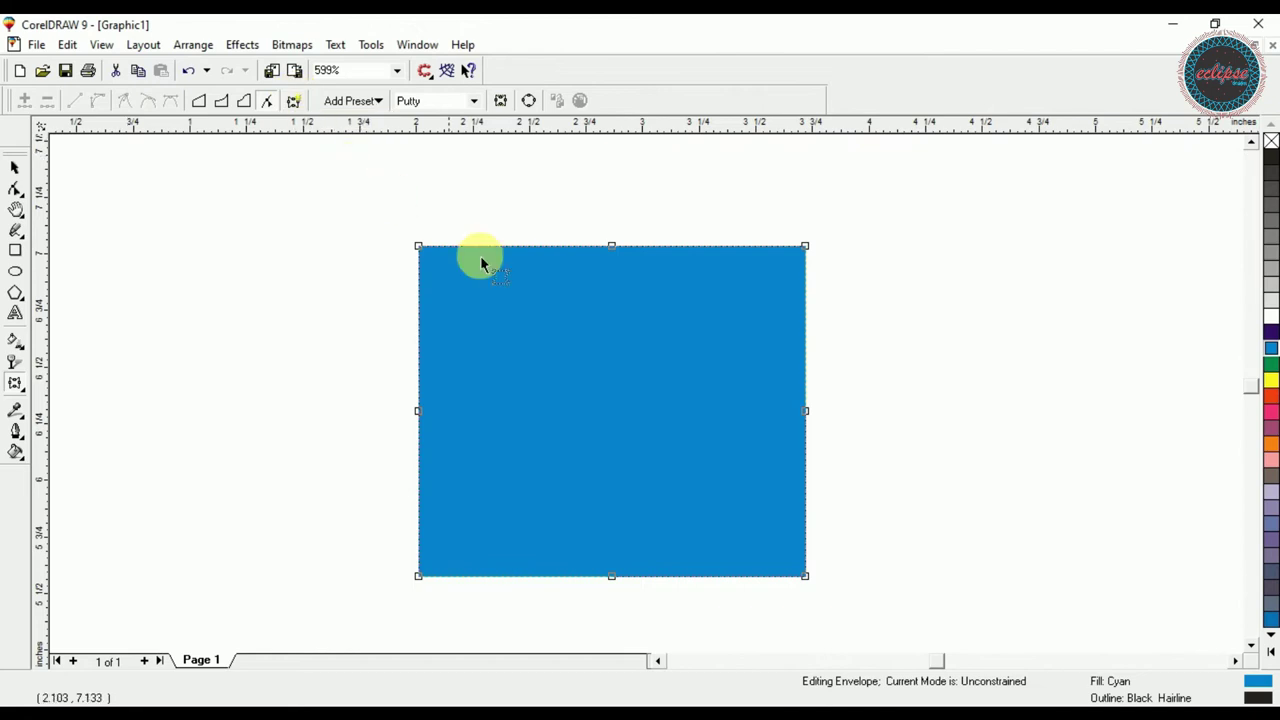
left_click(613, 250)
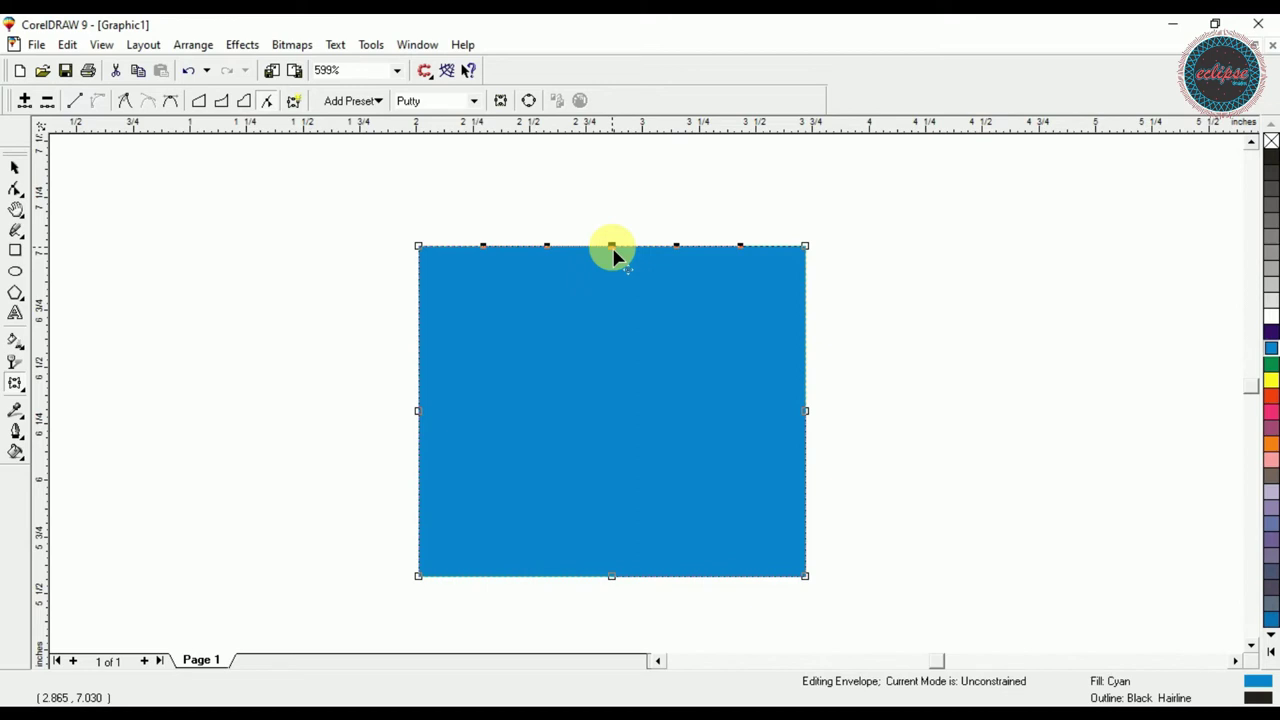
left_click(515, 249)
left_click_drag(515, 252, 727, 217)
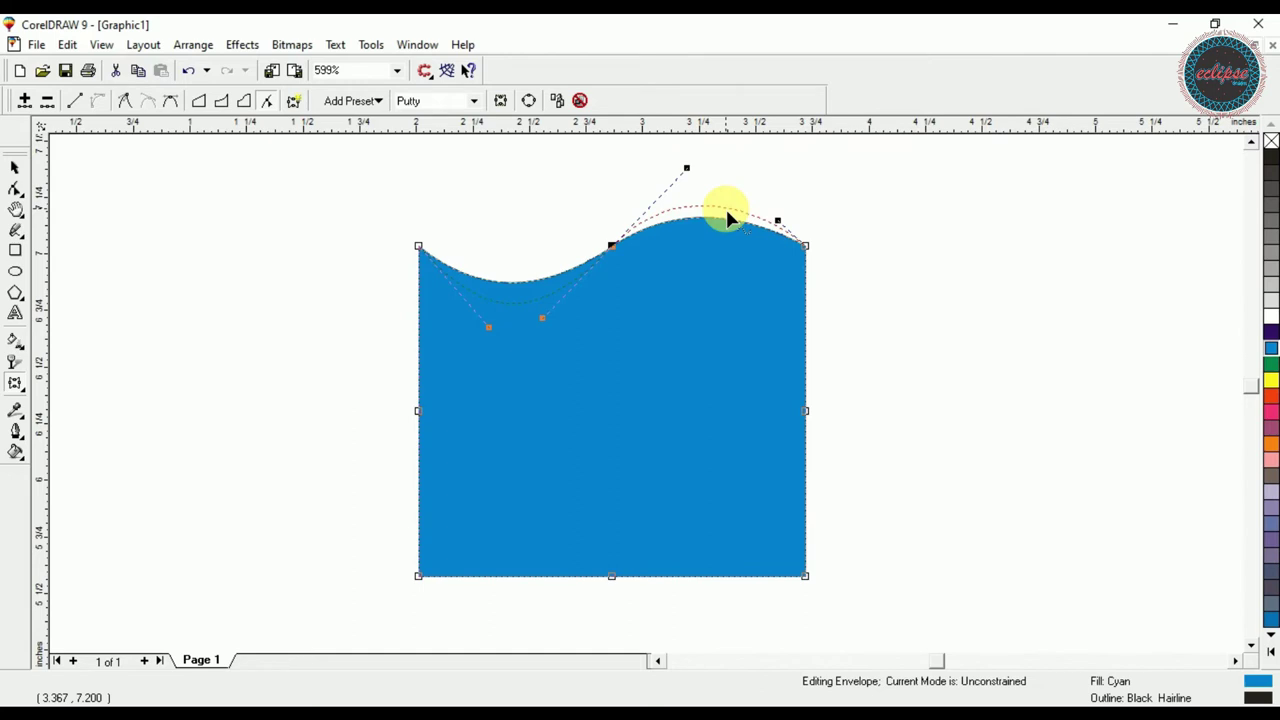
key("ctrl+z")
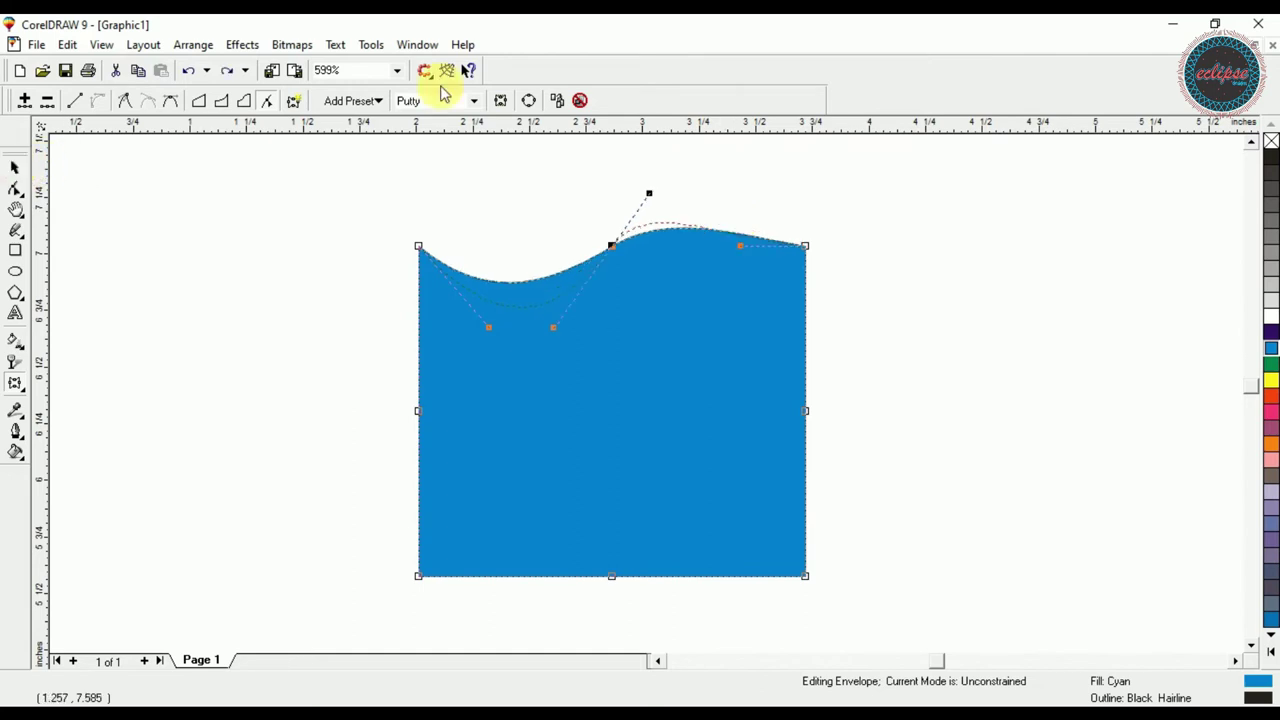
left_click(578, 97)
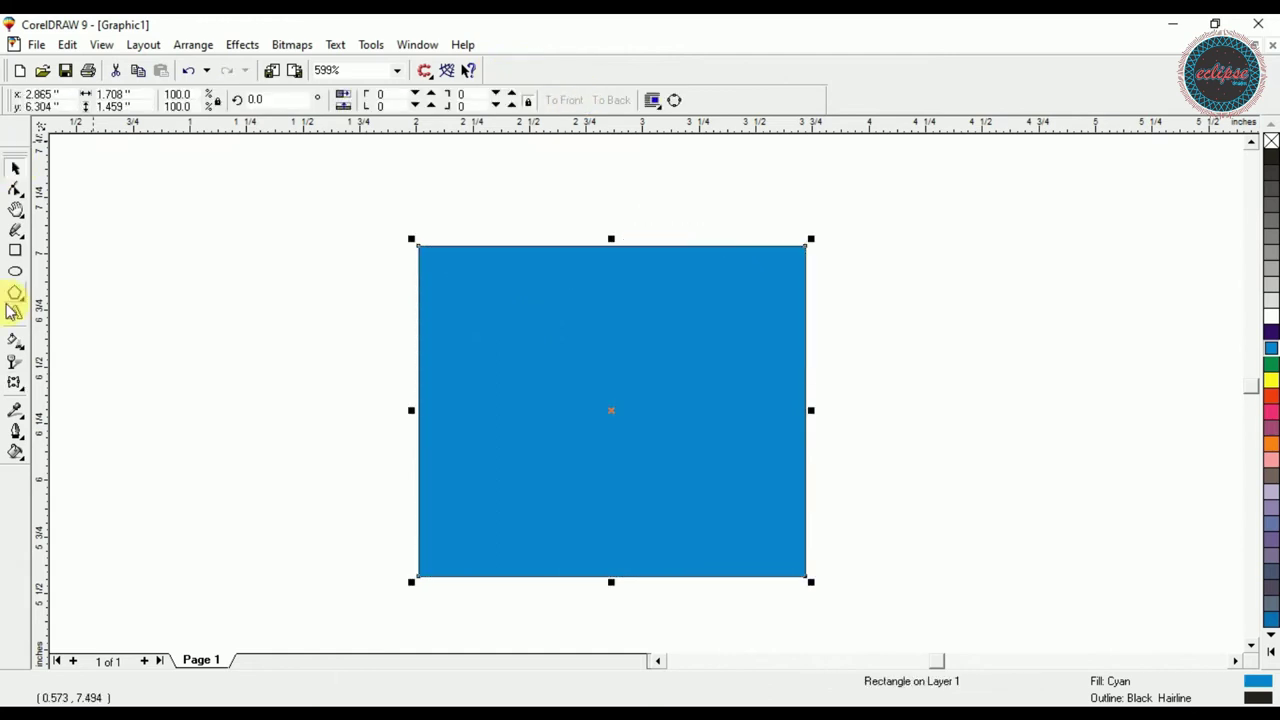
- Try the four-pointed star envelope preset on the cyan rectangle and undo it
left_click(14, 388)
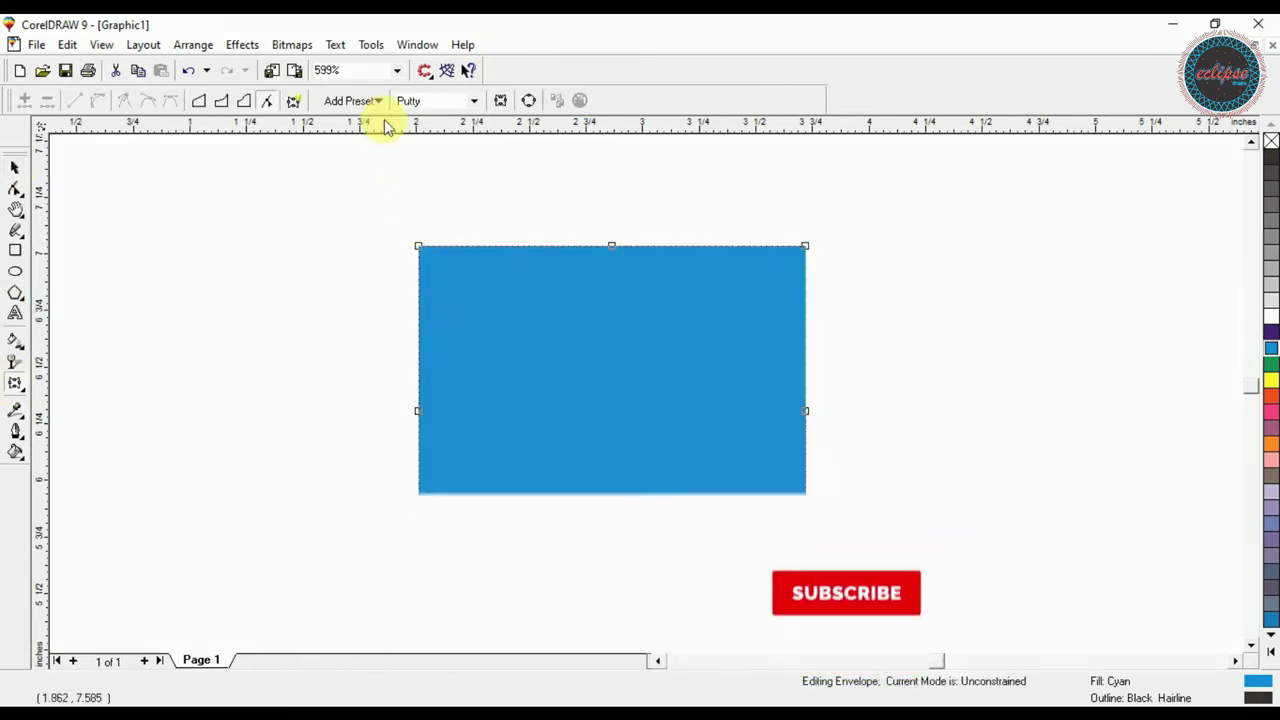
left_click(376, 102)
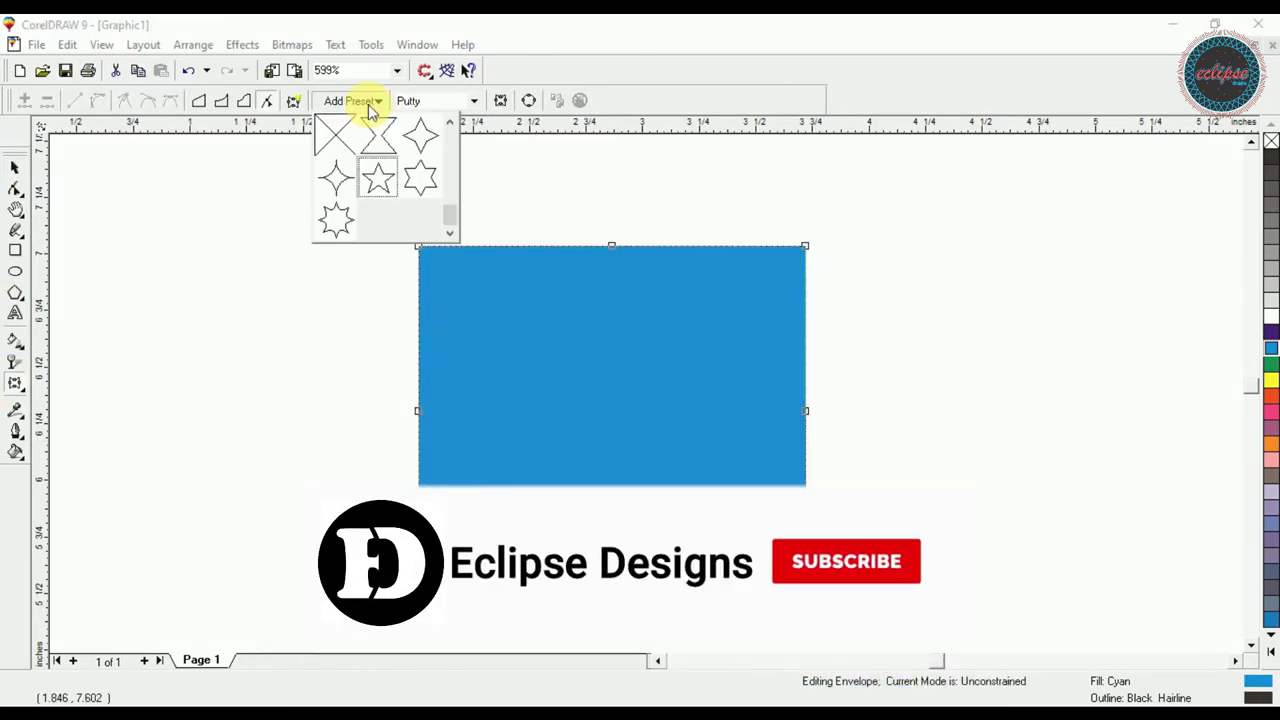
left_click(420, 134)
key("ctrl+z")
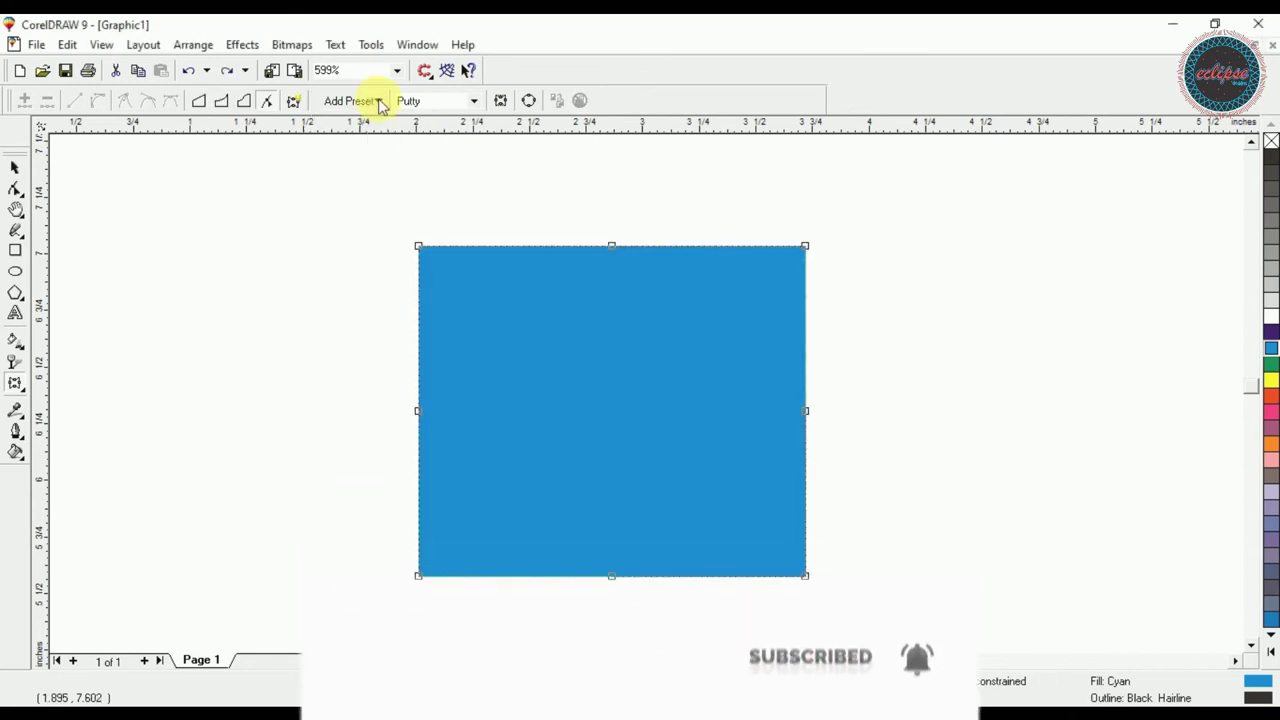
- Apply the eight-pointed star envelope preset to the cyan rectangle, followed by the six-pointed star preset
left_click(370, 101)
left_click(340, 228)
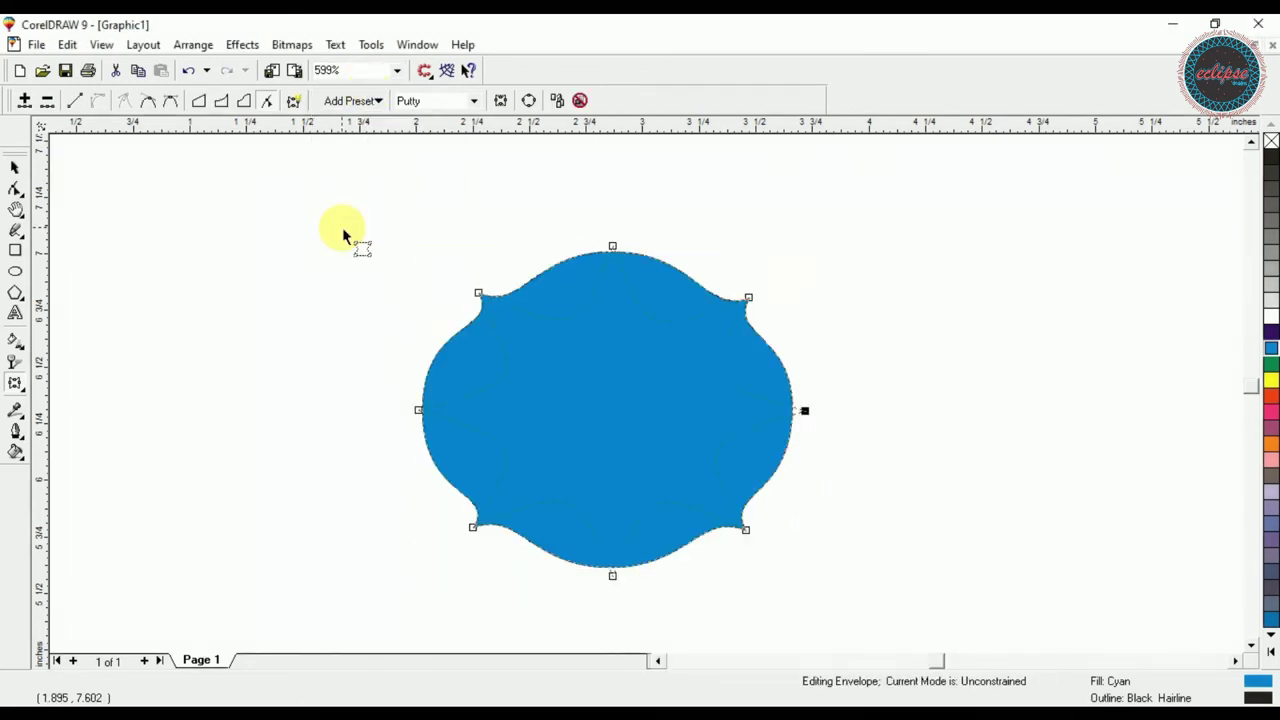
left_click(350, 101)
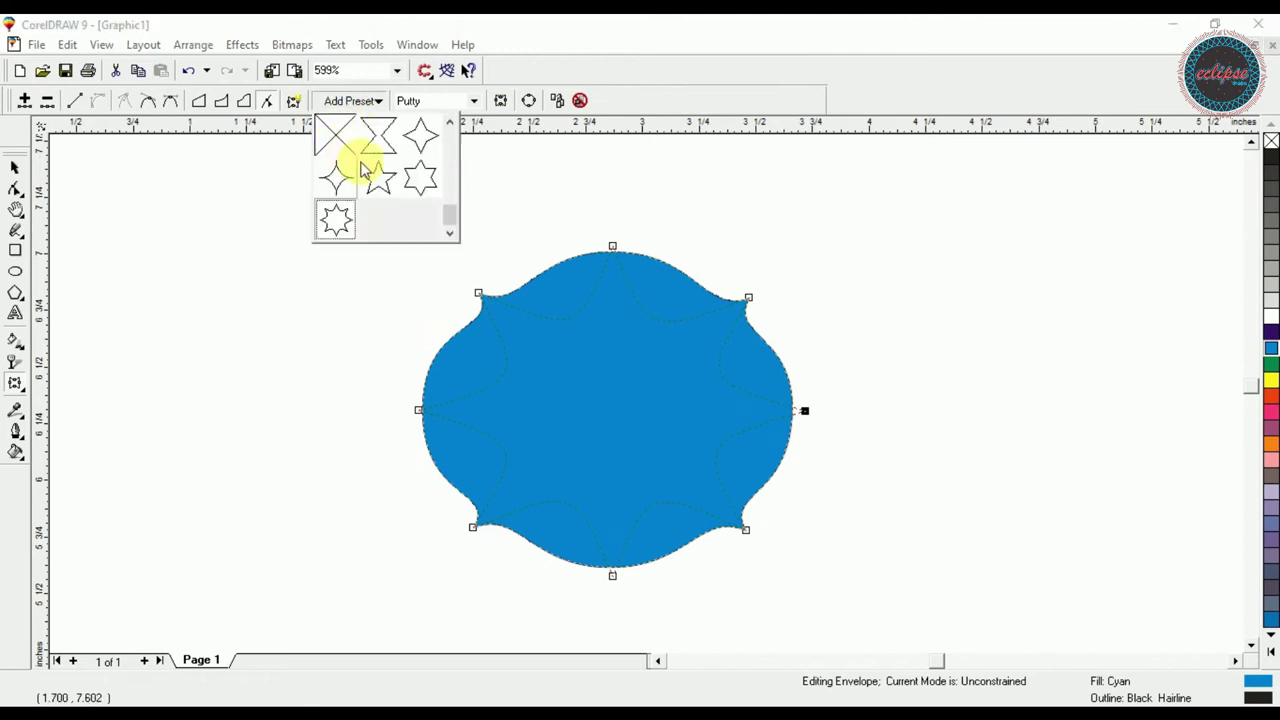
left_click(393, 195)
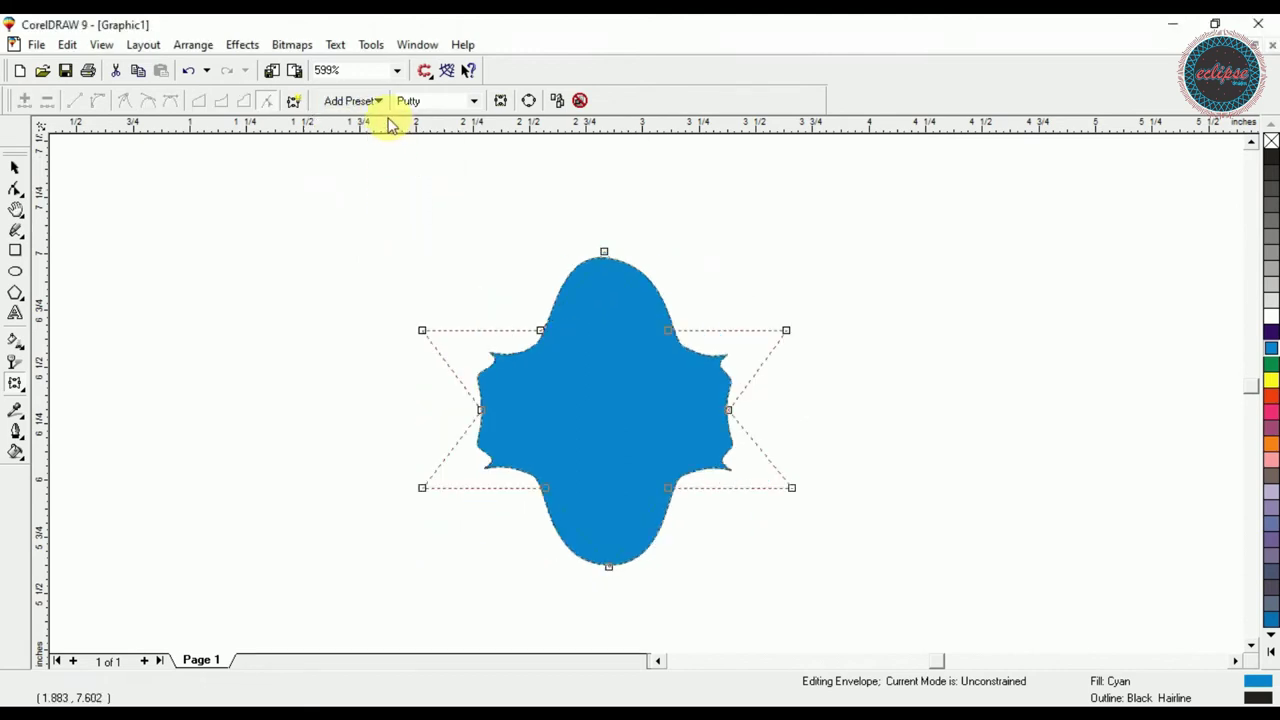
- Try the curved four-pointed star envelope preset on the blue shape, and restore the plain rectangle
left_click(362, 101)
left_click(343, 175)
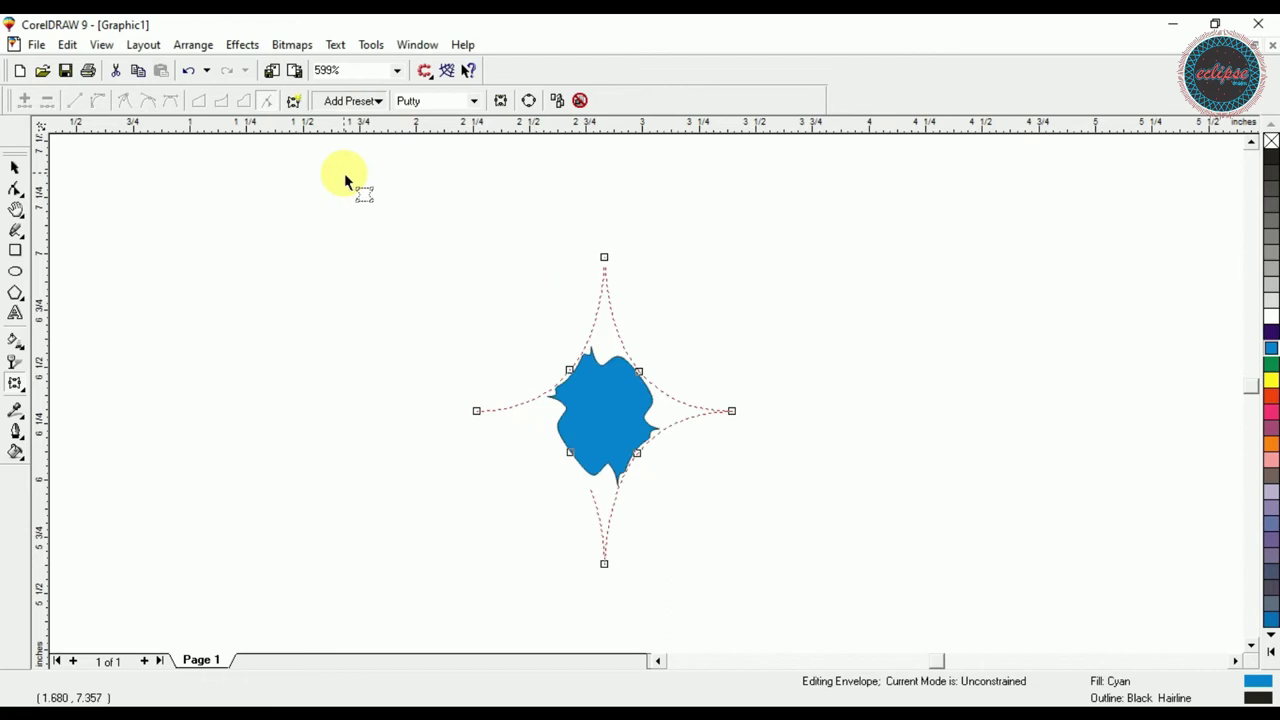
left_click(365, 104)
left_click(568, 100)
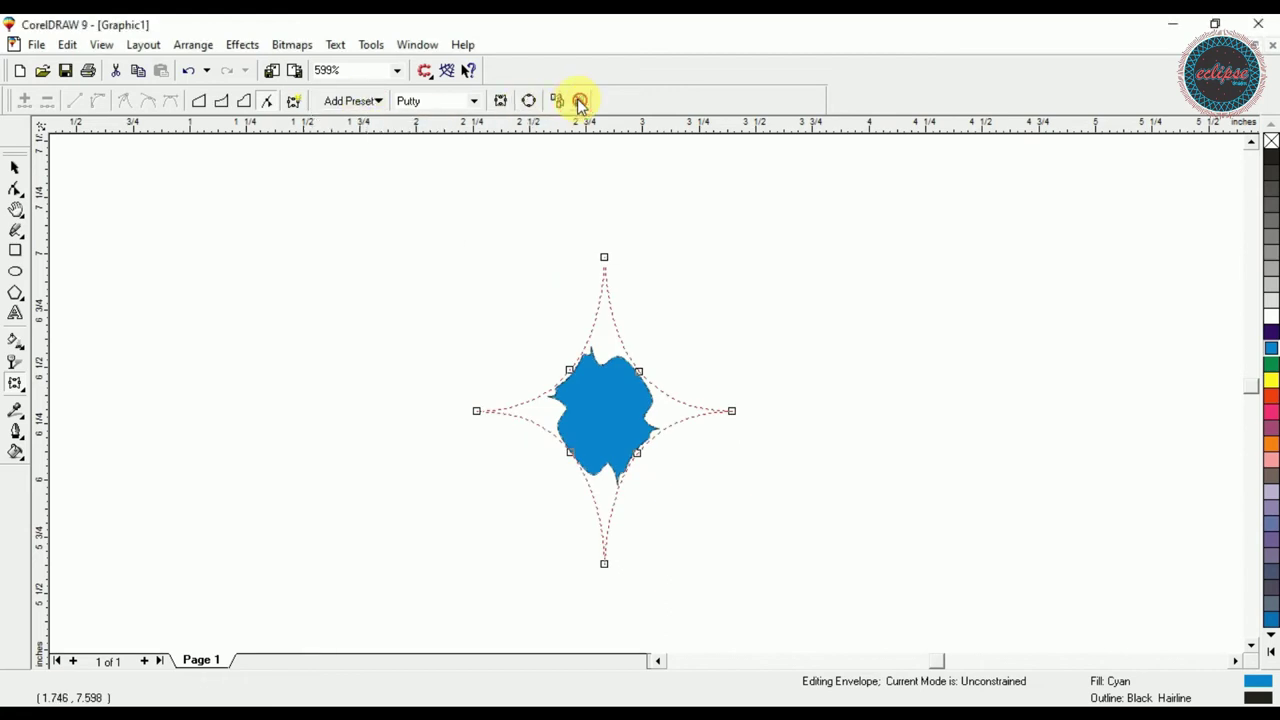
left_click(580, 100)
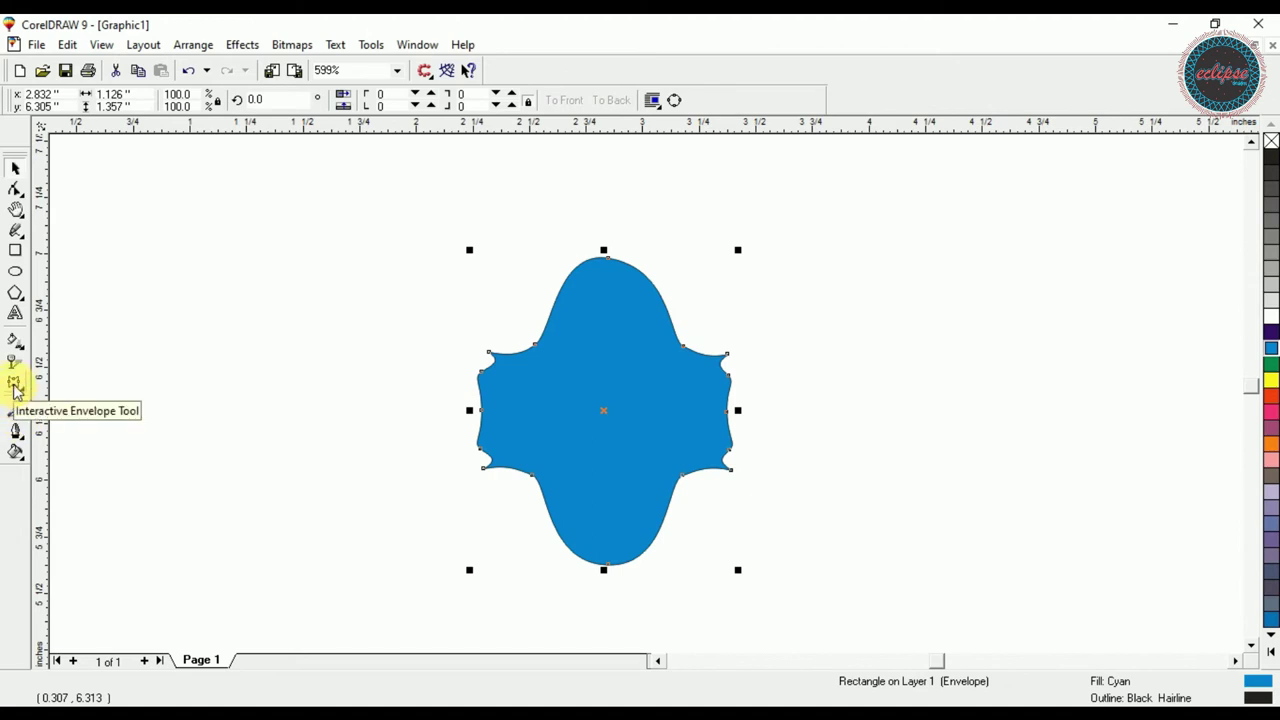
key("ctrl+z")
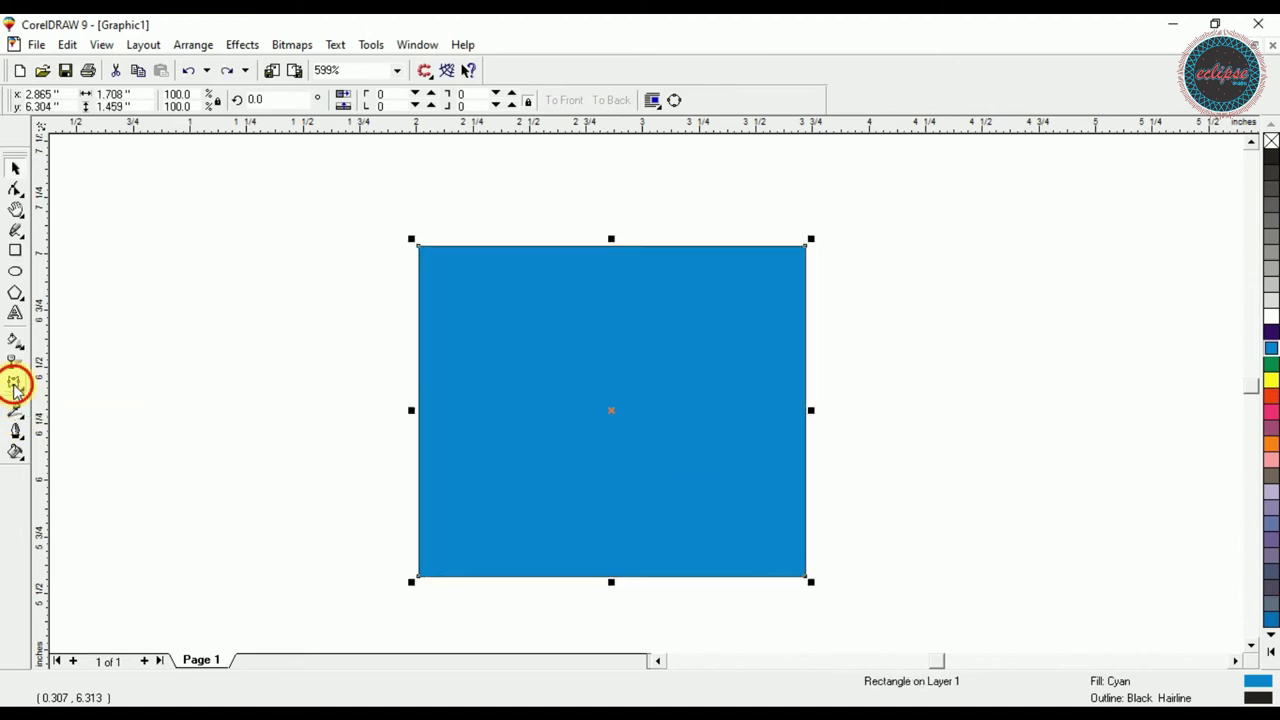
- Apply the straight-edged four-pointed star envelope preset to the plain cyan rectangle
left_click(14, 385)
left_click(350, 101)
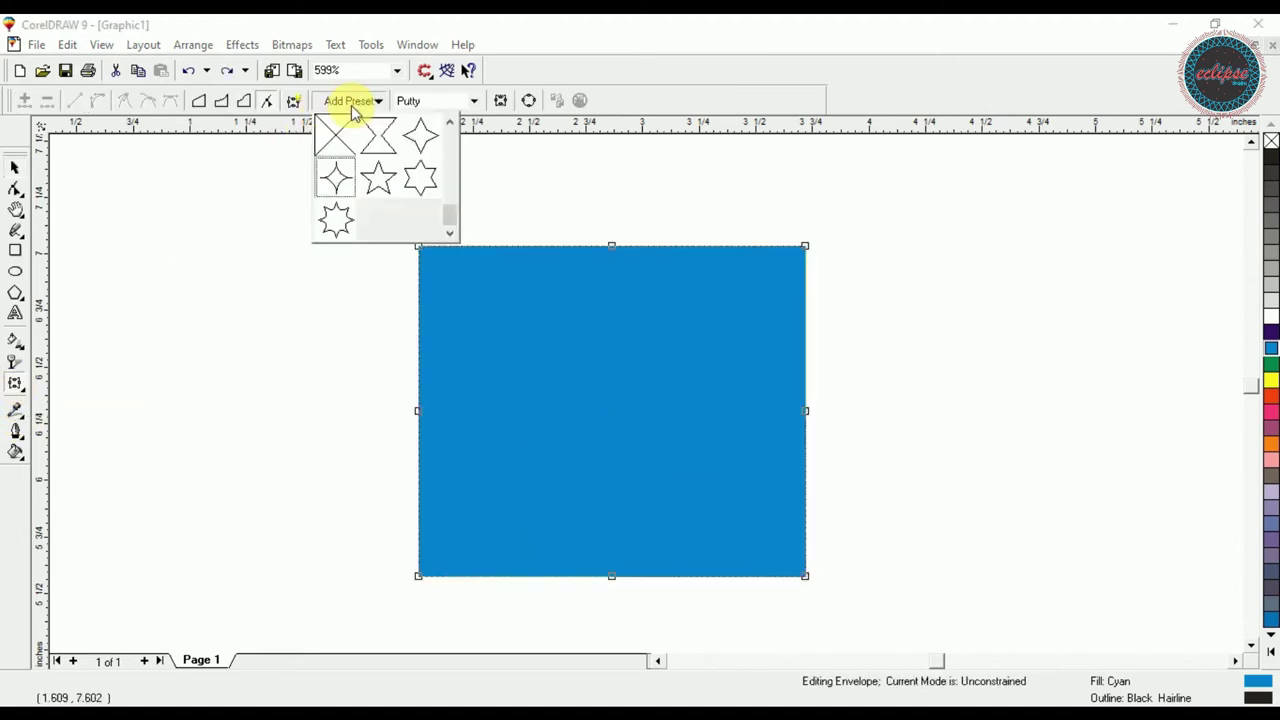
left_click(426, 130)
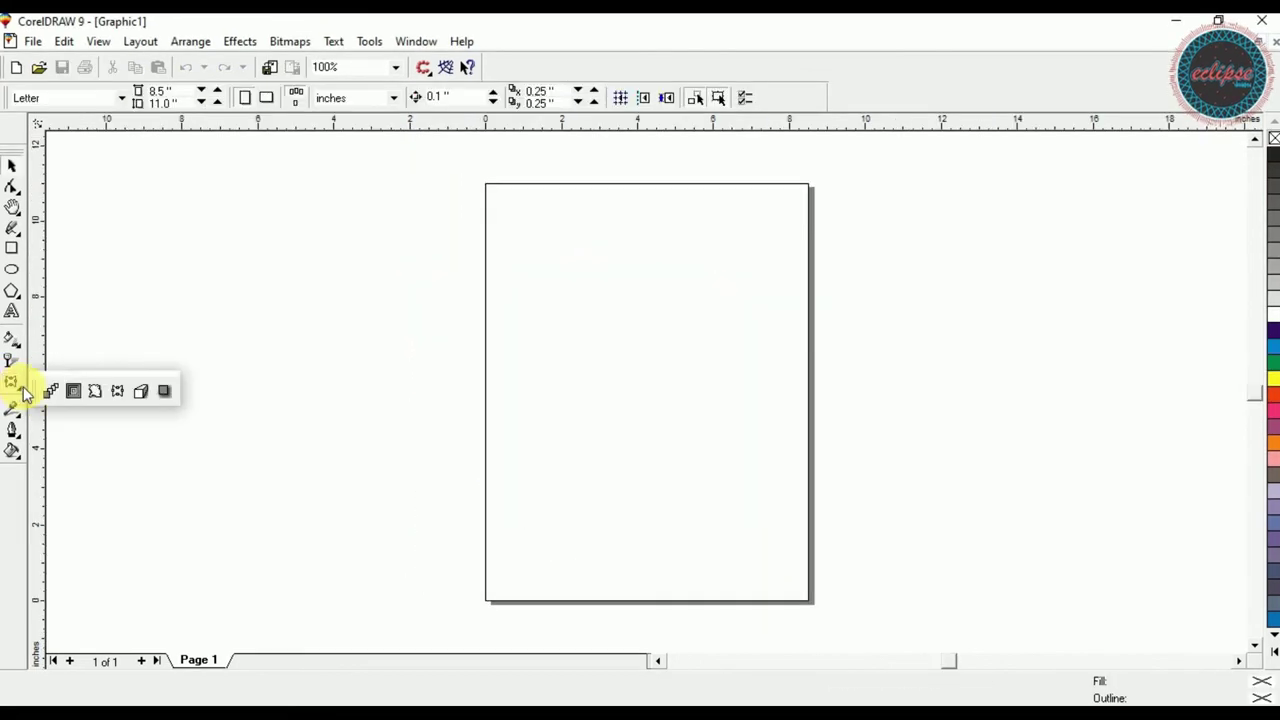
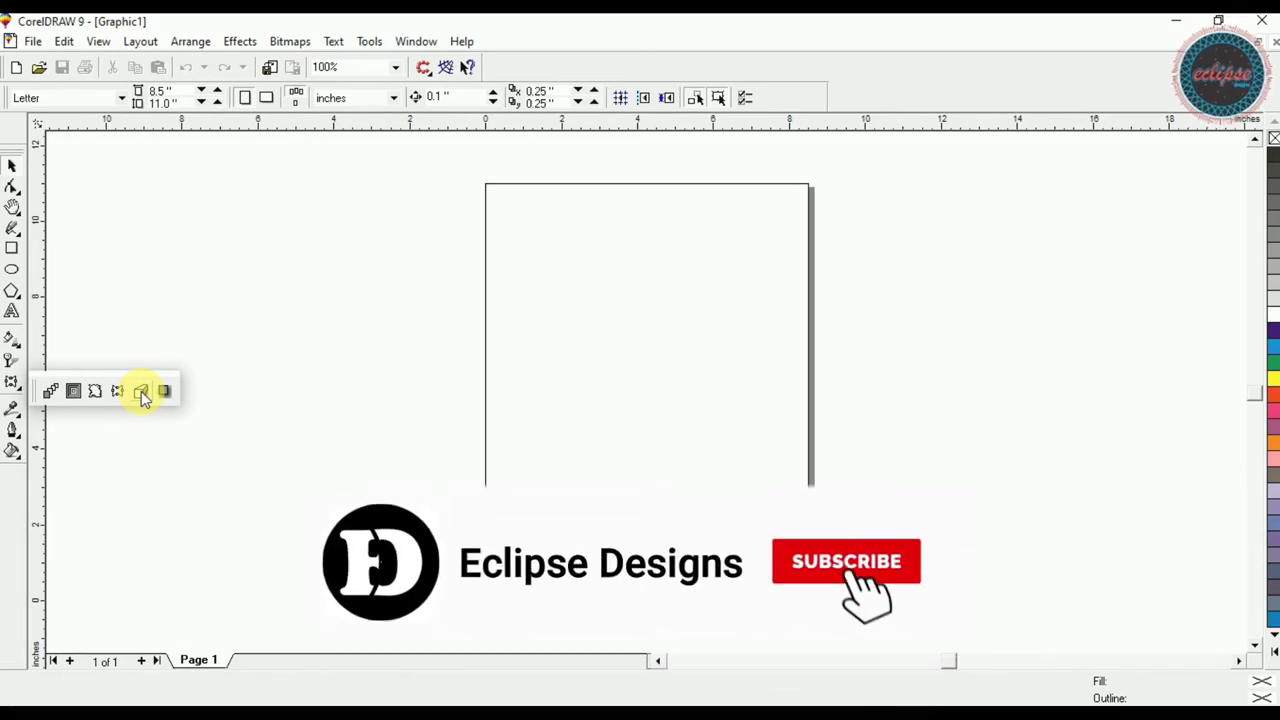
- Add the artistic text "Eclipse" in the upper half of the blank page
left_click(12, 311)
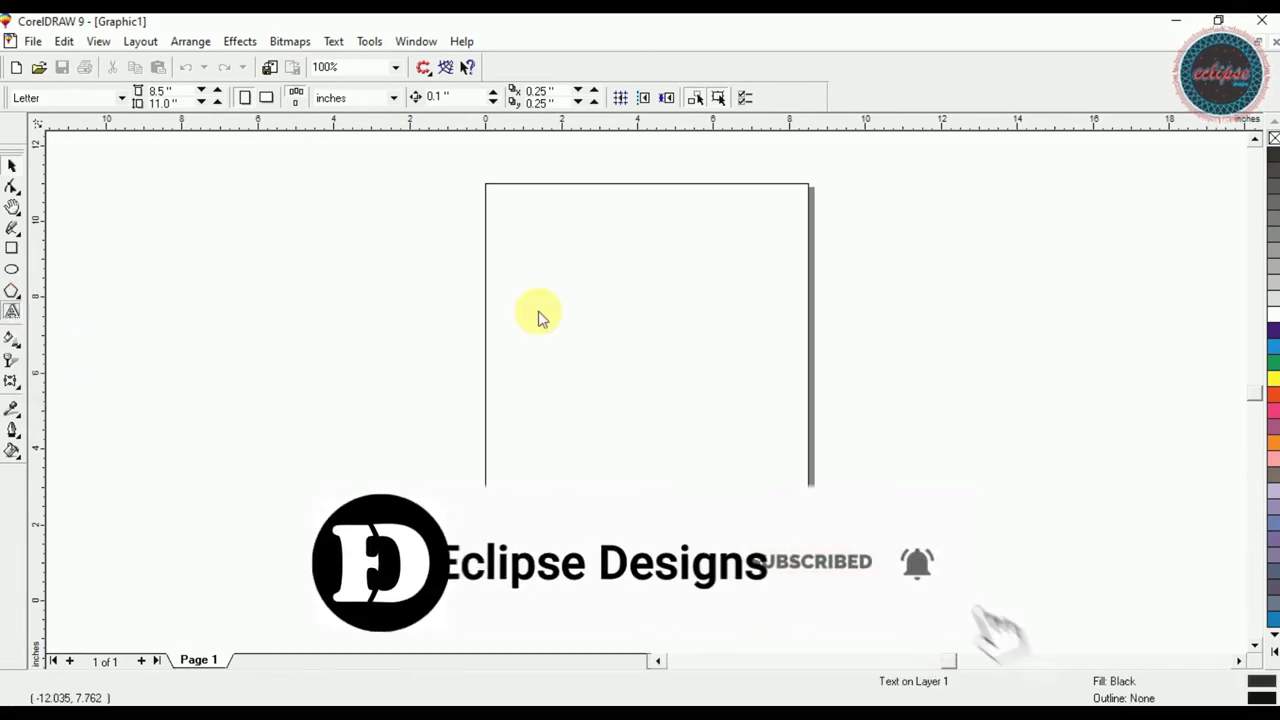
left_click(553, 387)
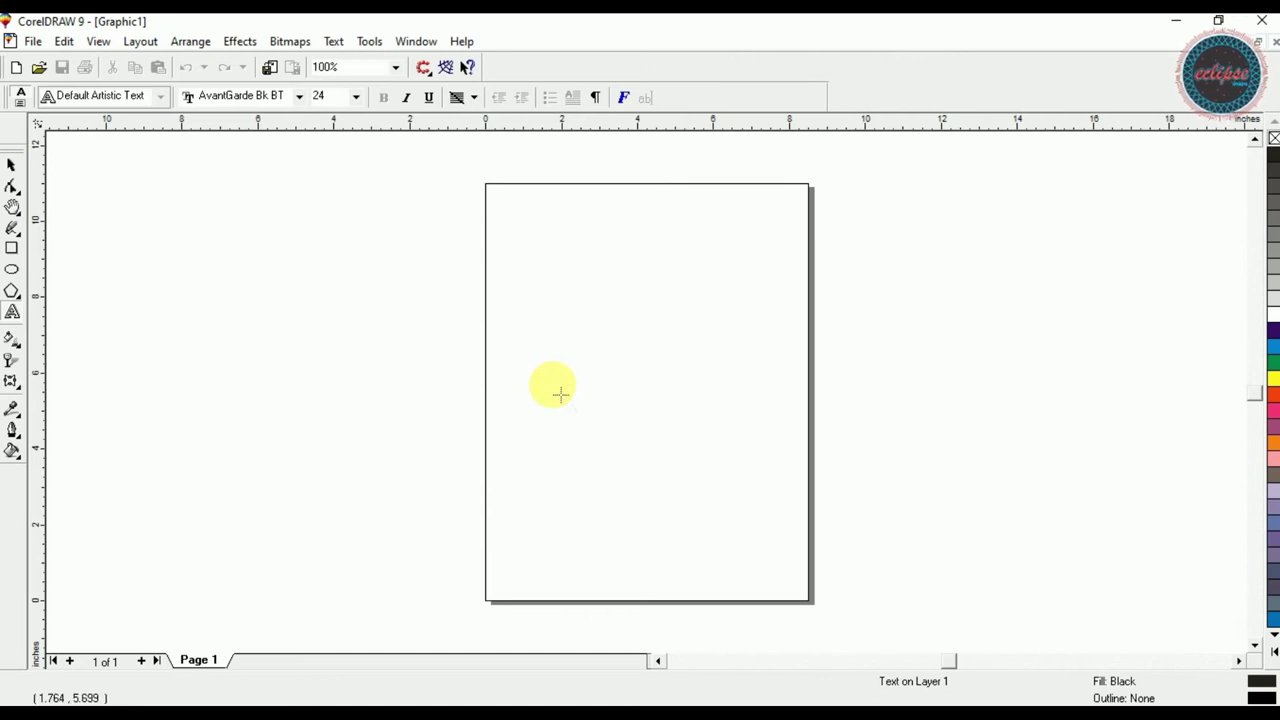
type("Eclipse")
key("ctrl+z")
key("space")
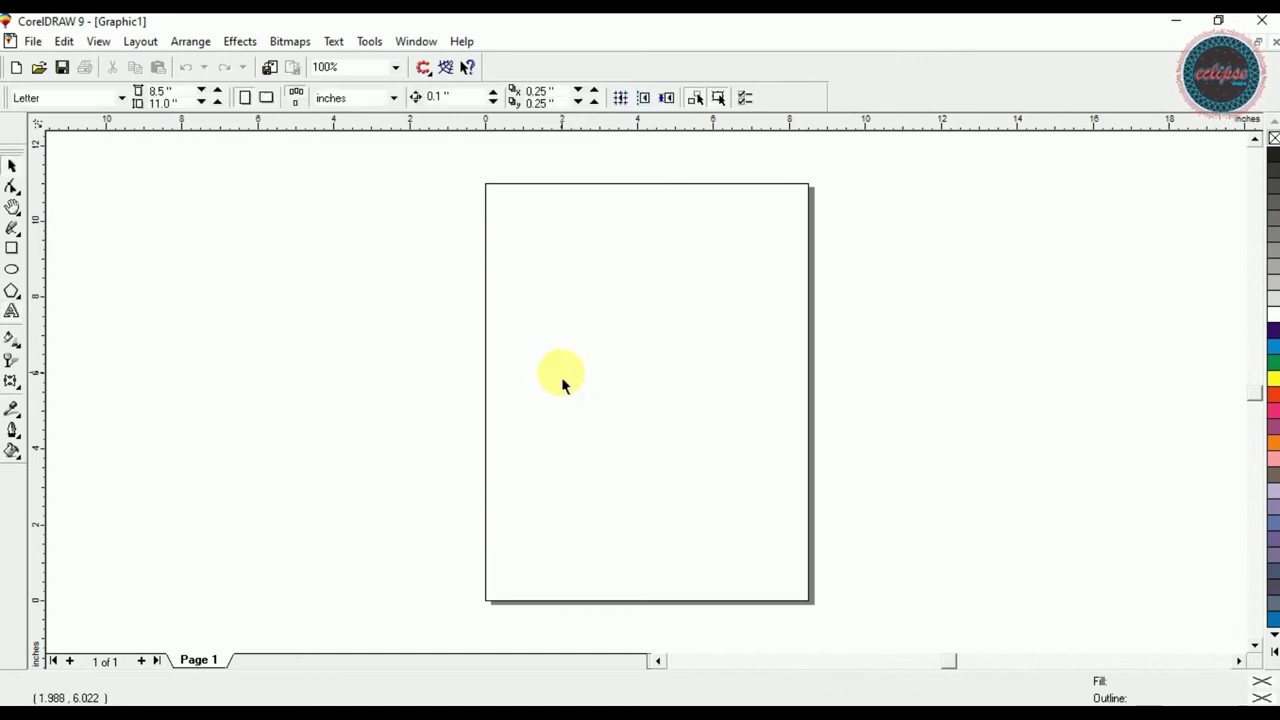
key("space")
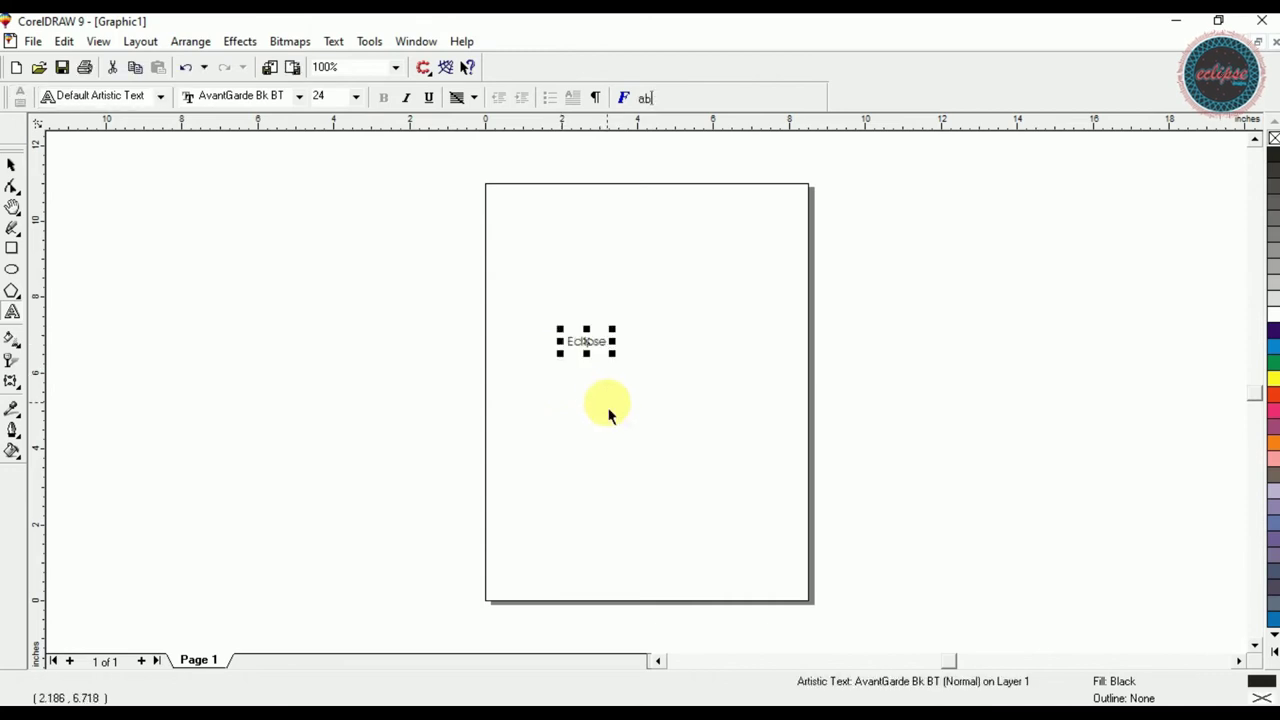
- Set the Eclipse text to the Baloo font at size 60, and reposition it around x 2.668", y 6.839"
key("shift+F2")
left_click(481, 96)
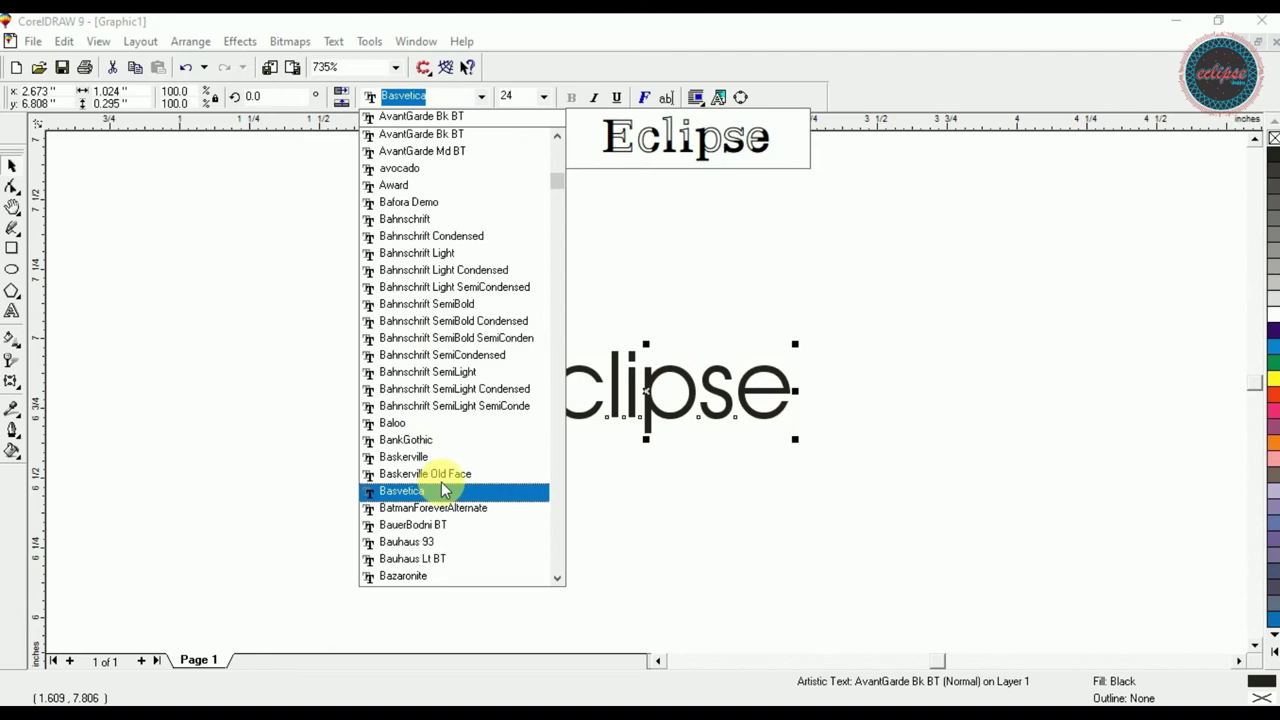
left_click(443, 424)
left_click(506, 96)
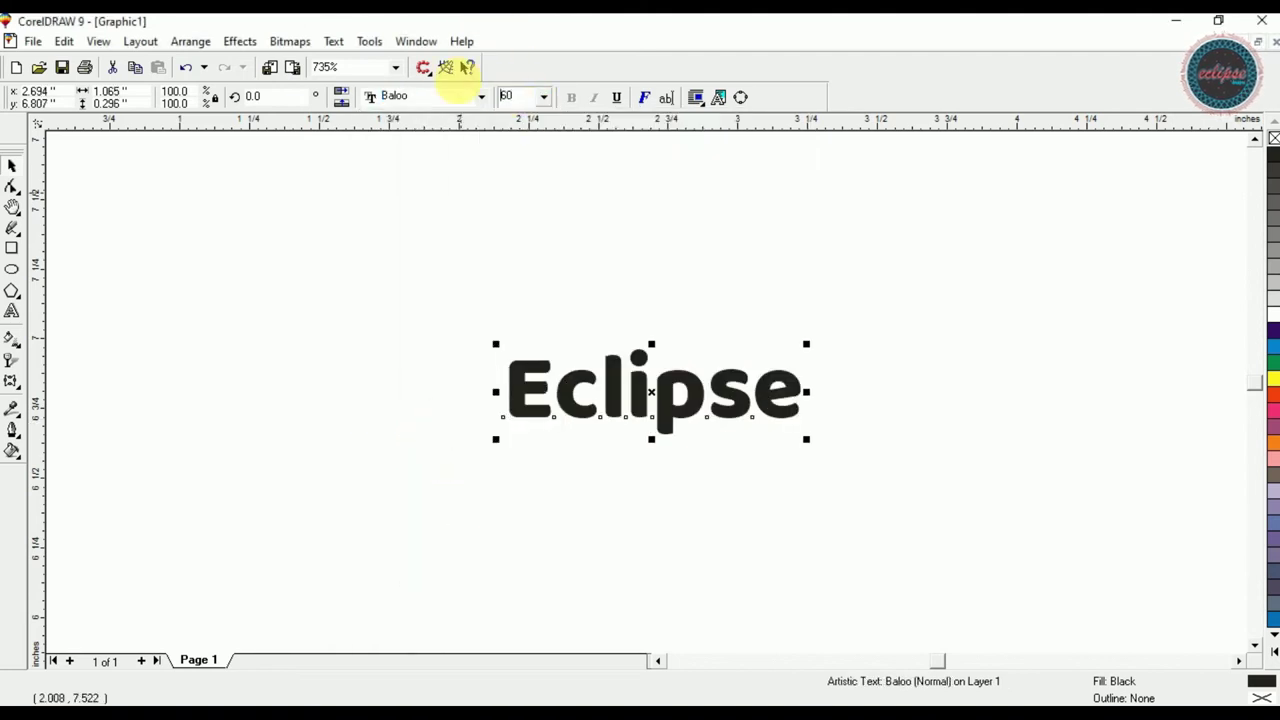
type("60")
key("Return")
left_click_drag(877, 354, 644, 383)
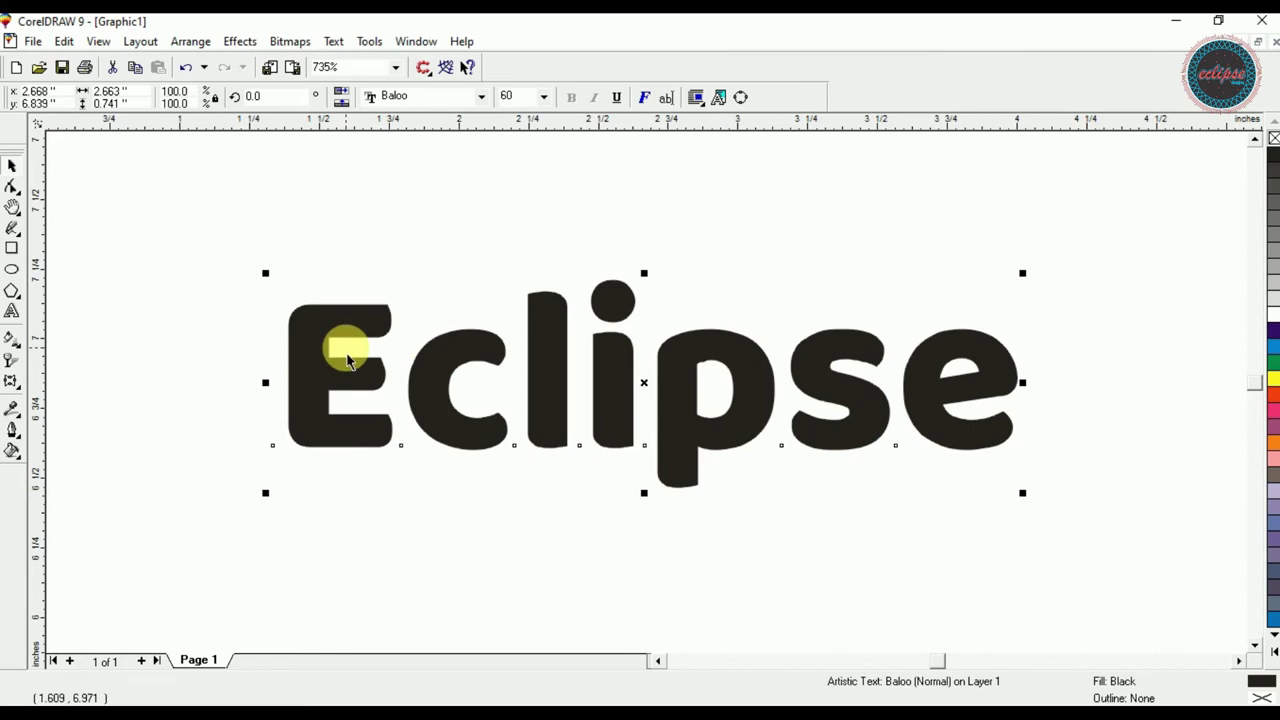
- Extrude the Eclipse text toward the upper left, with the vanishing point at about -1.62", 0.653"
left_click(12, 381)
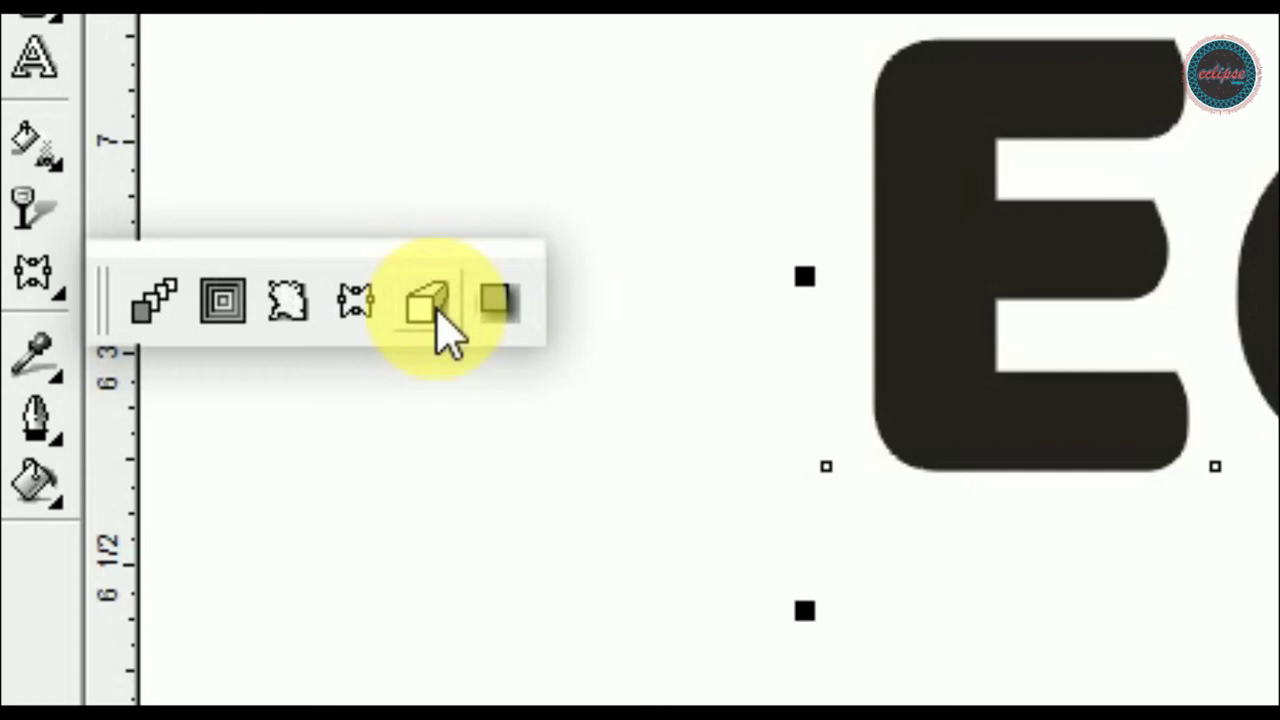
left_click(438, 314)
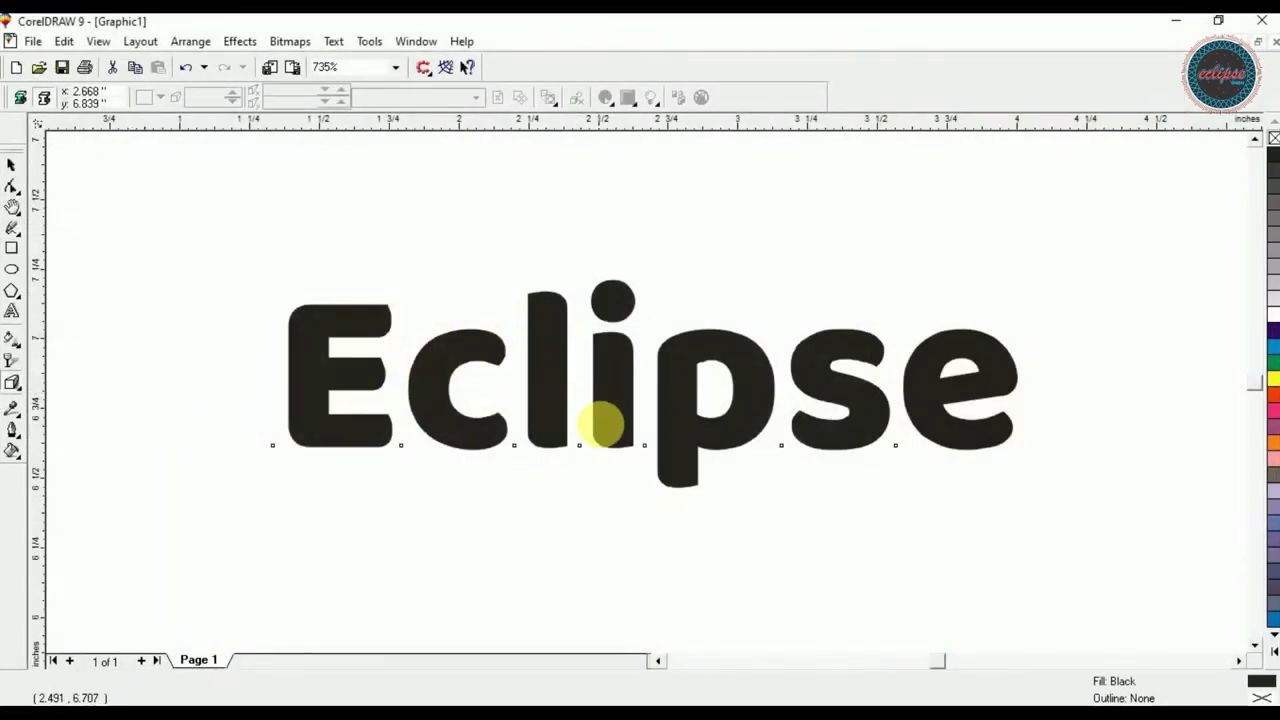
left_click_drag(600, 425, 193, 204)
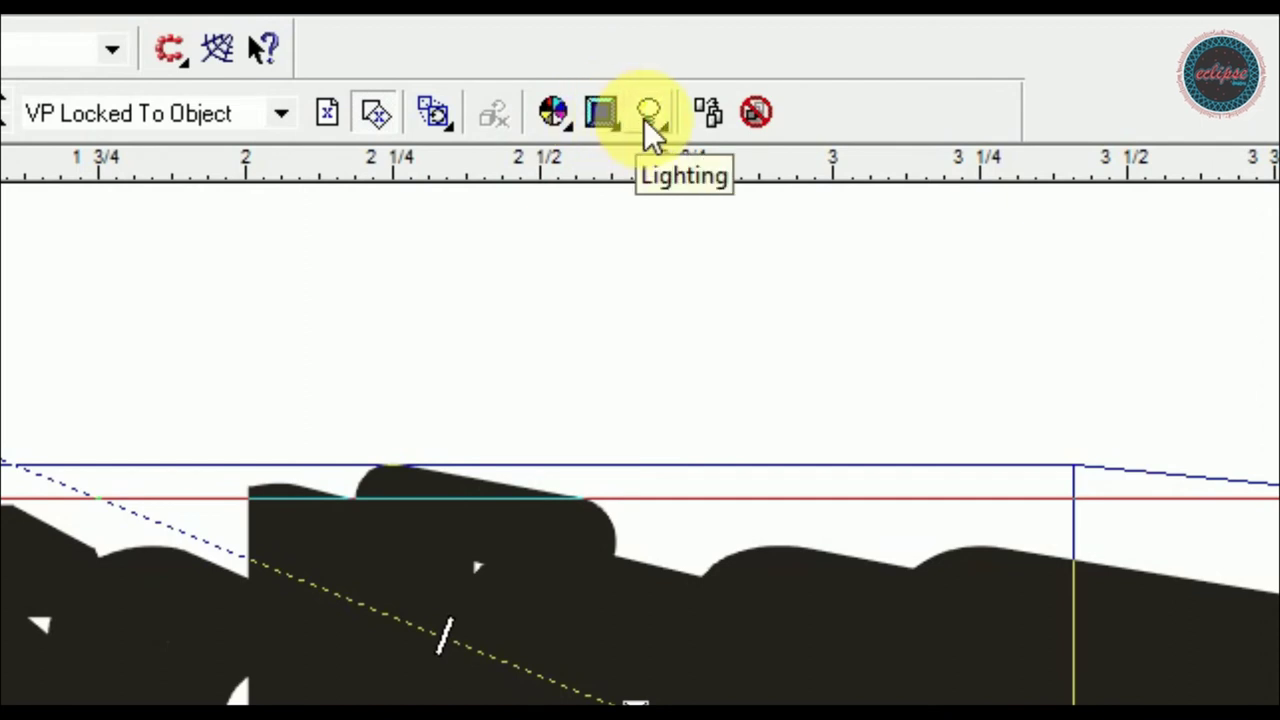
- Shade the extrusion with a colour blend from dark blue to cyan, and deselect the text
left_click(570, 128)
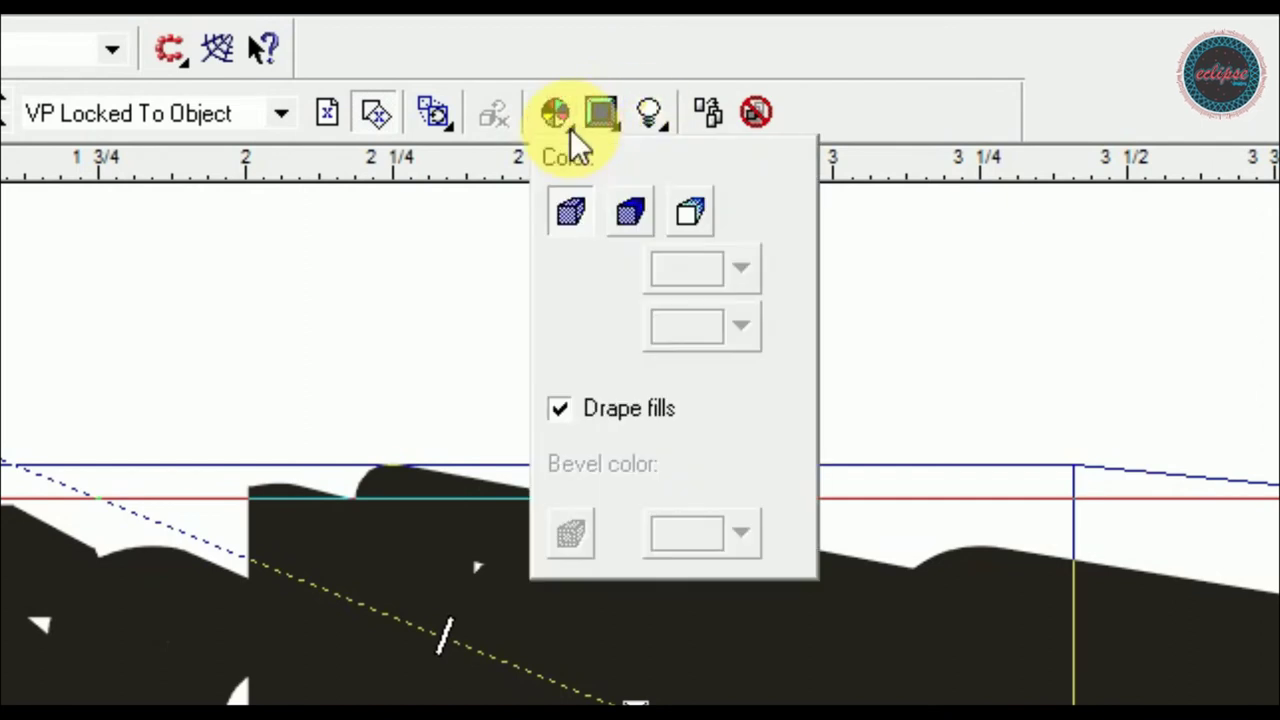
left_click(688, 213)
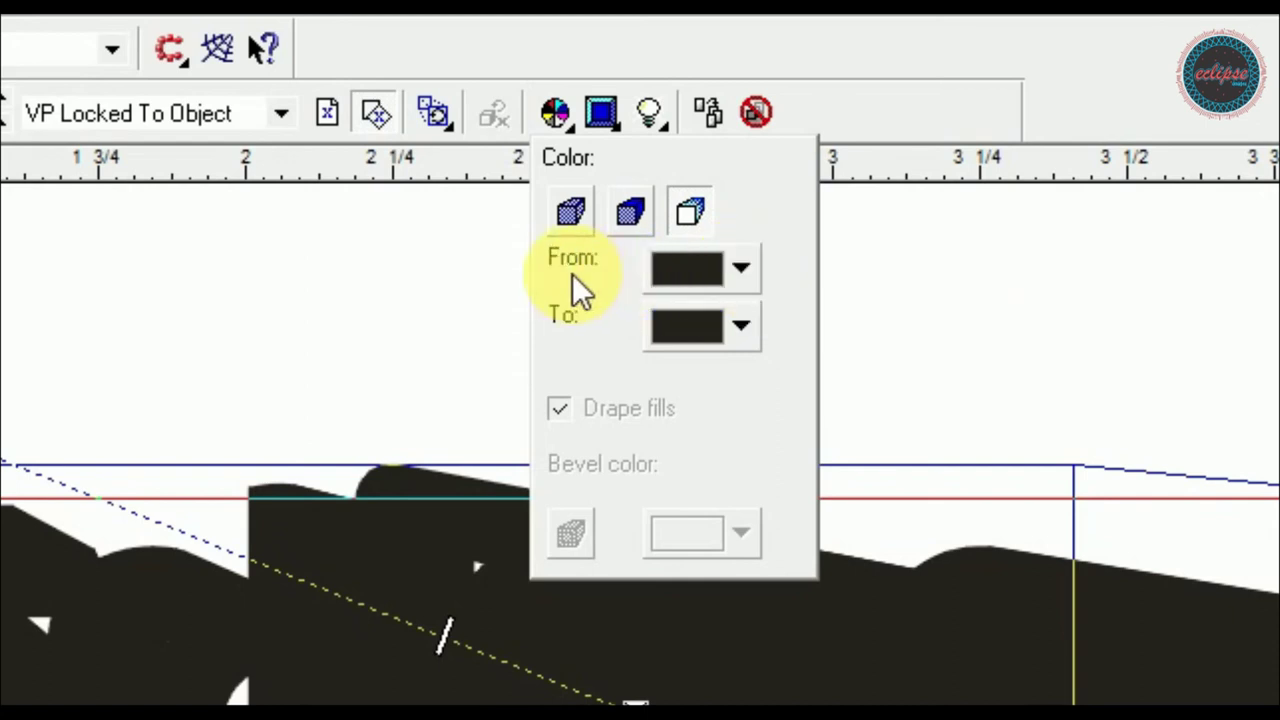
left_click(741, 267)
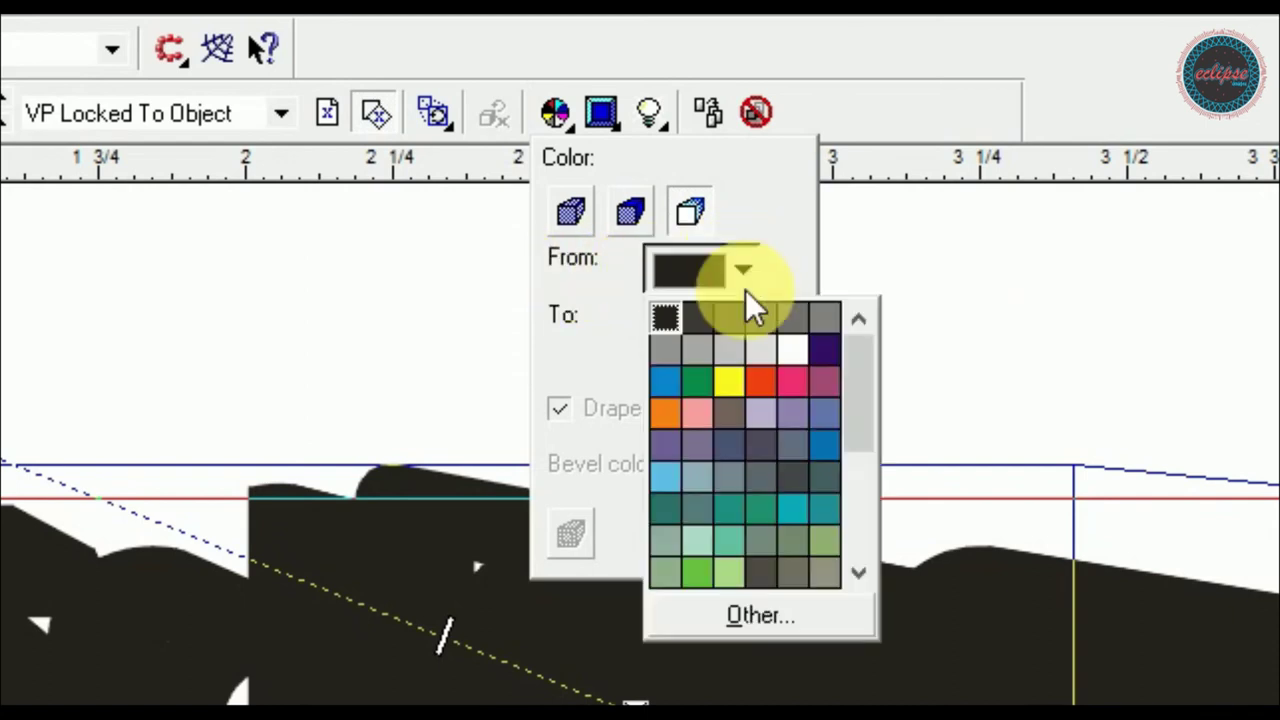
left_click(825, 349)
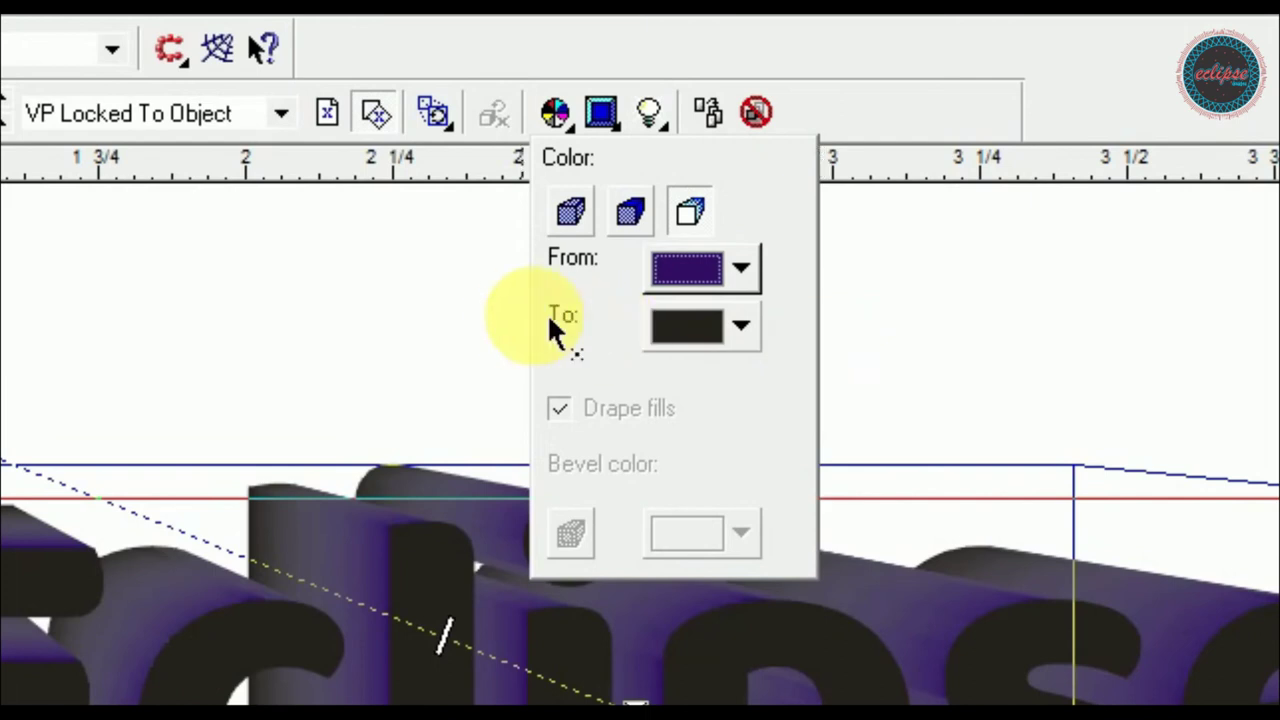
left_click(741, 326)
left_click(677, 438)
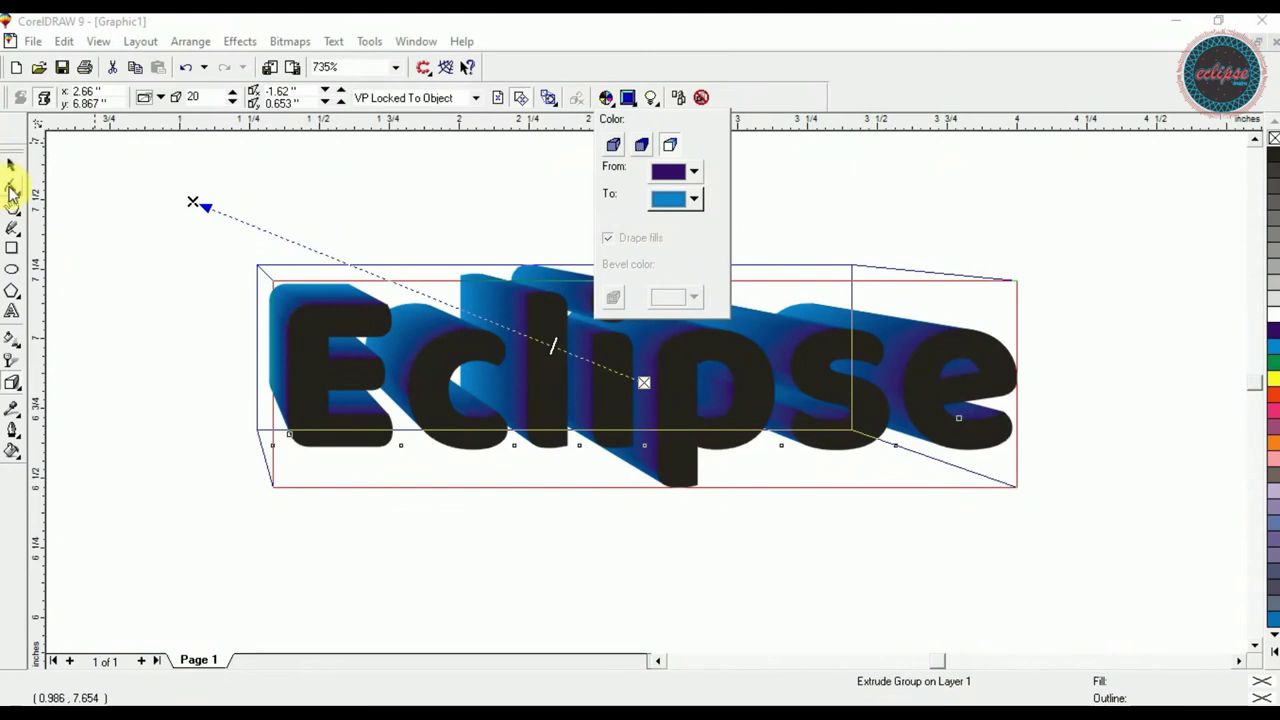
left_click(11, 165)
left_click(172, 257)
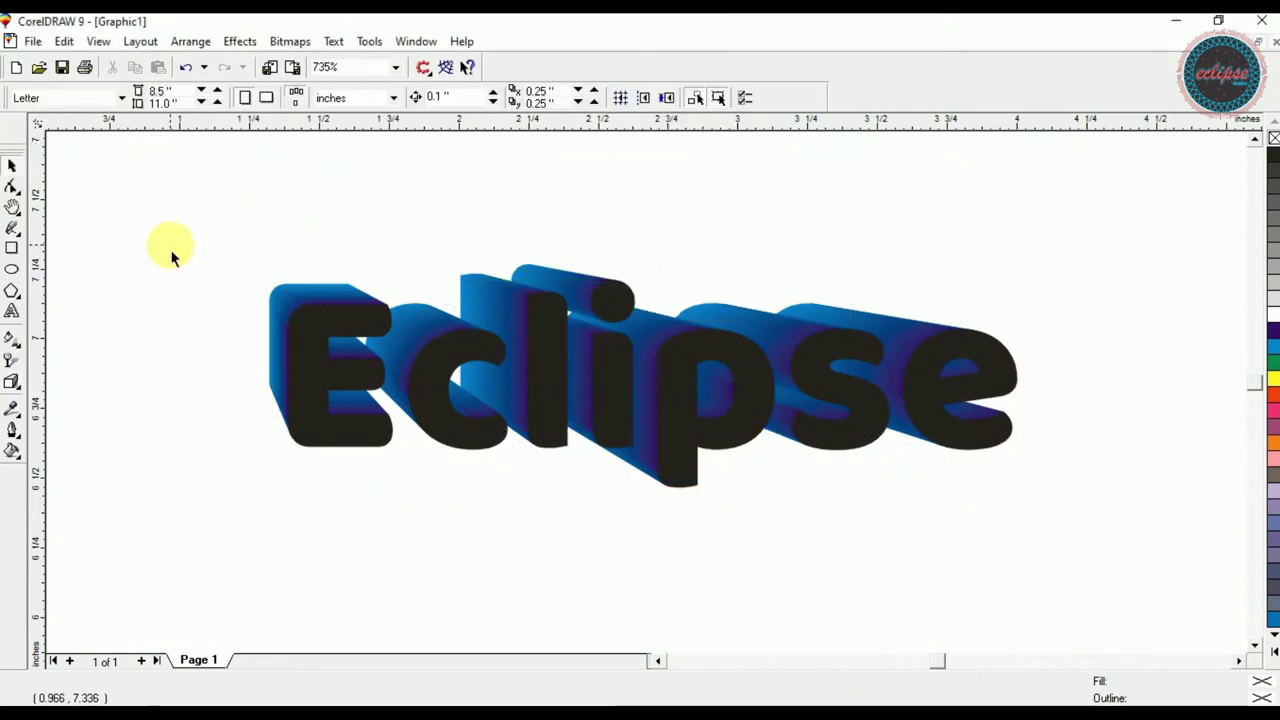
- Try white and yellow fills on the Eclipse control text, and settle on red
left_click(383, 362)
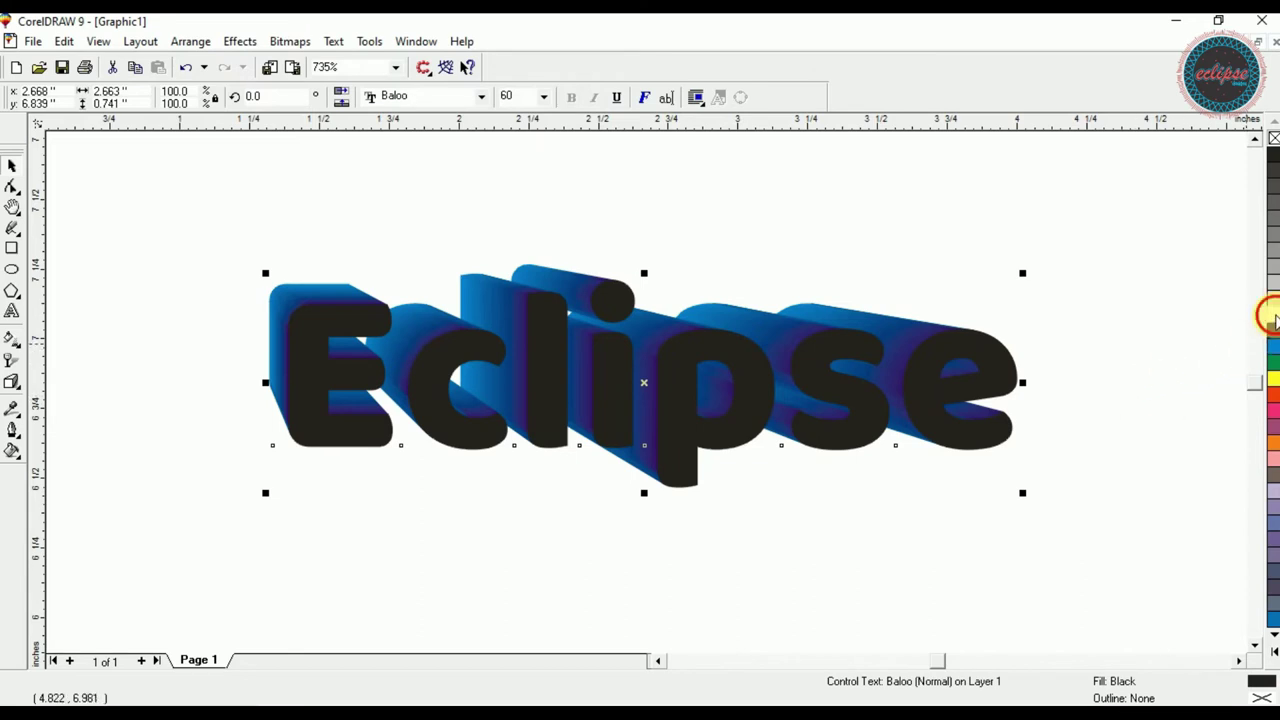
left_click(1271, 318)
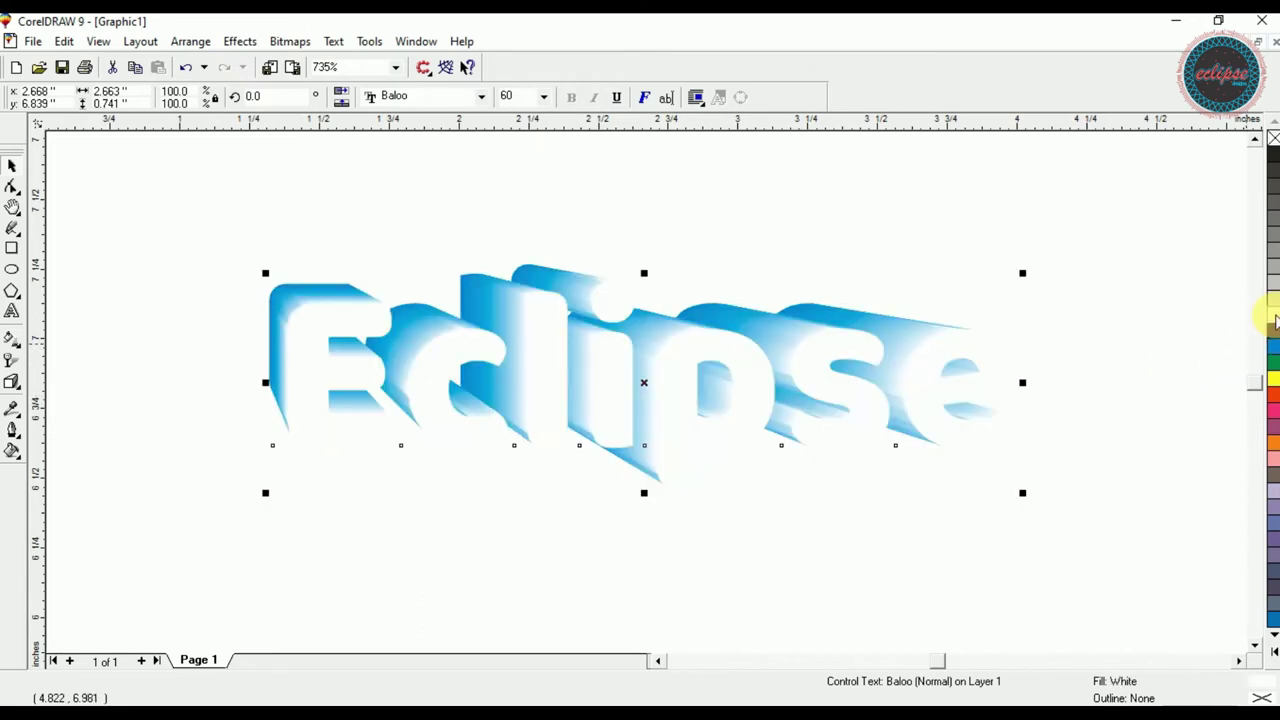
left_click(1272, 376)
left_click(1272, 399)
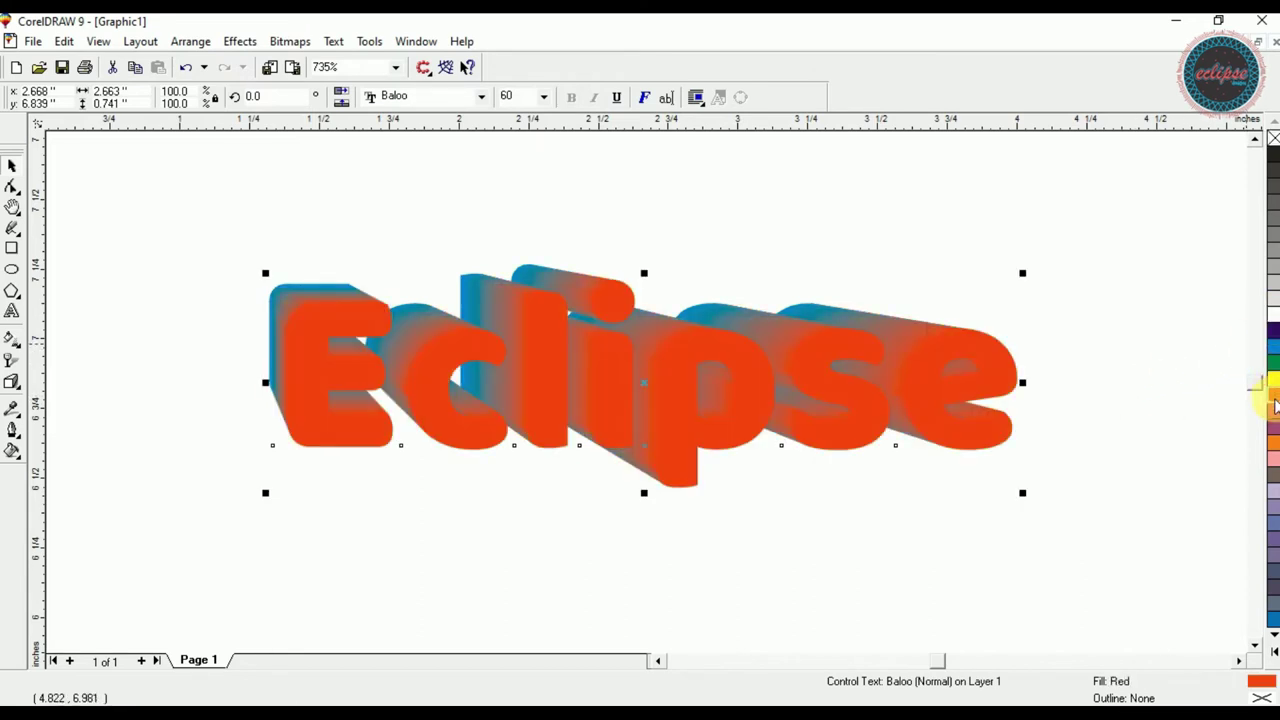
- Try yellow and magenta as the starting colour of the extrusion shading, and settle on white
left_click(12, 384)
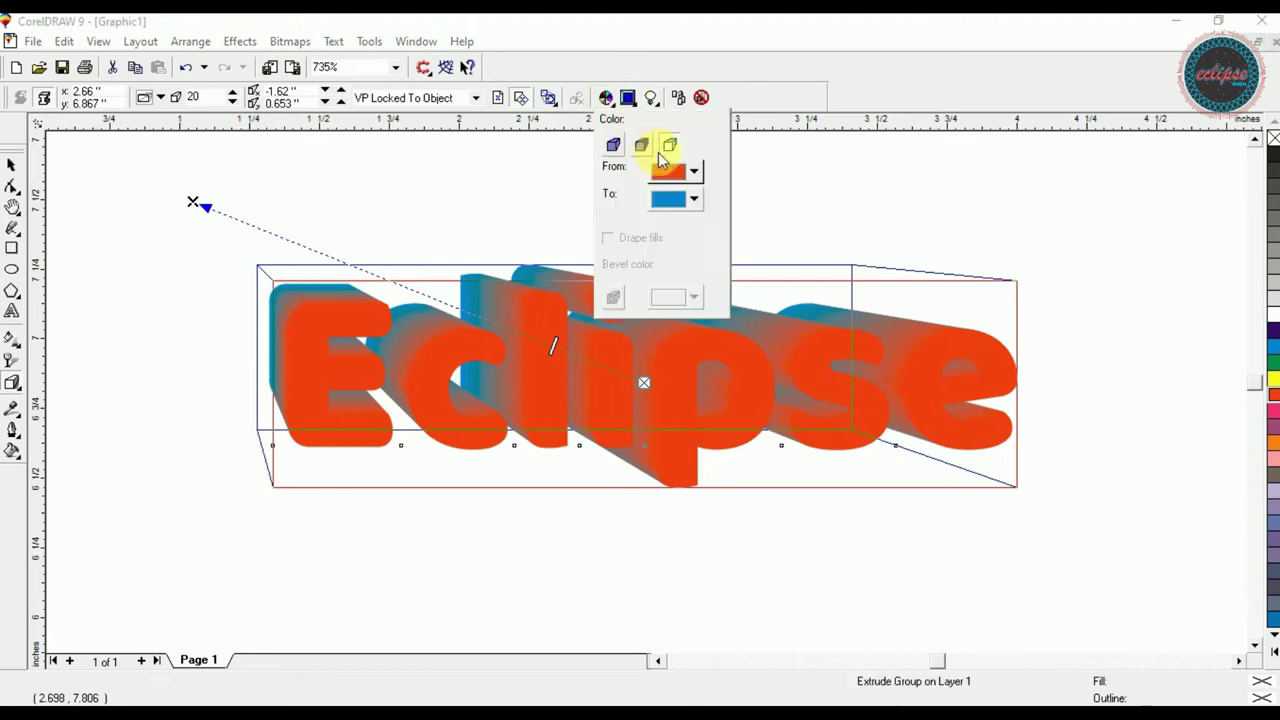
left_click(694, 171)
left_click(692, 193)
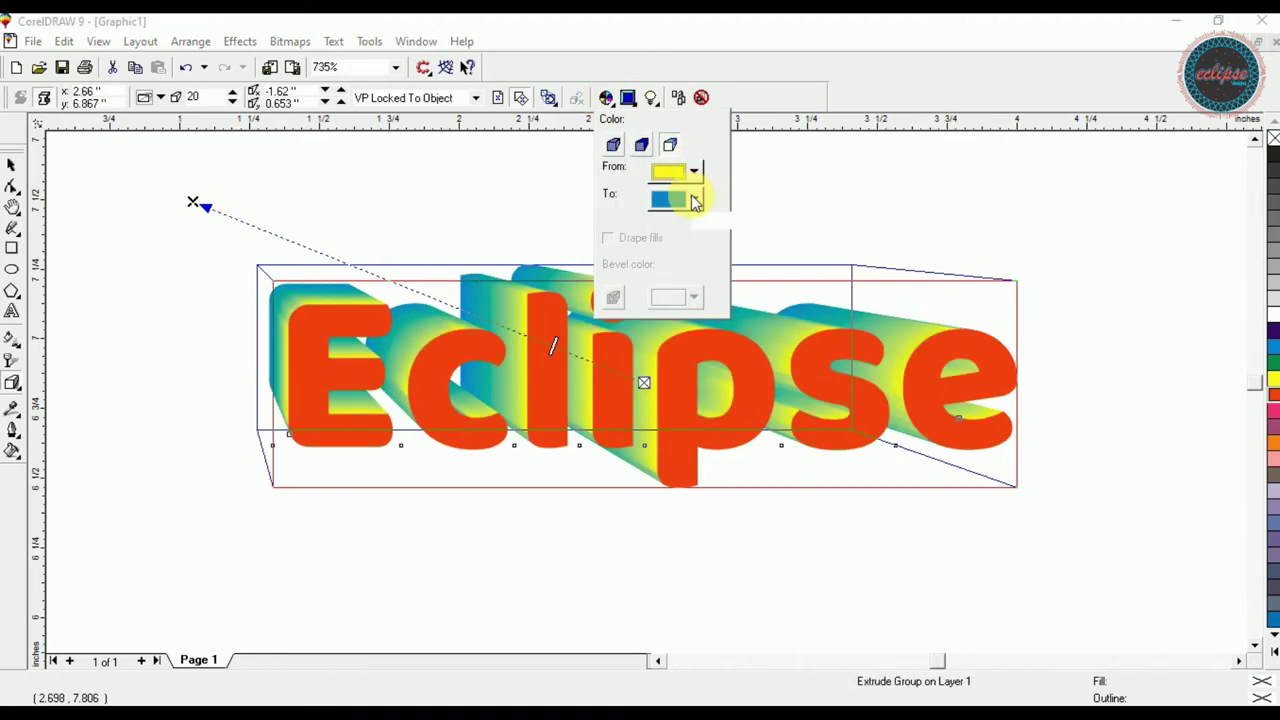
left_click(689, 197)
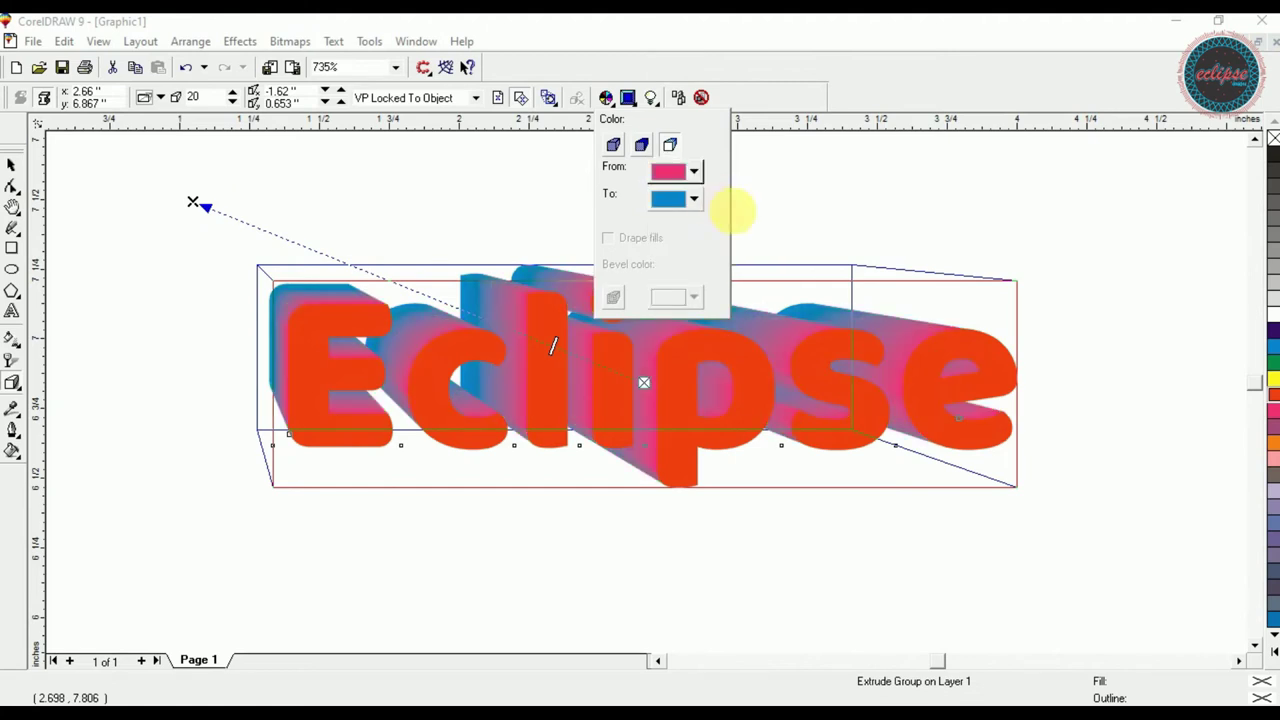
left_click(694, 171)
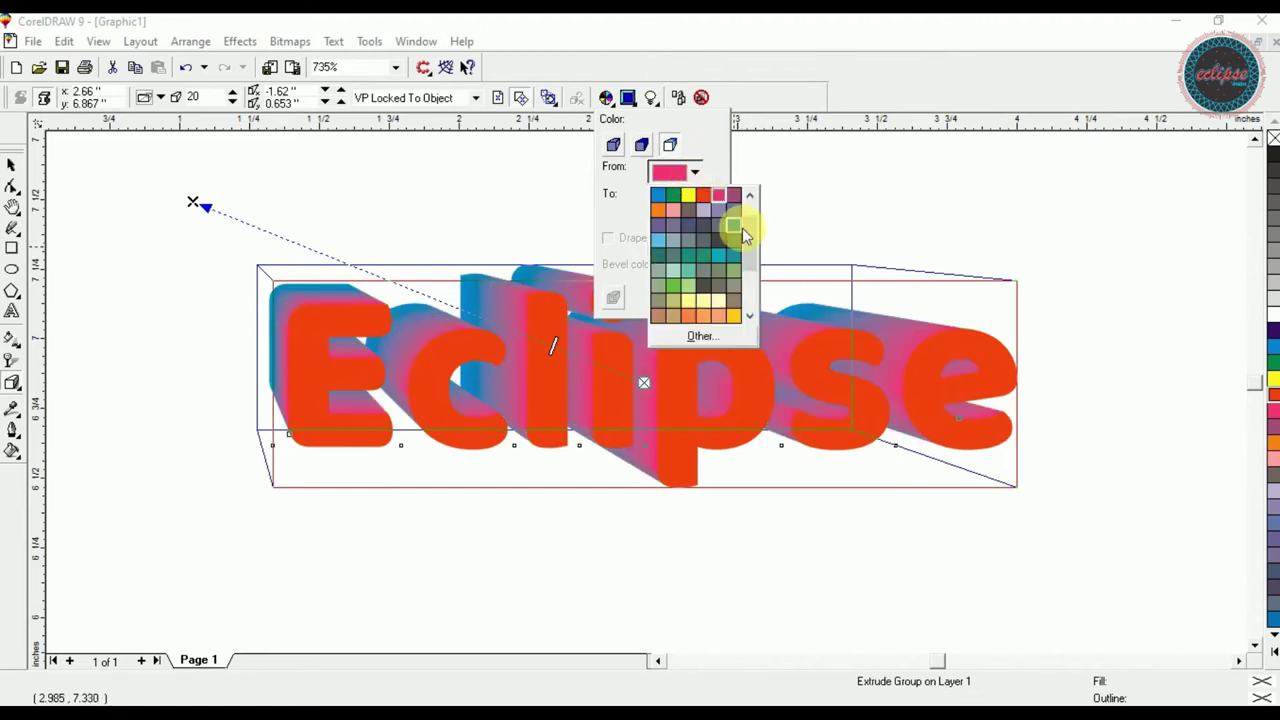
left_click_drag(754, 238, 748, 194)
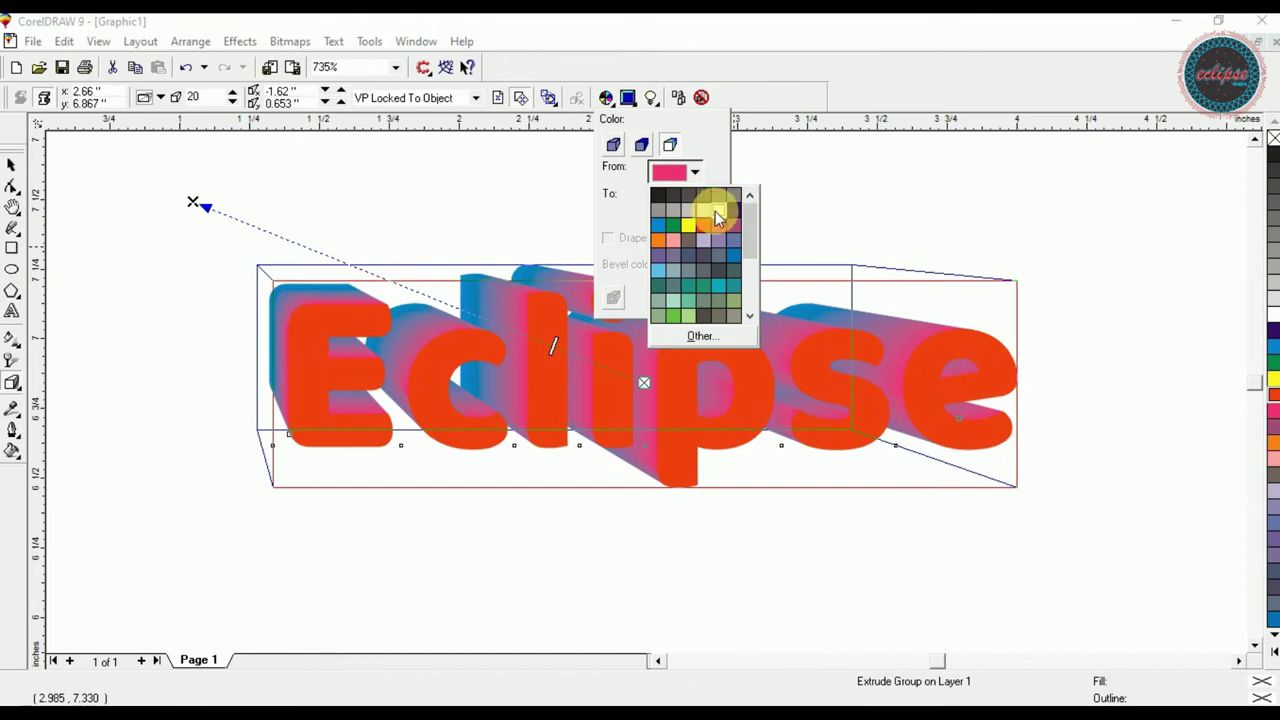
left_click(715, 211)
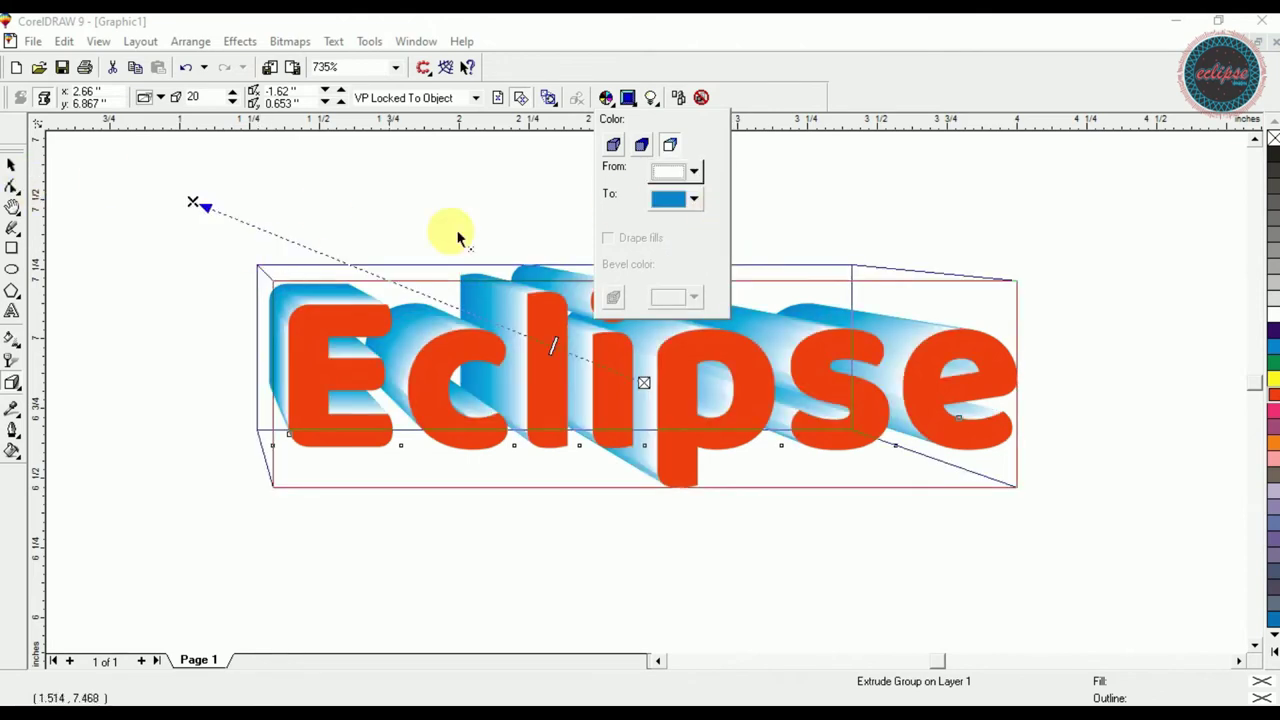
- Try yellow as the end colour of the extrusion shading, and settle on red
left_click(693, 199)
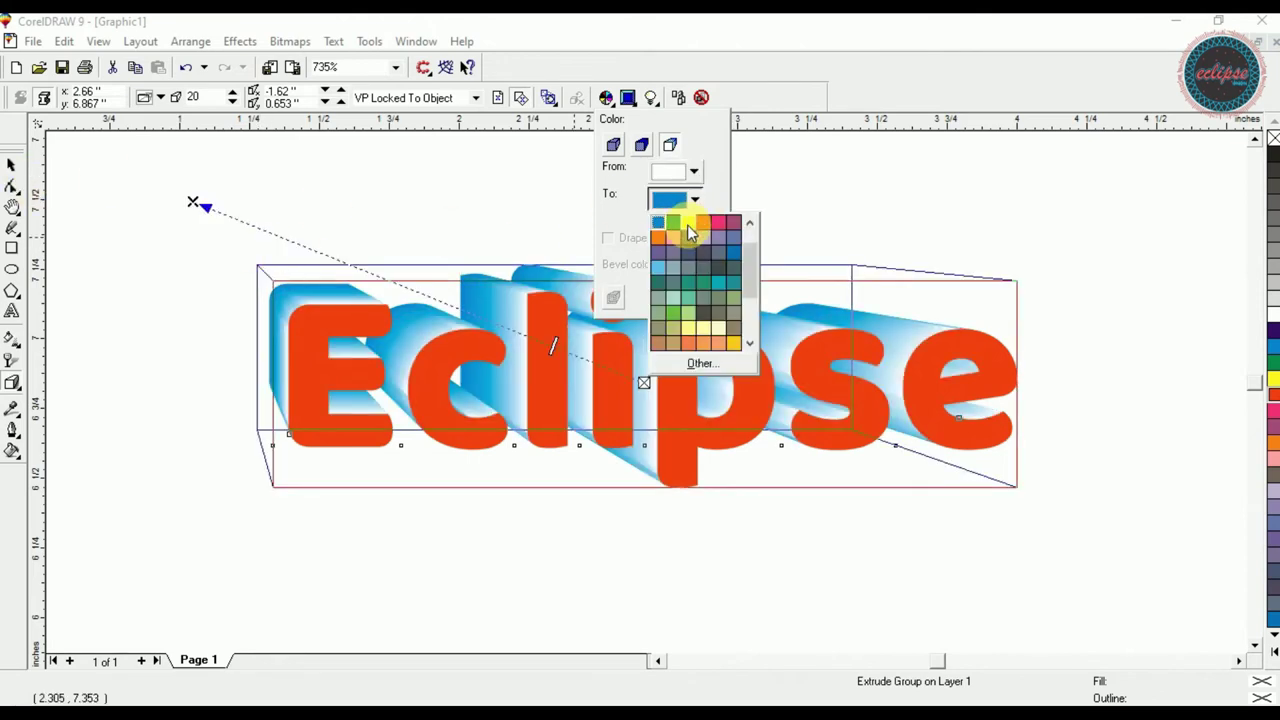
left_click(688, 226)
left_click(694, 199)
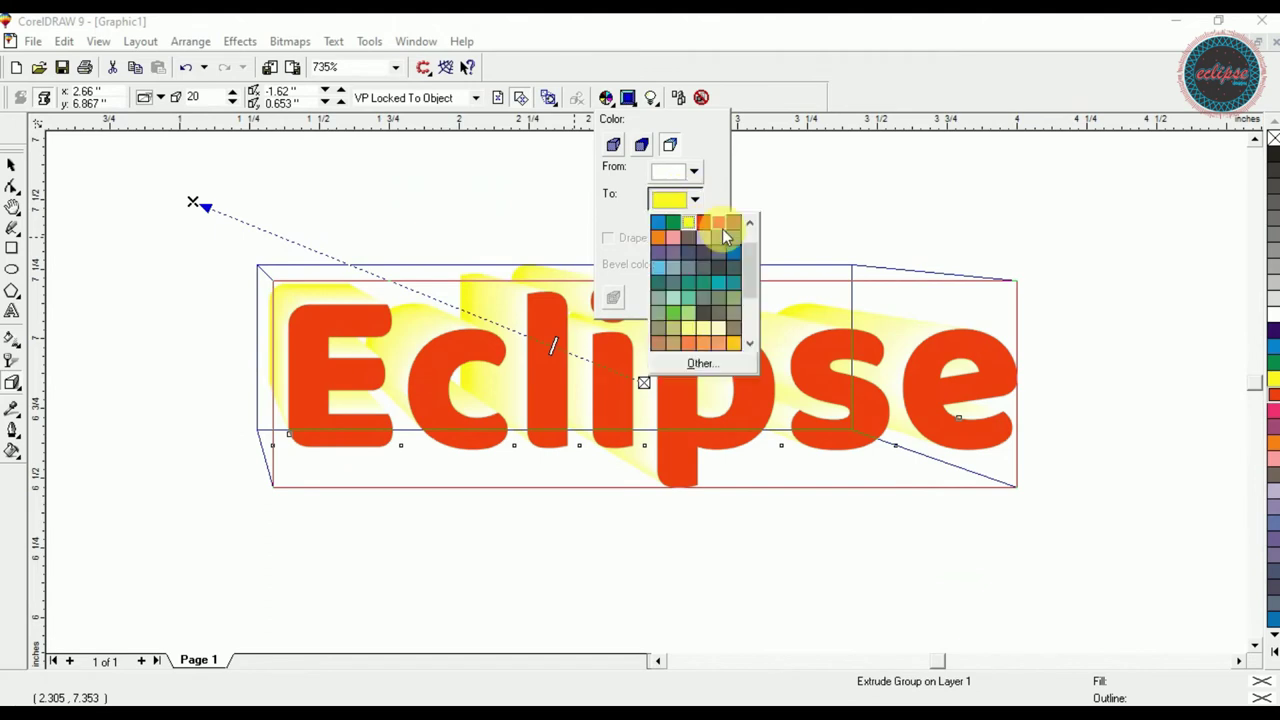
left_click(704, 223)
left_click(10, 166)
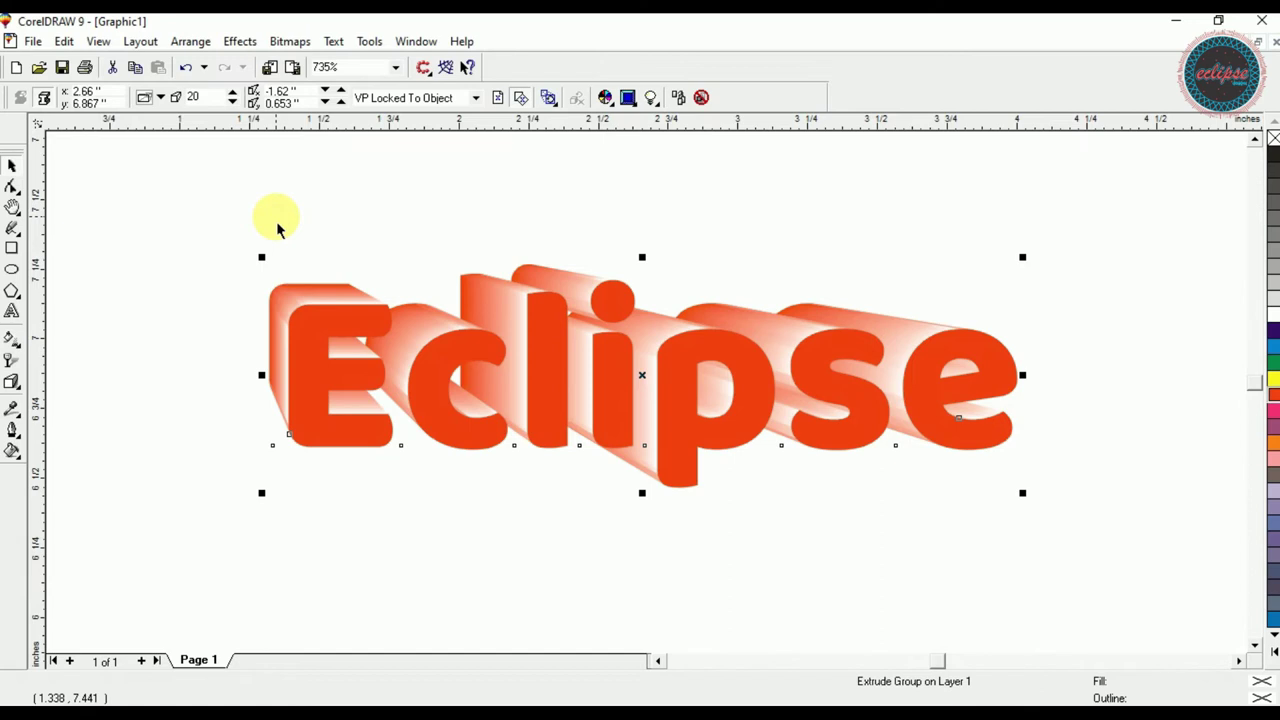
- Move the extruded Eclipse text to the right and place its vanishing point about 2.29 inches right and 1.60 inches above the text
key("F3")
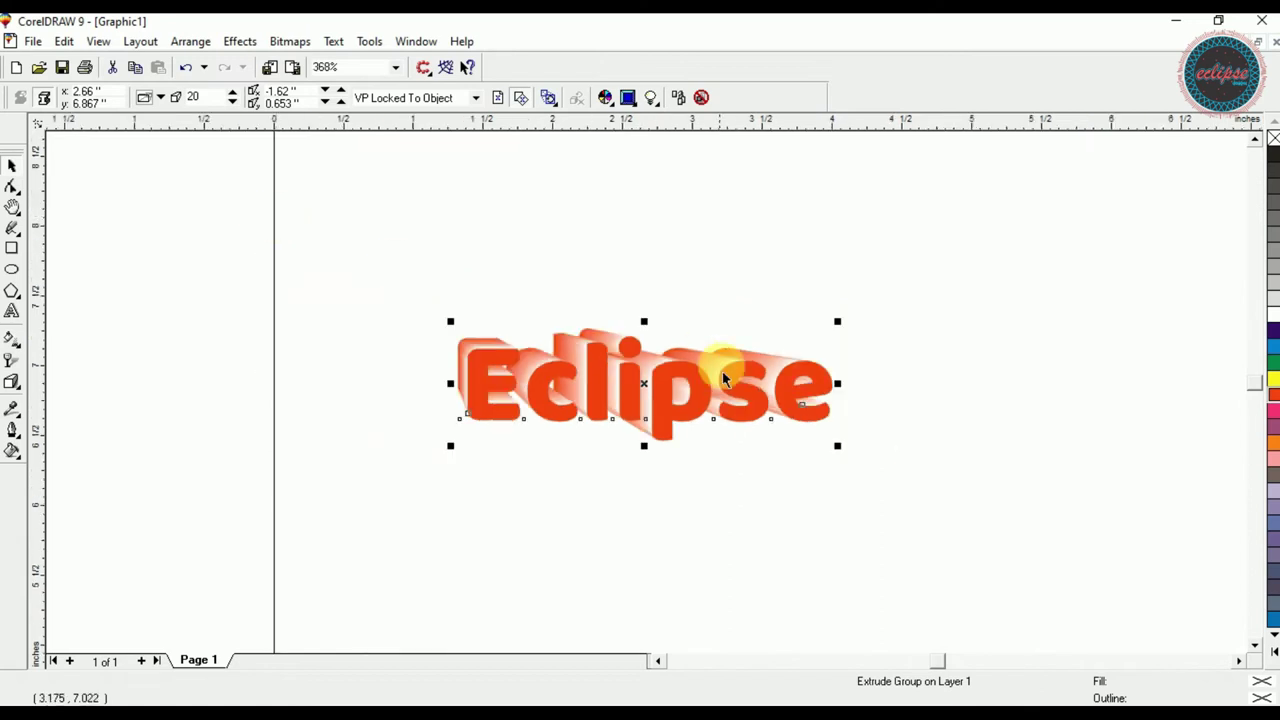
left_click_drag(644, 384, 757, 406)
double_click(760, 408)
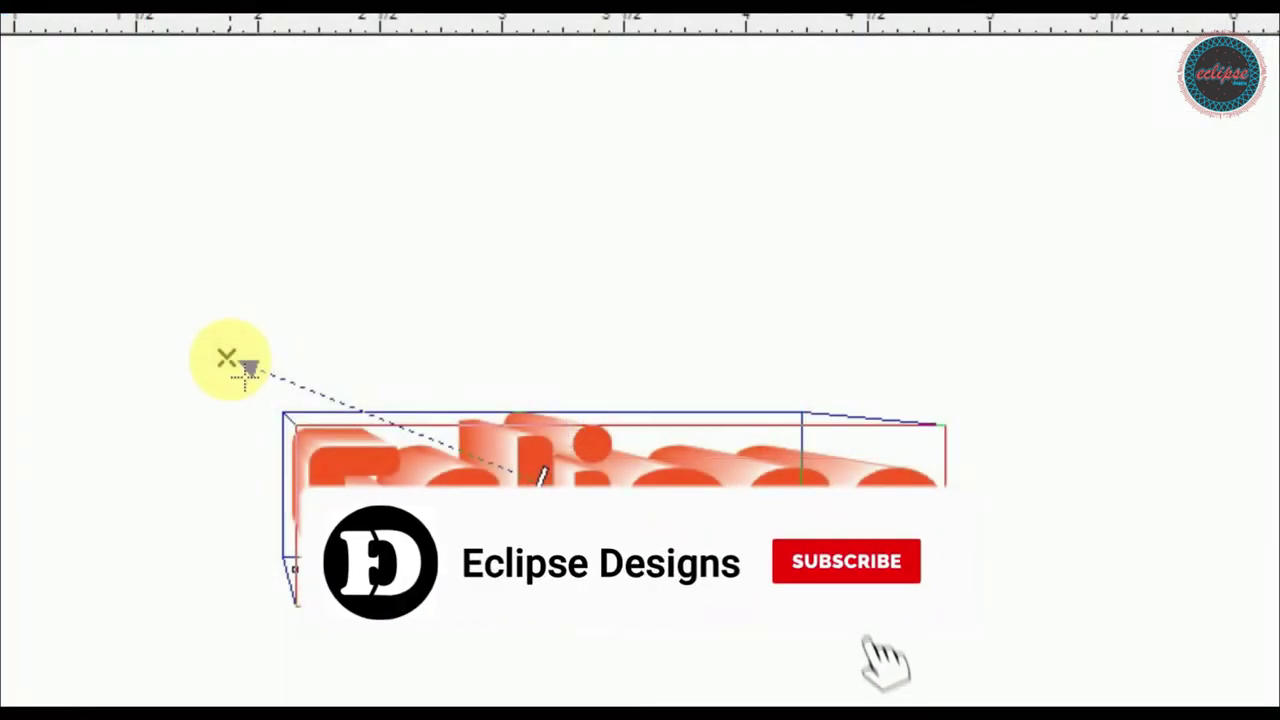
left_click_drag(248, 371, 1178, 127)
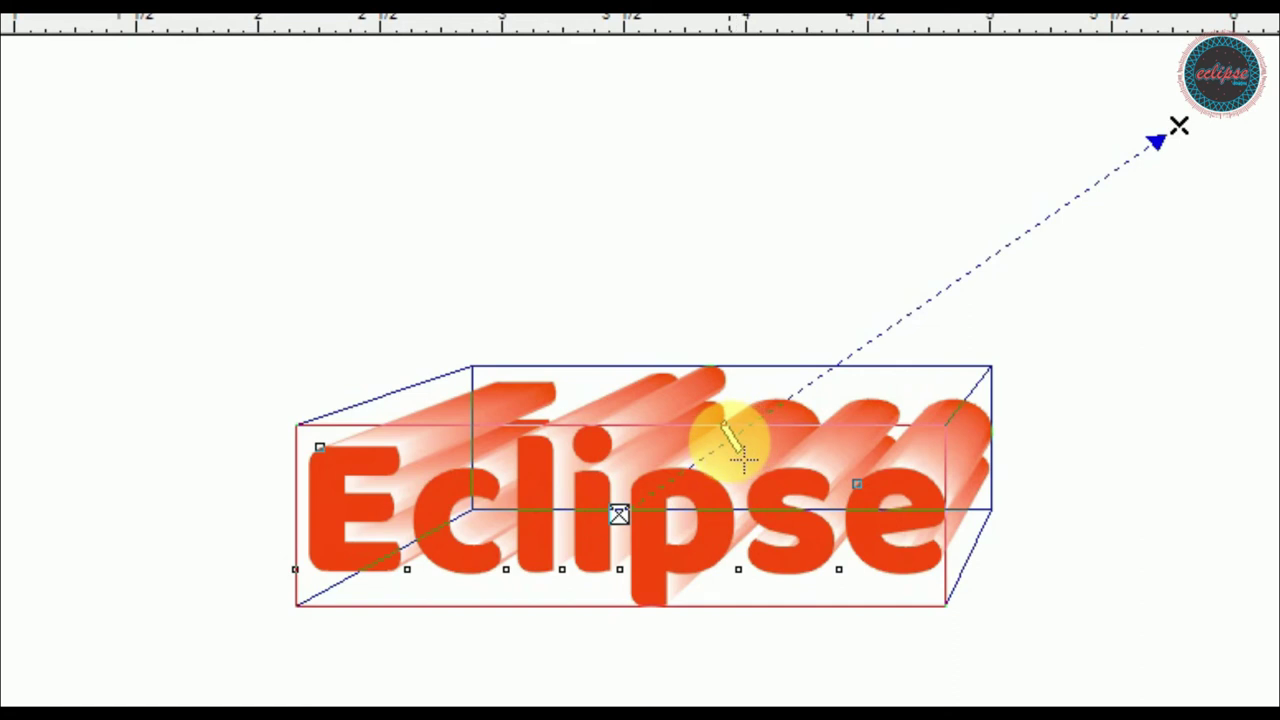
- Pull the vanishing point in to about 1.26 by 0.89 inches, trying an extrusion depth of 92 and settling on 54
left_click_drag(742, 455, 1163, 169)
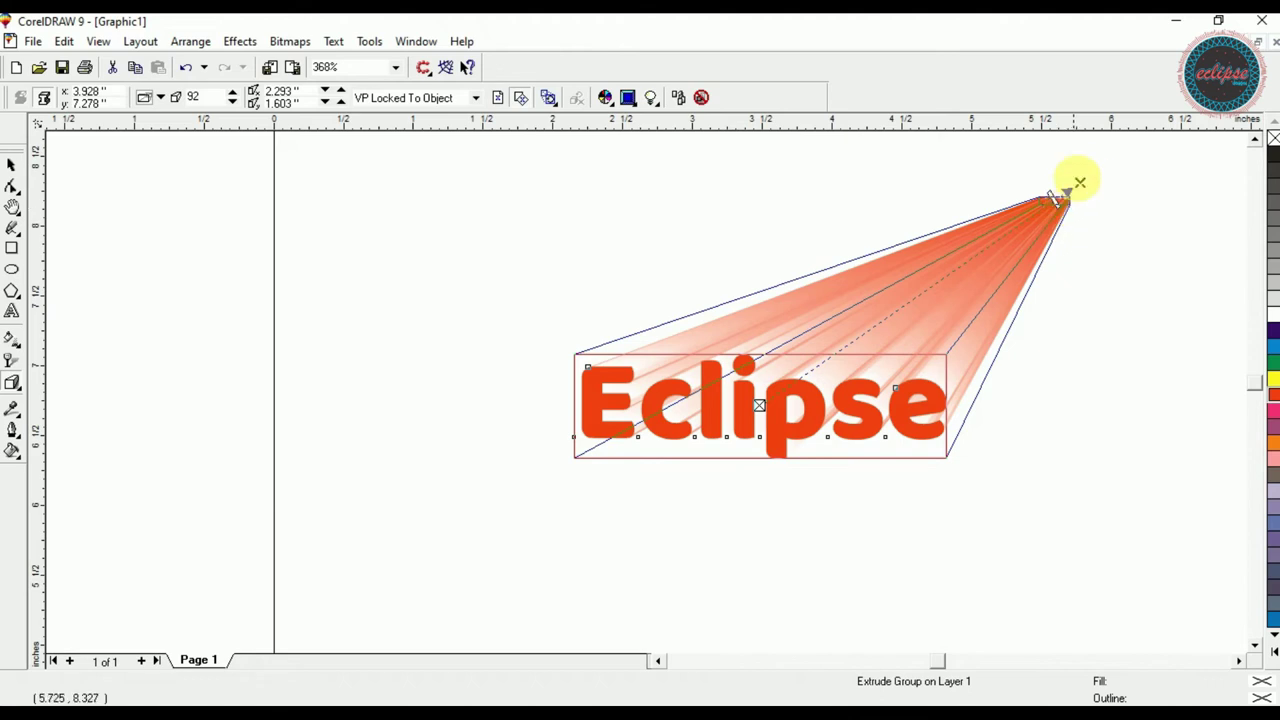
mouse_move(1080, 184)
left_mouse_down()
mouse_move(1014, 243)
mouse_move(903, 303)
mouse_move(874, 343)
mouse_move(896, 342)
mouse_move(866, 387)
mouse_move(917, 303)
mouse_move(930, 313)
mouse_move(886, 380)
mouse_move(903, 363)
mouse_move(901, 387)
mouse_move(914, 334)
mouse_move(872, 410)
mouse_move(894, 397)
left_mouse_up()
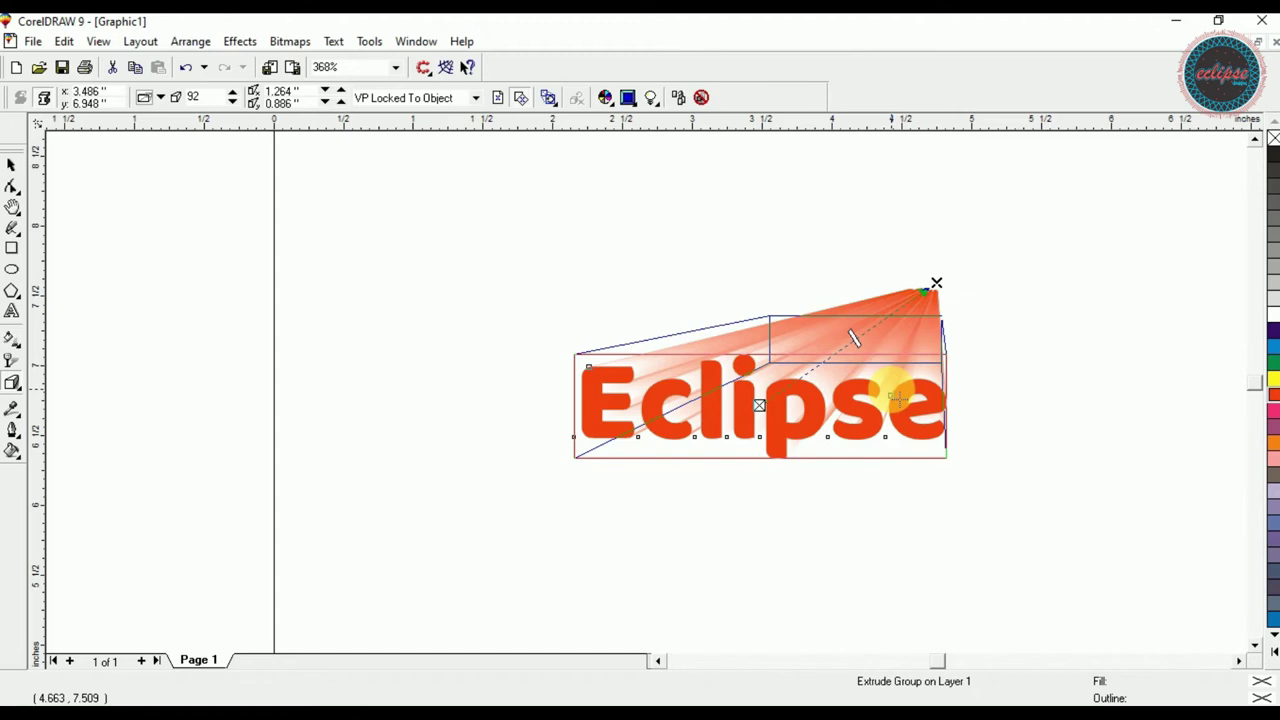
left_click_drag(894, 397, 897, 395)
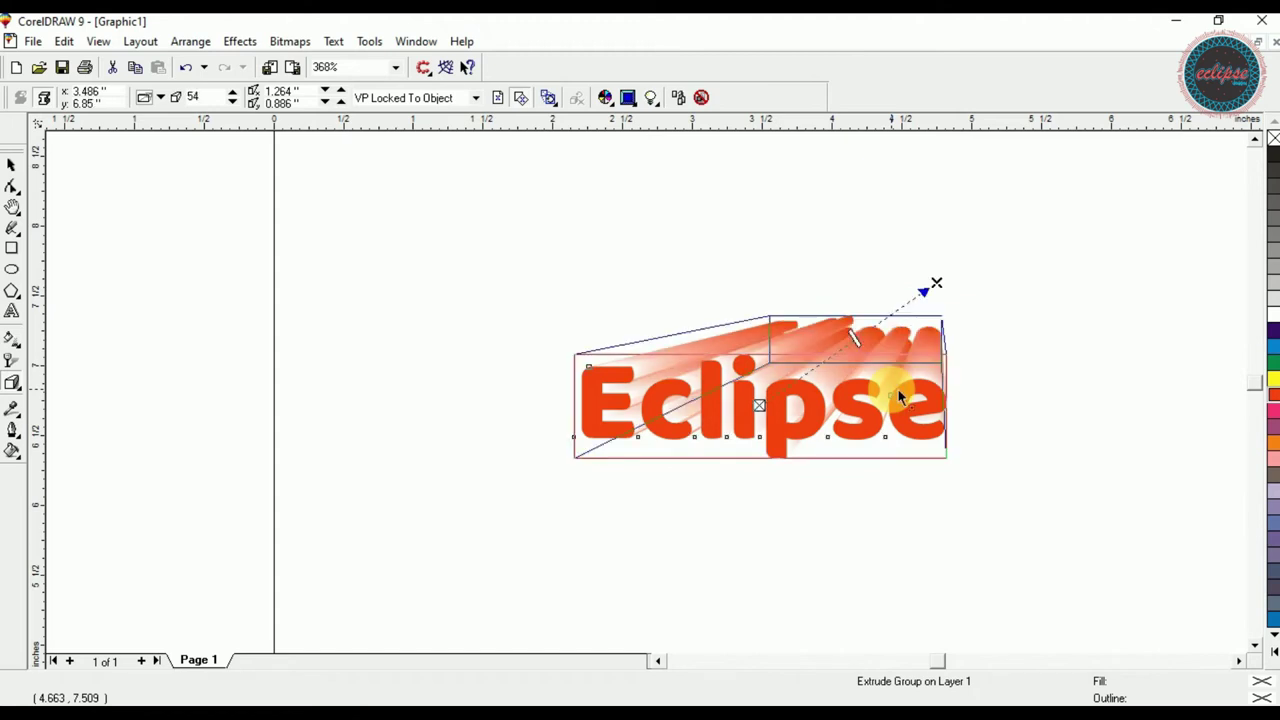
- Try solid yellow and grey as the extrusion colour of the Eclipse text
left_click(607, 98)
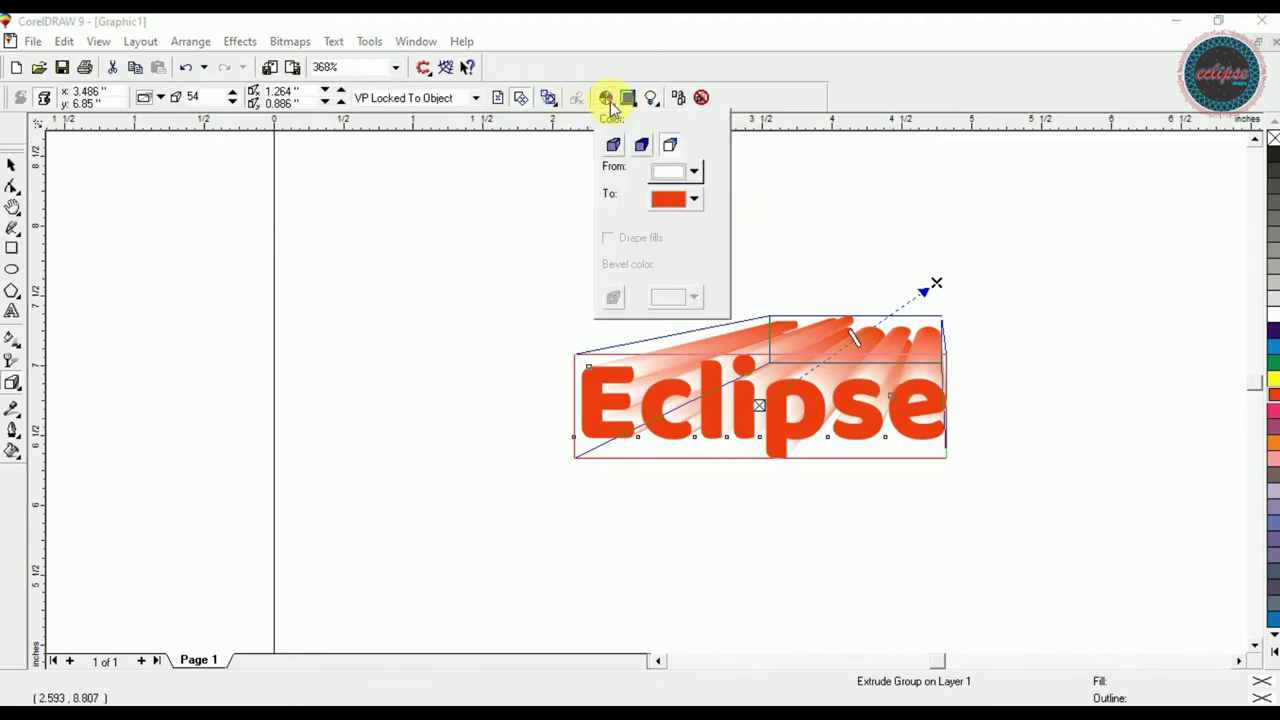
left_click(641, 146)
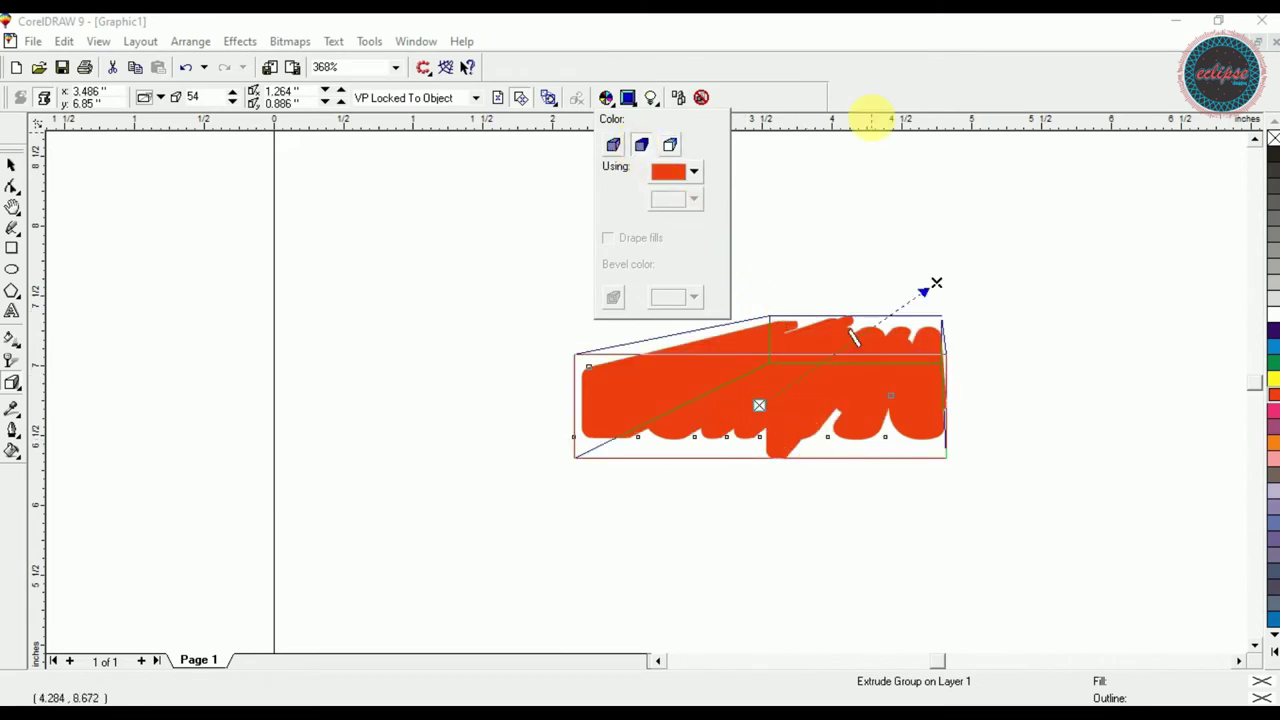
left_click(694, 172)
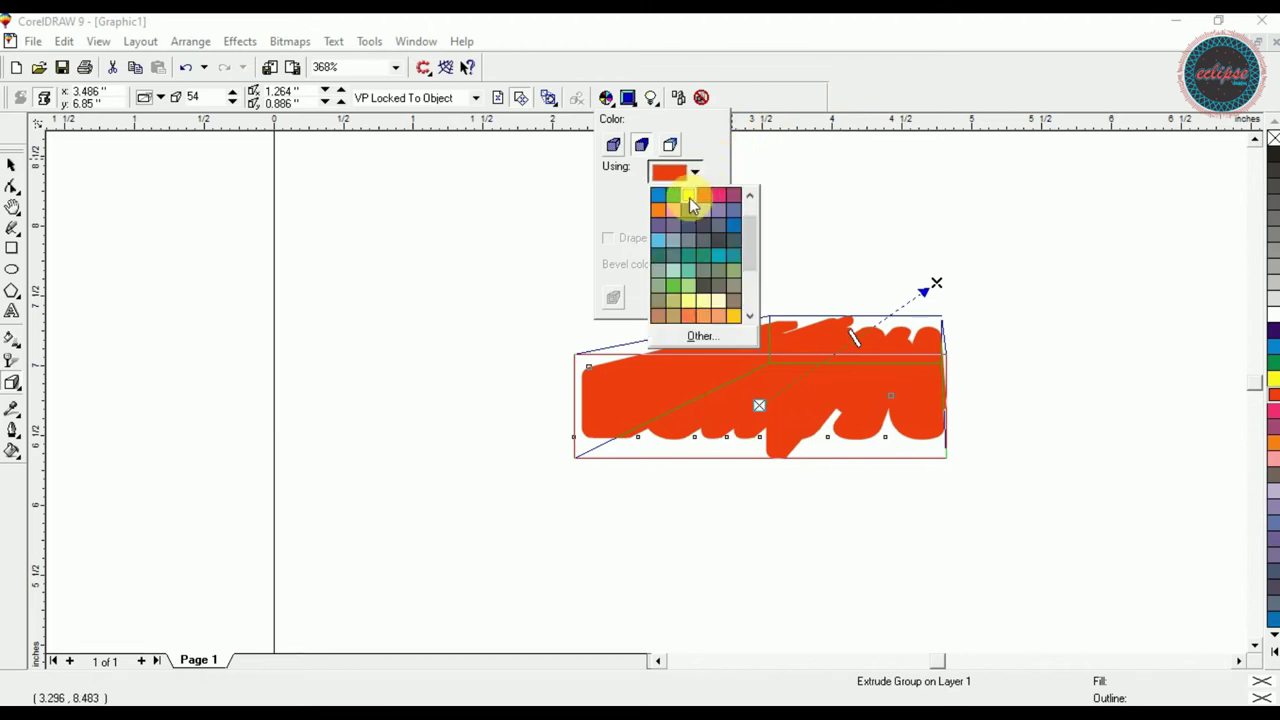
left_click(689, 197)
left_click(697, 173)
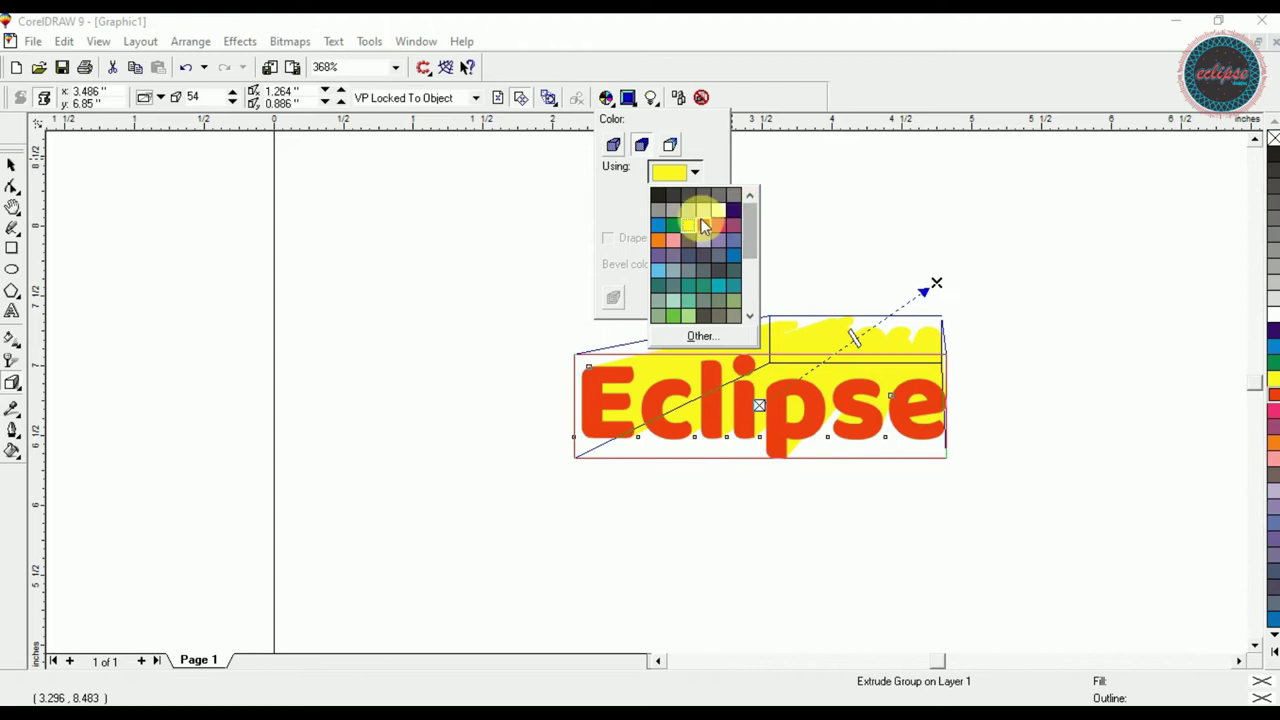
left_click(687, 214)
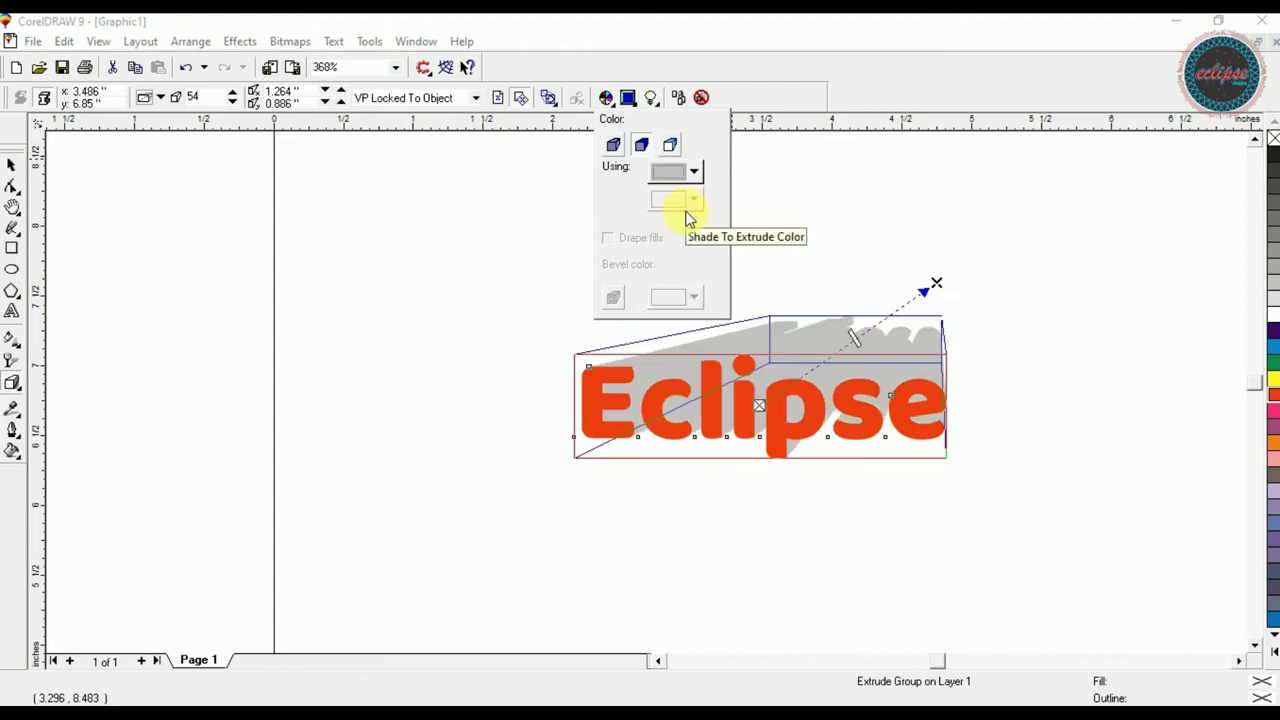
- Switch the extrusion back to two-colour shading from orange to red, and fill the Eclipse text with blue
left_click(668, 146)
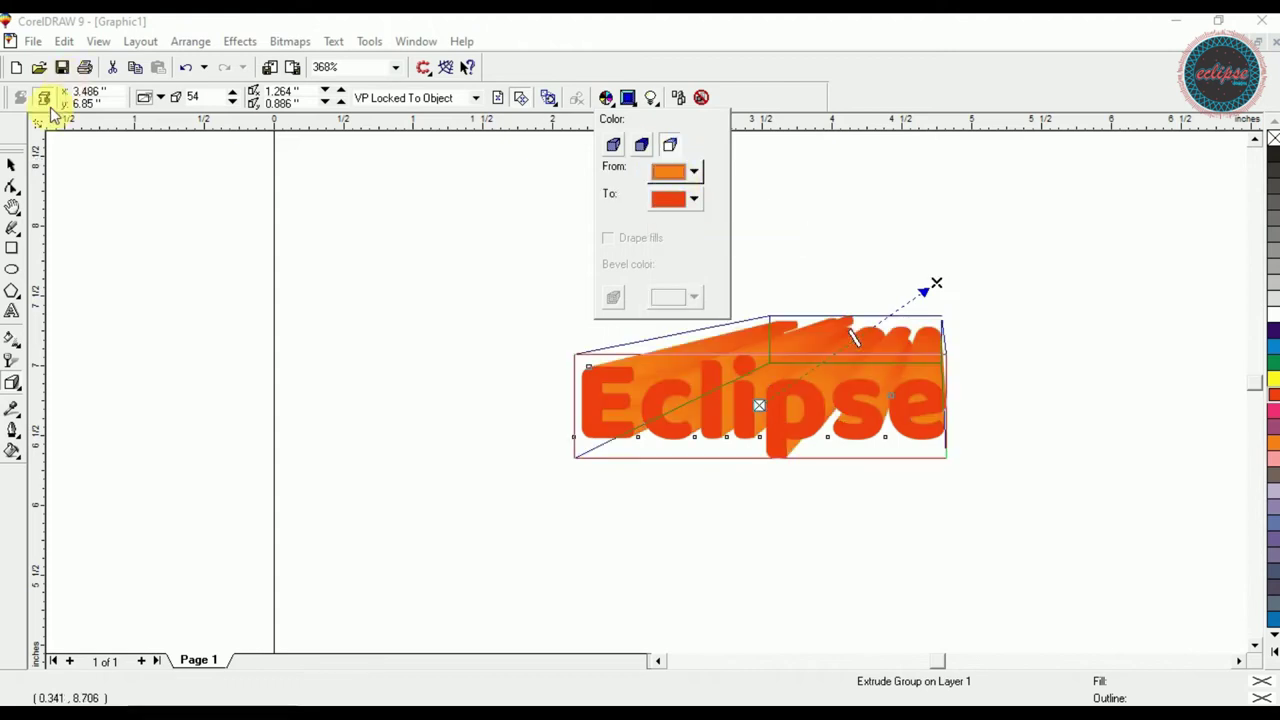
left_click(12, 163)
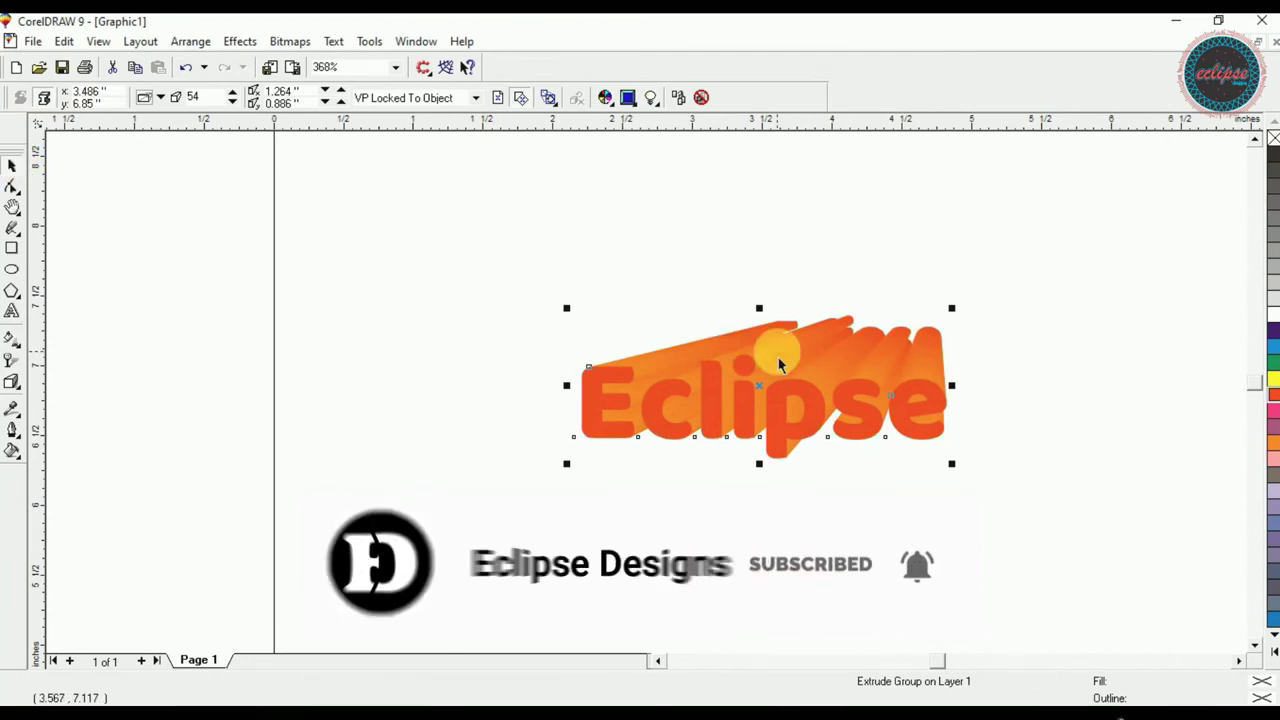
left_click(1272, 345)
- Rotate the extruded Eclipse text by 5 on each of the x, y and z axes
left_click(549, 97)
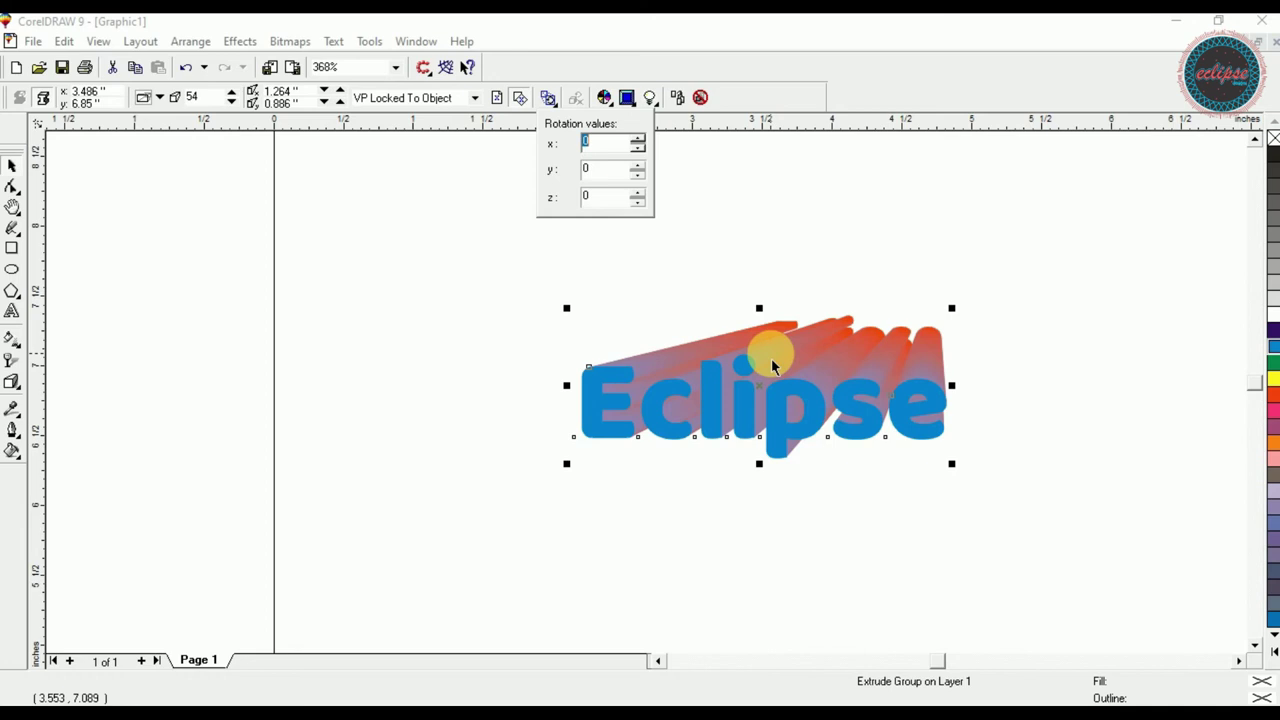
type("5")
key("Return")
key("Tab")
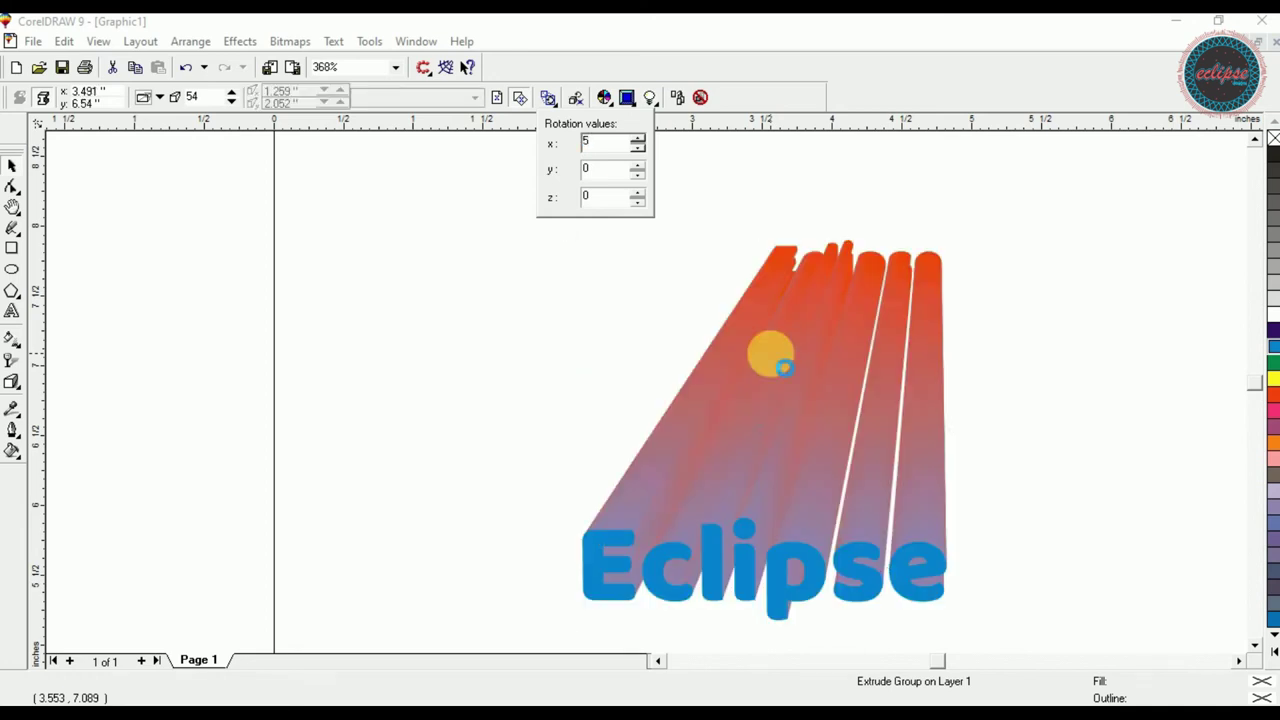
type("5")
key("Return")
key("Tab")
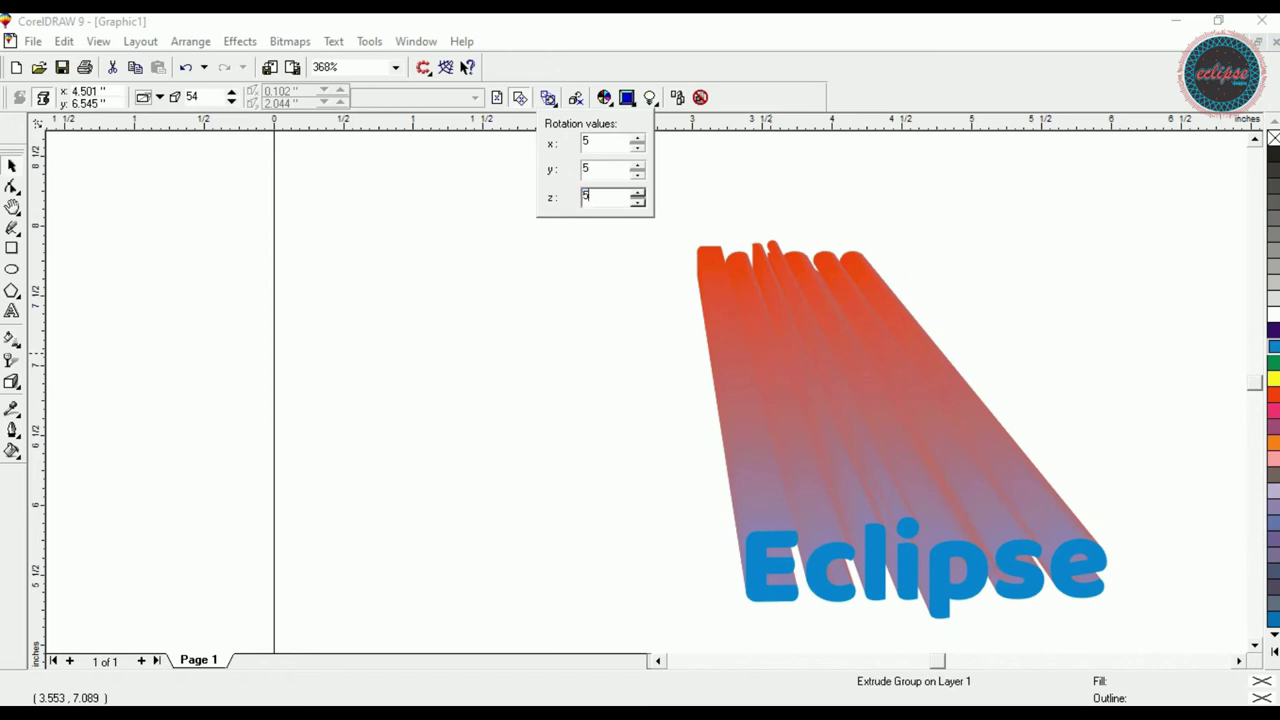
key("Return")
- Try z rotation values of 10 and 1 on the extrusion, and settle on 50
type("10")
key("Return")
key("BackSpace")
key("Return")
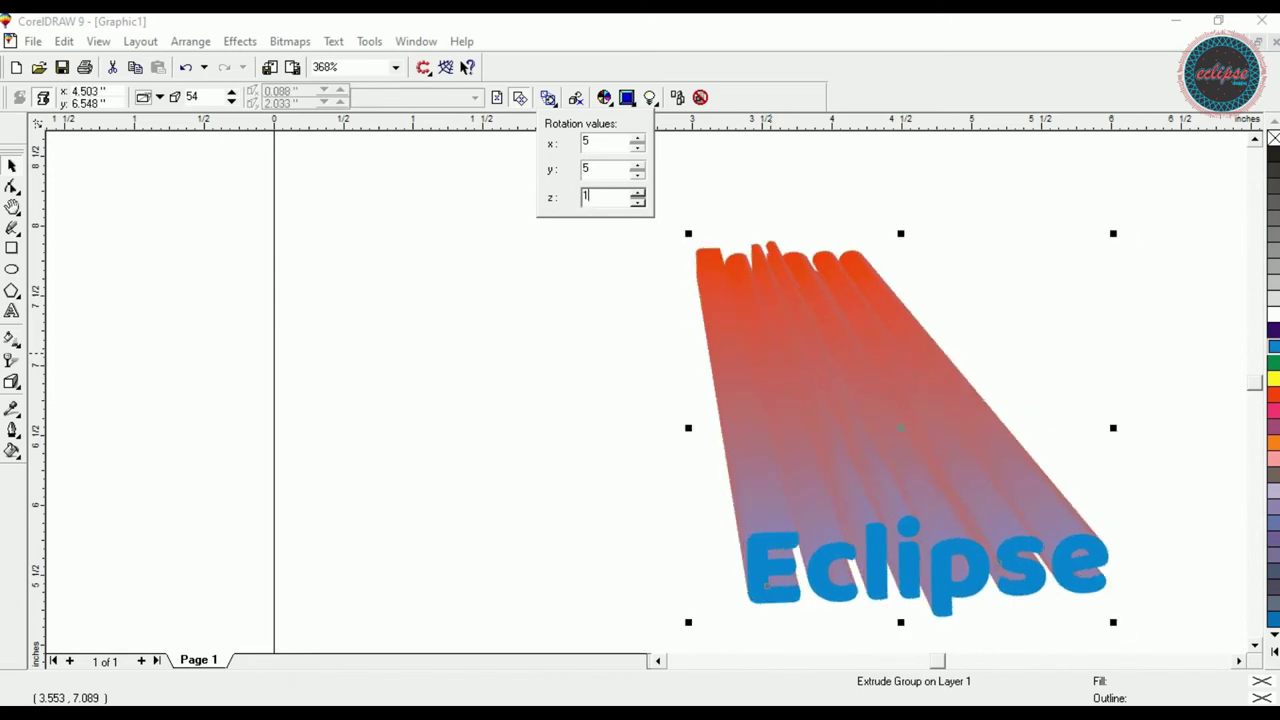
key("BackSpace")
key("Return")
type("50")
key("Return")
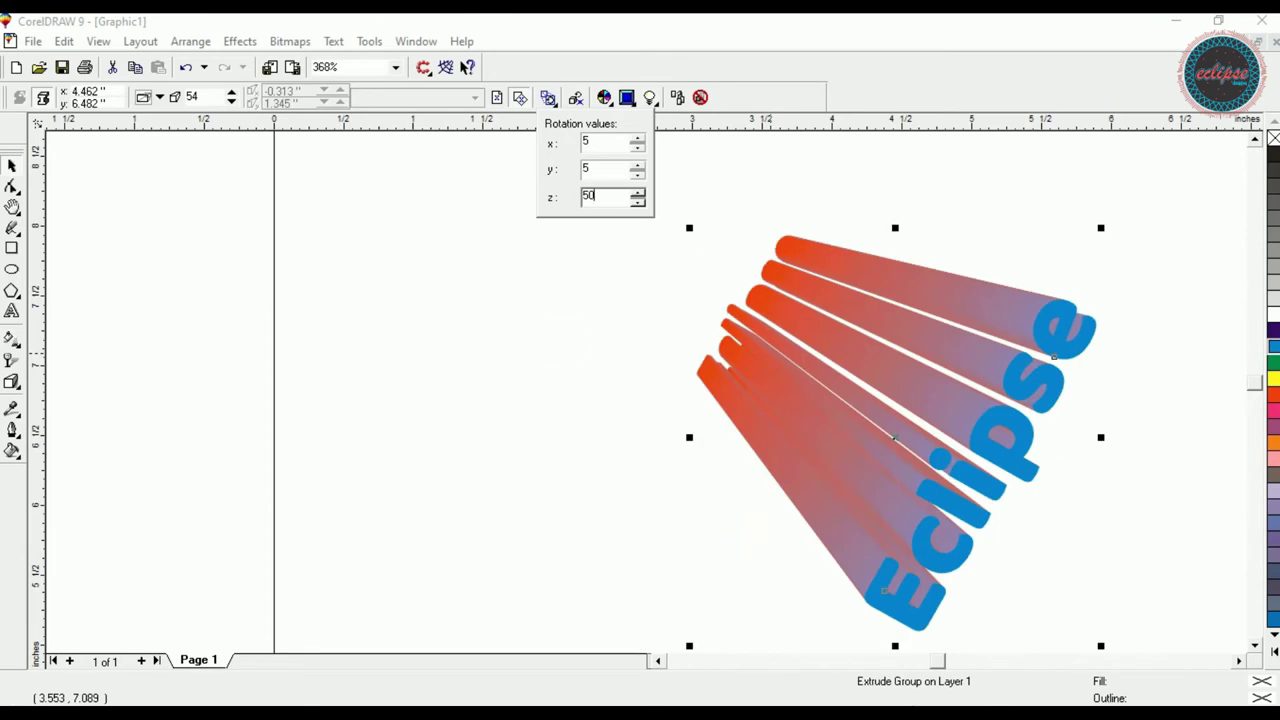
left_click(14, 163)
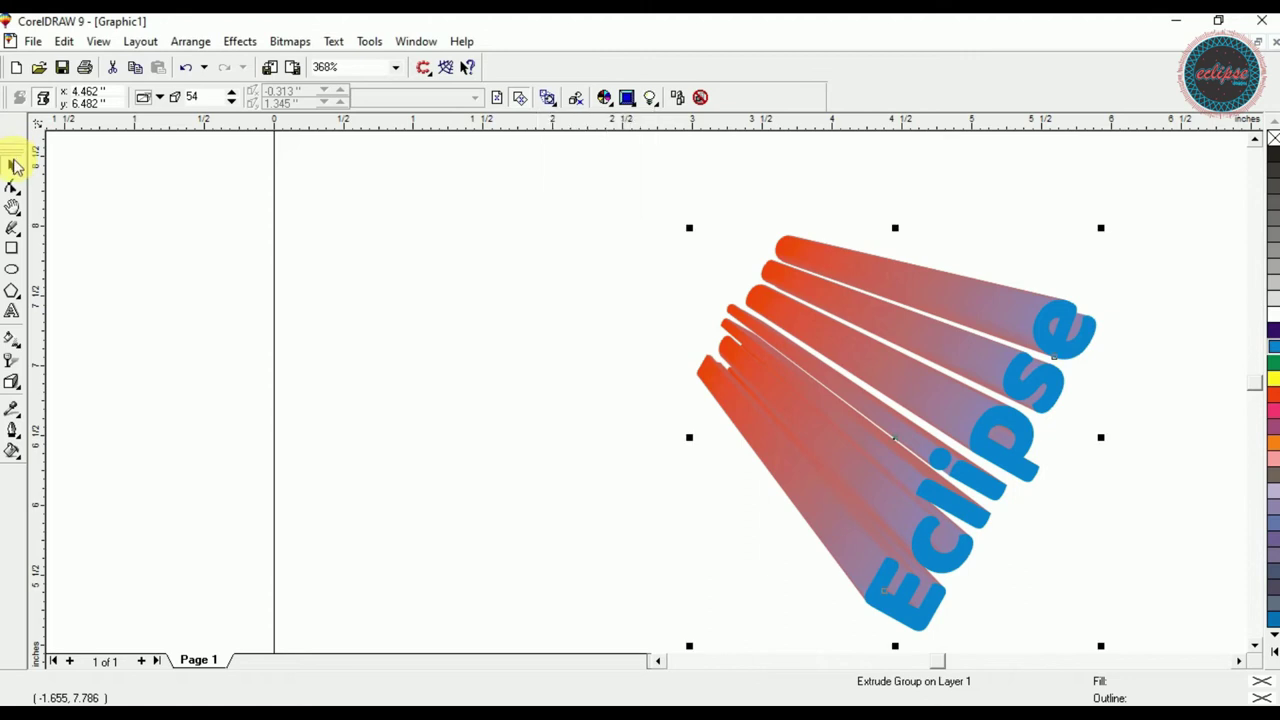
- Shorten the extrusion of the rotated text, trying a depth of 4 and settling on 10
left_click(12, 380)
left_click_drag(757, 323, 748, 399)
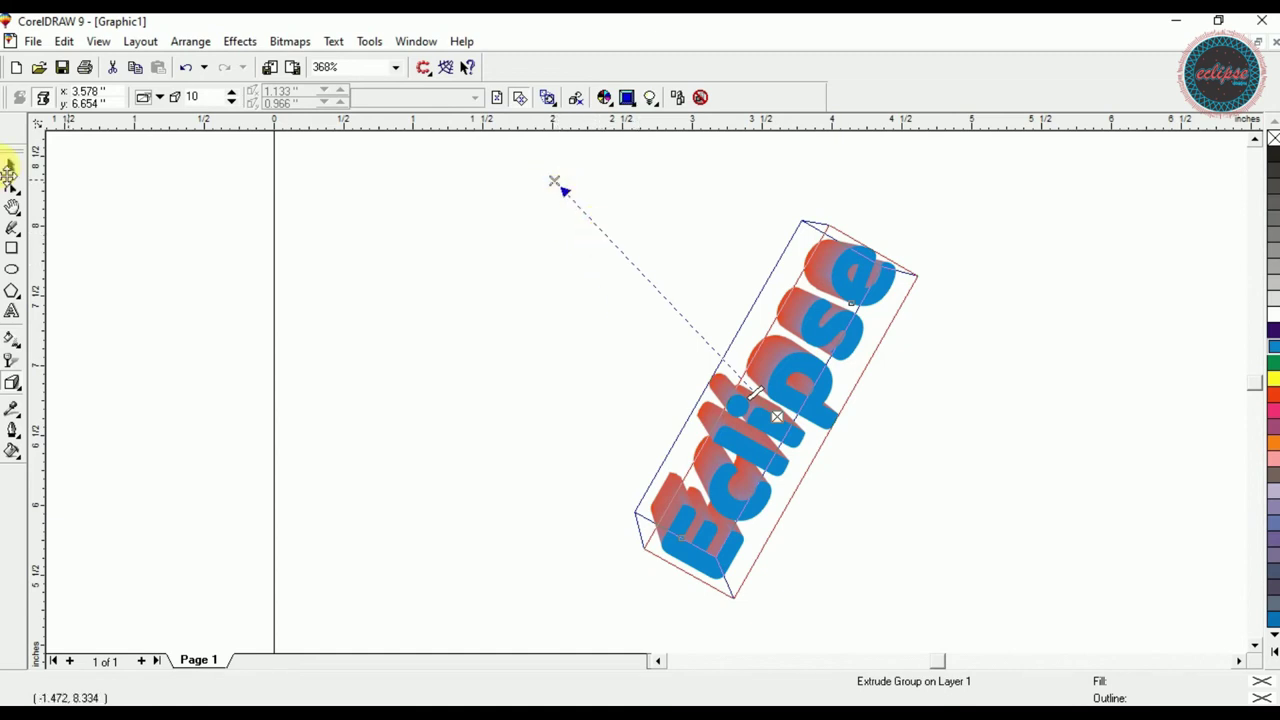
left_click_drag(758, 394, 849, 374)
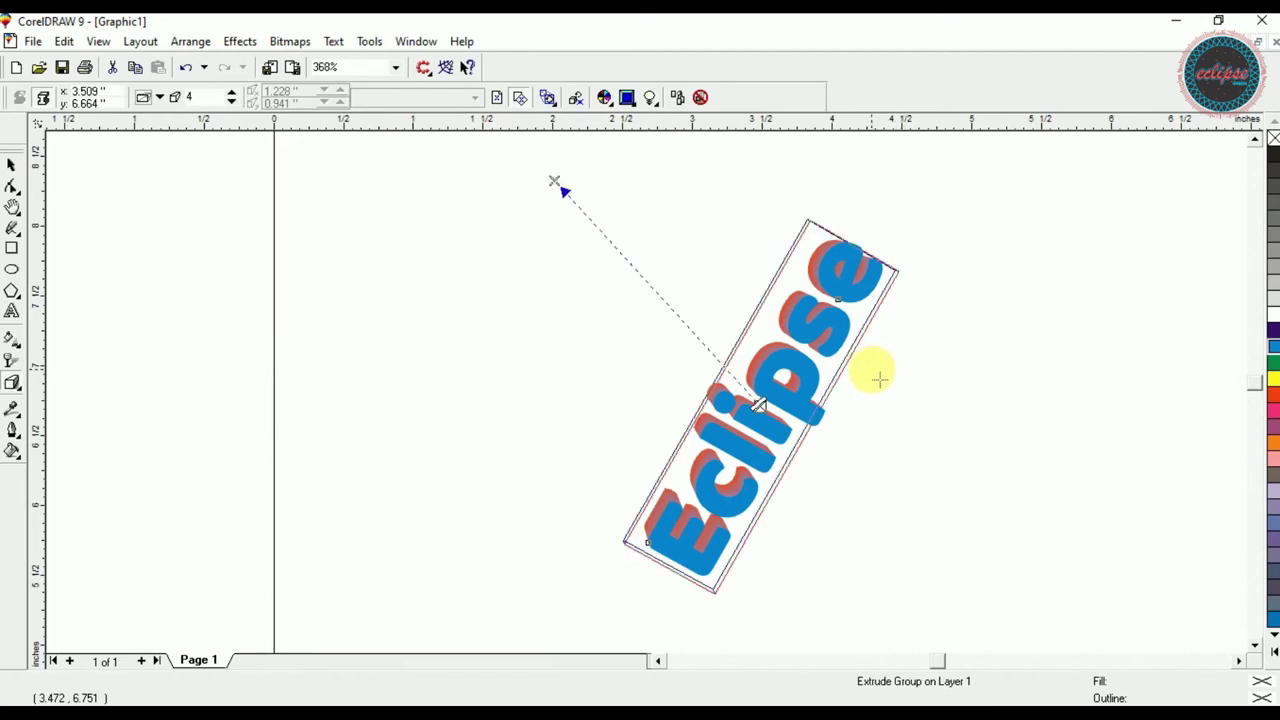
left_click_drag(820, 363, 793, 367)
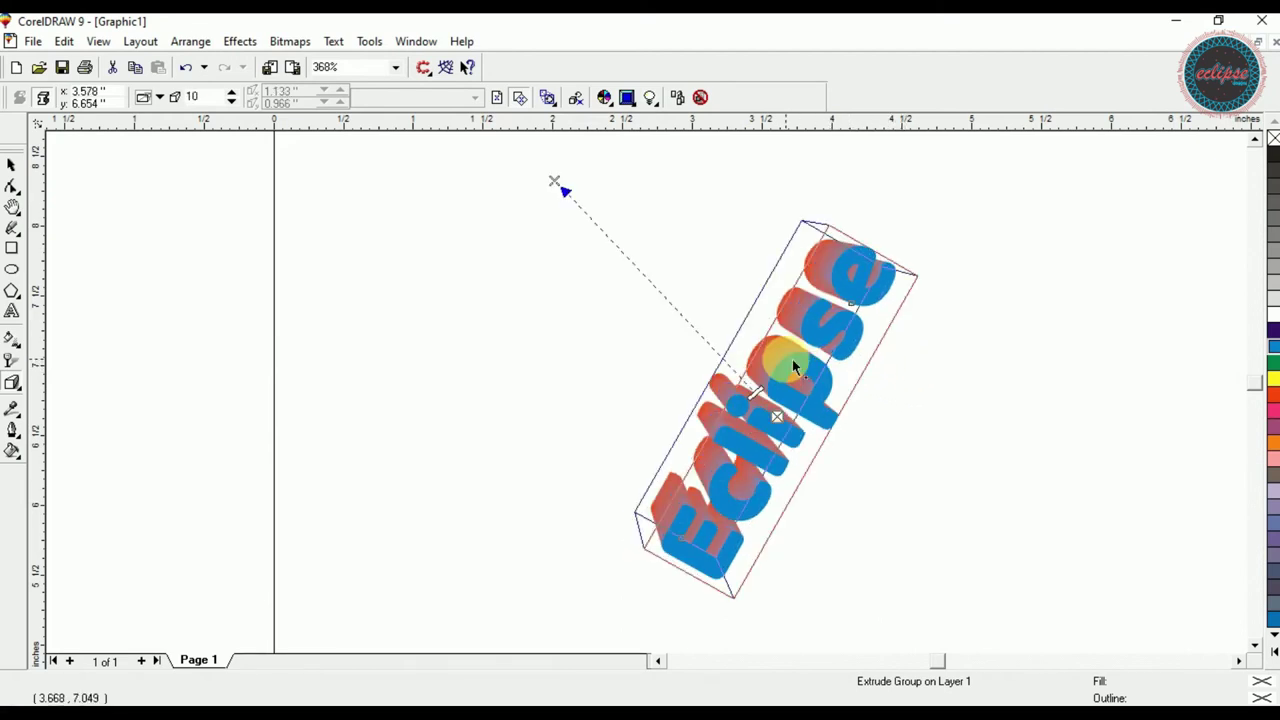
- Set the starting colour of the extrusion shading to orange on the rotated text
left_click(605, 97)
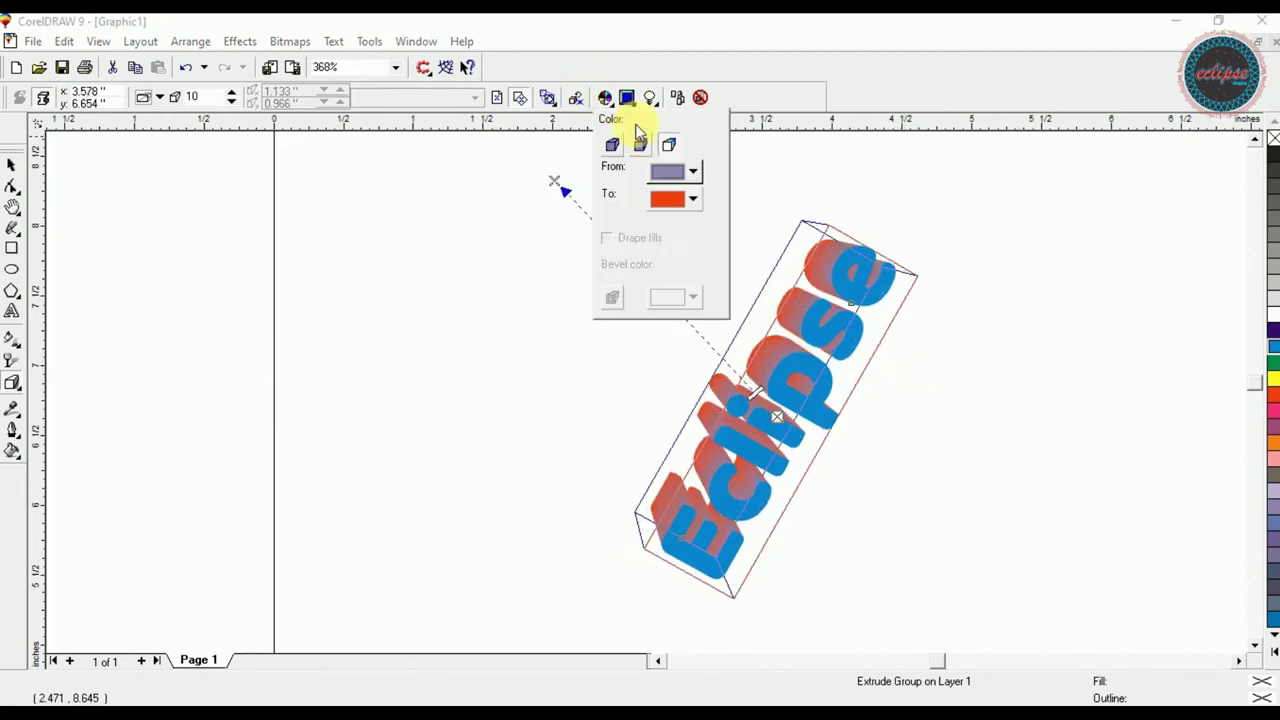
left_click(695, 172)
left_click(656, 199)
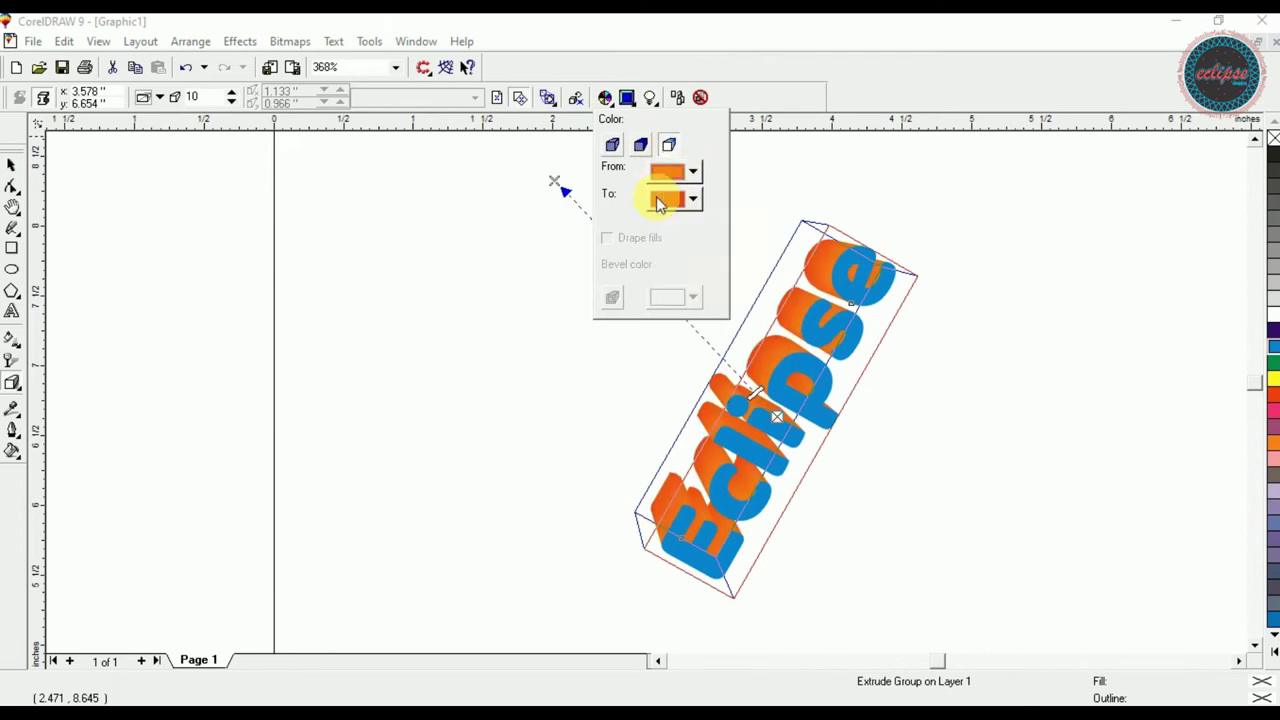
left_click(13, 165)
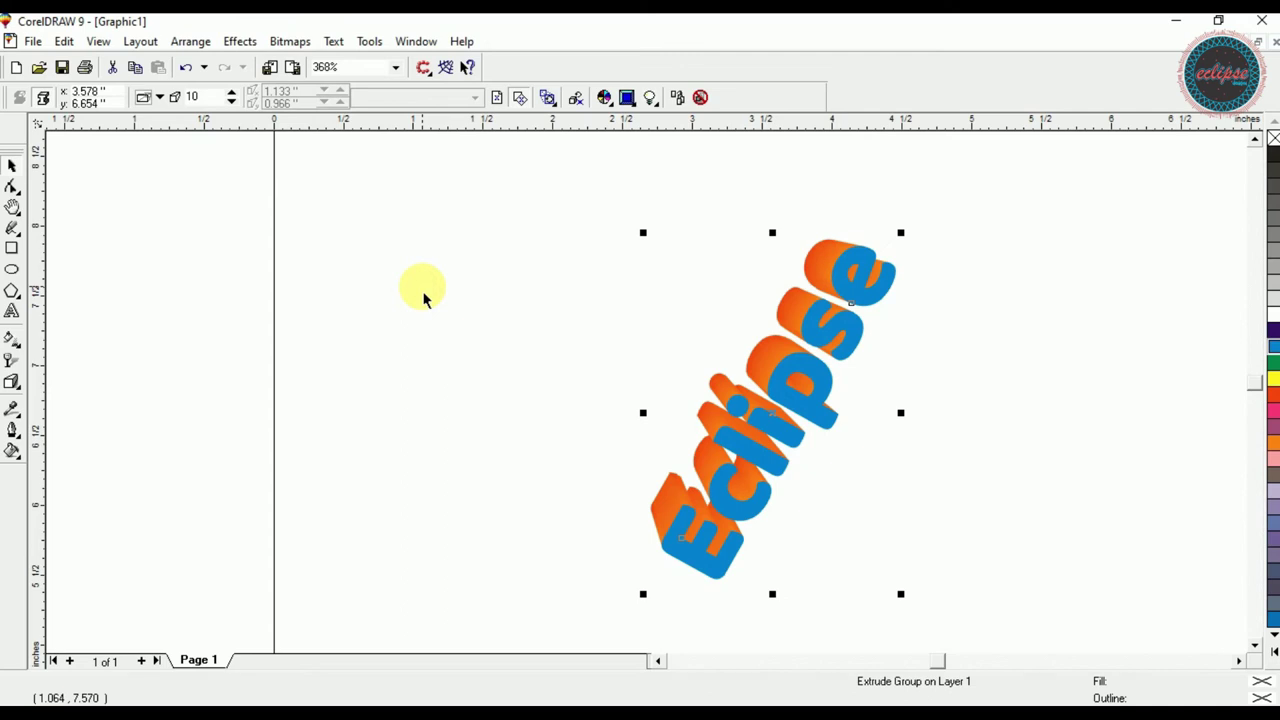
- Delete the extruded text and draw a square about 1.64 inches wide beside the page edge
key("Delete")
key("F6")
left_click_drag(405, 236, 635, 465)
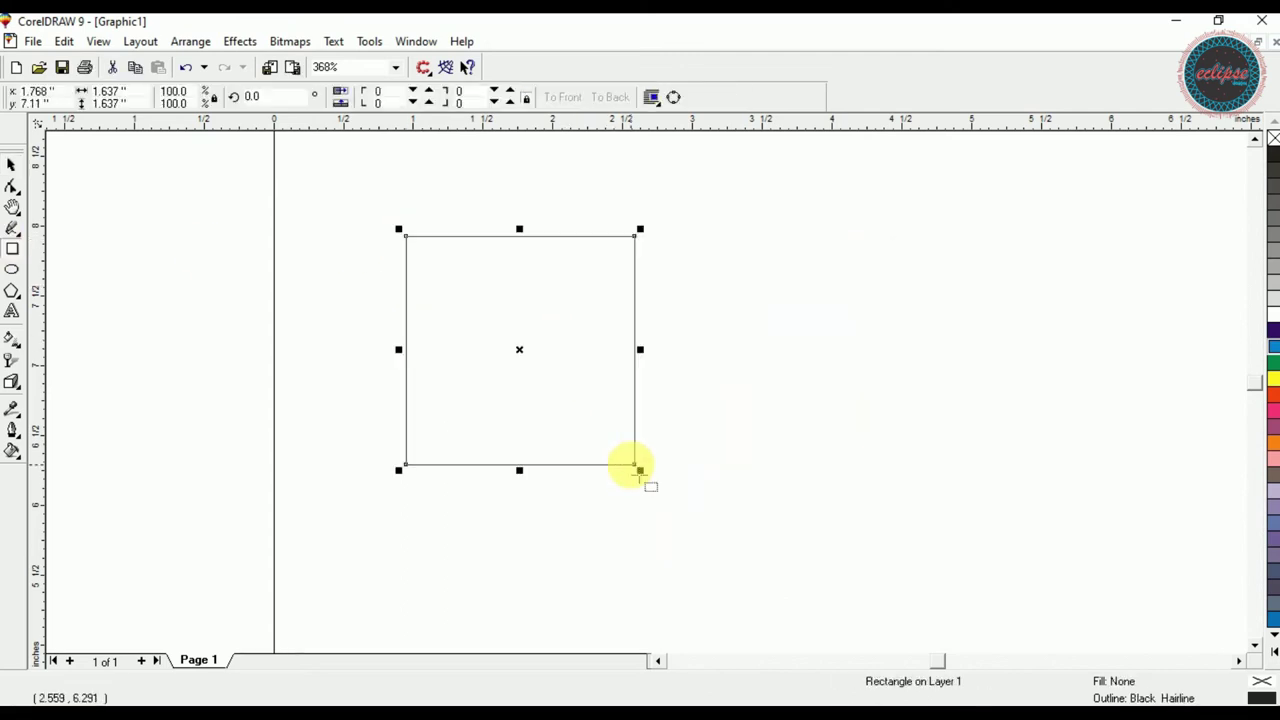
- Extrude the square towards a vanishing point about 1.48 inches right and 1.64 inches above its centre
left_click(12, 382)
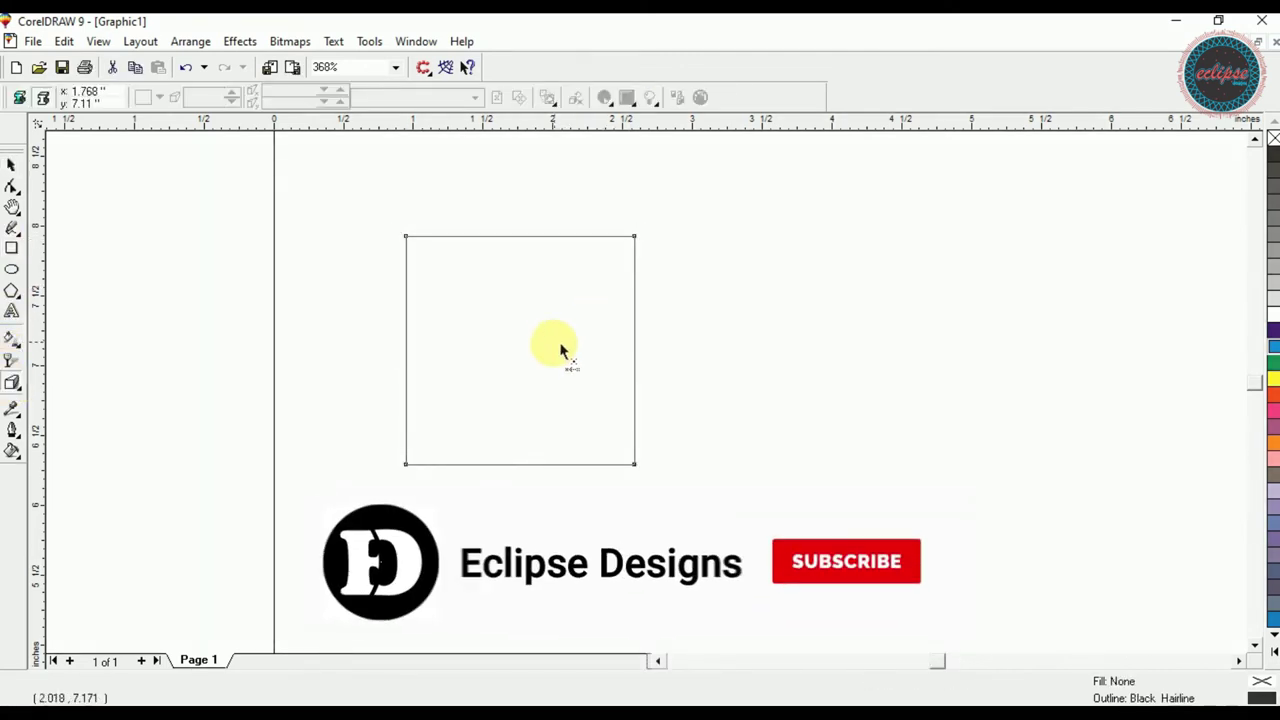
left_click_drag(532, 360, 726, 260)
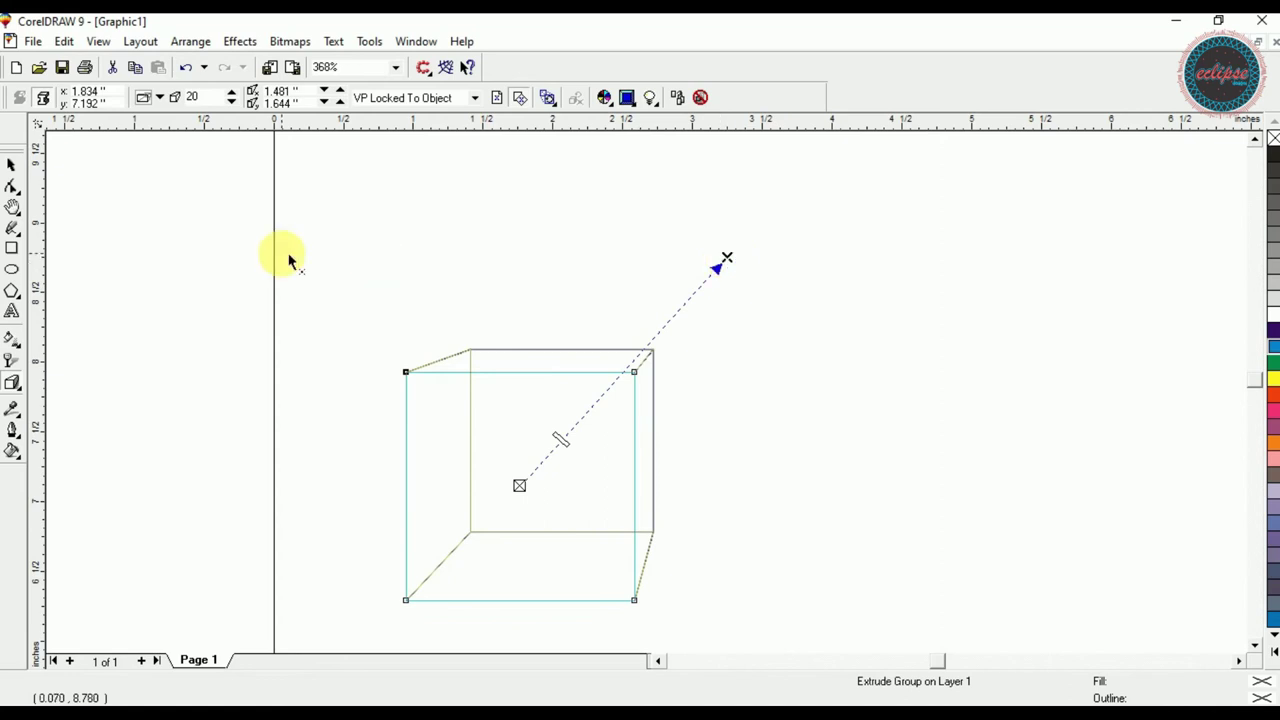
left_click(12, 166)
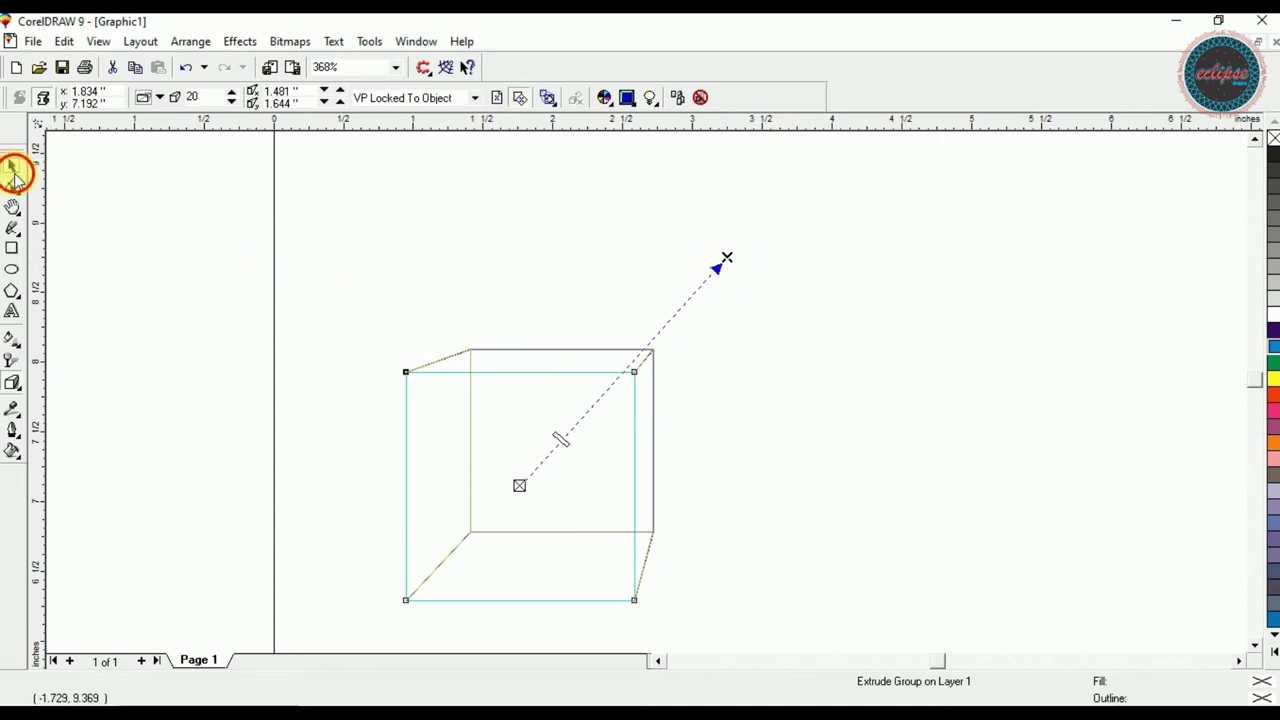
- Shade the square's extrusion with a colour blend from red to orange
left_click(608, 100)
left_click(669, 144)
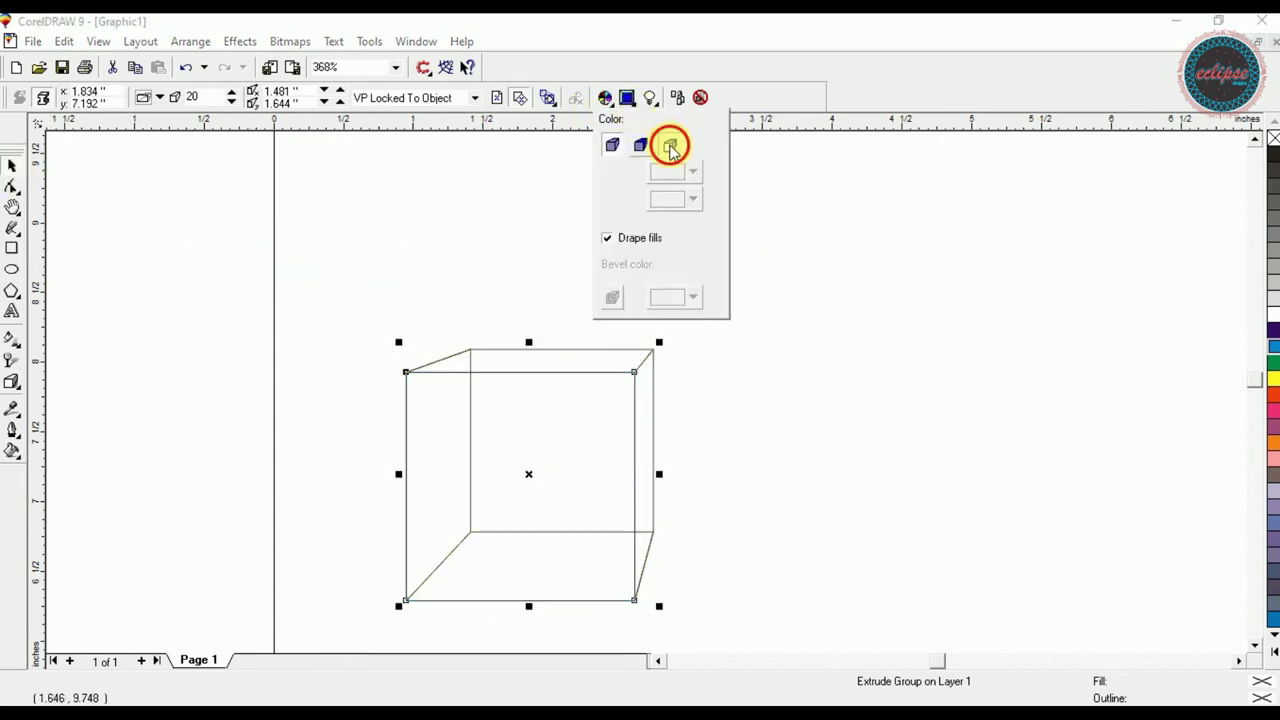
left_click(693, 173)
left_click(703, 209)
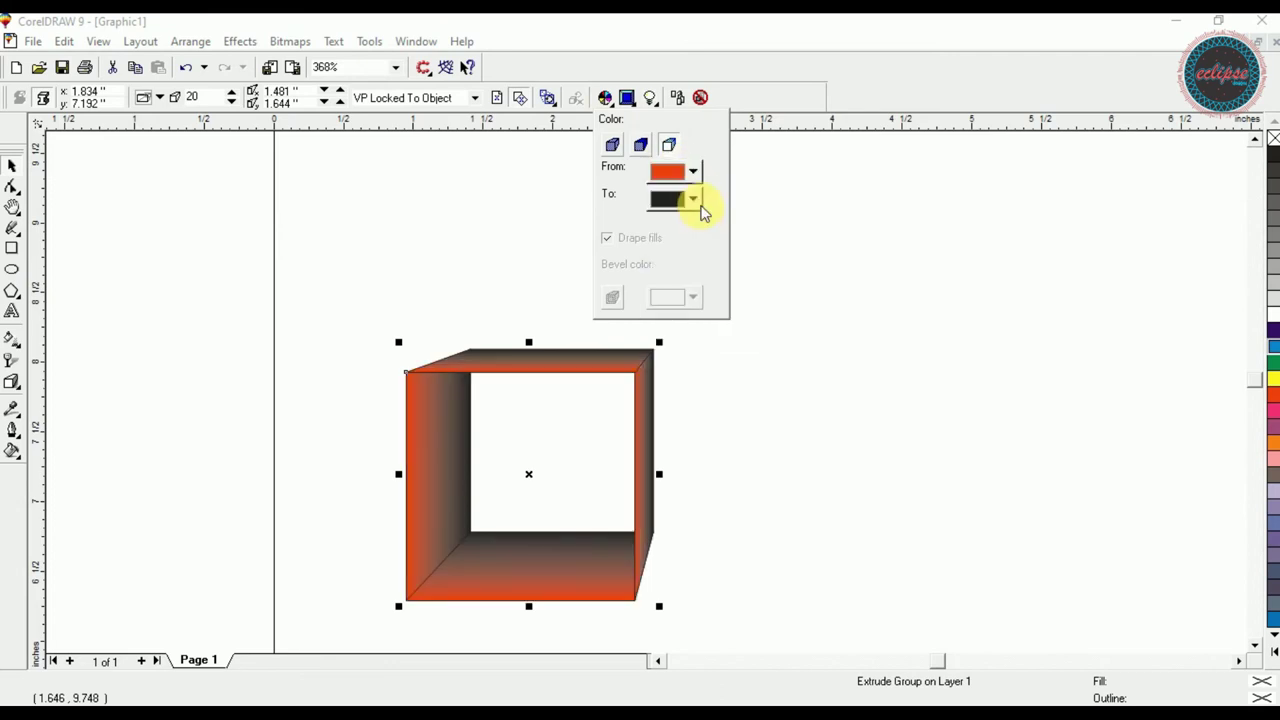
left_click(696, 197)
left_click(680, 269)
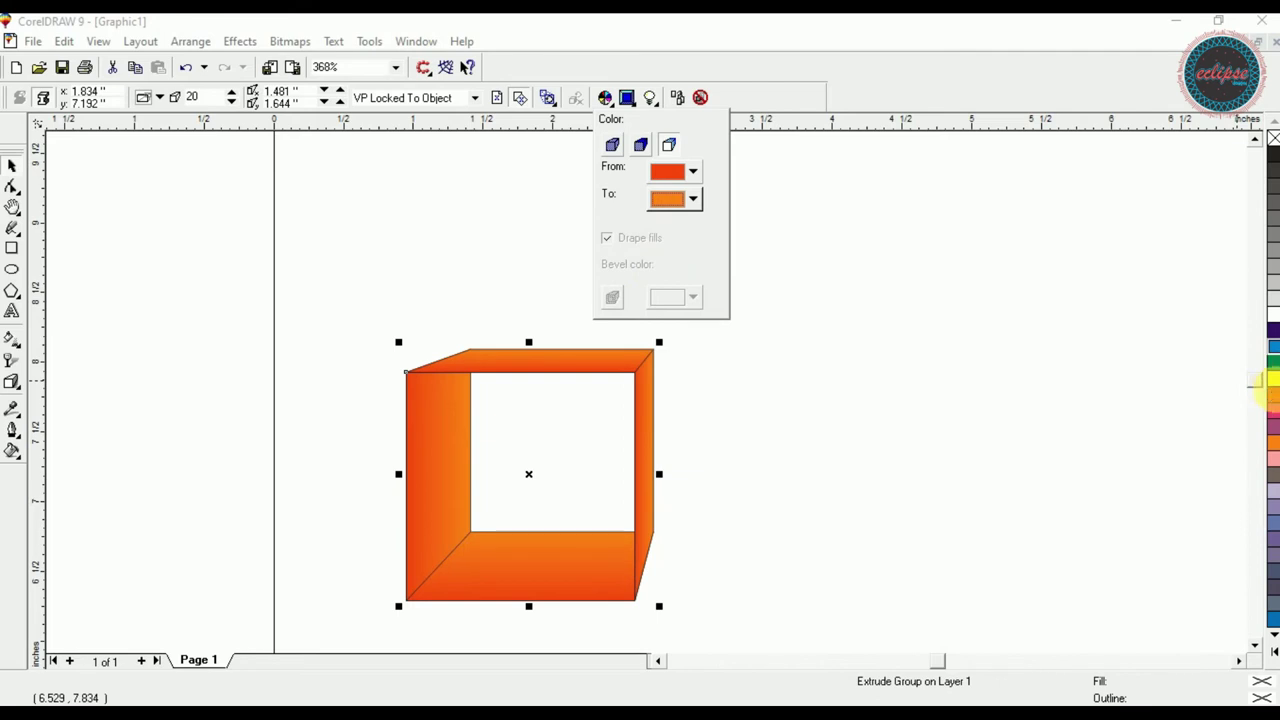
- Try a red fill on the extruded square, settle on yellow, and remove its outline
left_click(1271, 406)
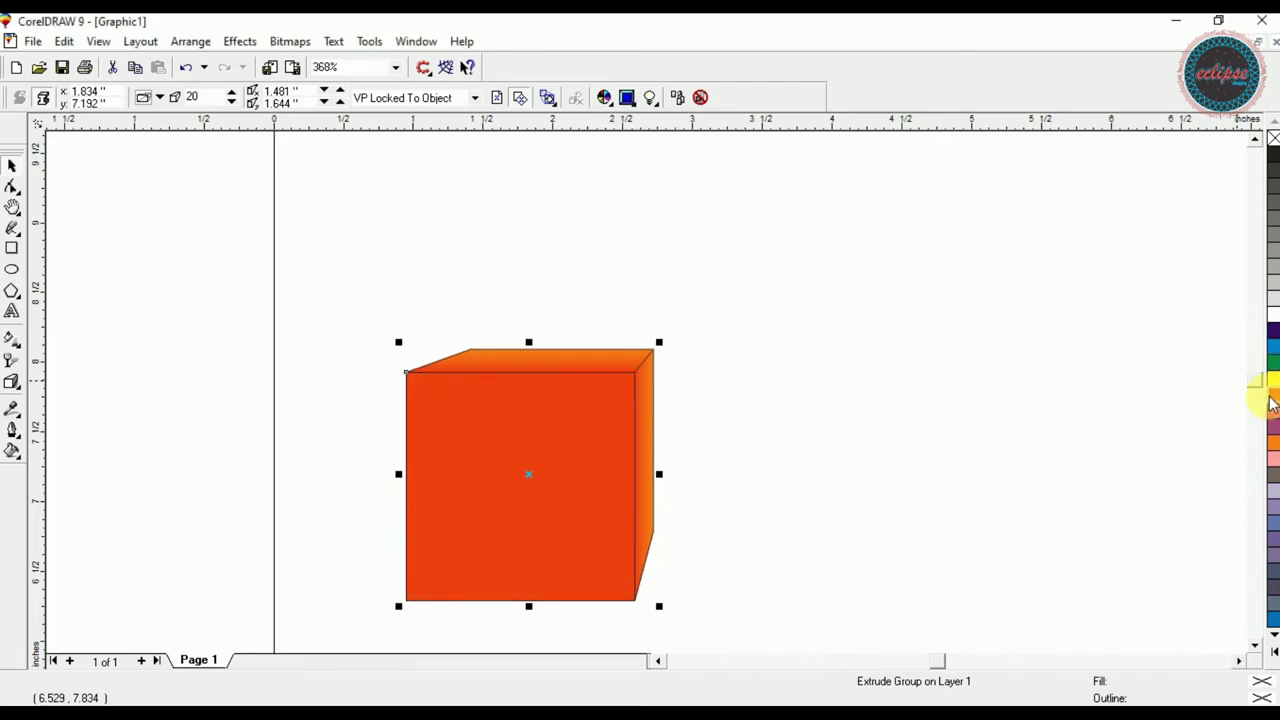
left_click(1272, 386)
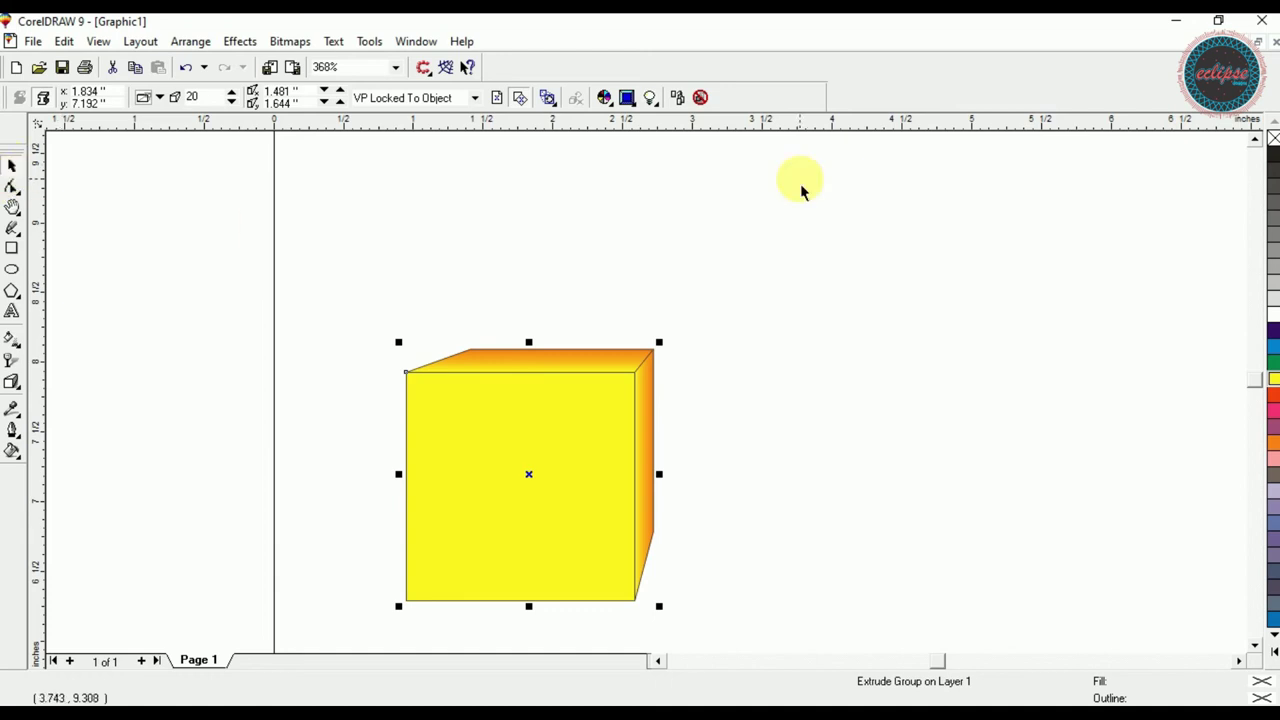
right_click(1274, 138)
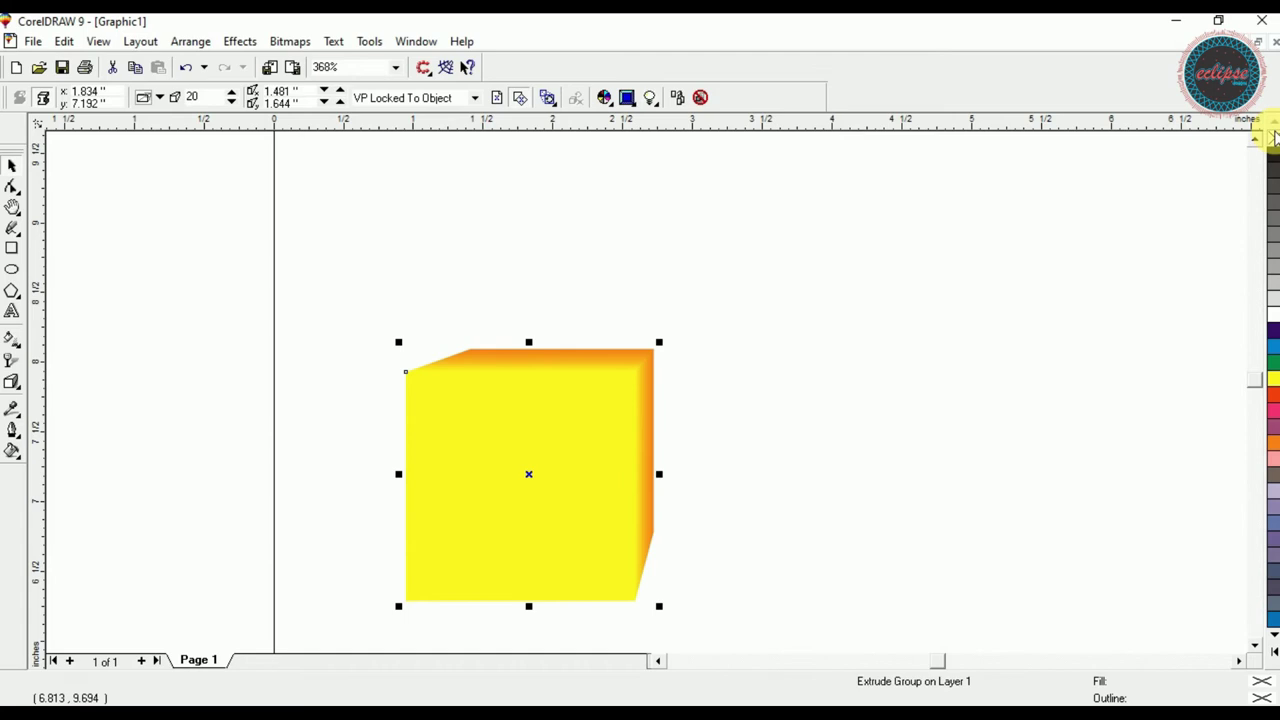
- Move the extruded square to the right and set its rotation values to x 5, y 5 and z 20
left_click_drag(577, 478, 785, 444)
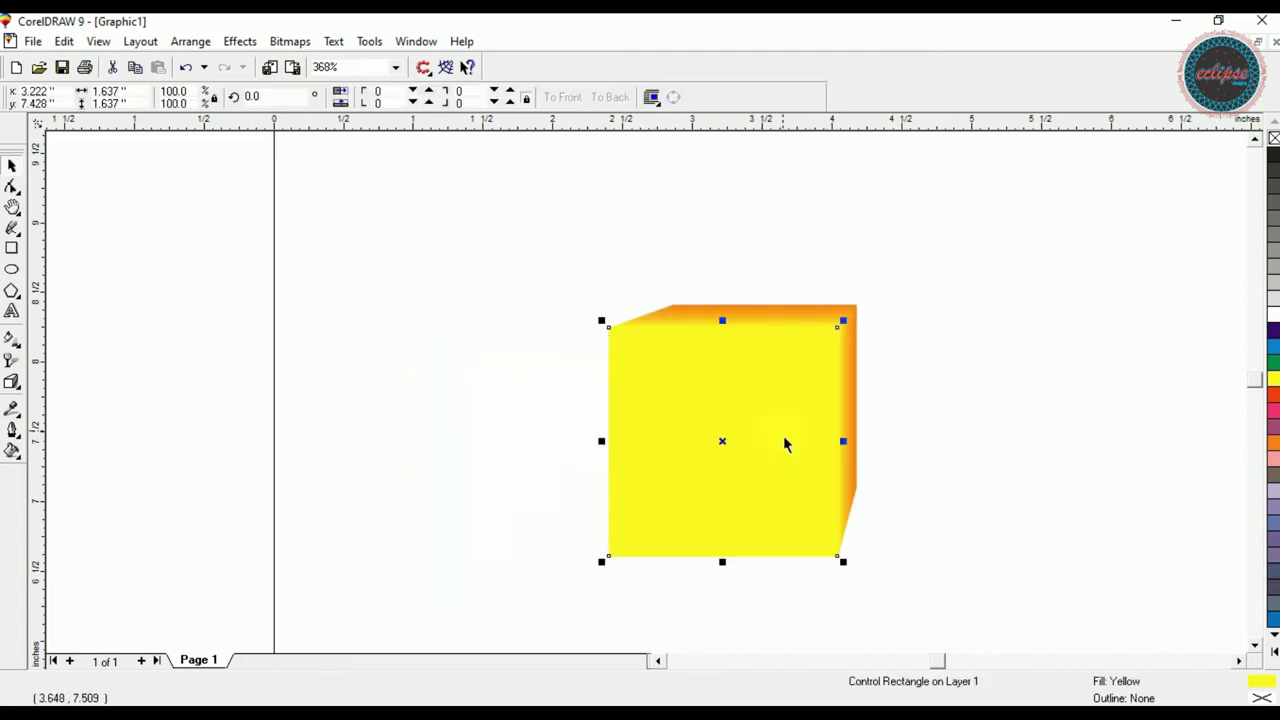
double_click(783, 444)
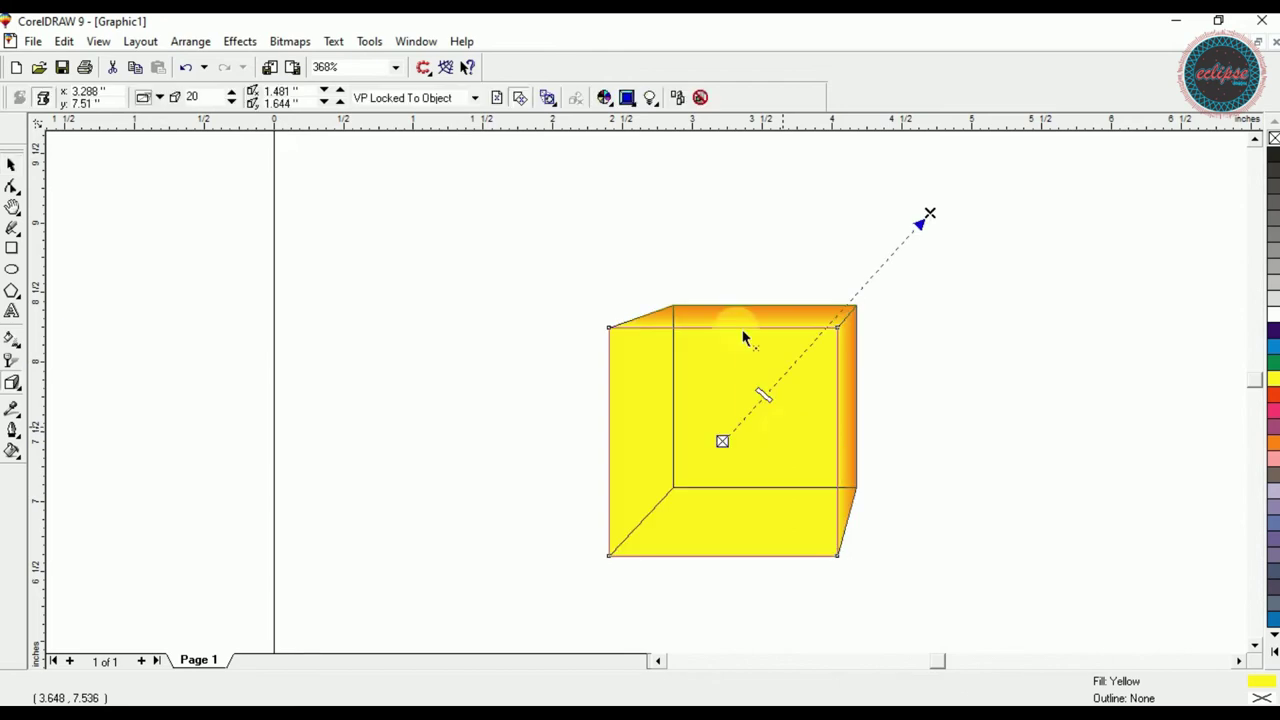
left_click(548, 100)
left_click(586, 145)
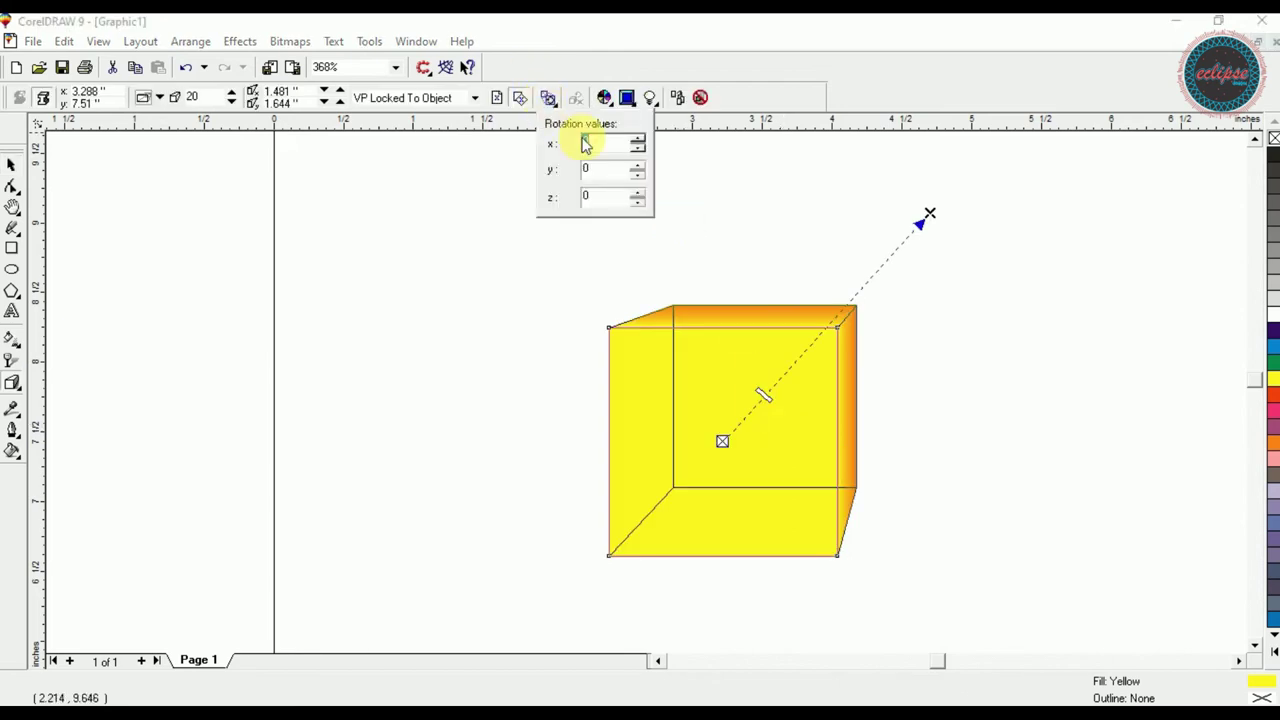
type("5")
key("Tab")
type("5")
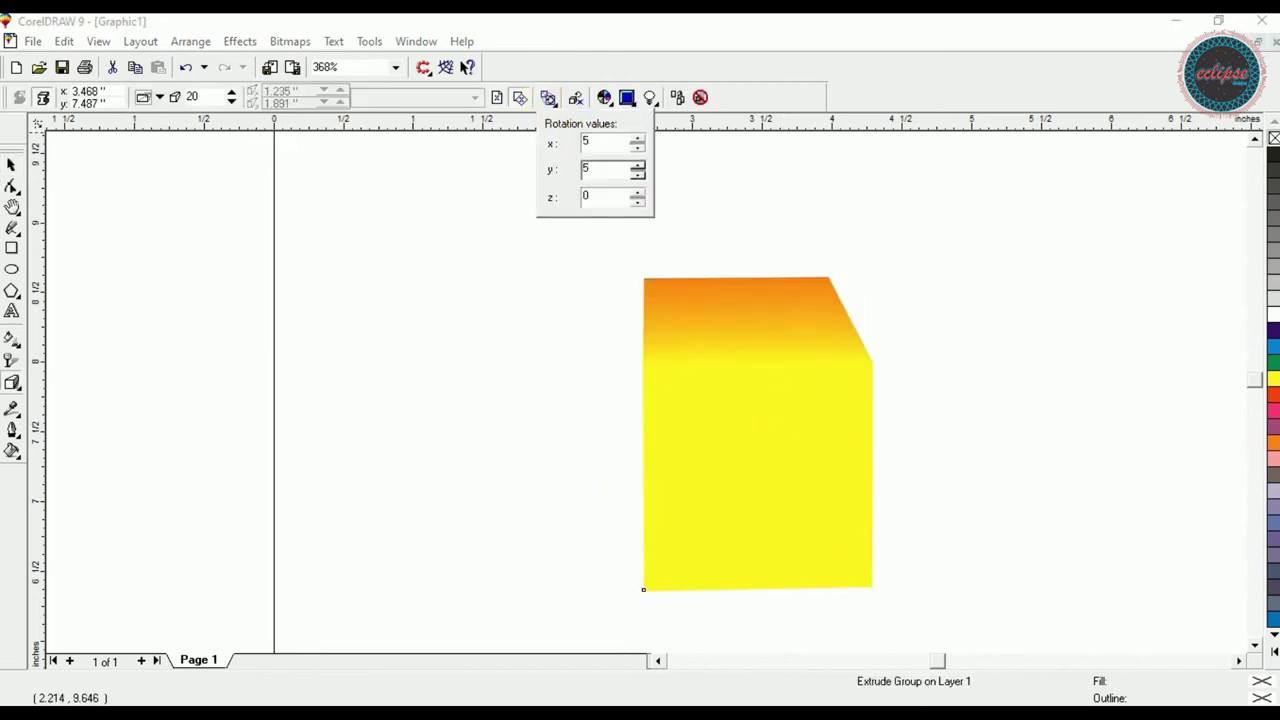
key("Tab")
type("20")
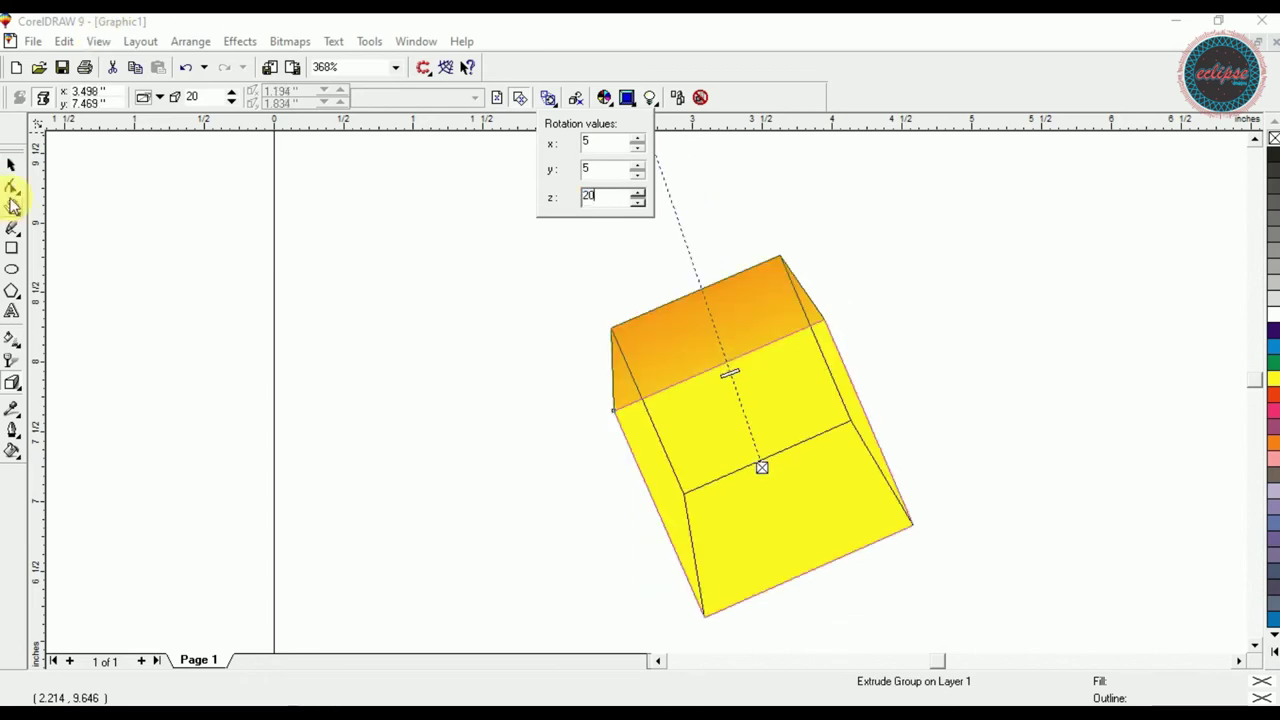
- Shift the rotated square slightly to the left and set its rotation values to x 20, y 50 and z 5
left_click(12, 166)
left_click(87, 181)
left_click_drag(650, 457, 583, 453)
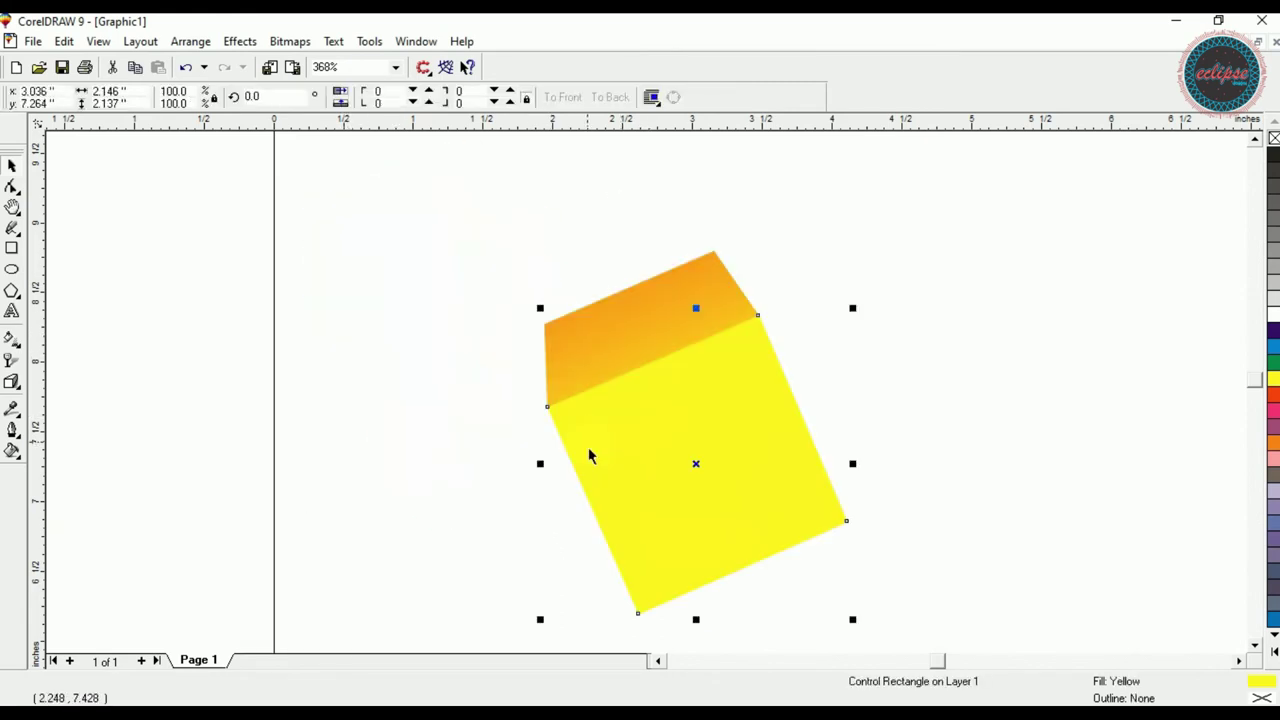
left_click(12, 385)
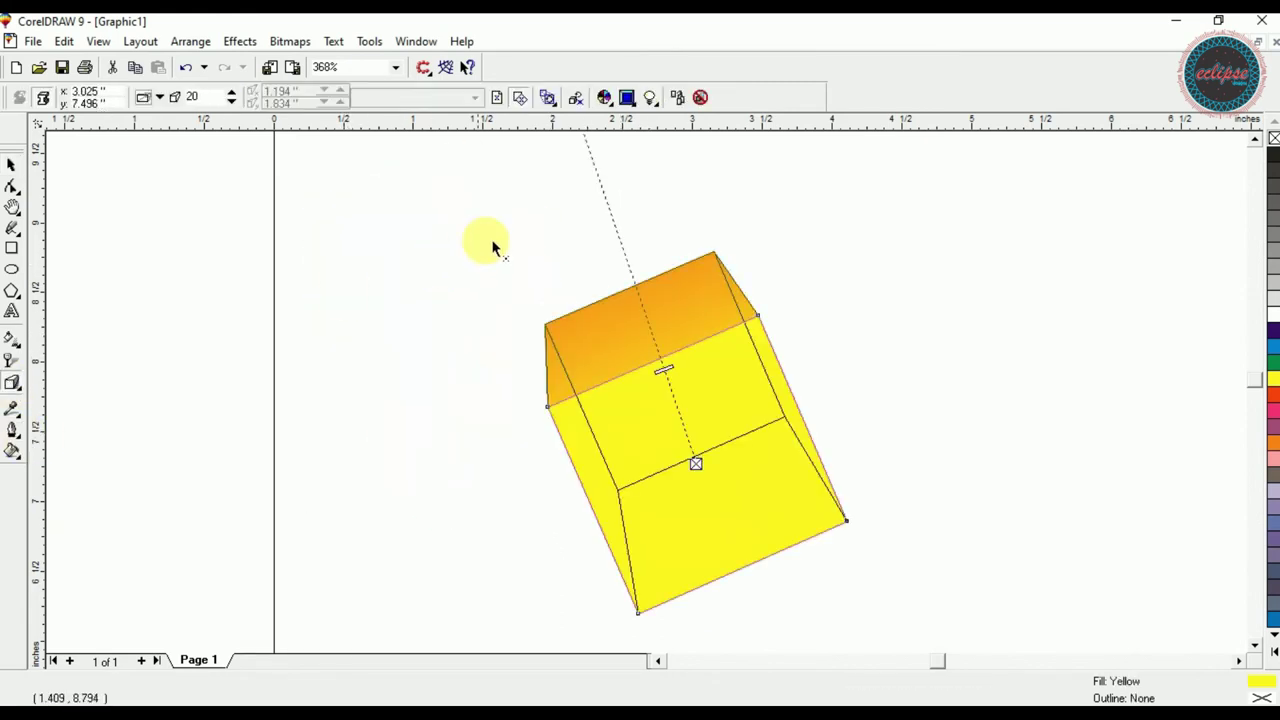
left_click(548, 98)
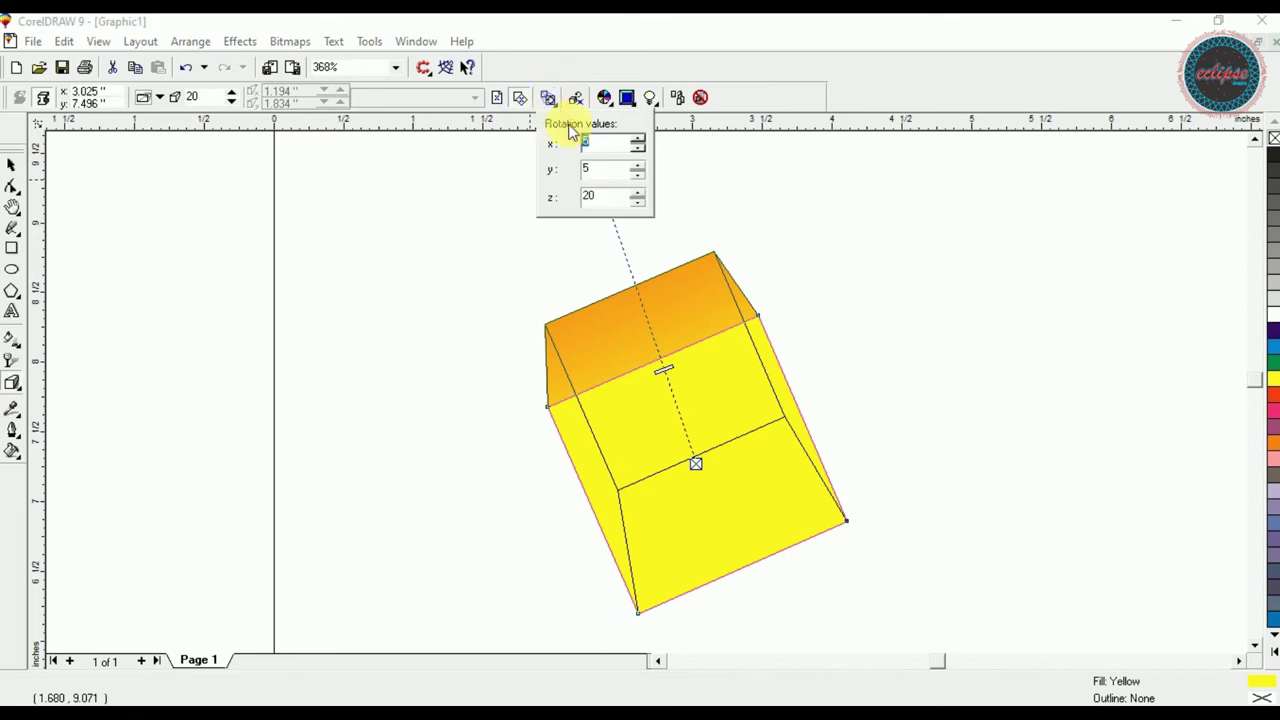
type("20")
key("Tab")
key("BackSpace")
type("50")
key("Tab")
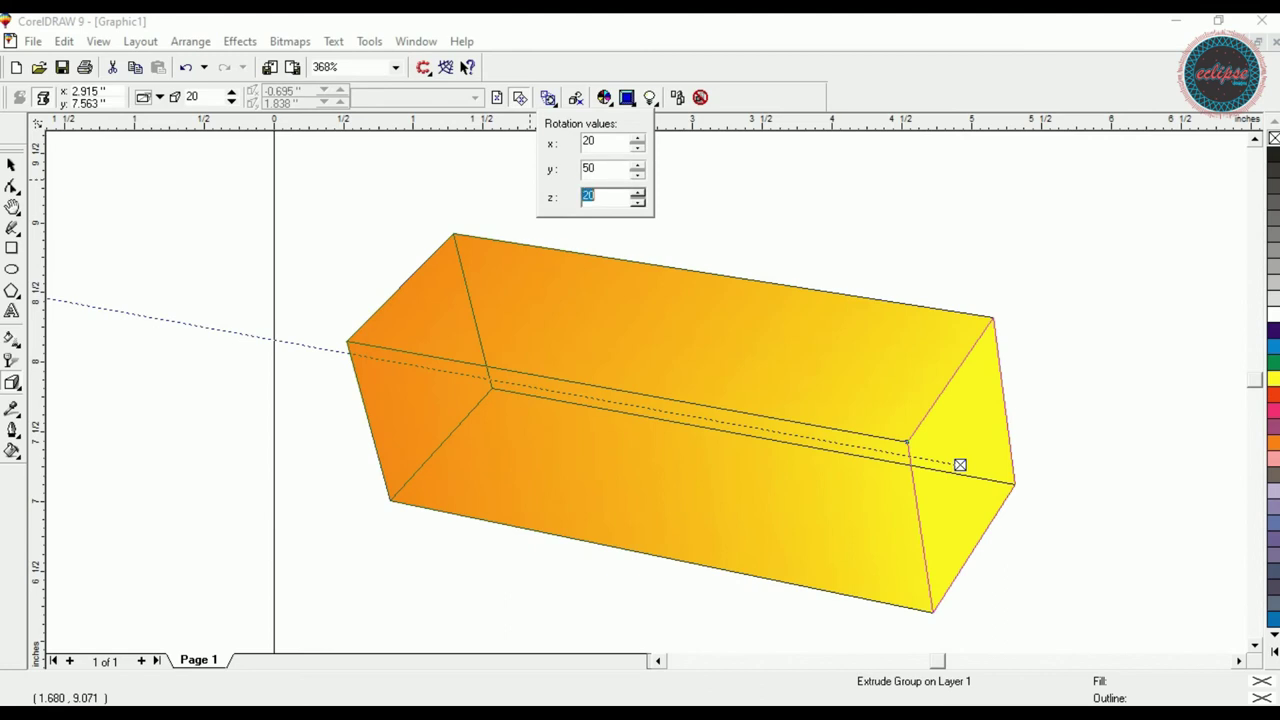
key("BackSpace")
type("5")
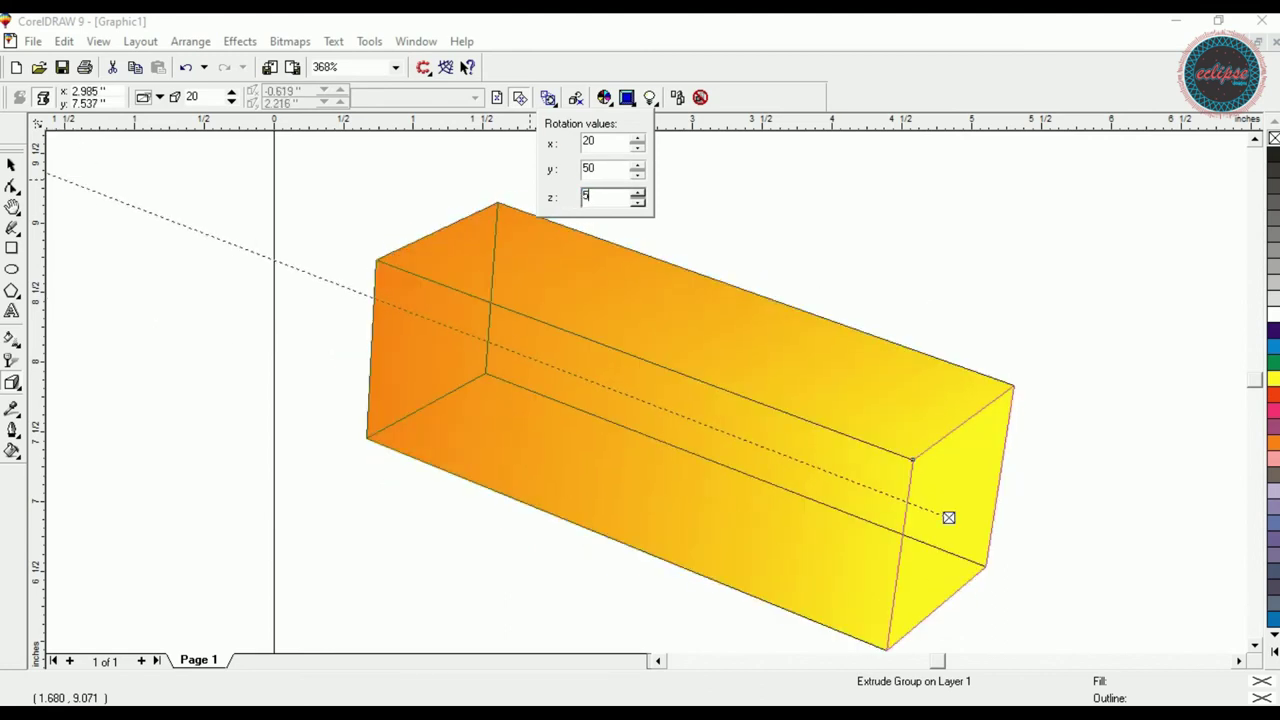
- Move the rotated extruded square a little to the right and delete it
left_click(12, 163)
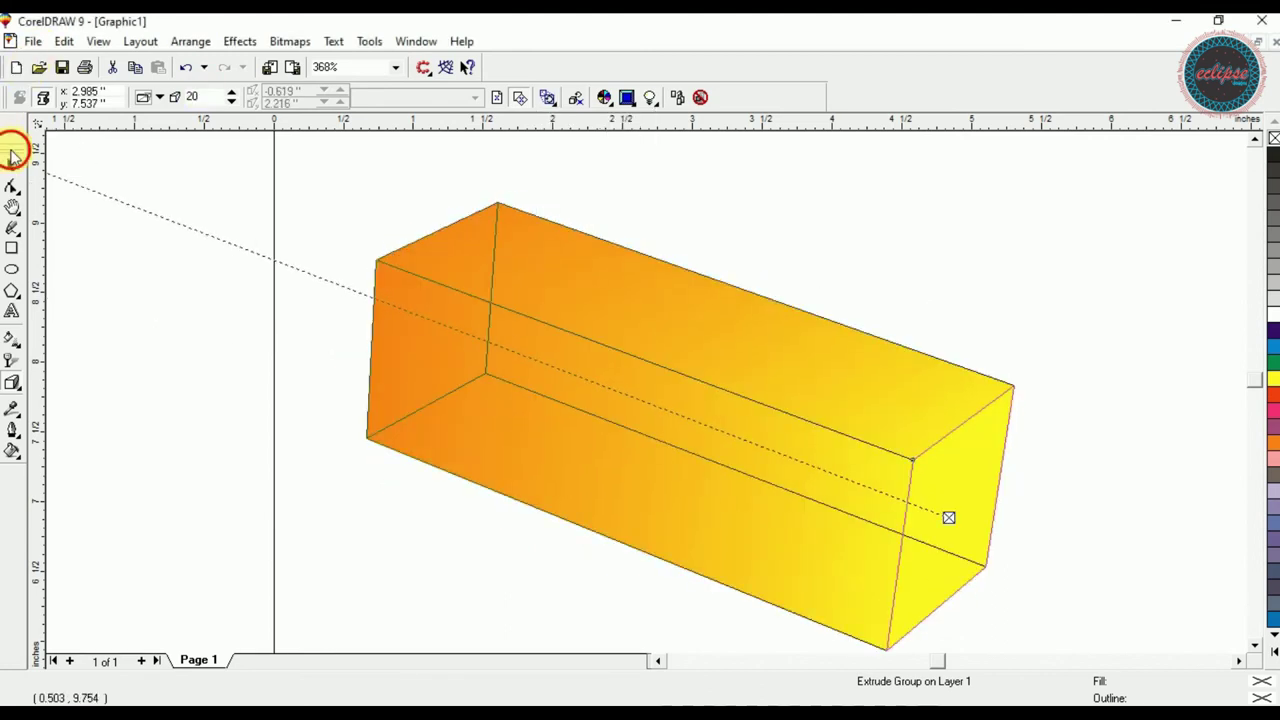
left_click_drag(517, 380, 599, 382)
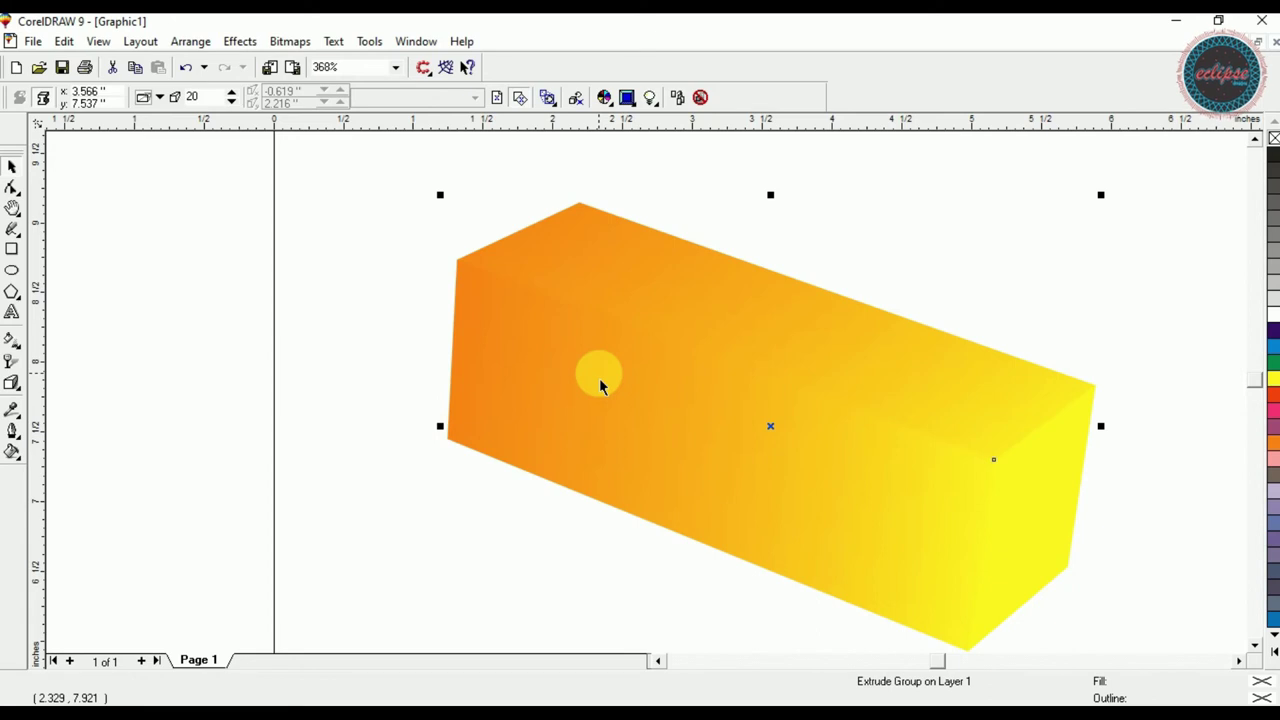
key("Delete")
- Draw an extruded circle about 1.16 inches wide, vanishing about 1.08 inches right and 0.81 inches above its centre, and fill it green
left_click(12, 270)
left_click_drag(500, 190, 702, 271)
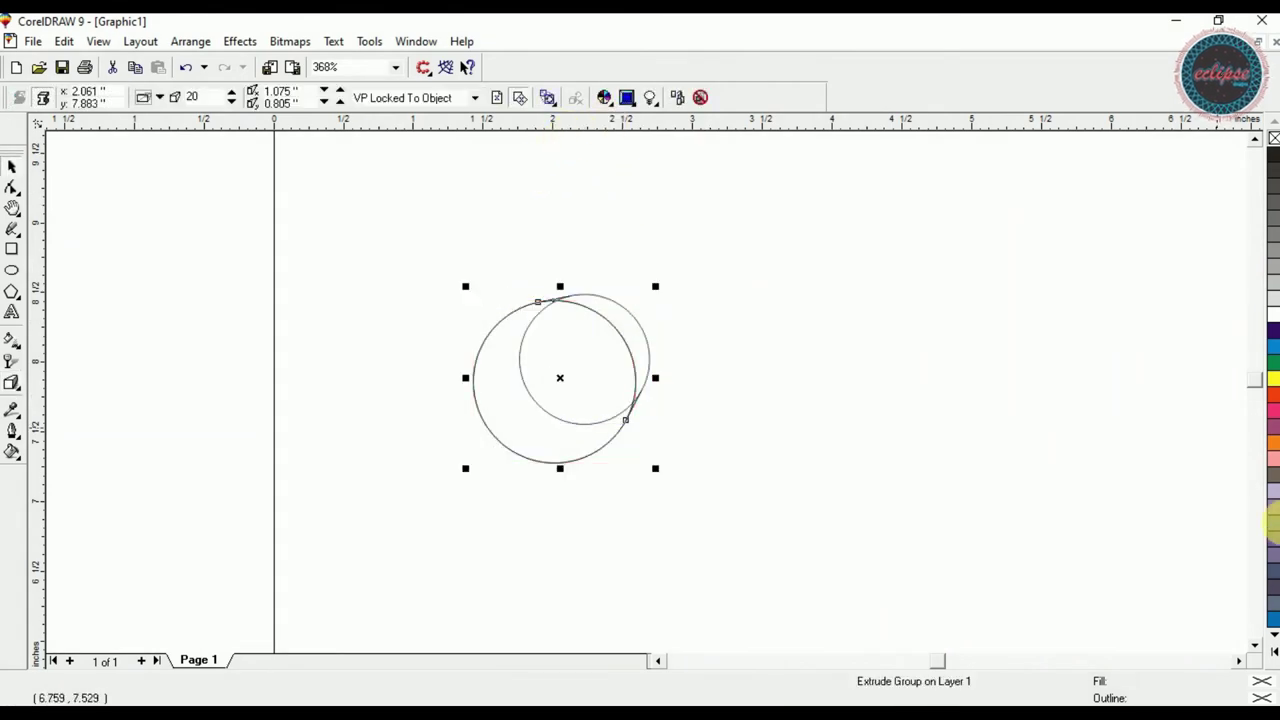
left_click(1275, 363)
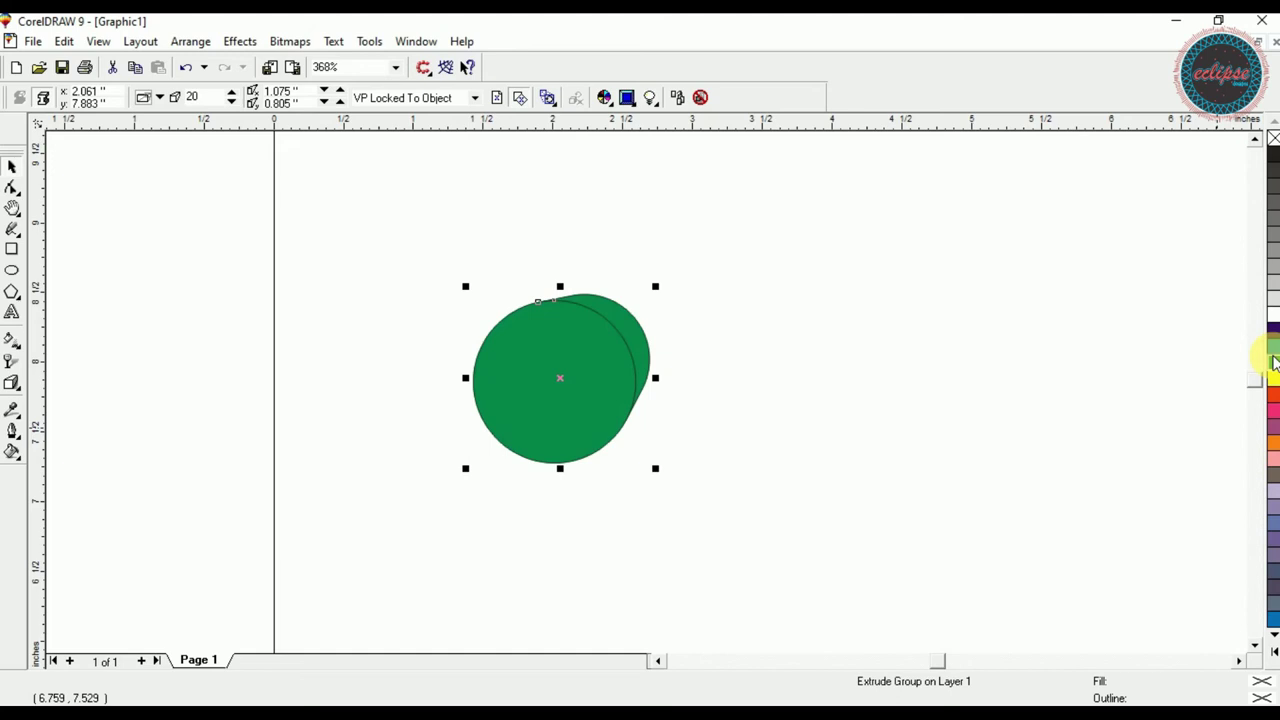
- Shade the circle's extrusion with a colour blend from light green to dark green
left_click(650, 97)
left_click(669, 145)
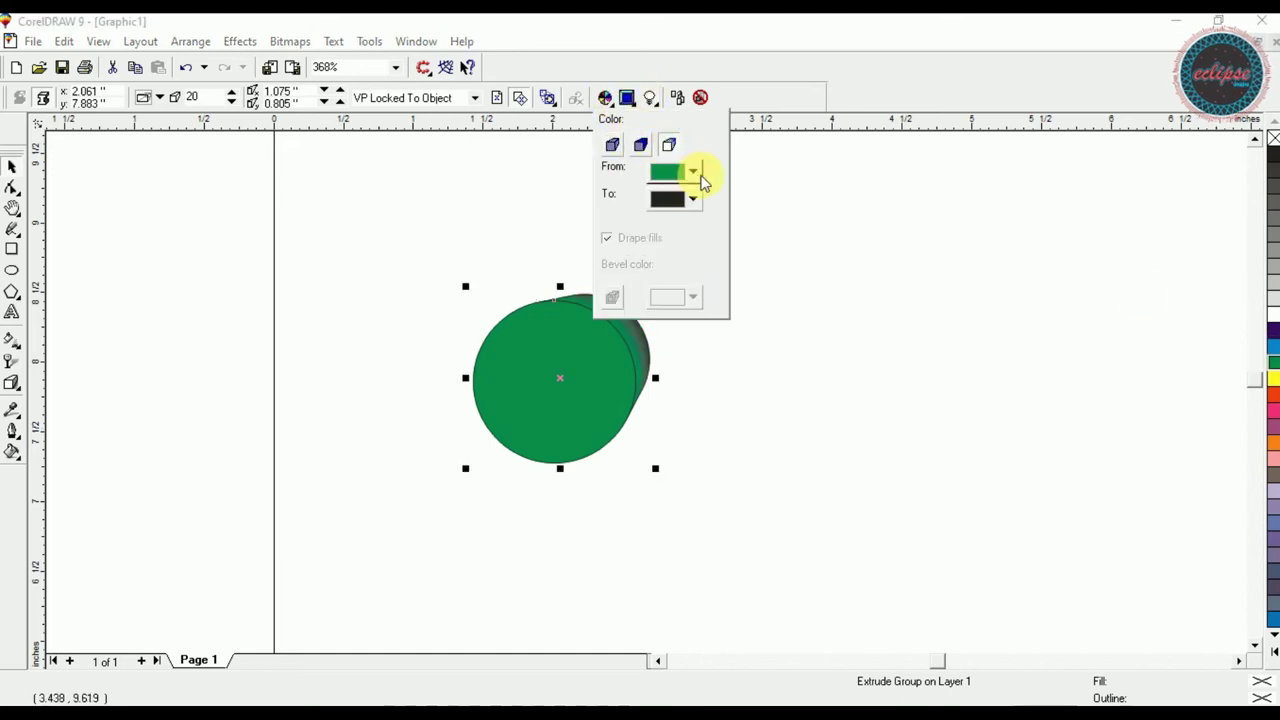
left_click(694, 173)
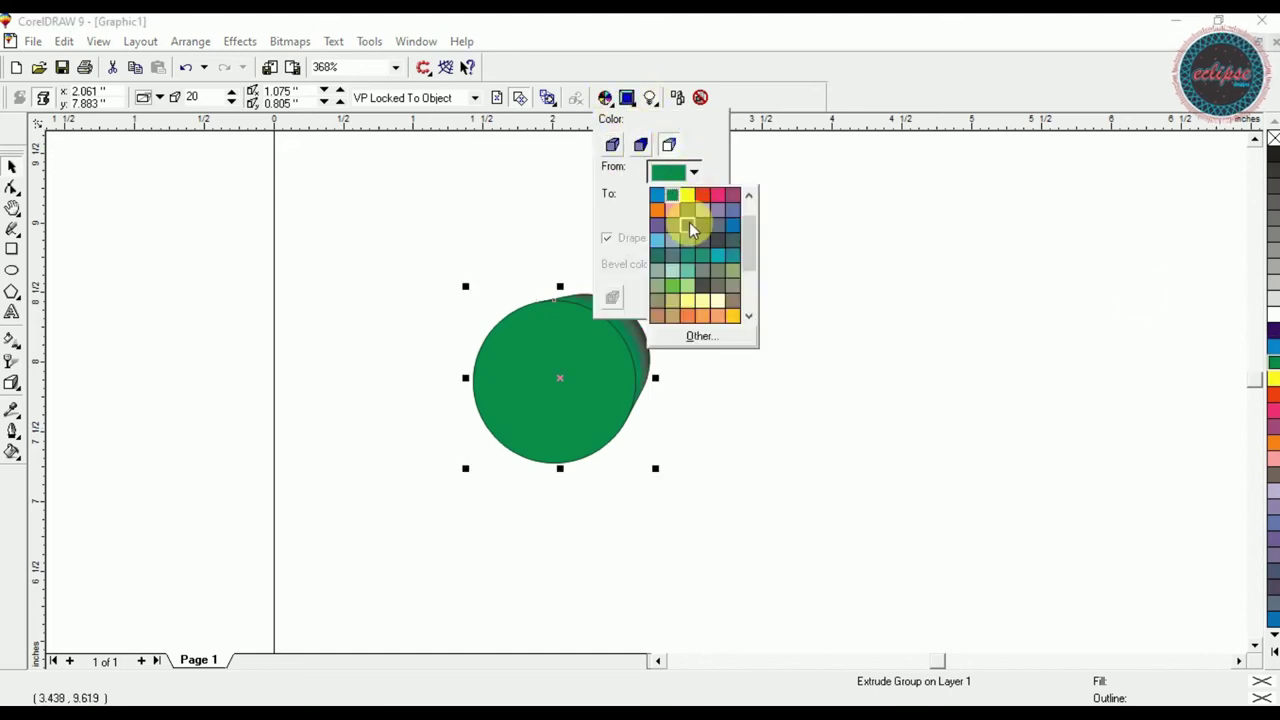
left_click(680, 288)
left_click(695, 194)
left_click(697, 194)
left_click(693, 199)
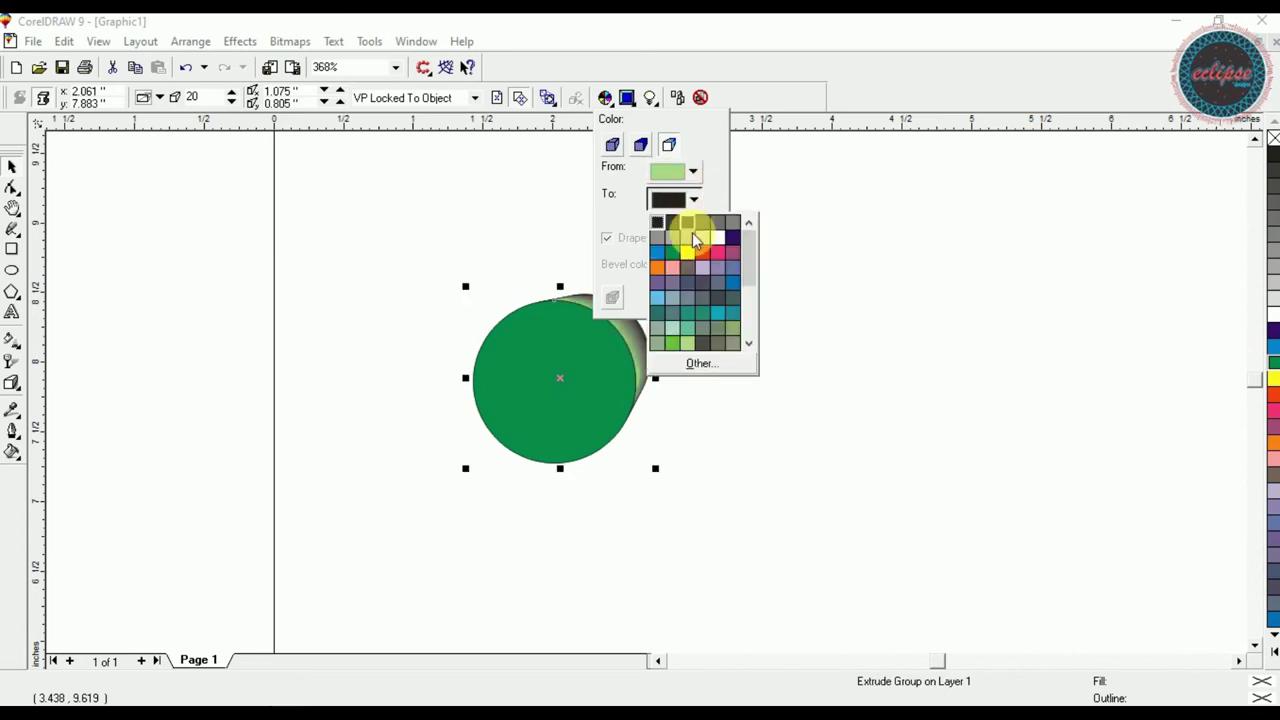
left_click(673, 254)
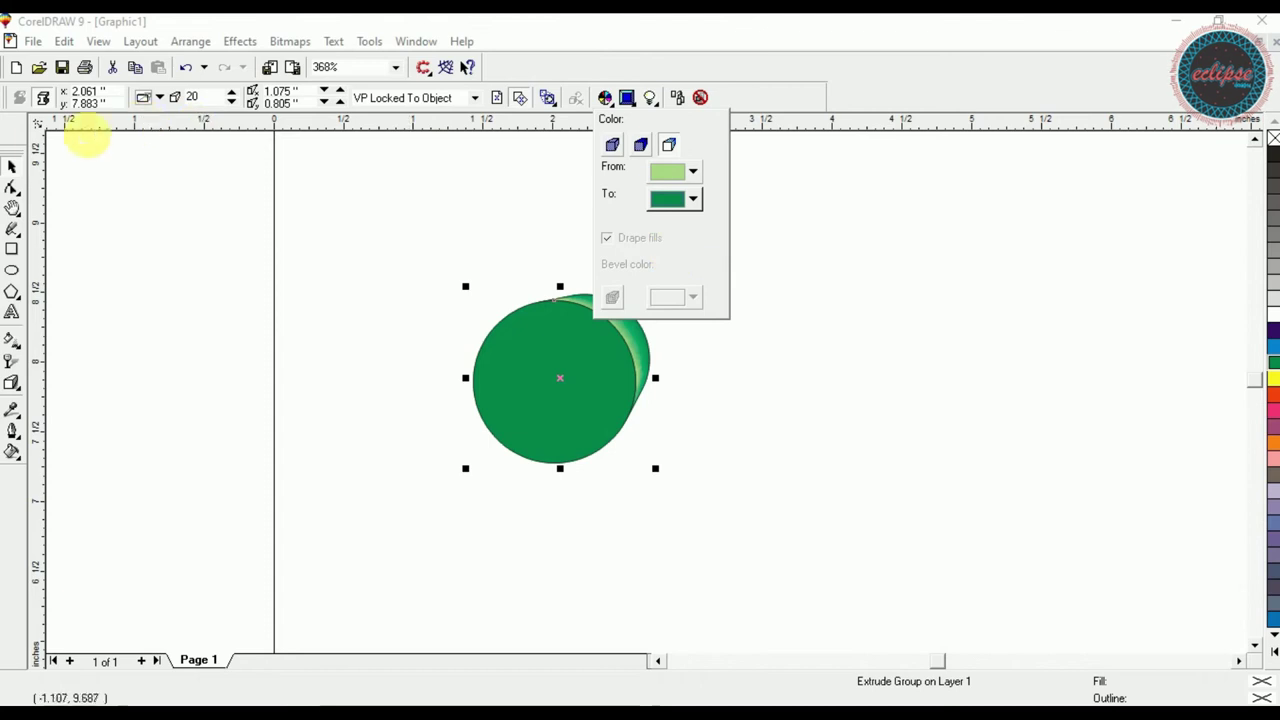
left_click(412, 212)
- Remove the outline of the extruded circle and move it about an inch to the right
left_click(608, 360)
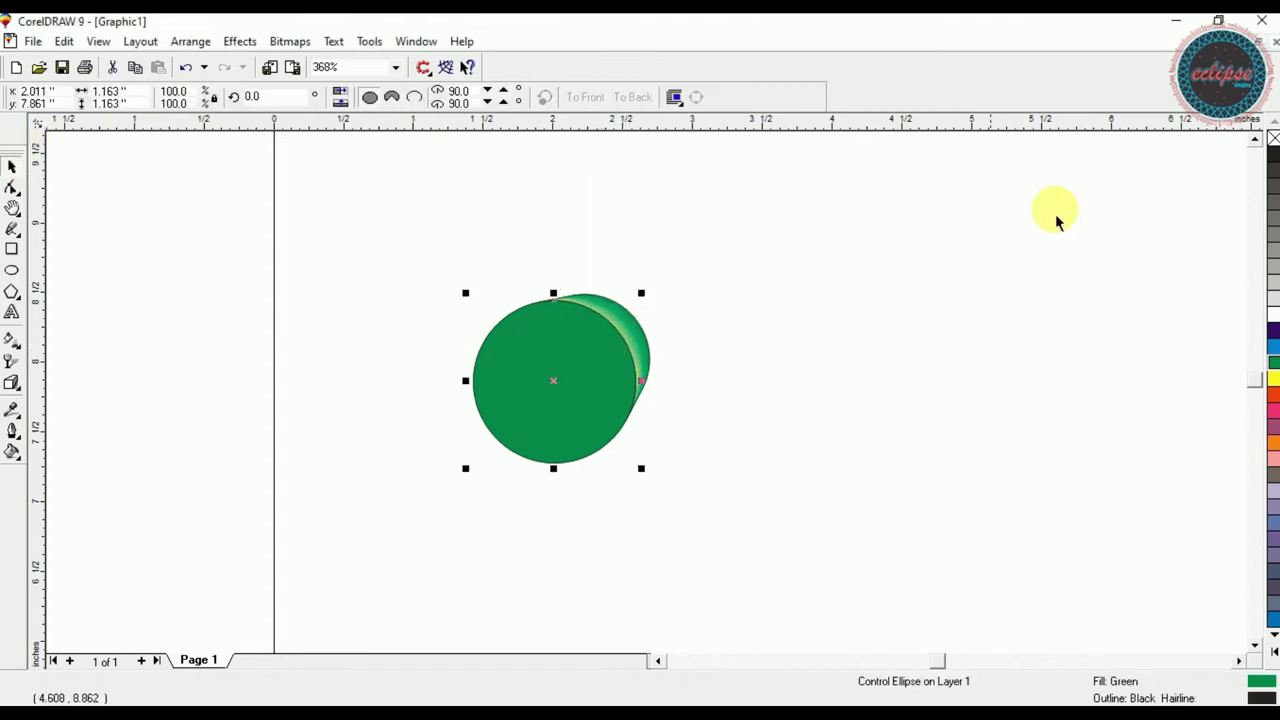
right_click(1270, 141)
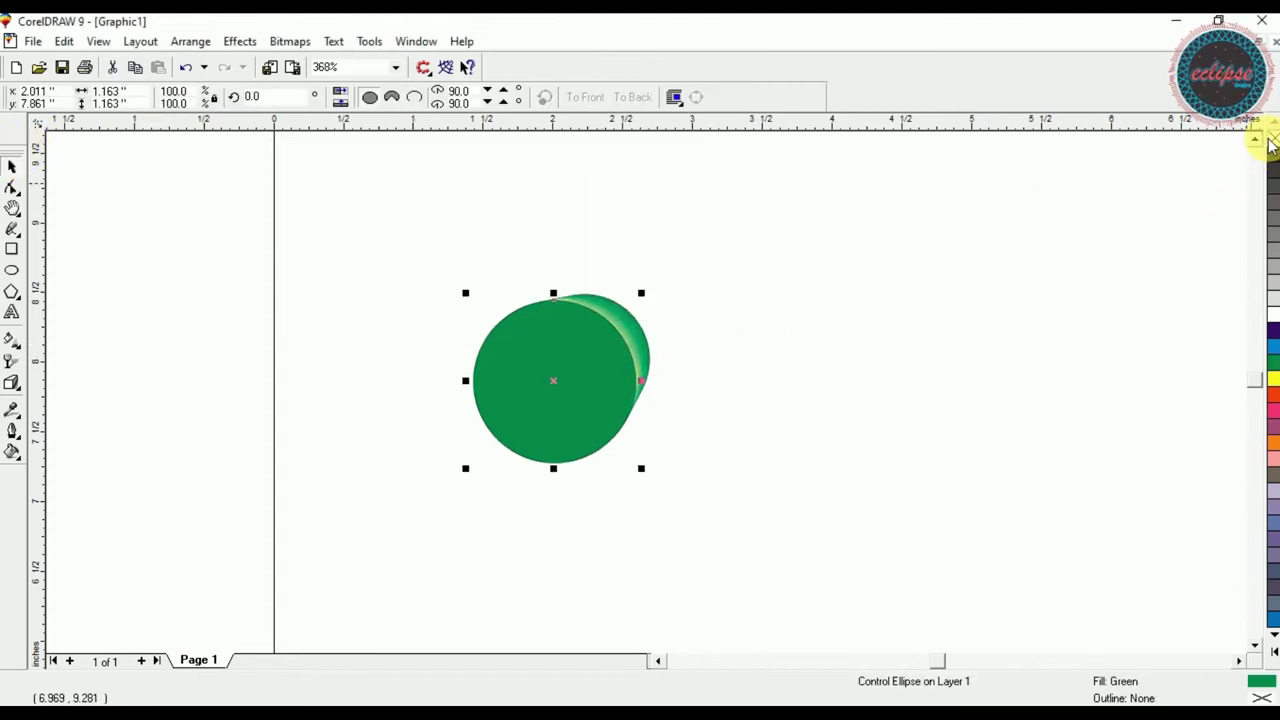
left_click(851, 303)
left_click_drag(480, 403, 616, 418)
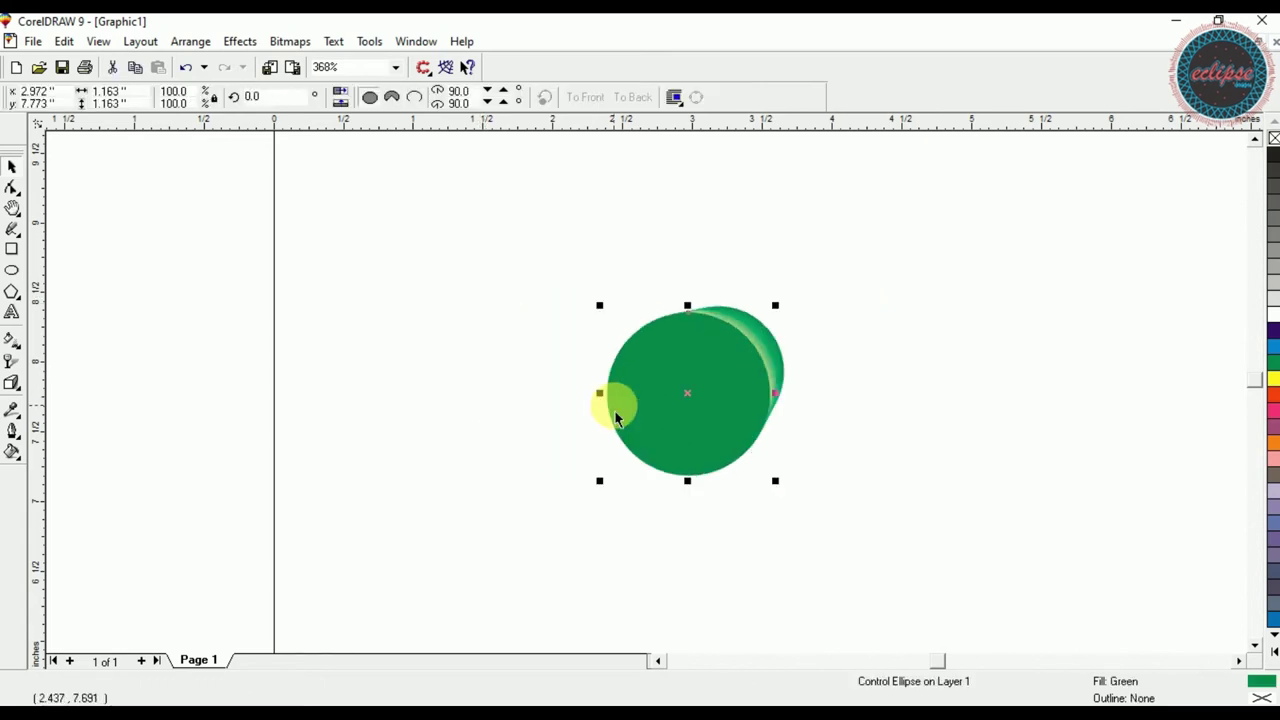
mouse_move(694, 428)
left_mouse_down()
mouse_move(591, 428)
mouse_move(710, 416)
left_mouse_up()
left_click(575, 281)
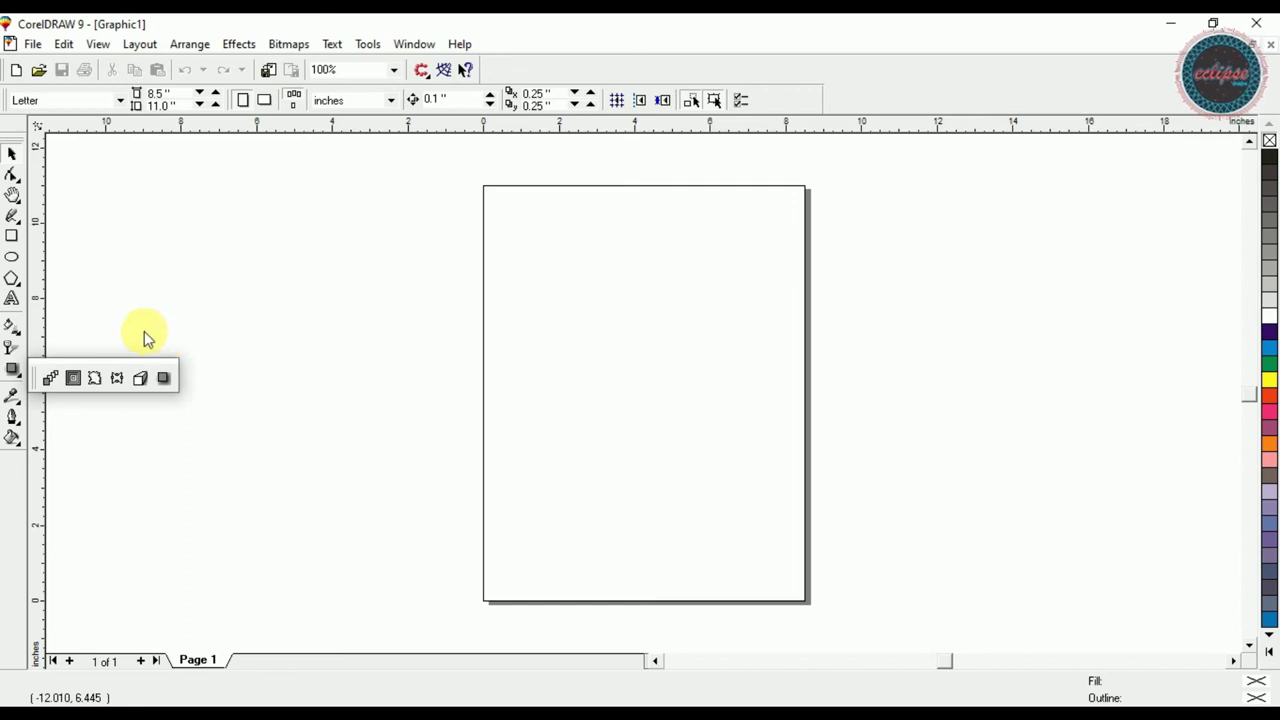
- Add the artistic text "TEXT" on the left half of the blank page
left_click(12, 298)
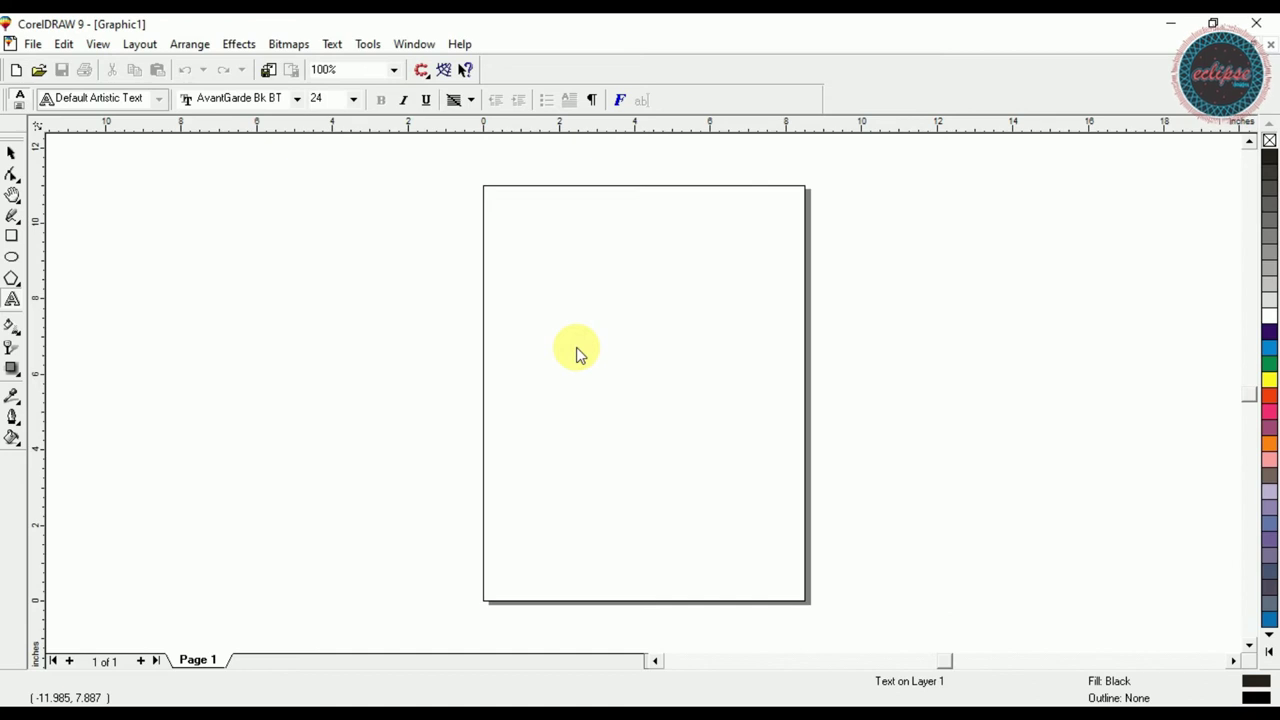
left_click(548, 350)
type("TEXT")
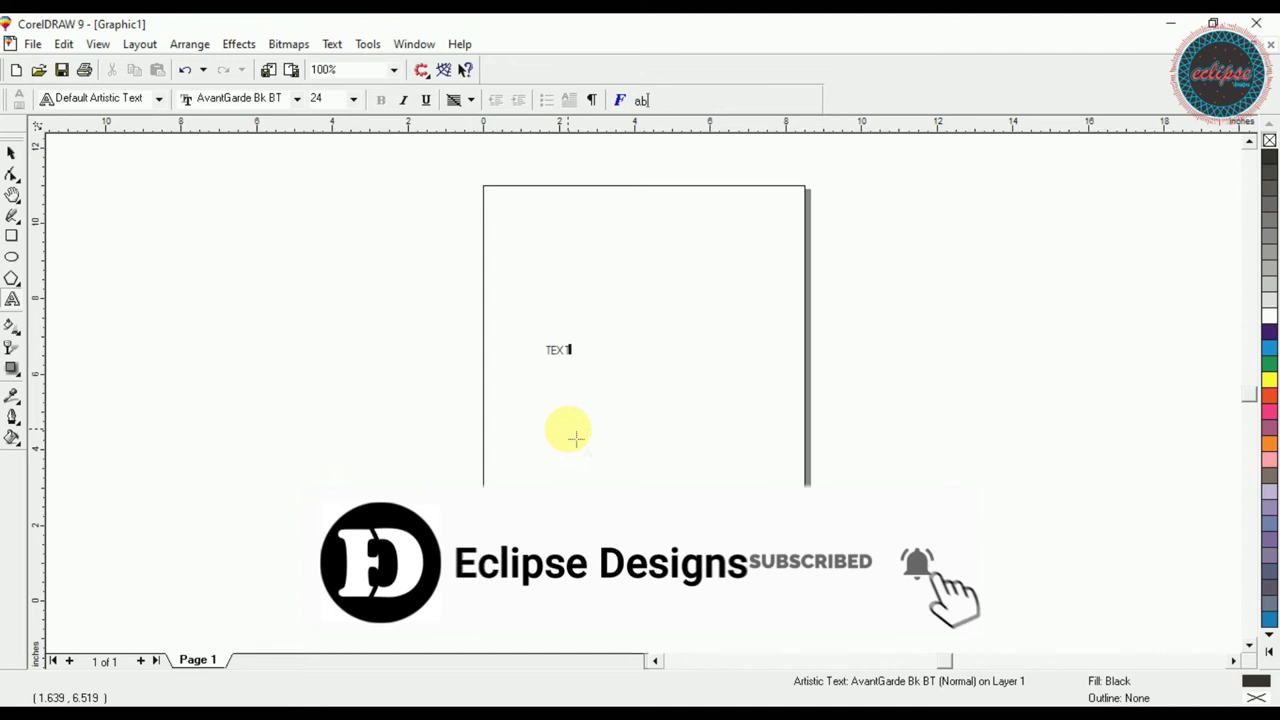
key("ctrl+space")
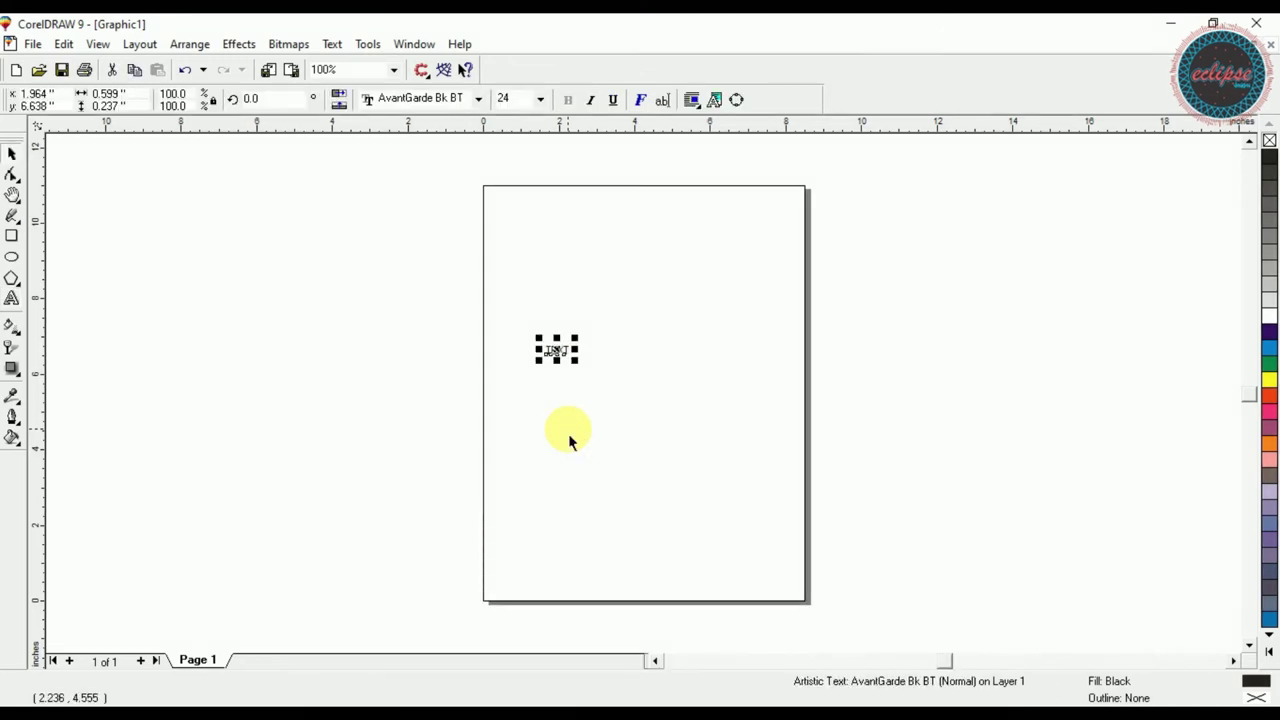
- Set the text's font to BatmanForeverAlternate and enlarge it to about 4.92 inches wide
left_click(479, 99)
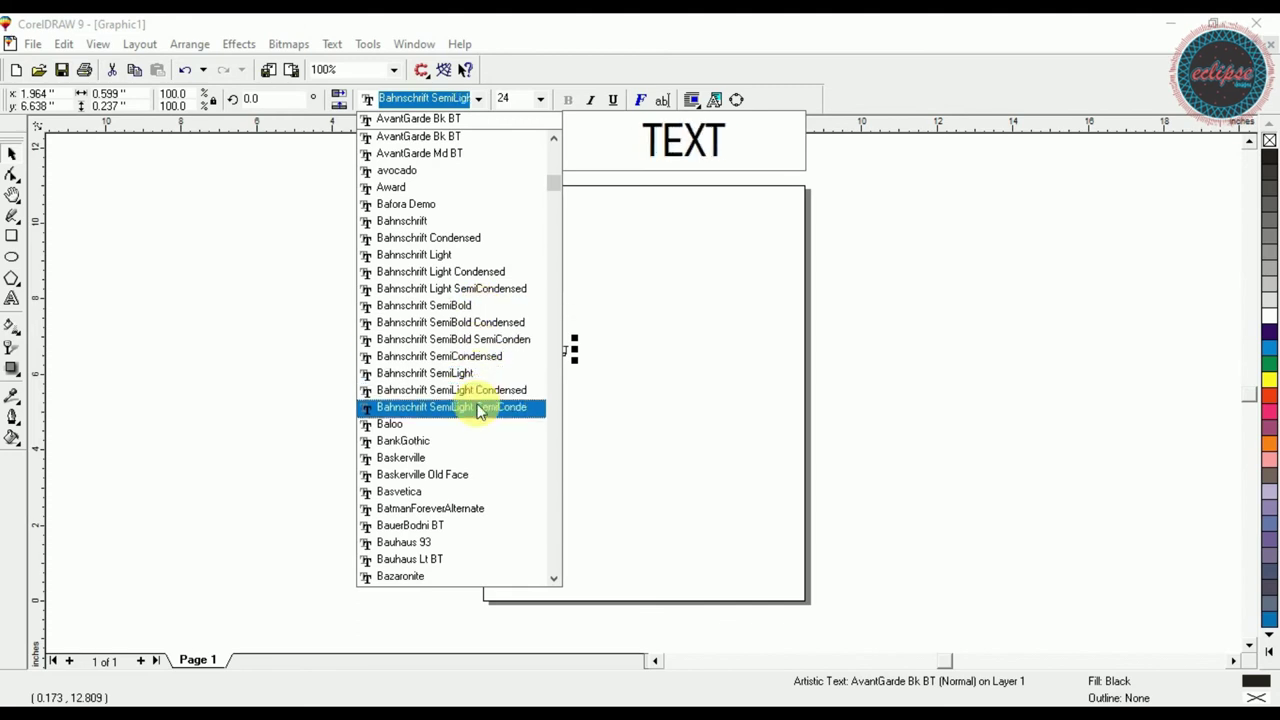
left_click(467, 508)
left_click_drag(593, 361, 739, 485)
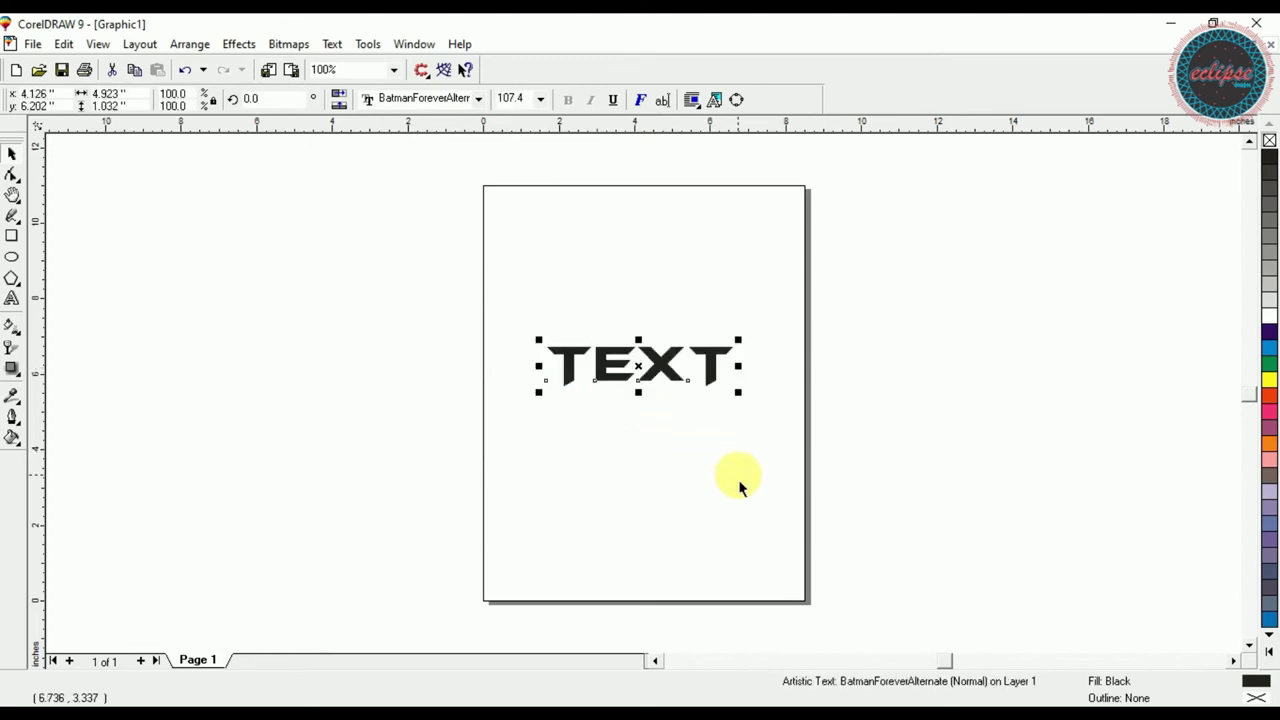
- Place a copy of the text about 0.18 inches left and 0.2 inches above the original
key("F3")
key("shift+F2")
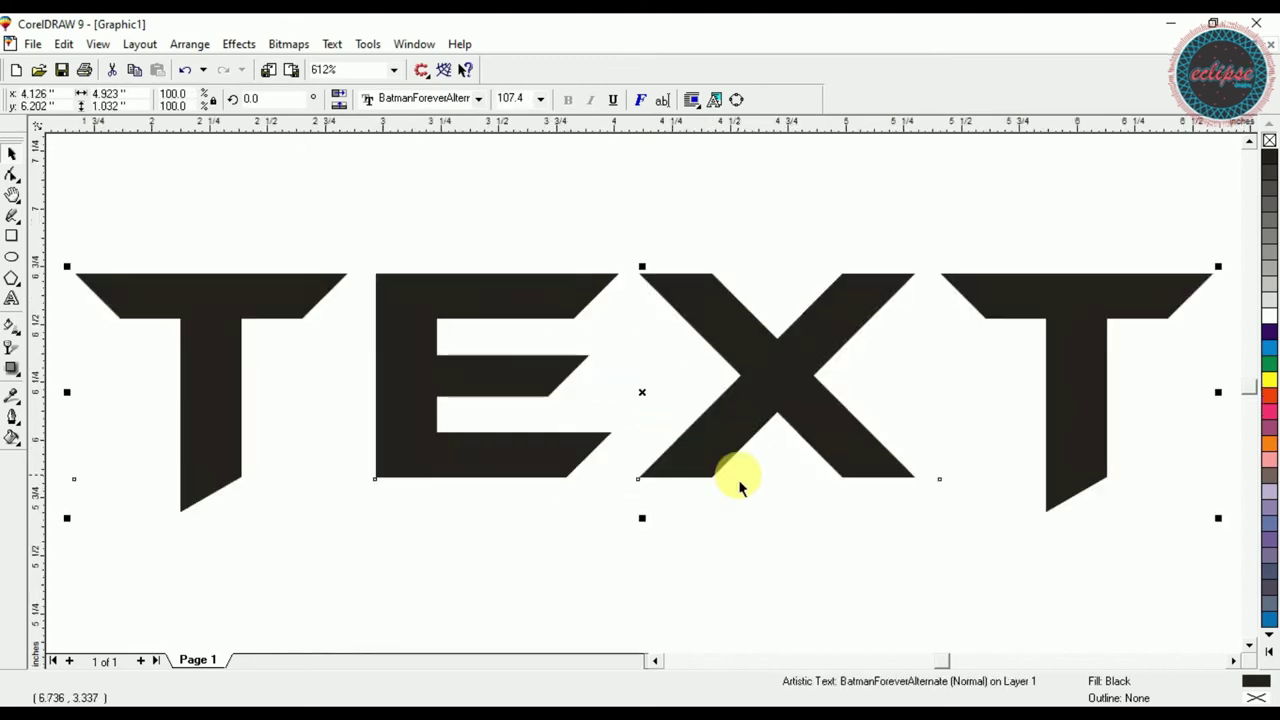
left_click(410, 366)
left_click(410, 366)
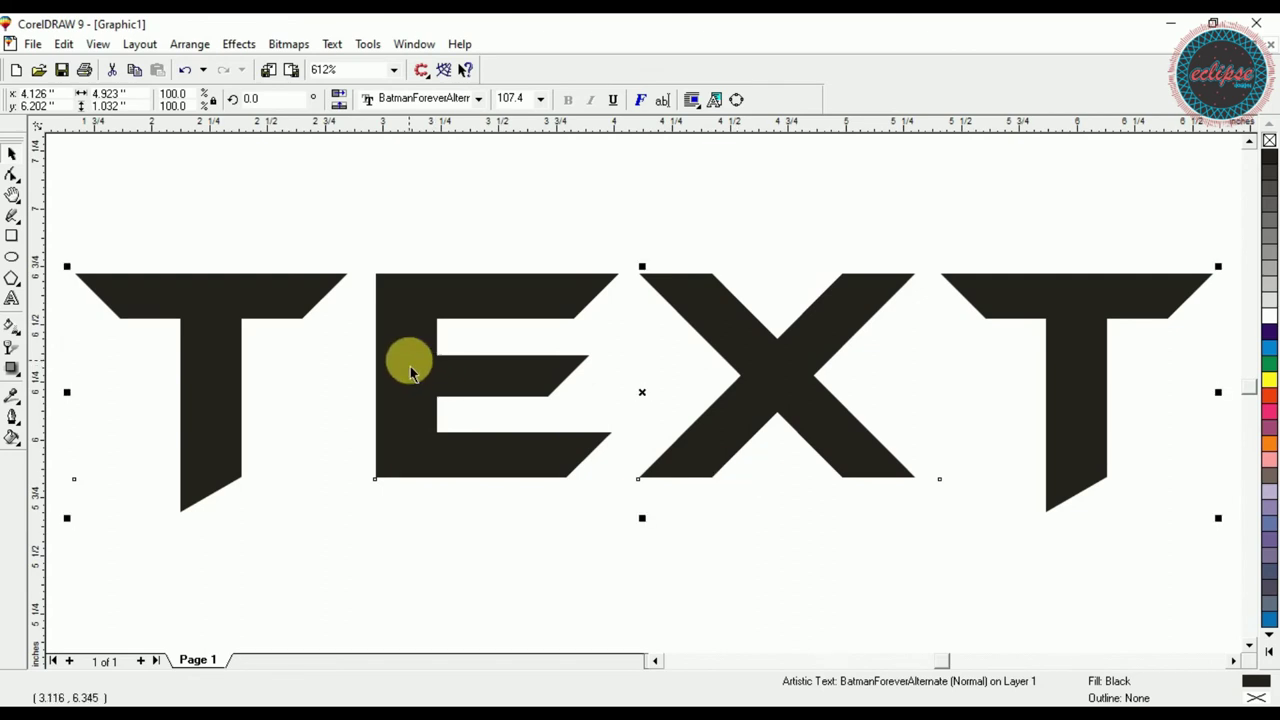
left_click_drag(410, 368, 378, 343)
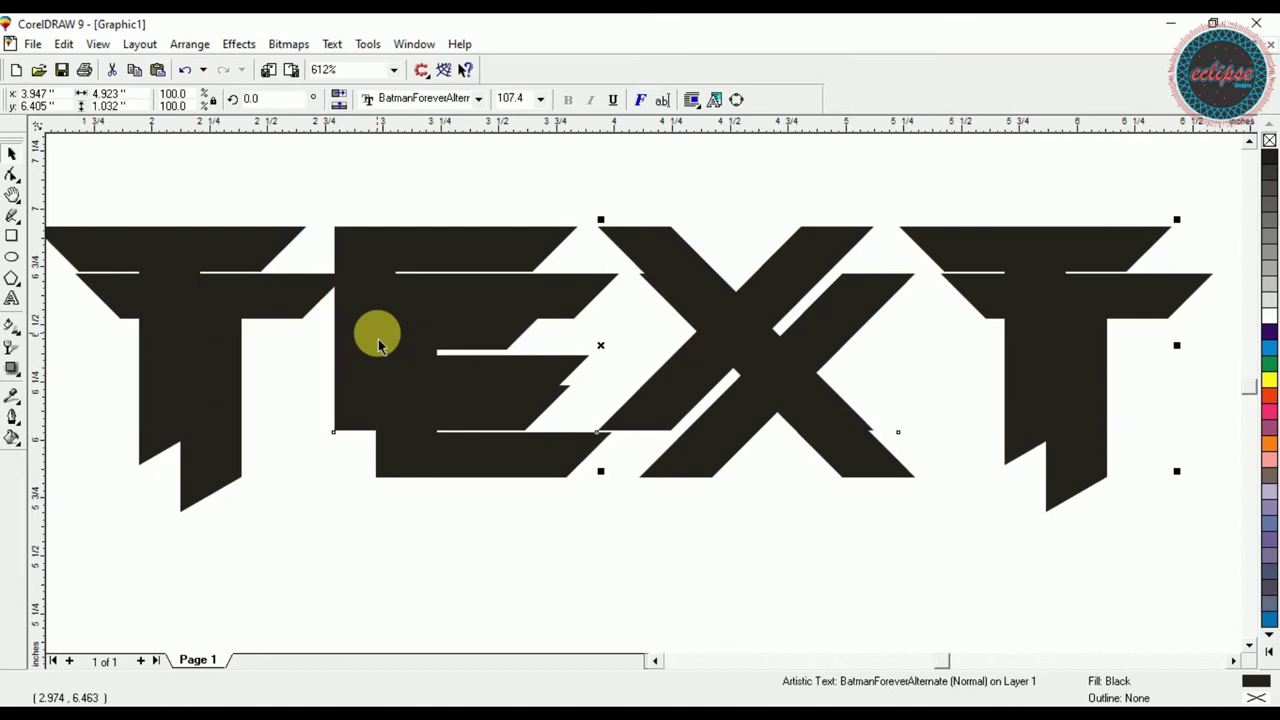
- Colour the offset copy blue at the back and the original text cyan in front
left_click(1269, 338)
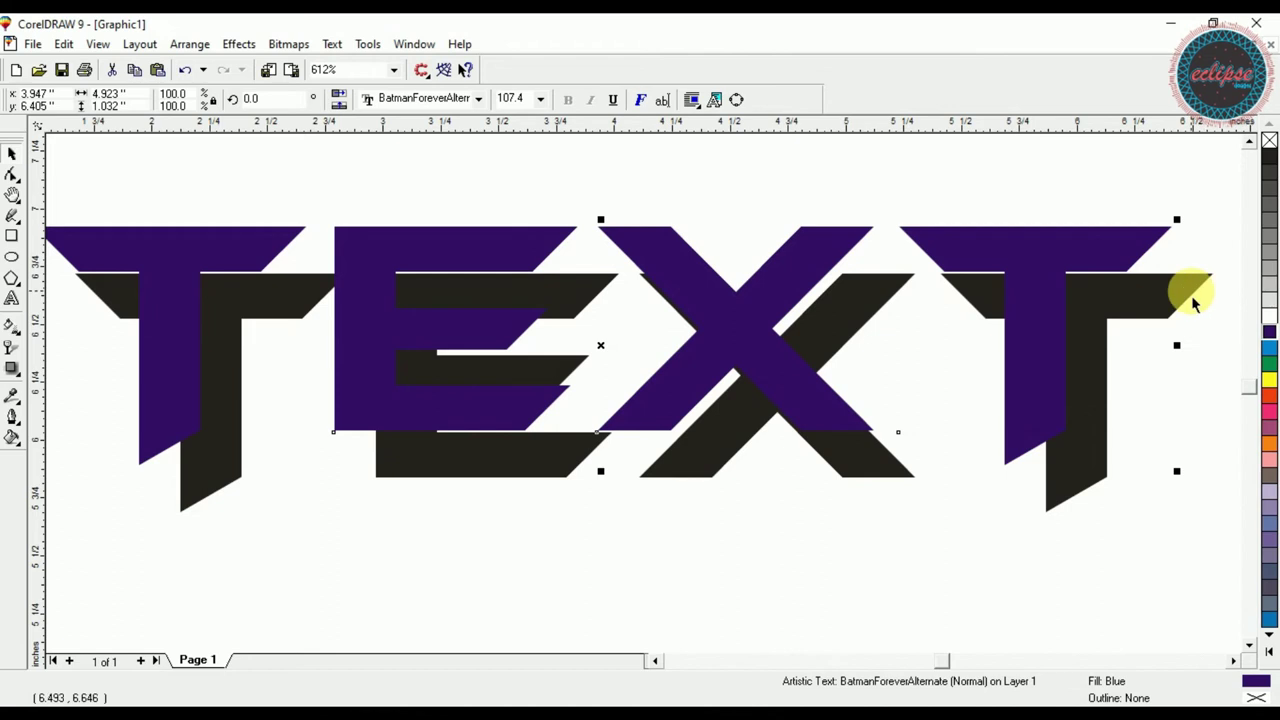
key("shift+Page_Down")
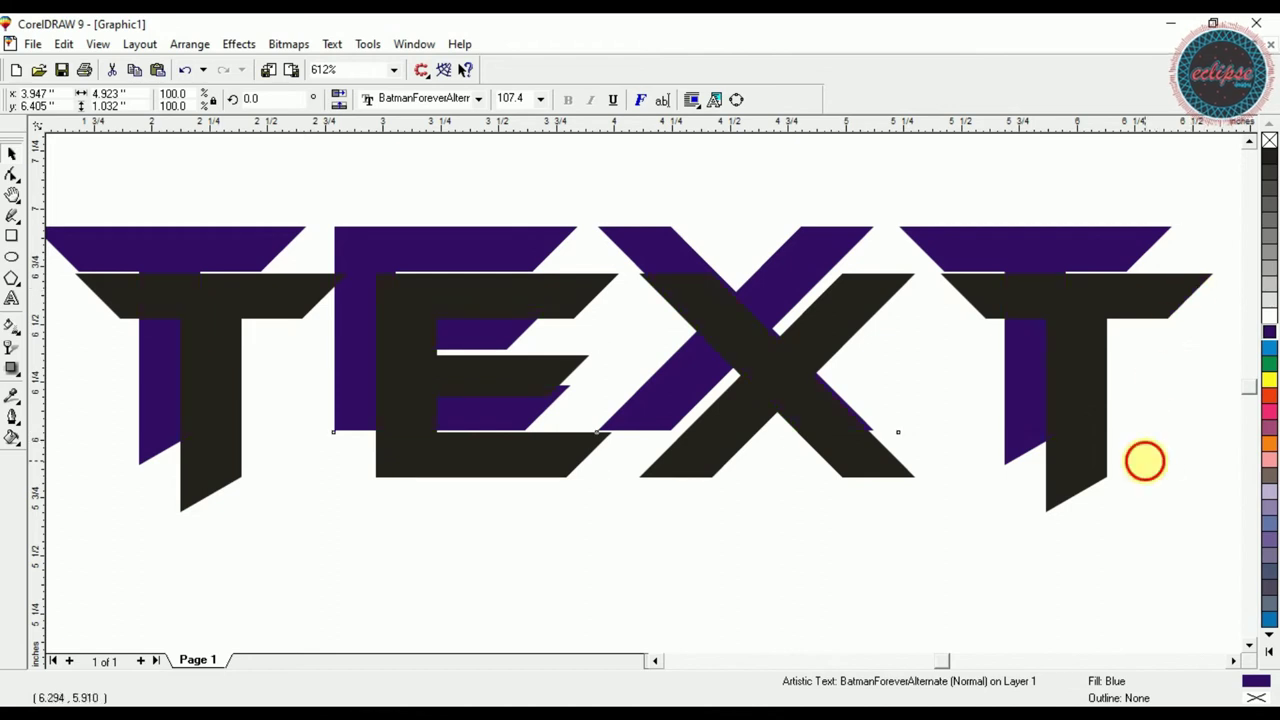
left_click(1140, 456)
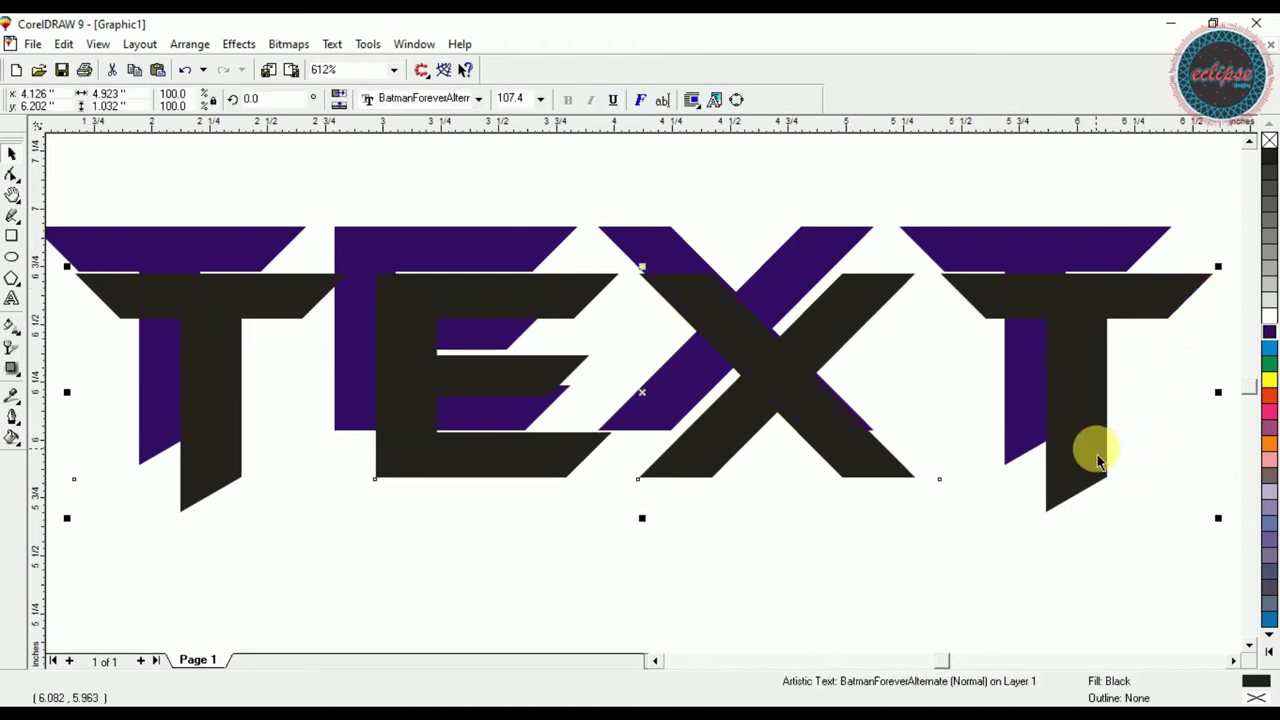
left_click(1269, 347)
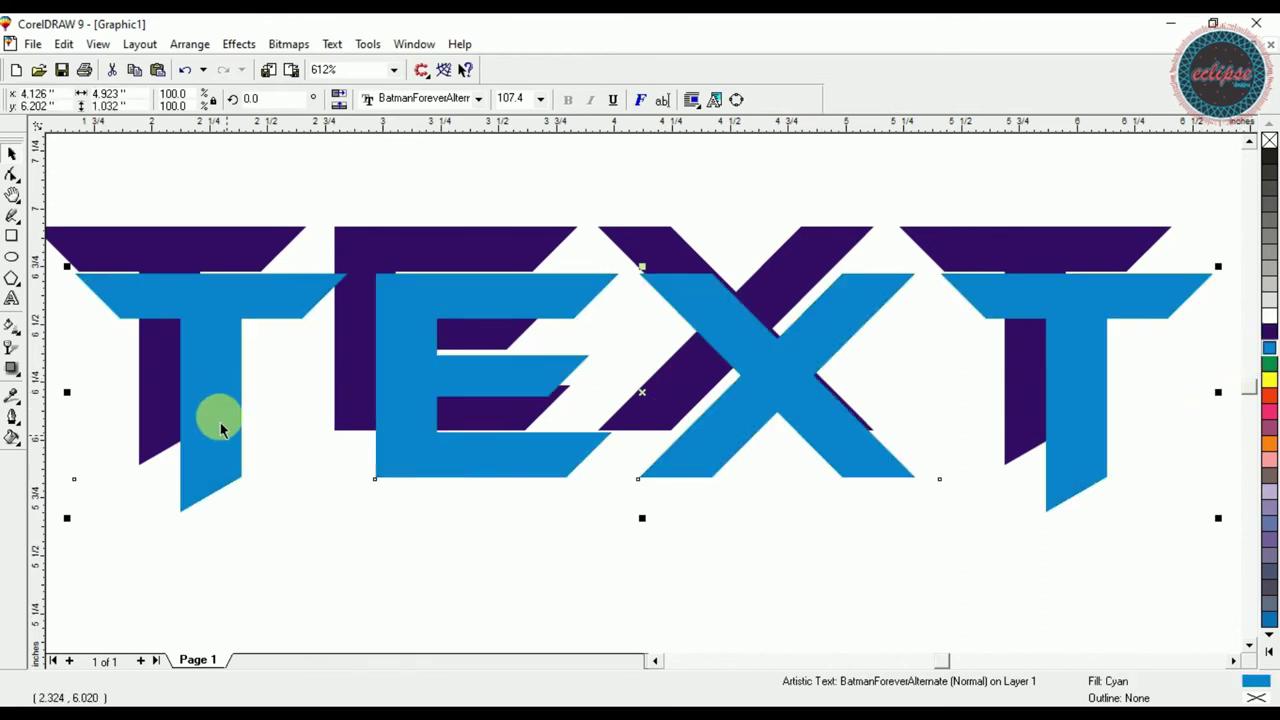
left_click(220, 600)
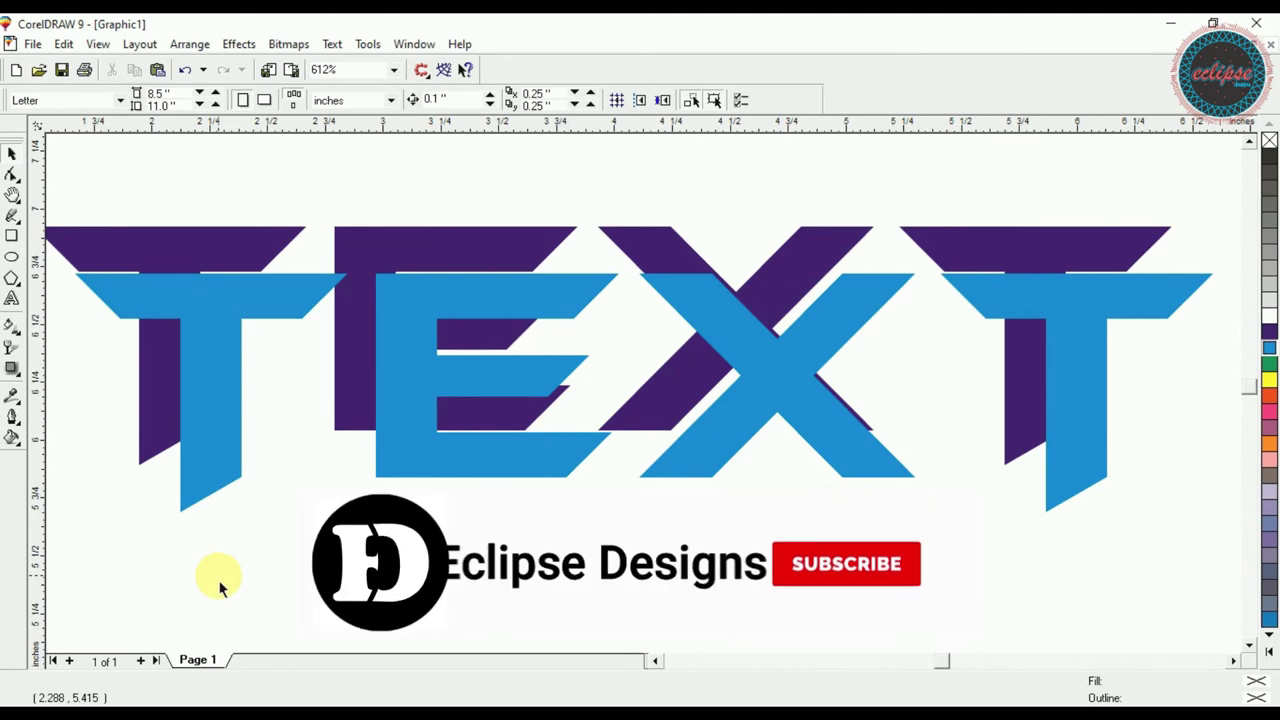
- Blend the cyan front text into the blue offset copy behind it using 24 steps
key("F4")
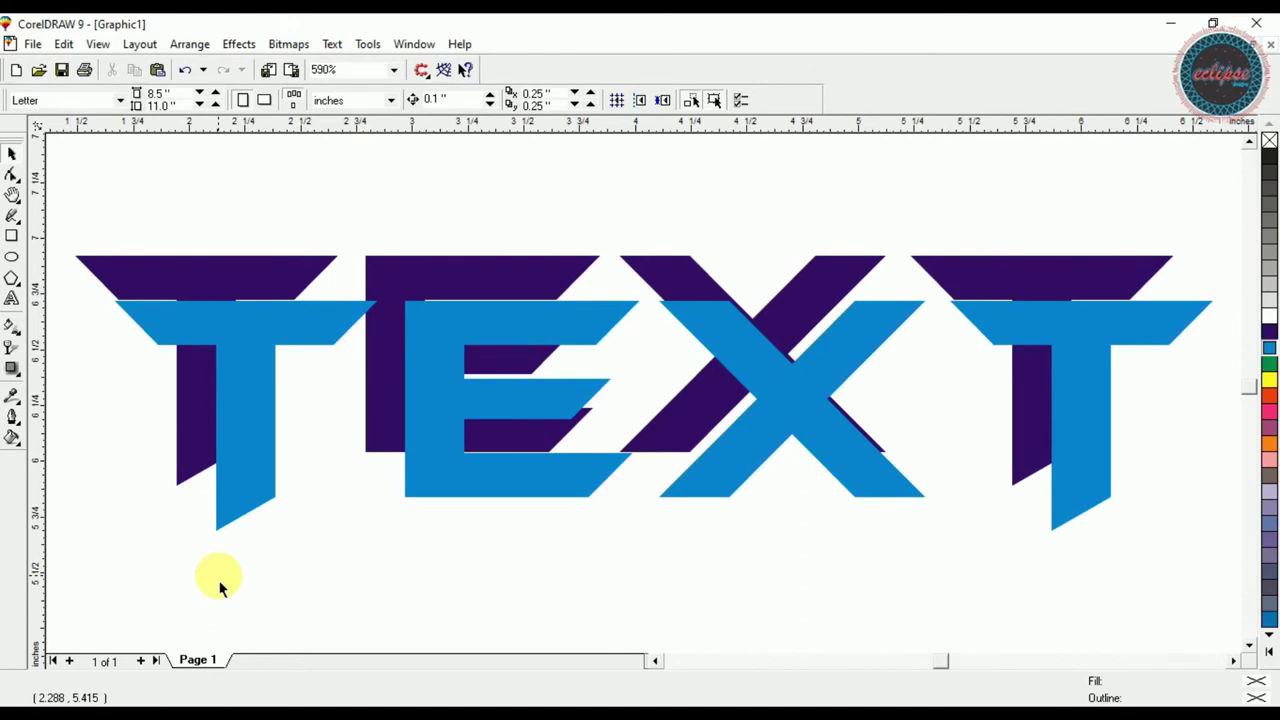
left_click(12, 370)
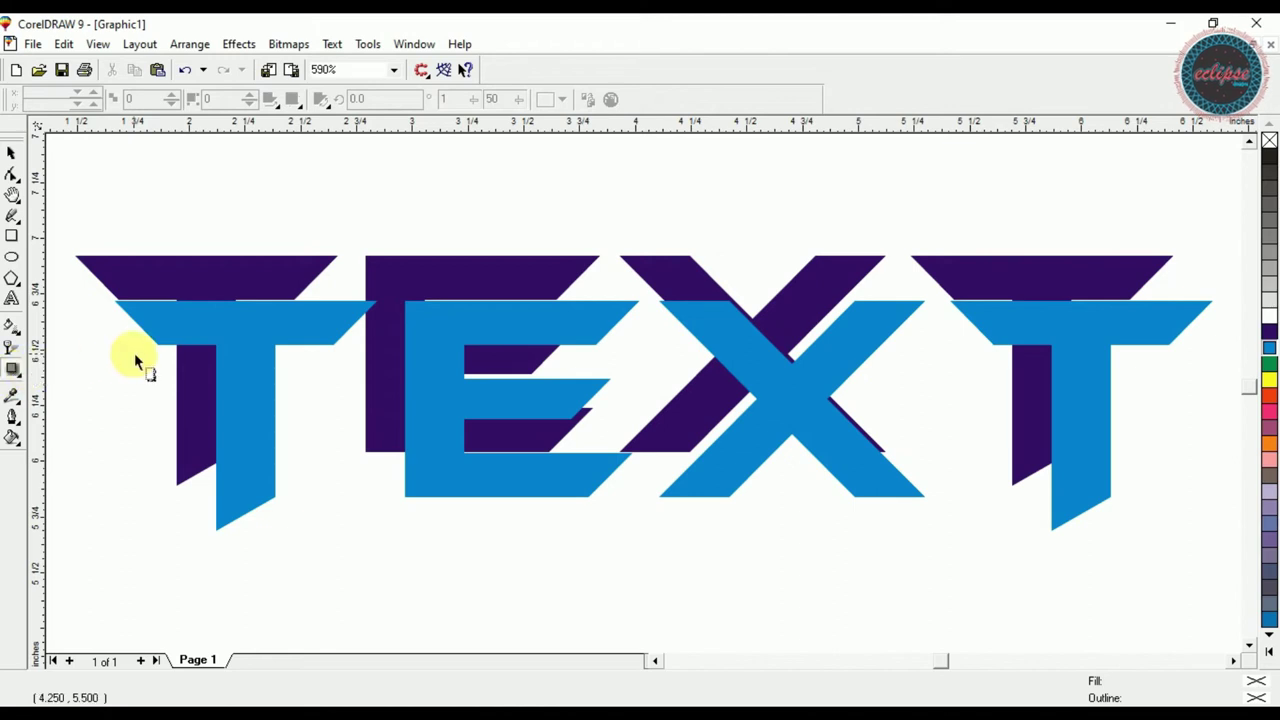
key("space")
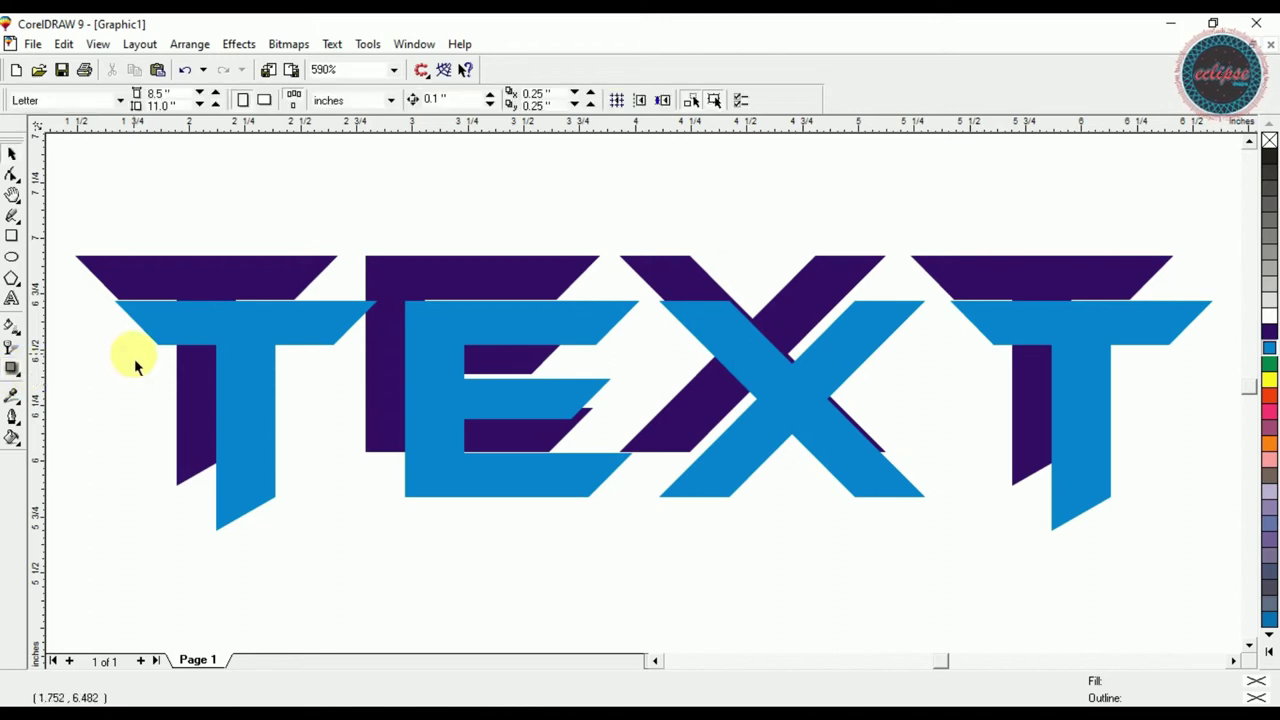
left_click(200, 274)
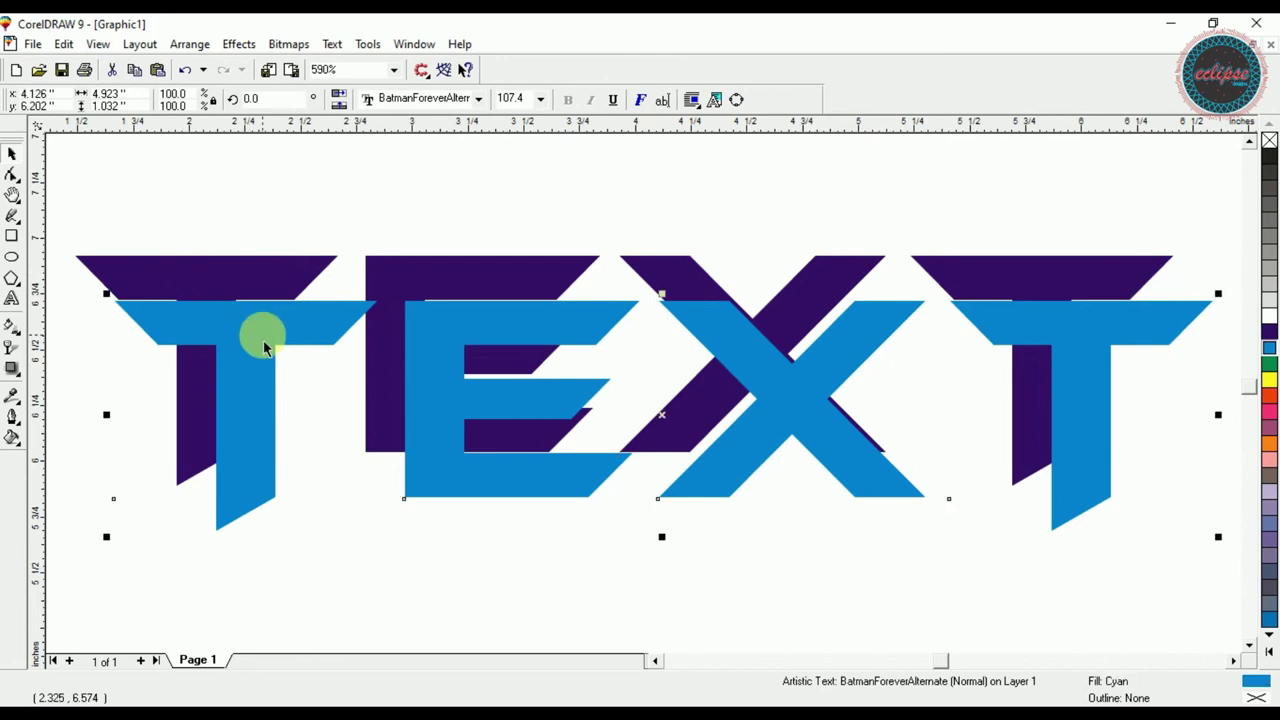
left_click(14, 371)
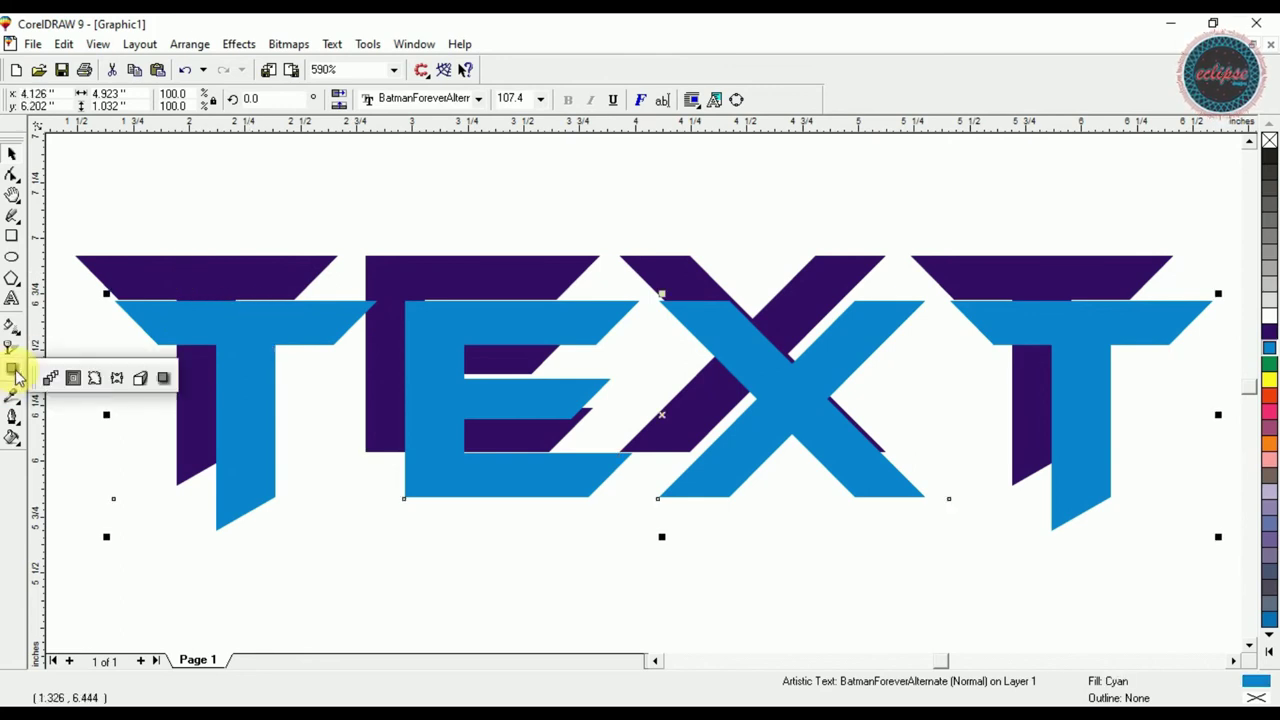
left_click(50, 377)
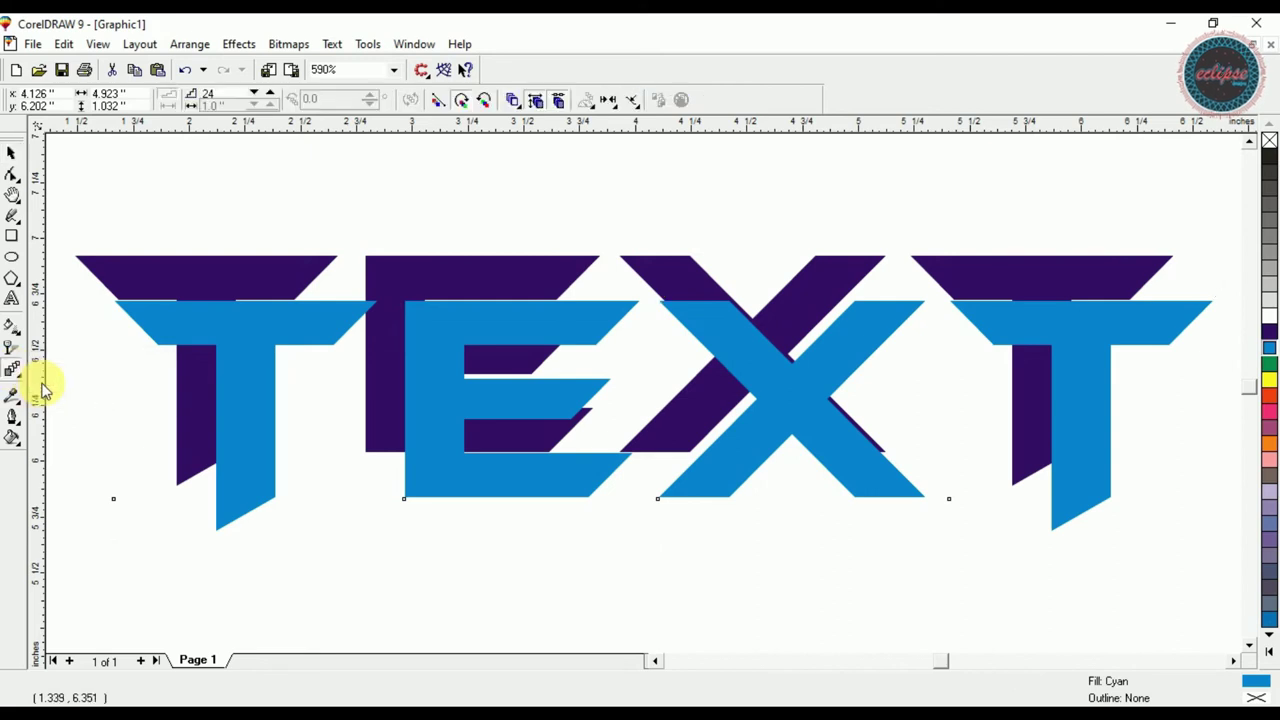
left_click_drag(240, 371, 178, 264)
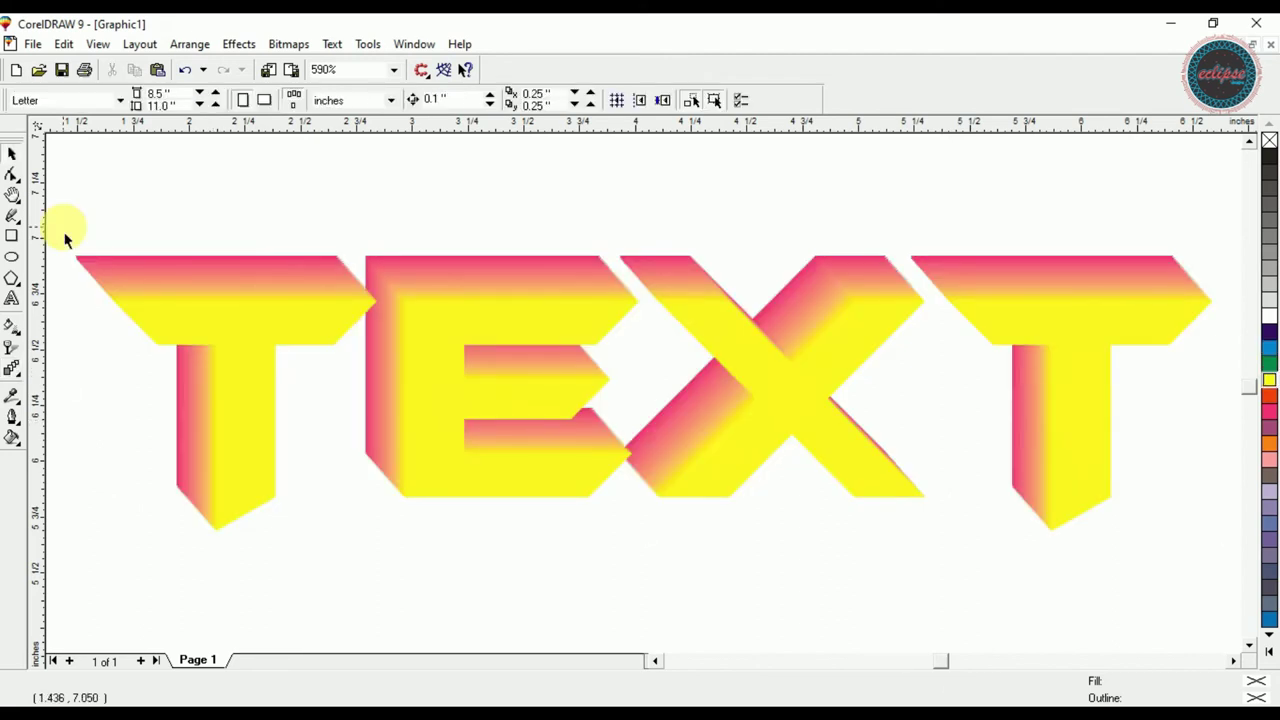
- Delete the whole blended text group so the page is blank
key("ctrl+a")
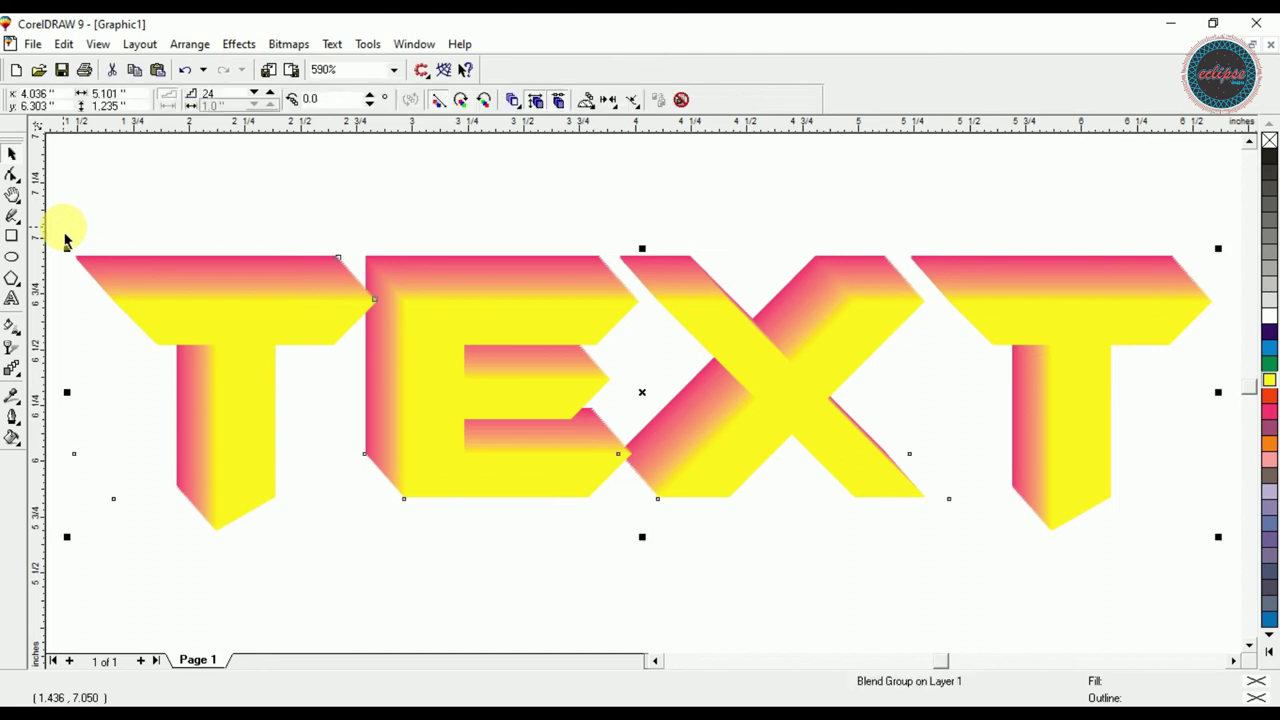
key("Delete")
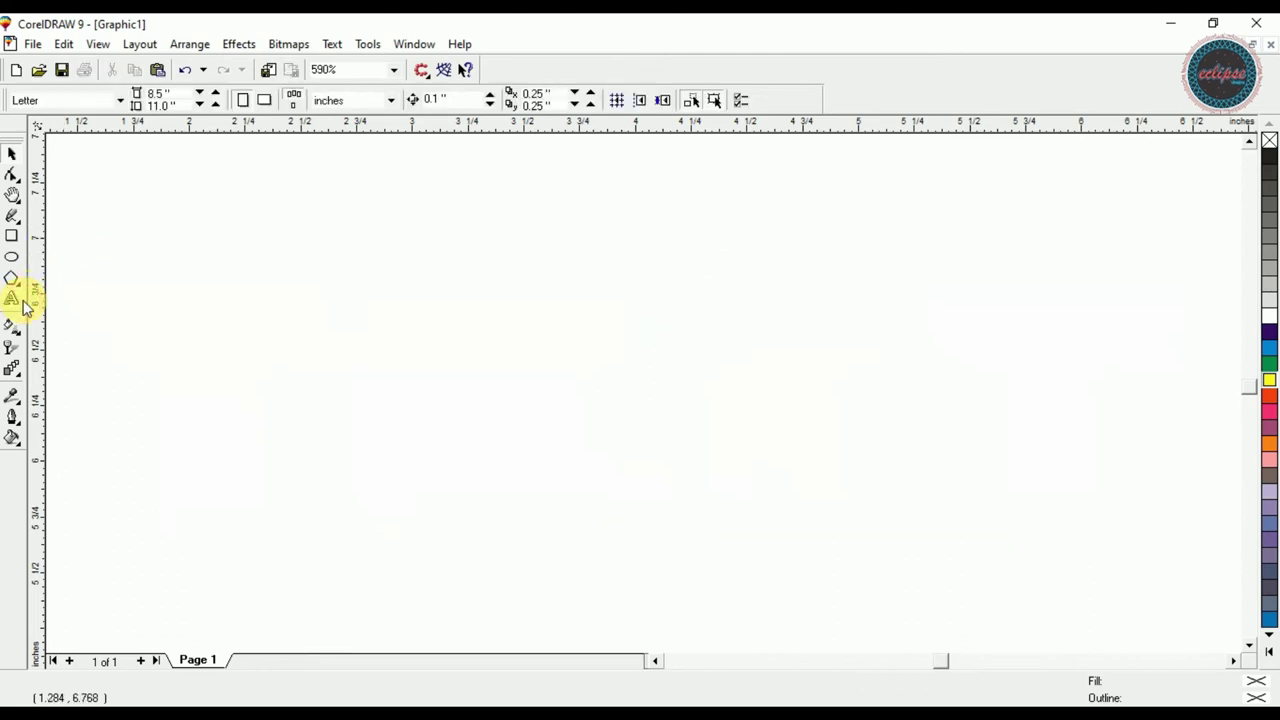
left_click(12, 372)
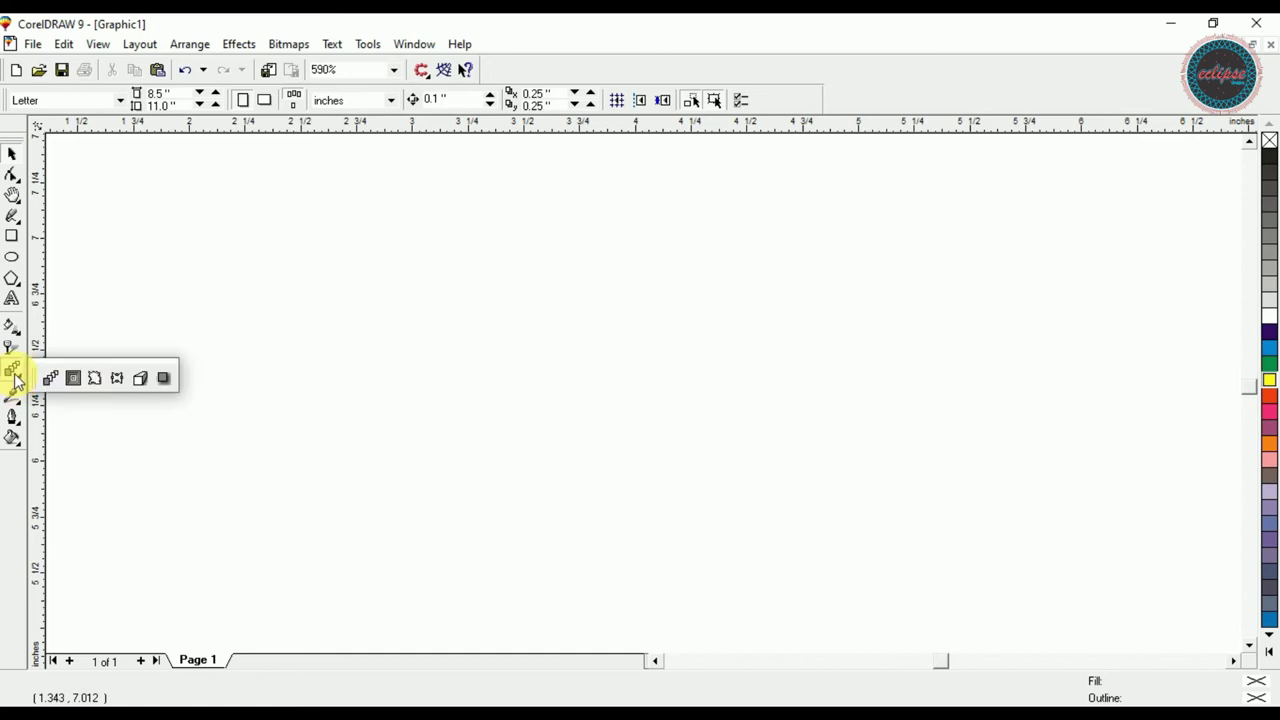
left_click(74, 378)
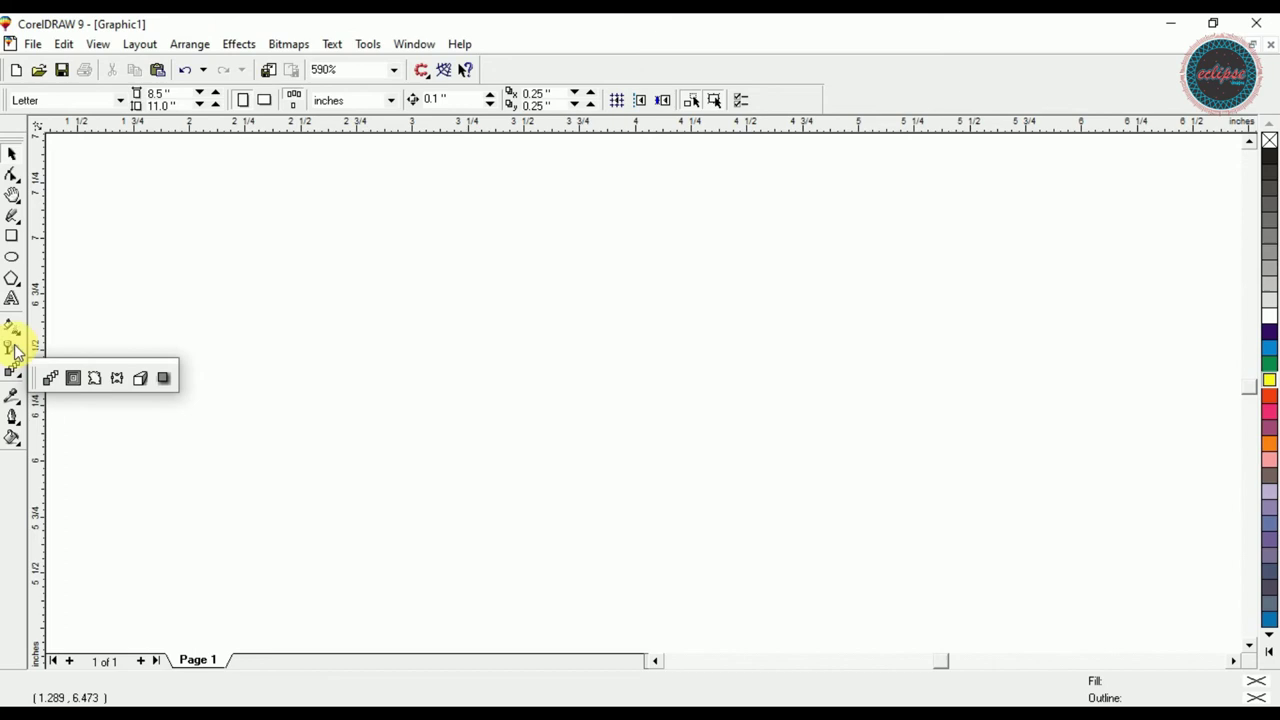
- Add the artistic text "TEXT" on the upper left part of the blank drawing area
left_click(20, 293)
left_click(296, 289)
type("T")
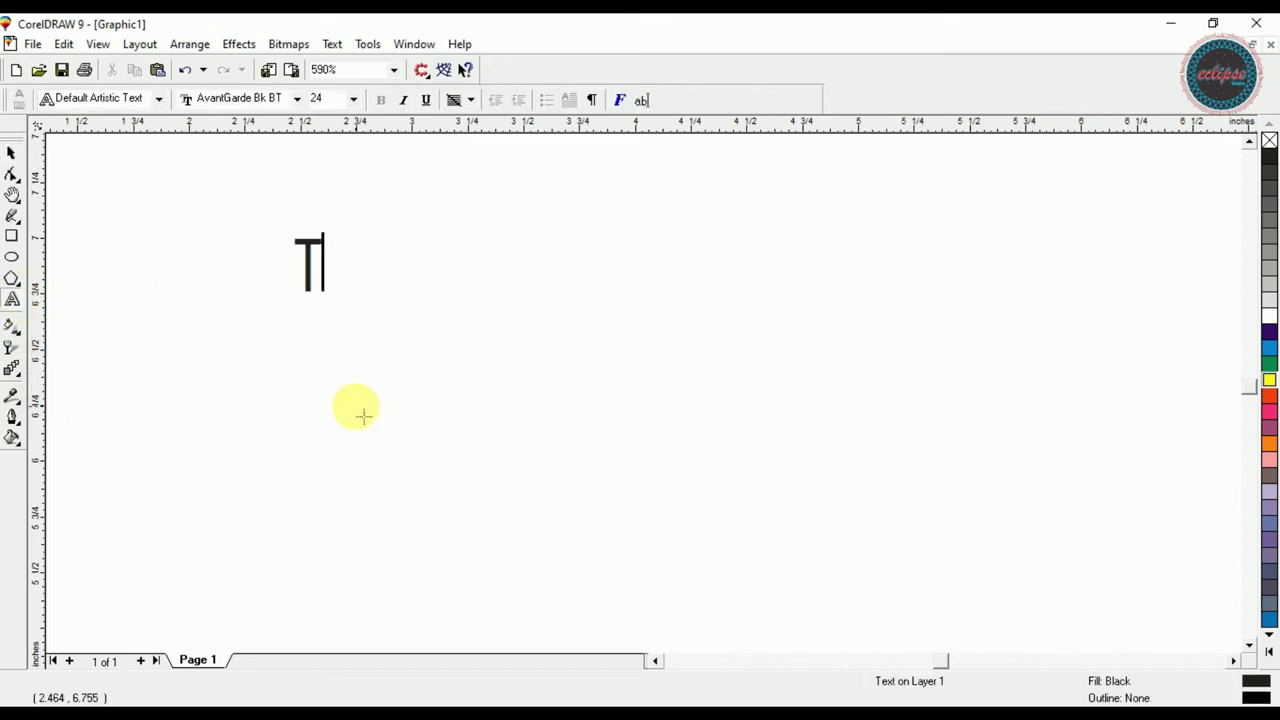
type("EXt")
key("BackSpace")
key("BackSpace")
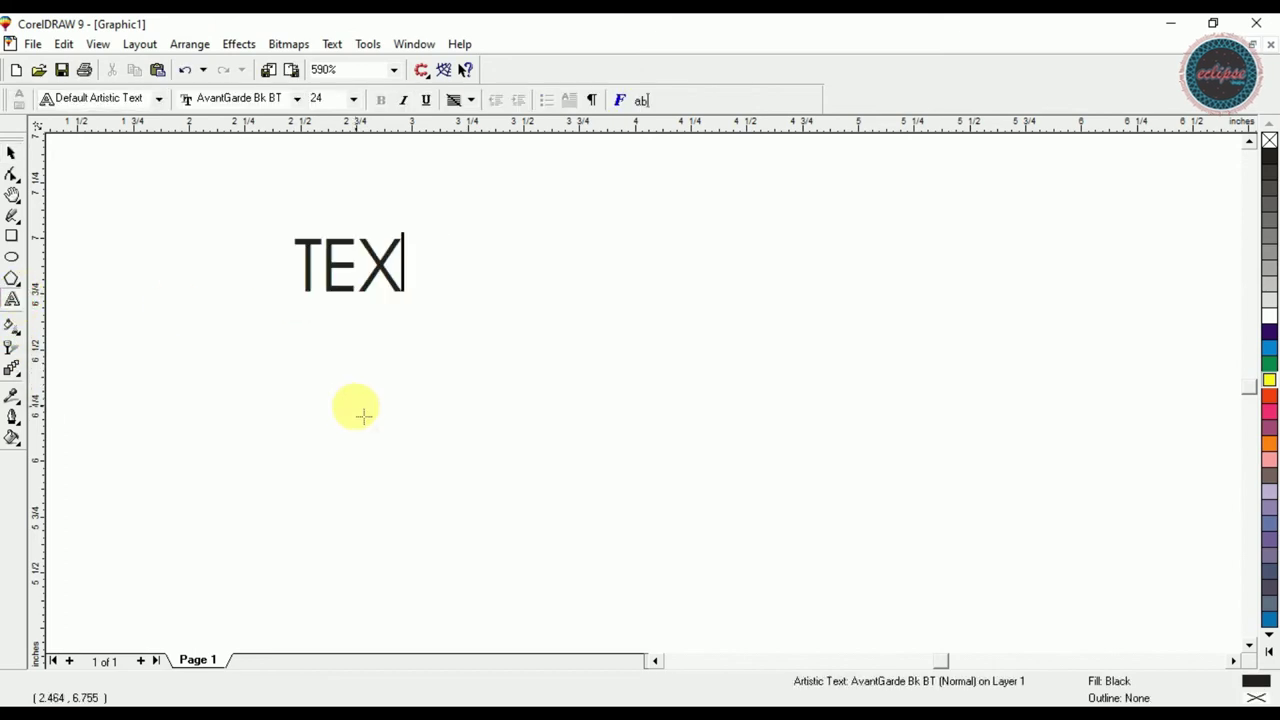
type("T")
key("ctrl+space")
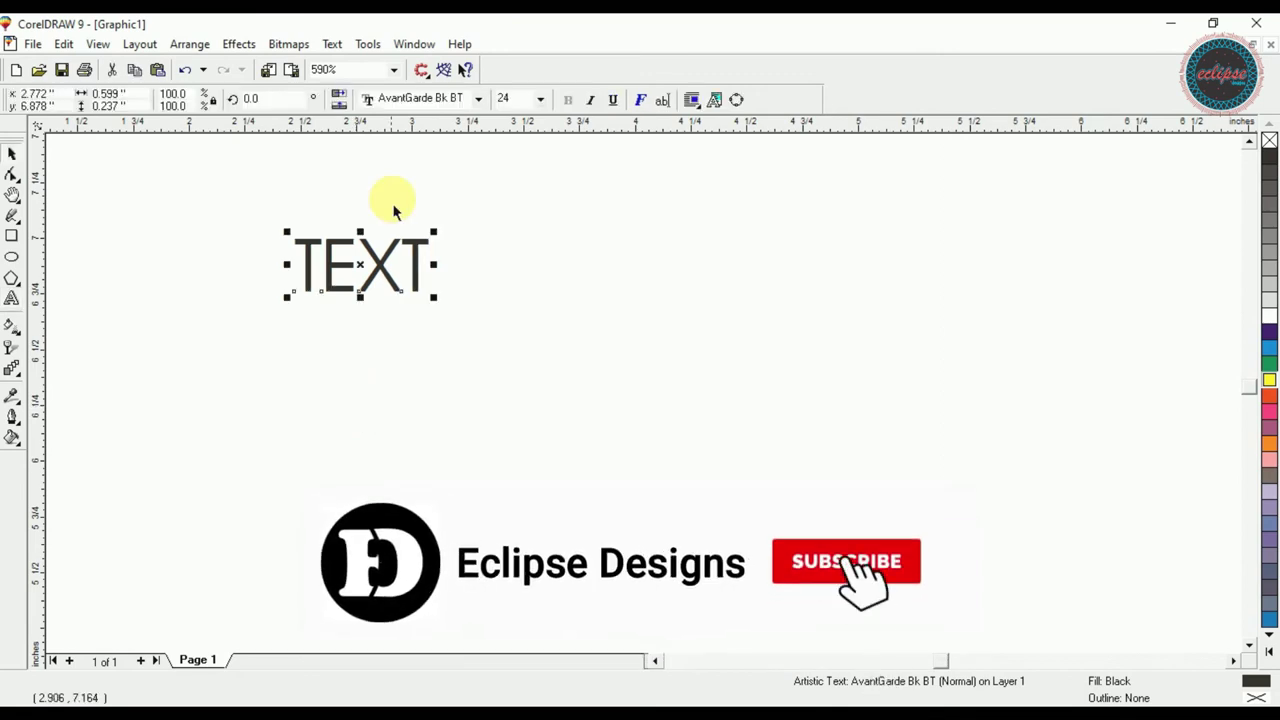
- Set the text in BatmanForeverAlternate and enlarge it to about 4.14 inches wide at the page centre
left_click(440, 99)
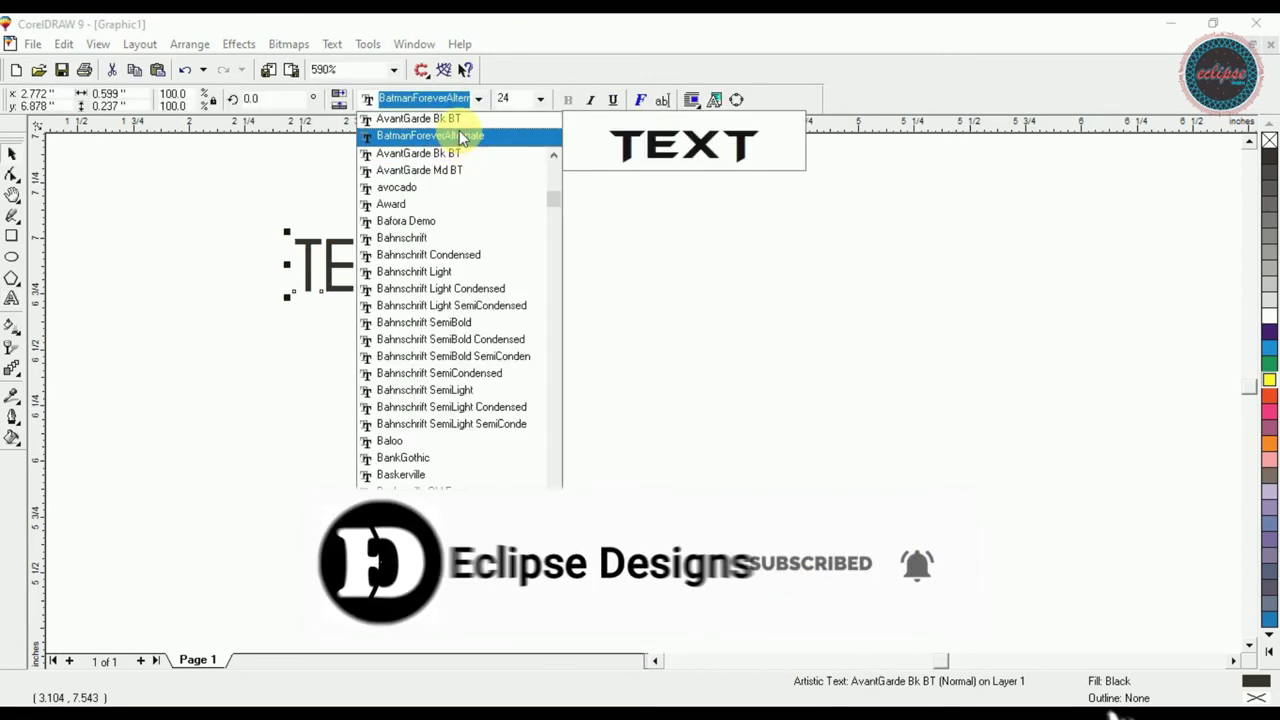
left_click(460, 137)
left_click_drag(523, 300, 817, 620)
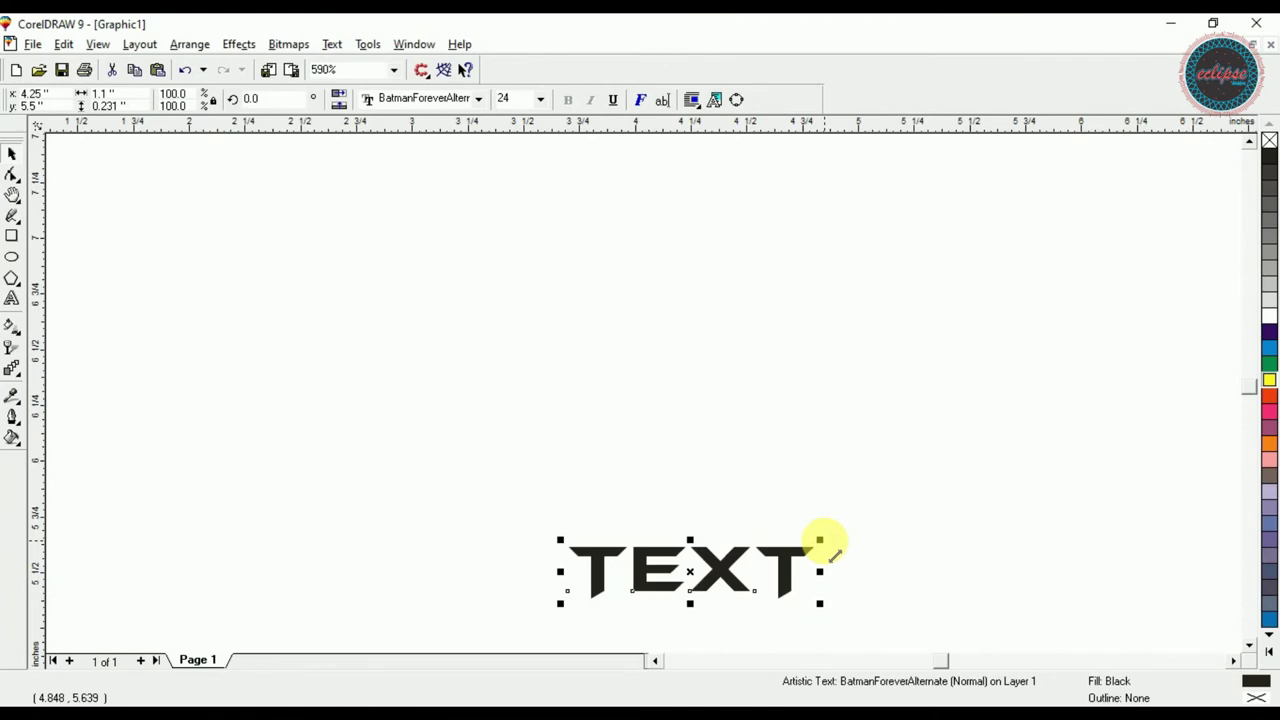
left_click_drag(820, 541, 1163, 404)
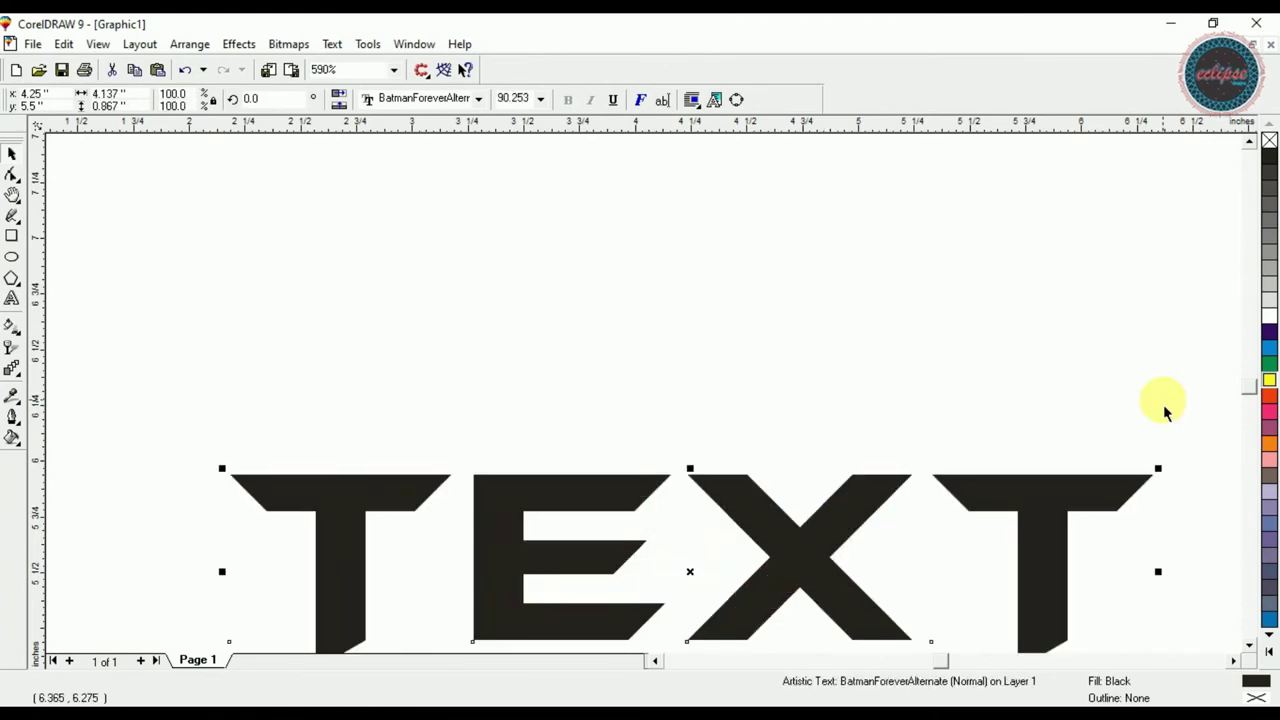
key("shift+F2")
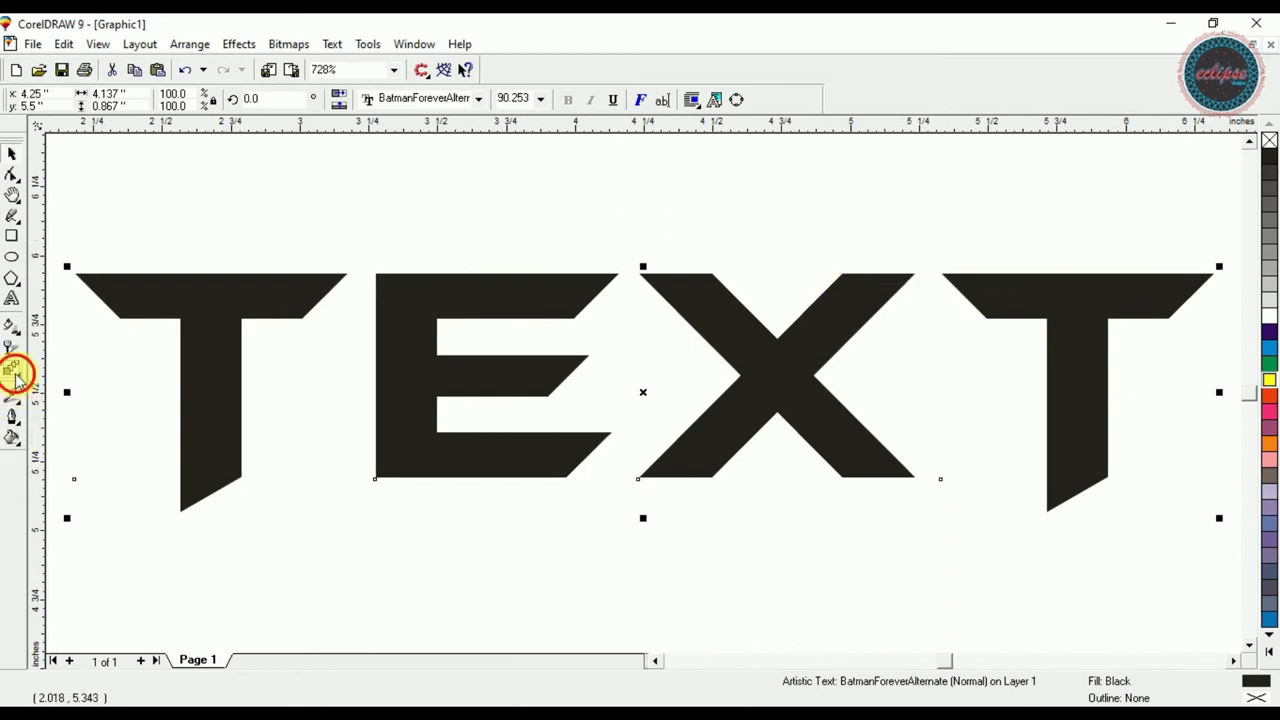
- Apply an outside contour to the text with 2 steps and a 0.051-inch offset
left_click_drag(14, 371, 72, 384)
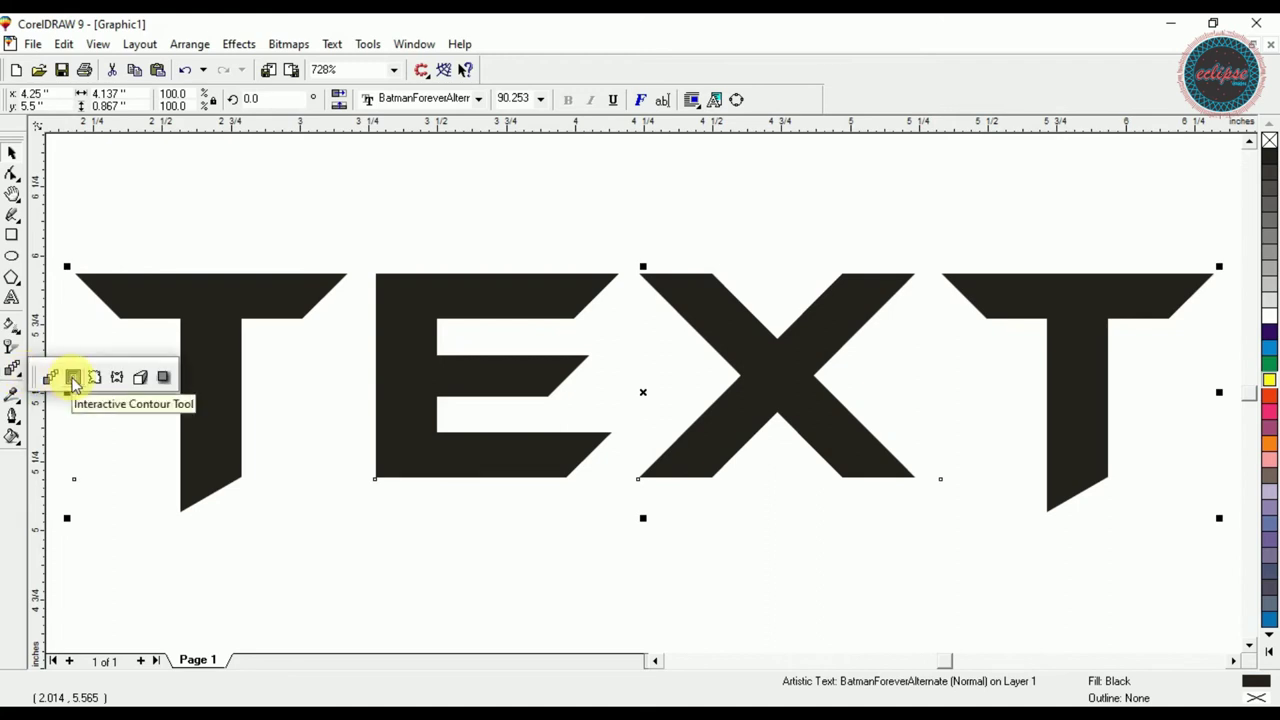
left_click(72, 380)
left_click_drag(215, 405, 257, 257)
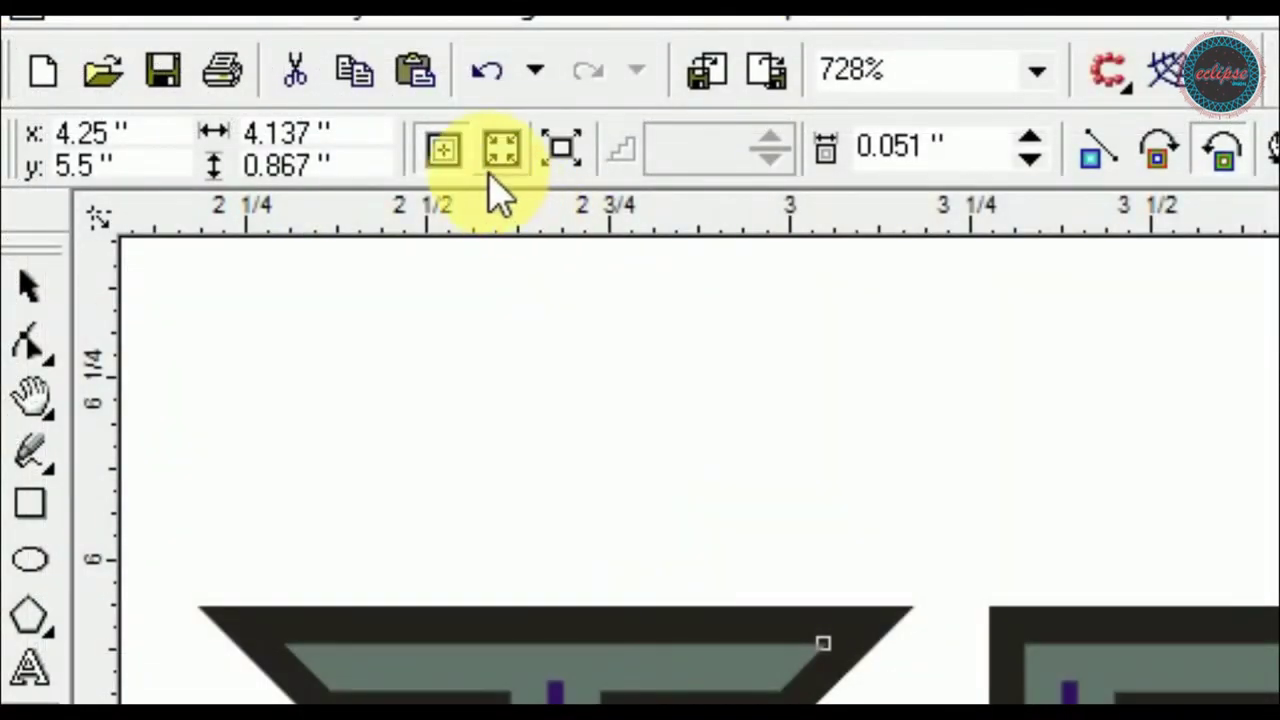
left_click(561, 150)
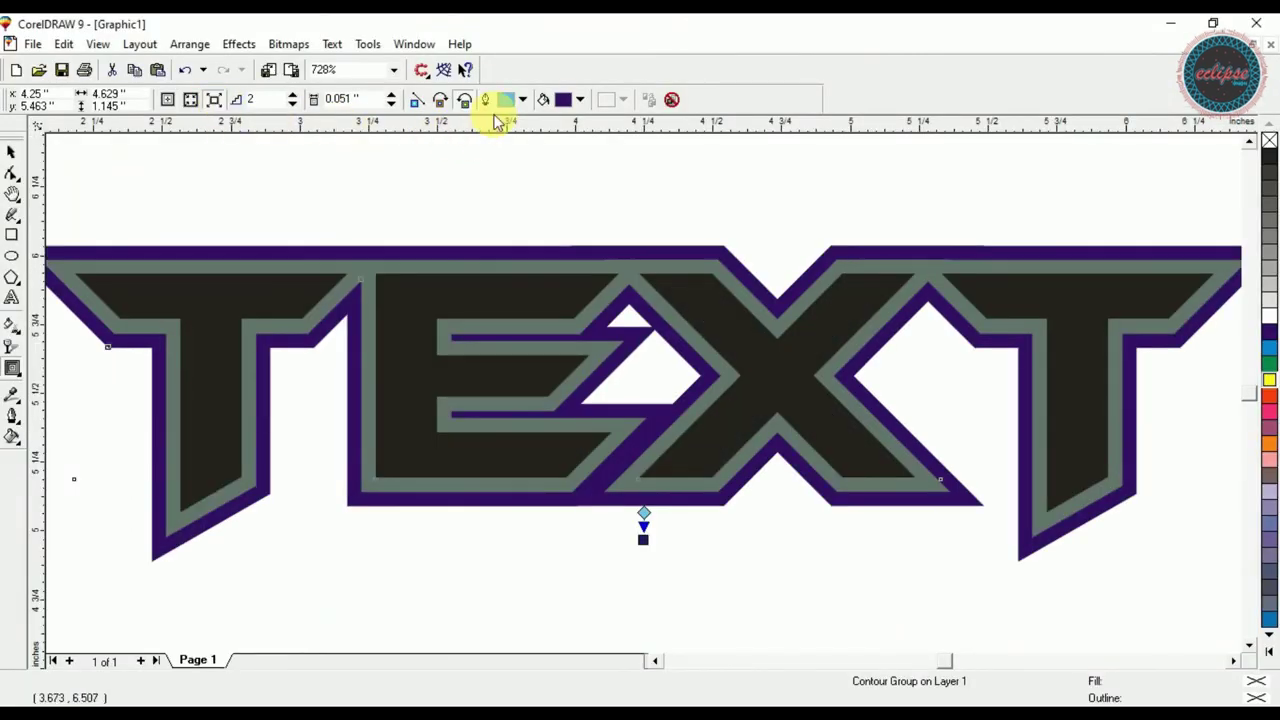
- Set the contour's outline colour to dark blue and its fill to yellow, and fill the text red
left_click(521, 99)
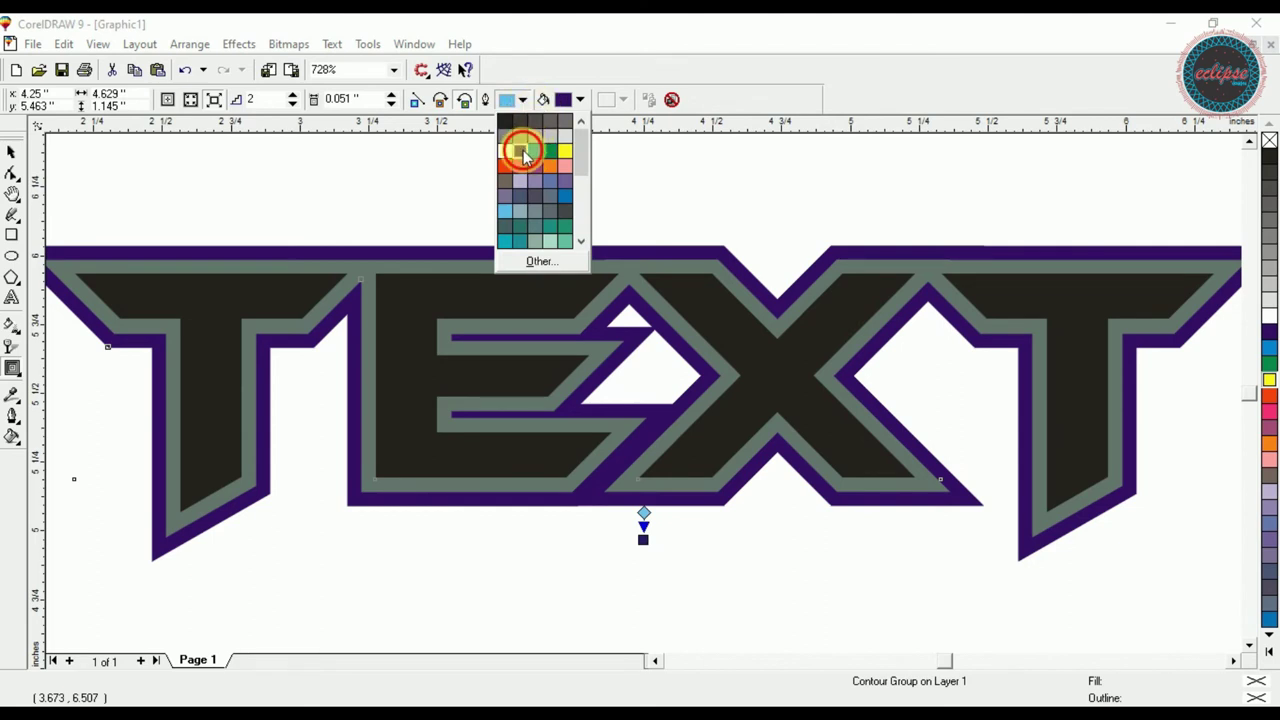
left_click(524, 153)
left_click(582, 99)
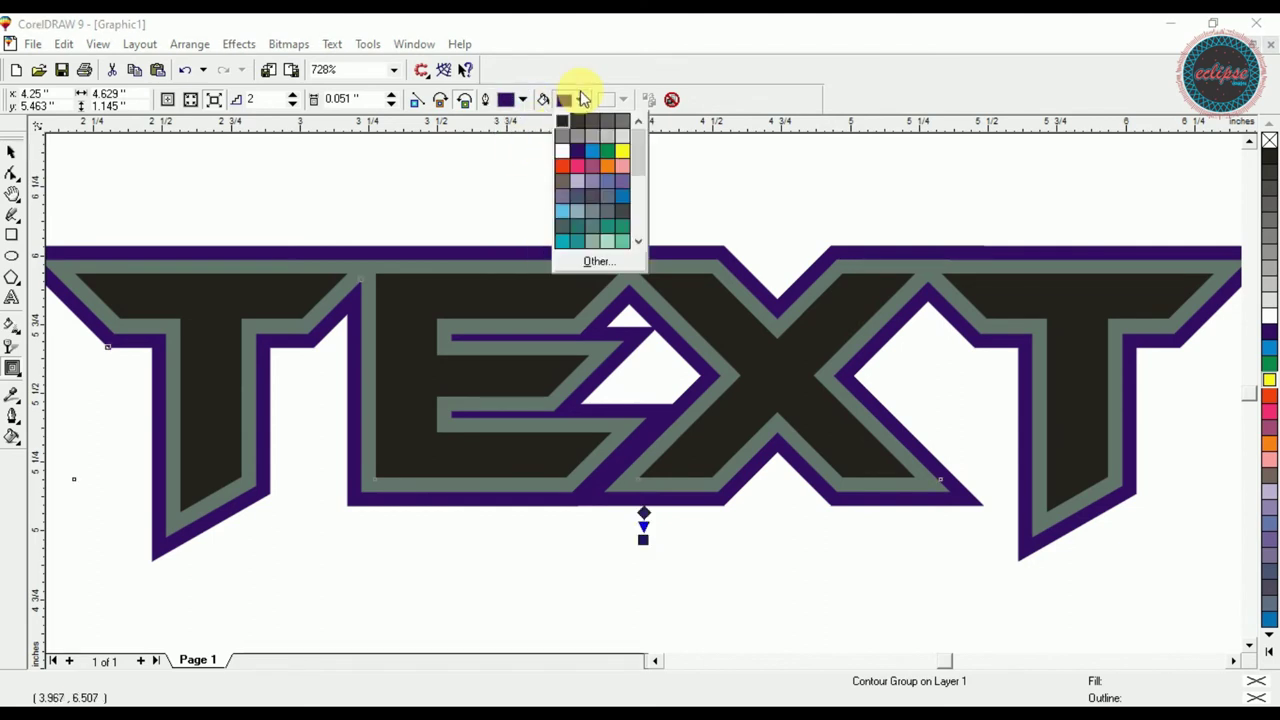
left_click(622, 150)
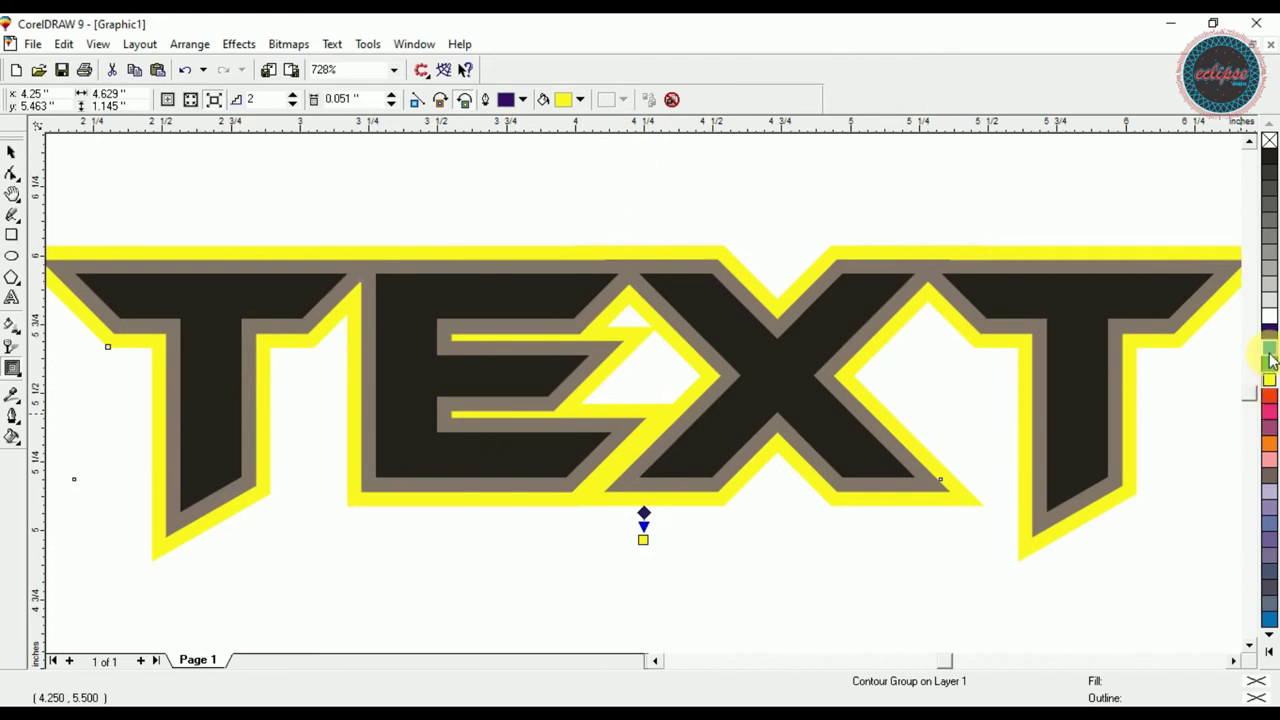
left_click(1270, 402)
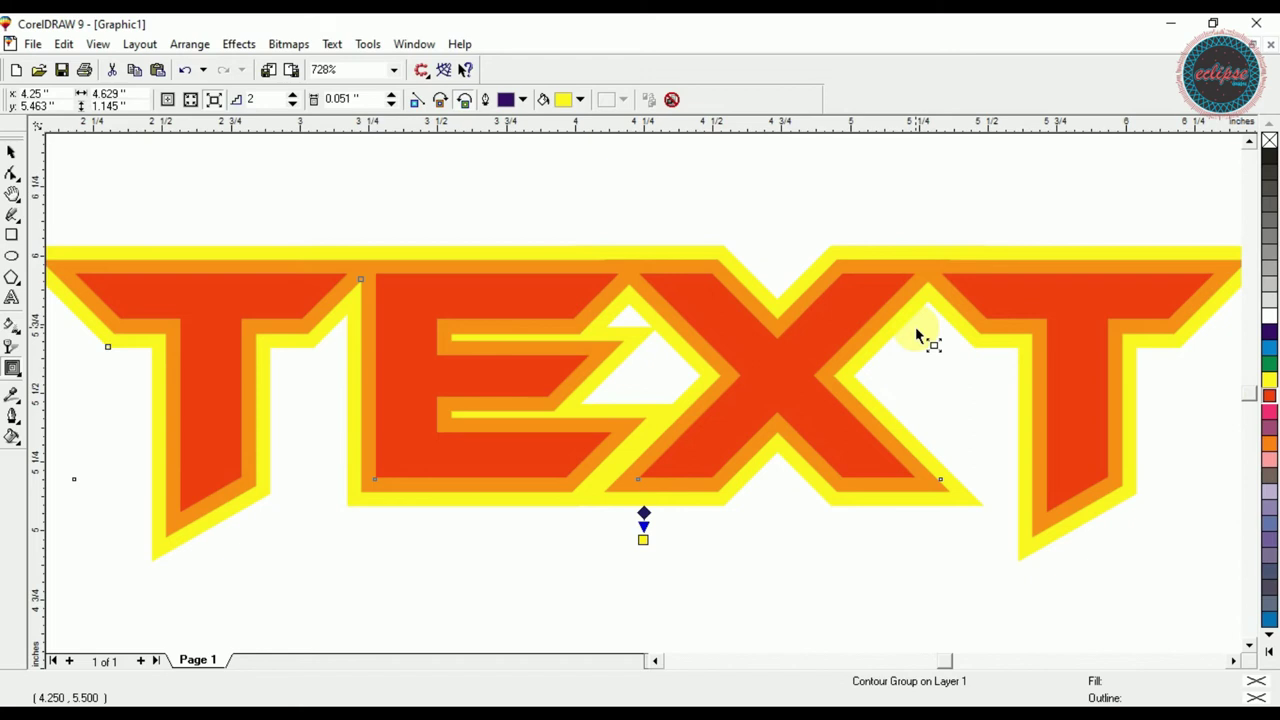
- Separate the contour group from the red text
left_click(12, 151)
left_click(403, 292)
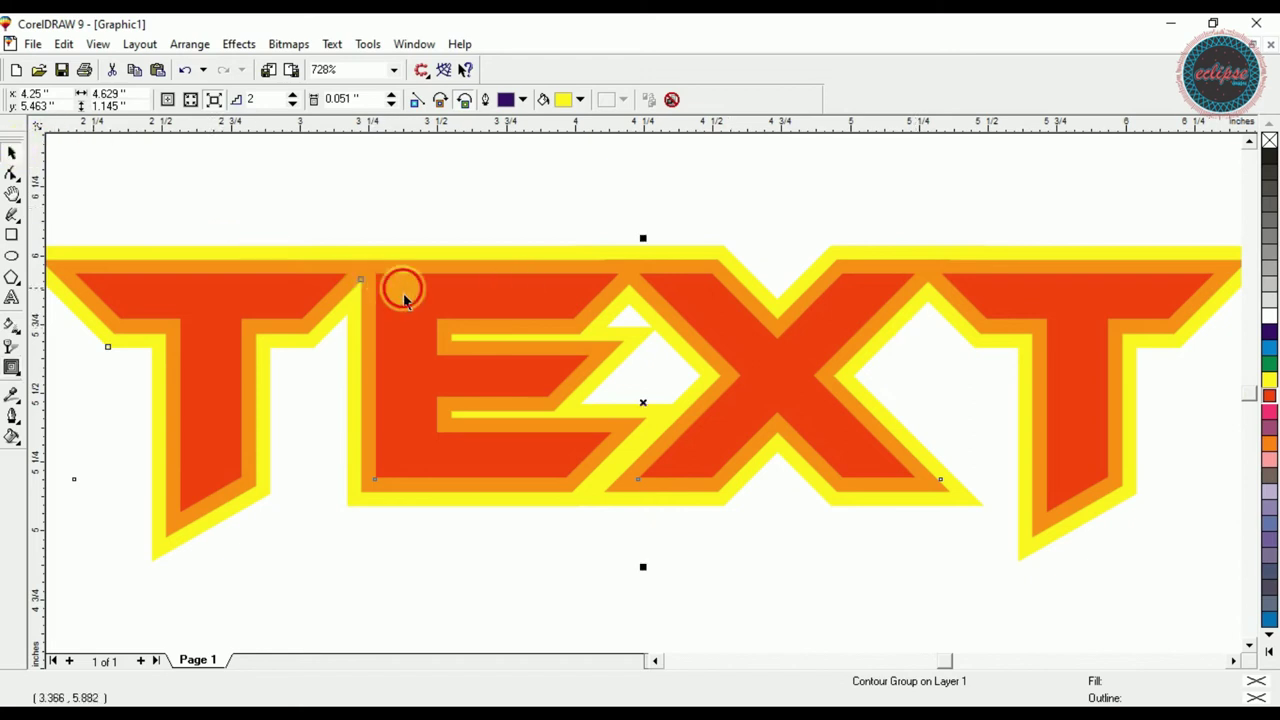
left_click_drag(403, 292, 469, 266)
key("ctrl+z")
right_click(469, 266)
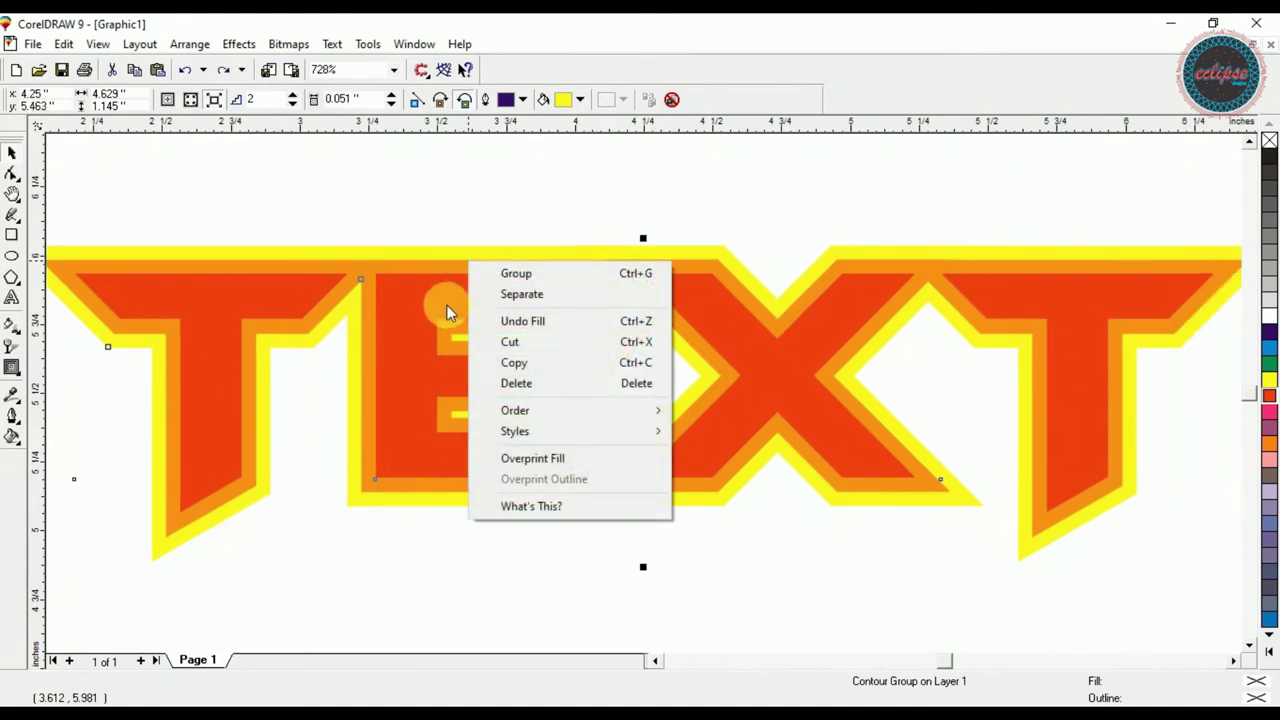
left_click(447, 312)
left_click(440, 260)
left_click(423, 306)
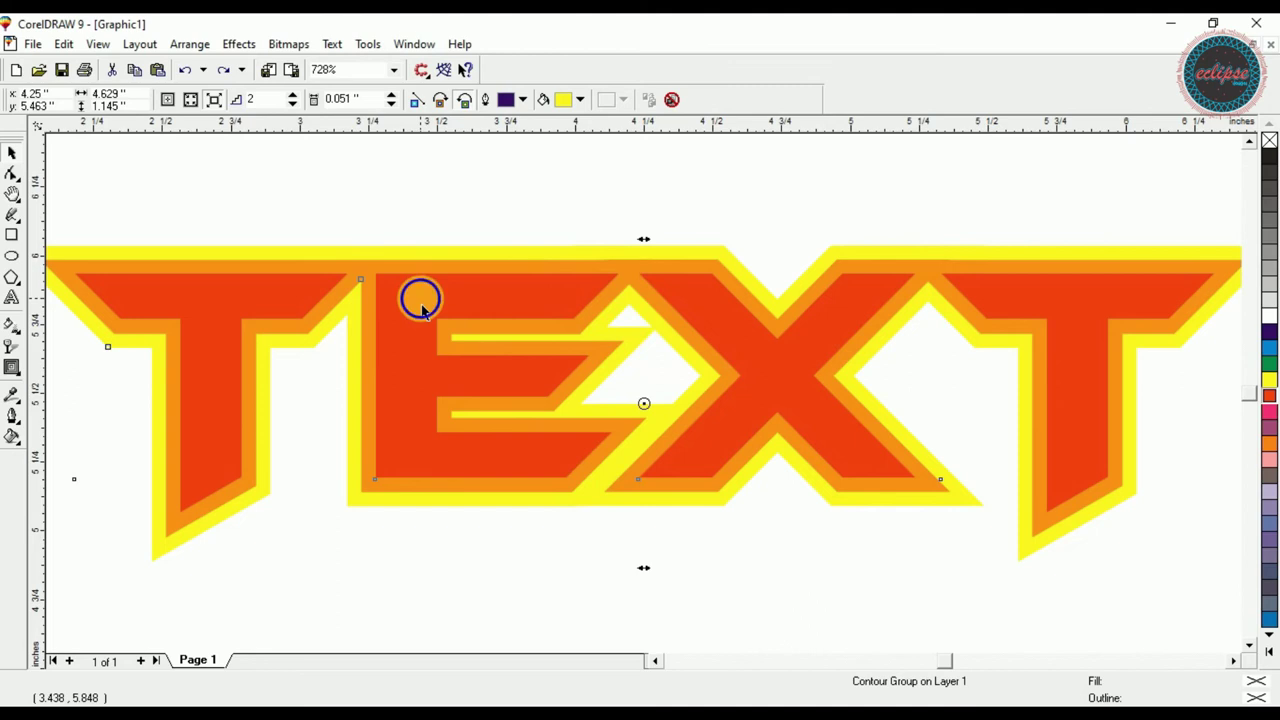
right_click(421, 304)
left_click(398, 274)
right_click(398, 270)
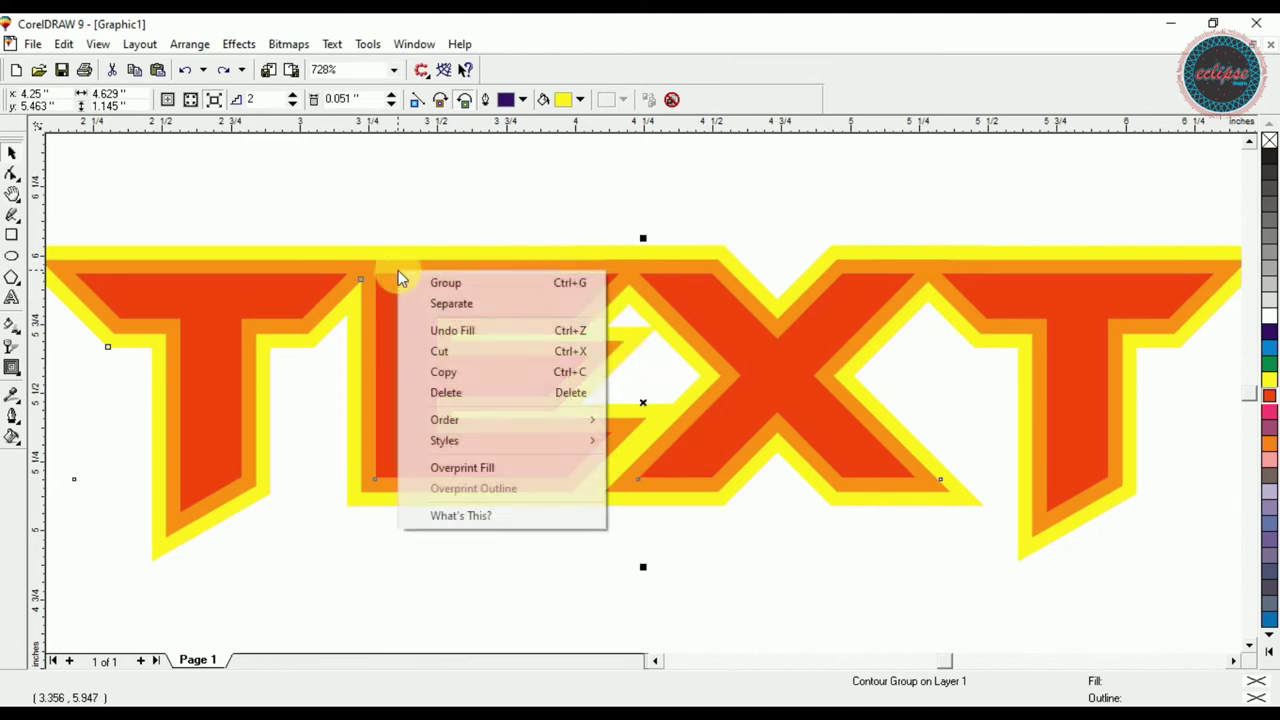
left_click(432, 303)
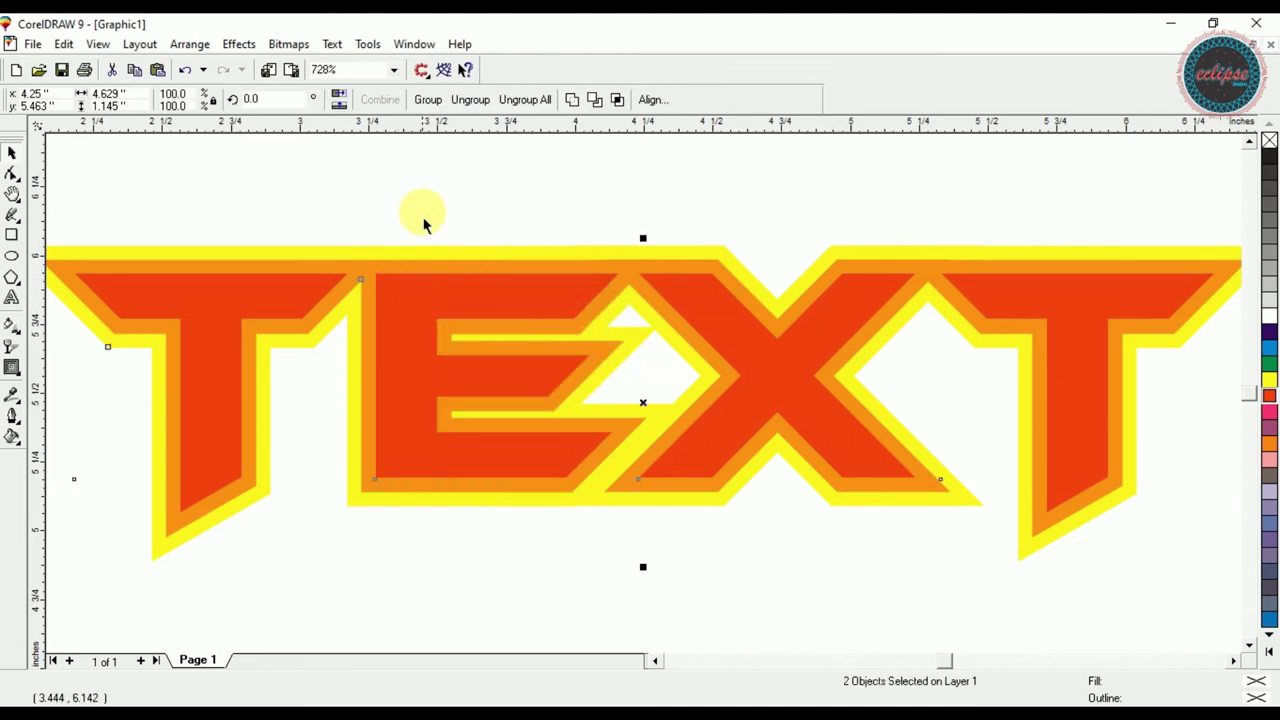
- Move the red text about 0.09 inches right and 0.17 inches down, and ungroup the orange and yellow contour shapes behind it
left_click_drag(416, 291, 479, 341)
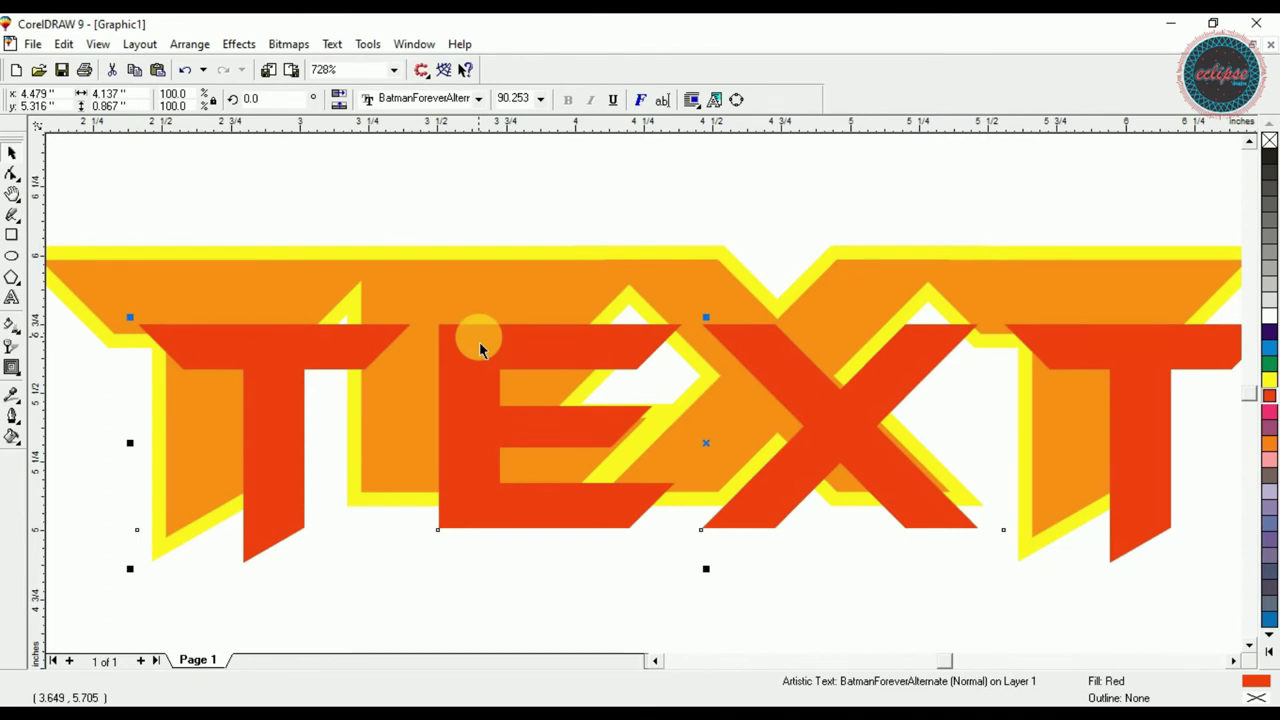
left_click_drag(479, 341, 448, 322)
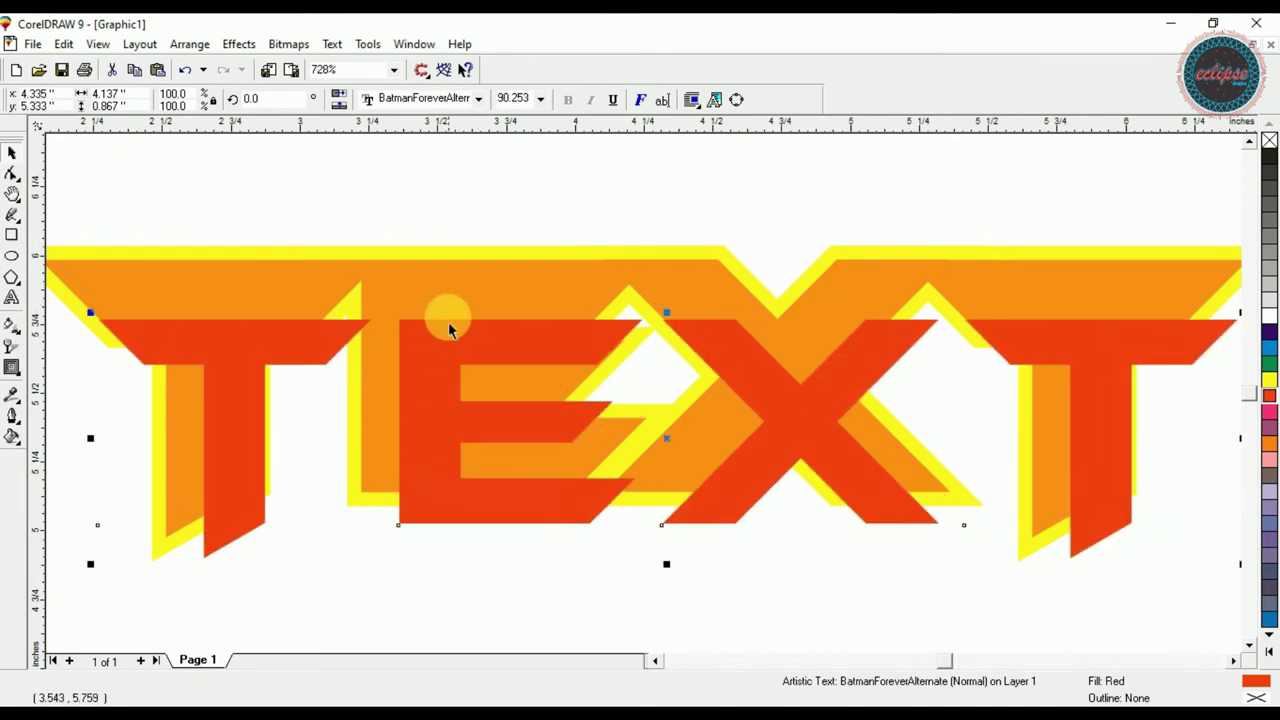
left_click(515, 287)
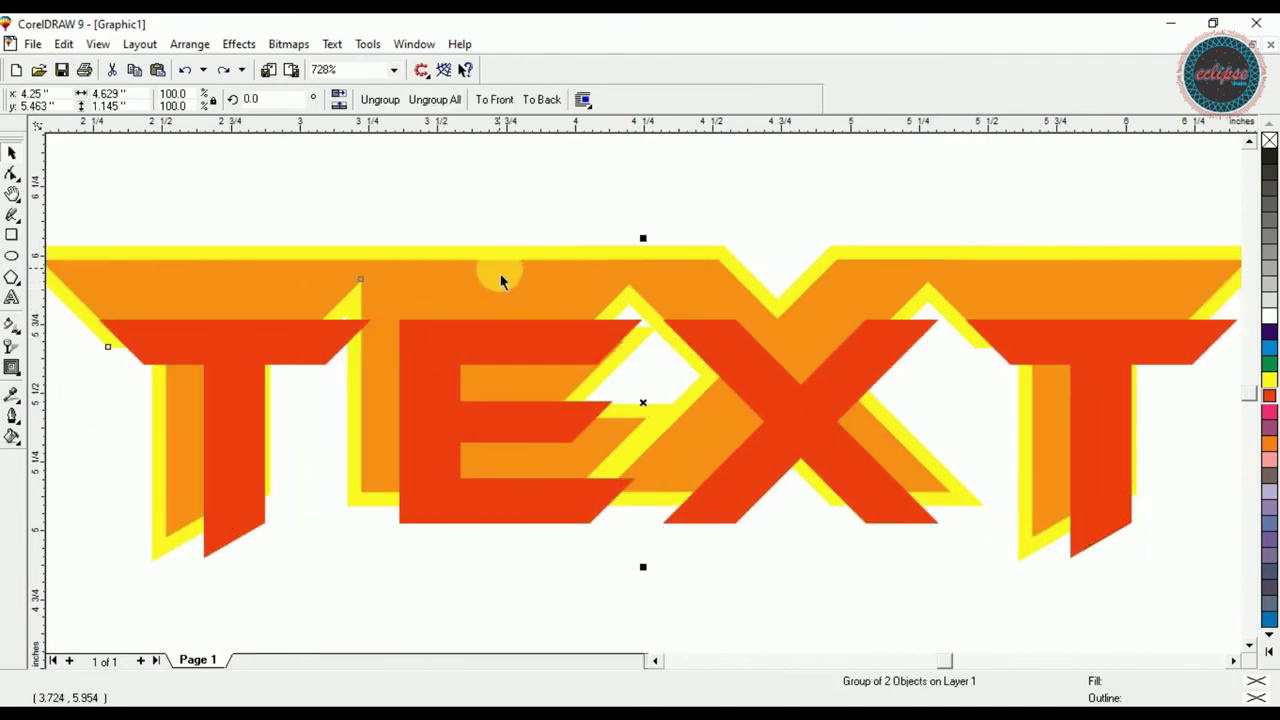
left_click(395, 102)
left_click(398, 172)
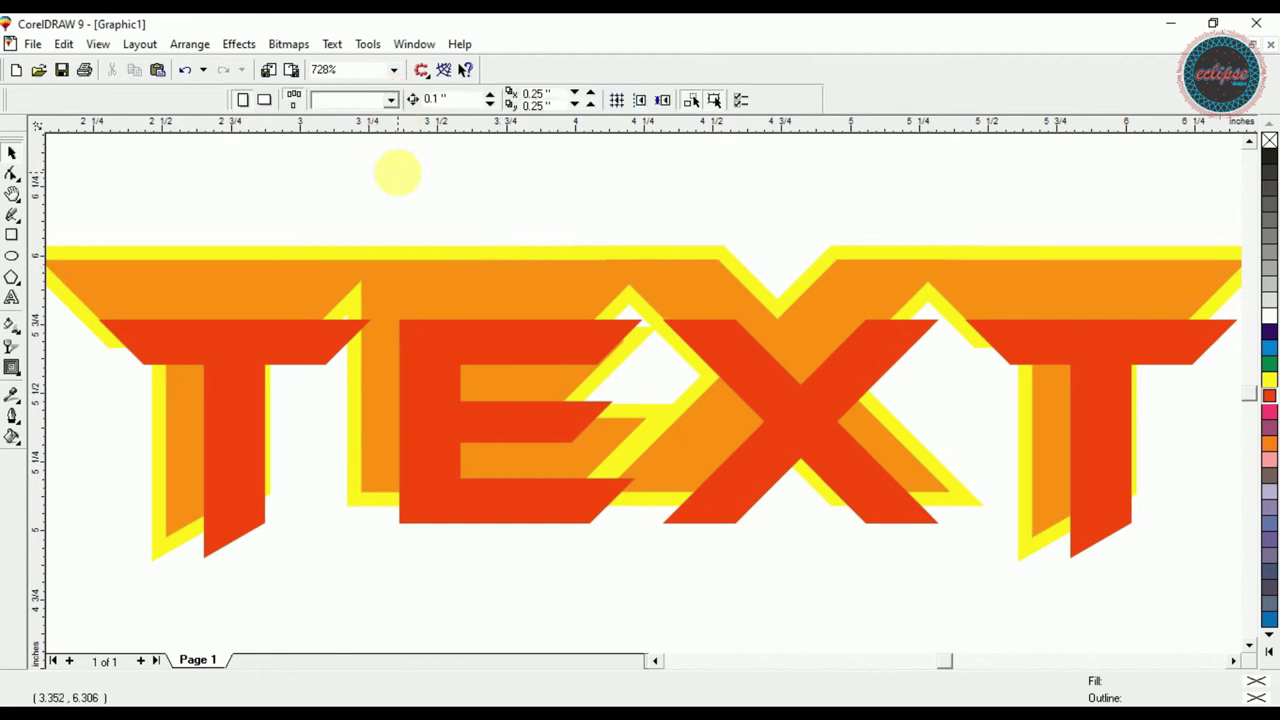
left_click(441, 295)
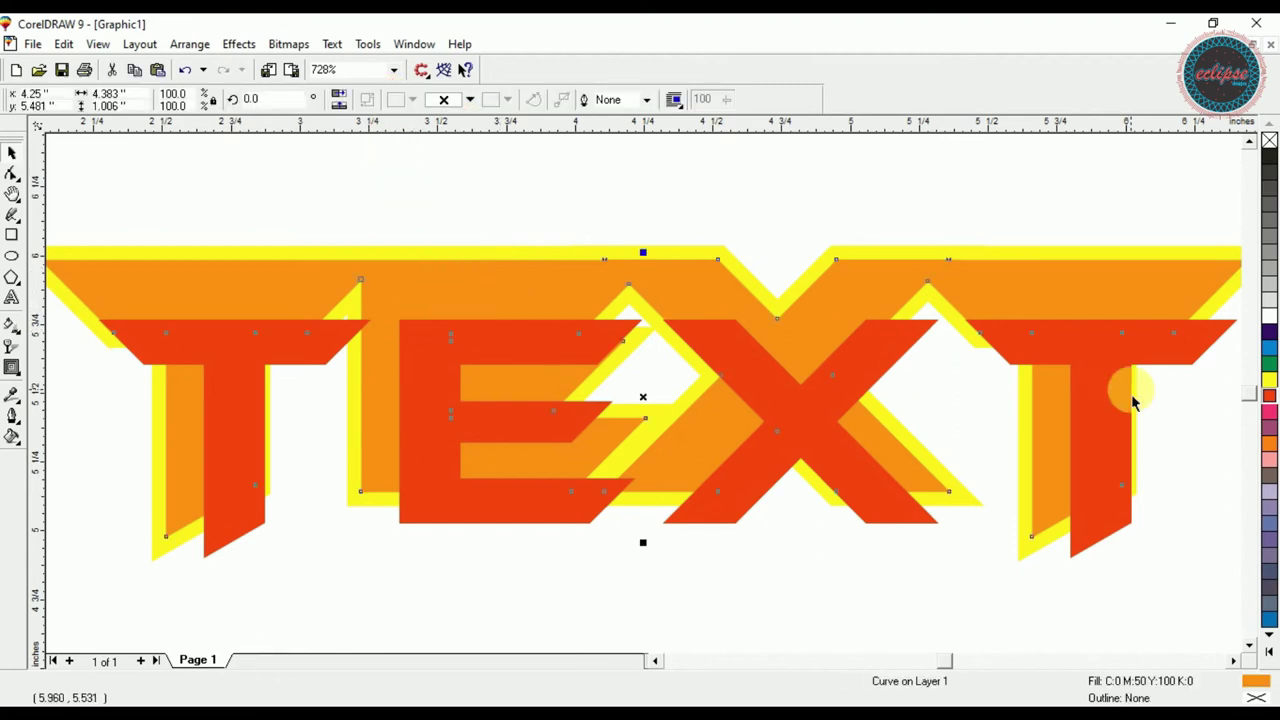
- Fill the orange contour shape white and the outer yellow contour shape red, and position the red text centrally inside them
left_click(1268, 318)
left_click_drag(1143, 334, 1072, 315)
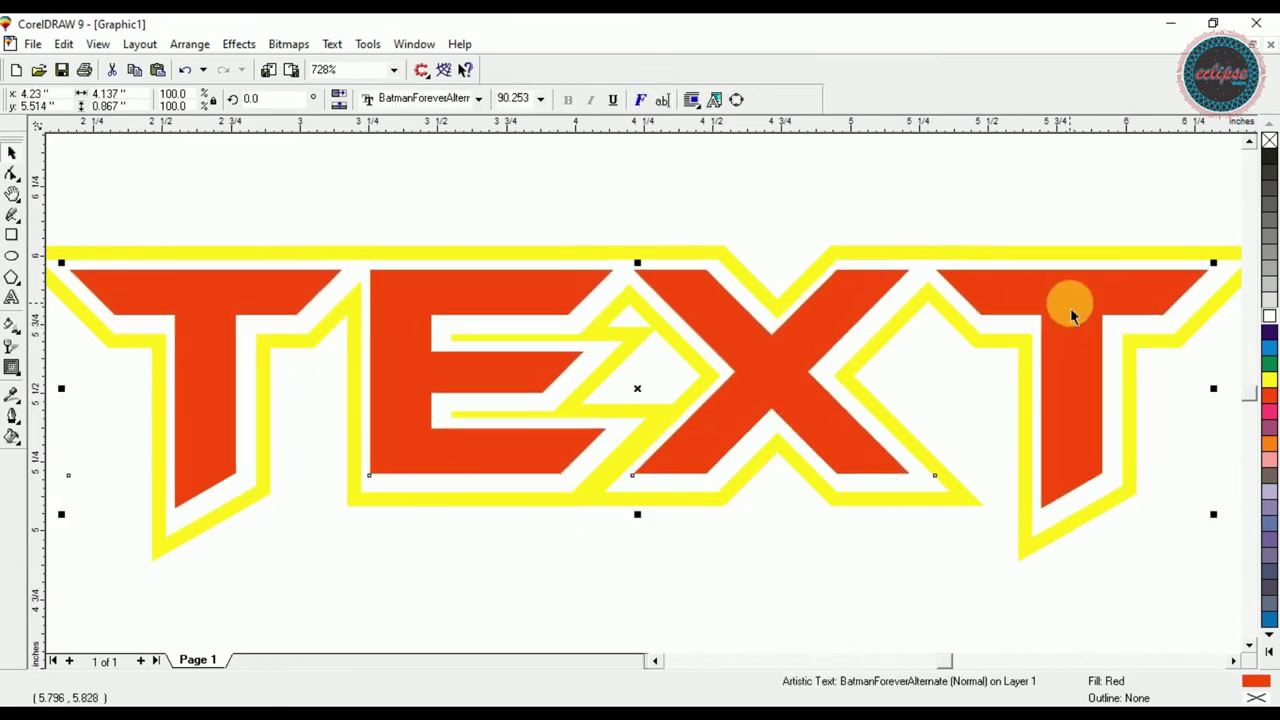
left_click(791, 258)
left_click(739, 272)
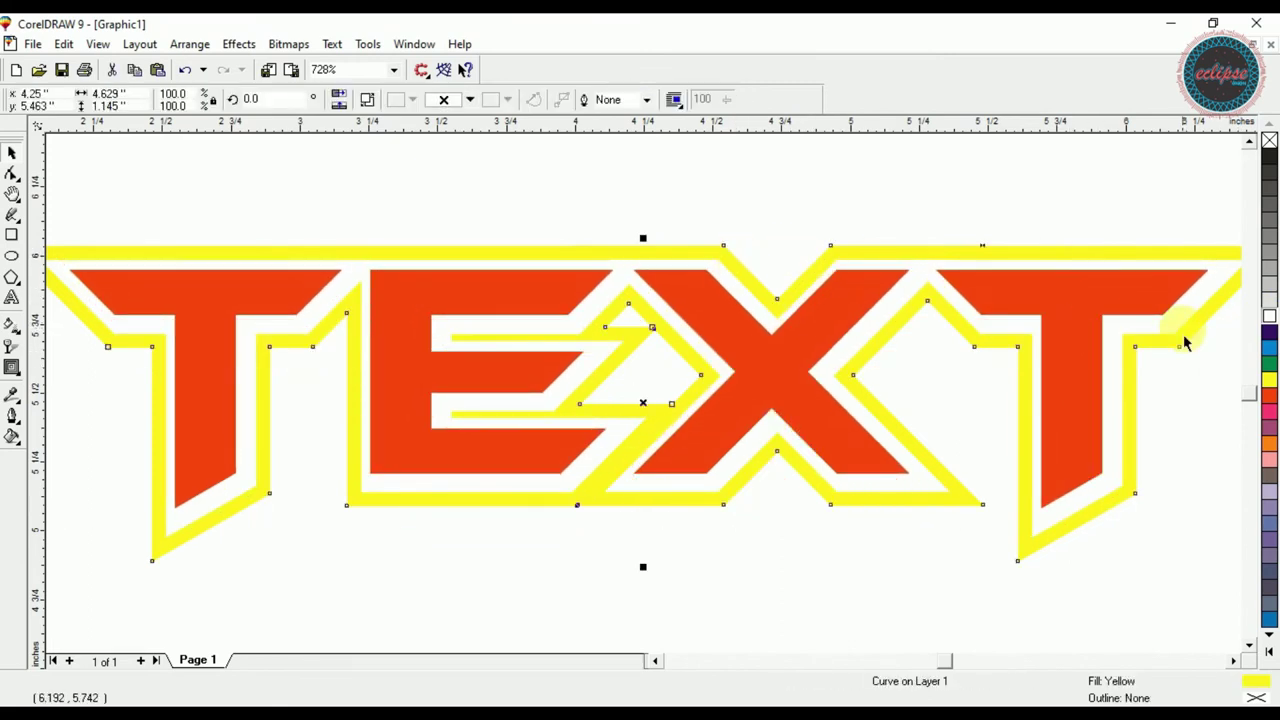
left_click(1270, 401)
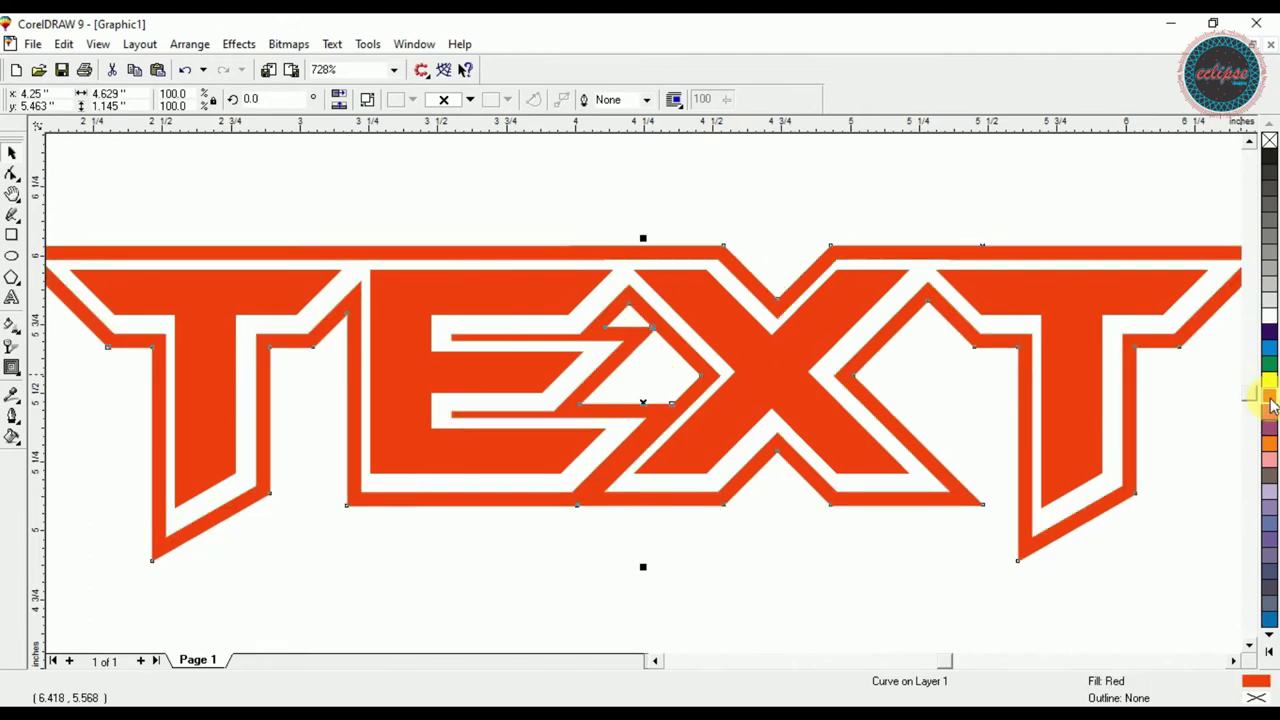
left_click(574, 567)
scroll(574, 563, "down", 1)
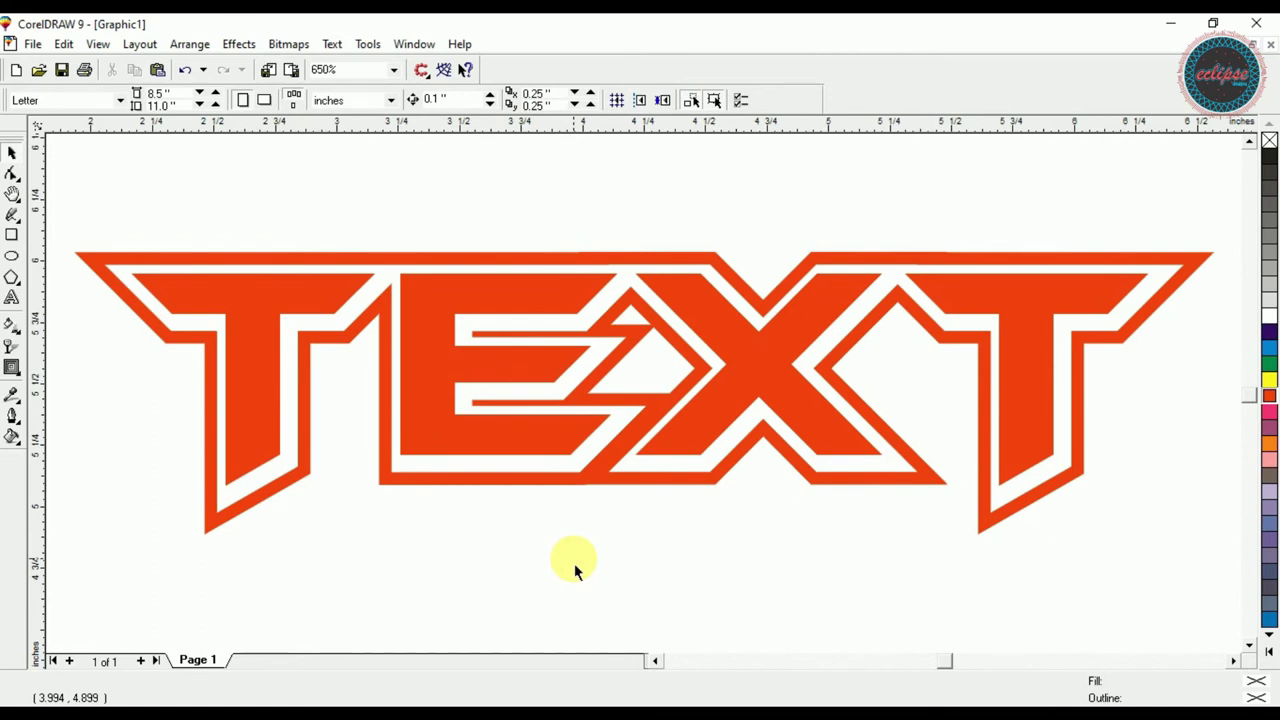
left_click_drag(519, 440, 524, 452)
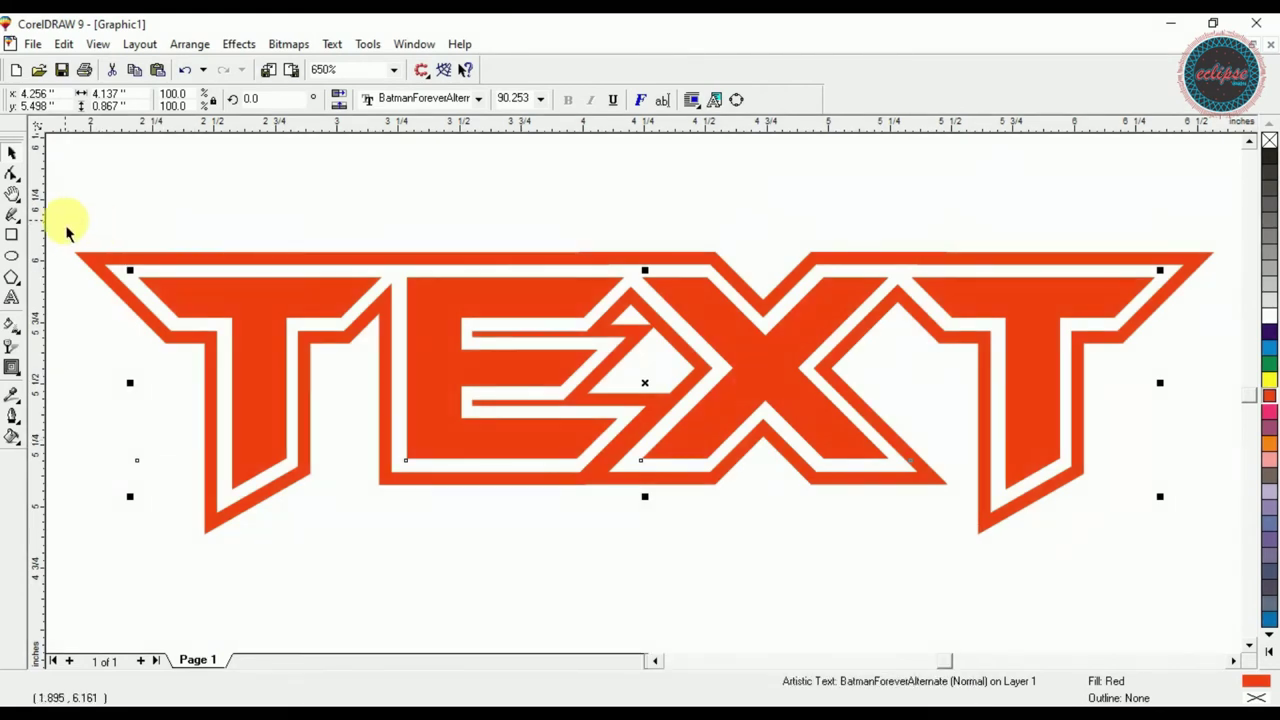
- Delete all the text artwork and draw a rectangle about 2.66 by 1.33 inches
left_click_drag(65, 210, 1243, 586)
key("Delete")
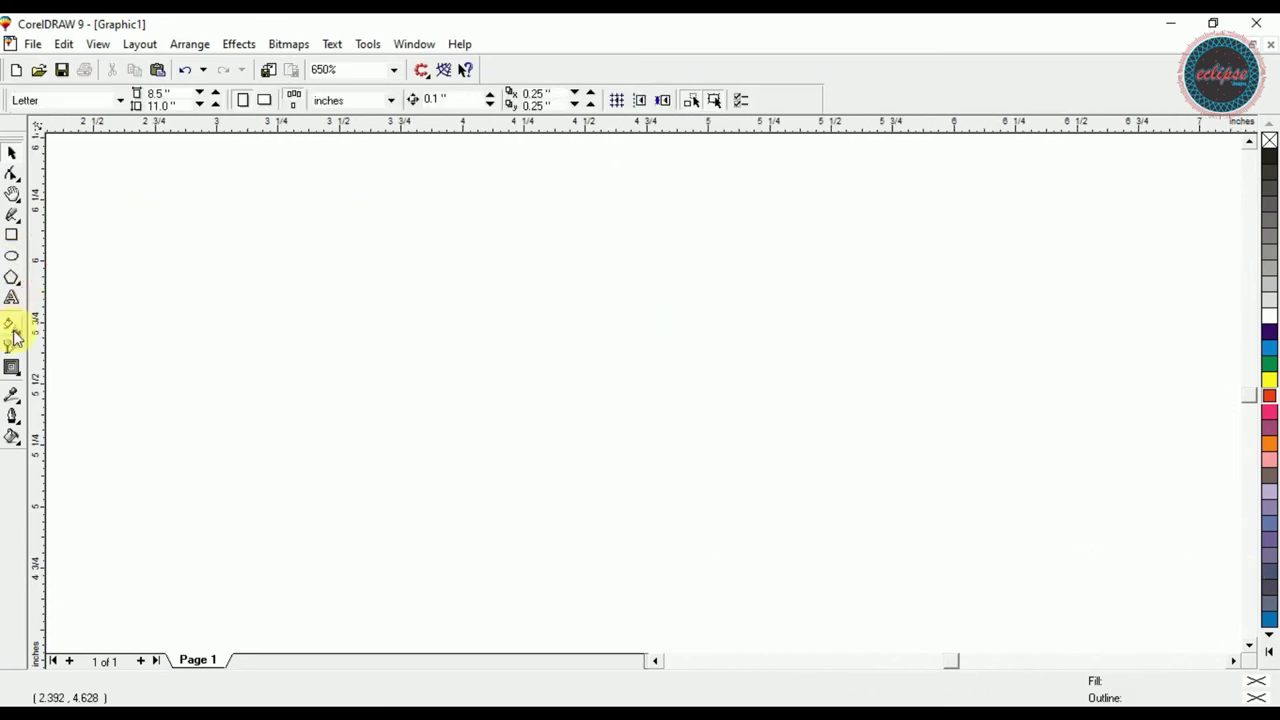
left_click(12, 368)
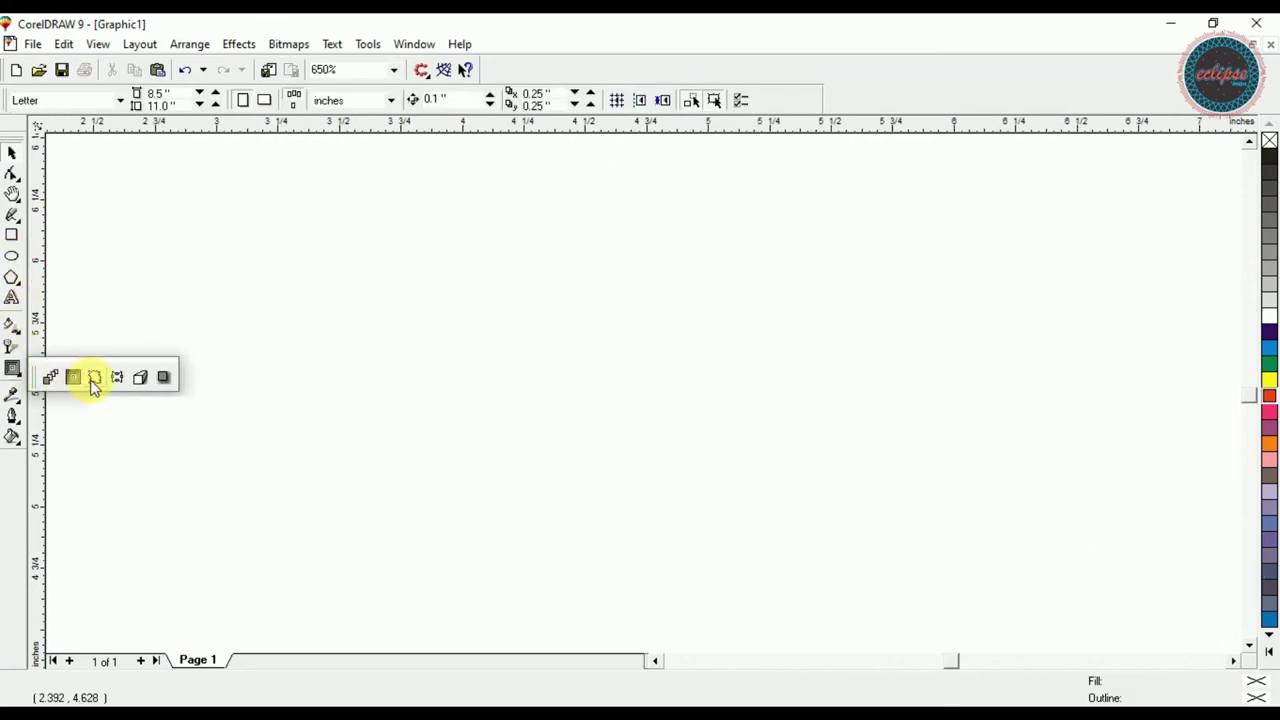
left_click(12, 236)
left_click_drag(384, 243, 1040, 572)
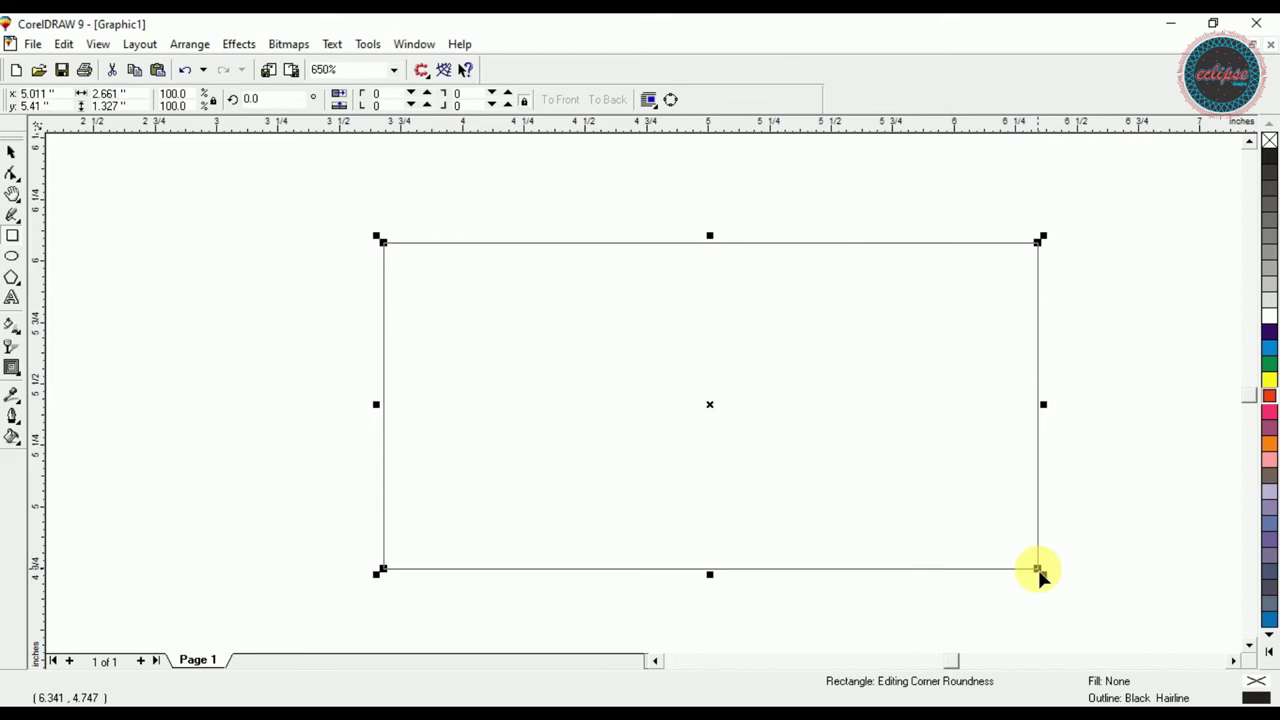
- Move the rectangle about 0.34 inches left and 0.07 inches up, and apply a push-and-pull distortion with an amplitude of about 29
left_click_drag(725, 420, 641, 405)
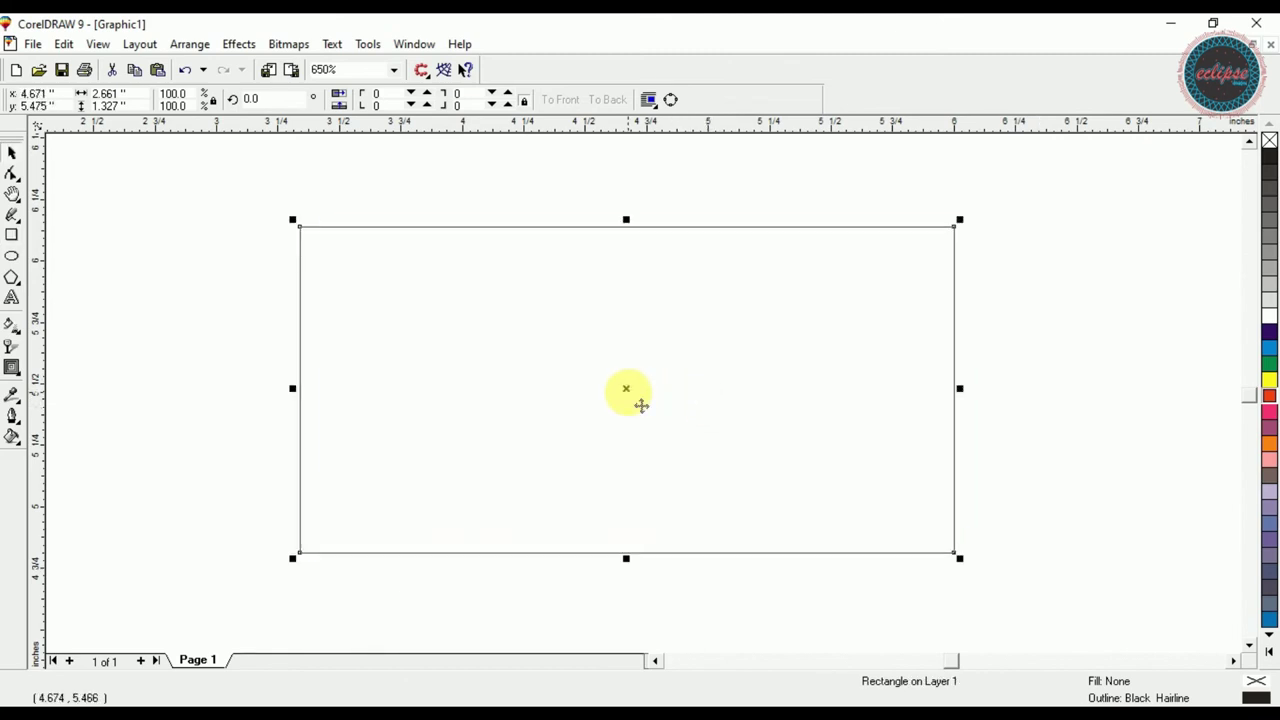
left_click(13, 369)
left_click(73, 377)
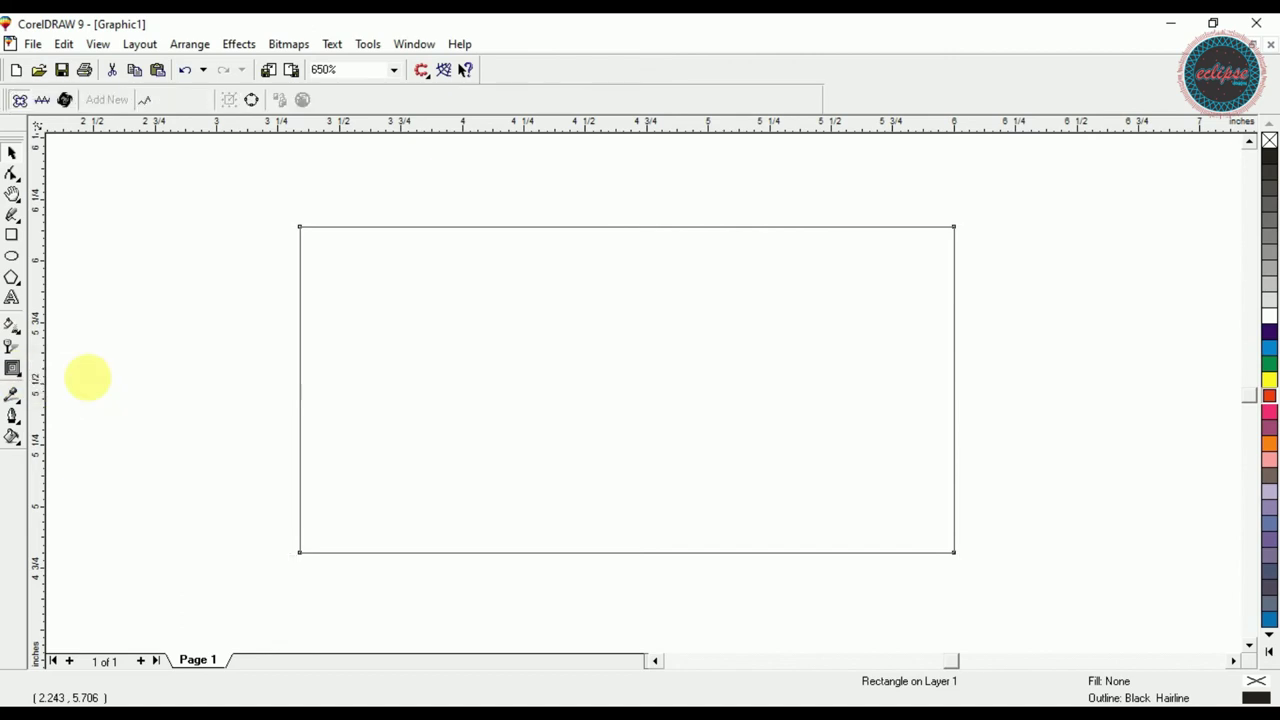
left_click_drag(532, 381, 830, 399)
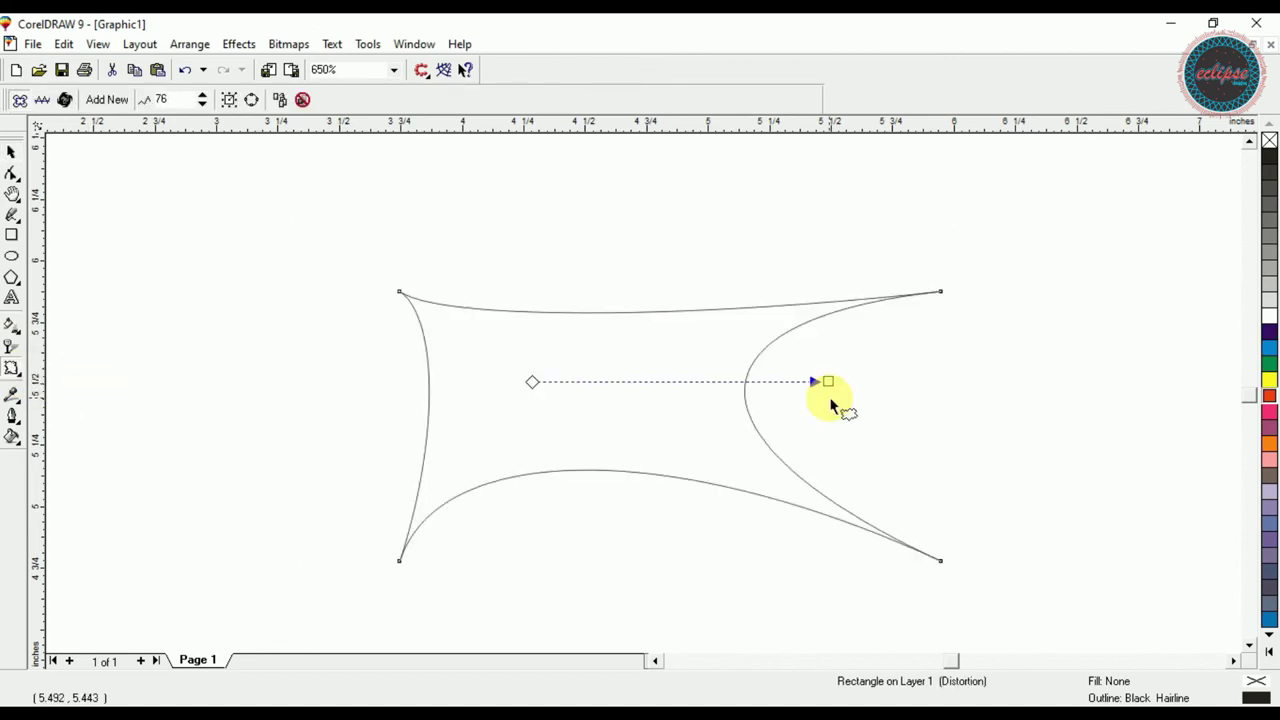
left_click_drag(828, 381, 652, 389)
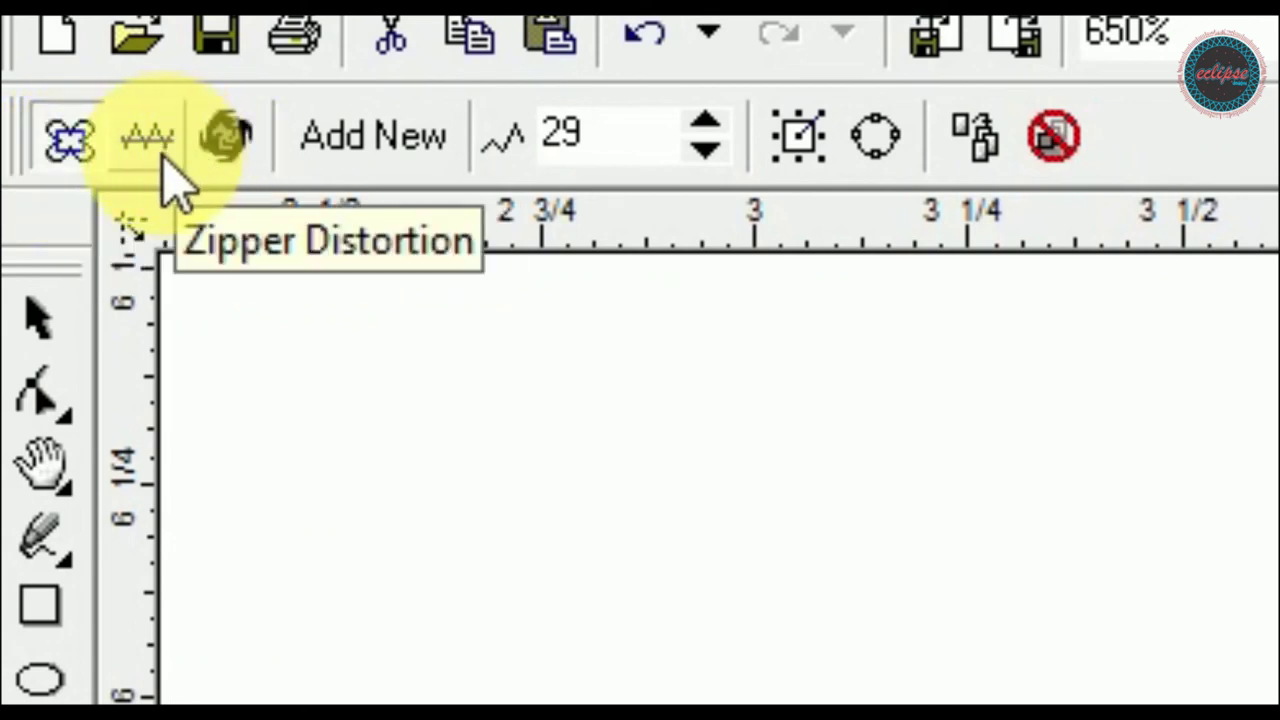
- Try a zipper distortion on the distorted shape, and undo back to the plain rectangle at its original position
left_click(160, 158)
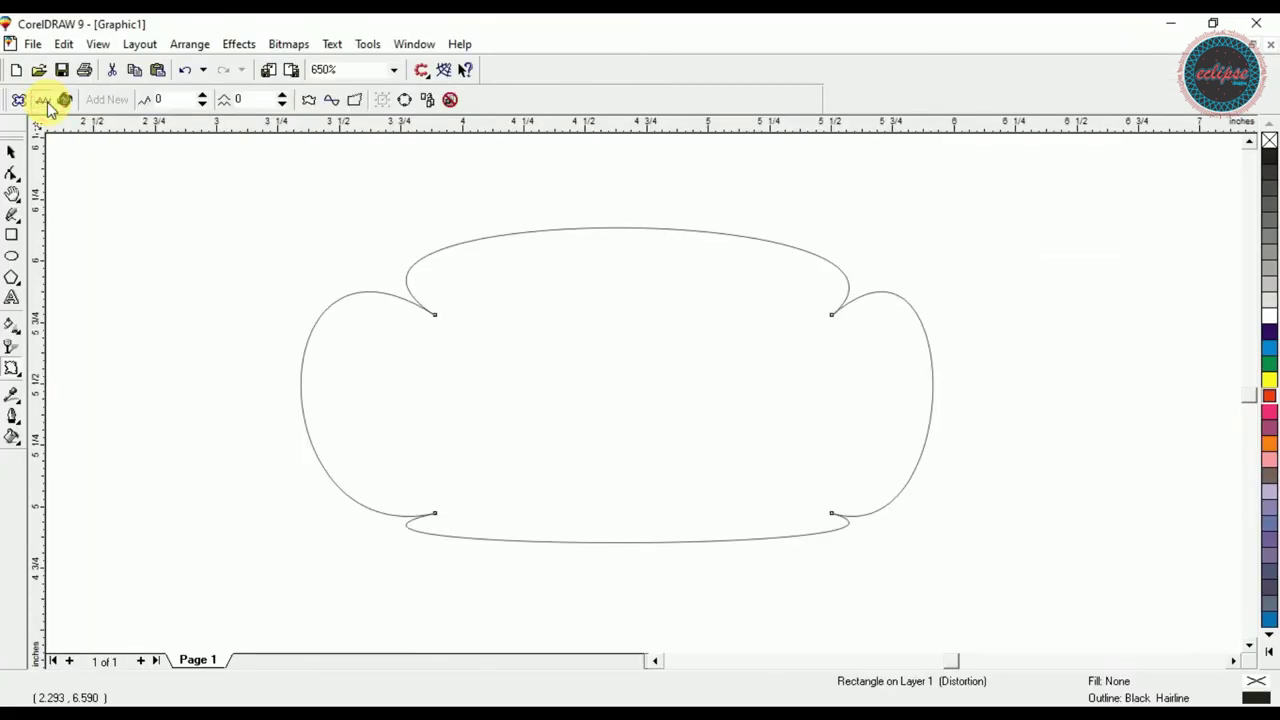
left_click_drag(521, 366, 637, 371)
key("ctrl+z")
key("ctrl+z")
key("ctrl+z")
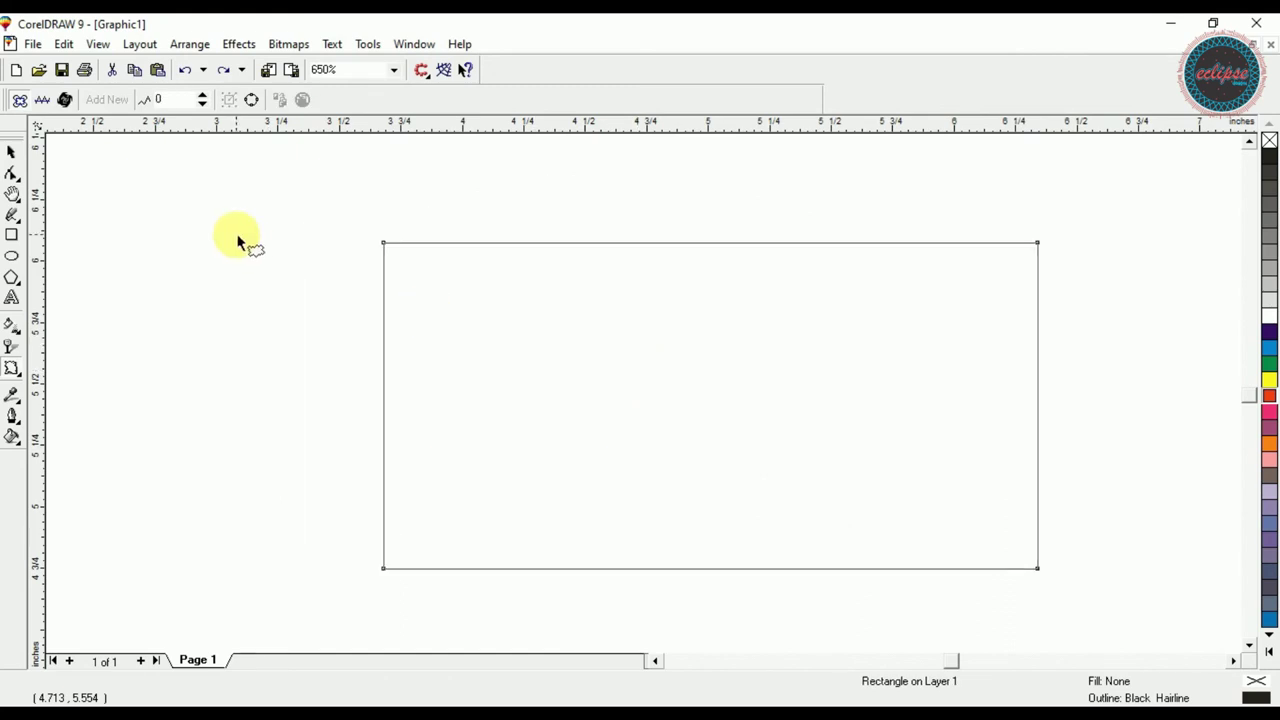
- Apply a zipper distortion from the middle of the rectangle and set its amplitude to 7
left_click(43, 100)
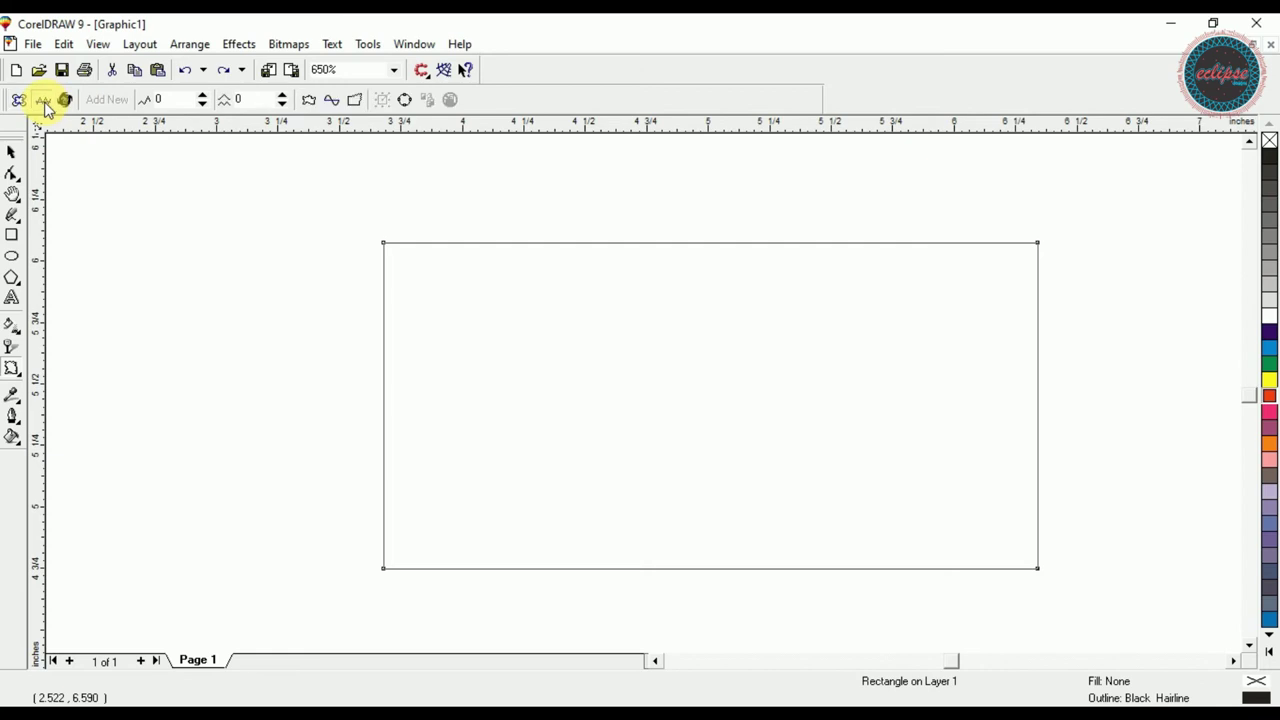
left_click_drag(626, 401, 684, 398)
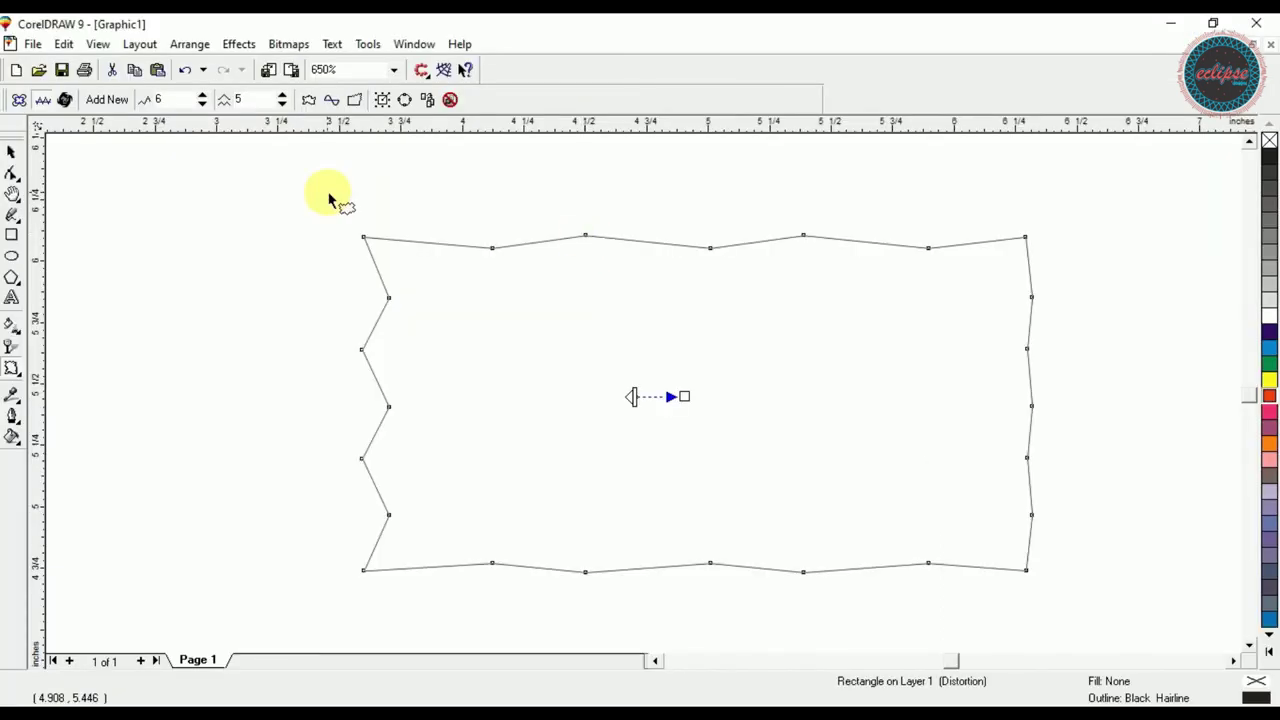
left_click(202, 95)
left_click(202, 95)
left_click(202, 95)
left_click(202, 95)
left_click(202, 104)
left_click(202, 104)
left_click(202, 104)
left_click(202, 104)
left_click(202, 104)
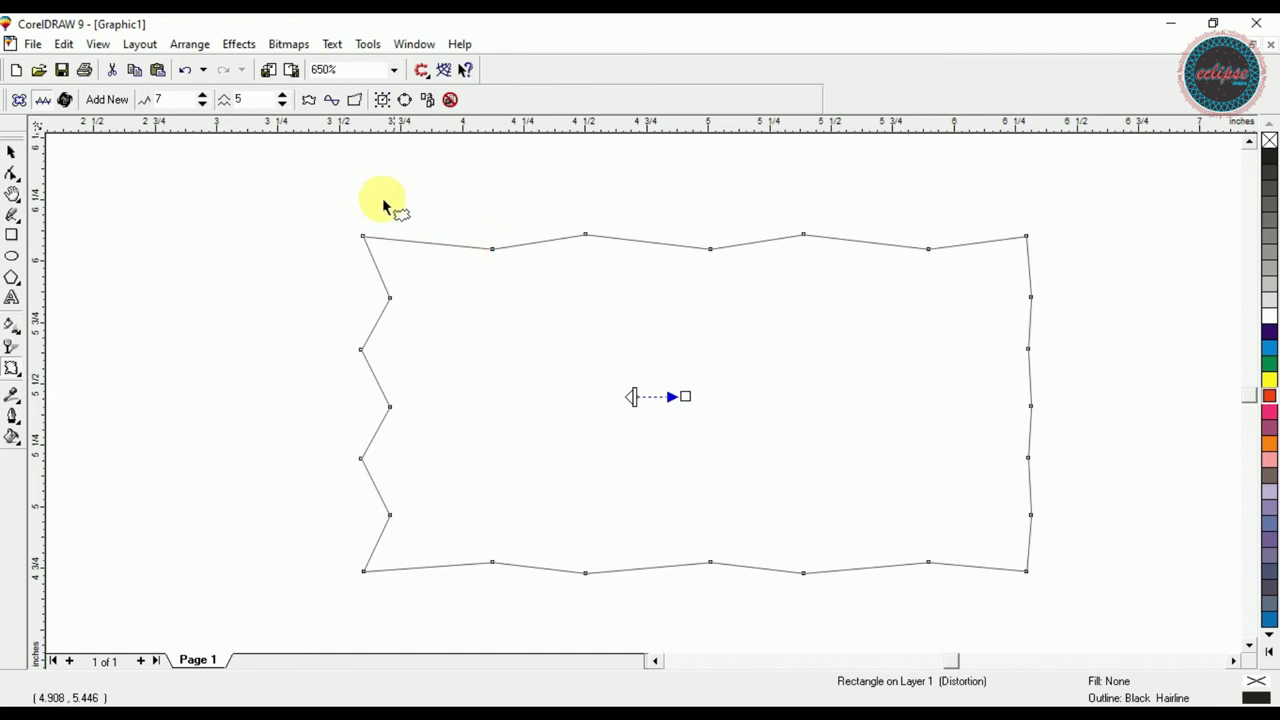
- Set the zipper distortion's frequency to 14 and enable random distortion
left_click(284, 97)
left_click(284, 97)
left_click(284, 97)
left_click(284, 97)
left_click(284, 97)
left_click(284, 97)
left_click(284, 97)
left_click(284, 97)
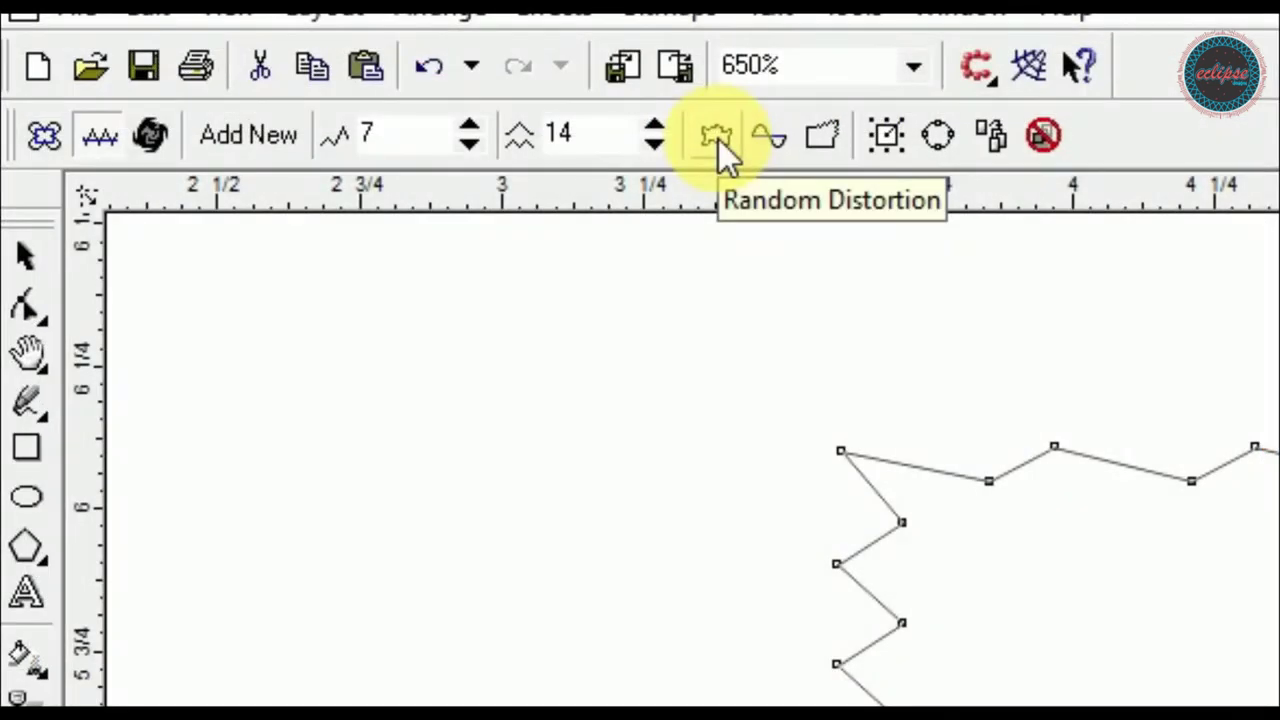
left_click(719, 140)
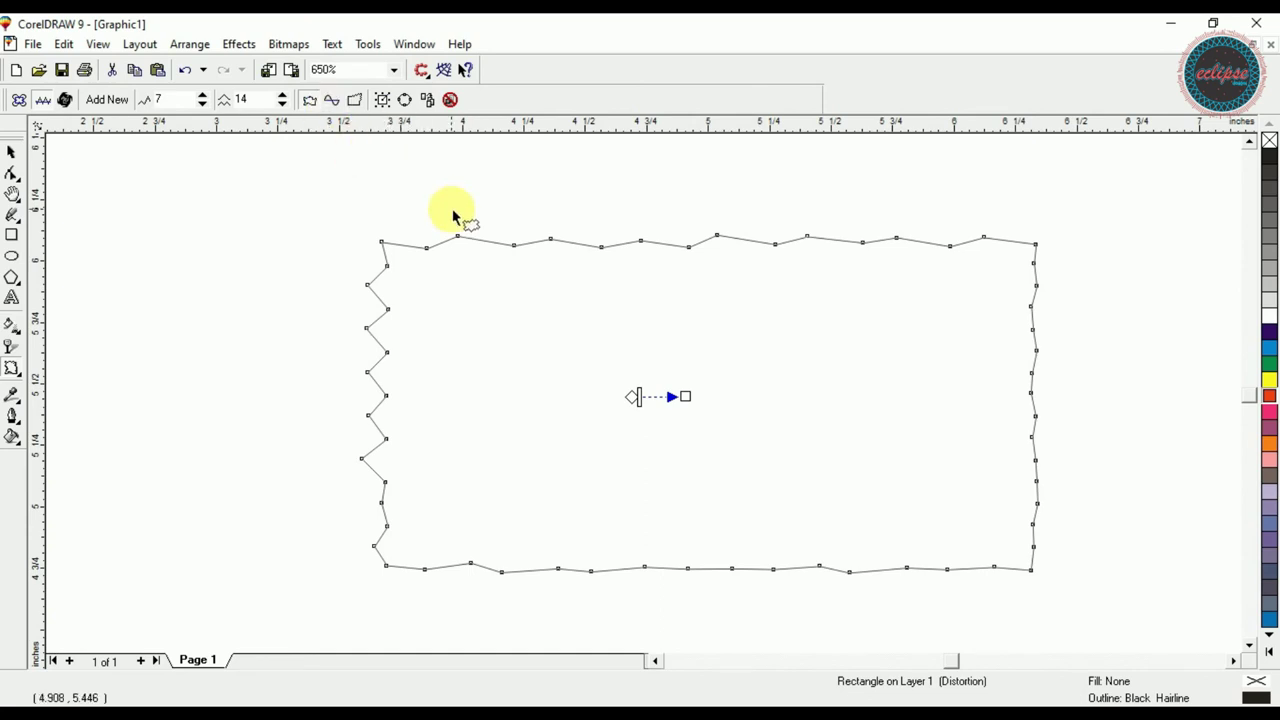
- Make the rectangle's zipper distortion smooth and local, and disable its random option
key("F2")
left_click_drag(357, 200, 657, 314)
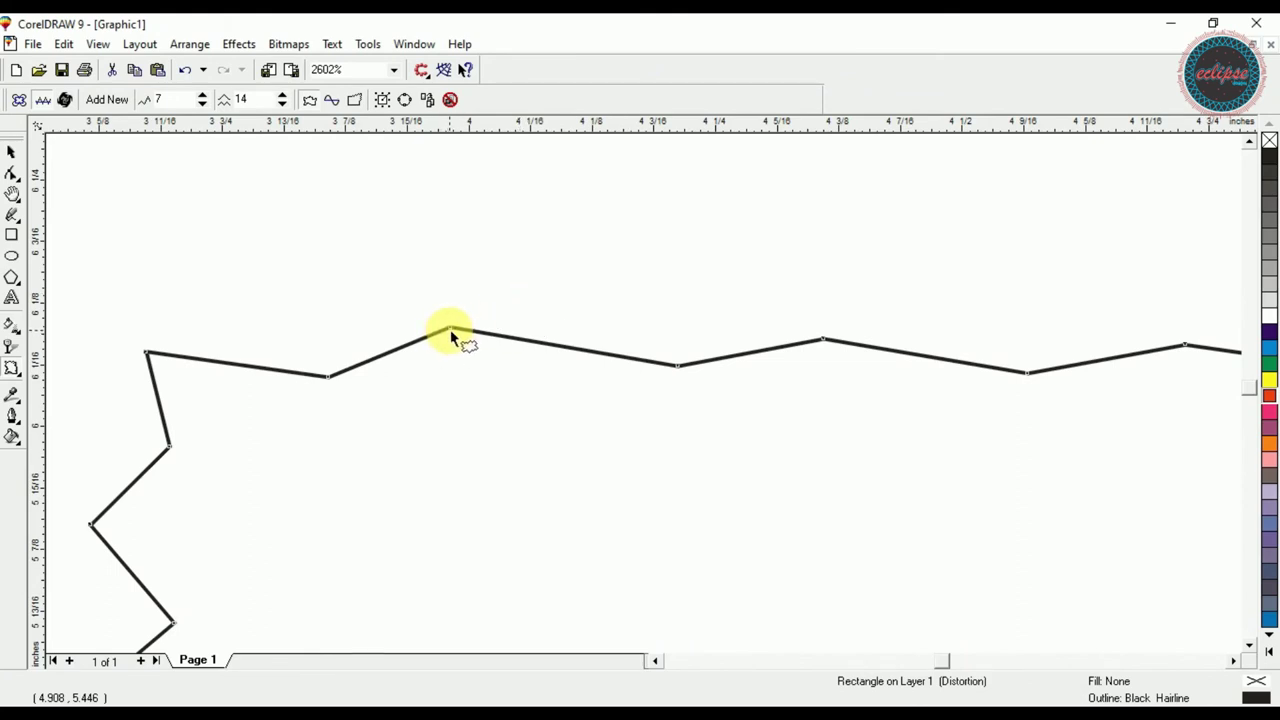
left_click(332, 102)
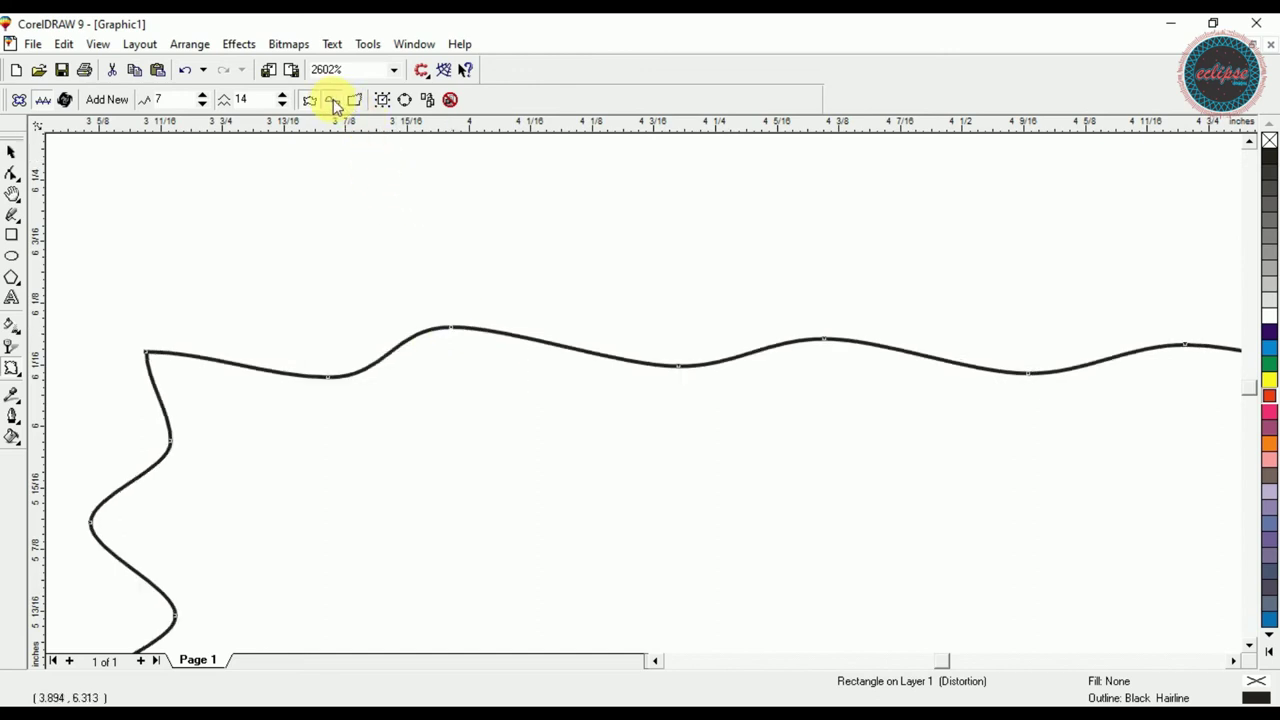
left_click(355, 104)
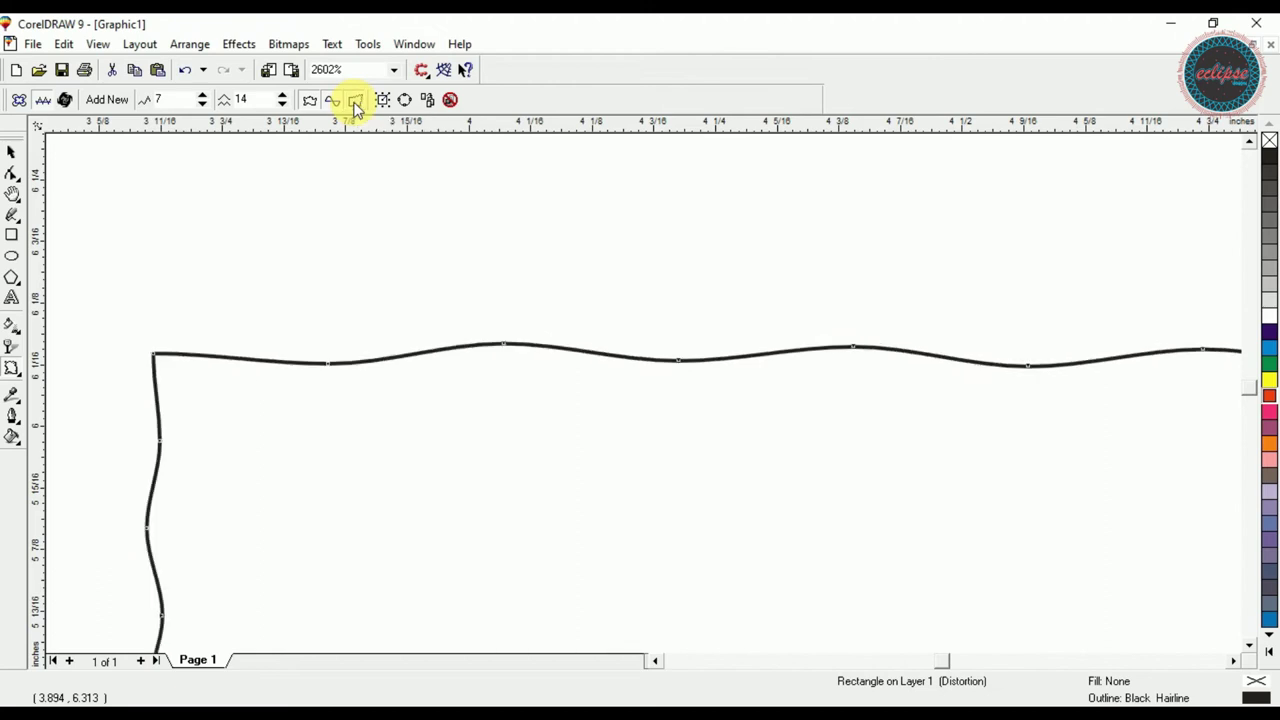
key("F4")
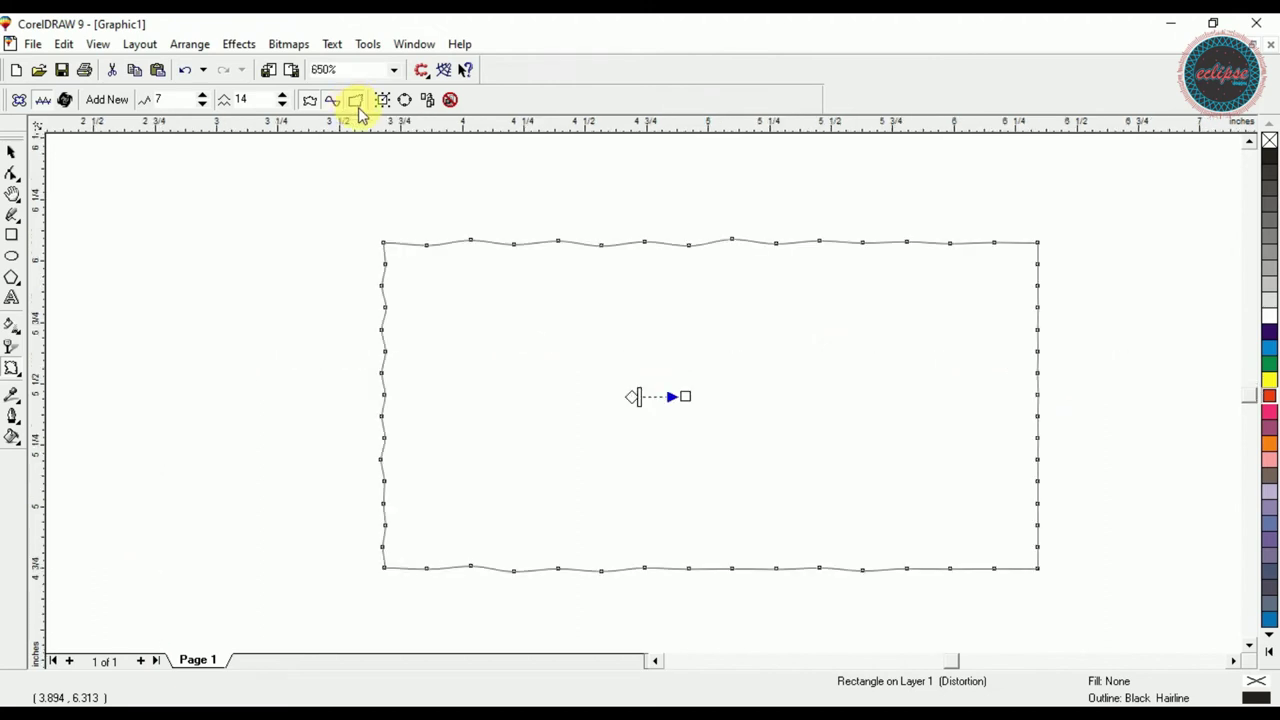
left_click(309, 103)
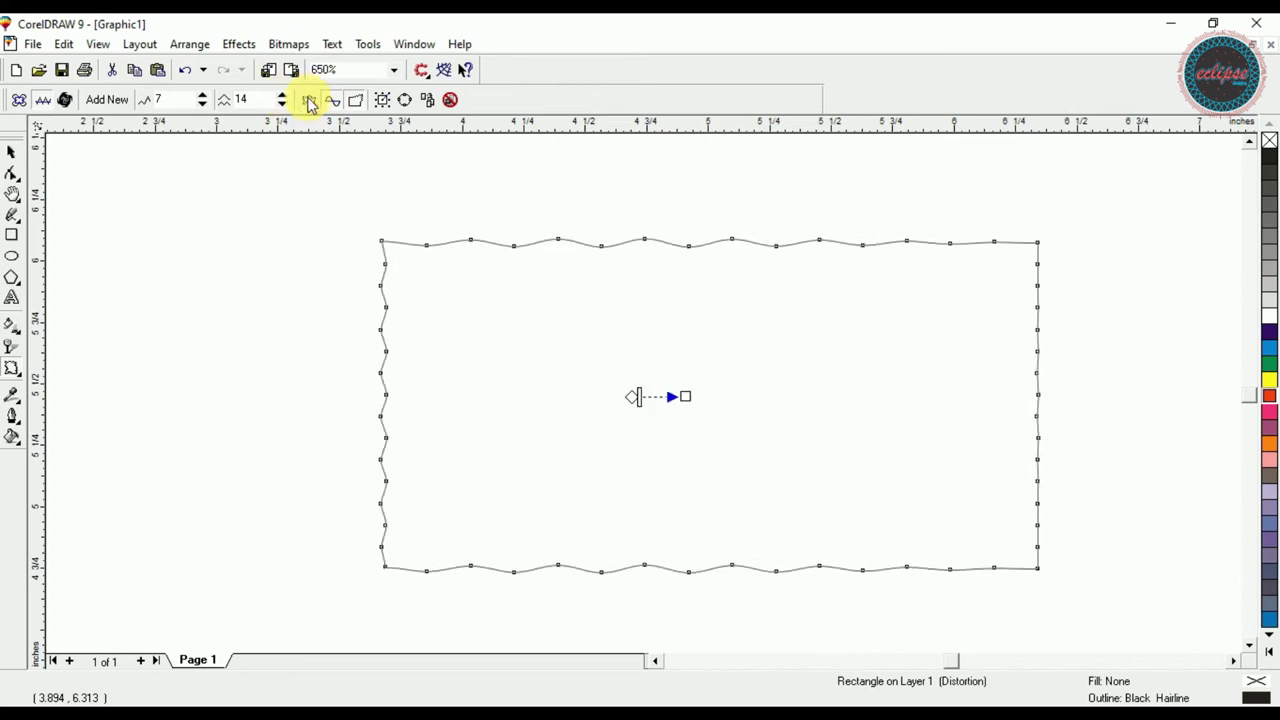
- Try zipper frequencies of 16 and 12 on the distorted rectangle
left_click(282, 95)
left_click(282, 95)
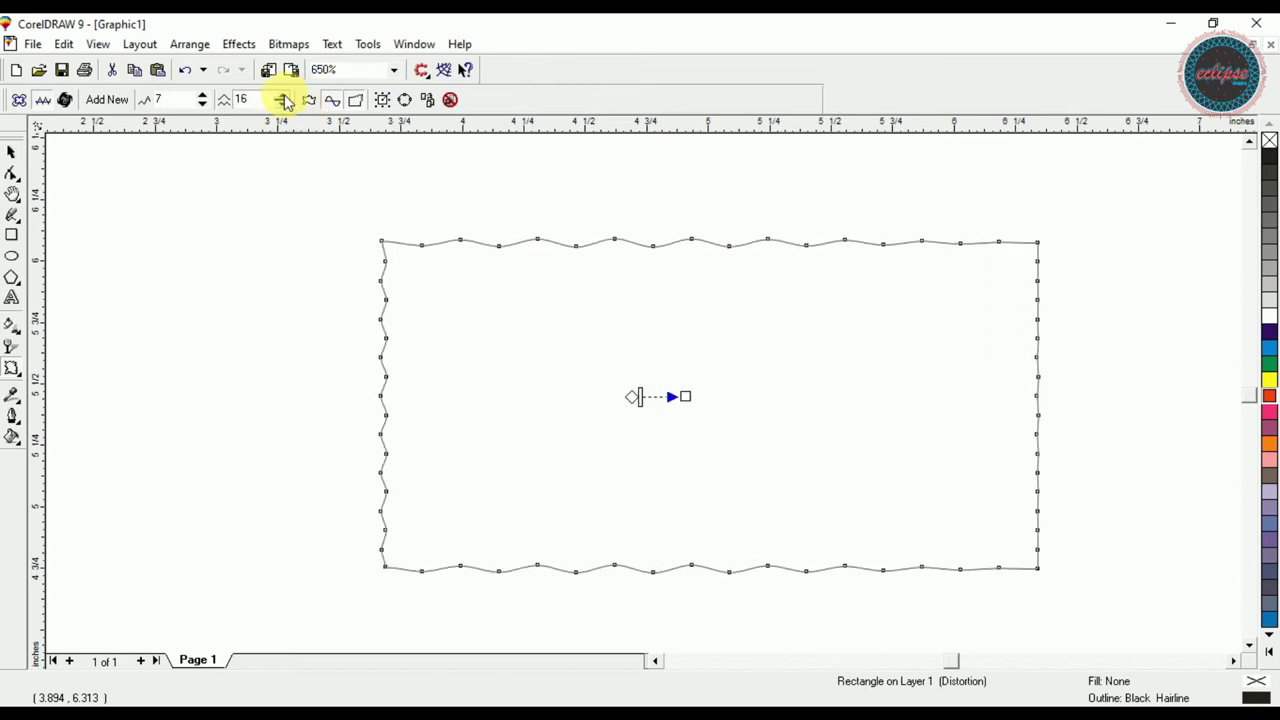
left_click(282, 104)
left_click(282, 104)
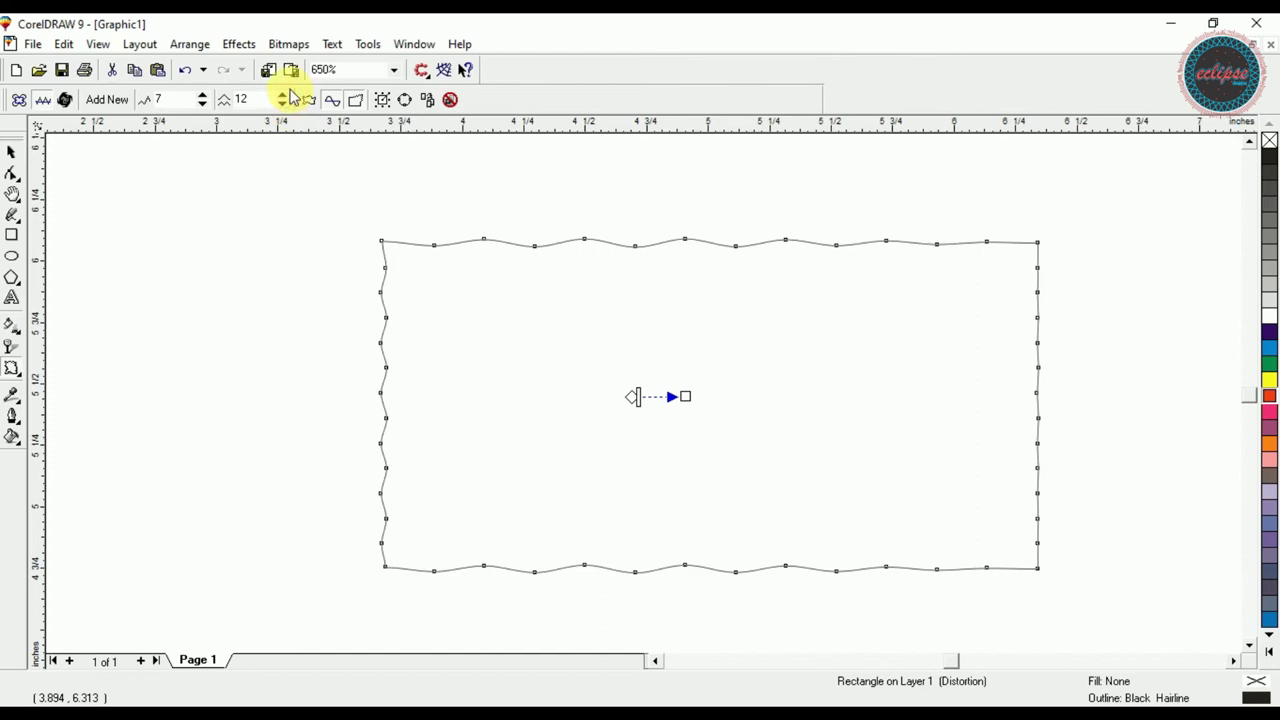
- Set the zipper distortion's amplitude to 15 and its frequency to 14, keep local distortion on, and deselect the shape
left_click(201, 95)
left_click(201, 95)
left_click(201, 95)
left_click(201, 95)
left_click(201, 95)
left_click(201, 95)
left_click(201, 95)
left_click(201, 95)
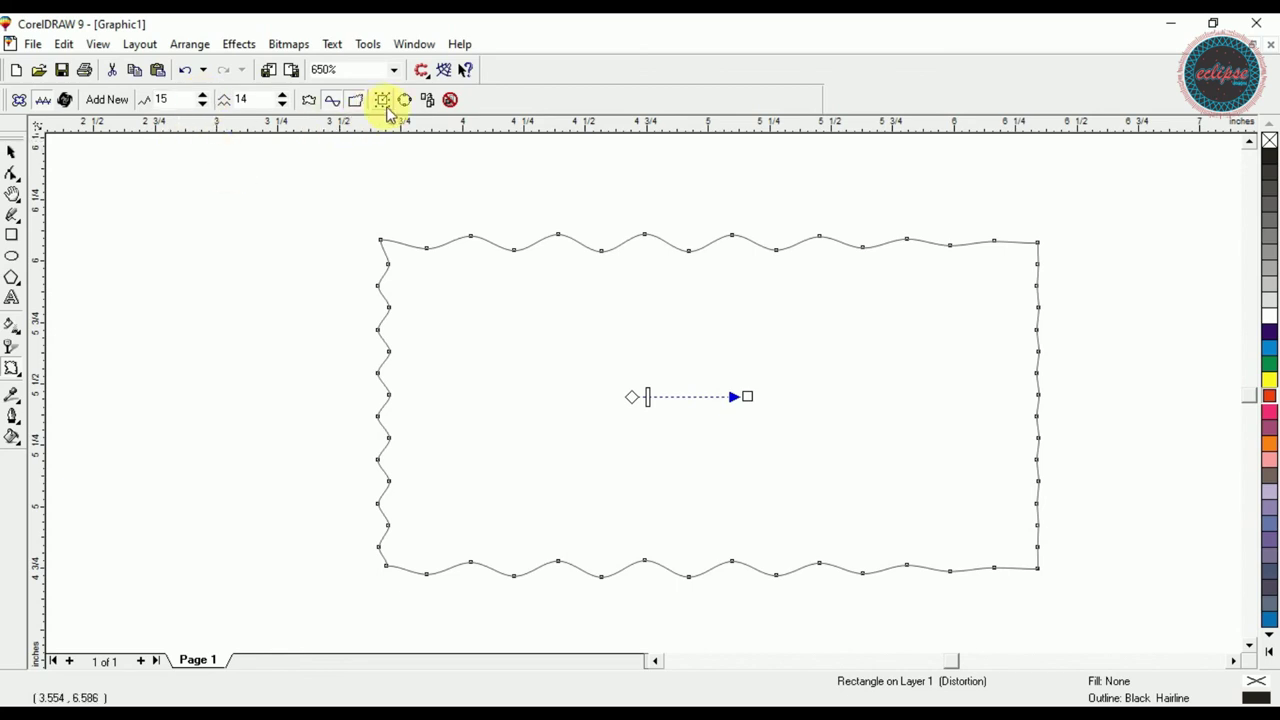
left_click(357, 101)
left_click(358, 102)
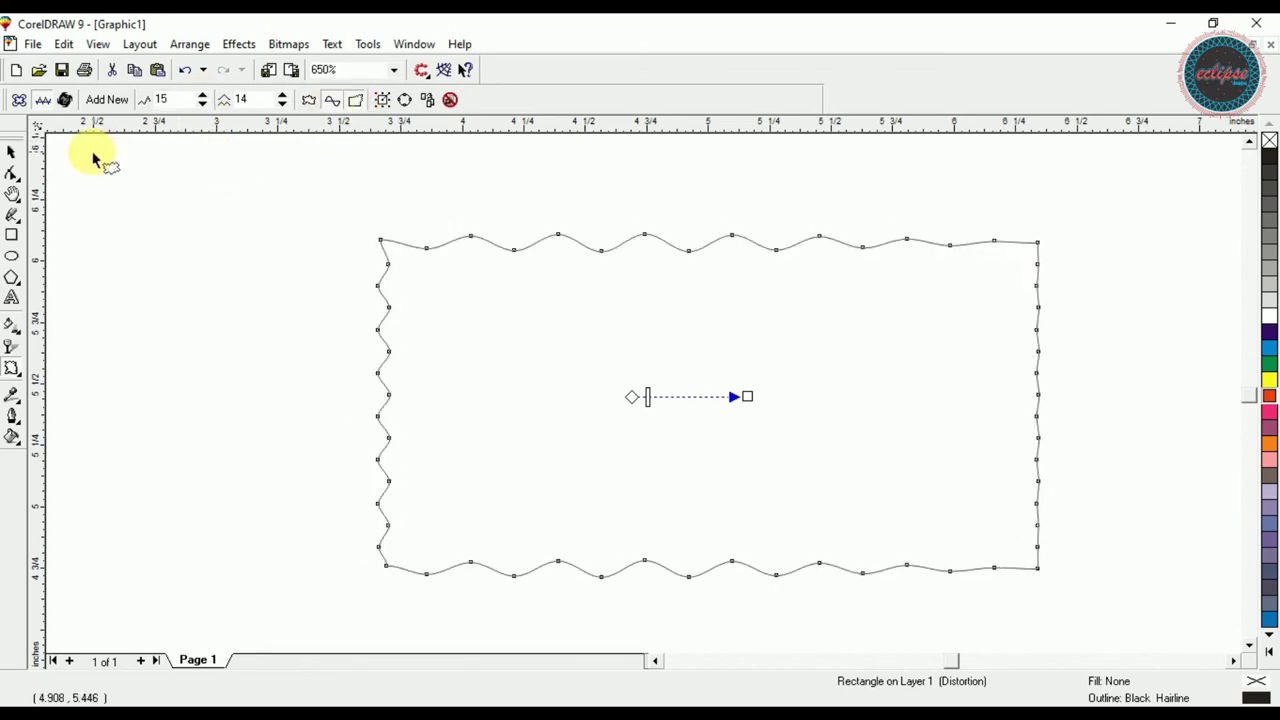
left_click(13, 154)
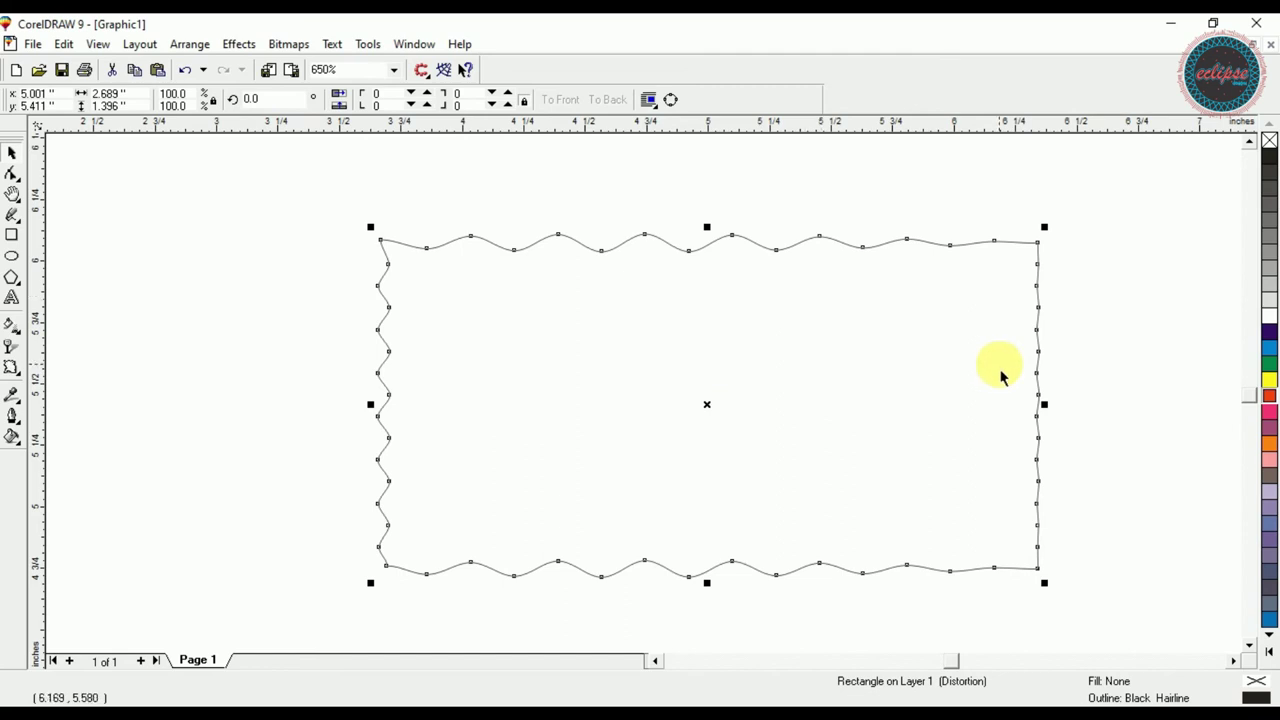
left_click(1094, 361)
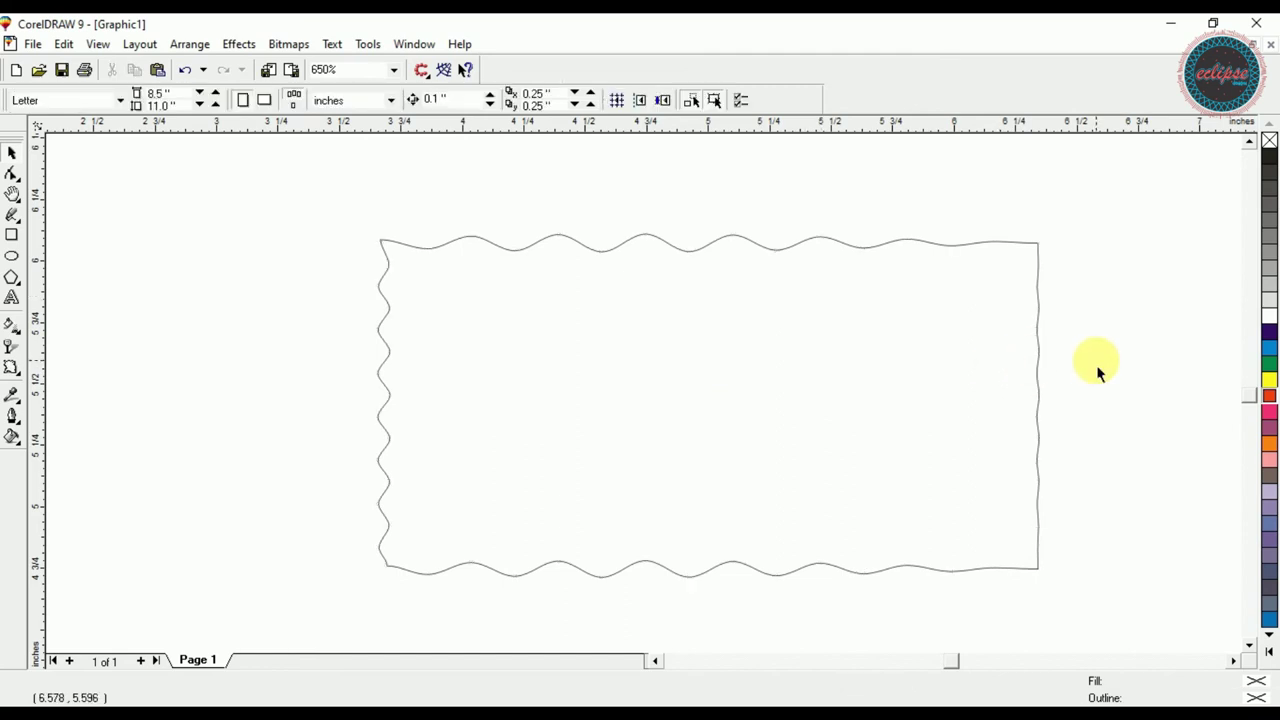
- Fill the wavy-edged rectangle yellow and remove its outline
left_click(910, 336)
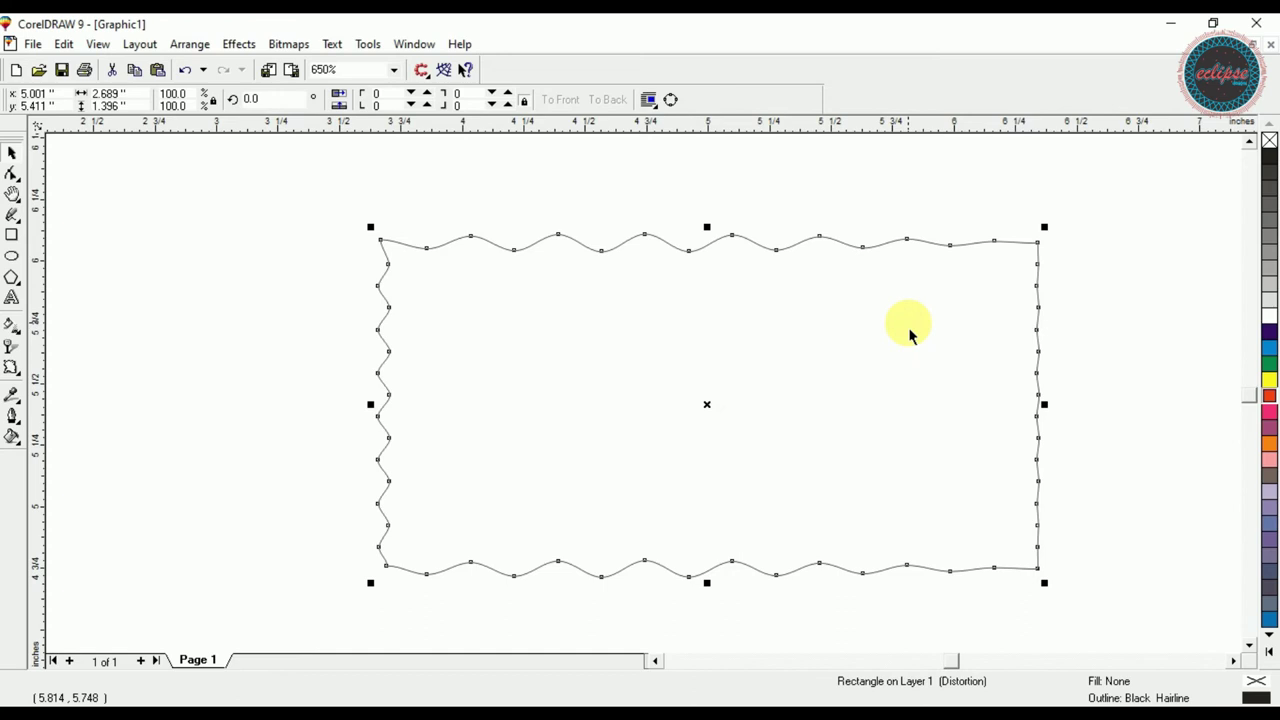
left_click(1268, 378)
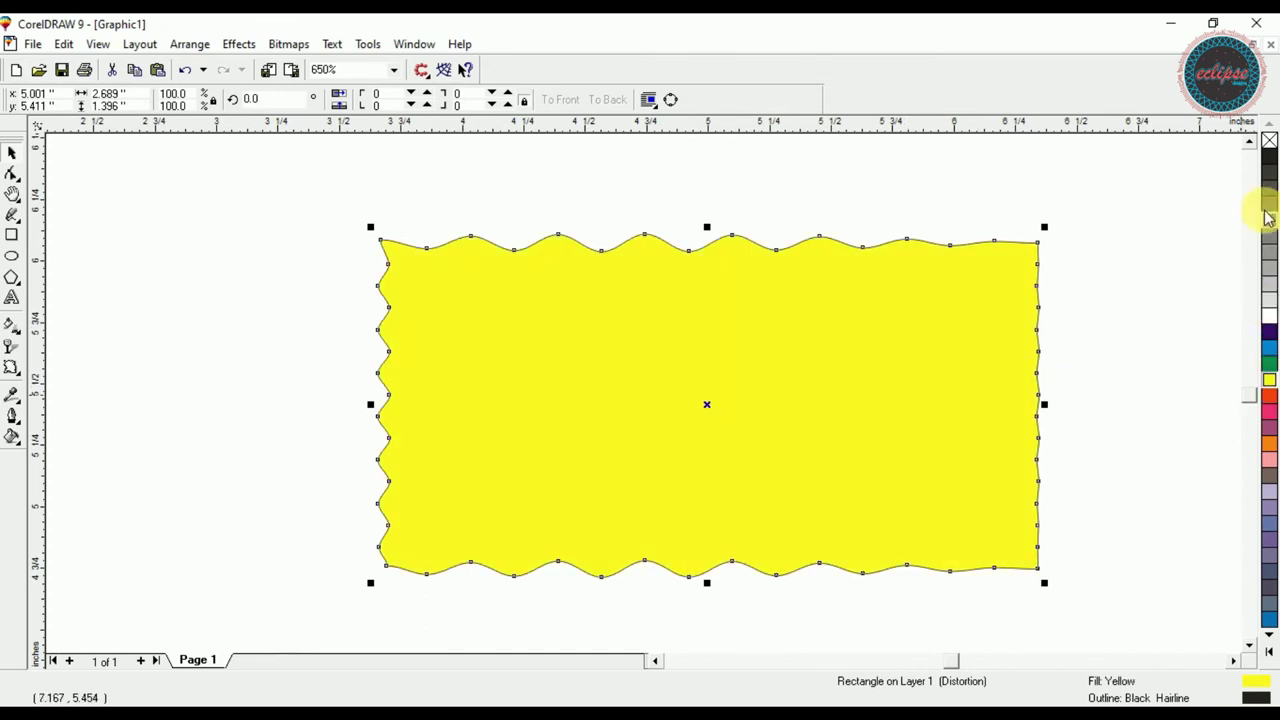
right_click(1268, 150)
left_click(1143, 282)
- Place a red copy of the yellow shape about 0.3 inches left and 0.2 inches up, enlarged from its centre to about 2.90 by 1.51 inches
left_click(974, 296)
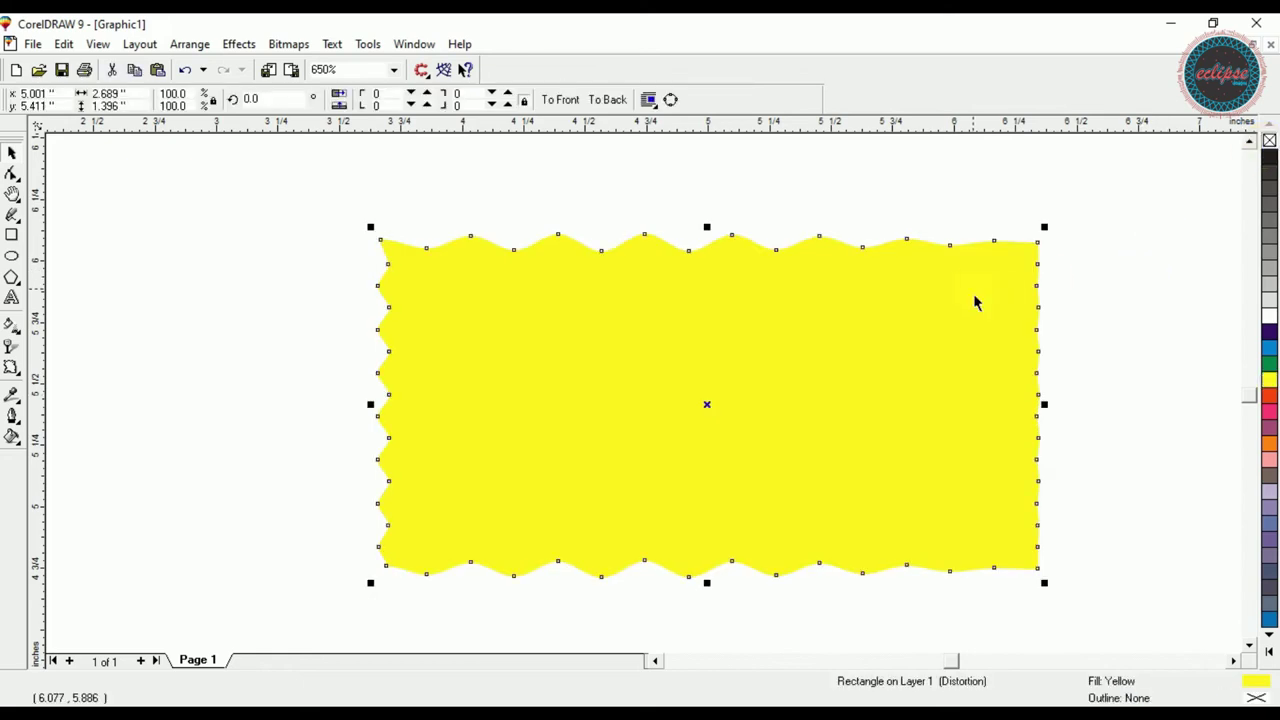
left_click_drag(932, 349, 859, 297)
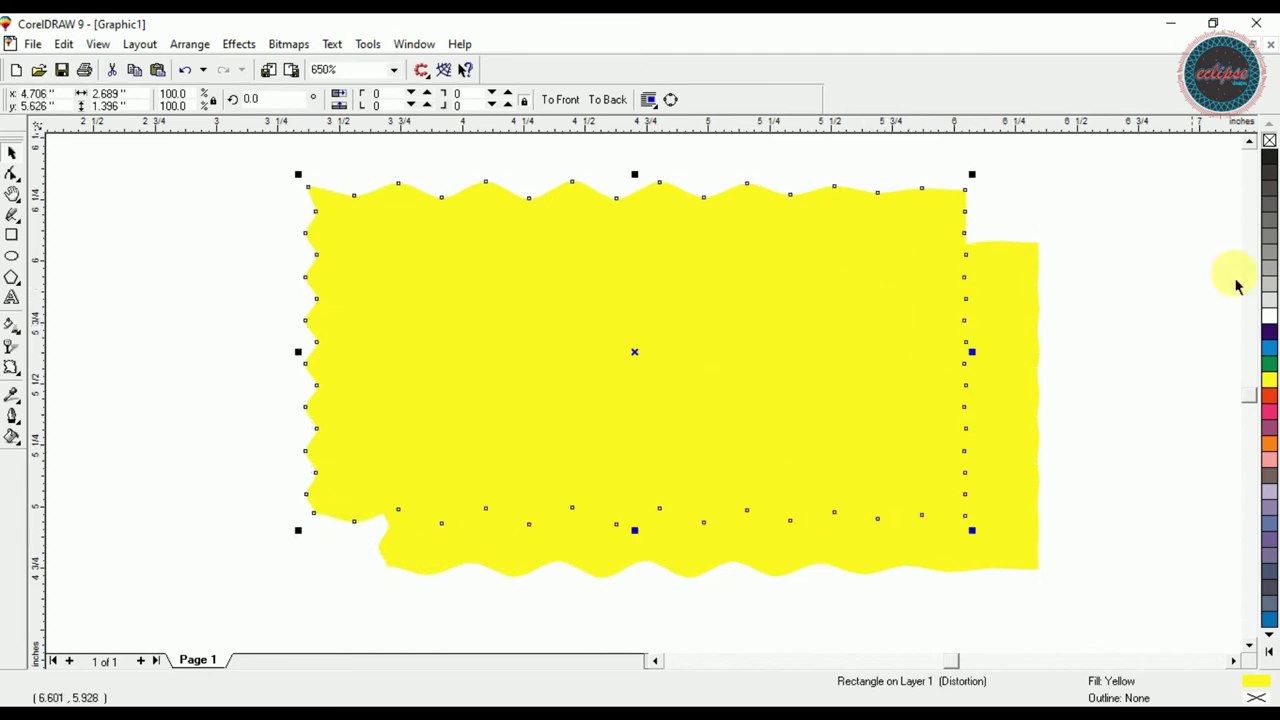
left_click(1268, 398)
left_click_drag(982, 546, 1008, 563)
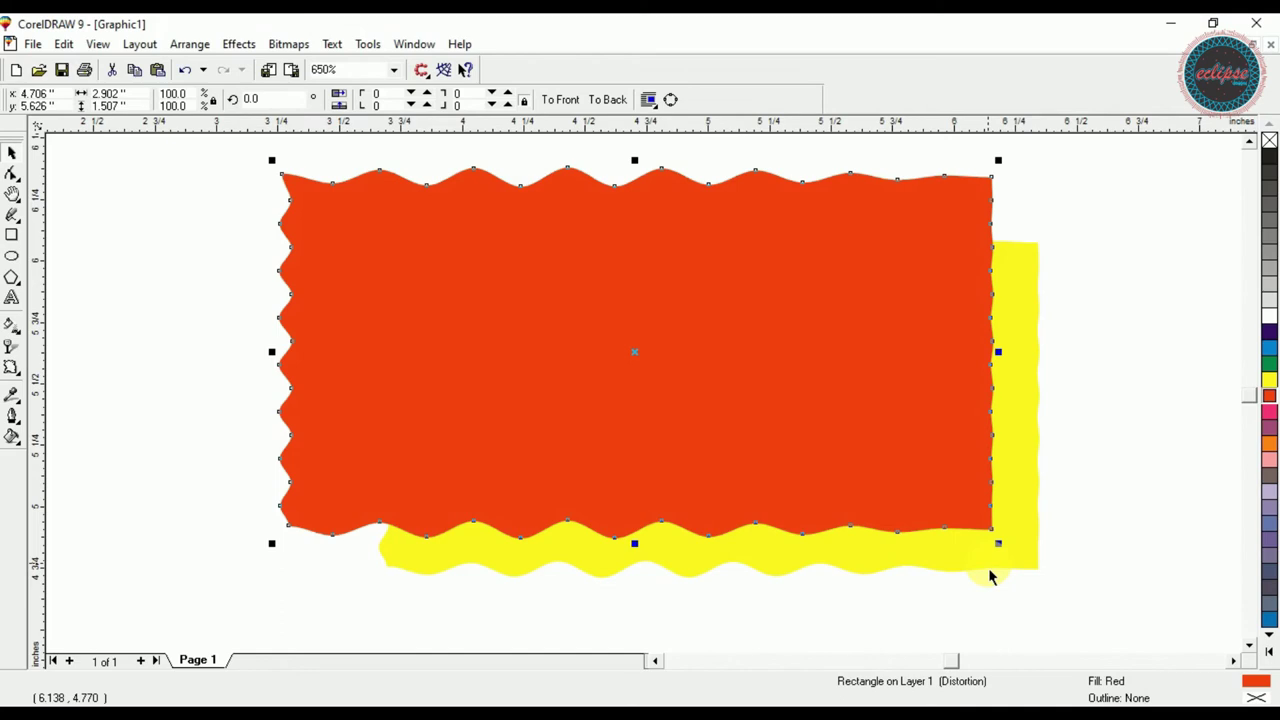
- Send the red wavy shape behind the yellow one and centre-align the two shapes on each other
key("shift+Page_Down")
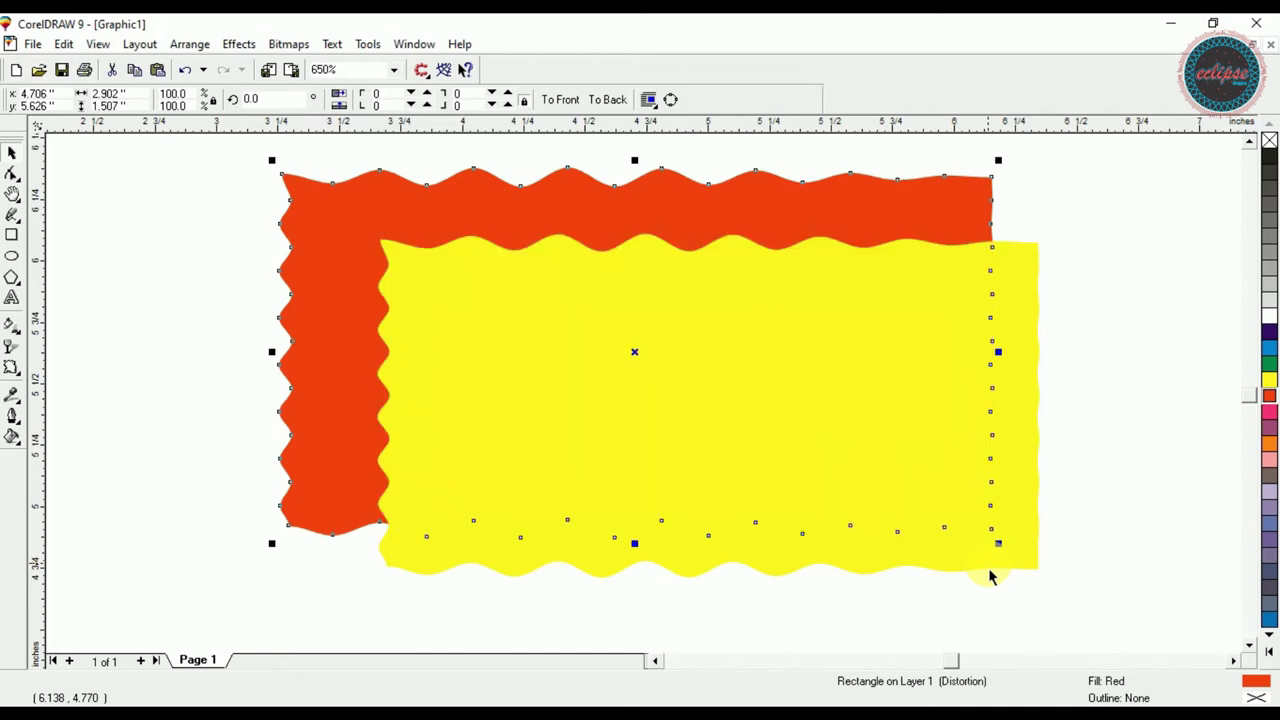
left_click(1151, 294)
left_click(975, 223)
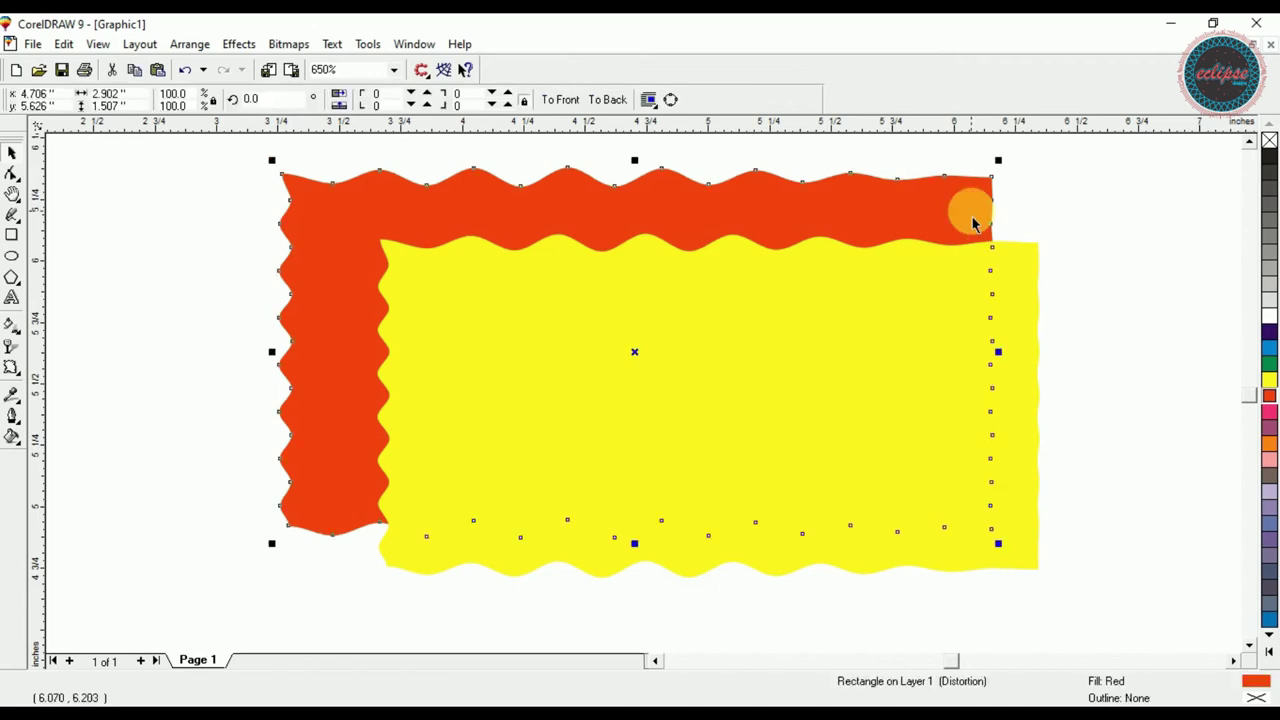
left_click(1025, 276, "shift")
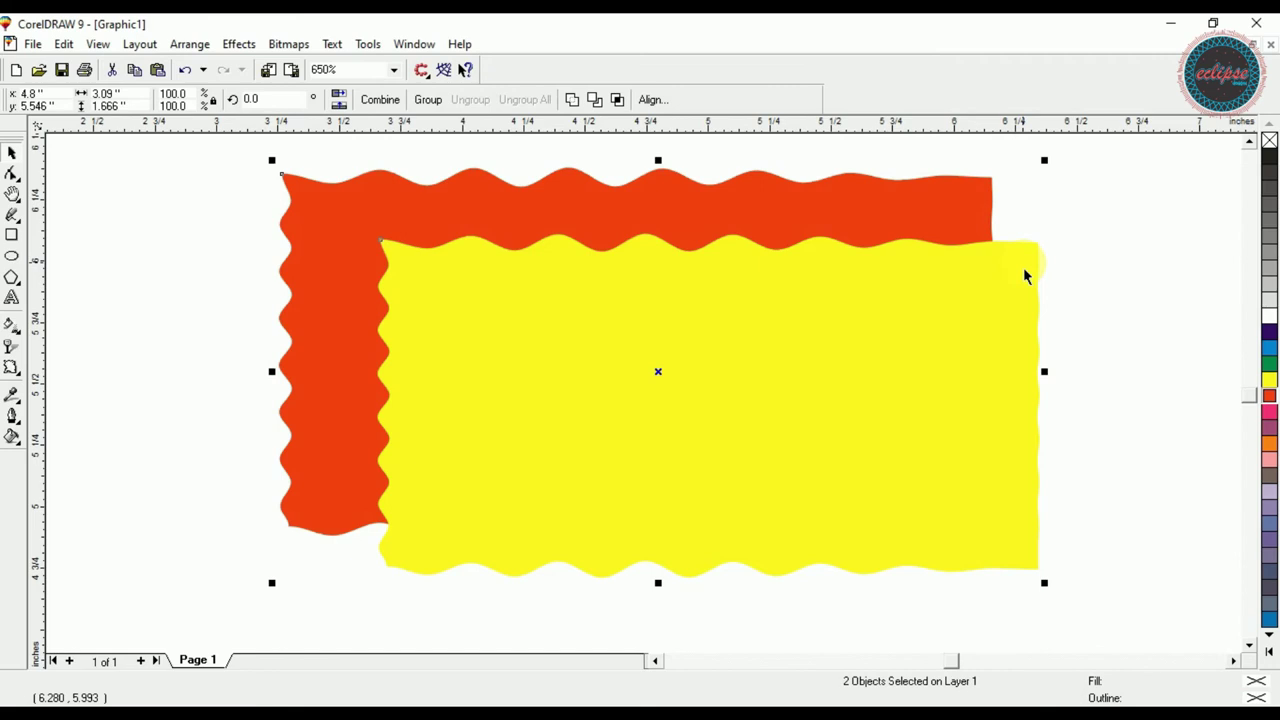
key("e")
key("c")
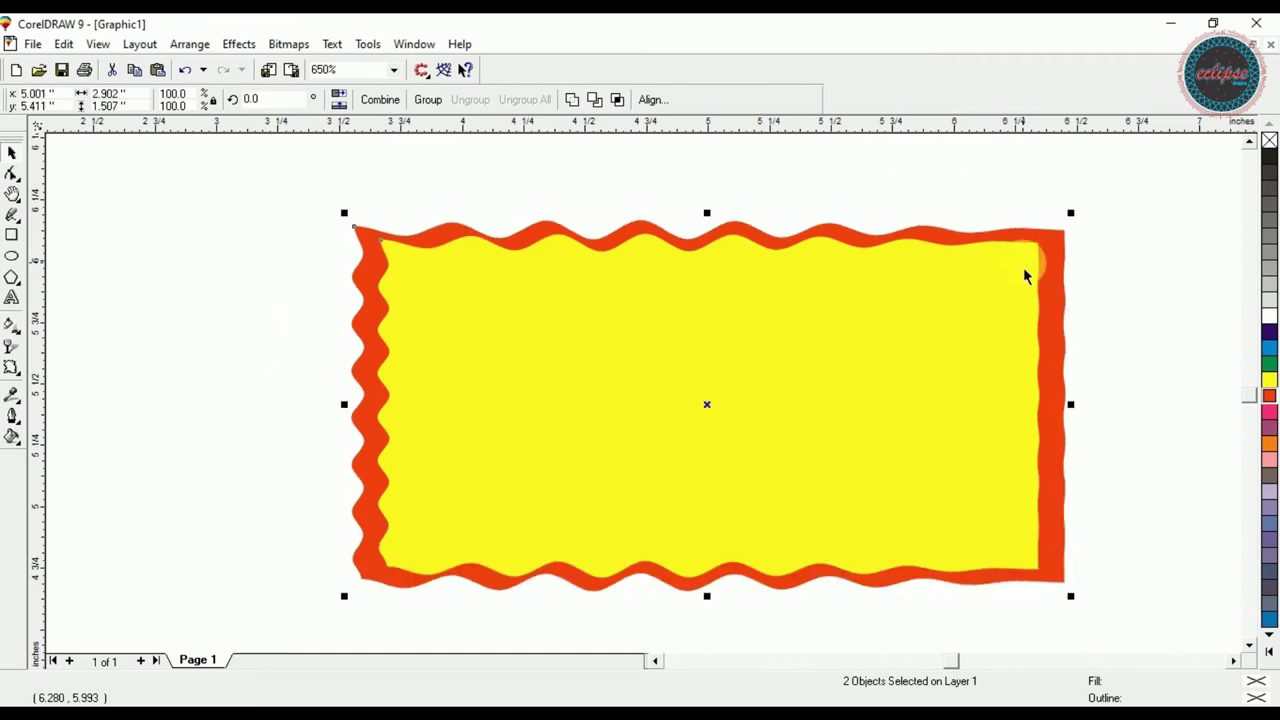
- Narrow the red backing shape about its centre to about 2.79 inches wide for a more even border, and deselect it
left_click(1138, 282)
left_click(1054, 330)
left_click_drag(1088, 421, 1073, 420)
left_click(1082, 341)
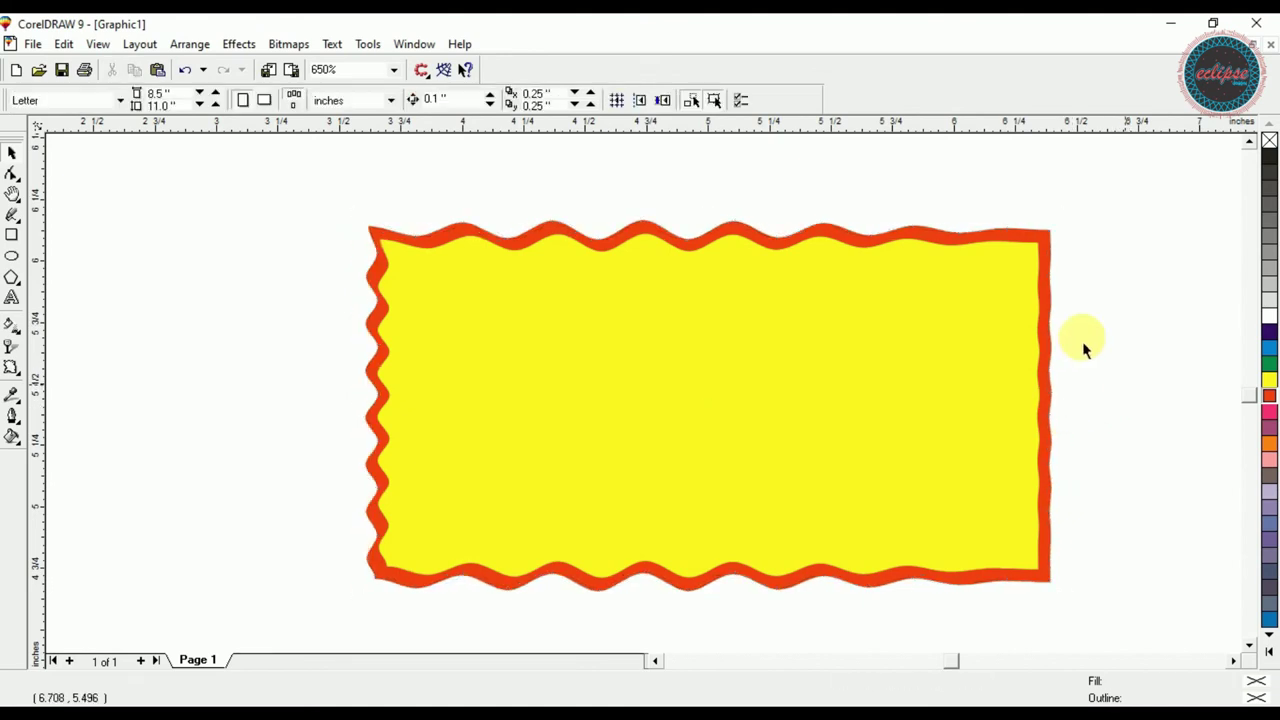
- Place a black copy of the red shape behind the other two, offset slightly left and up as a shadow
left_click(1046, 249)
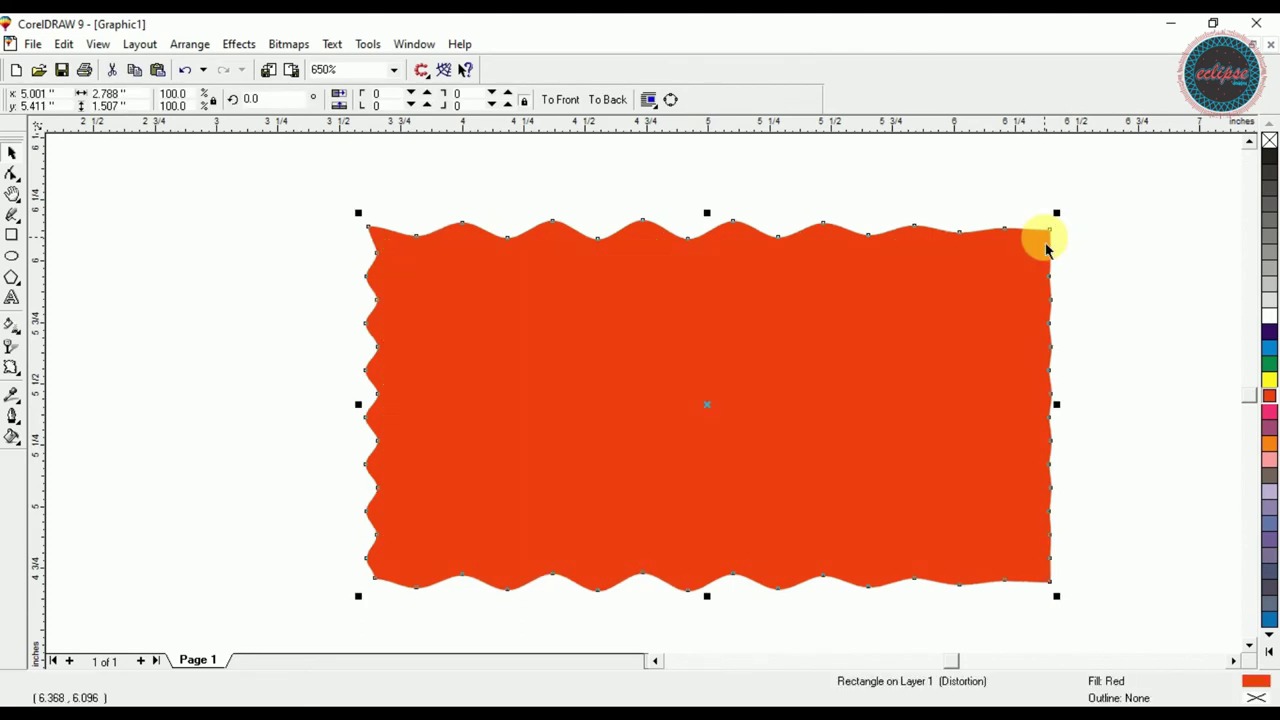
left_click(1269, 157)
left_click_drag(928, 363, 900, 349)
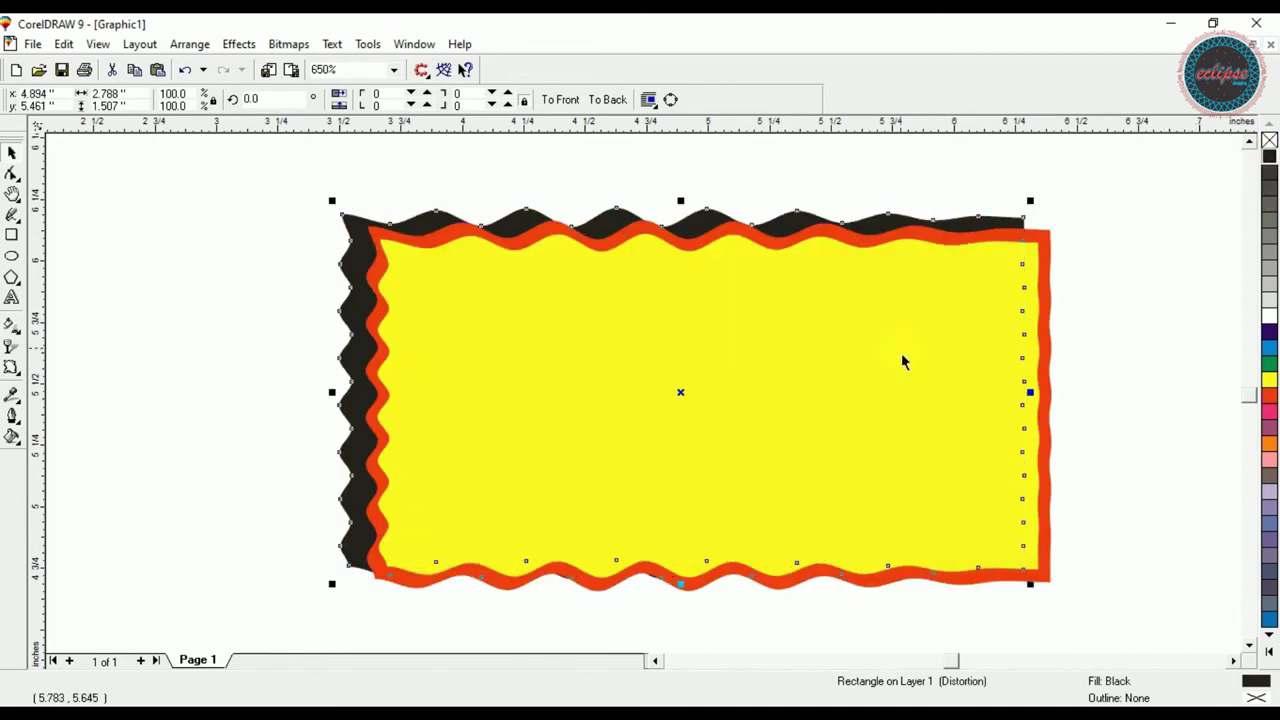
left_click(314, 264)
mouse_move(354, 254)
left_mouse_down()
mouse_move(376, 270)
mouse_move(367, 256)
left_mouse_up()
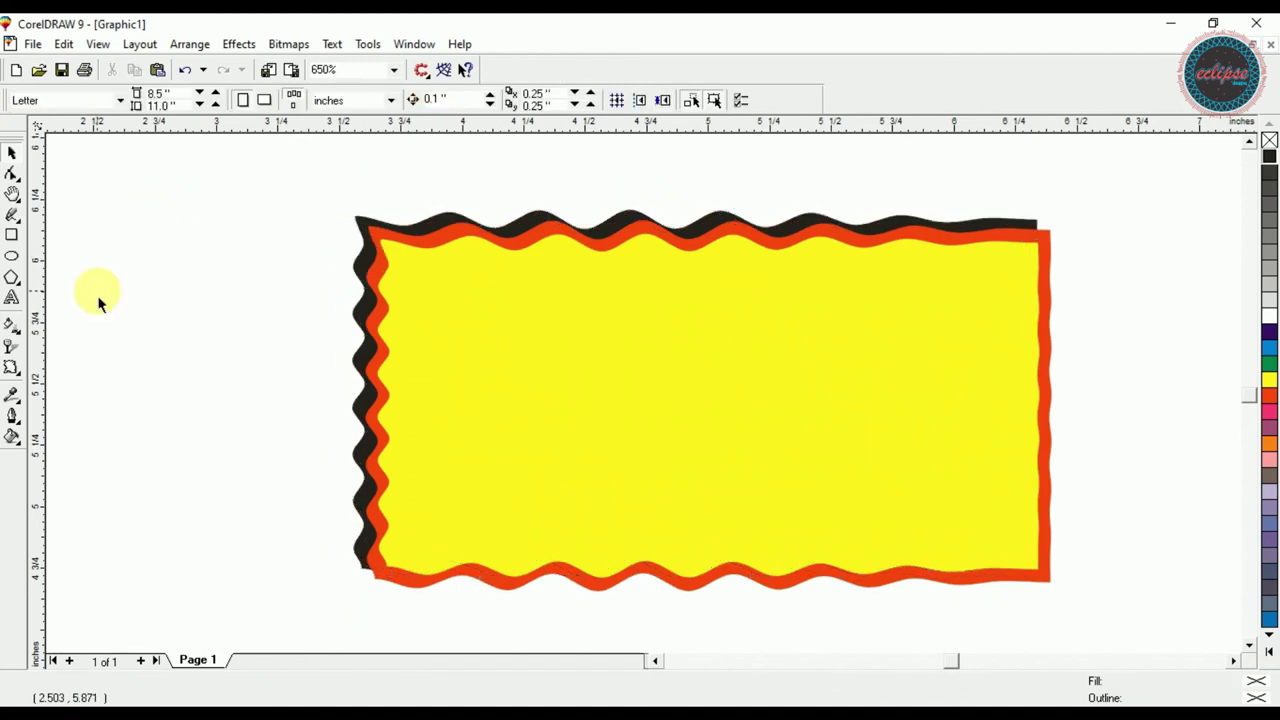
- Add the artistic text "50%" on the yellow shape
left_click(12, 297)
left_click(562, 376)
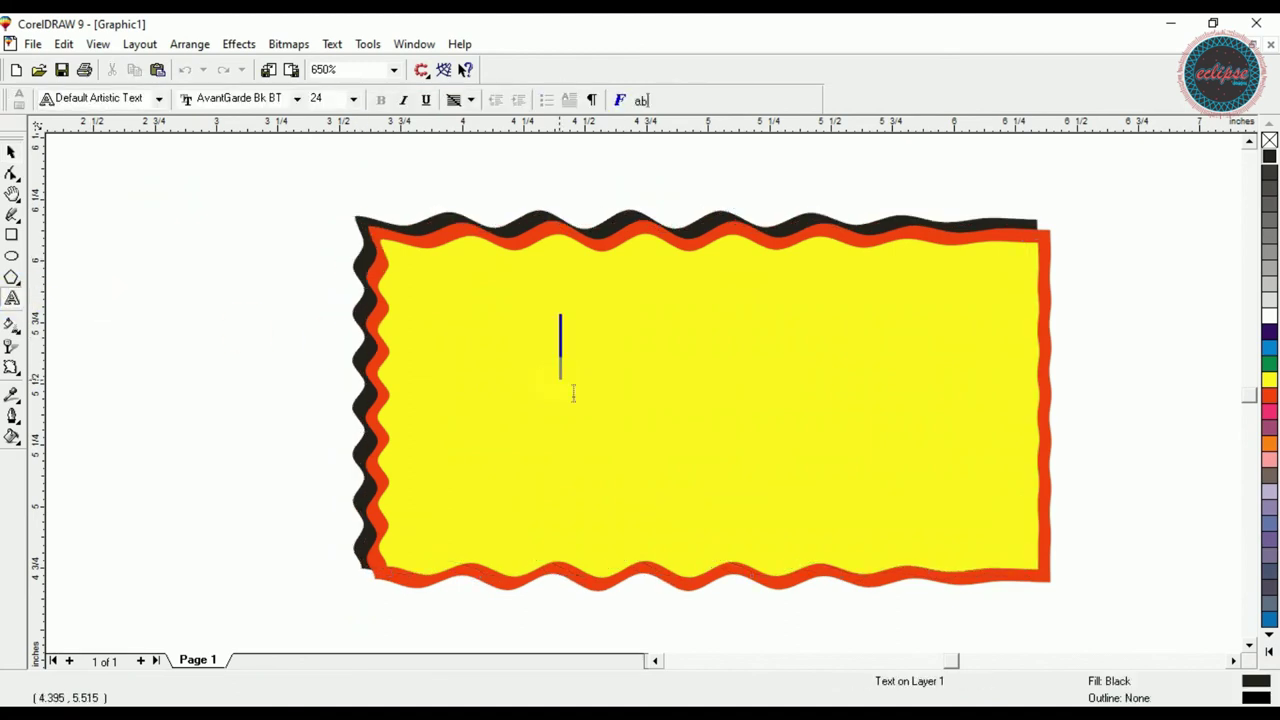
type("50")
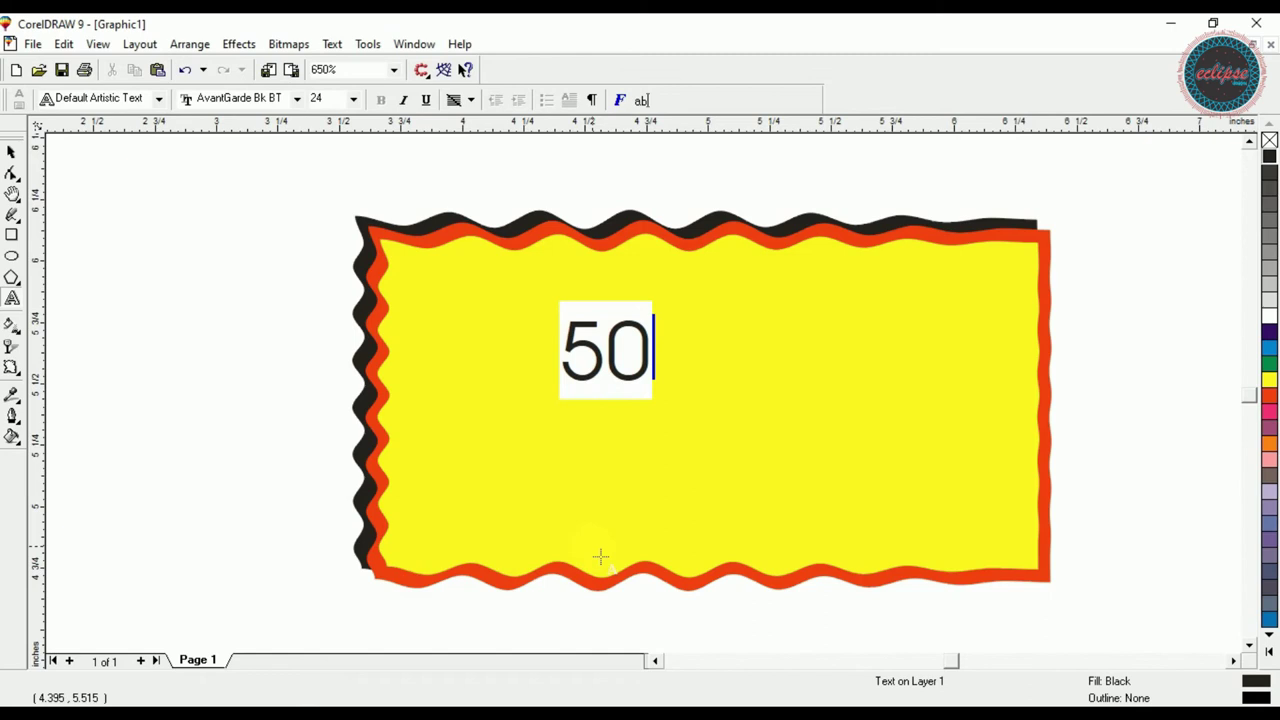
type("%")
key("ctrl+space")
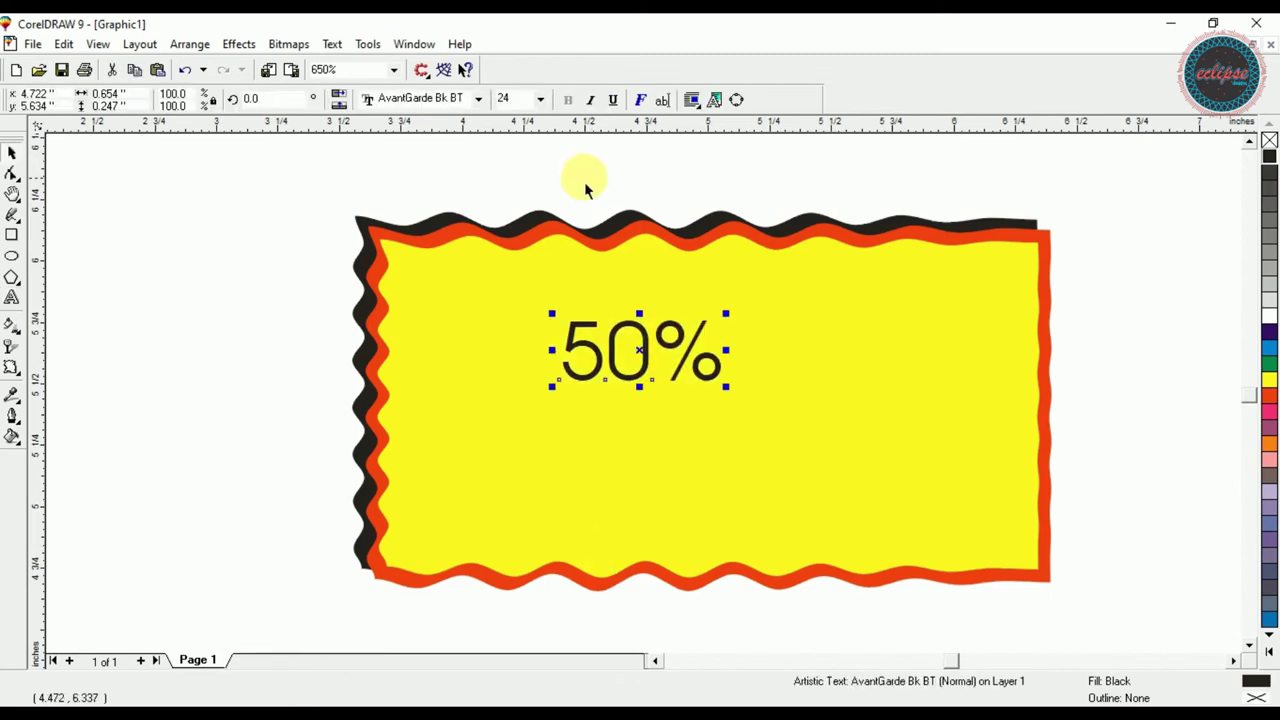
- Set the 50% text in Bahnschrift SemiBold Condensed, enlarge it to about 2.0 by 1.05 inches and position it on the yellow shape
left_click(478, 98)
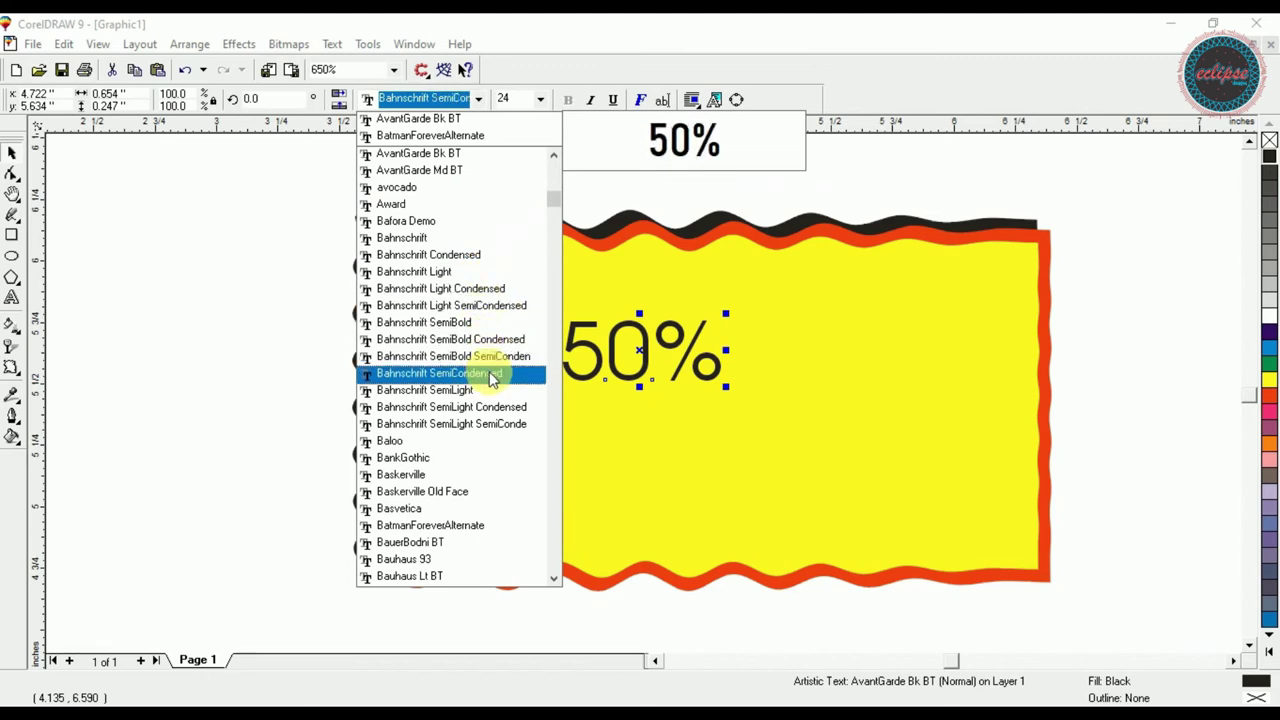
left_click(480, 339)
left_click_drag(686, 397, 889, 531)
left_click_drag(609, 291, 669, 360)
- Try white and black fills on the 50% text and settle on red
left_click(1270, 408)
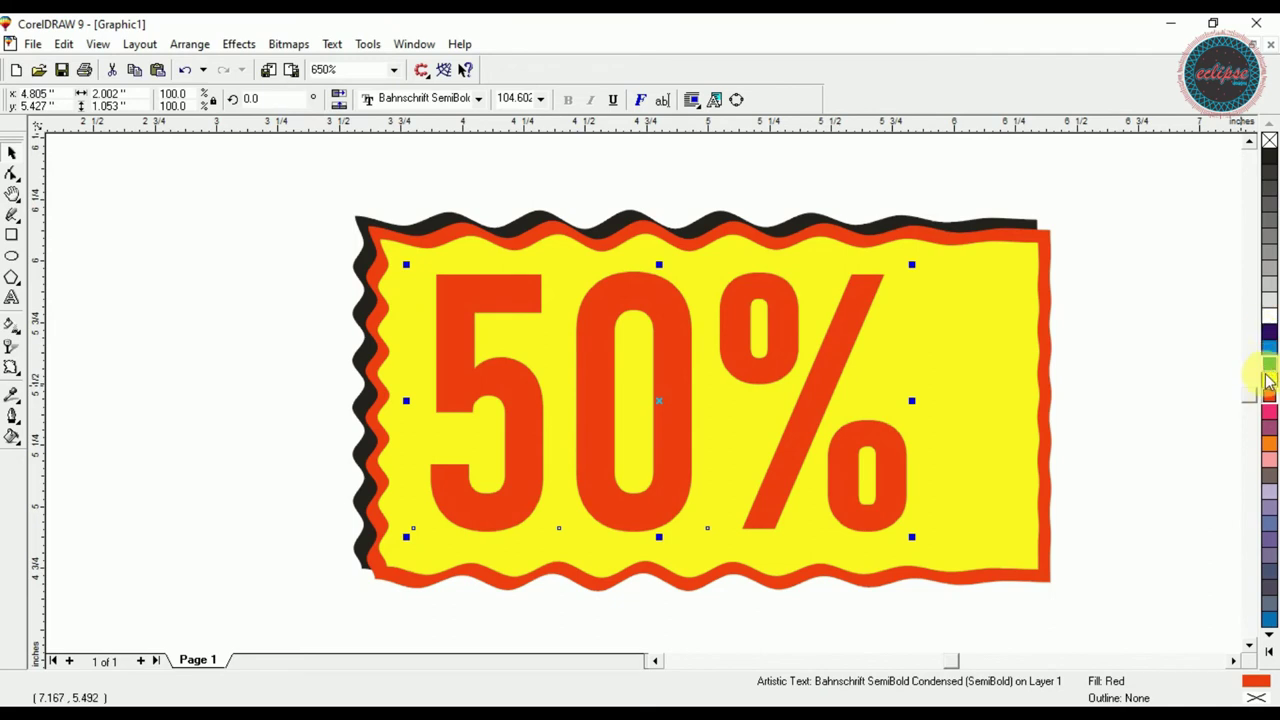
left_click(1270, 376)
left_click(1270, 316)
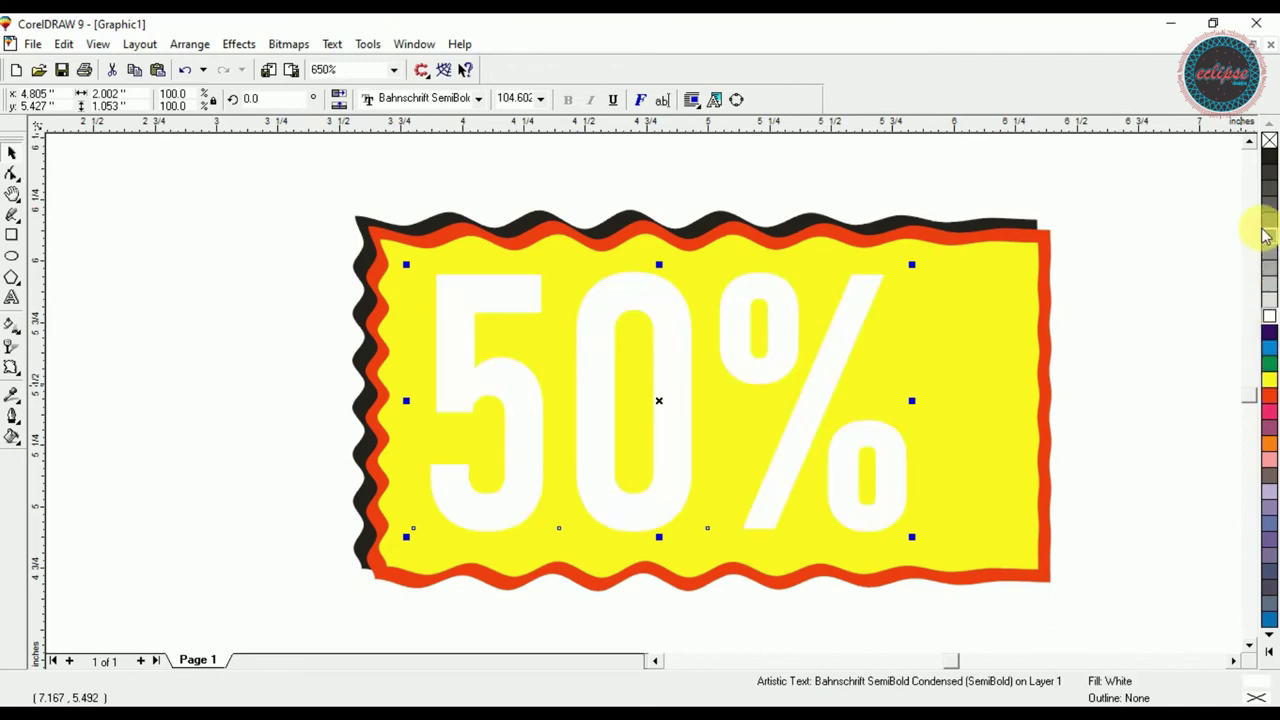
left_click(1267, 157)
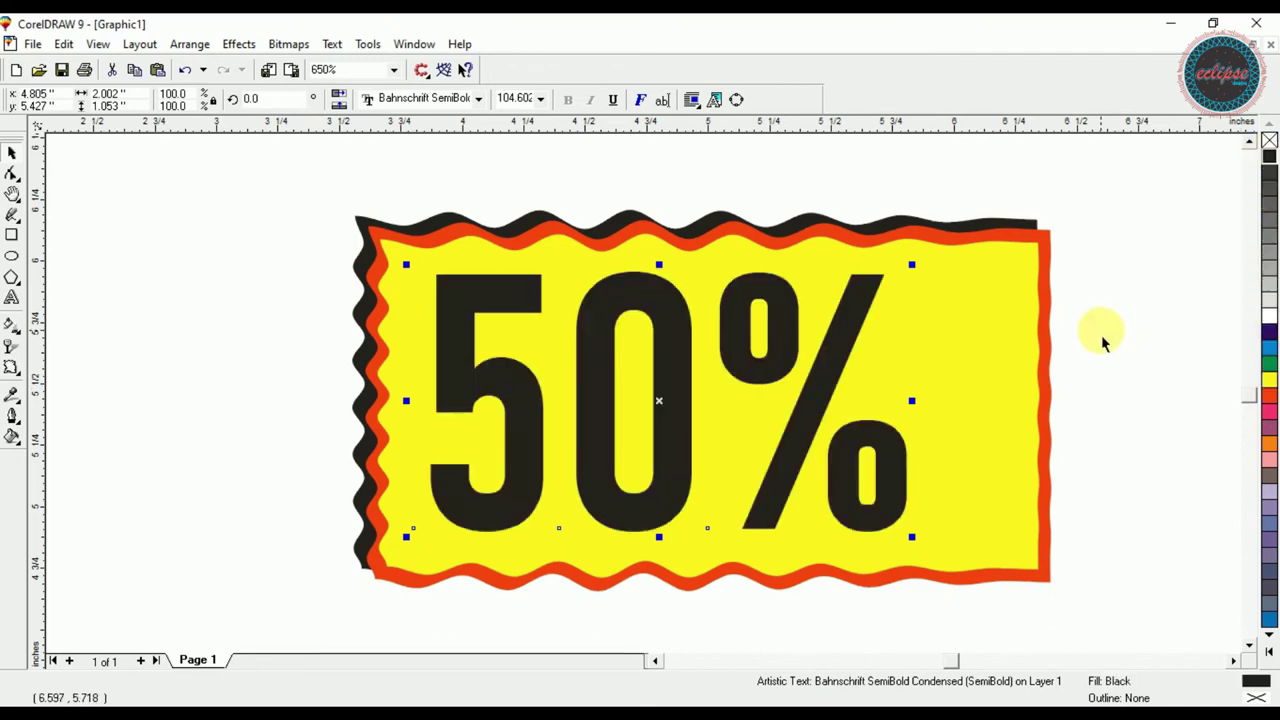
left_click(1270, 398)
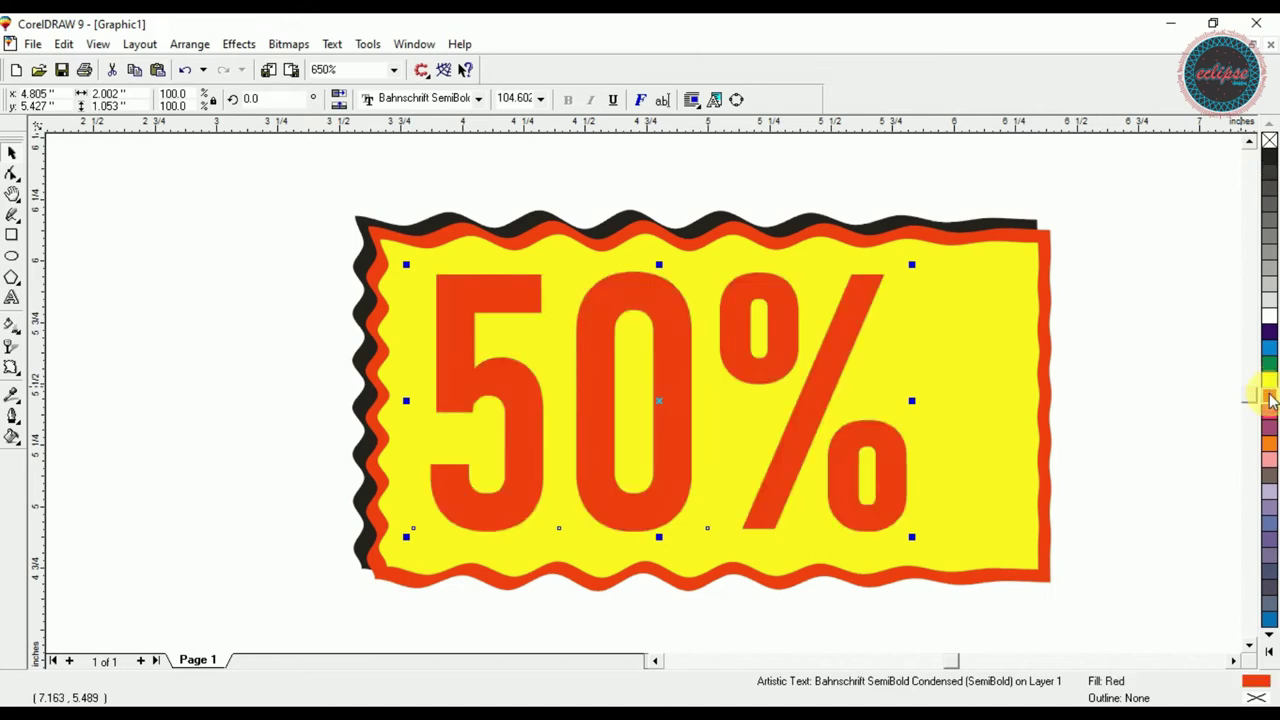
- Give the 50% text a black 5-point outline behind the fill, with rounded corners and rounded line caps
left_click(12, 420)
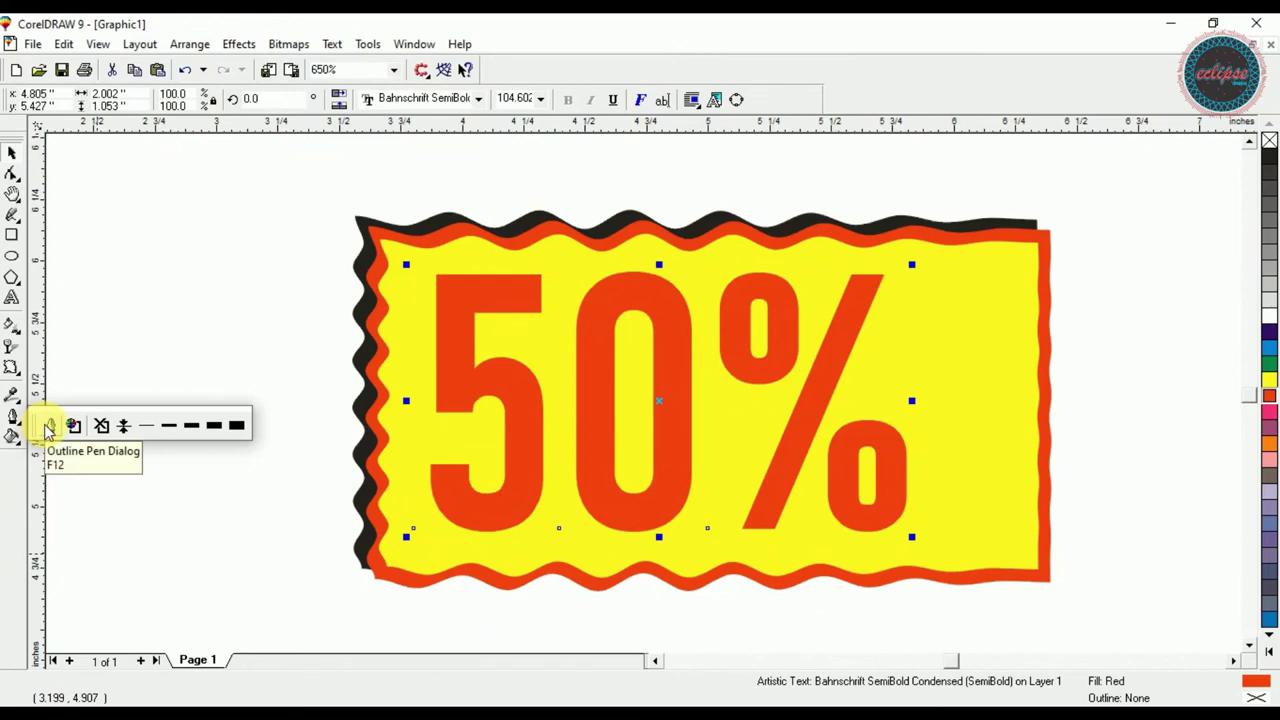
left_click(48, 428)
double_click(500, 269)
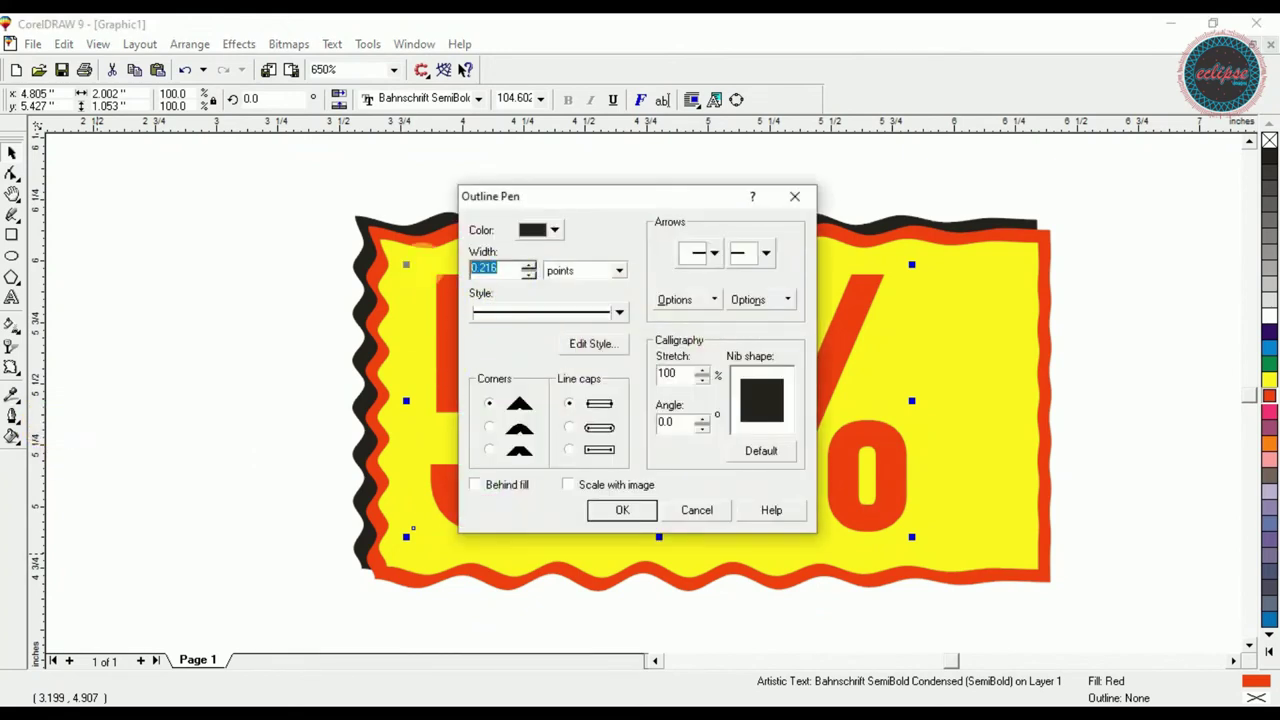
type("5")
key("Tab")
left_click(478, 485)
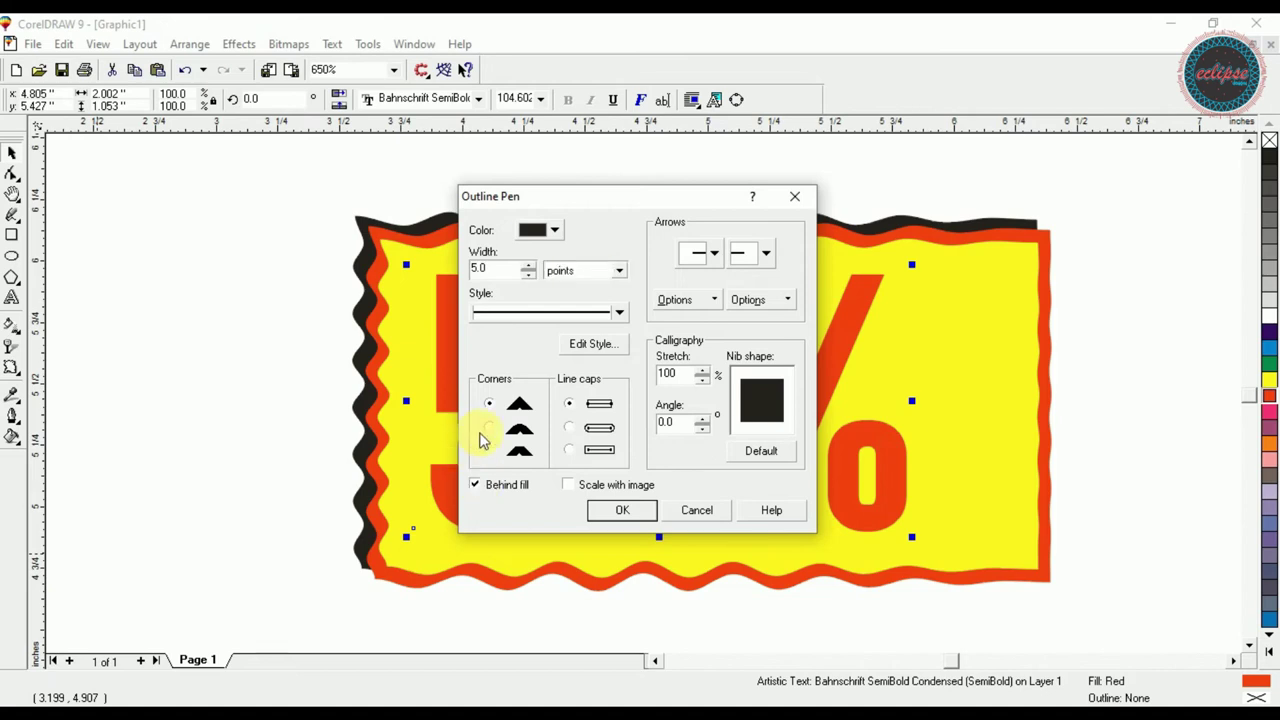
left_click(489, 428)
left_click(569, 428)
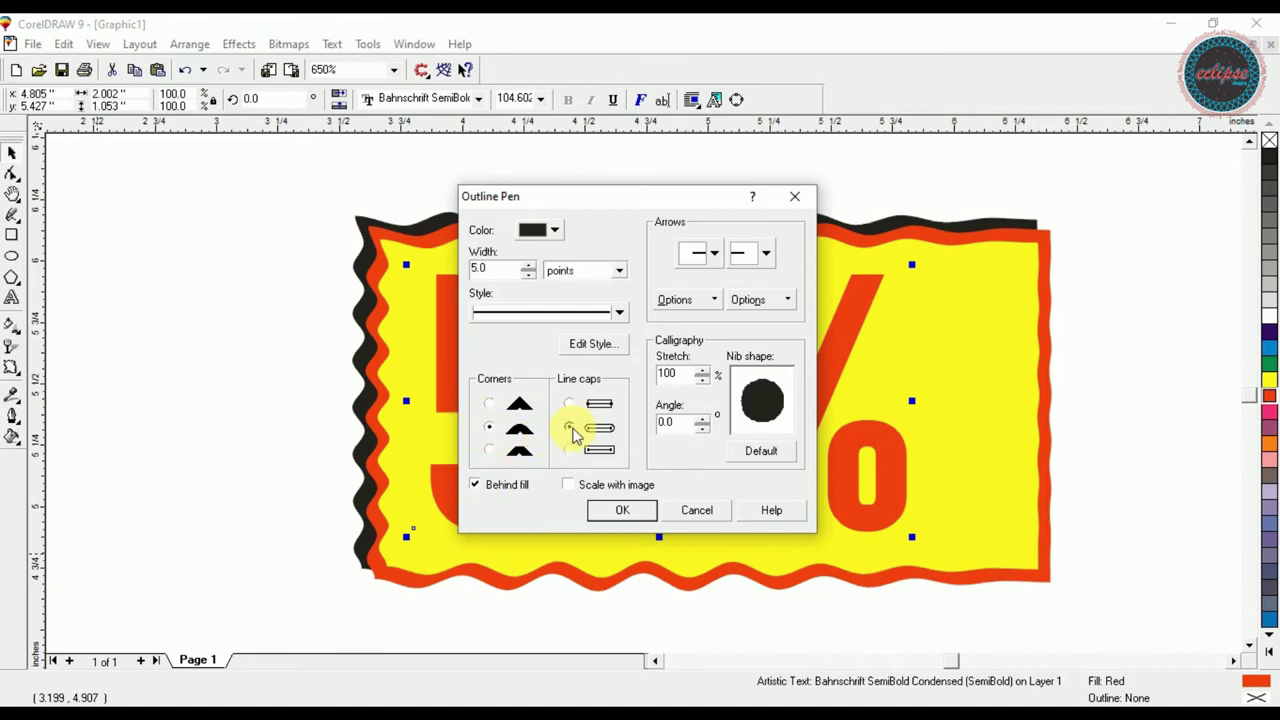
left_click(622, 511)
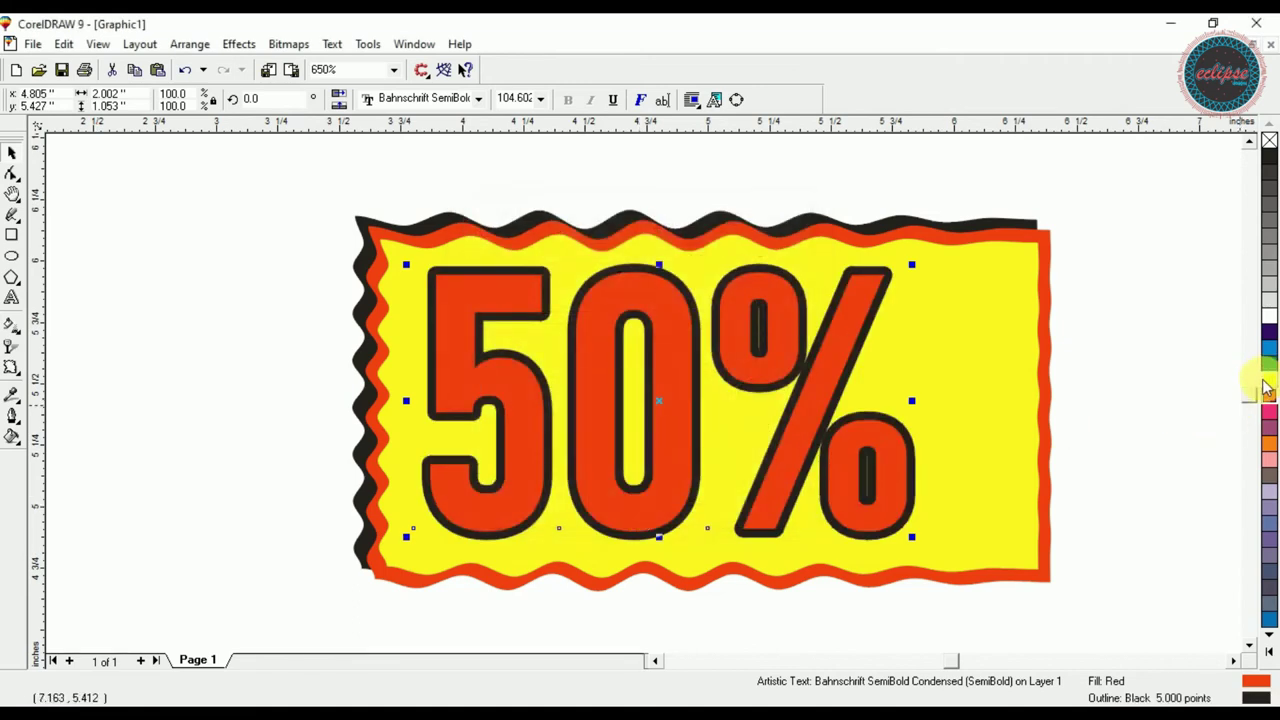
- Set the 50% text's outline width to 4 points and deselect the text
key("F12")
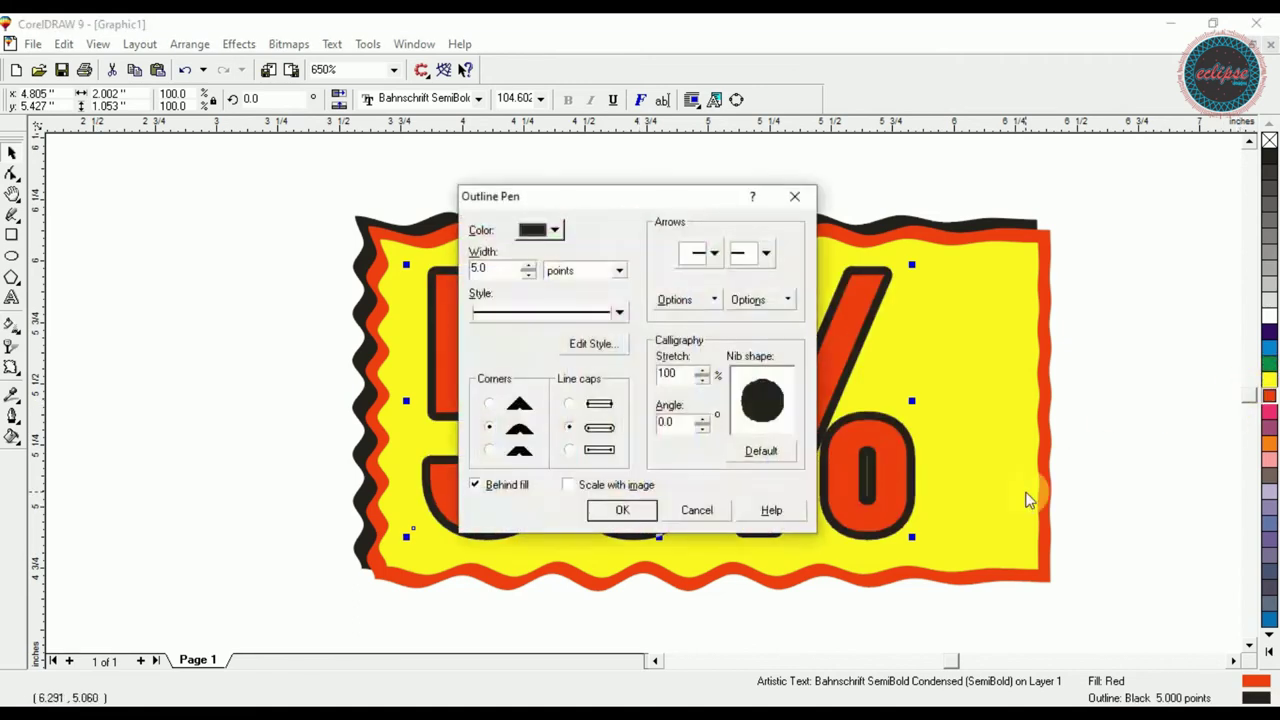
type("4")
key("Return")
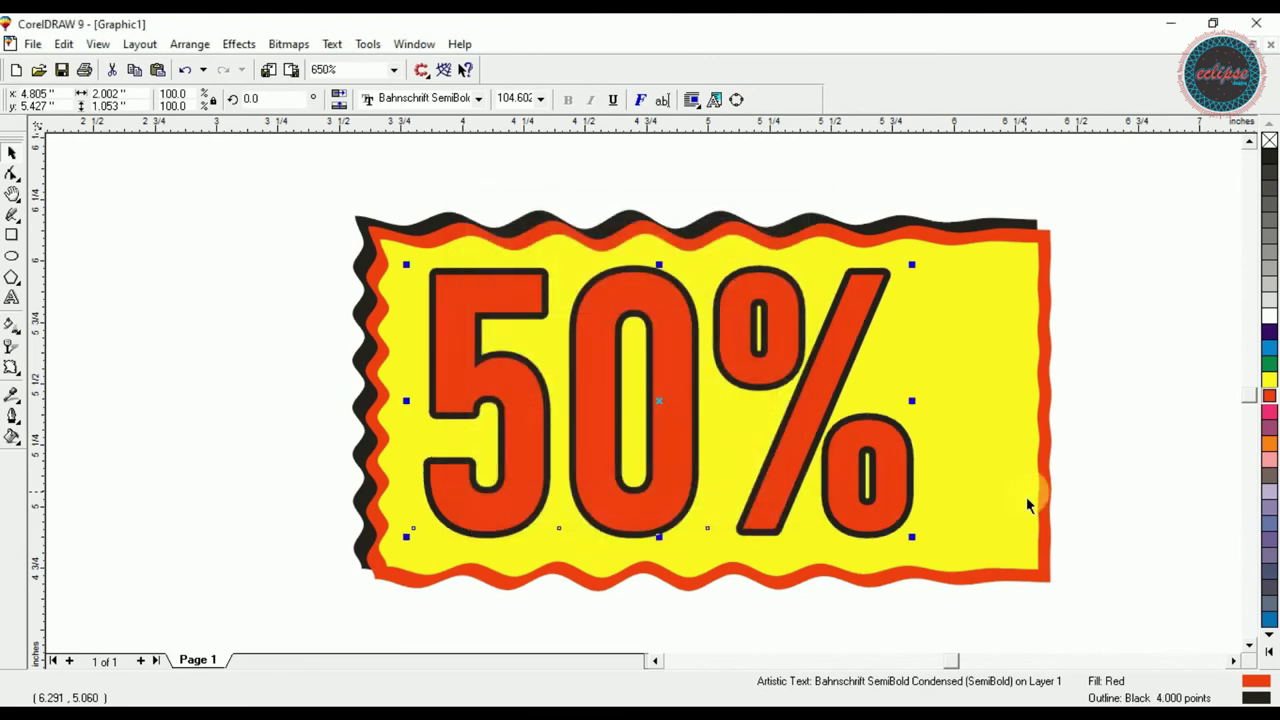
left_click(178, 298)
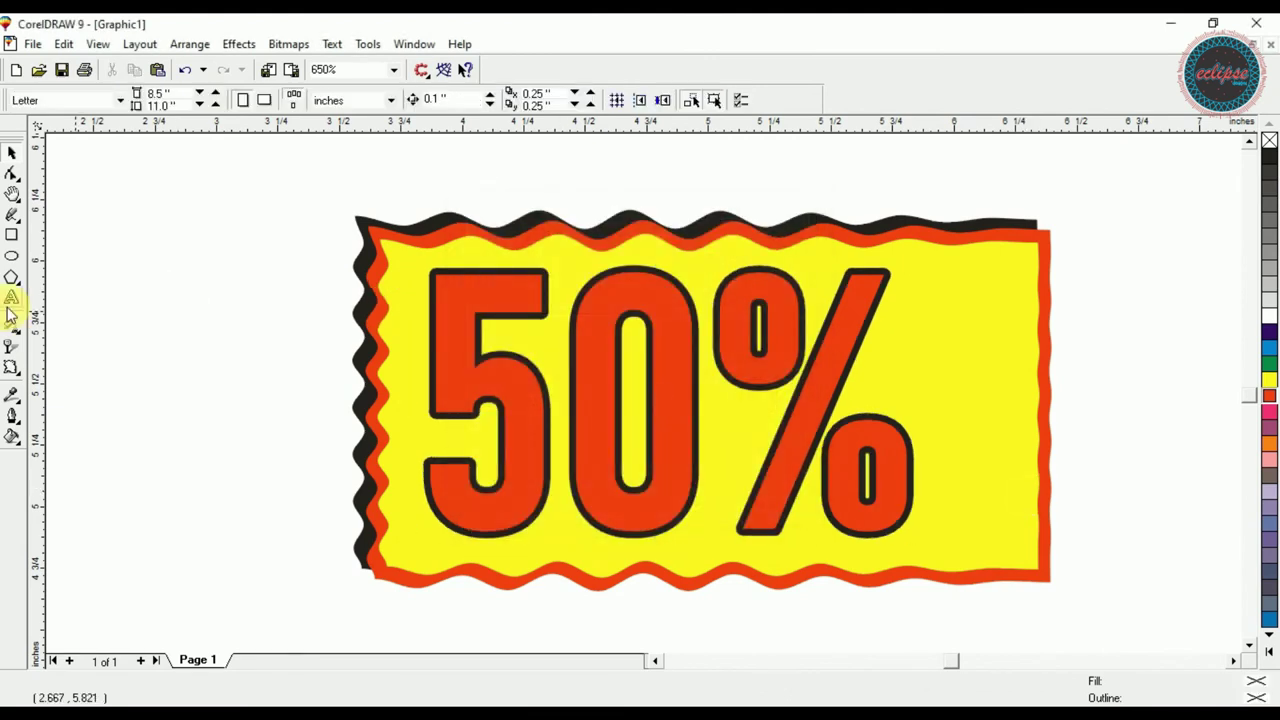
- Add the artistic text "Sale" in the empty area to the left of the wavy banner
left_click(11, 297)
left_click(175, 362)
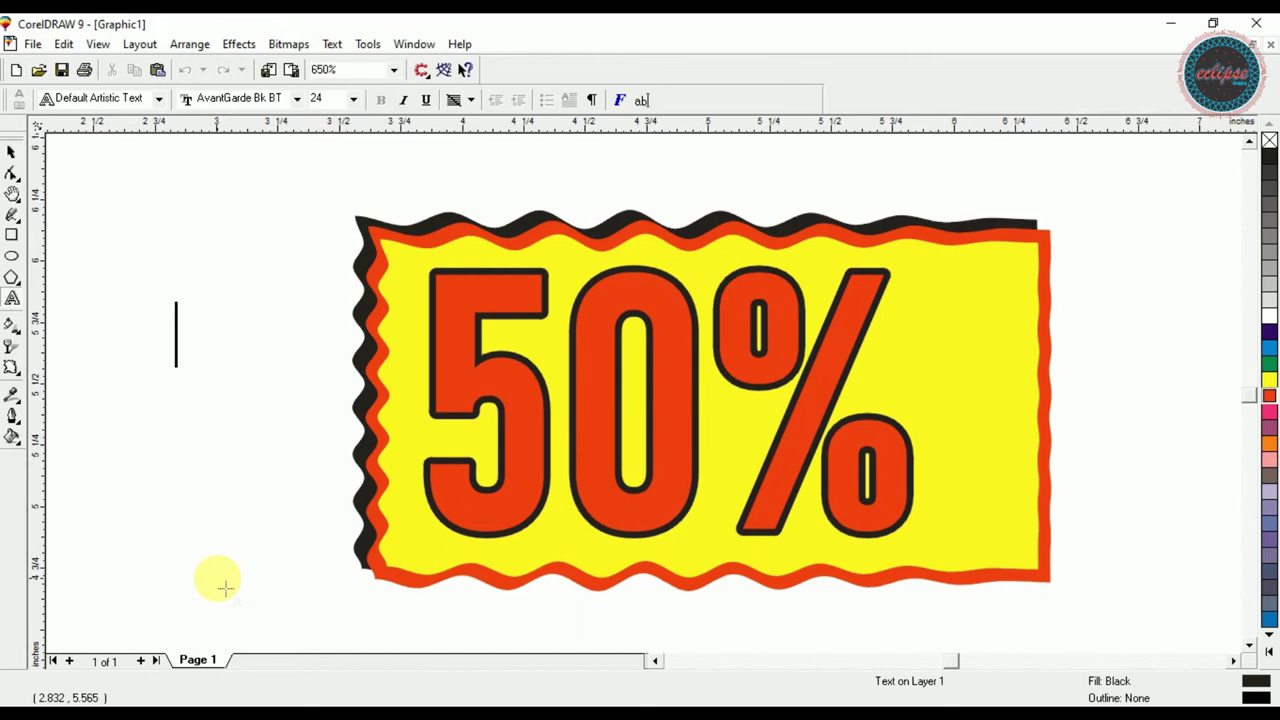
type("Sale")
key("ctrl+space")
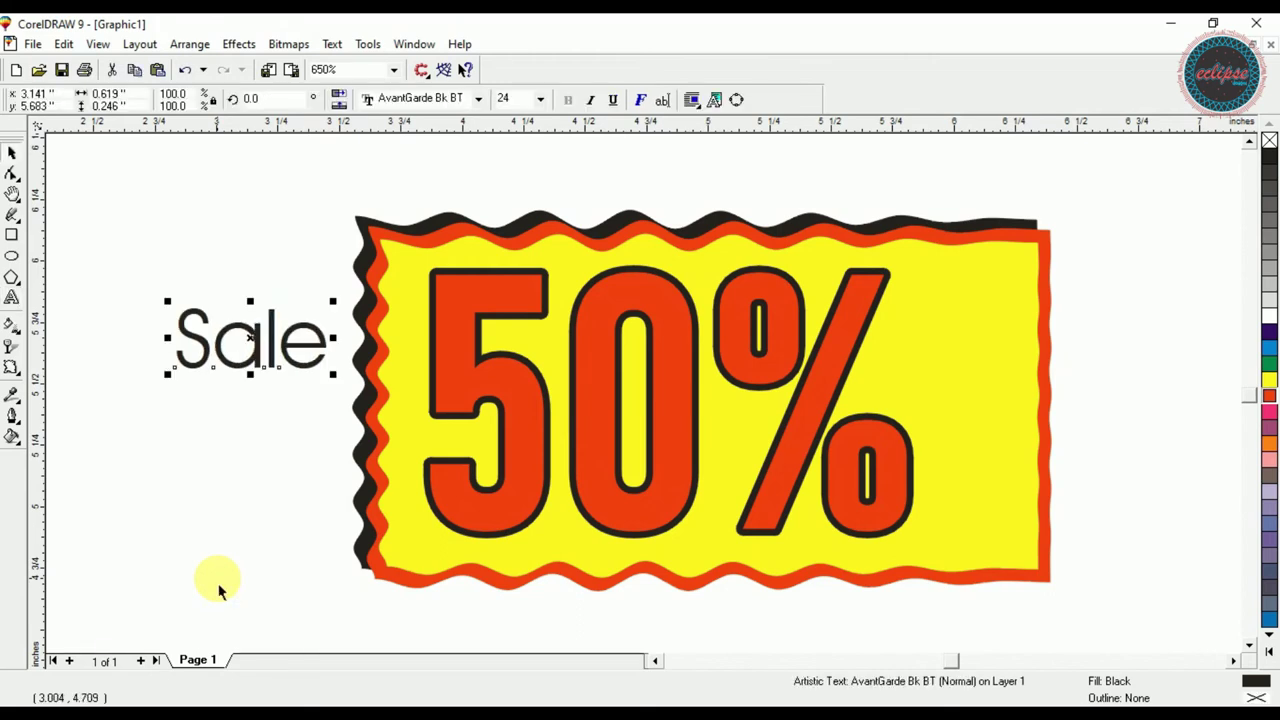
- Set the Sale text in the BatmanForeverAlternate font and move it down and left, clear of the banner
left_click(476, 98)
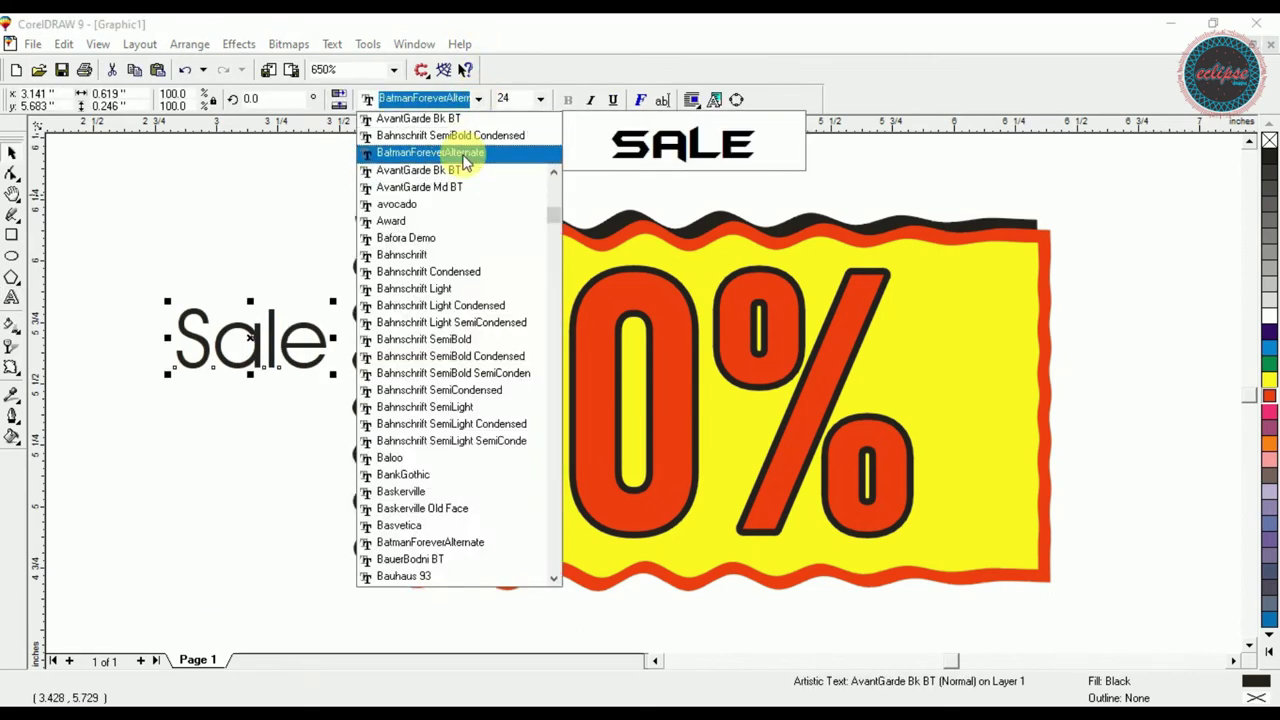
left_click(462, 154)
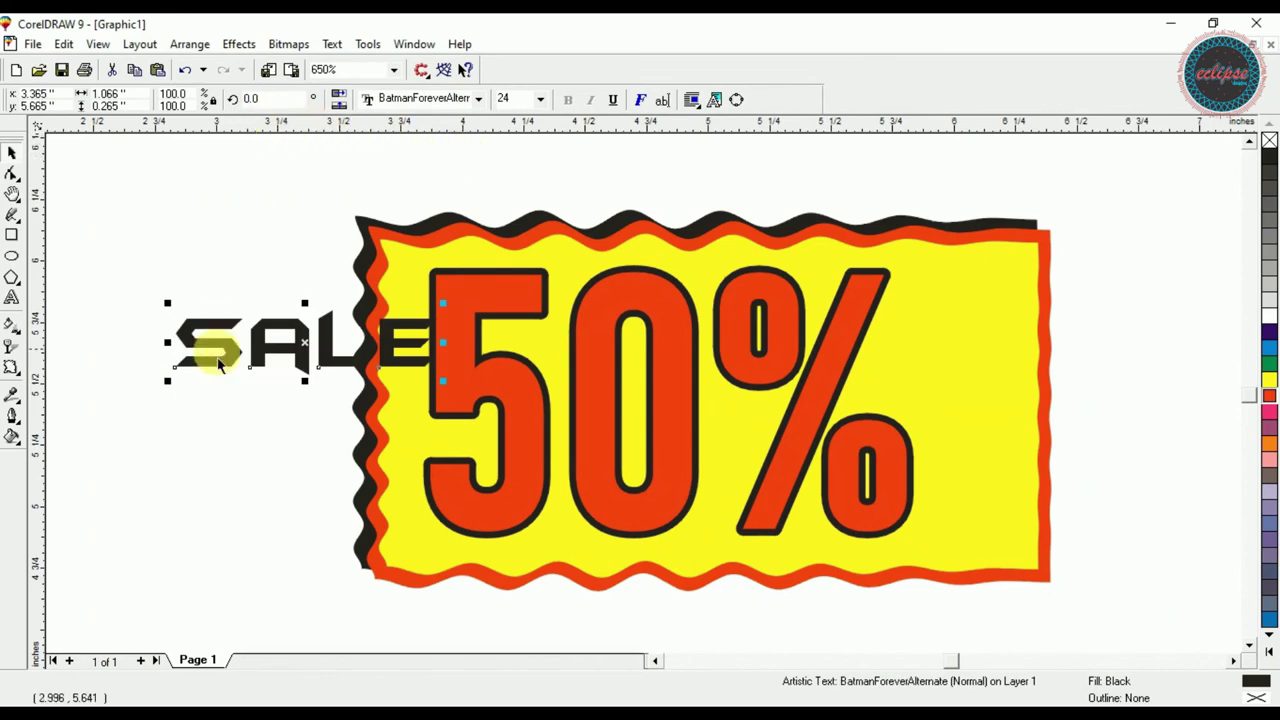
left_click_drag(302, 353, 187, 547)
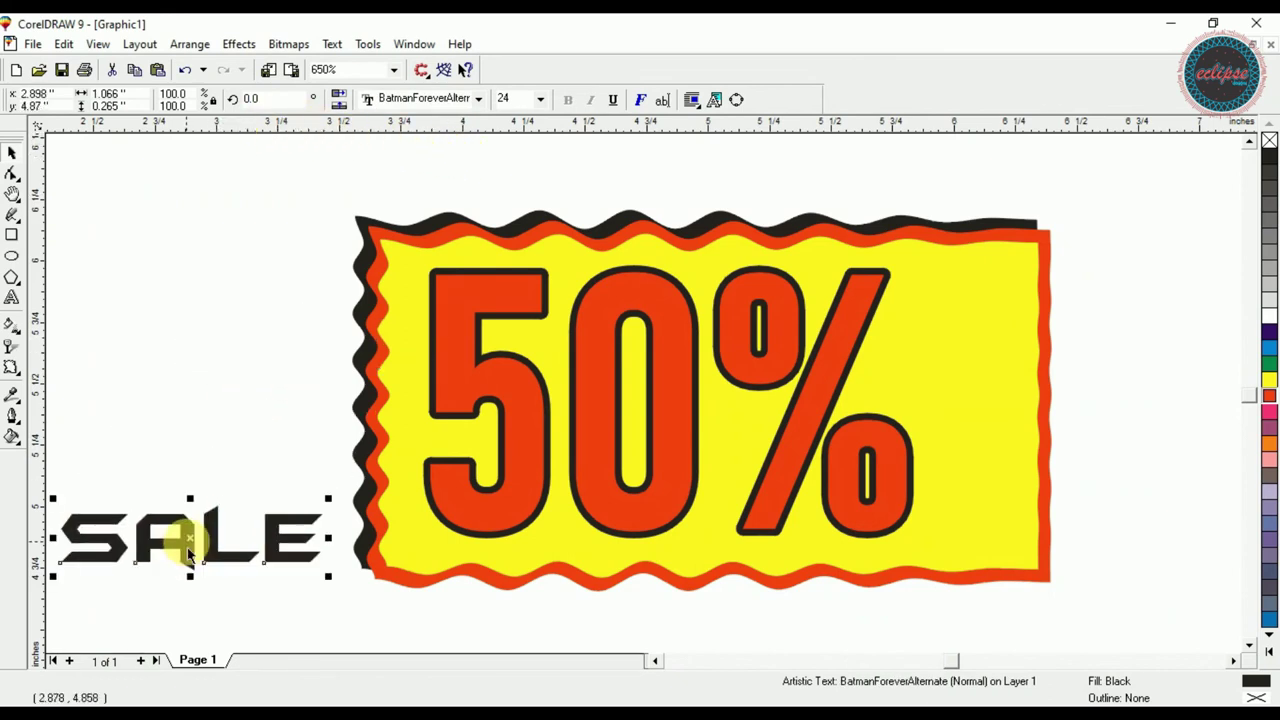
- Try rotating the SALE text freehand and undo the change
left_click(190, 535)
left_click_drag(340, 590, 342, 518)
left_click_drag(253, 467, 209, 453)
key("ctrl+z")
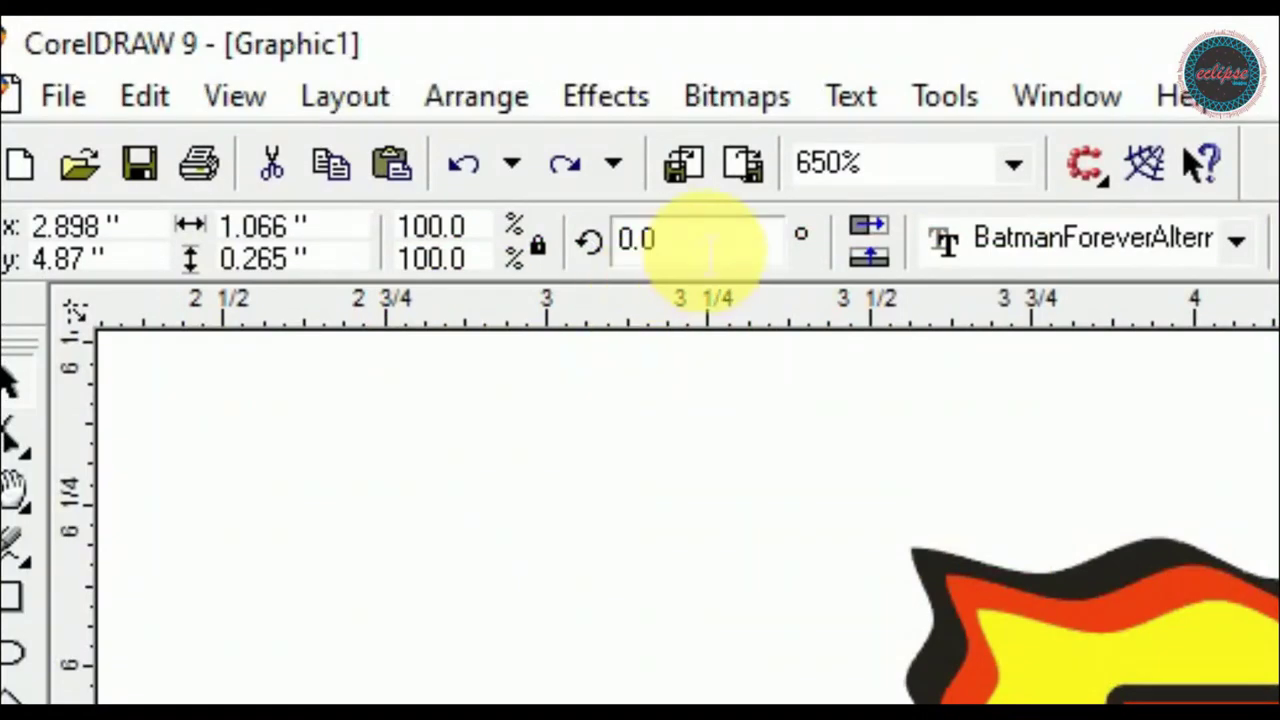
- Rotate the SALE text 90 degrees and fit it to the right of the percent sign at about 0.29 by 1.18 inches
left_click_drag(710, 245, 609, 251)
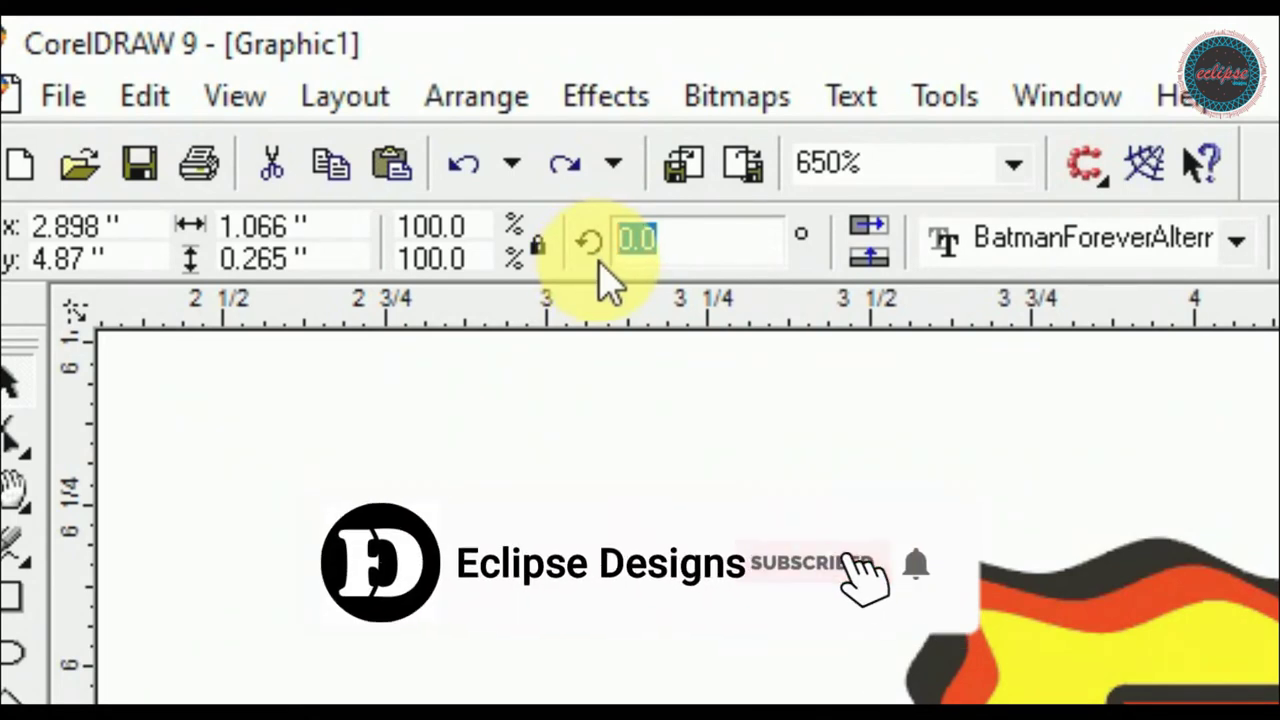
type("90")
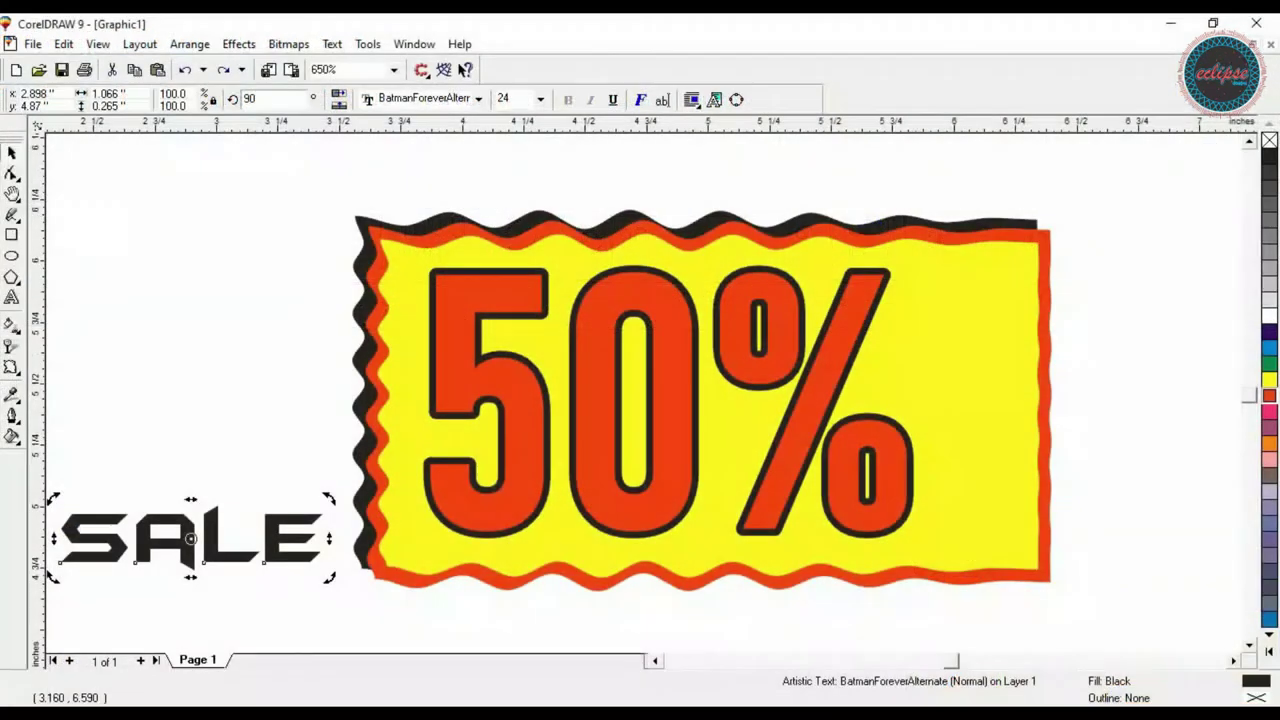
key("Return")
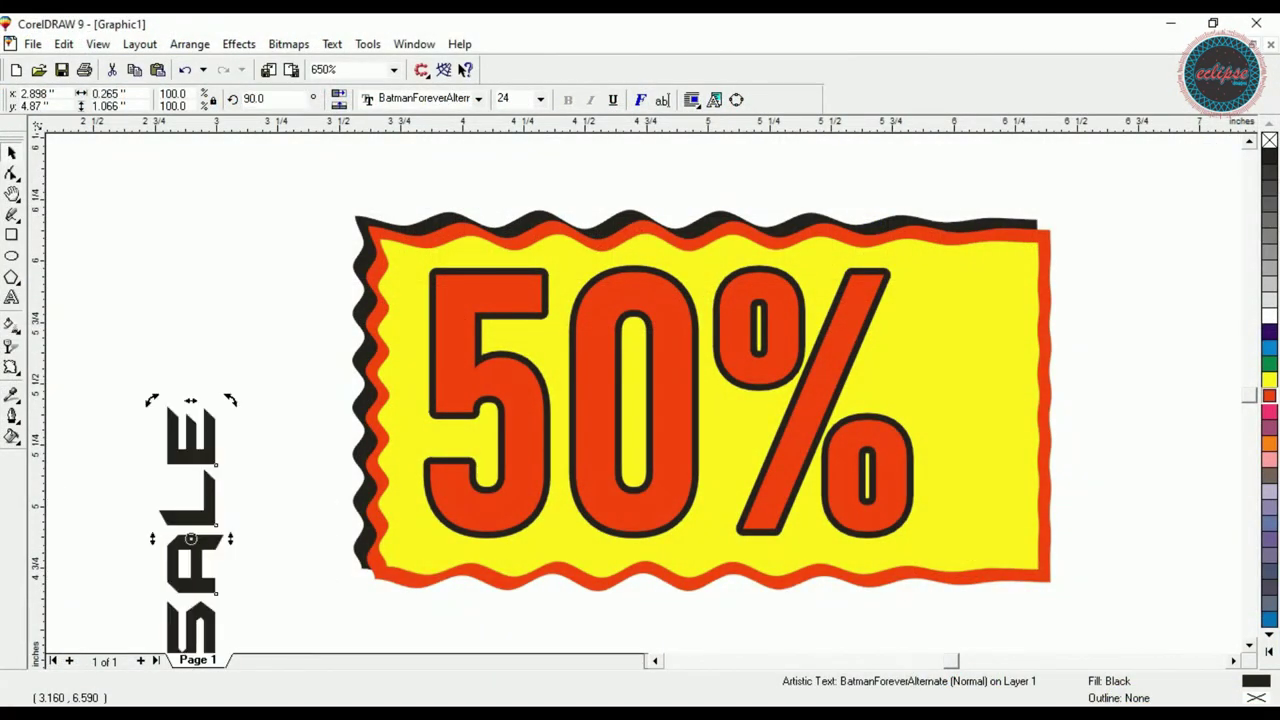
left_click_drag(212, 425, 969, 309)
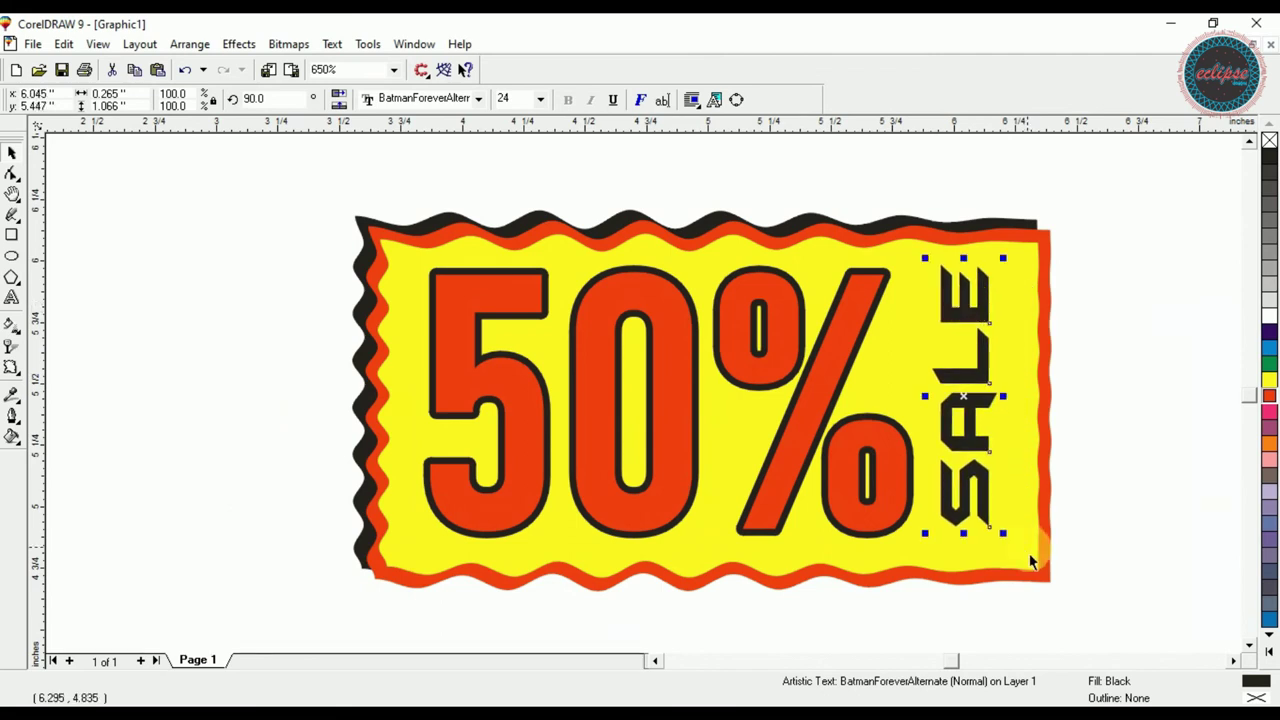
left_click_drag(1014, 545, 1032, 564)
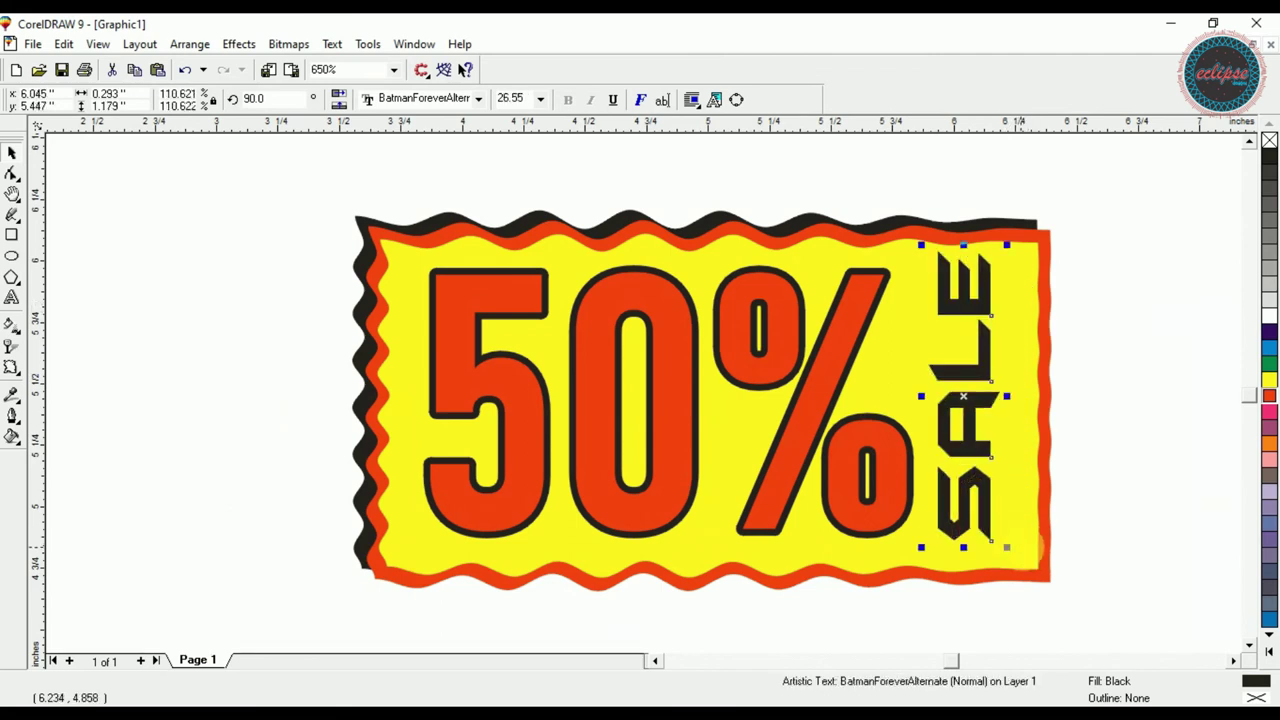
- Try a red fill on the SALE text and set it back to black
left_click(1266, 396)
left_click(1109, 405)
left_click(989, 401)
left_click(1268, 156)
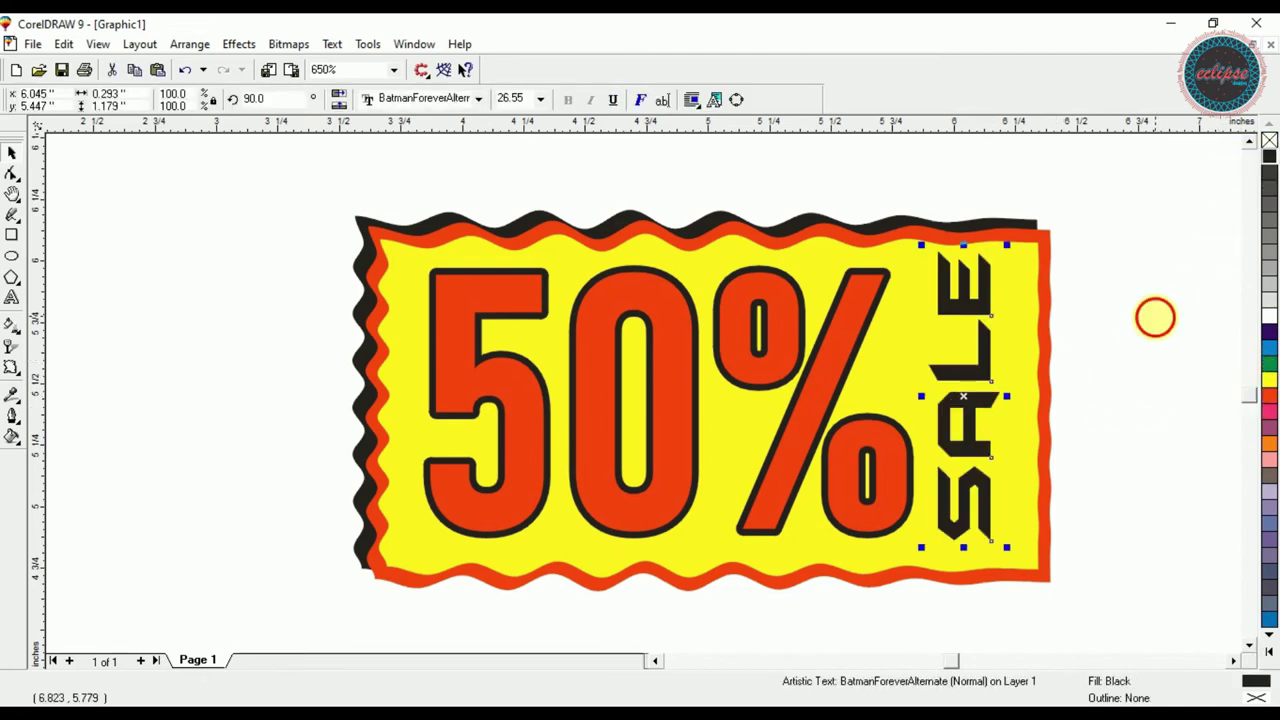
left_click(1155, 318)
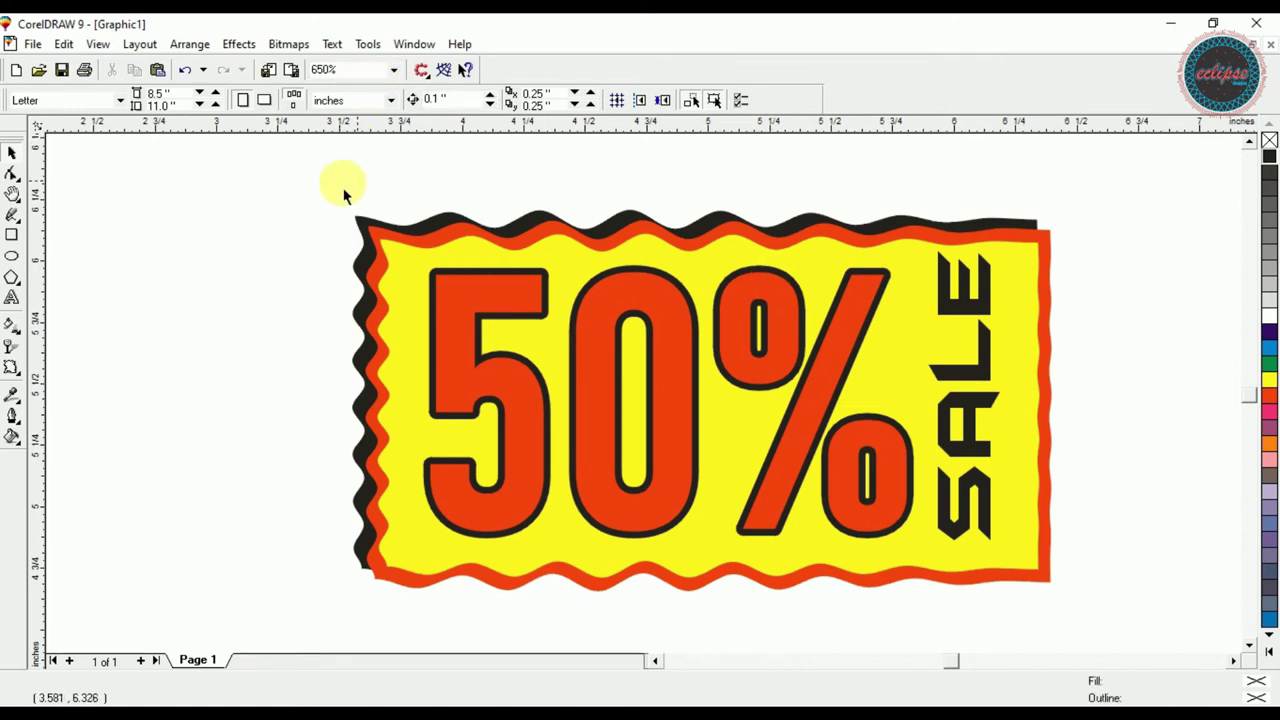
- Apply an unconstrained envelope to the SALE text, bulging both long sides outward to about 0.49 inch overall width
left_click(948, 378)
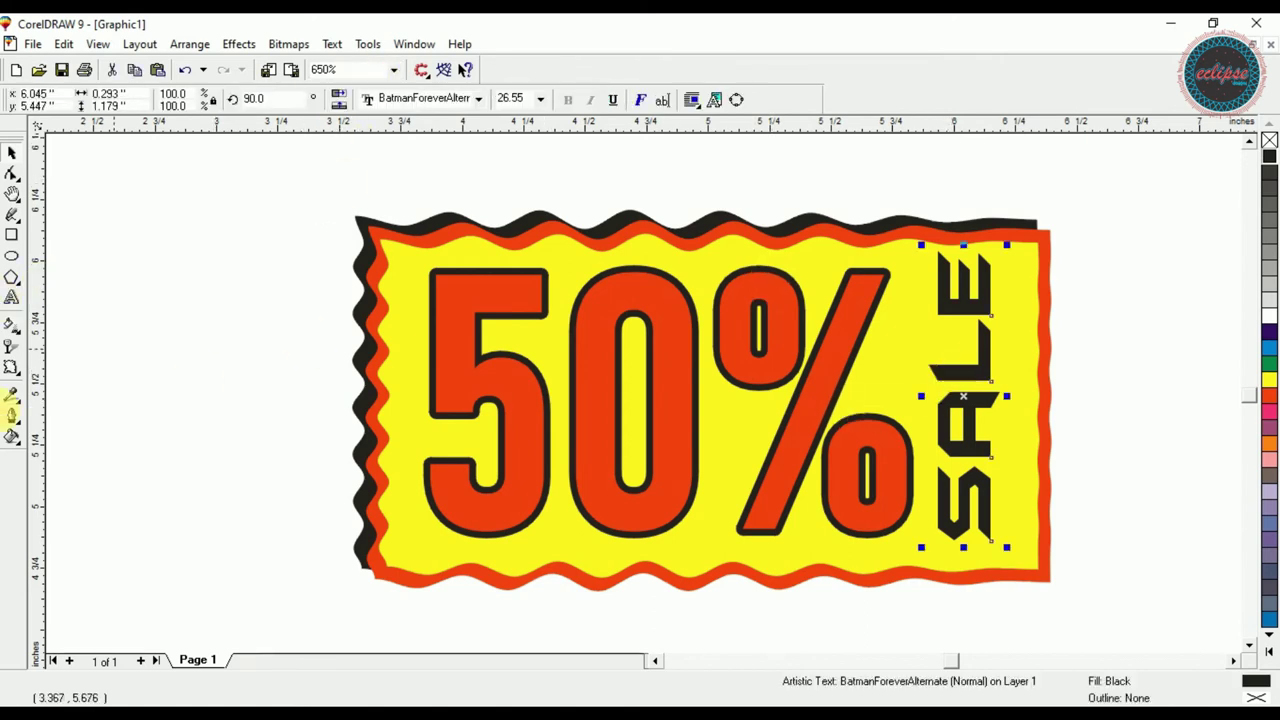
left_click(12, 370)
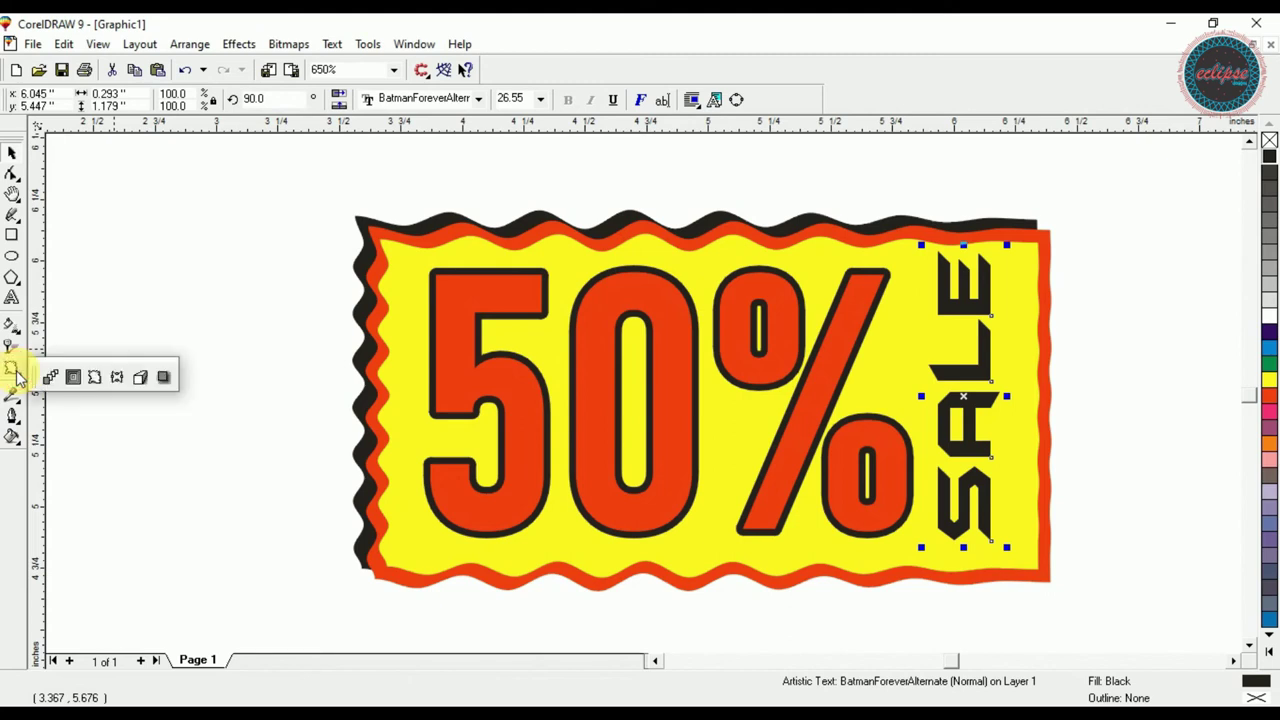
left_click(116, 378)
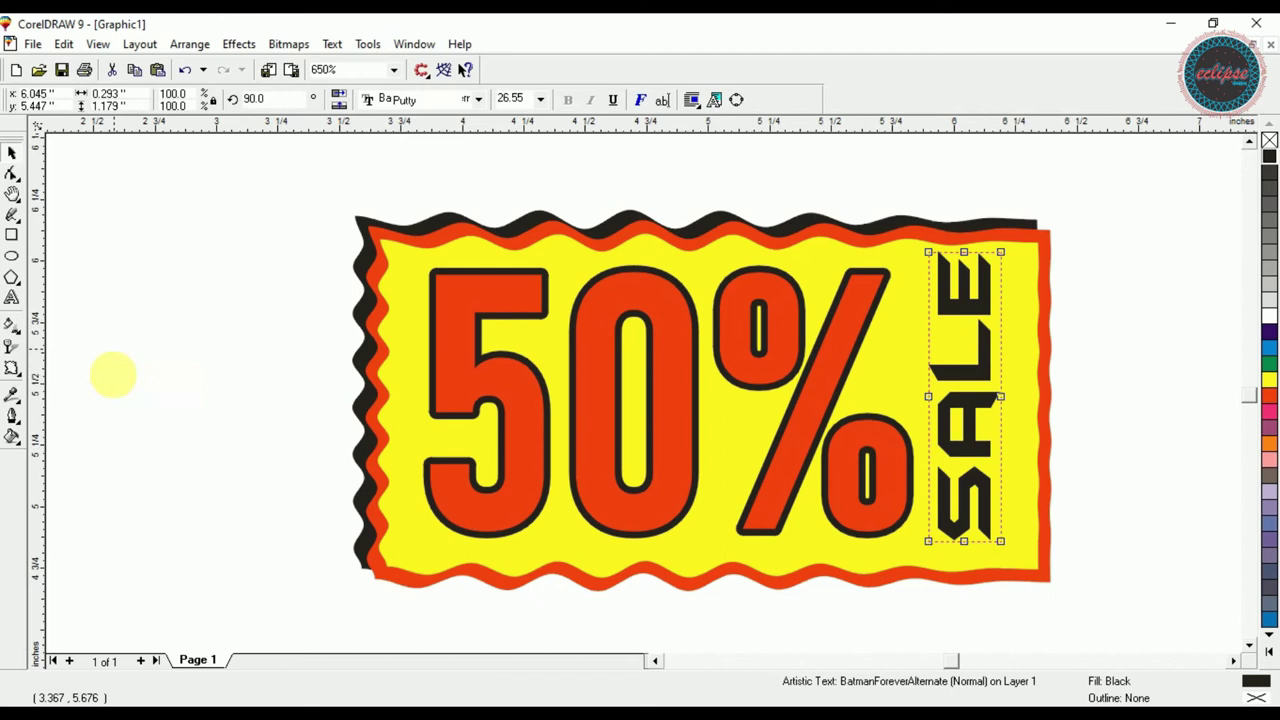
left_click_drag(1001, 394, 1031, 396)
left_click_drag(1012, 345, 995, 262)
left_click_drag(1010, 397, 1012, 532)
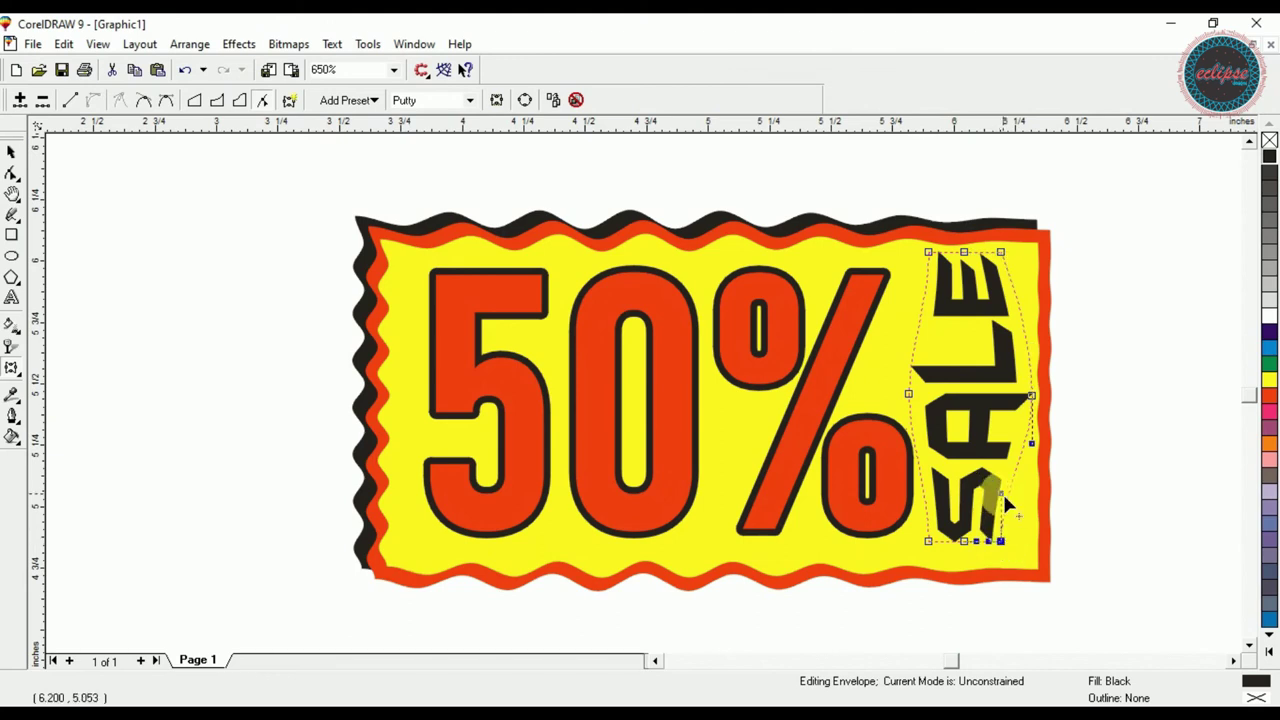
left_click_drag(1004, 499, 1017, 504)
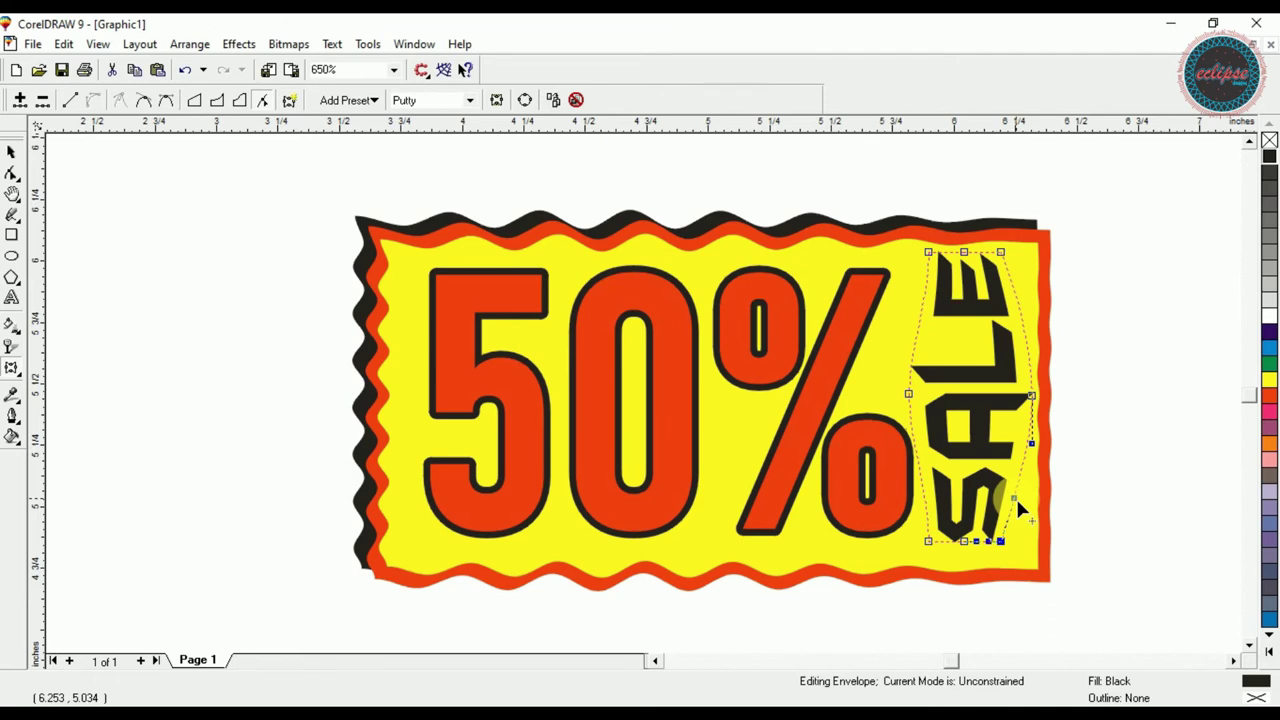
key("space")
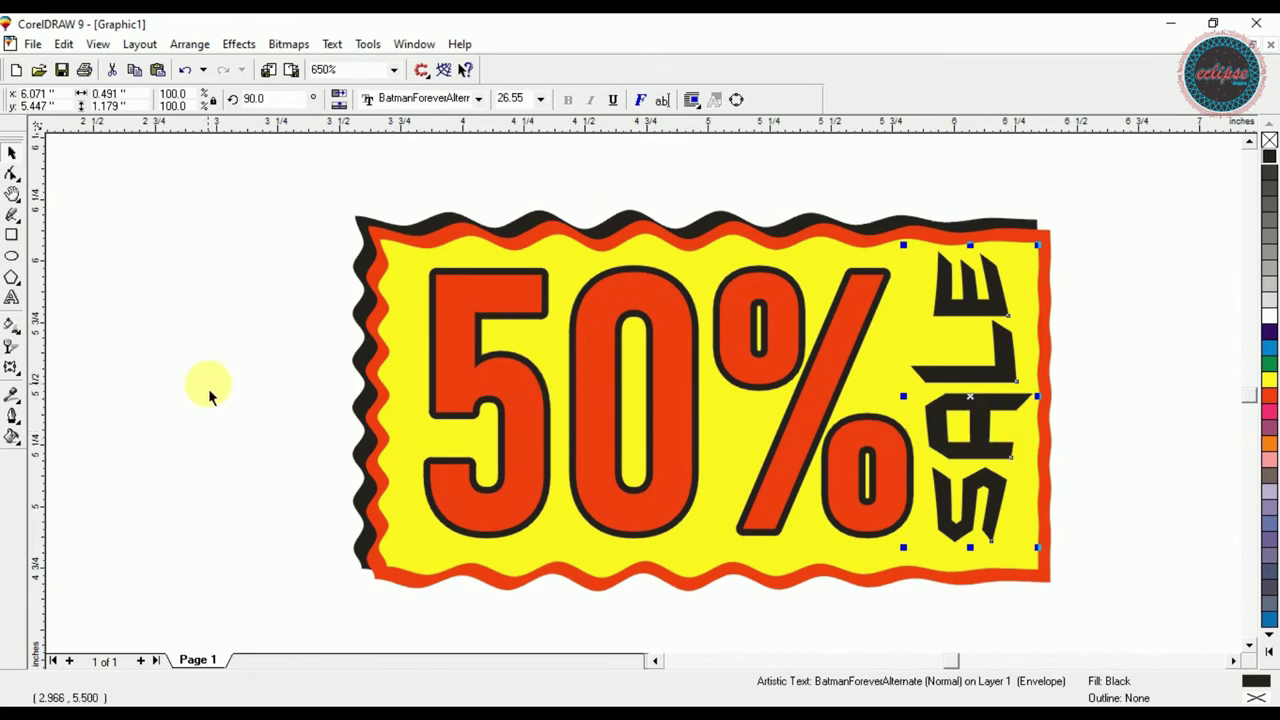
- Add a drop shadow with opacity 80 and feathering 15 directly behind the 50% text and make the text outline white
left_click(12, 368)
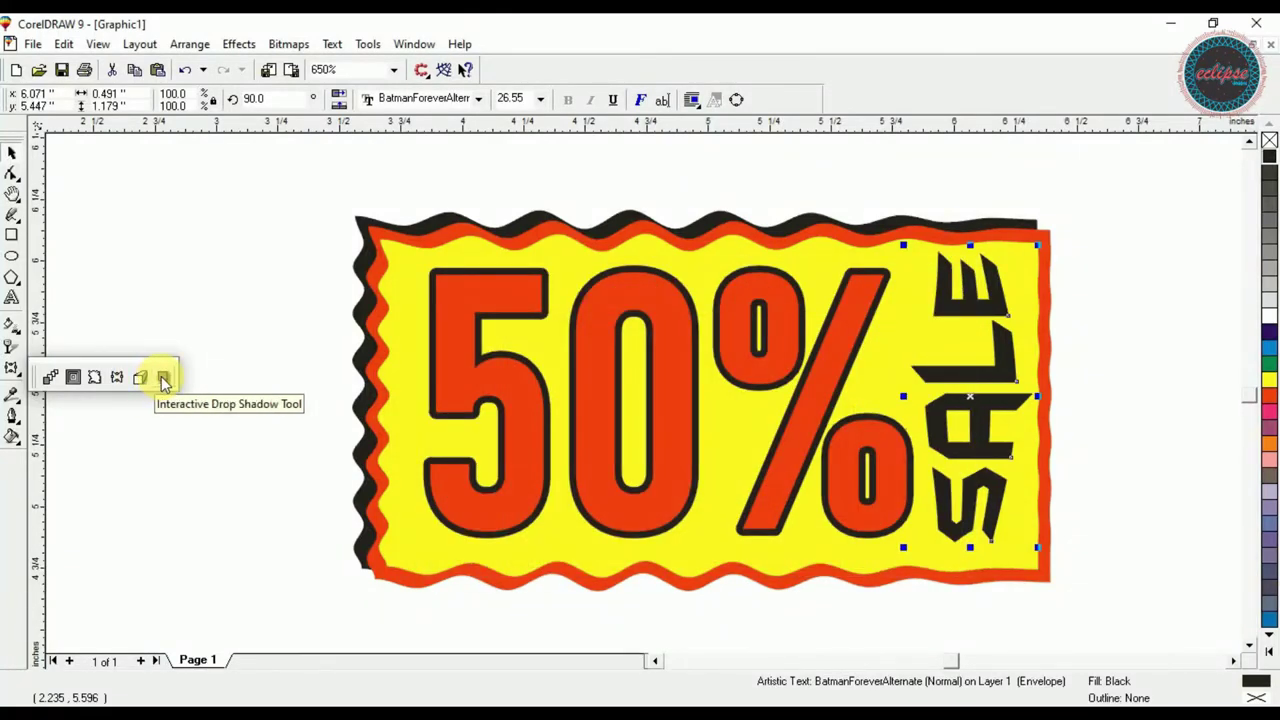
left_click(446, 388)
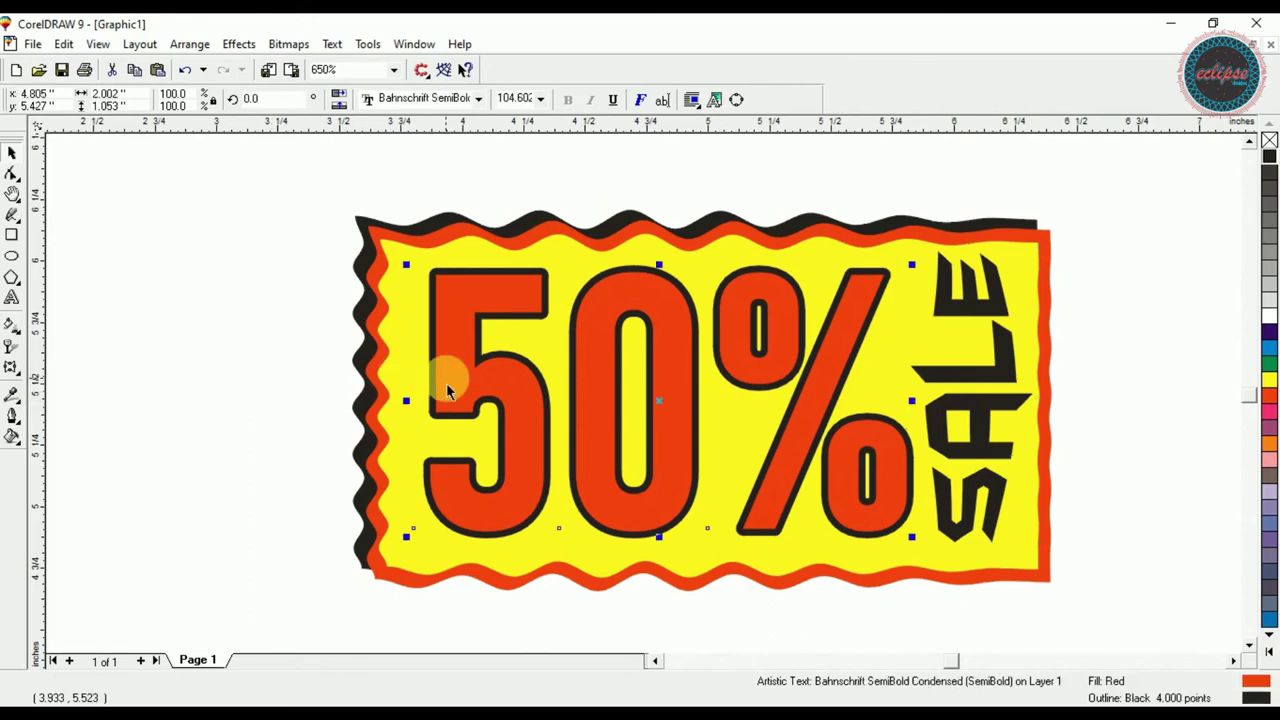
left_click(14, 371)
left_click(15, 371)
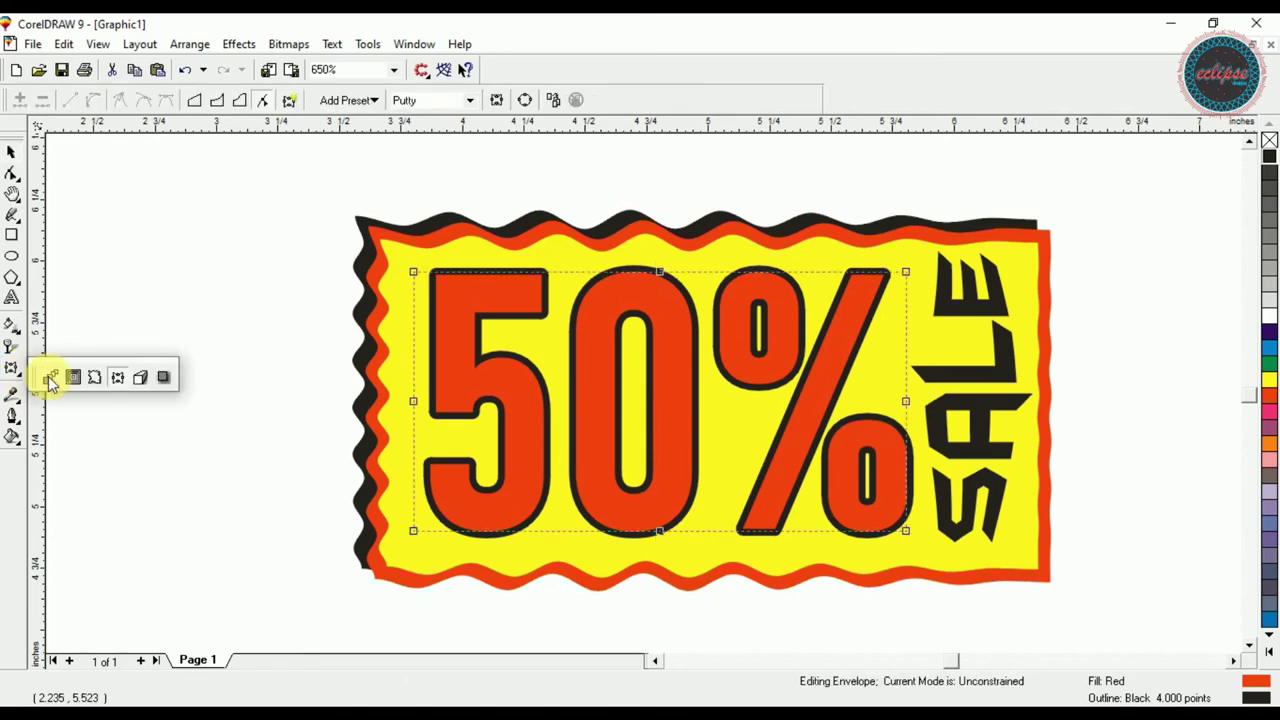
left_click(163, 377)
left_click_drag(678, 457, 760, 398)
key("space")
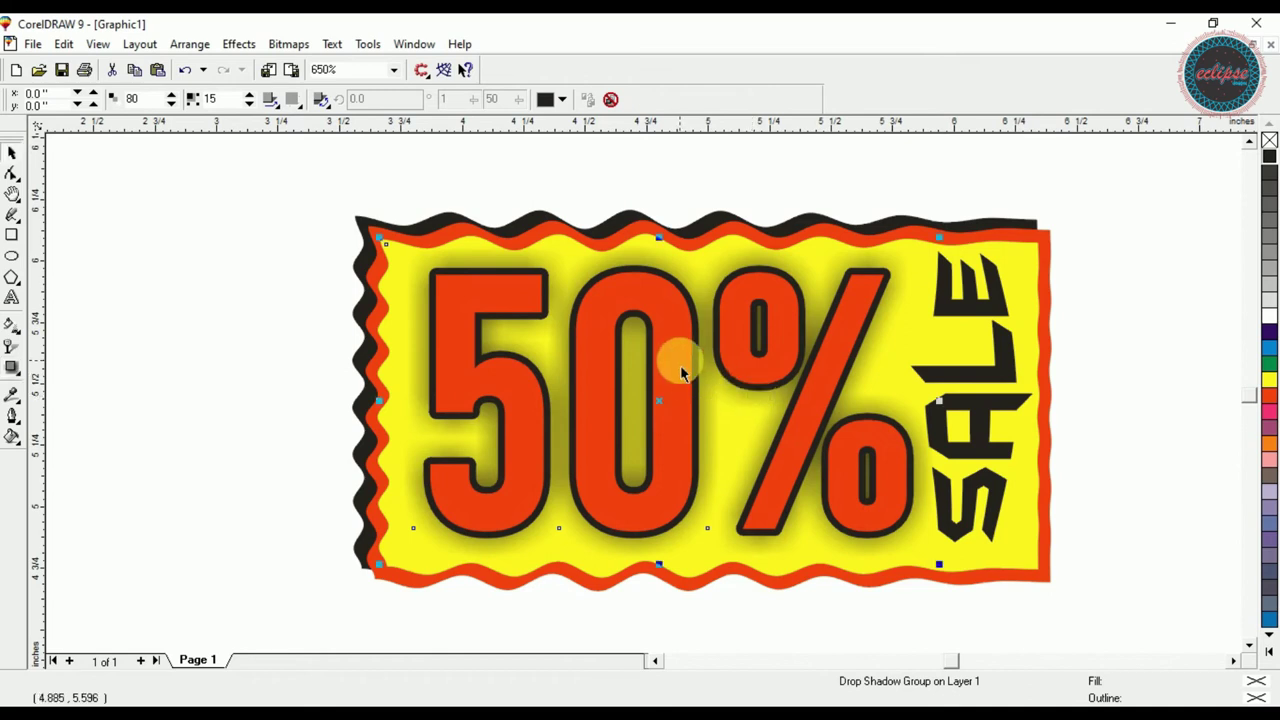
right_click(1266, 318)
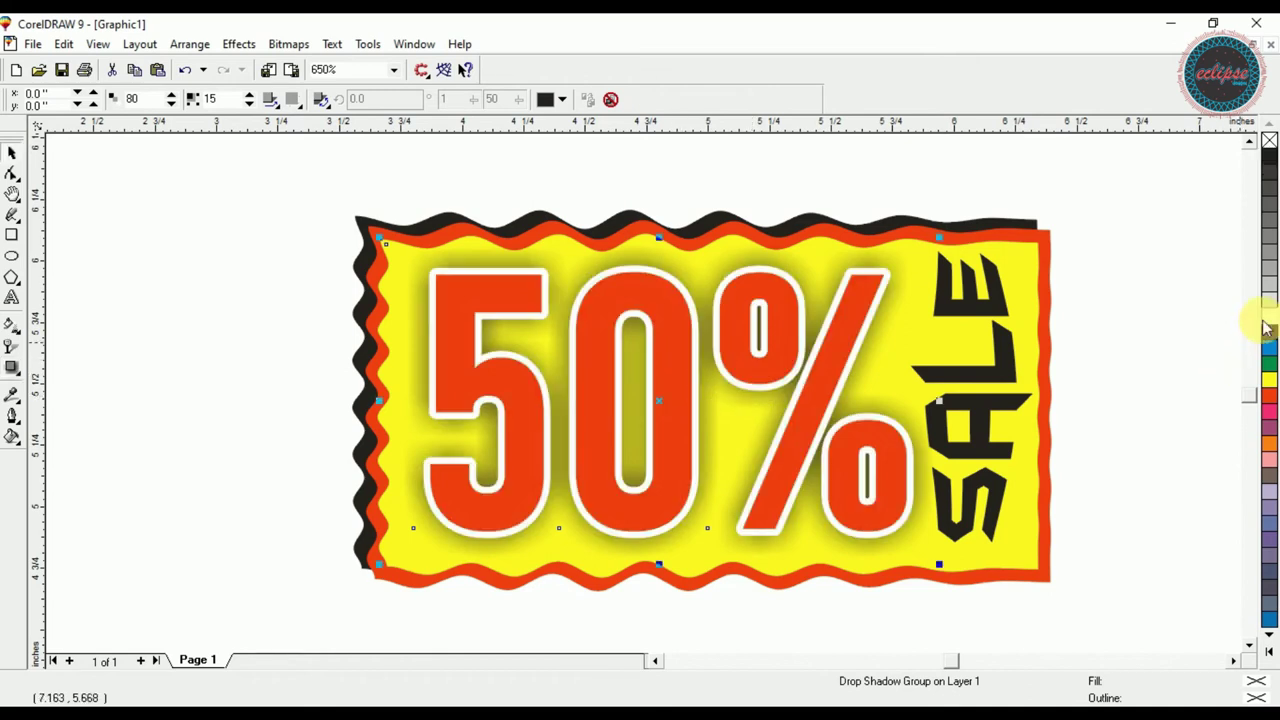
left_click(1110, 322)
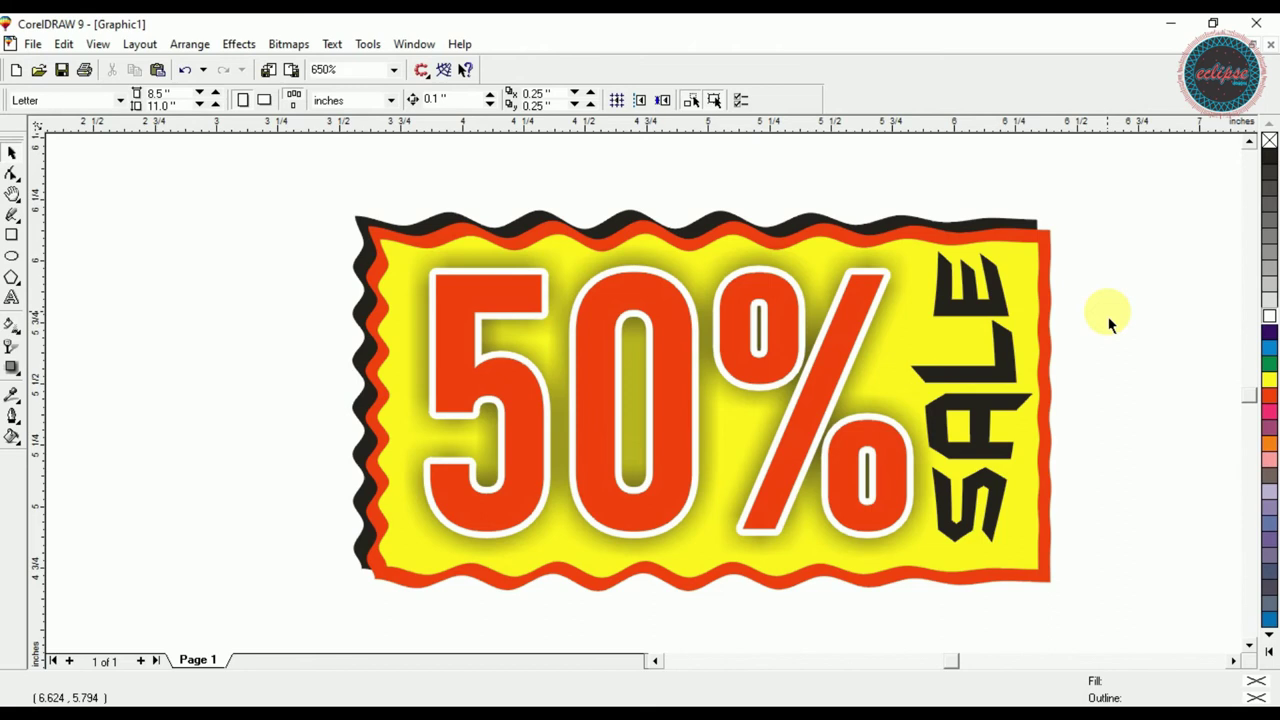
key("space")
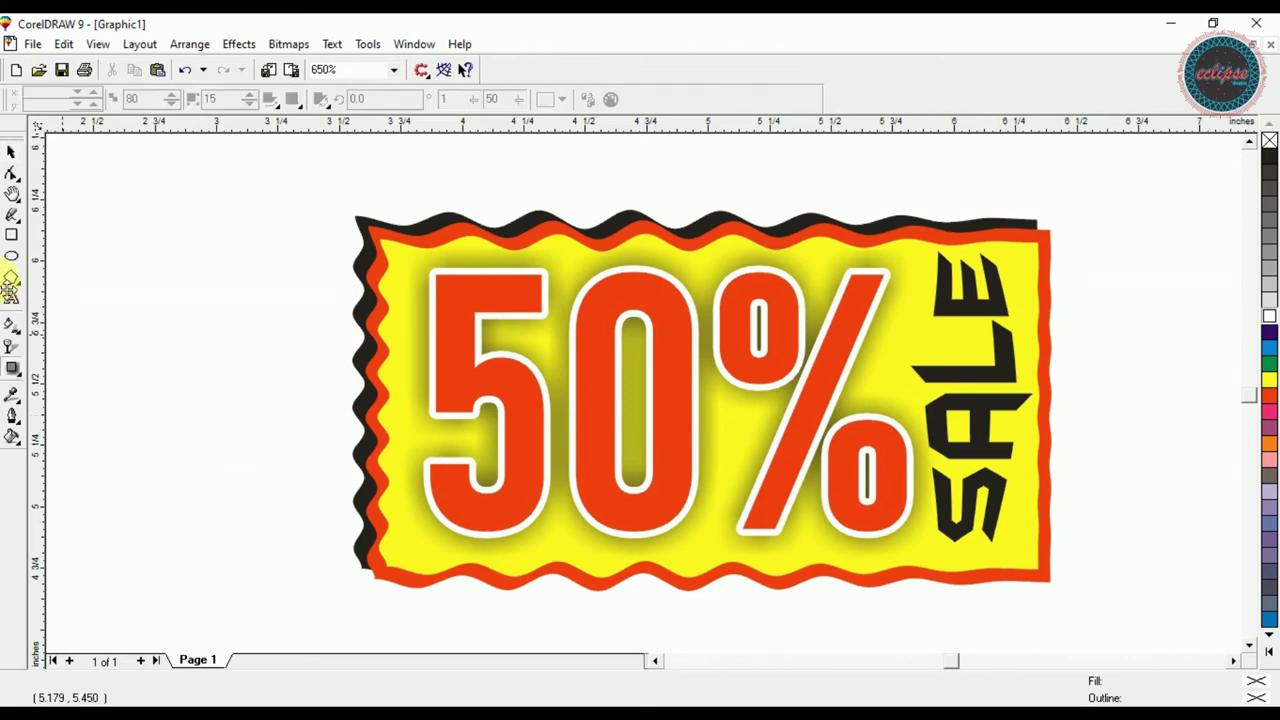
left_click(12, 367)
left_click(606, 373)
key("space")
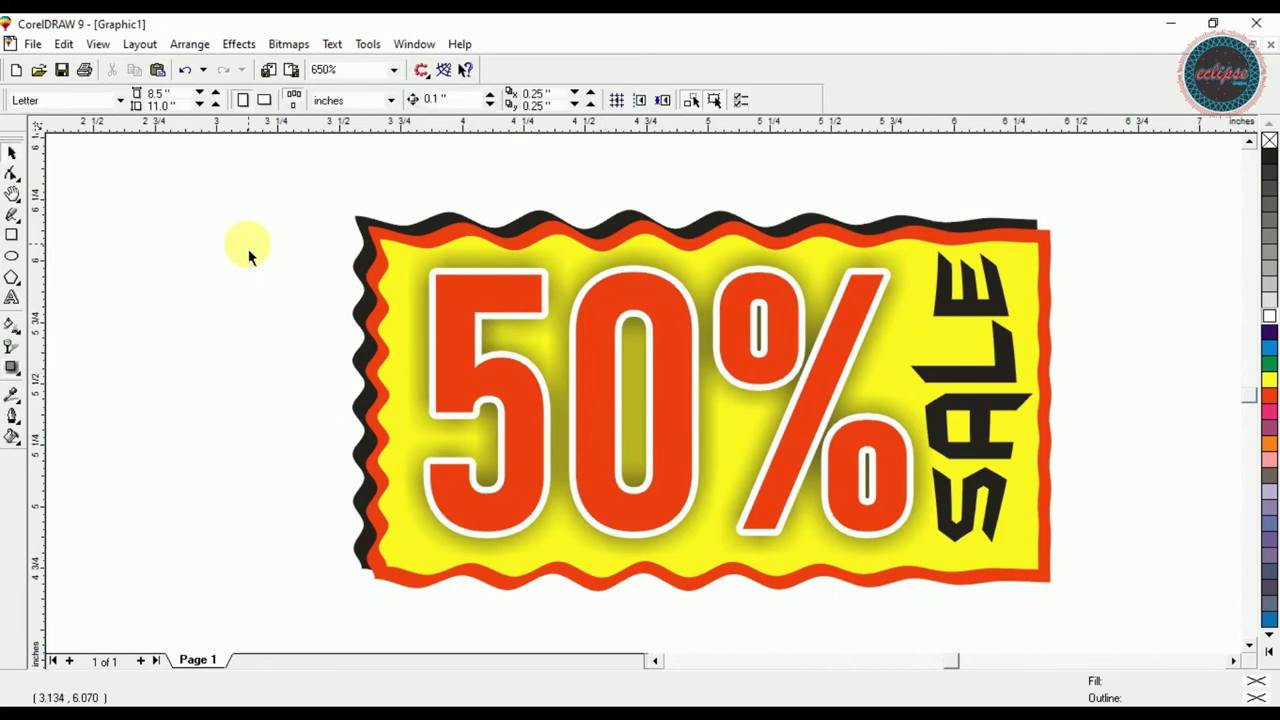
key("XF86AudioLowerVolume")
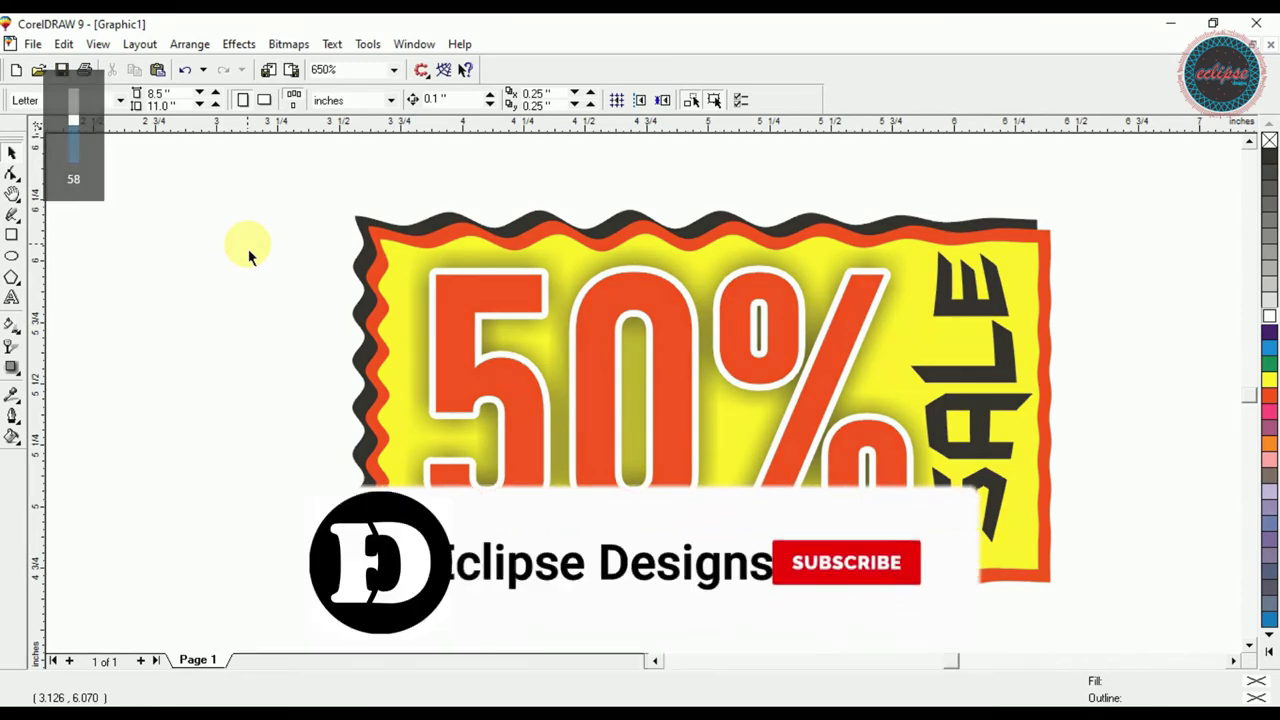
- Draw a circle about 1.03 inches across in the empty area left of the banner, filled yellow with no outline
key("F3")
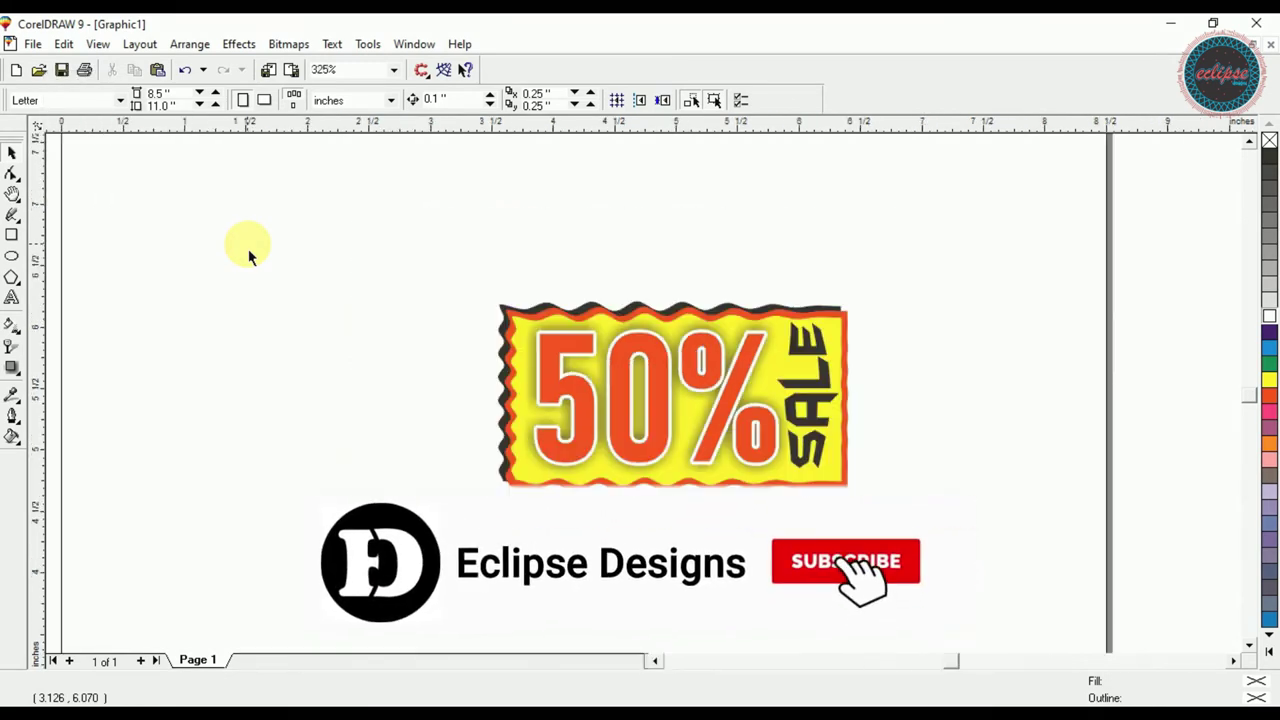
left_click(12, 256)
left_click_drag(216, 222, 356, 360)
key("shift+F2")
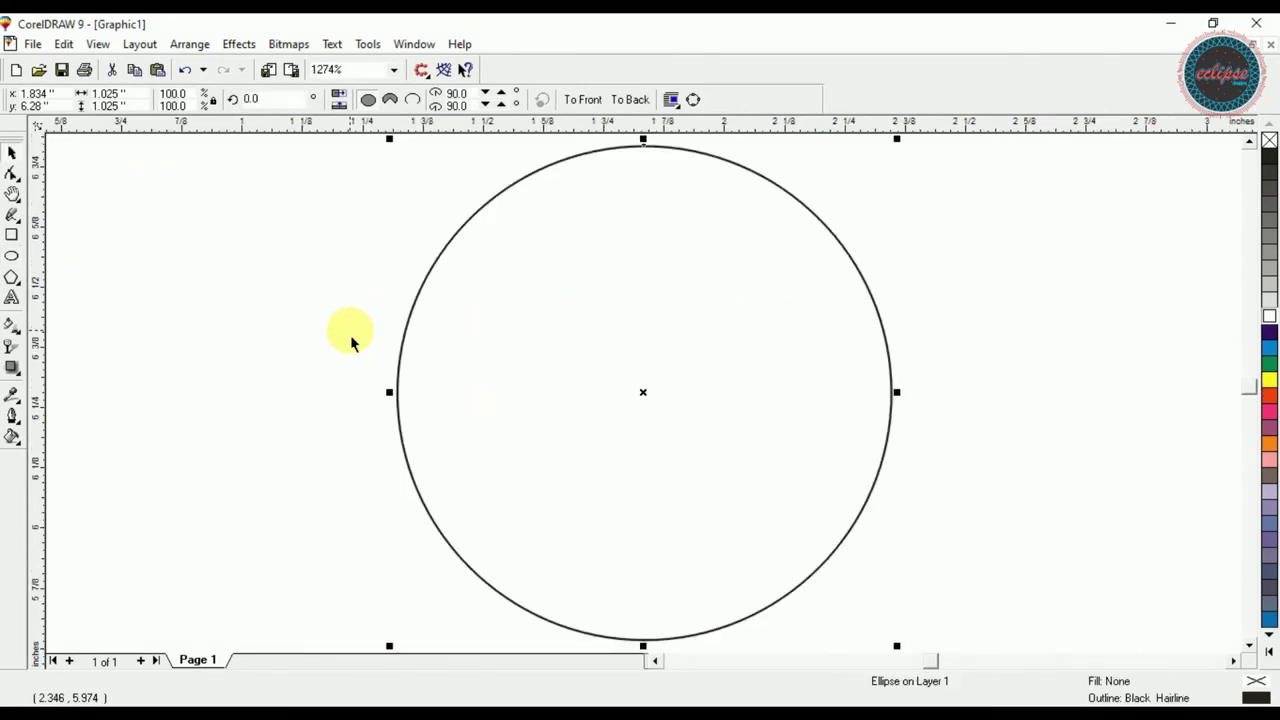
key("F3")
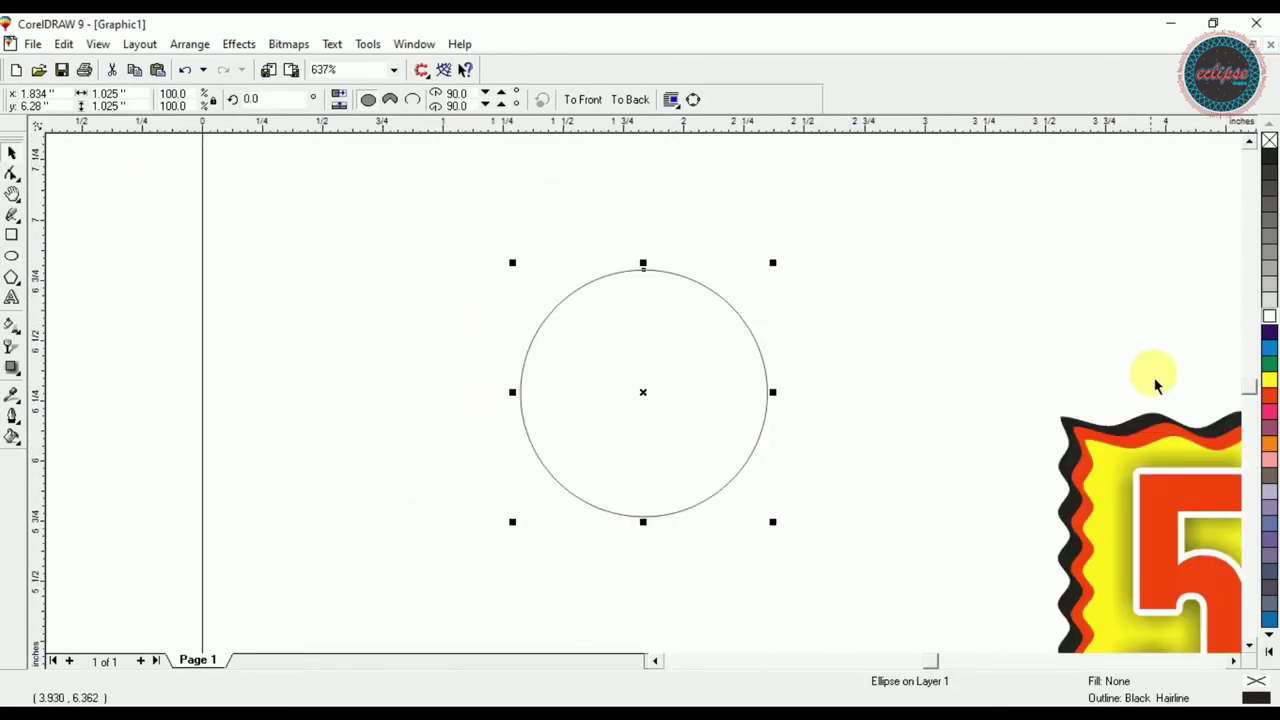
left_click(1269, 379)
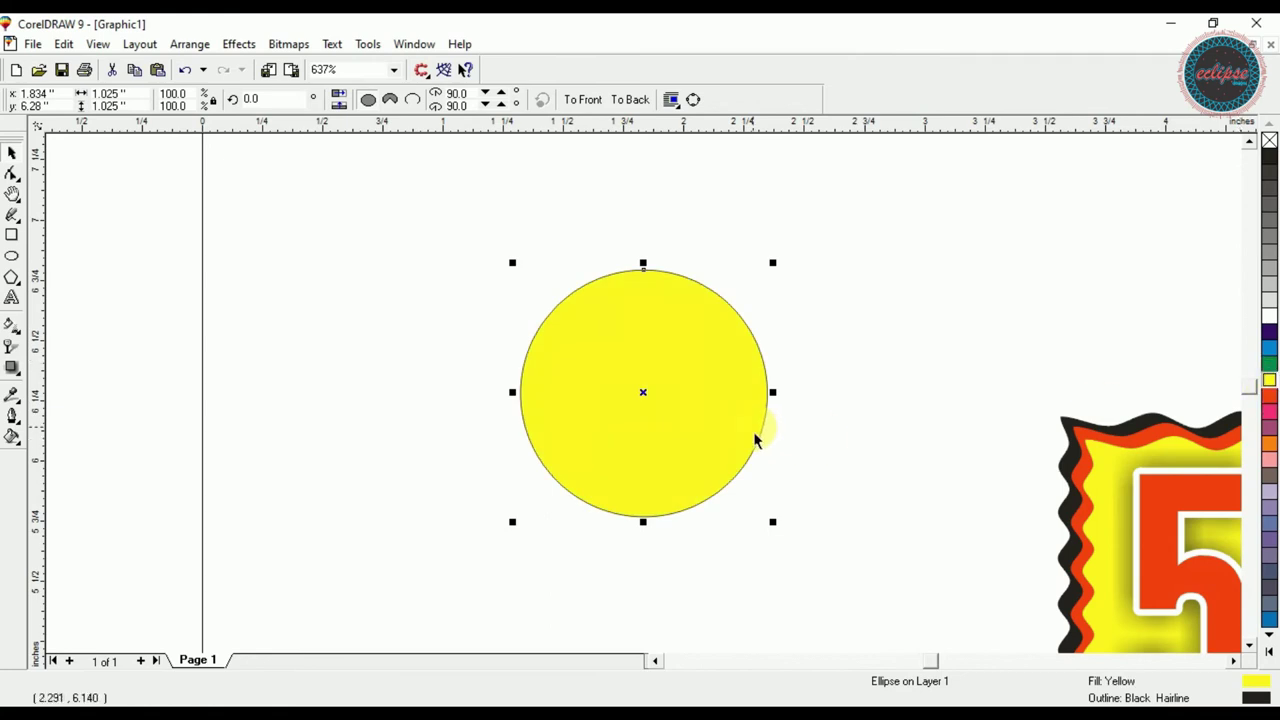
right_click(1268, 141)
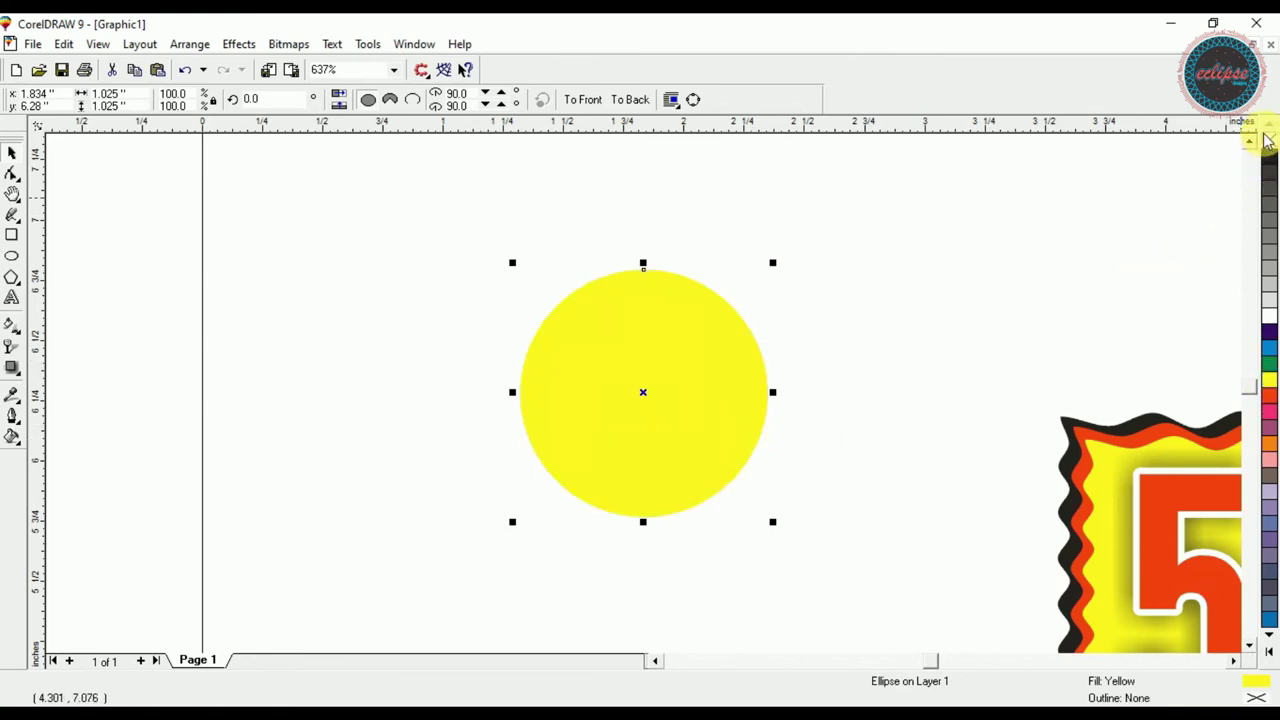
- Add a drop shadow to the yellow circle, offset 0.07 by 0.031 inch, with opacity 84 and feathering 37
left_click(12, 367)
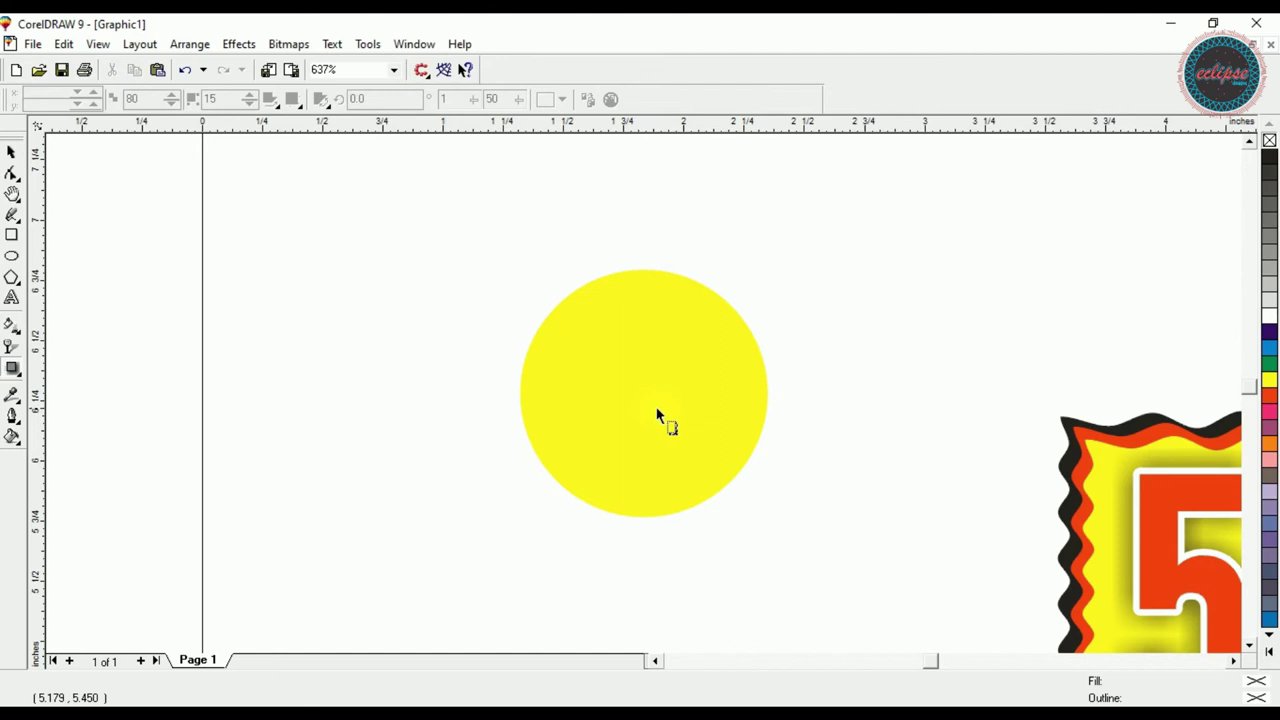
left_click(690, 398)
left_click_drag(674, 391, 736, 368)
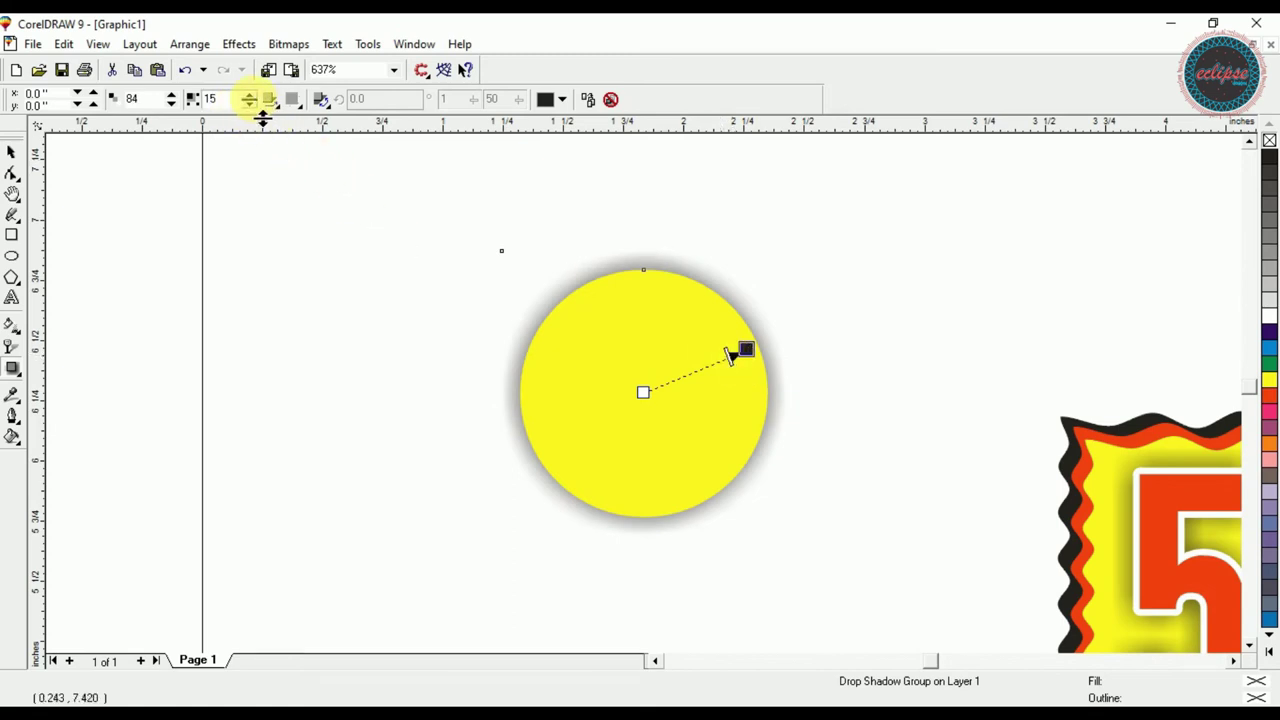
left_click_drag(740, 352, 783, 330)
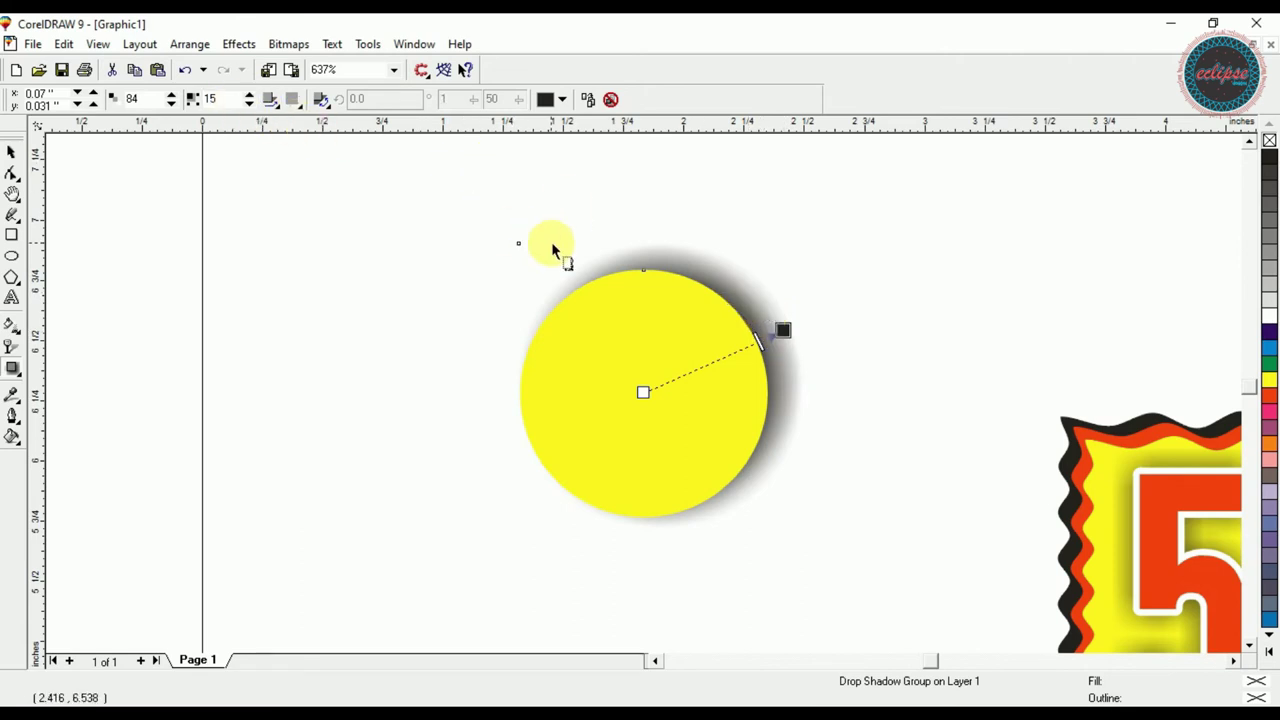
left_click(249, 97)
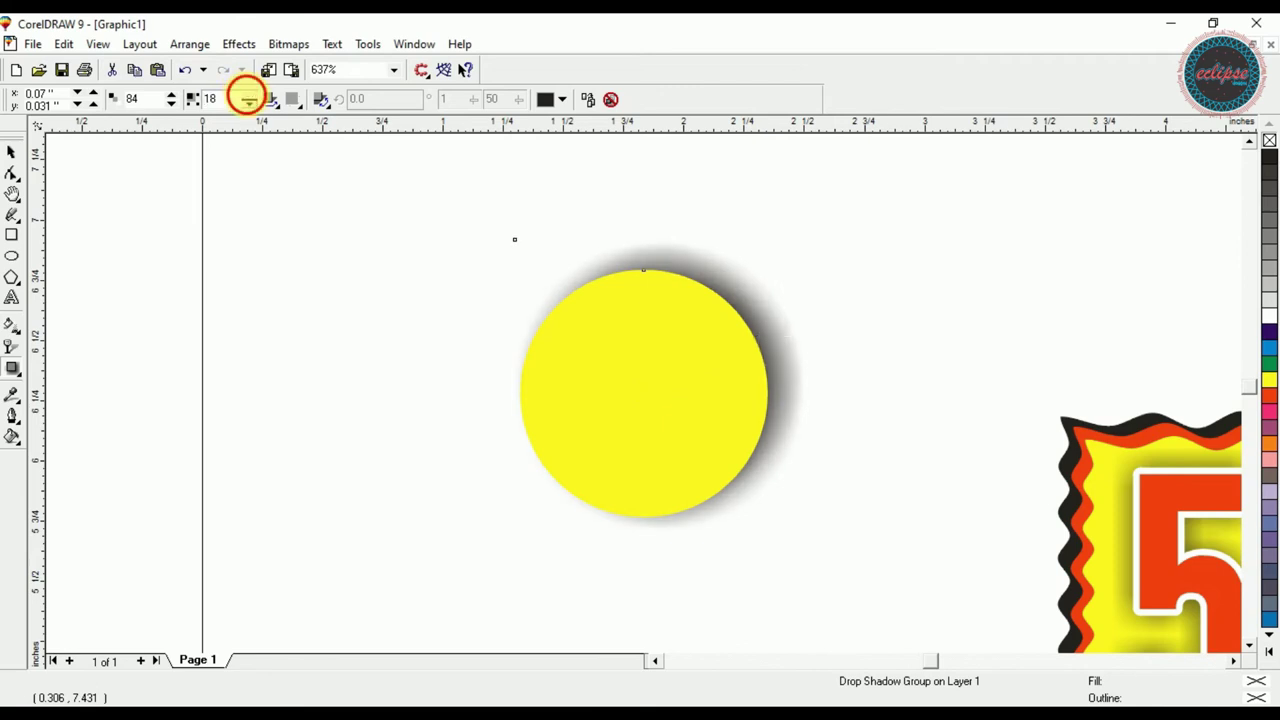
left_click(249, 97)
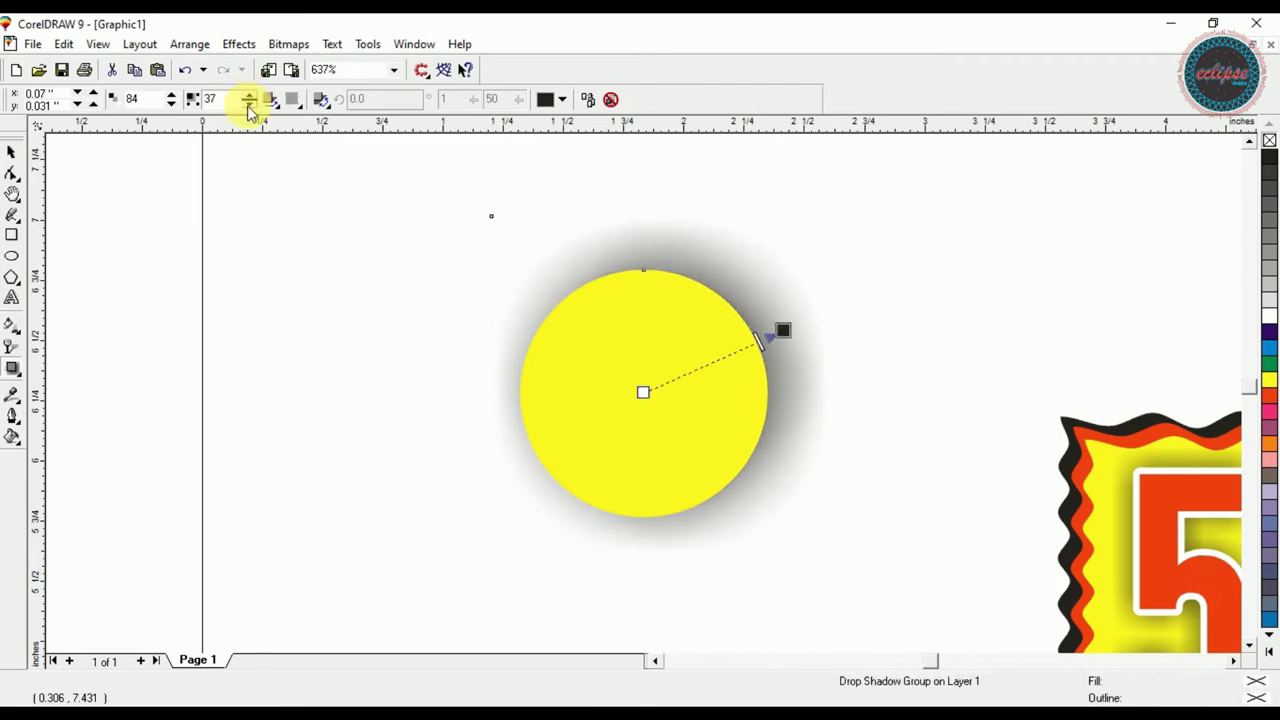
- Try a feathering of 1 on the circle's drop shadow and undo the change
double_click(212, 98)
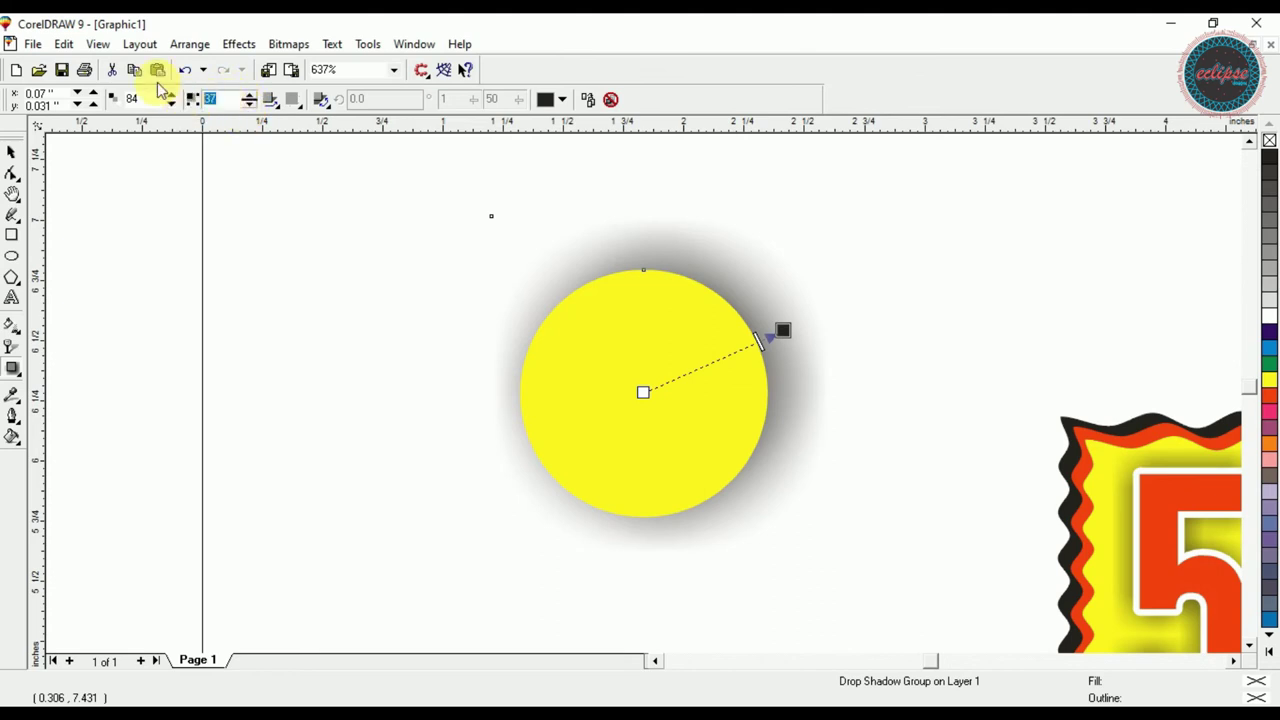
type("1")
key("Return")
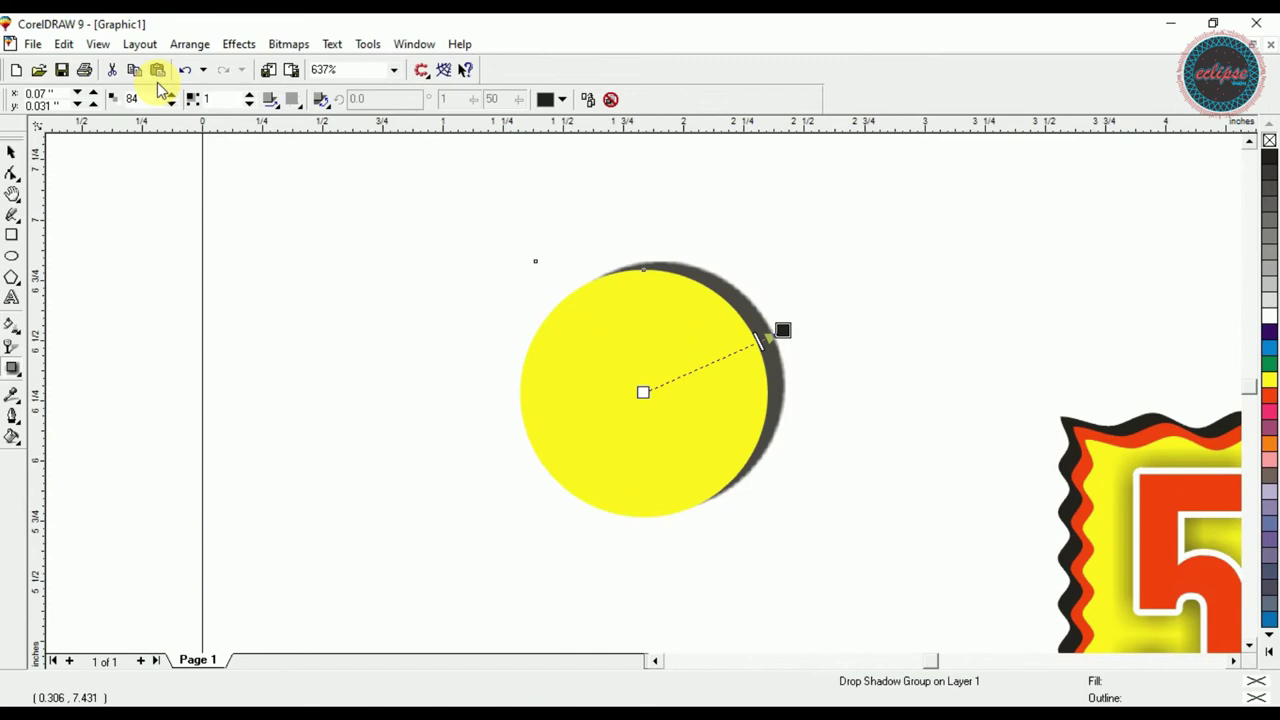
key("ctrl+z")
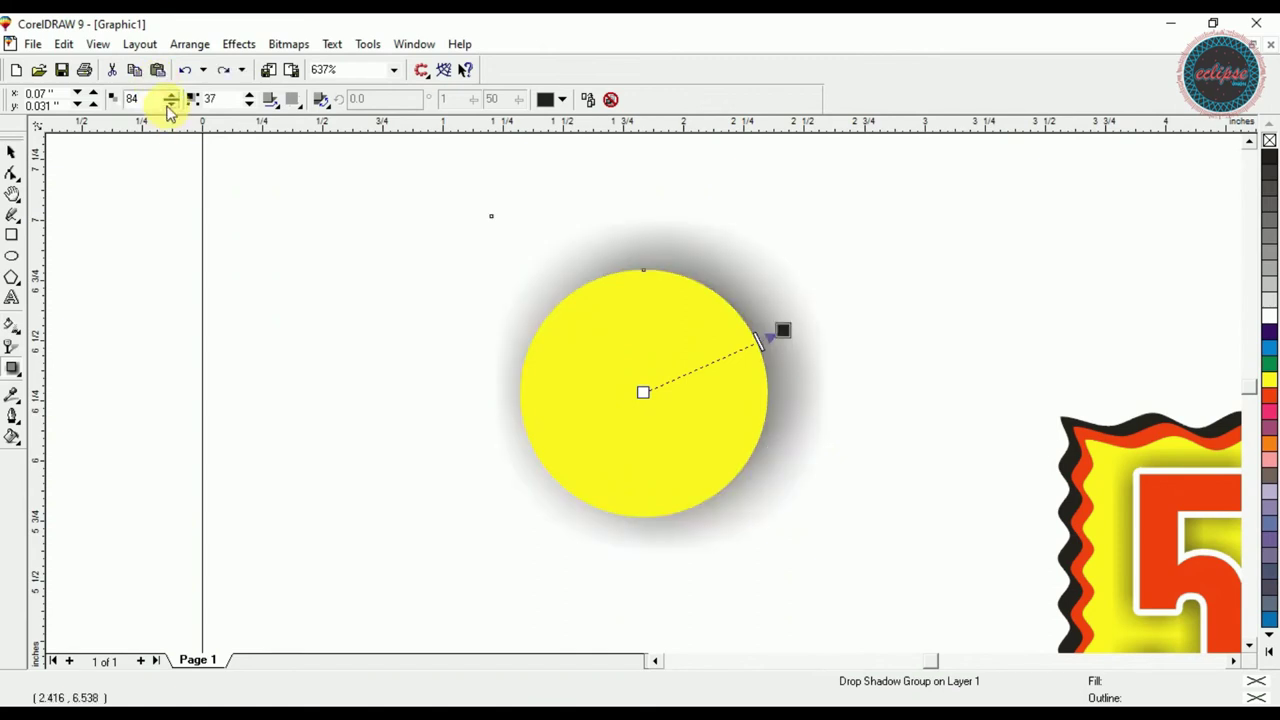
- Try an opacity of 100 on the circle's drop shadow and reduce it to 90
left_click_drag(171, 103, 117, 104)
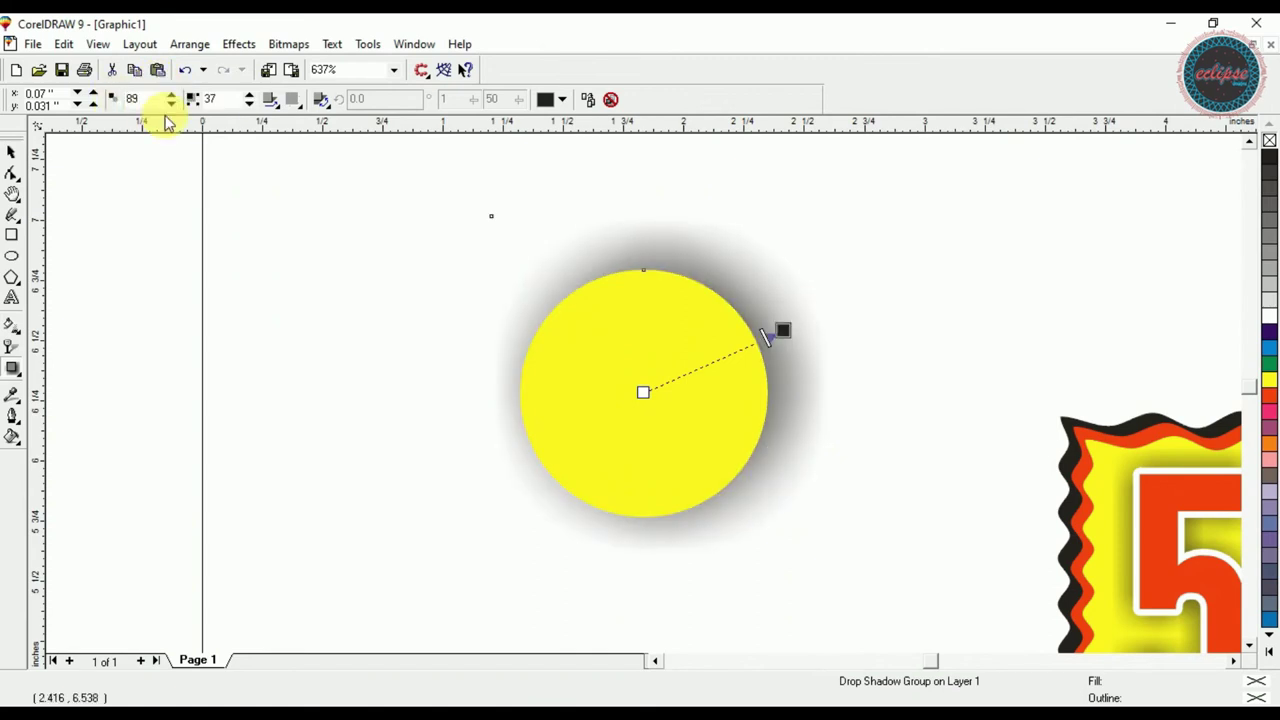
left_click(155, 106)
type("100")
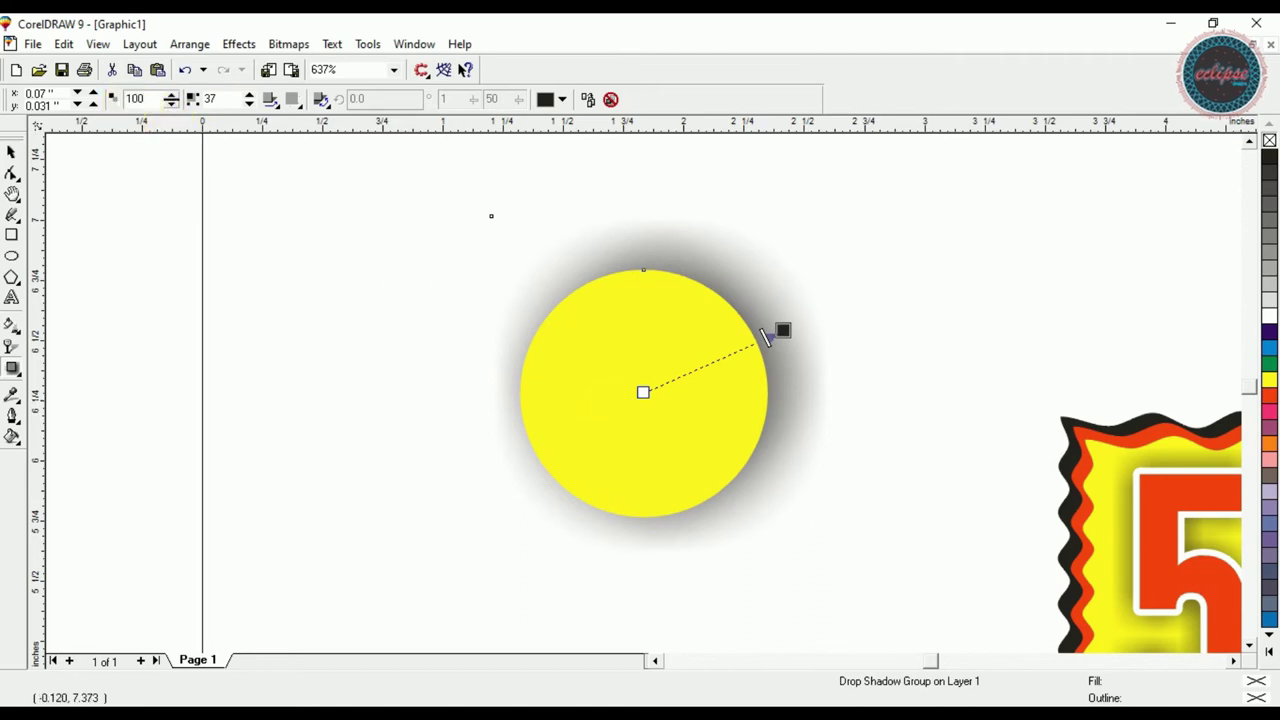
key("Return")
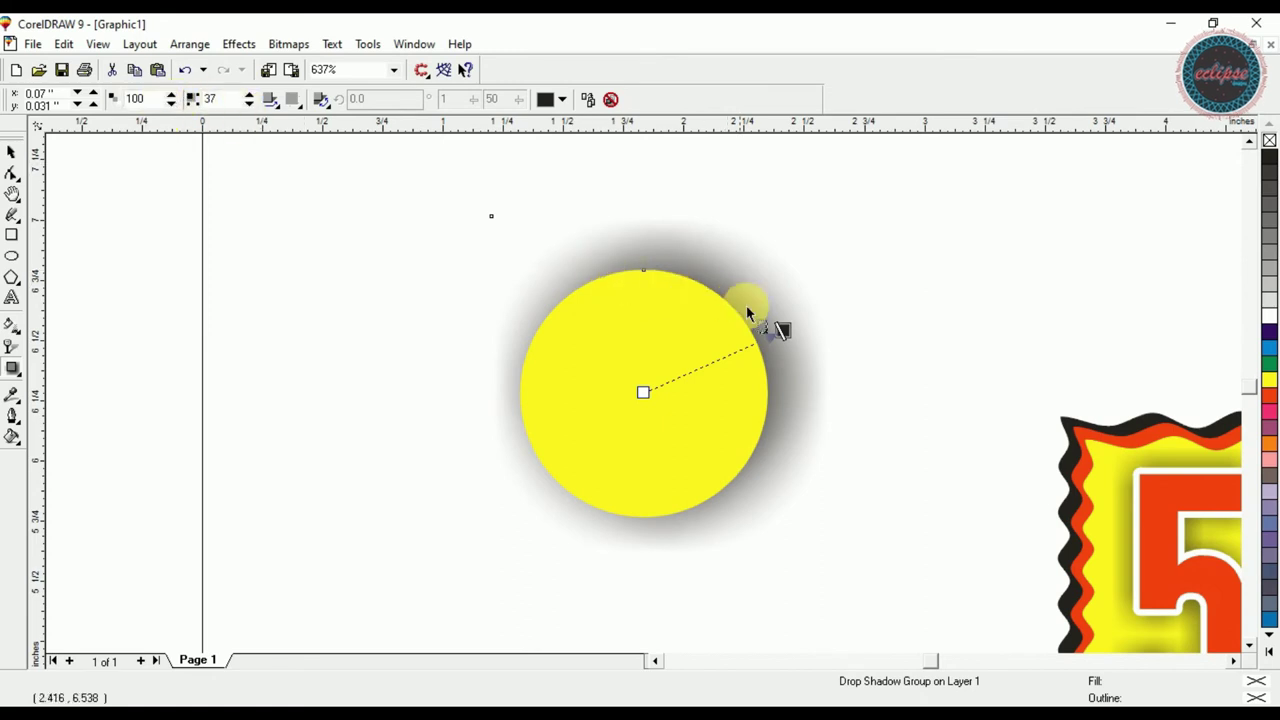
mouse_move(760, 343)
left_mouse_down()
mouse_move(717, 380)
mouse_move(674, 384)
mouse_move(768, 338)
left_mouse_up()
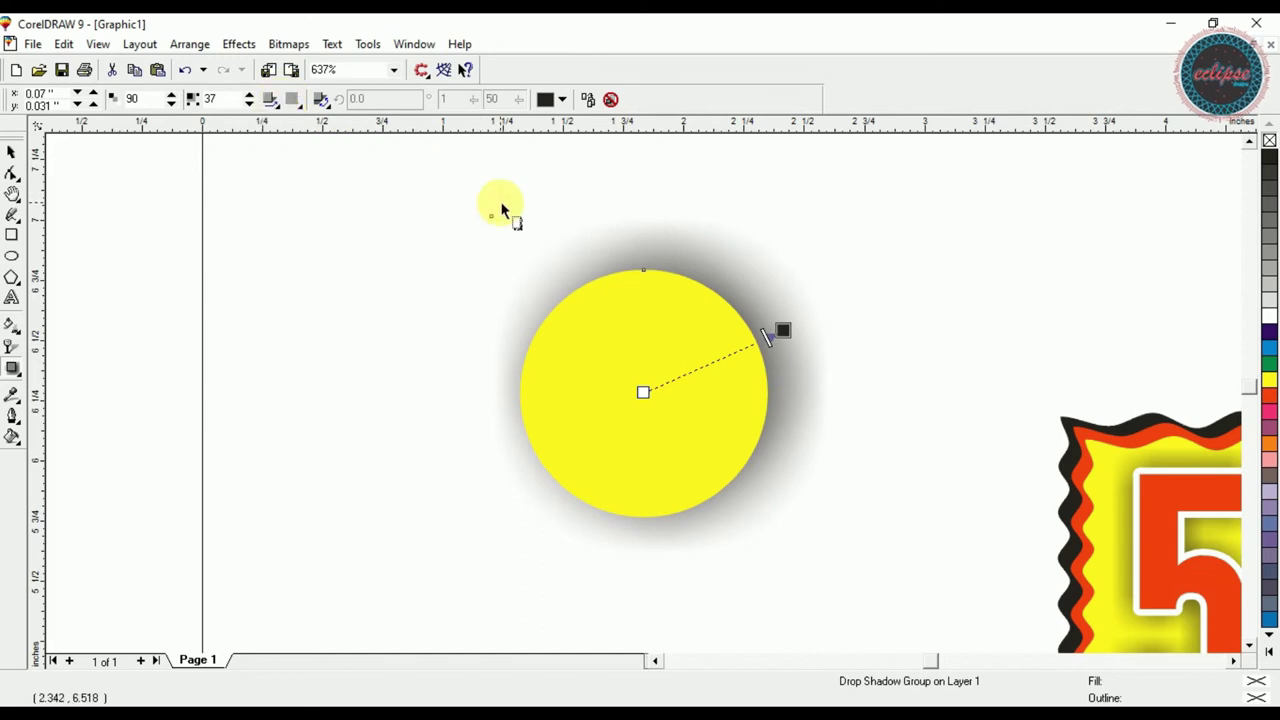
- Try the Outside, Middle and Inside feathering directions on the circle's drop shadow and return it to Average
left_click(268, 104)
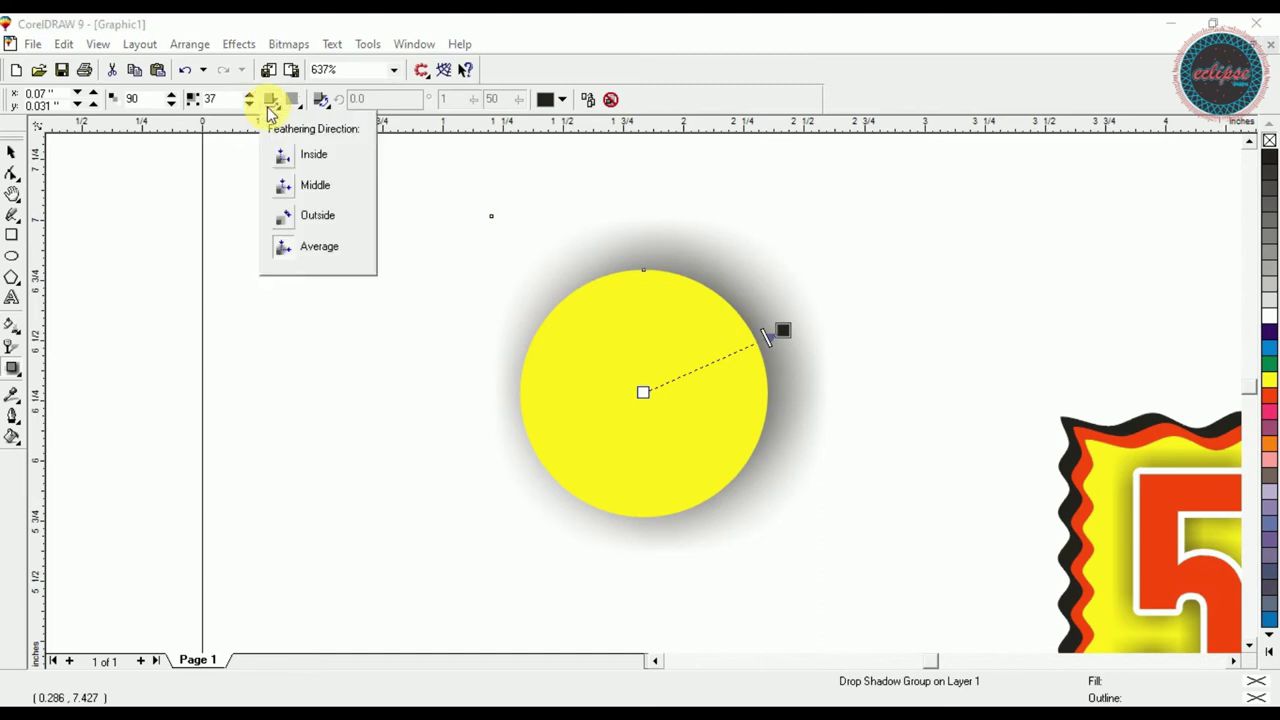
left_click(285, 217)
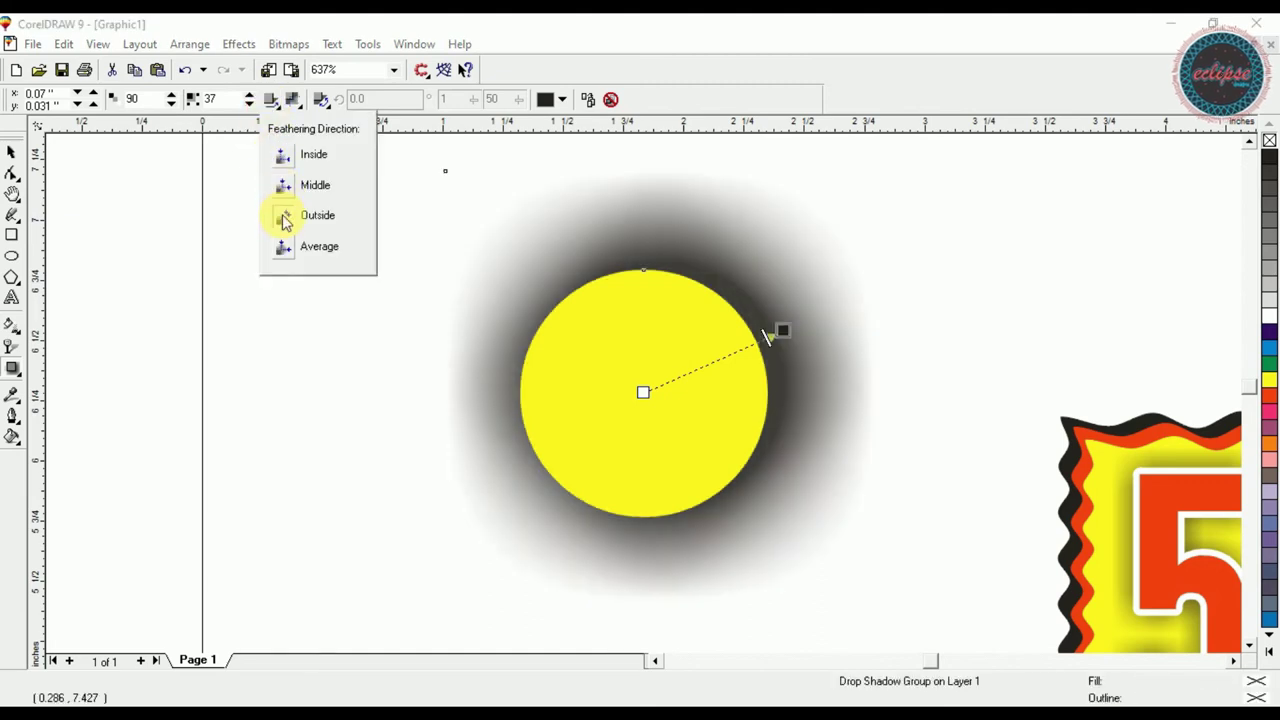
left_click(288, 196)
left_click(284, 157)
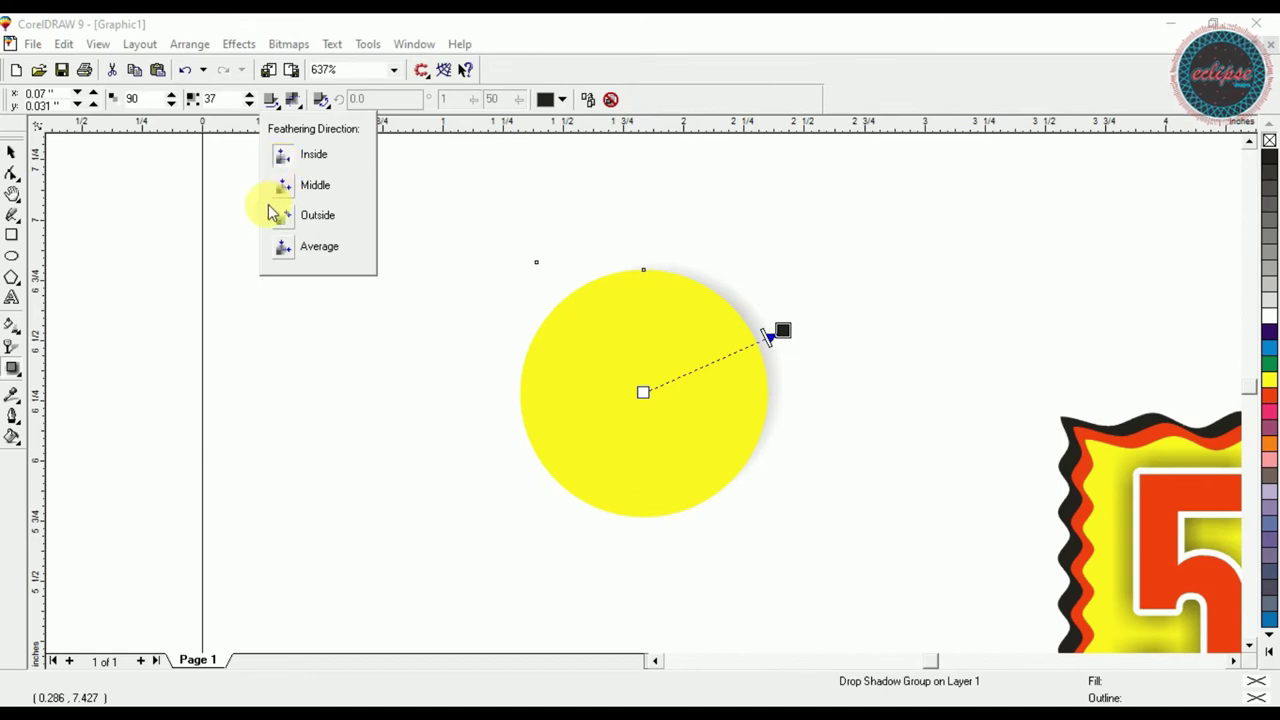
left_click(285, 250)
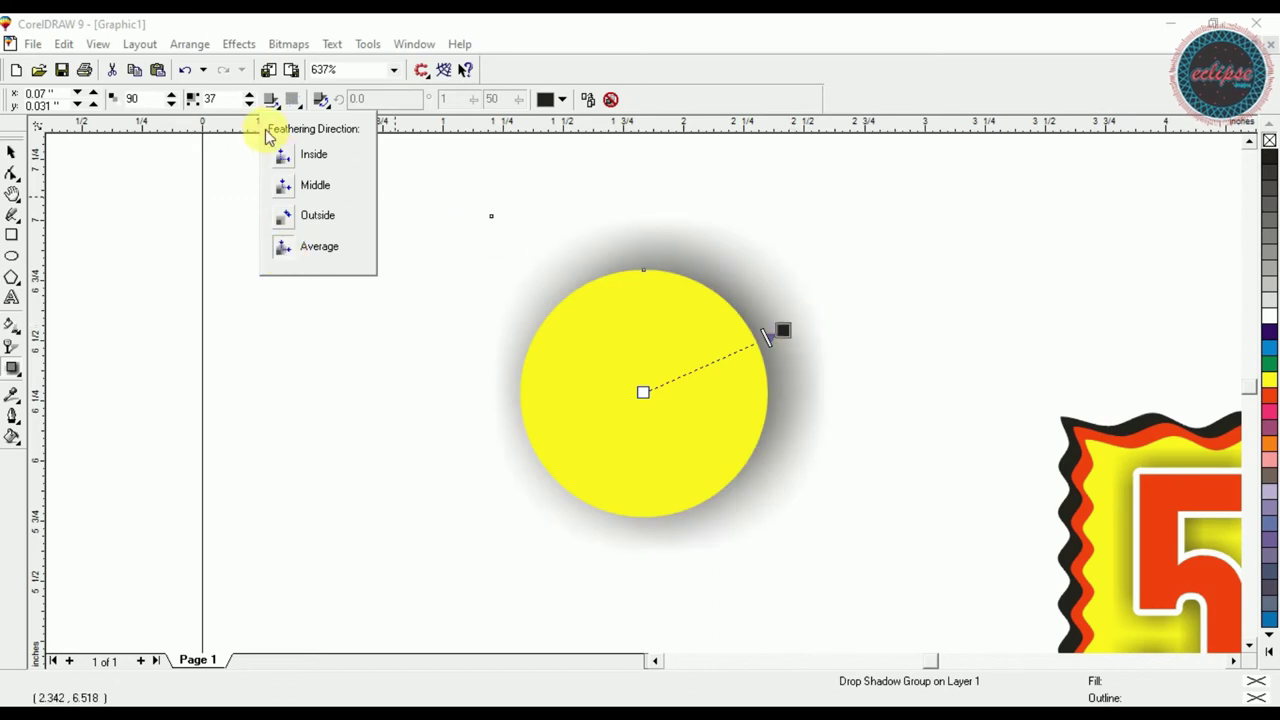
left_click(294, 103)
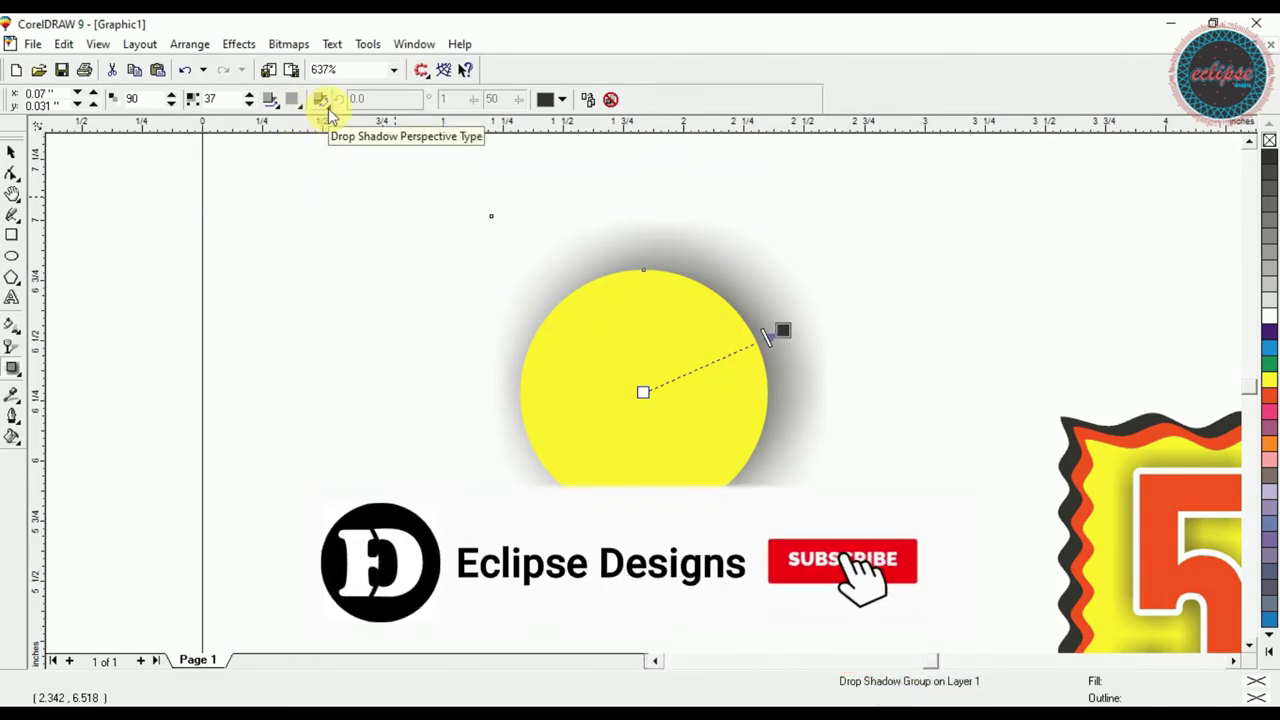
- Try the Bottom, Top, Left and Right perspective types on the yellow circle's drop shadow
left_click(325, 104)
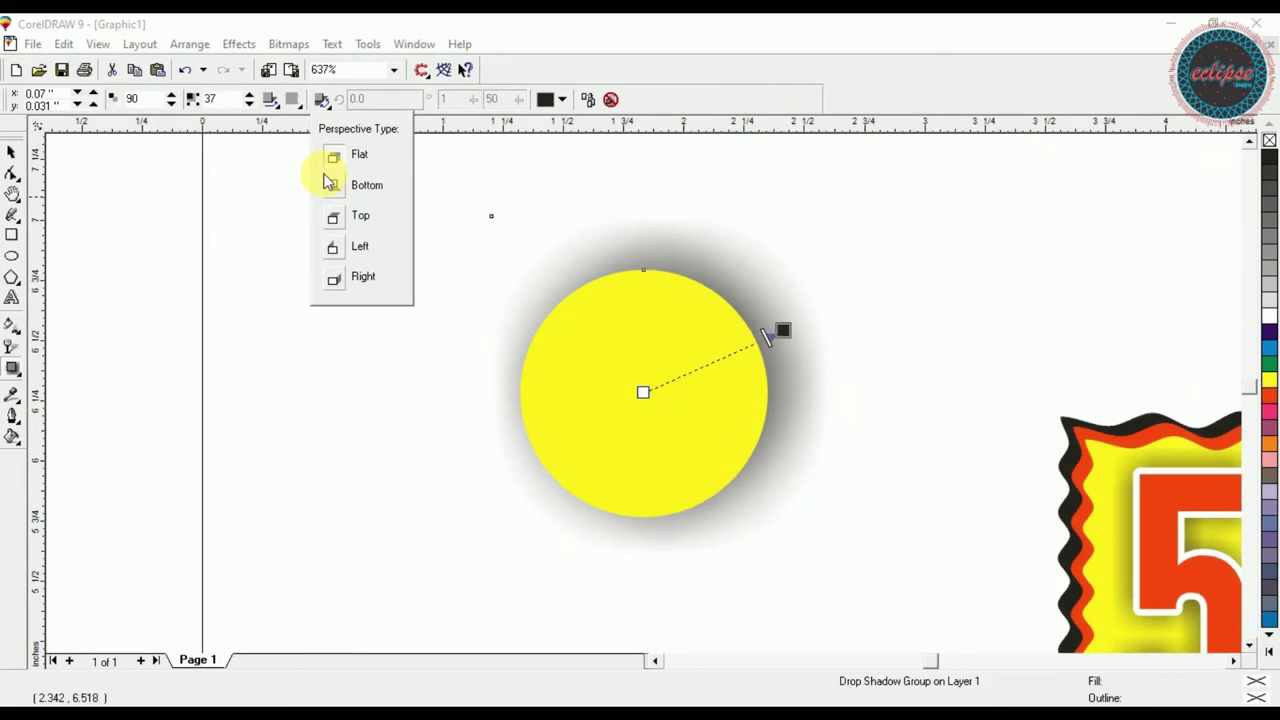
left_click(334, 188)
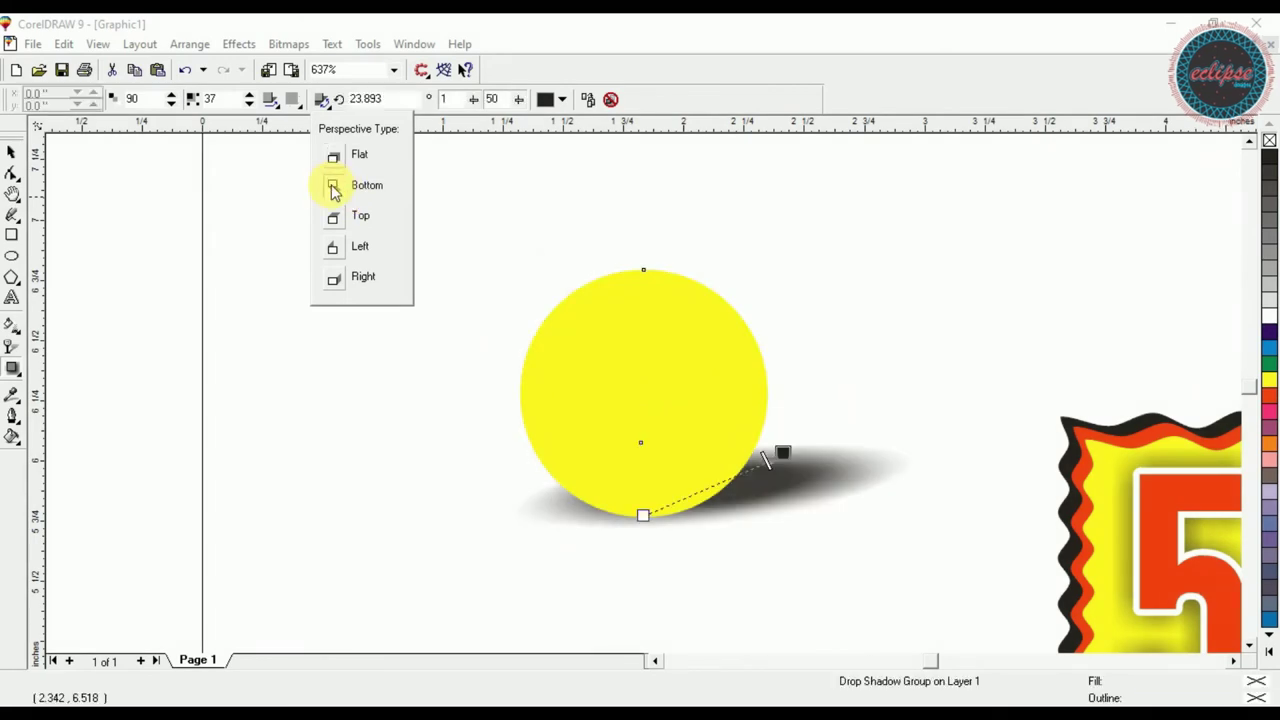
left_click(334, 215)
left_click(336, 248)
left_click(334, 280)
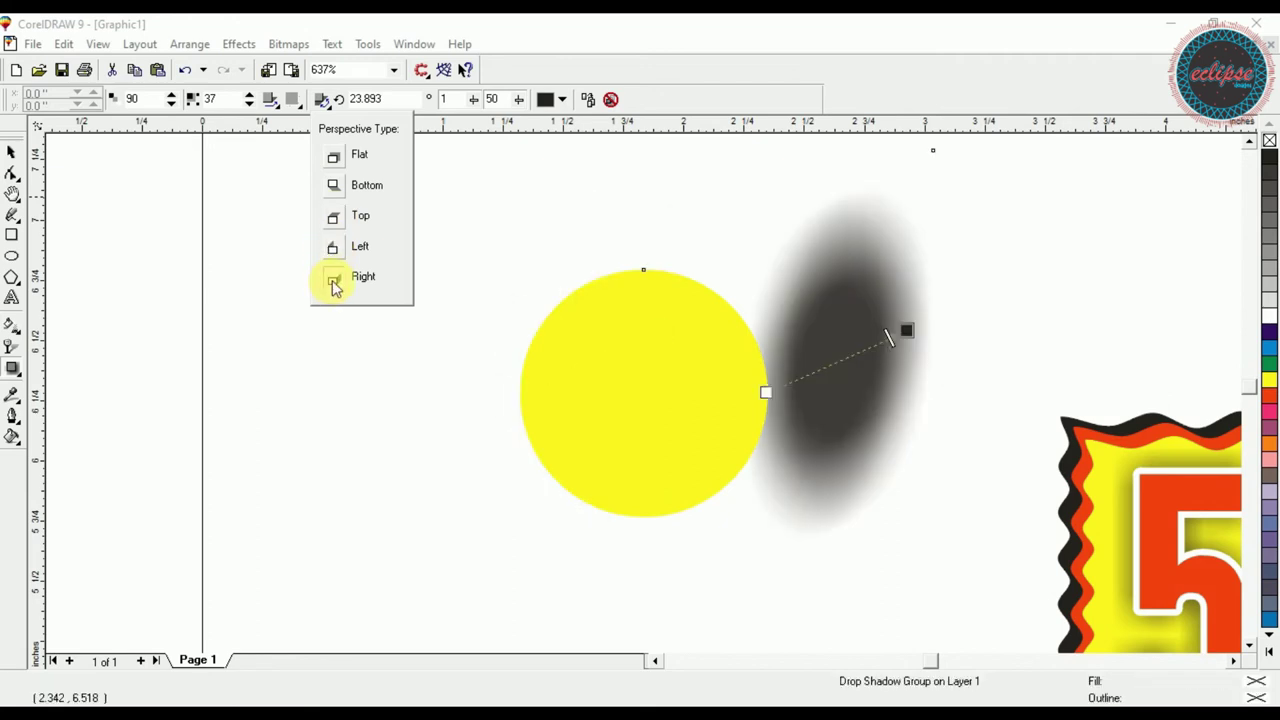
- Set the circle's shadow perspective to Bottom and stretch the shadow further right at about 13 degrees, with opacity 64
left_click(334, 188)
mouse_move(778, 458)
left_mouse_down()
mouse_move(836, 428)
mouse_move(875, 429)
mouse_move(863, 415)
mouse_move(781, 452)
left_mouse_up()
left_click_drag(875, 430, 916, 468)
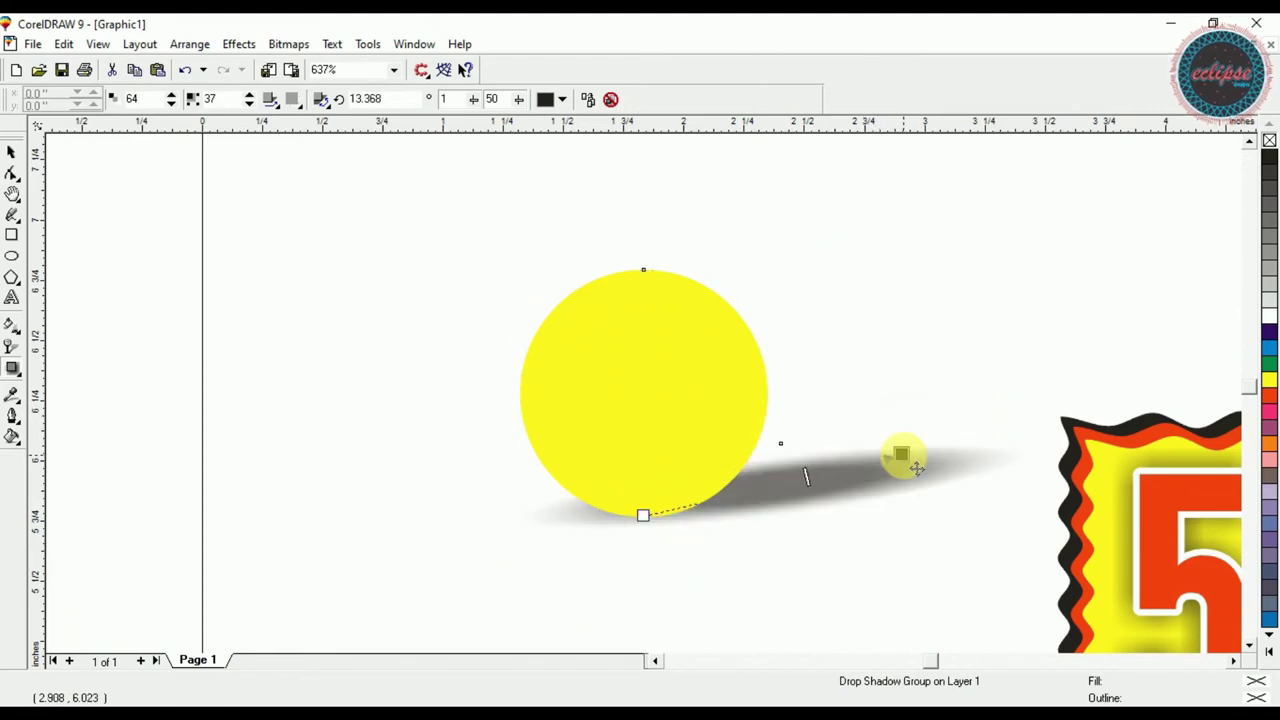
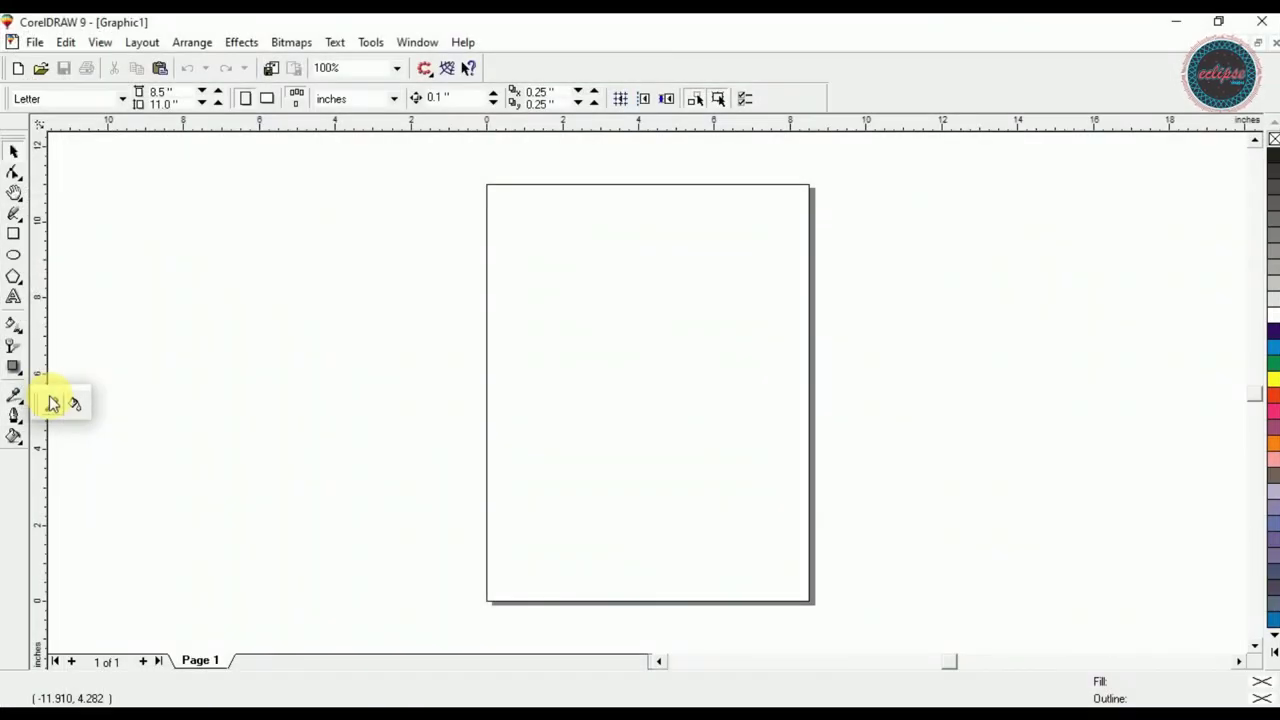
- Add the artistic text "Eclipse" in the upper-left part of the blank page
left_click(14, 297)
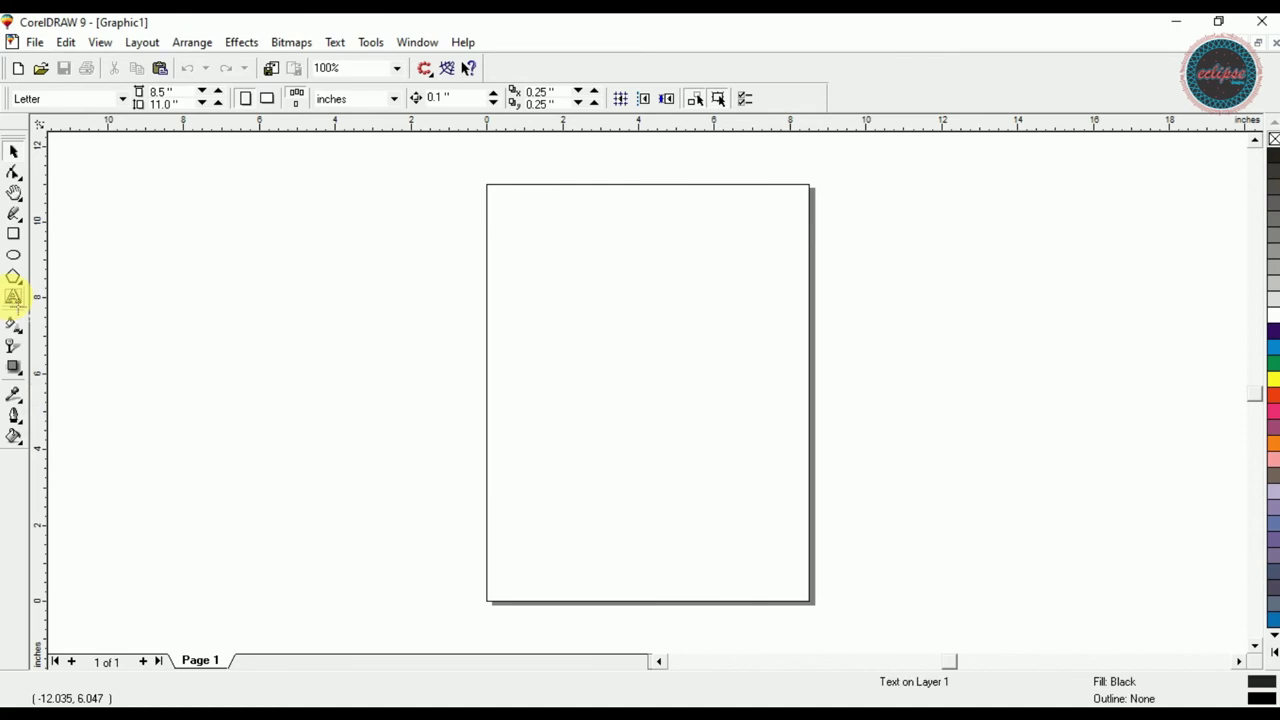
left_click(542, 340)
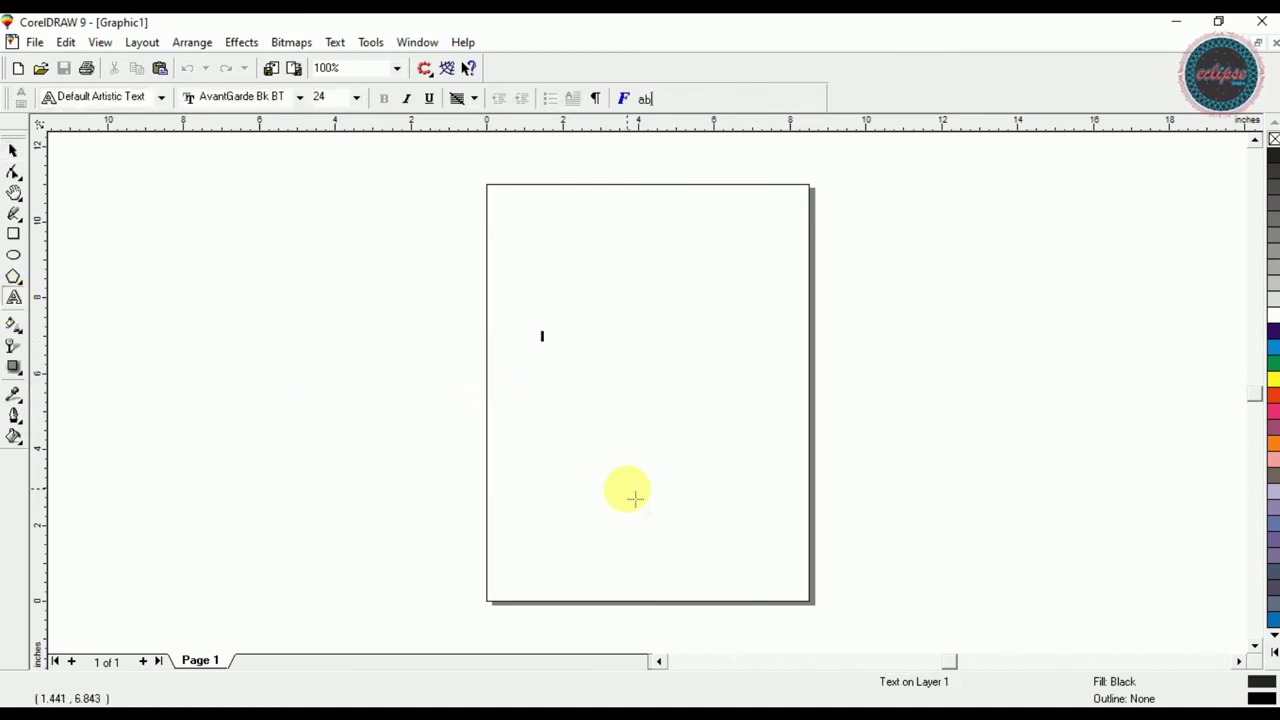
type("Eclipse")
key("ctrl+space")
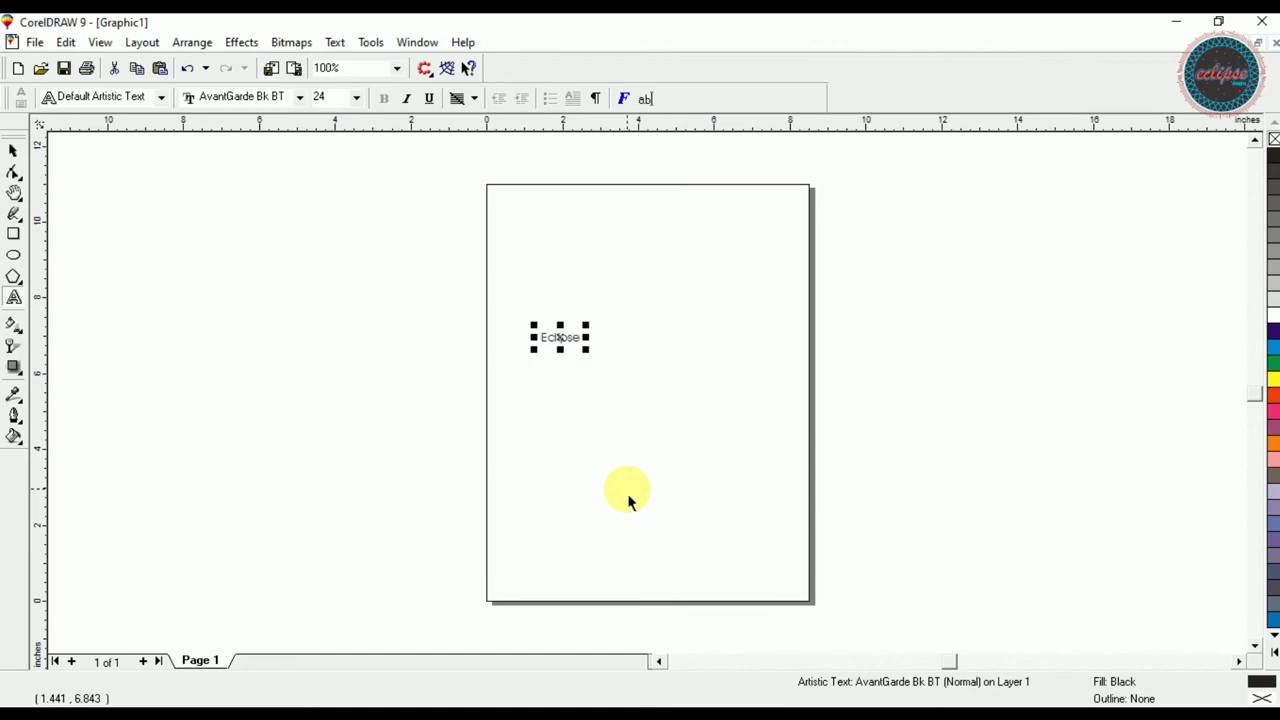
- Enlarge the "Eclipse" text to about 4.64 inches wide and centre it on the page
left_click_drag(586, 349, 593, 367)
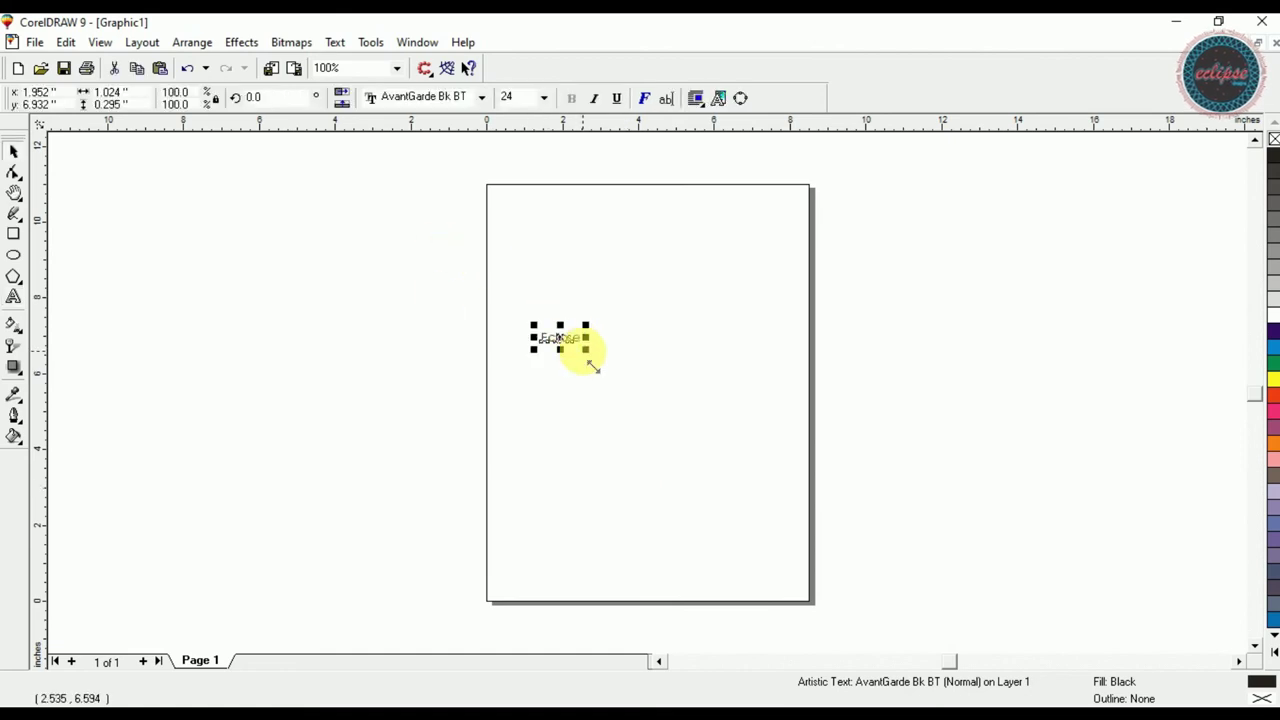
key("p")
left_click_drag(674, 403, 818, 496)
key("p")
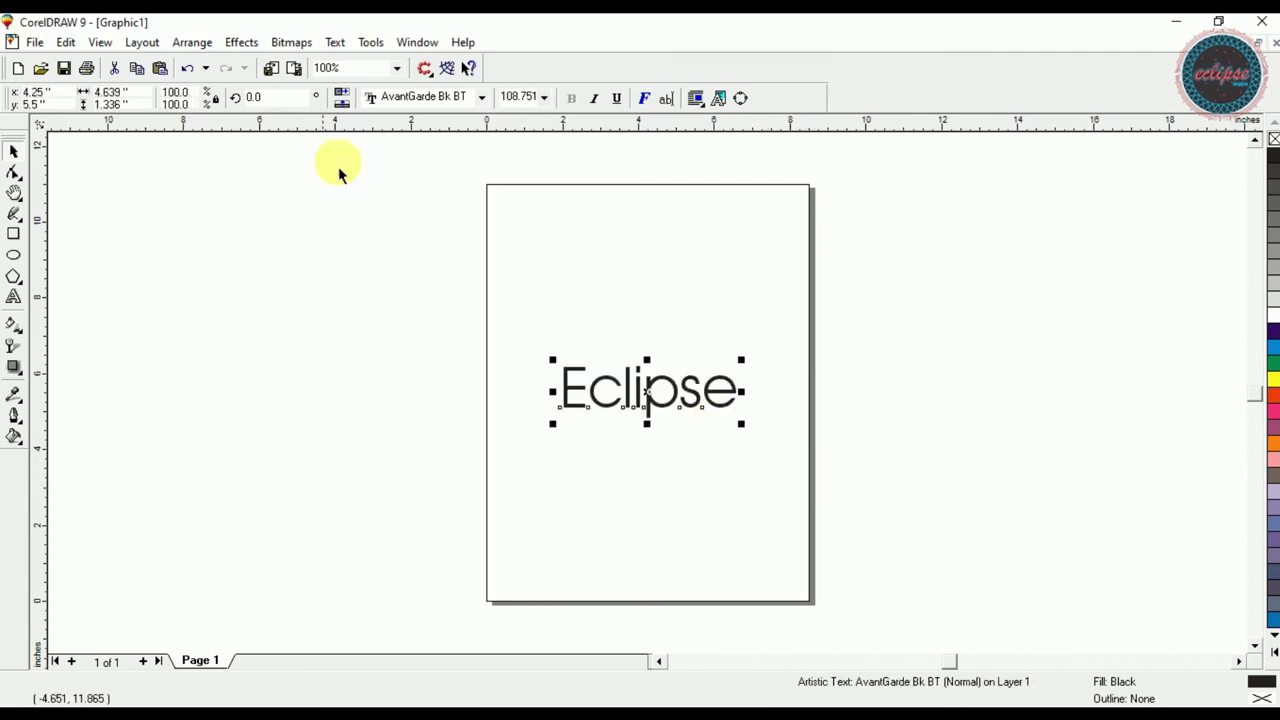
- Change the font of the "Eclipse" text to Black Fox Personal Use Only
left_click(479, 97)
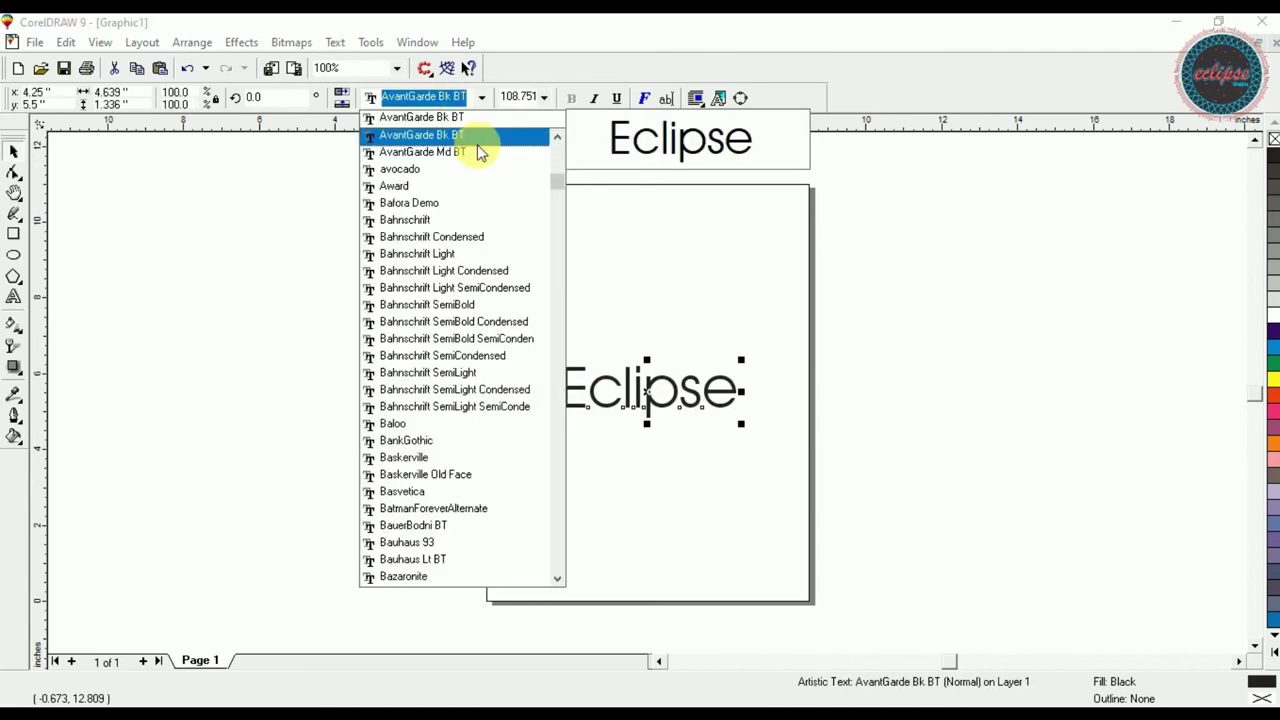
scroll(520, 640, "down", 6)
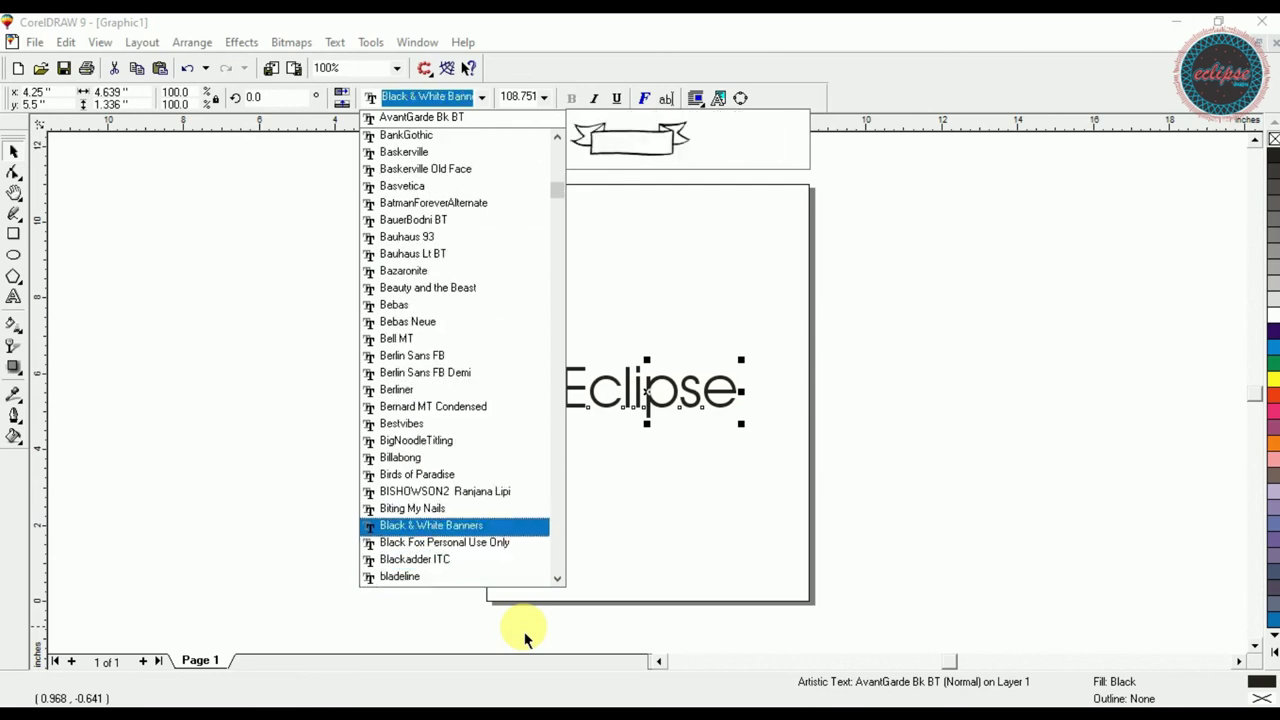
scroll(525, 638, "down", 1)
key("Return")
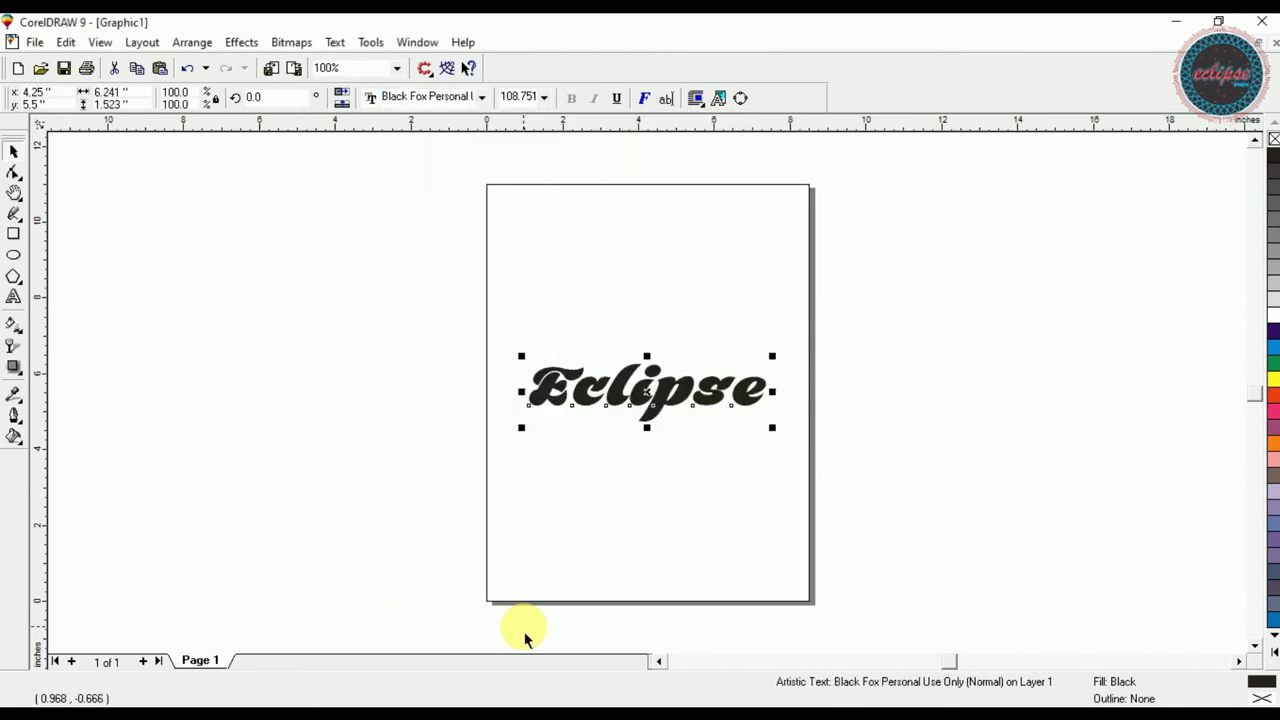
key("shift+F2")
left_click(695, 405)
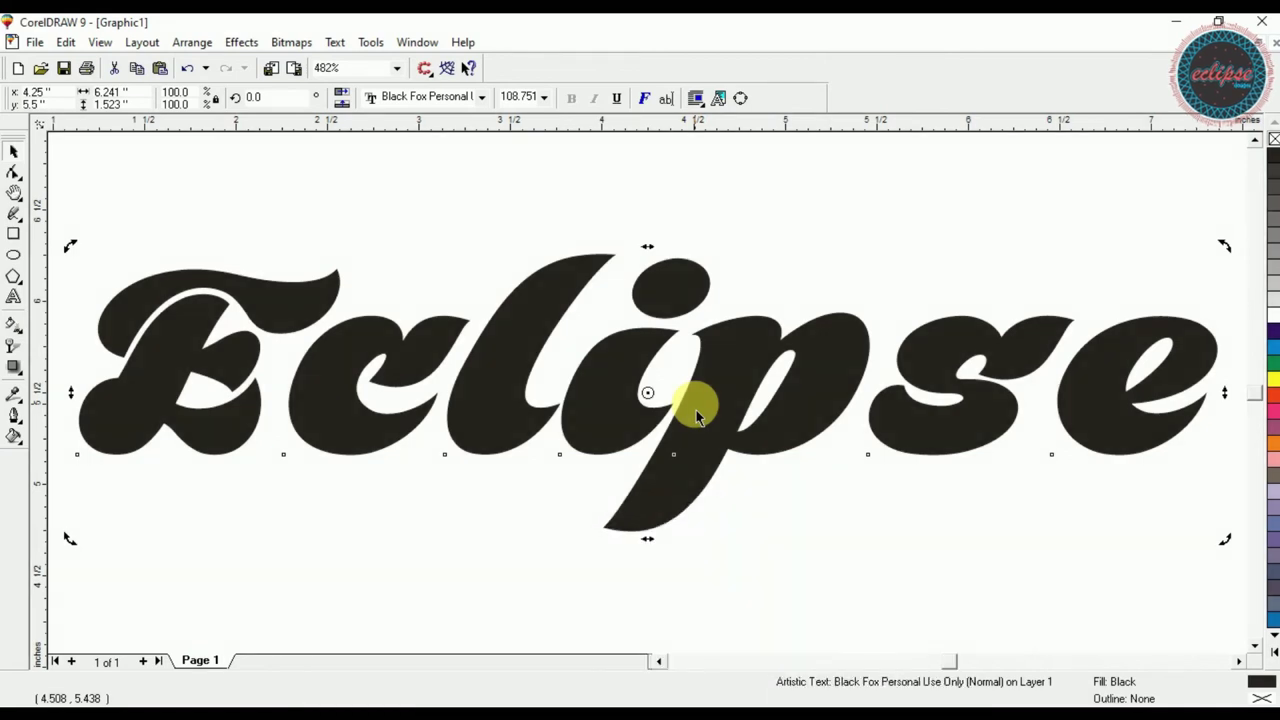
- Bring the "AGENT GAMING" gorilla logo image from the desktop into the drawing and shift it slightly down
key("F3")
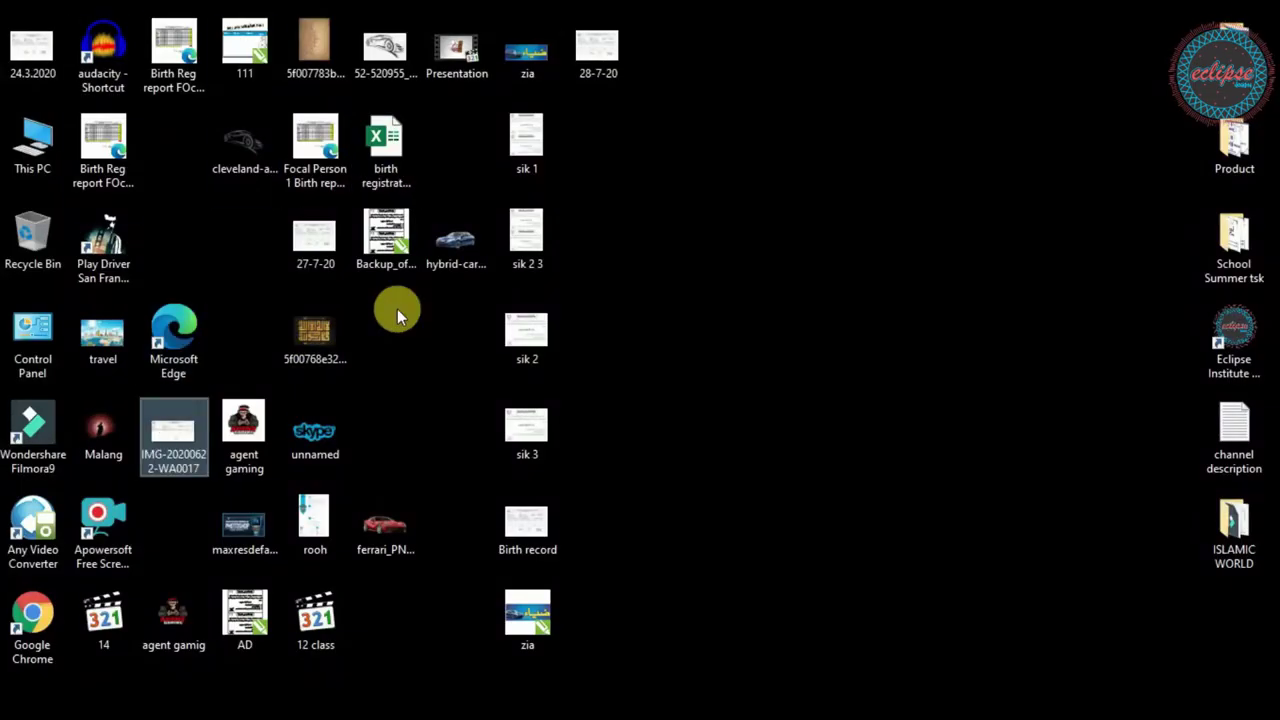
key("alt+Tab")
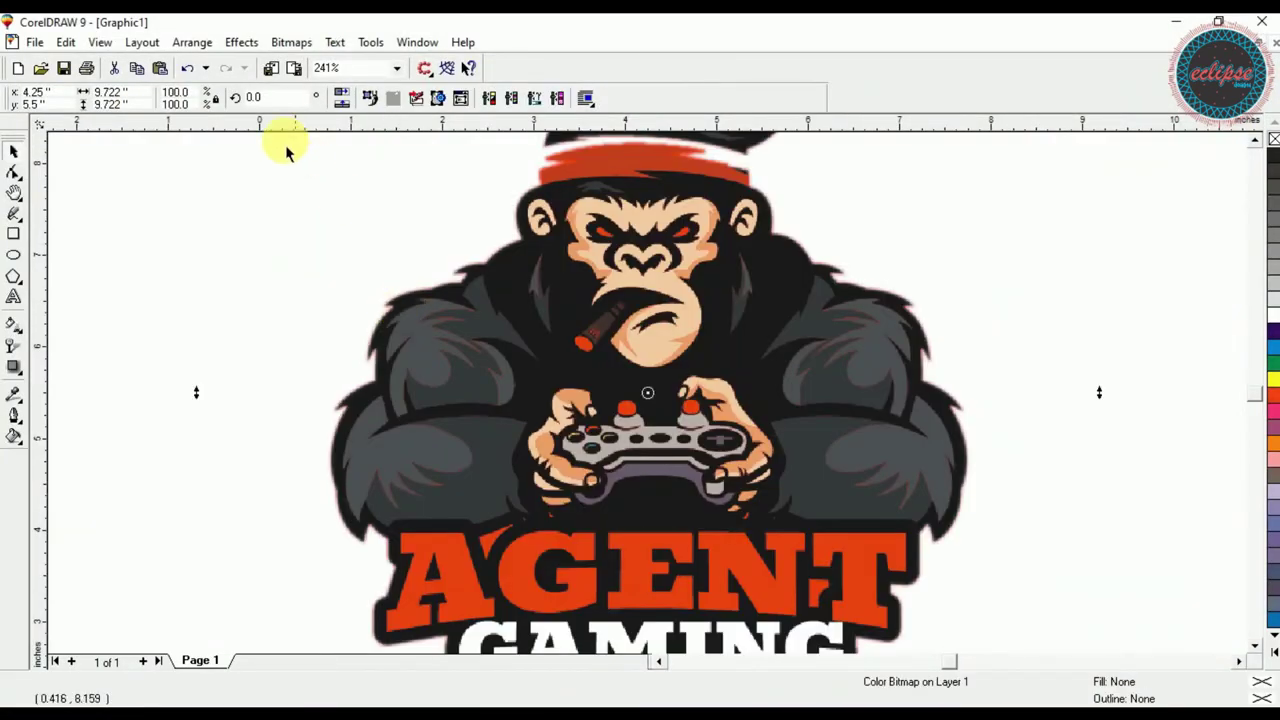
left_click_drag(651, 257, 651, 290)
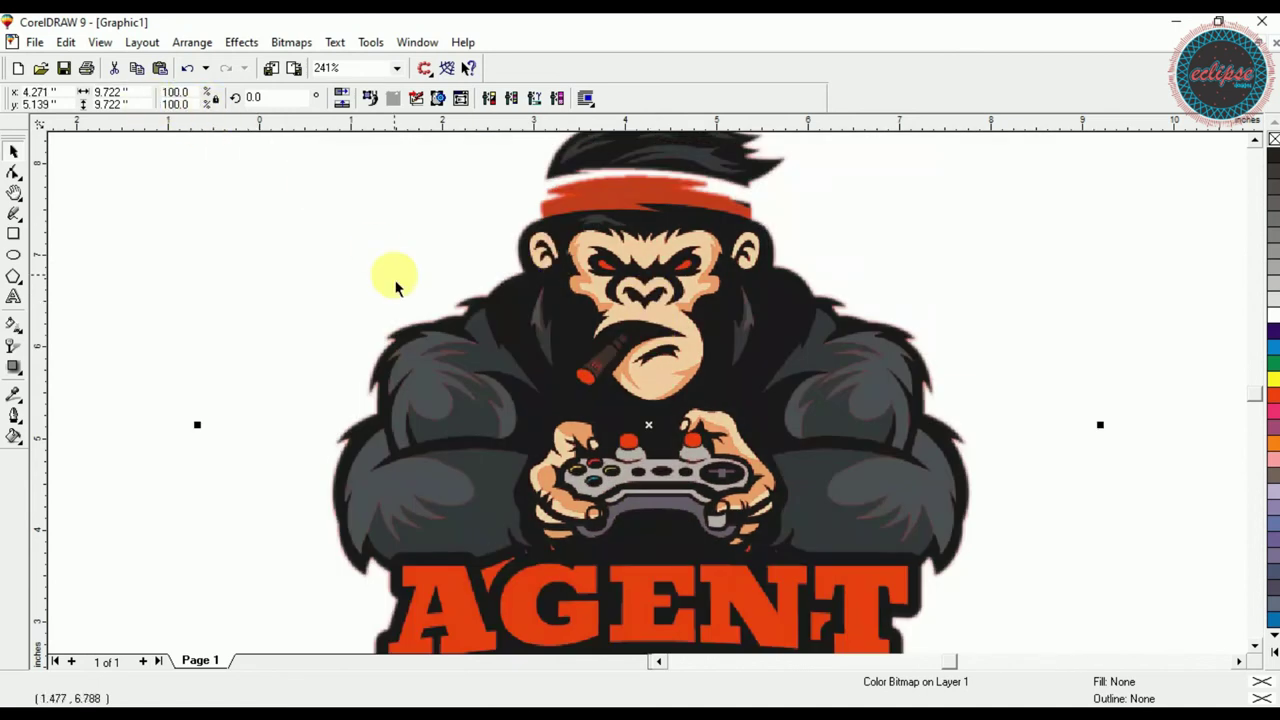
key("F4")
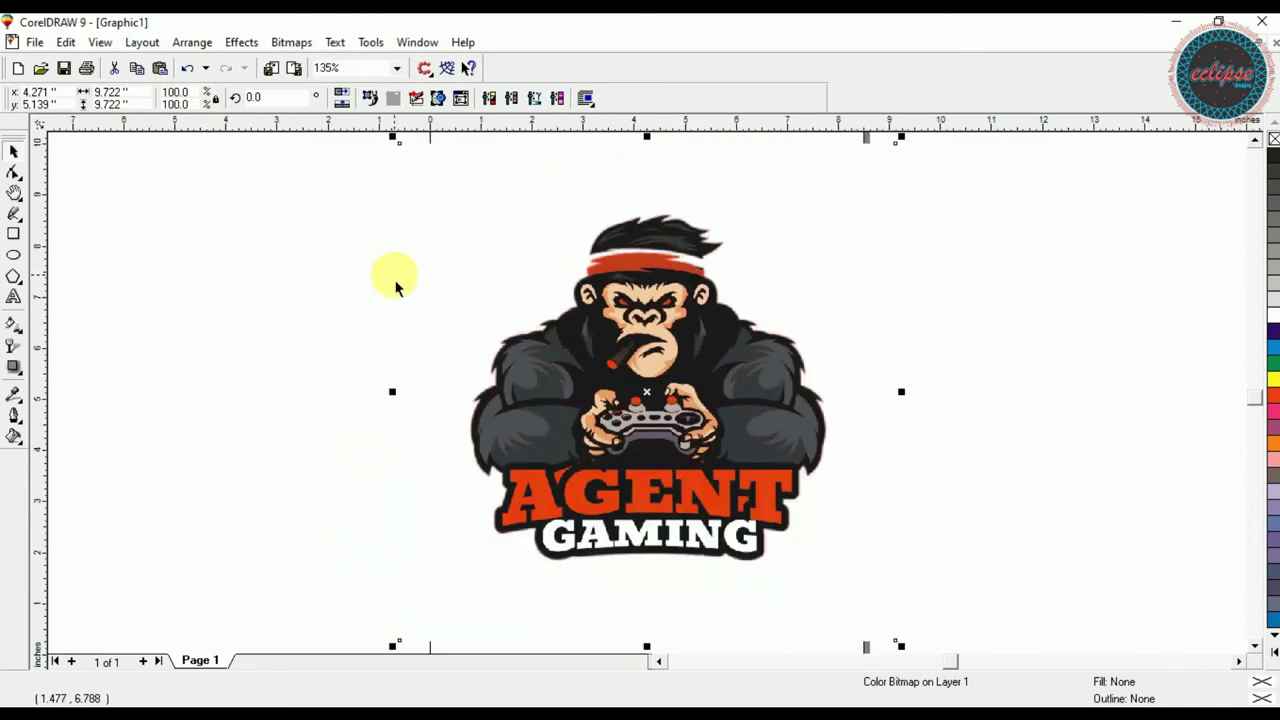
- Shrink the gorilla logo to about 3.46 inches wide, place it near the page top, and position the "Eclipse" text just below
left_click_drag(400, 145, 531, 291)
left_click_drag(649, 205, 650, 232)
left_click(649, 378)
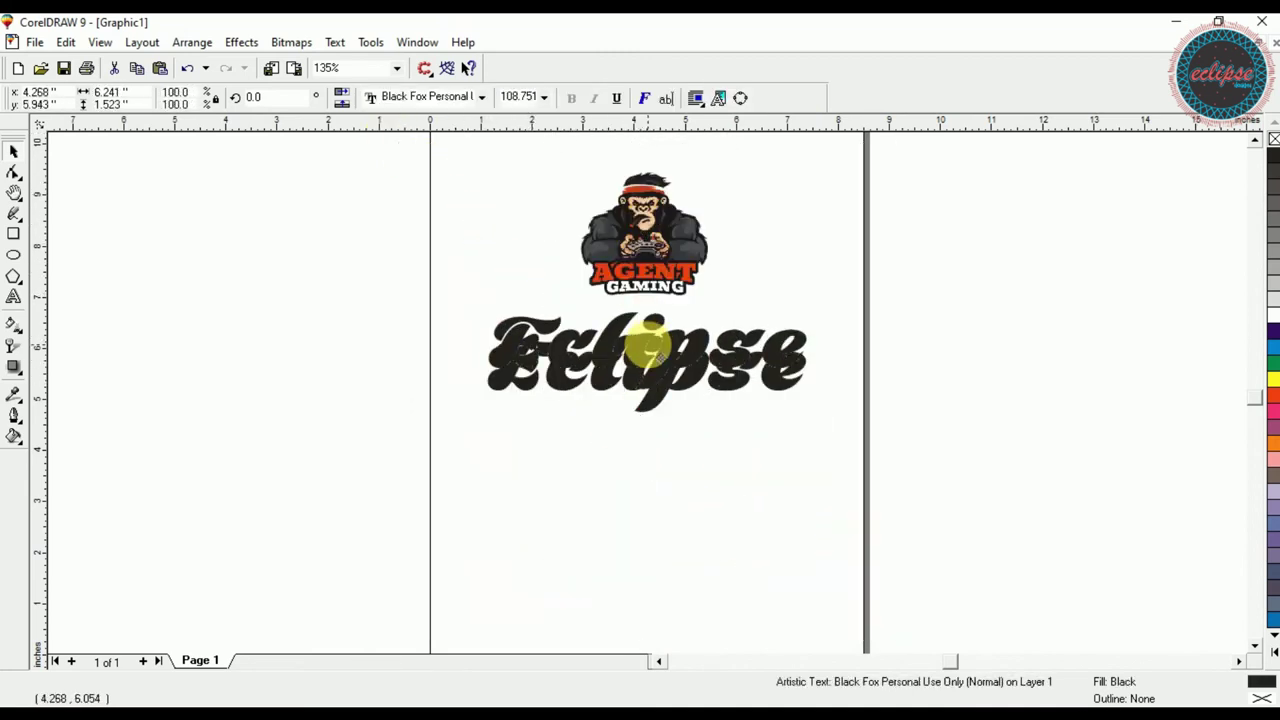
scroll(646, 343, "up", 2)
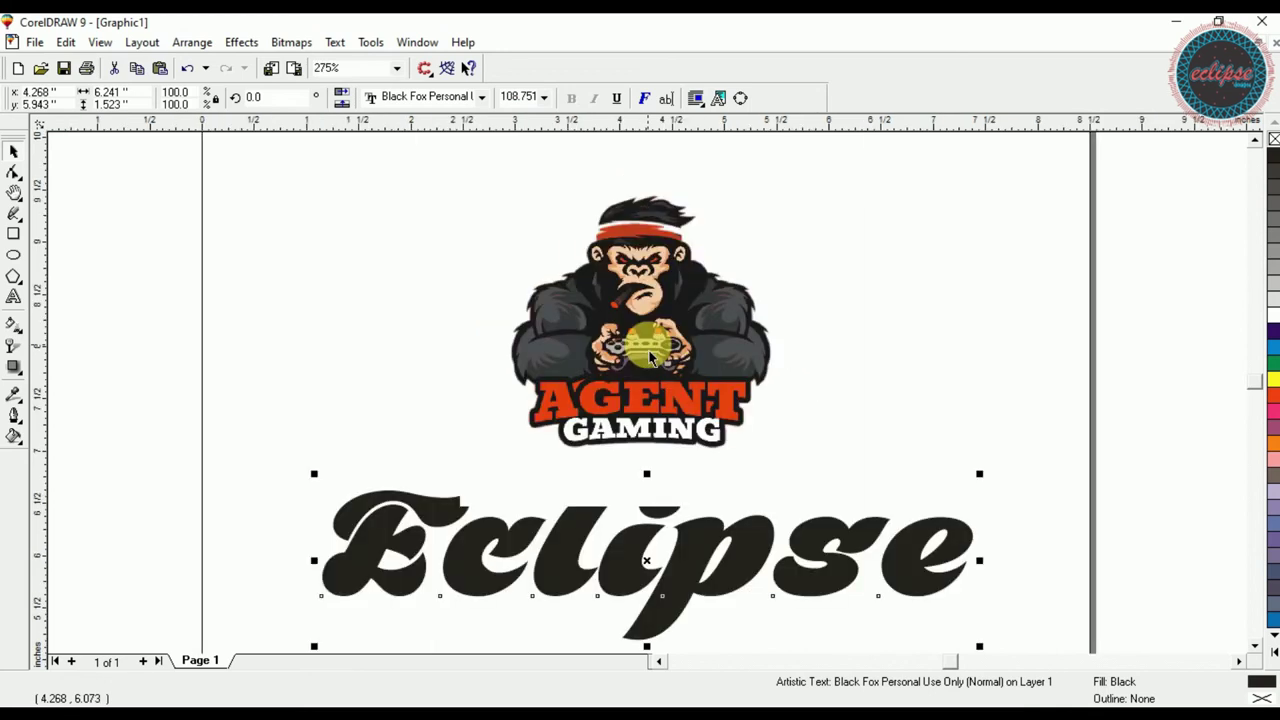
- Sample the red (R:216 G:0 B:1) from the logo with the Eyedropper and fill the "Eclipse" text with it
left_click(15, 398)
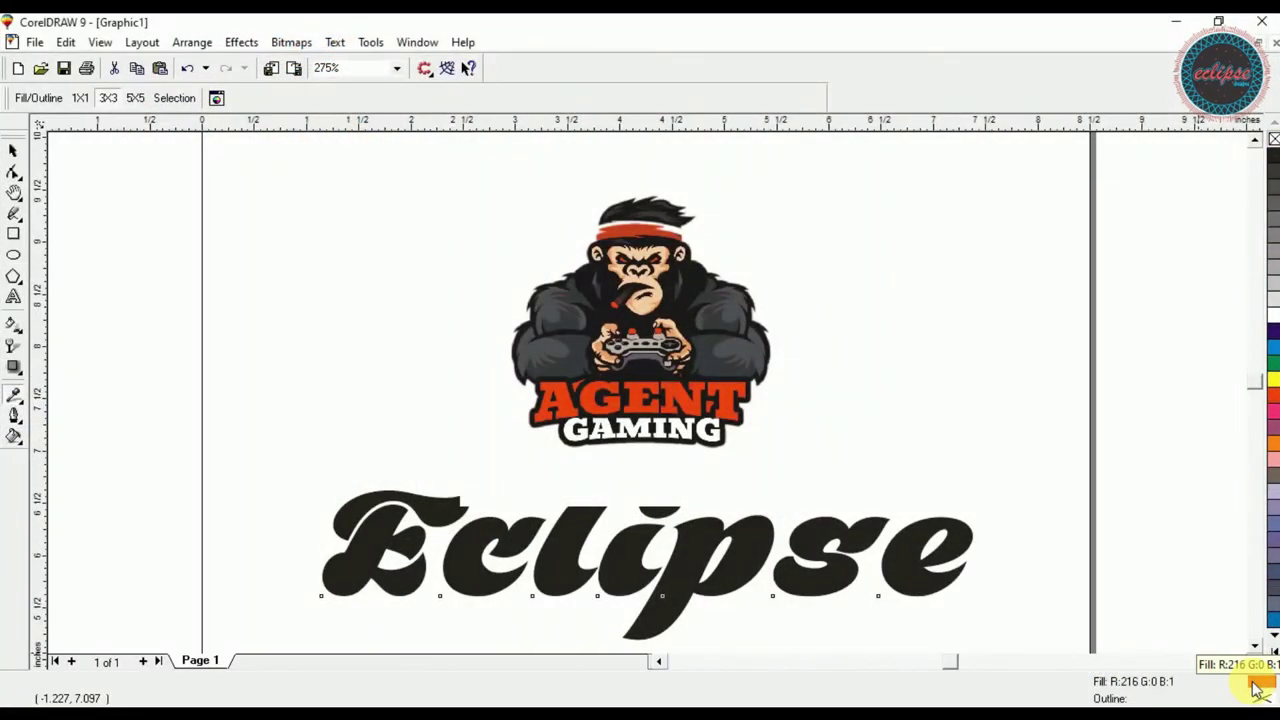
left_click(24, 400)
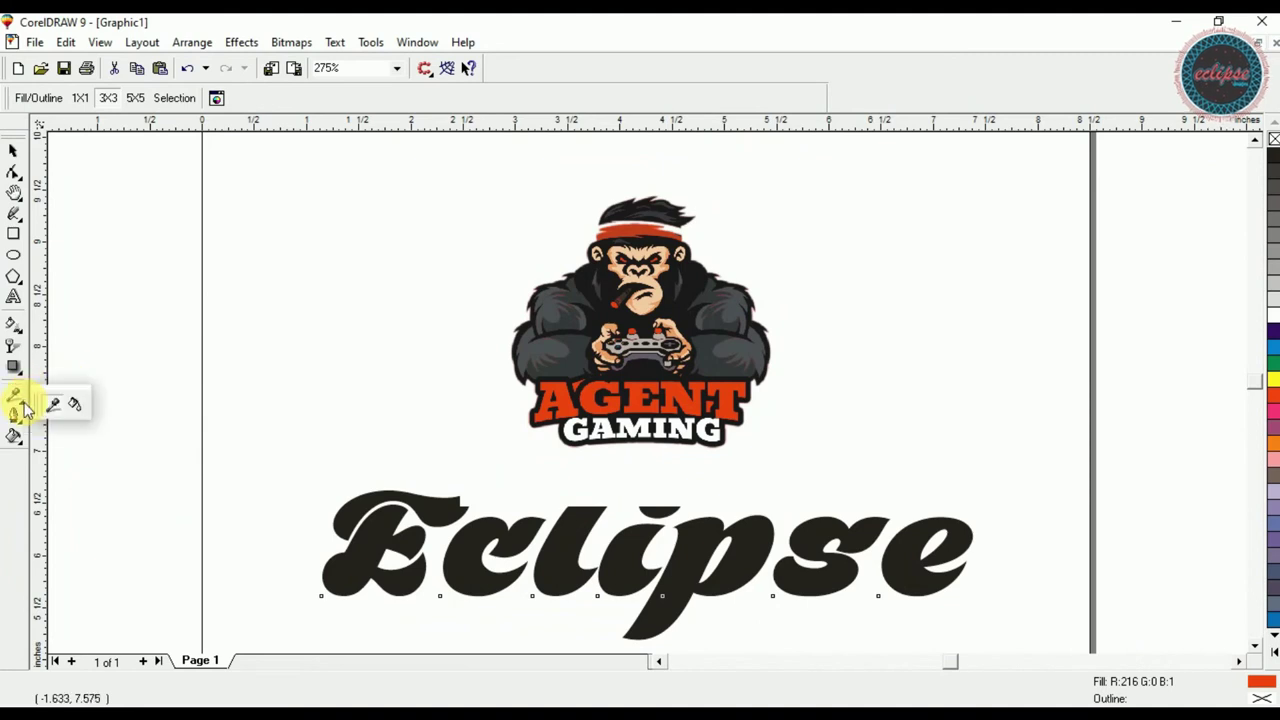
left_click(75, 410)
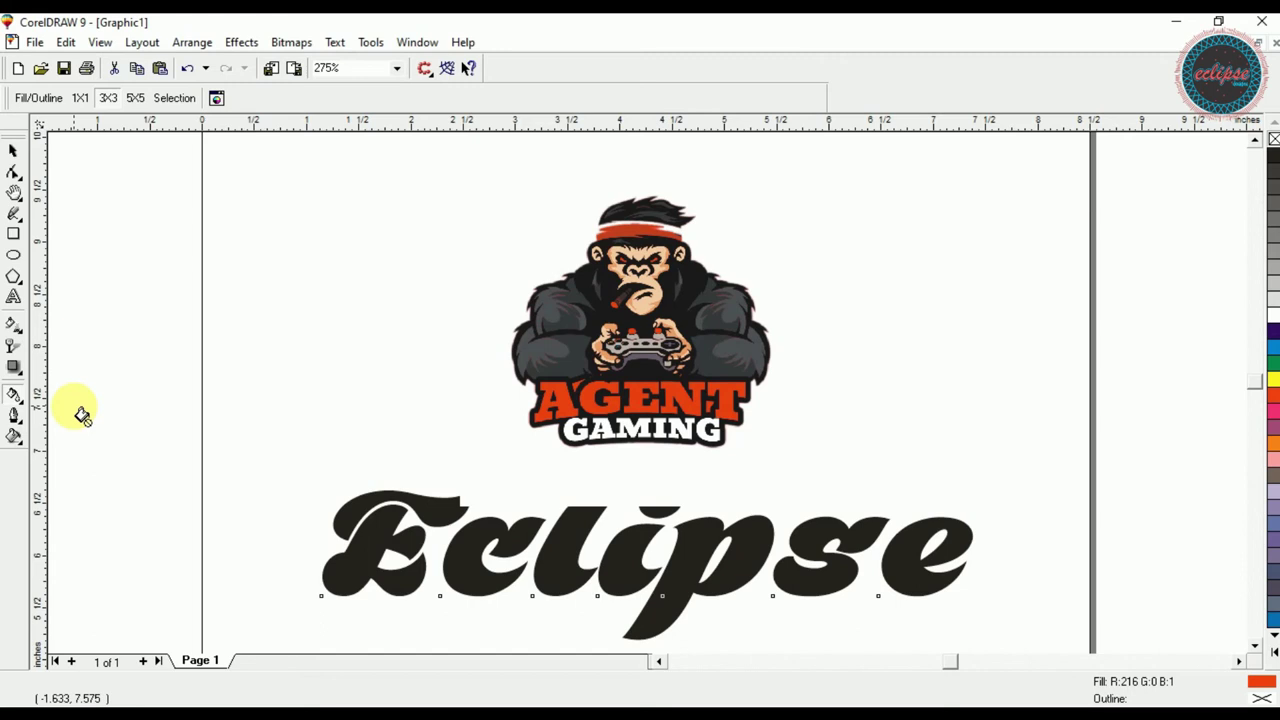
left_click(412, 546)
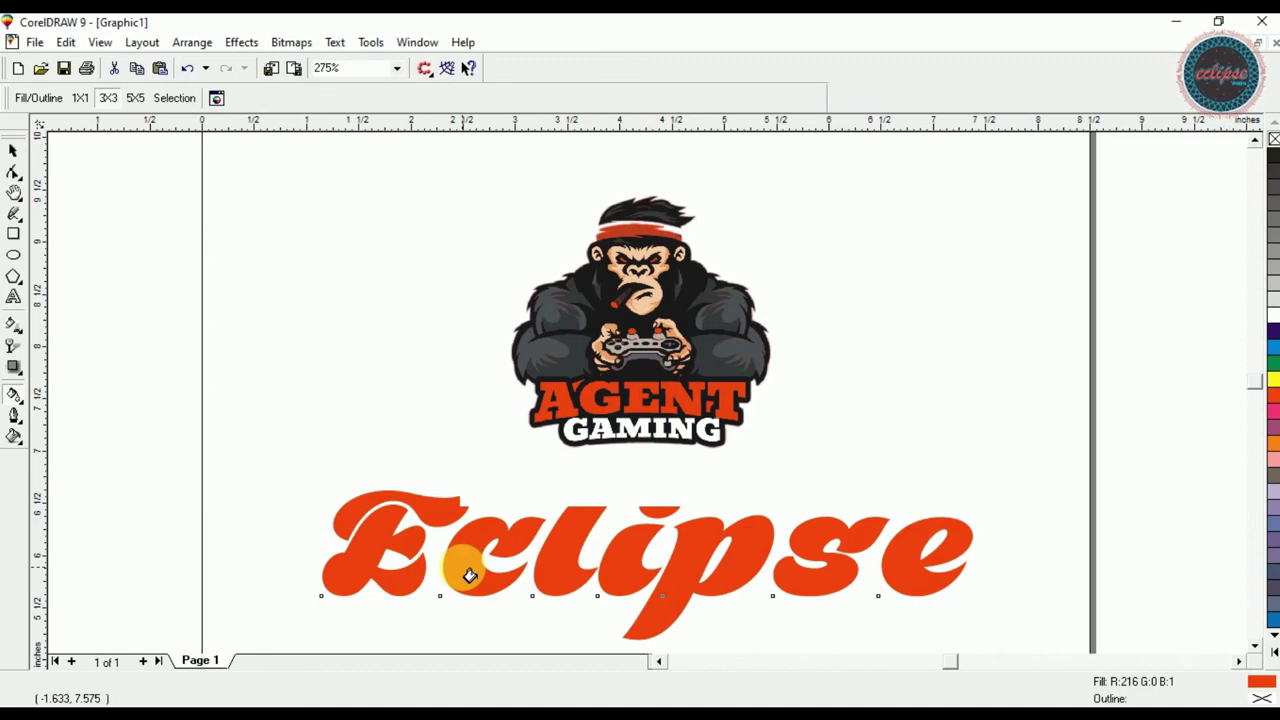
- Sample the dark grey (R:74 G:72 B:73) from the gorilla's shoulder and fill the "Eclipse" text with it
left_click(14, 400)
left_click(52, 406)
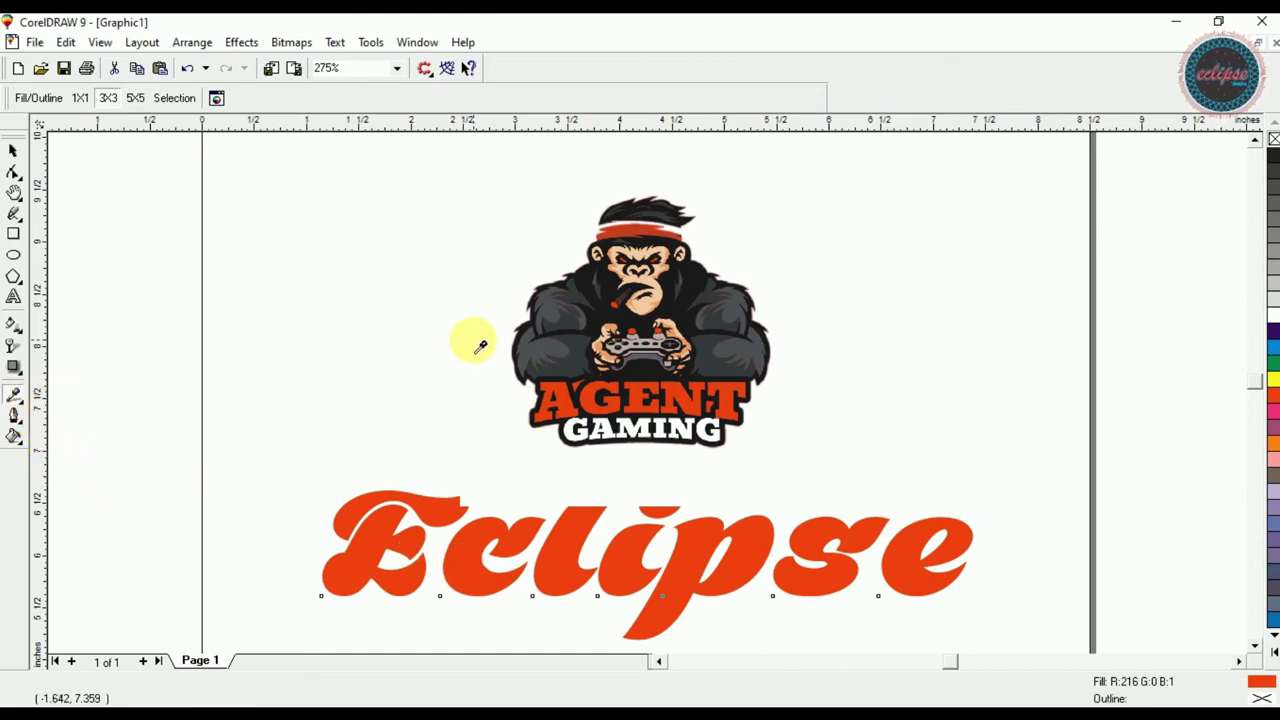
left_click(548, 305)
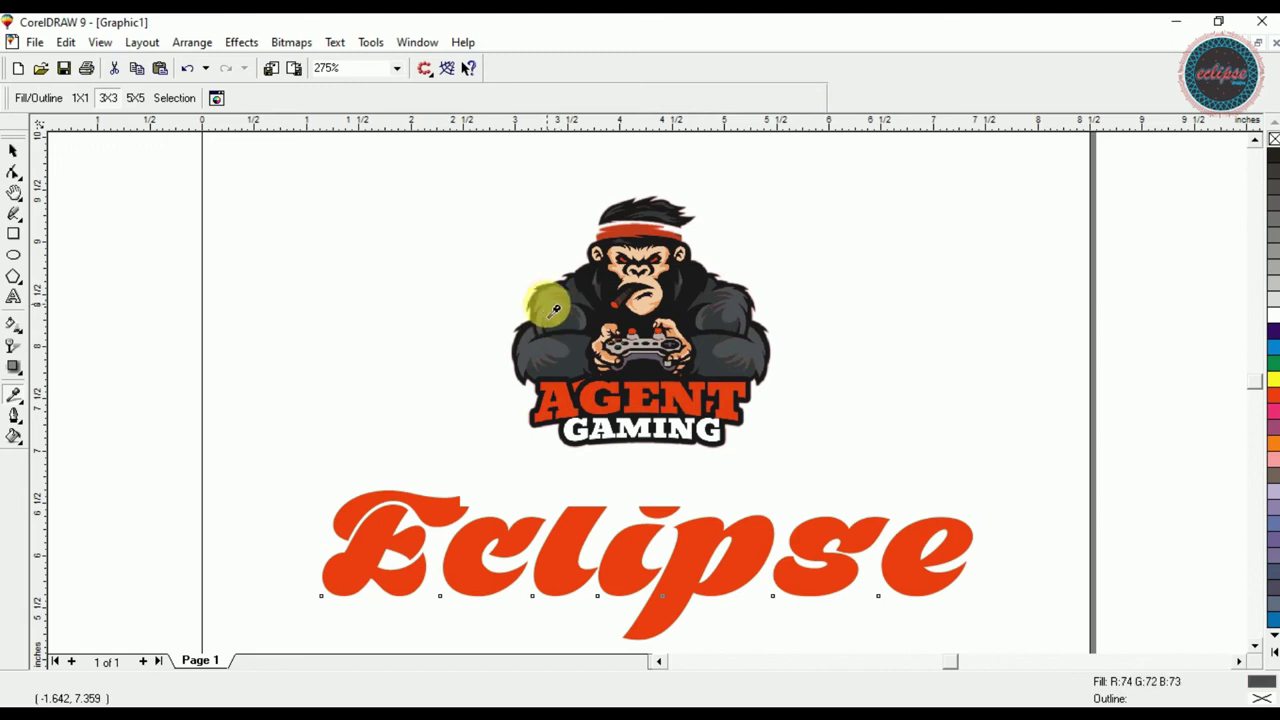
left_click(18, 405)
left_click(75, 403)
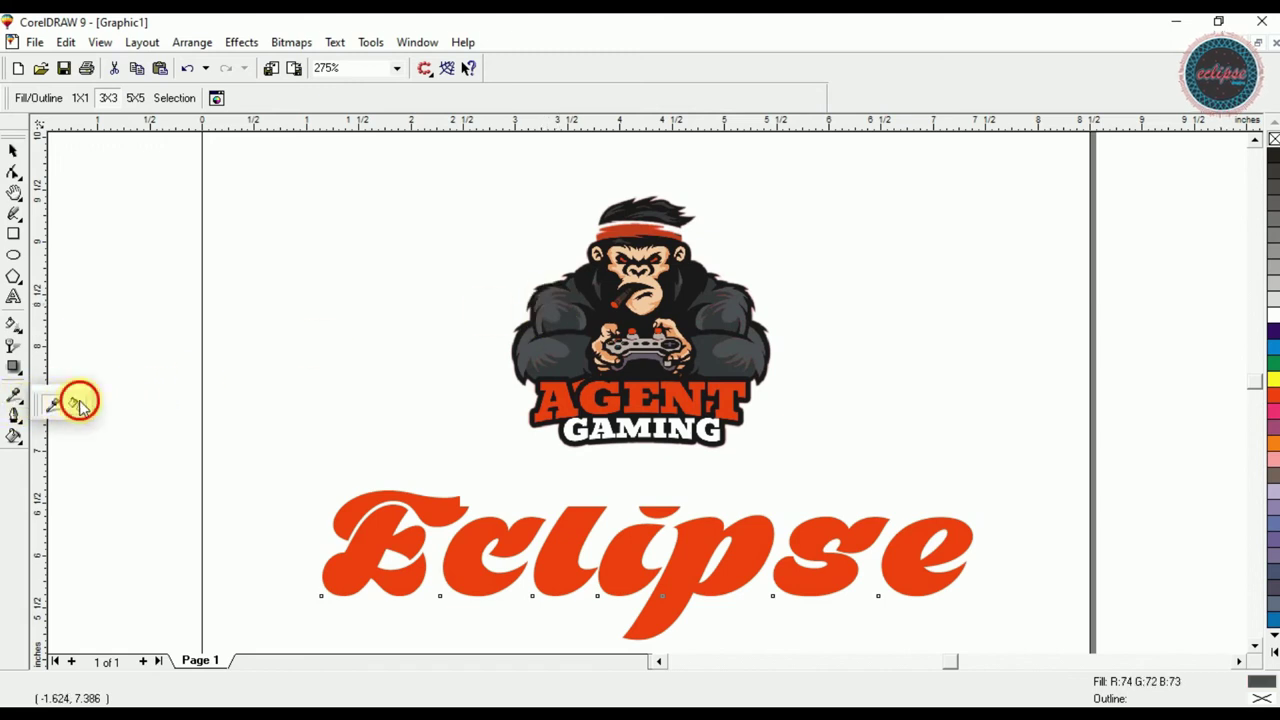
left_click(434, 551)
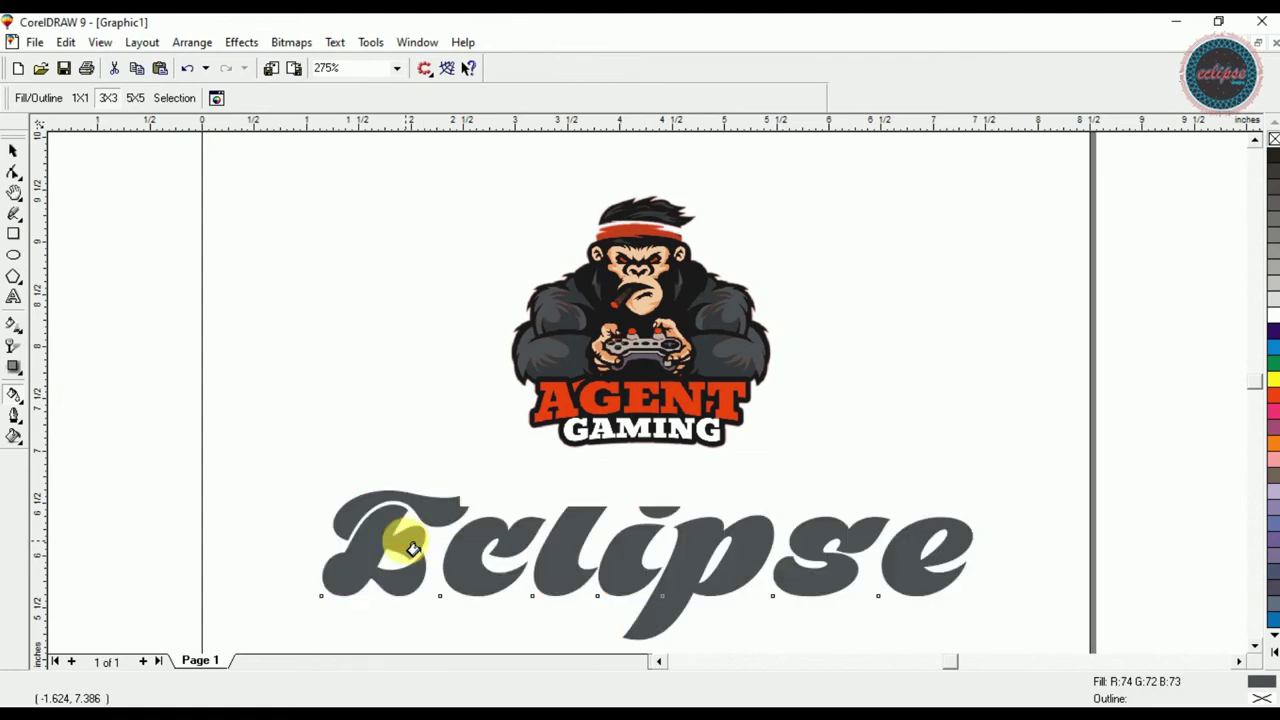
- Delete the gorilla logo image above the "Eclipse" text
left_click(13, 150)
left_click(597, 350)
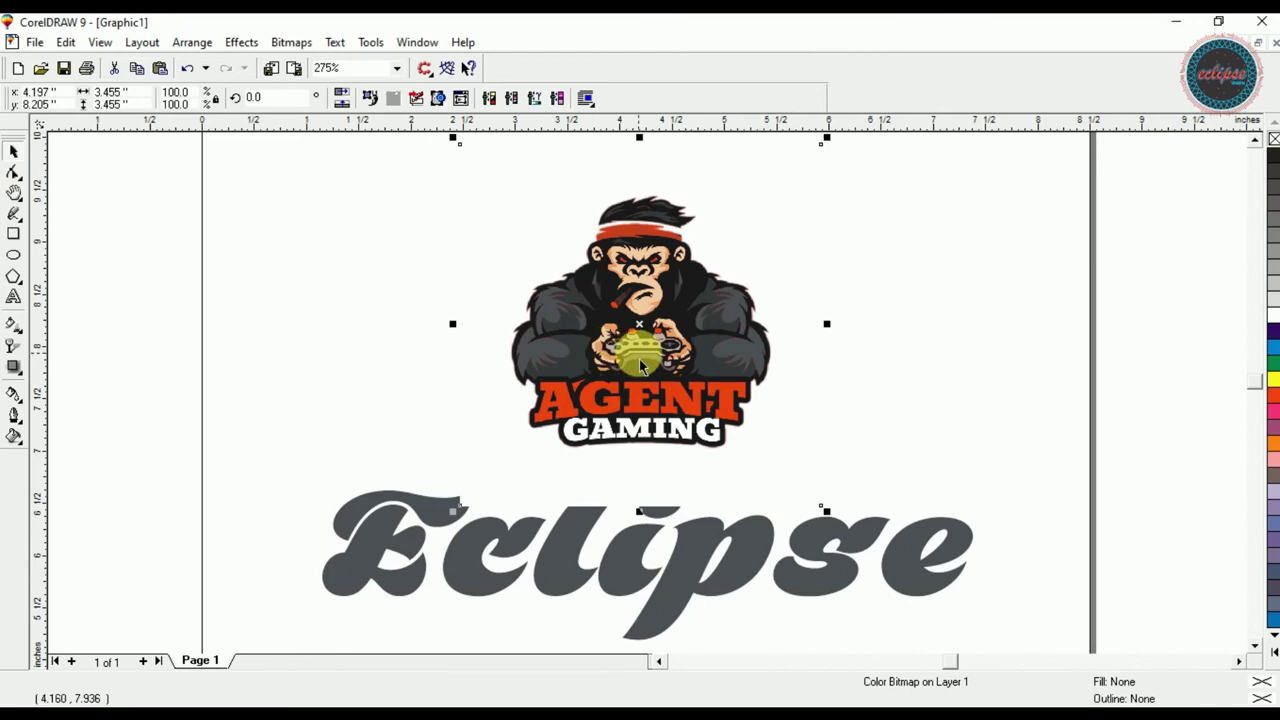
key("Delete")
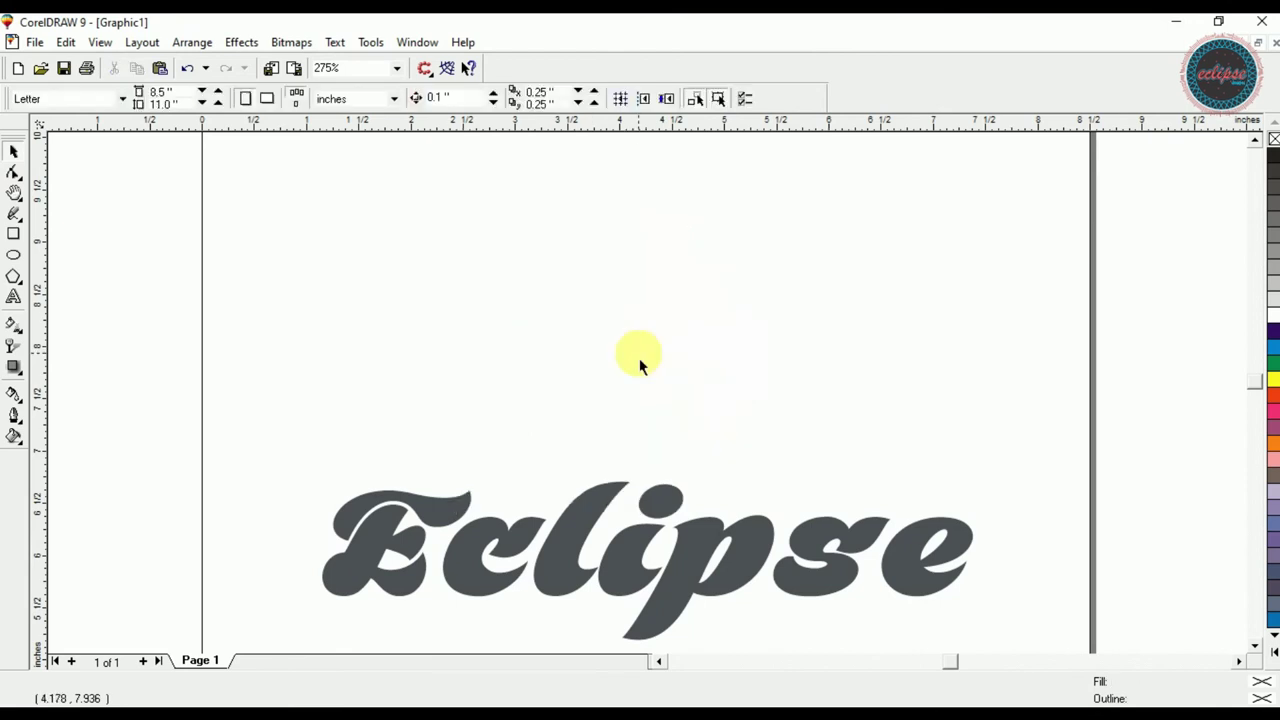
- Move the "Eclipse" text up near the page top and give it a 2-point black outline behind the fill with rounded corners and line caps
left_click(580, 514)
left_click_drag(580, 514, 571, 271)
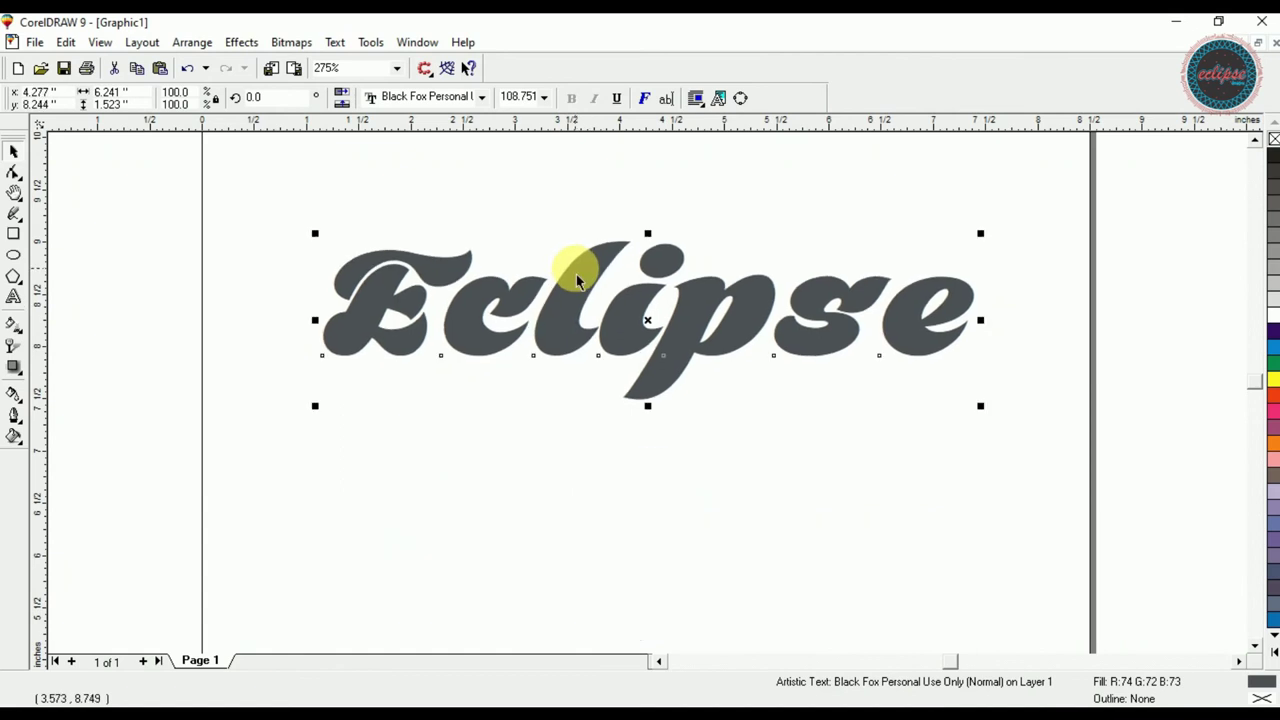
left_click(14, 418)
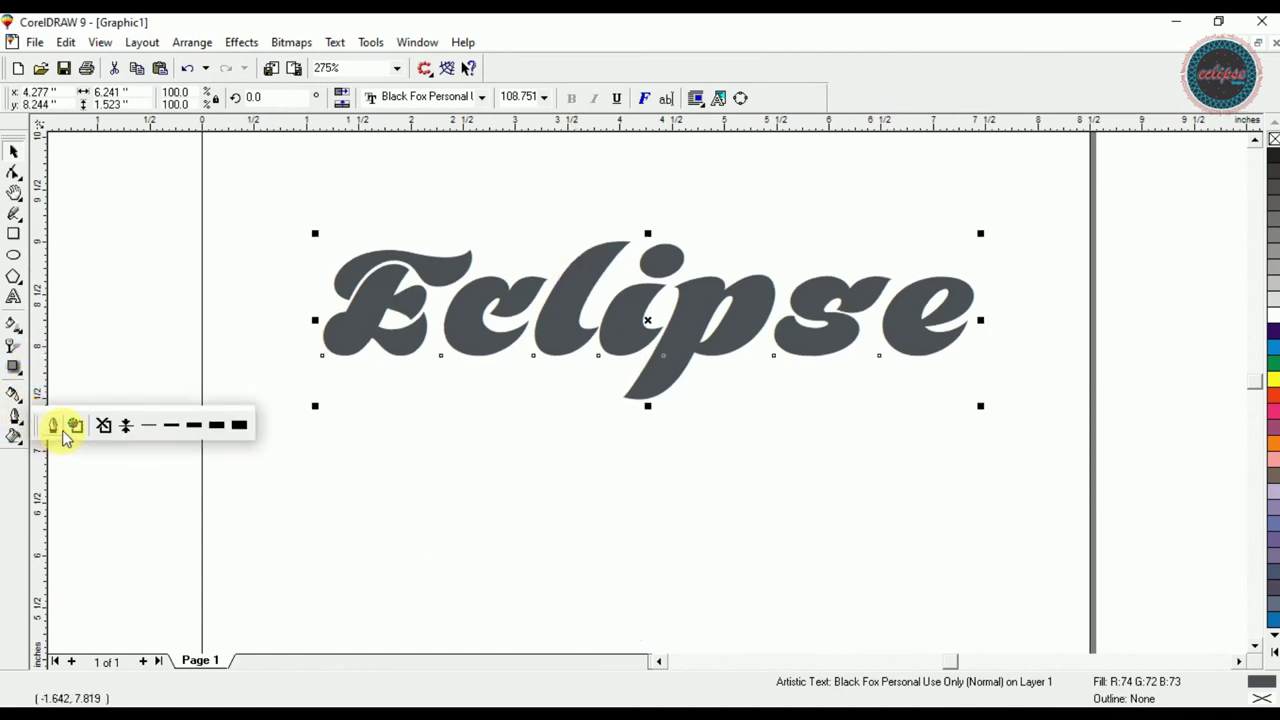
left_click(55, 428)
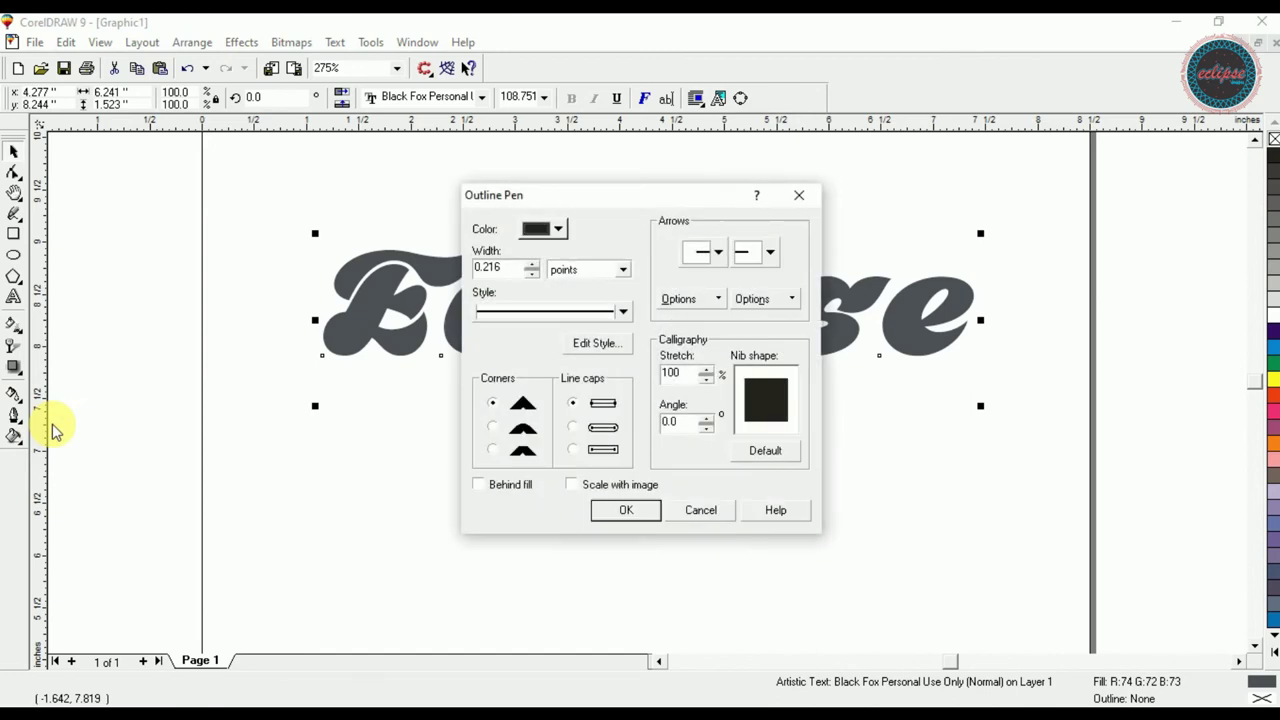
left_click_drag(526, 264, 444, 267)
type("2")
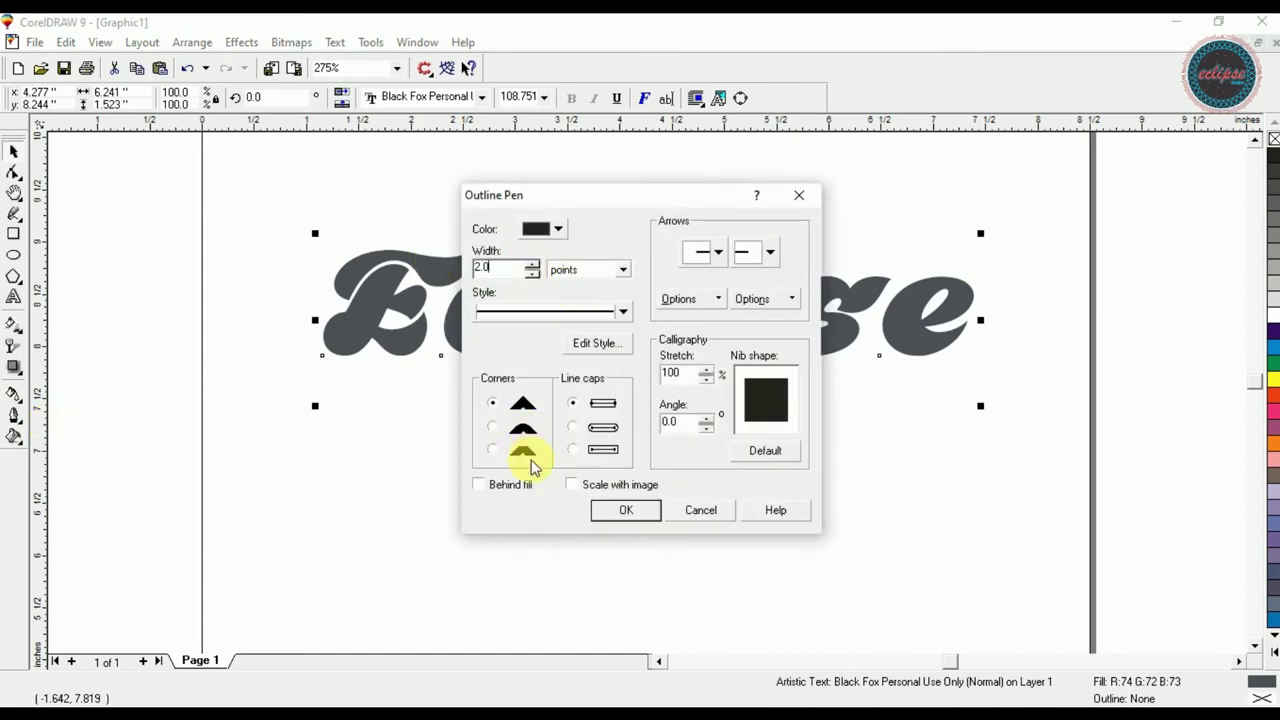
left_click(480, 485)
left_click(493, 427)
left_click(572, 427)
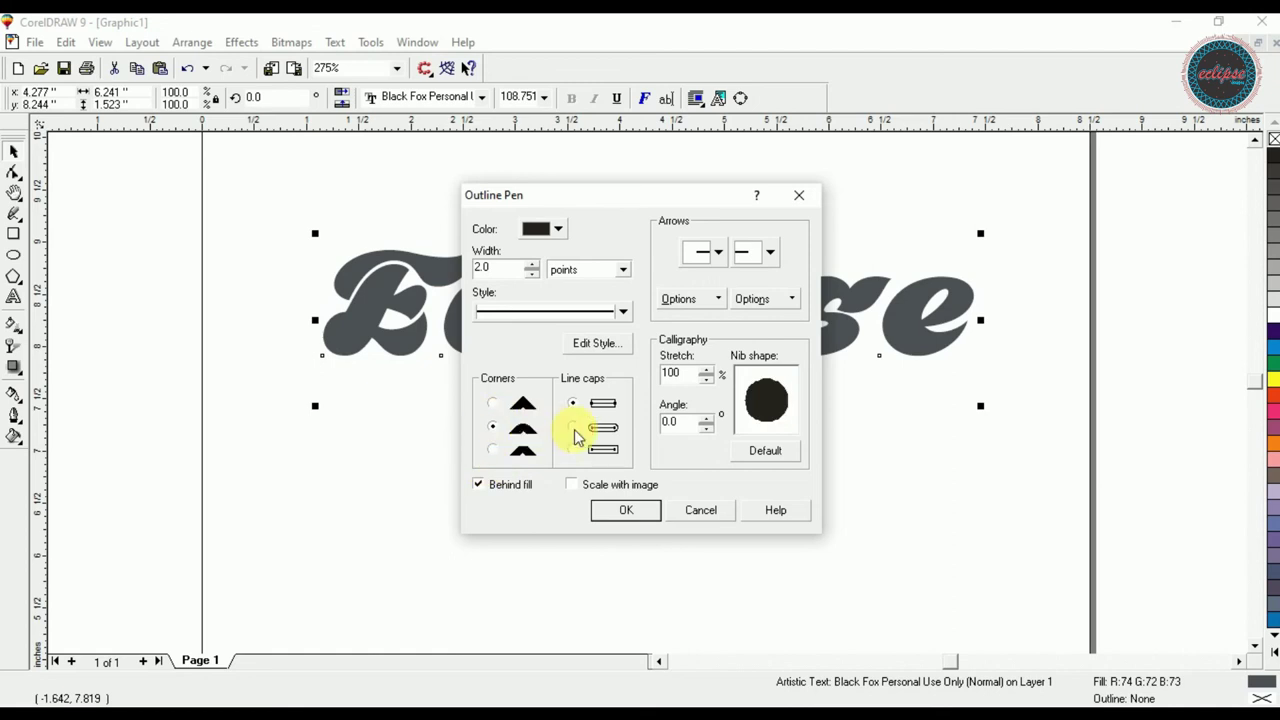
left_click(558, 228)
left_click(558, 228)
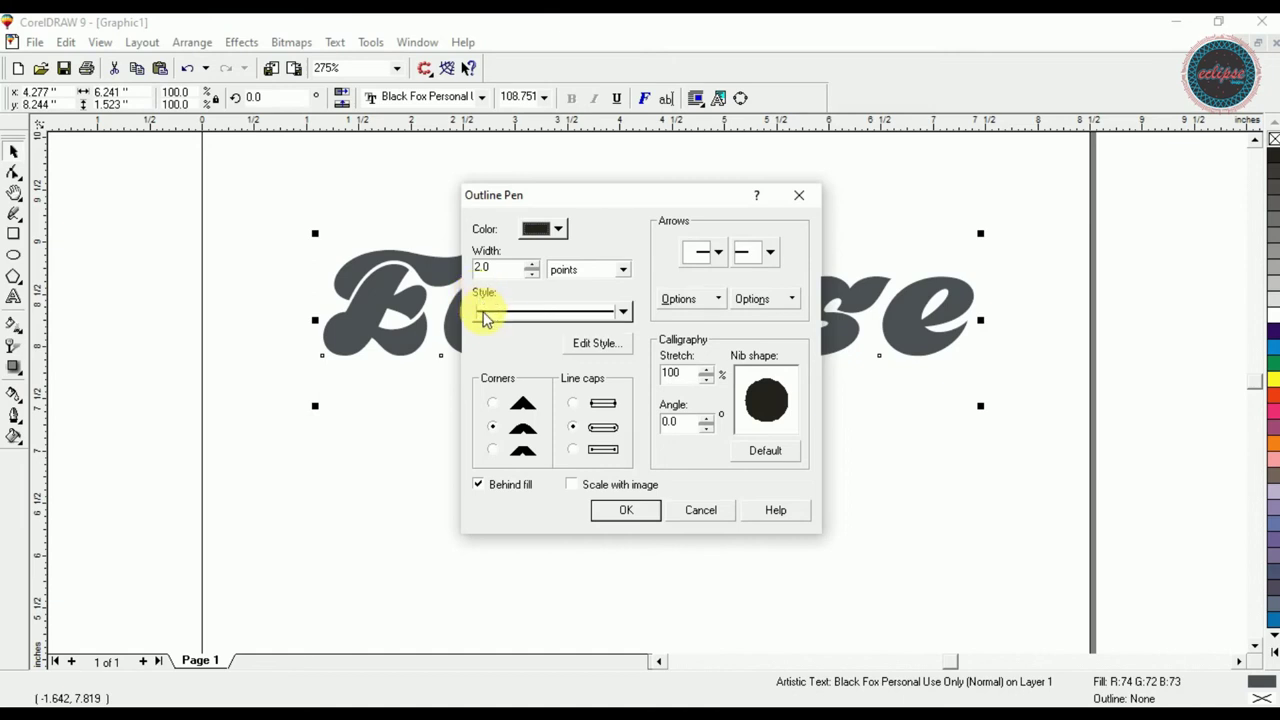
left_click(620, 510)
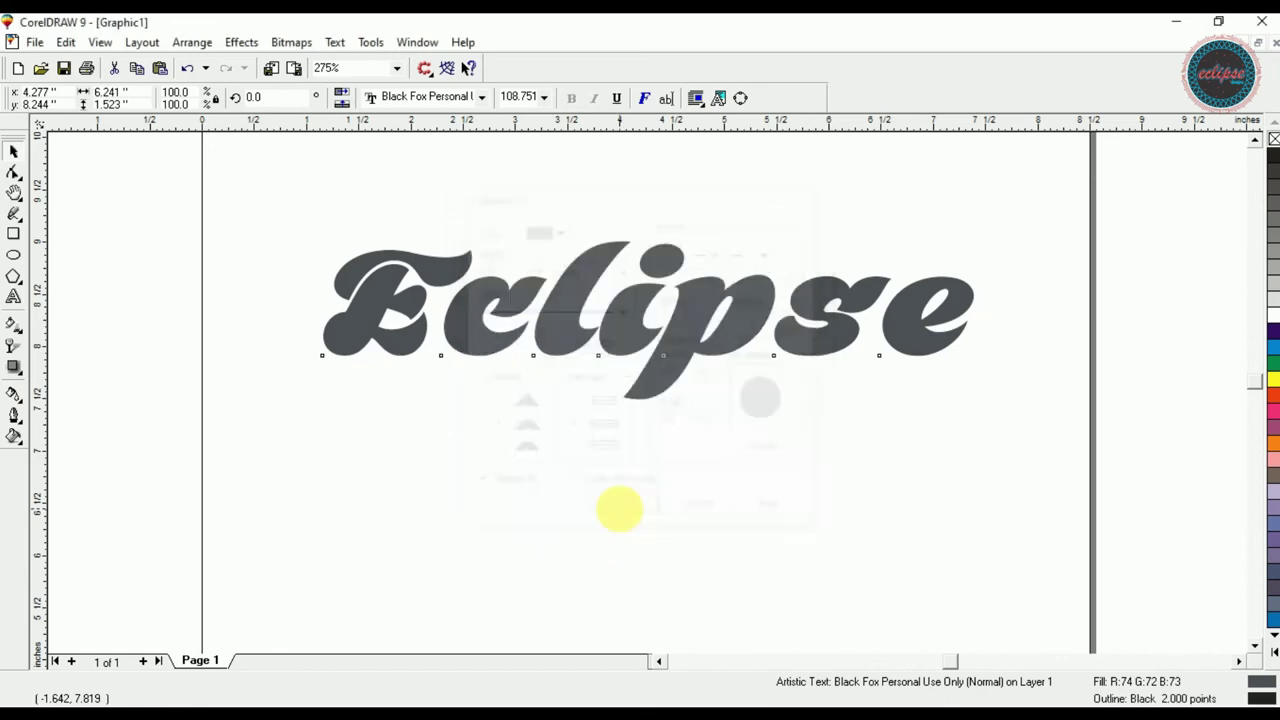
- Delete the "Eclipse" text and draw a cyan-filled rectangle about 3.62 by 1.88 inches near the page top
key("Delete")
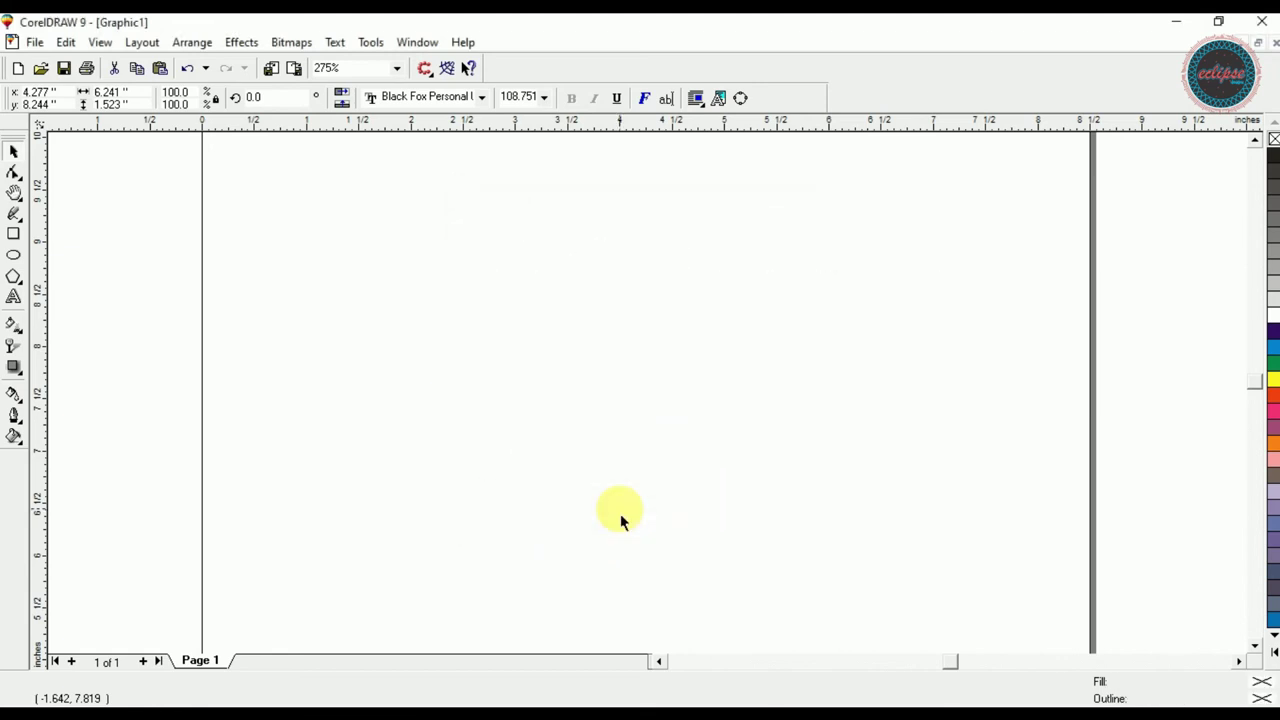
left_click(14, 234)
left_click_drag(484, 292, 872, 460)
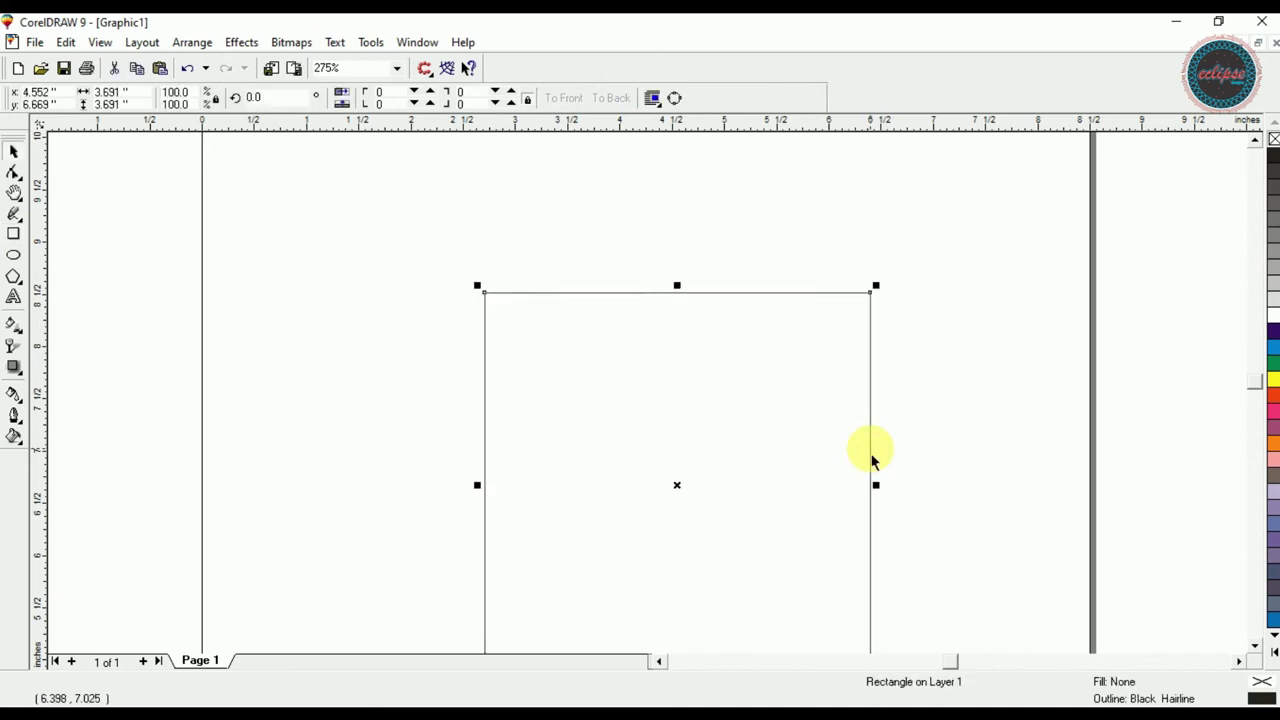
key("Delete")
left_click_drag(410, 234, 789, 430)
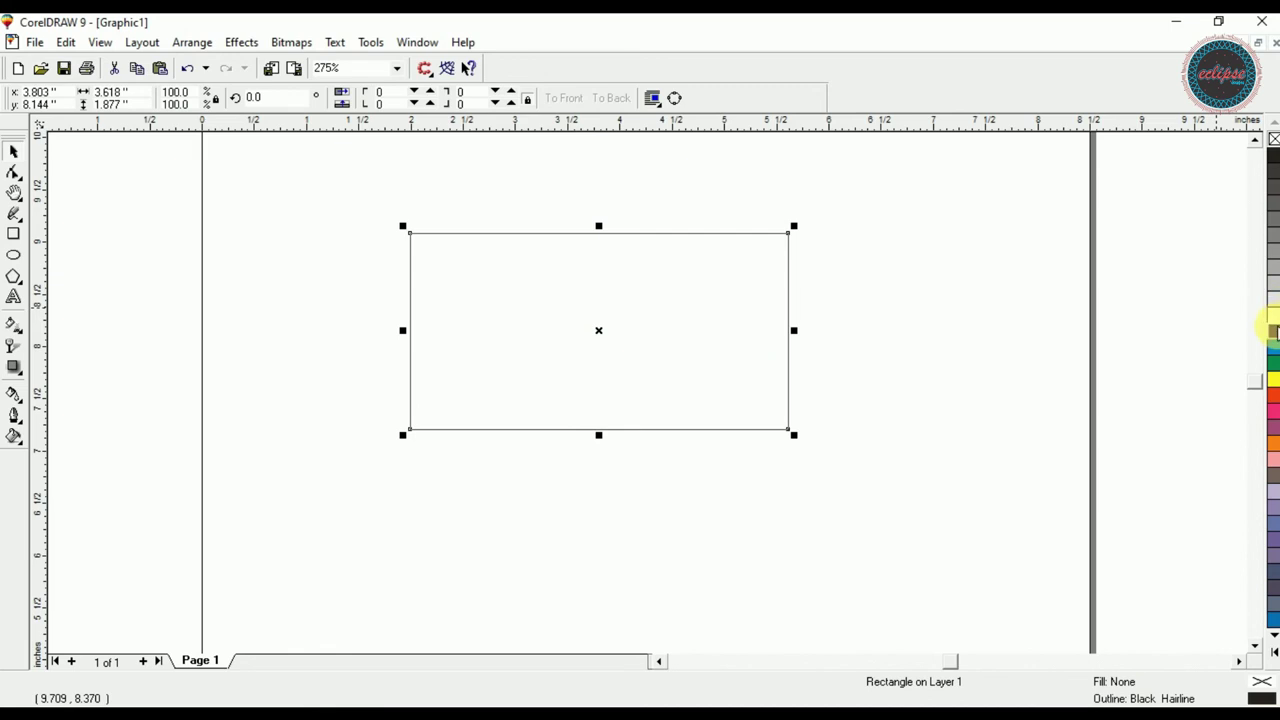
left_click(1273, 345)
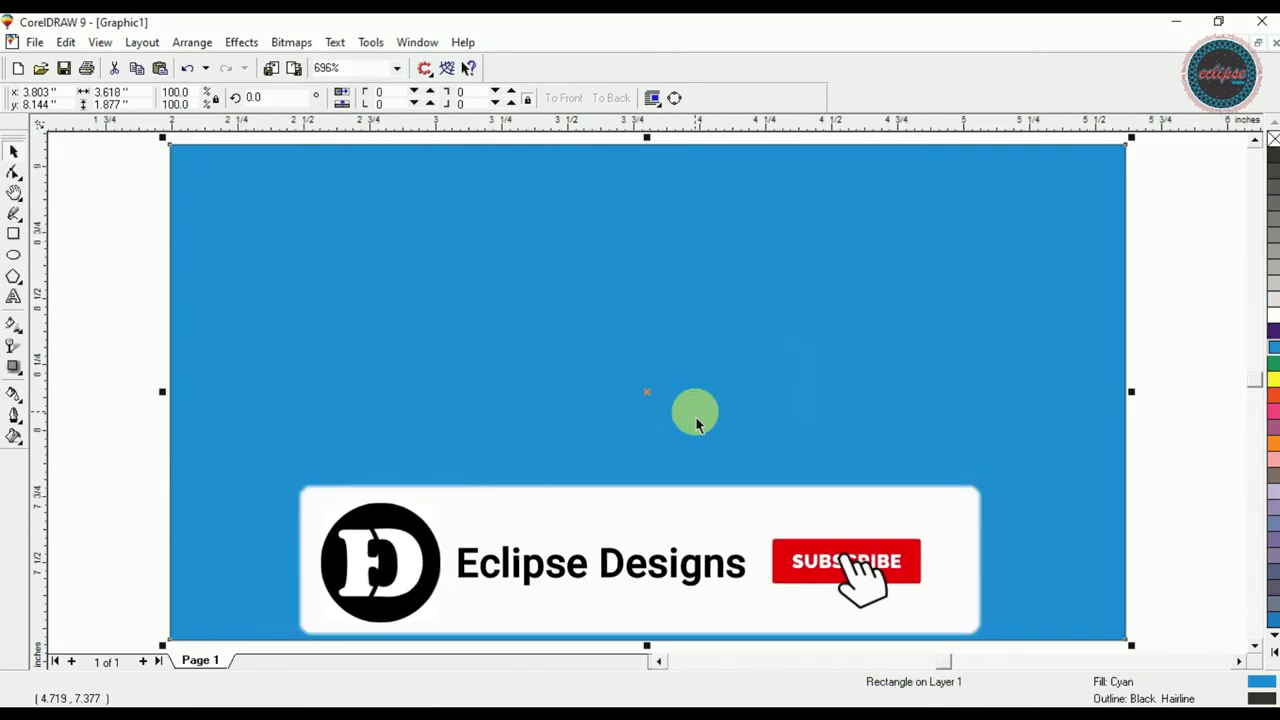
key("shift+F2")
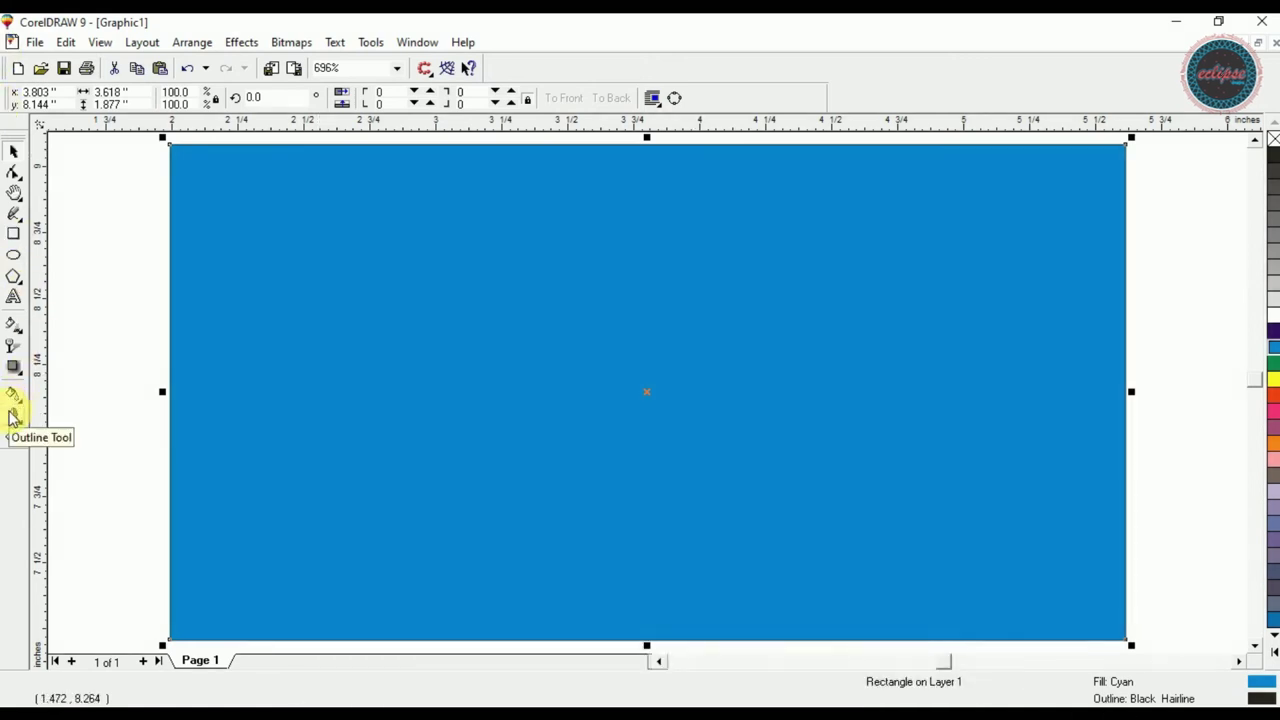
- Give the cyan rectangle a 5-point outline behind the fill, with rounded corners and rounded line caps
left_click(13, 418)
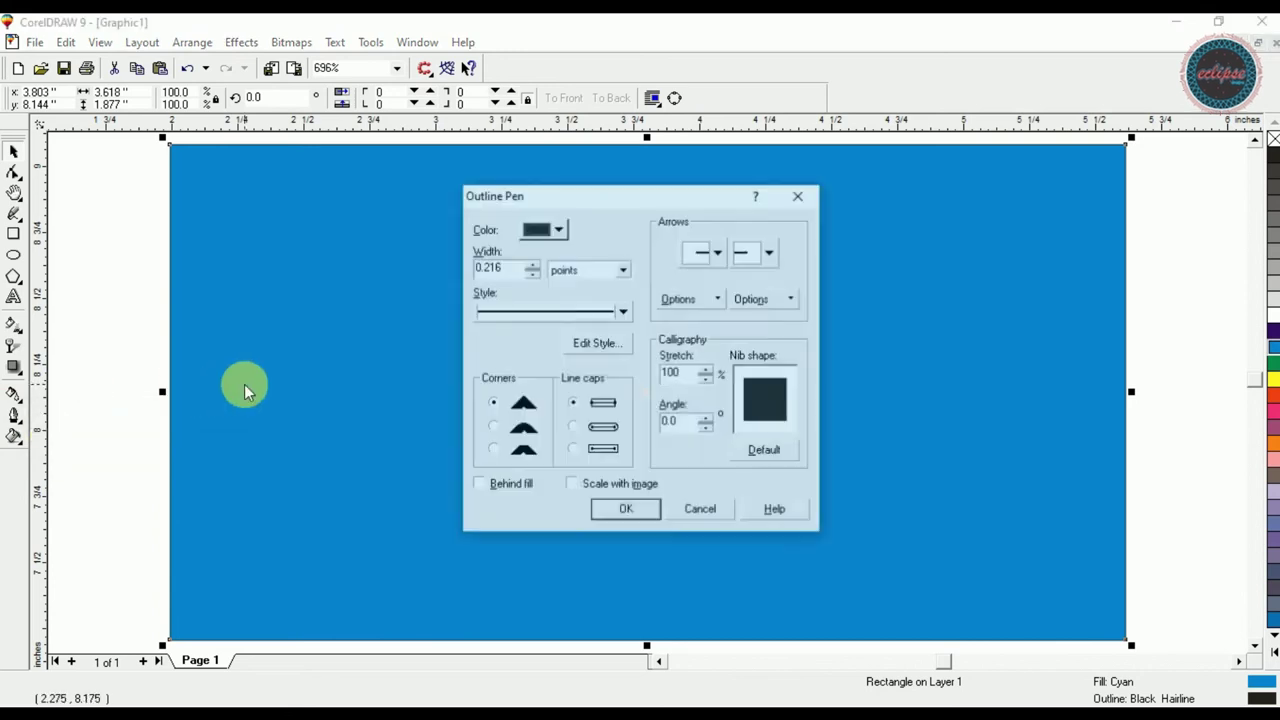
double_click(488, 267)
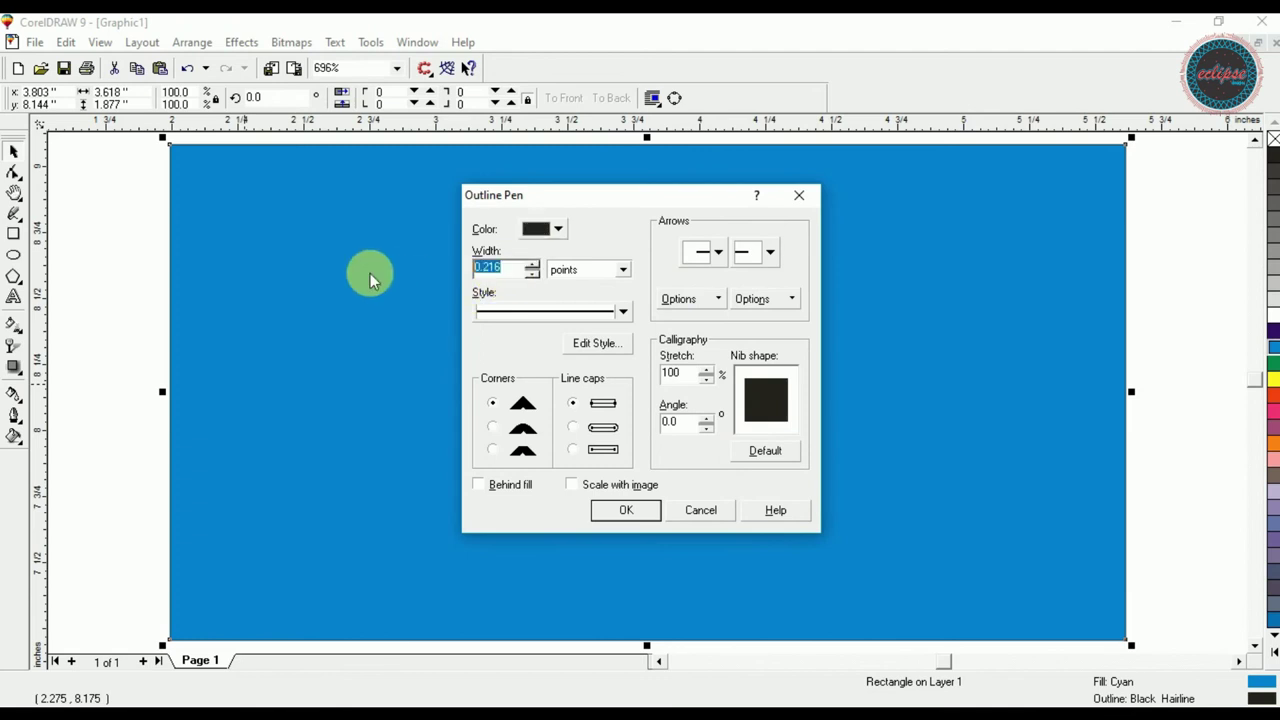
type("5.0")
left_click(510, 488)
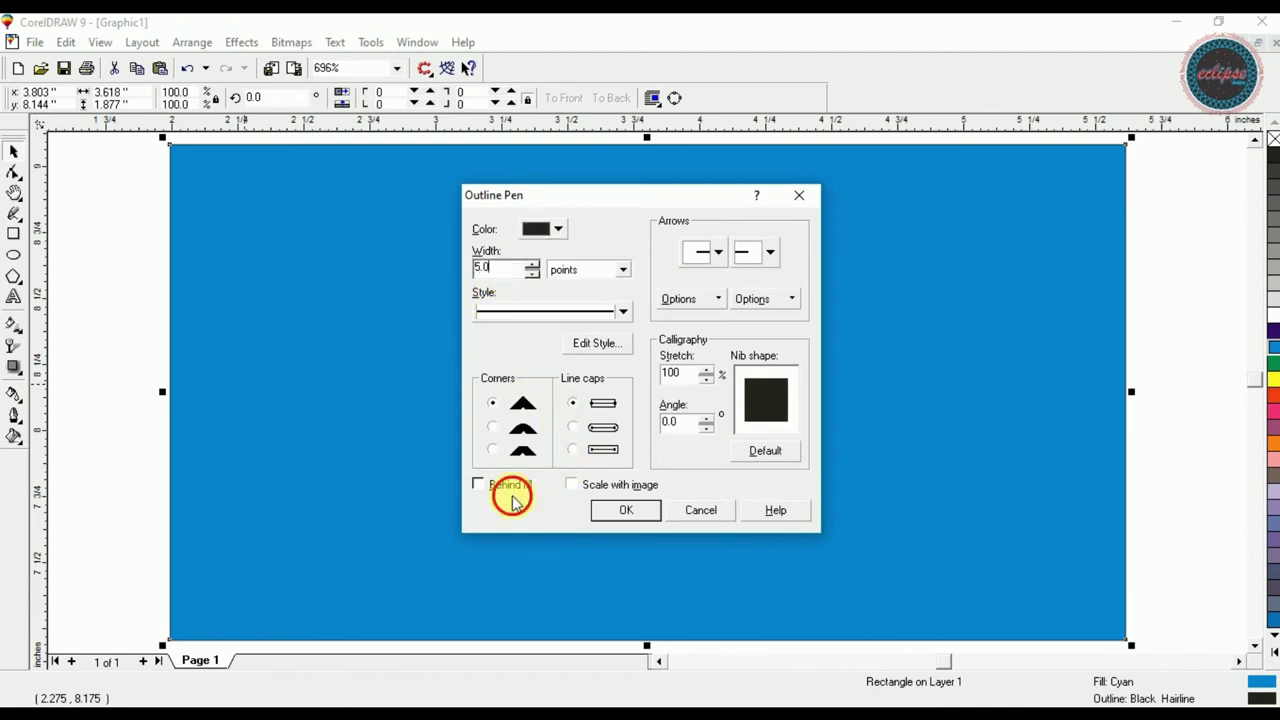
left_click(492, 428)
left_click(573, 428)
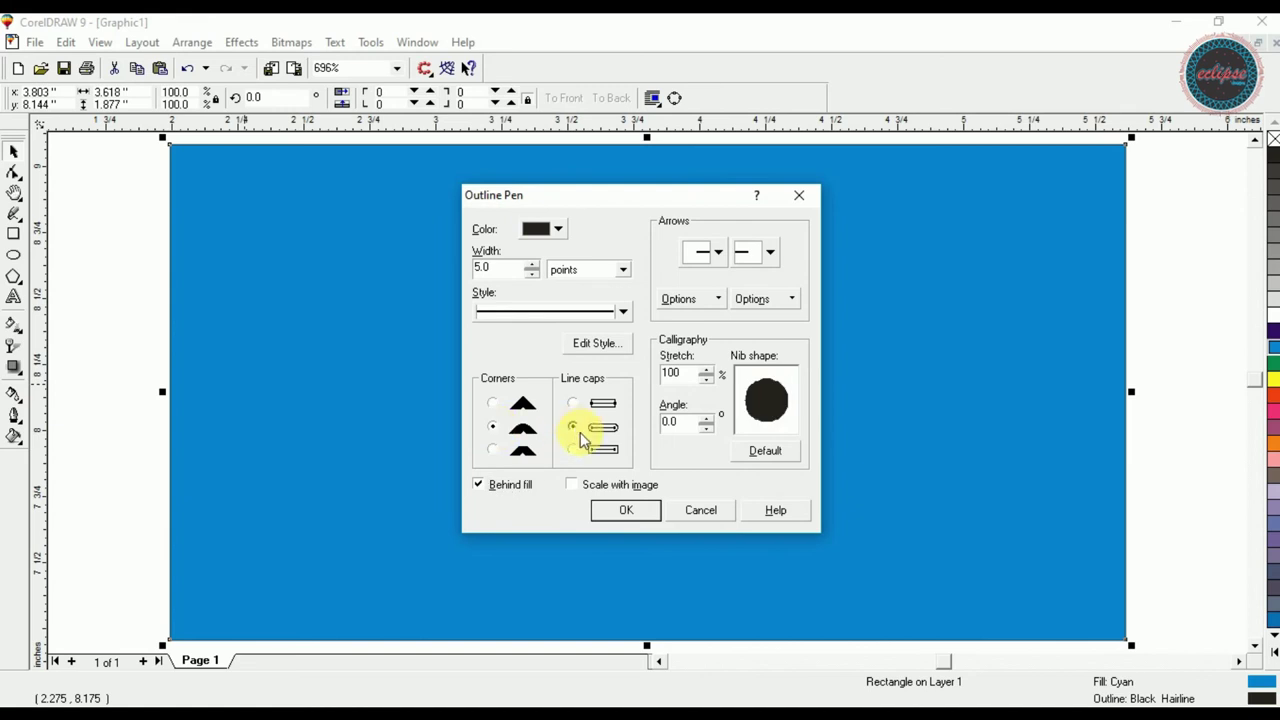
left_click(623, 511)
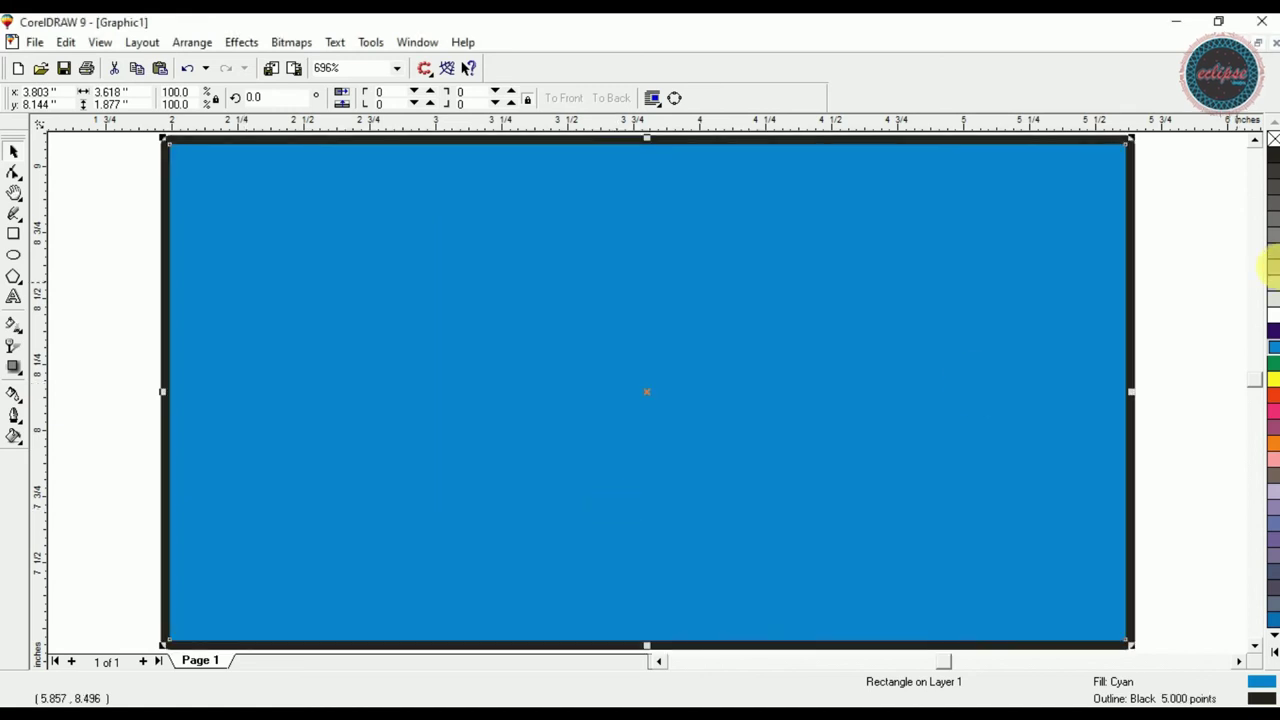
left_click(1241, 265)
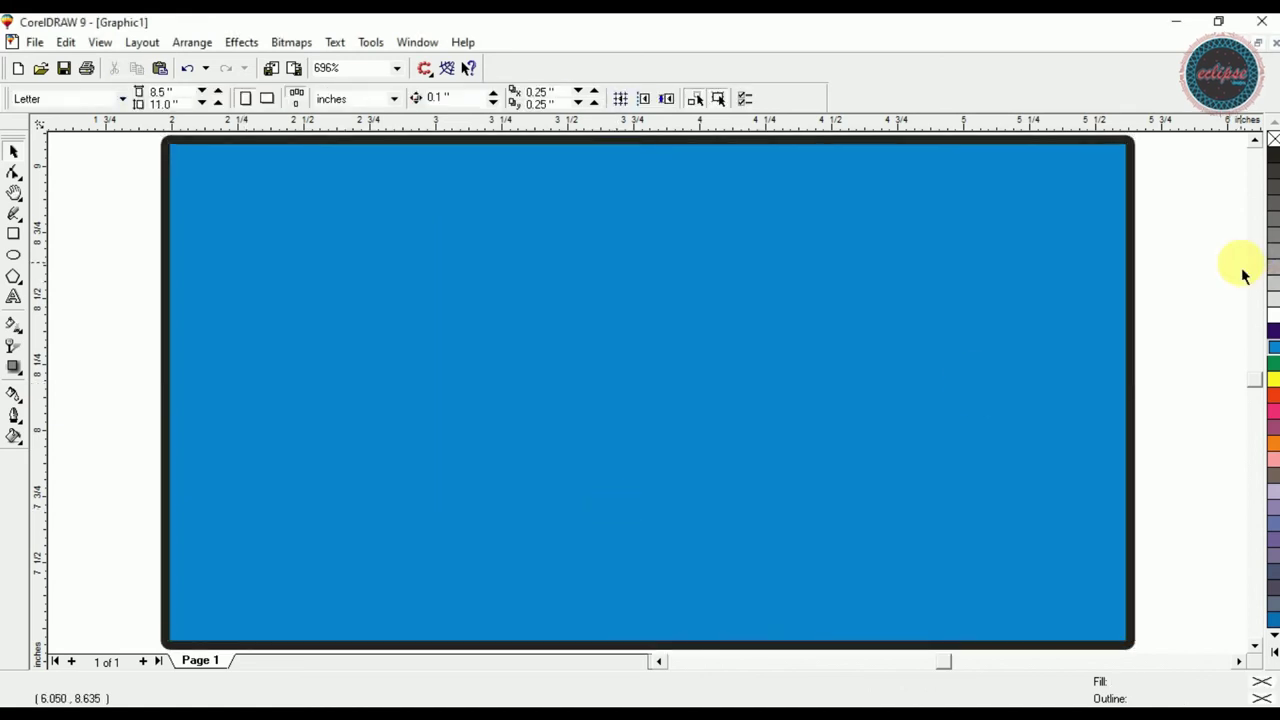
- Change the cyan rectangle's outline to sharp corners and square line caps
right_click(1268, 140)
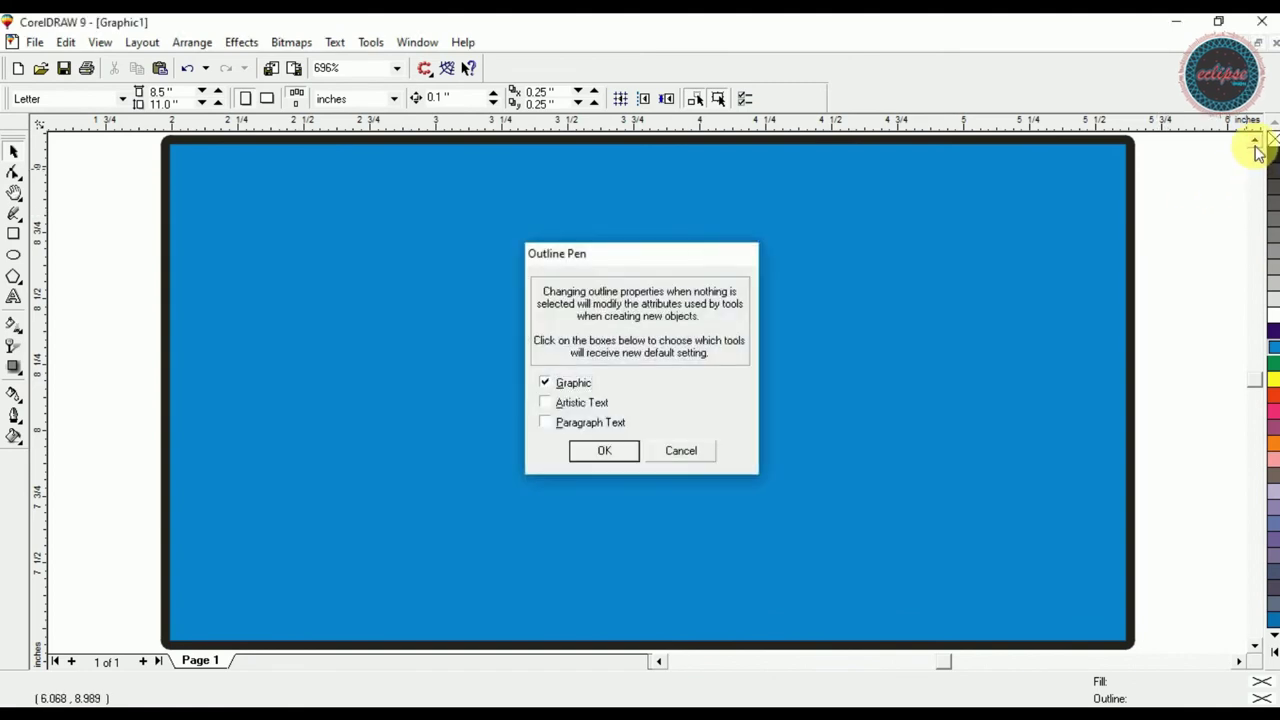
key("Return")
left_click(1018, 322)
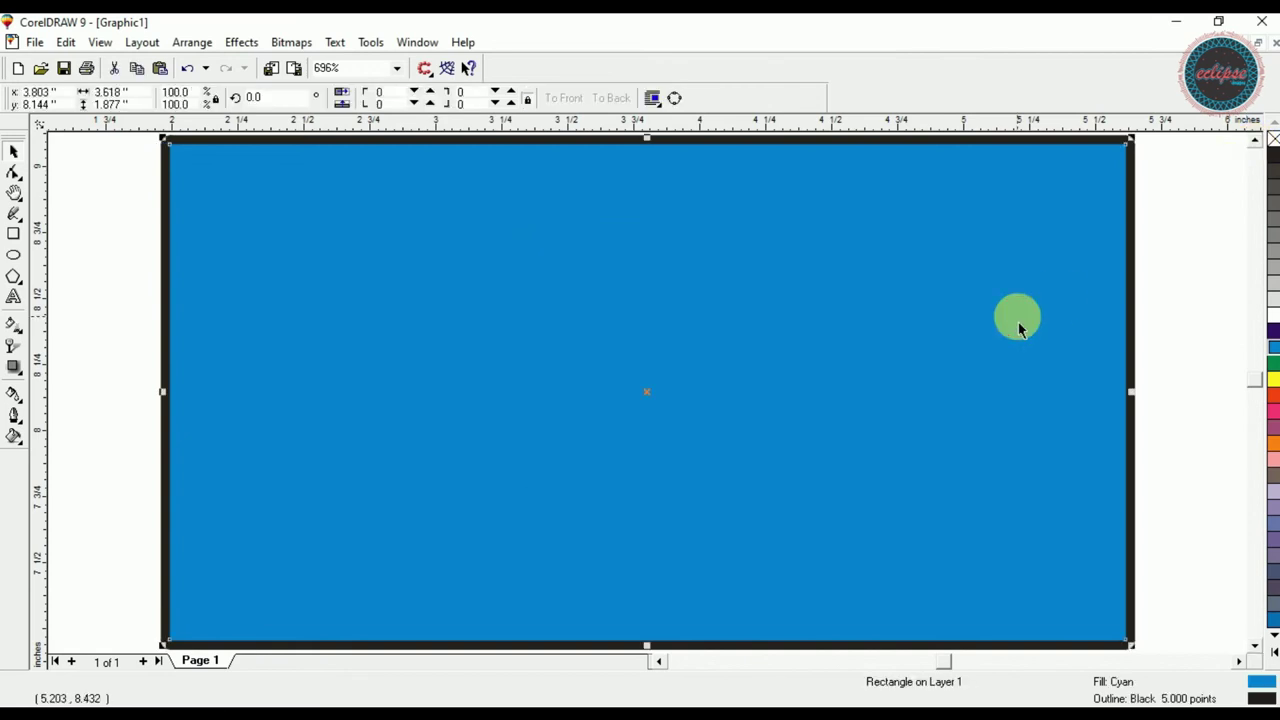
key("F12")
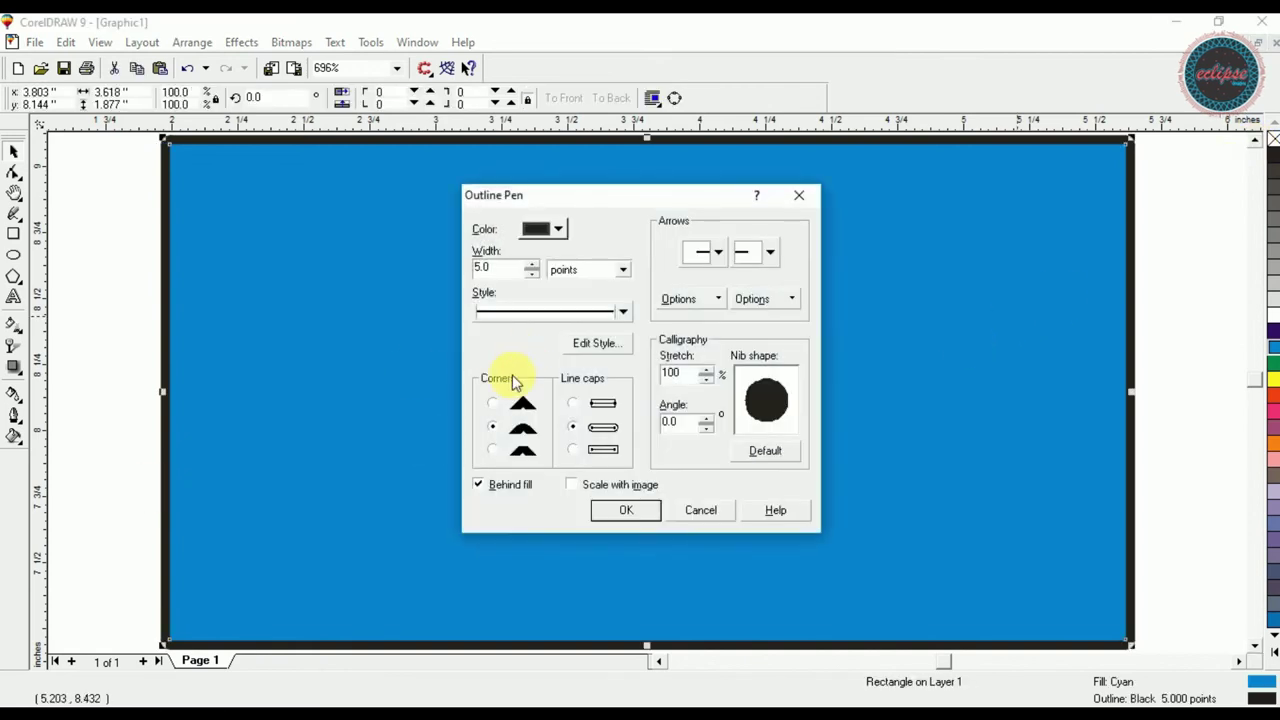
left_click(493, 404)
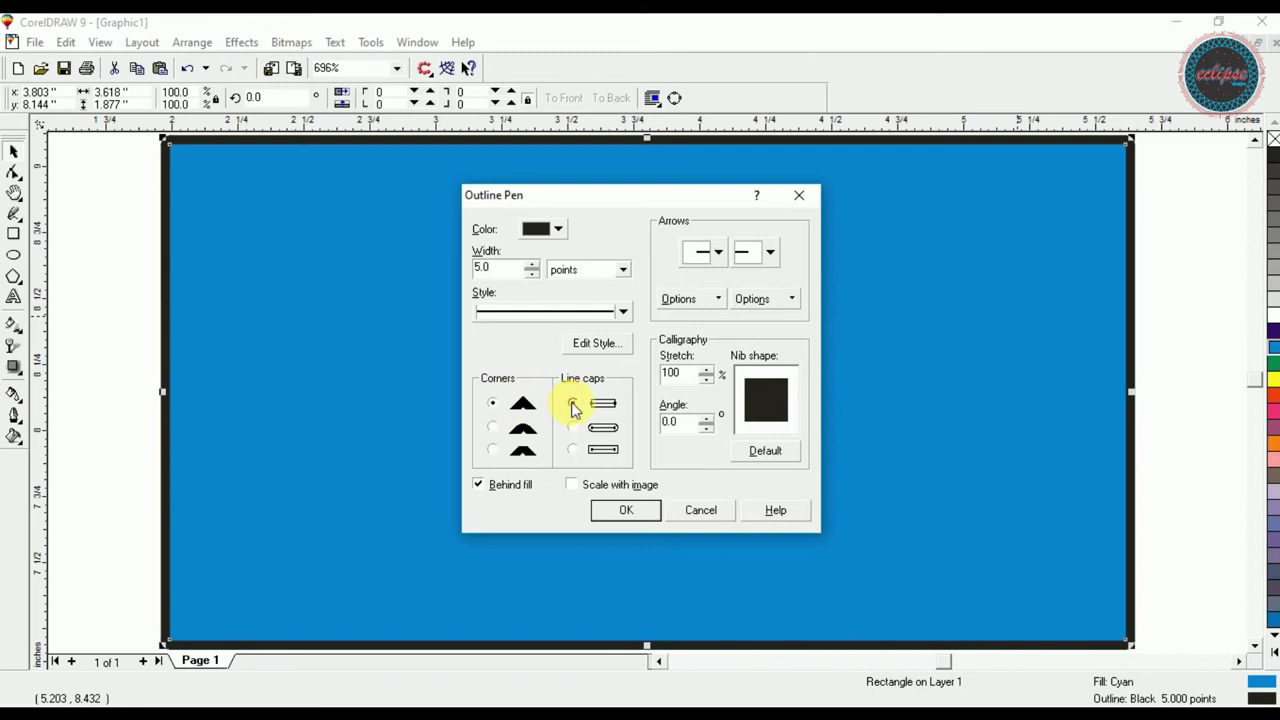
left_click(625, 510)
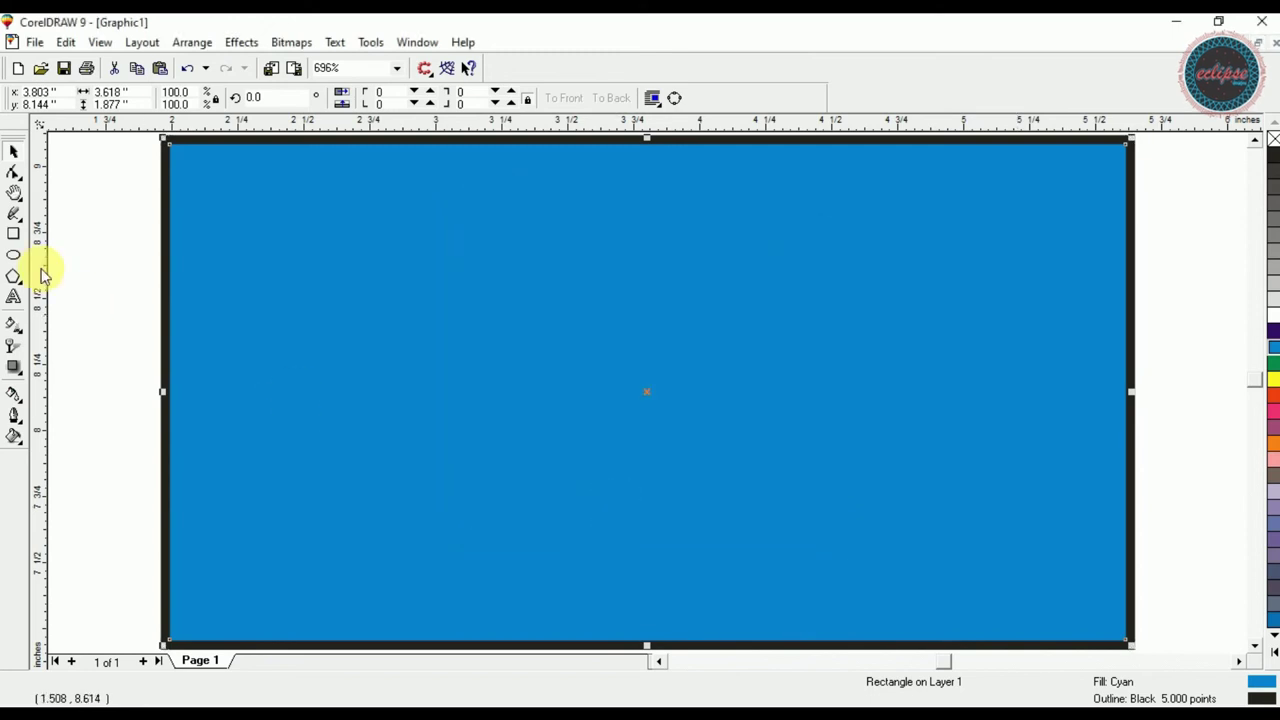
- Try rounded corners and caps in the rectangle's outline settings, but apply sharp corners and square line caps instead
scroll(128, 135, "up", 1)
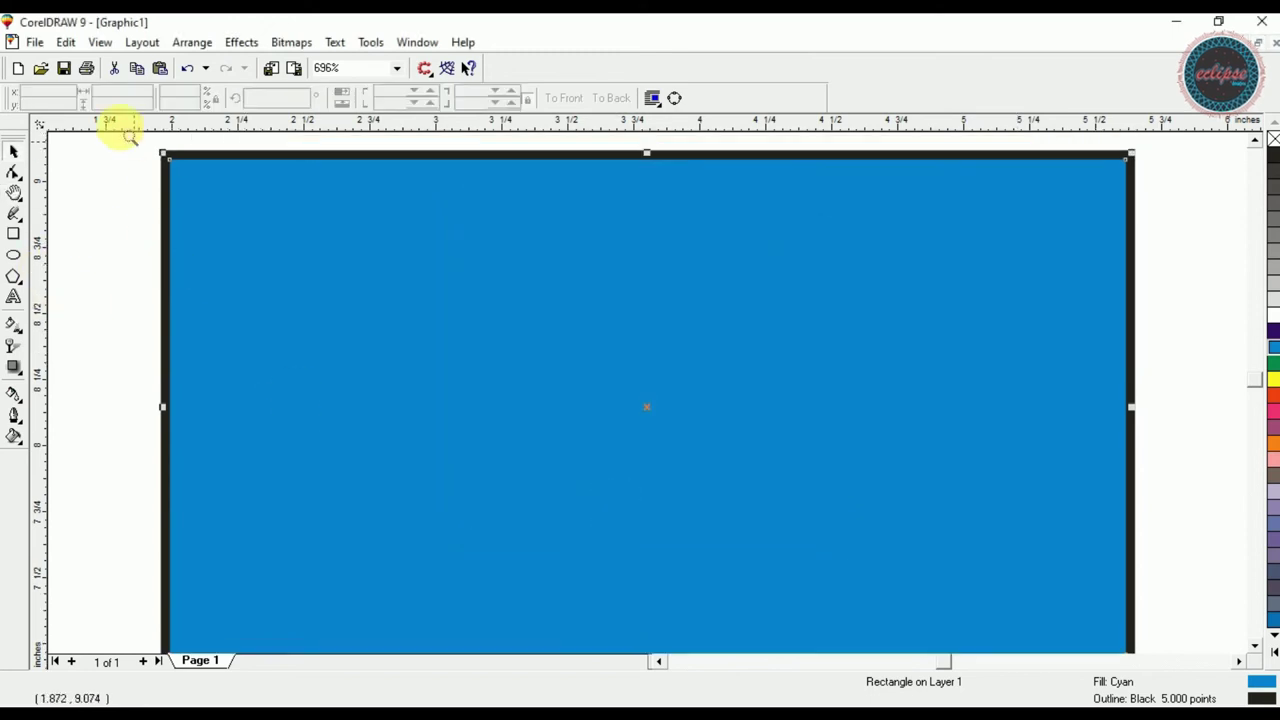
scroll(128, 135, "up", 2)
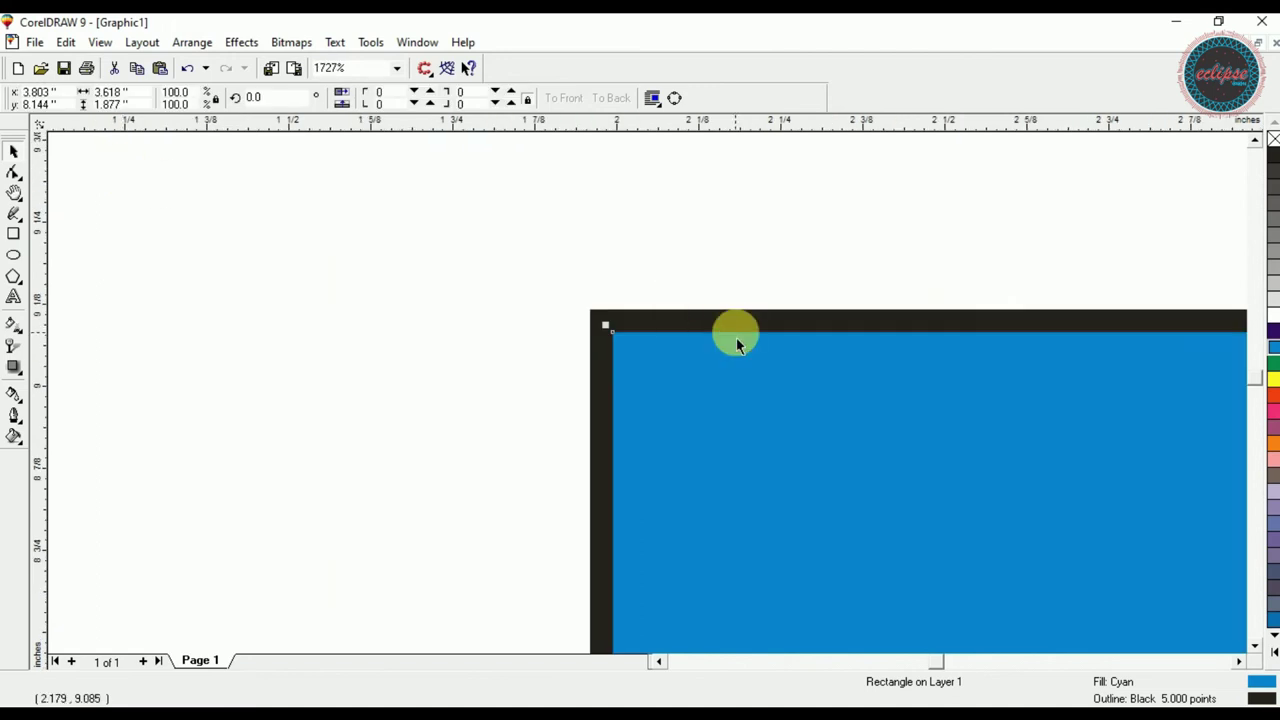
key("F12")
left_click(492, 427)
left_click(572, 427)
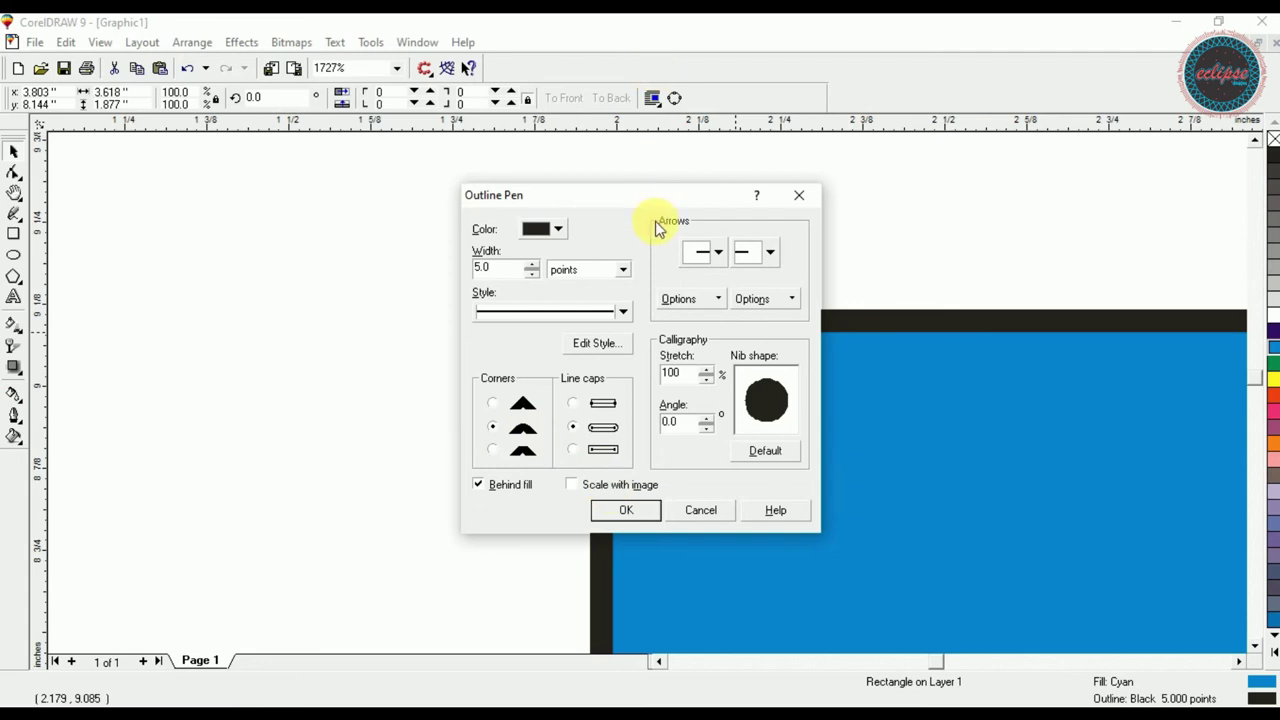
left_click_drag(683, 203, 401, 140)
left_click(290, 341)
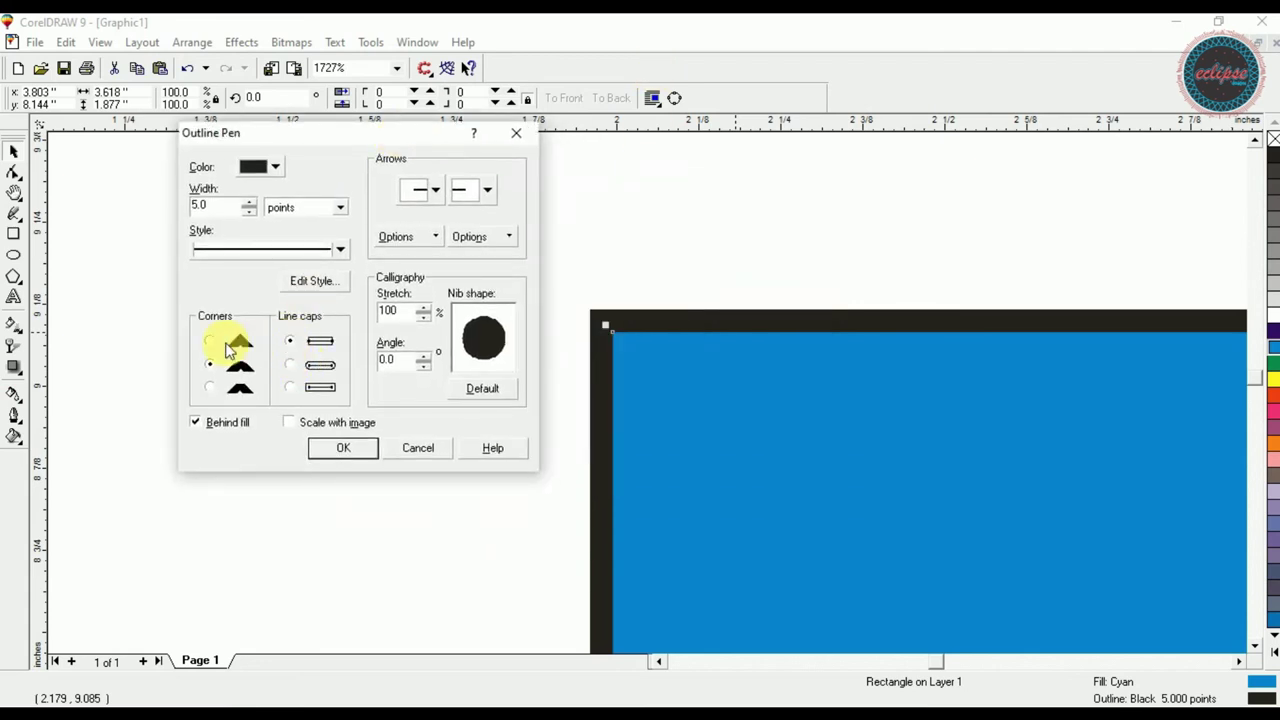
left_click(210, 342)
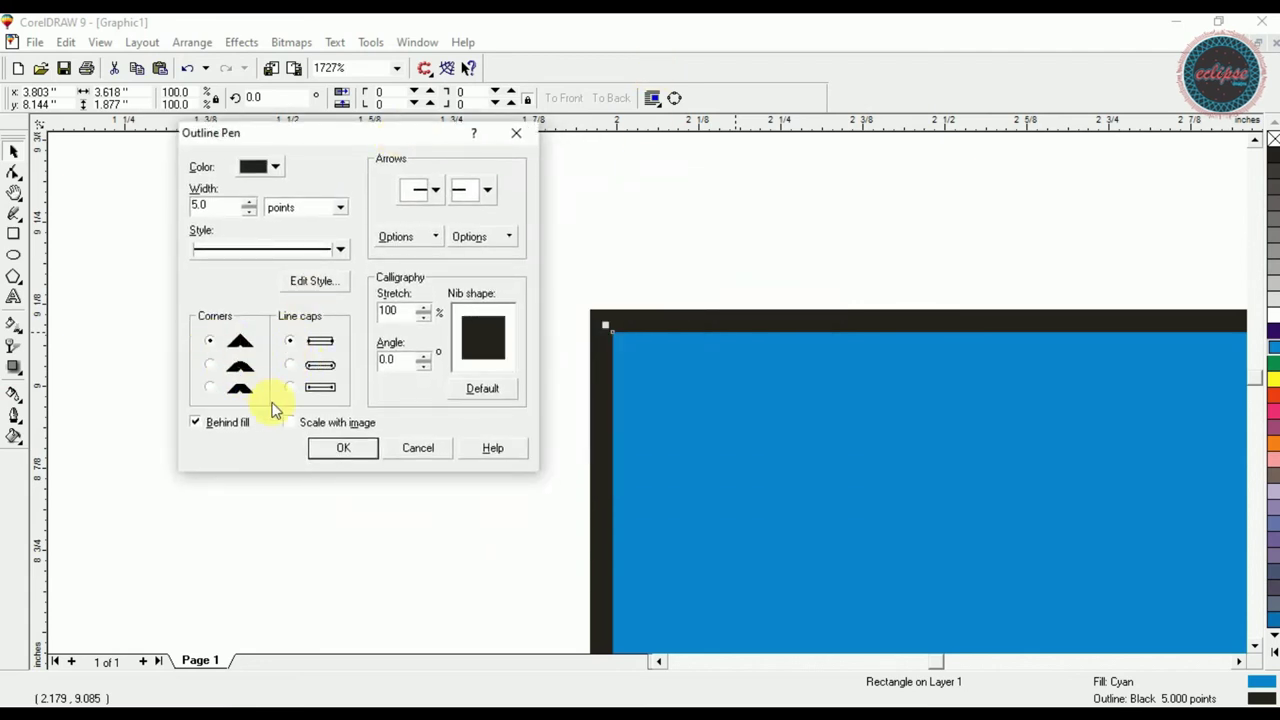
left_click(338, 448)
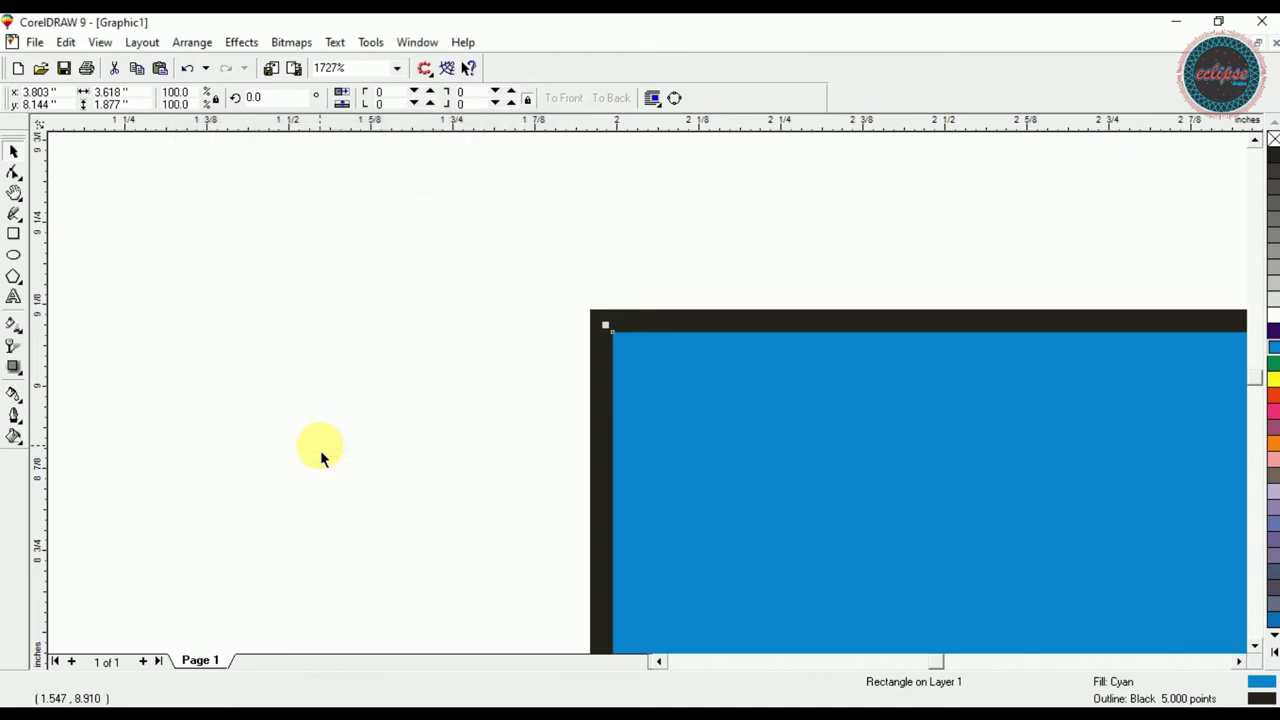
- Apply rounded corners and rounded line caps to the cyan rectangle's outline and deselect it
key("F12")
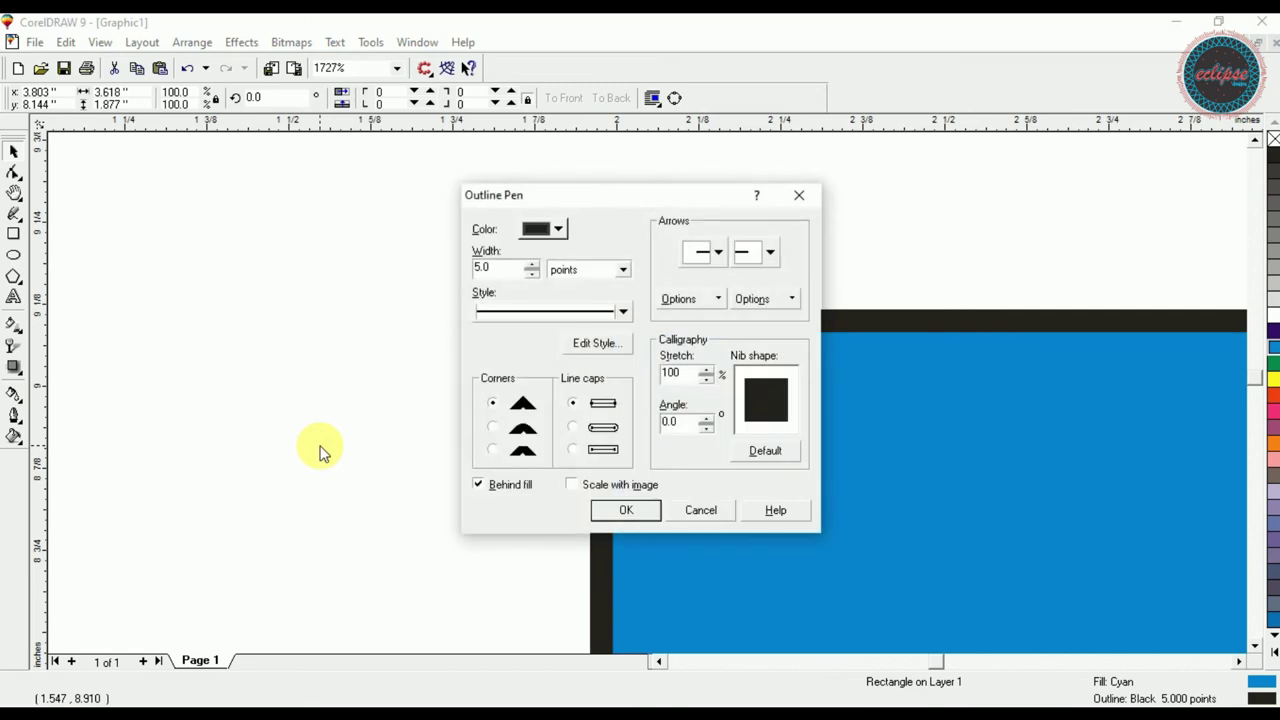
left_click(492, 428)
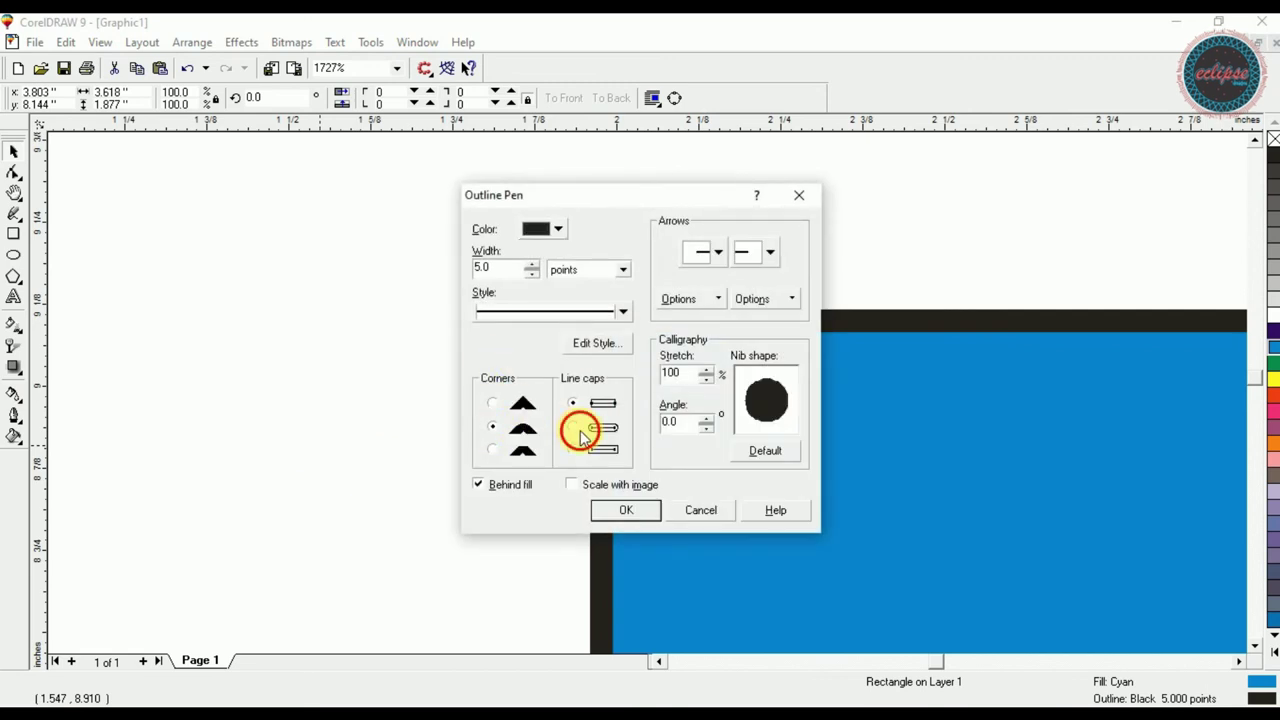
left_click(625, 510)
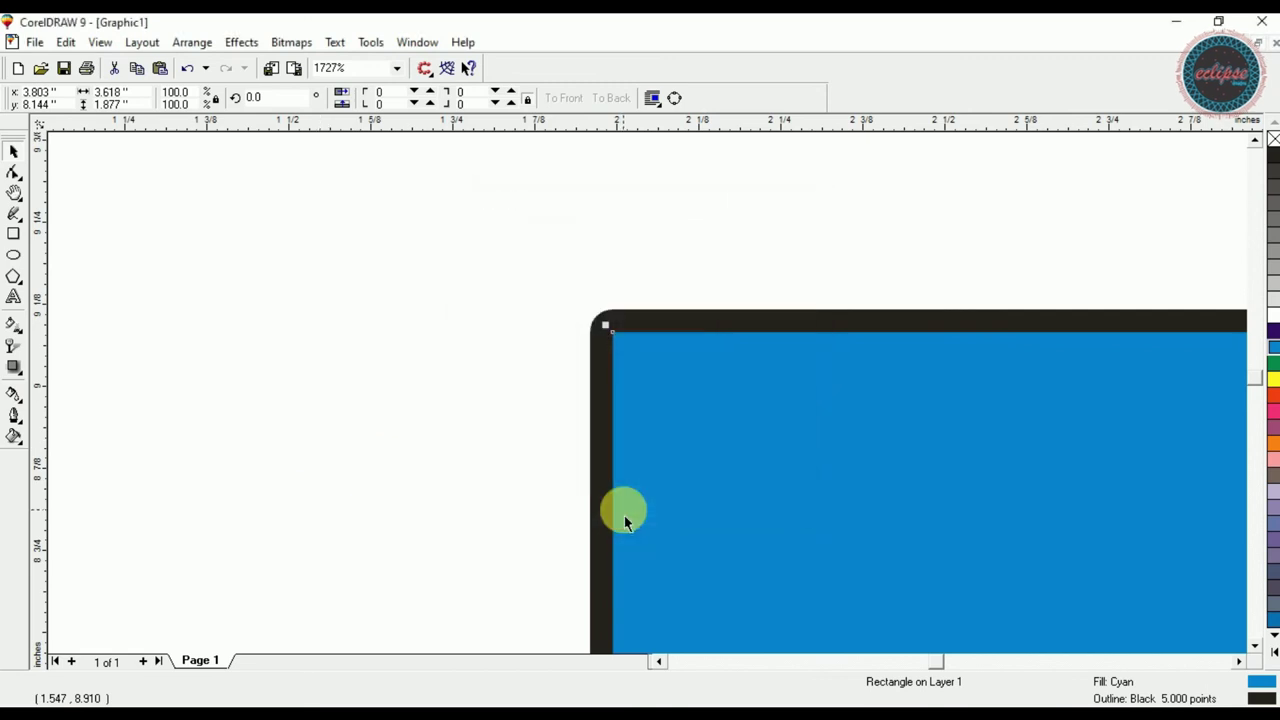
left_click(579, 467)
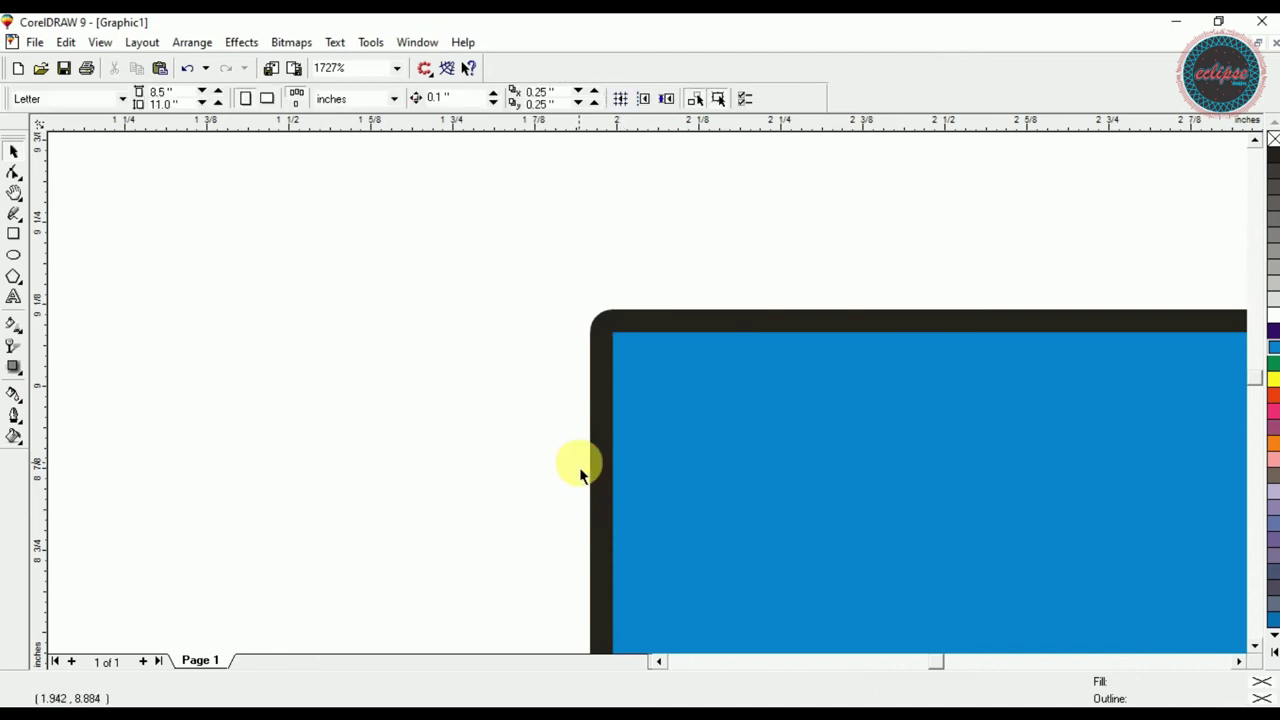
- Apply beveled corners and extended square line caps to the cyan rectangle's outline and deselect it
key("F12")
left_click(672, 455)
left_click(752, 487)
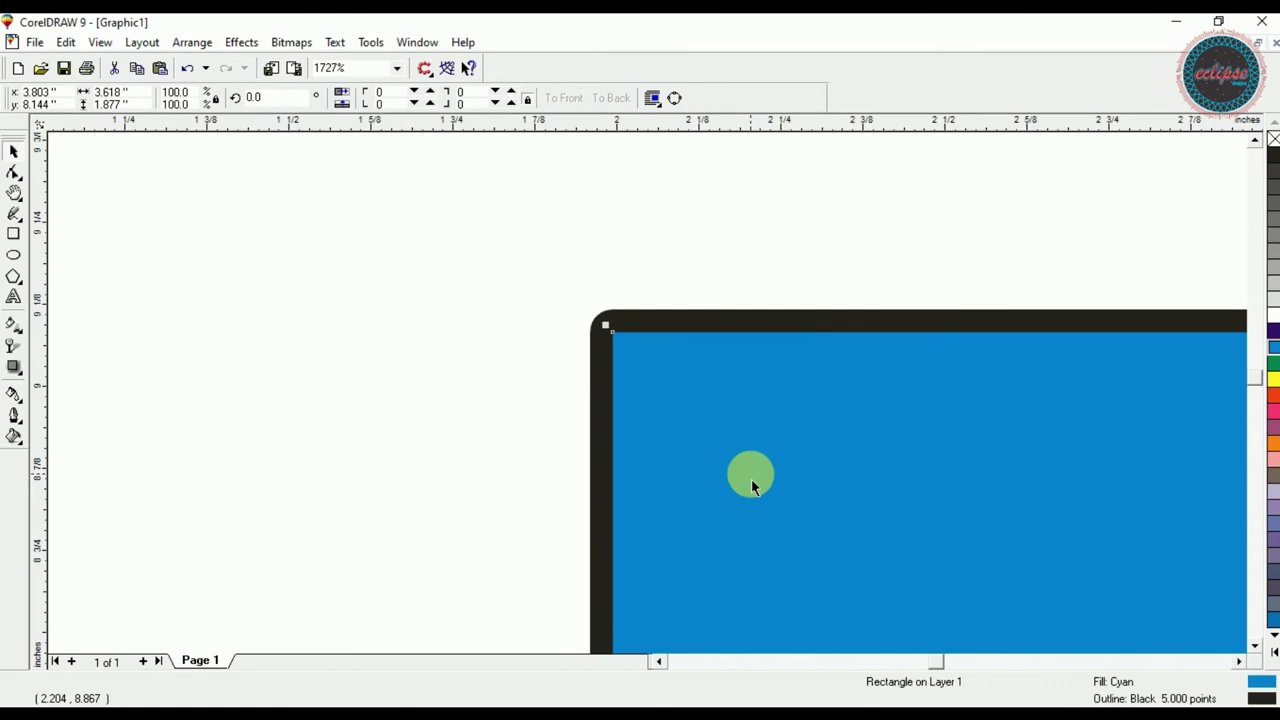
key("F12")
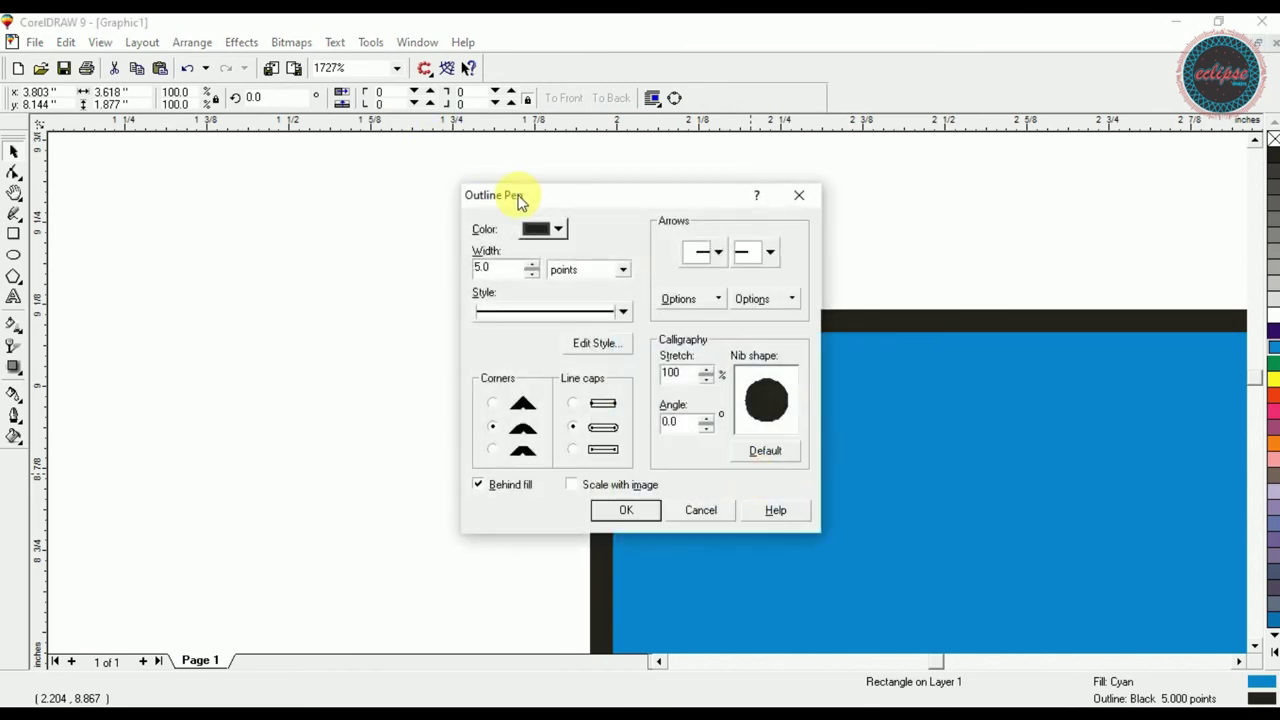
left_click_drag(520, 194, 550, 192)
left_click_drag(730, 185, 1126, 141)
left_click(918, 403)
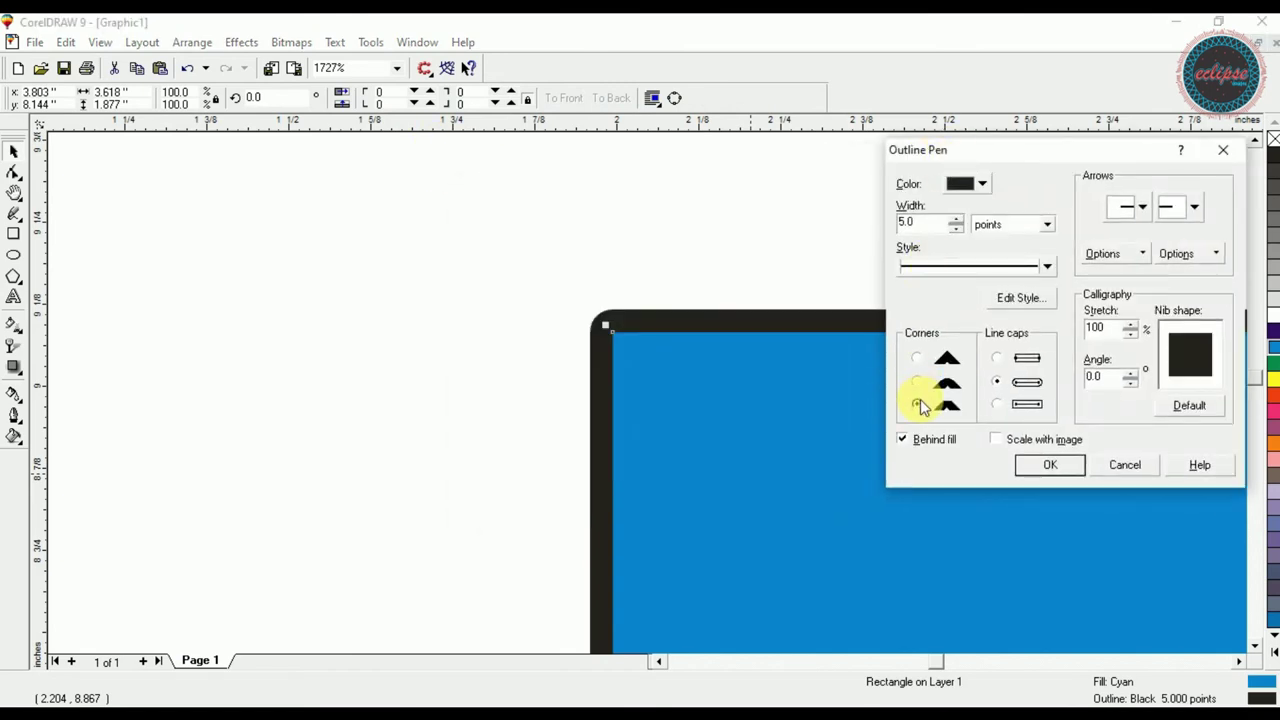
left_click(997, 404)
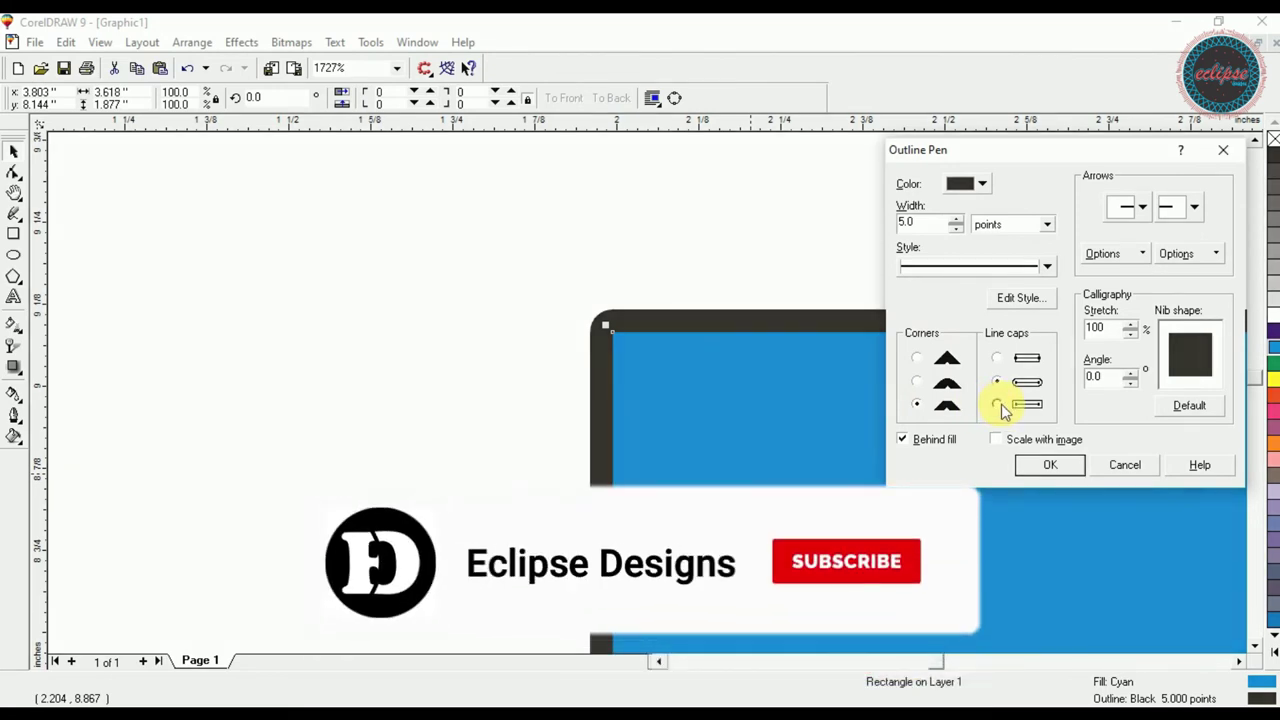
left_click(1047, 465)
left_click(548, 389)
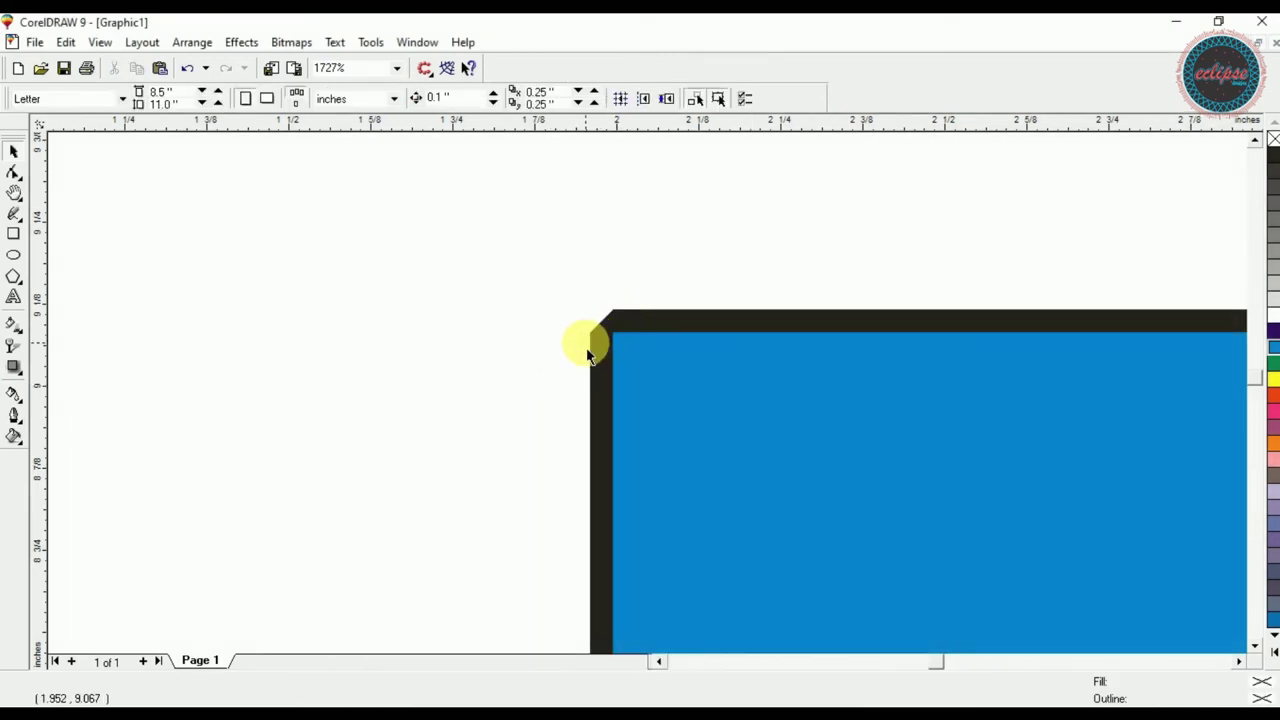
- Give the cyan rectangle's outline a dash-dot-dot line style, keeping the beveled corners and square caps
left_click(597, 348)
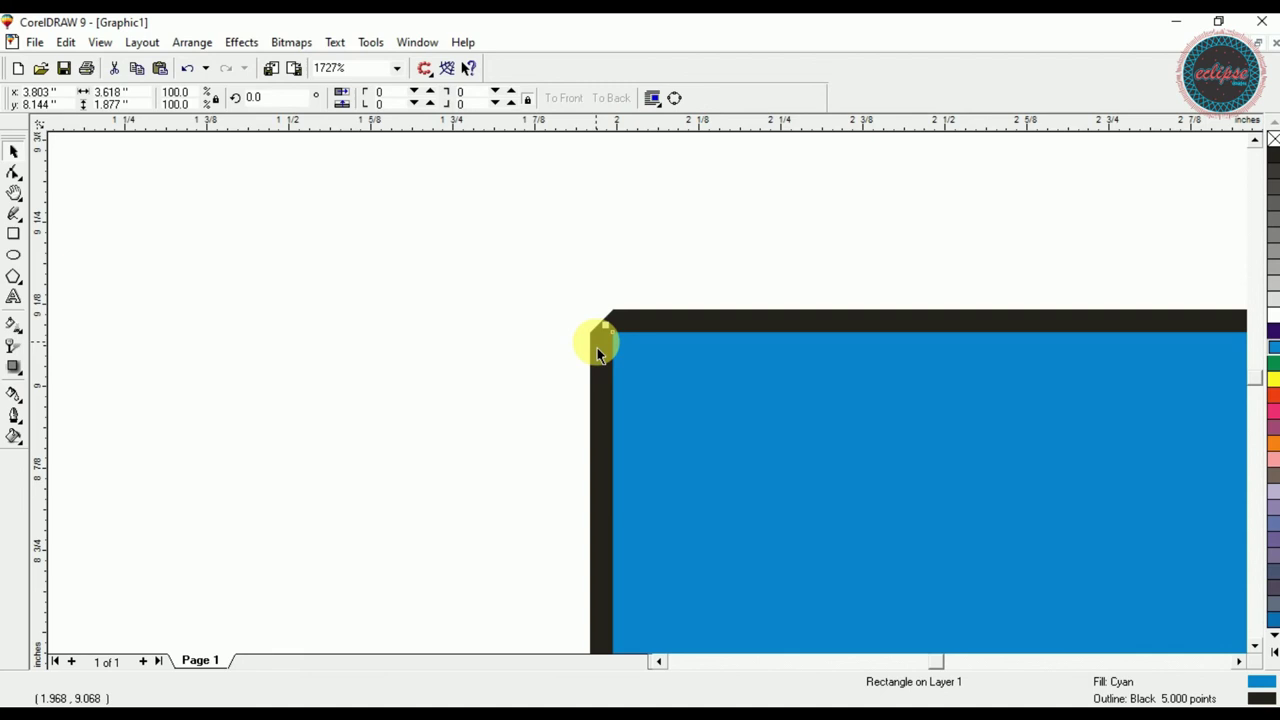
key("F12")
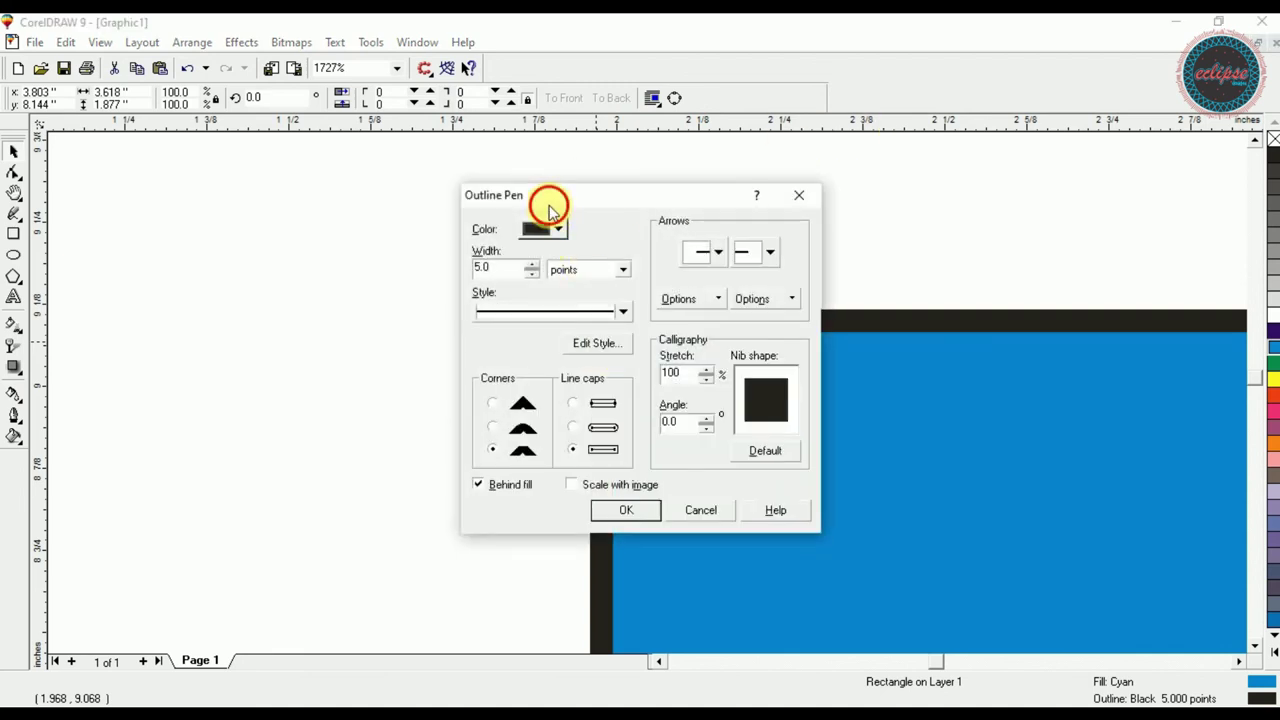
left_click_drag(543, 198, 933, 108)
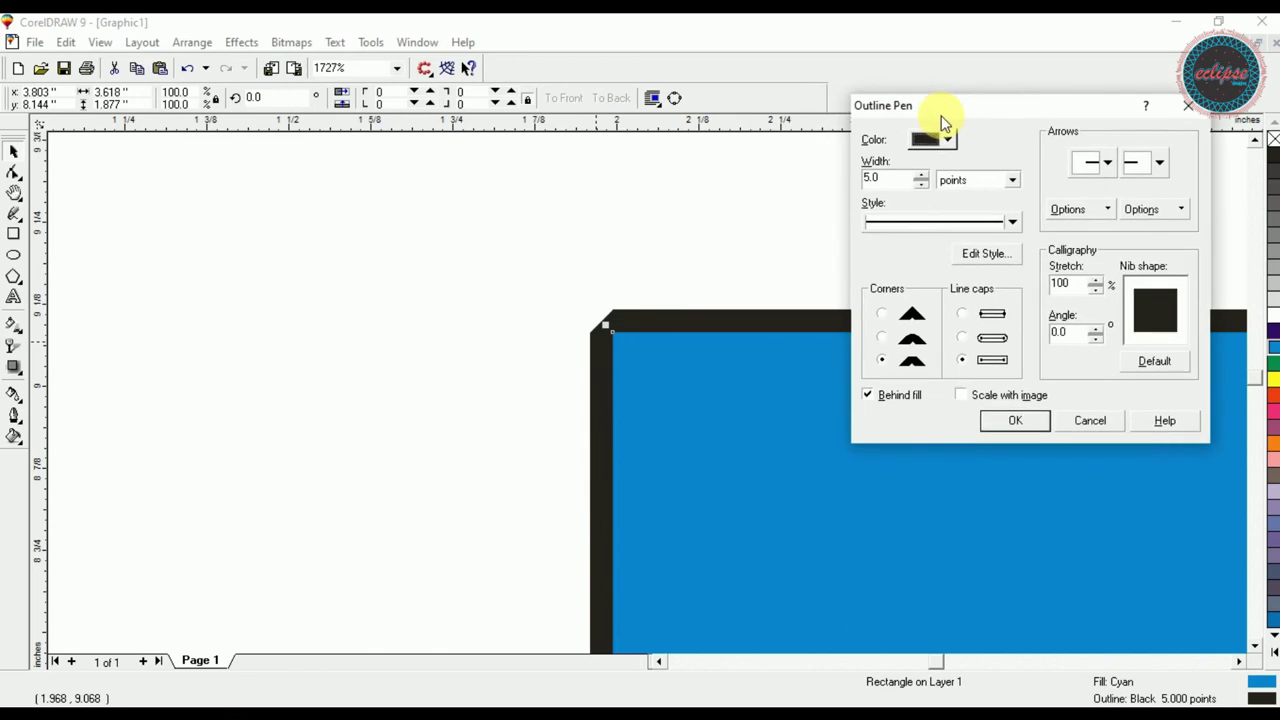
left_click(876, 226)
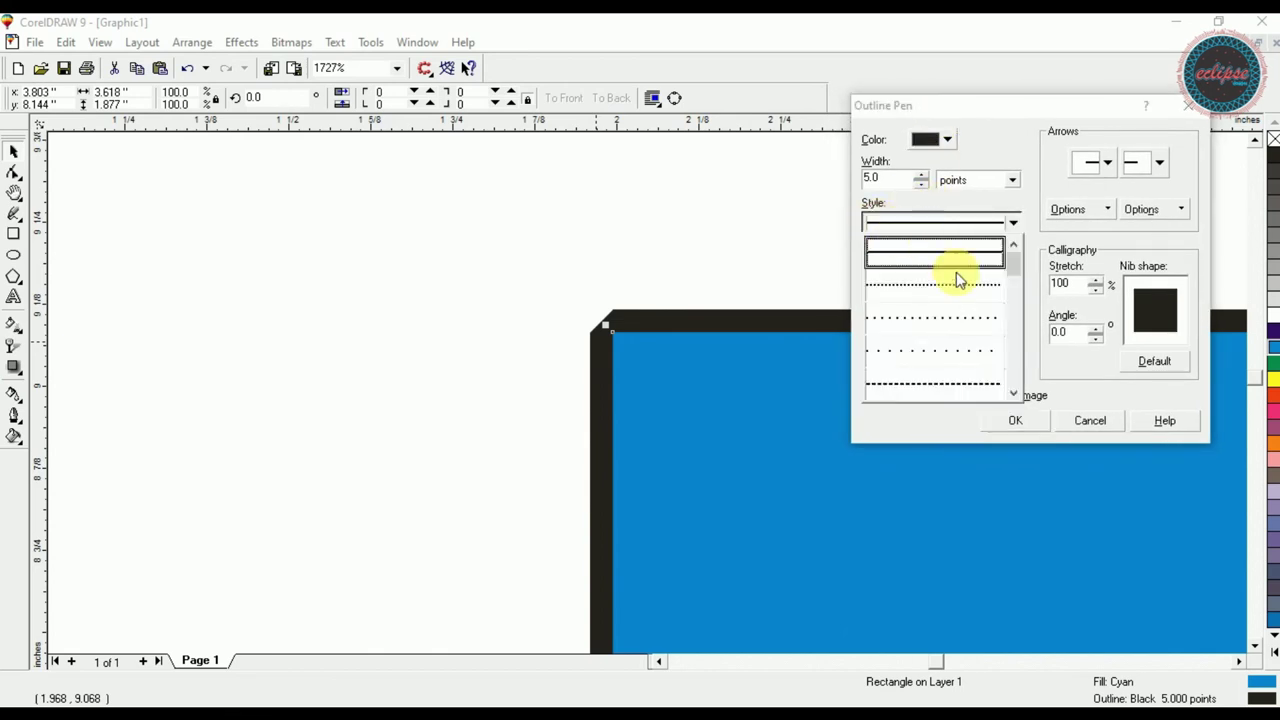
left_click_drag(1017, 278, 1017, 323)
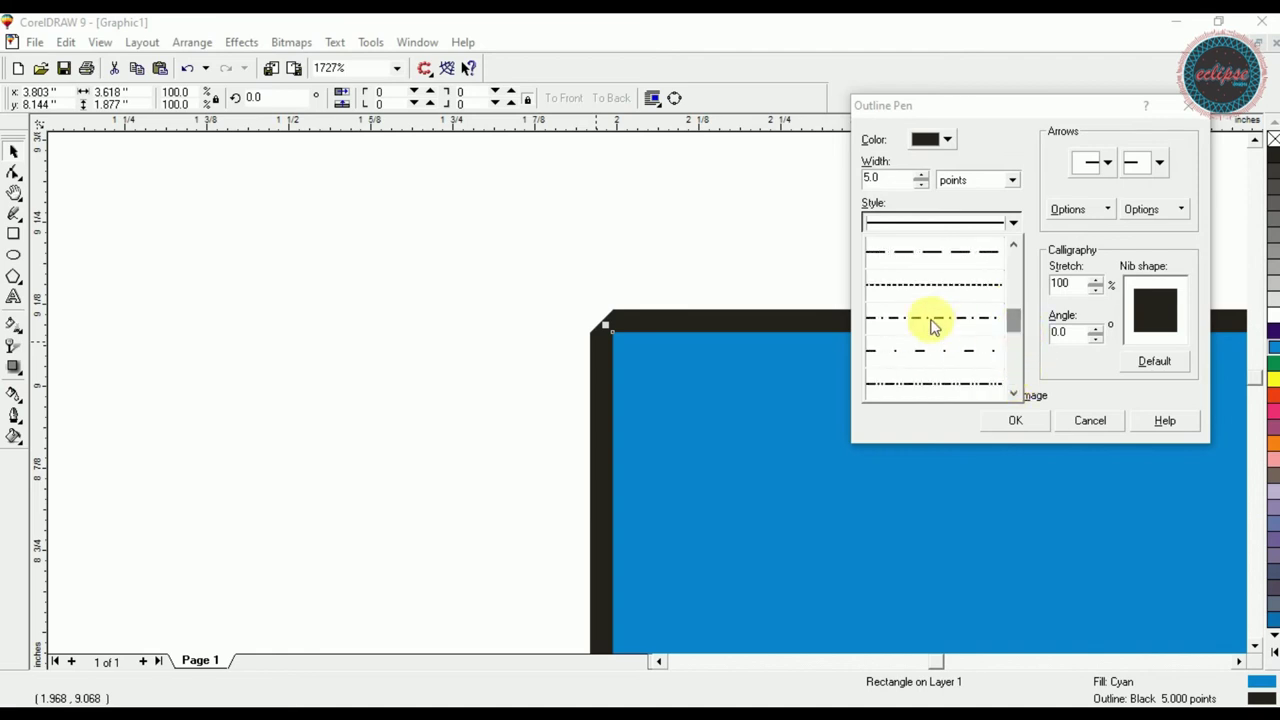
left_click(923, 390)
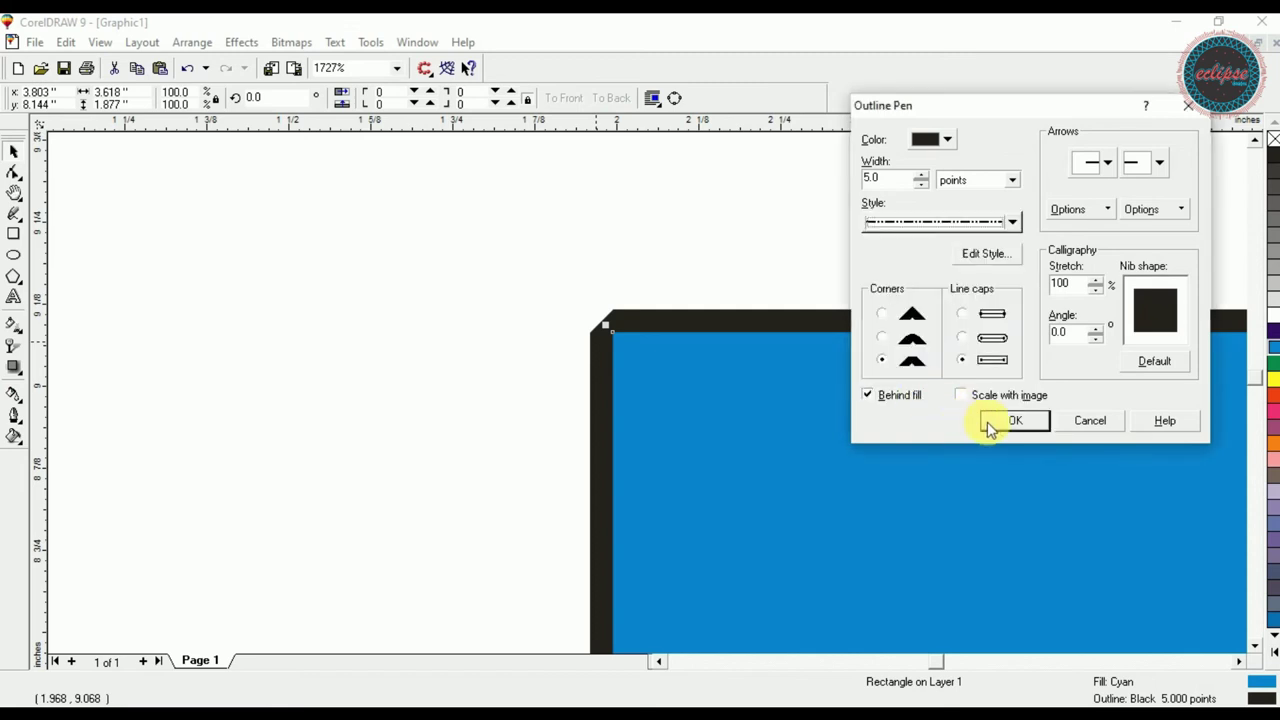
left_click(988, 428)
- Set rounded corners and rounded line caps on the rectangle's dash-dot-dot outline and deselect it
key("F12")
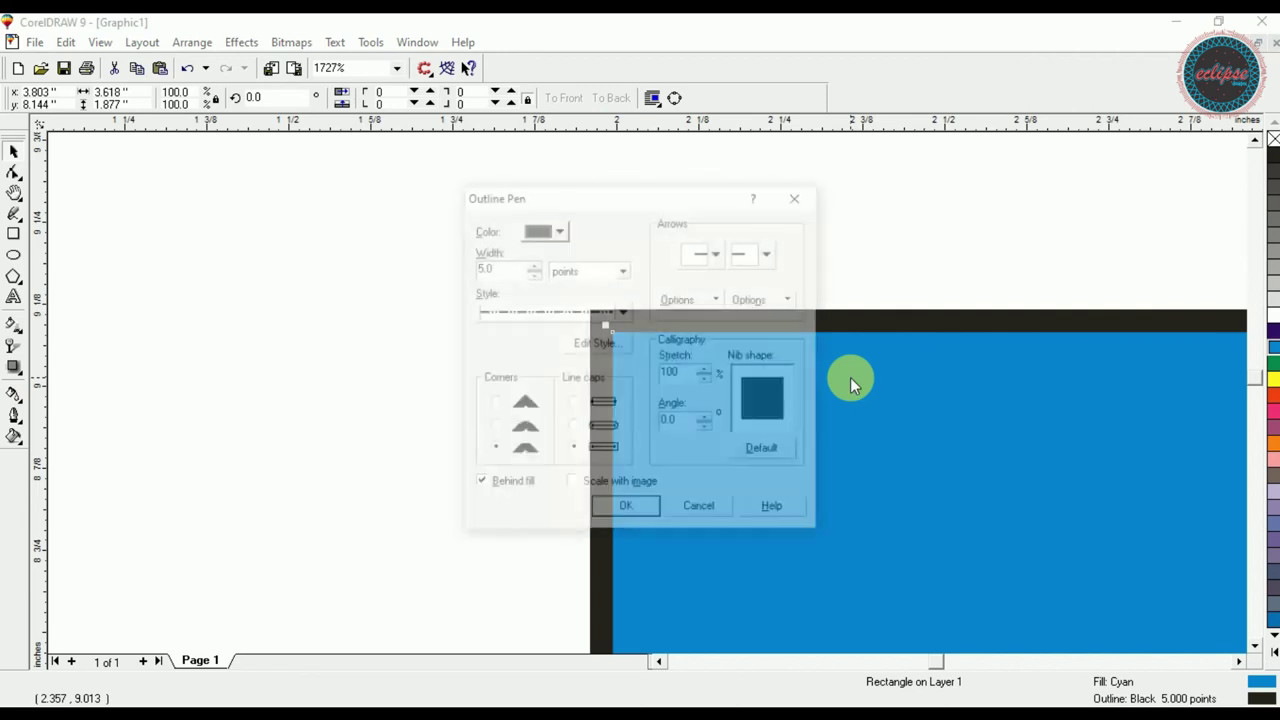
left_click(494, 428)
left_click(574, 428)
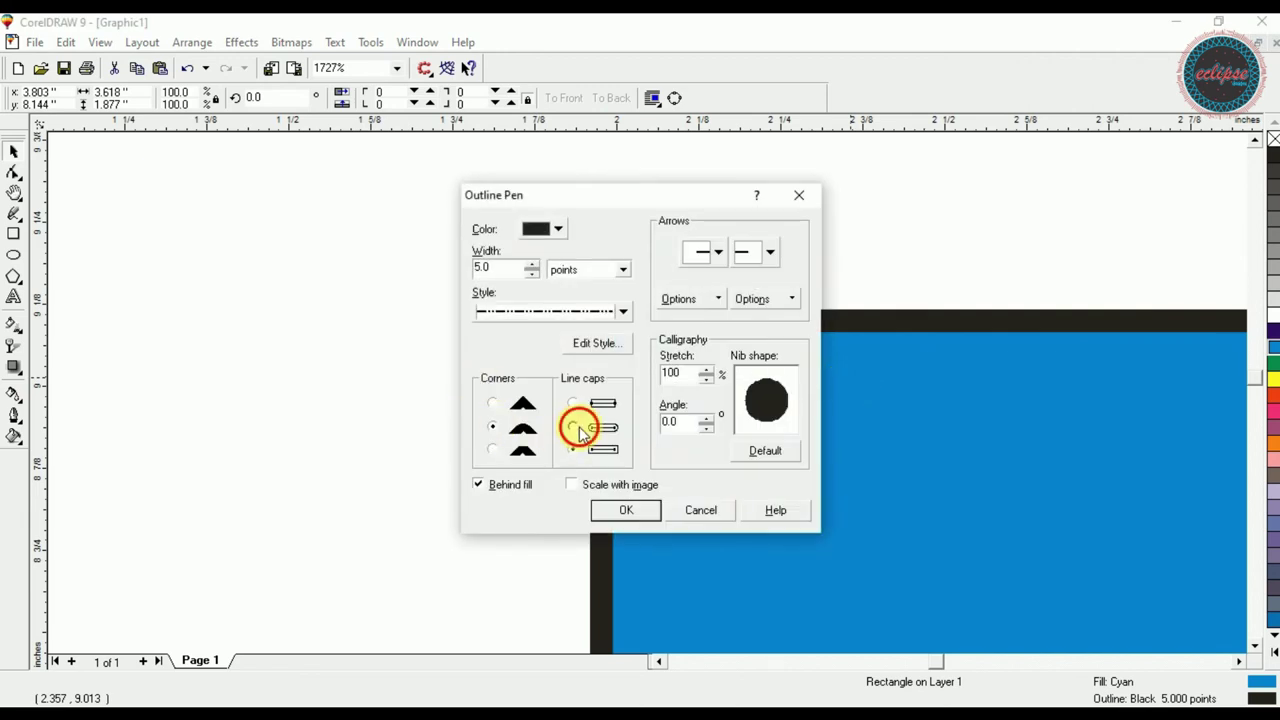
left_click(634, 514)
left_click(372, 367)
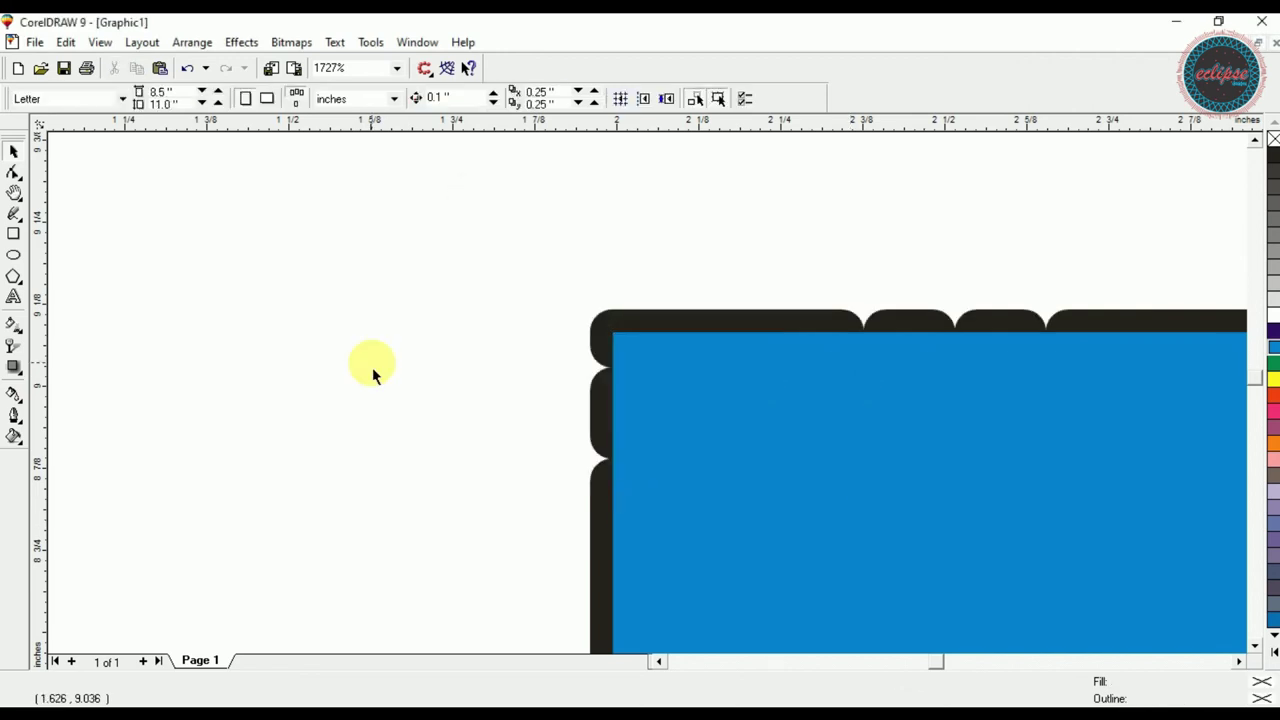
- Change the cyan rectangle's outline to a long-dash style with beveled corners and extended square line caps, then deselect it
key("F4")
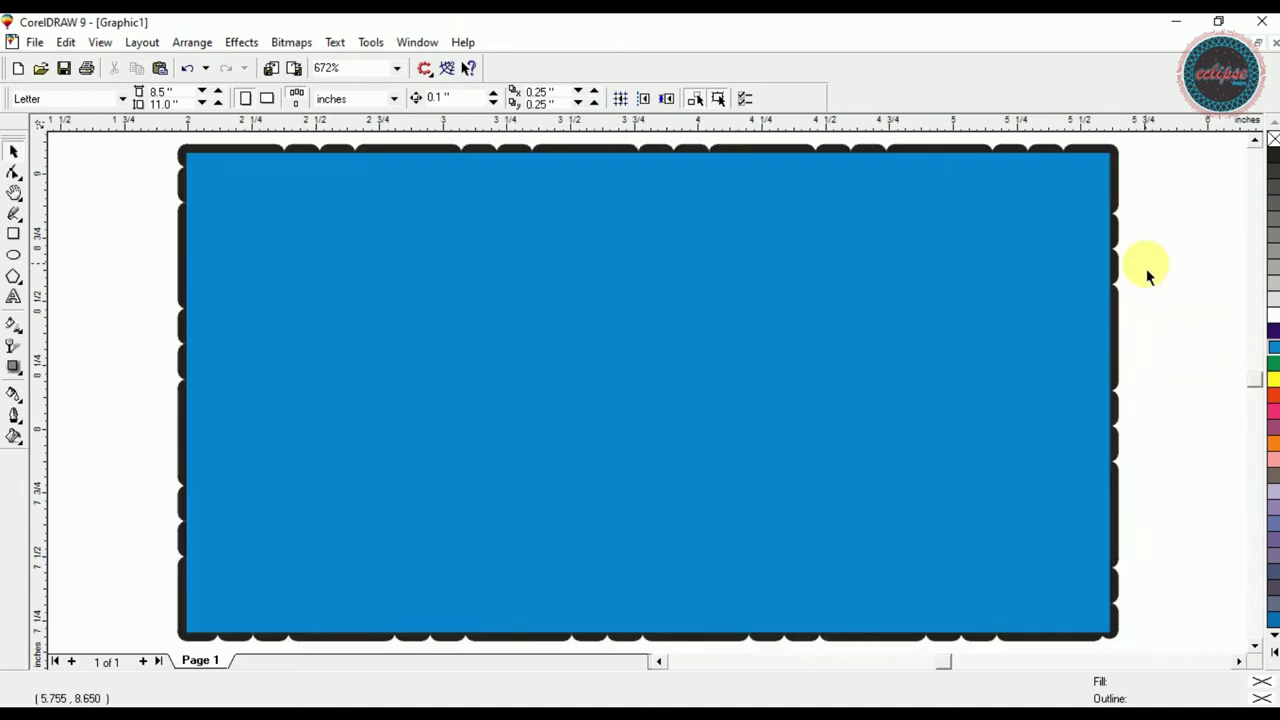
key("F12")
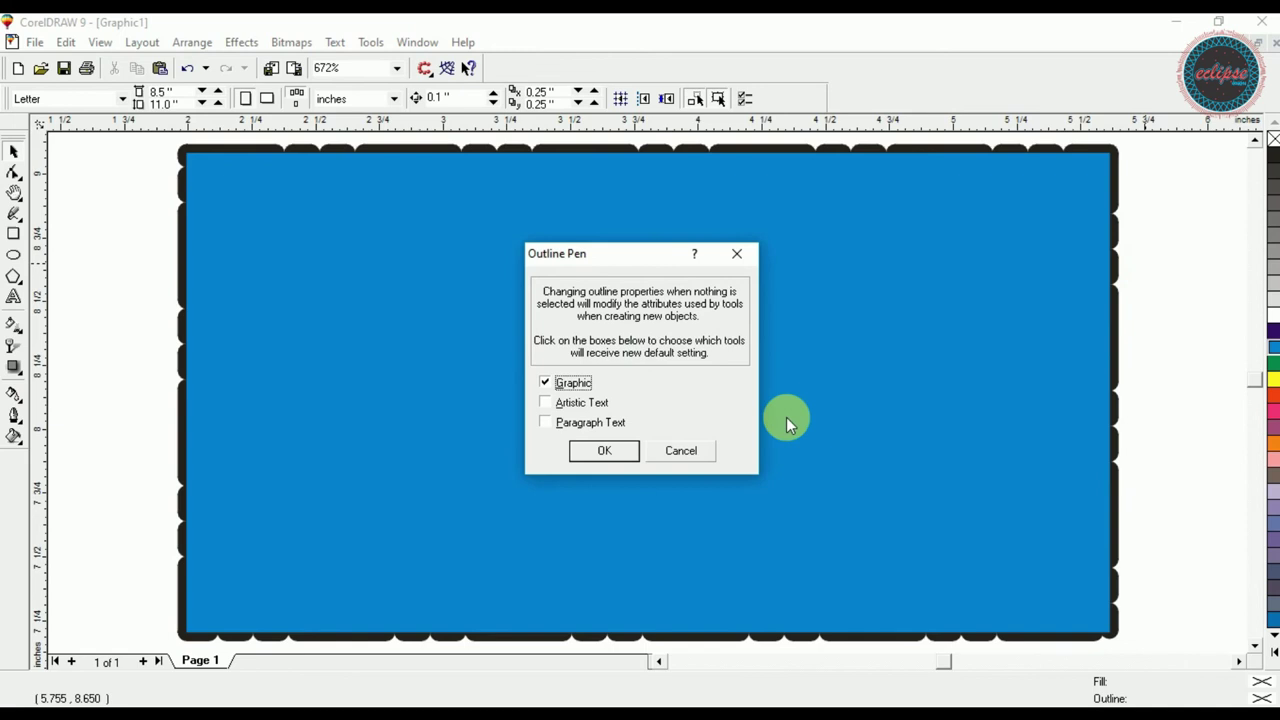
left_click(662, 456)
left_click(931, 417)
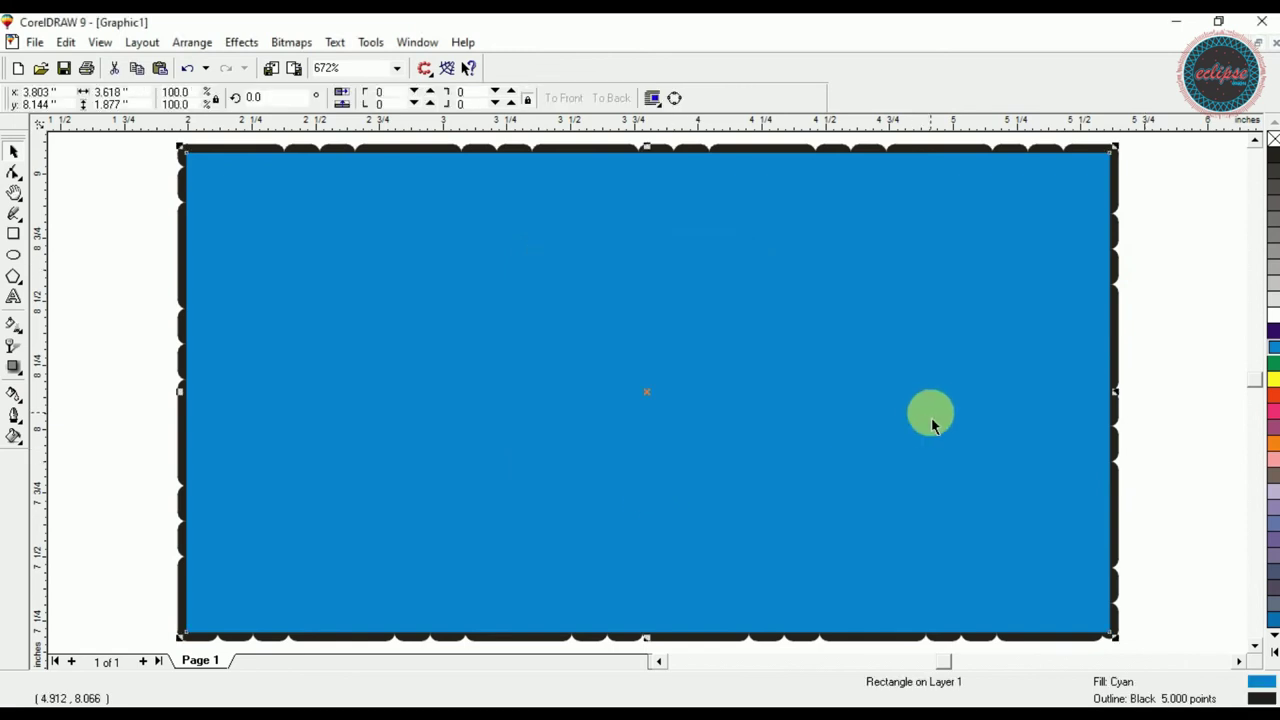
key("F12")
left_click(492, 449)
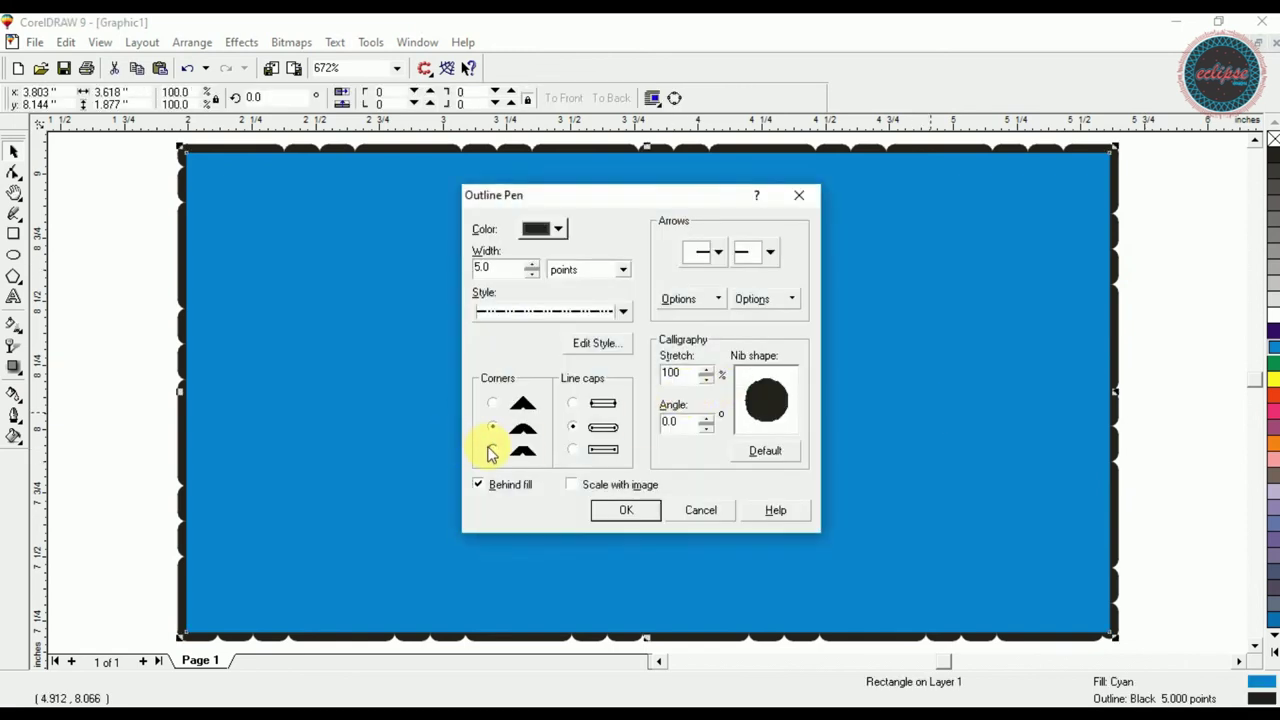
left_click(620, 313)
scroll(628, 428, "down", 2)
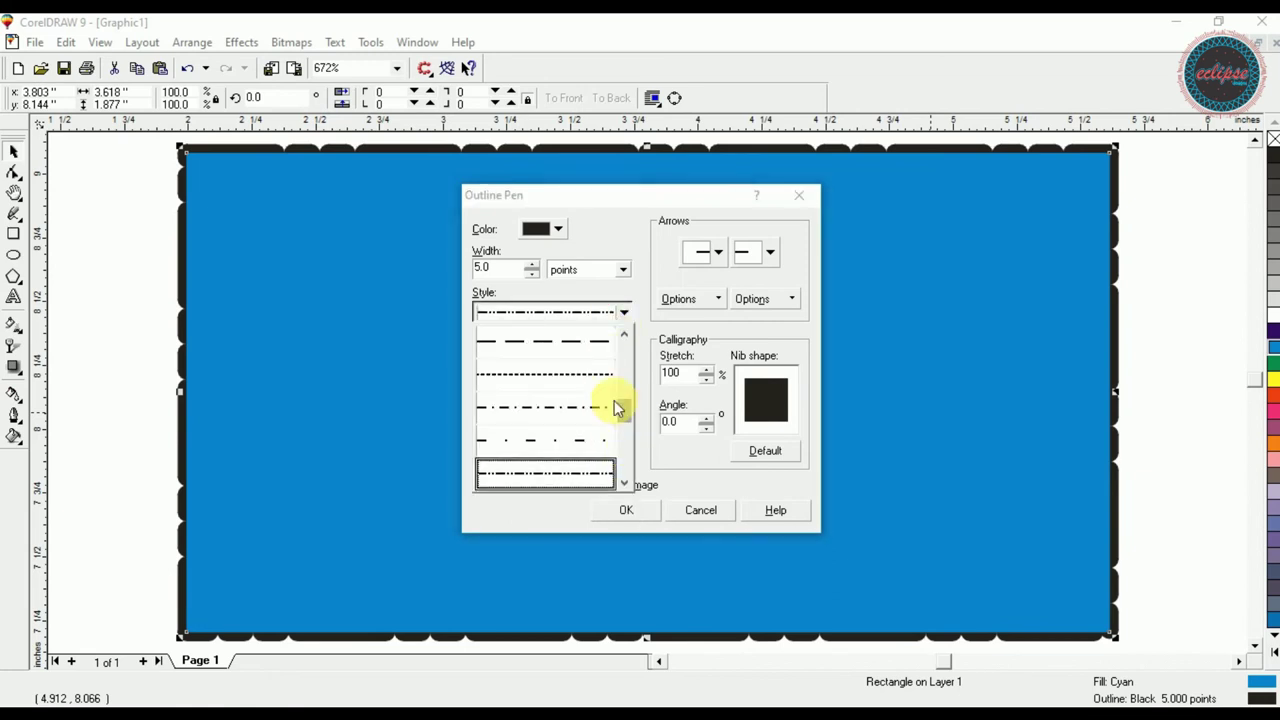
left_click(583, 371)
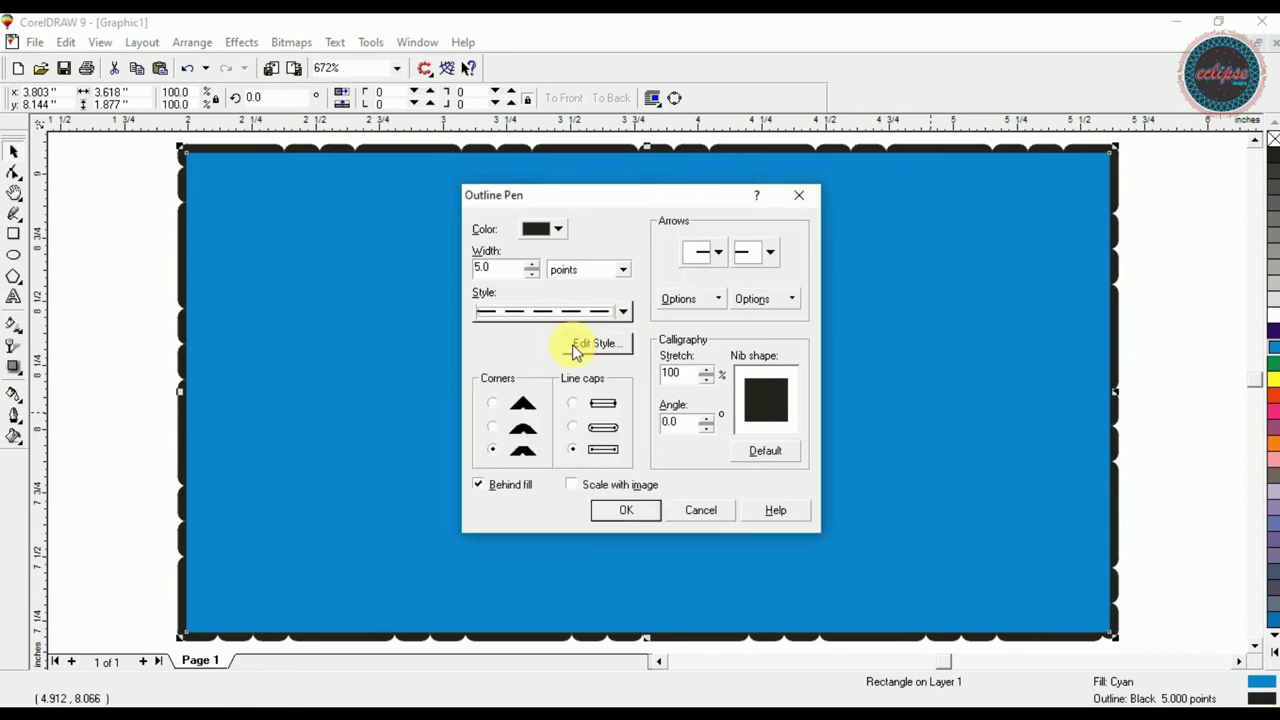
left_click(622, 512)
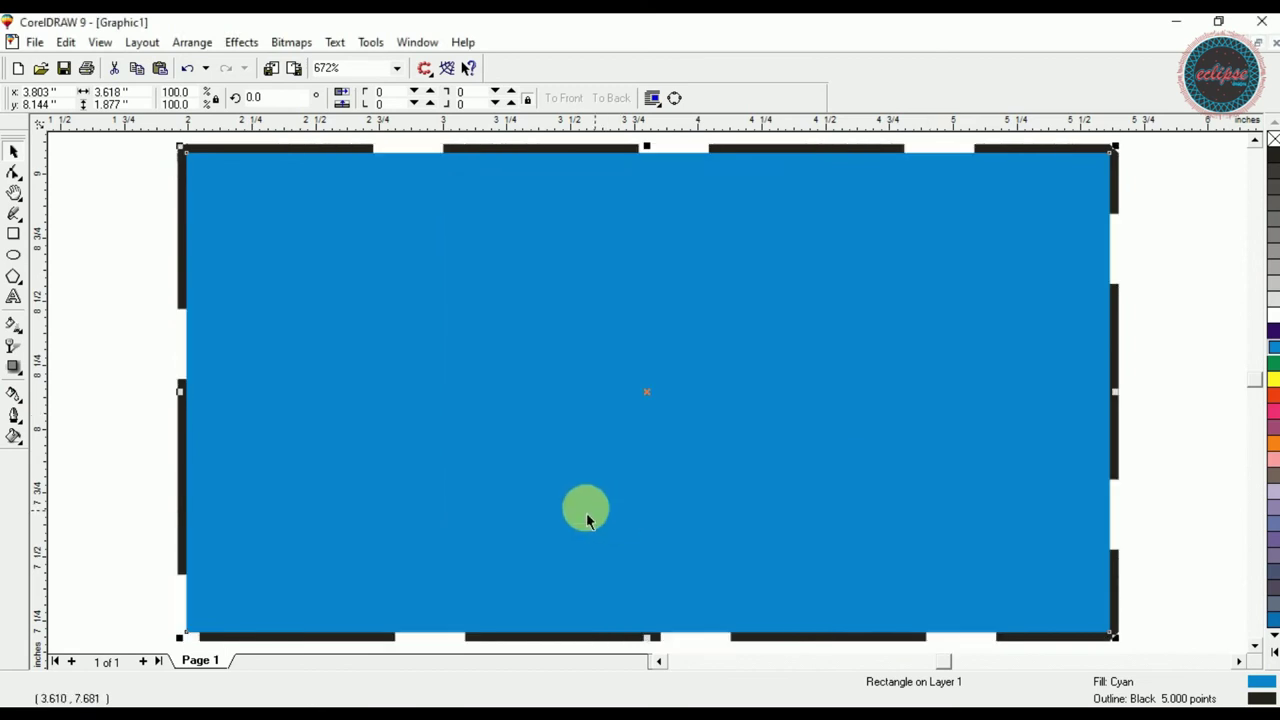
left_click(137, 381)
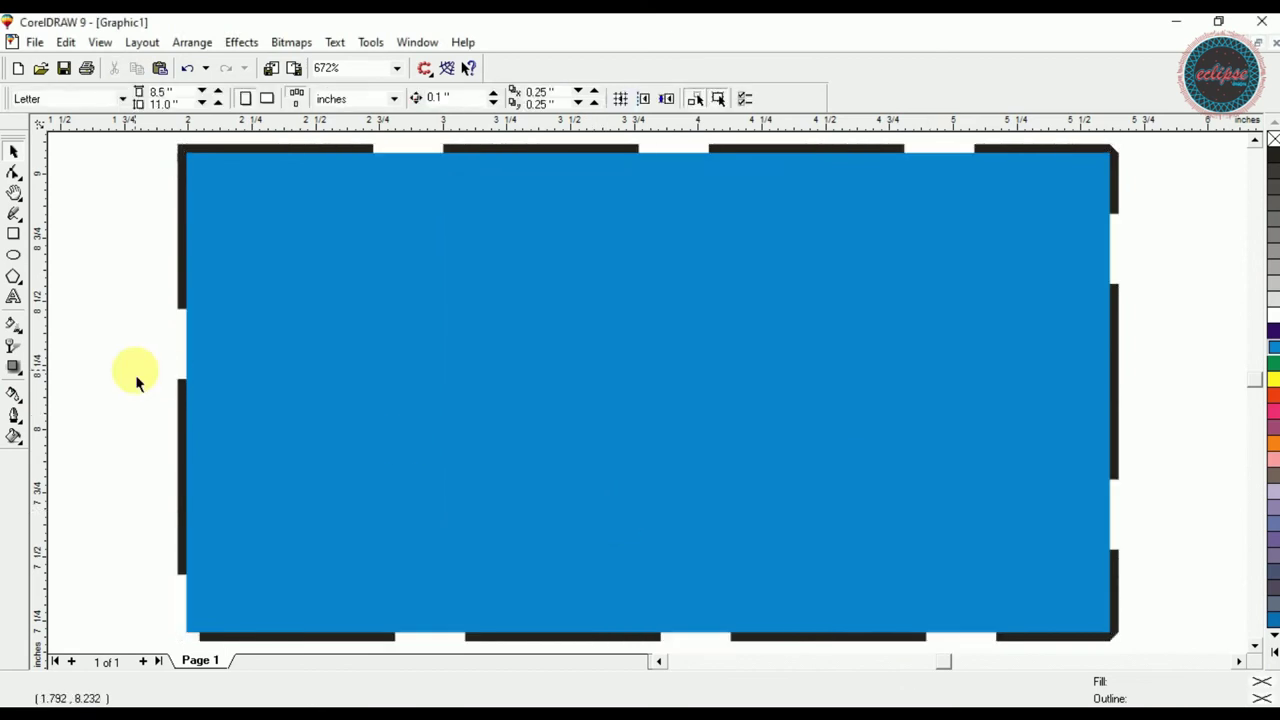
- Switch the cyan rectangle's outline to a line style with short, widely spaced dashes
key("F12")
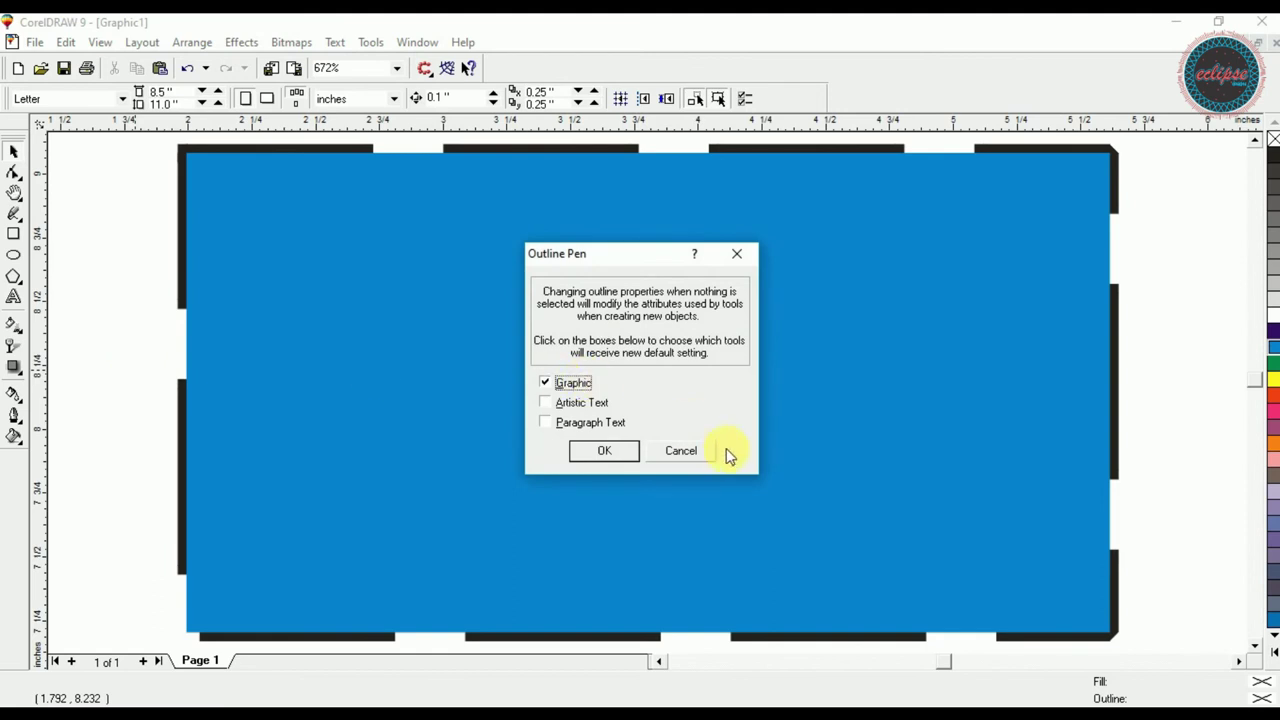
left_click(692, 459)
left_click(750, 432)
key("F12")
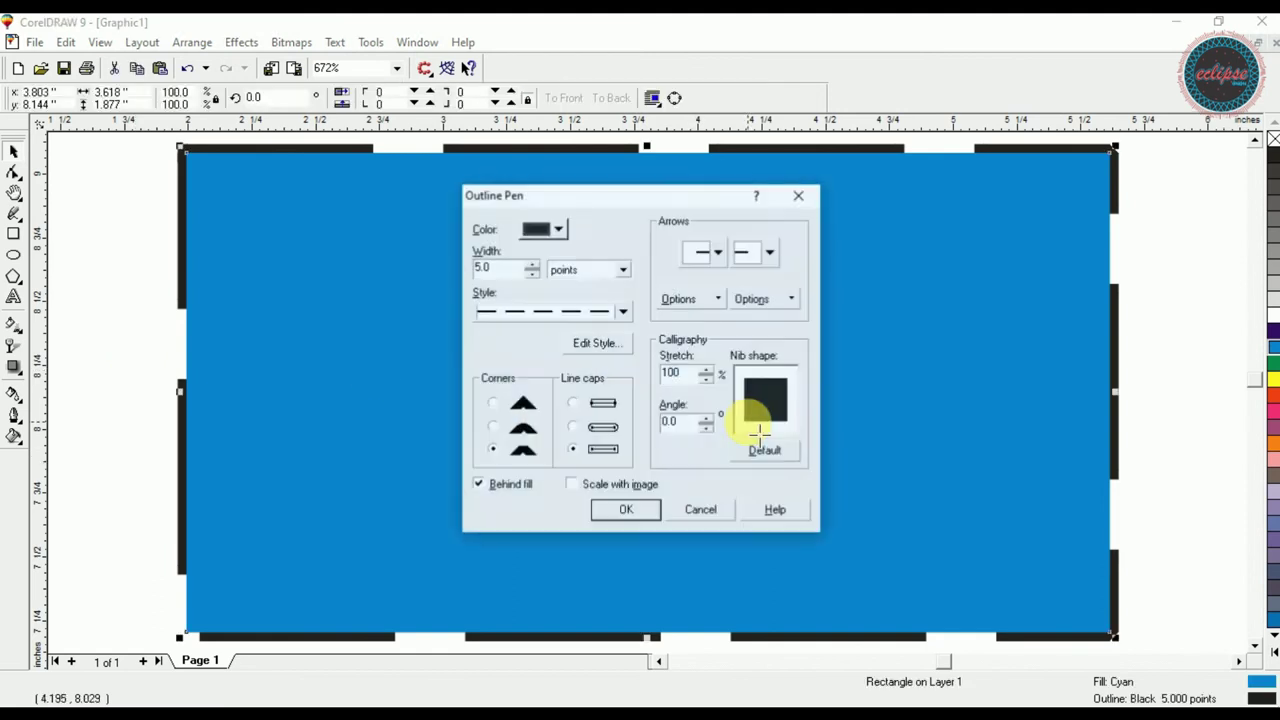
left_click(620, 308)
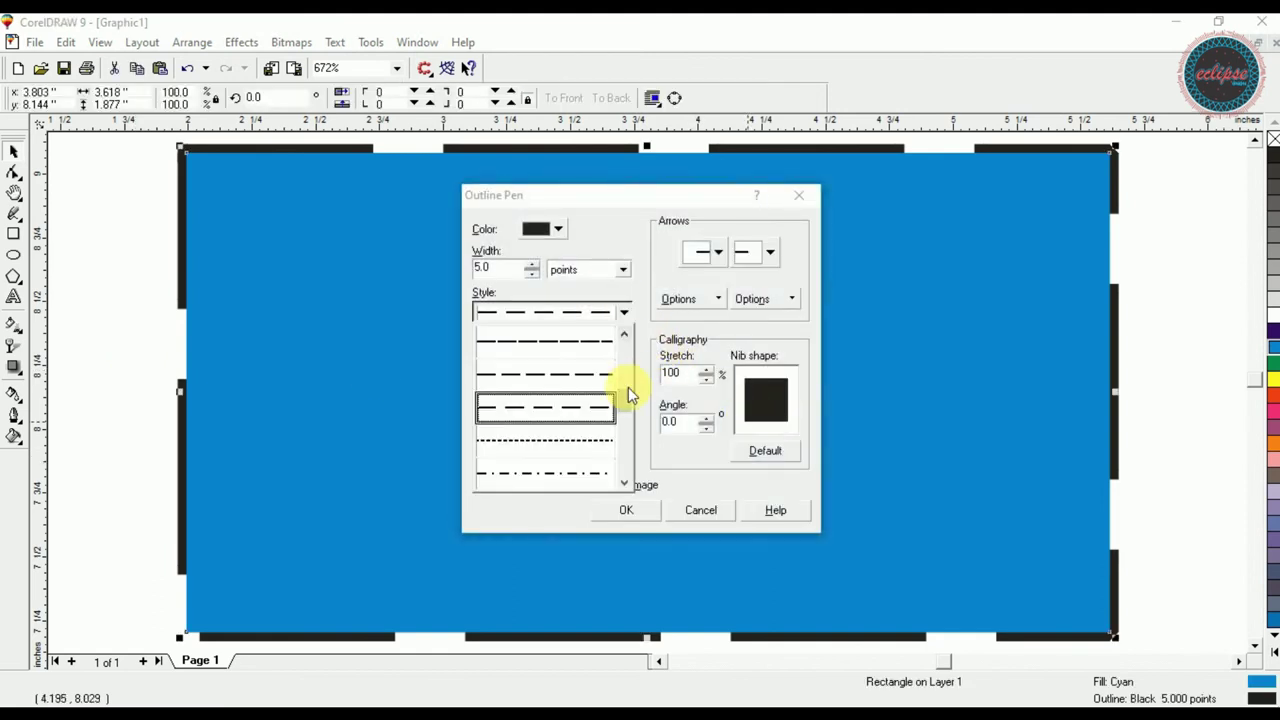
scroll(631, 390, "down", 2)
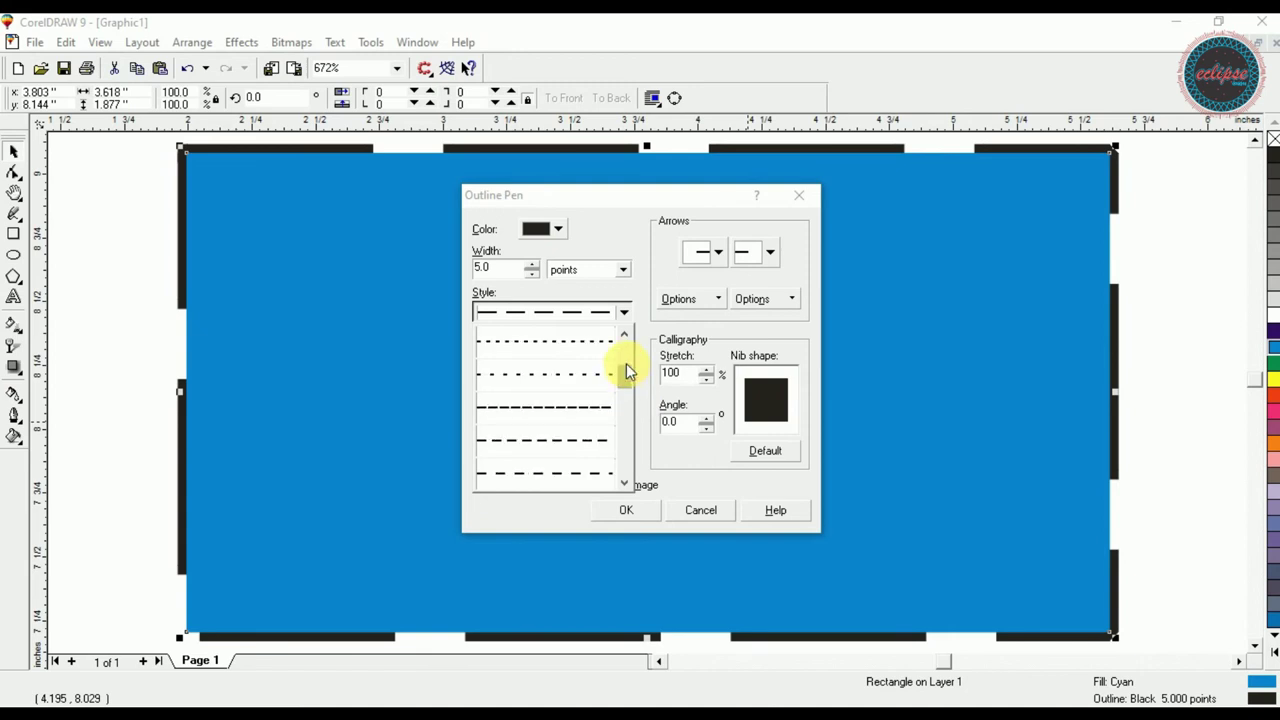
left_click(551, 366)
left_click(614, 514)
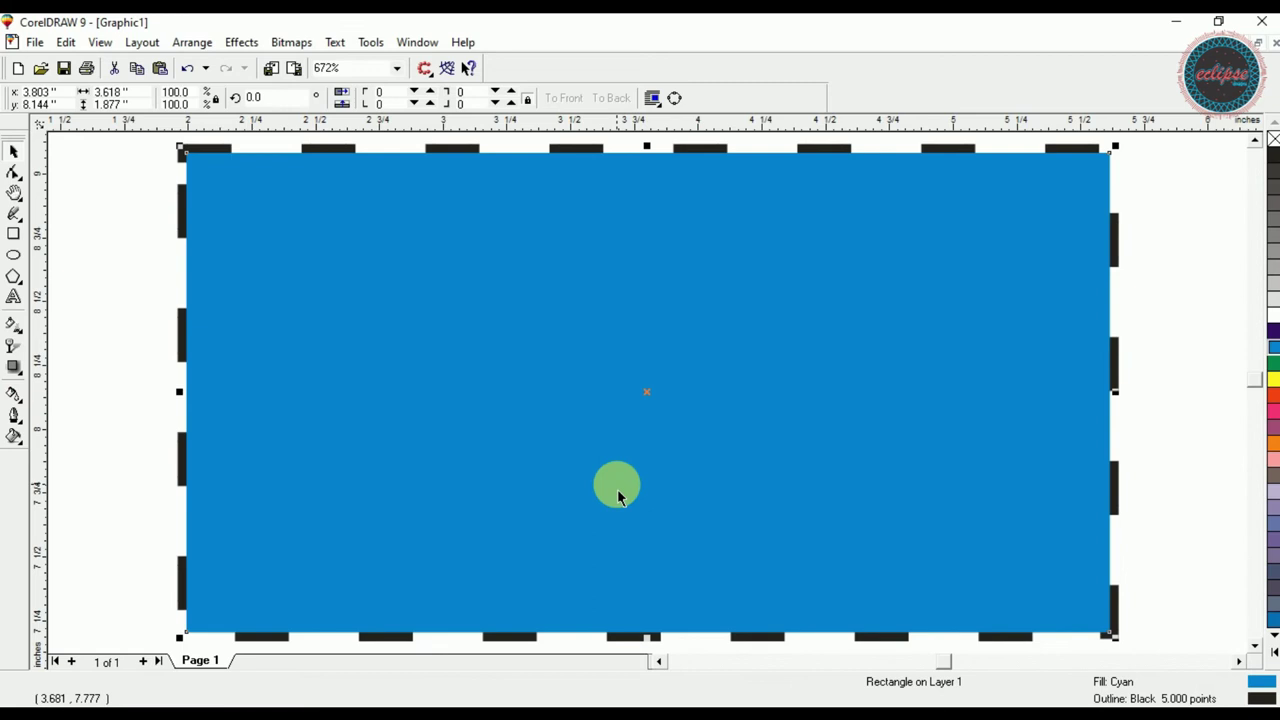
- Try shortening the gap between dashes in the line style editor for the rectangle's outline
key("F12")
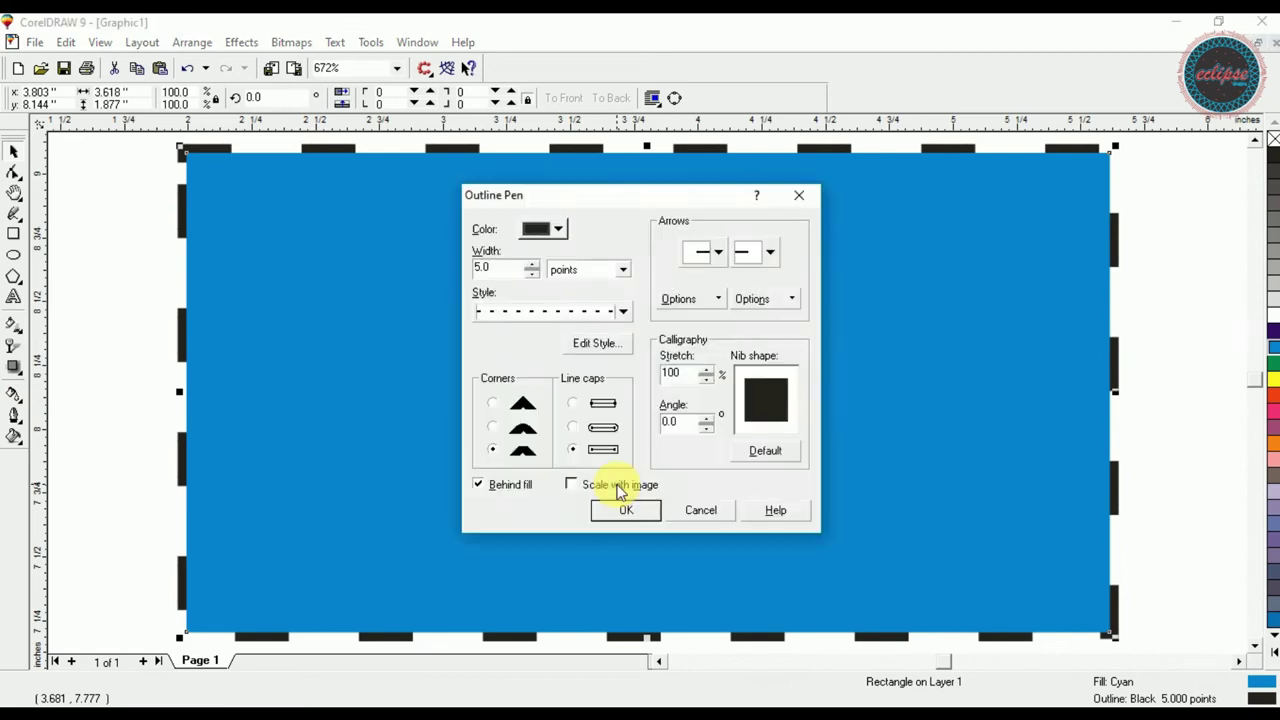
left_click(610, 346)
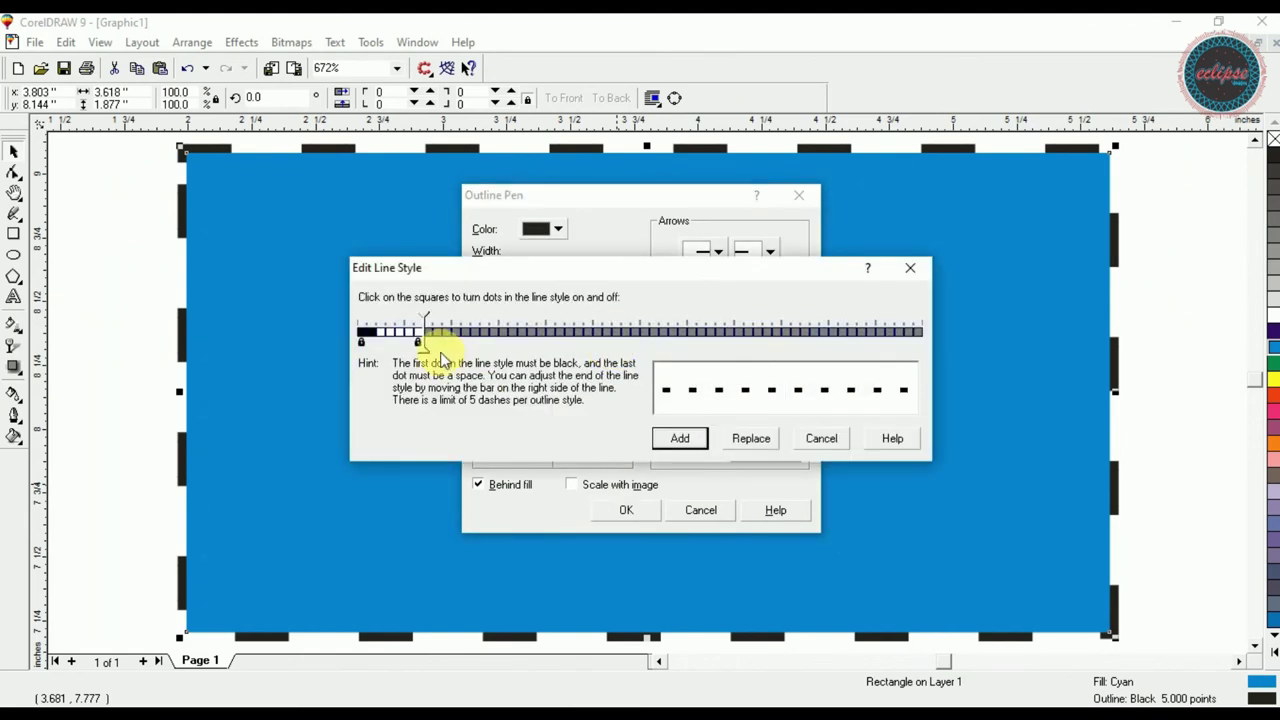
mouse_move(420, 338)
left_mouse_down()
mouse_move(497, 336)
mouse_move(531, 362)
mouse_move(412, 360)
left_mouse_up()
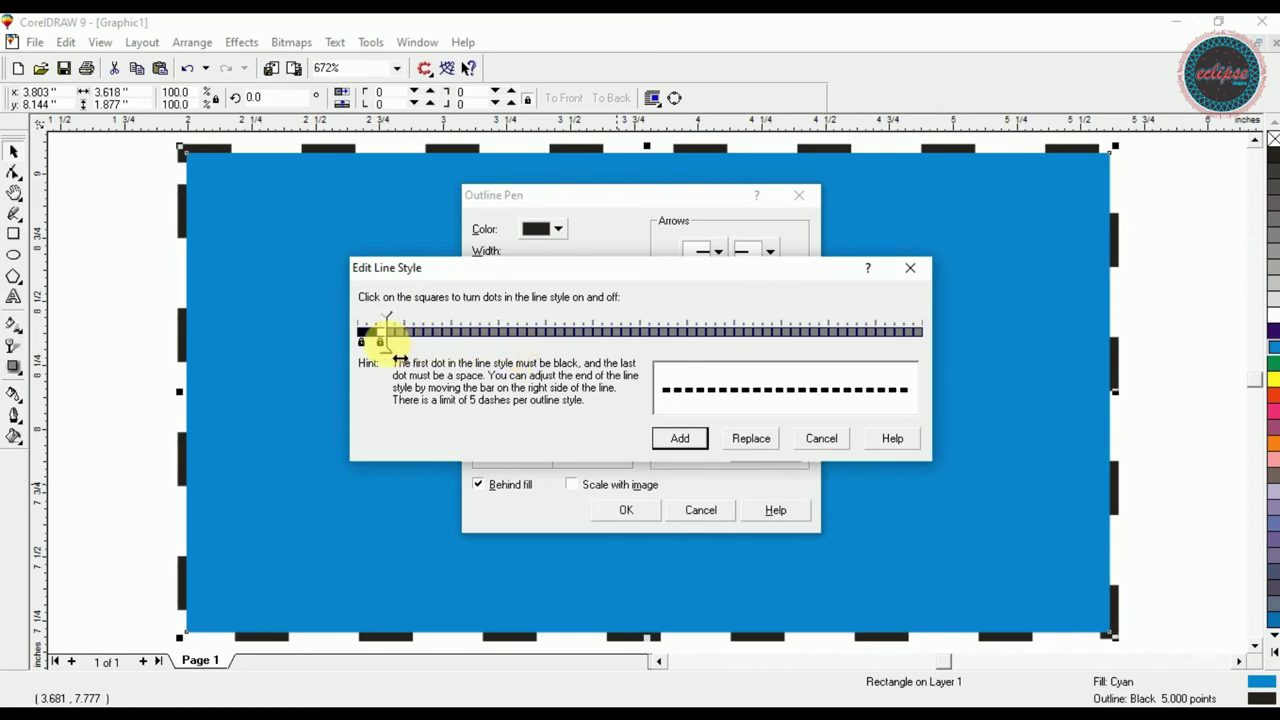
mouse_move(398, 358)
left_mouse_down()
mouse_move(822, 350)
mouse_move(358, 376)
mouse_move(405, 350)
left_mouse_up()
left_click(838, 439)
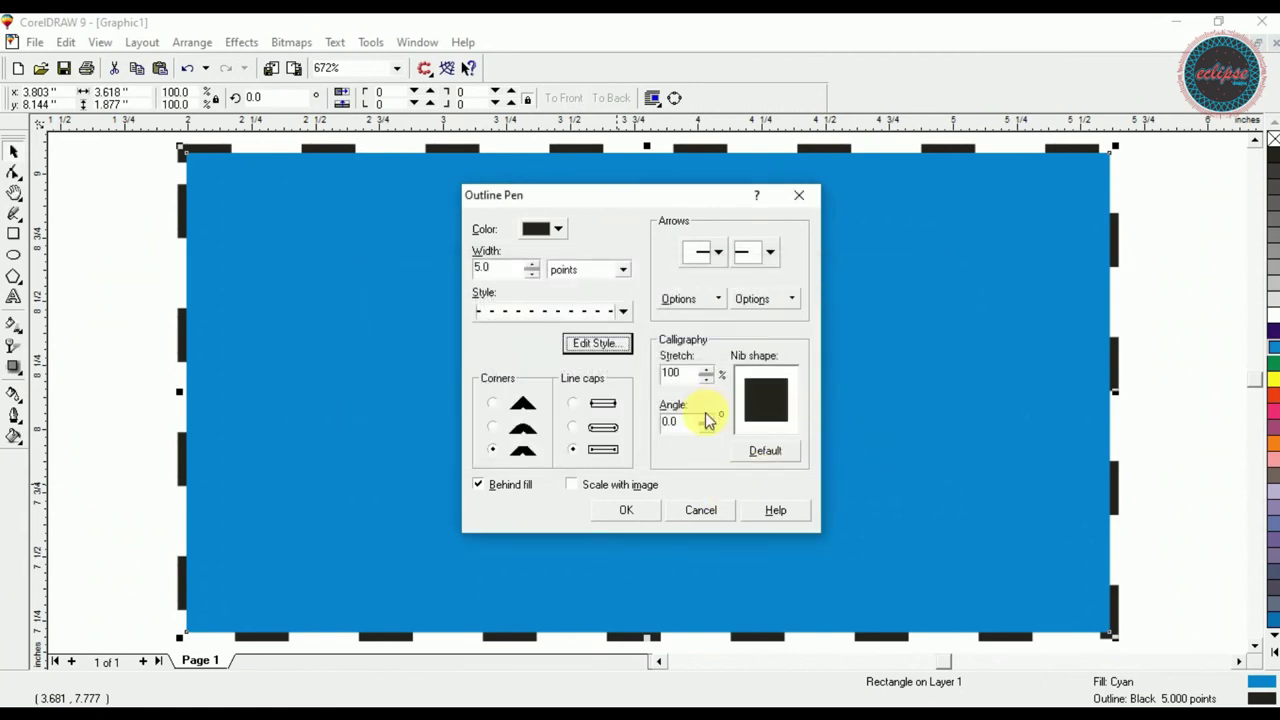
- Look through the line-end arrowhead shapes in the outline settings and close the settings without choosing one
left_click(755, 257)
left_click(768, 256)
left_click(773, 257)
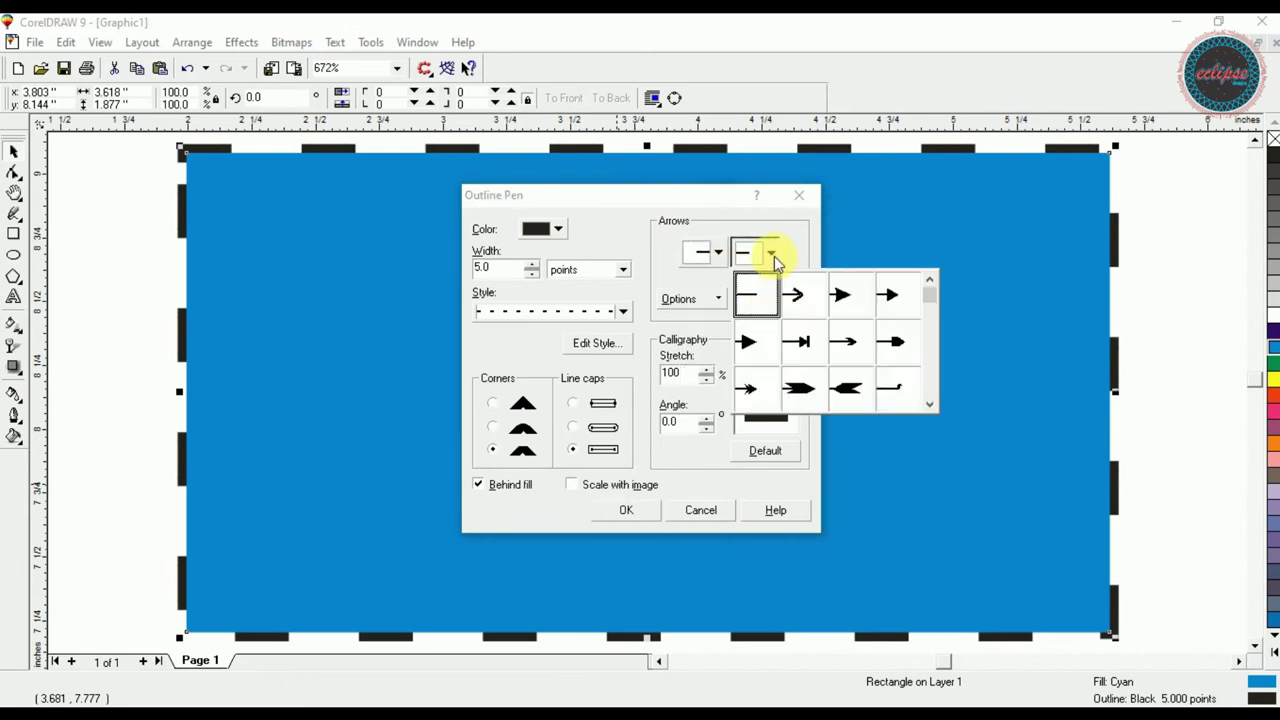
left_click(774, 258)
left_click(800, 196)
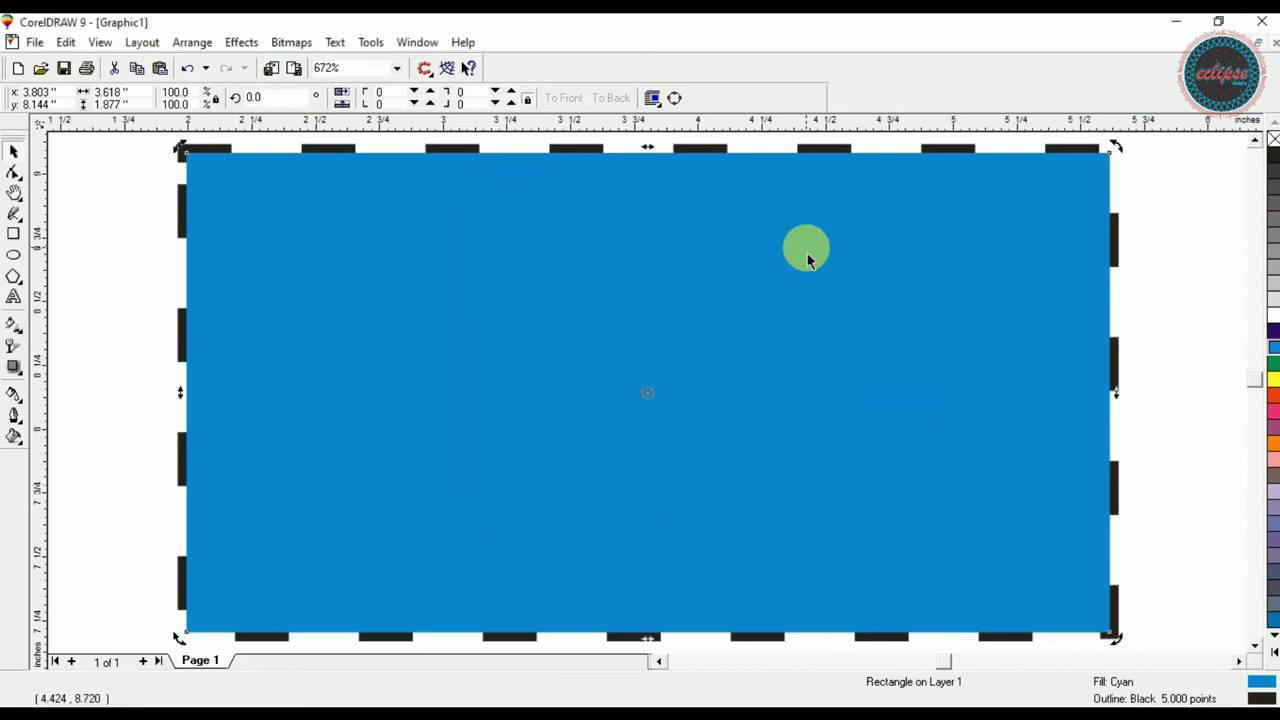
- Delete the cyan rectangle and draw a straight horizontal freehand line about 3.54 inches long across the page
key("Delete")
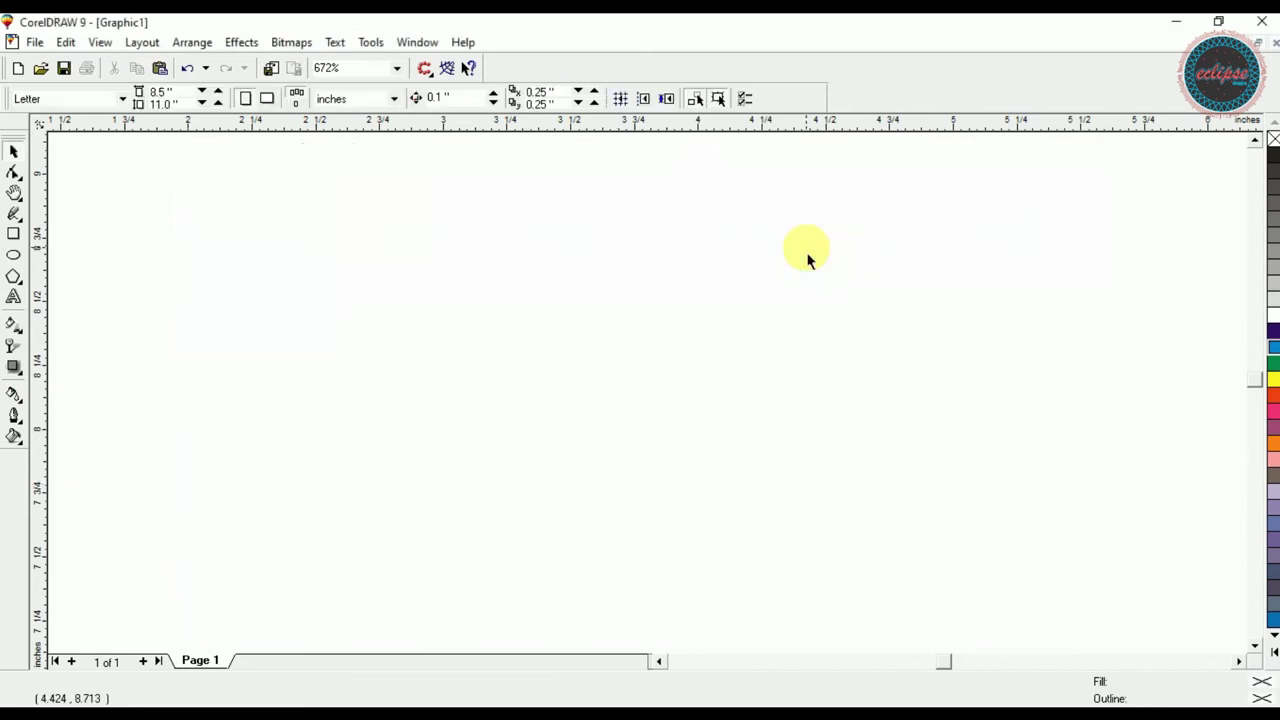
left_click(13, 218)
left_click(207, 360)
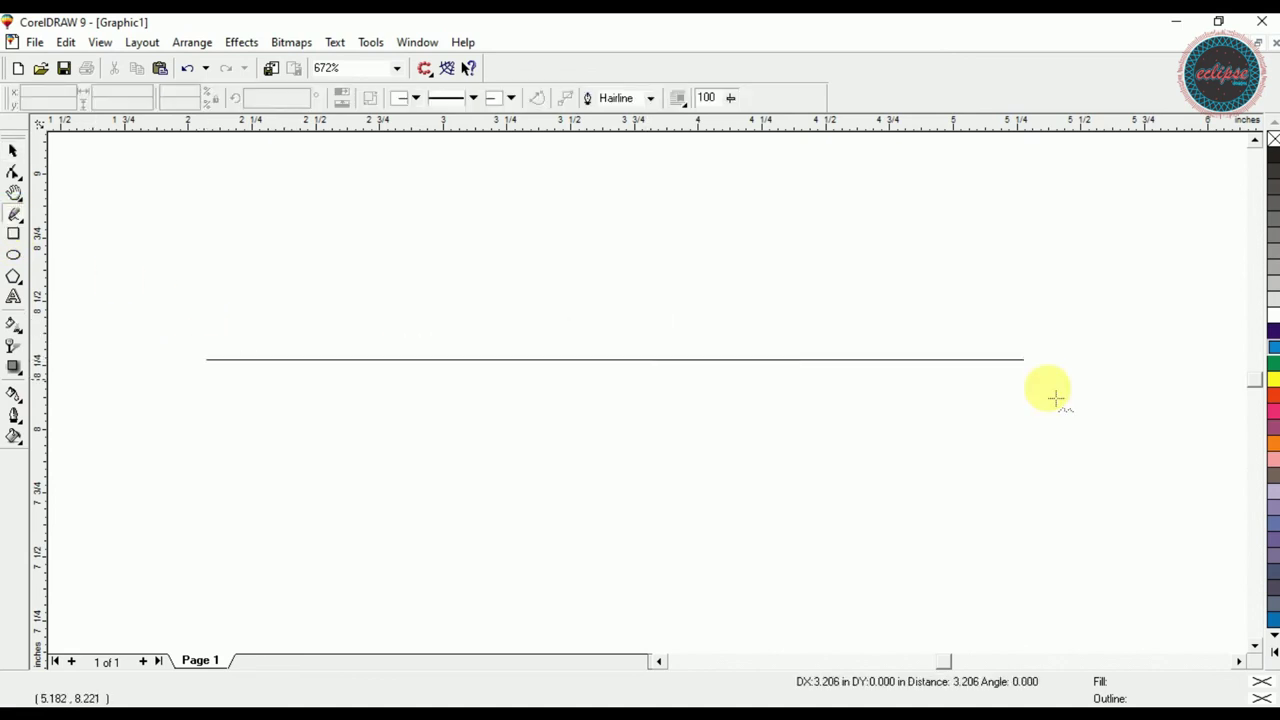
left_click(1115, 398, "ctrl")
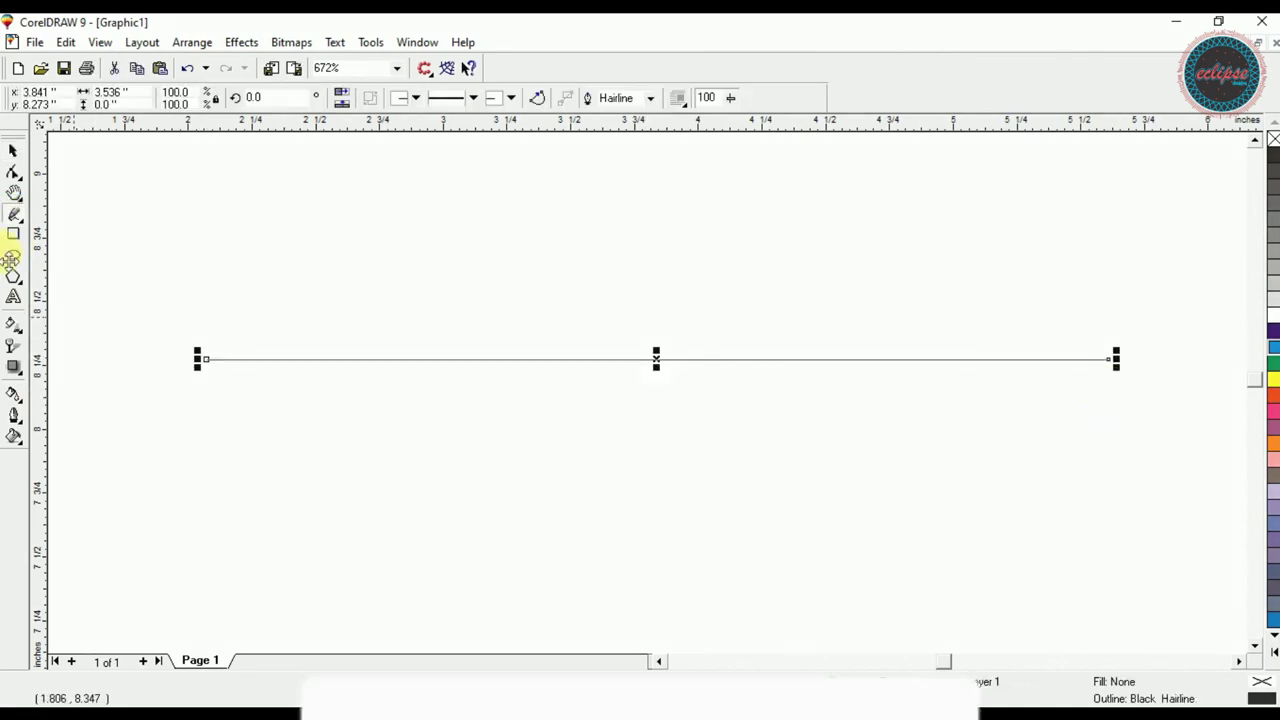
left_click(14, 153)
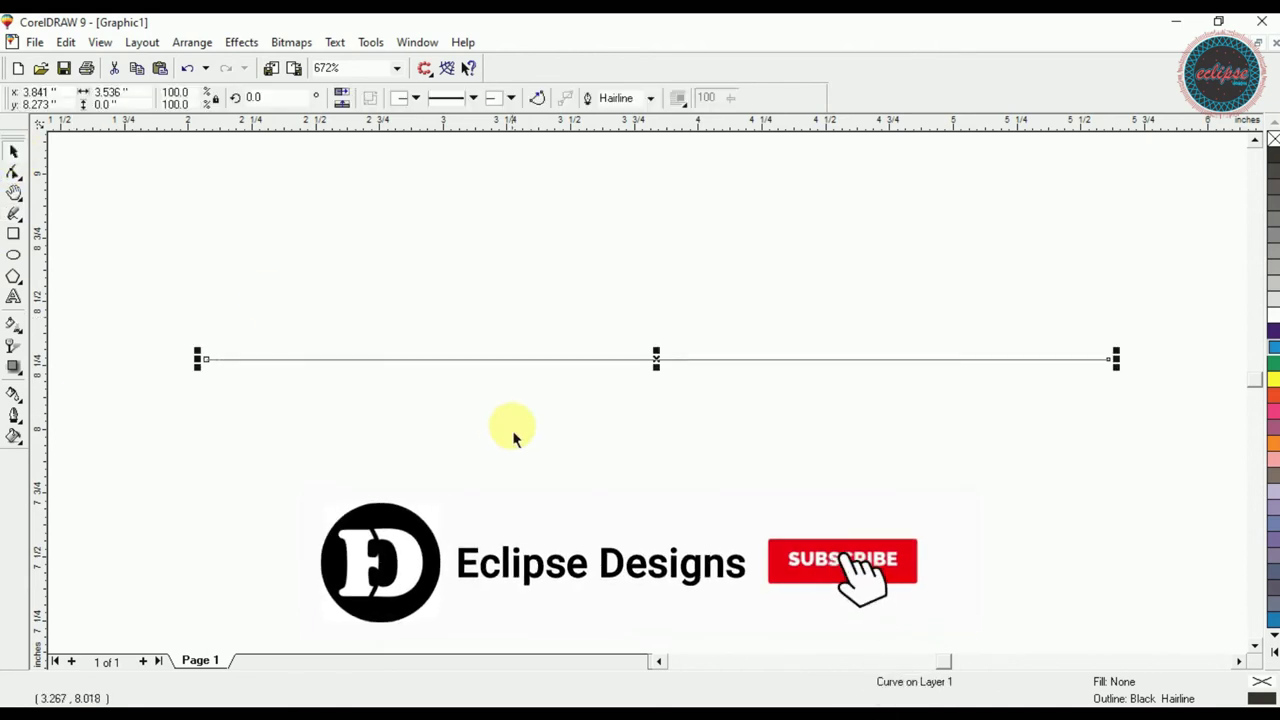
- Give the horizontal line a 3-point outline placed behind the fill, with rounded corners and round line caps, and deselect it
key("F12")
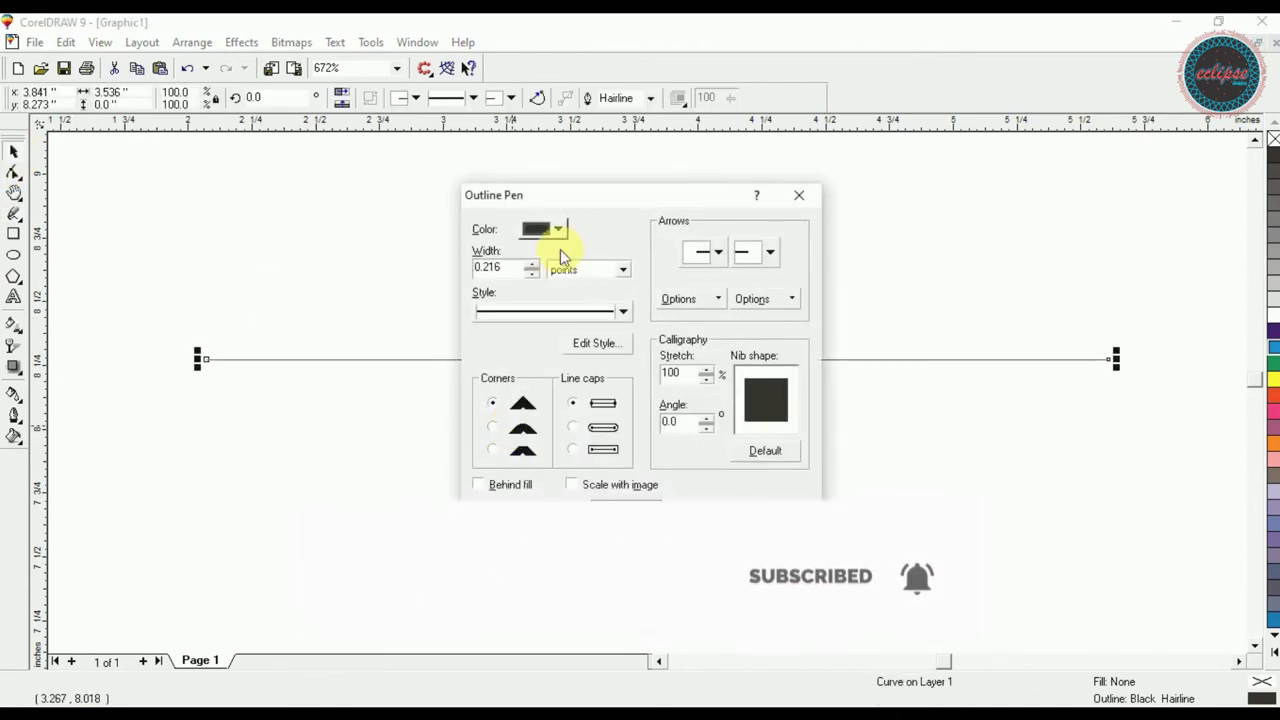
double_click(505, 268)
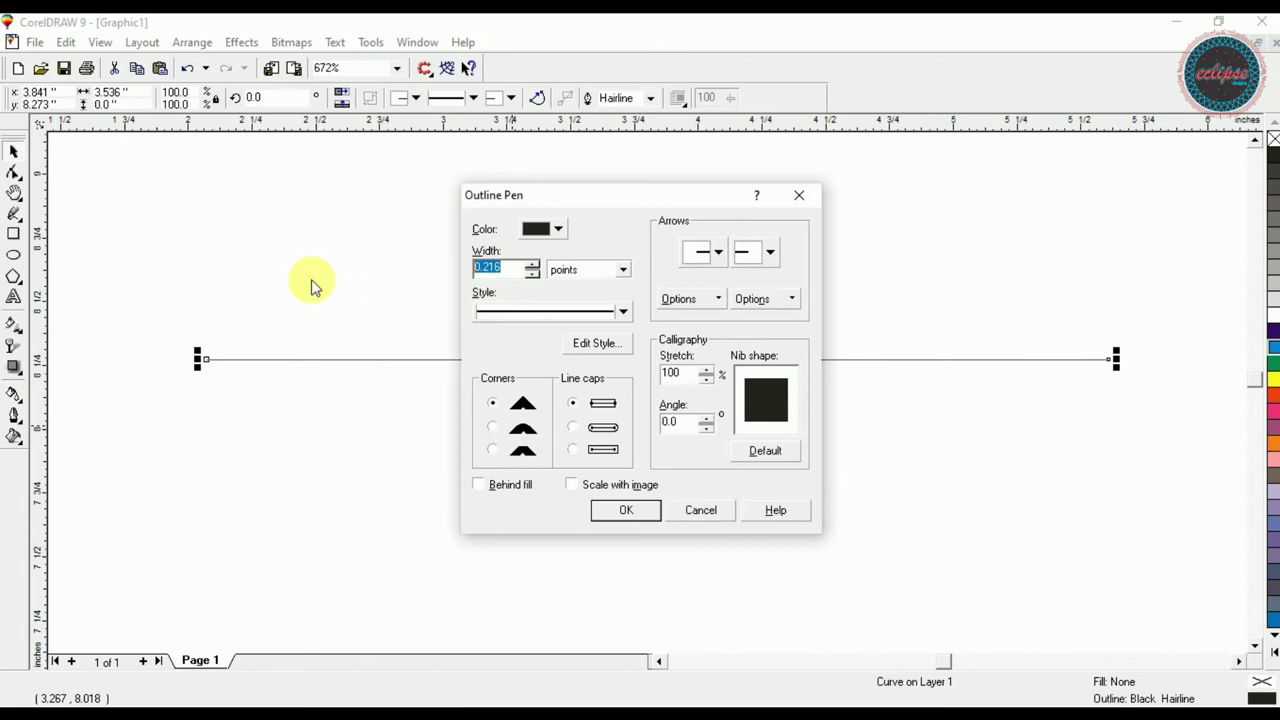
type("5")
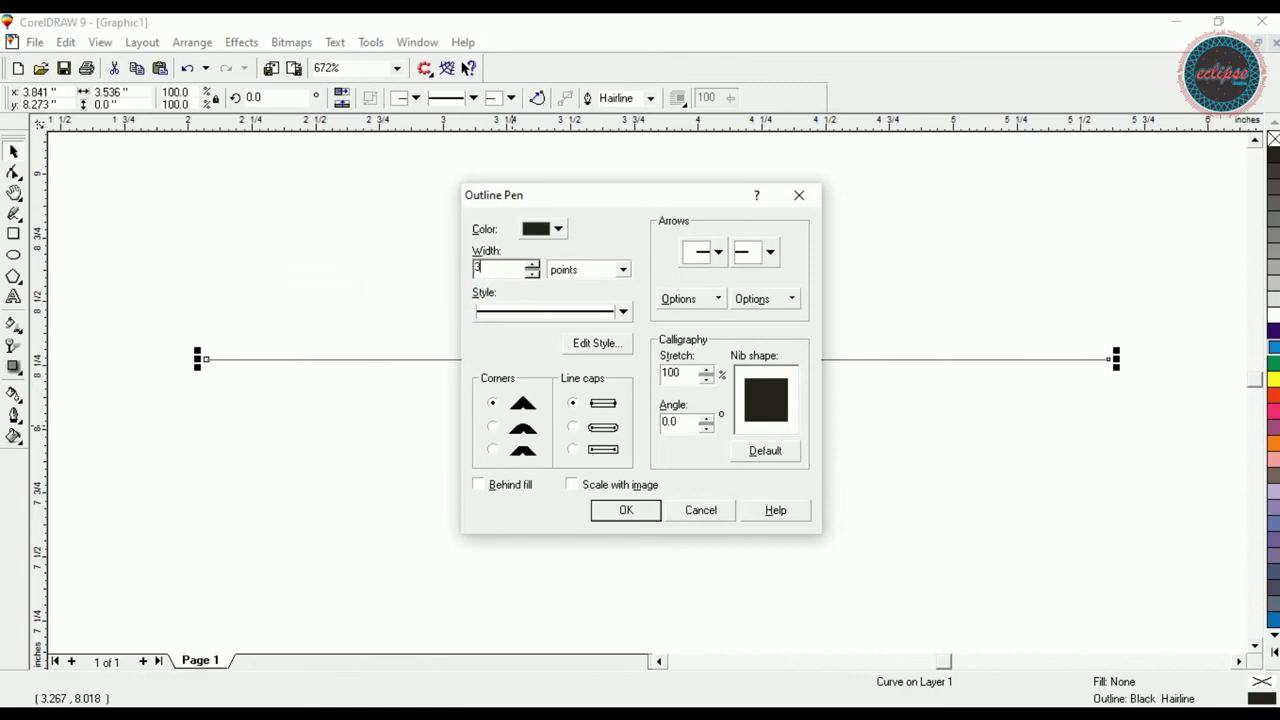
left_click(480, 486)
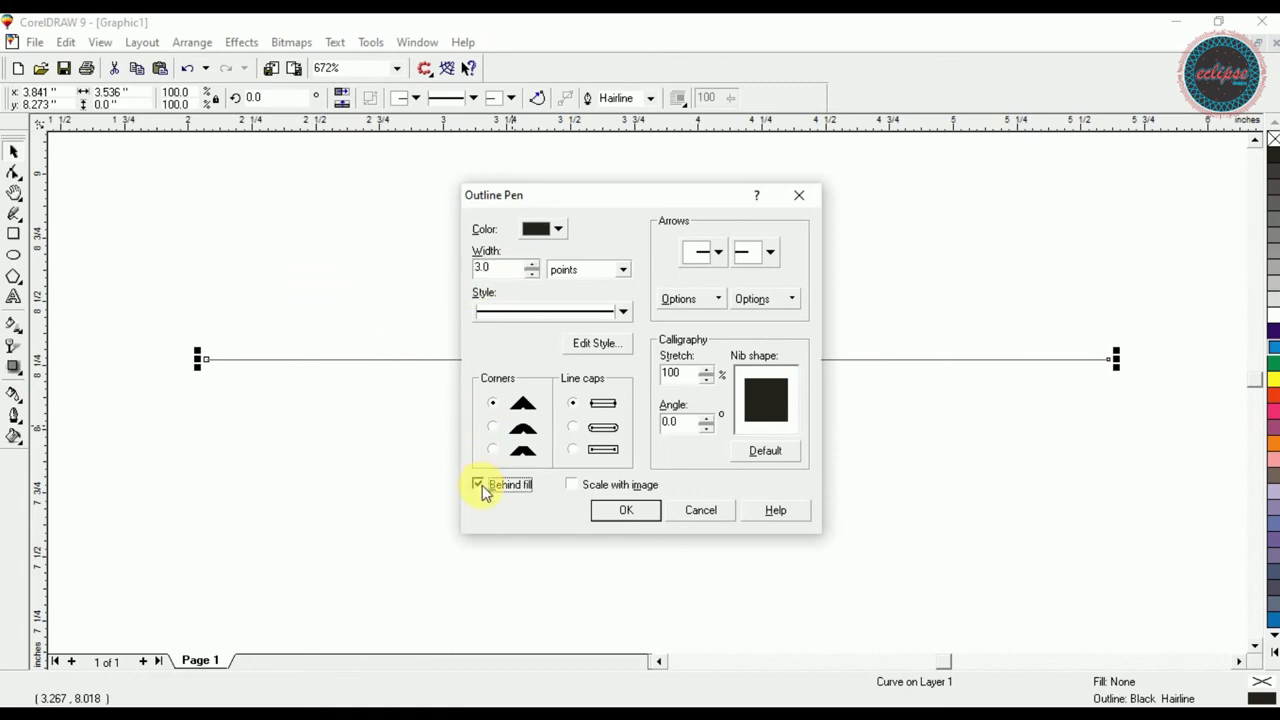
left_click(492, 428)
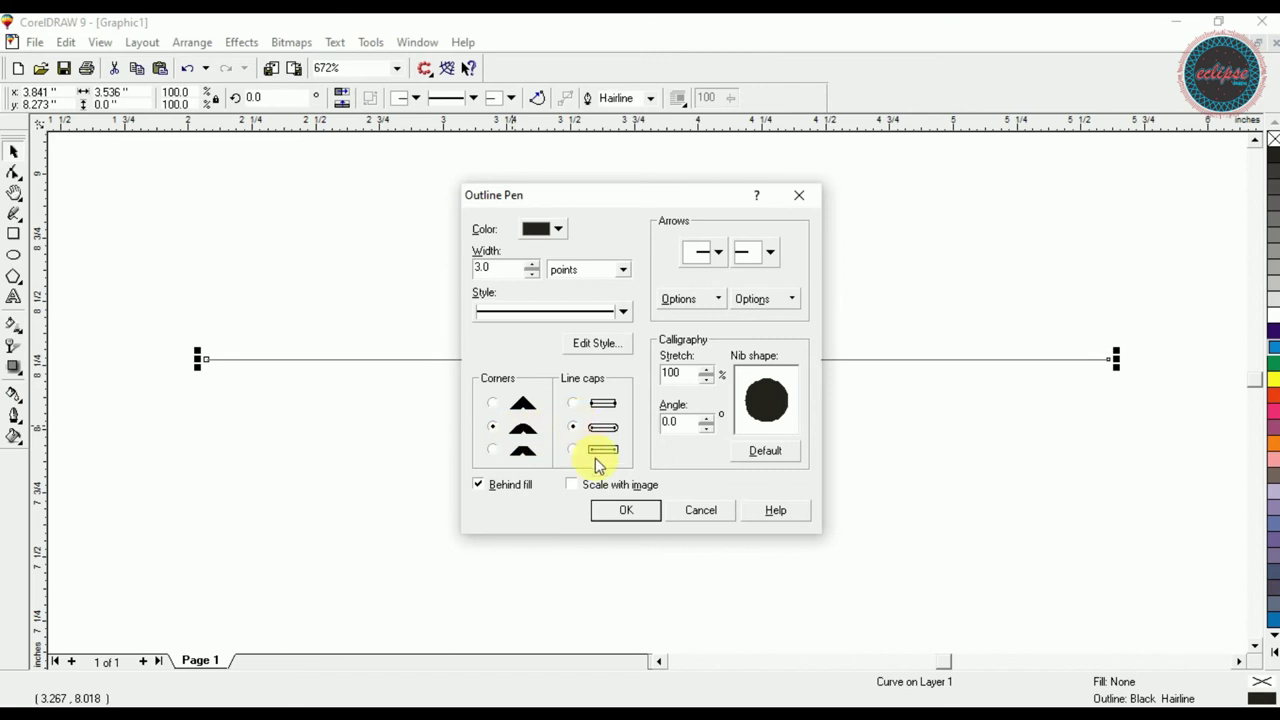
left_click(612, 512)
left_click(720, 535)
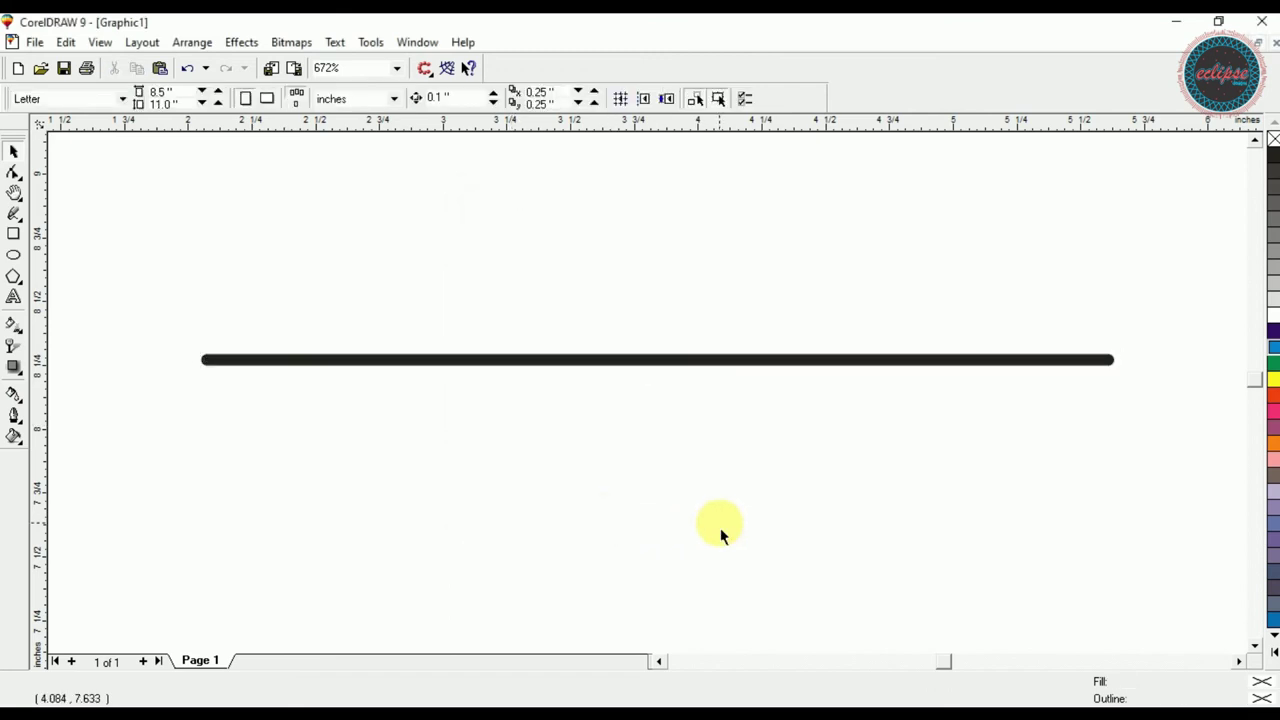
- Change the horizontal line's outline to an evenly spaced short-dash style and deselect it
key("F12")
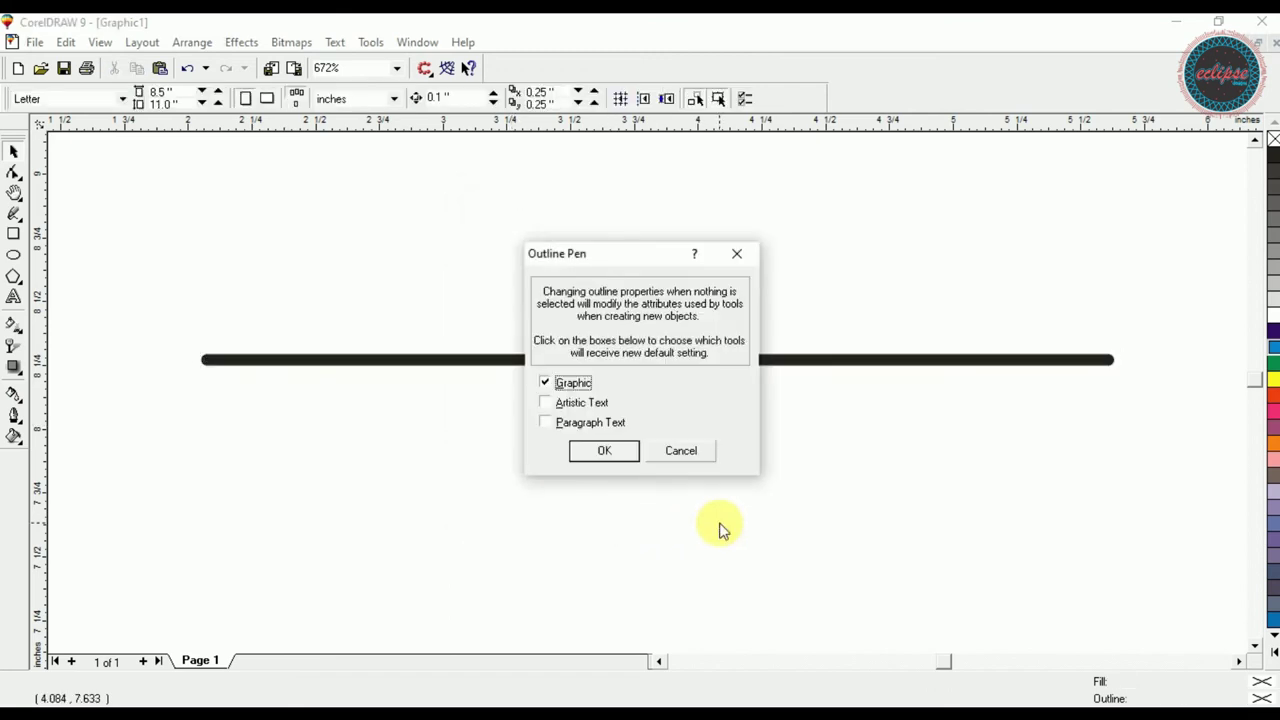
left_click(668, 449)
left_click(699, 365)
key("F12")
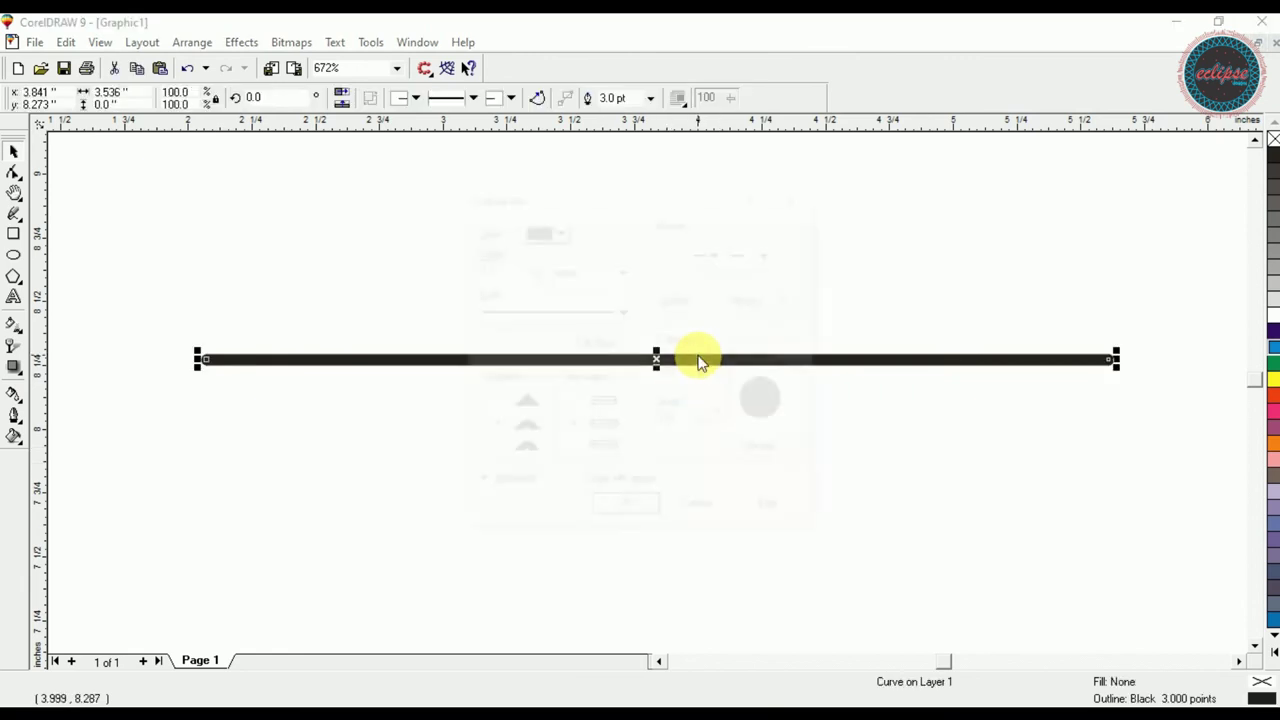
left_click(586, 311)
left_click(580, 410)
left_click(614, 511)
left_click(607, 527)
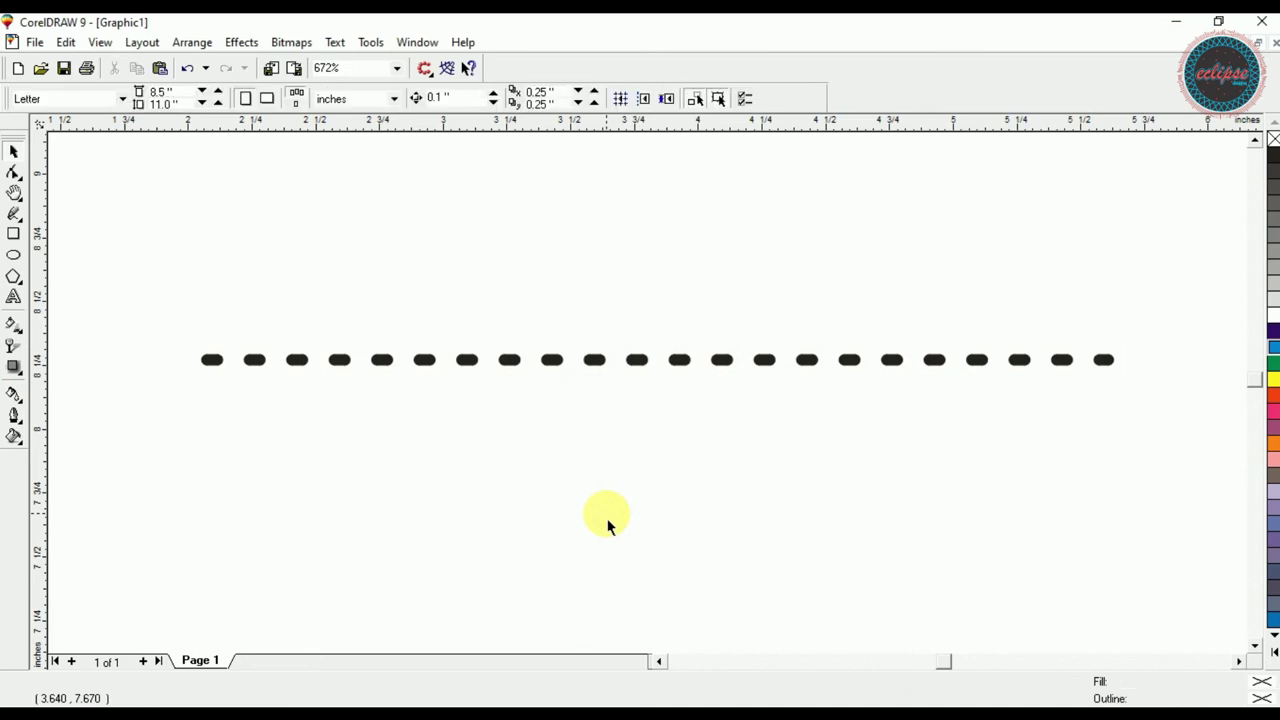
- Give the dashed line a large solid round dot at its start and a solid triangular arrowhead at its end
left_click(594, 362)
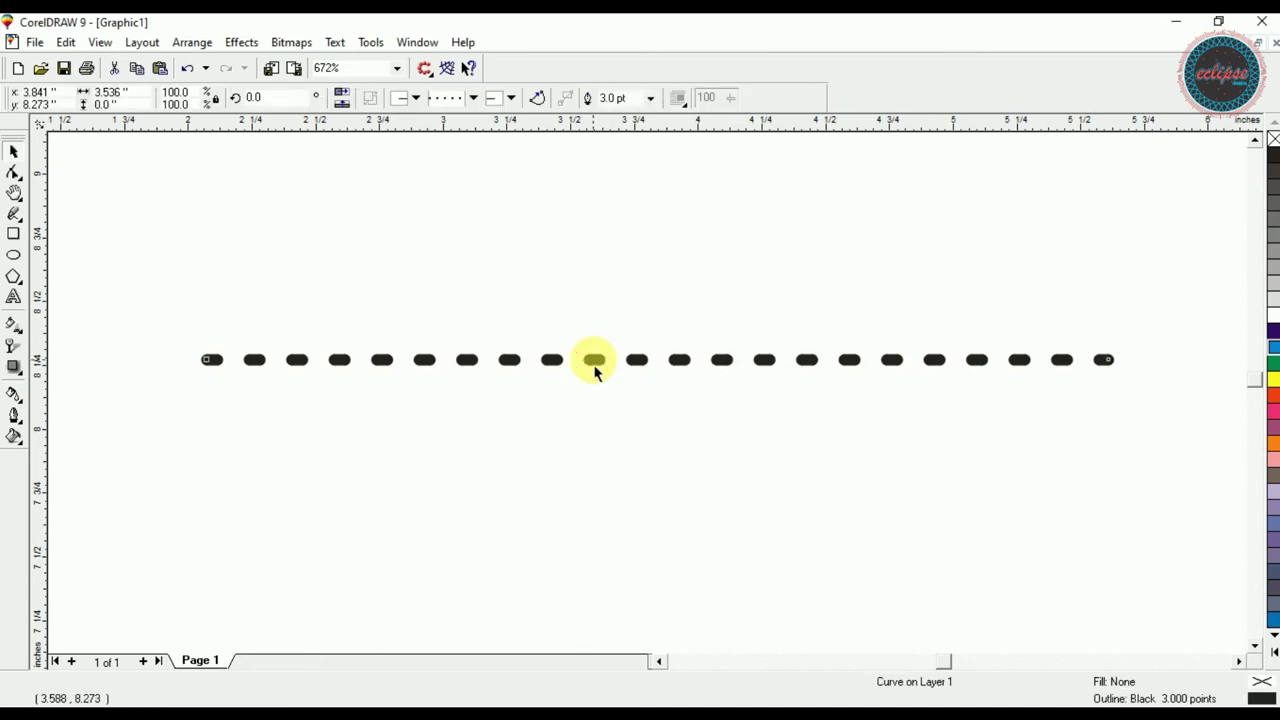
key("F12")
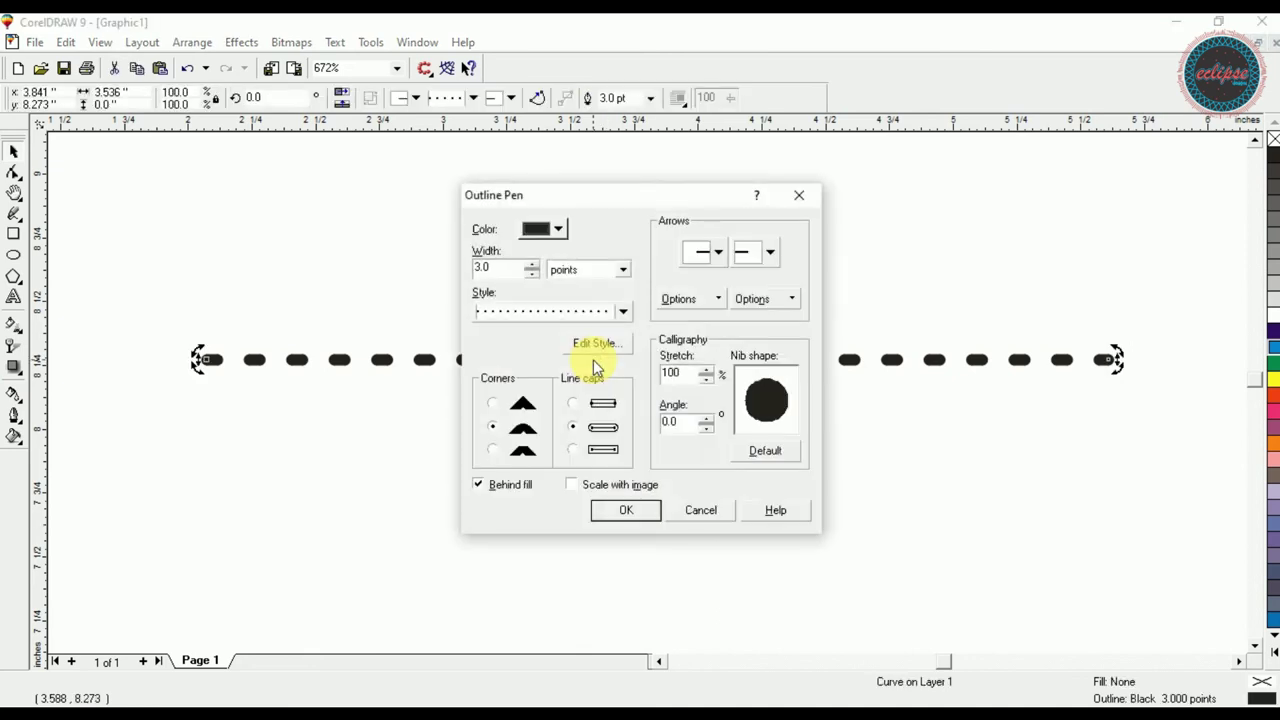
left_click(722, 251)
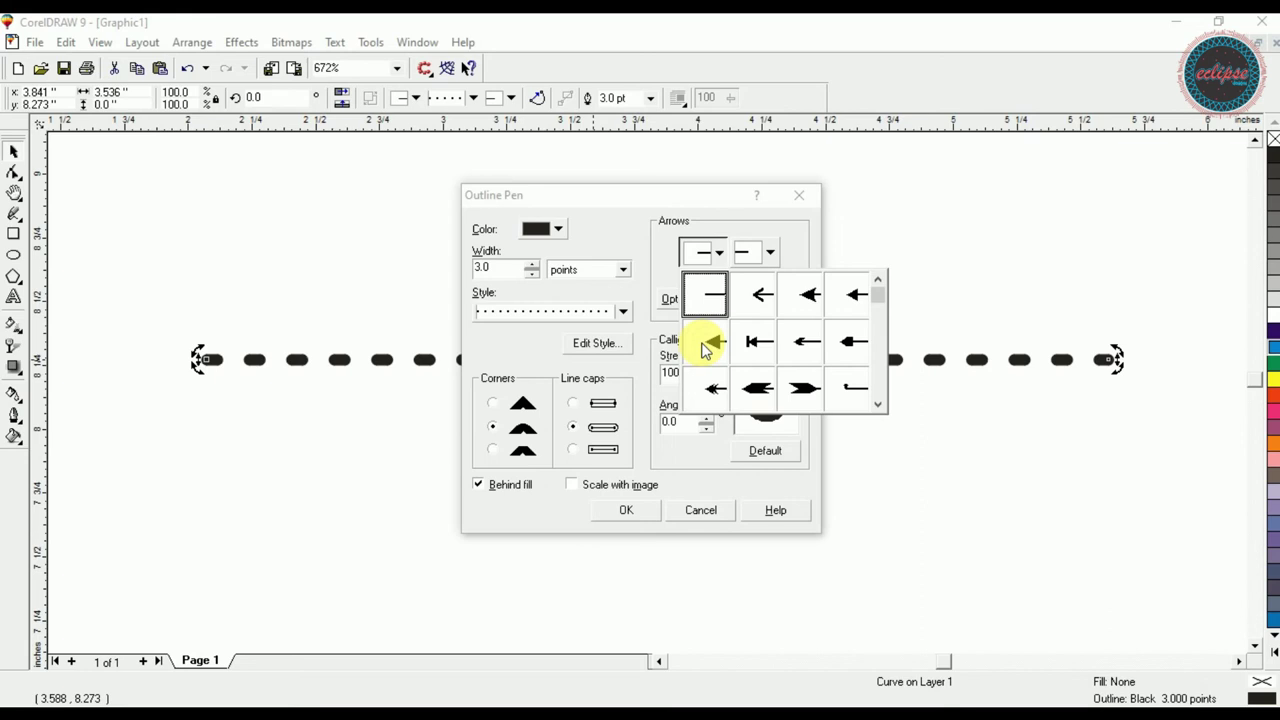
left_click_drag(879, 297, 880, 355)
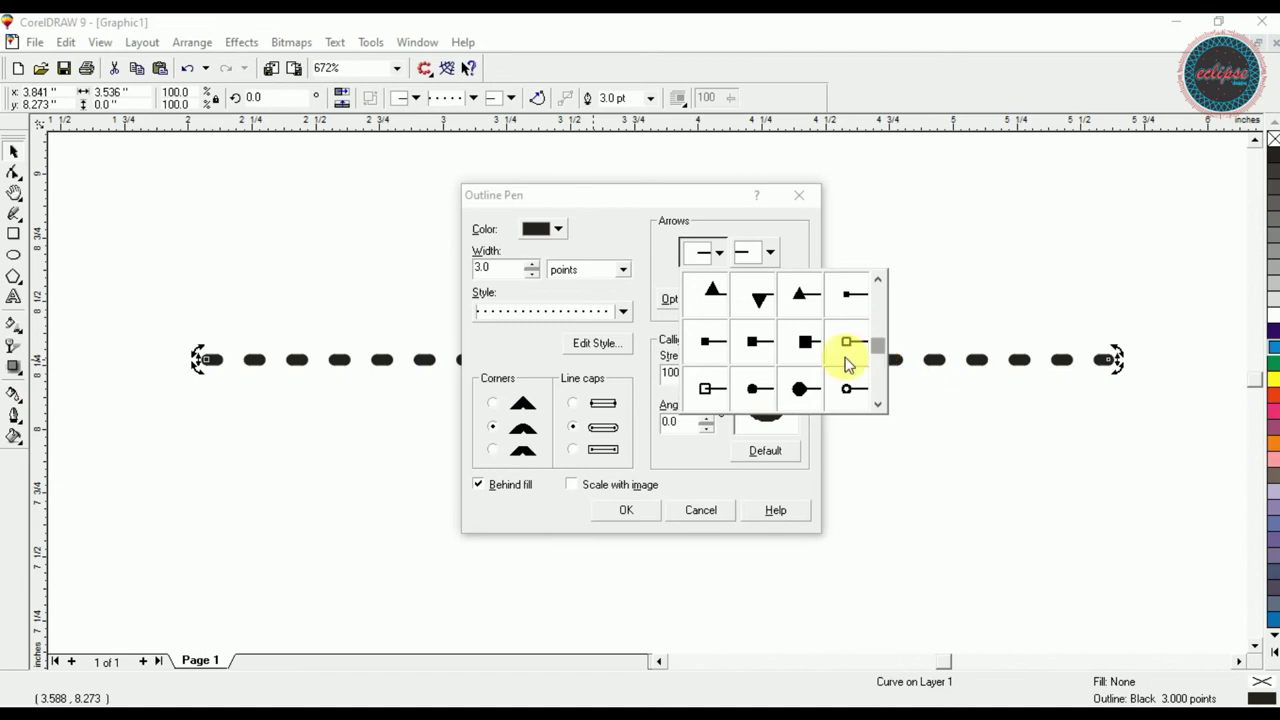
left_click(806, 389)
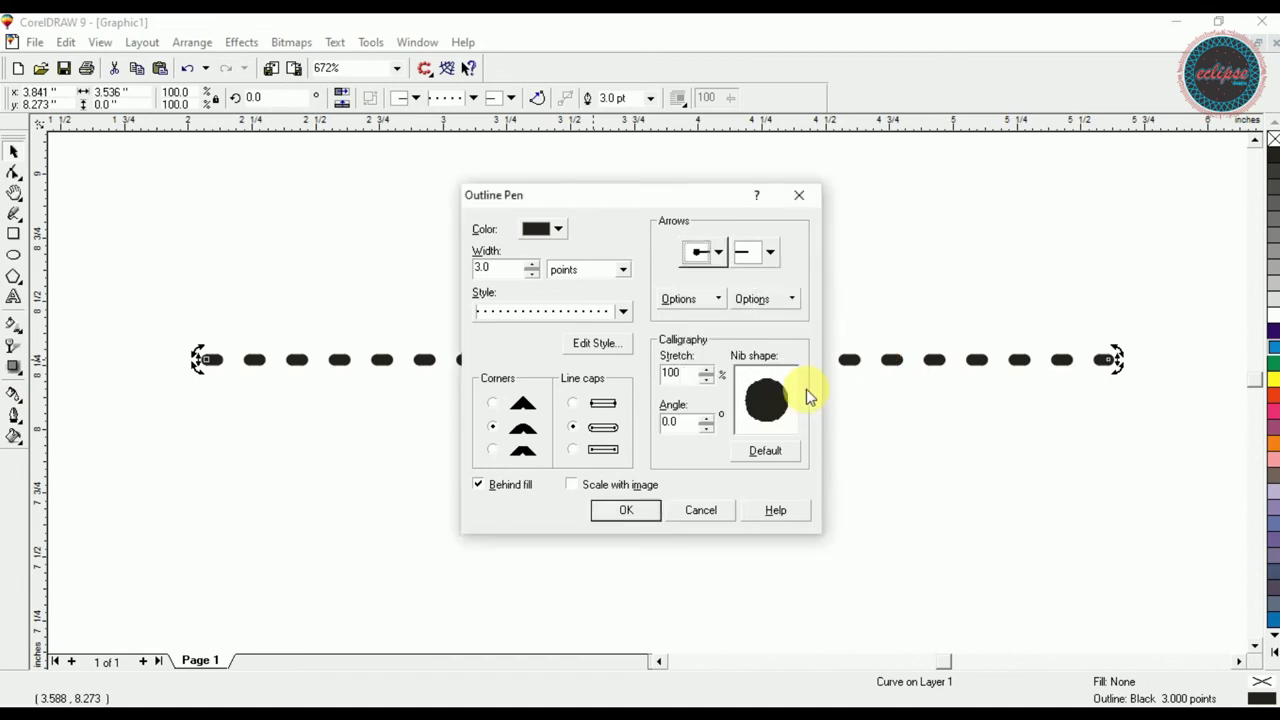
left_click(770, 252)
left_click(893, 300)
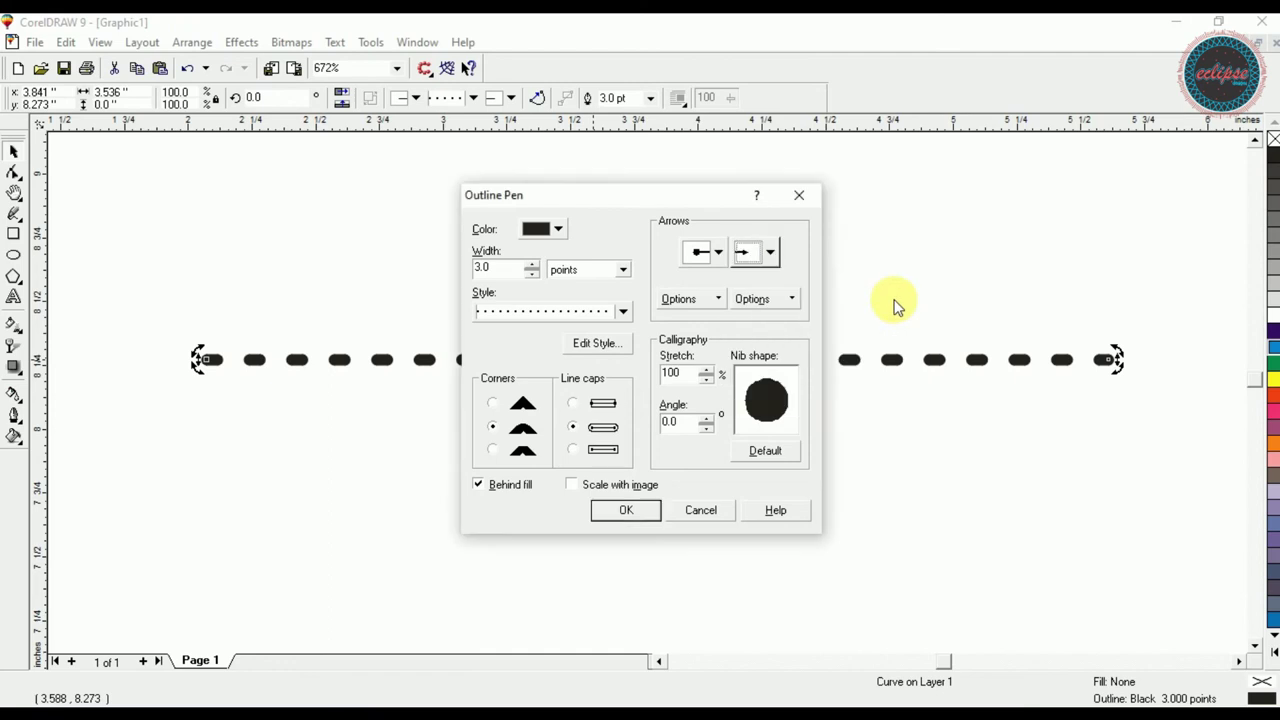
left_click(628, 511)
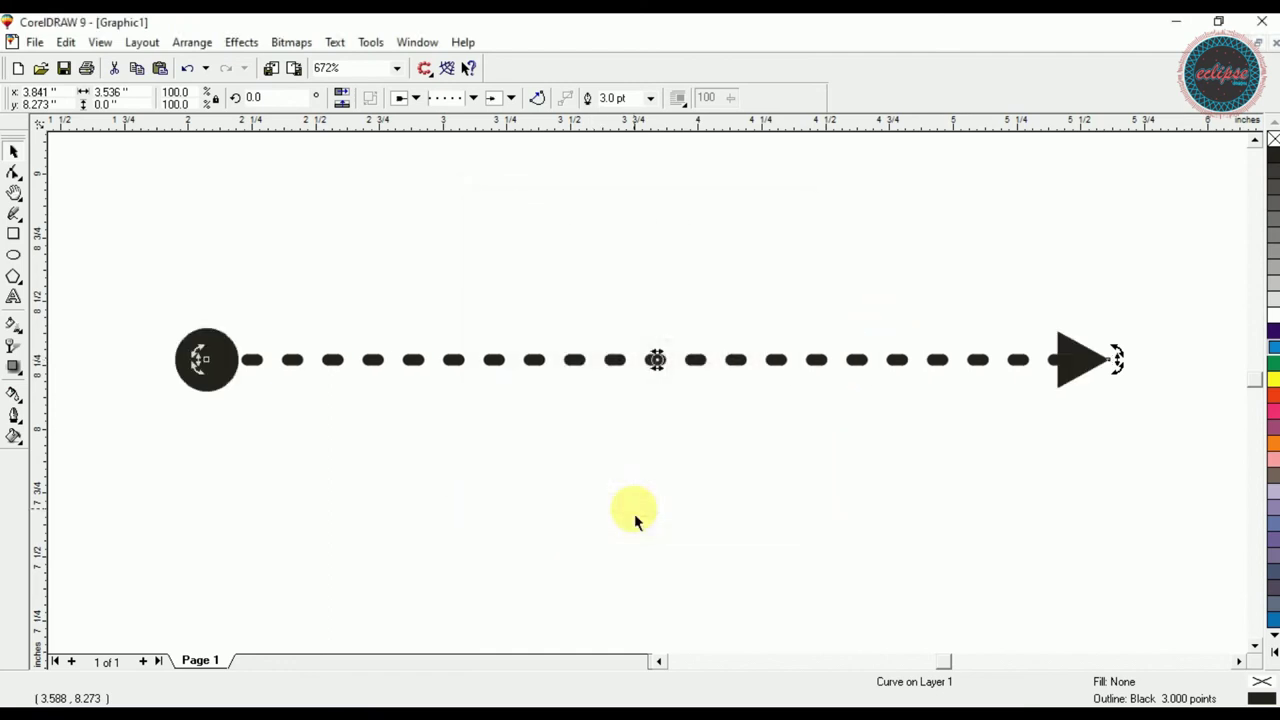
left_click(634, 514)
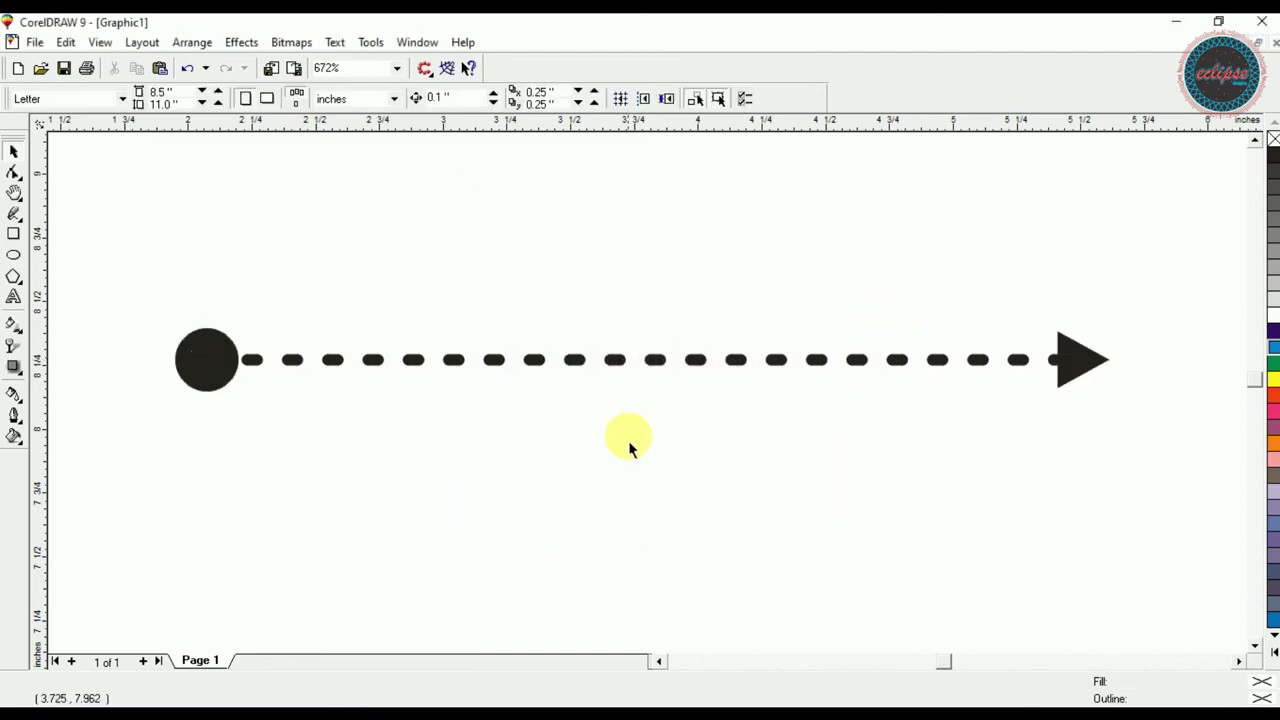
- Change the dashed line's start to an upright solid triangle and its end to the swept-back solid arrowhead
left_click(656, 360)
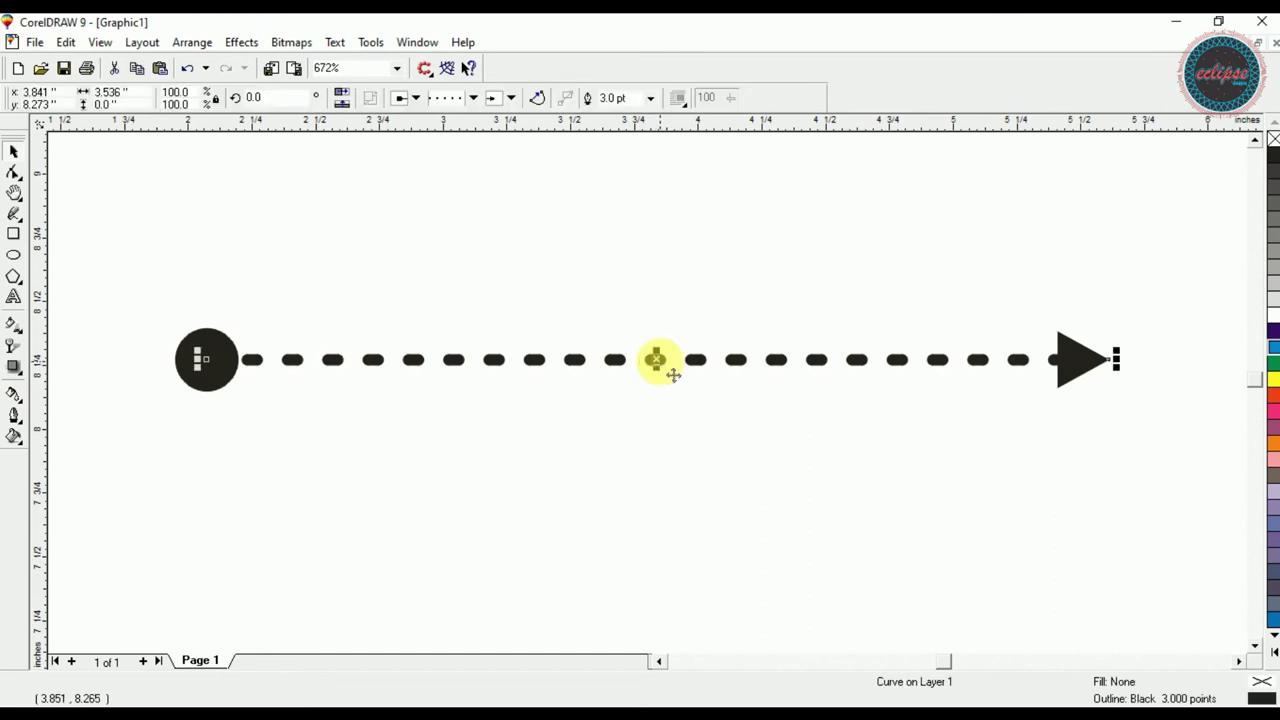
key("F12")
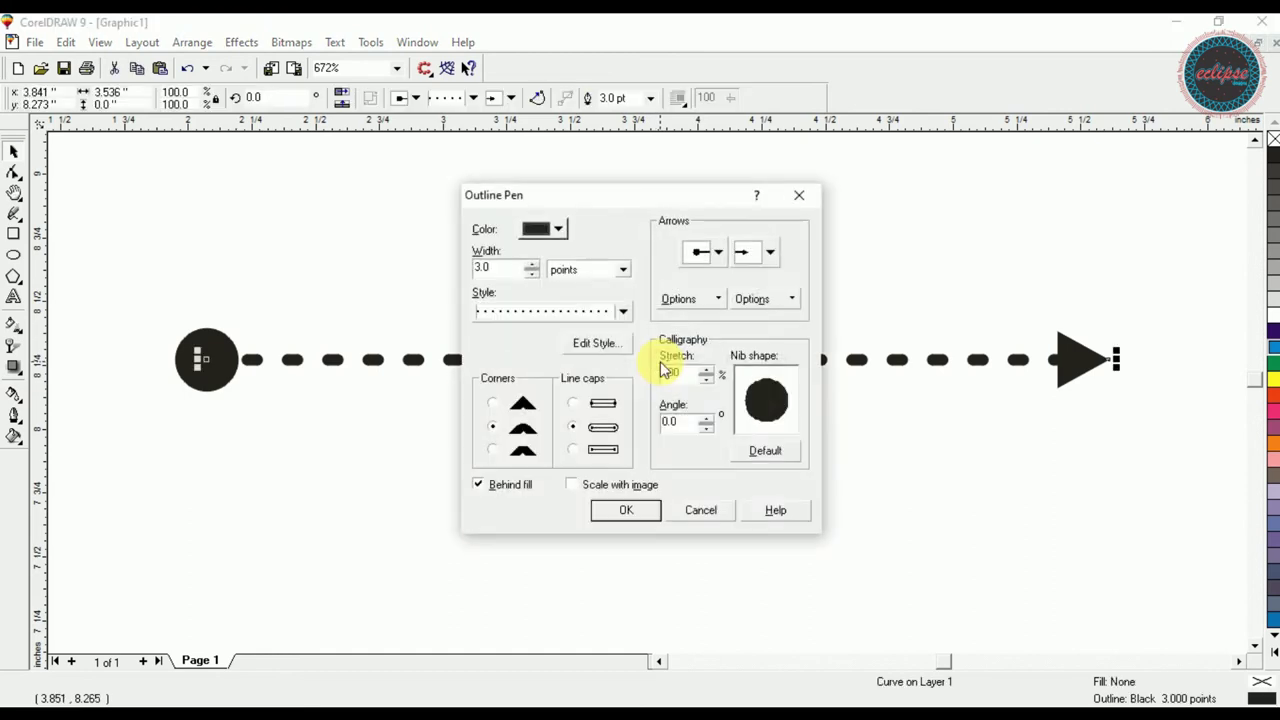
left_click(770, 255)
left_click(843, 296)
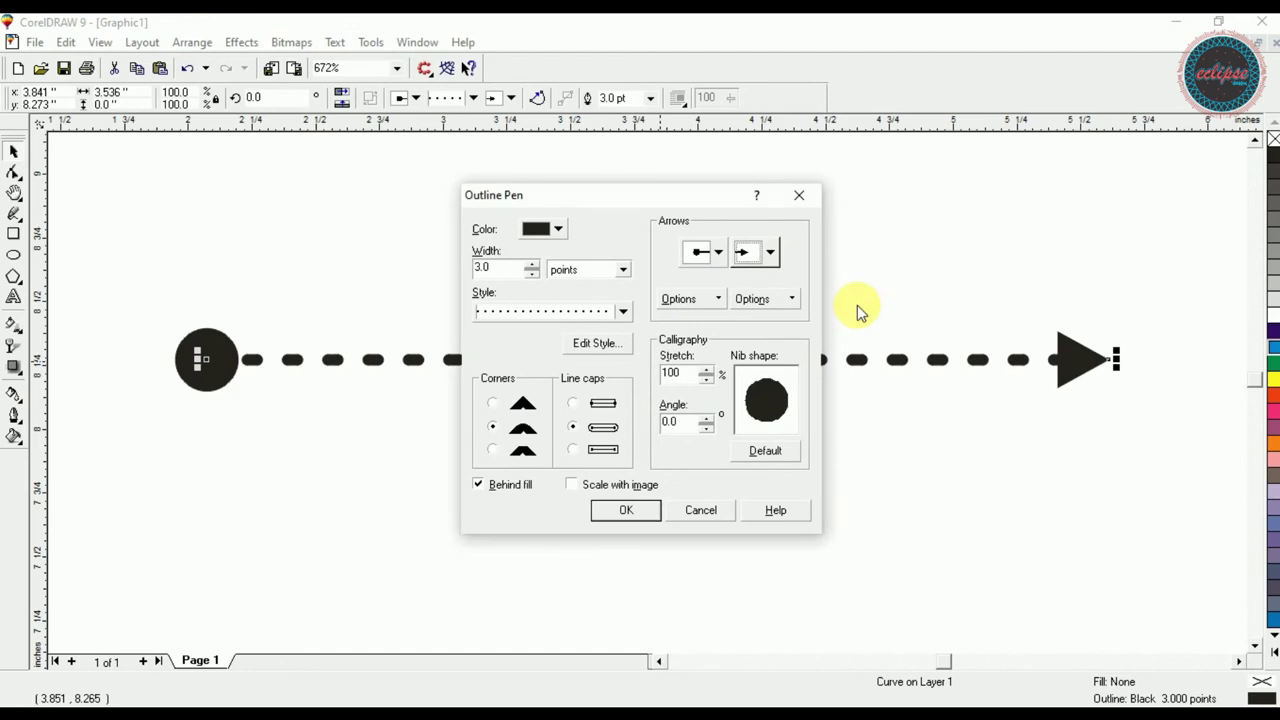
left_click(722, 253)
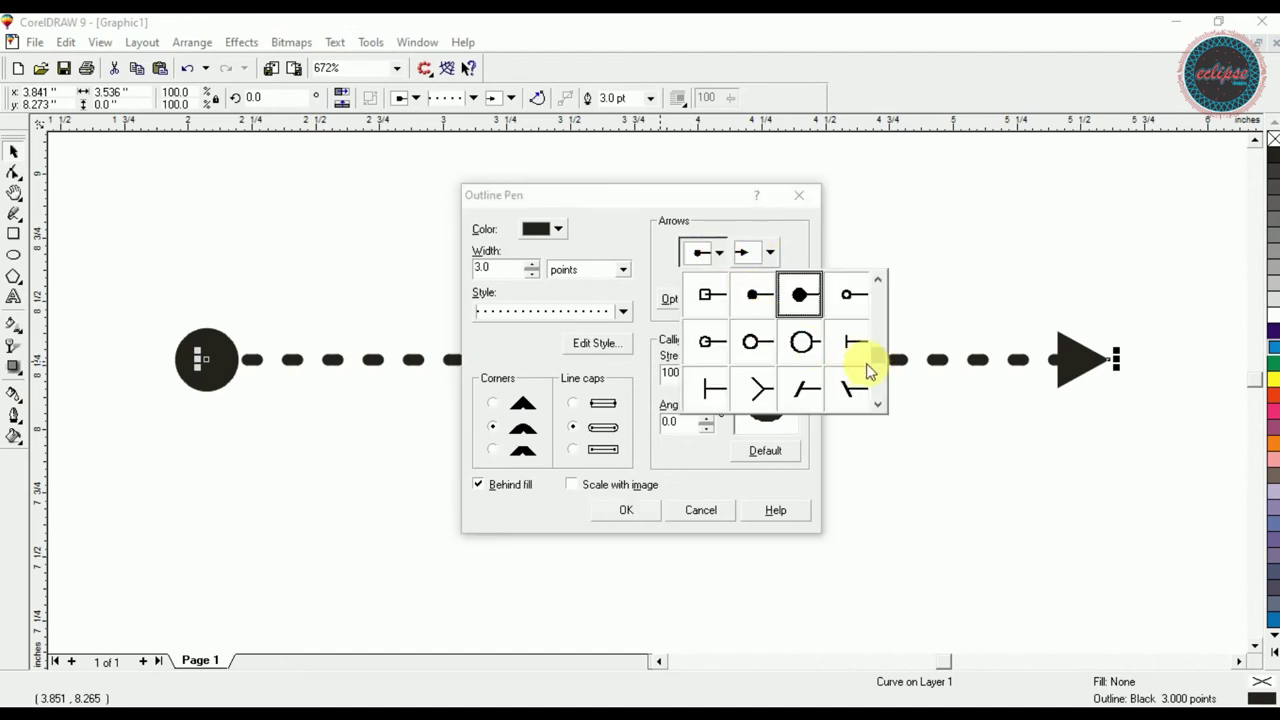
left_click_drag(877, 357, 879, 343)
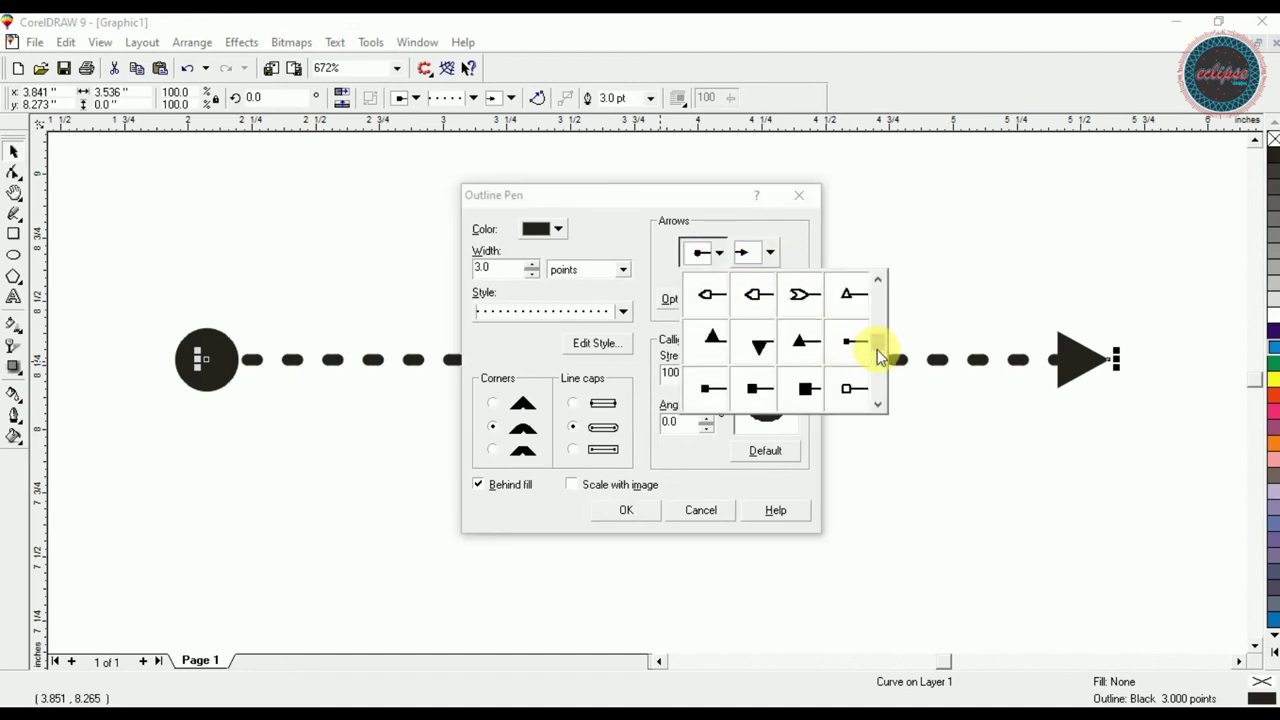
left_click(798, 340)
left_click(626, 509)
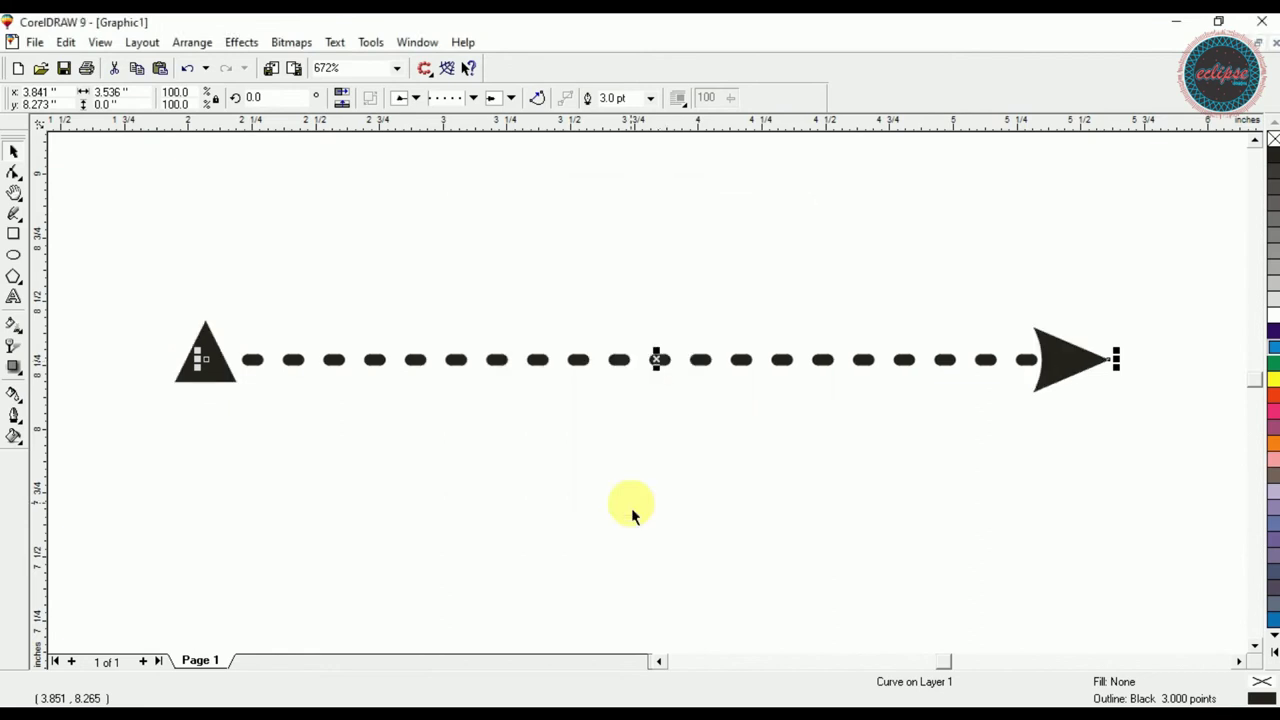
left_click(631, 507)
- Set the arrow line's outline style to a solid line
left_click(572, 364)
key("F12")
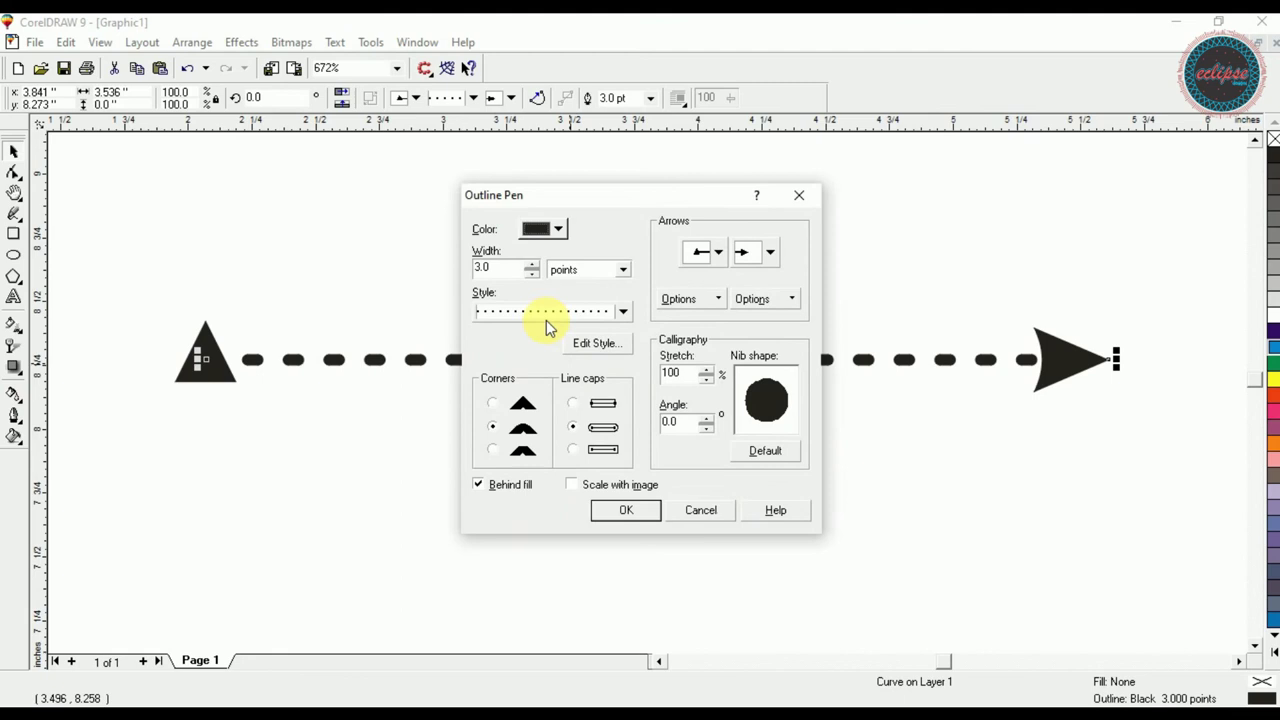
left_click(546, 320)
left_click(614, 346)
left_click(621, 514)
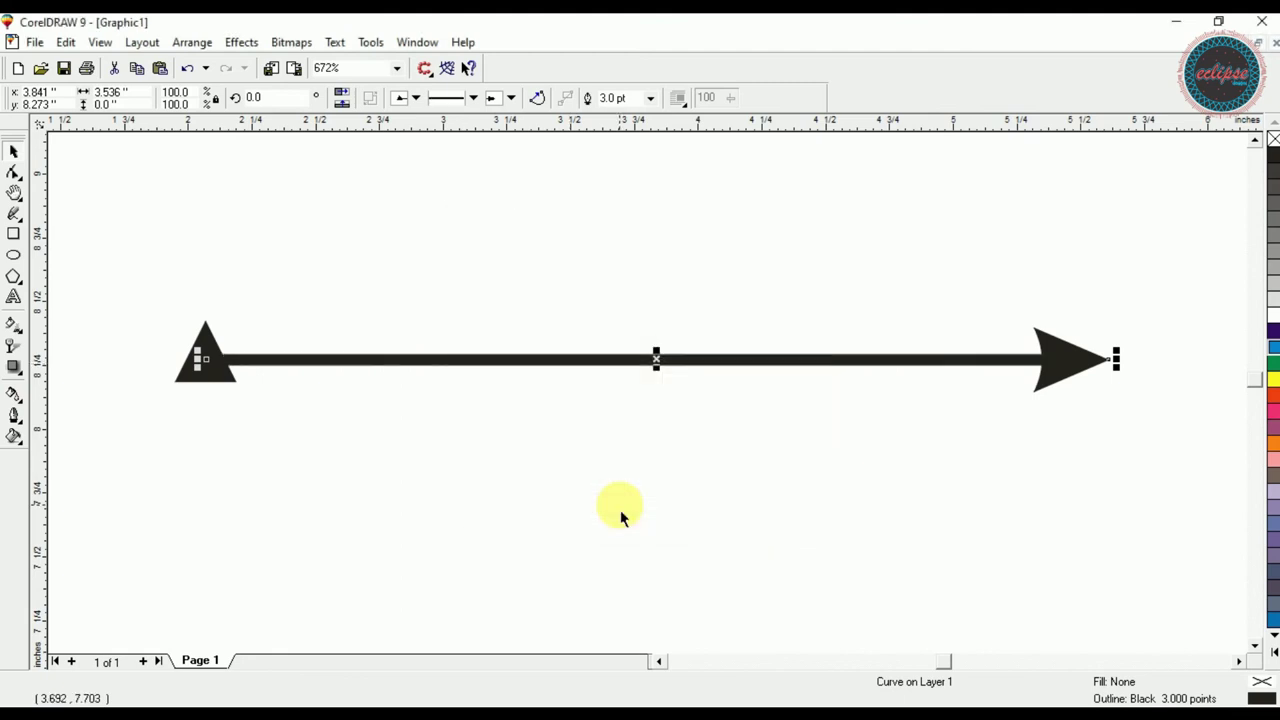
- Delete the arrow line from the page
left_click(620, 515)
left_click(534, 366)
key("Delete")
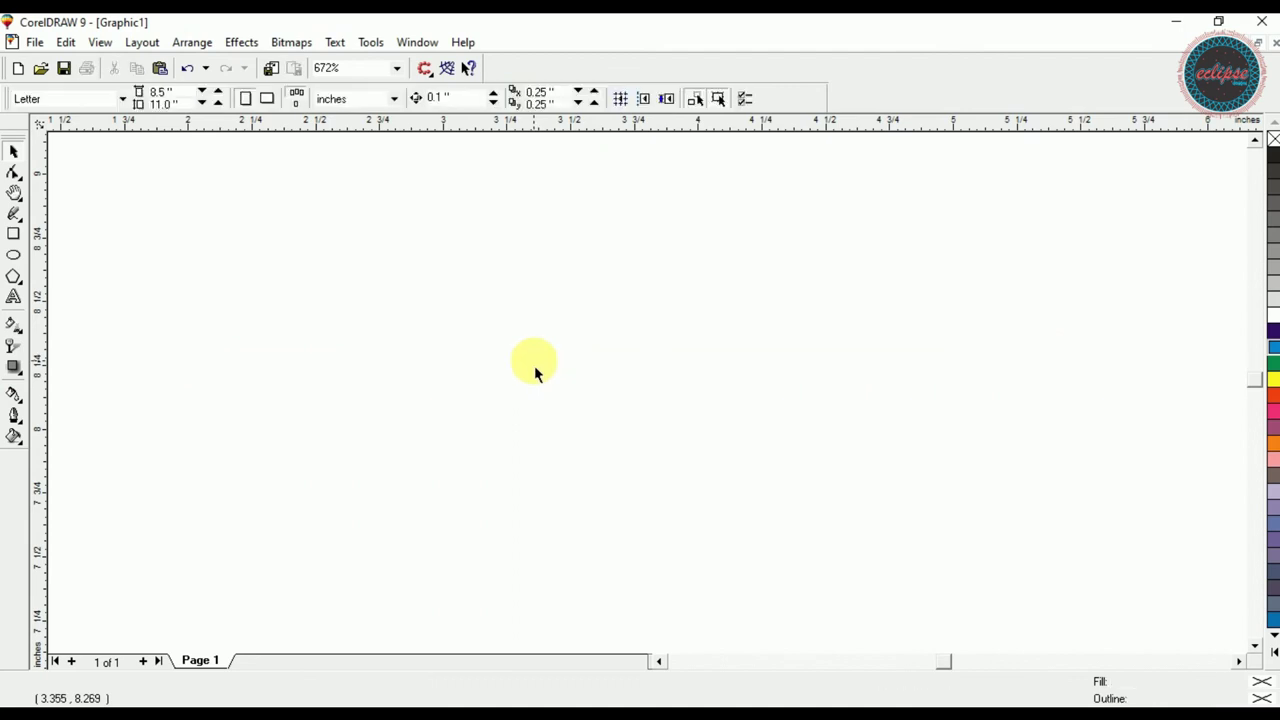
- Draw a straight vertical line about 0.51 inches long with the Freehand tool
left_click(15, 213)
left_click(488, 296)
left_click(505, 416)
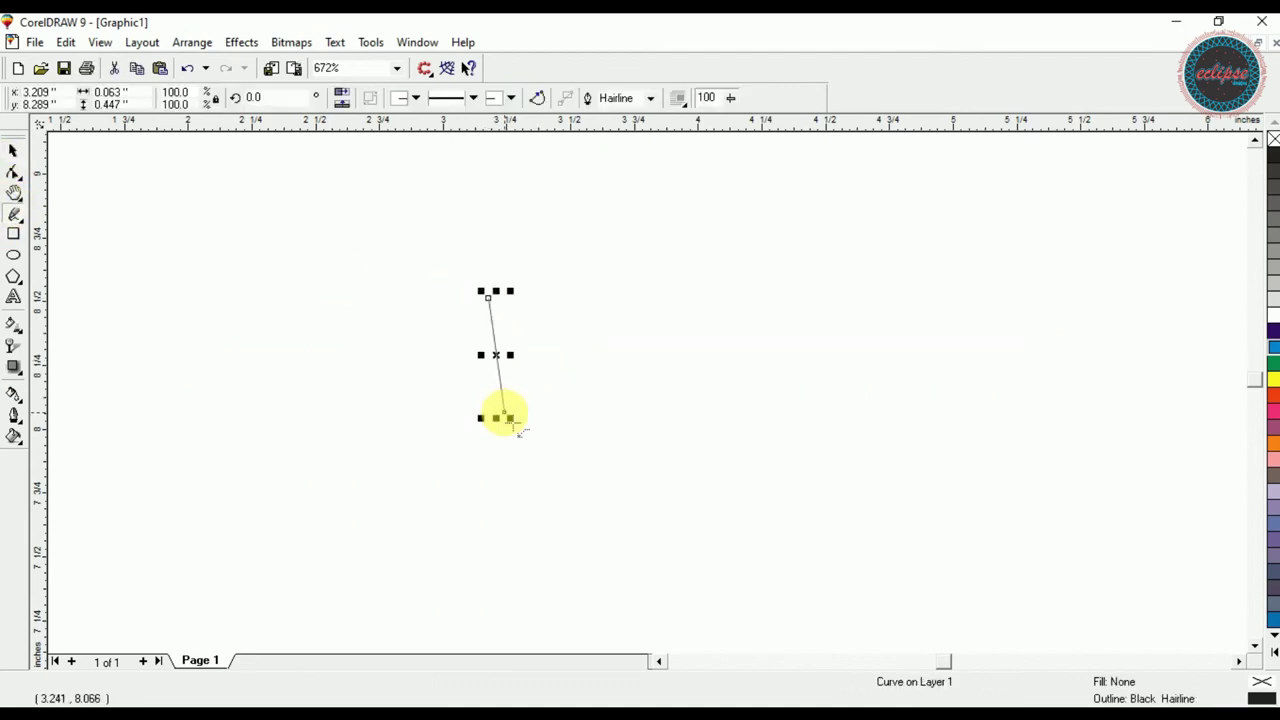
key("ctrl+z")
left_click(512, 300)
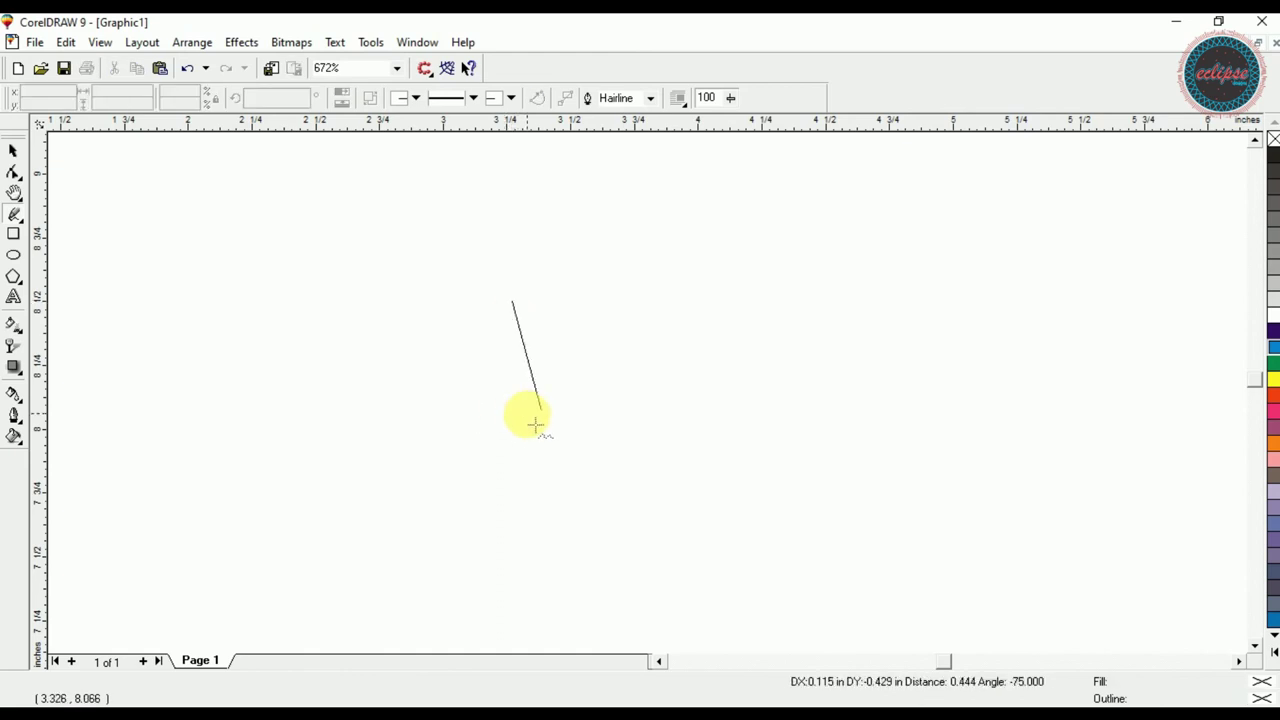
left_click(518, 439, "ctrl")
key("space")
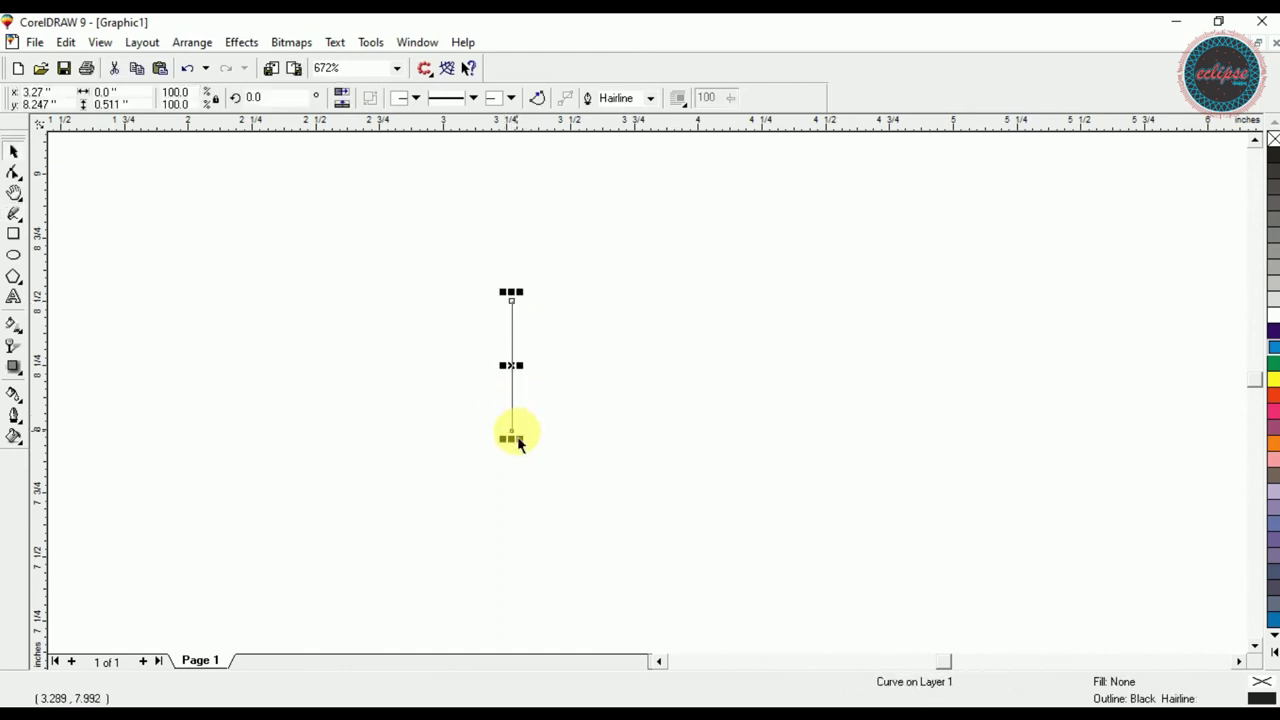
- Set the vertical line's outline width to 2.0 points and place the outline behind the fill
key("F12")
left_click(500, 270)
left_click_drag(500, 268, 214, 271)
type("2.0")
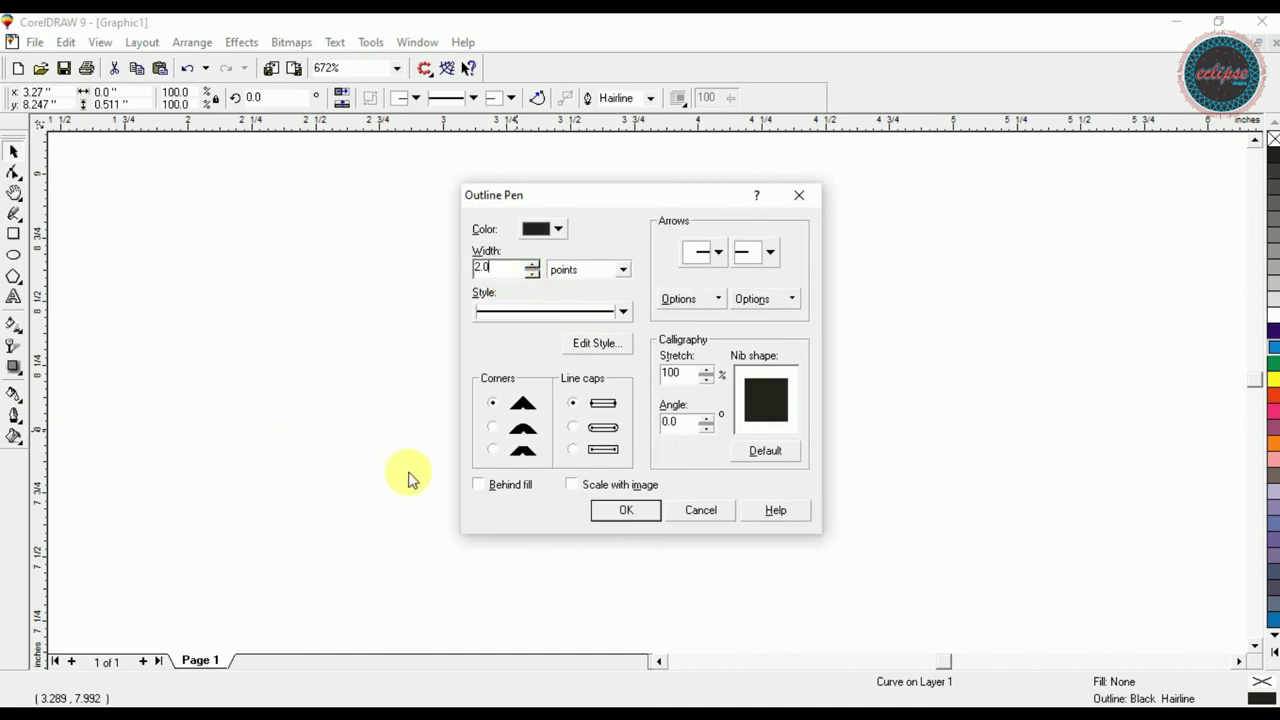
left_click(486, 485)
left_click(622, 514)
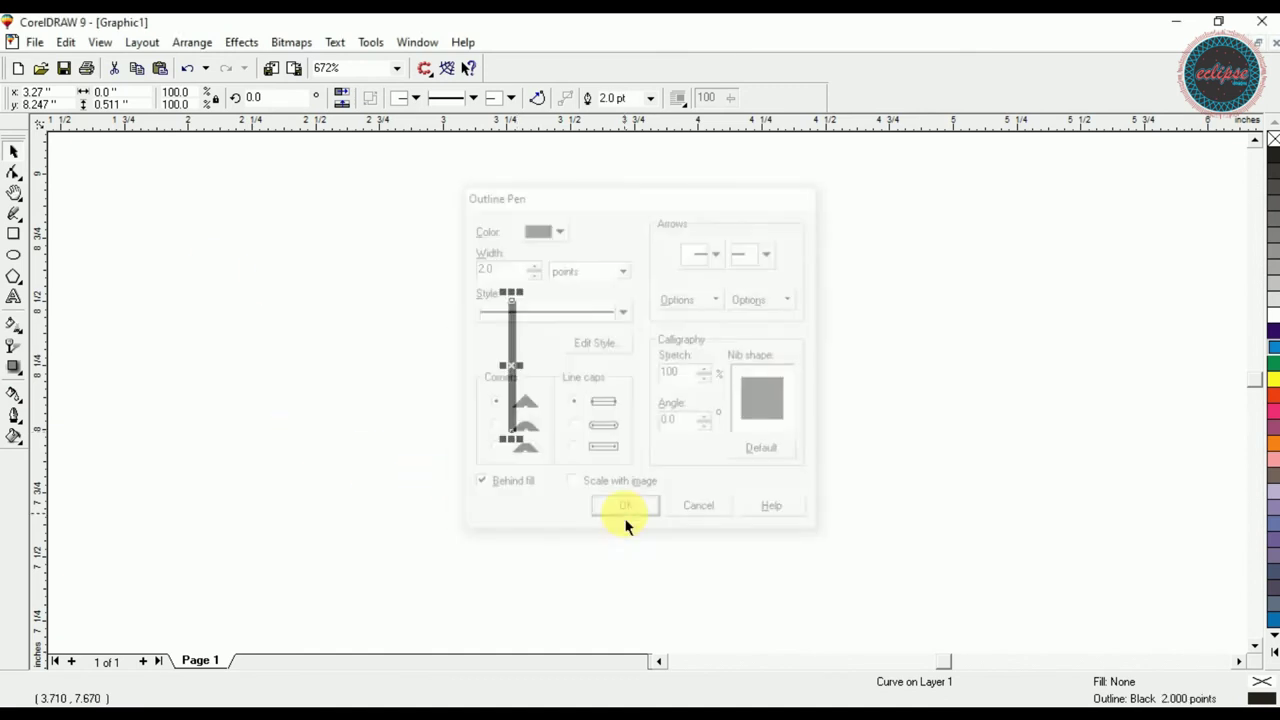
- Add the solid triangle flag shape as the vertical line's starting arrowhead in the Outline Pen settings
key("F12")
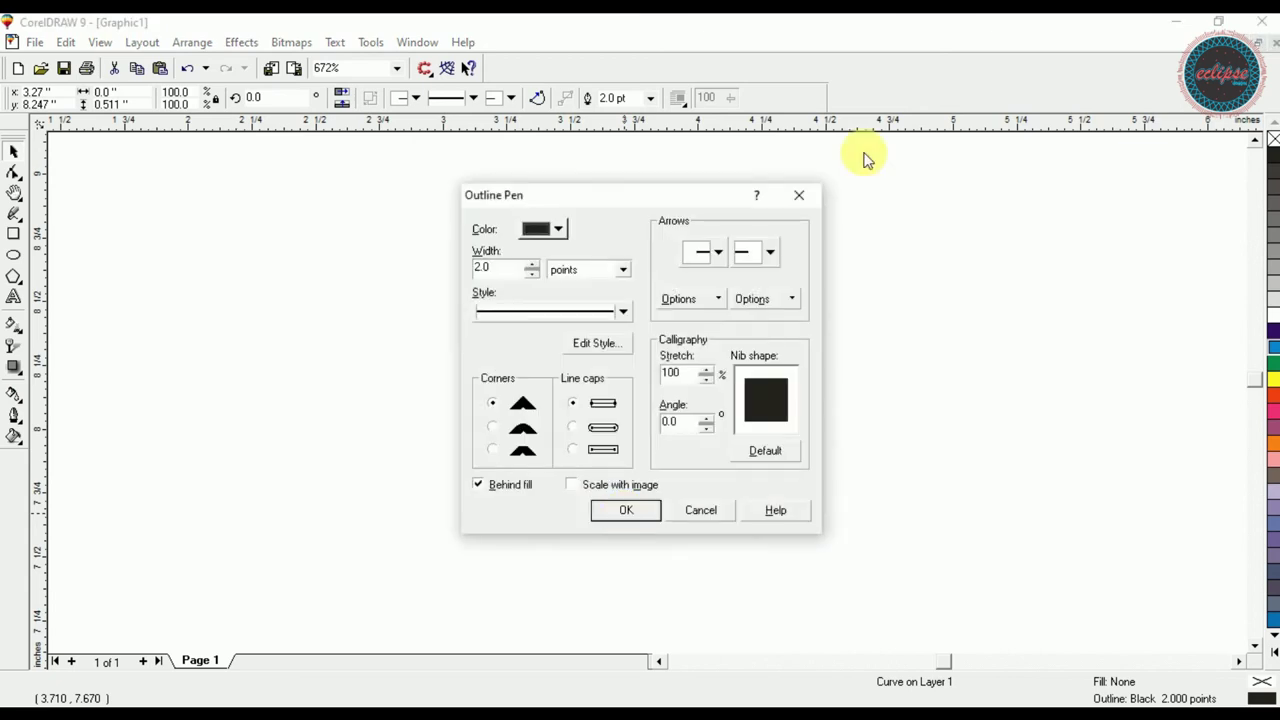
left_click(723, 245)
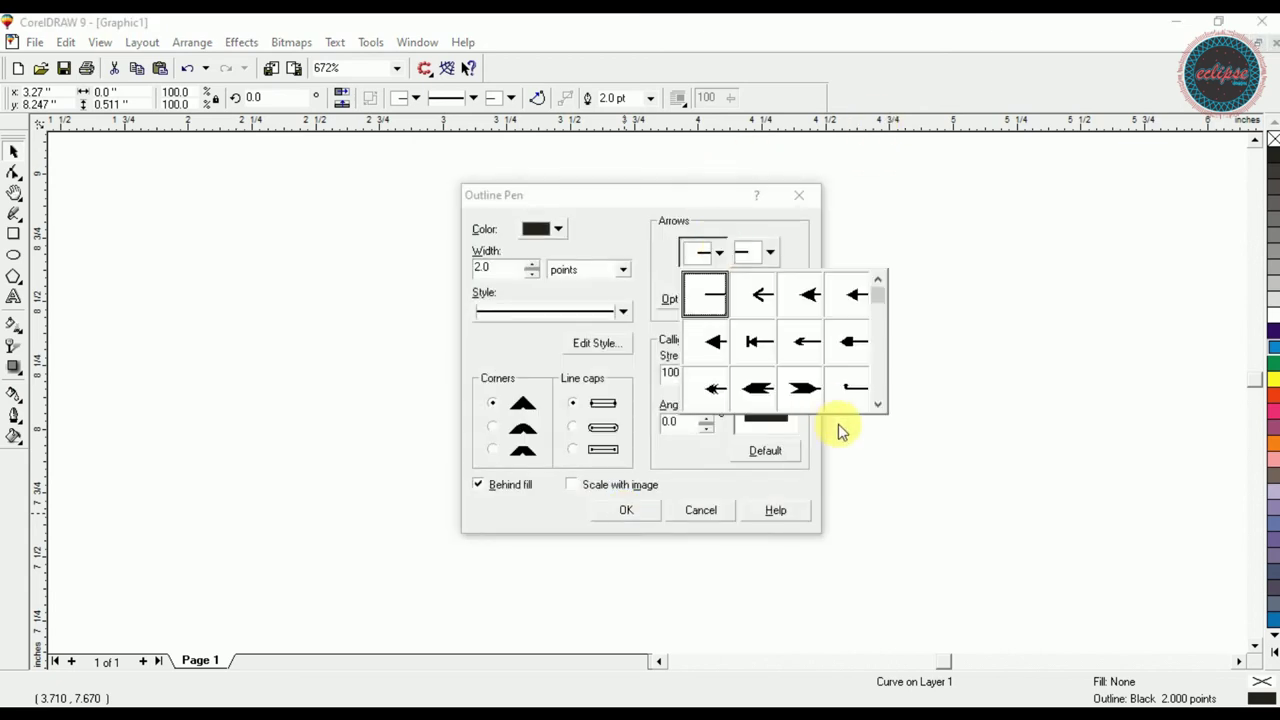
left_click_drag(874, 302, 882, 354)
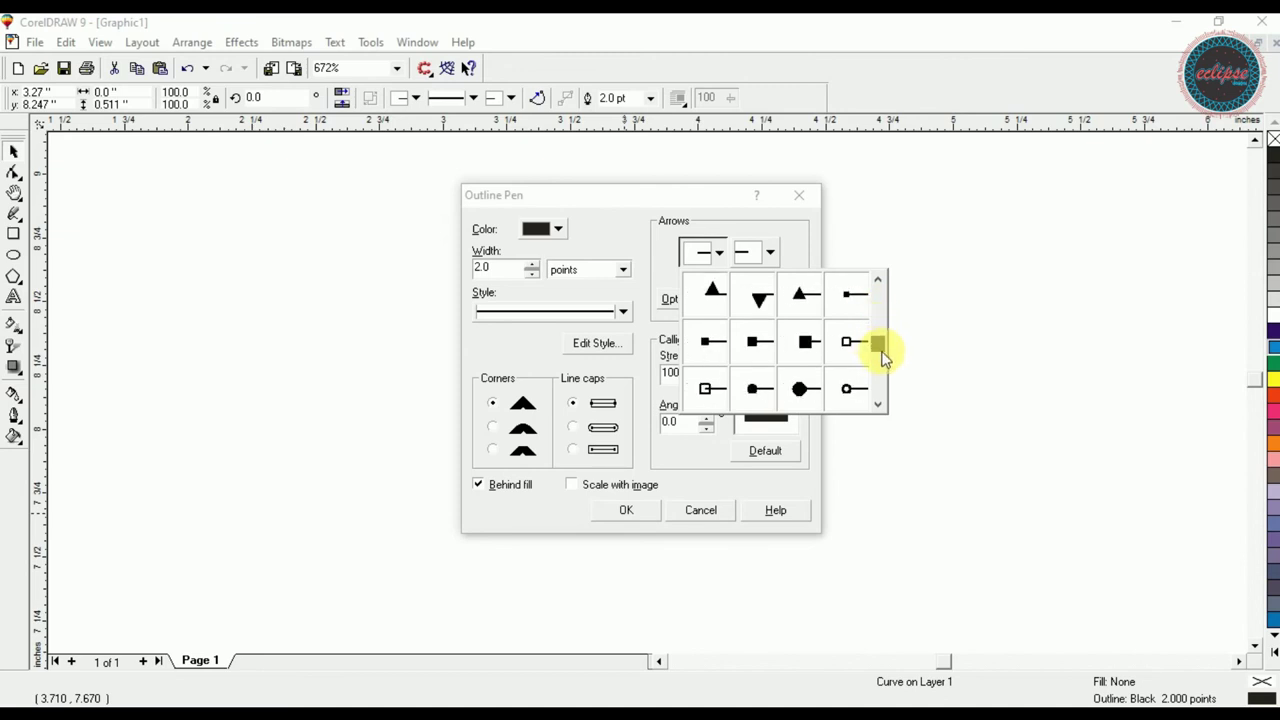
left_click(710, 293)
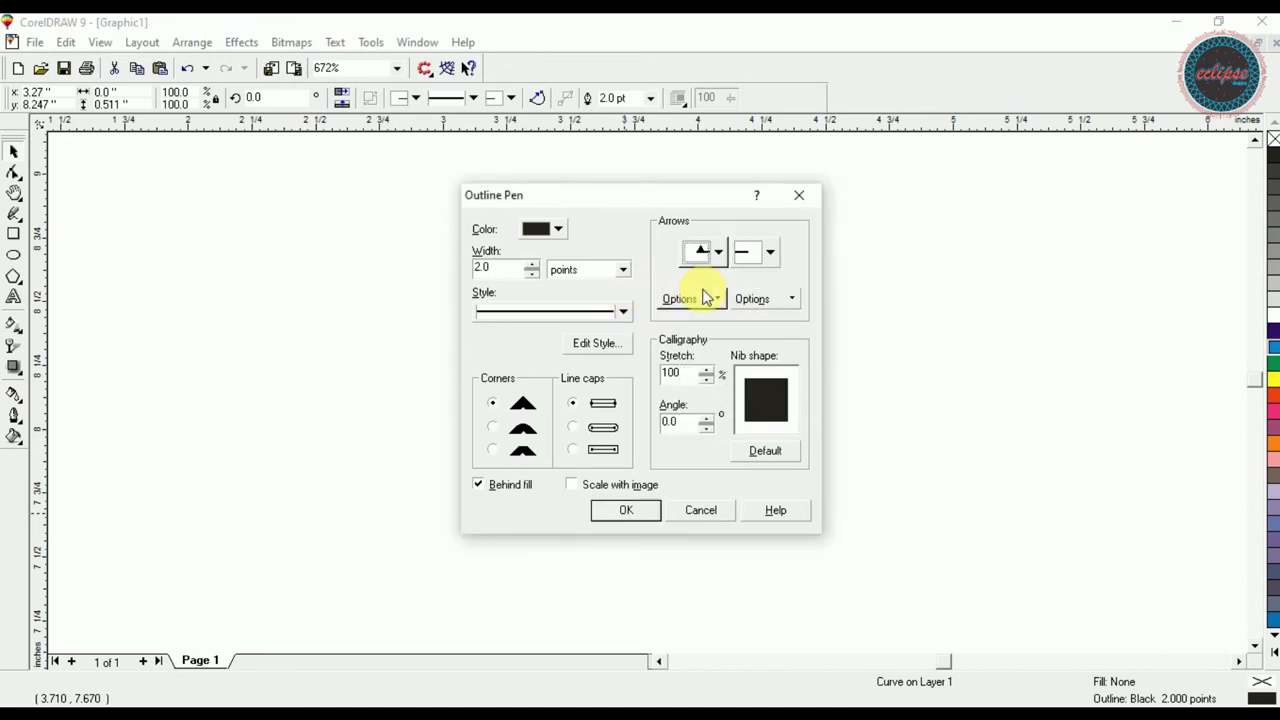
left_click(632, 512)
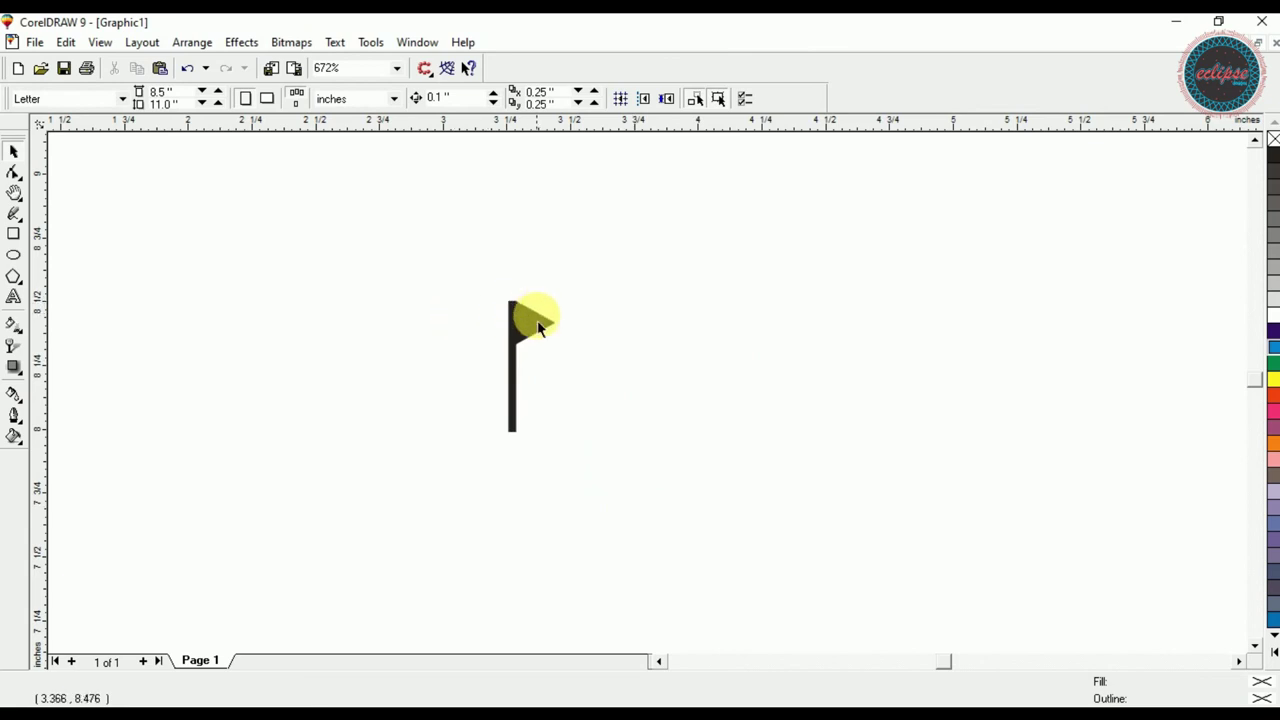
- Draw an ellipse about 0.68 by 0.45 inches and centre it on the lower end of the flagpole
left_click(13, 255)
mouse_move(421, 373)
left_mouse_down()
mouse_move(671, 526)
mouse_move(607, 502)
left_mouse_up()
left_click_drag(528, 449, 526, 442)
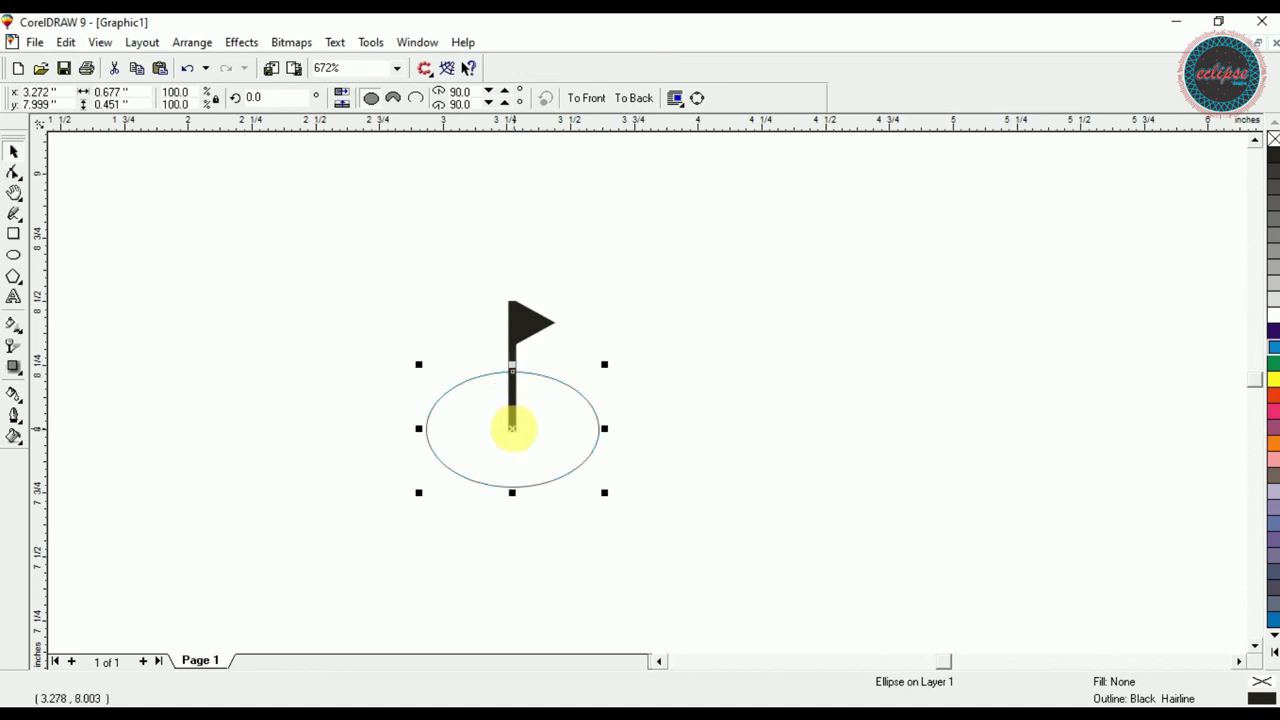
- Set the ellipse's outline to 1.0 point, behind the fill, with rounded corners and round line caps
key("F12")
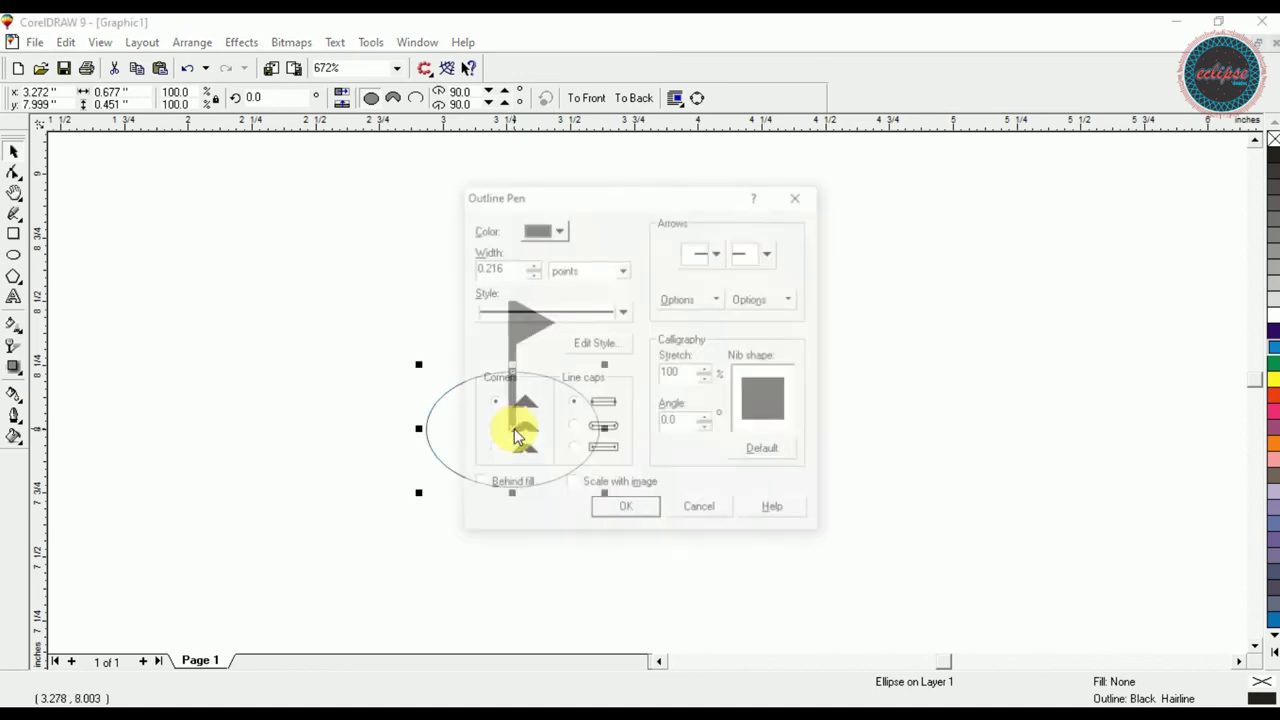
type("1")
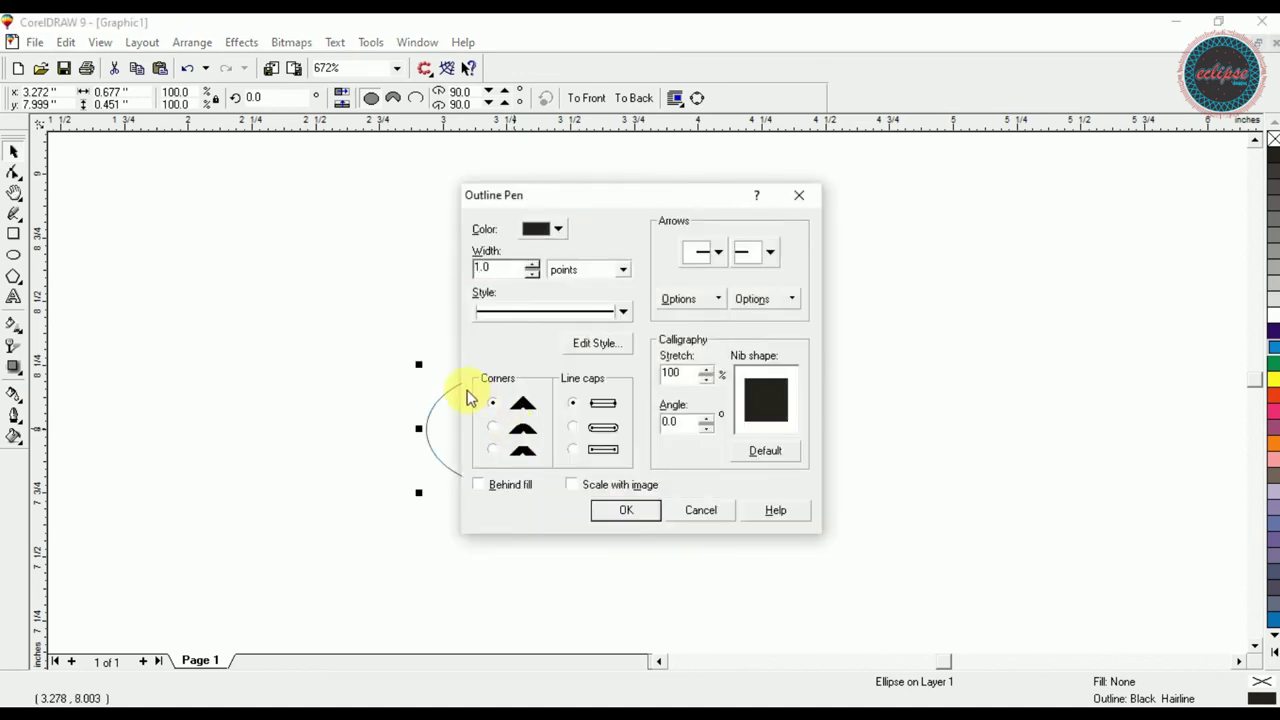
type(".0")
left_click(484, 486)
left_click(492, 427)
left_click(572, 427)
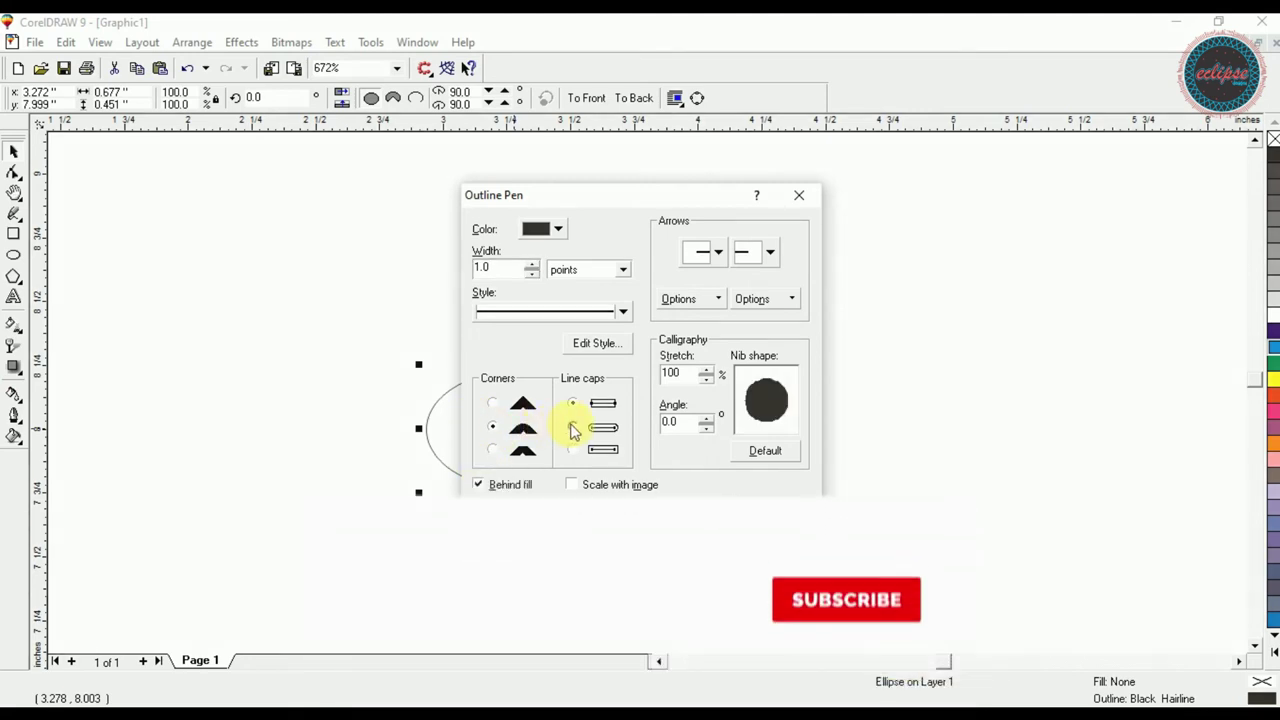
left_click(612, 512)
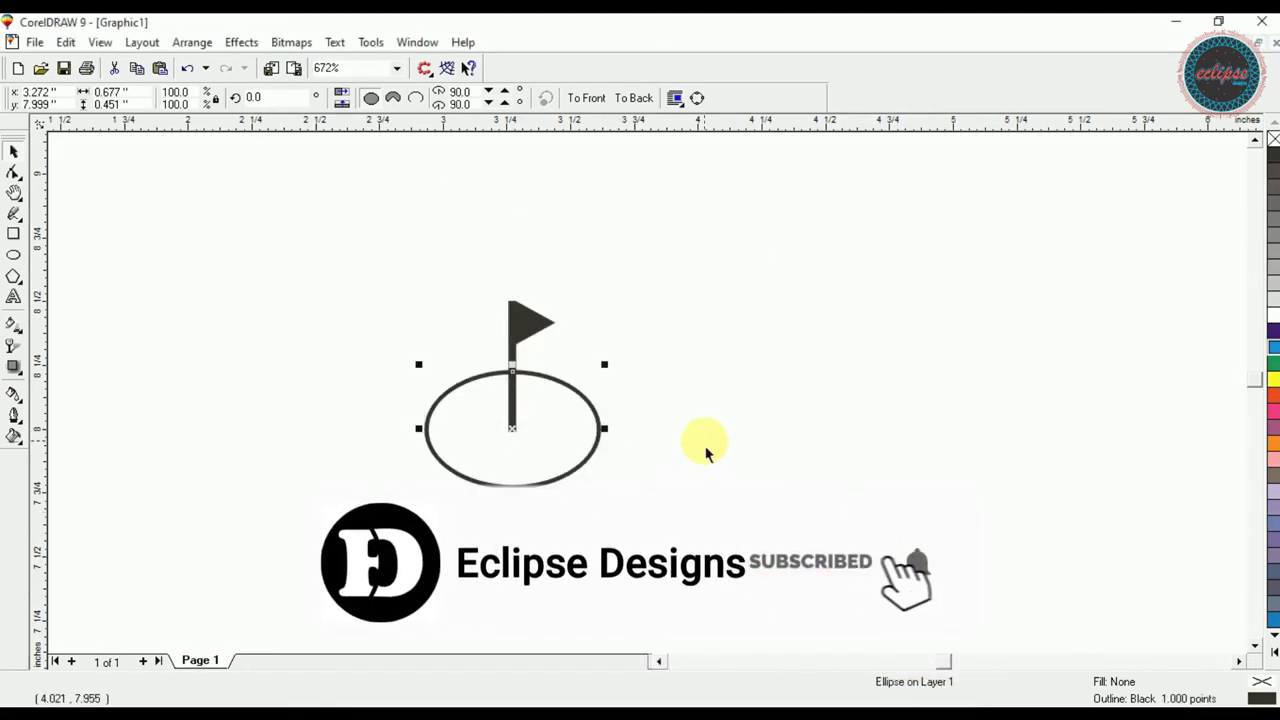
- Draw a small circle, fill it red and place it at the base of the flagpole in the ellipse's centre
left_click(13, 255)
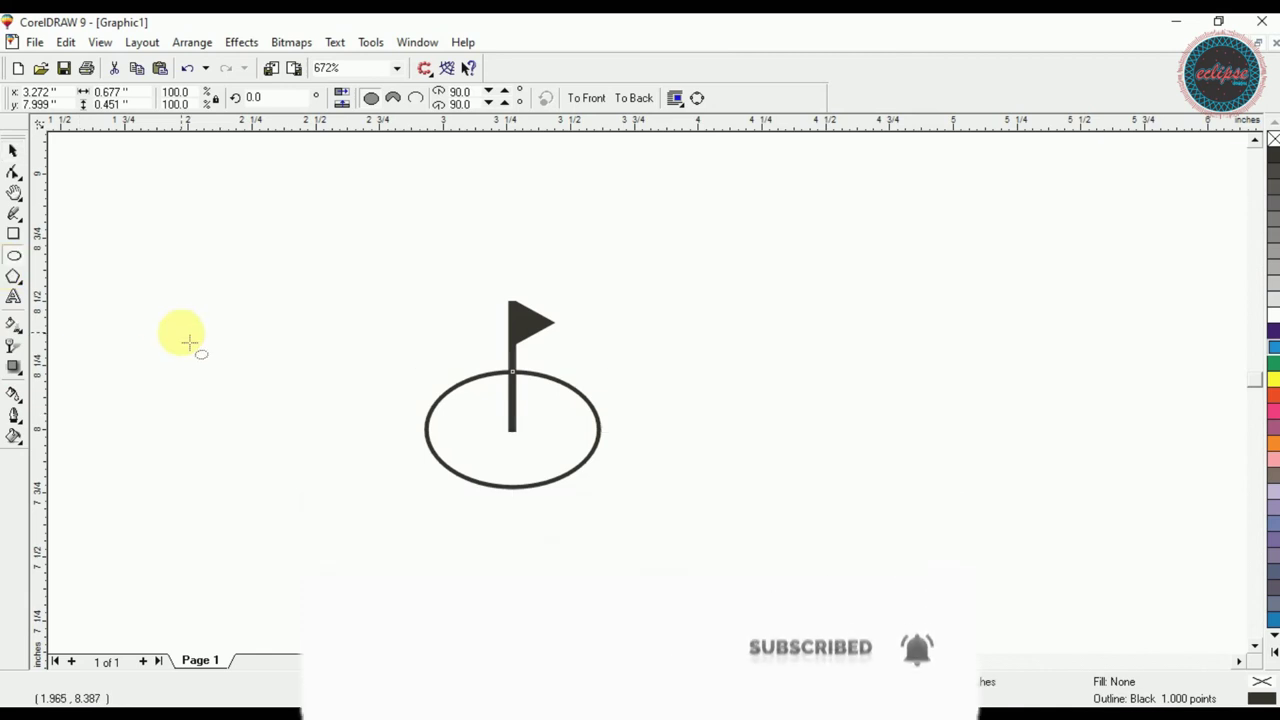
left_click_drag(181, 333, 203, 357)
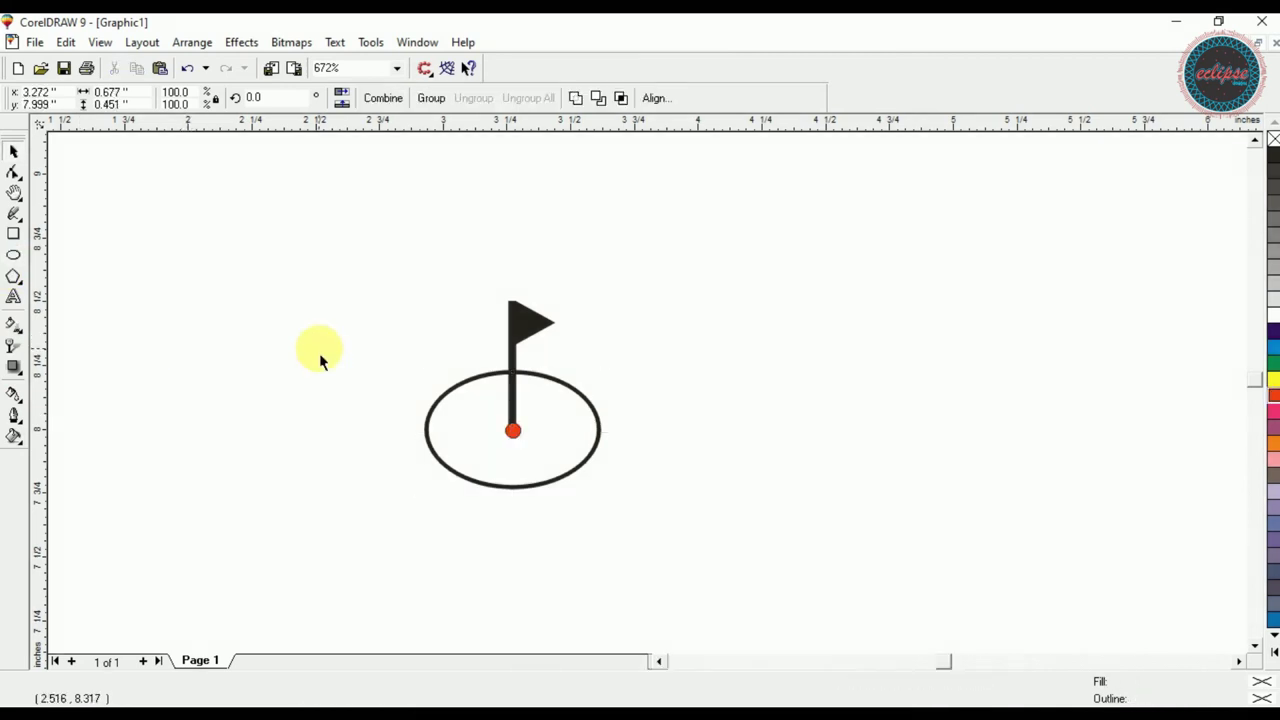
left_click(505, 445)
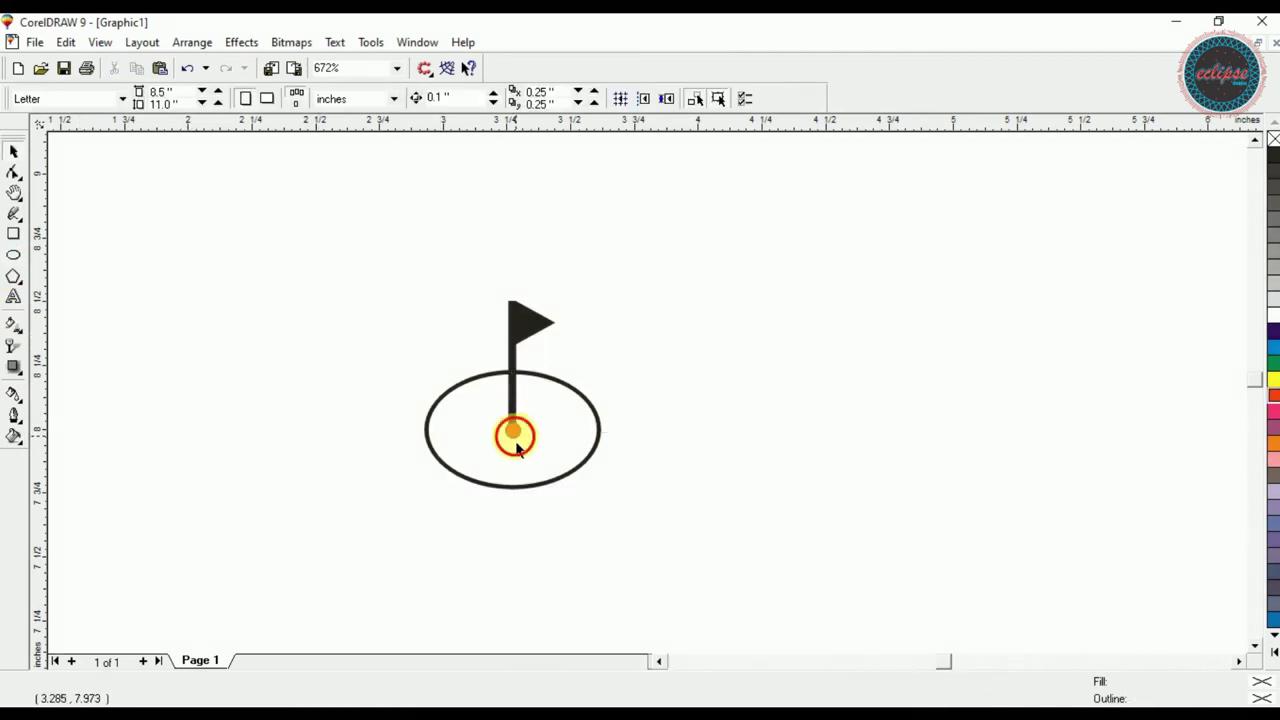
- Enlarge the red dot at the flagpole's base about its centre to about 0.10 inches and remove its outline
left_click(515, 445)
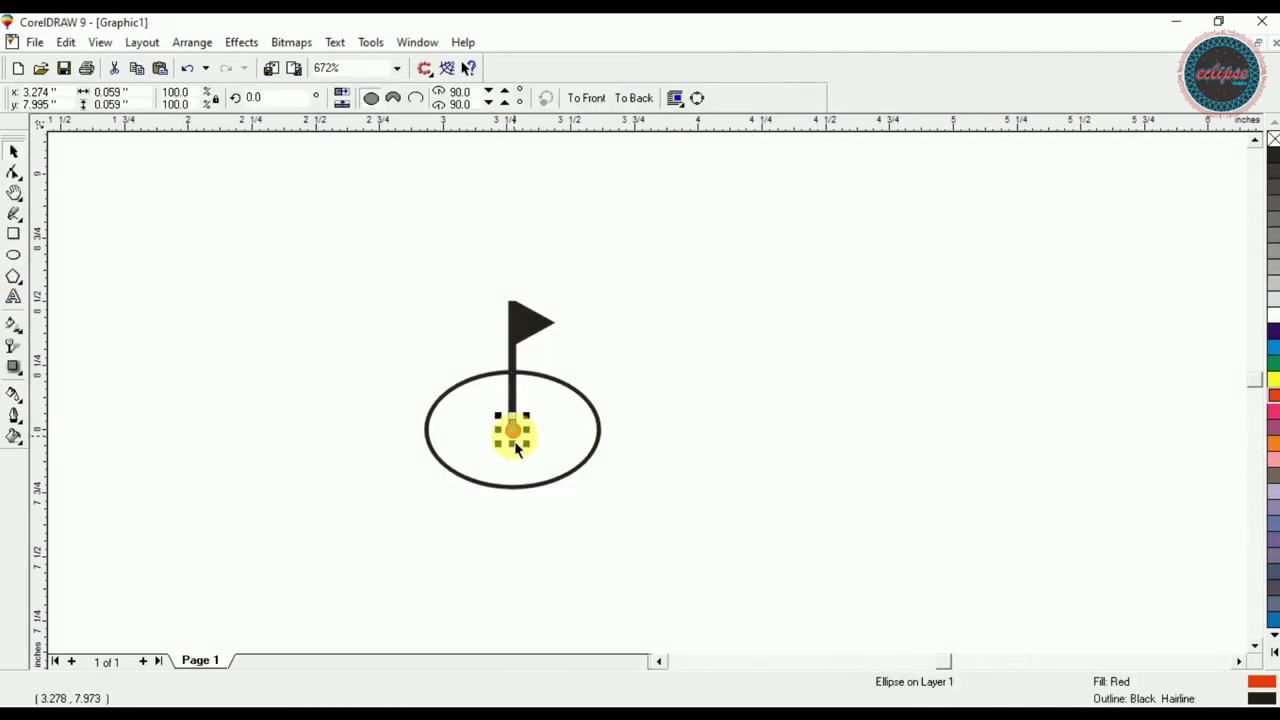
left_click(349, 345)
left_click_drag(349, 345, 691, 522)
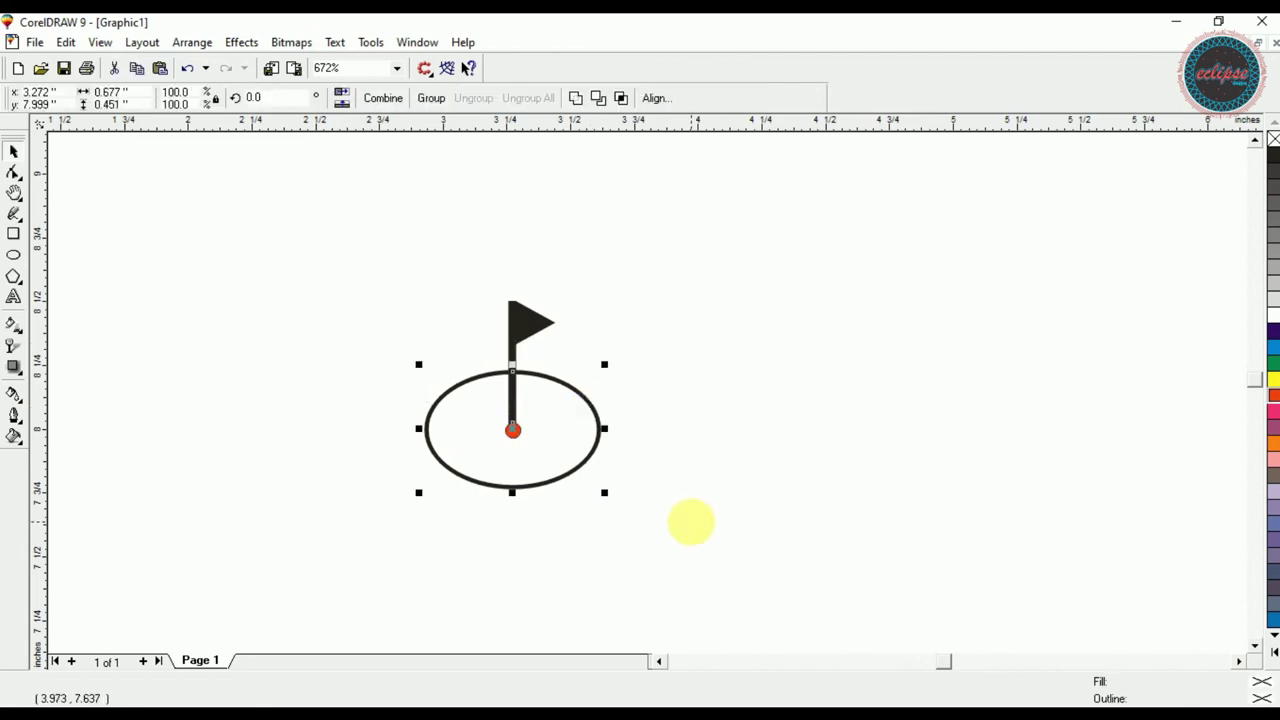
left_click(935, 323)
left_click(510, 434)
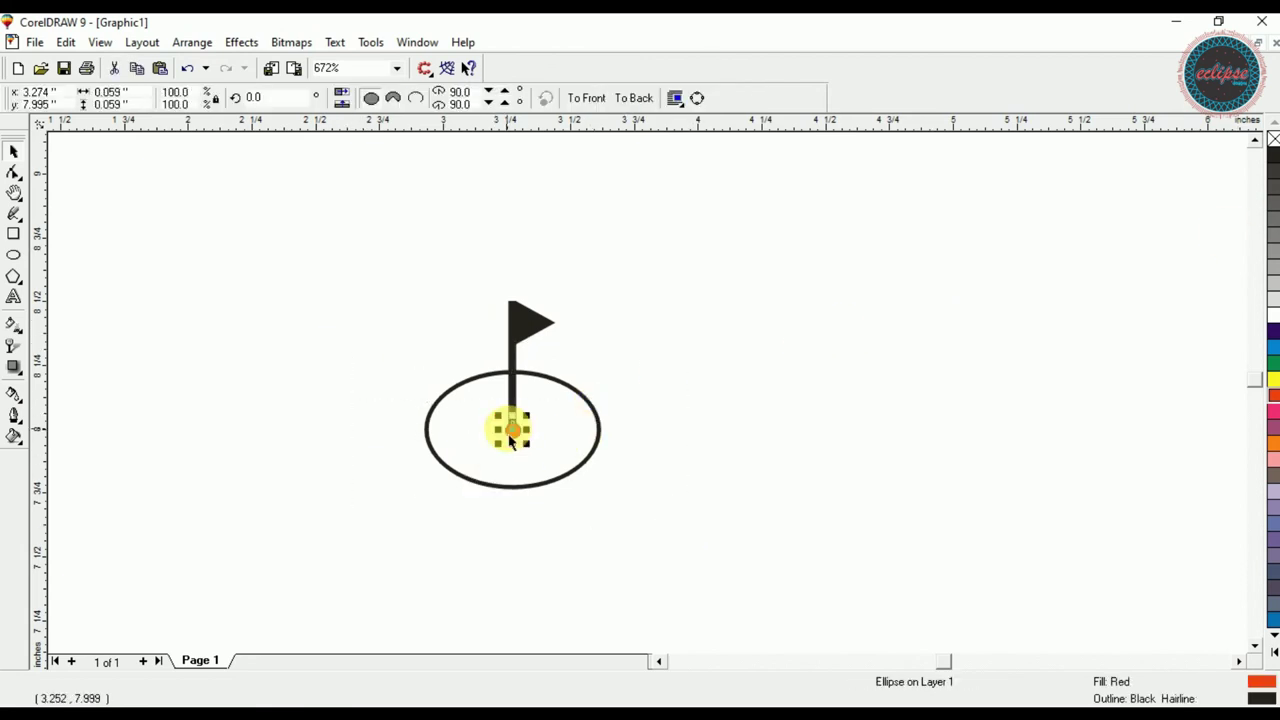
left_click_drag(527, 443, 545, 460)
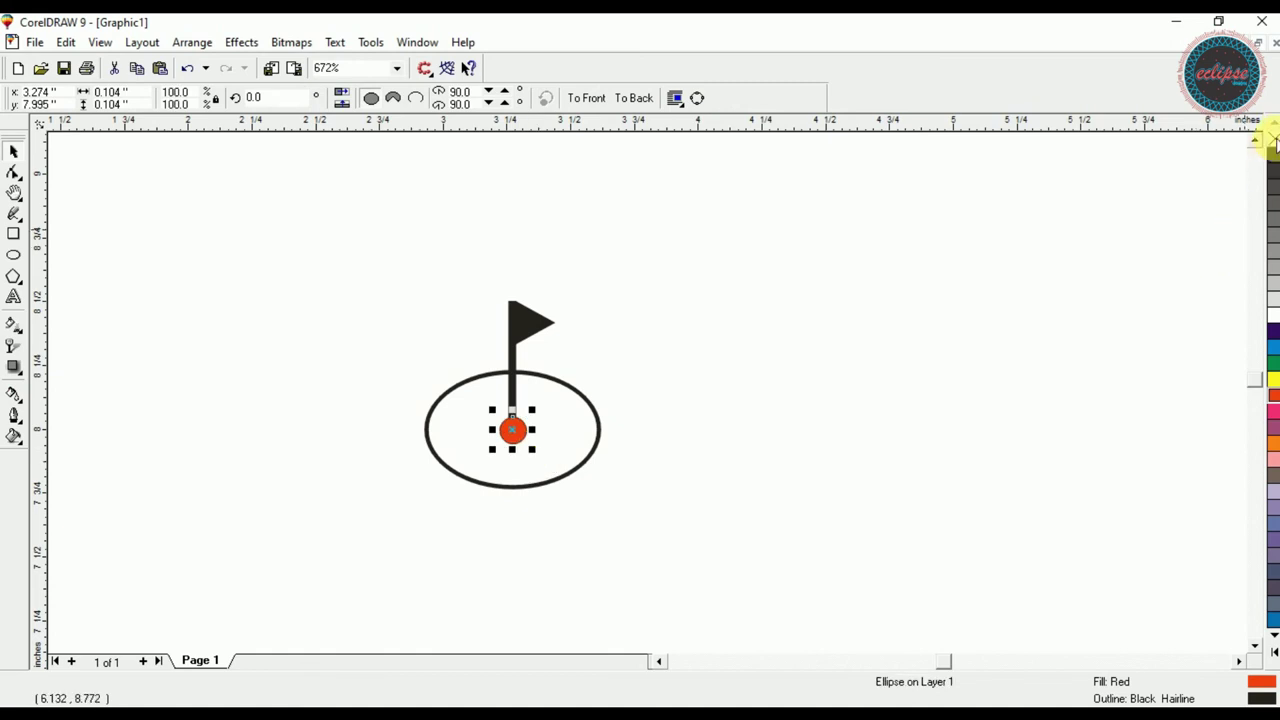
left_click(935, 288)
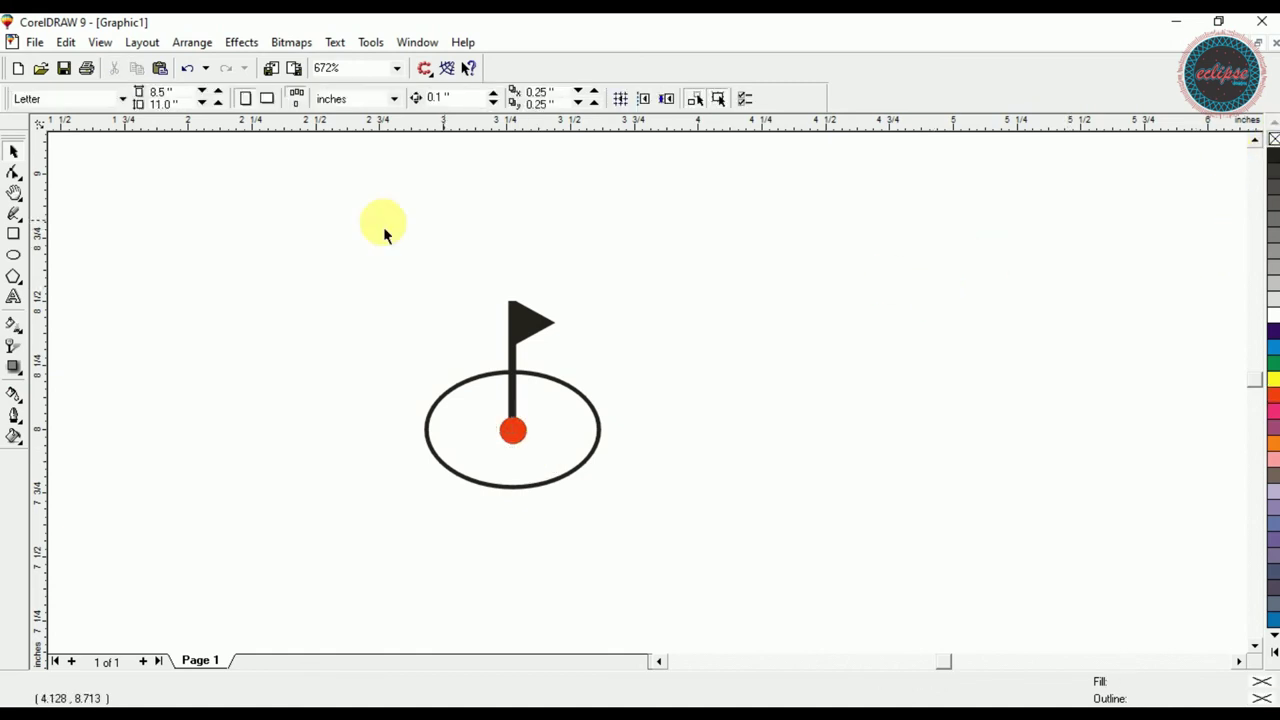
- Add the artistic text "Target Goal" on two lines and place it beside the flag symbol
left_click(13, 298)
left_click(437, 435)
type("Target")
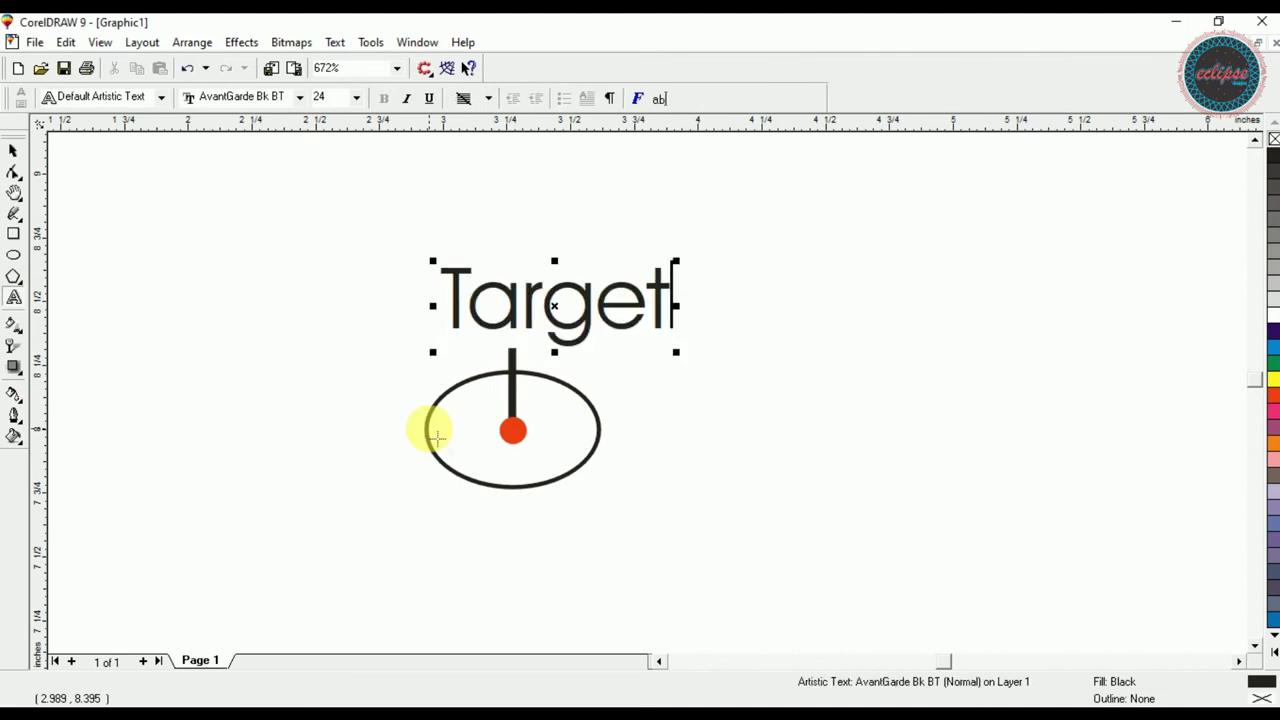
left_click(437, 435)
type("Goal")
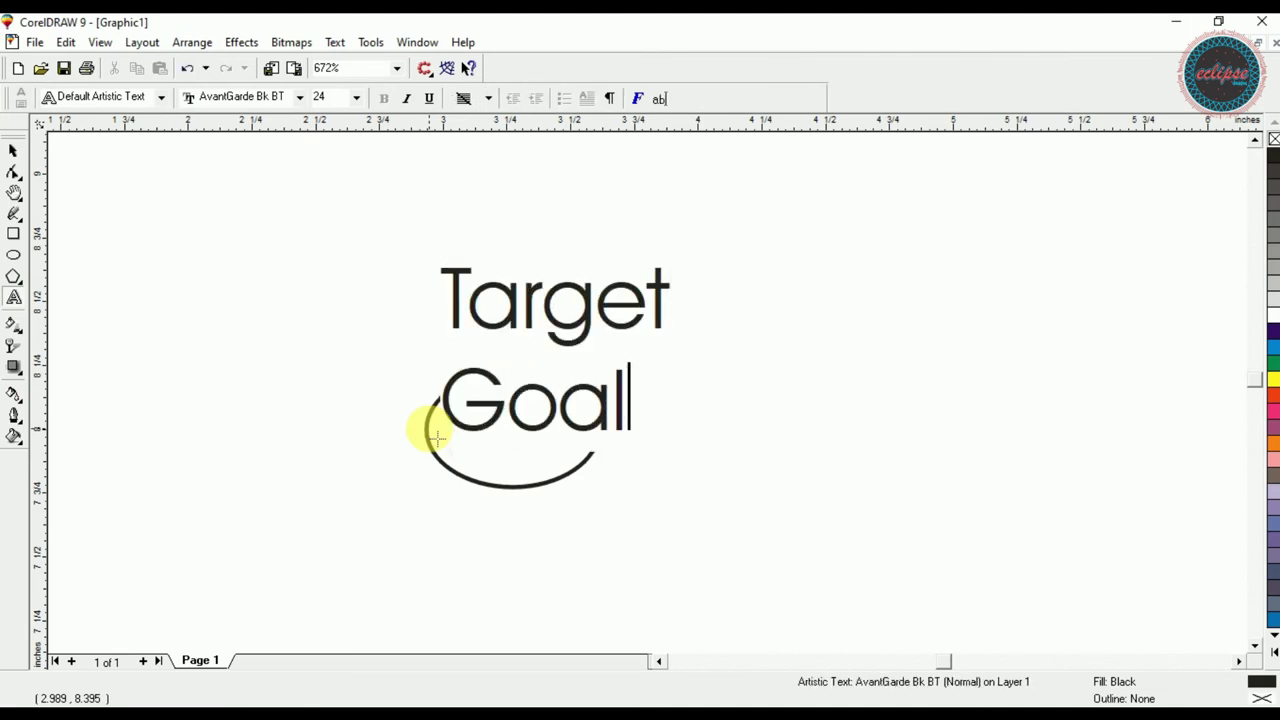
key("ctrl+space")
left_click_drag(566, 357, 725, 400)
- Delete the flag symbol and its text to clear the page
key("ctrl+a")
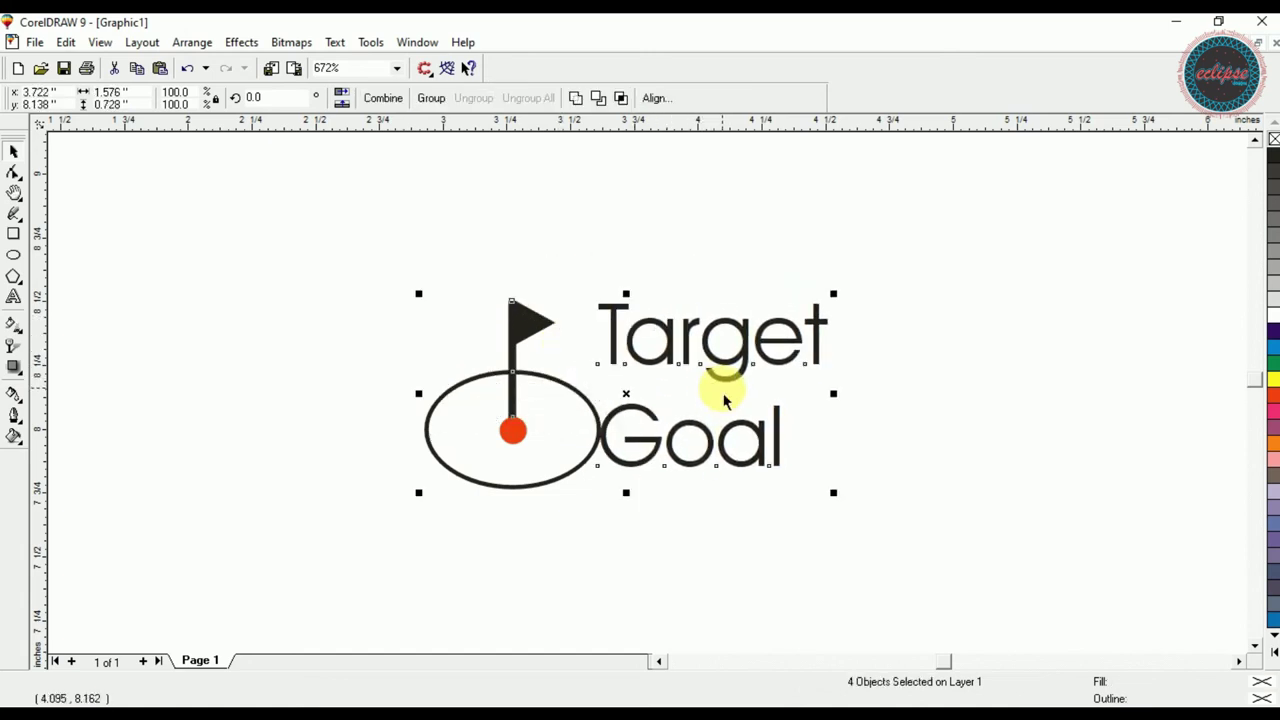
key("Delete")
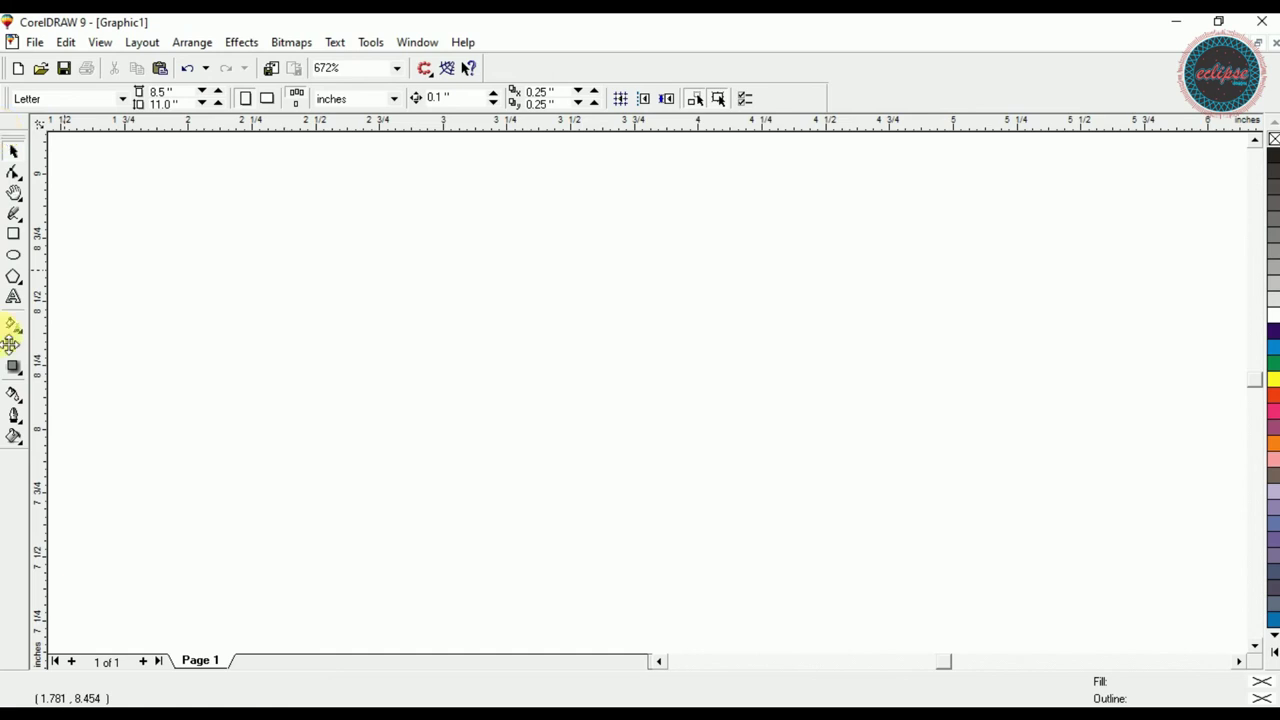
left_click(14, 440)
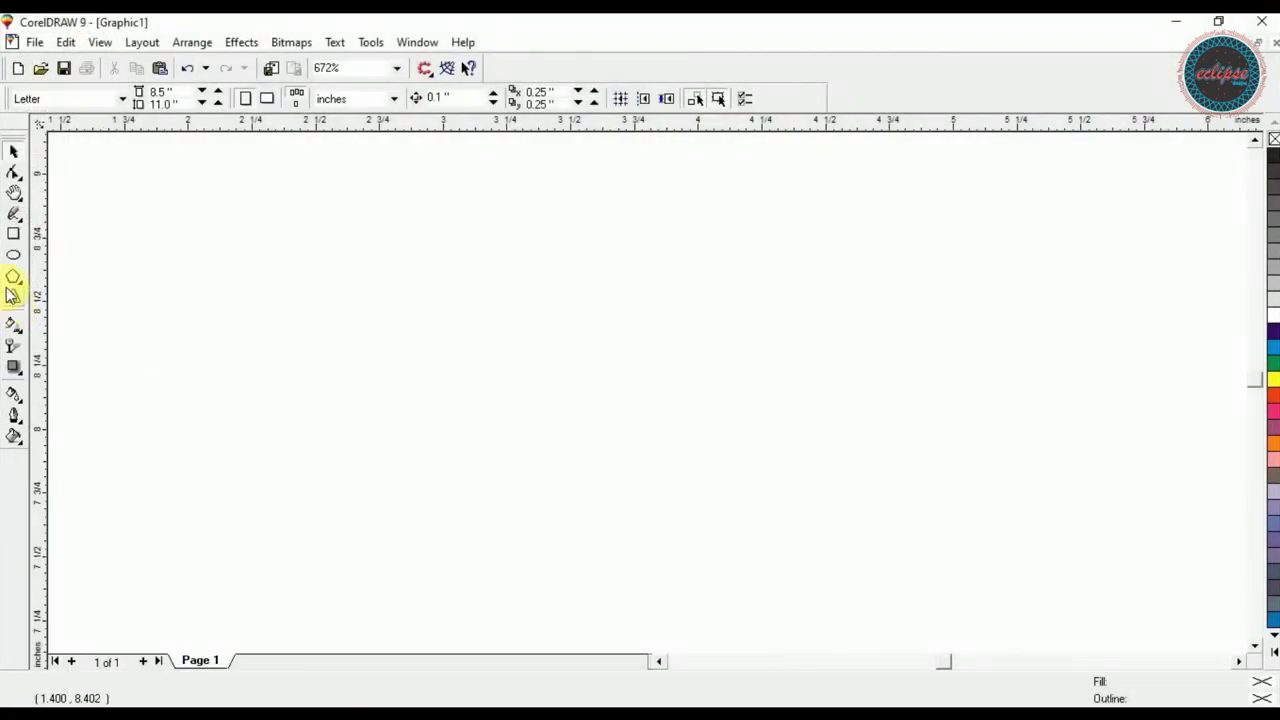
- Draw a square about 0.71 inches wide on the empty page
left_click(14, 234)
left_click_drag(132, 210, 314, 394)
key("space")
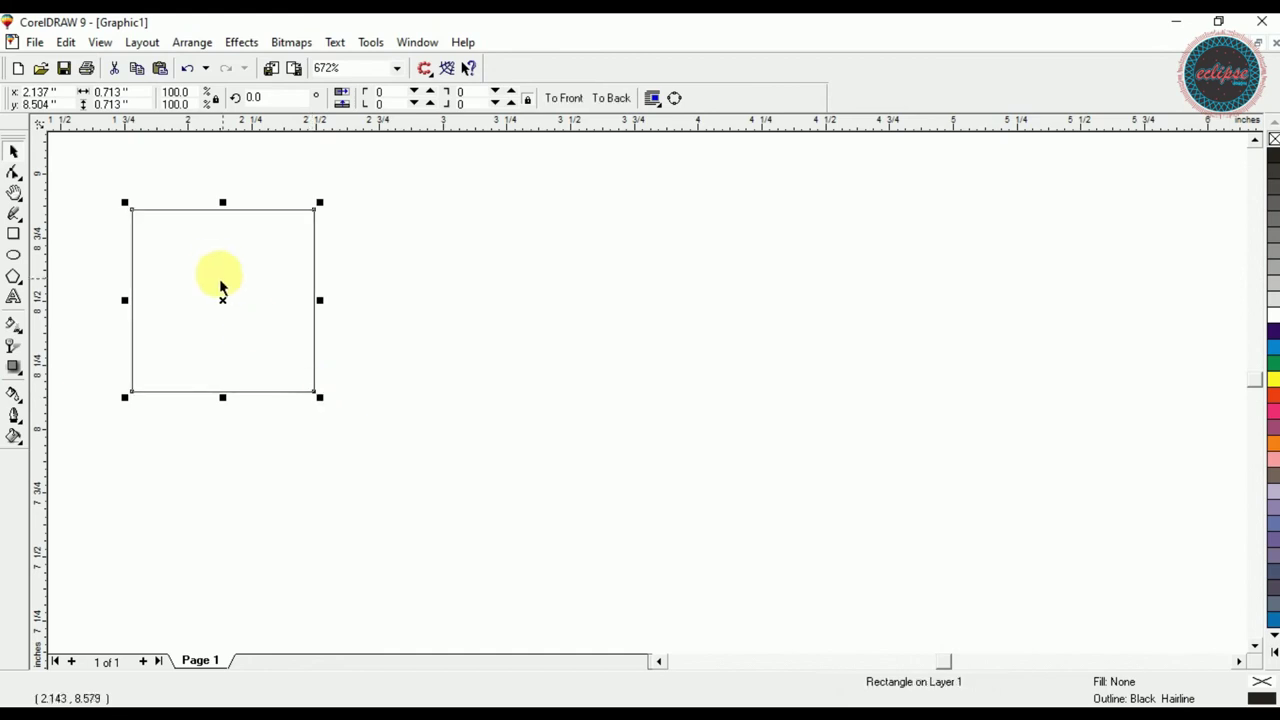
- Copy the square repeatedly to the side to form a row of five evenly spaced squares
left_click_drag(224, 303, 440, 320)
key("ctrl+d")
left_click_drag(512, 258, 688, 313)
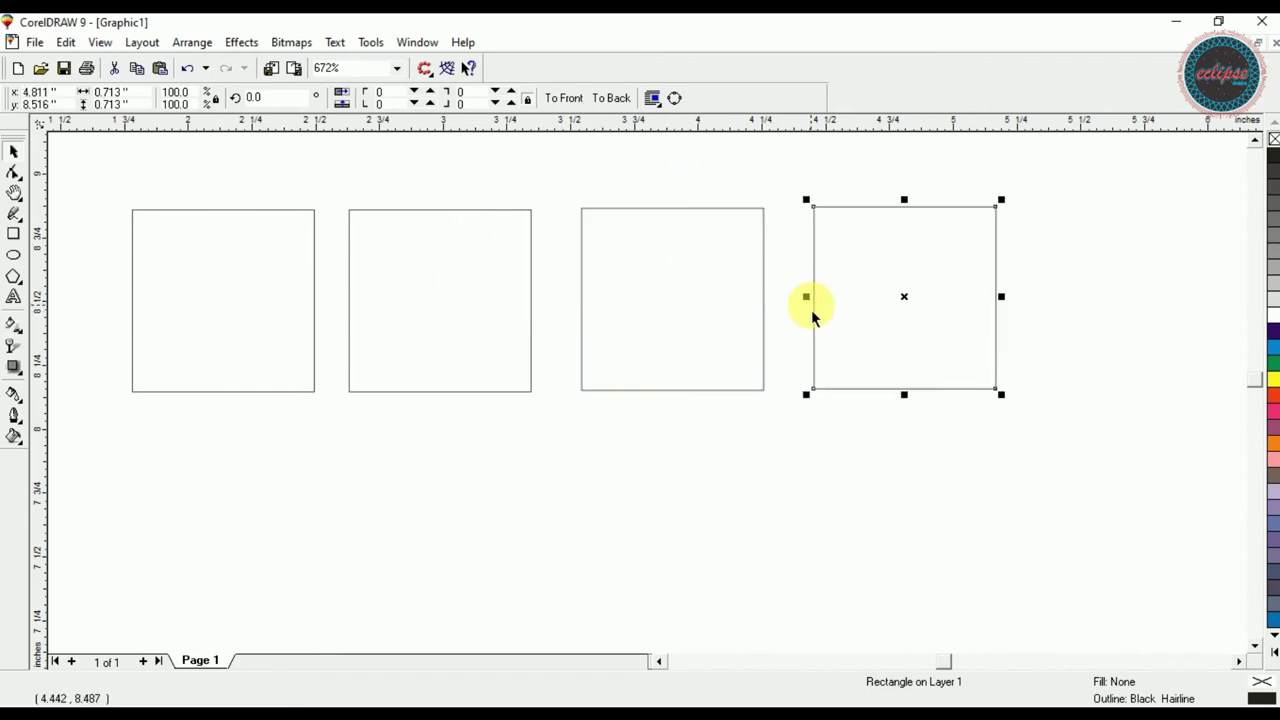
key("ctrl+r")
left_click_drag(110, 160, 1270, 455)
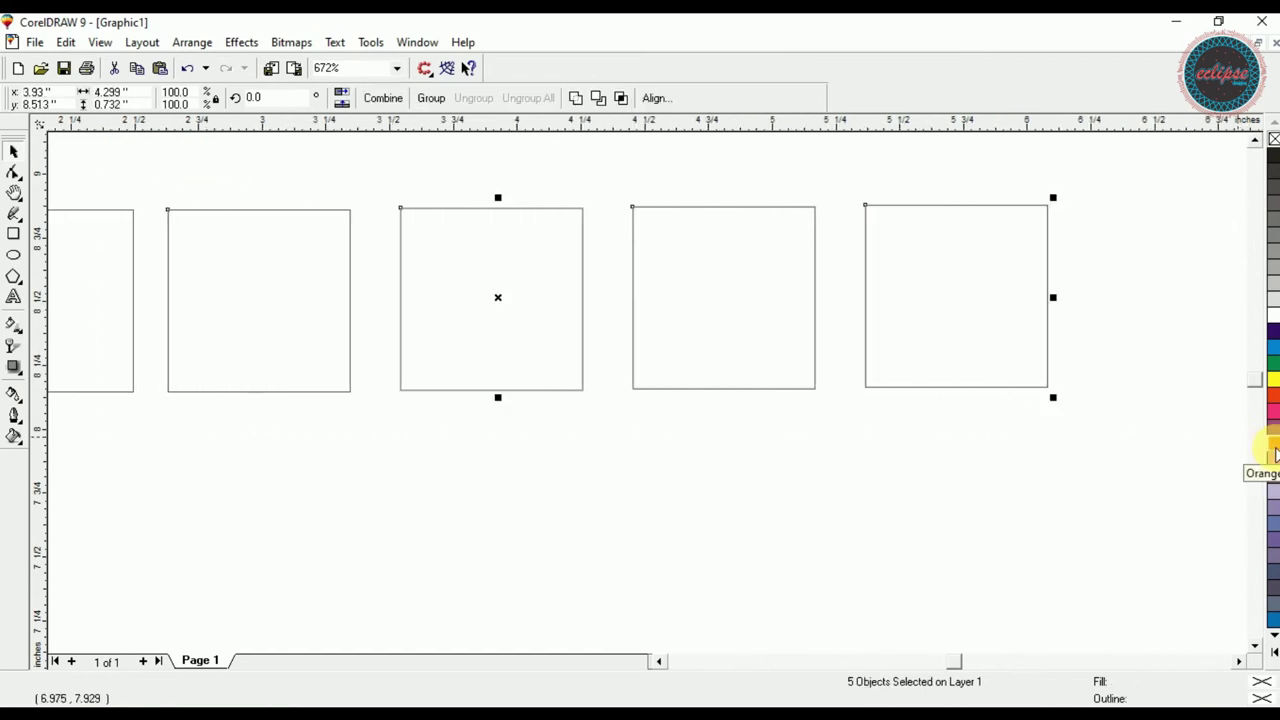
key("shift+F2")
left_click(675, 240)
- Start a uniform fill for the first square and pick a light red, C0 M89 Y58 K0, in the CMYK model
left_click(152, 377)
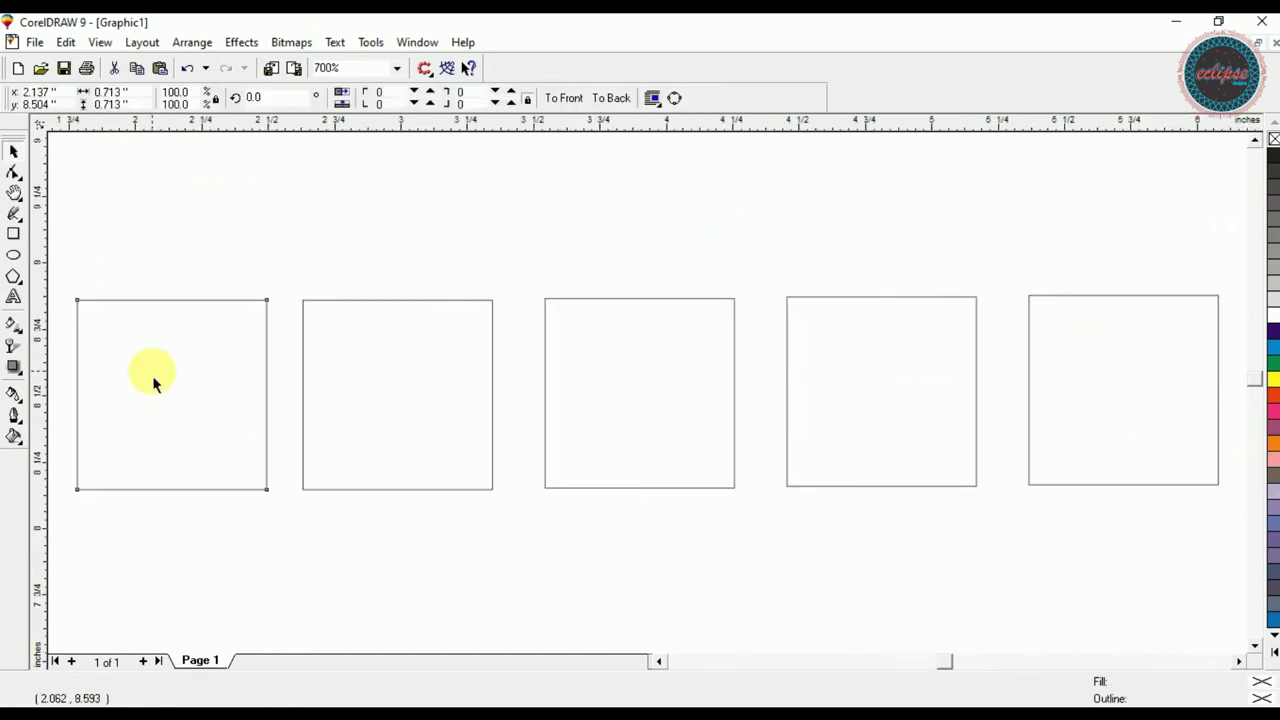
left_click(14, 437)
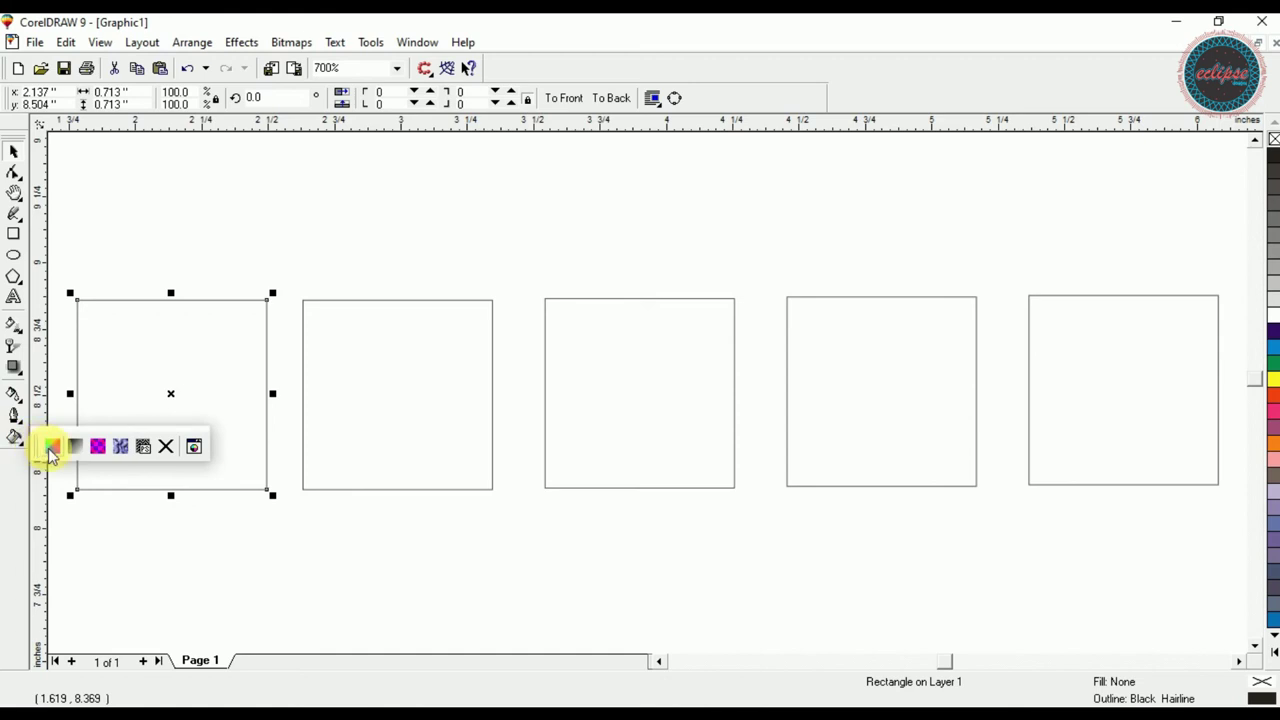
left_click(51, 447)
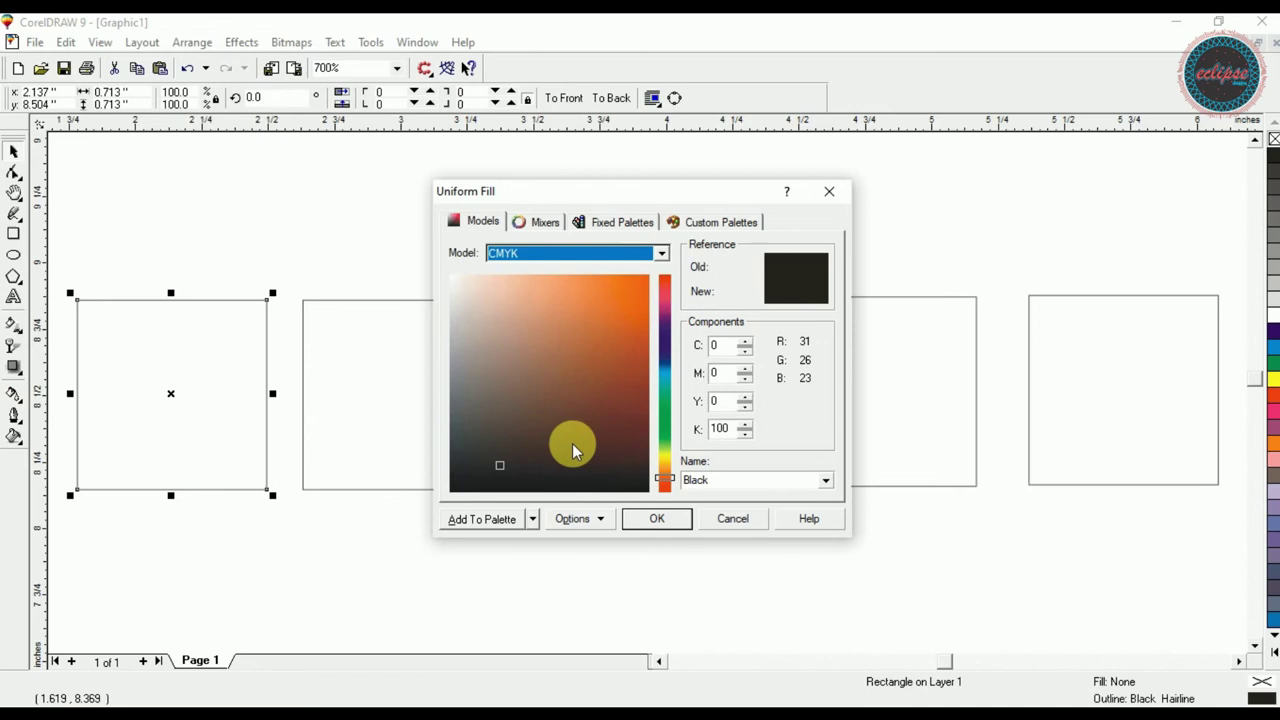
mouse_move(506, 351)
left_mouse_down()
mouse_move(566, 337)
mouse_move(574, 317)
mouse_move(622, 398)
mouse_move(650, 284)
mouse_move(628, 428)
mouse_move(650, 281)
mouse_move(683, 350)
mouse_move(686, 295)
mouse_move(697, 472)
mouse_move(700, 277)
mouse_move(694, 423)
mouse_move(669, 480)
mouse_move(686, 320)
mouse_move(674, 255)
mouse_move(640, 285)
left_mouse_up()
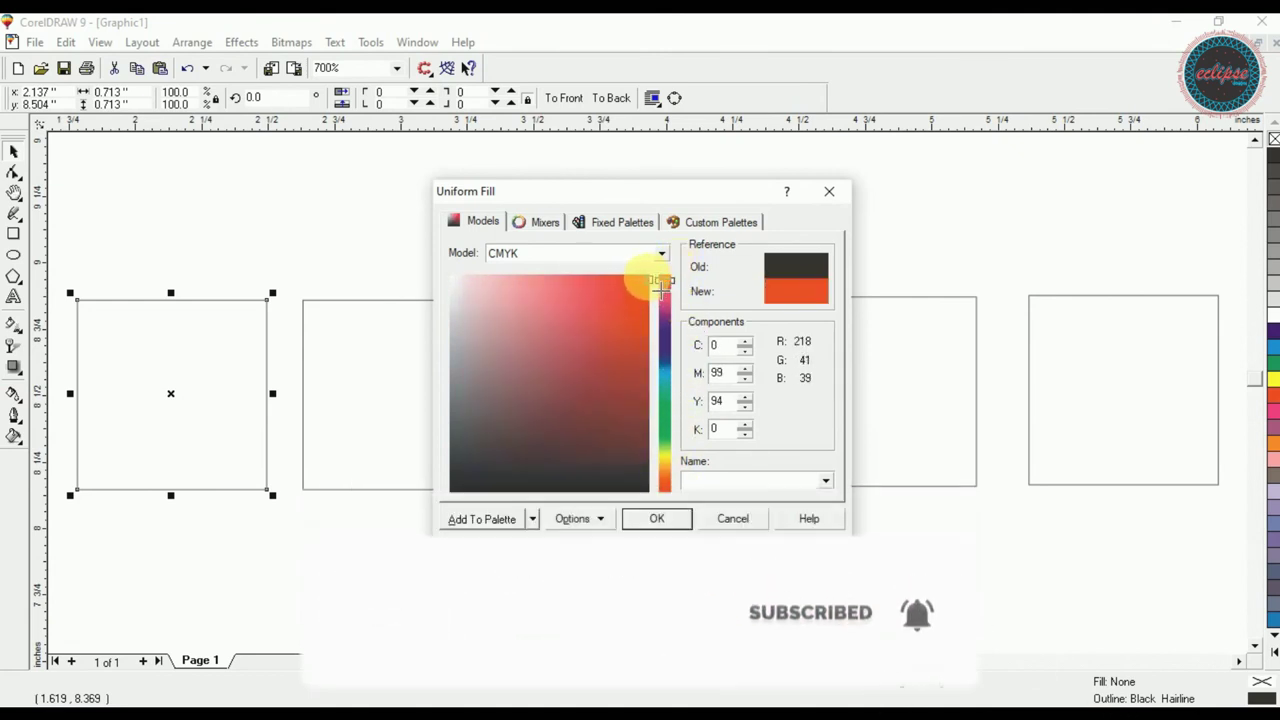
left_click(626, 356)
left_click_drag(638, 380, 571, 251)
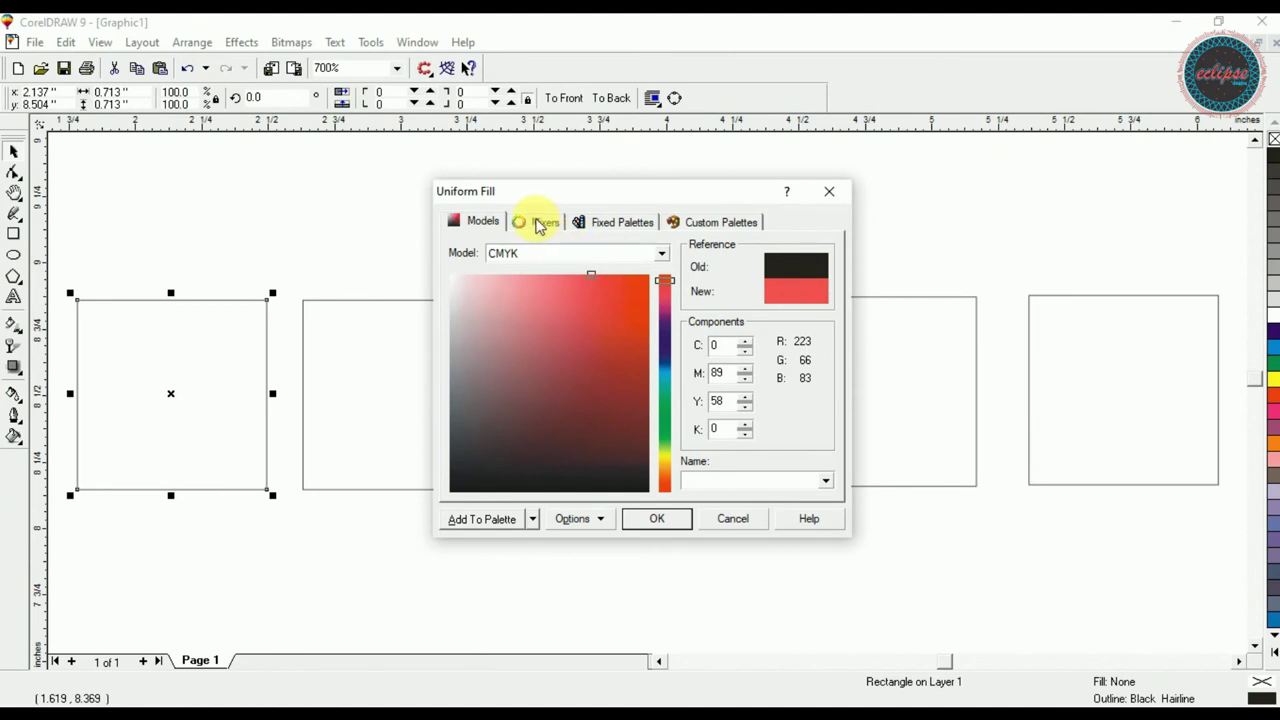
- Pick a light orange, C1 M28 Y87 K0, in the colour mixer, browse the fixed and custom palettes, and apply the fill
left_click(538, 223)
left_click(539, 430)
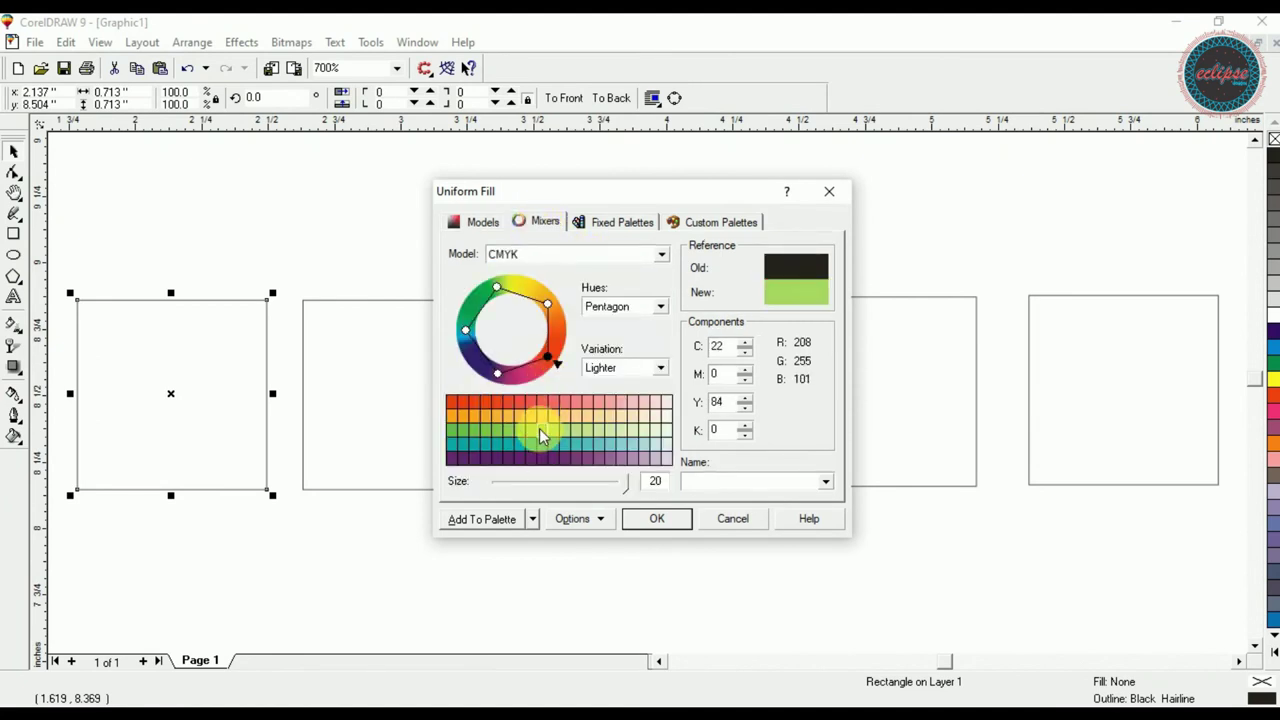
left_click(507, 417)
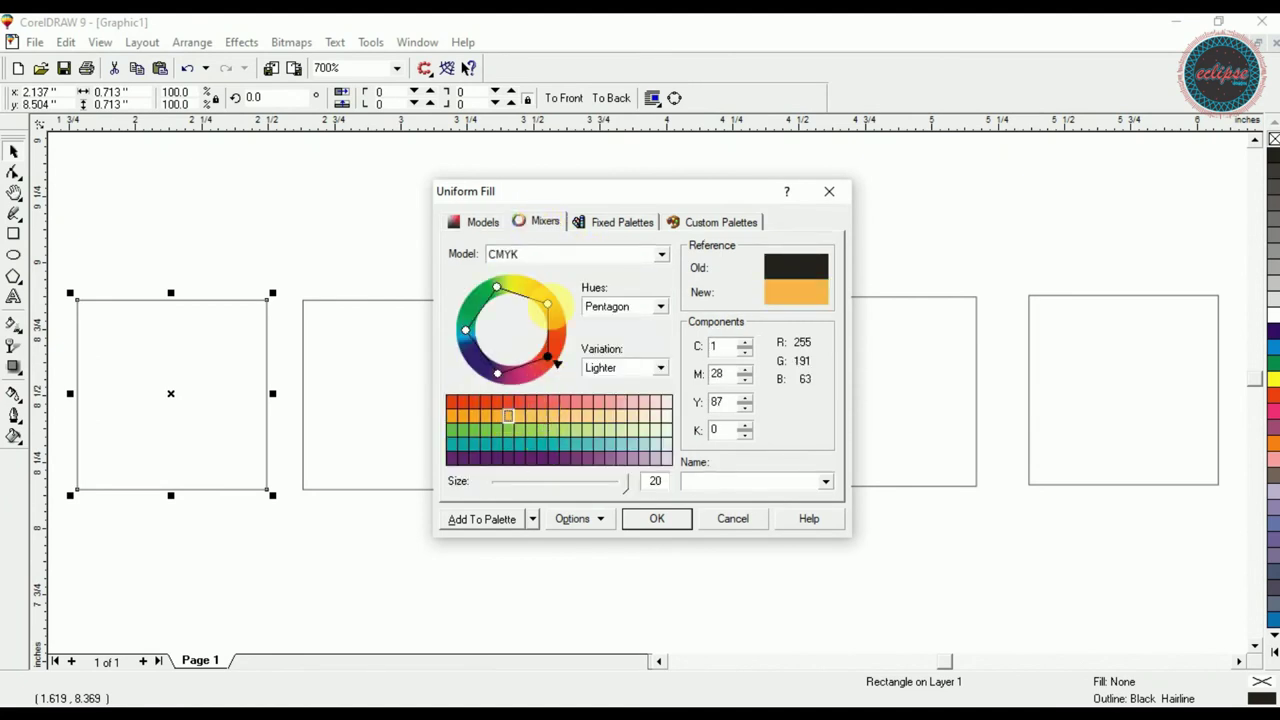
left_click(606, 228)
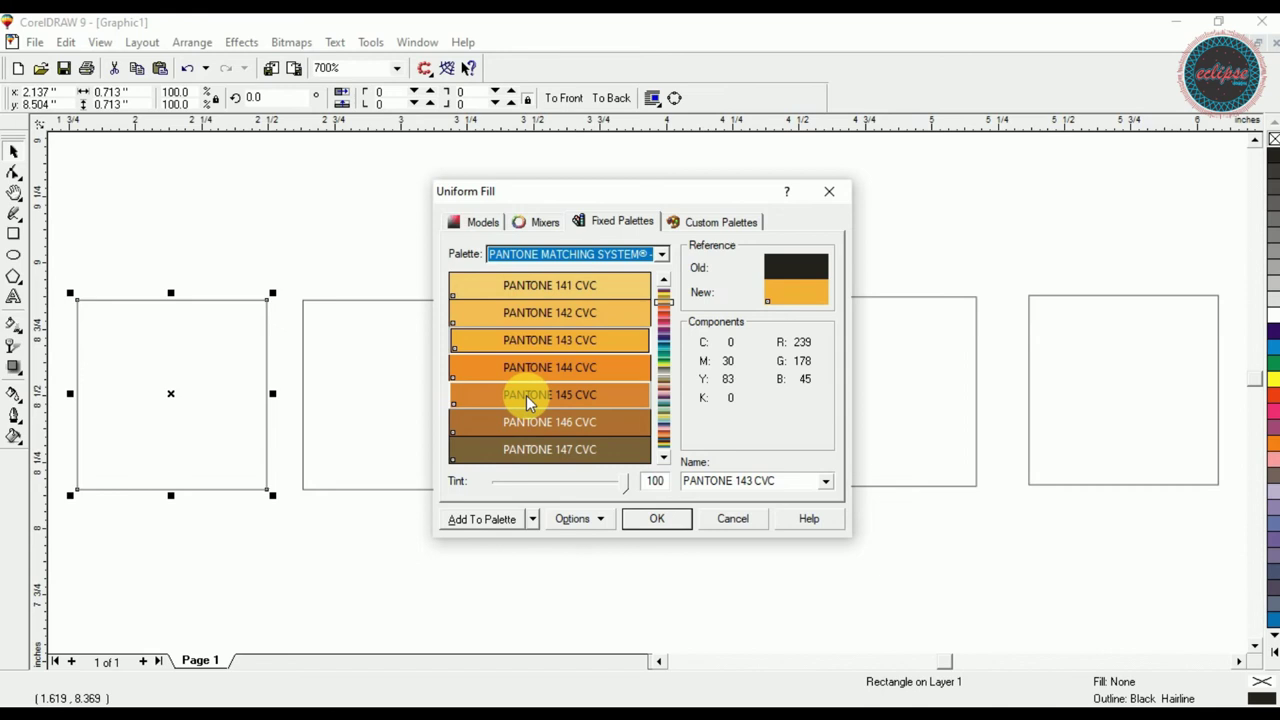
left_click(715, 221)
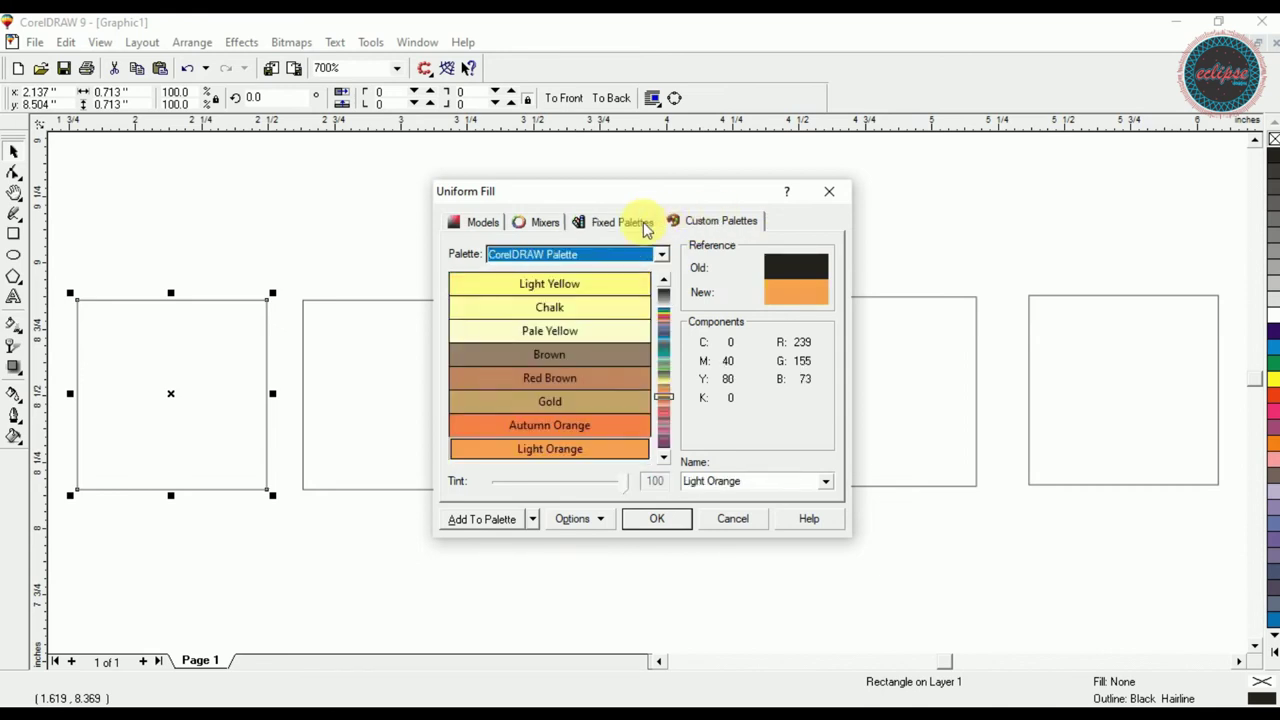
left_click(497, 223)
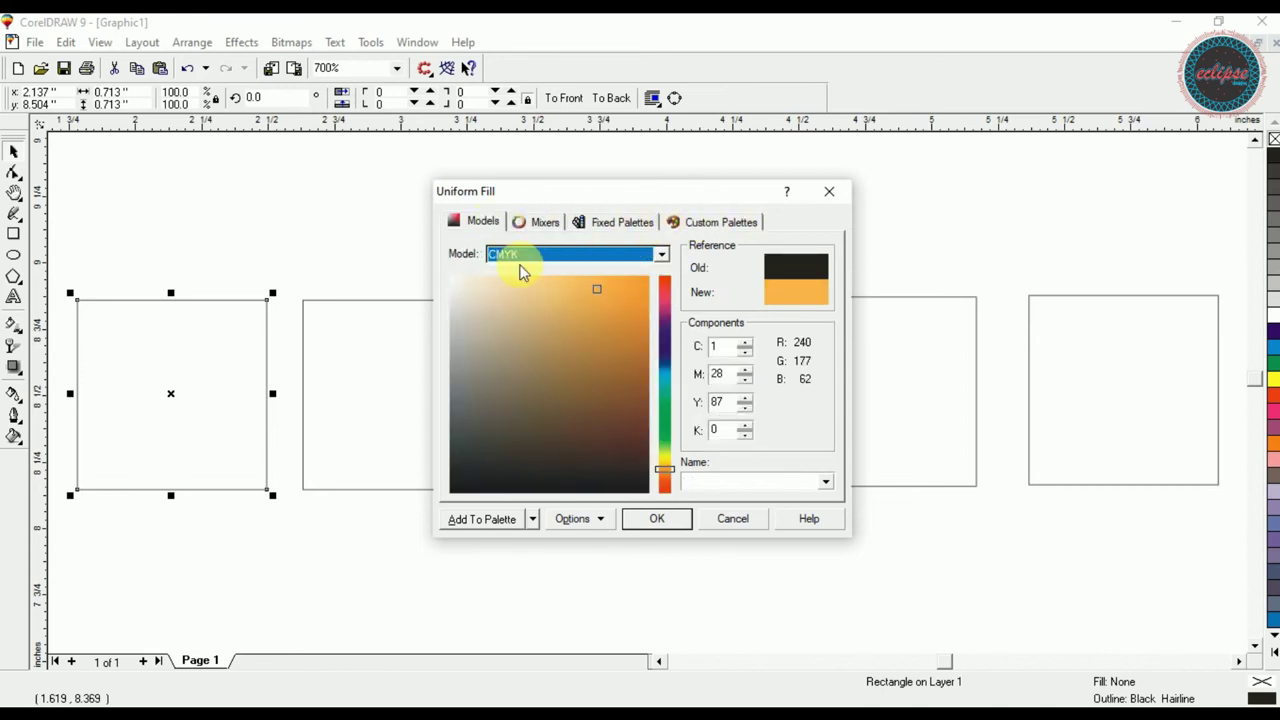
left_click(654, 520)
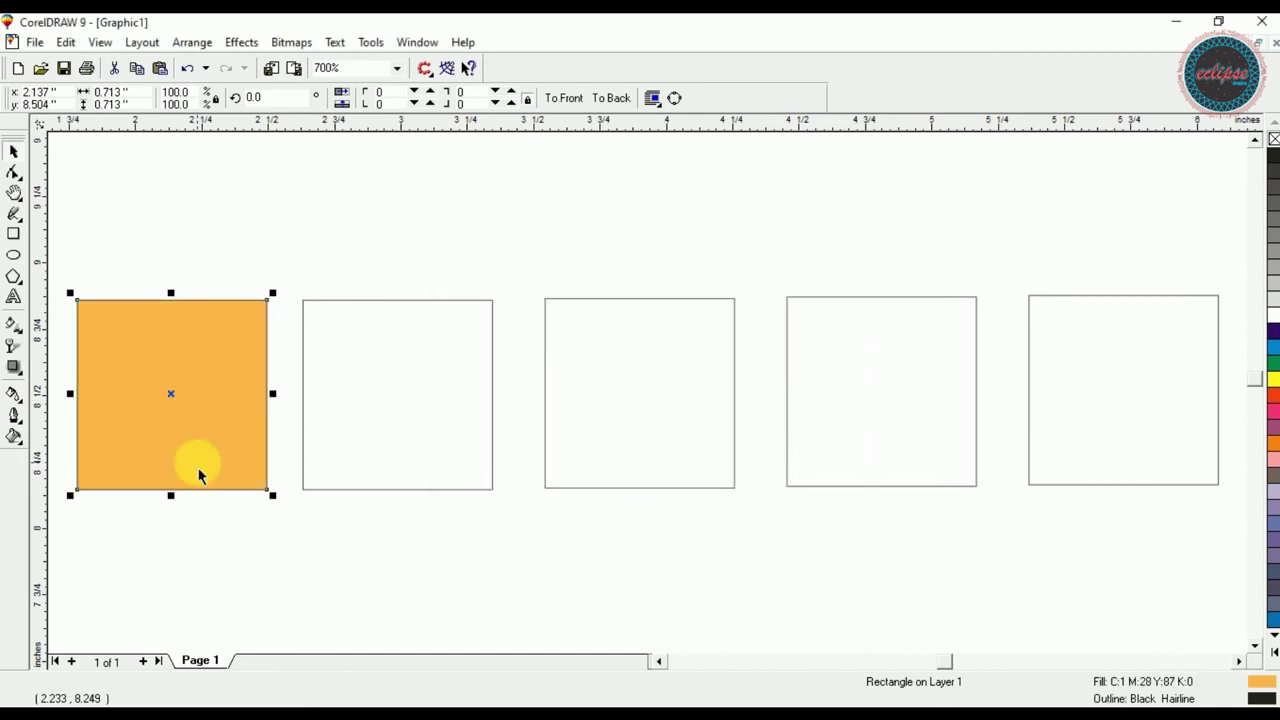
- Review the first square's uniform fill settings and the available fill types
left_click(16, 440)
left_click(50, 446)
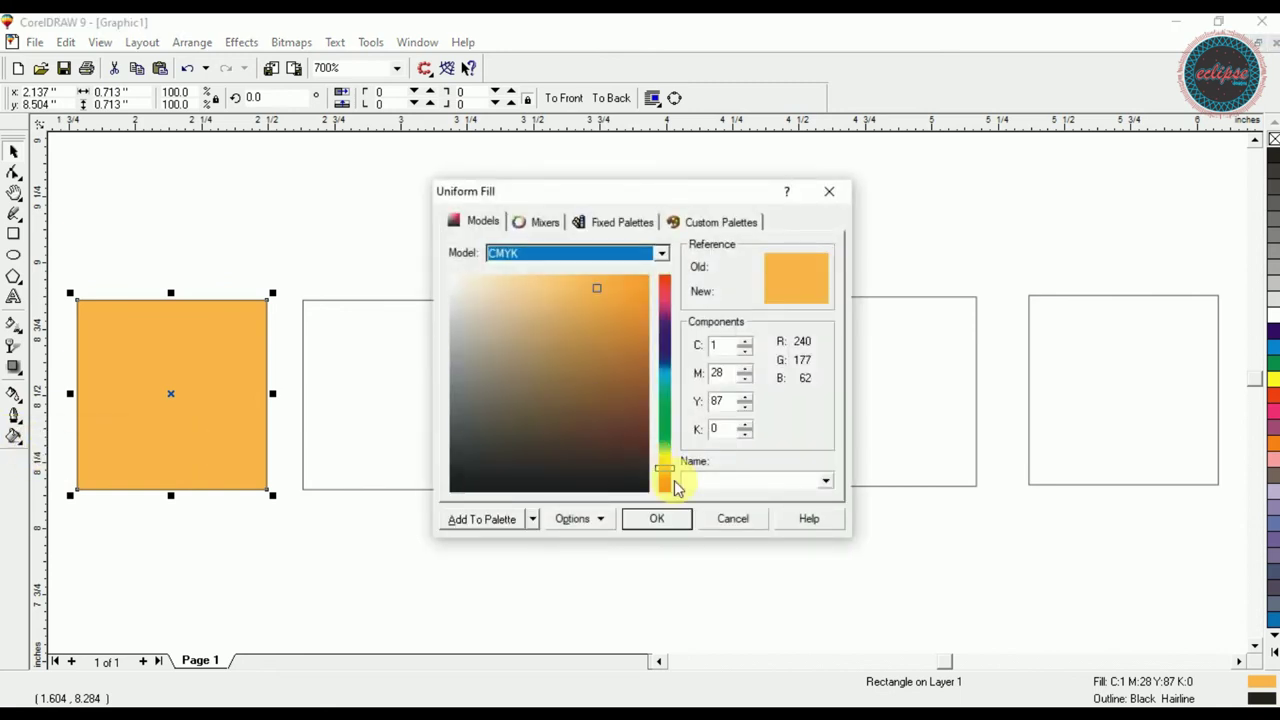
left_click(728, 517)
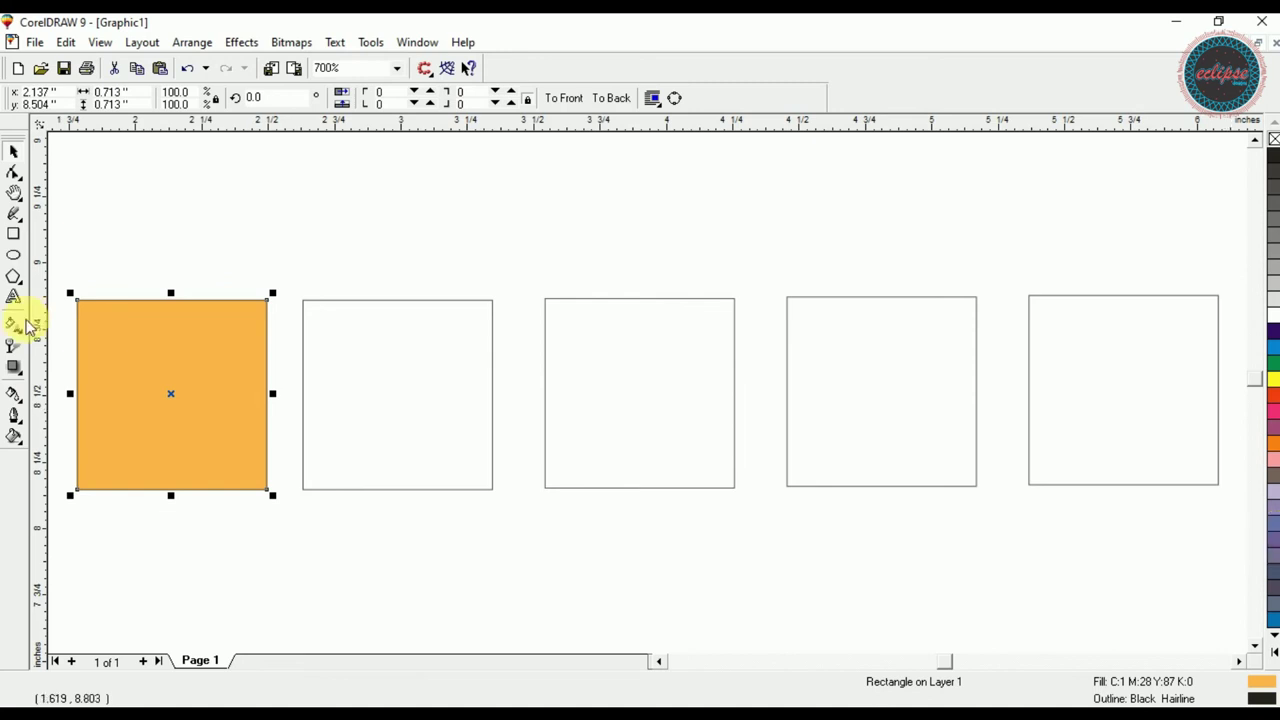
left_click(15, 445)
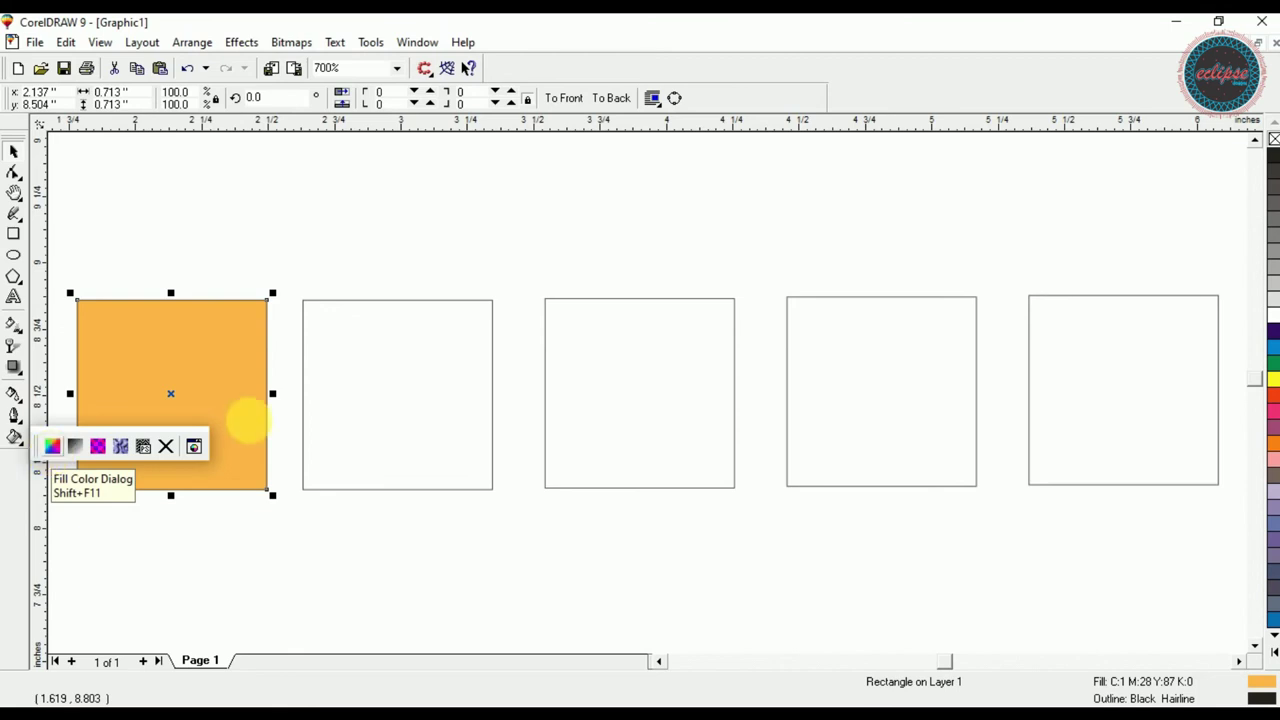
- Give the second square a linear two-colour fountain fill running from red to orange
left_click(460, 380)
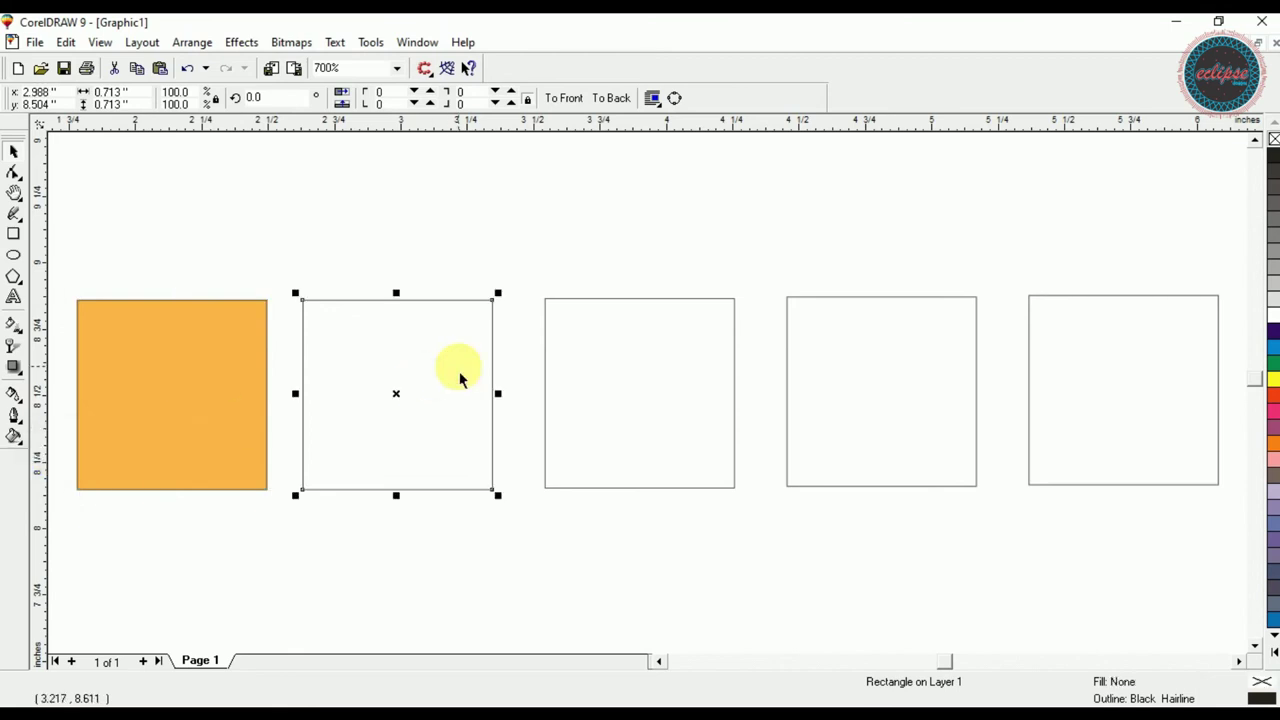
left_click(15, 437)
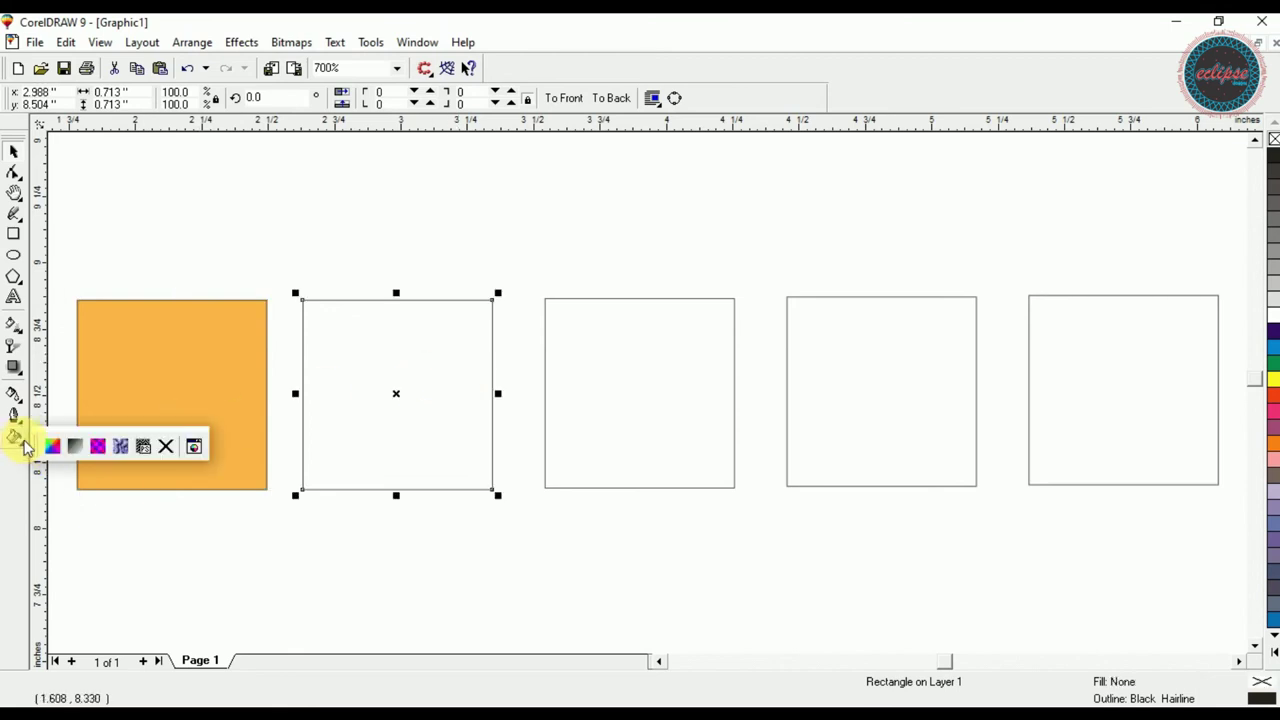
left_click(77, 452)
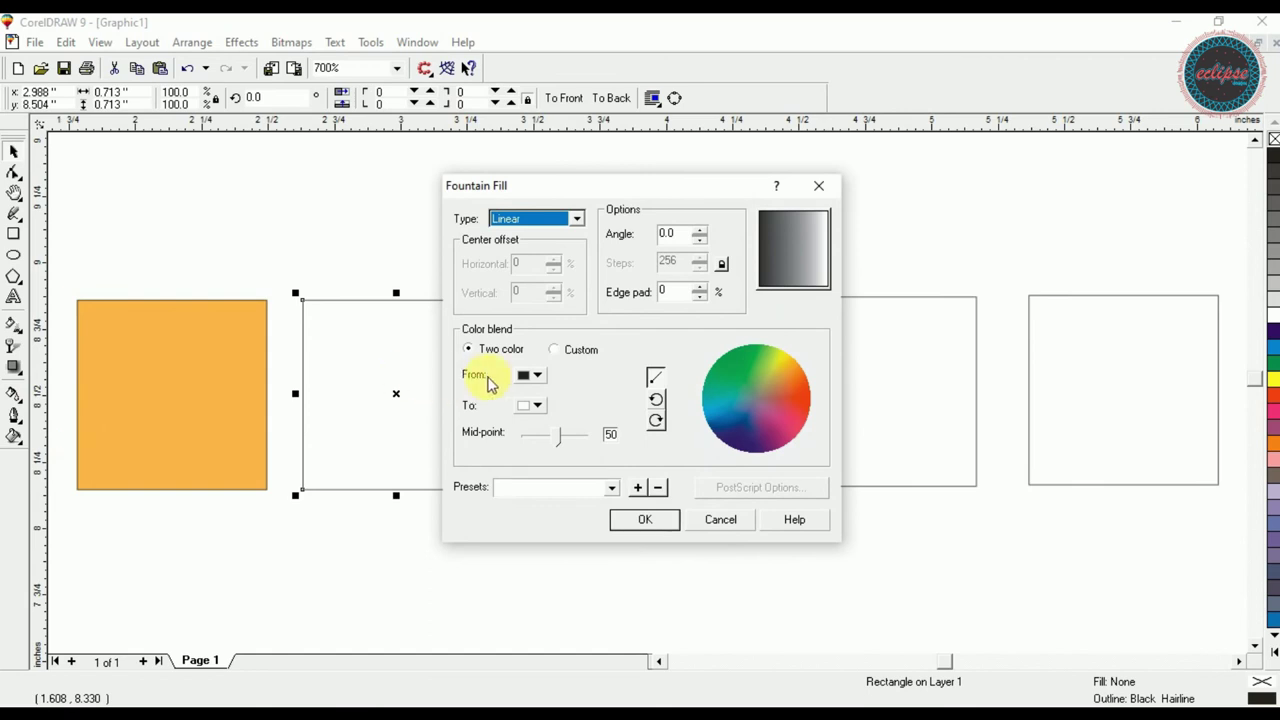
left_click(537, 375)
left_click(562, 425)
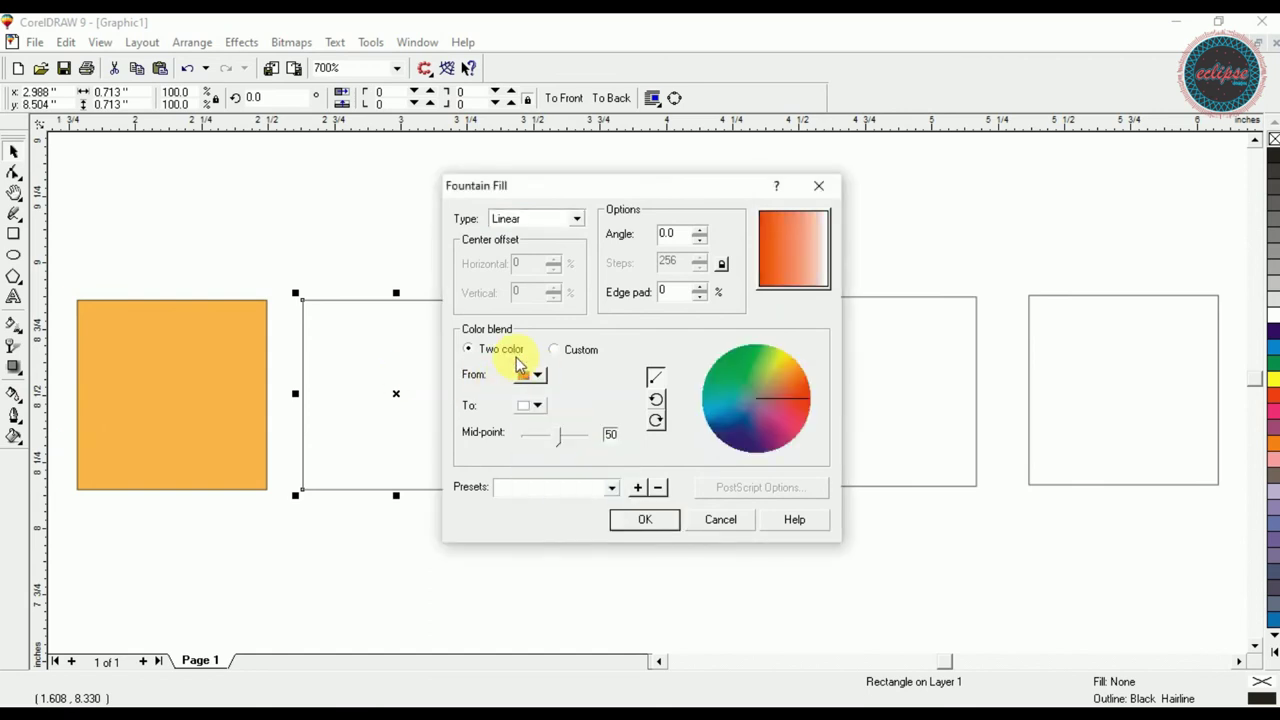
left_click(533, 405)
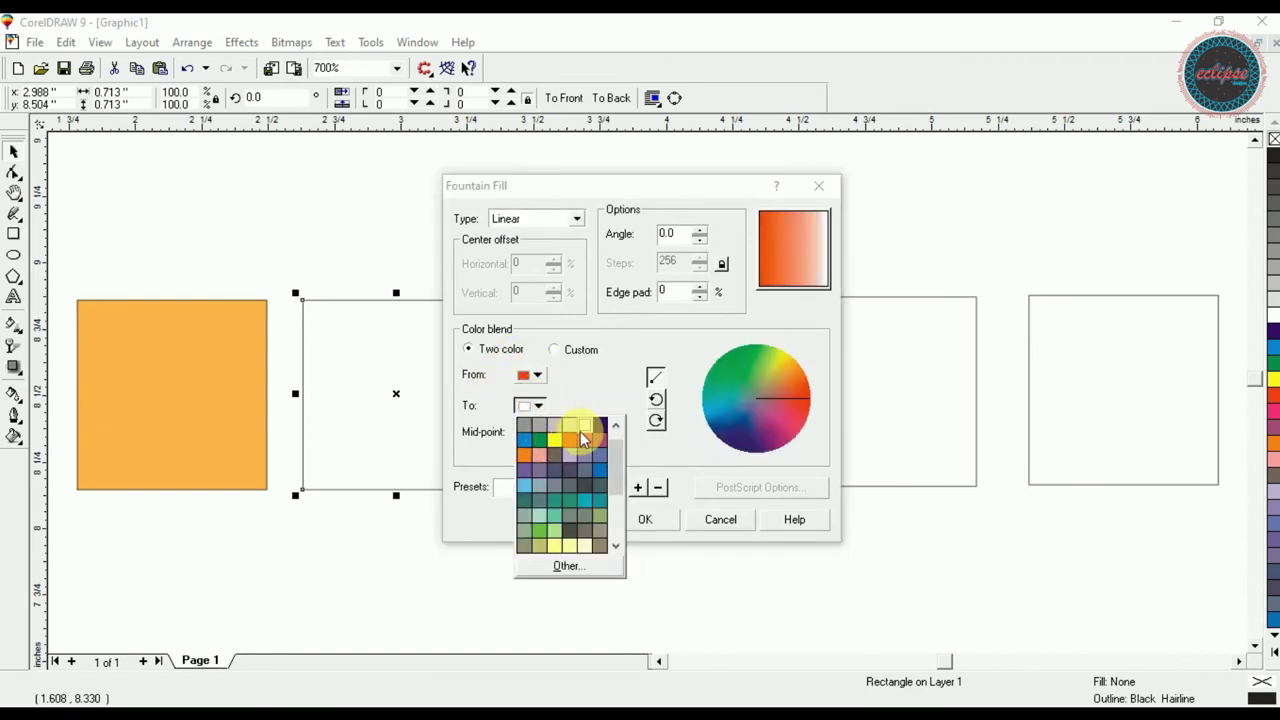
left_click(525, 455)
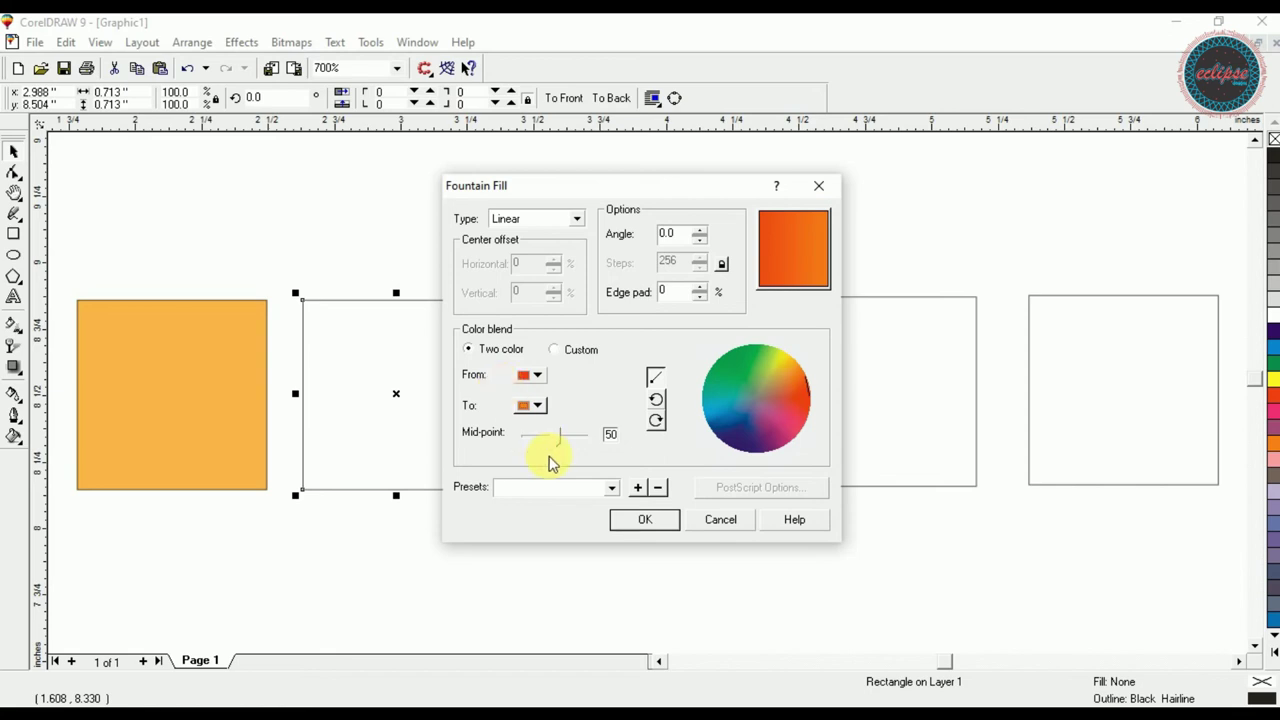
left_click(621, 525)
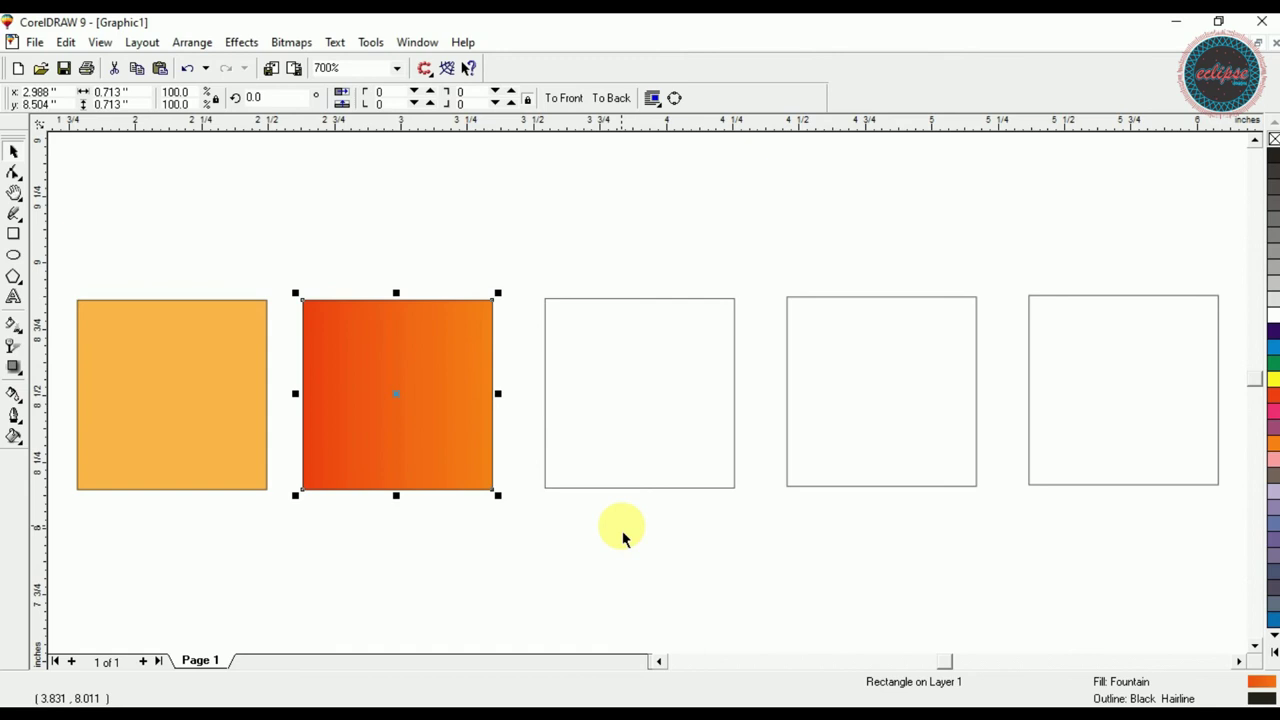
left_click(621, 537)
left_click(455, 442)
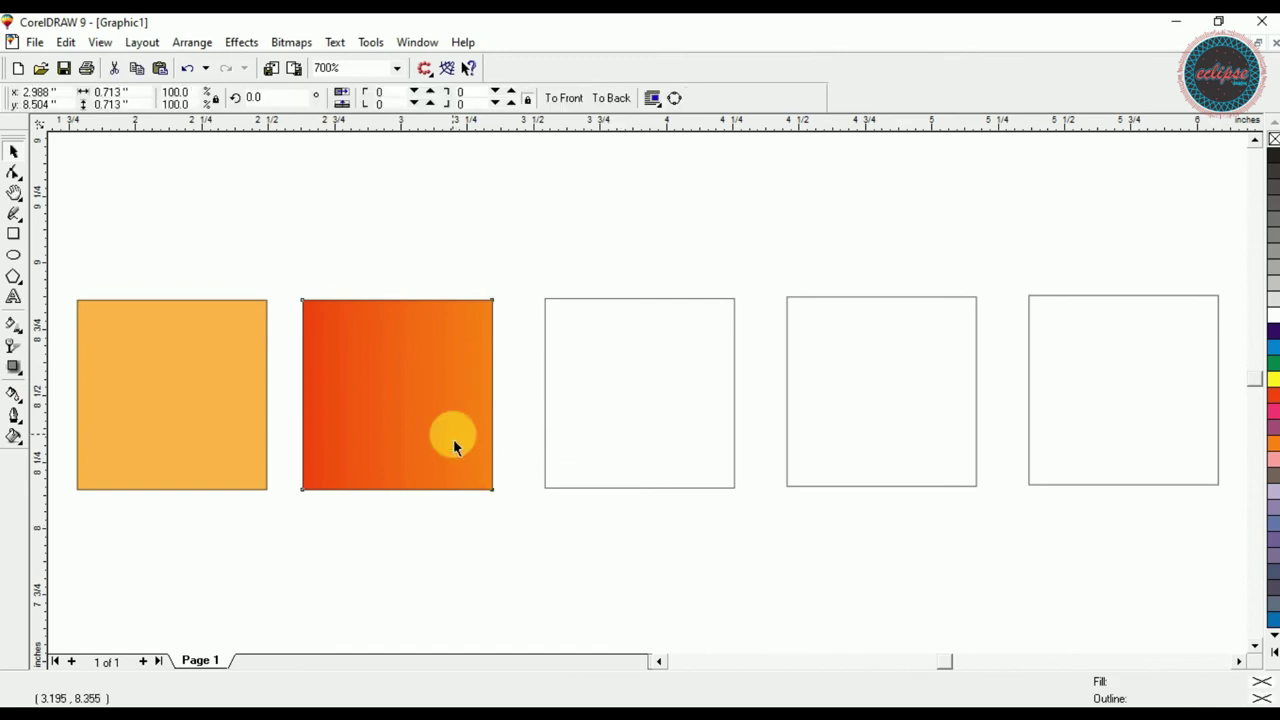
- Reopen the second square's fountain fill settings, try the radial type, and return the fill to linear
left_click(14, 437)
left_click(71, 446)
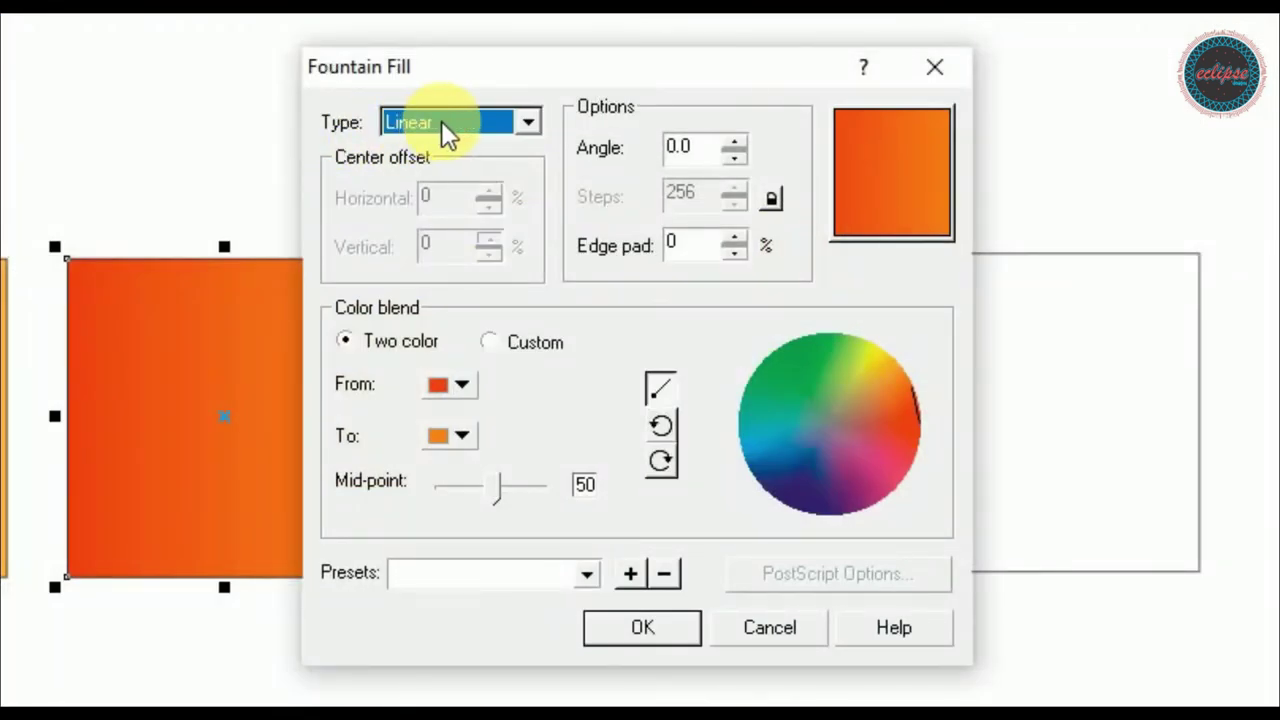
left_click(441, 120)
left_click(440, 169)
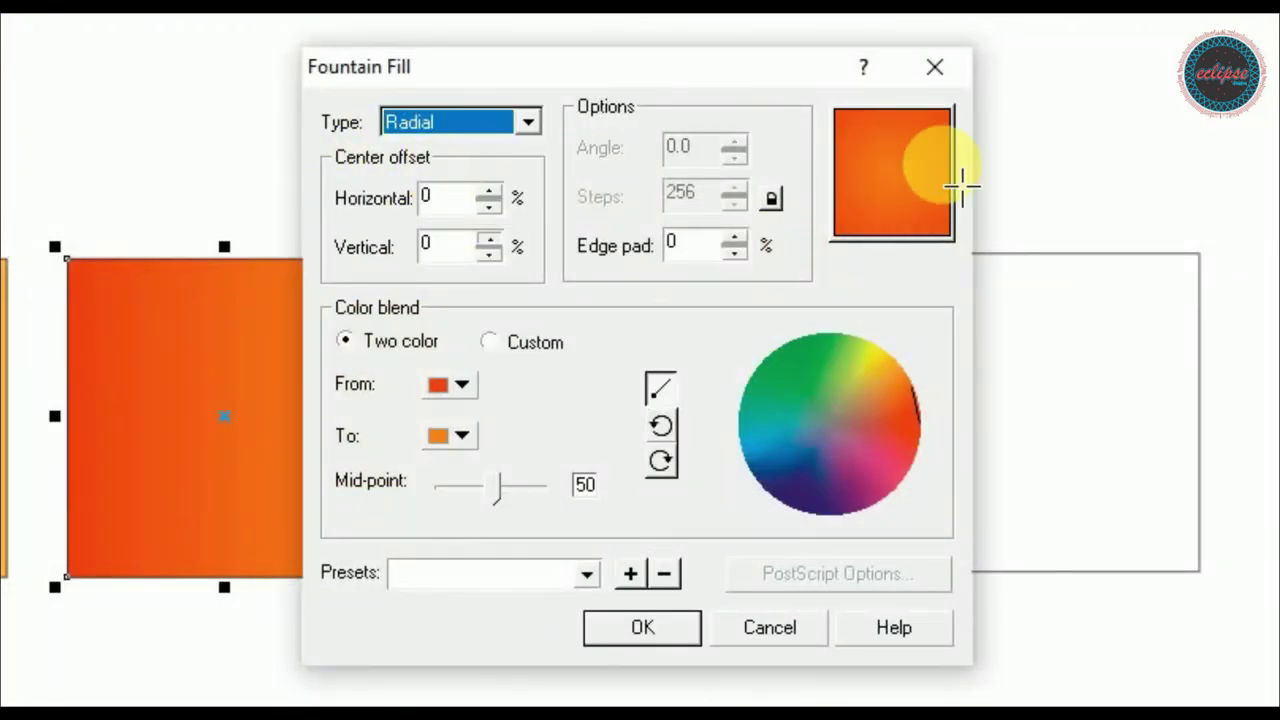
left_click(468, 122)
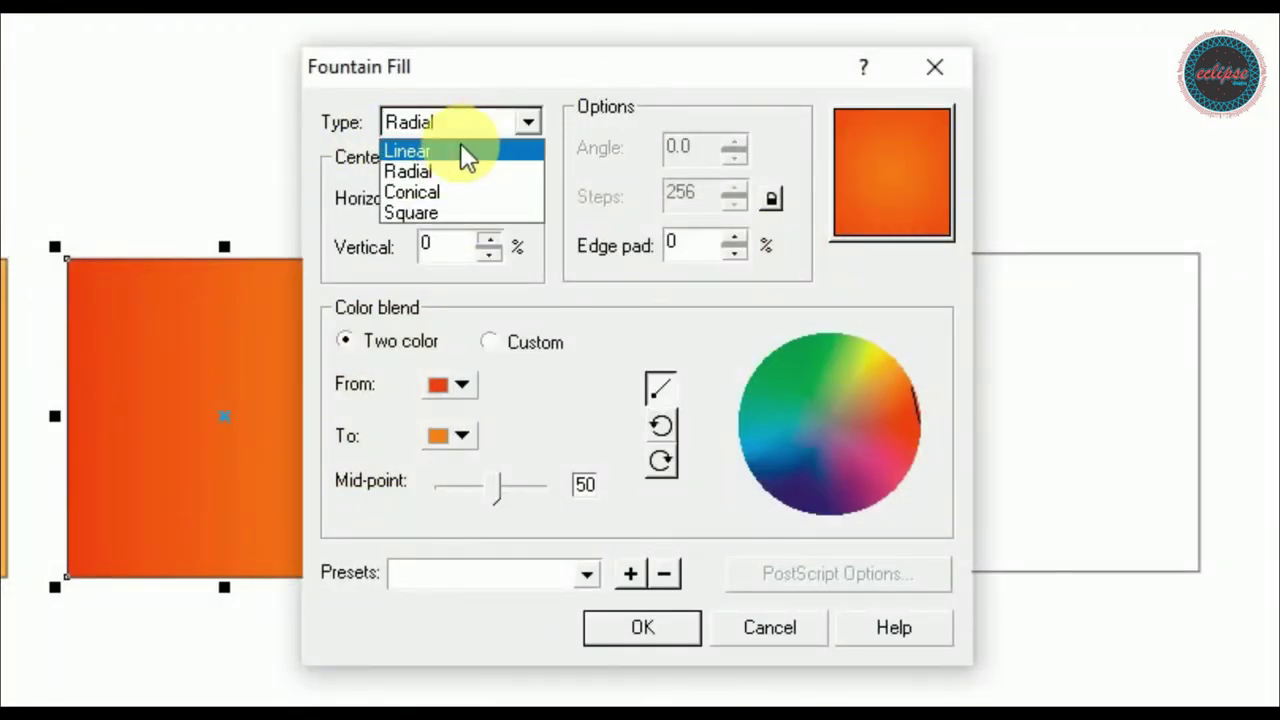
left_click(462, 150)
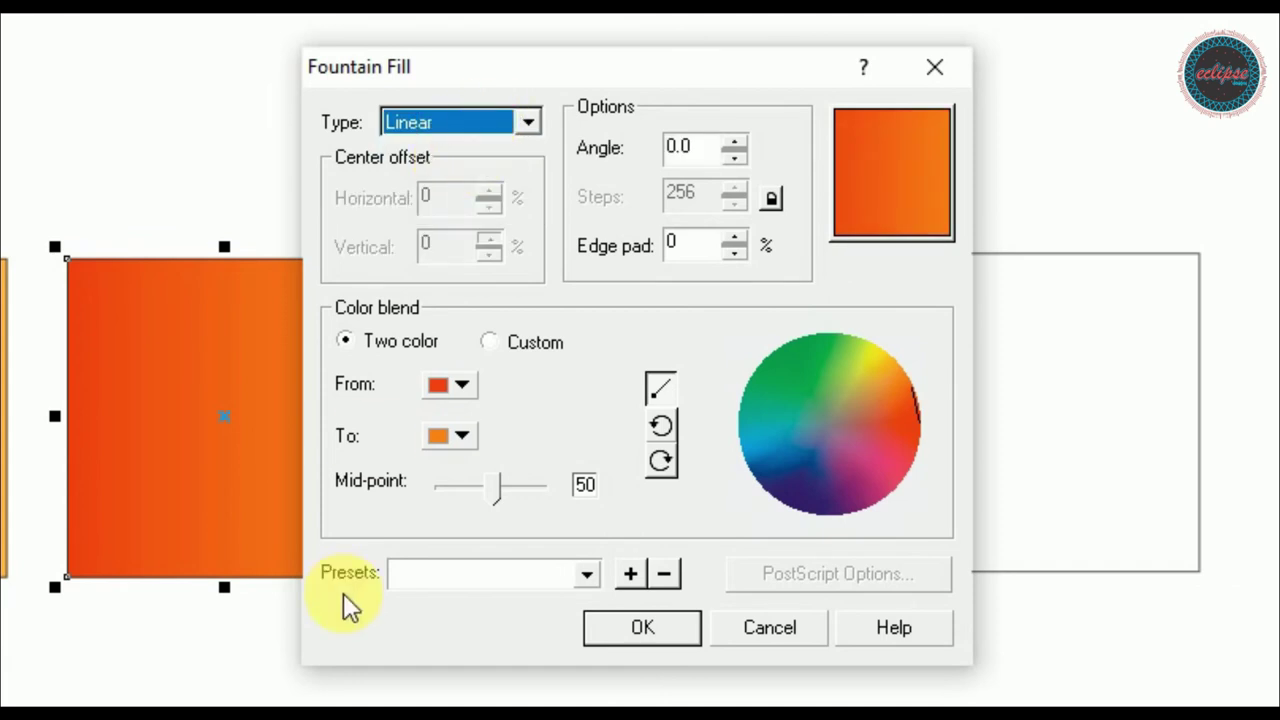
- Set the fountain fill's end colour to green and try the radial, conical and square types
left_click(460, 440)
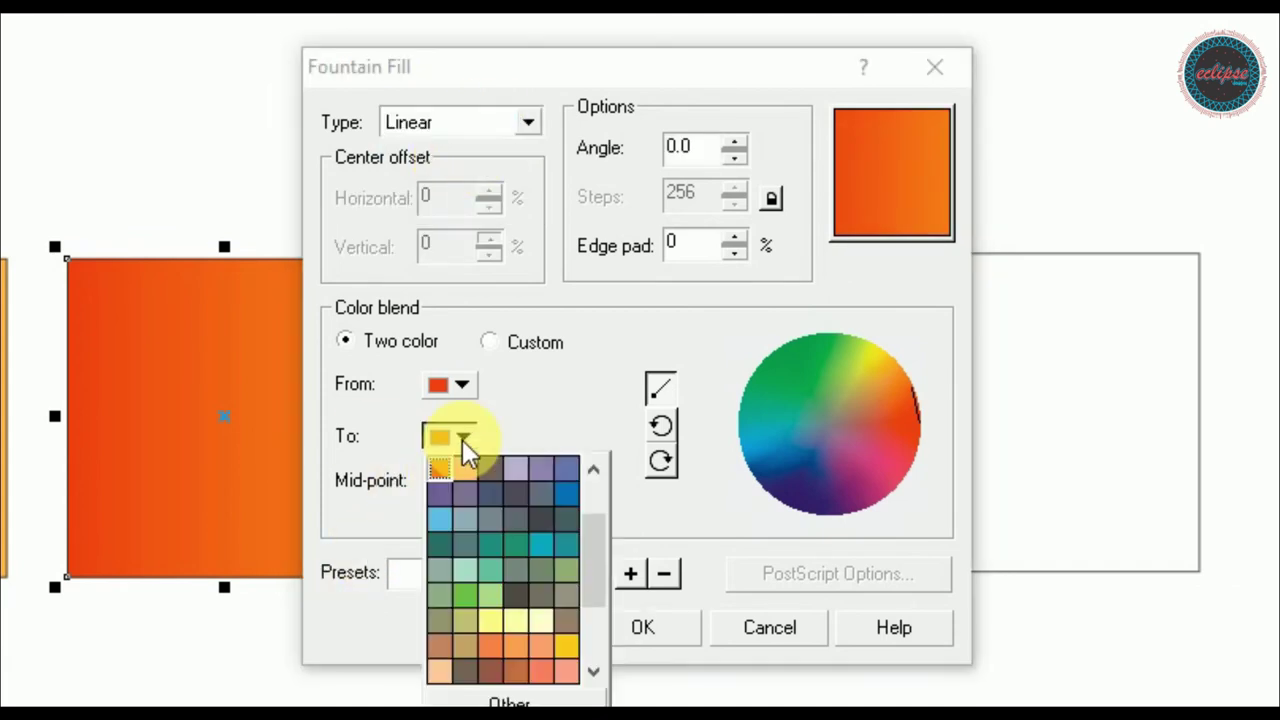
left_click(478, 606)
left_click(527, 124)
left_click(503, 170)
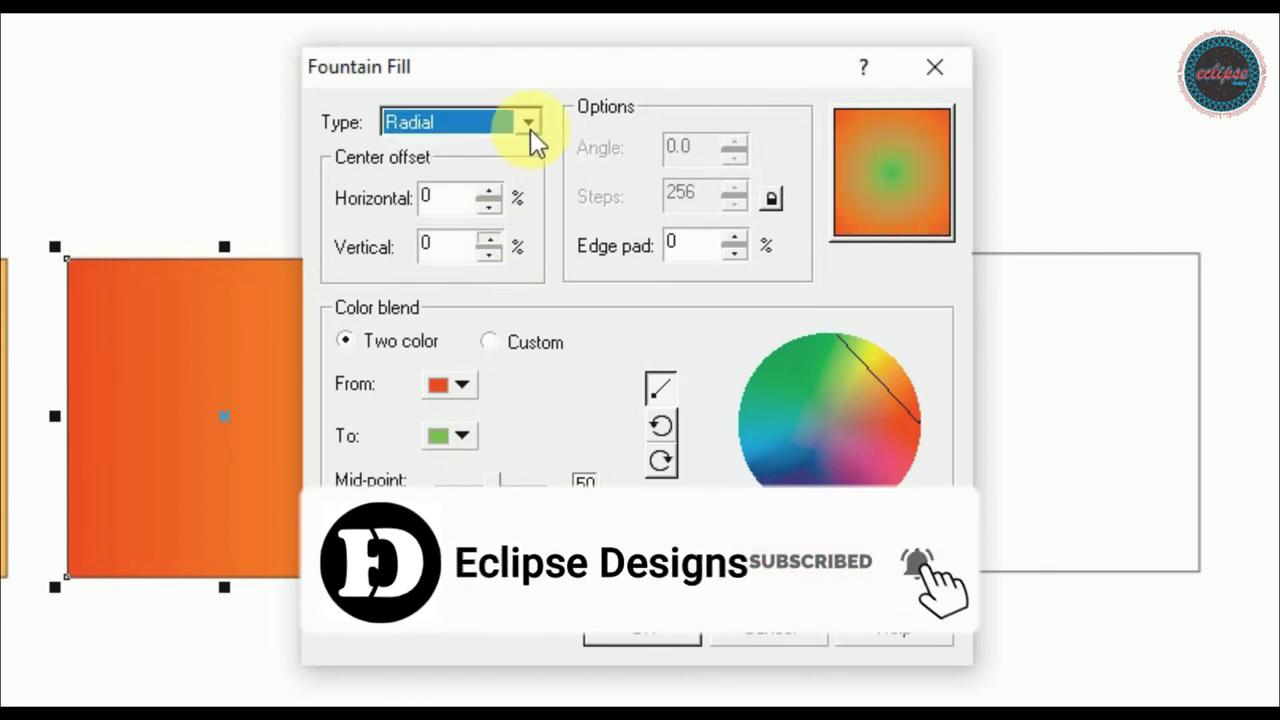
left_click(530, 129)
left_click(475, 193)
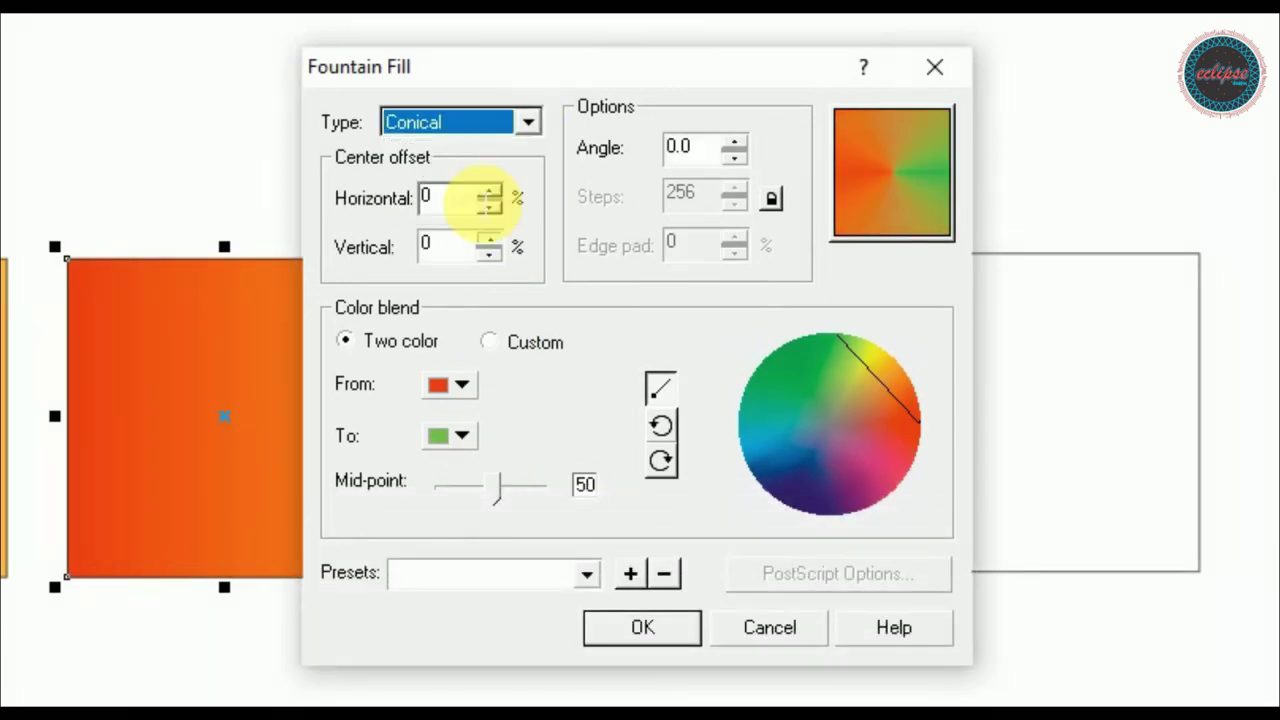
left_click(516, 113)
left_click(432, 210)
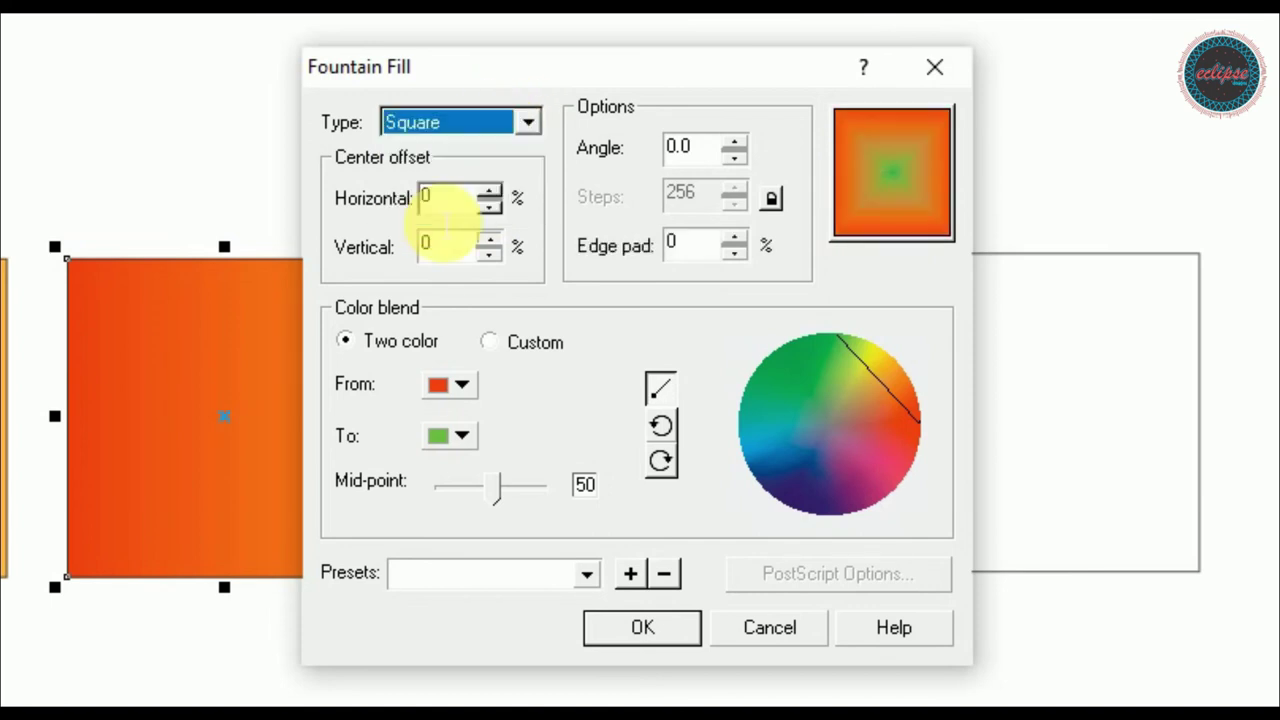
- Make the fountain fill conical with a yellow end colour, try angles of 60 and 40, and set the angle to 45
left_click(530, 123)
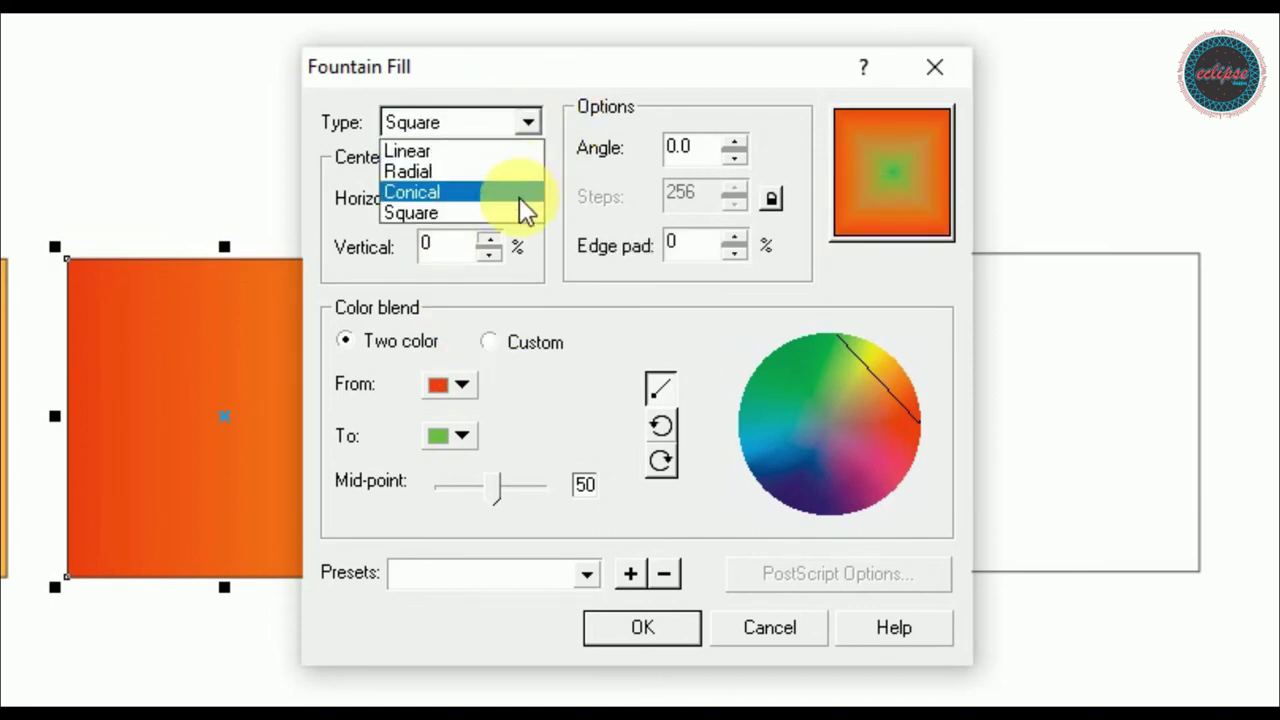
left_click(516, 193)
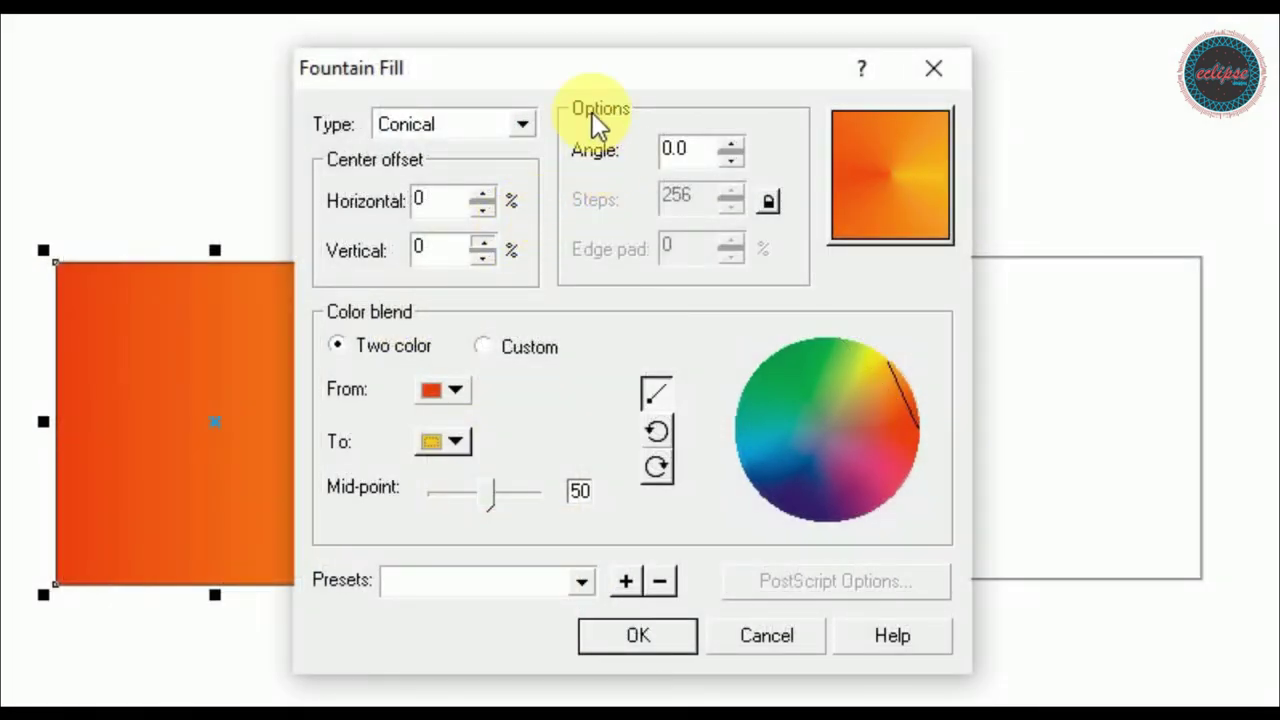
double_click(680, 149)
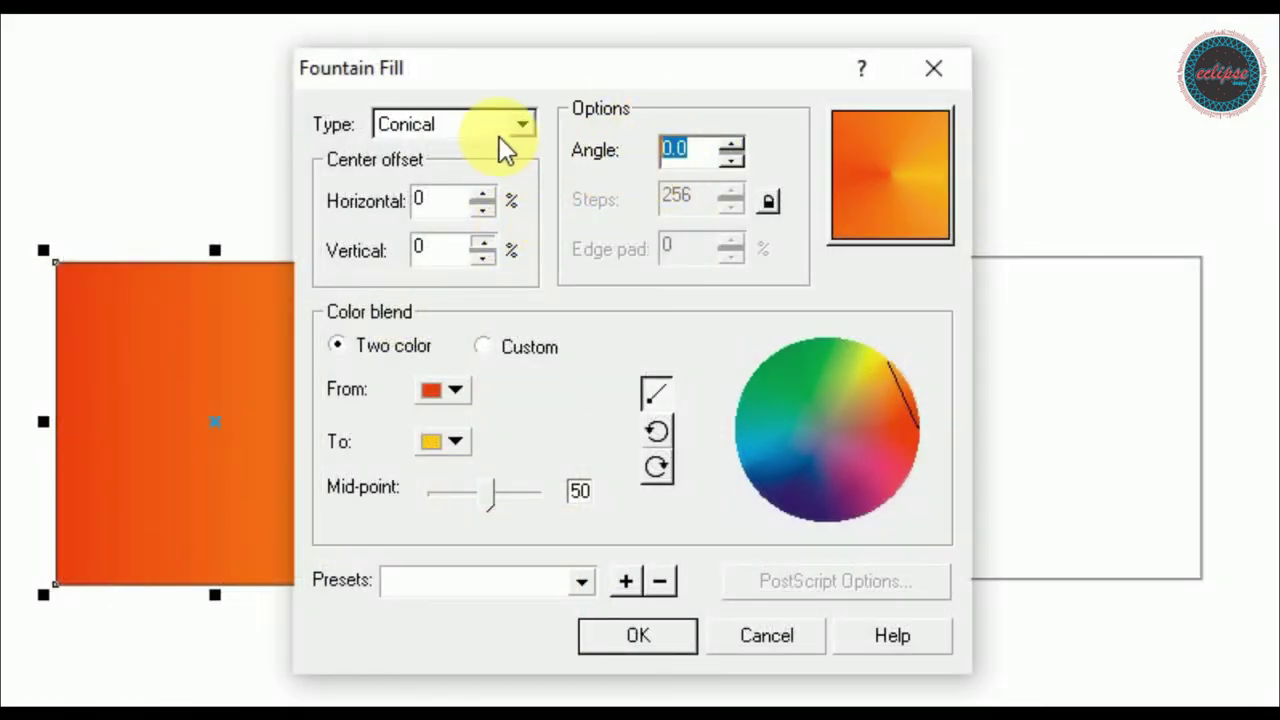
type("60")
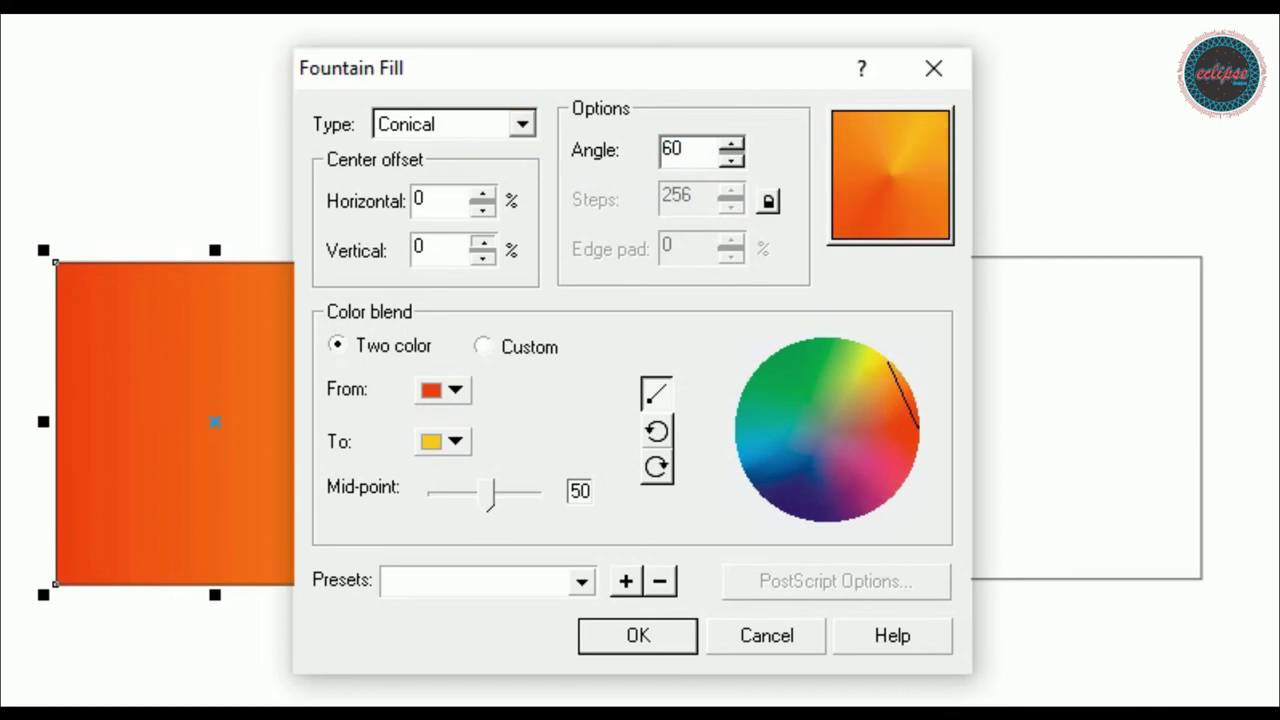
key("BackSpace")
key("BackSpace")
type("40")
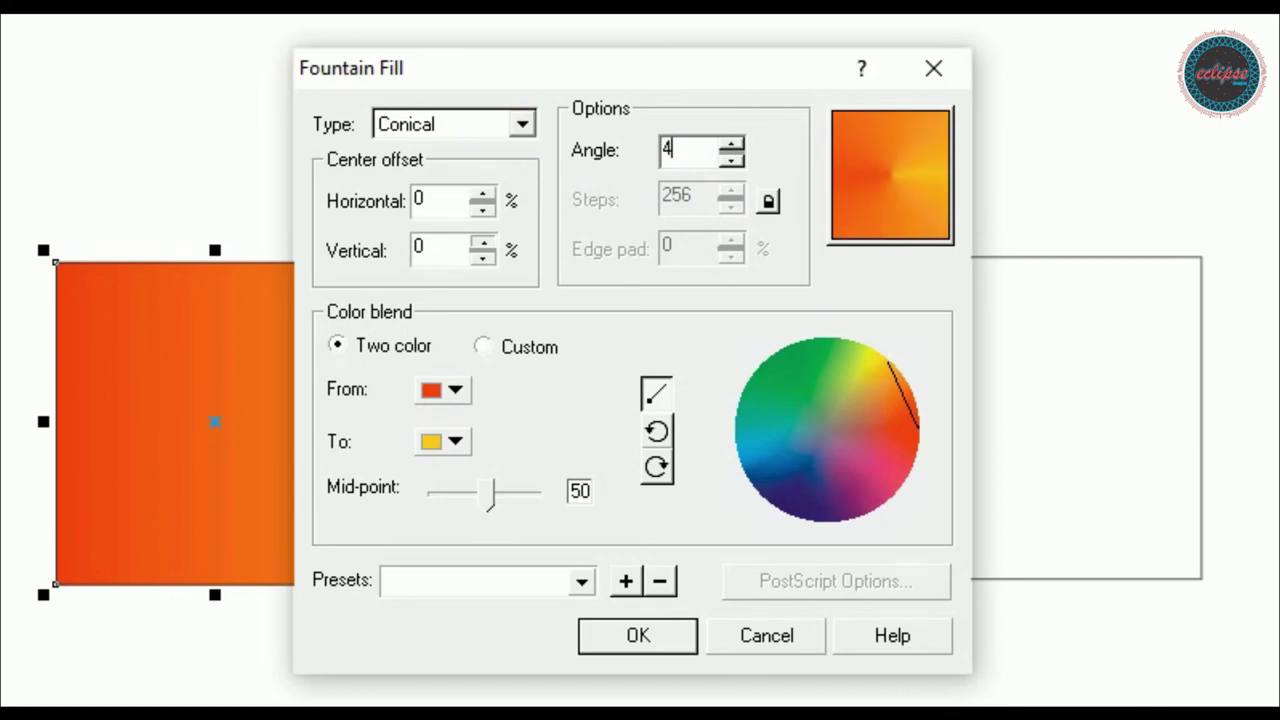
key("BackSpace")
key("BackSpace")
type("45")
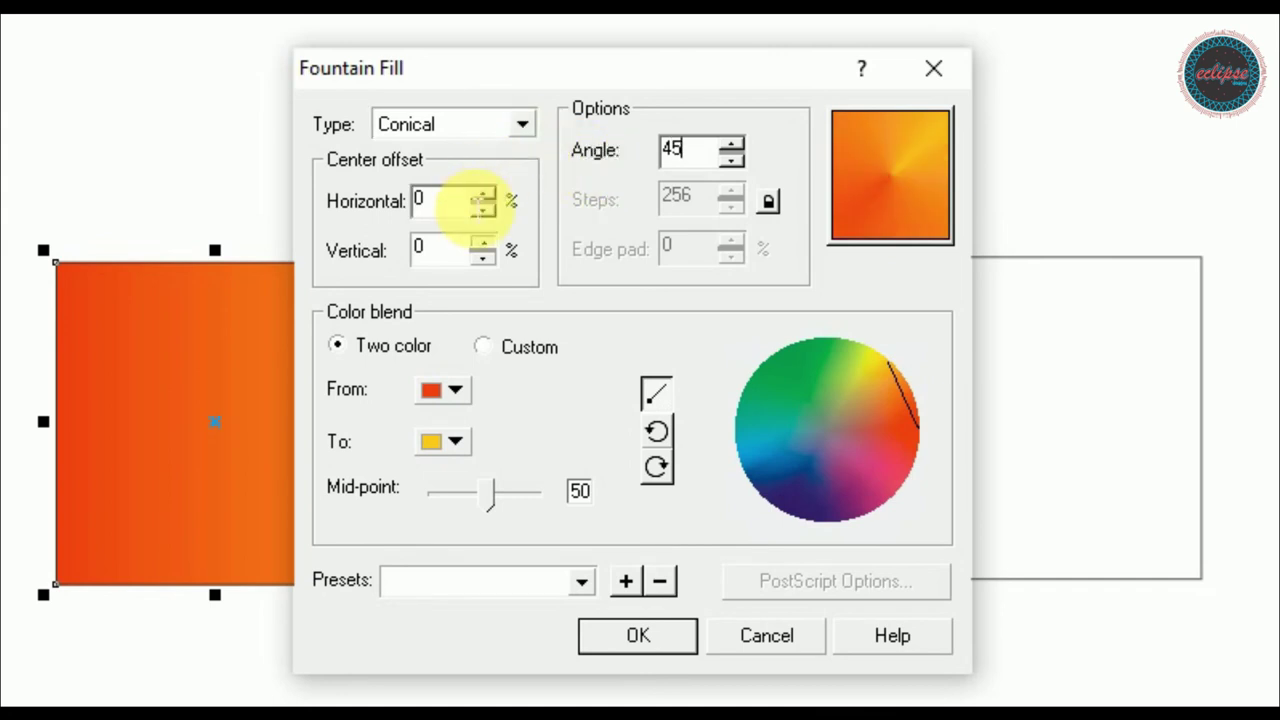
- Set the conical fill's center offset to 20% horizontal and 30% vertical
double_click(418, 200)
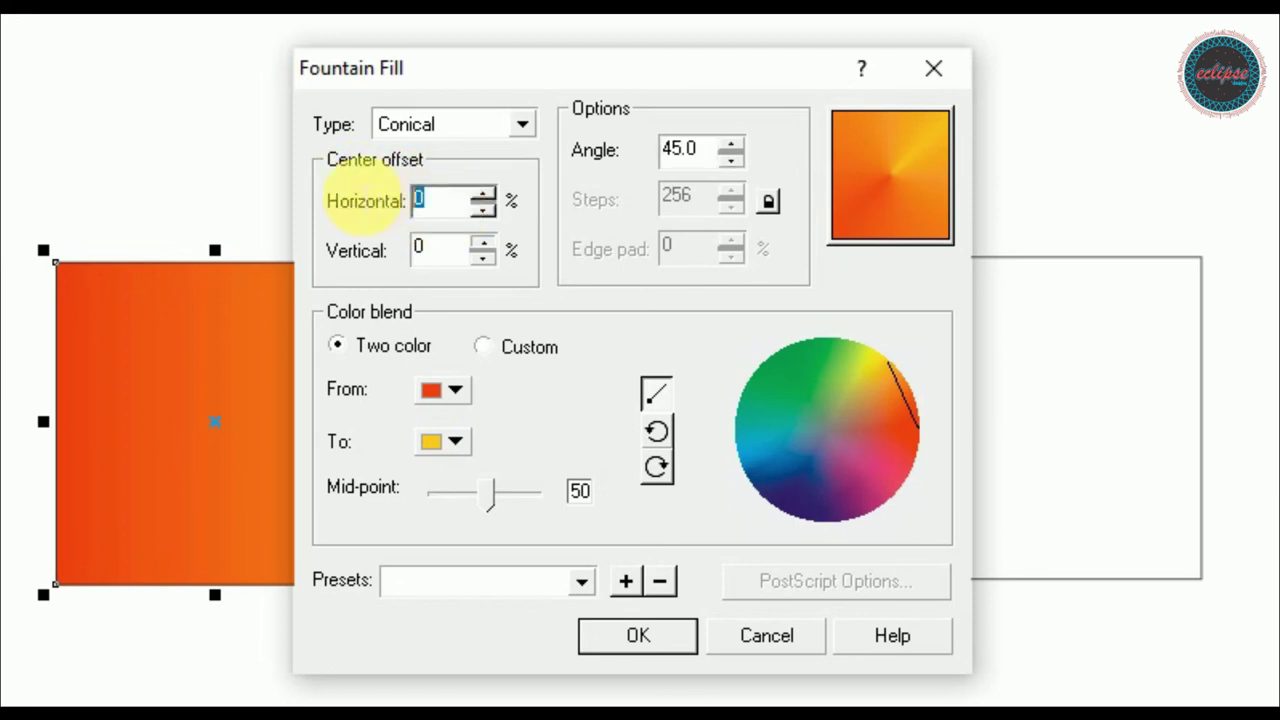
key("BackSpace")
type("50")
key("BackSpace")
key("BackSpace")
type("20")
key("Tab")
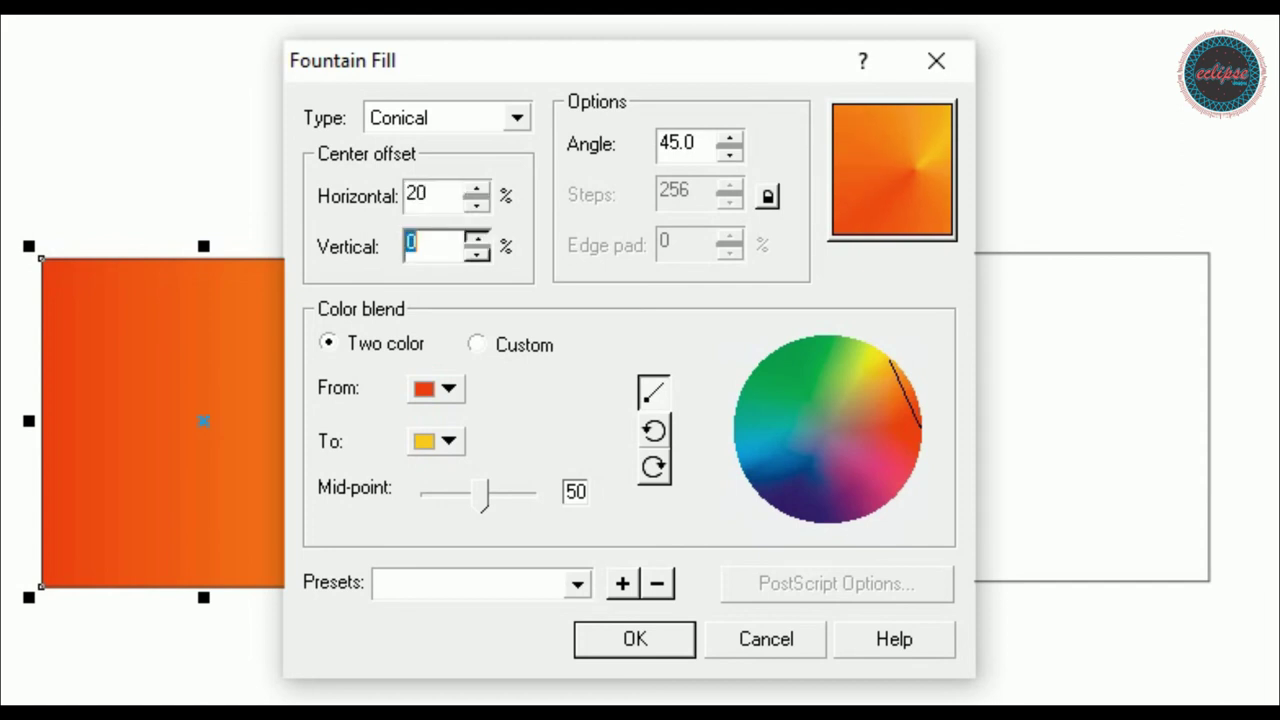
type("30")
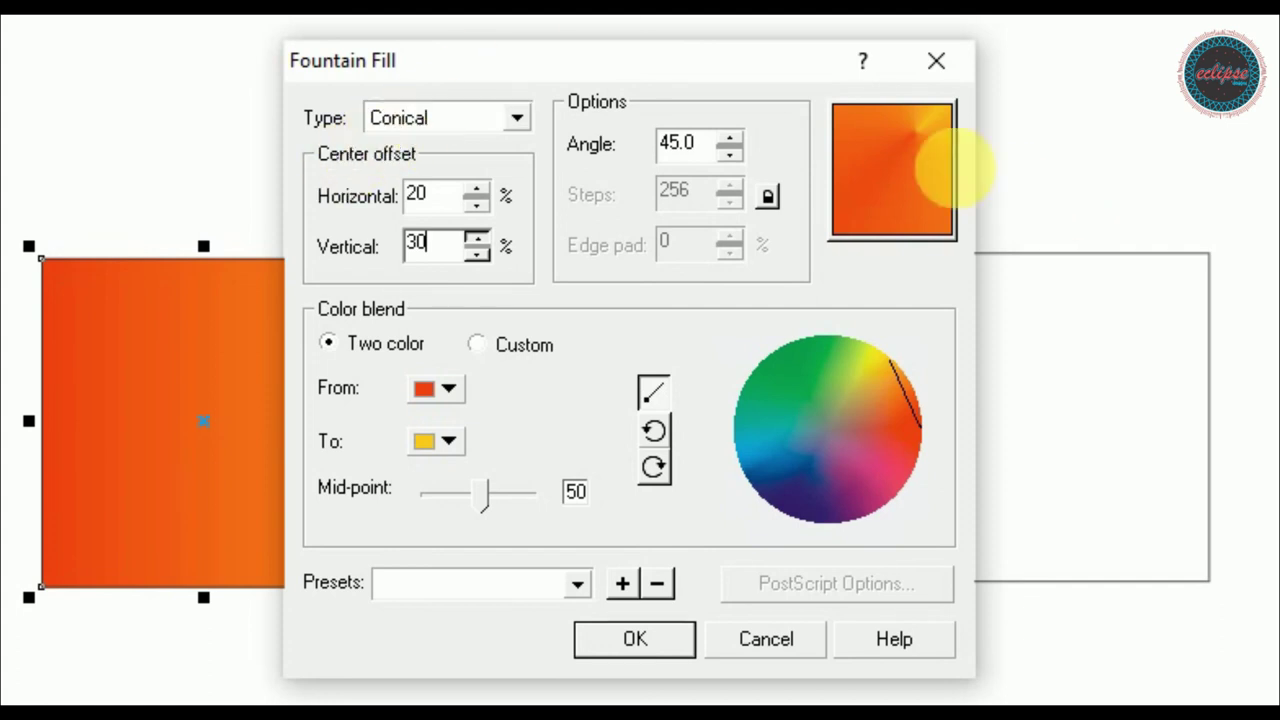
- Switch the fill to radial and reposition its centre freehand to an offset of about 35% horizontal and 37% vertical
left_click_drag(940, 160, 917, 189)
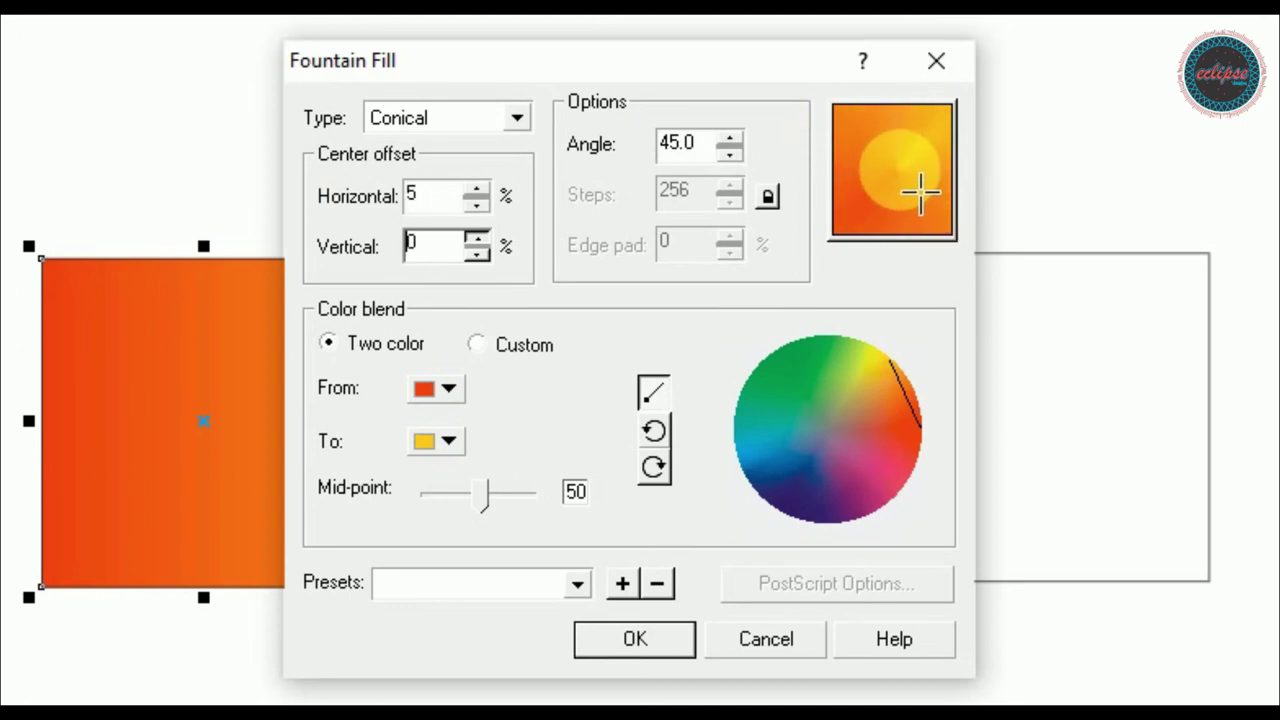
left_click(517, 117)
left_click(443, 177)
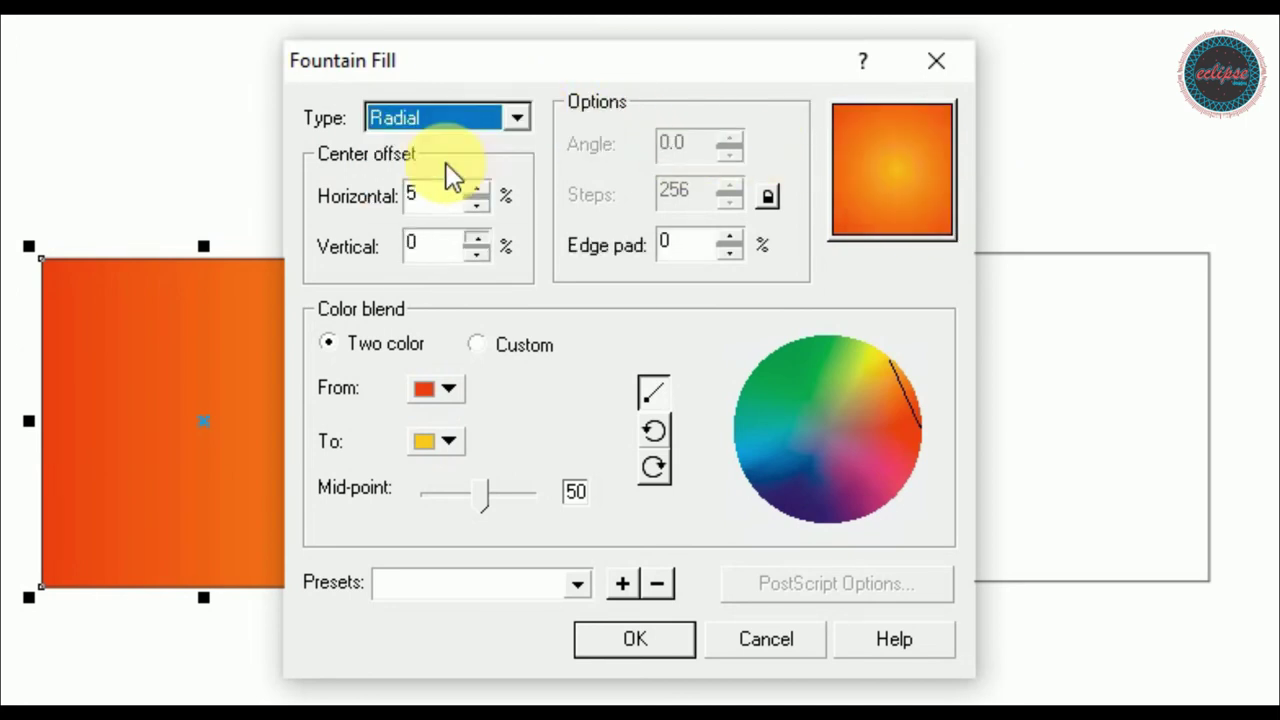
left_click_drag(921, 203, 955, 143)
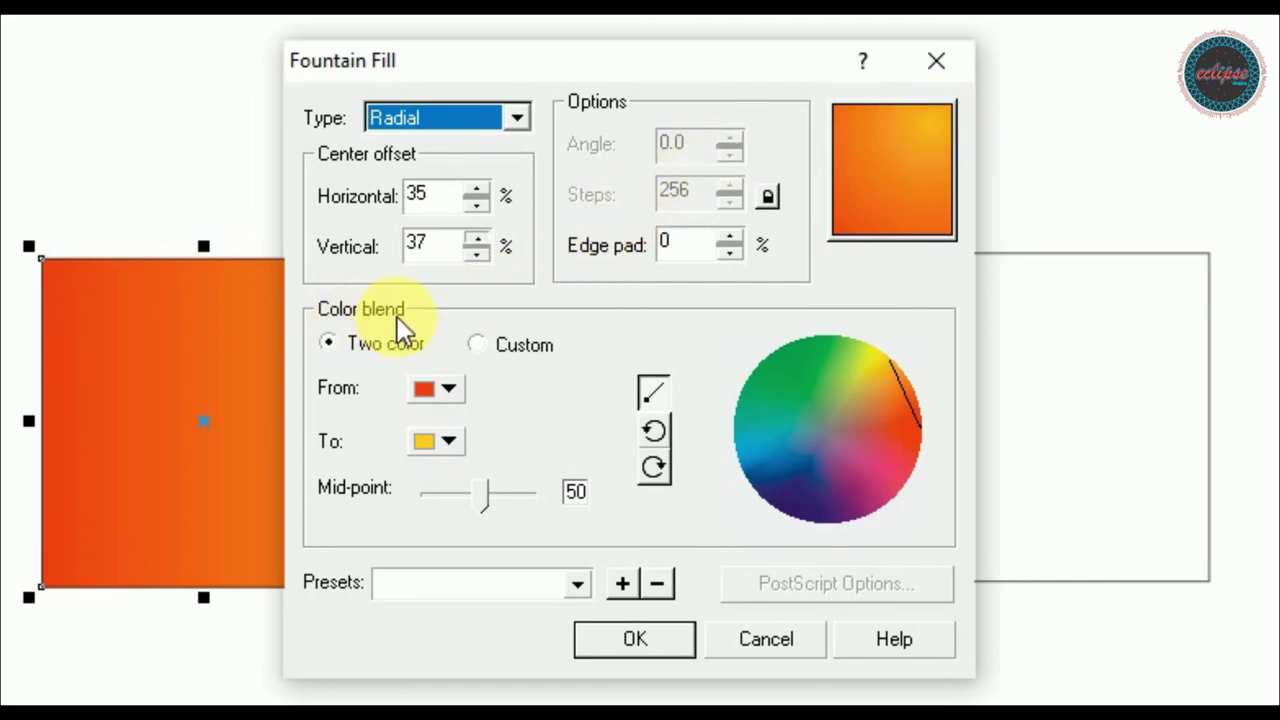
- Make the colour blend custom, adding a yellow stop at 46% and setting the 100% end colour to red
left_click(476, 344)
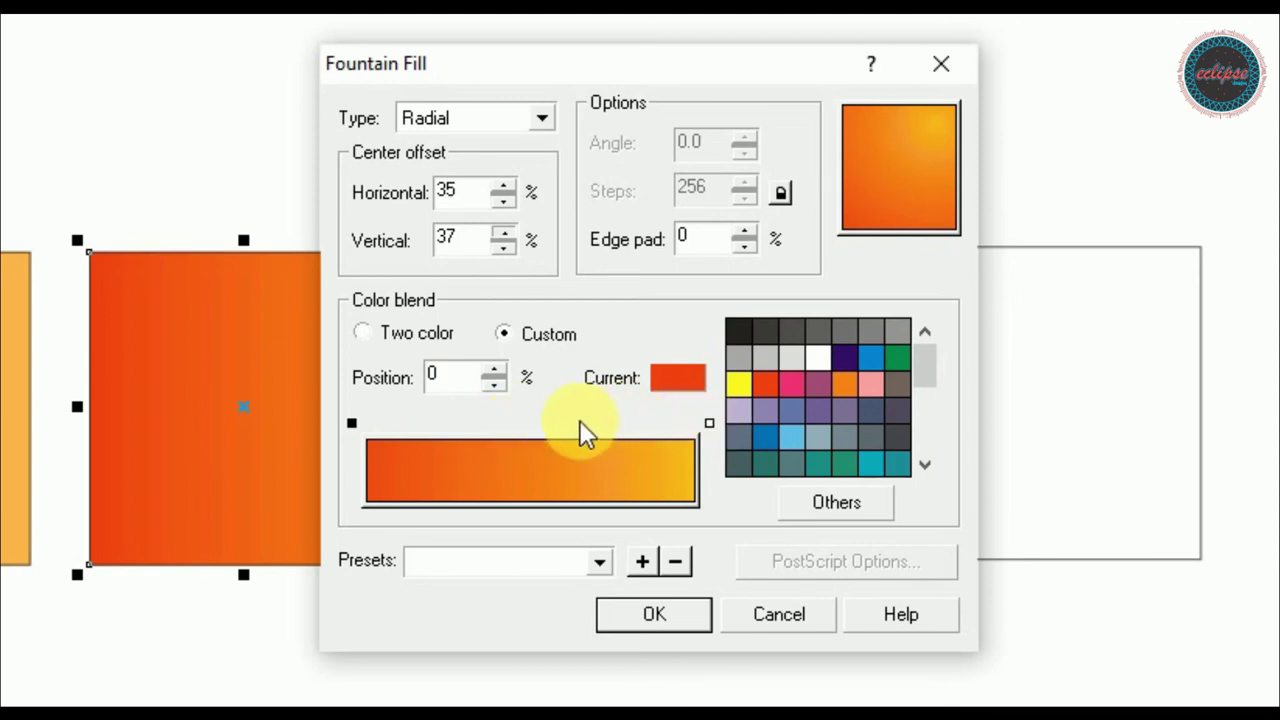
double_click(519, 426)
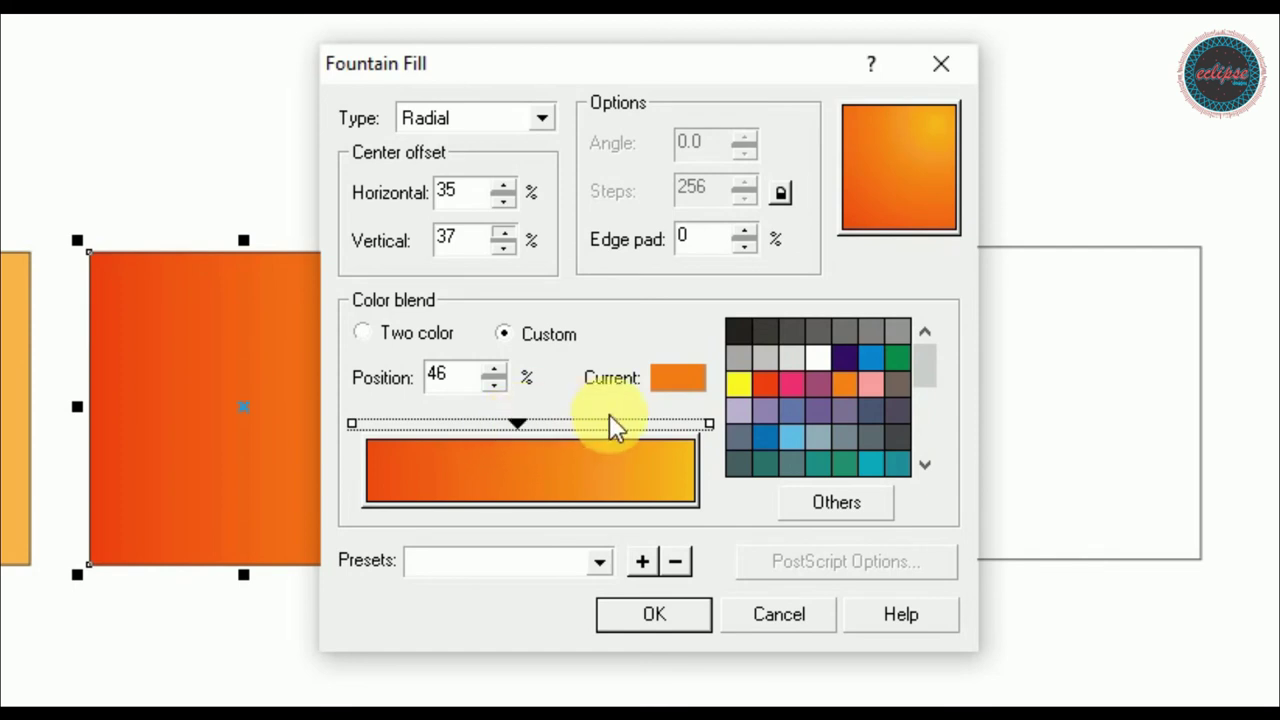
left_click(740, 386)
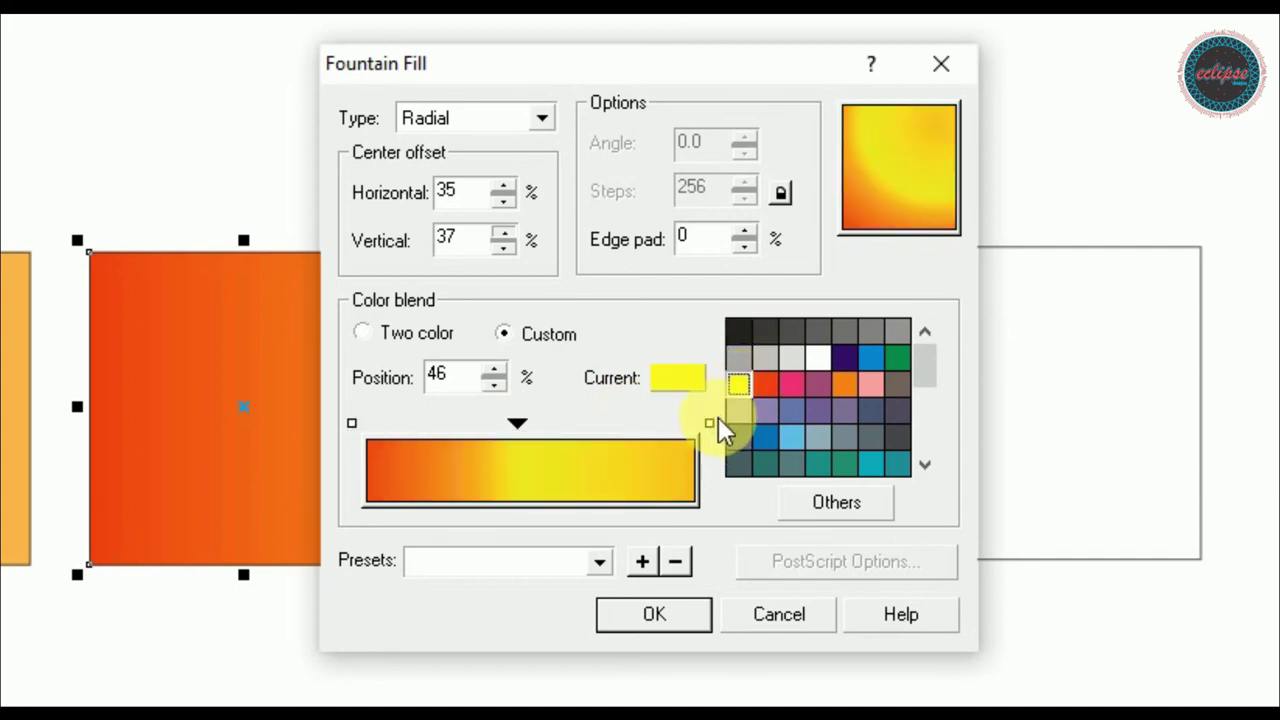
left_click(710, 425)
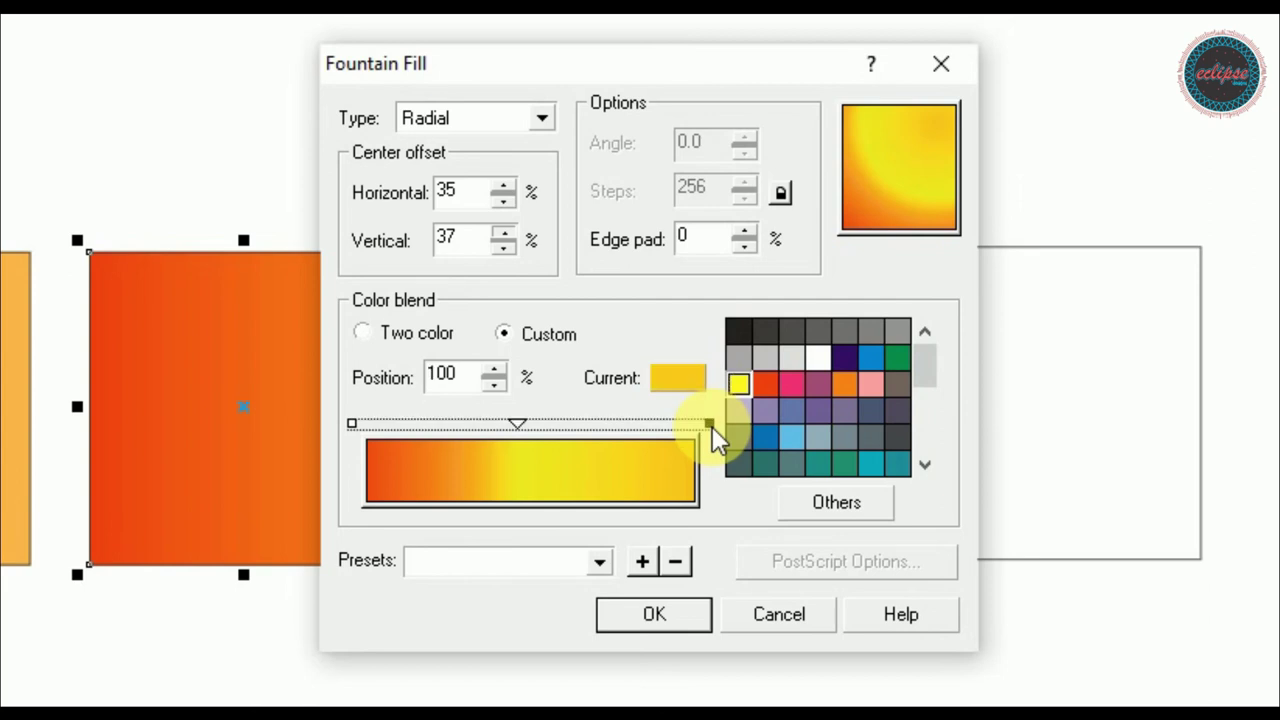
left_click(763, 392)
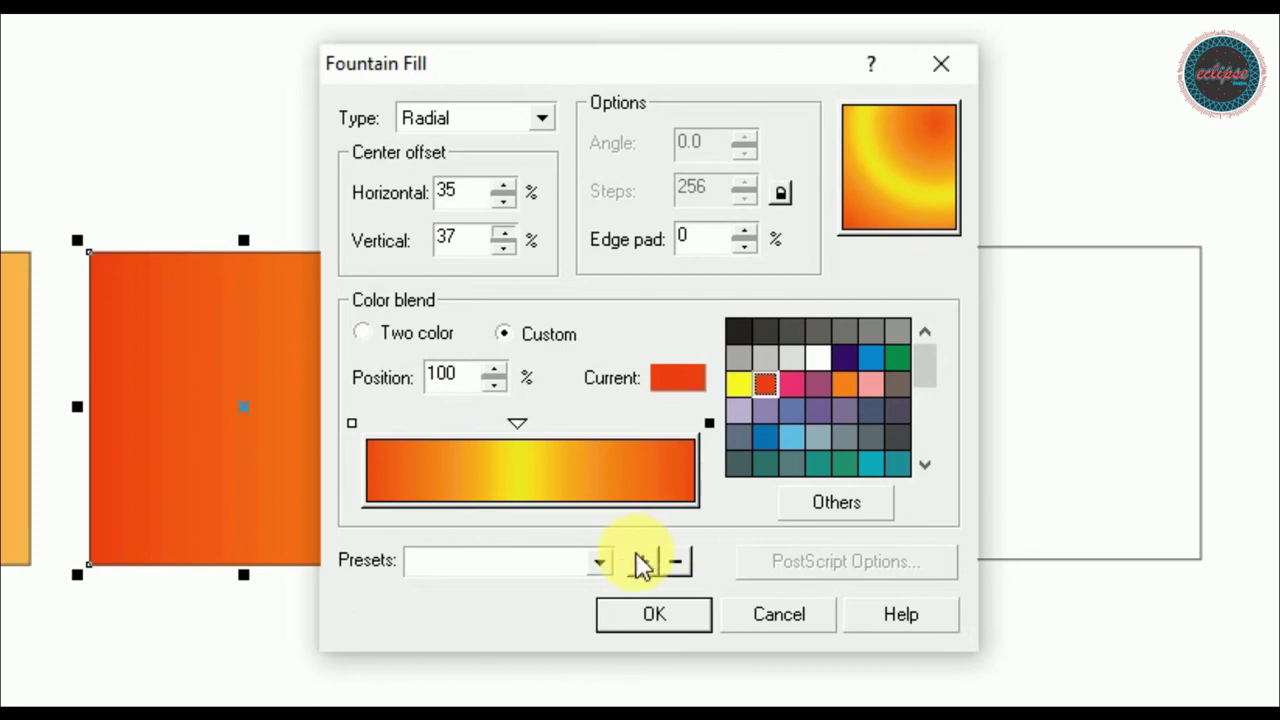
- Try the Blue Wash and Circular - Green 01 presets, and apply the Alien Sky preset to the second square
left_click(602, 562)
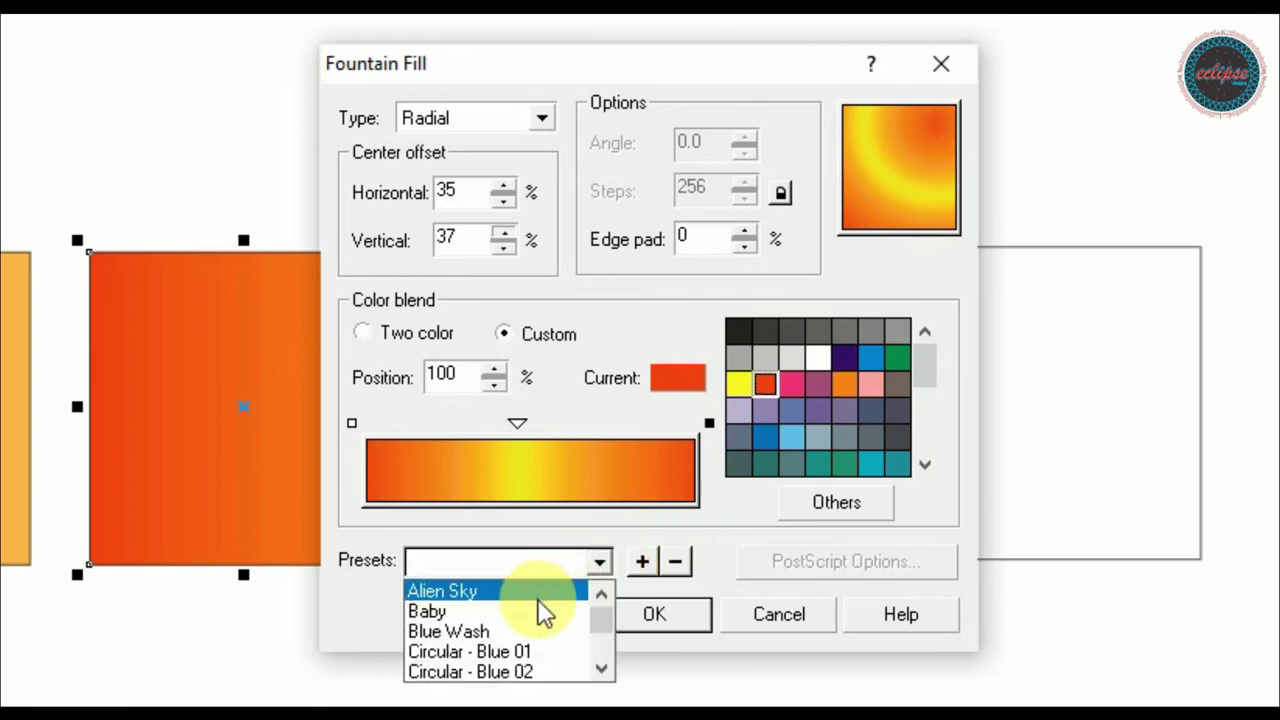
left_click(507, 638)
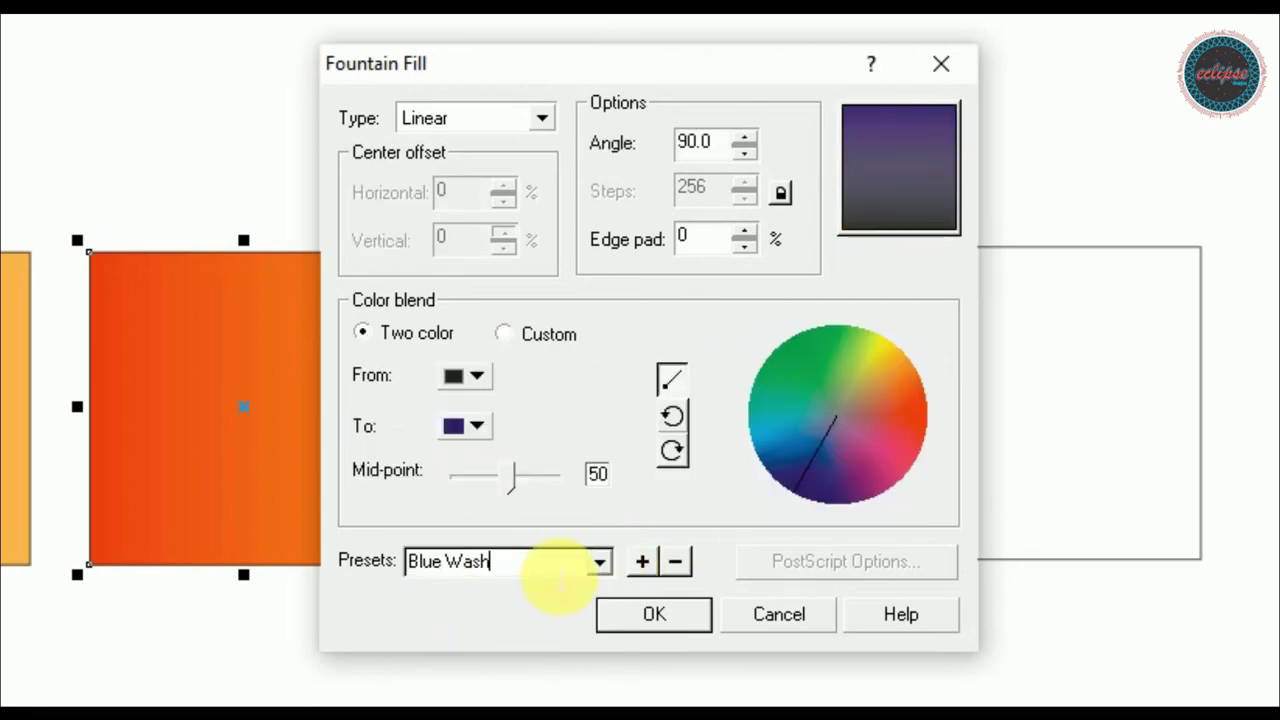
left_click(598, 562)
left_click(528, 652)
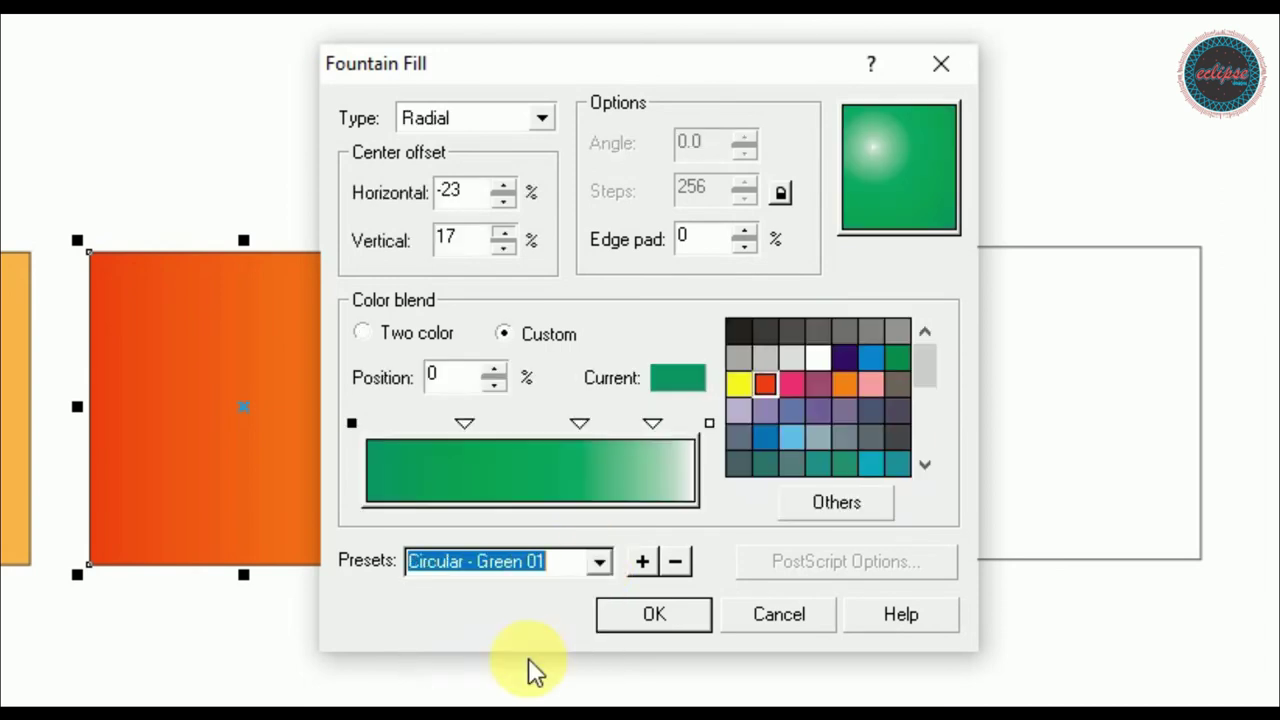
left_click(595, 563)
scroll(601, 614, "up", 3)
left_click(580, 588)
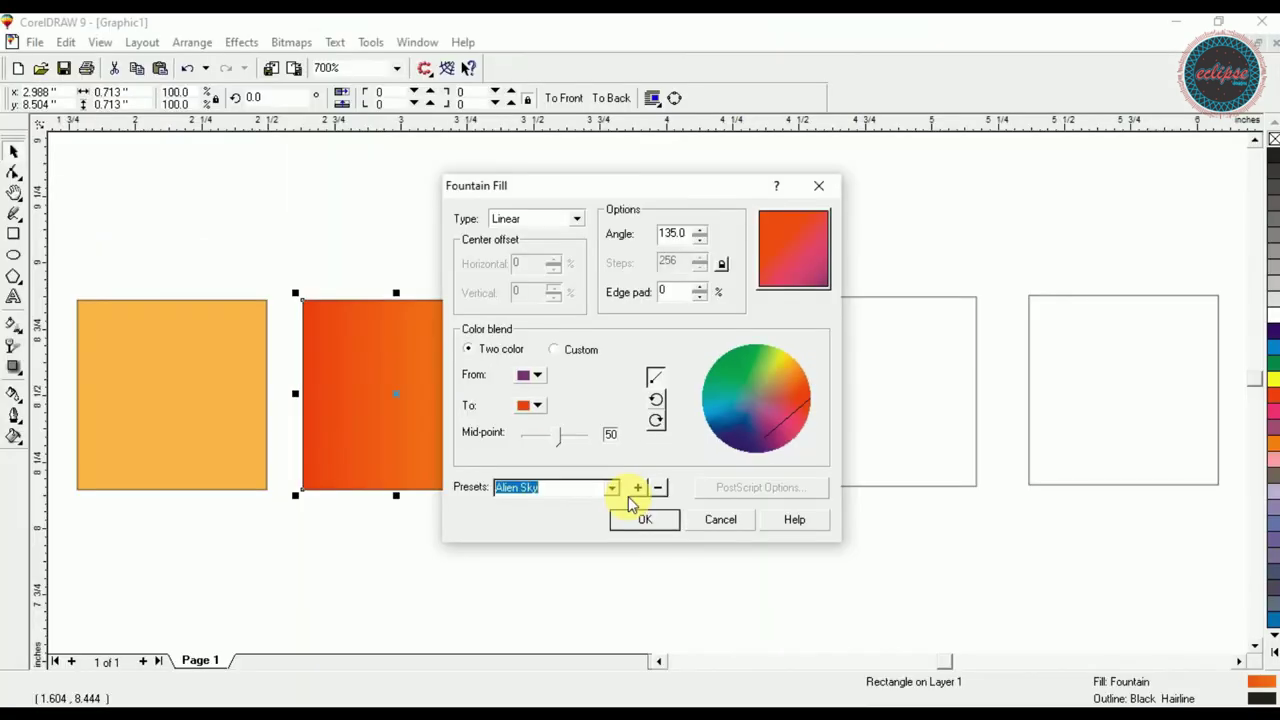
left_click(646, 521)
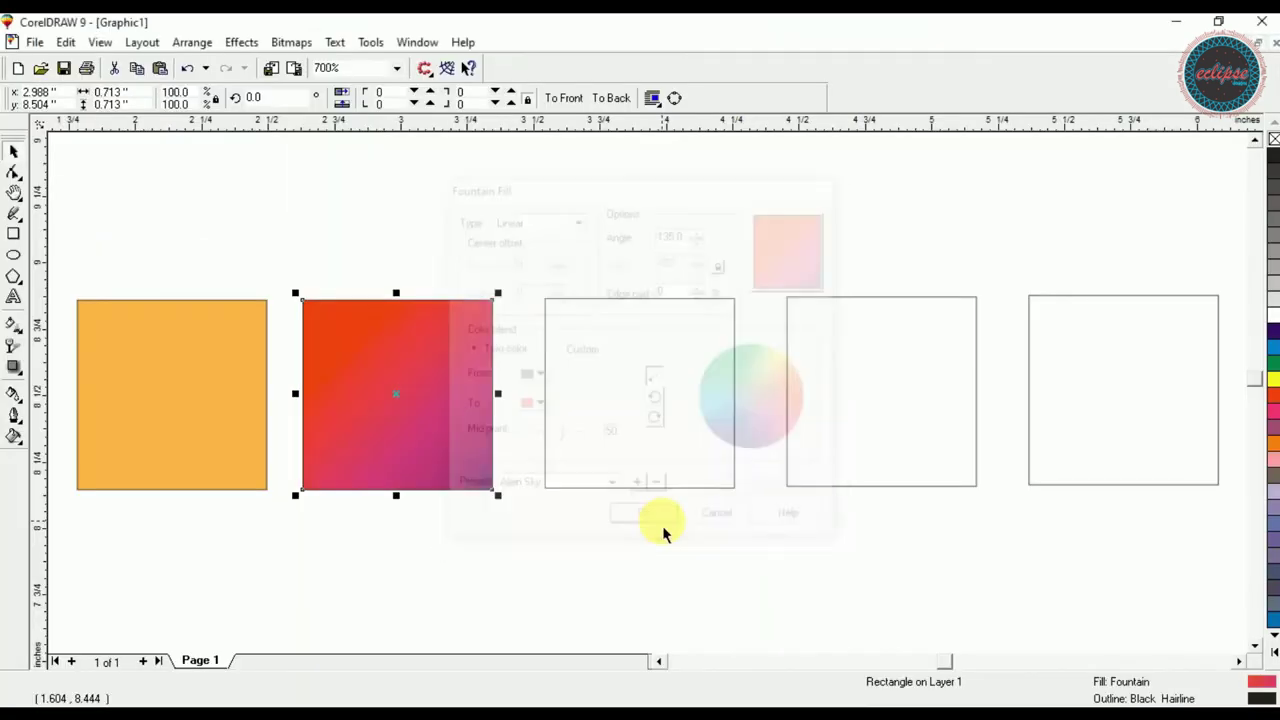
- Fill the third square with a 2-color pattern fill, using the black-and-white woven pattern near the end of the pattern gallery
left_click(697, 417)
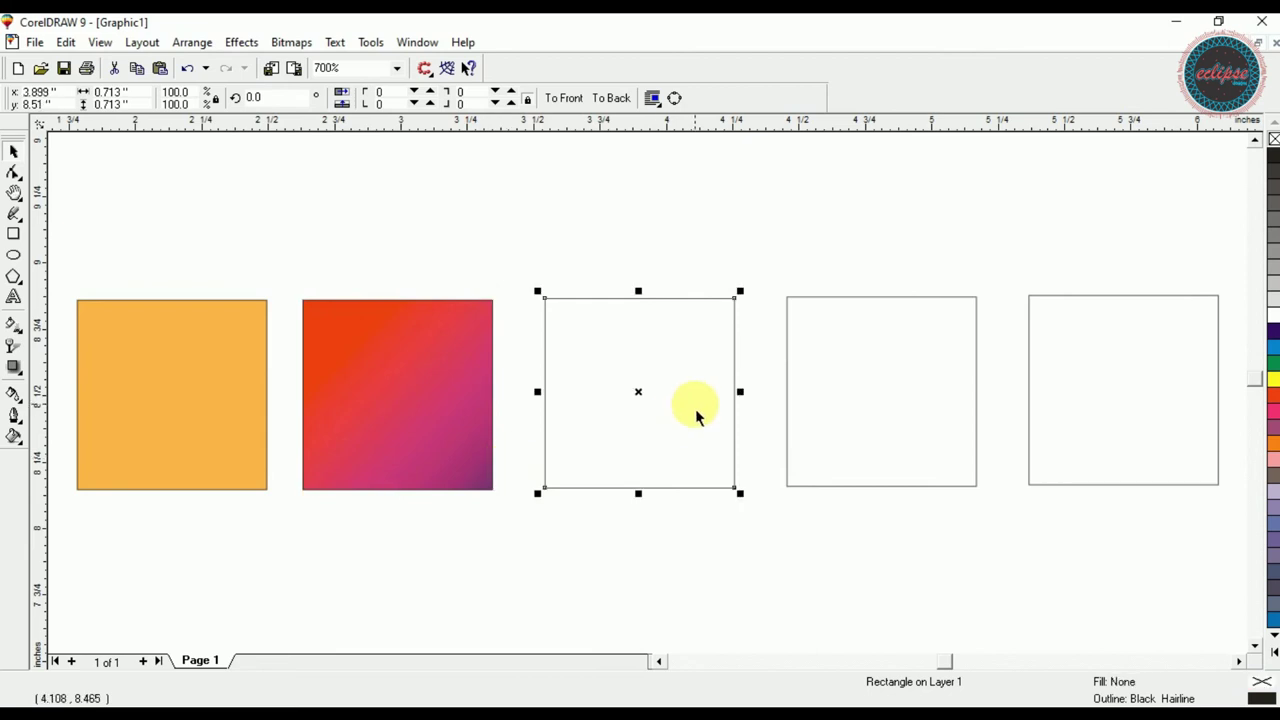
left_click(15, 440)
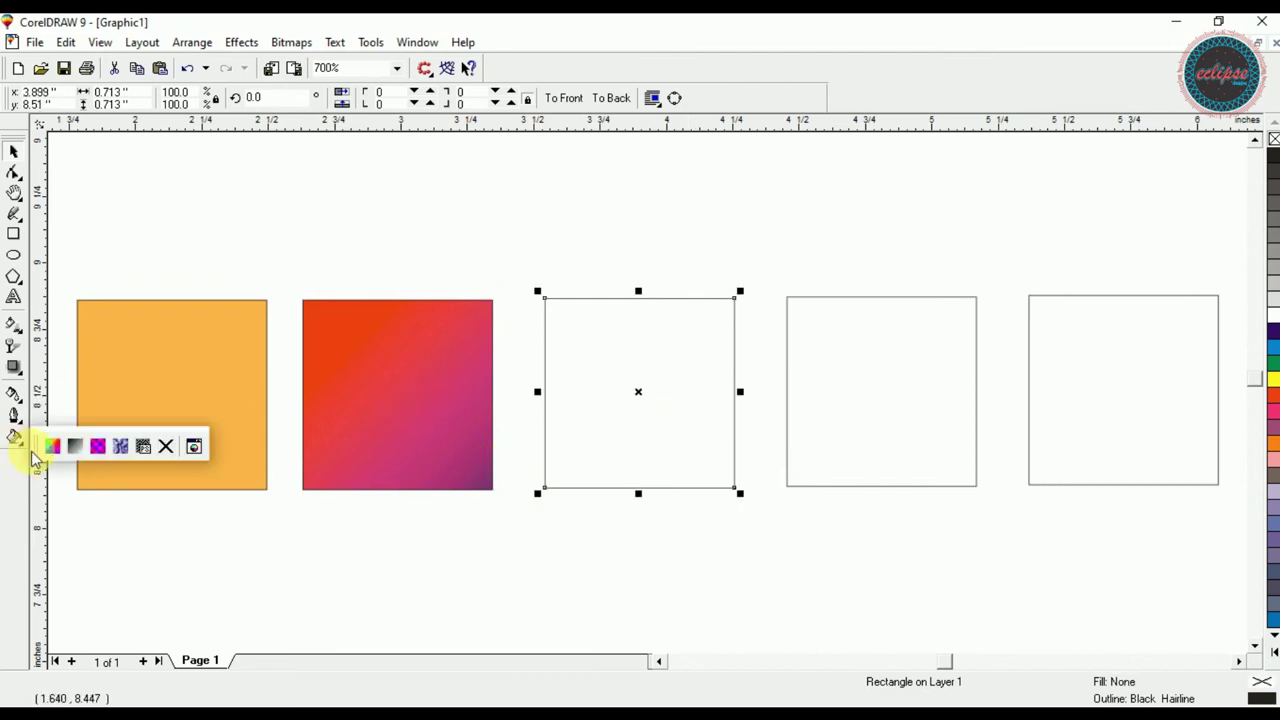
left_click(97, 448)
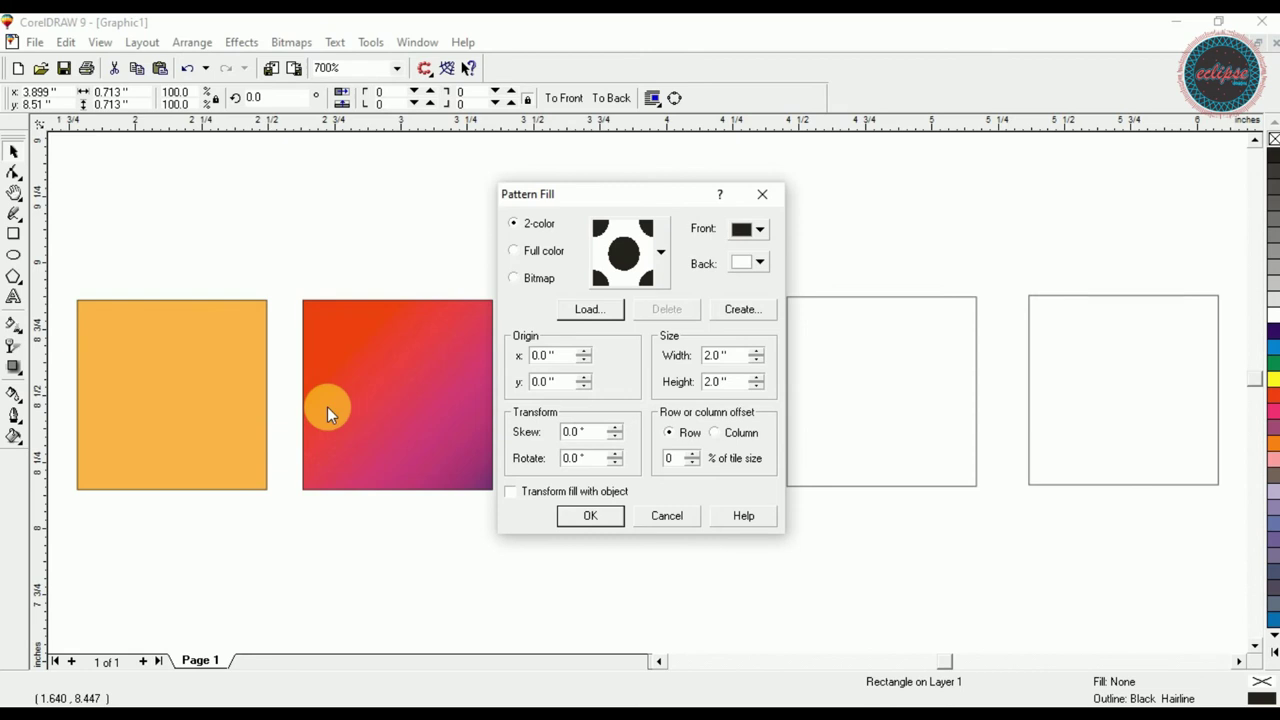
left_click_drag(614, 198, 864, 223)
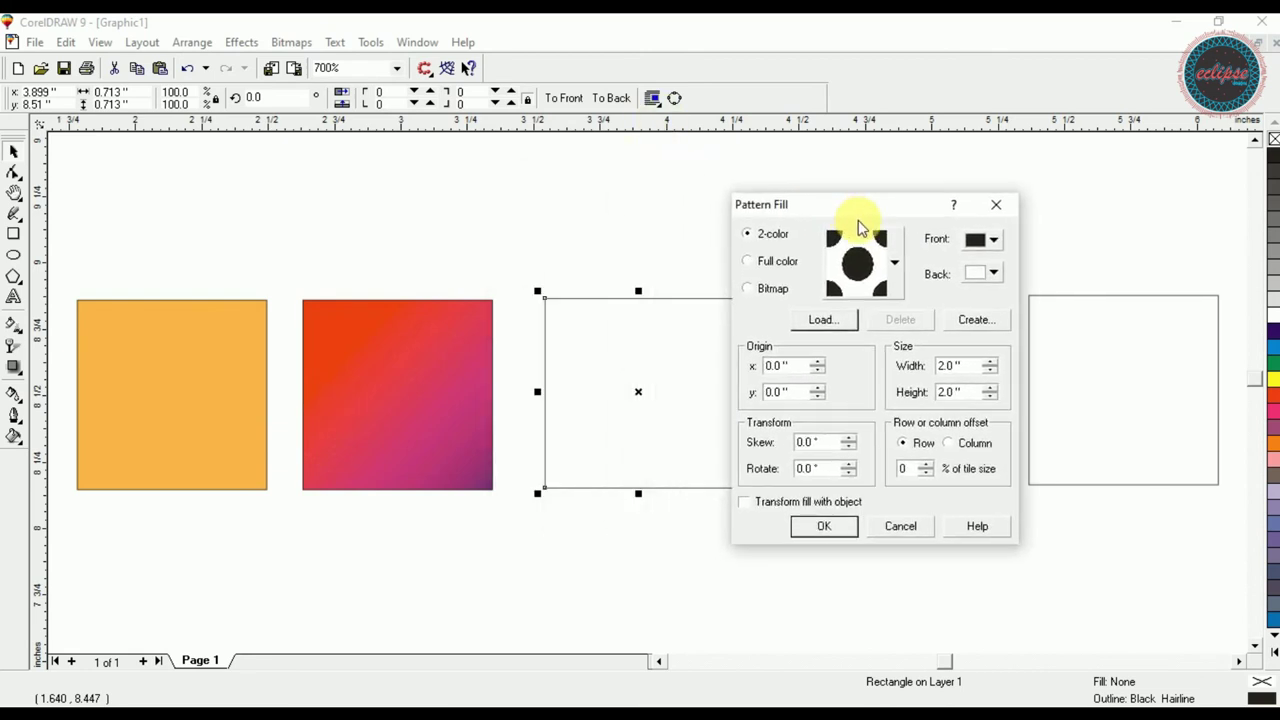
left_click(894, 262)
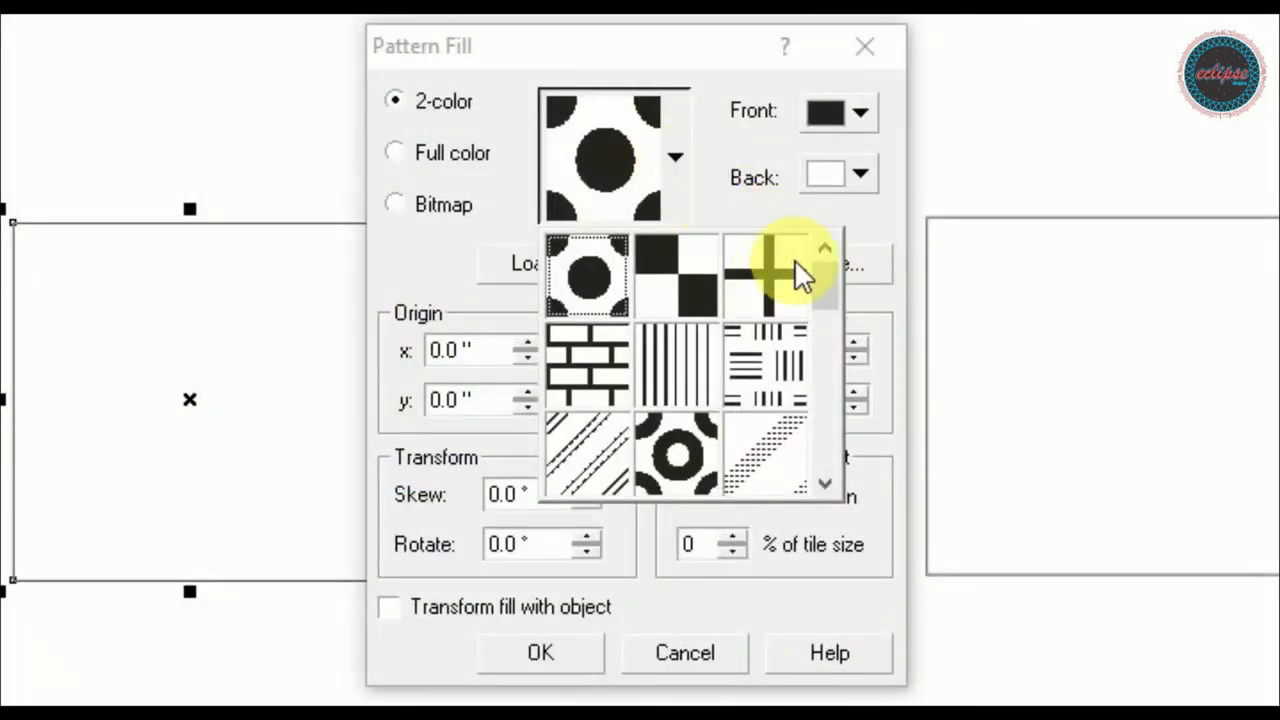
left_click(710, 85)
left_click_drag(645, 55, 678, 50)
left_click(714, 118)
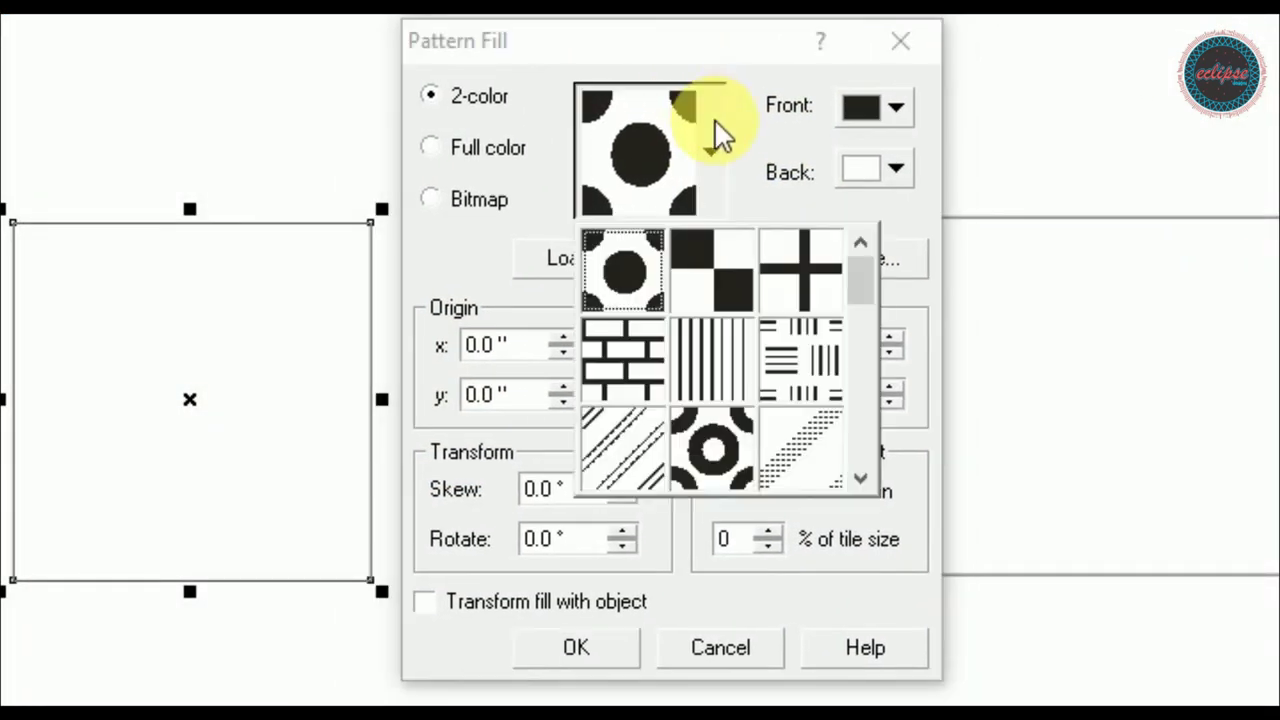
left_click_drag(858, 271, 874, 435)
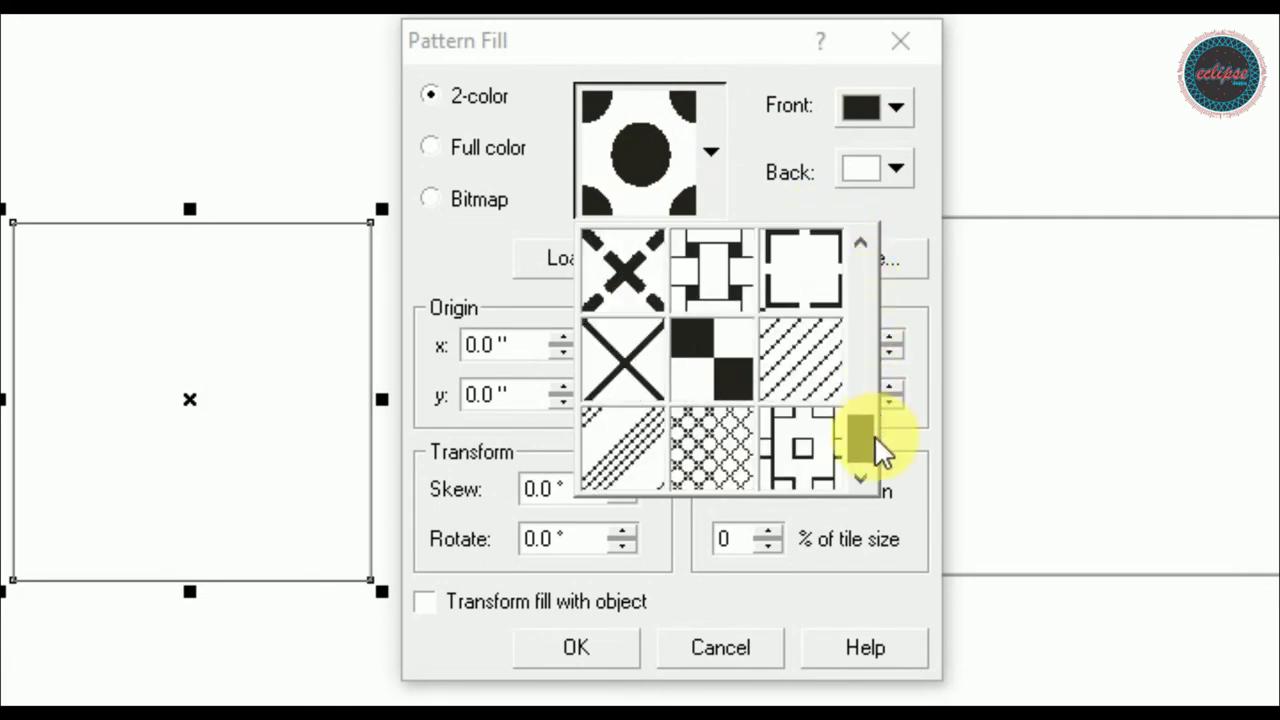
left_click(732, 284)
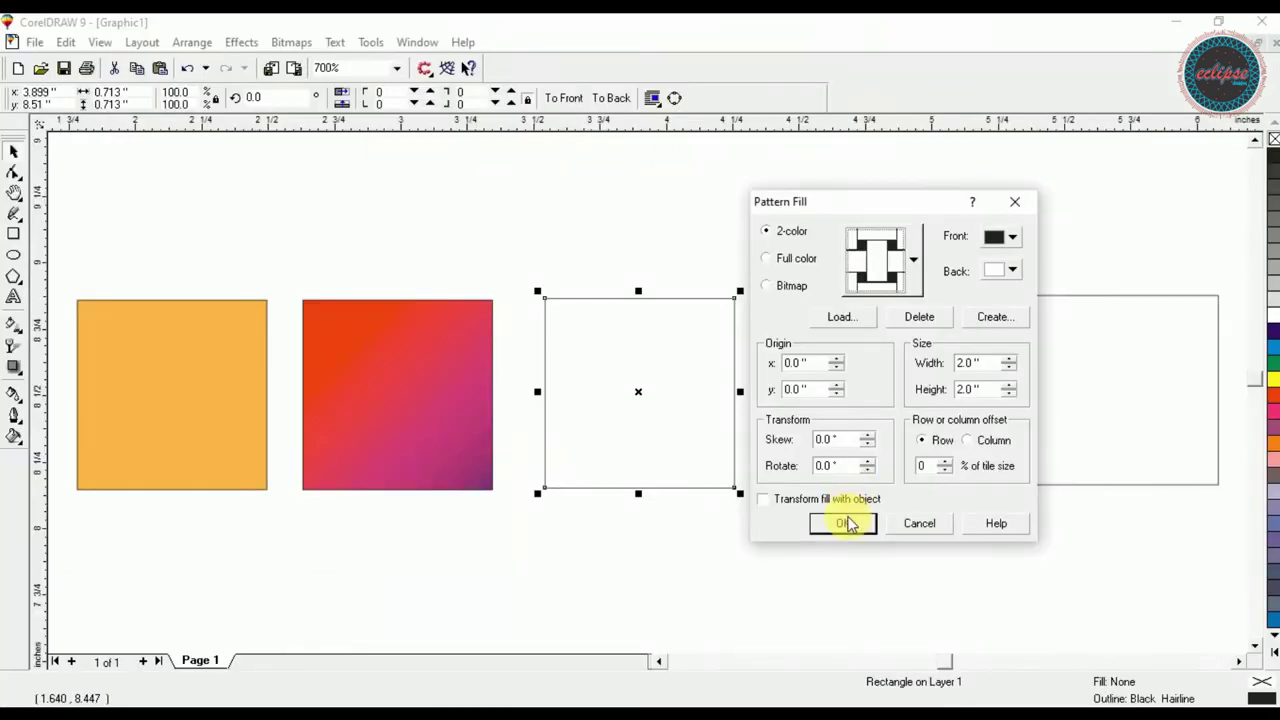
left_click(576, 647)
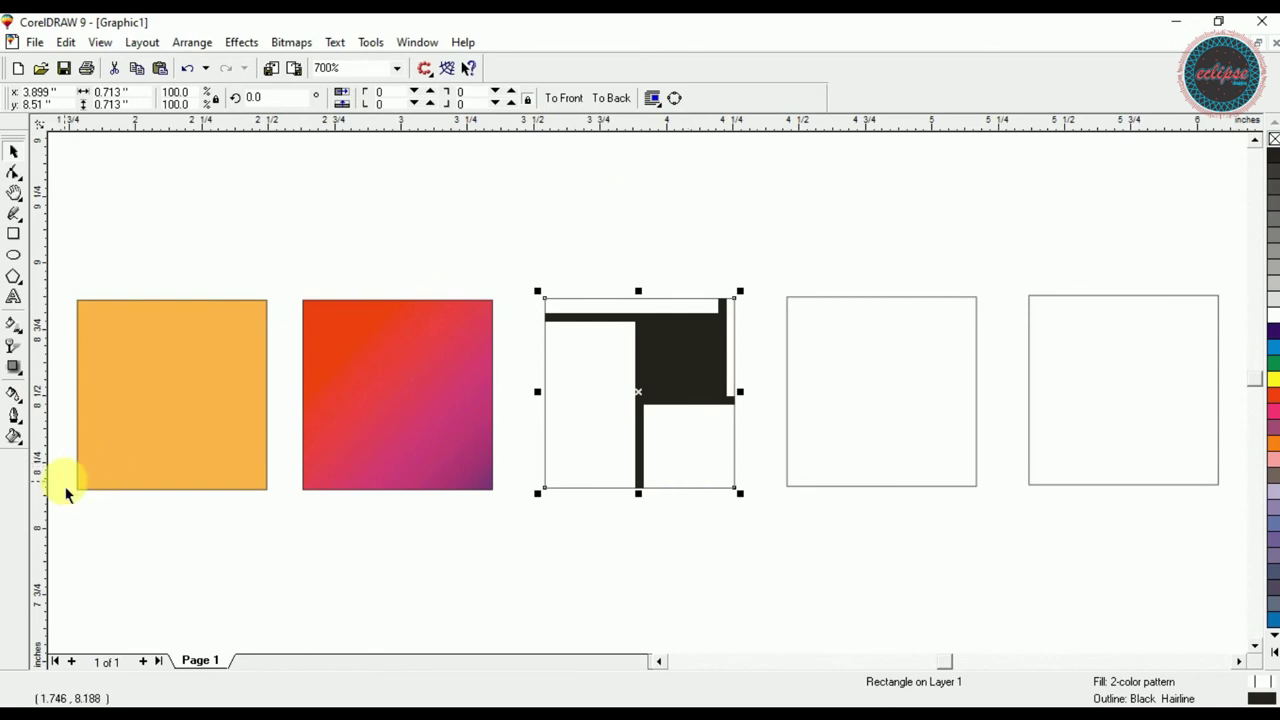
- Reopen the third square's pattern fill and set its front colour to yellow and back colour to red
left_click(15, 438)
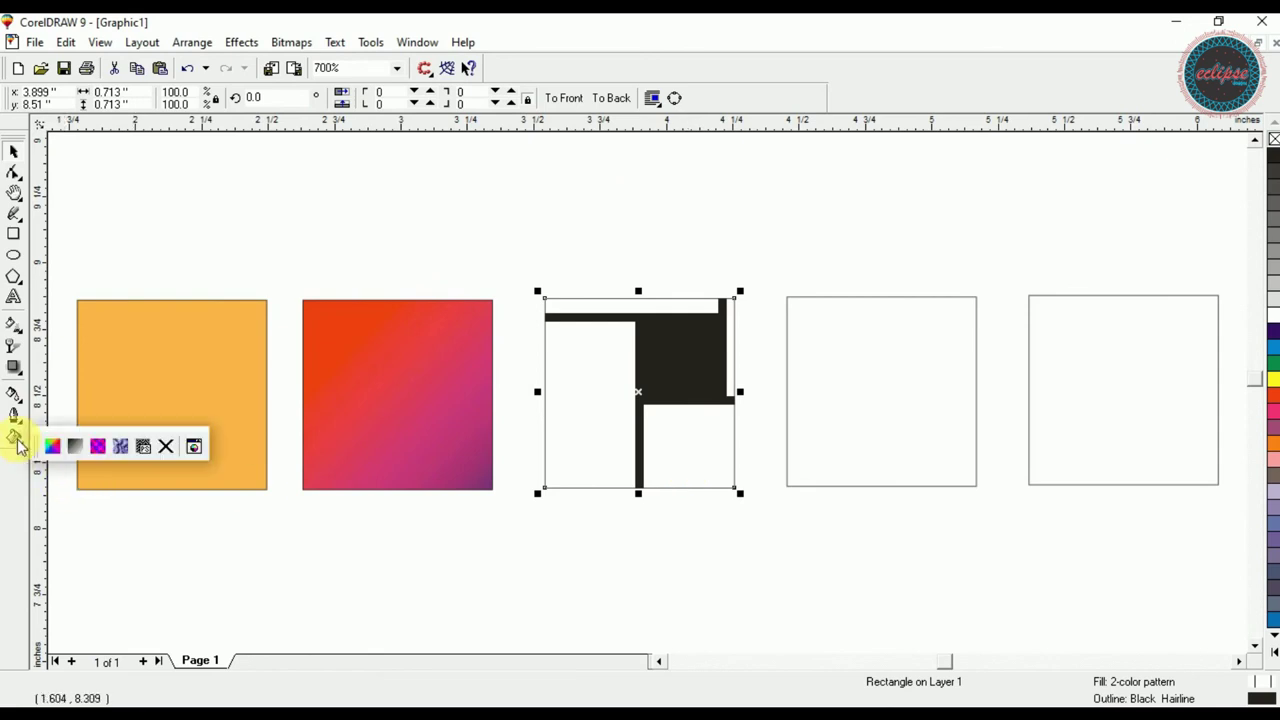
left_click(104, 446)
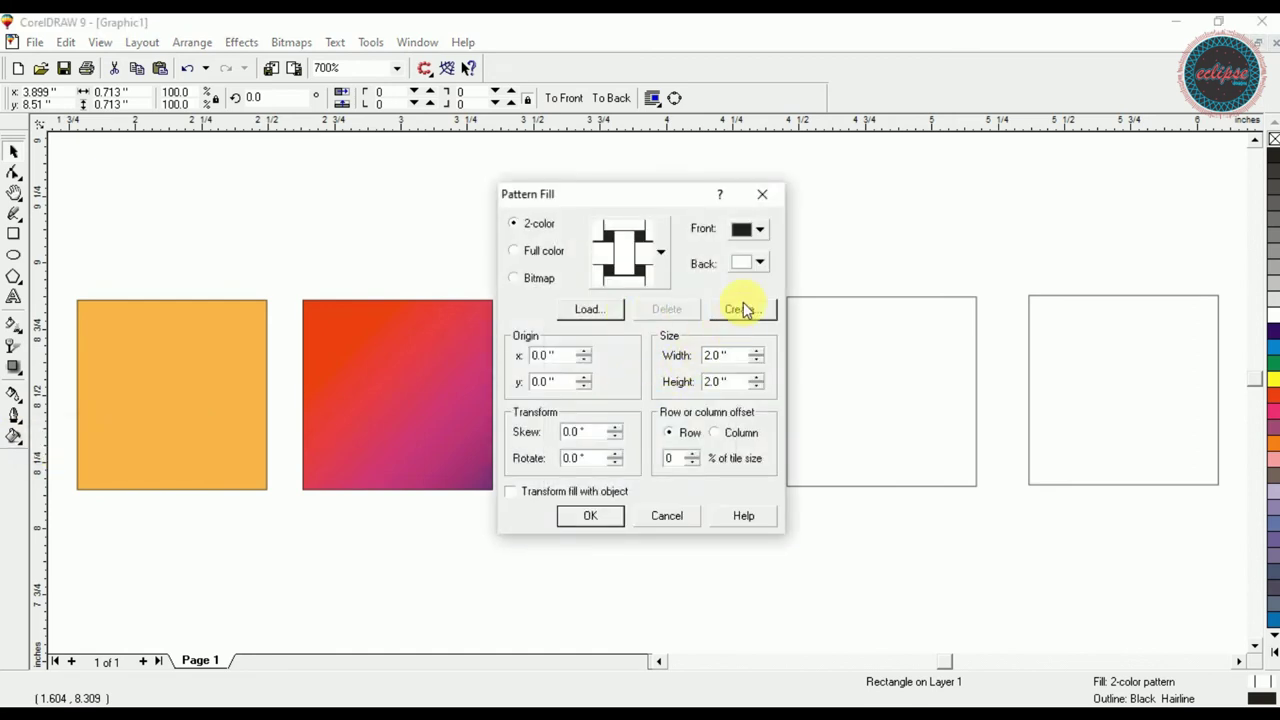
left_click(759, 231)
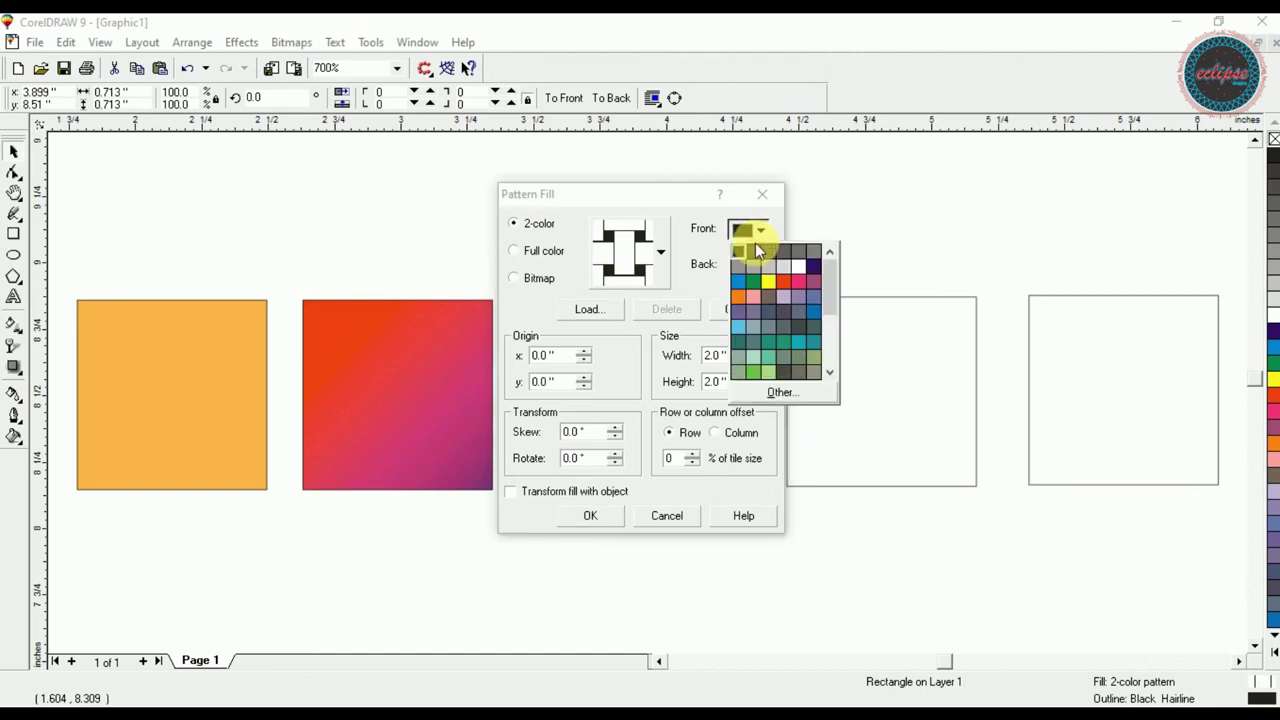
left_click(768, 282)
left_click(762, 264)
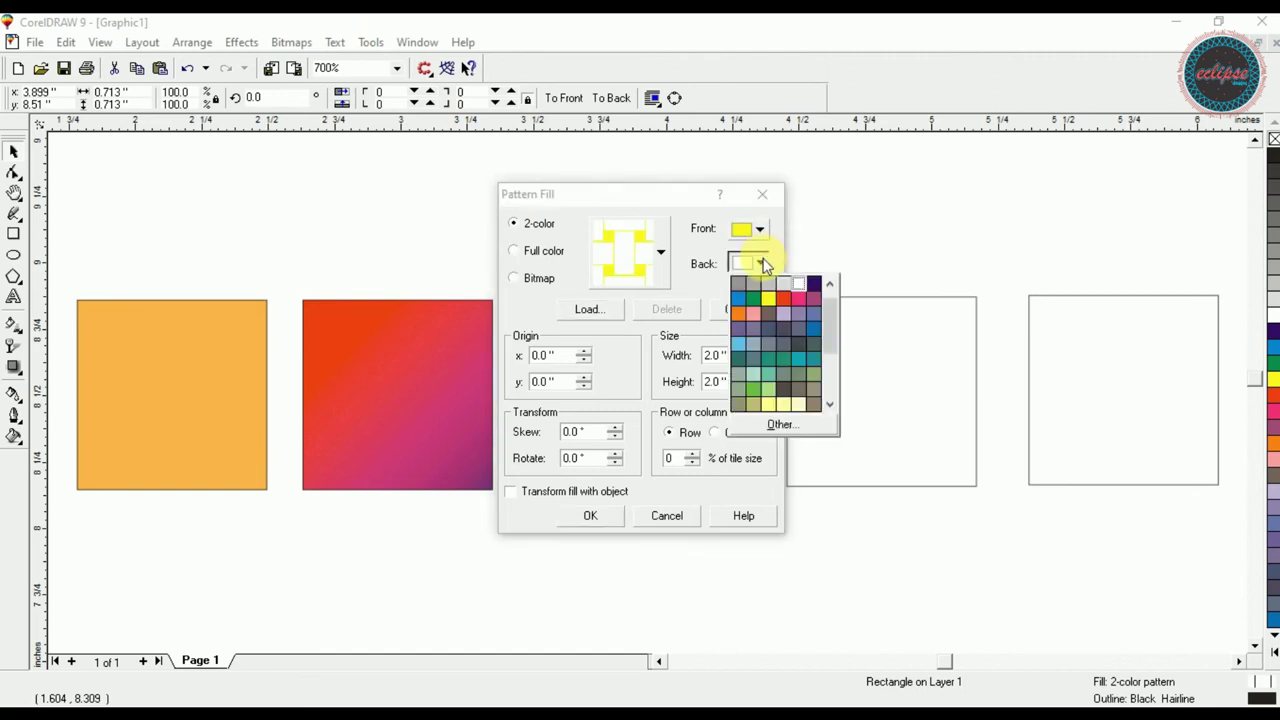
left_click(781, 301)
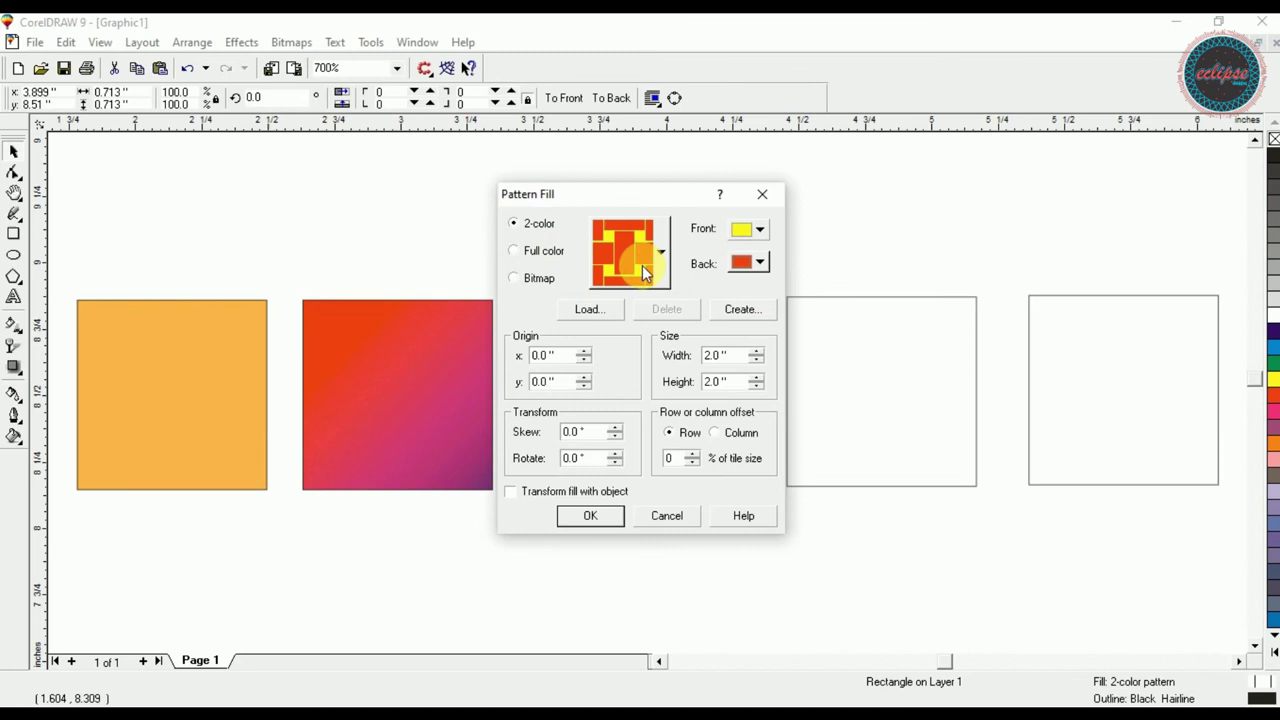
- Change the third square's 2-color pattern to the brick pattern and apply the fill
left_click(661, 267)
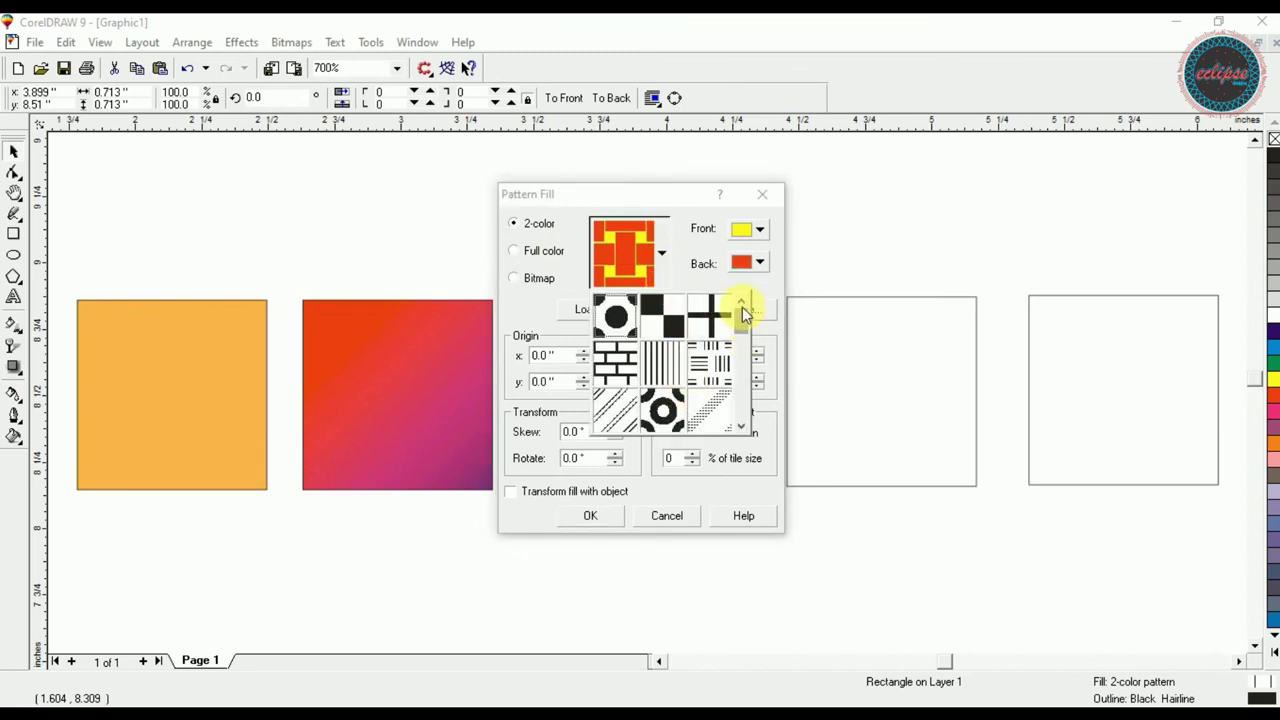
left_click(697, 343)
left_click(662, 262)
left_click(613, 362)
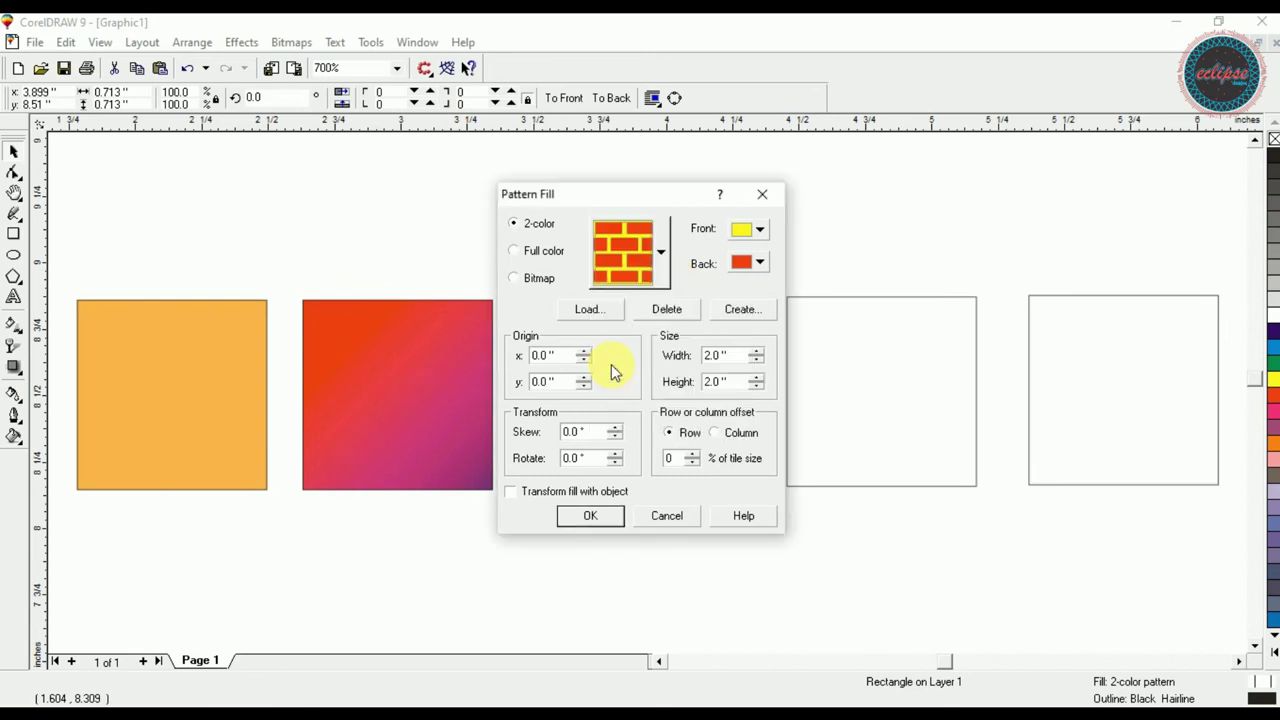
left_click(593, 516)
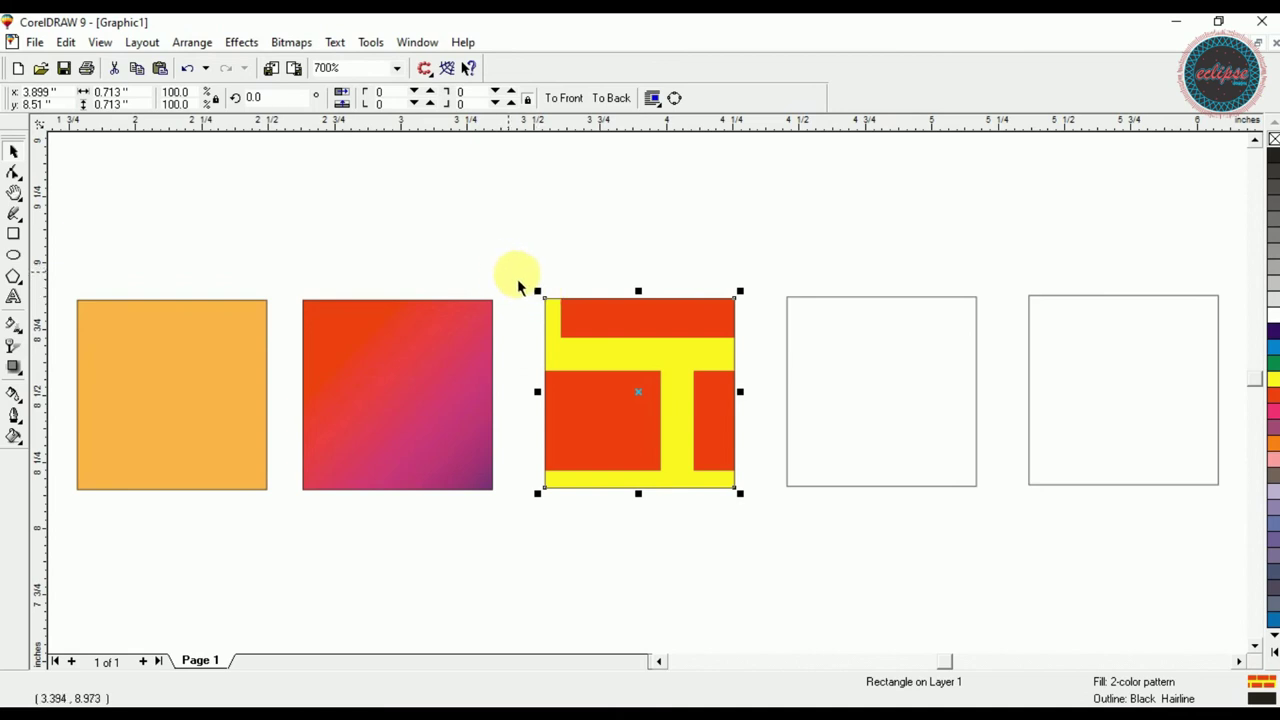
- Try enlarging the brick-filled square about its centre to about 1.644 inches per side, and undo the scaling
left_click_drag(537, 292, 313, 180)
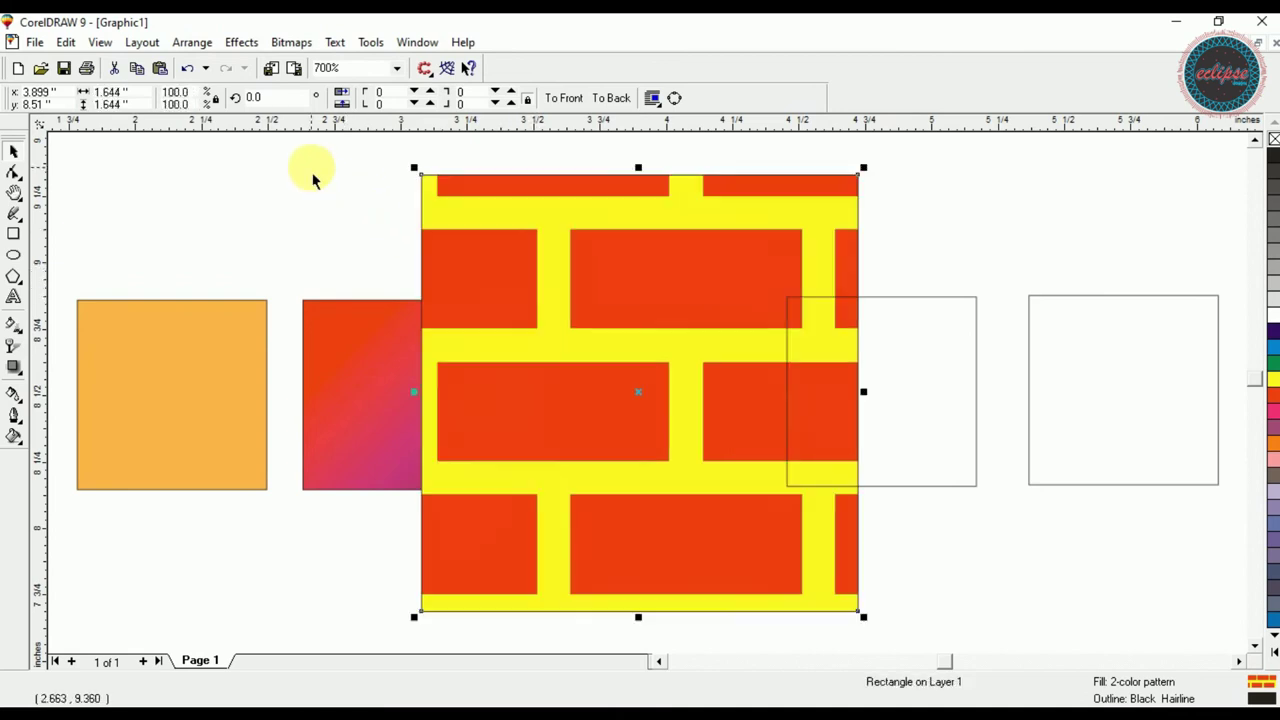
key("ctrl+z")
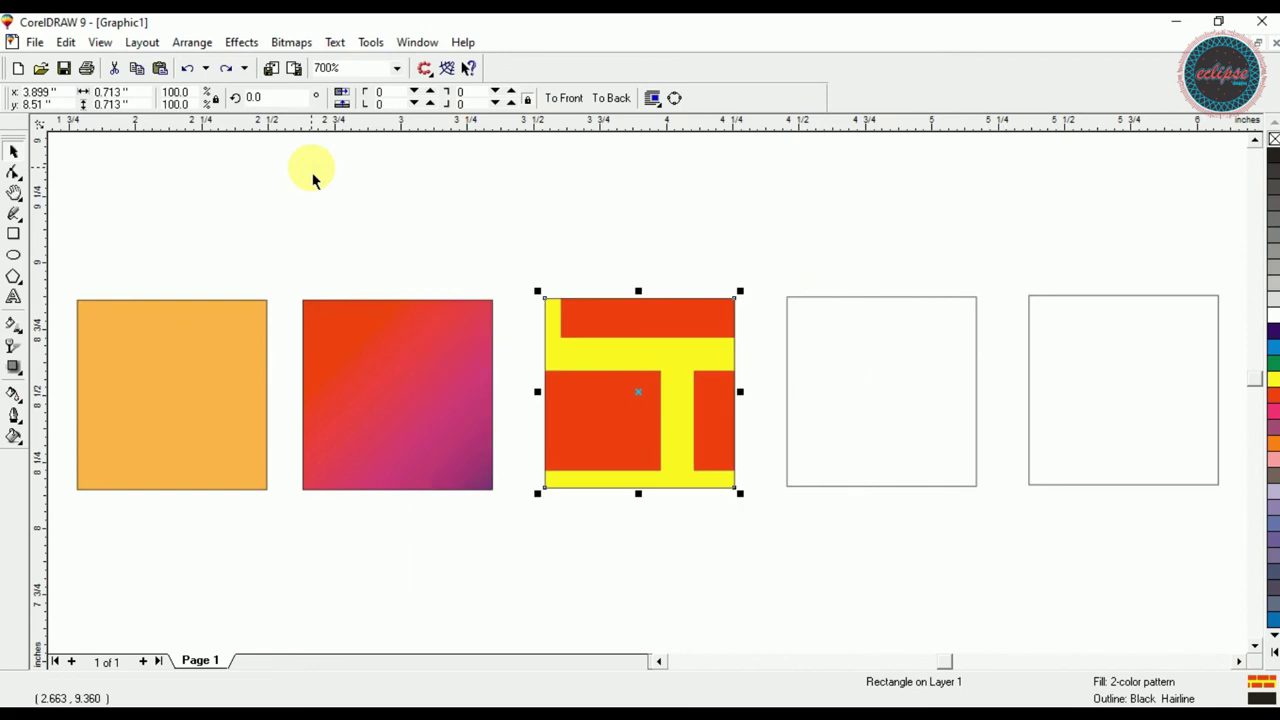
- Start a texture fill for the fourth square and preview the CMYK, Fire Flies, Eruption and Disco Nightmare textures from Samples 9
left_click(826, 401)
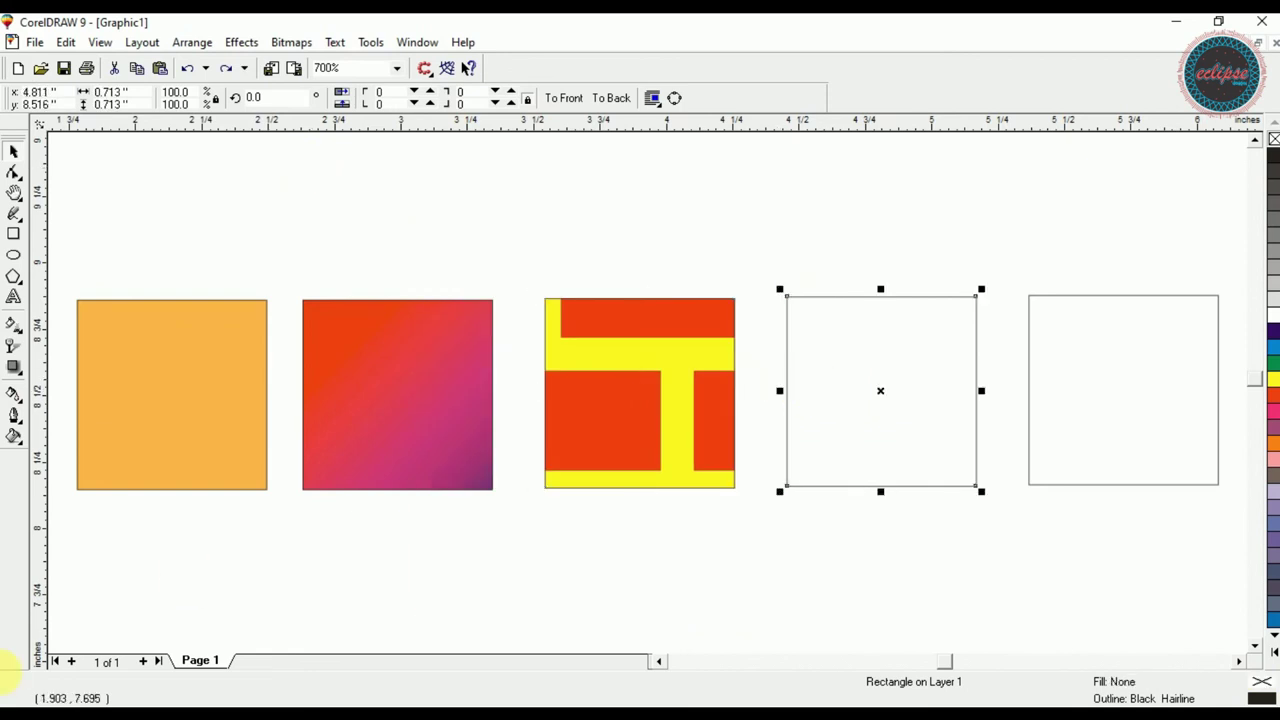
left_click(14, 438)
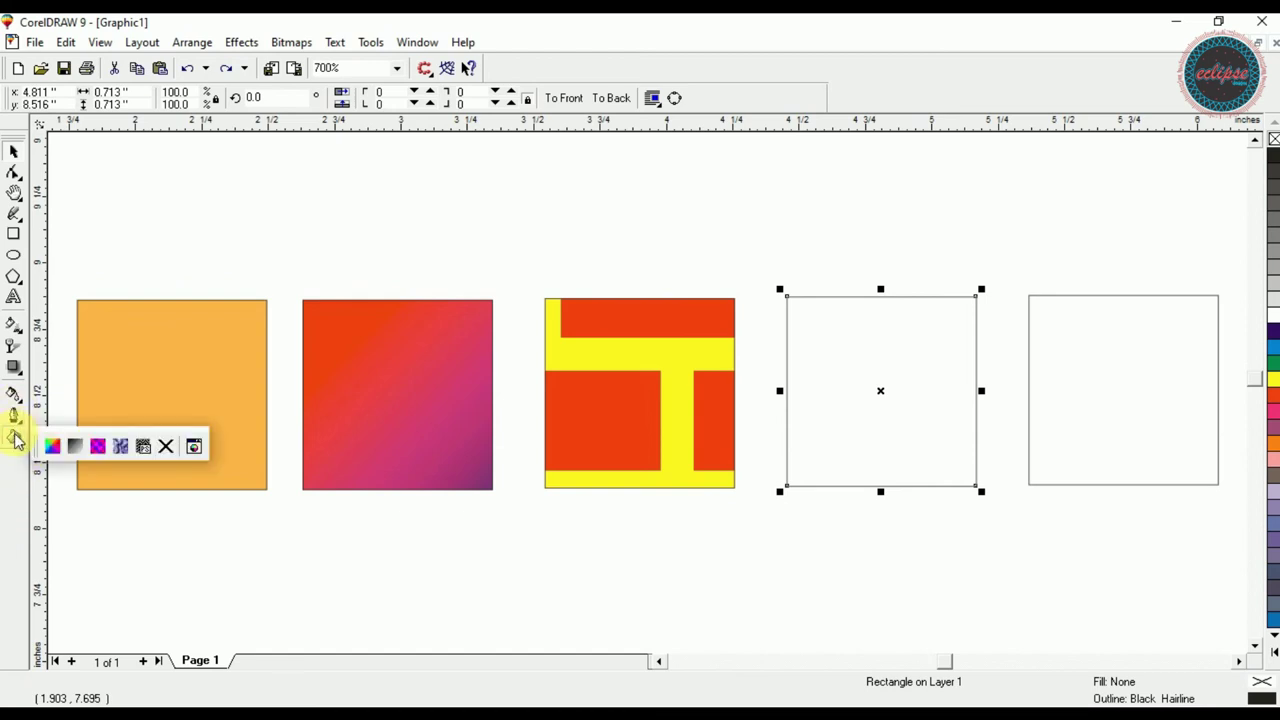
left_click(120, 448)
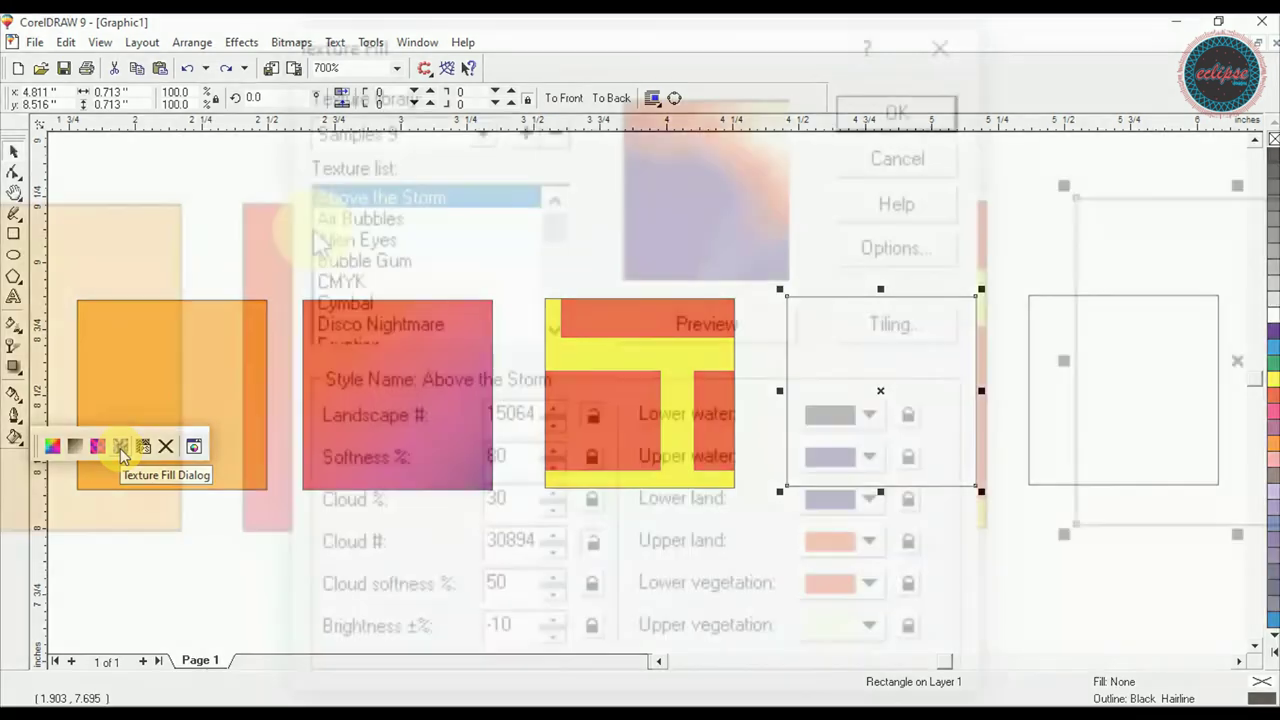
left_click(362, 284)
left_click(360, 300)
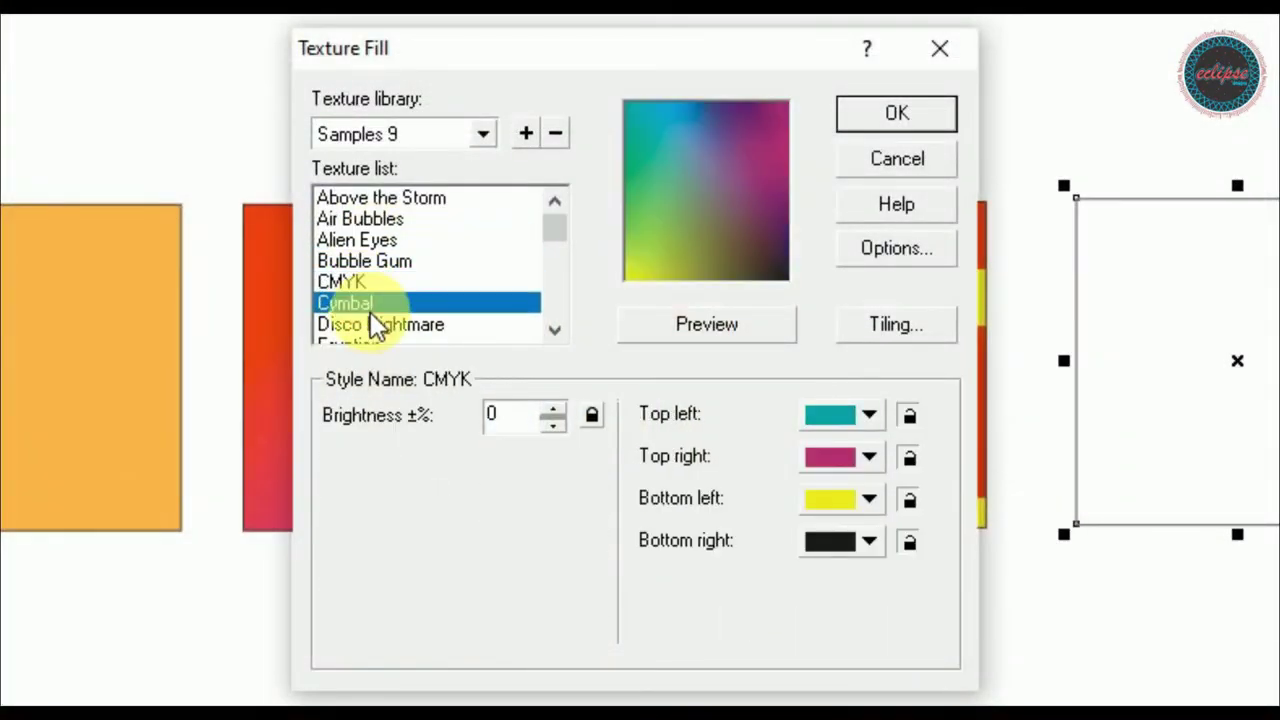
left_click(382, 334)
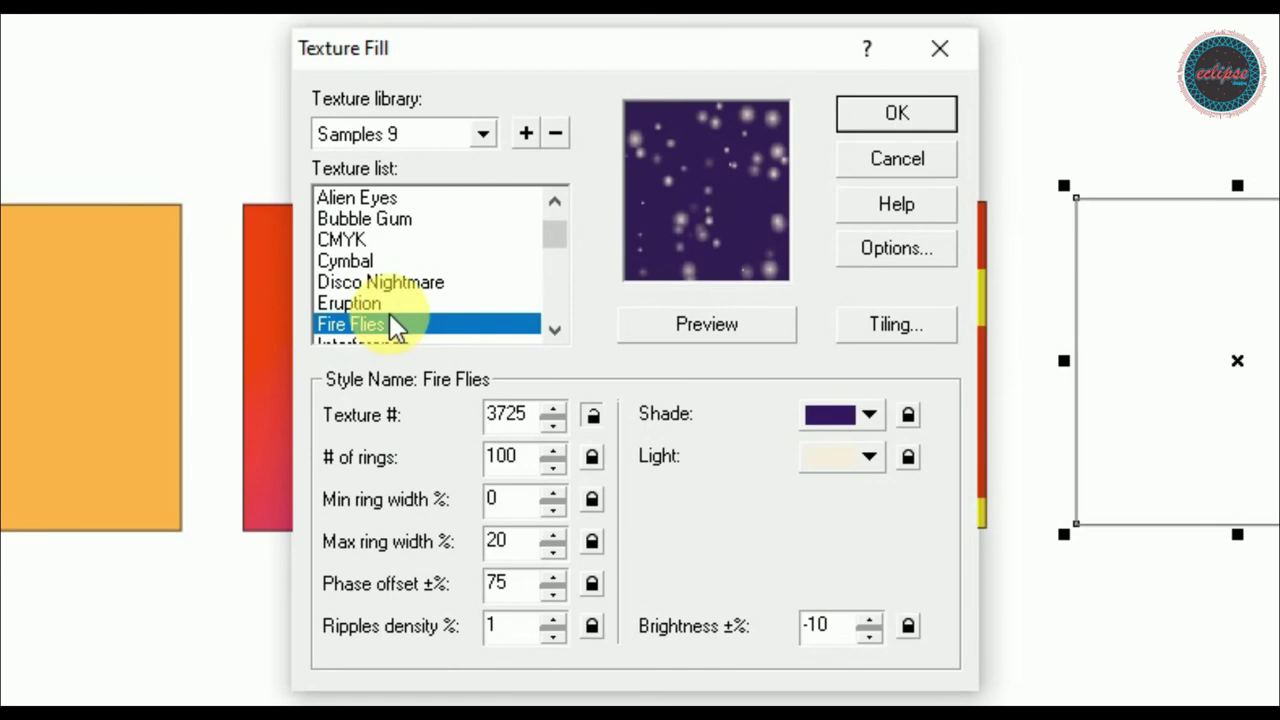
left_click(384, 306)
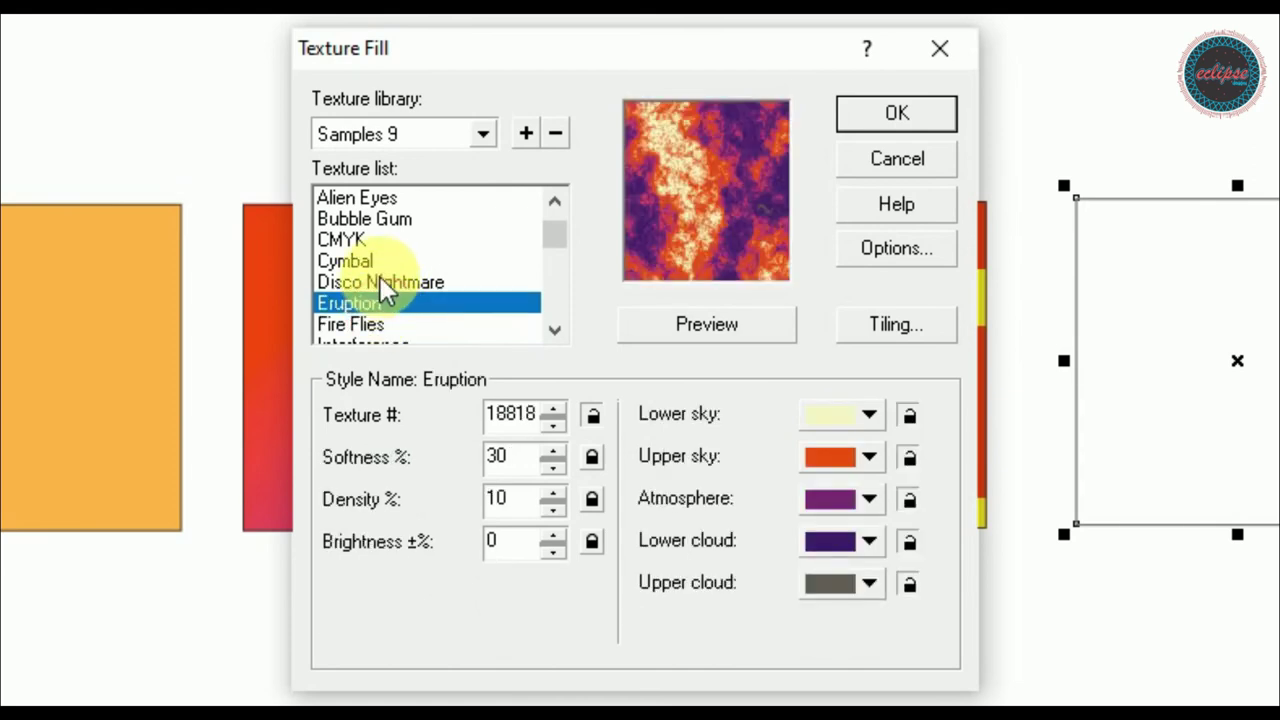
left_click(380, 280)
left_click(368, 239)
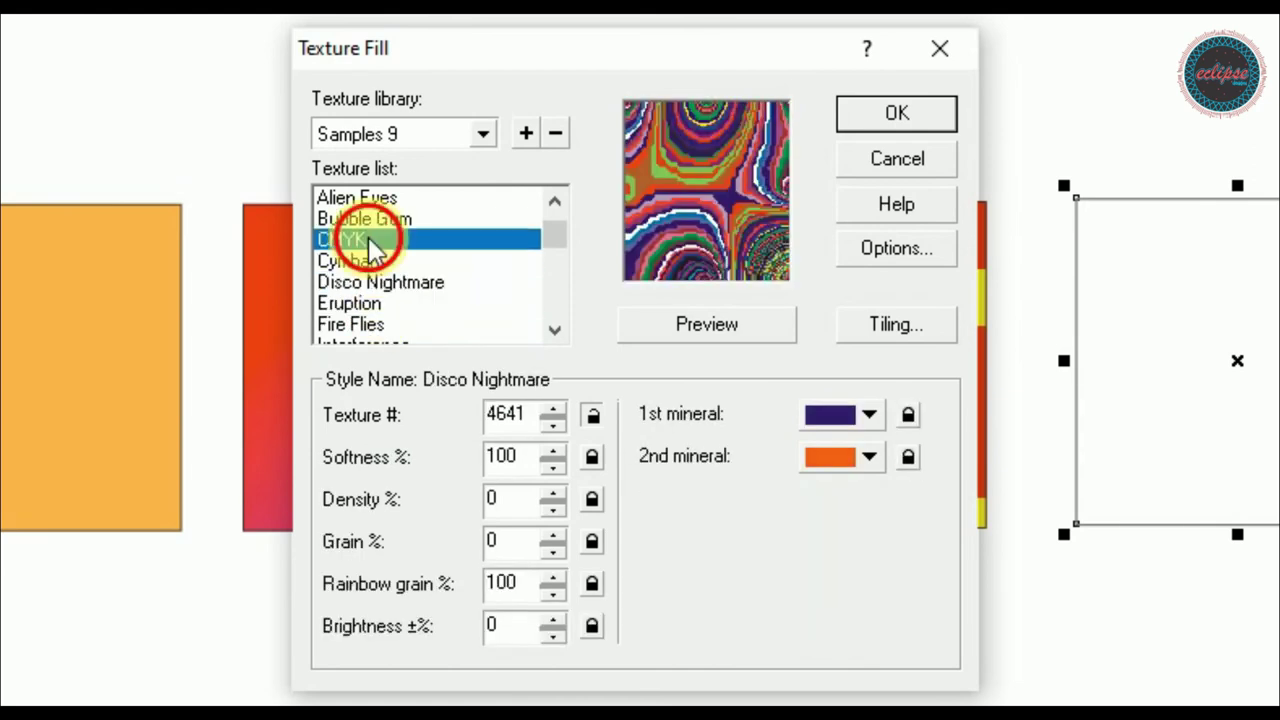
- Switch the texture library to Samples, preview Clouds.heavenly, and choose the Alabaster texture
left_click(480, 140)
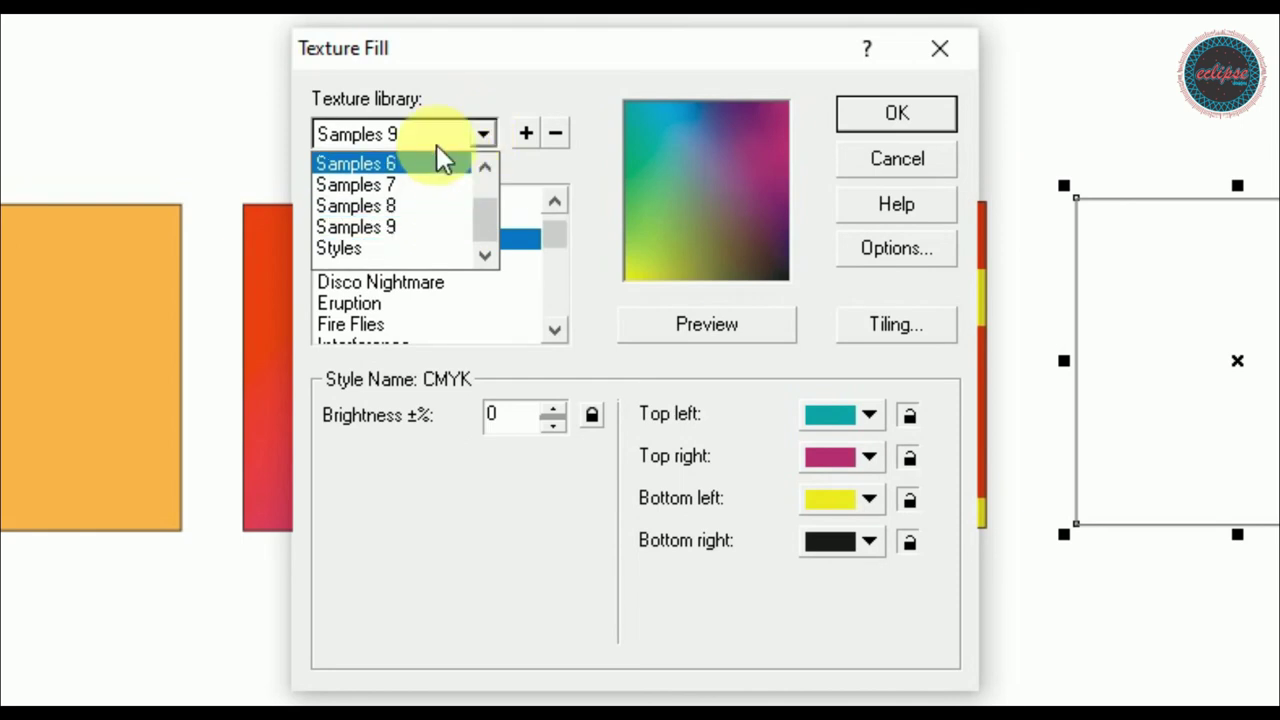
scroll(480, 195, "up", 1)
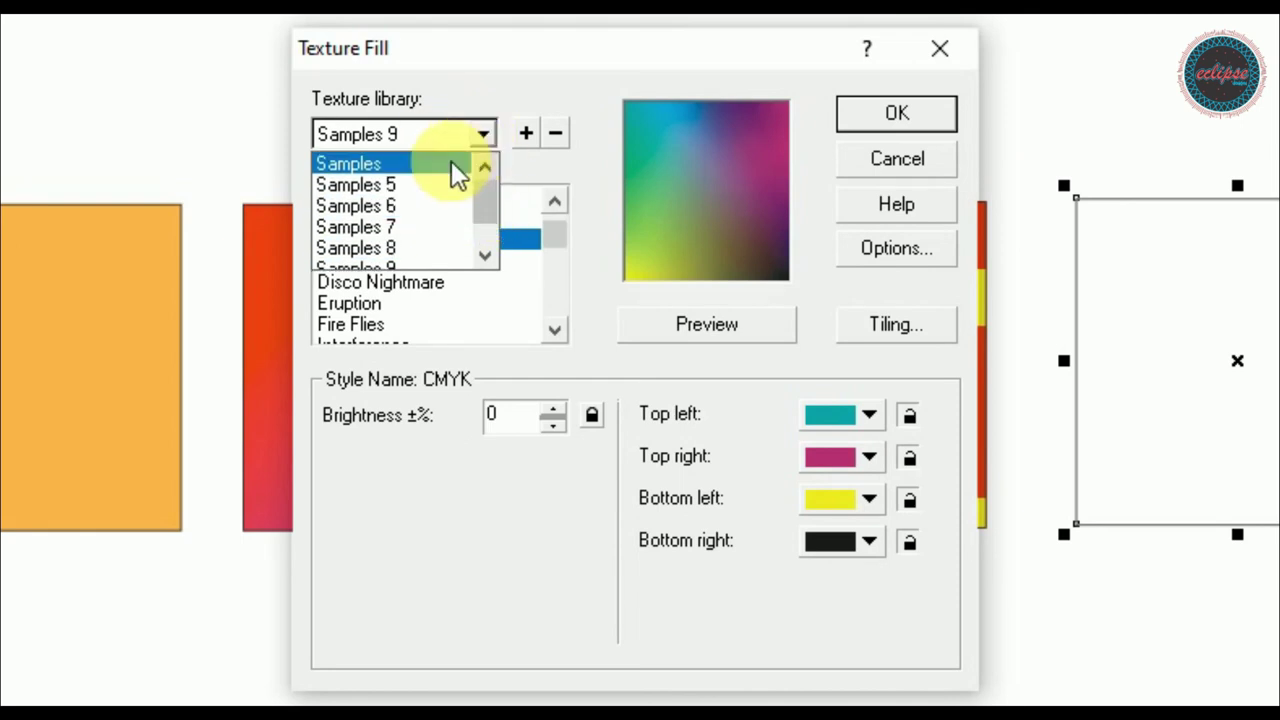
left_click(460, 163)
left_click(454, 242)
left_click(466, 304)
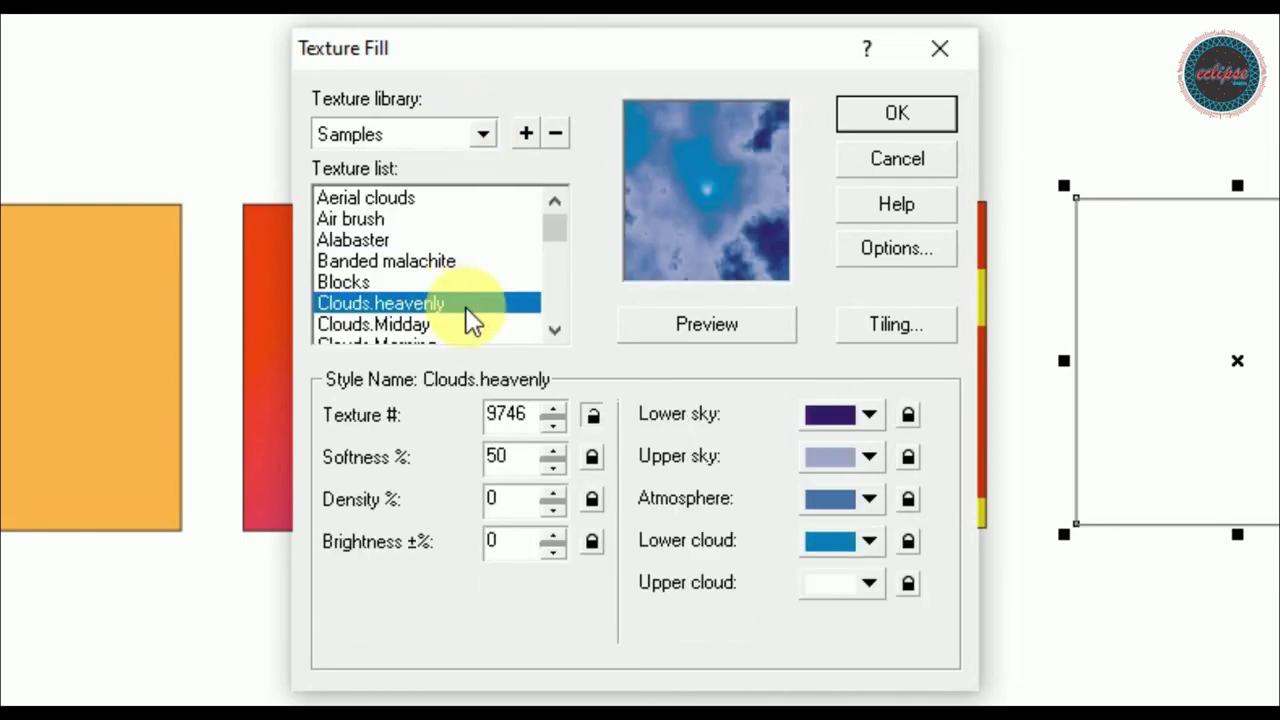
left_click(445, 261)
left_click(440, 242)
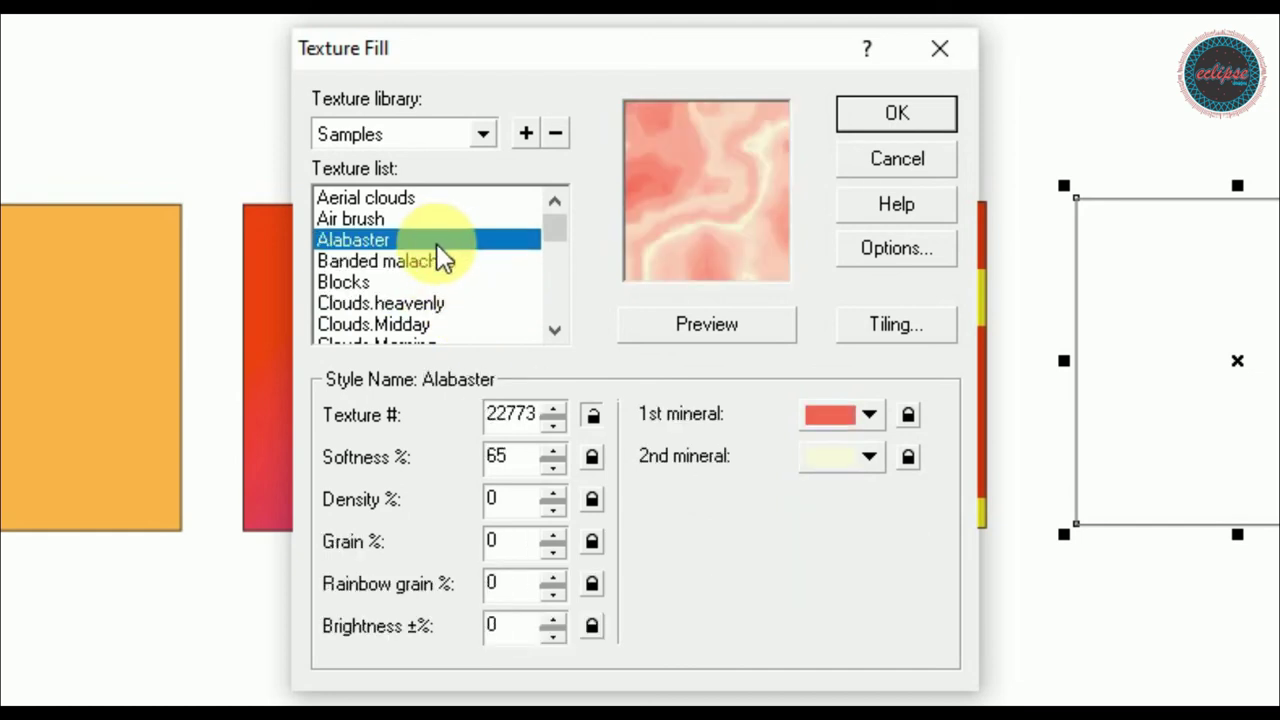
- Set the Alabaster texture's 1st mineral to red and 2nd mineral to yellow, turning off the texture colour shade warning
left_click(868, 416)
left_click(889, 501)
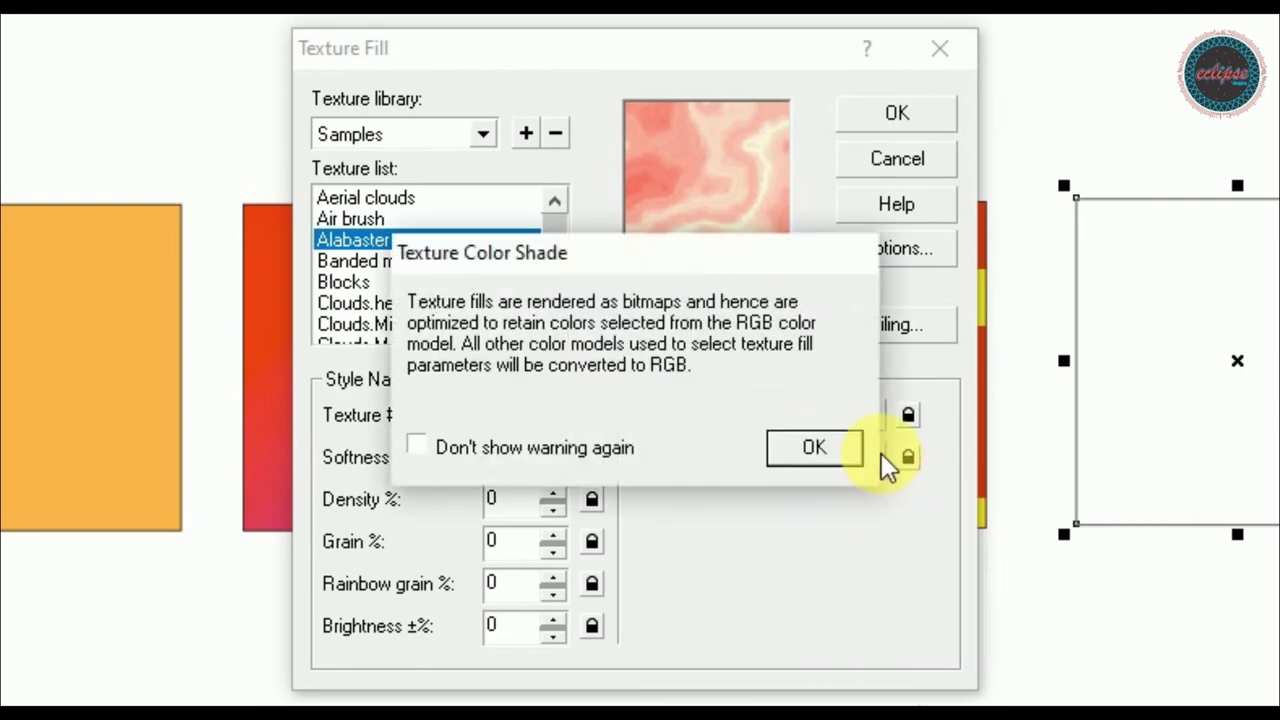
left_click(823, 450)
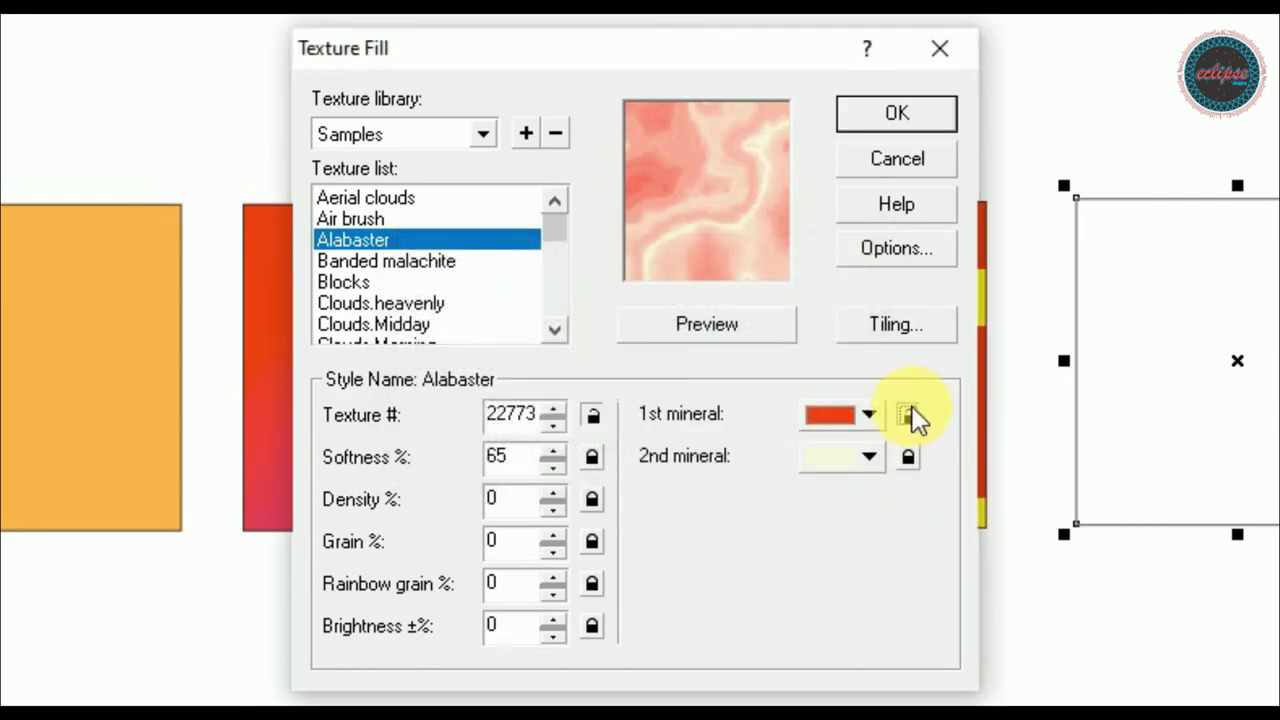
left_click(869, 415)
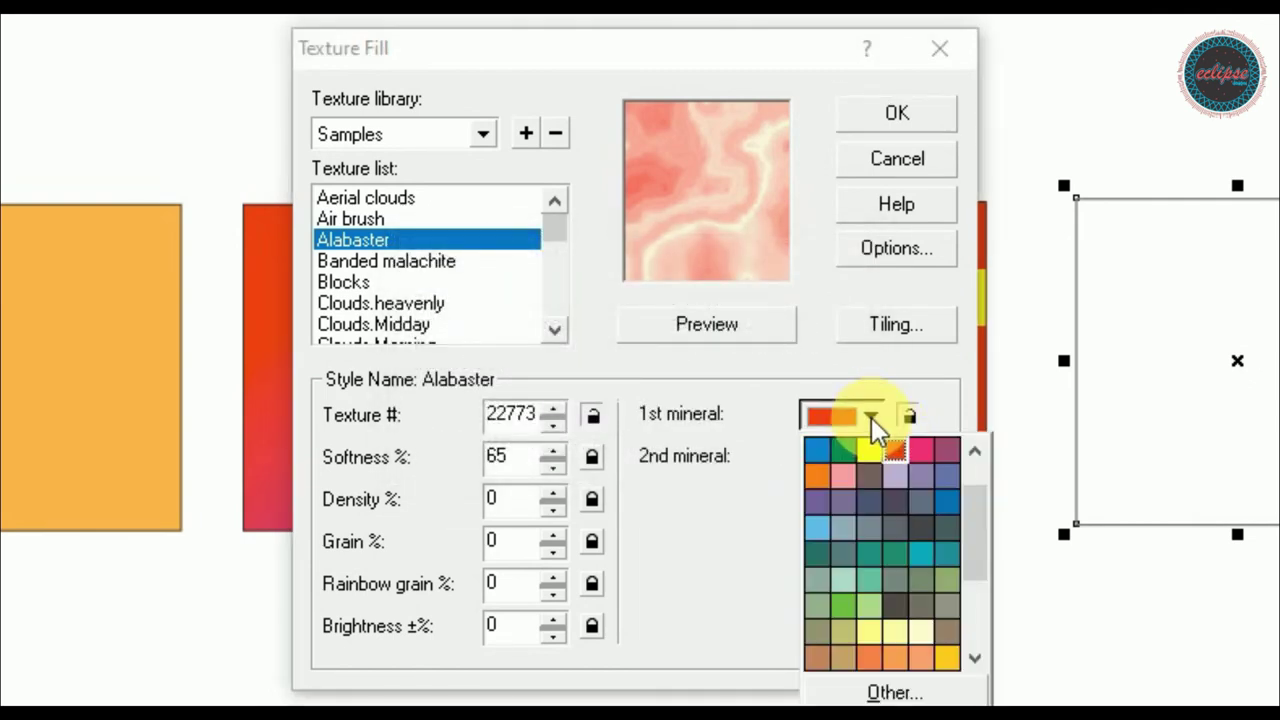
left_click(896, 453)
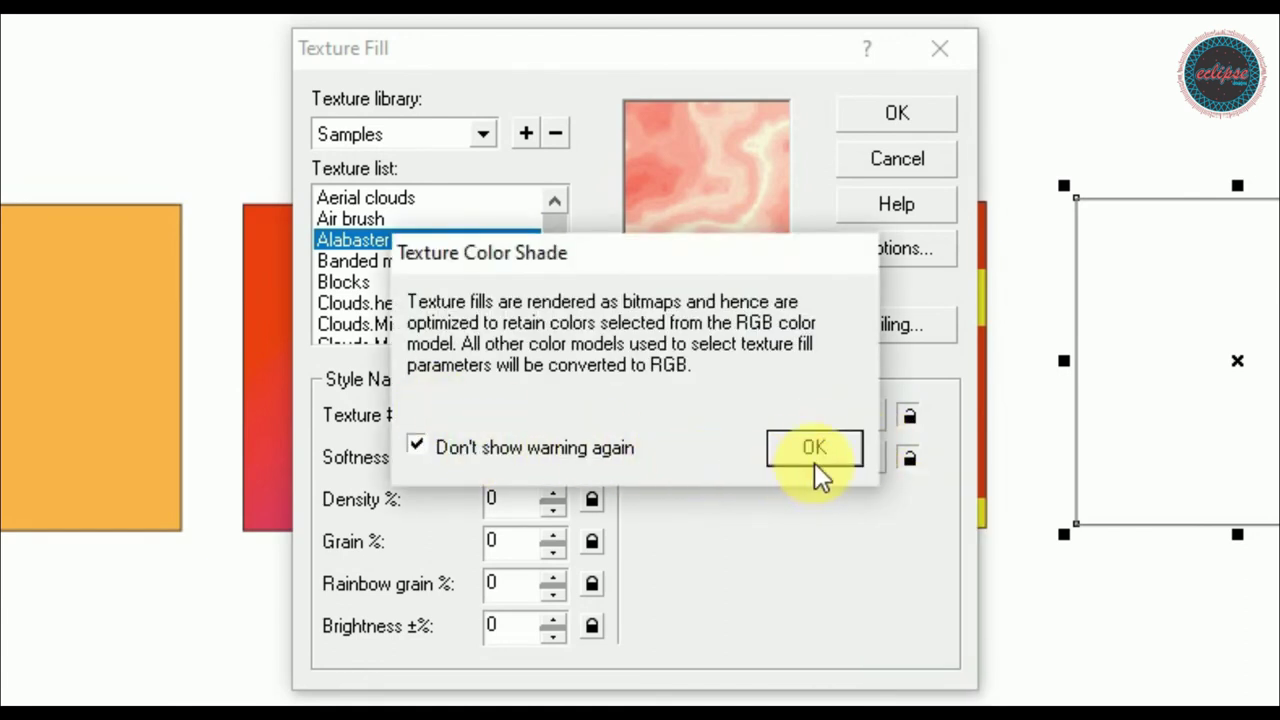
left_click(814, 462)
left_click(868, 459)
left_click(858, 543)
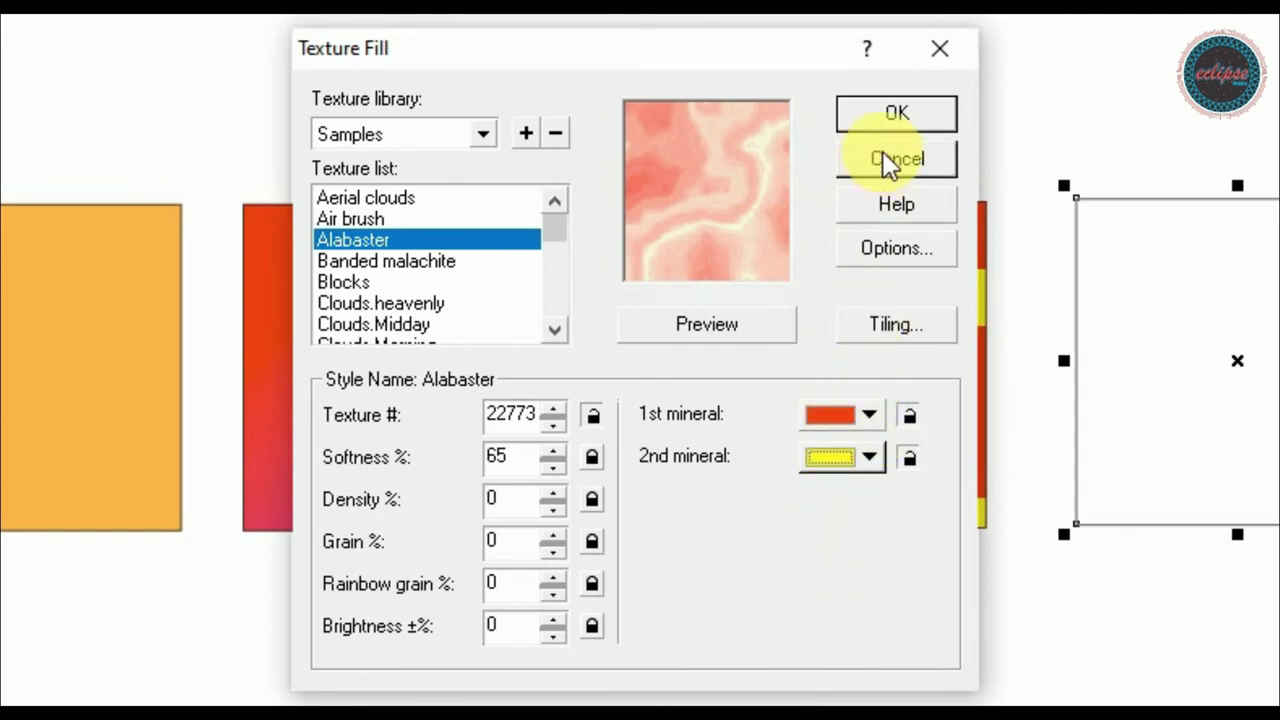
- Apply the red and yellow Alabaster texture fill to the fourth square
left_click(896, 113)
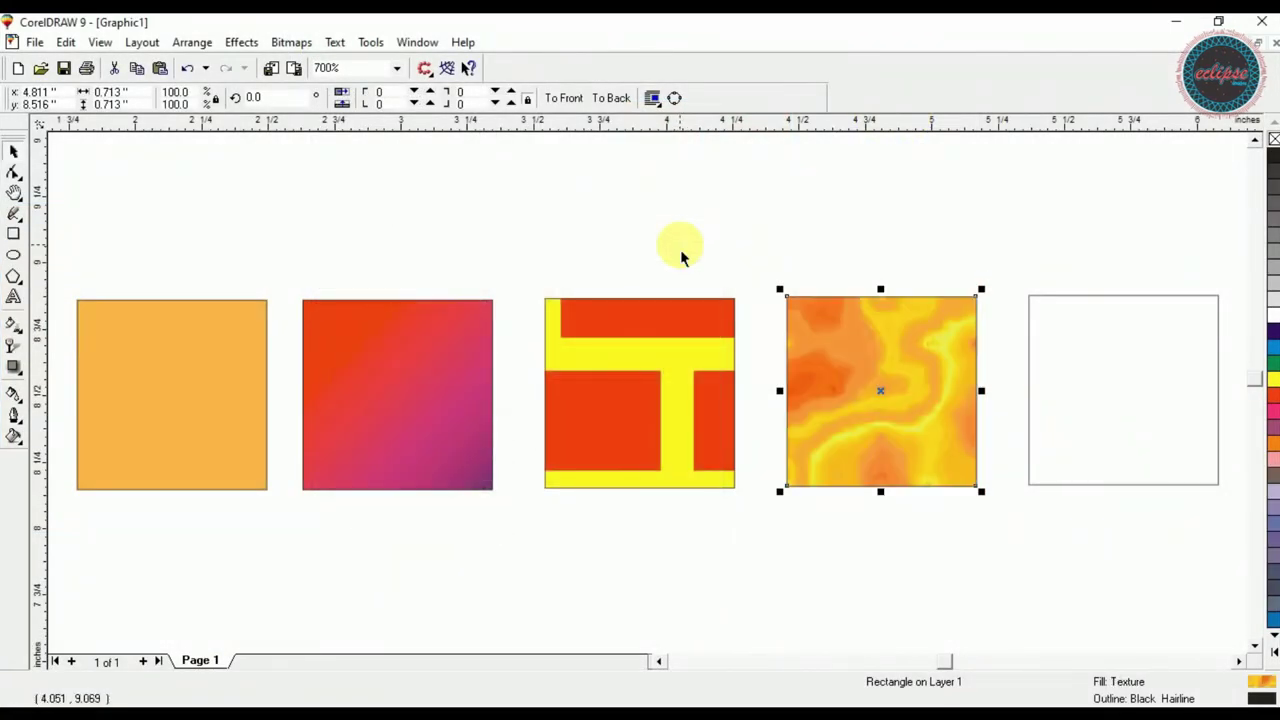
left_click(794, 262)
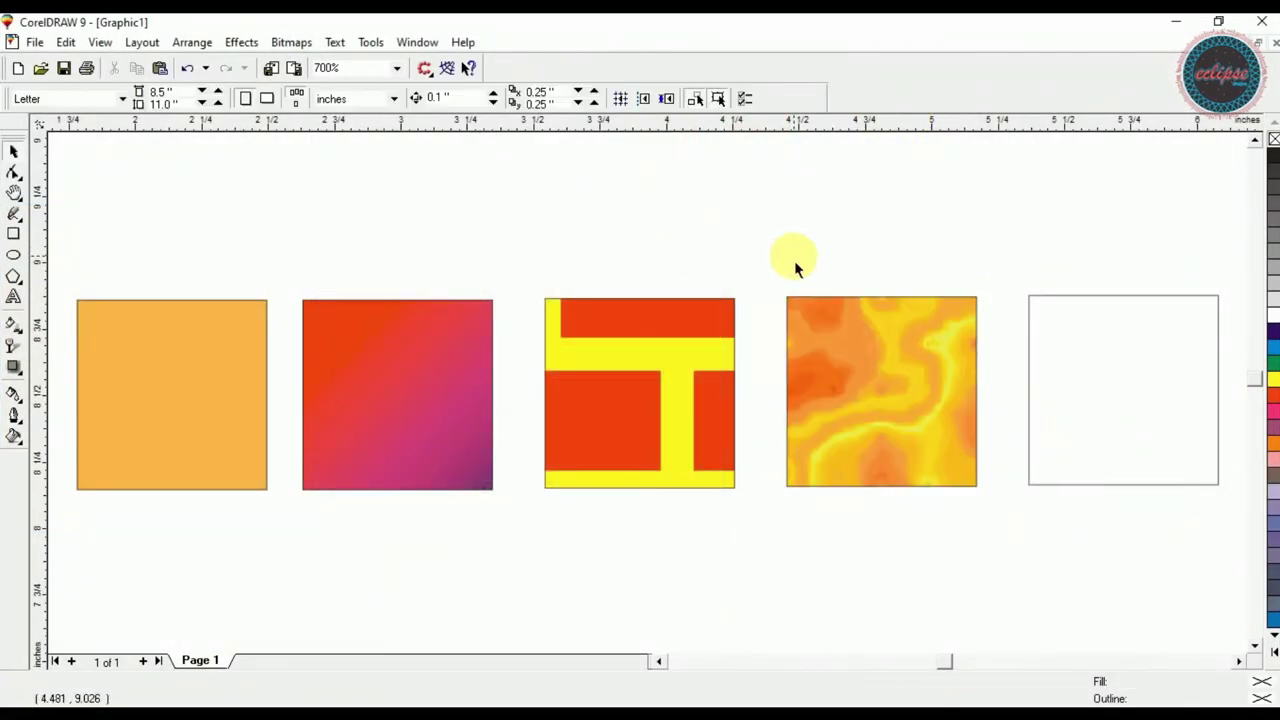
left_click(831, 358)
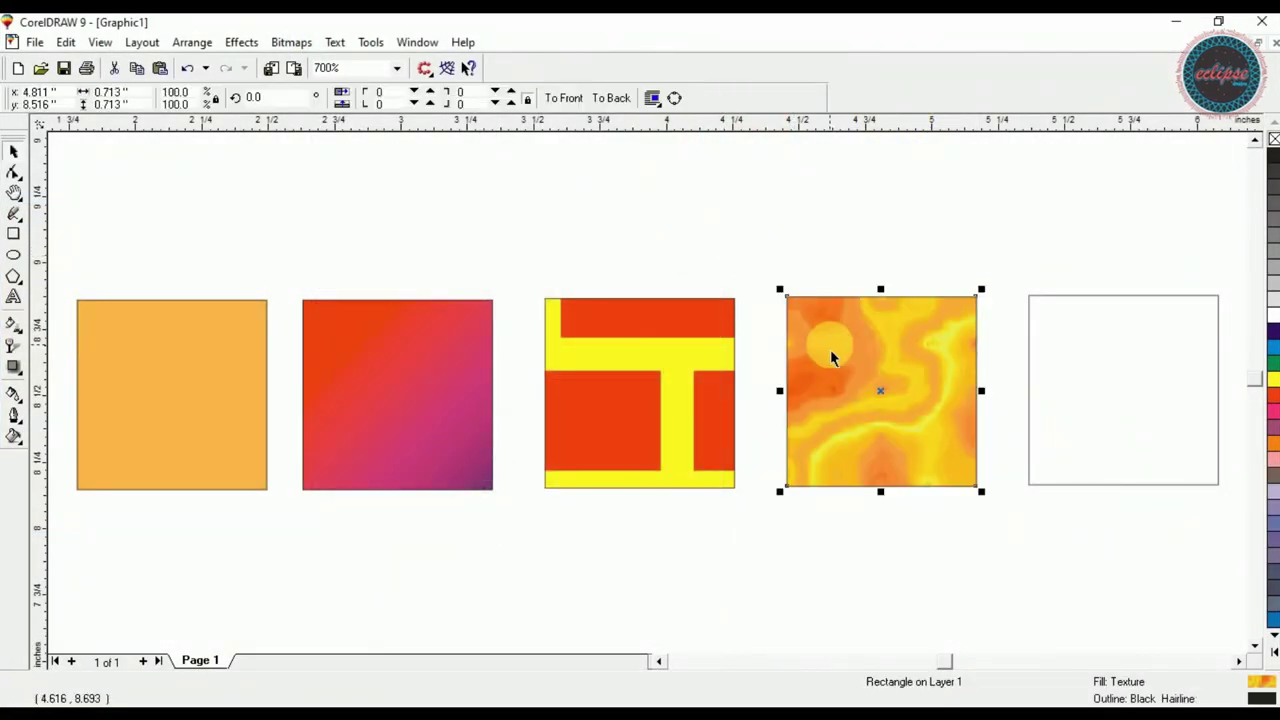
left_click(814, 287)
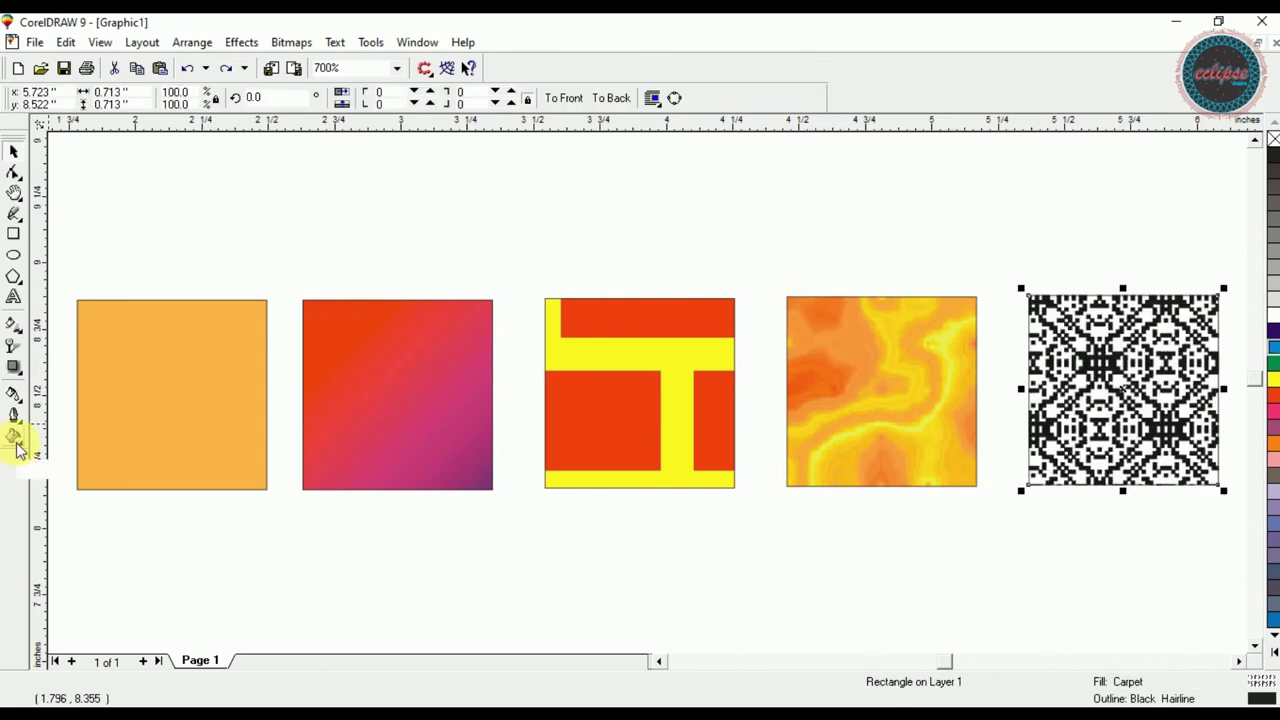
- Undo the Carpet fill on the fifth square and start a PostScript texture fill, choosing Bricks with the fill preview turned on
key("ctrl+z")
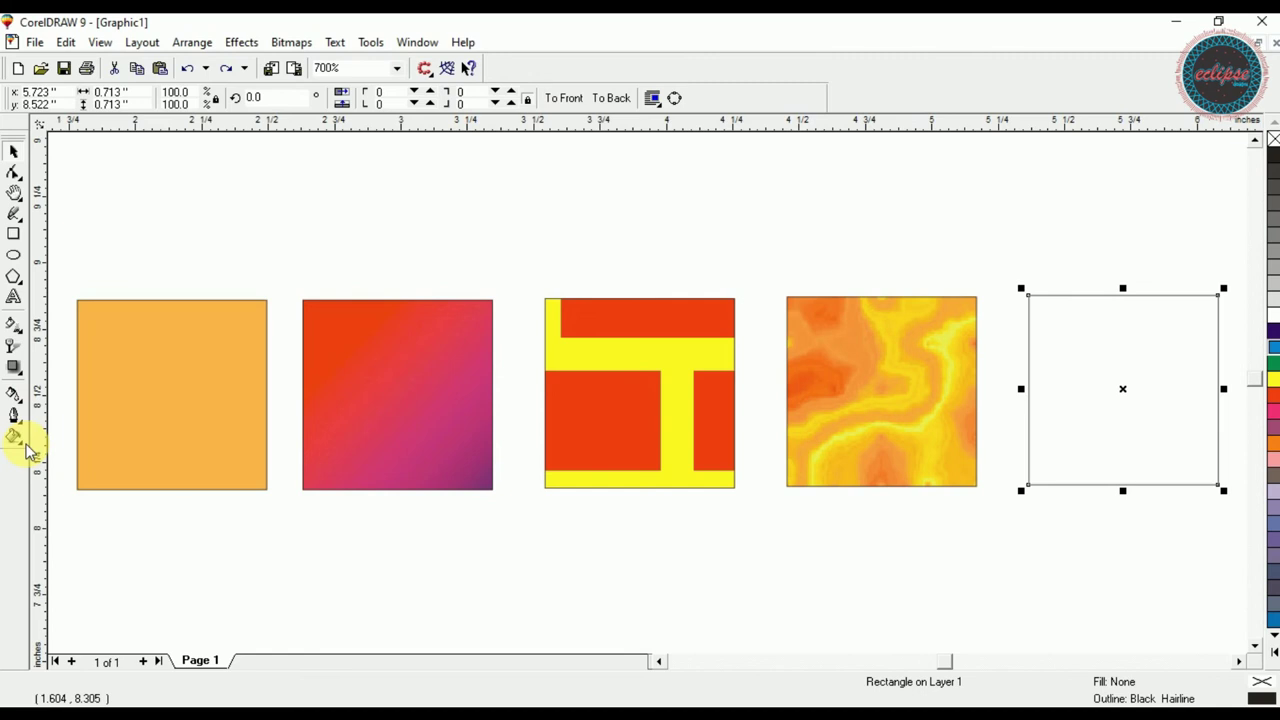
left_click(14, 440)
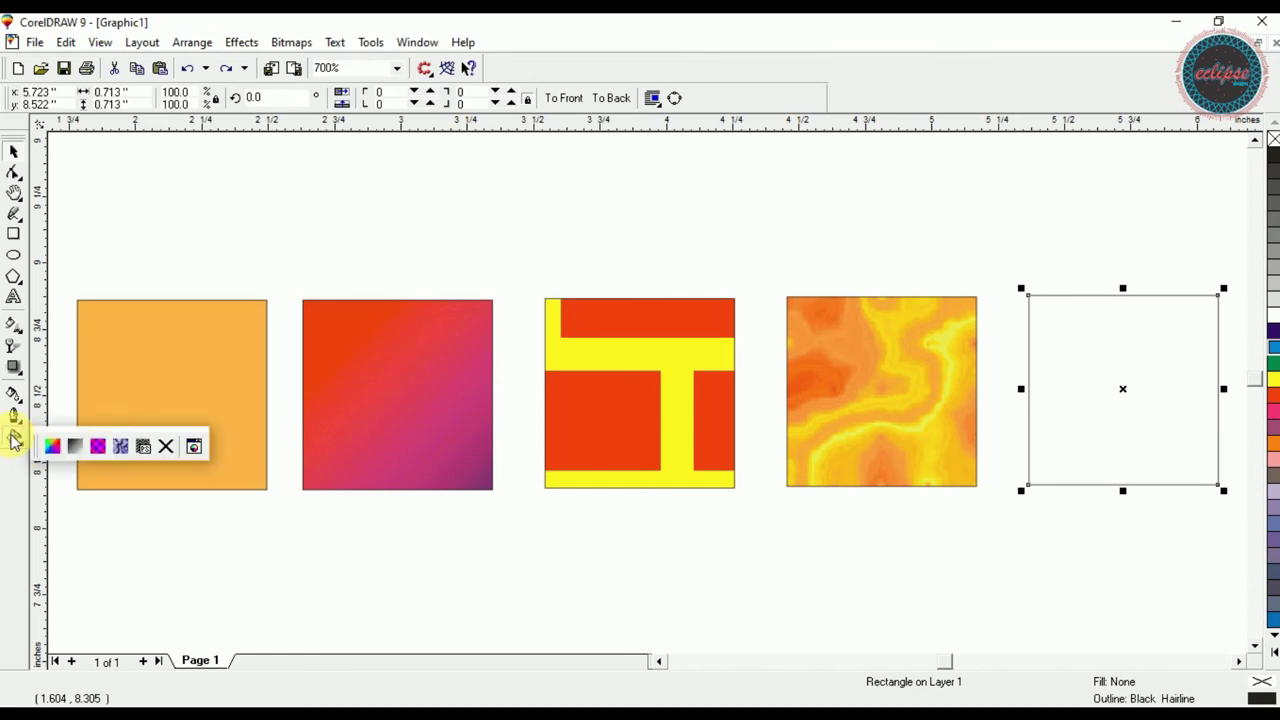
left_click(145, 448)
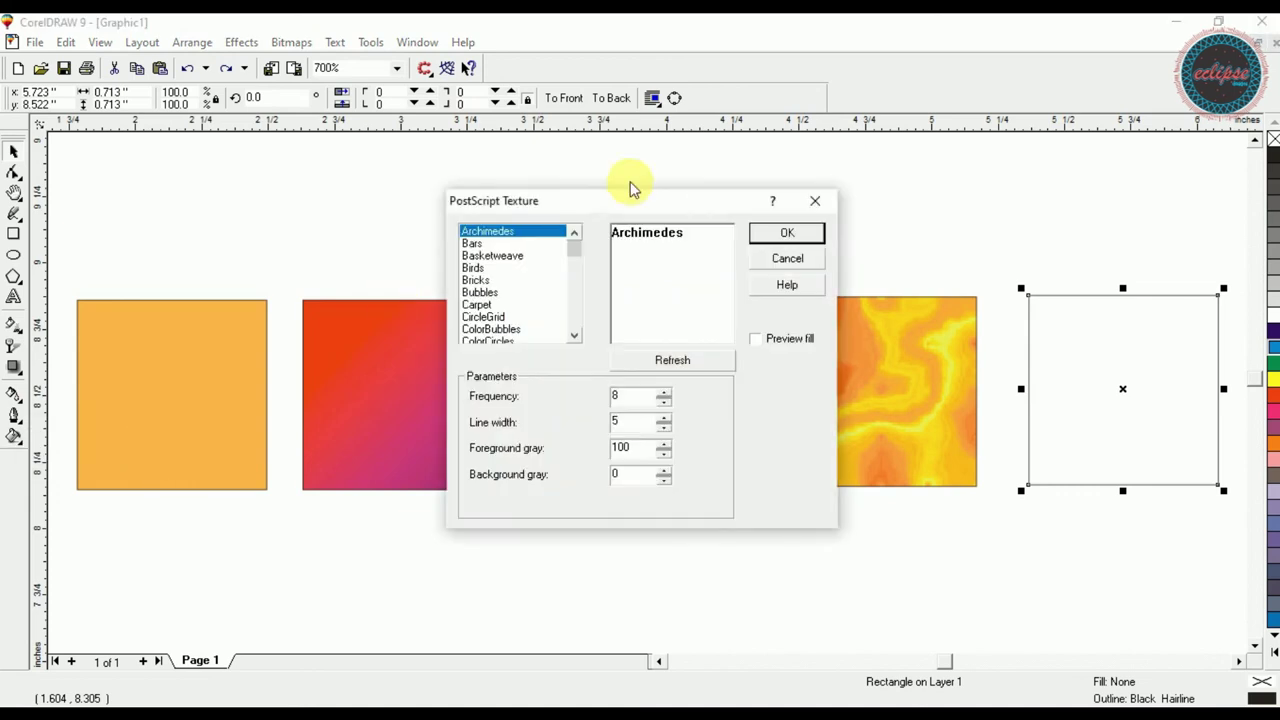
left_click(478, 280)
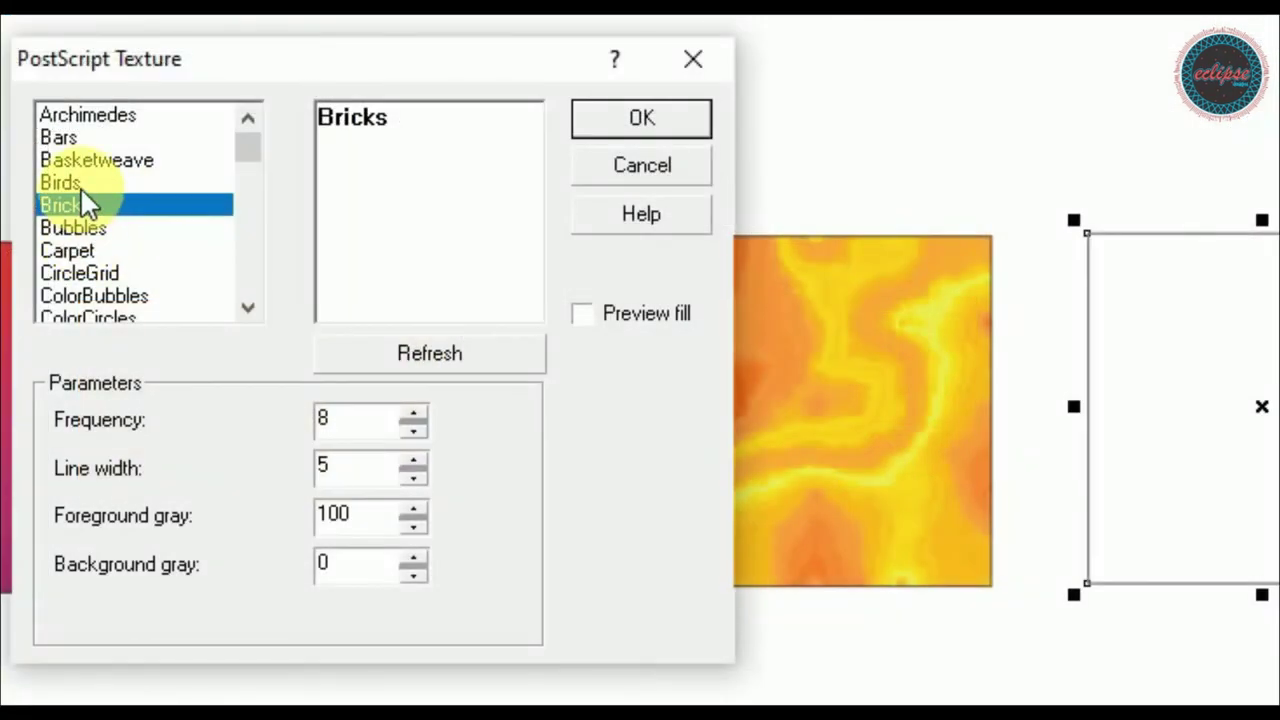
left_click(78, 182)
left_click(76, 138)
left_click(82, 206)
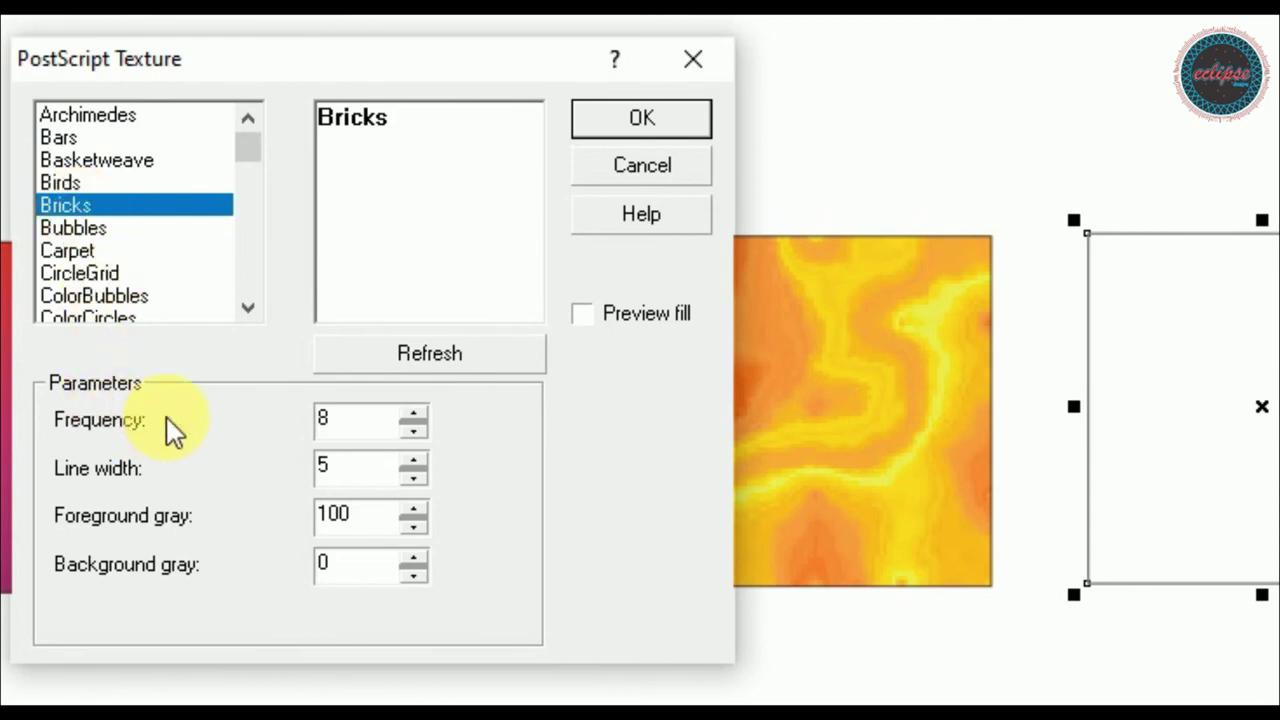
left_click(644, 158)
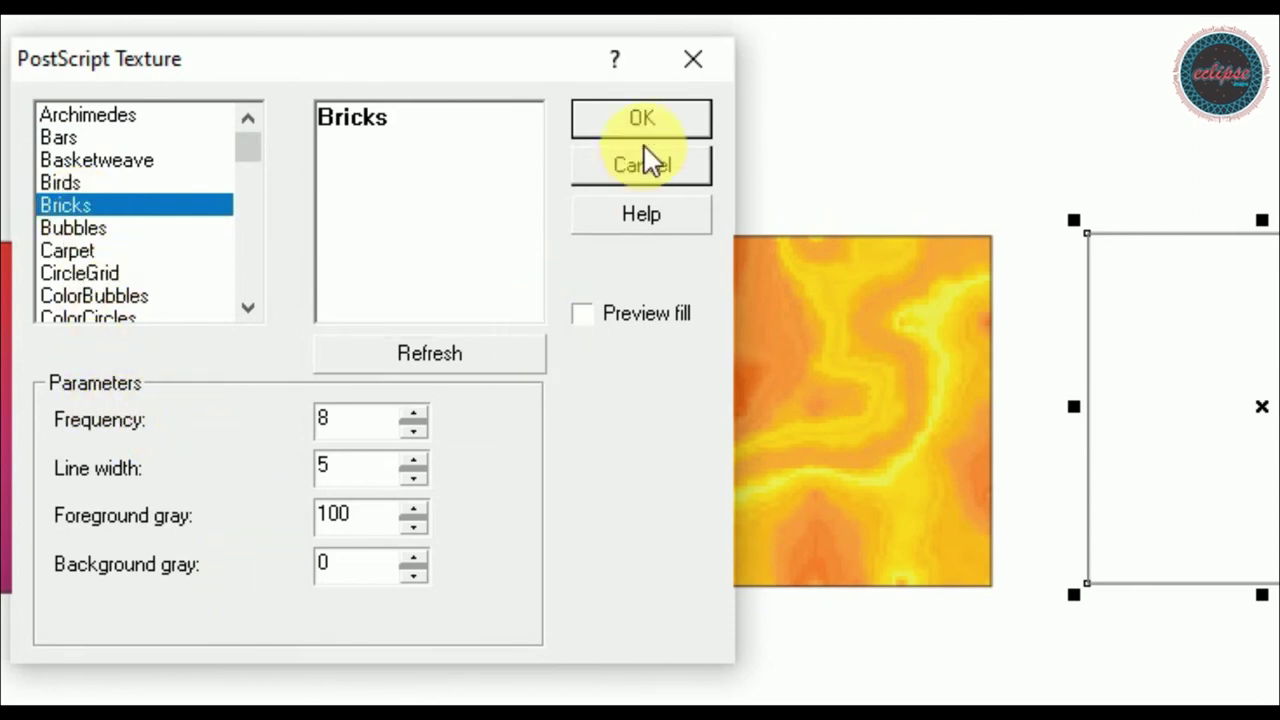
left_click(592, 318)
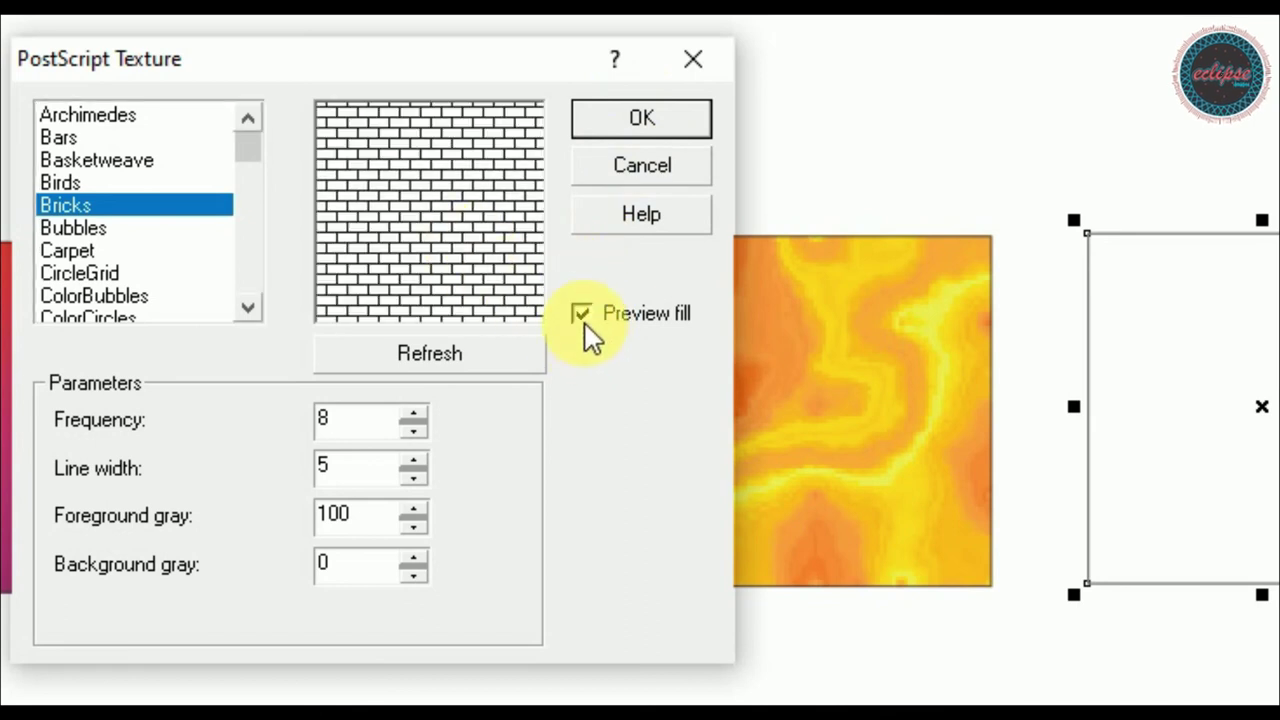
- Preview the Bars and Birds PostScript textures, and fill the fifth square with Bricks at frequency 8 and line width 5
left_click(195, 230)
left_click(181, 203)
left_click(183, 184)
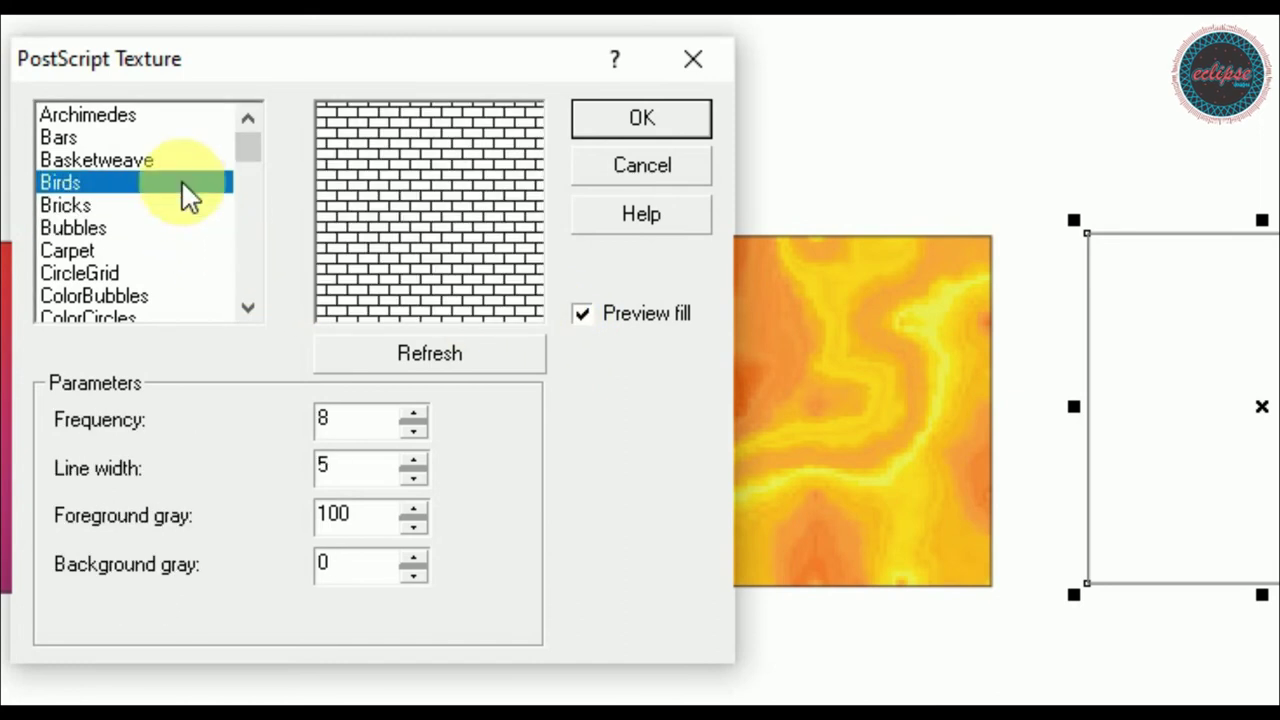
left_click(176, 163)
key("Up")
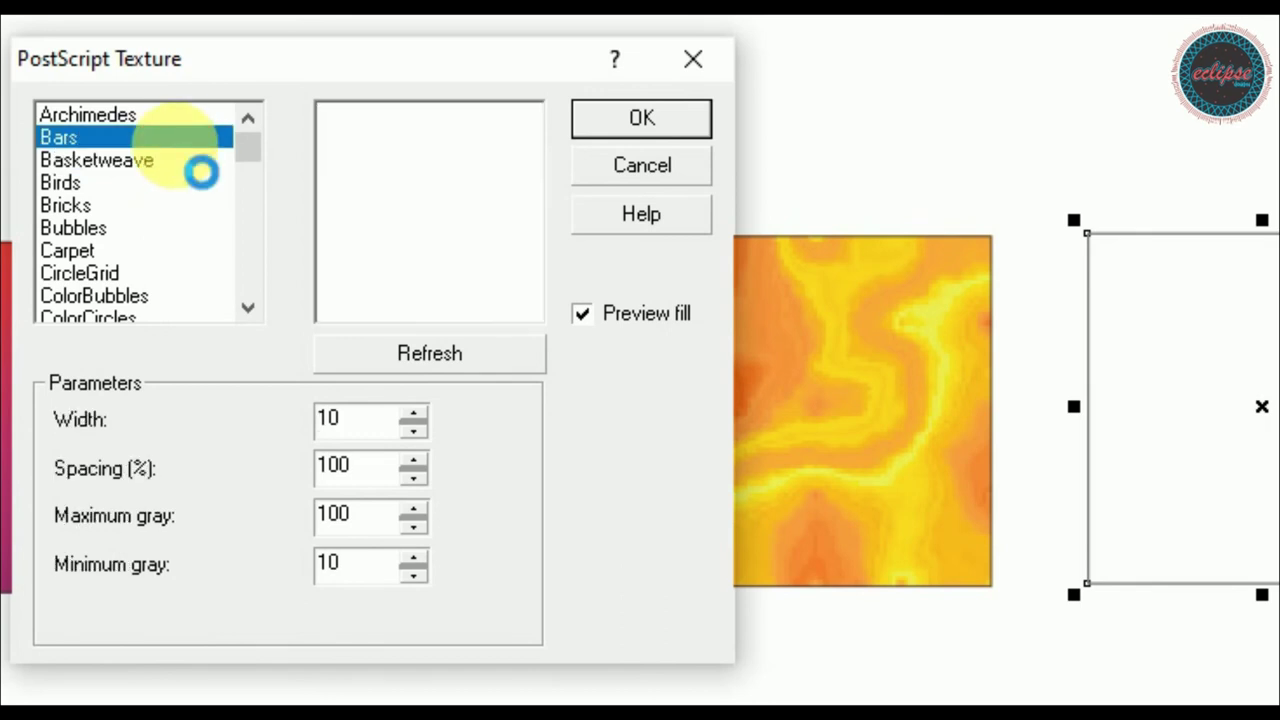
left_click(131, 186)
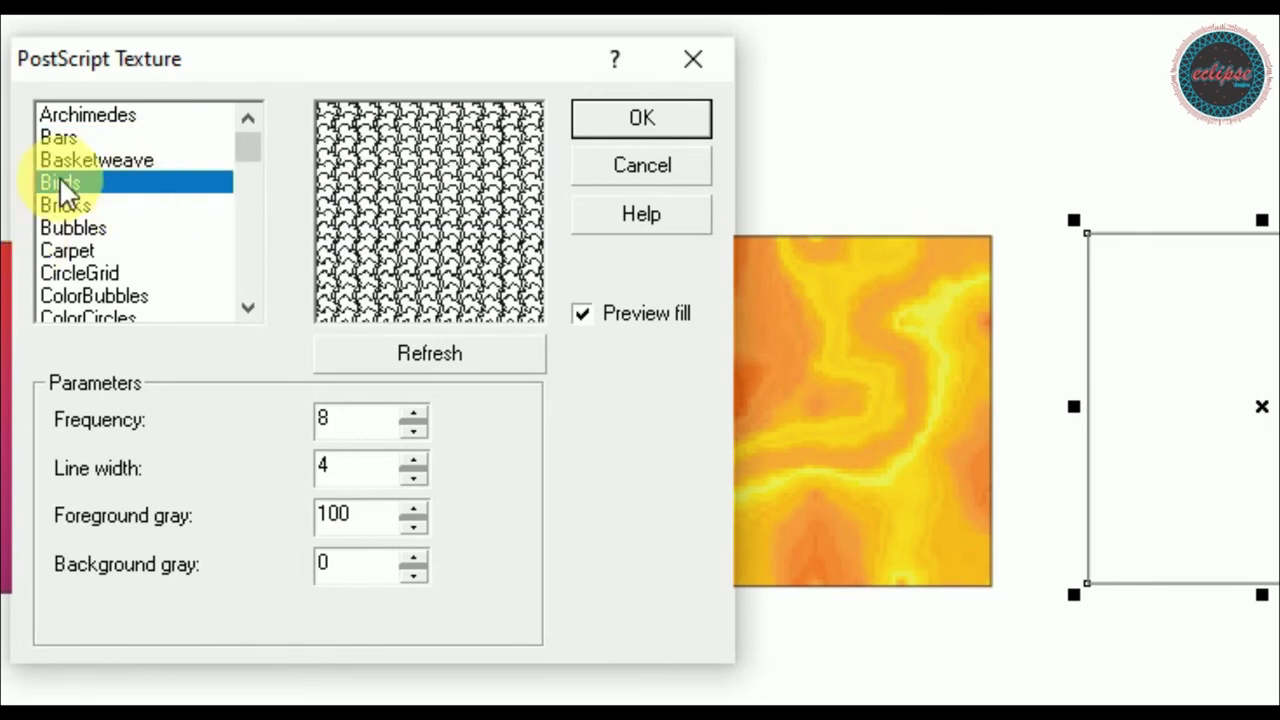
left_click(69, 205)
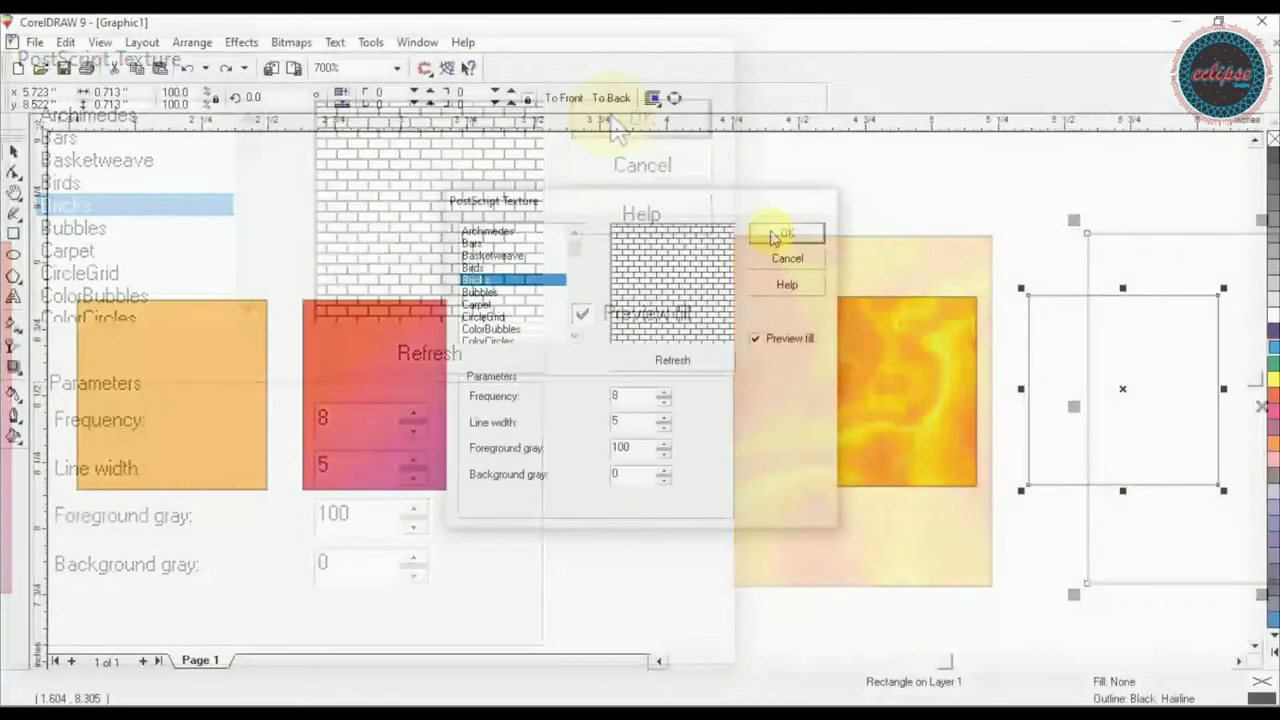
left_click(785, 233)
left_click(986, 292)
left_click(1122, 425)
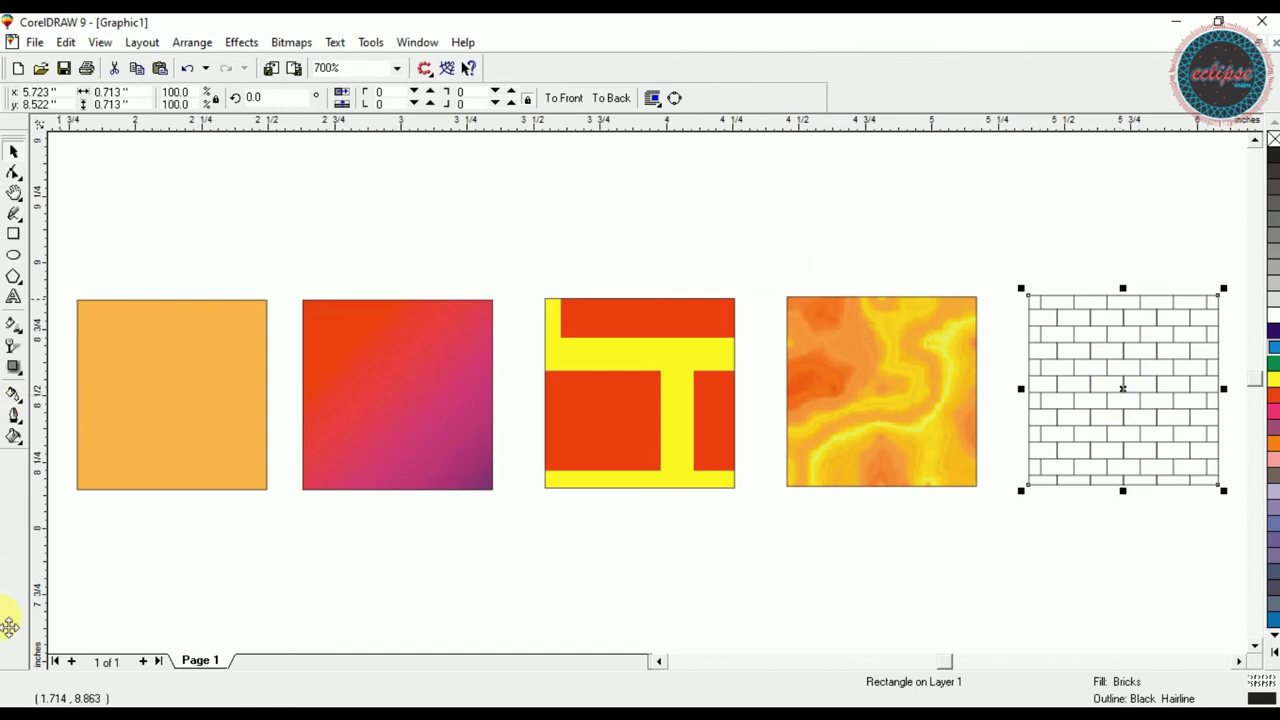
- Remove the Bricks fill from the fifth square
left_click(16, 398)
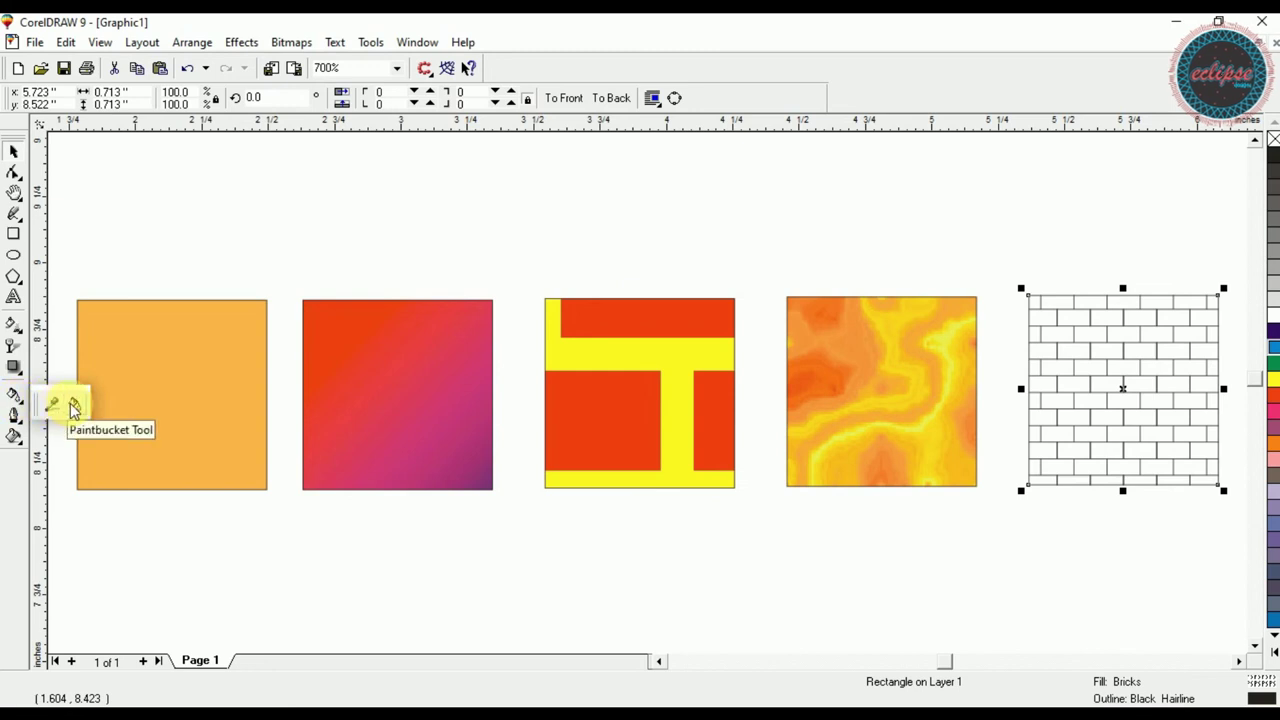
left_click(14, 417)
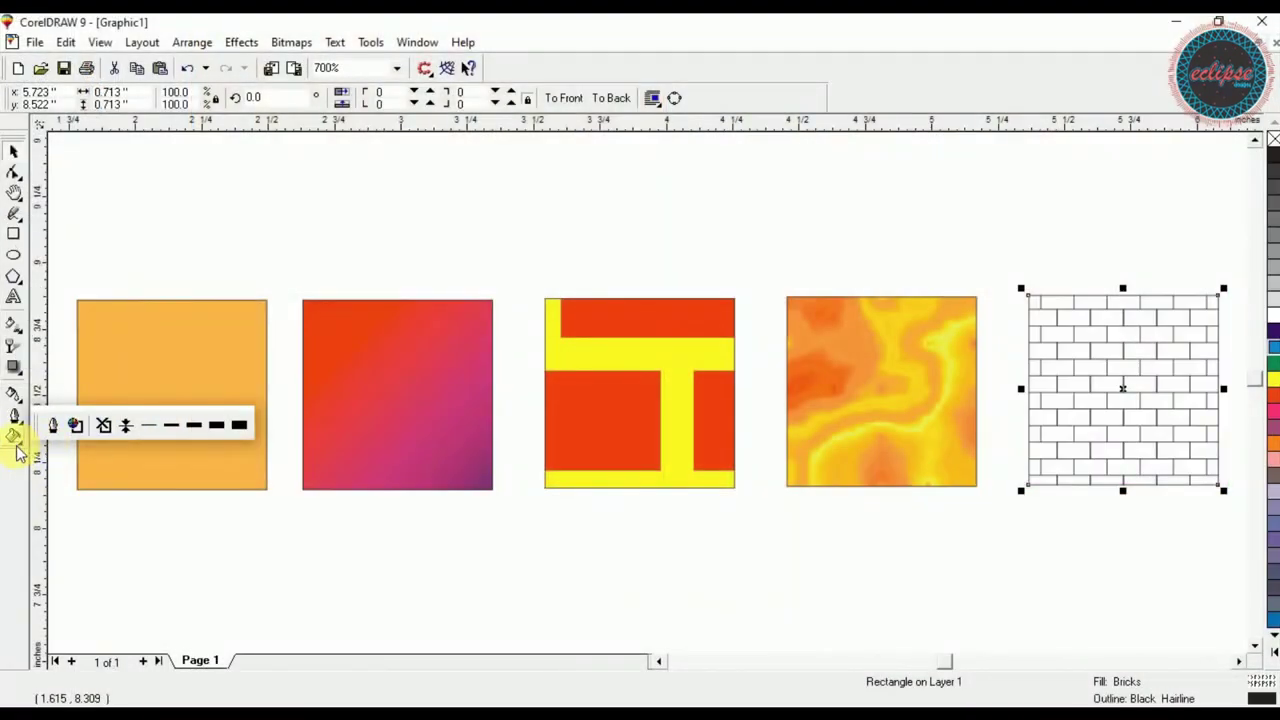
left_click(14, 437)
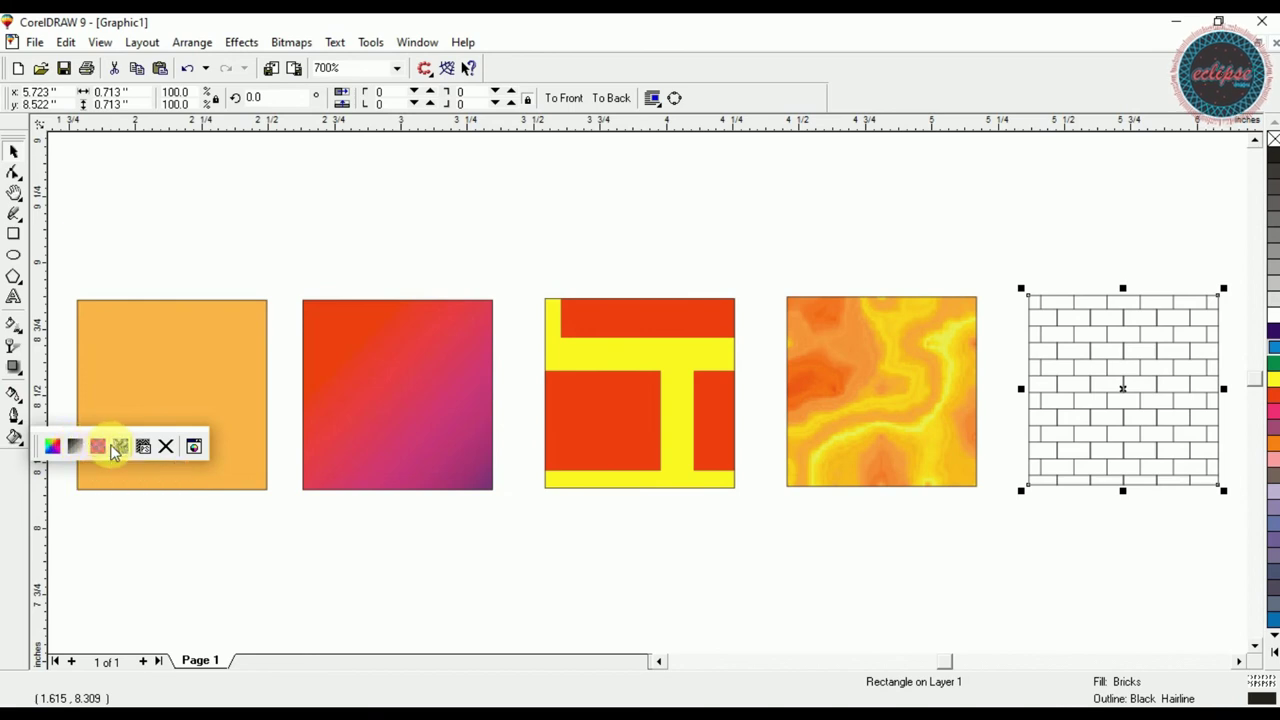
left_click(166, 447)
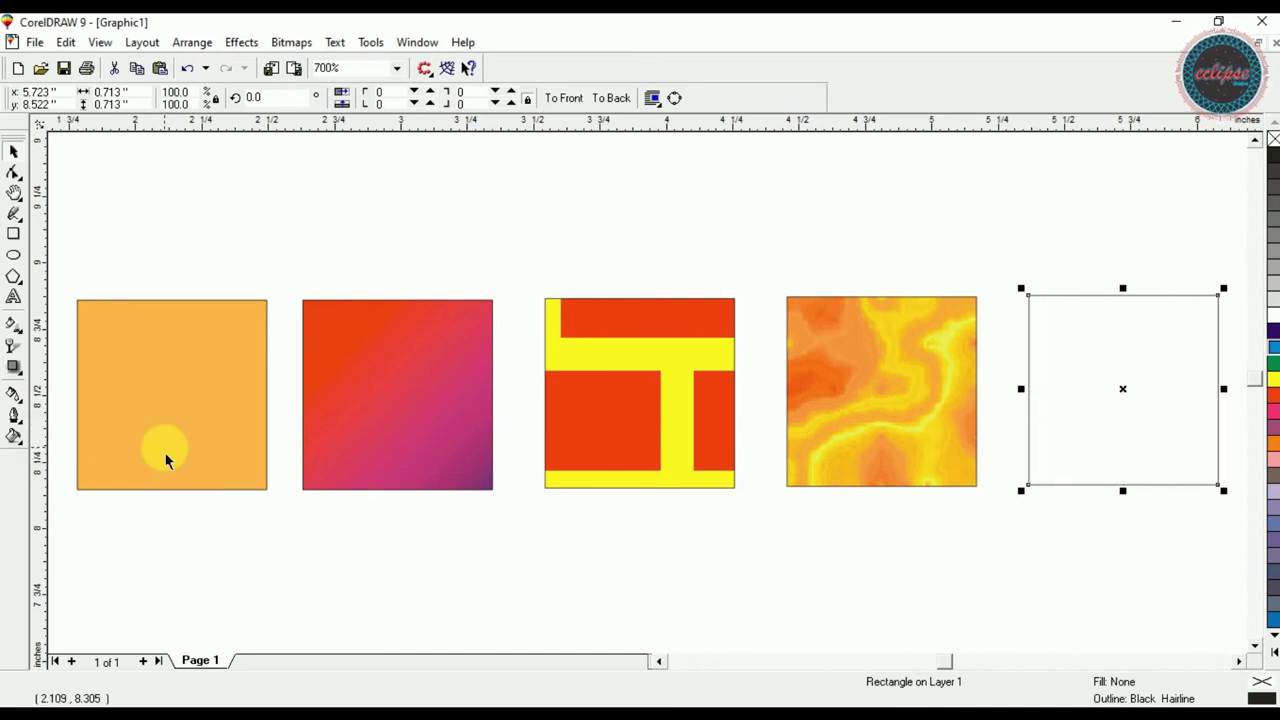
- Fill the fifth square with the dark red RGB colour 163, 20, 20 using the Color docker
left_click(18, 438)
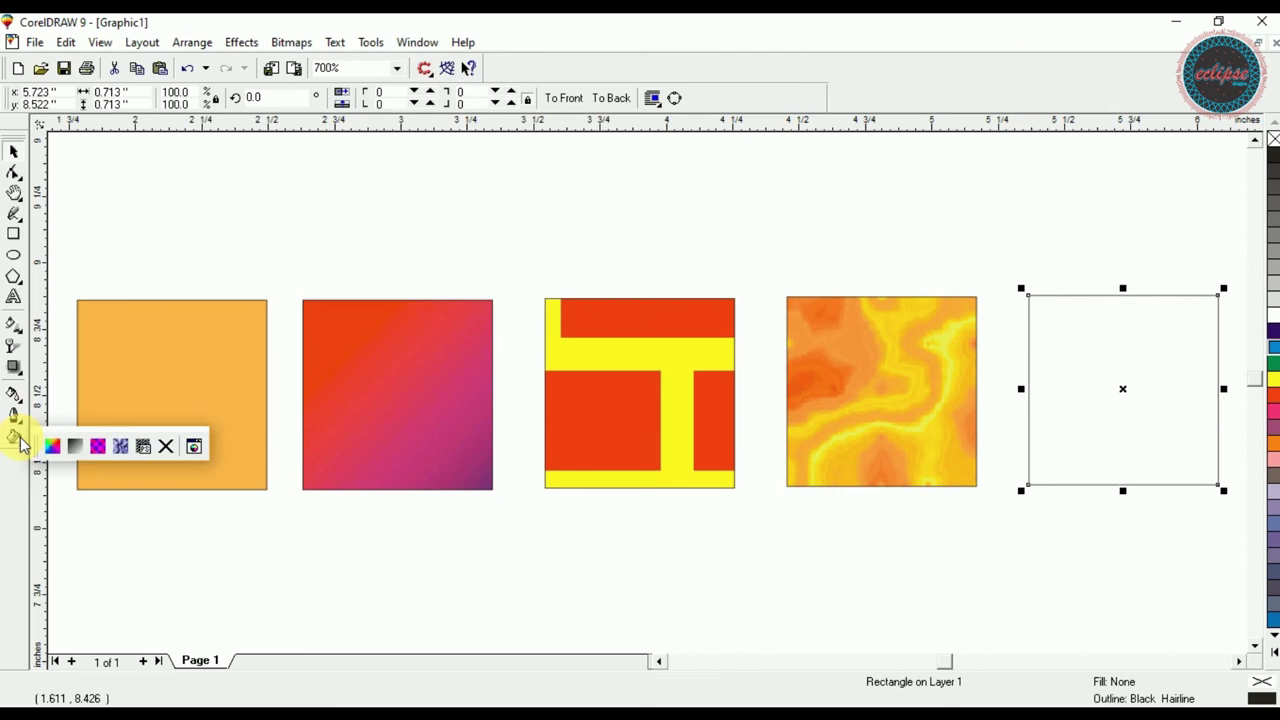
left_click(193, 448)
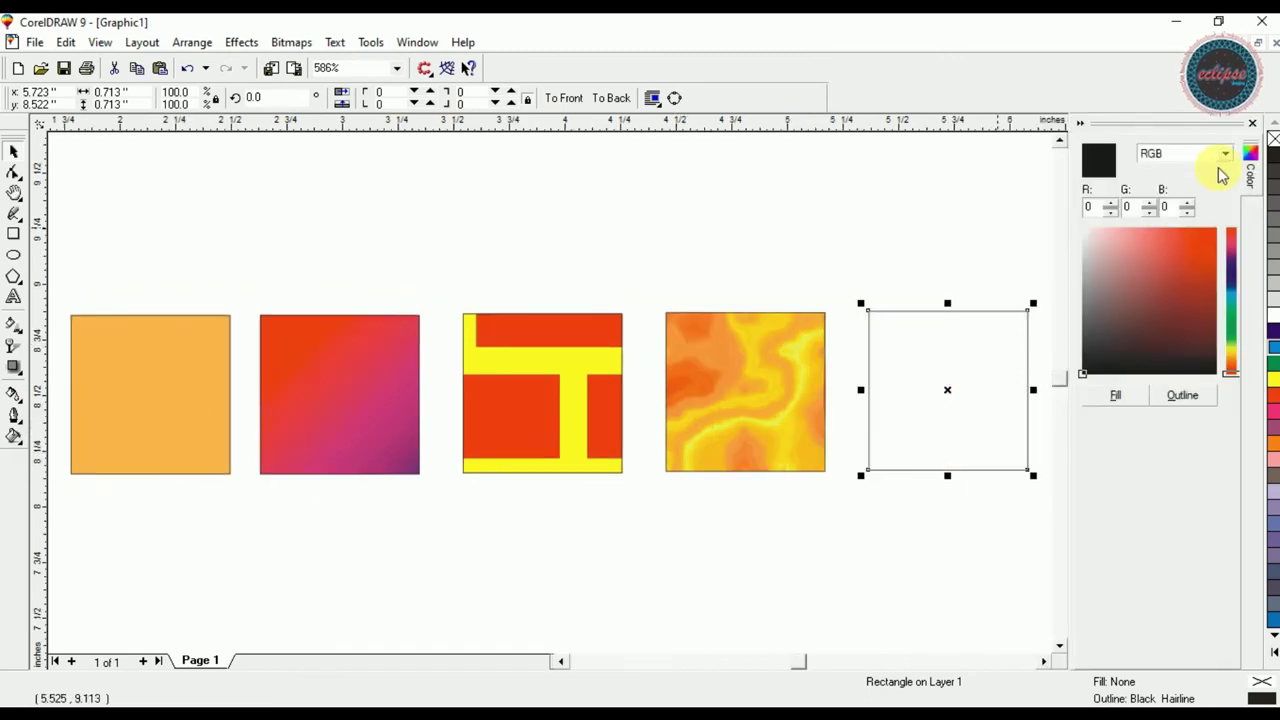
left_click_drag(1190, 255, 1200, 280)
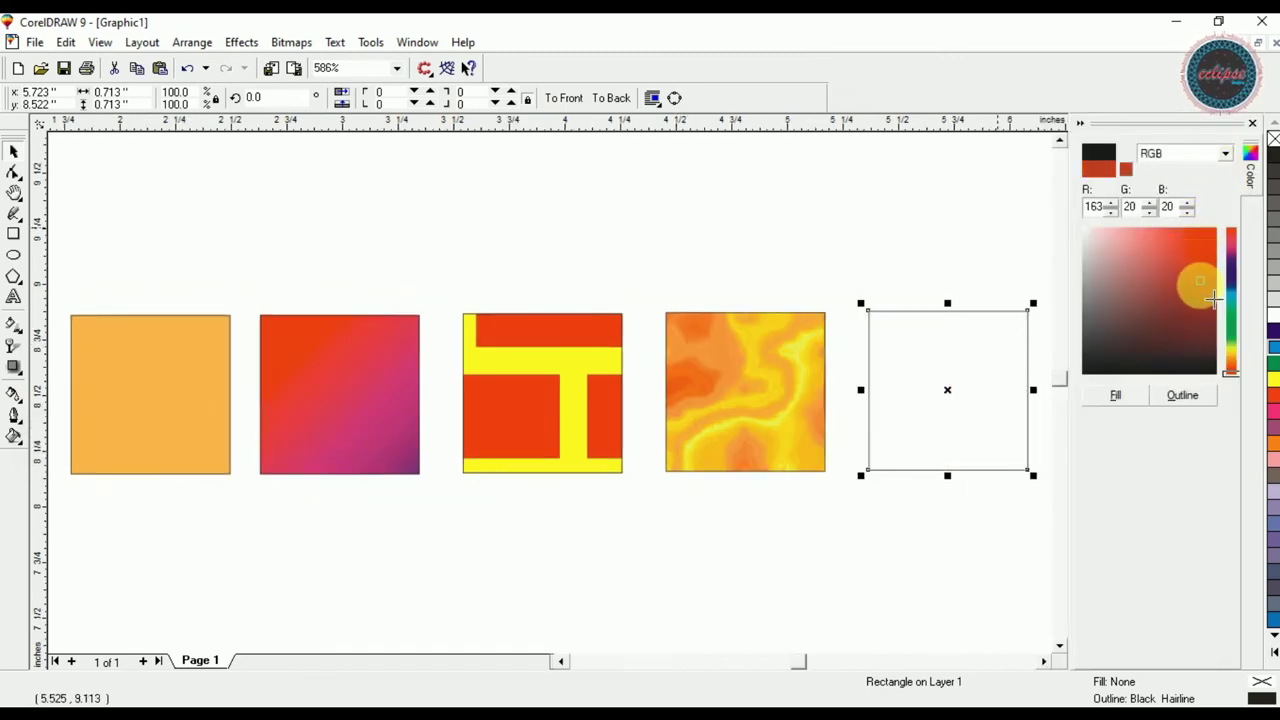
left_click(1118, 398)
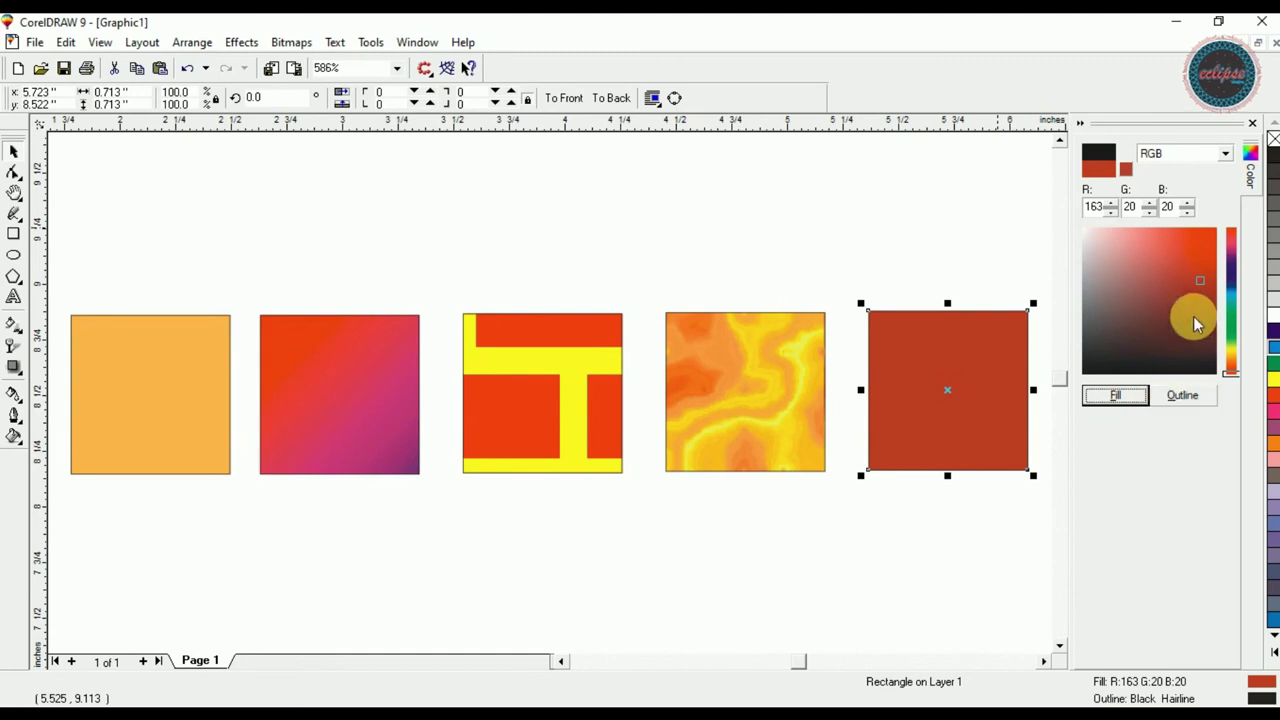
- Set the fifth square's outline to the bright blue RGB colour 0, 200, 255
left_click(1157, 295)
left_click(1230, 295)
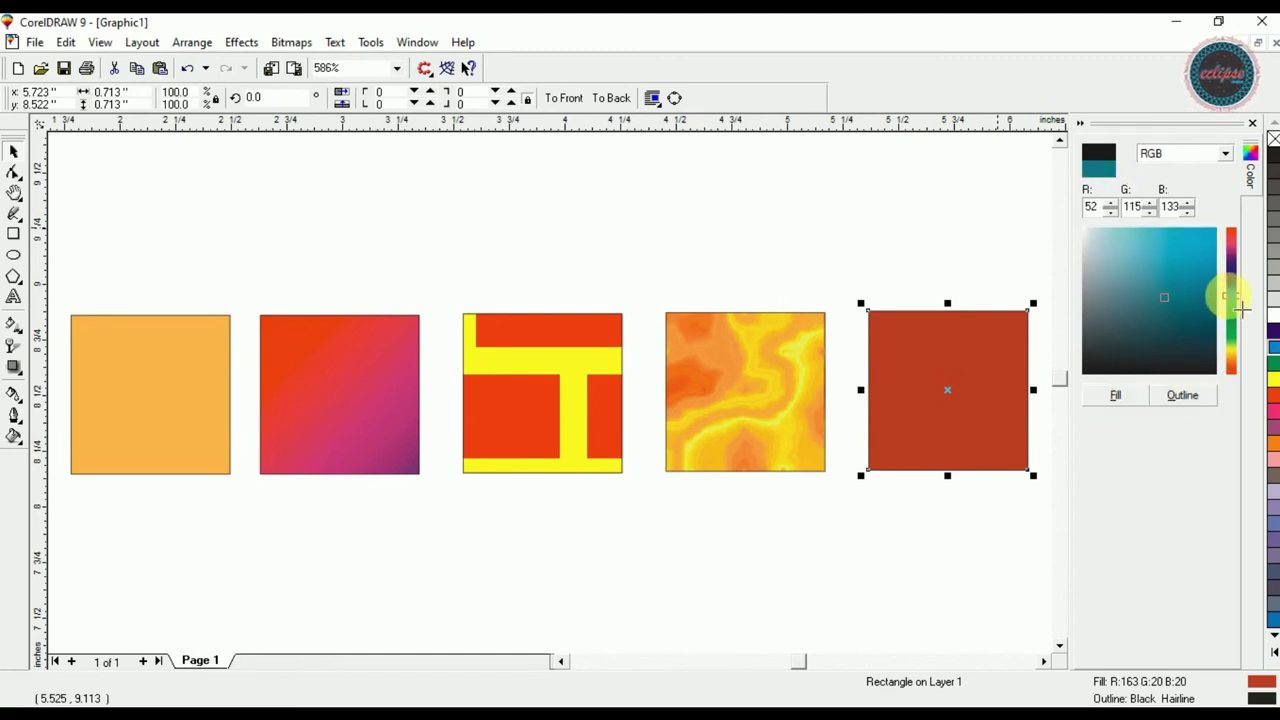
left_click(1216, 229)
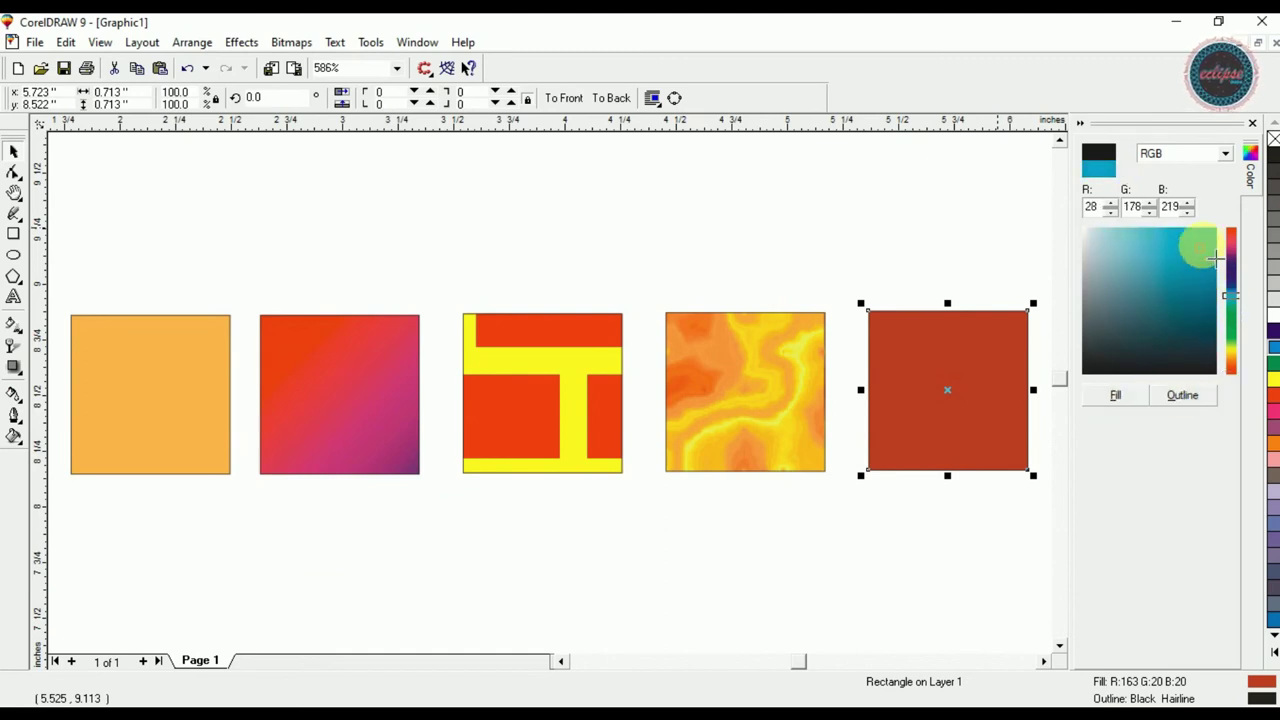
left_click(1165, 396)
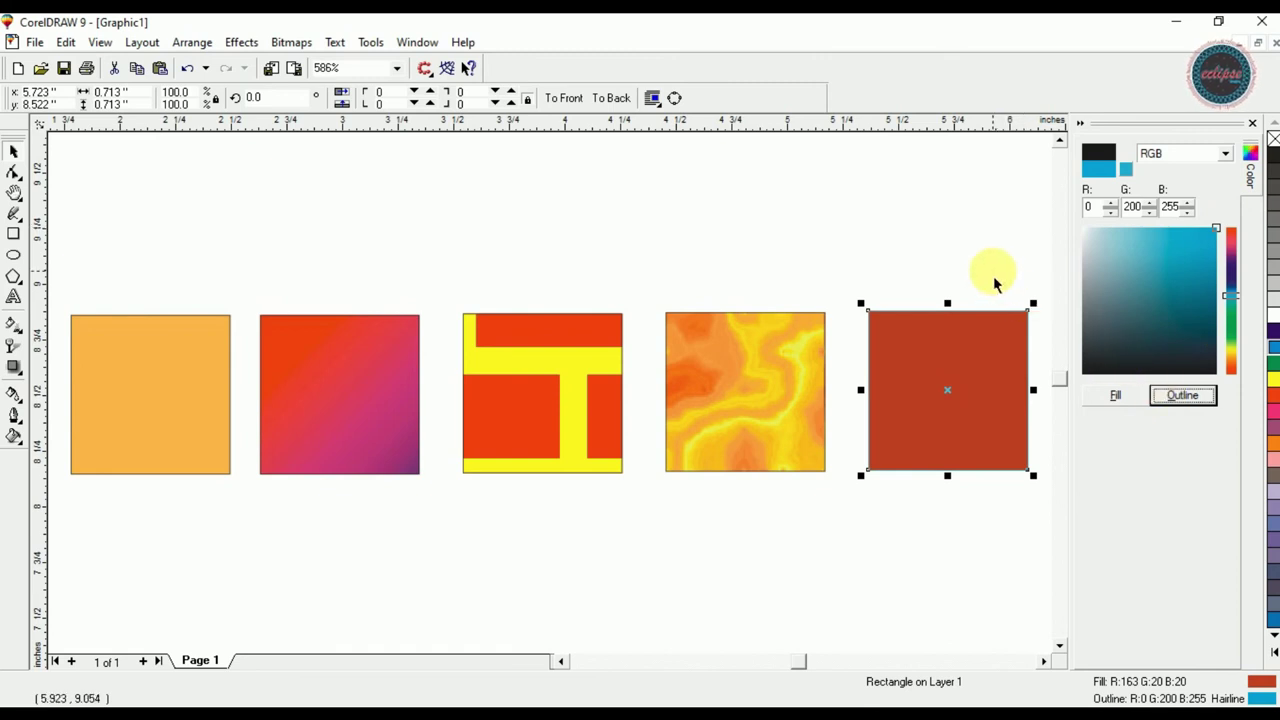
- Examine the fifth square's outline colour up close, and return to the view of all objects
left_click(920, 271)
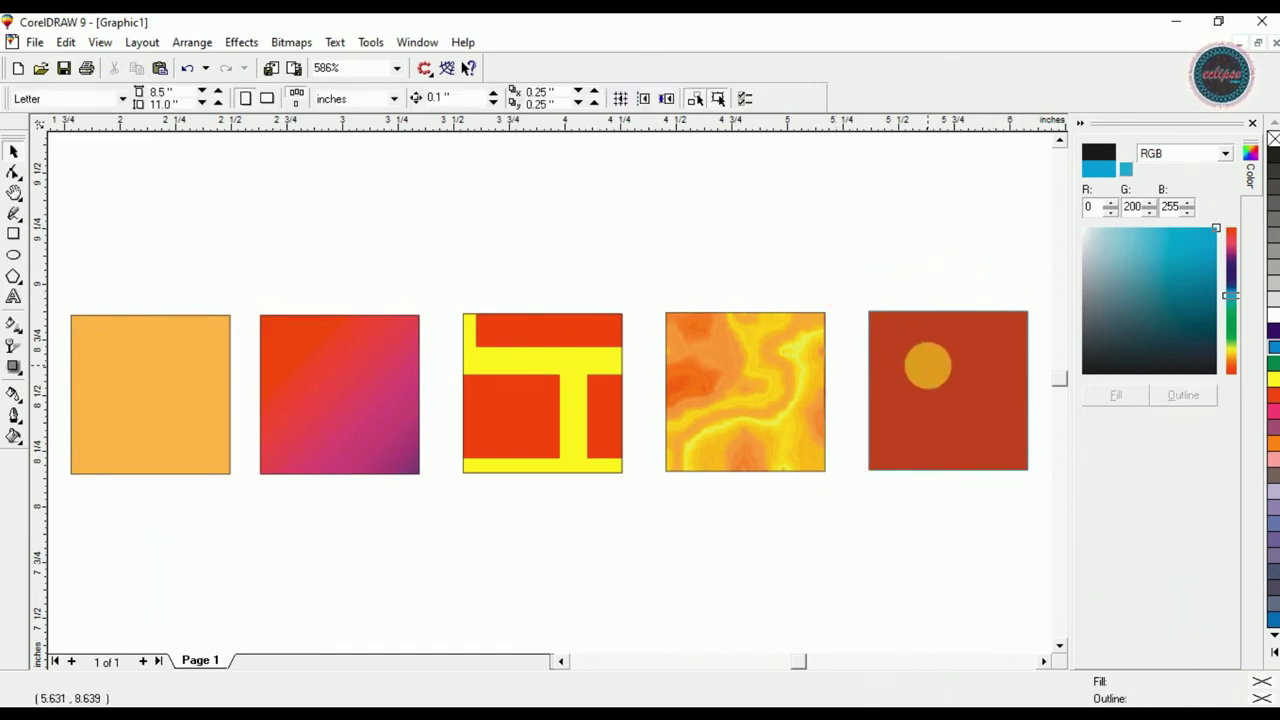
left_click(928, 364)
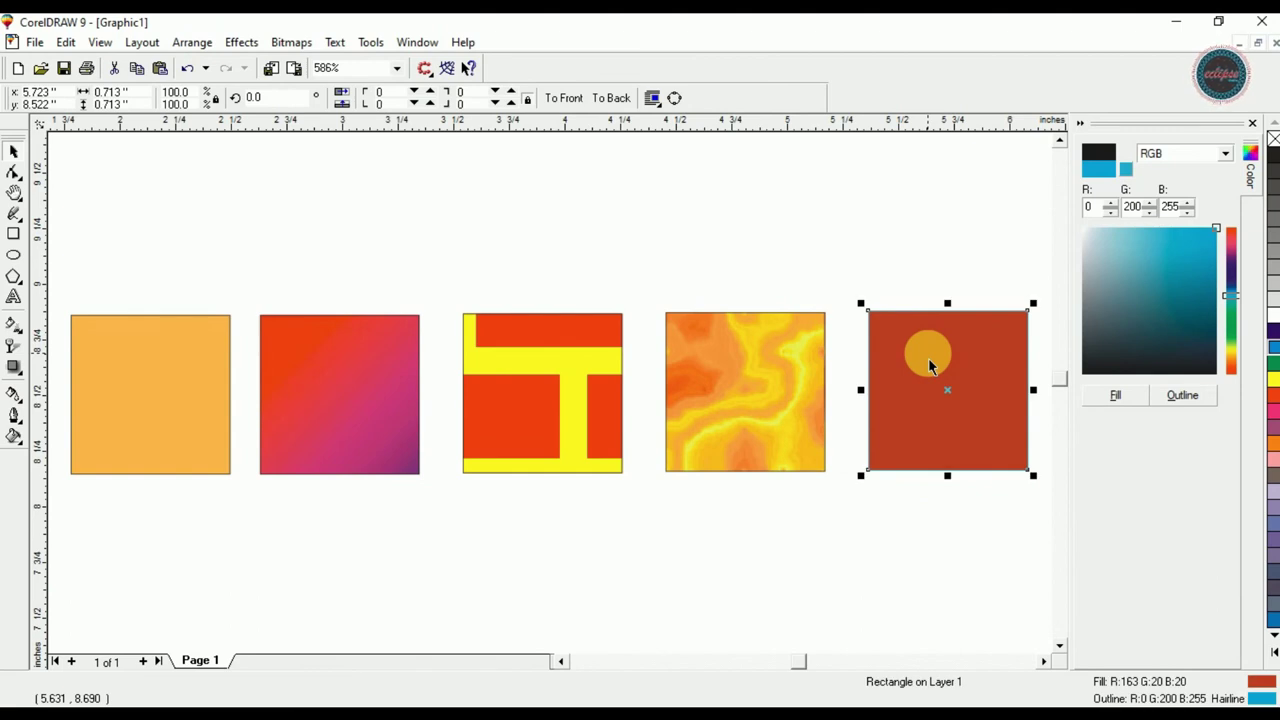
key("shift+F2")
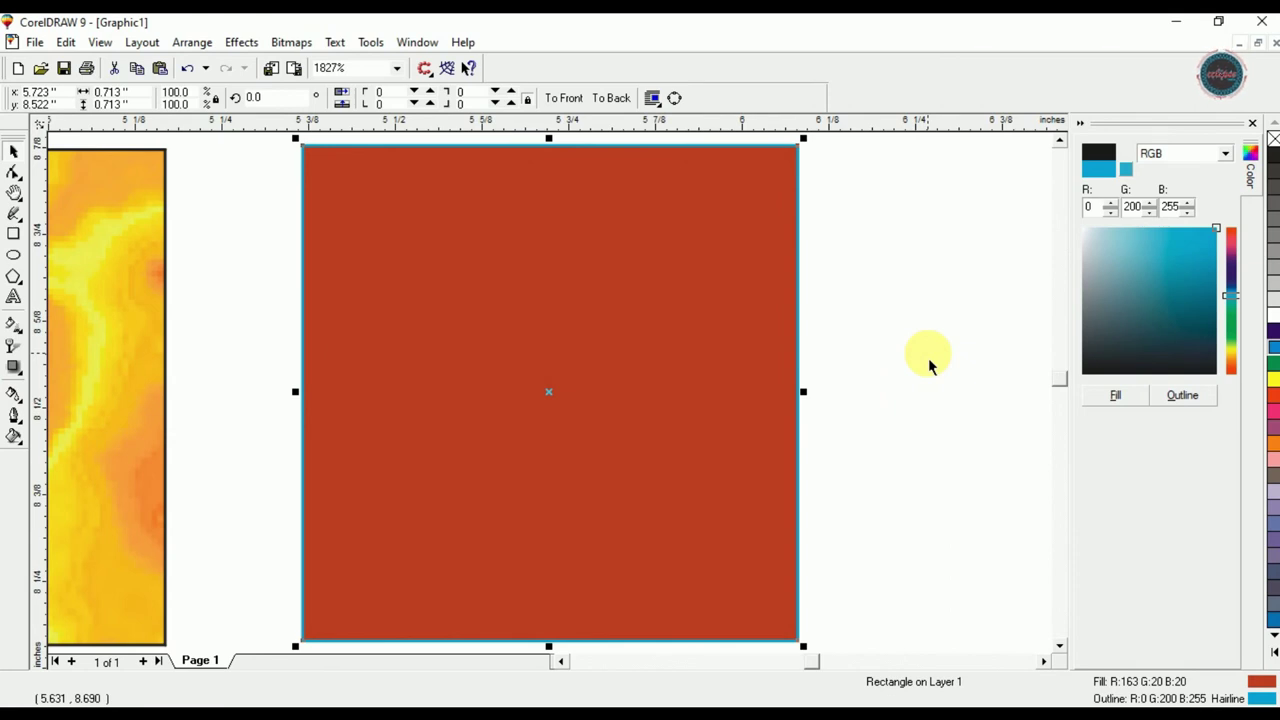
left_click(805, 344)
left_click(788, 342)
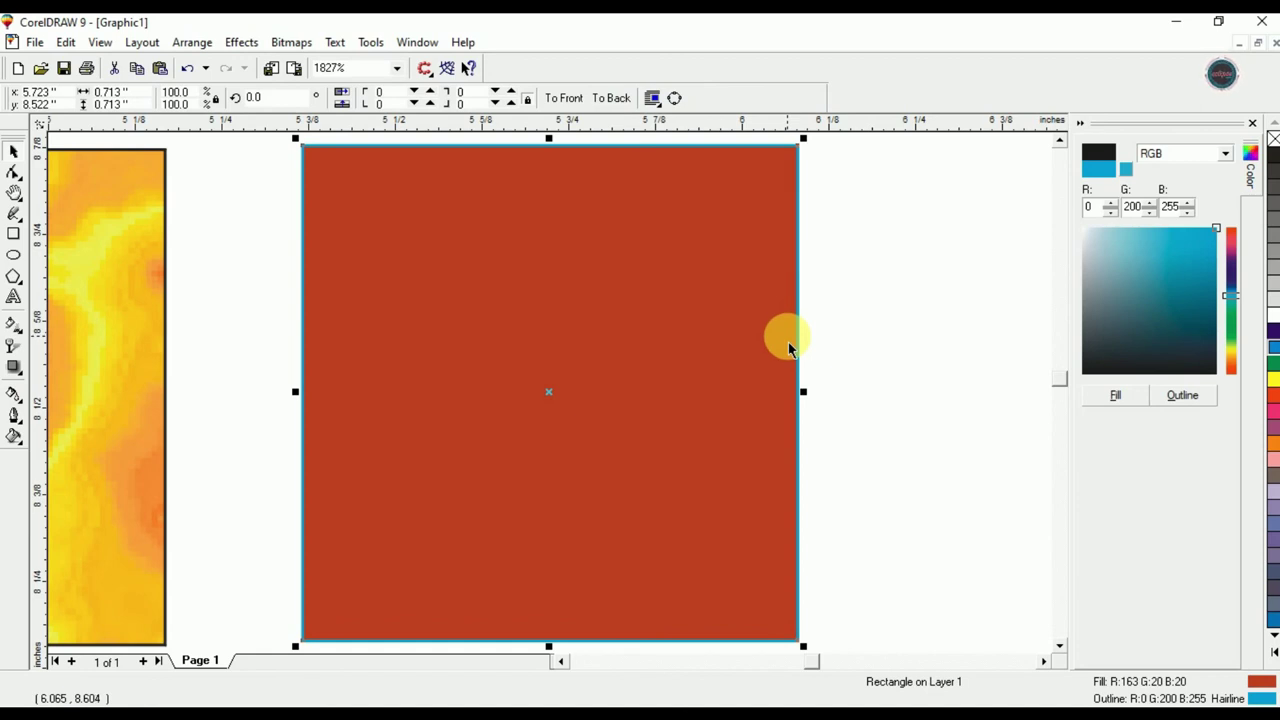
key("F4")
left_click(1080, 123)
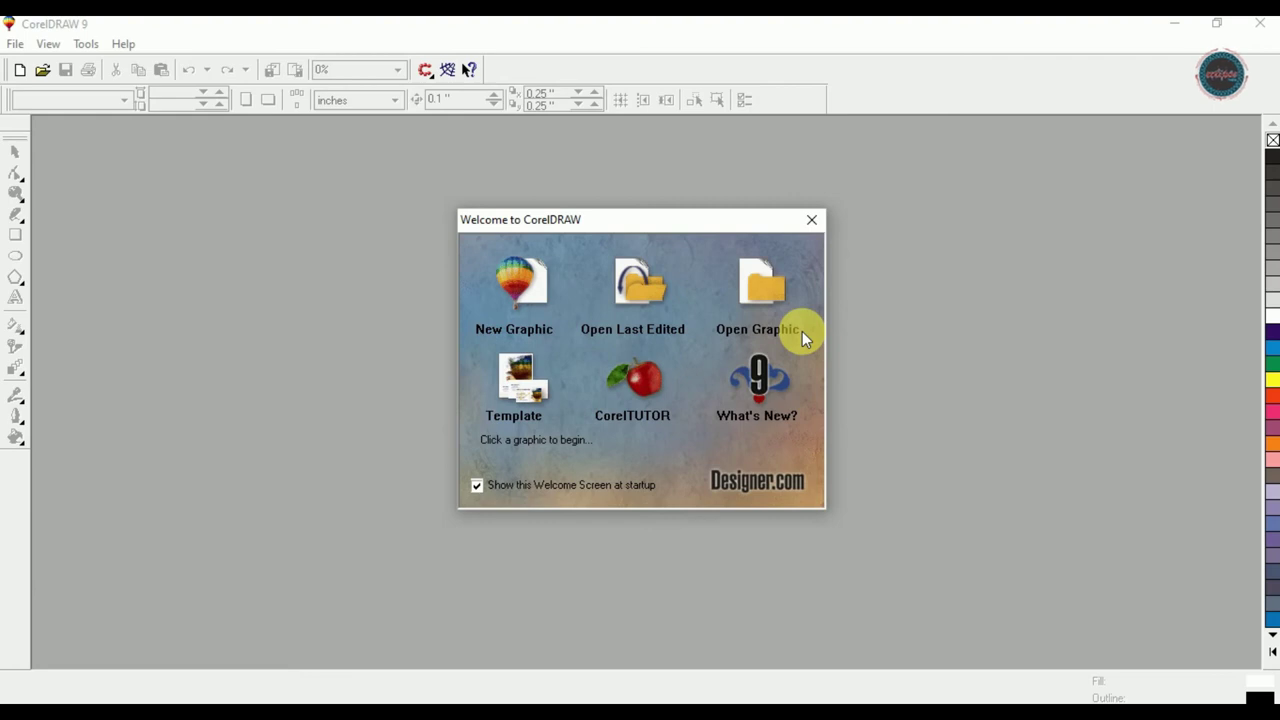
- Create a new graphic and write the artistic text "Eclipse Designs" in the upper half of the page
left_click(540, 309)
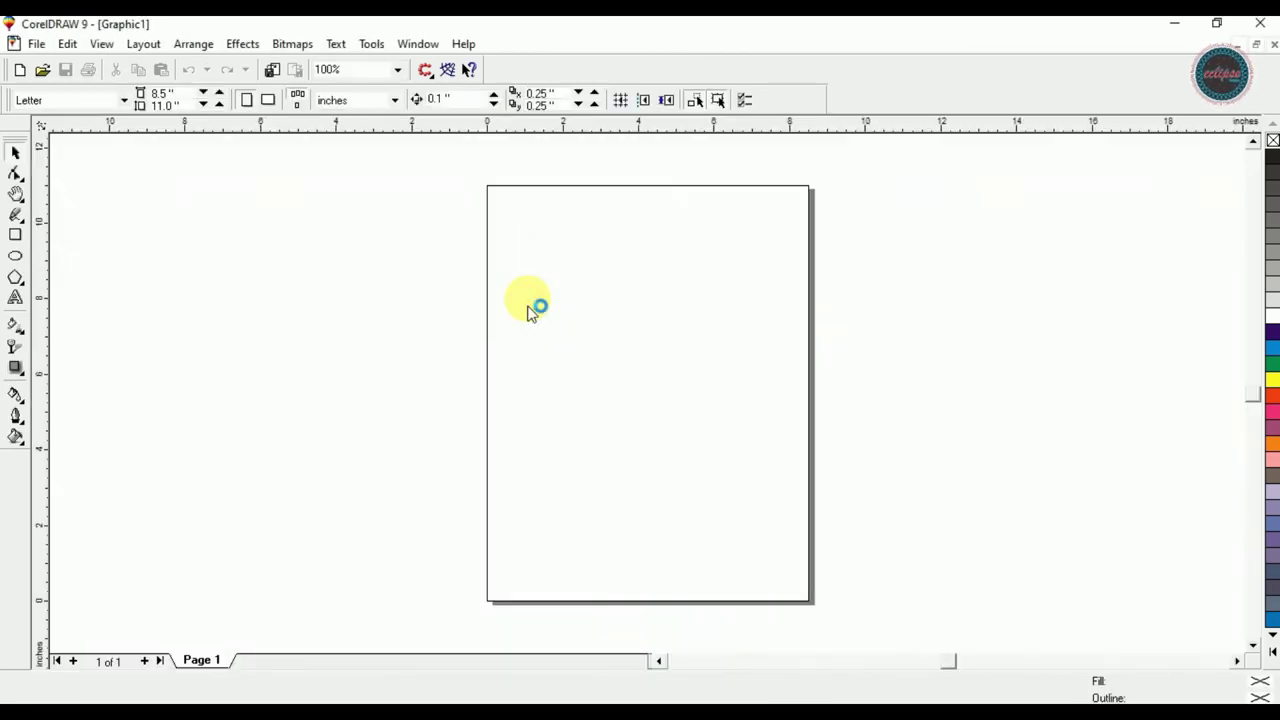
left_click(22, 304)
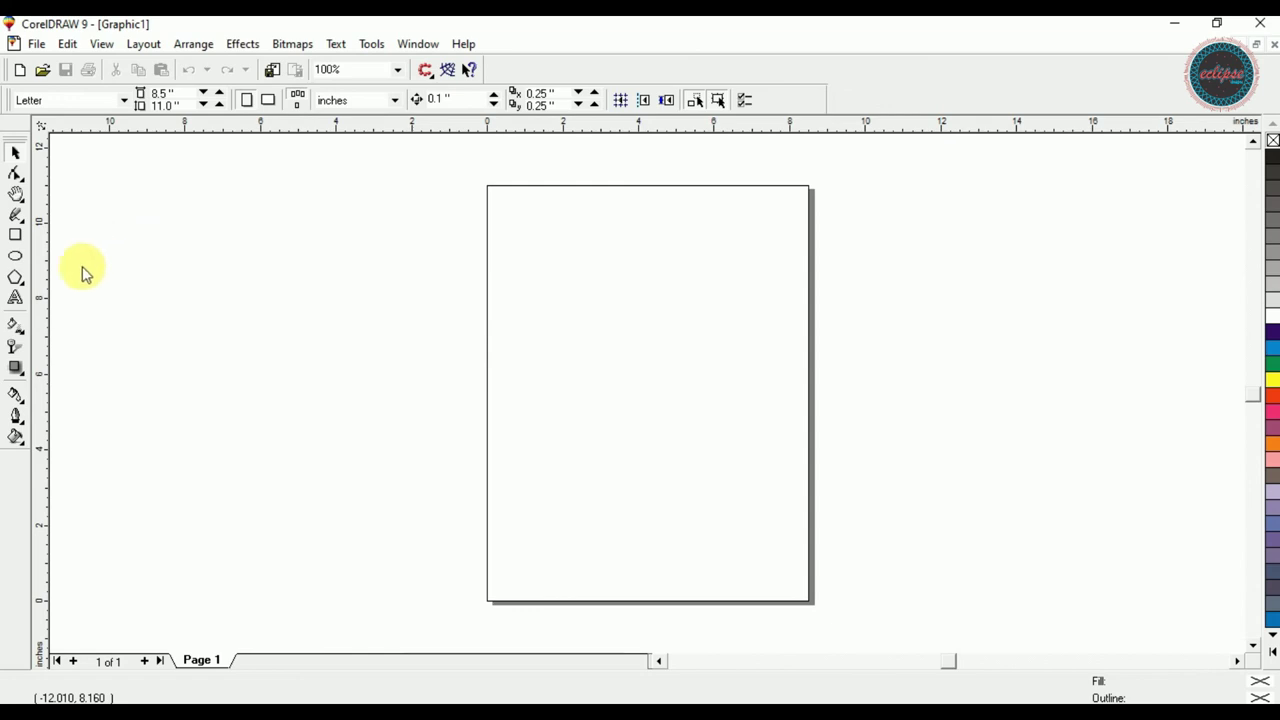
left_click(15, 300)
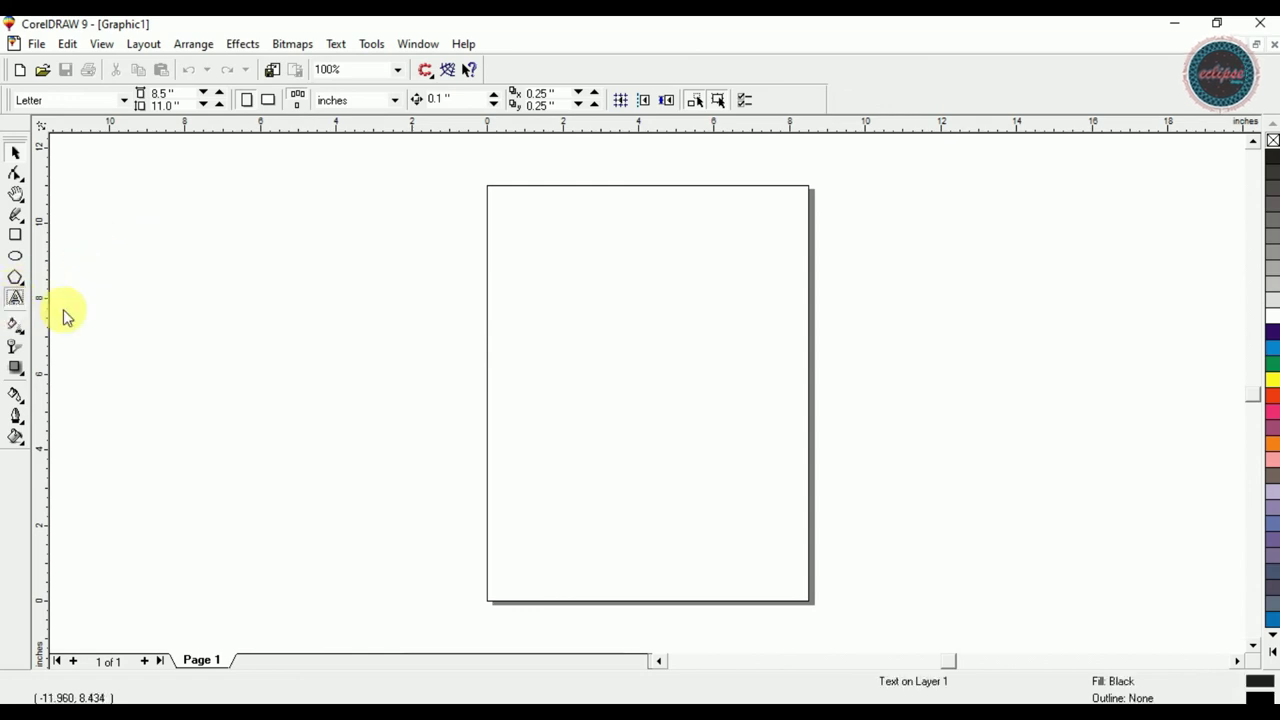
left_click(550, 325)
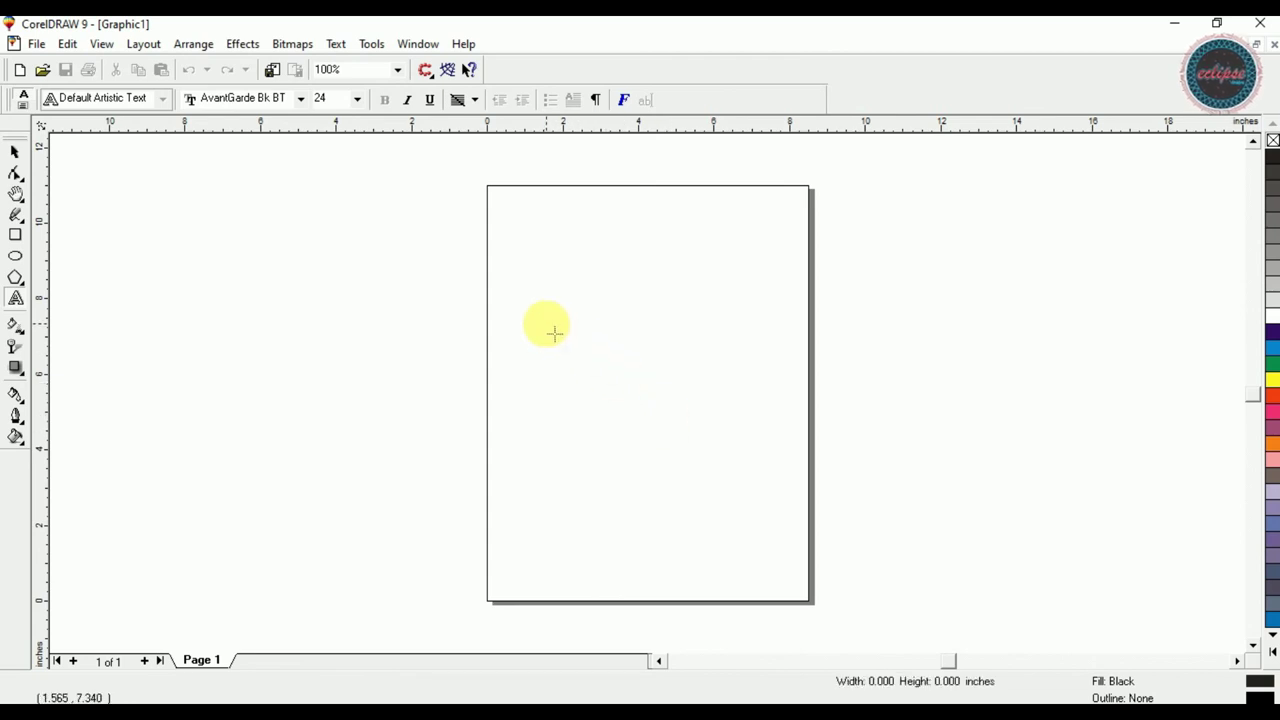
type("Eclipse ")
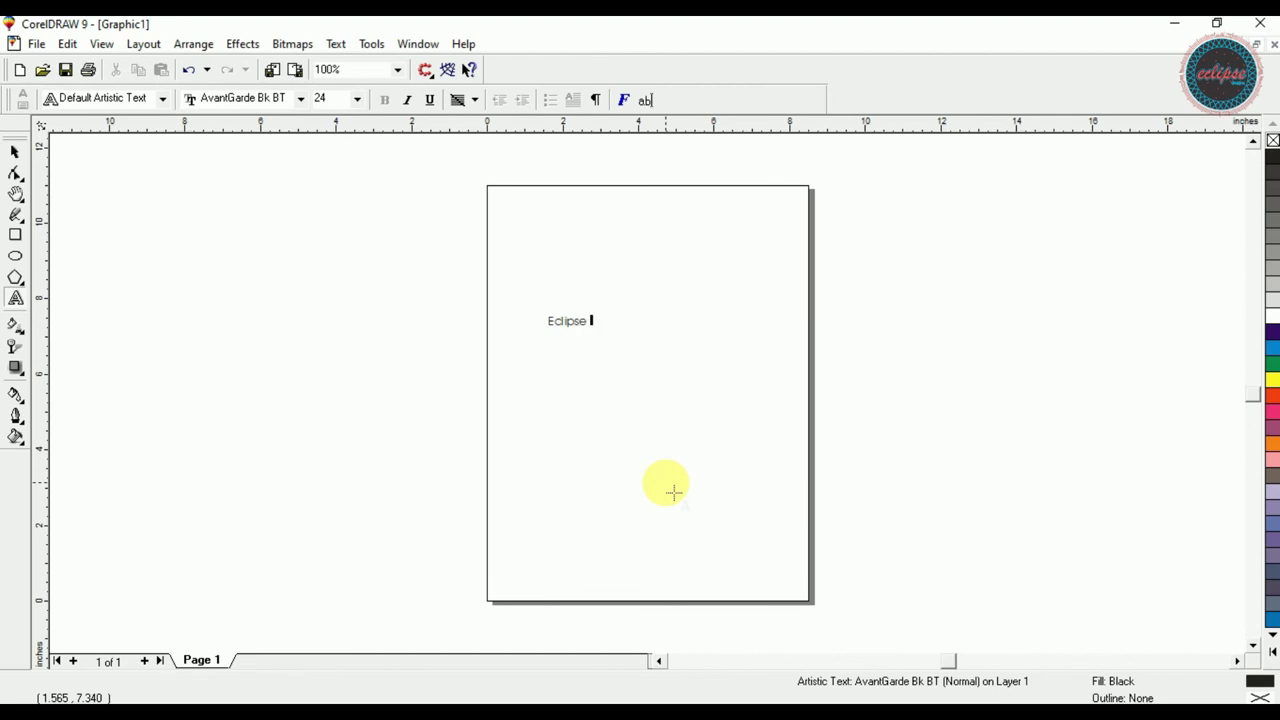
type("Designs")
key("ctrl+space")
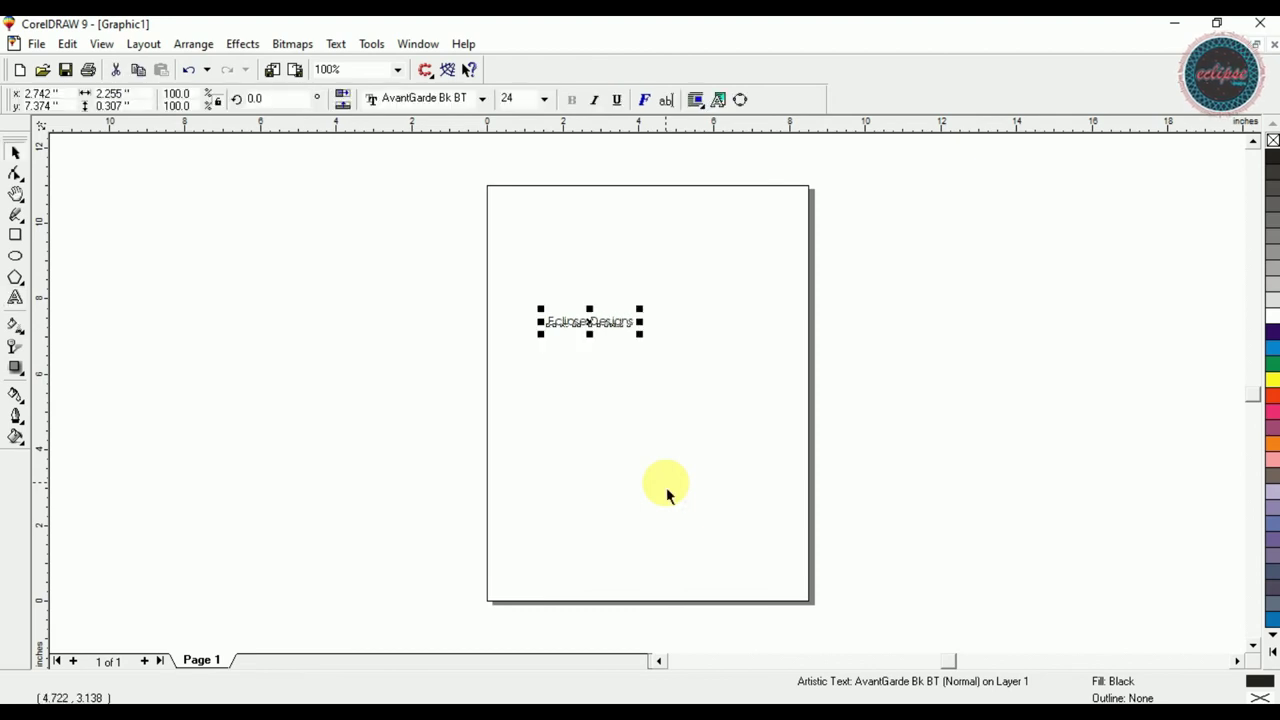
- Change the case of the Eclipse Designs text to Sentence case
key("shift+F2")
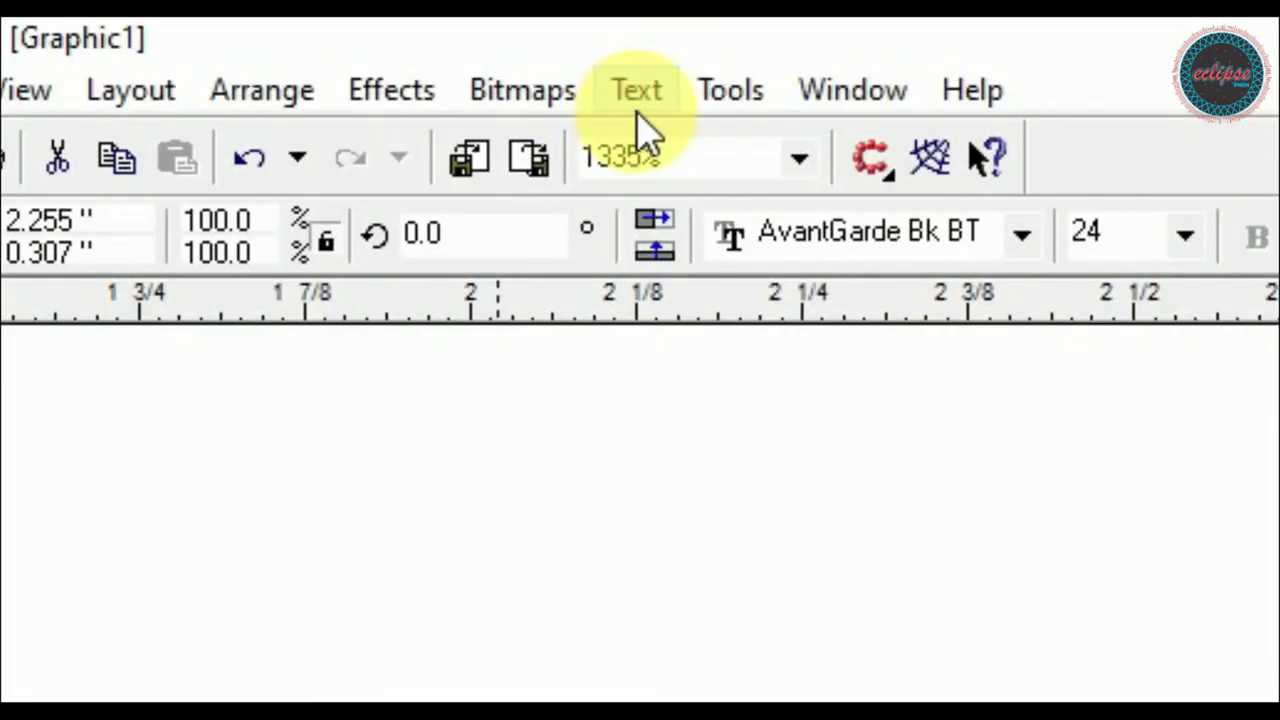
left_click(638, 92)
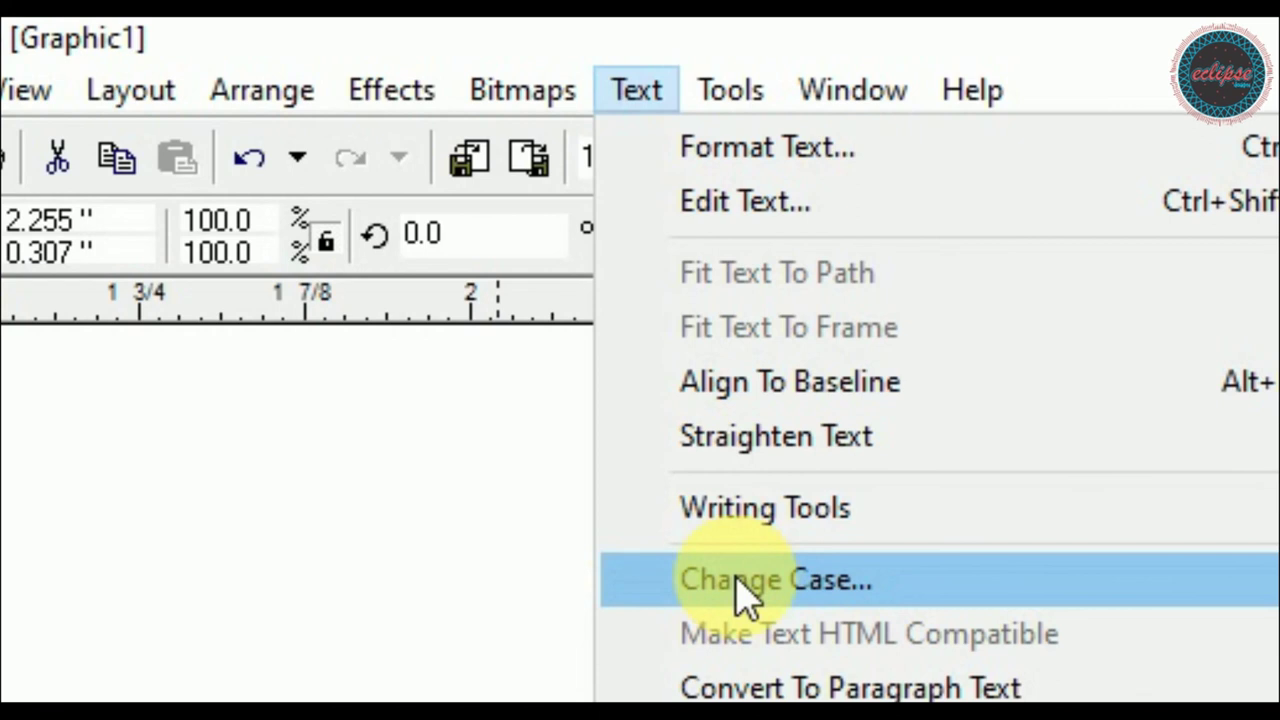
left_click(745, 590)
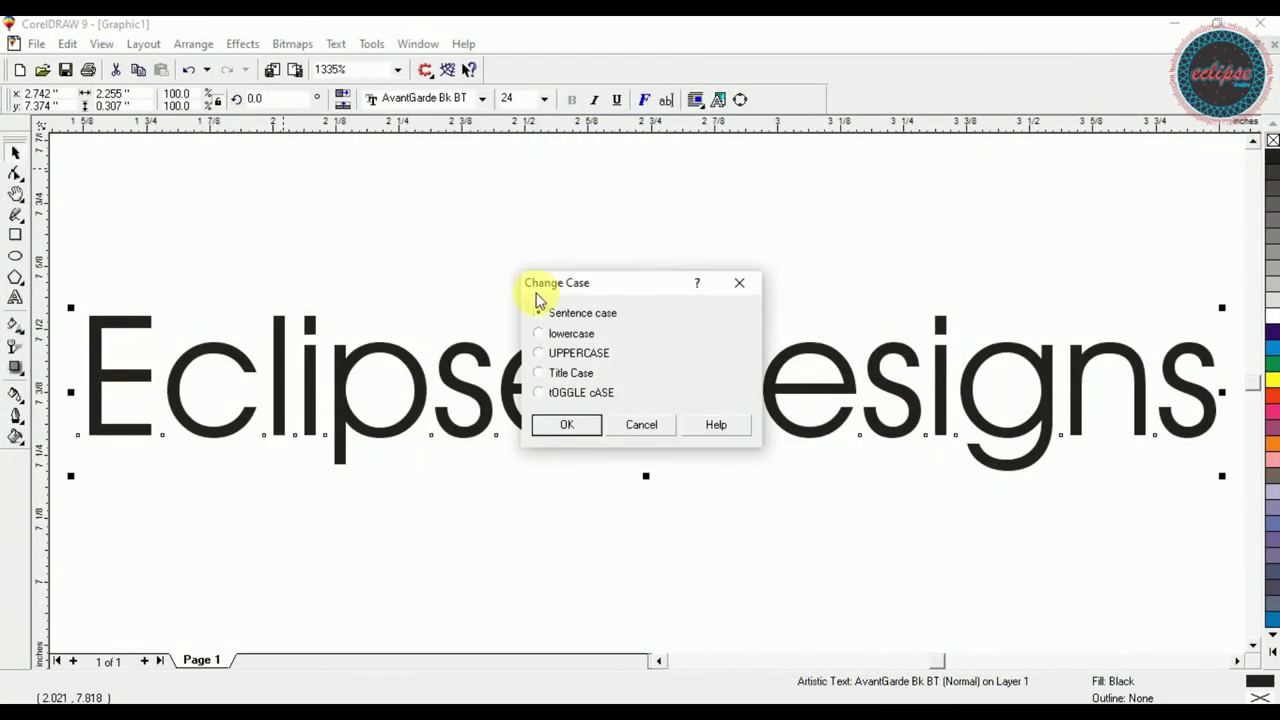
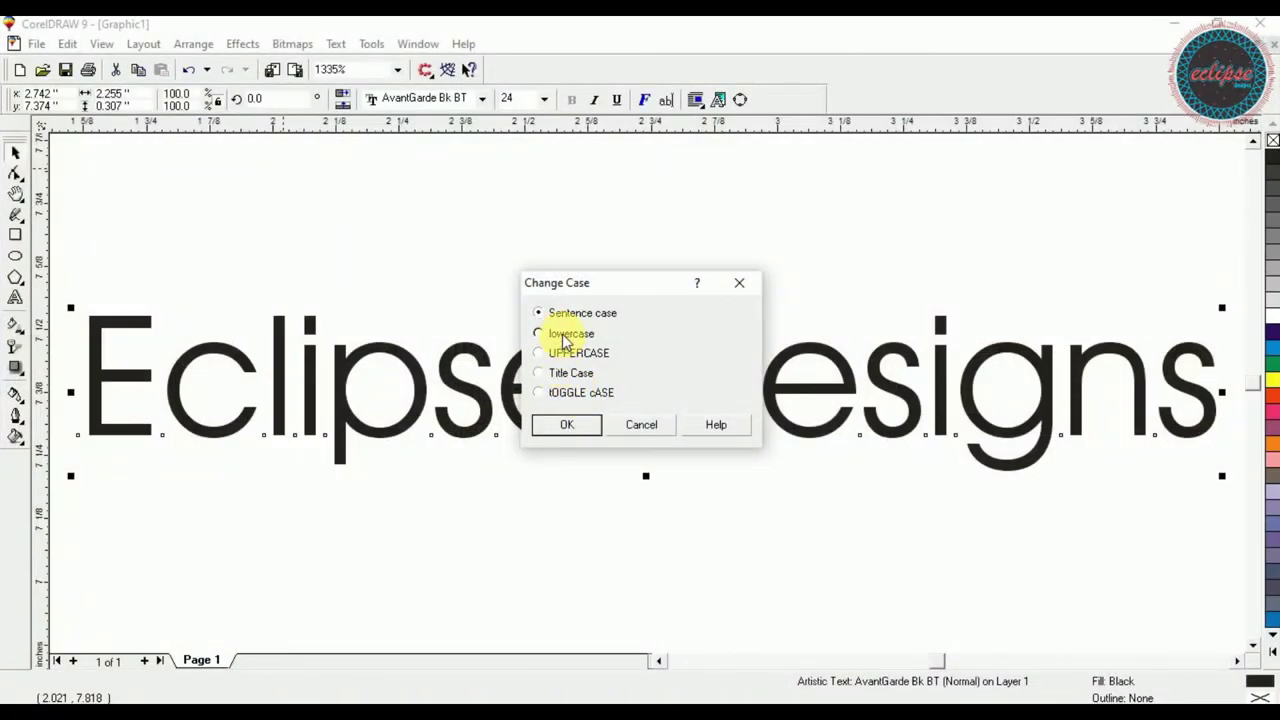
left_click(574, 432)
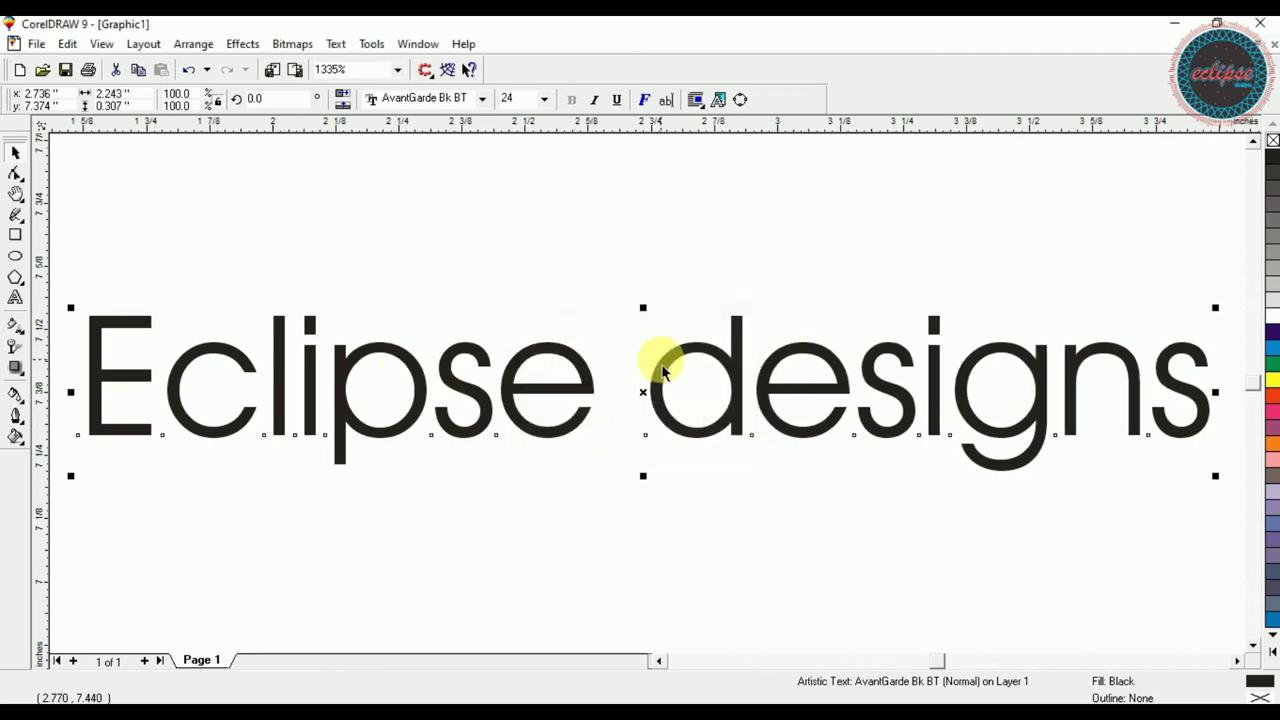
- Change the text's case to lowercase
left_click(336, 44)
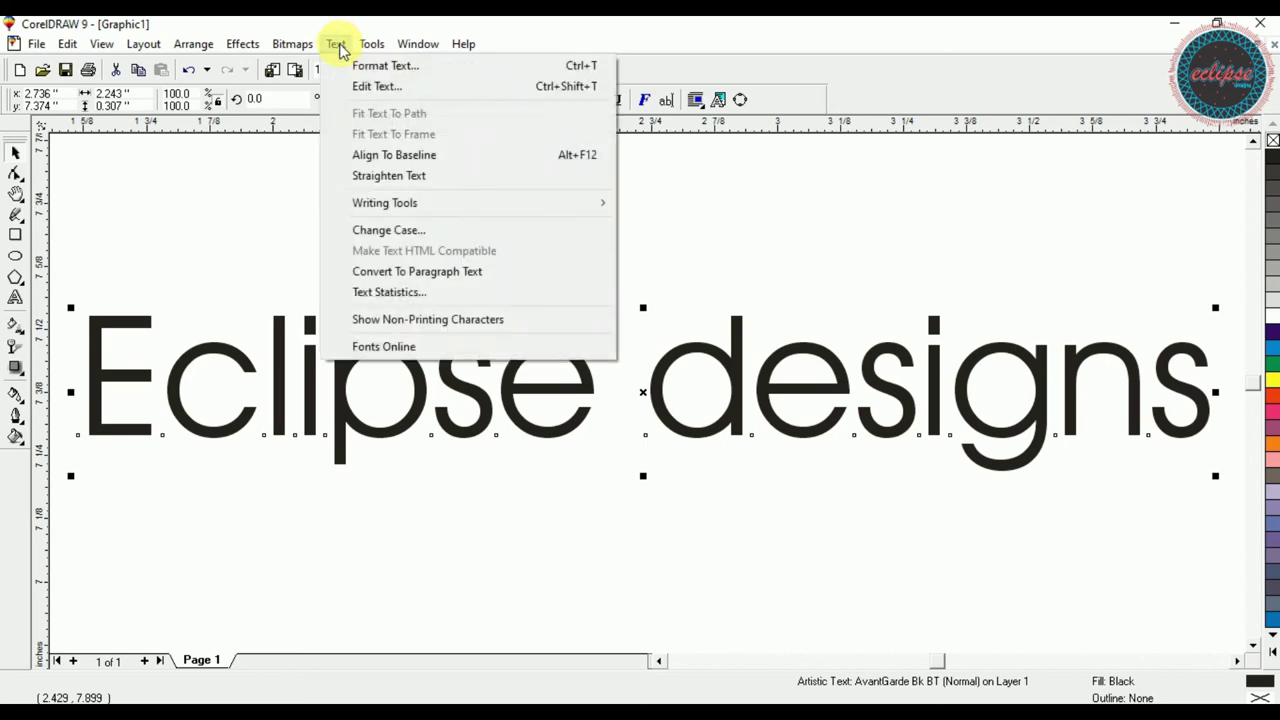
left_click(371, 230)
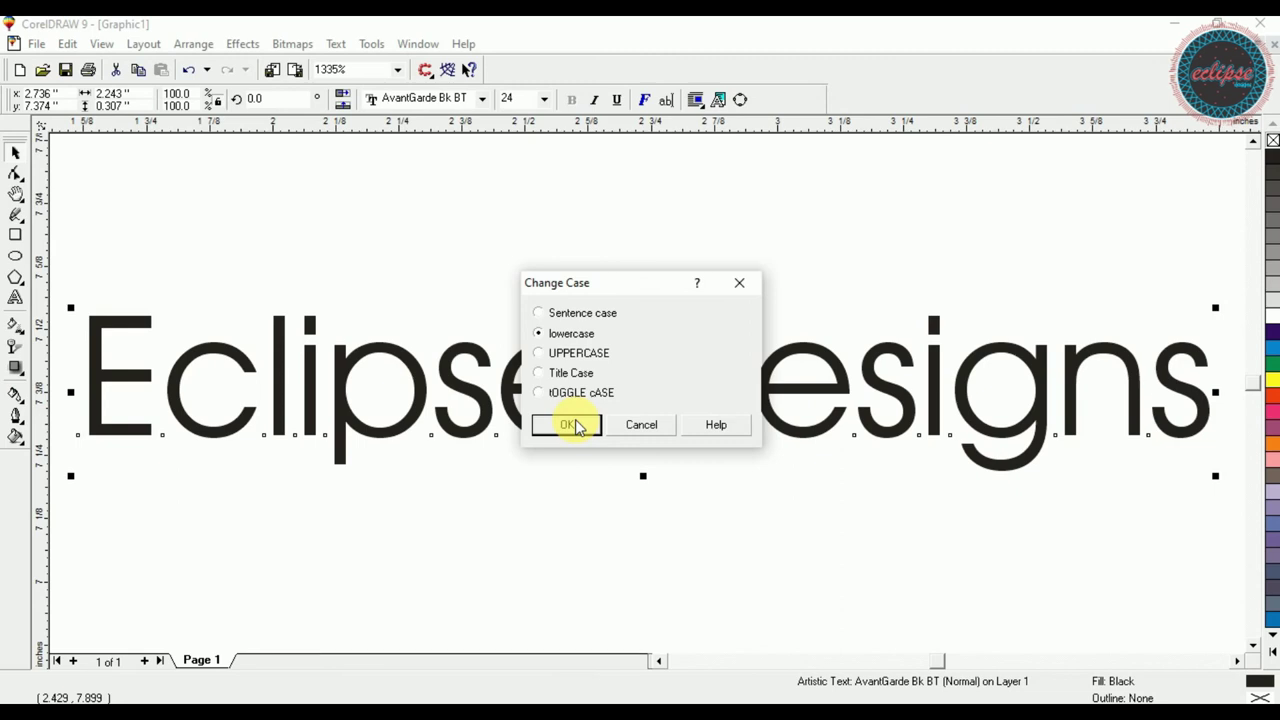
left_click(567, 425)
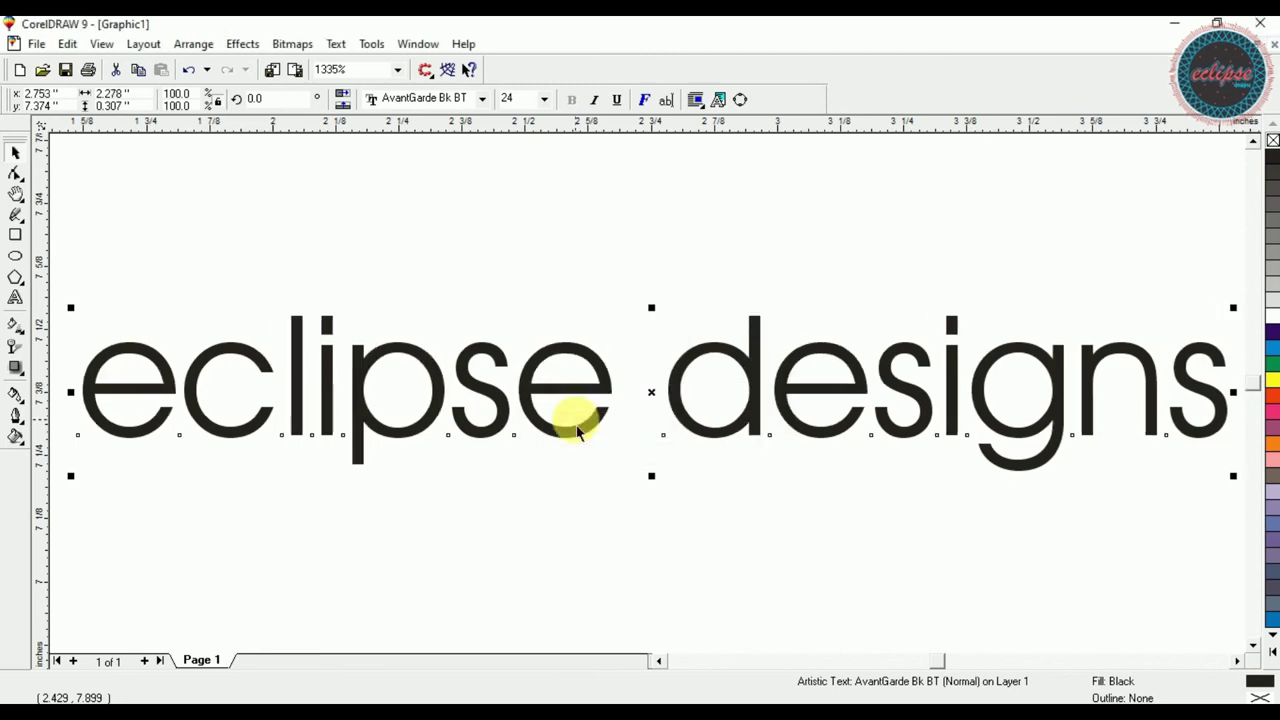
- Change the text's case to UPPERCASE
left_click(336, 45)
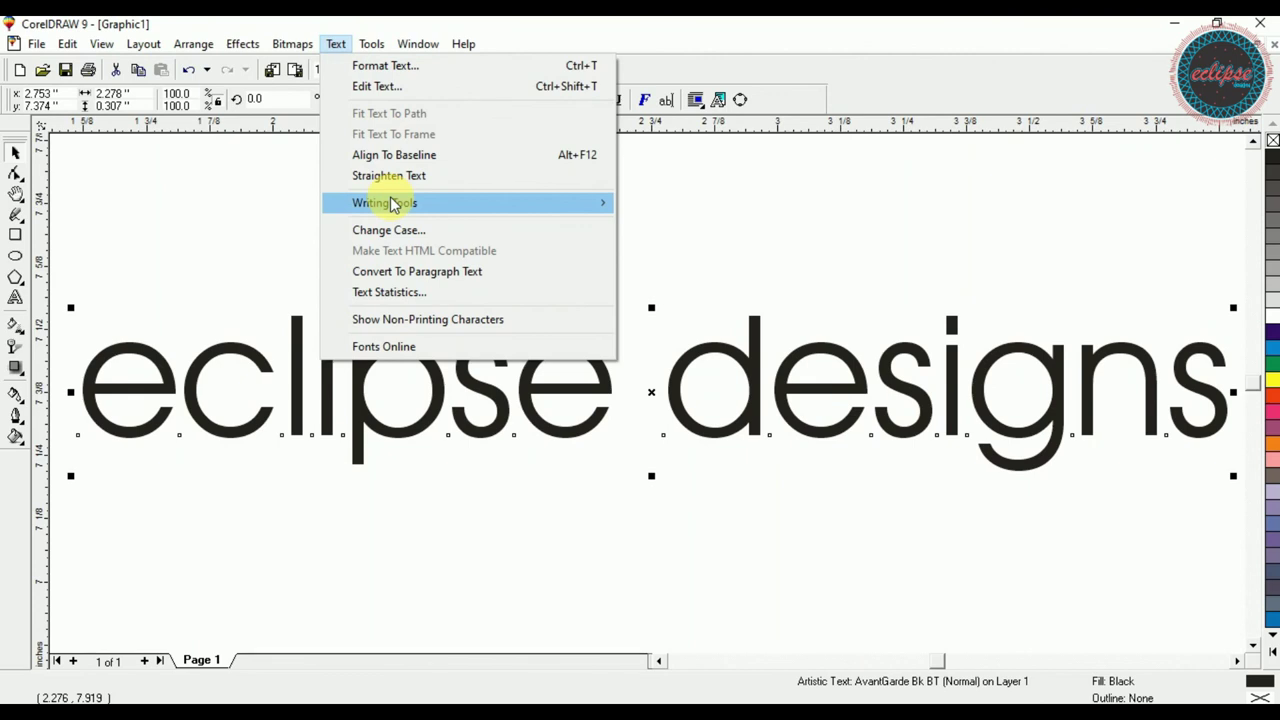
left_click(395, 230)
left_click(598, 358)
left_click(575, 425)
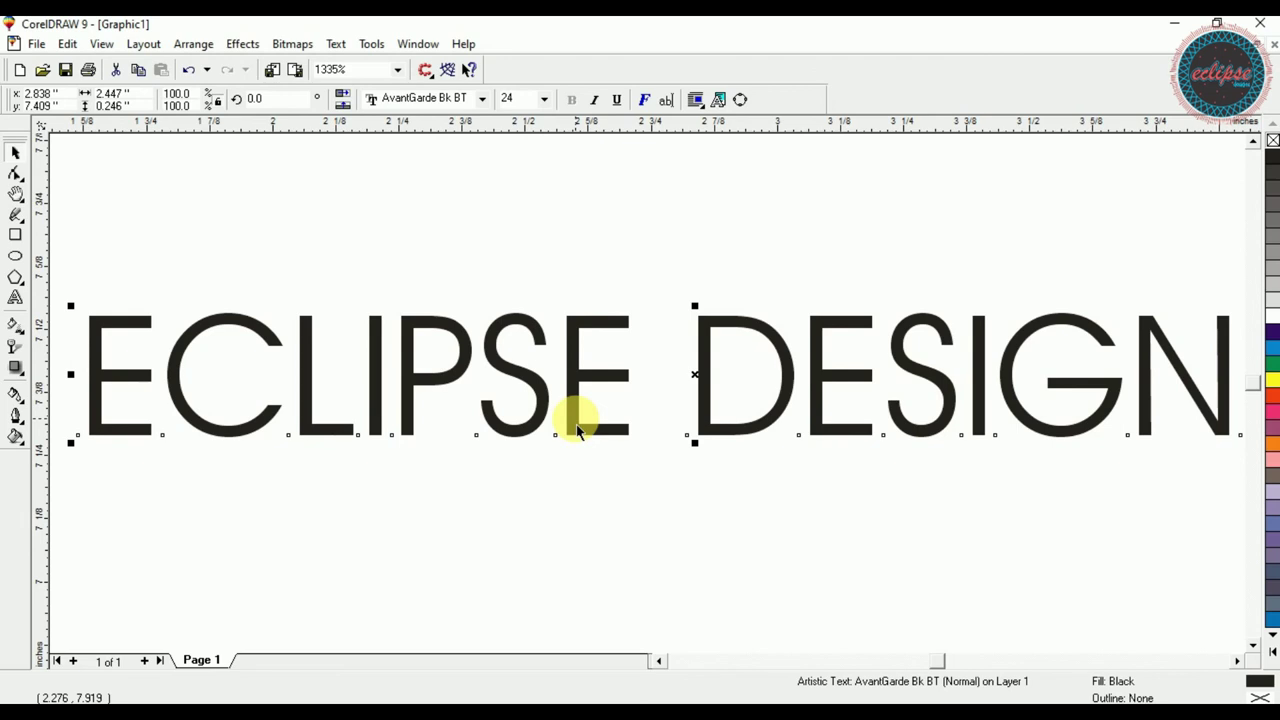
- Change the uppercase text to Title Case
left_click(338, 43)
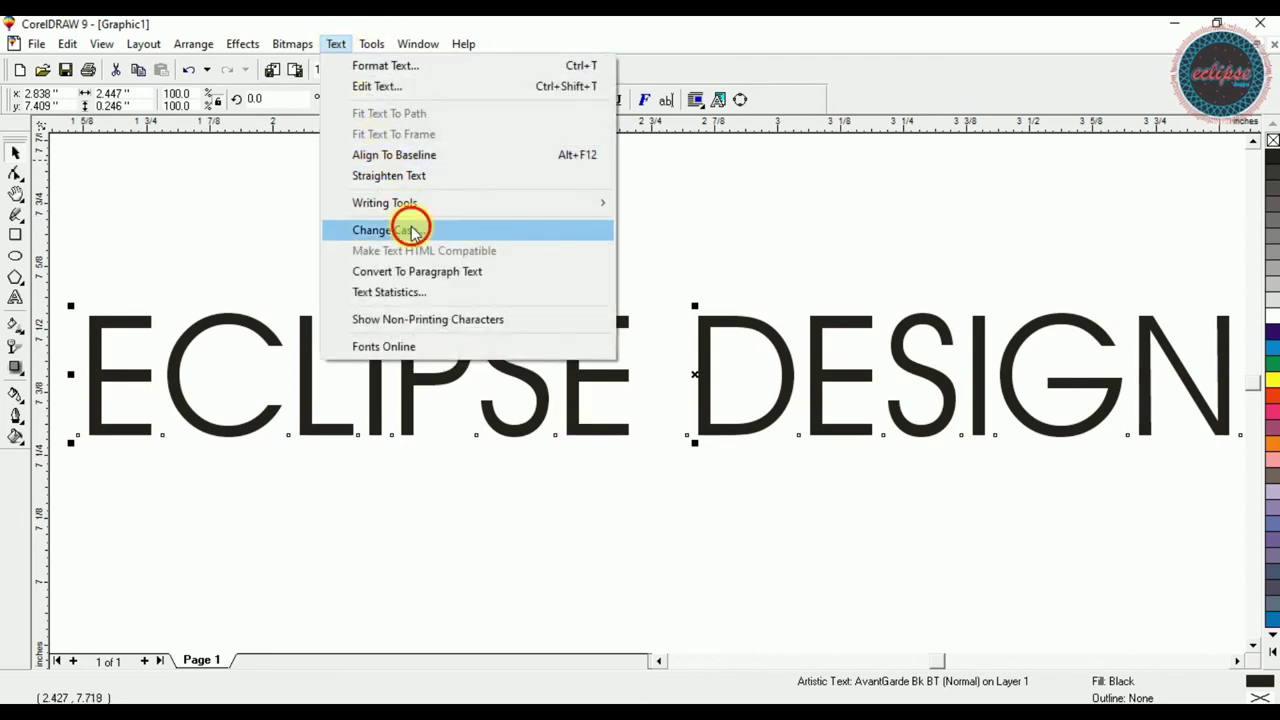
left_click(412, 229)
left_click(568, 373)
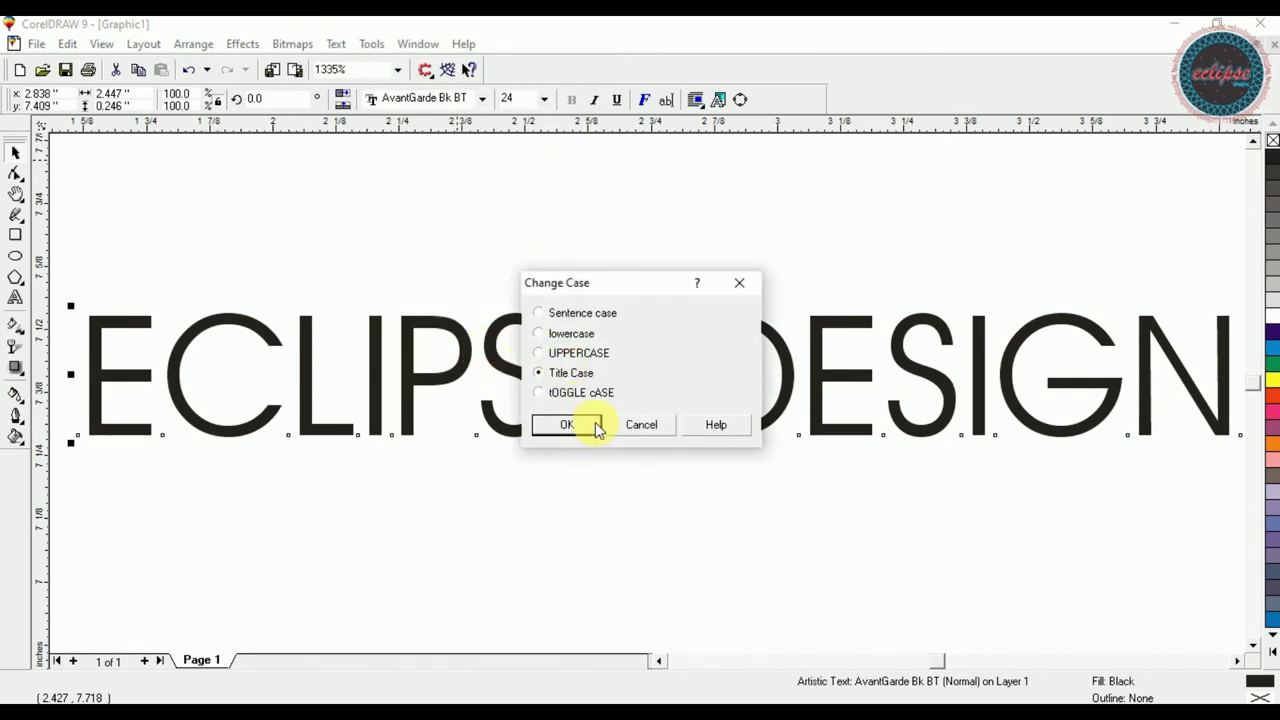
left_click(567, 425)
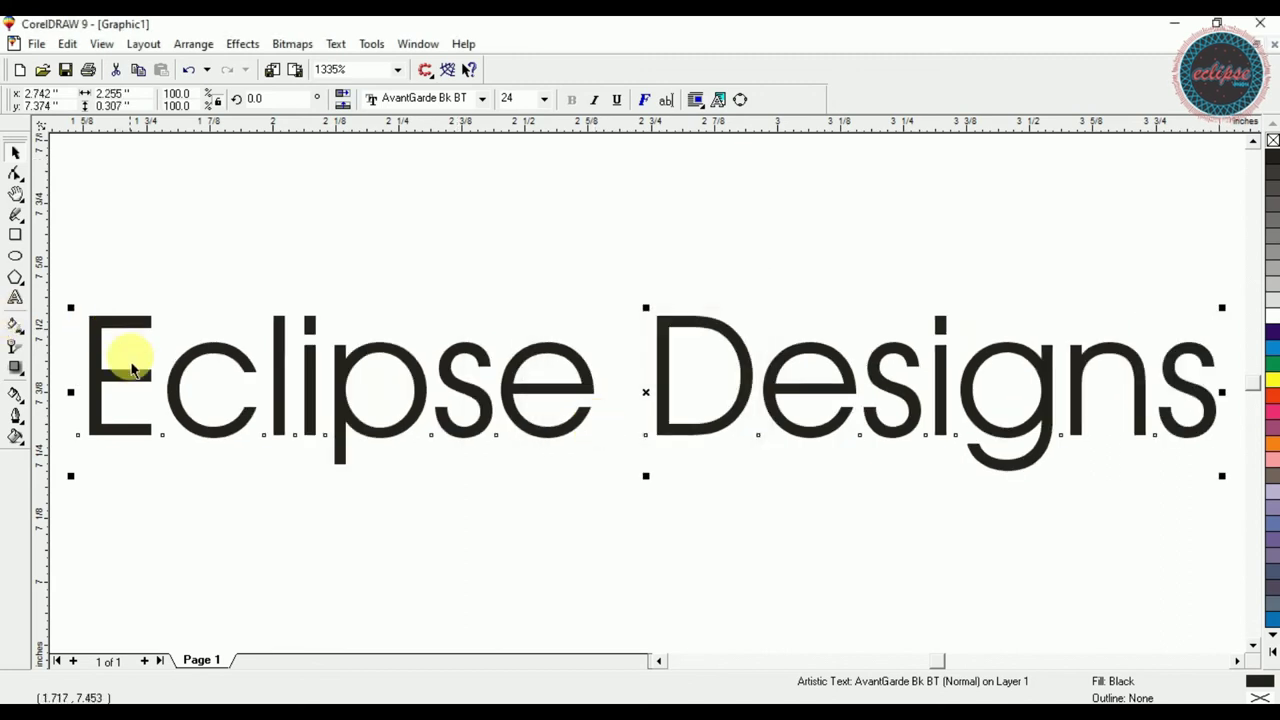
- Apply the tOGGLE cASE option to the Eclipse Designs text
left_click(340, 44)
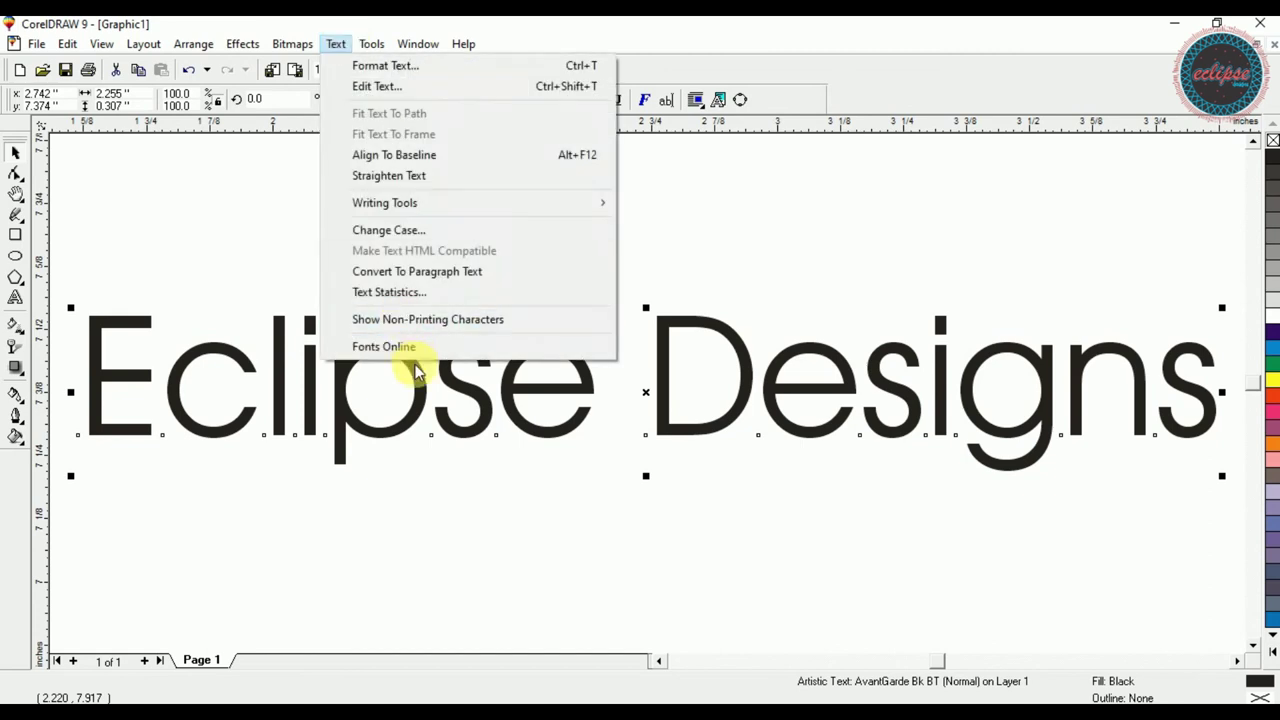
left_click(434, 230)
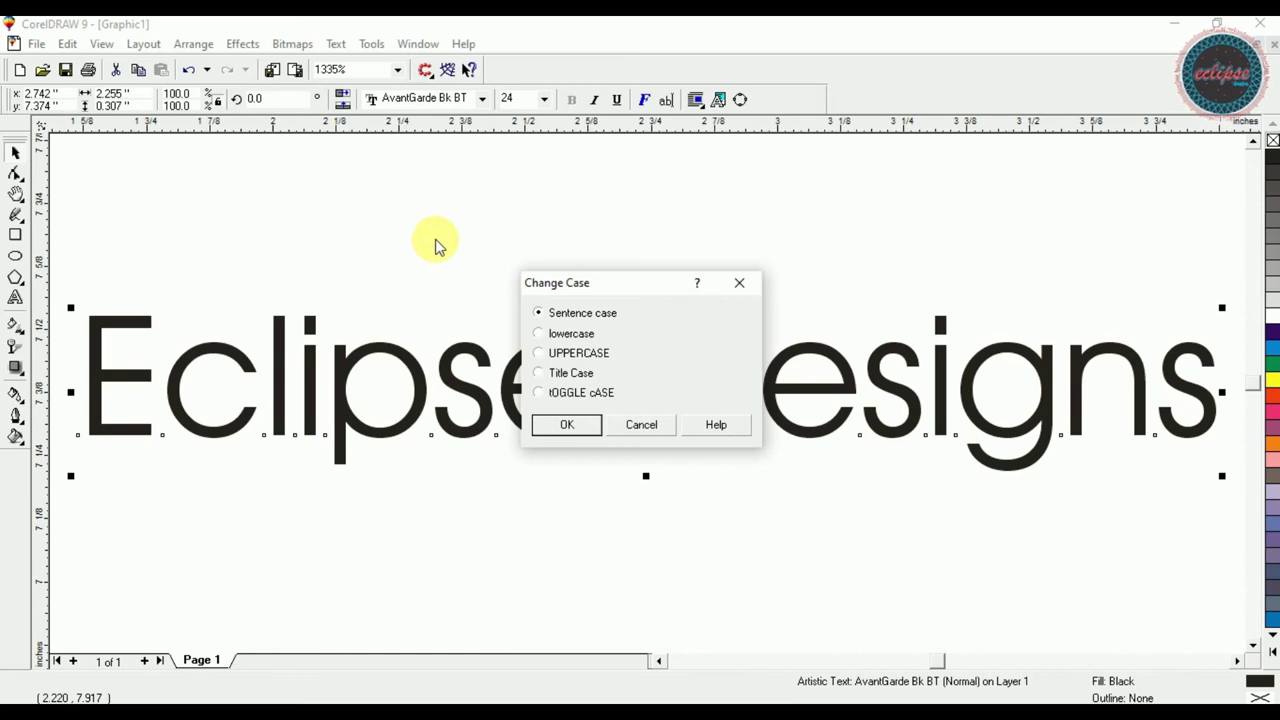
left_click(540, 393)
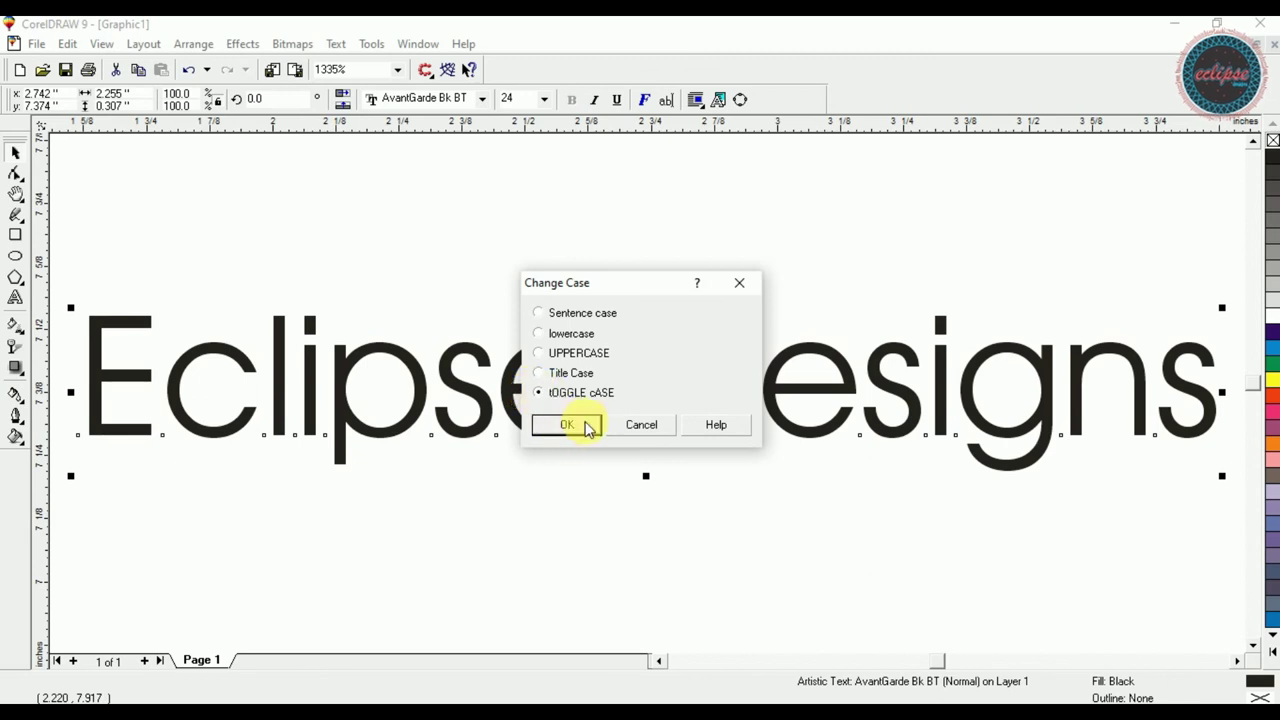
left_click(566, 425)
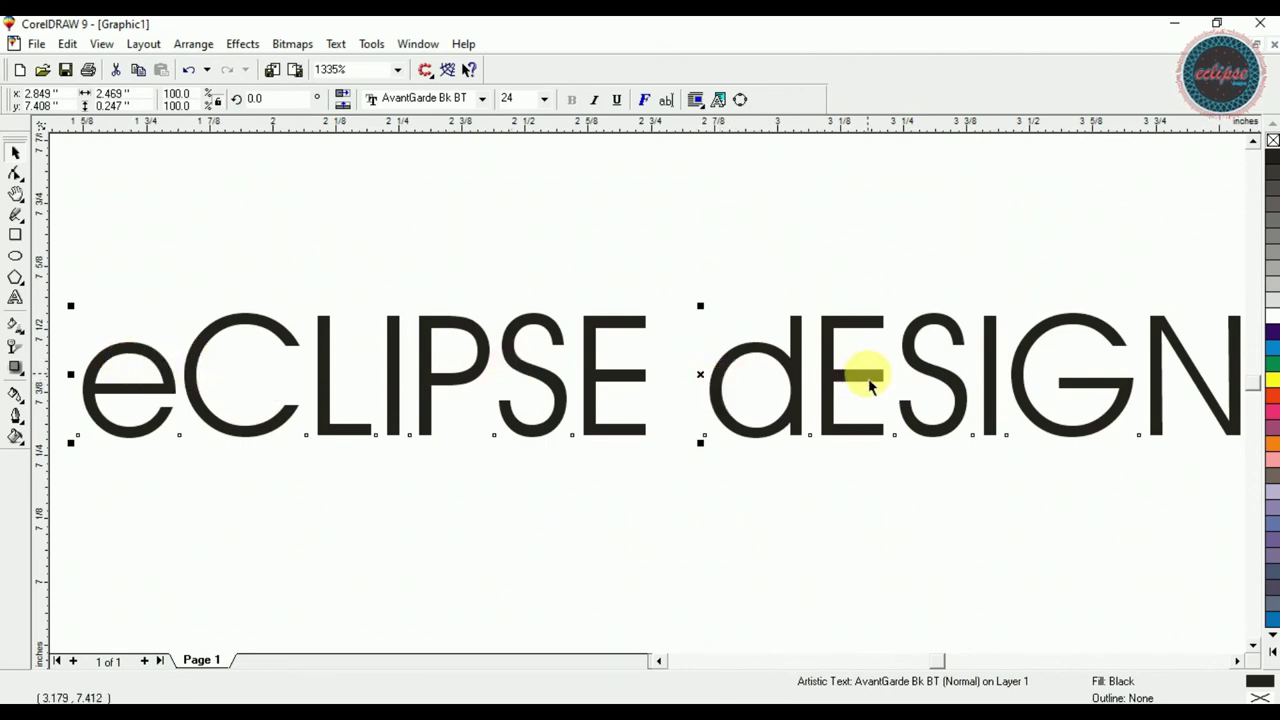
- Set the toggled text back to Title Case
left_click(340, 46)
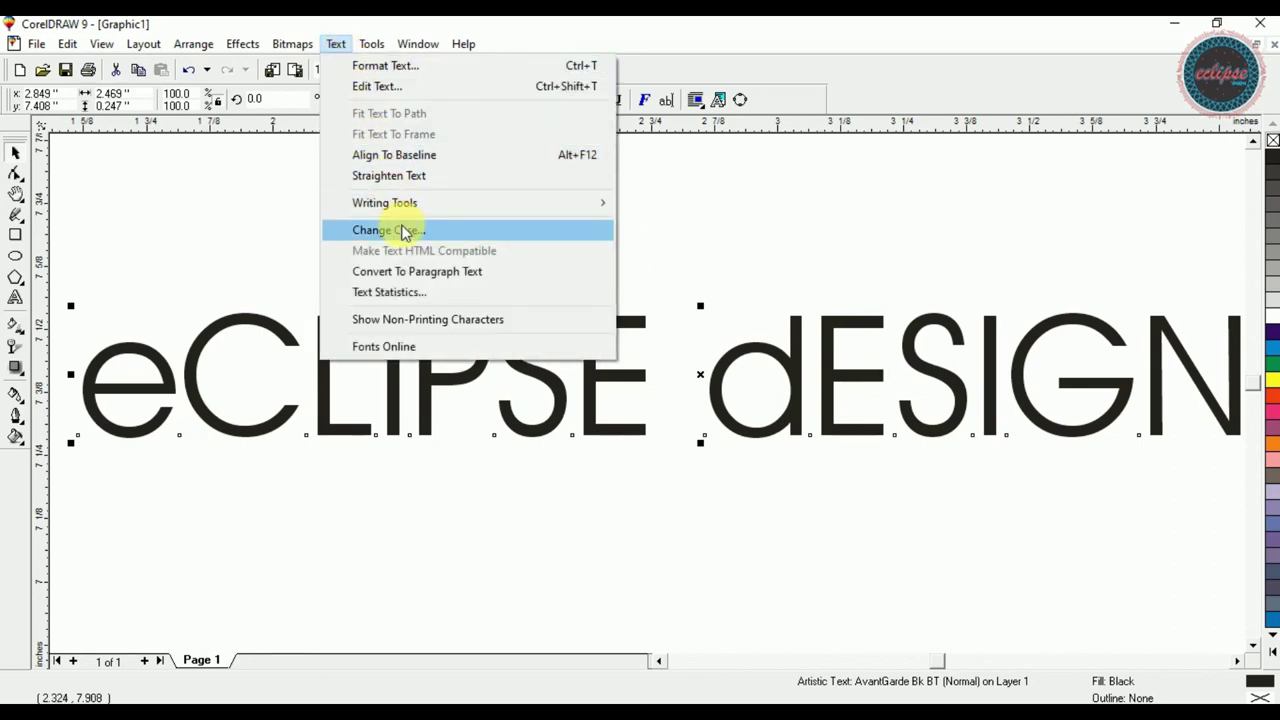
left_click(400, 230)
left_click(568, 372)
left_click(567, 423)
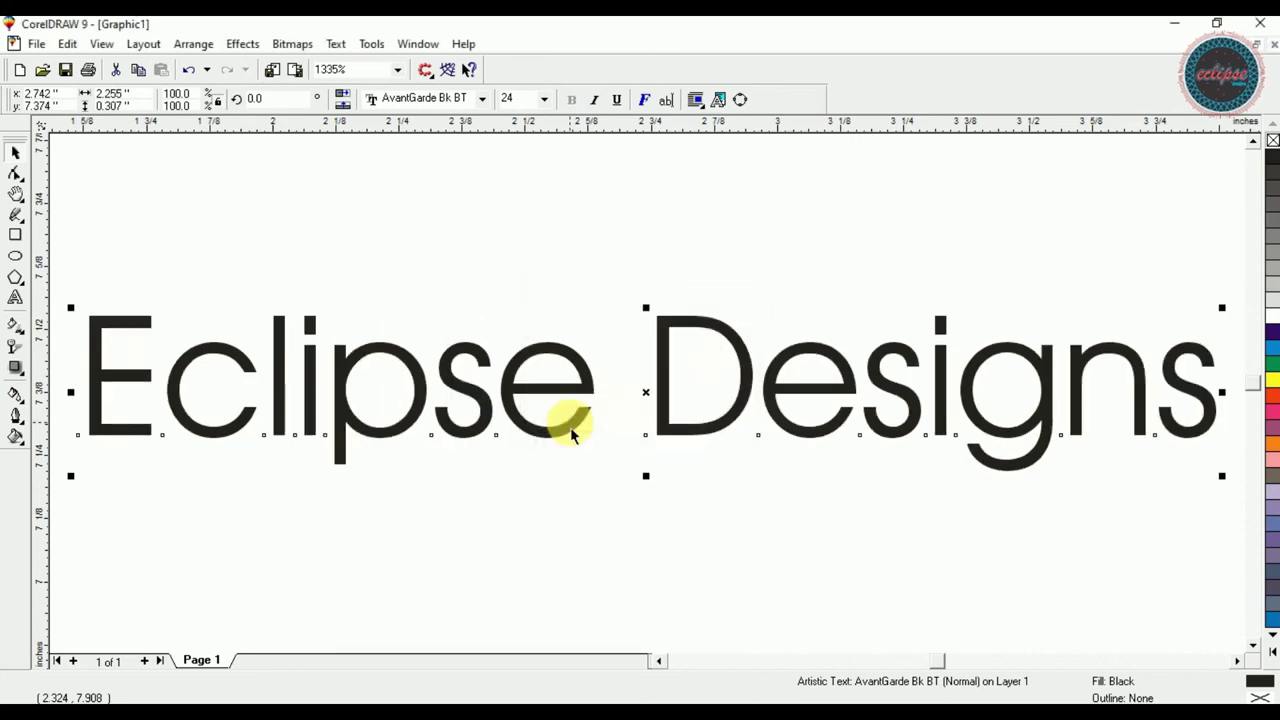
key("F3")
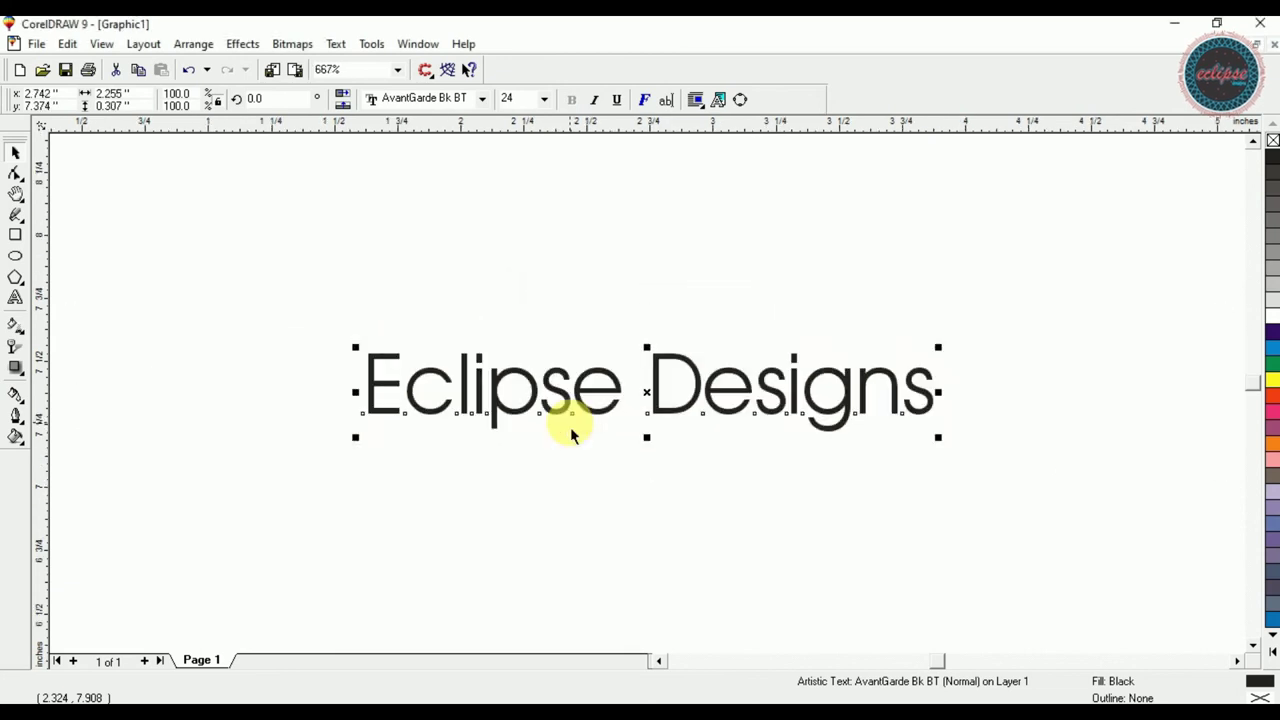
left_click(15, 235)
left_click_drag(100, 226, 225, 340)
left_click(226, 340)
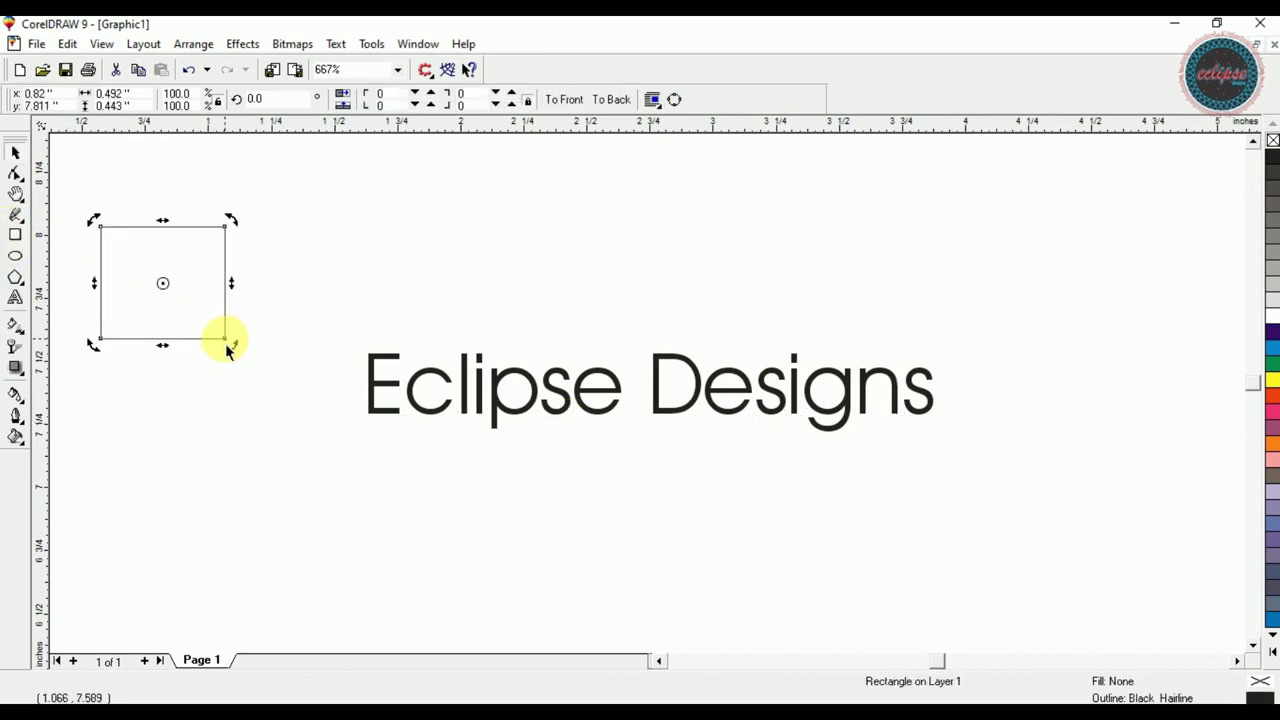
key("Delete")
- Draw a rectangle about 0.62 by 0.59 inches above and to the left of the Eclipse Designs text
left_click(15, 235)
left_click_drag(110, 157, 268, 305)
key("space")
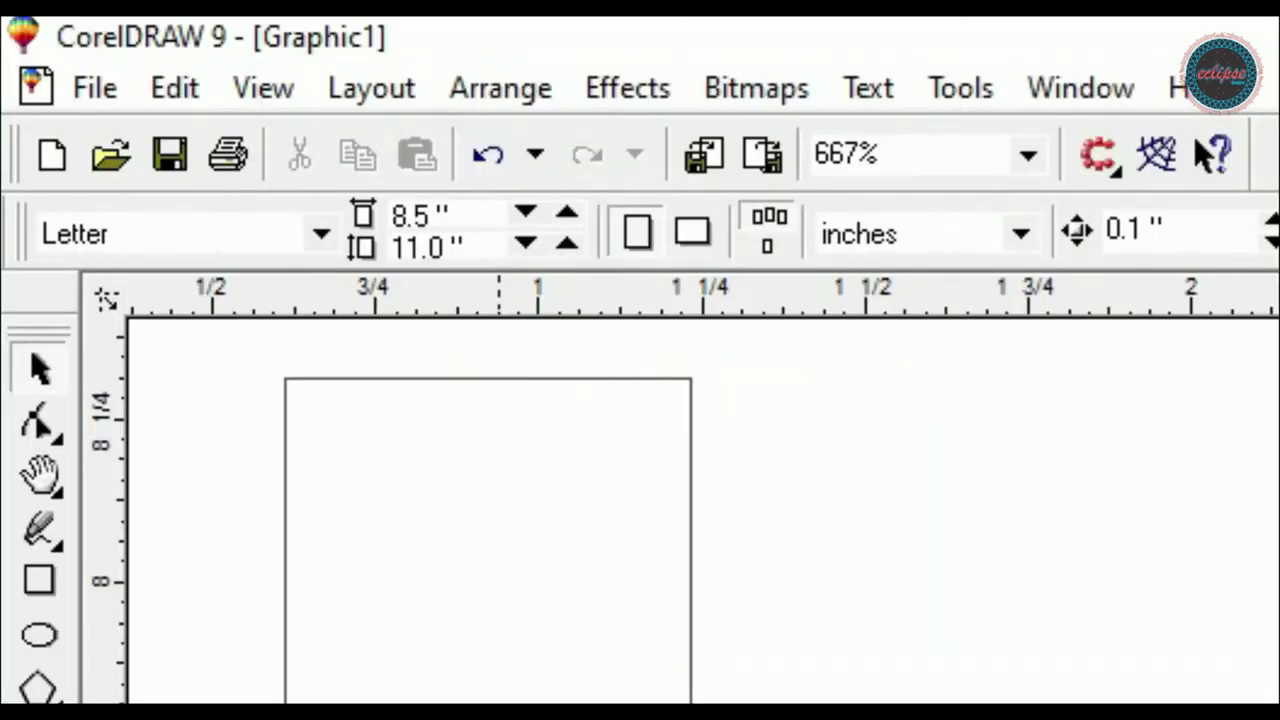
- Move the rectangle right by its own width of 0.622 inches using a relative position in the Transformation docker
left_click(271, 314)
left_click(205, 155)
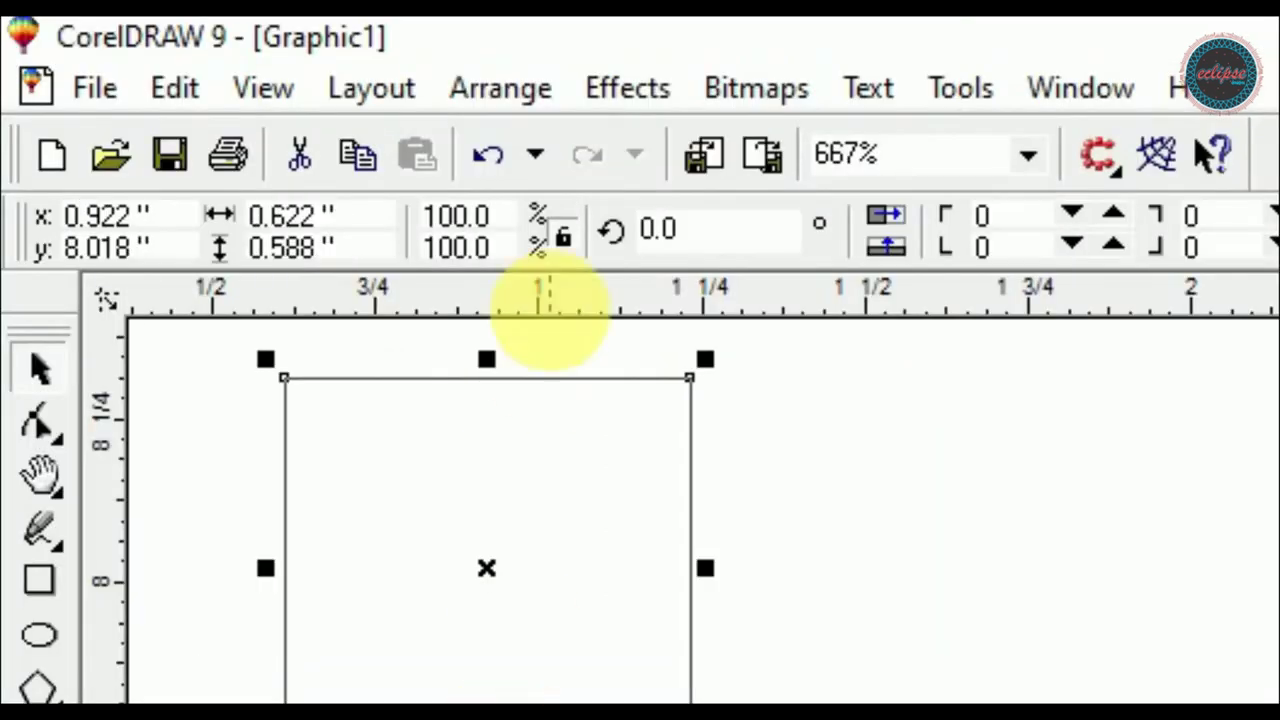
left_click(511, 94)
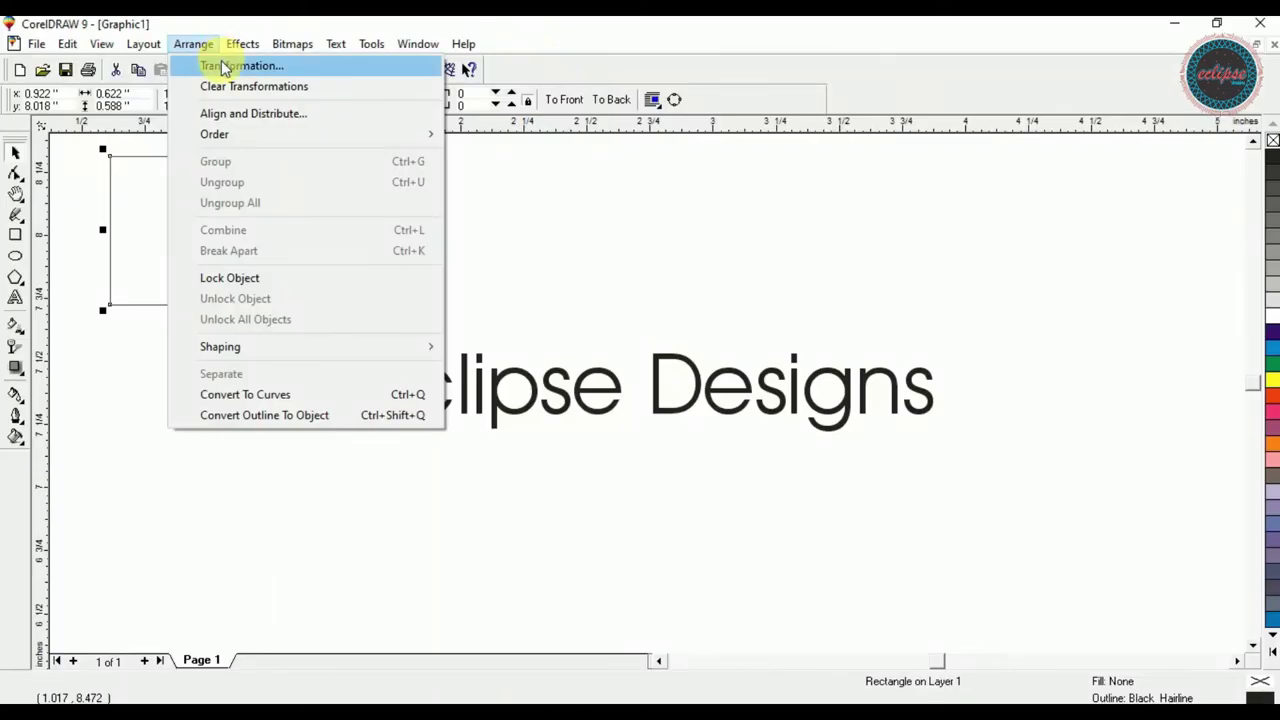
left_click(228, 66)
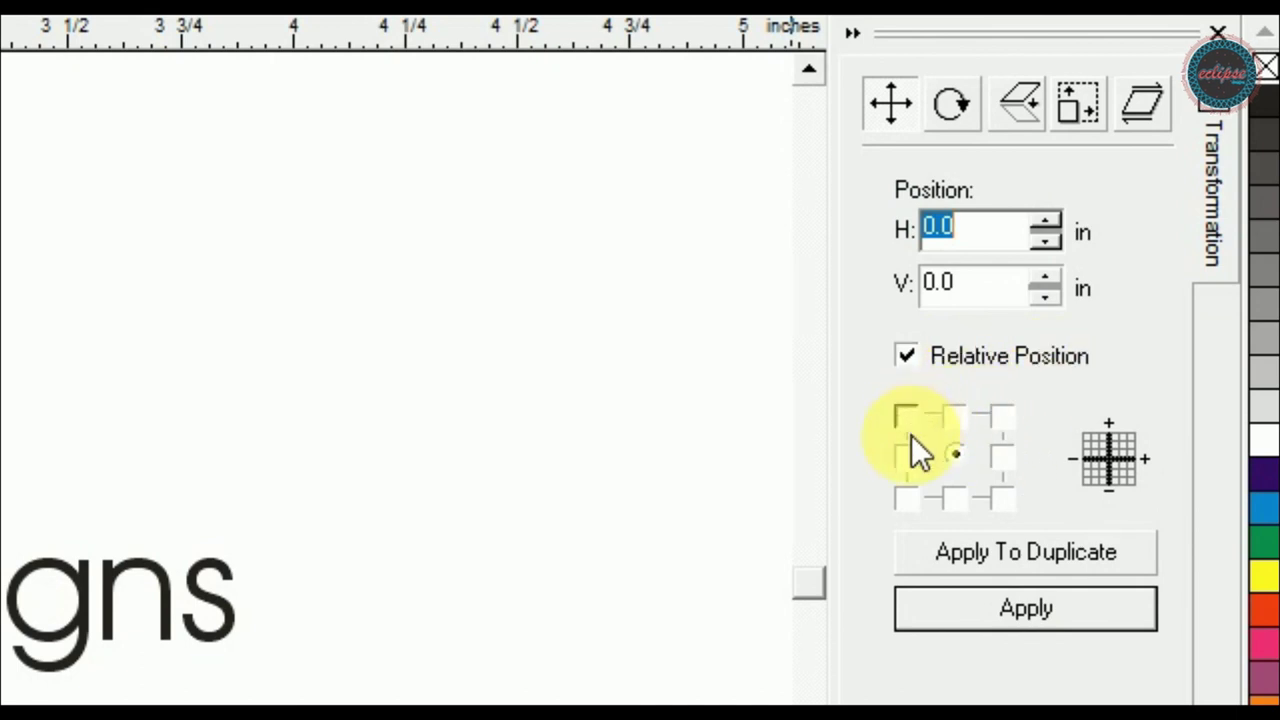
left_click(1003, 471)
left_click(990, 612)
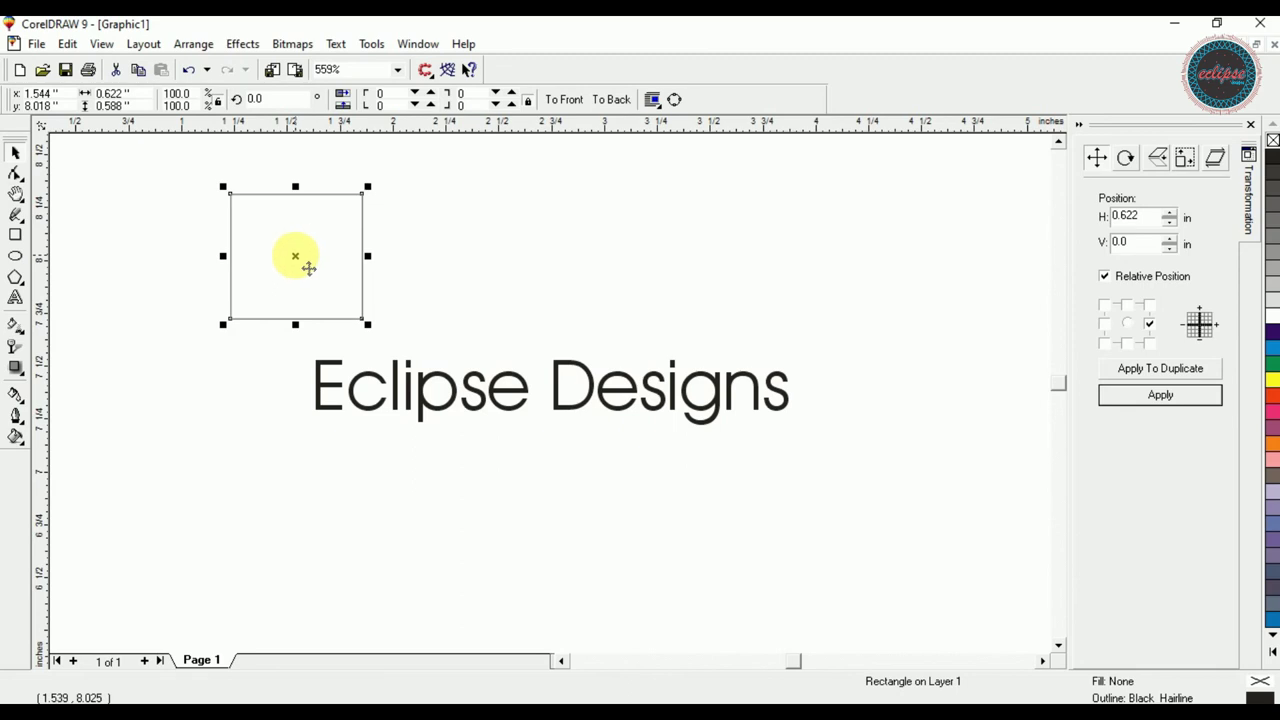
- Duplicate the rectangle 0.622 inches to its right, and duplicate that copy directly below with a vertical offset of -0.588 inches
left_click(1155, 378)
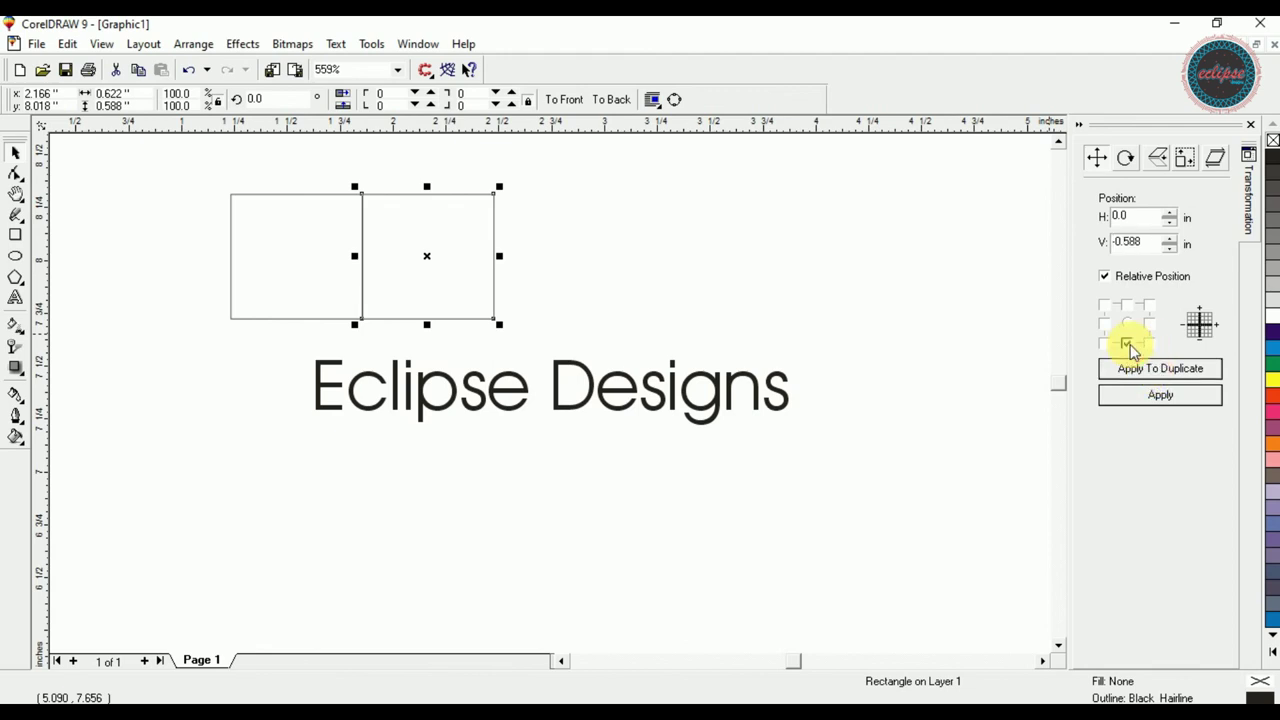
left_click(1134, 370)
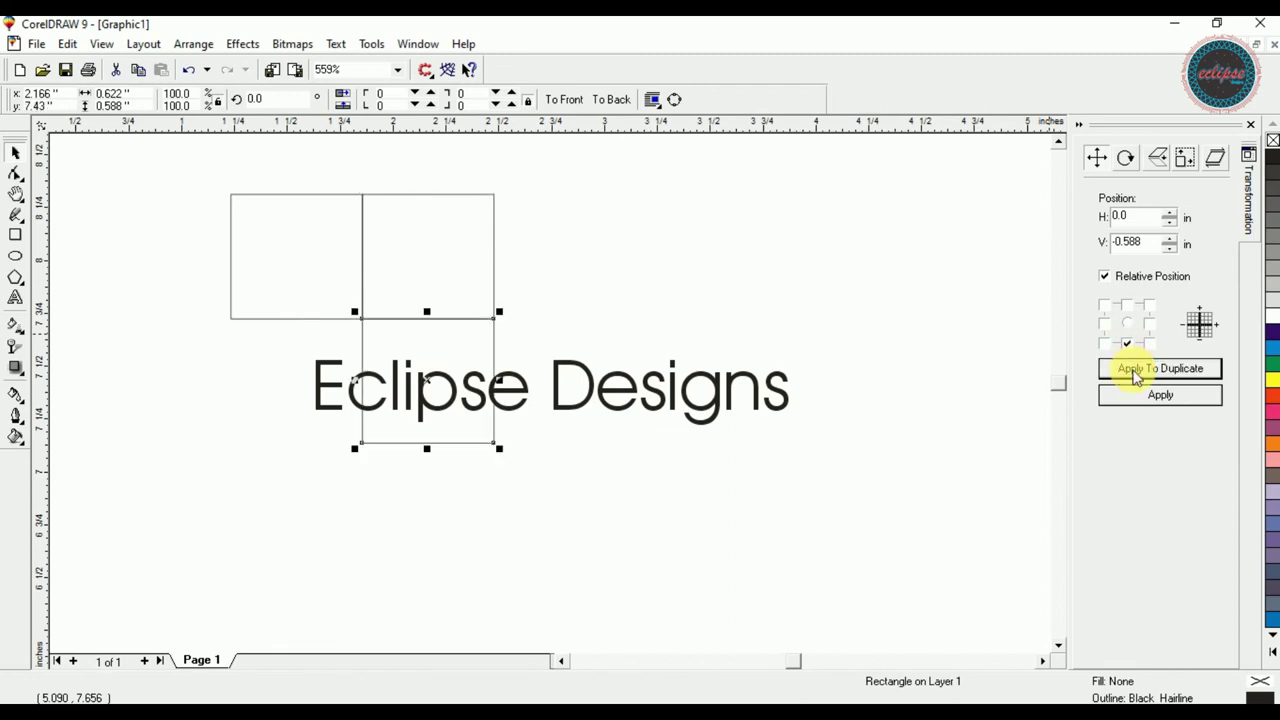
- Duplicate the lower rectangle directly to its left with a horizontal offset of -0.622 inches, completing the two-by-two grid
left_click(1106, 326)
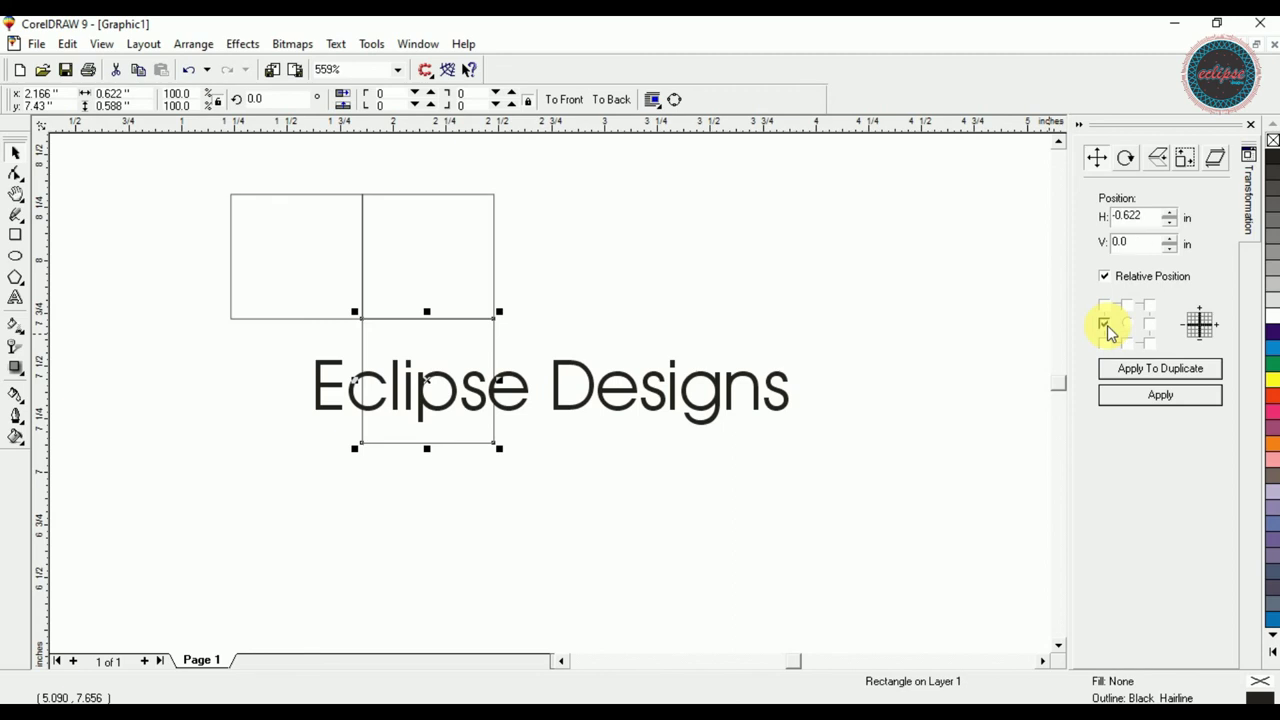
left_click(1150, 374)
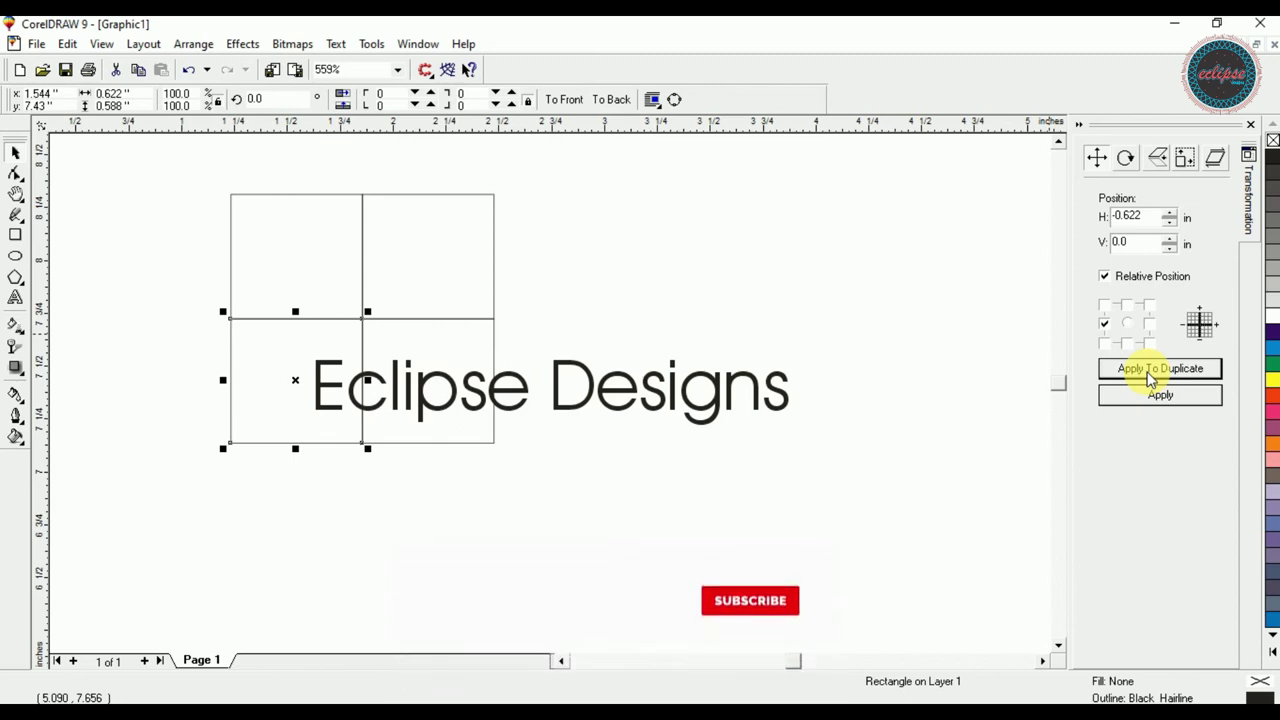
- Move the Eclipse Designs text below the rectangle grid and duplicate it 2.255 inches to its right
left_click_drag(634, 399, 630, 508)
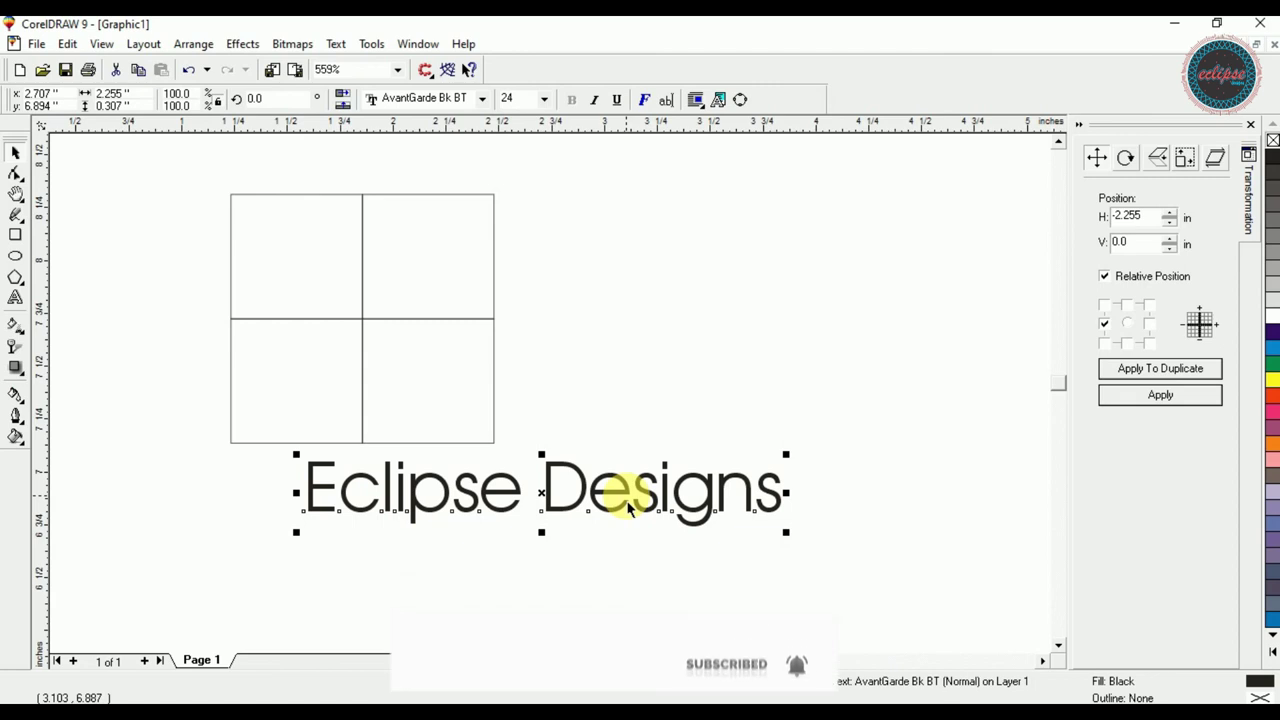
left_click(1146, 323)
left_click(1145, 368)
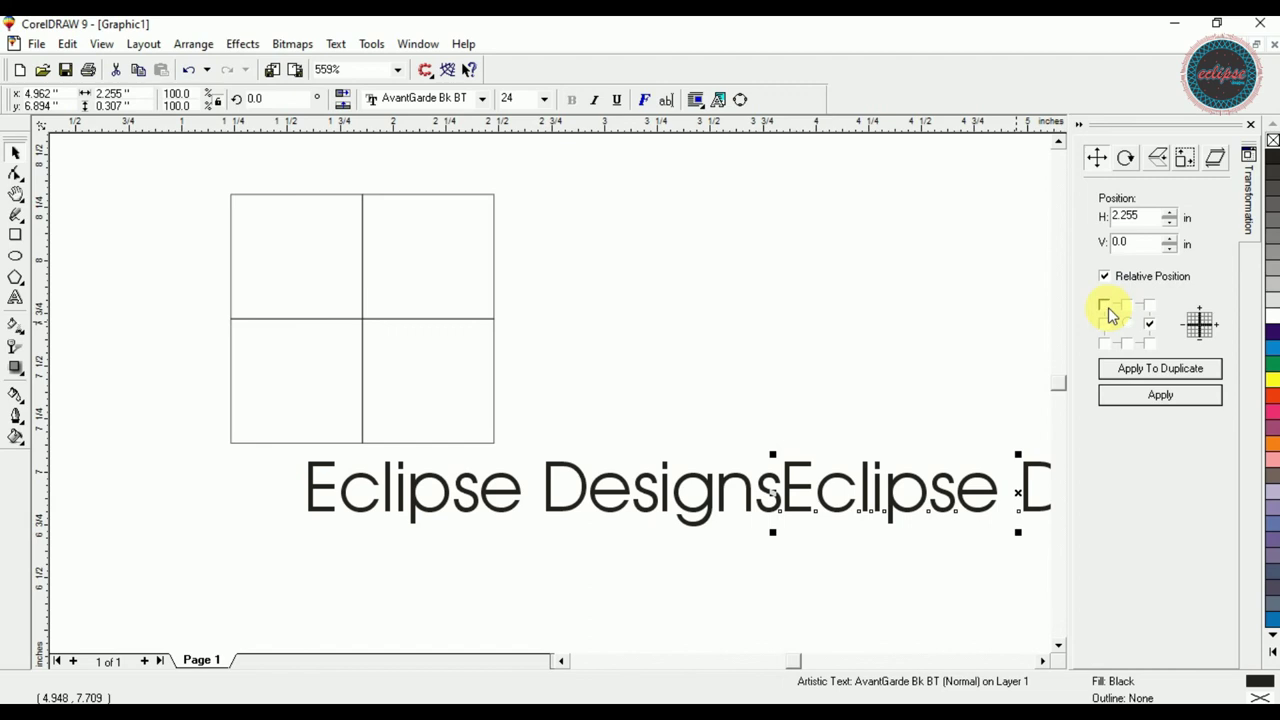
- Duplicate the text copy diagonally up and right, and duplicate that result twice diagonally up and left by -2.255 and 0.307 inches
left_click(1134, 366)
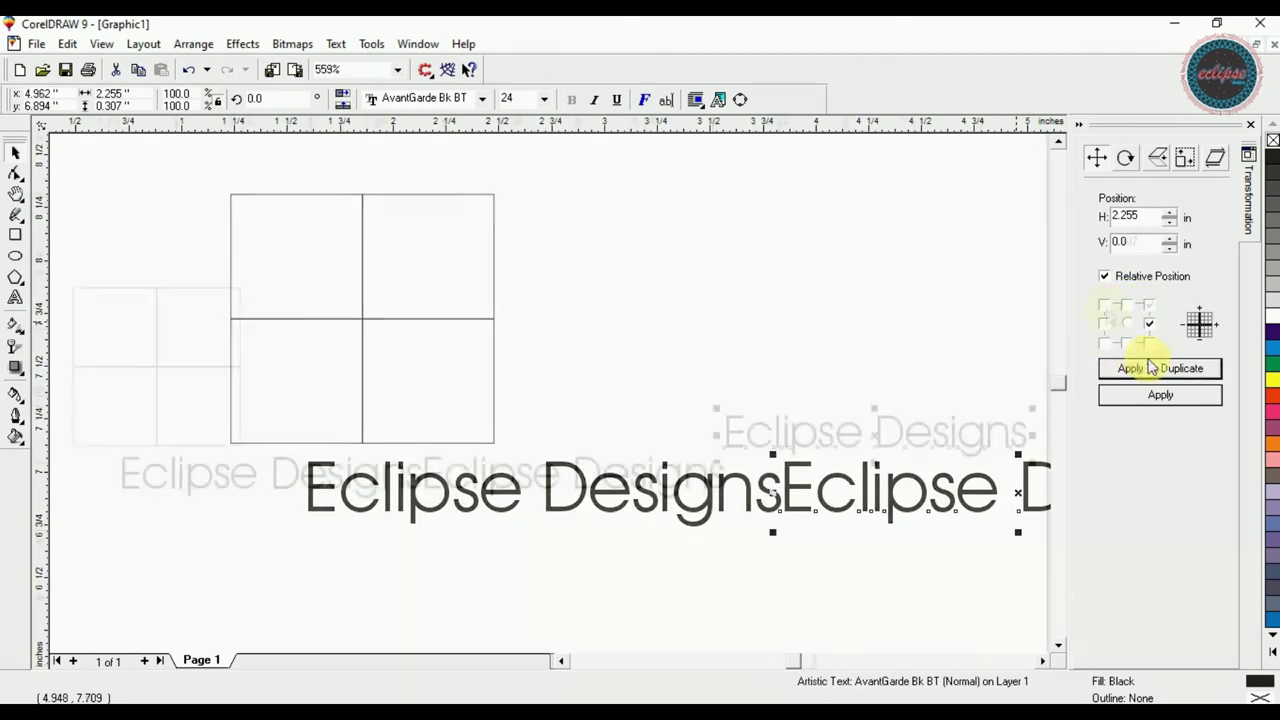
left_click(1105, 306)
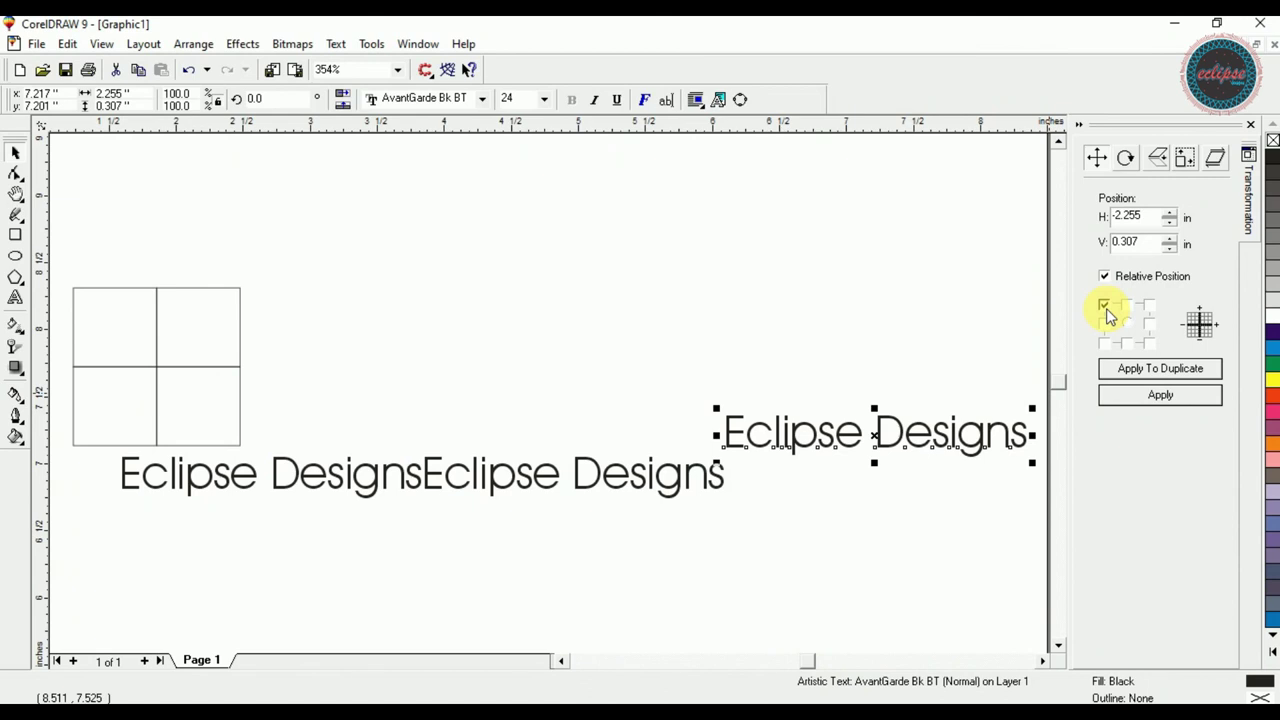
left_click(1134, 368)
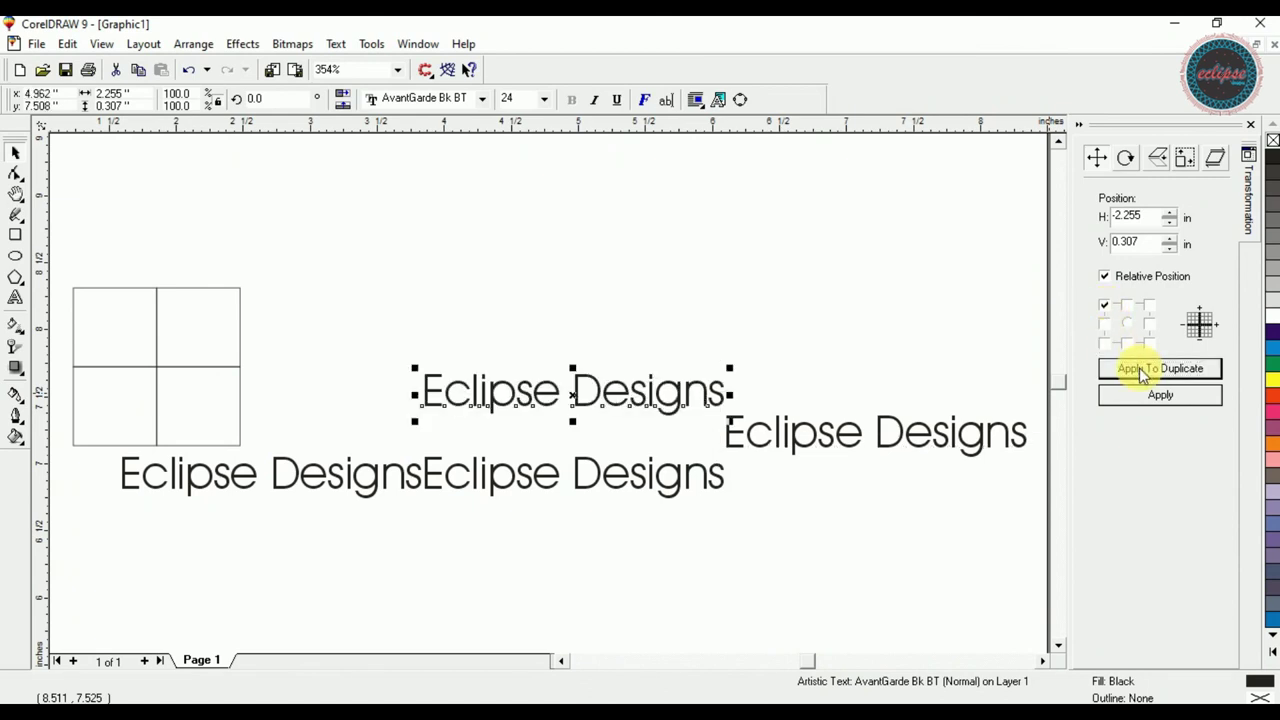
left_click(1140, 370)
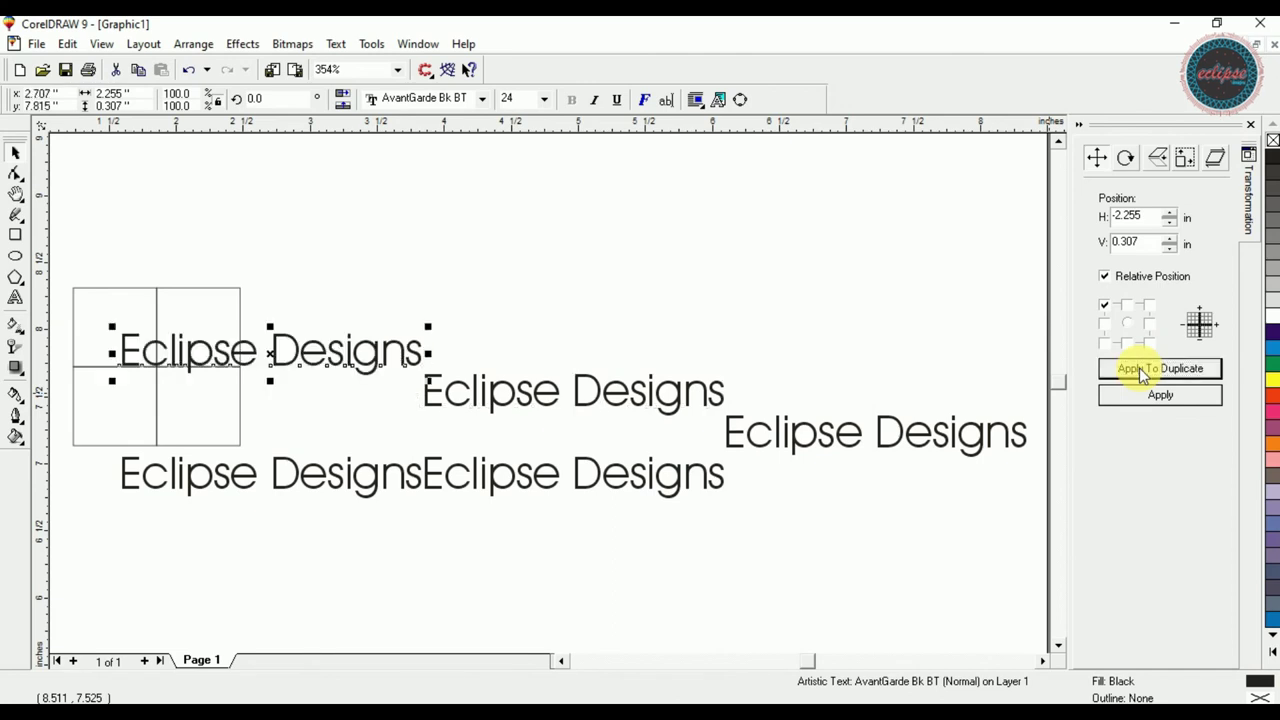
- Delete every object in the drawing, and draw a square about 2.13 by 2.13 inches on the full page
key("ctrl+a")
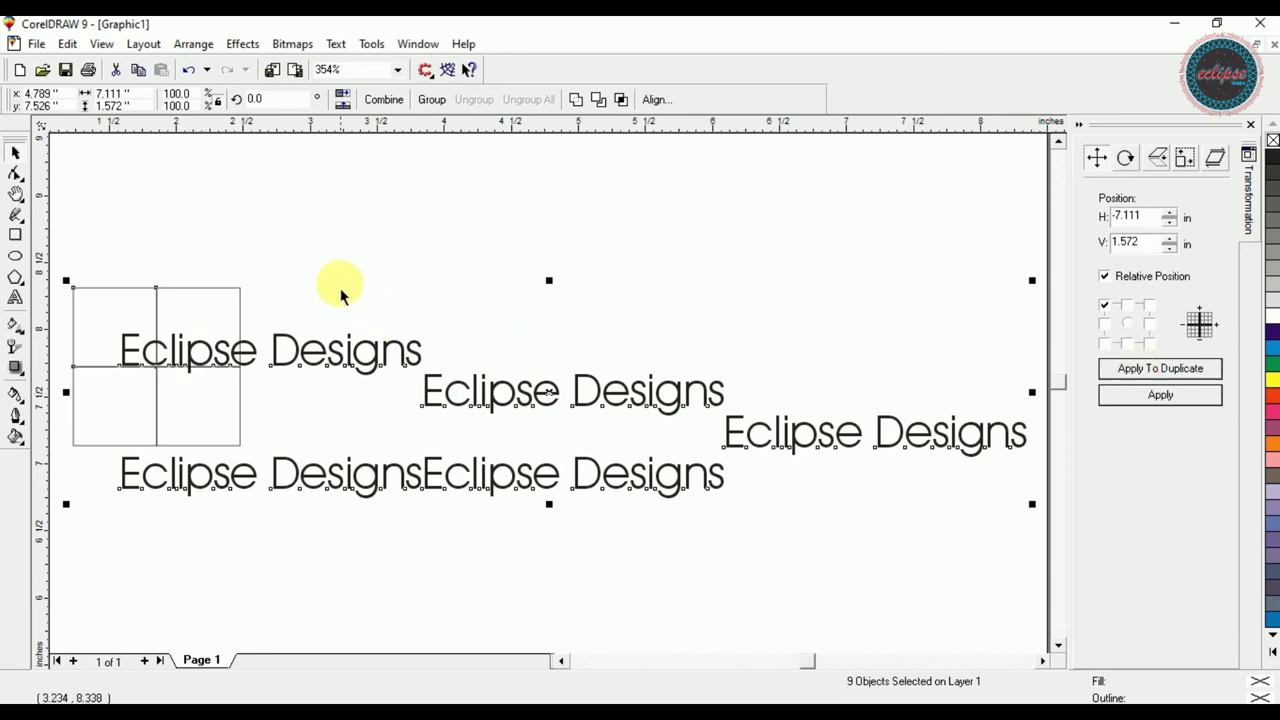
key("Delete")
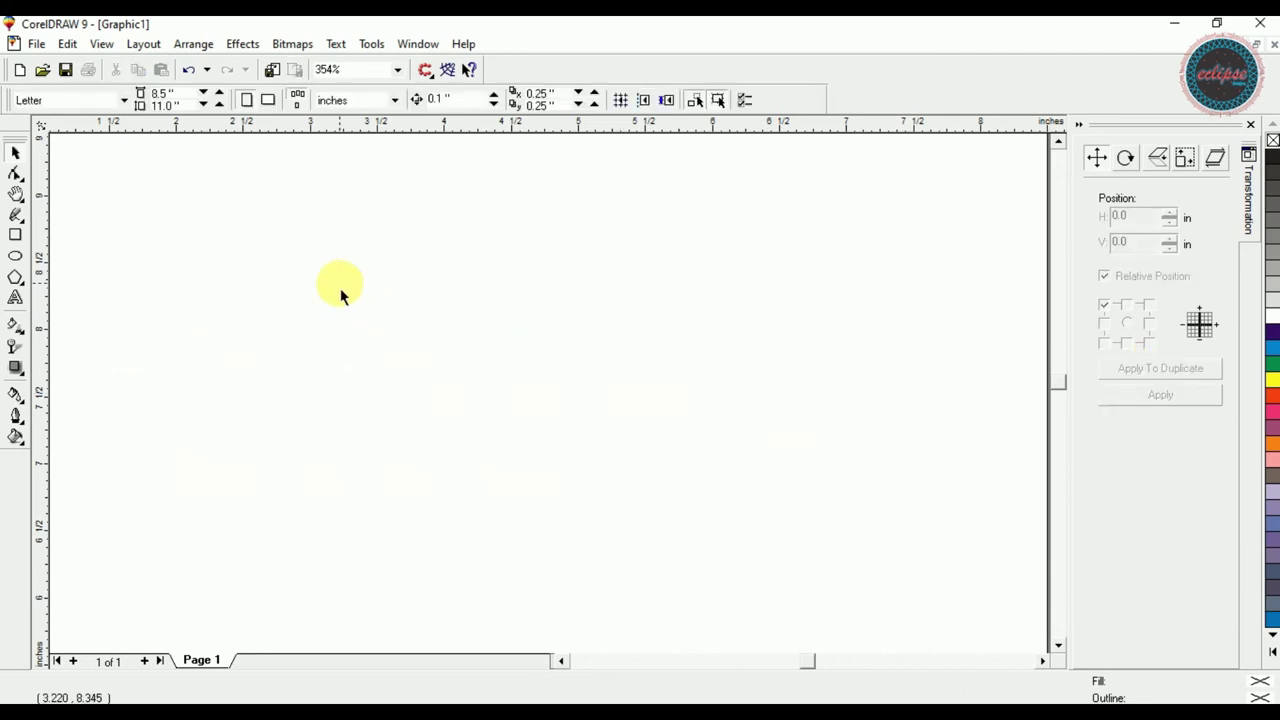
left_click(17, 236)
key("shift+F4")
left_click_drag(491, 344, 554, 410)
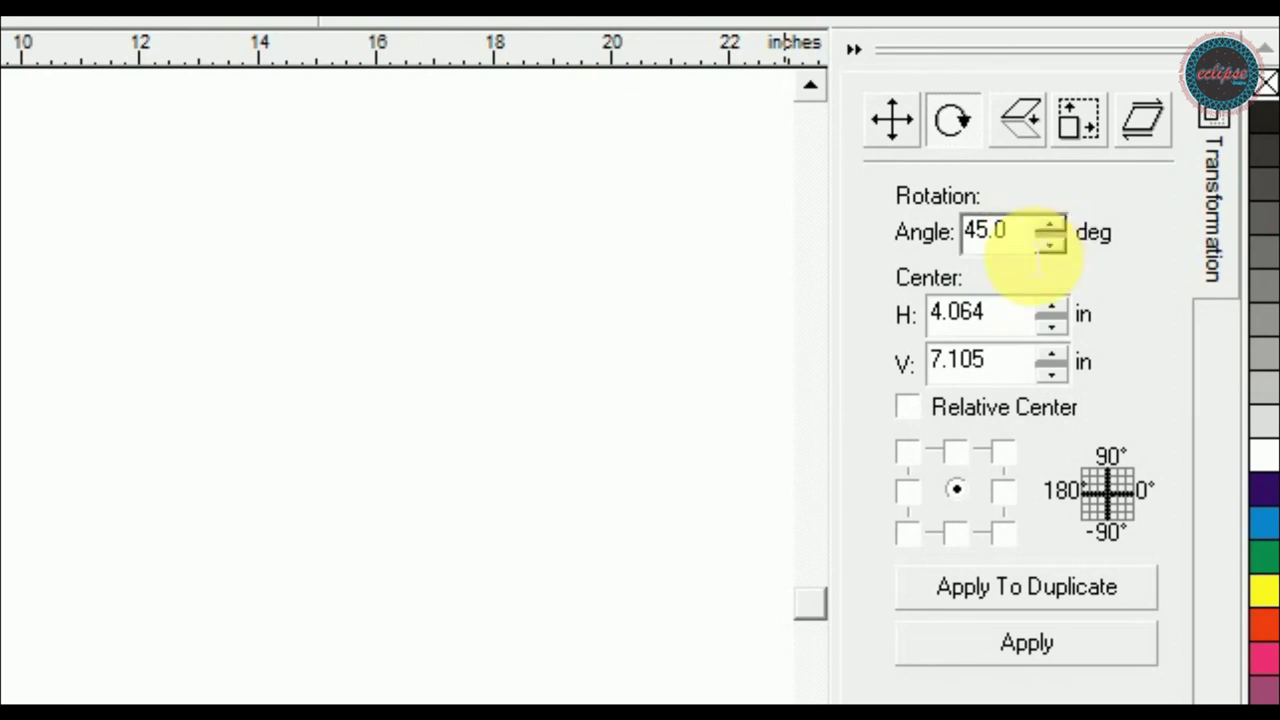
- Set the rotation angle to 90 degrees and apply it to a duplicate of the square about its own centre
left_click_drag(1014, 243, 916, 241)
type("35")
key("BackSpace")
key("BackSpace")
type("9")
key("Return")
left_click(1042, 578)
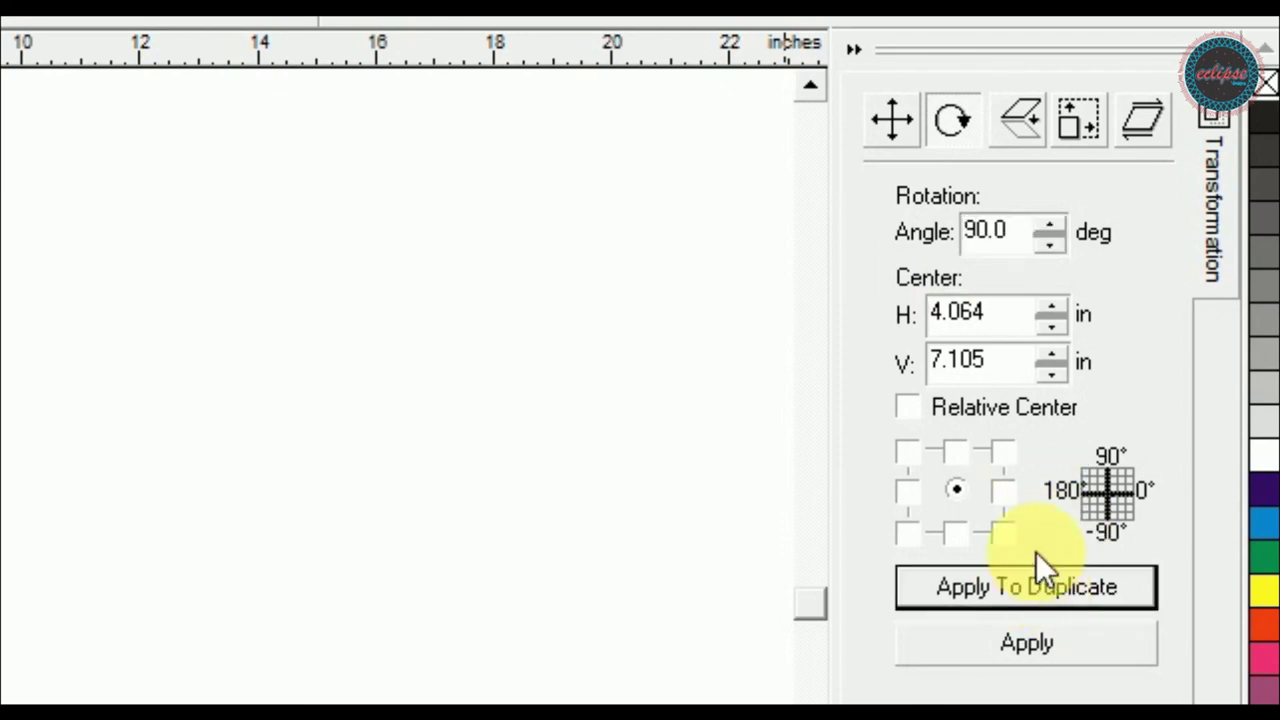
- Create four duplicates of the square, each rotated a further 90 degrees around the midpoint of its right edge
left_click(1003, 490)
left_click(951, 585)
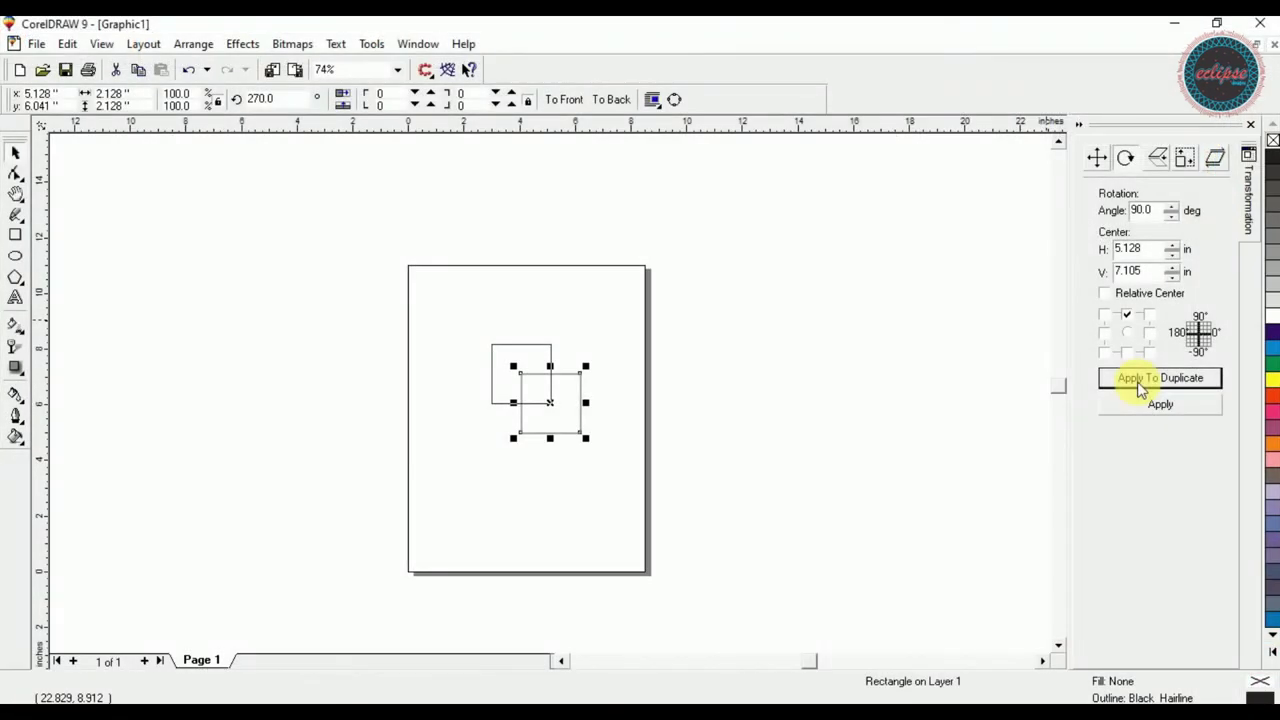
left_click(1140, 389)
left_click(1140, 389)
left_click(1140, 389)
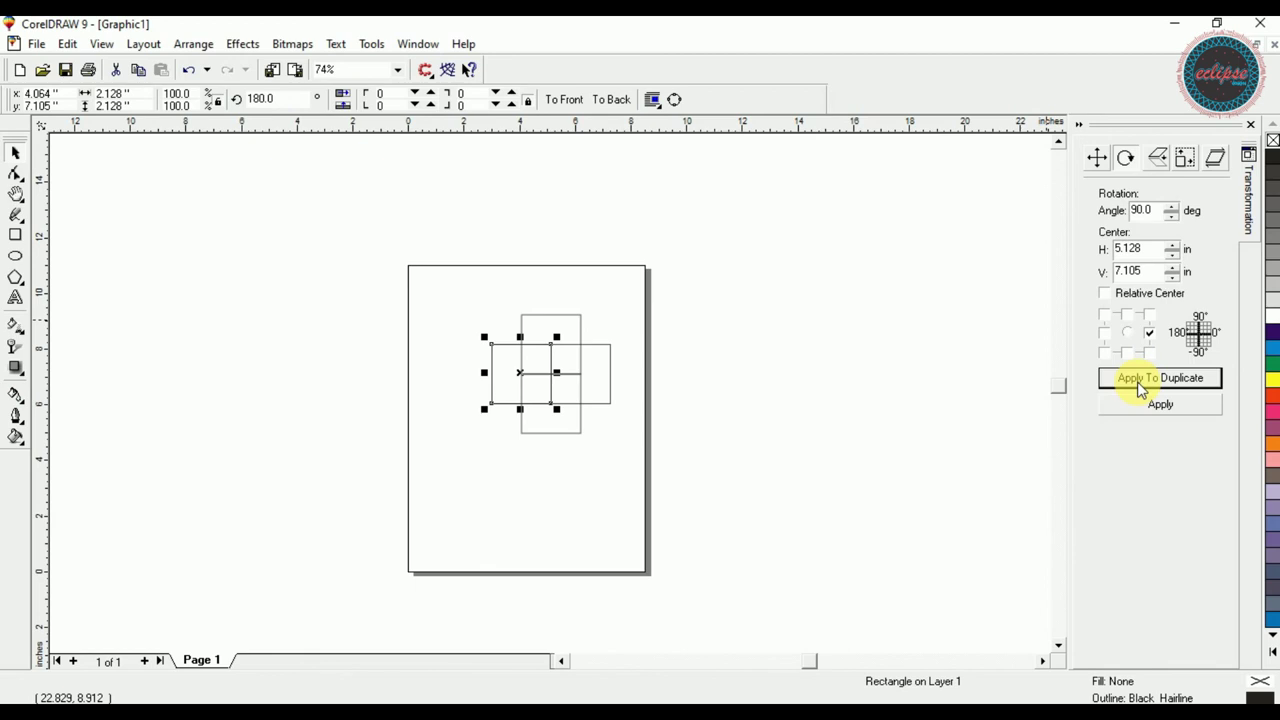
- Select all the rotated squares together and delete them
left_click(511, 250)
left_click_drag(445, 244, 730, 532)
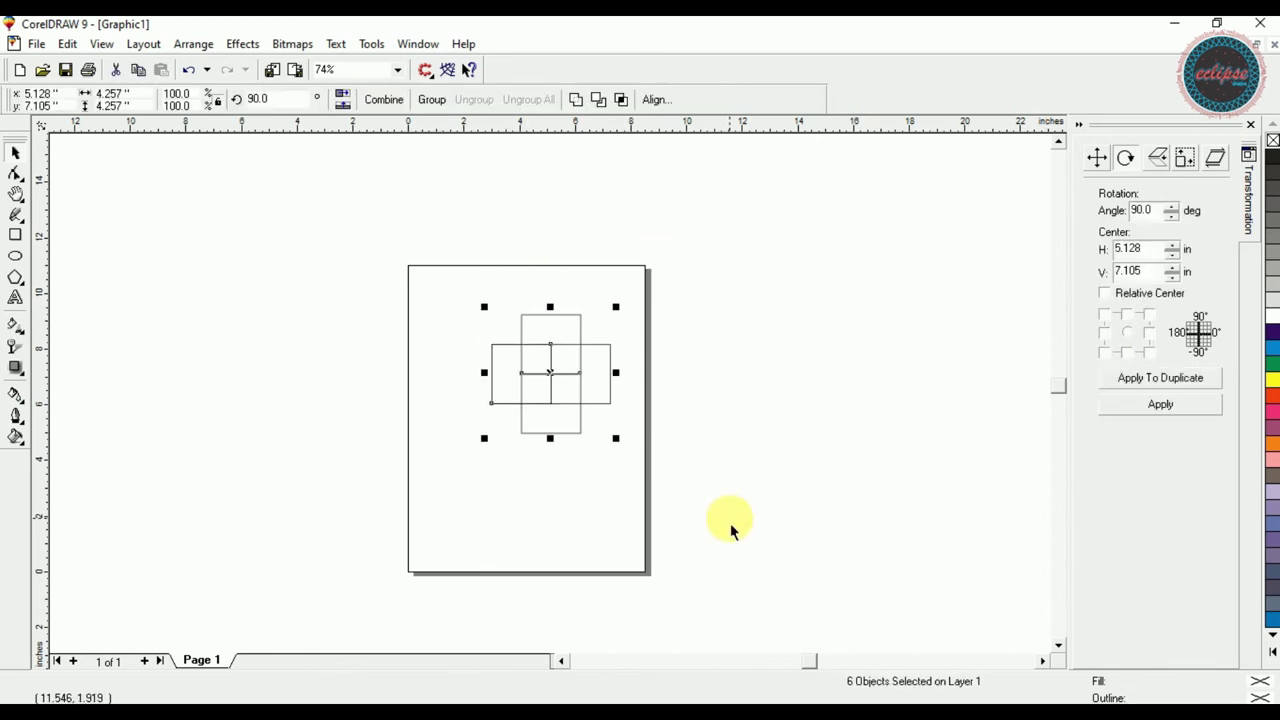
key("Delete")
- Draw a pentagon about 3.86 by 3.67 inches and reshape it into a five-pointed star about 6.19 by 5.89 inches
left_click(15, 277)
mouse_move(481, 366)
left_mouse_down()
mouse_move(551, 394)
mouse_move(592, 469)
left_mouse_up()
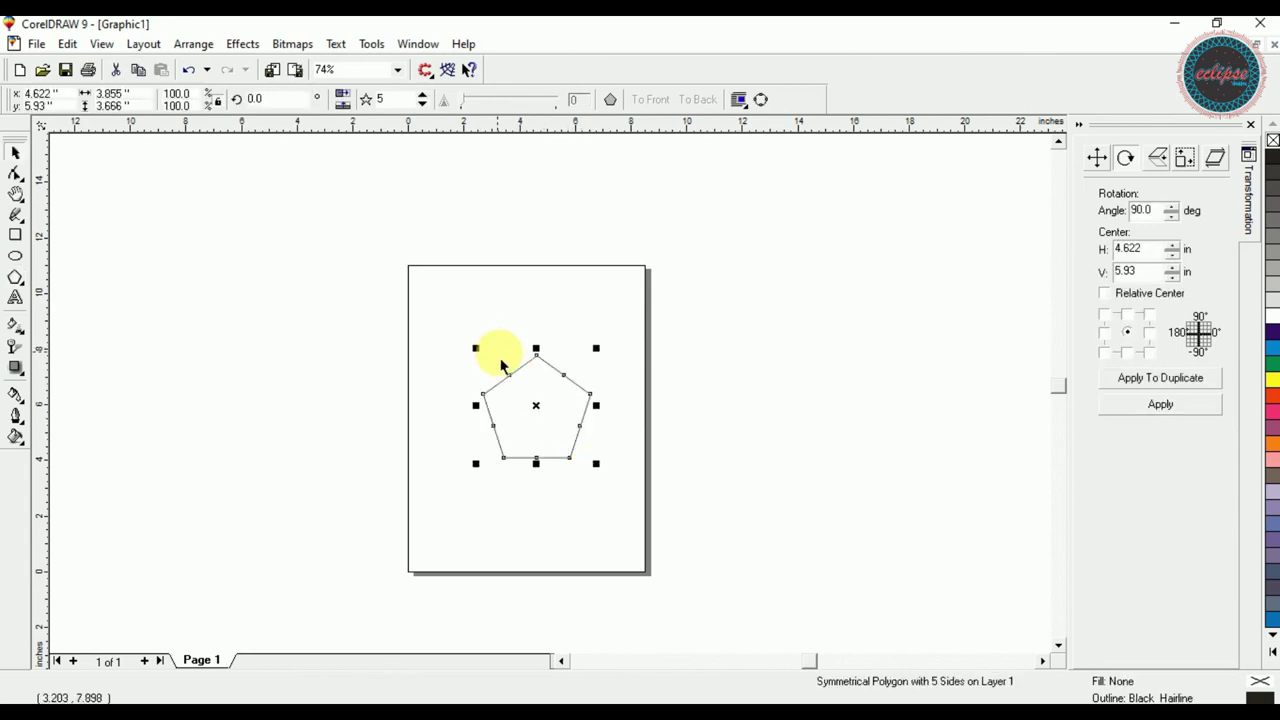
key("F10")
left_click_drag(507, 370, 491, 343)
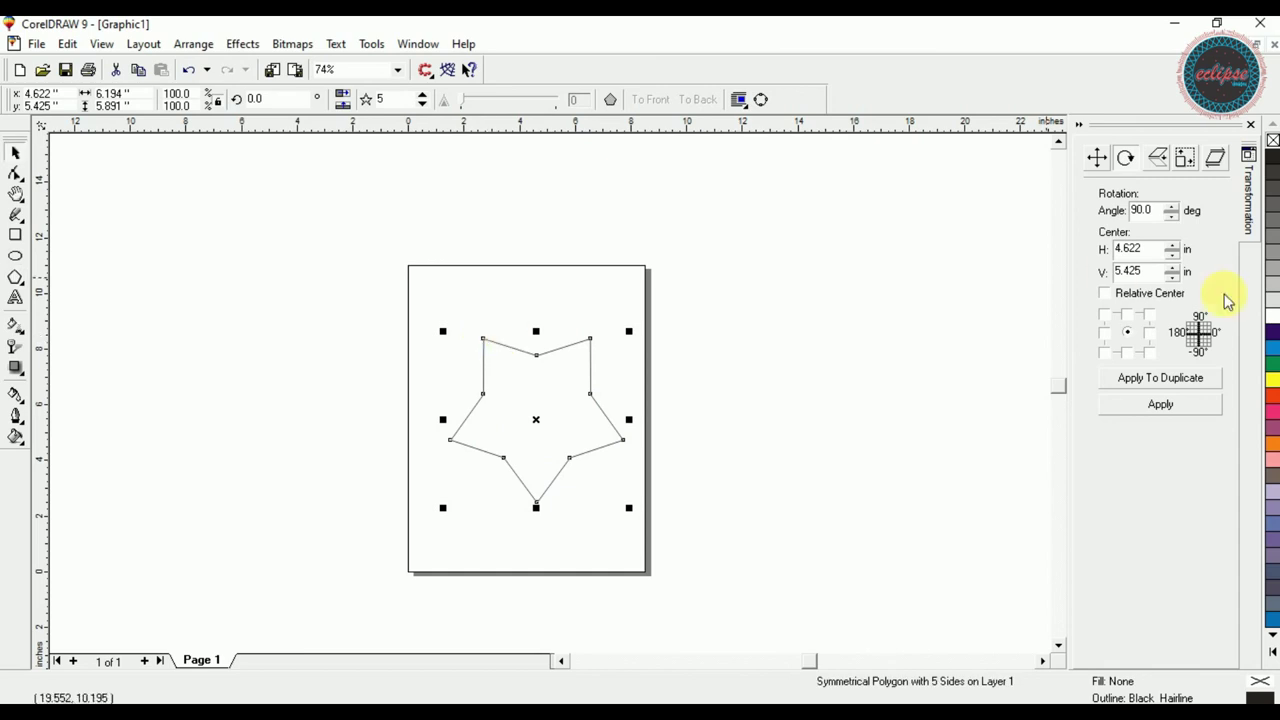
- Set the rotation angle to 45 degrees and duplicate the star around the centre H 7.303, V 5.802 inches into a ring of eight
double_click(1145, 210)
type("4")
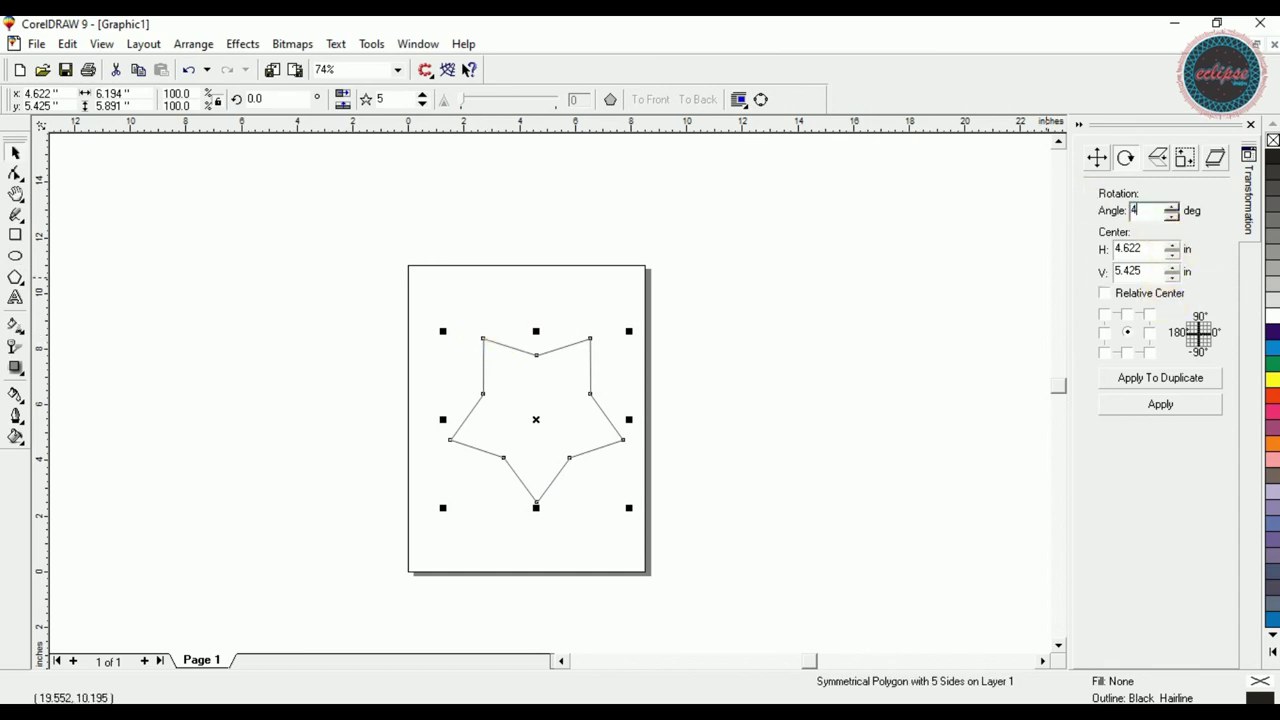
type("5")
key("Return")
left_click(1127, 315)
left_click(1150, 385)
left_click(1150, 378)
left_click(1150, 378)
left_click(1150, 378)
left_click(1150, 378)
left_click(1150, 385)
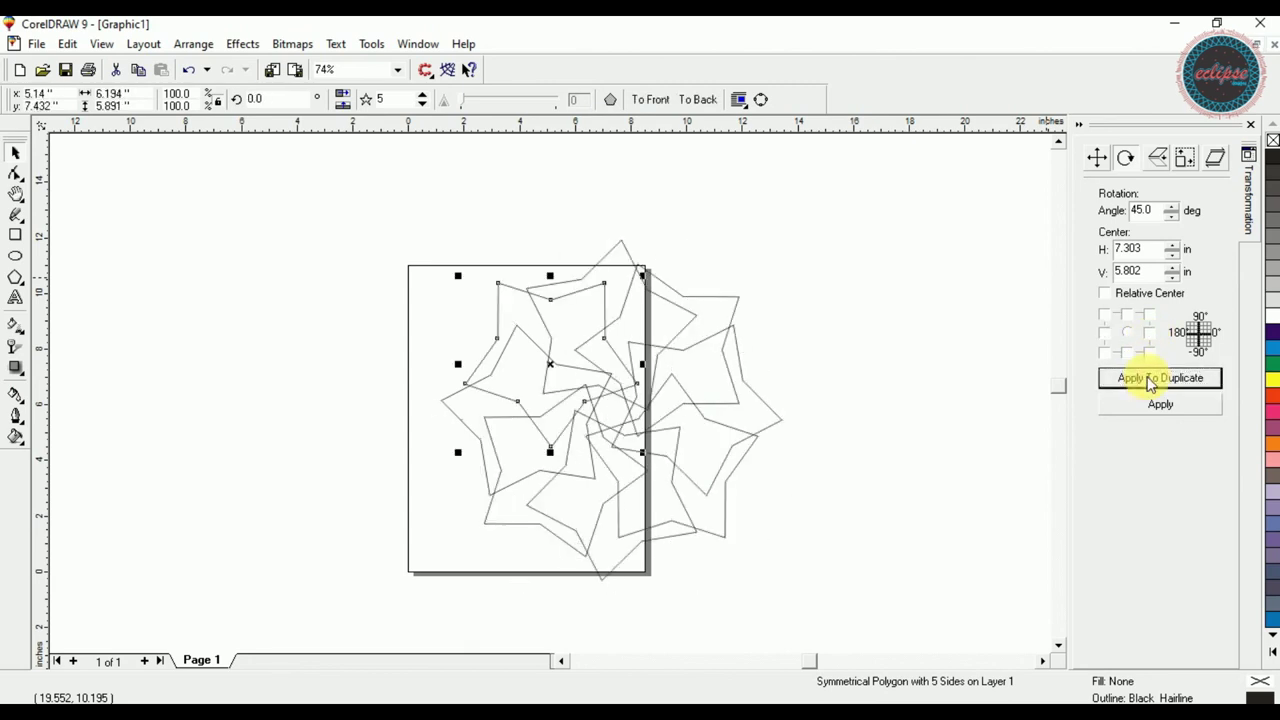
- Delete all stars in the ring except the topmost one, and move the remaining star onto the page
left_click(851, 309)
left_click_drag(850, 229, 408, 612)
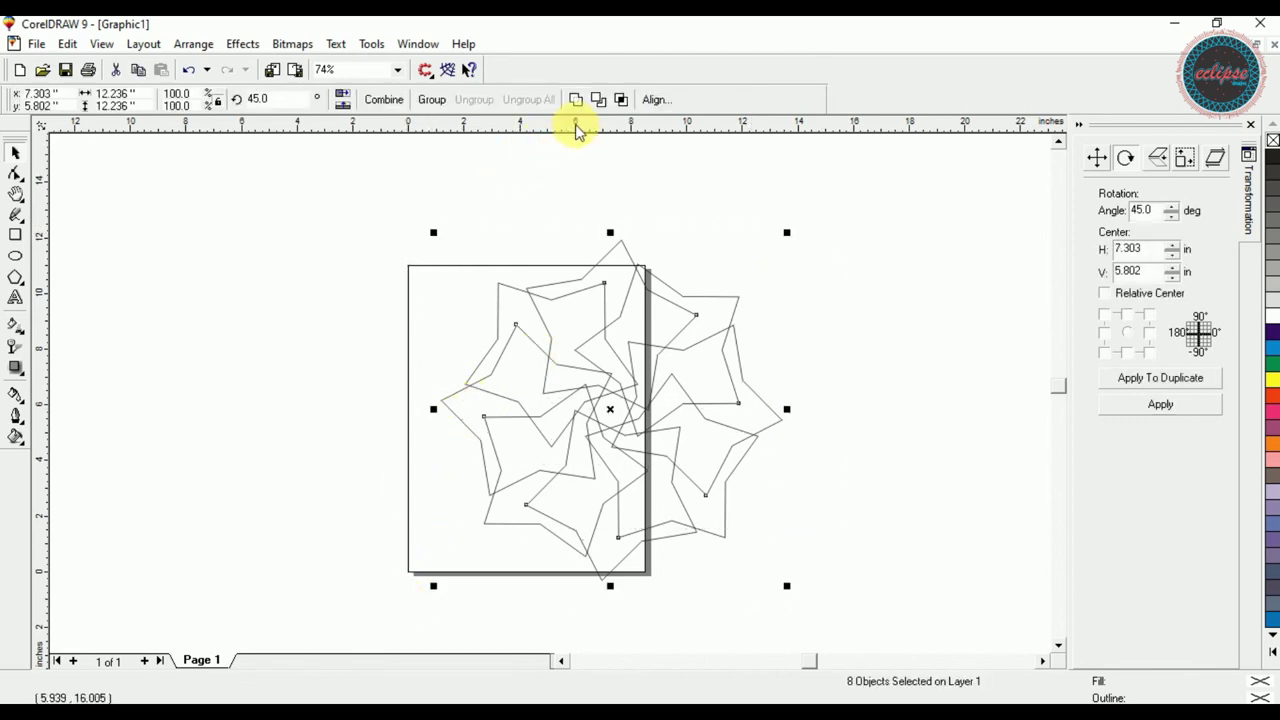
left_click(621, 290)
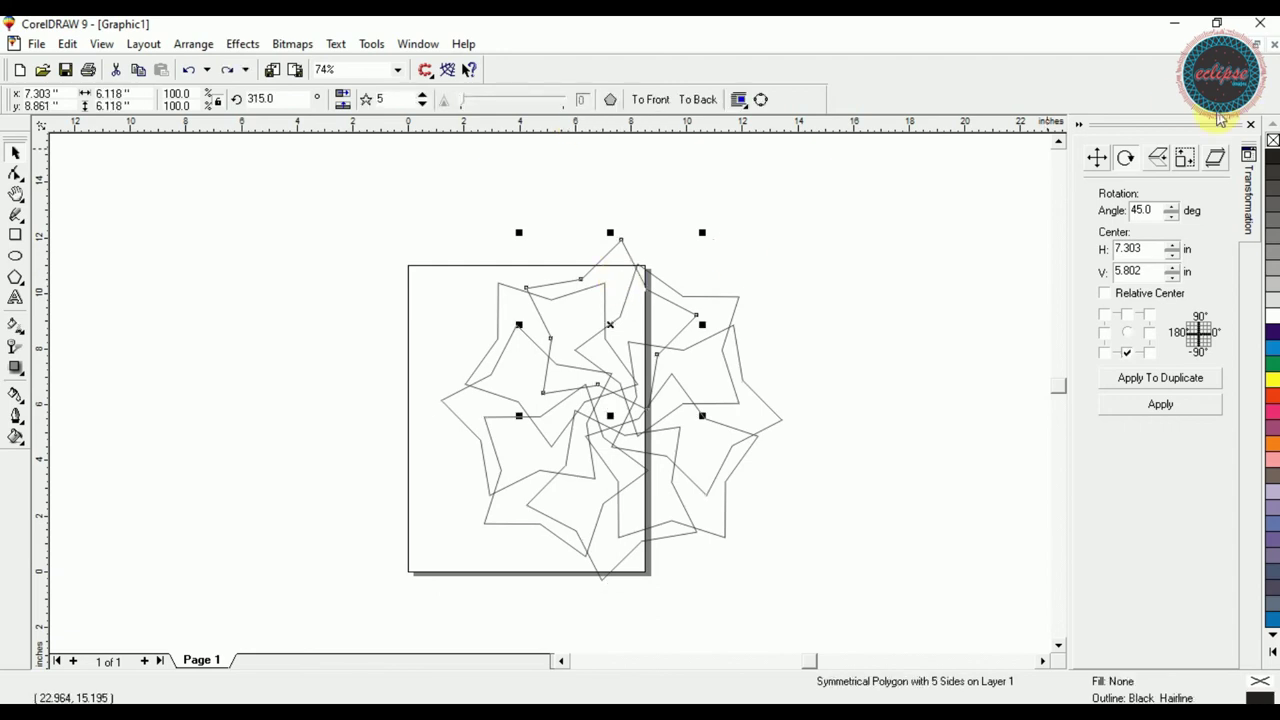
left_click_drag(366, 240, 934, 606)
key("Delete")
left_click_drag(605, 325, 553, 368)
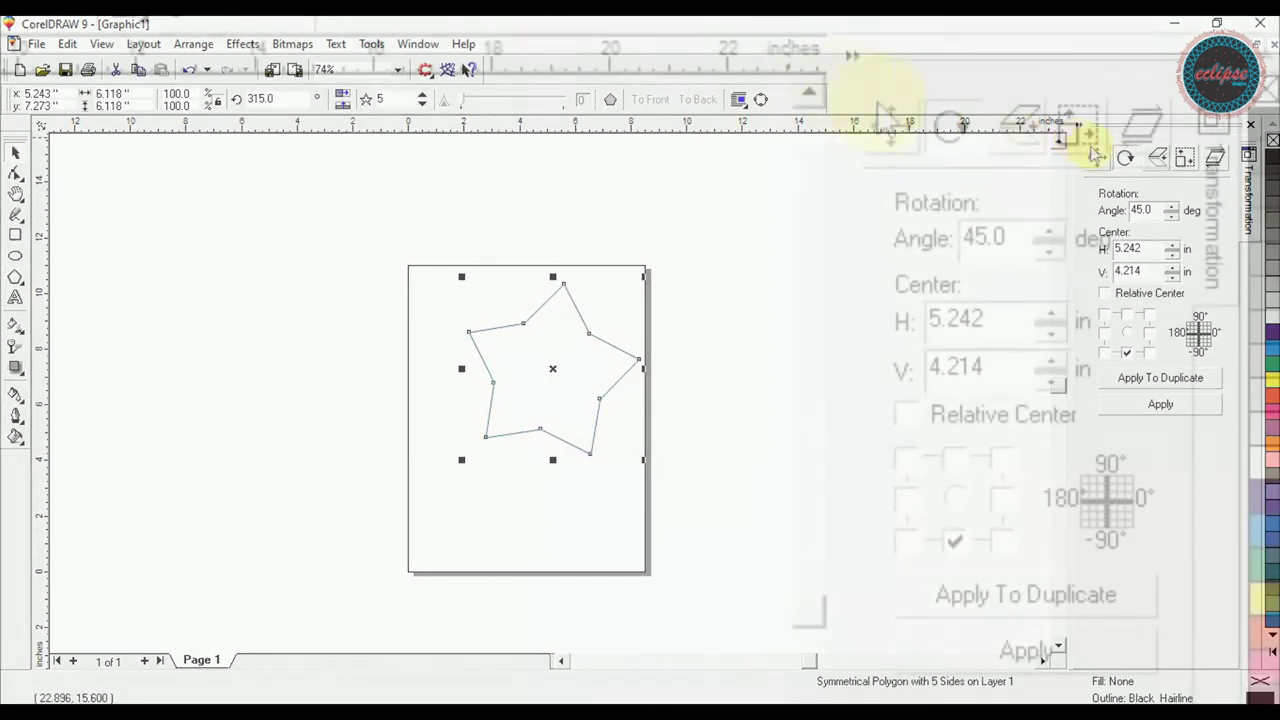
- Show the Scale and Mirror transformation settings, and flip the star repeatedly with horizontal and vertical mirroring
left_click(1157, 157)
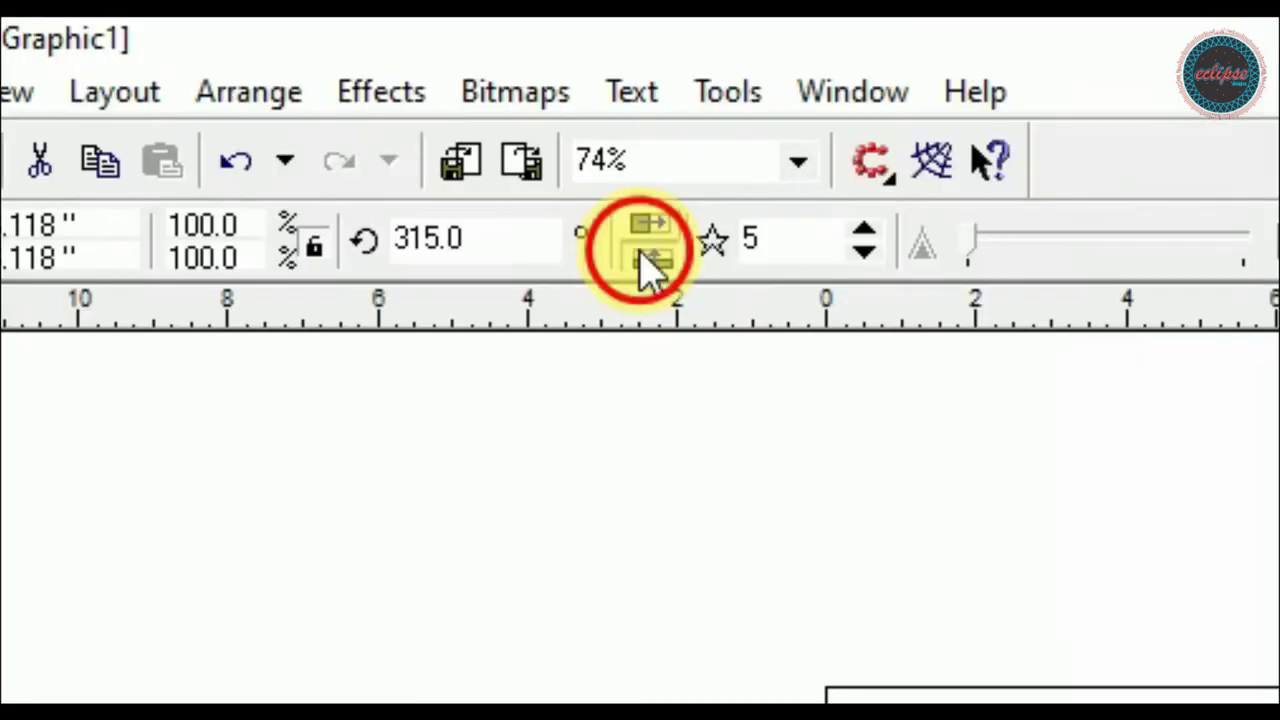
left_click(341, 102)
left_click(343, 104)
left_click(647, 254)
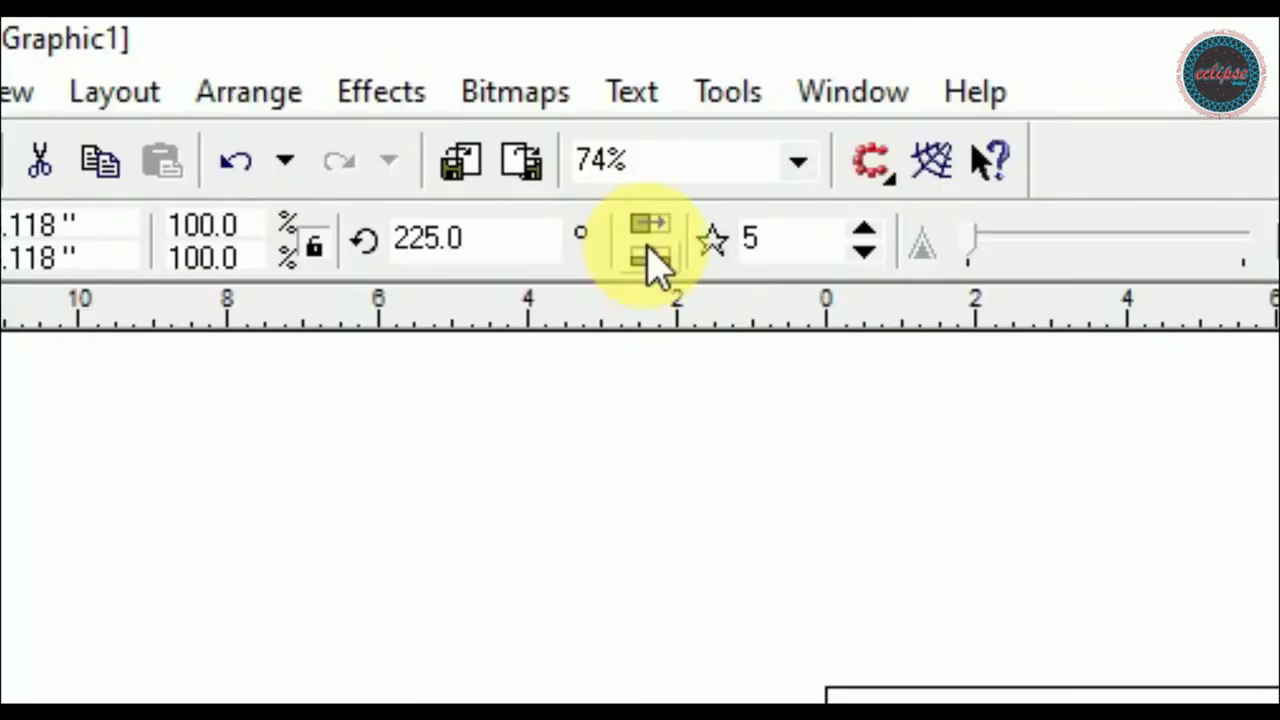
left_click(648, 255)
left_click(649, 256)
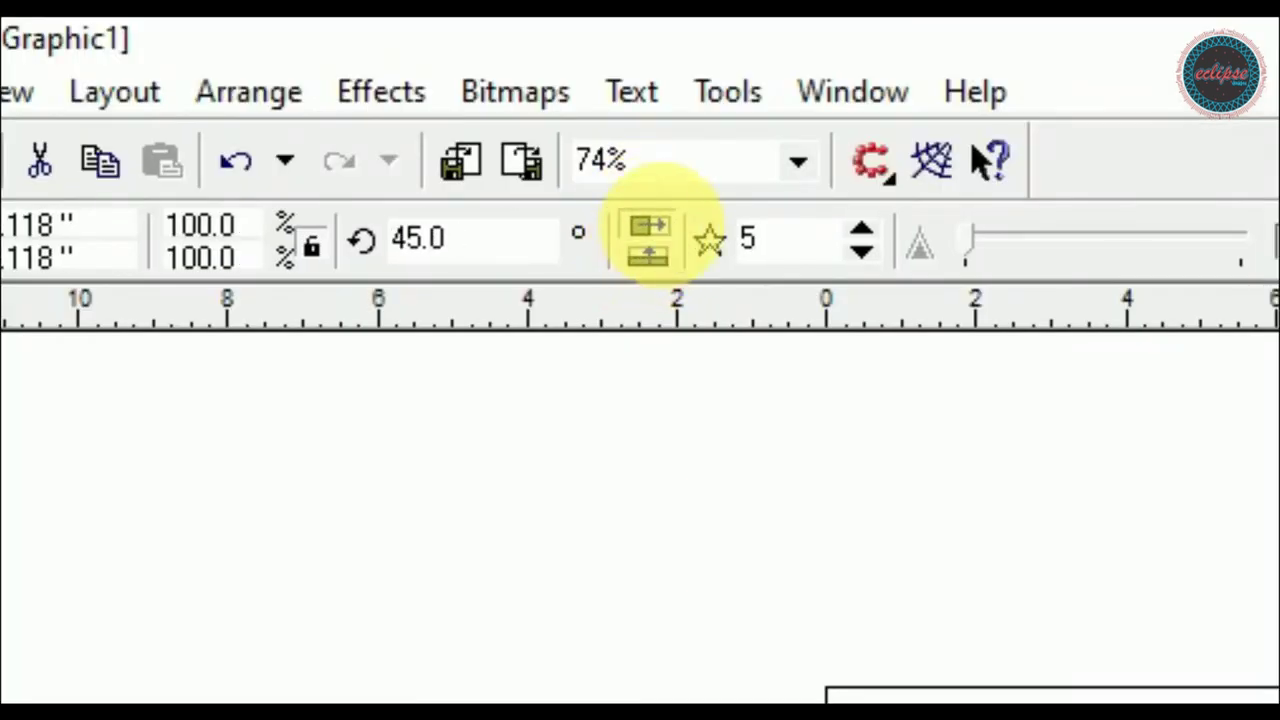
left_click(650, 255)
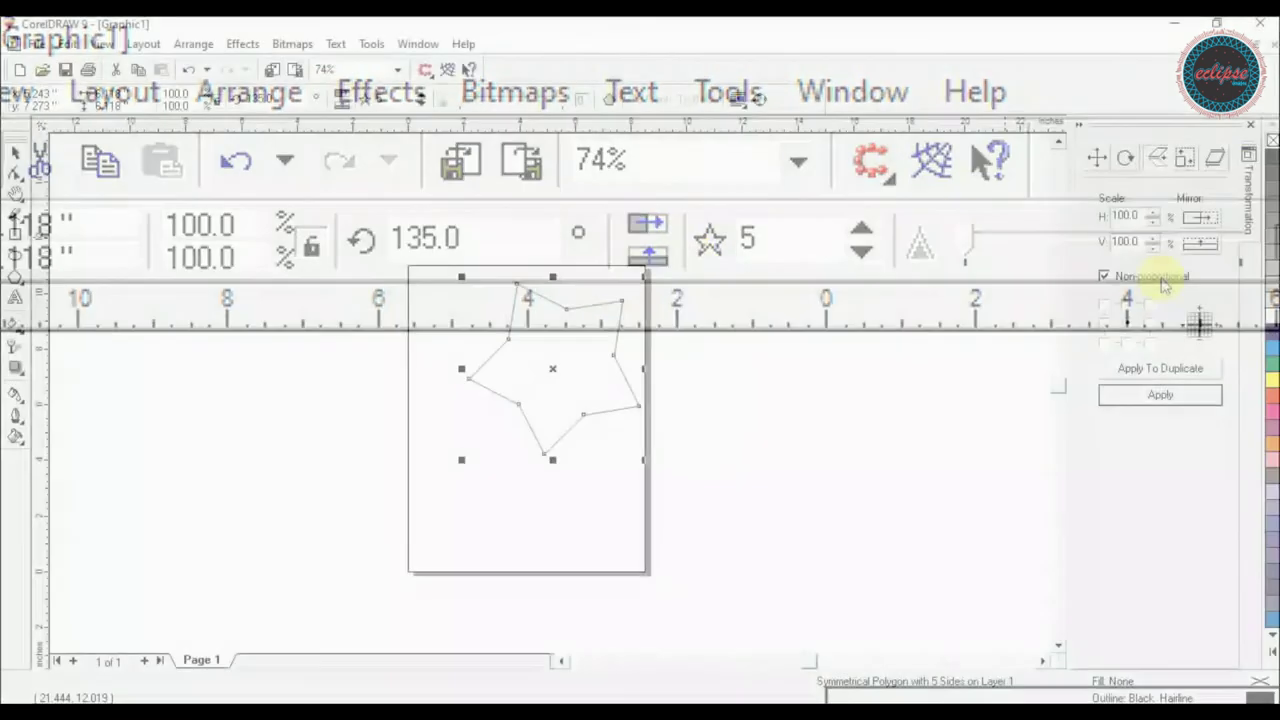
- Duplicate the star twice to the right as horizontal mirror images, using the right-middle anchor at 100% scale
left_click(1149, 323)
left_click(1150, 369)
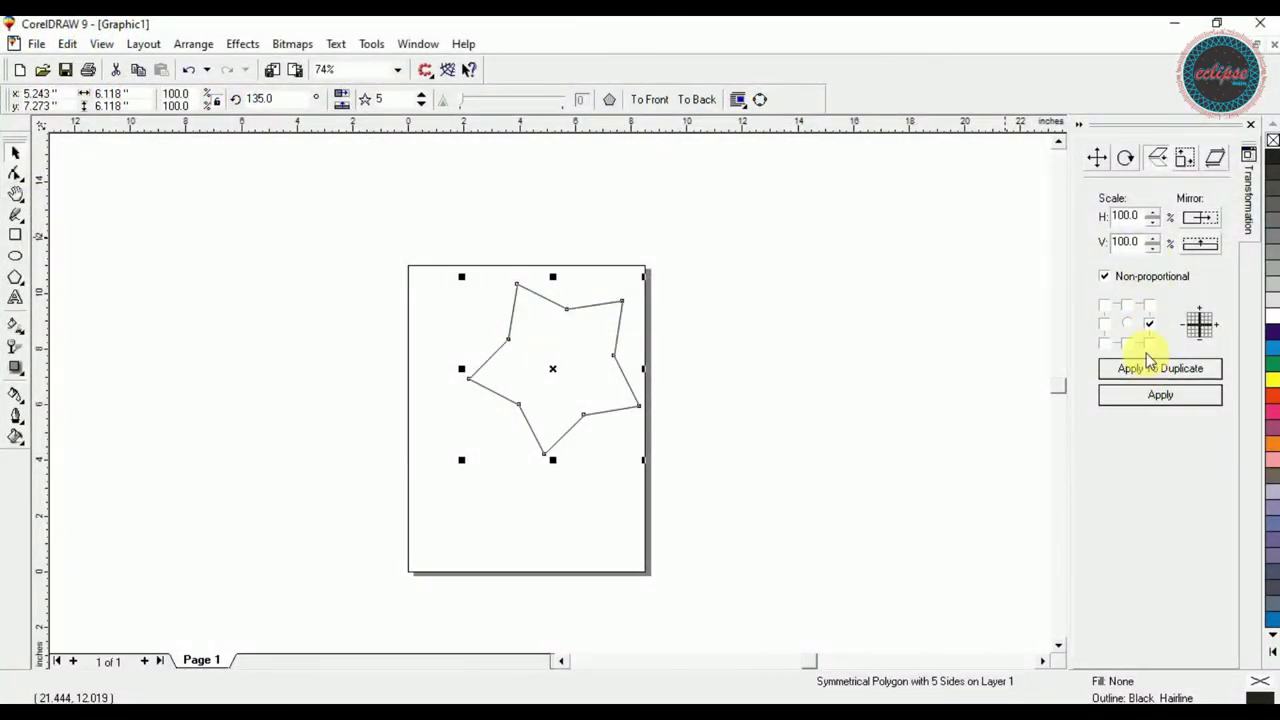
left_click(1196, 218)
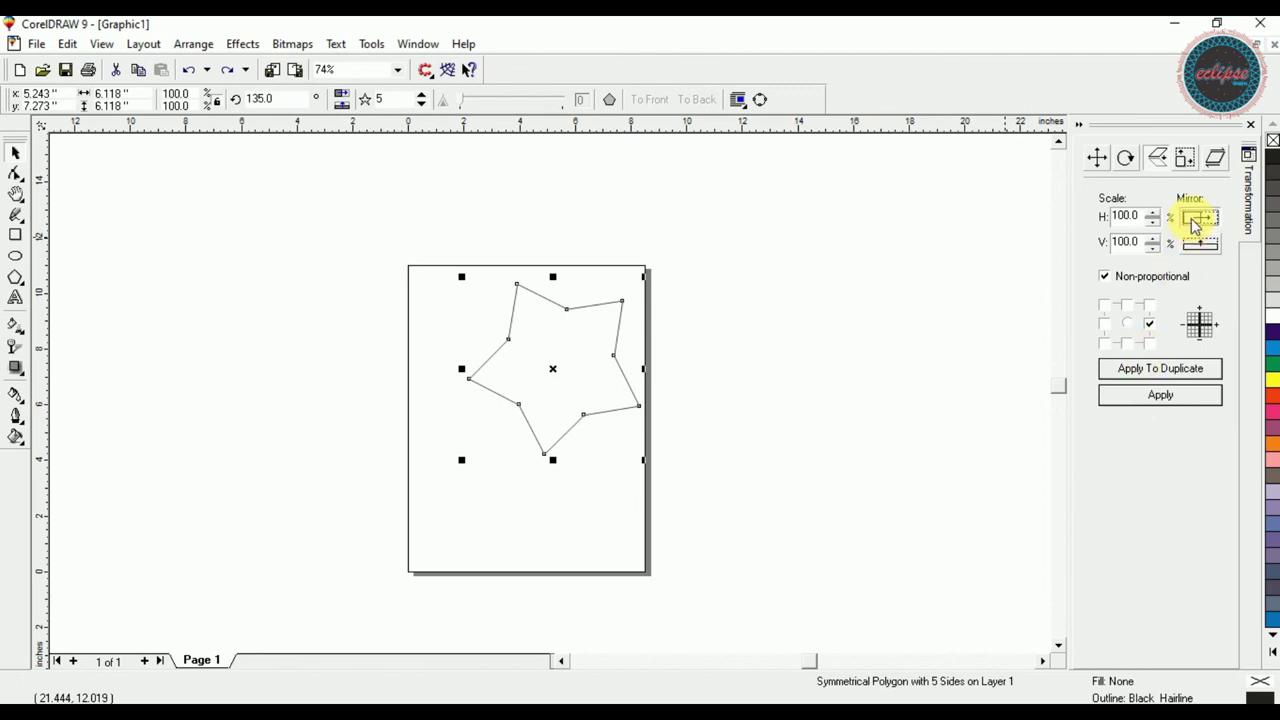
left_click(1154, 372)
left_click(1153, 372)
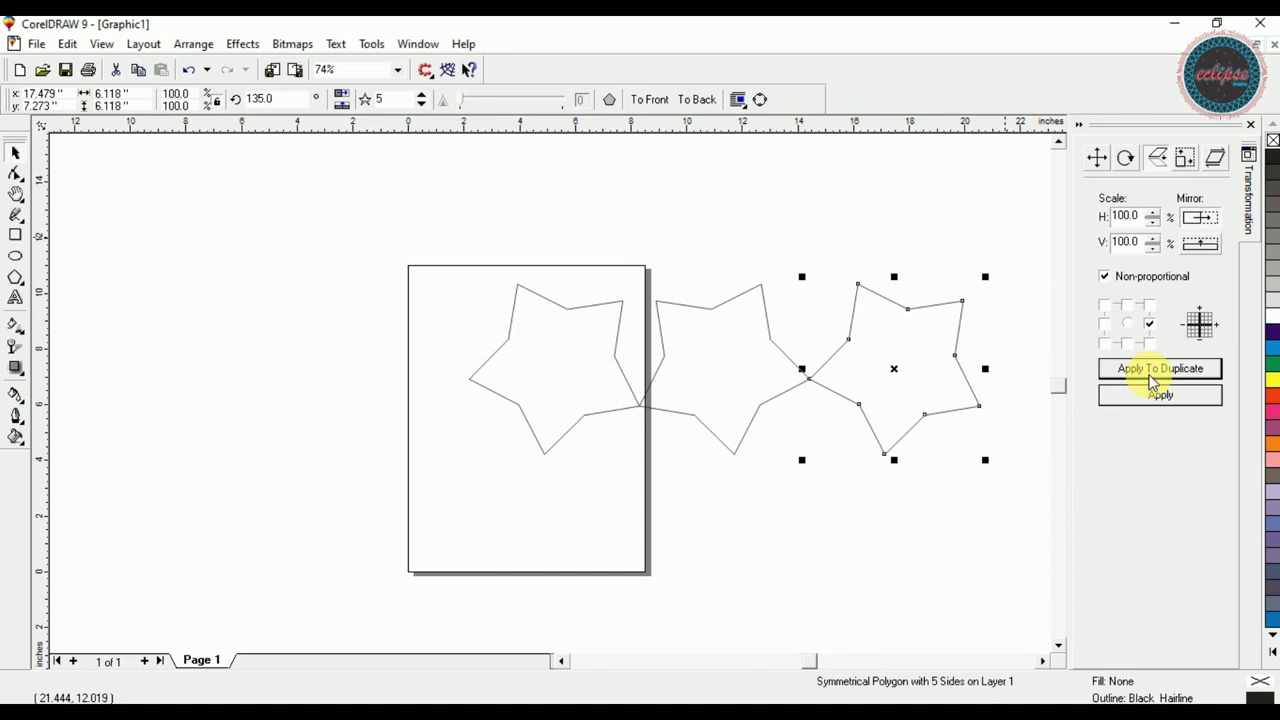
- Duplicate the original star directly below itself, mirrored horizontally and vertically with the bottom-middle anchor
left_click(550, 335)
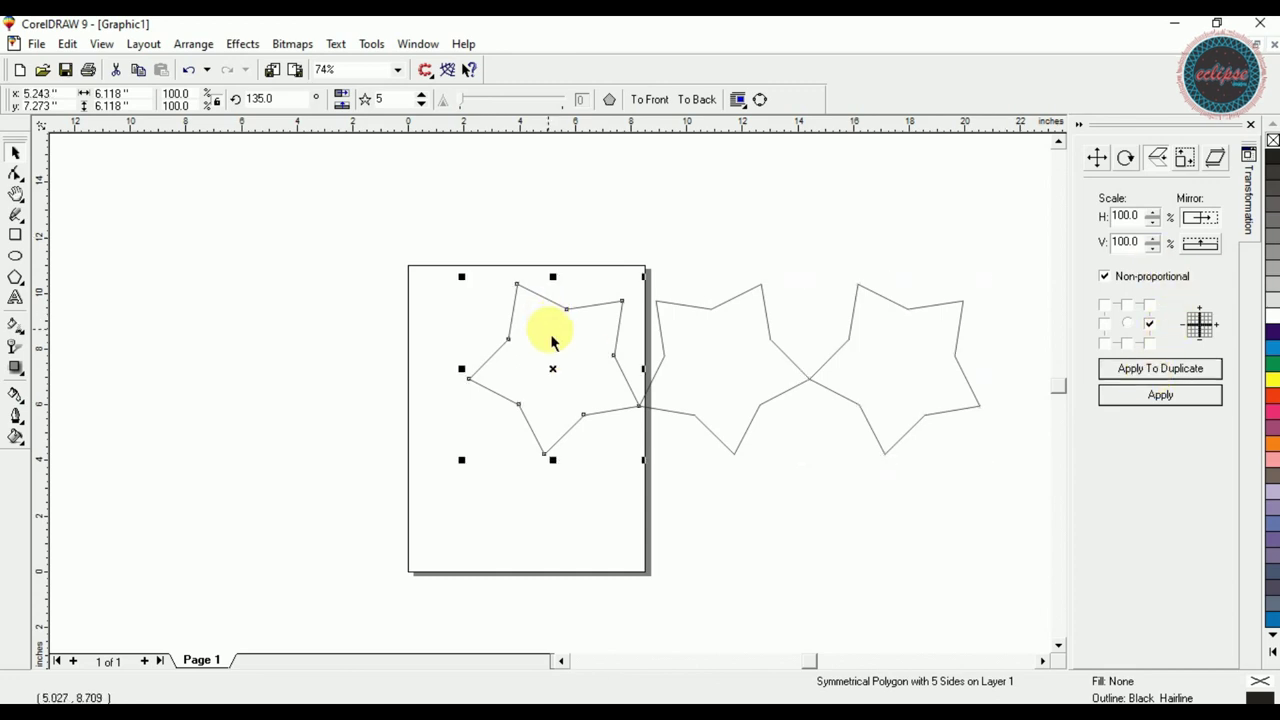
left_click(1205, 250)
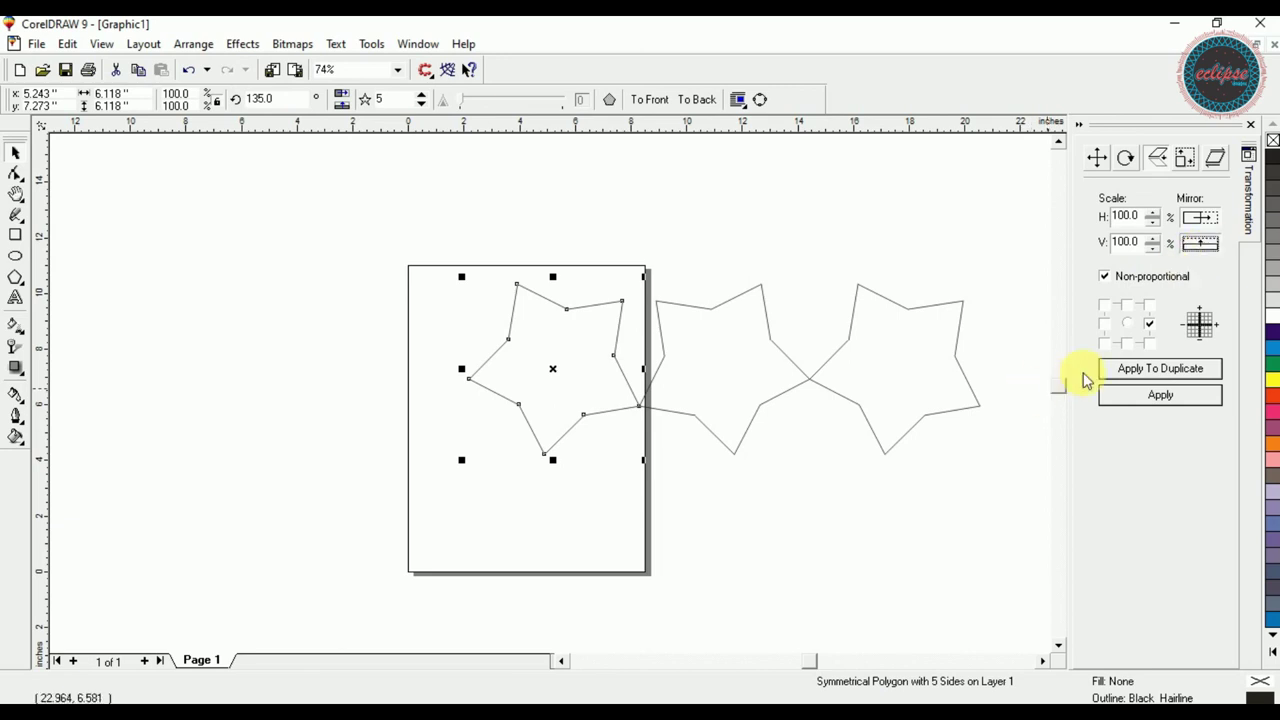
left_click(1140, 369)
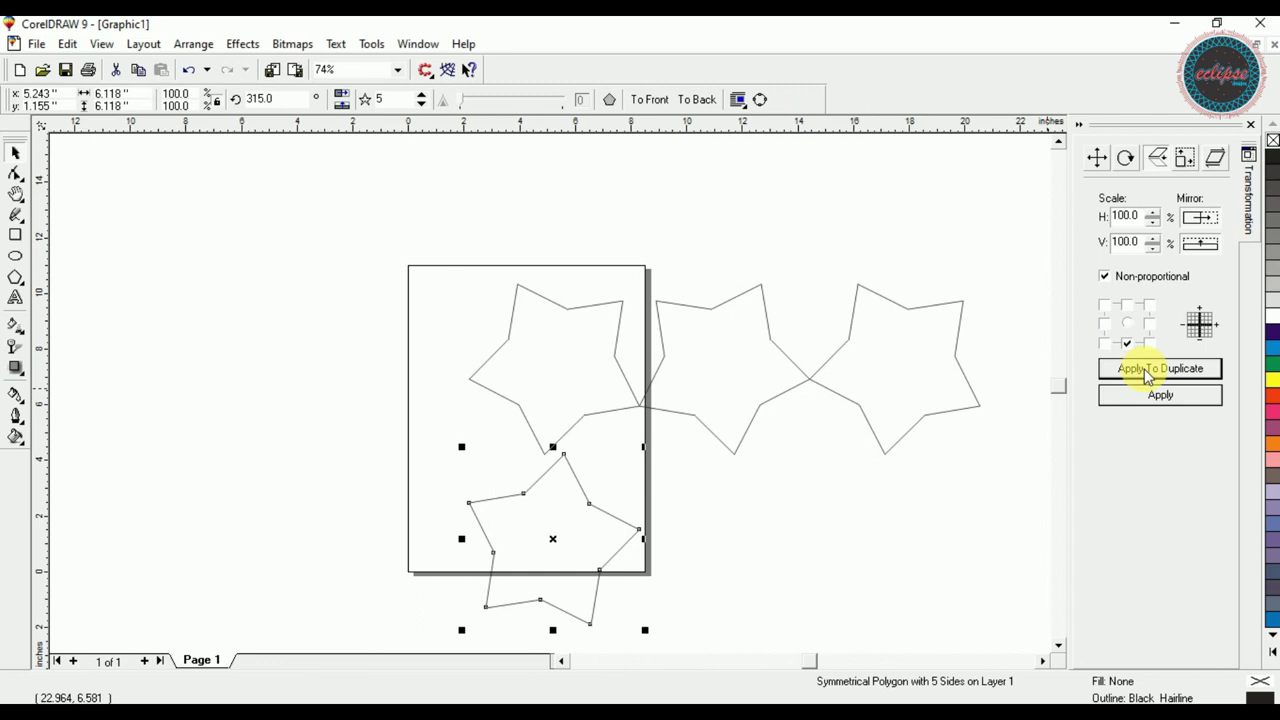
left_click(520, 400)
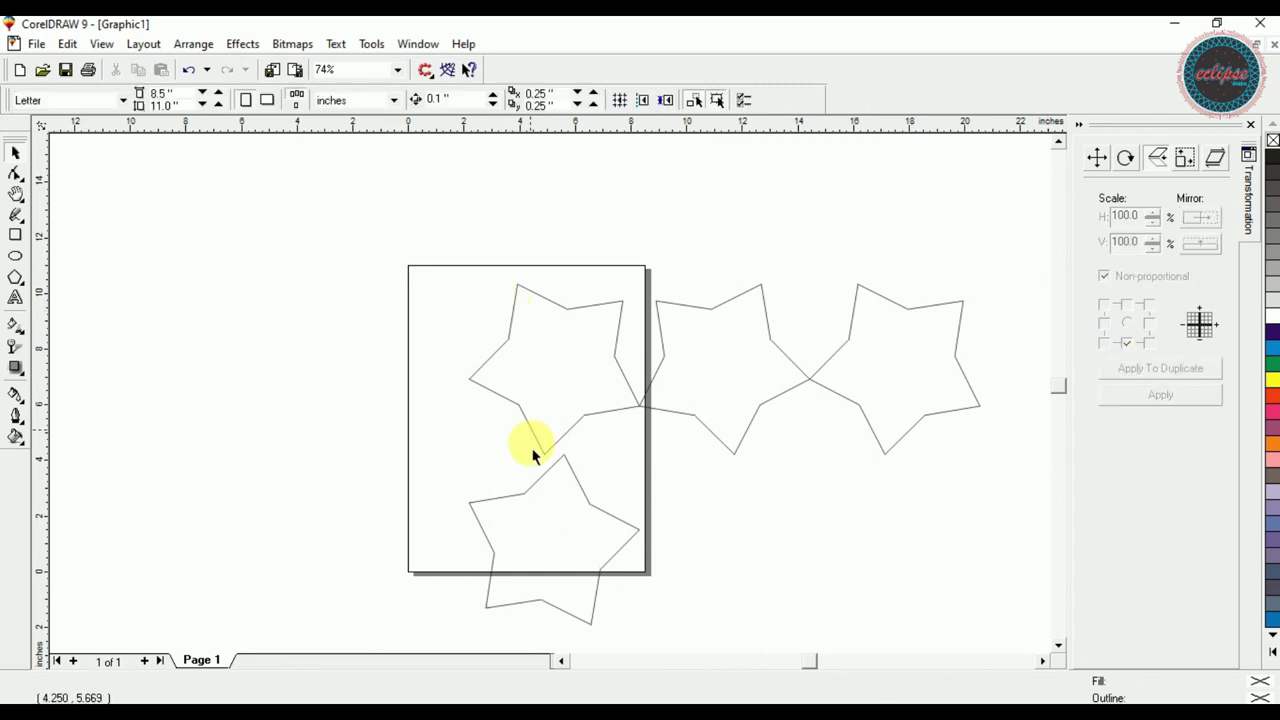
left_click(543, 532)
left_click(535, 420)
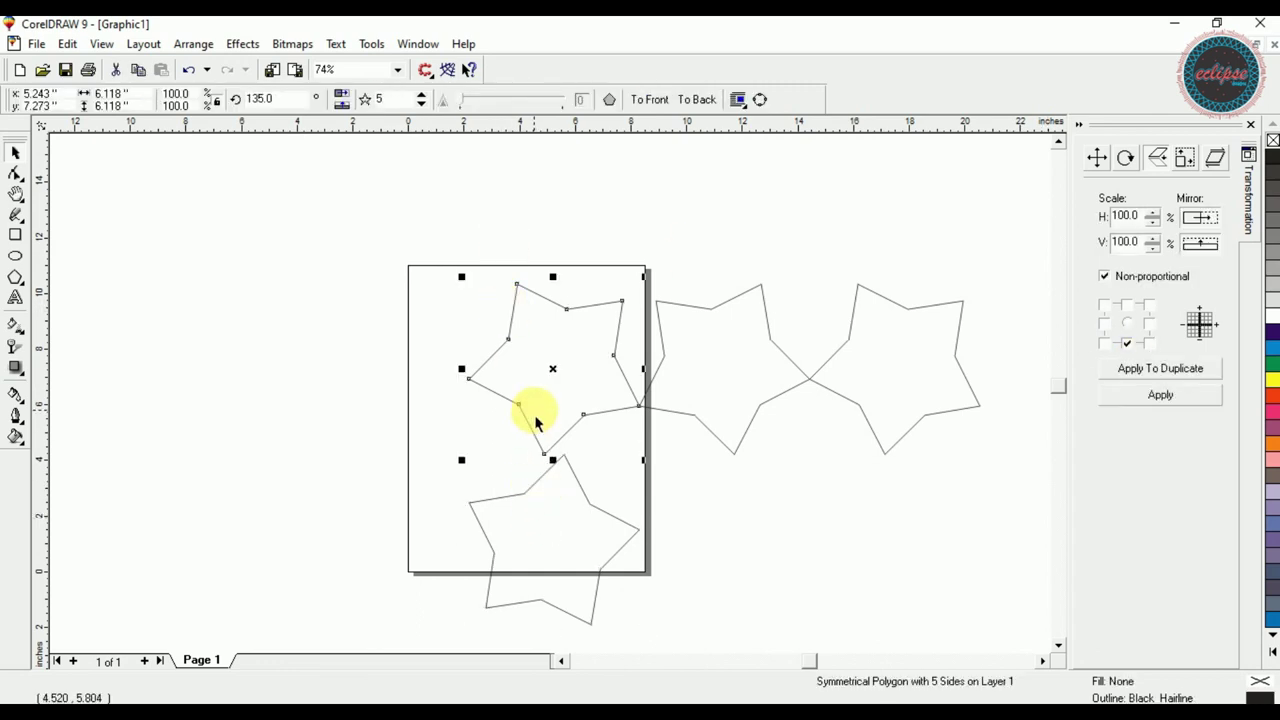
left_click(612, 512)
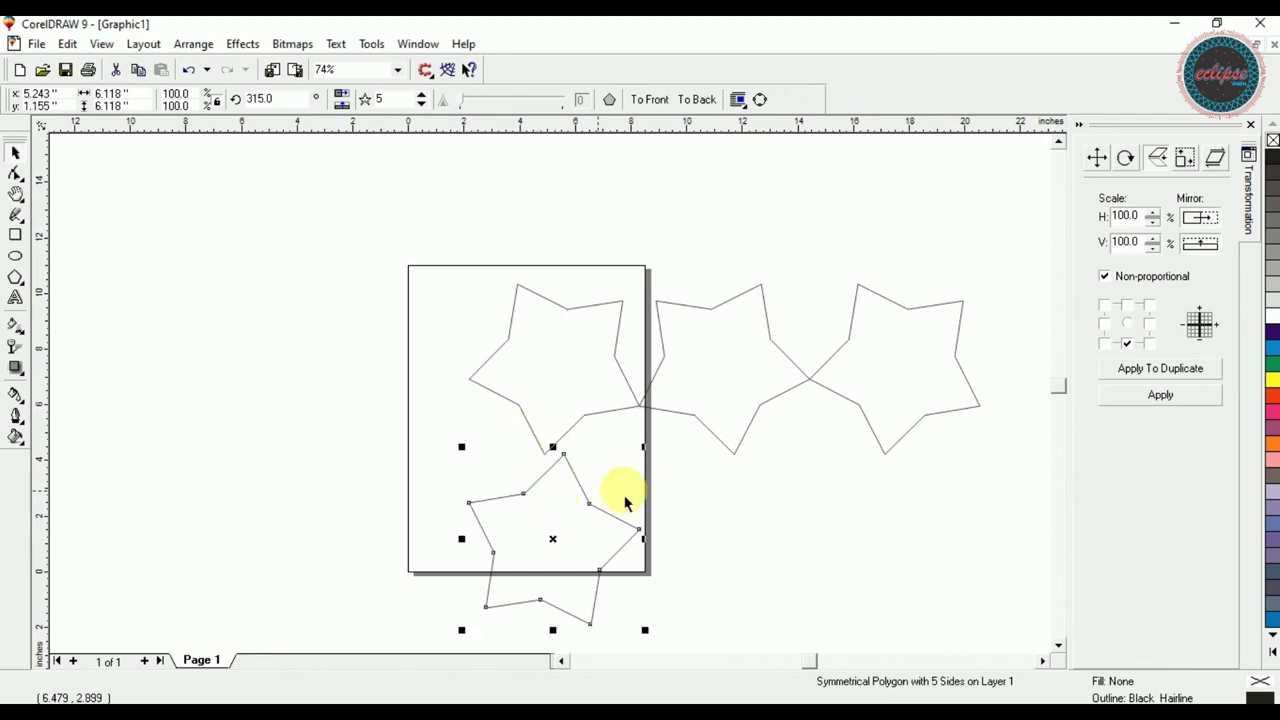
- Duplicate the lower star once more directly below itself with the bottom-middle anchor, and select individual stars to compare their orientation
left_click(1165, 385)
key("F4")
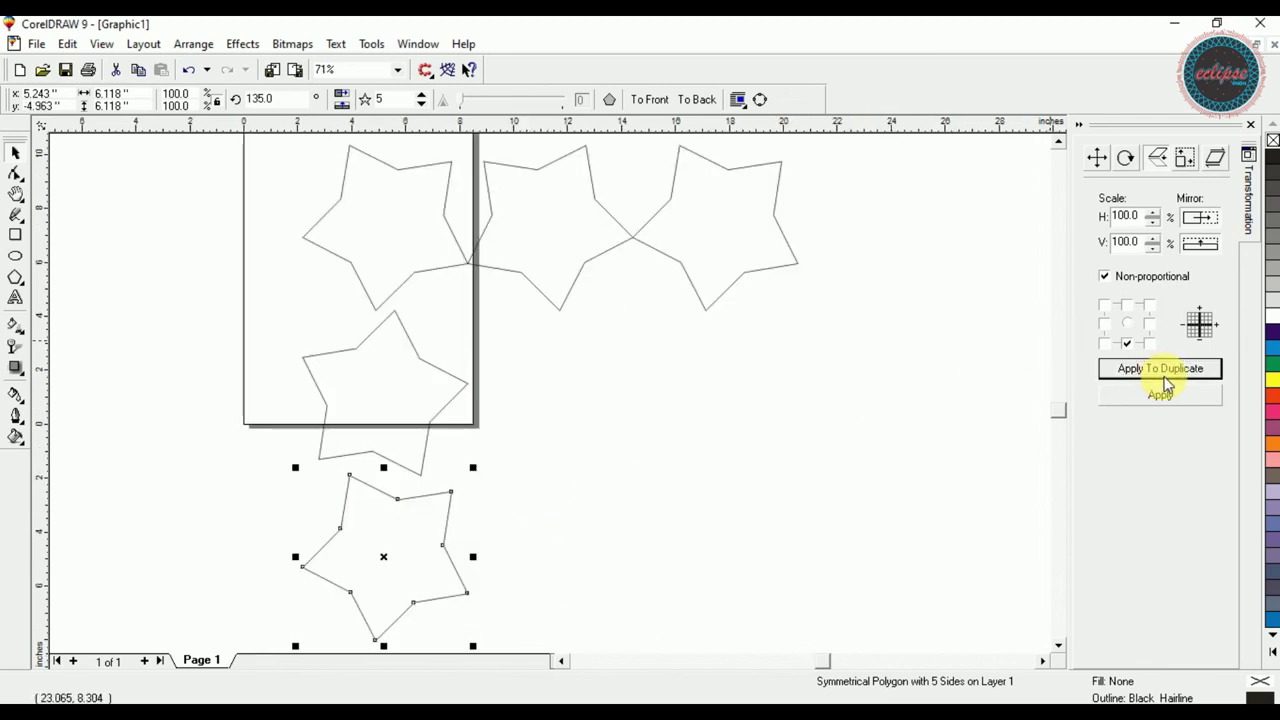
left_click(412, 180)
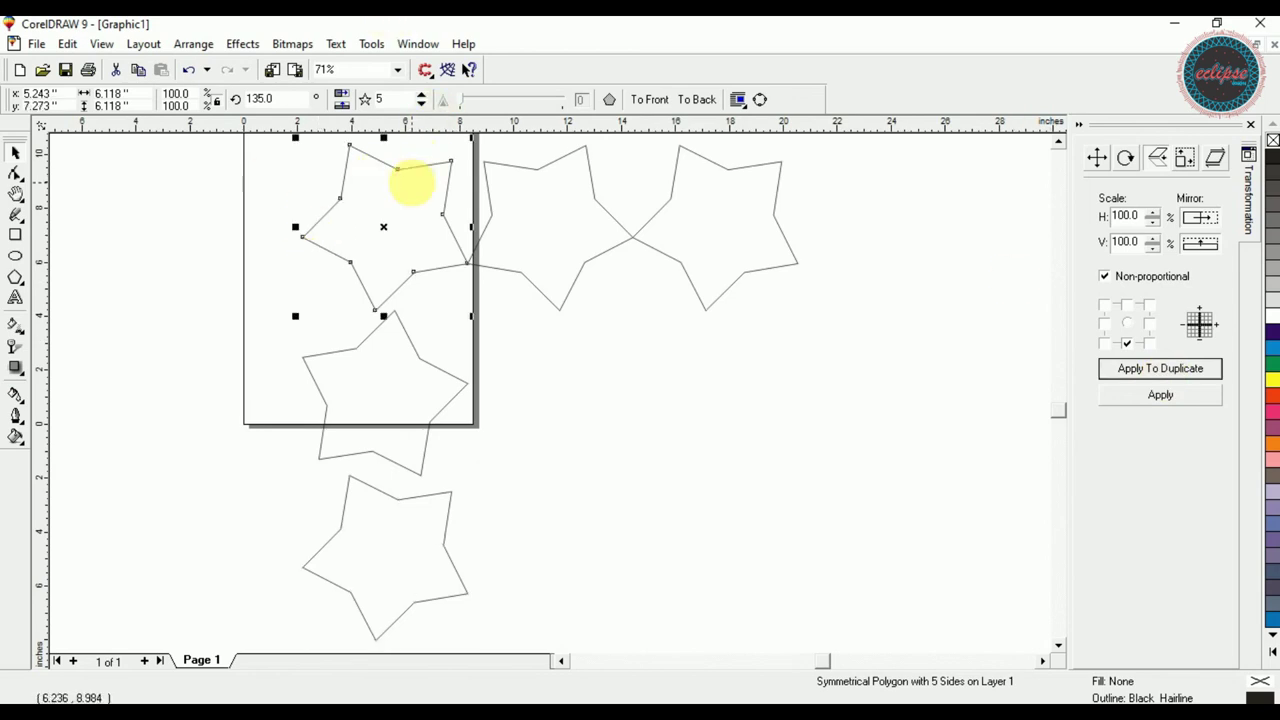
left_click(382, 542)
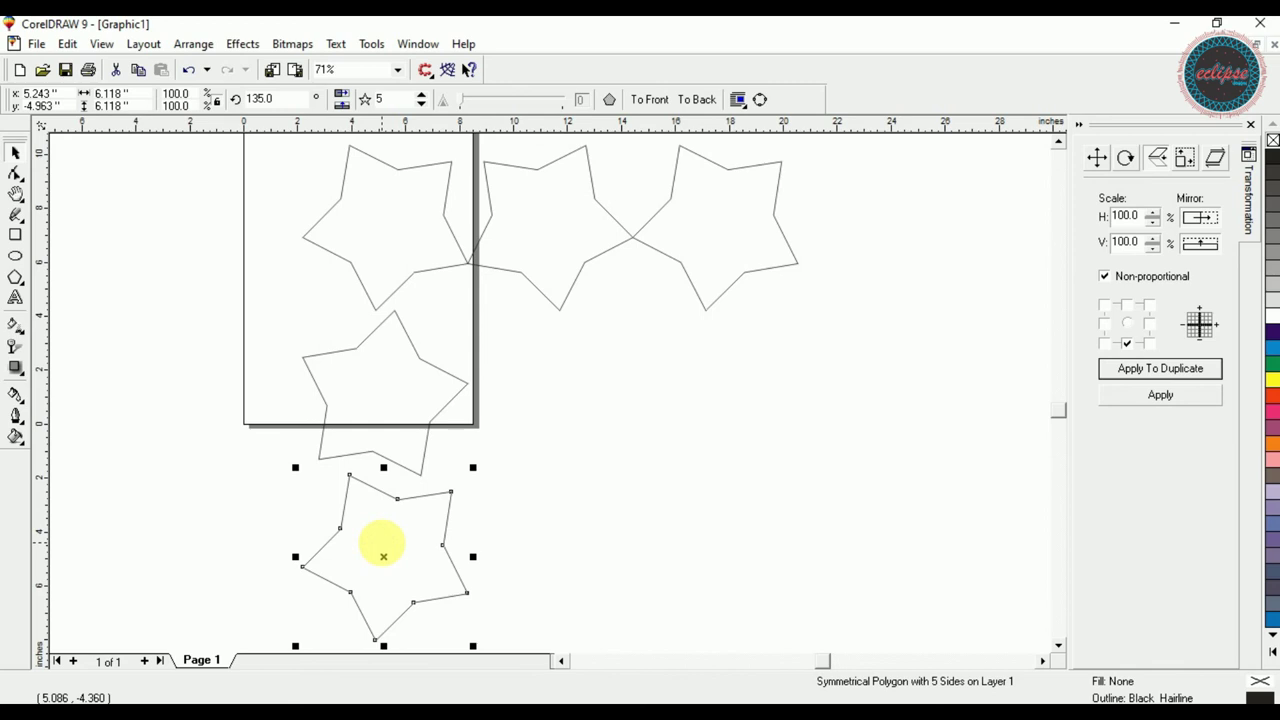
left_click(383, 545)
left_click(714, 228)
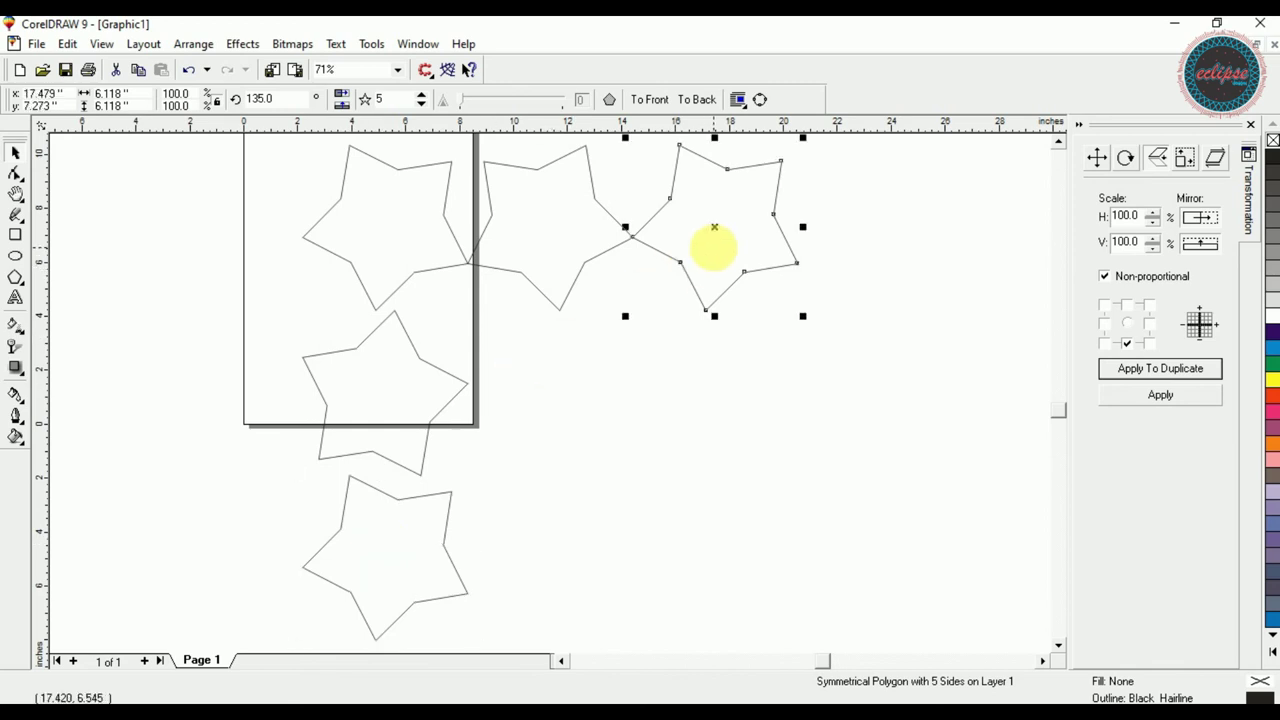
left_click(376, 241)
left_click(654, 253)
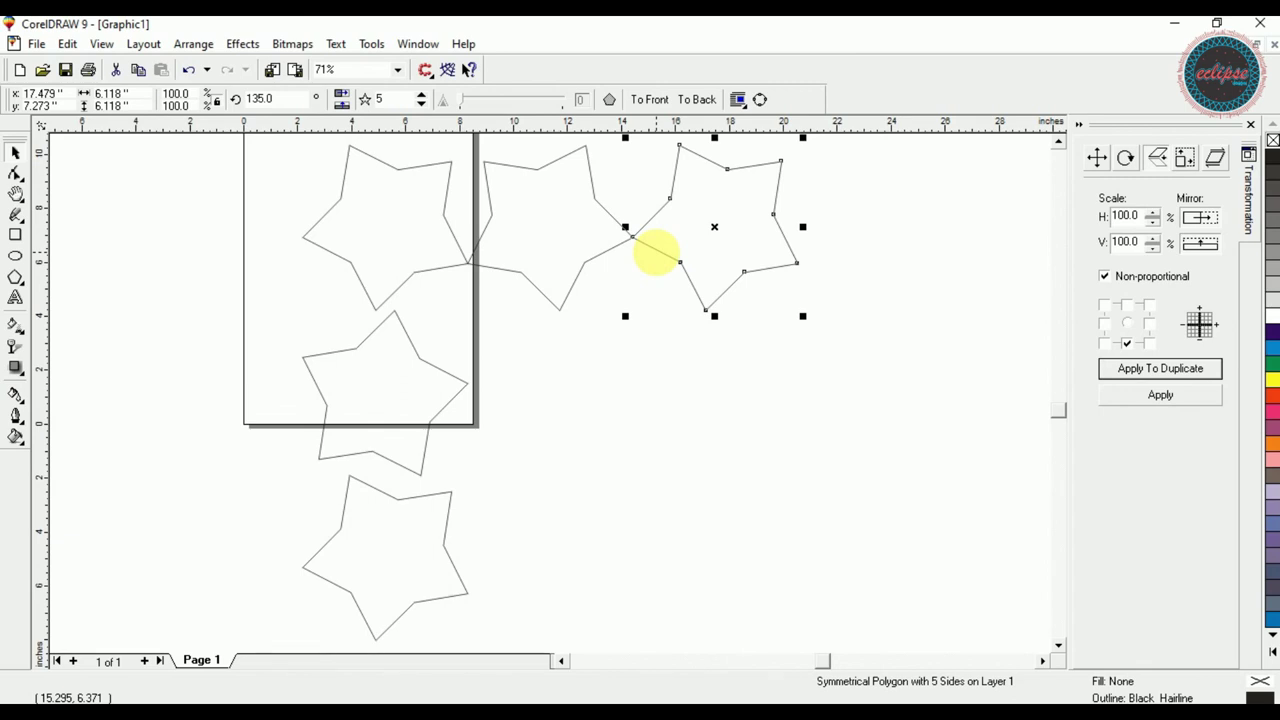
- Delete all the stars from the drawing and collapse the Transformation docker
key("ctrl+a")
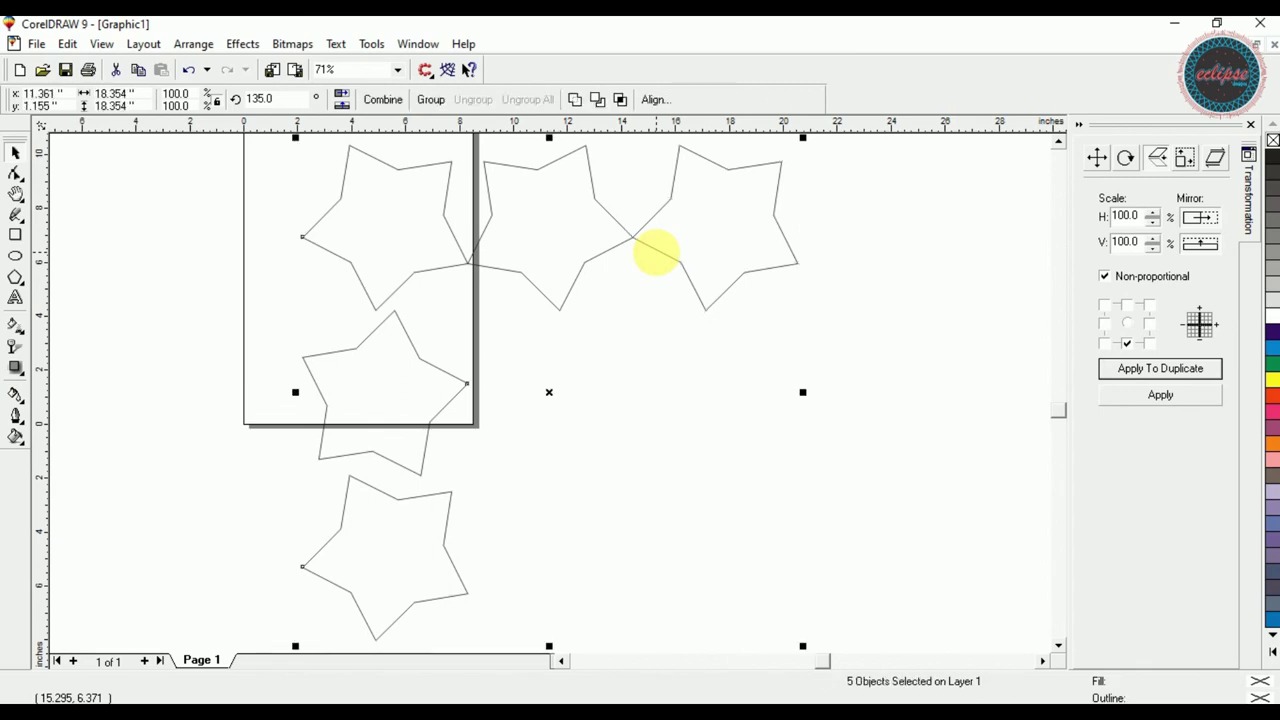
key("Delete")
key("shift+F4")
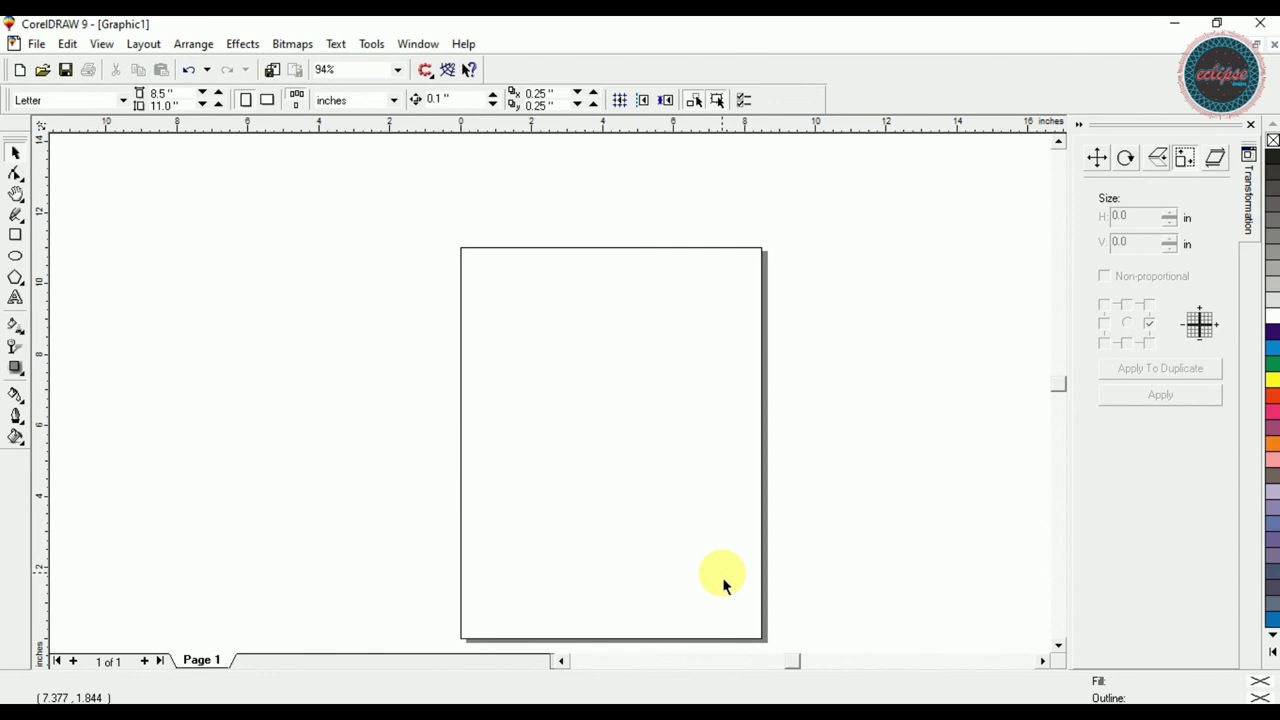
left_click(1098, 157)
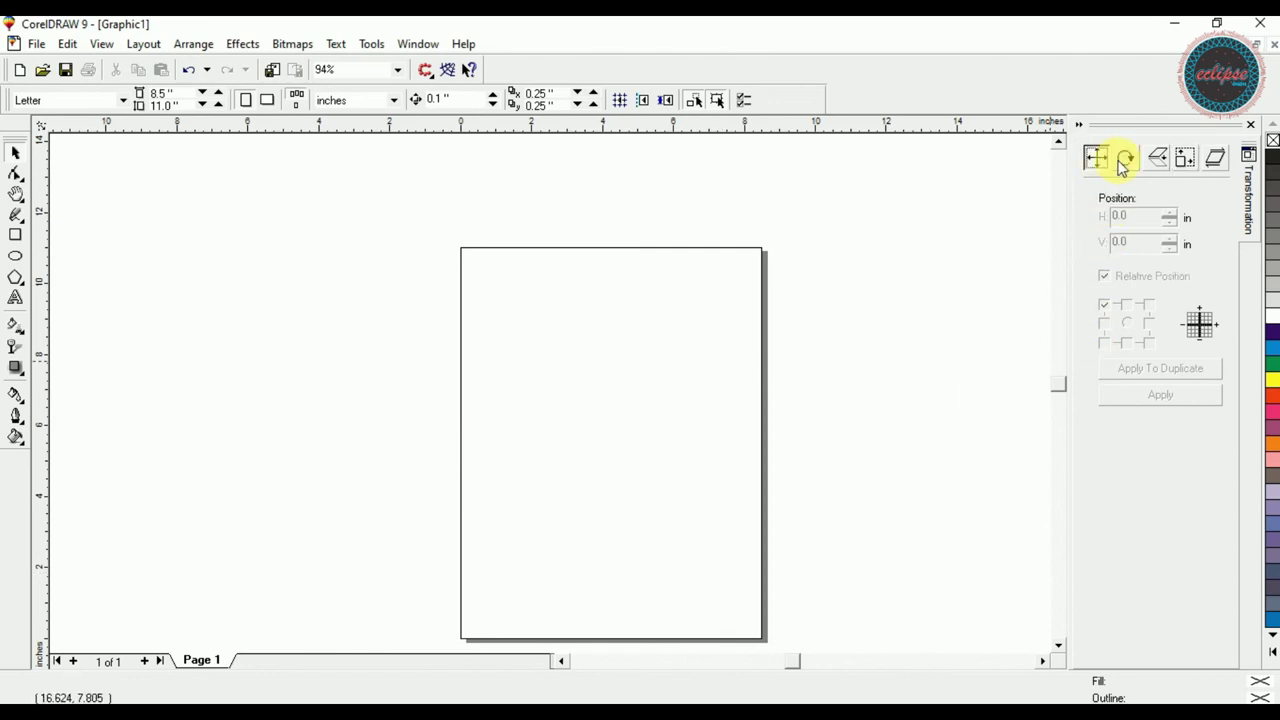
left_click(1125, 162)
left_click(1105, 168)
left_click(1080, 126)
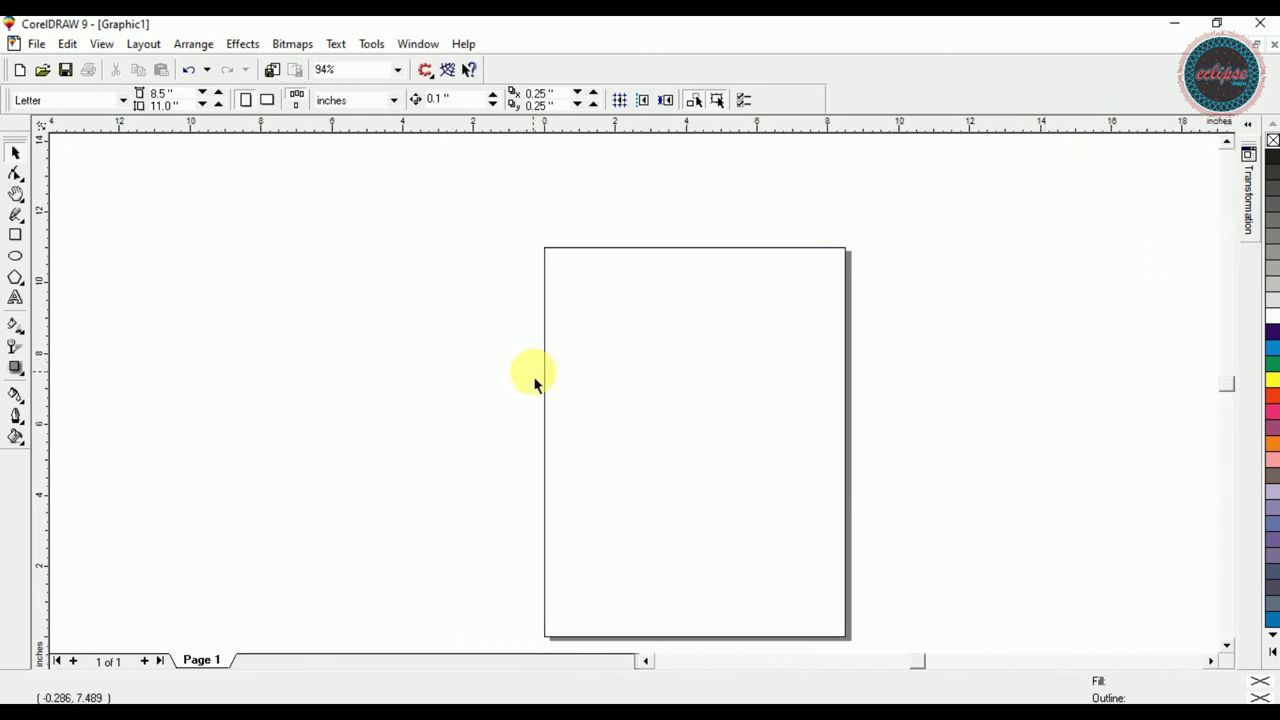
- Draw a square about 2.84 inches wide beside the page and duplicate it into a staggered row of five reaching onto the page
left_click(15, 235)
left_click_drag(129, 271, 230, 372)
left_click_drag(186, 331, 568, 277)
left_click(109, 192)
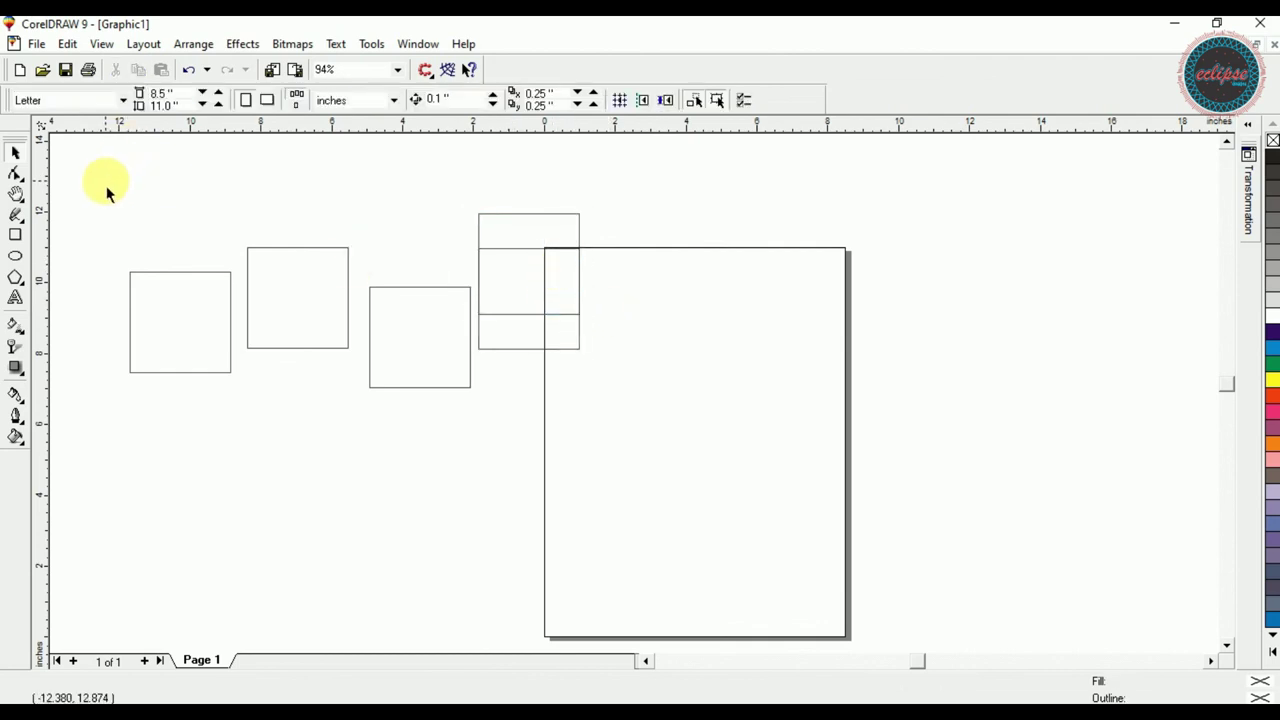
left_click_drag(563, 352, 662, 396)
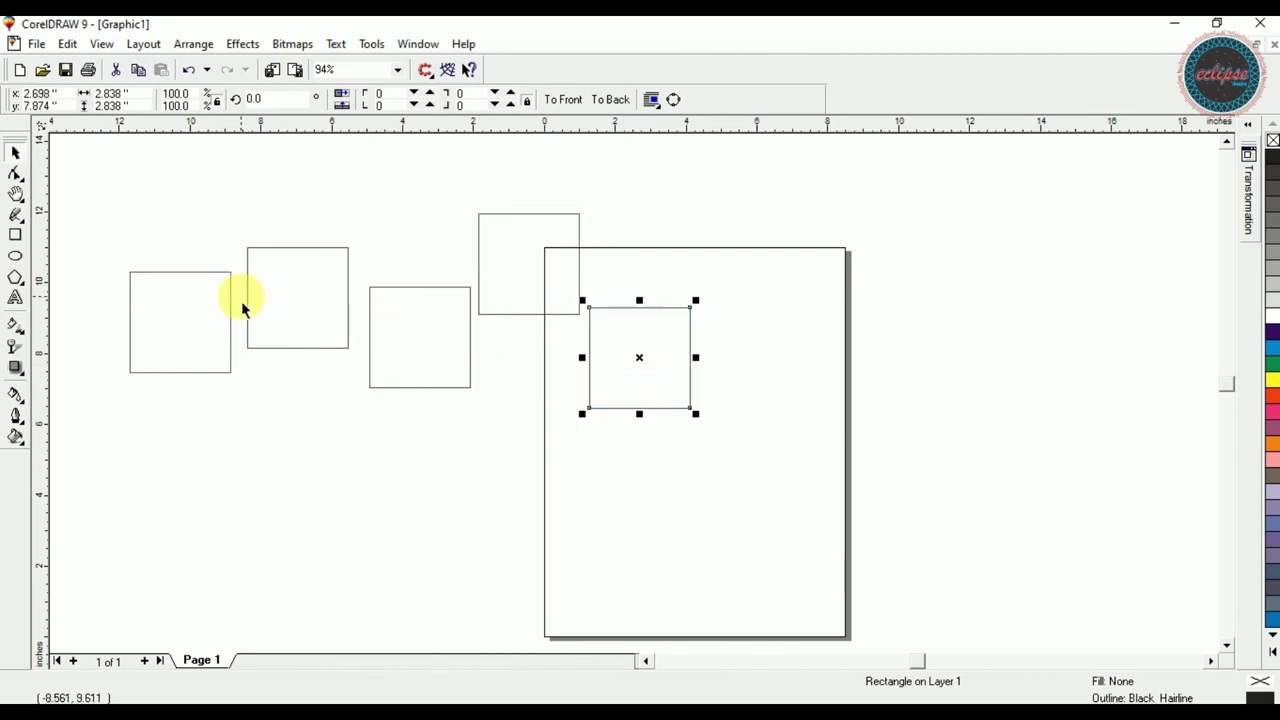
- Scale all five squares down together to about 5.8 inches total width and move them to the middle of the page
left_click_drag(63, 165, 749, 520)
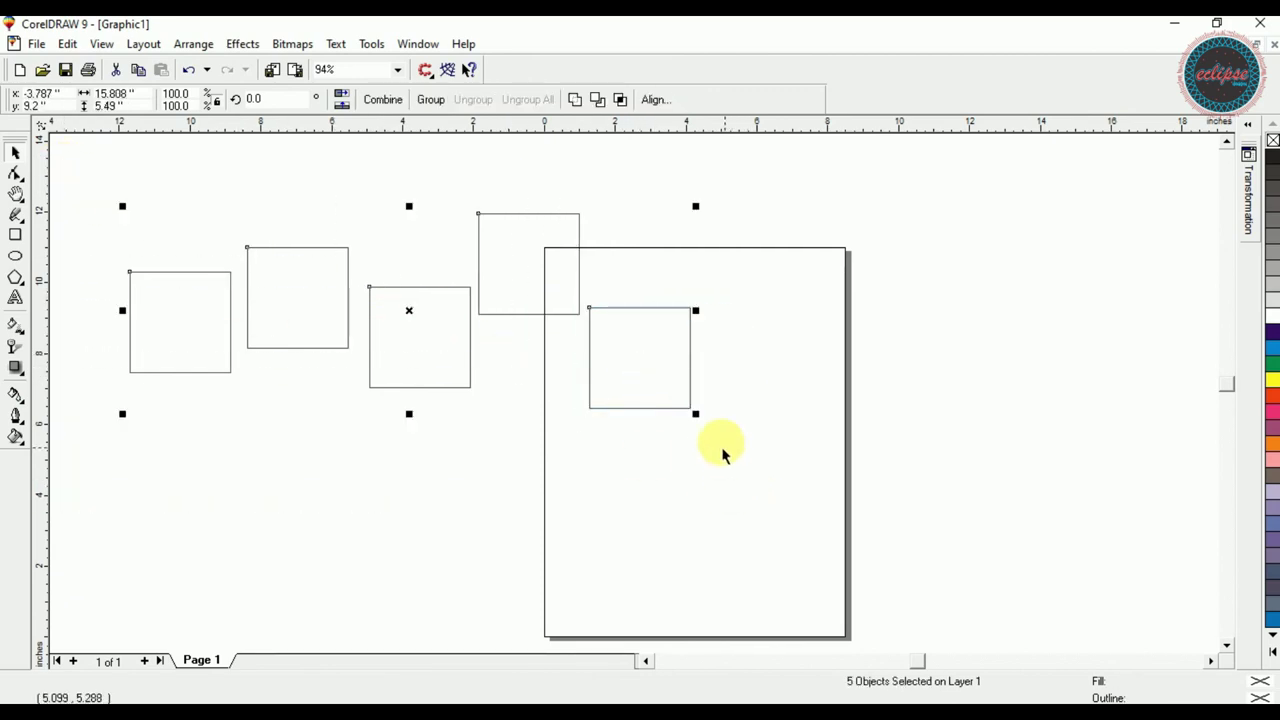
left_click_drag(691, 423, 390, 300)
left_click_drag(245, 262, 709, 444)
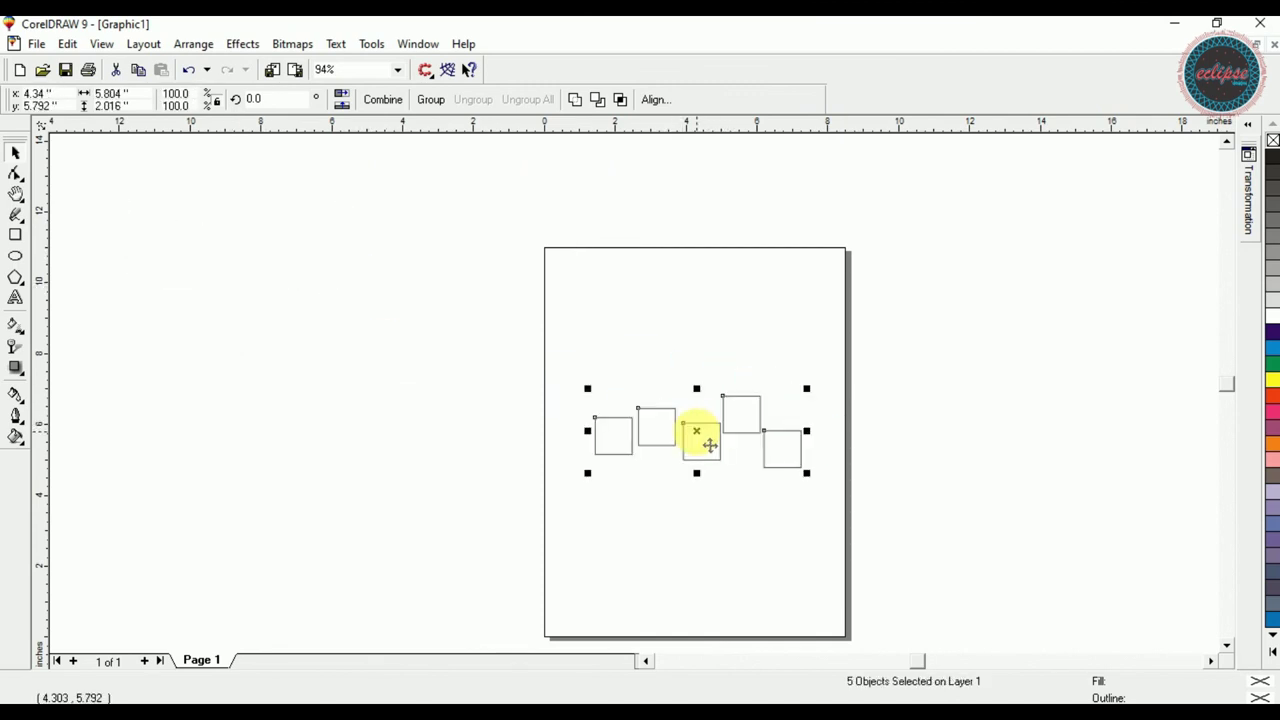
- Preview aligning the five squares by their top edges with Align and Distribute, and cancel the alignment
key("shift+F2")
key("F3")
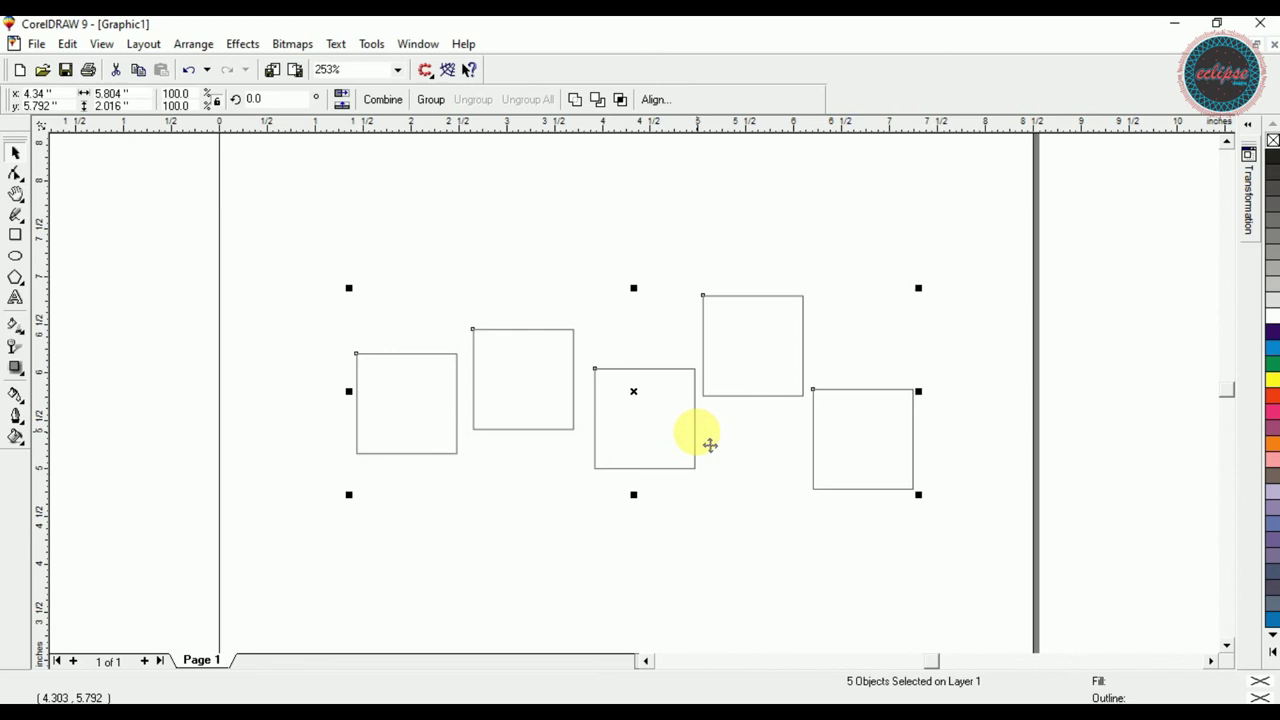
left_click_drag(297, 237, 1107, 562)
left_click(196, 44)
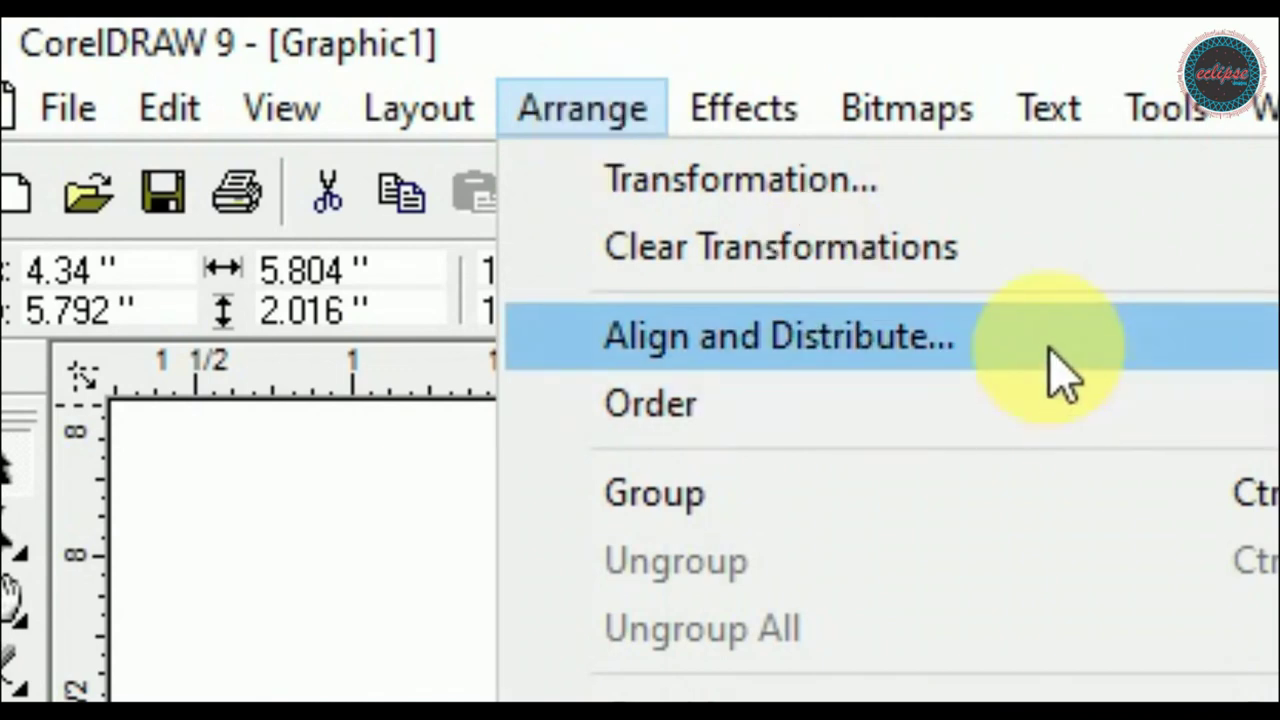
left_click(1060, 375)
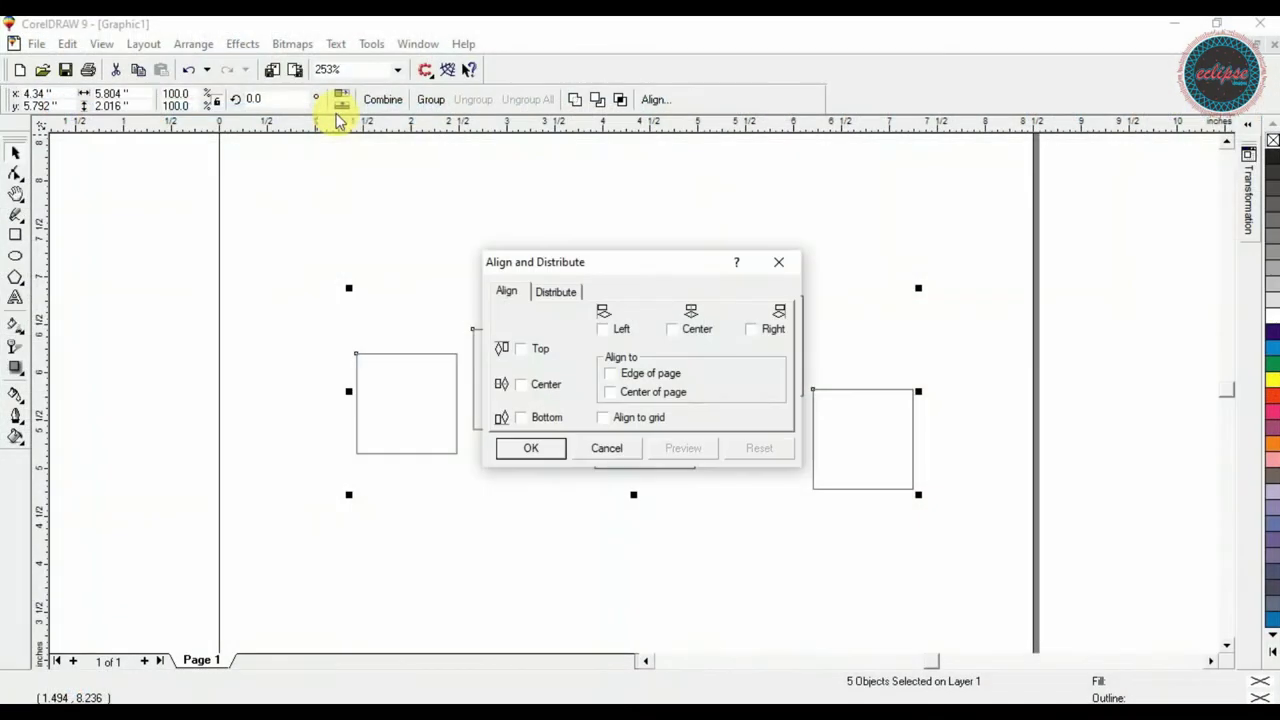
left_click_drag(551, 266, 924, 186)
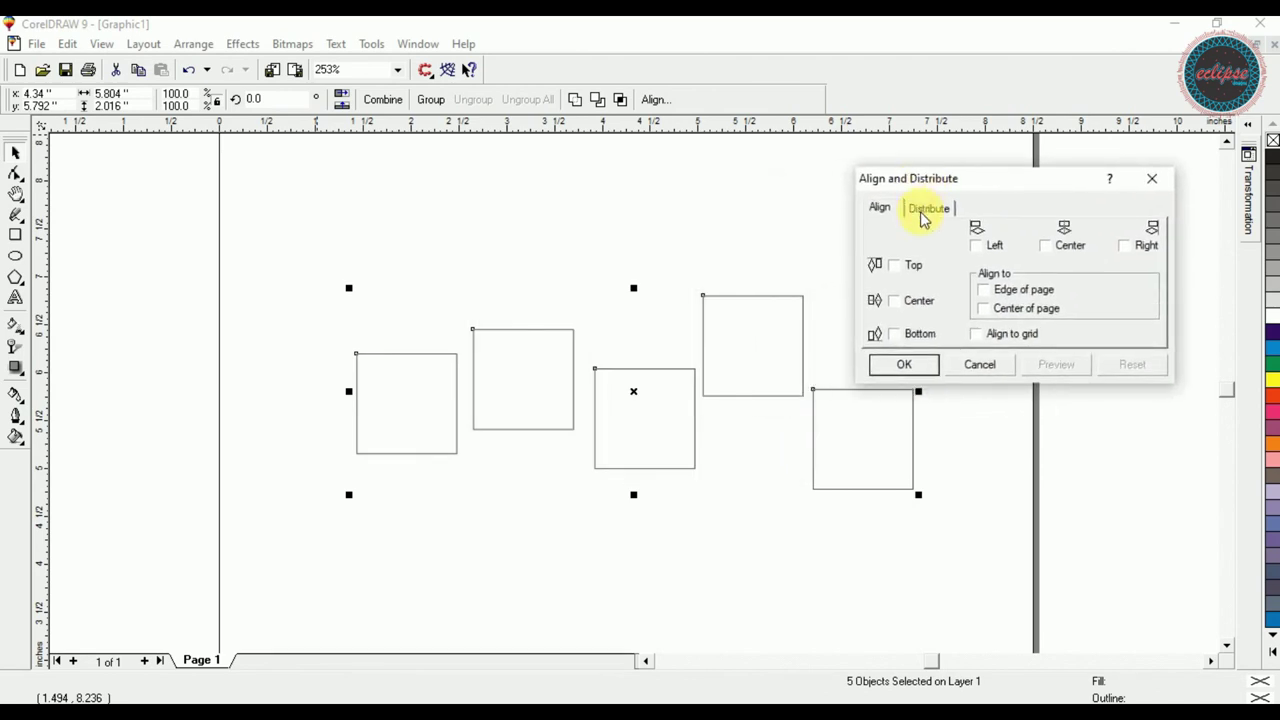
left_click(879, 207)
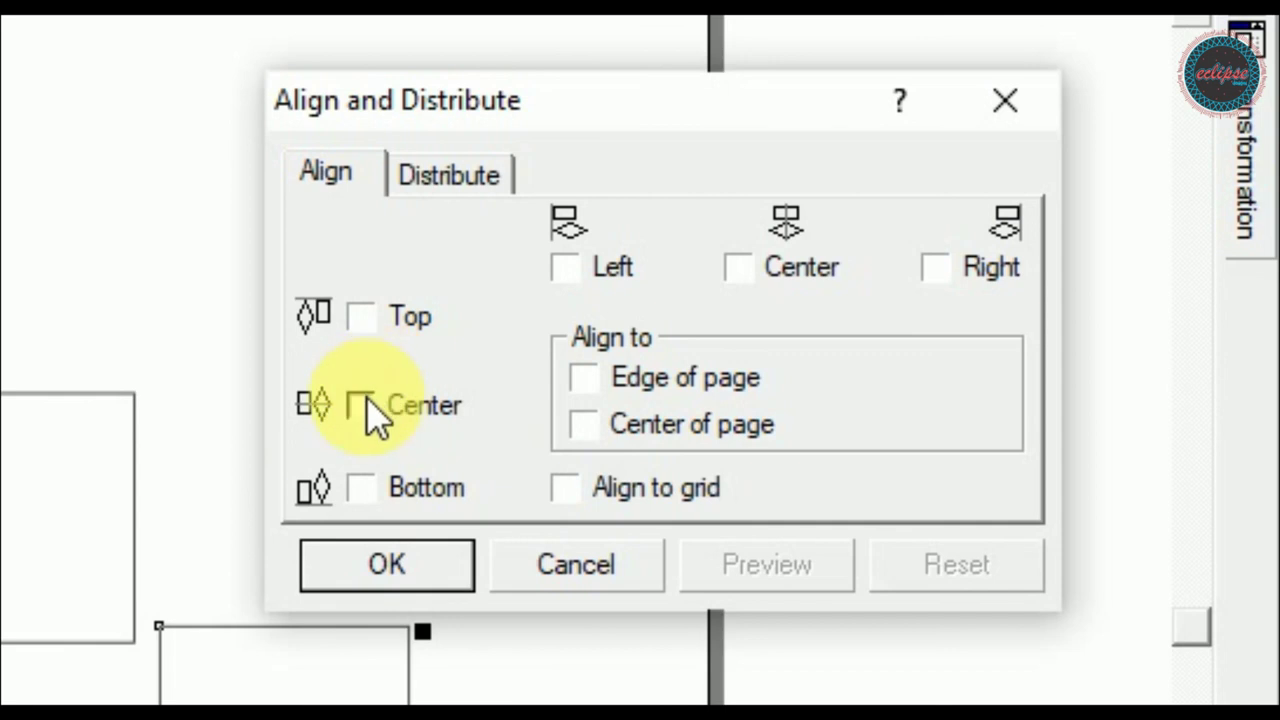
left_click(362, 316)
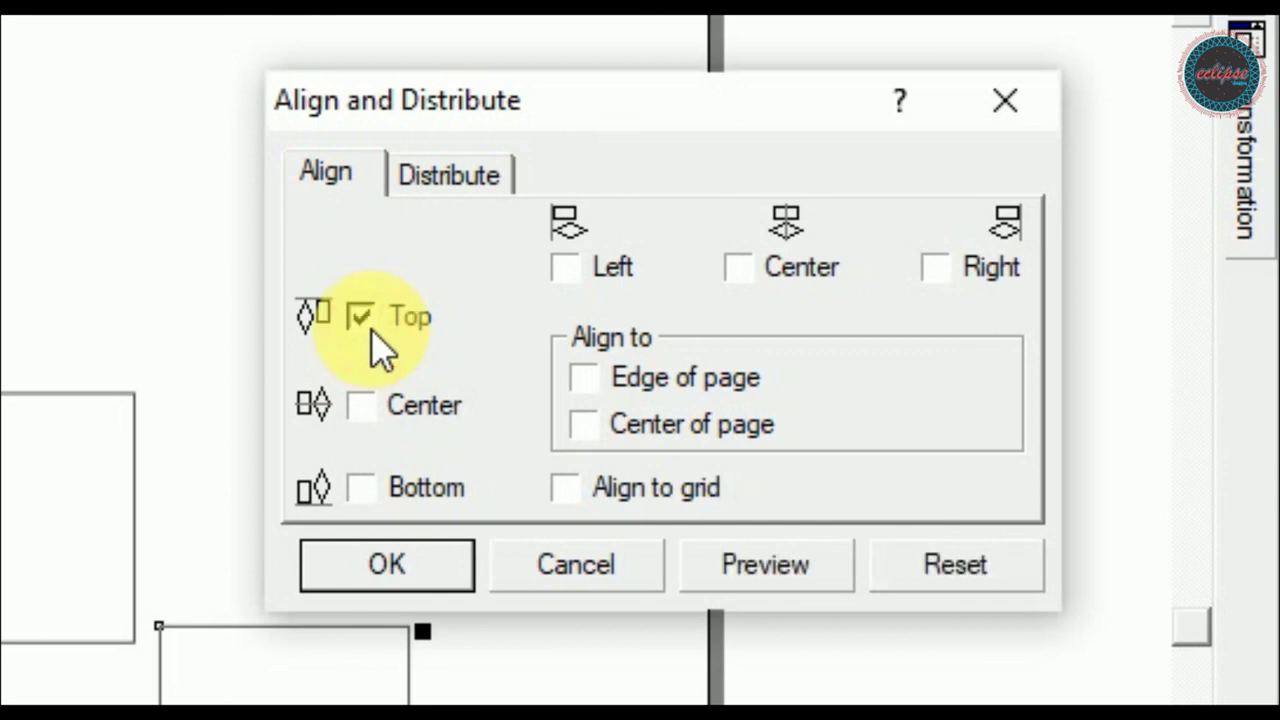
left_click(765, 565)
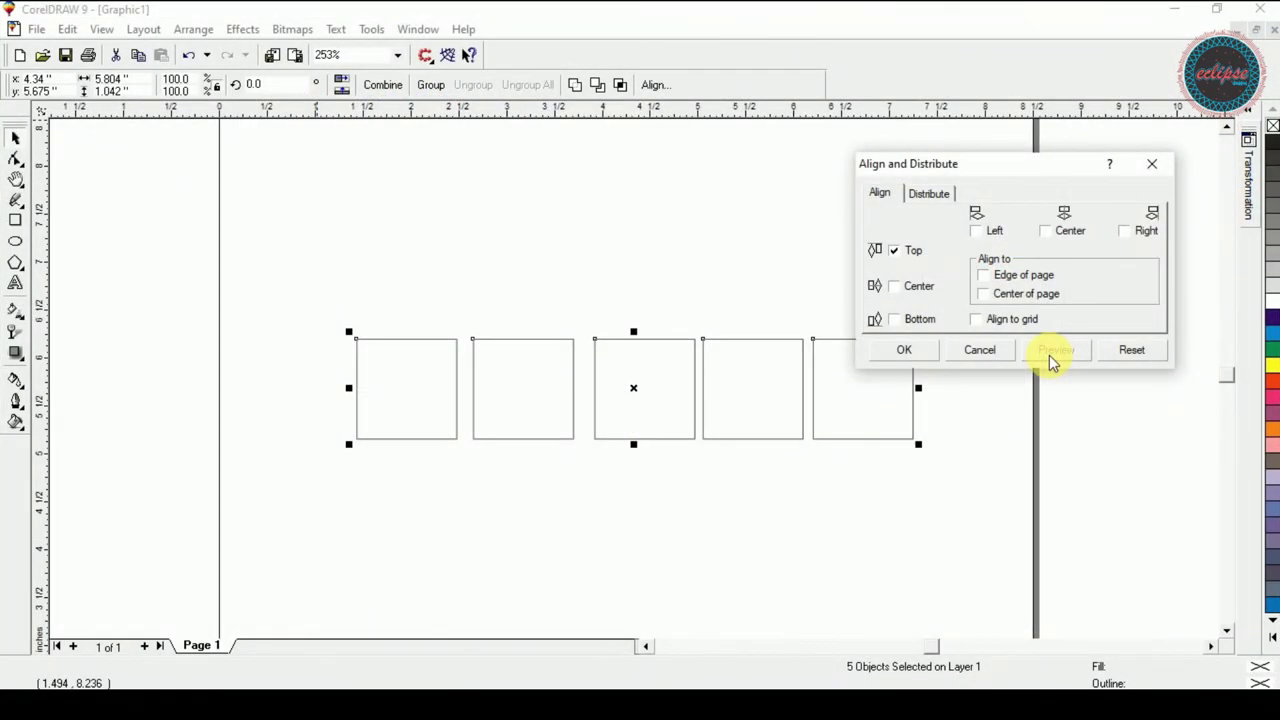
left_click(997, 358)
left_click(771, 580)
- Stretch every square except the first vertically into rectangles of different heights, making the fourth the tallest at about 2.26 inches
left_click(541, 415)
left_click_drag(522, 420, 522, 506)
left_click(629, 389)
left_click_drag(643, 347, 645, 330)
left_click(834, 372)
left_click(800, 376)
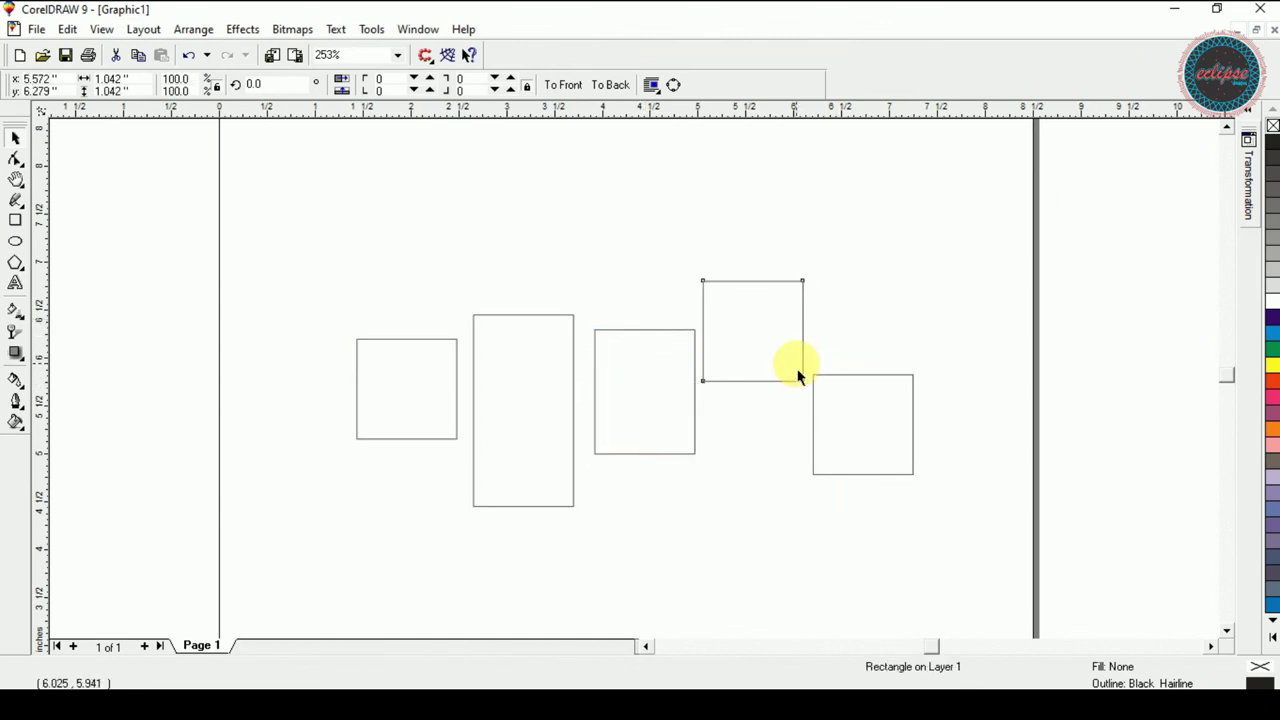
left_click_drag(766, 283, 763, 164)
left_click(863, 476)
left_click_drag(862, 480, 864, 528)
left_click(972, 558)
- Select all five shapes and preview a Top alignment with Align and Distribute
left_click_drag(973, 556, 274, 155)
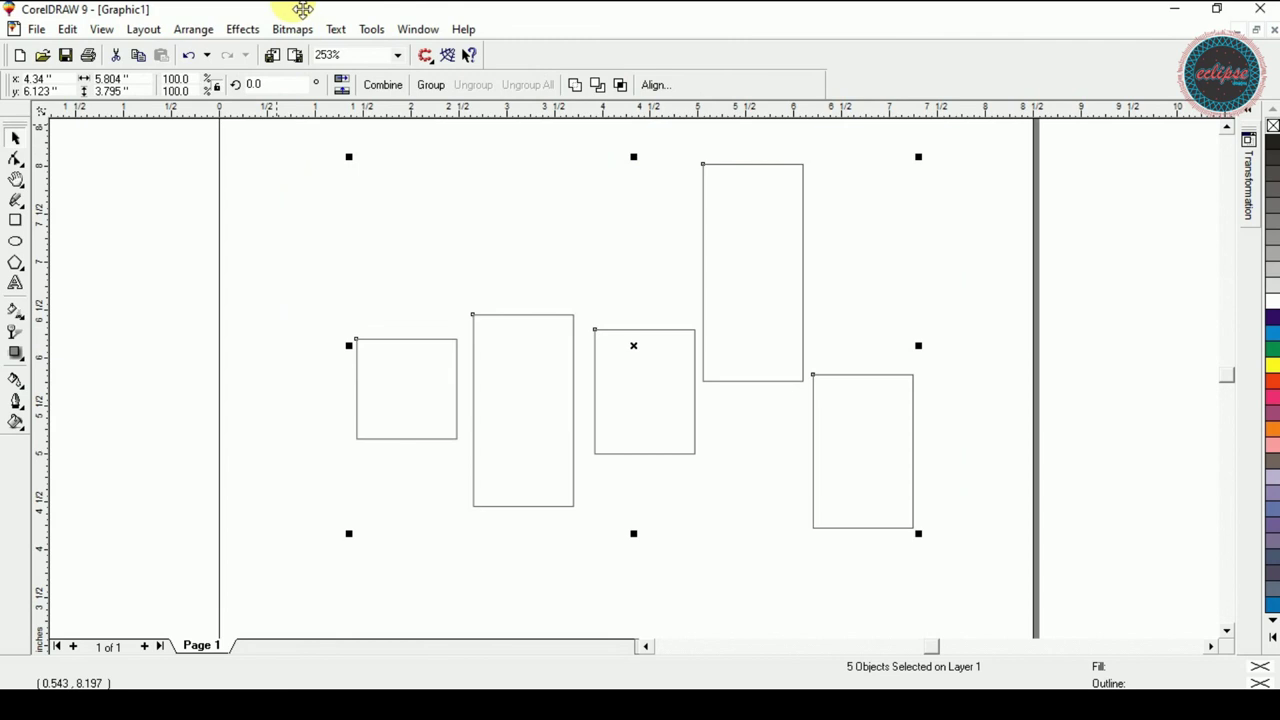
left_click(194, 30)
left_click(388, 107)
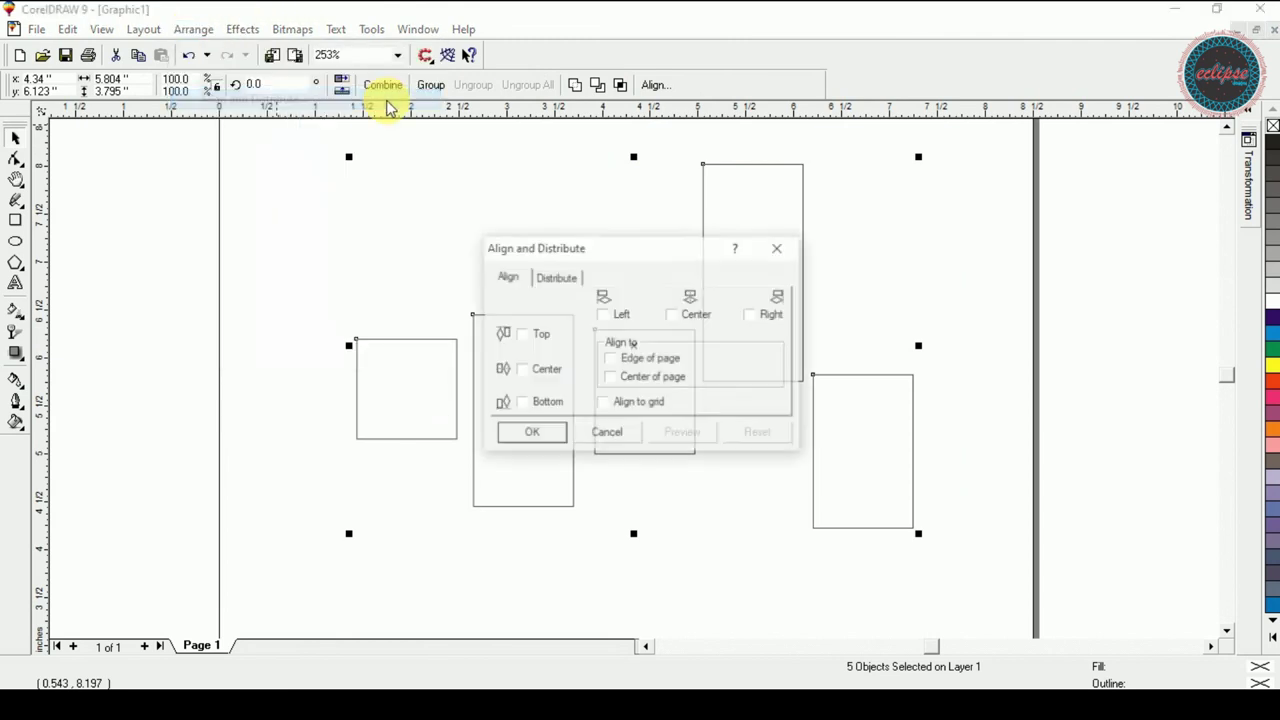
left_click_drag(618, 255, 1057, 167)
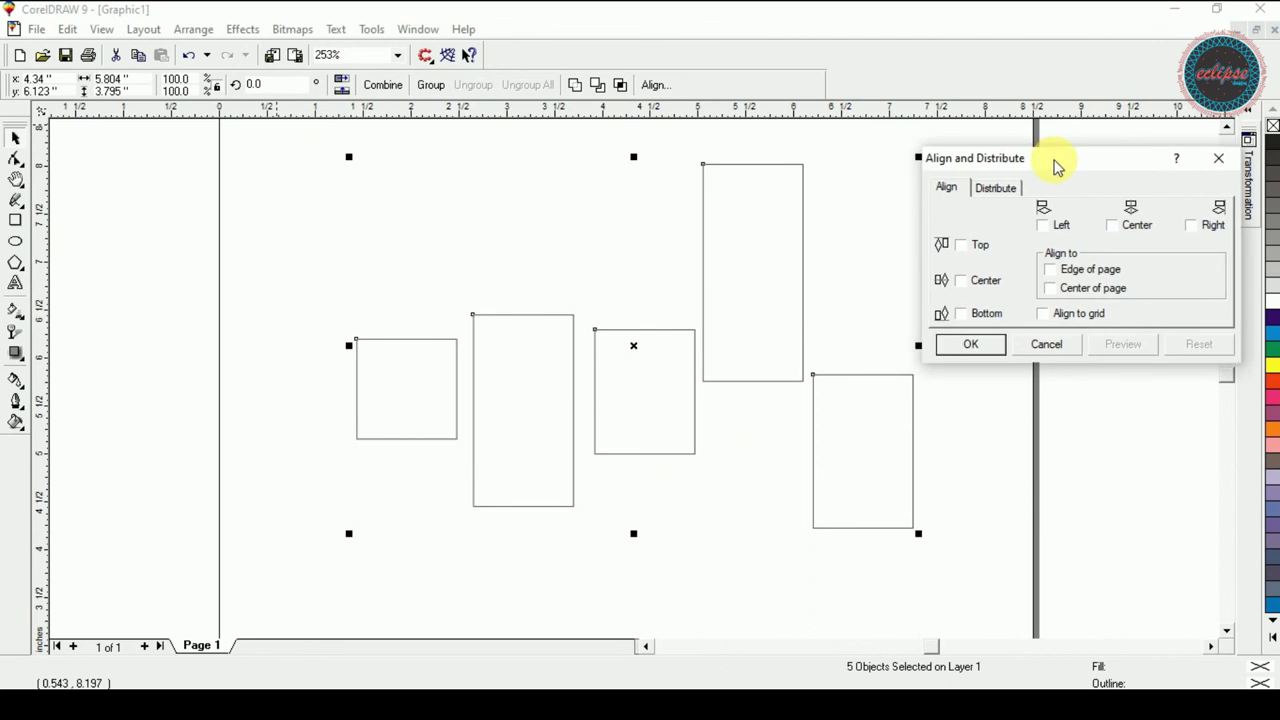
left_click(961, 245)
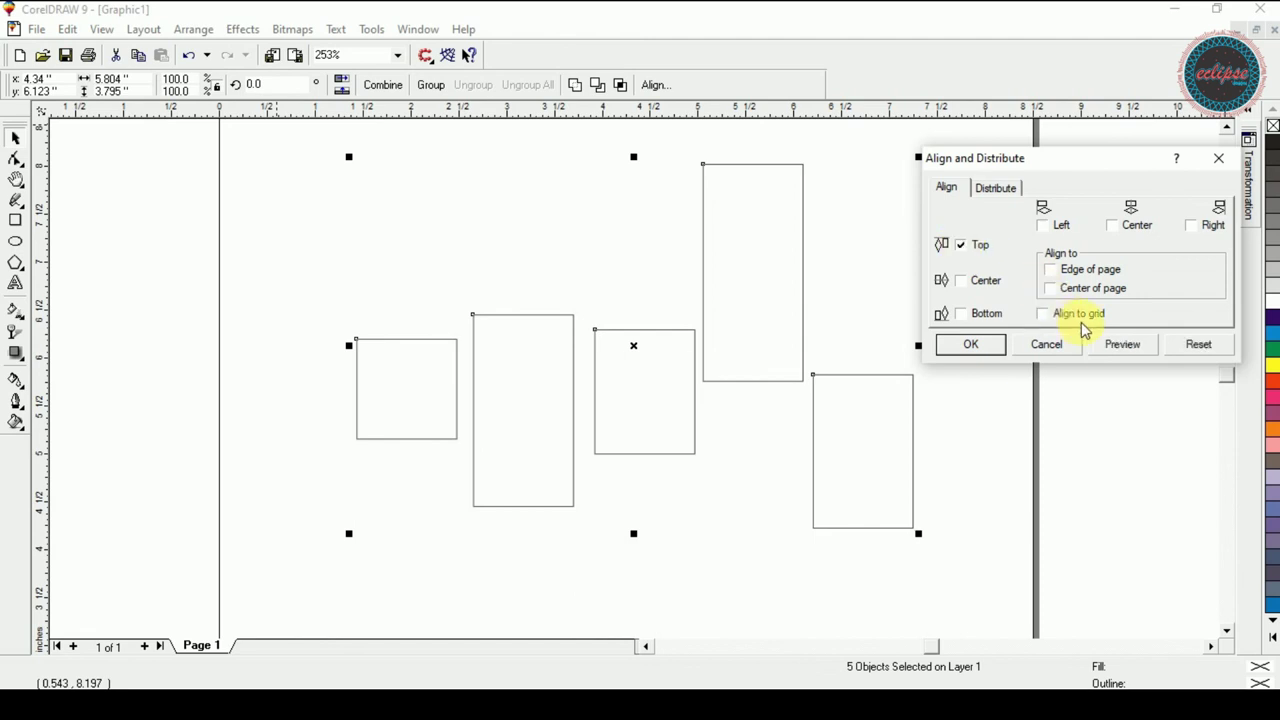
left_click(1120, 345)
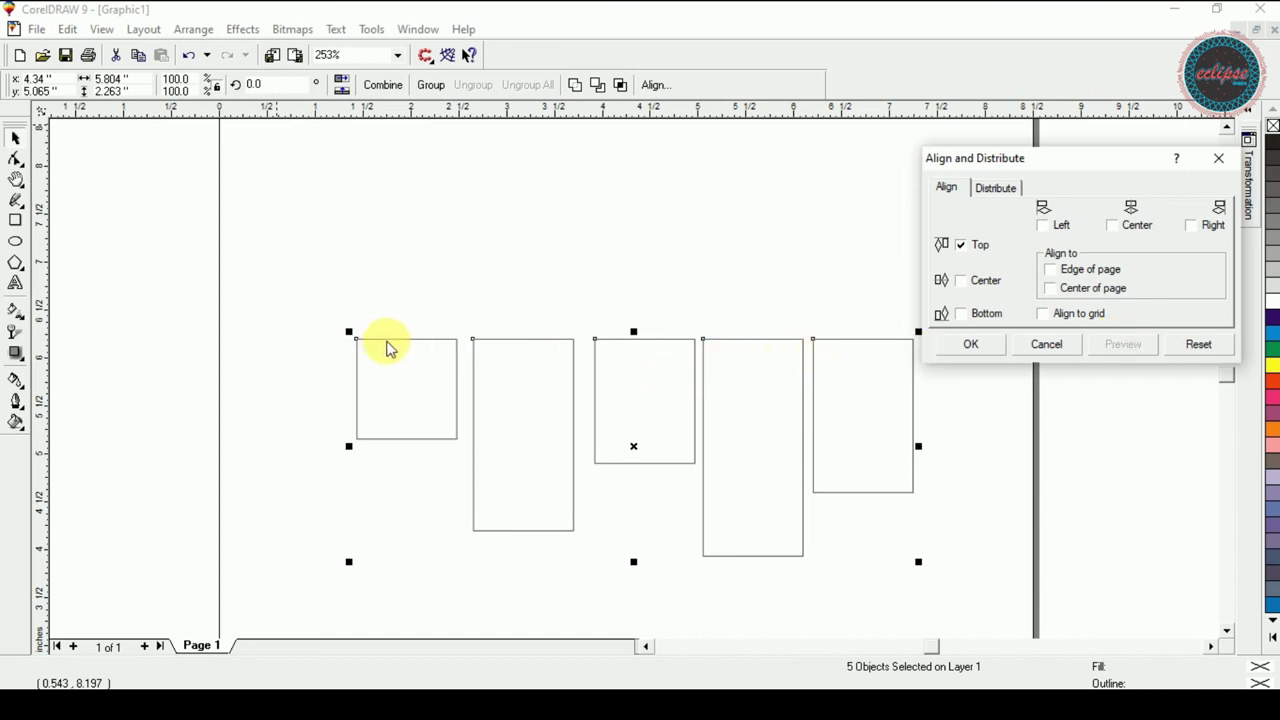
- Preview the five shapes aligned vertically by Center and by Bottom
left_click(964, 284)
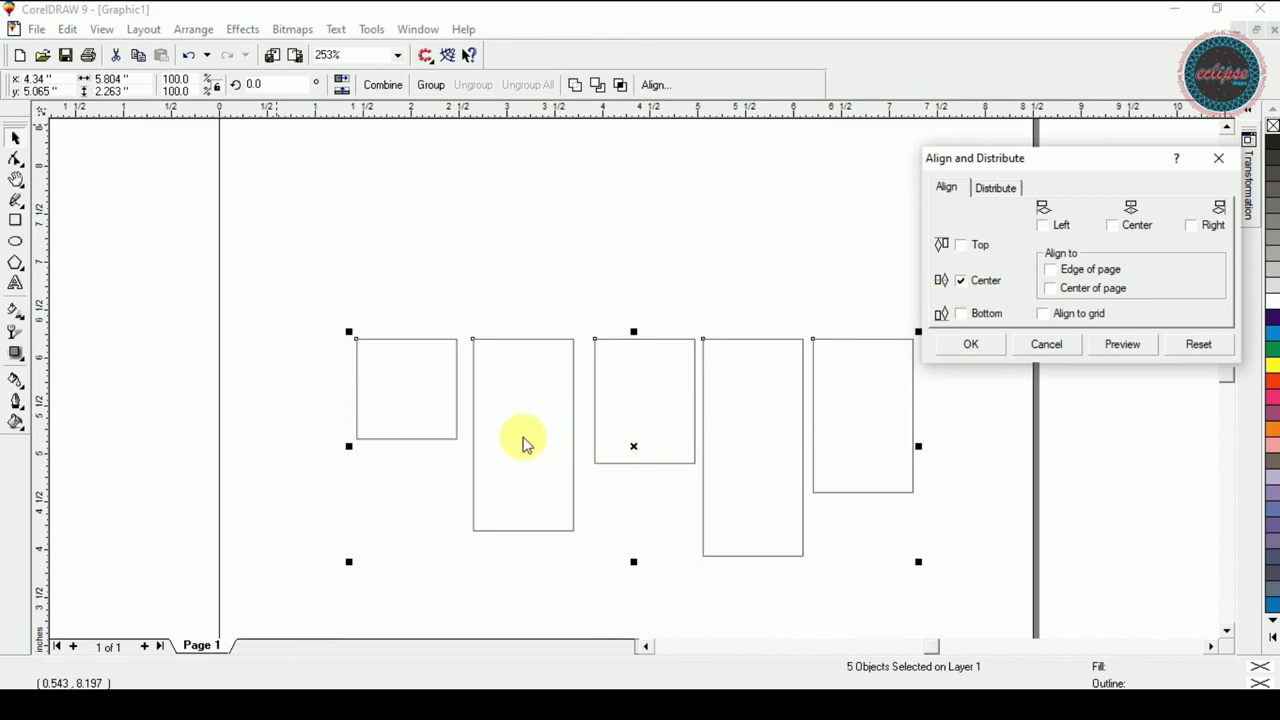
left_click(1122, 347)
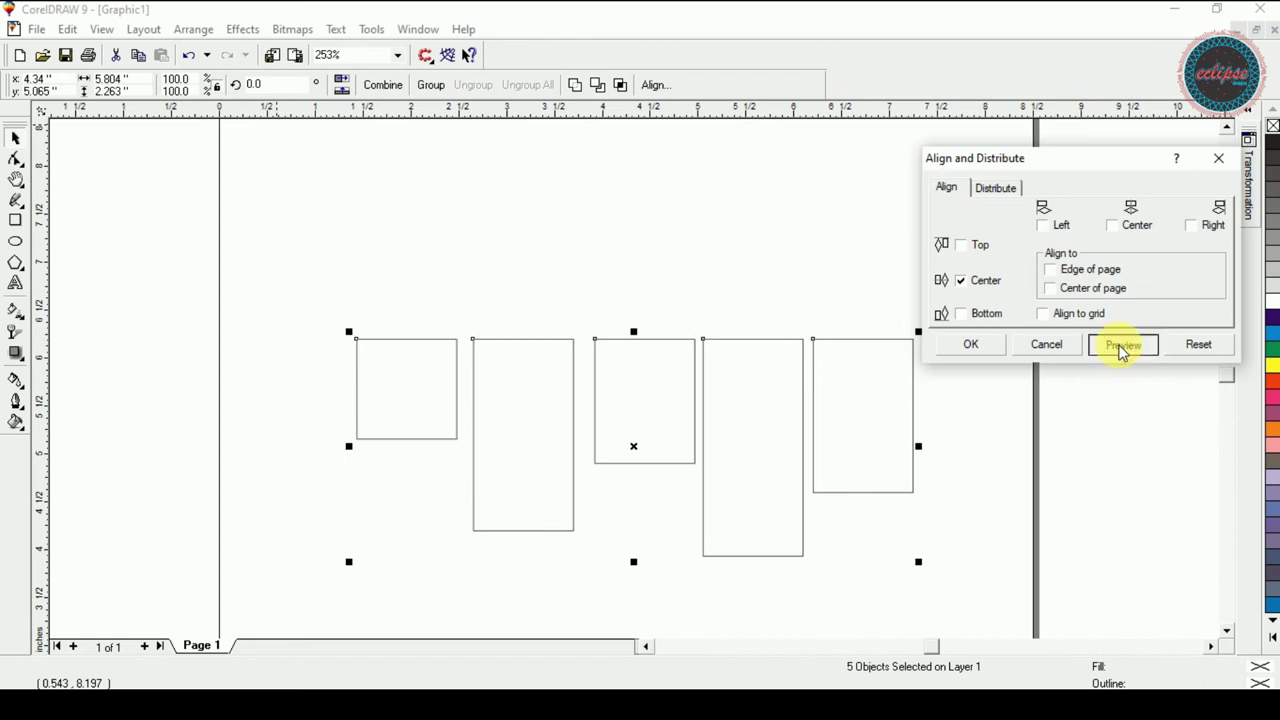
left_click(963, 315)
left_click(1116, 345)
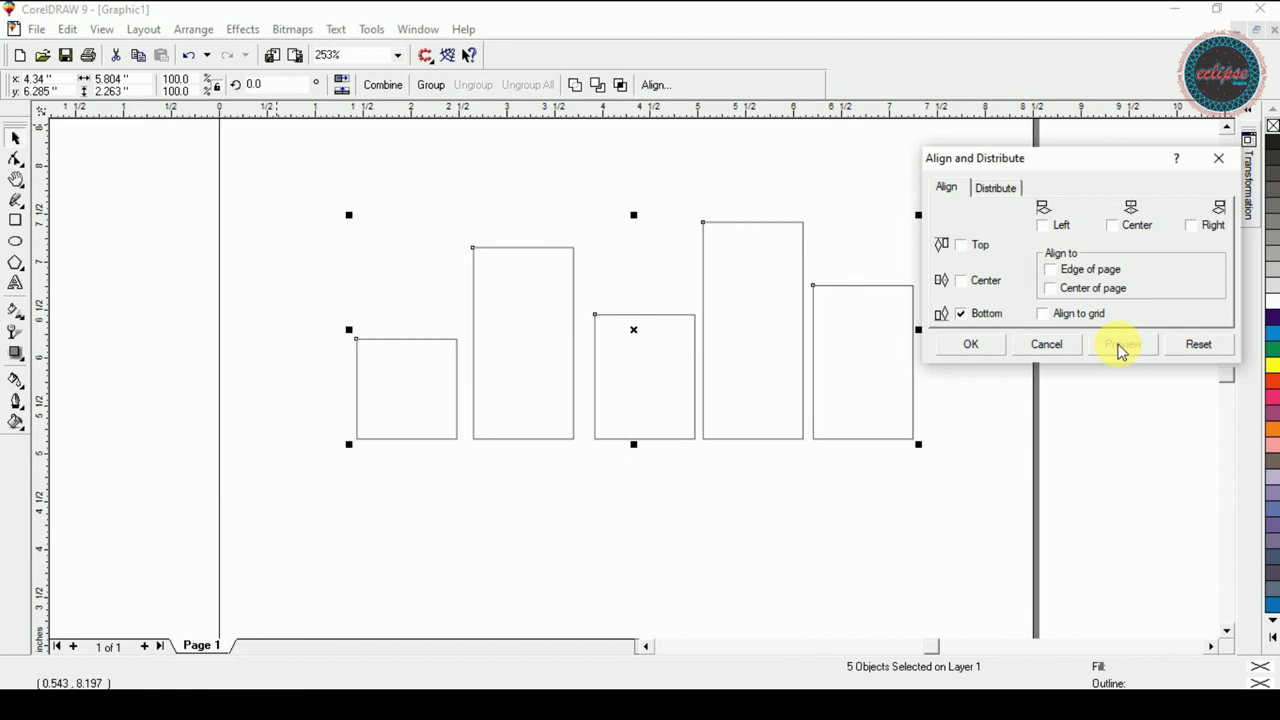
- Preview distributing the five shapes horizontally by Spacing within the extent of selection, and cancel the dialog
left_click(996, 199)
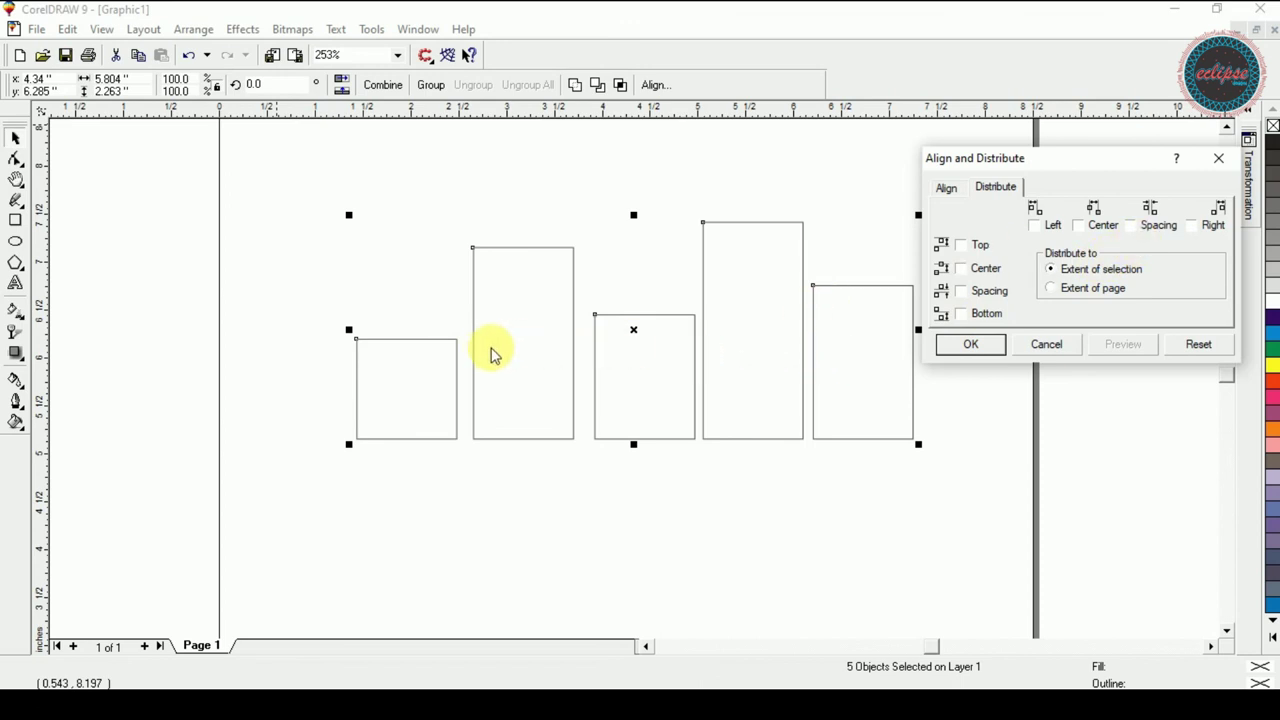
left_click(1131, 226)
left_click(1123, 345)
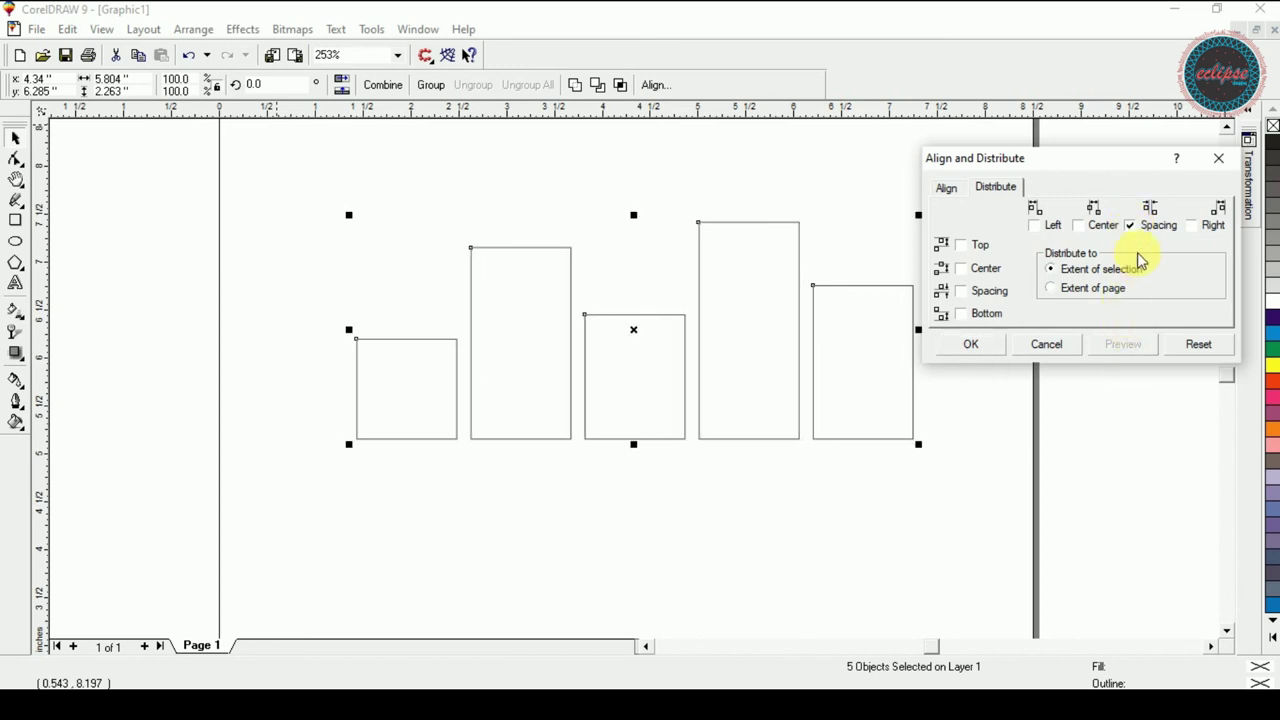
left_click(1131, 227)
left_click(1040, 348)
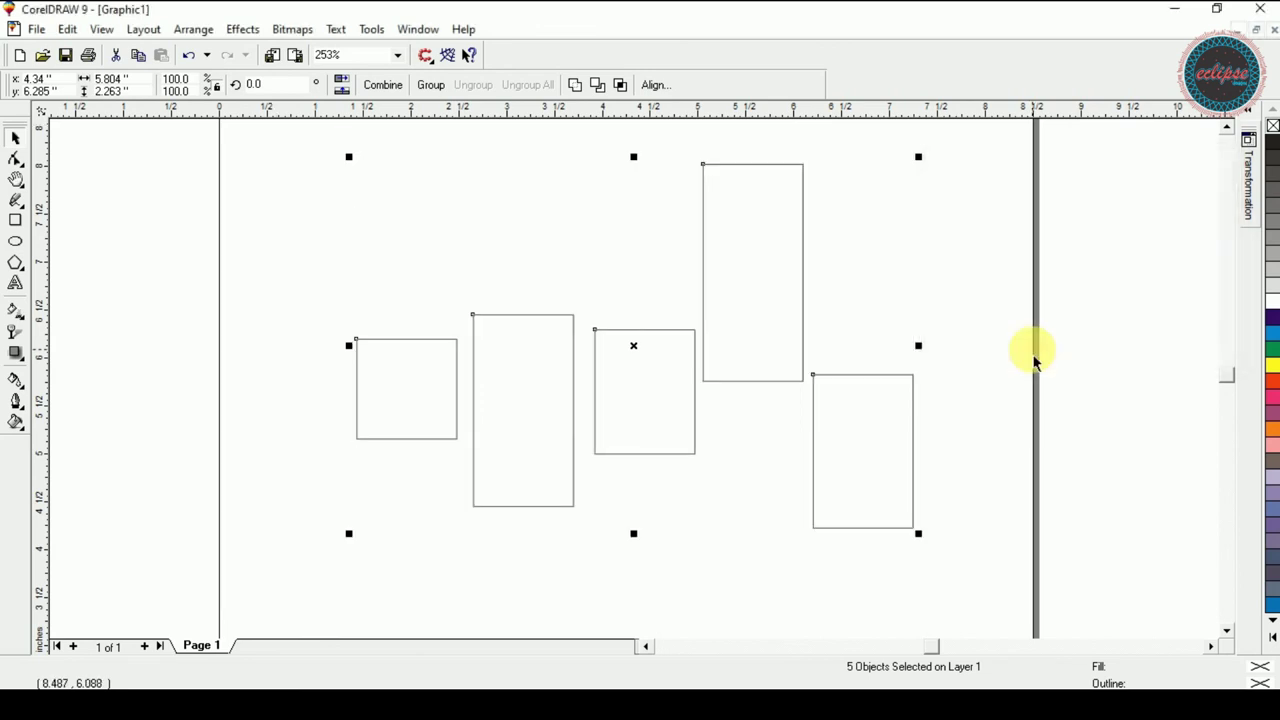
- Align the five selected shapes along their bottom edges with Align and Distribute
left_click(191, 29)
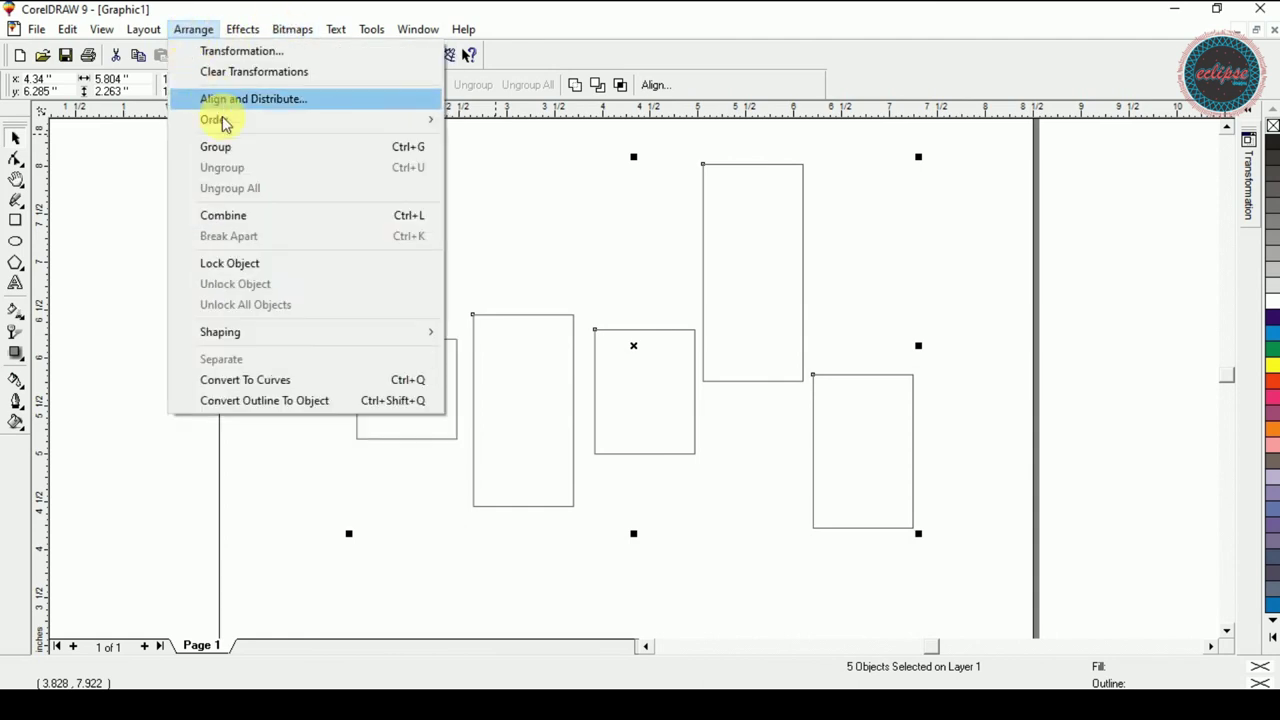
left_click(246, 97)
left_click(545, 283)
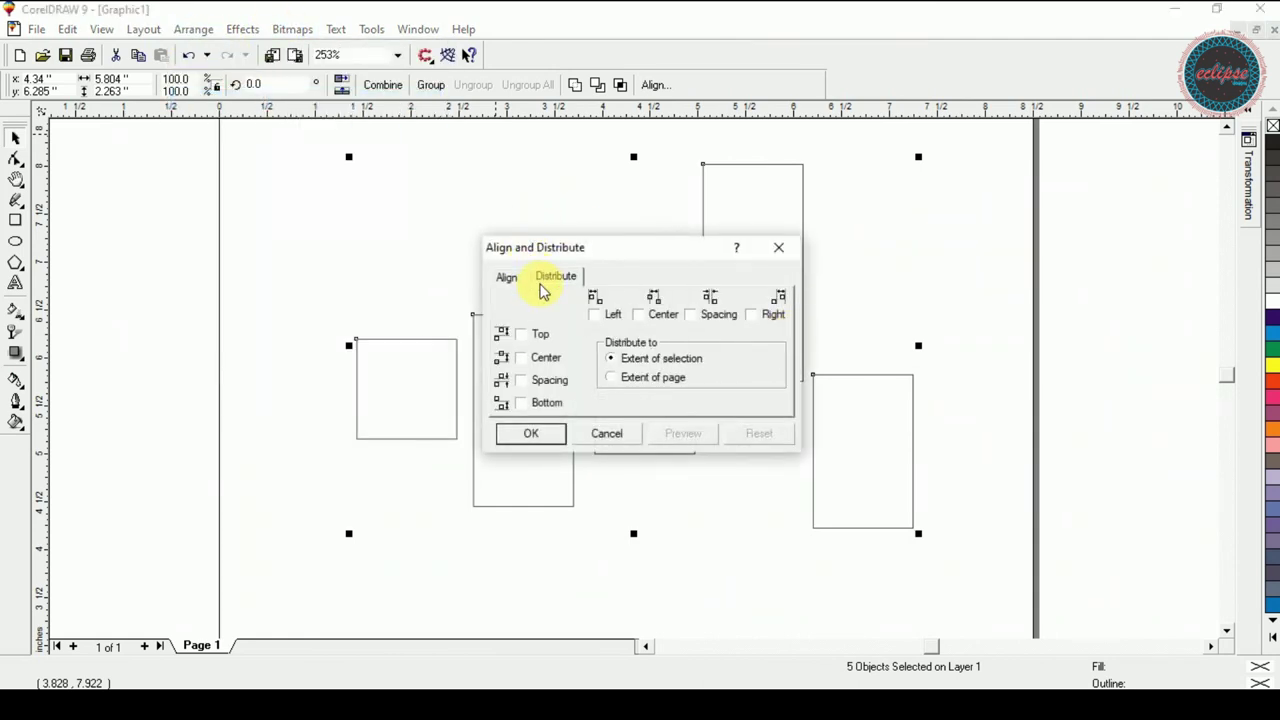
left_click(520, 403)
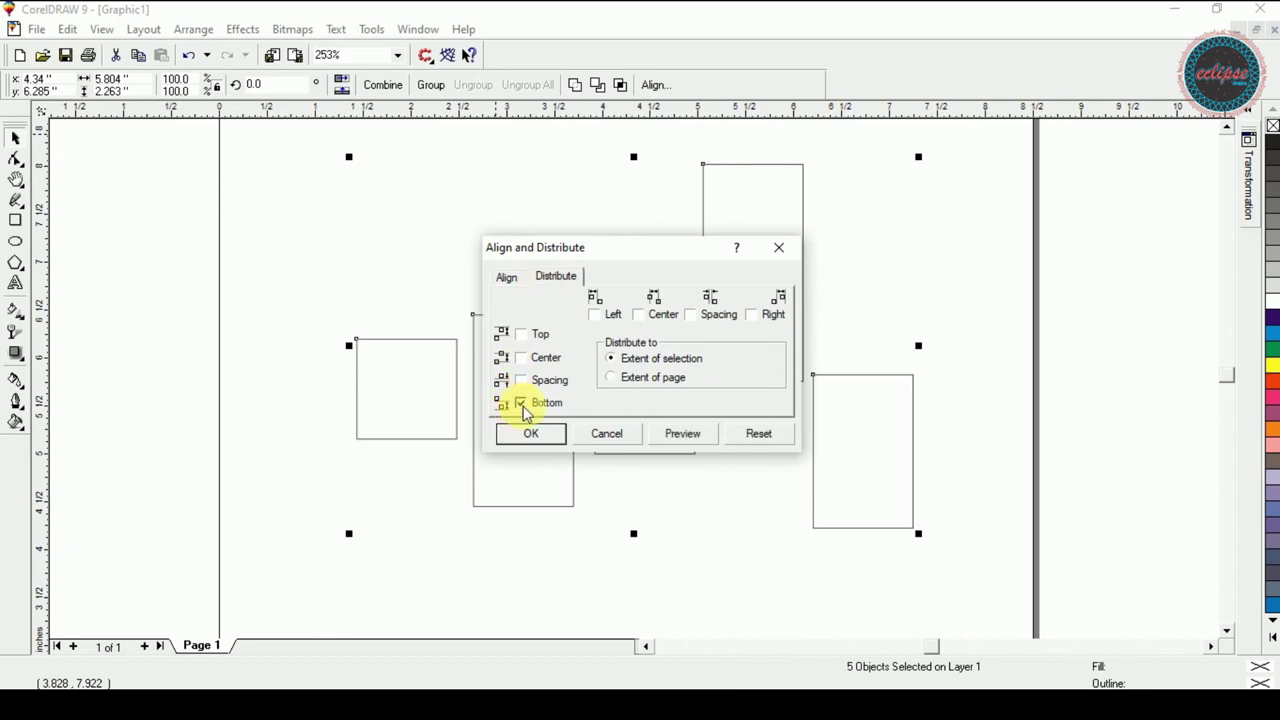
left_click(508, 284)
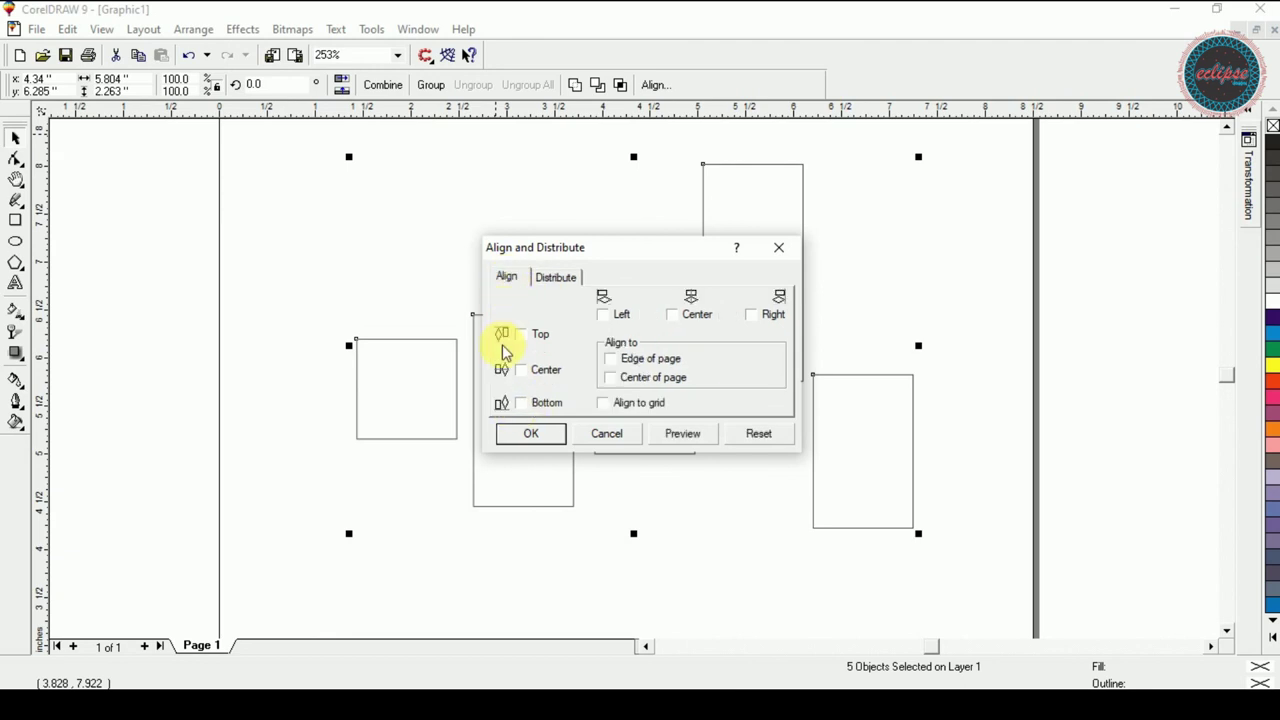
left_click(552, 280)
left_click(538, 433)
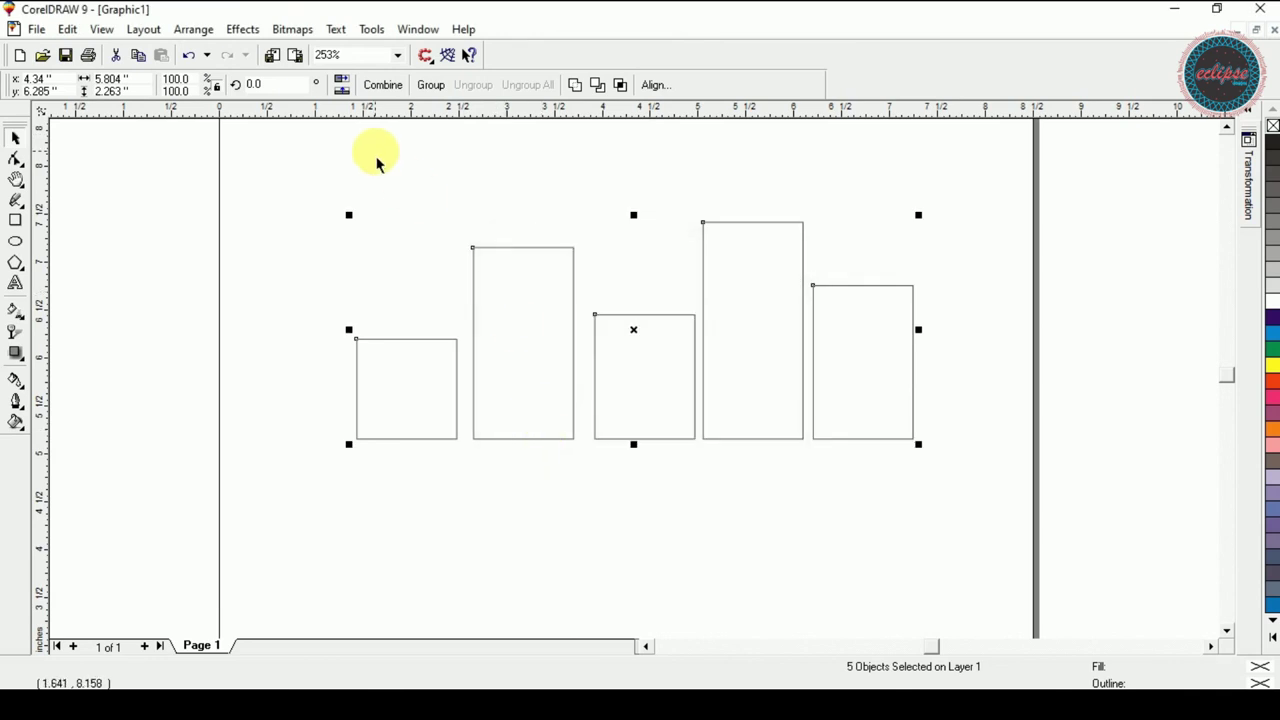
- Distribute the five shapes horizontally by Spacing within the extent of selection and deselect them
left_click(193, 29)
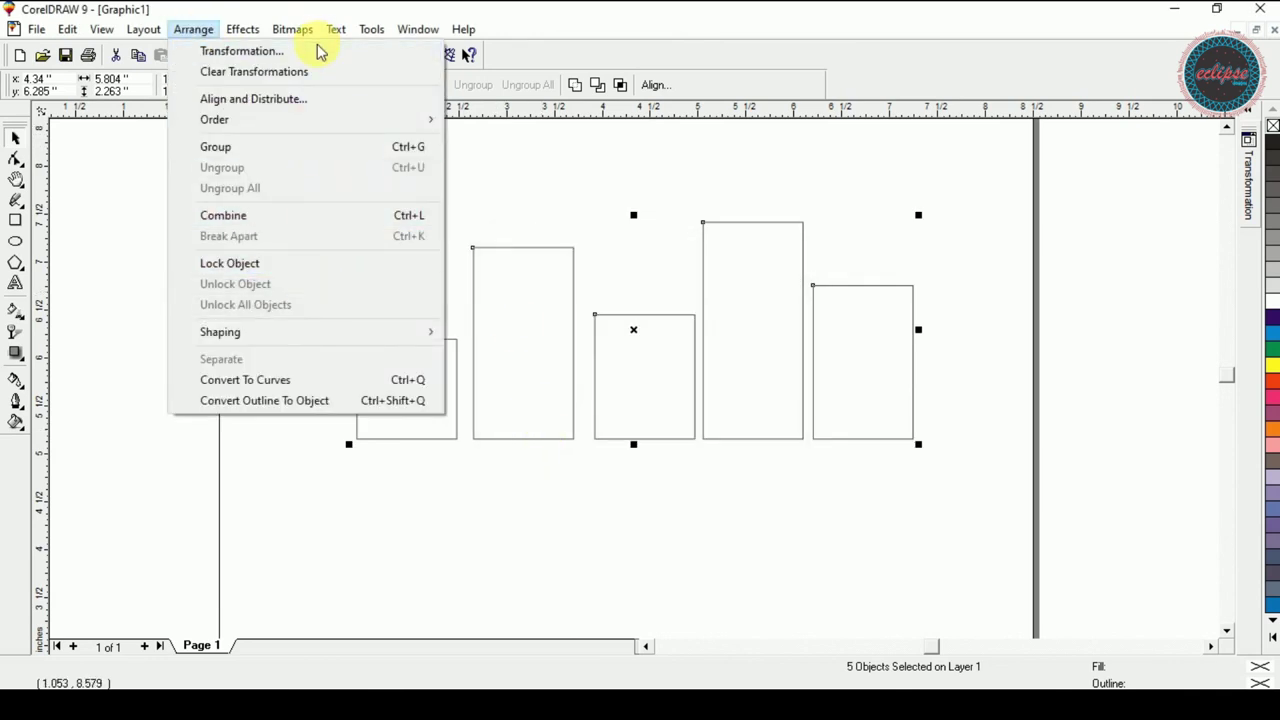
left_click(314, 98)
left_click(574, 279)
left_click_drag(621, 247, 1055, 178)
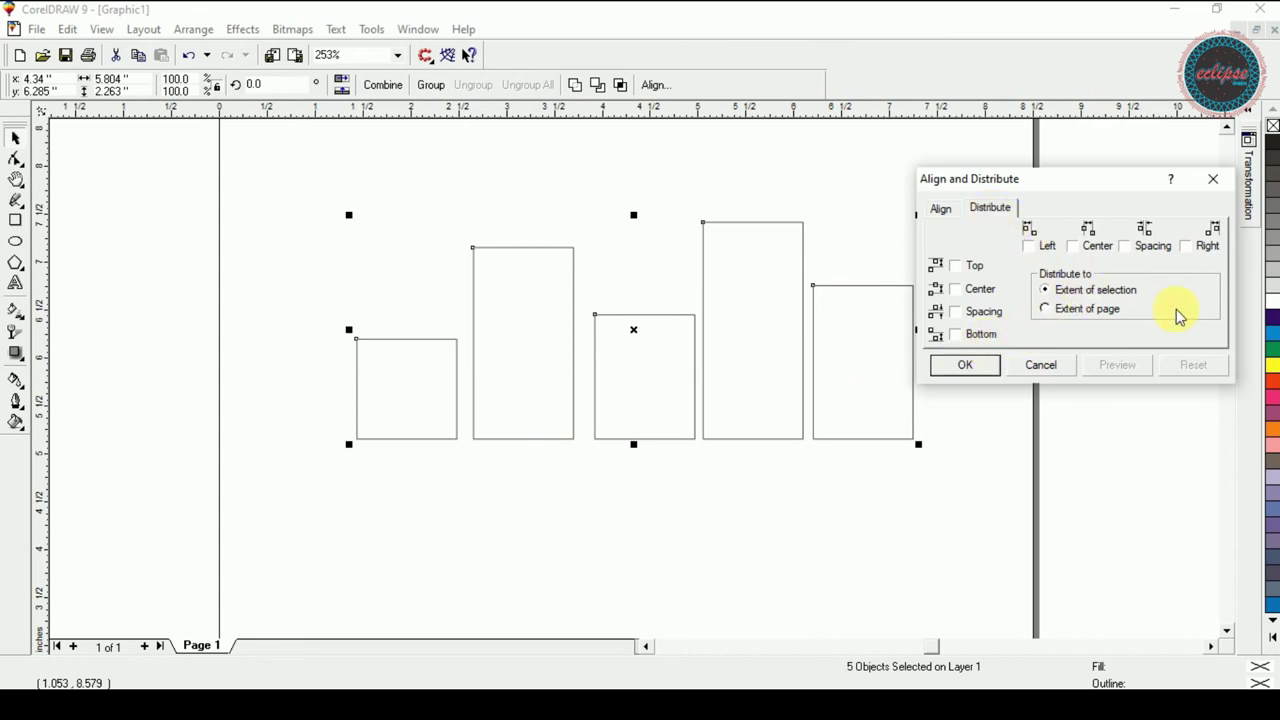
left_click(1124, 246)
left_click(1128, 366)
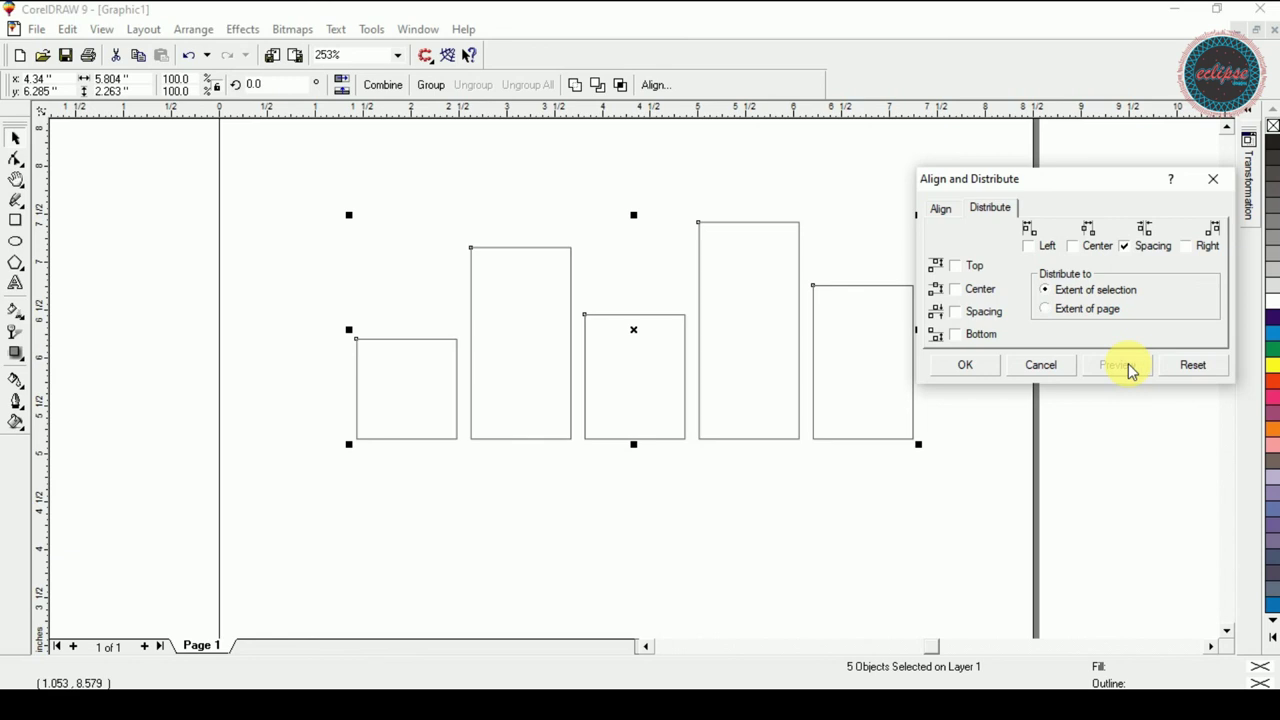
left_click(964, 364)
left_click(966, 370)
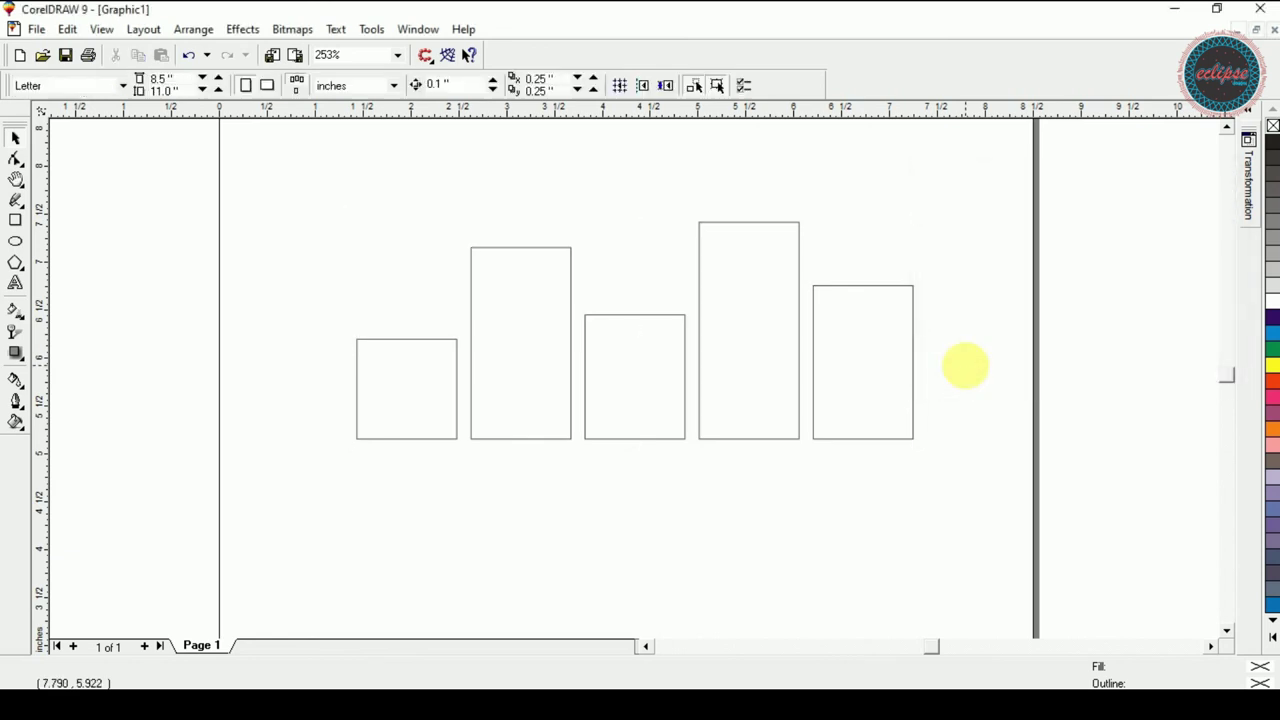
- Delete the four taller rectangles, keeping only the first square
left_click_drag(280, 148, 945, 491)
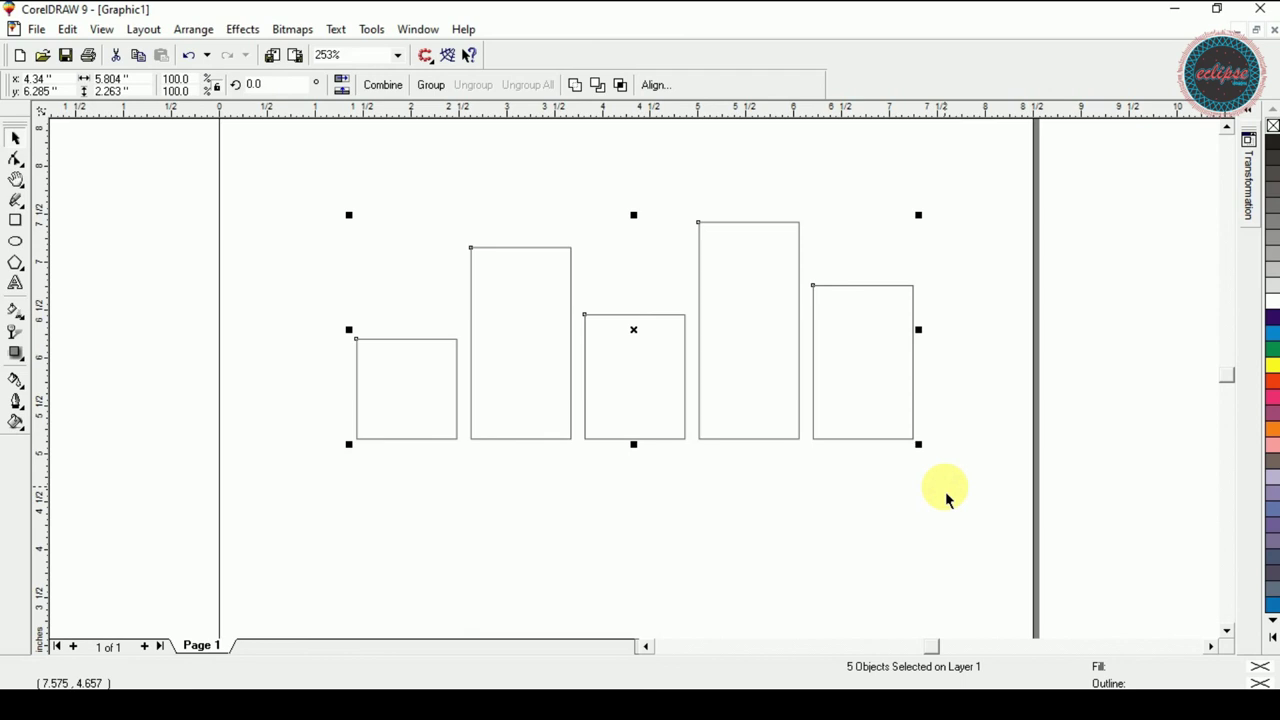
left_click_drag(435, 178, 986, 526)
key("Delete")
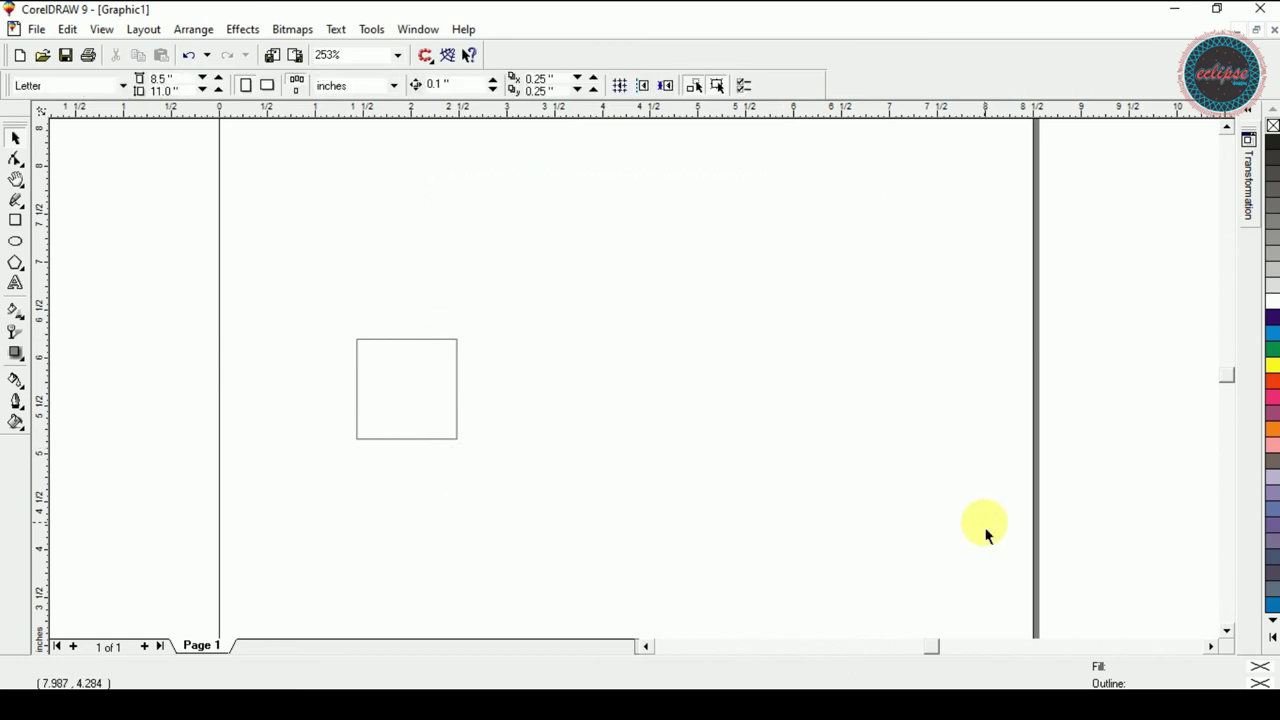
- Move the remaining square towards the middle of the page and enlarge it to about 3.47 inches per side
left_click(405, 415)
left_click_drag(405, 415, 623, 431)
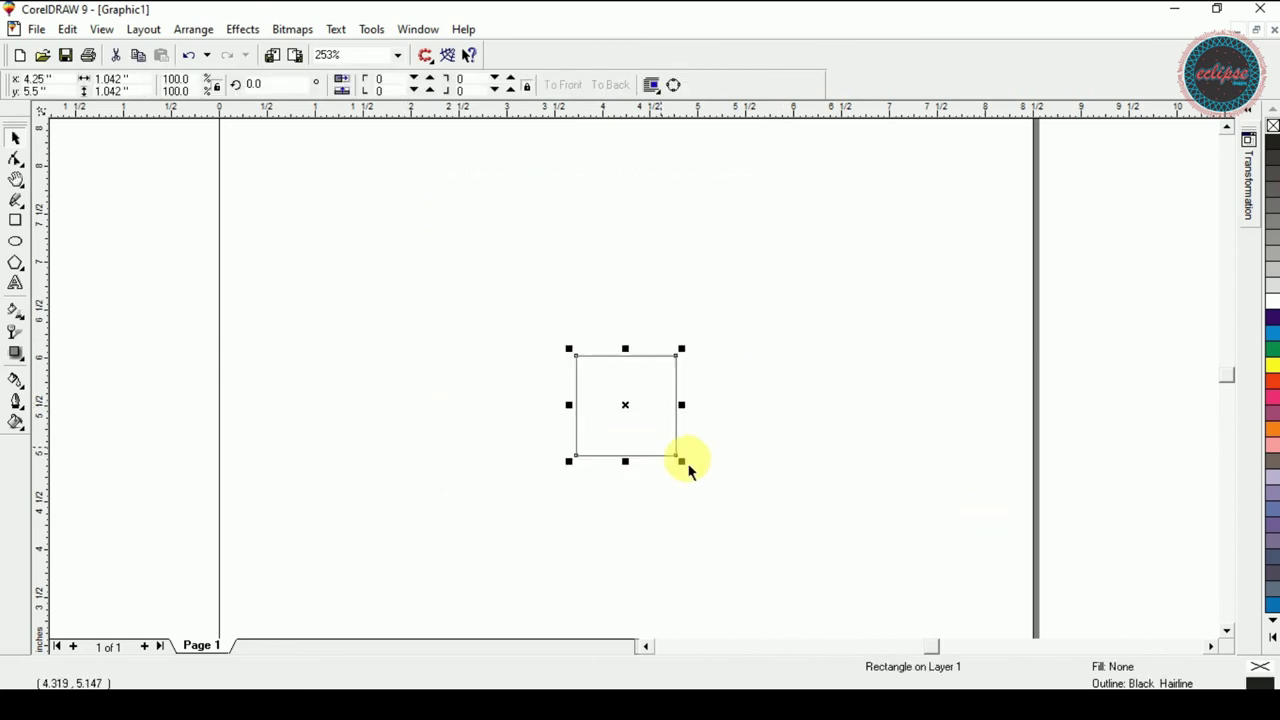
left_click_drag(683, 464, 803, 580)
left_click_drag(650, 343, 624, 322)
left_click(311, 294)
left_click(466, 340)
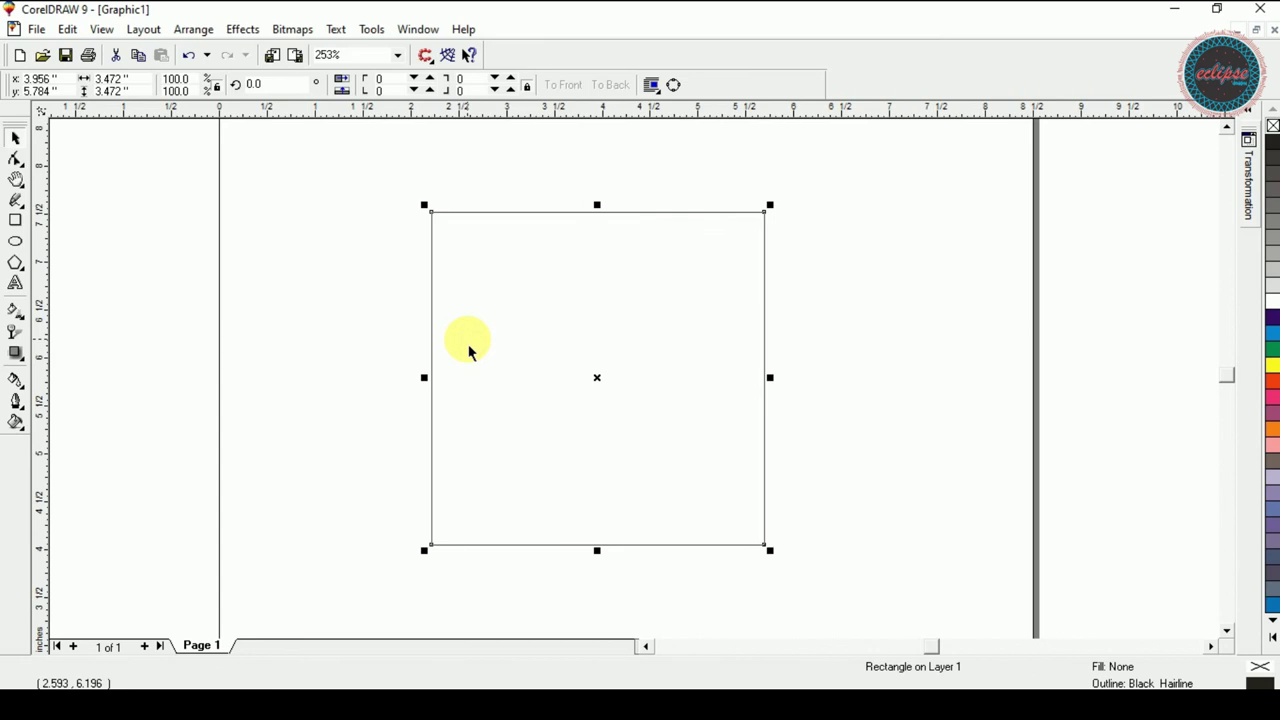
- Add an artistic text letter "A" beside the page and enlarge it to about 3.47 by 3.89 inches
left_click(15, 283)
left_click(138, 322)
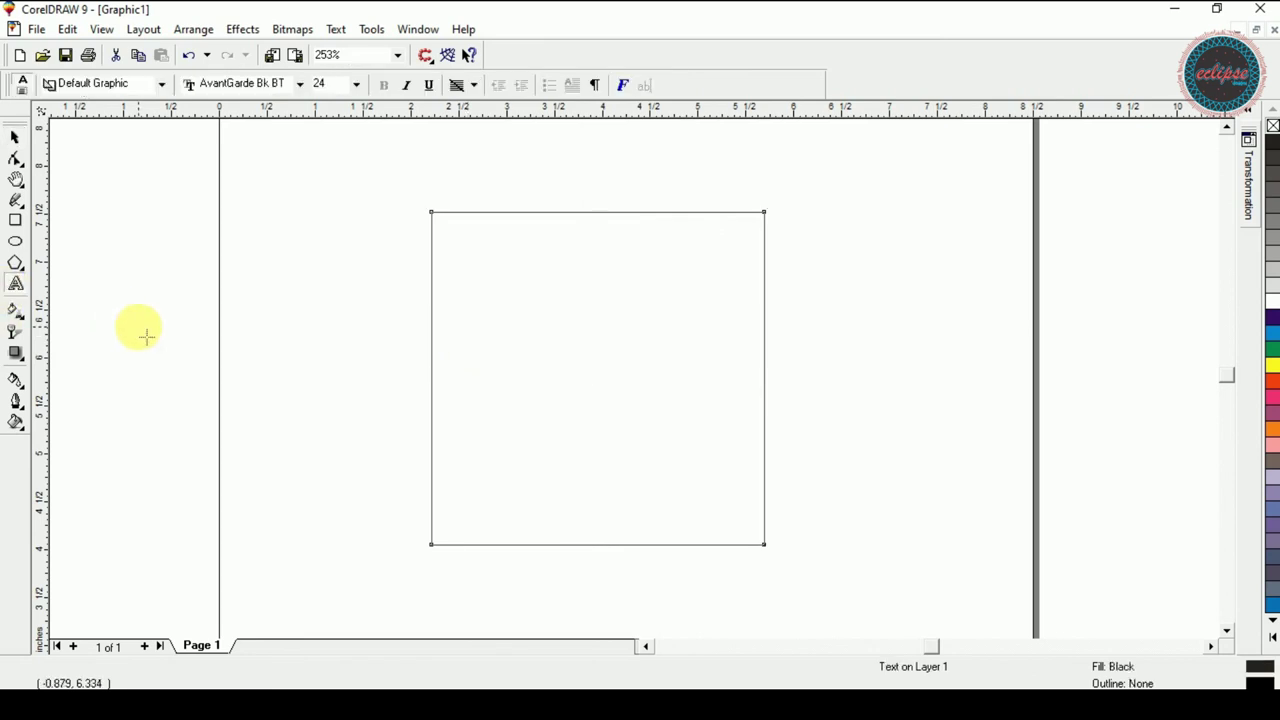
type("A")
key("ctrl+space")
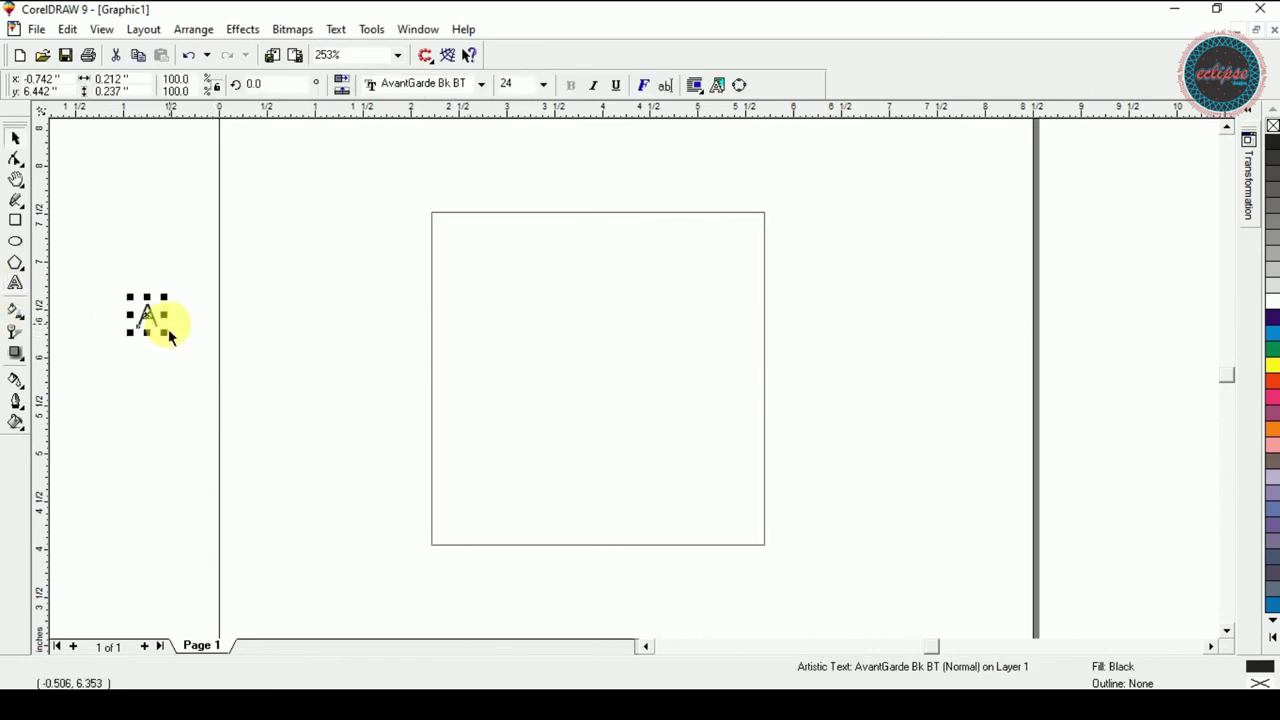
left_click_drag(172, 347, 450, 512)
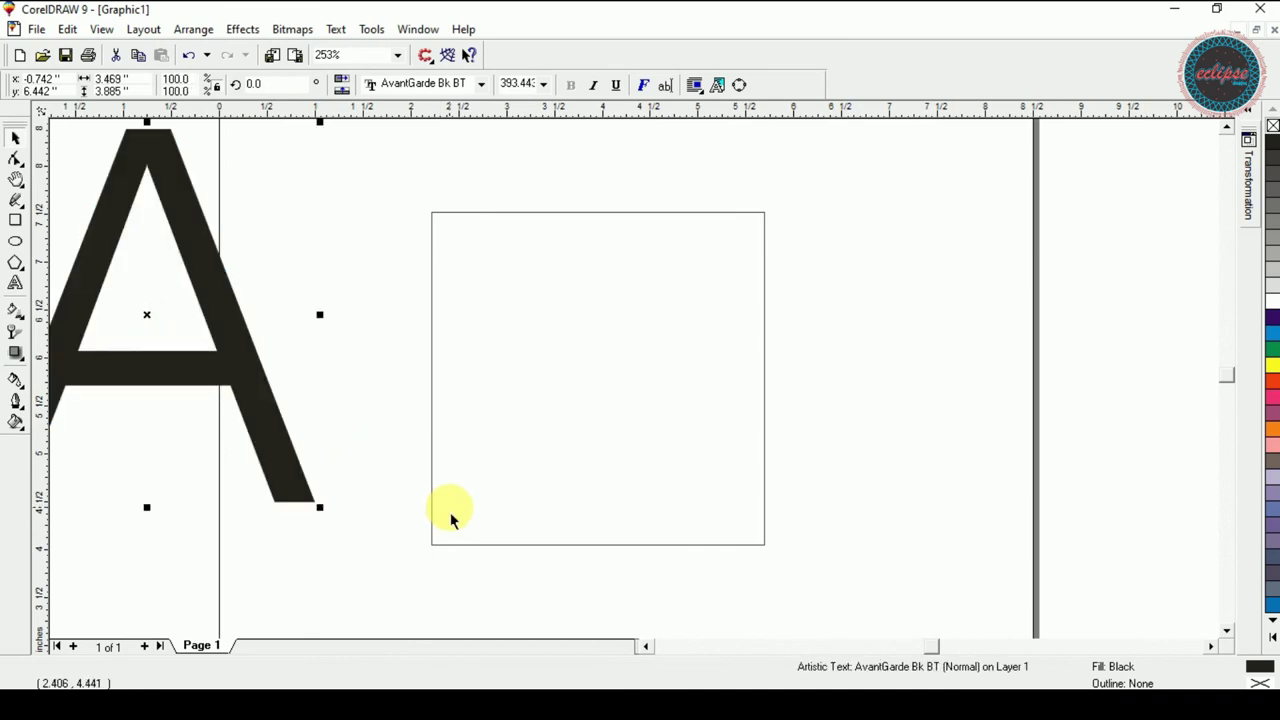
- Center the letter A and the square on the page so they overlap
key("p")
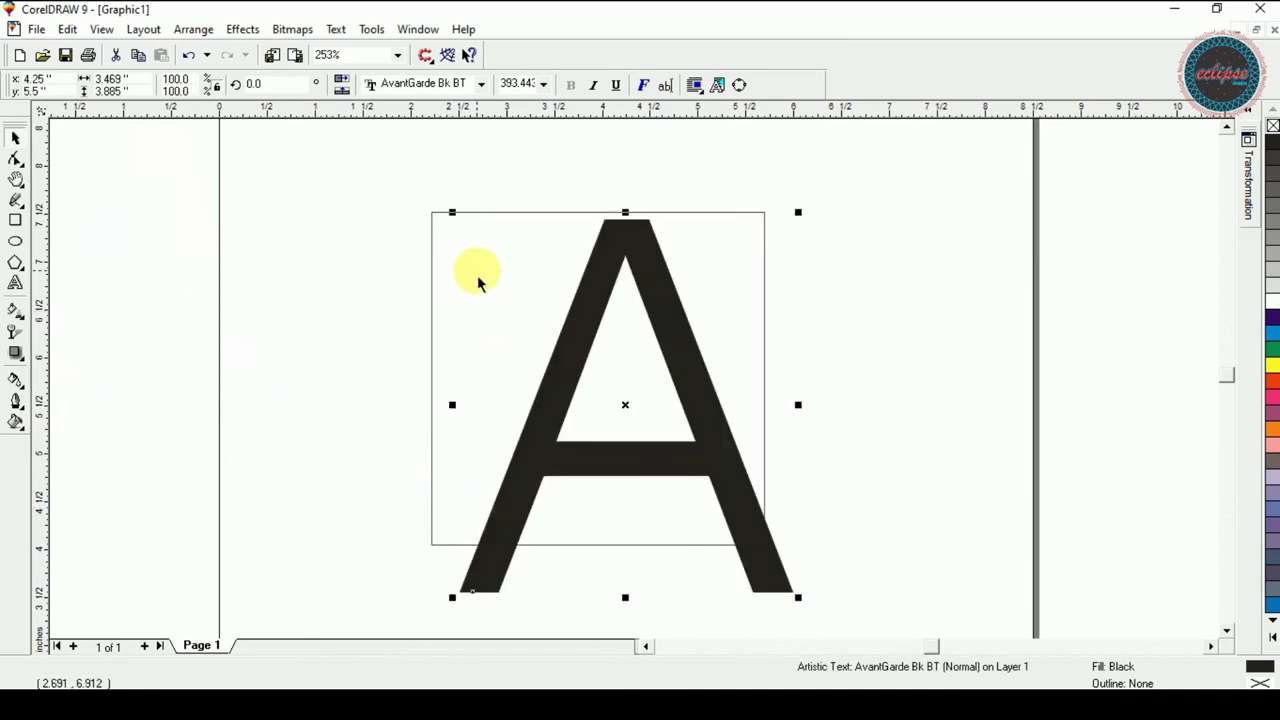
left_click(441, 238)
key("p")
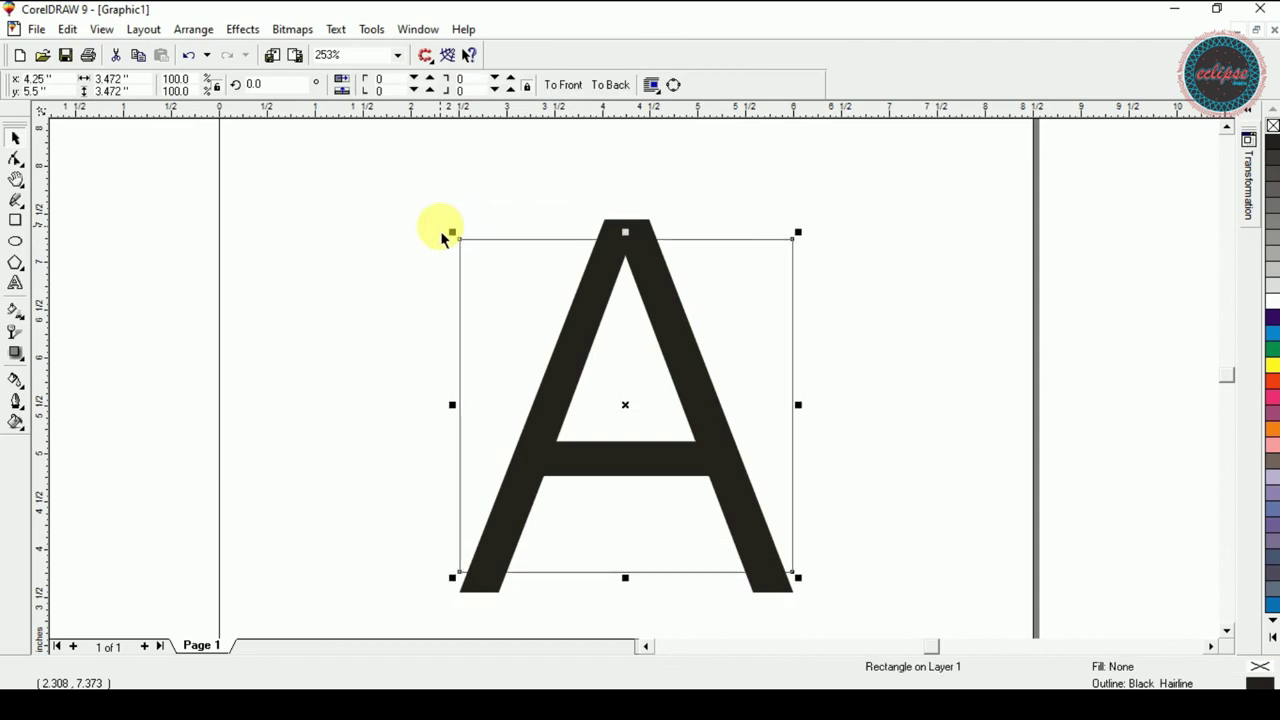
- Fill the square with black and the letter A with white
left_click(409, 243)
left_click(494, 266)
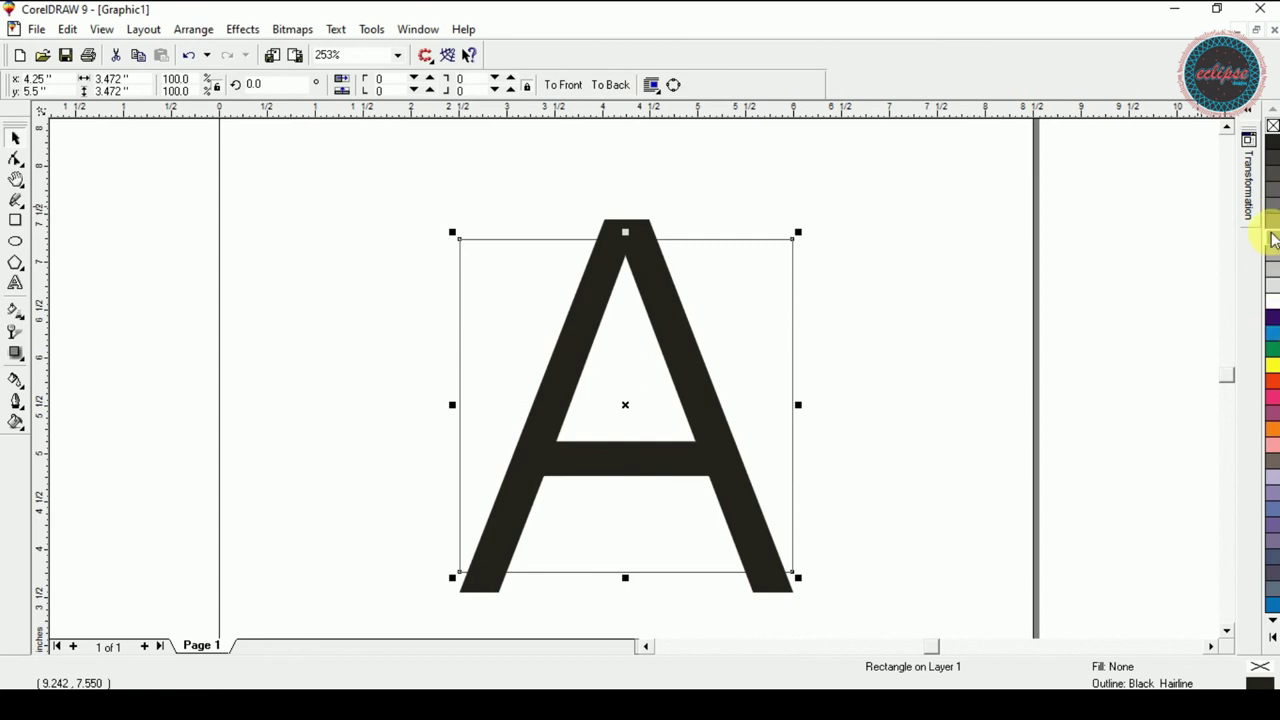
left_click(1272, 142)
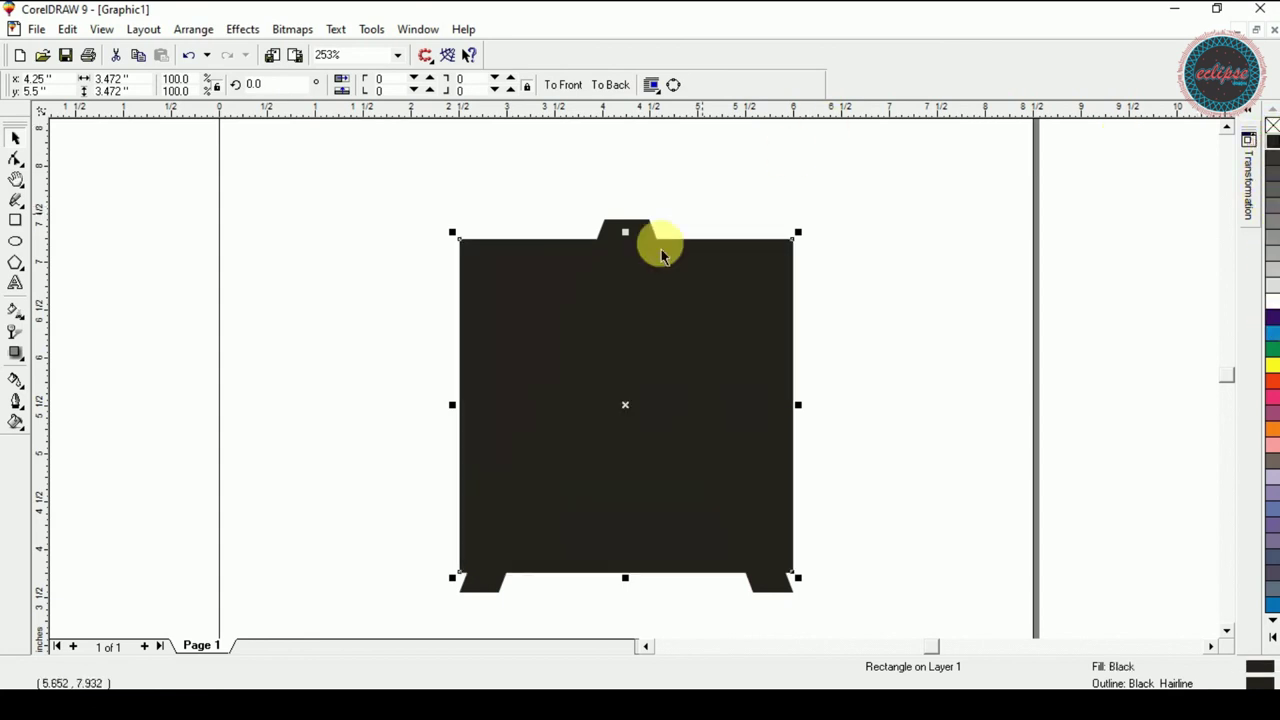
left_click(634, 232)
left_click(1271, 301)
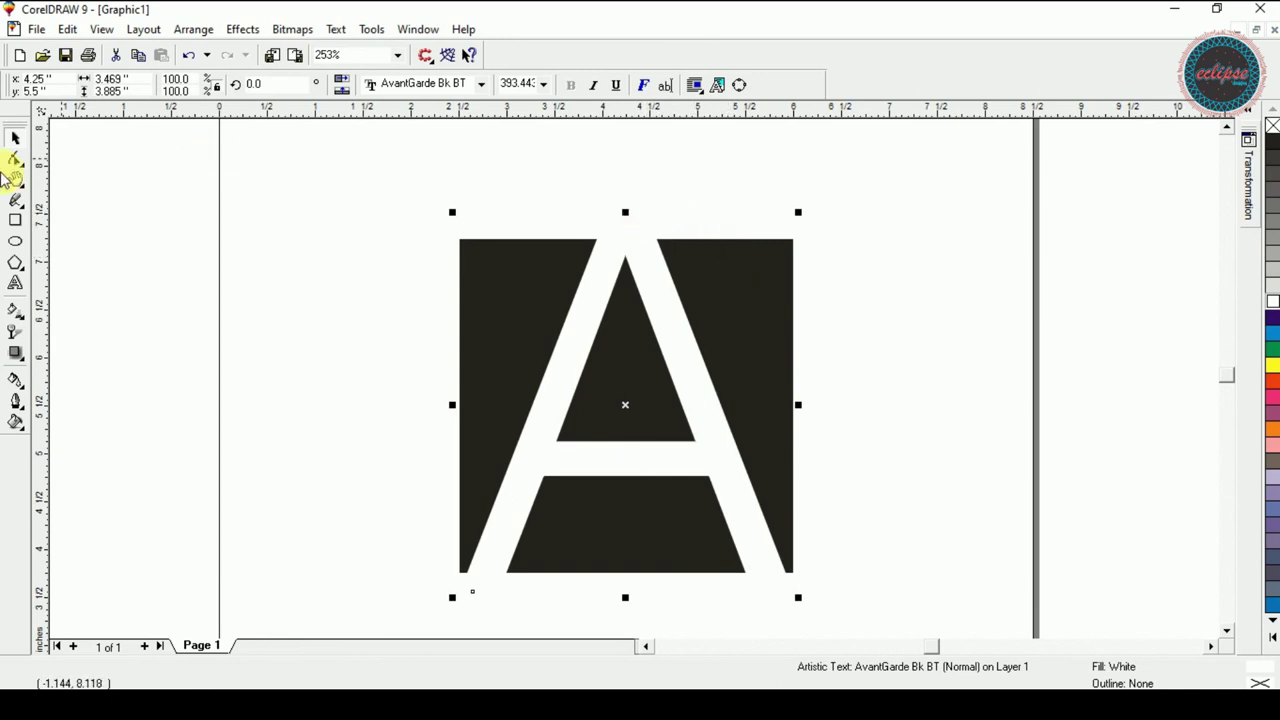
- Draw a rectangle about 5.01 by 5.55 inches around the artwork, fill it with Cyan and send it to the back
left_click(15, 220)
mouse_move(393, 189)
left_mouse_down()
mouse_move(757, 429)
mouse_move(873, 643)
left_mouse_up()
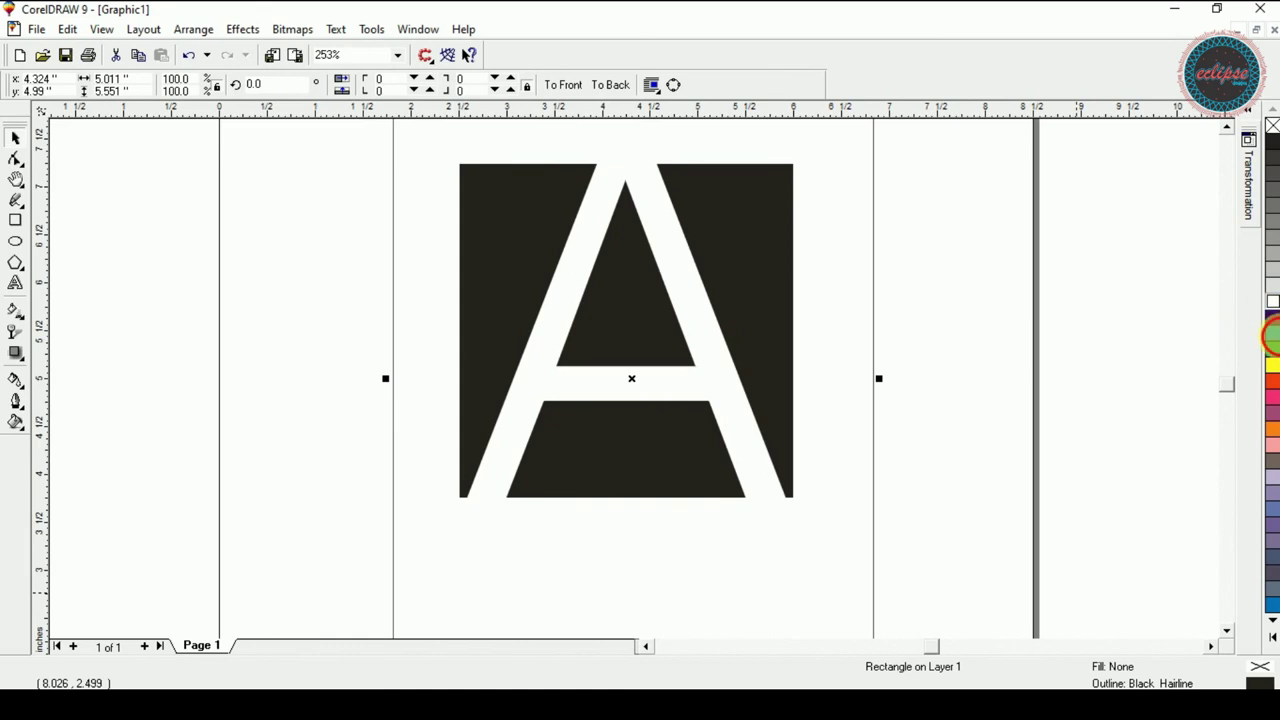
left_click(1268, 332)
key("shift+Page_Down")
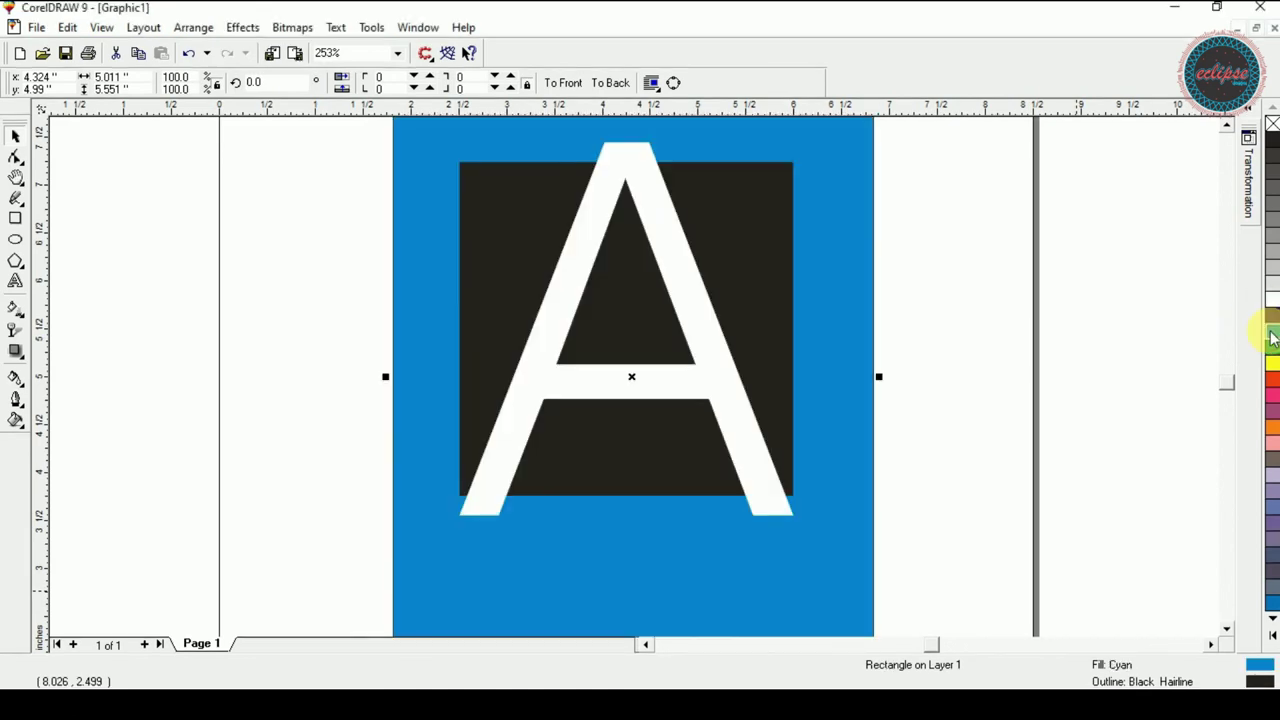
key("F4")
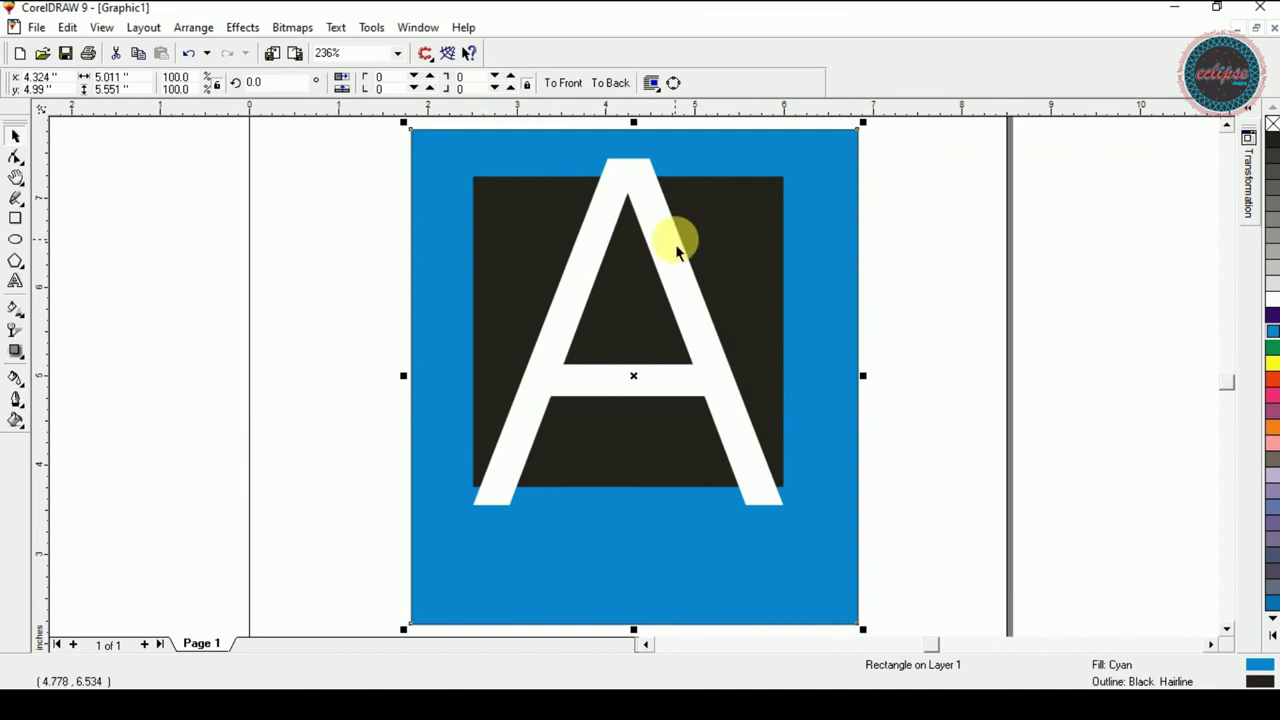
- PowerClip the white letter A inside the black square as its container
left_click(730, 188)
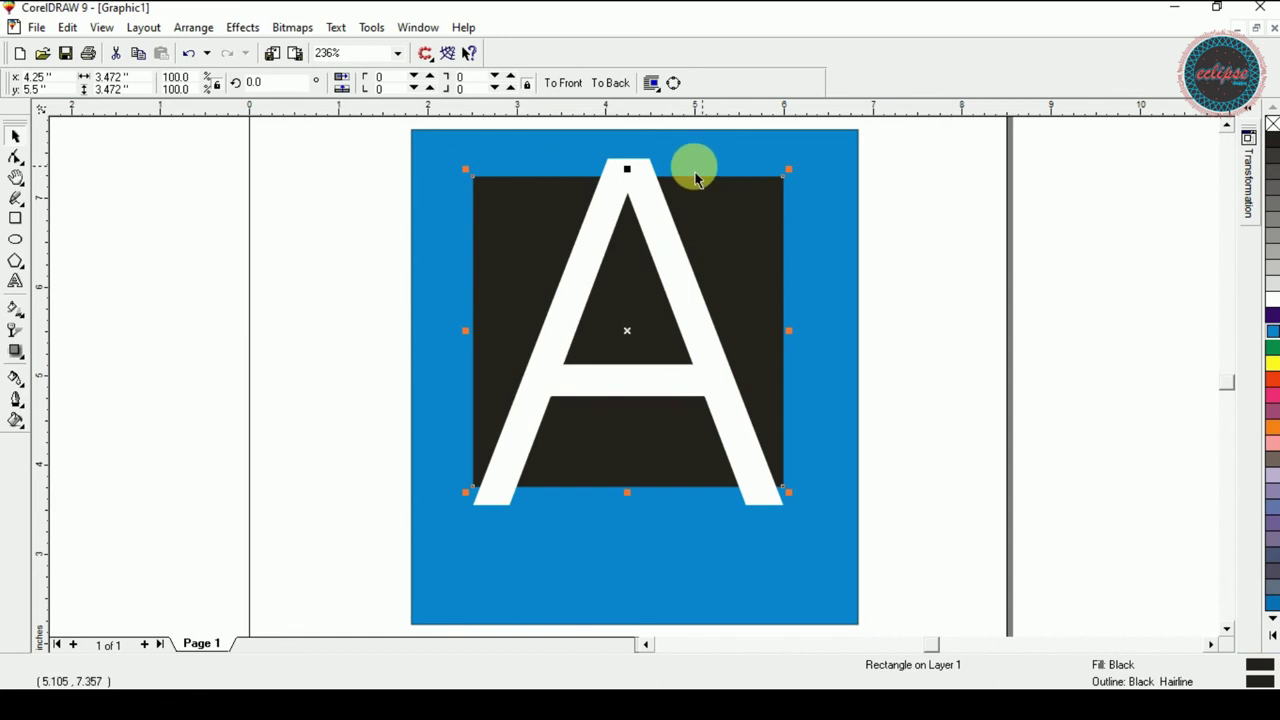
left_click(648, 166)
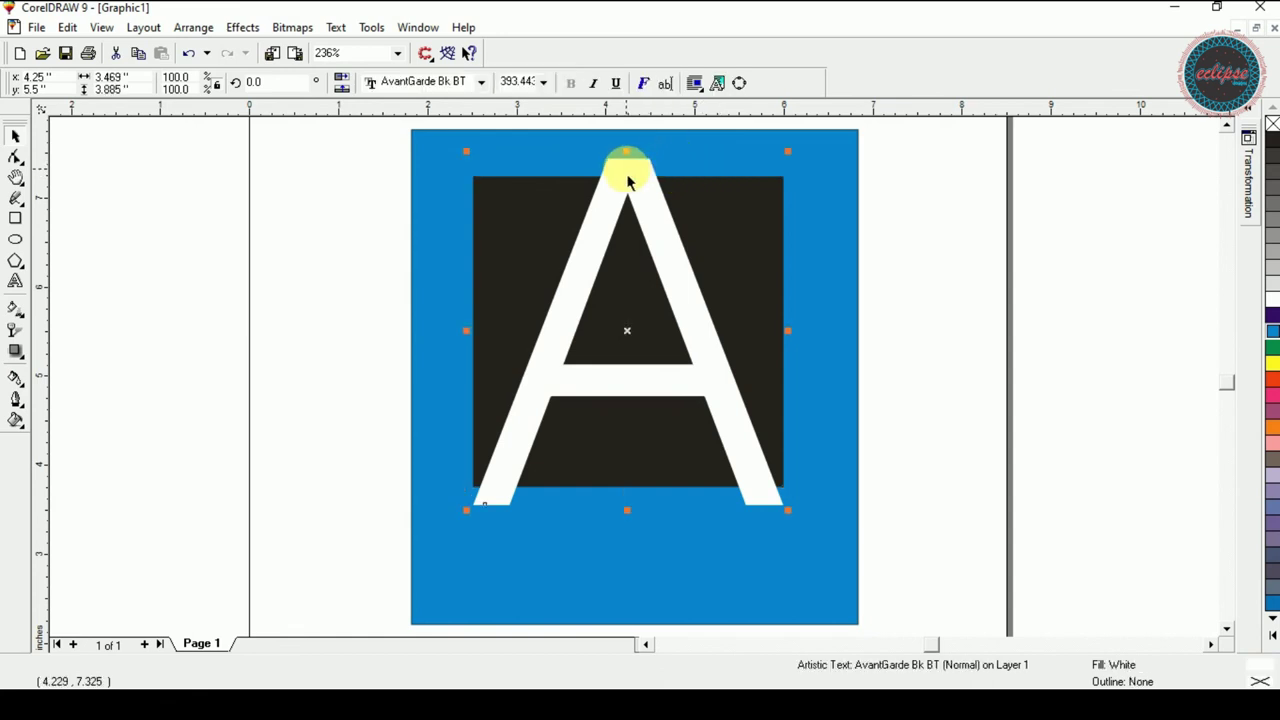
left_click(643, 208)
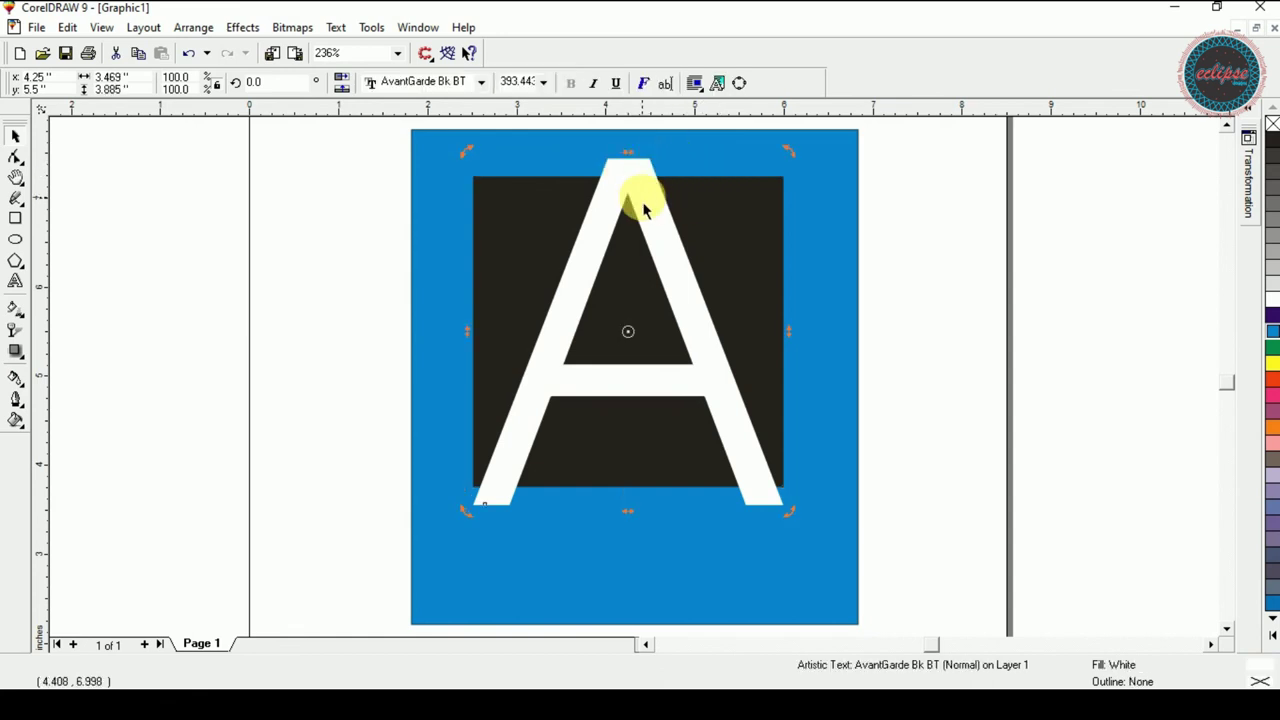
left_click(240, 28)
mouse_move(349, 169)
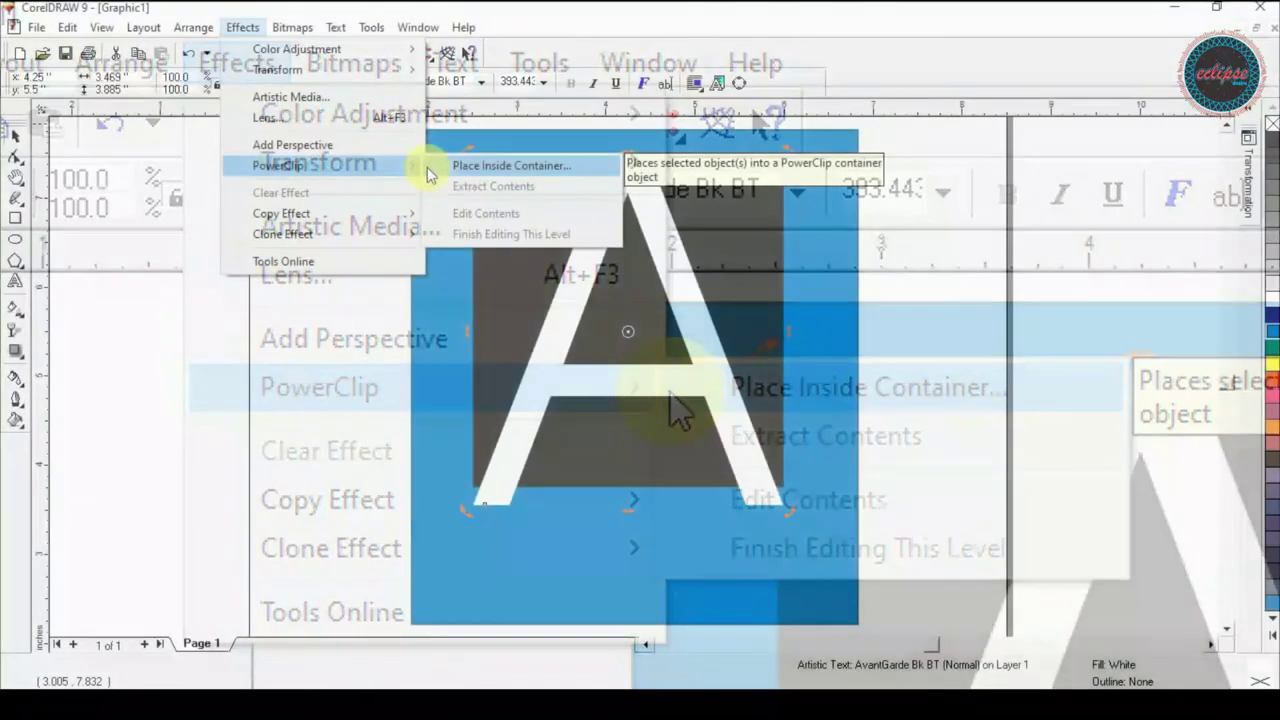
left_click(671, 393)
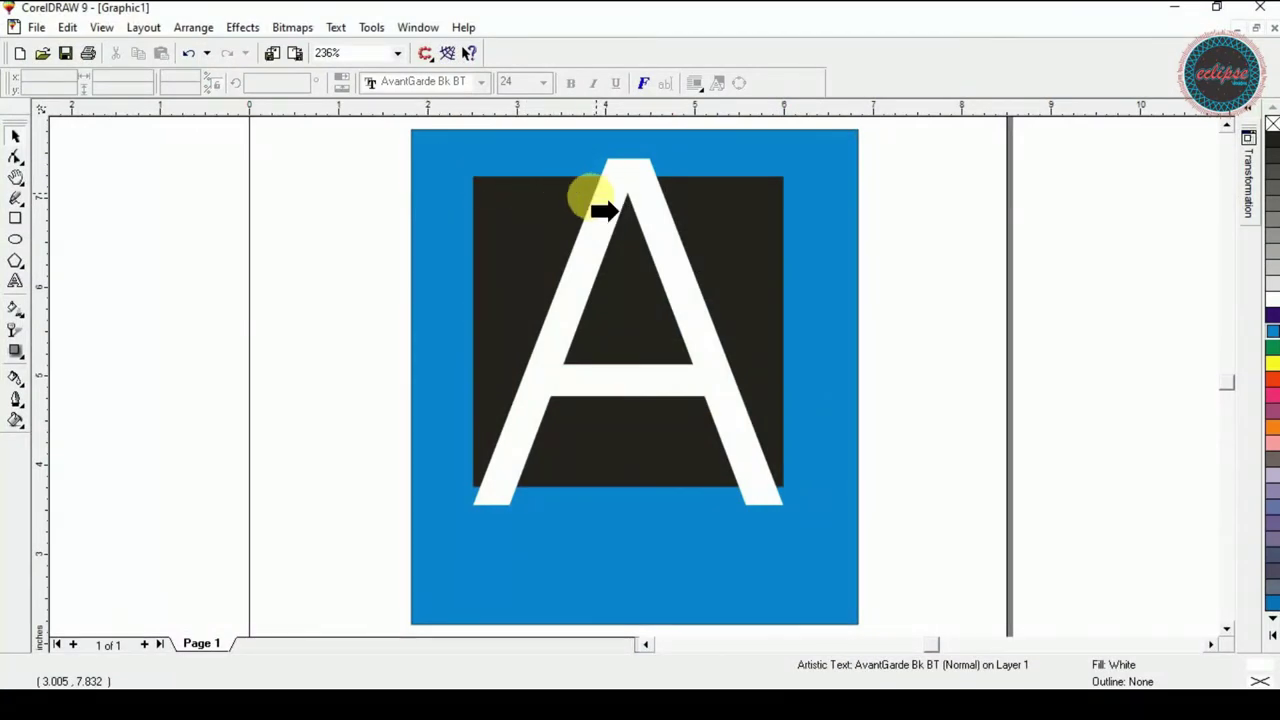
left_click(508, 207)
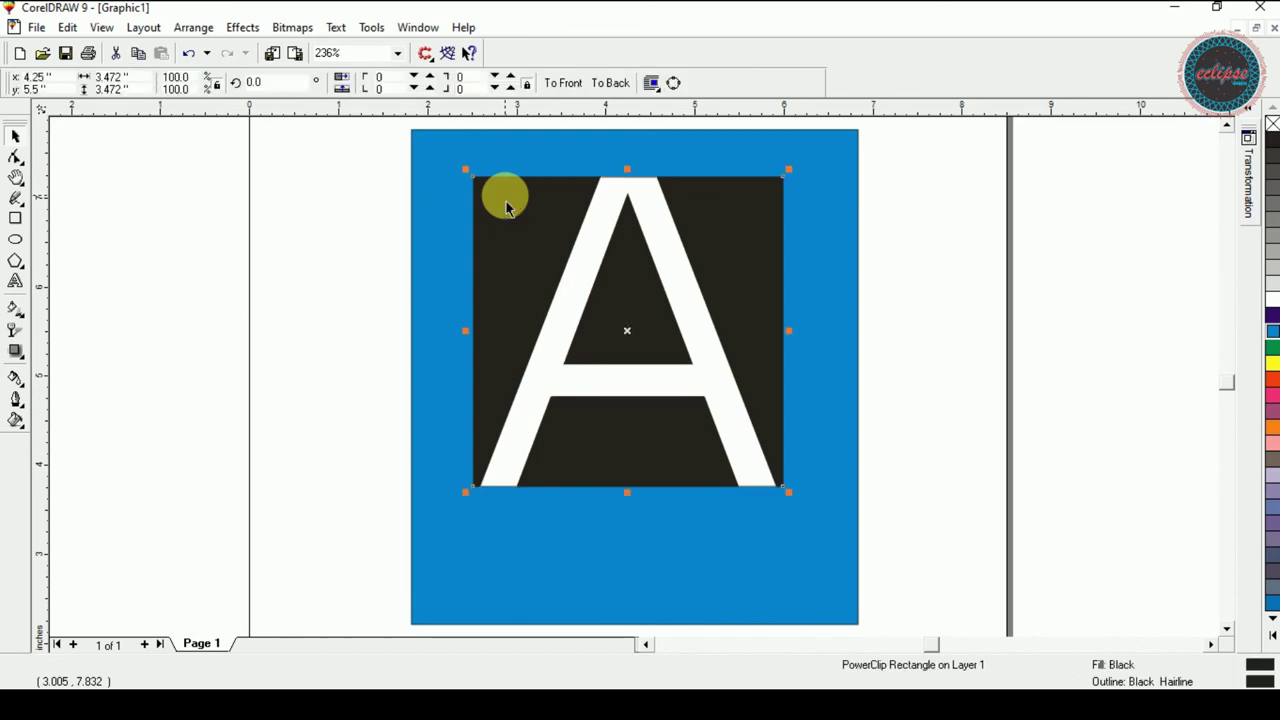
- Delete the clipped square and the cyan rectangle, and draw a circle about 2.8 inches across centered on the page
left_click(576, 170, "shift")
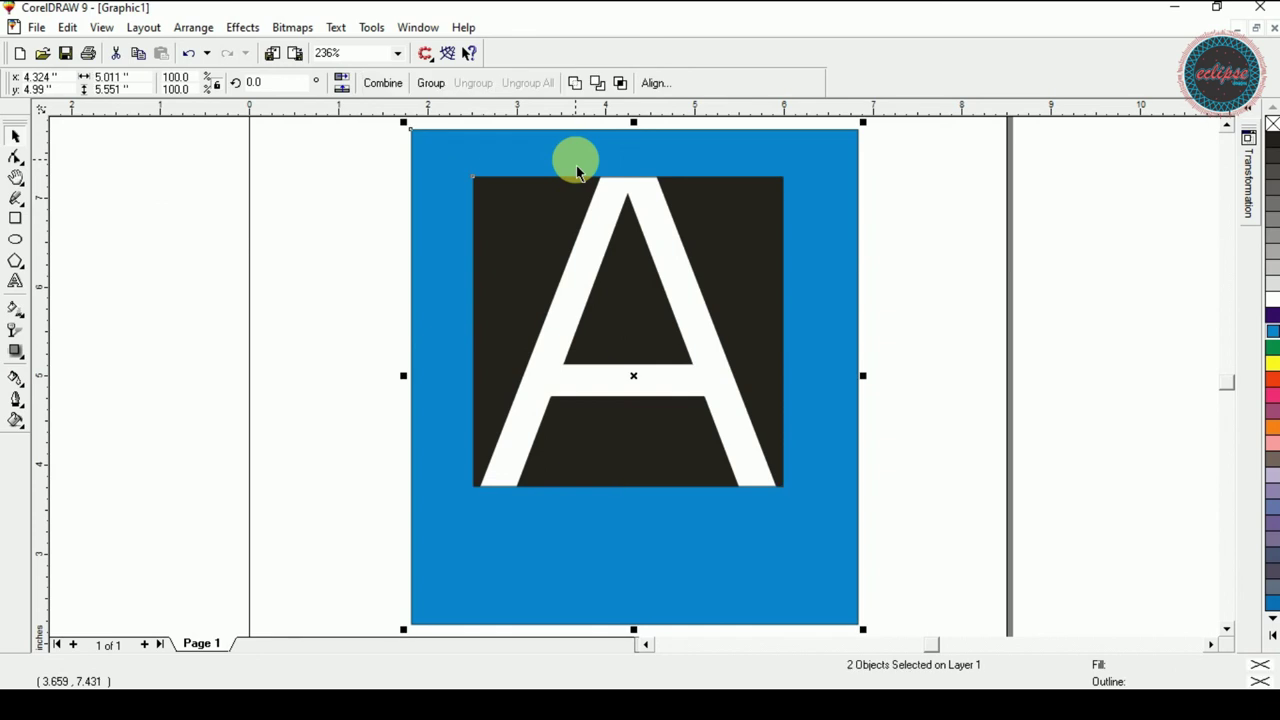
key("Delete")
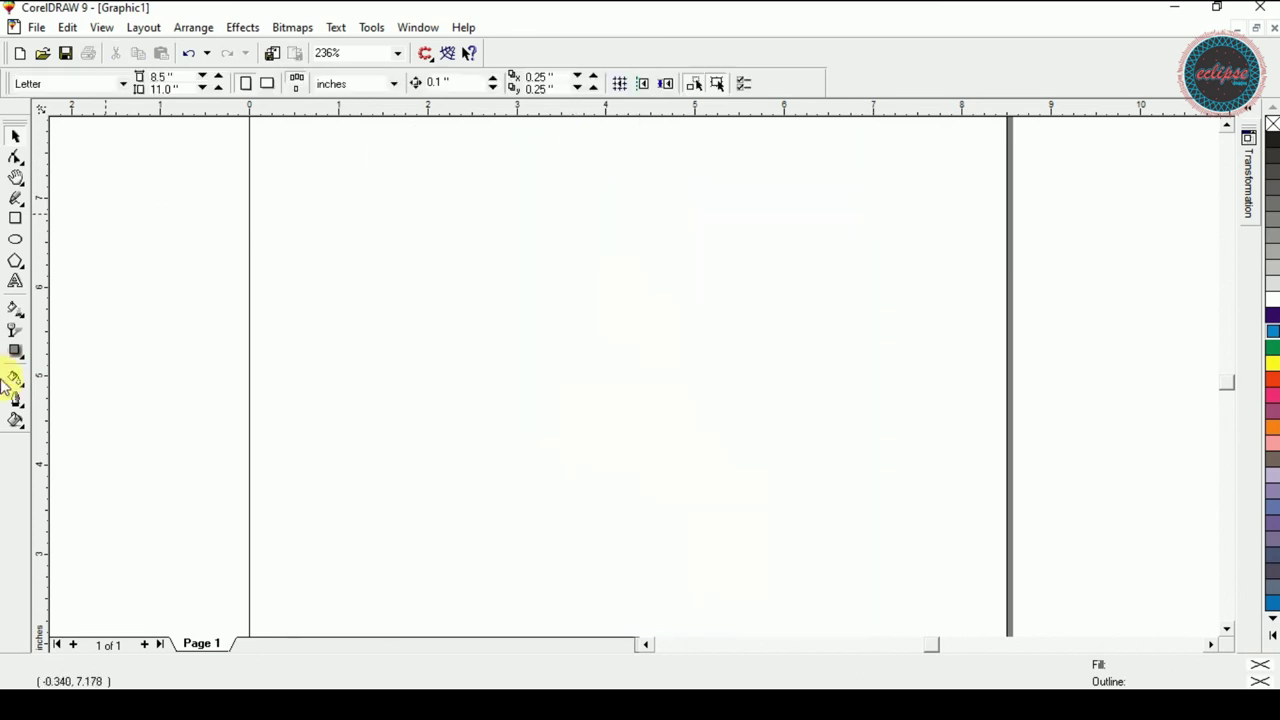
left_click(15, 240)
left_click_drag(468, 156, 714, 380)
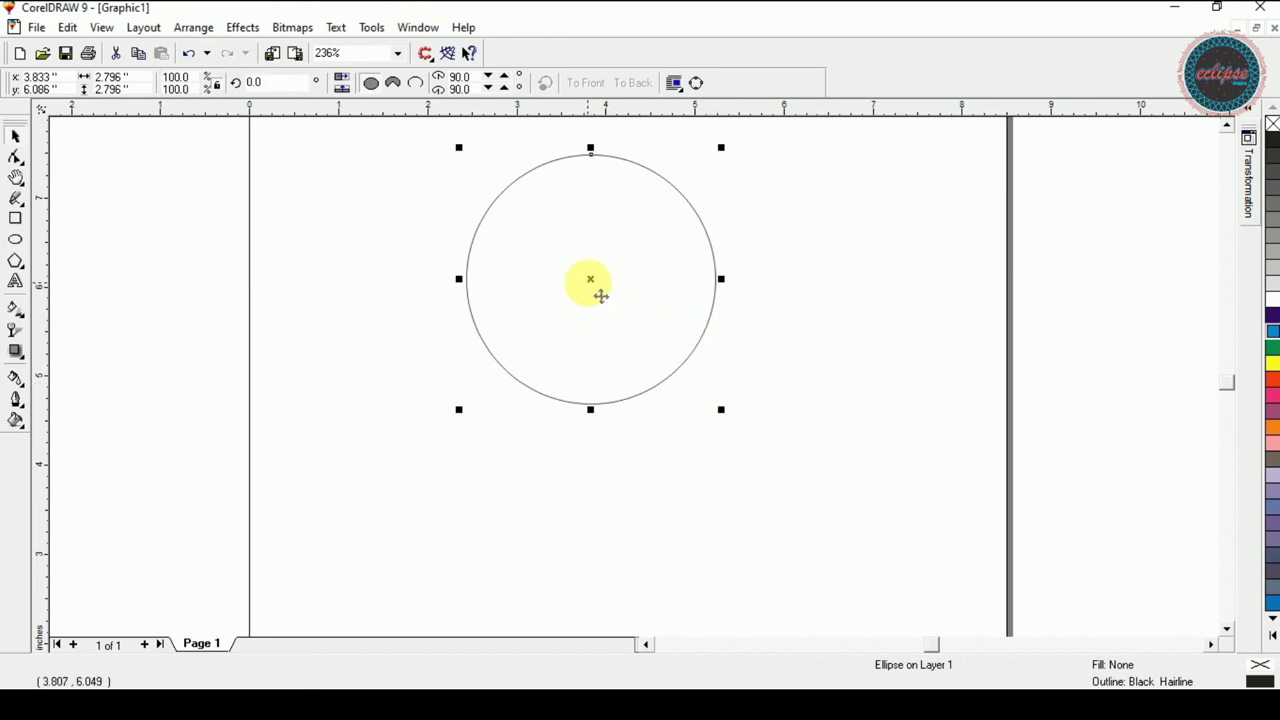
left_click_drag(603, 294, 620, 318)
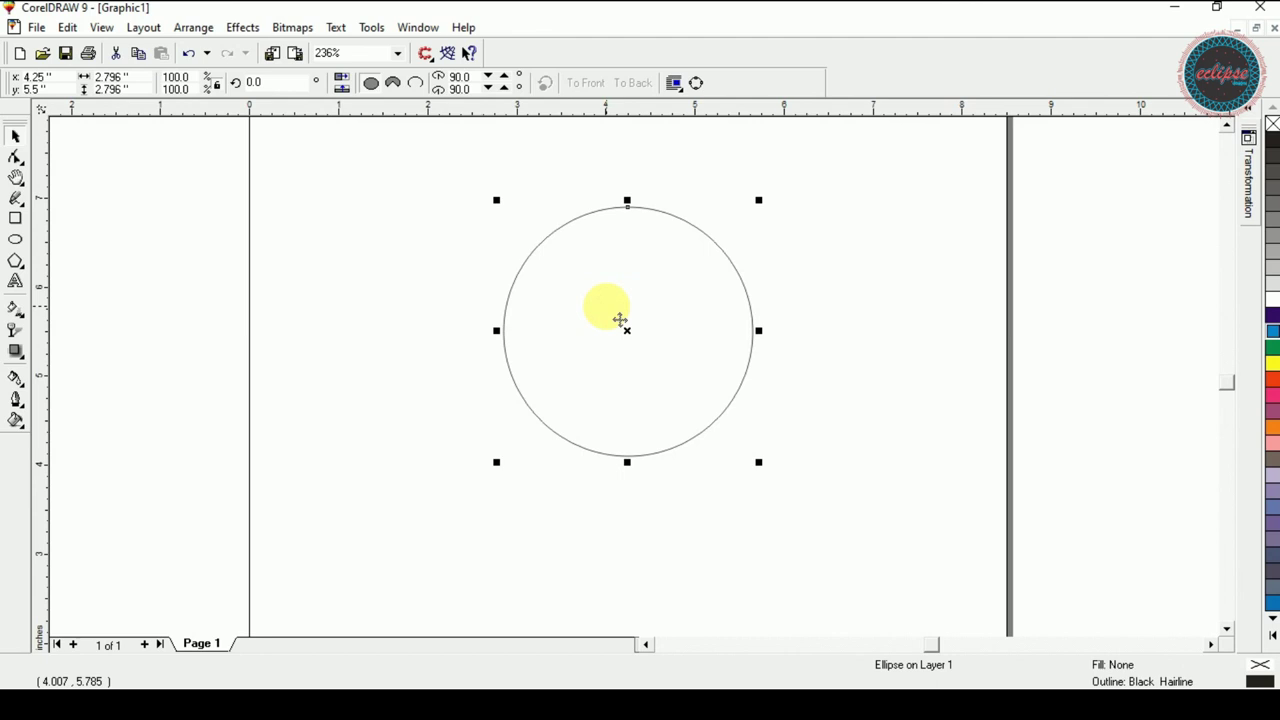
- Copy the "agent gaming" image from the desktop and paste it into the CorelDRAW drawing
key("super+d")
left_click(257, 412)
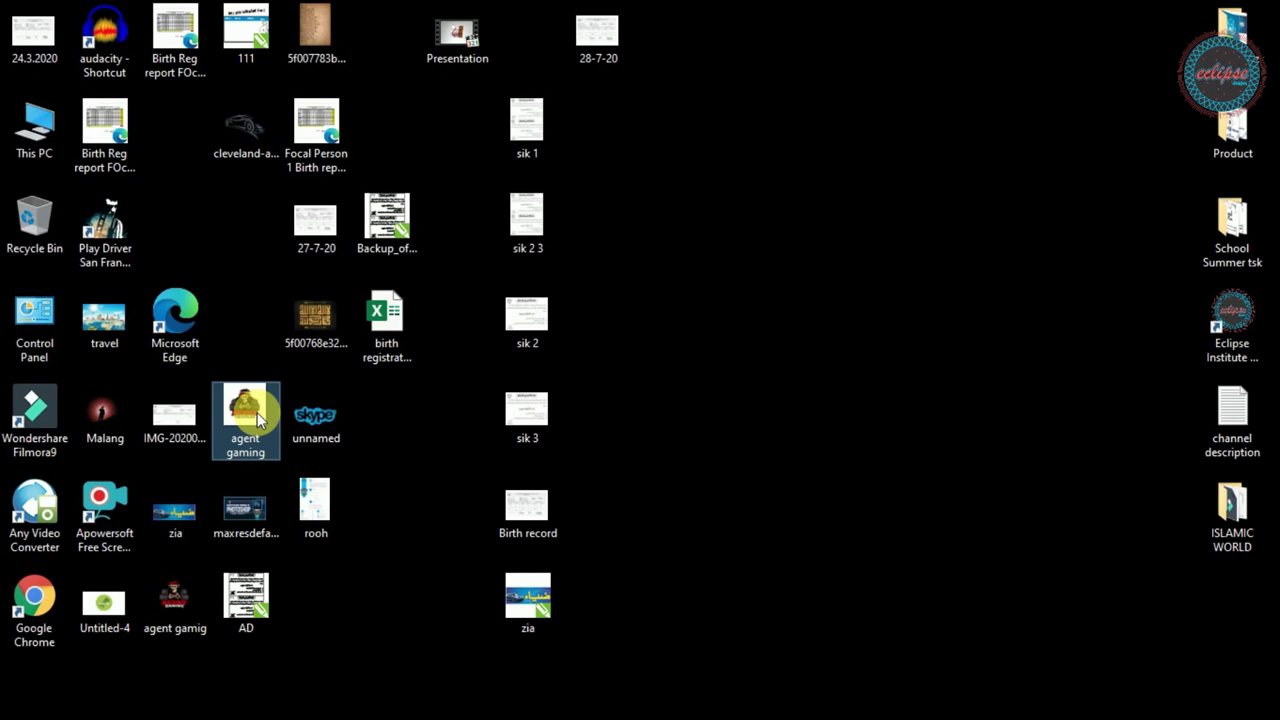
key("super+d")
key("ctrl+v")
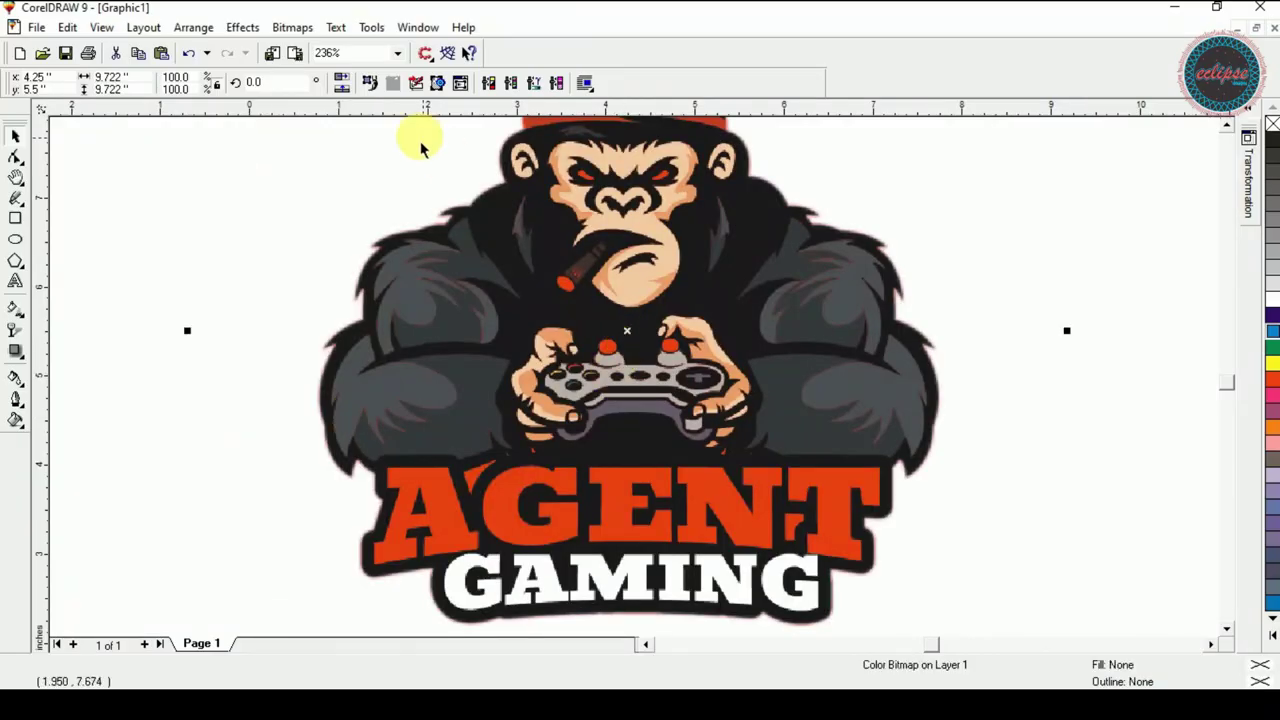
left_click_drag(736, 399, 735, 410)
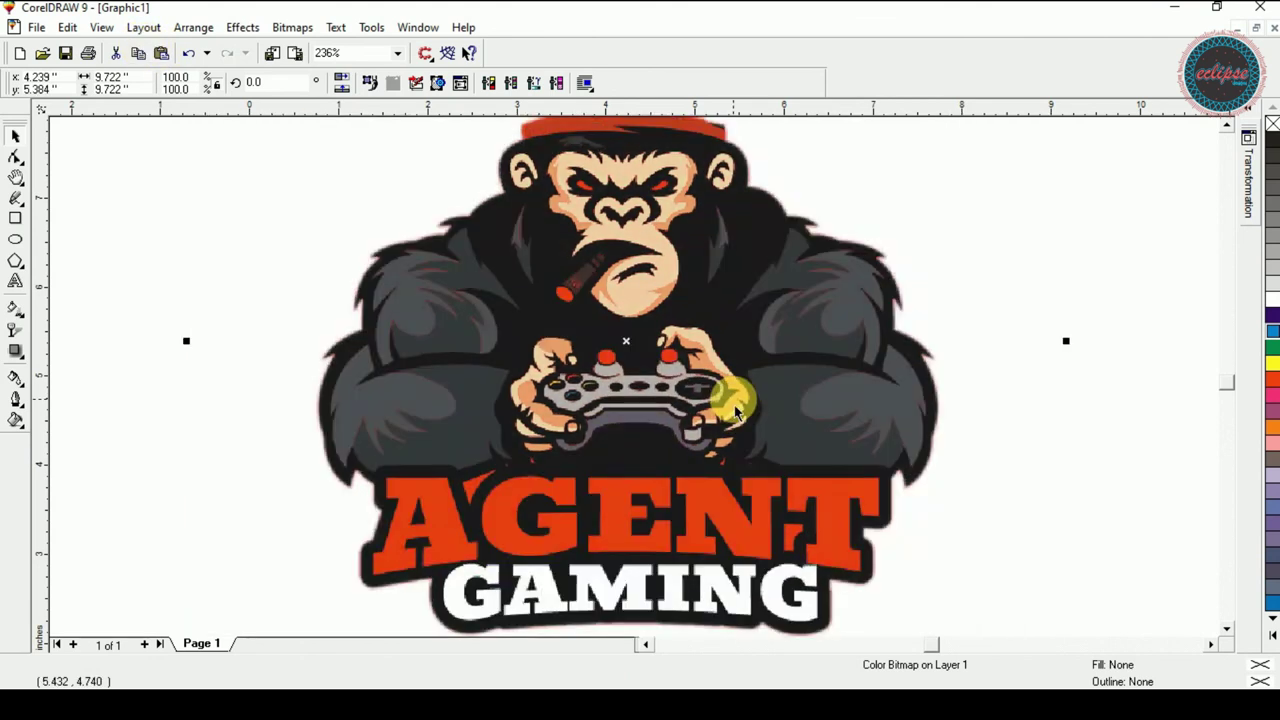
- Scale the pasted logo image down to about 3.92 inches square and move it beside the circle, across the page's right edge
key("shift+F2")
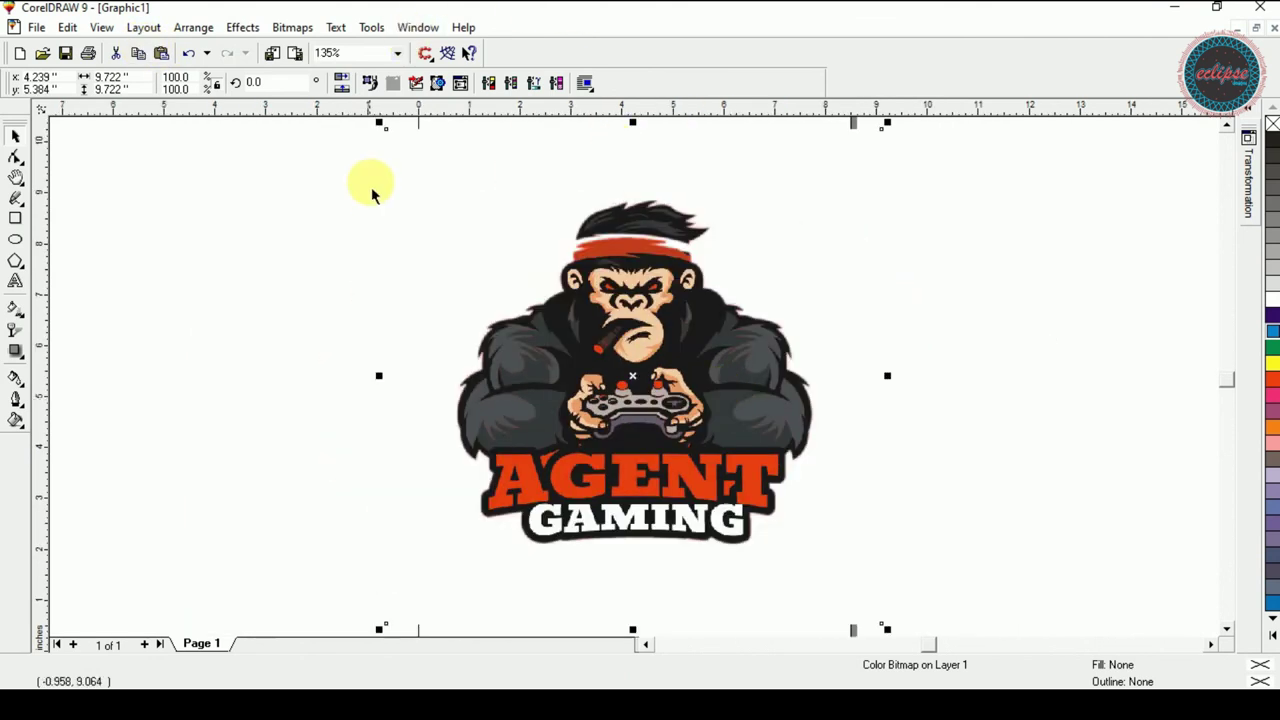
left_click_drag(380, 127, 500, 243)
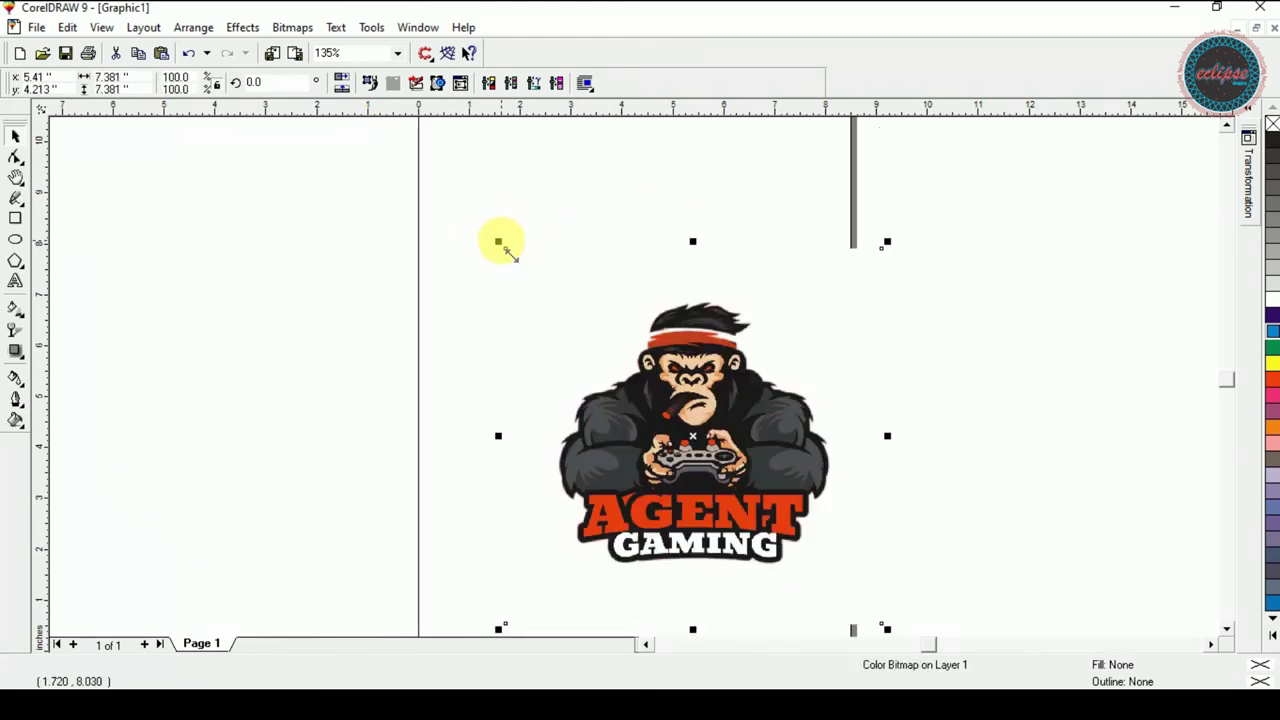
left_click(889, 243)
left_click(880, 262)
left_click_drag(887, 242, 800, 323)
left_click_drag(710, 450, 910, 372)
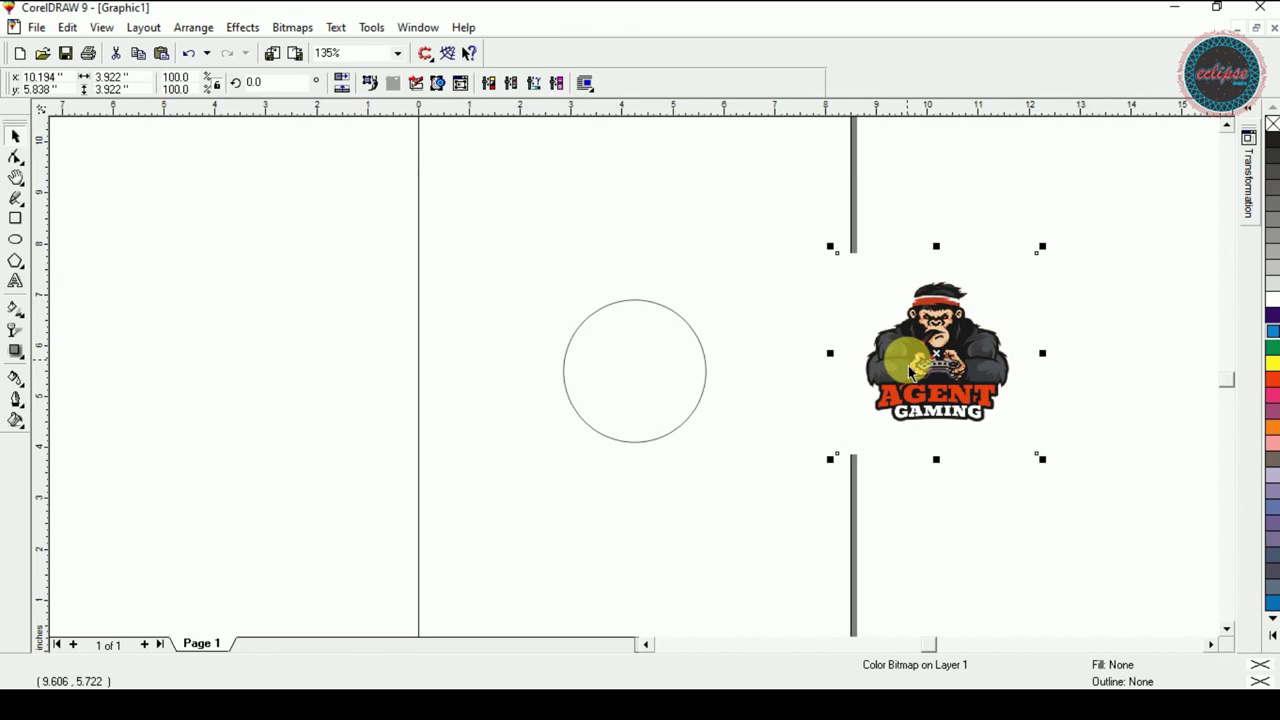
- PowerClip the logo image inside the circle as its container
left_click(910, 372)
left_click(242, 28)
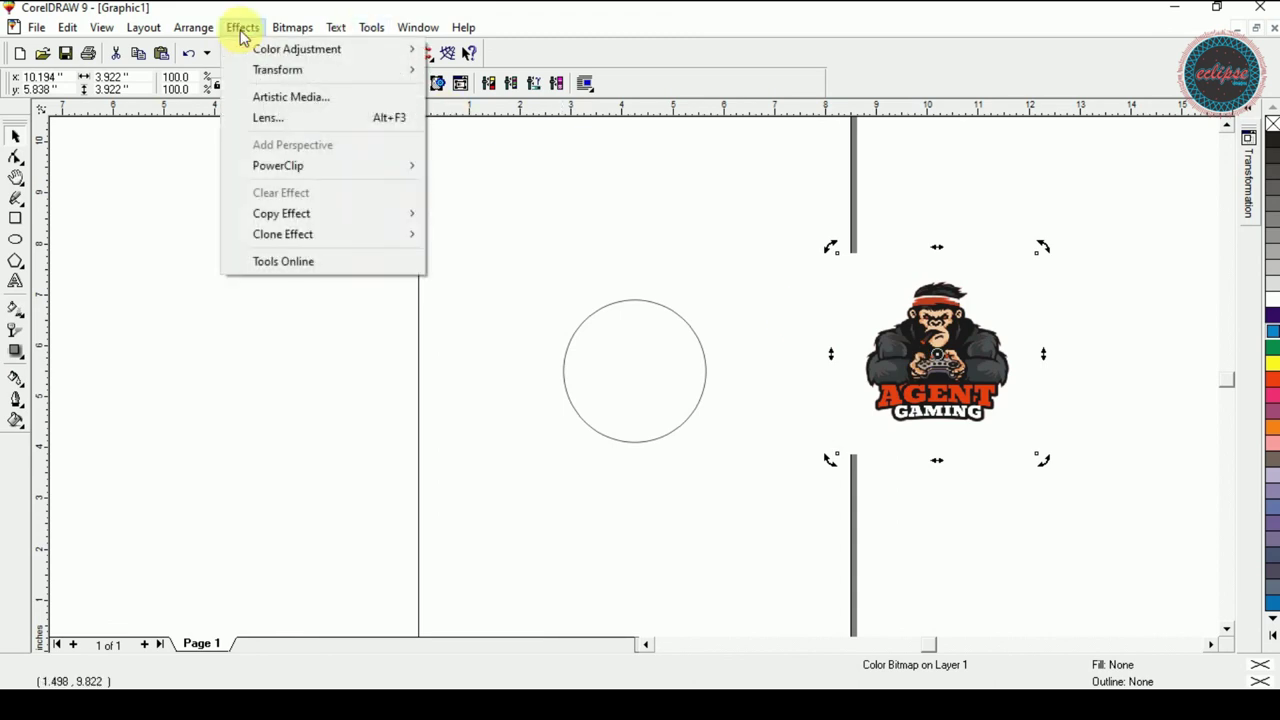
mouse_move(397, 166)
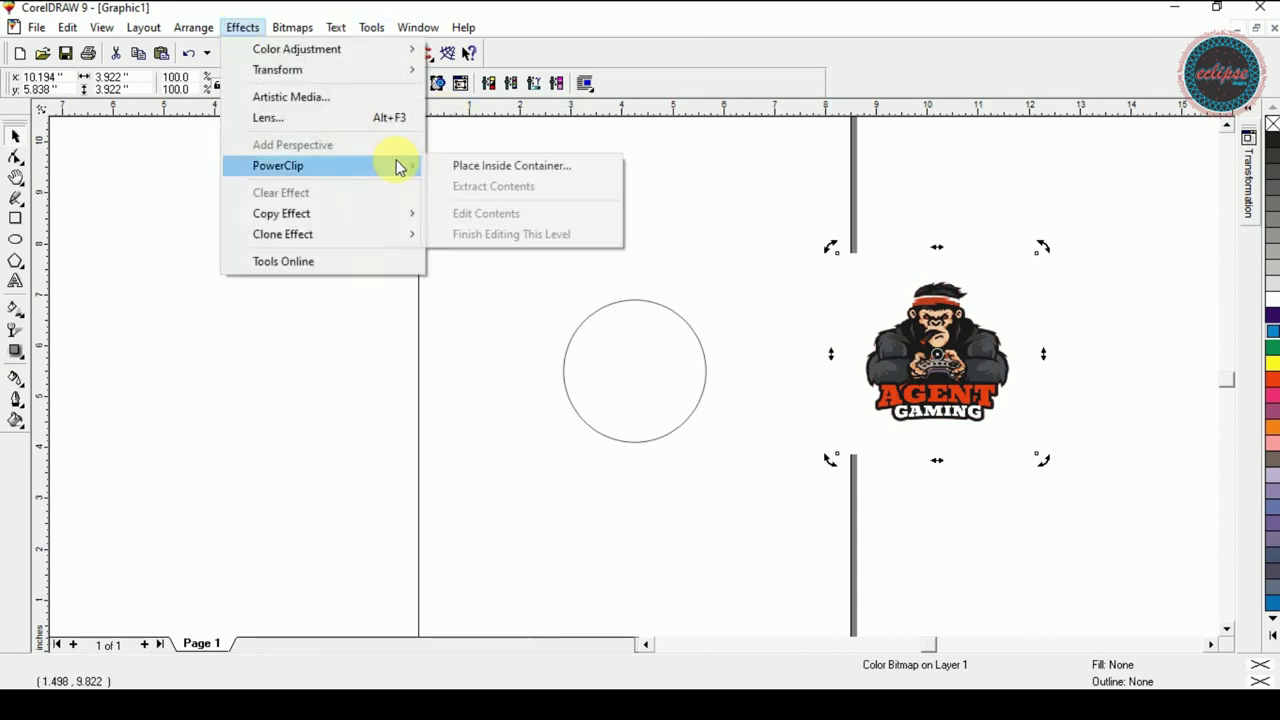
left_click(457, 166)
left_click(600, 367)
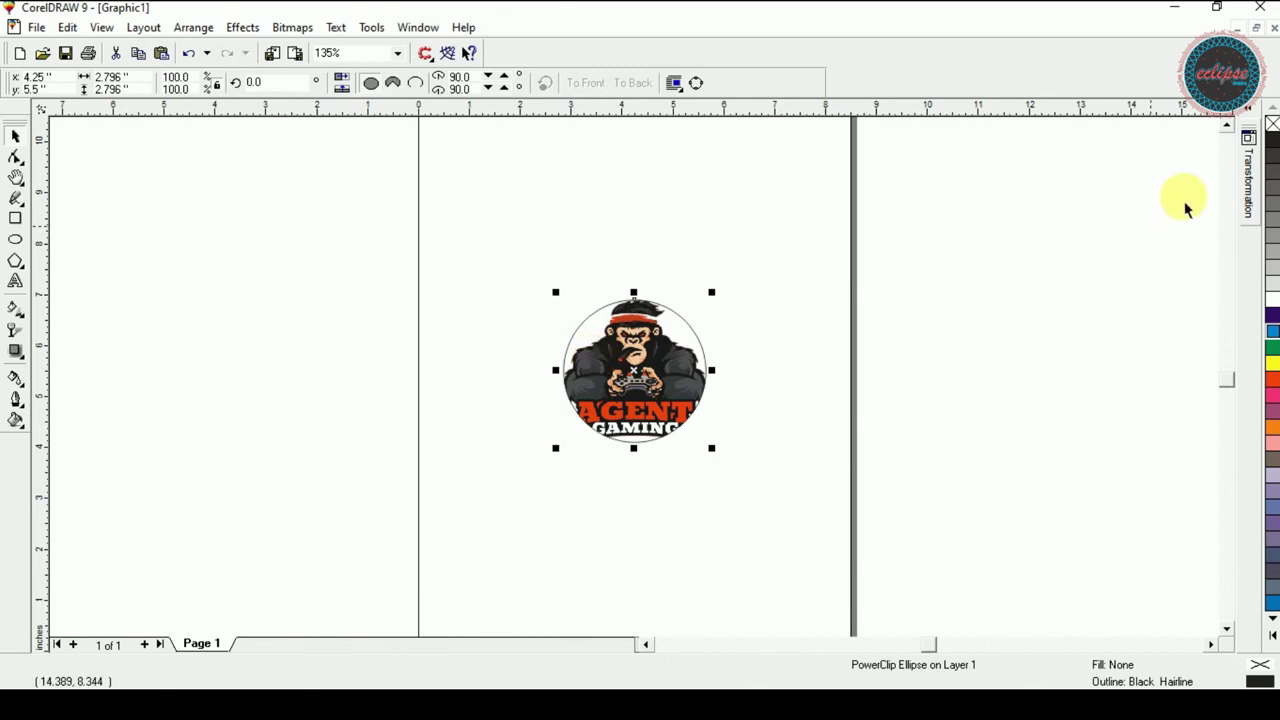
- Remove the clipped circle's outline and undo the removal
right_click(1271, 123)
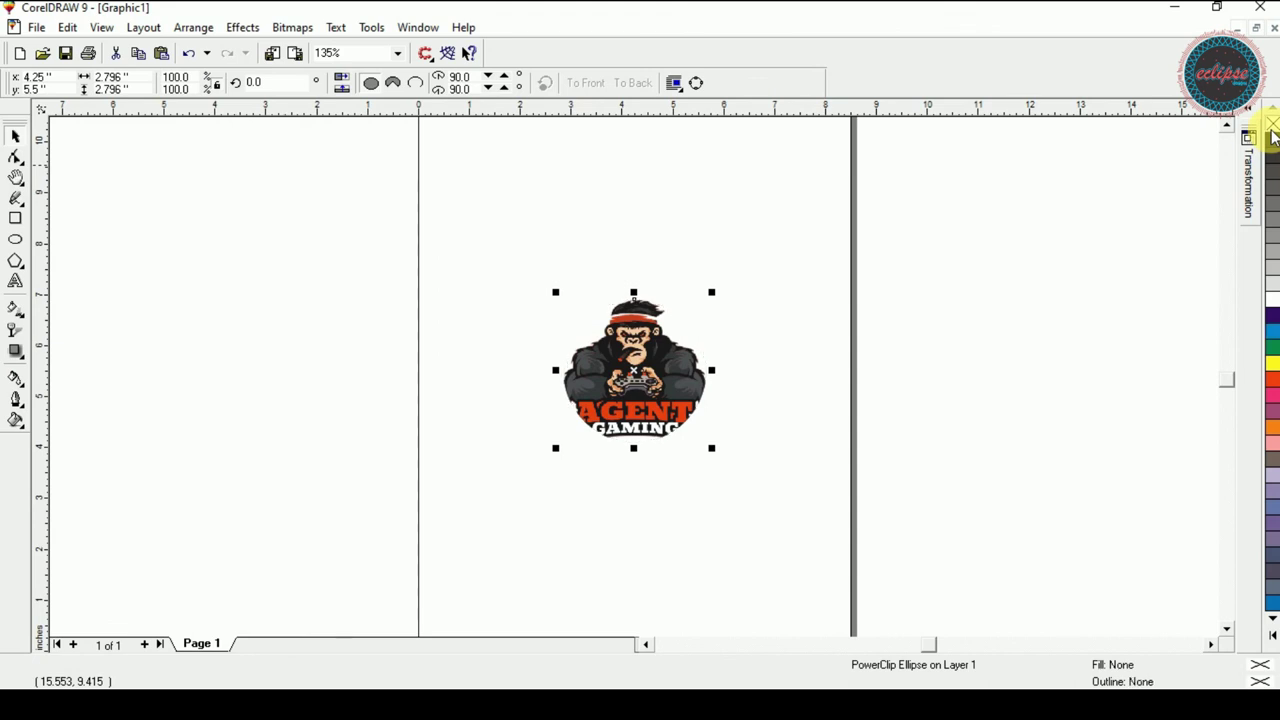
scroll(650, 348, "up", 2)
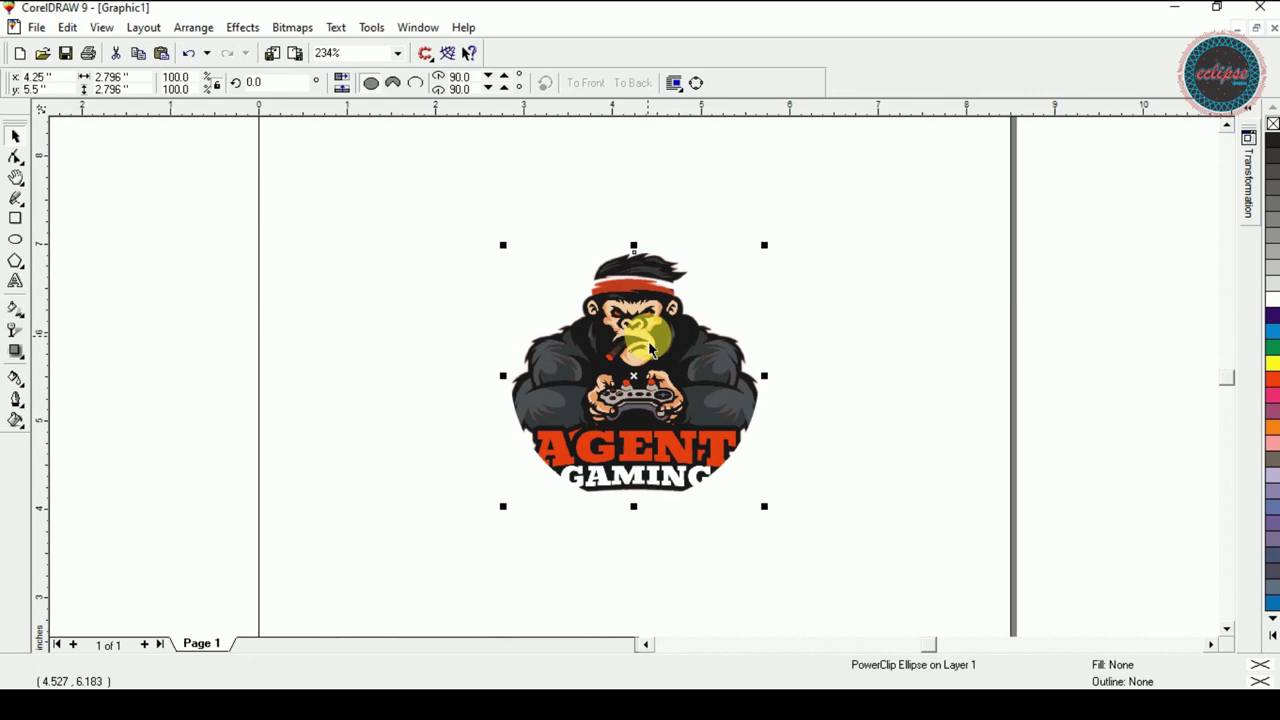
key("ctrl+z")
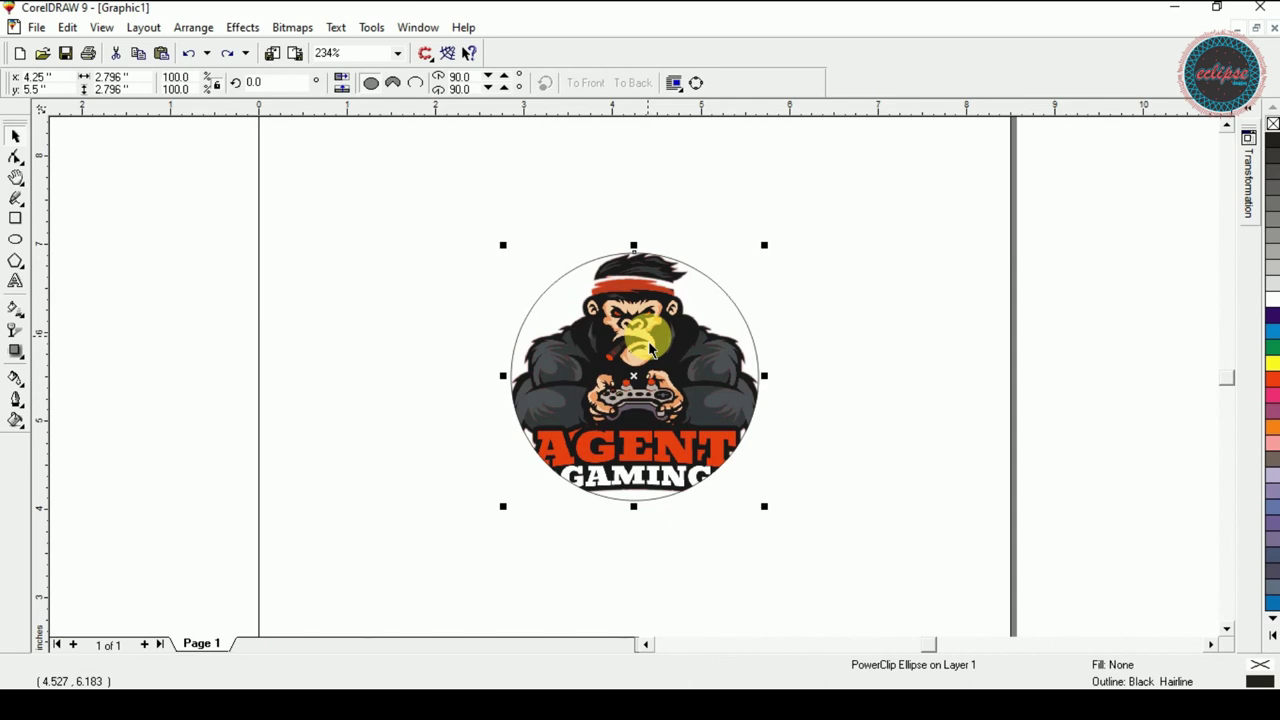
- Open the circle's PowerClip contents for editing, and try moving the logo image before undoing the move
right_click(649, 342)
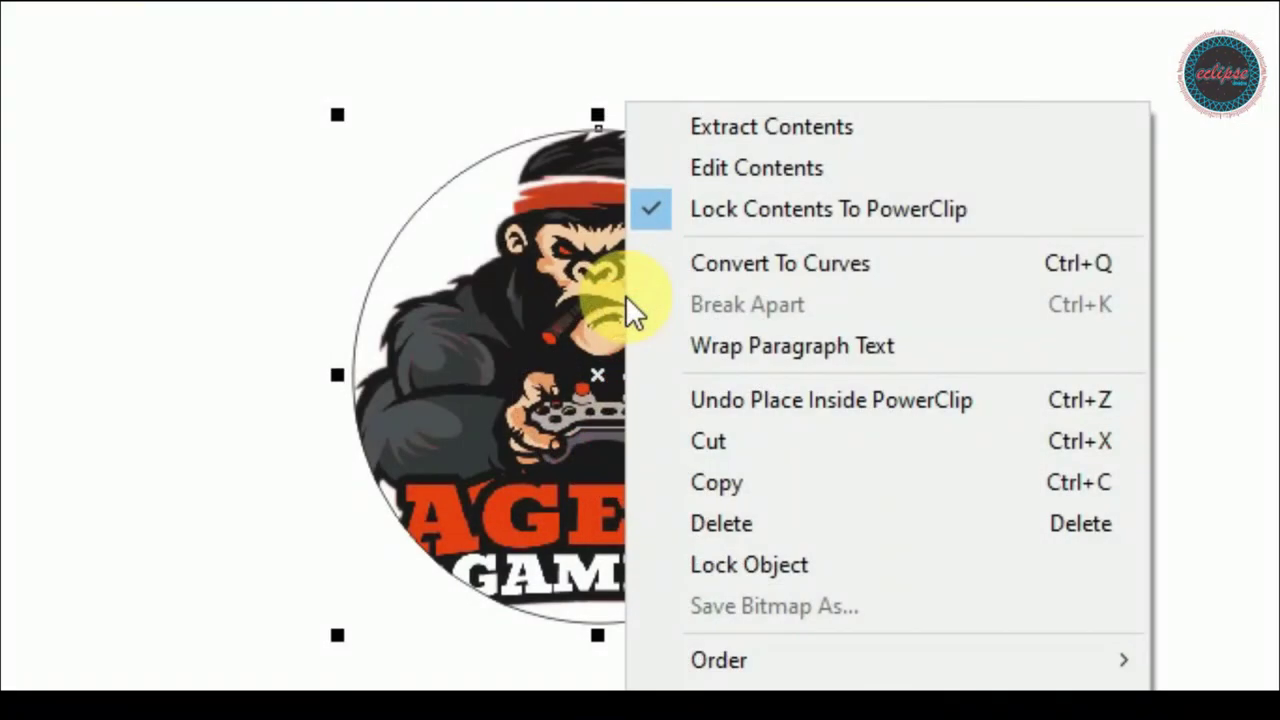
left_click(711, 173)
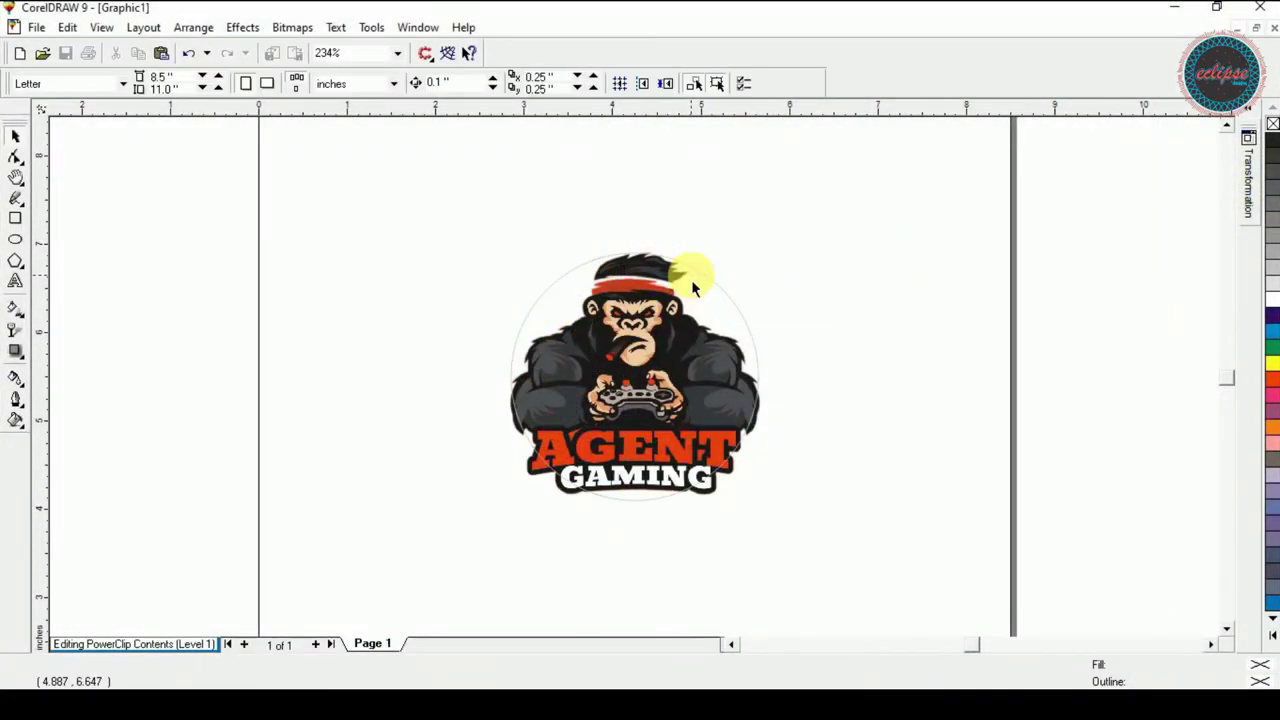
left_click_drag(662, 358, 647, 325)
key("ctrl+z")
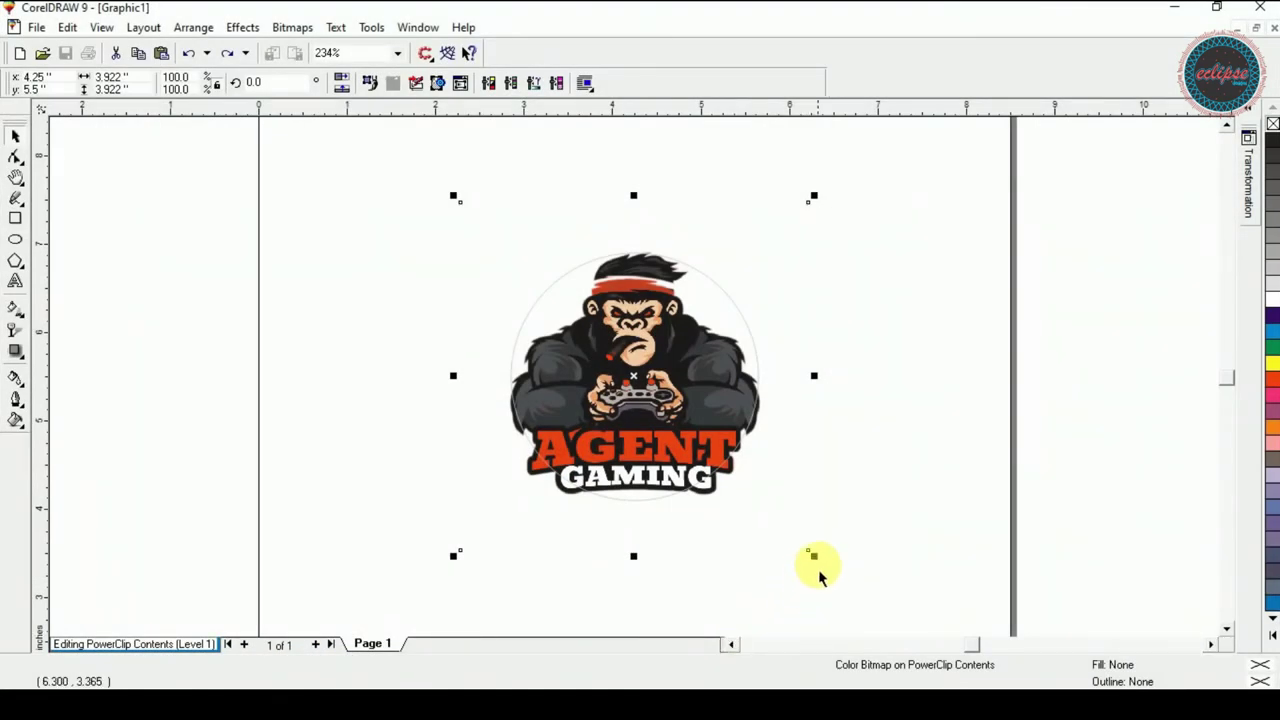
- Scale the logo image to about 3.6 inches square, nudge it to the circle's middle and finish editing the contents
left_click_drag(815, 558, 790, 543)
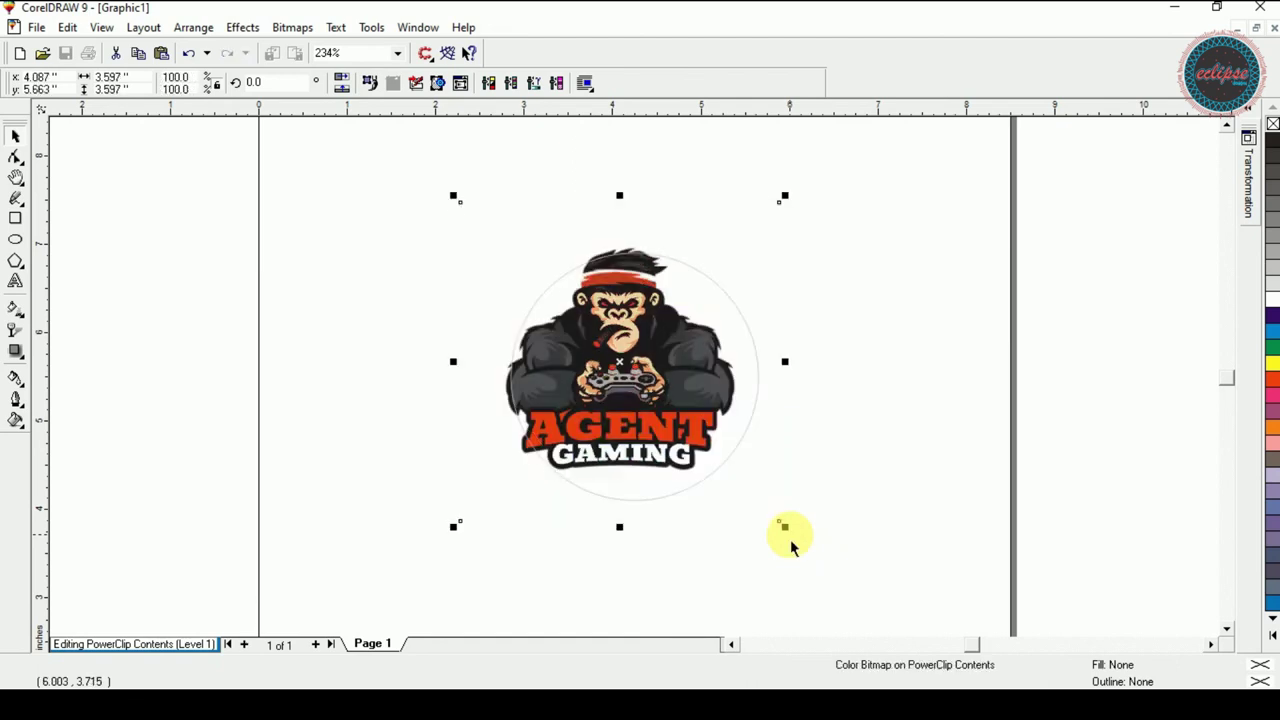
key("Down")
key("Right")
key("Right")
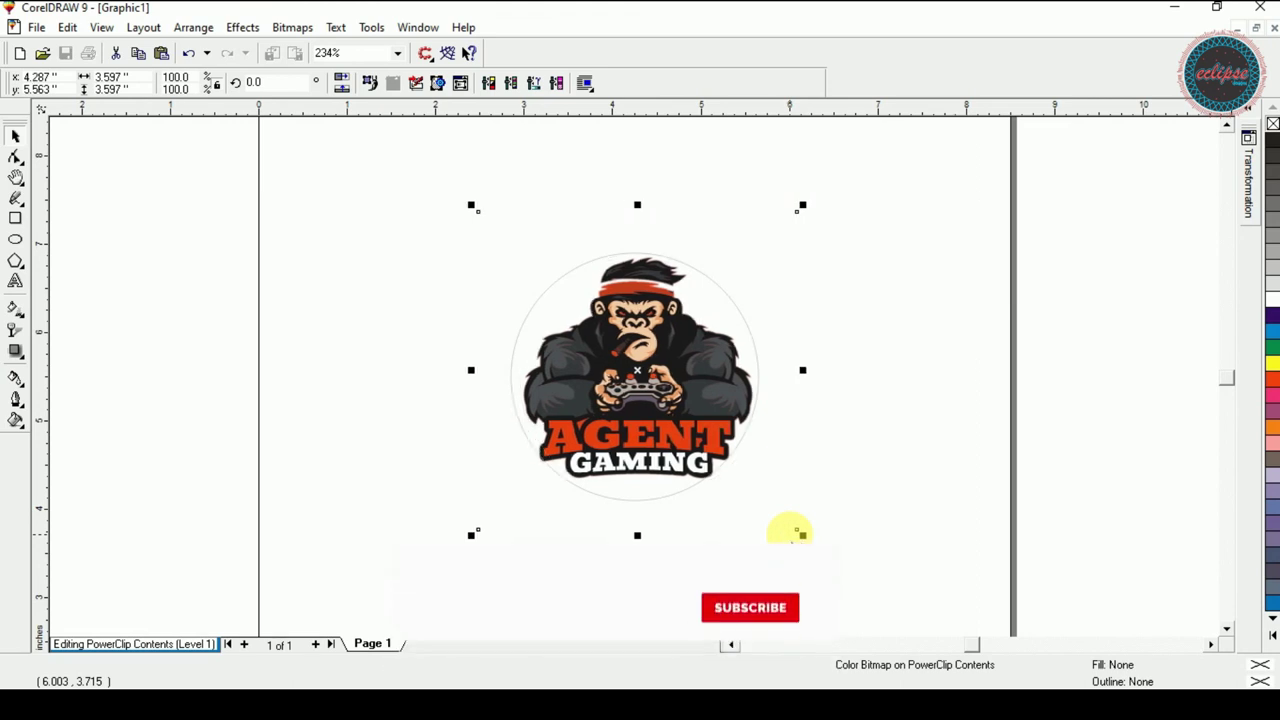
right_click(622, 302)
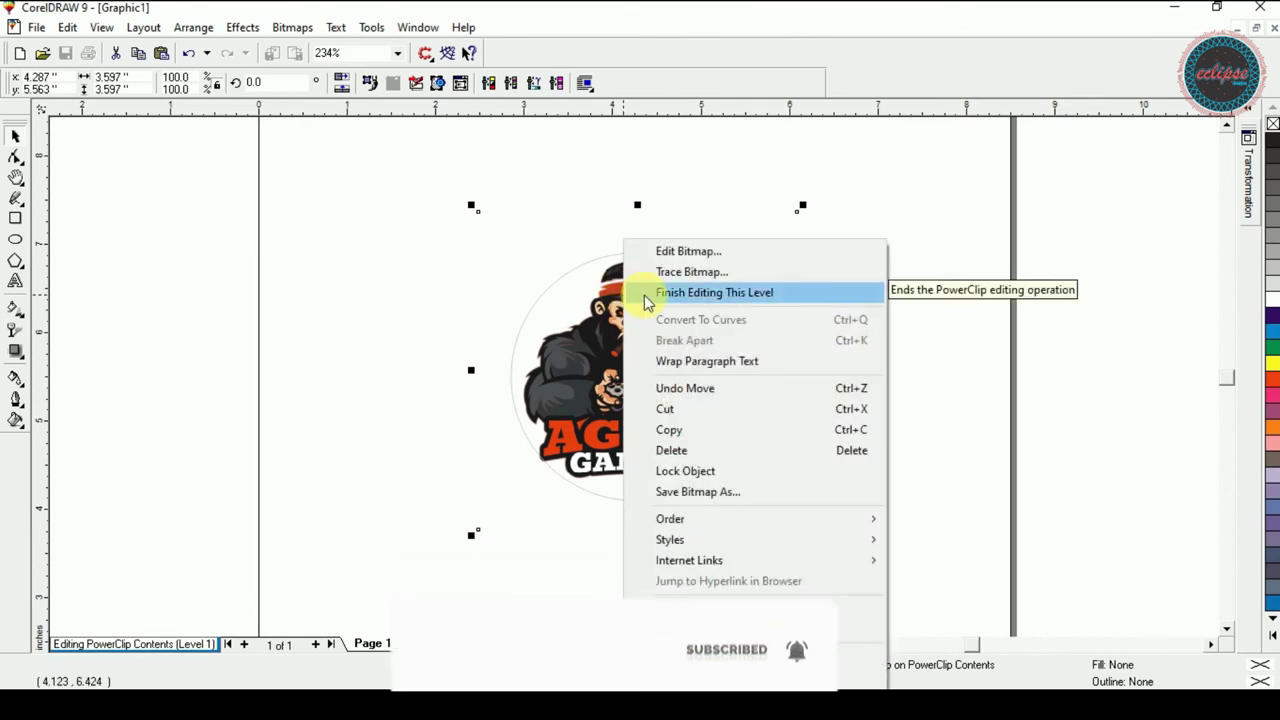
left_click(646, 293)
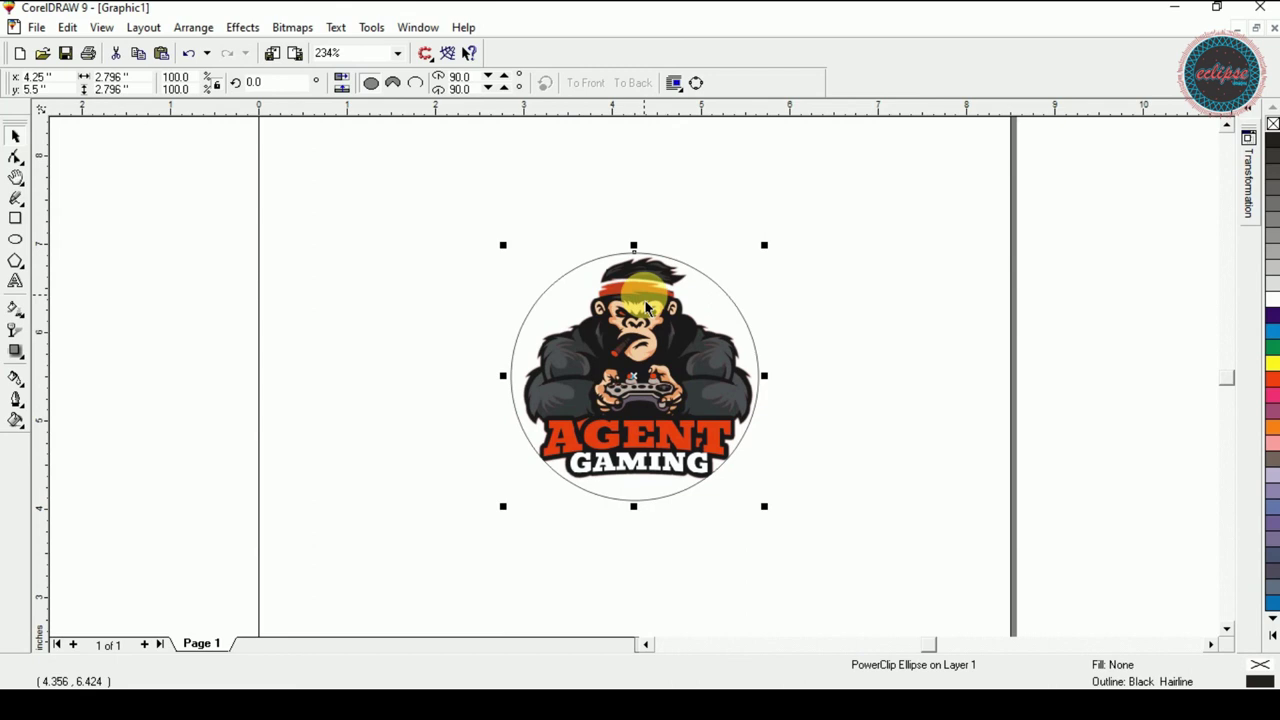
- Move the clipped circle slightly up and right on the page and remove its outline
mouse_move(614, 392)
left_mouse_down()
mouse_move(871, 380)
mouse_move(566, 386)
mouse_move(400, 409)
mouse_move(766, 294)
mouse_move(638, 388)
left_mouse_up()
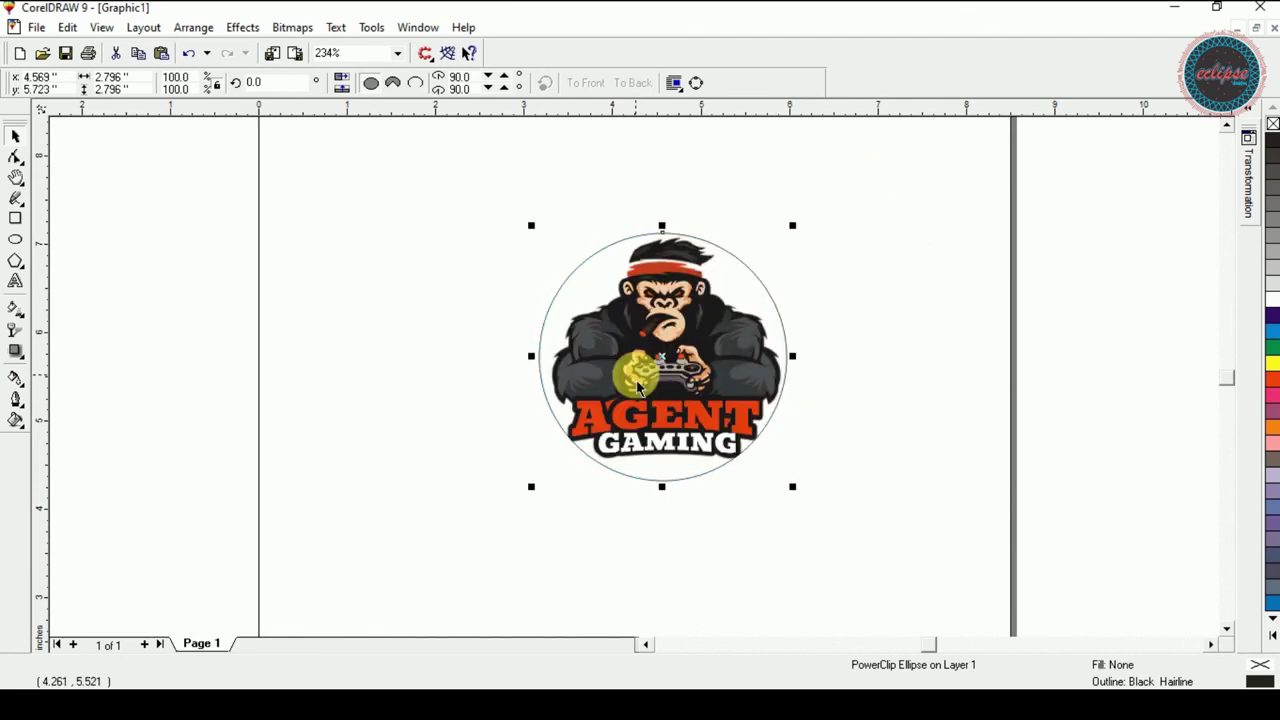
mouse_move(637, 388)
left_mouse_down()
mouse_move(1060, 254)
mouse_move(1066, 269)
mouse_move(594, 366)
mouse_move(635, 379)
left_mouse_up()
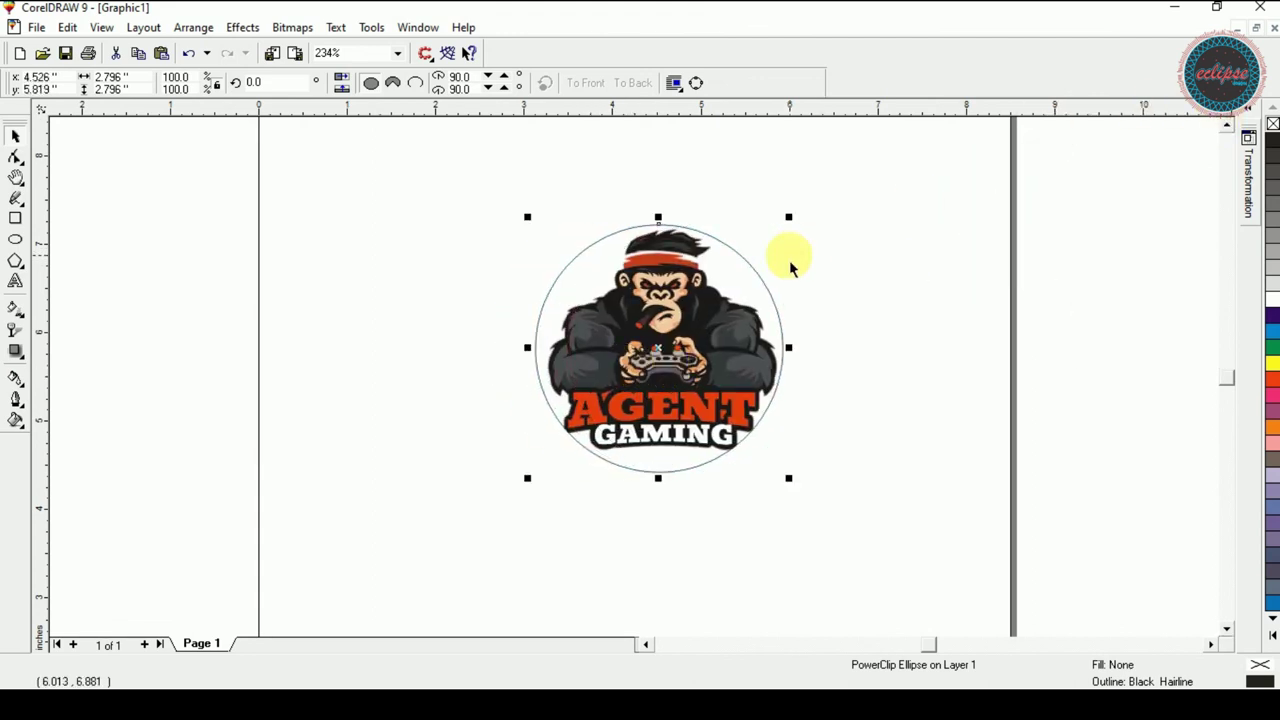
right_click(1273, 126)
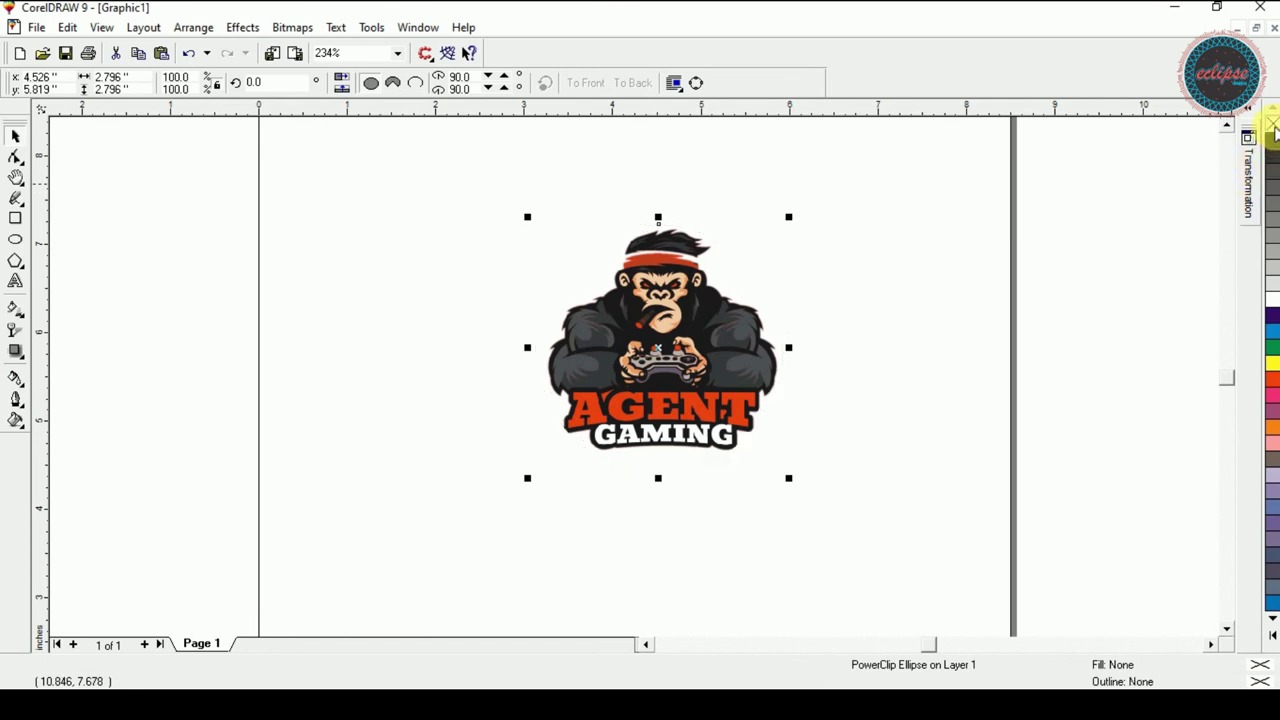
left_click(791, 375)
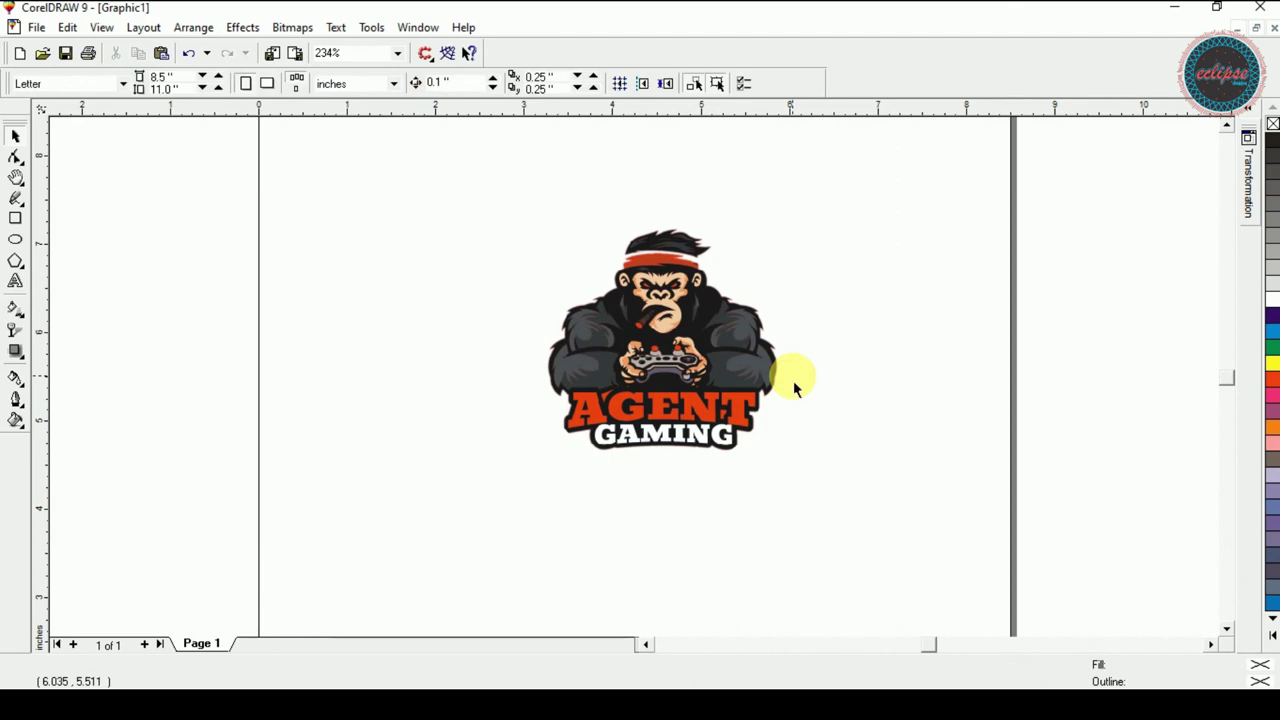
- Give the clipped circle a Cyan outline
left_click(735, 378)
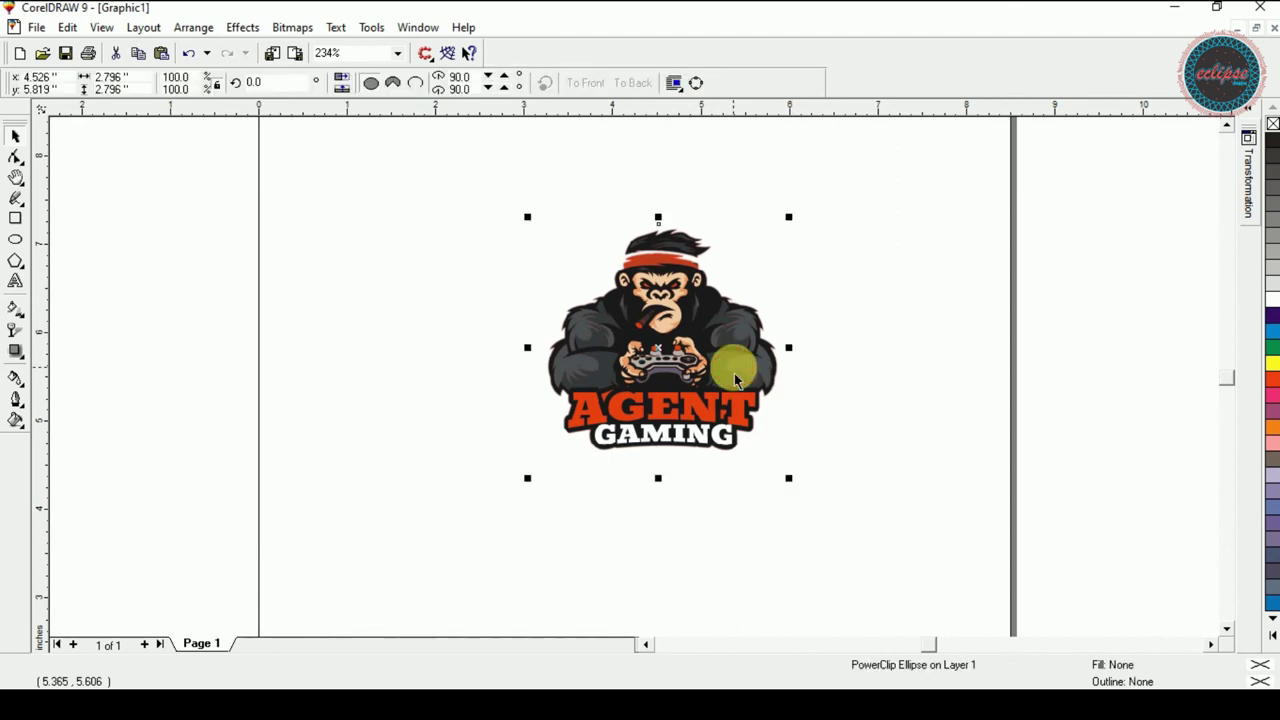
right_click(1272, 333)
left_click(971, 309)
- Extract the logo image from the clipped circle and move it away to the right of the circle
left_click(656, 335)
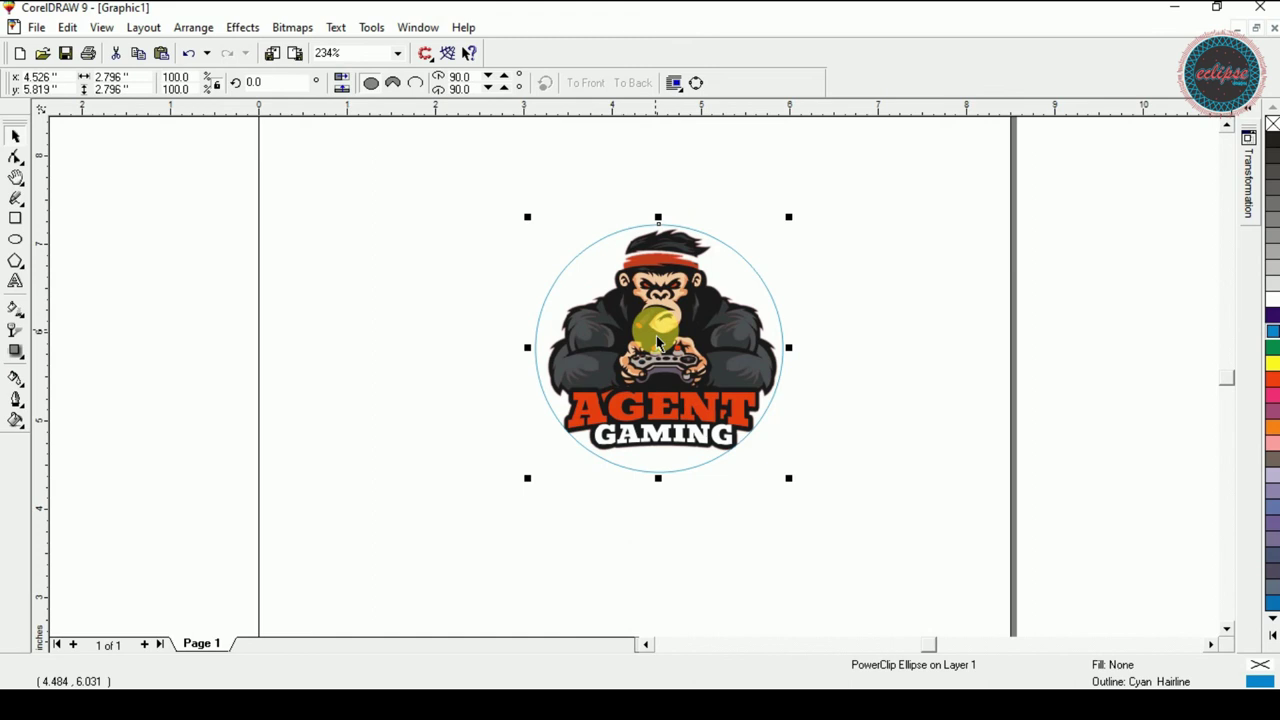
right_click(656, 335)
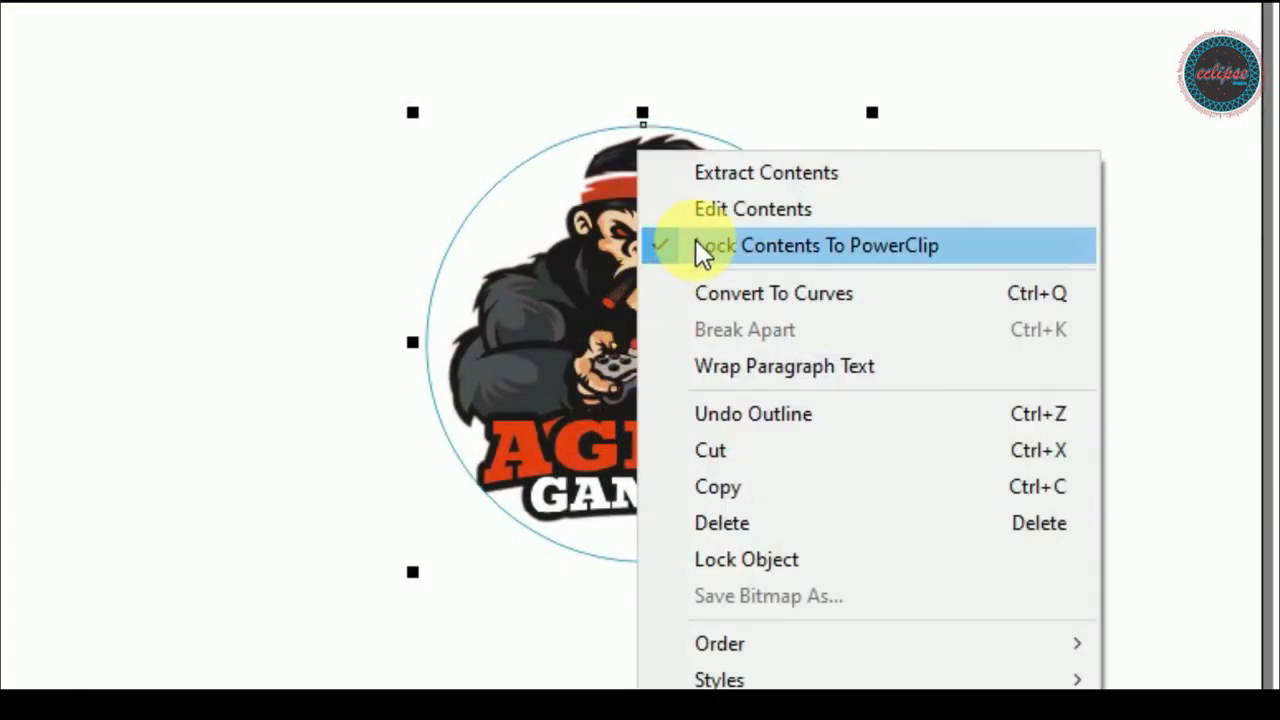
left_click(755, 187)
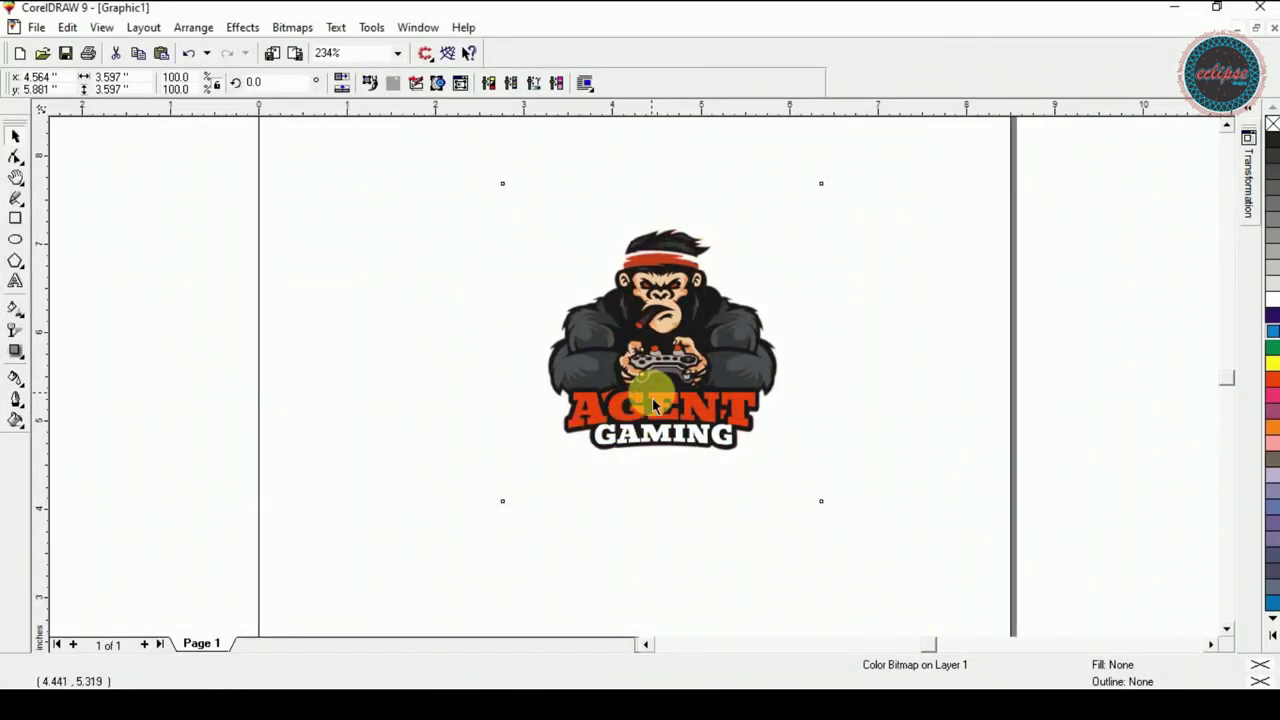
left_click_drag(655, 405, 1010, 405)
left_click_drag(730, 370, 619, 332)
key("ctrl+z")
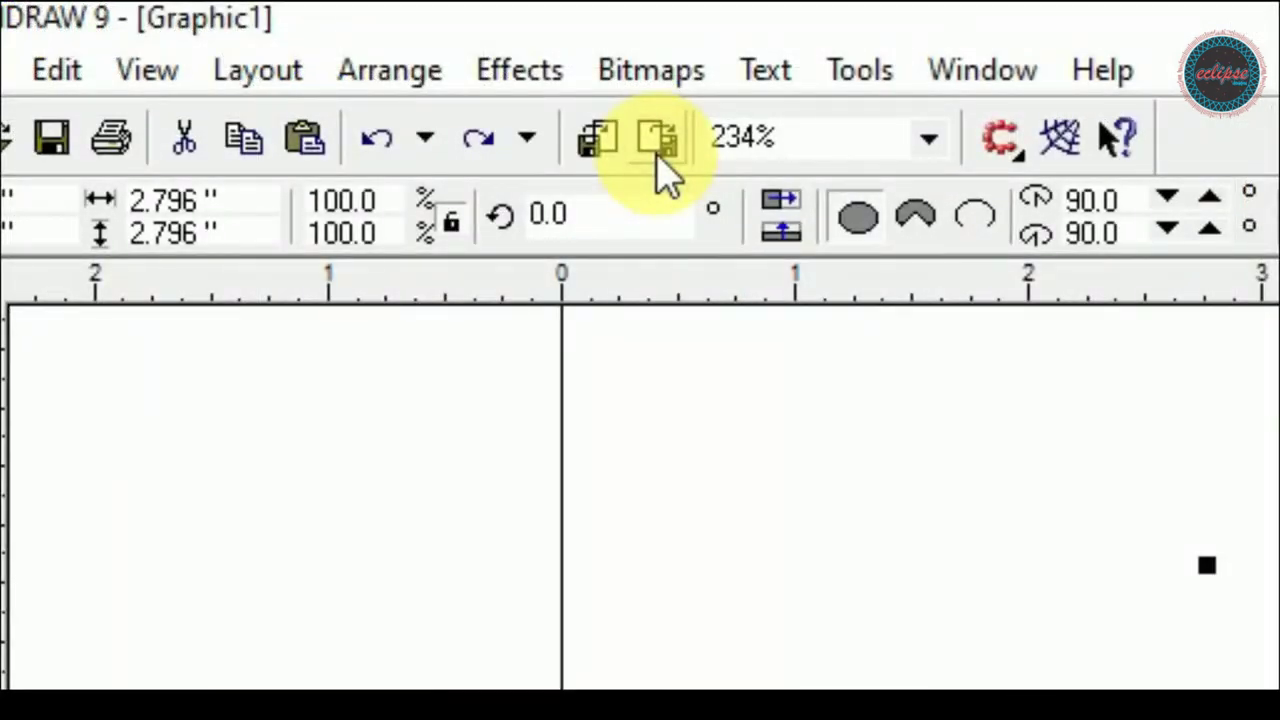
- Import the JPG file 5f007783bcb1c from the Desktop and place it to the right of the circle
left_click(598, 140)
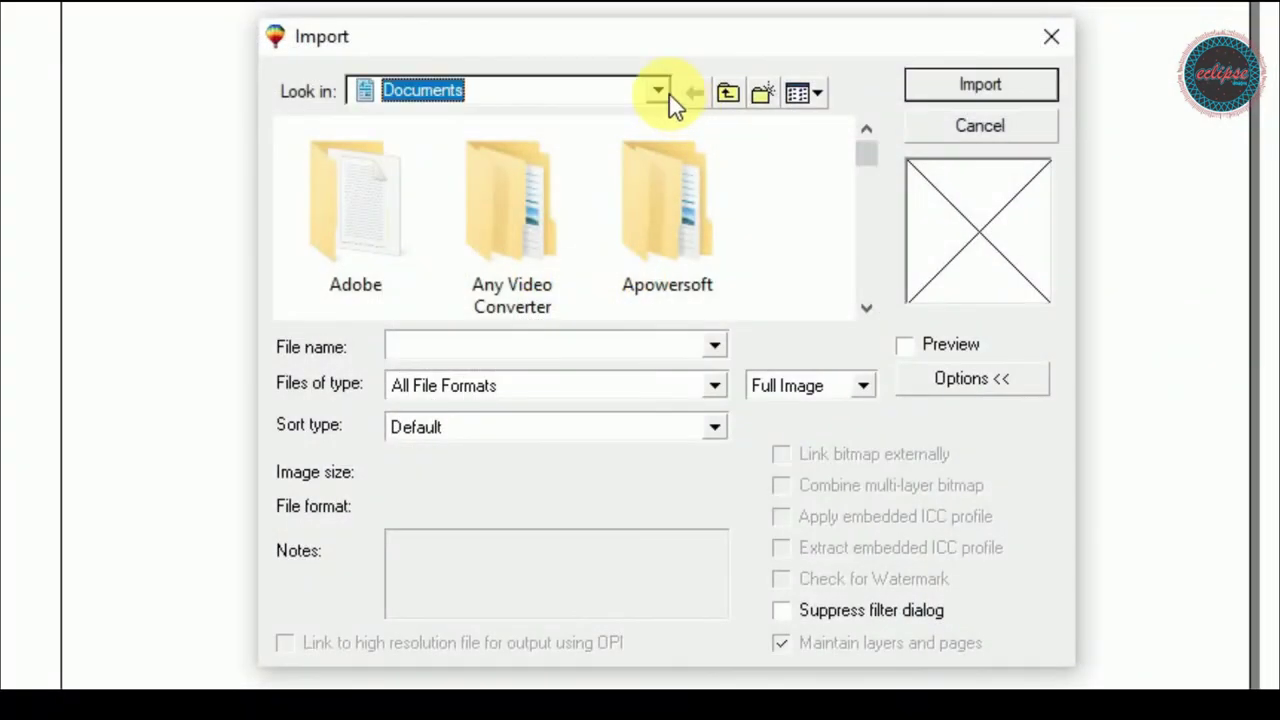
left_click(667, 96)
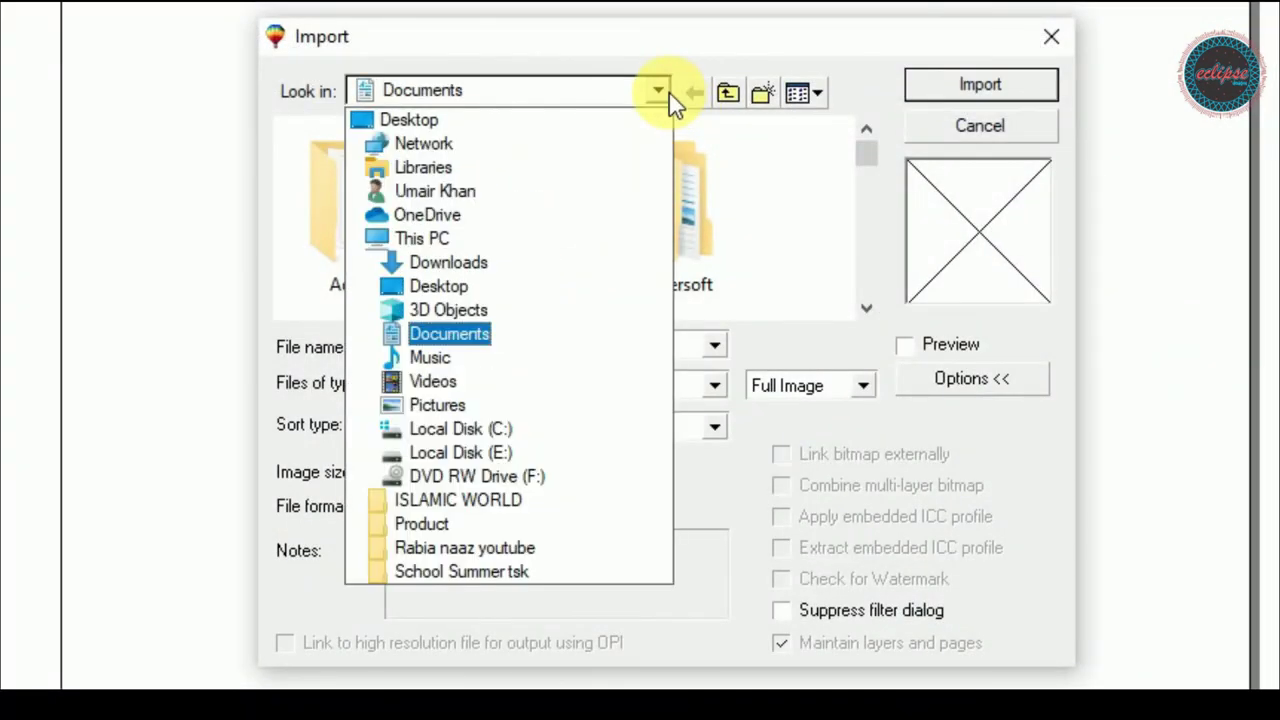
left_click(482, 124)
left_click_drag(866, 160, 872, 199)
left_click(289, 212)
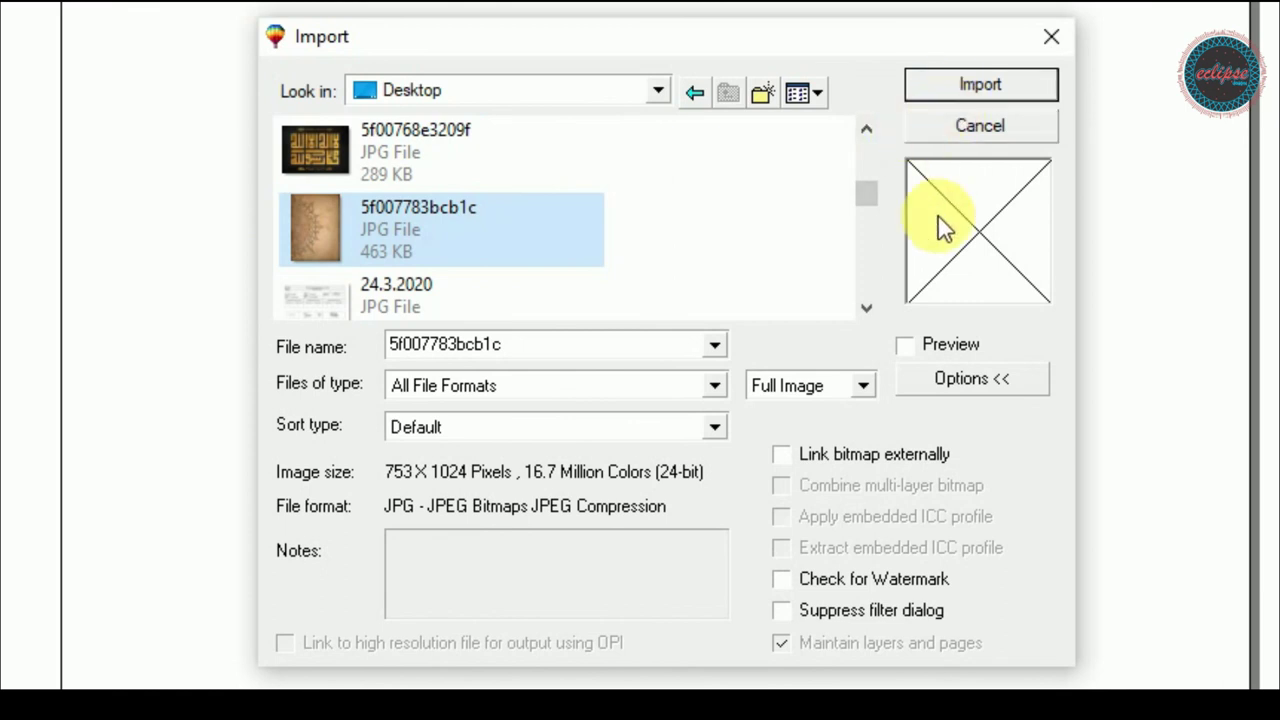
left_click(958, 80)
left_click(824, 174)
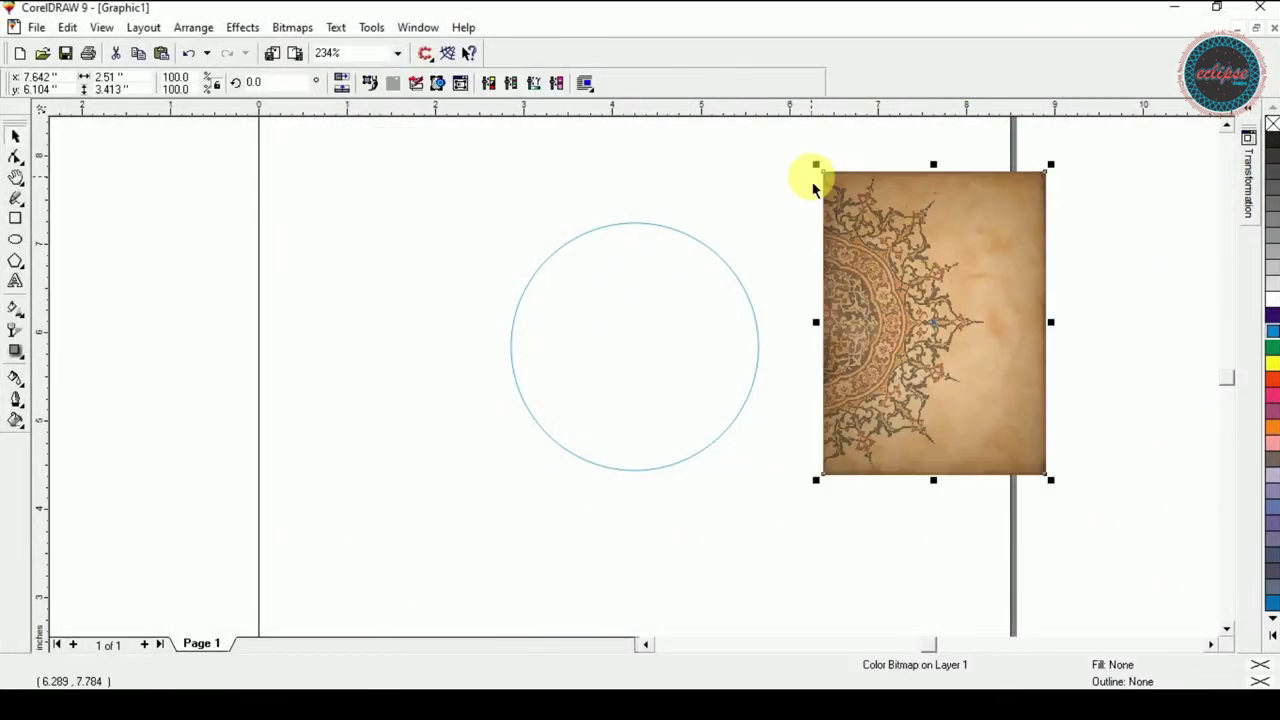
- Move the imported image left so it overlaps the right part of the cyan-outlined circle
left_click_drag(886, 251, 616, 263)
left_click(616, 263)
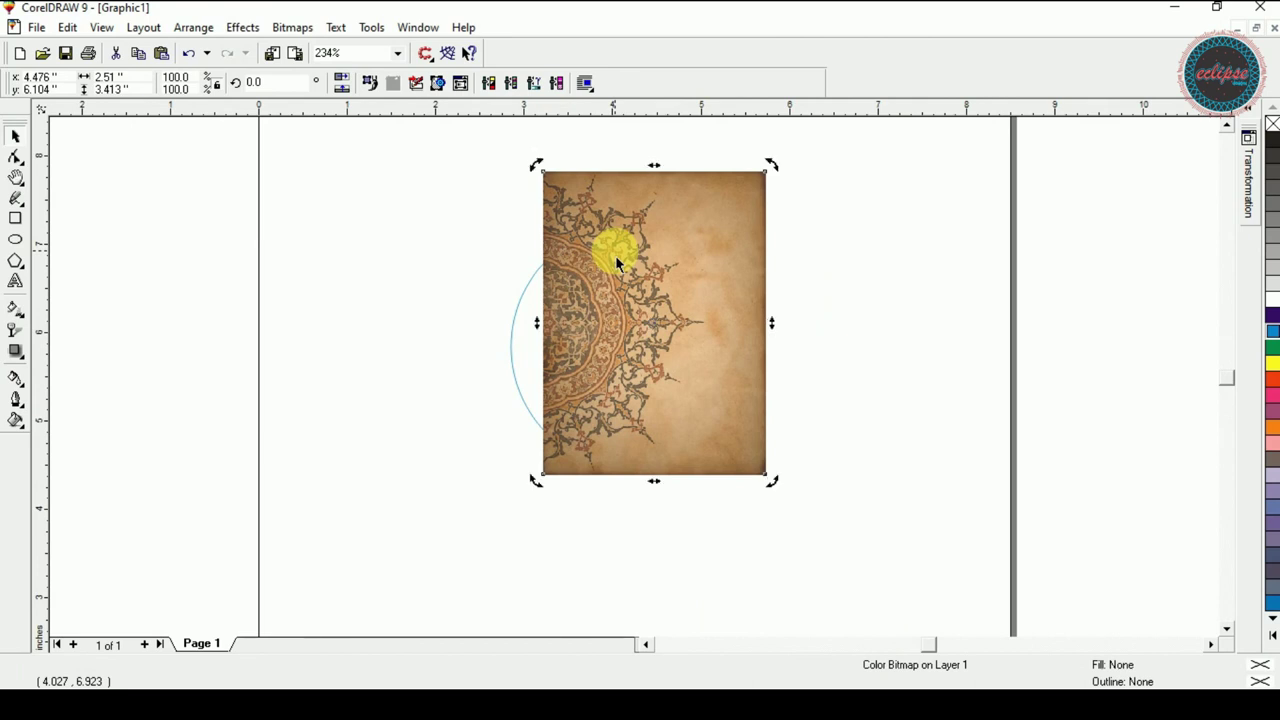
left_click_drag(563, 294, 656, 316)
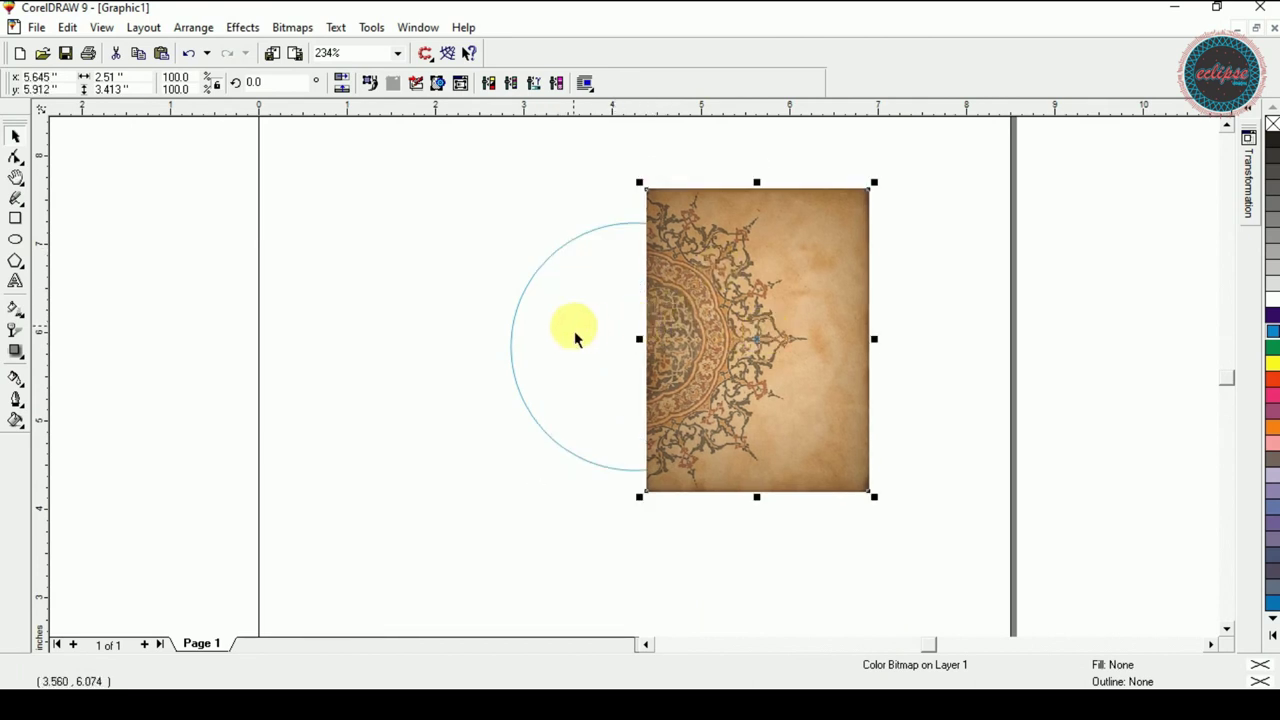
left_click(683, 334)
left_click(698, 232)
- Place the image inside the circle with PowerClip
left_click(240, 28)
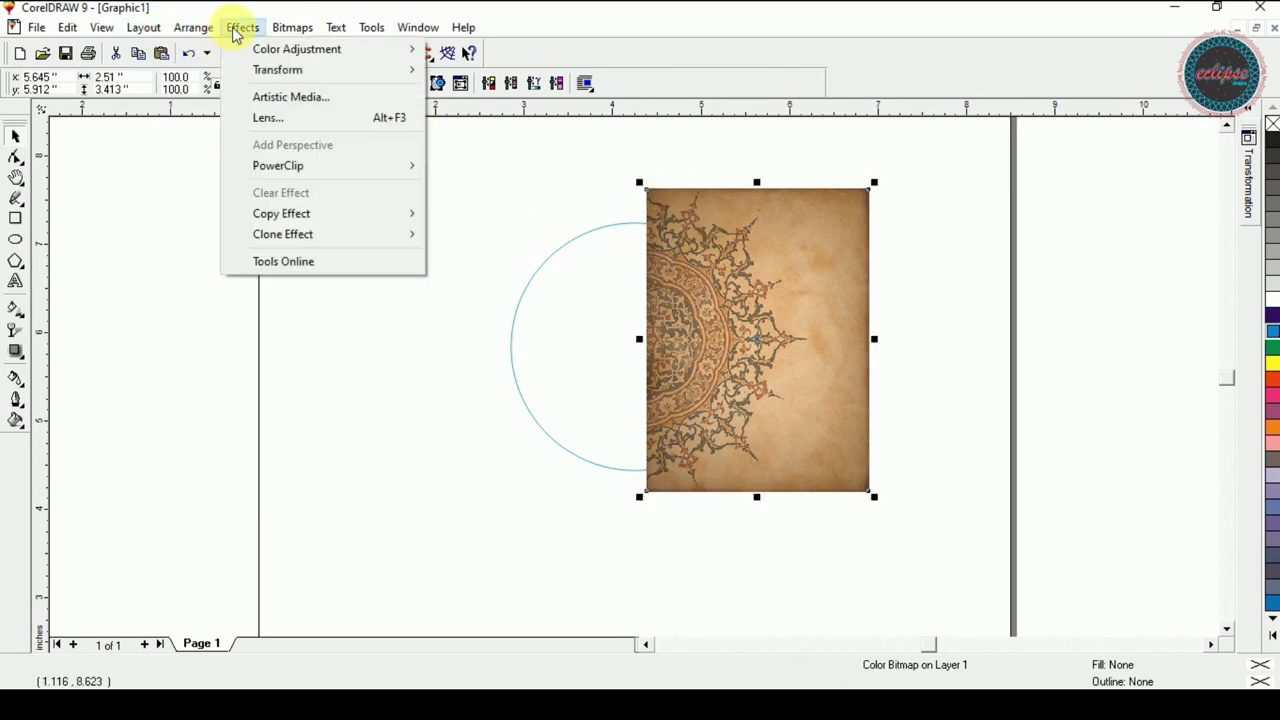
mouse_move(386, 168)
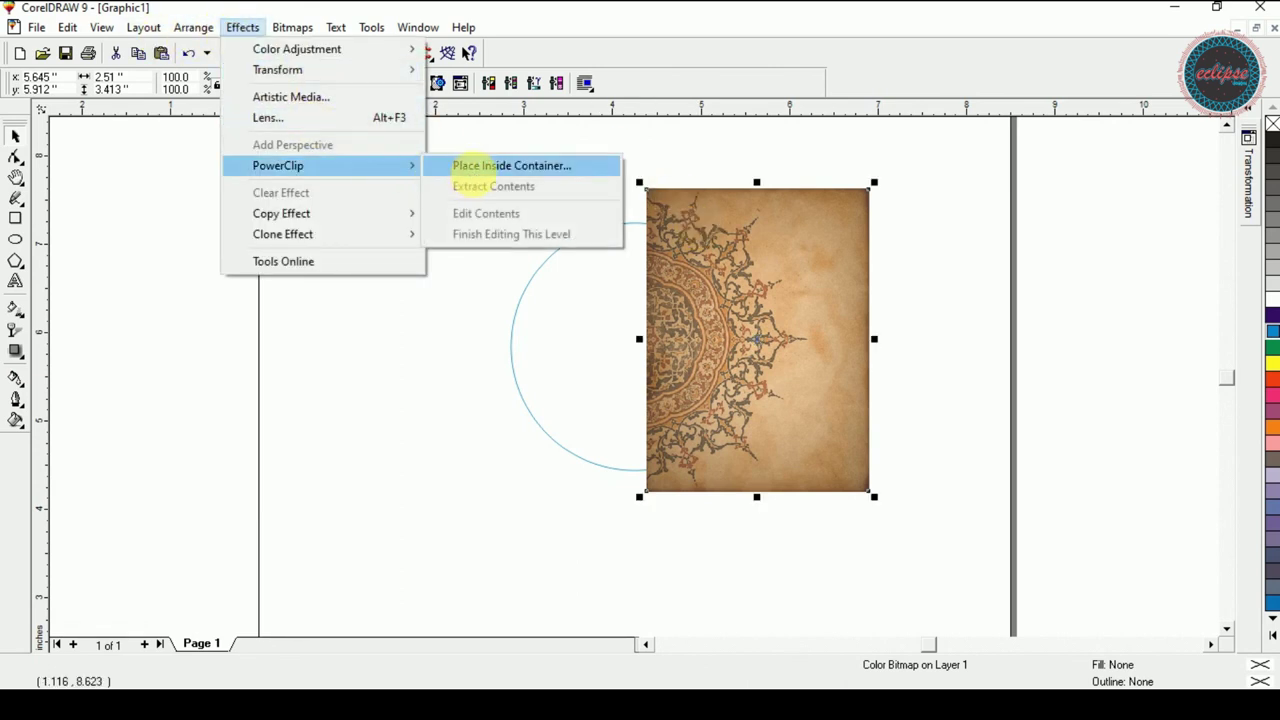
left_click(470, 166)
left_click(556, 332)
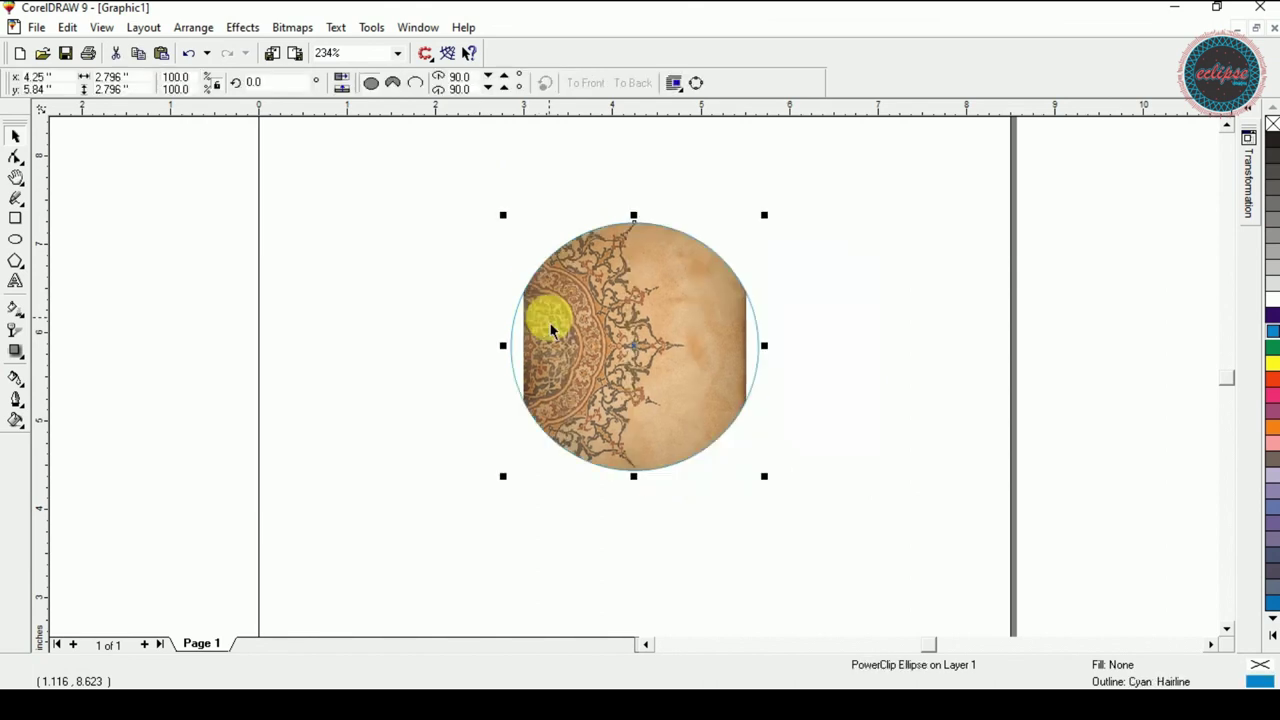
- Open the circle's PowerClip contents for editing and move the image slightly left and down, past the circle's left edge
right_click(551, 331)
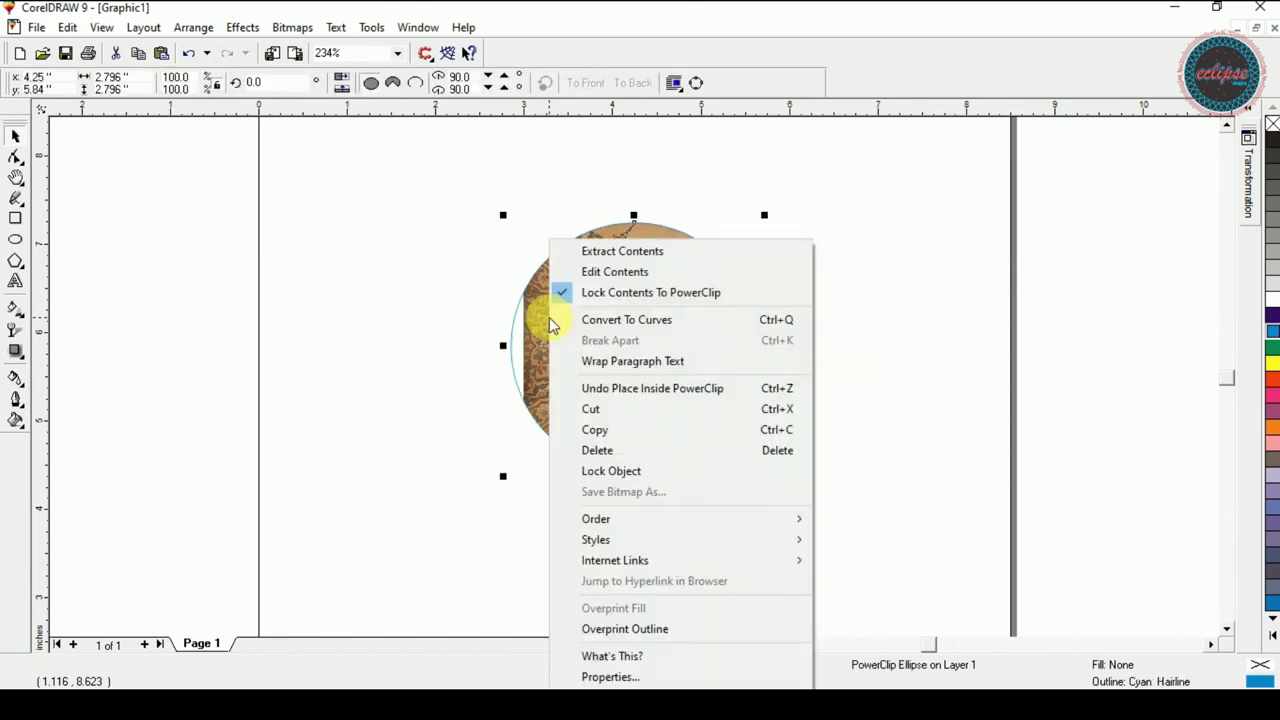
left_click(612, 267)
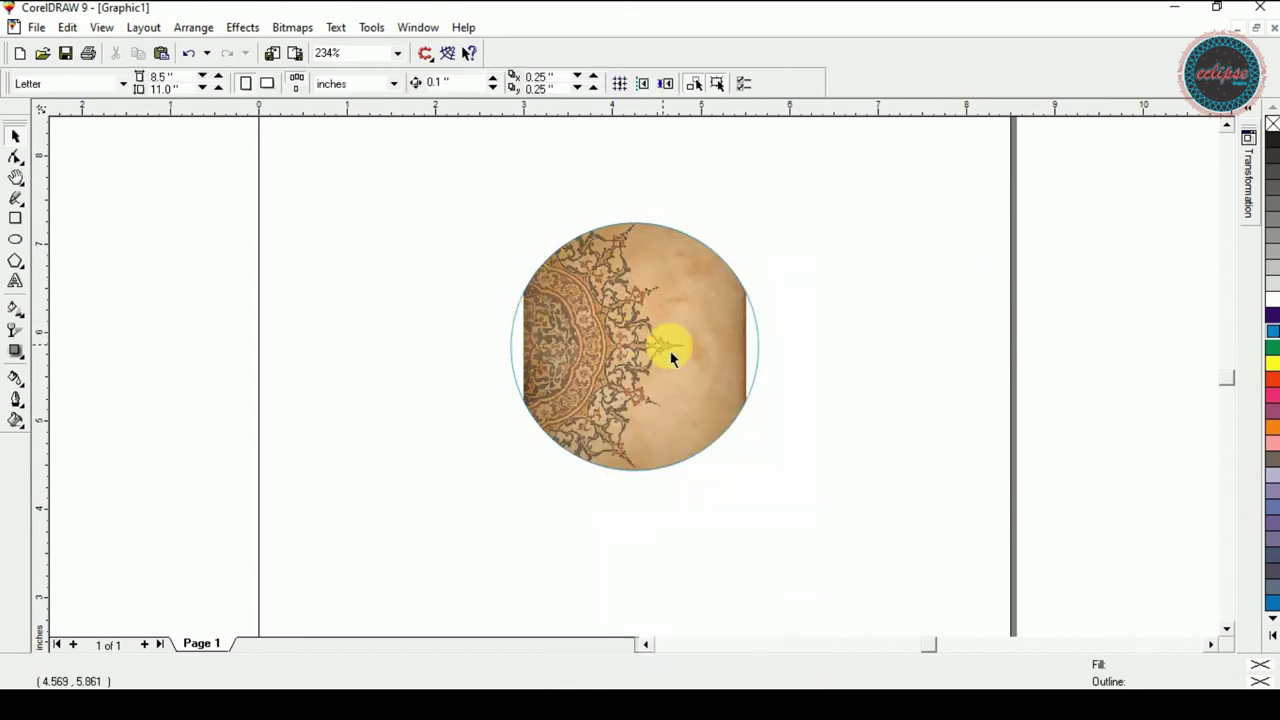
left_click(642, 314, "ctrl")
right_click(642, 312)
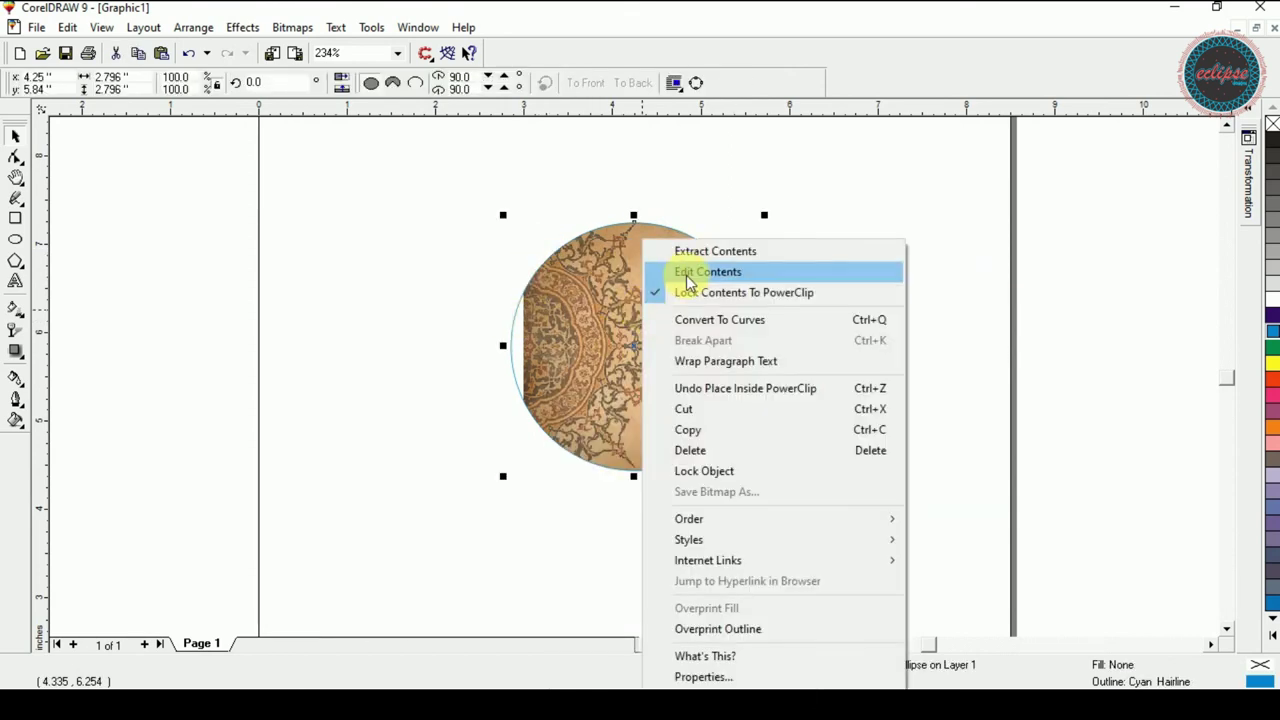
left_click(688, 272)
left_click_drag(629, 318, 613, 326)
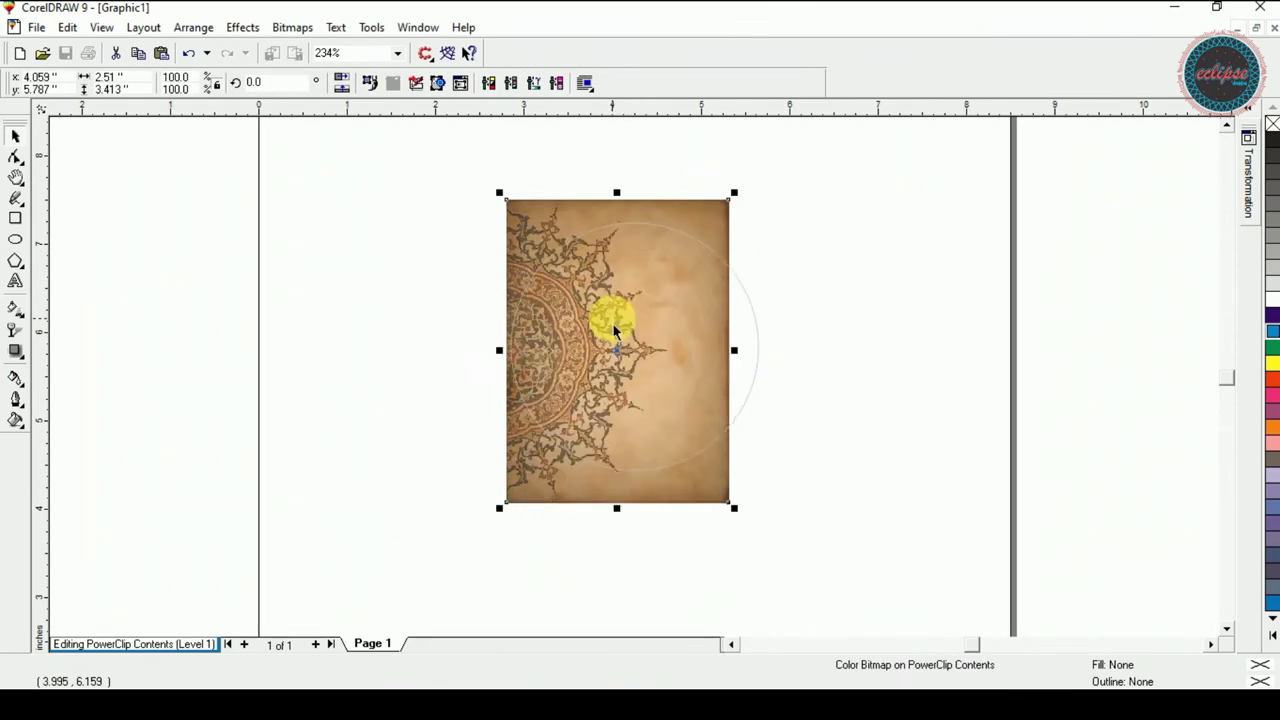
- Enlarge the image proportionally to about 2.87 × 3.91 inches so it covers the whole circle, and finish editing this level
left_click_drag(737, 511, 789, 561)
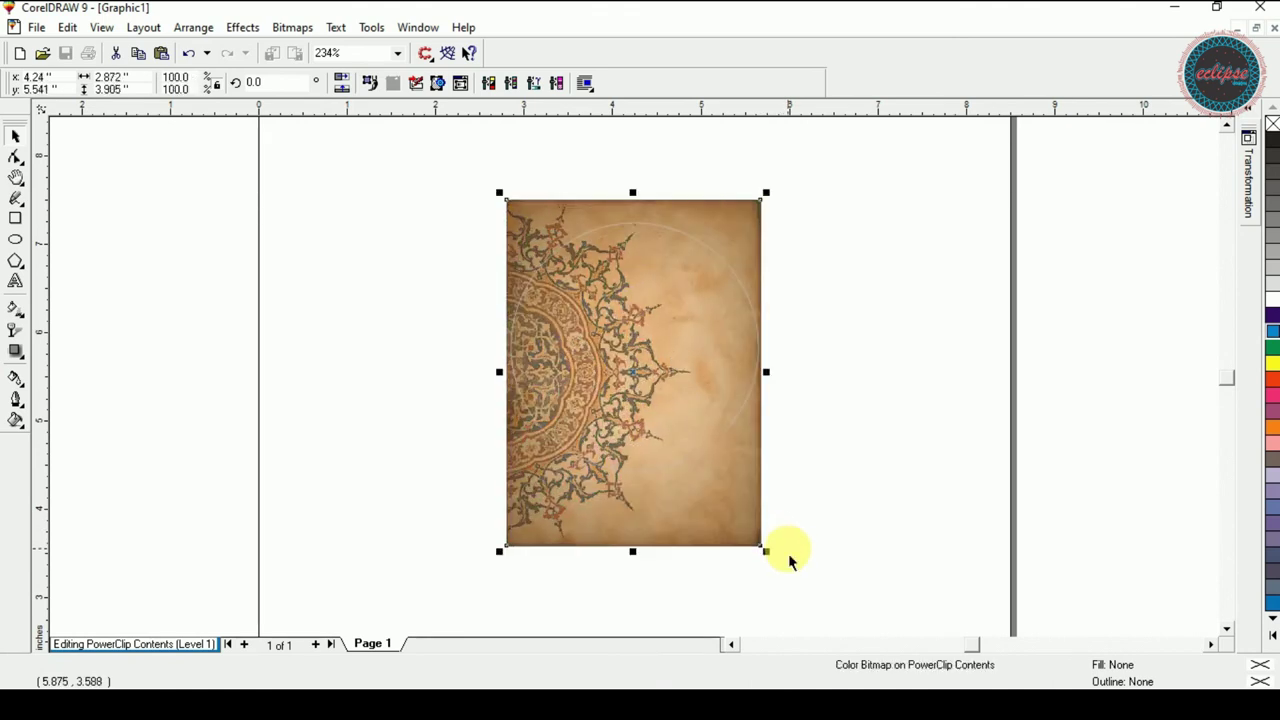
right_click(676, 458)
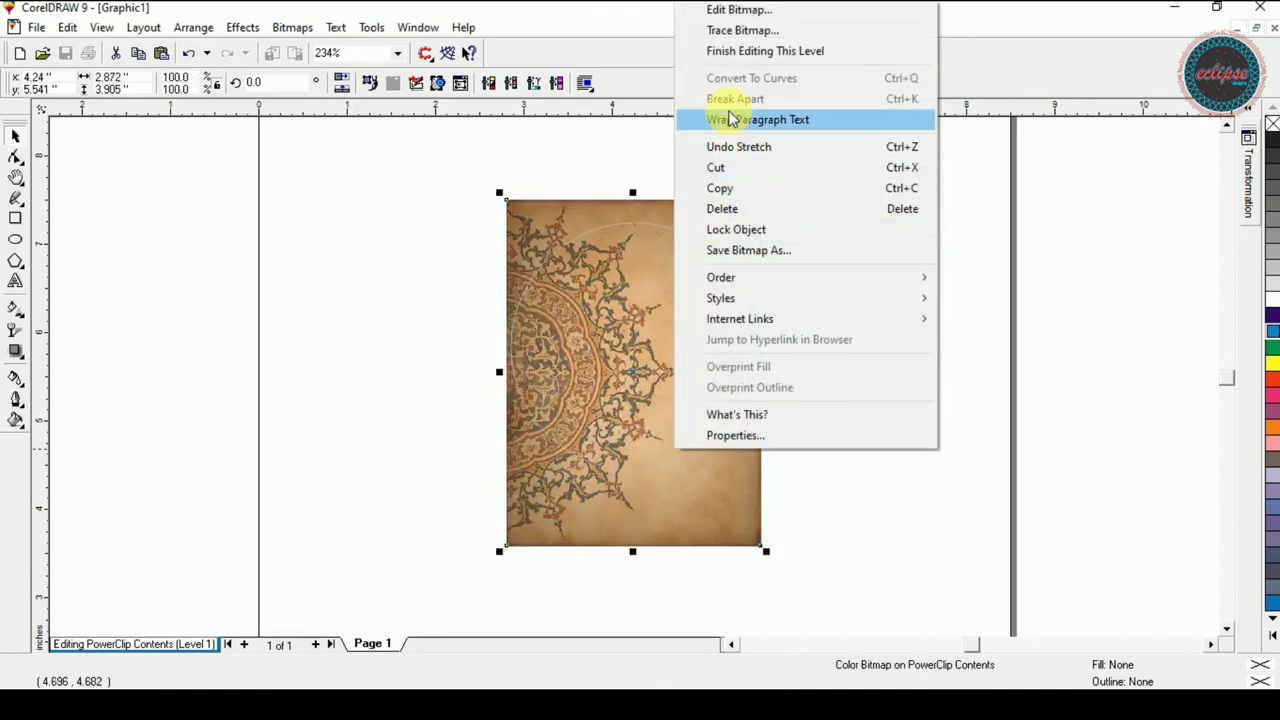
left_click(754, 55)
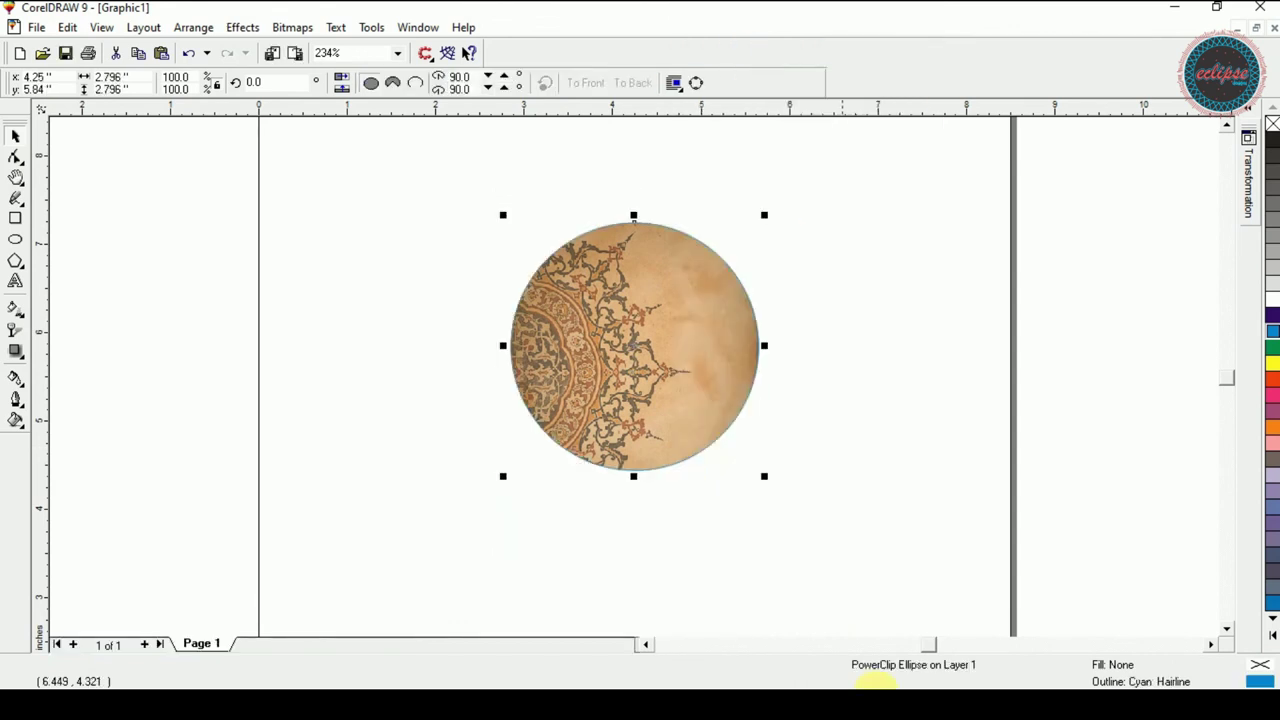
- Remove the outline from the clipped circle
left_click(818, 470)
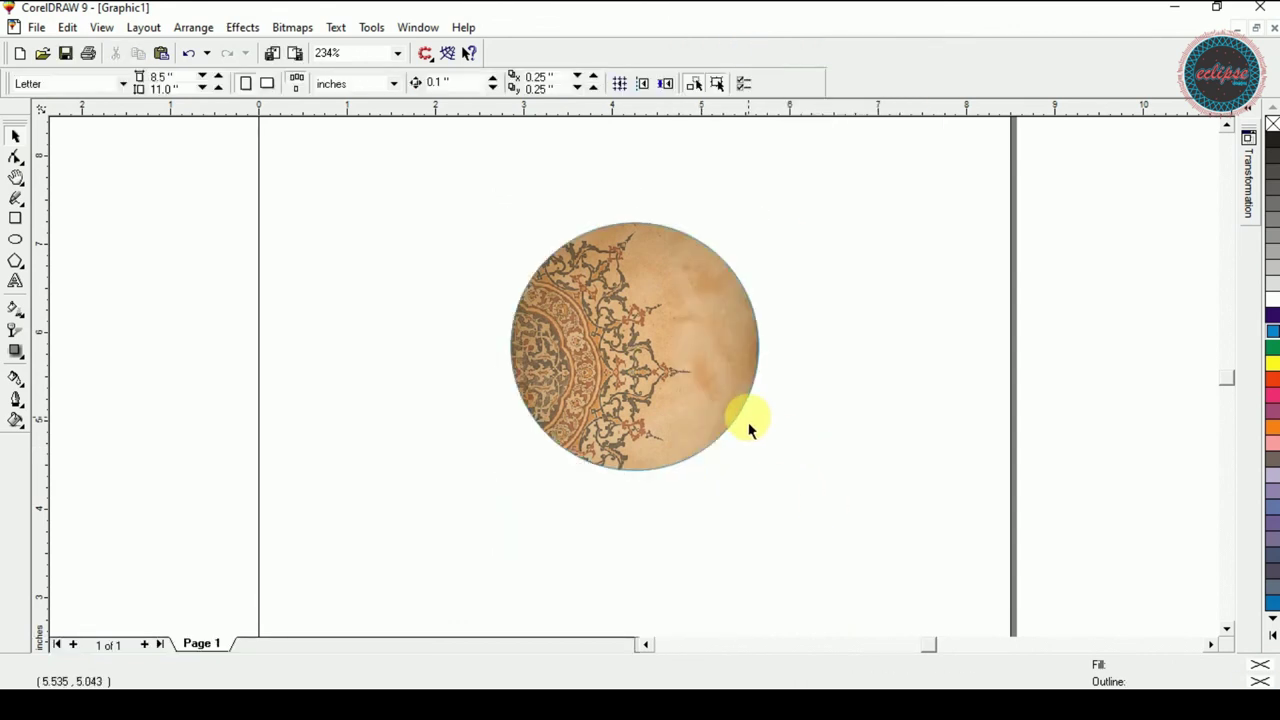
left_click(720, 409)
right_click(1272, 123)
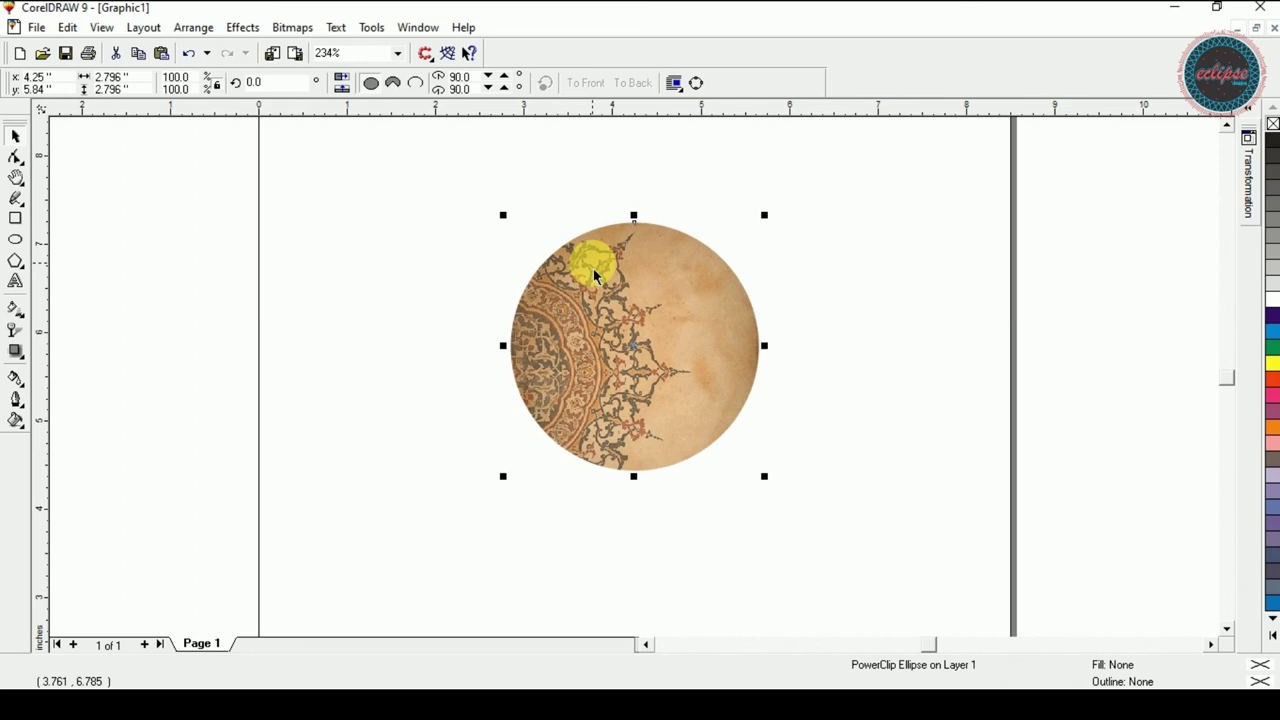
- Start exporting the clipped circle to the Desktop with the file name circle
left_click(296, 55)
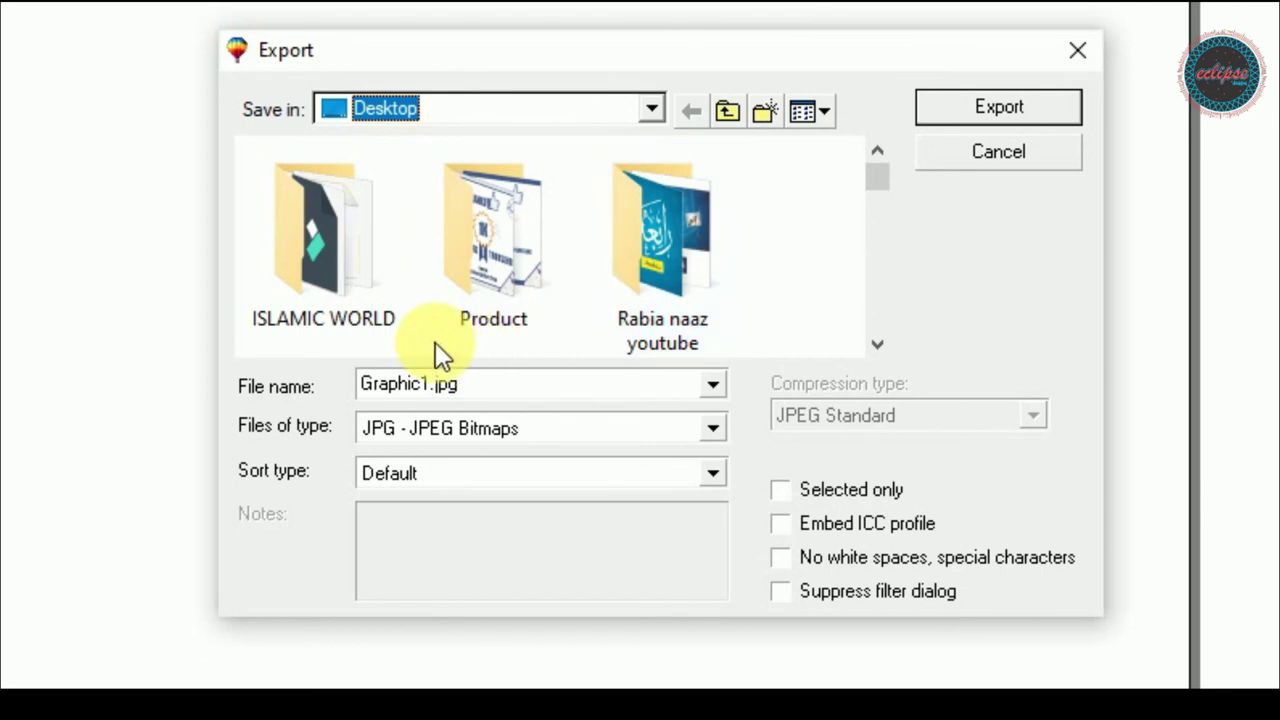
left_click(505, 386)
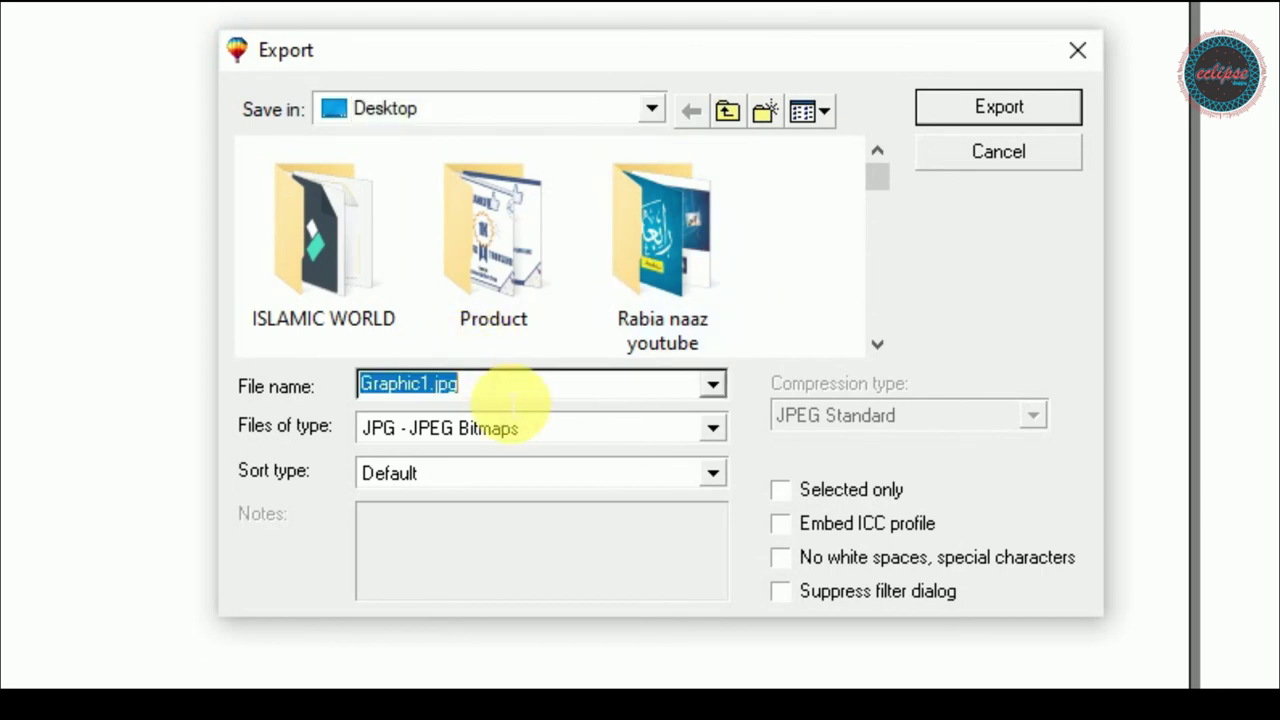
type("cricle")
key("BackSpace")
key("BackSpace")
key("BackSpace")
key("BackSpace")
key("BackSpace")
type("ircle")
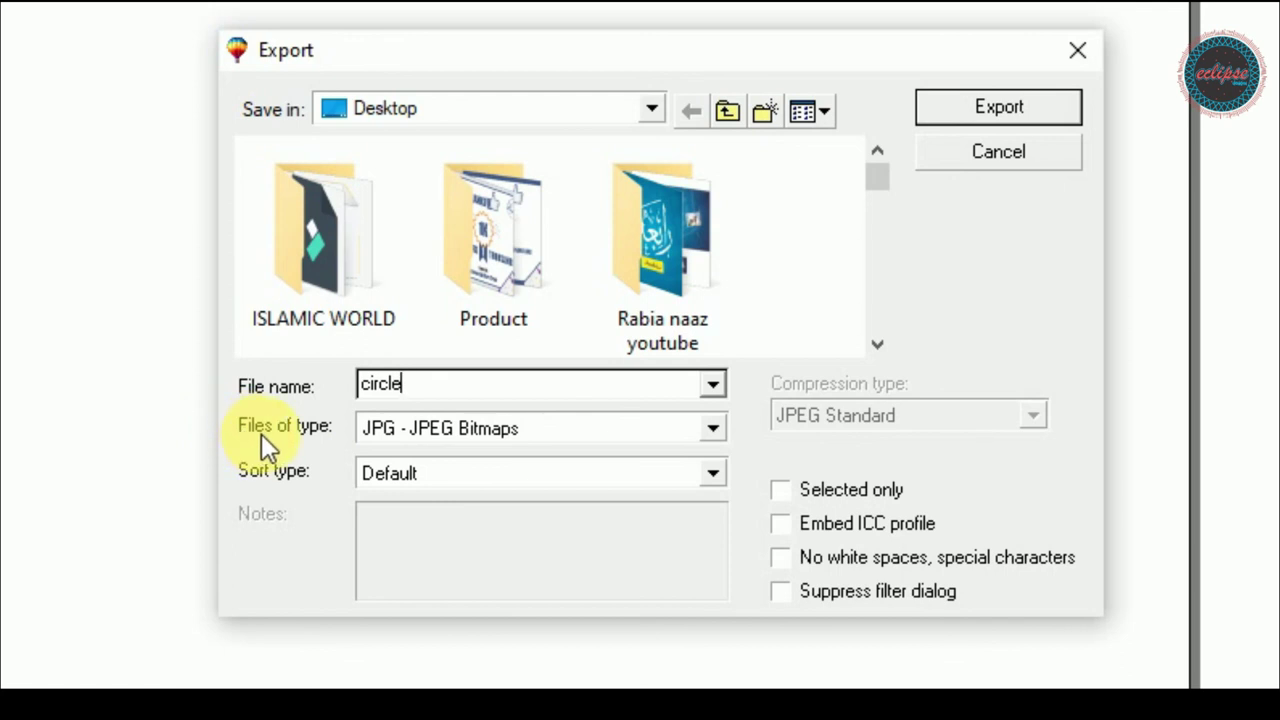
- Set the export file type to PNG - Portable Network Graphics and export the selected object only
left_click(571, 432)
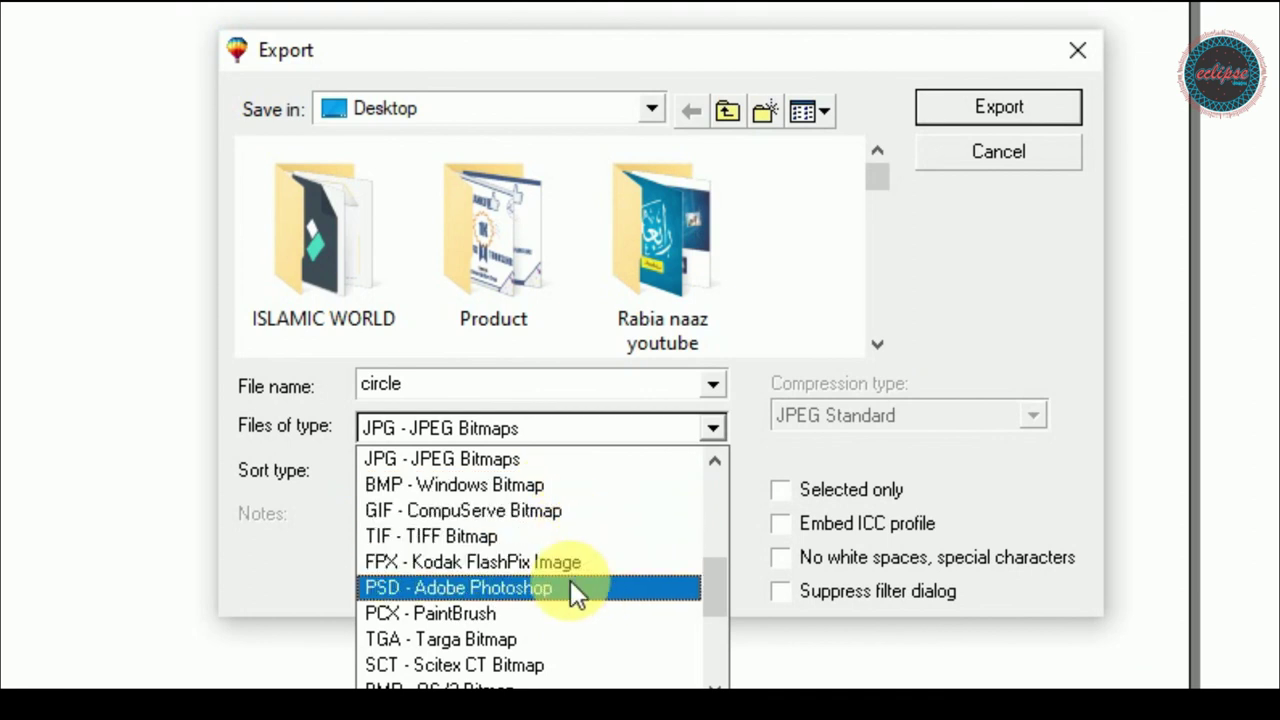
left_click_drag(718, 593, 726, 556)
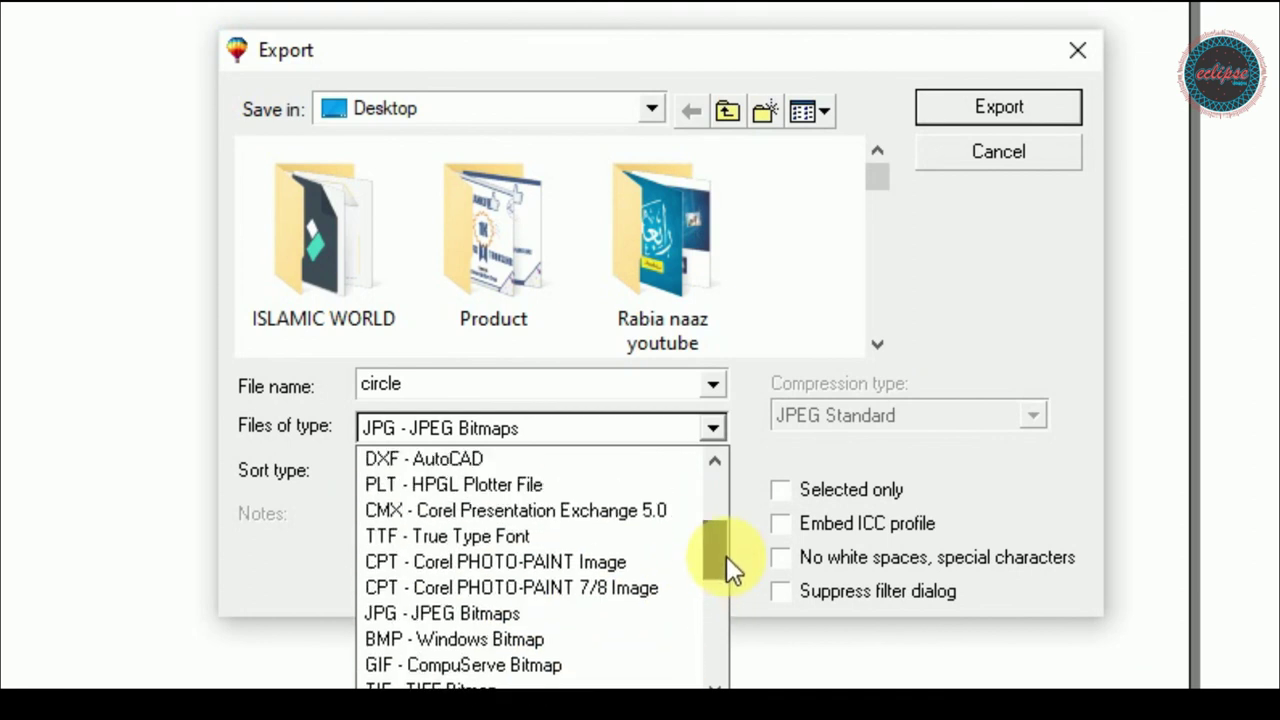
left_click_drag(726, 556, 726, 462)
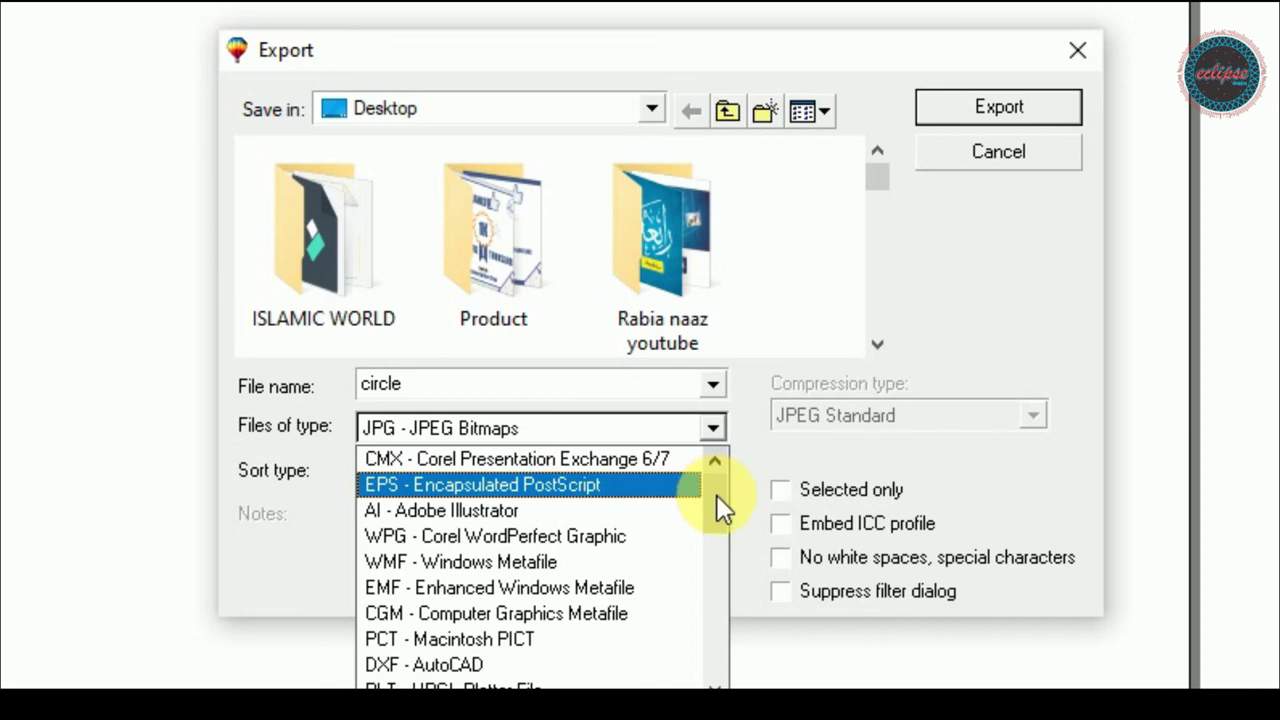
left_click_drag(720, 495, 726, 633)
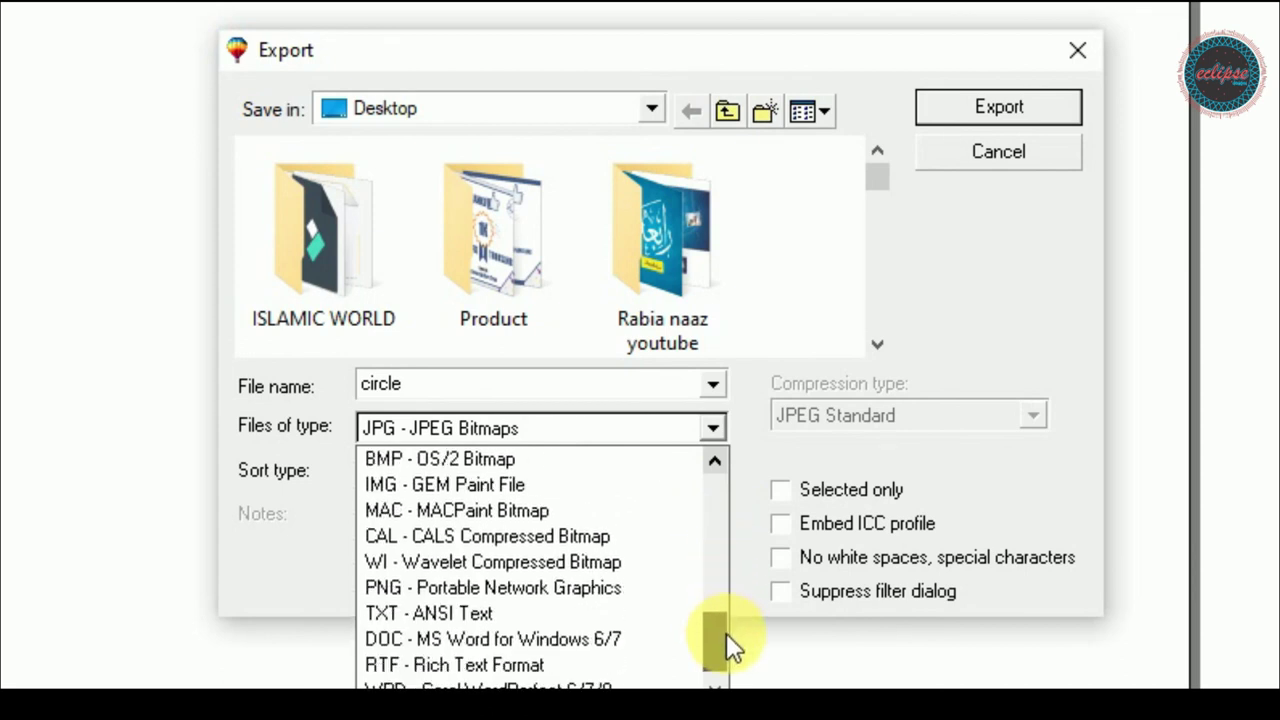
left_click(604, 590)
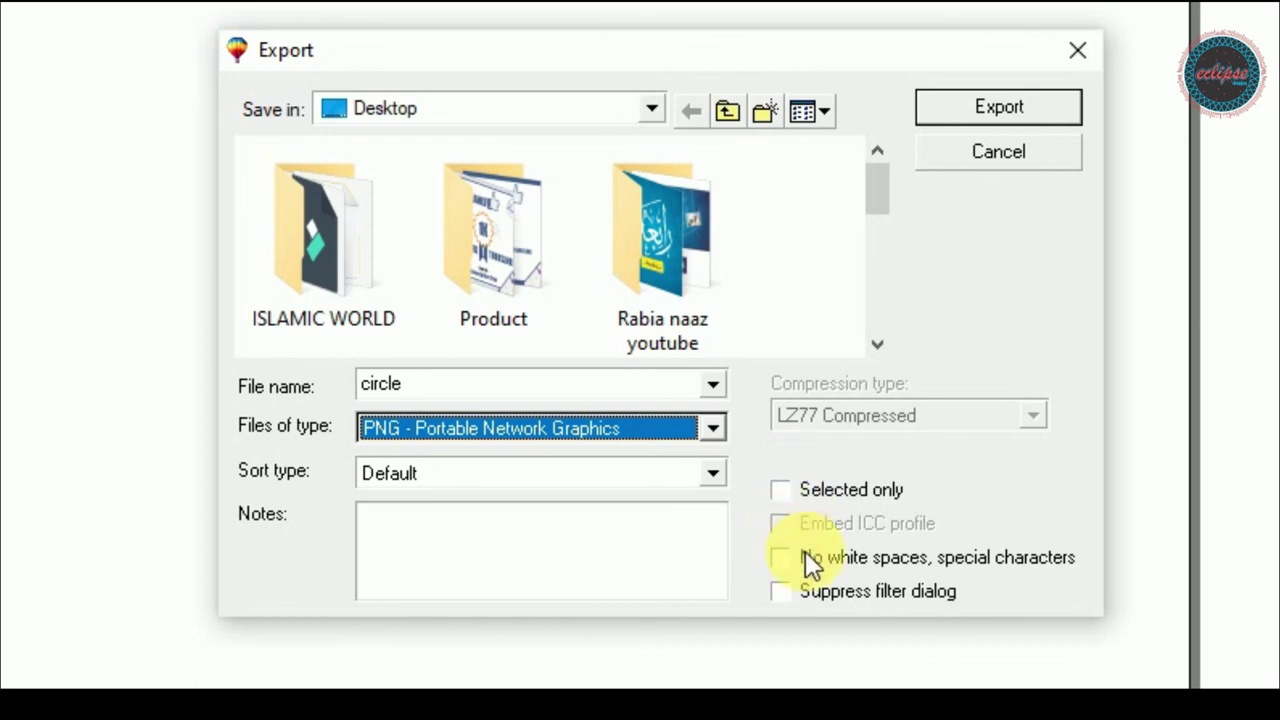
left_click(780, 490)
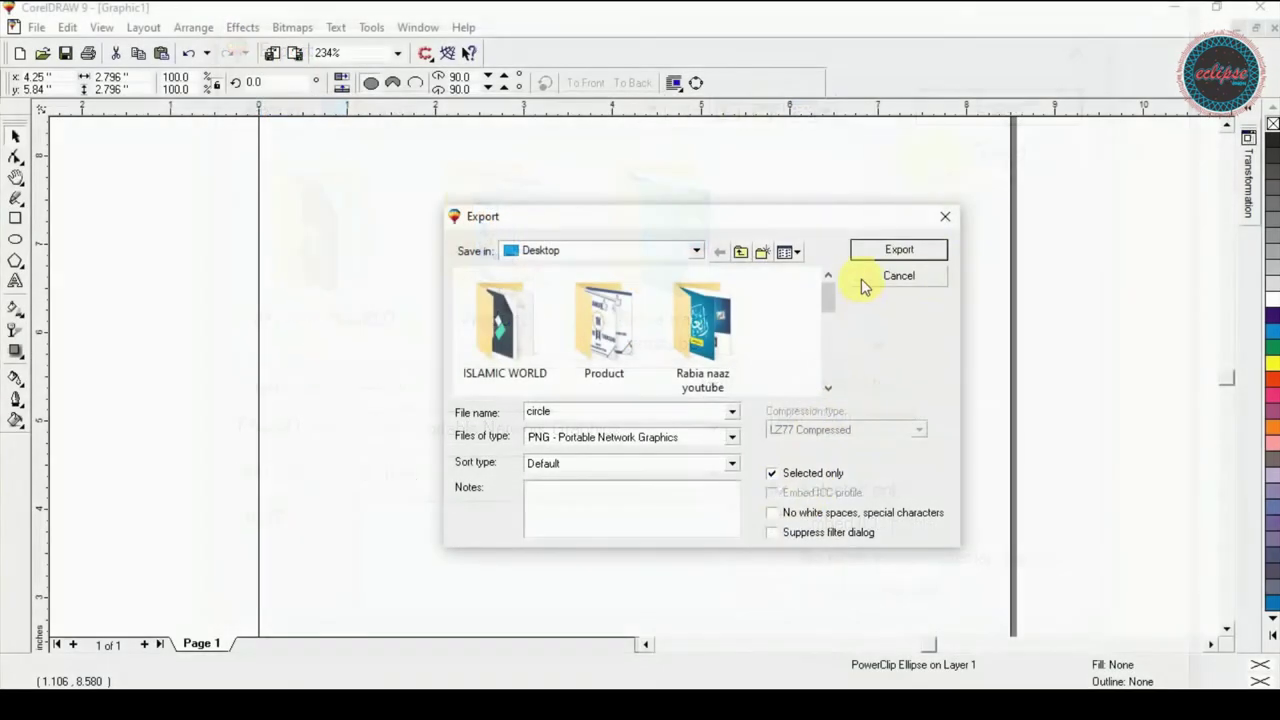
left_click(898, 250)
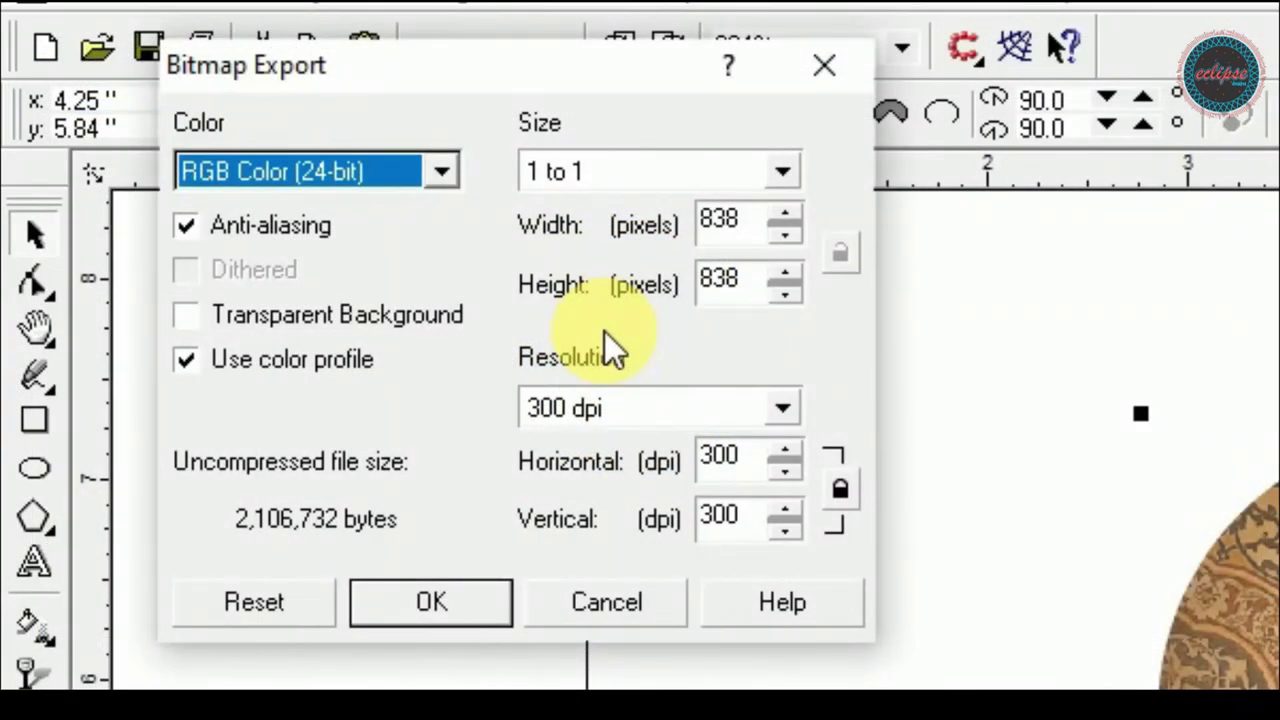
- Review the bitmap color, size and resolution options, and complete the PNG export with RGB Color (24-bit), 1 to 1 size and 300 dpi
left_click(321, 174)
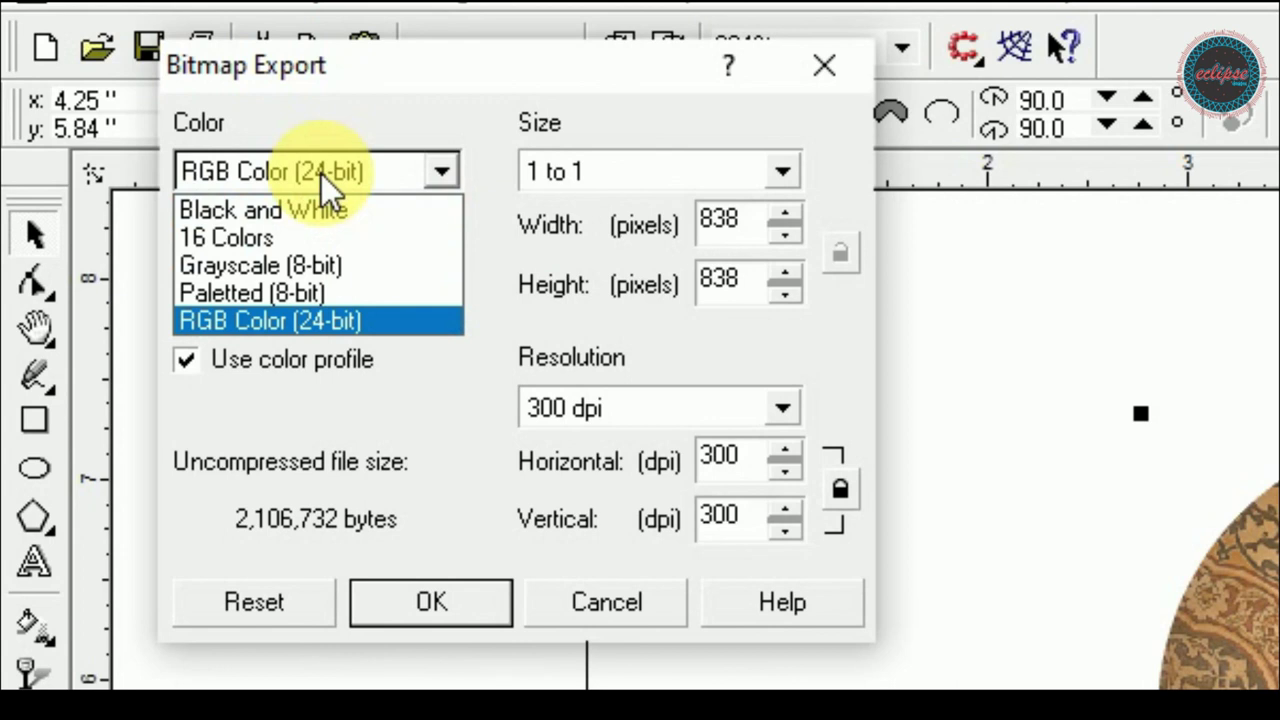
left_click(321, 174)
left_click(321, 174)
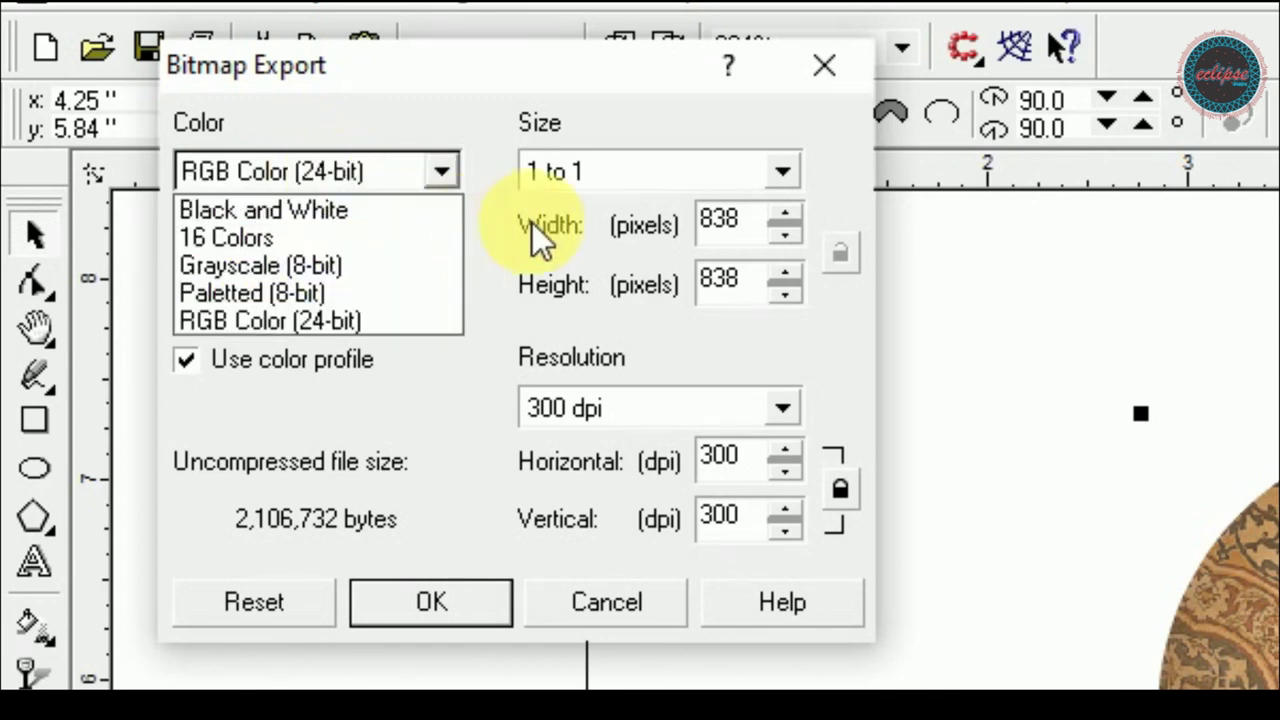
left_click(600, 180)
left_click(600, 180)
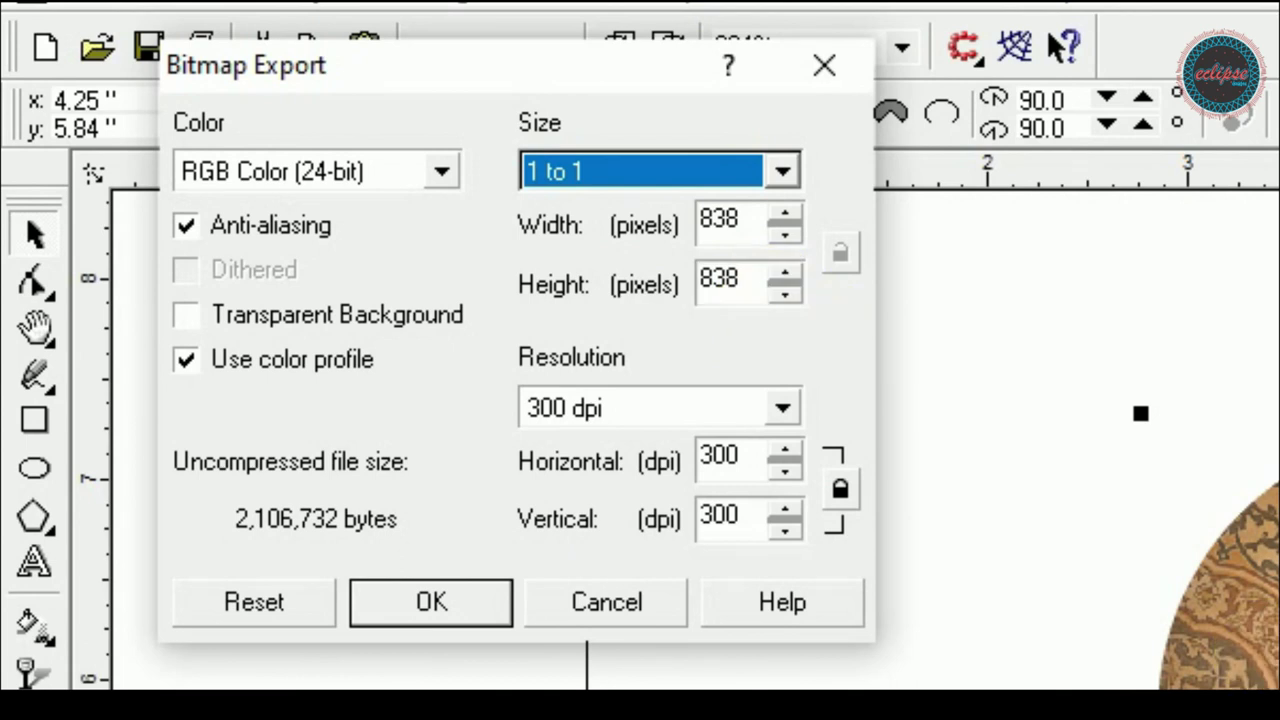
left_click(672, 398)
left_click(672, 395)
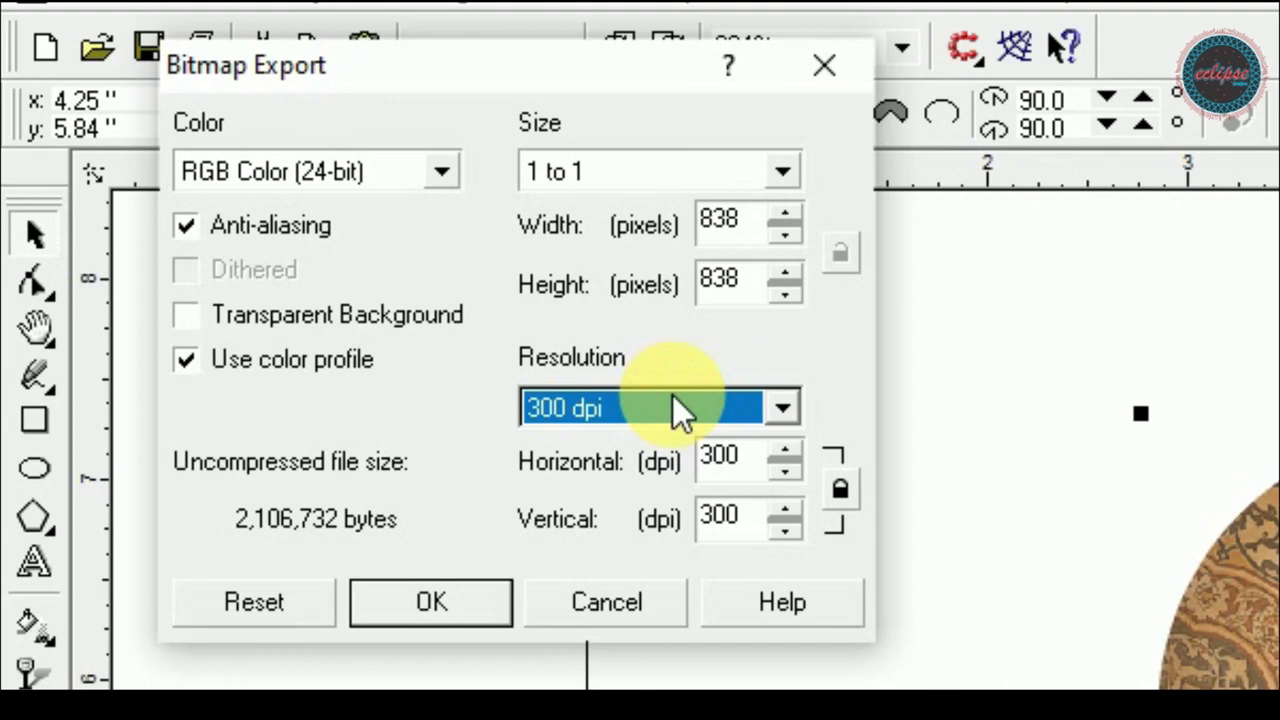
left_click(470, 595)
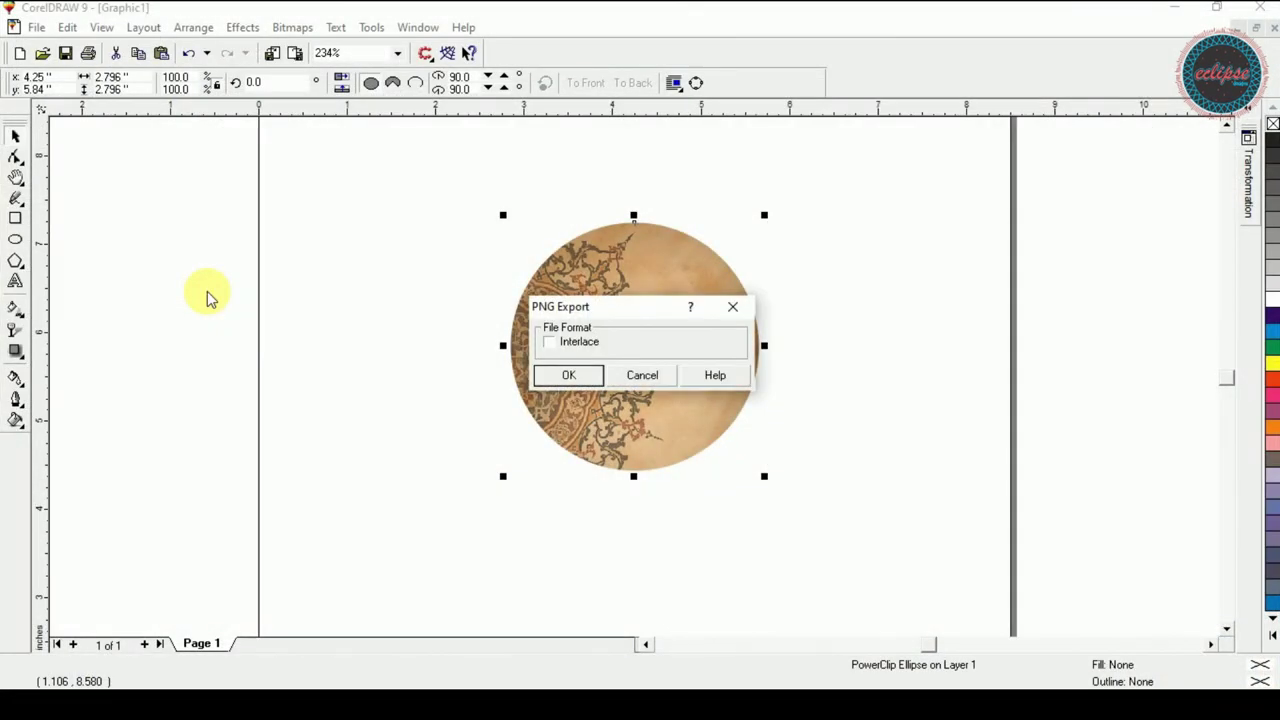
left_click(560, 387)
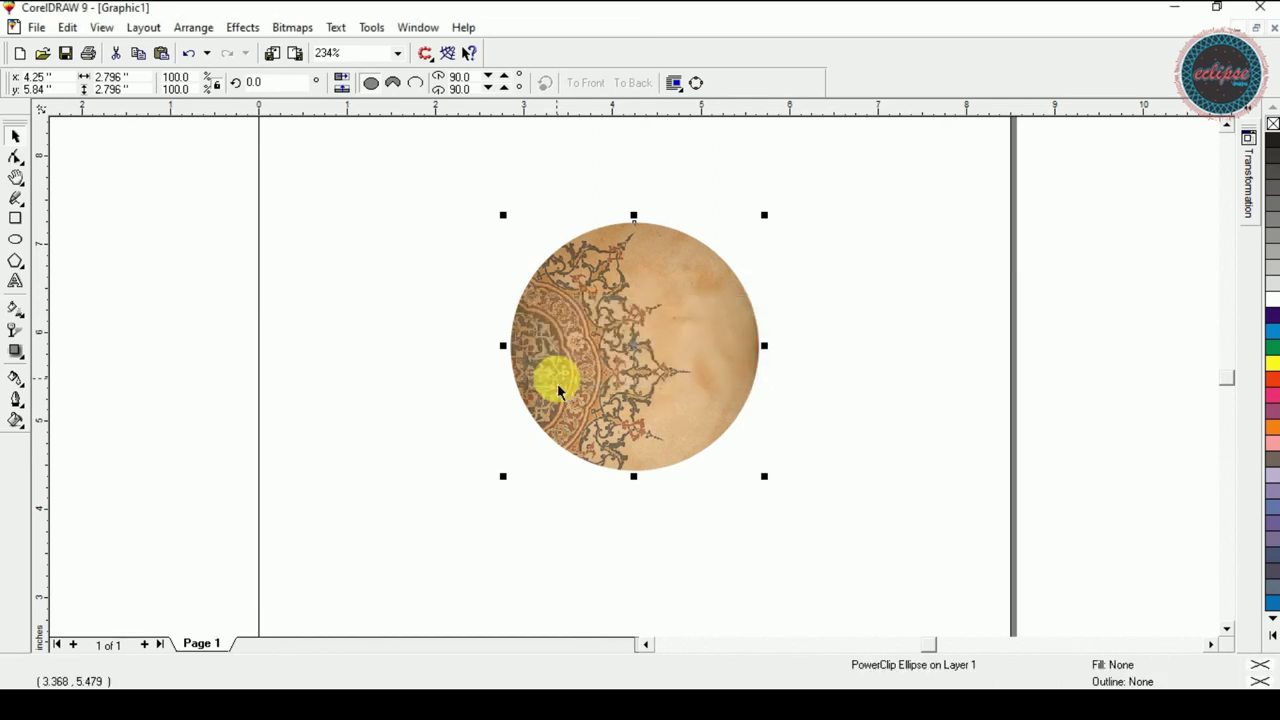
- View the exported circle image from the desktop in Photos, close it and return to CorelDRAW
key("super+d")
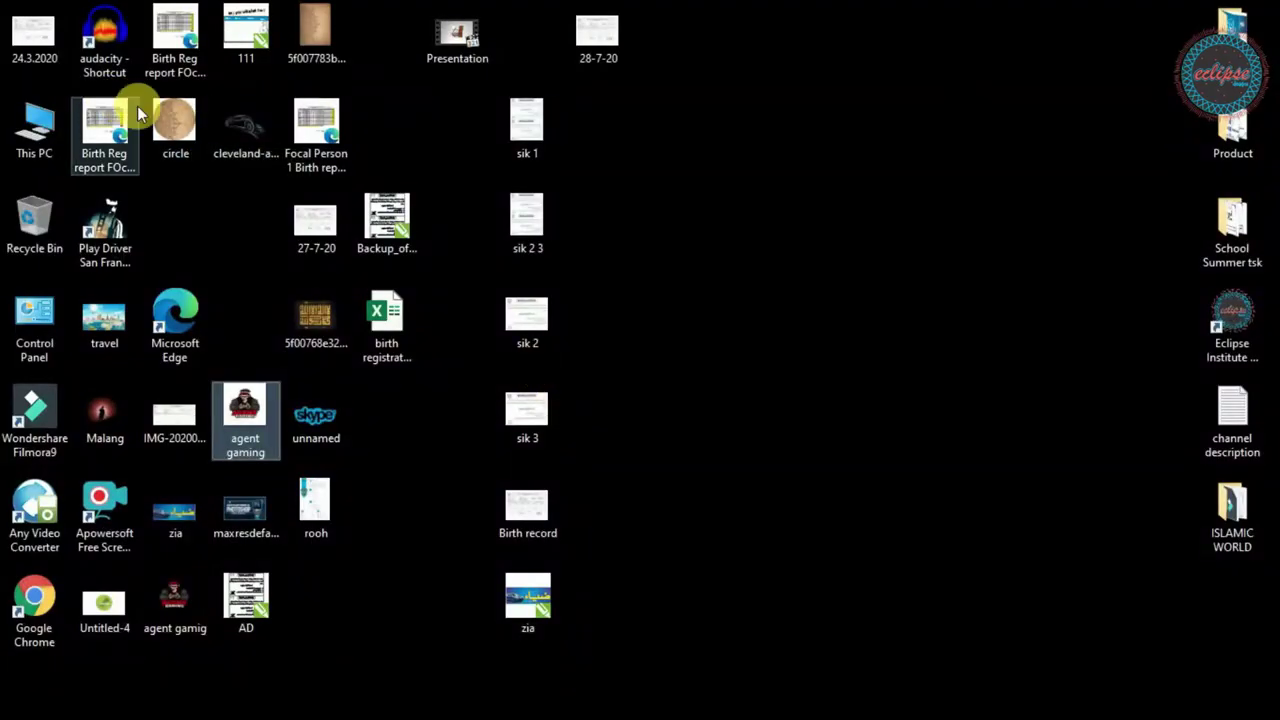
left_click(172, 123)
double_click(172, 123)
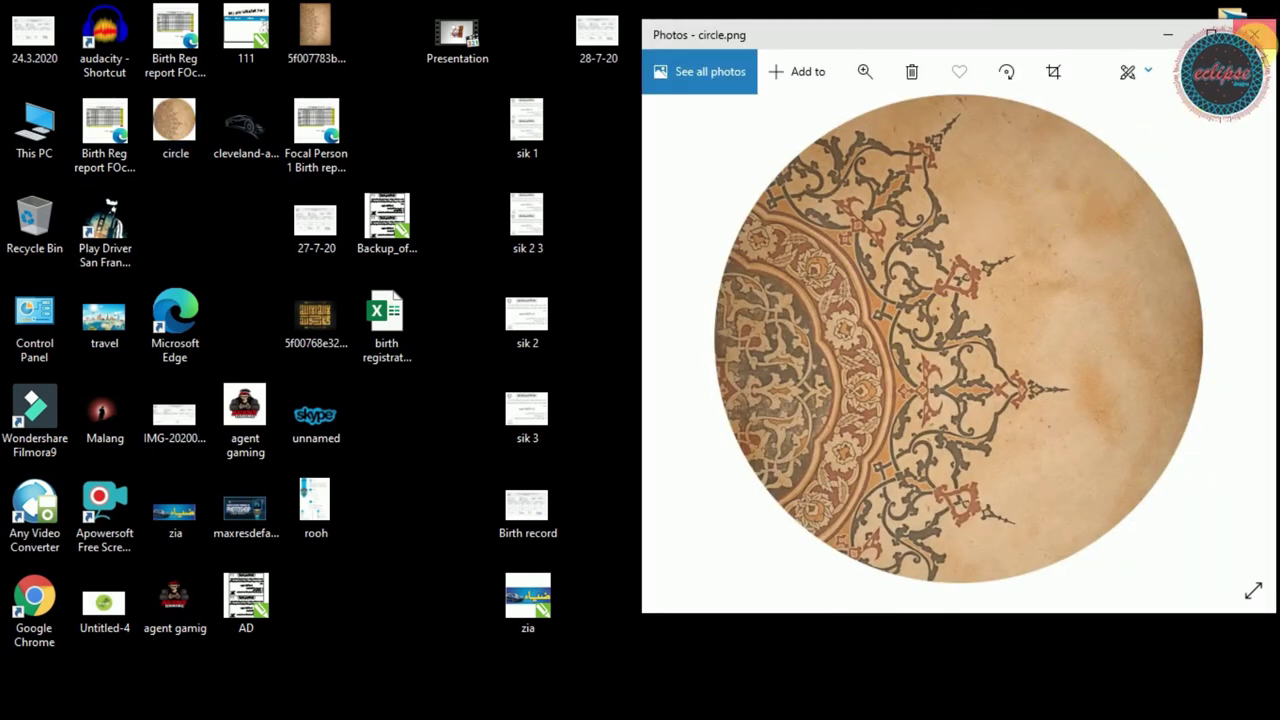
left_click(1254, 35)
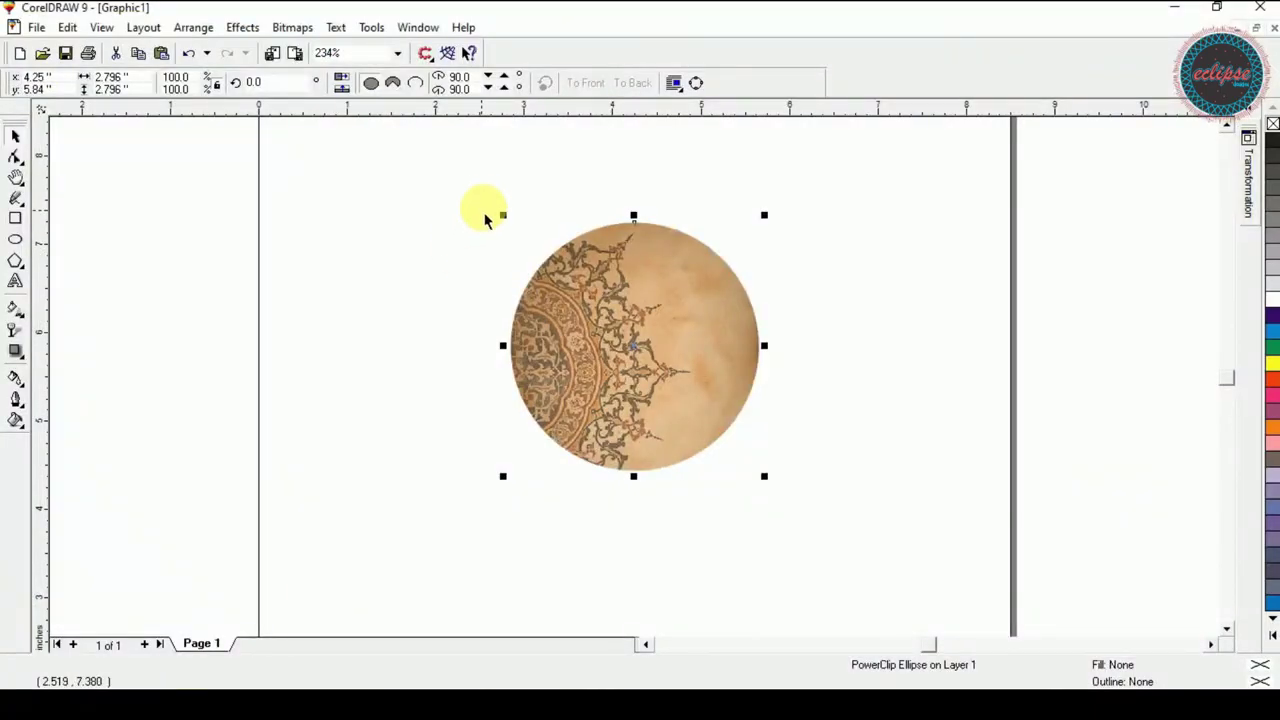
- Save the drawing to the Desktop as Graphic1.cdr, keeping the CDR - CorelDRAW file type
left_click_drag(487, 186, 869, 529)
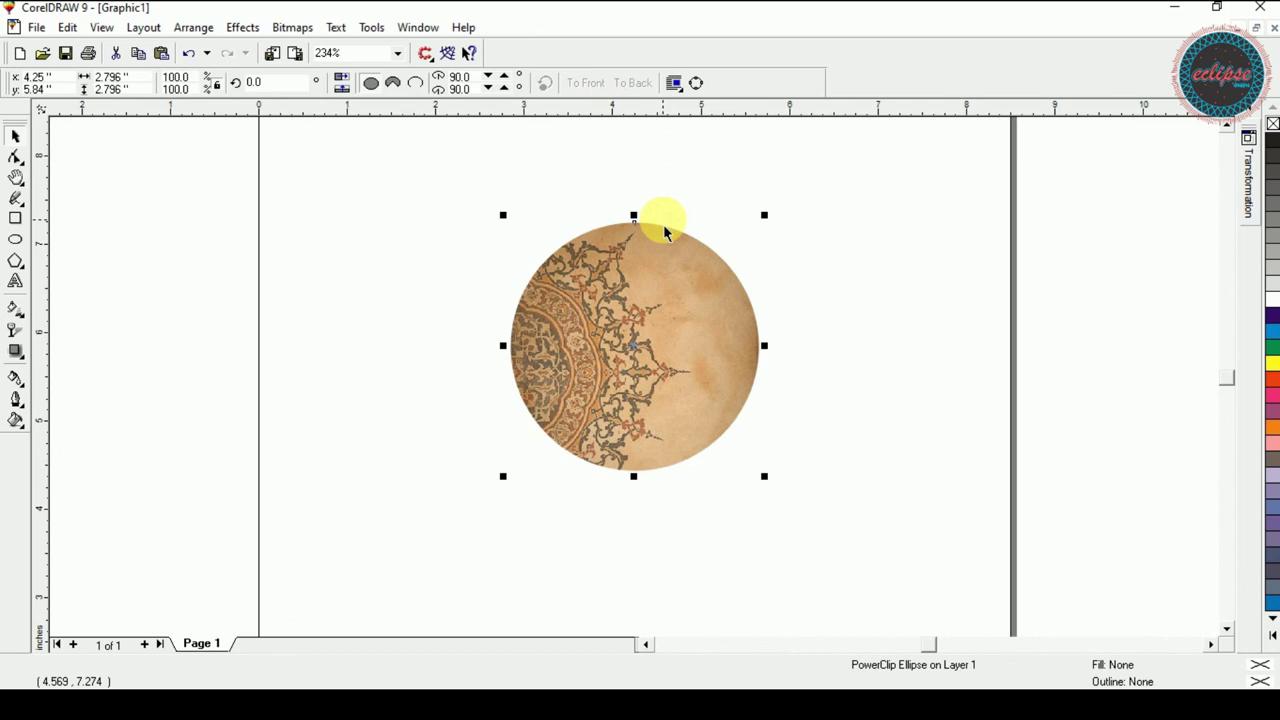
left_click(72, 54)
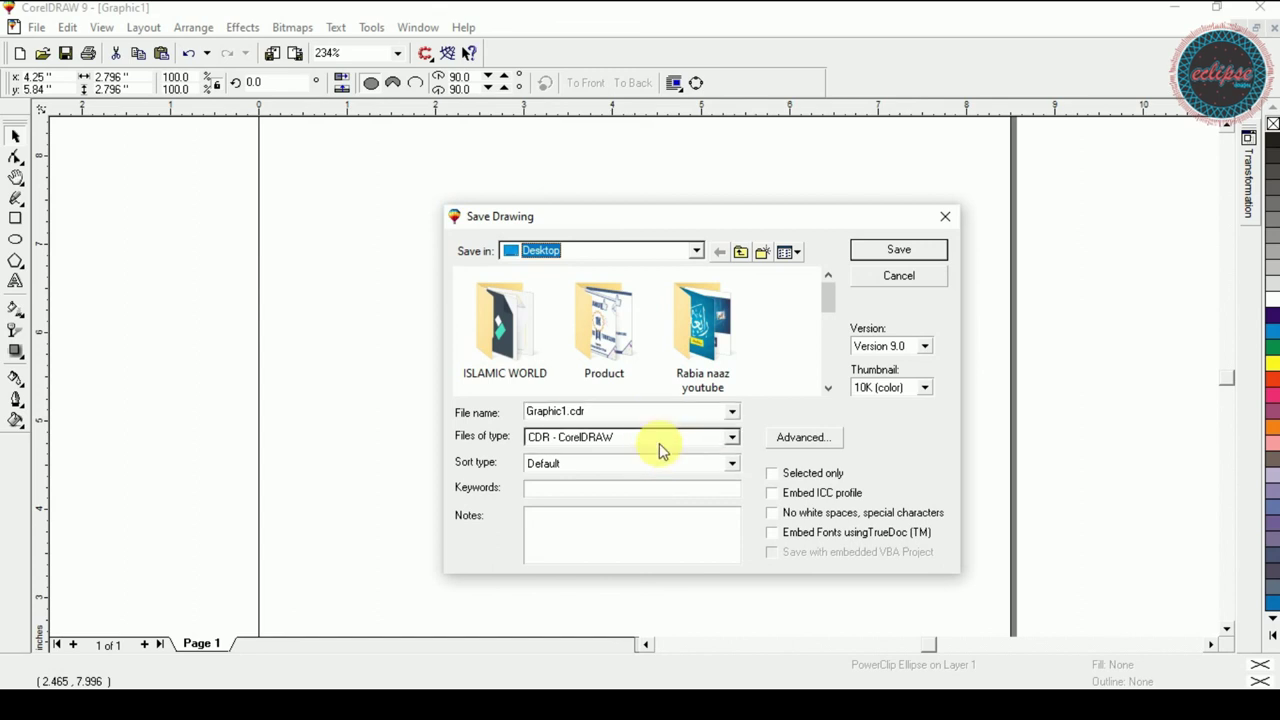
left_click(664, 446)
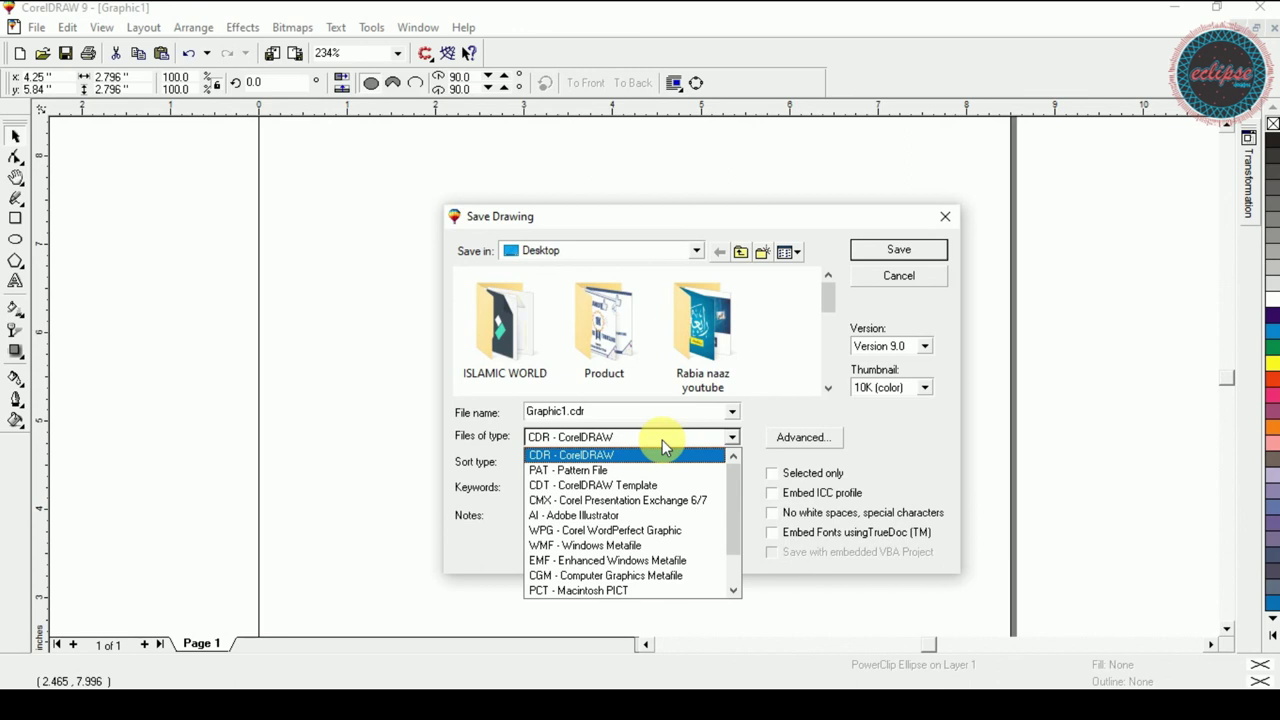
left_click(662, 440)
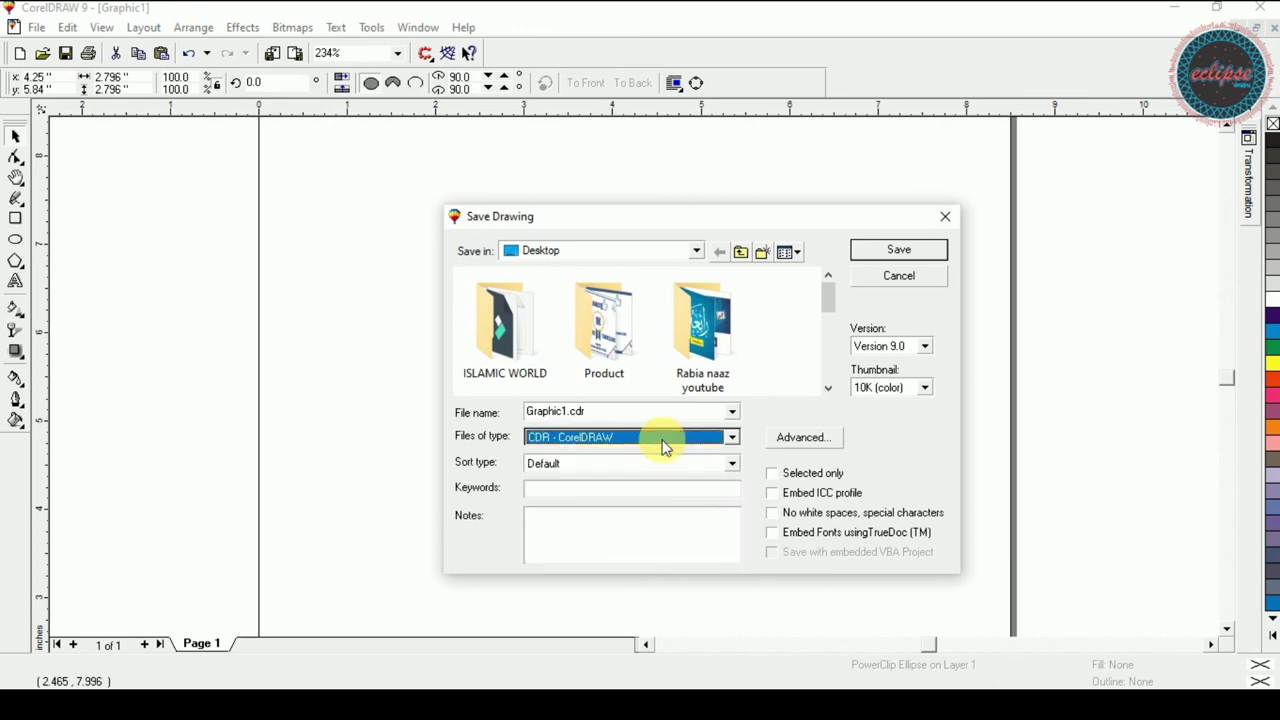
left_click(887, 256)
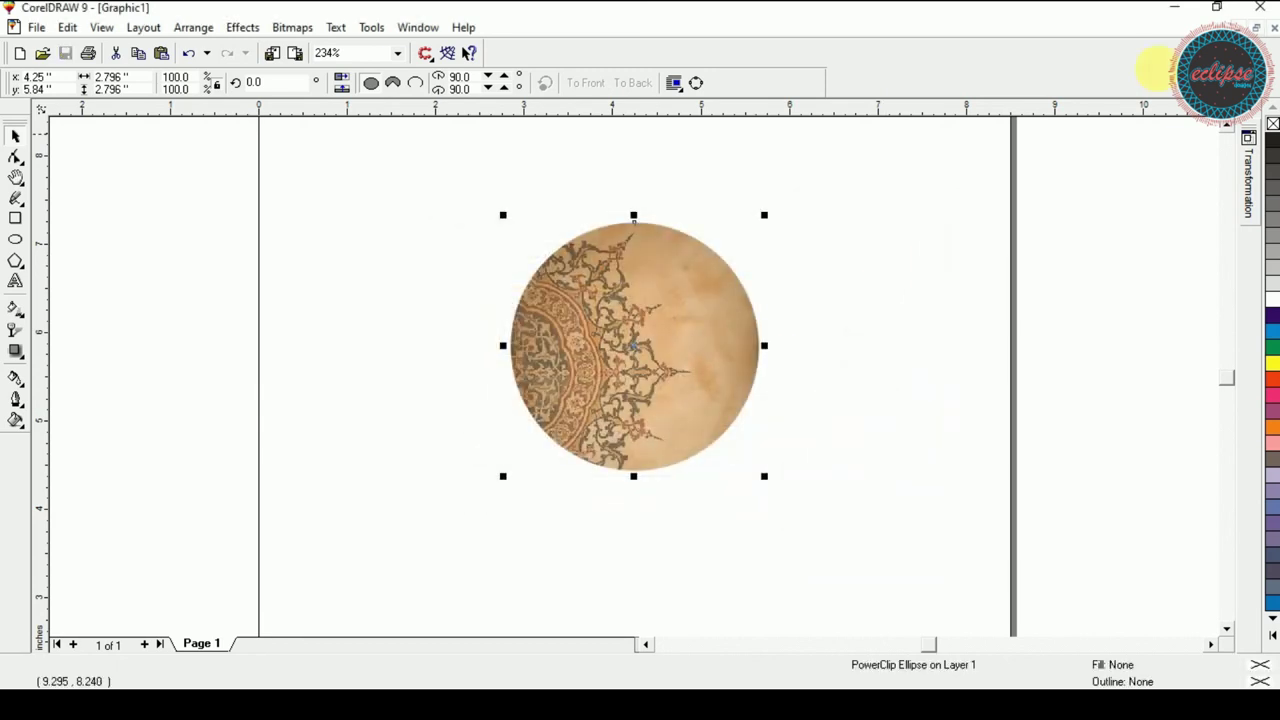
- Close the drawing, reopen Graphic1 from the Desktop through Open Drawing, and select the clipped circle
left_click(1274, 28)
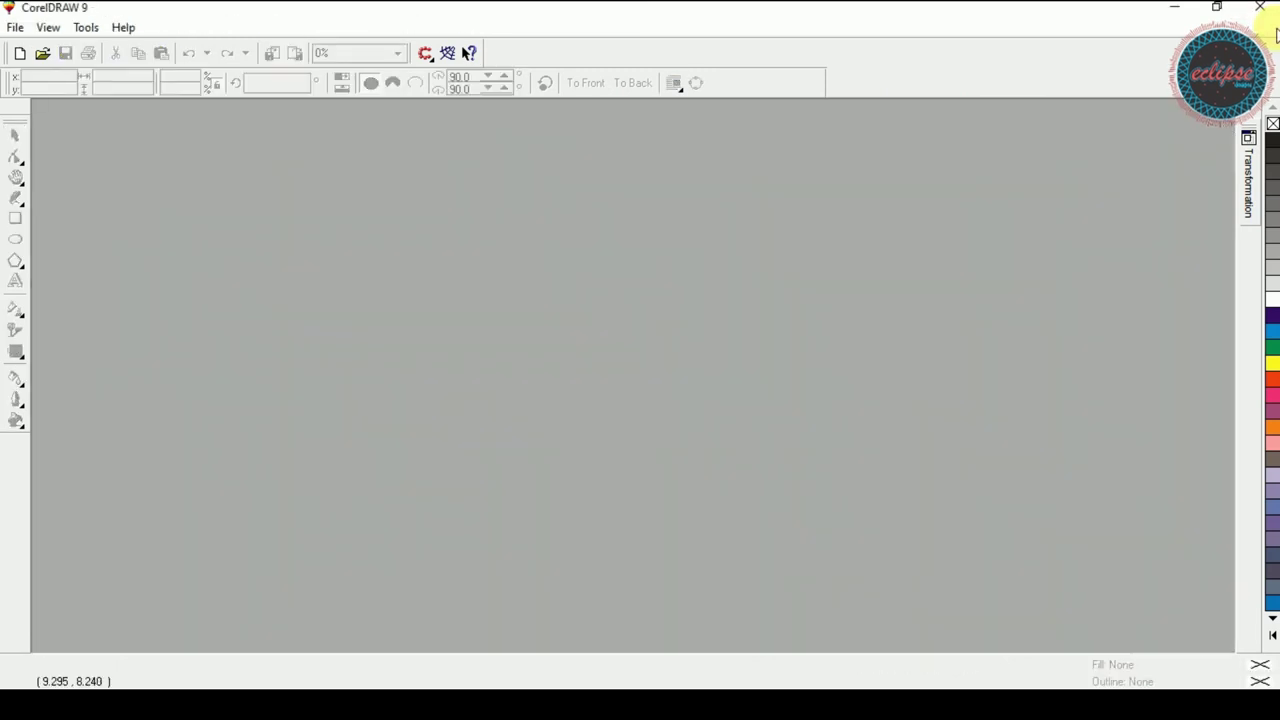
left_click(50, 55)
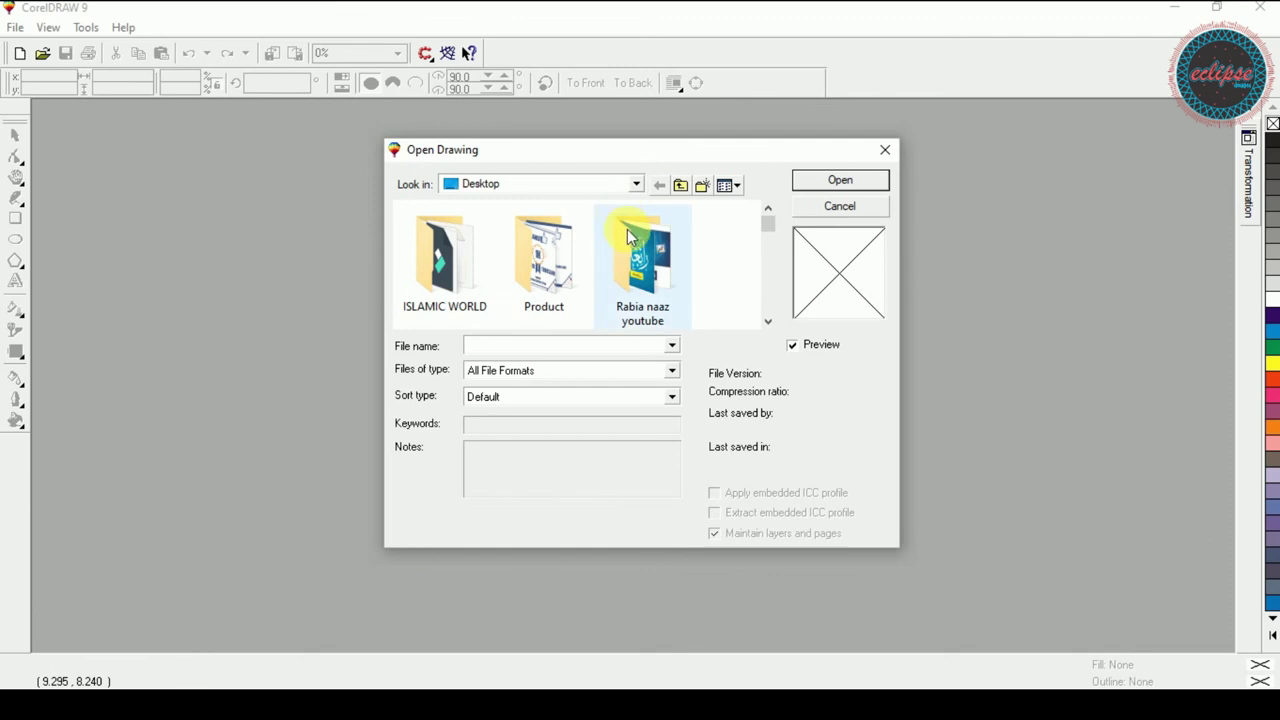
scroll(627, 235, "down", 2)
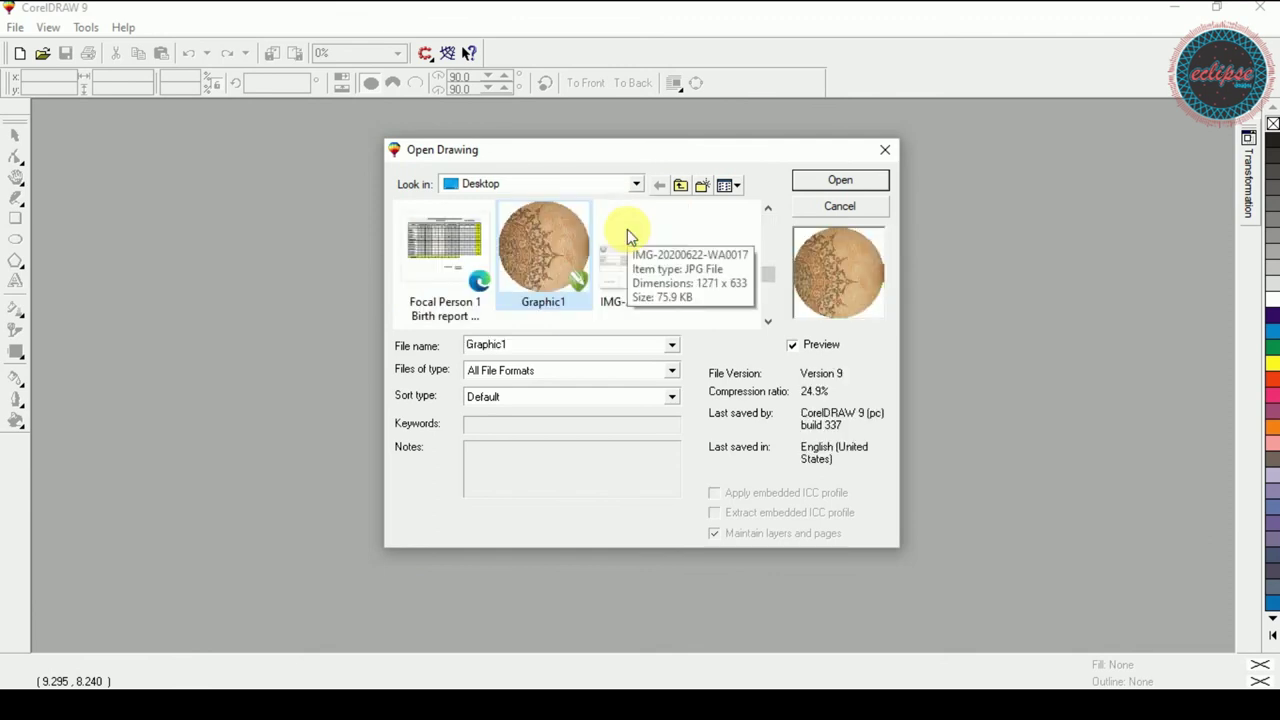
key("Return")
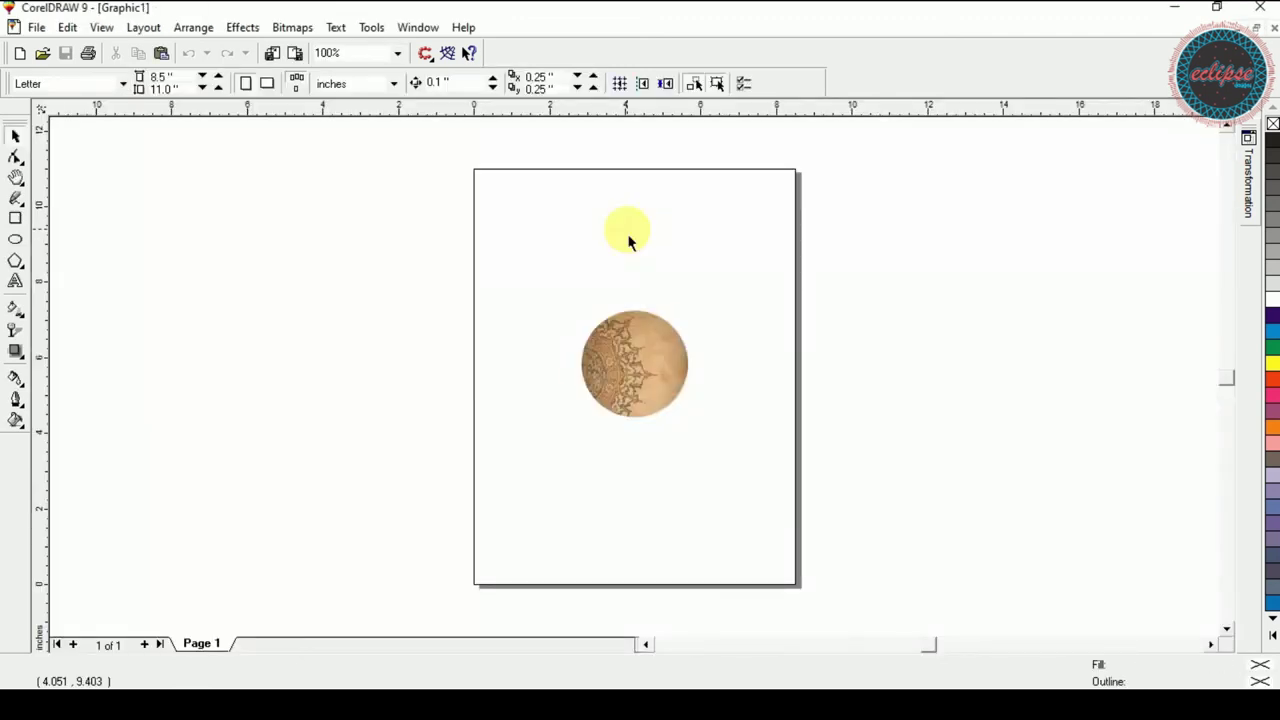
double_click(598, 366)
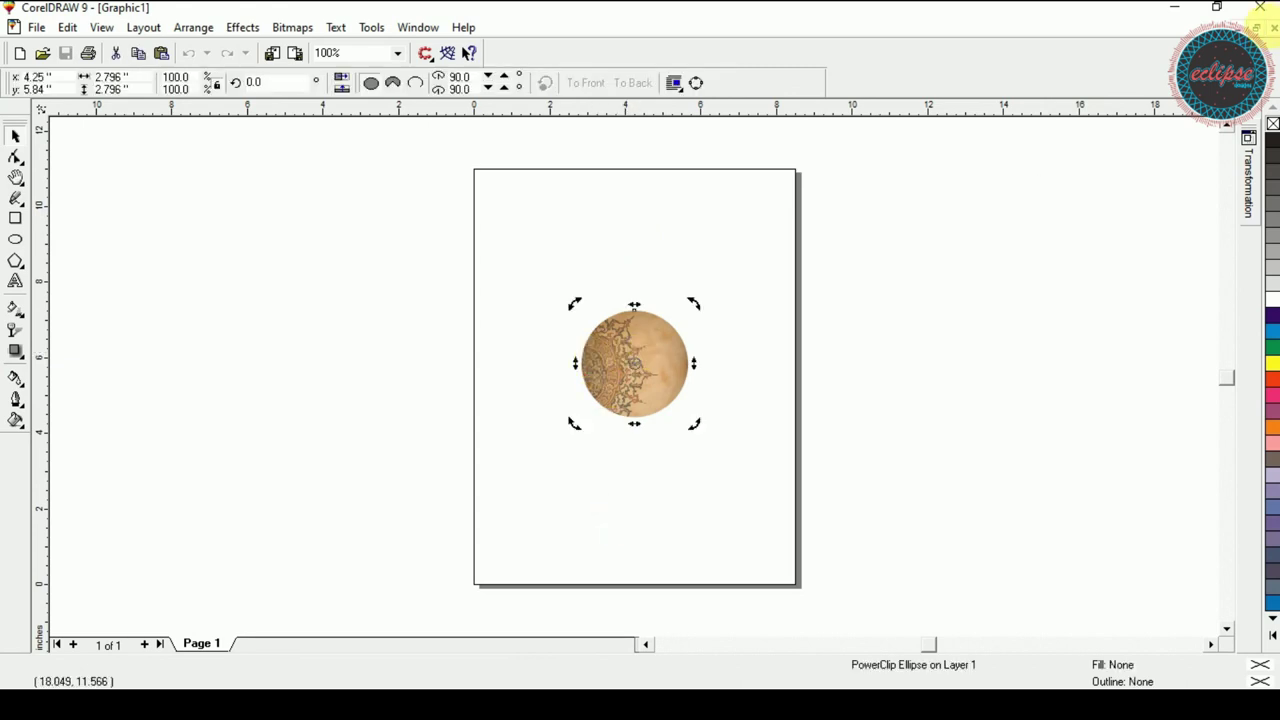
- Close the drawing and reopen it from the Graphic1 file on the Windows desktop
left_click(1272, 33)
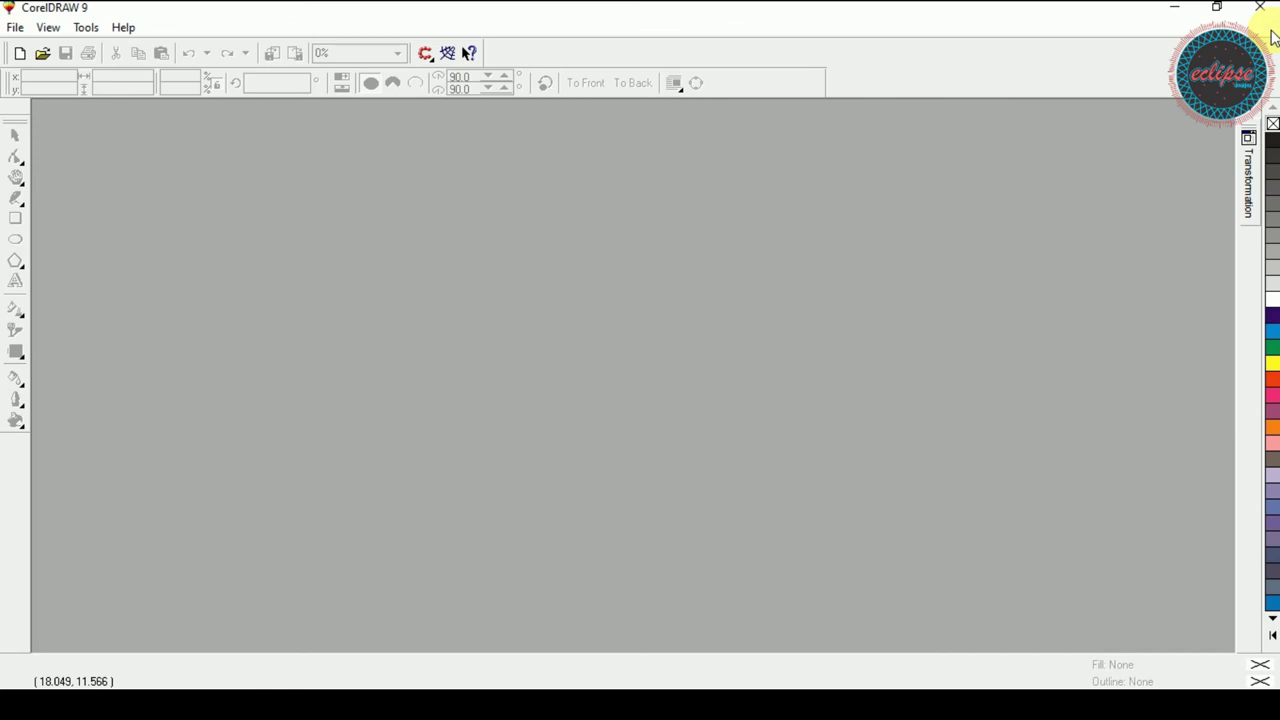
key("super")
key("super")
key("super+d")
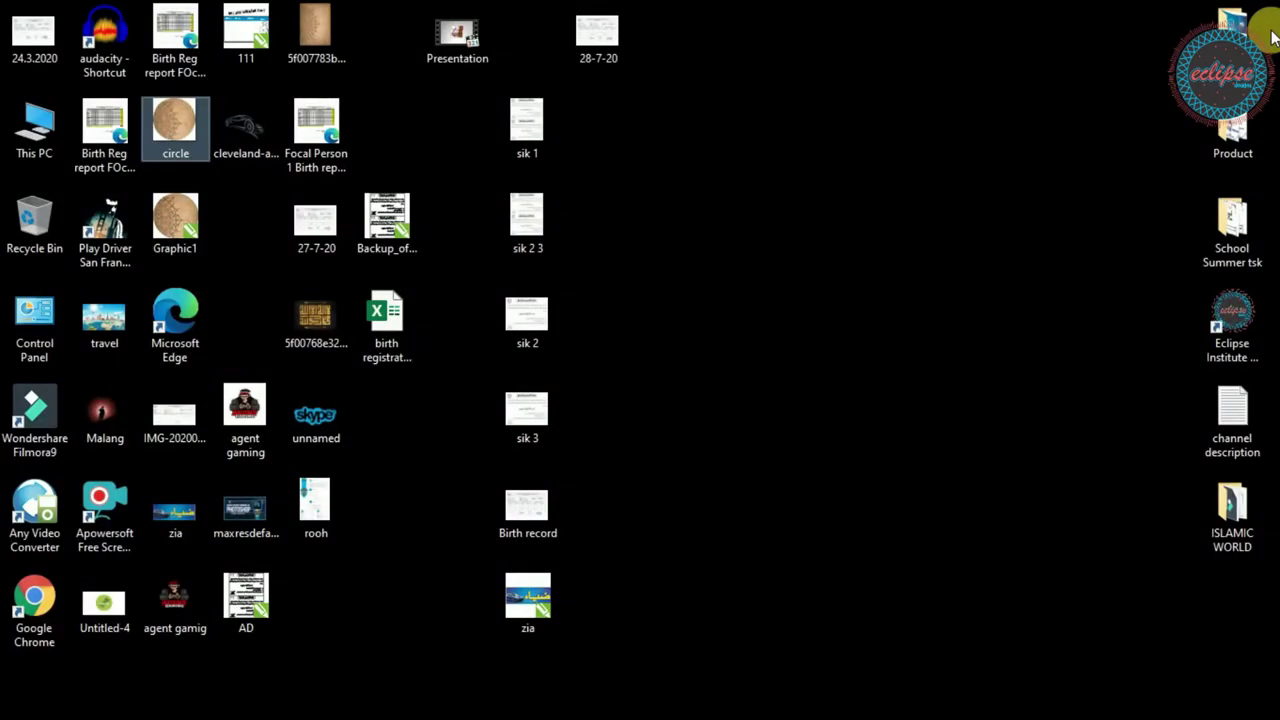
left_click(181, 258)
left_click(181, 255)
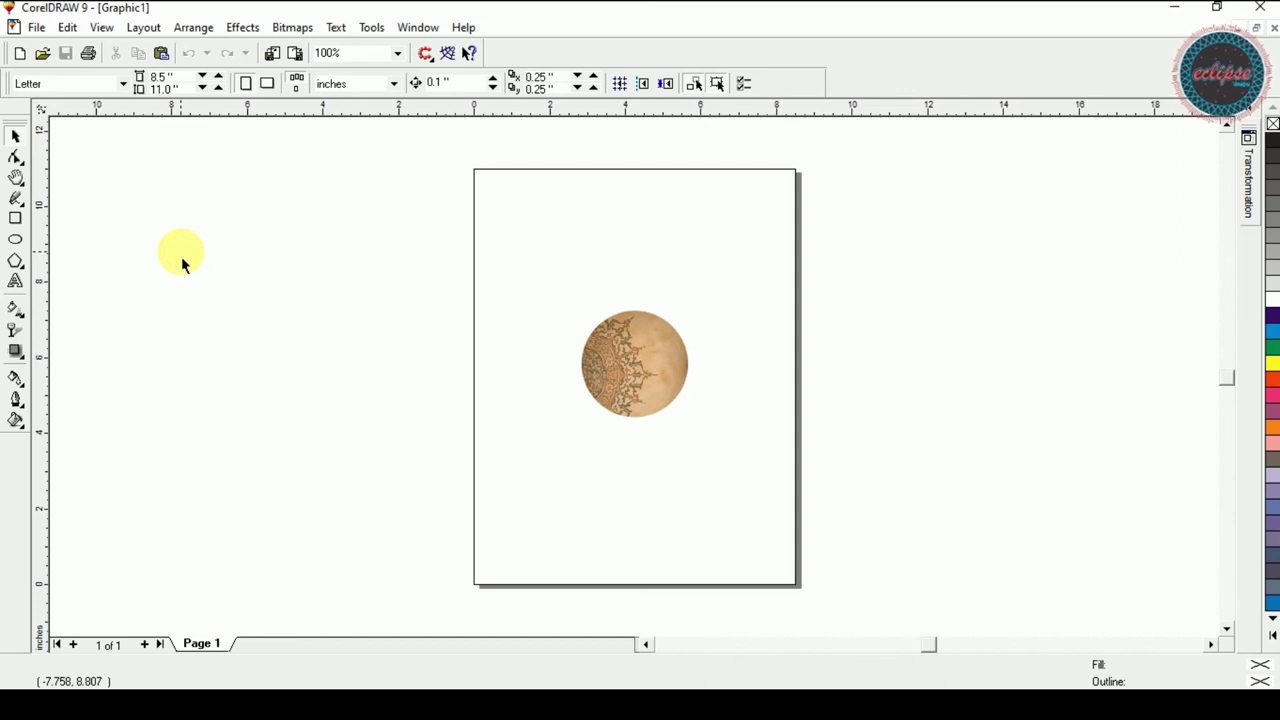
- Use the Position transformation to add two duplicates to the right of the clipped circle, each offset 2.796 in horizontally
left_click(516, 278)
left_click_drag(518, 284, 706, 460)
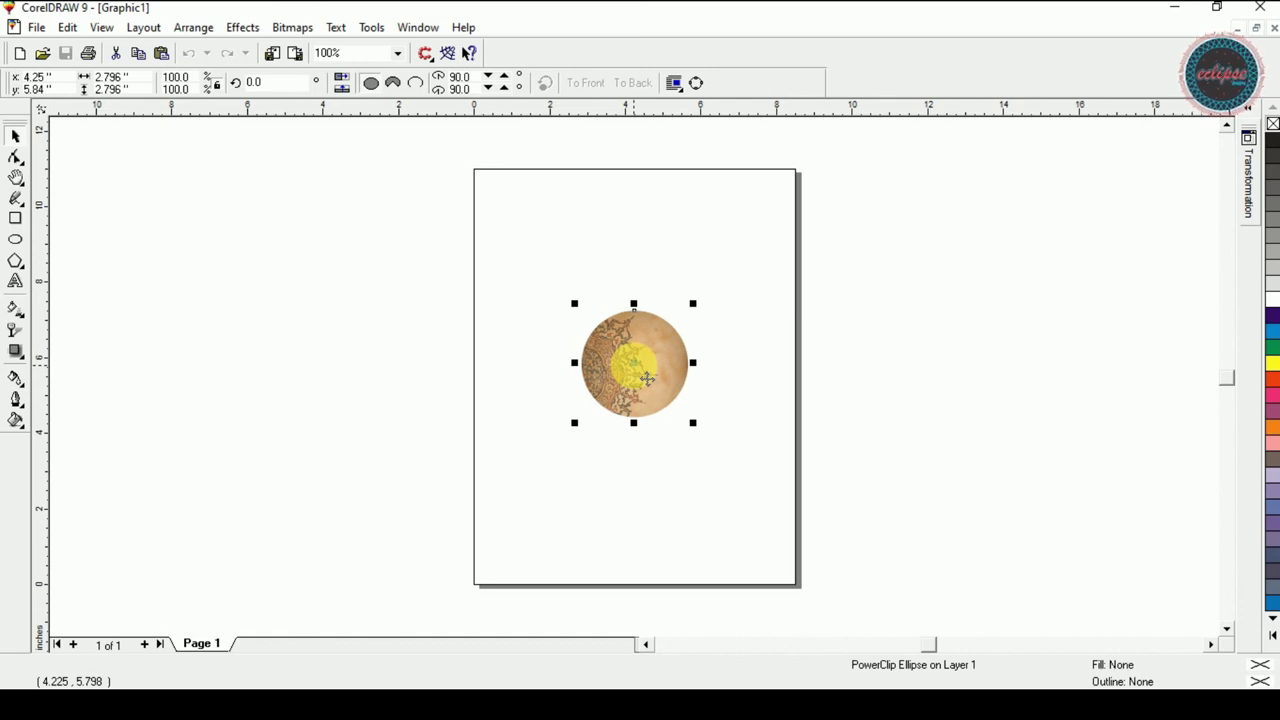
left_click(195, 28)
left_click(222, 49)
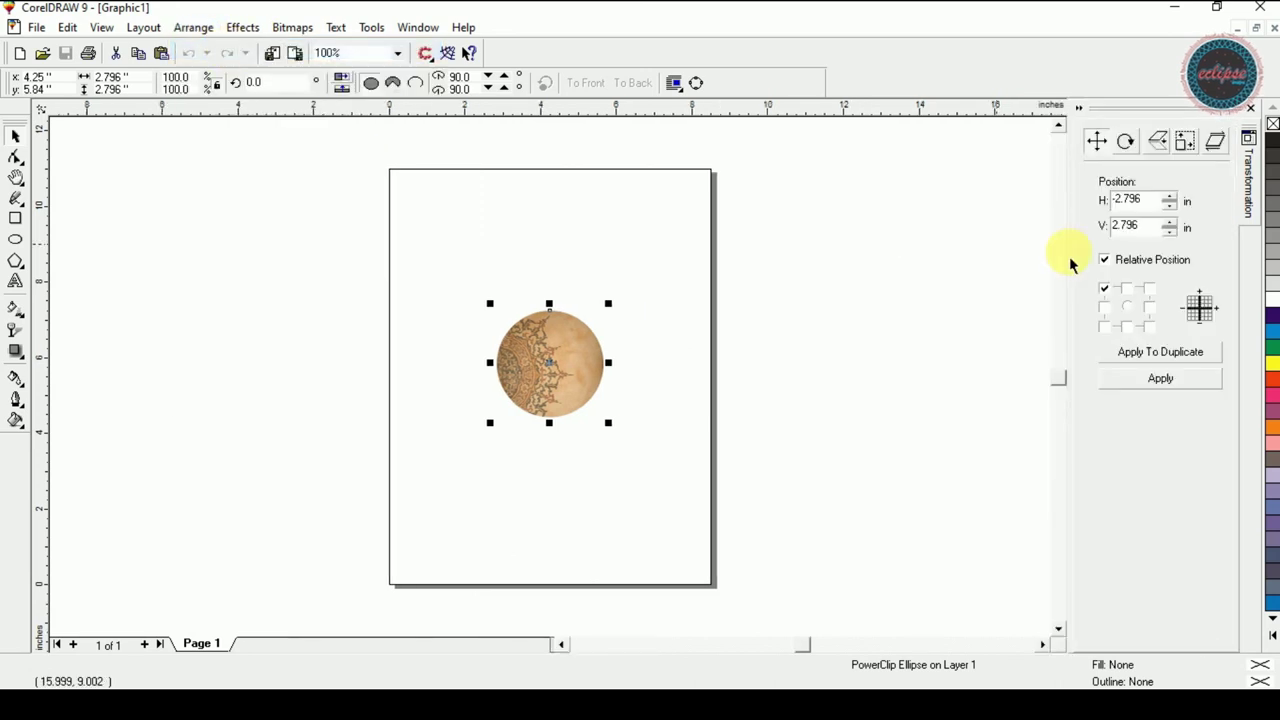
left_click(1150, 308)
left_click(1160, 352)
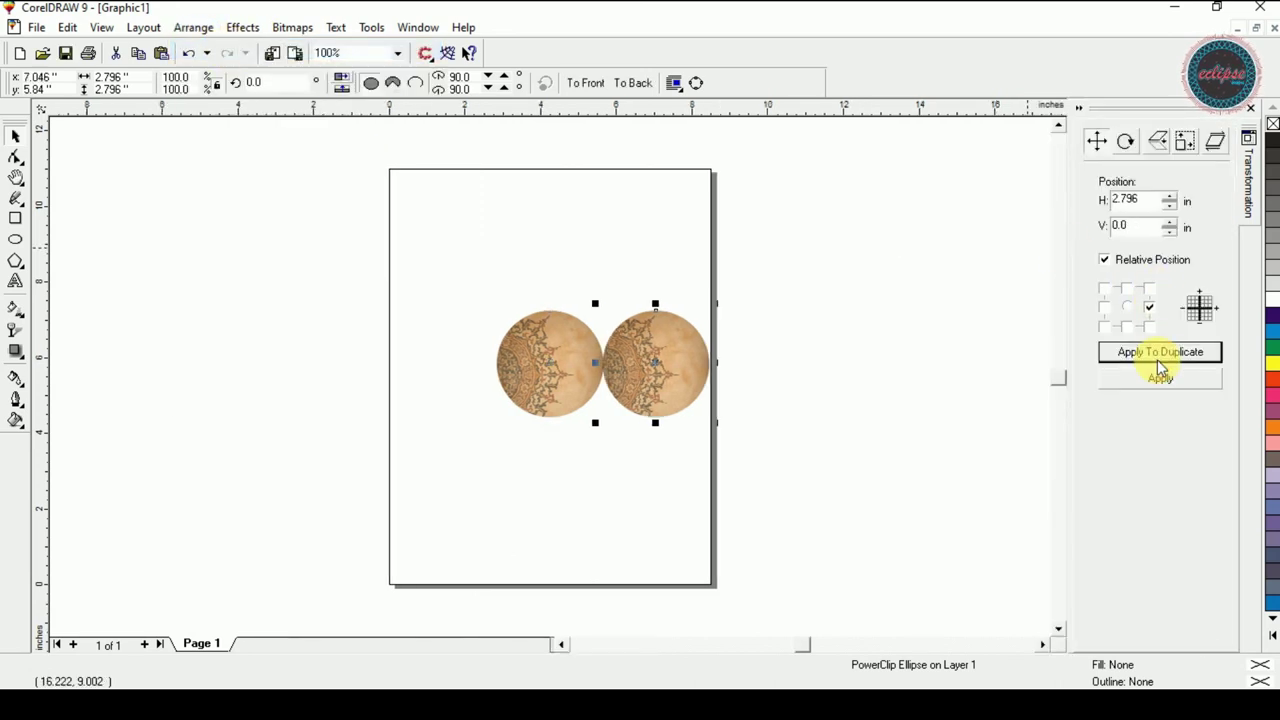
left_click(1160, 352)
- Add two duplicates to the left of the original circle, each offset -2.796 in horizontally and 0.0 in vertically
left_click(569, 352)
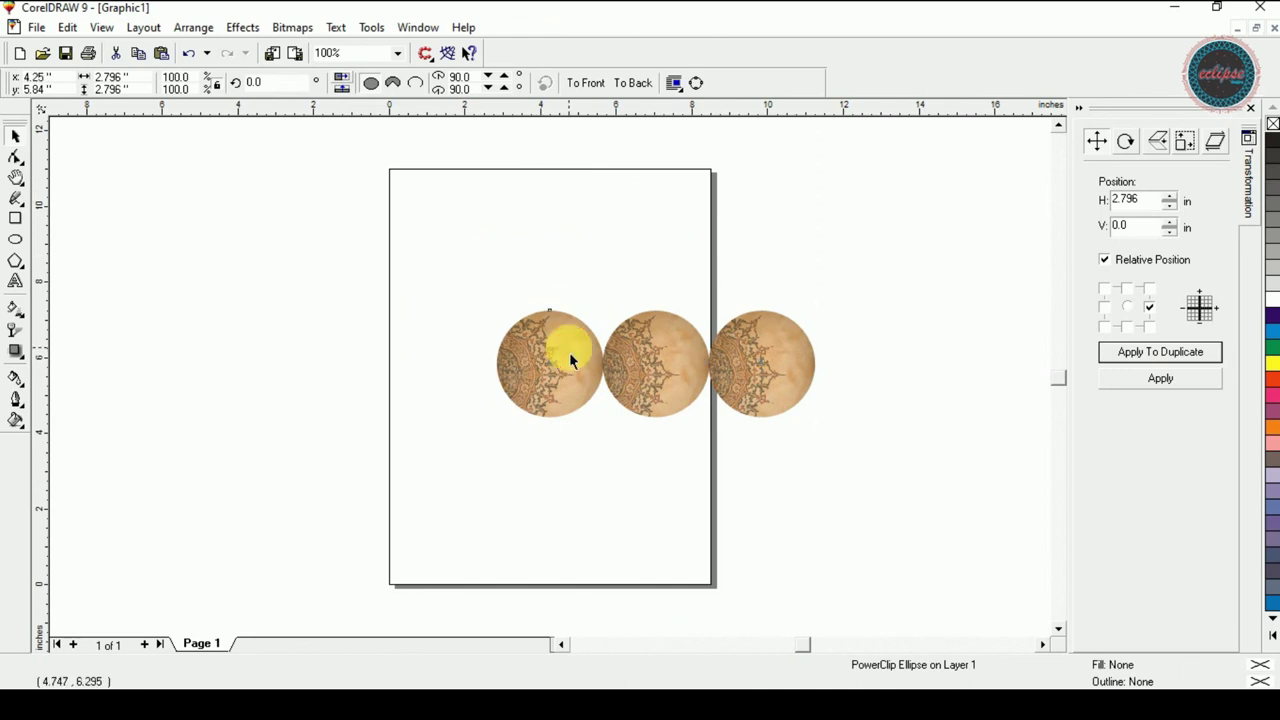
left_click(1106, 310)
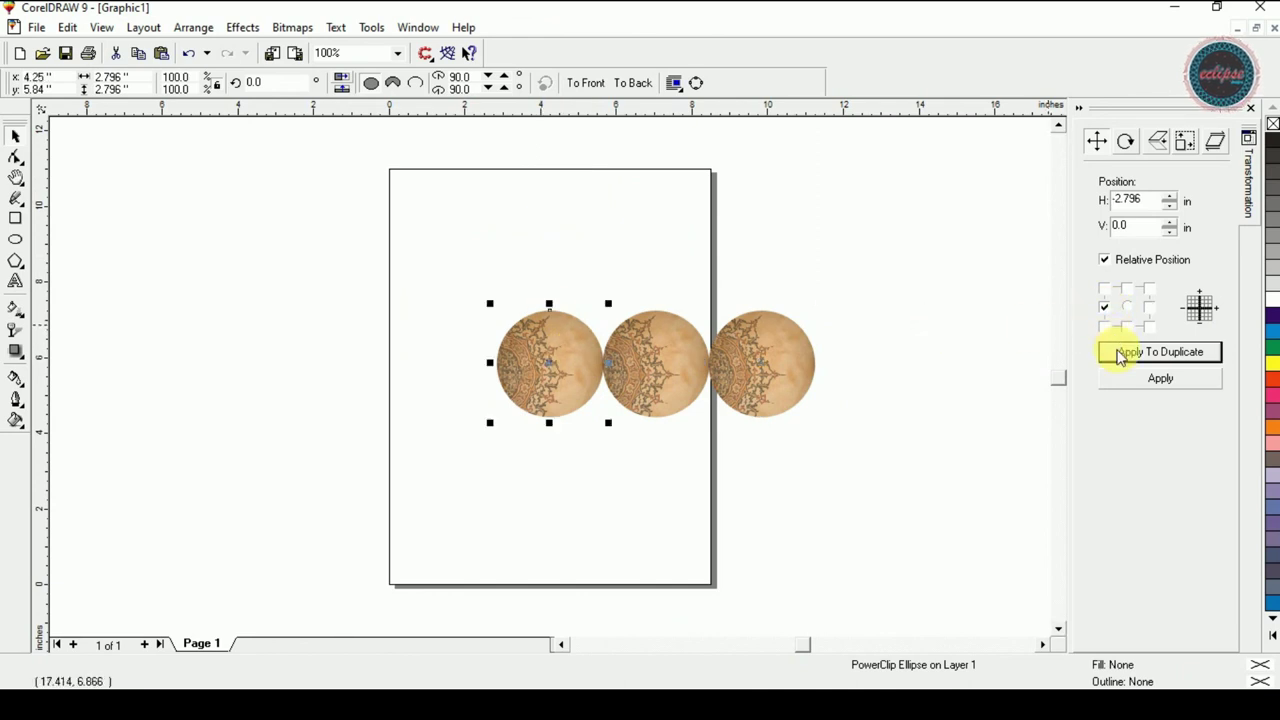
left_click(1116, 352)
left_click(1116, 352)
- Duplicate the original circle once directly below it with a vertical offset of -2.796 in
left_click(604, 336)
left_click(1127, 327)
left_click(1143, 352)
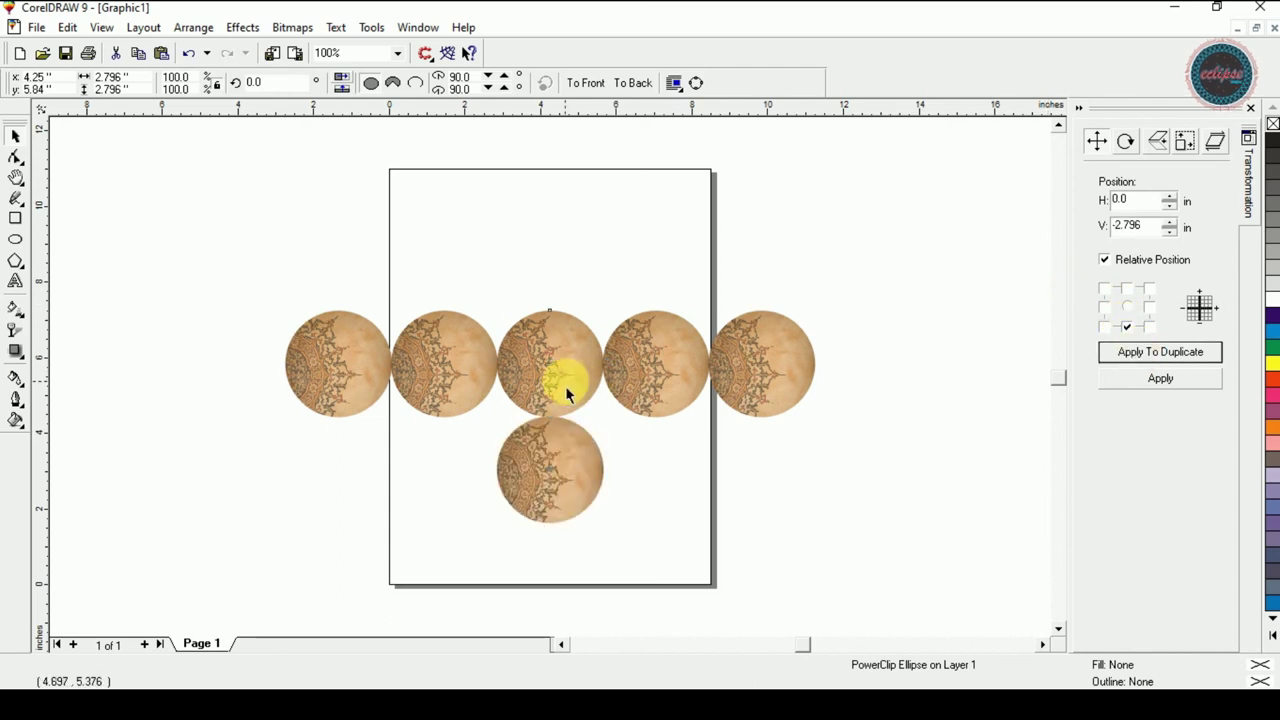
- Add two duplicates diagonally down to the right of the original circle, offset 2.796 in and -2.796 in, and close the Transformation settings
left_click(1149, 328)
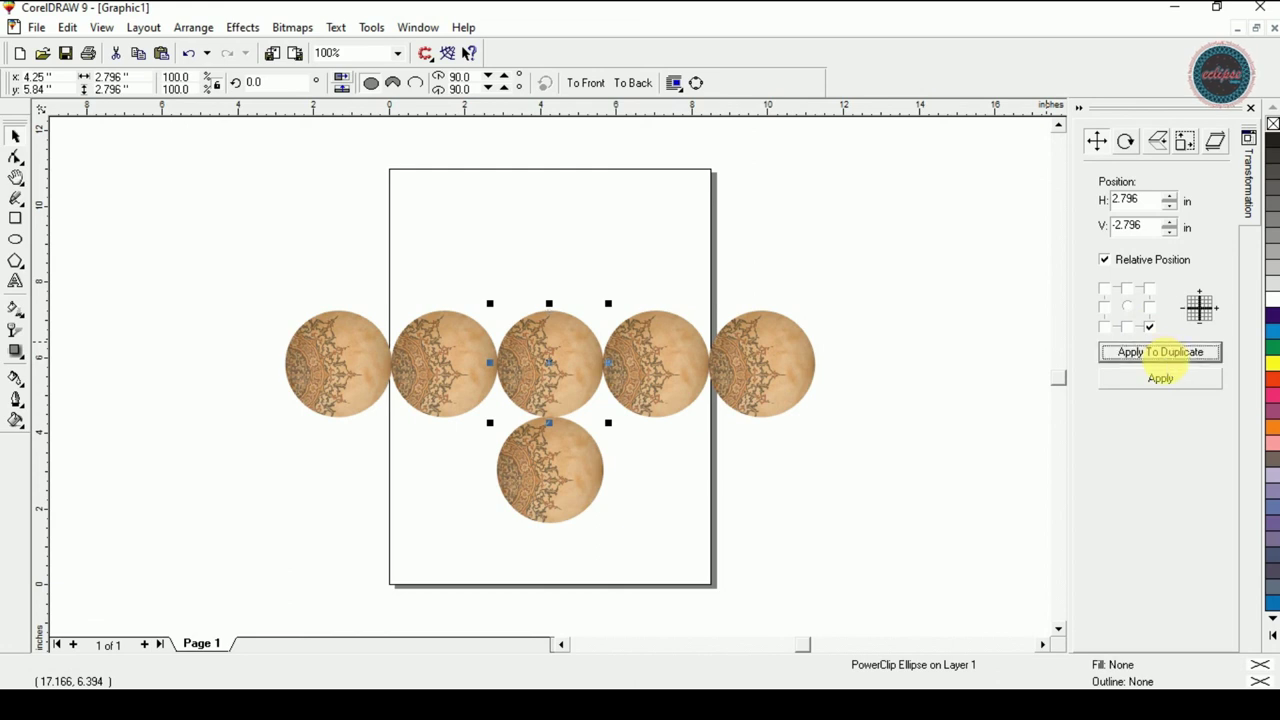
left_click(1164, 356)
left_click(1165, 358)
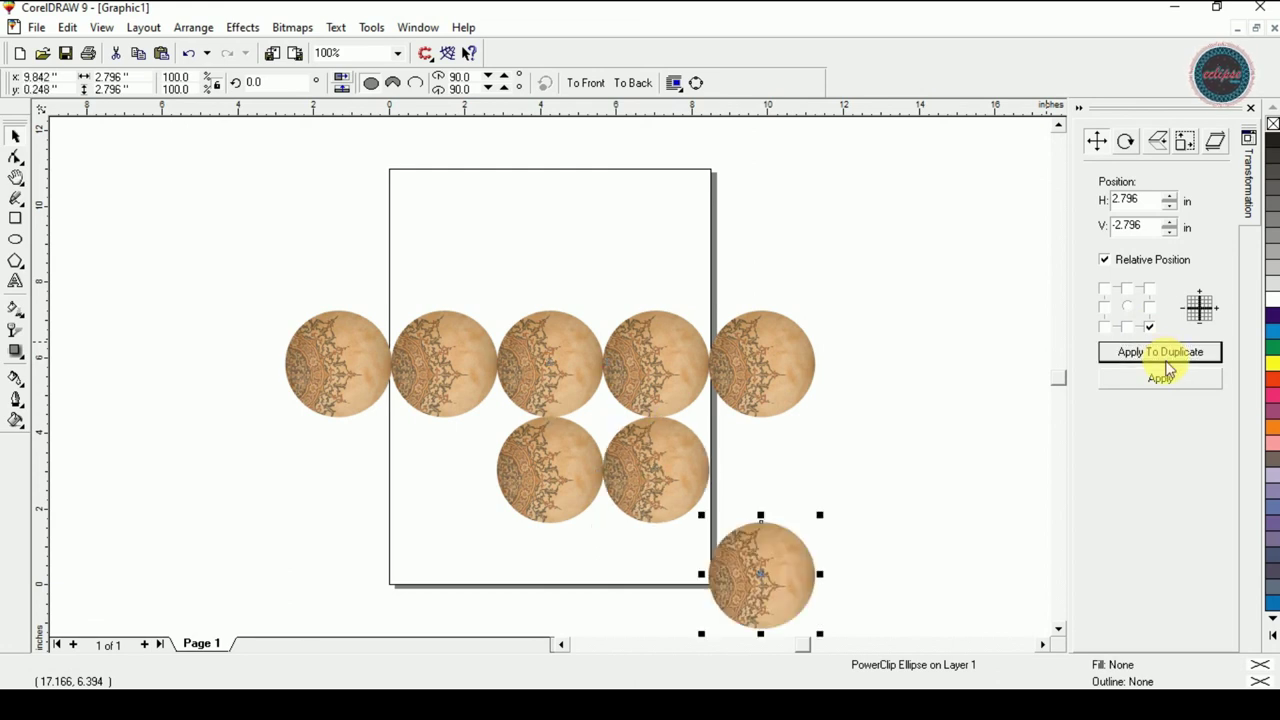
left_click(1252, 108)
- Review where the Transformation and PowerClip commands are found, and clear the selection
left_click(193, 27)
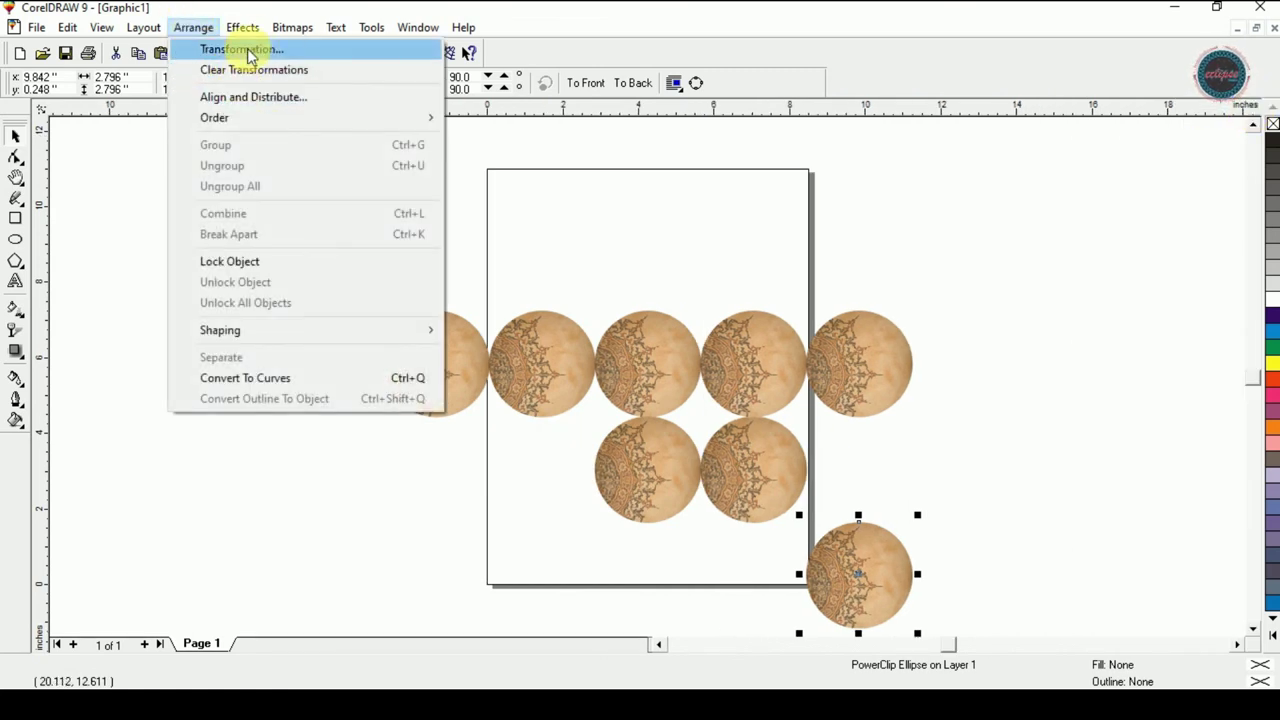
mouse_move(308, 29)
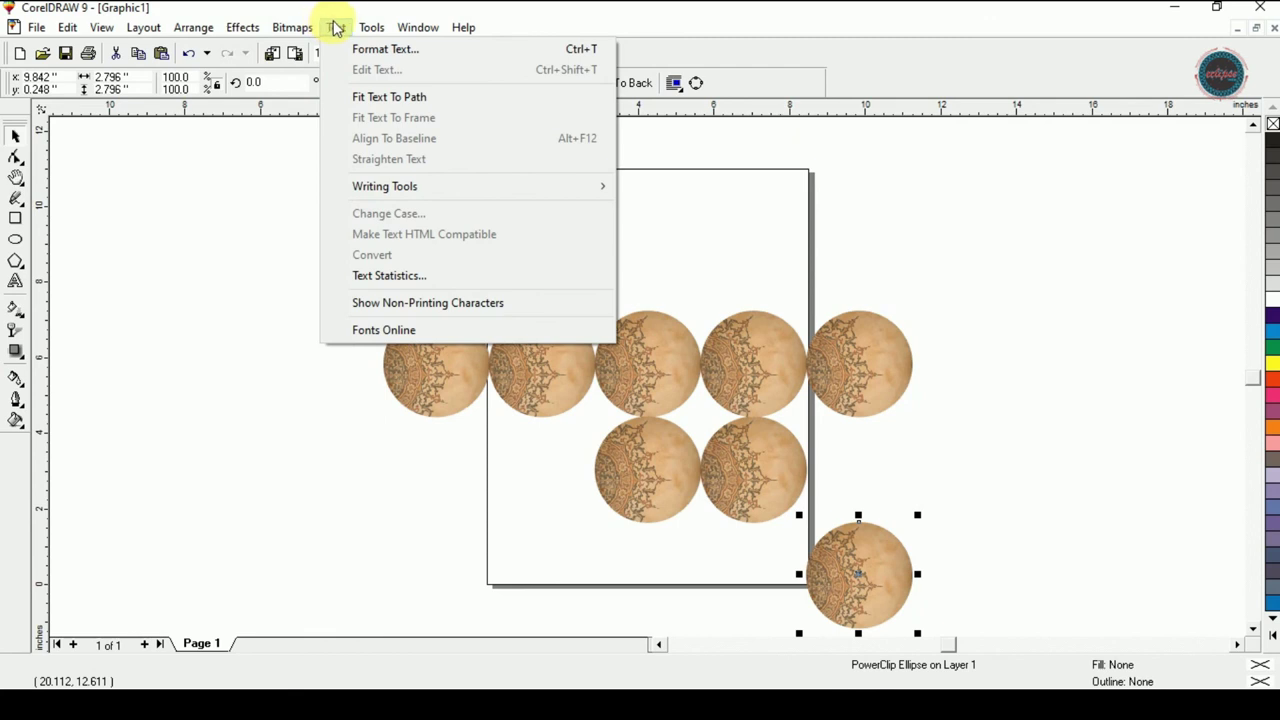
mouse_move(245, 30)
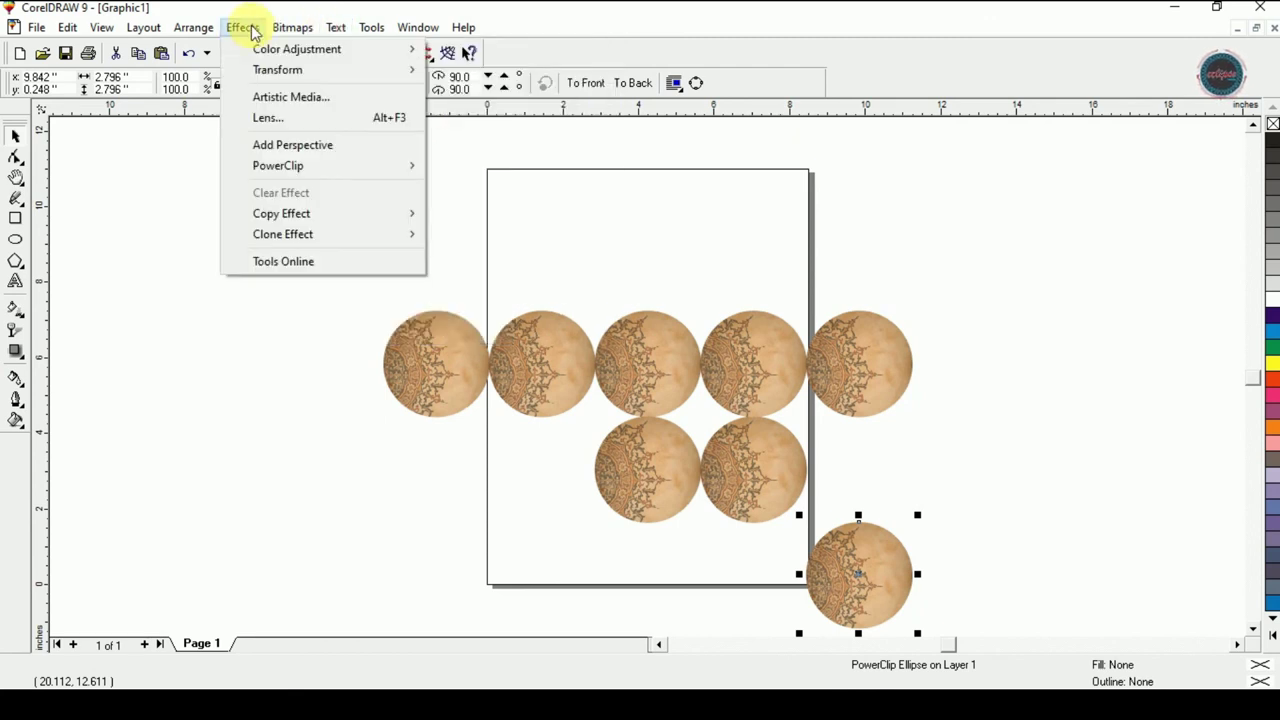
mouse_move(394, 173)
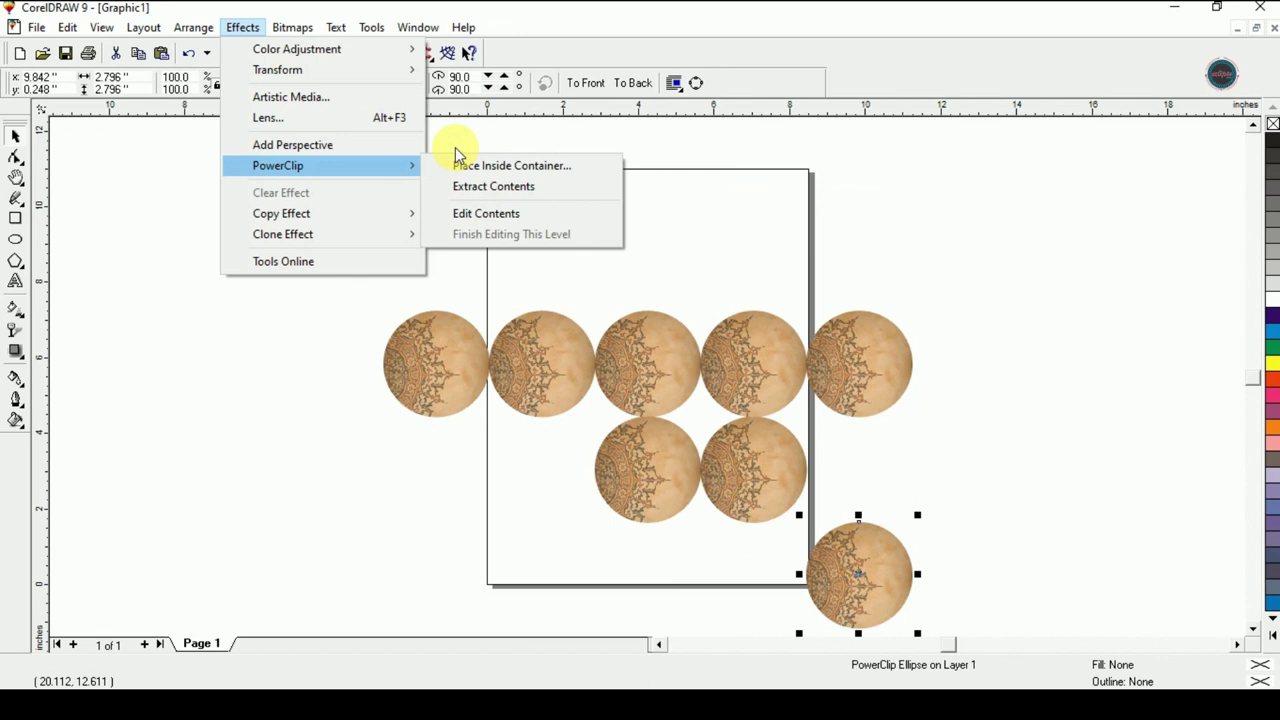
left_click(455, 156)
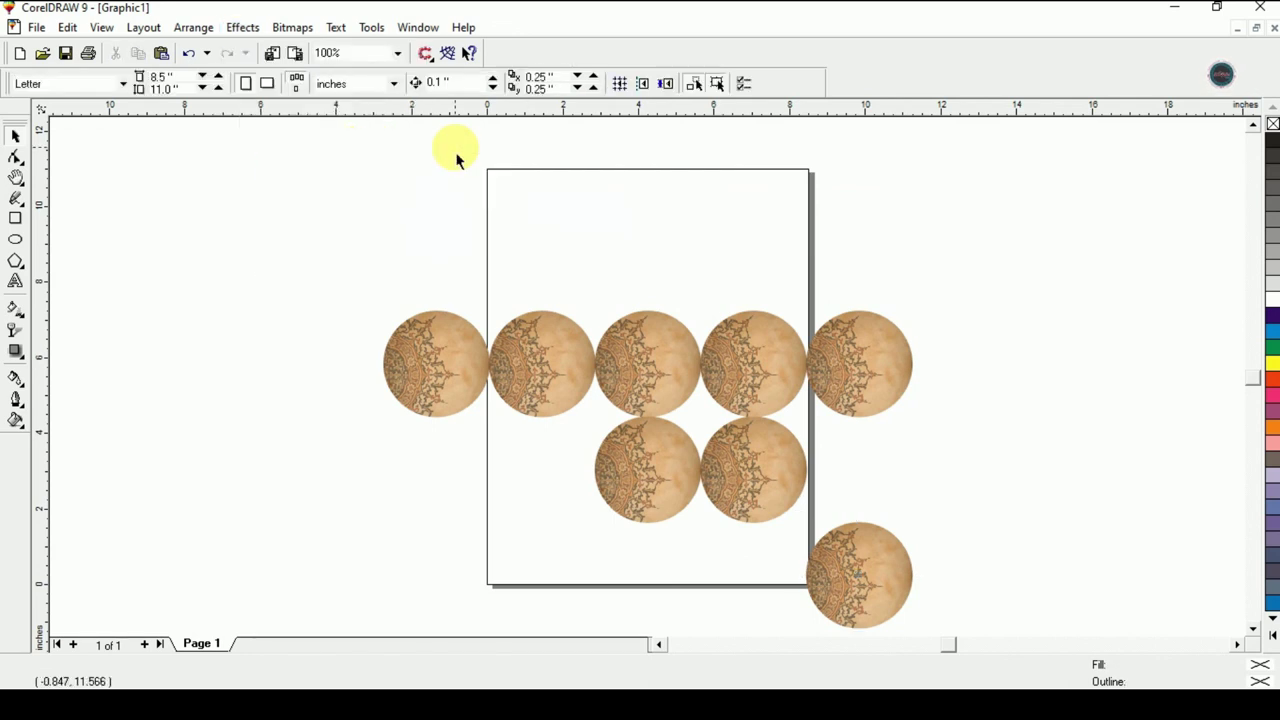